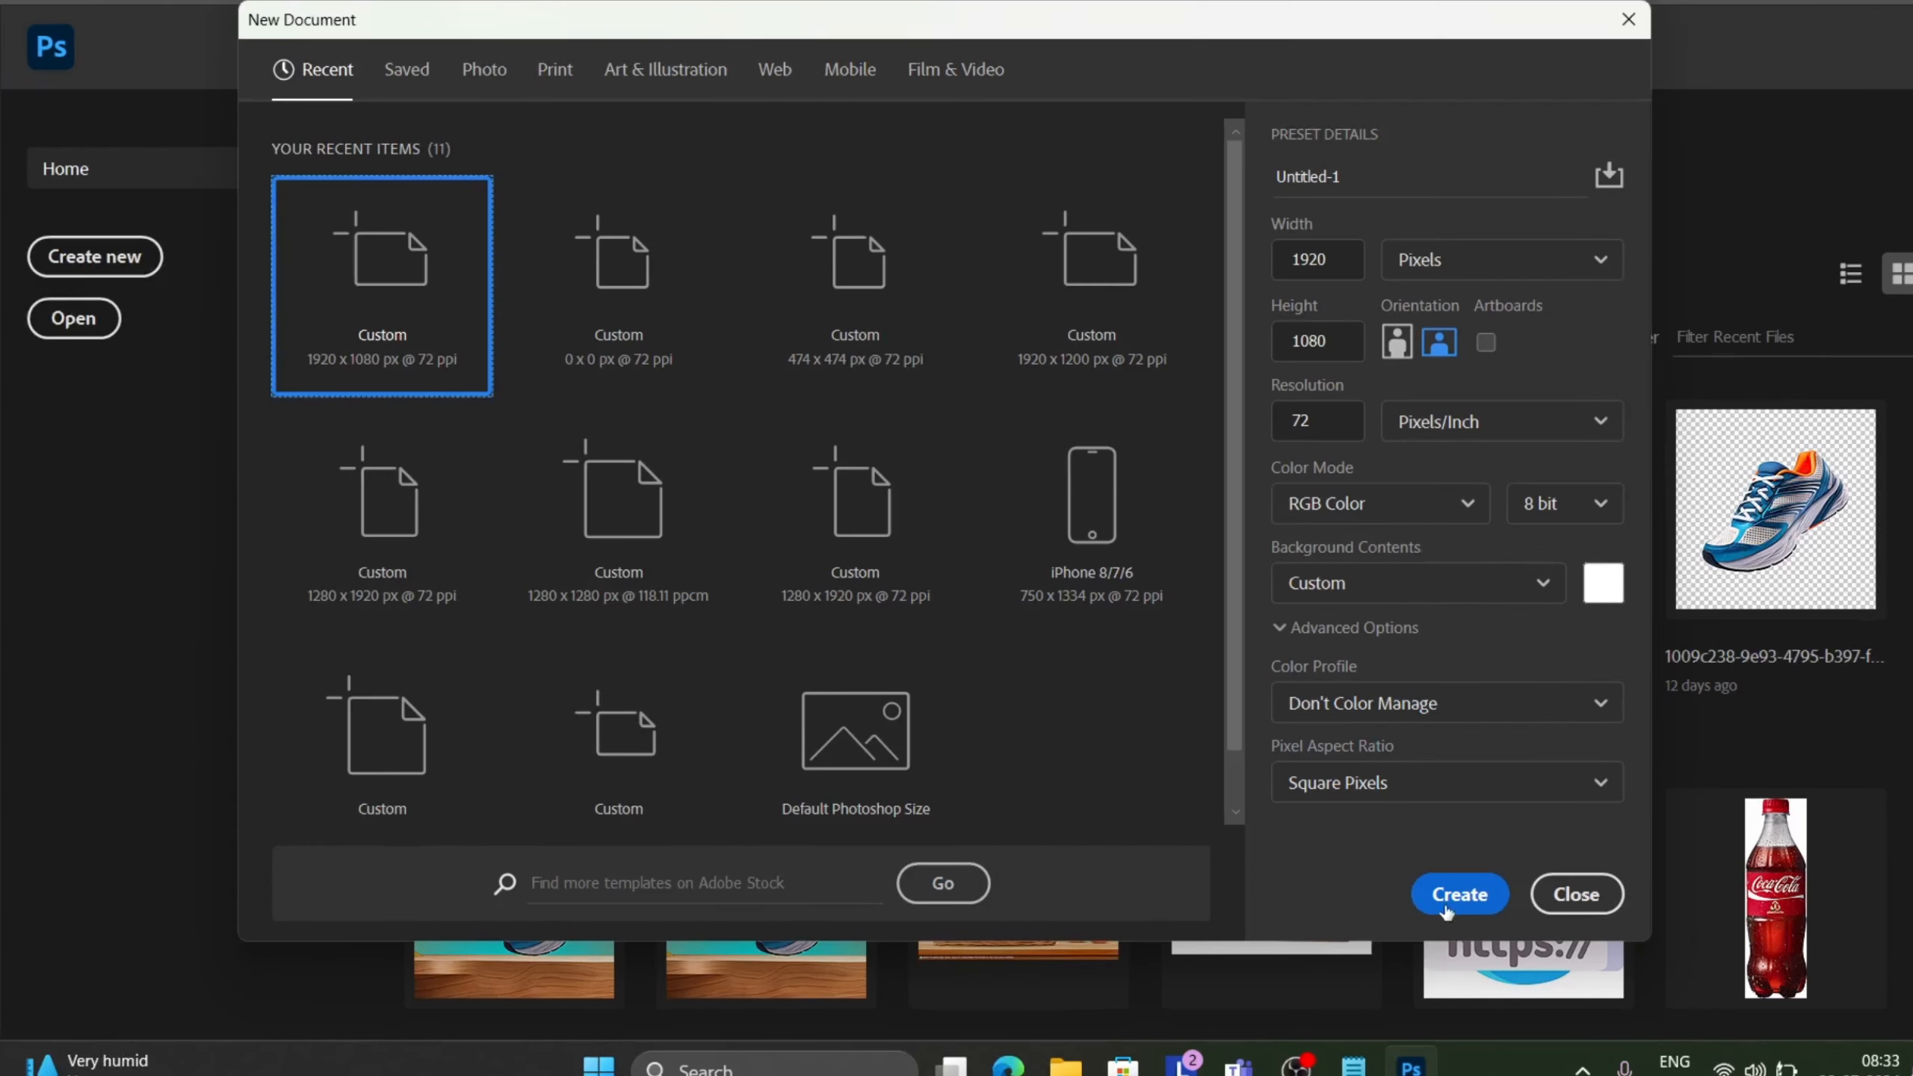
Create the new document with the chosen preset settings.
left_click(1446, 908)
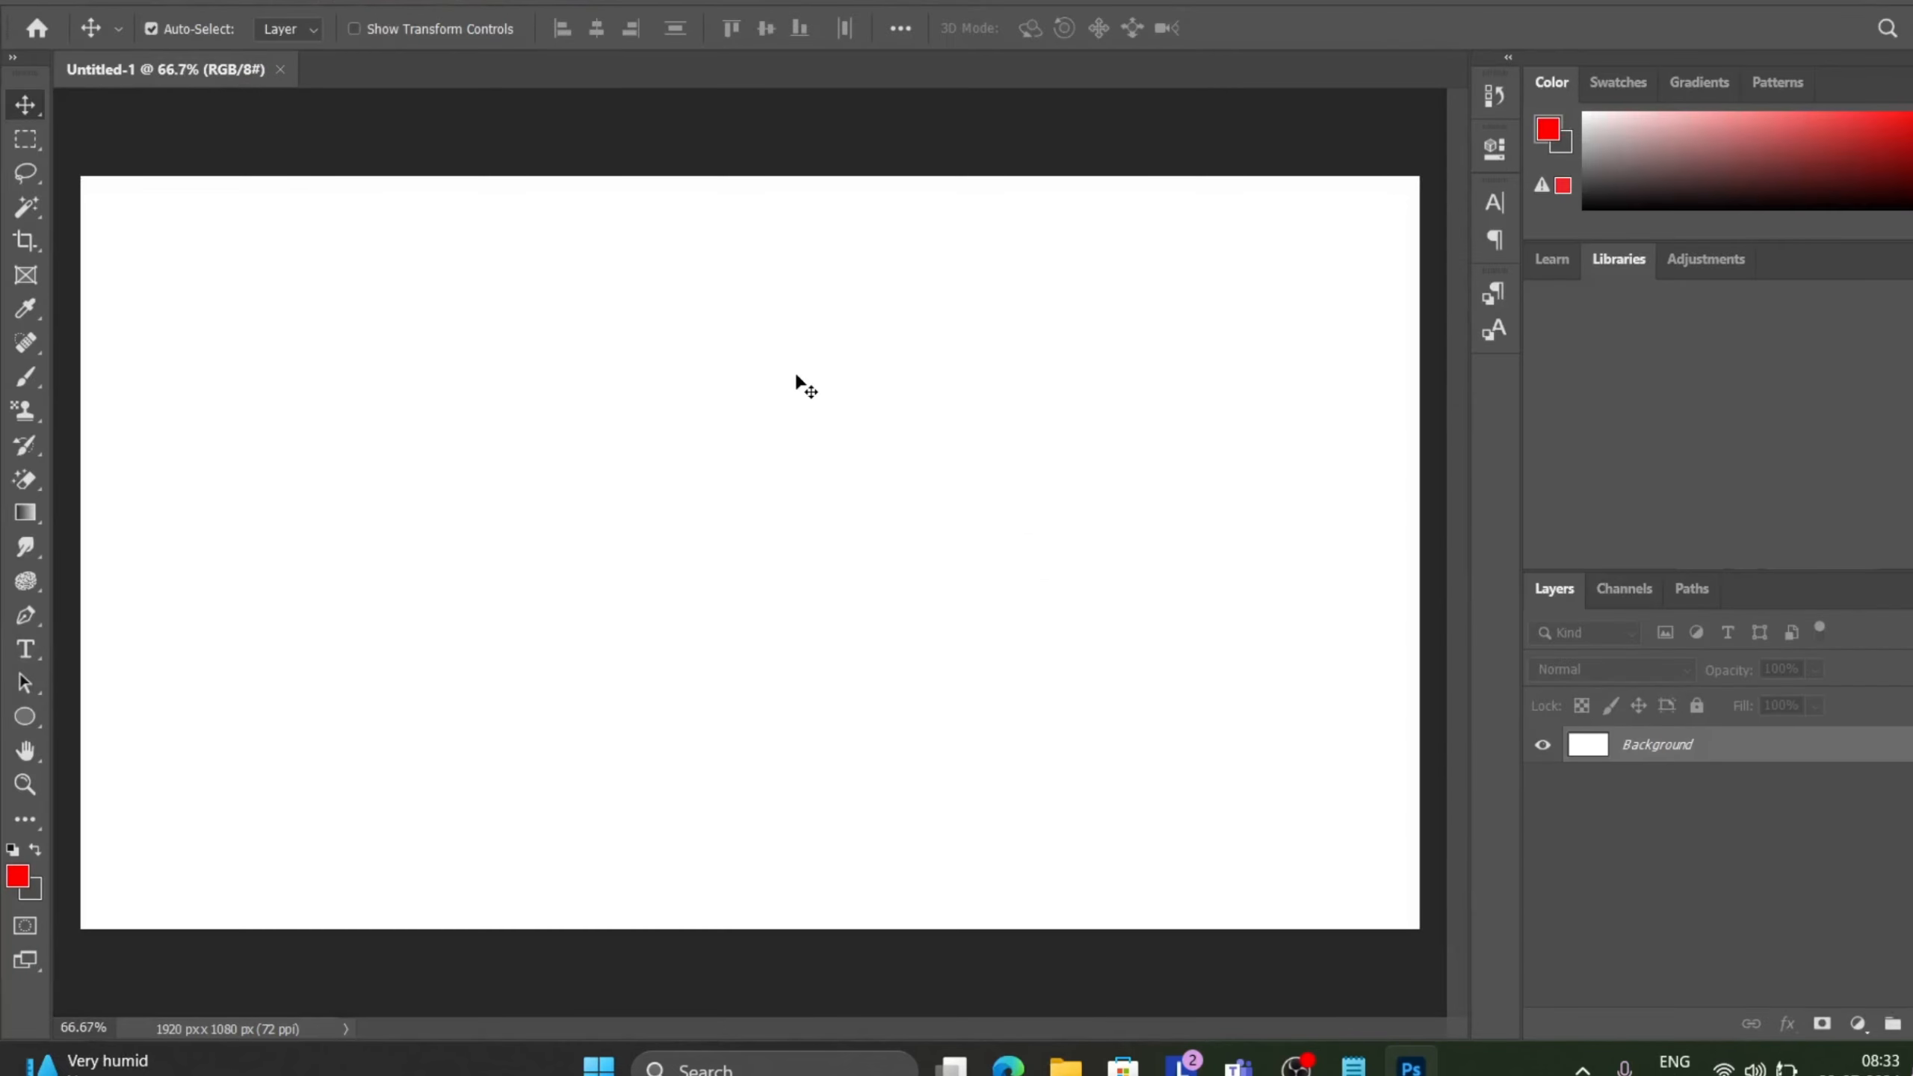
key("ctrl+minus")
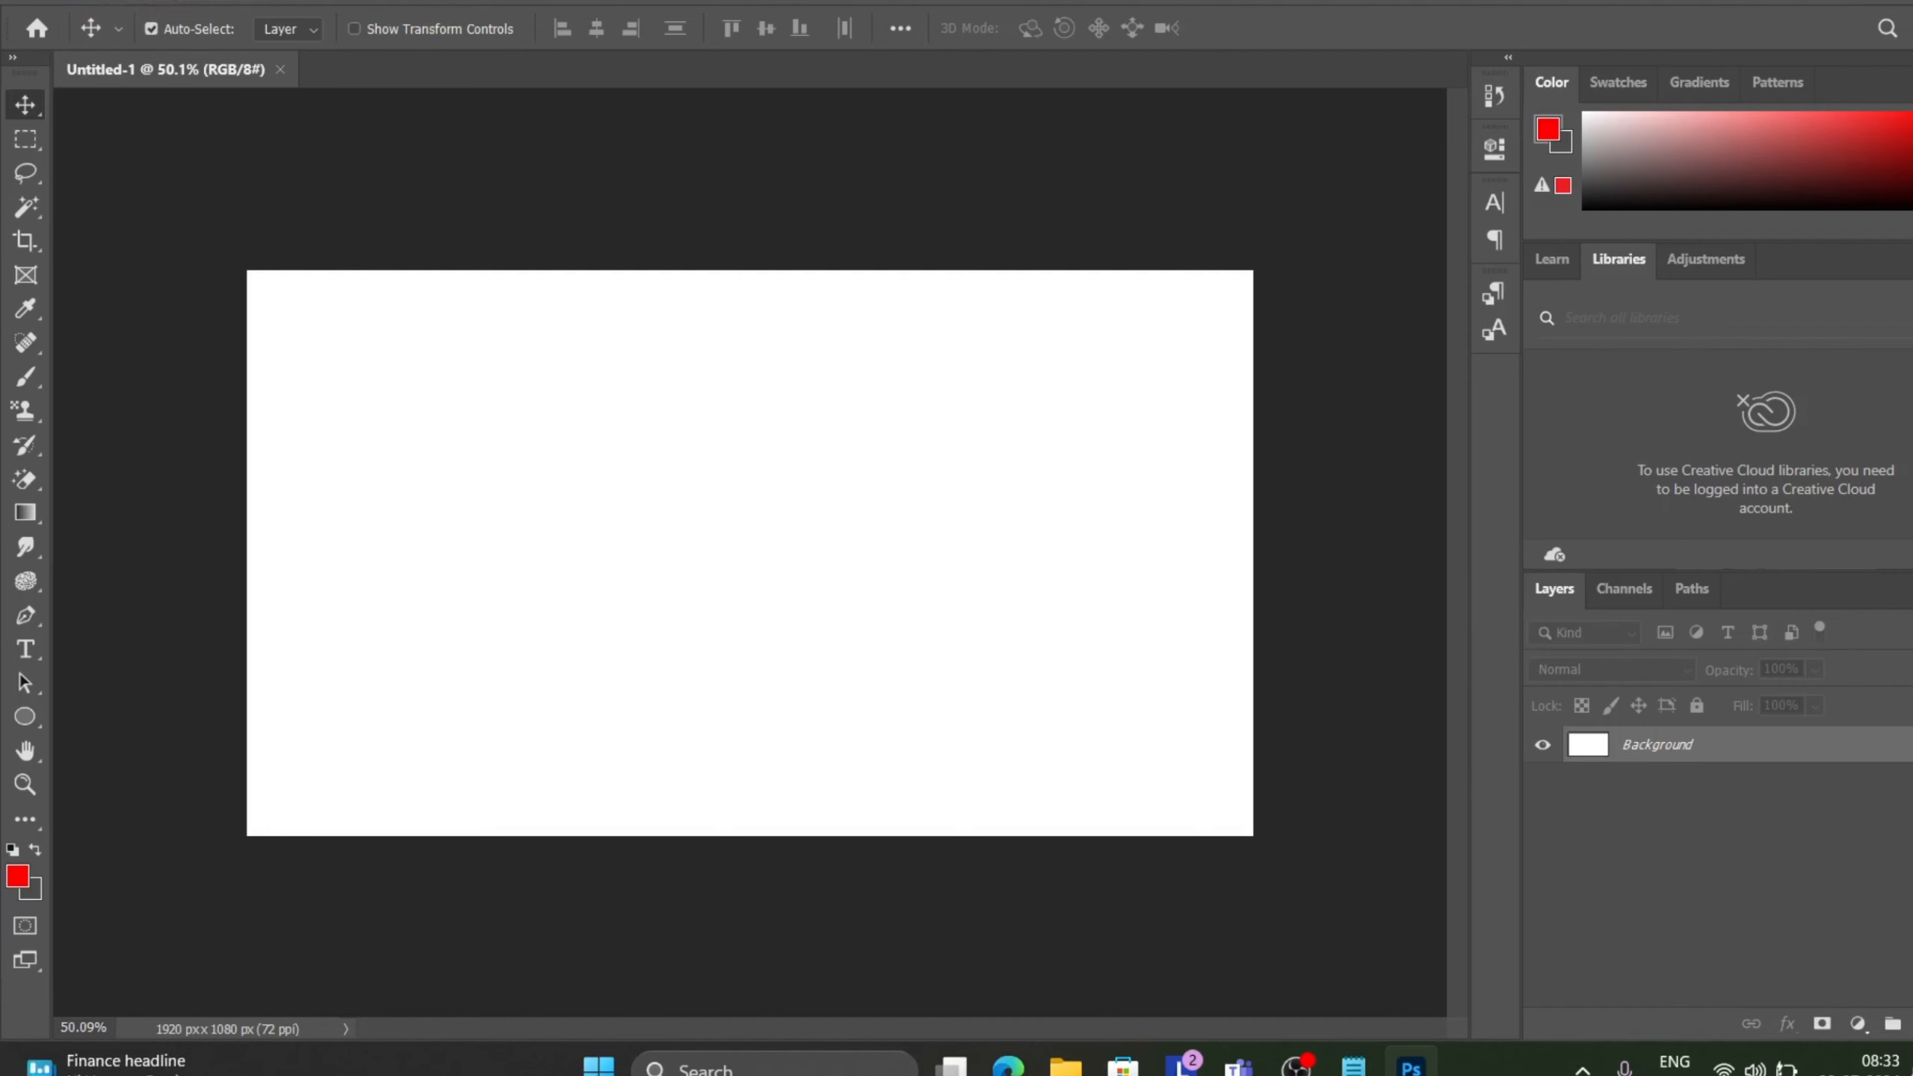
left_click(240, 1)
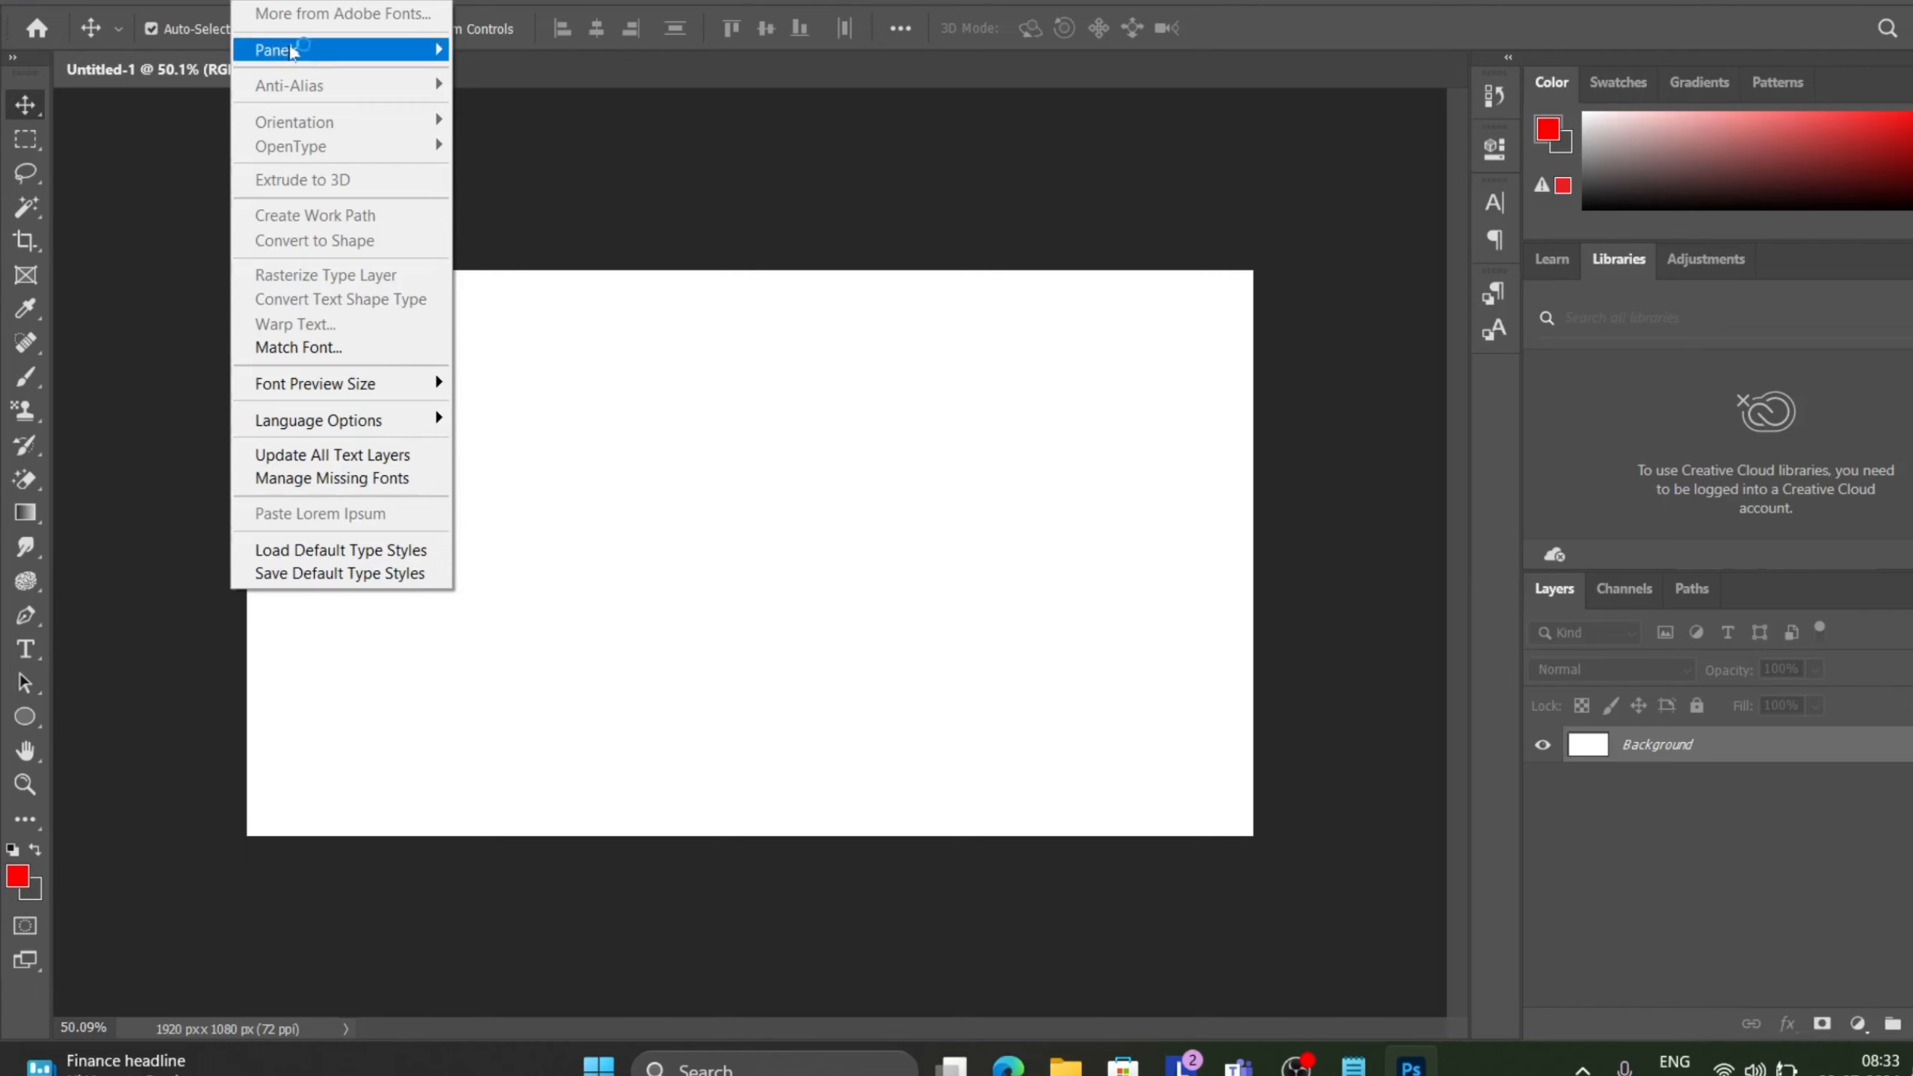
mouse_move(294, 51)
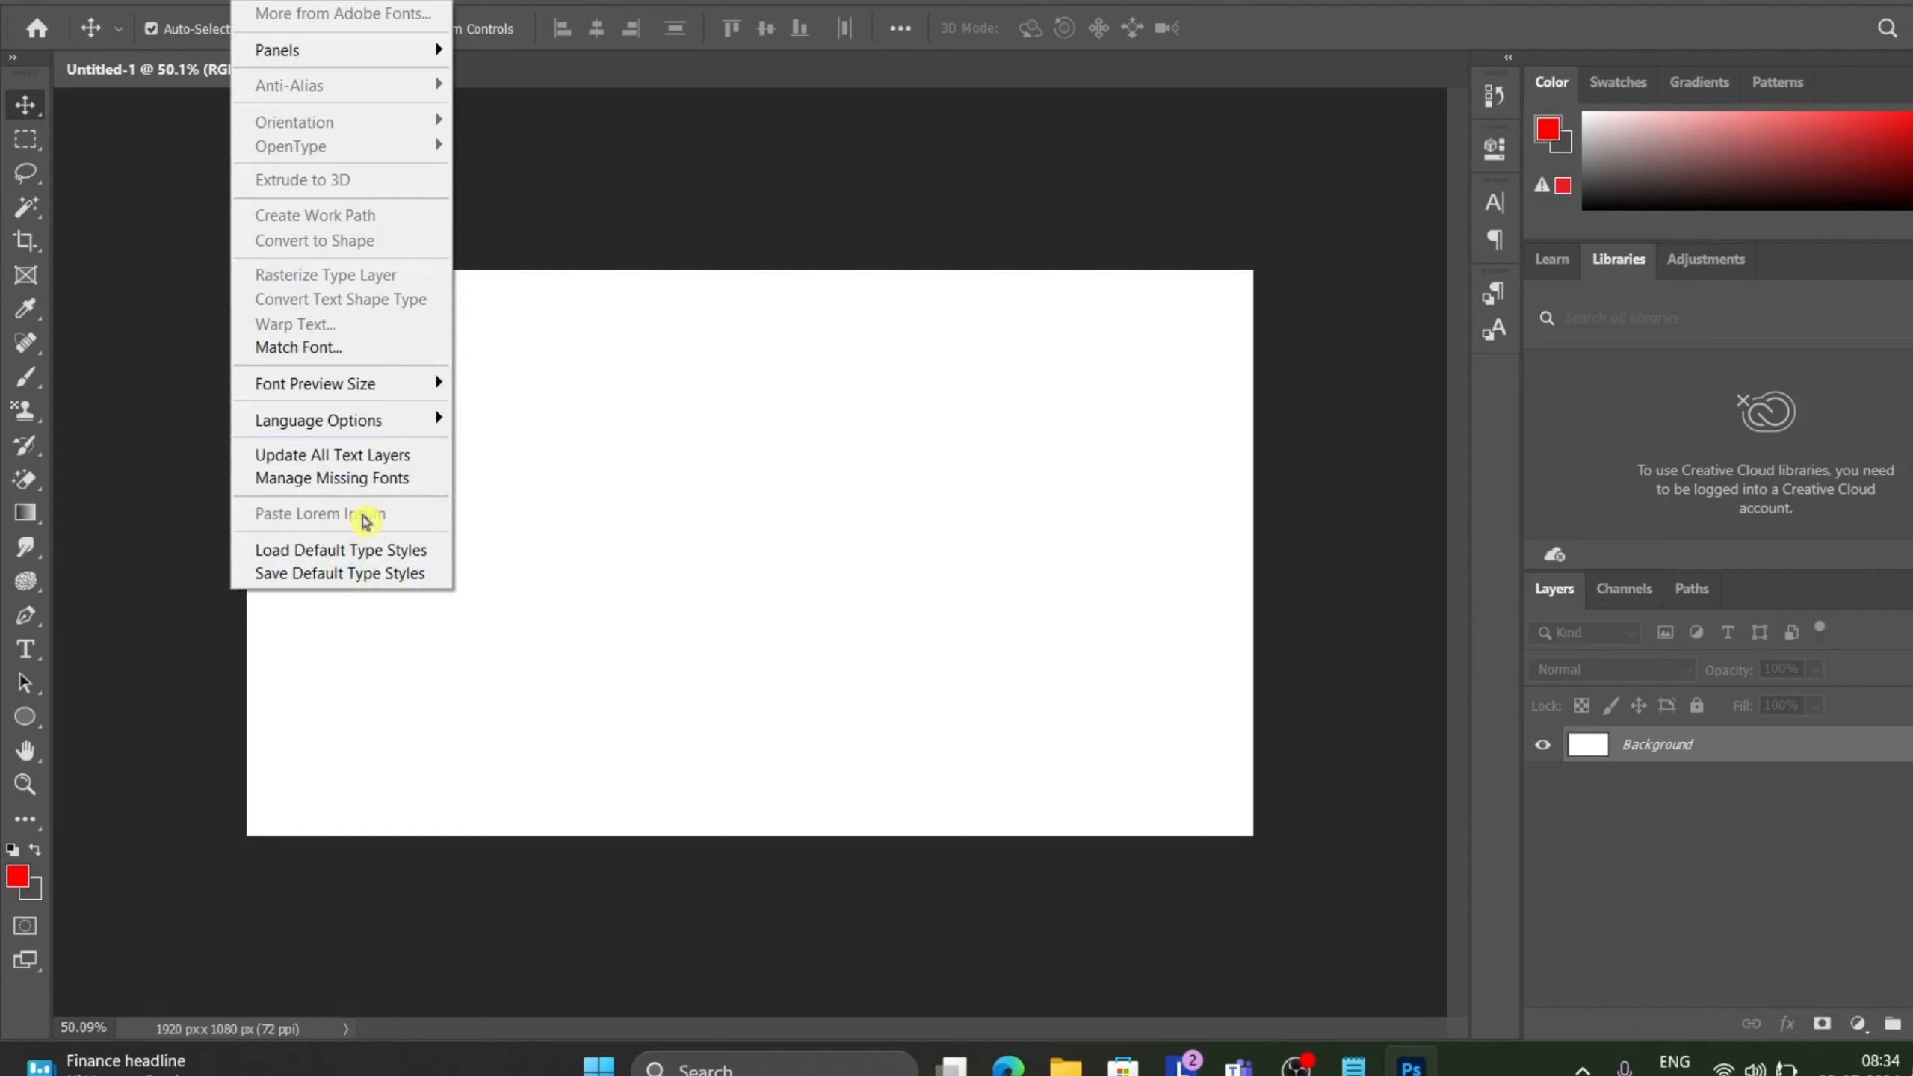
mouse_move(314, 387)
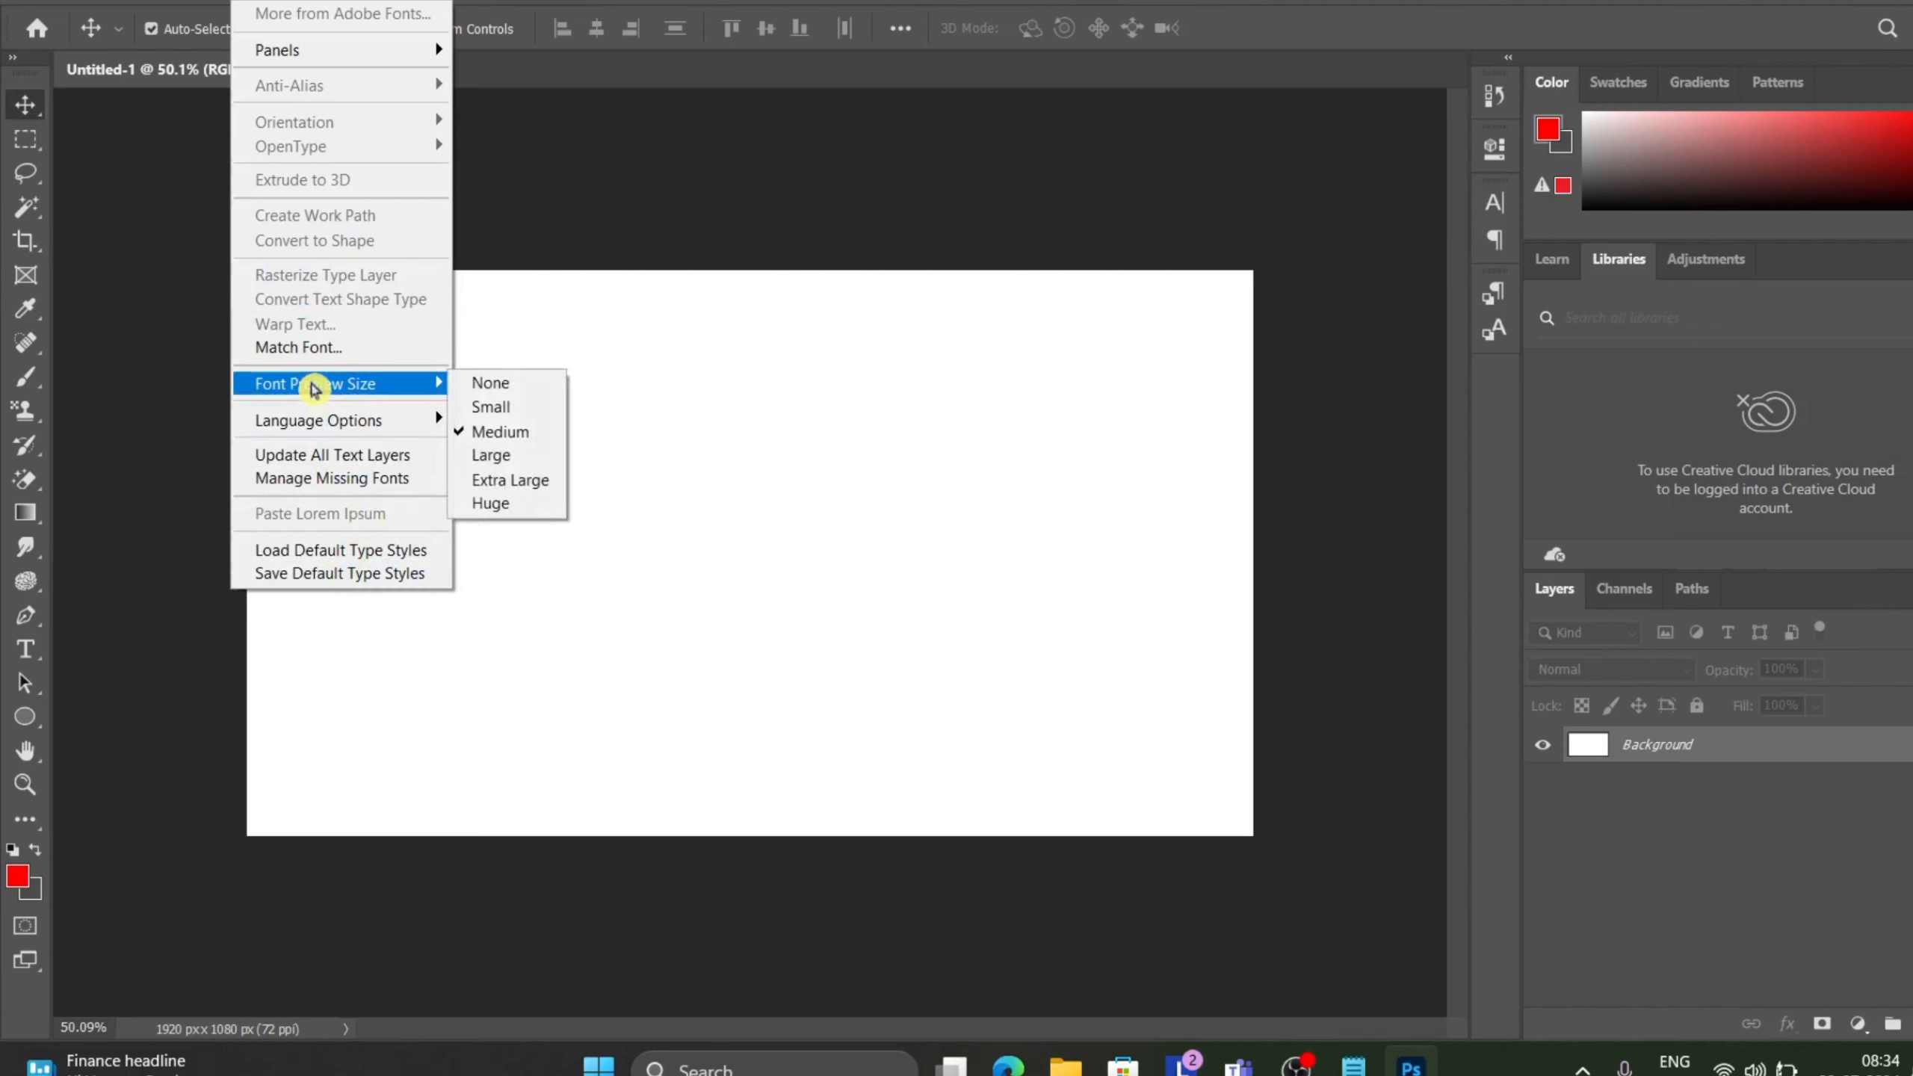
left_click(688, 248)
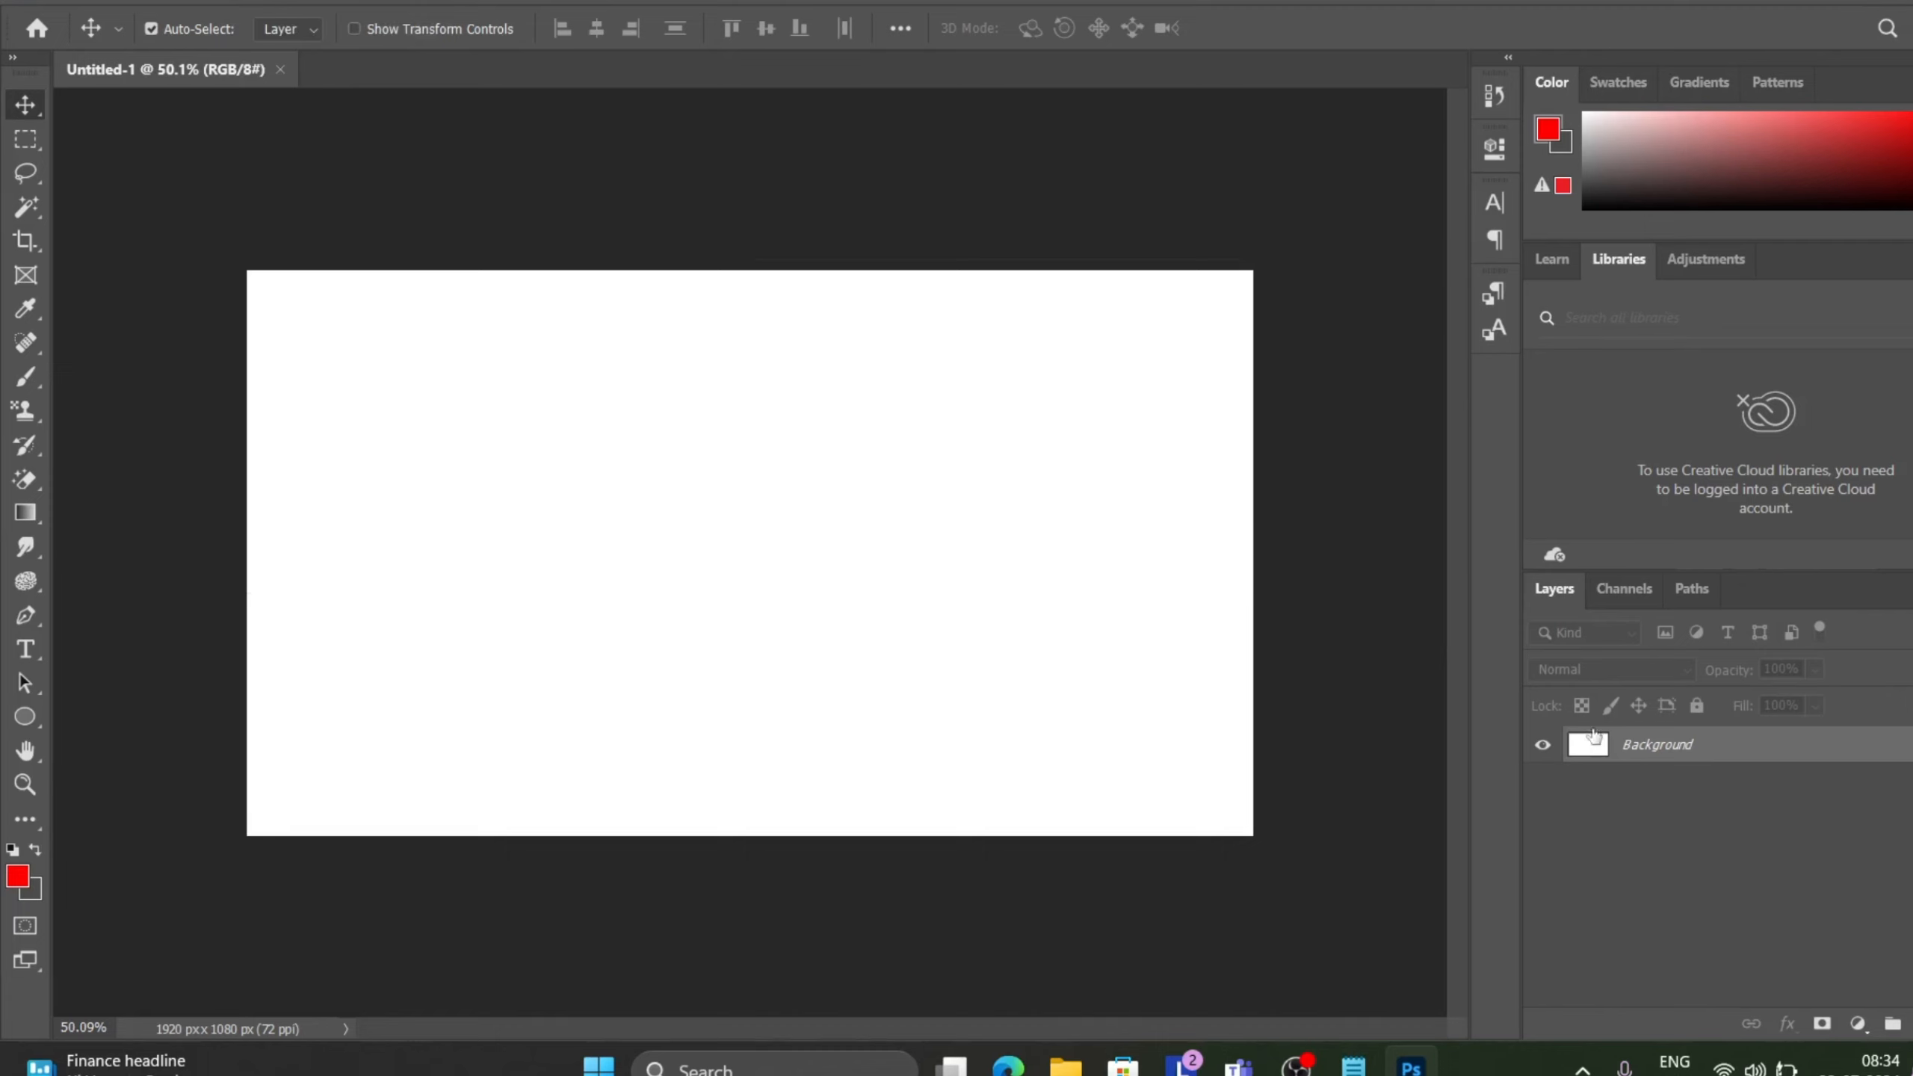
Convert the Background into a regular layer named Layer 0.
double_click(1686, 750)
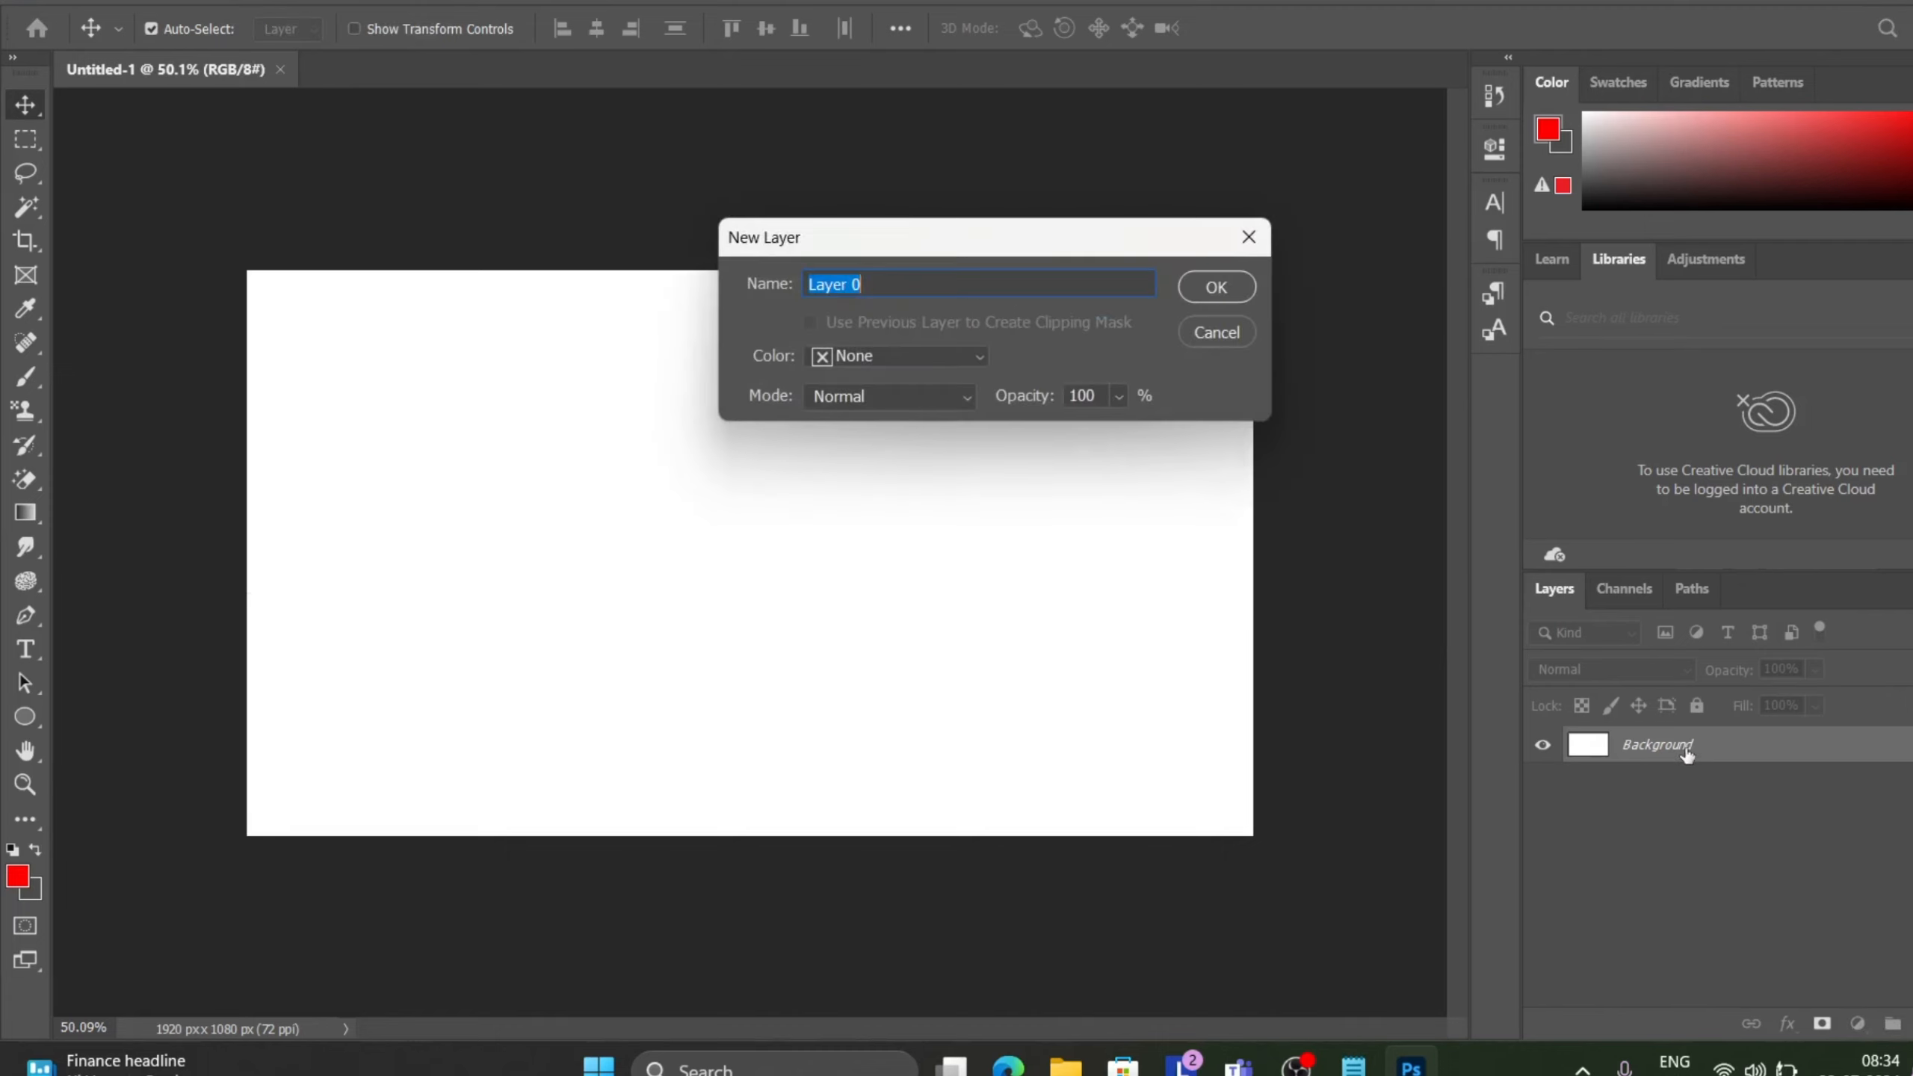
left_click(1228, 290)
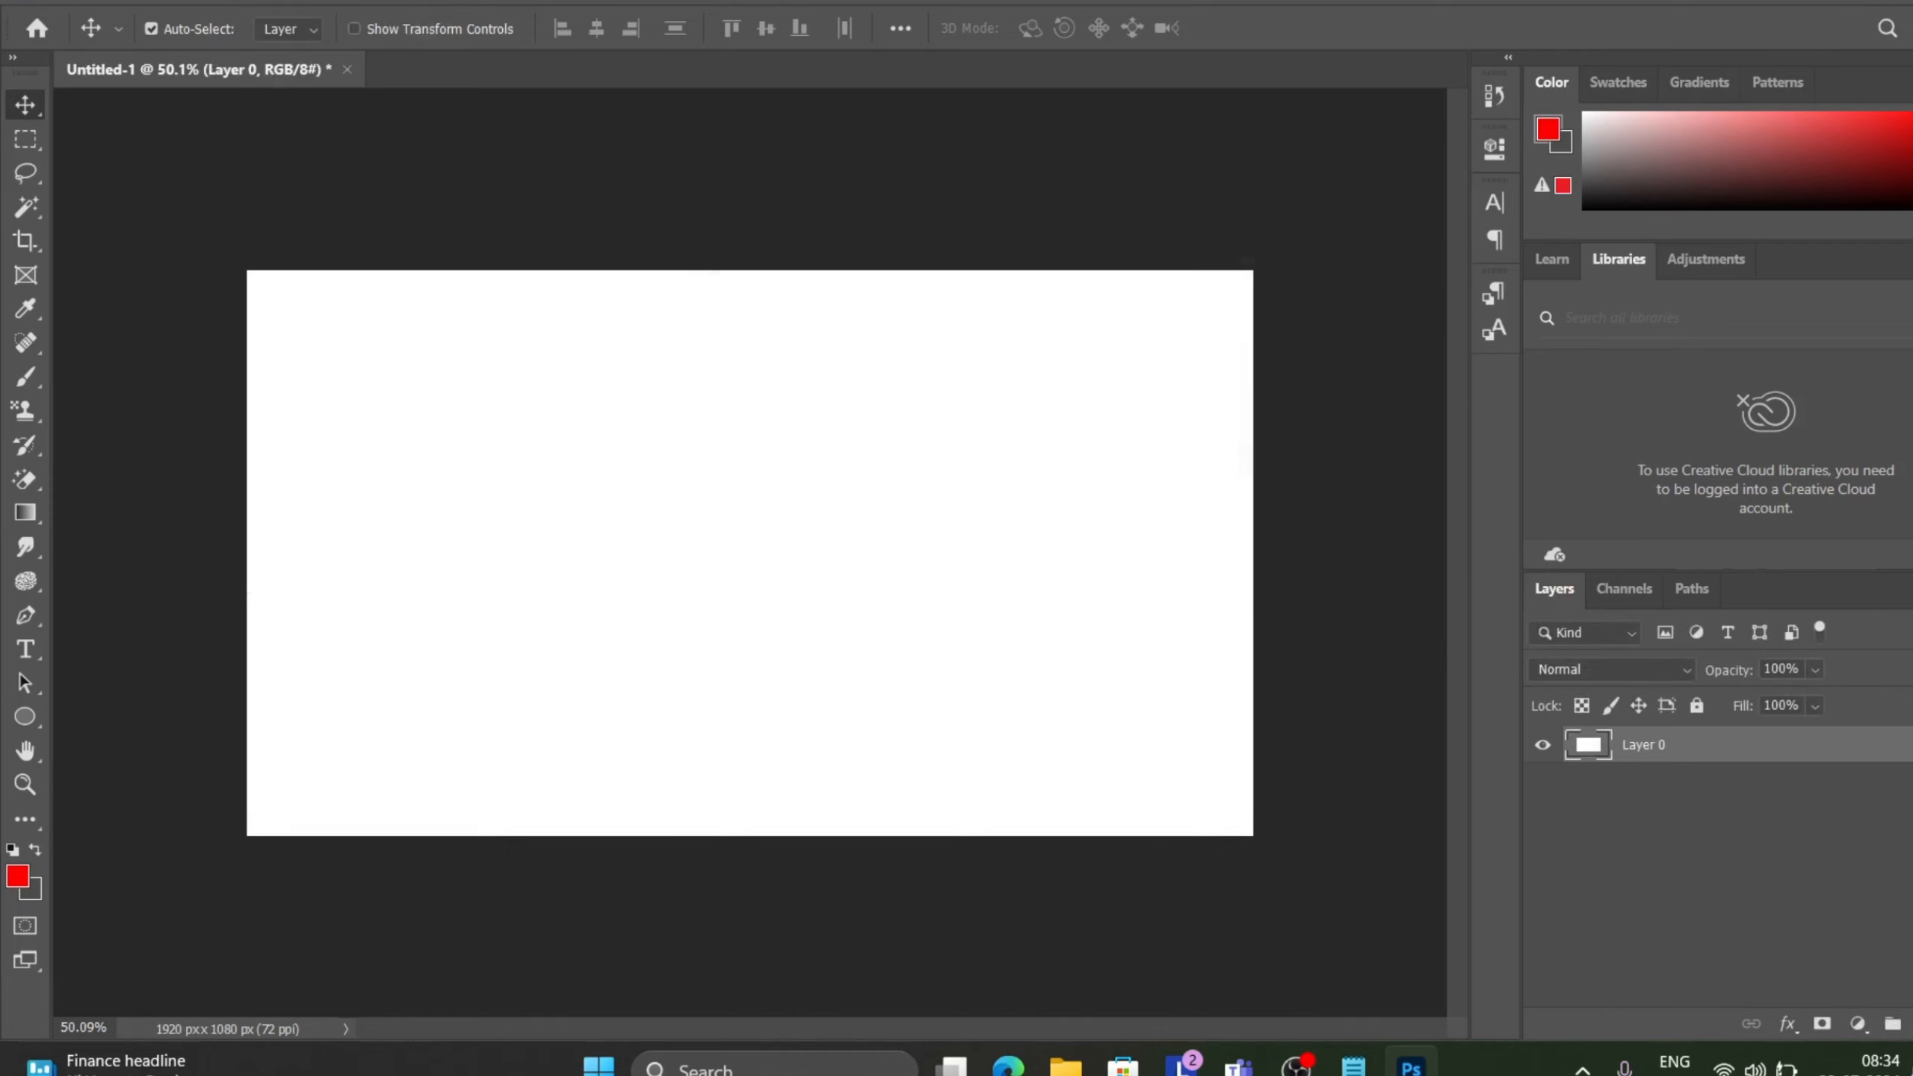
Add a text layer on the canvas with the Horizontal Type Tool reading "hello" and commit it.
left_click(252, 2)
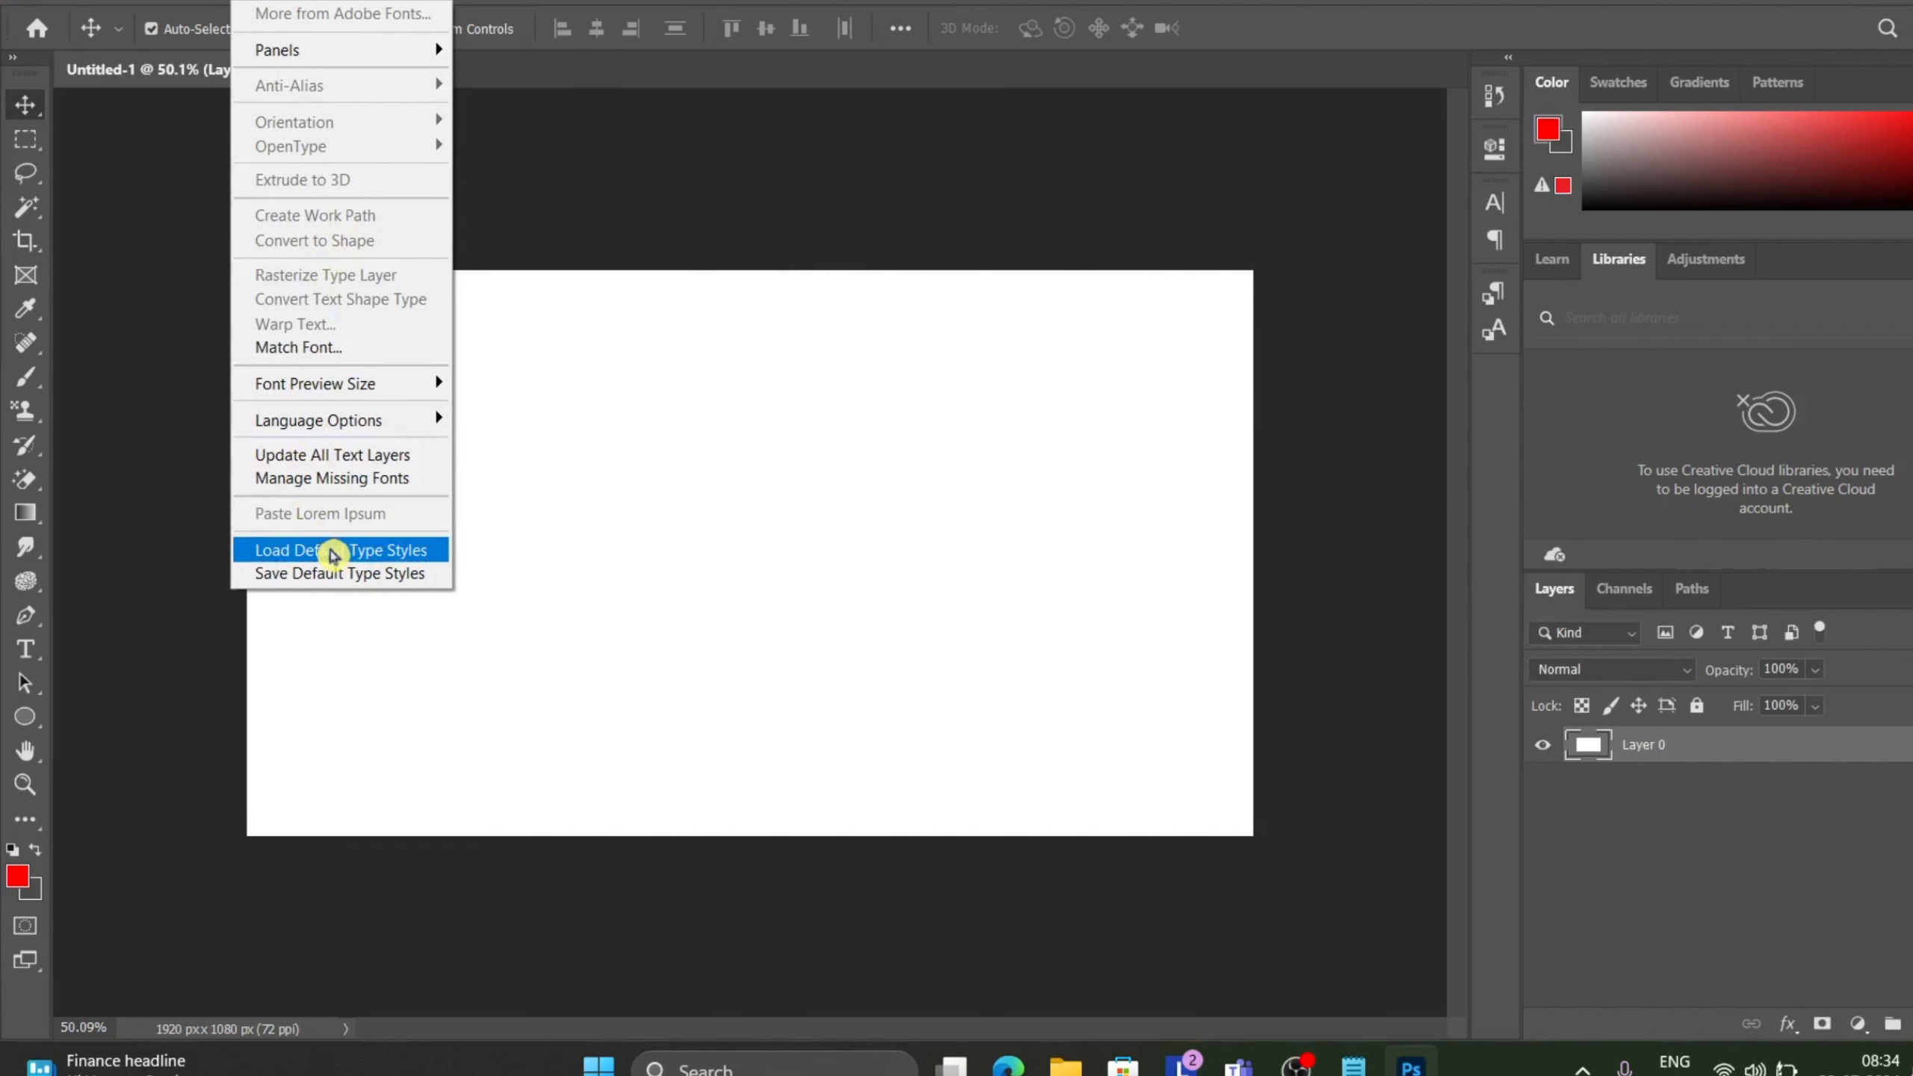
mouse_move(365, 423)
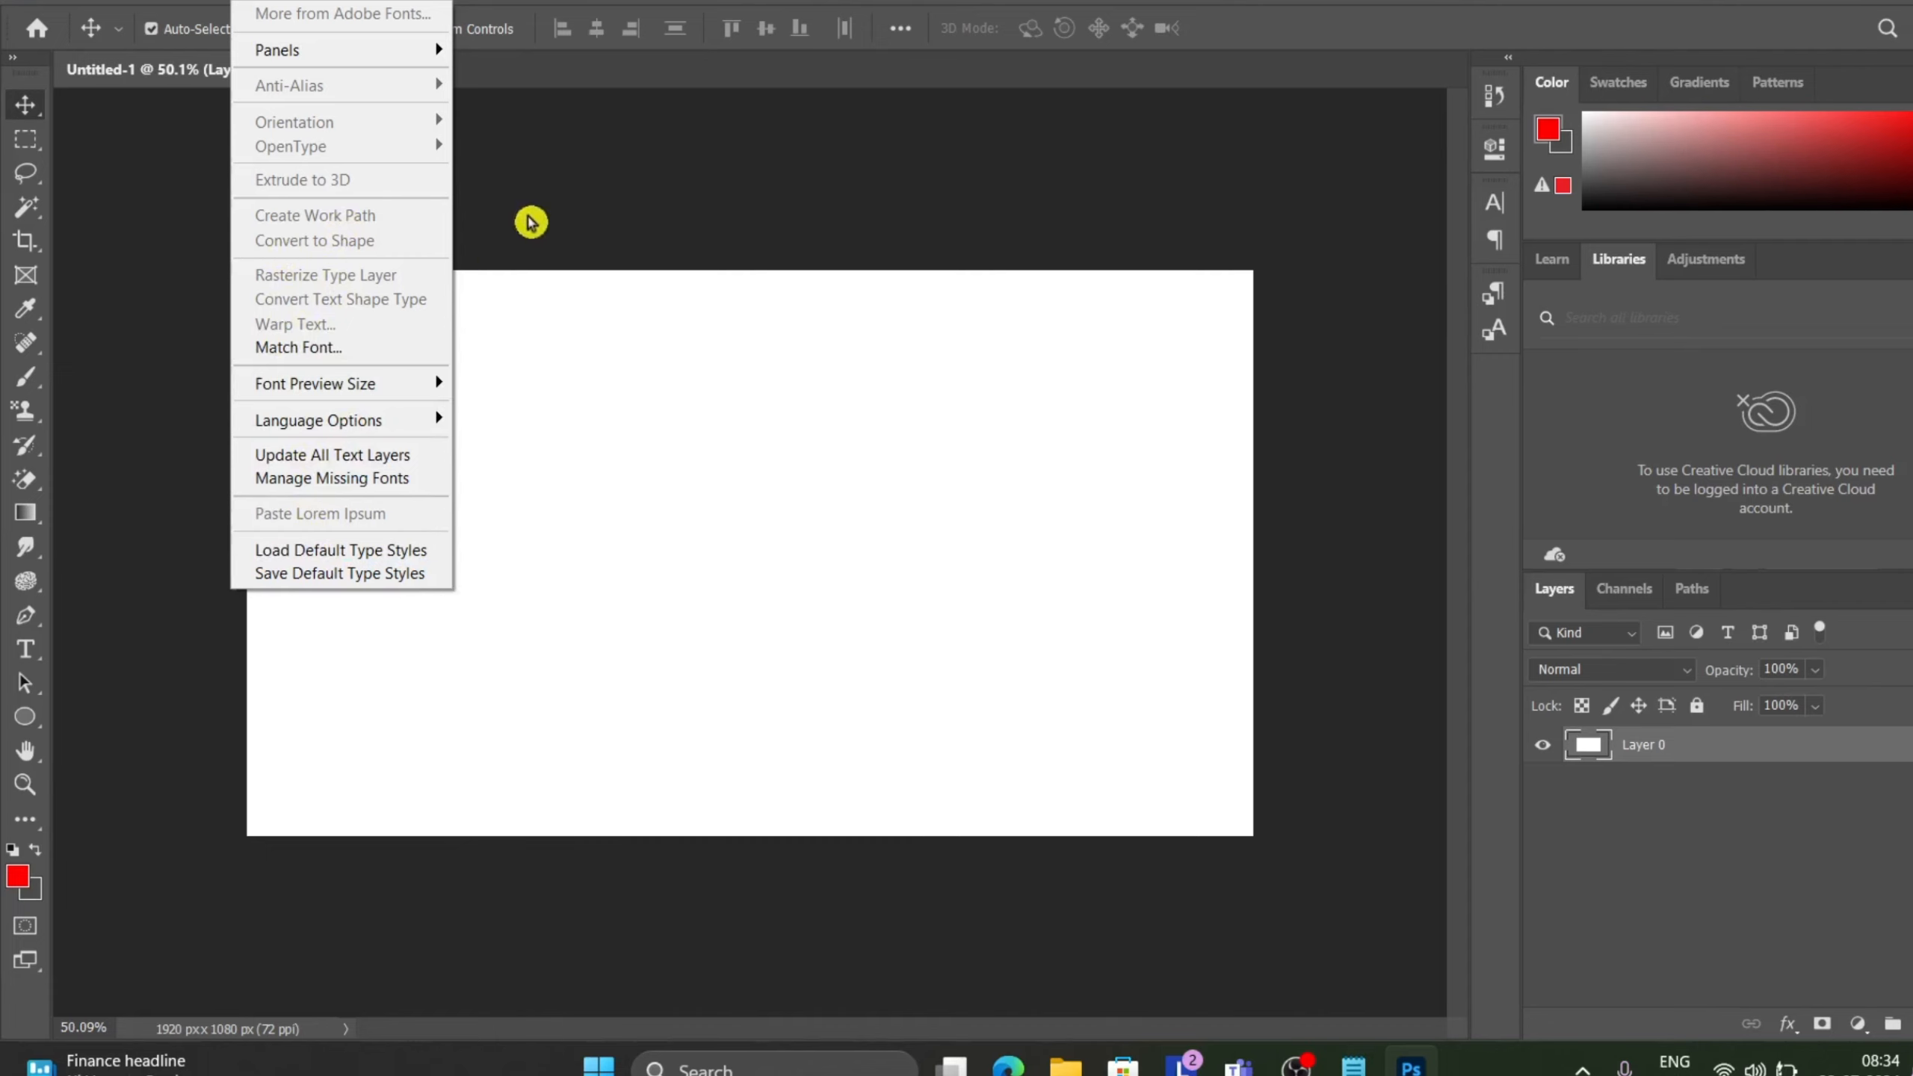
left_click(25, 649)
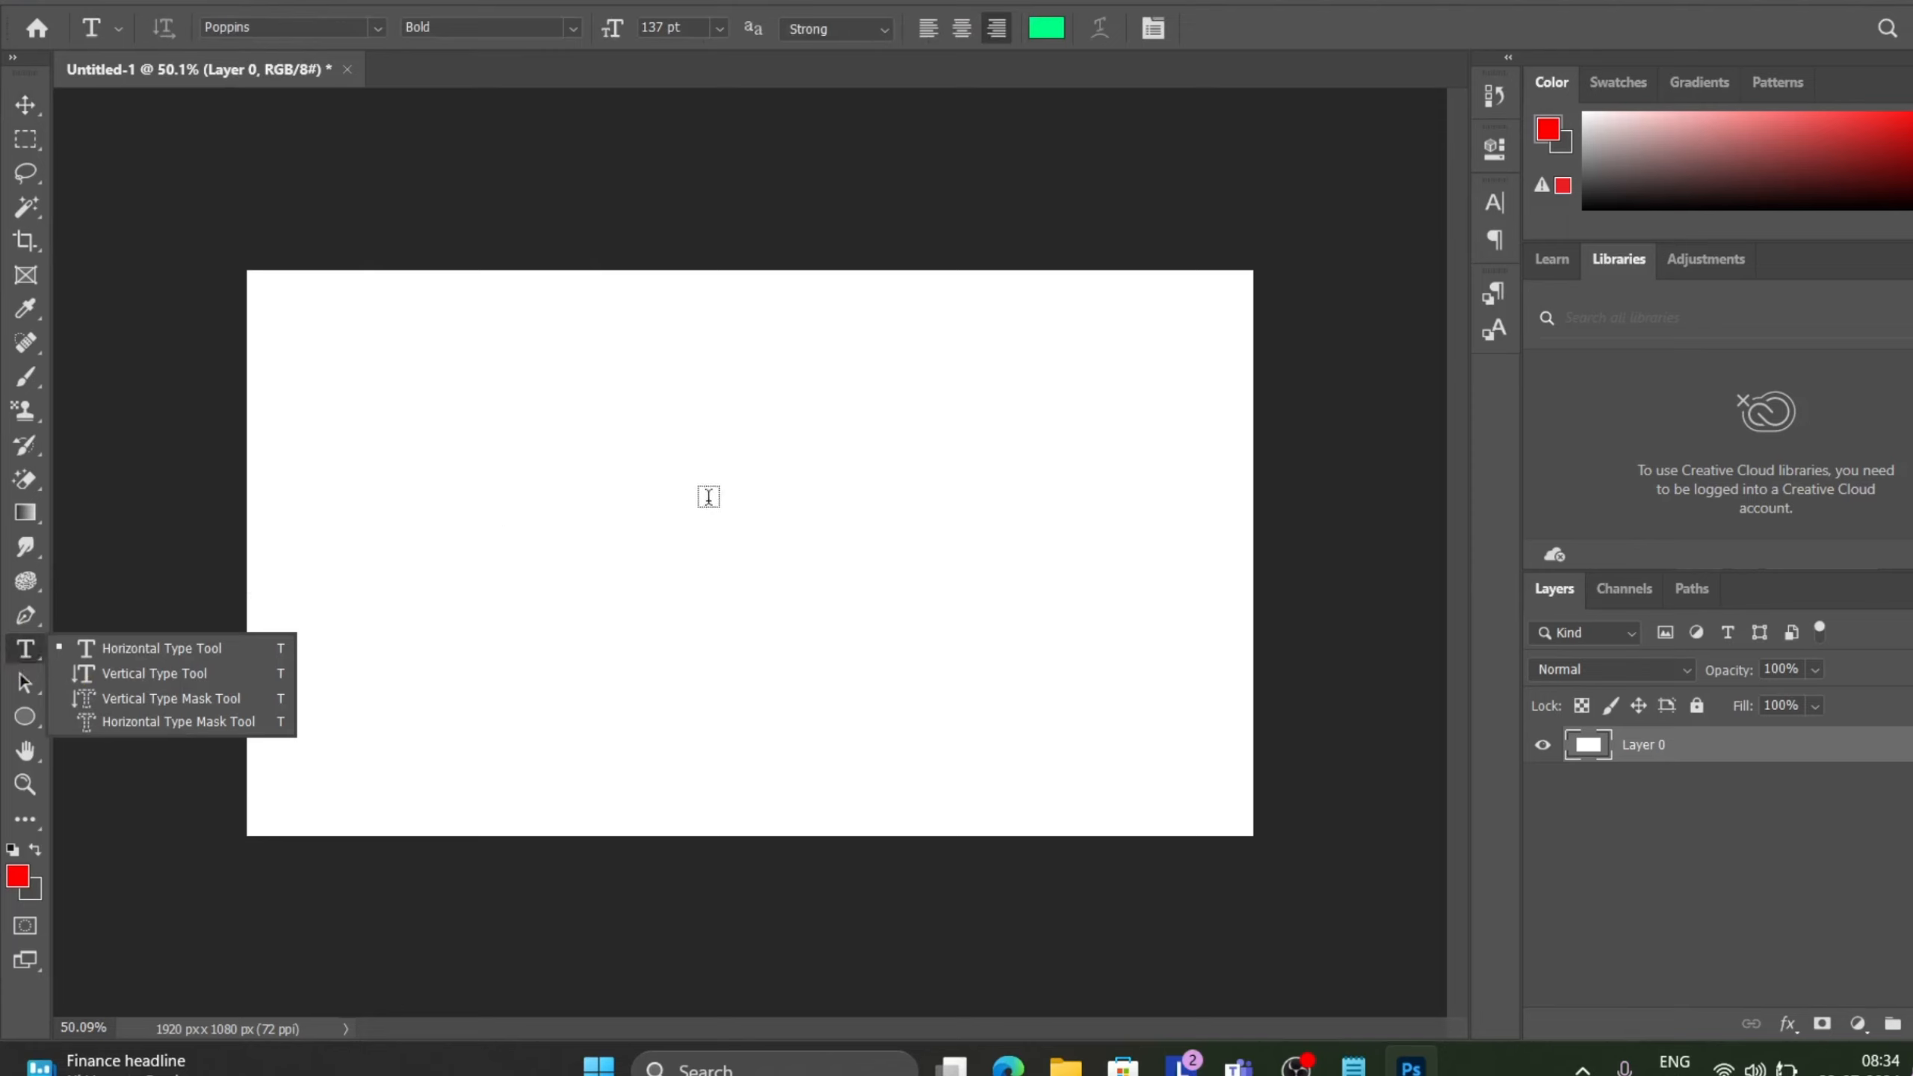
left_click(708, 497)
key("BackSpace")
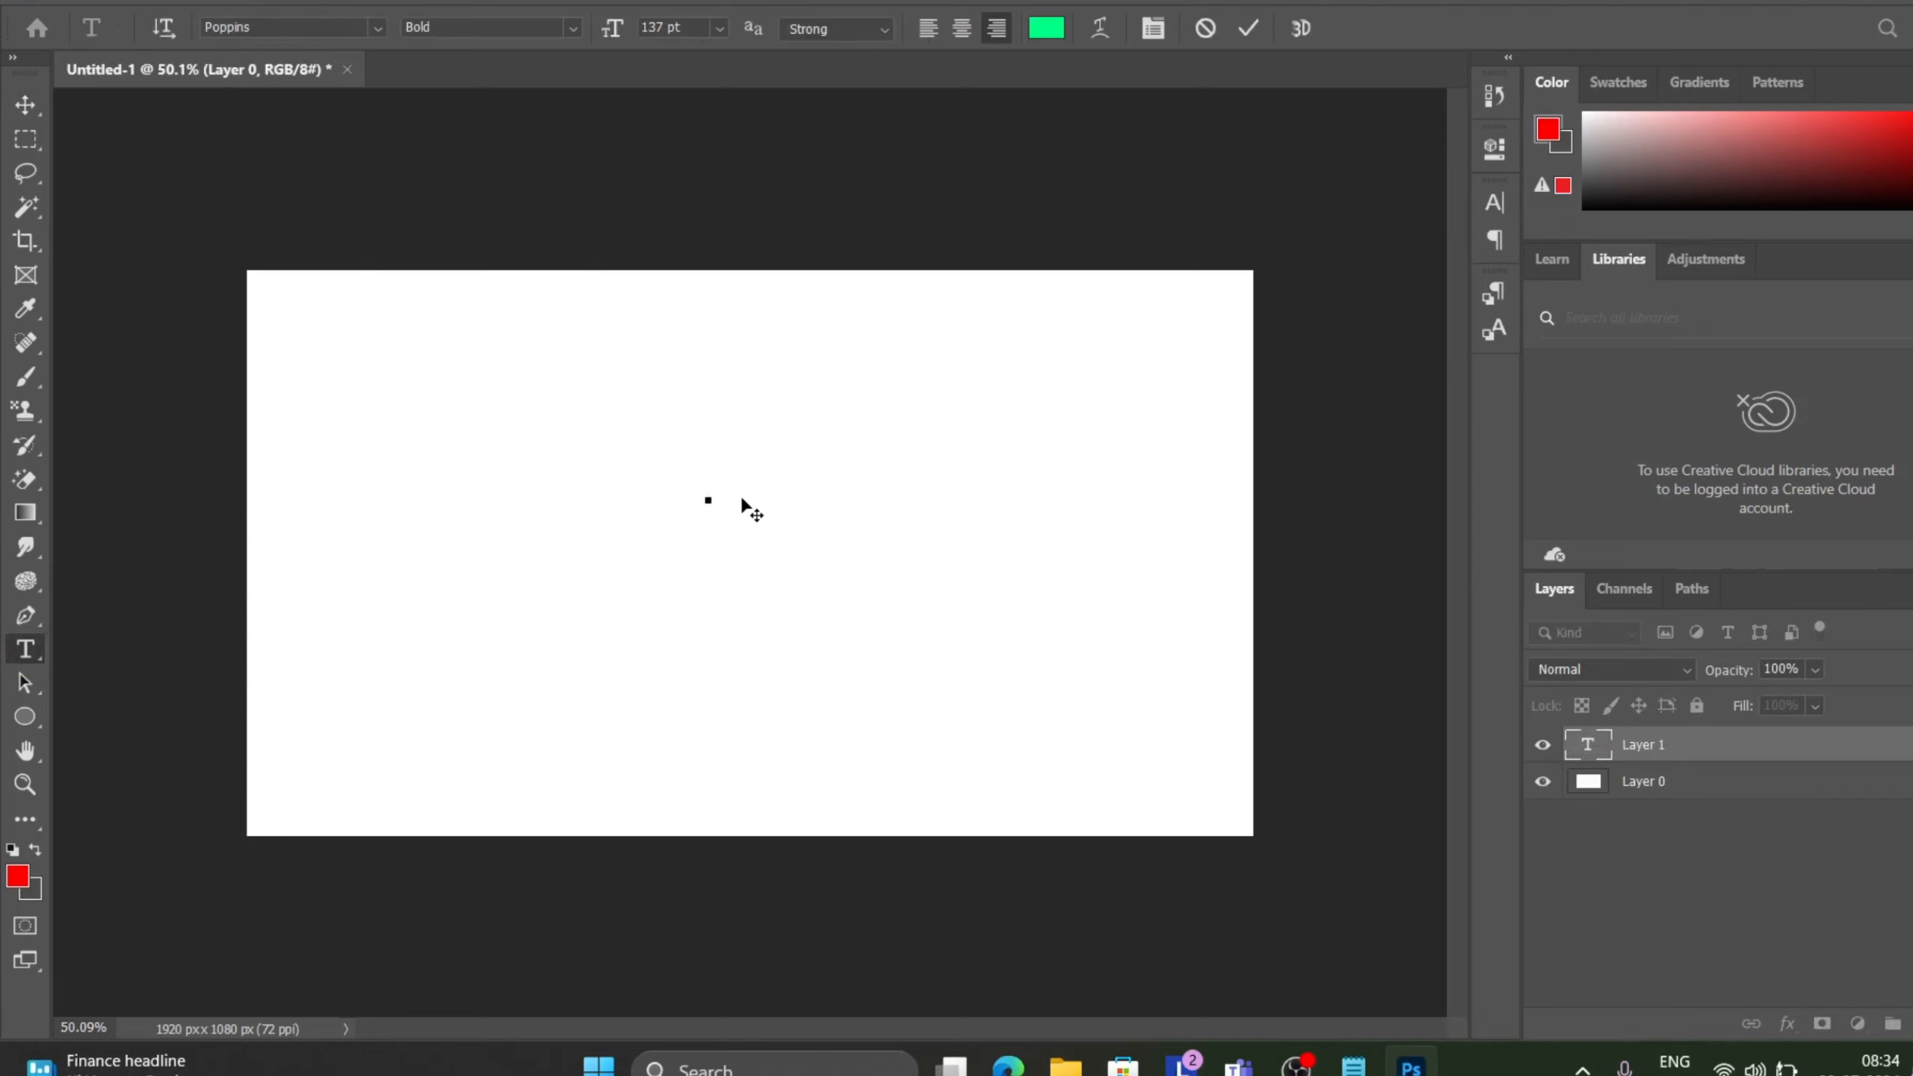
type("hello")
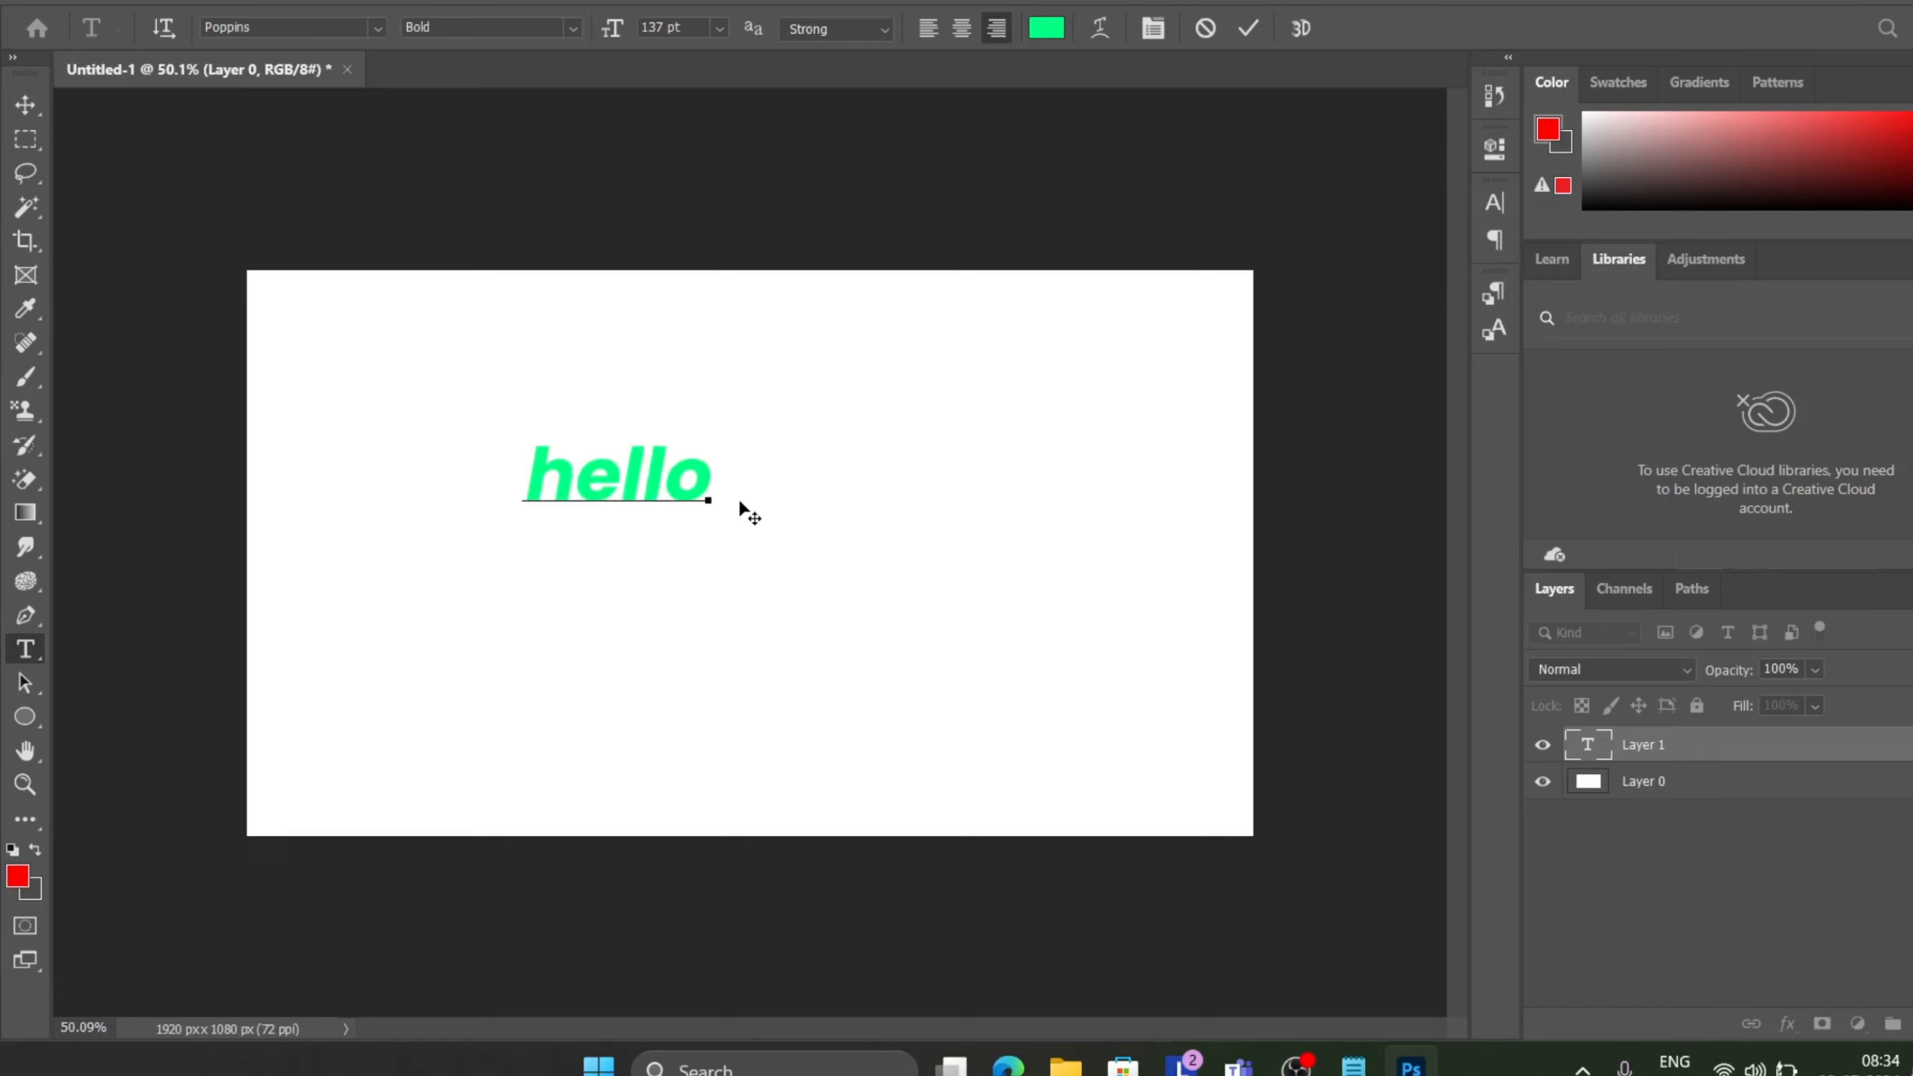
left_click(1257, 33)
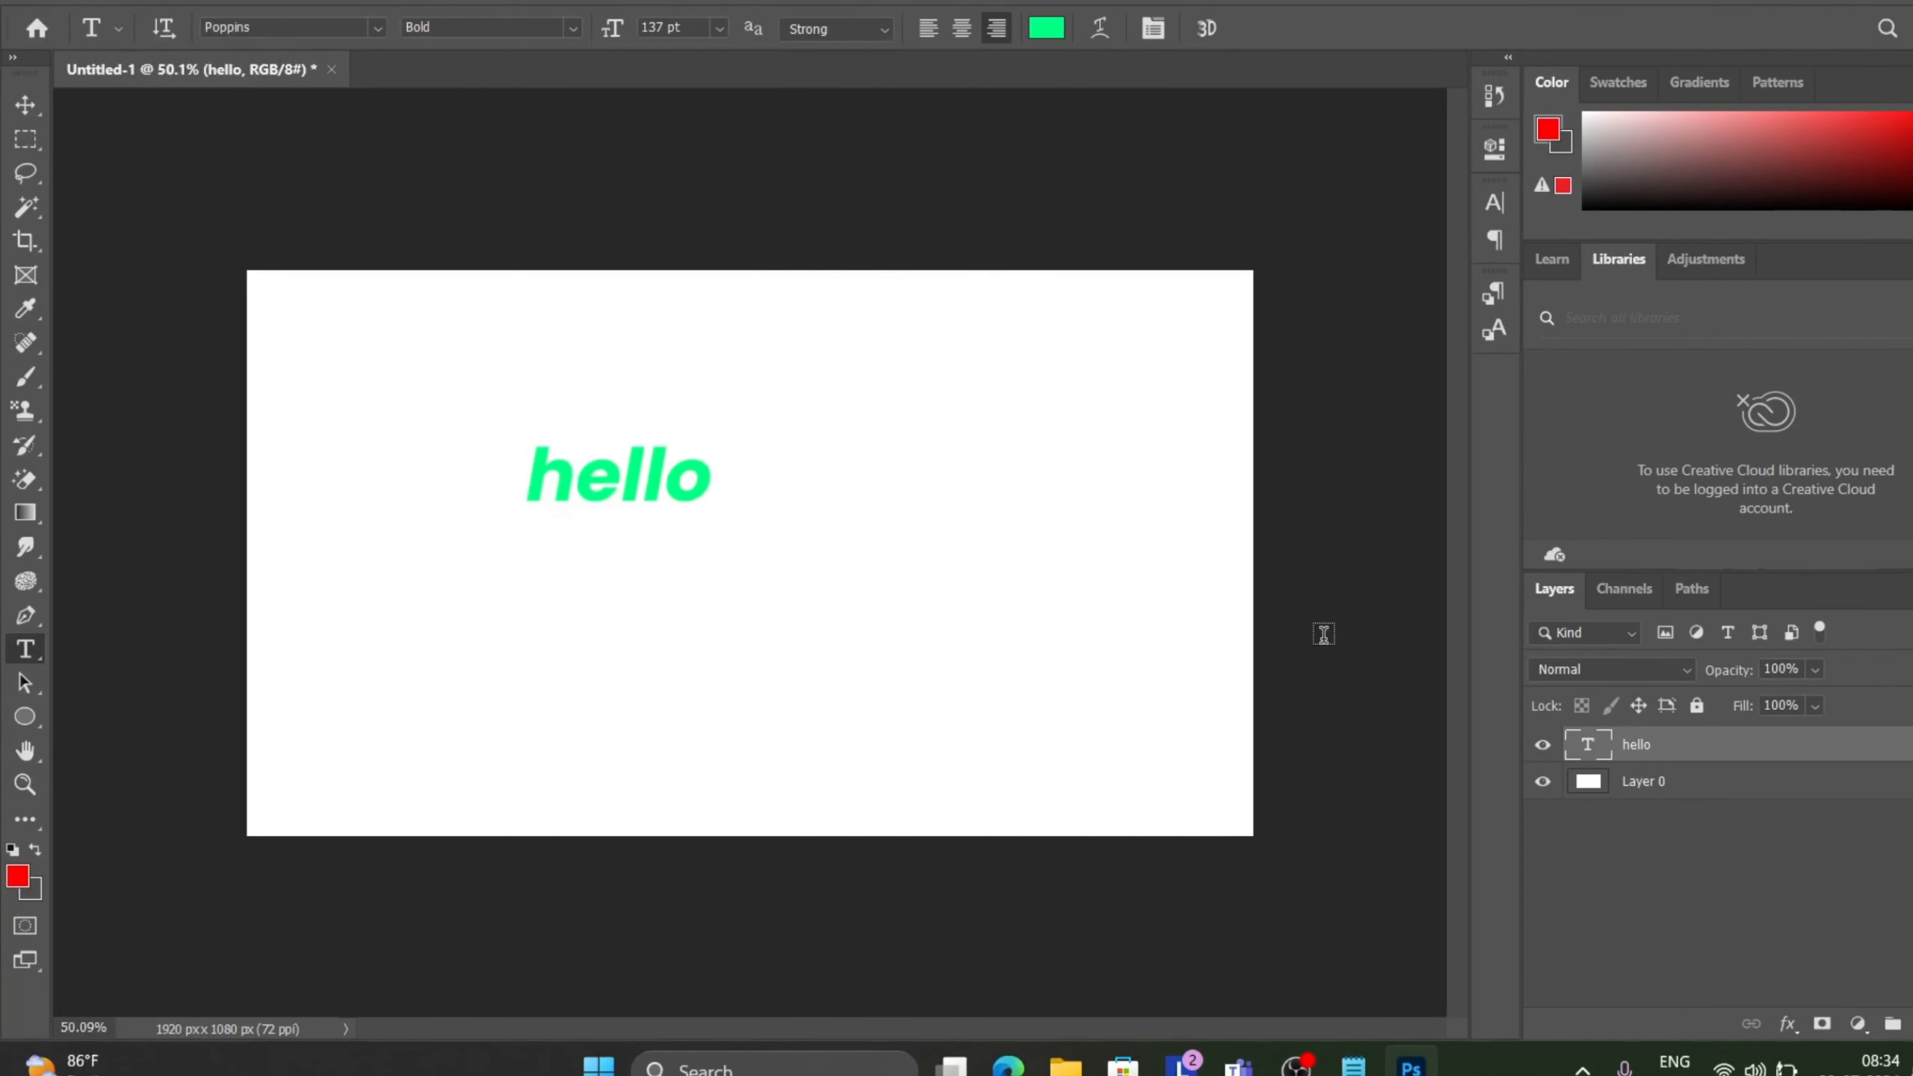
left_click(261, 3)
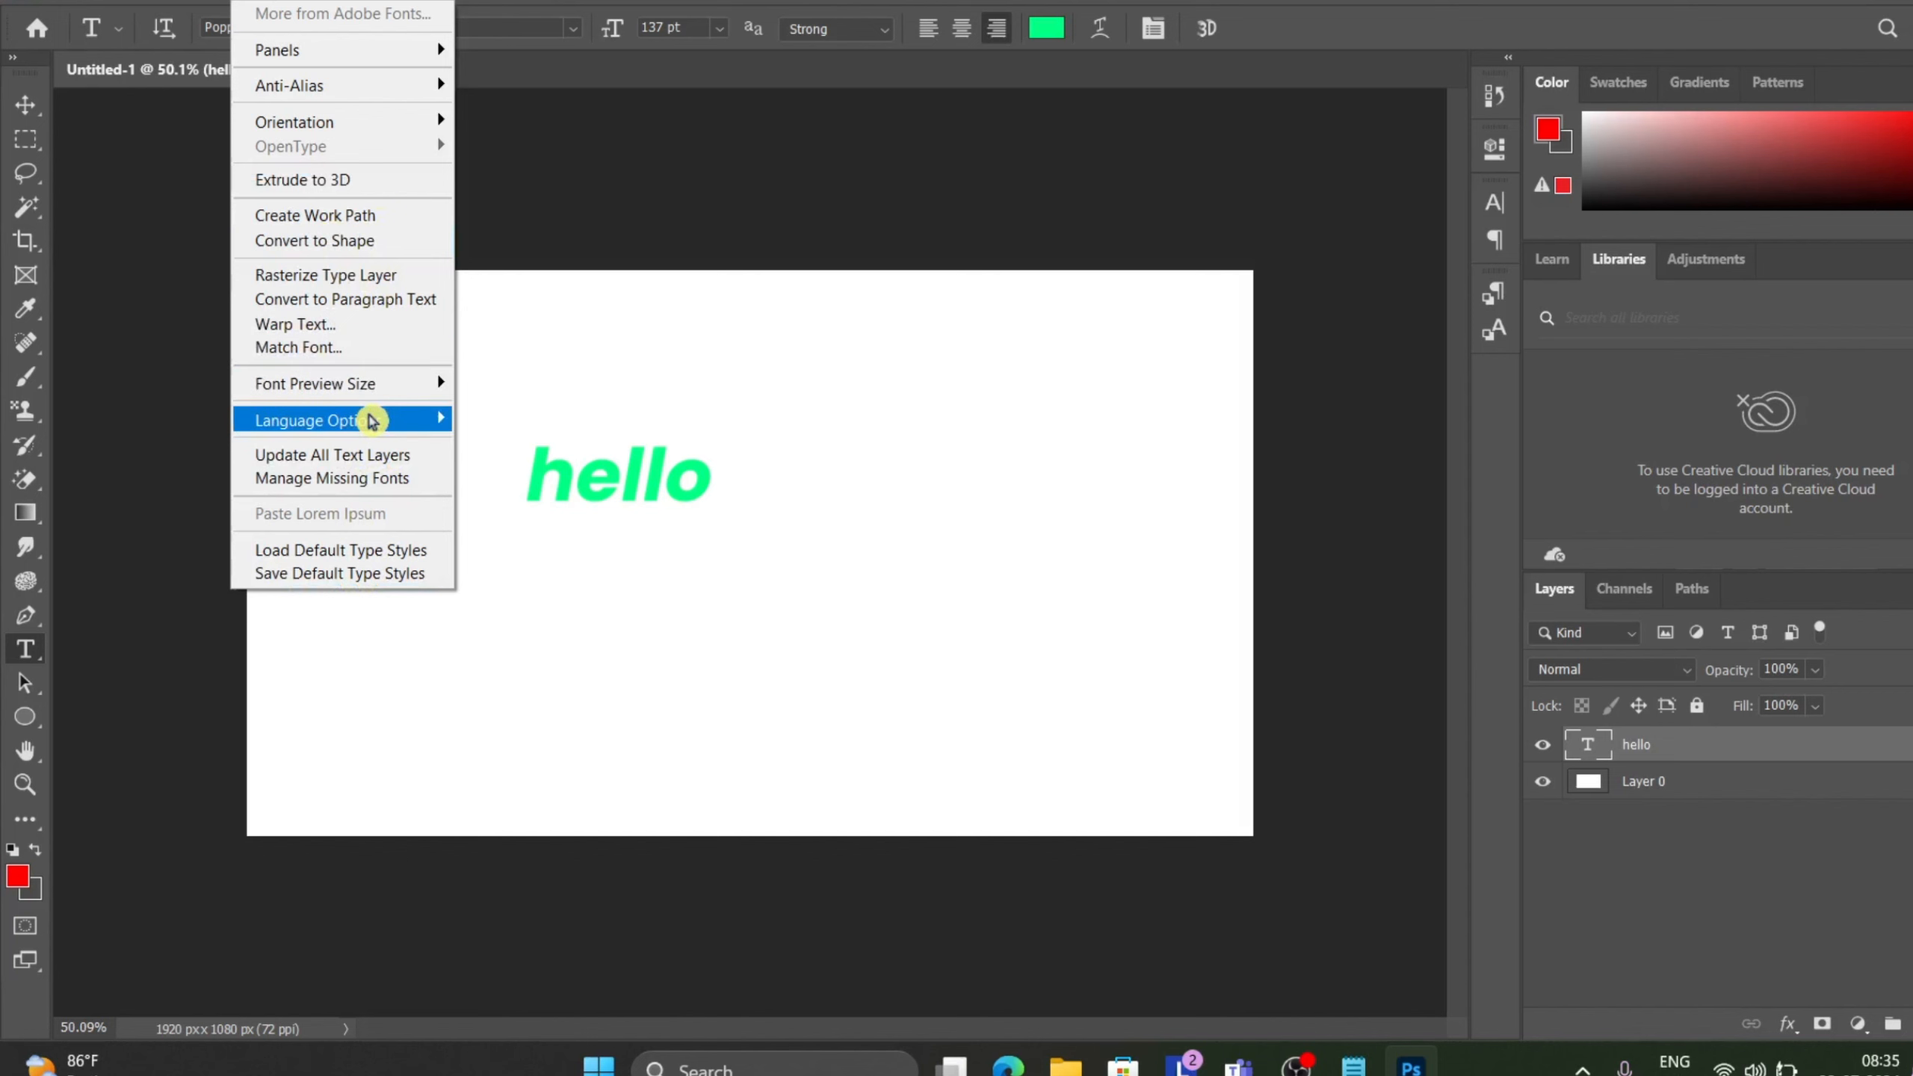
mouse_move(371, 420)
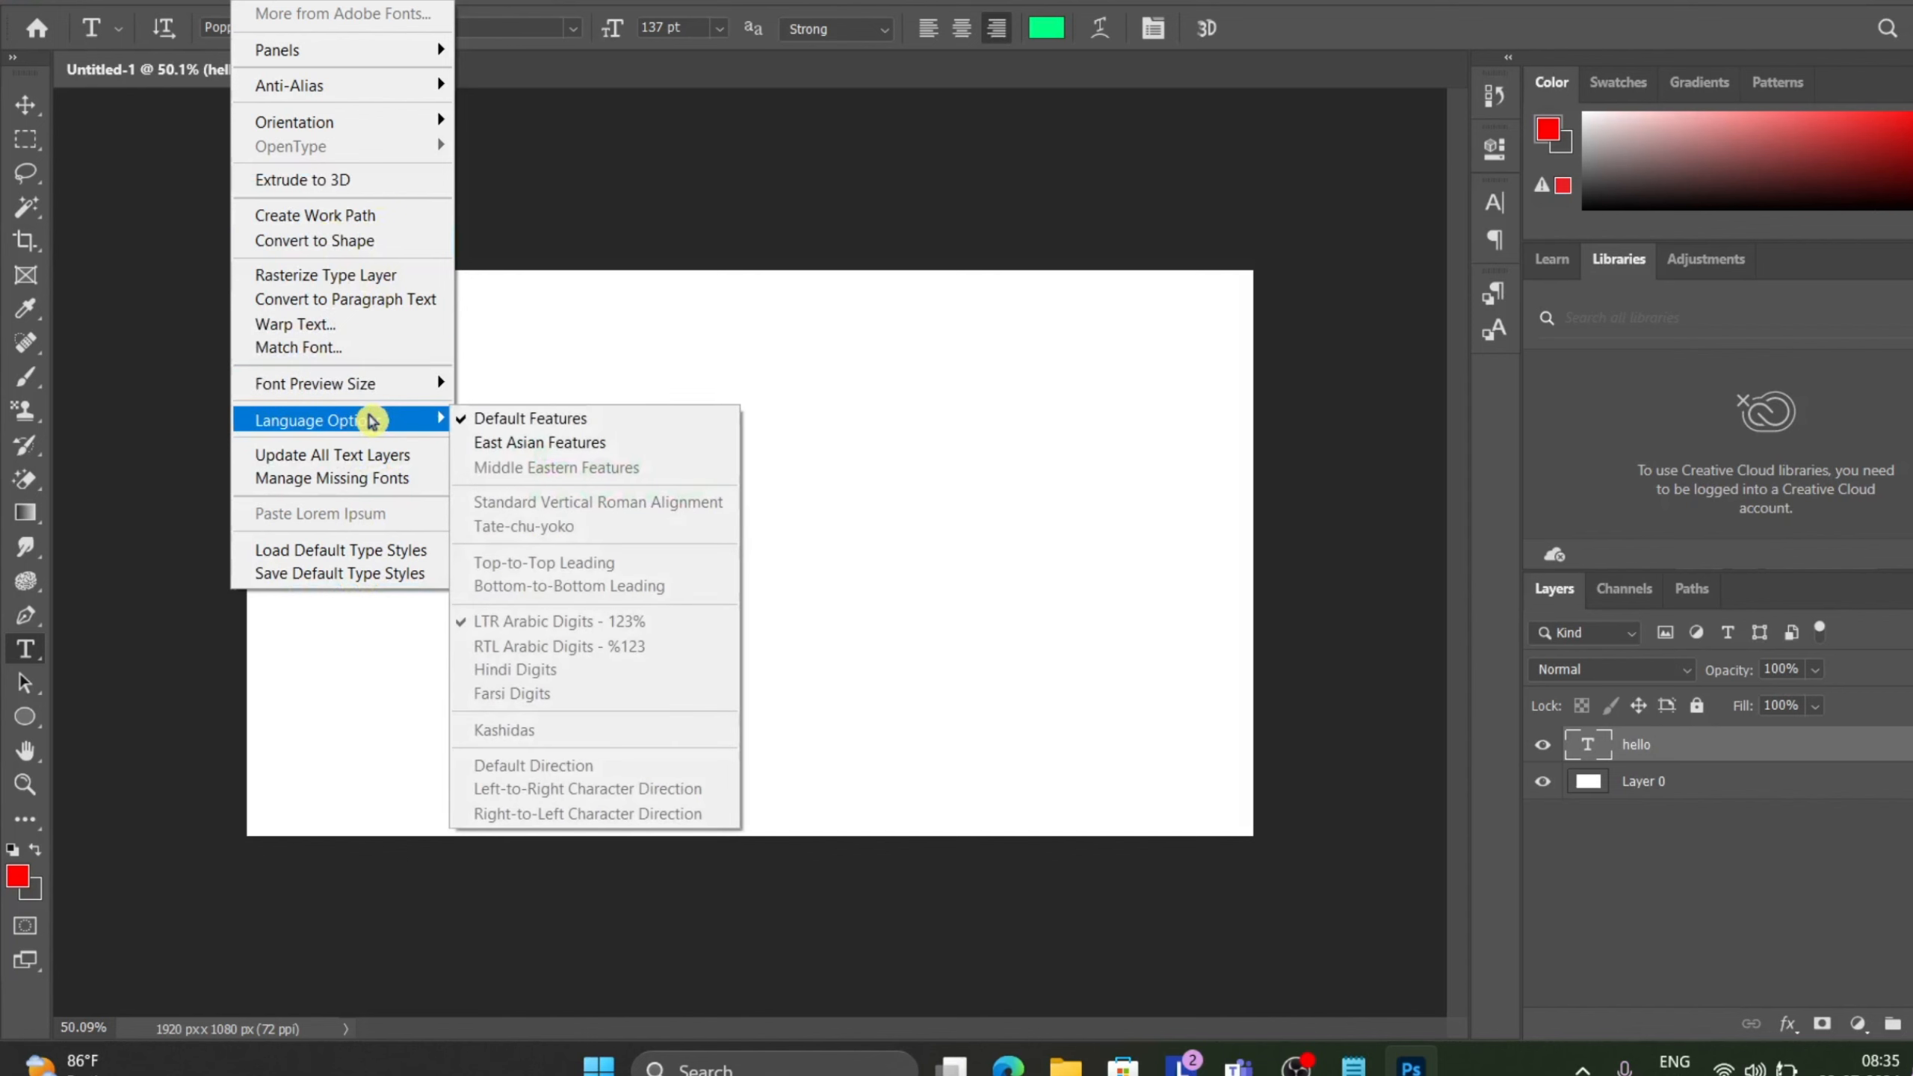
left_click(702, 237)
left_click(703, 236)
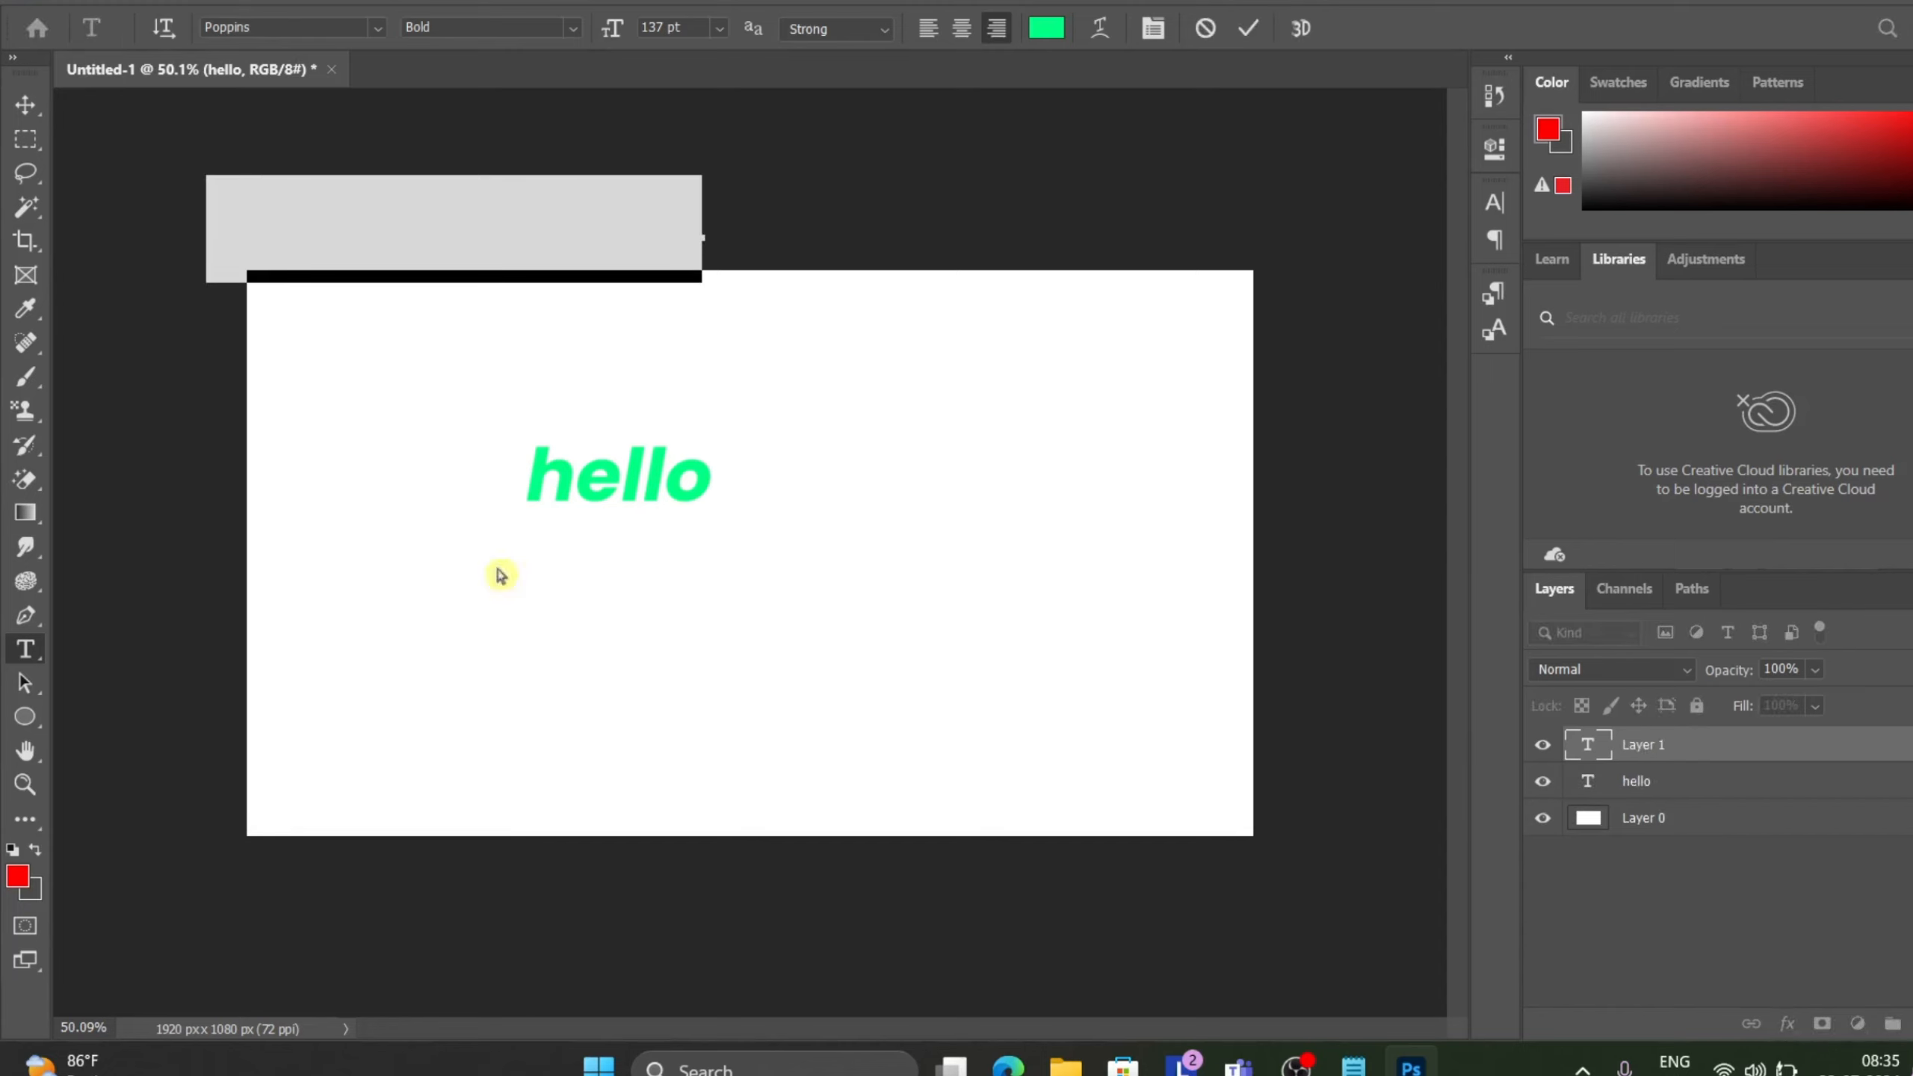
left_click(1250, 30)
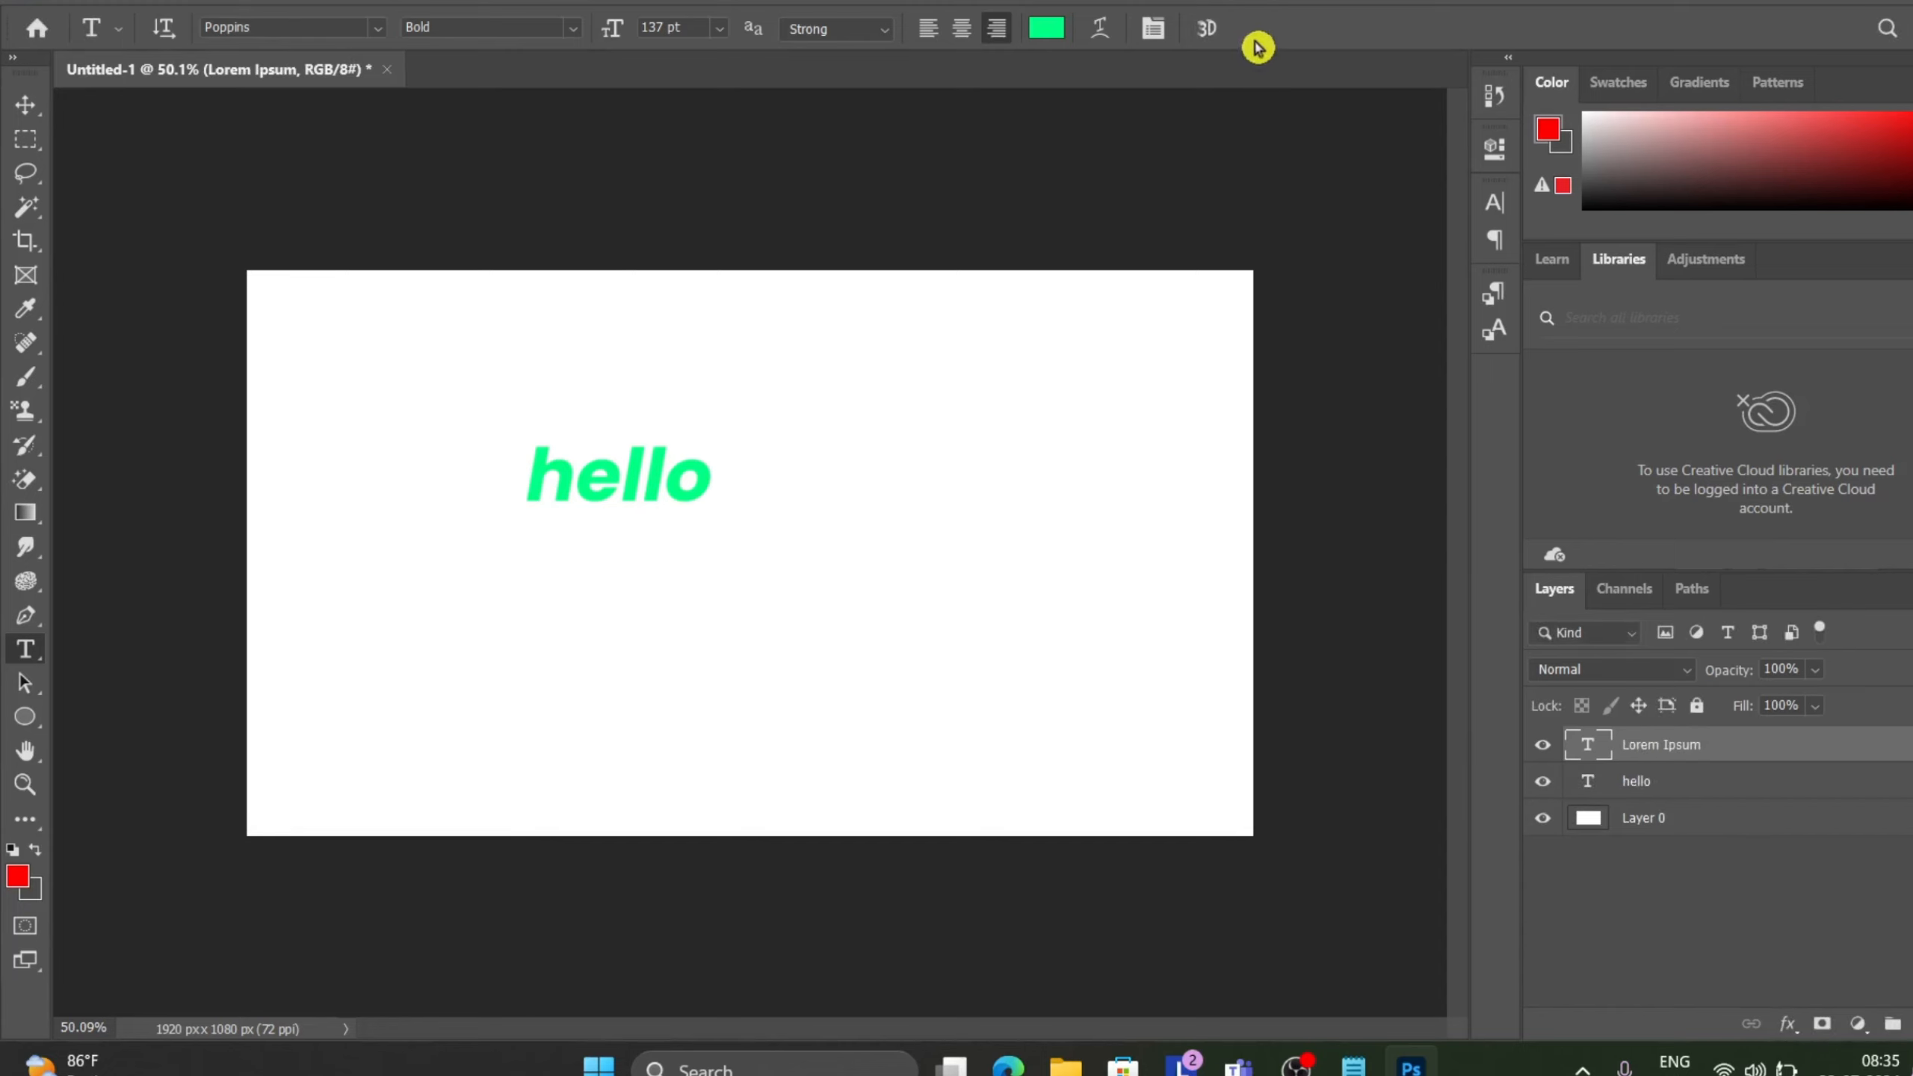
key("ctrl+z")
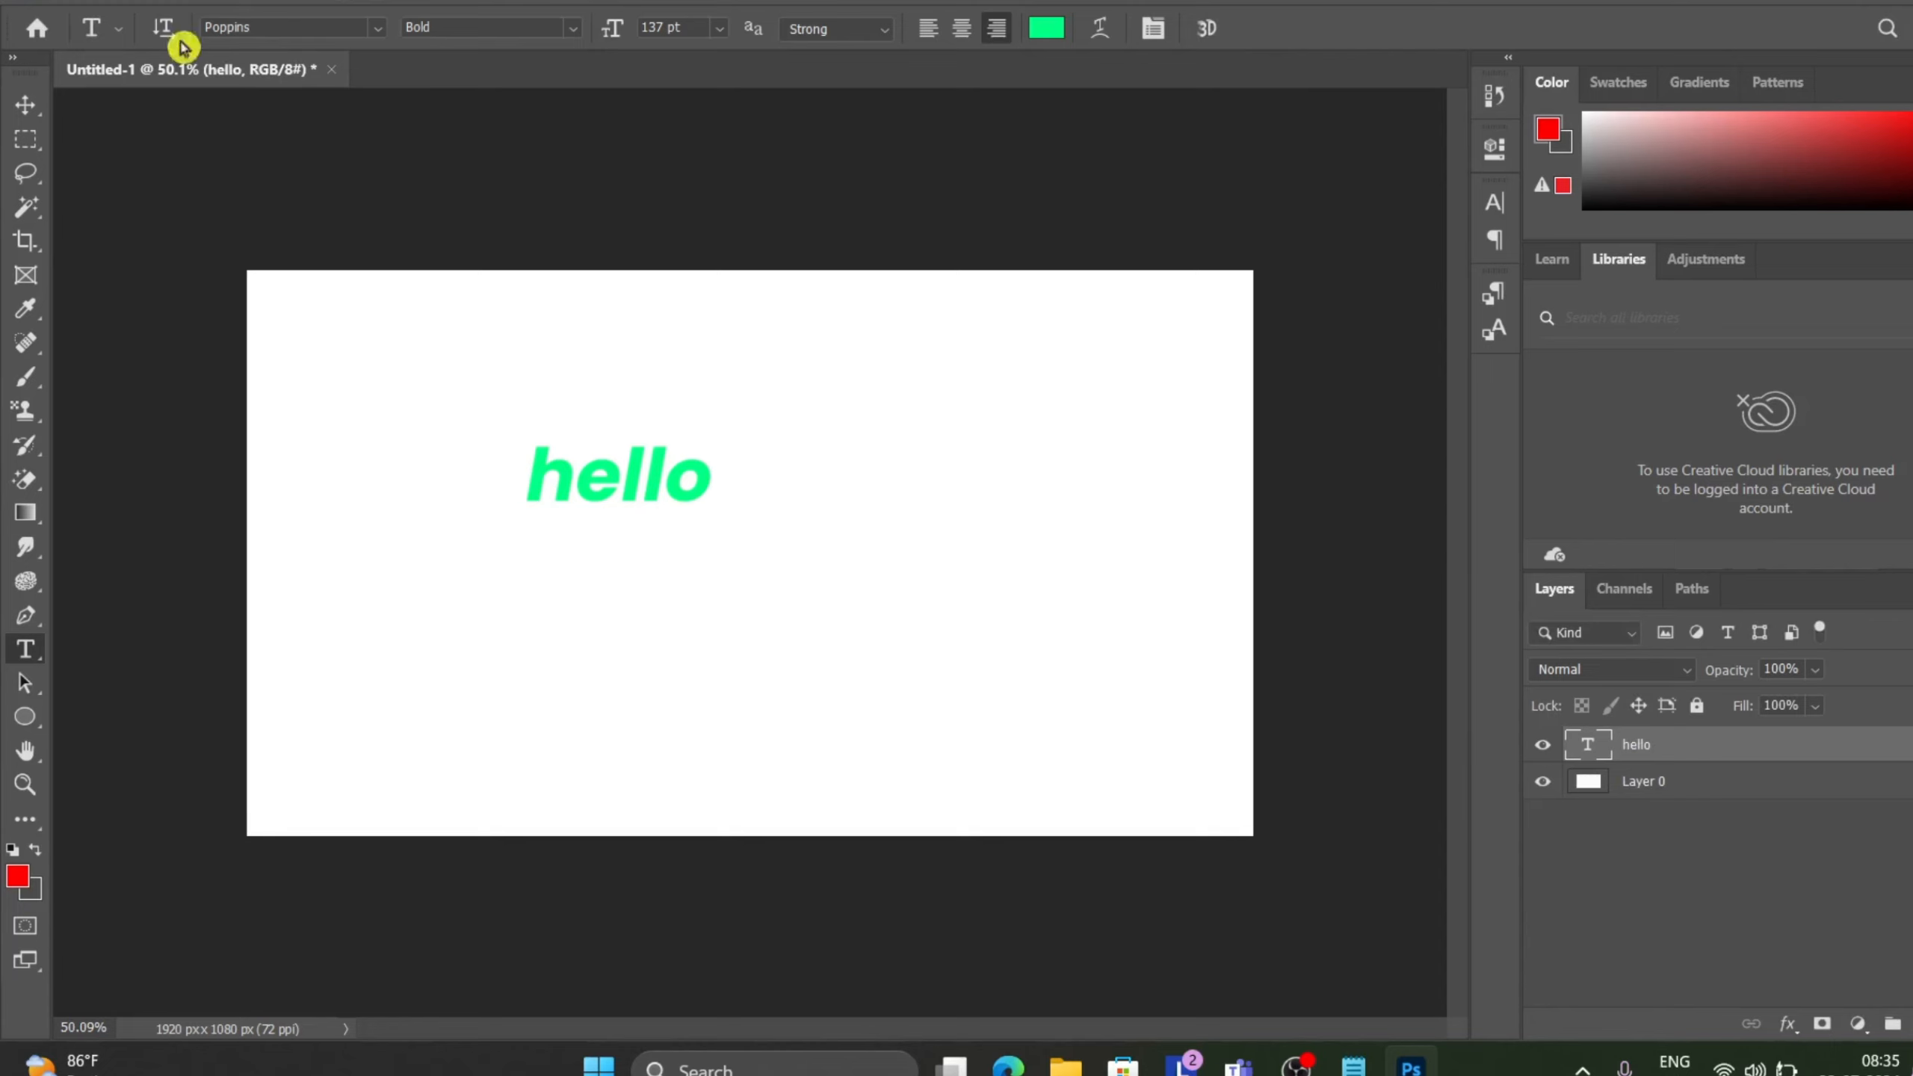
Move the hello text lower and to the right on the canvas.
left_click(25, 112)
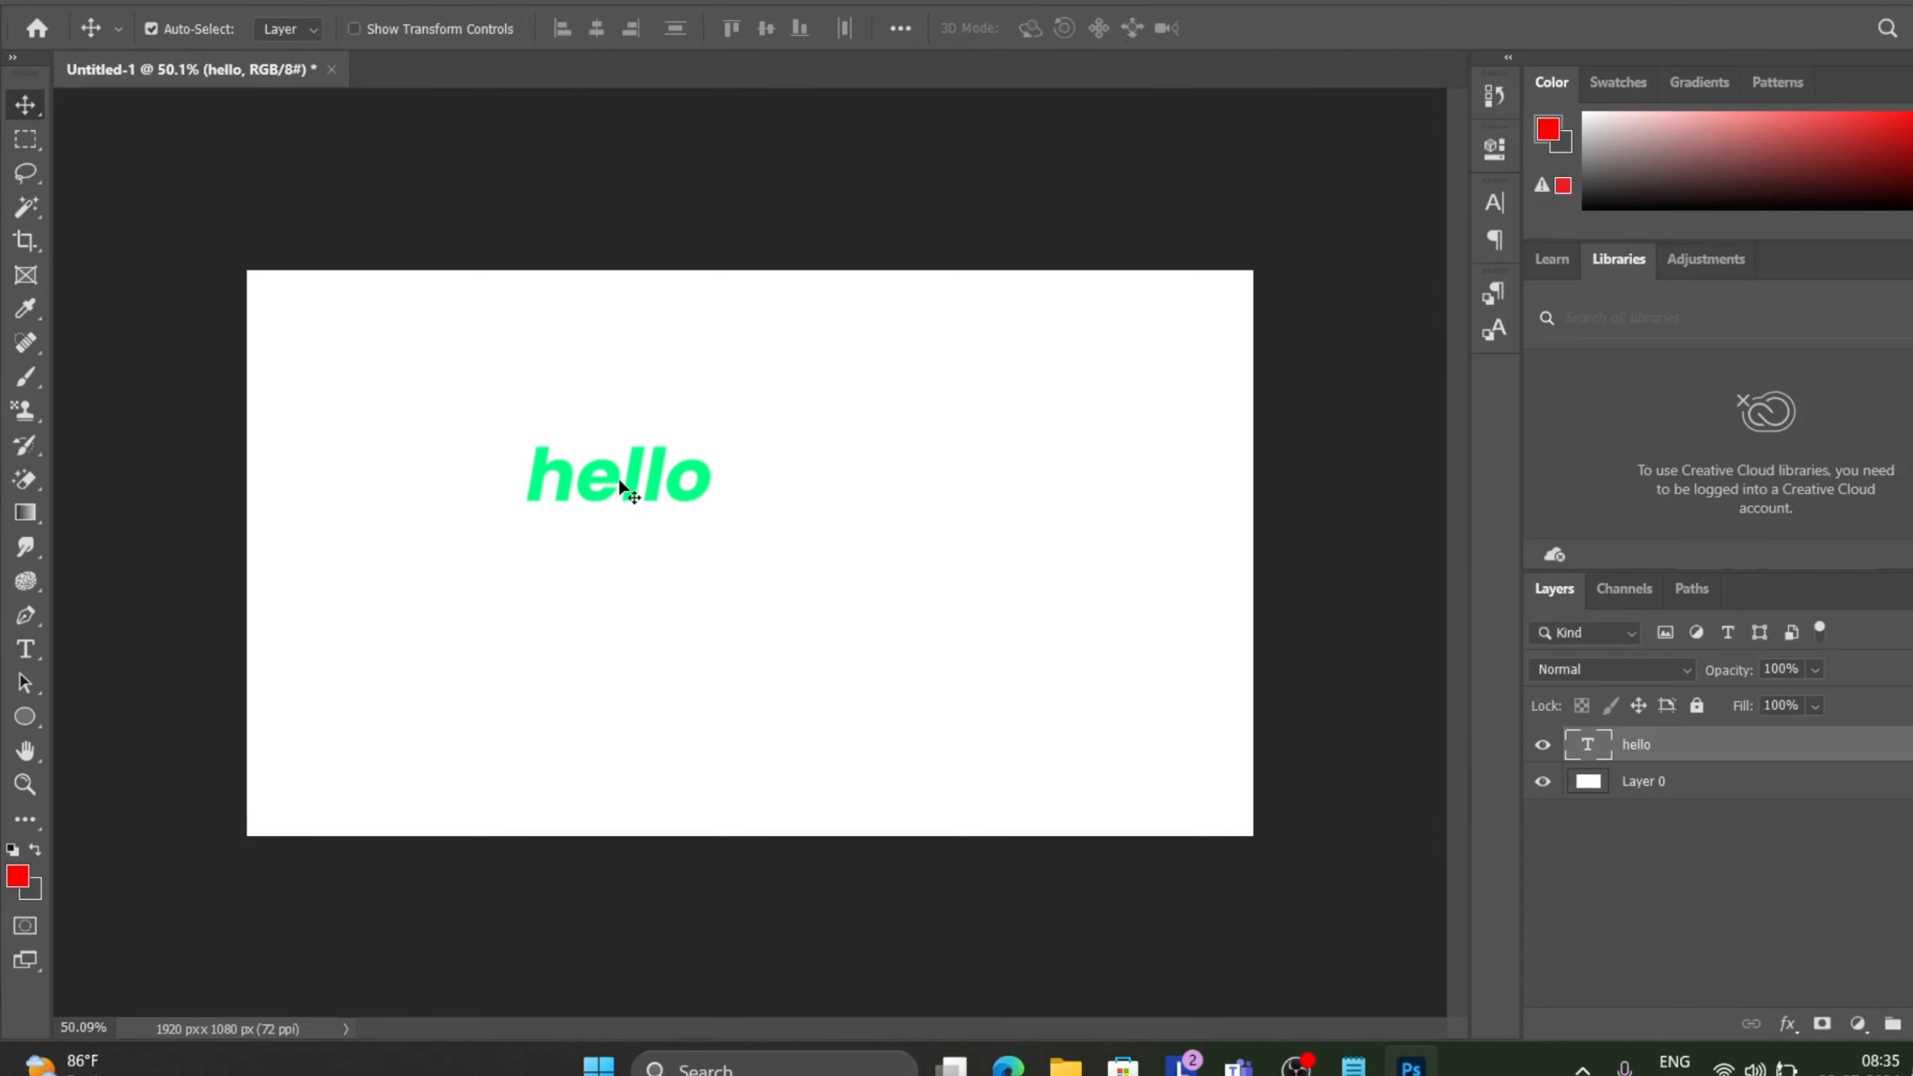
left_click_drag(619, 479, 670, 554)
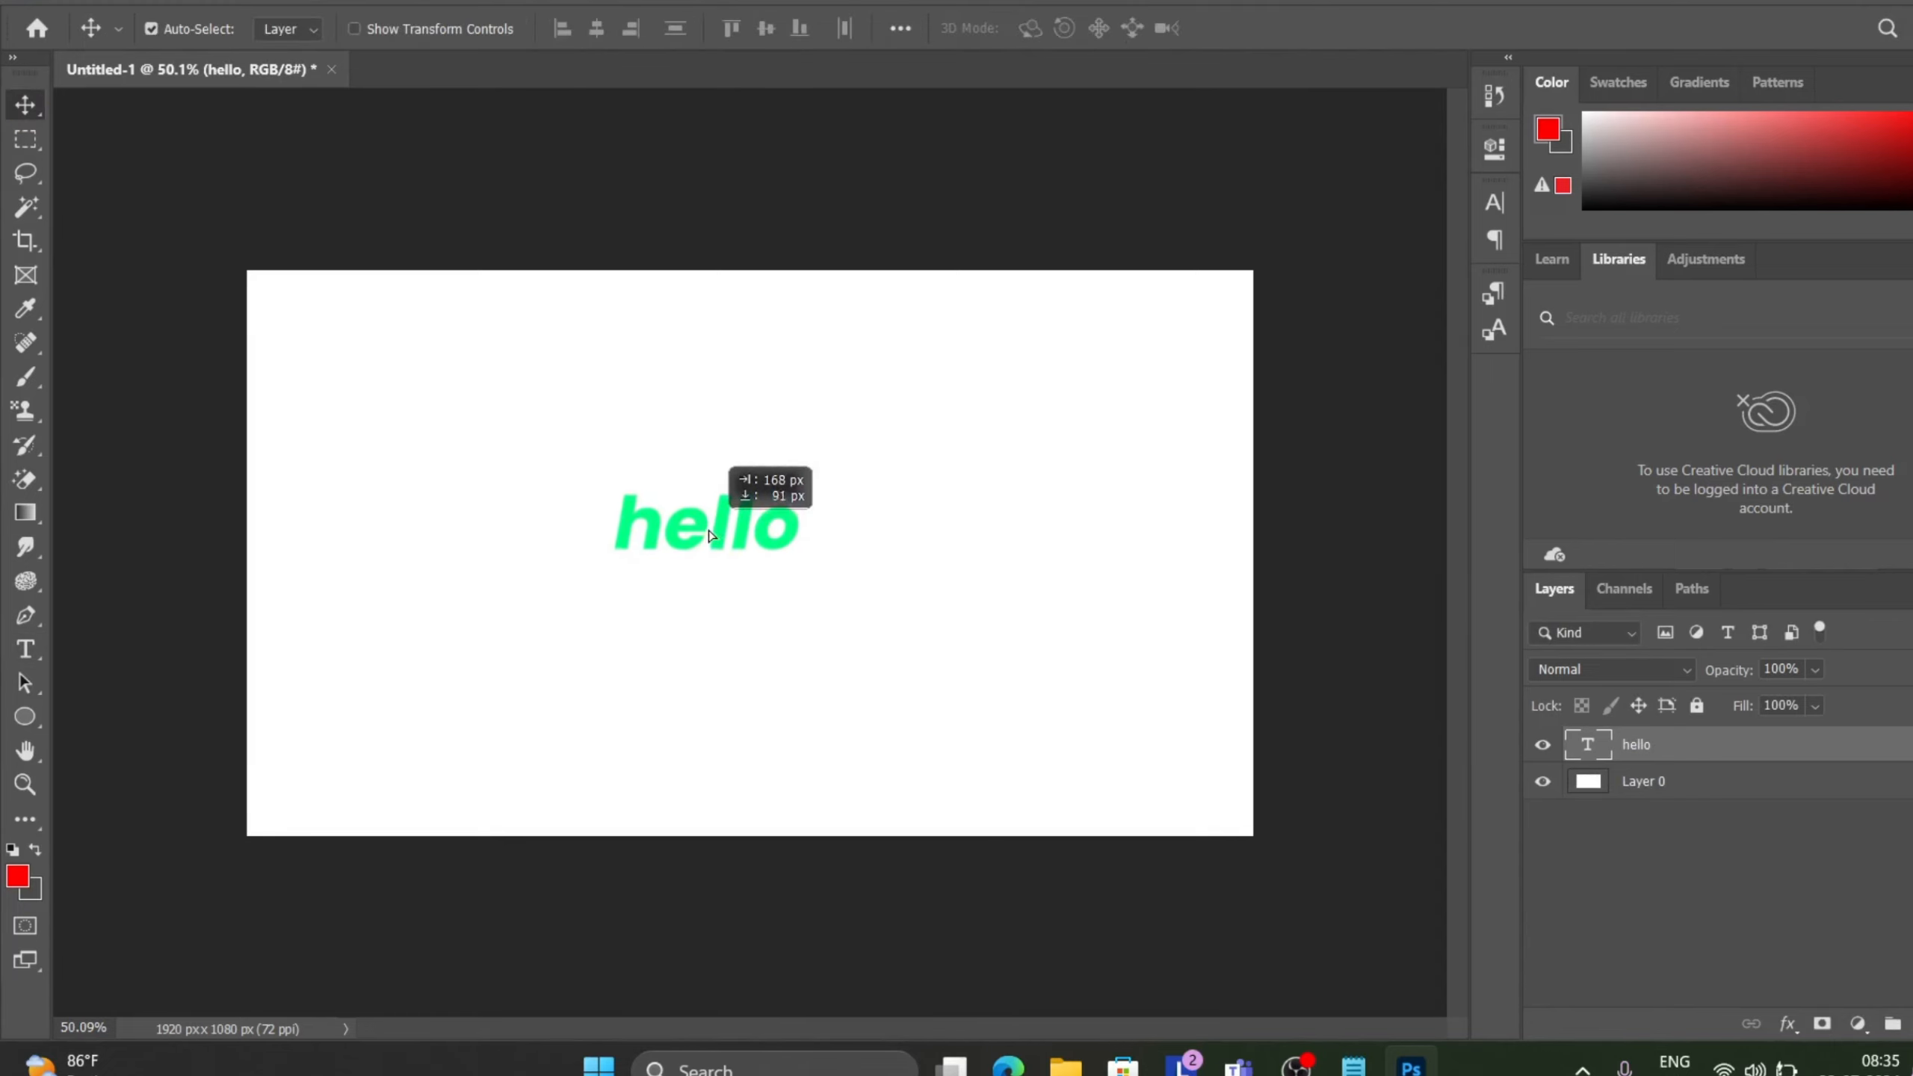
Set the hello text to 202 pt and colour it magenta fc00ff, then commit the edit.
double_click(708, 529)
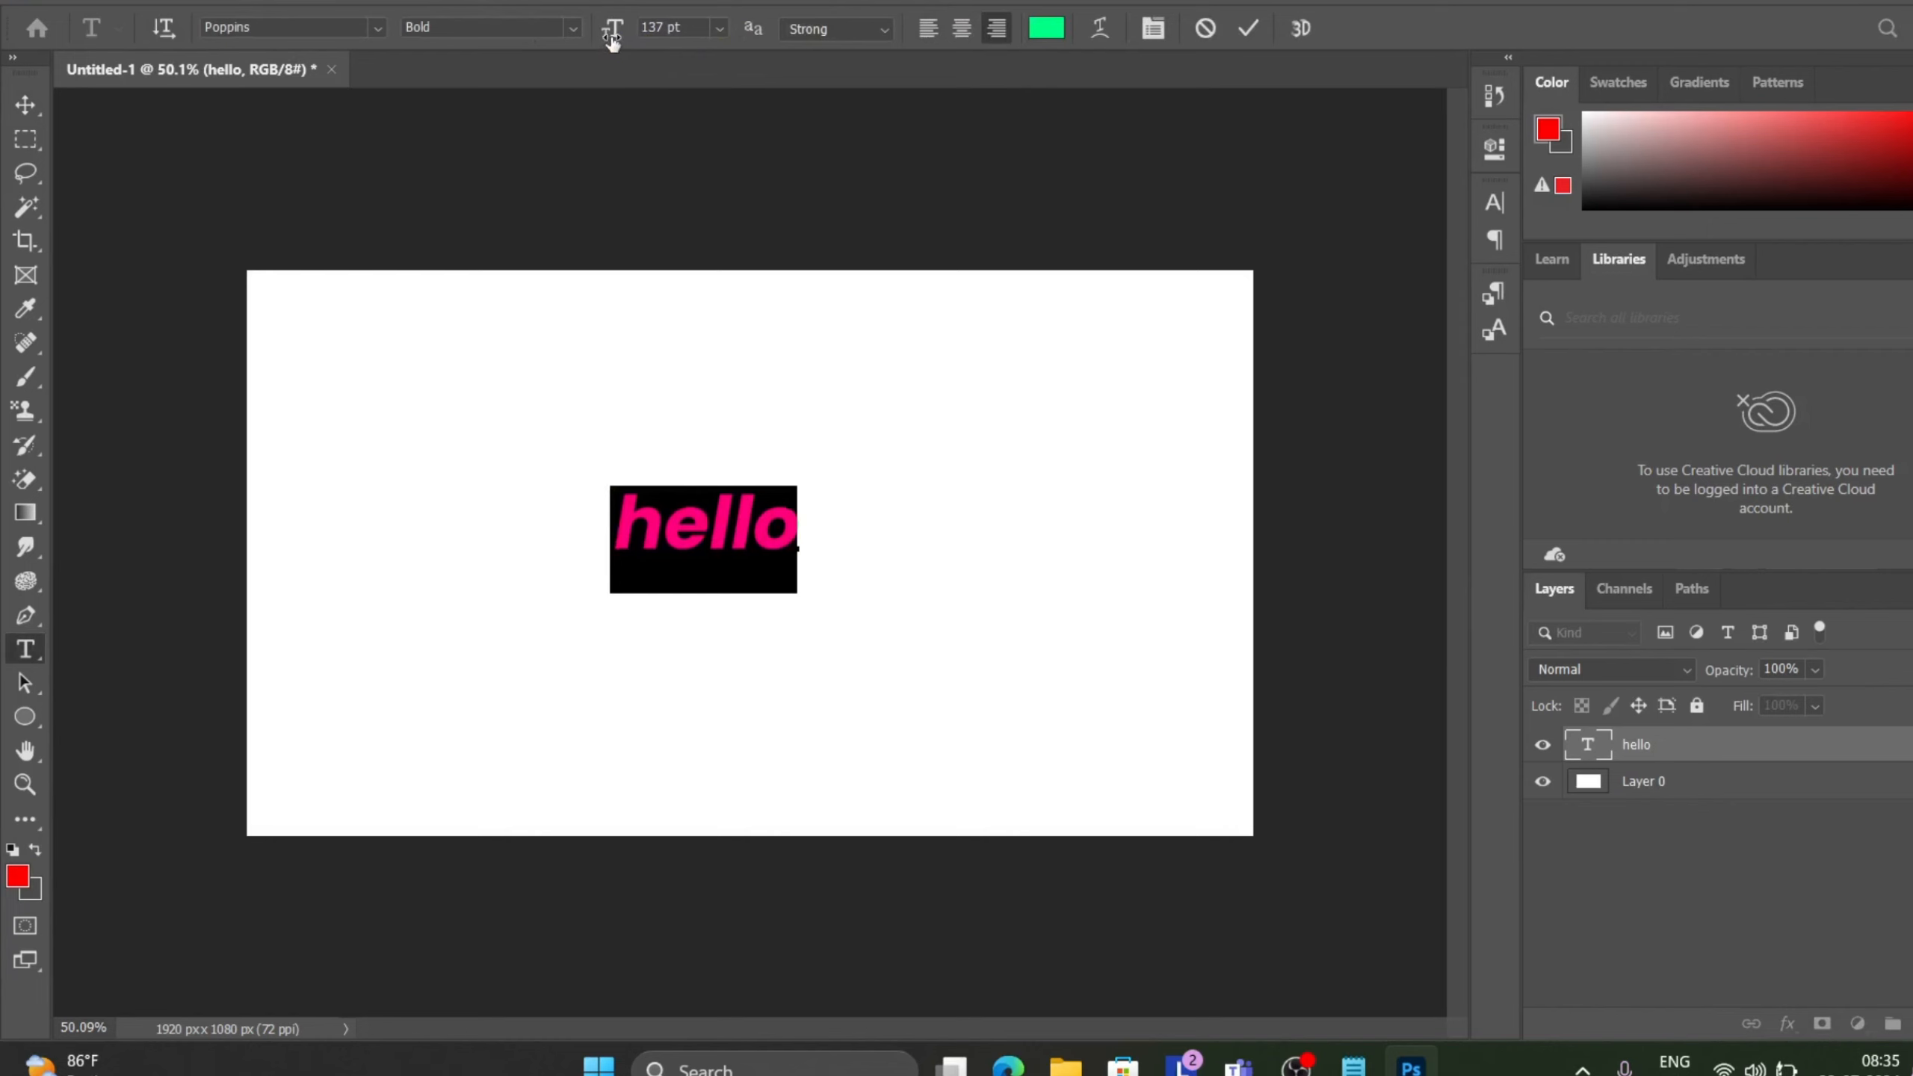
left_click_drag(612, 34, 701, 52)
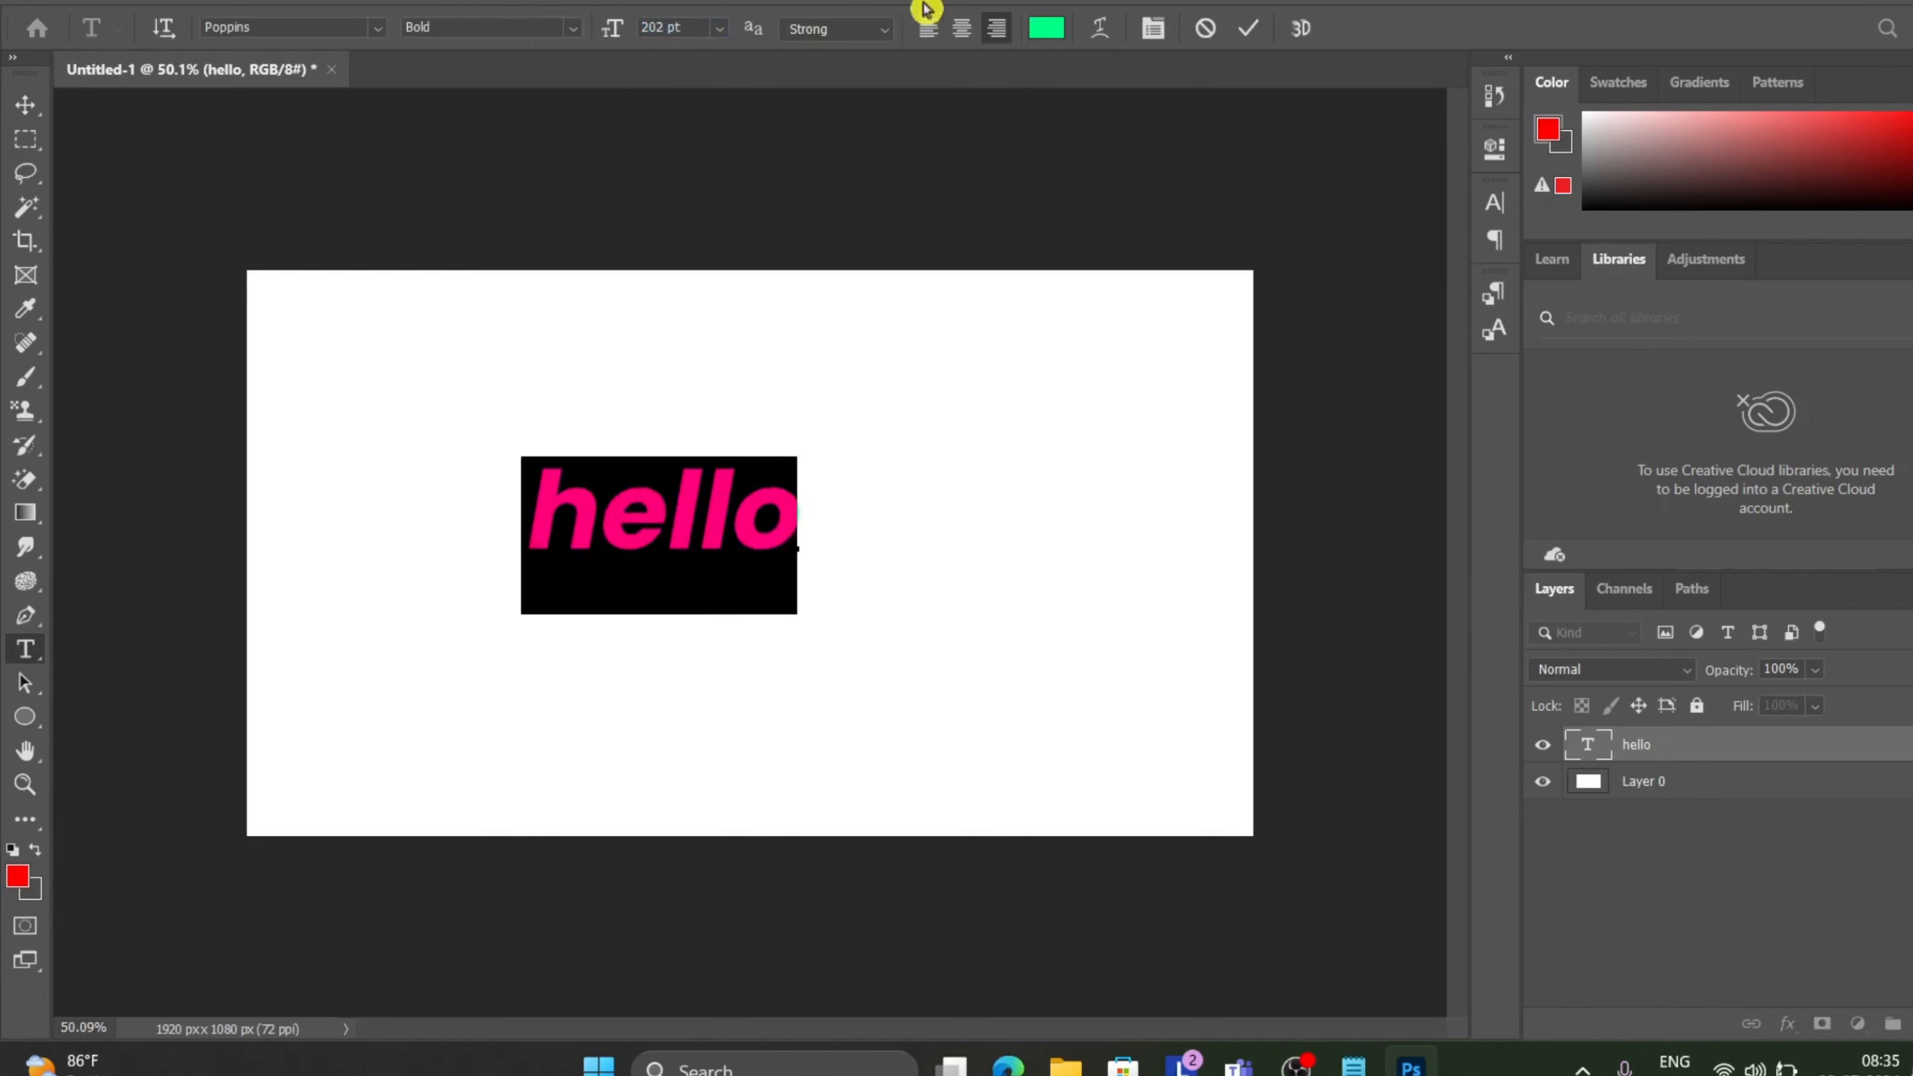
left_click(1042, 30)
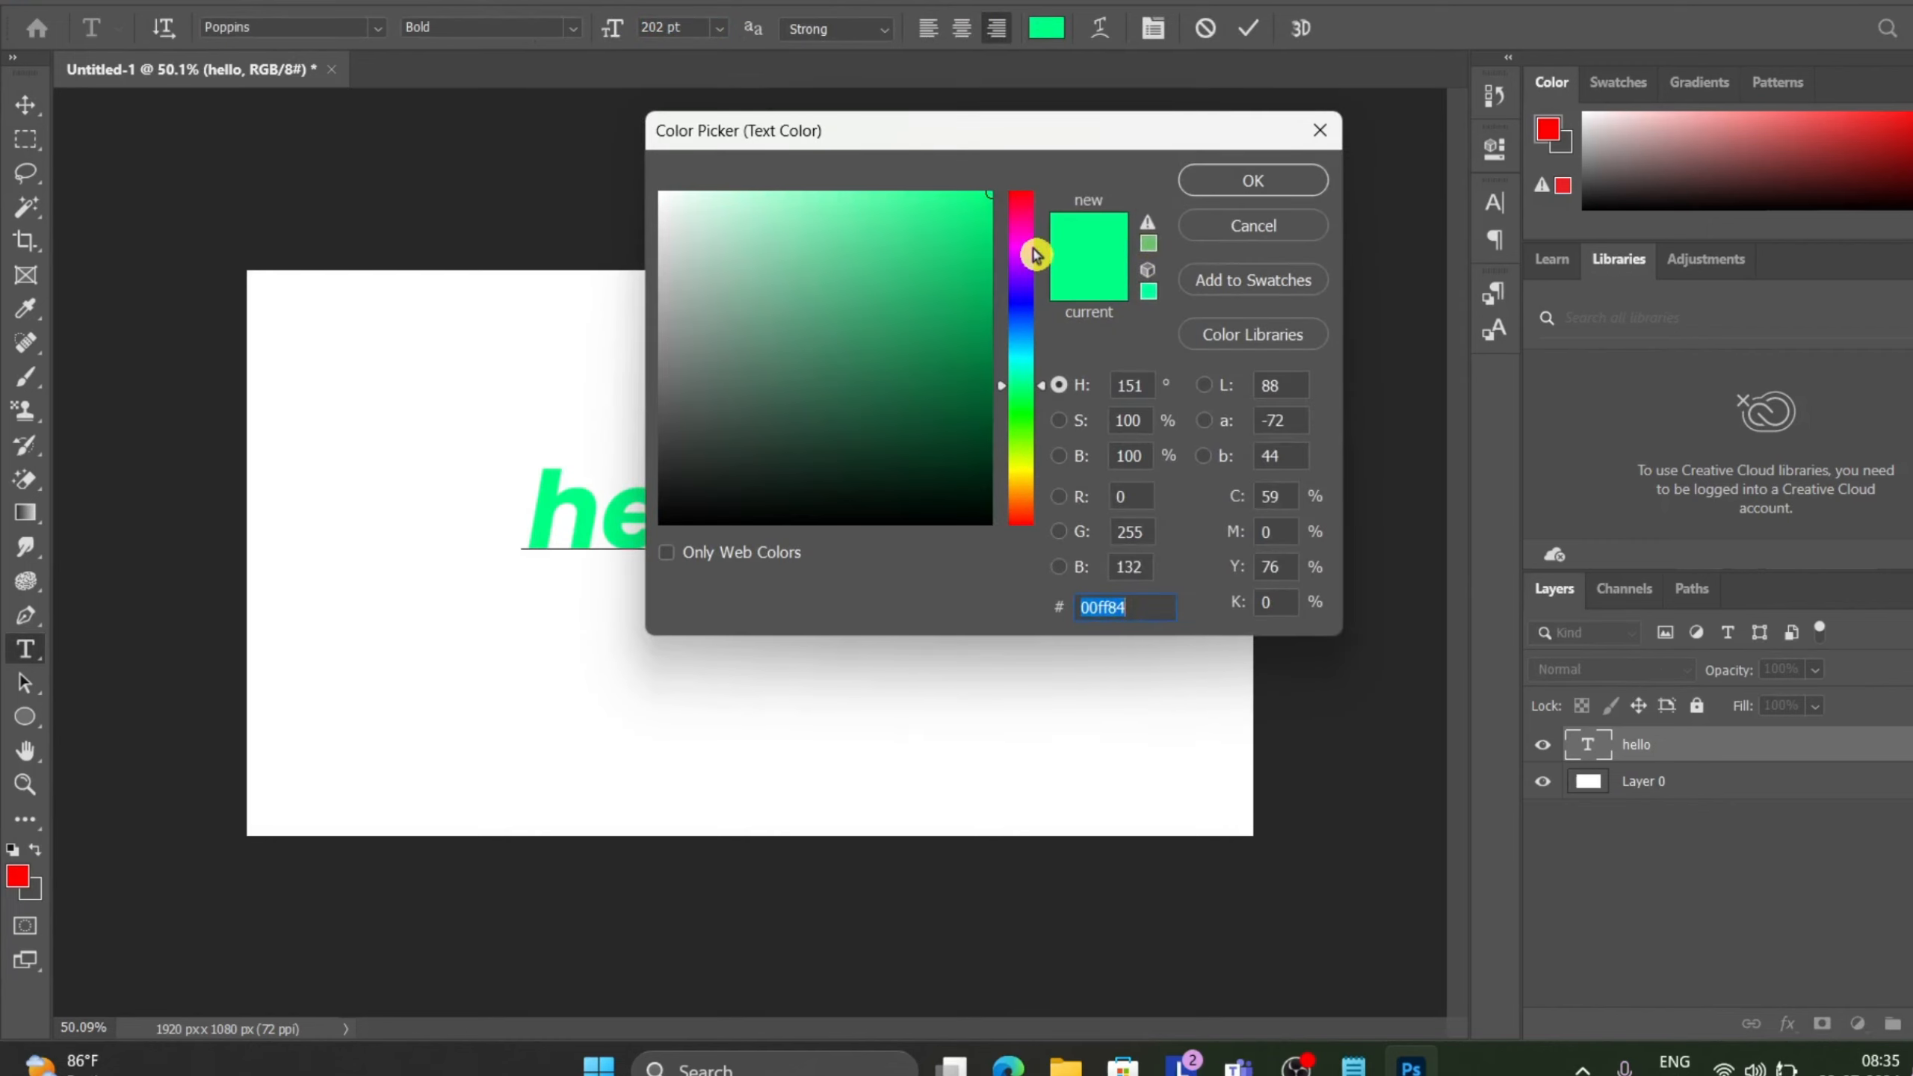
left_click(1022, 249)
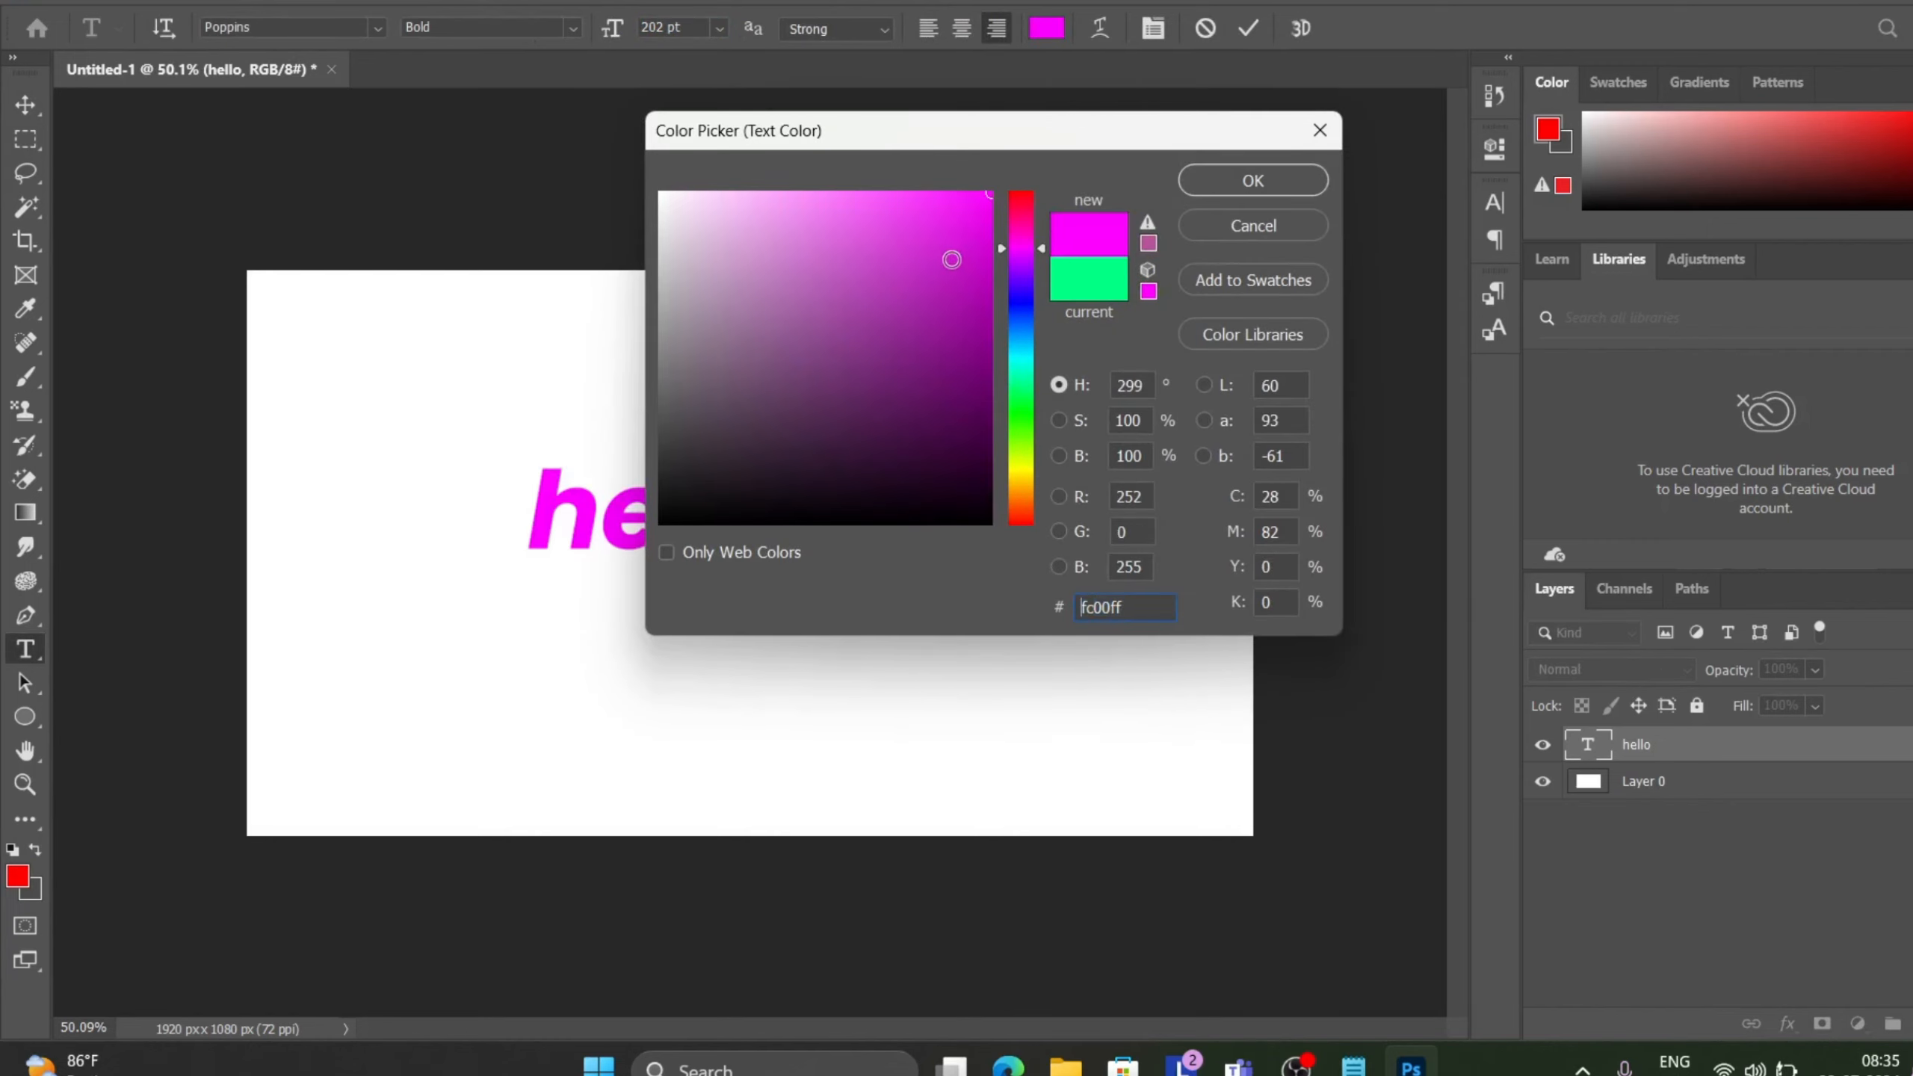
left_click(1232, 184)
left_click(1247, 30)
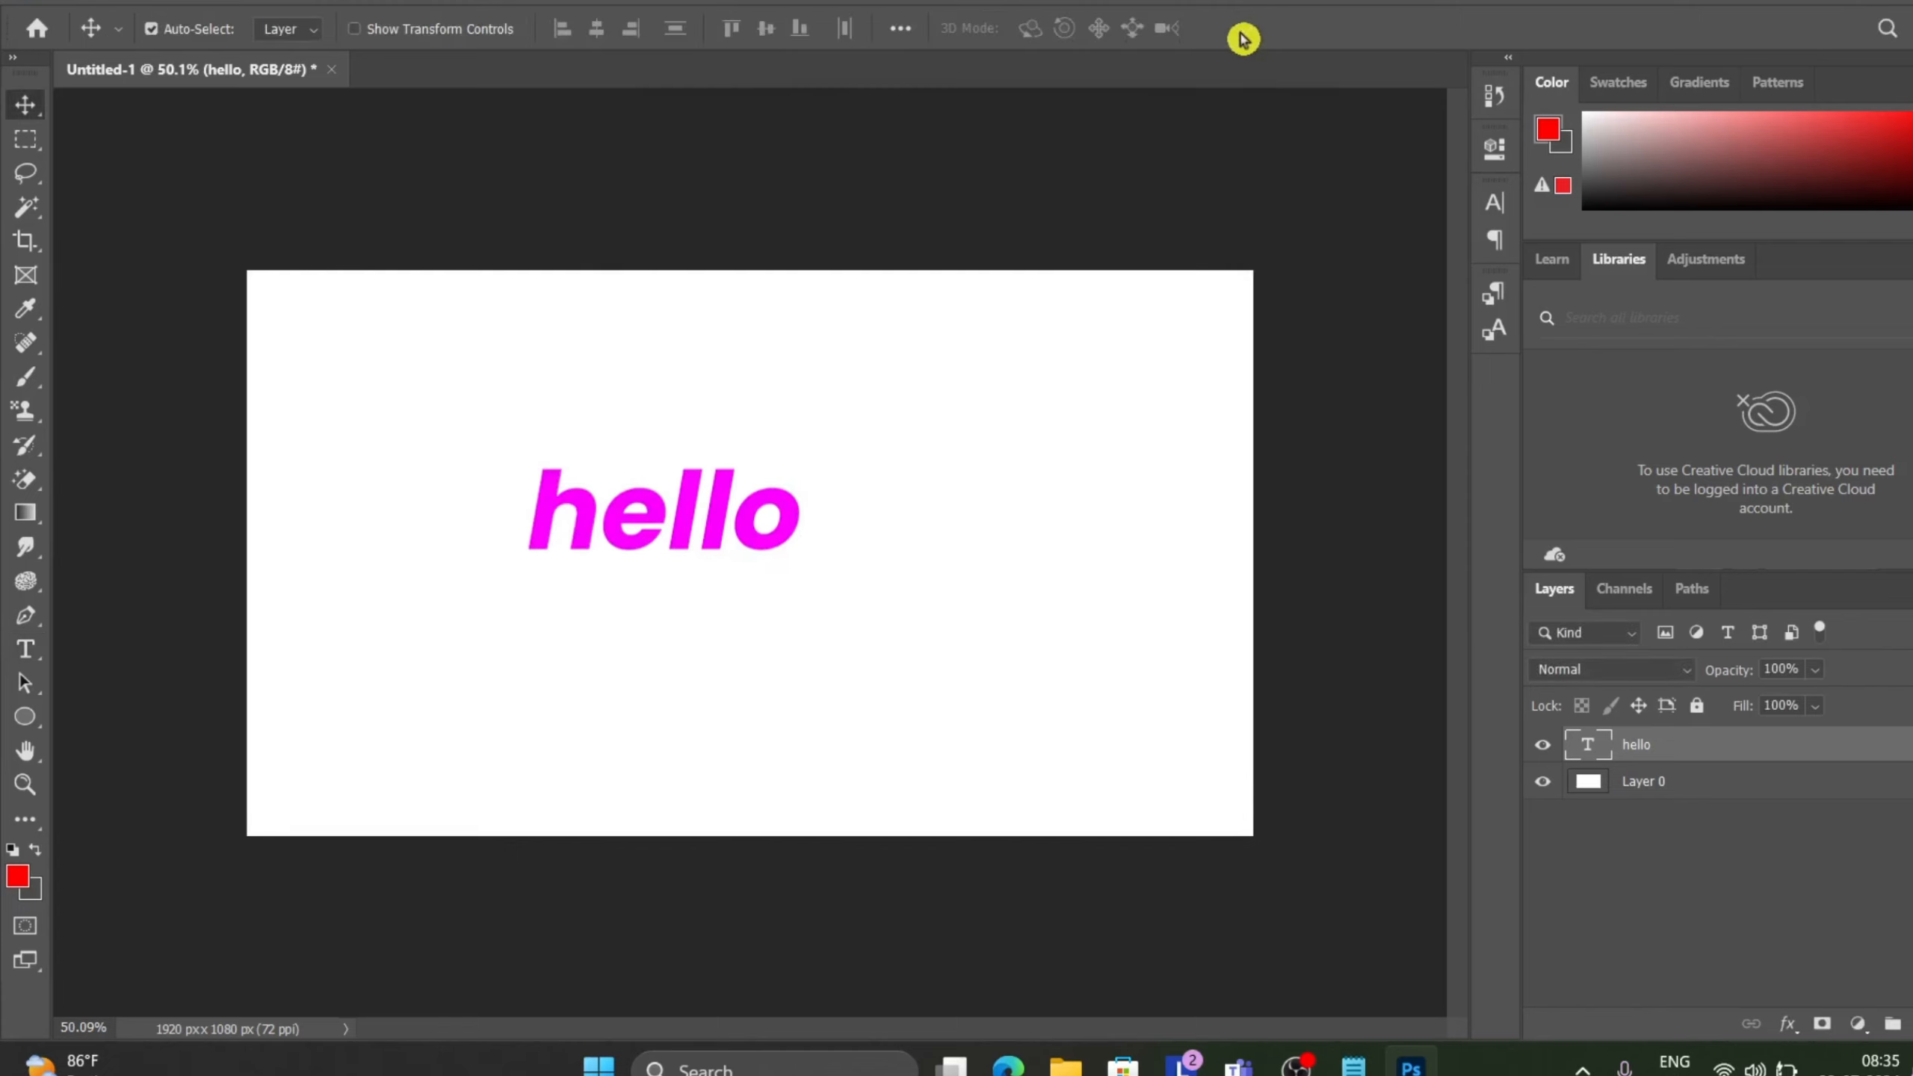
Shift the hello text slightly right and create a work path from it.
left_click_drag(623, 510, 711, 498)
left_click(260, 3)
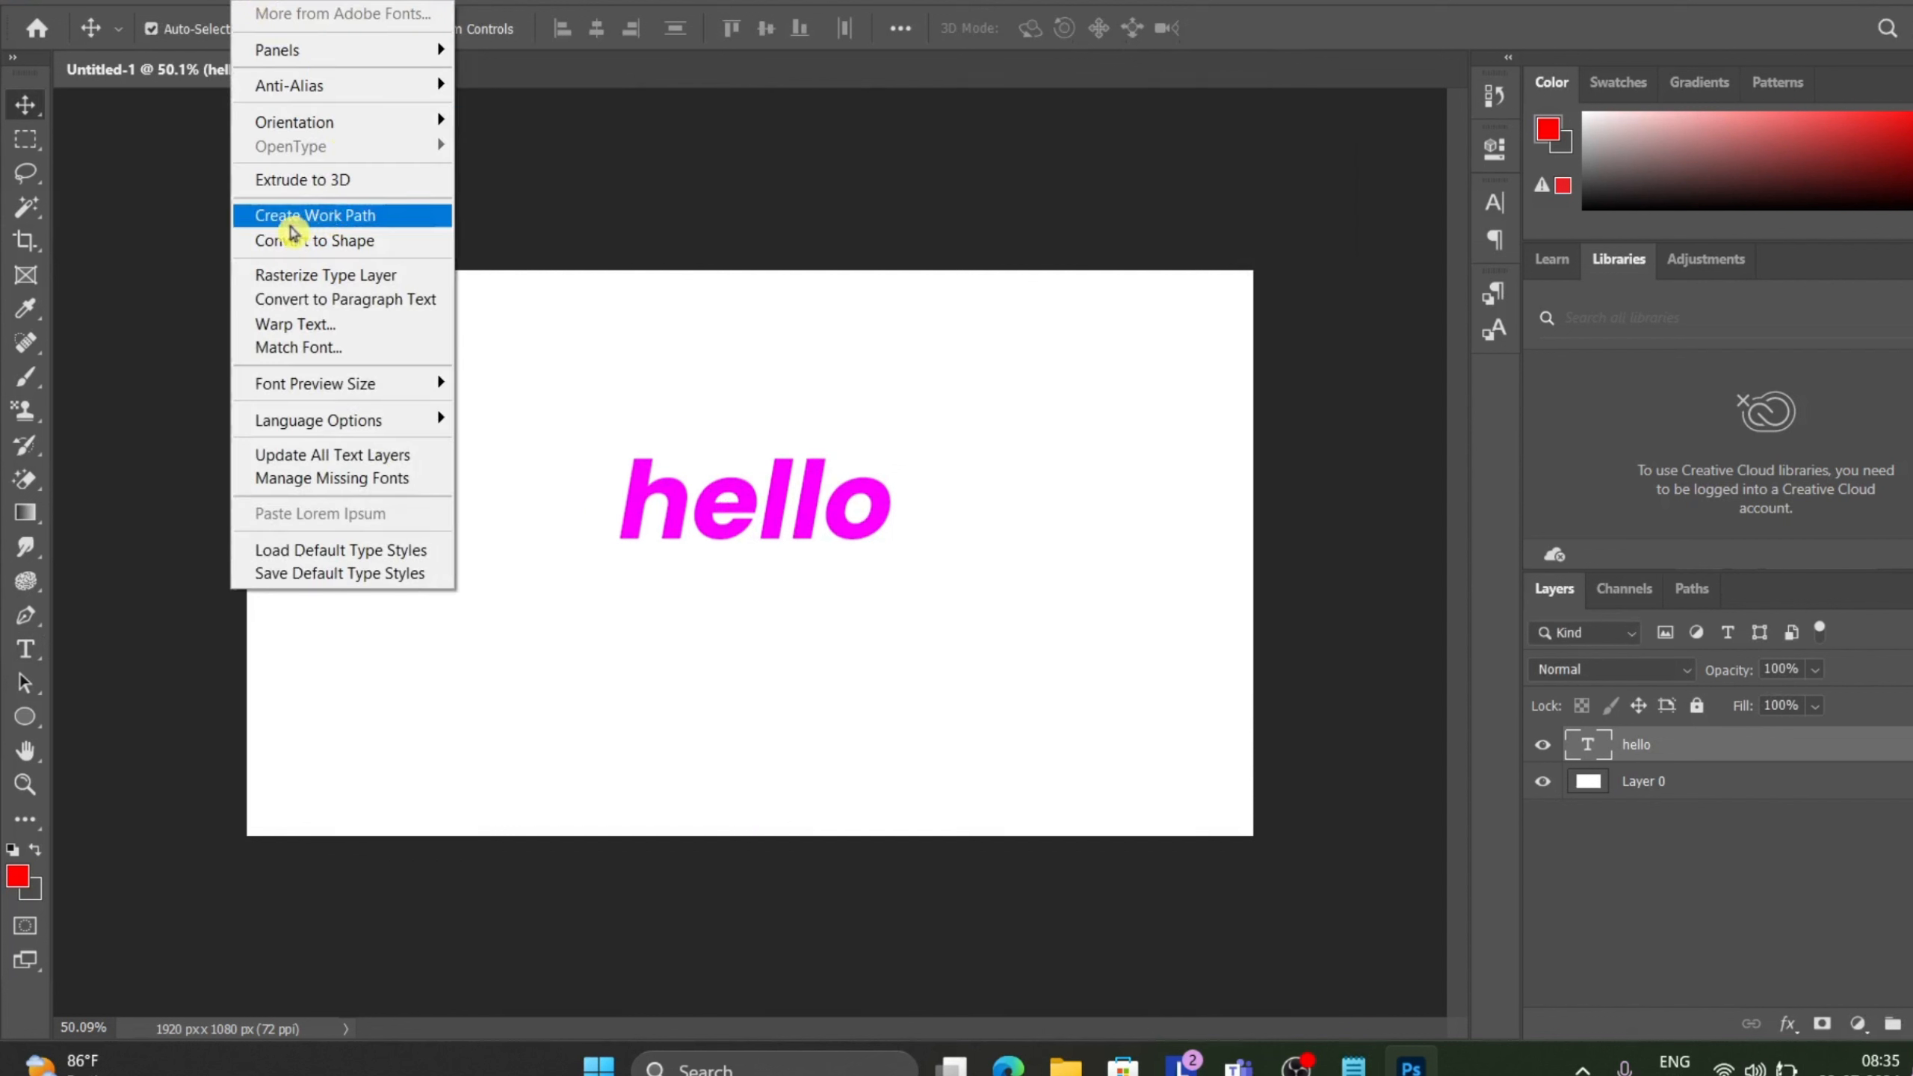
left_click(352, 227)
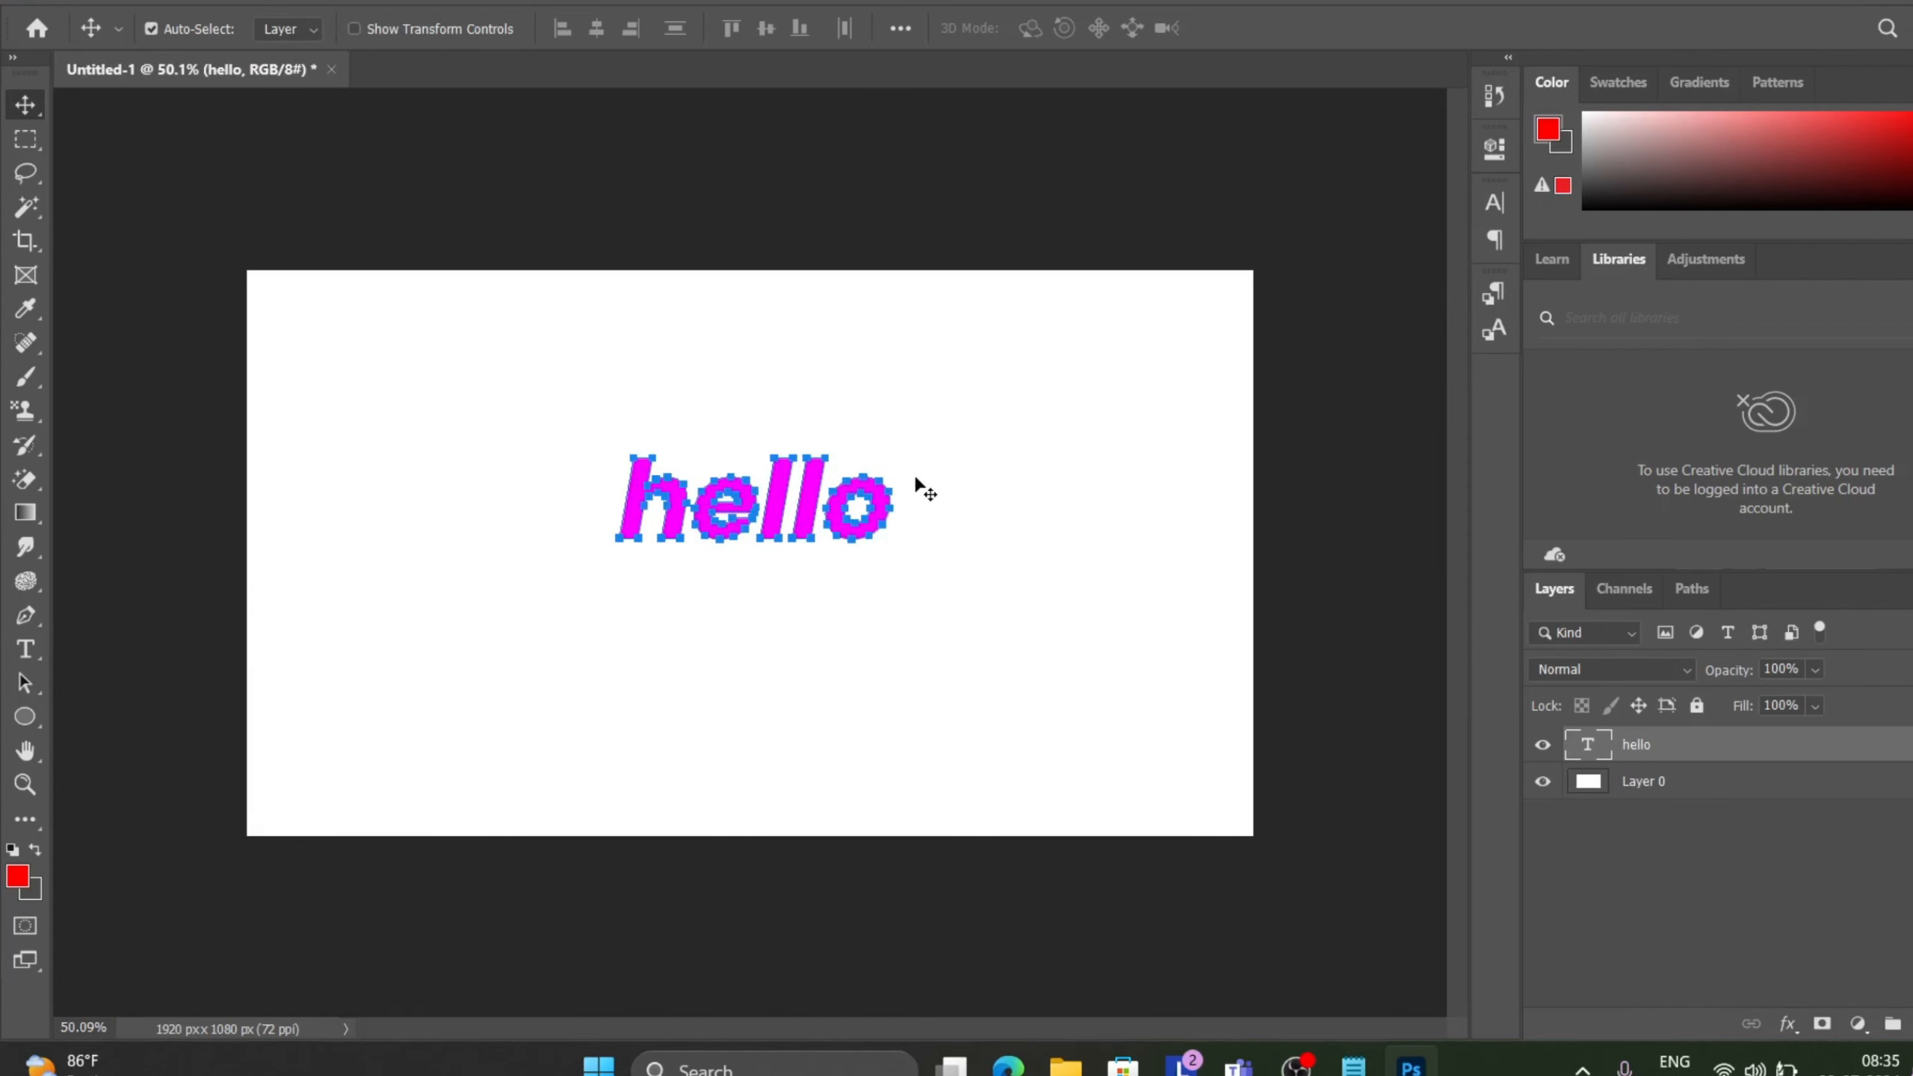
Move the hello text layer up above its work path outline.
scroll(916, 486, "up", 5)
scroll(811, 433, "up", 2)
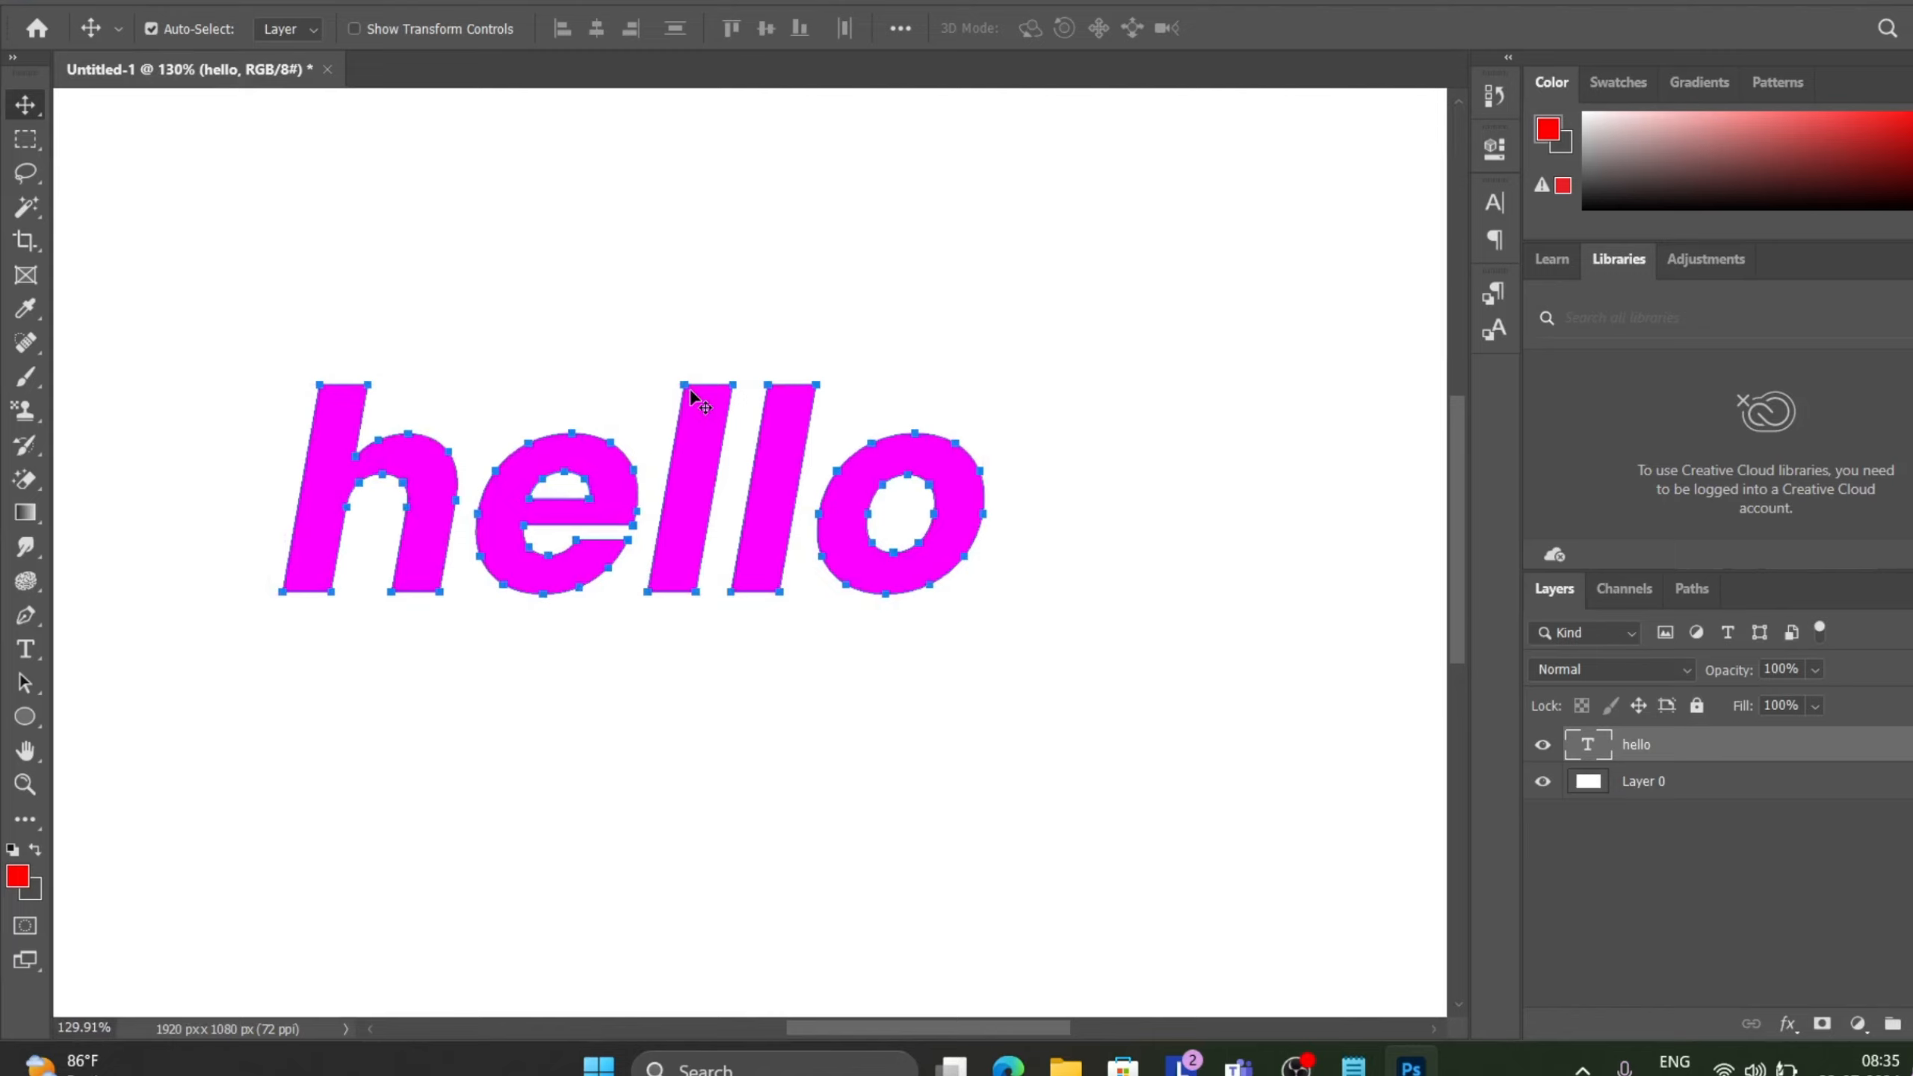
left_click_drag(685, 382, 749, 211)
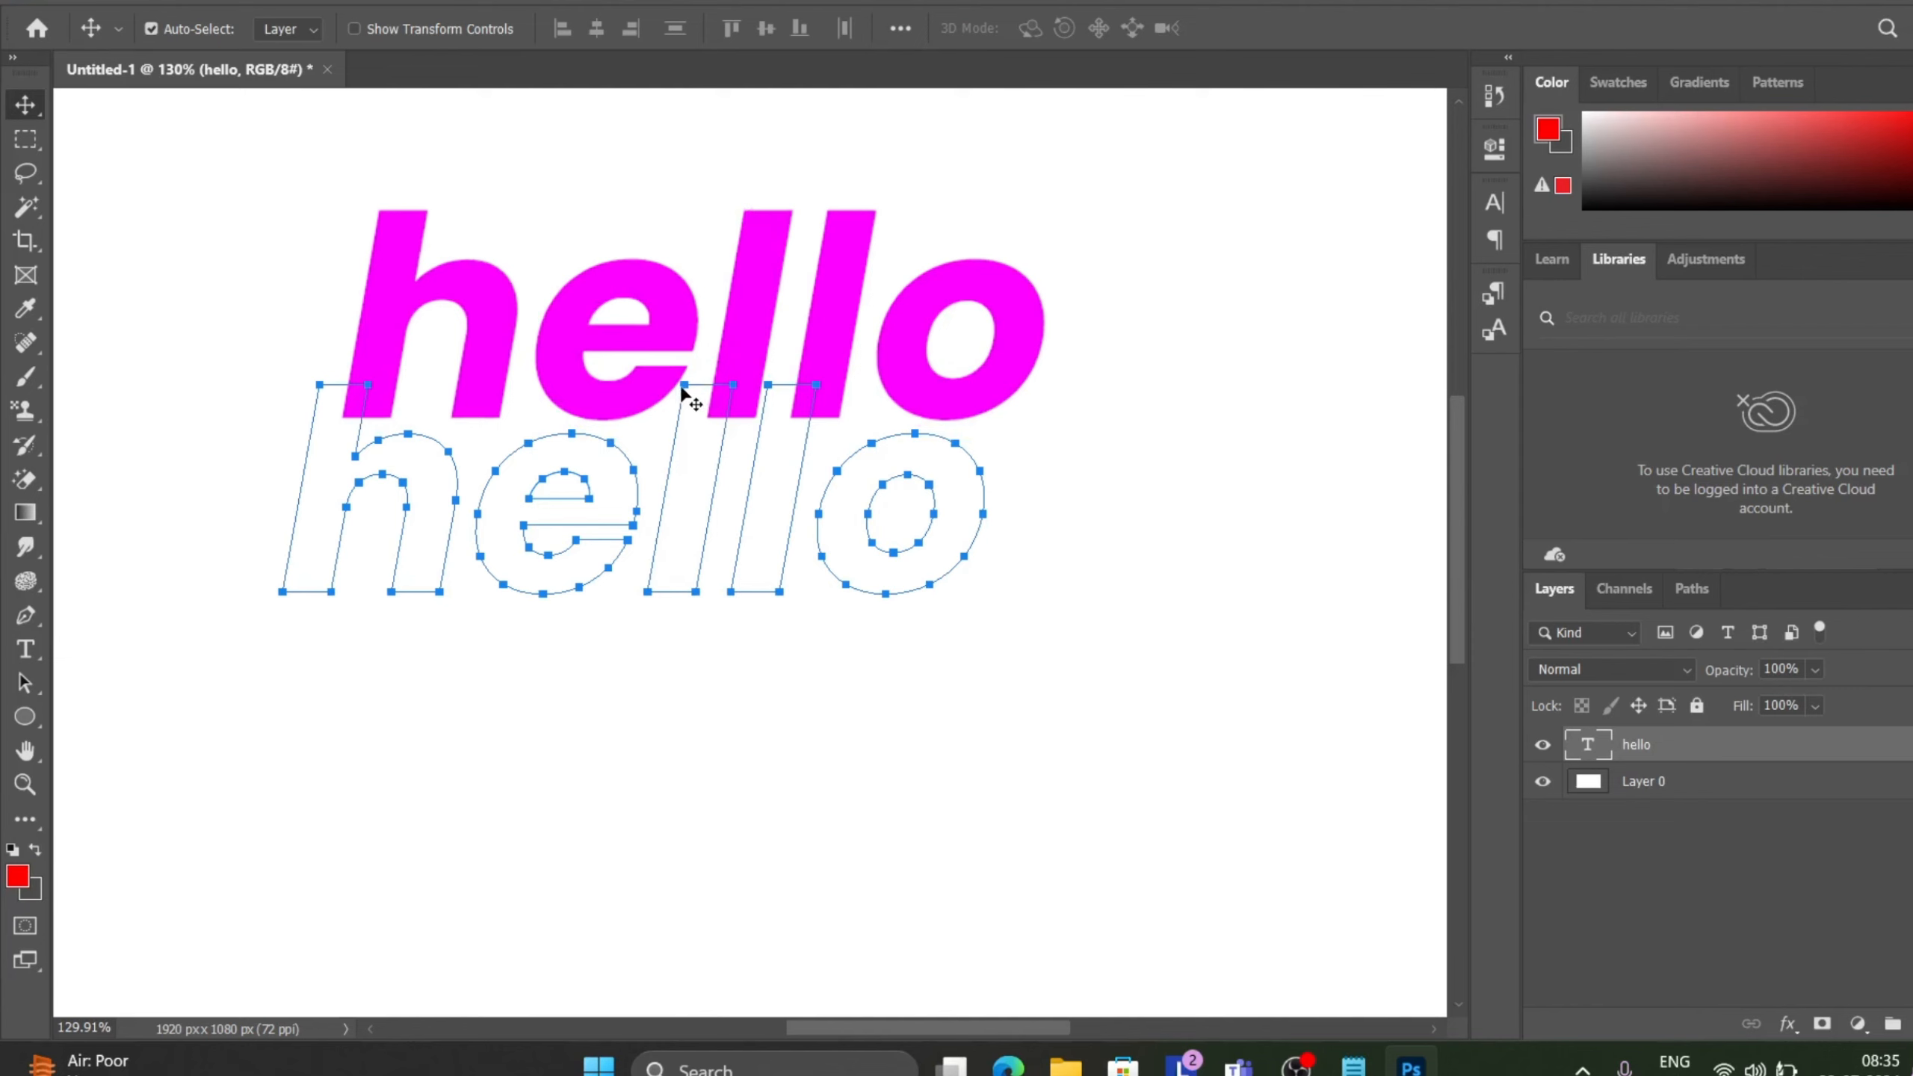
left_click_drag(682, 387, 815, 275)
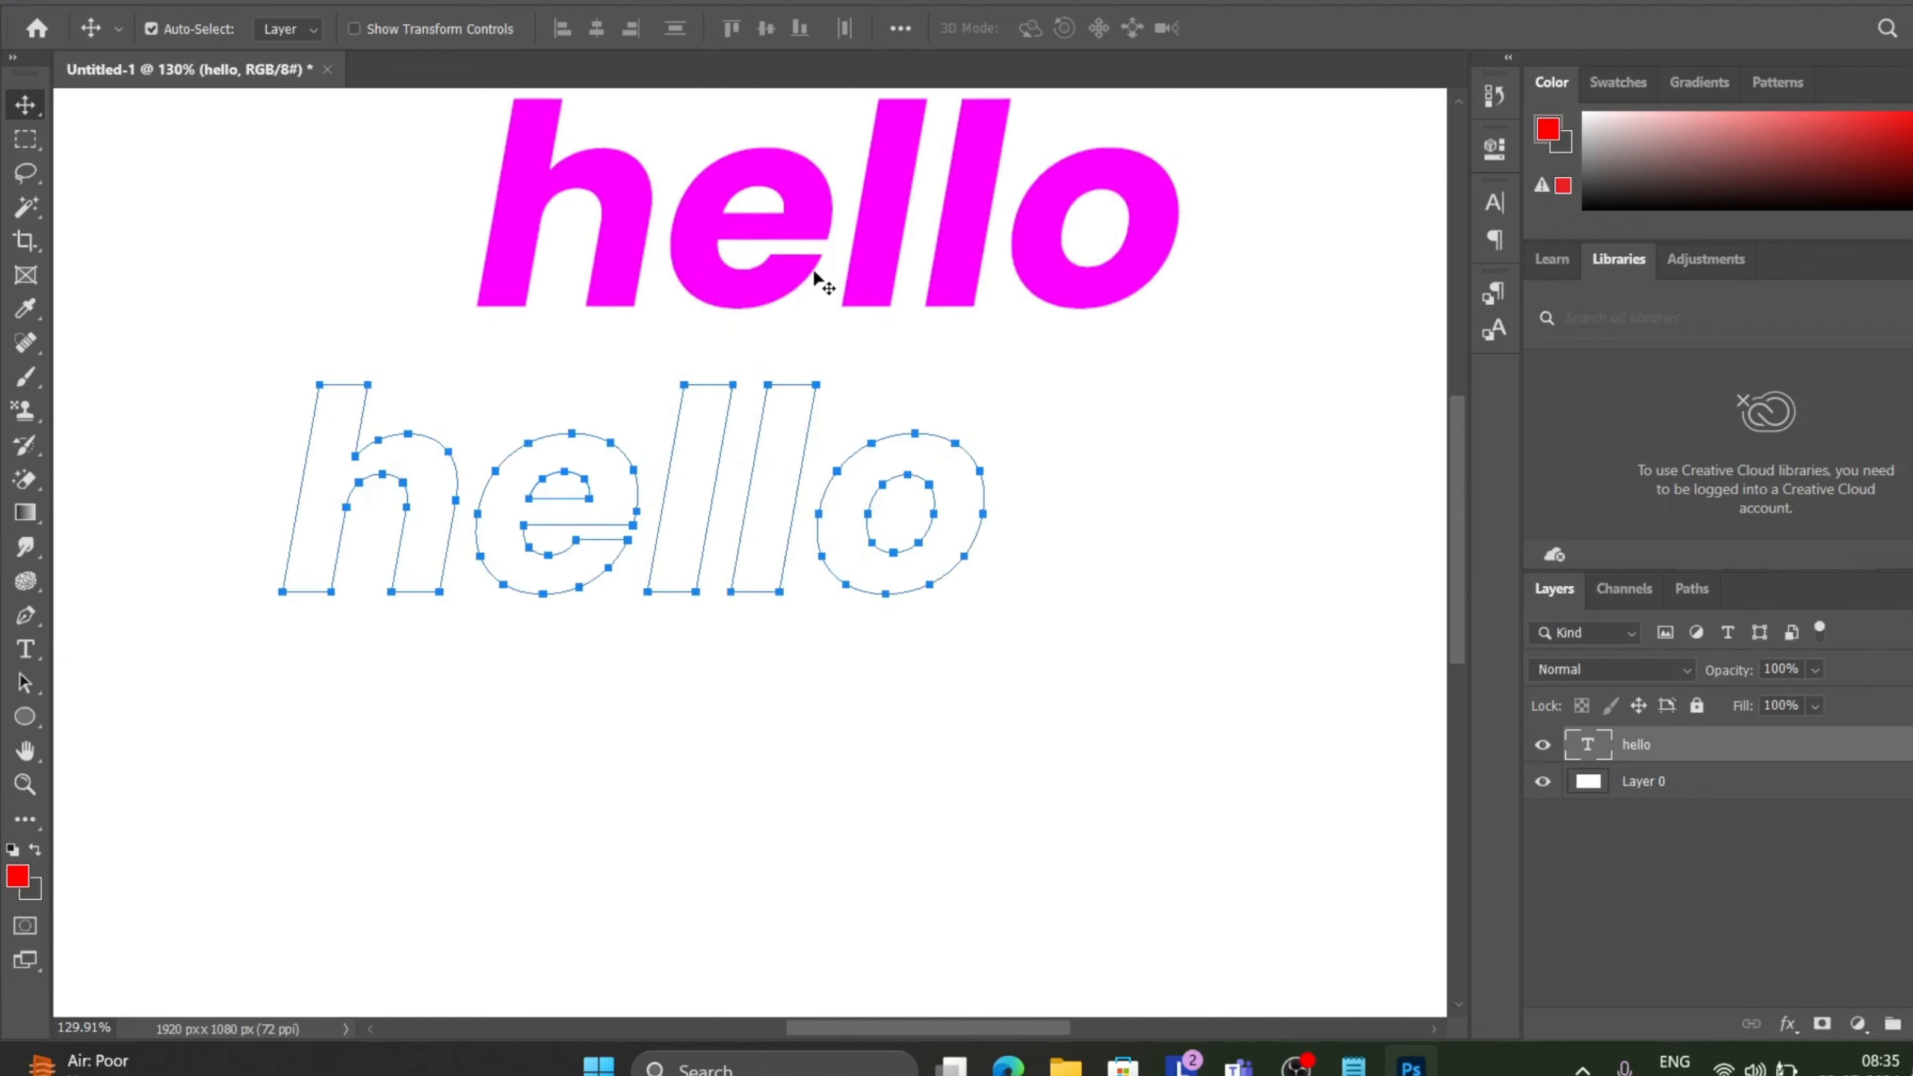
left_click_drag(683, 388, 683, 427)
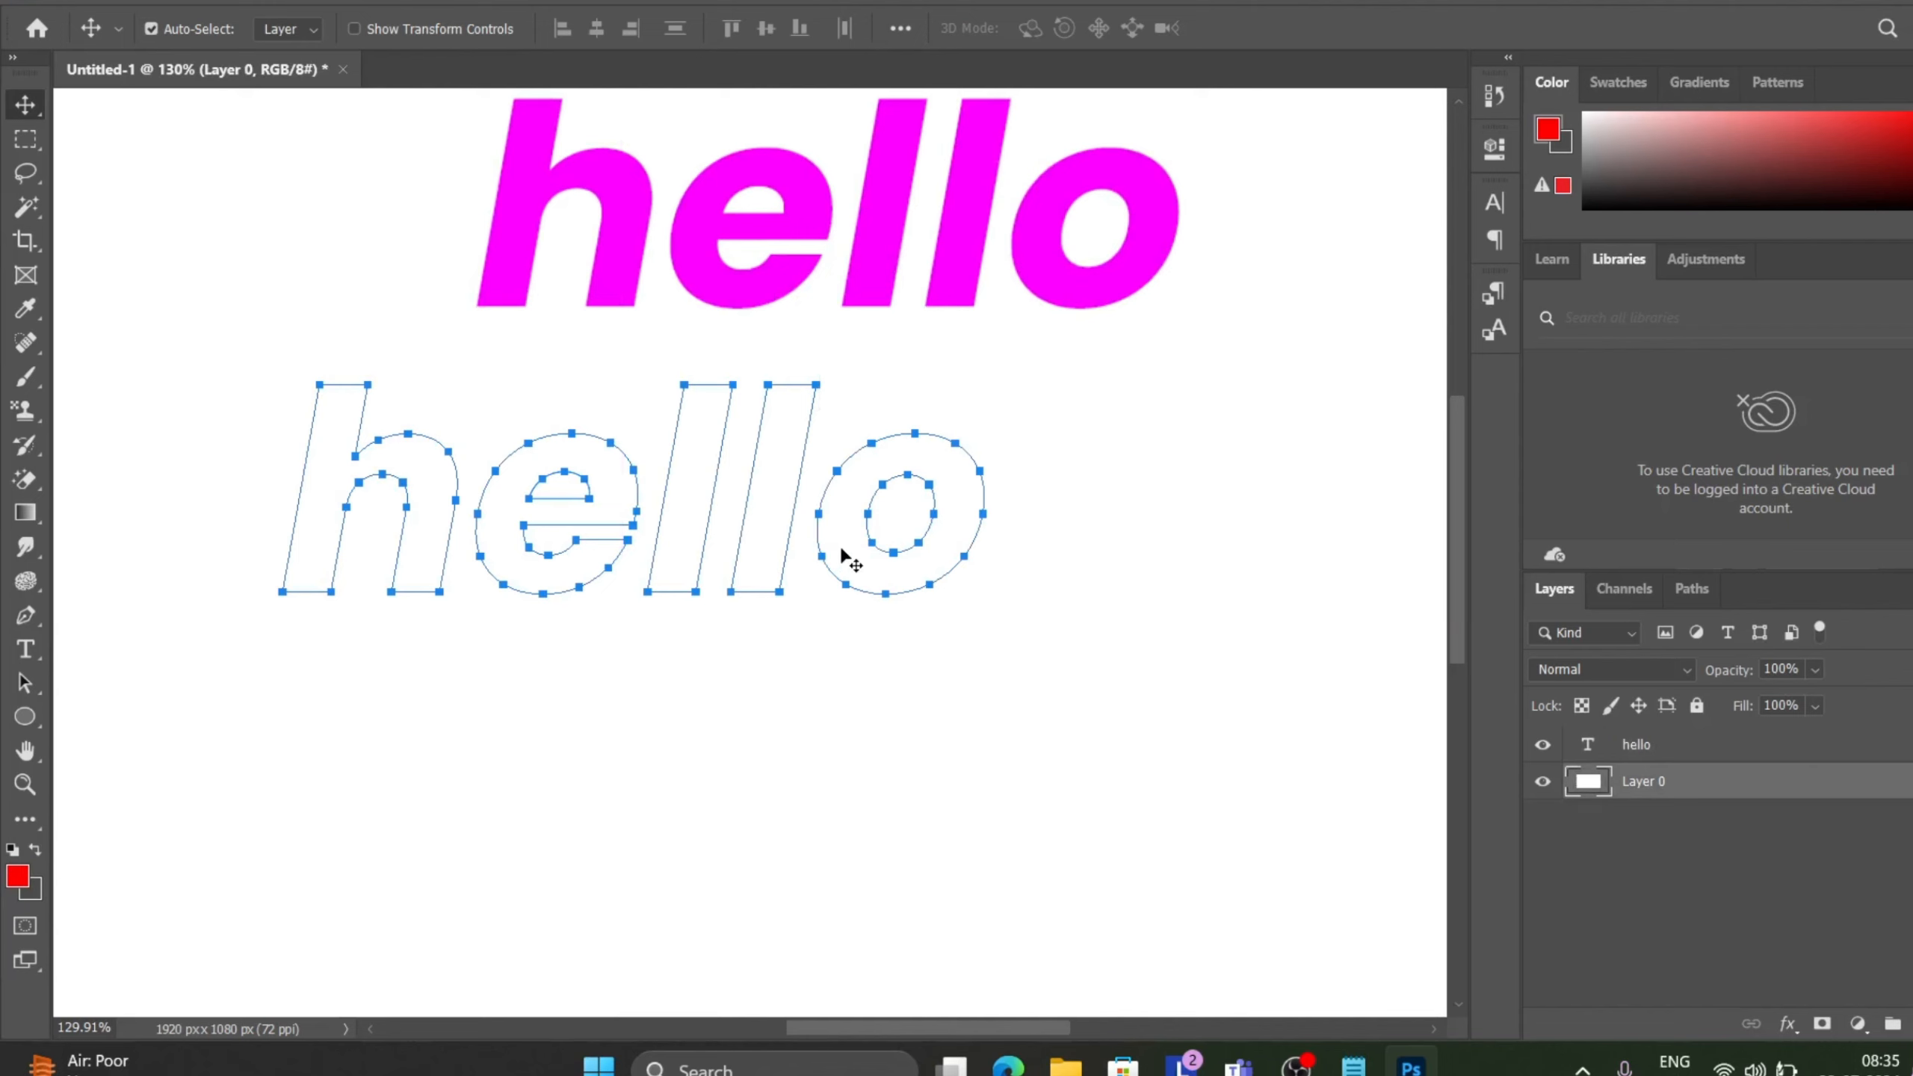
left_click_drag(625, 223, 448, 281)
scroll(880, 633, "down", 2)
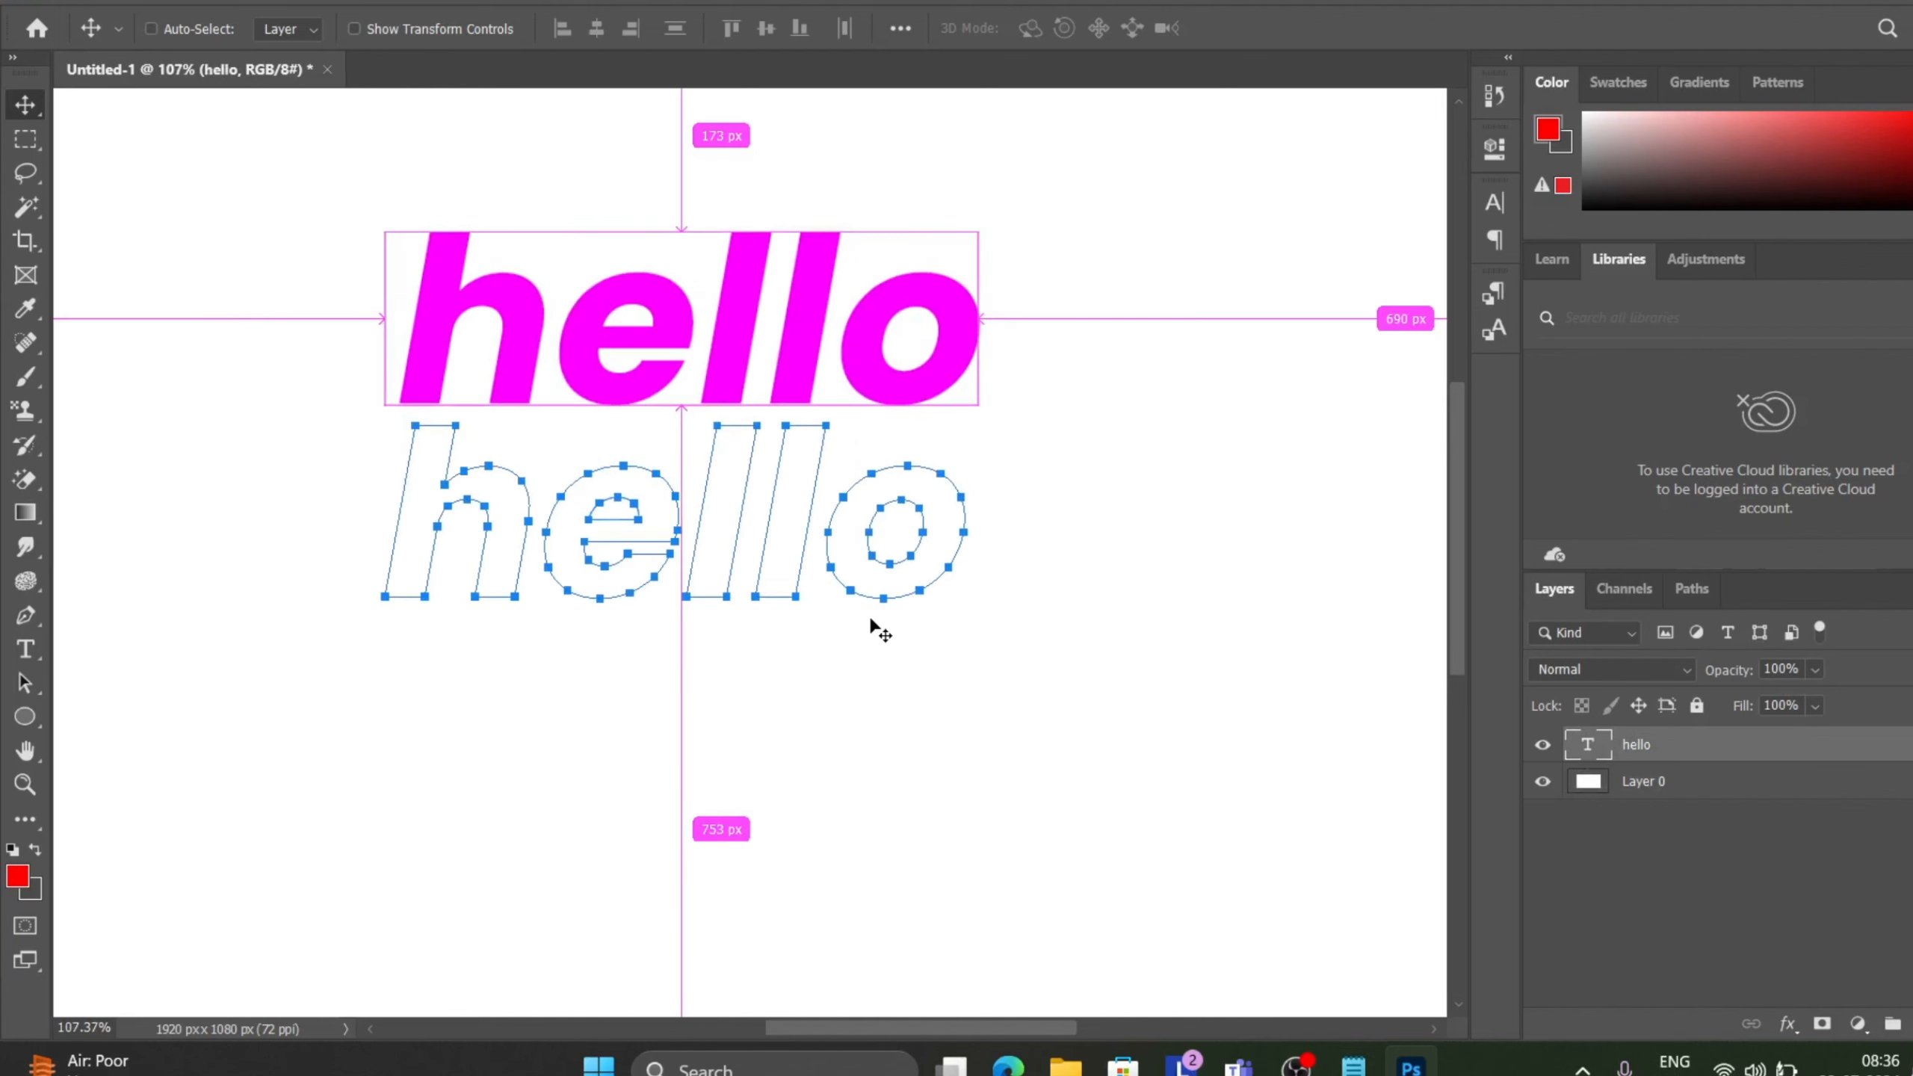
scroll(879, 633, "down", 2)
scroll(879, 633, "down", 1)
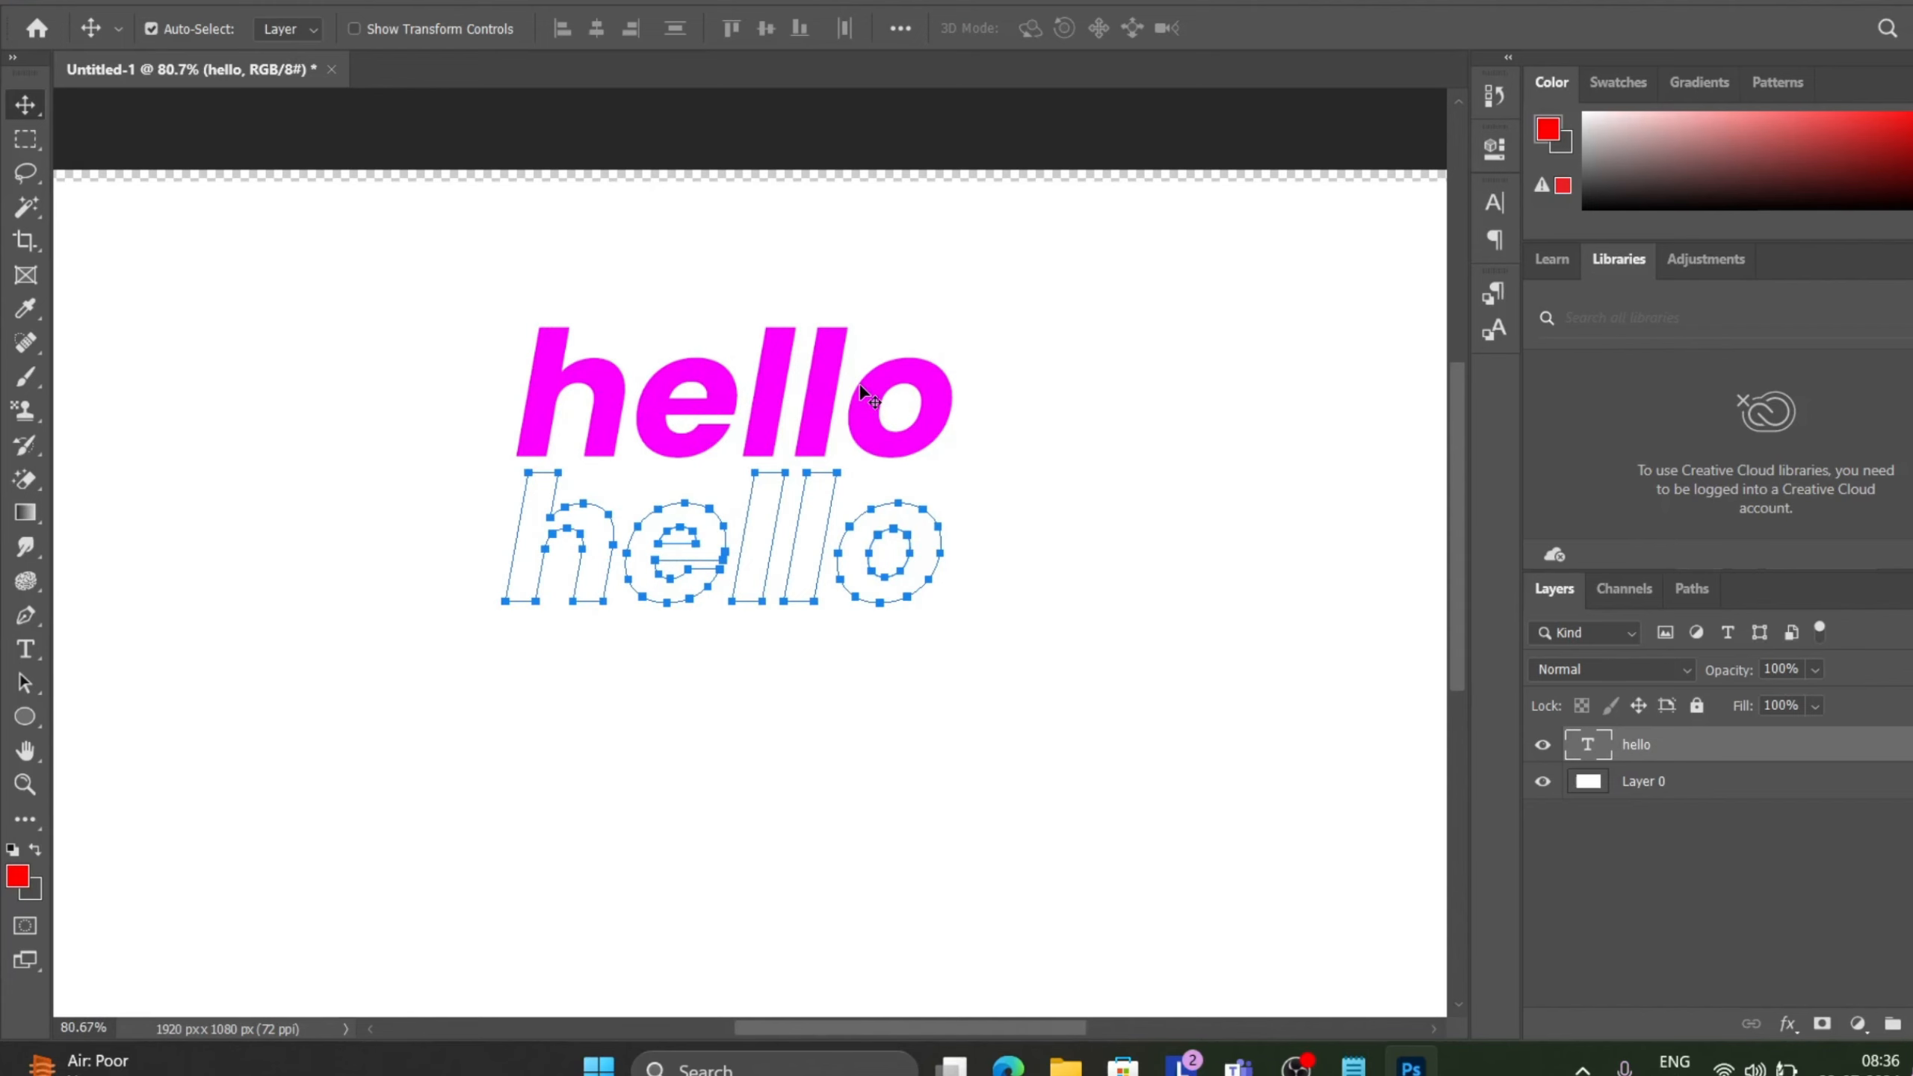
scroll(859, 384, "up", 3)
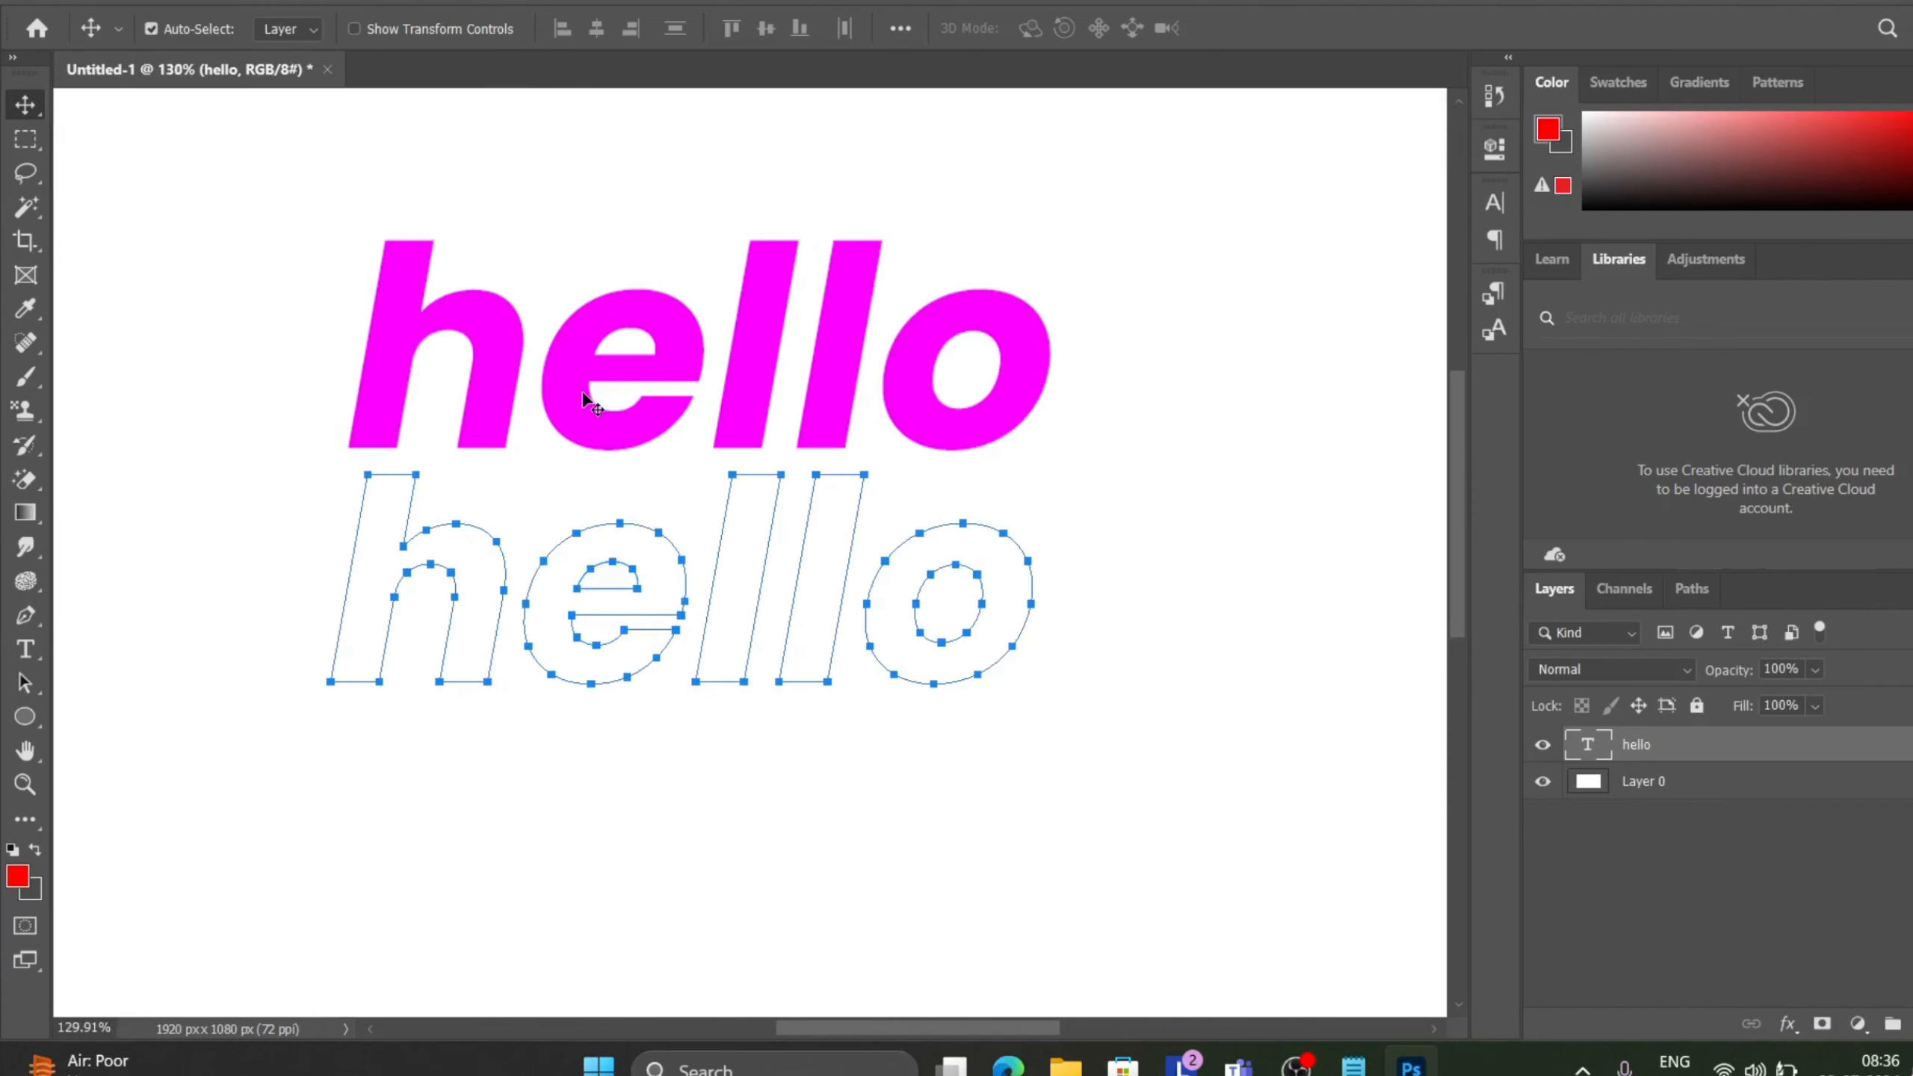
left_click_drag(557, 375, 547, 614)
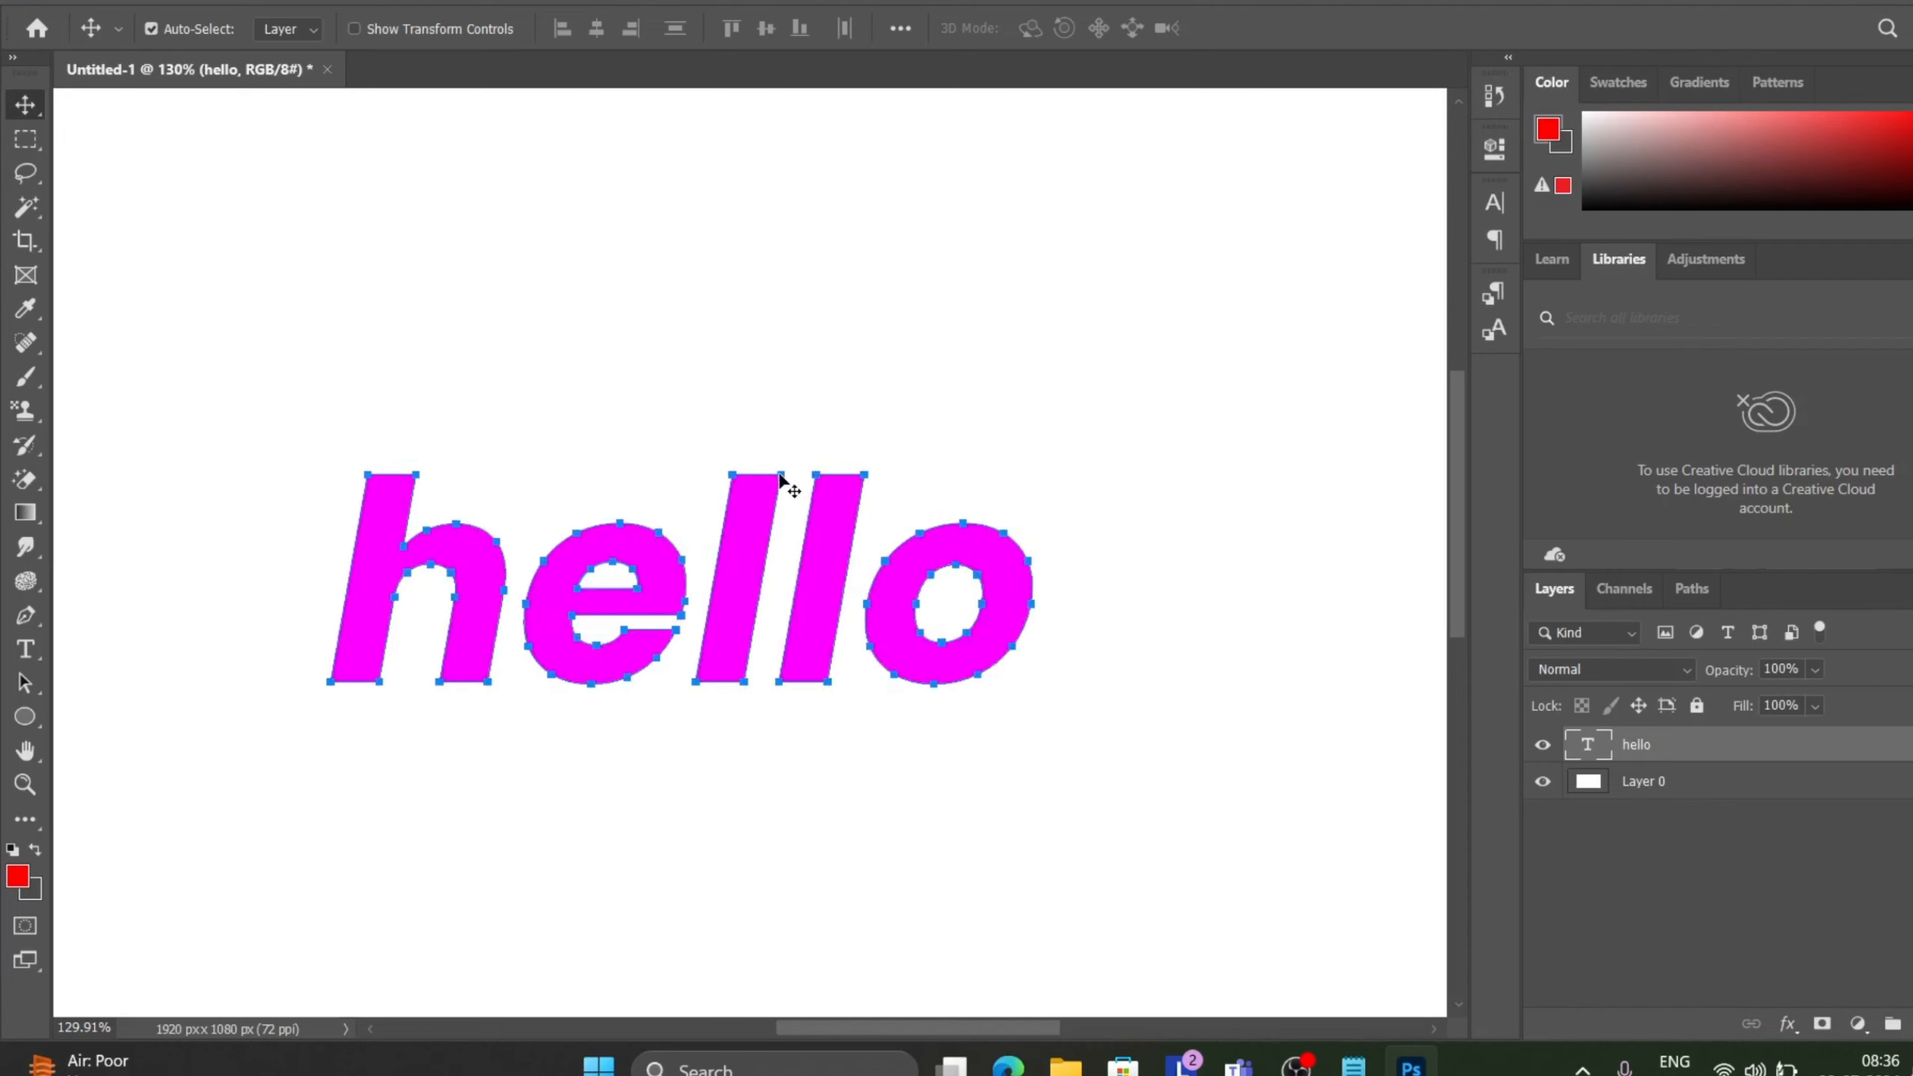
left_click_drag(780, 473, 808, 465)
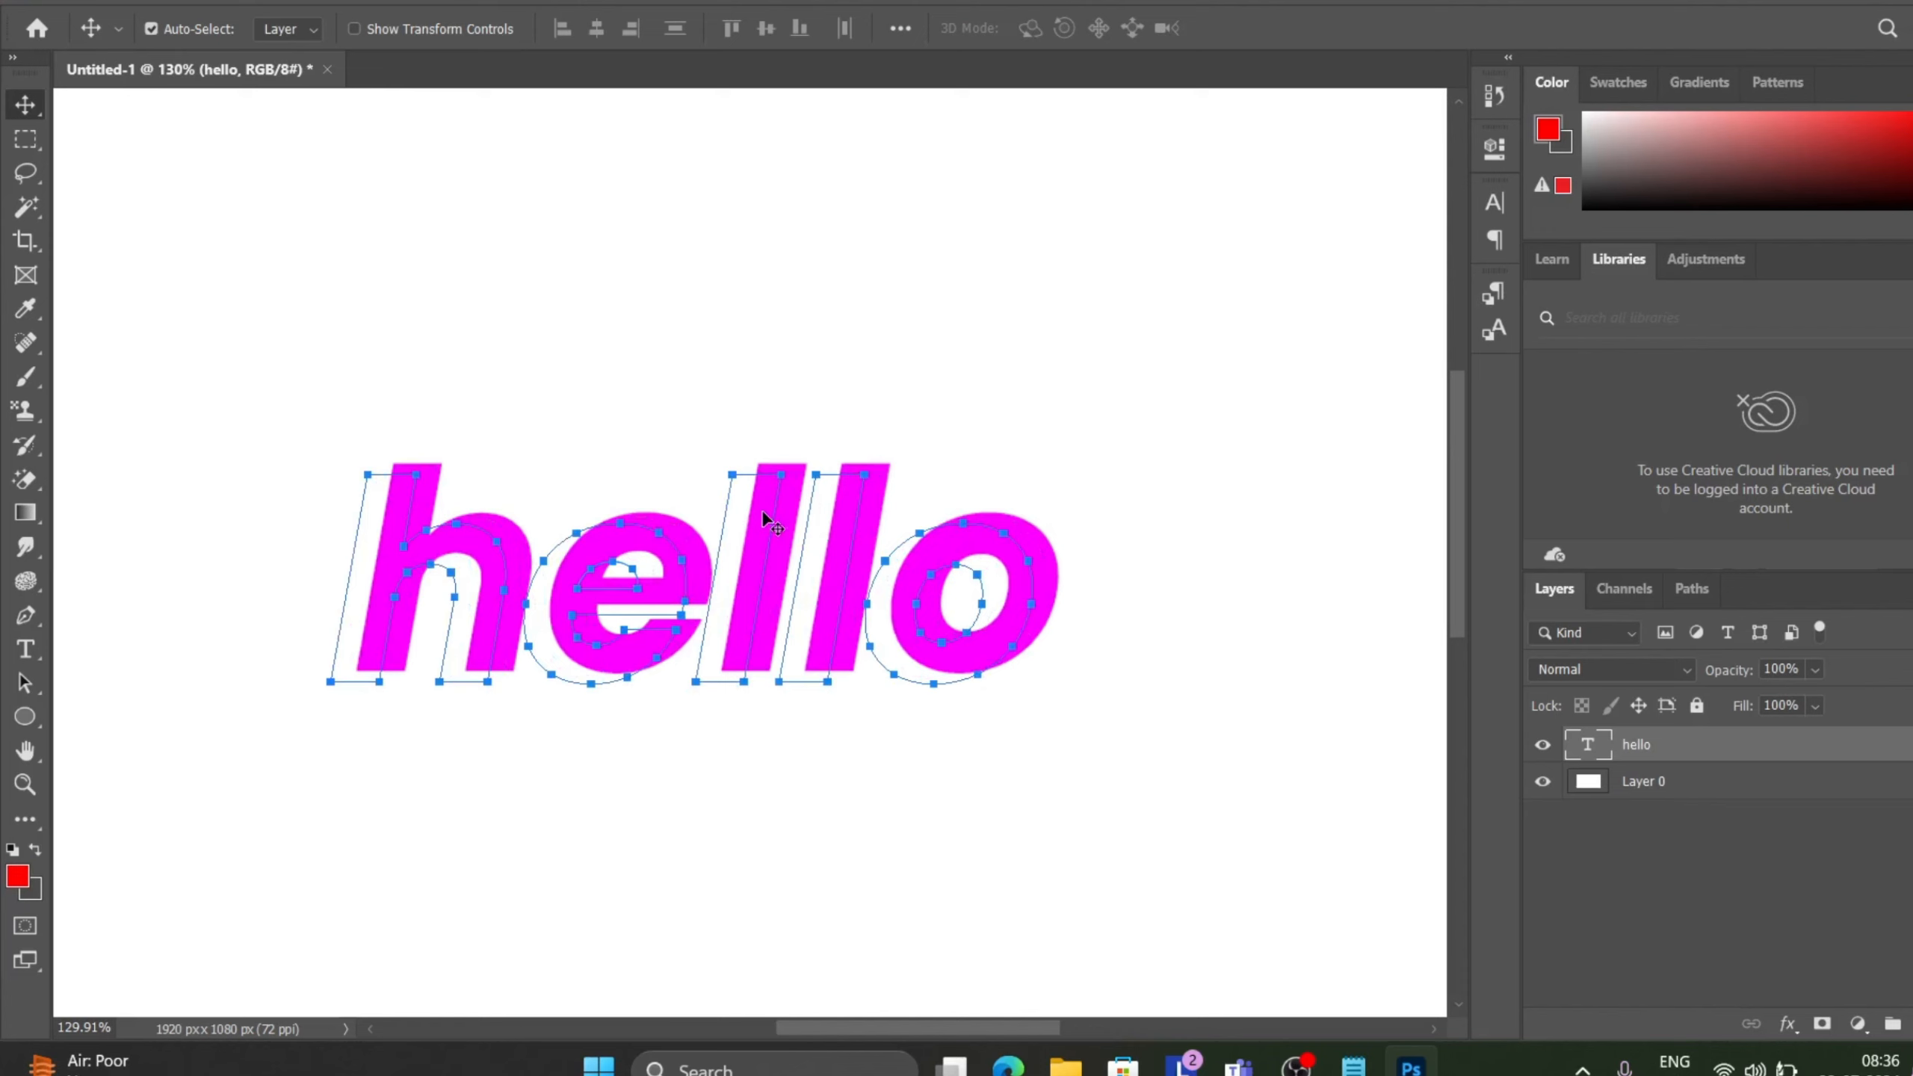
left_click_drag(839, 537, 818, 317)
key("ctrl")
left_click_drag(1228, 305, 1228, 305)
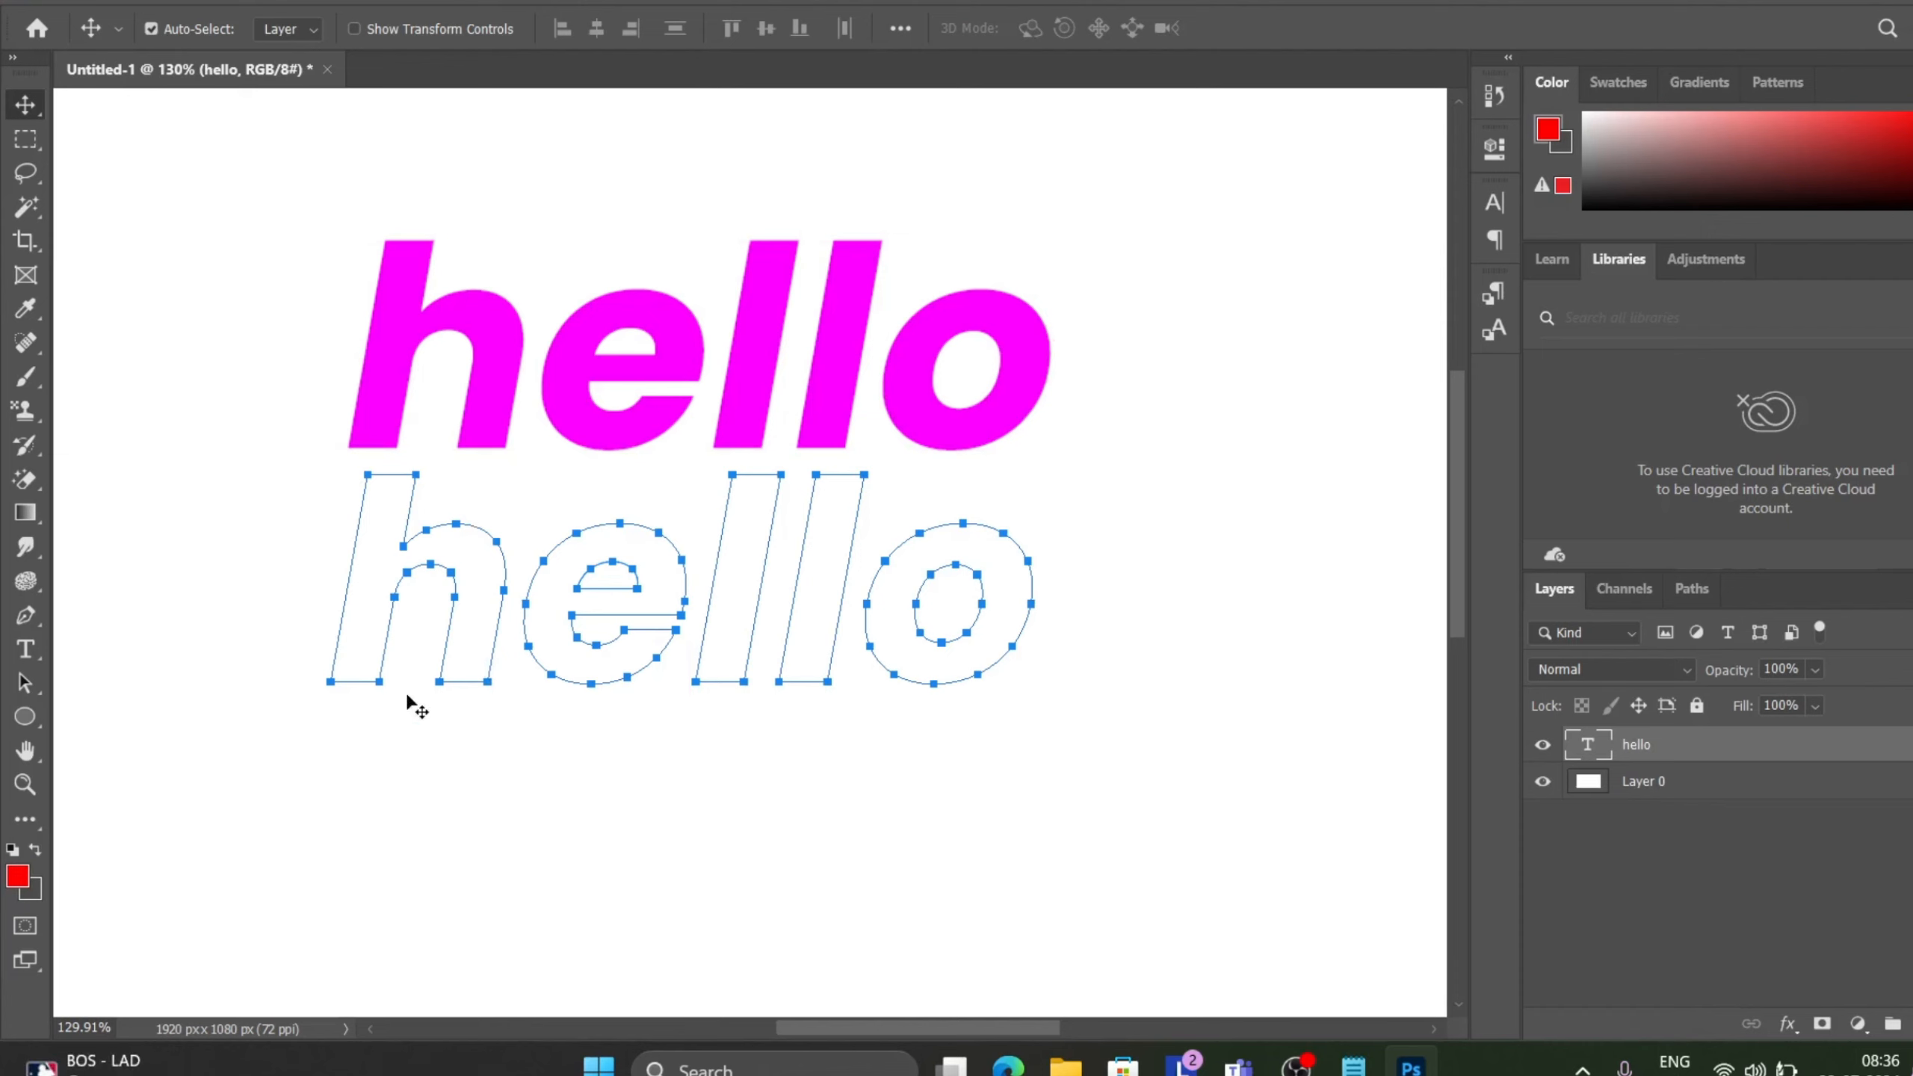
Undo the last move and fill Layer 0 with the background colour.
key("ctrl+z")
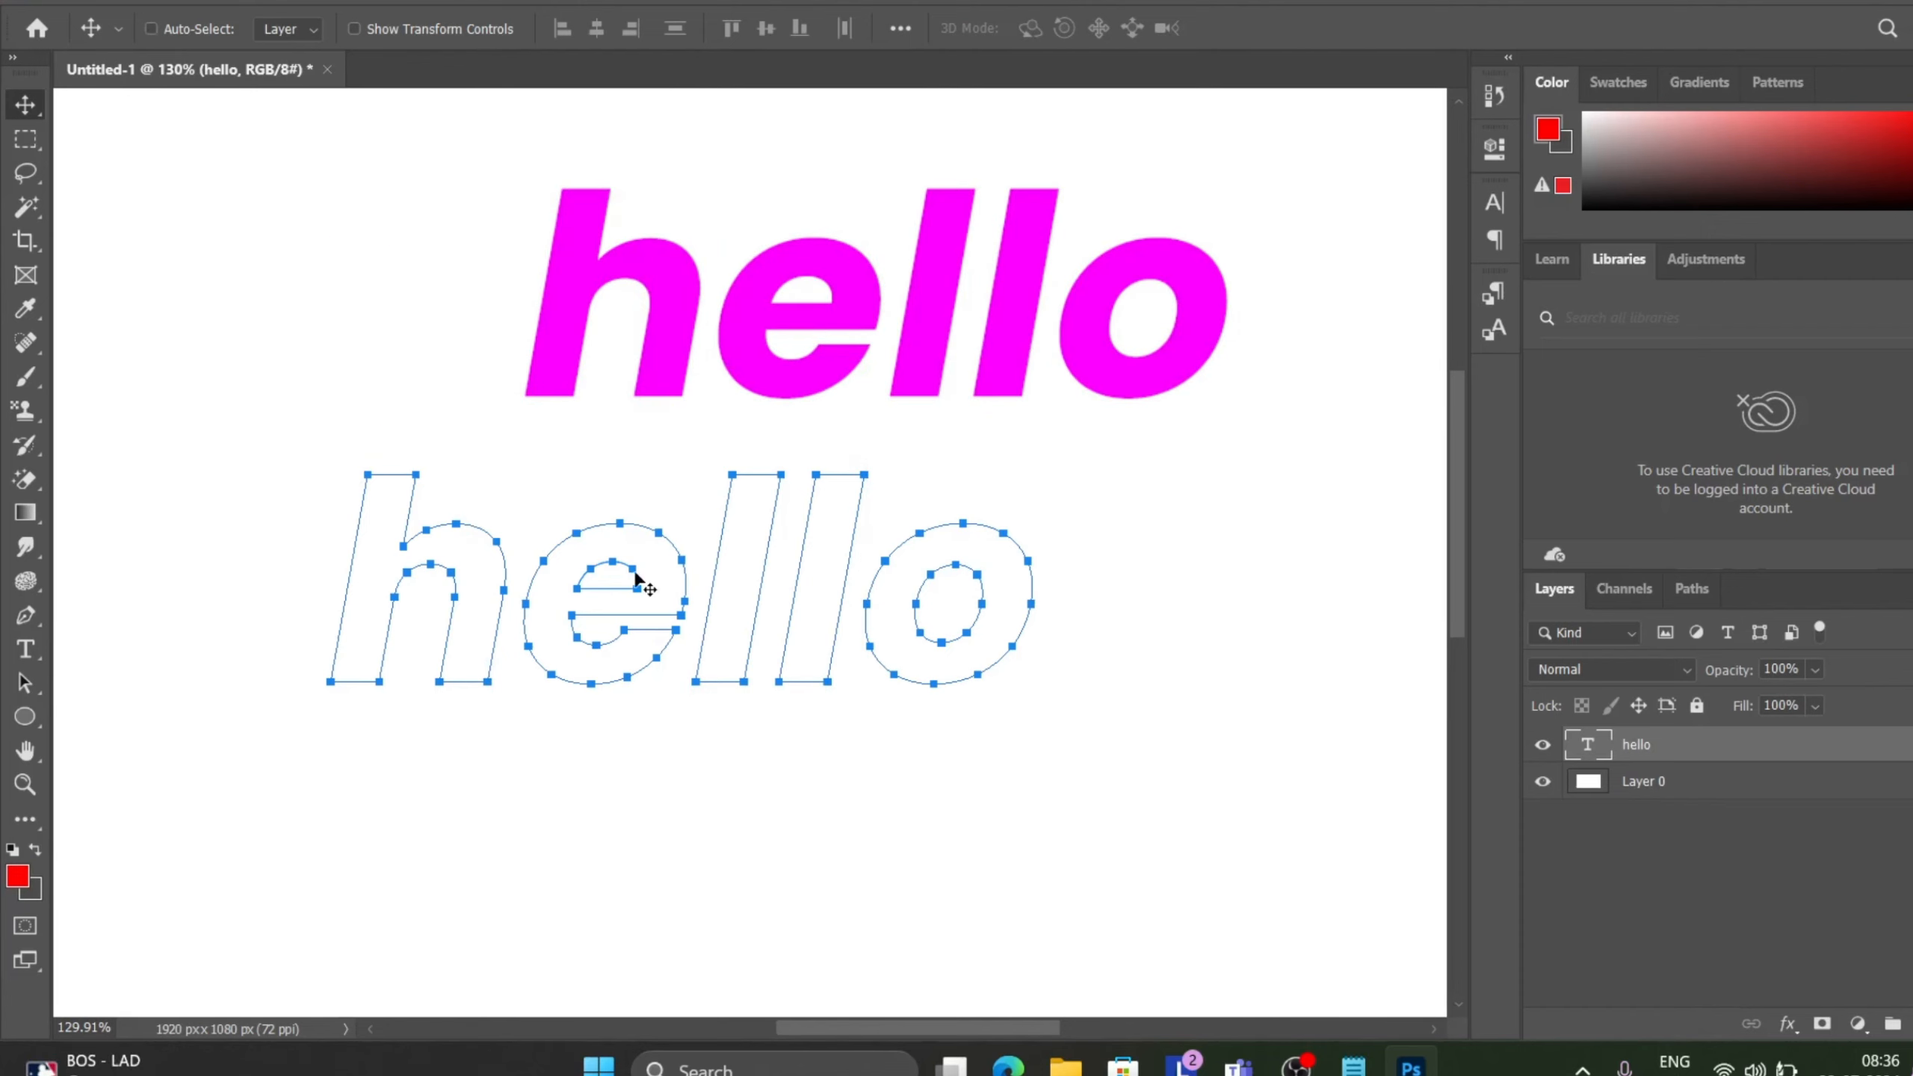
left_click_drag(639, 581, 497, 622)
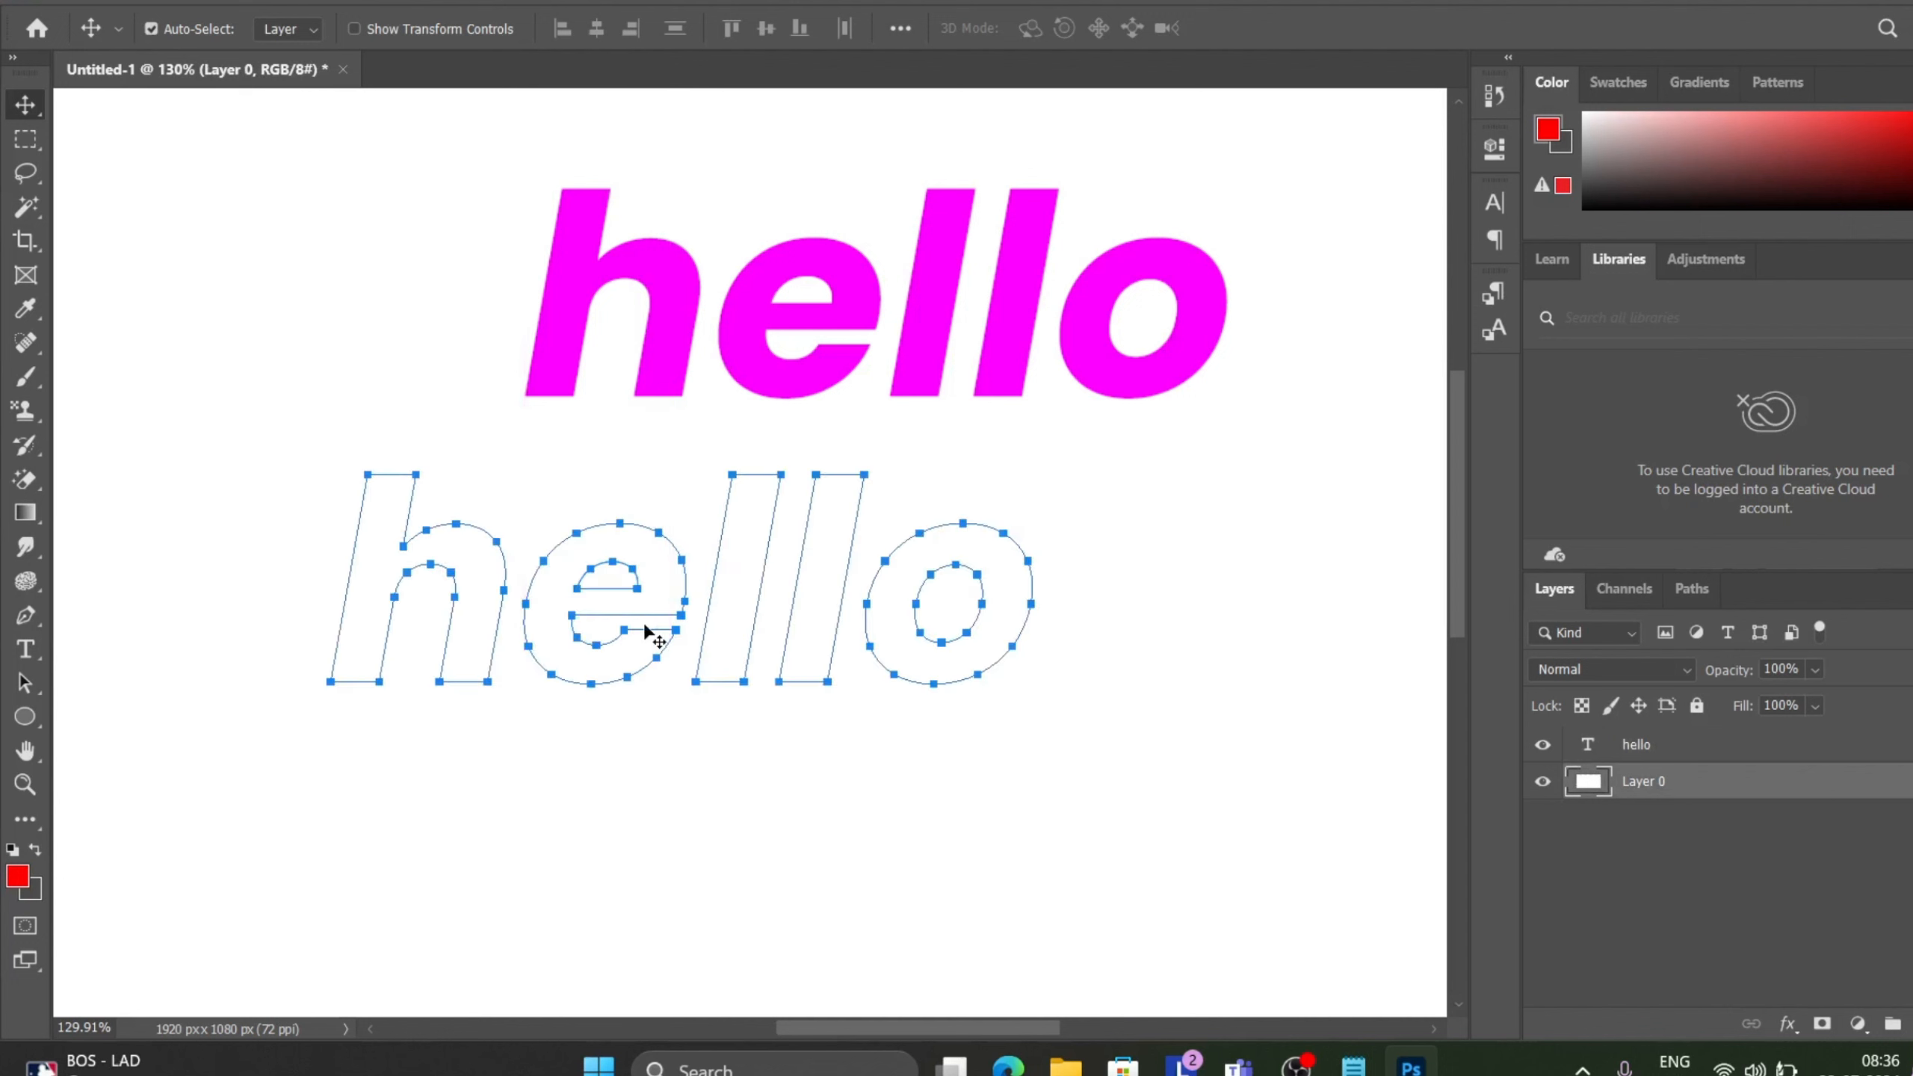
key("ctrl+BackSpace")
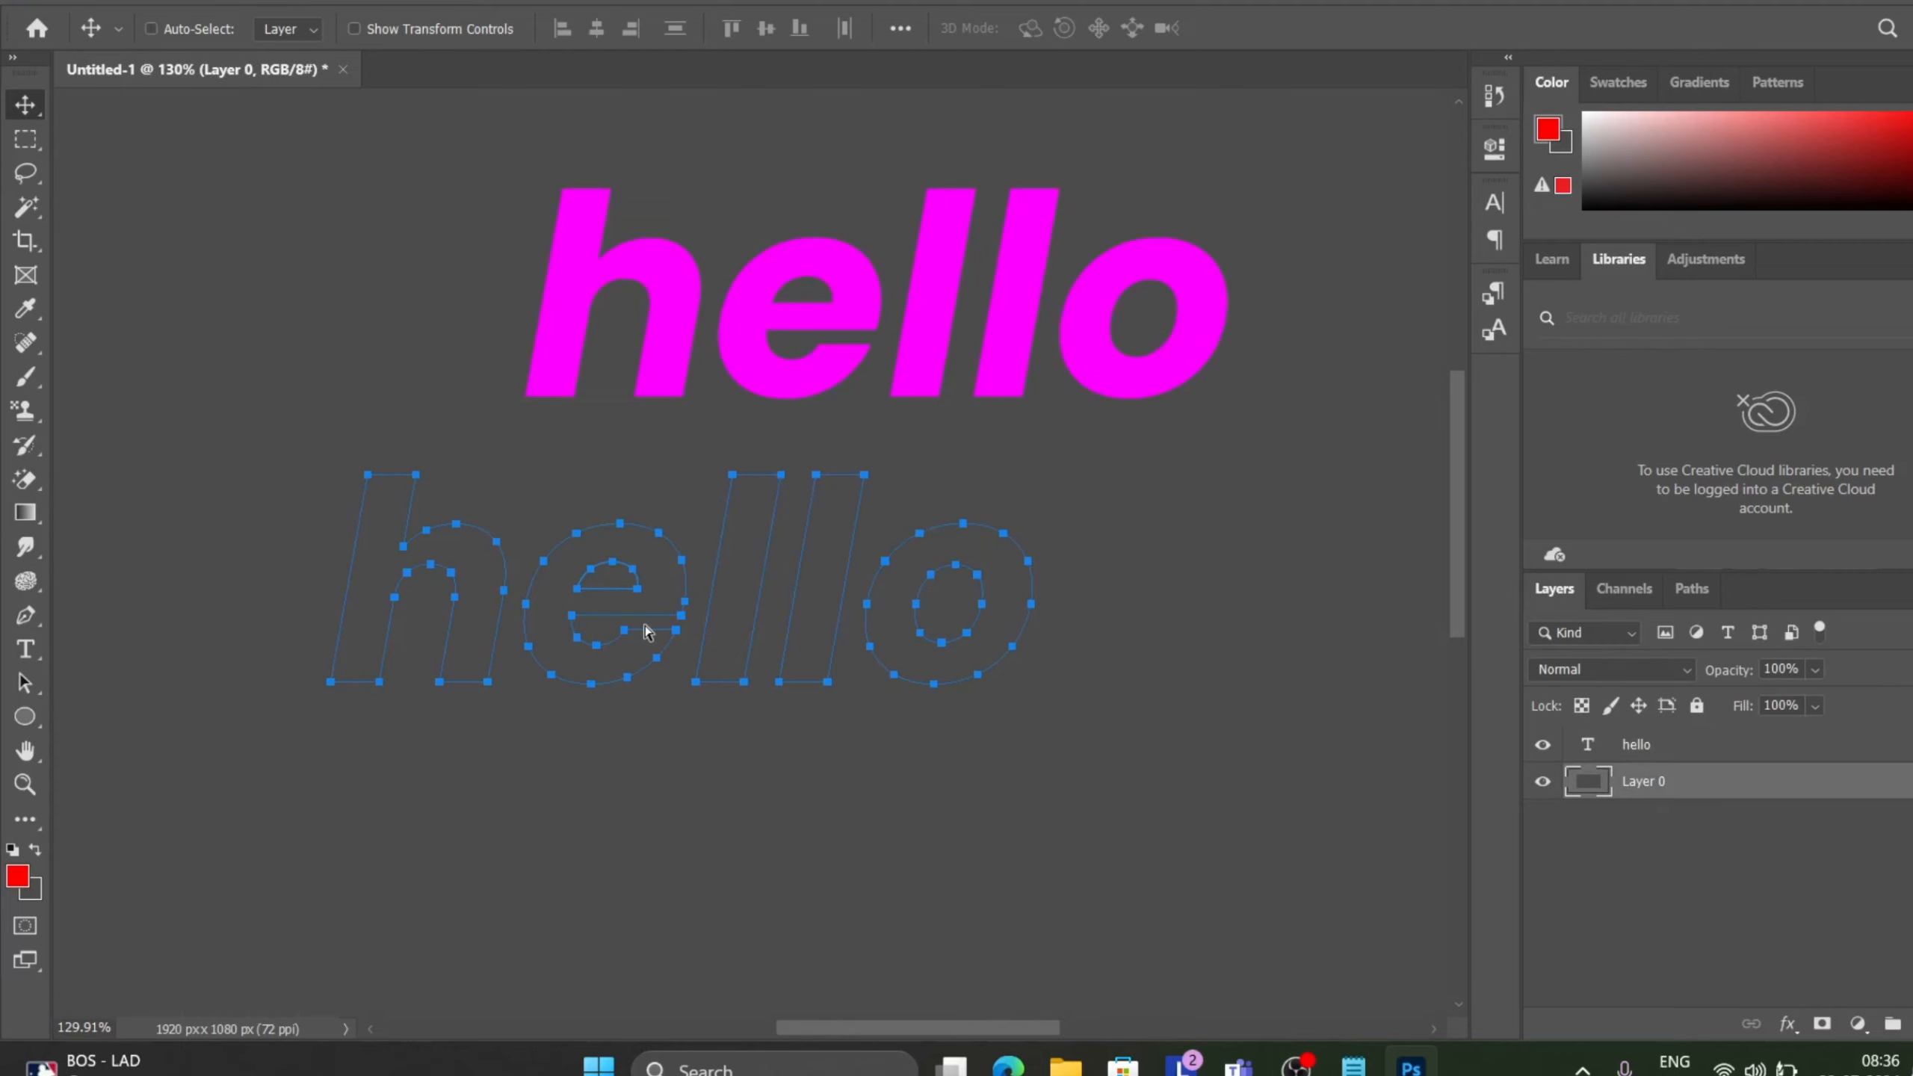
Fill Layer 0 again with the white background colour.
scroll(648, 633, "down", 3)
scroll(648, 633, "down", 1)
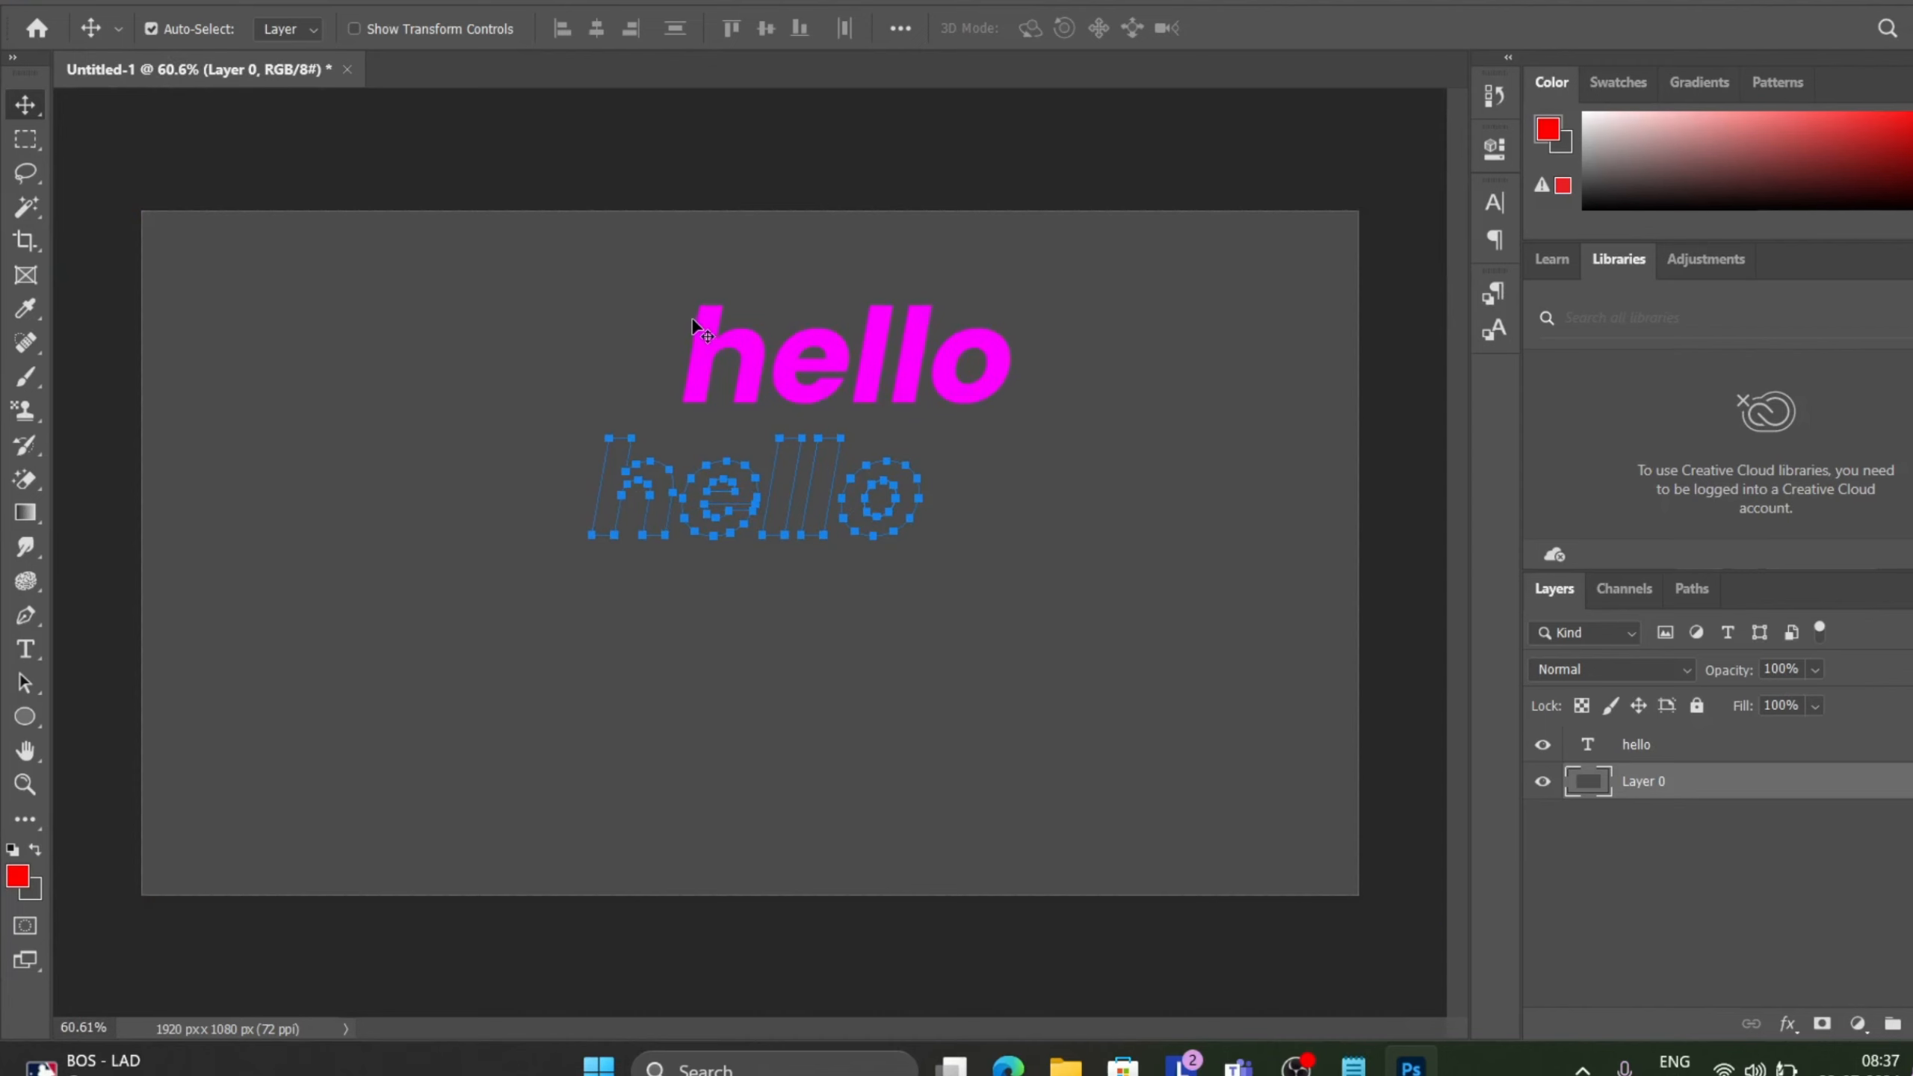
key("ctrl+BackSpace")
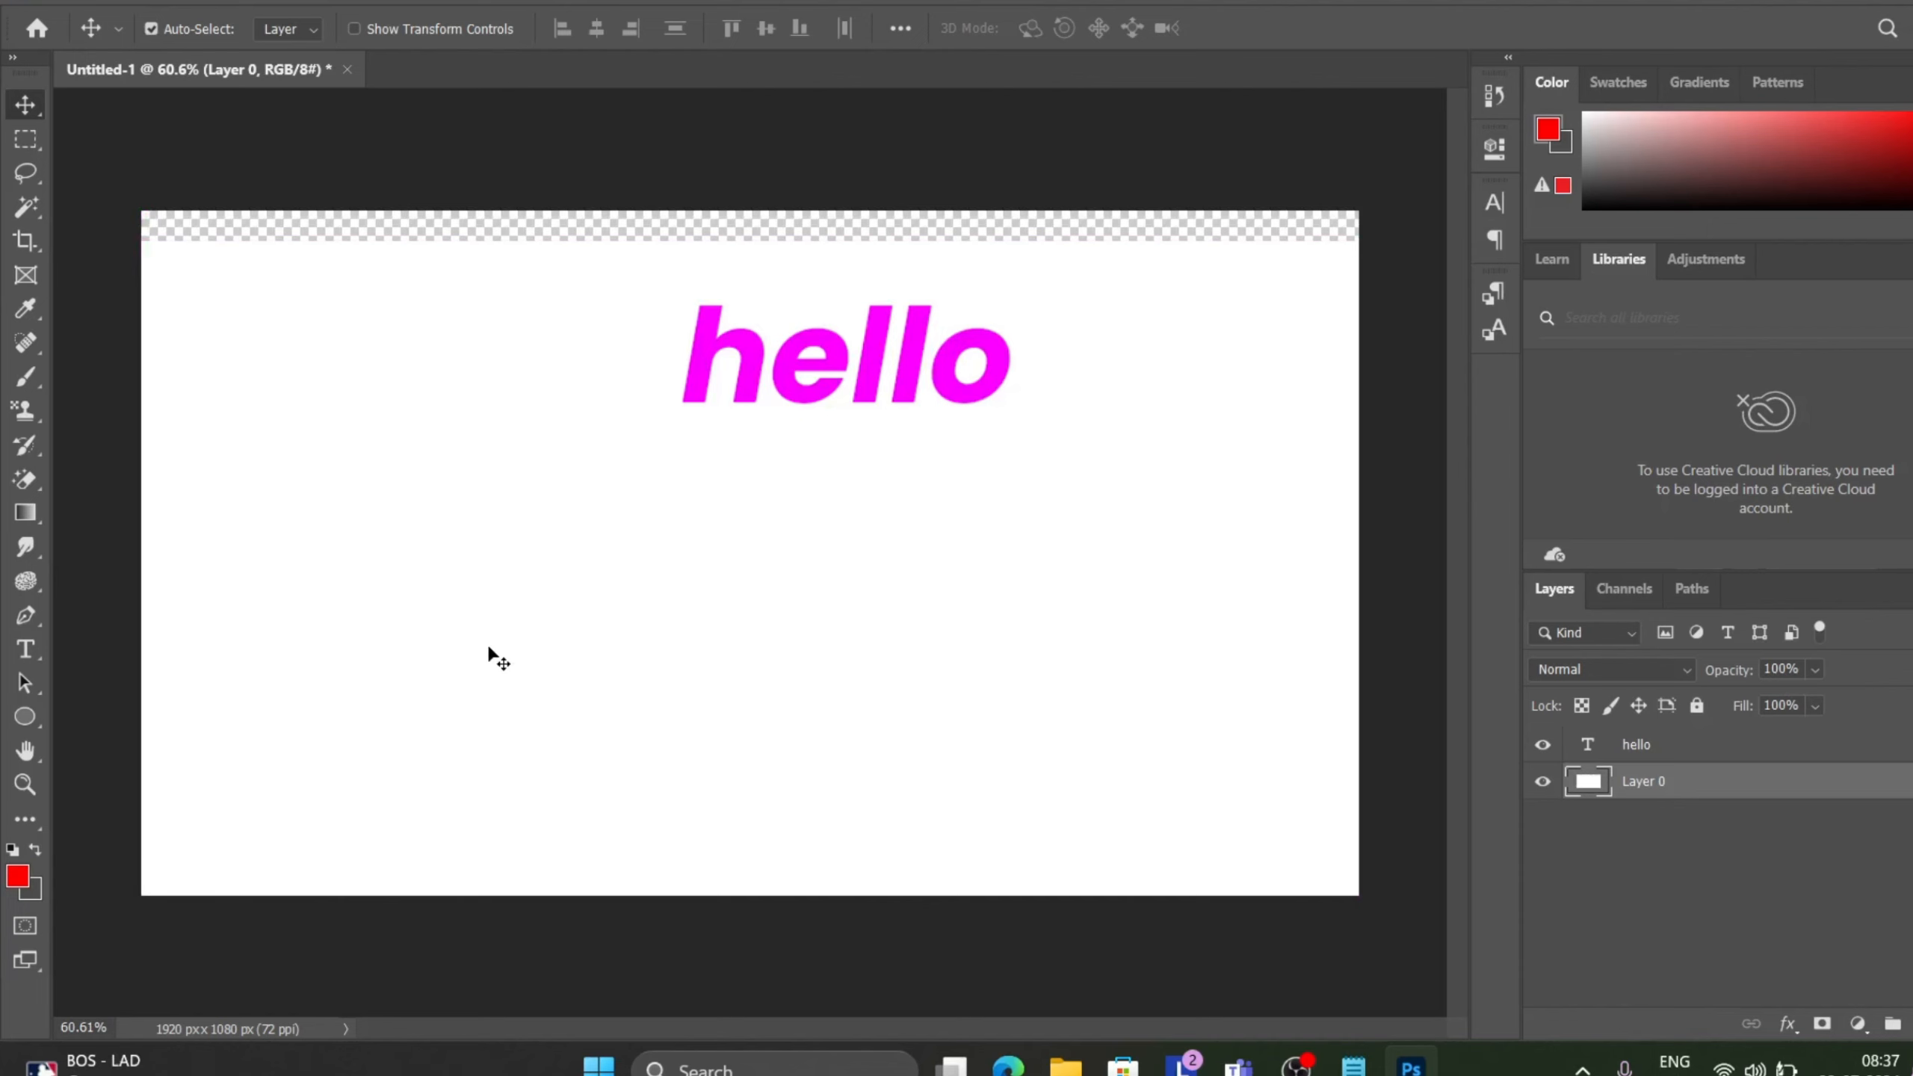
Move Layer 0 back to cover the canvas and move the hello text down onto its work path.
left_click_drag(488, 644, 486, 617)
key("Delete")
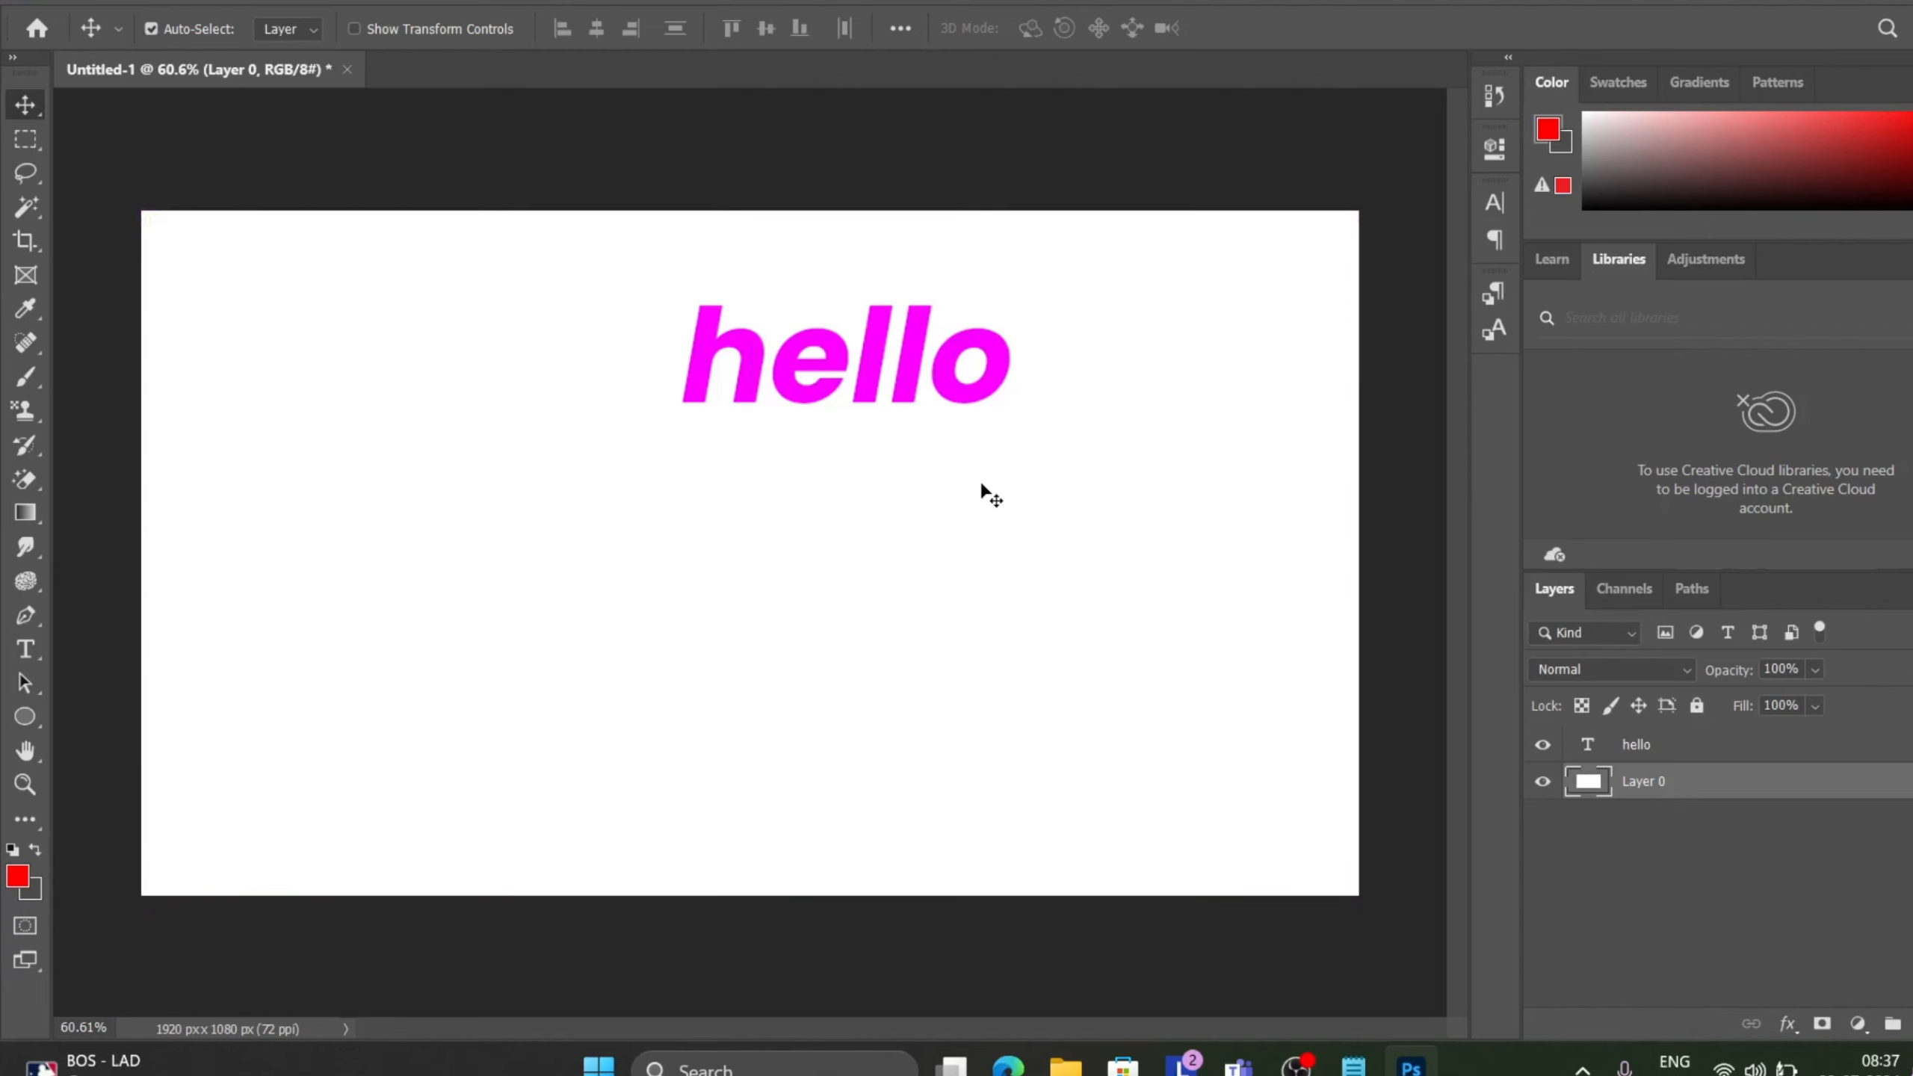
left_click_drag(791, 374, 701, 506)
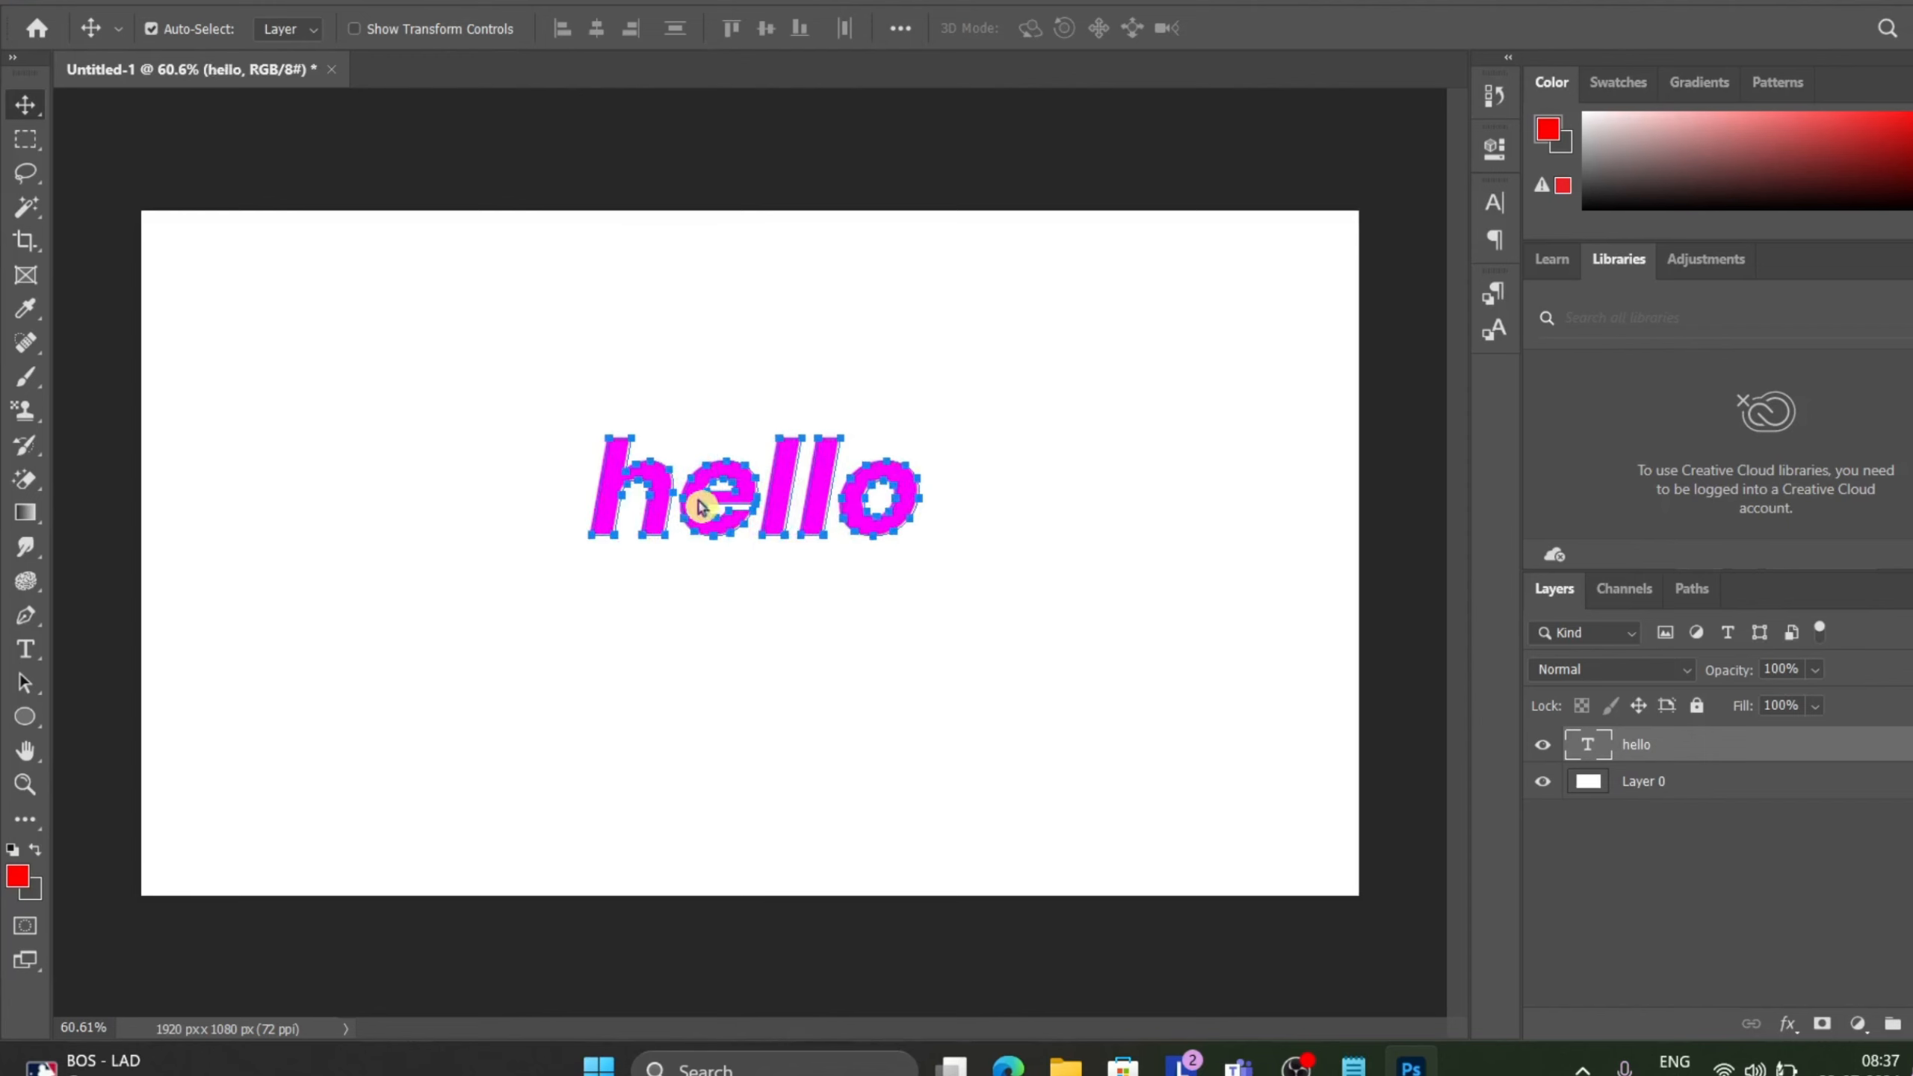
Add a new text layer reading "coca cola" below the hello text and commit it.
left_click(25, 650)
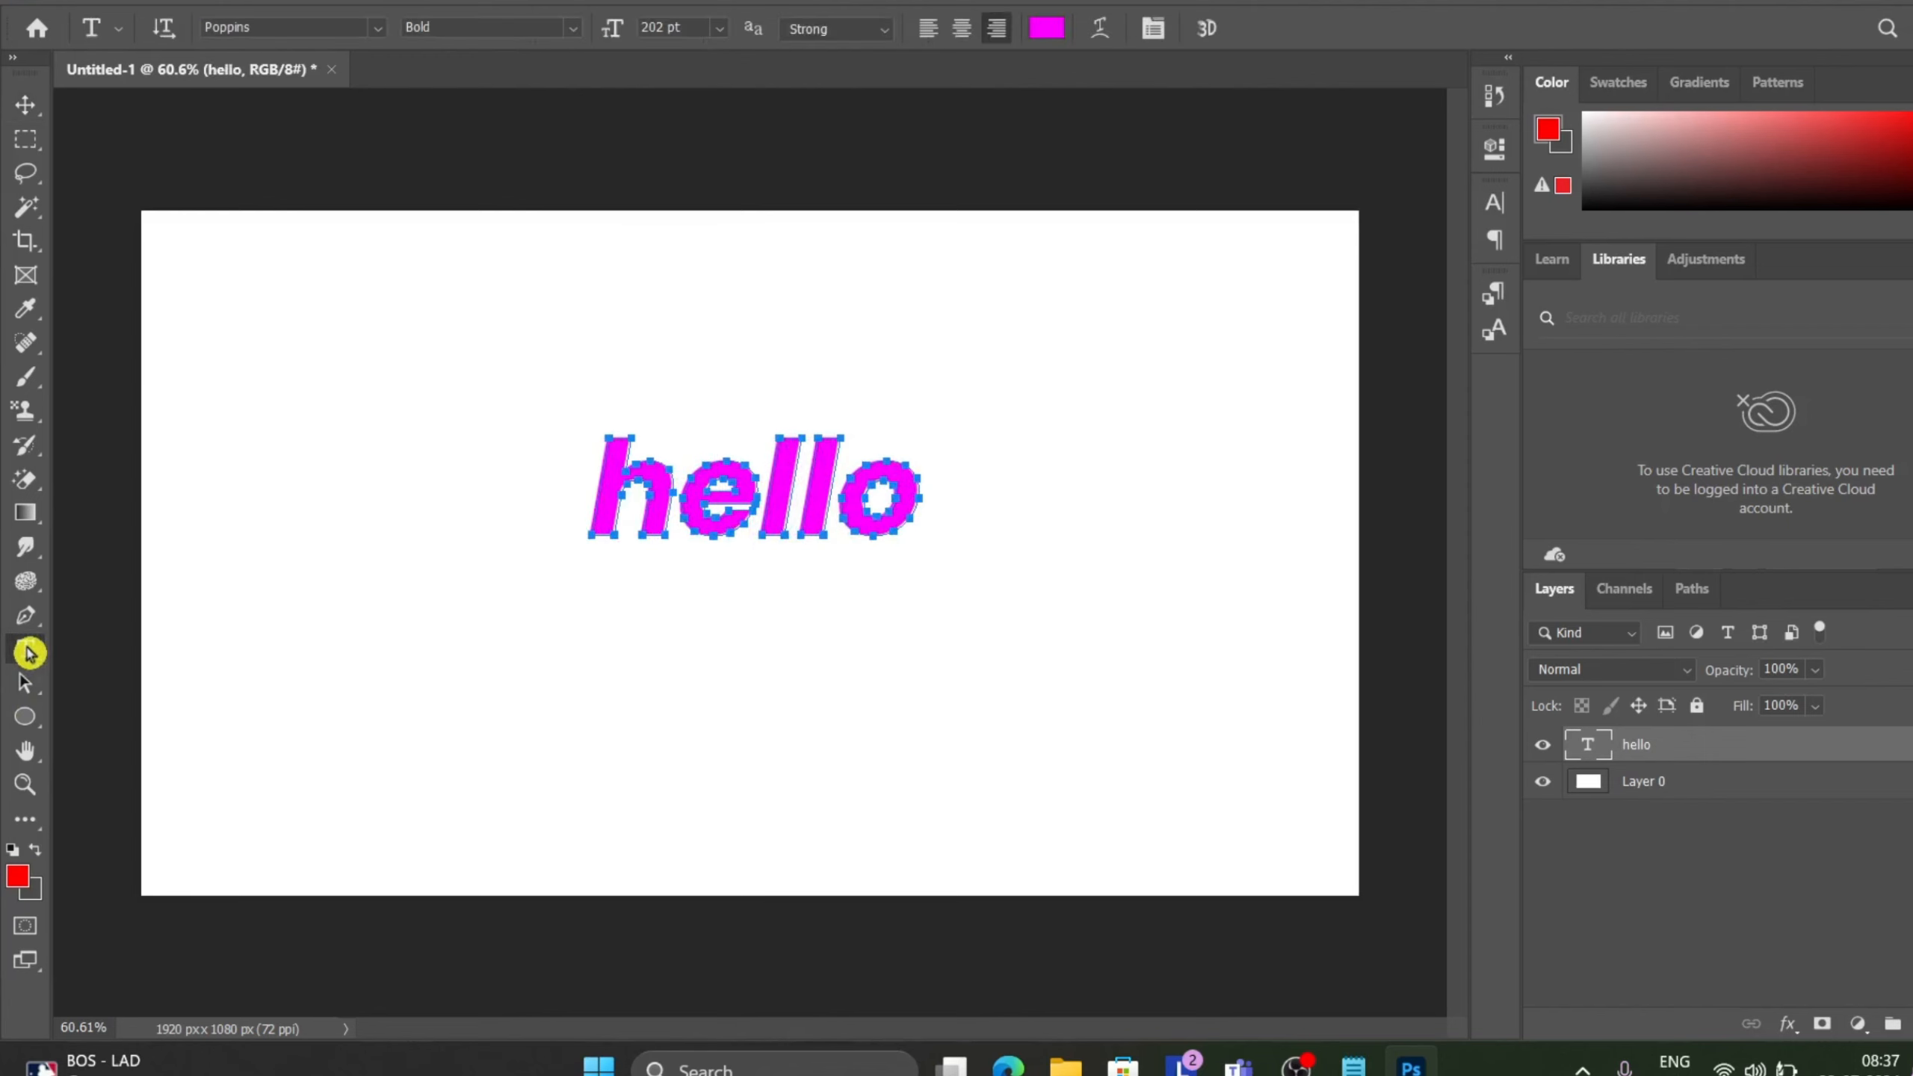
left_click(584, 692)
key("BackSpace")
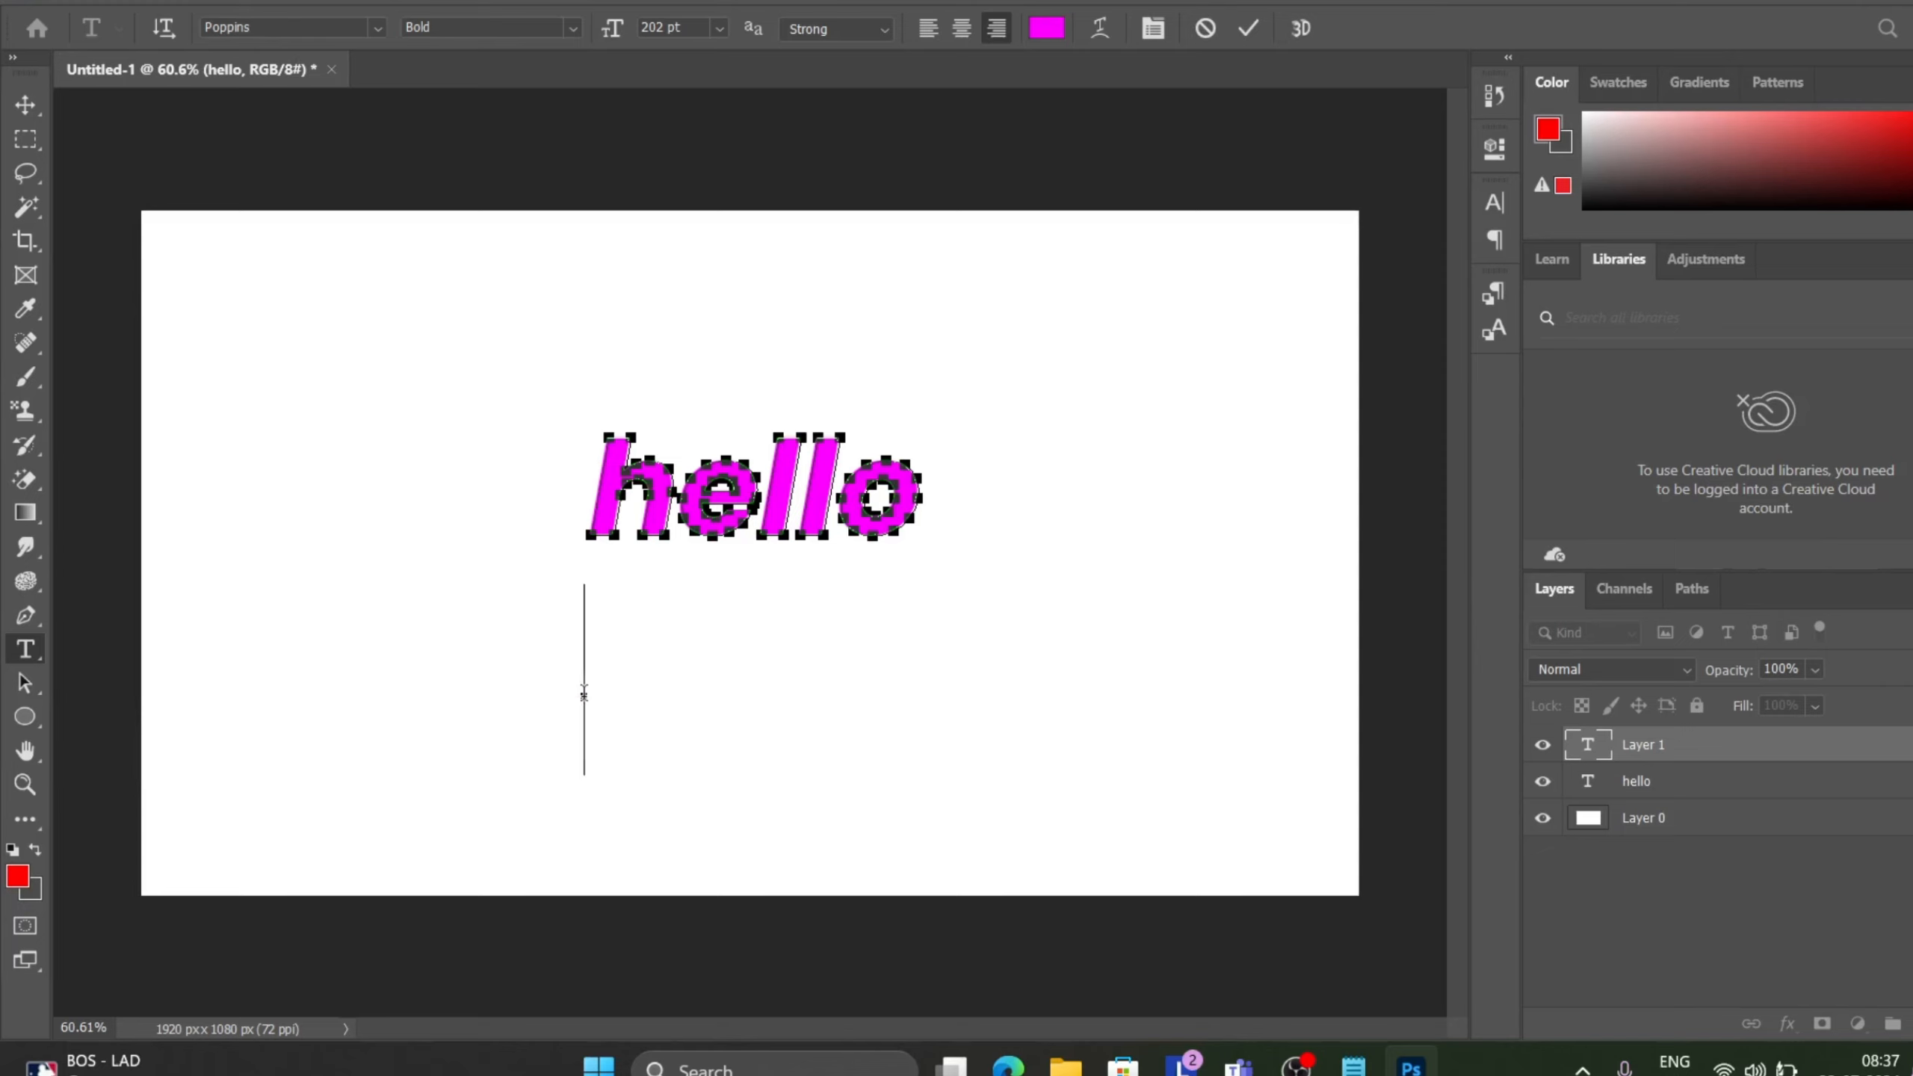
type("coca")
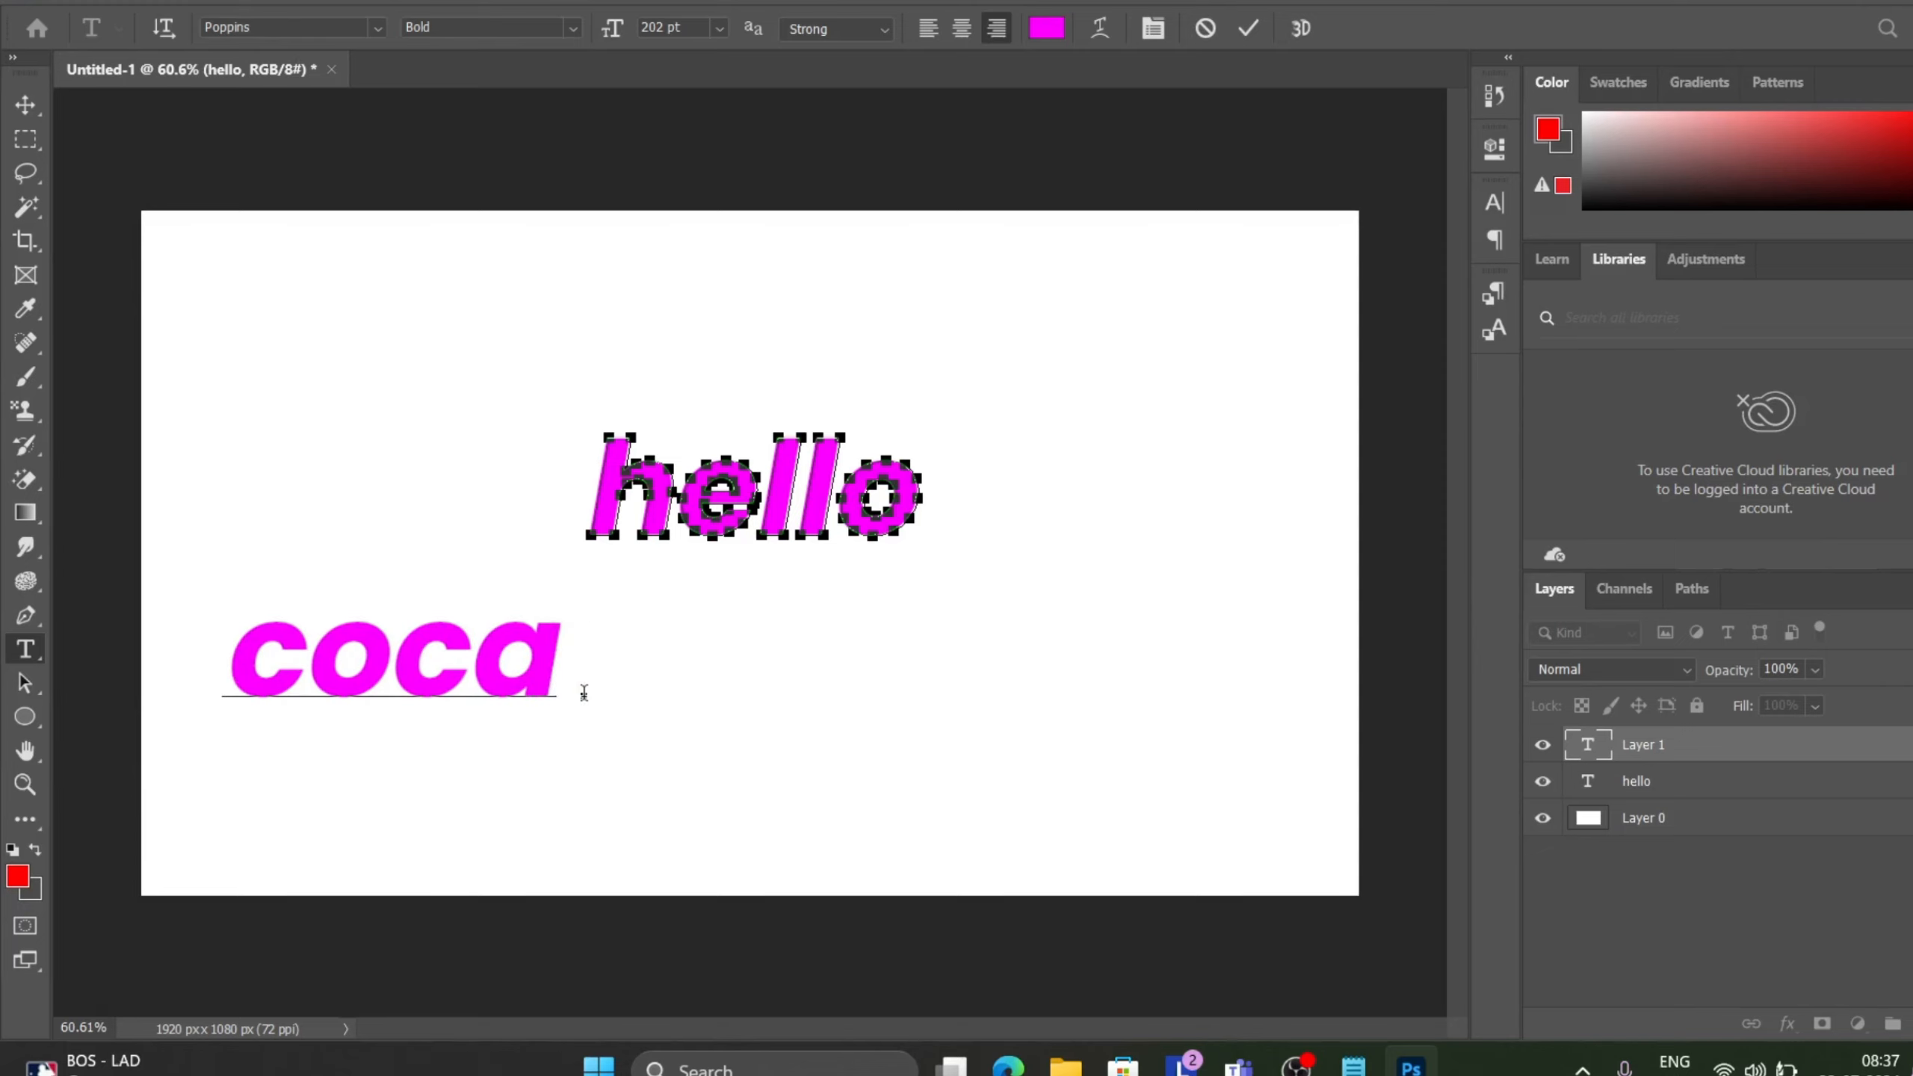
type(" cola")
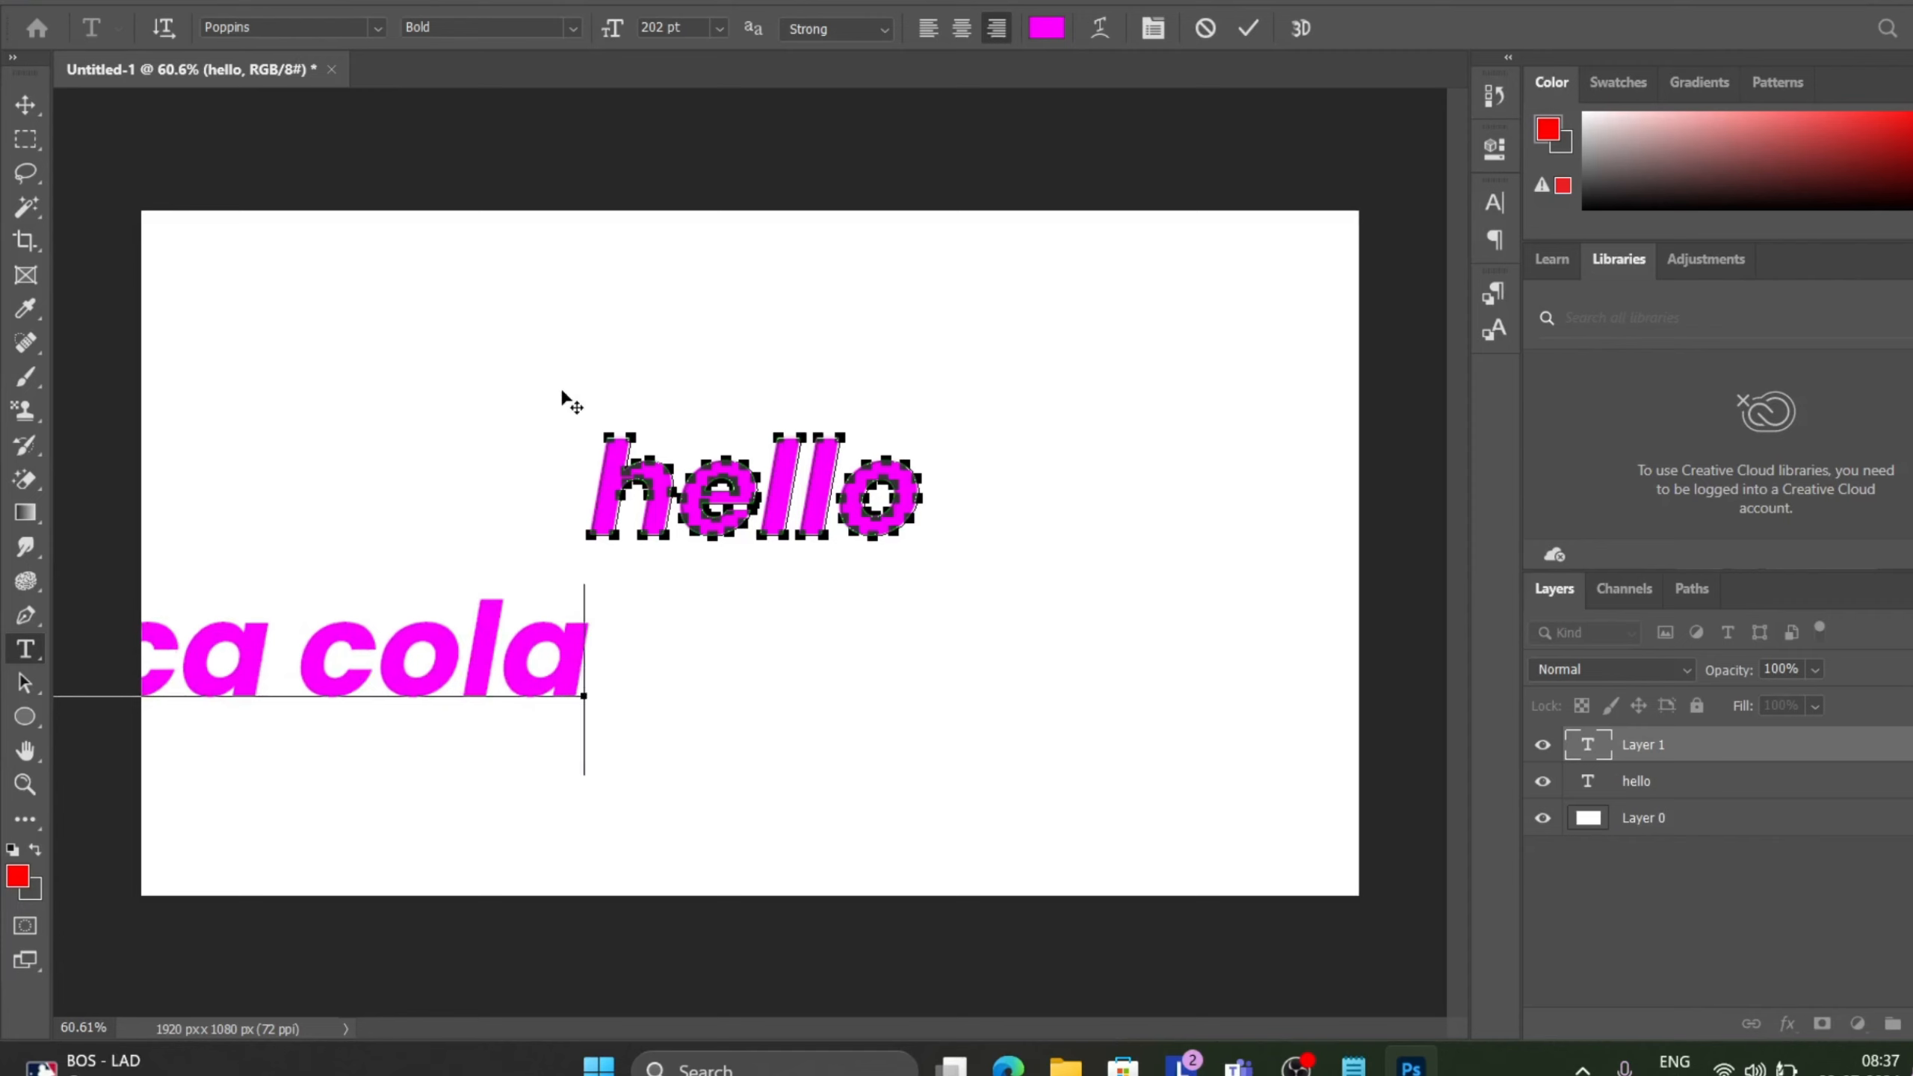
left_click(1253, 35)
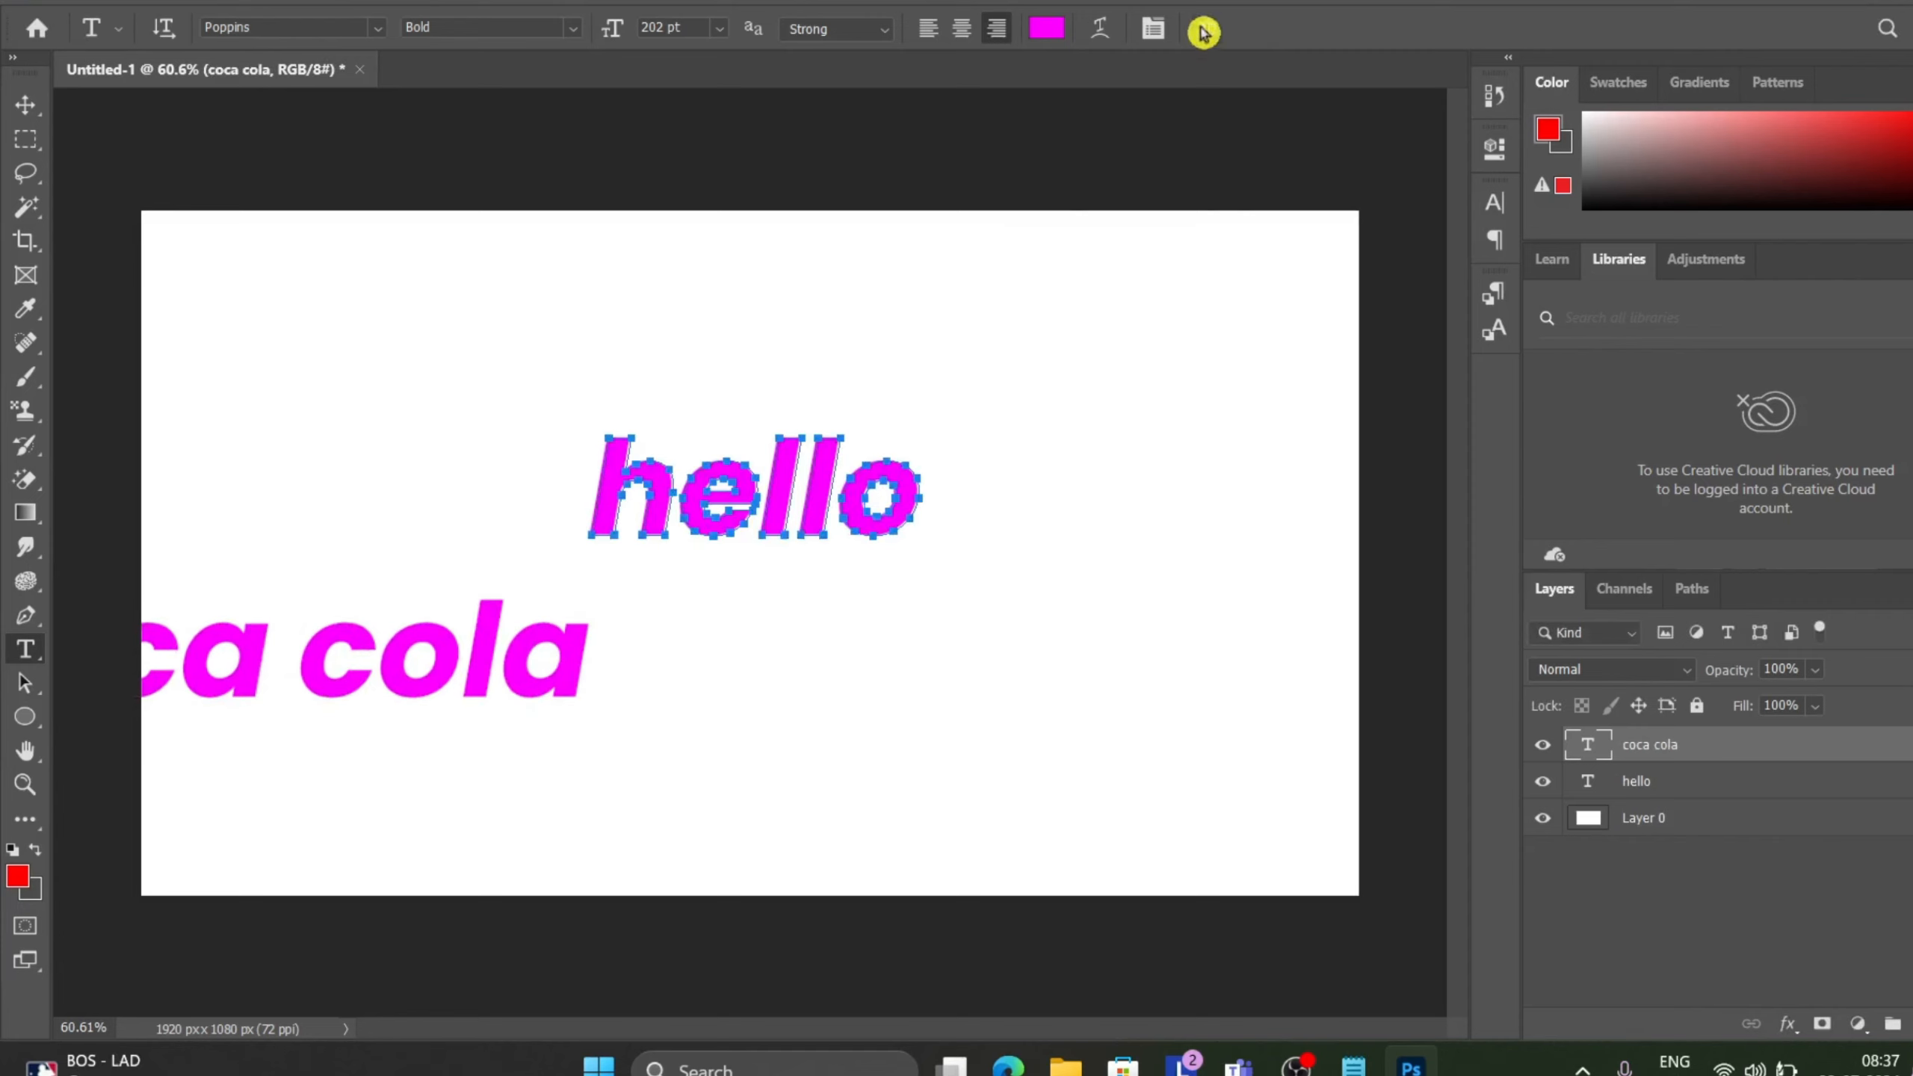
Centre the coca cola text under hello and set the word cola to the Algerian font.
left_click(25, 105)
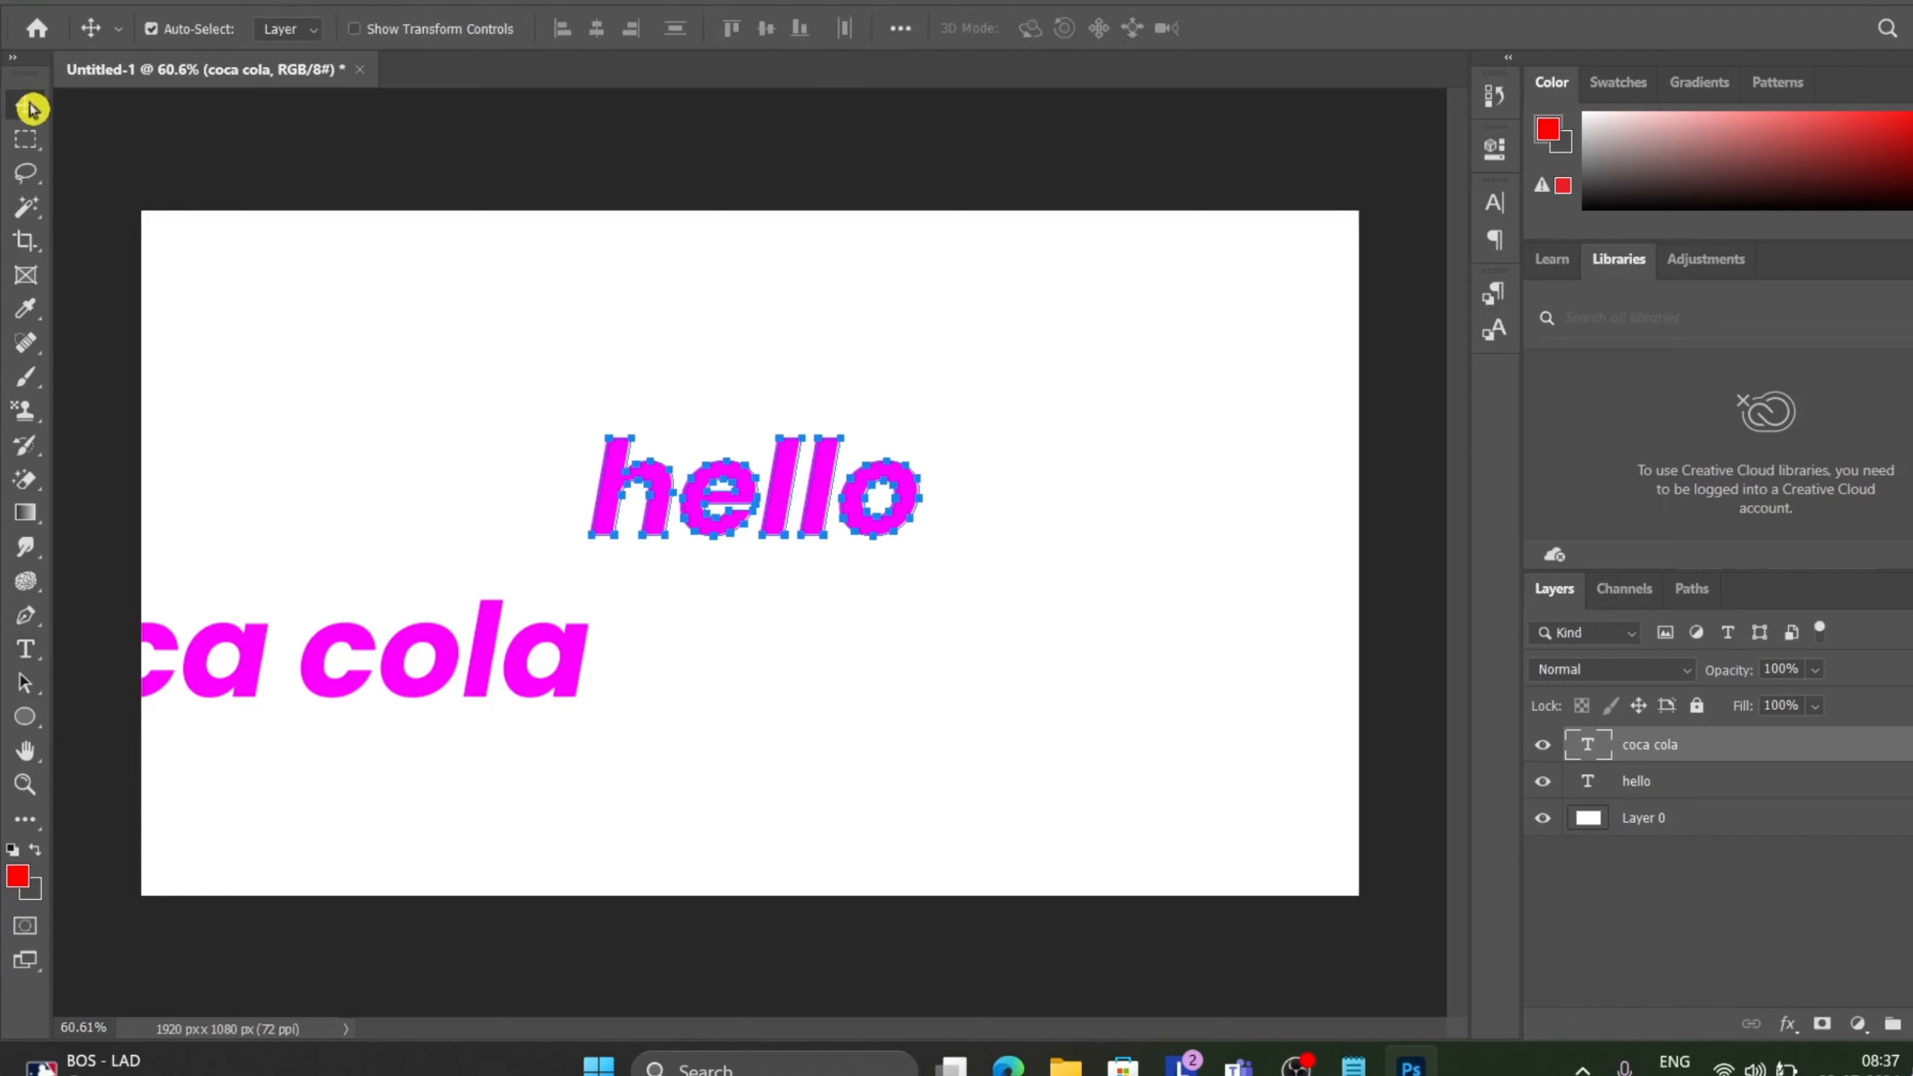
left_click_drag(340, 687, 804, 670)
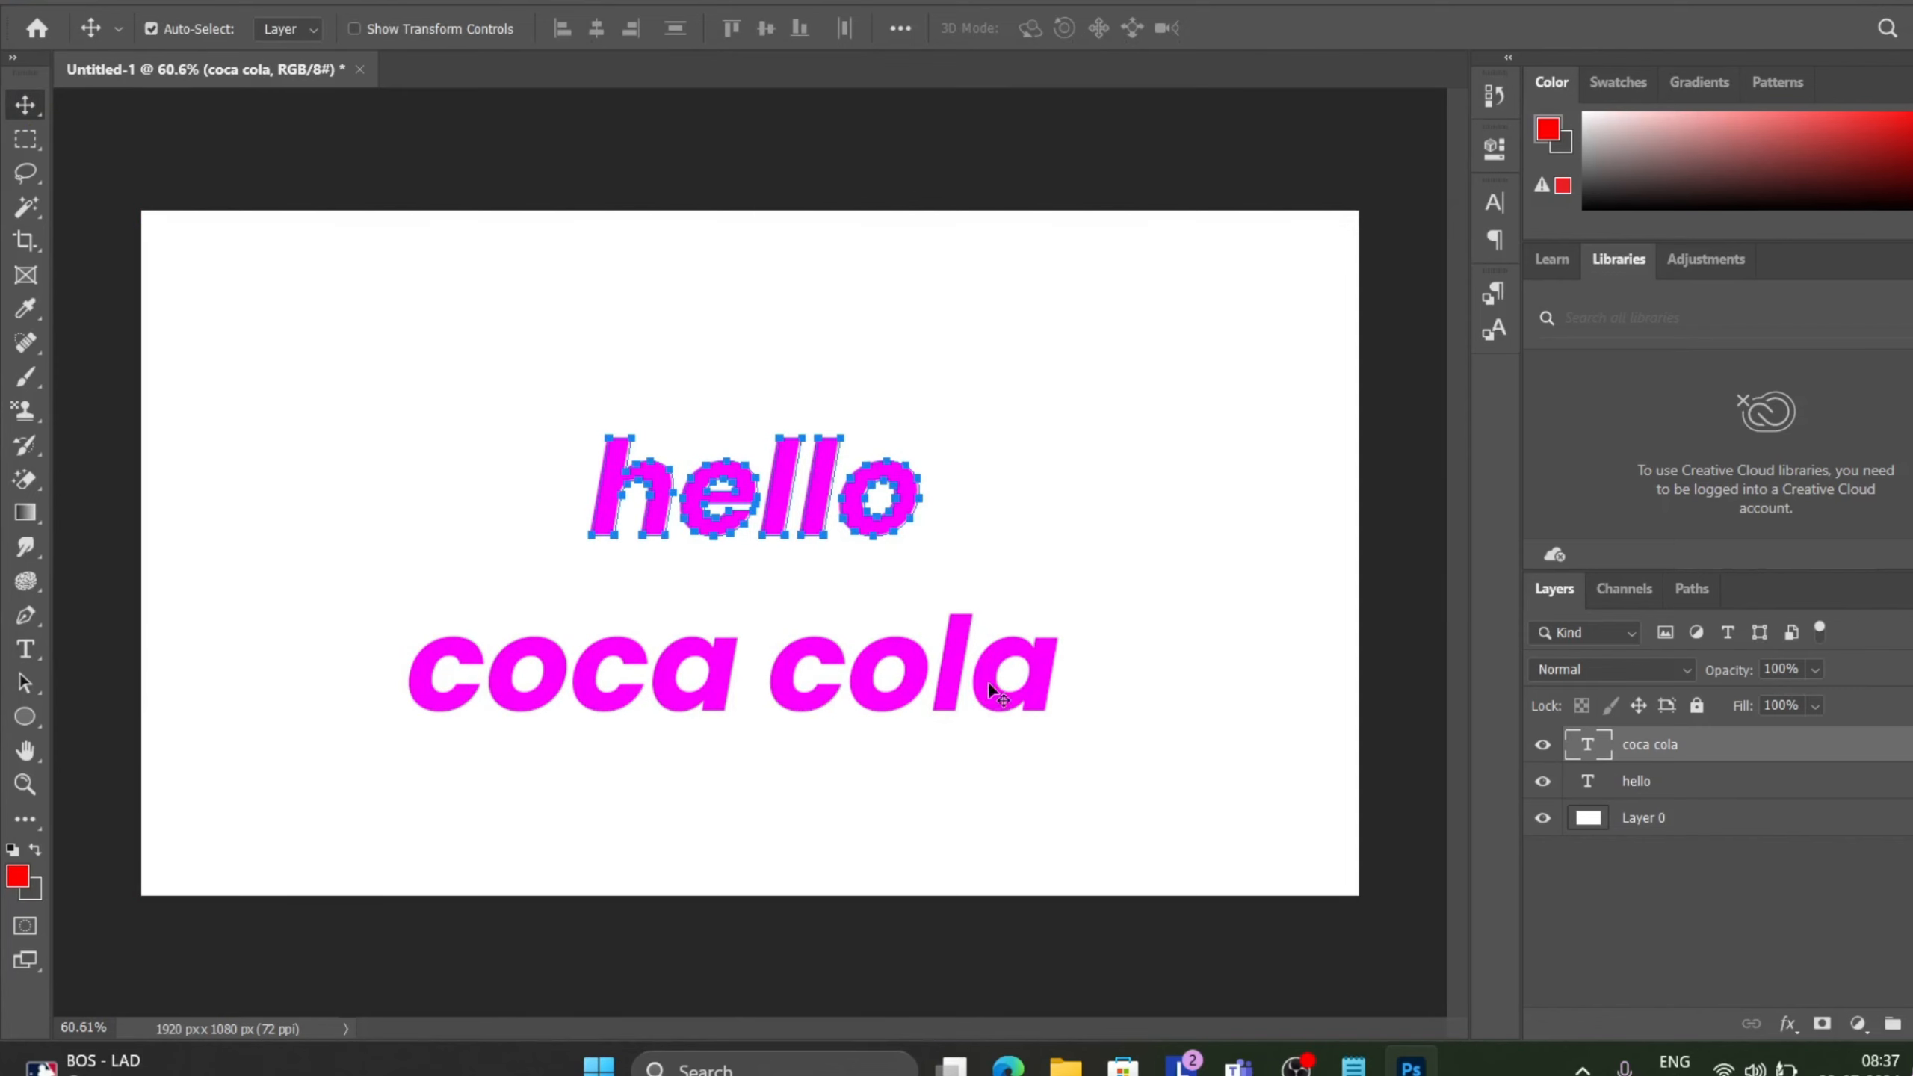
double_click(1046, 692)
double_click(1040, 681)
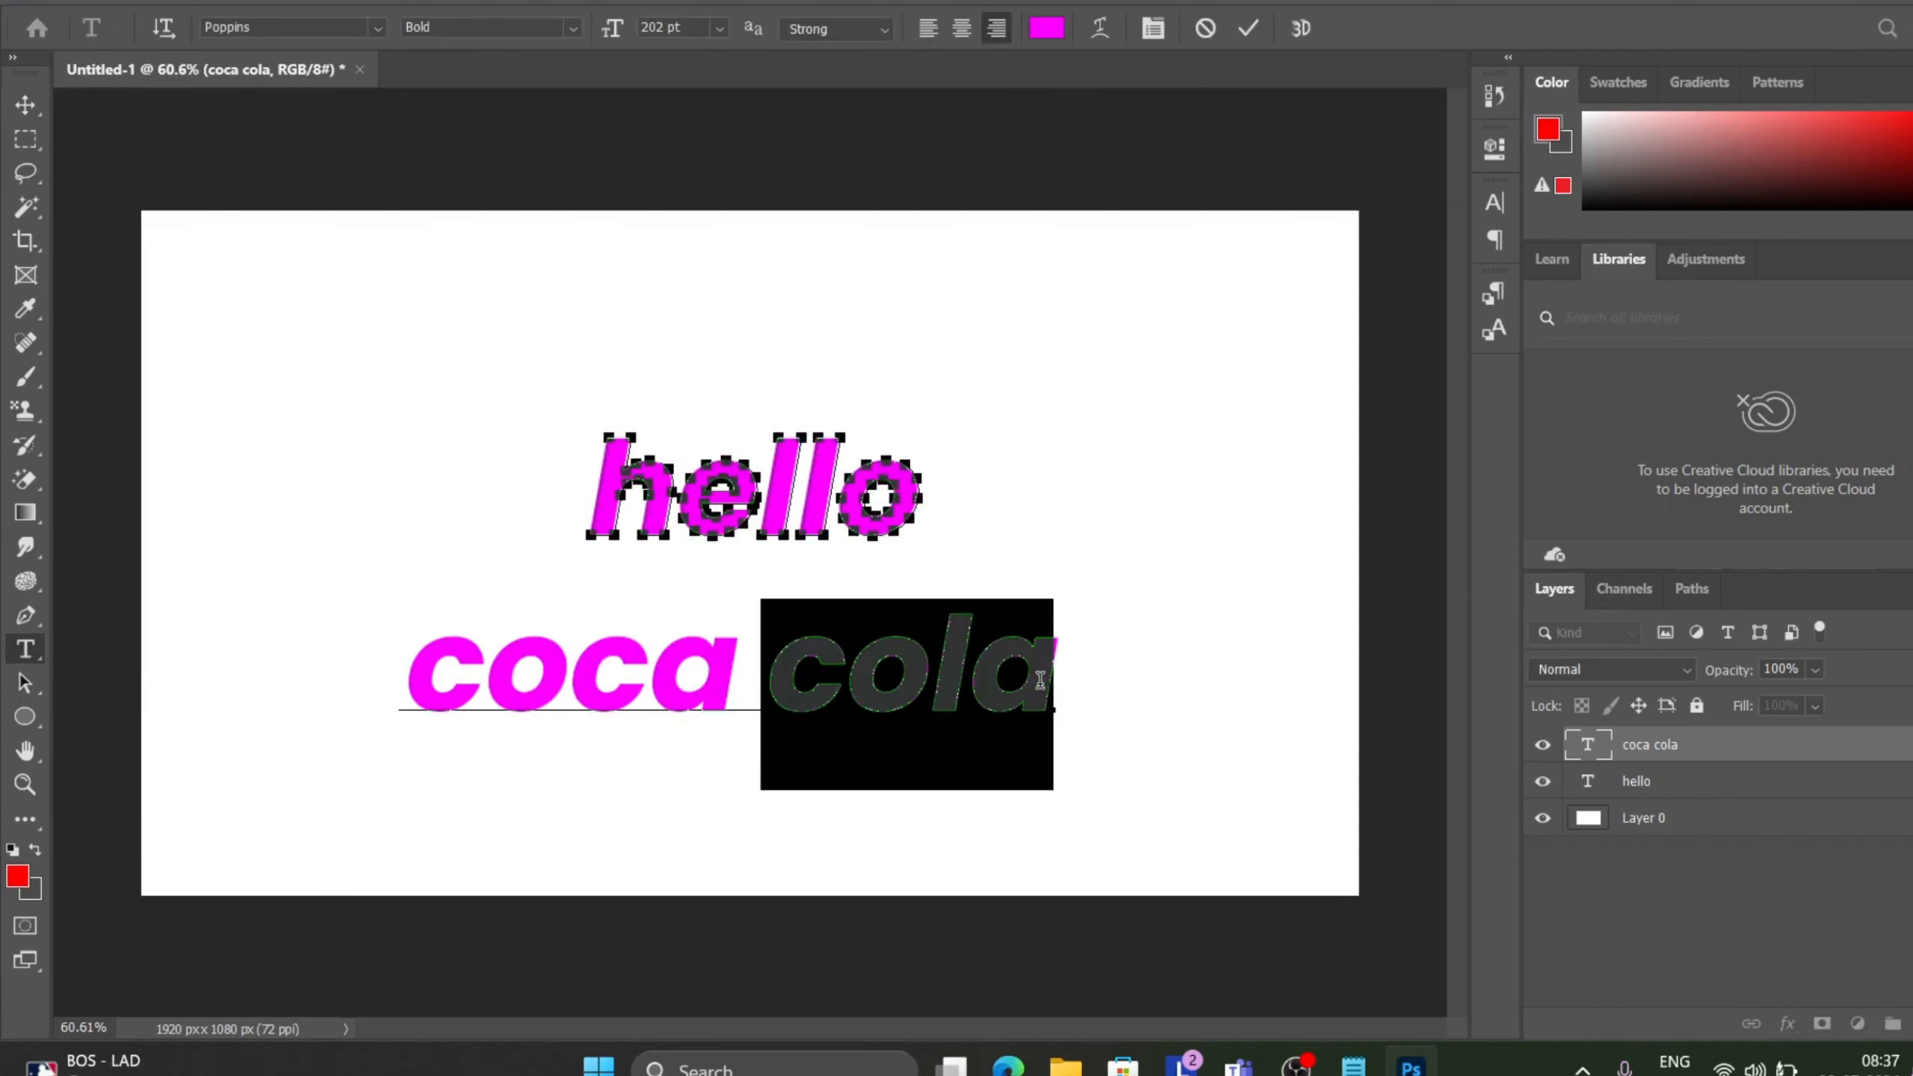
left_click(377, 27)
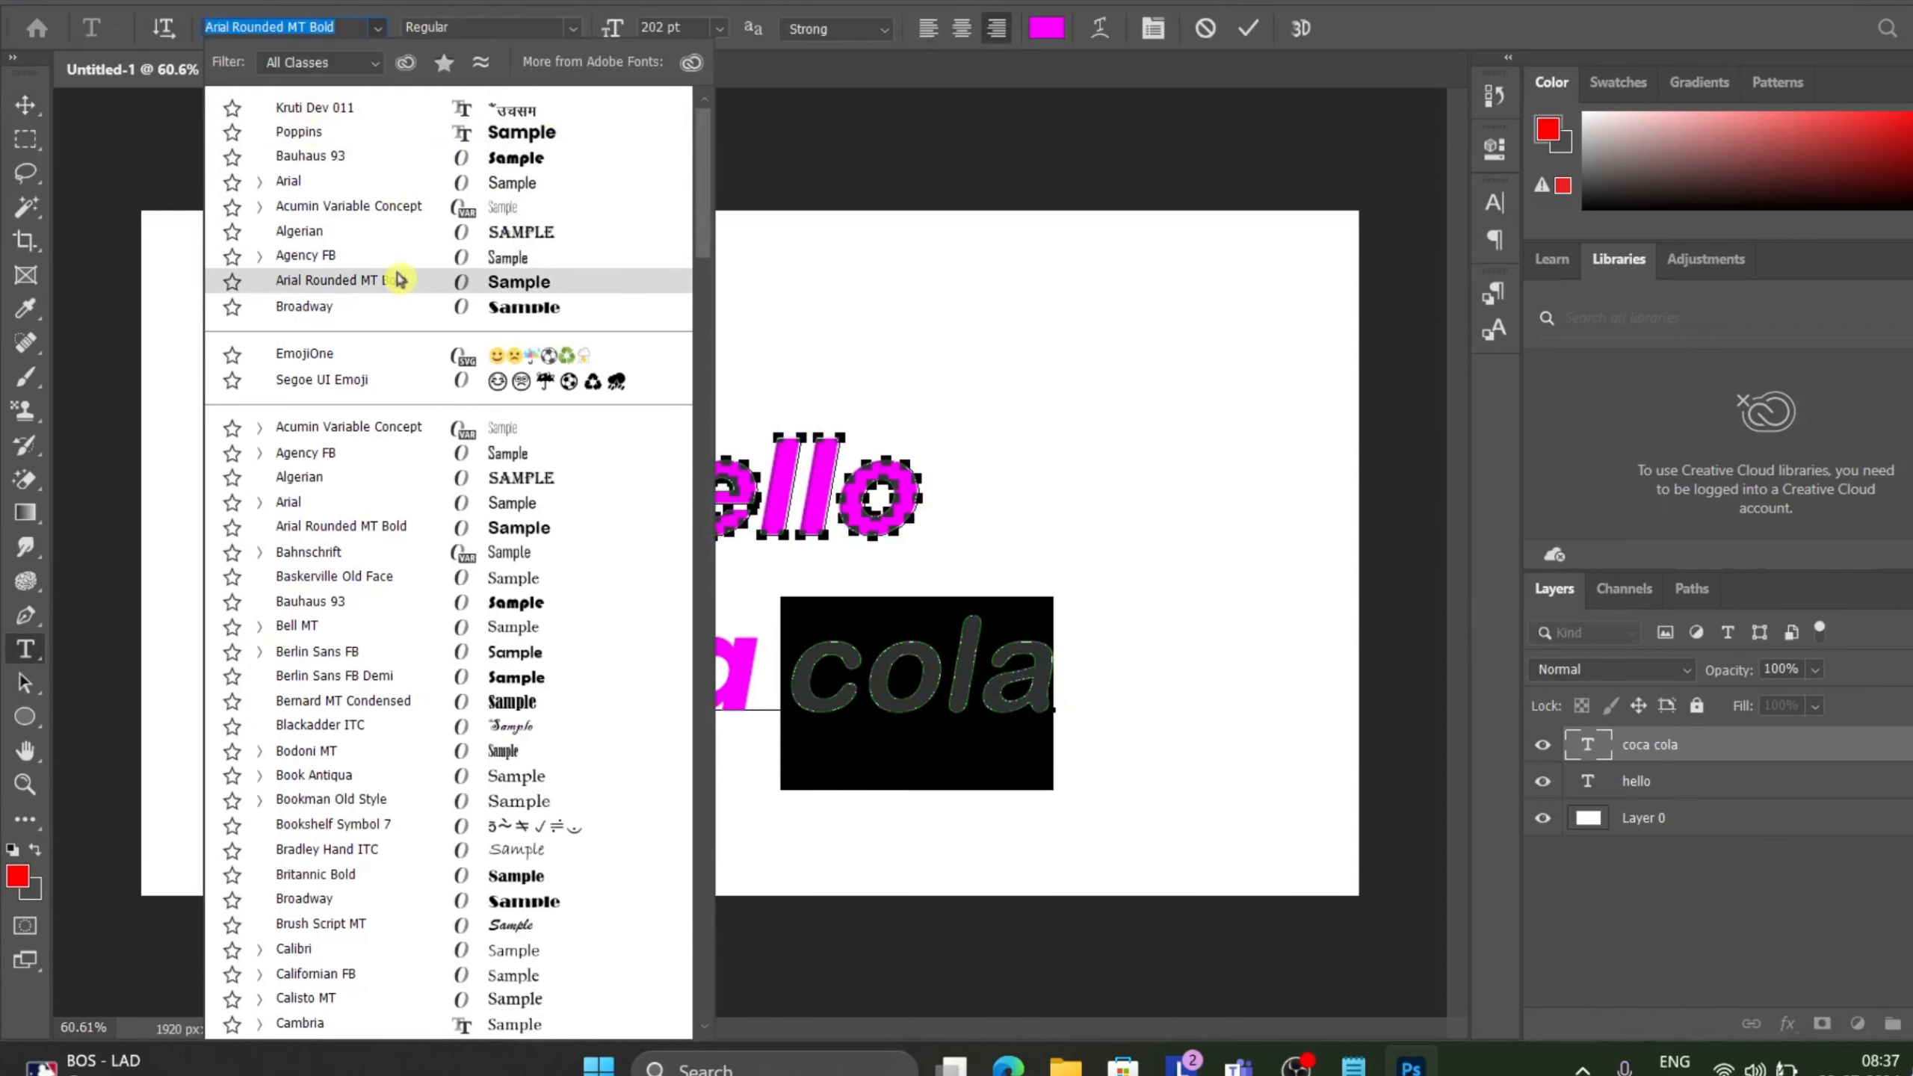
left_click(386, 486)
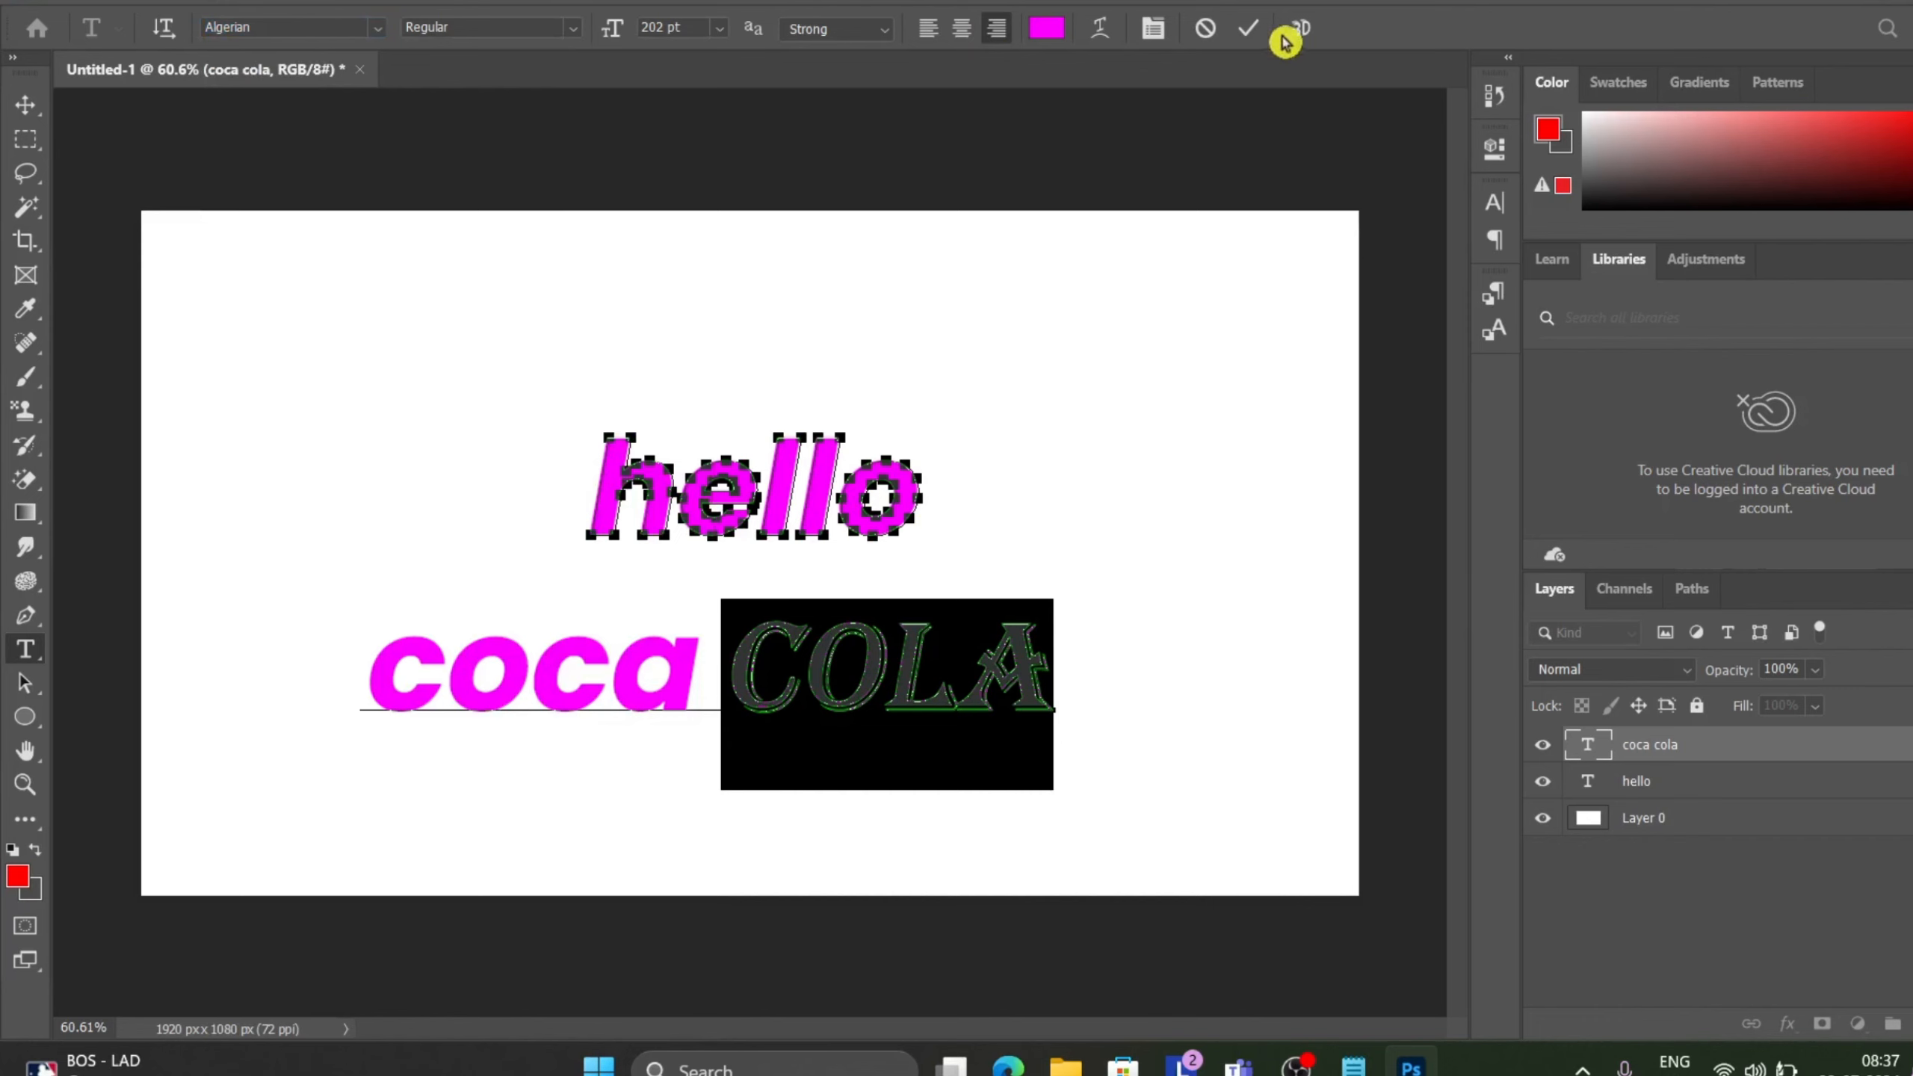
left_click(1250, 30)
Create a work path from the coca cola text.
key("v")
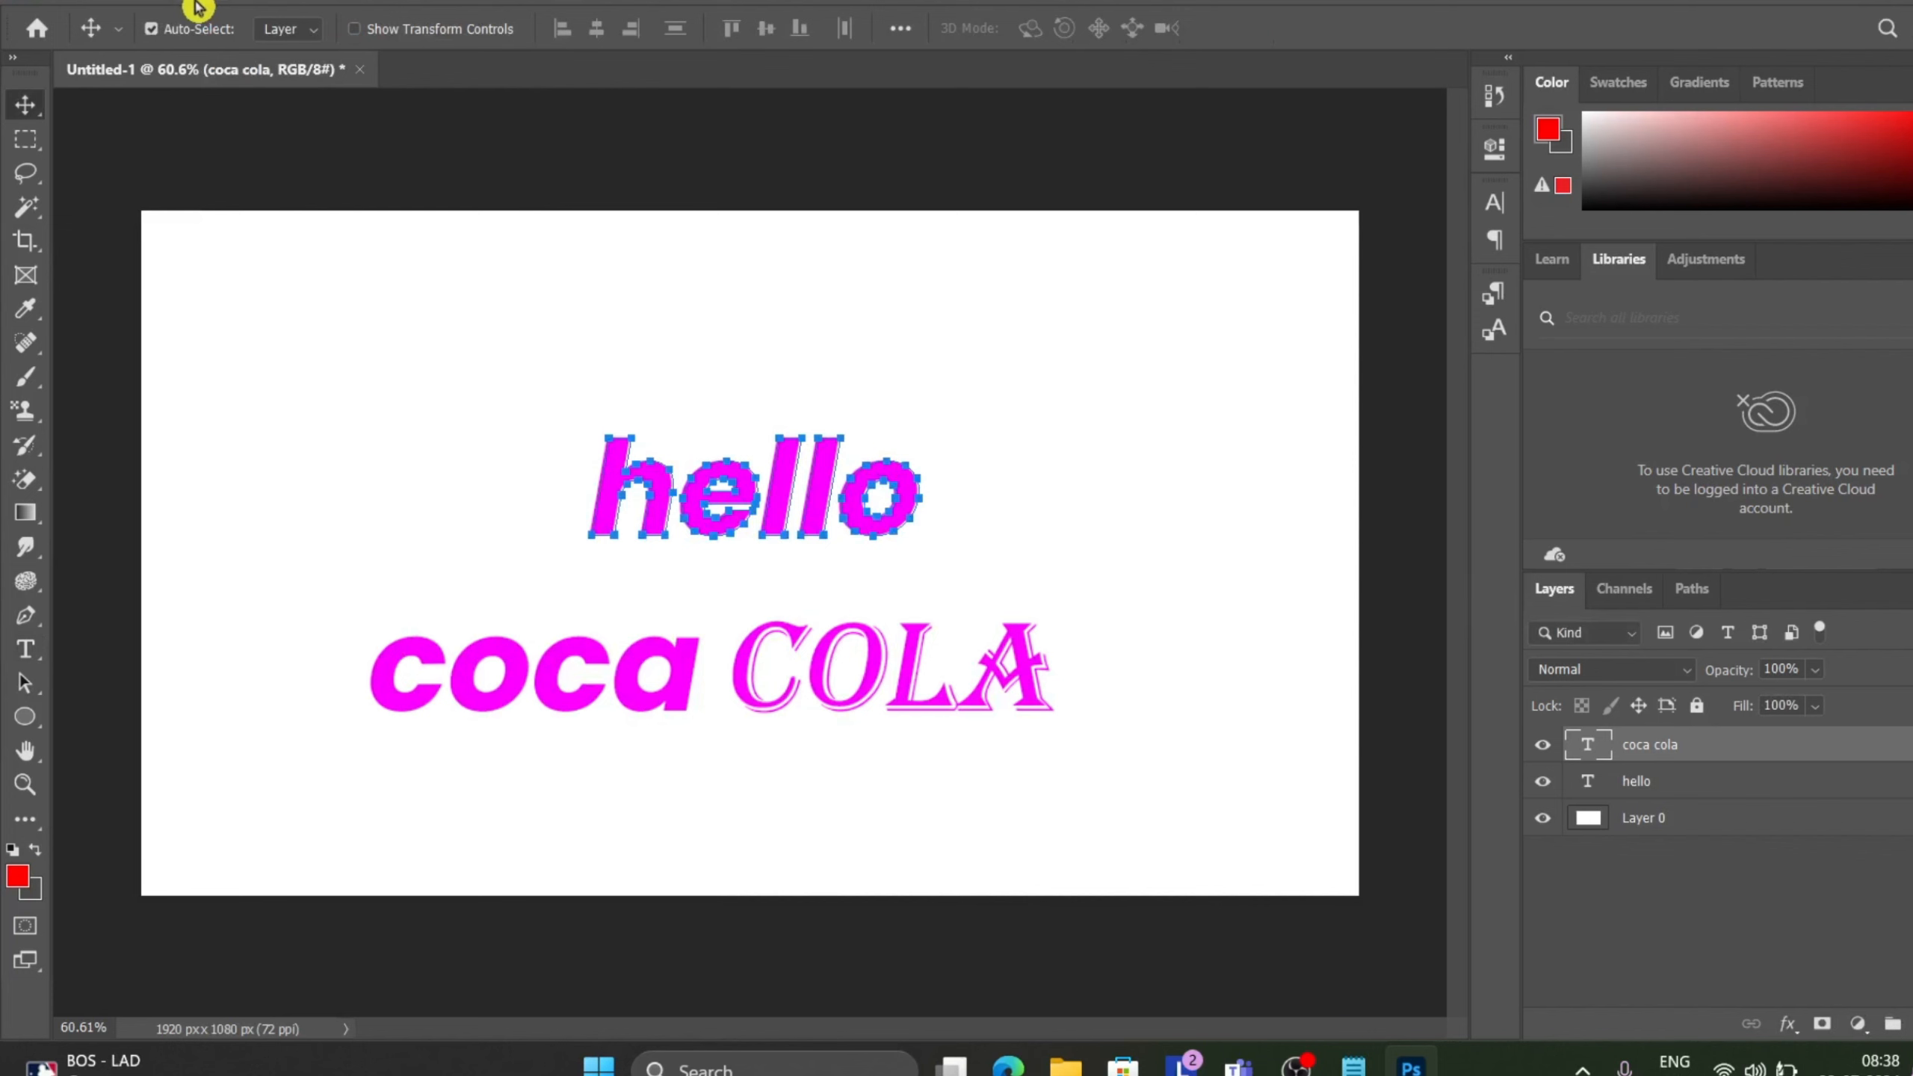
left_click(267, 5)
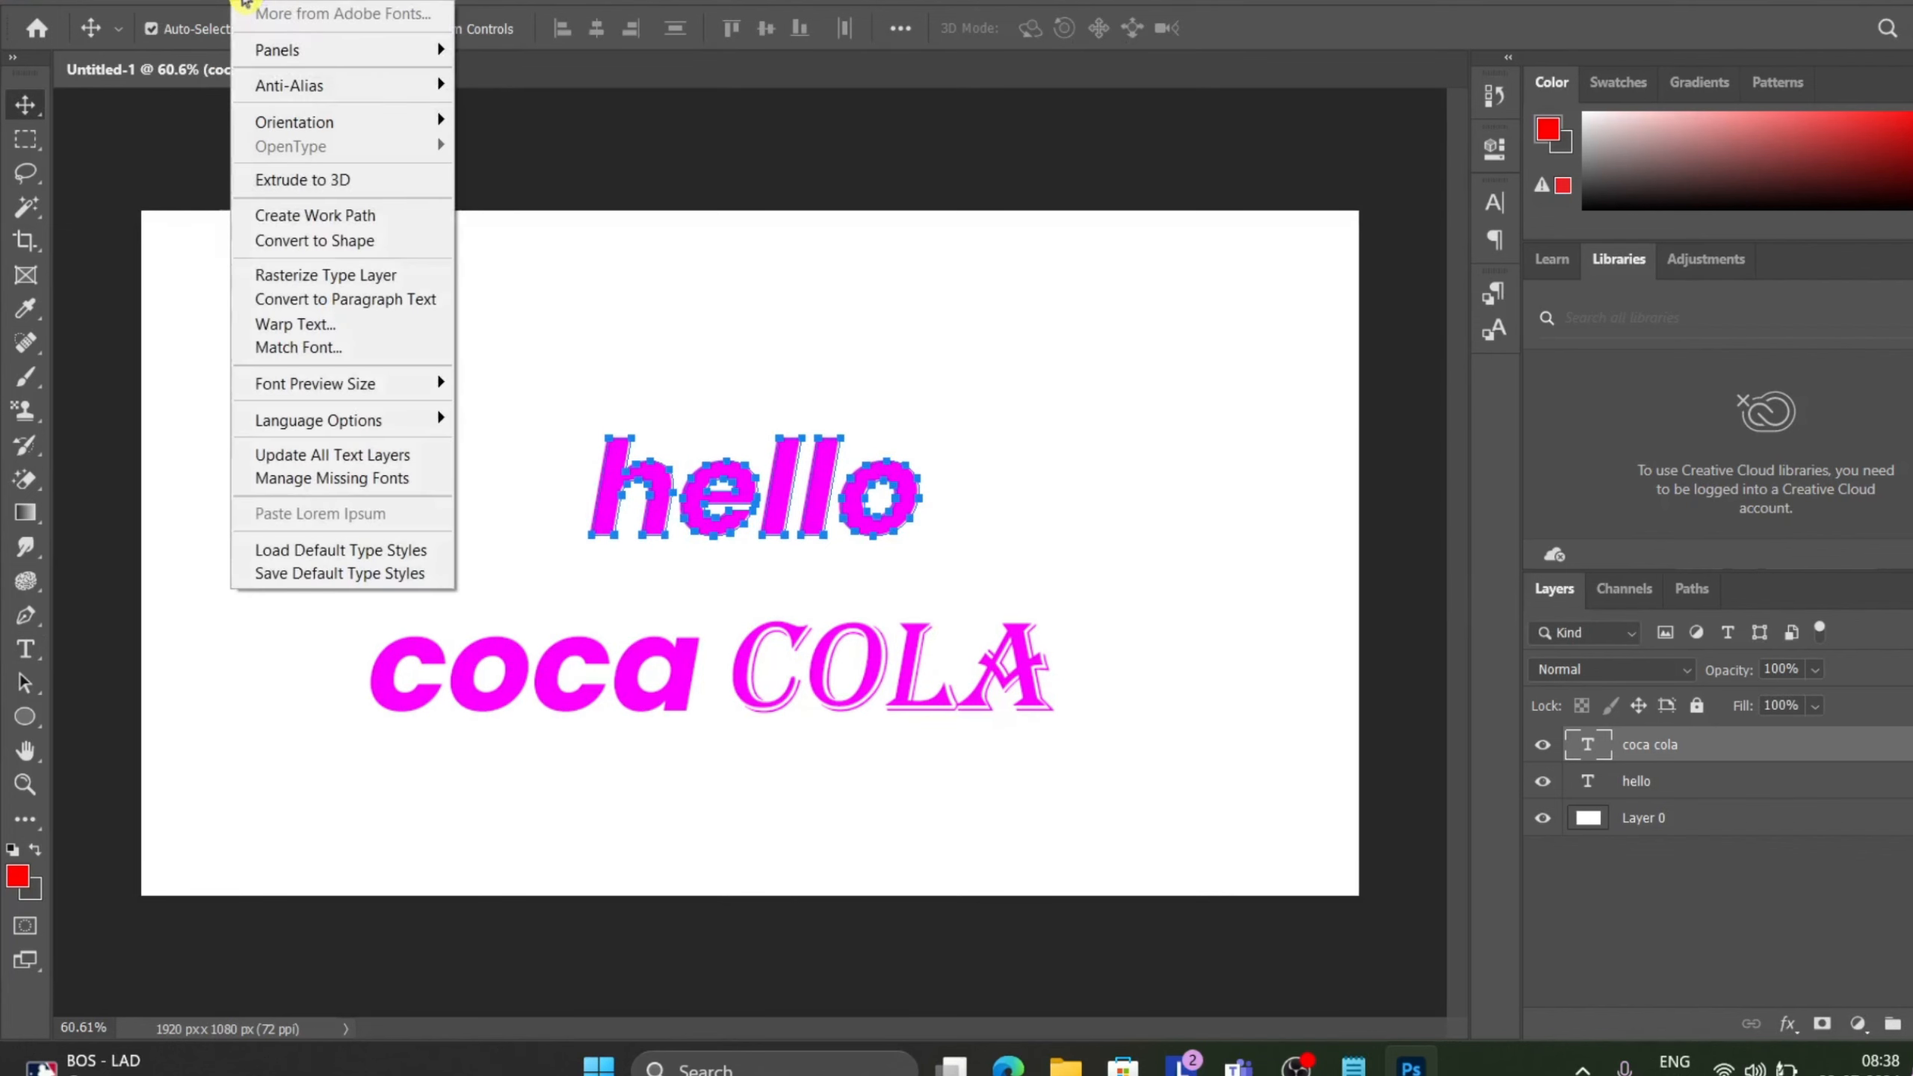
left_click(318, 214)
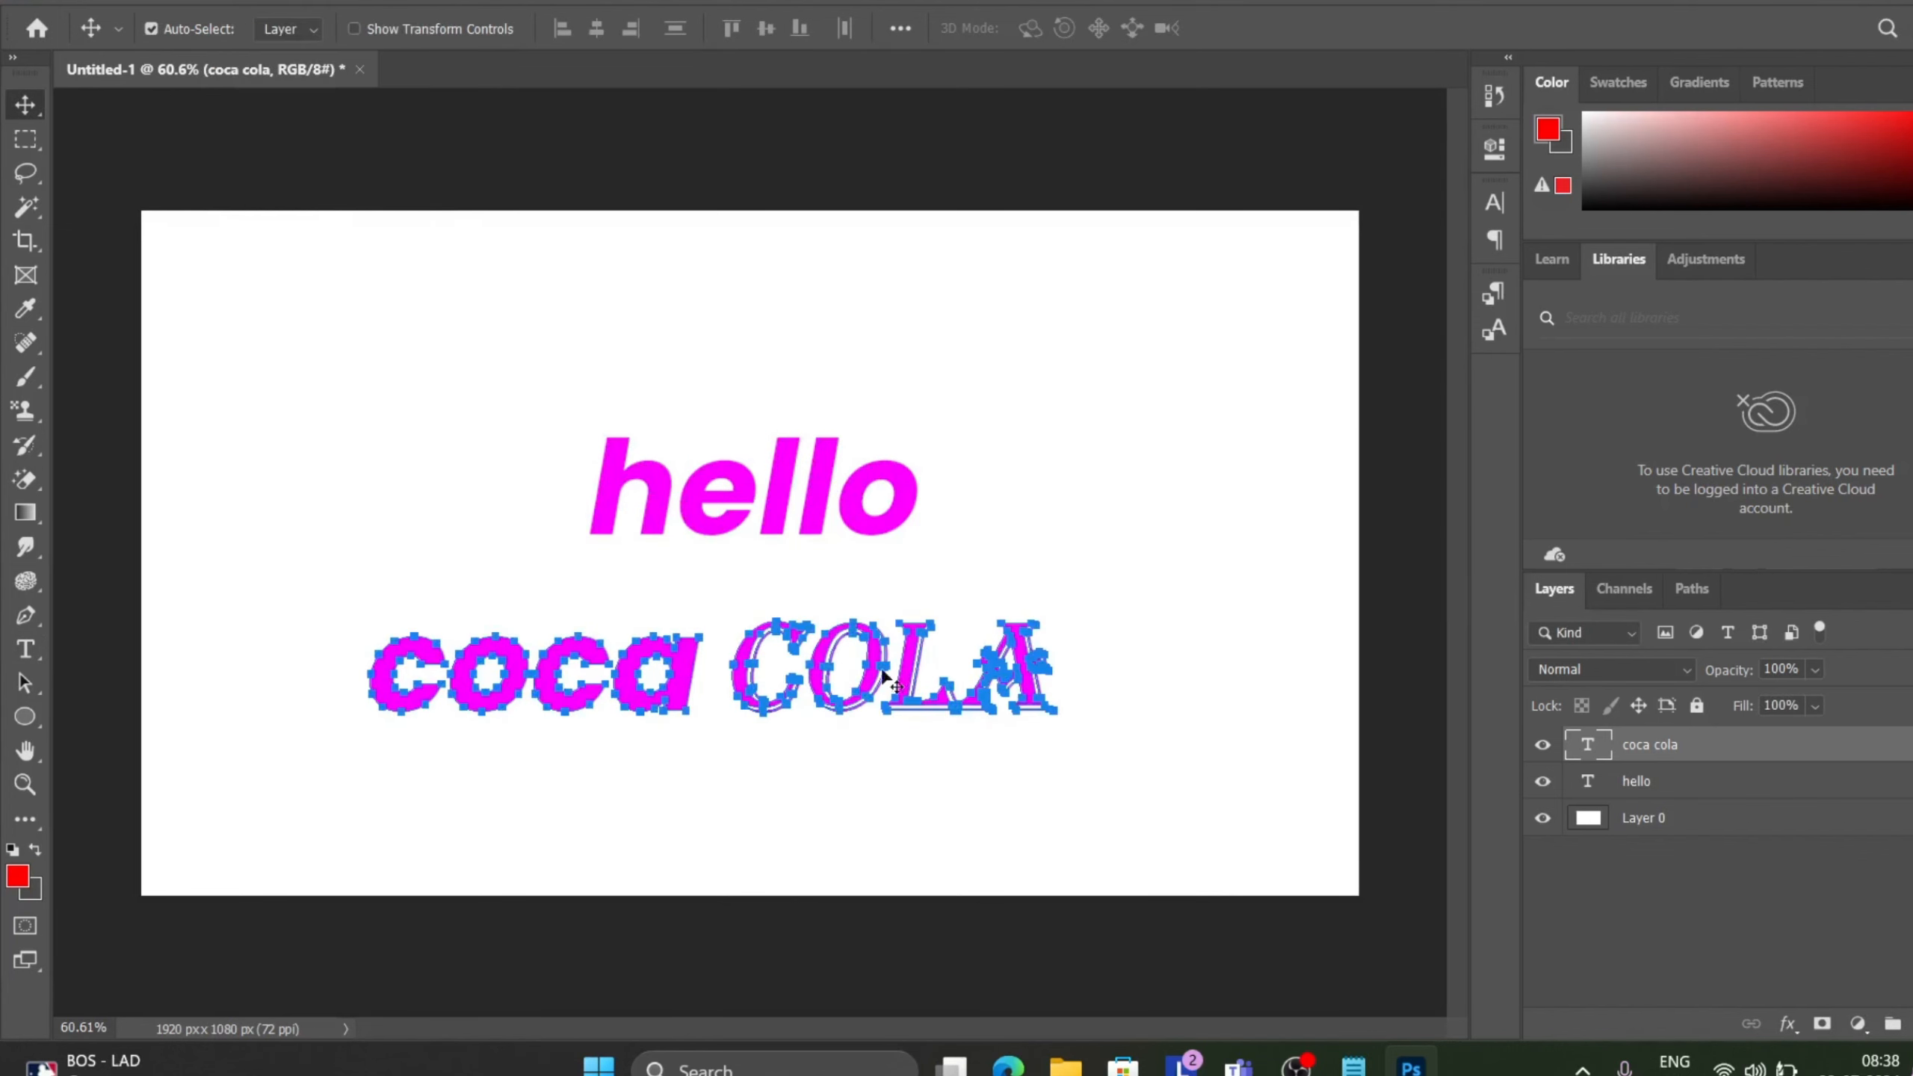
Move the coca cola text up off its work path outline.
scroll(866, 673, "up", 3)
scroll(658, 716, "up", 1)
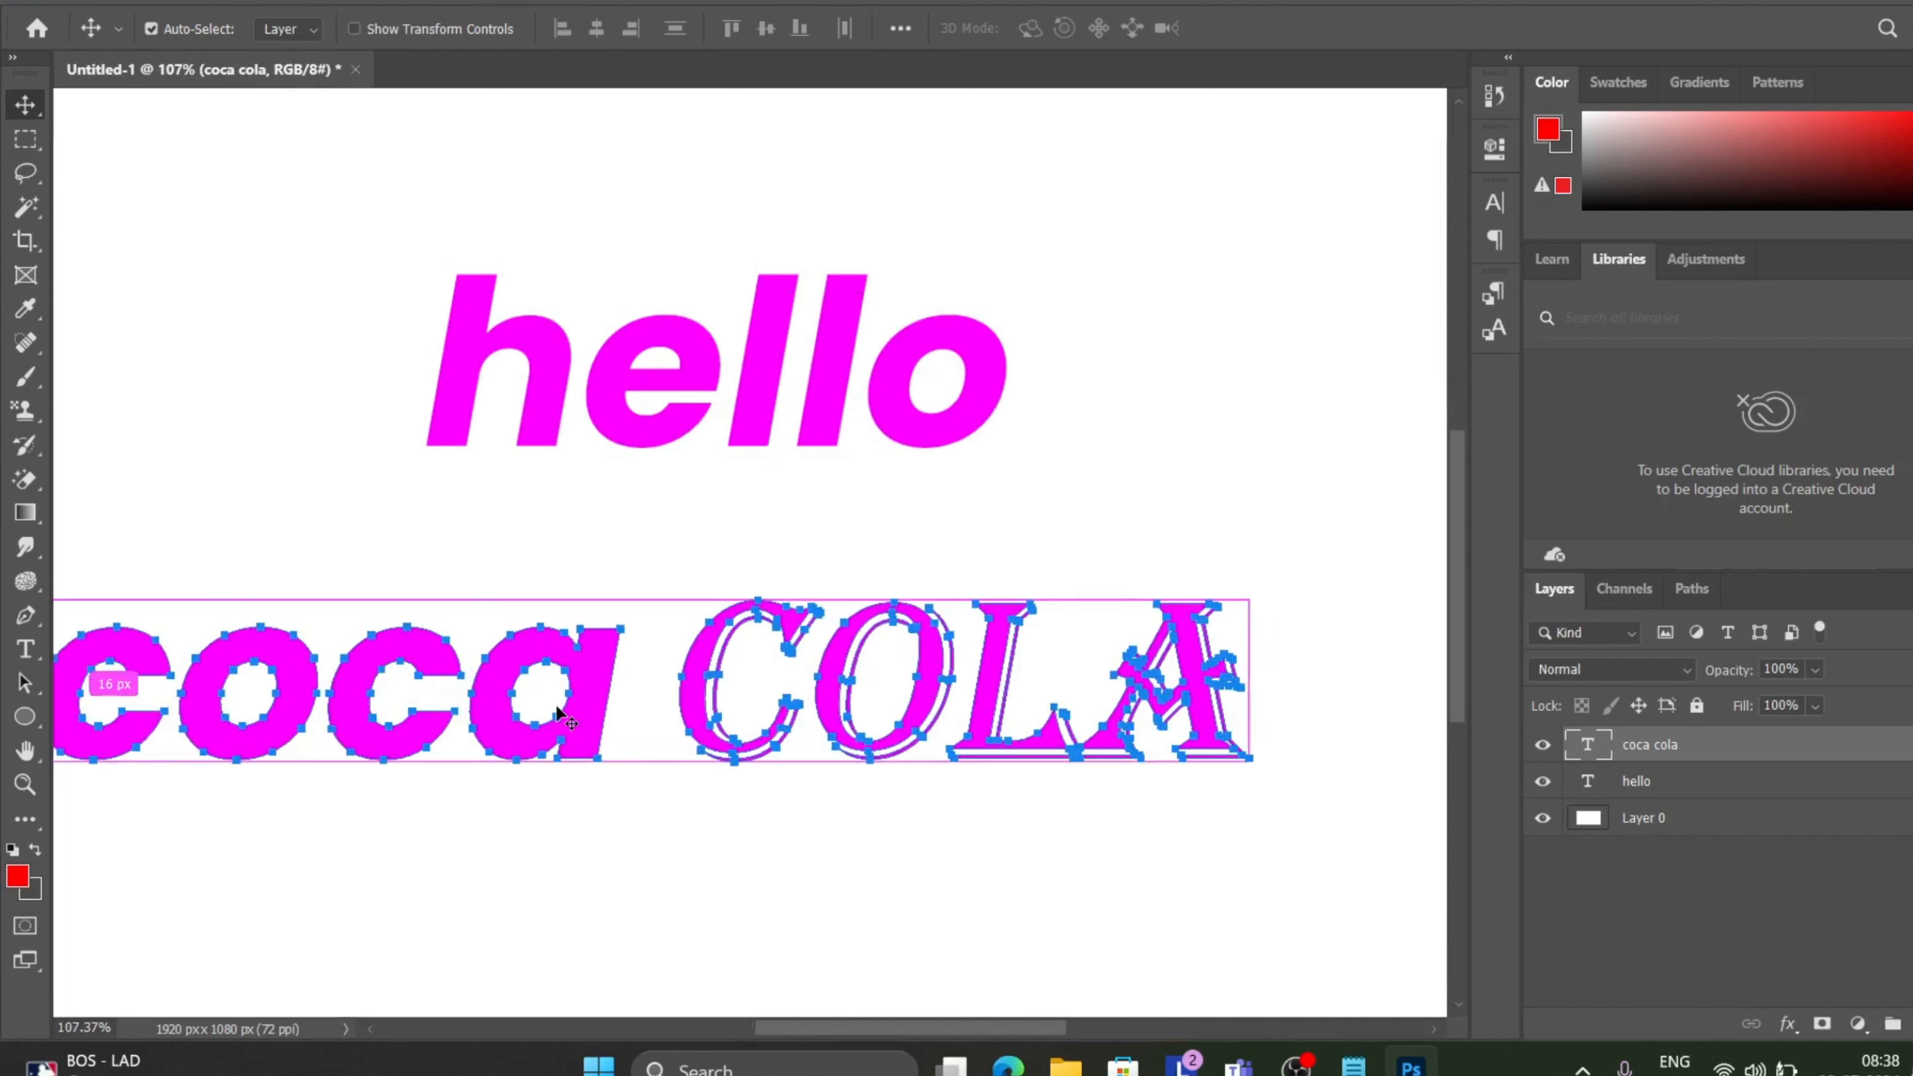
left_click_drag(578, 709, 641, 338)
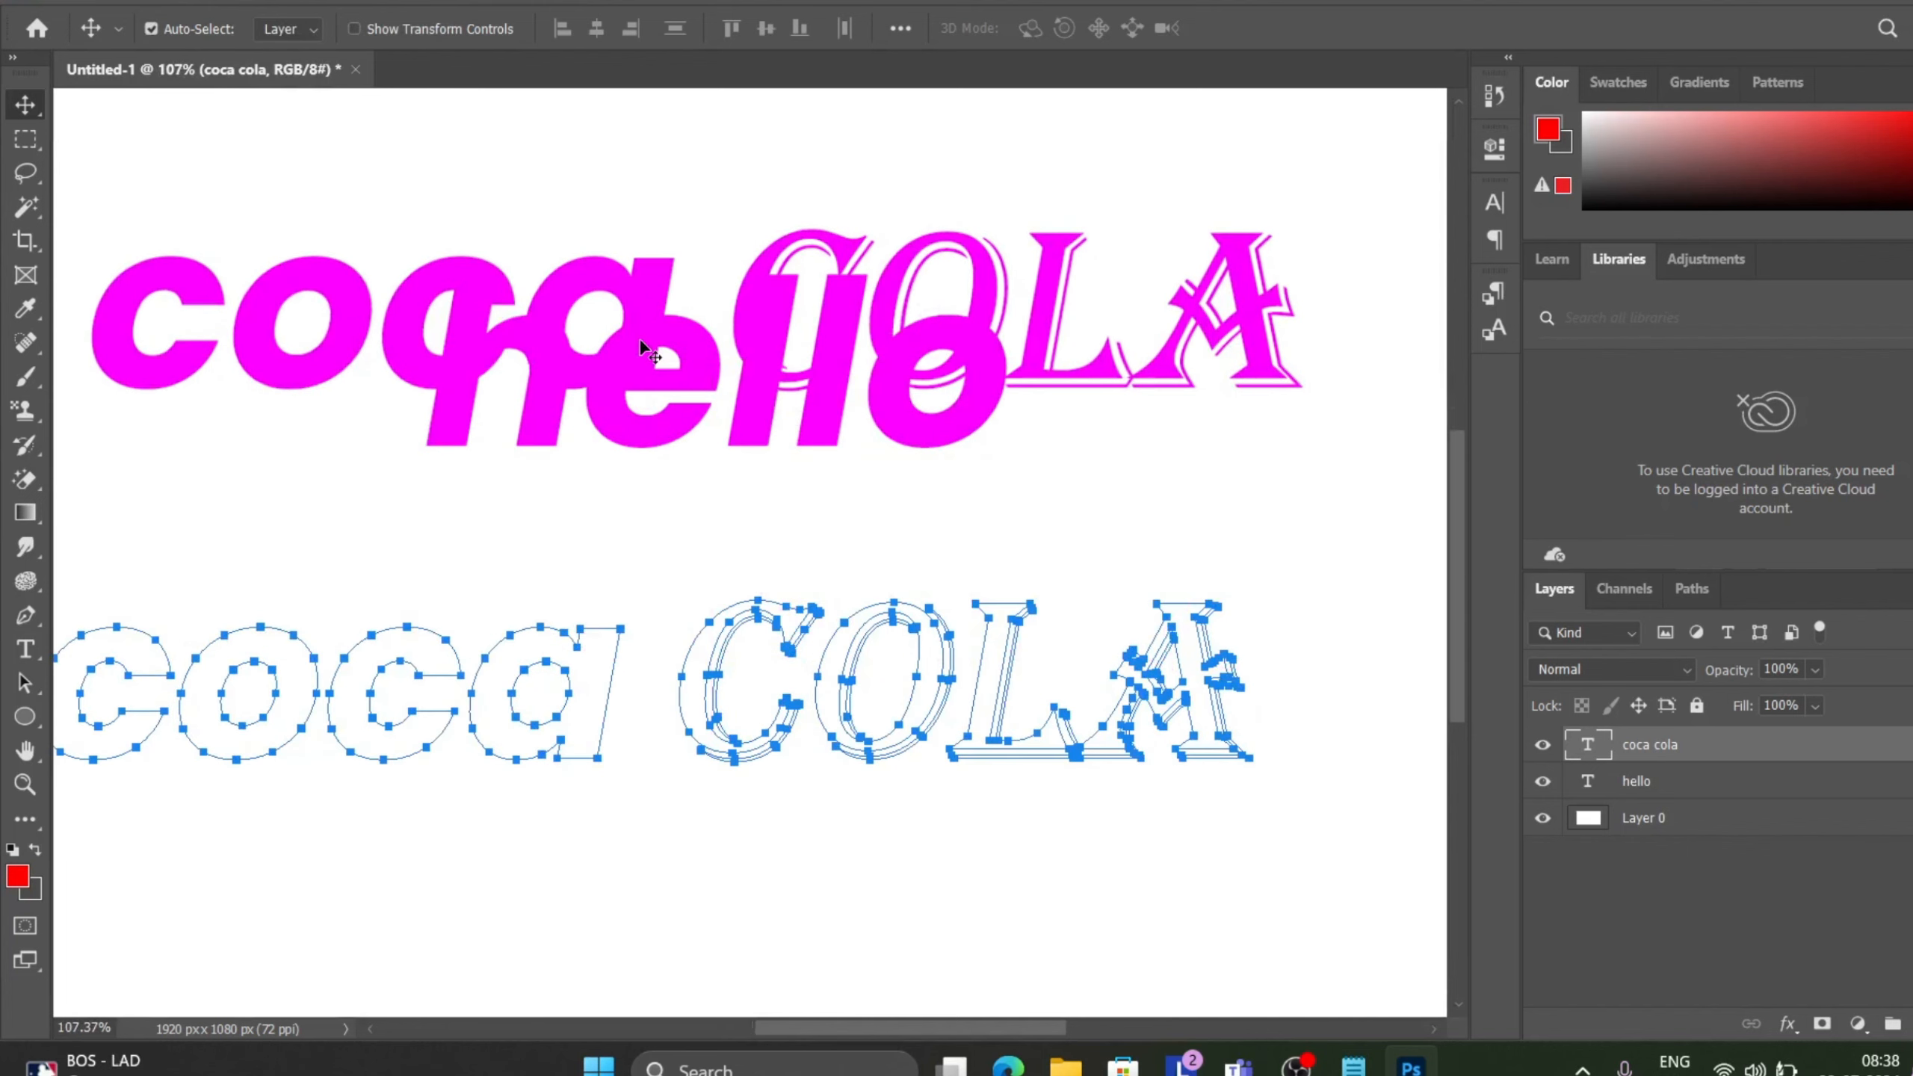
scroll(632, 627, "down", 2)
scroll(896, 720, "down", 1)
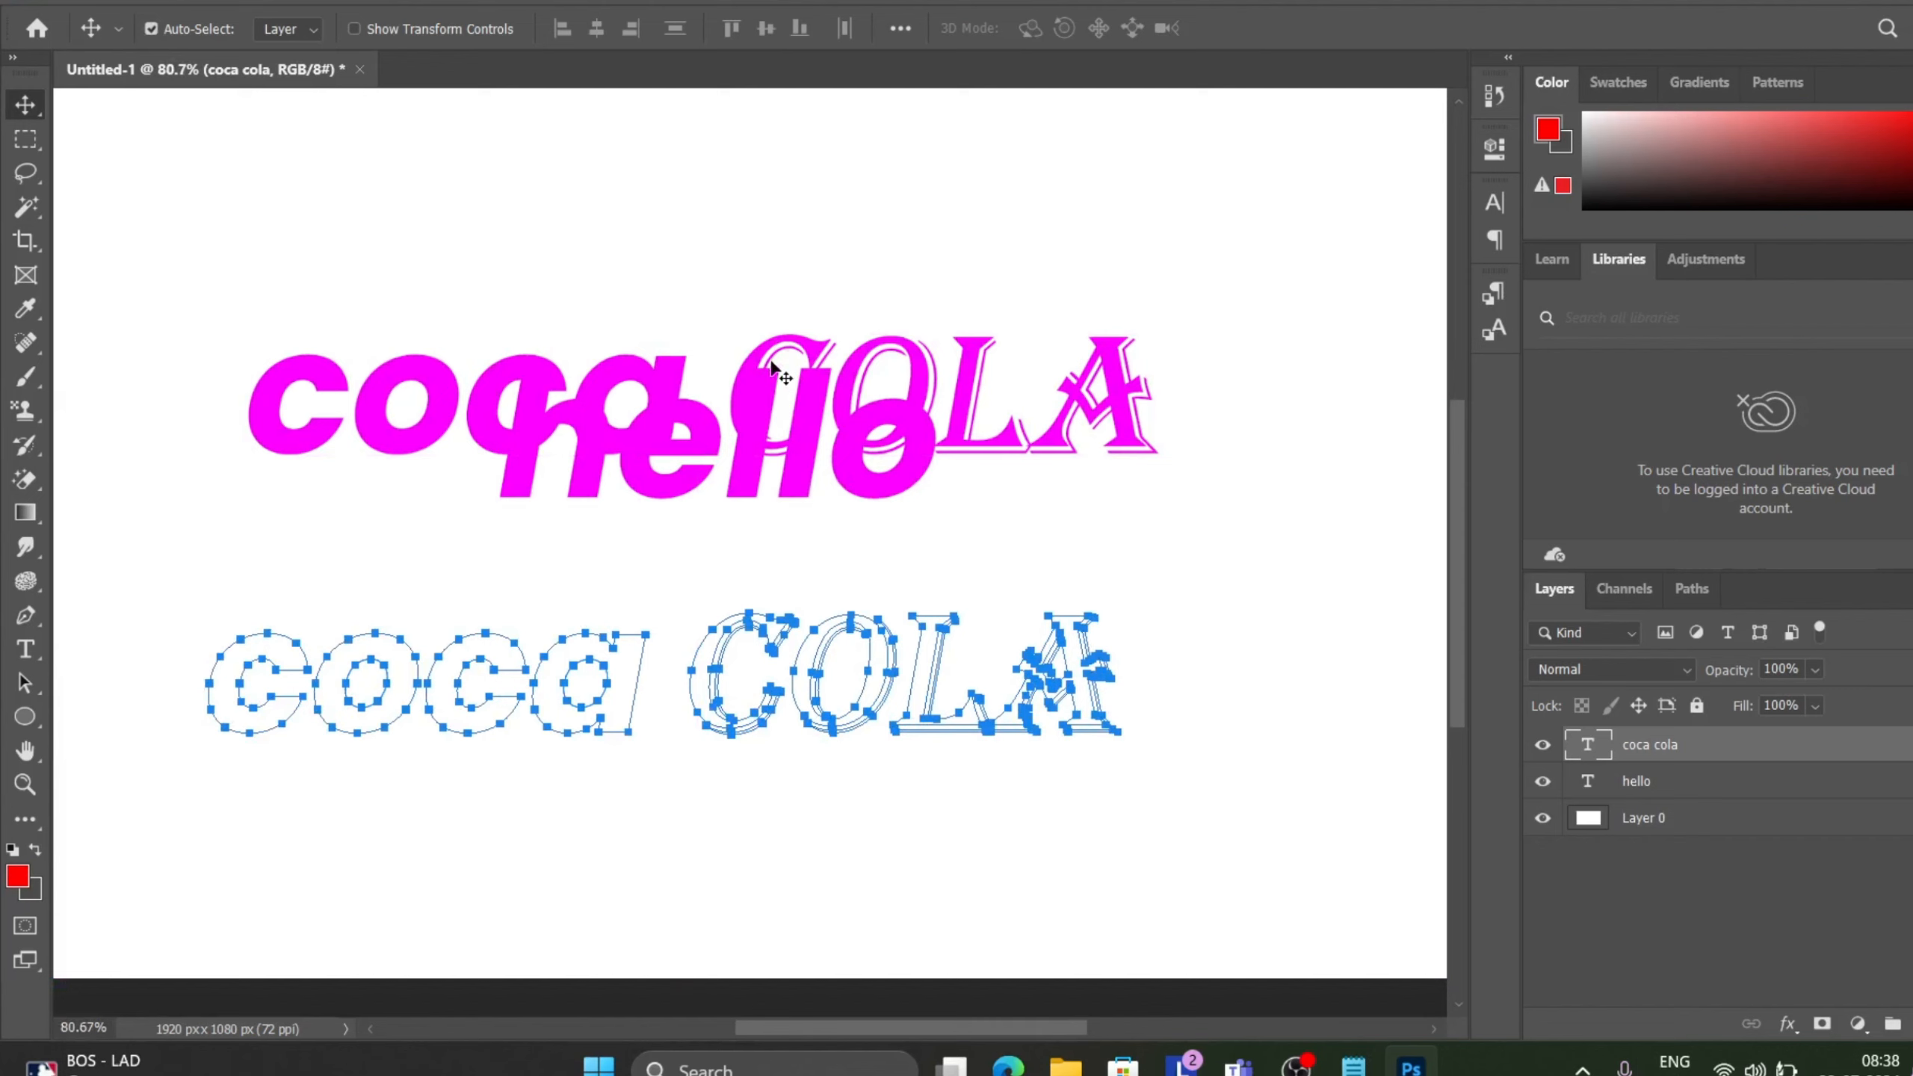
left_click_drag(757, 362, 696, 768)
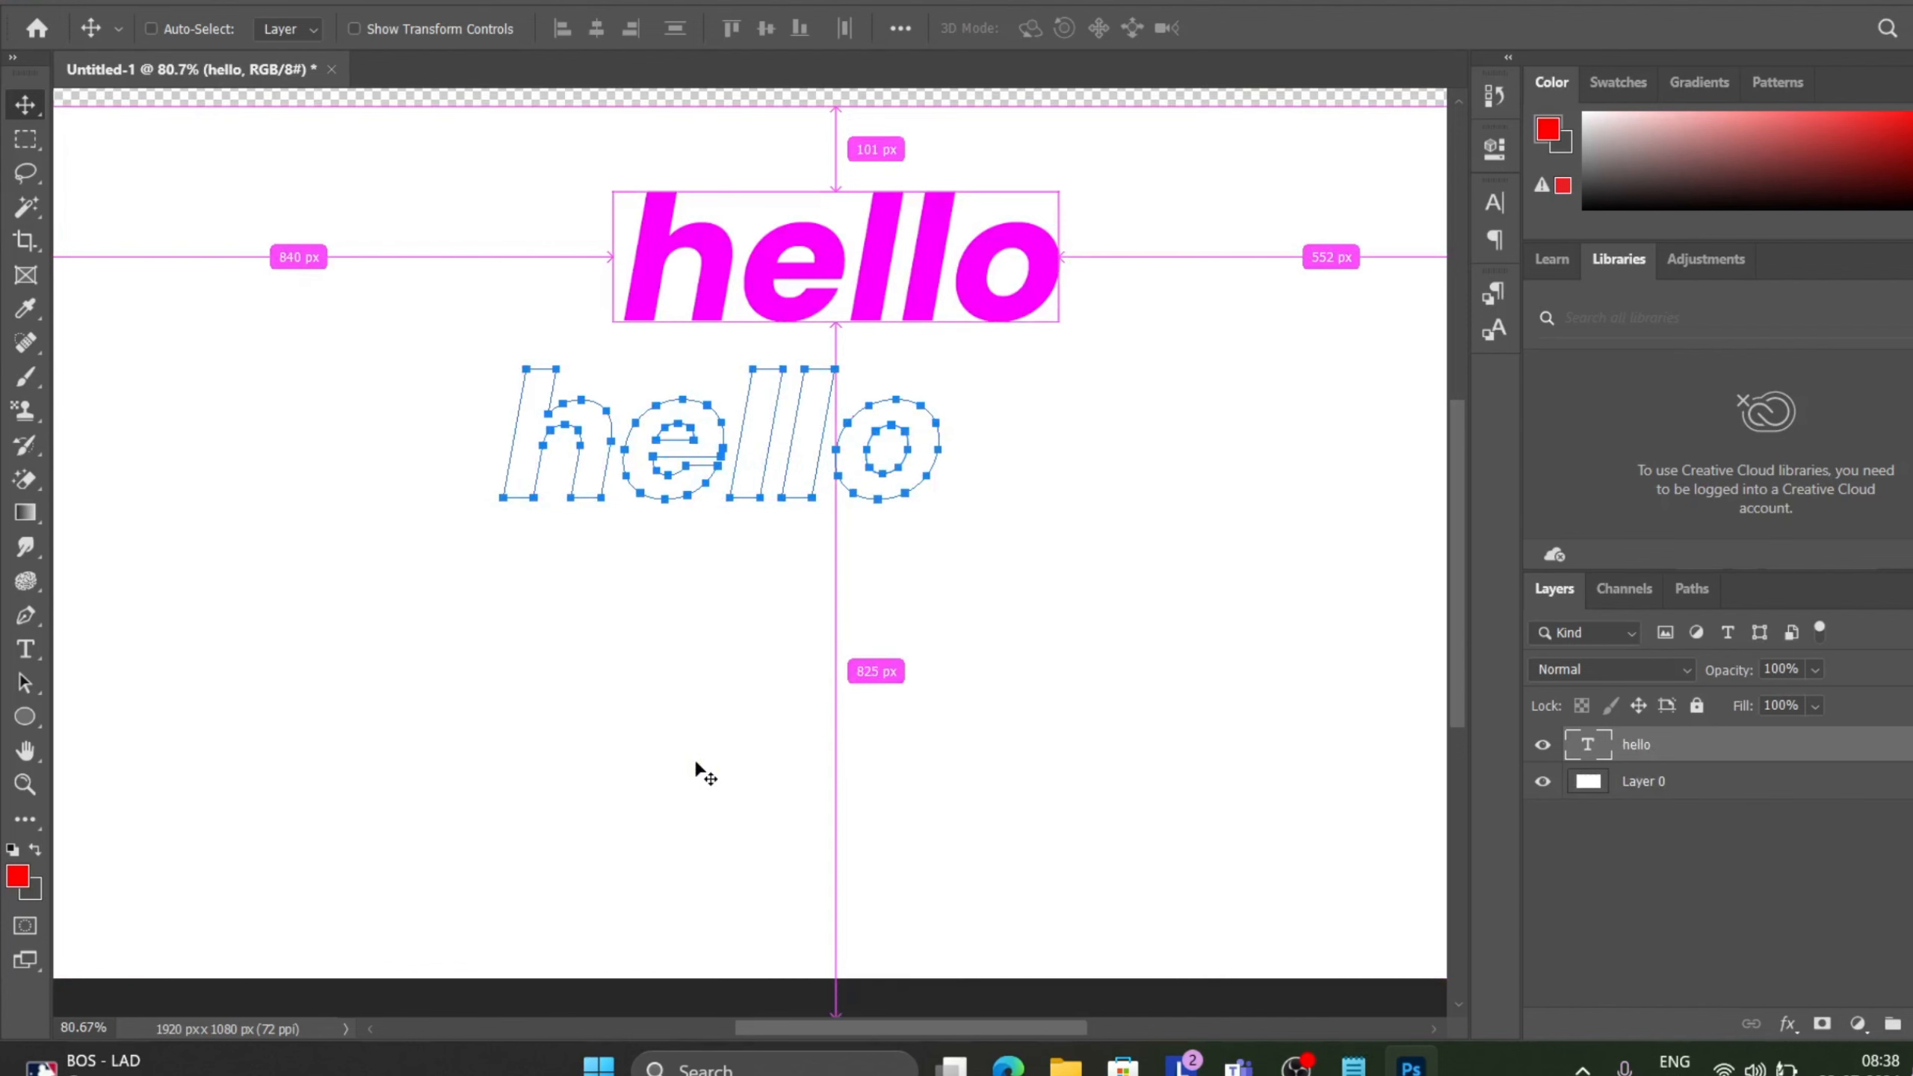
left_click(696, 766, "ctrl")
mouse_move(695, 763)
left_mouse_down()
mouse_move(695, 733)
mouse_move(696, 764)
left_mouse_up()
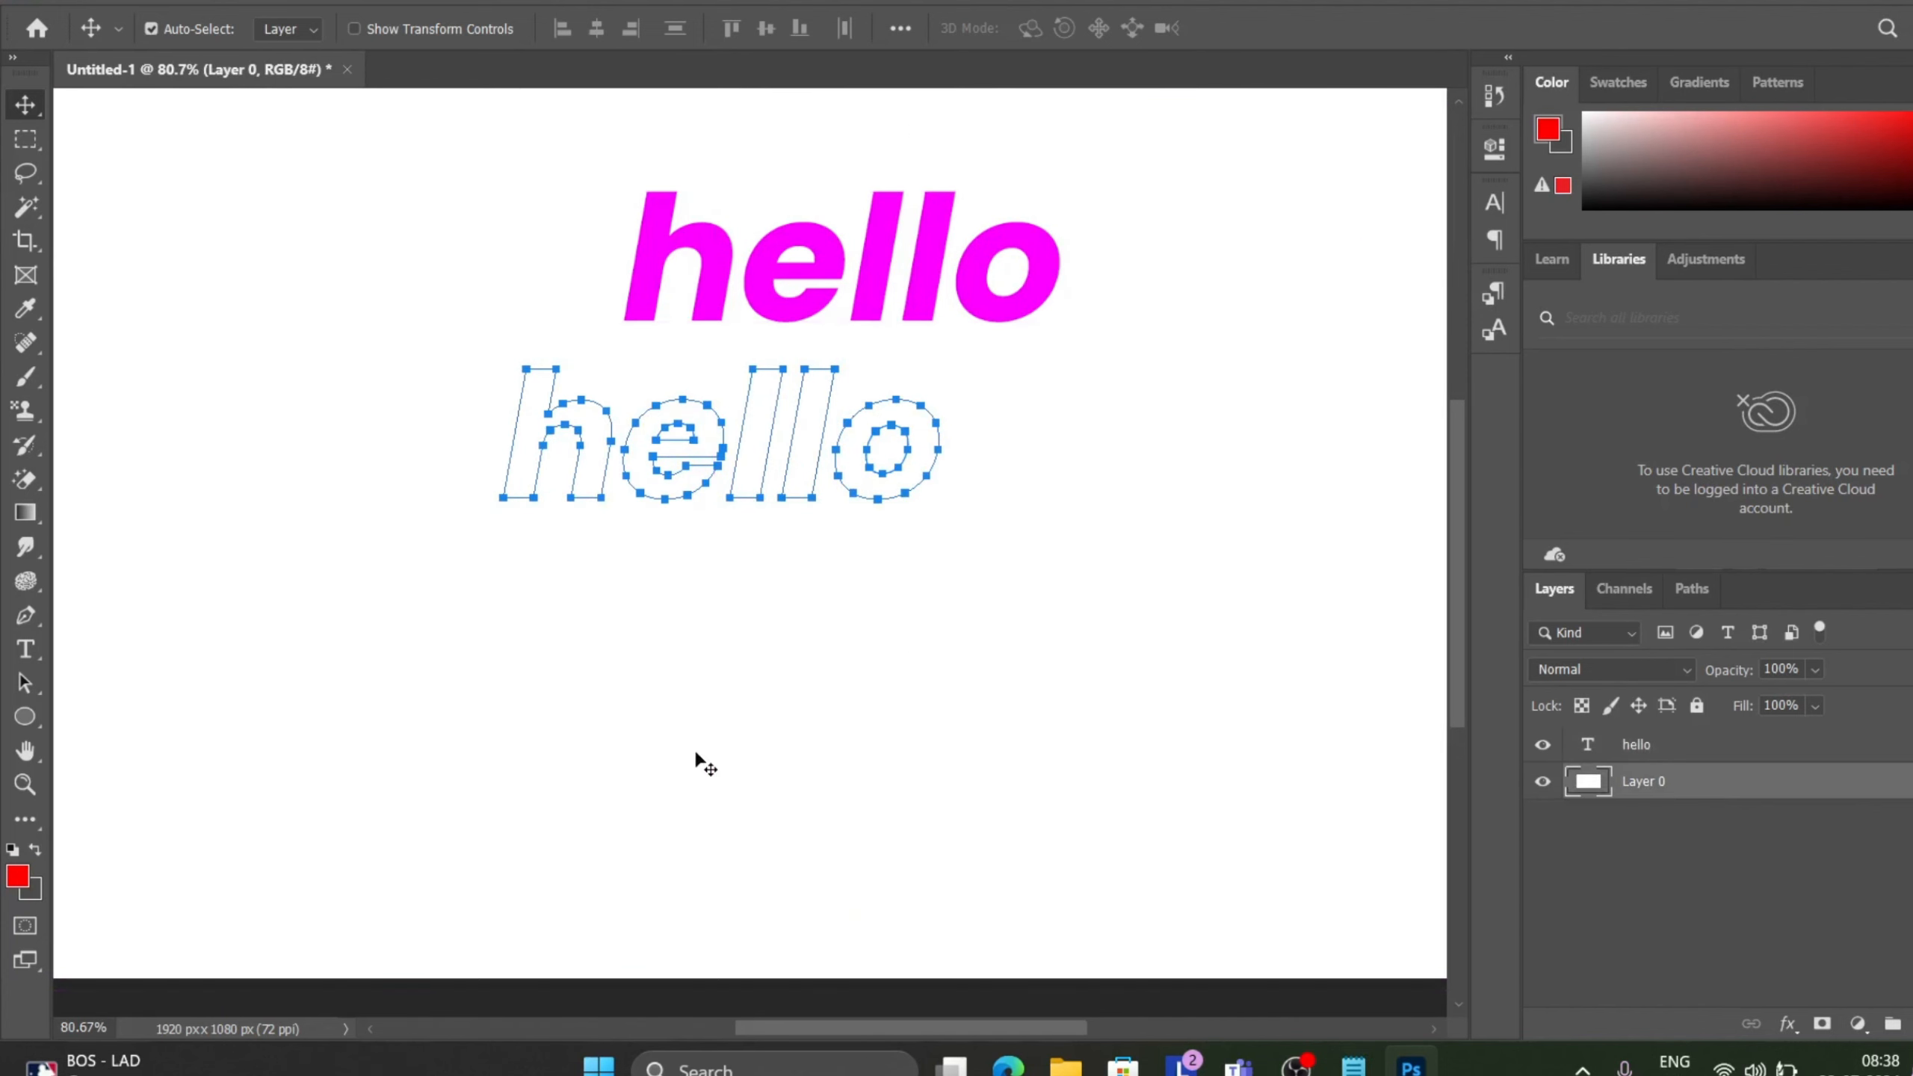
Move the hello text down onto its work path outline.
key("ctrl+minus")
scroll(697, 750, "down", 1)
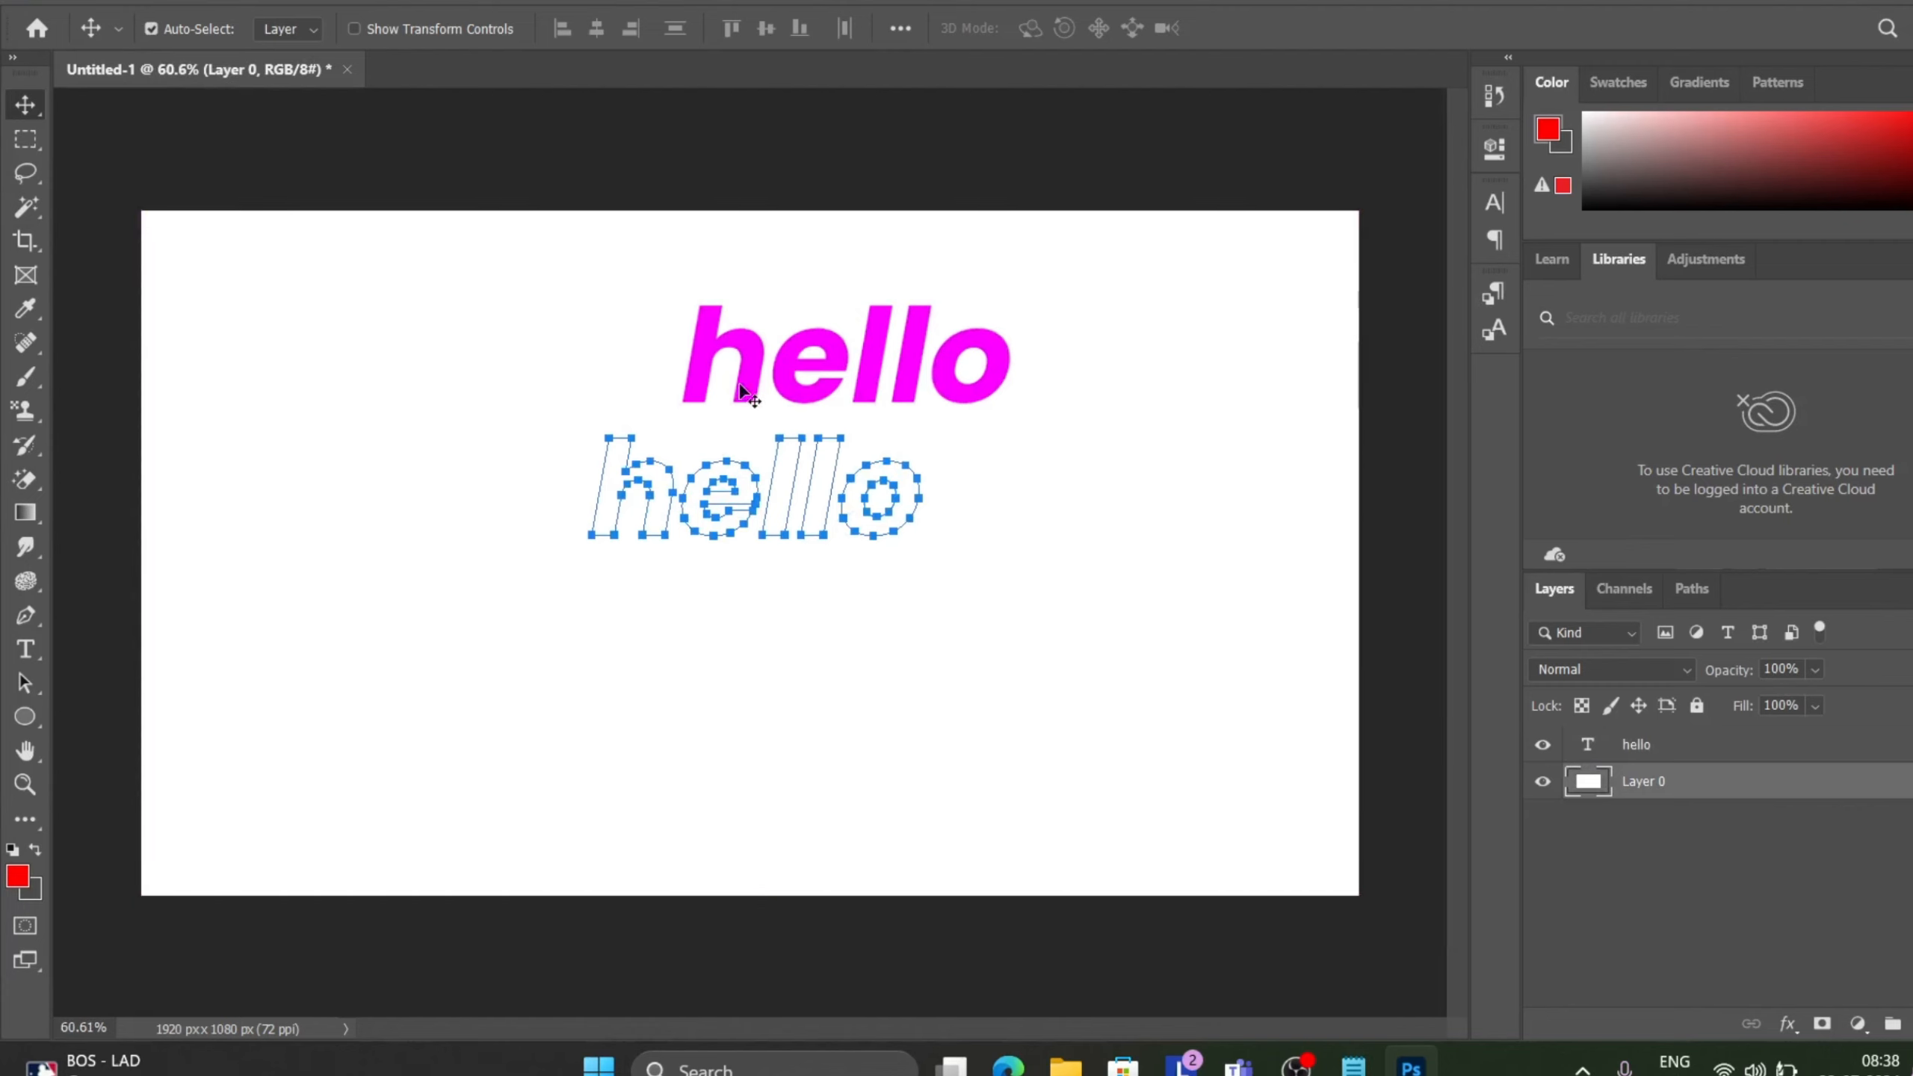
left_click_drag(748, 377, 656, 510)
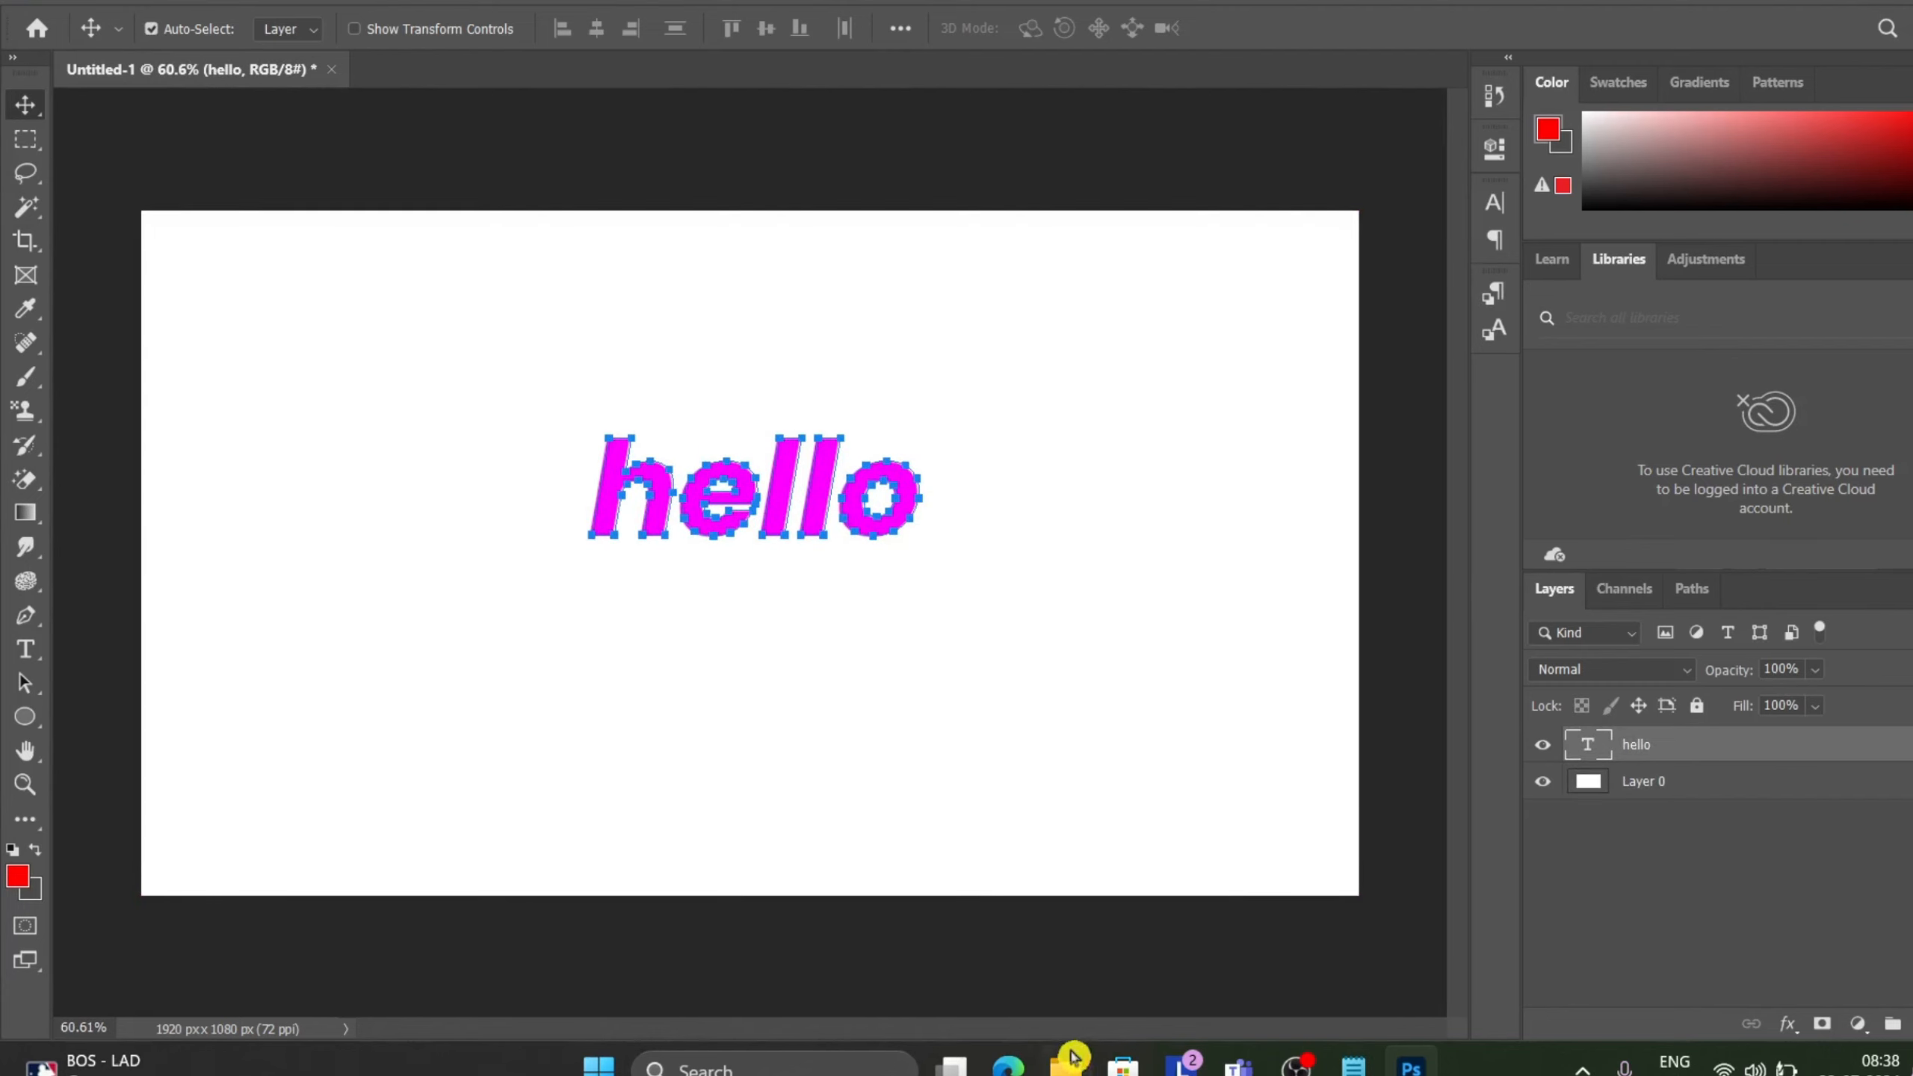
Switch to the web browser, open the Pexels back pain search and change it from Videos to Photos.
left_click(1026, 1070)
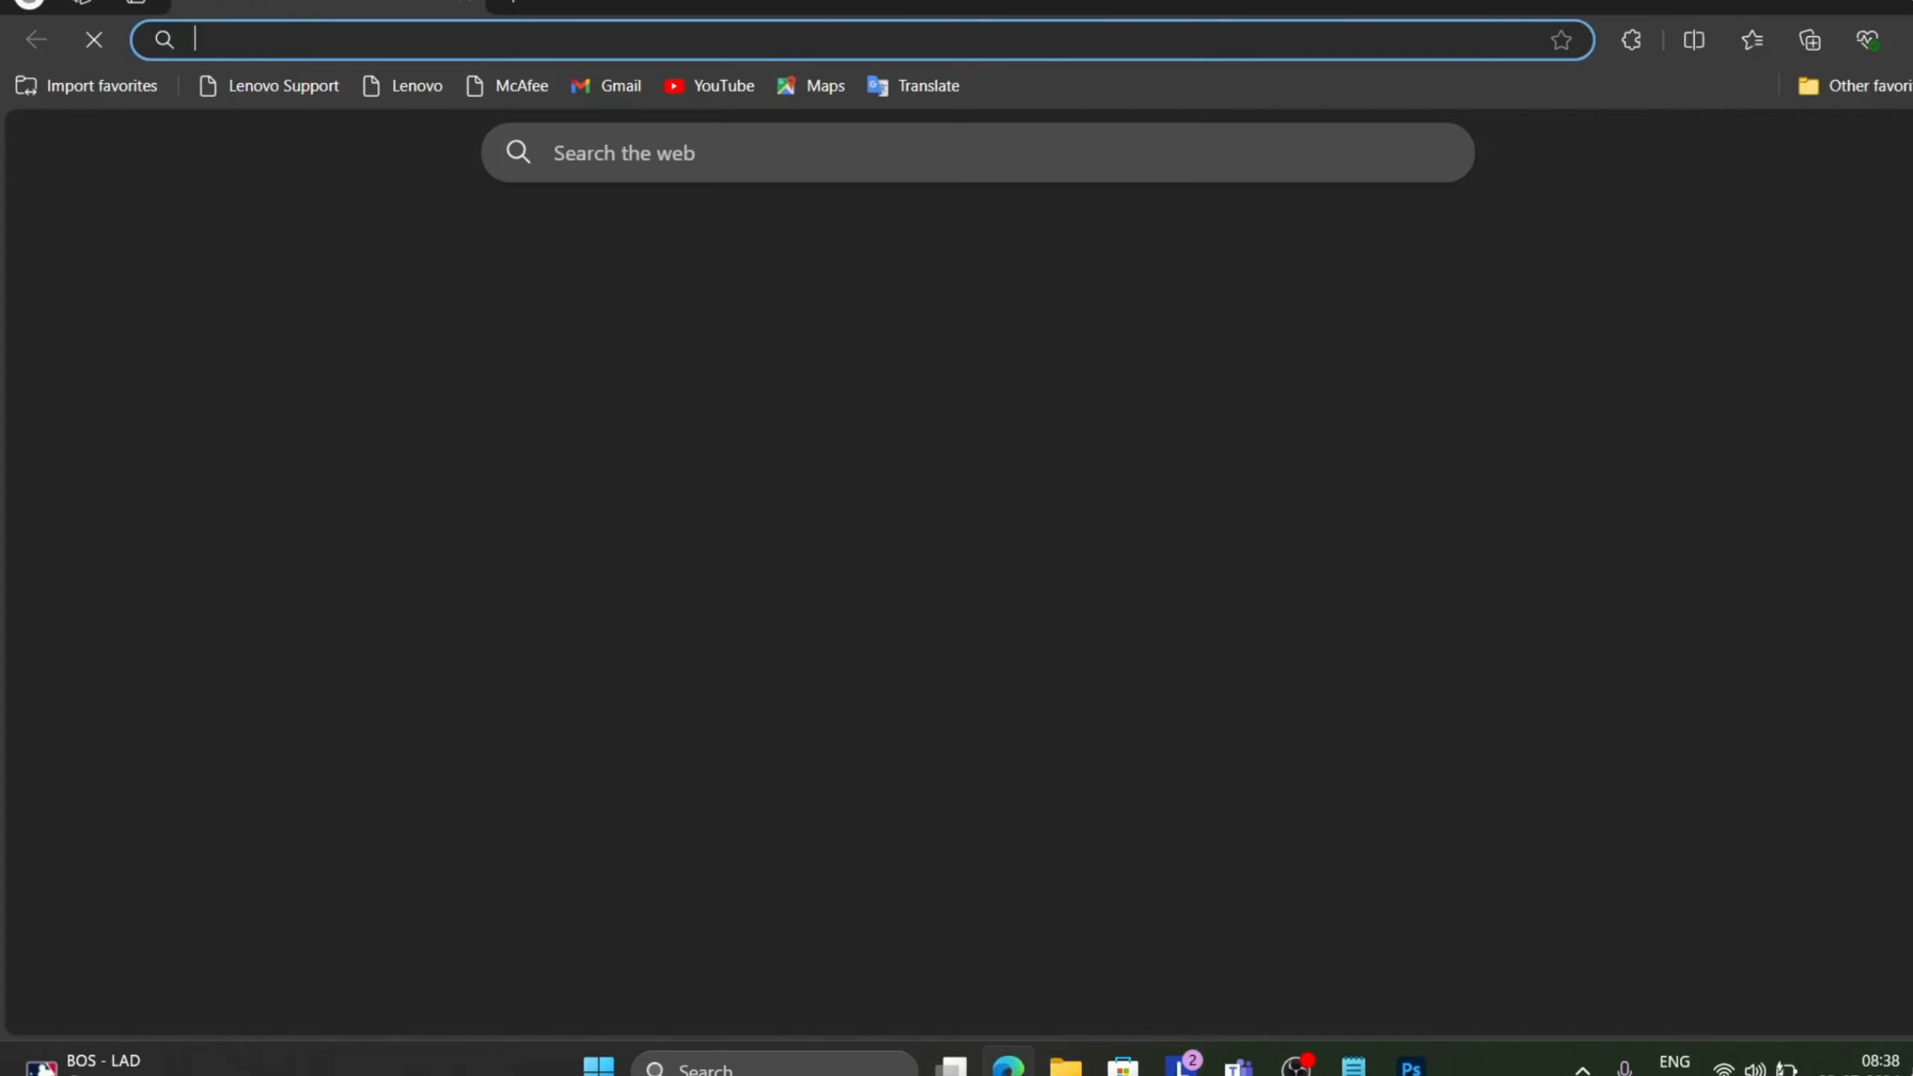
type("pexels")
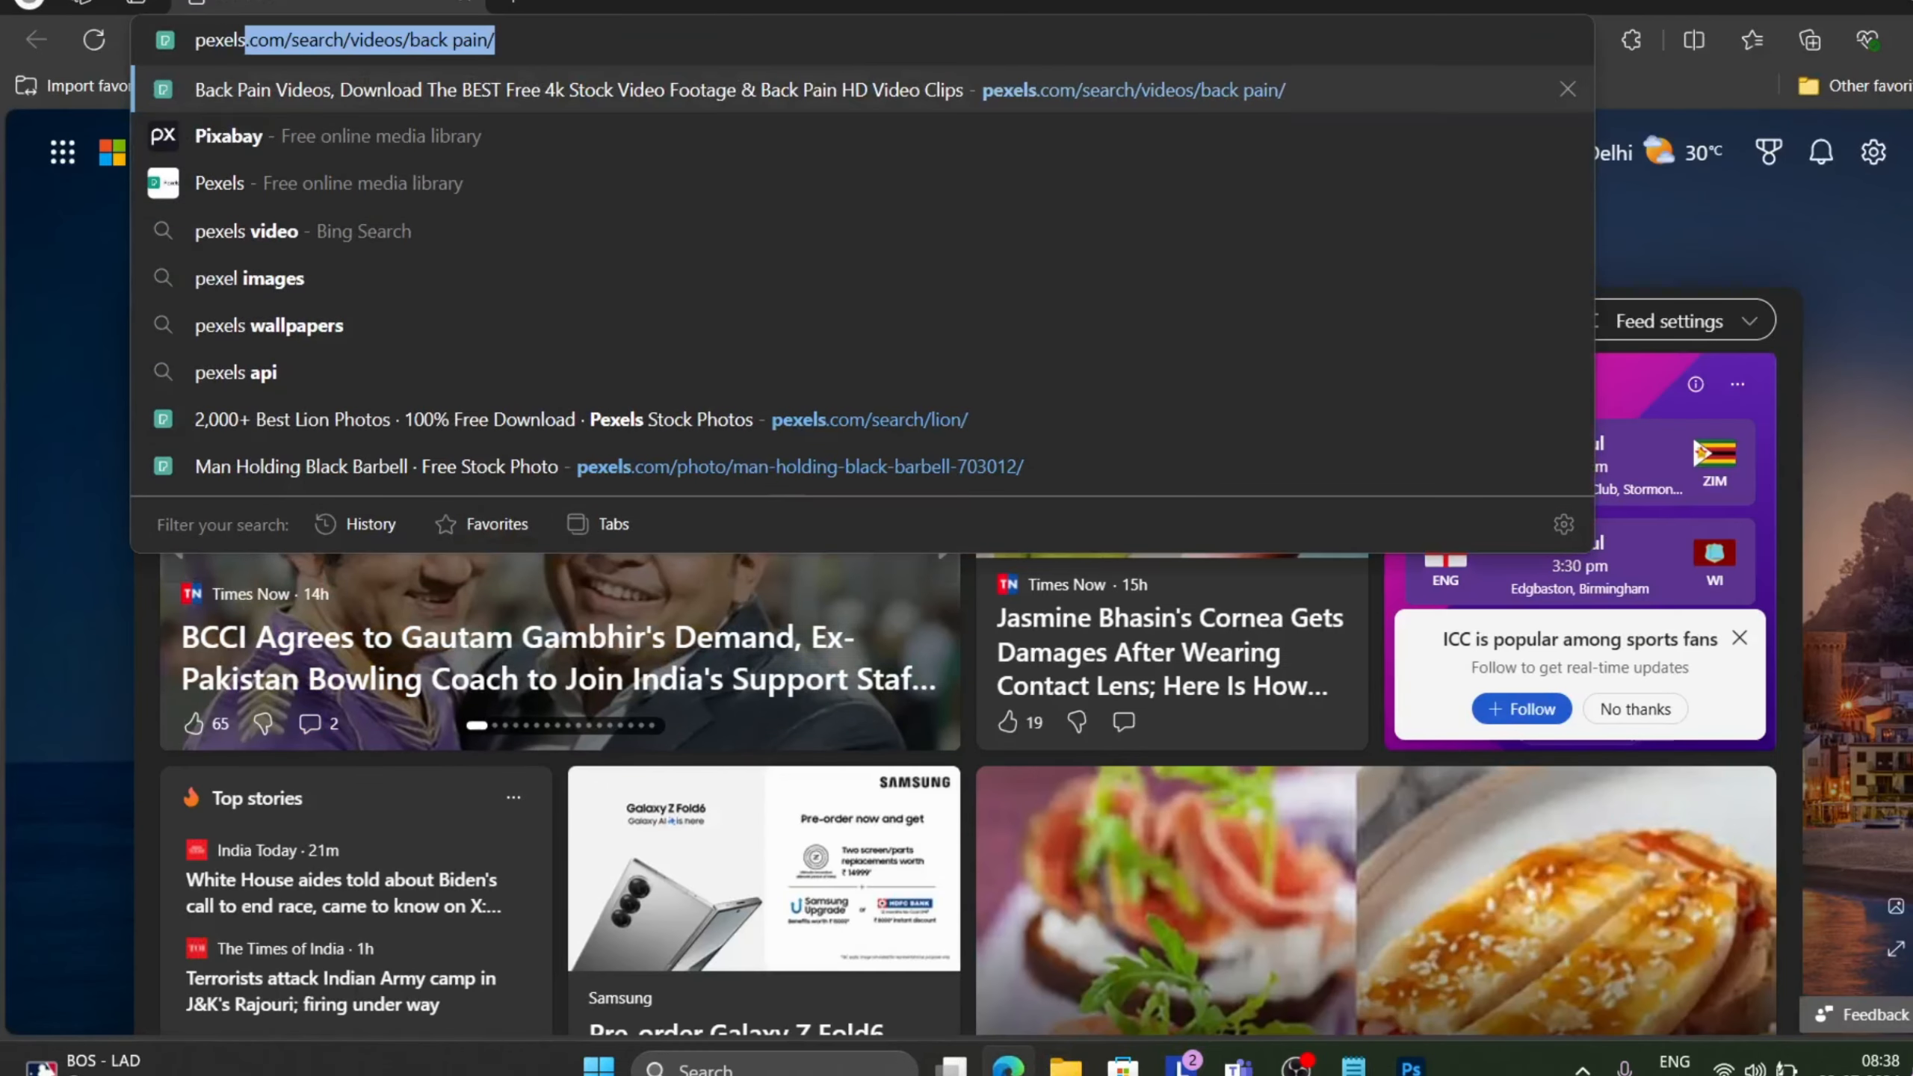
key("Return")
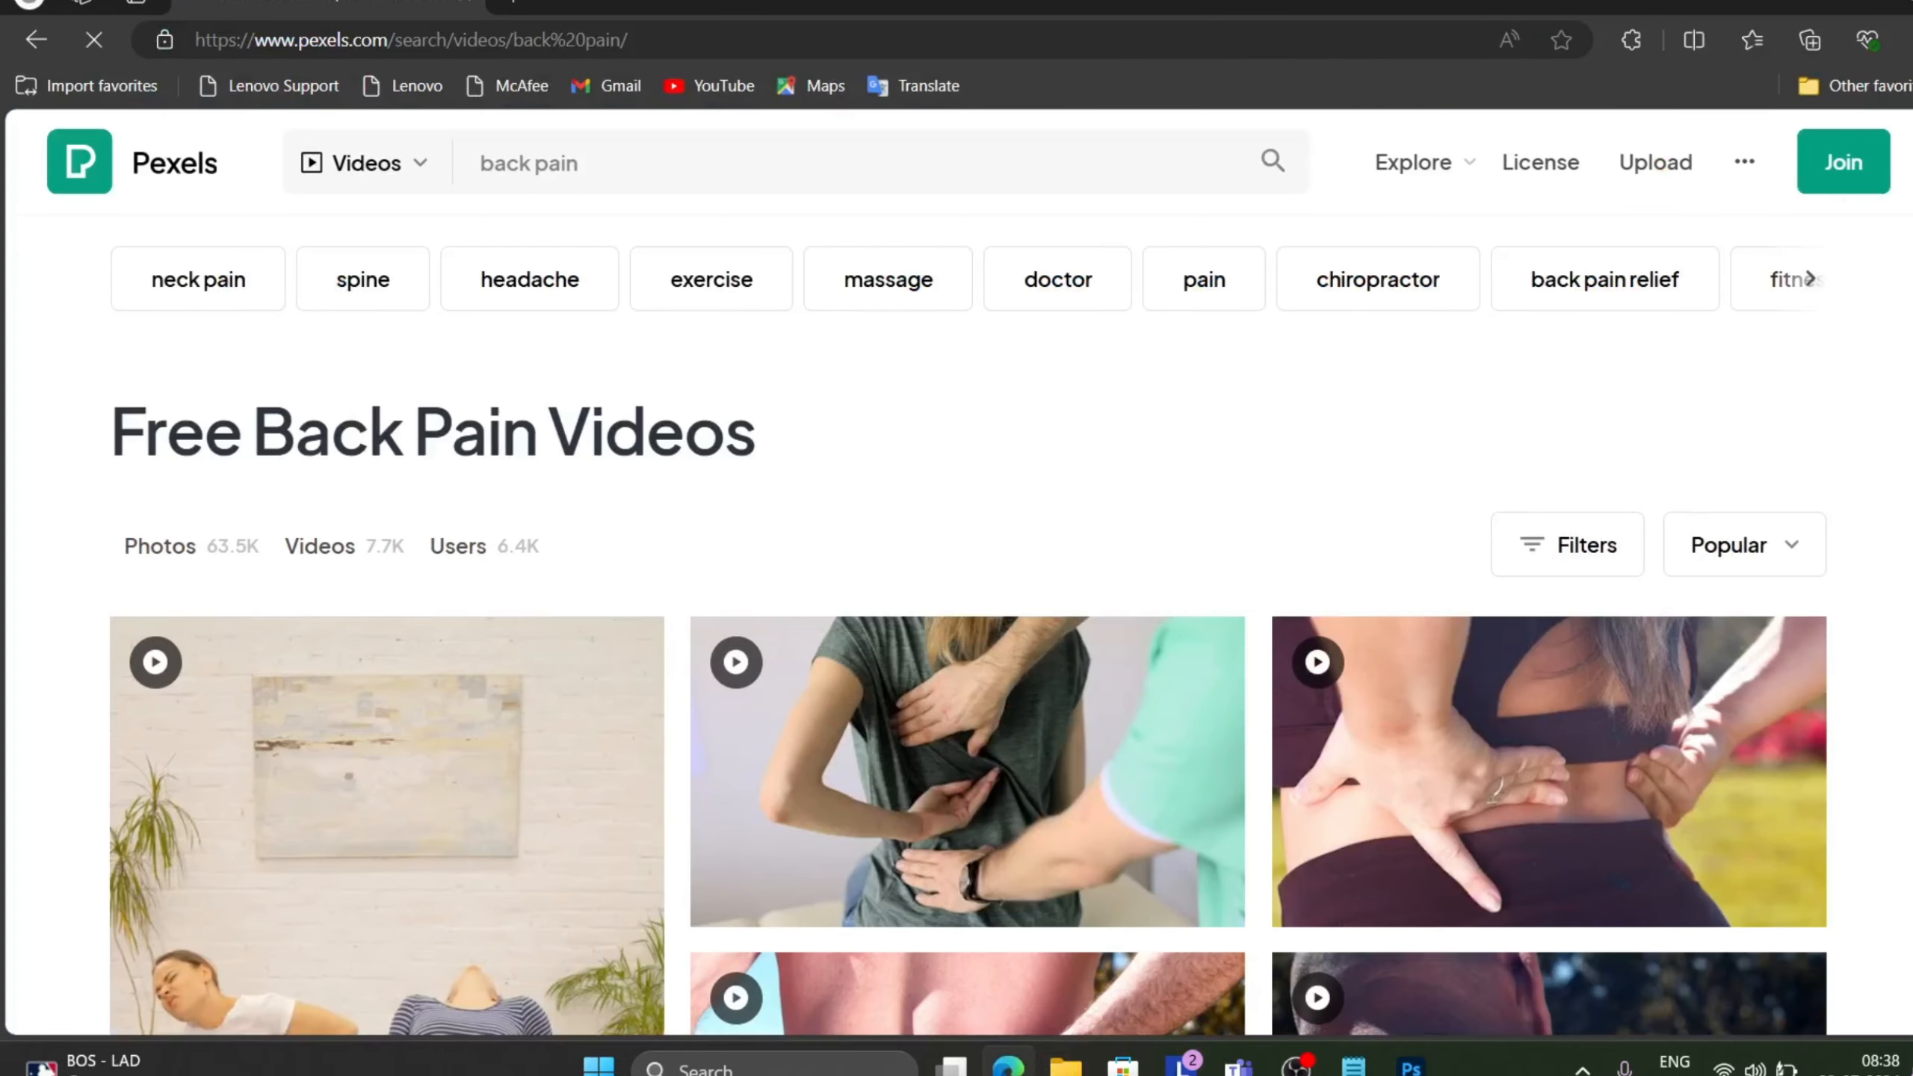
left_click(422, 172)
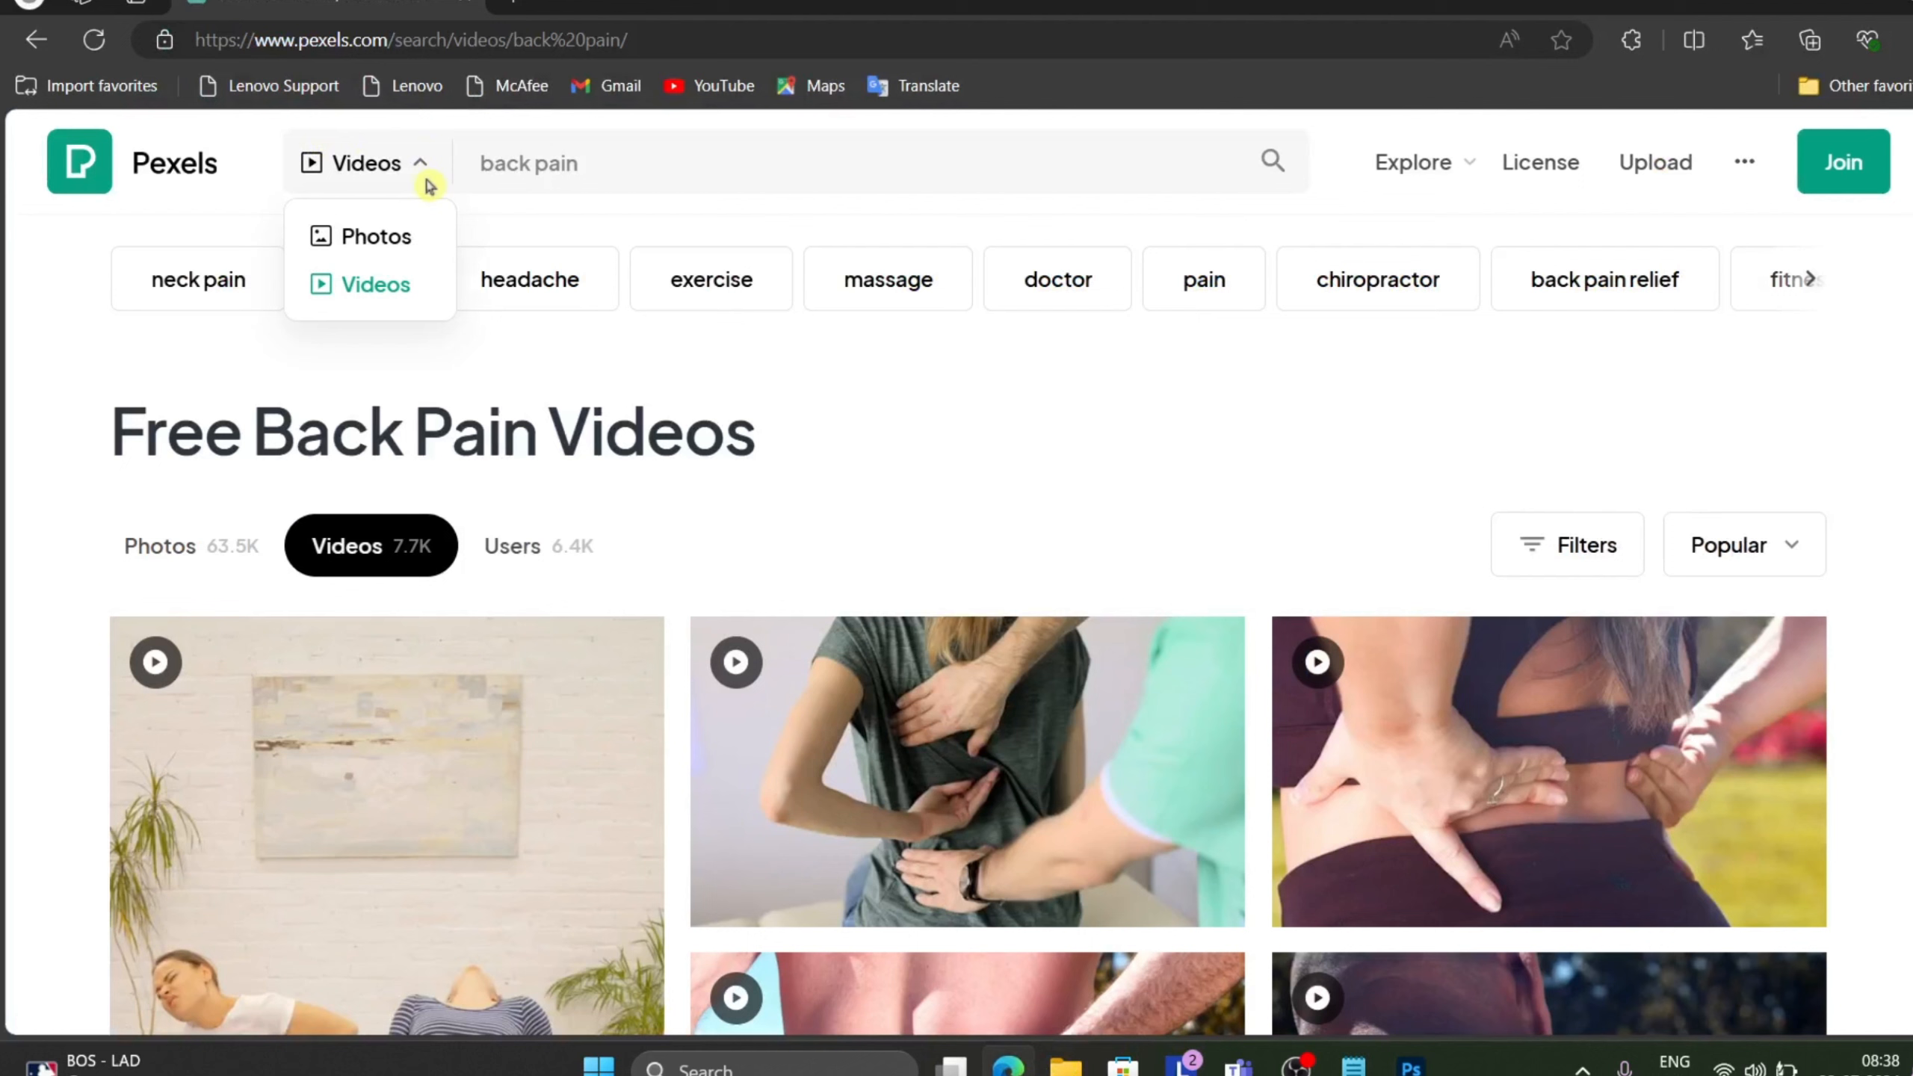
left_click(387, 240)
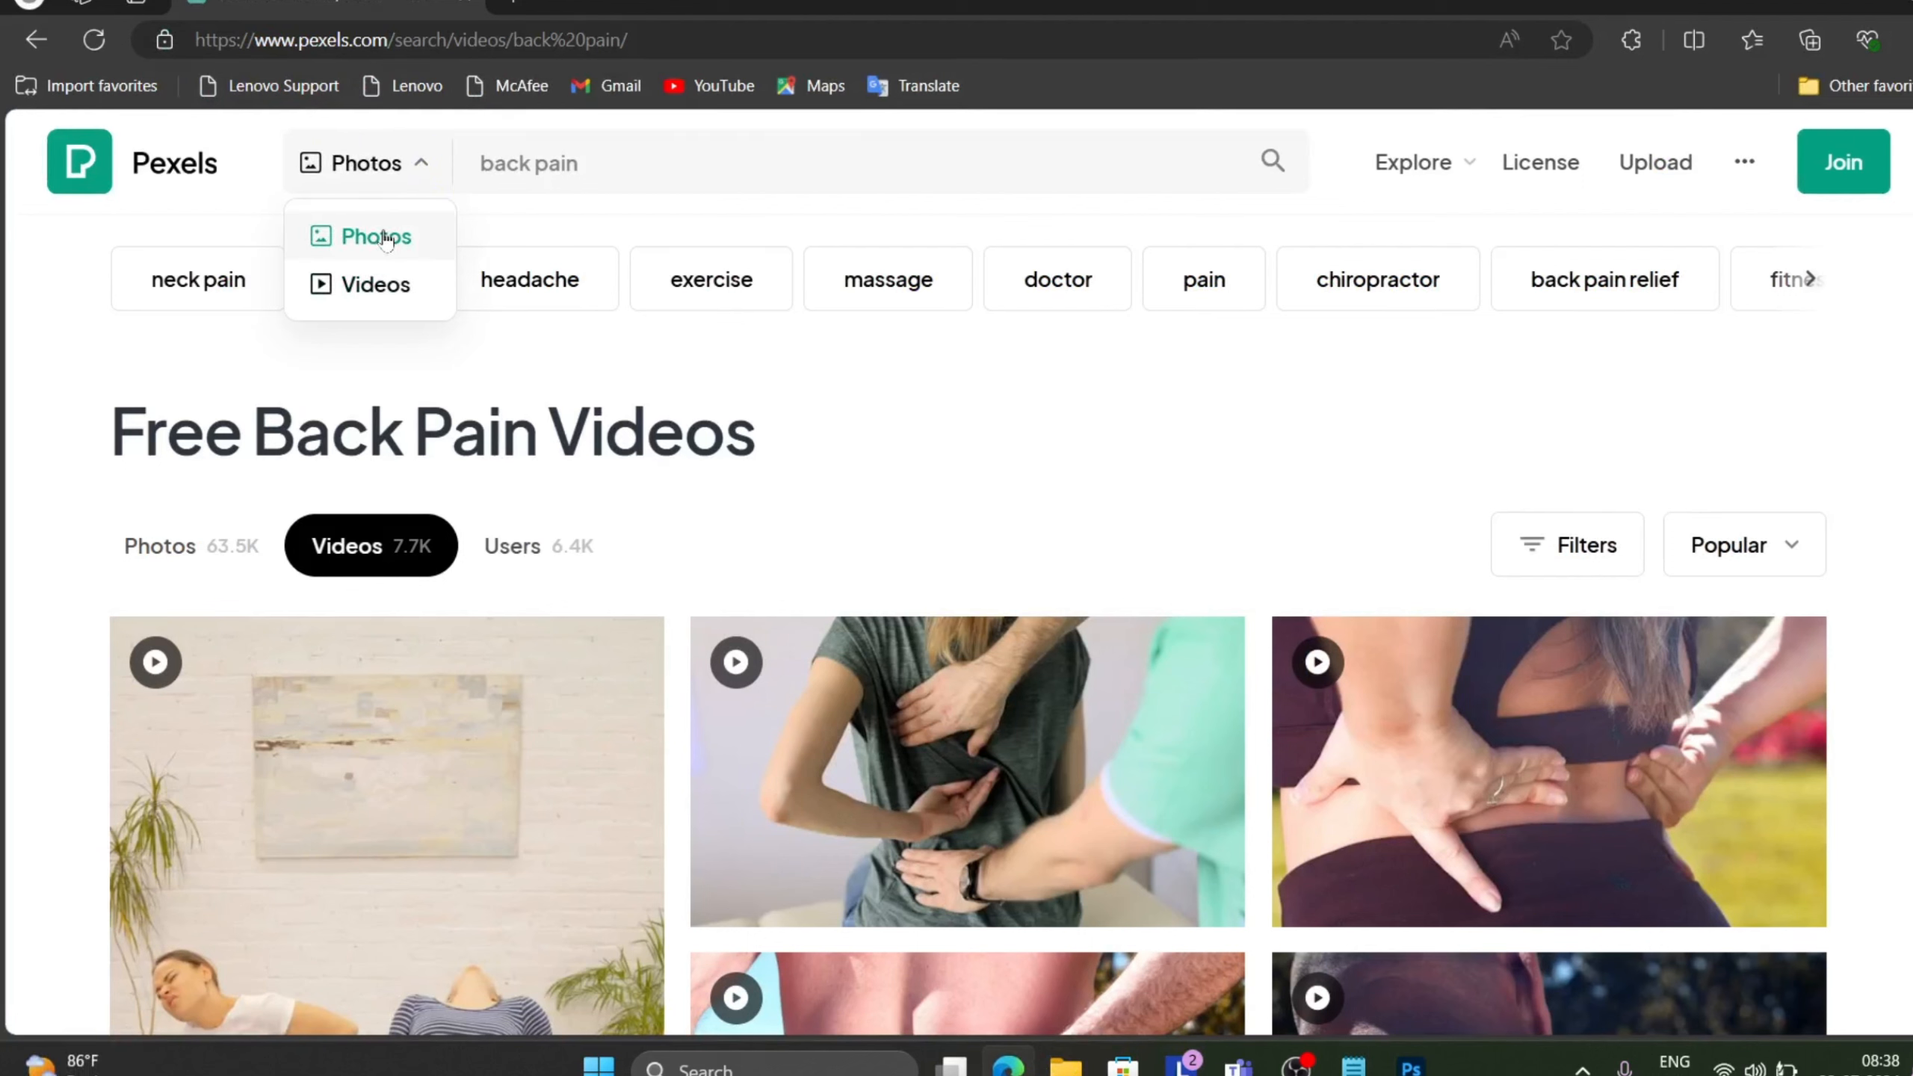
Search Pexels photos for "car".
left_click(388, 239)
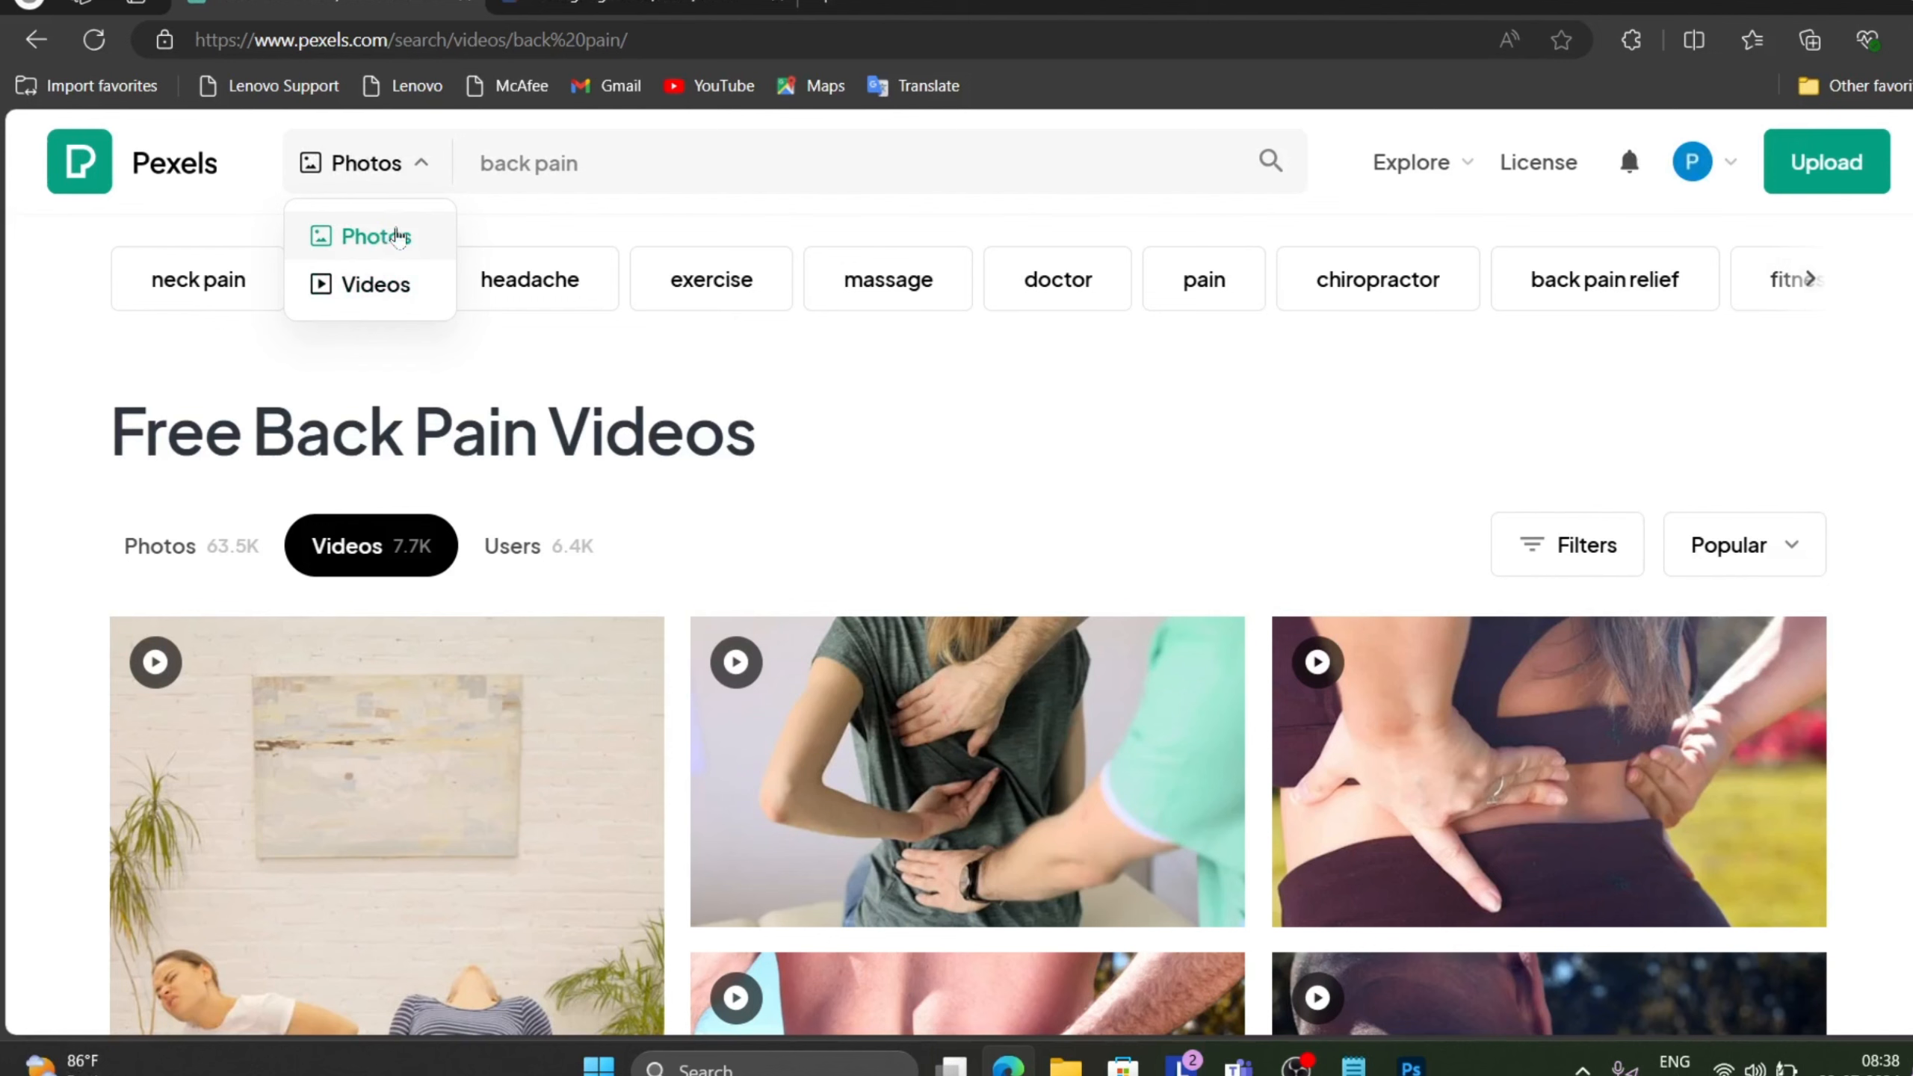
left_click(384, 237)
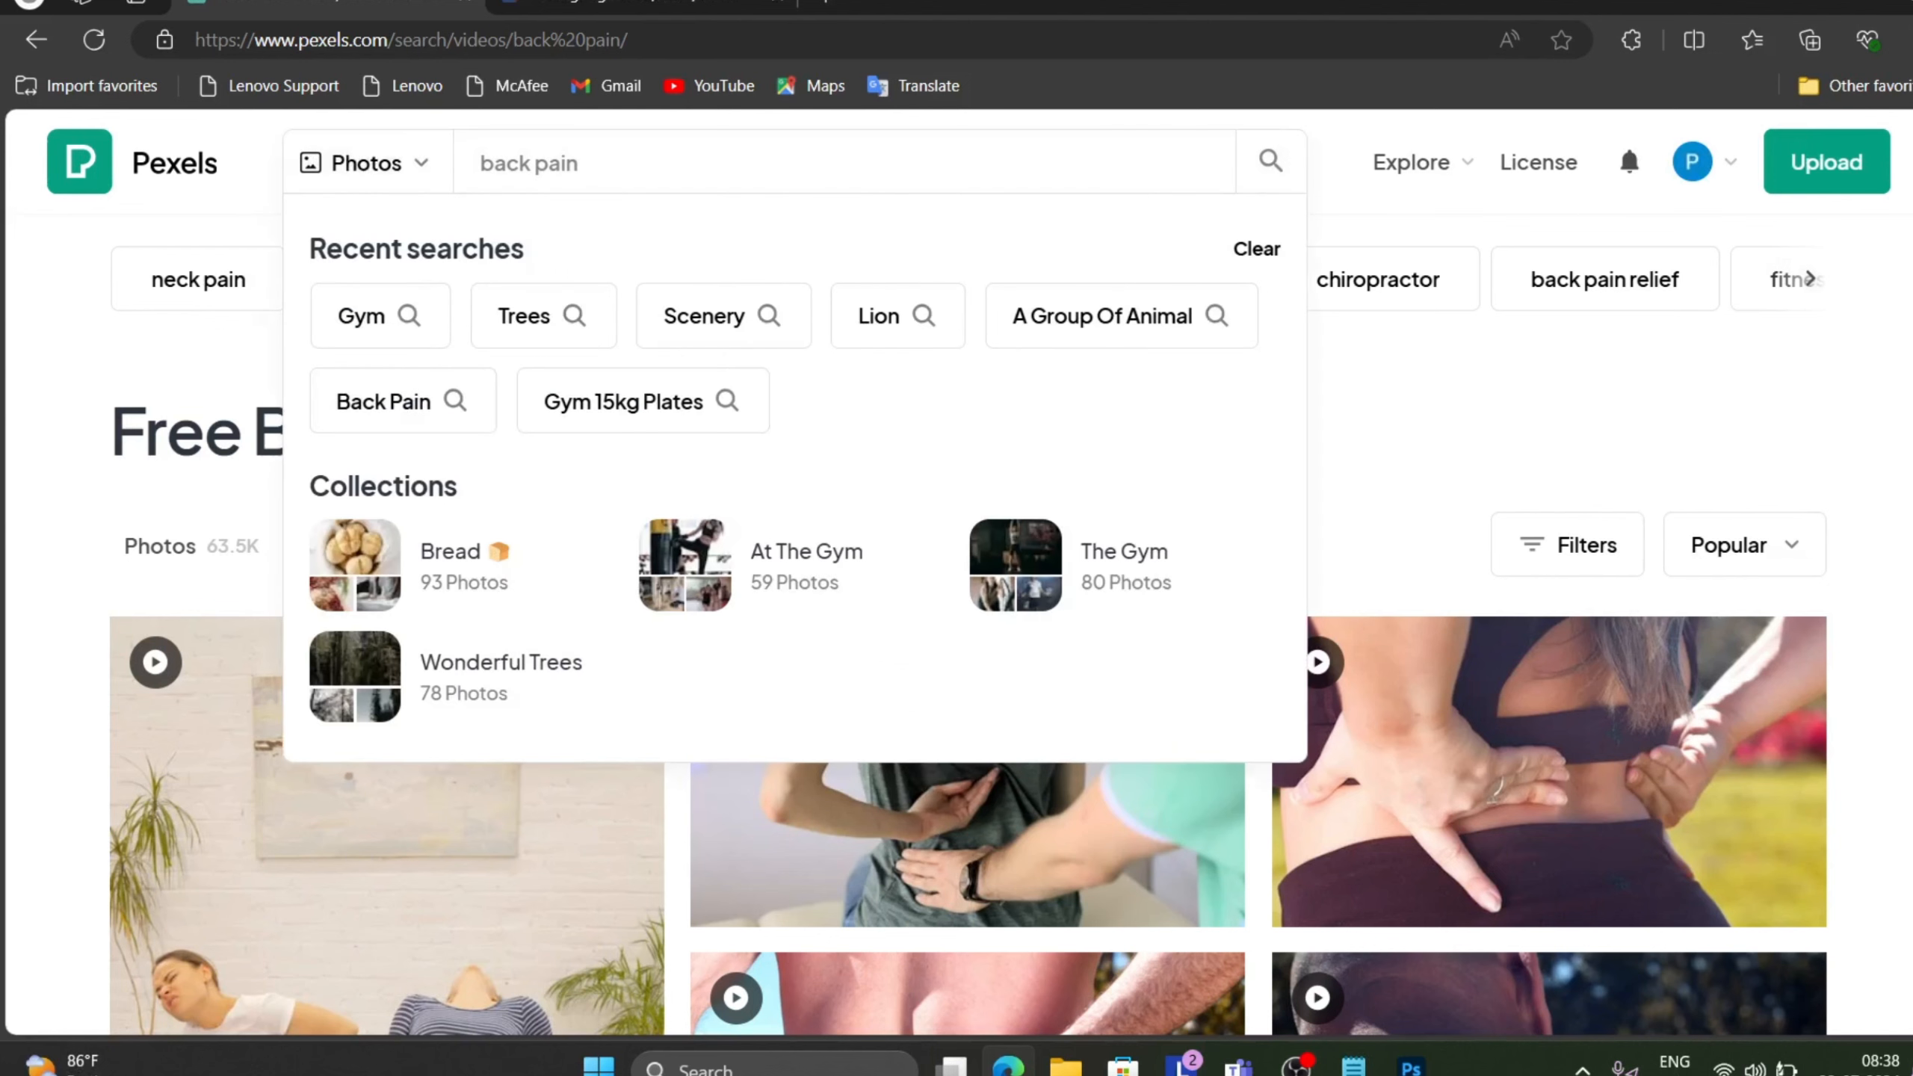
key("BackSpace")
key("BackSpace")
key("BackSpace")
key("BackSpace")
key("BackSpace")
key("BackSpace")
key("BackSpace")
key("BackSpace")
key("BackSpace")
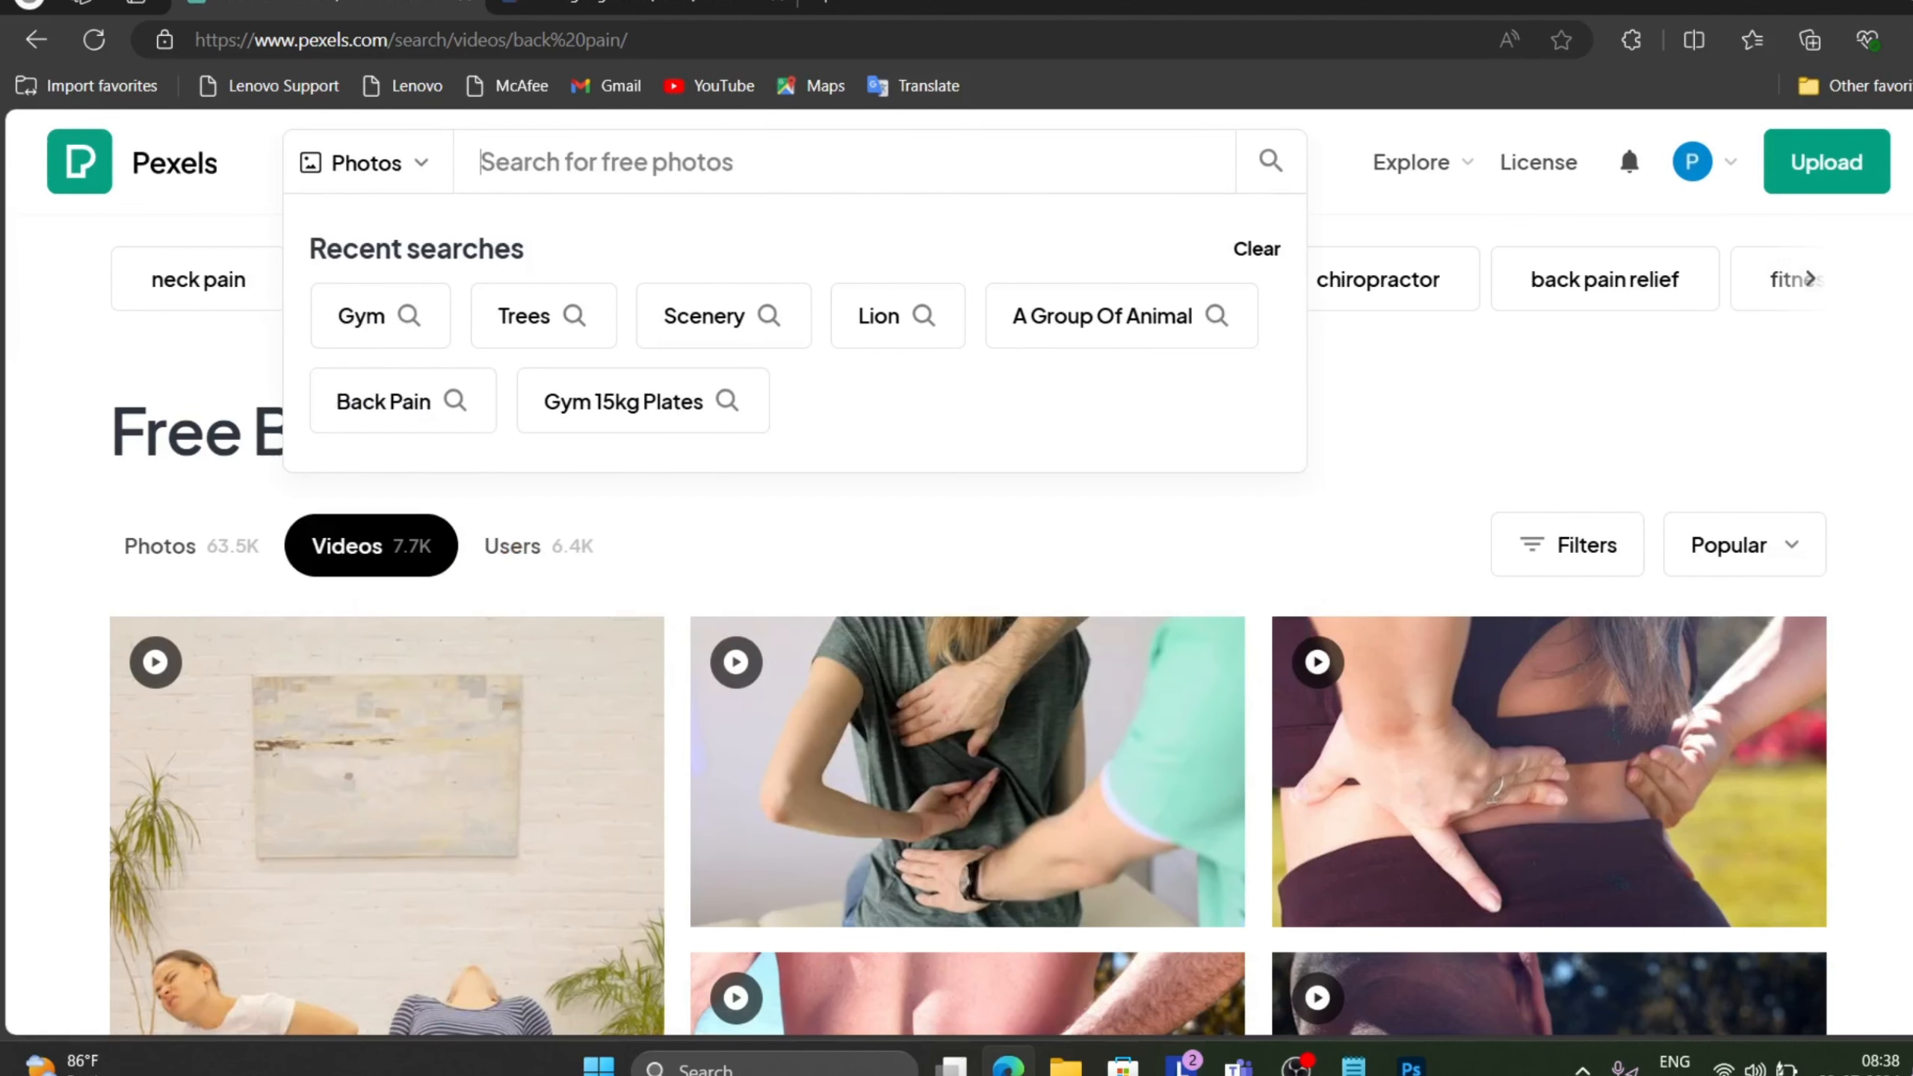
type("car")
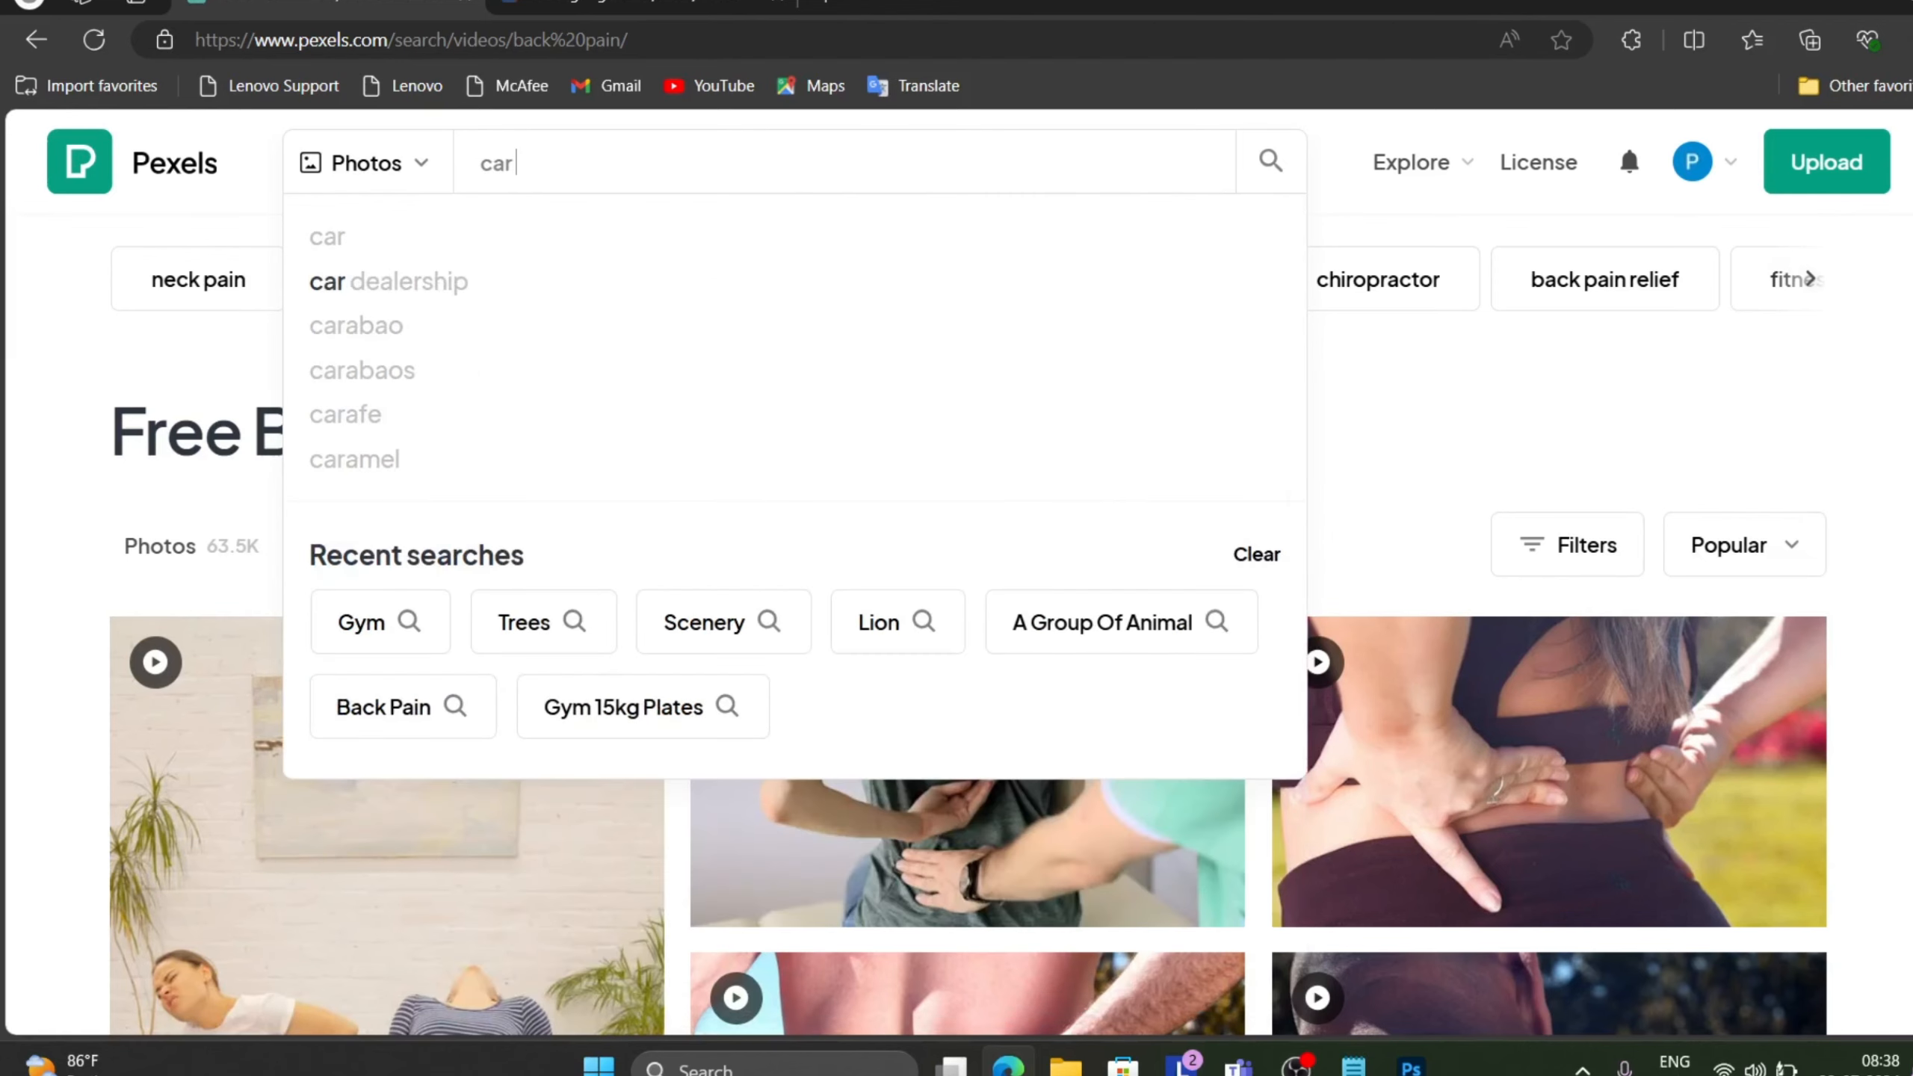
left_click(449, 237)
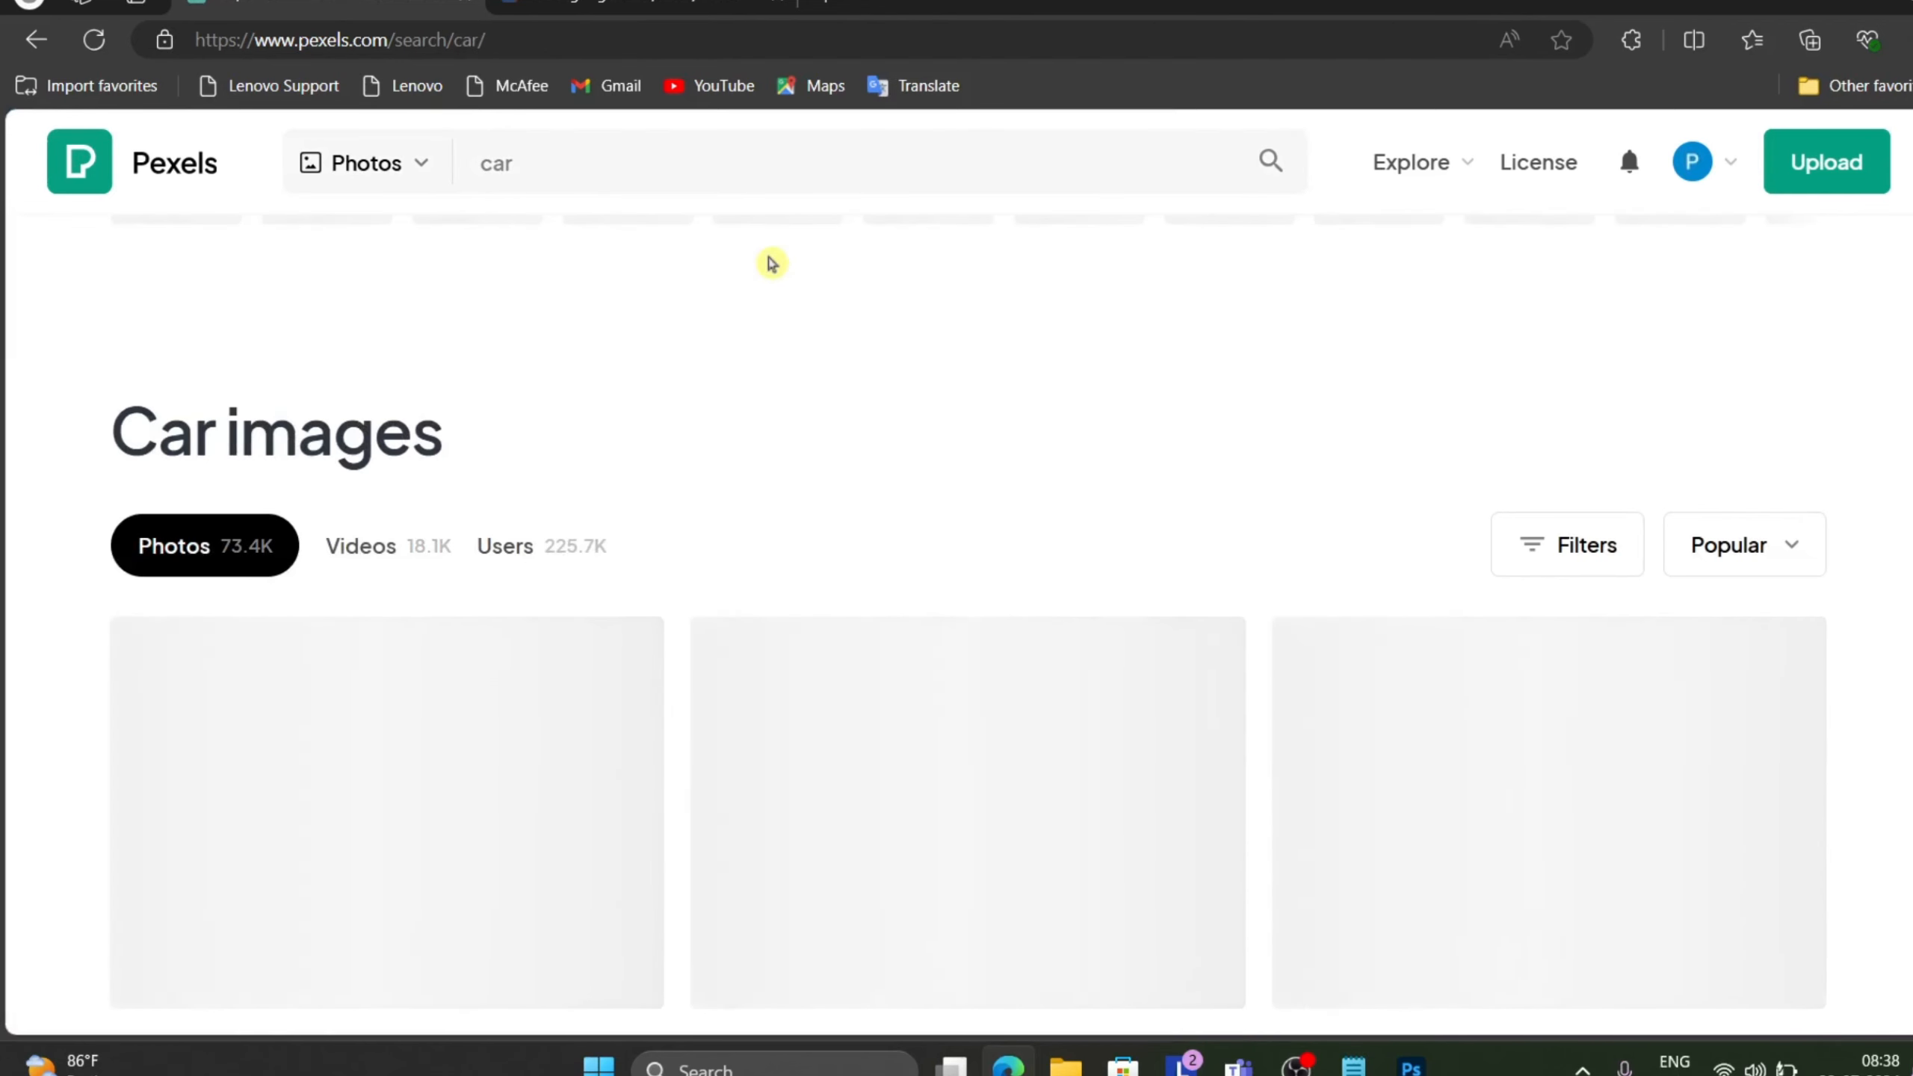
Open the blue BMW photo from the car results and download it for free.
scroll(766, 263, "down", 2)
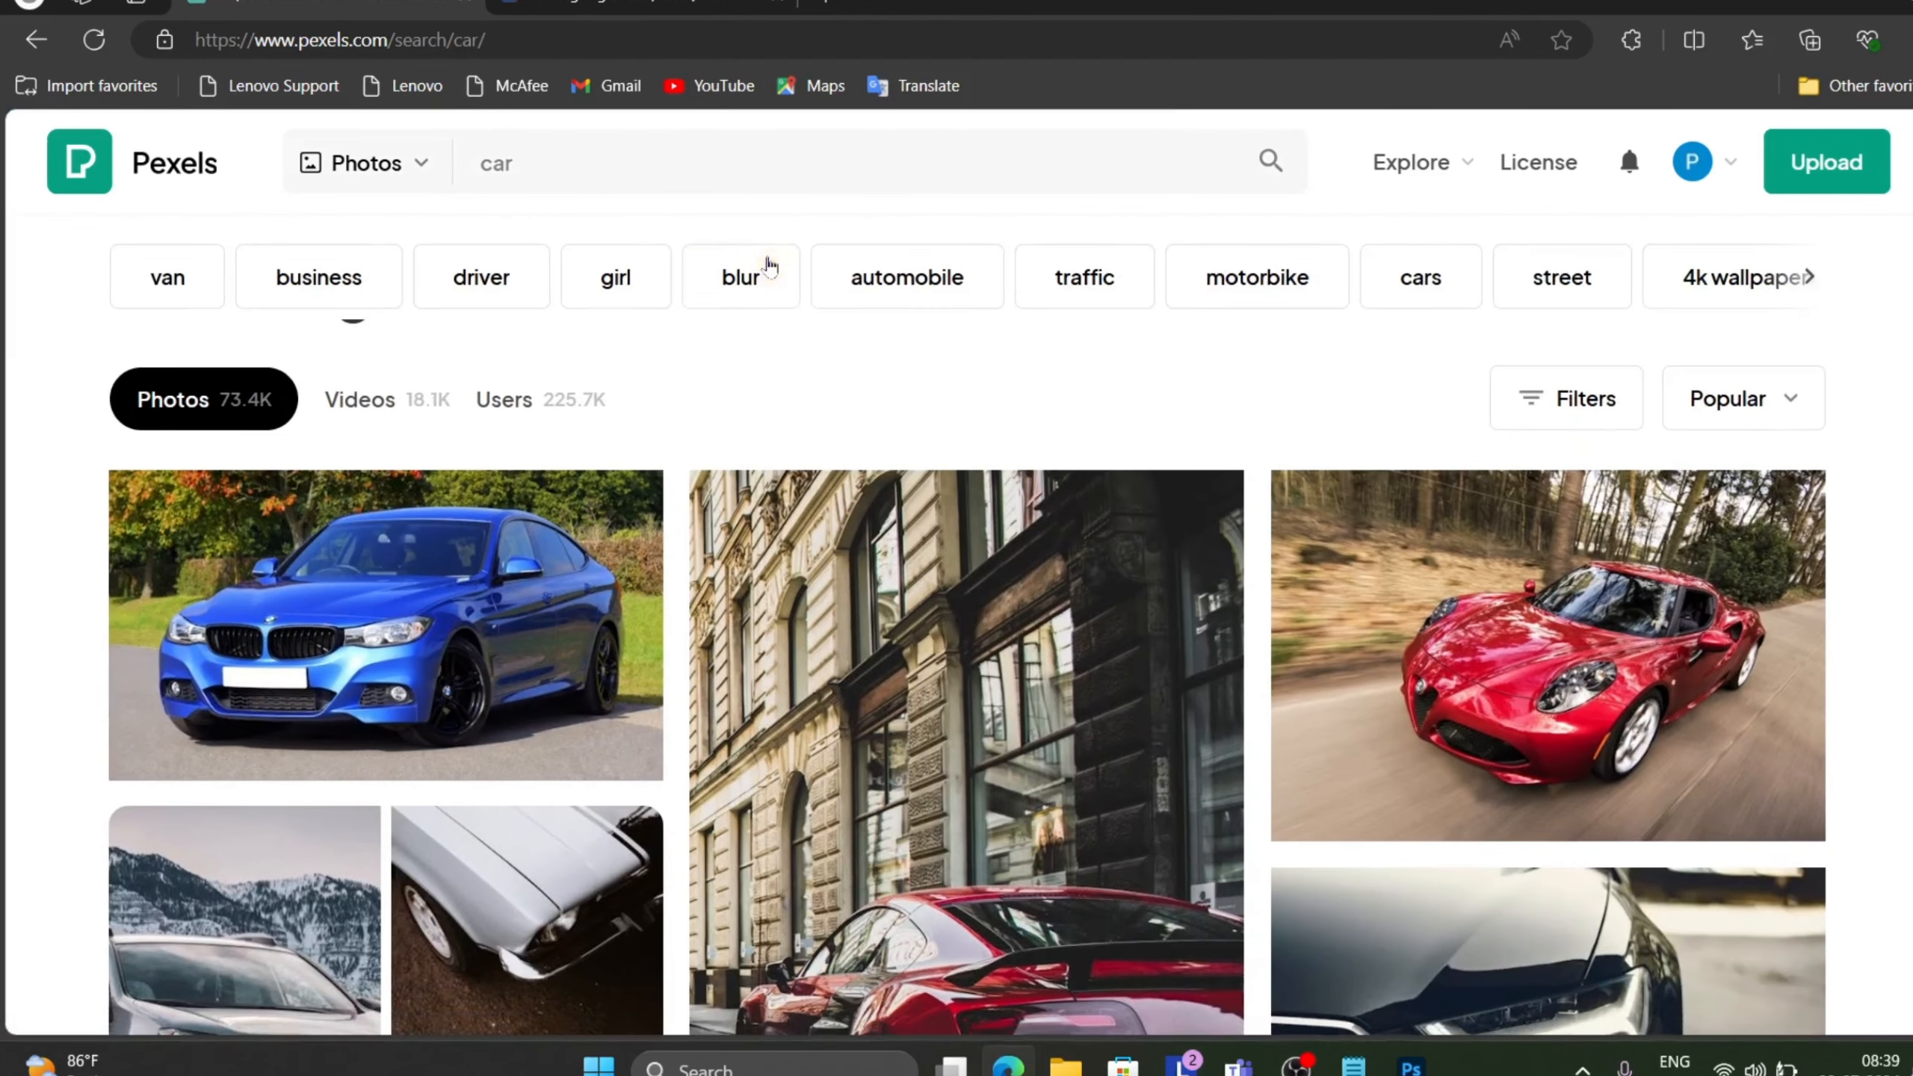
left_click(529, 648)
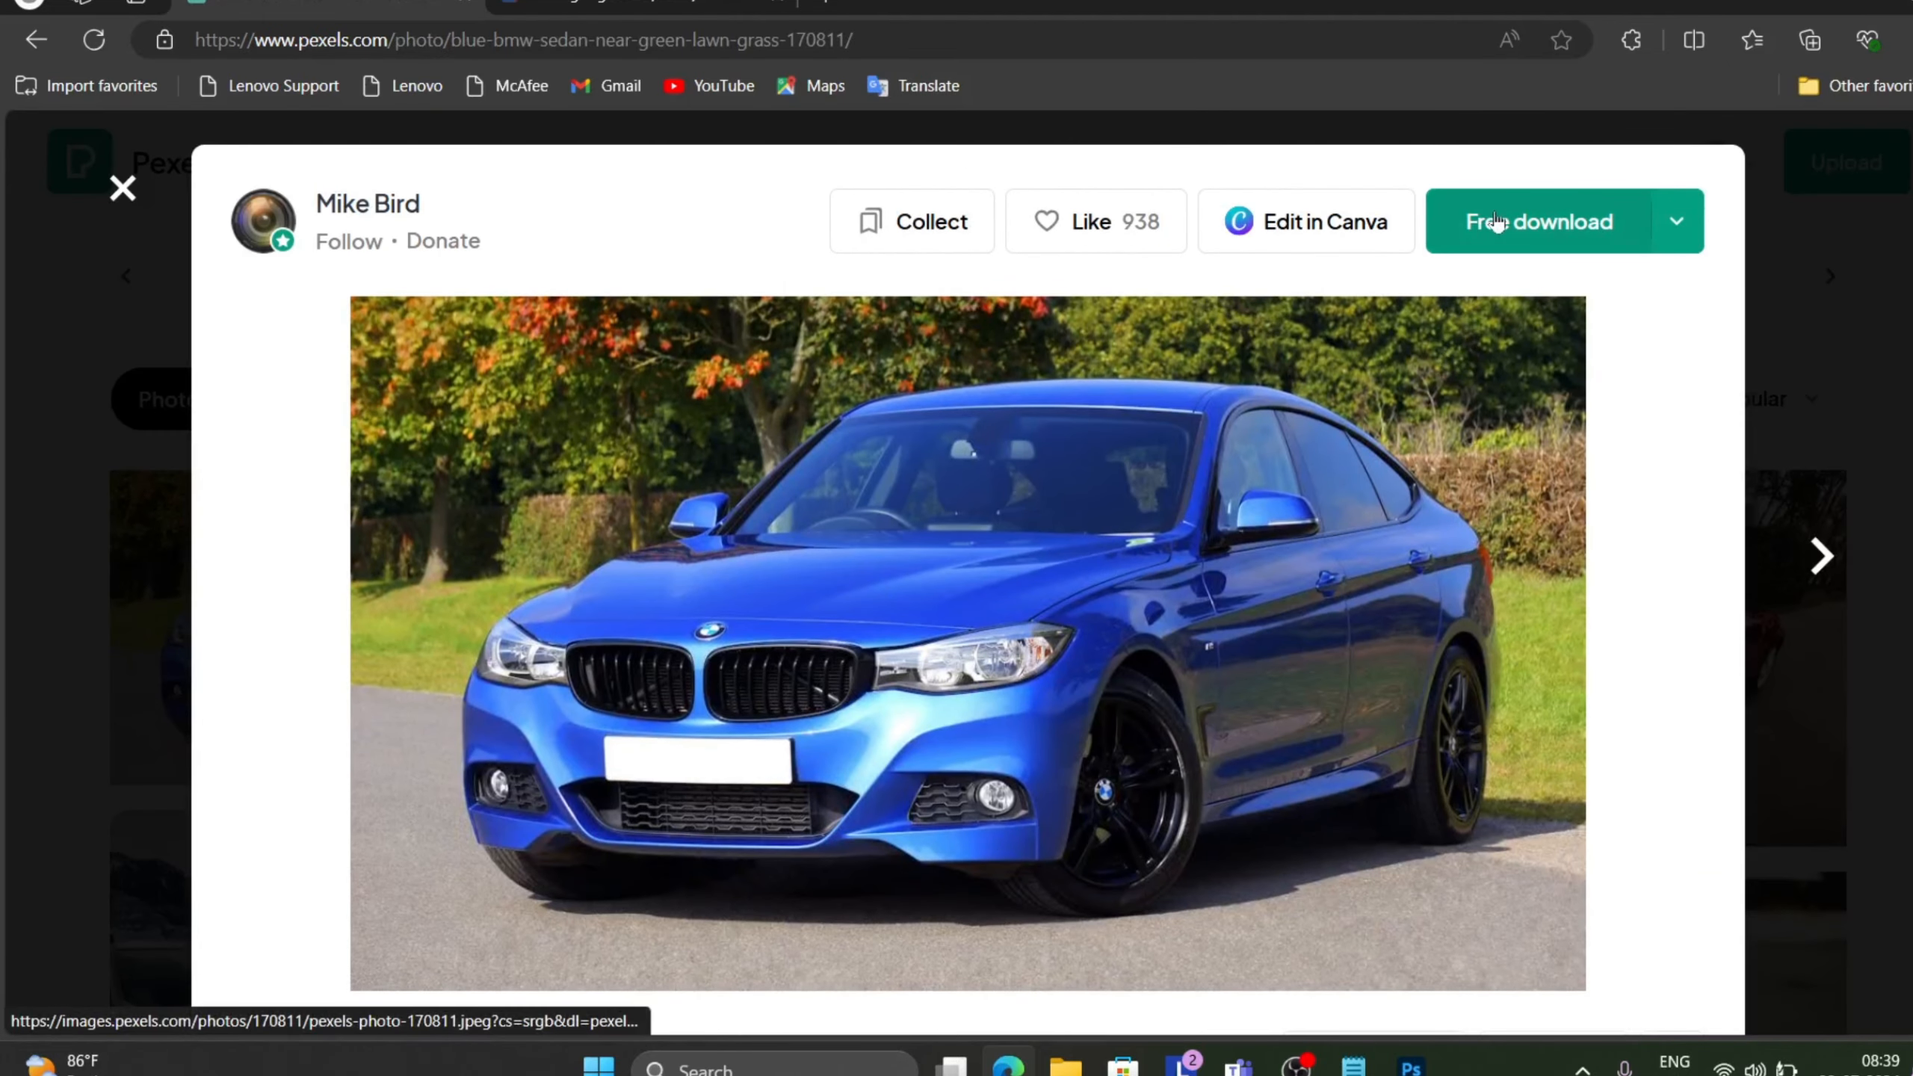
left_click(1493, 220)
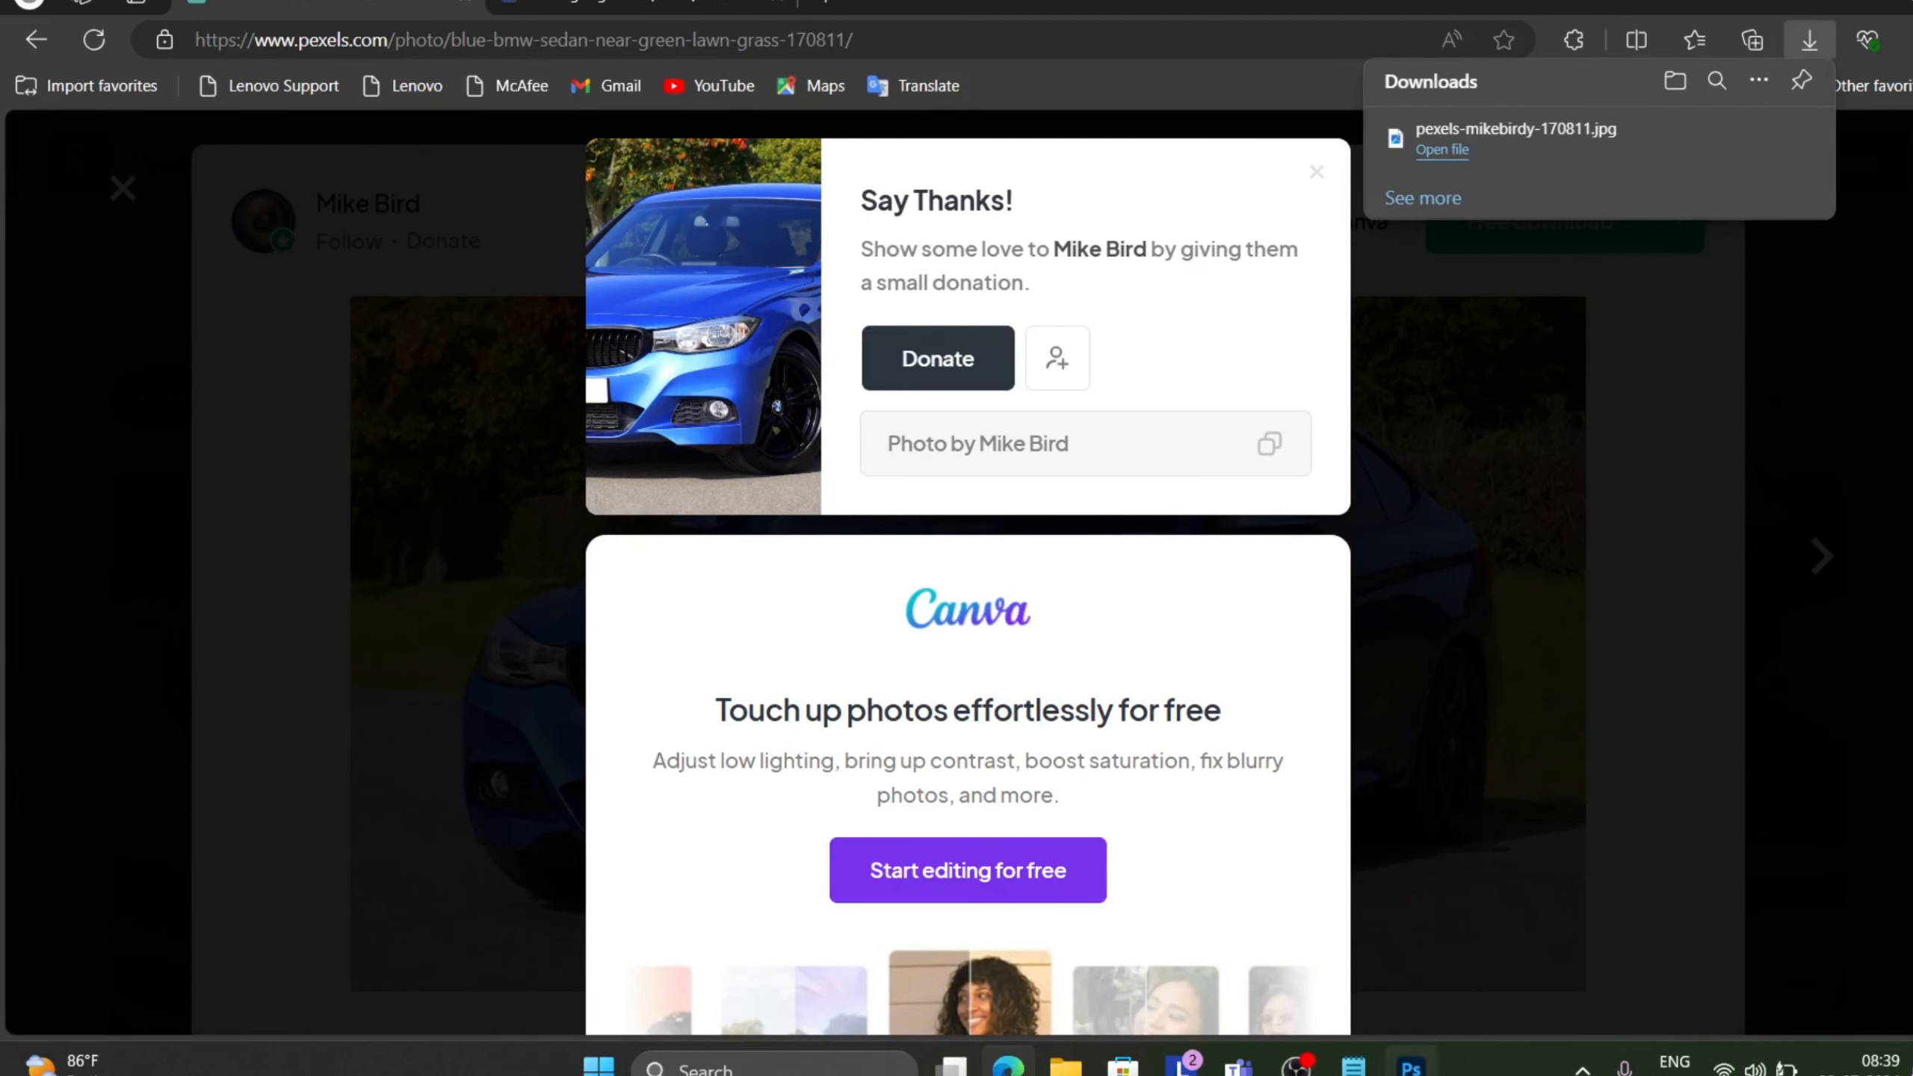
Switch to Photoshop and open the downloaded pexels-mikebirdy-170811 image.
left_click(1385, 944)
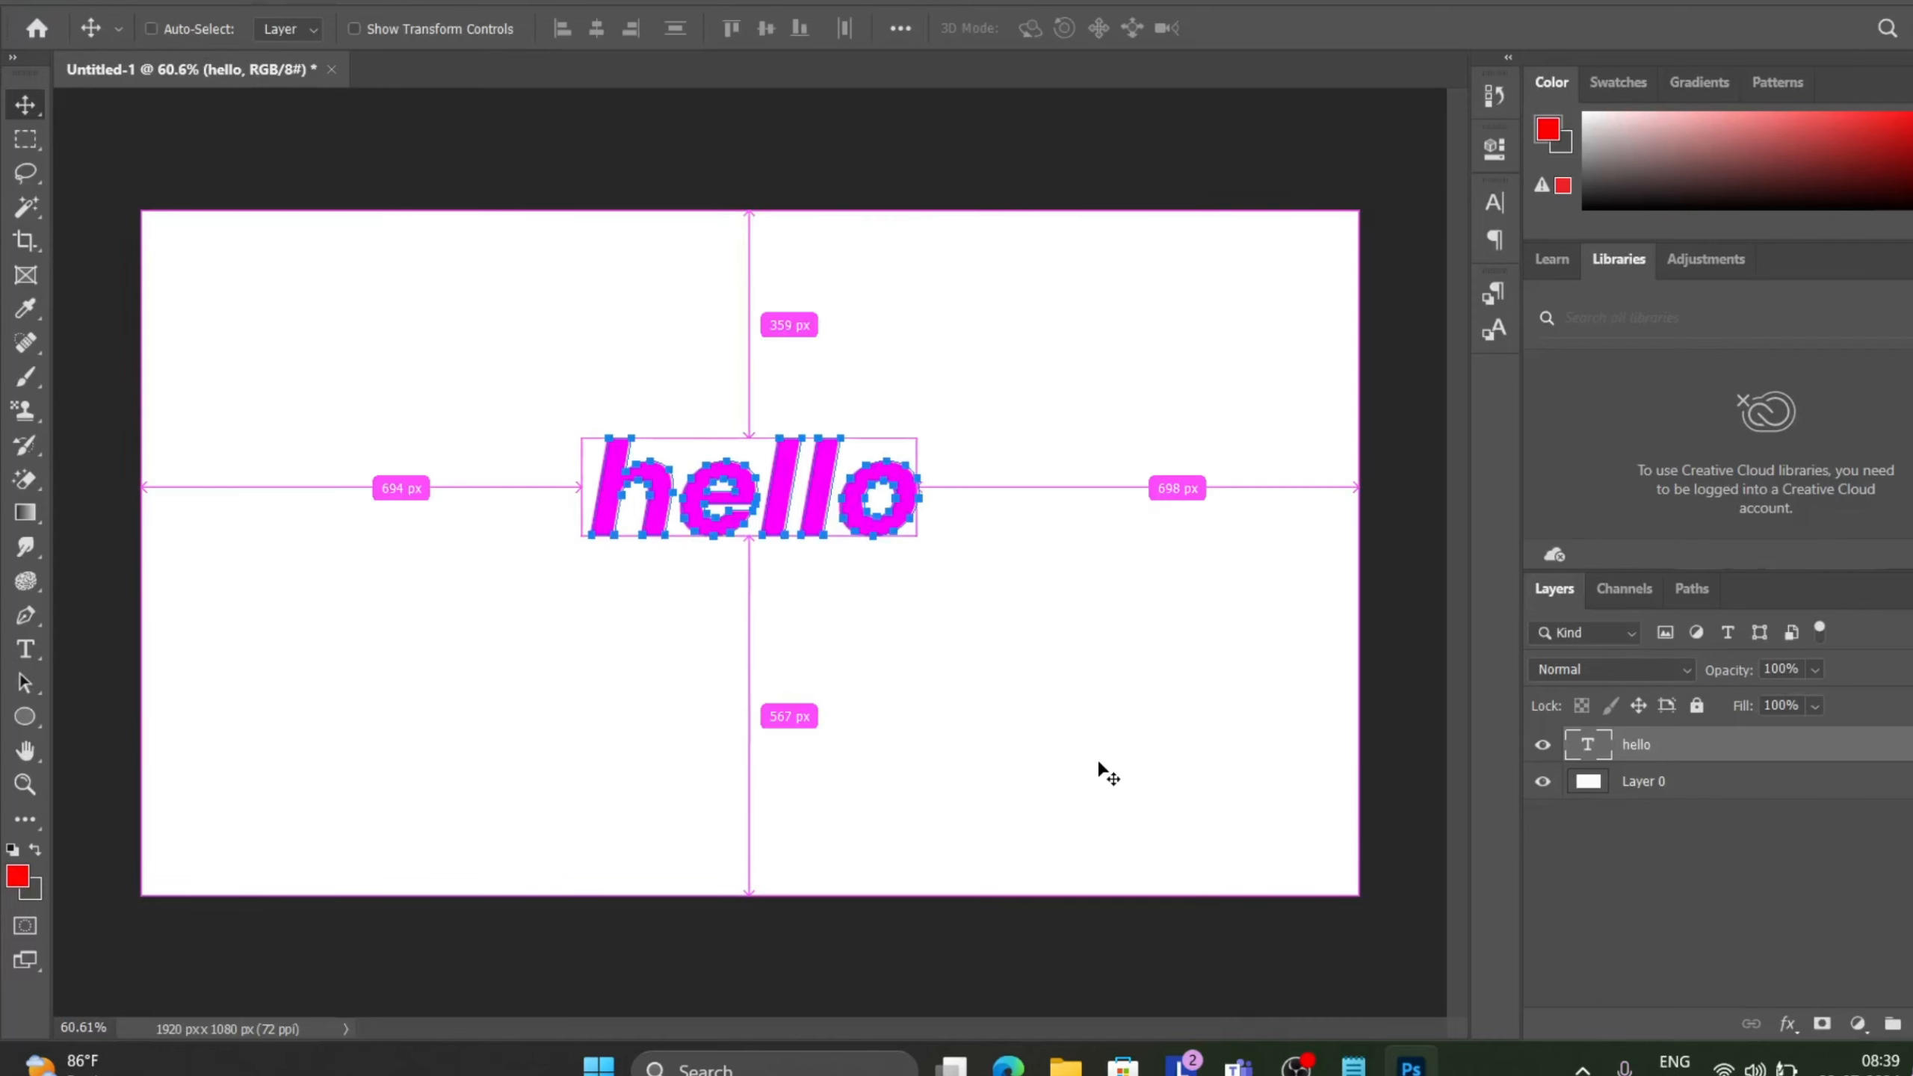
key("ctrl+o")
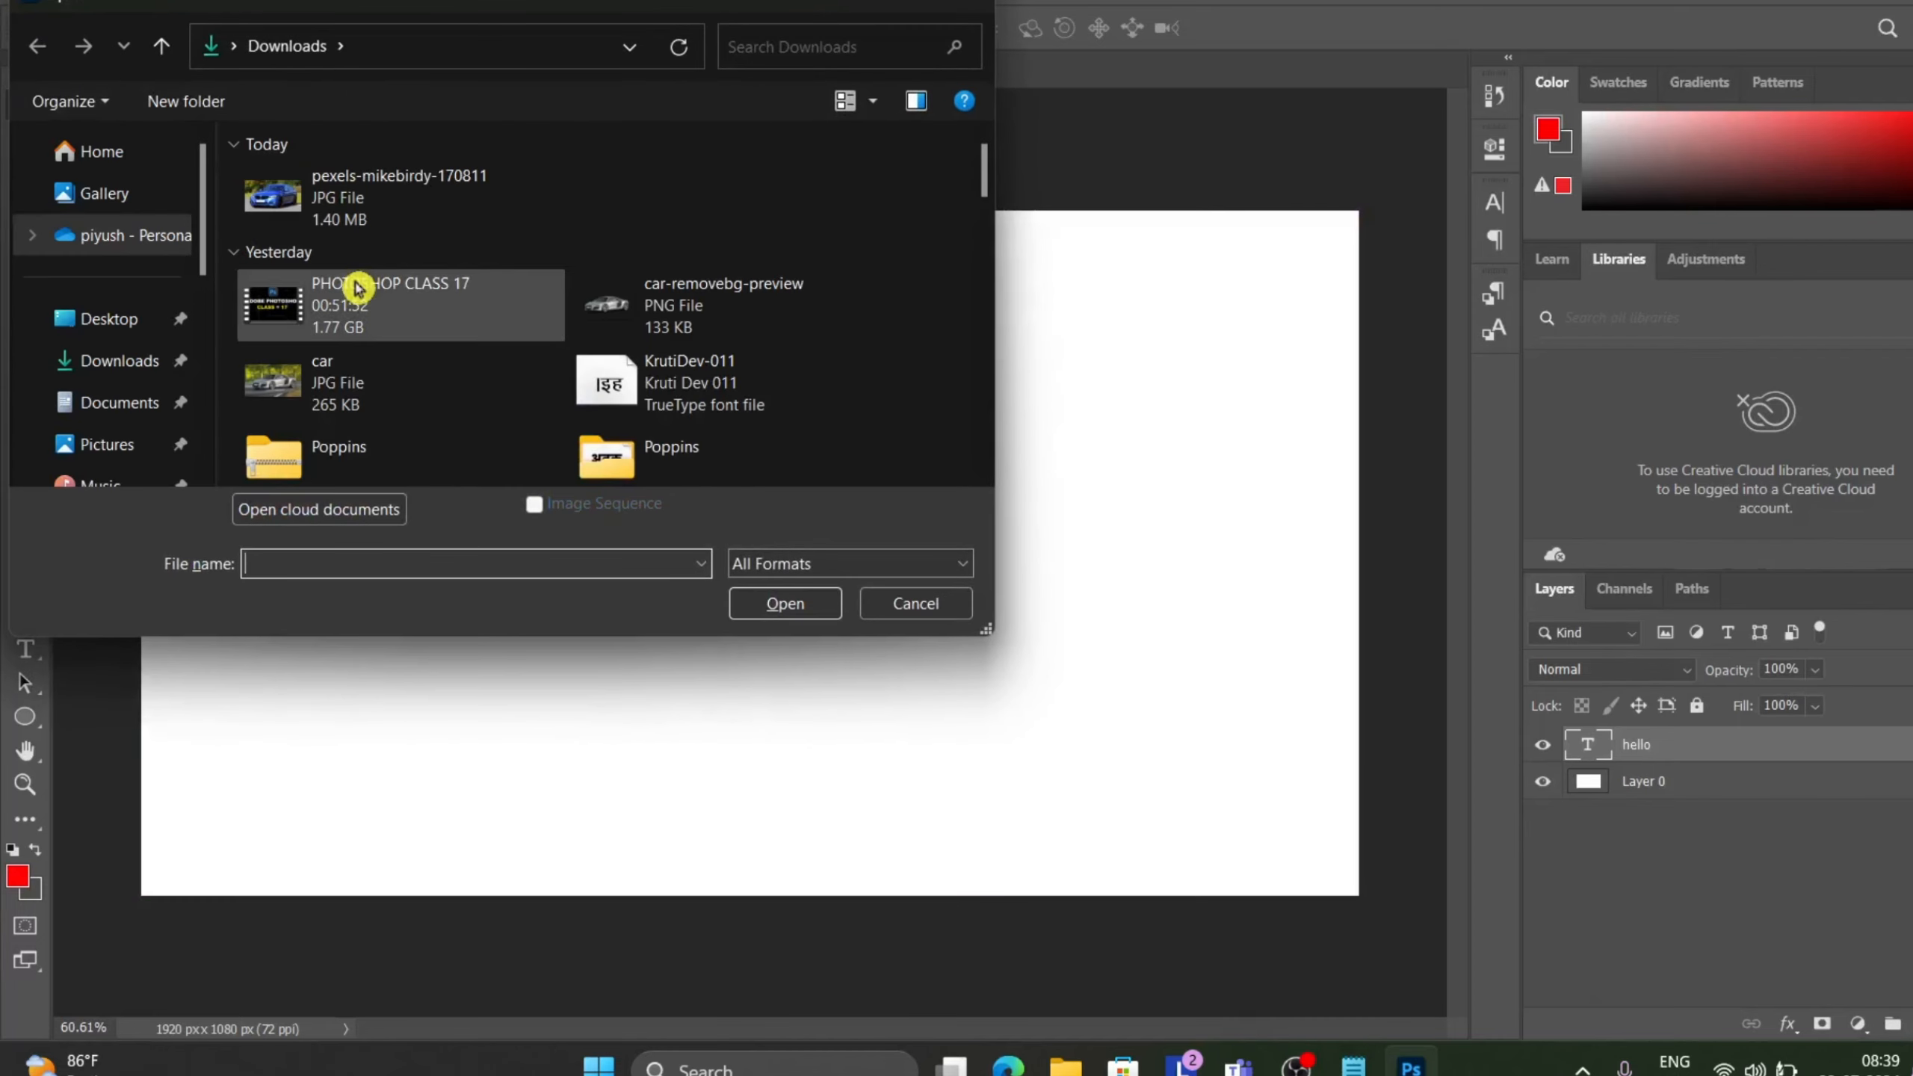
double_click(376, 202)
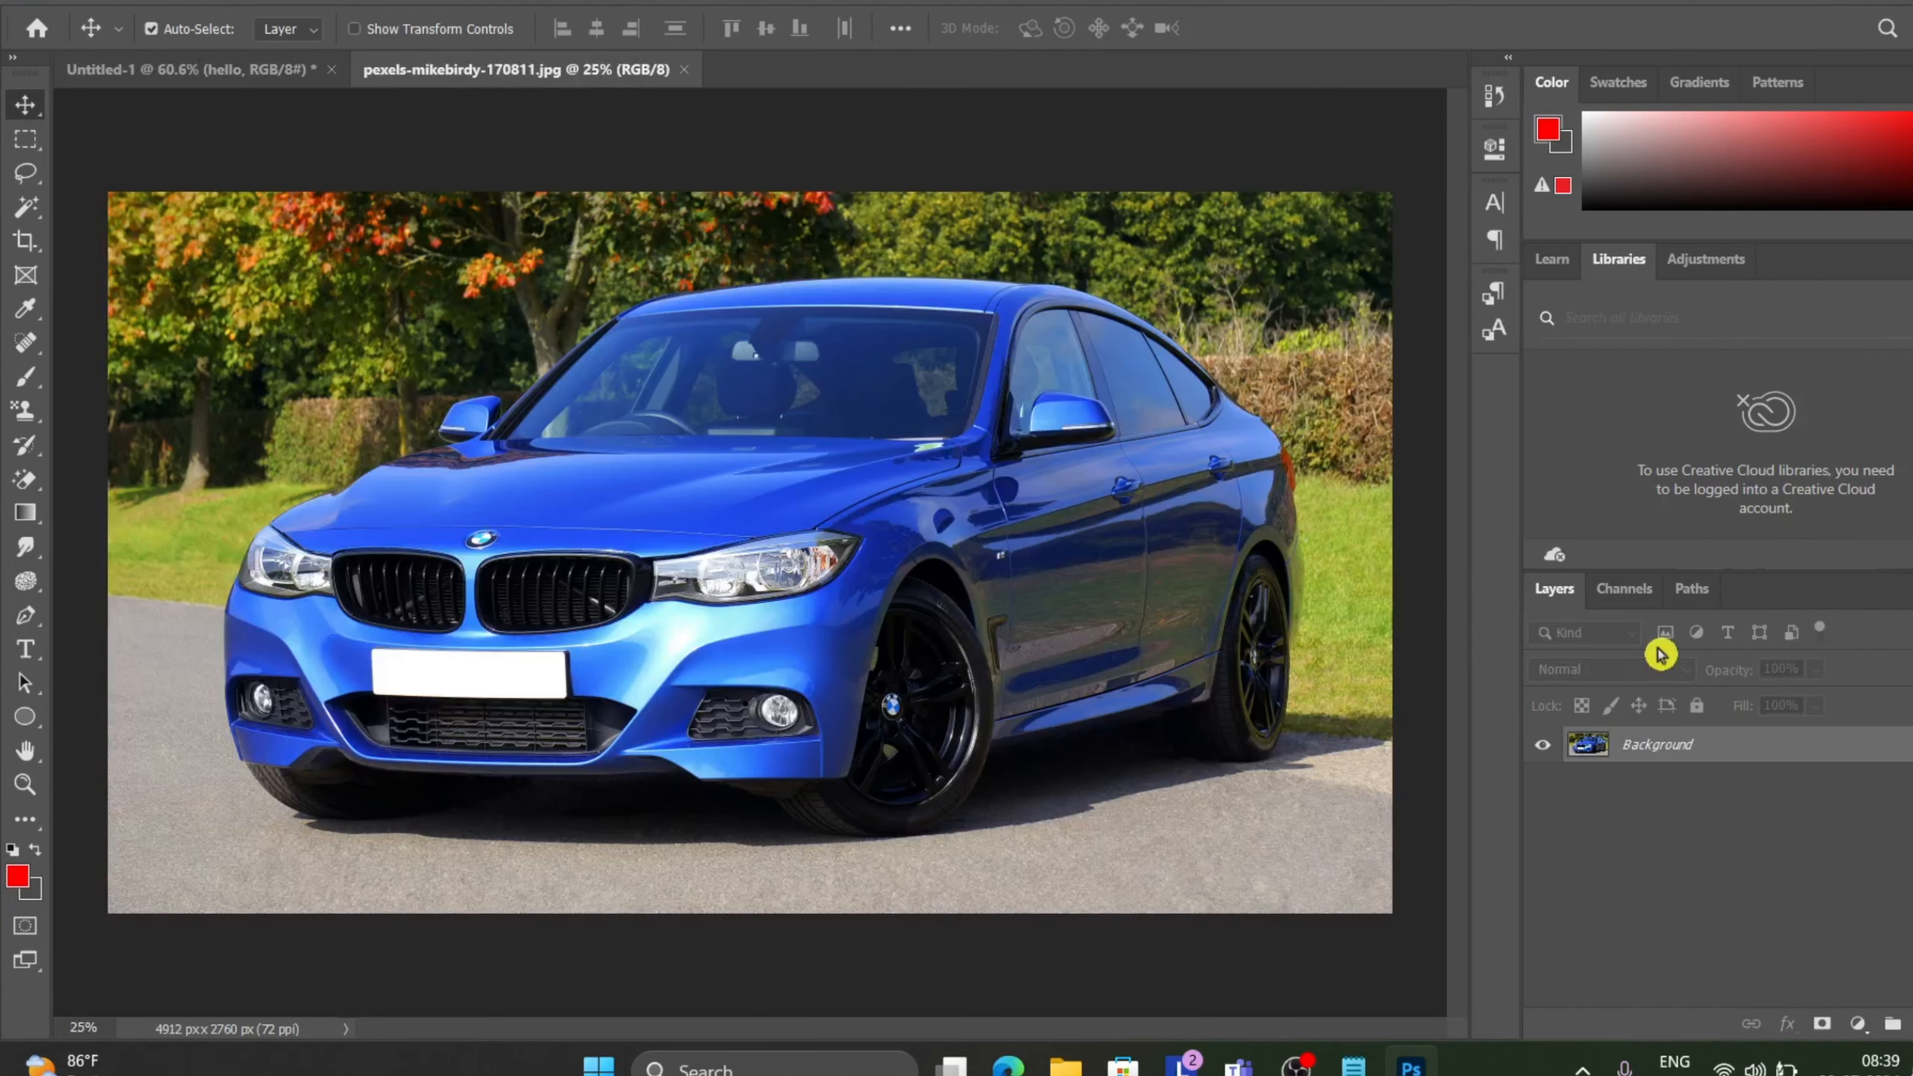
Unlock the car photo's Background layer by converting it to Layer 0.
double_click(1714, 749)
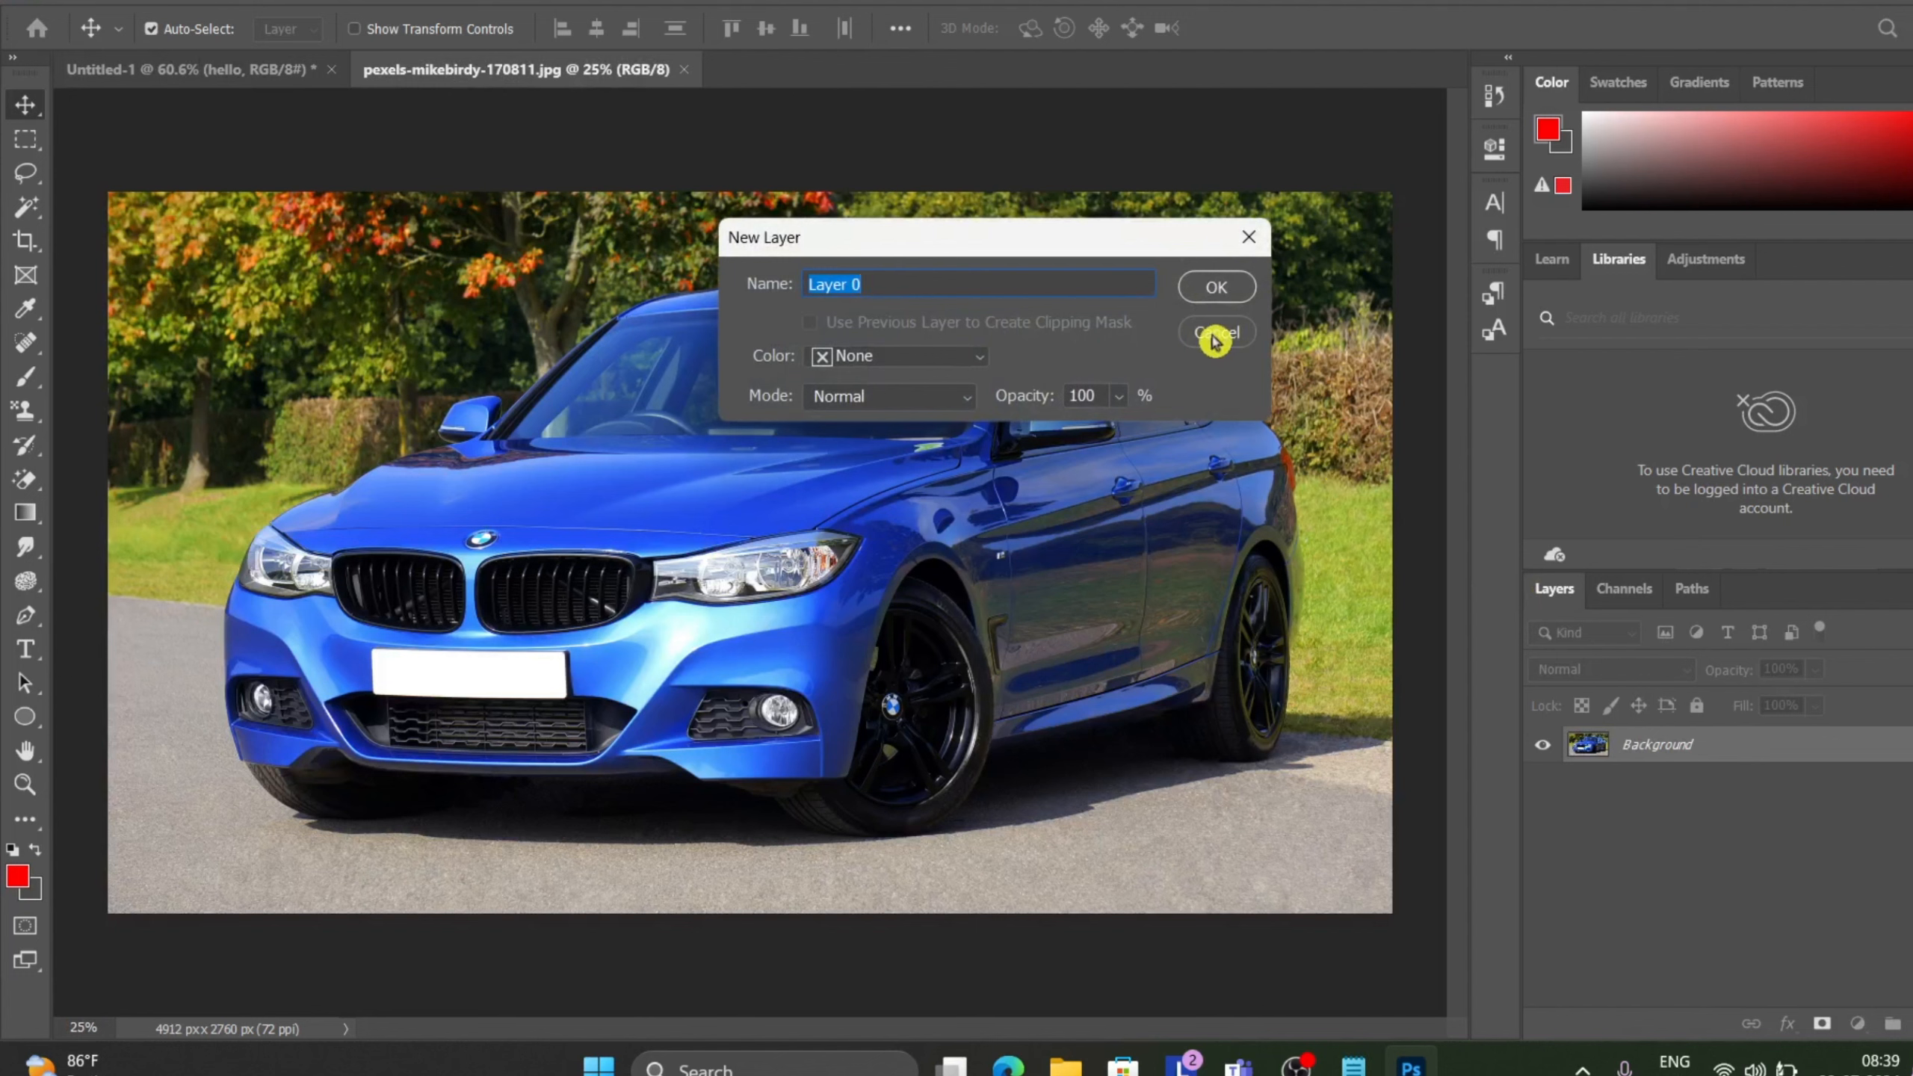
left_click(1217, 294)
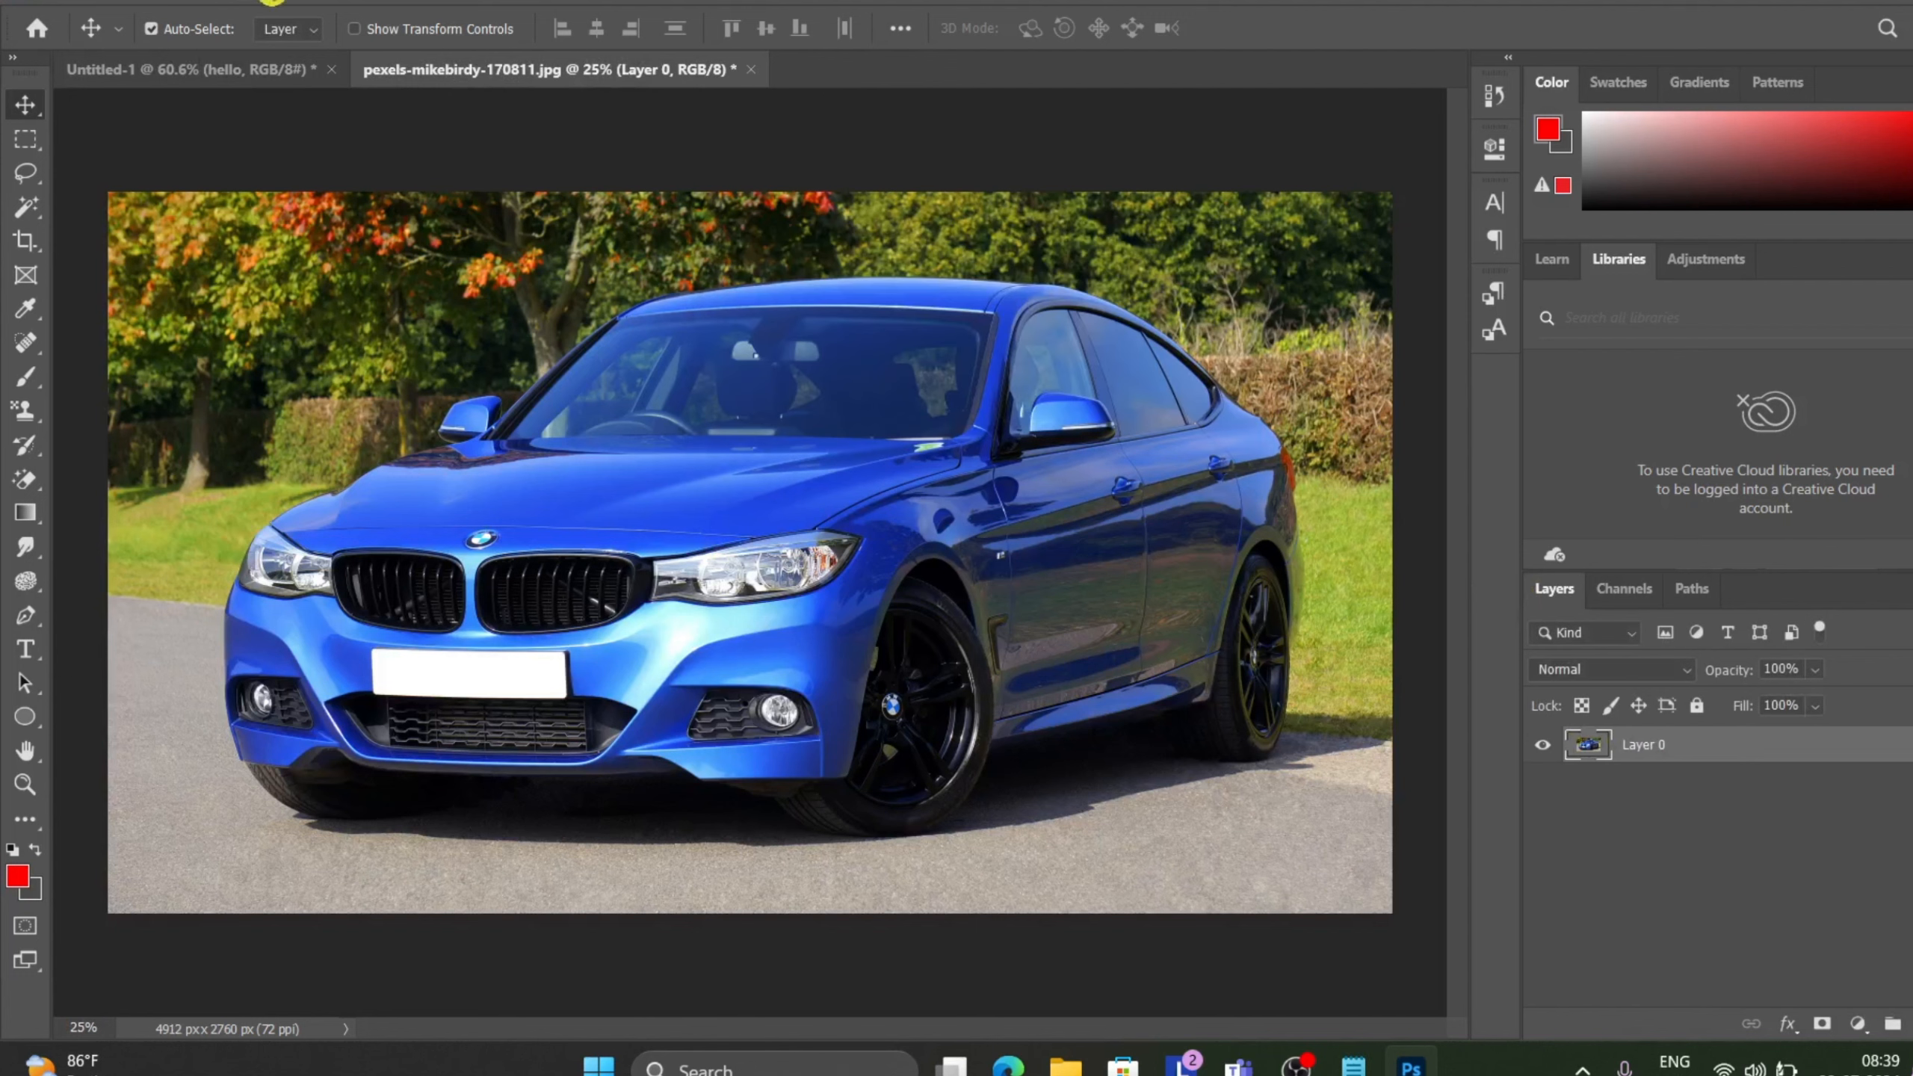
left_click(271, 1)
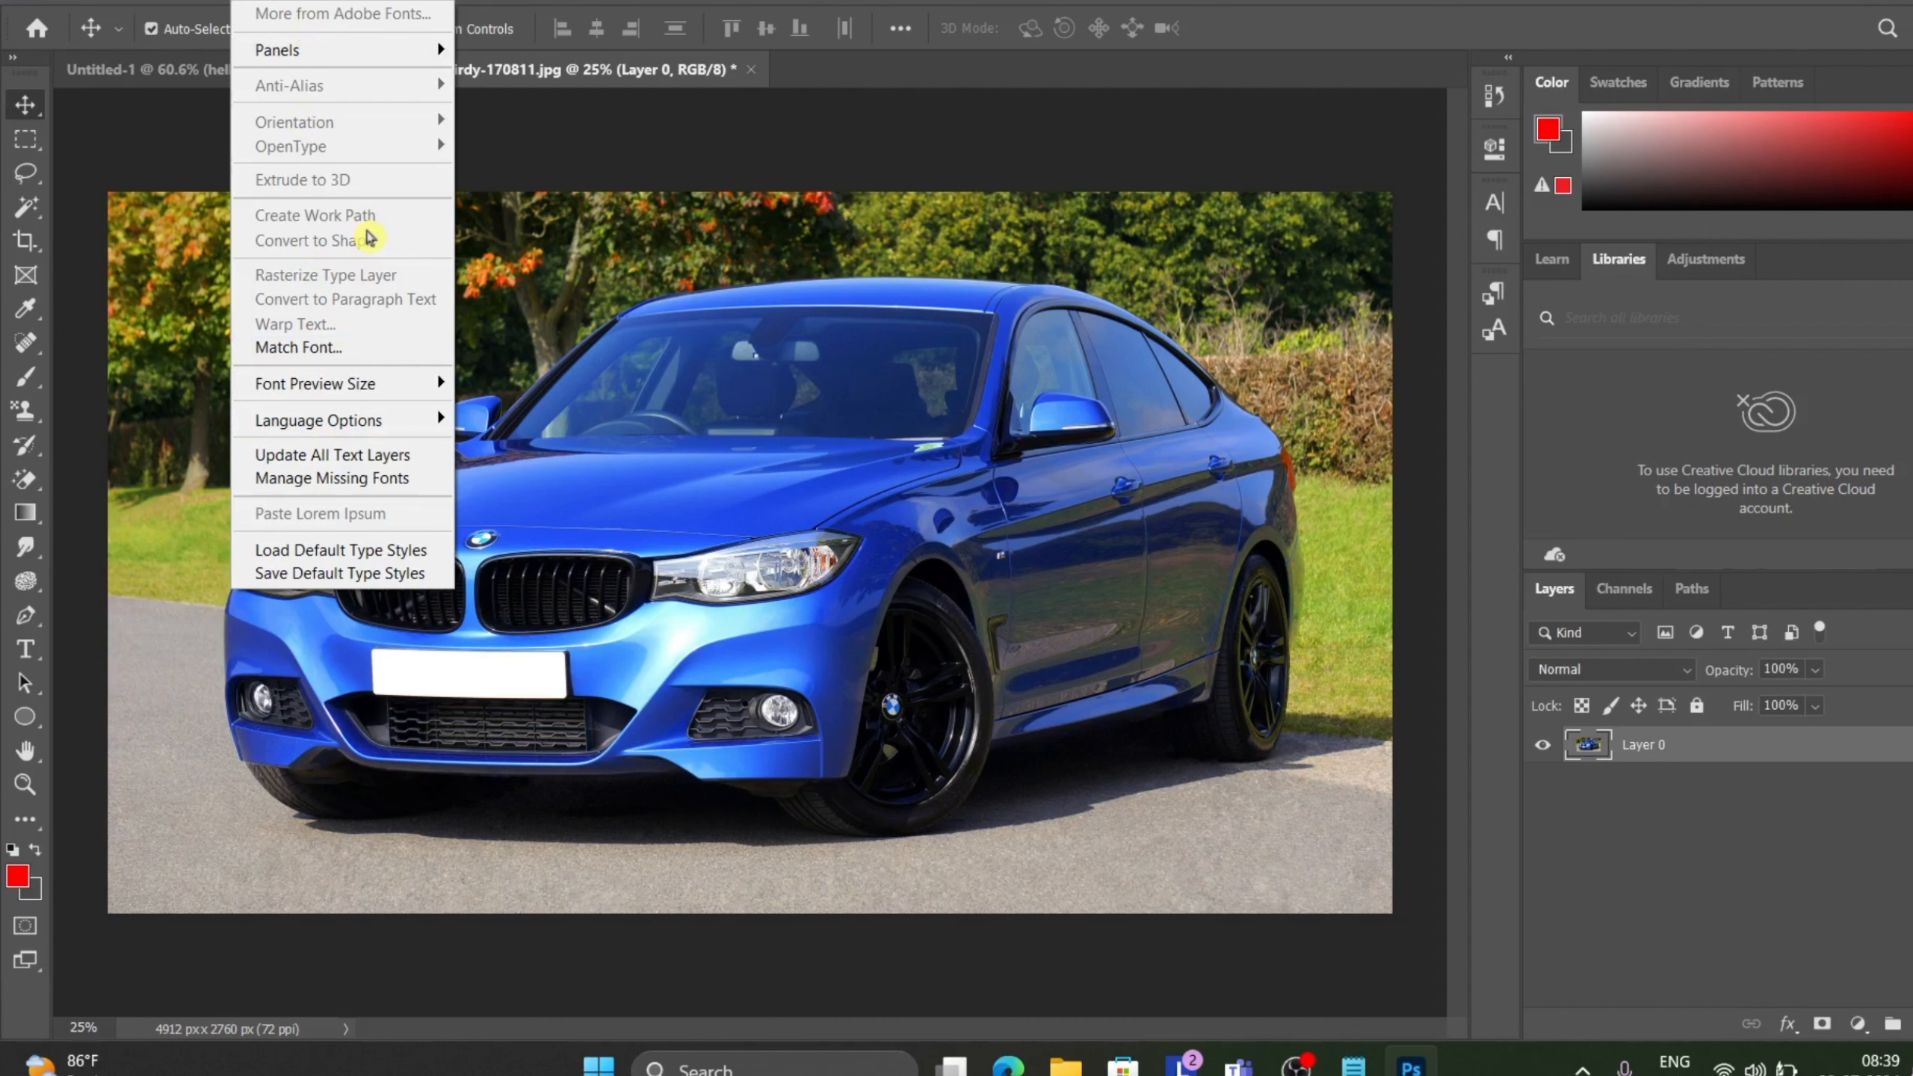
left_click(898, 504)
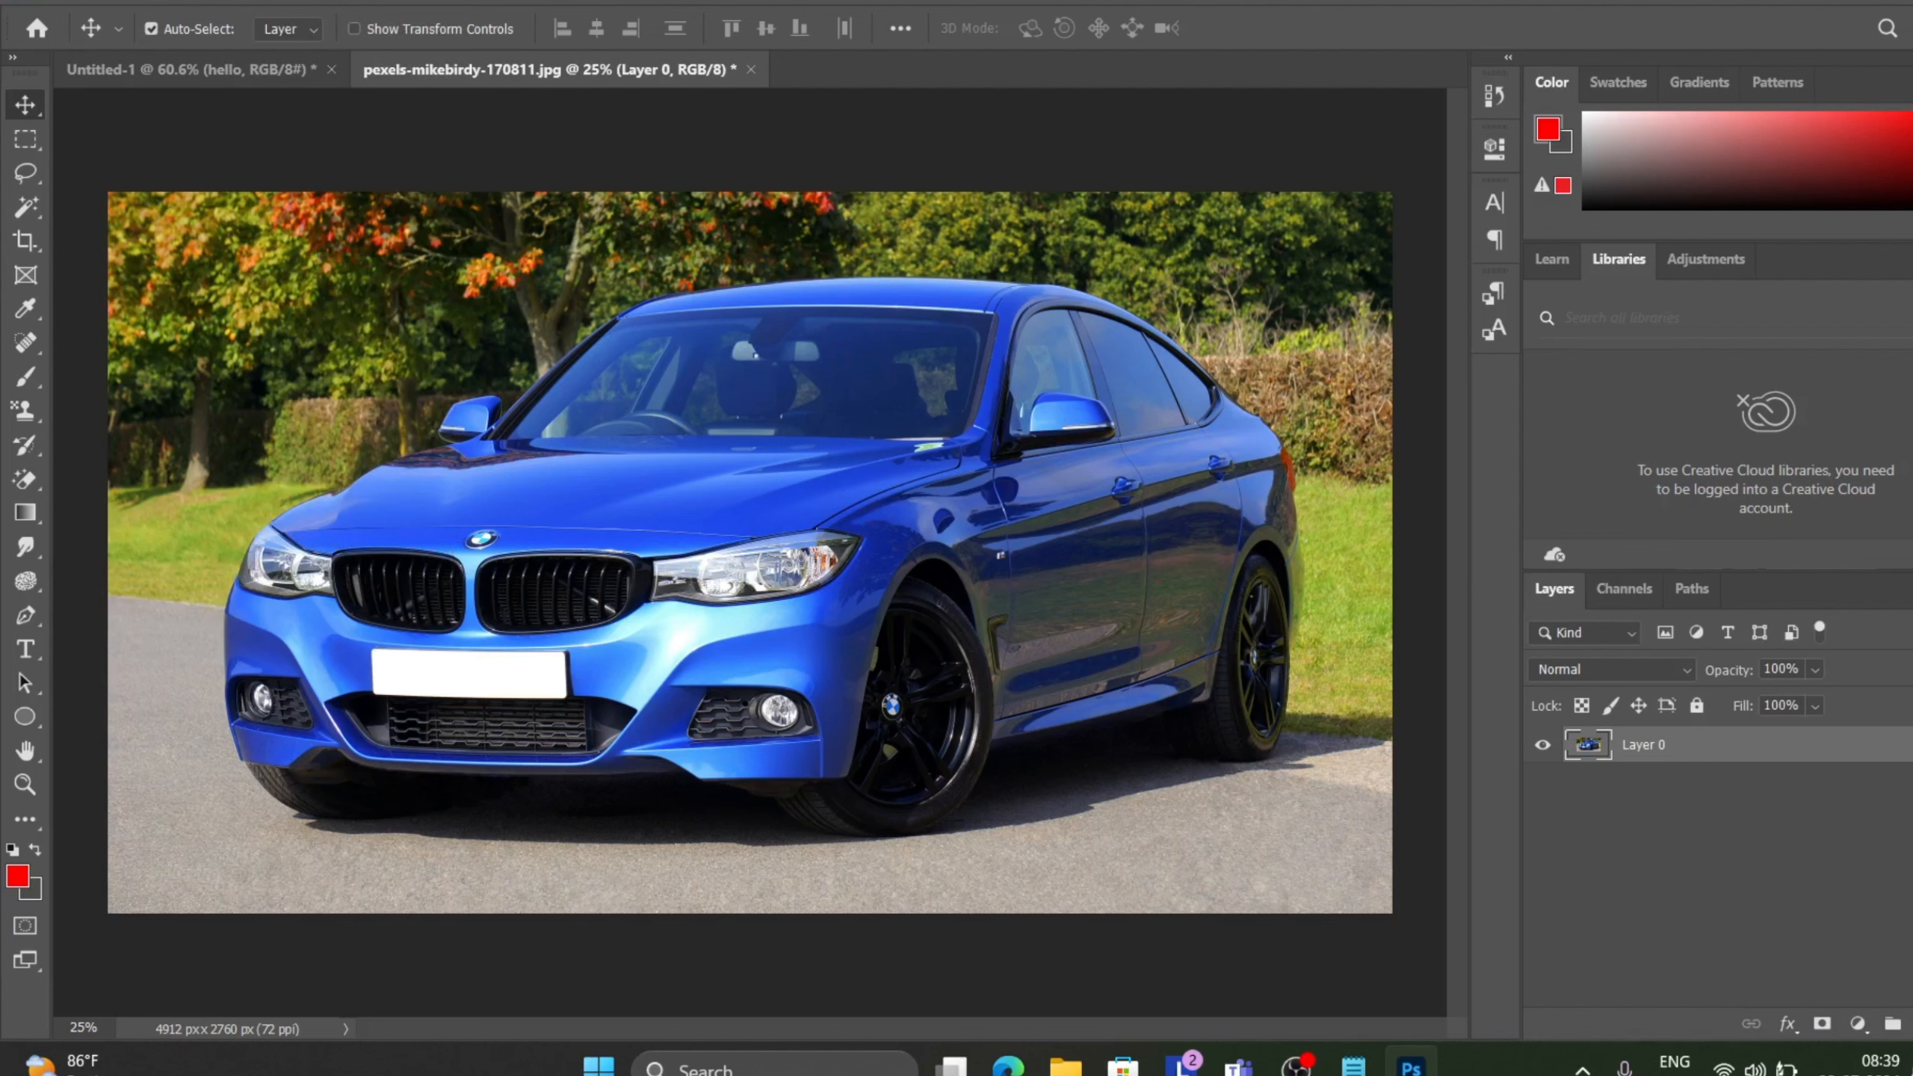
left_click(250, 2)
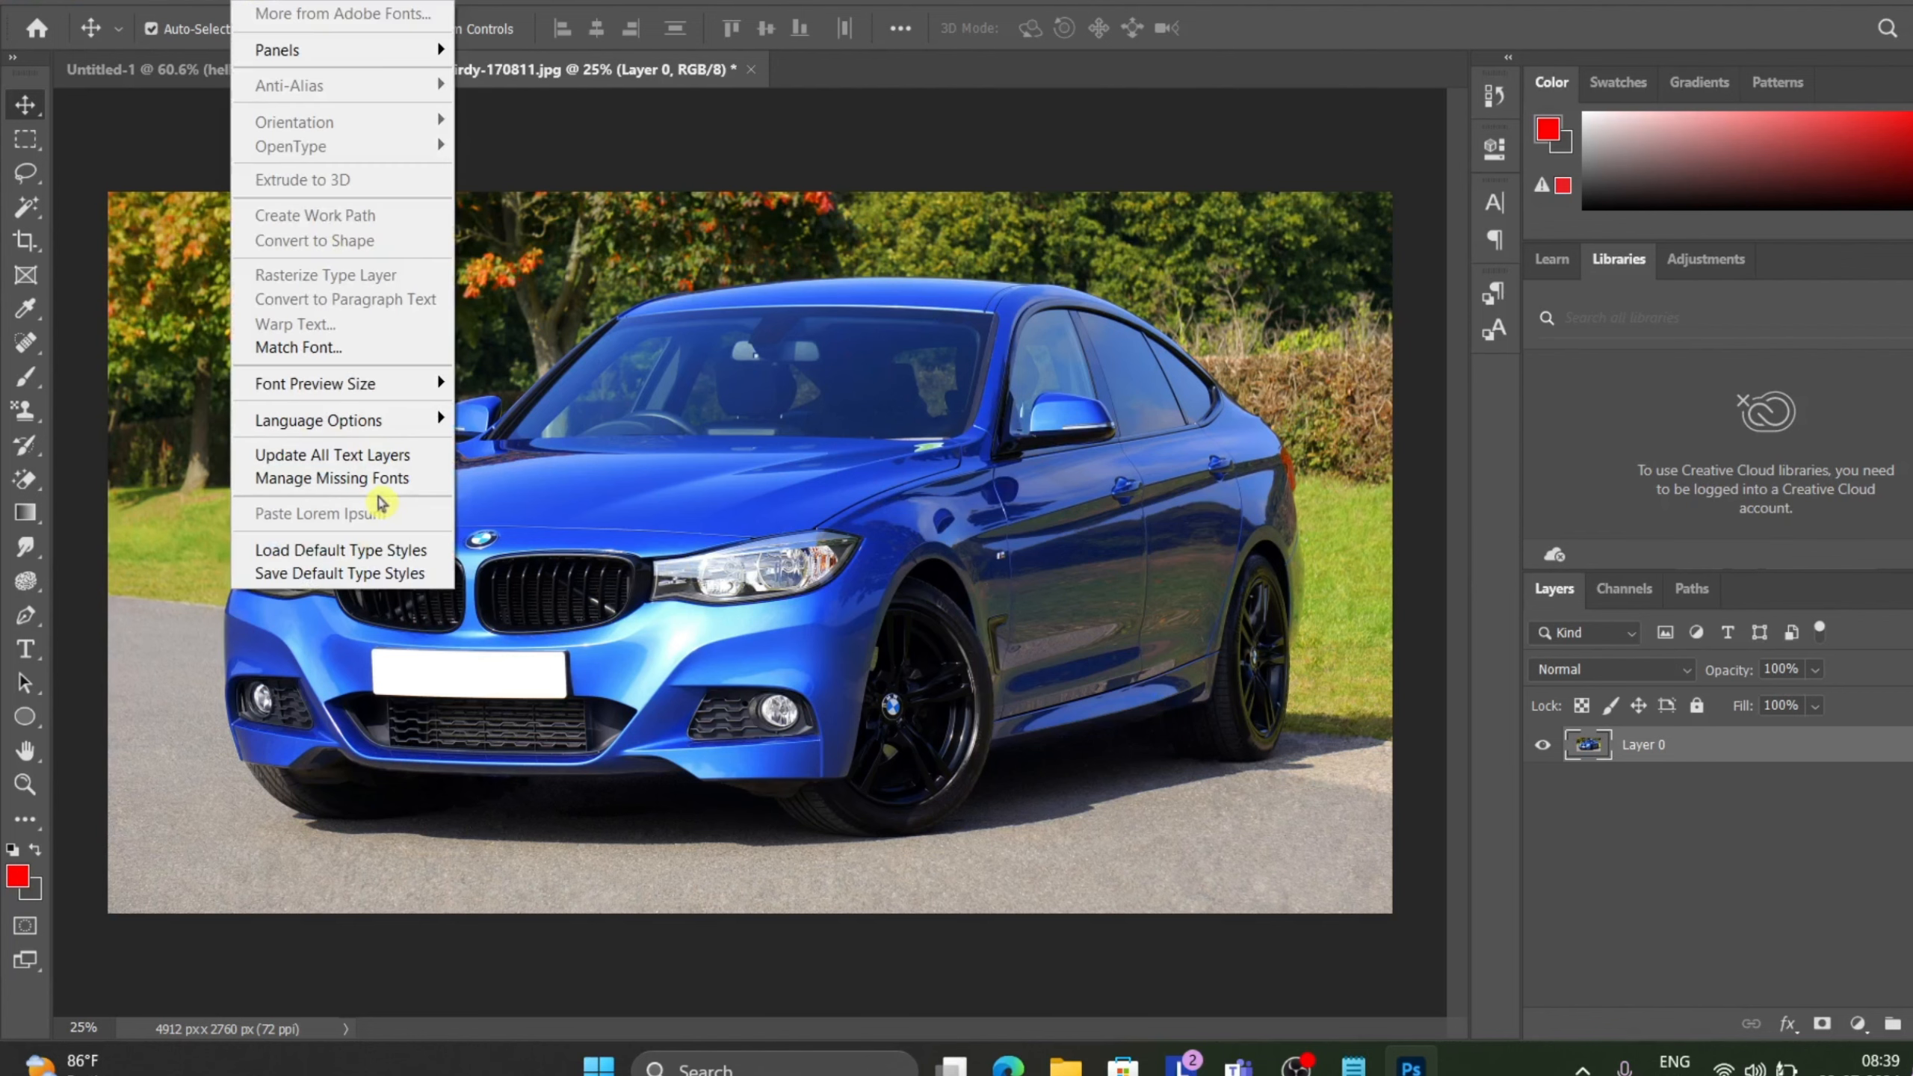
left_click(936, 709)
mouse_move(936, 709)
left_mouse_down()
mouse_move(863, 722)
mouse_move(970, 716)
mouse_move(928, 714)
left_mouse_up()
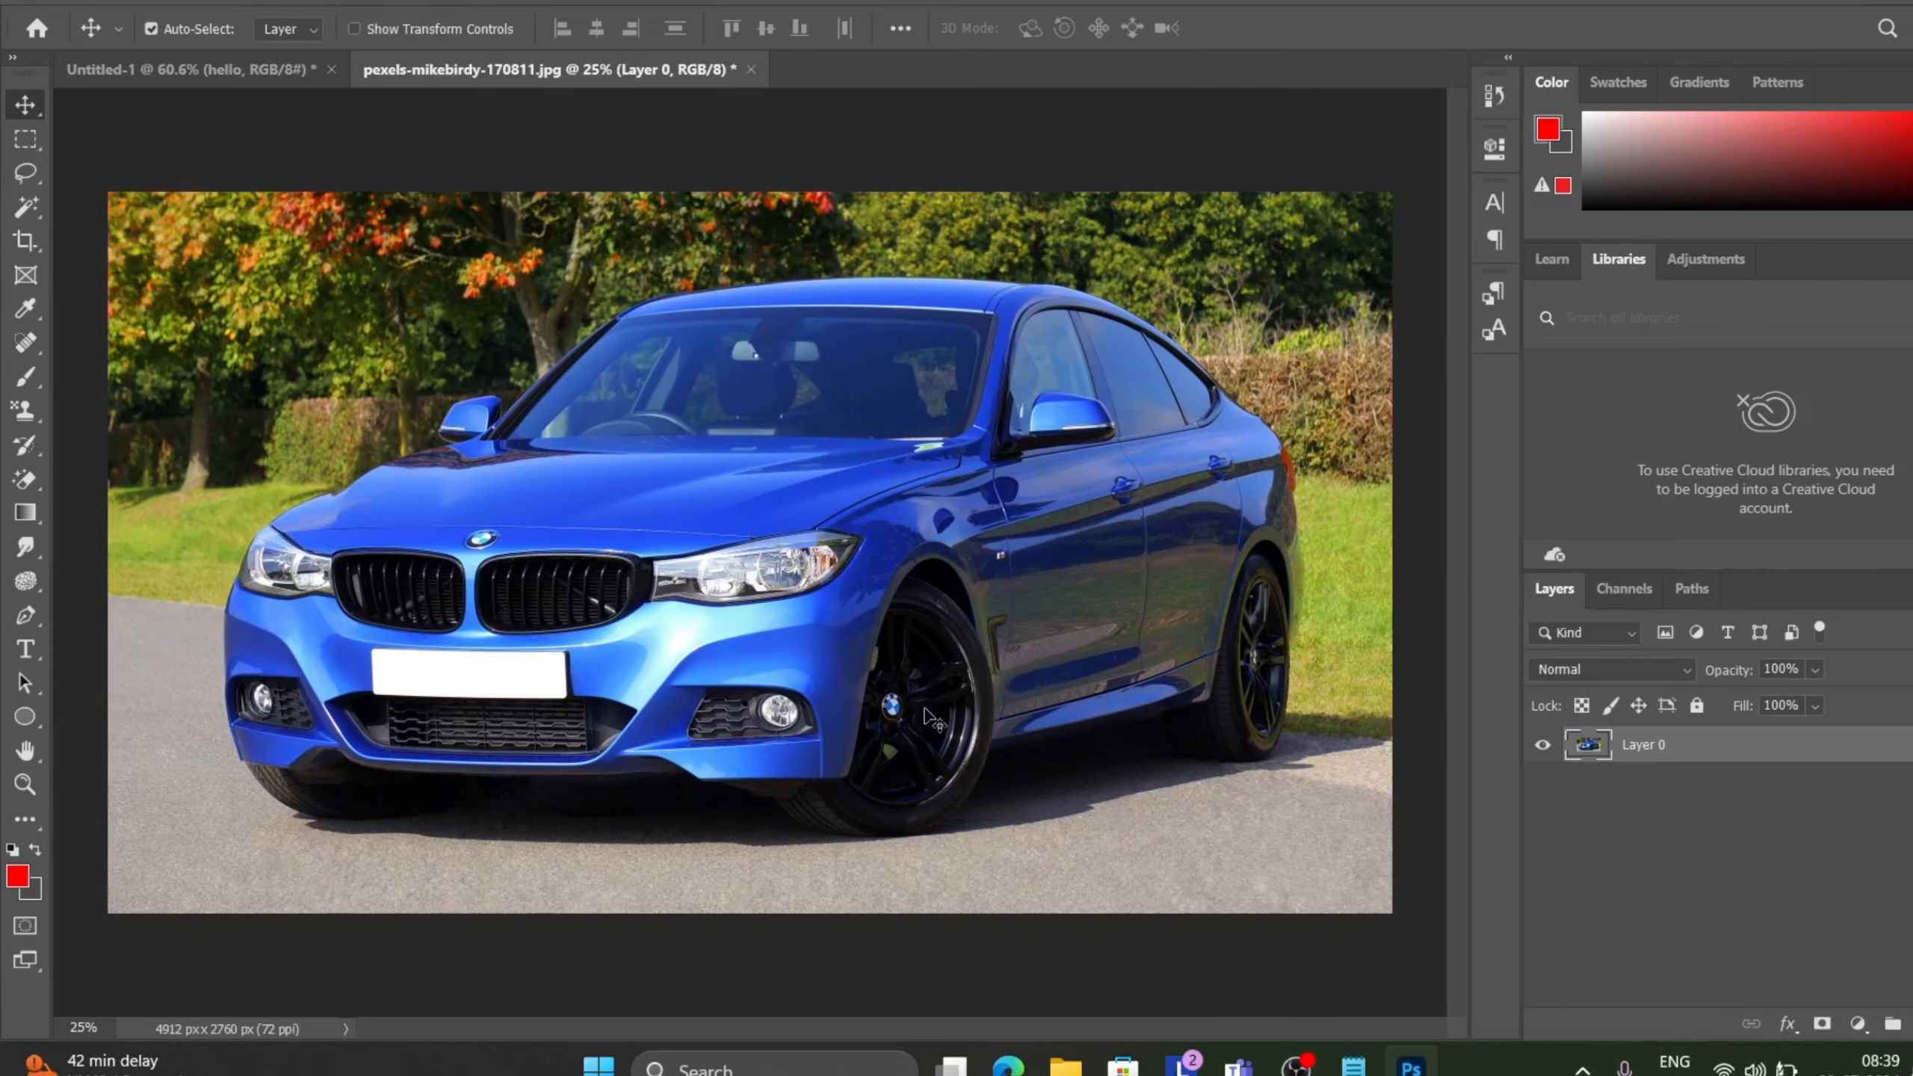
Switch to the hello document and undo the last three changes.
left_click(254, 74)
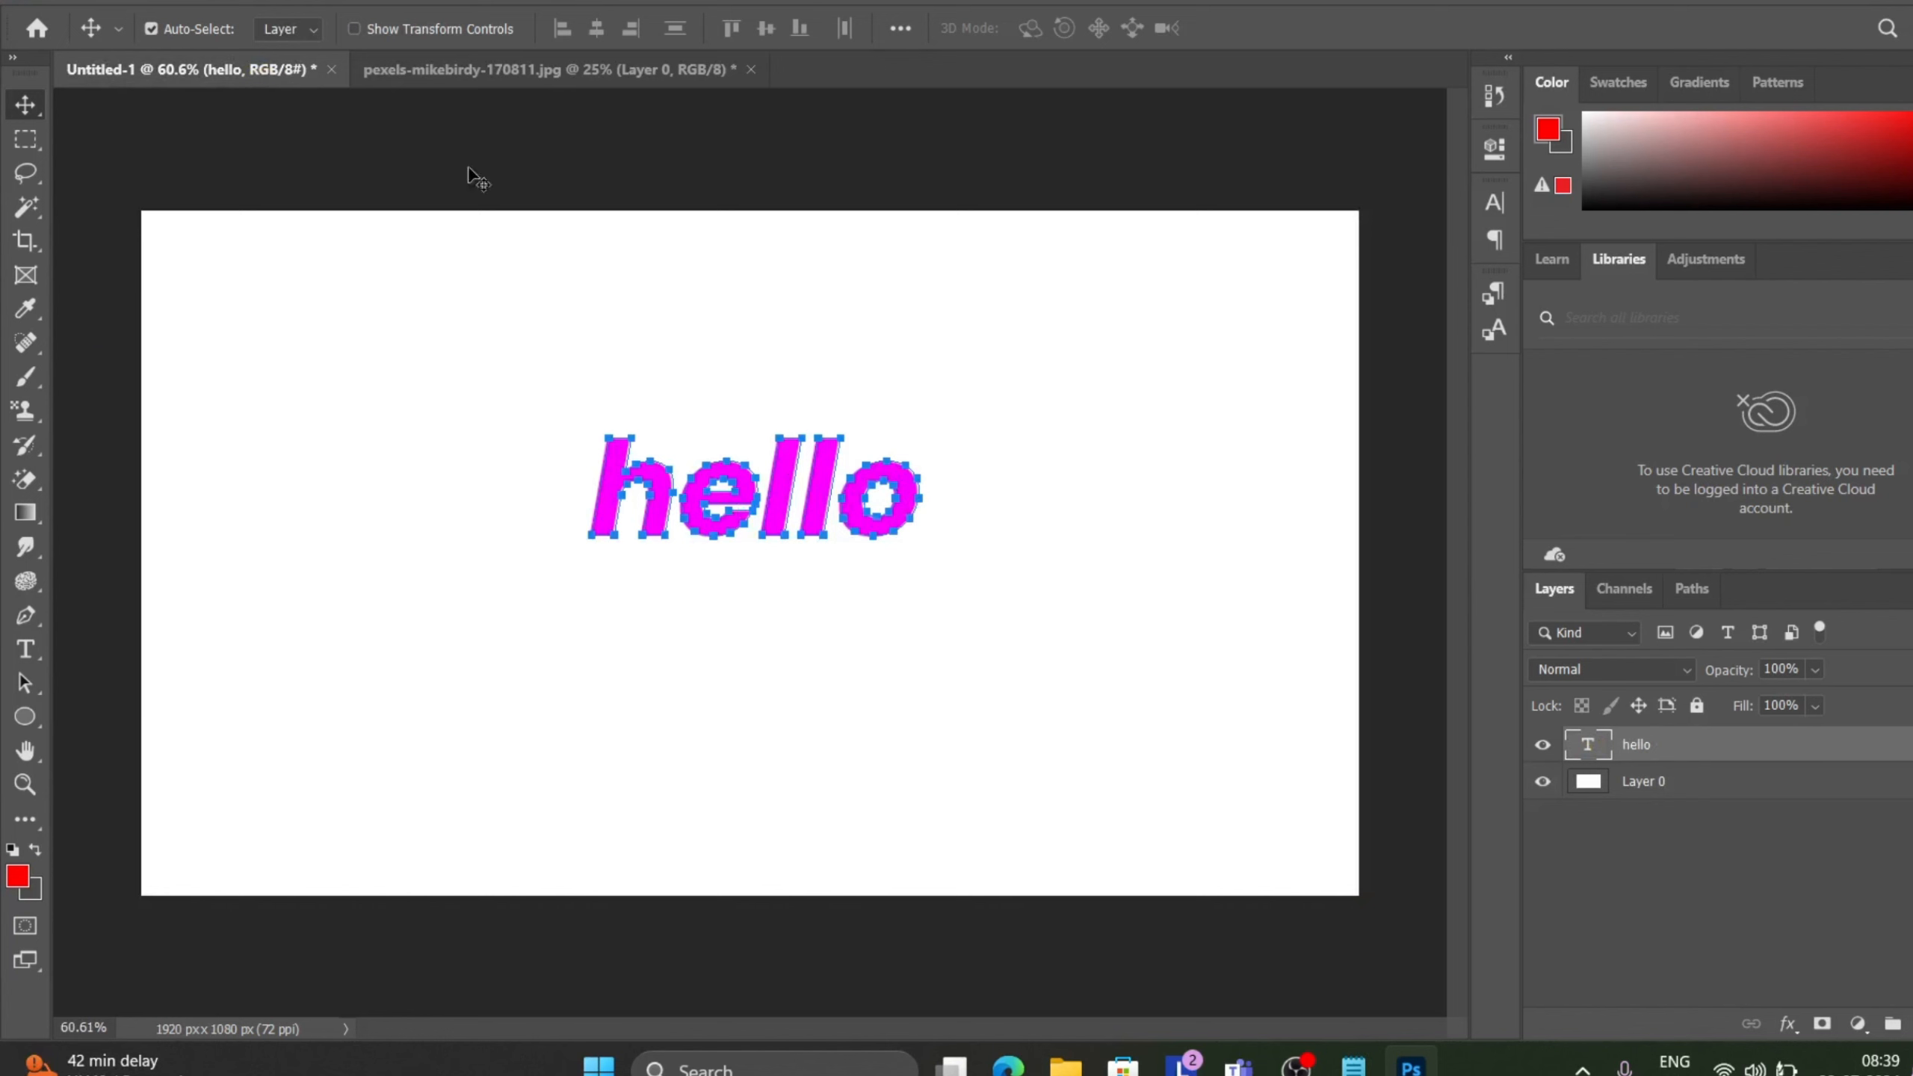
left_click(255, 1)
key("ctrl+z")
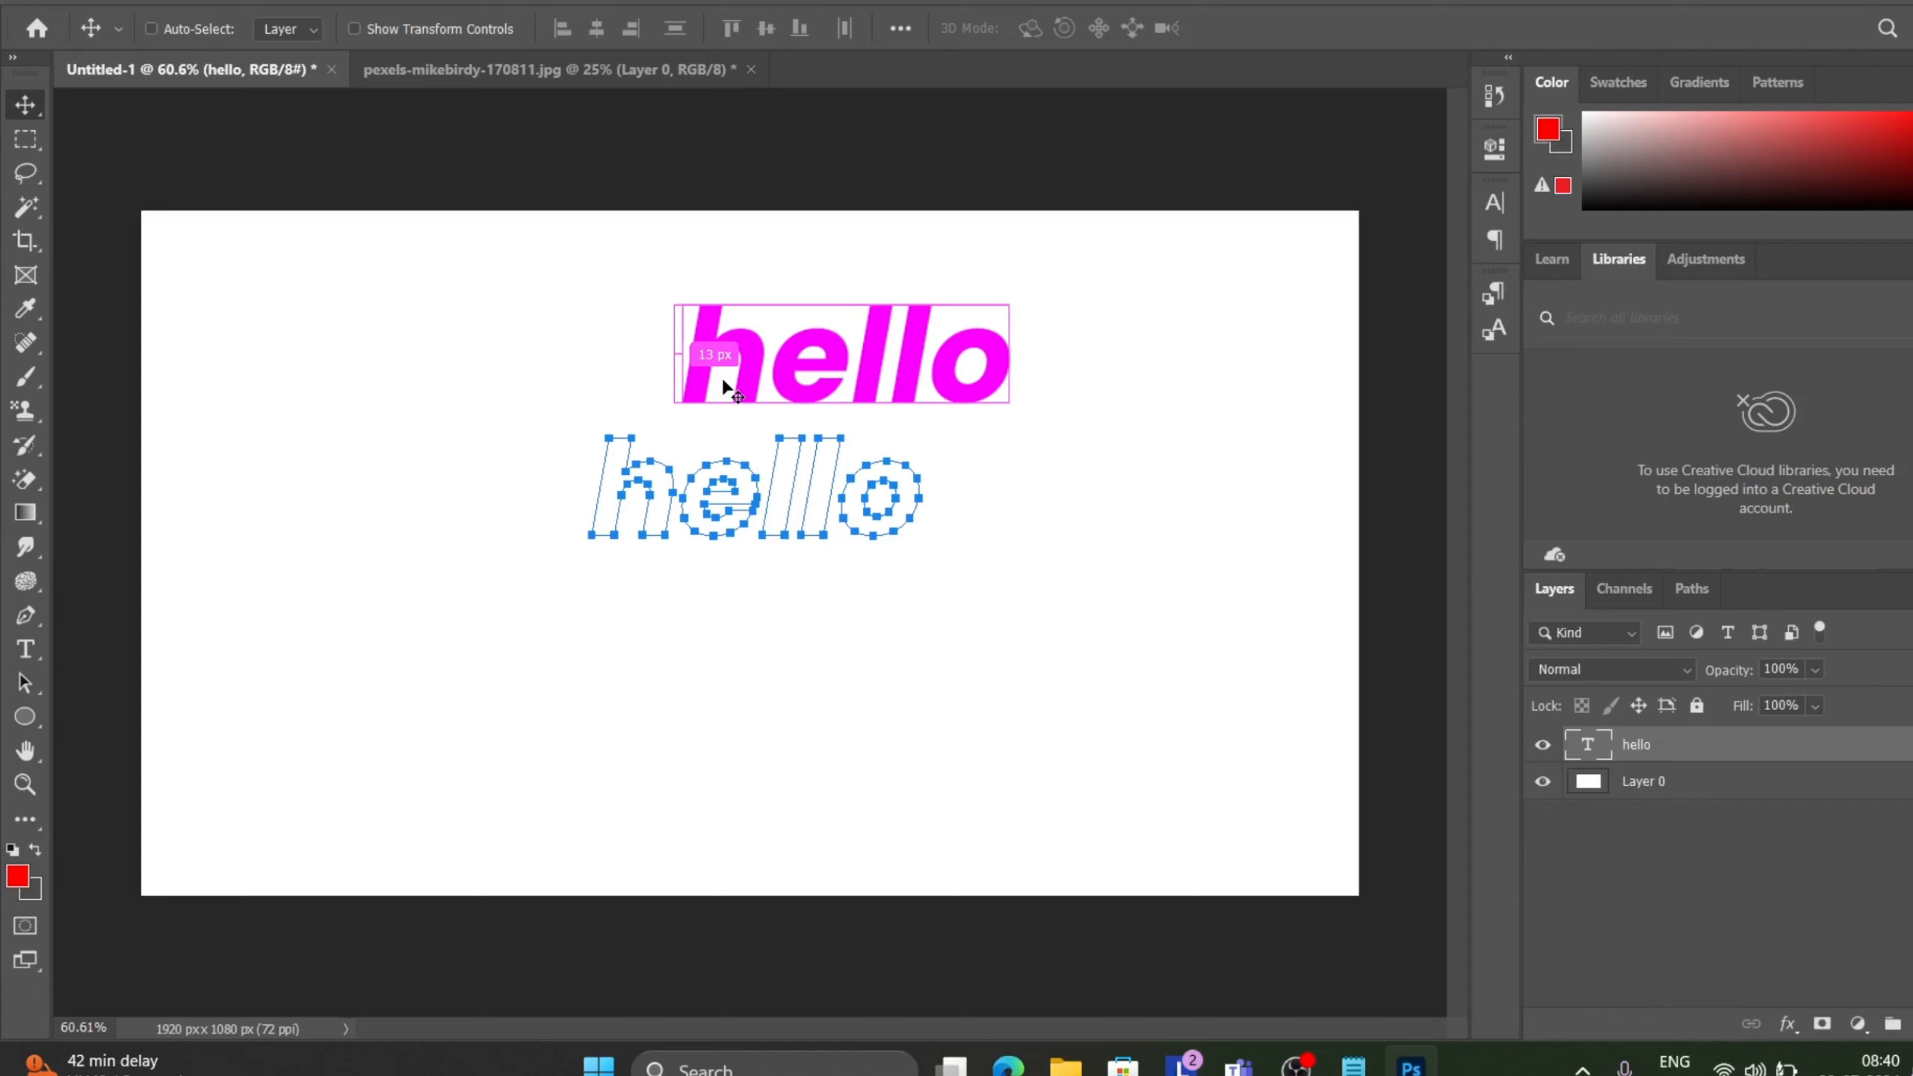
key("ctrl+z")
key("ctrl+z")
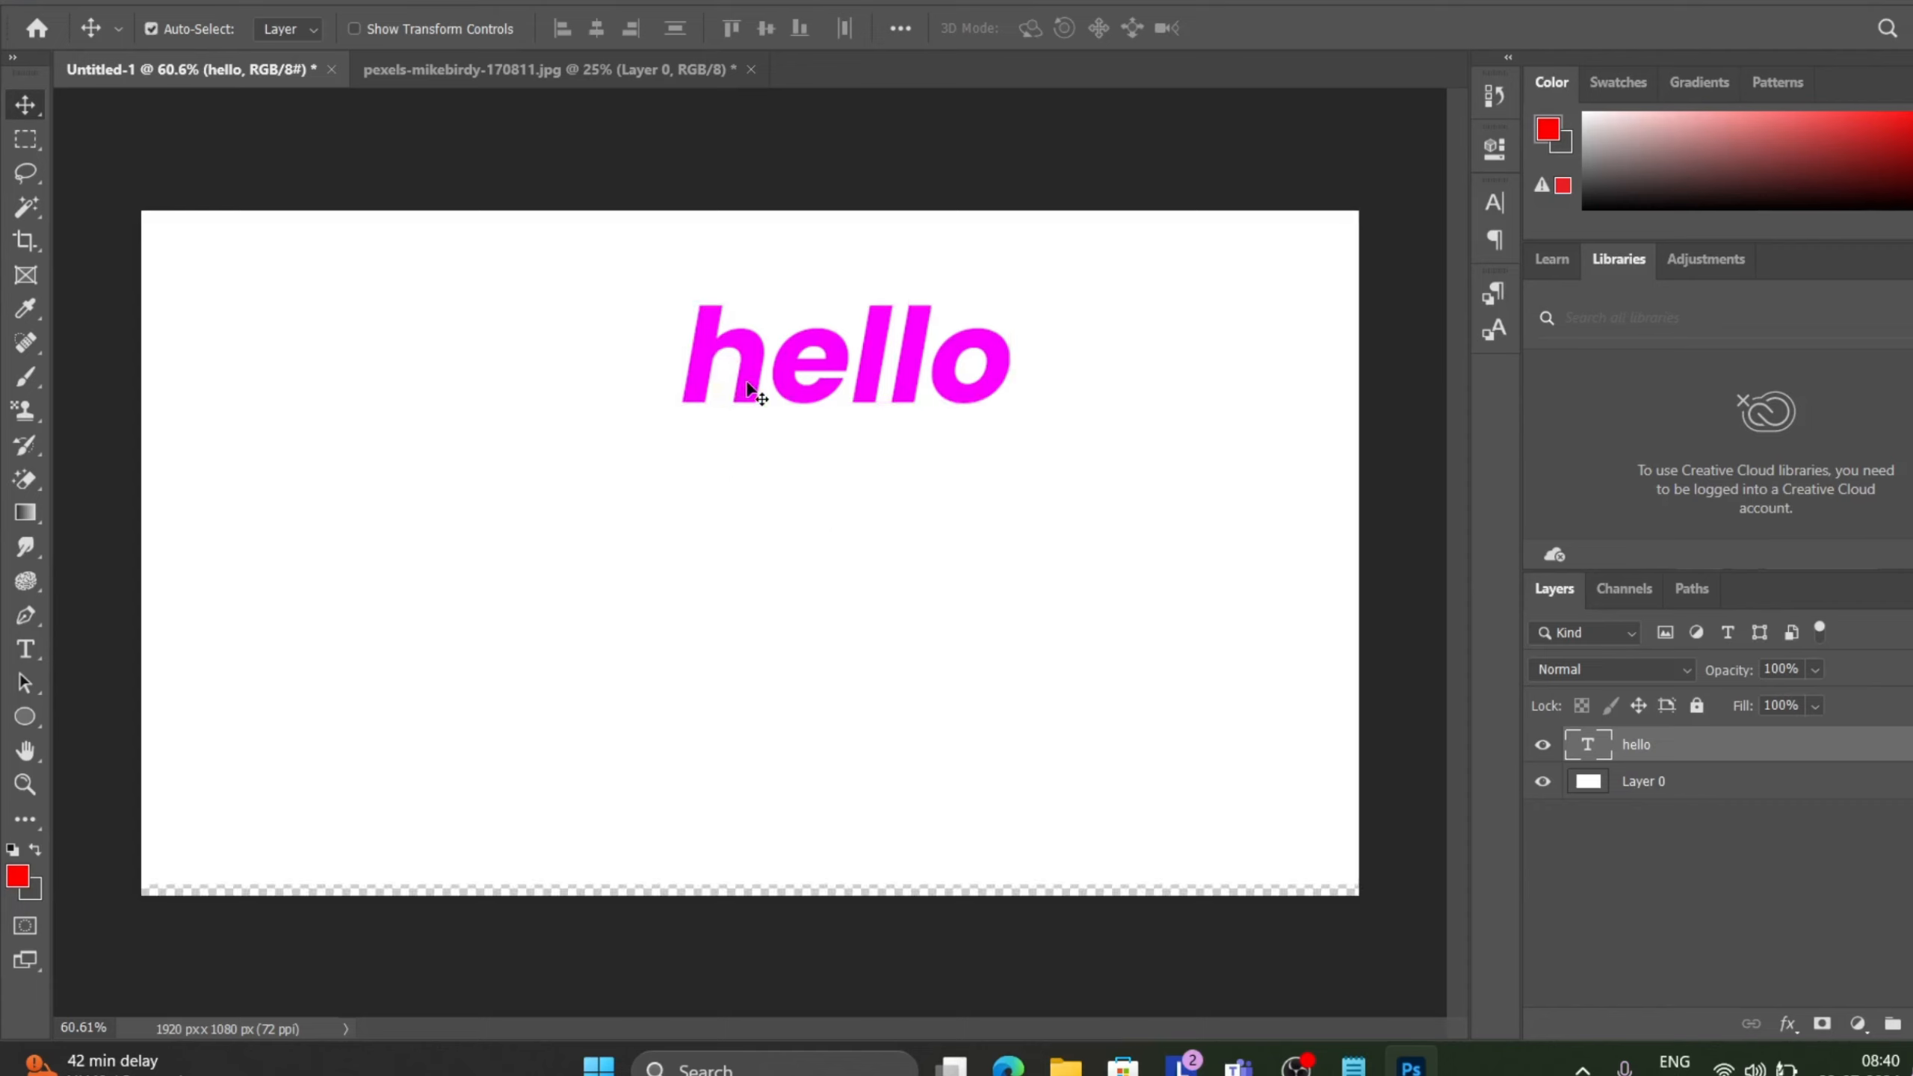
Move the hello text down to the middle of the canvas.
left_click_drag(747, 388, 639, 504)
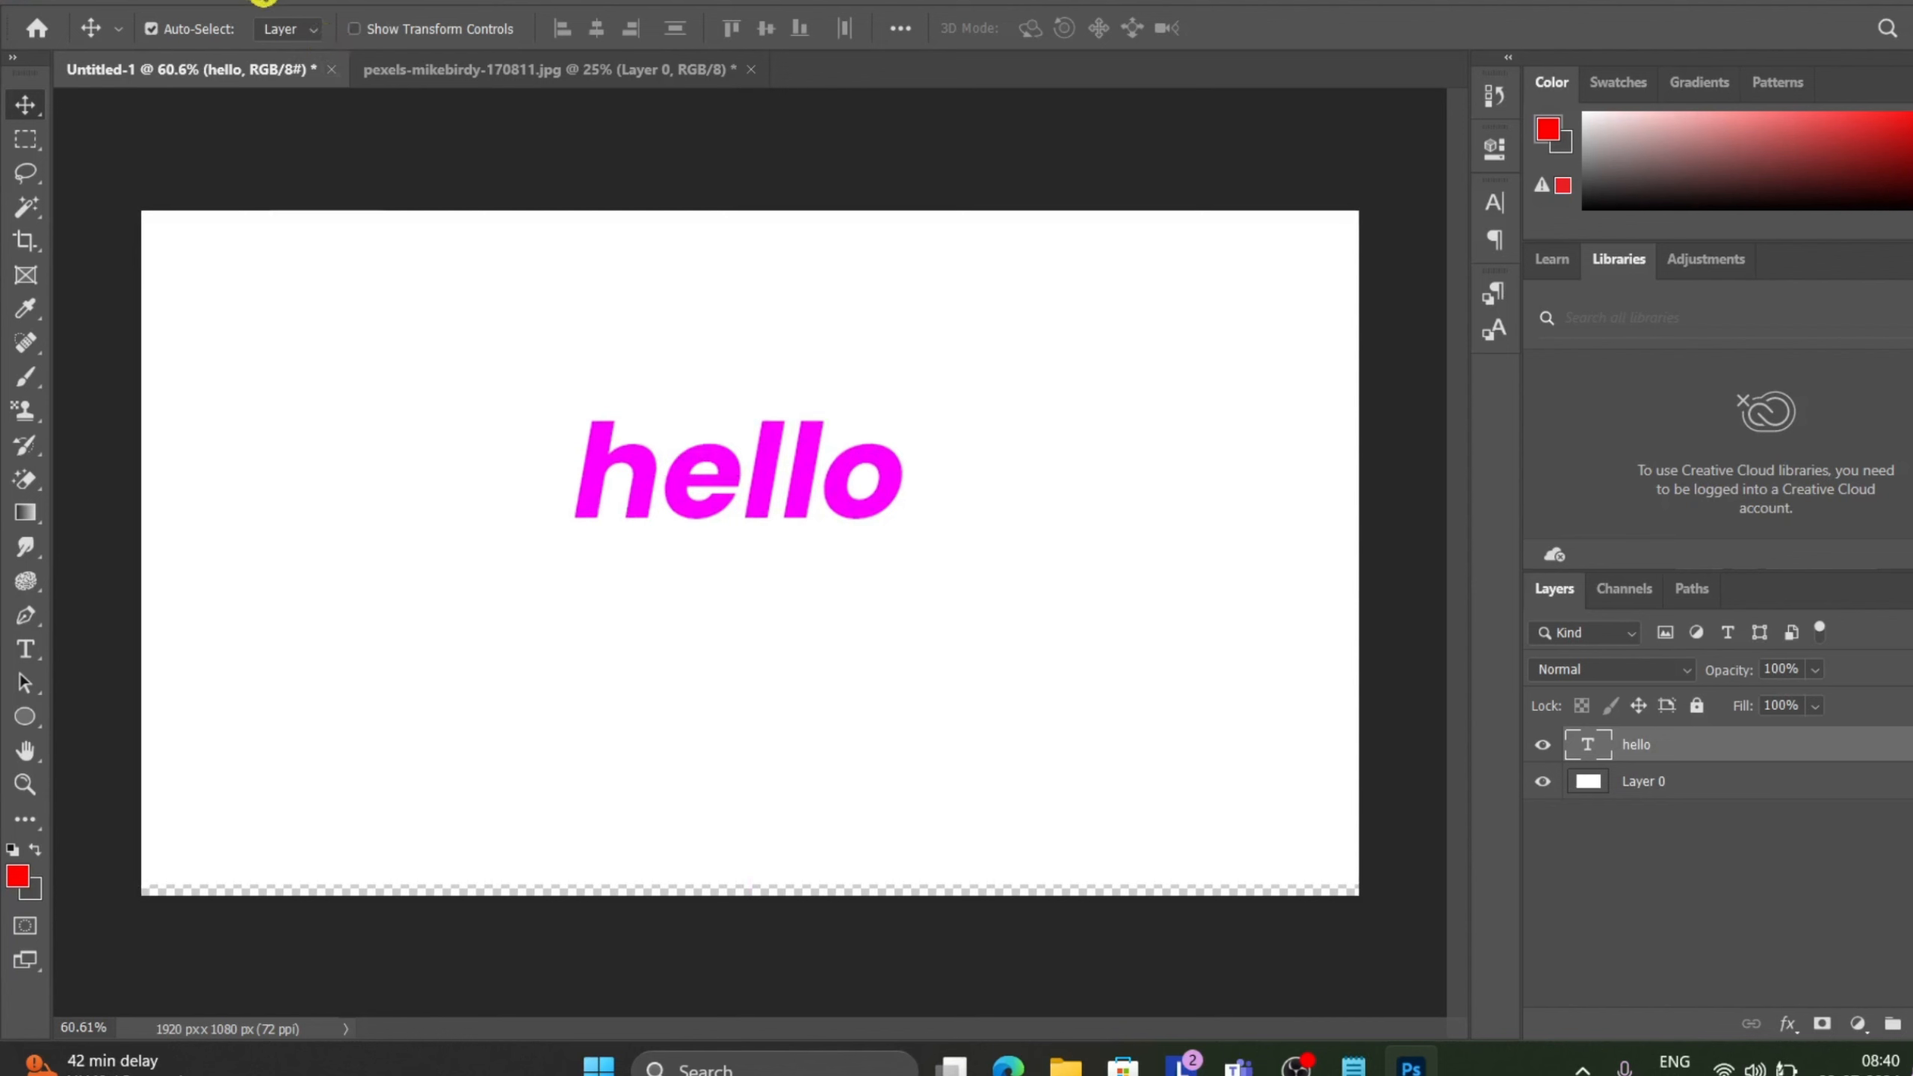
left_click(264, 1)
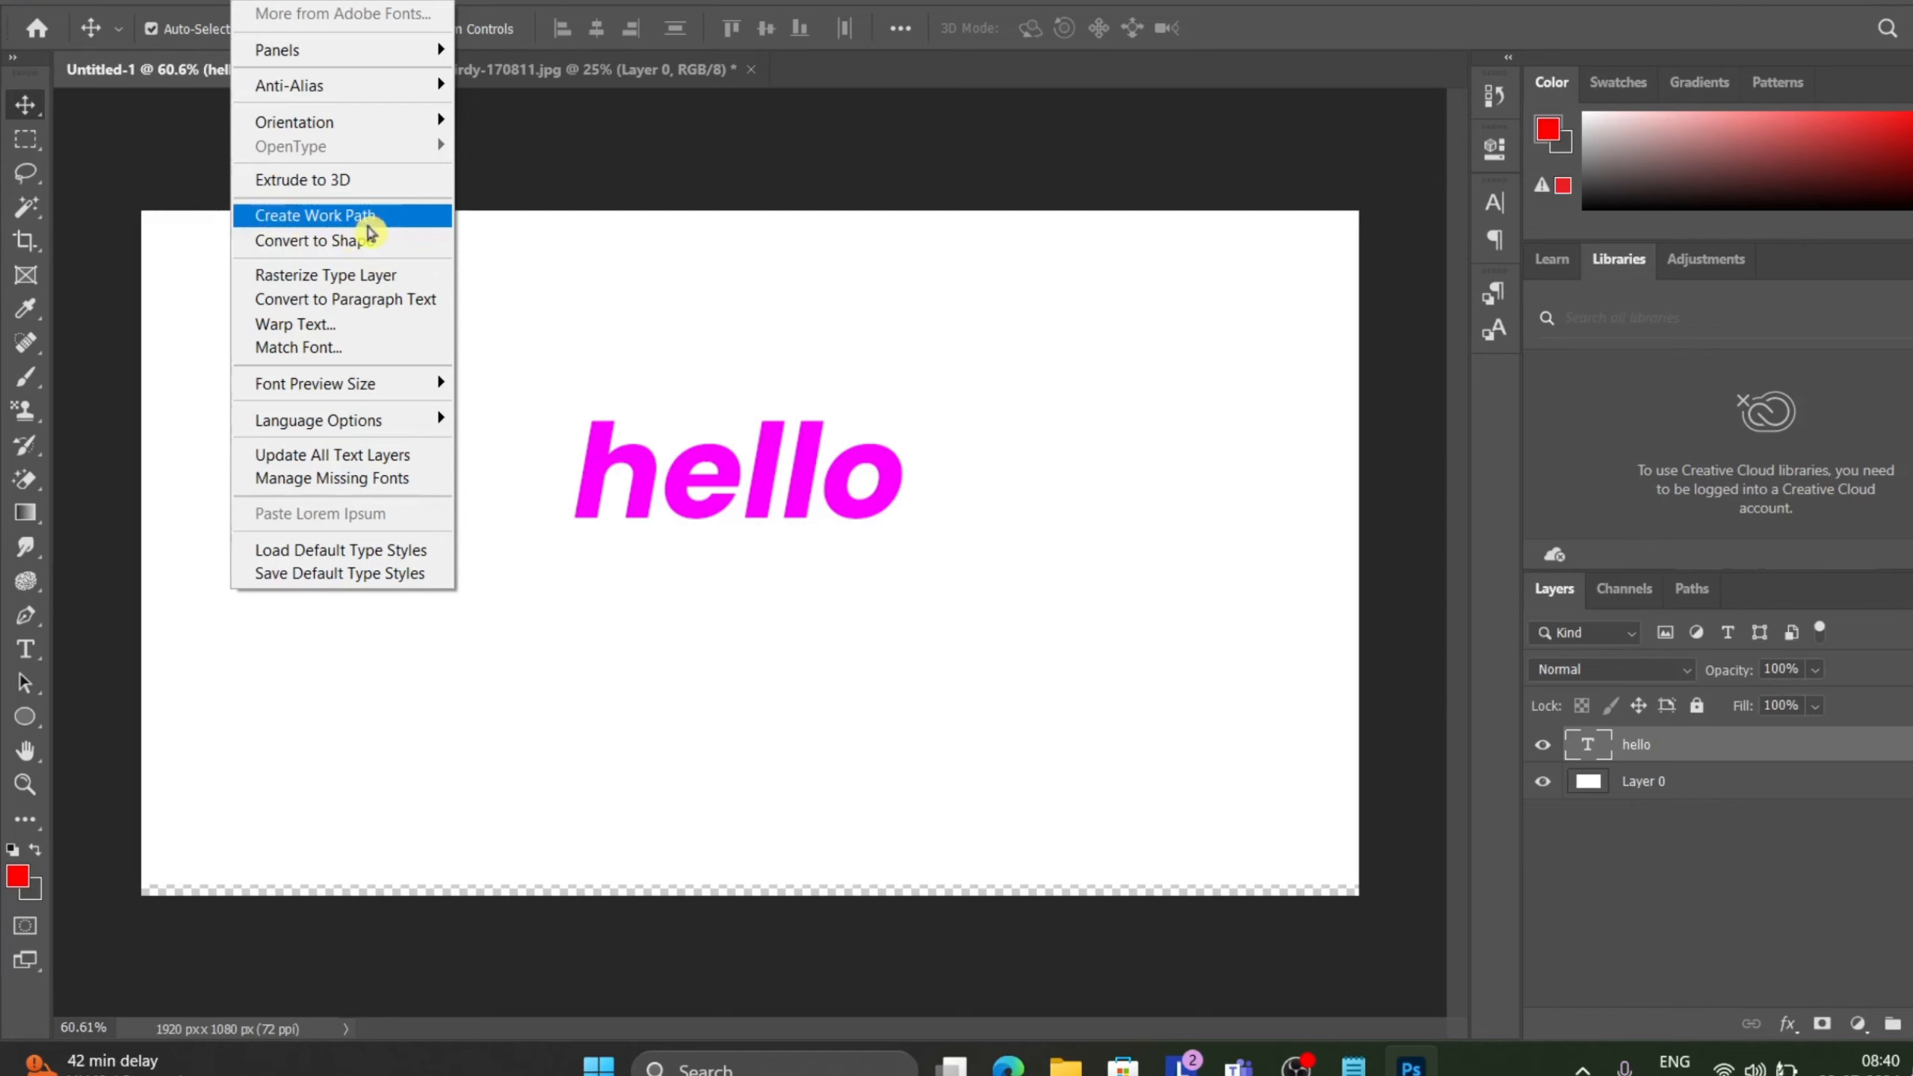
left_click(914, 667)
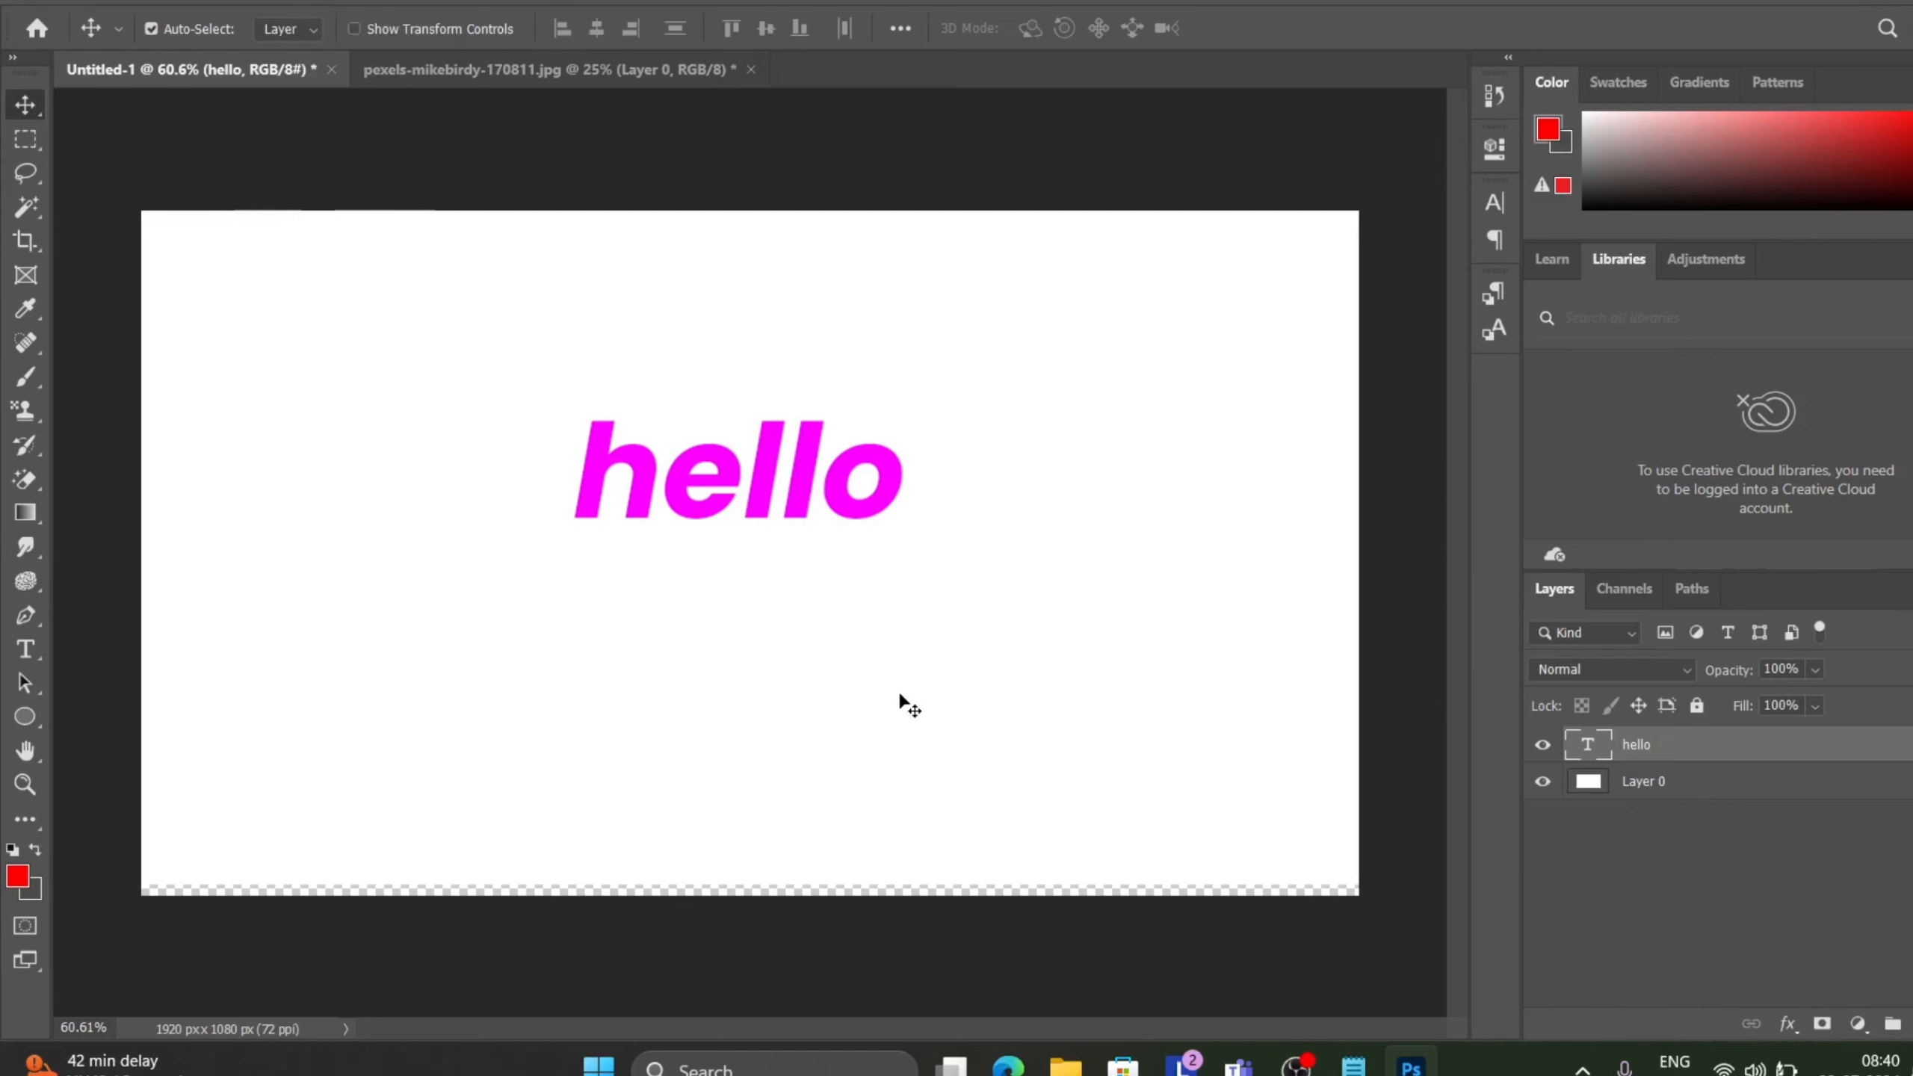
left_click_drag(899, 695, 888, 725)
left_click(254, 3)
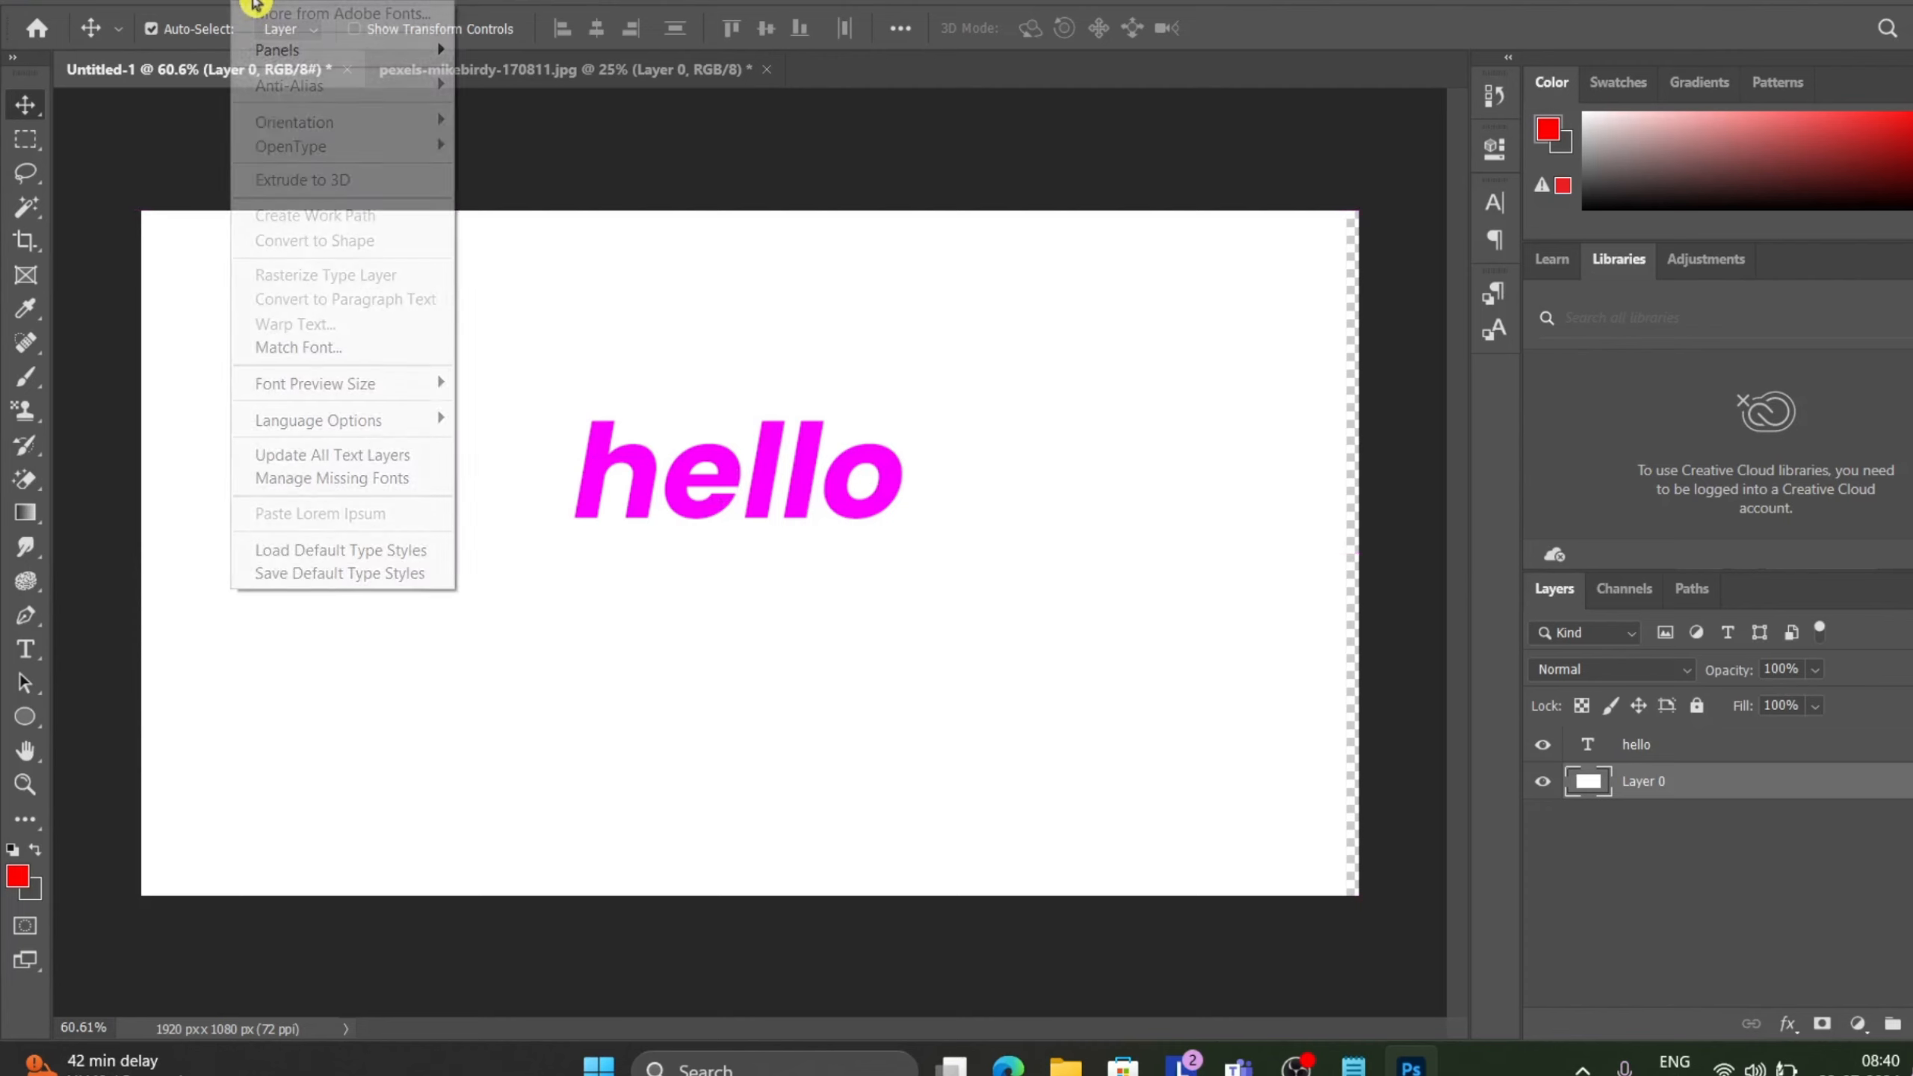
left_click(840, 530)
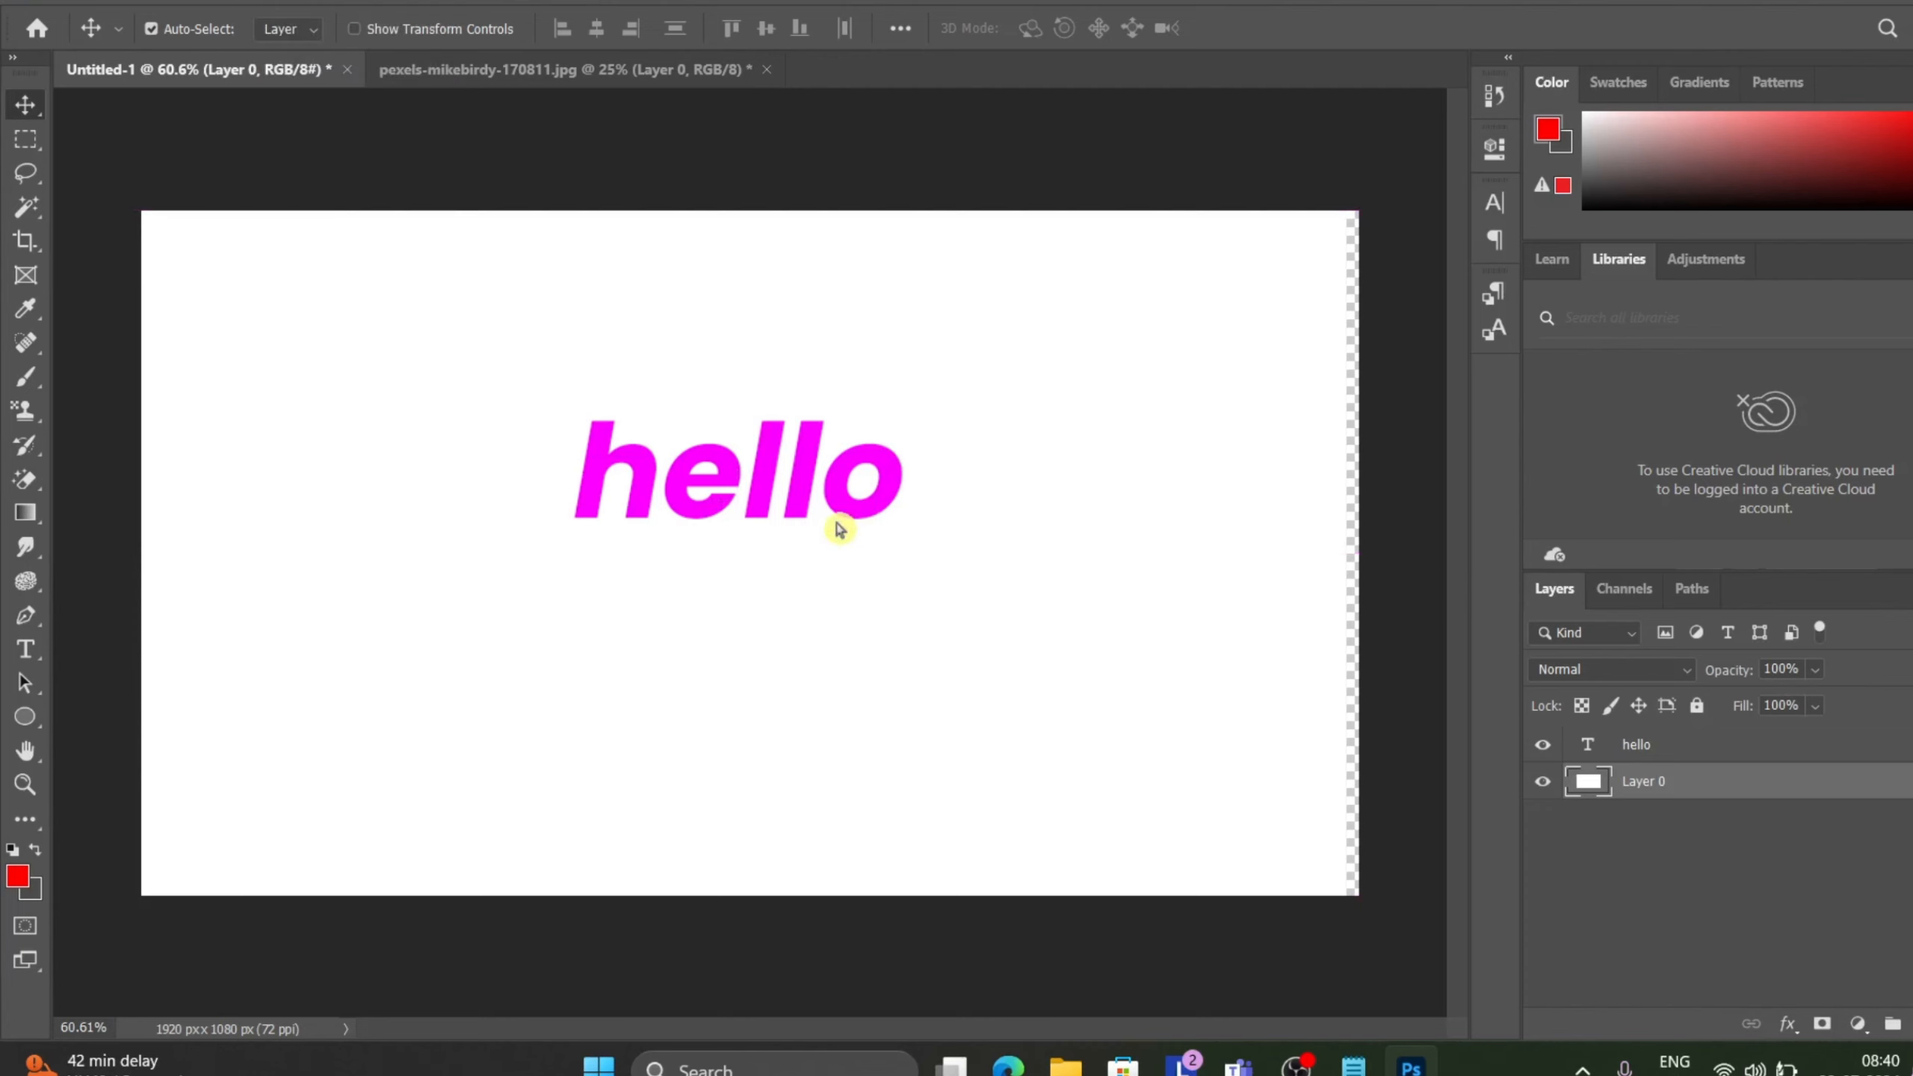
left_click(1647, 744)
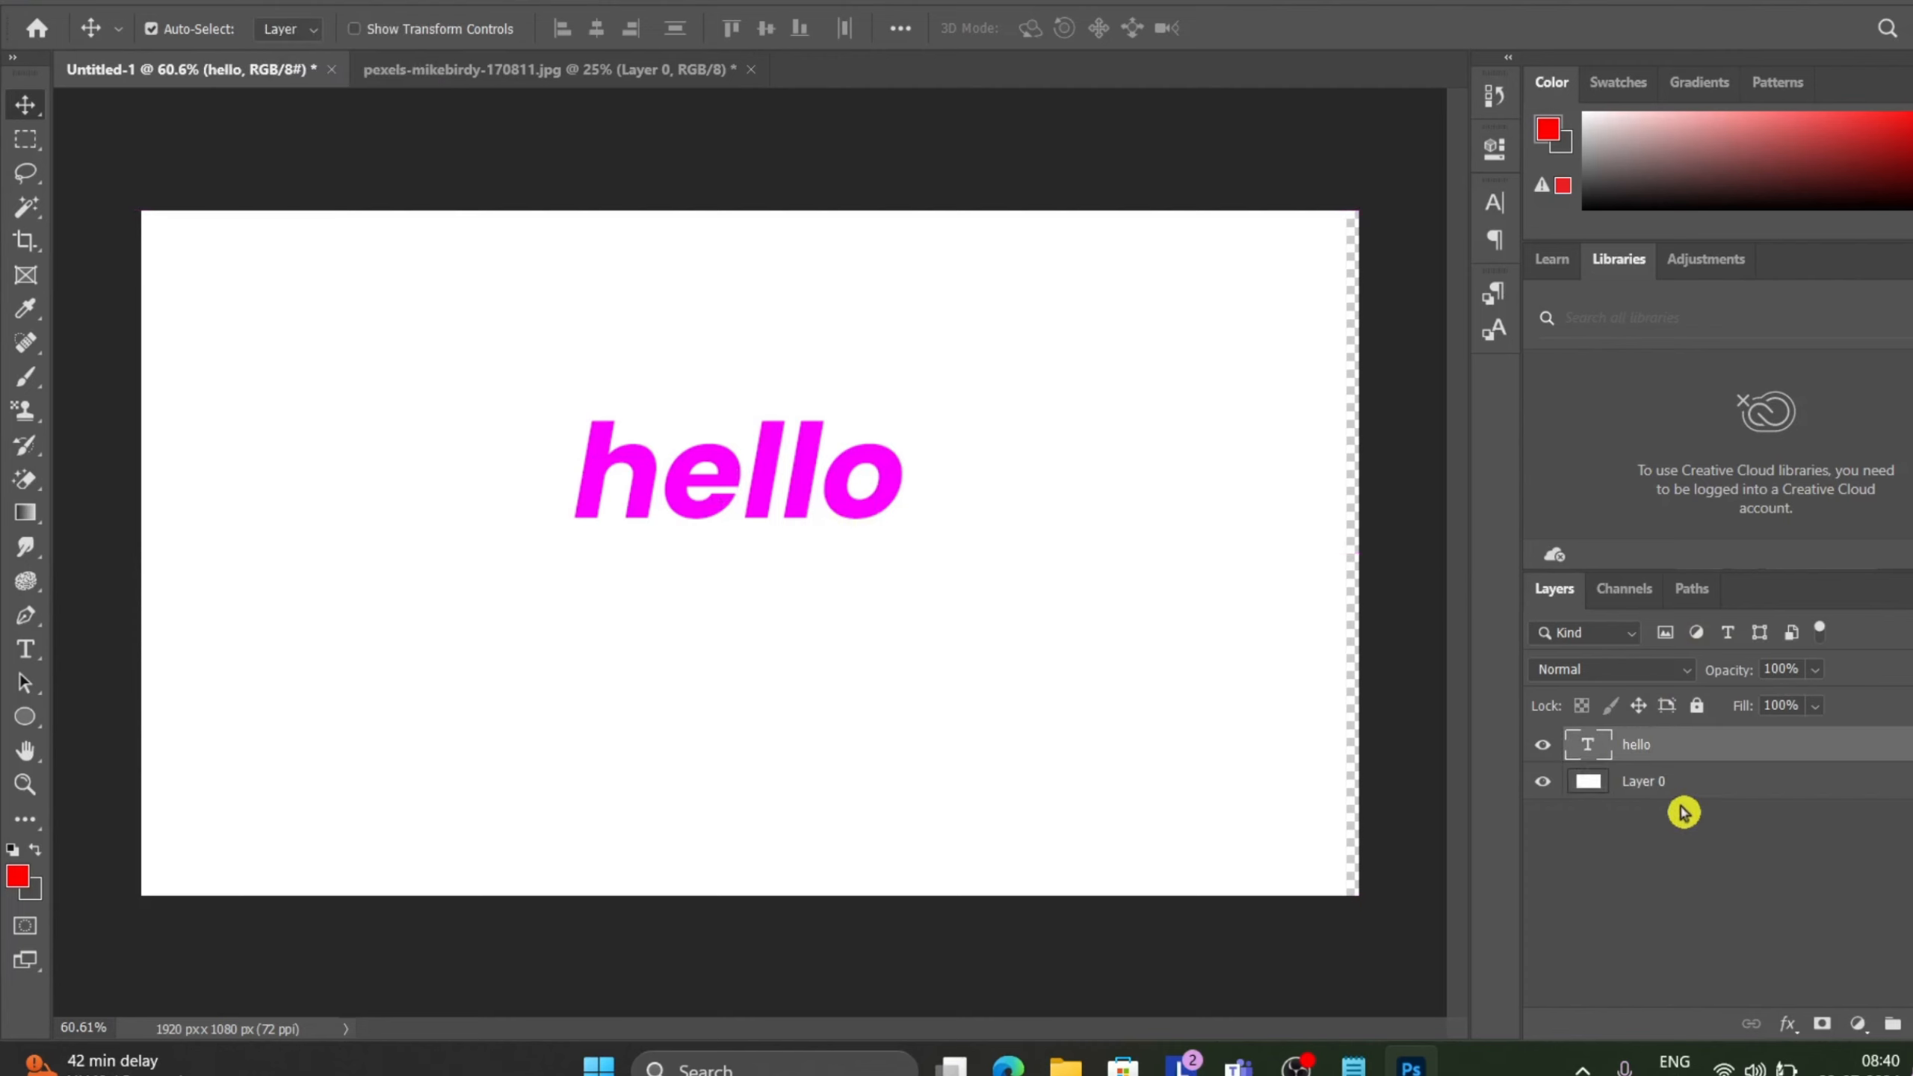
left_click(1669, 784)
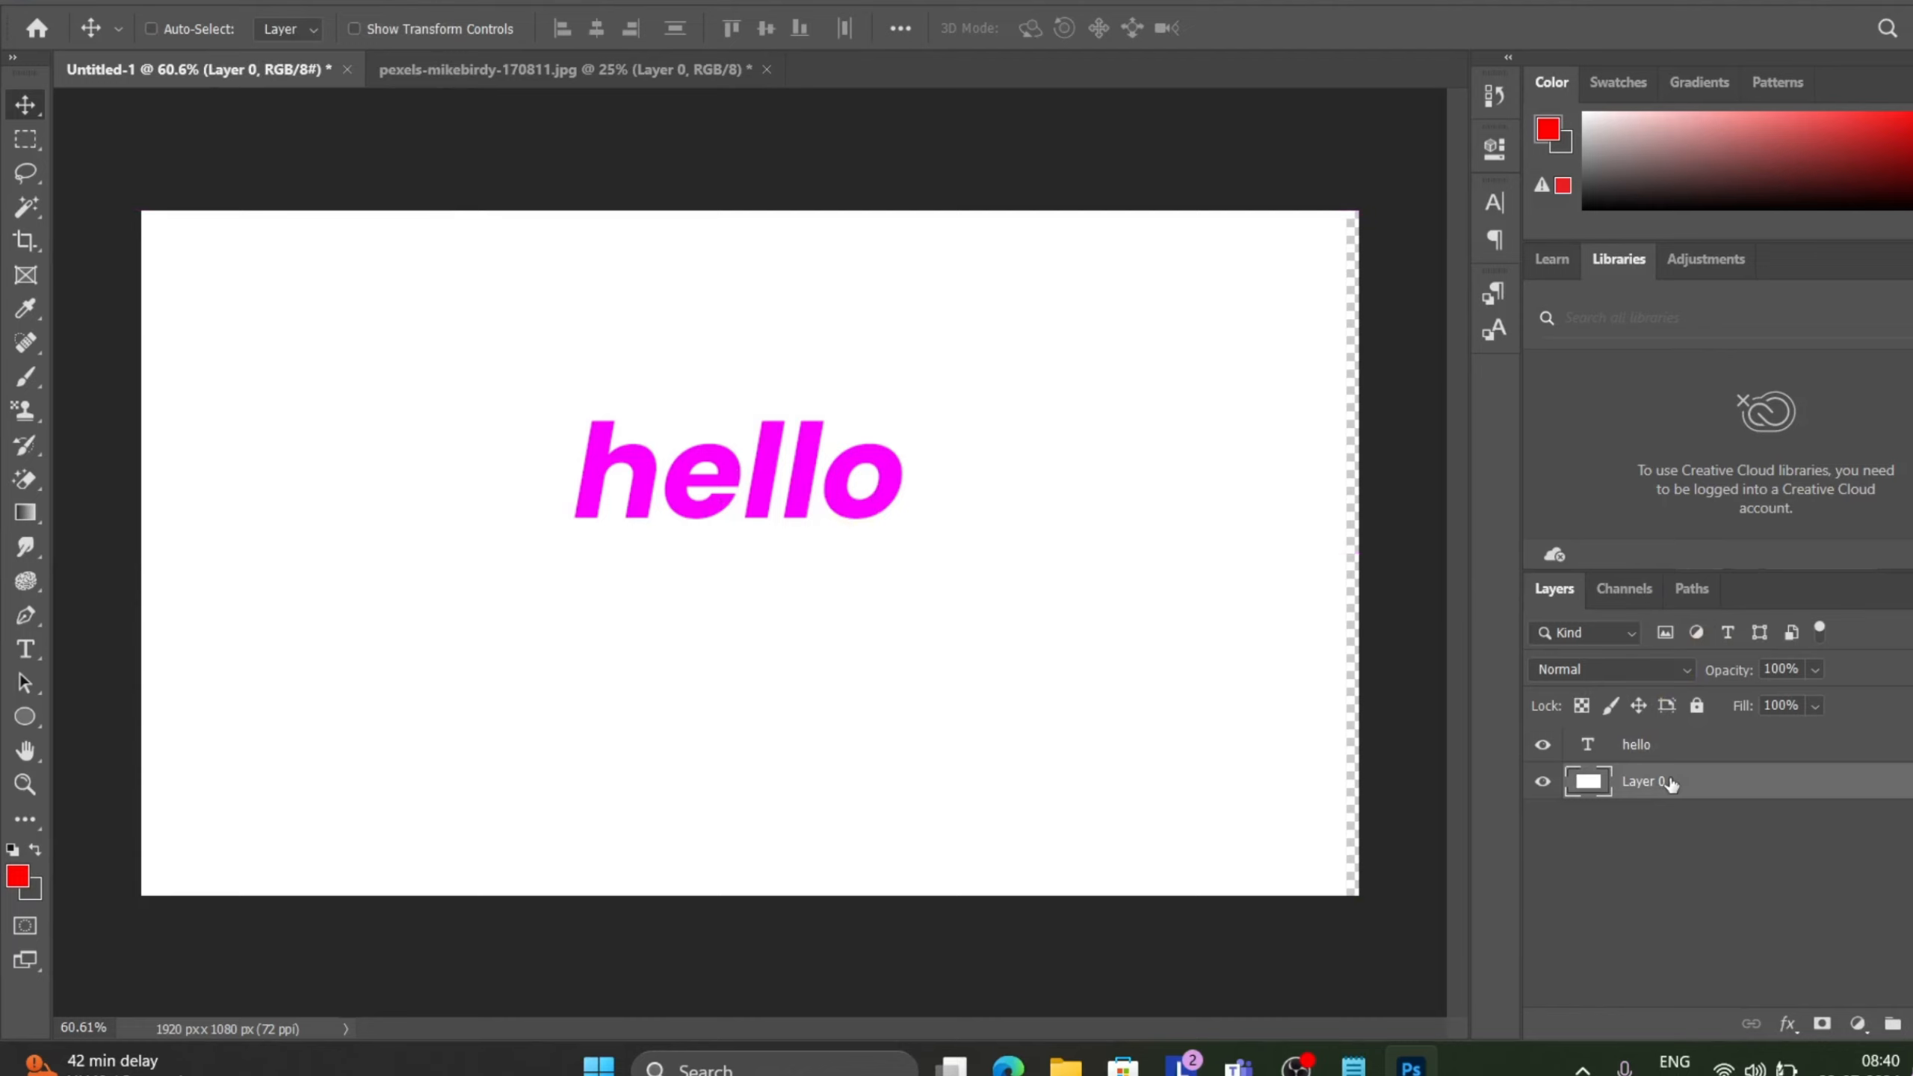
key("ctrl")
left_click(242, 3)
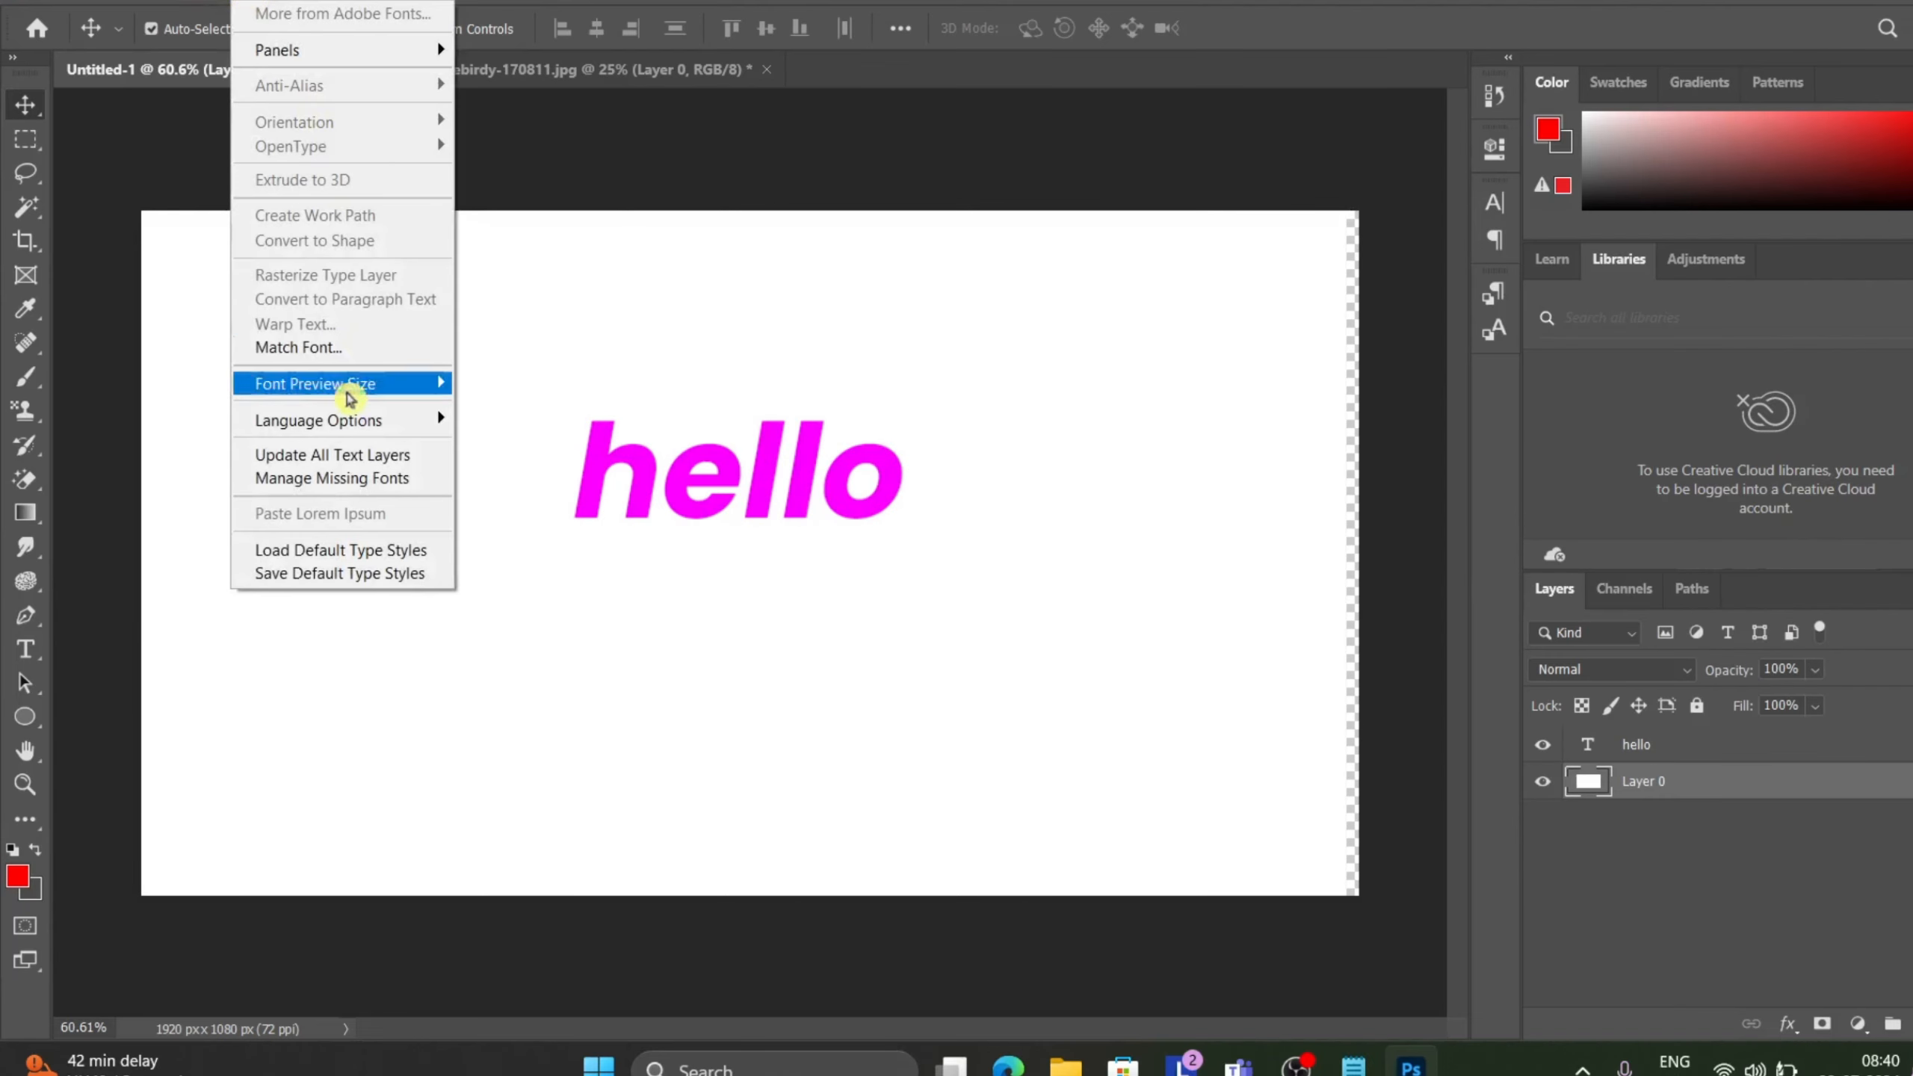
left_click(707, 160)
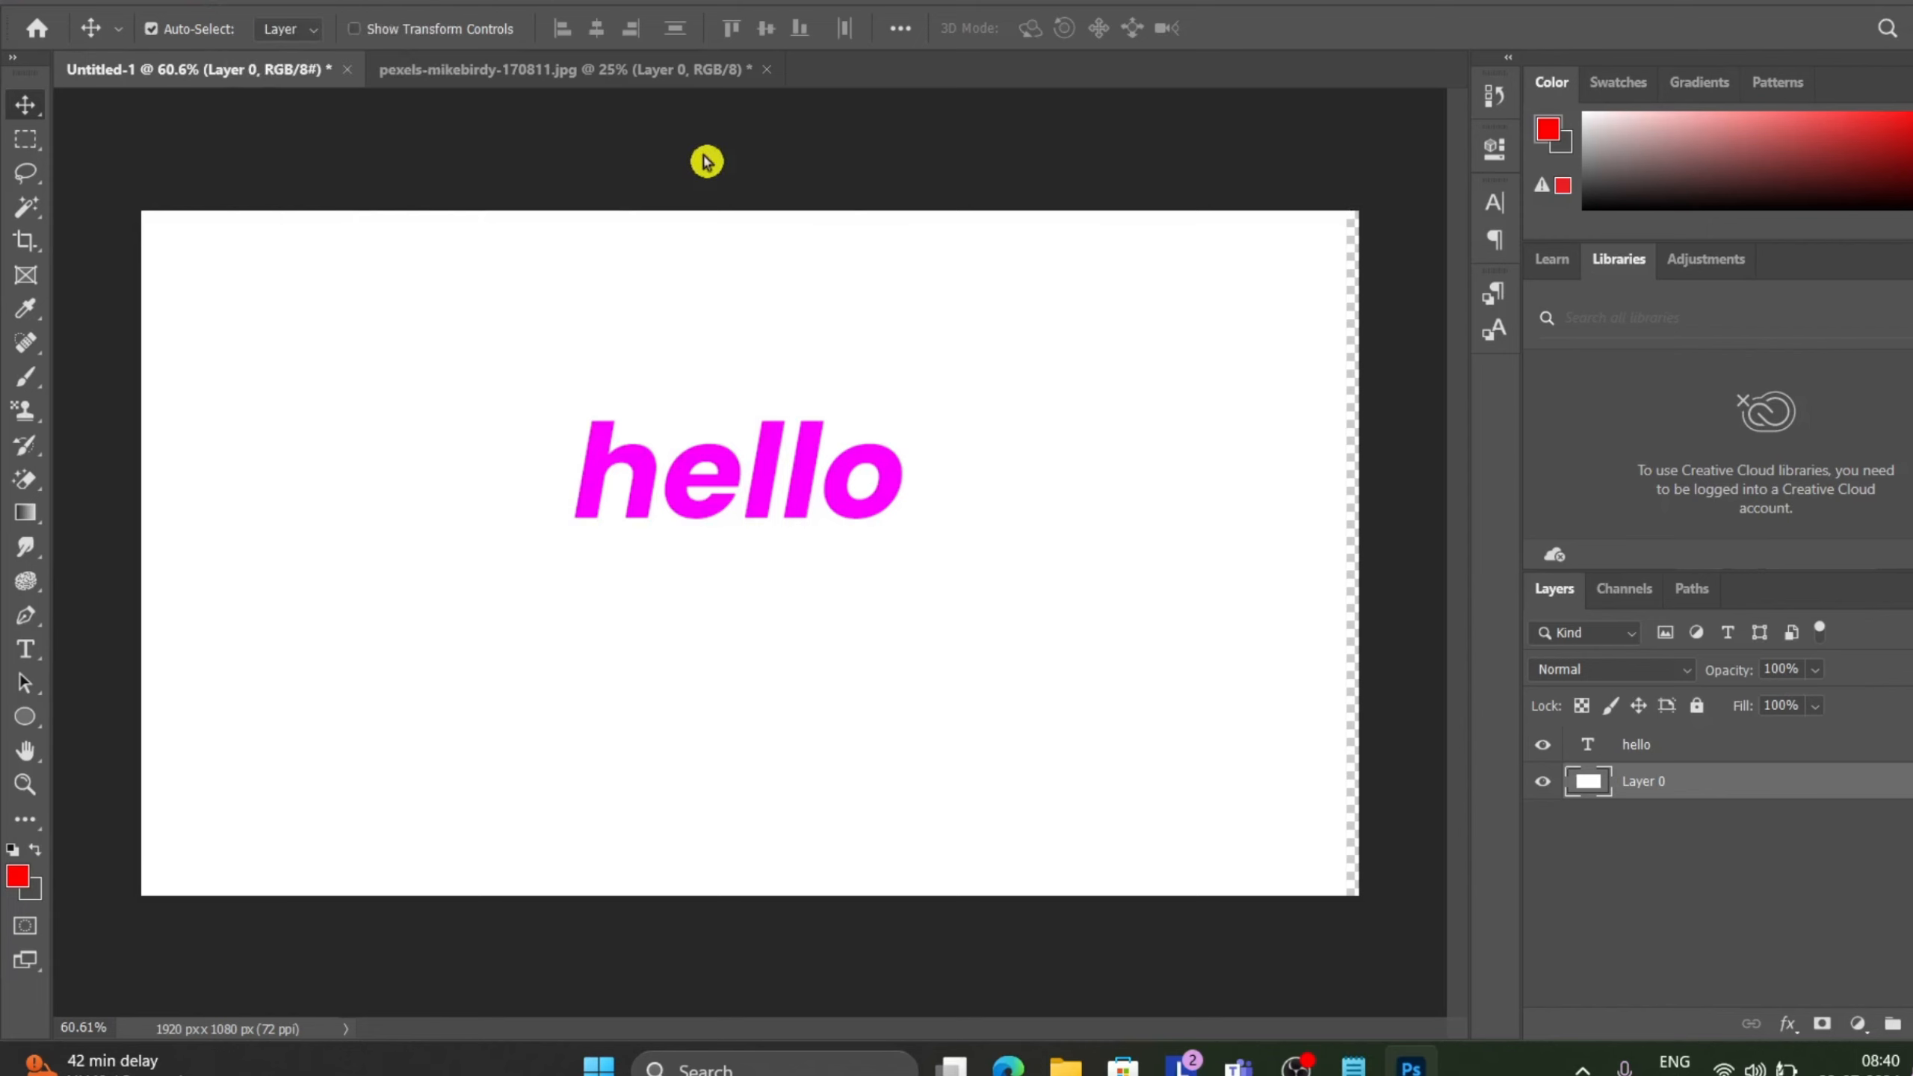
Try converting the hello text layer to a shape, then undo it.
left_click(1701, 759)
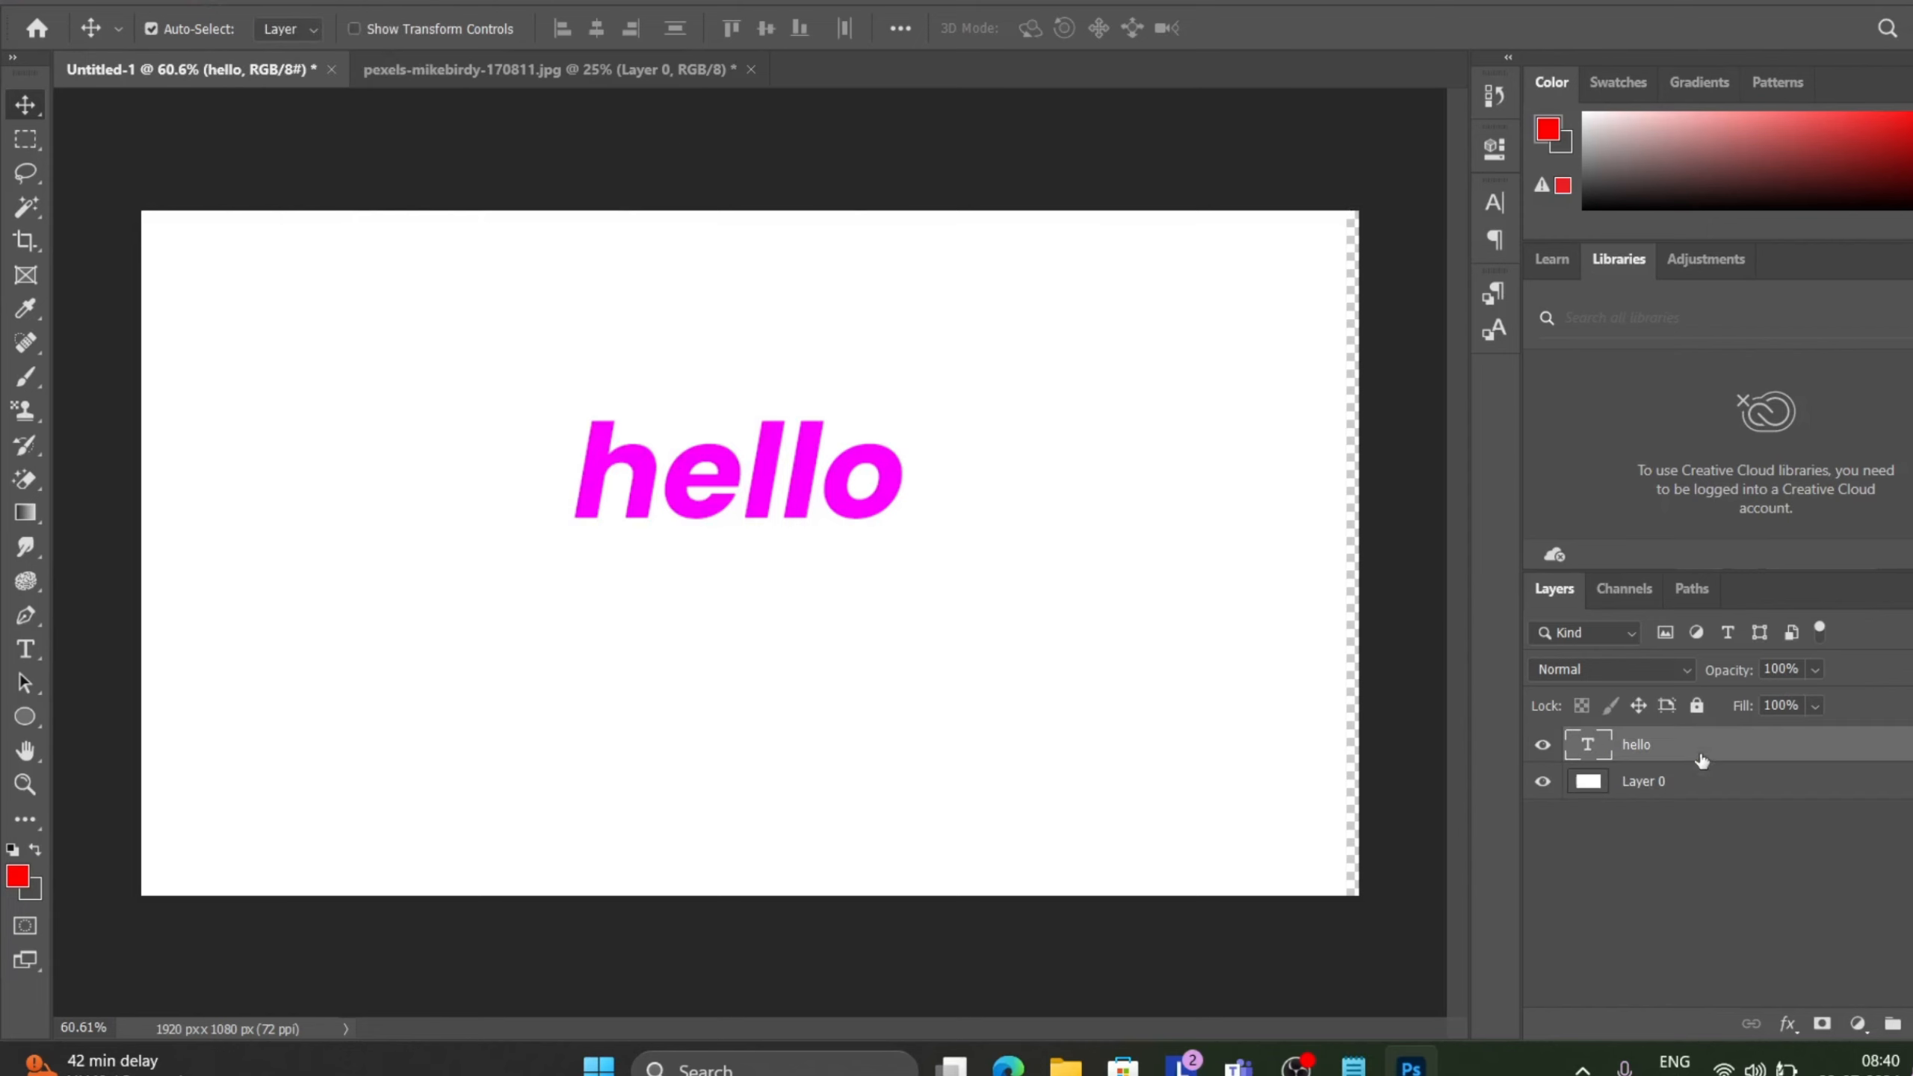
left_click(258, 2)
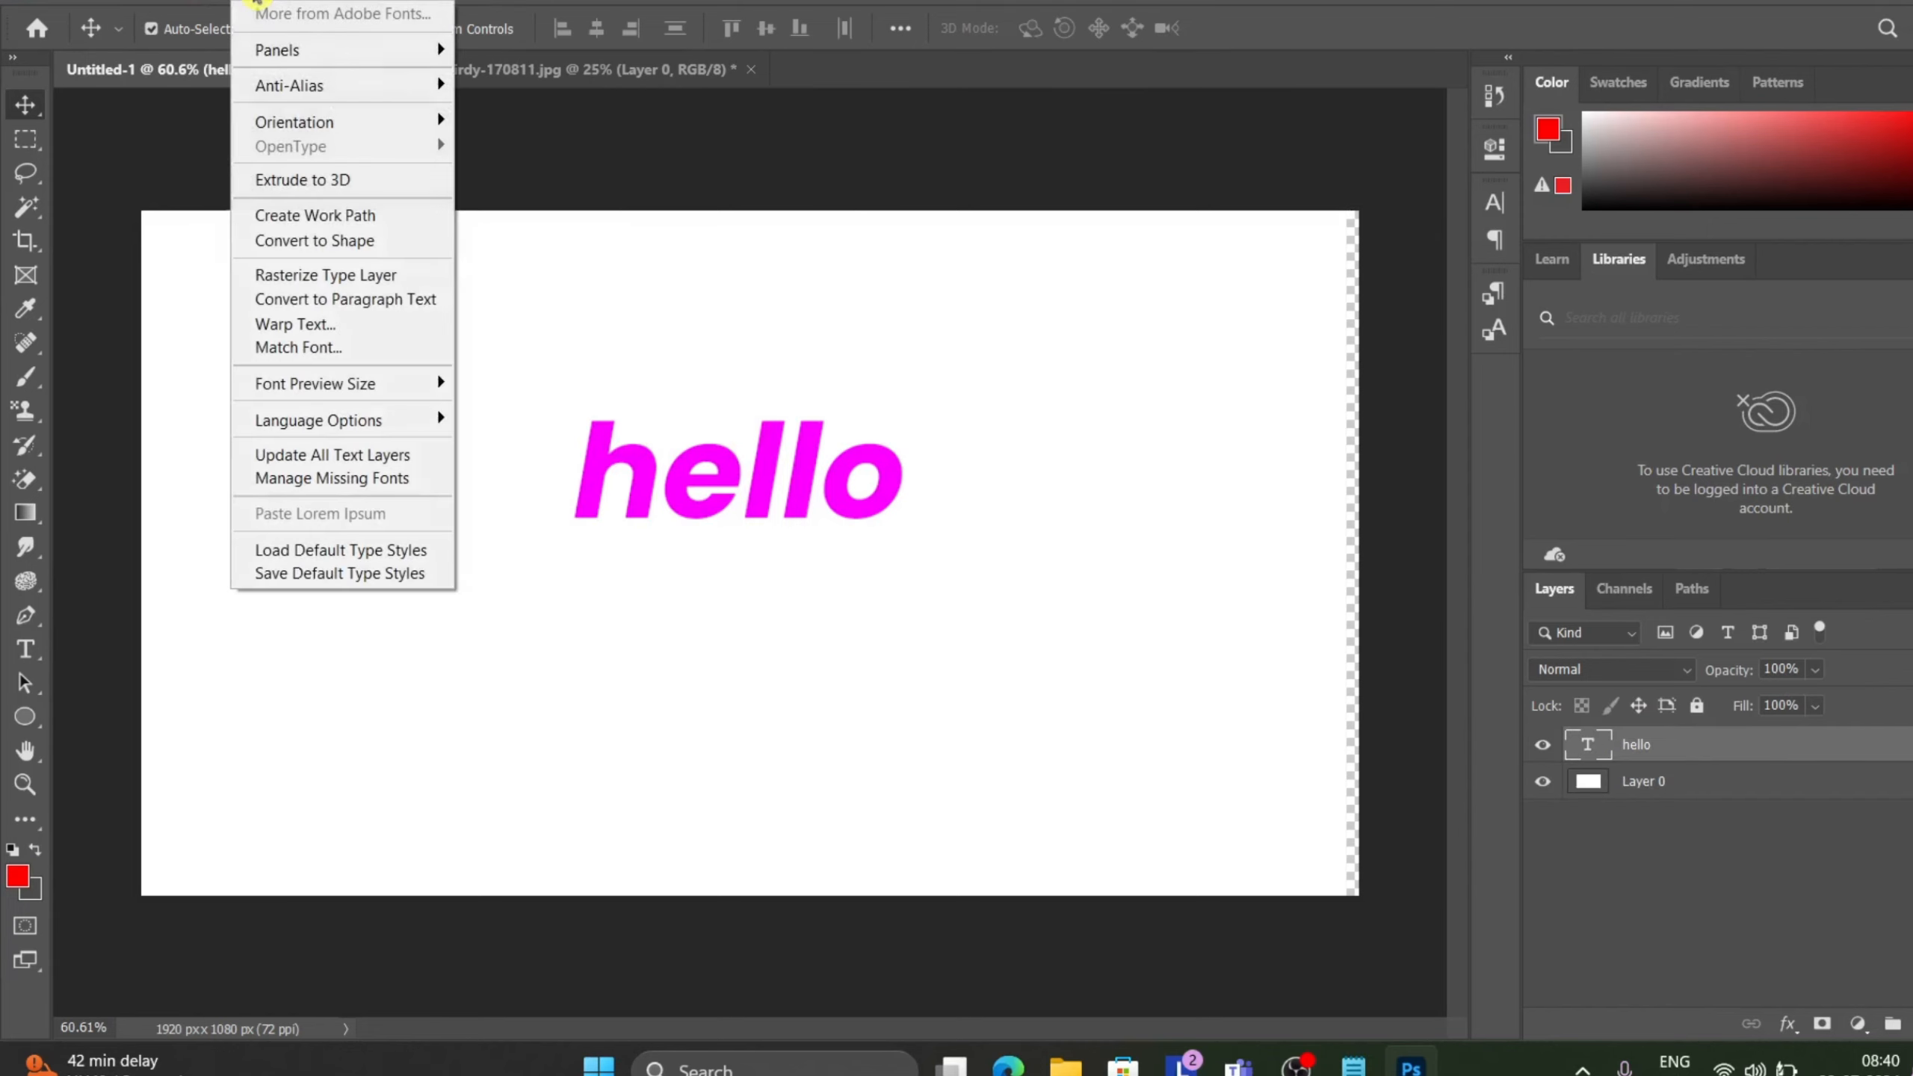
left_click(306, 249)
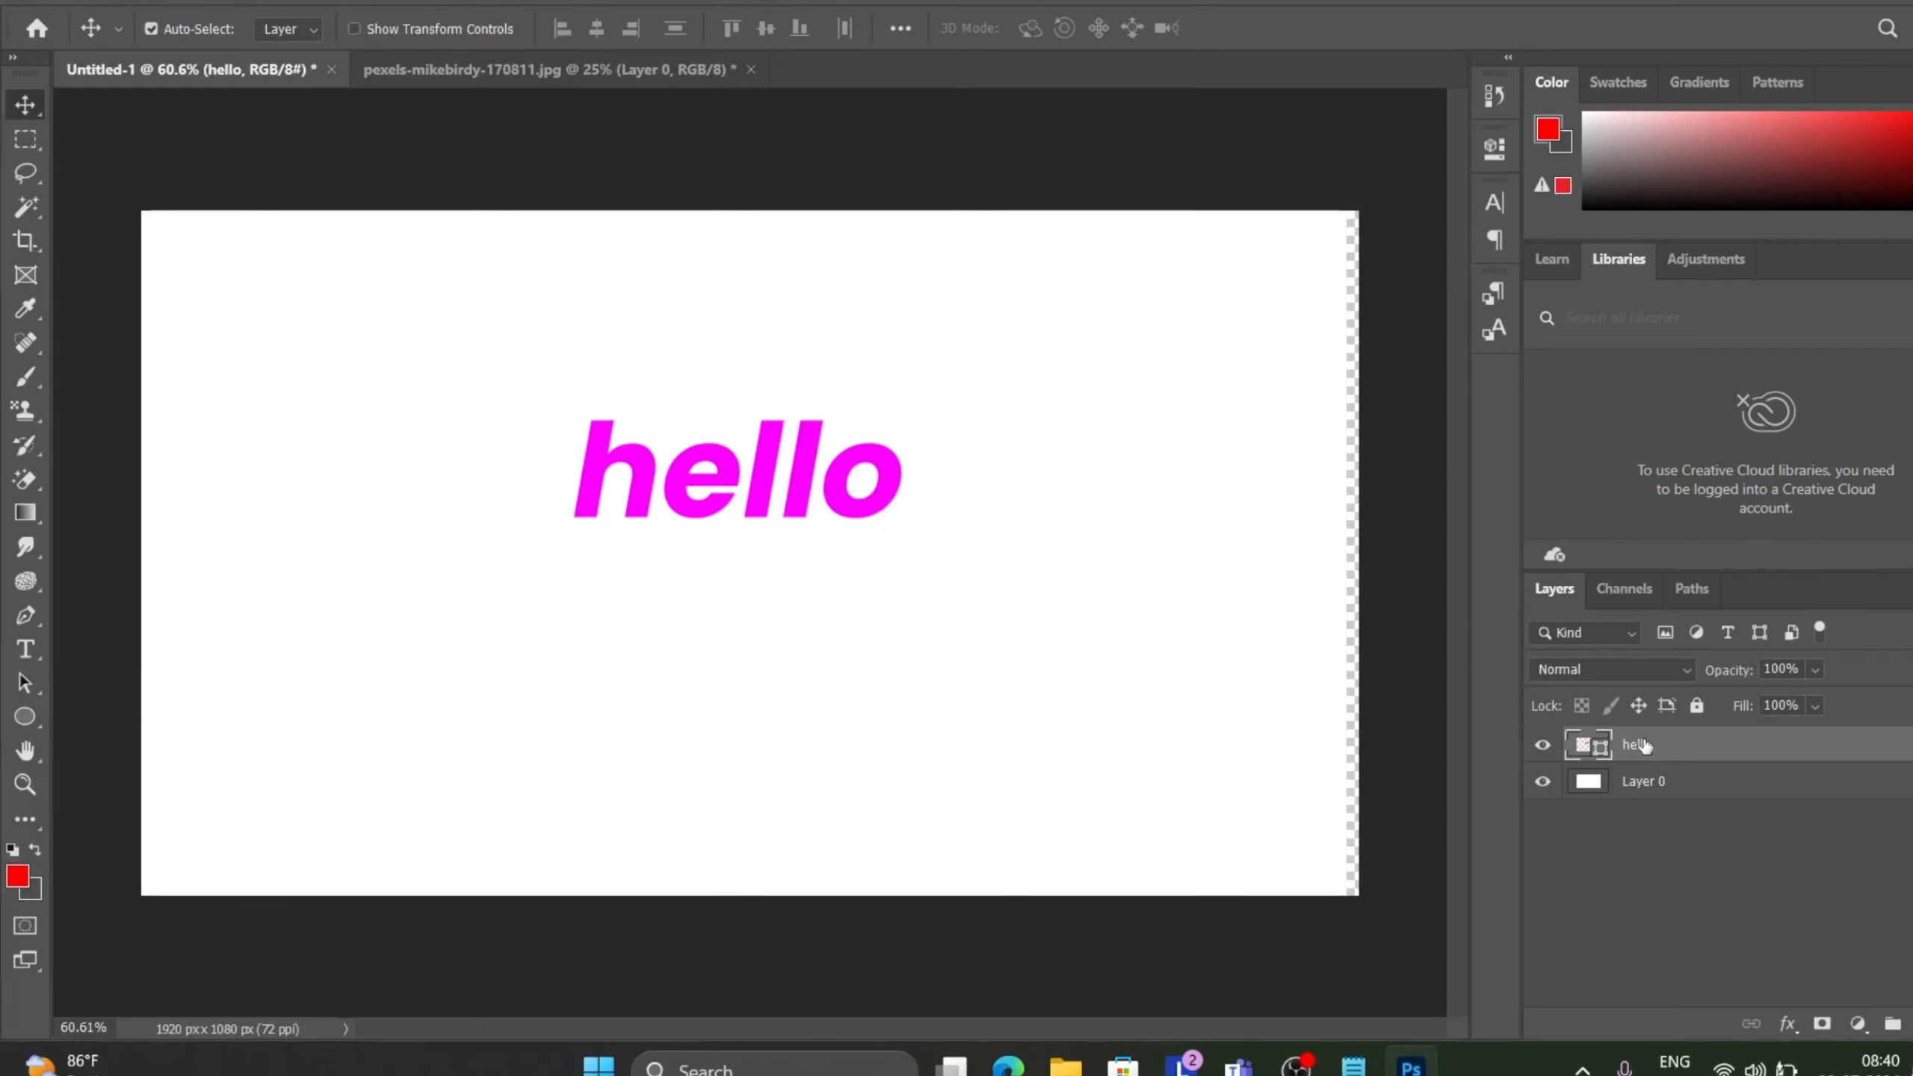
key("ctrl+z")
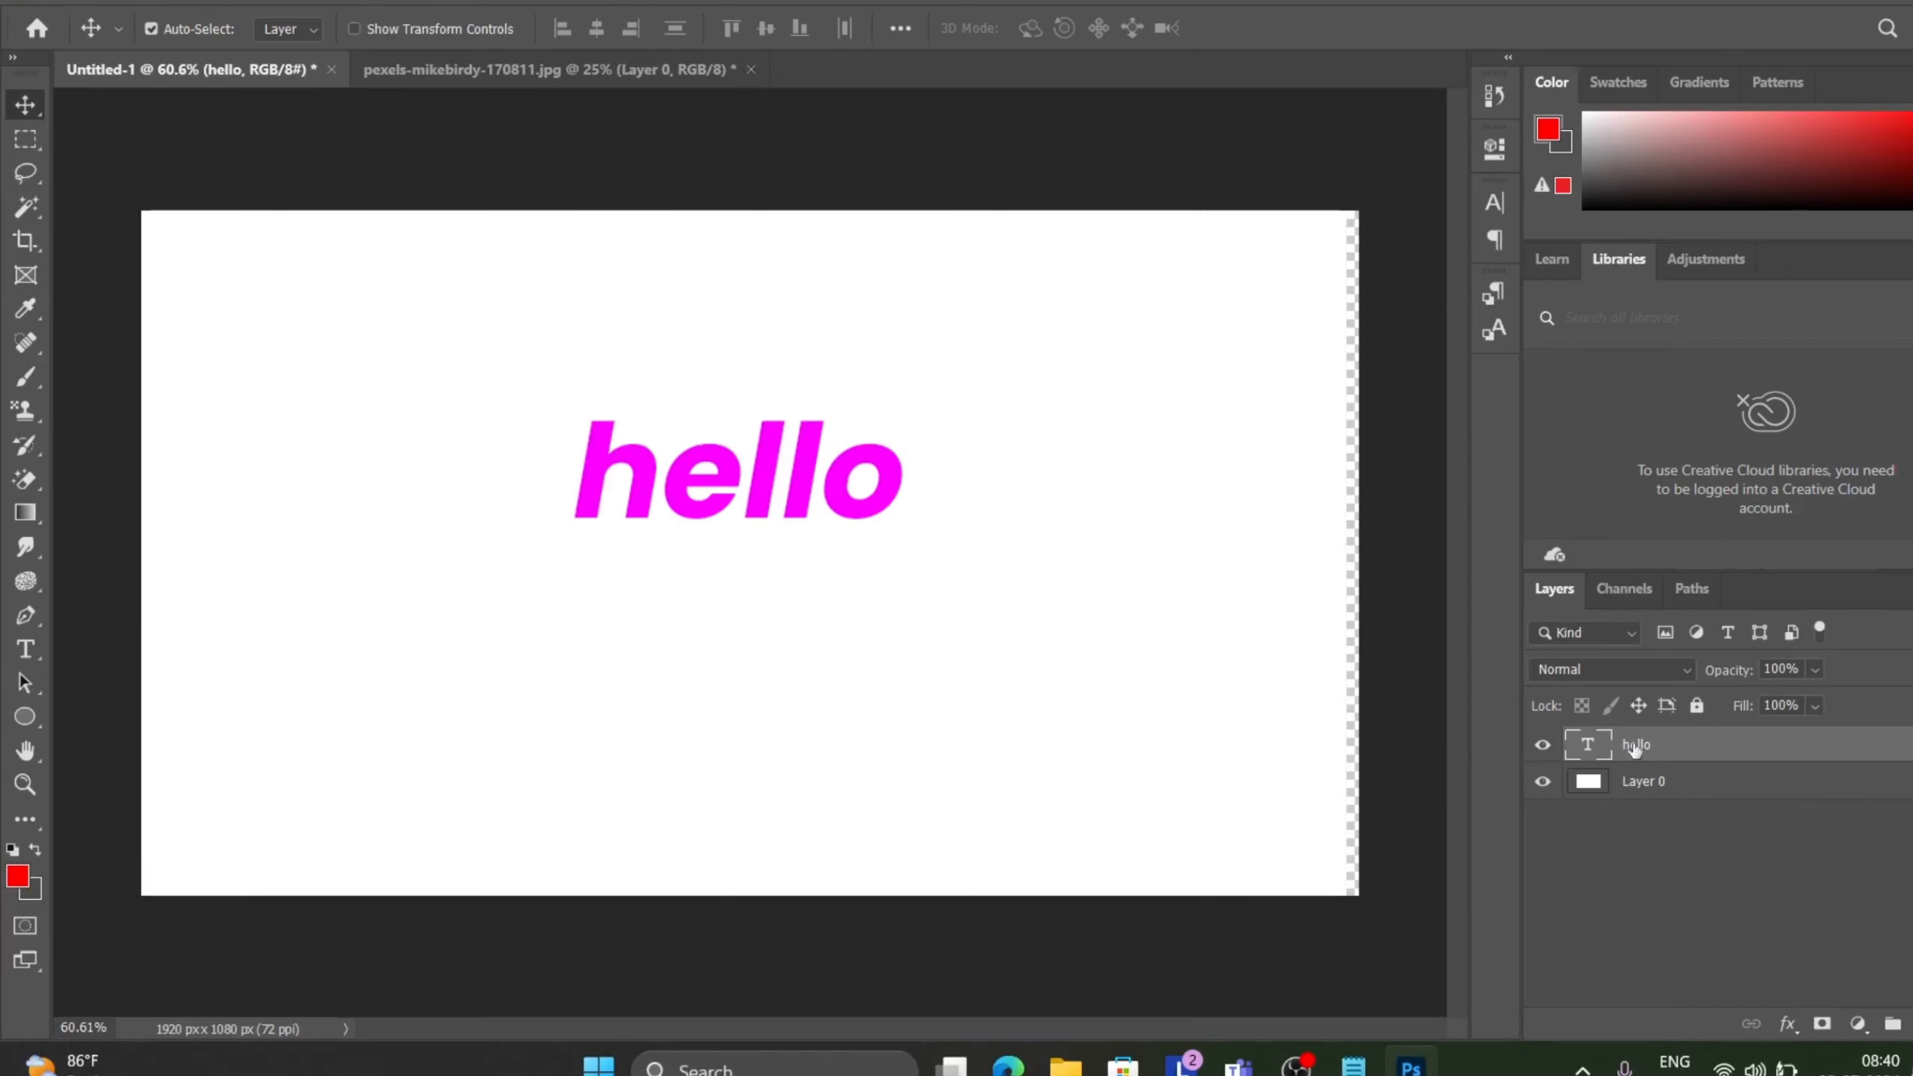
right_click(1637, 747)
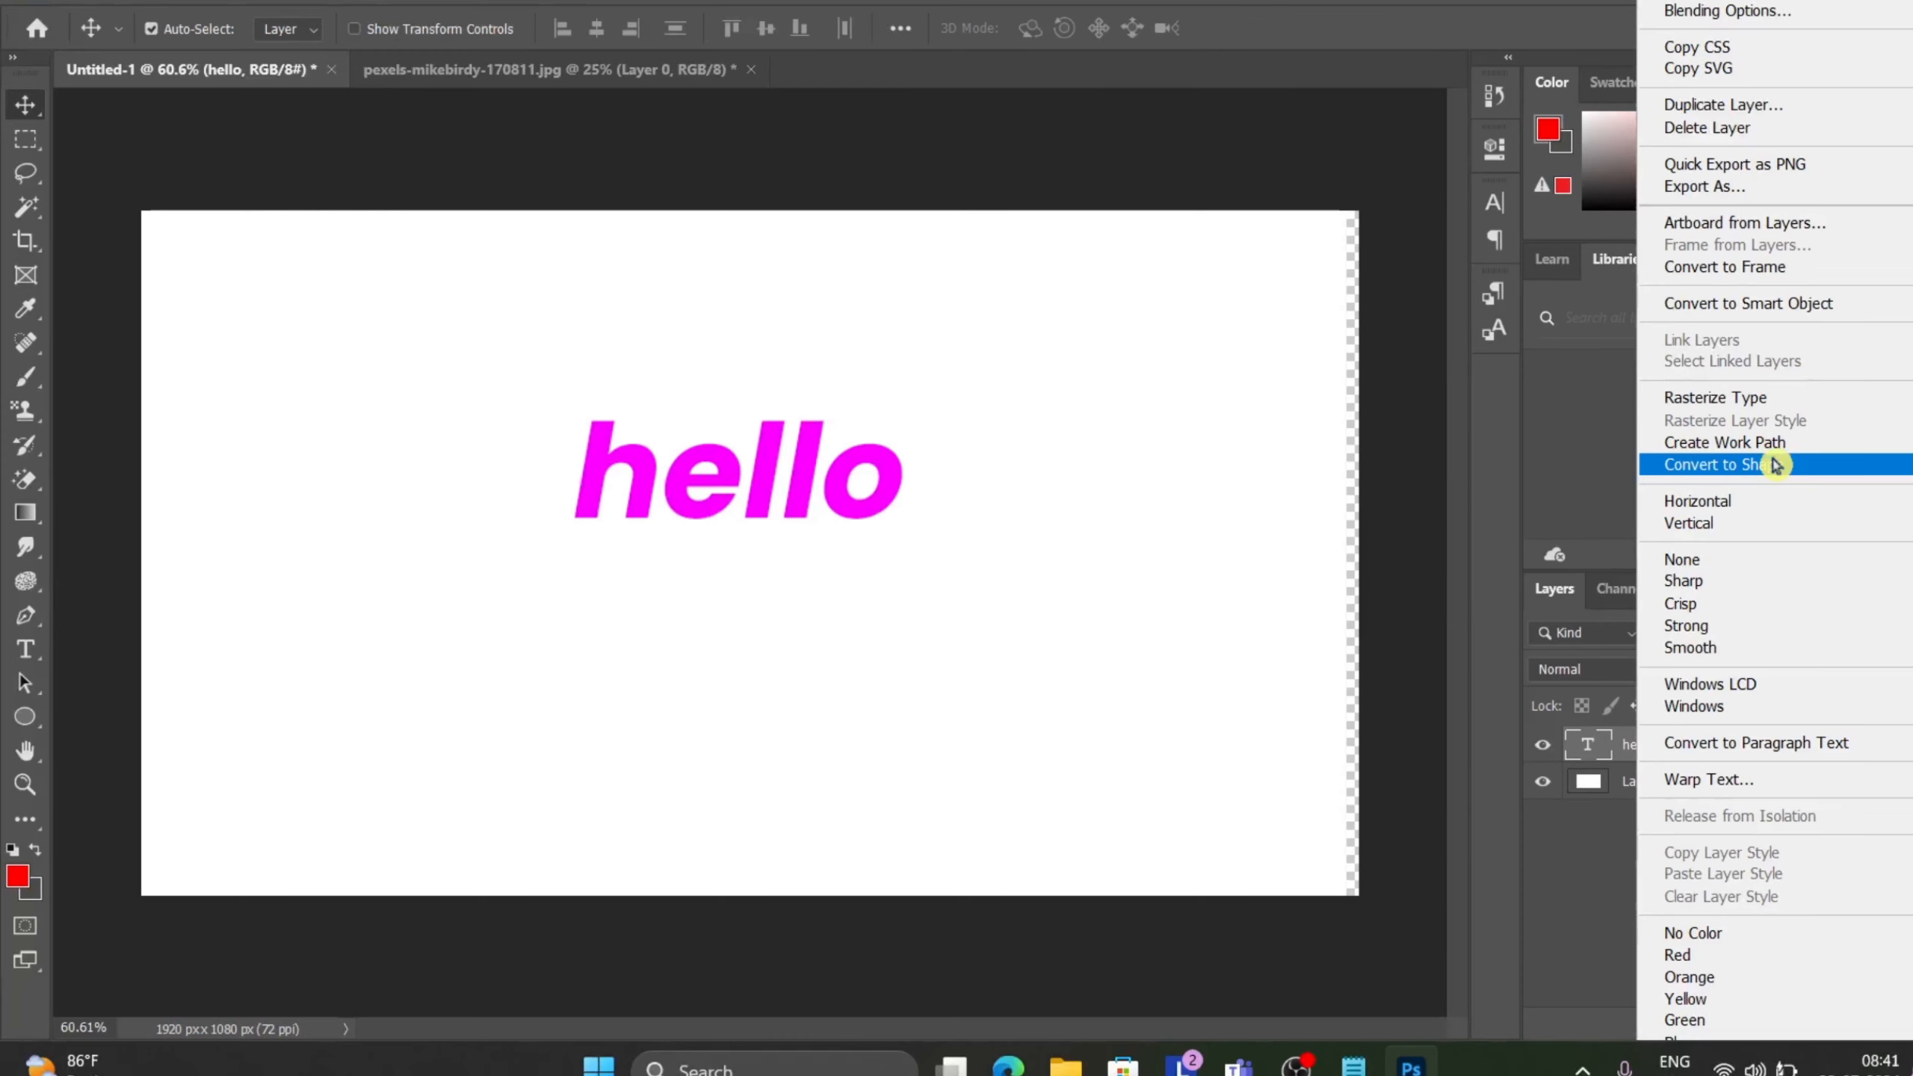
left_click(1284, 138)
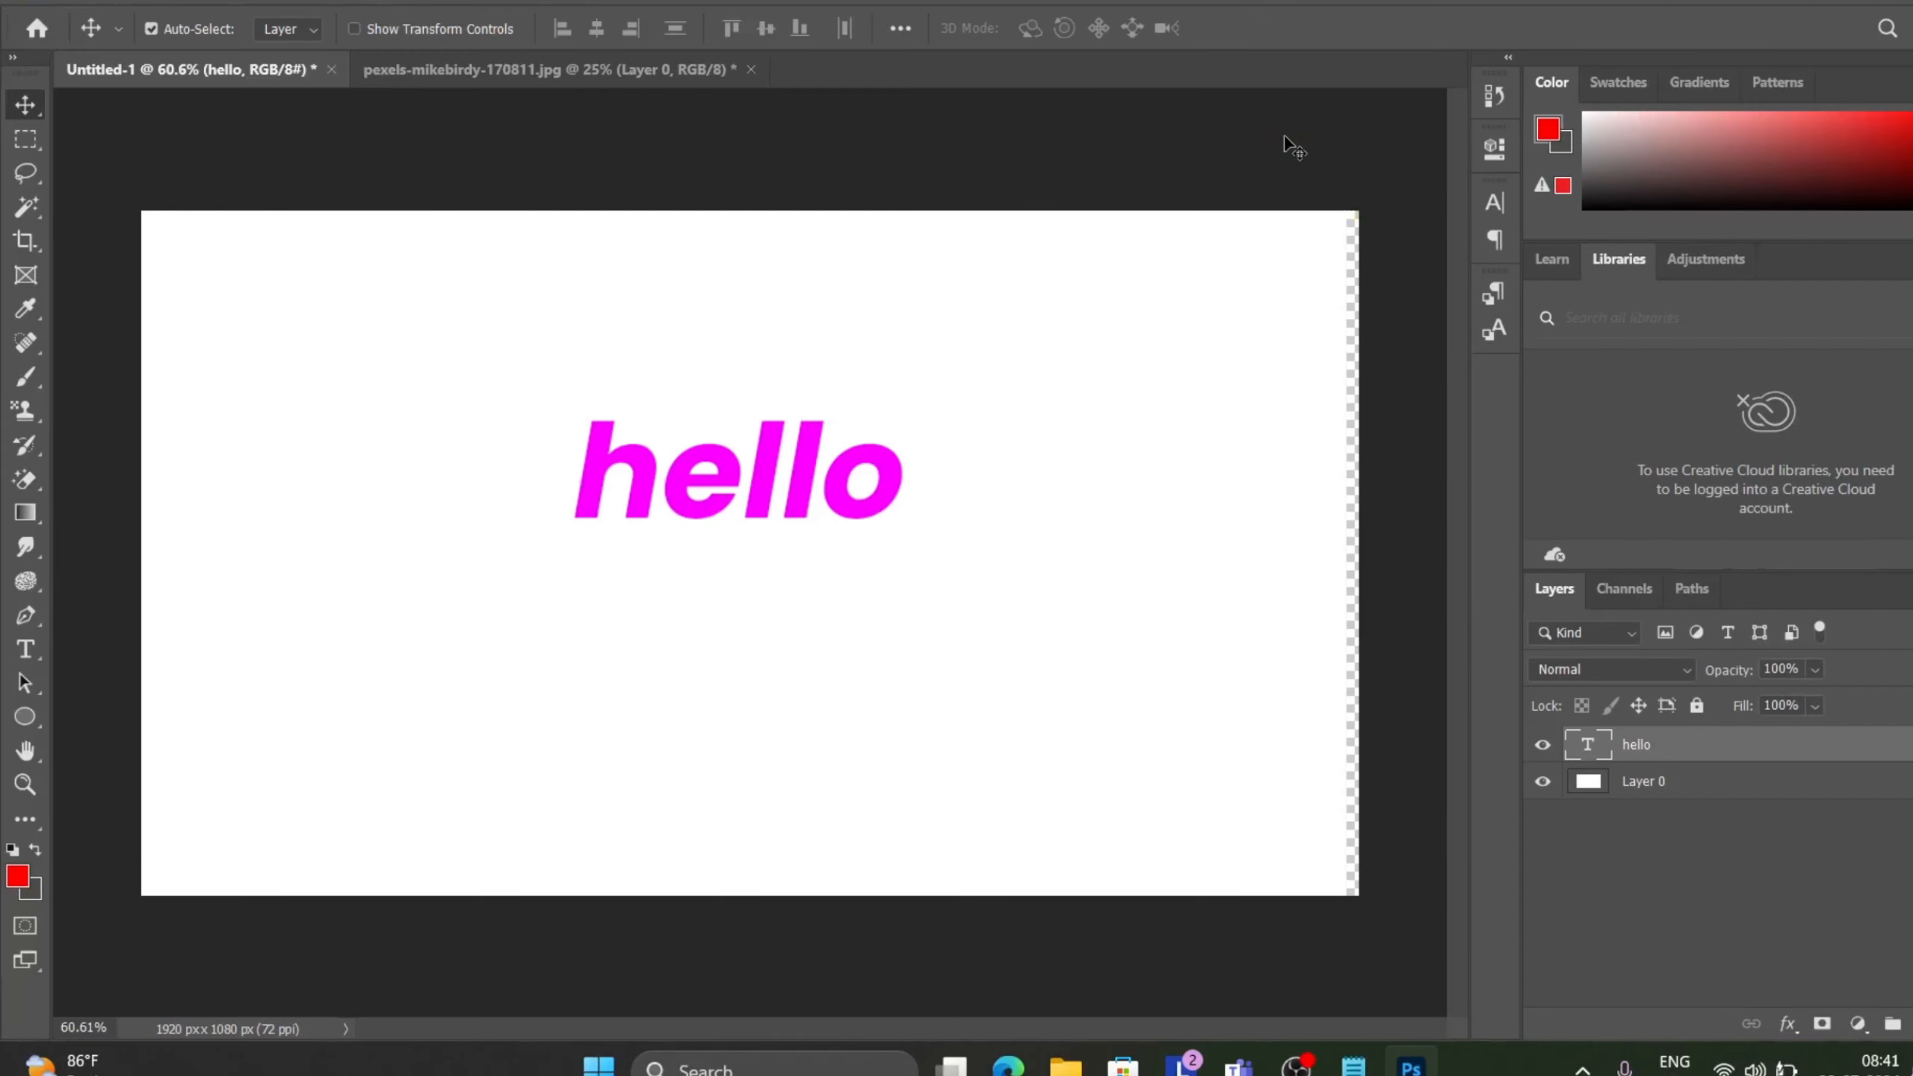
left_click(249, 3)
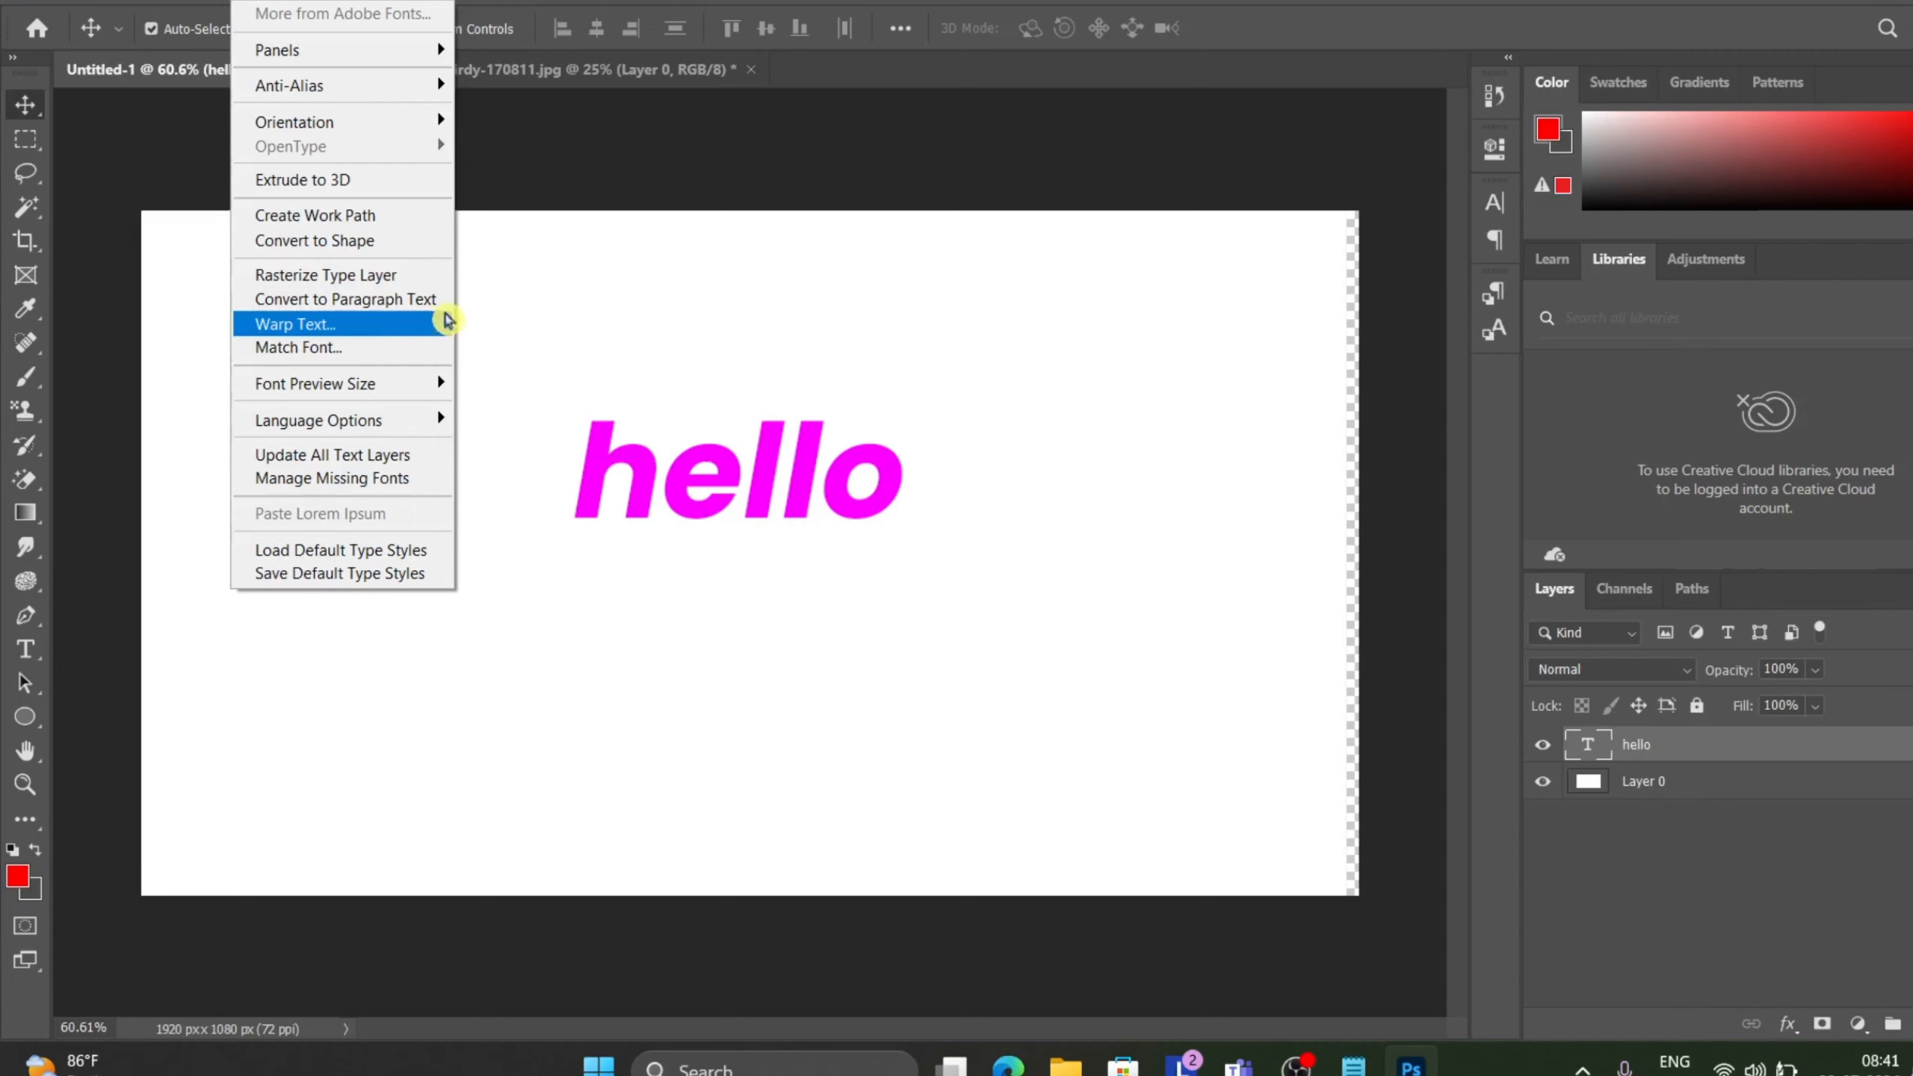
left_click(858, 167)
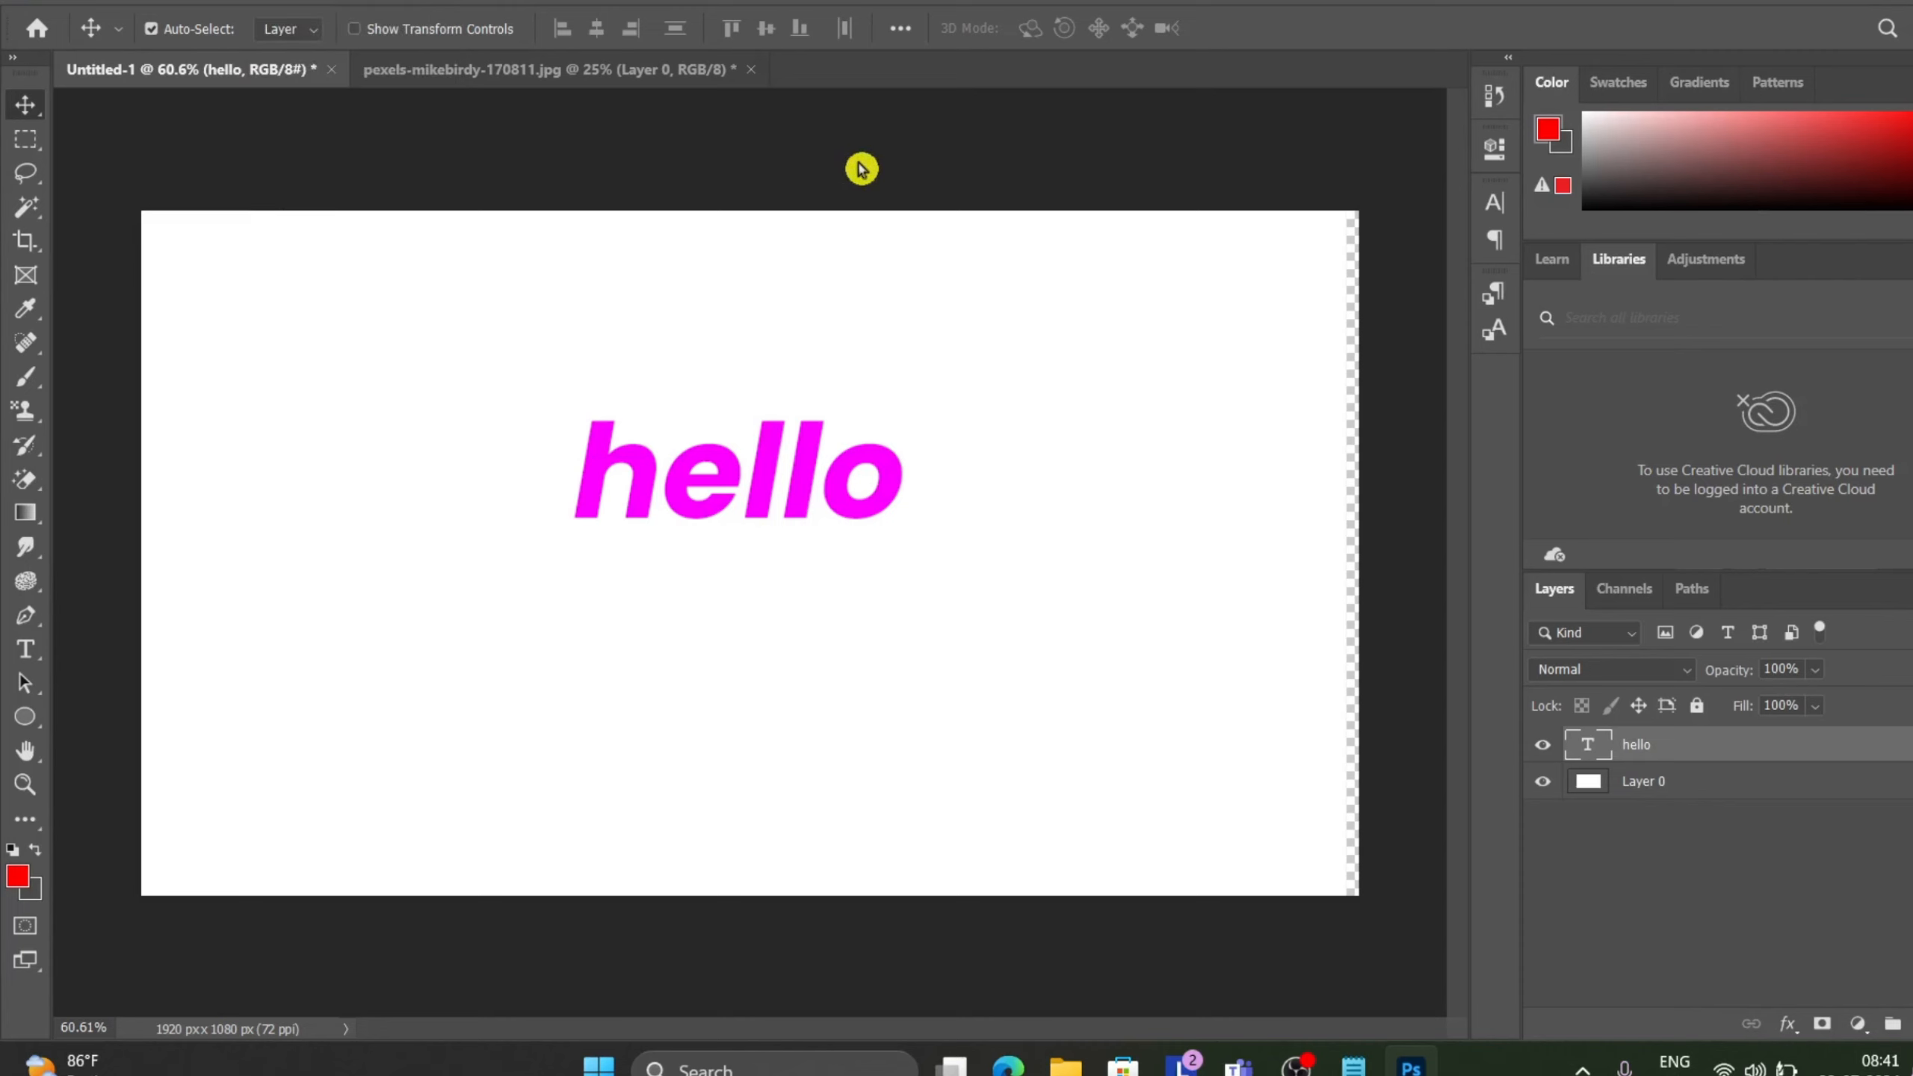
right_click(1761, 744)
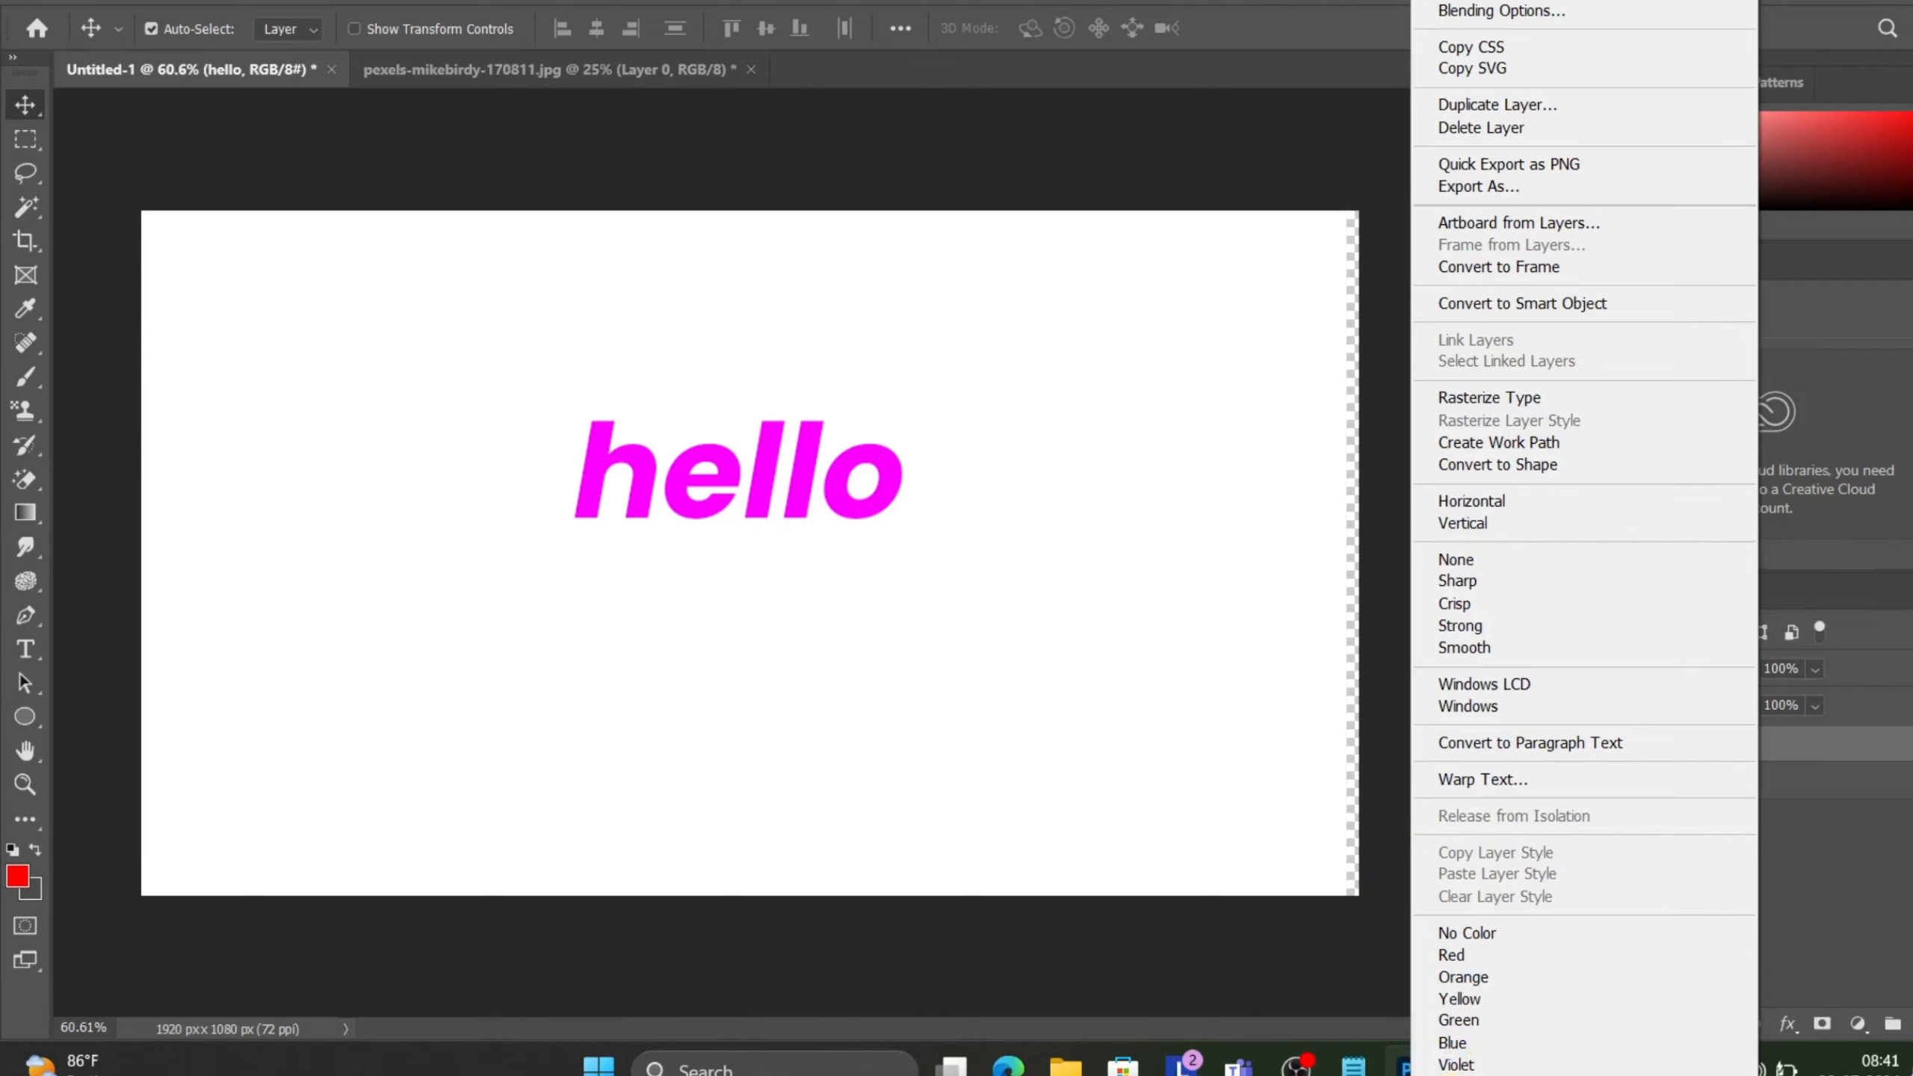
scroll(1585, 538, "down", 4)
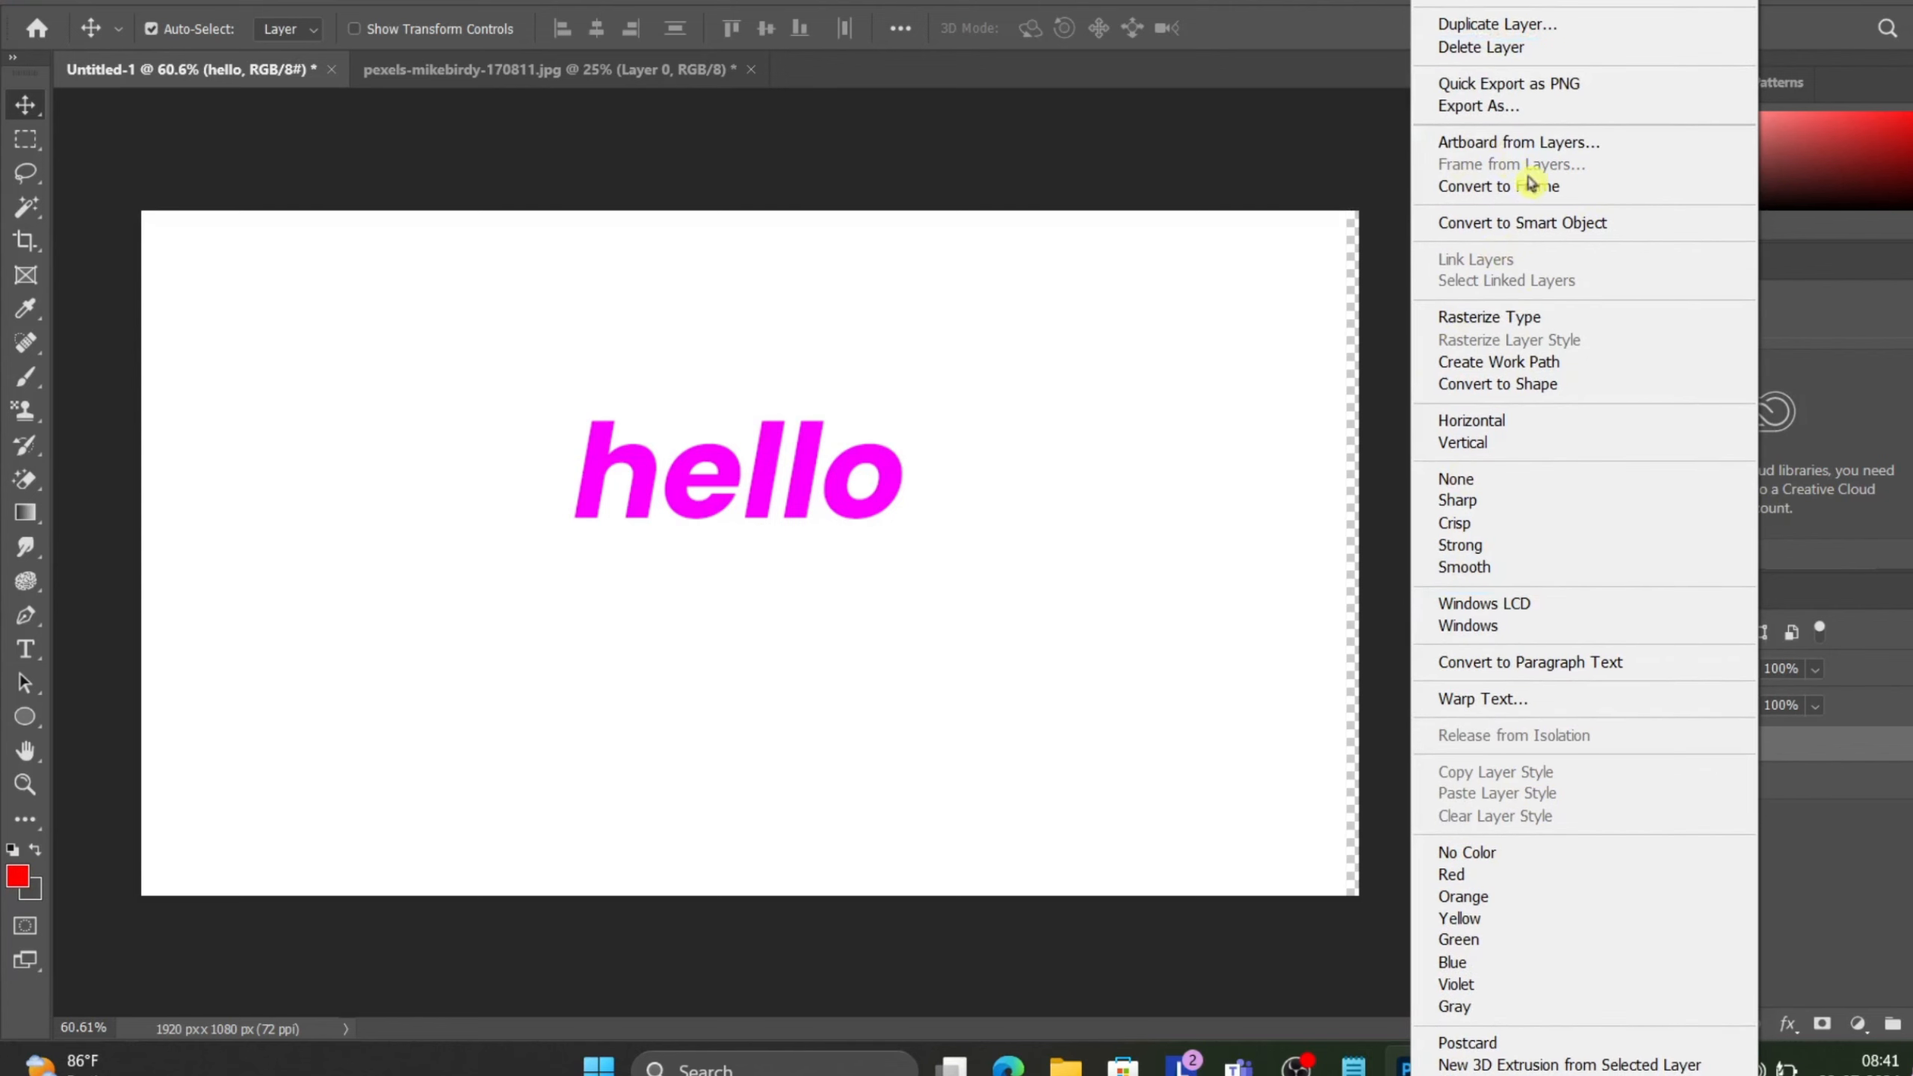
left_click(1324, 171)
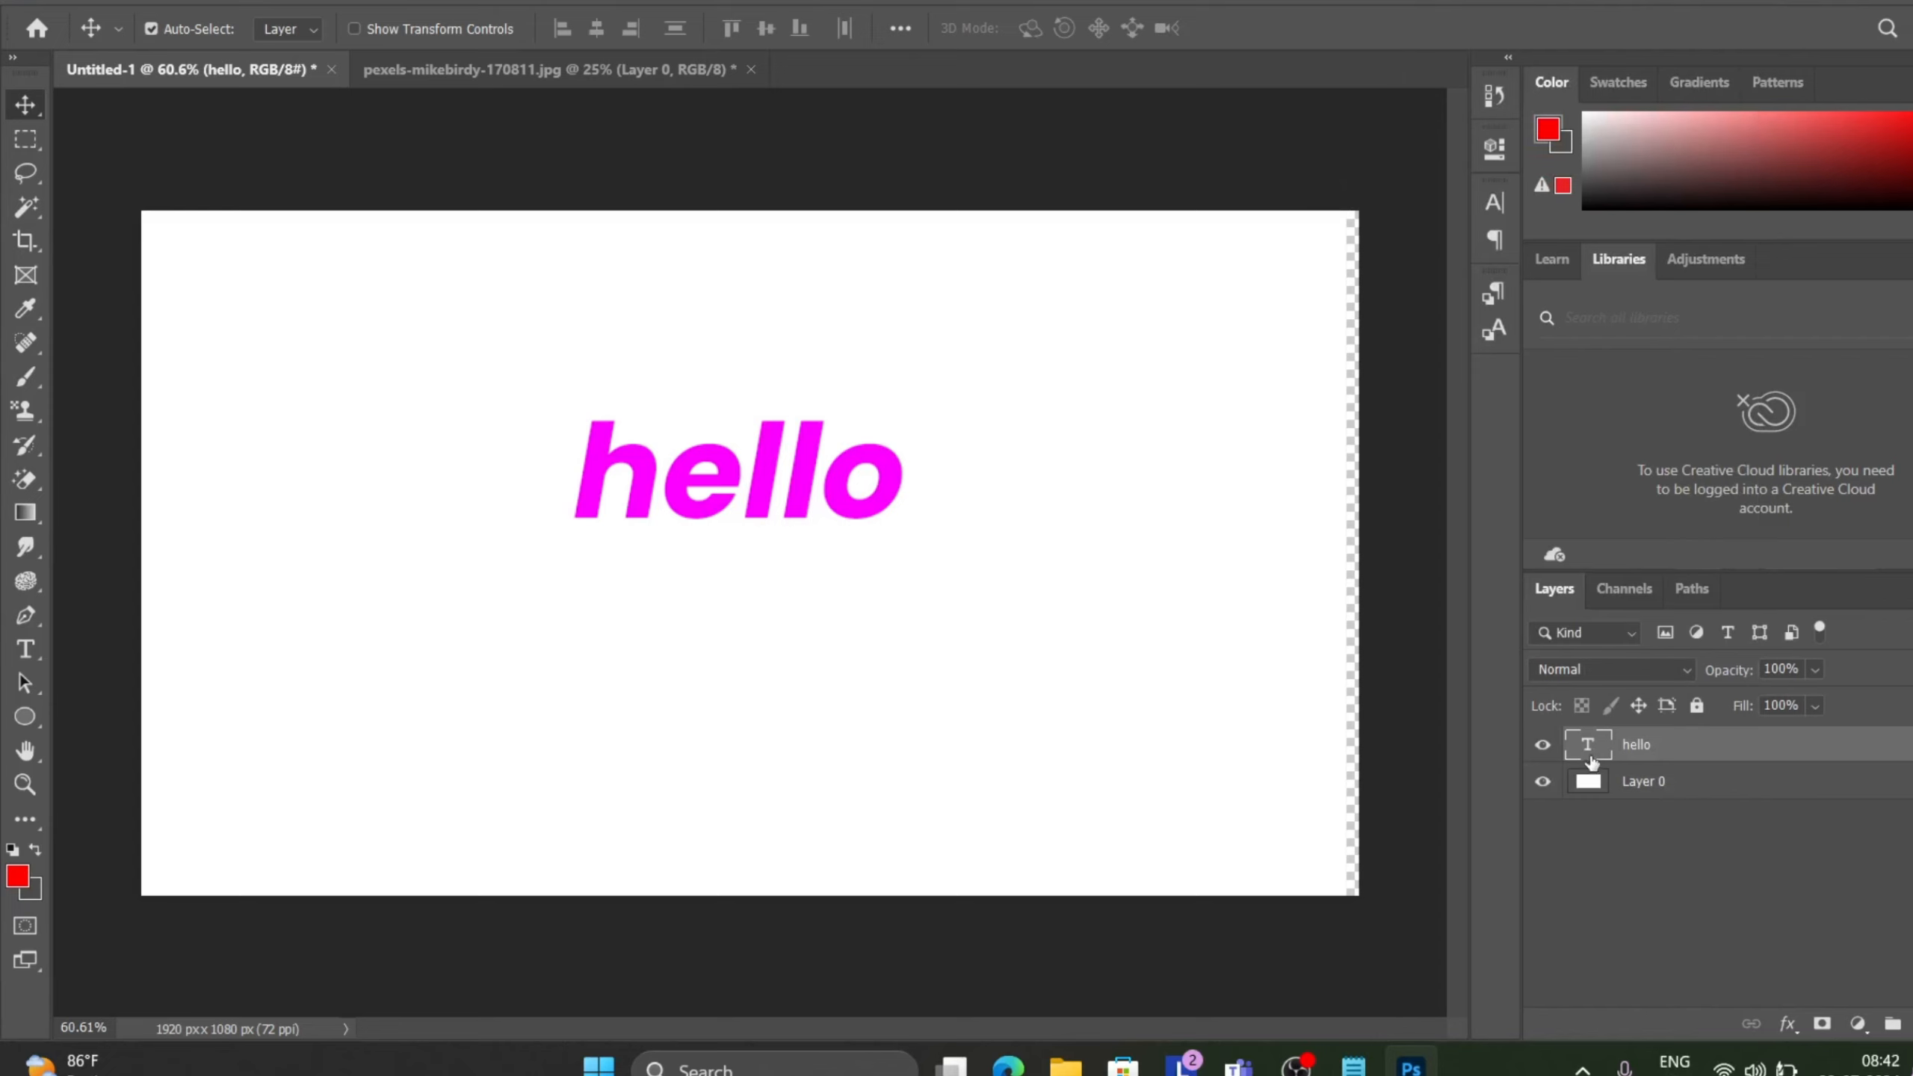
left_click_drag(1216, 547, 1221, 547)
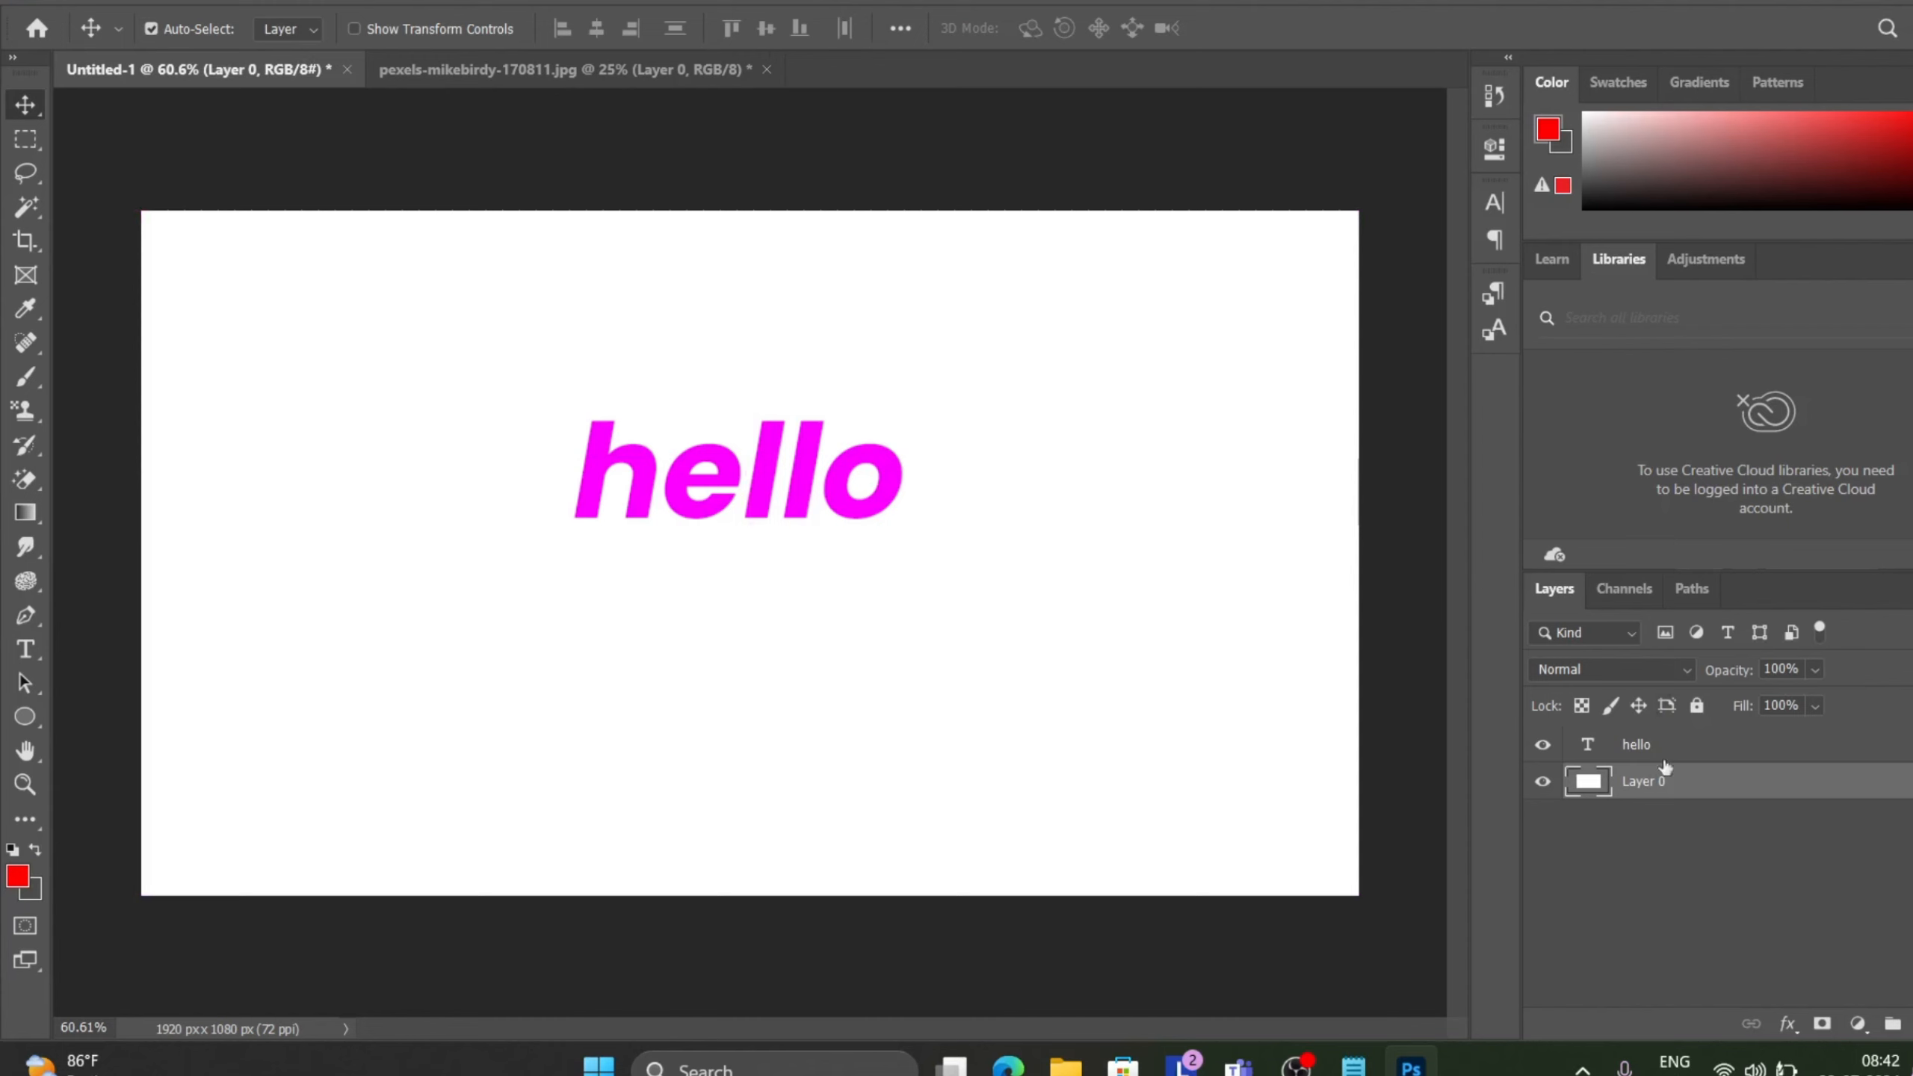
left_click(1632, 748)
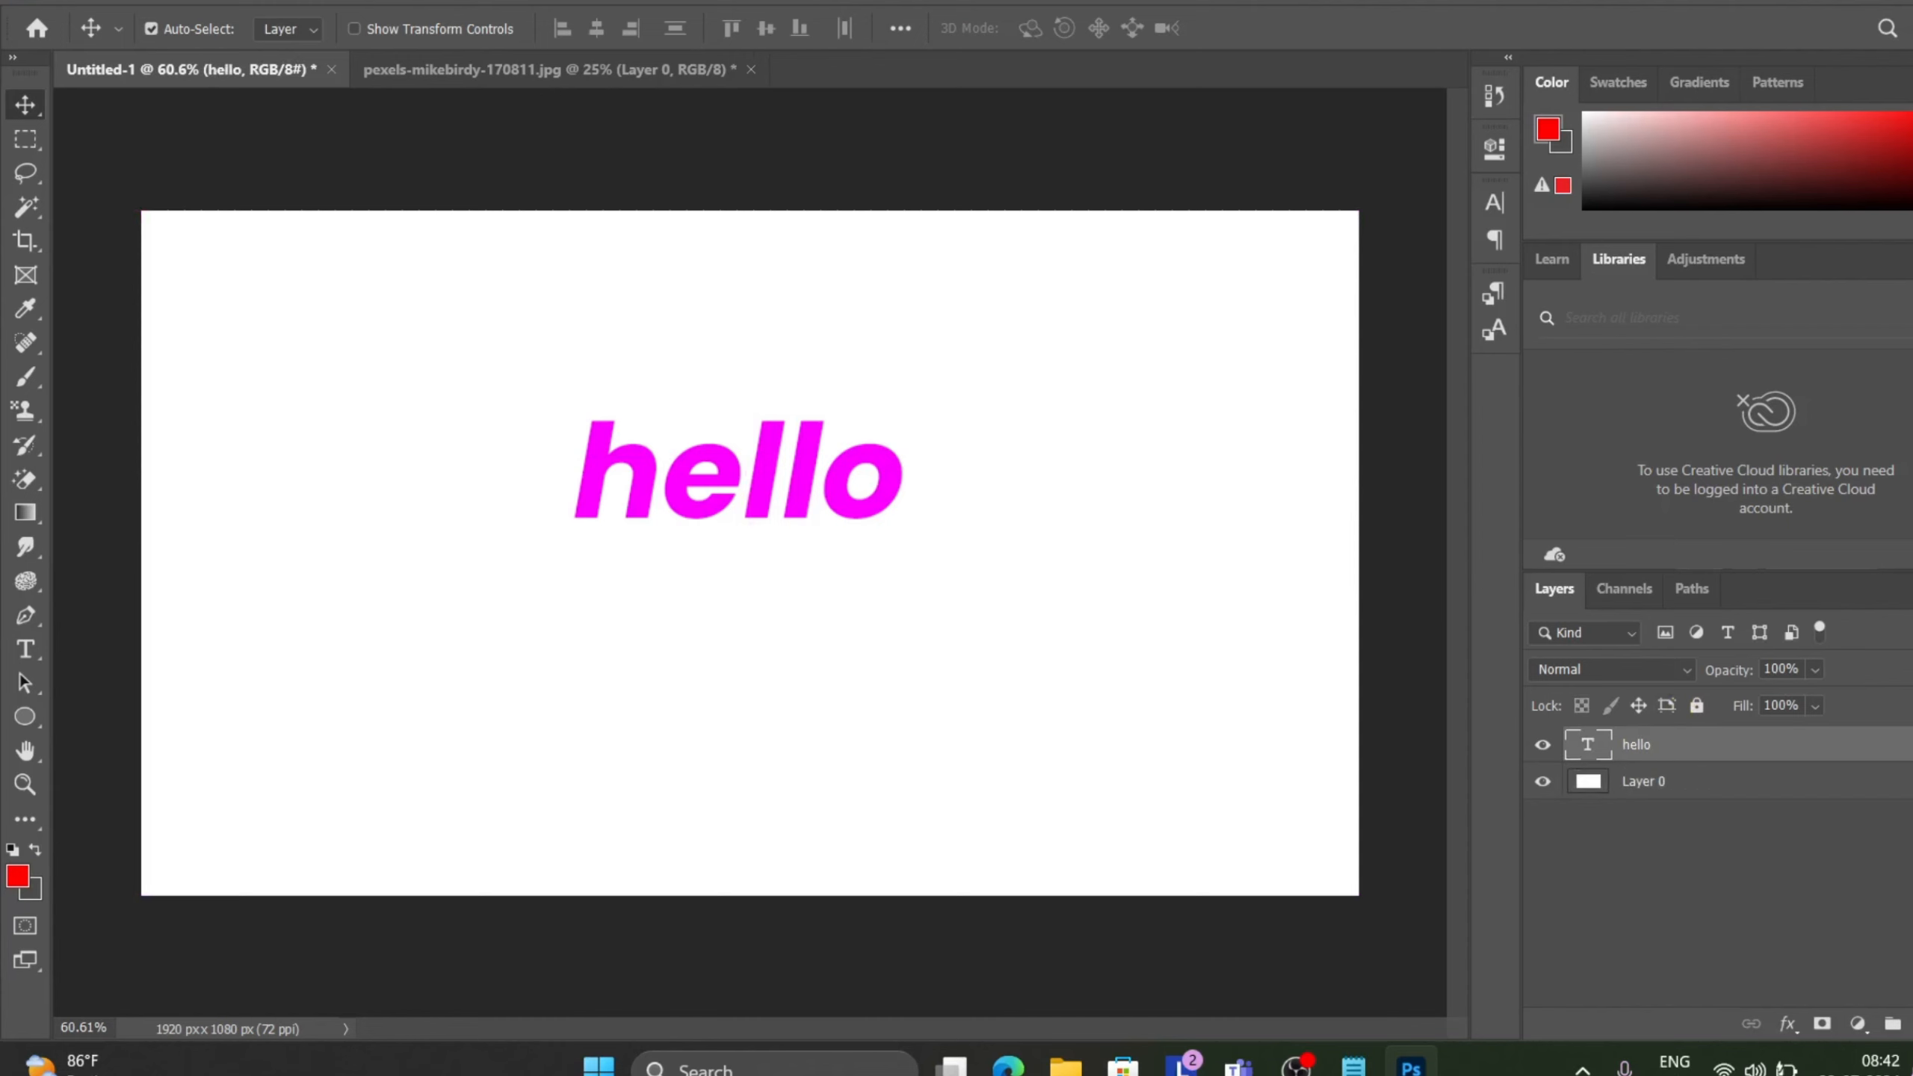
Convert the hello text layer to a shape and move it slightly down on the canvas.
left_click(243, 6)
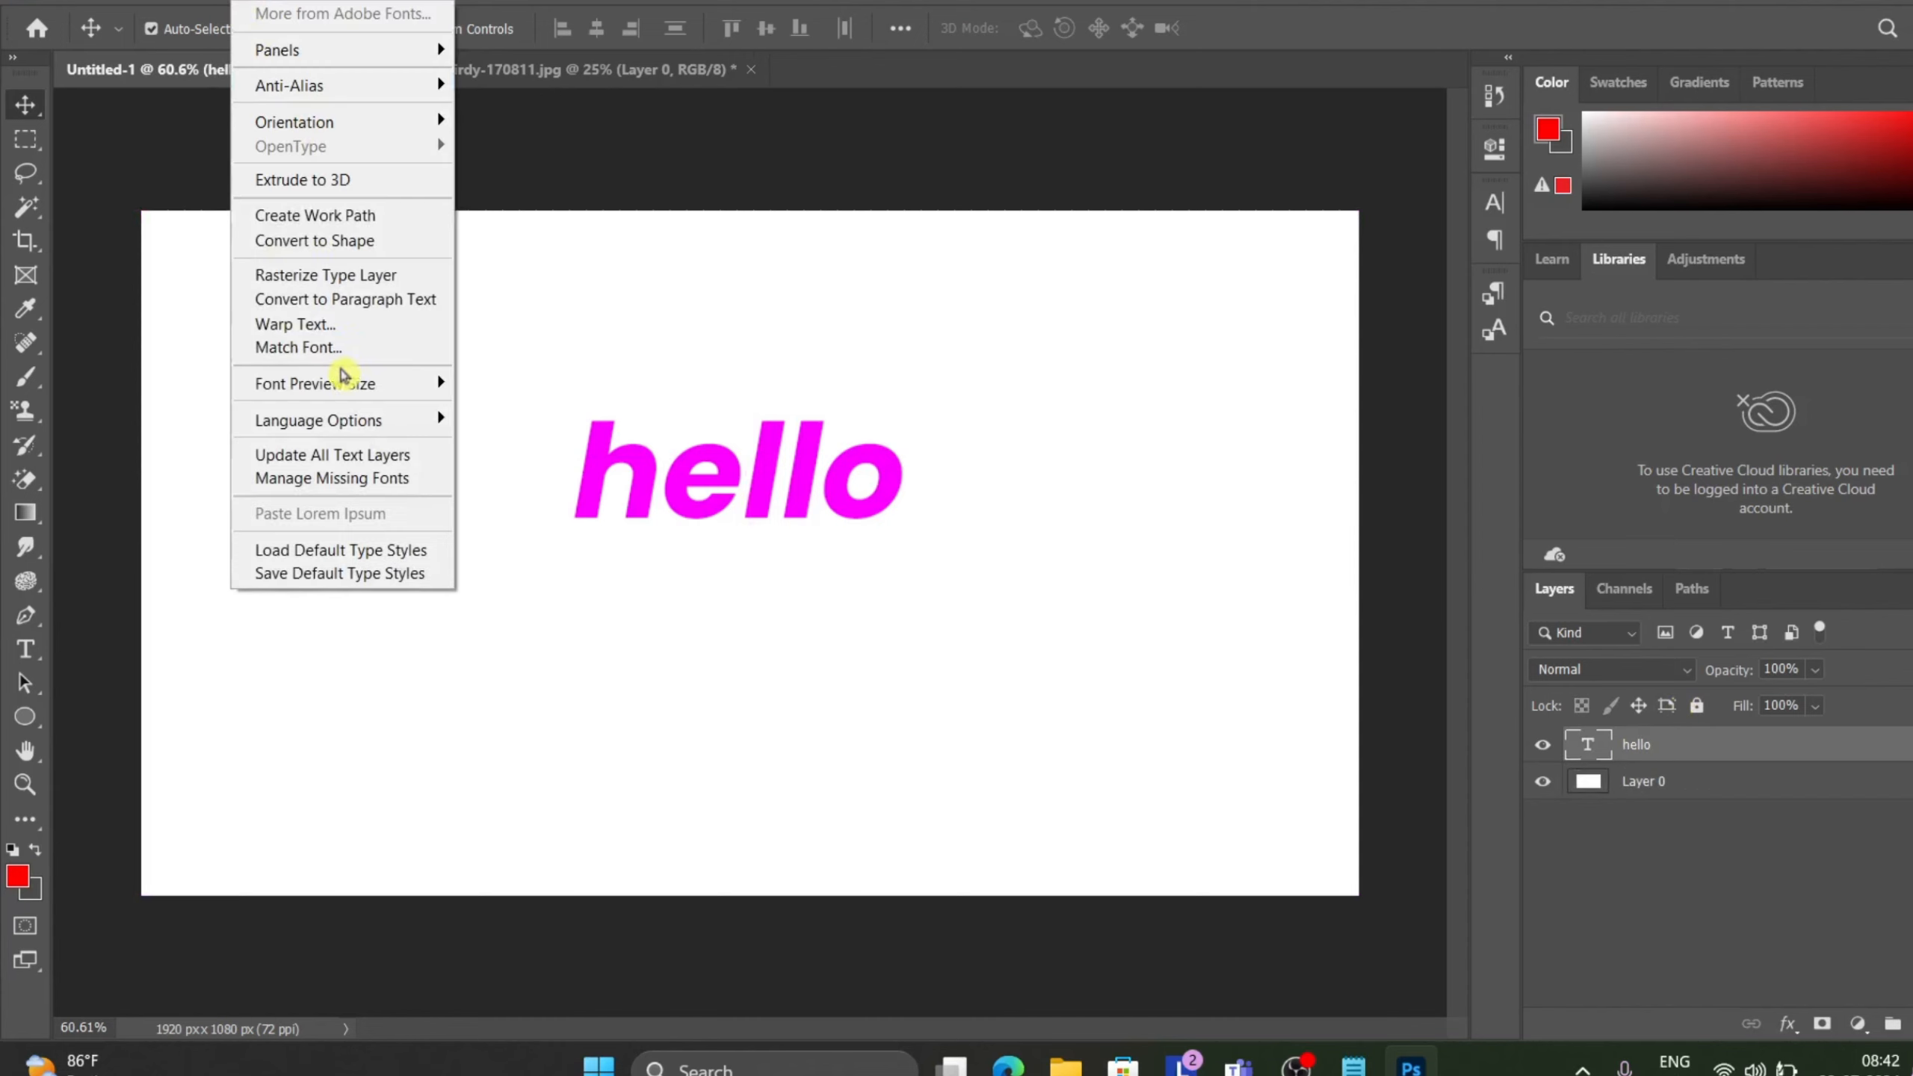
left_click(366, 248)
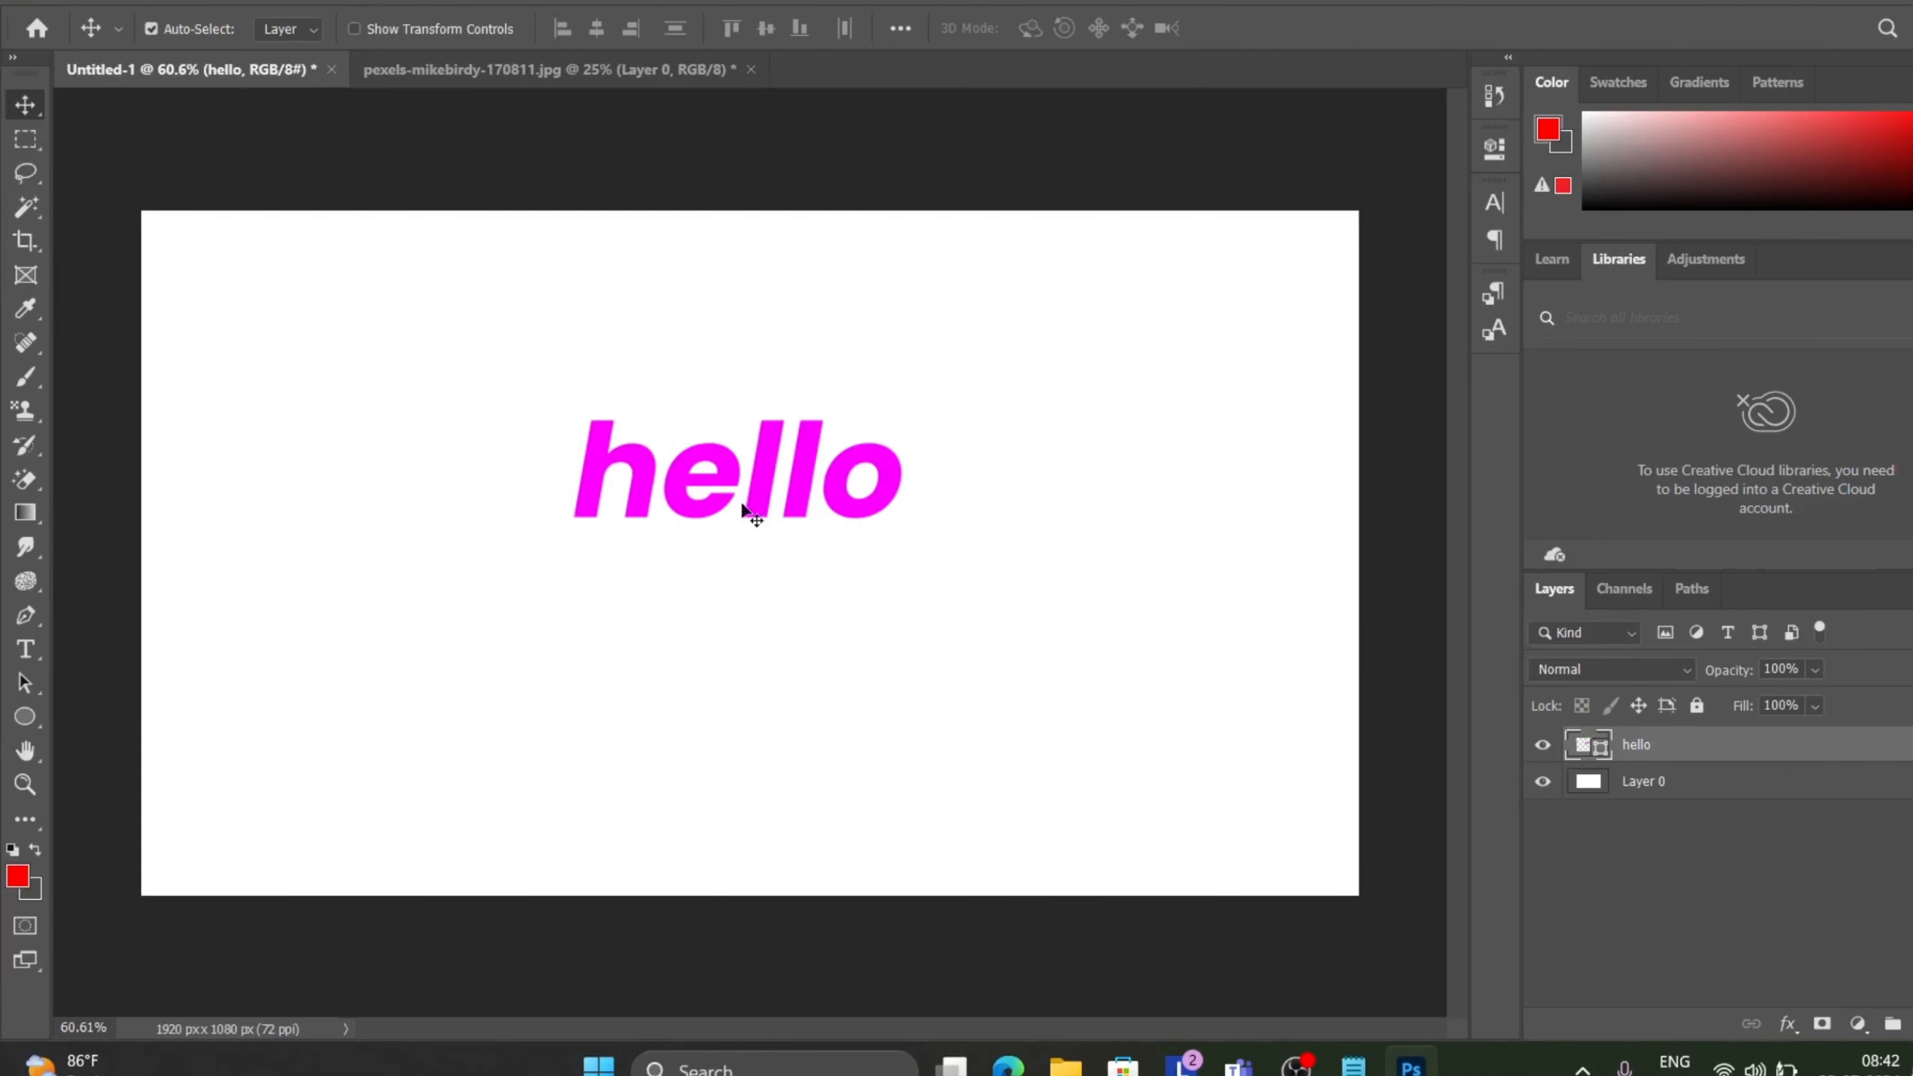
left_click_drag(707, 511, 704, 567)
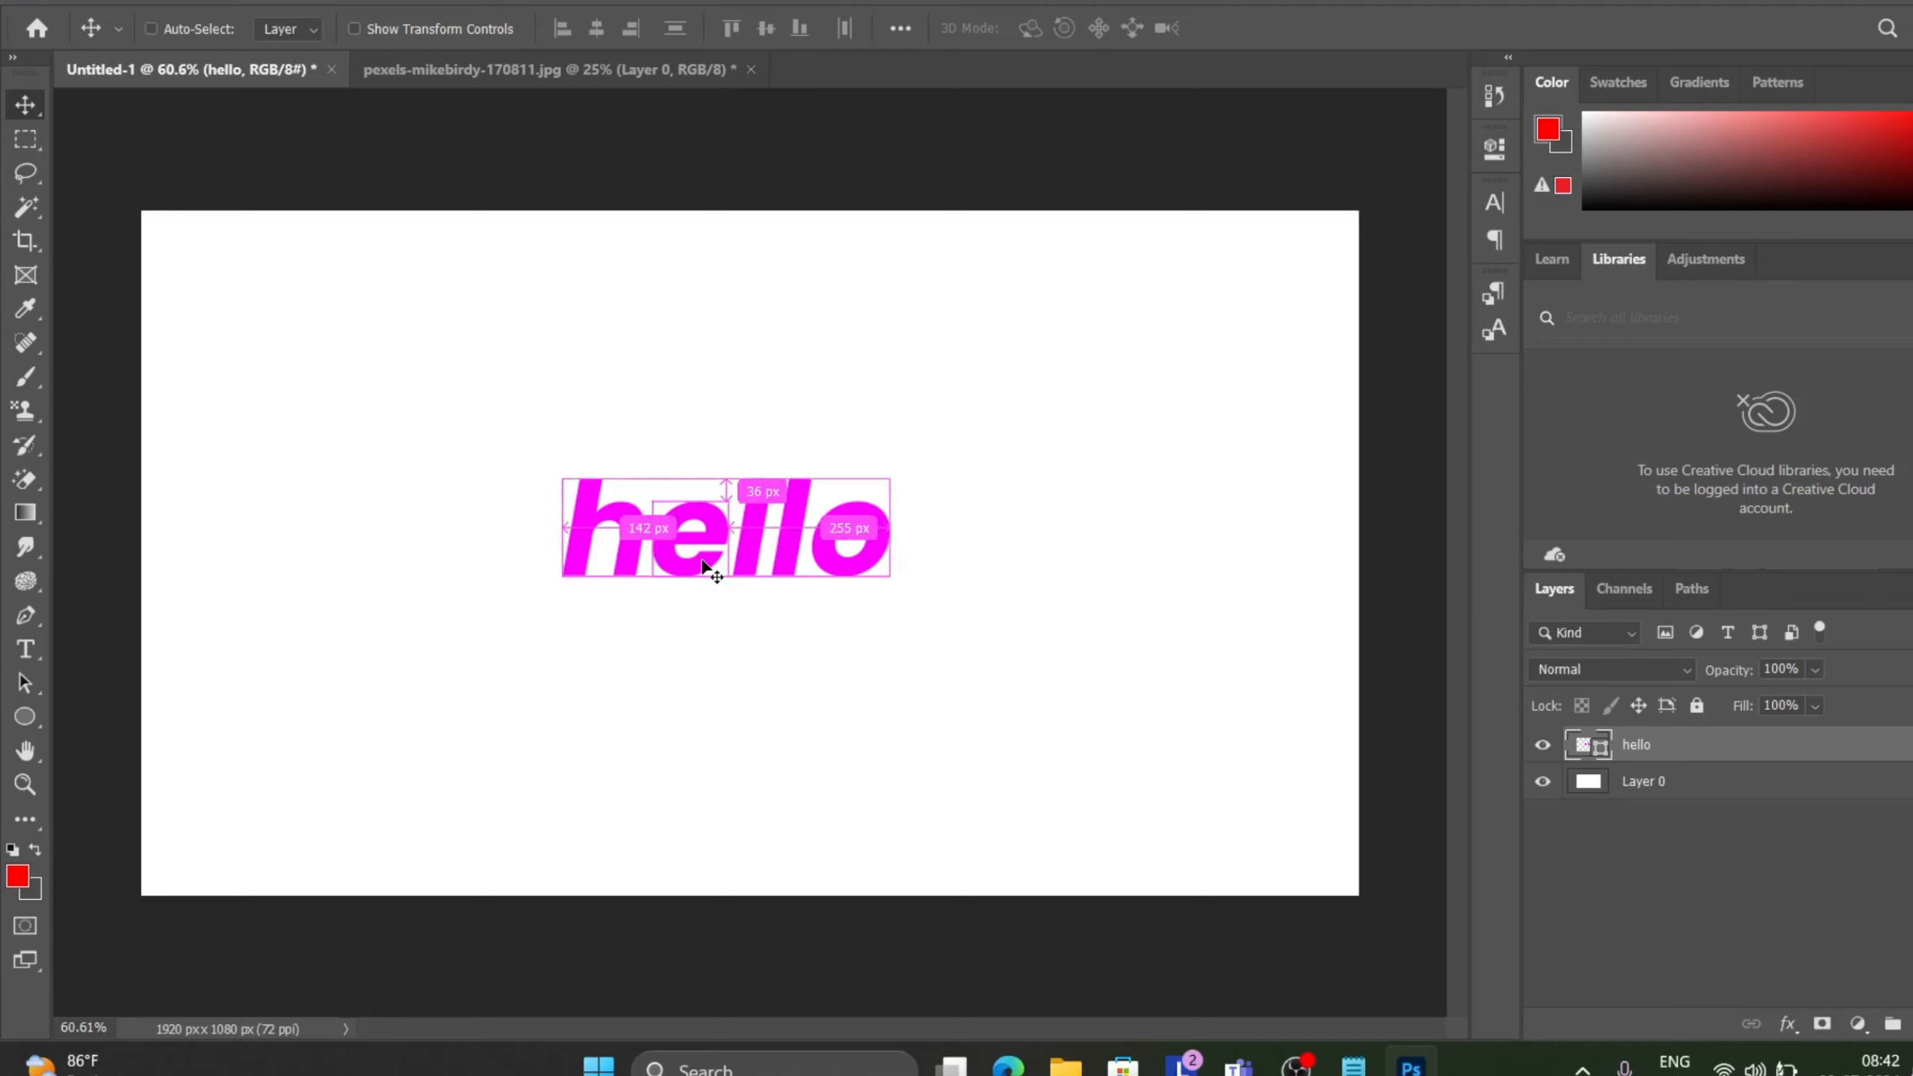
Undo the last change and move the hello shape to the upper-left area of the canvas.
key("ctrl+z")
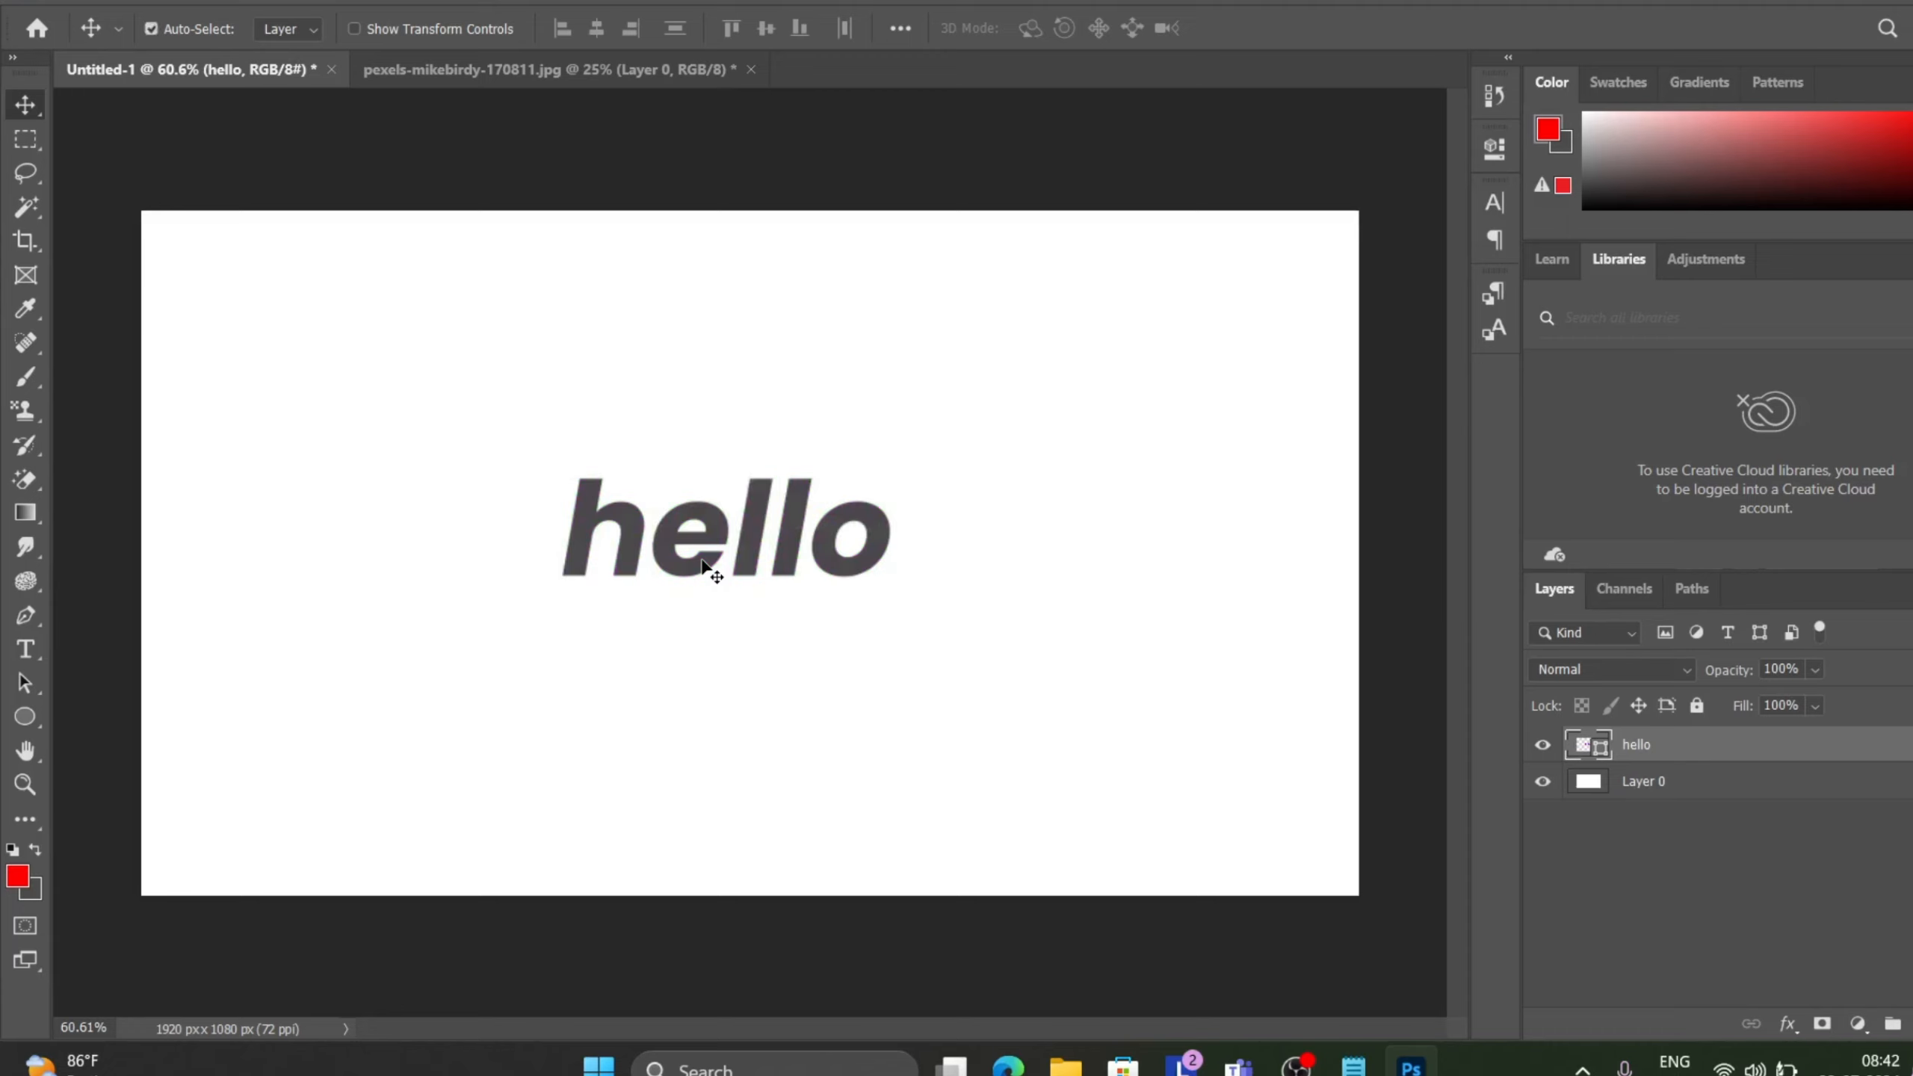
key("ctrl")
left_click_drag(704, 585, 500, 347)
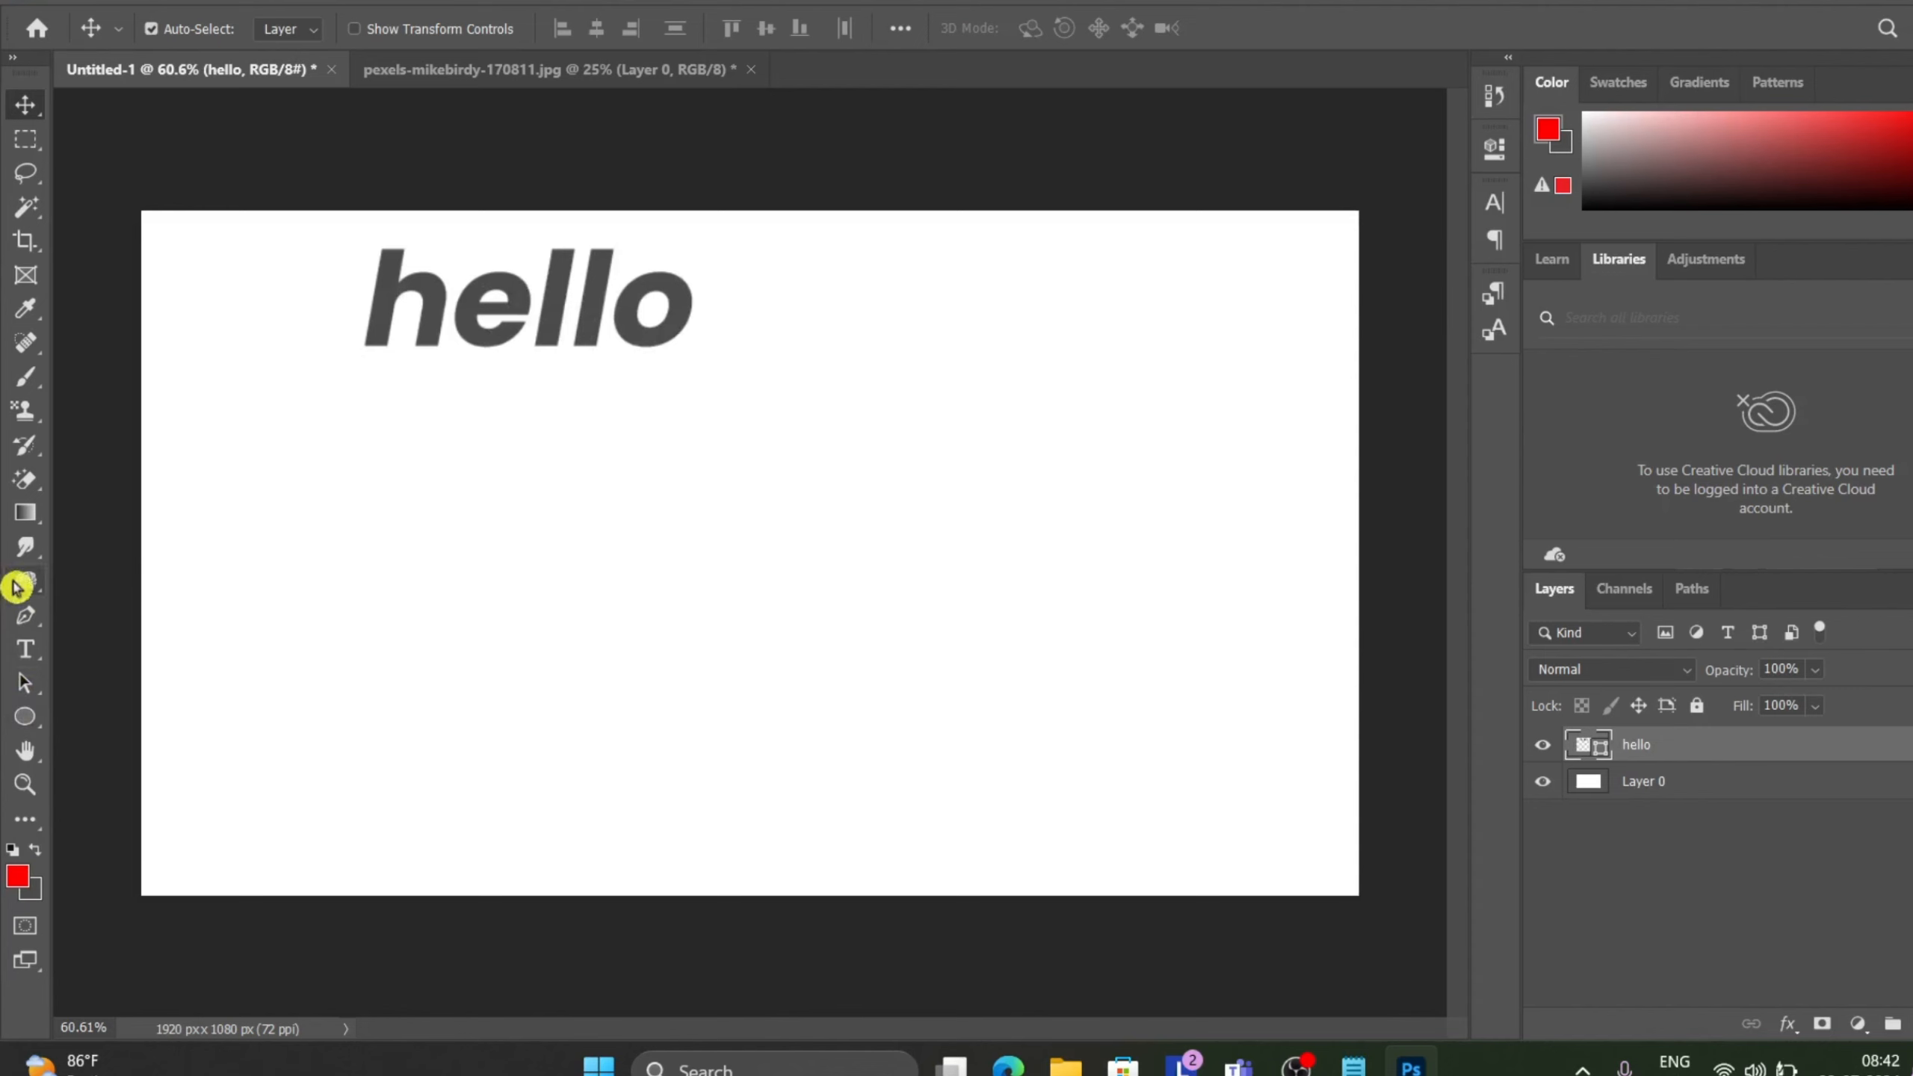
Draw an ellipse about 473 by 462 px with the Ellipse tool below the centre of the canvas.
left_click(24, 716)
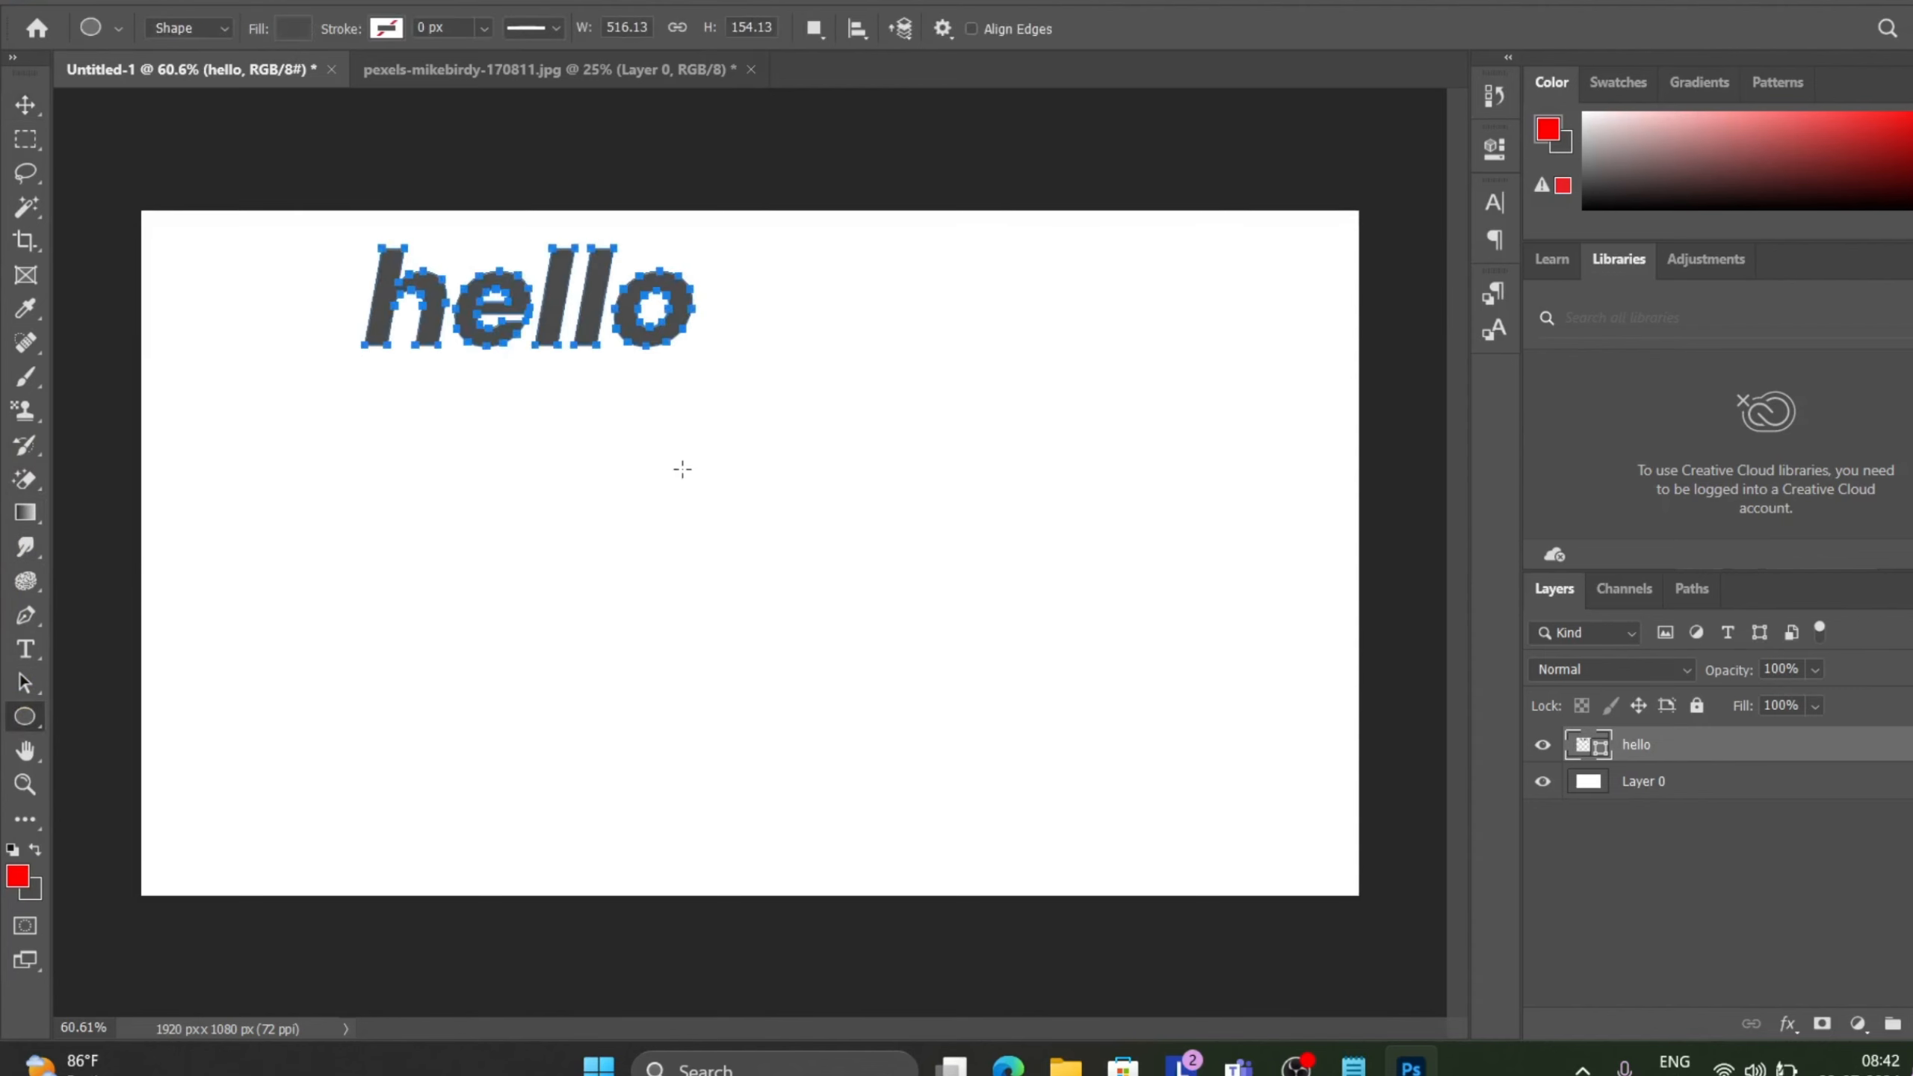
left_click_drag(743, 460, 1042, 752)
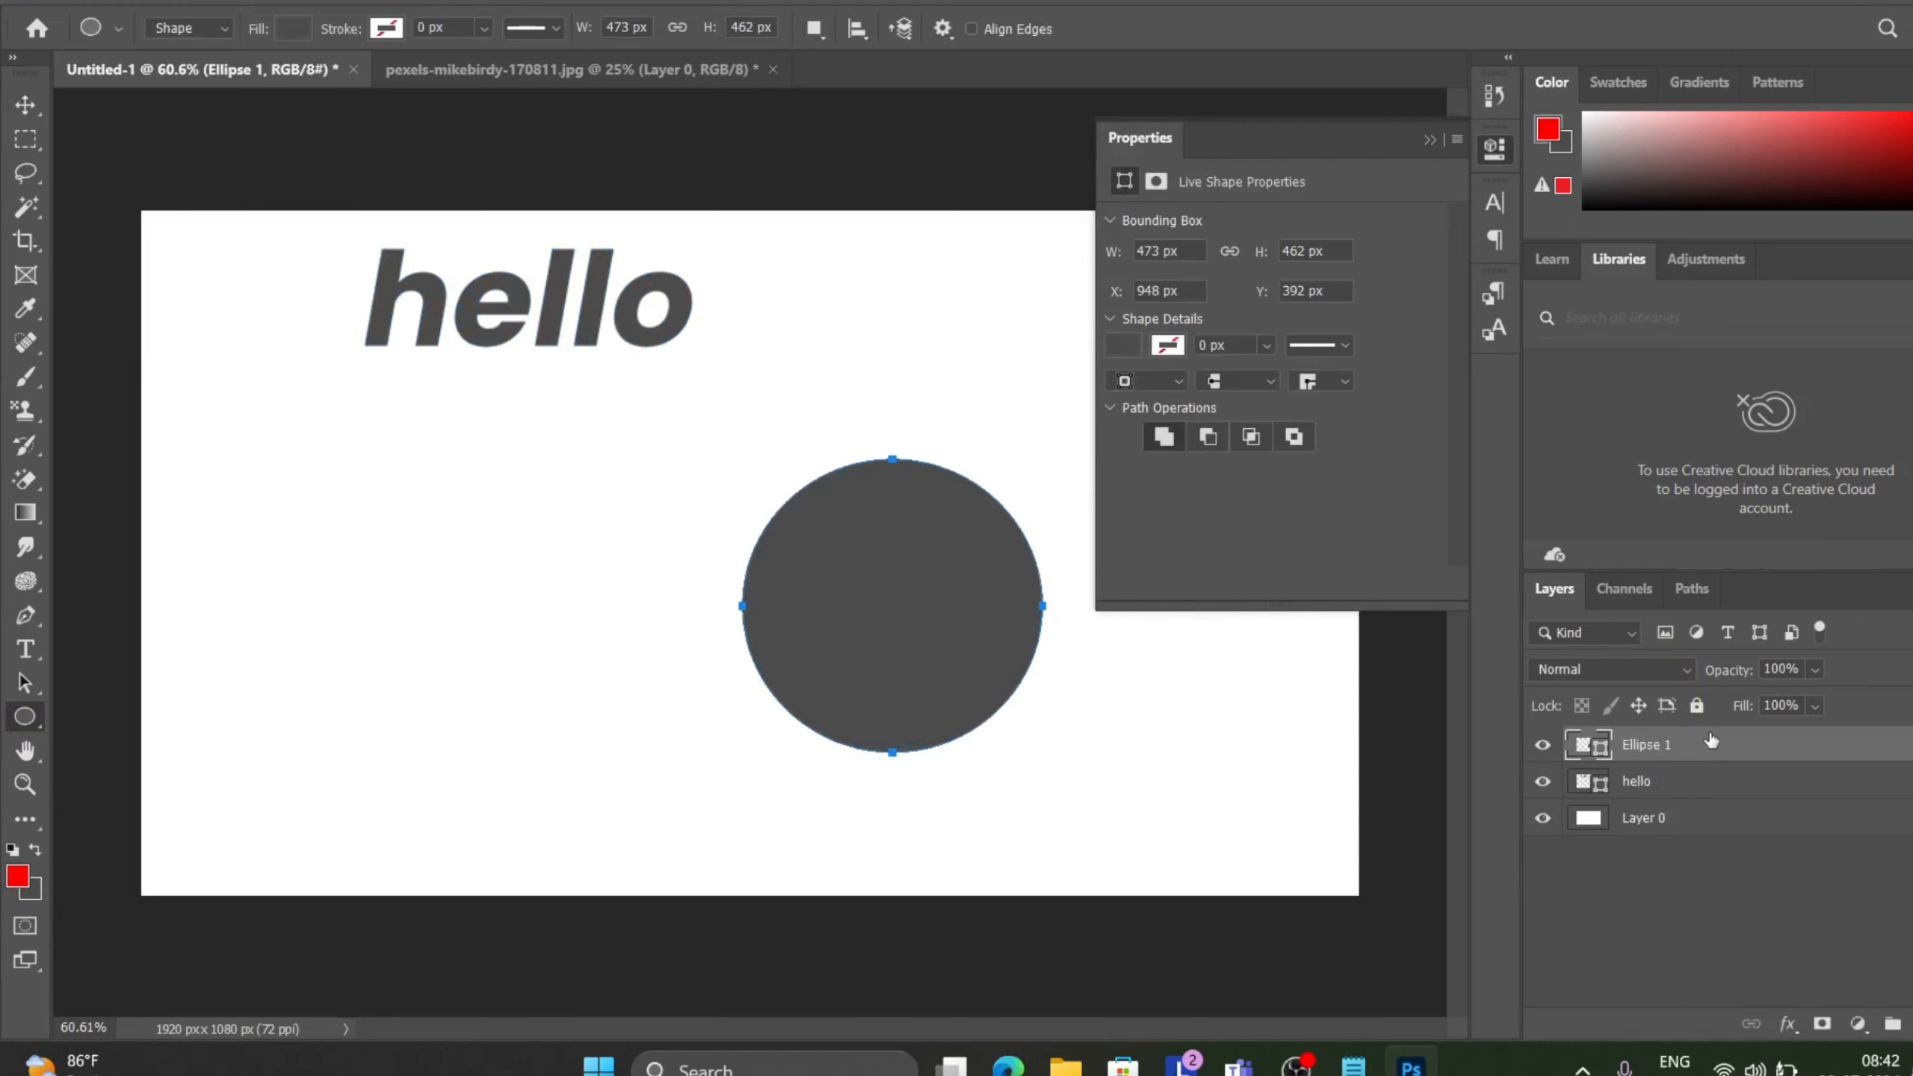
left_click(1429, 142)
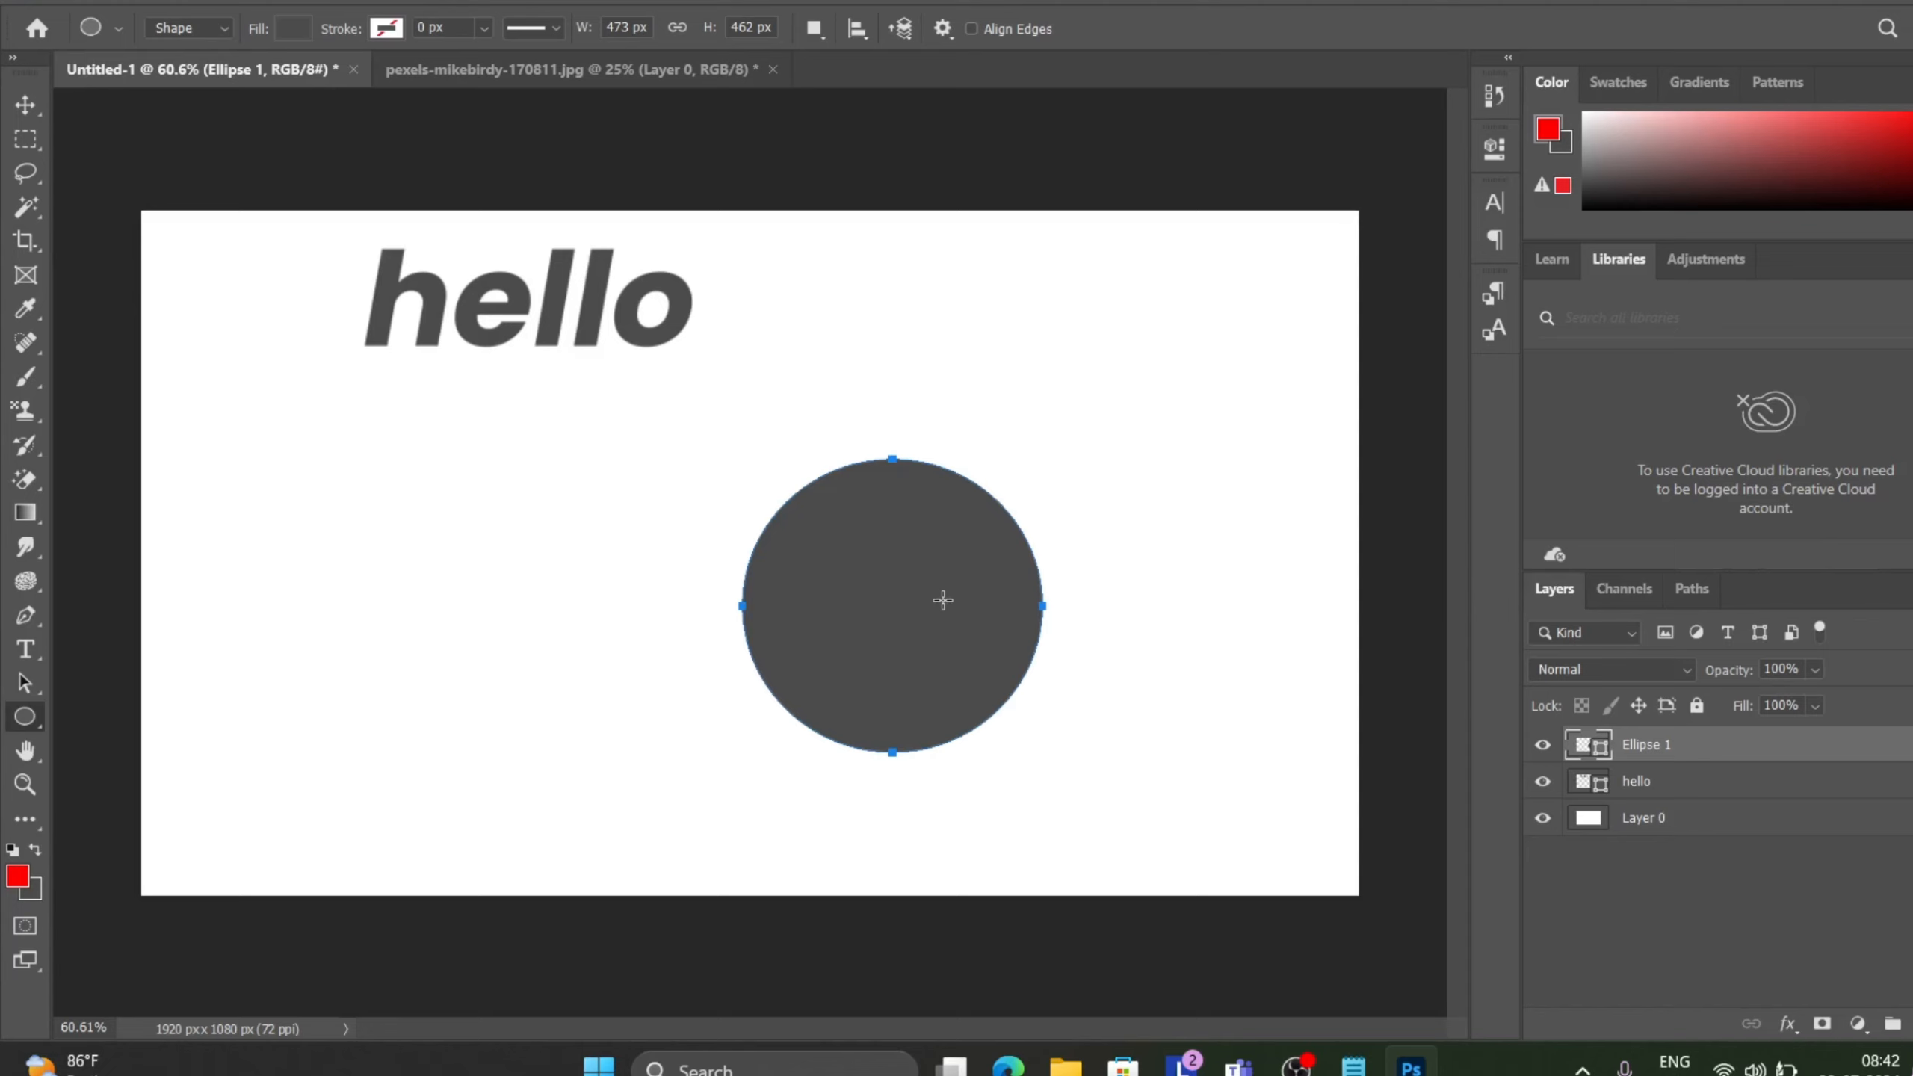
Fill the ellipse with the red foreground colour.
key("alt+BackSpace")
key("shift")
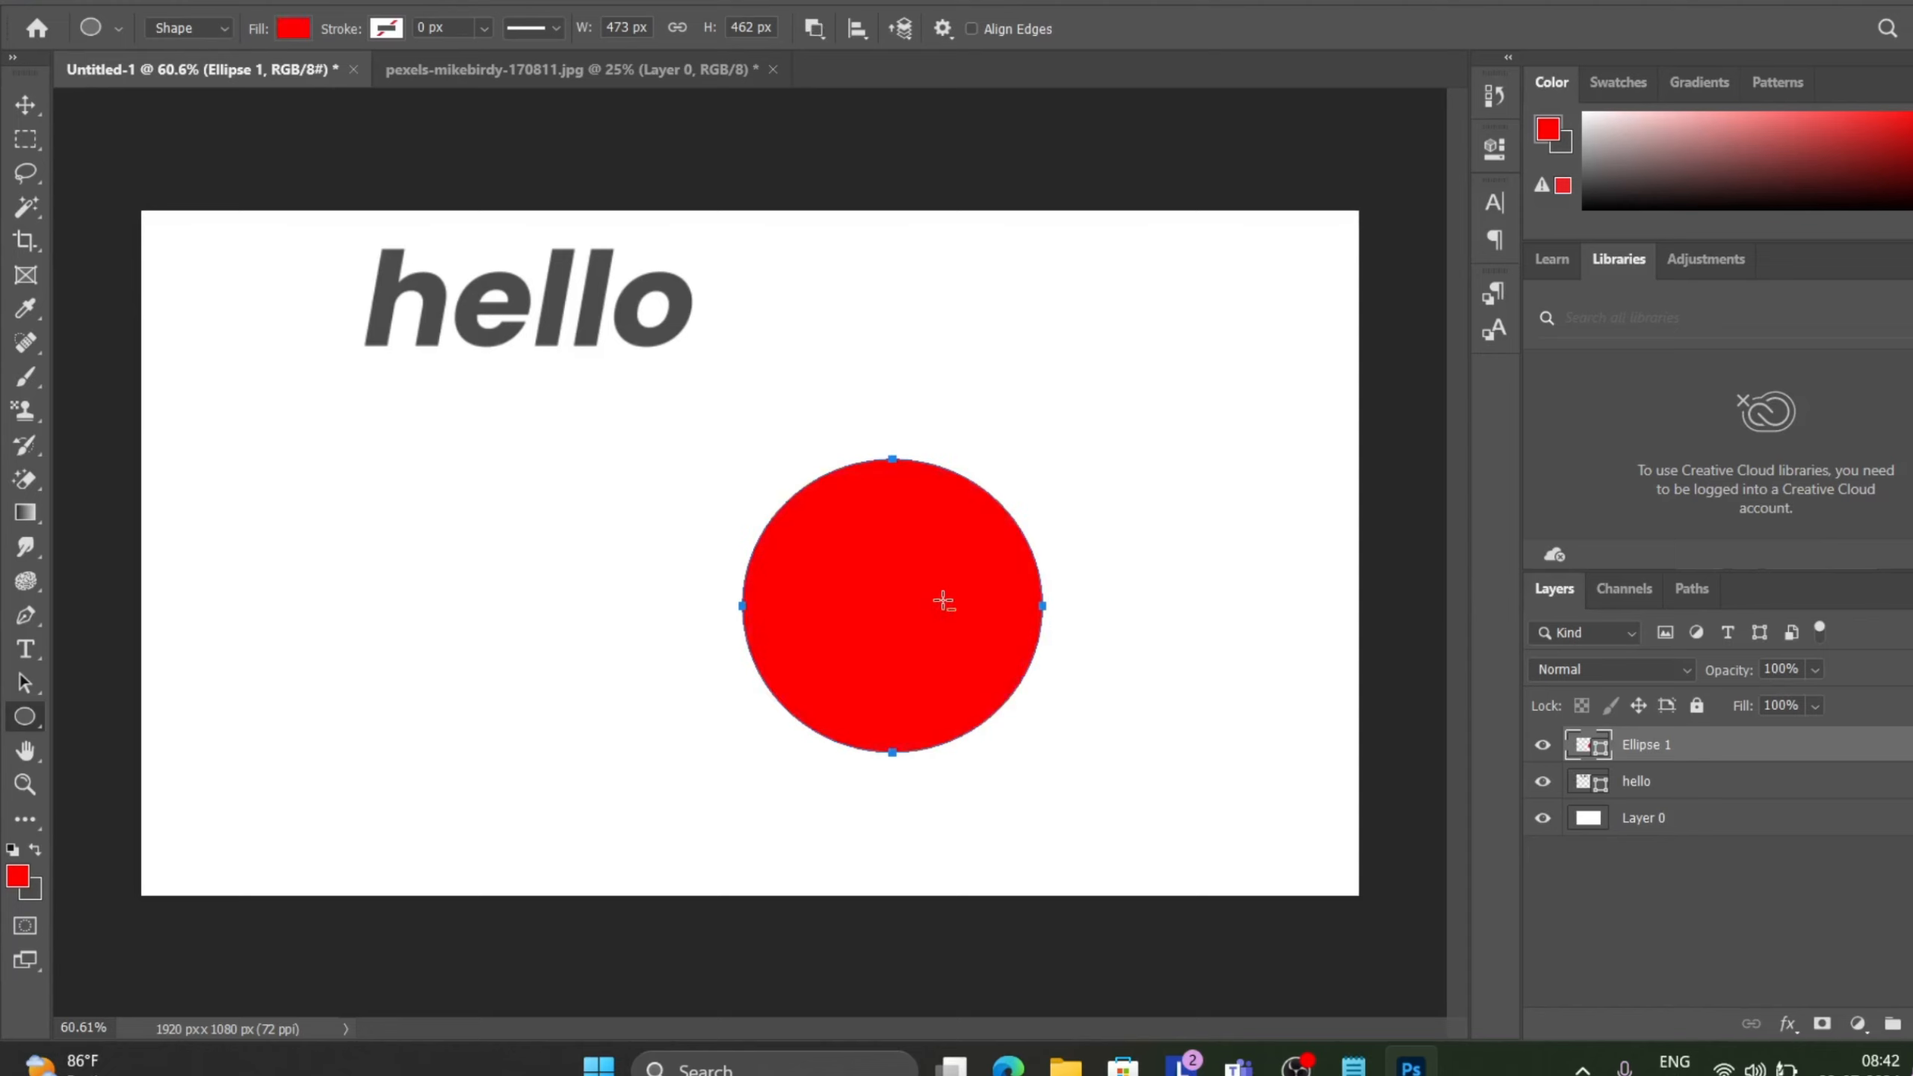
key("ctrl+z")
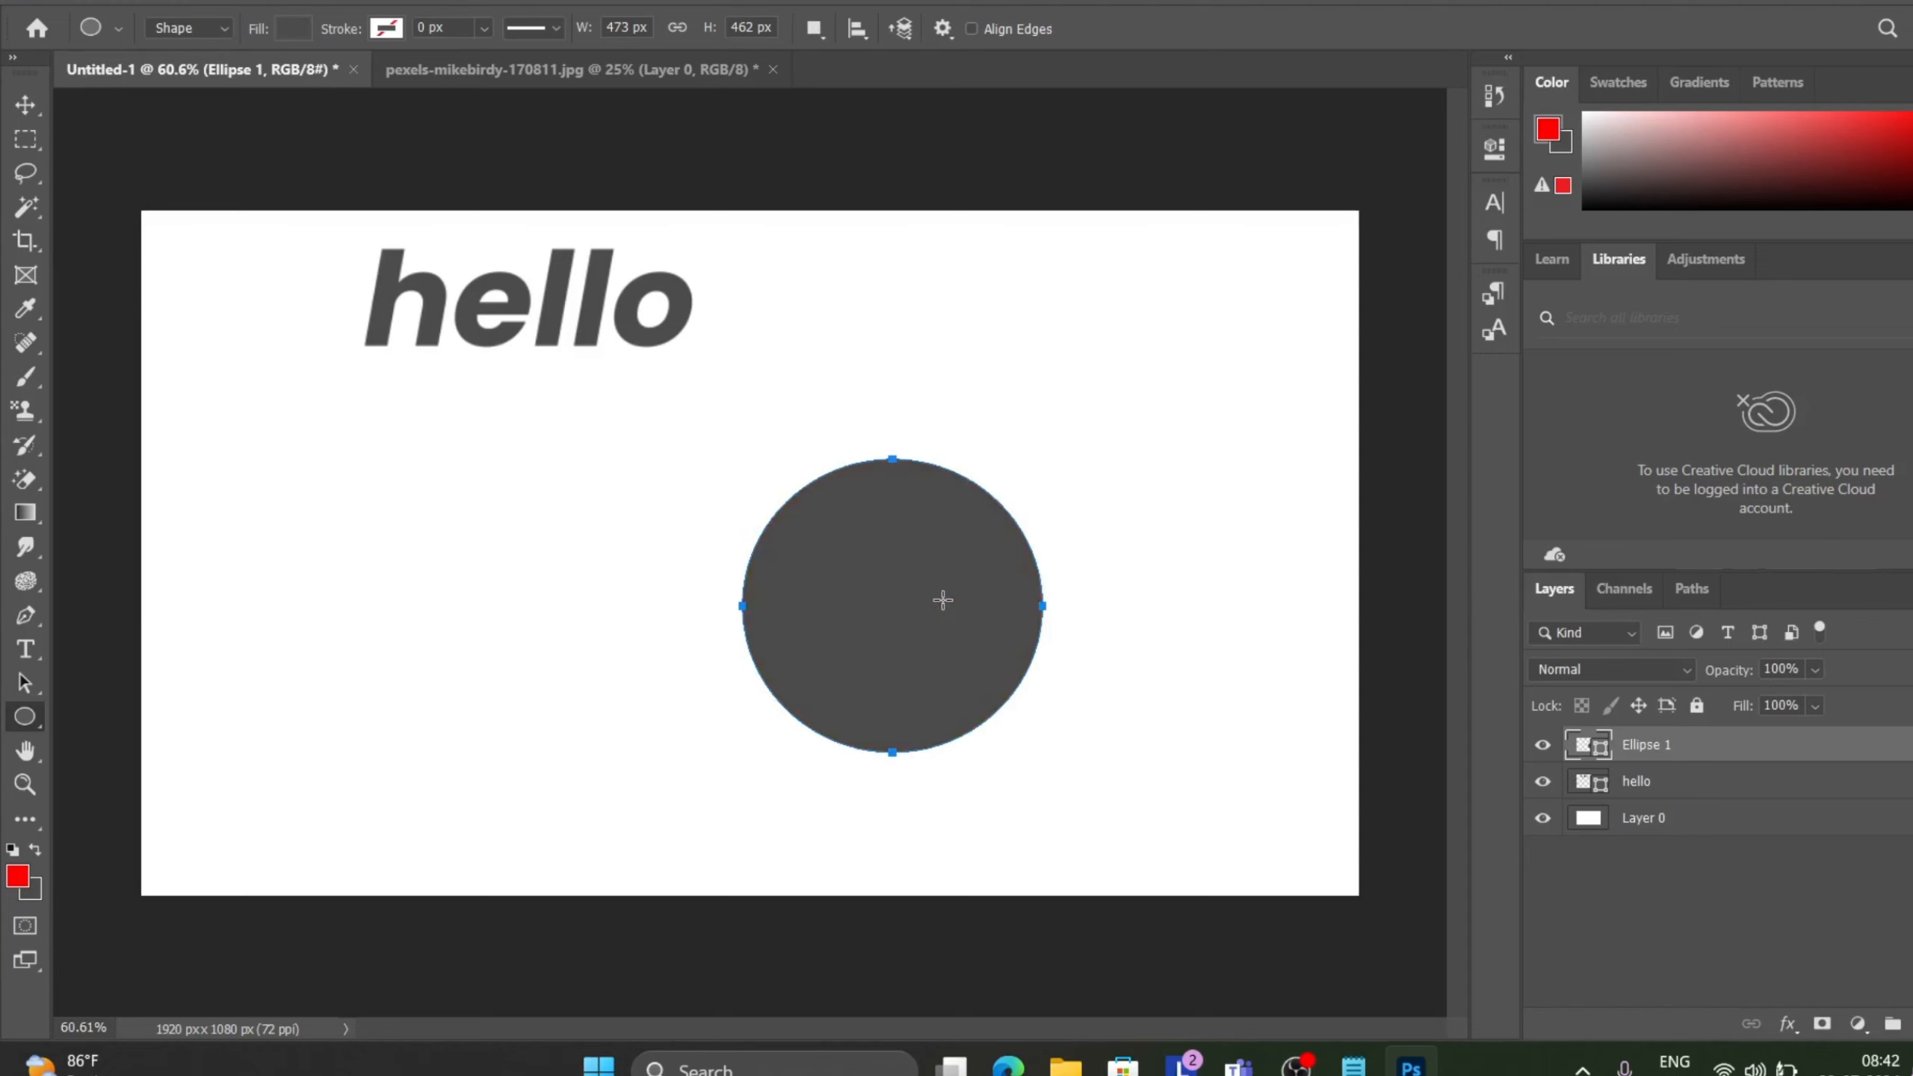
key("ctrl+shift+z")
left_click(942, 600)
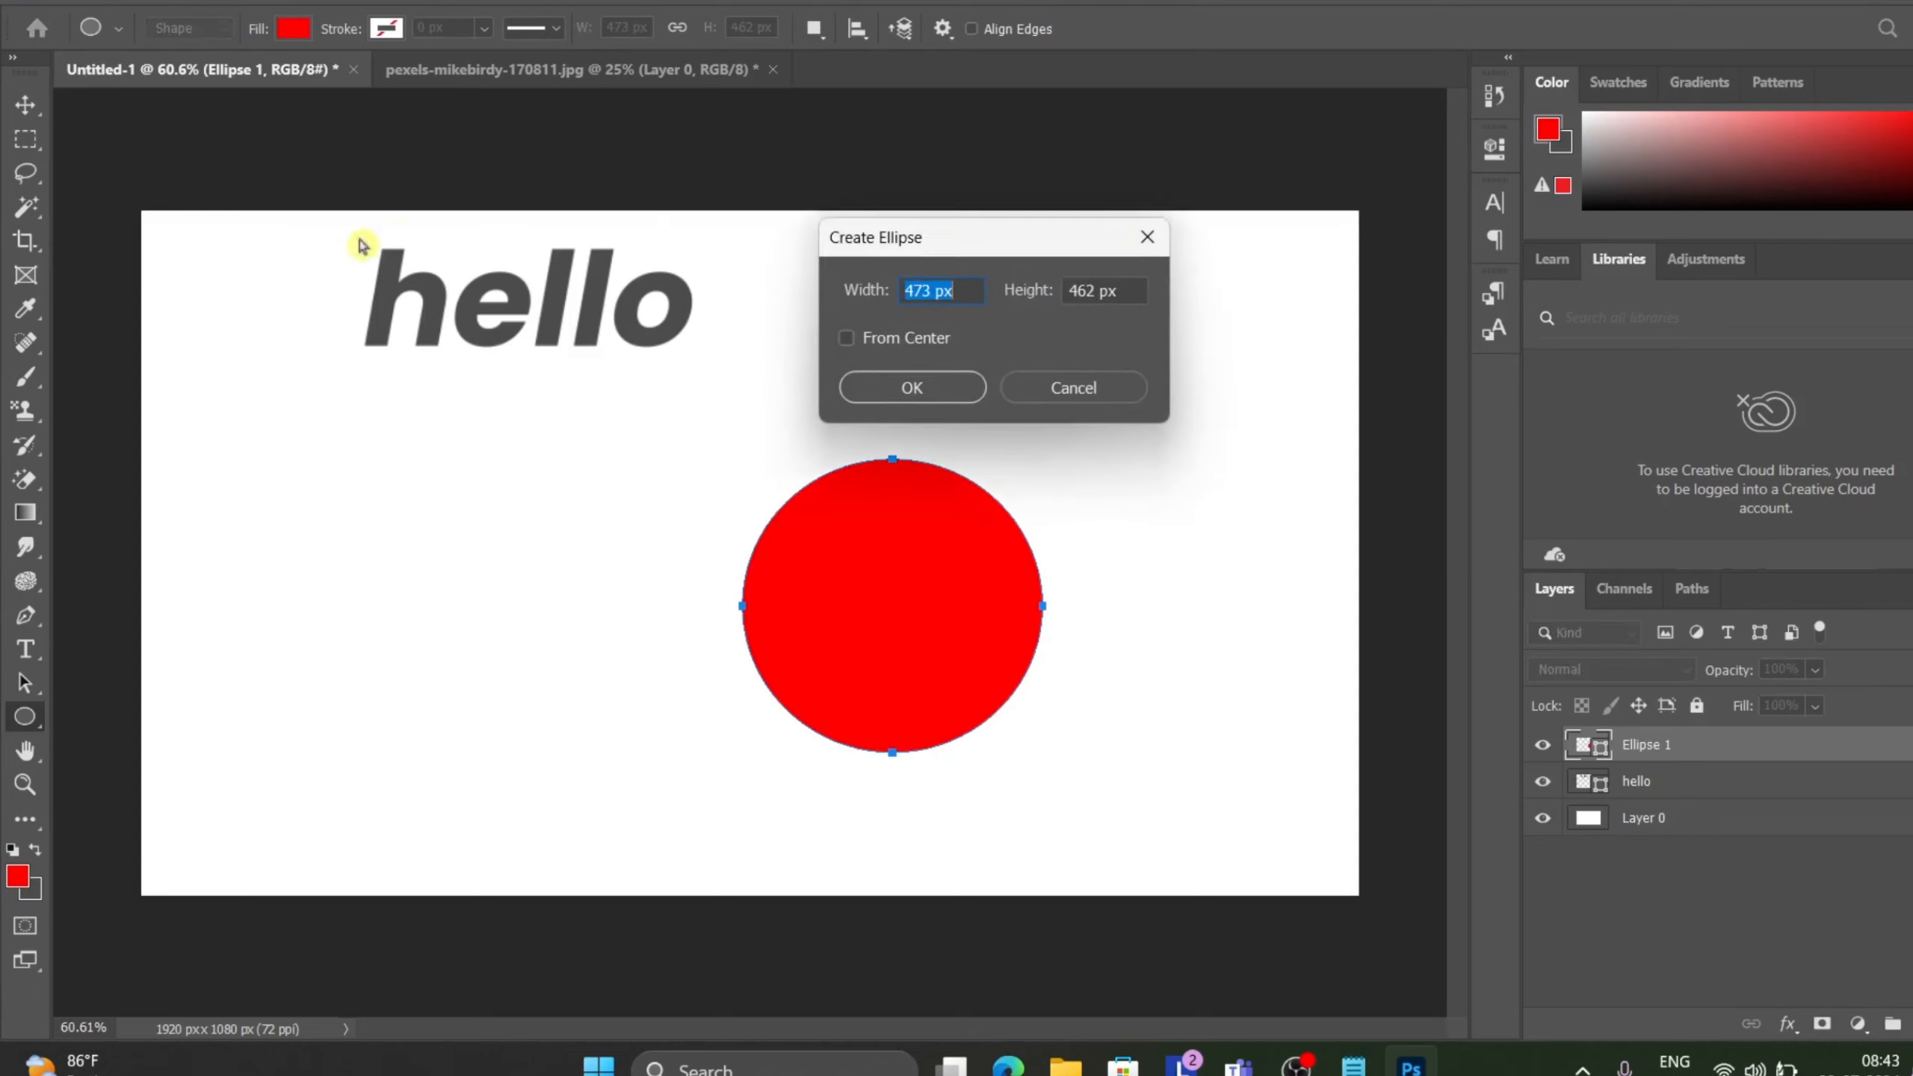
left_click(1141, 249)
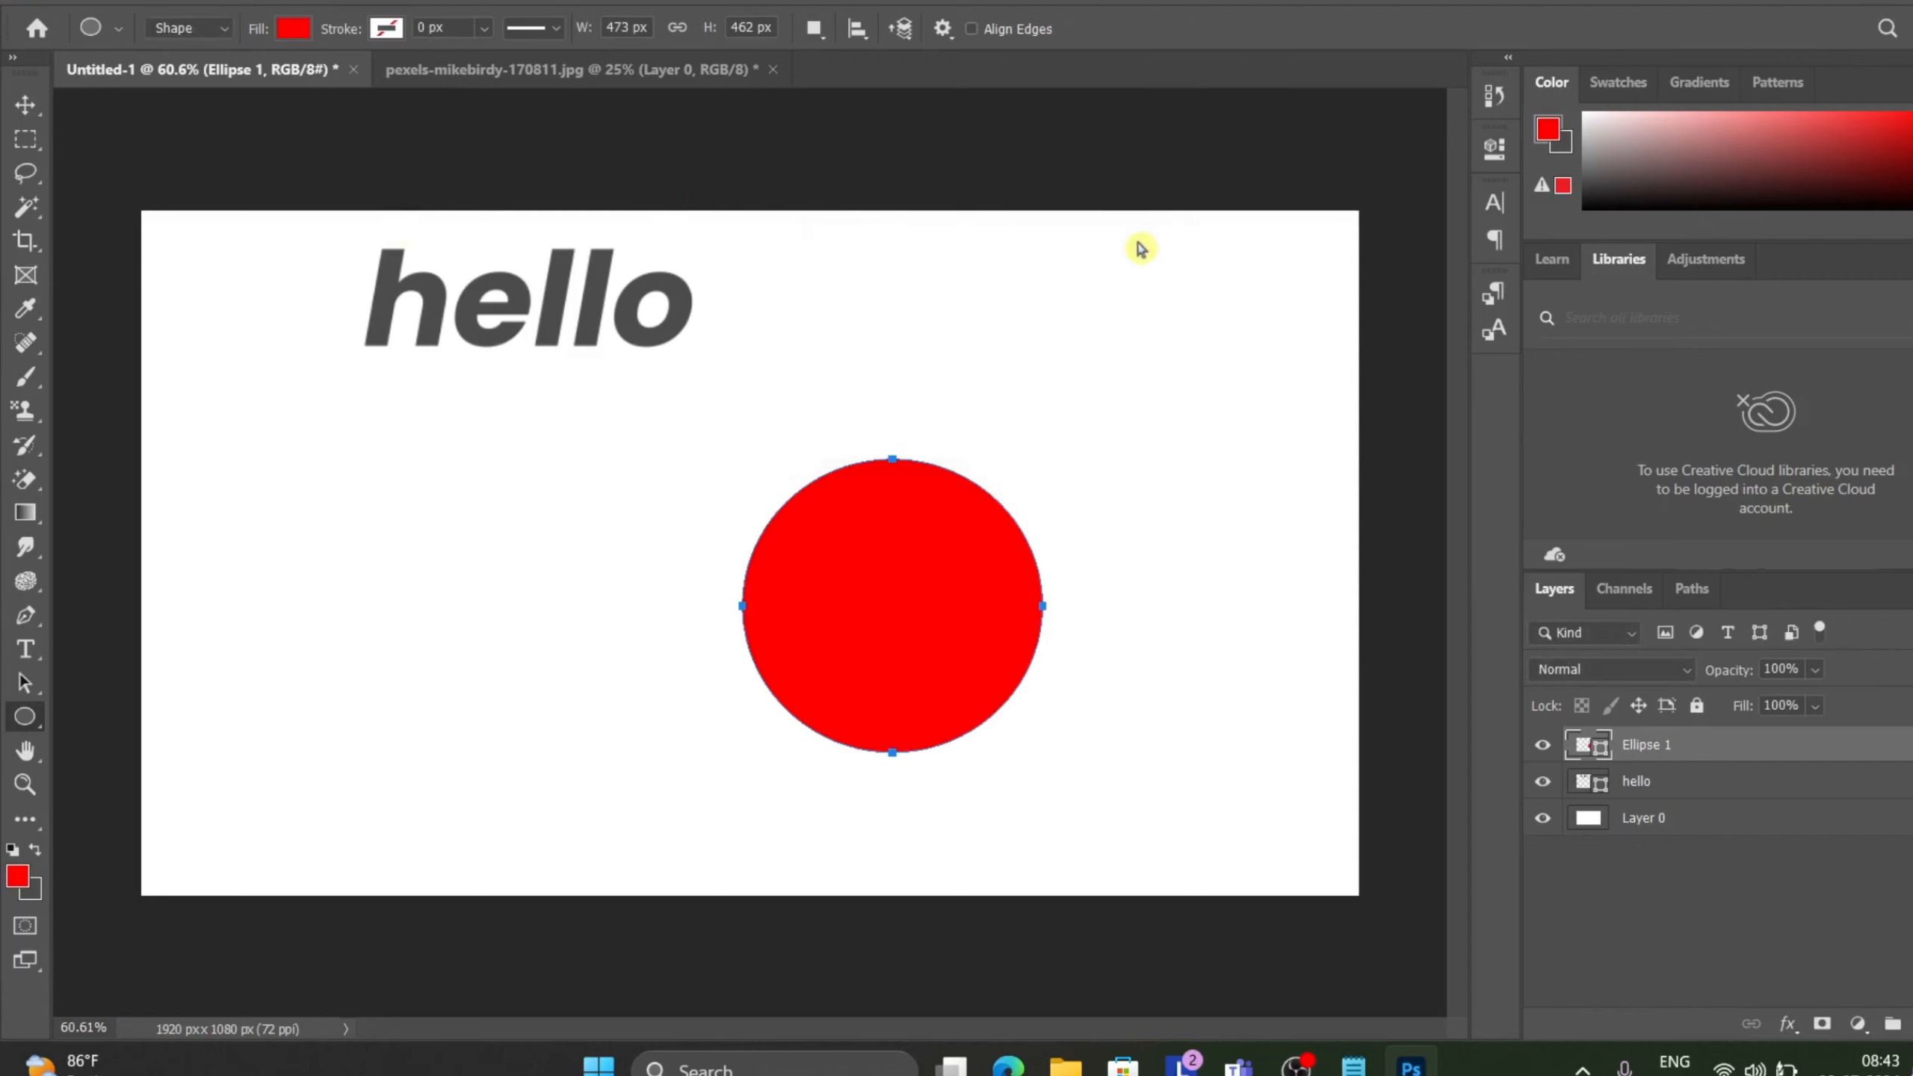
Add a new text layer reading hello near the top of the canvas, replacing the placeholder text.
left_click(27, 651)
left_click(906, 313)
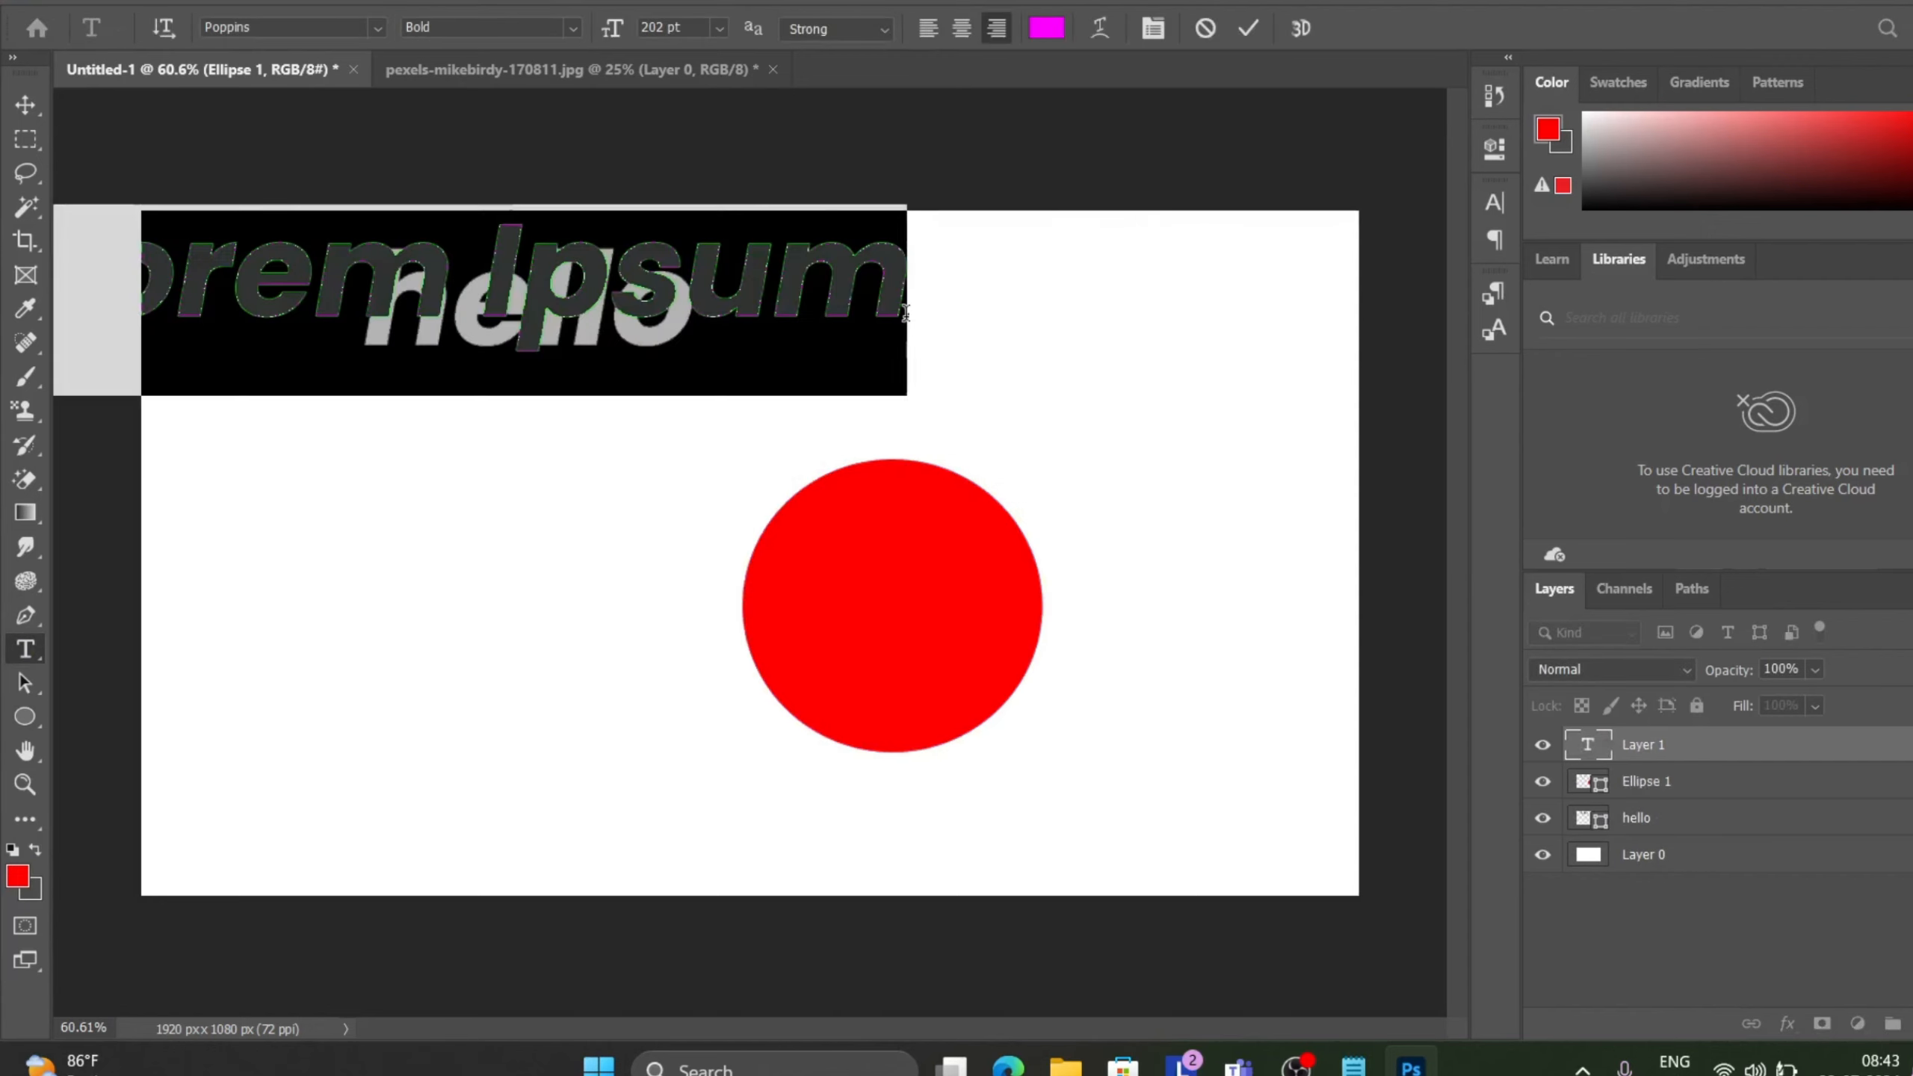
key("BackSpace")
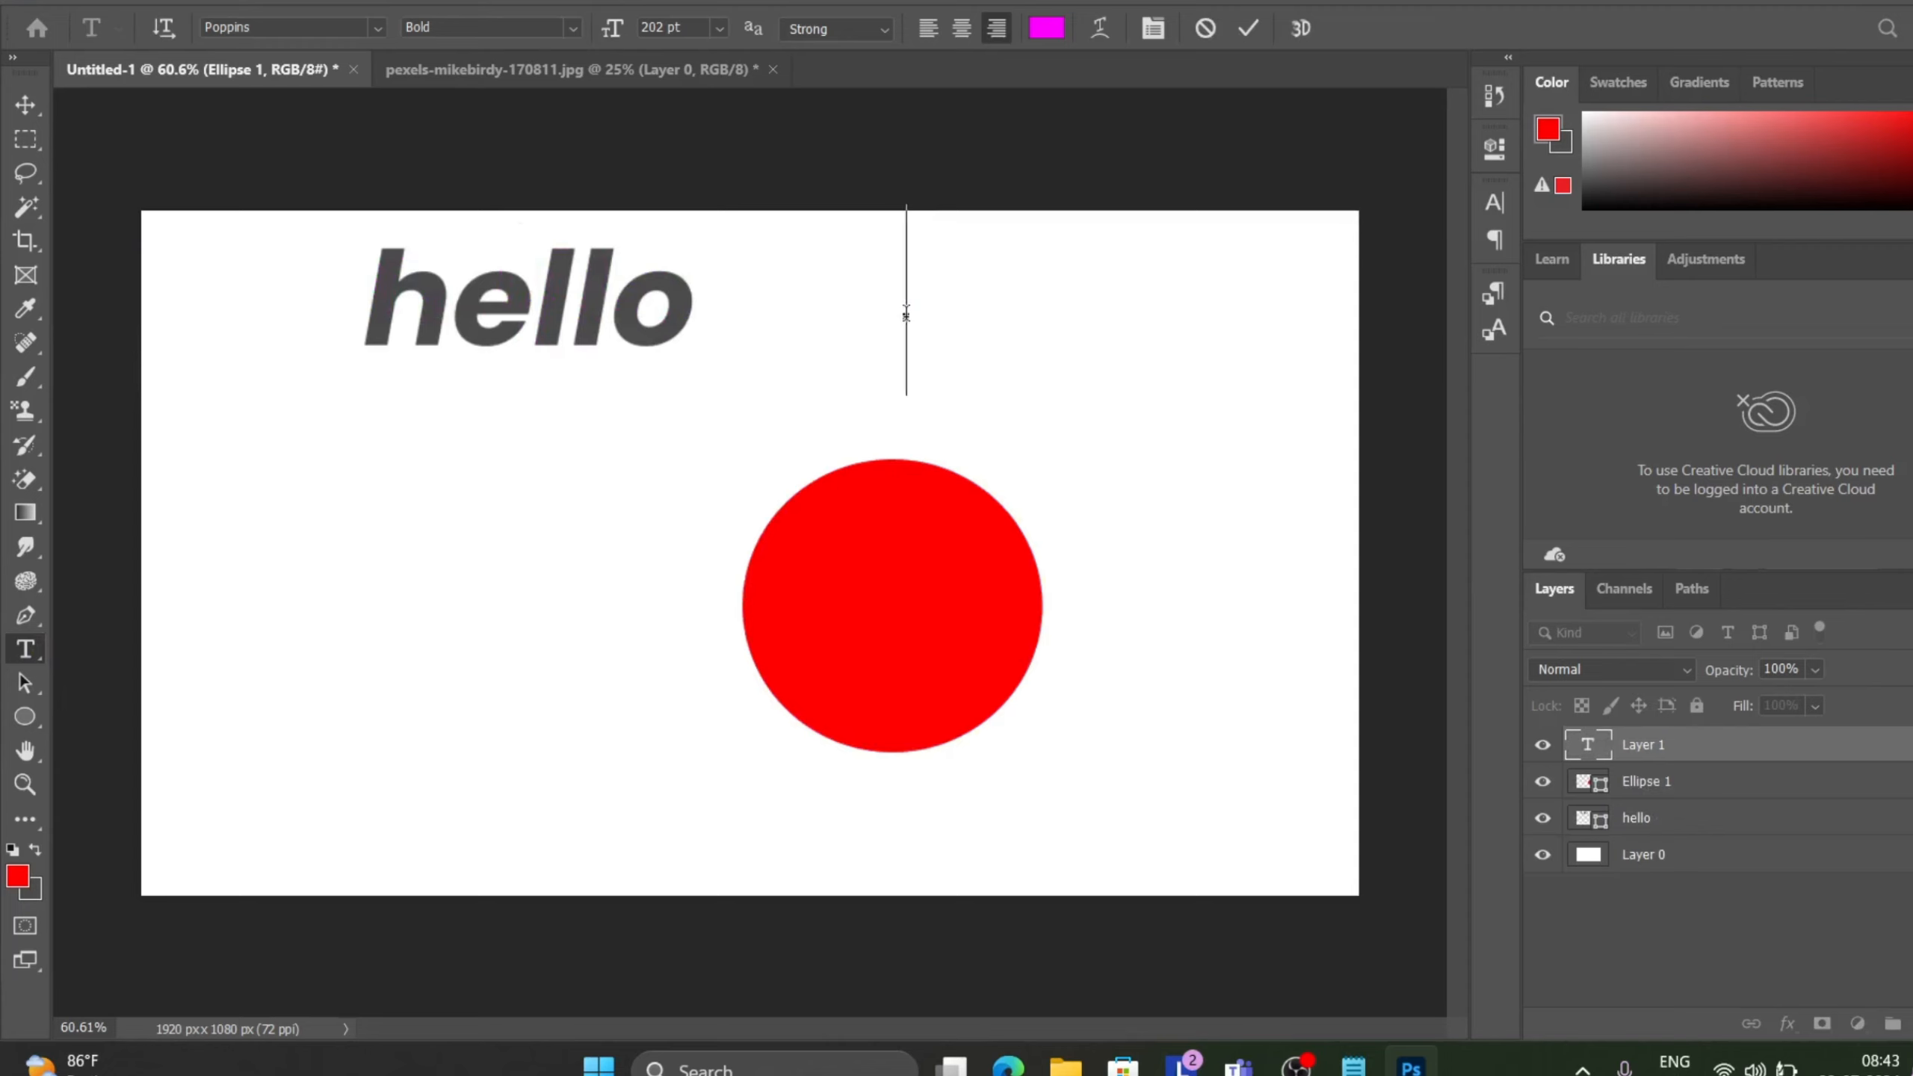
type("hello")
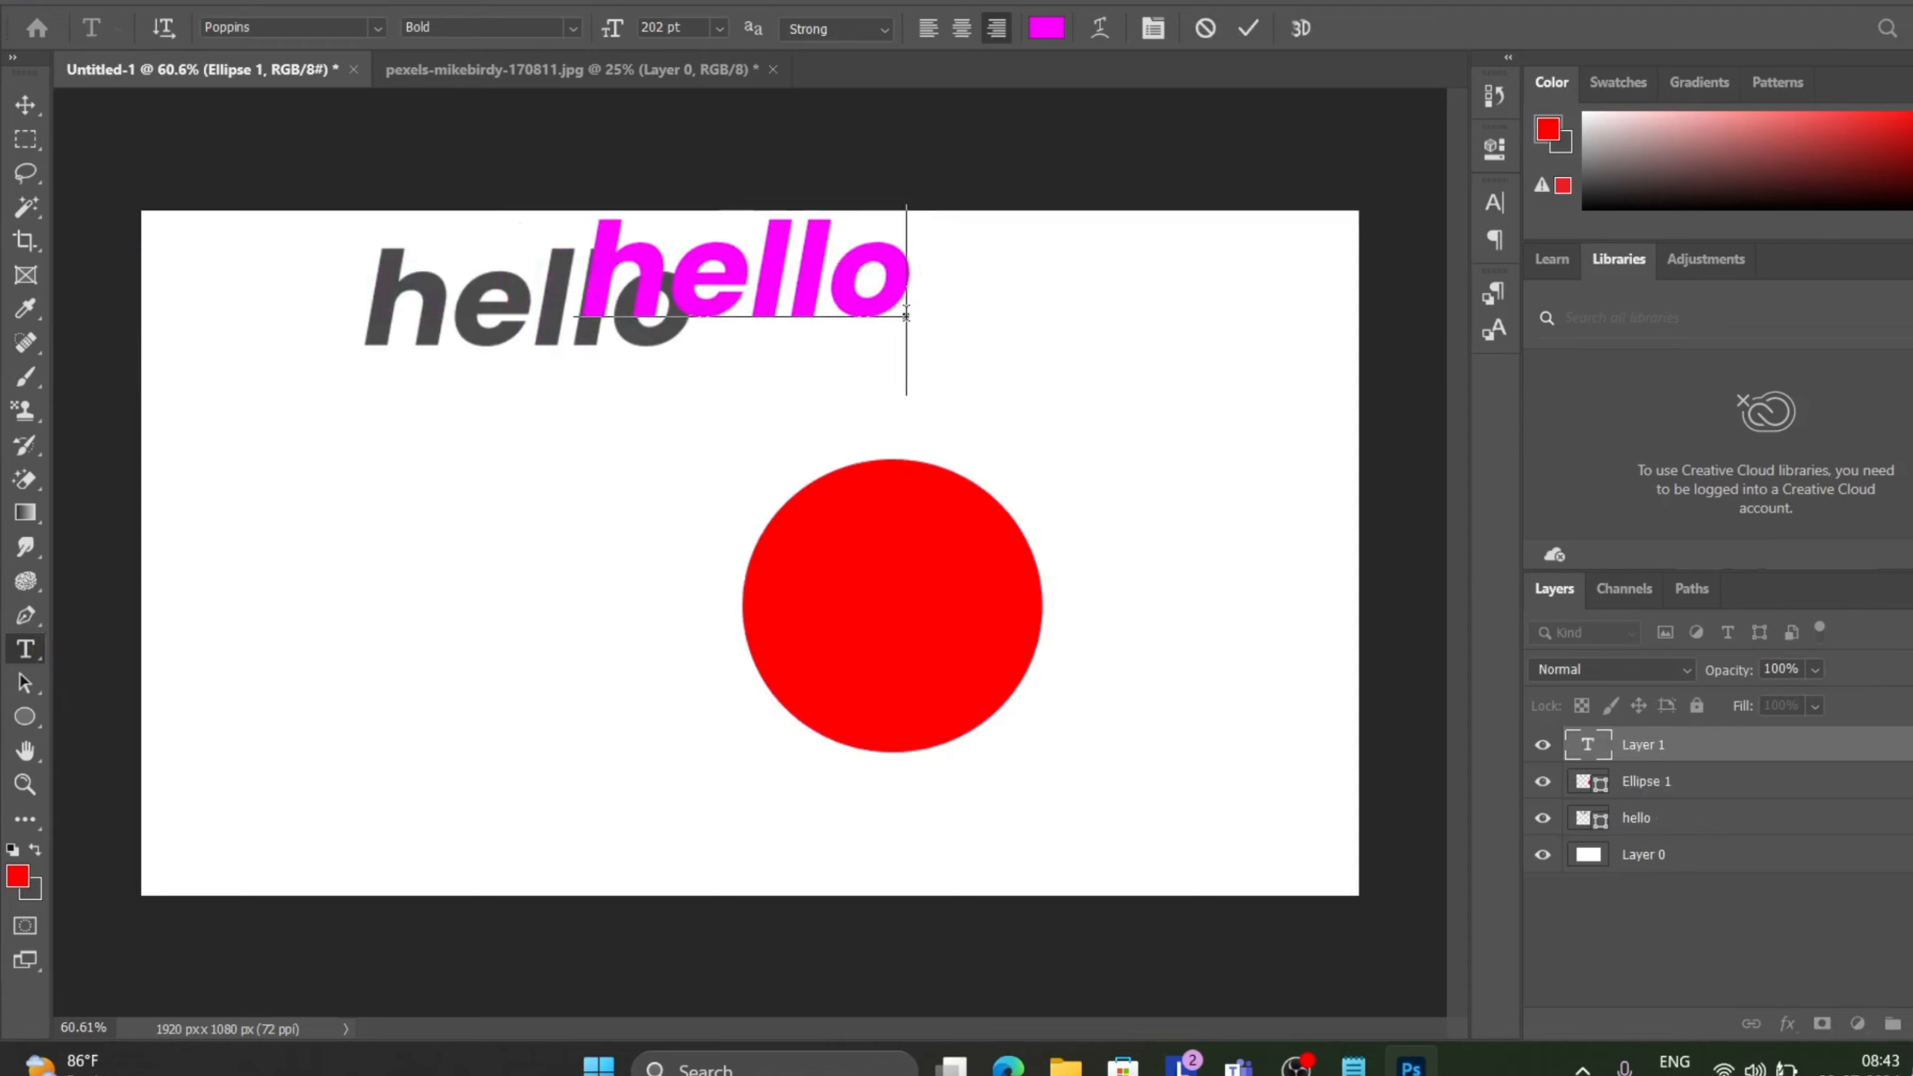
left_click(1250, 31)
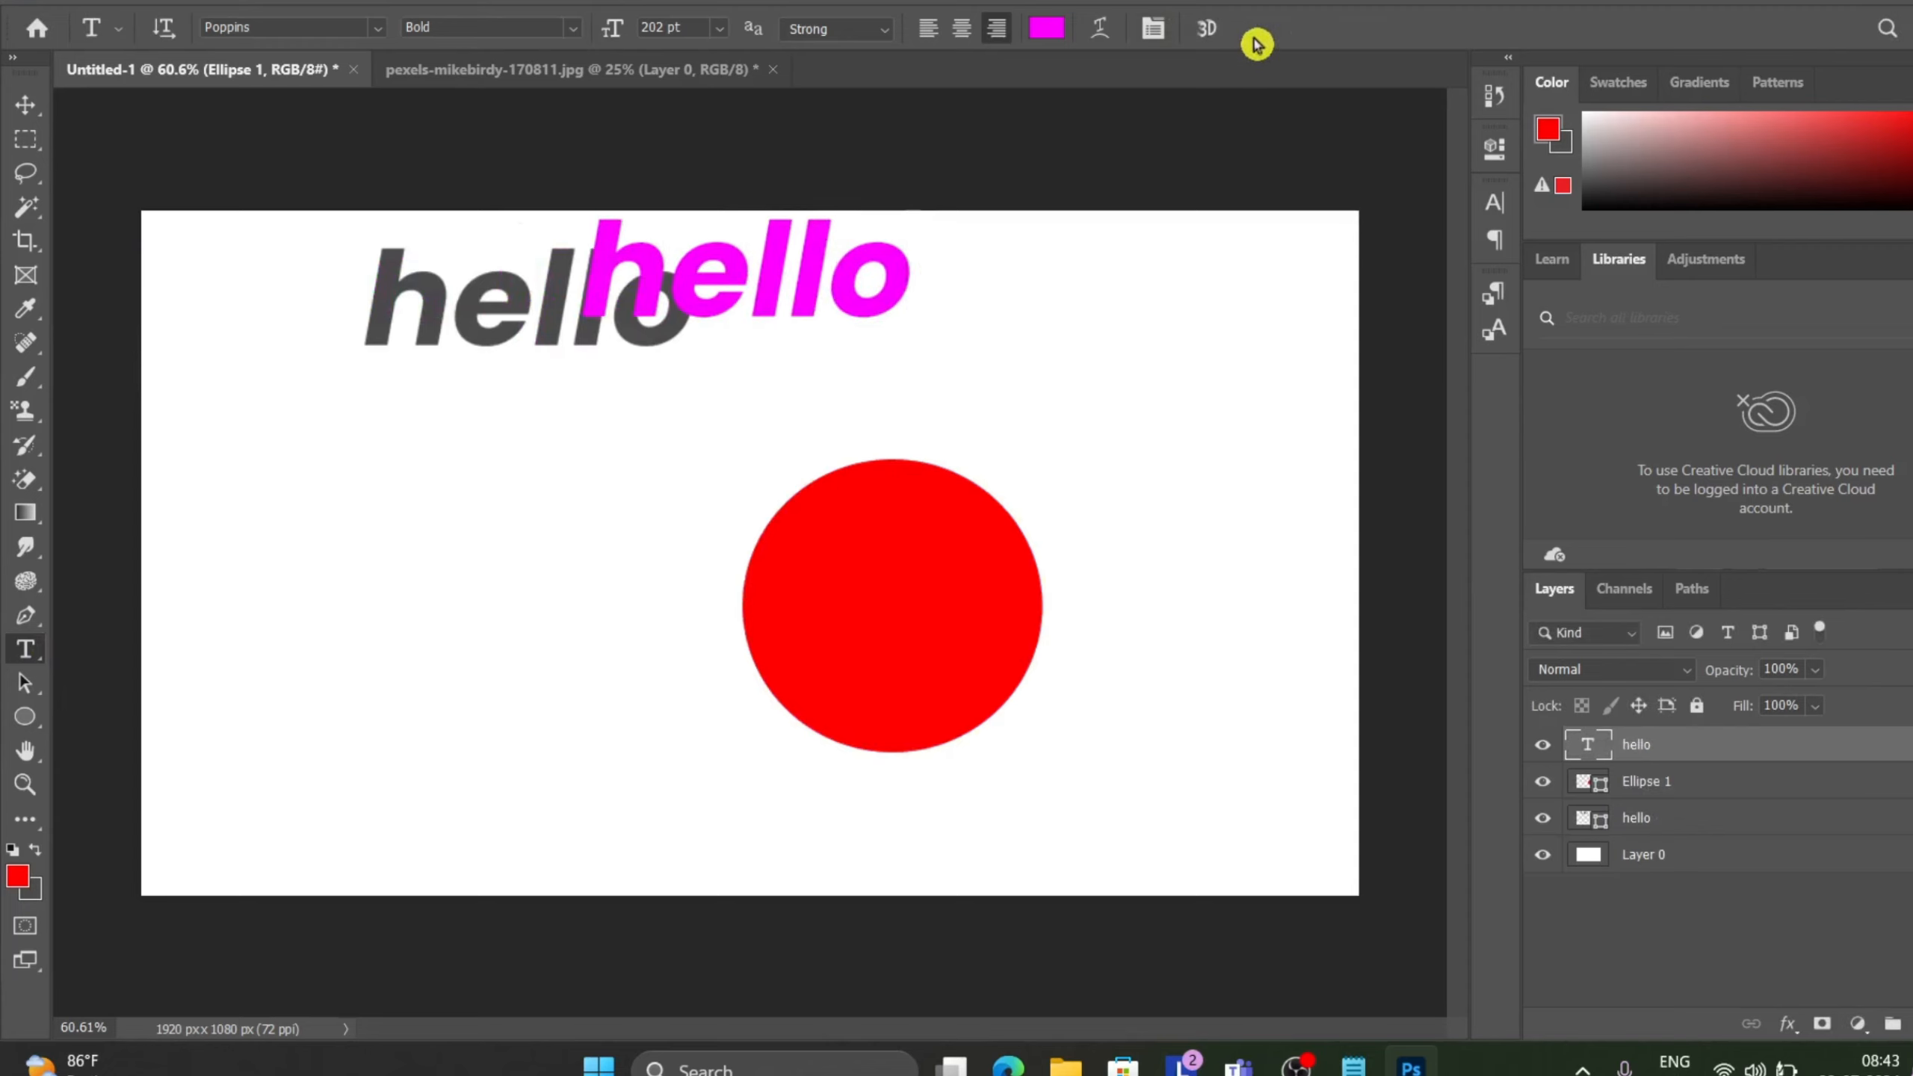
Fill the new hello text with the red foreground colour and move it to the top centre of the canvas.
left_click(28, 111)
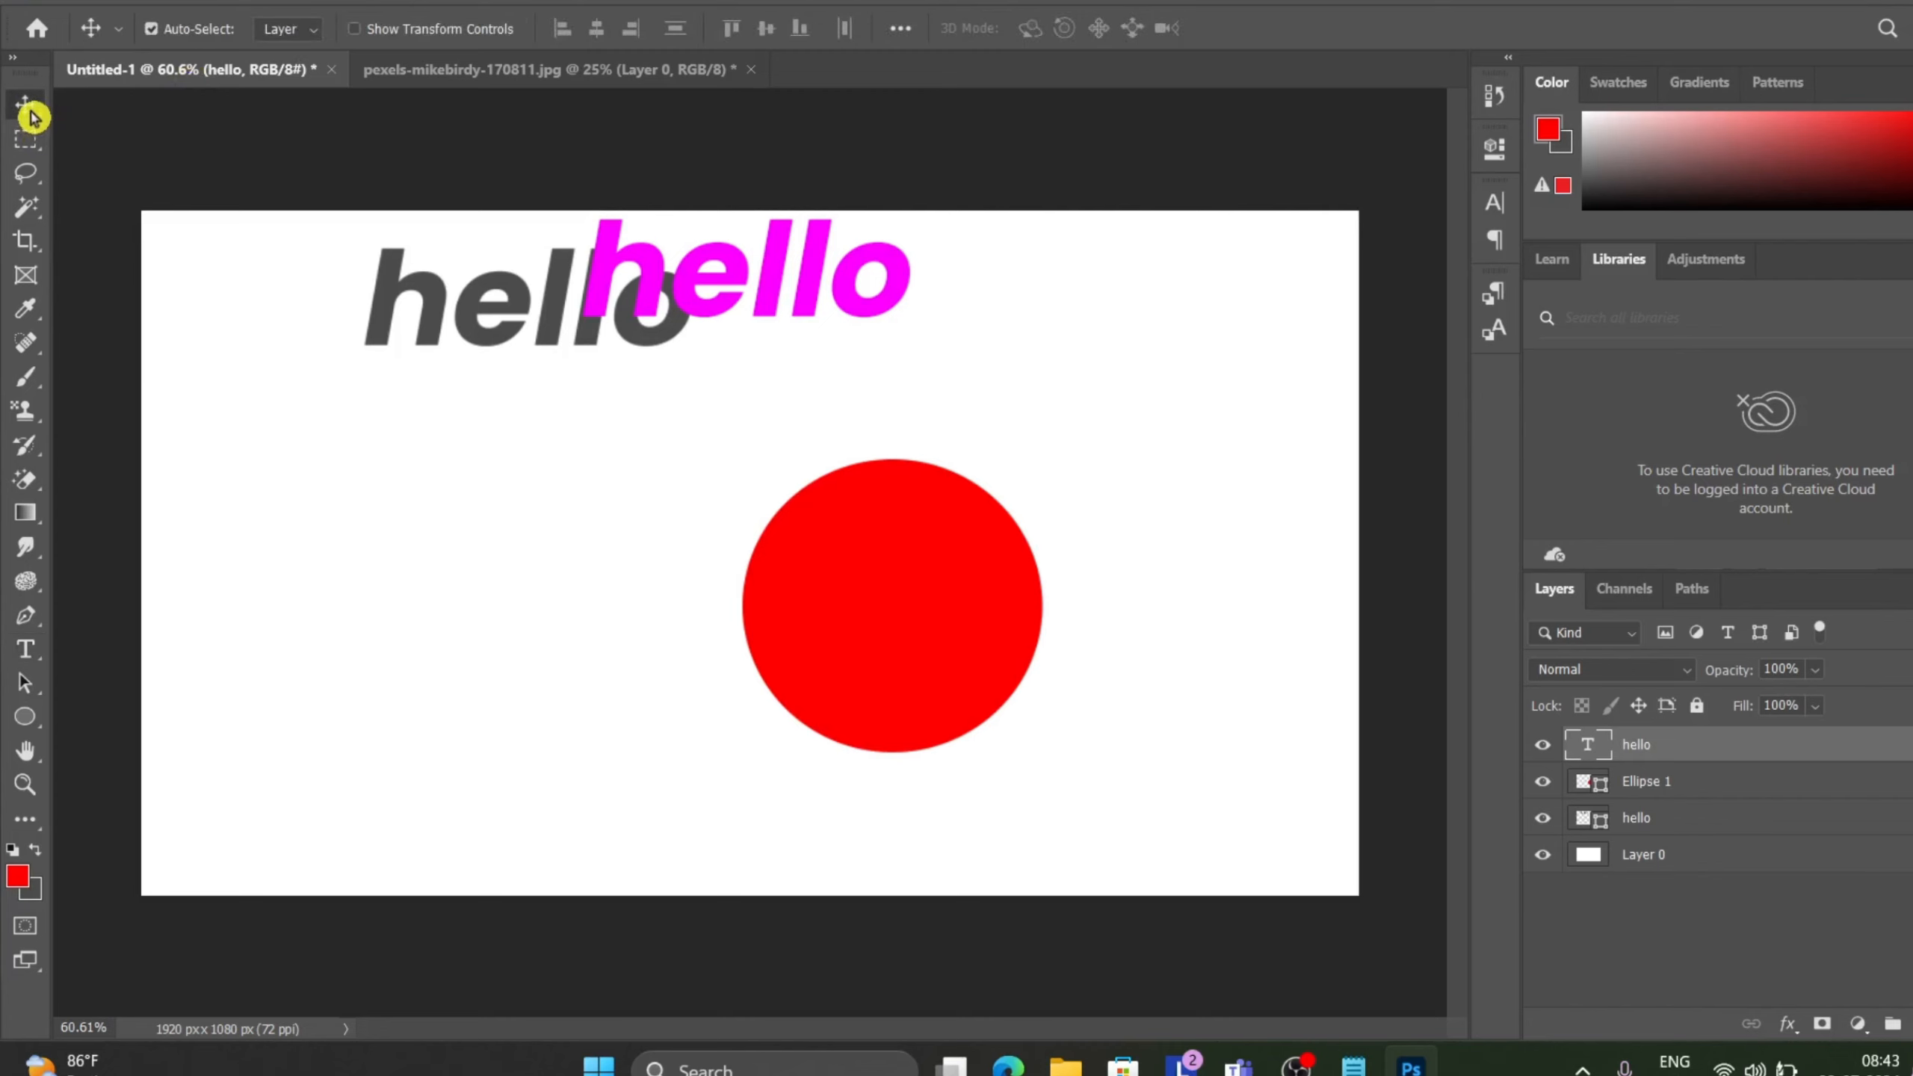
left_click_drag(720, 321, 1099, 399)
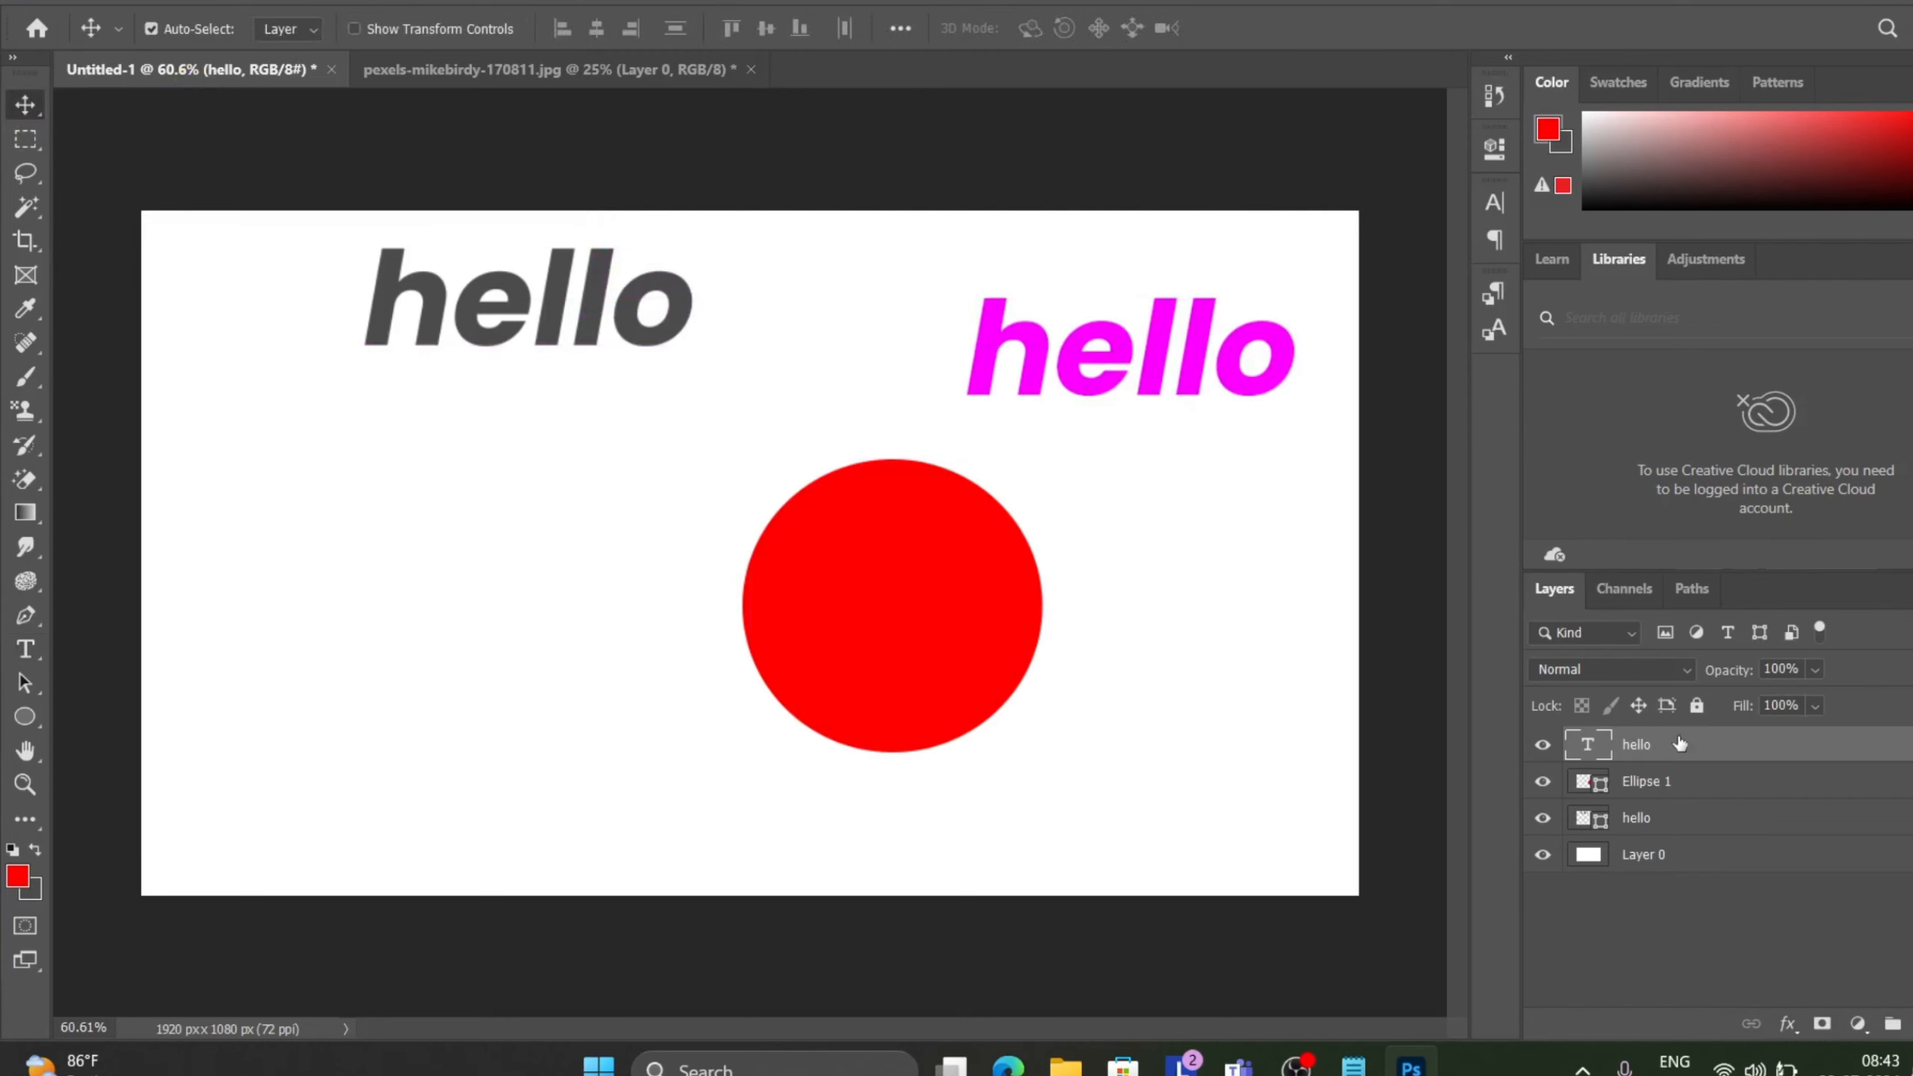
key("ctrl+BackSpace")
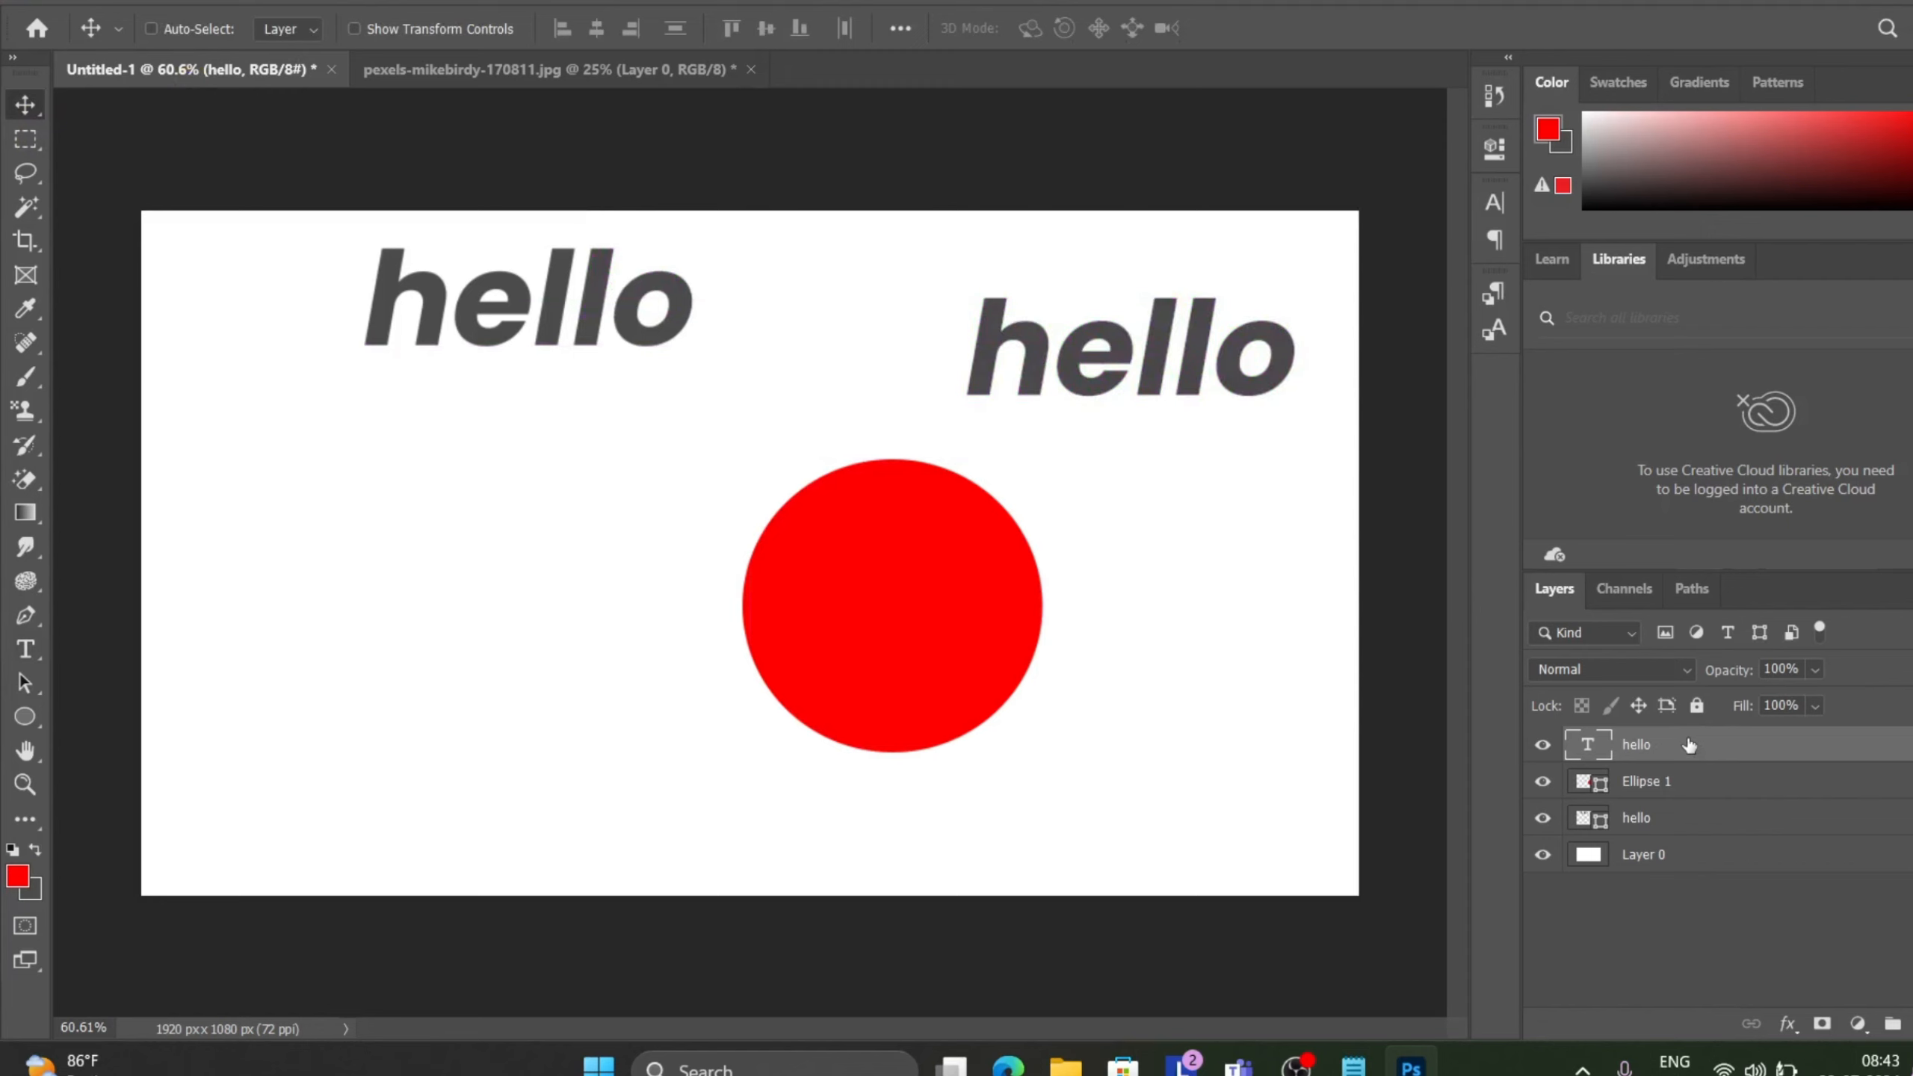
key("alt+BackSpace")
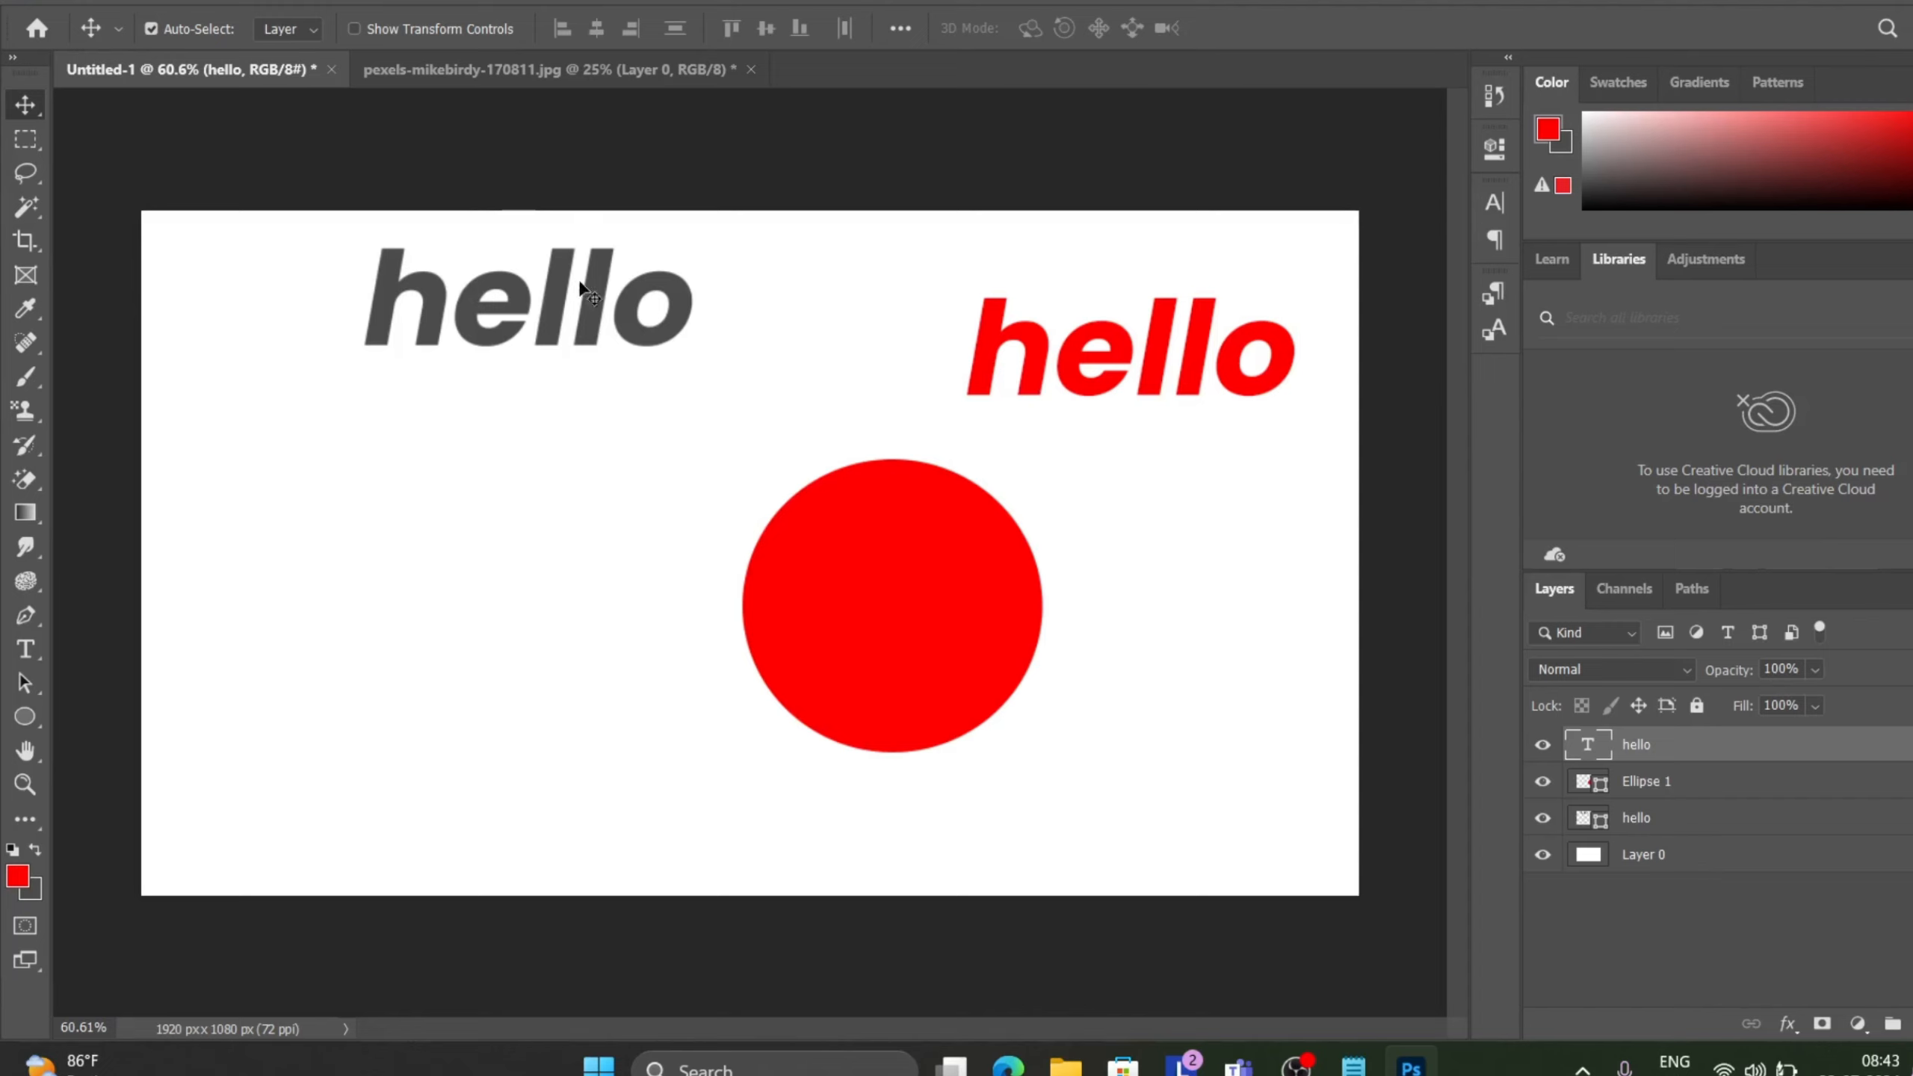
left_click_drag(990, 367, 809, 300)
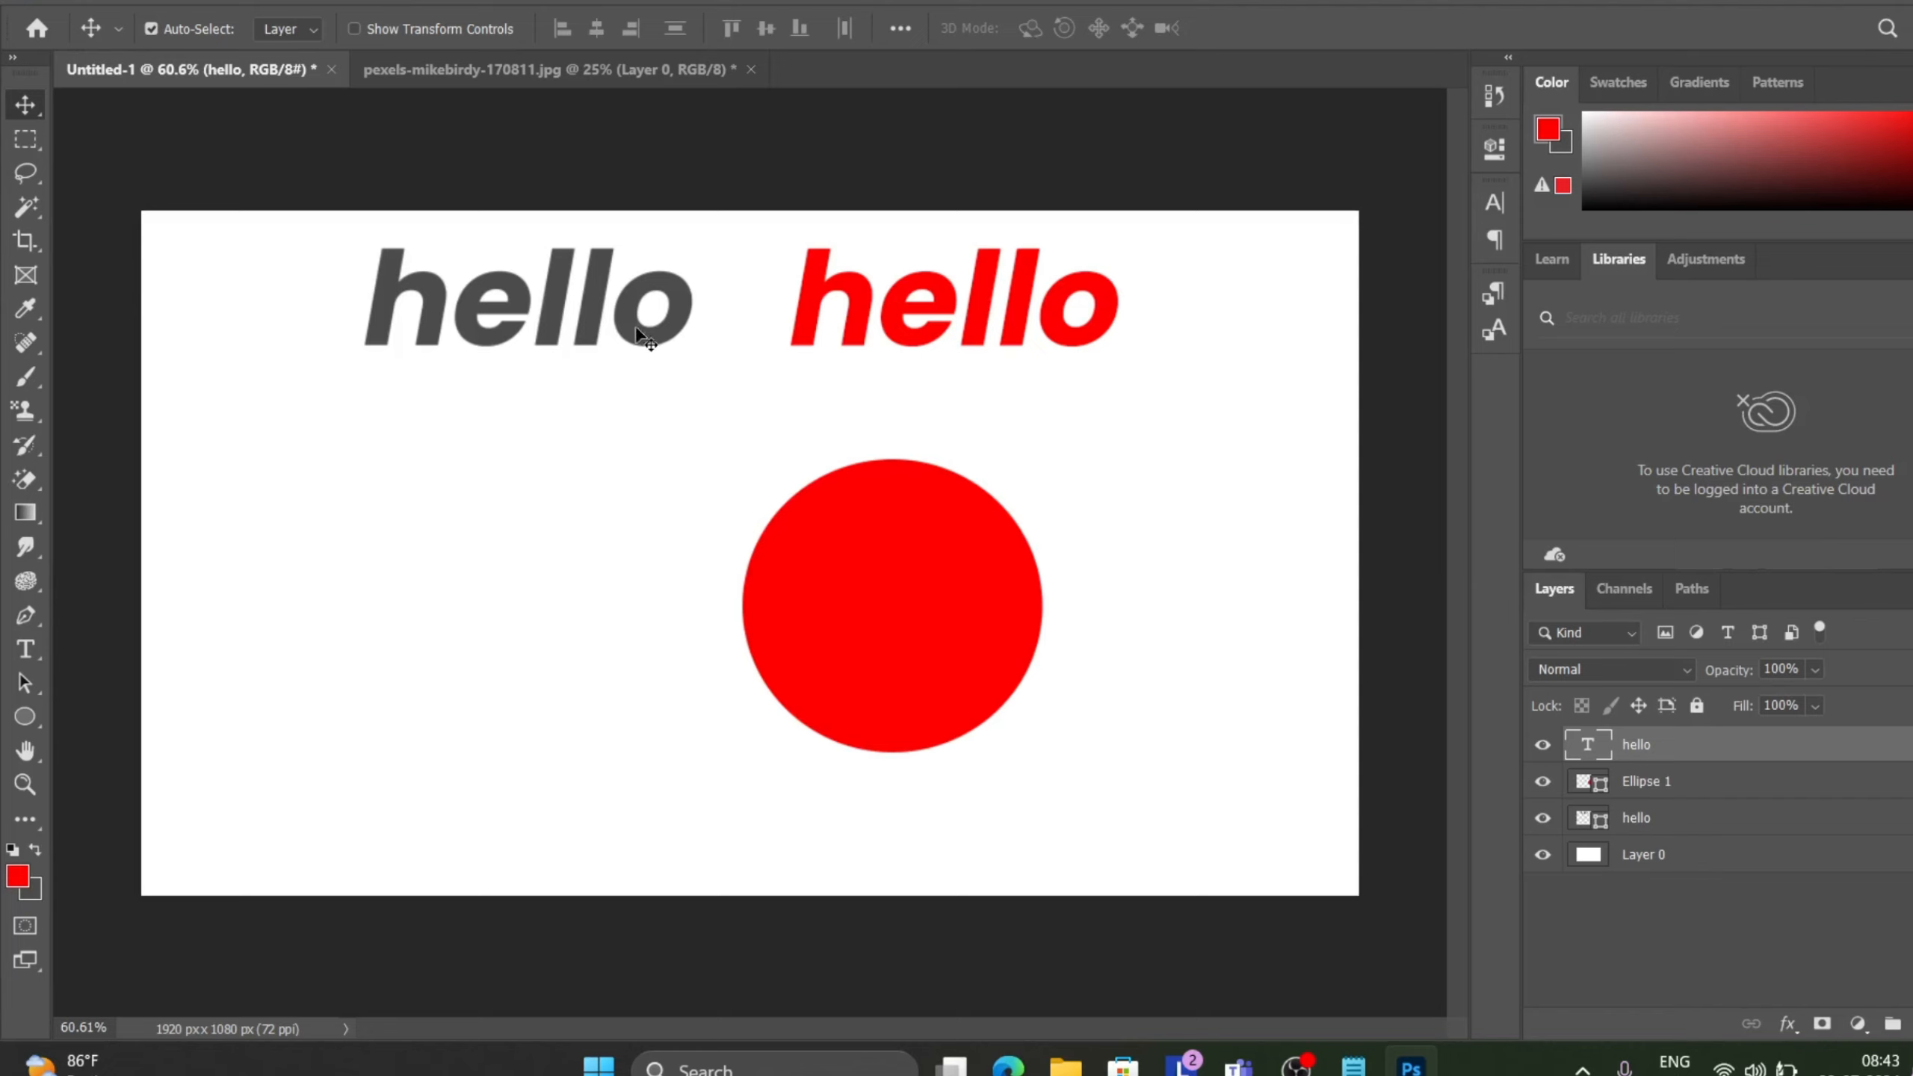
Shift the gray hello shape slightly down and define the image as a pattern named Pattern 1.
left_click_drag(639, 332, 603, 409)
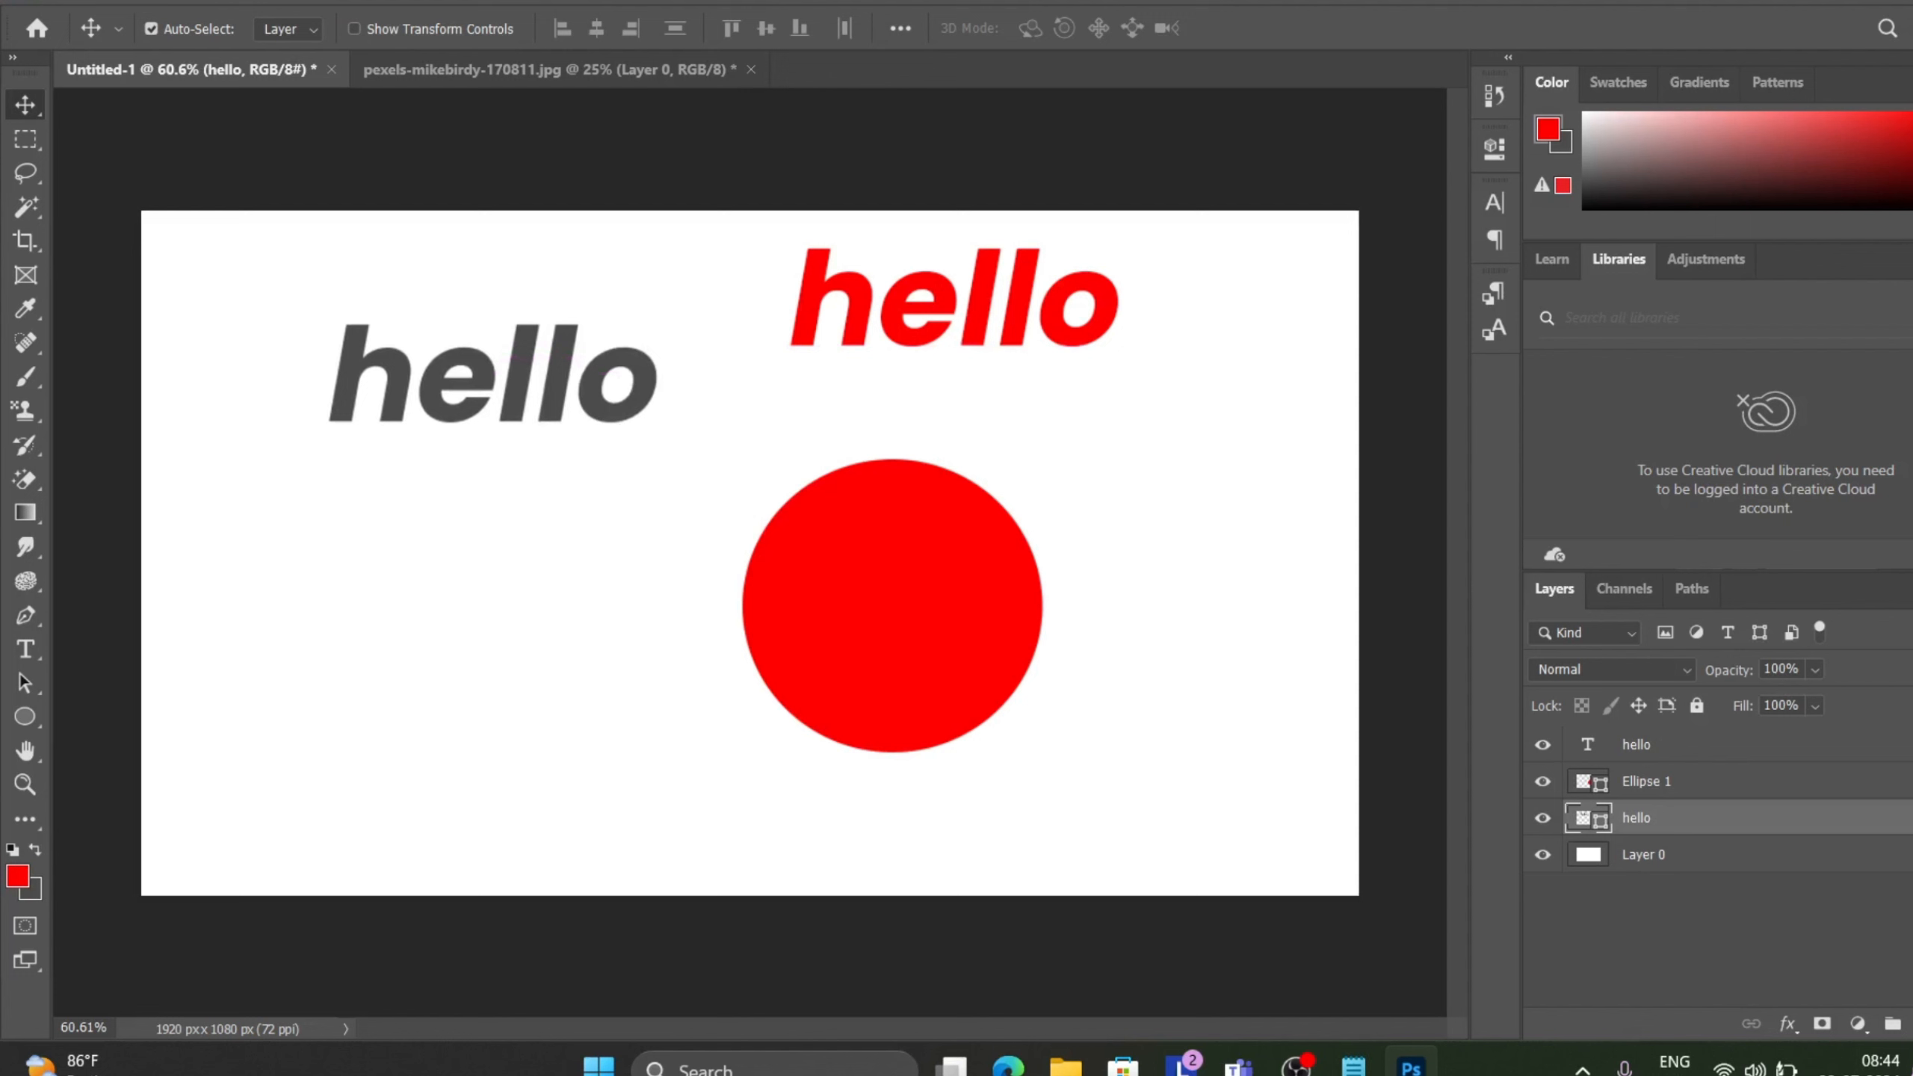
left_click(103, 2)
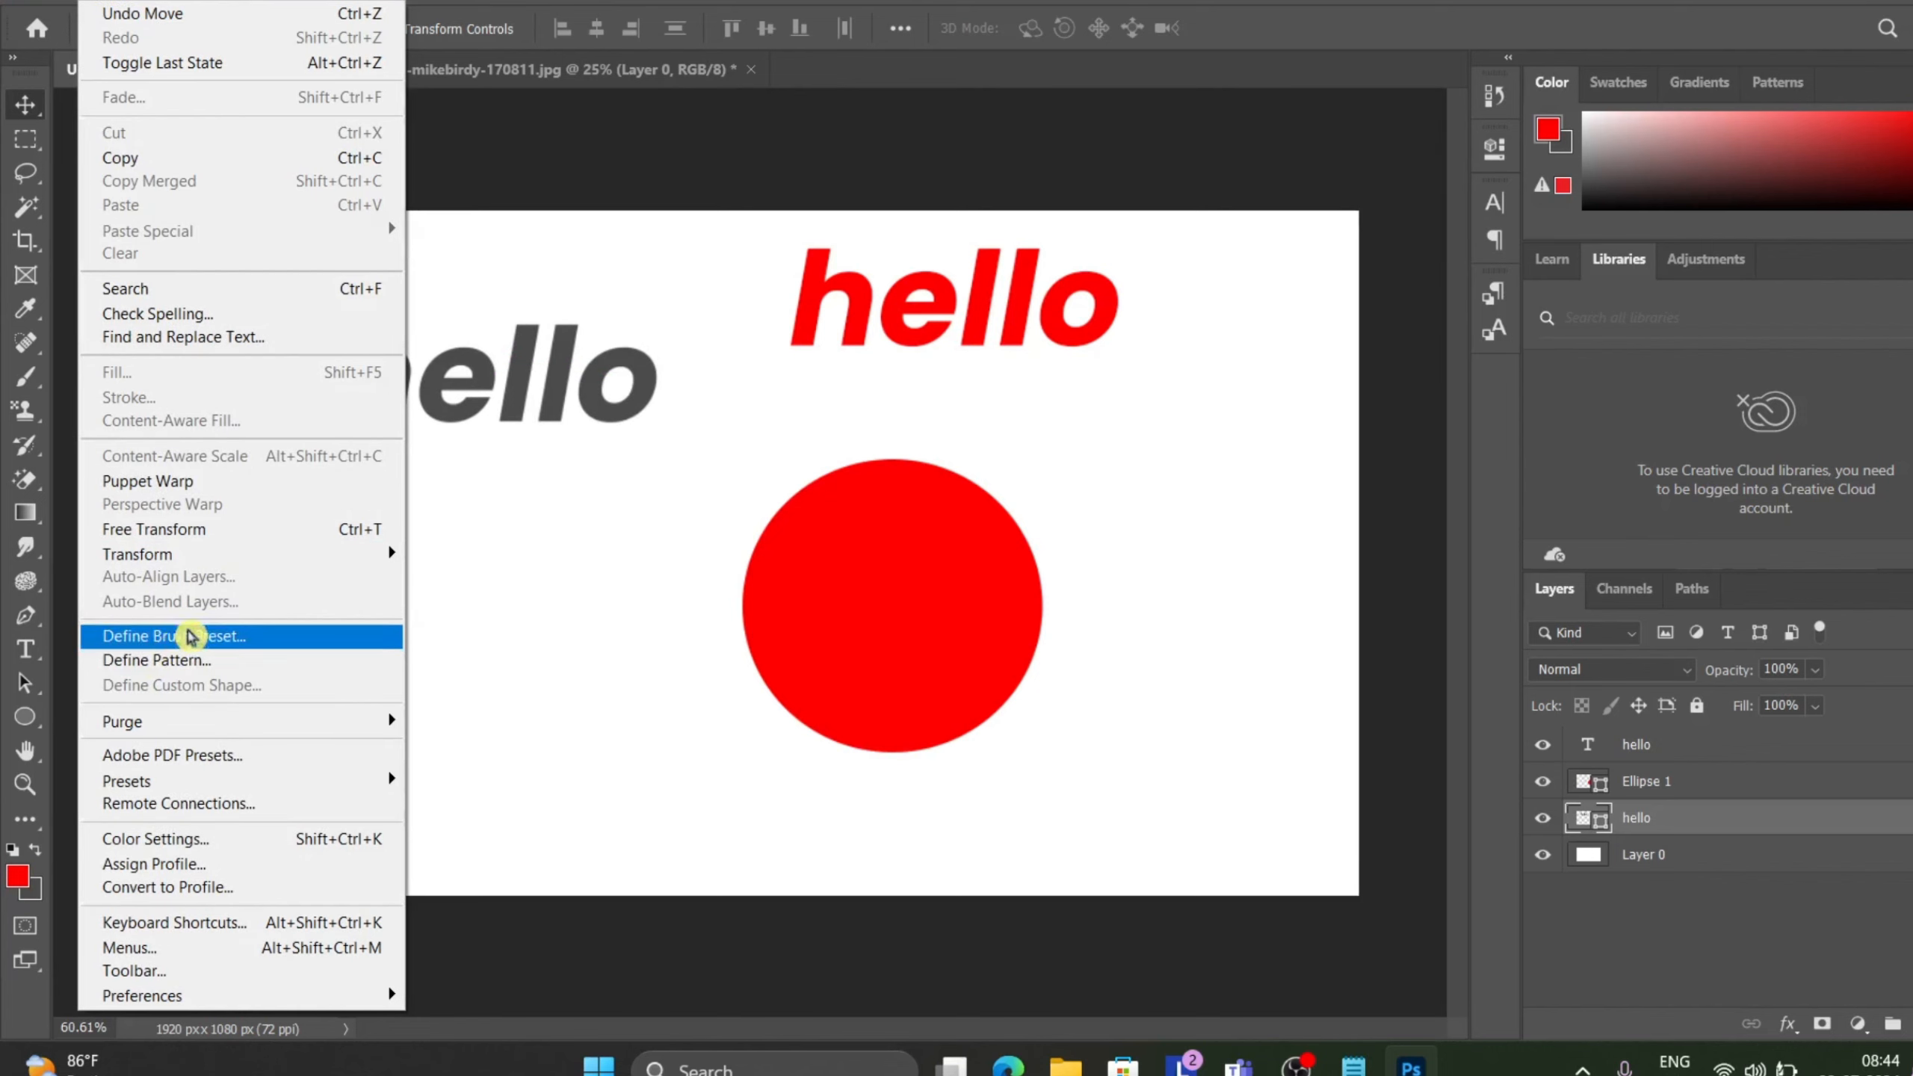
left_click(205, 661)
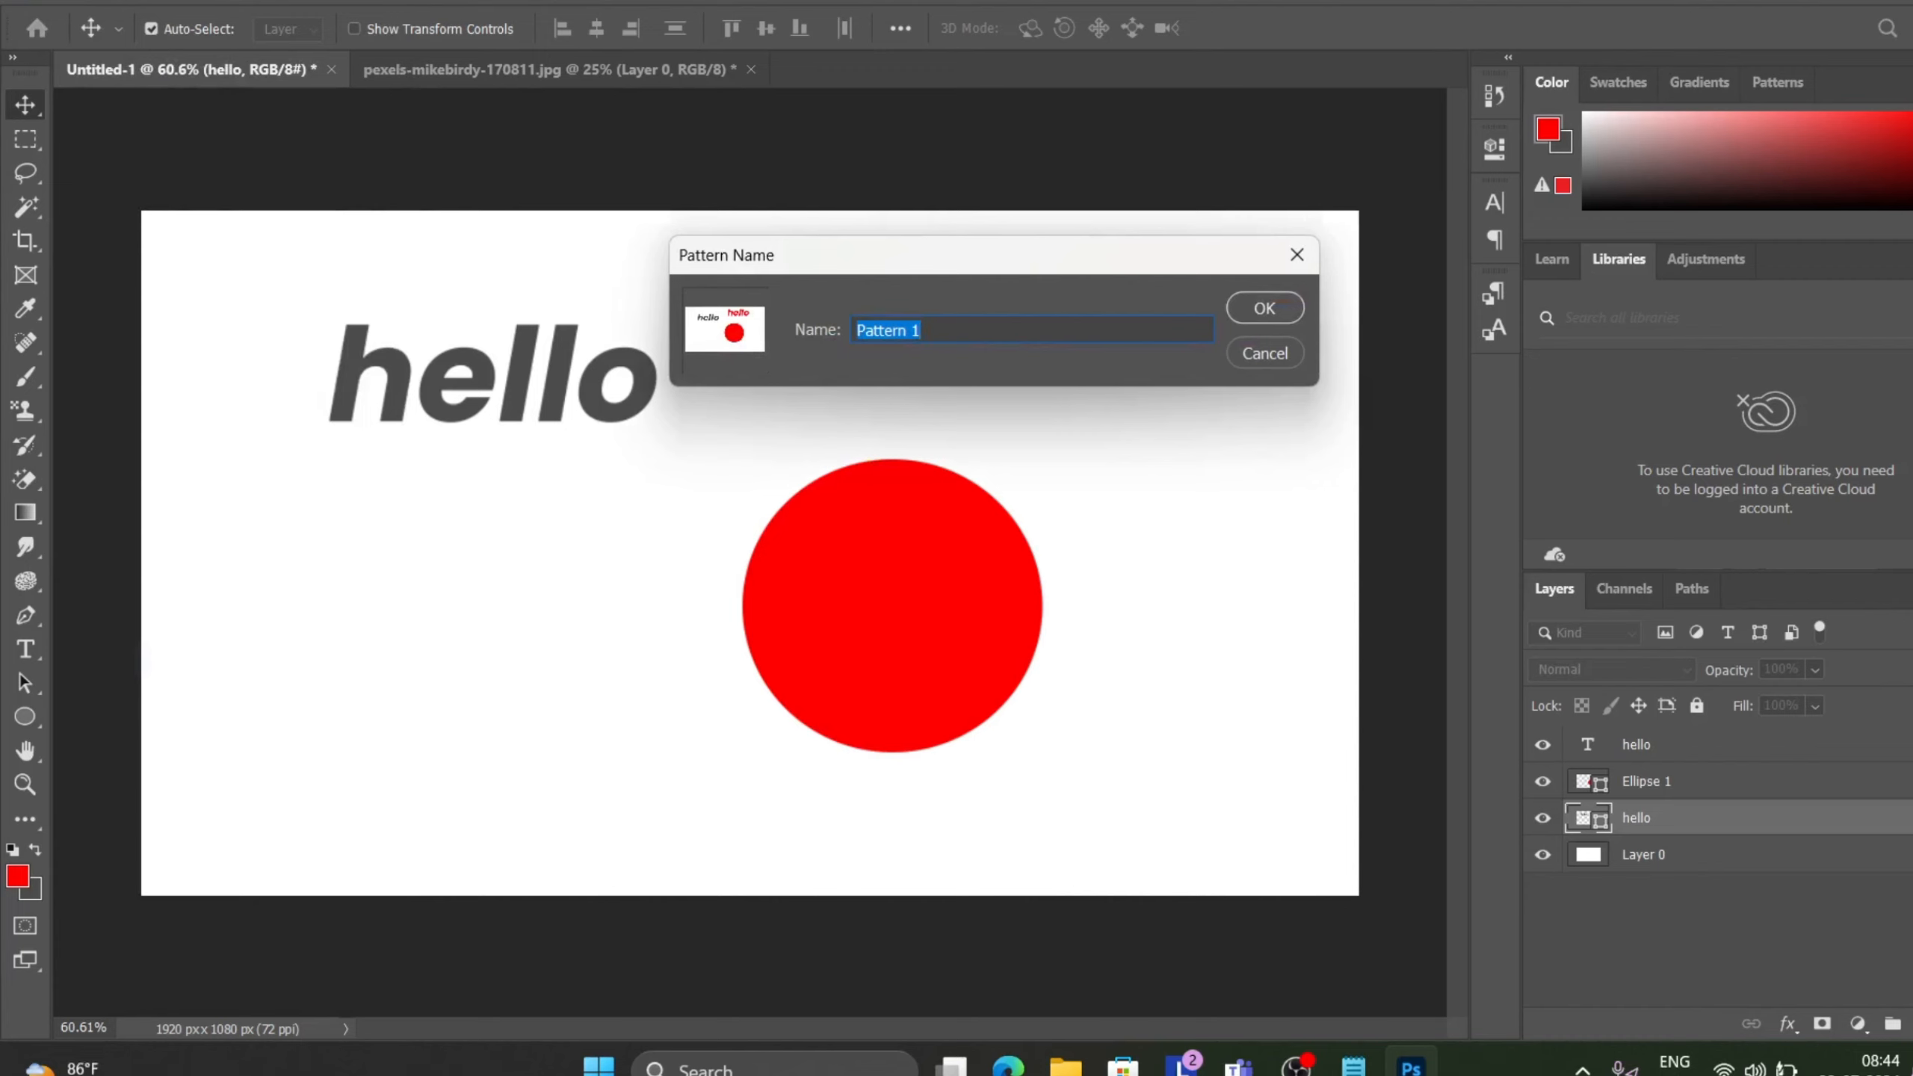
left_click(1269, 310)
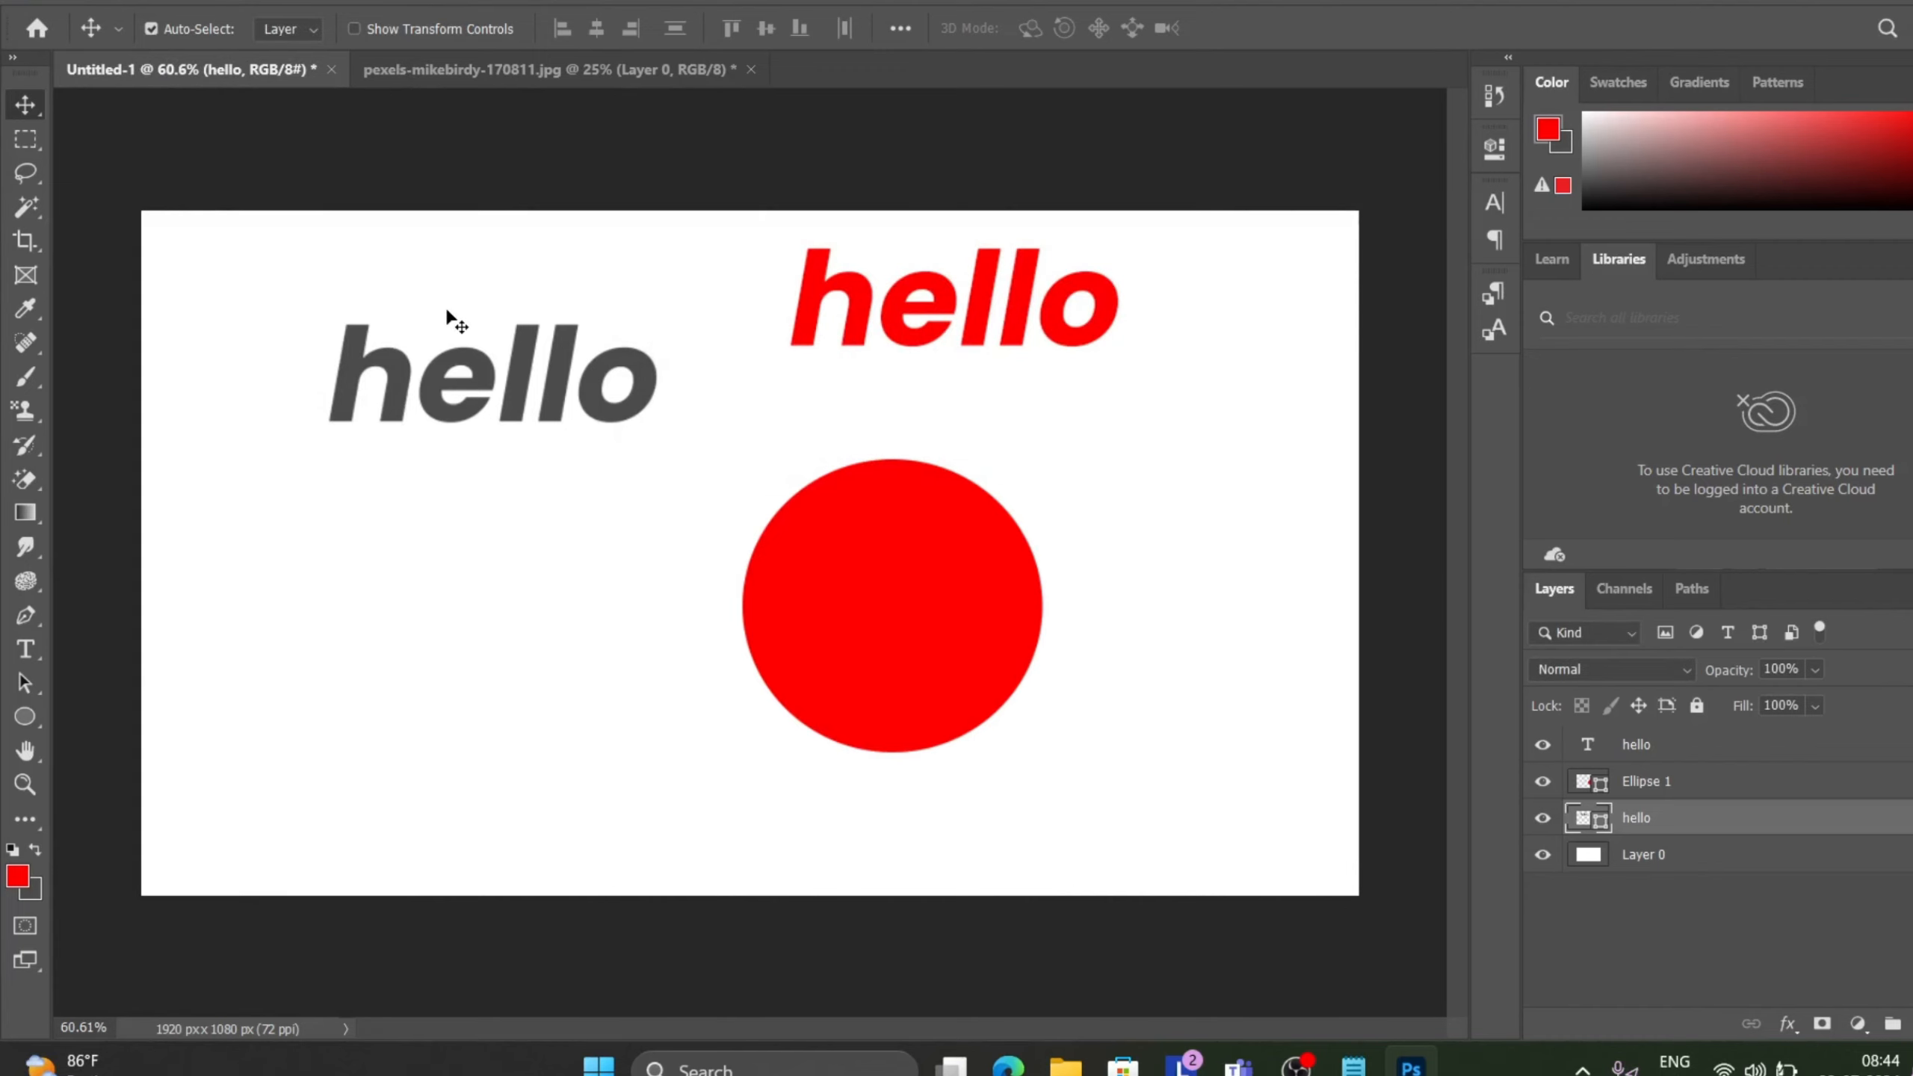
Drag the red circle off the canvas and move the gray hello shape to the middle-left area.
left_click_drag(431, 393, 309, 352)
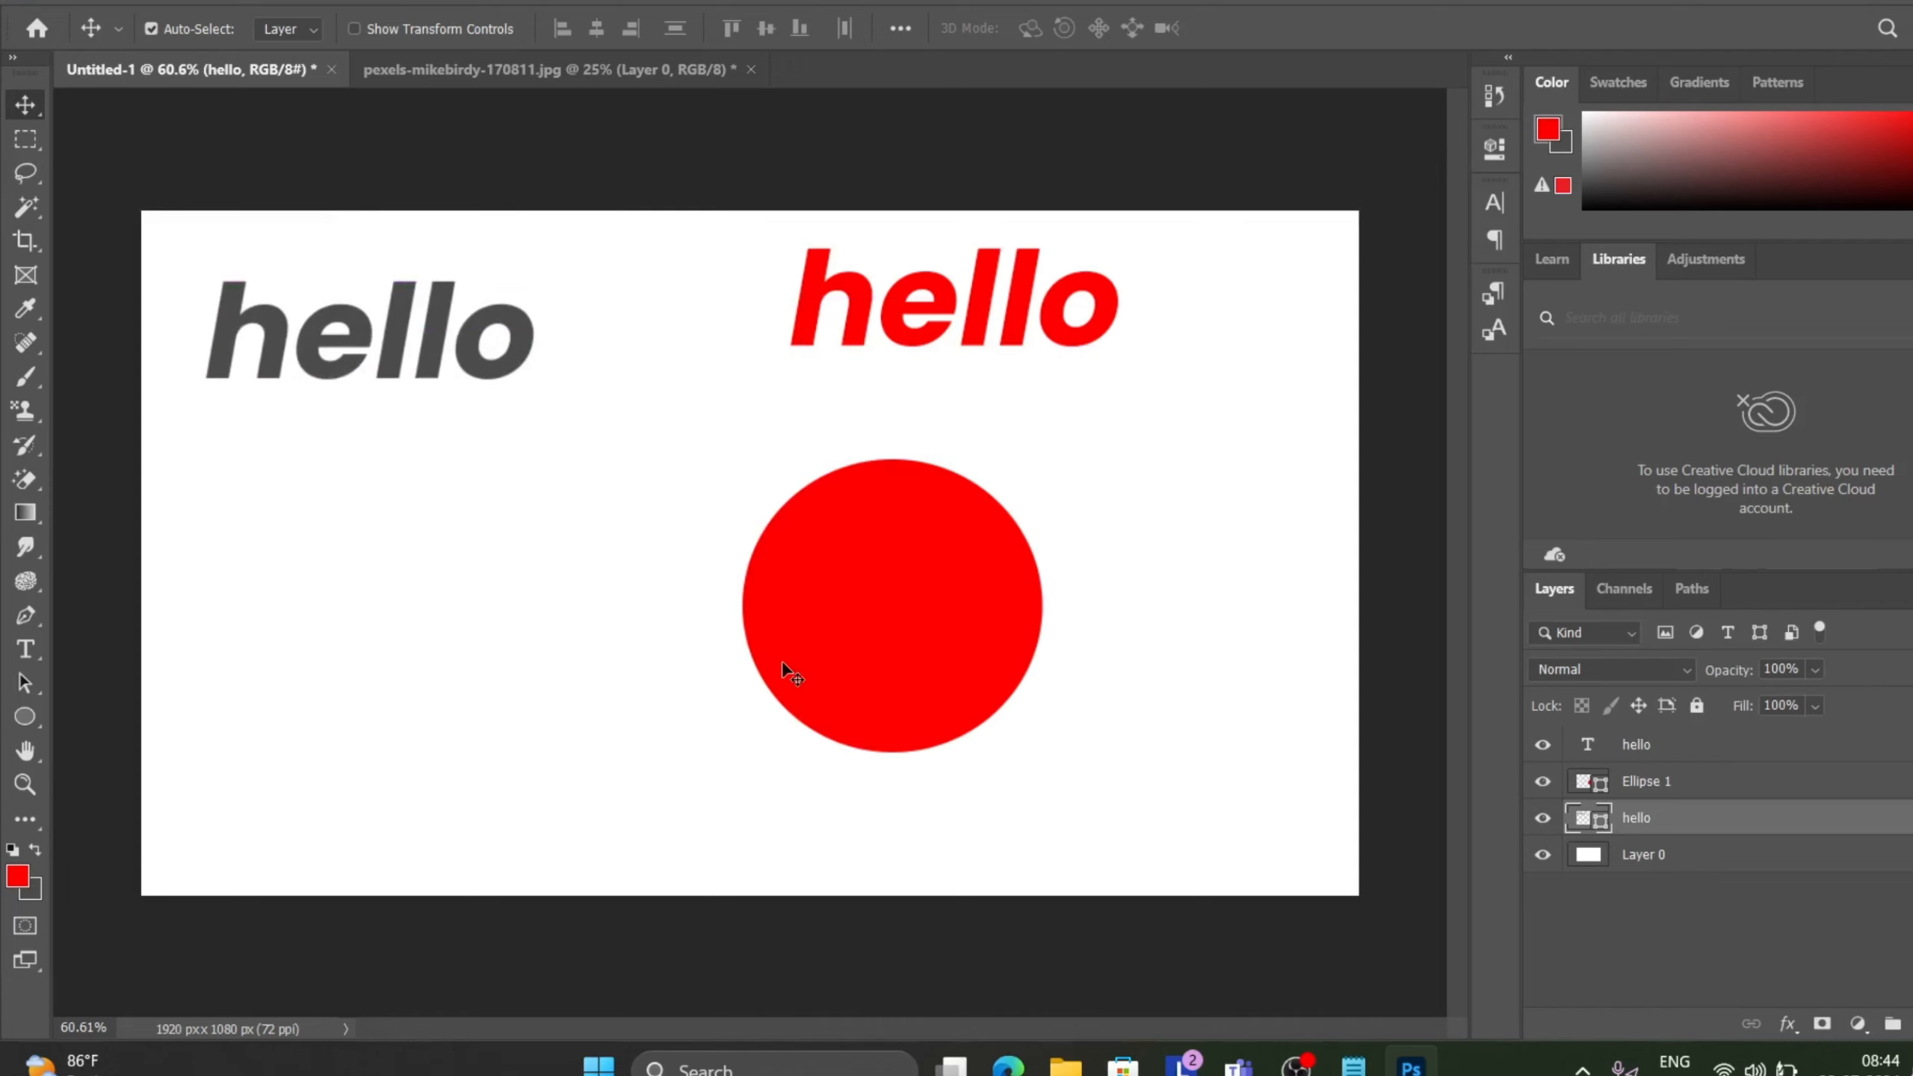
left_click(867, 607)
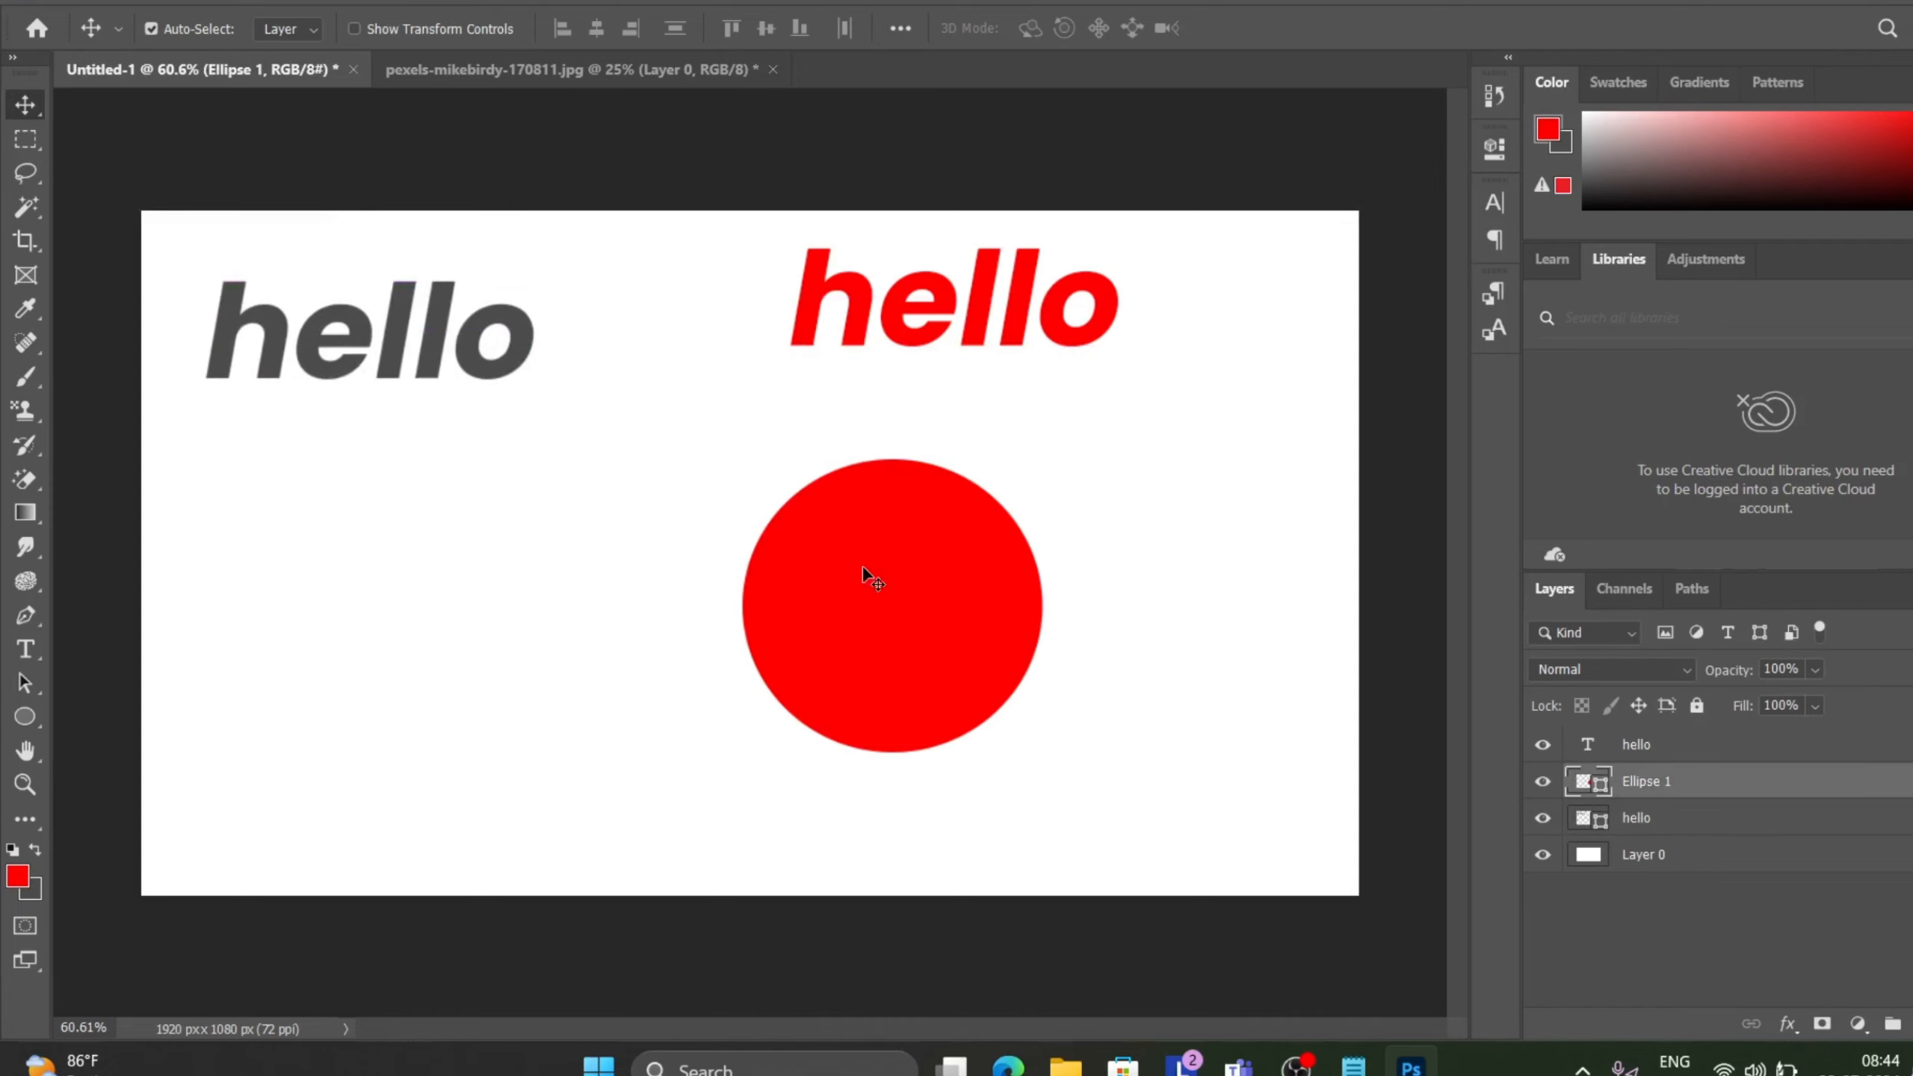
left_click_drag(862, 567, 701, 1017)
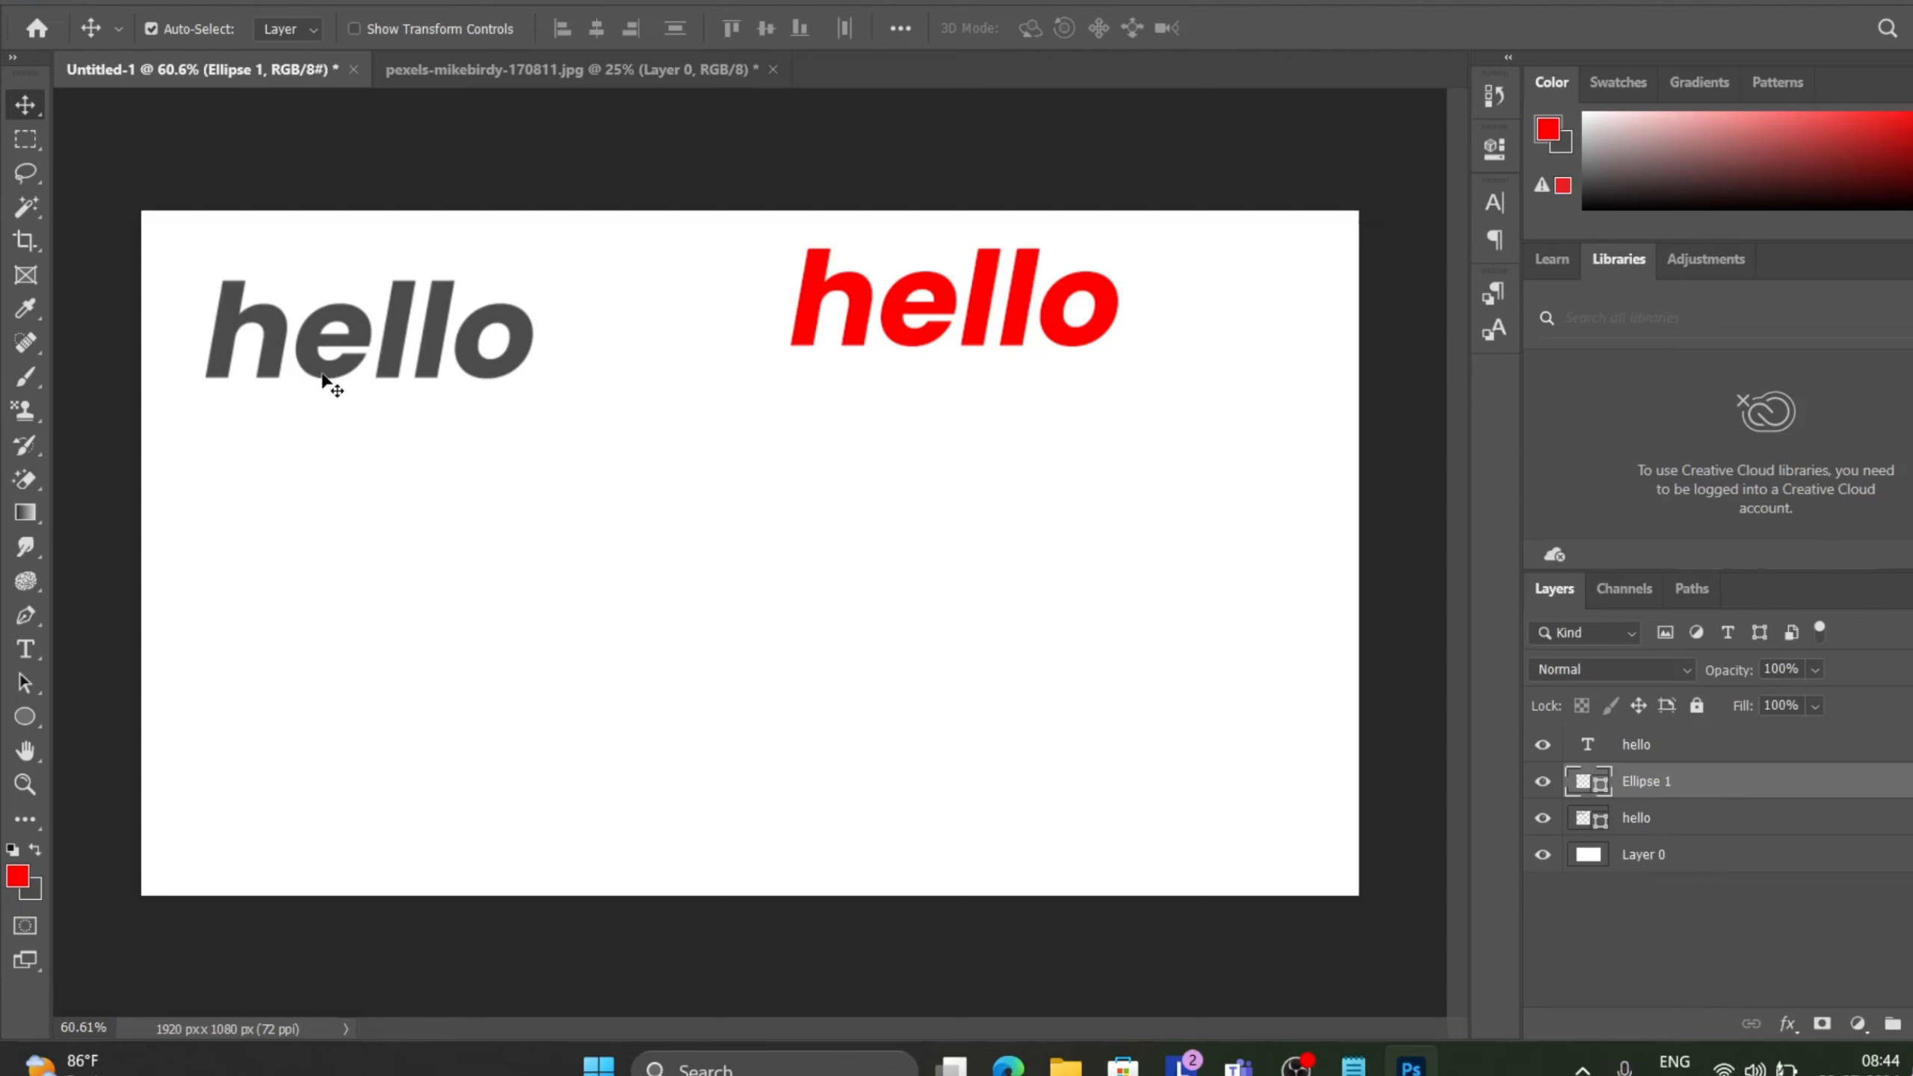
left_click_drag(321, 377, 619, 541)
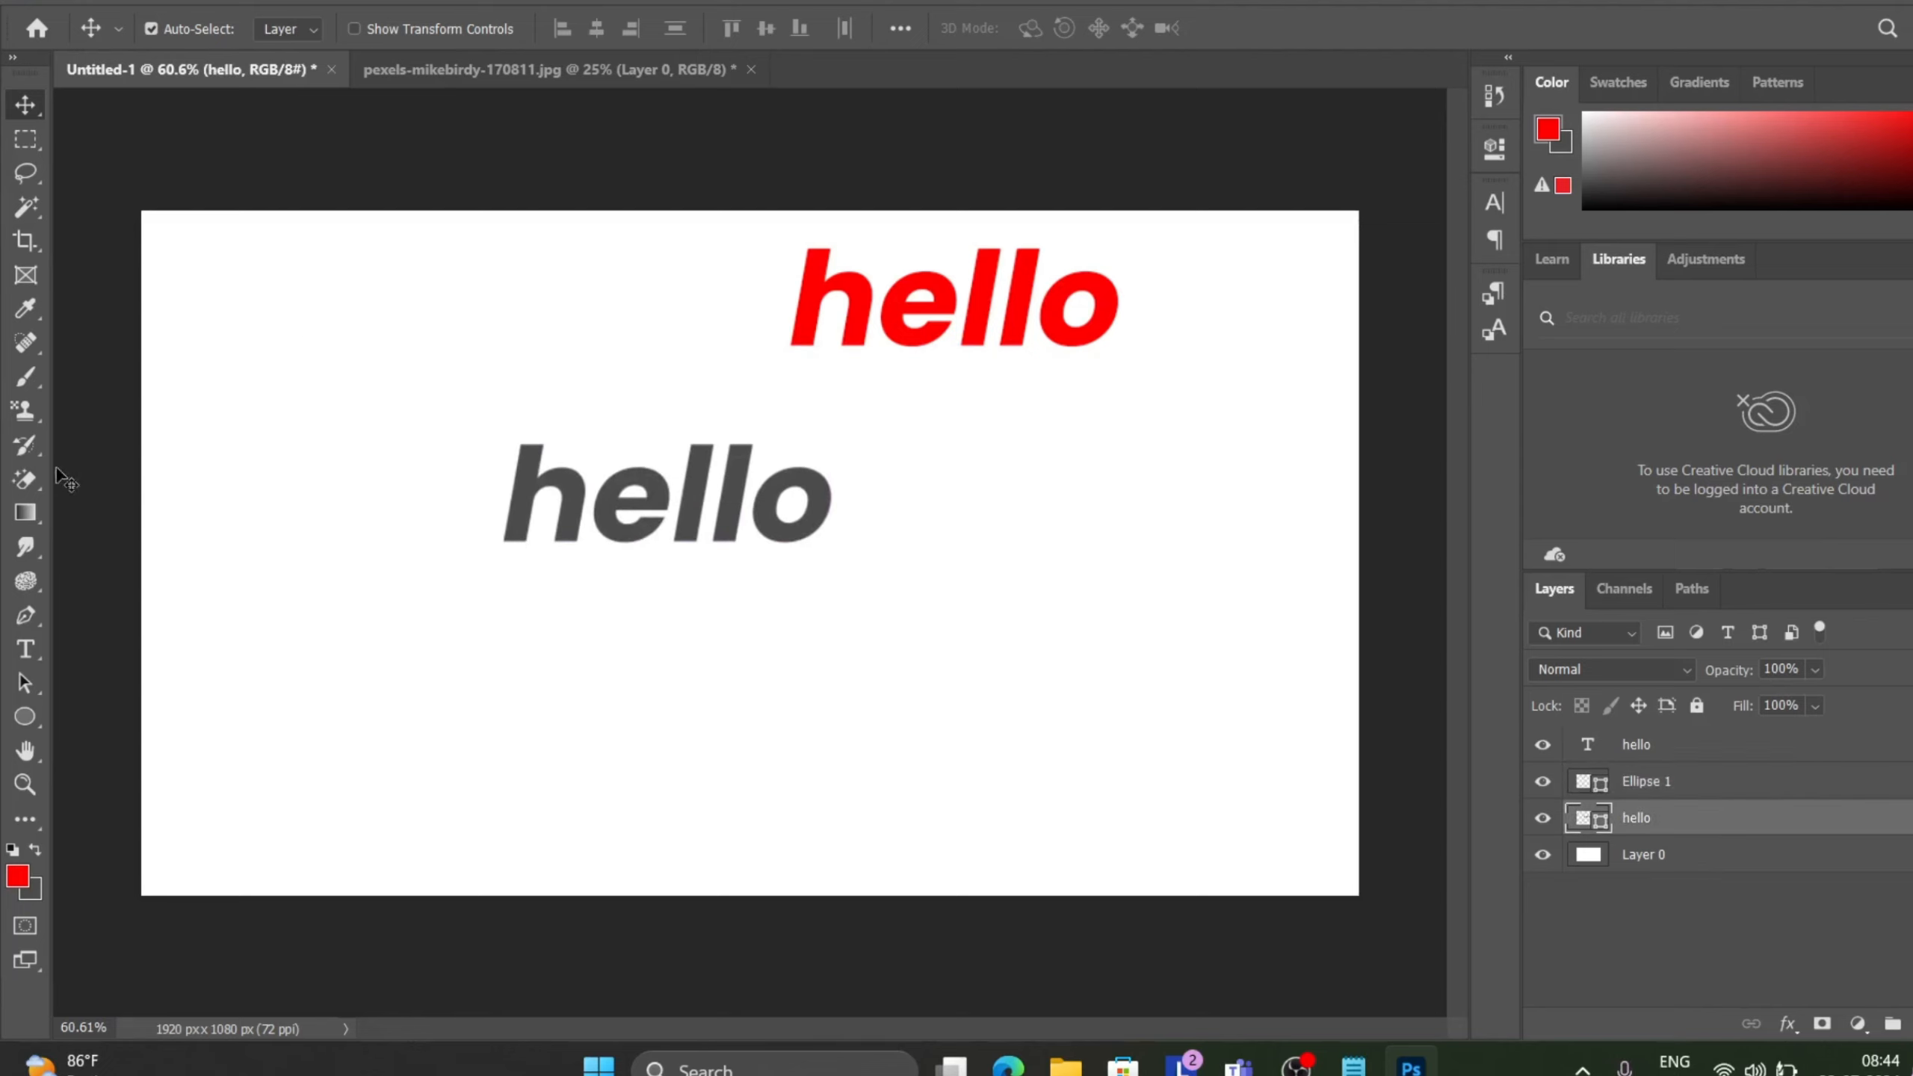
Rasterize the gray hello shape layer and paint on it with the Pattern Stamp tool using the red-dot pattern.
left_click(25, 417)
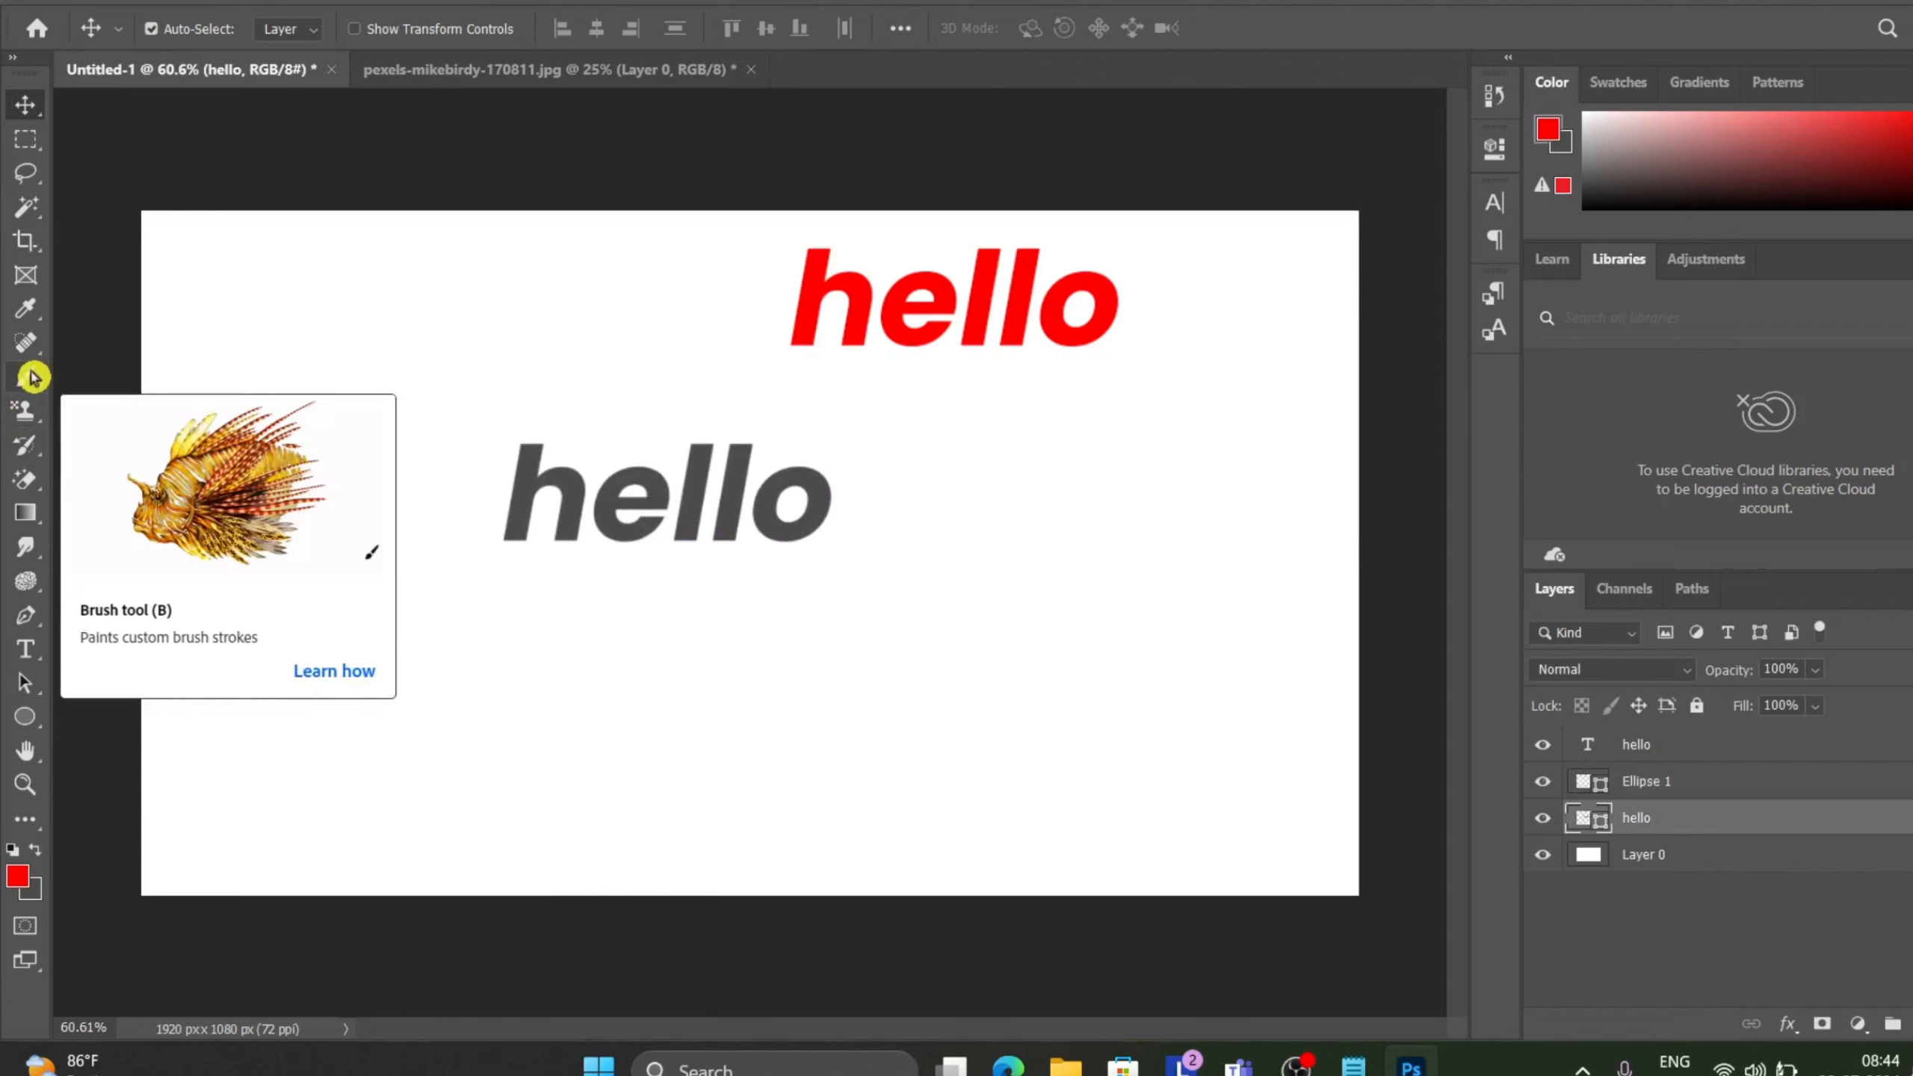
left_click(31, 376)
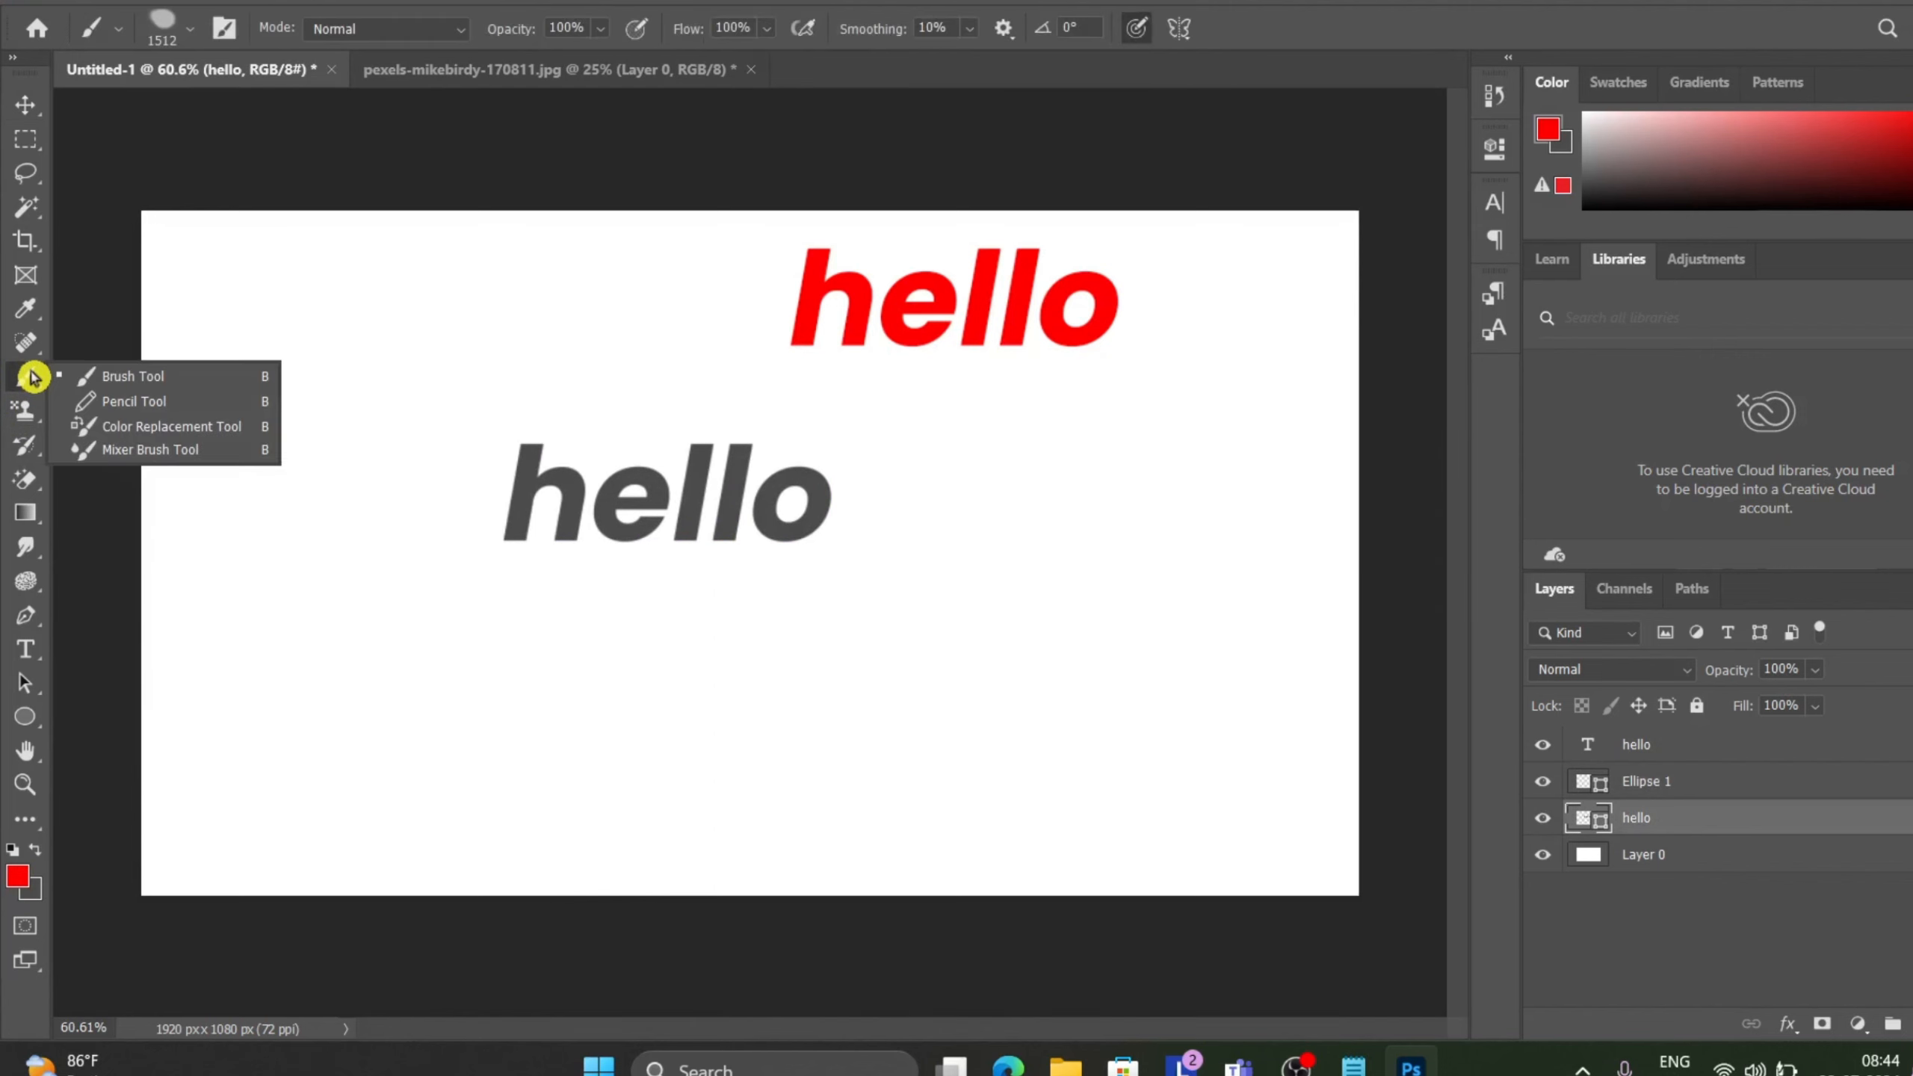
left_click(178, 376)
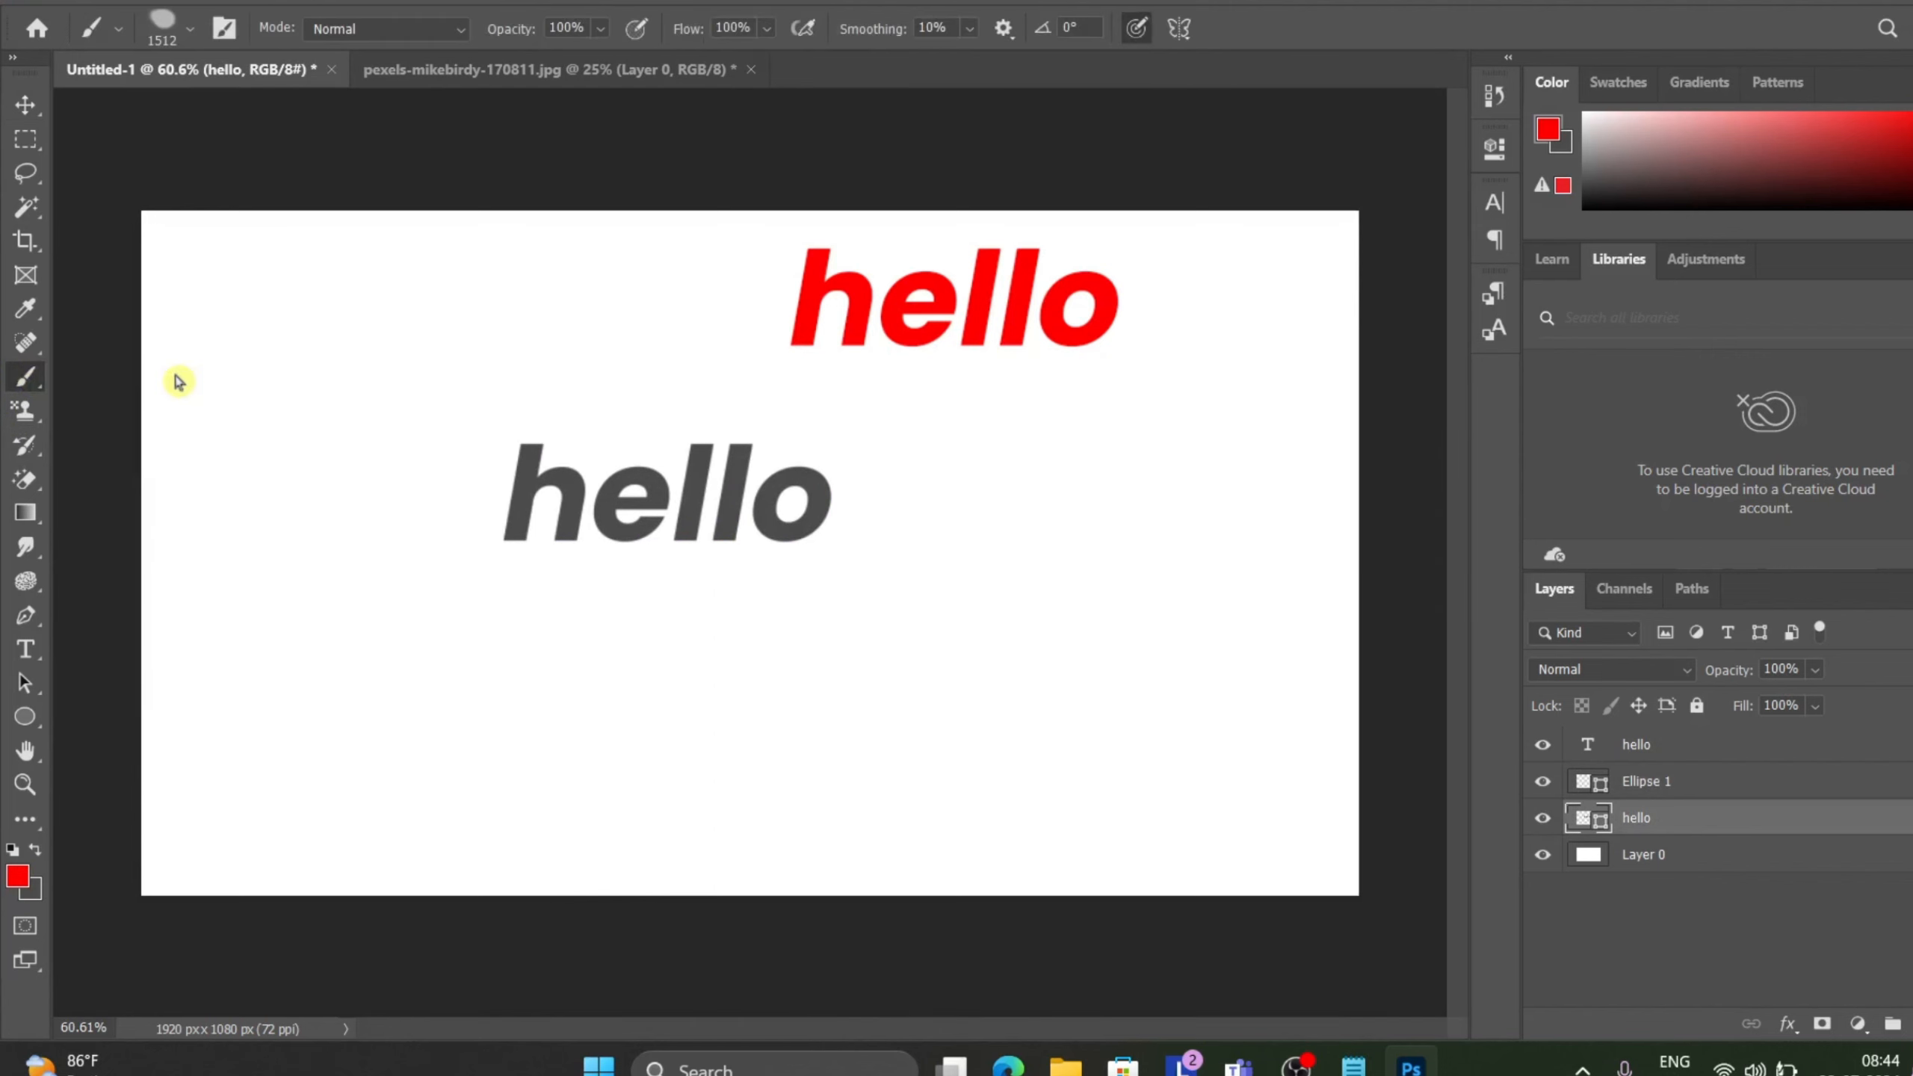
left_click(26, 426)
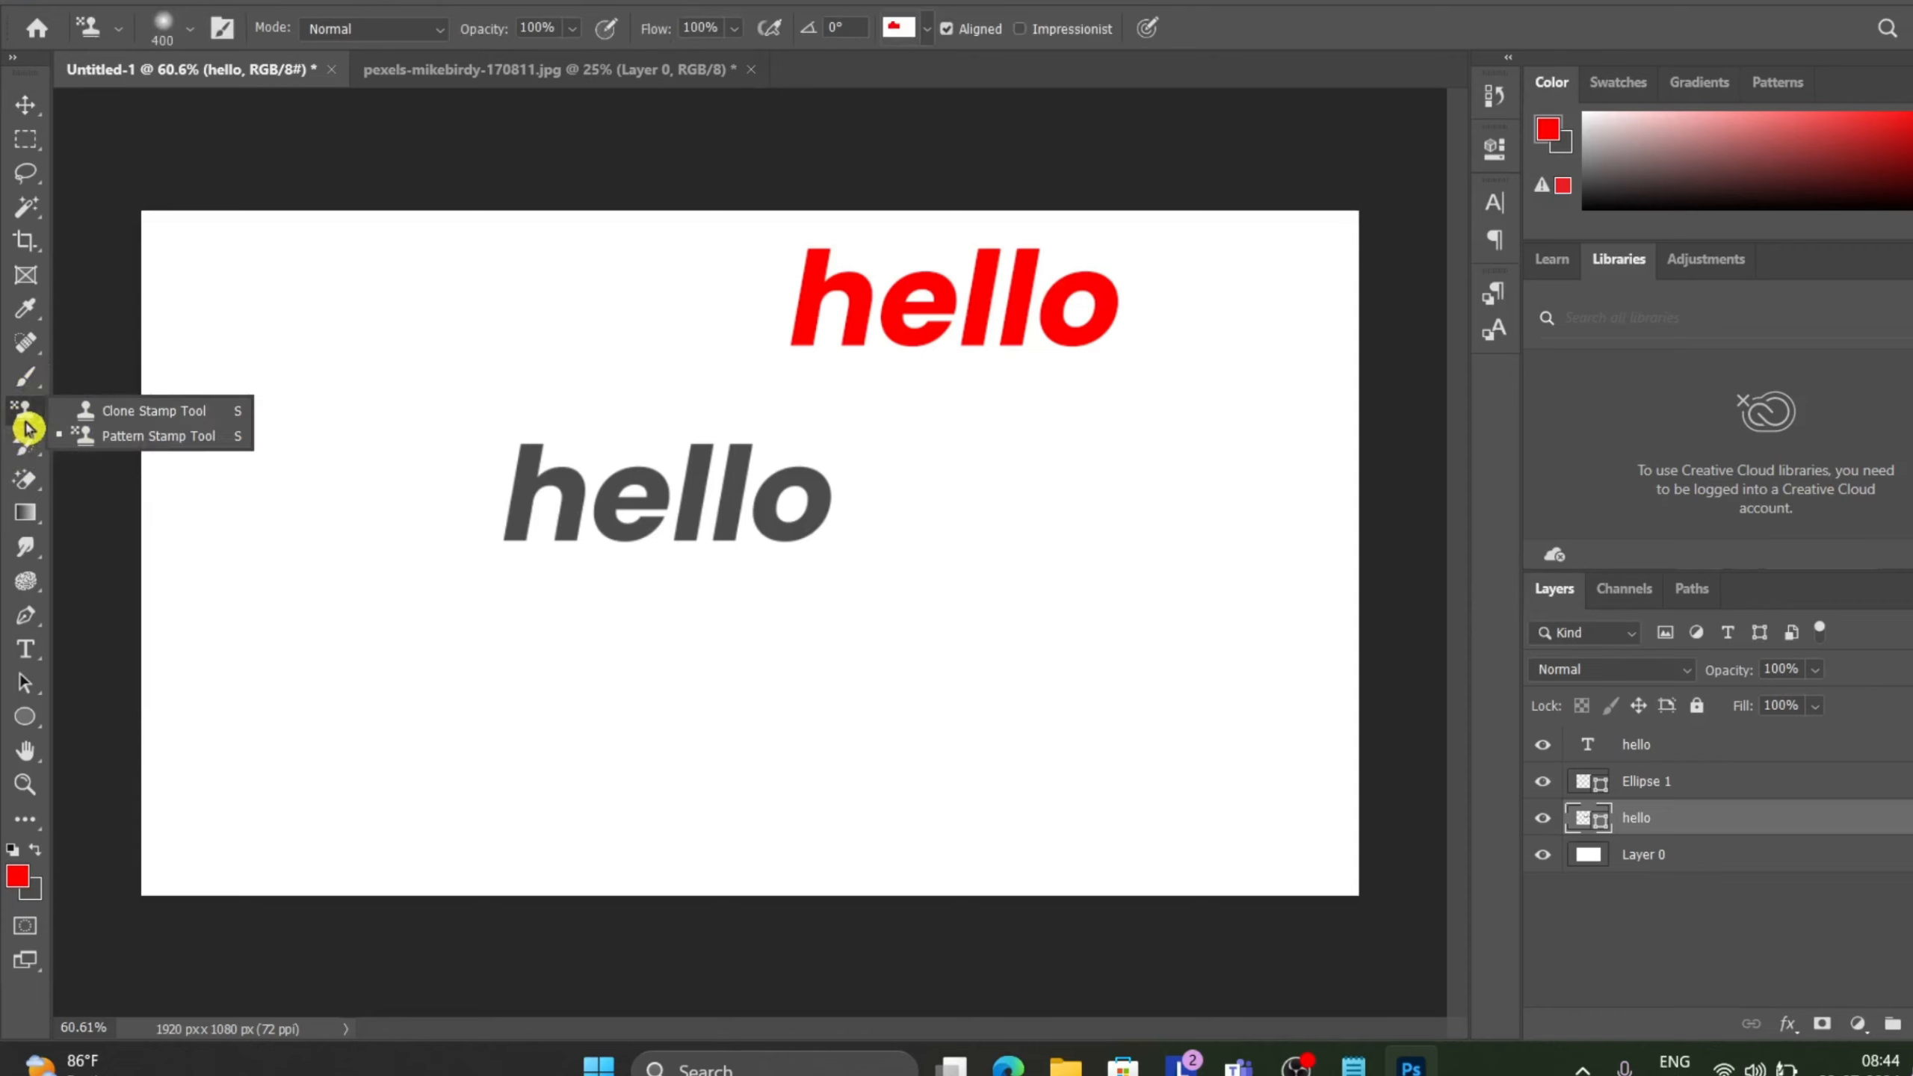
left_click(130, 439)
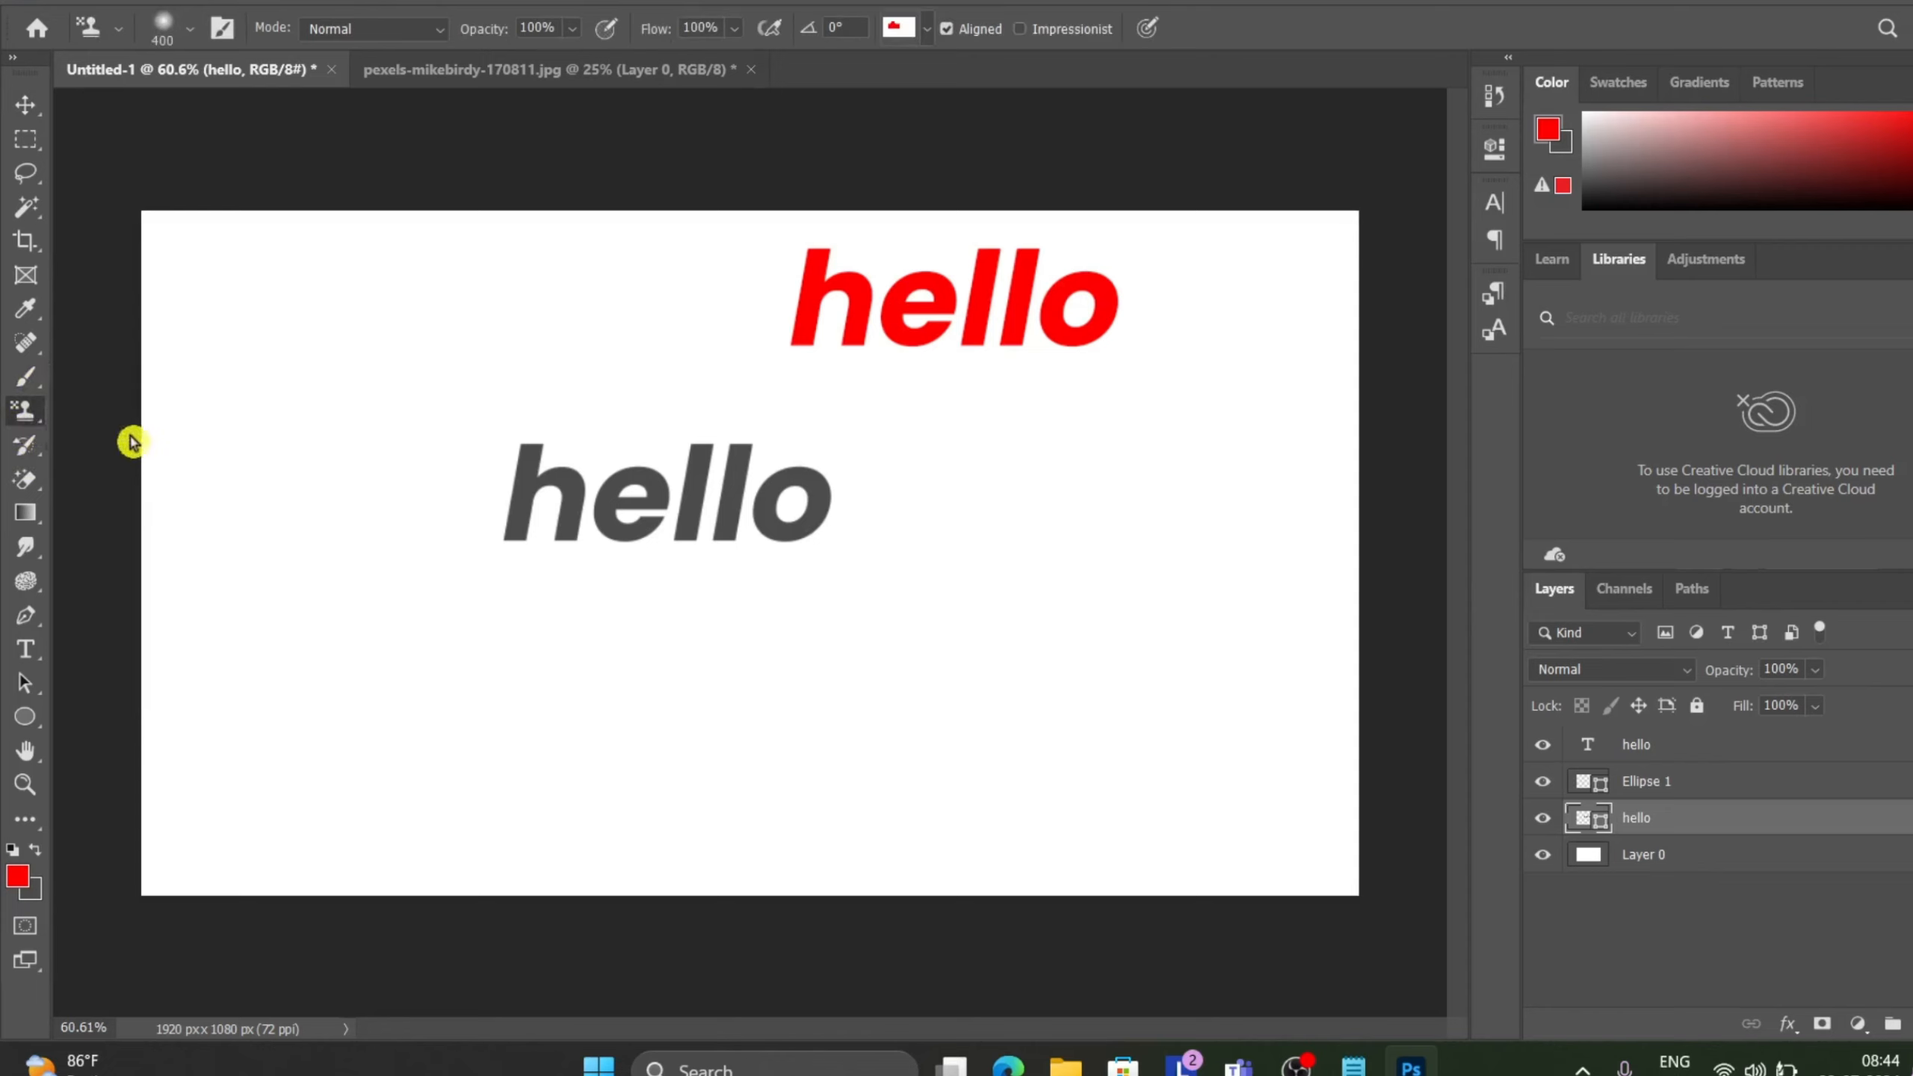
left_click(928, 31)
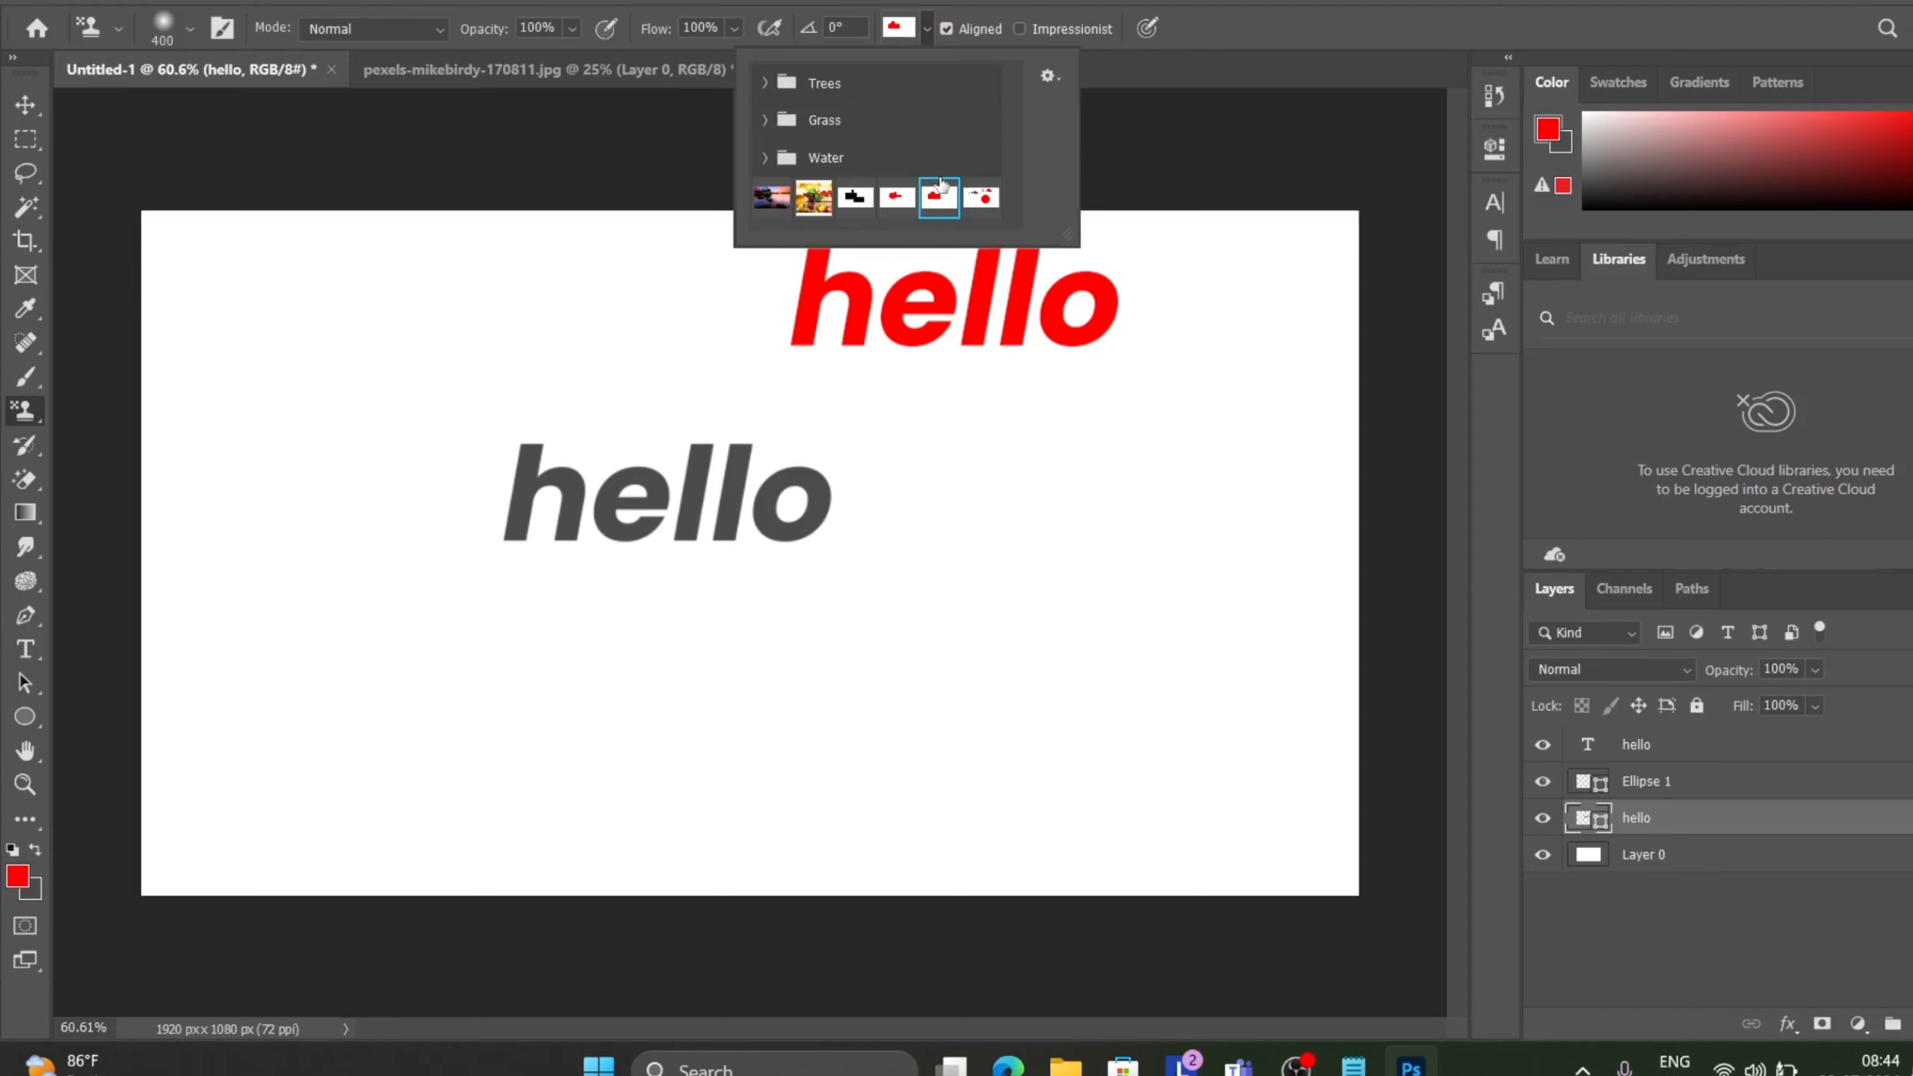
left_click(981, 197)
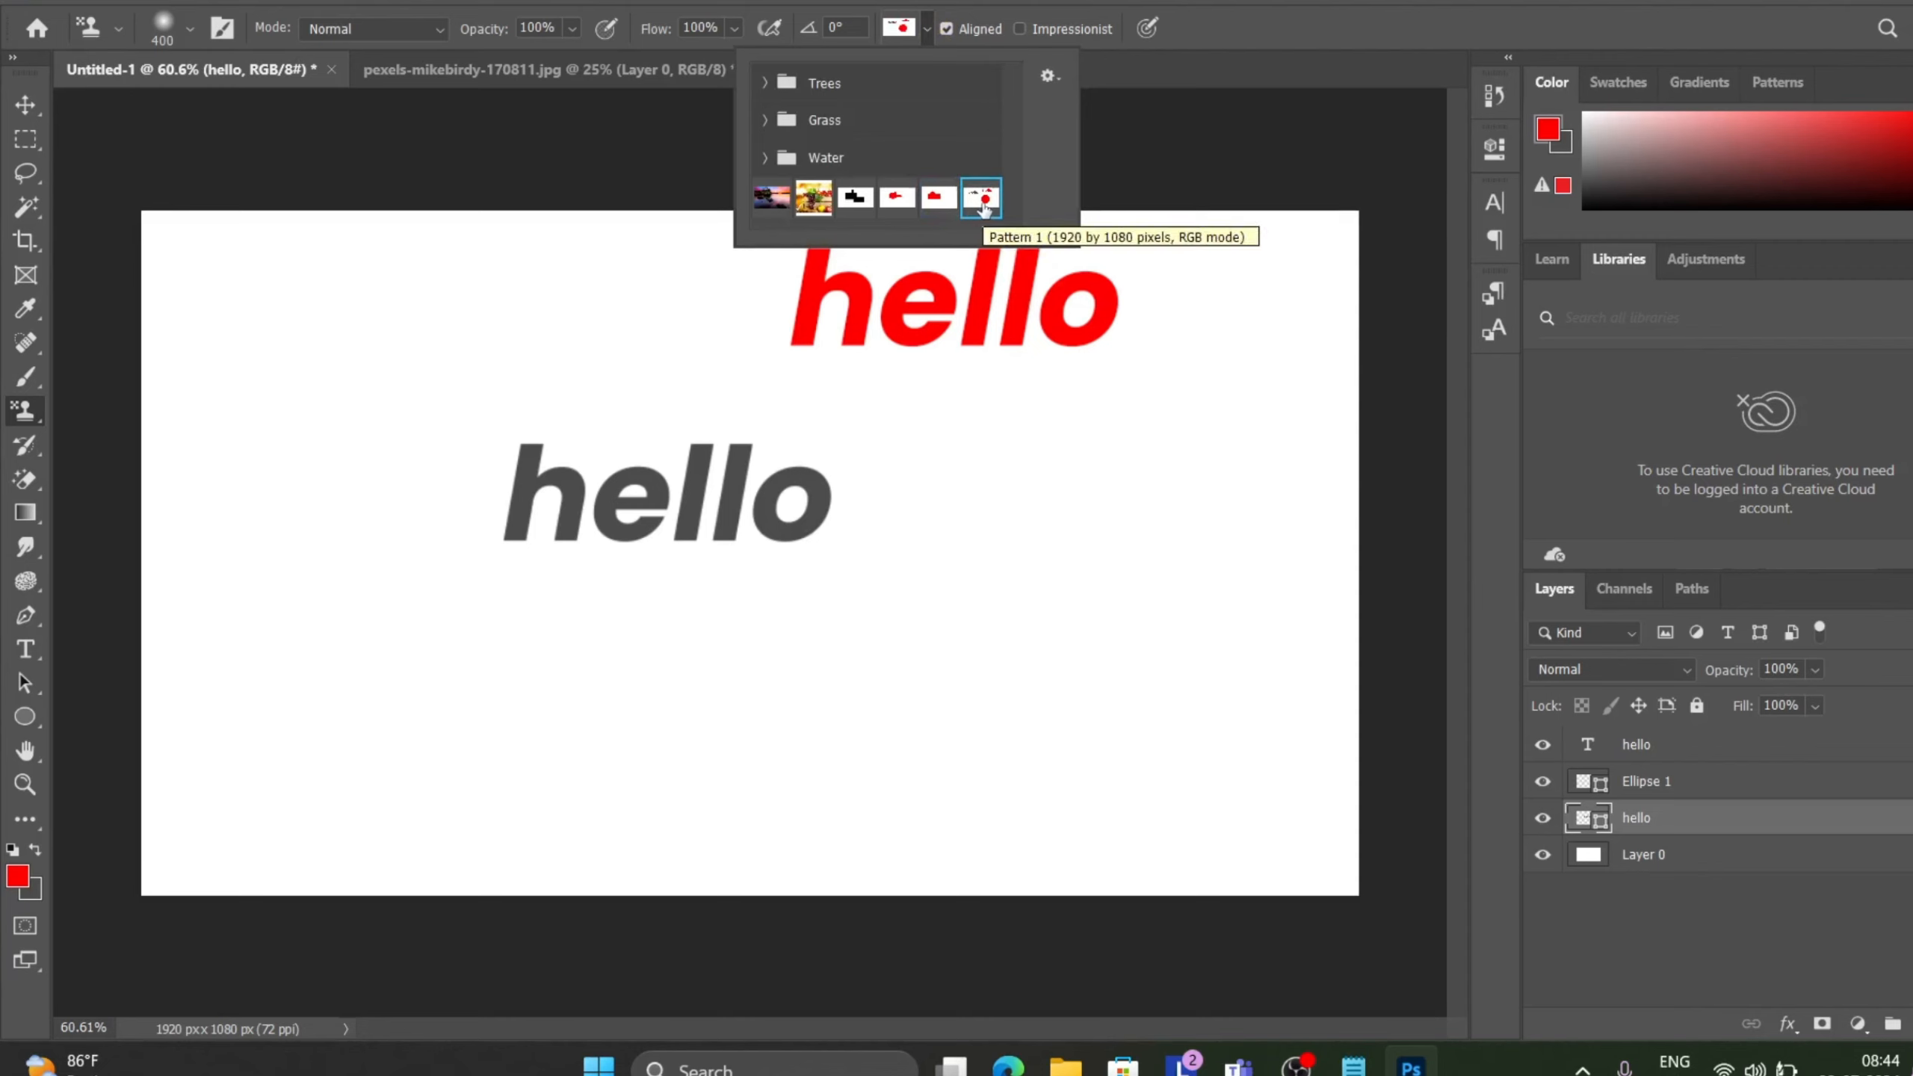
left_click(450, 141)
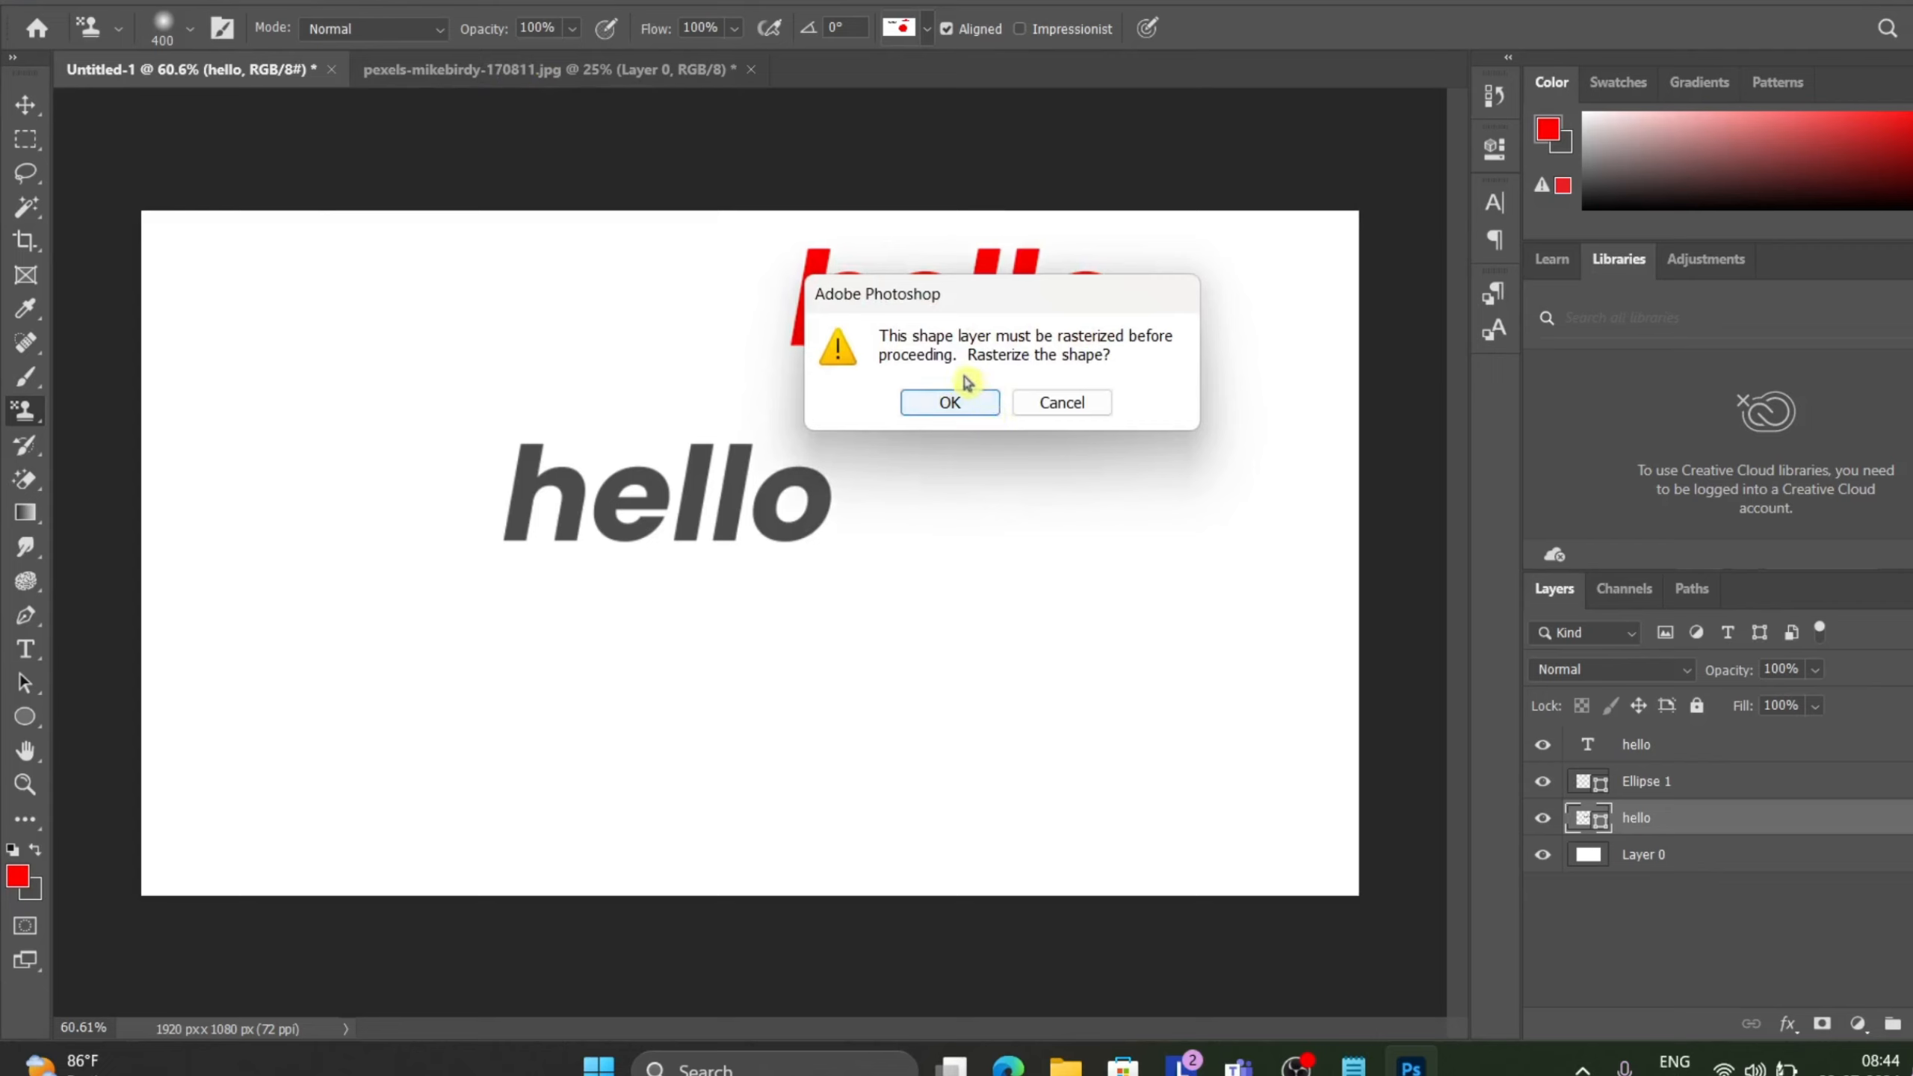
left_click(964, 406)
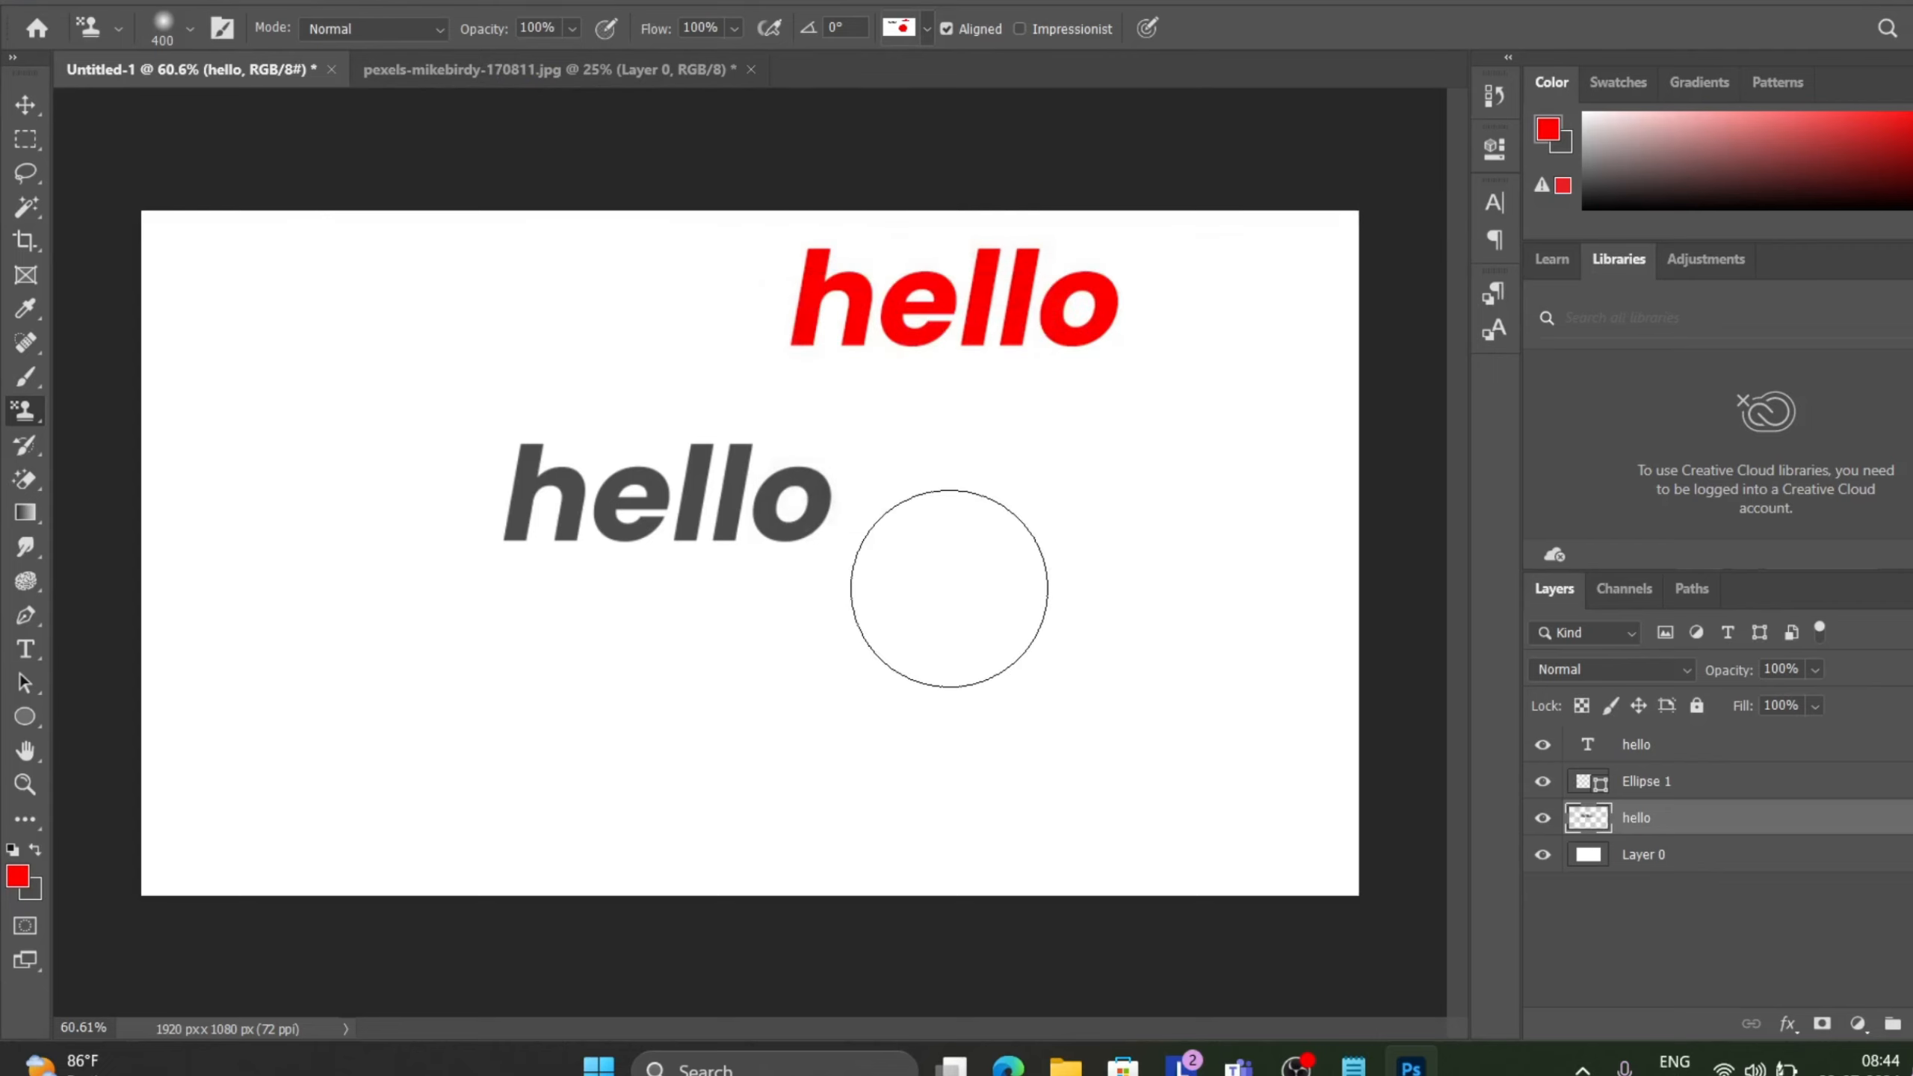
mouse_move(949, 588)
left_mouse_down()
mouse_move(1033, 537)
mouse_move(977, 583)
mouse_move(1073, 607)
mouse_move(826, 682)
mouse_move(792, 515)
mouse_move(942, 618)
mouse_move(658, 668)
mouse_move(626, 369)
mouse_move(863, 590)
mouse_move(494, 680)
mouse_move(382, 148)
mouse_move(494, 404)
mouse_move(295, 440)
mouse_move(515, 326)
mouse_move(708, 775)
left_mouse_up()
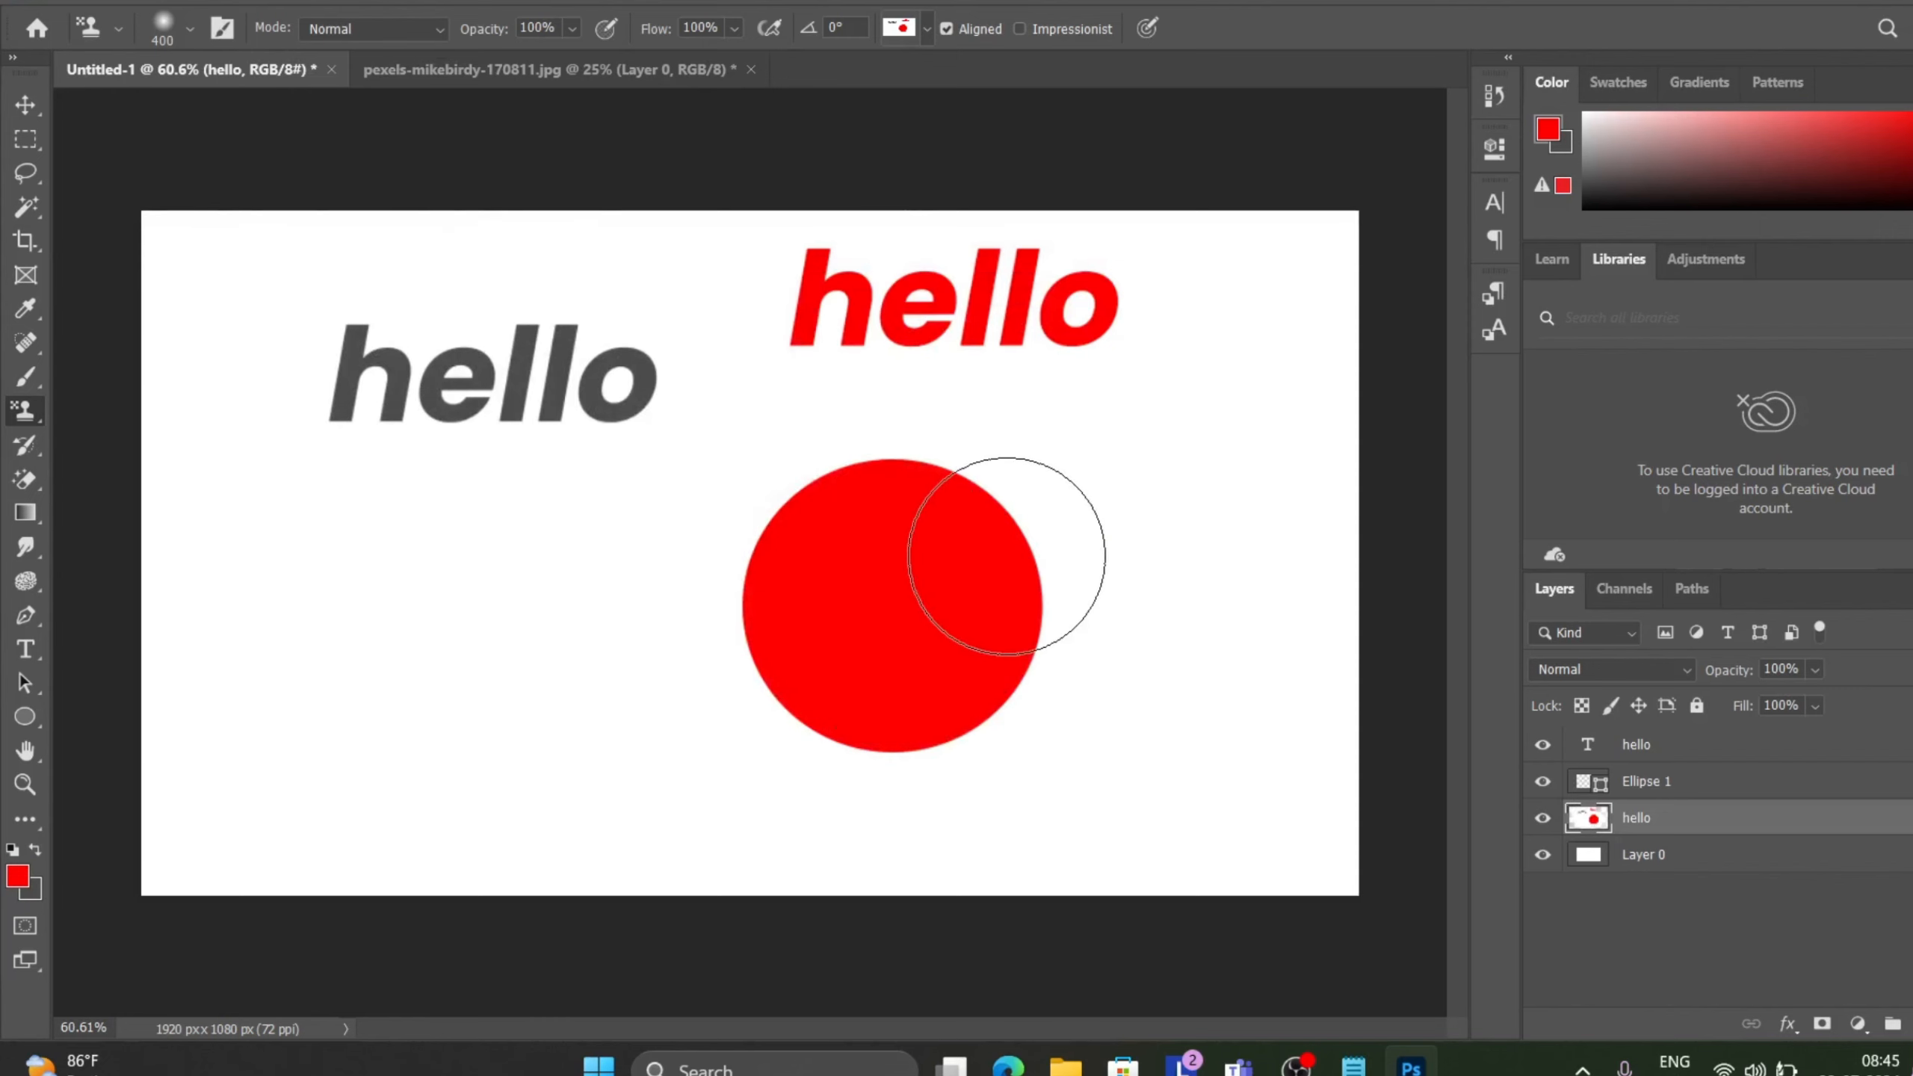
Rasterize the Ellipse 1 layer and merge it down into the hello layer.
left_click(928, 28)
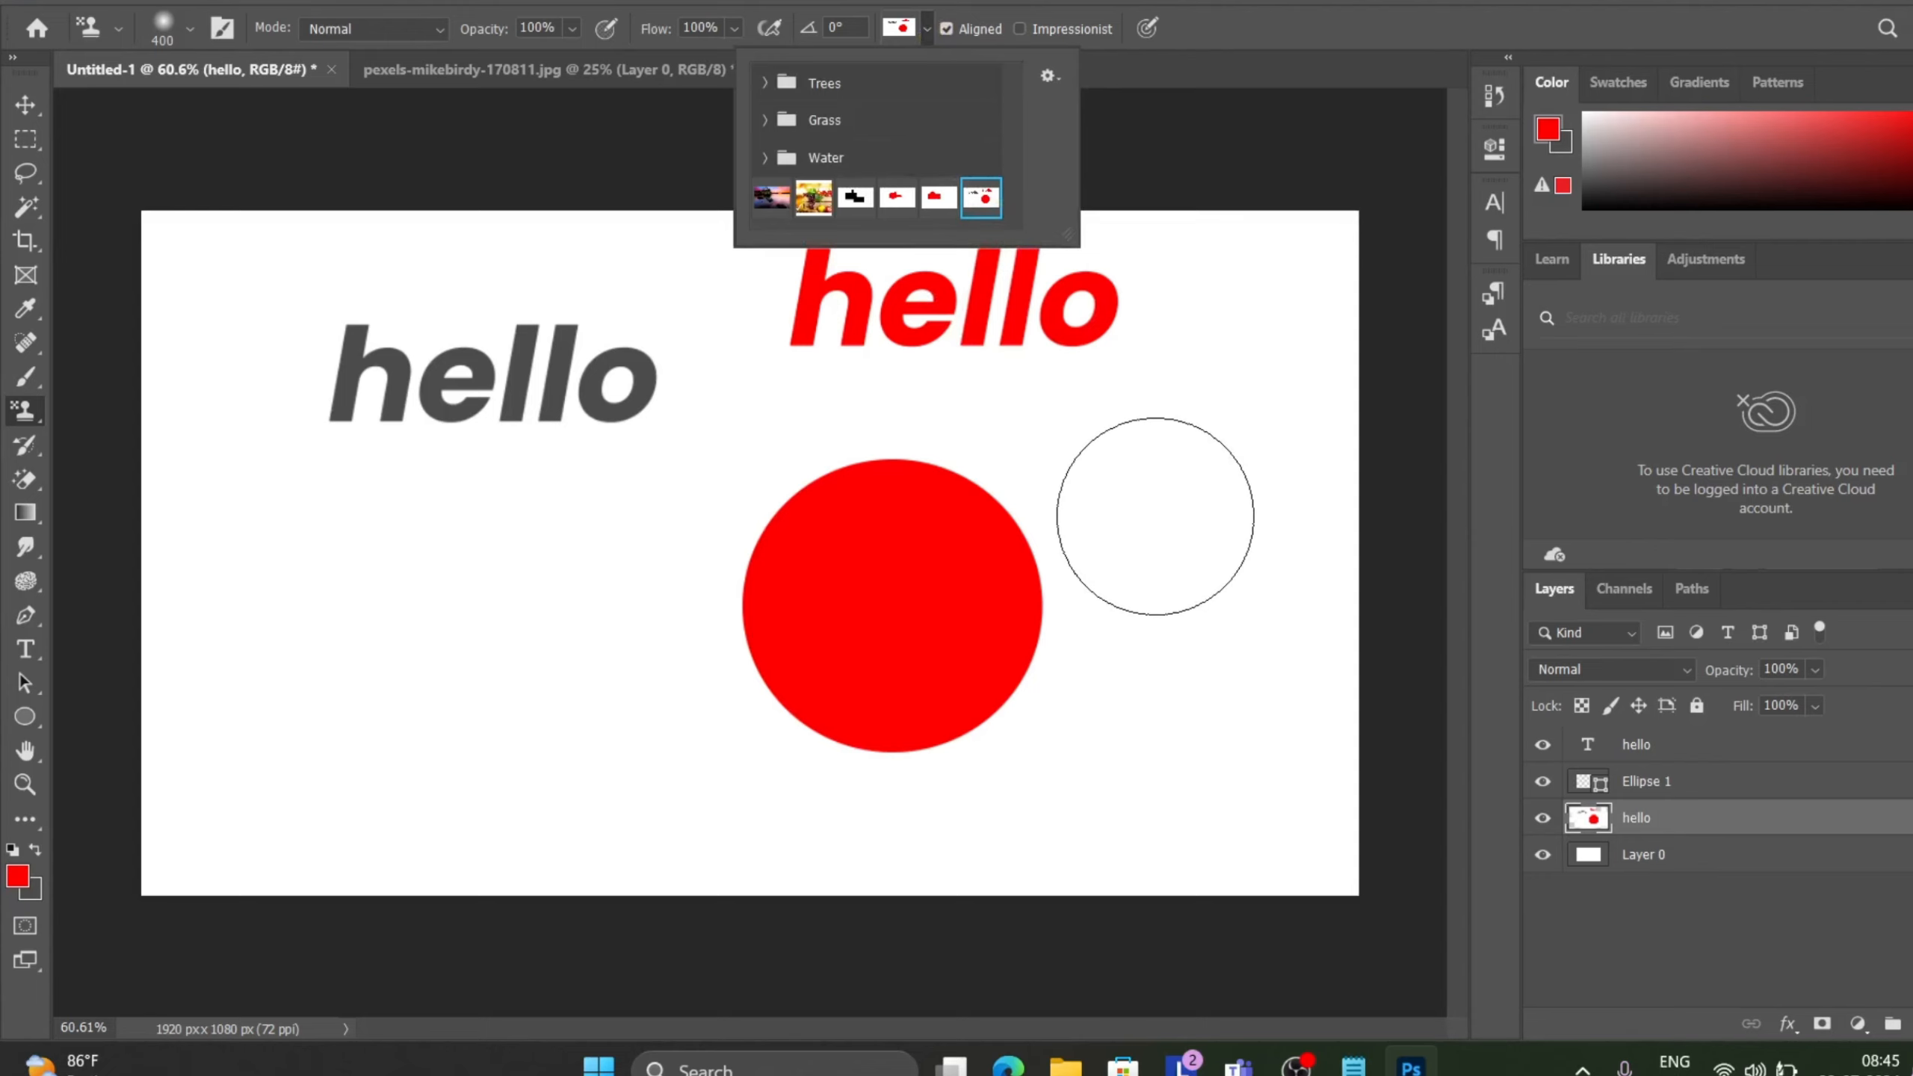
left_click(1156, 516)
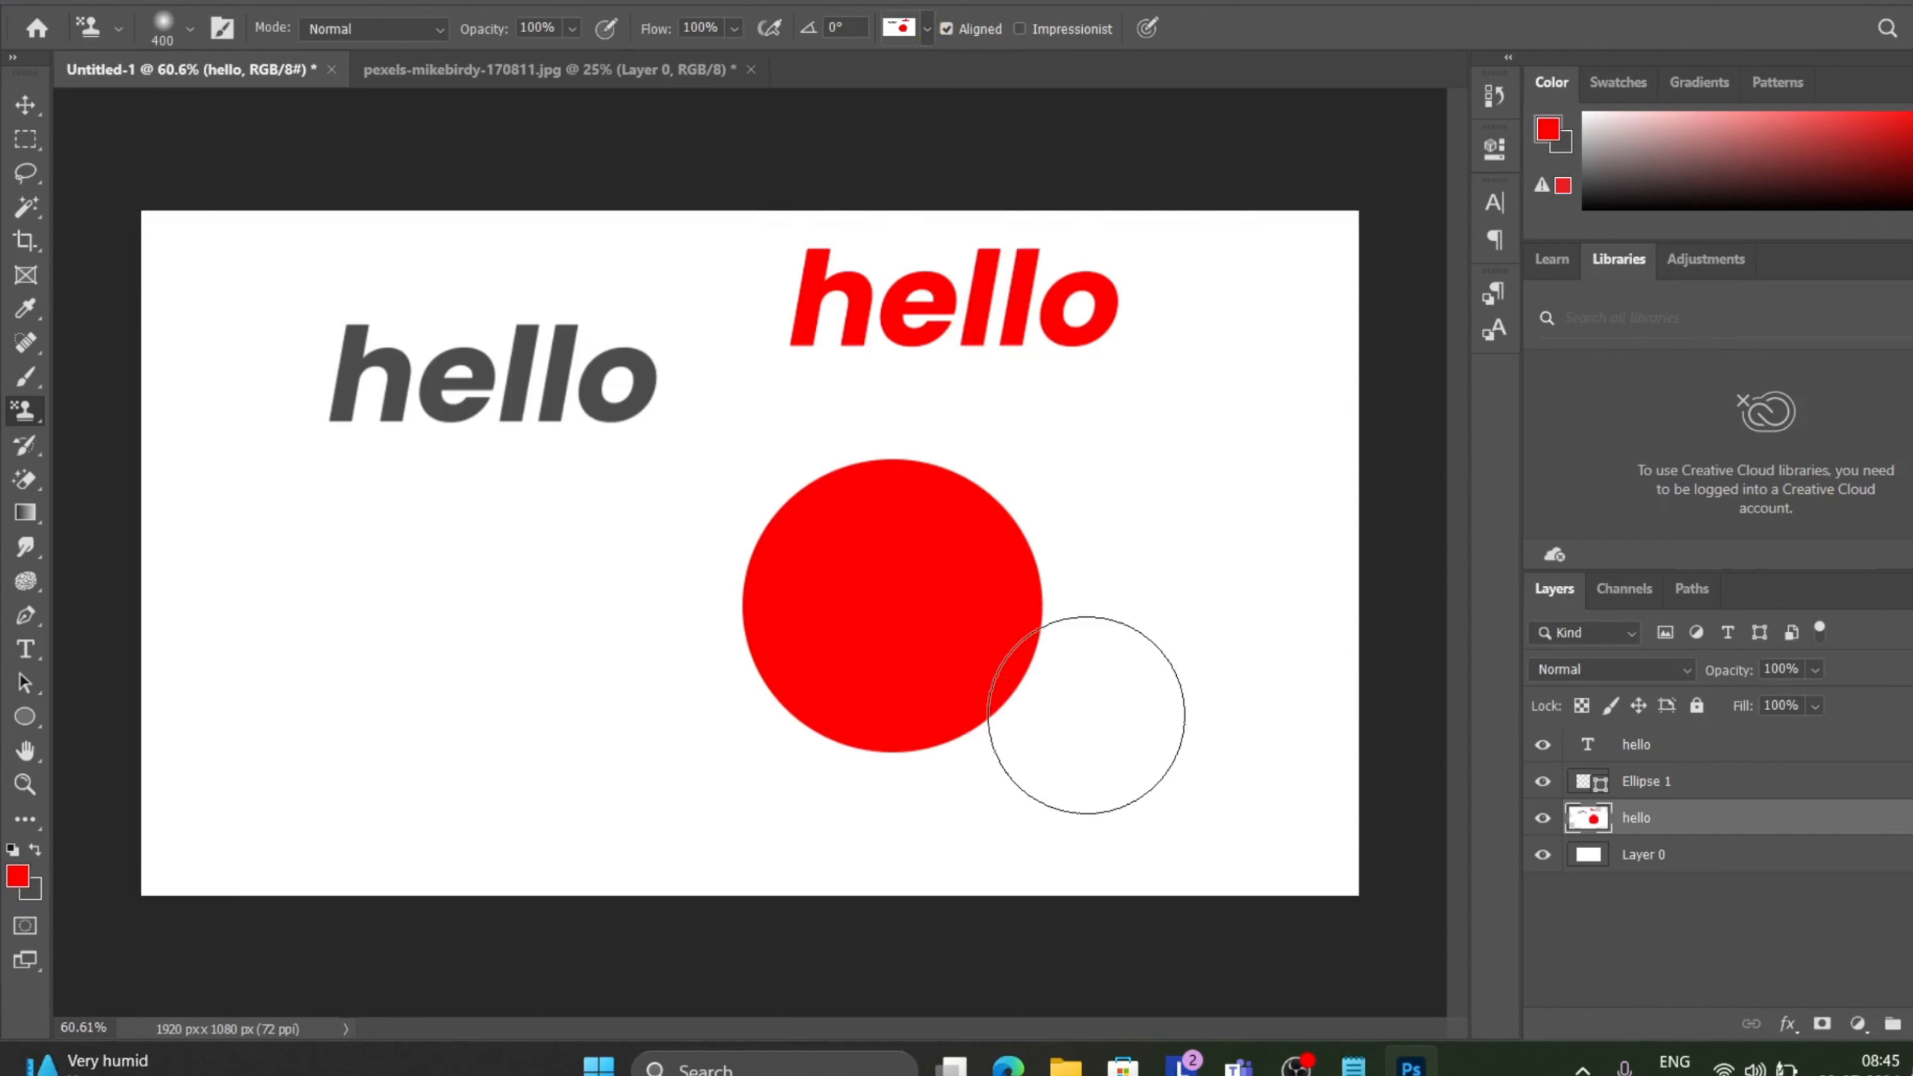
left_click(1644, 784)
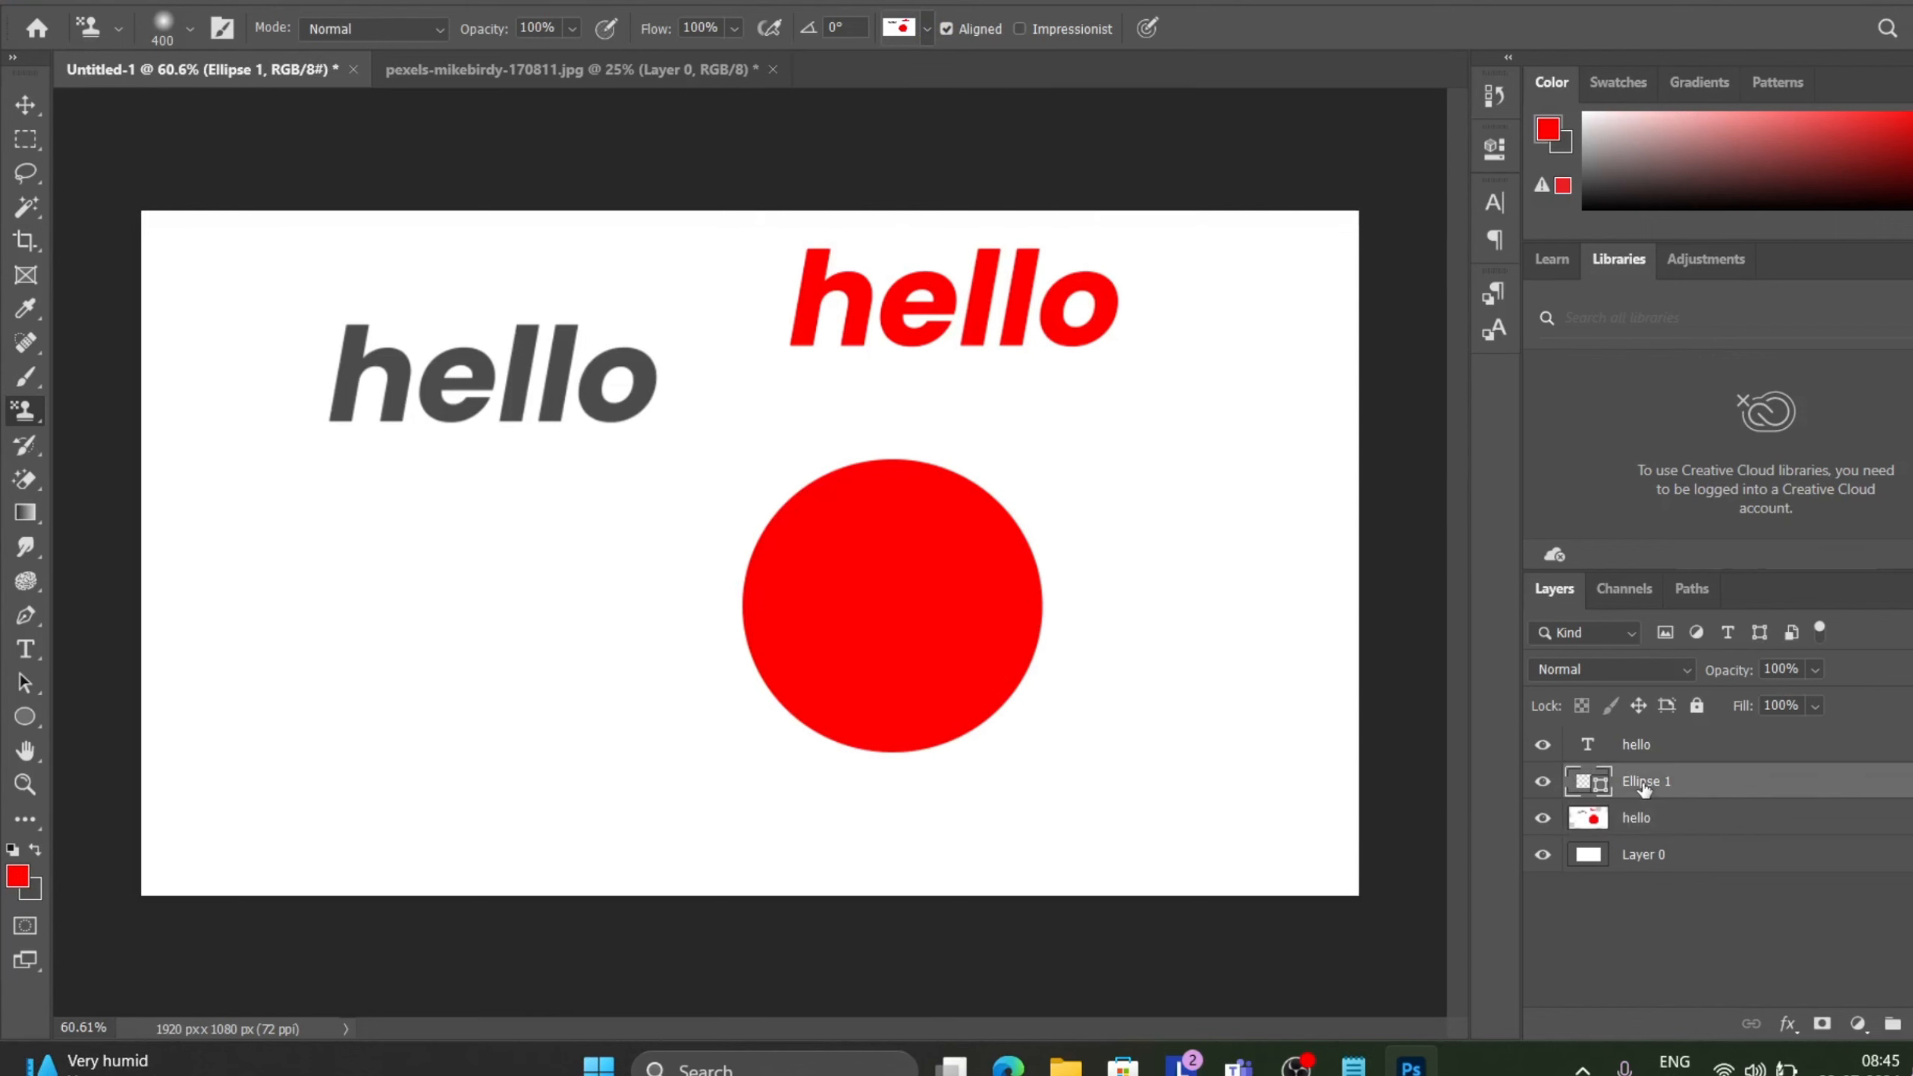
right_click(1644, 786)
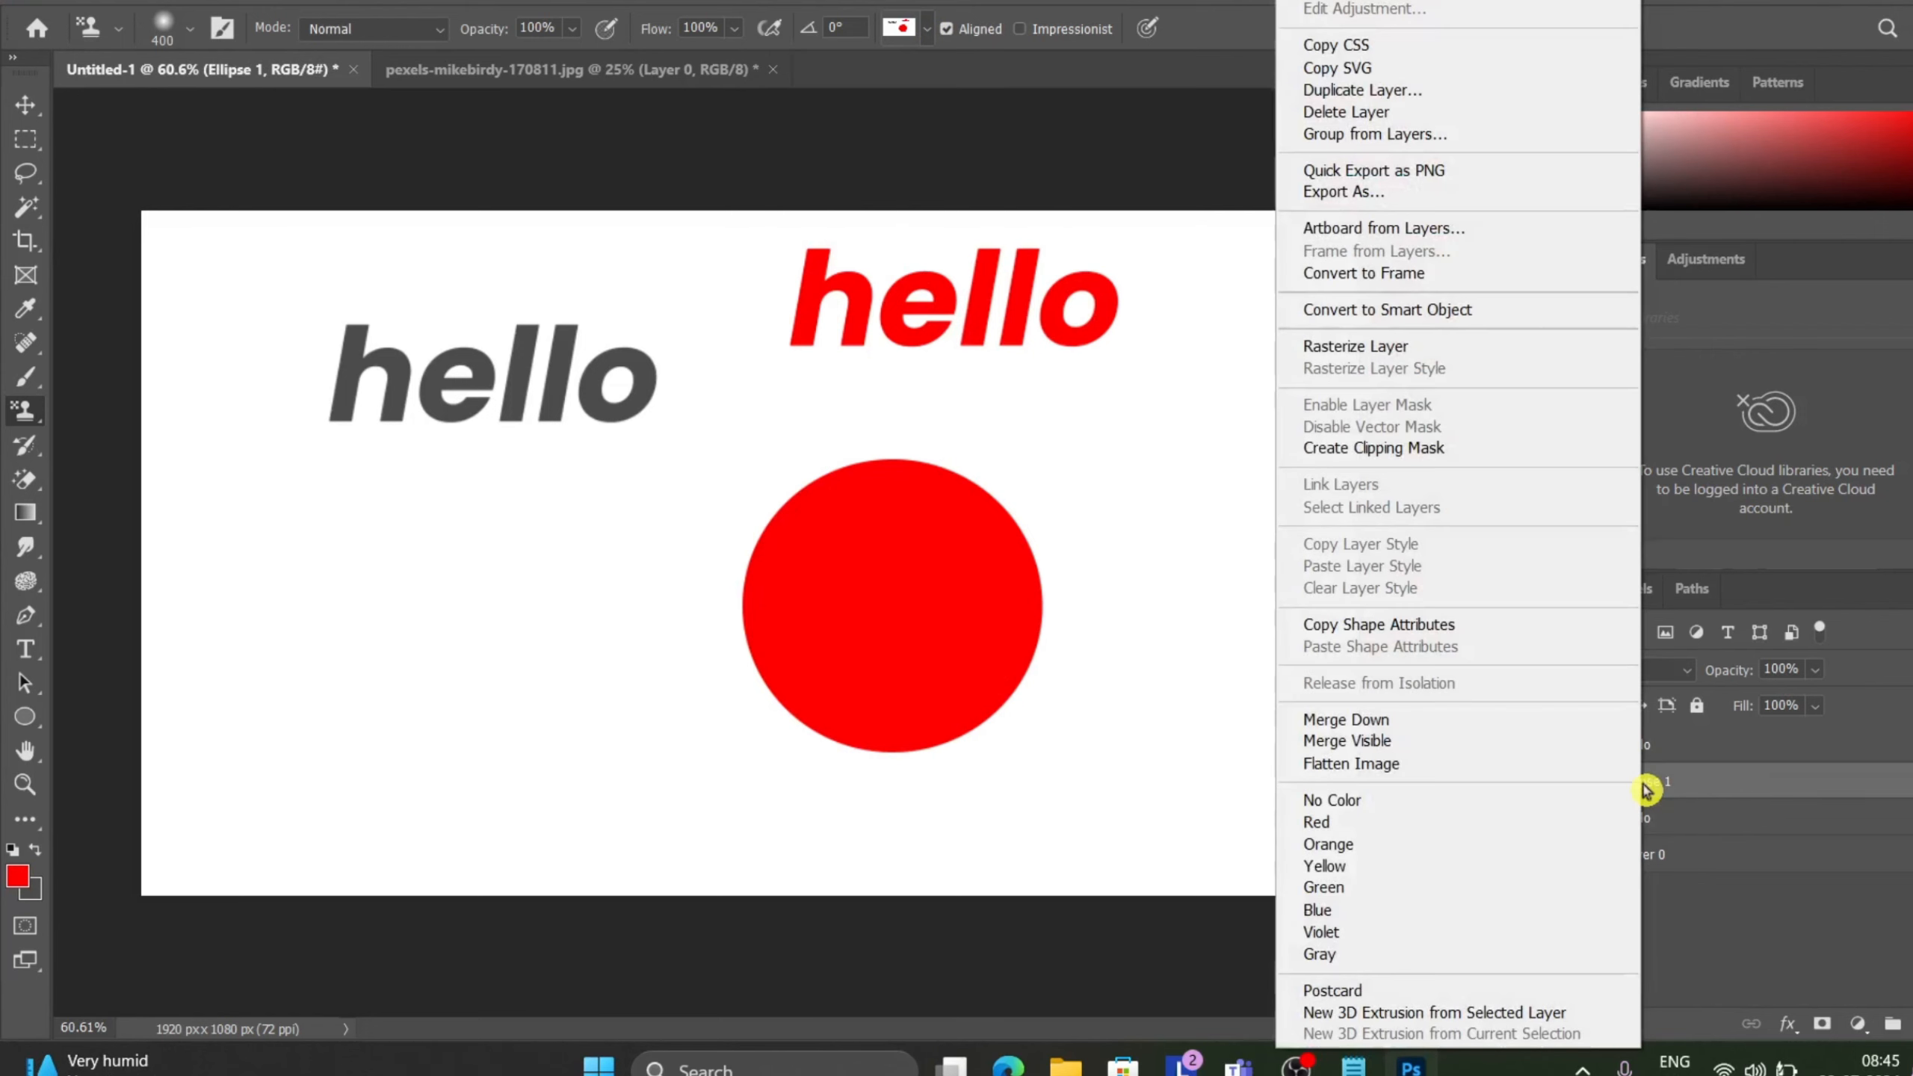
left_click(1429, 348)
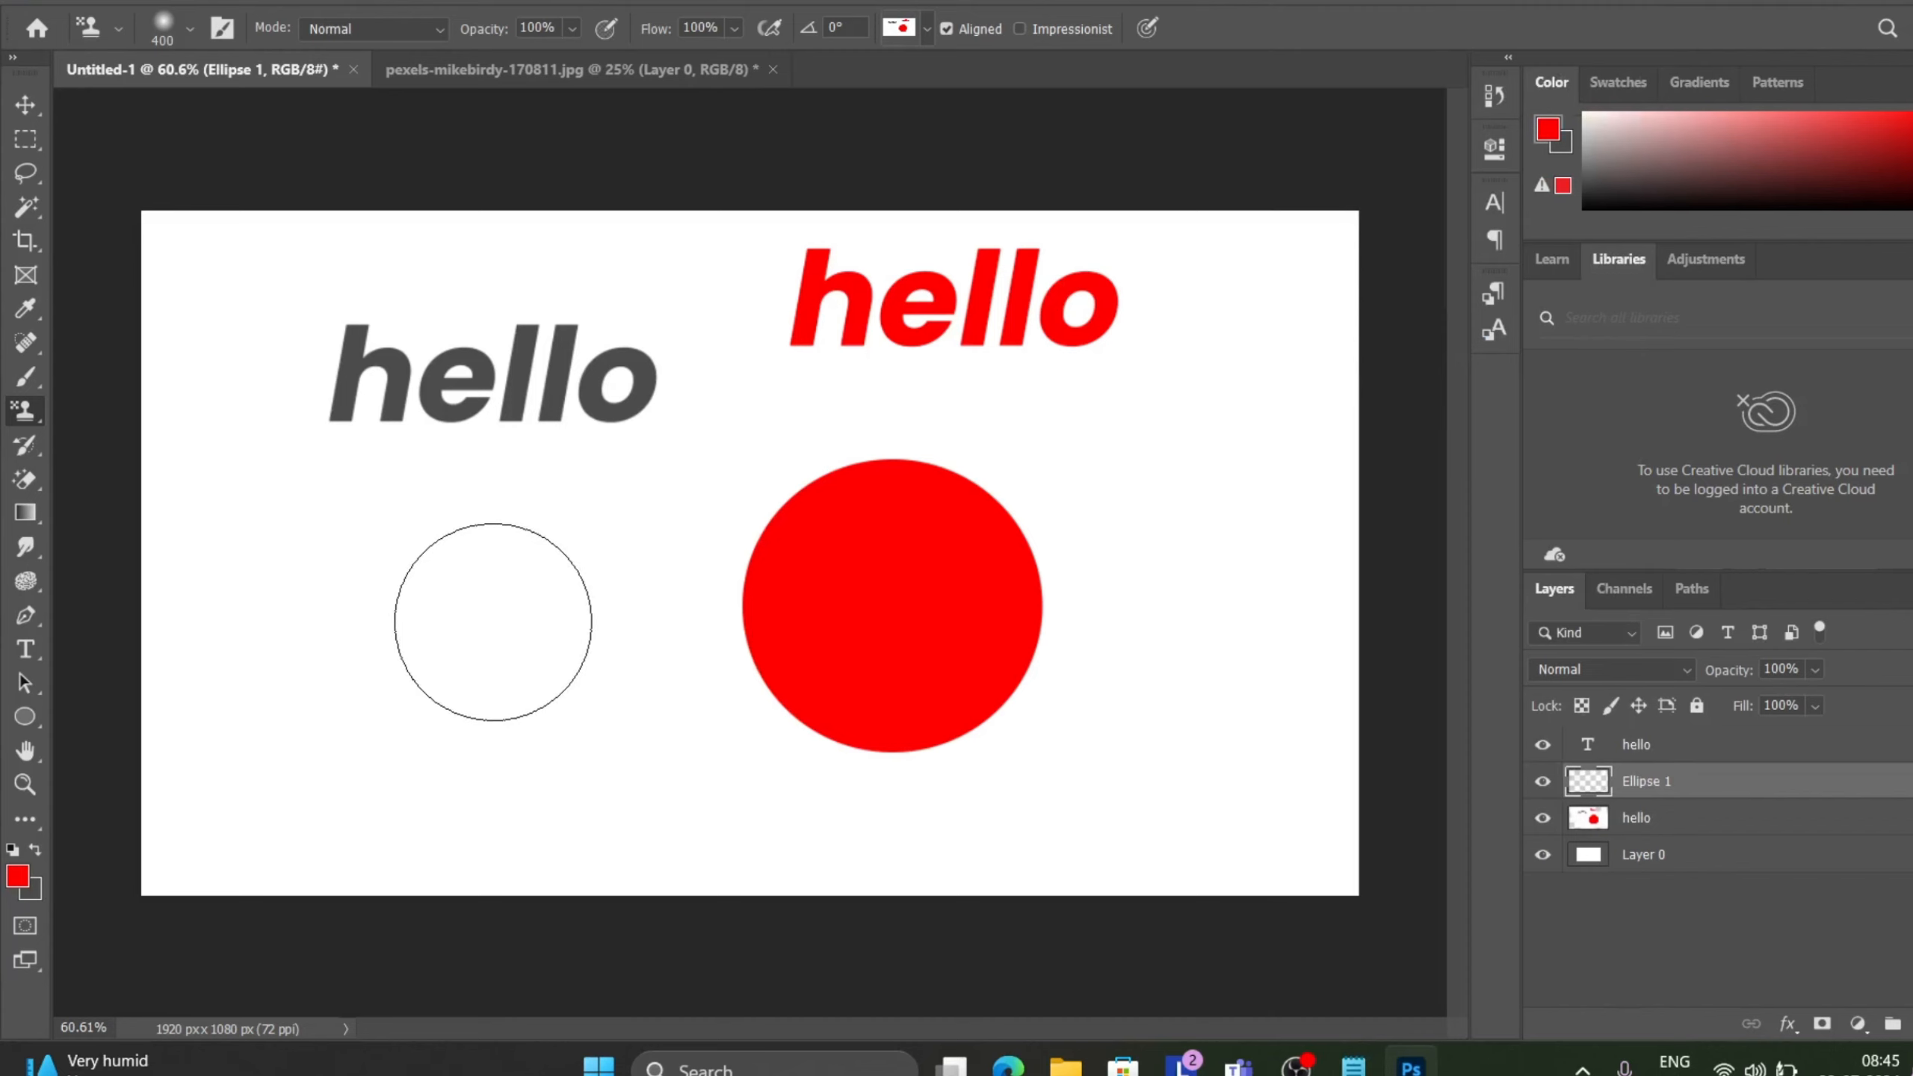
left_click_drag(423, 672, 881, 522)
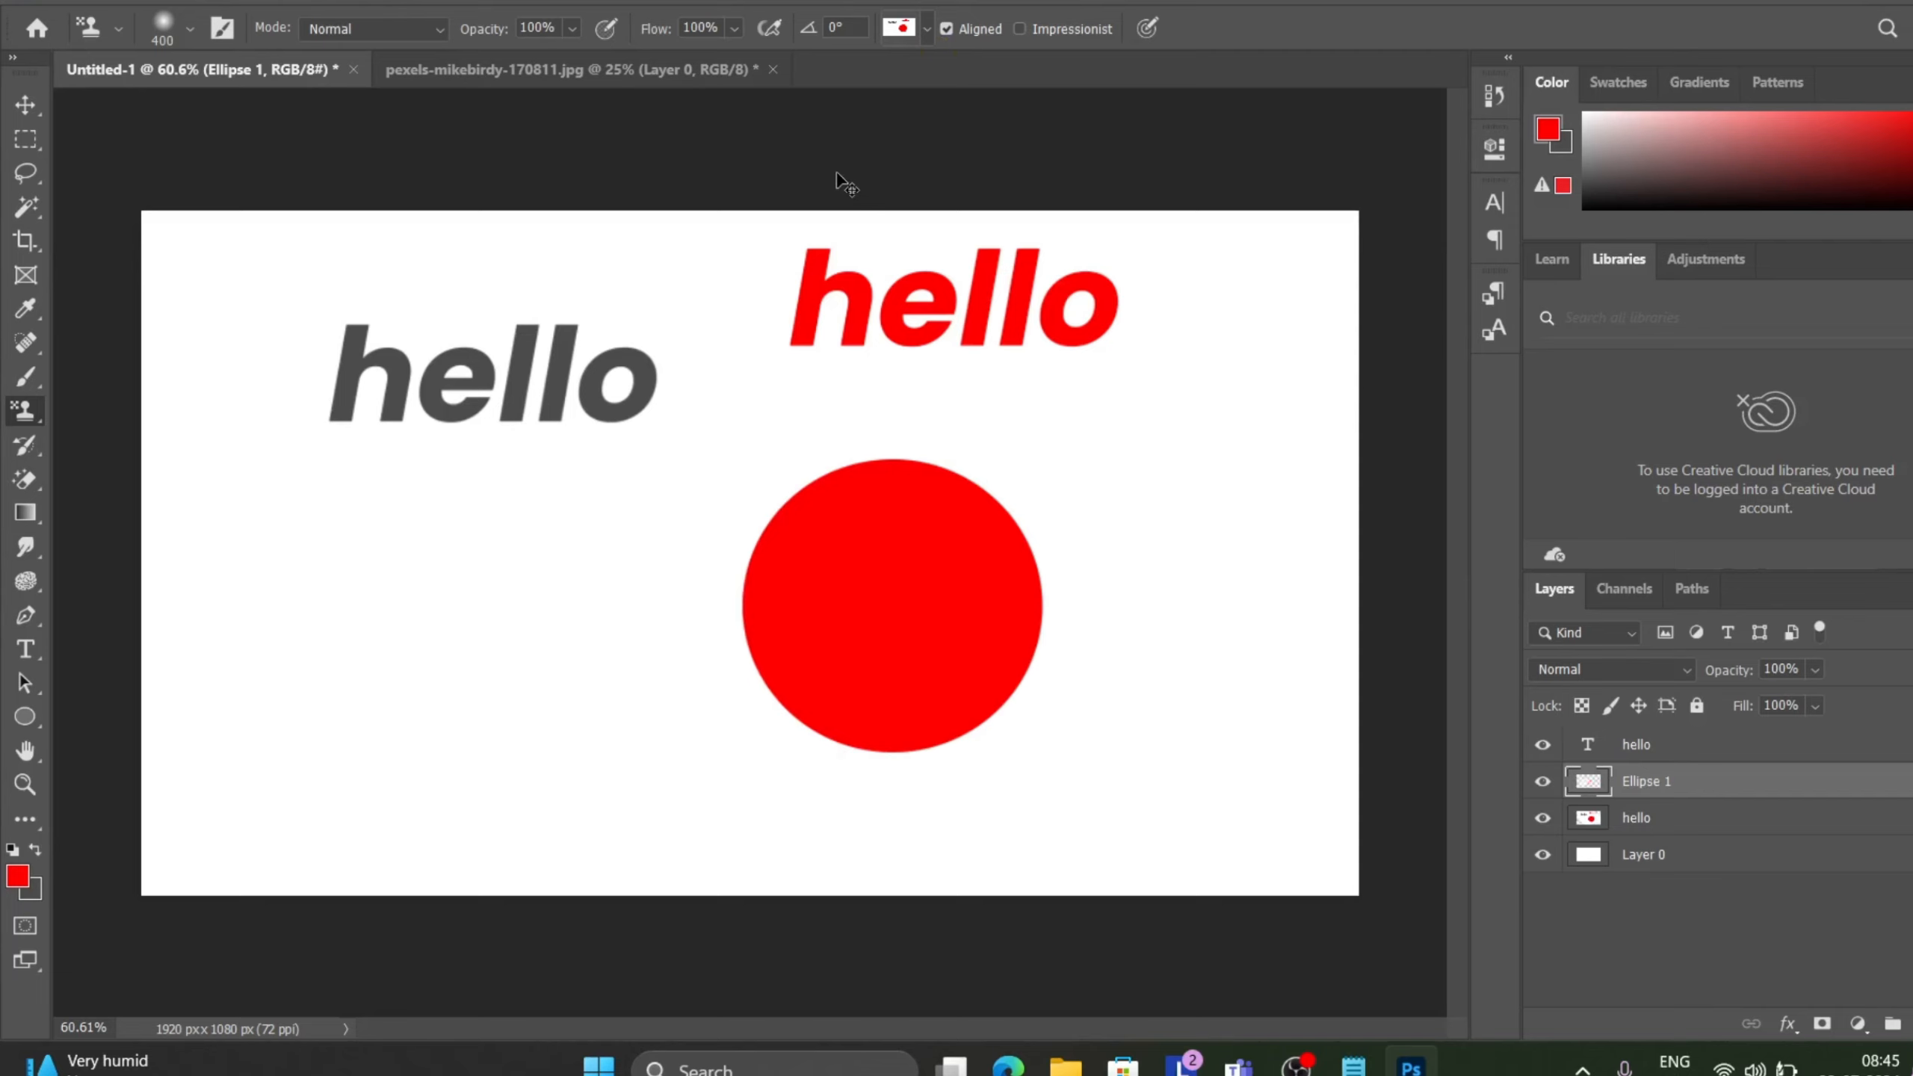
key("ctrl+e")
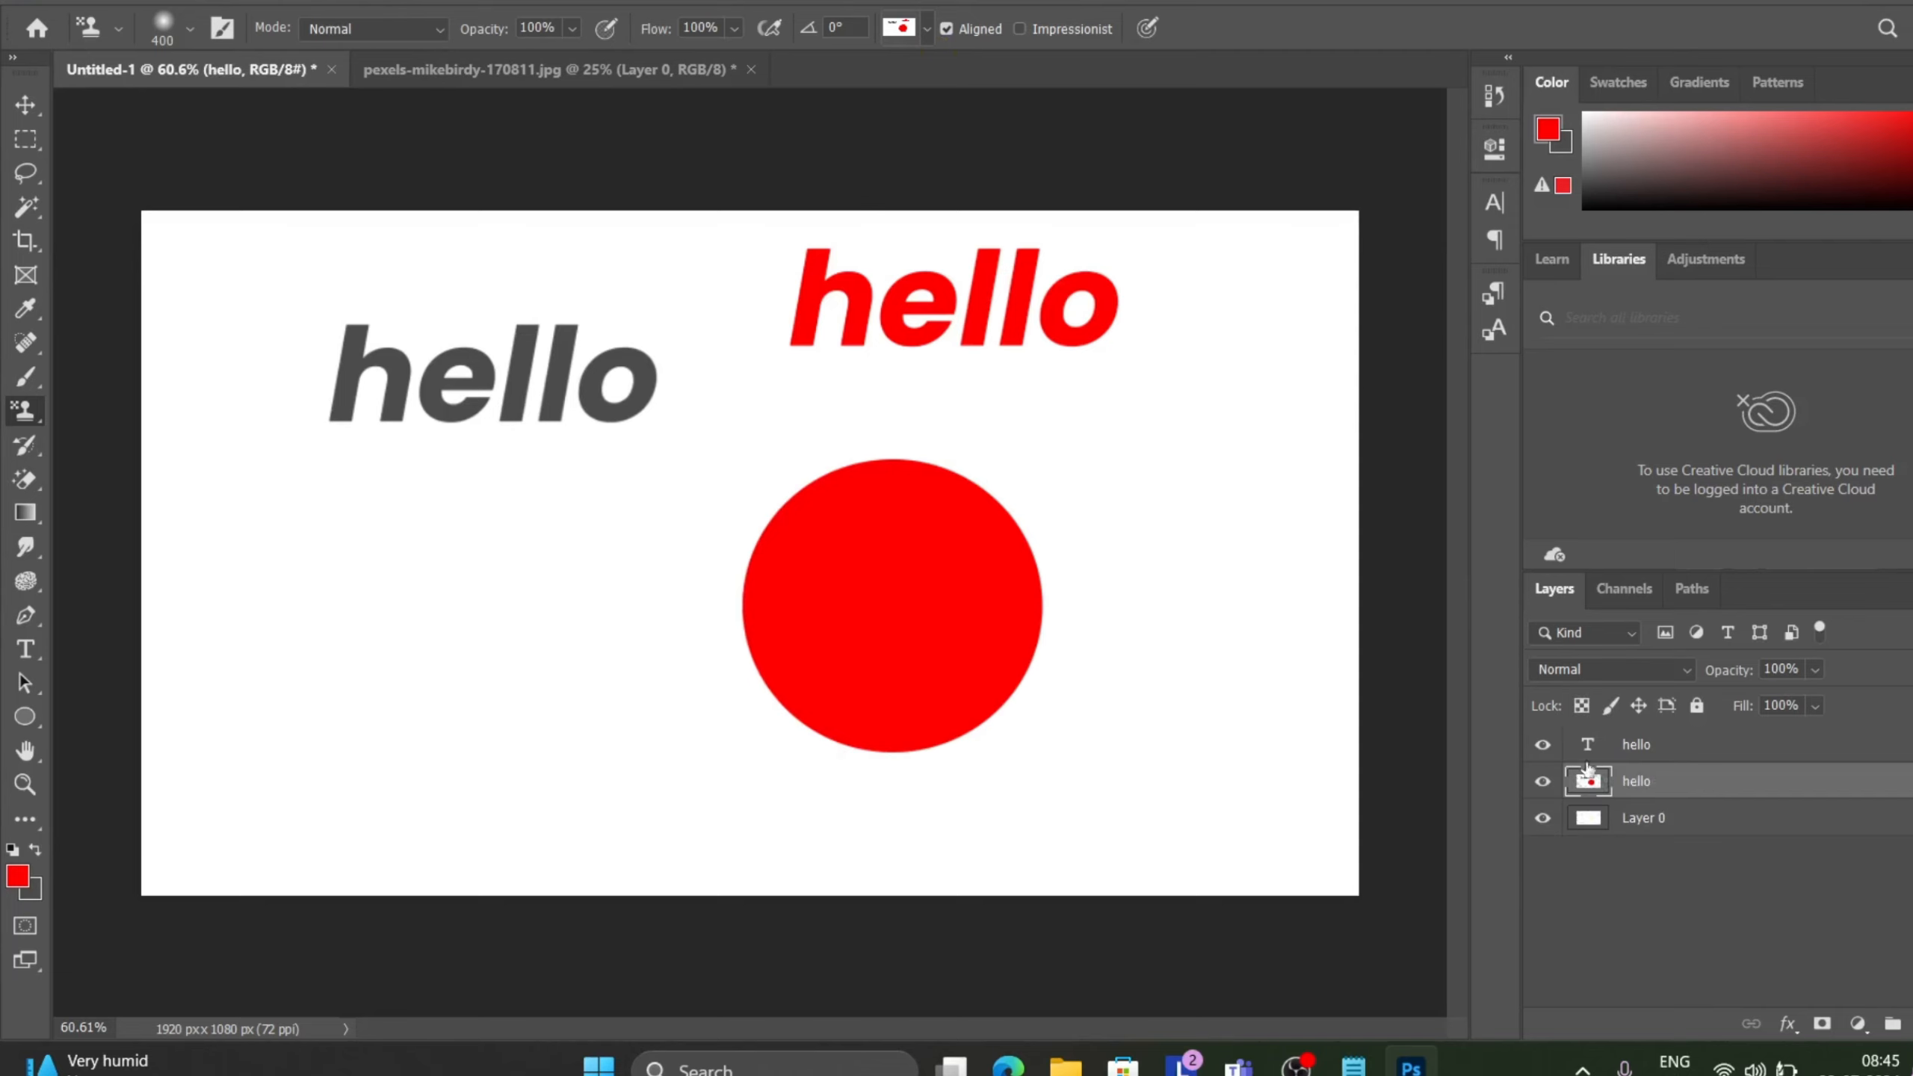
Delete the hello text layer and the merged hello layer.
left_click(1691, 745)
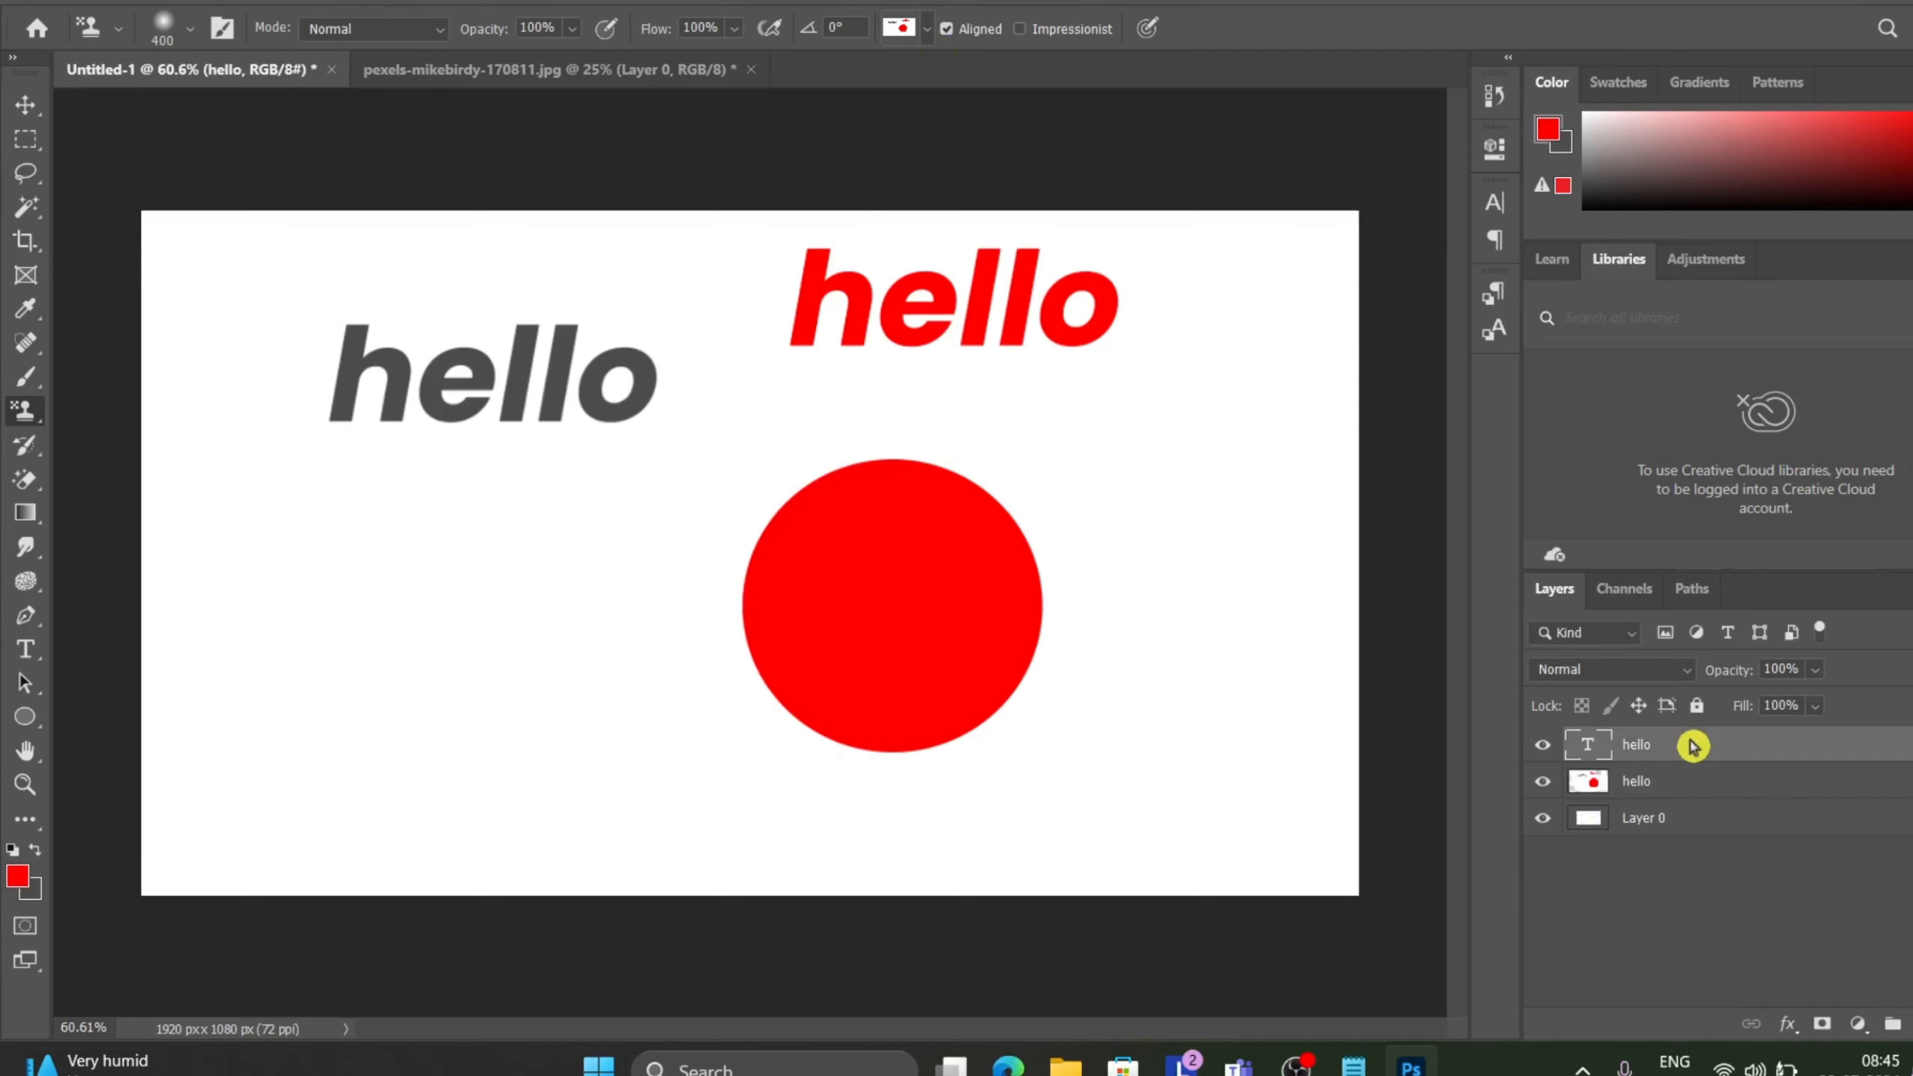
key("super+shift+s")
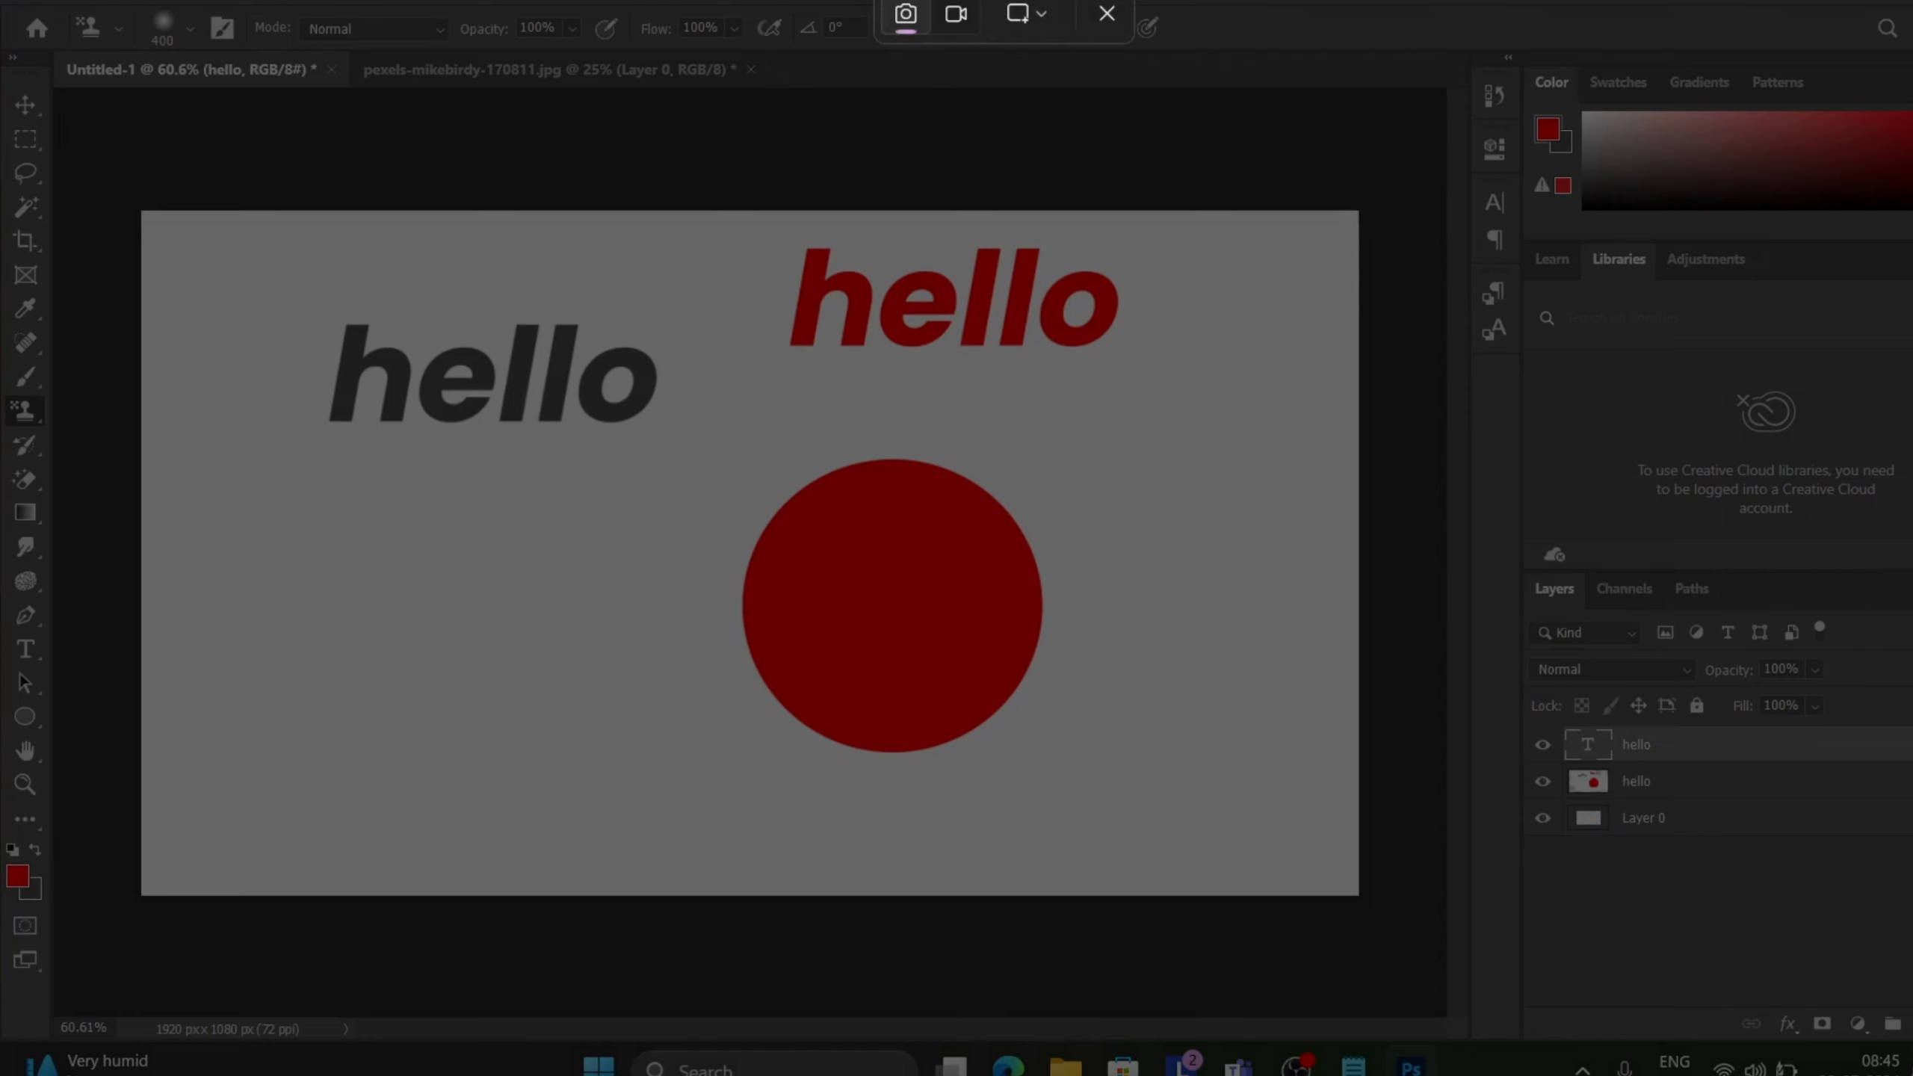
left_click(1107, 13)
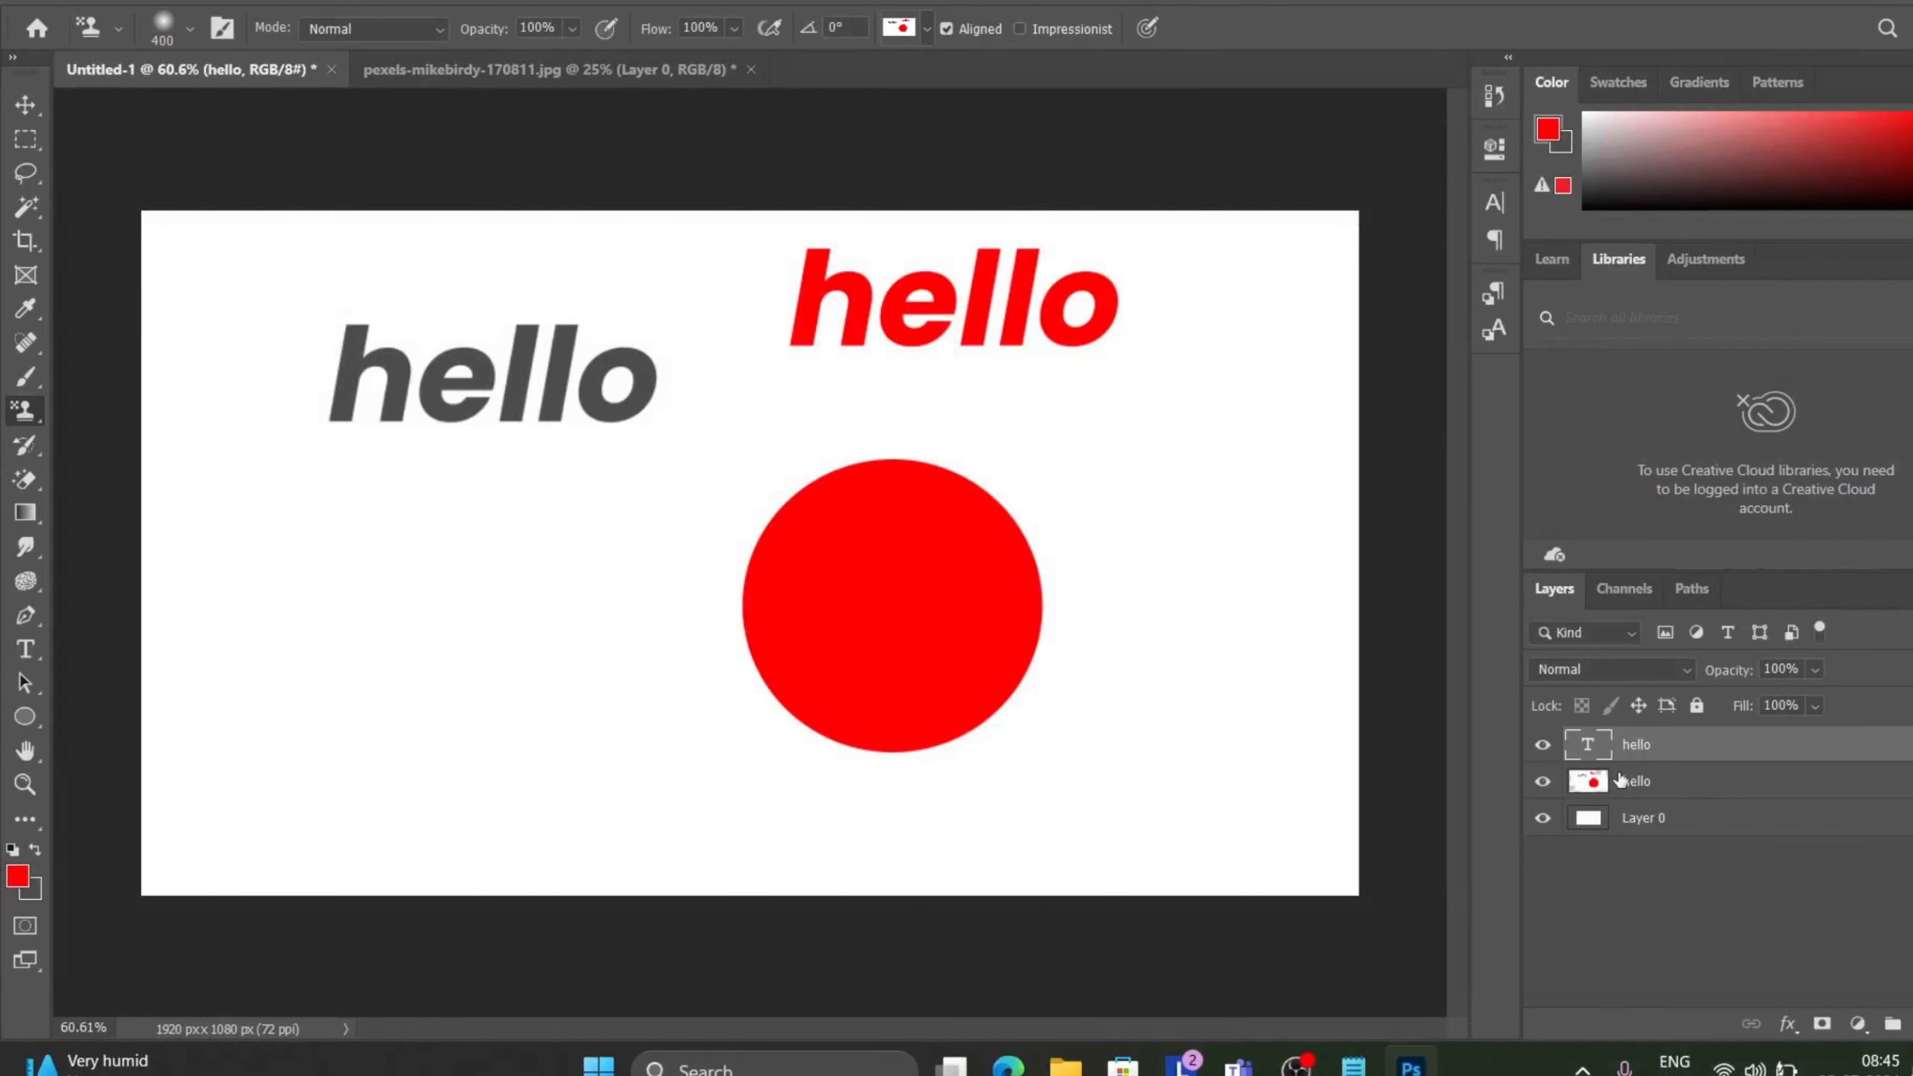
key("Delete")
key("Delete")
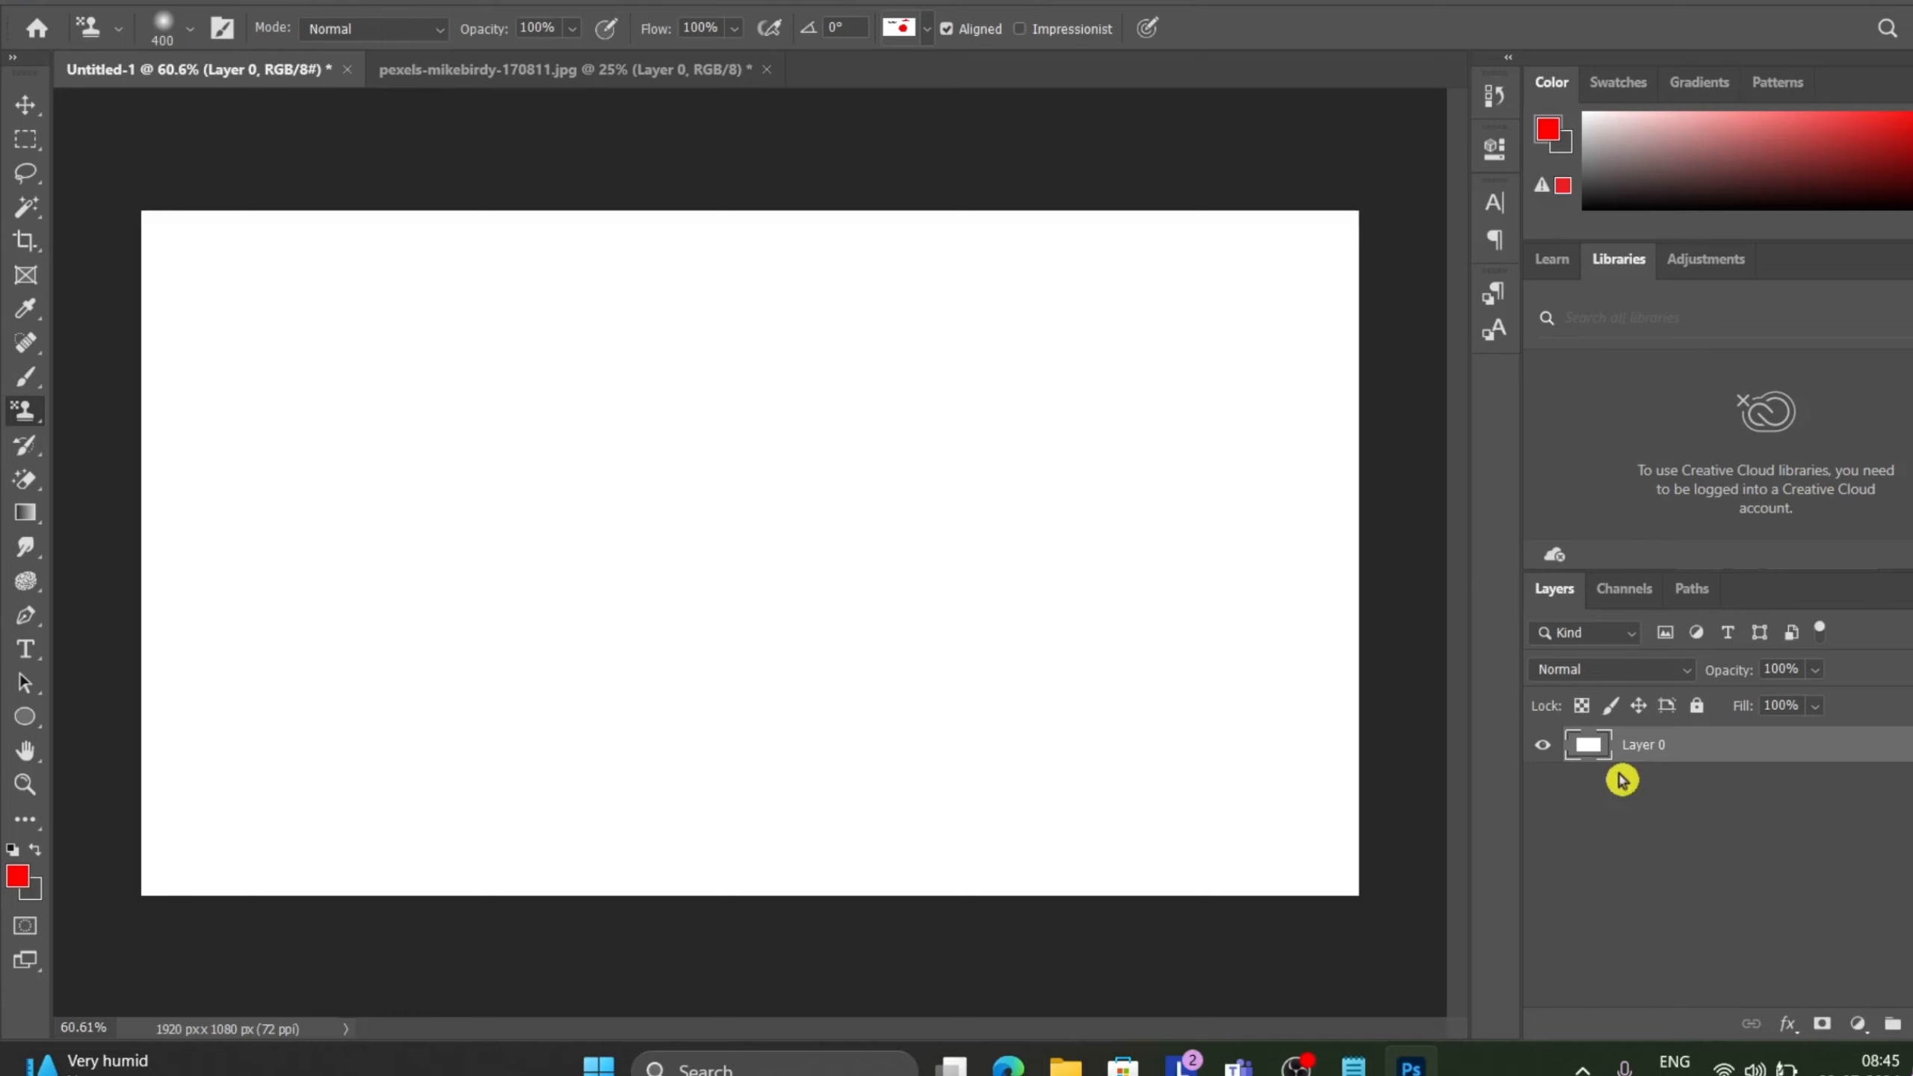
Add a new text layer reading hello in red on the left side of the canvas.
left_click(253, 3)
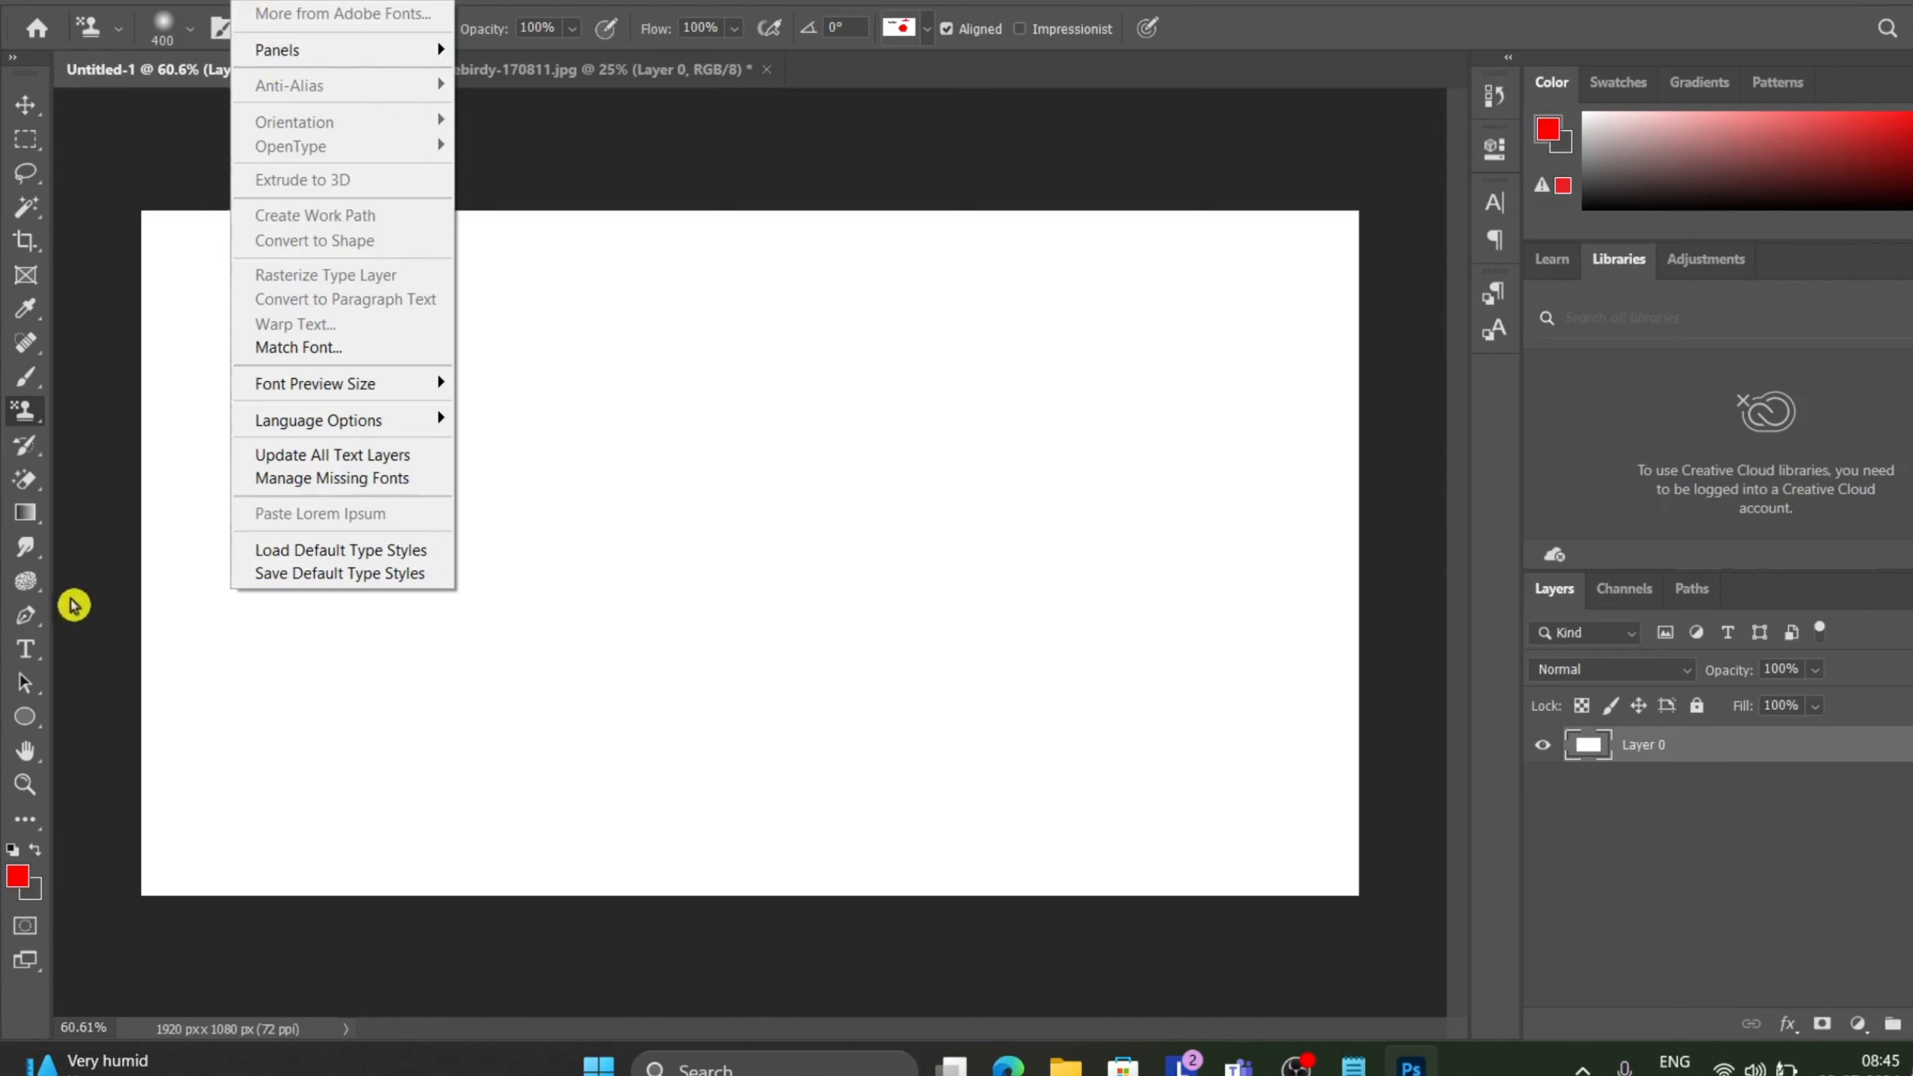
left_click(38, 657)
left_click(701, 458)
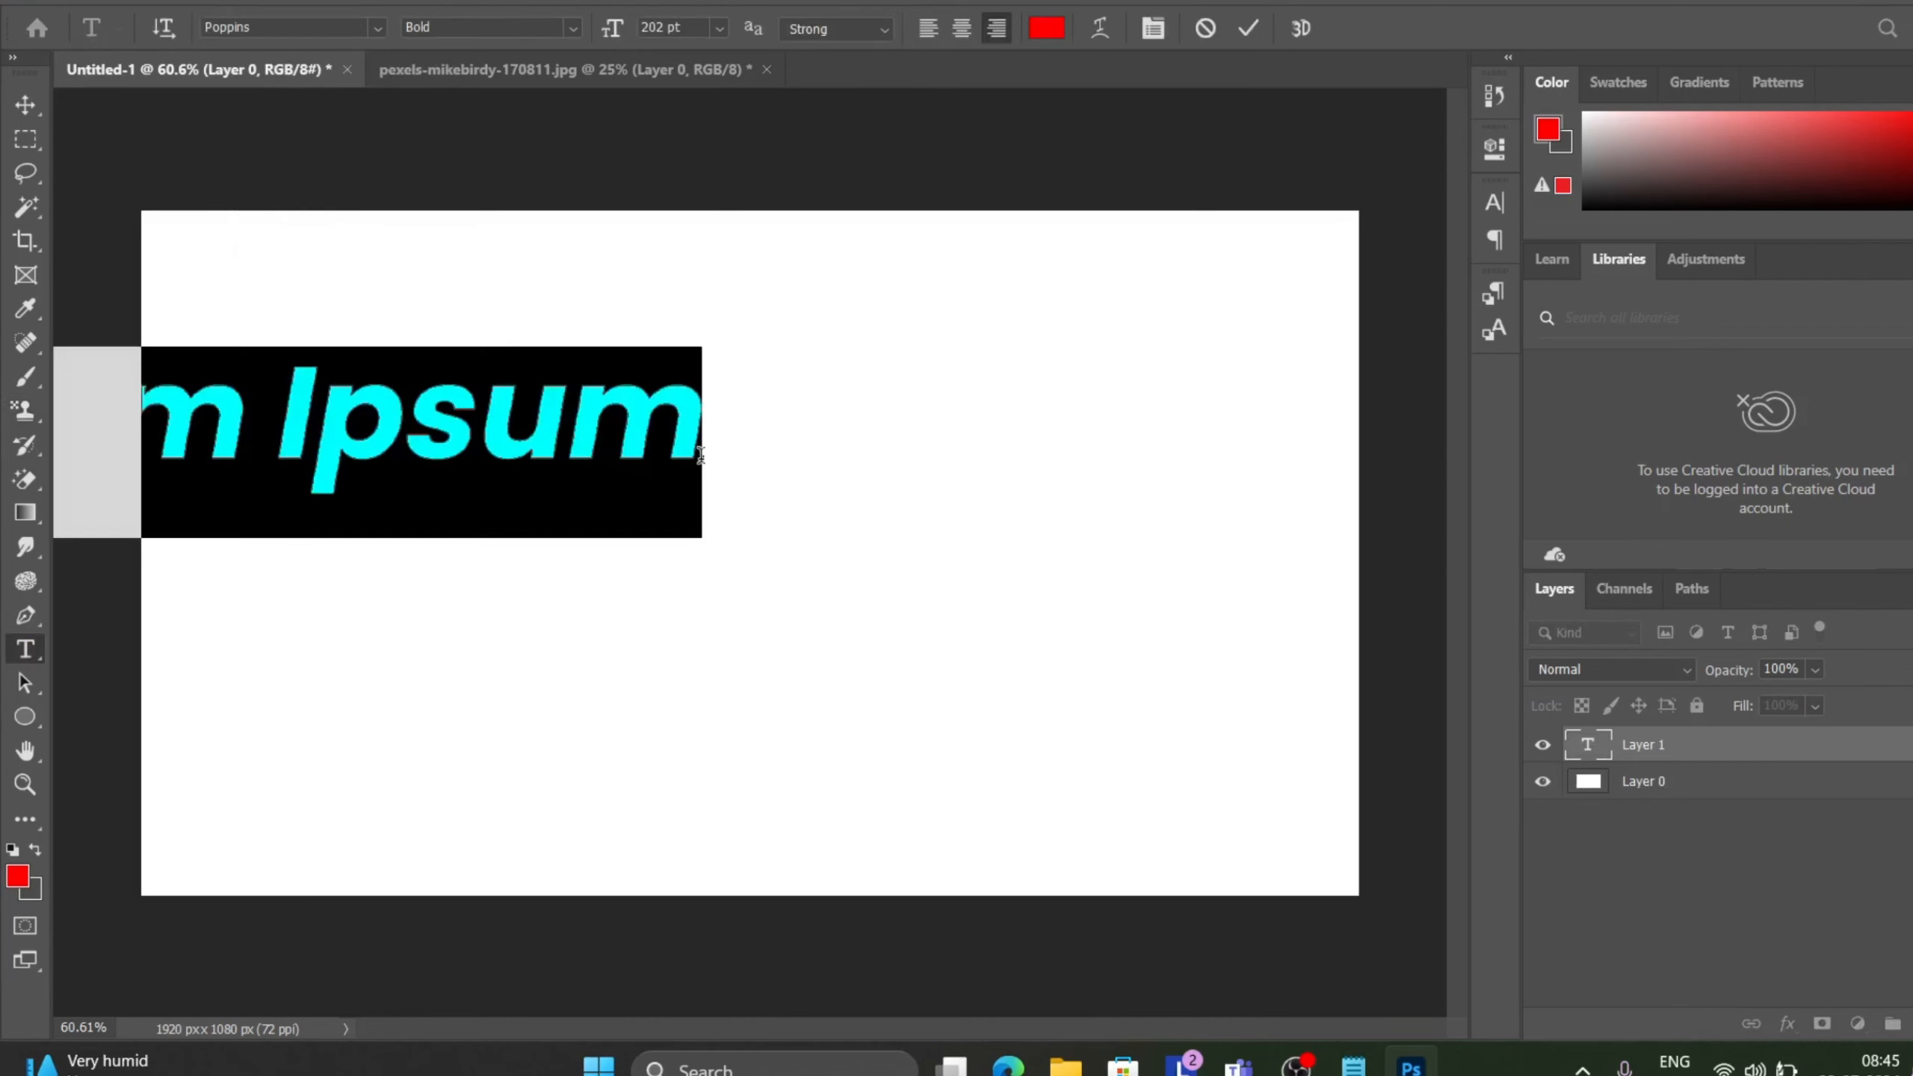
key("BackSpace")
type("hello")
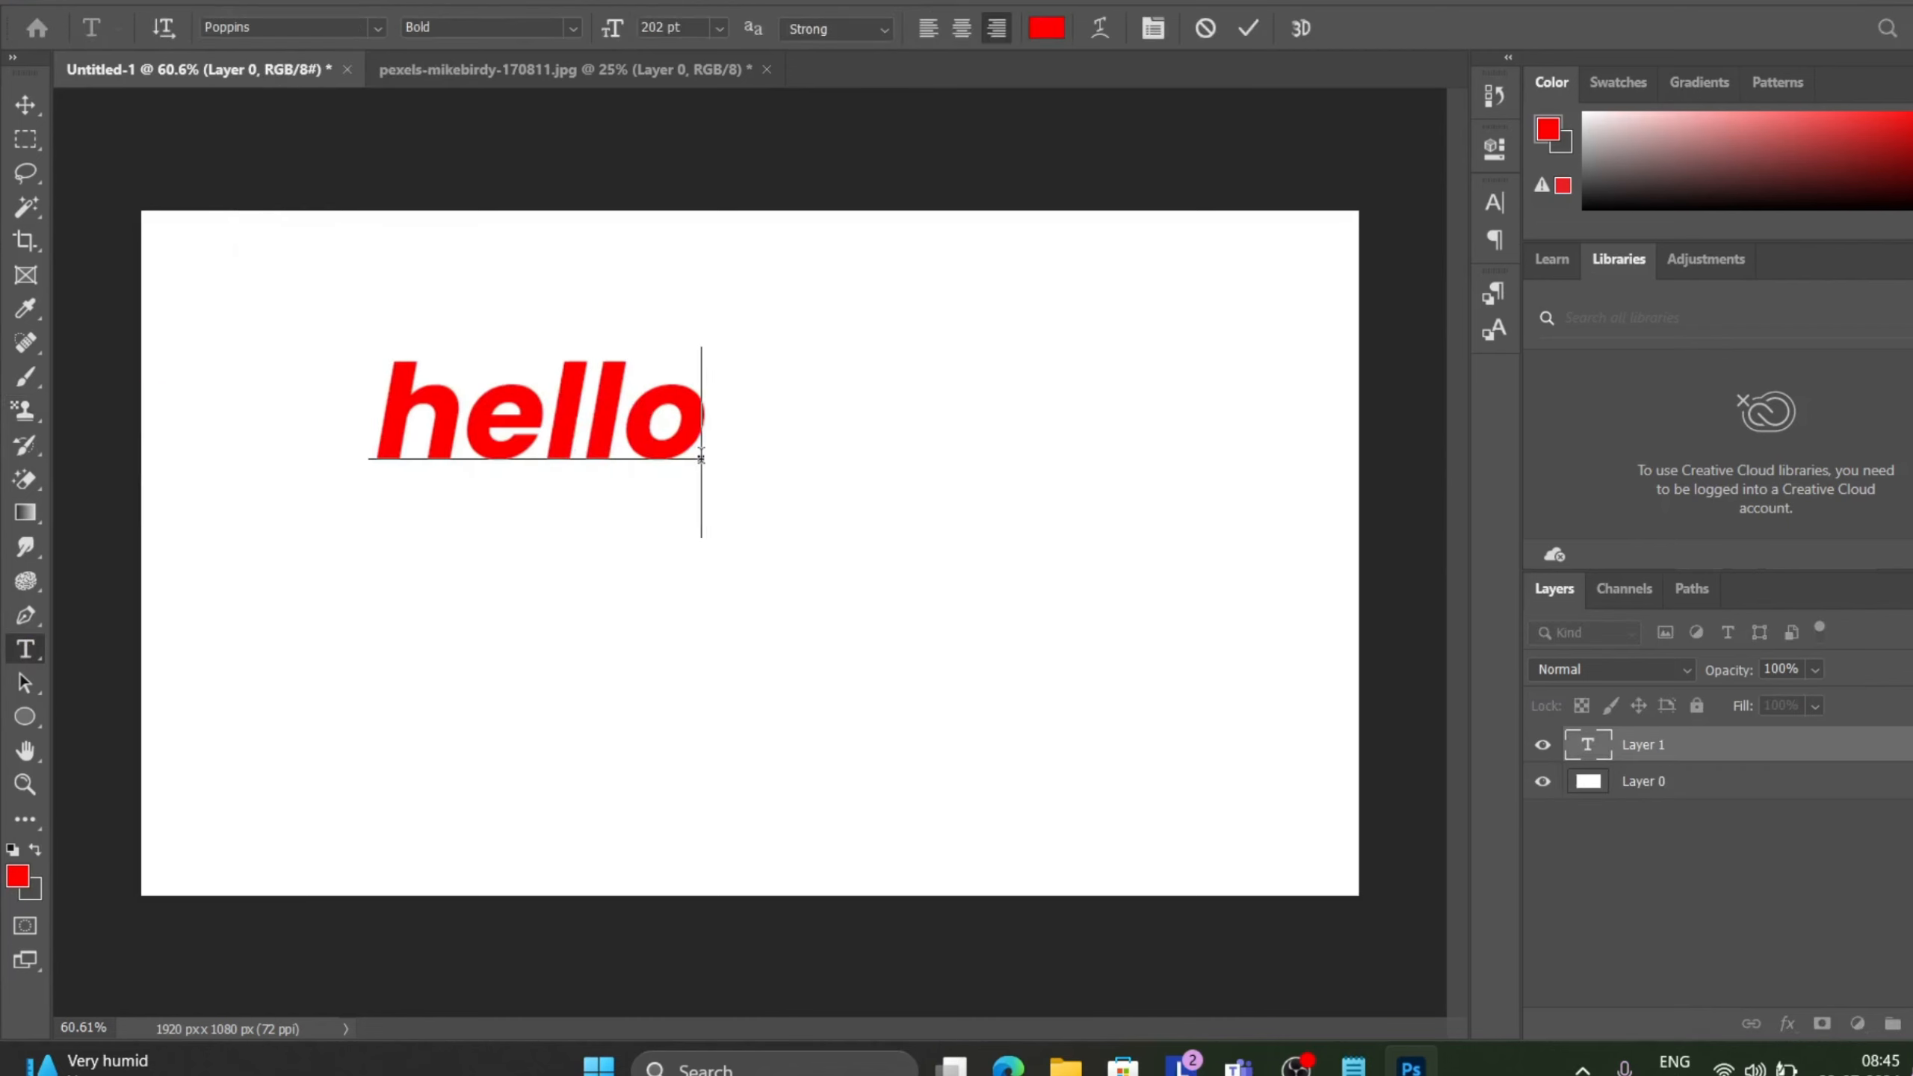
left_click(1260, 34)
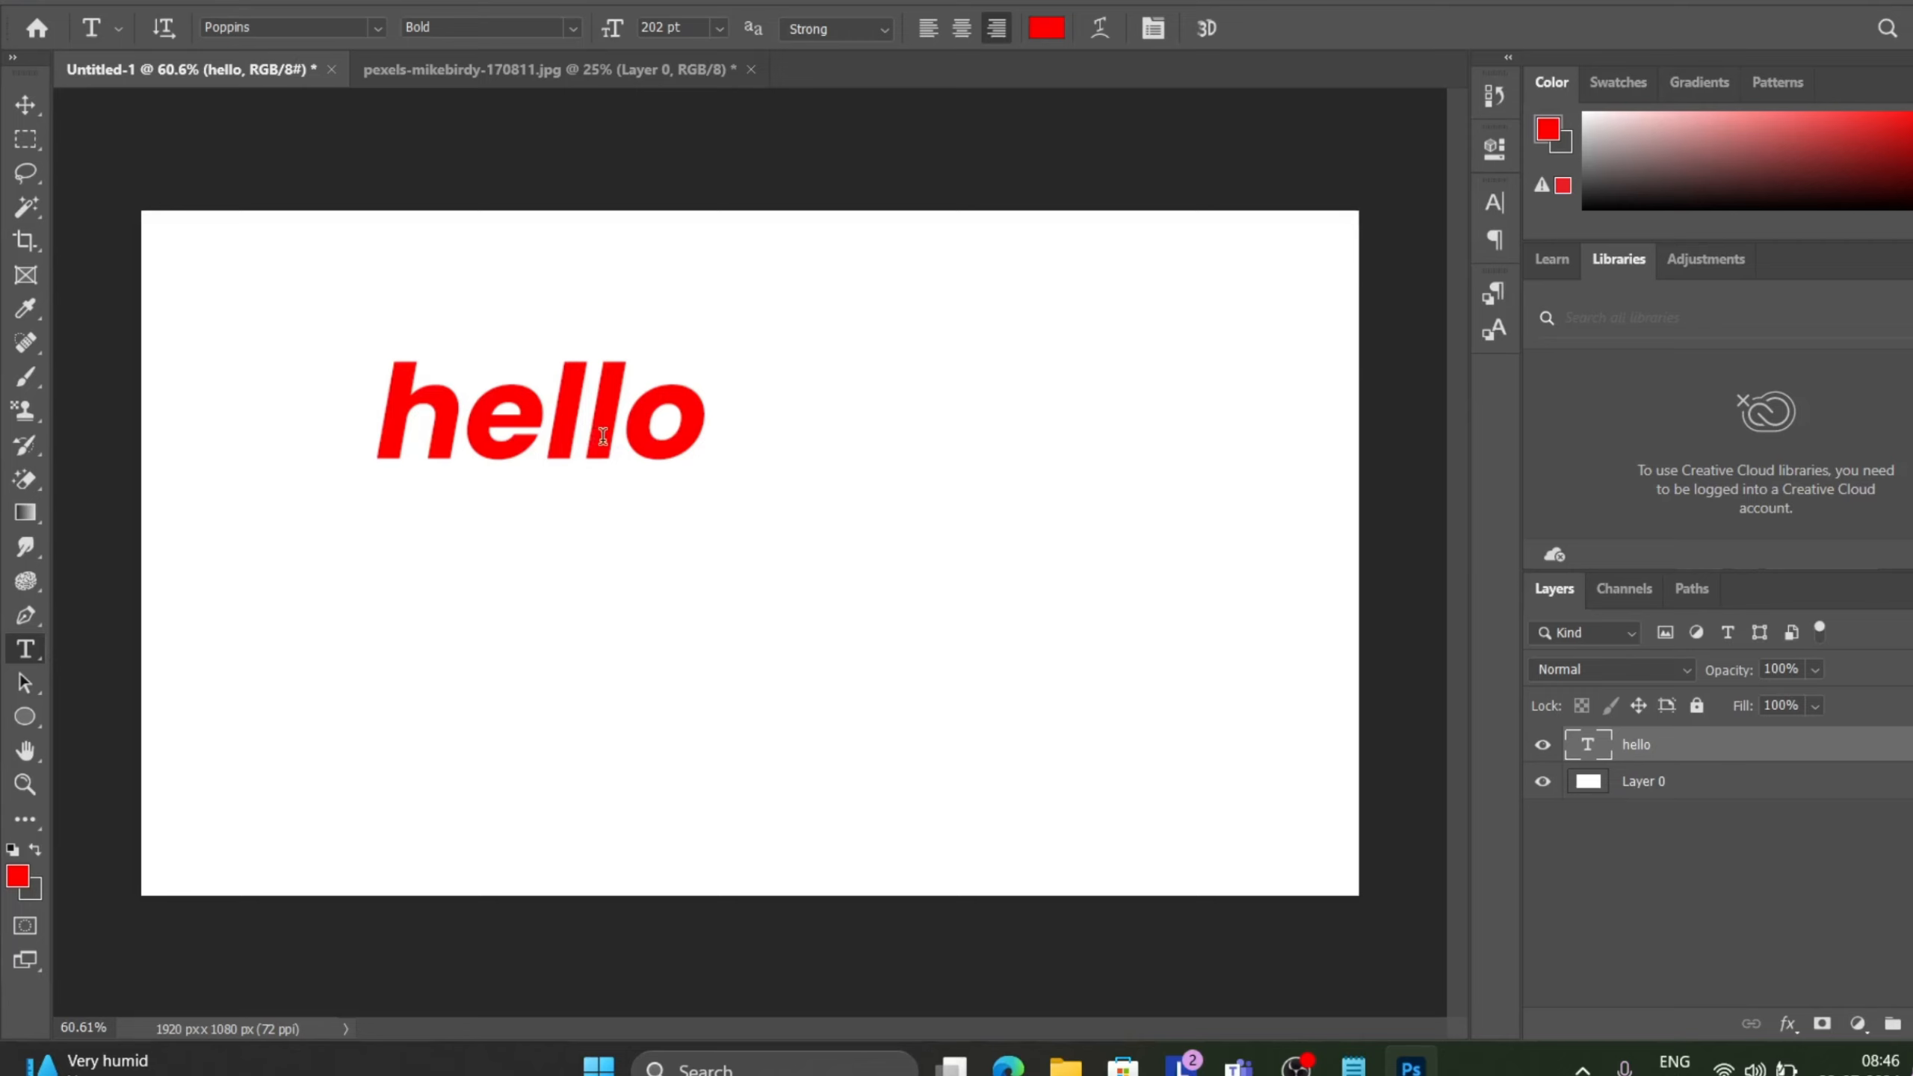
left_click_drag(602, 436, 732, 449)
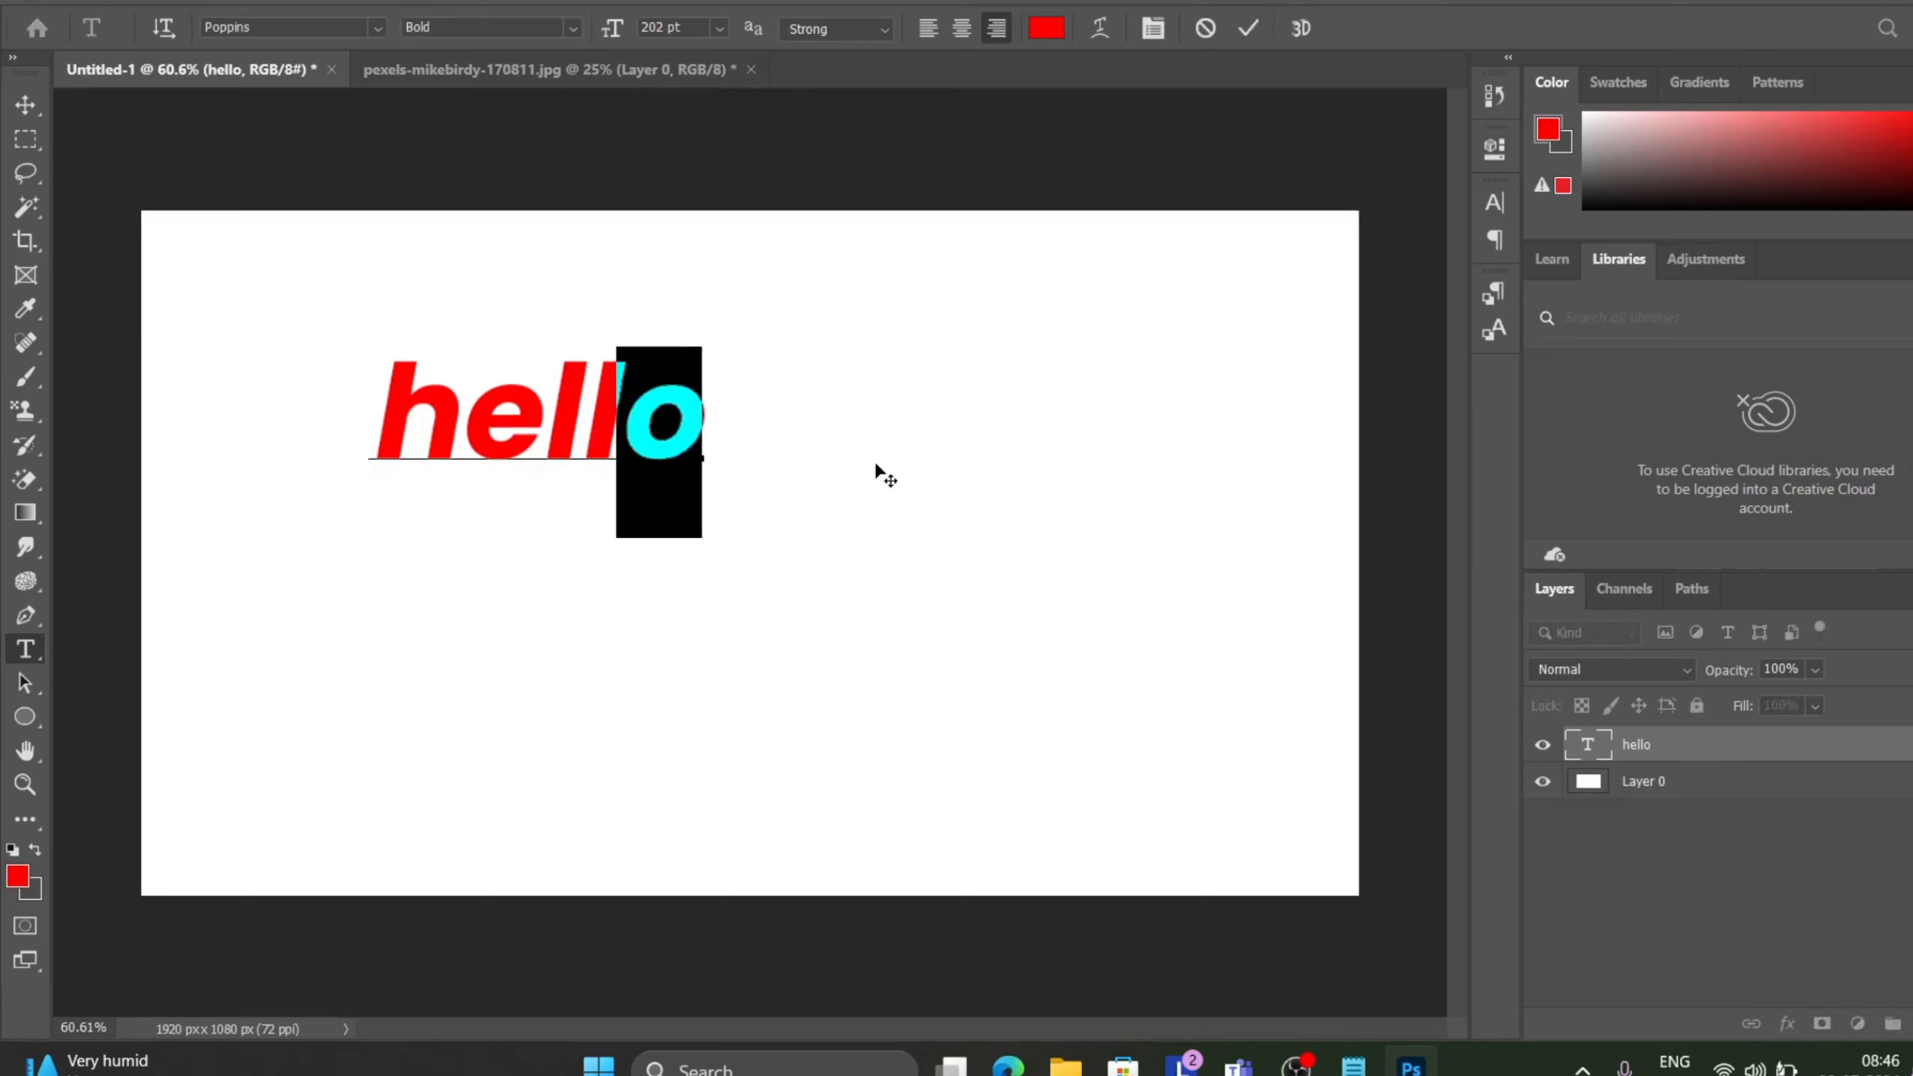
left_click(1239, 29)
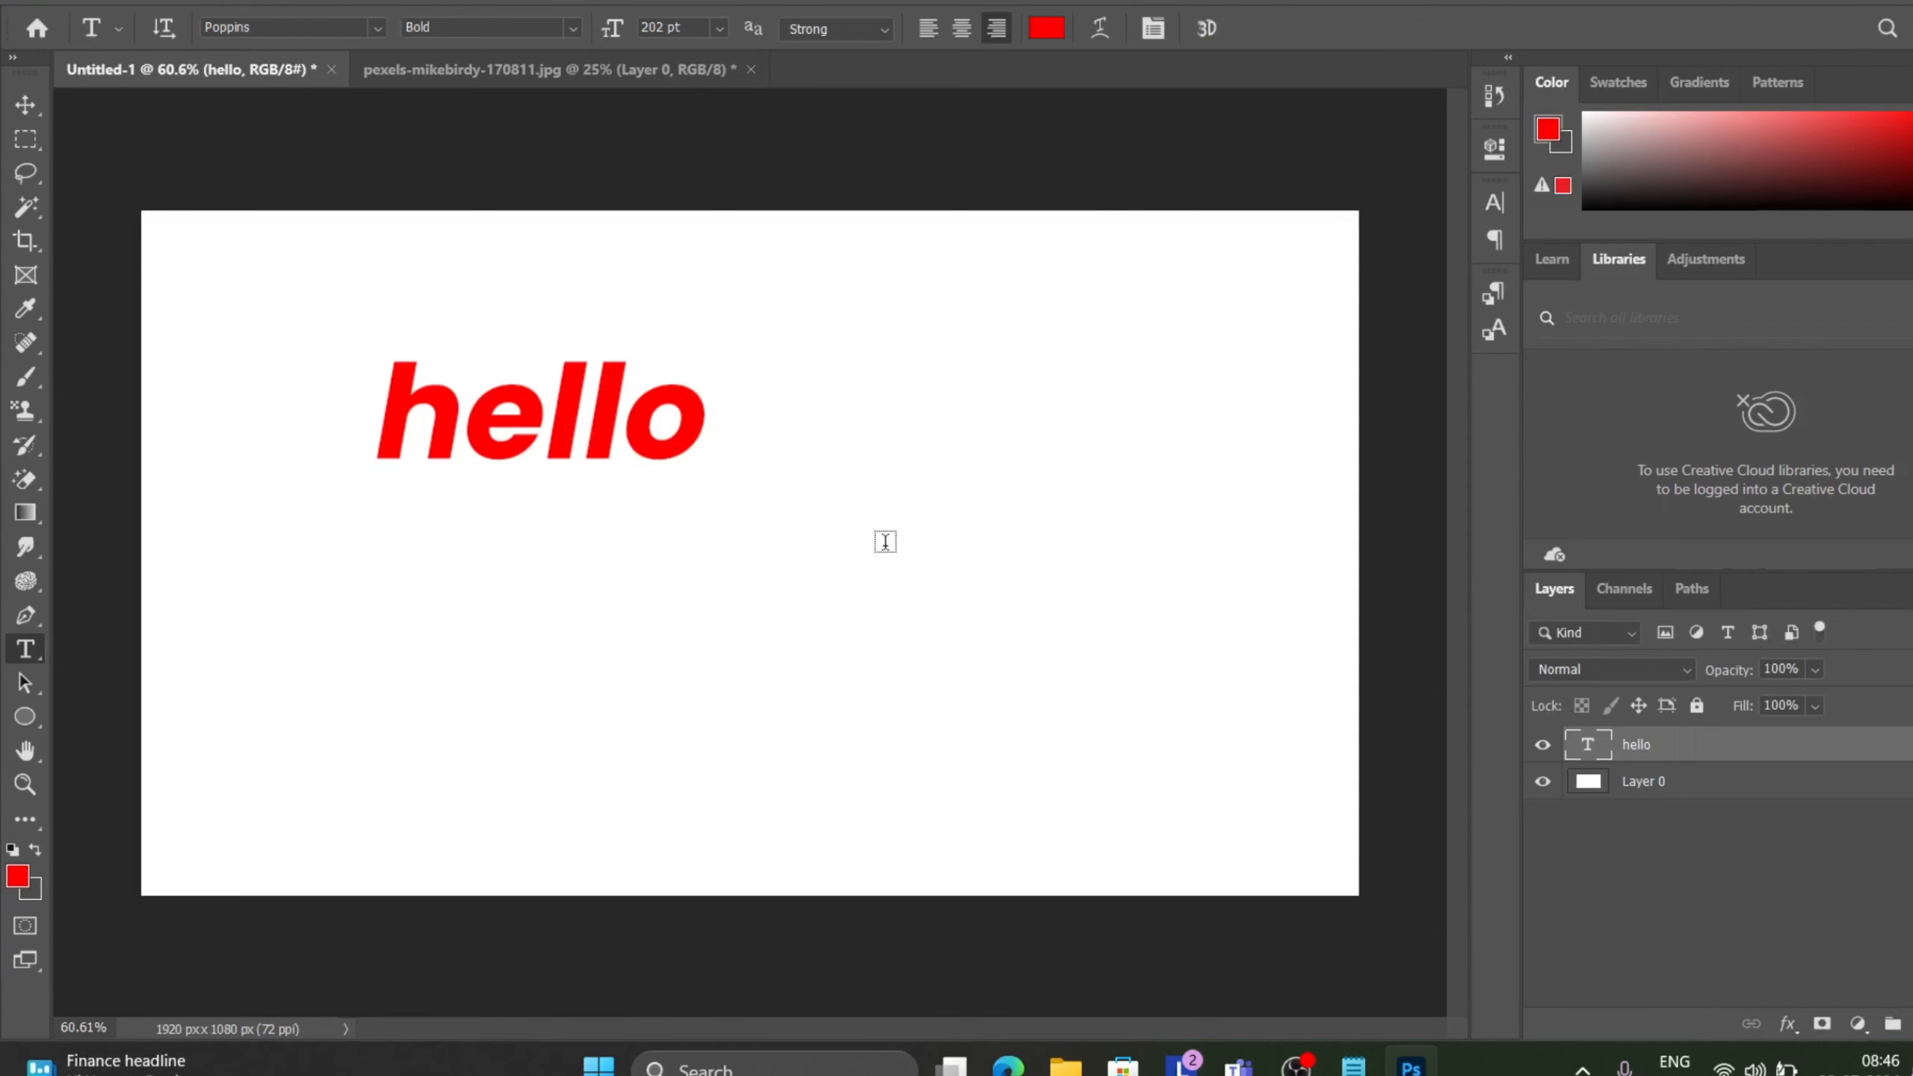
left_click(884, 542)
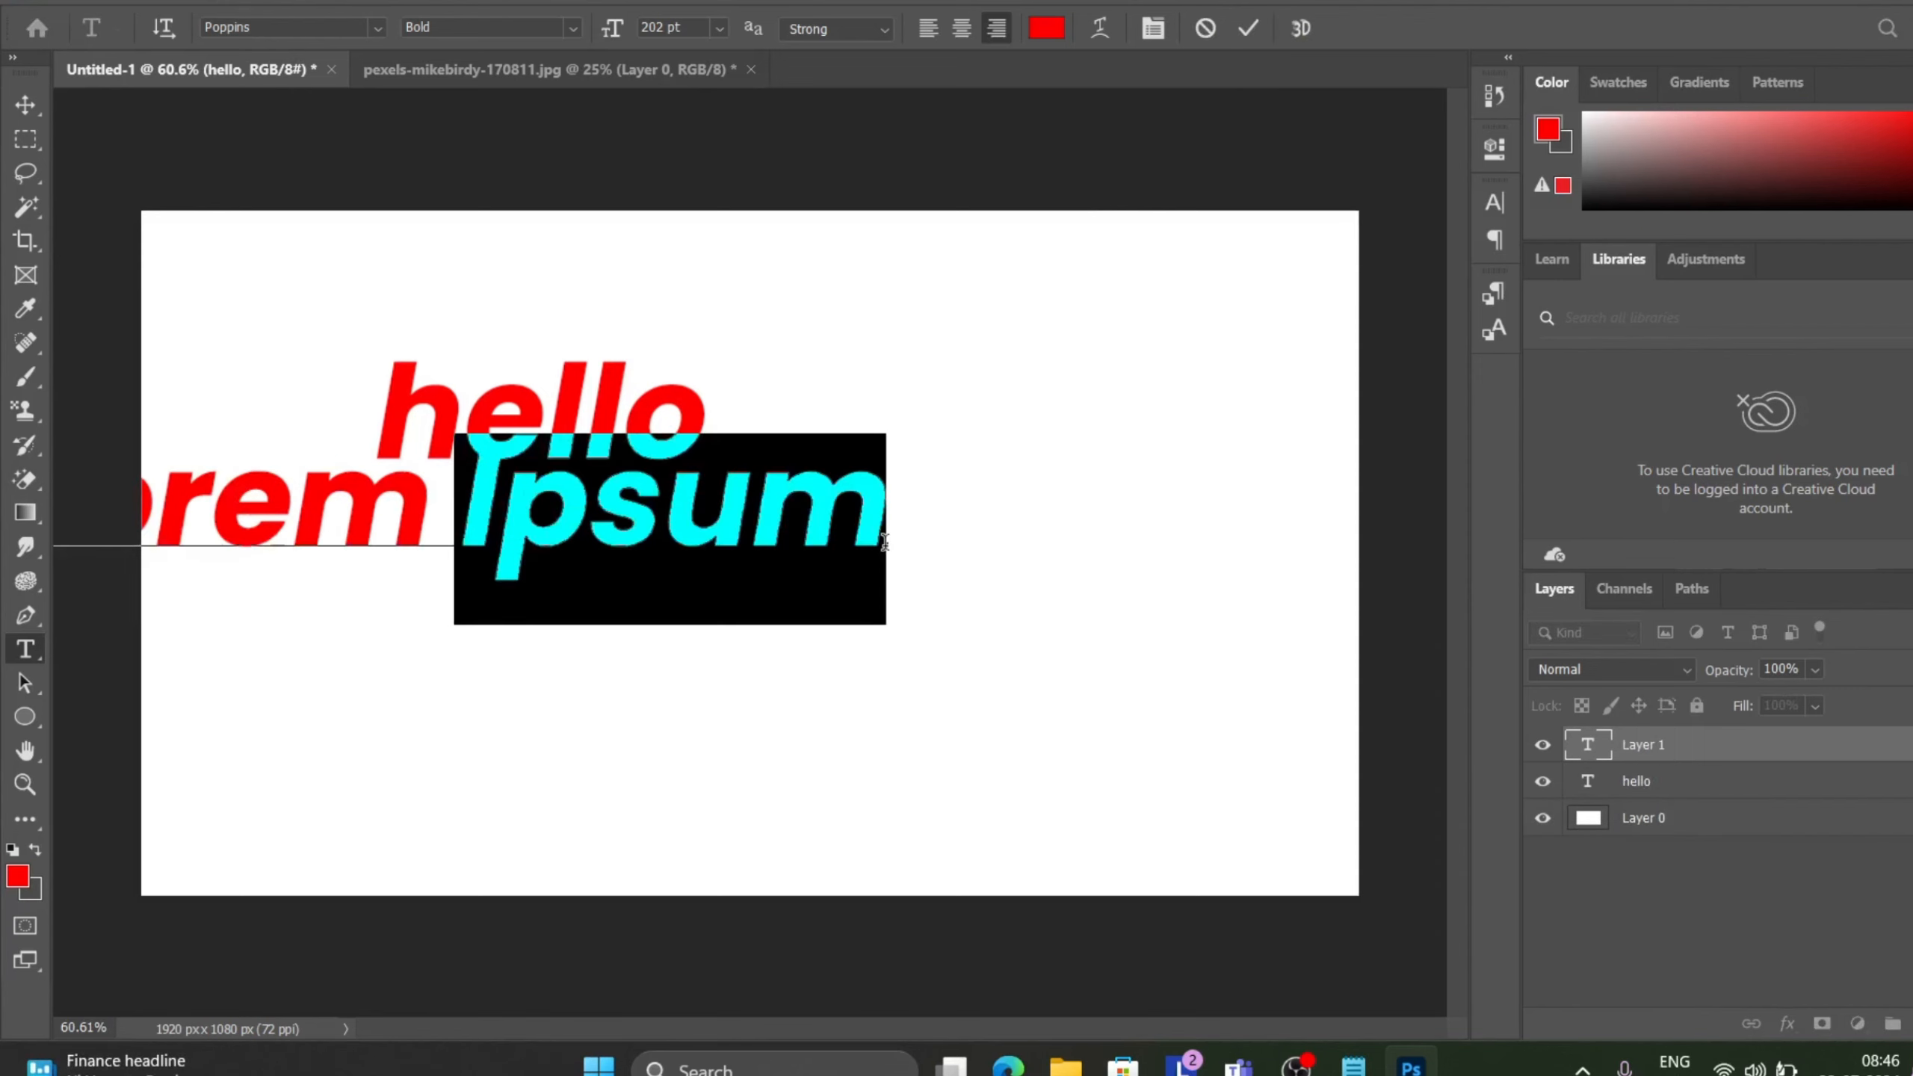
left_click(1250, 28)
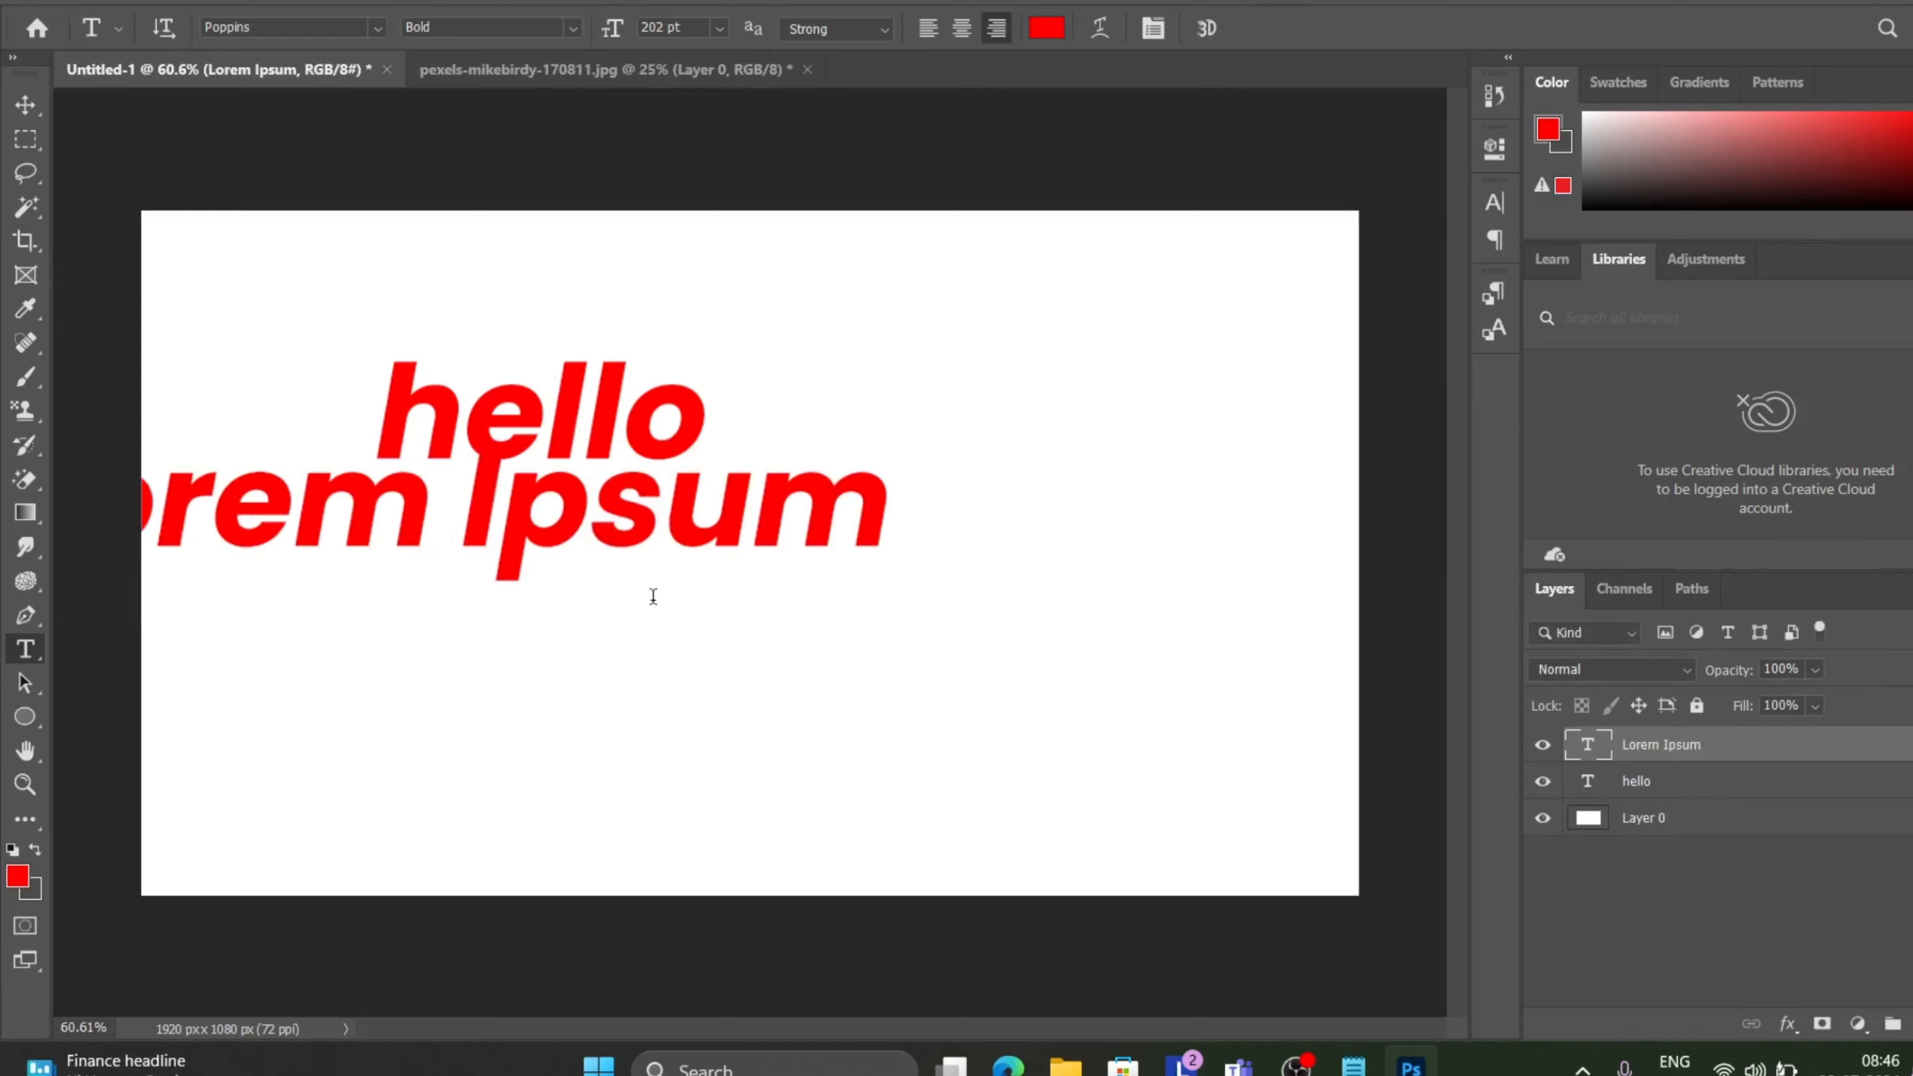
key("Delete")
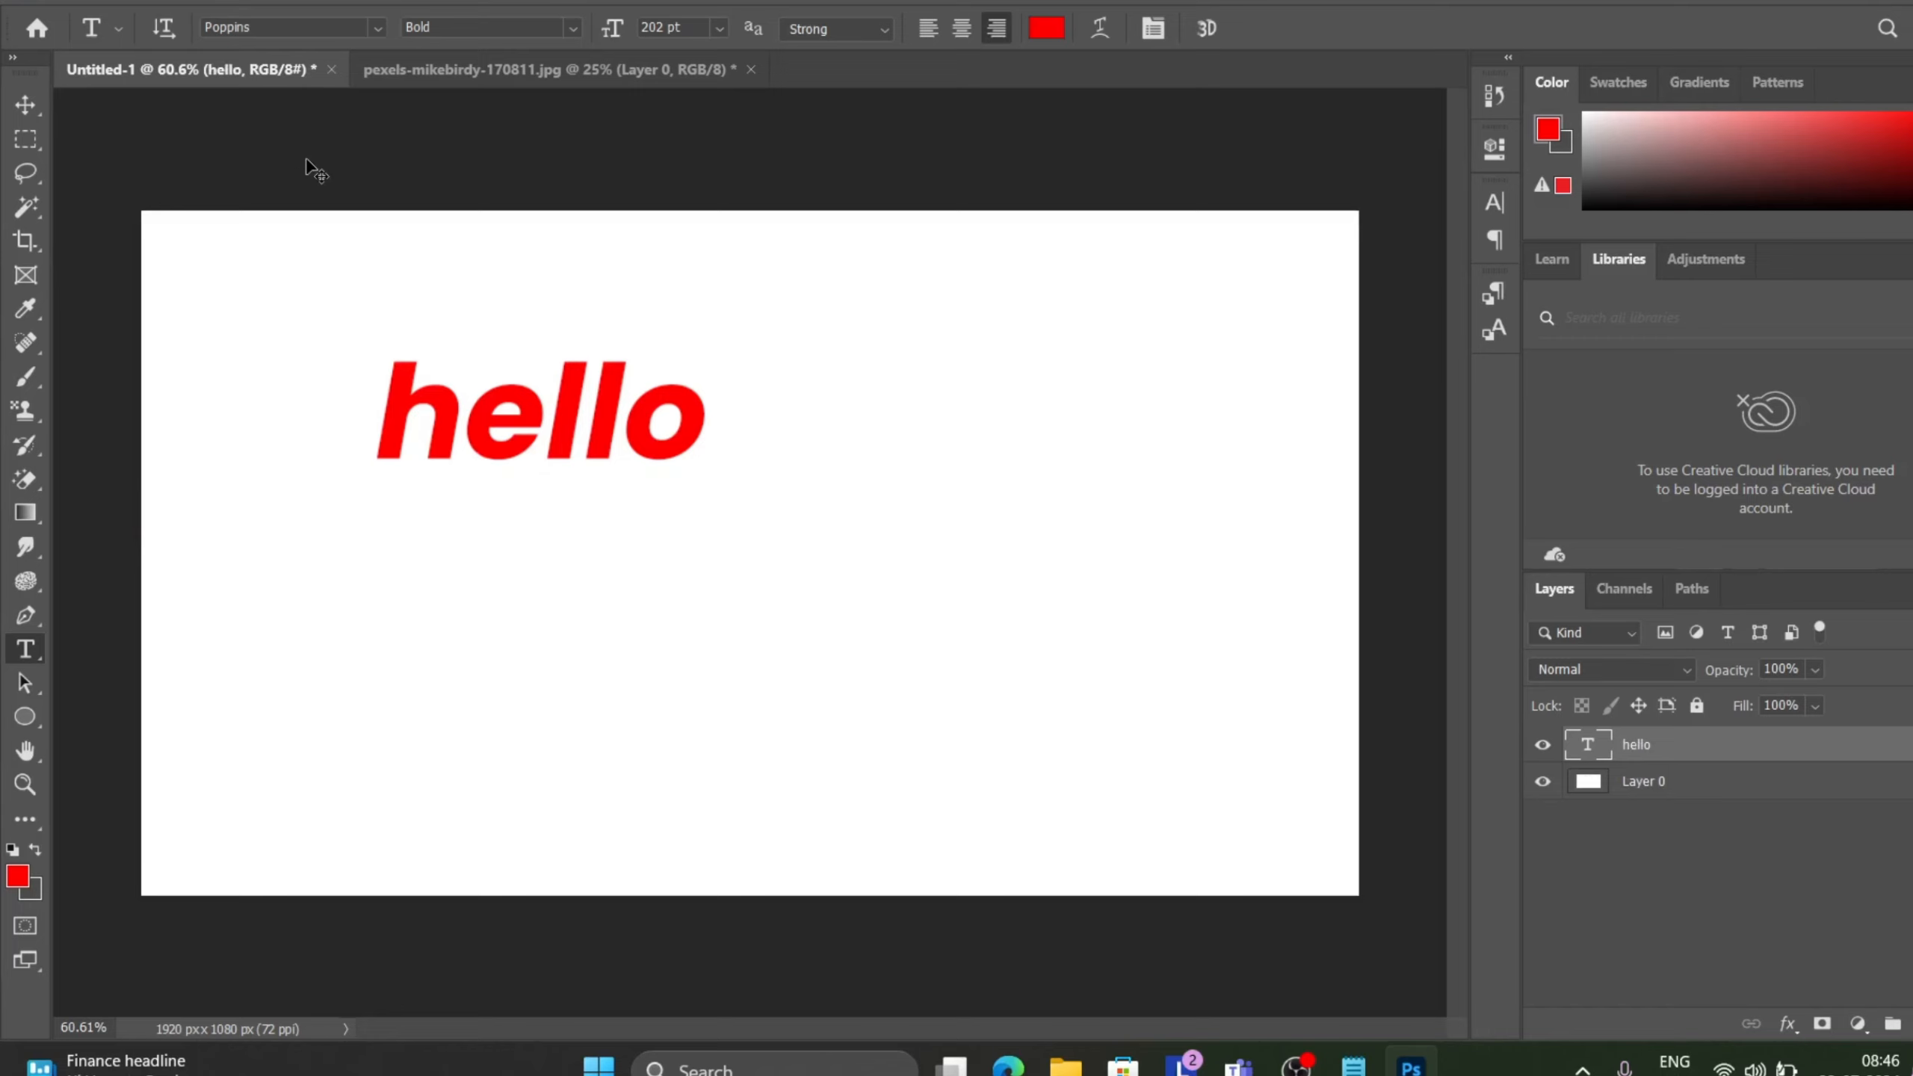
Move the hello text to the centre of the canvas with the Move tool.
key("v")
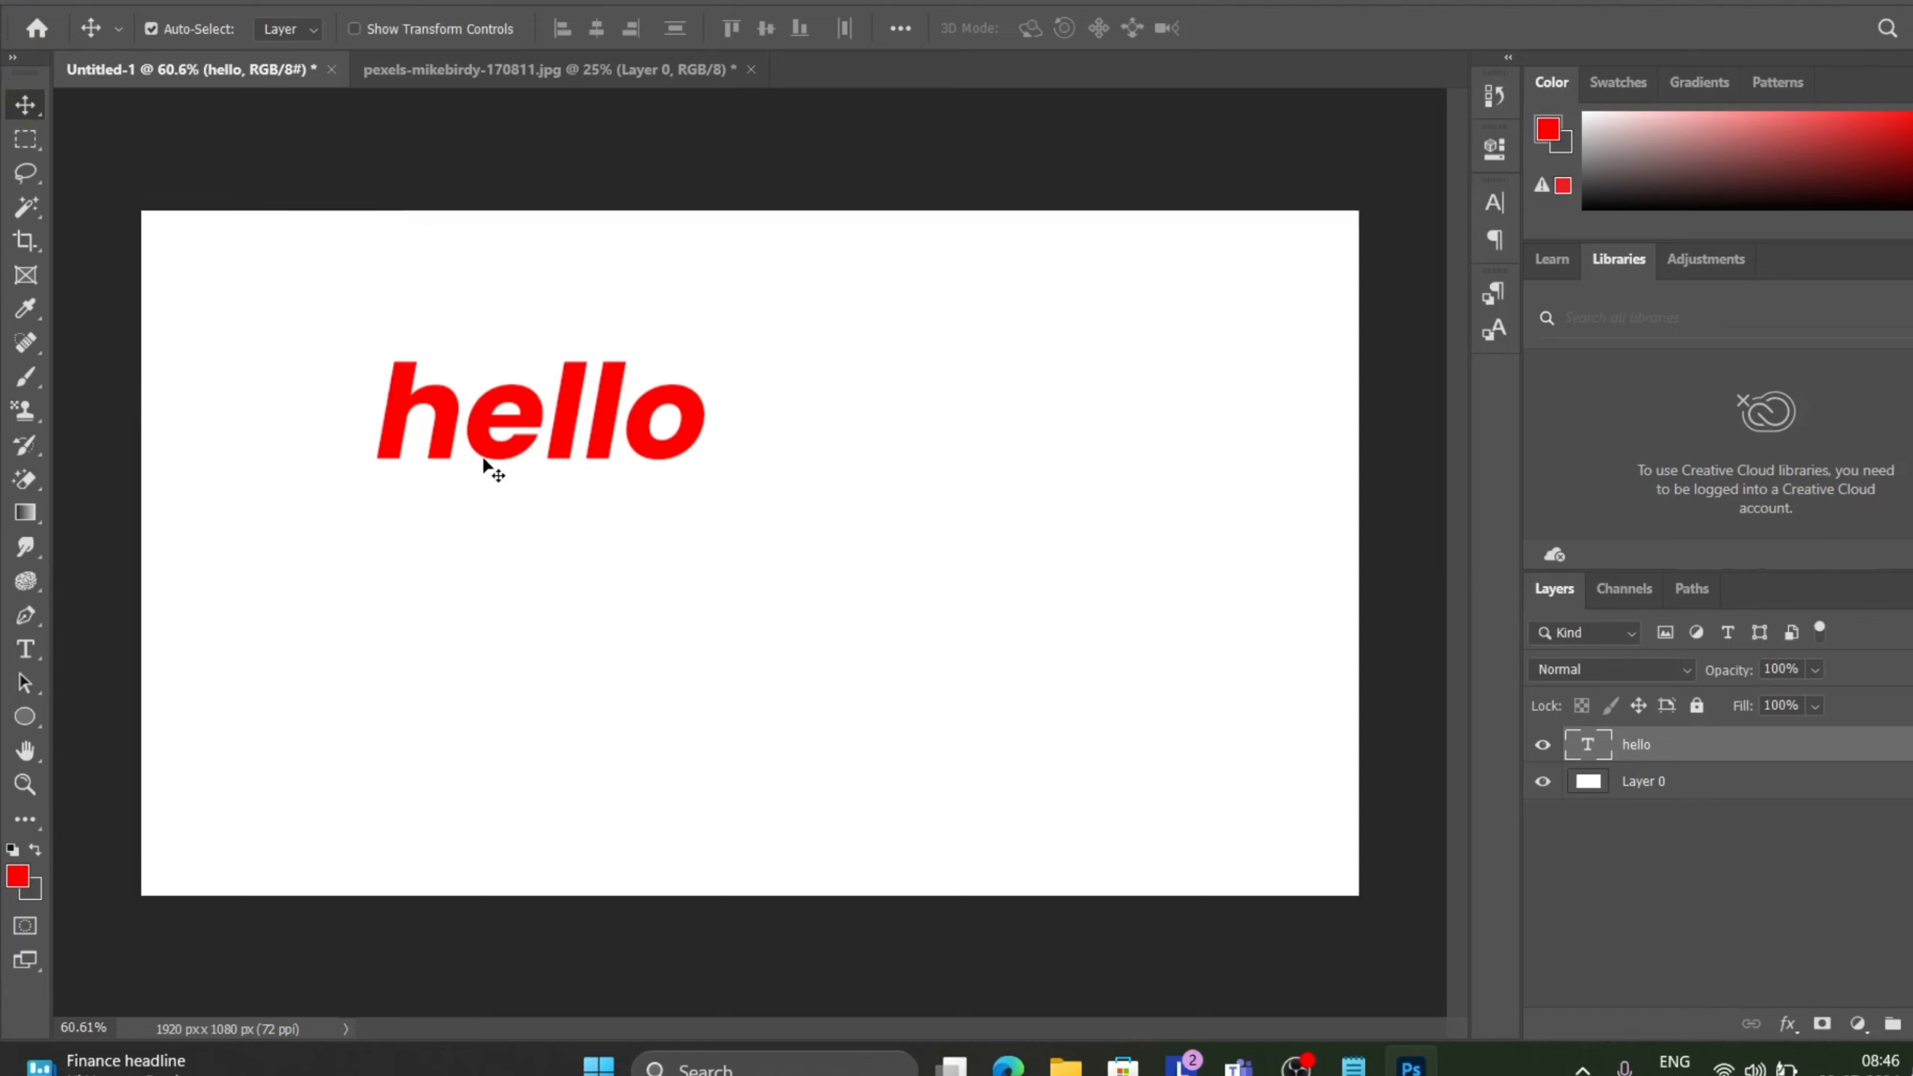
left_click_drag(456, 441, 661, 522)
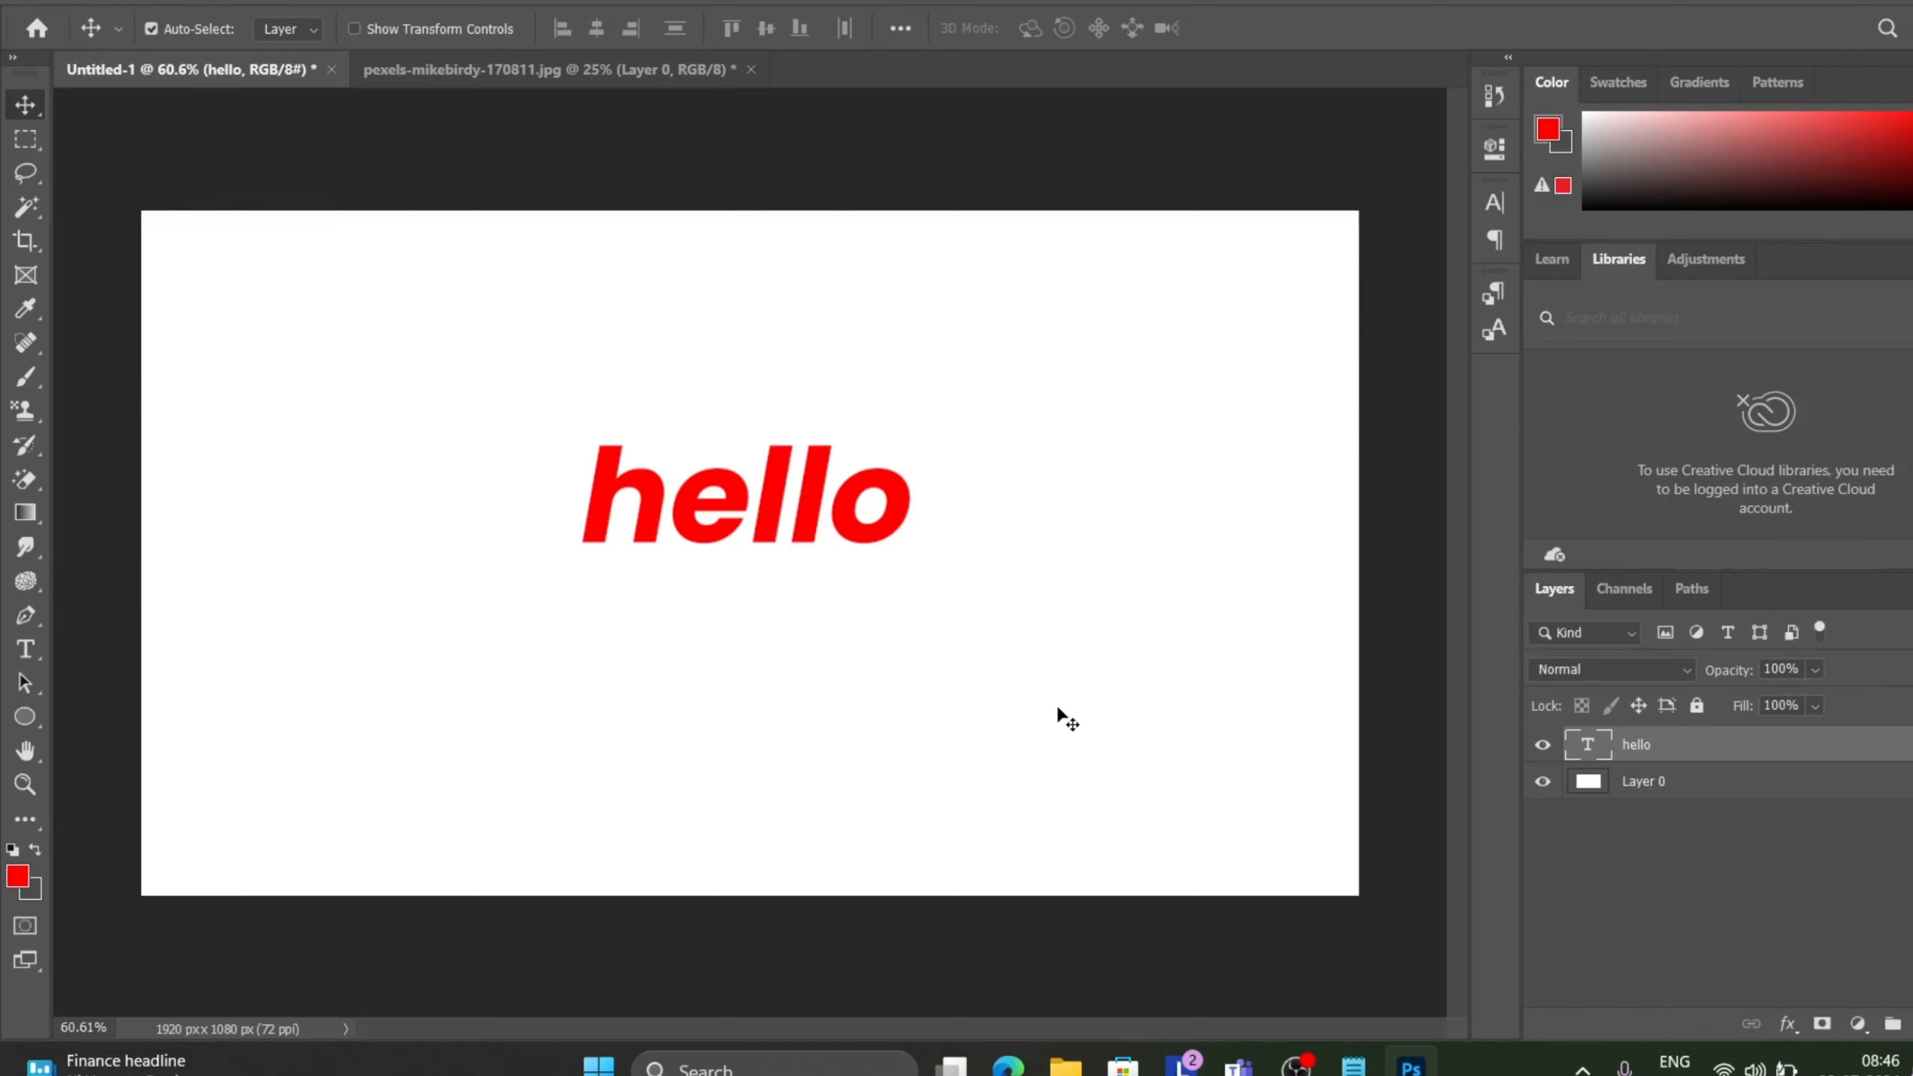
Rasterize the hello type layer and undo the rasterization.
left_click(259, 4)
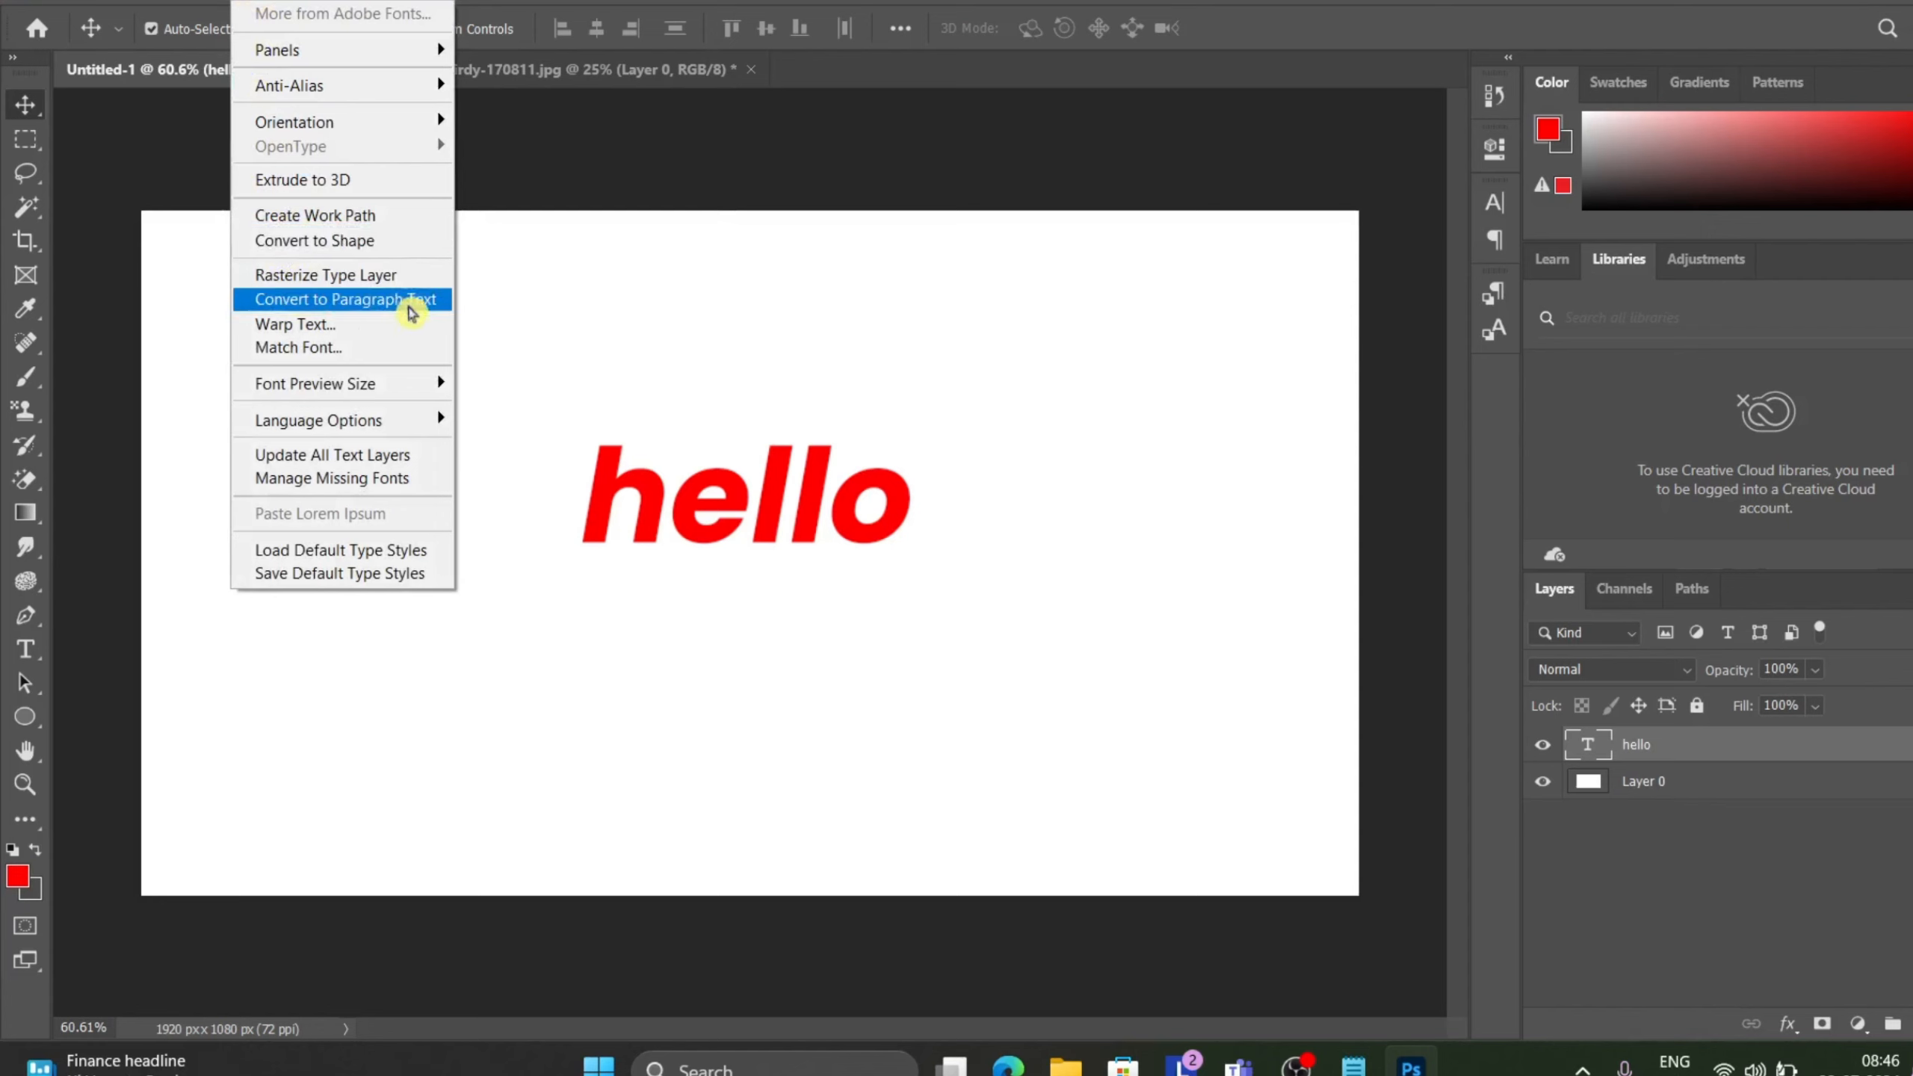
left_click(295, 281)
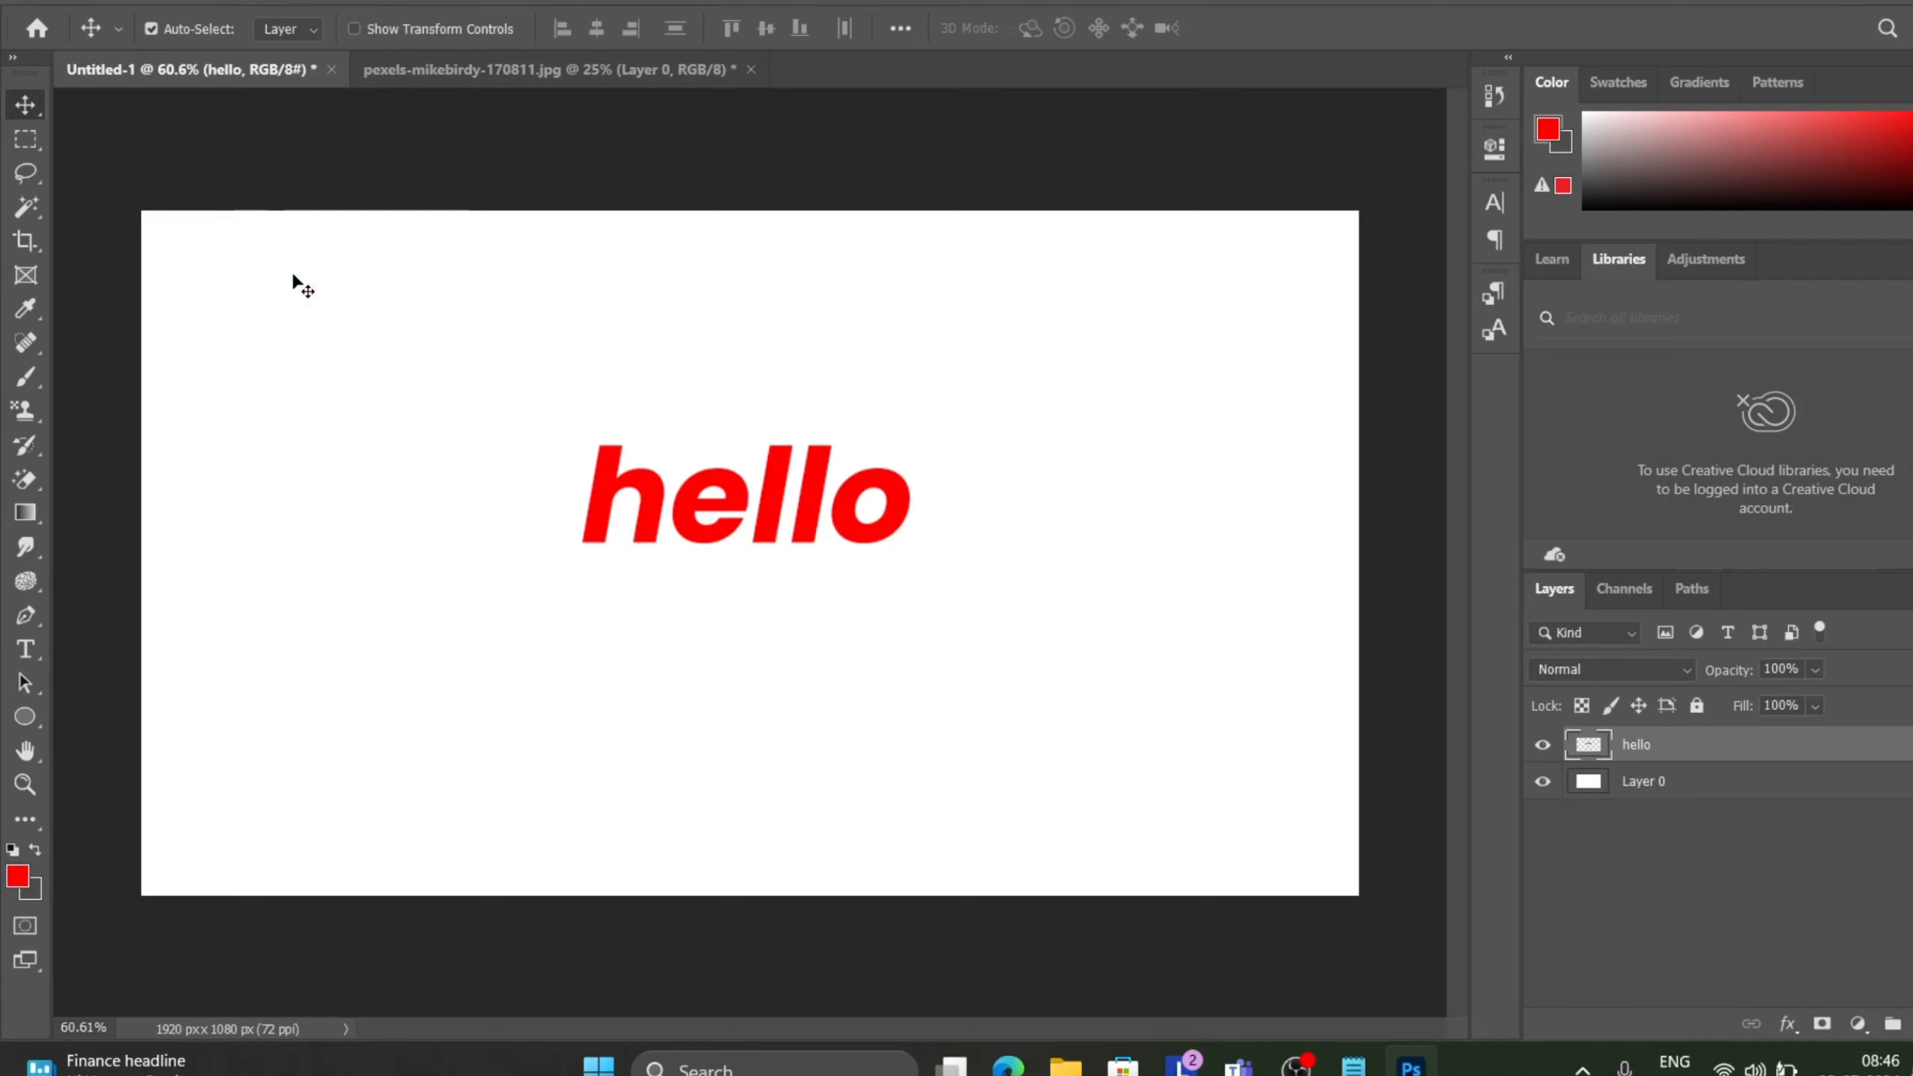
right_click(1693, 764)
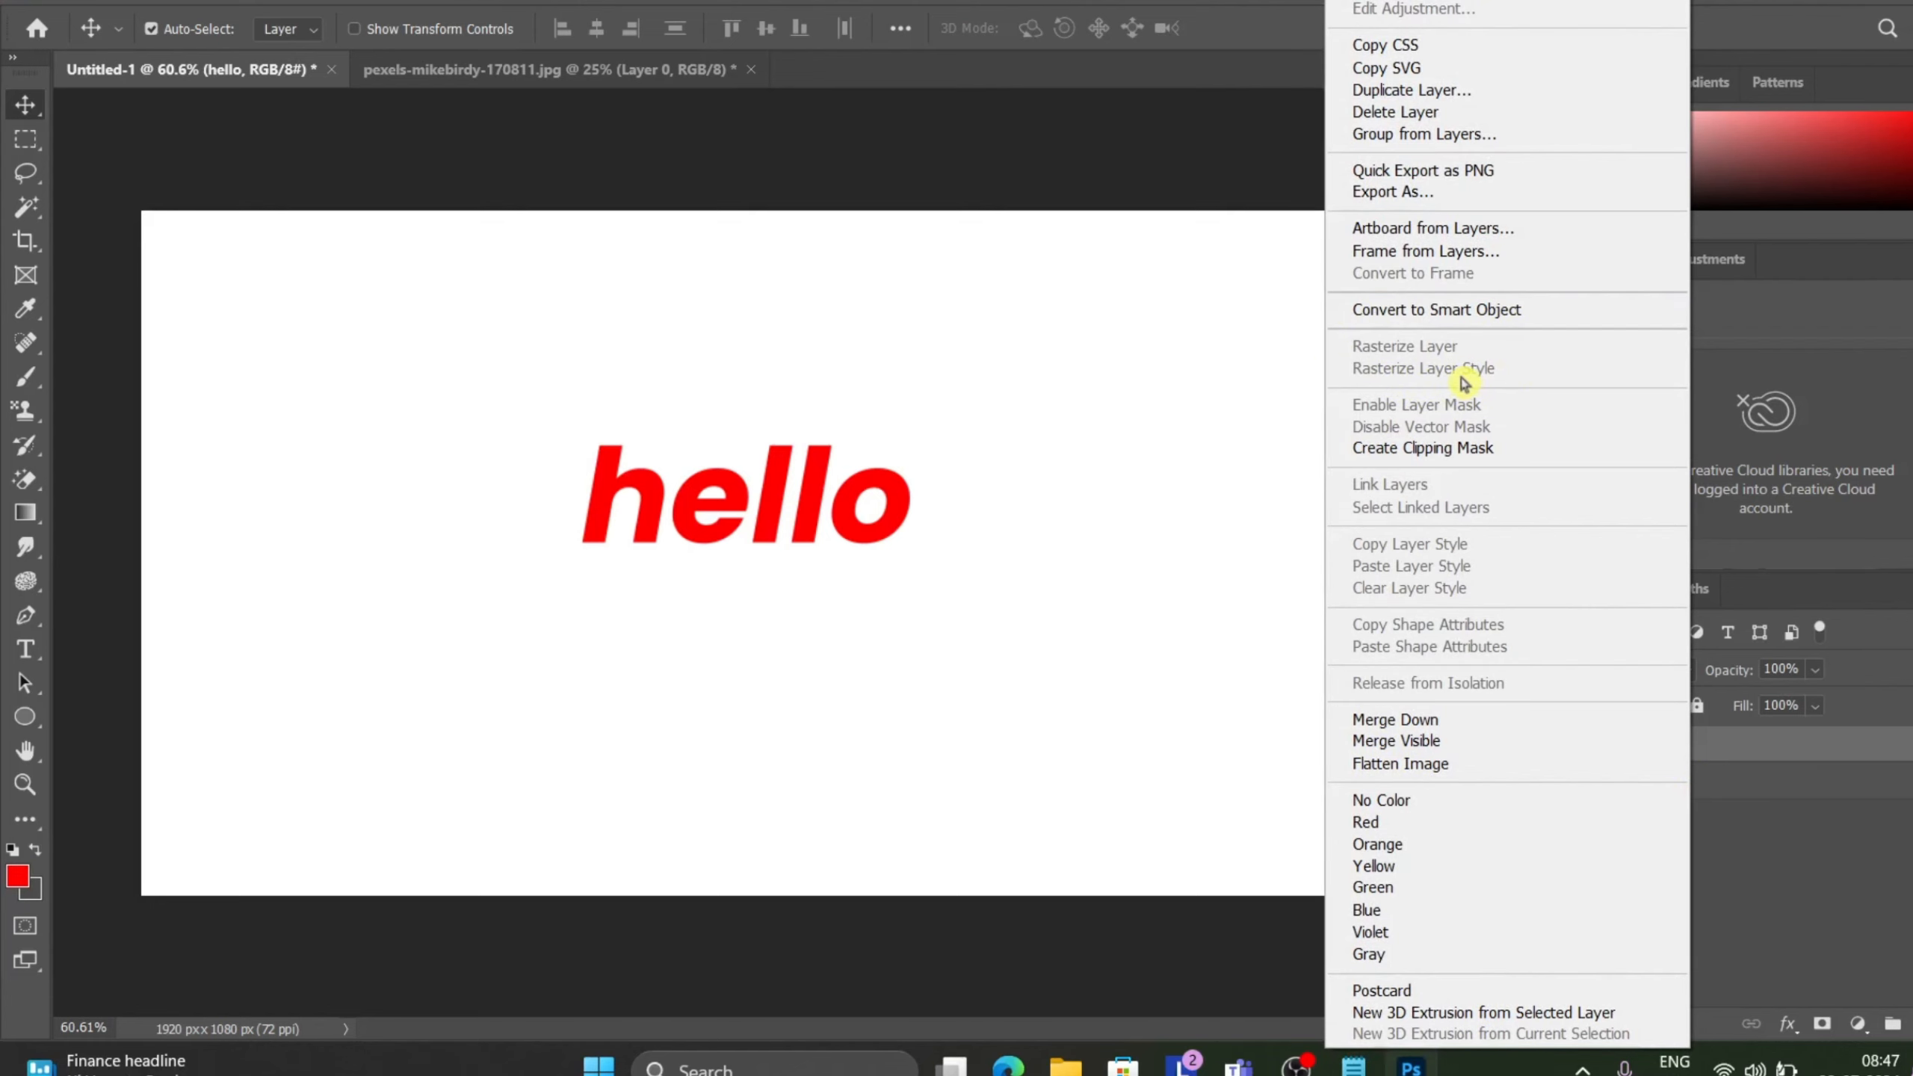
left_click(1172, 123)
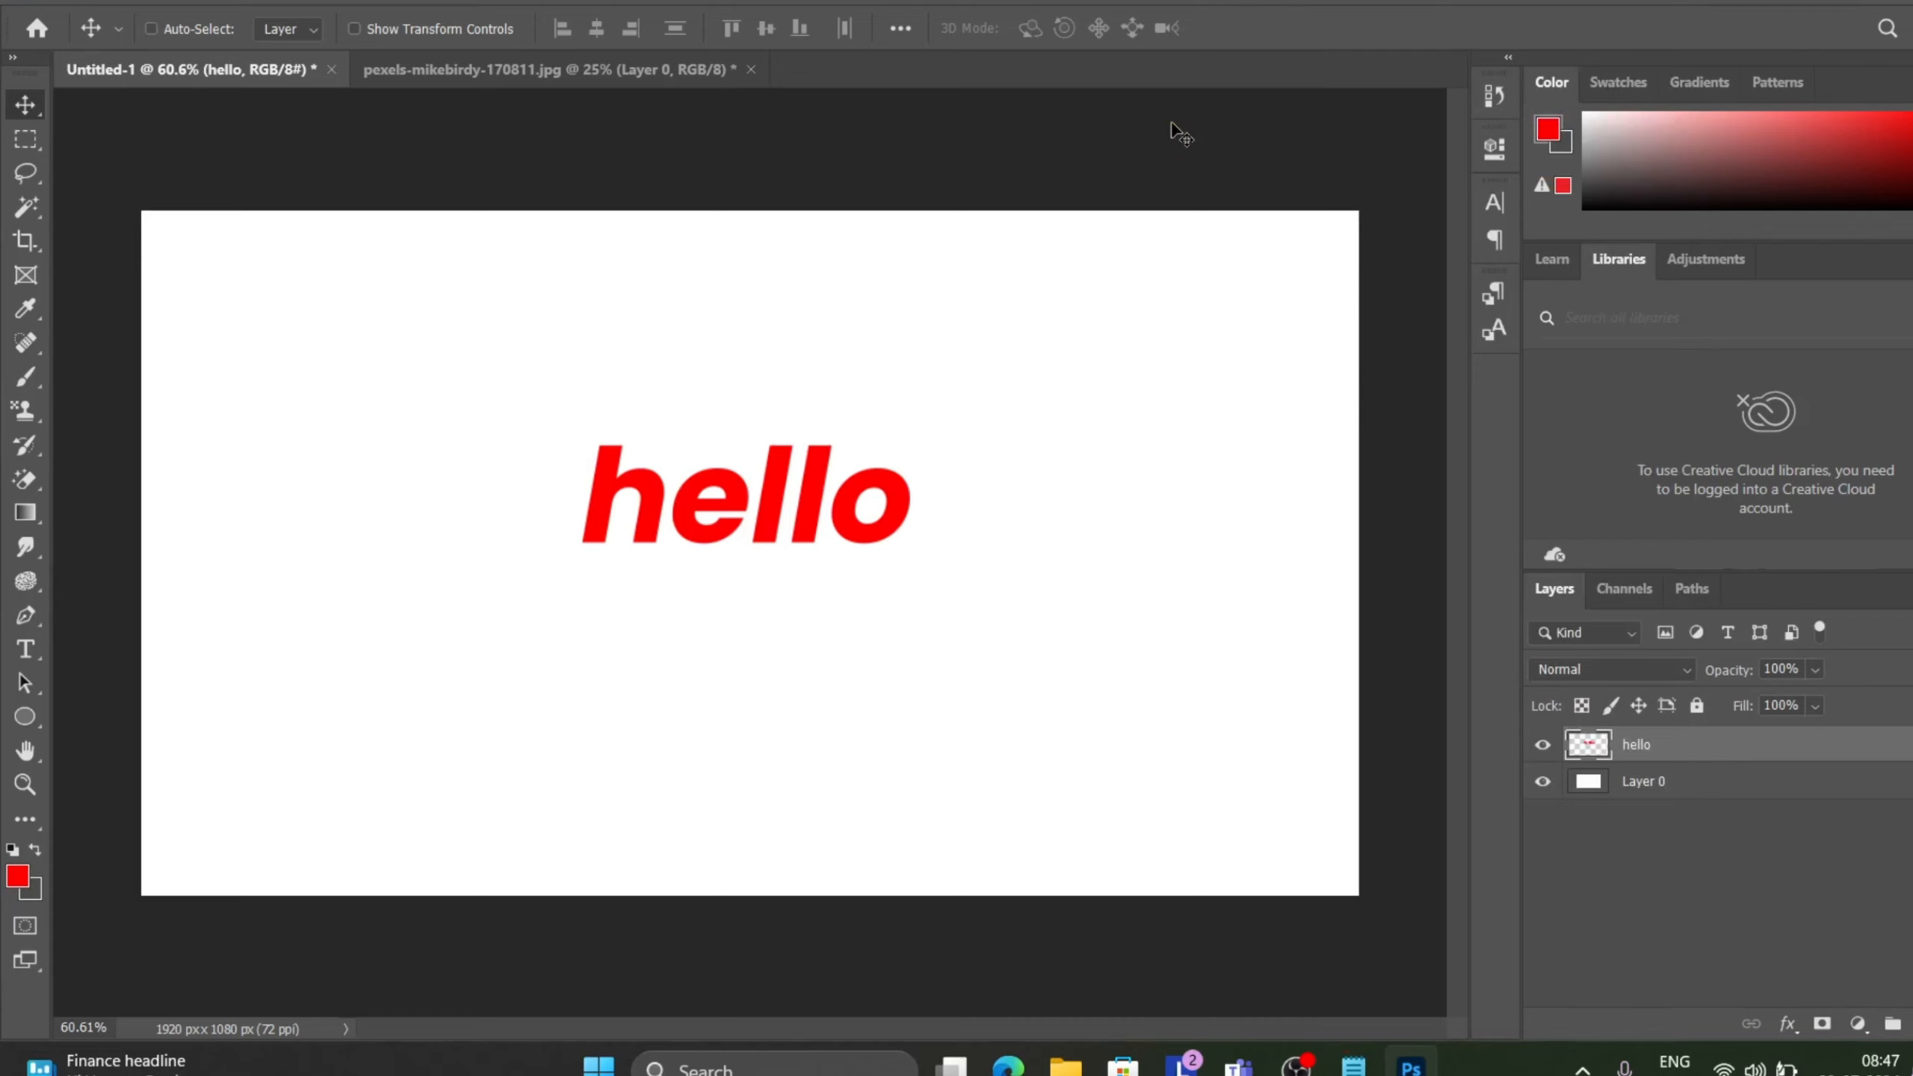
key("ctrl+z")
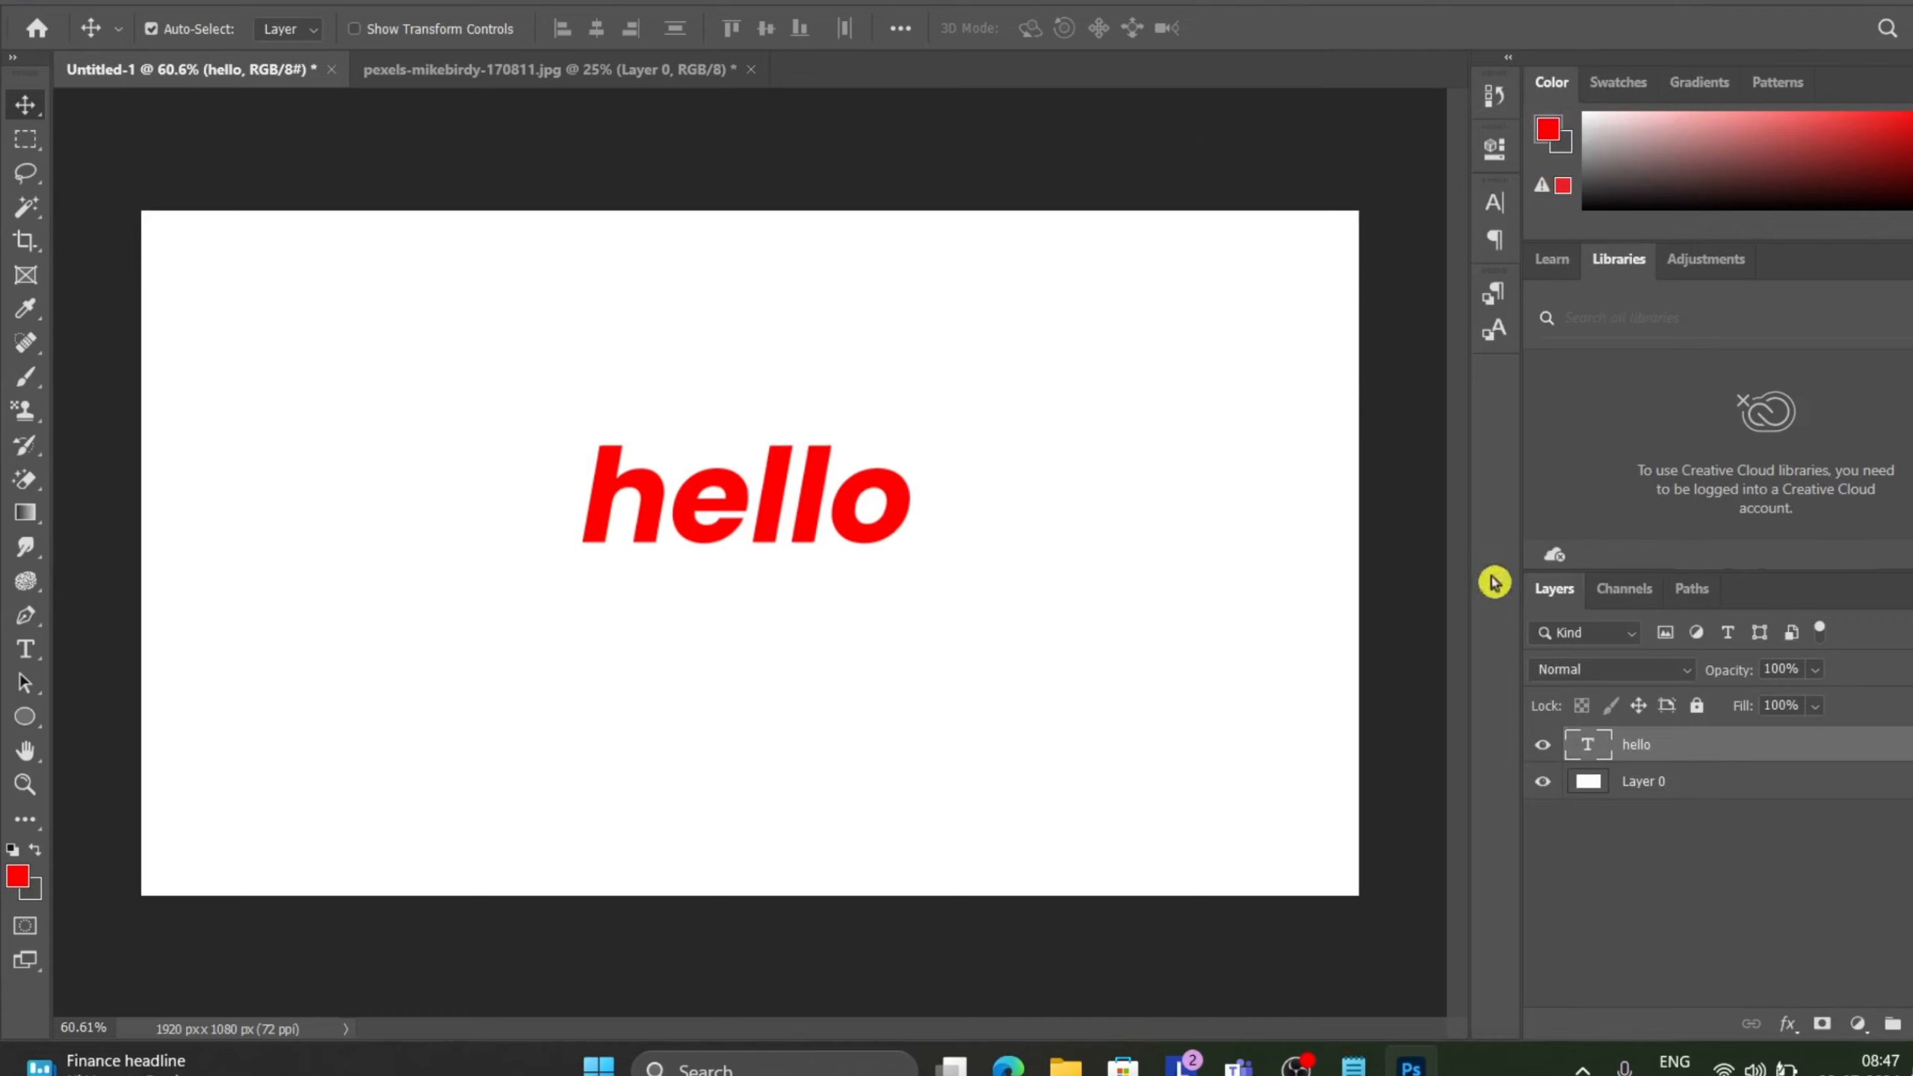
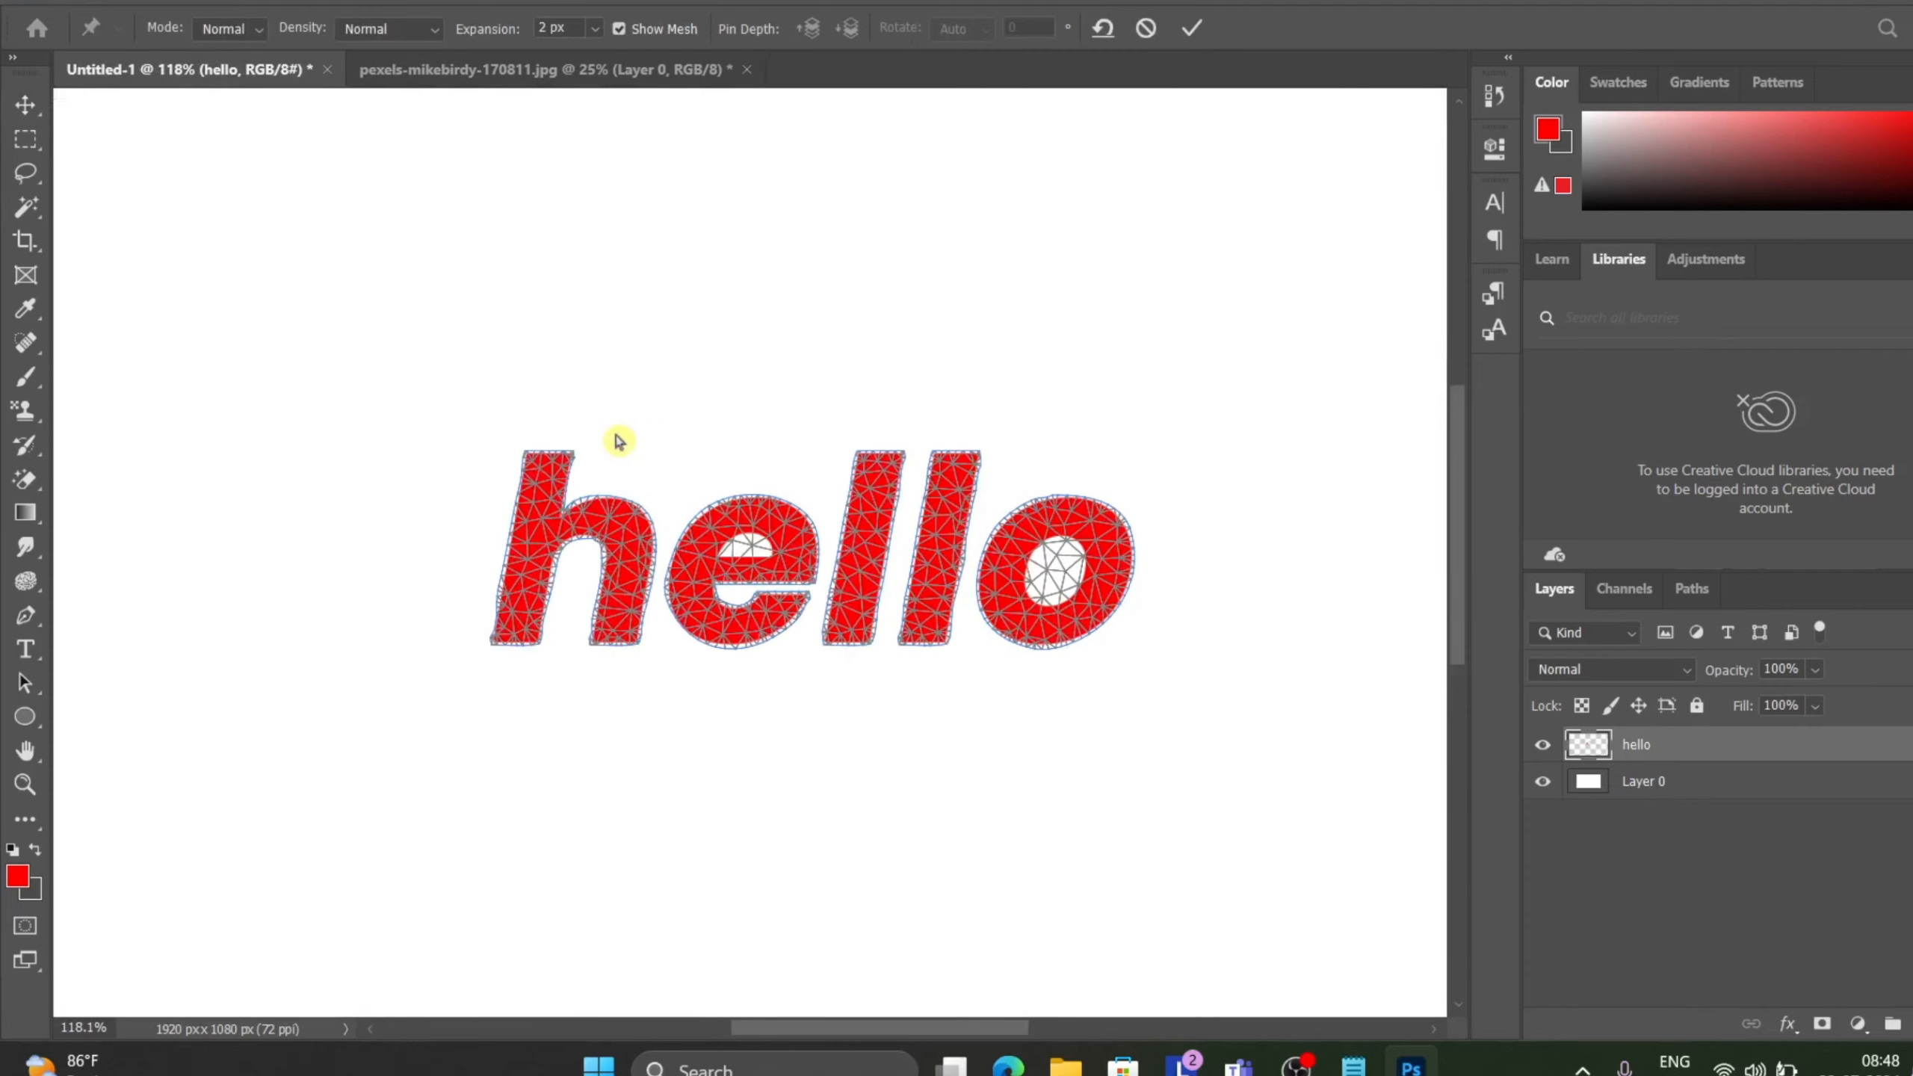
Drag Puppet Warp pins on the h, e, both l's and the o to shift each letter of hello.
left_click_drag(531, 457, 439, 421)
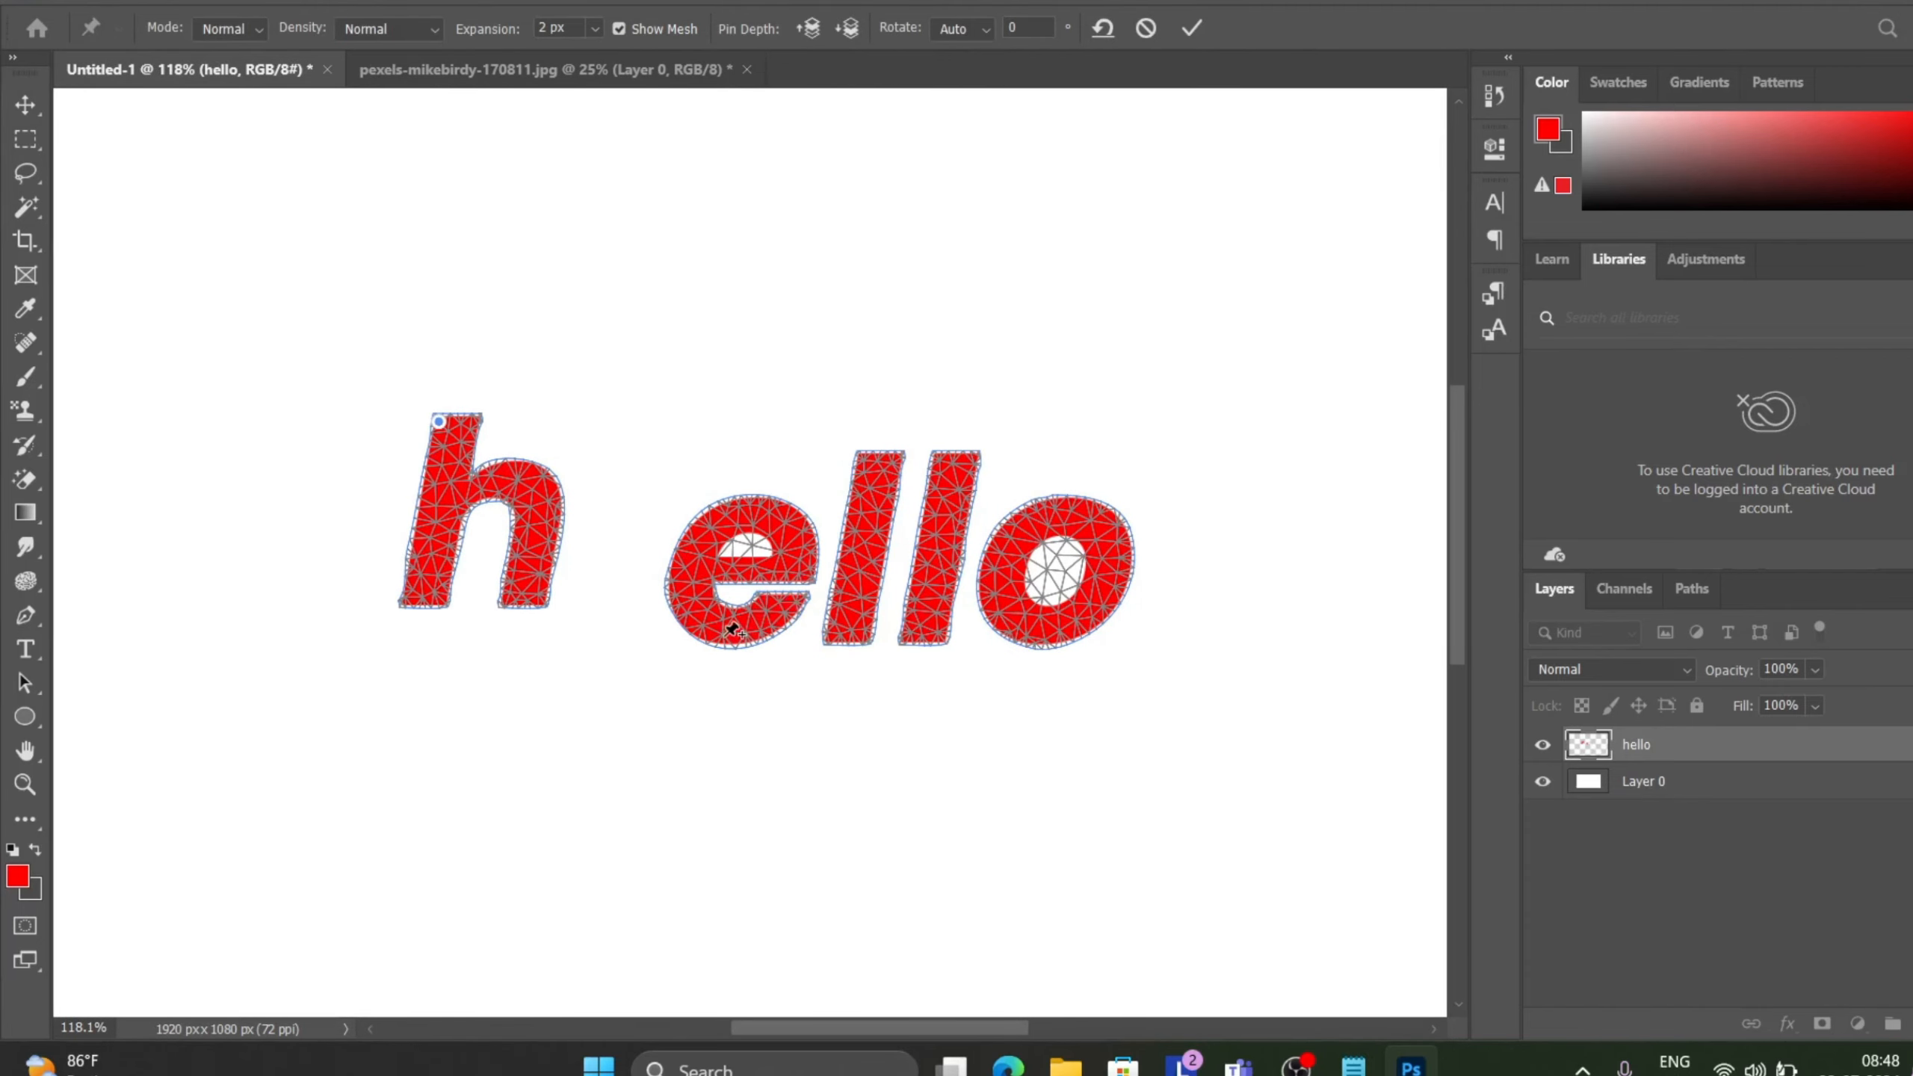
left_click_drag(735, 627, 637, 666)
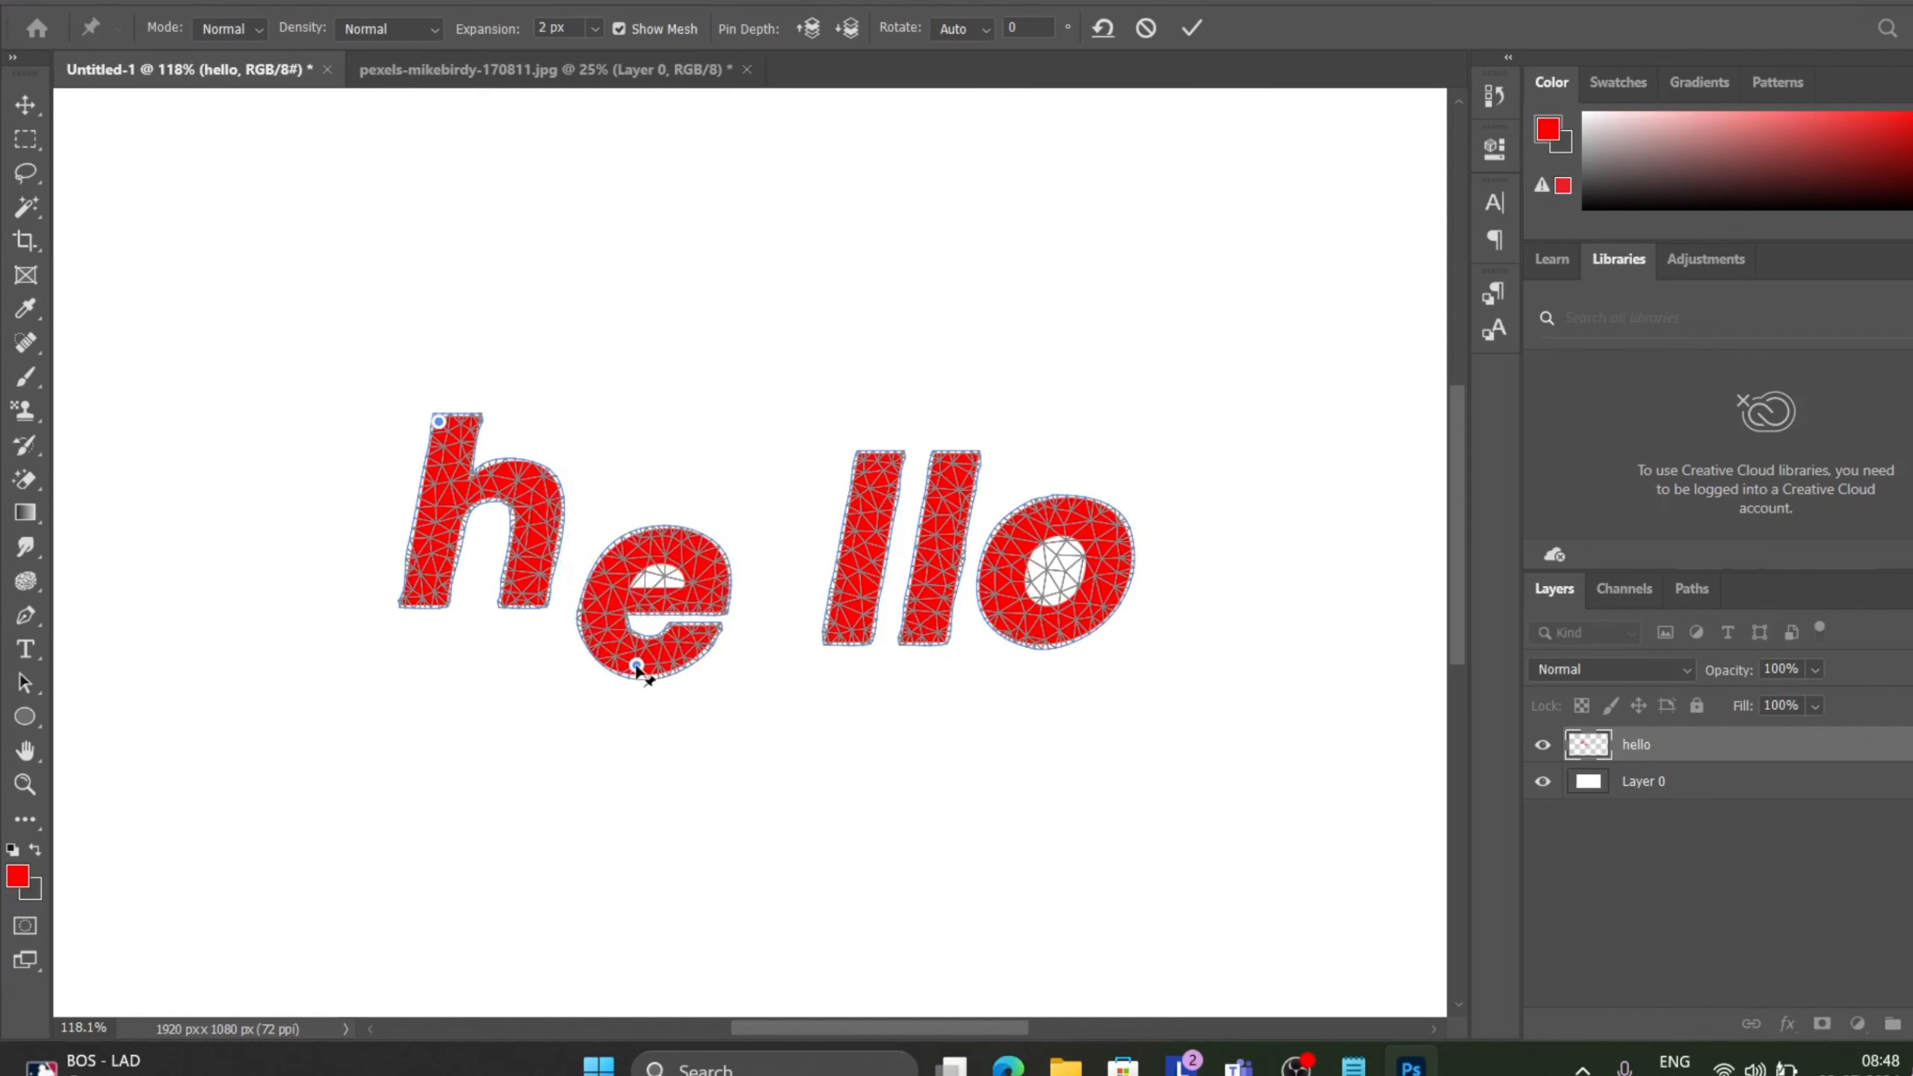
left_click_drag(859, 600, 784, 591)
left_click_drag(934, 594, 894, 587)
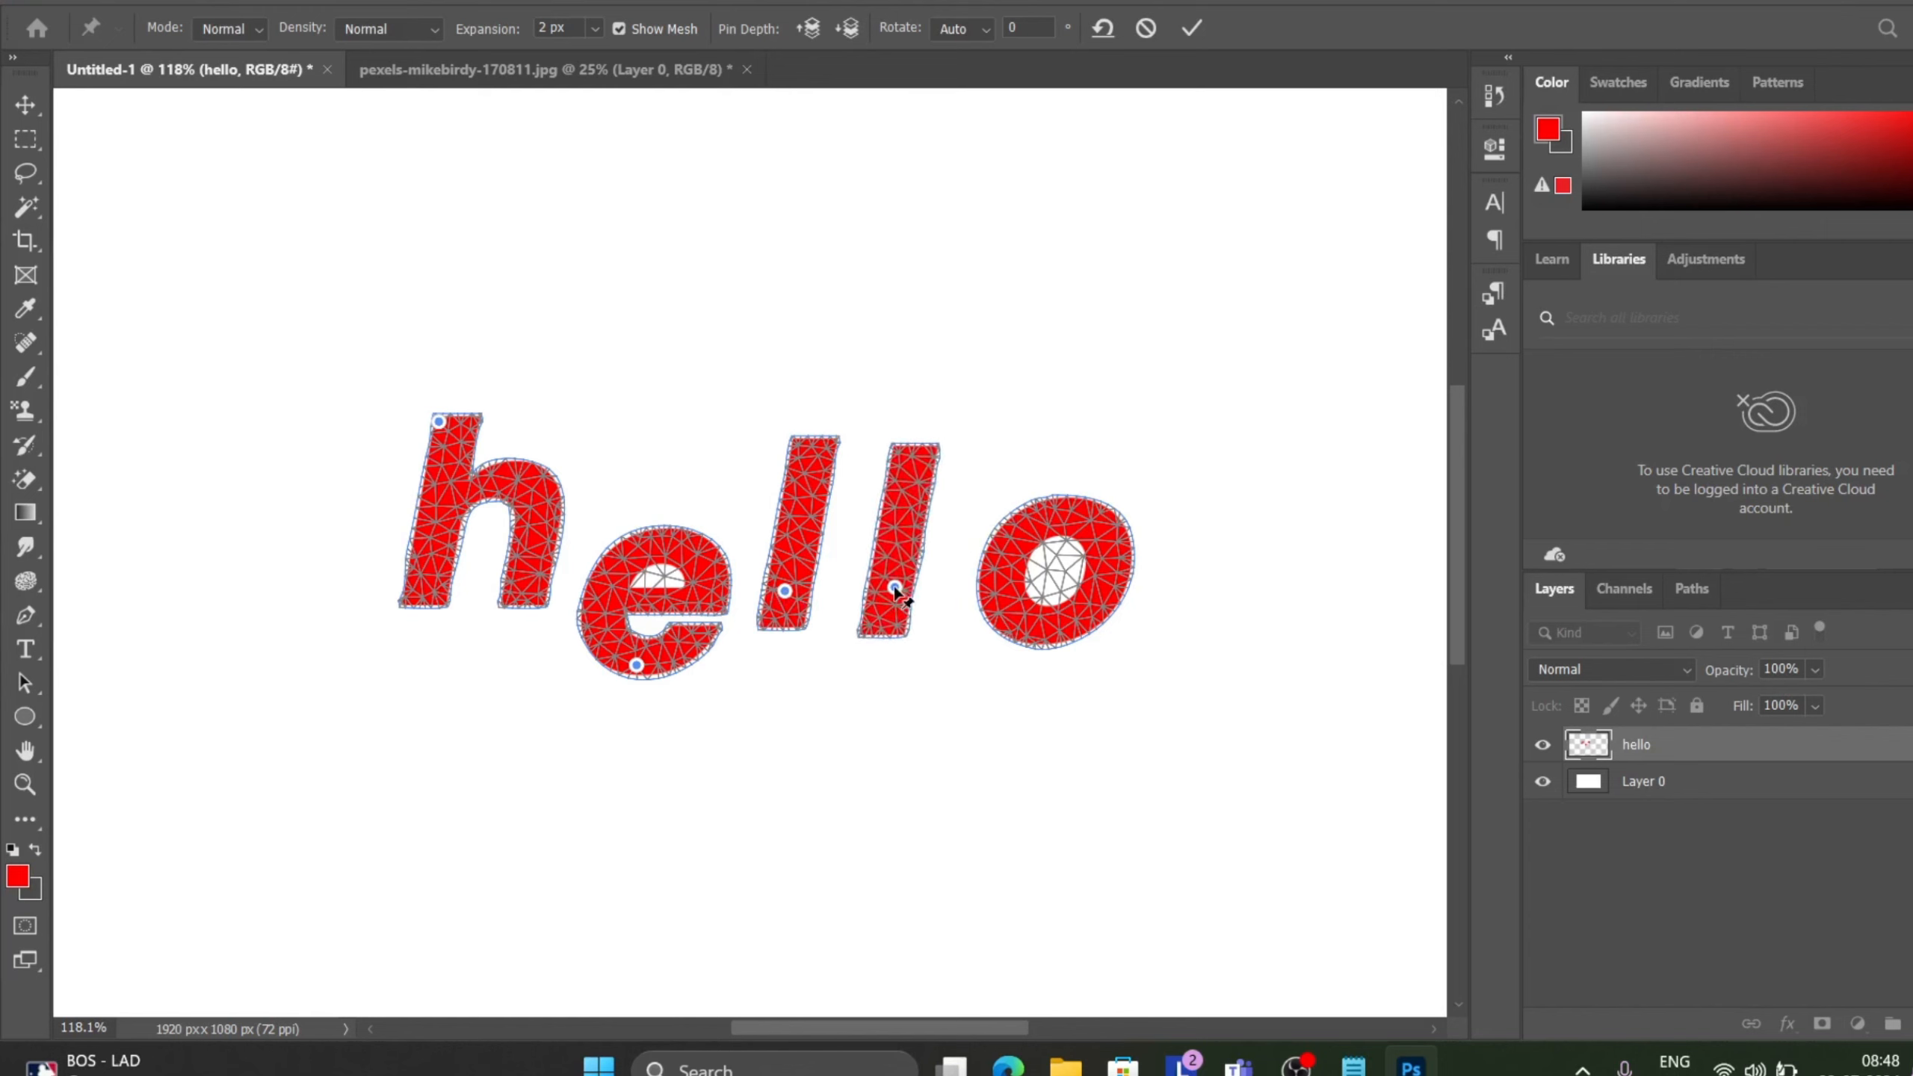
left_click_drag(1079, 629, 1040, 620)
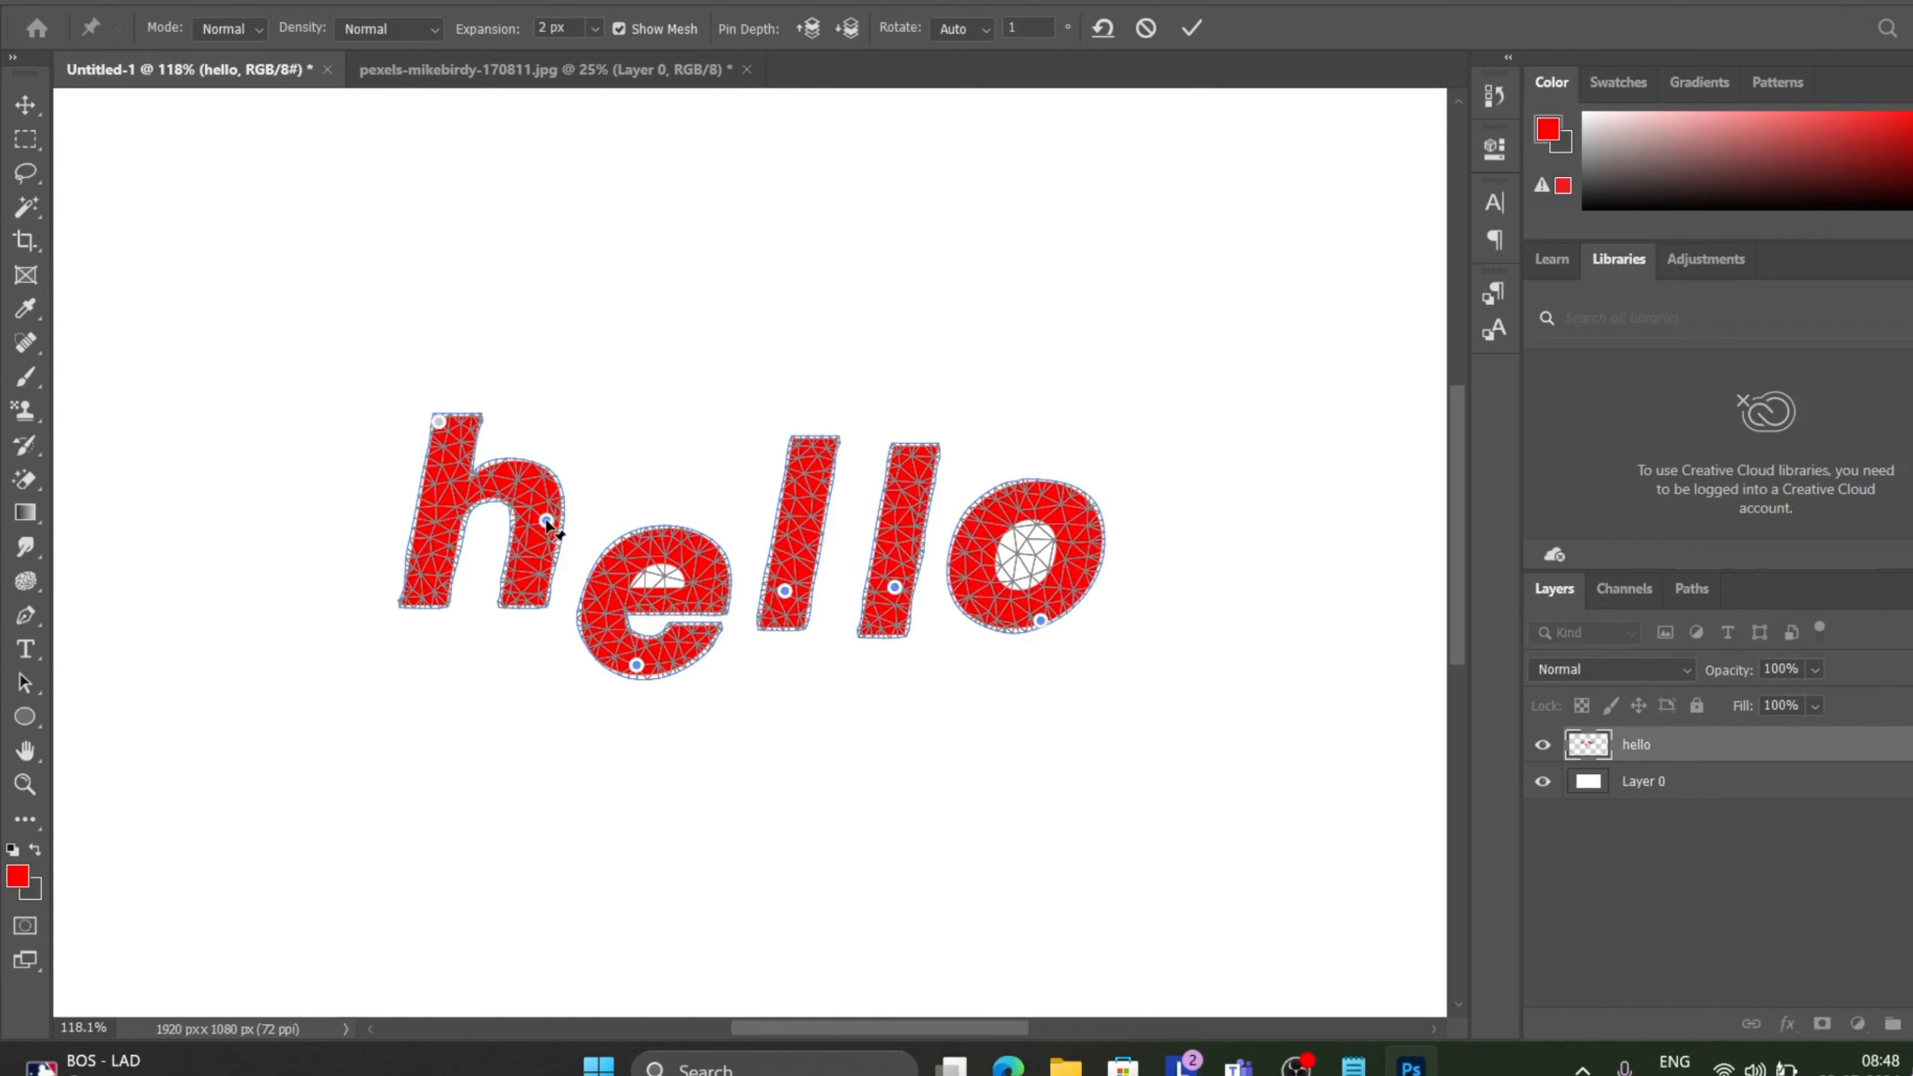
Add pins to the h and bend its stem and leg, then pull the e further down and sideways.
left_click_drag(545, 519, 539, 598)
left_click(399, 580)
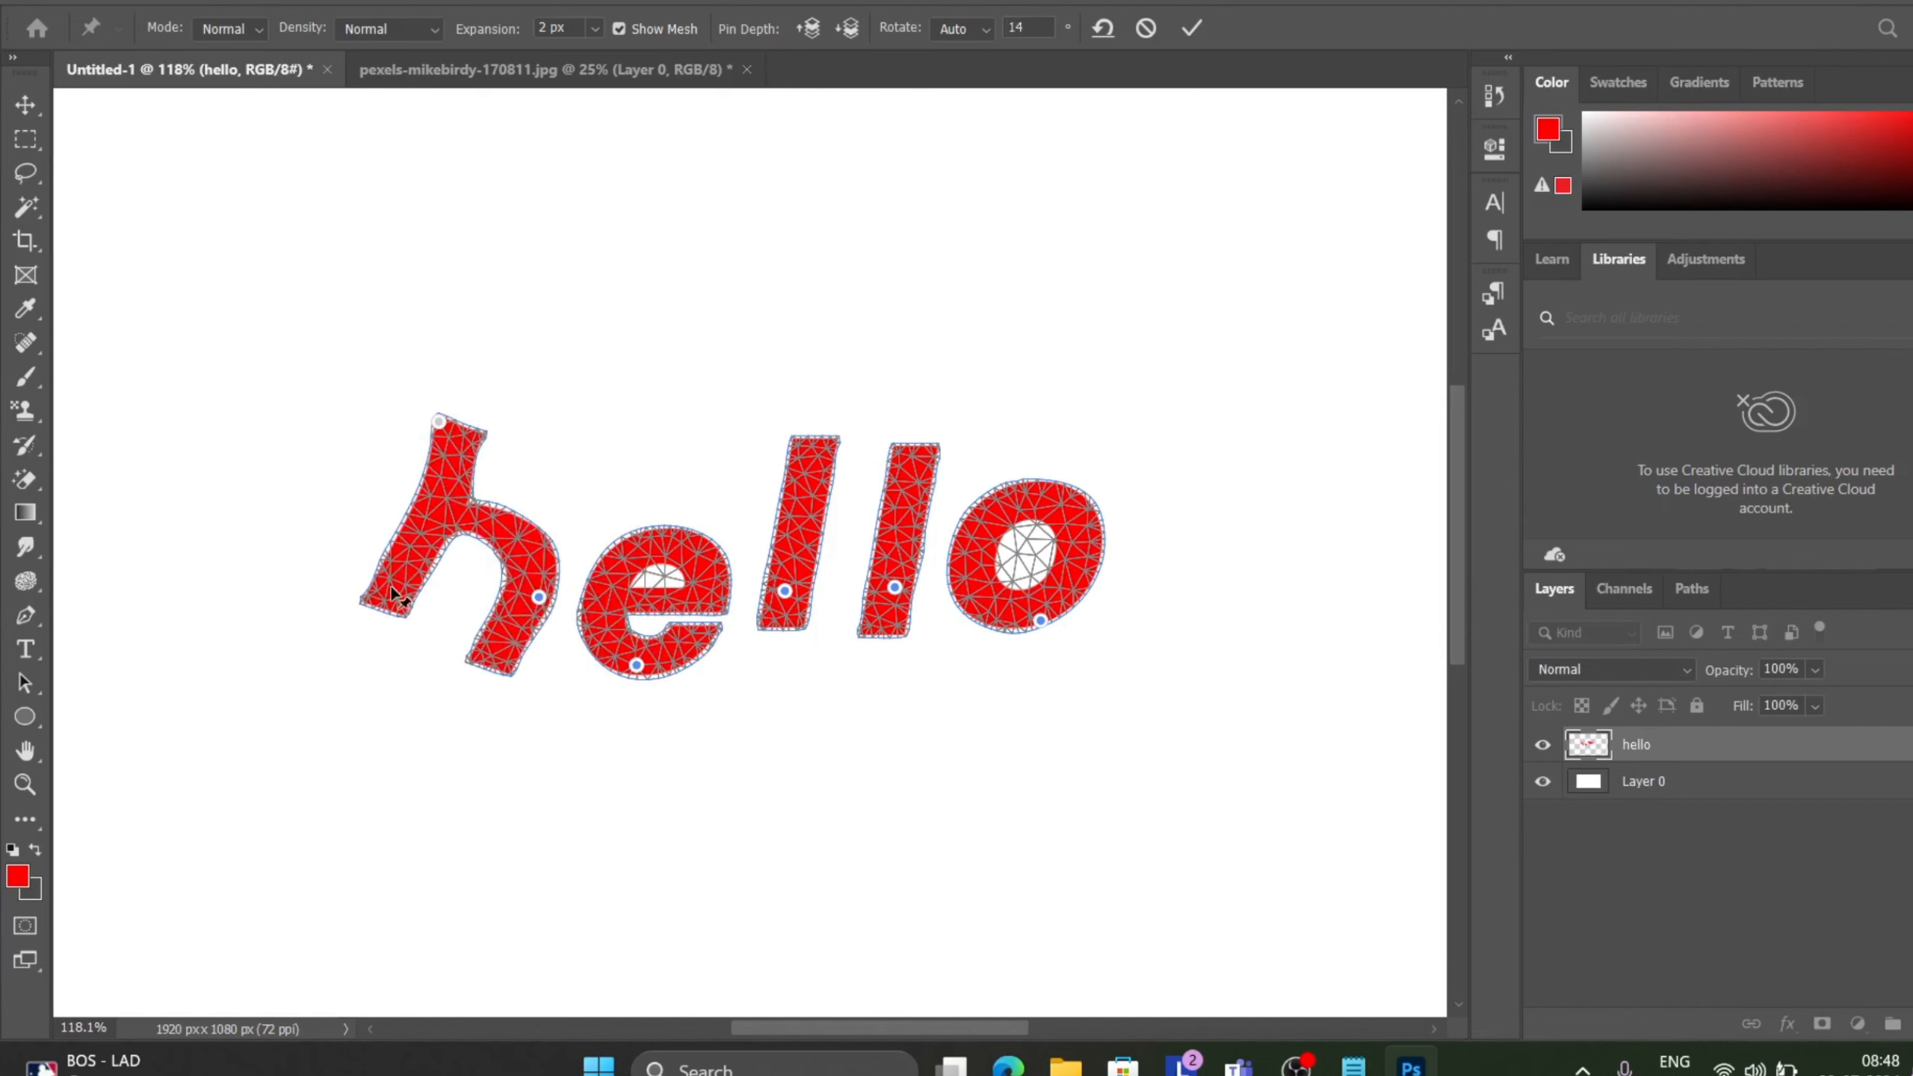
left_click_drag(400, 580, 374, 660)
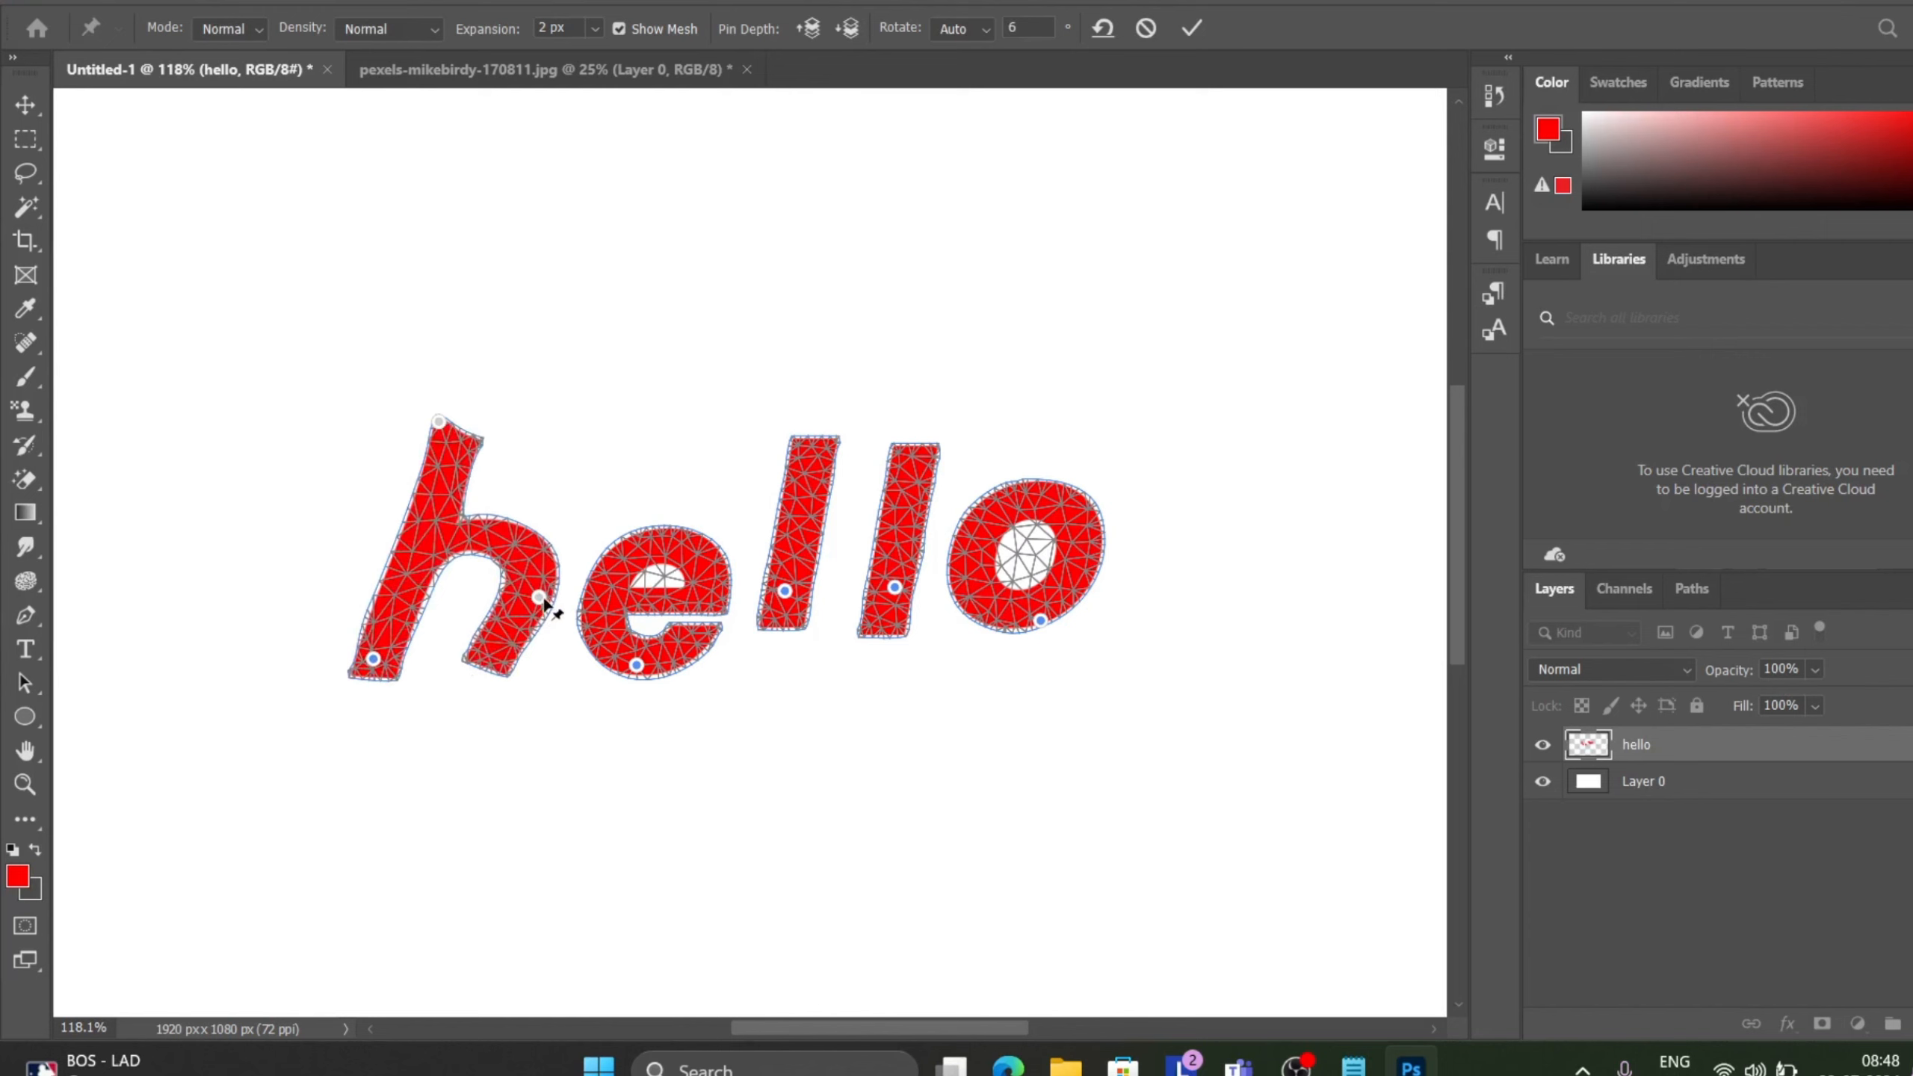
mouse_move(544, 603)
left_mouse_down()
mouse_move(583, 592)
mouse_move(550, 603)
left_mouse_up()
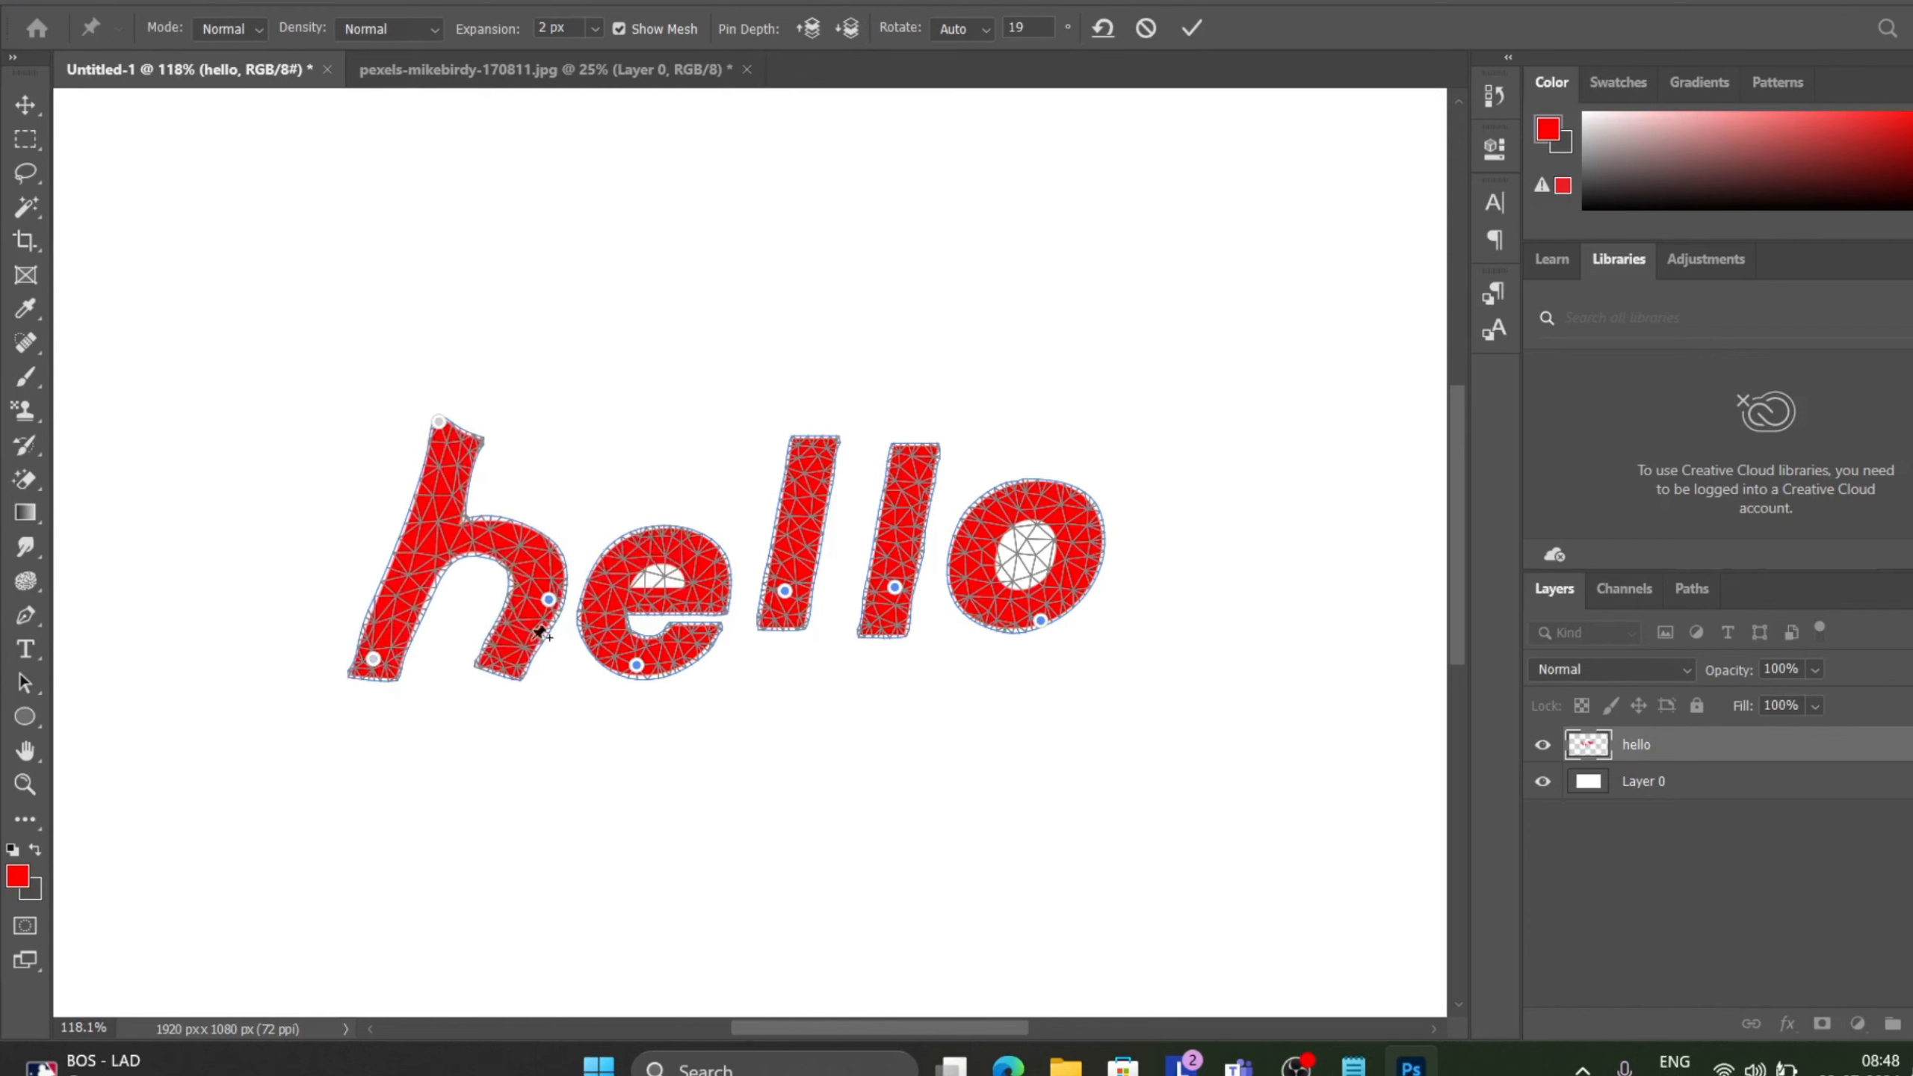
left_click_drag(522, 668, 633, 700)
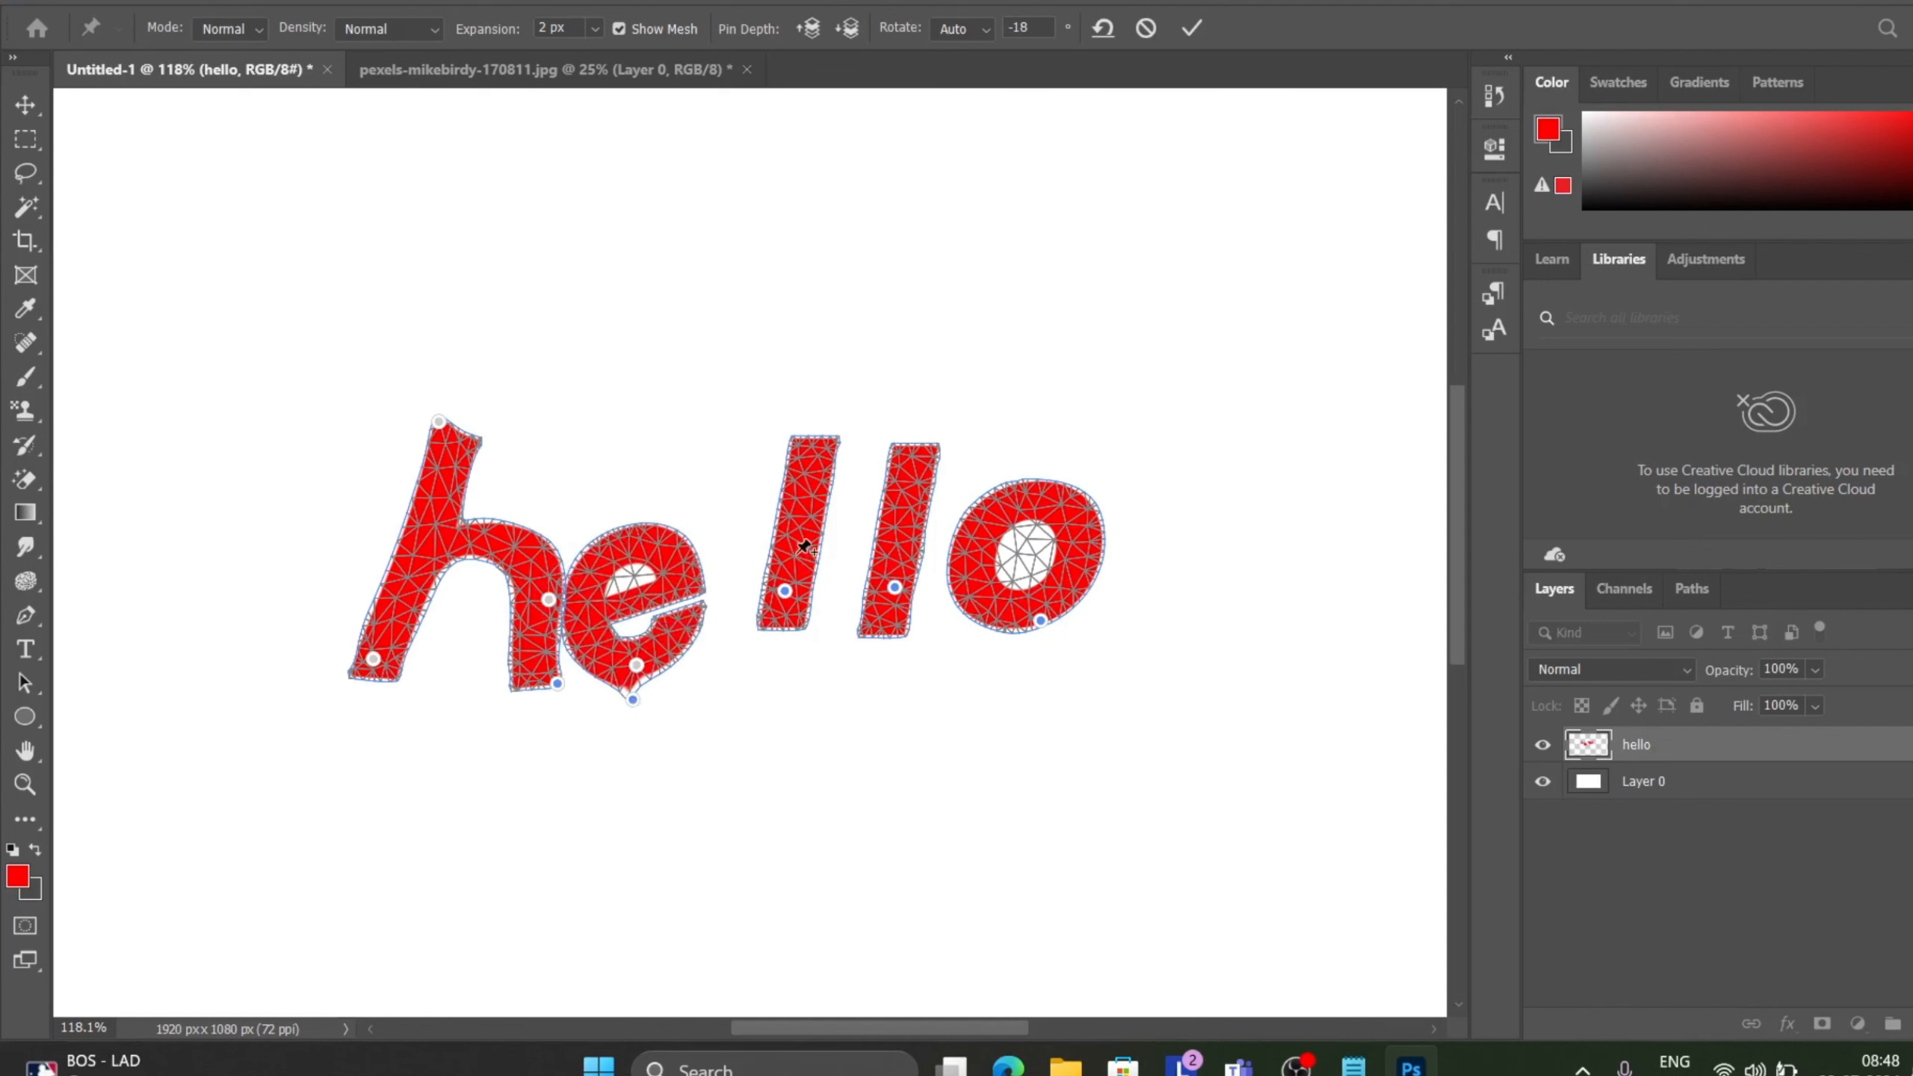
Tilt the two l's and drag the o closer to them, then commit the Puppet Warp.
left_click_drag(786, 592, 743, 601)
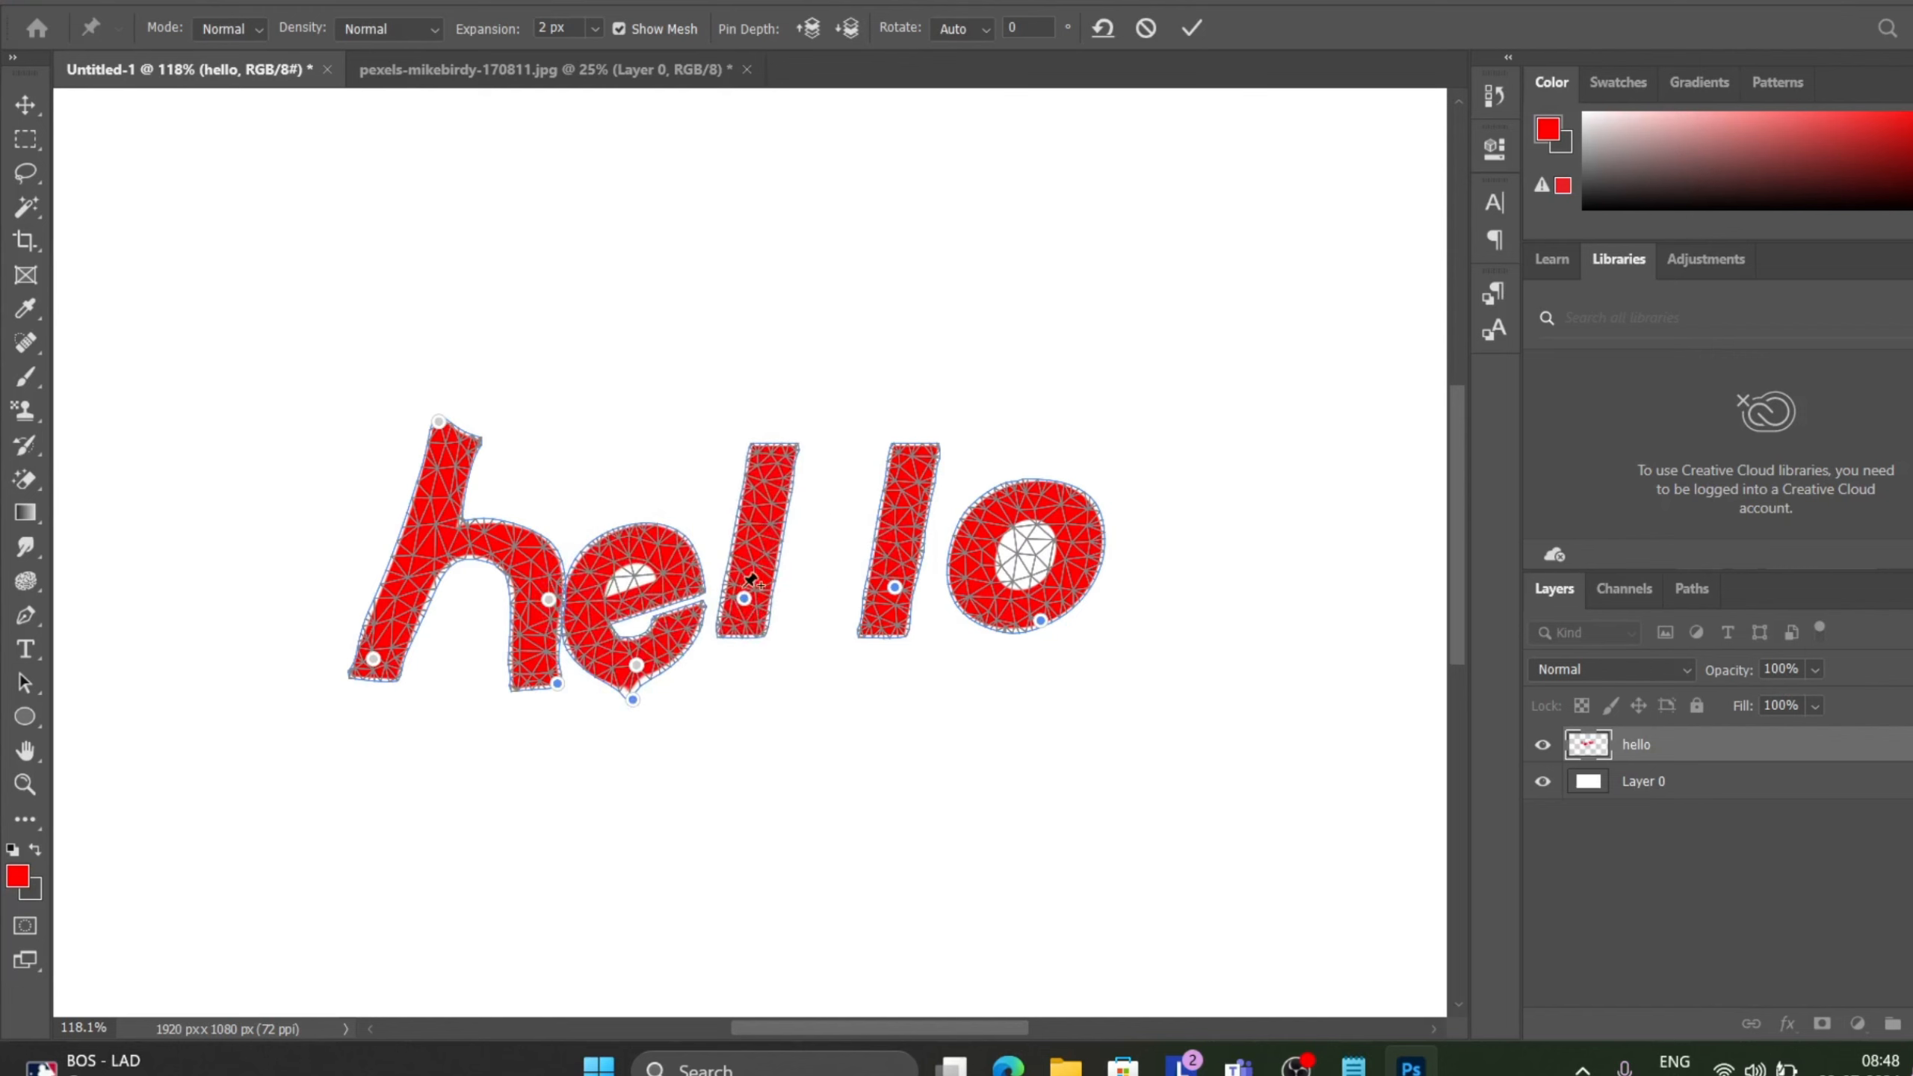
mouse_move(750, 577)
left_mouse_down()
mouse_move(760, 559)
mouse_move(724, 555)
left_mouse_up()
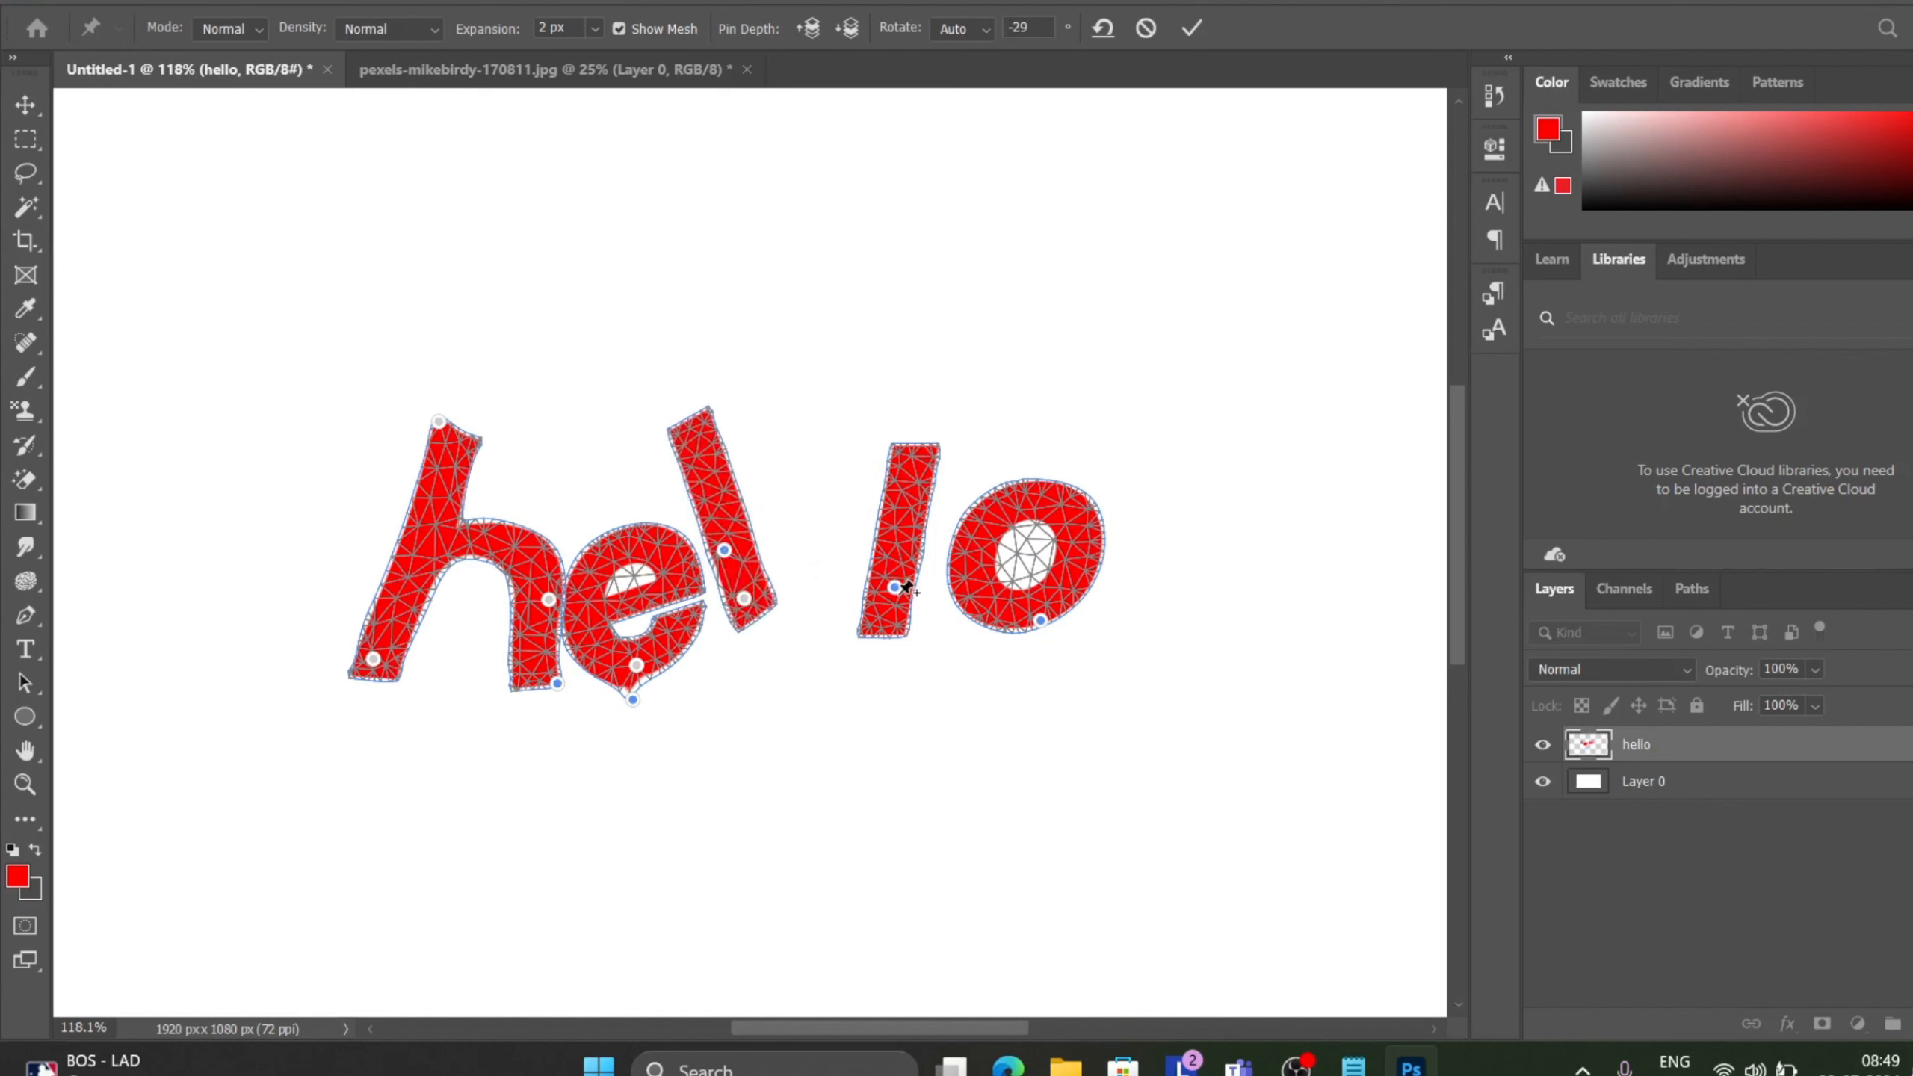
left_click_drag(907, 587, 825, 558)
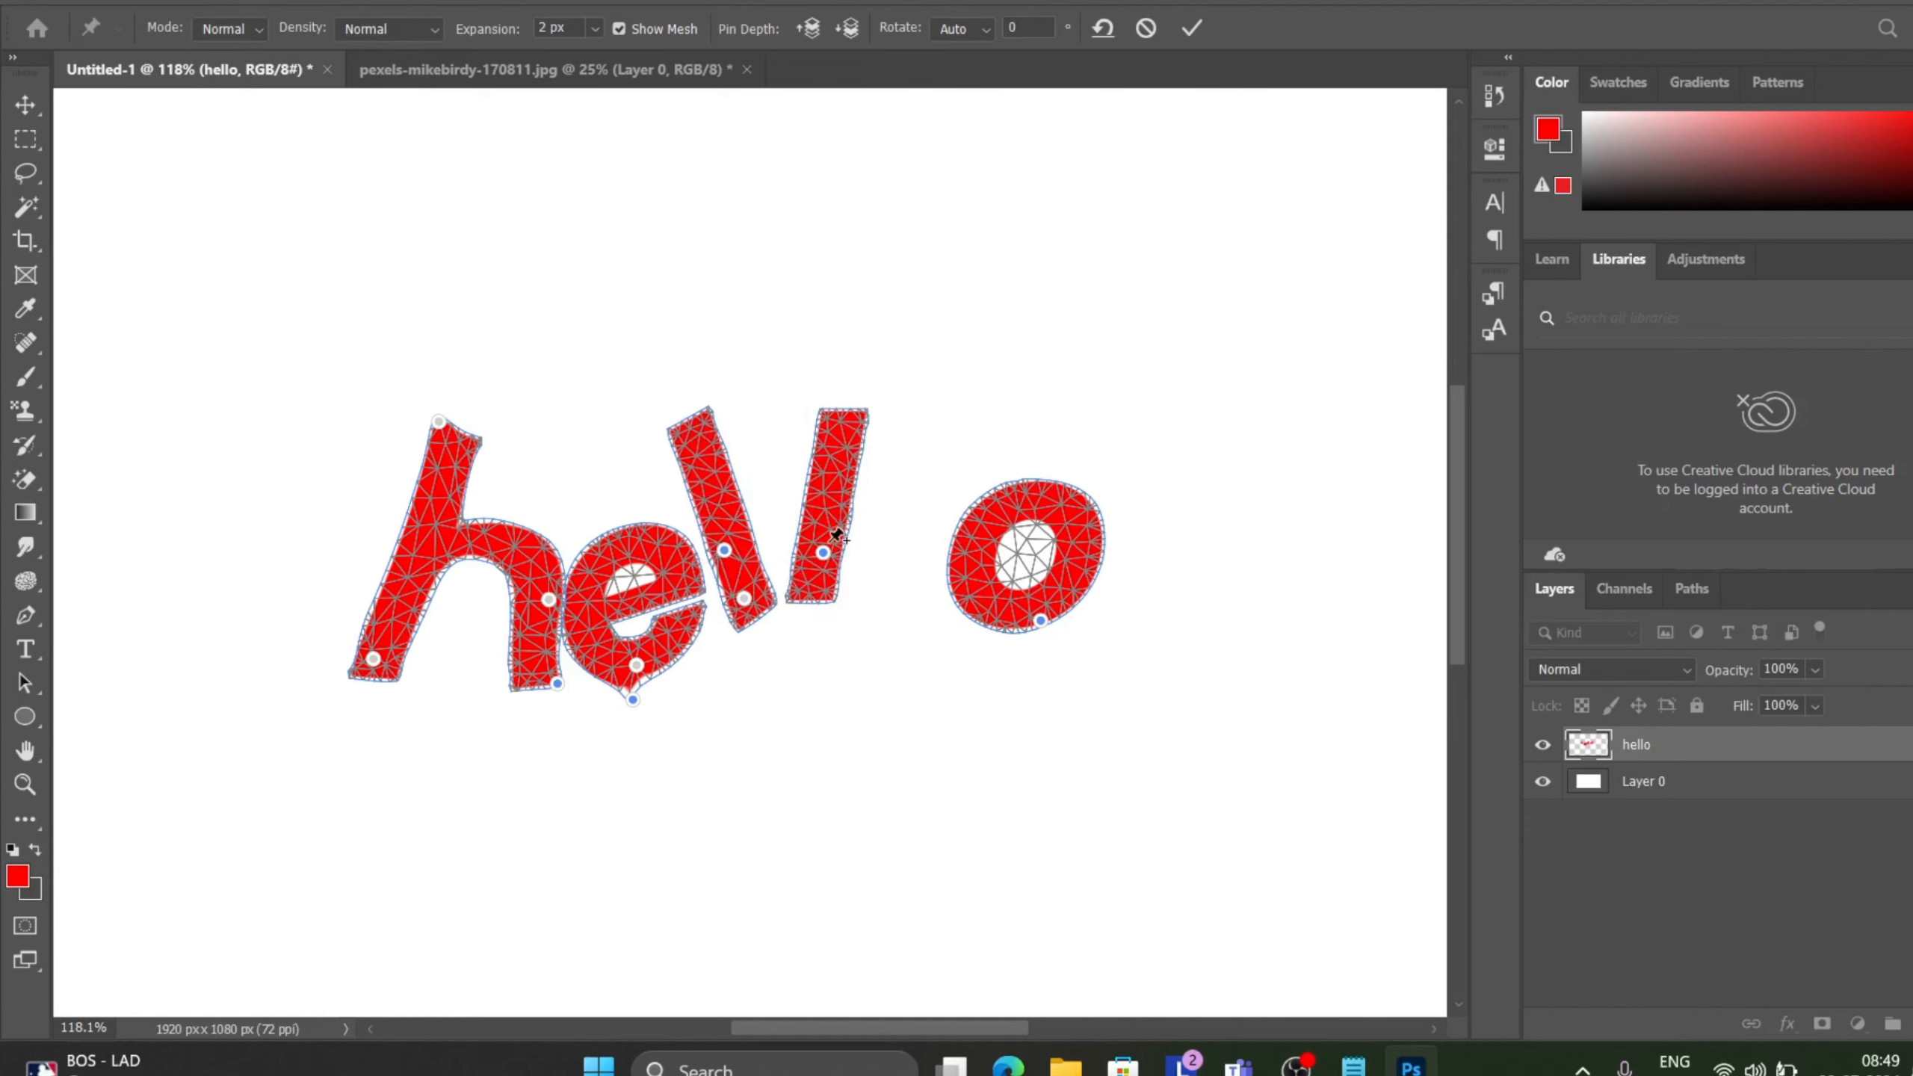
left_click_drag(829, 522, 834, 520)
left_click_drag(1044, 559, 879, 564)
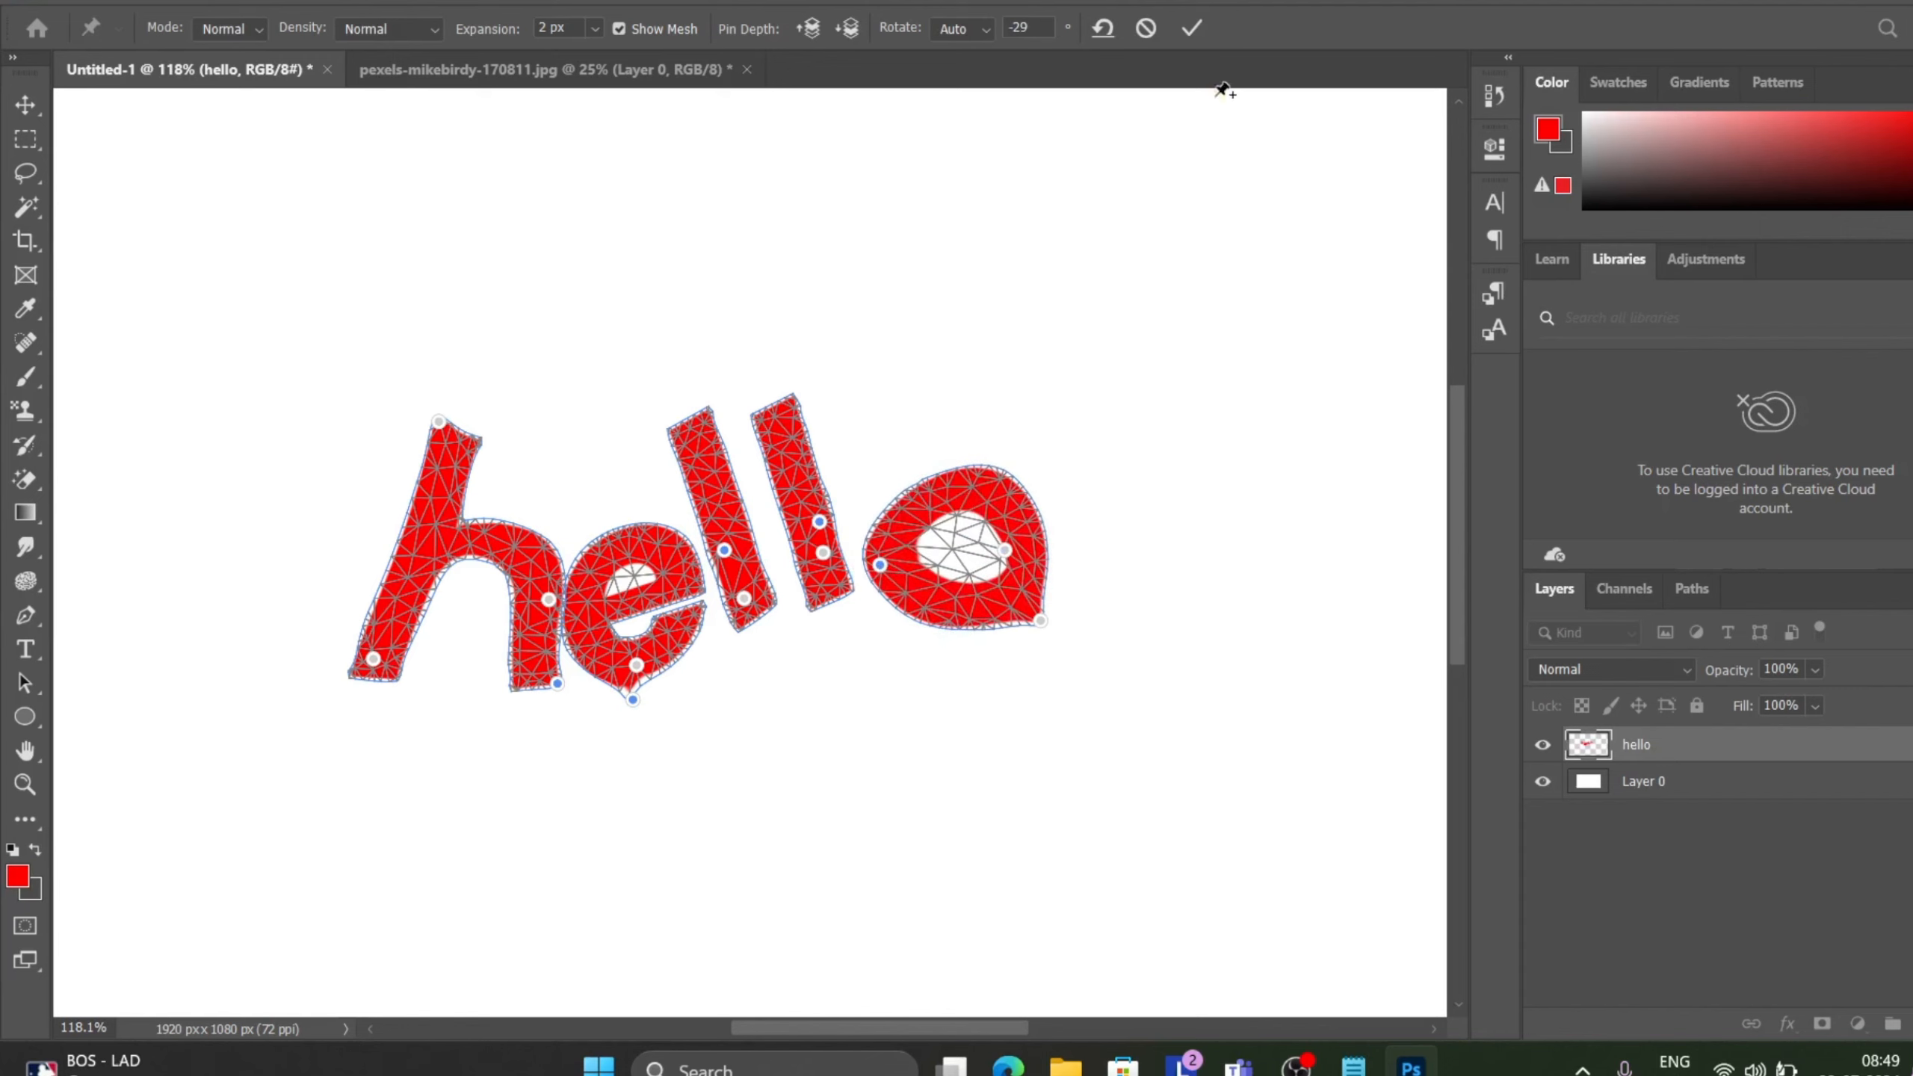
left_click(1191, 28)
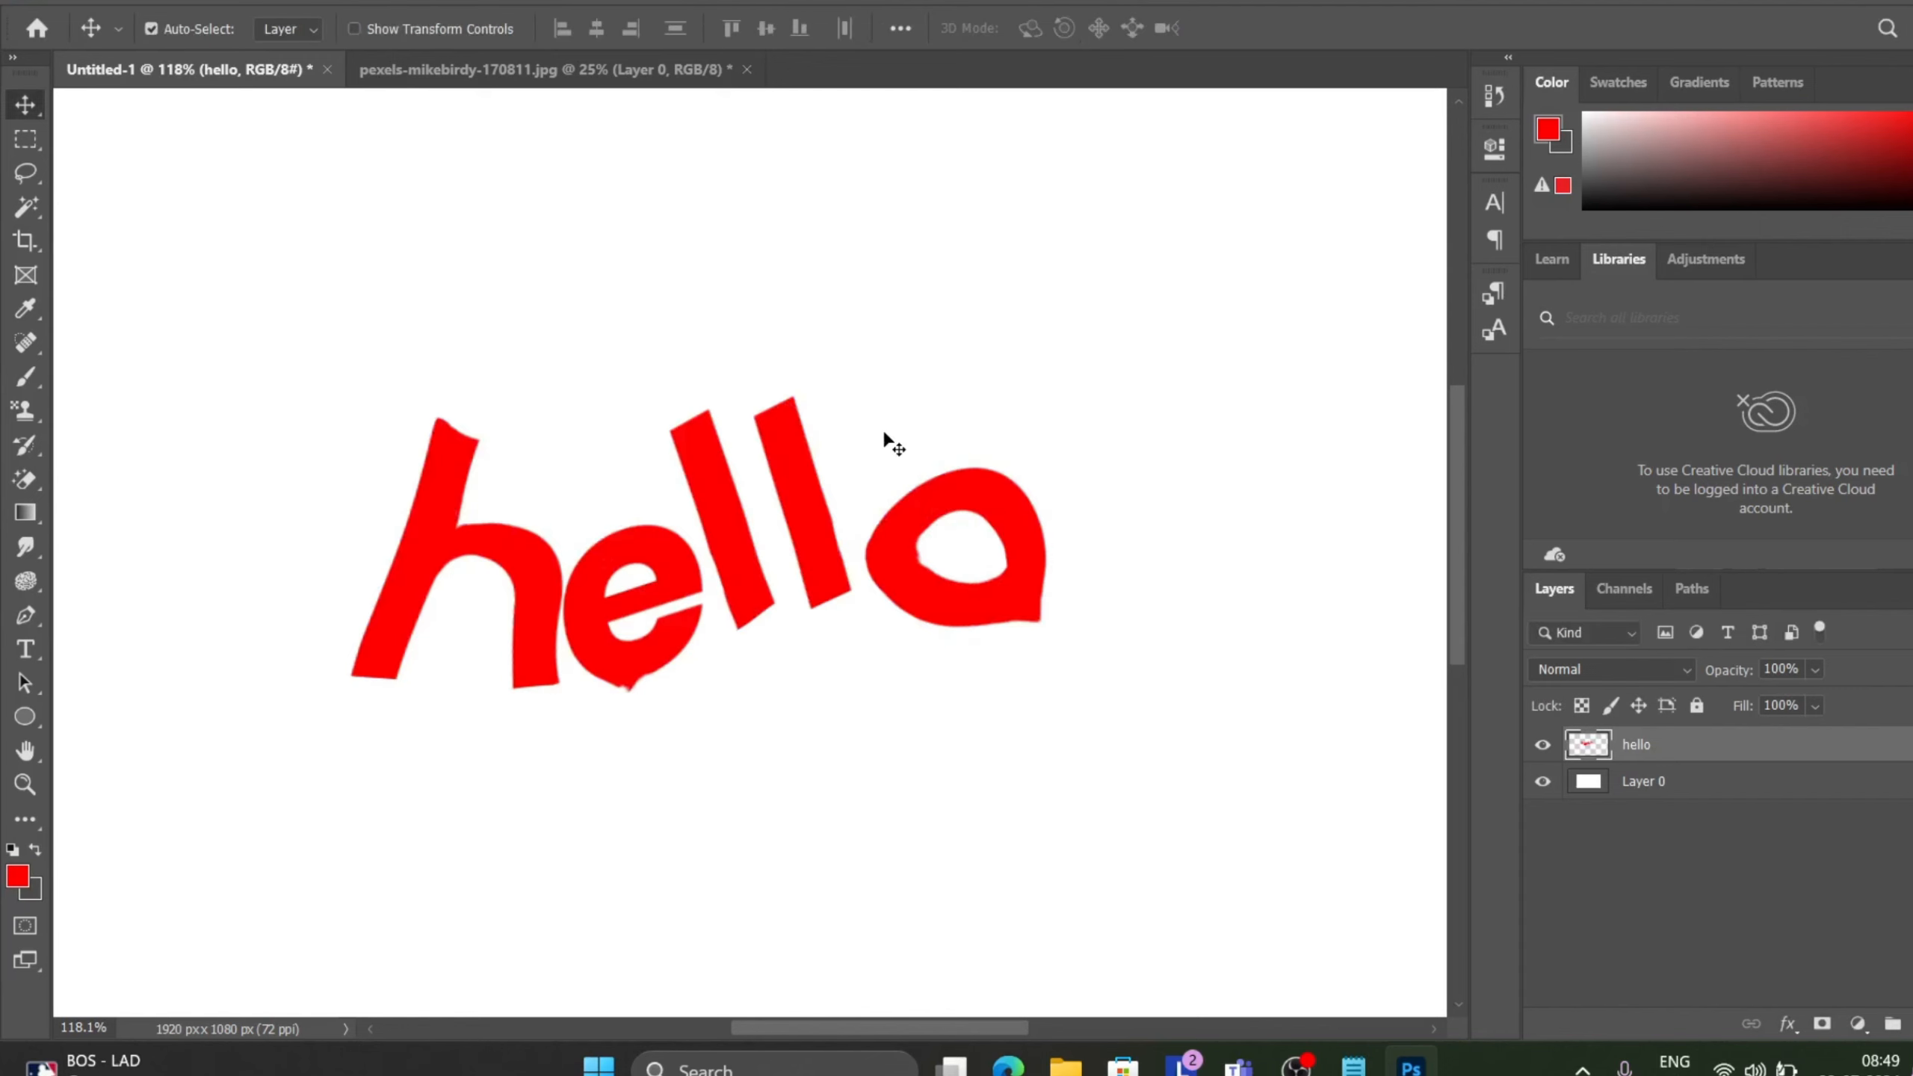
Switch to the car photo and start Puppet Warp on its layer.
scroll(884, 441, "down", 2)
scroll(885, 441, "down", 1)
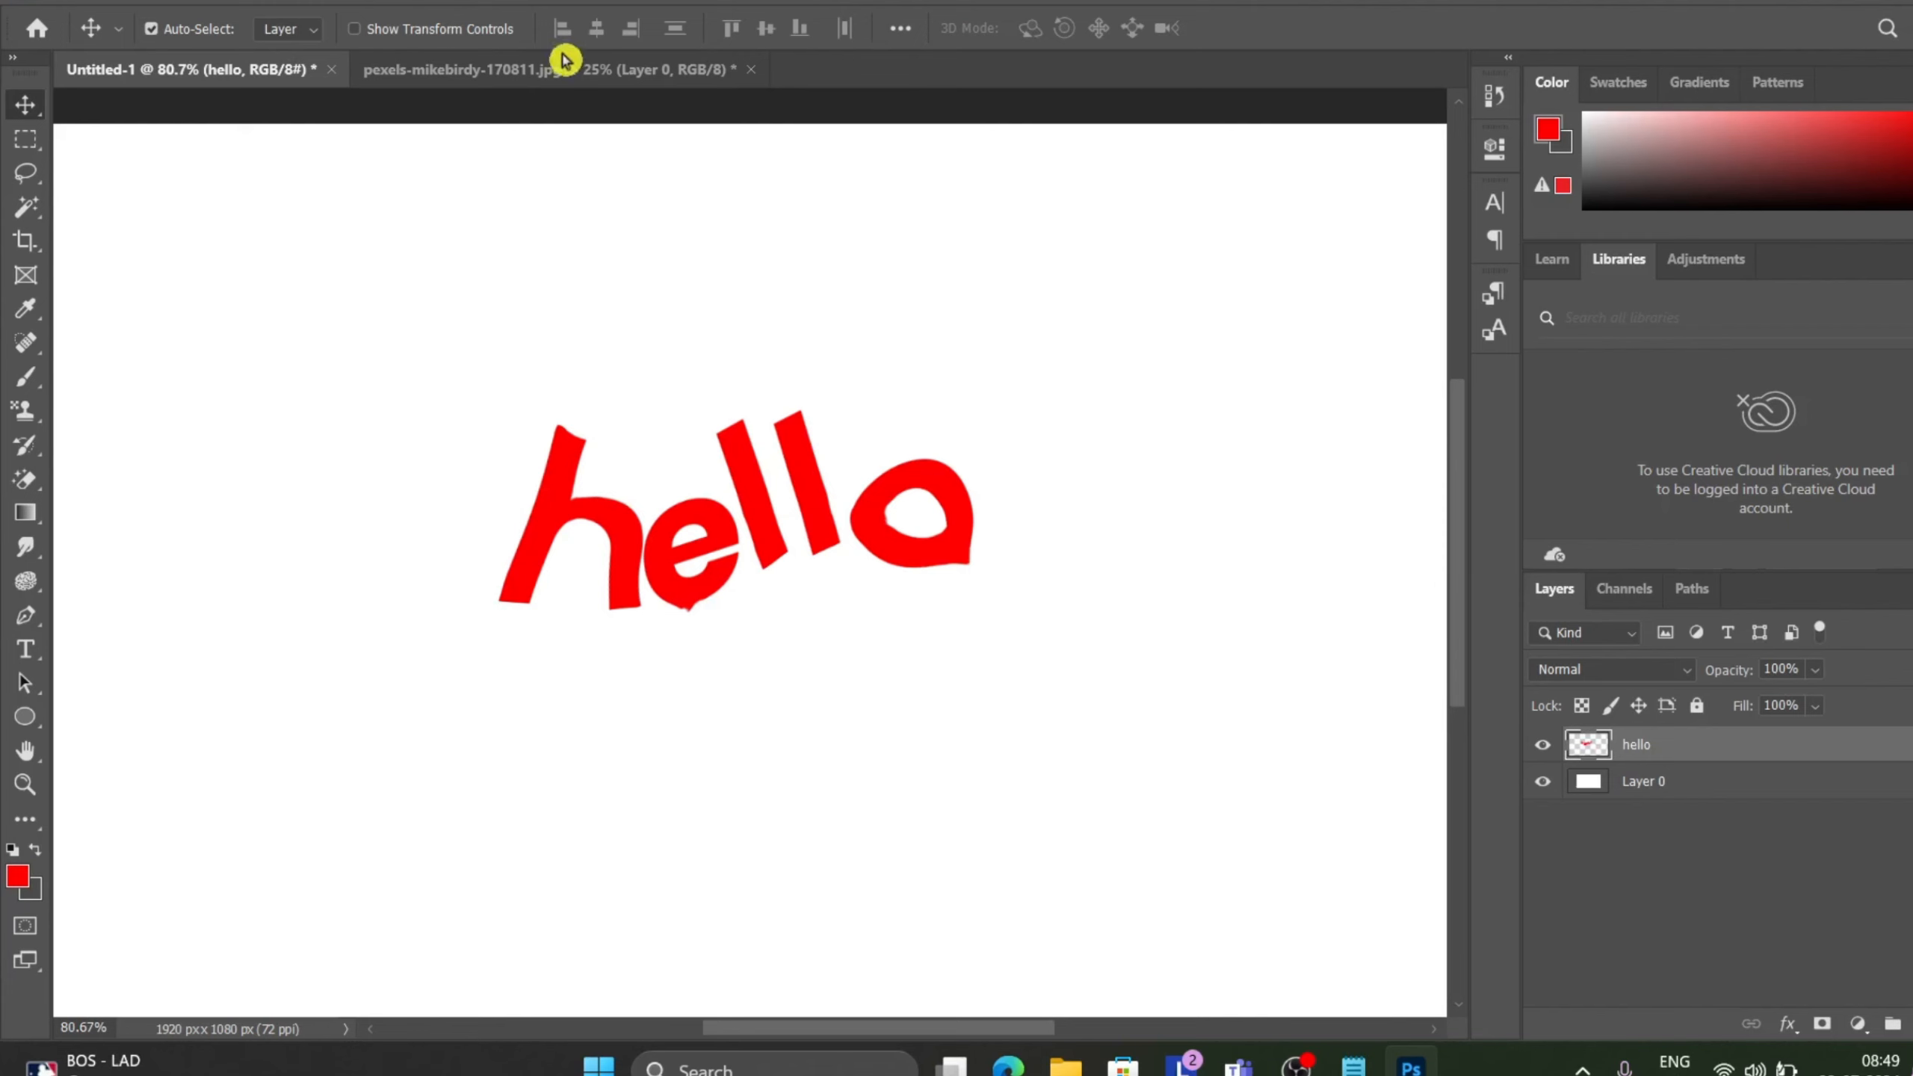
left_click(550, 74)
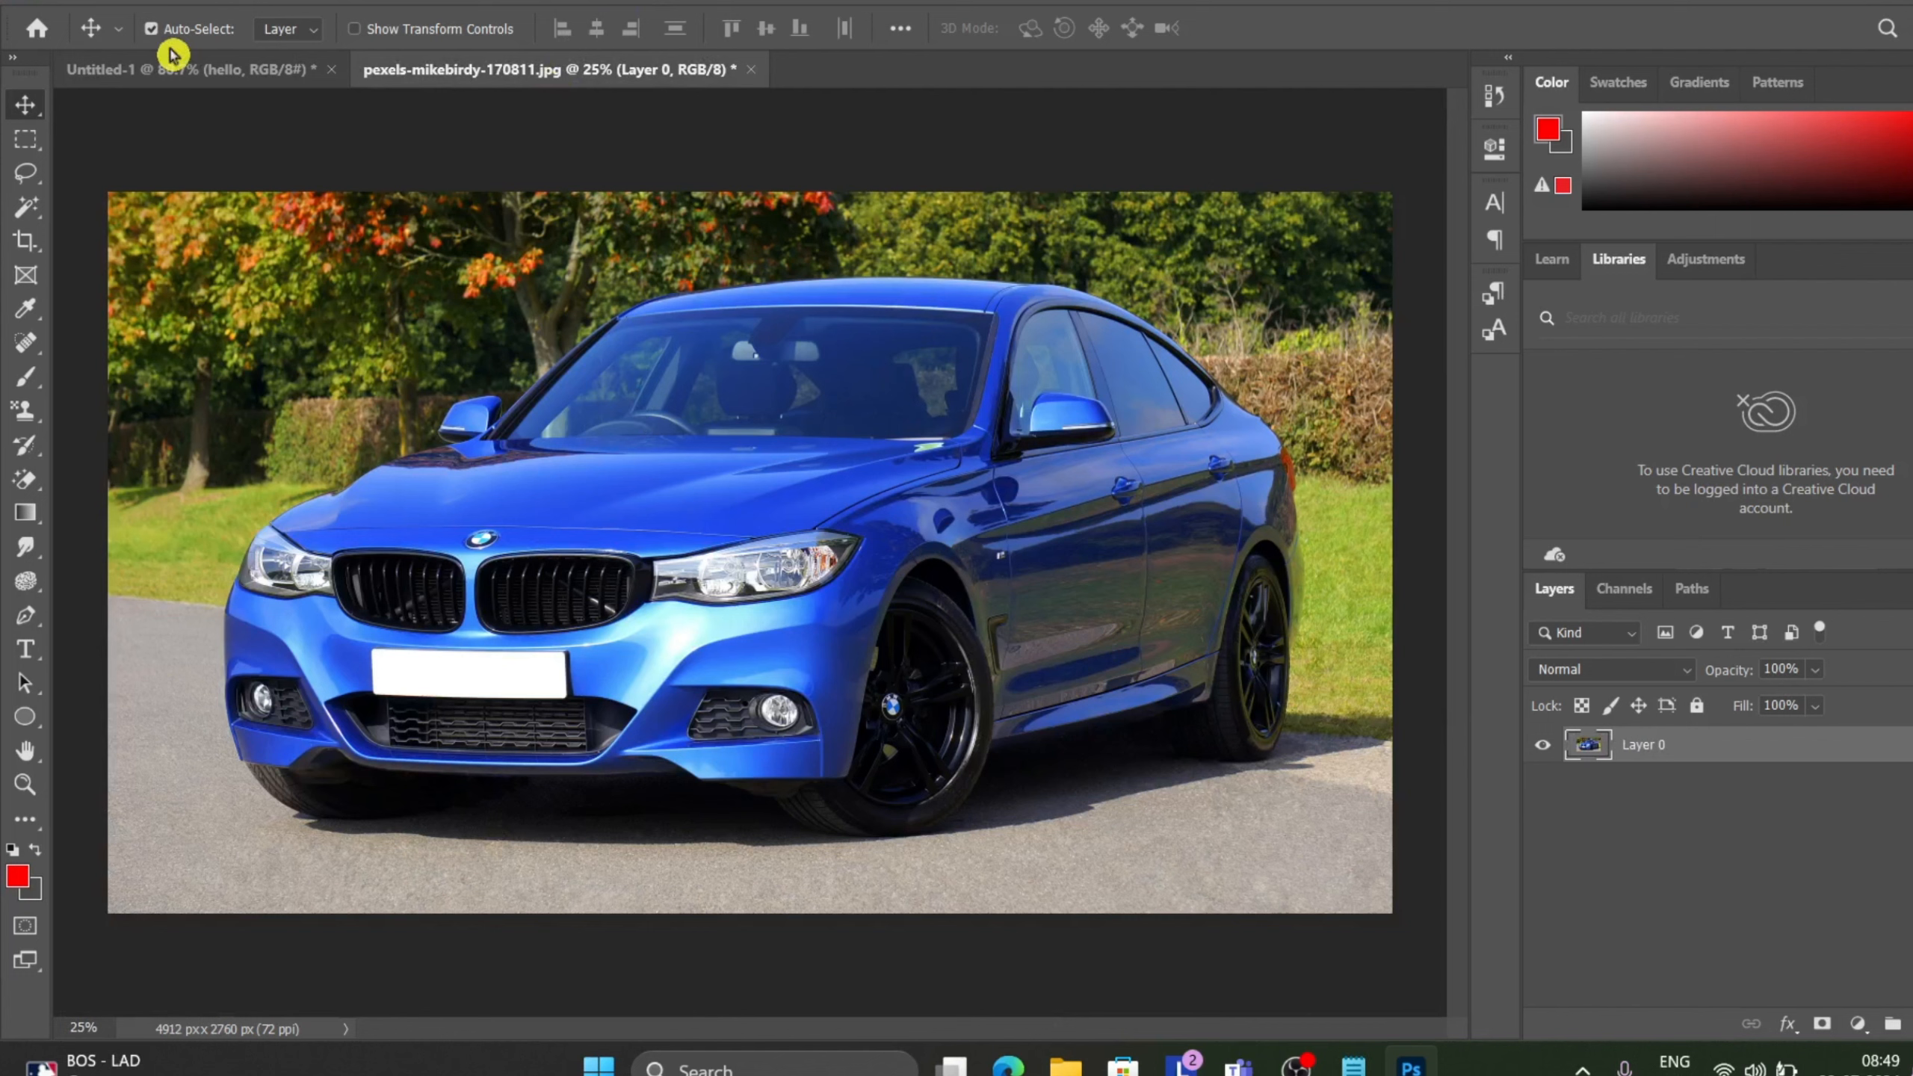
left_click(106, 1)
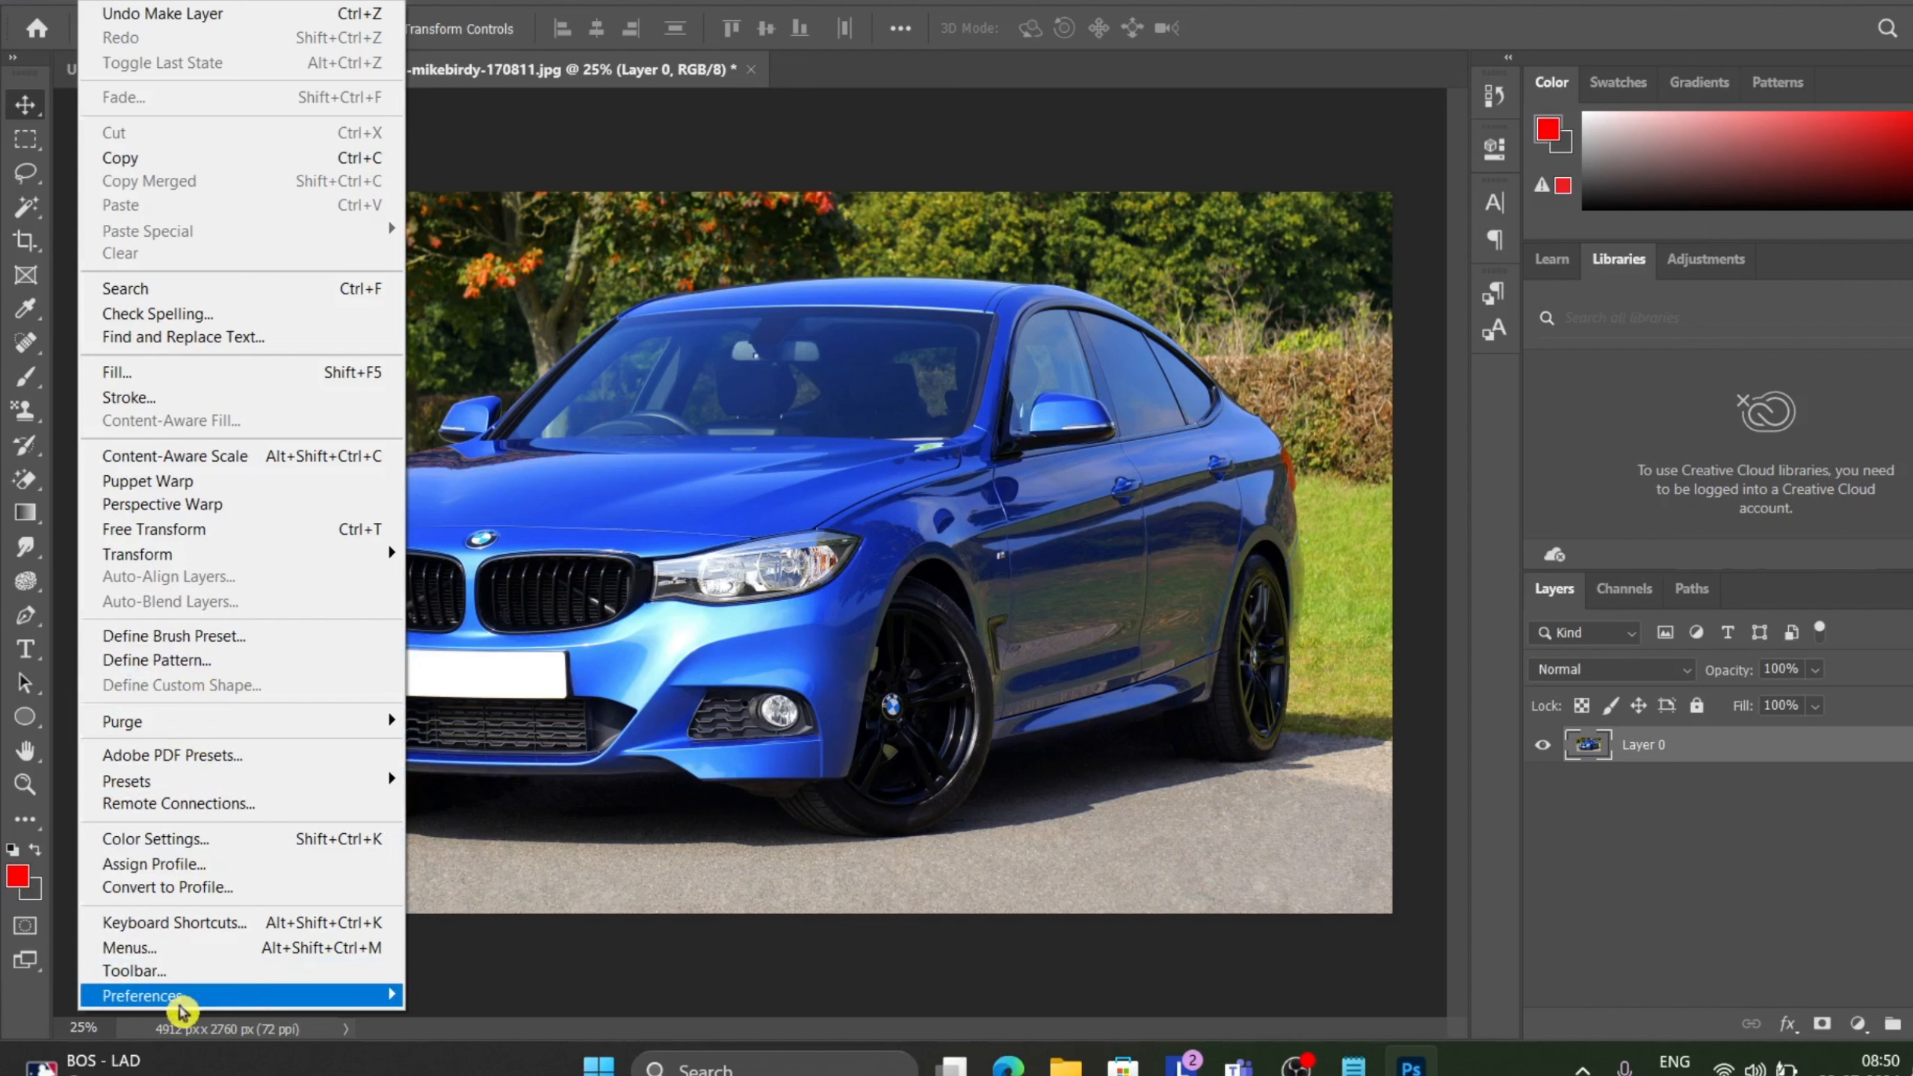
left_click(170, 635)
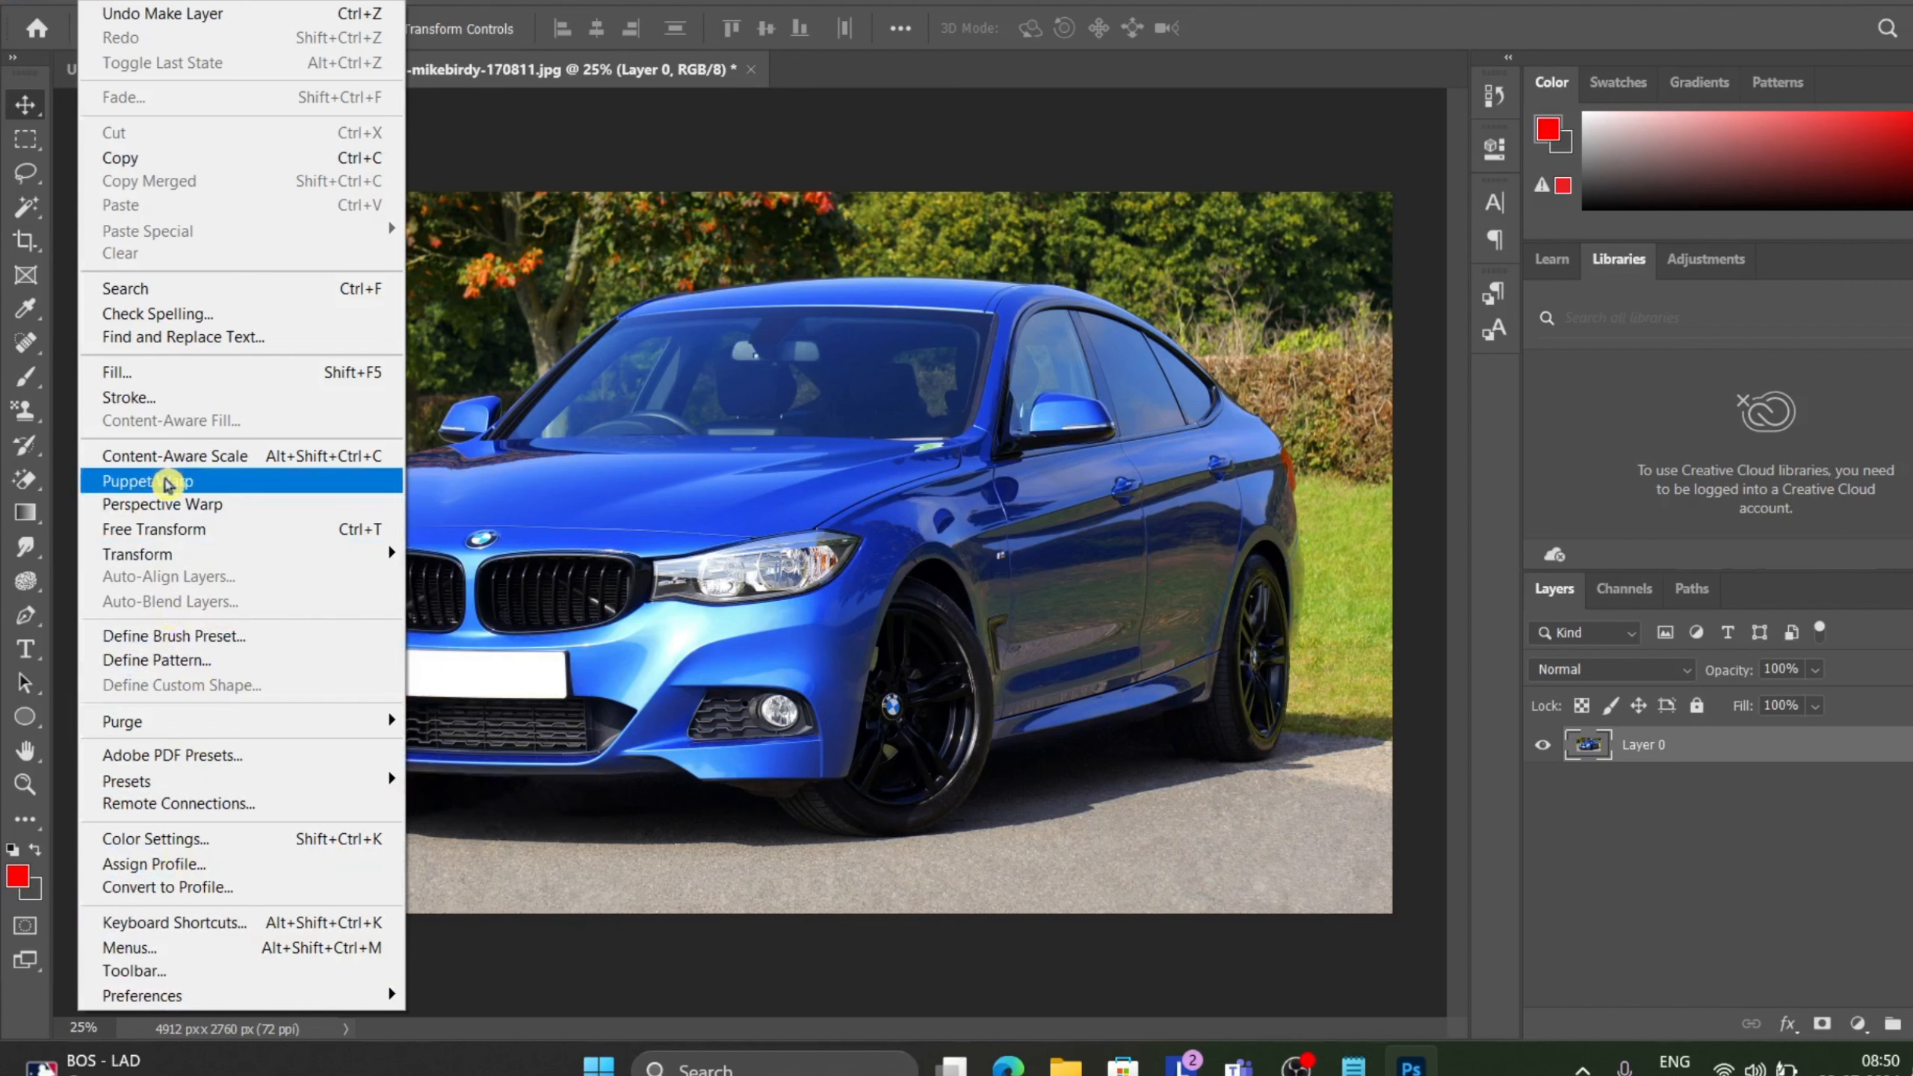
left_click(167, 484)
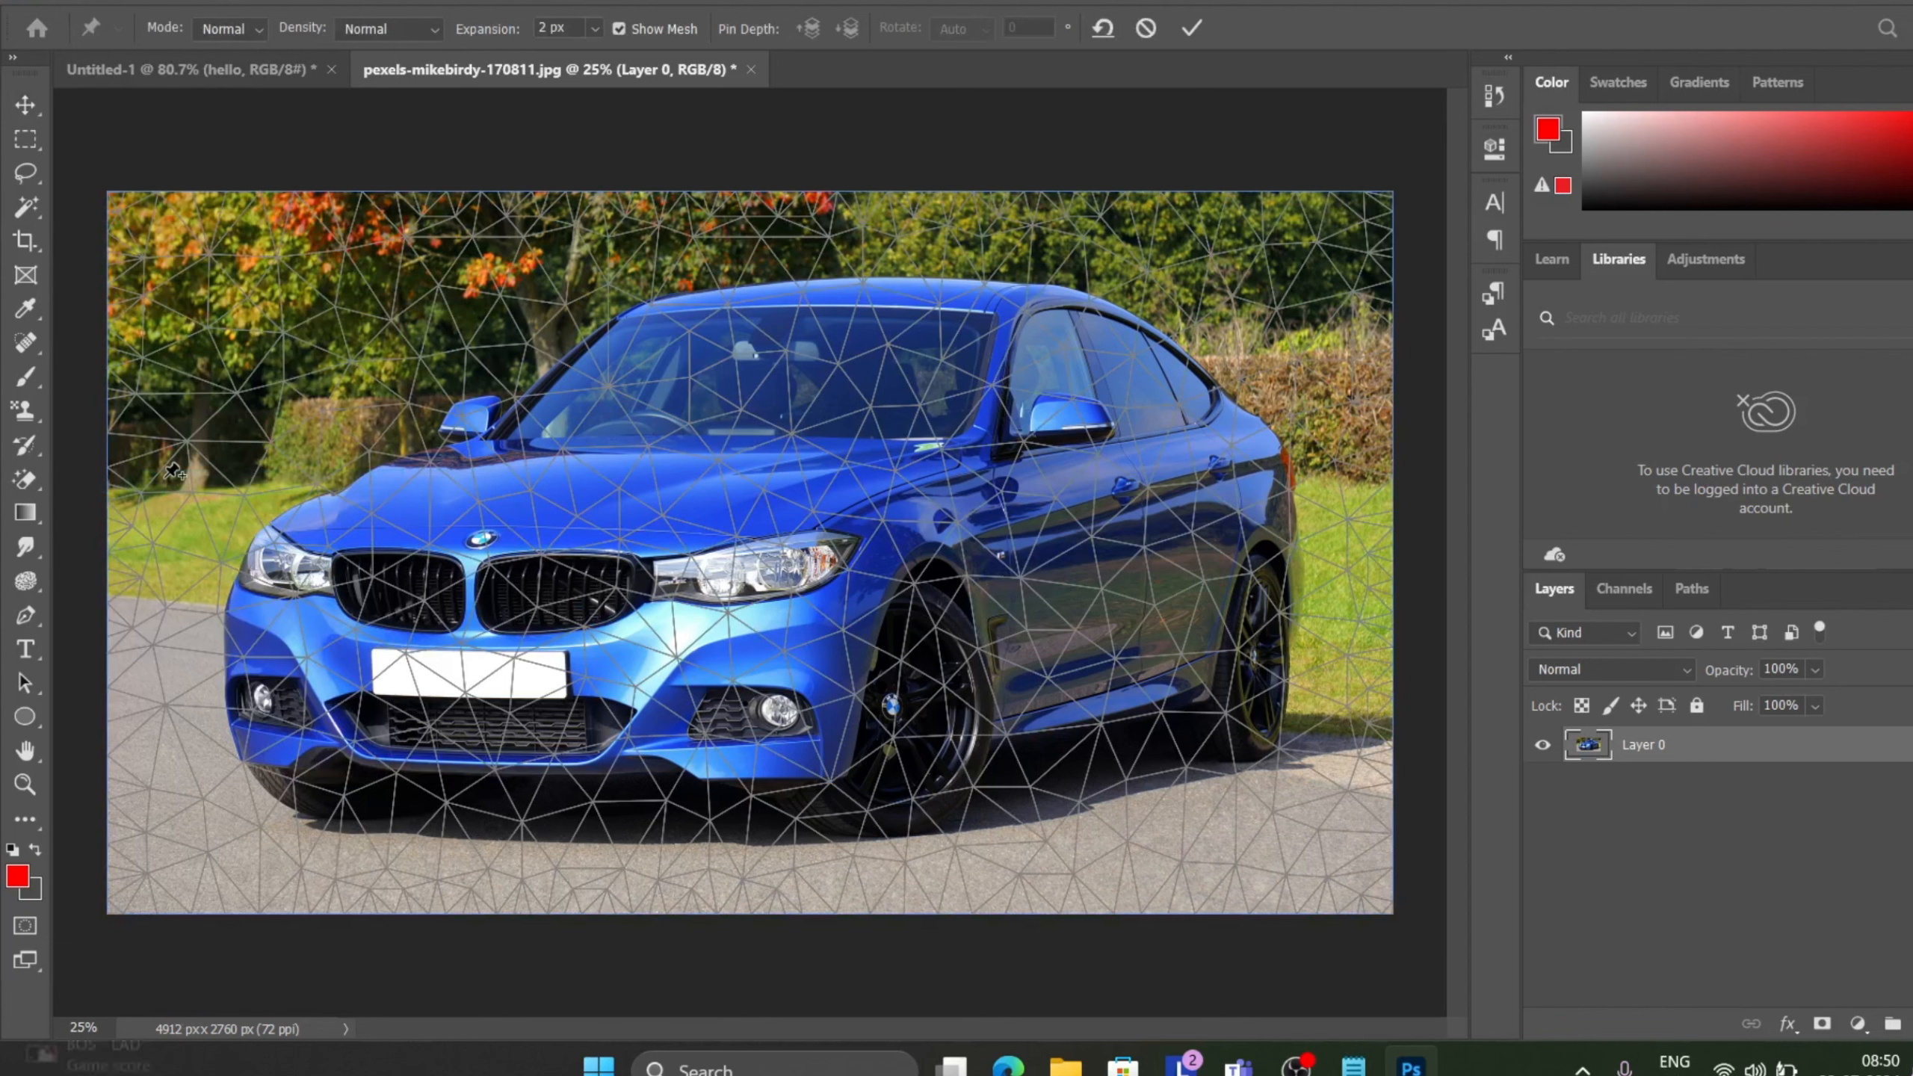
scroll(779, 504, "down", 2)
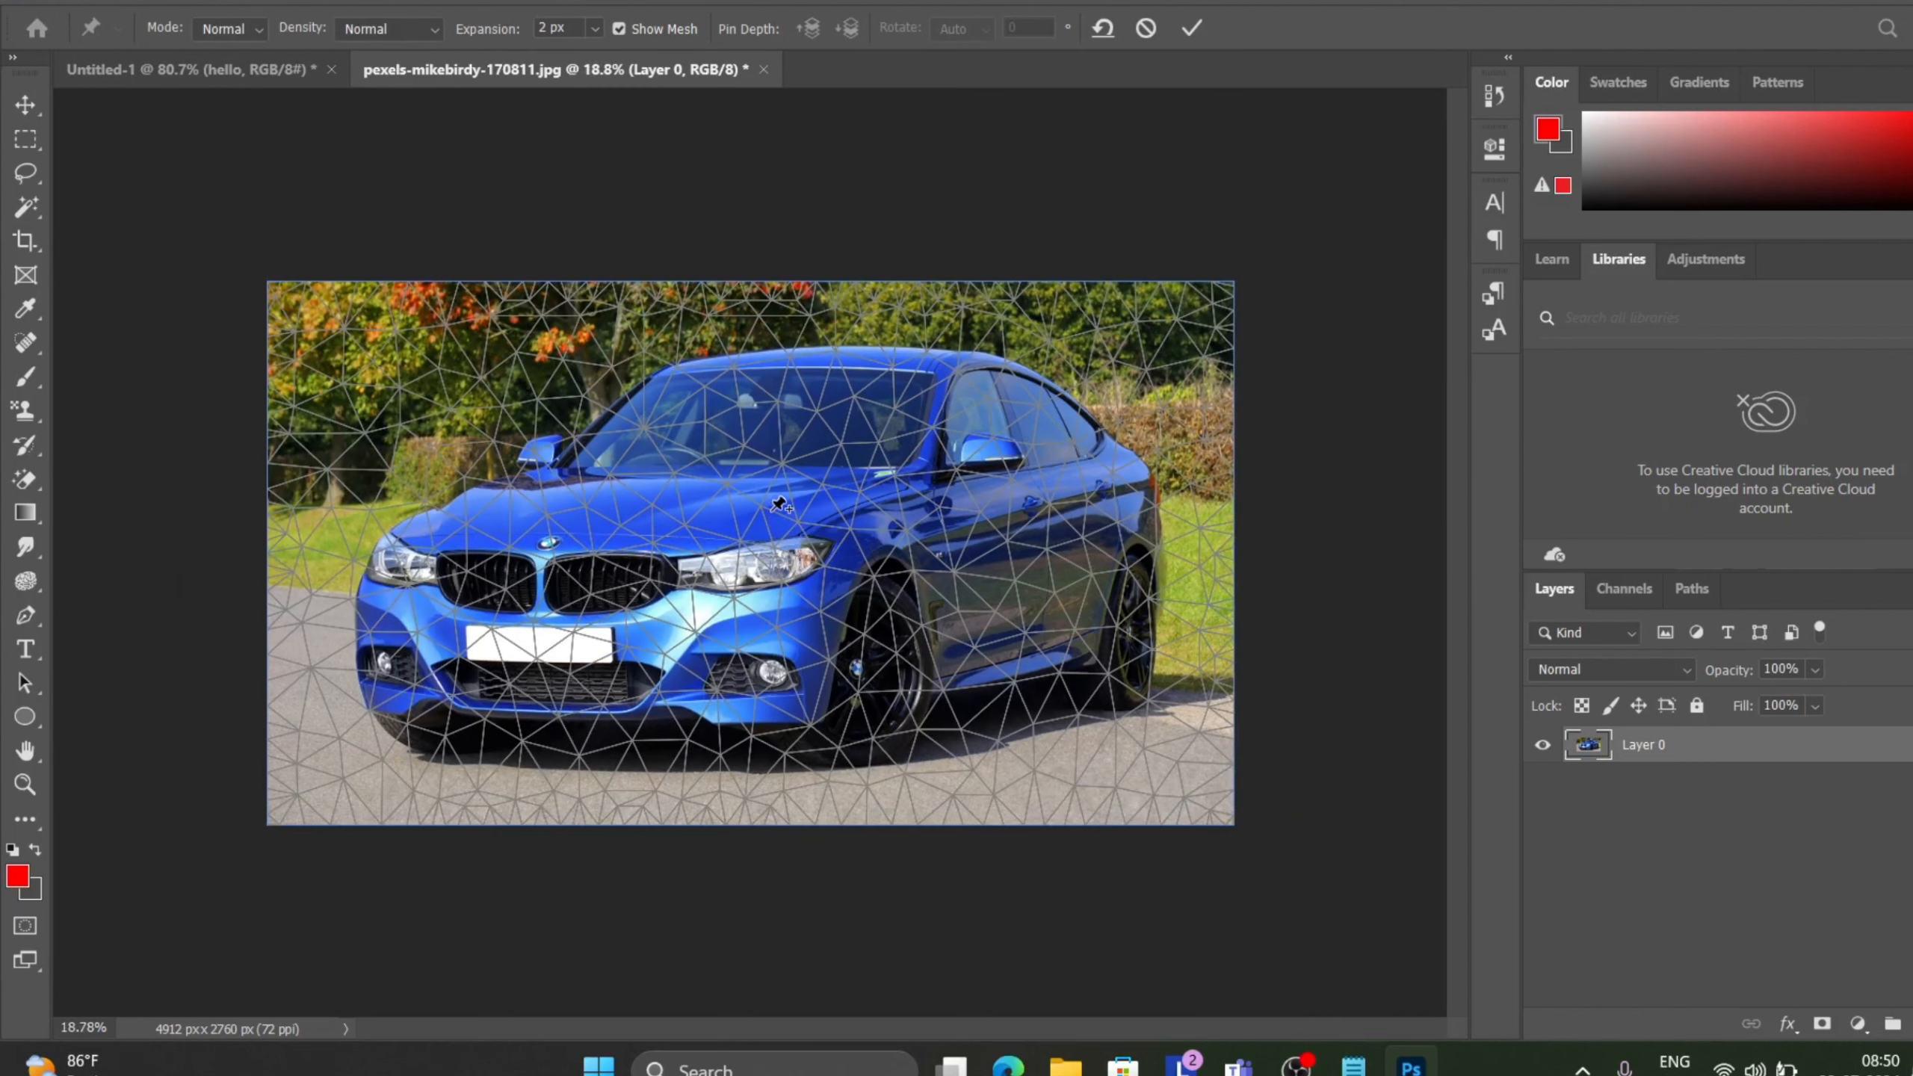
scroll(779, 504, "up", 2)
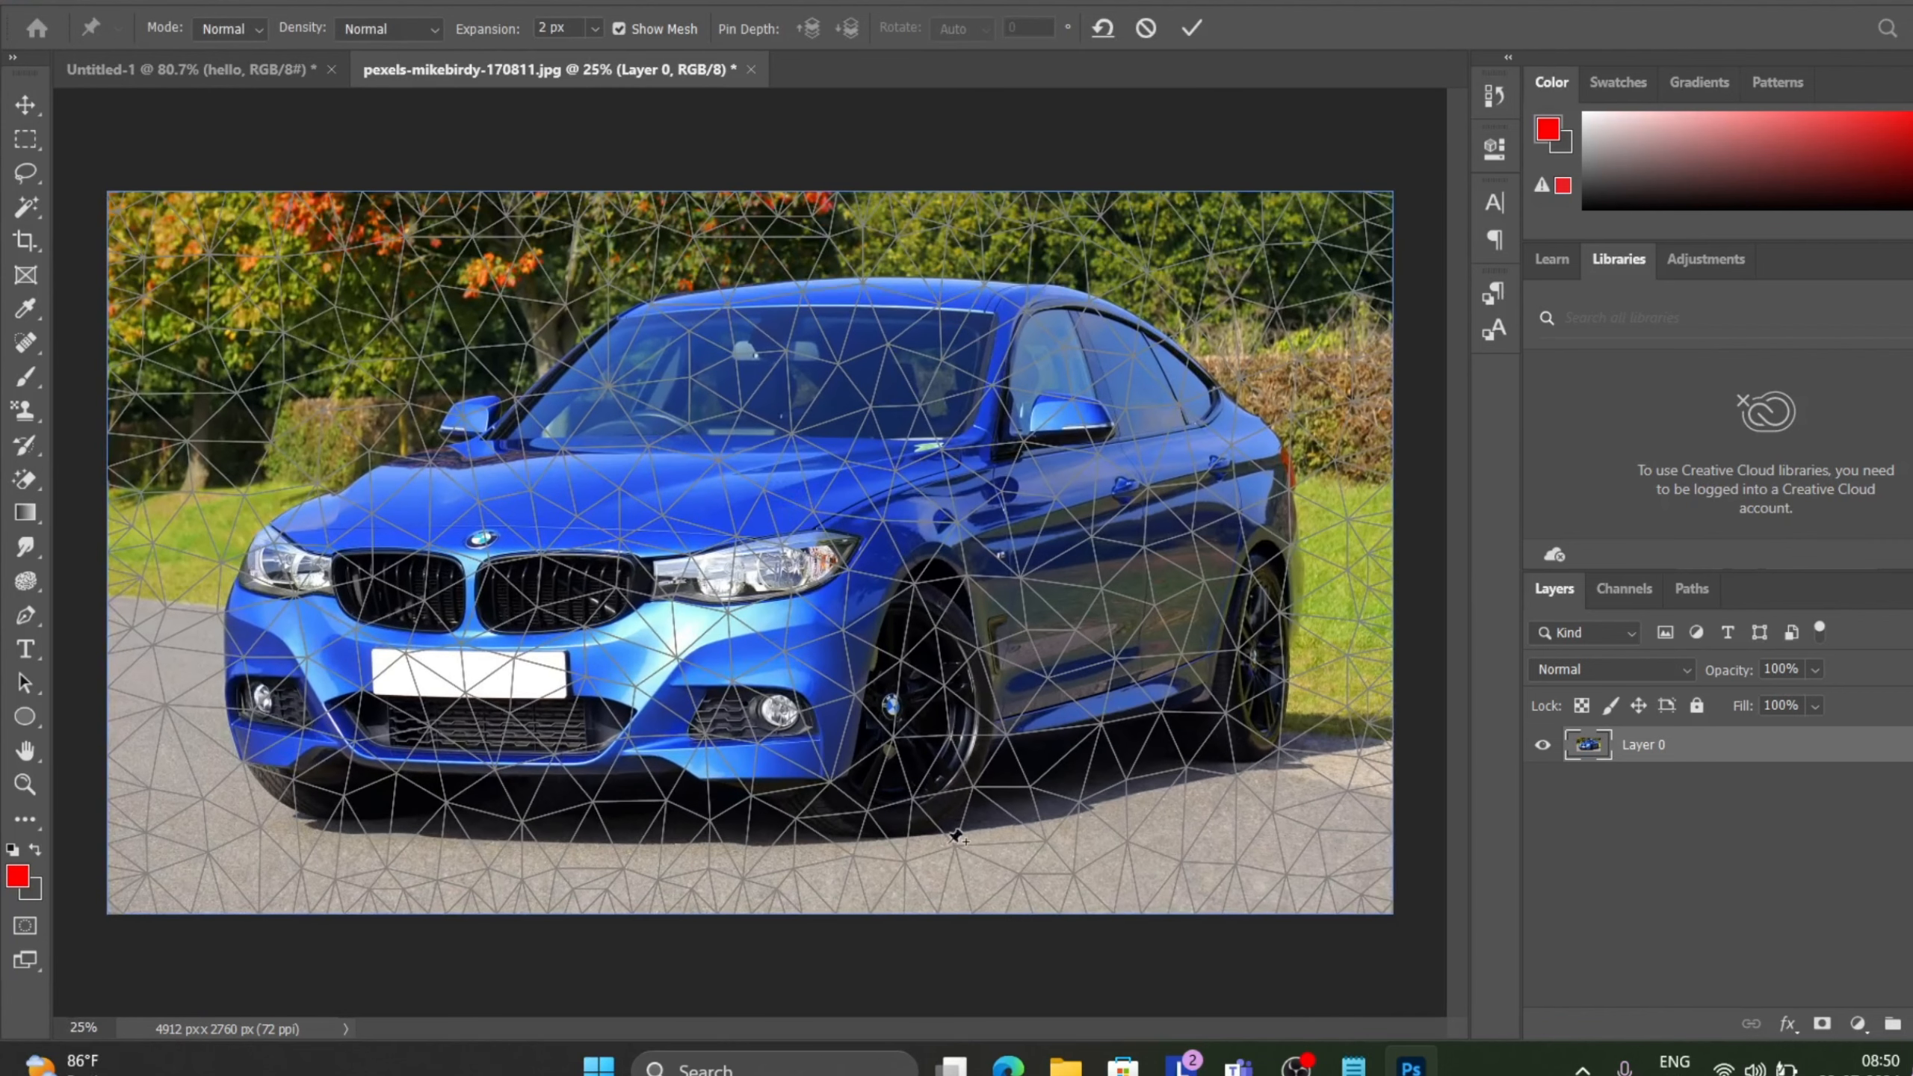
Pin points on the car's bonnet and windscreen, drag them to warp the photo, and commit the Puppet Warp.
mouse_move(728, 492)
left_mouse_down()
mouse_move(818, 490)
mouse_move(681, 522)
mouse_move(725, 485)
mouse_move(700, 422)
mouse_move(746, 422)
mouse_move(728, 502)
left_mouse_up()
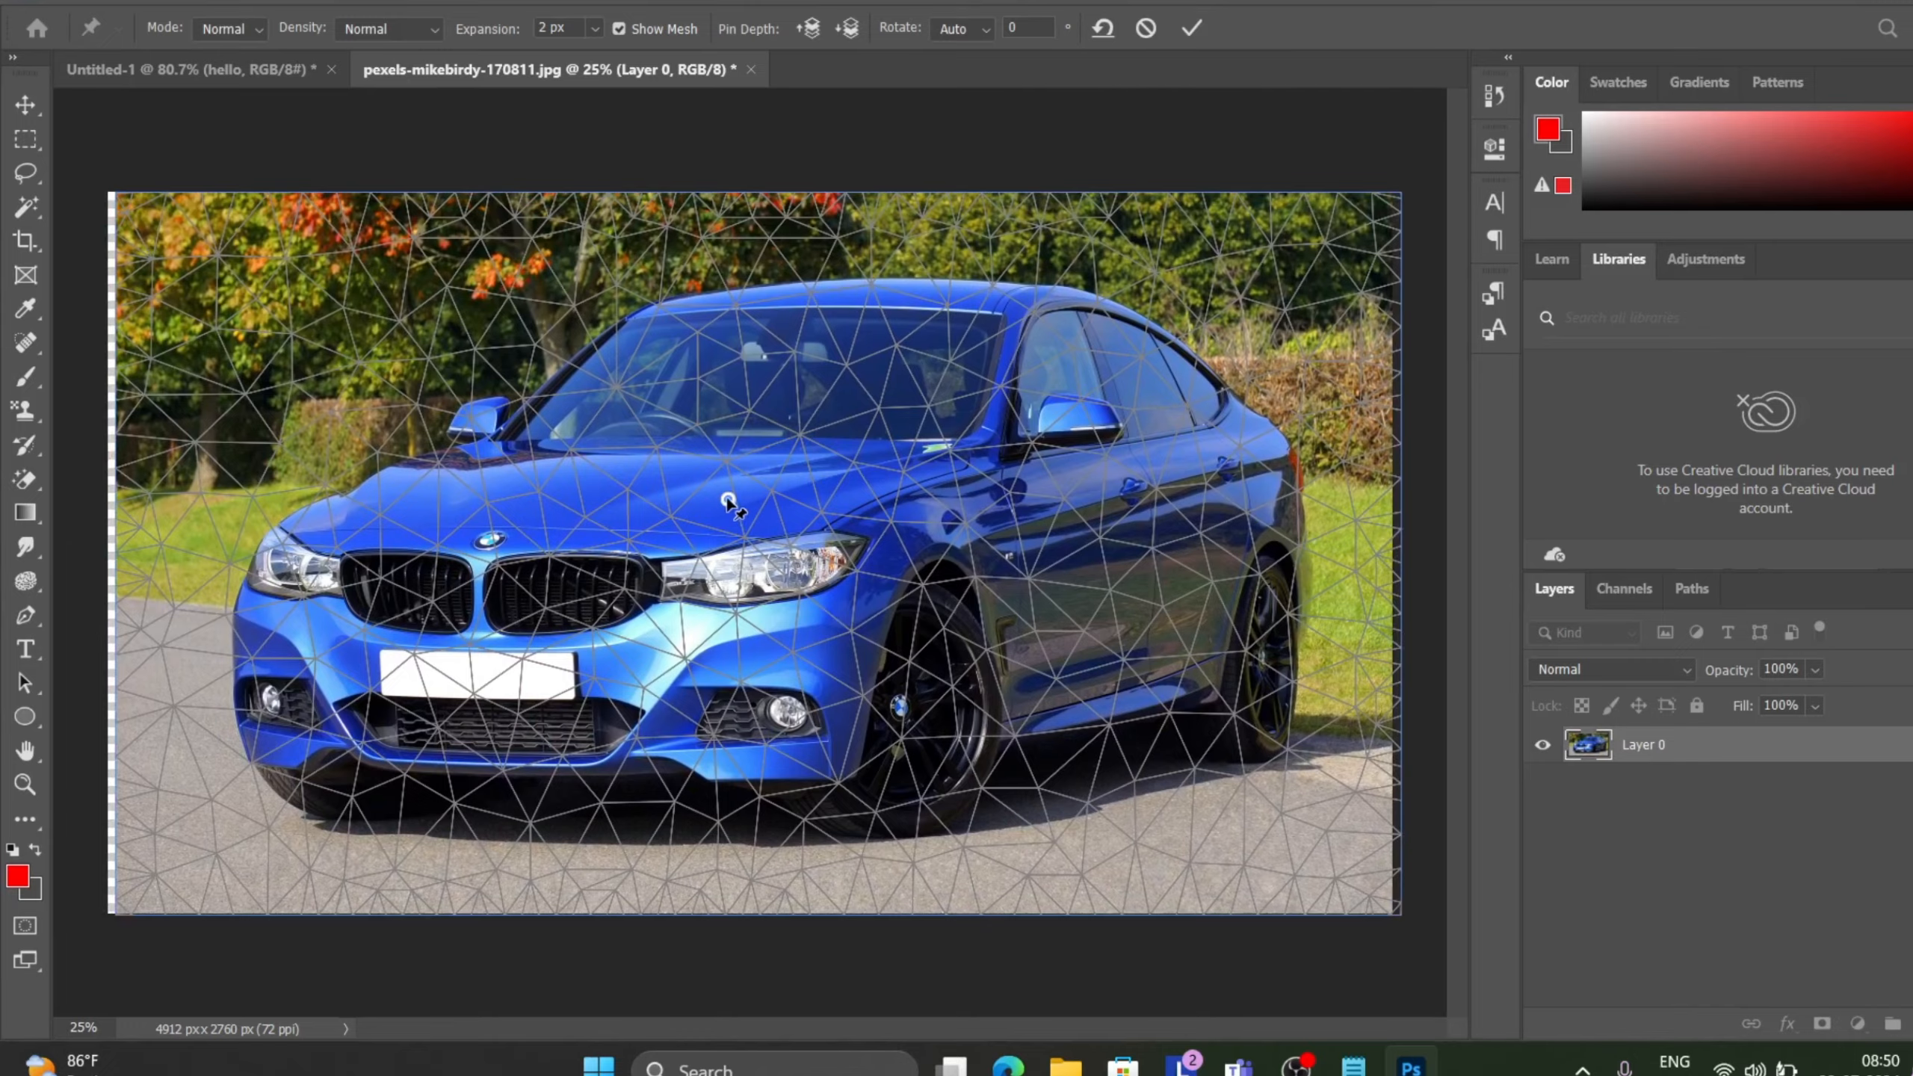
left_click_drag(728, 499, 733, 501)
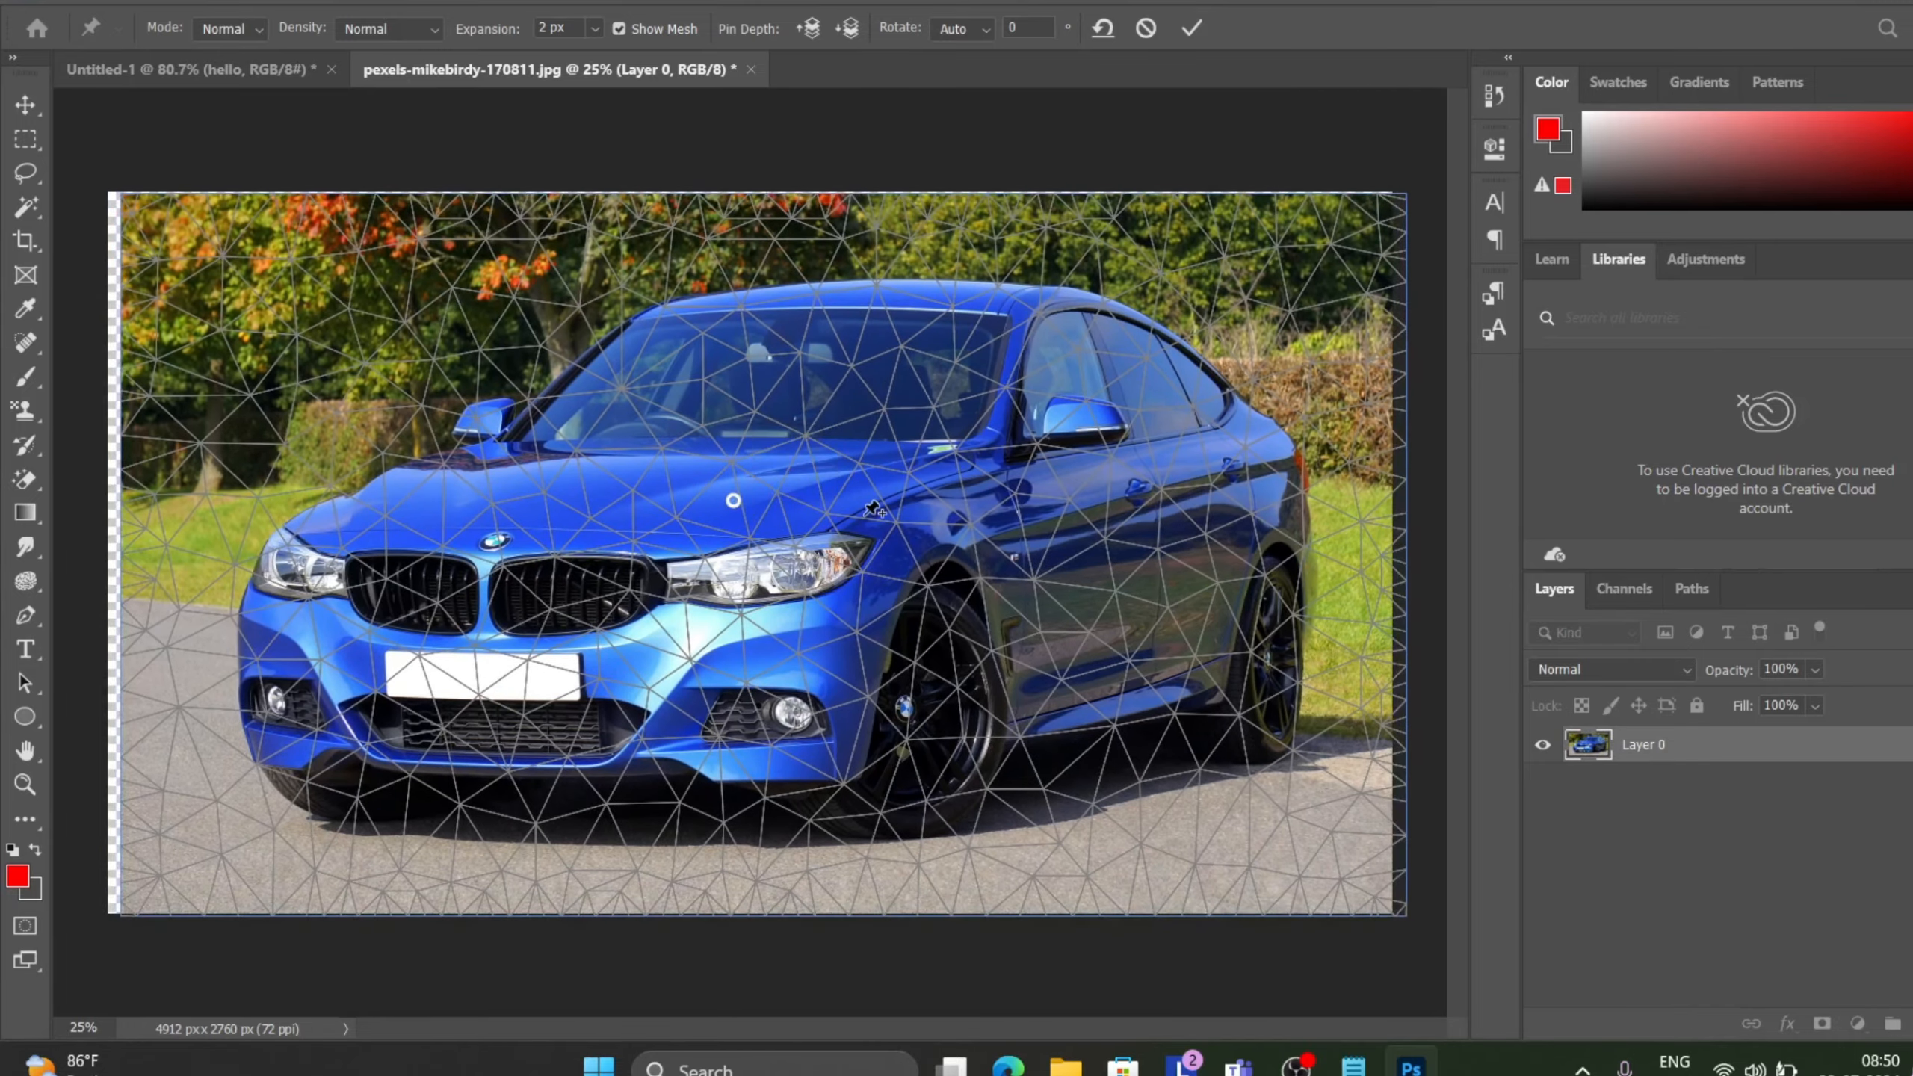
mouse_move(866, 522)
left_mouse_down()
mouse_move(916, 558)
mouse_move(934, 611)
mouse_move(584, 731)
mouse_move(768, 512)
mouse_move(847, 610)
mouse_move(873, 521)
left_mouse_up()
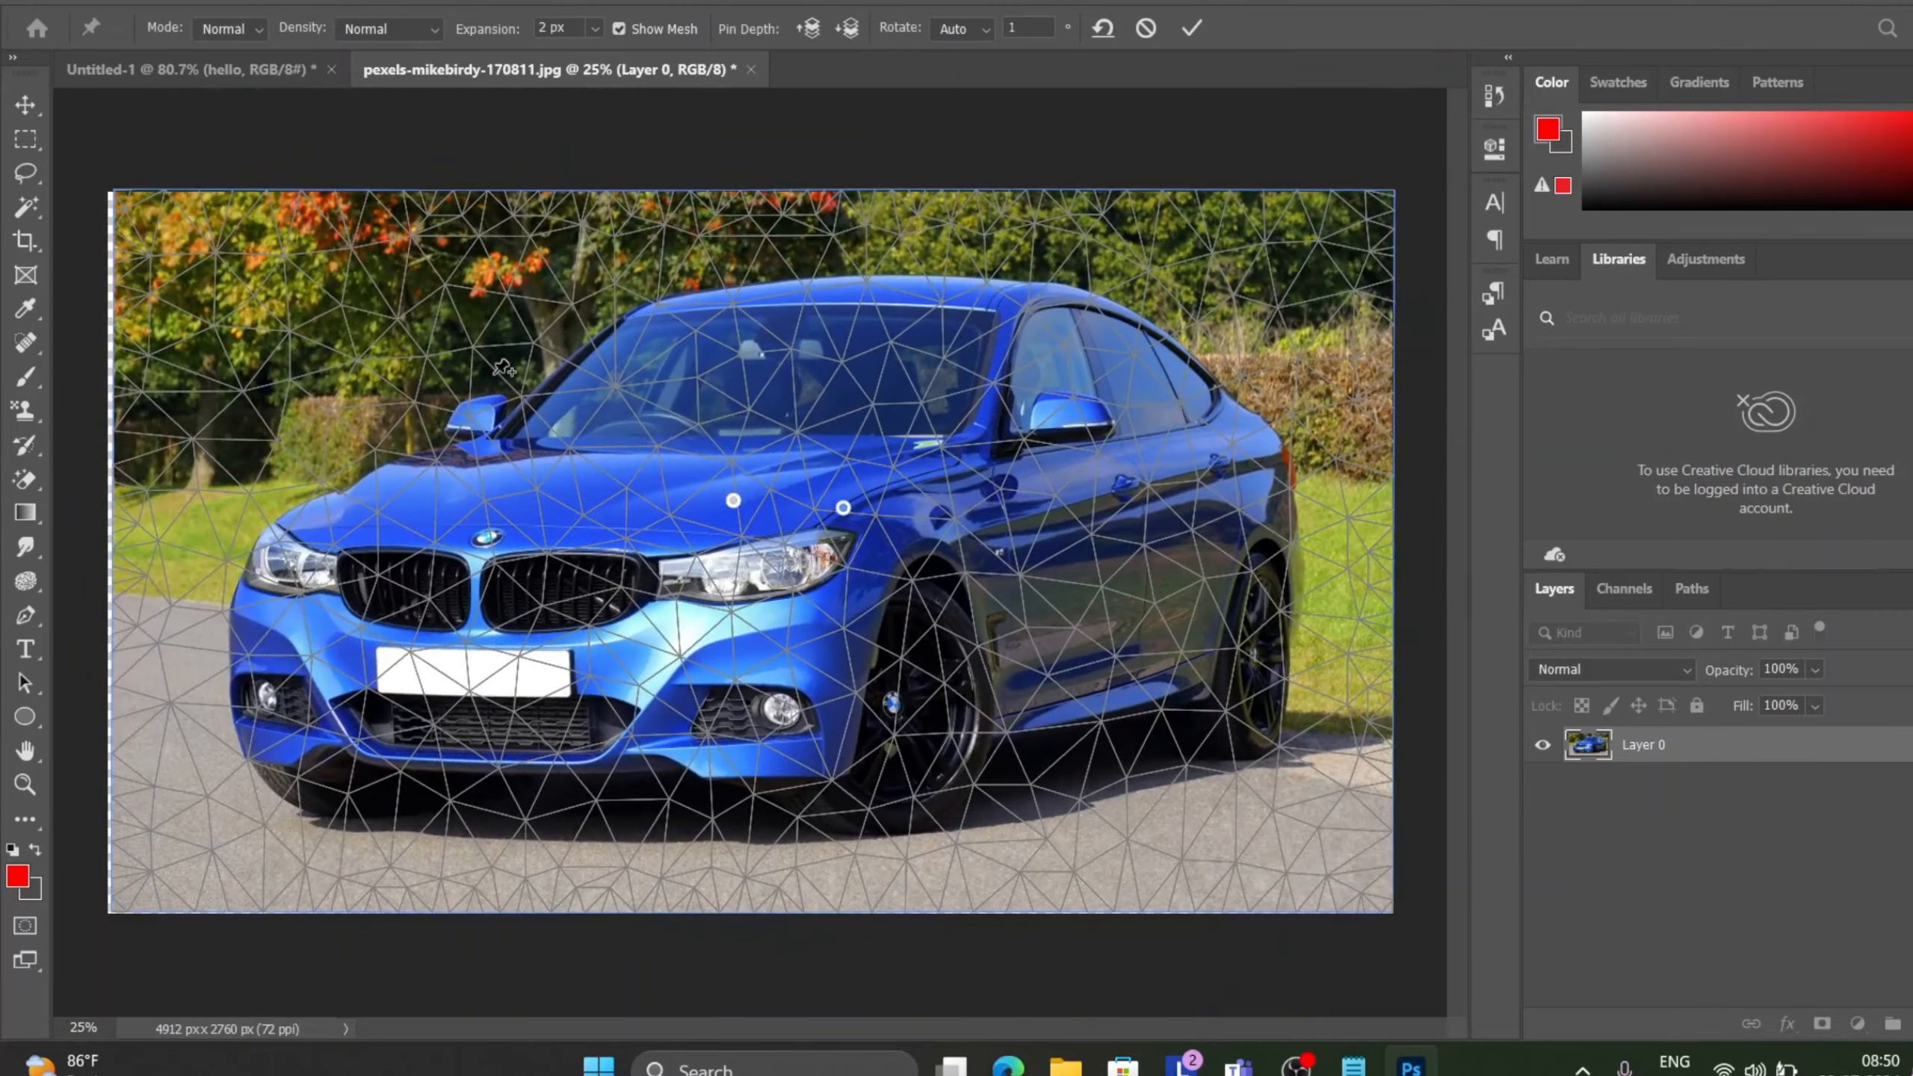
left_click(614, 391)
left_click_drag(613, 391, 565, 369)
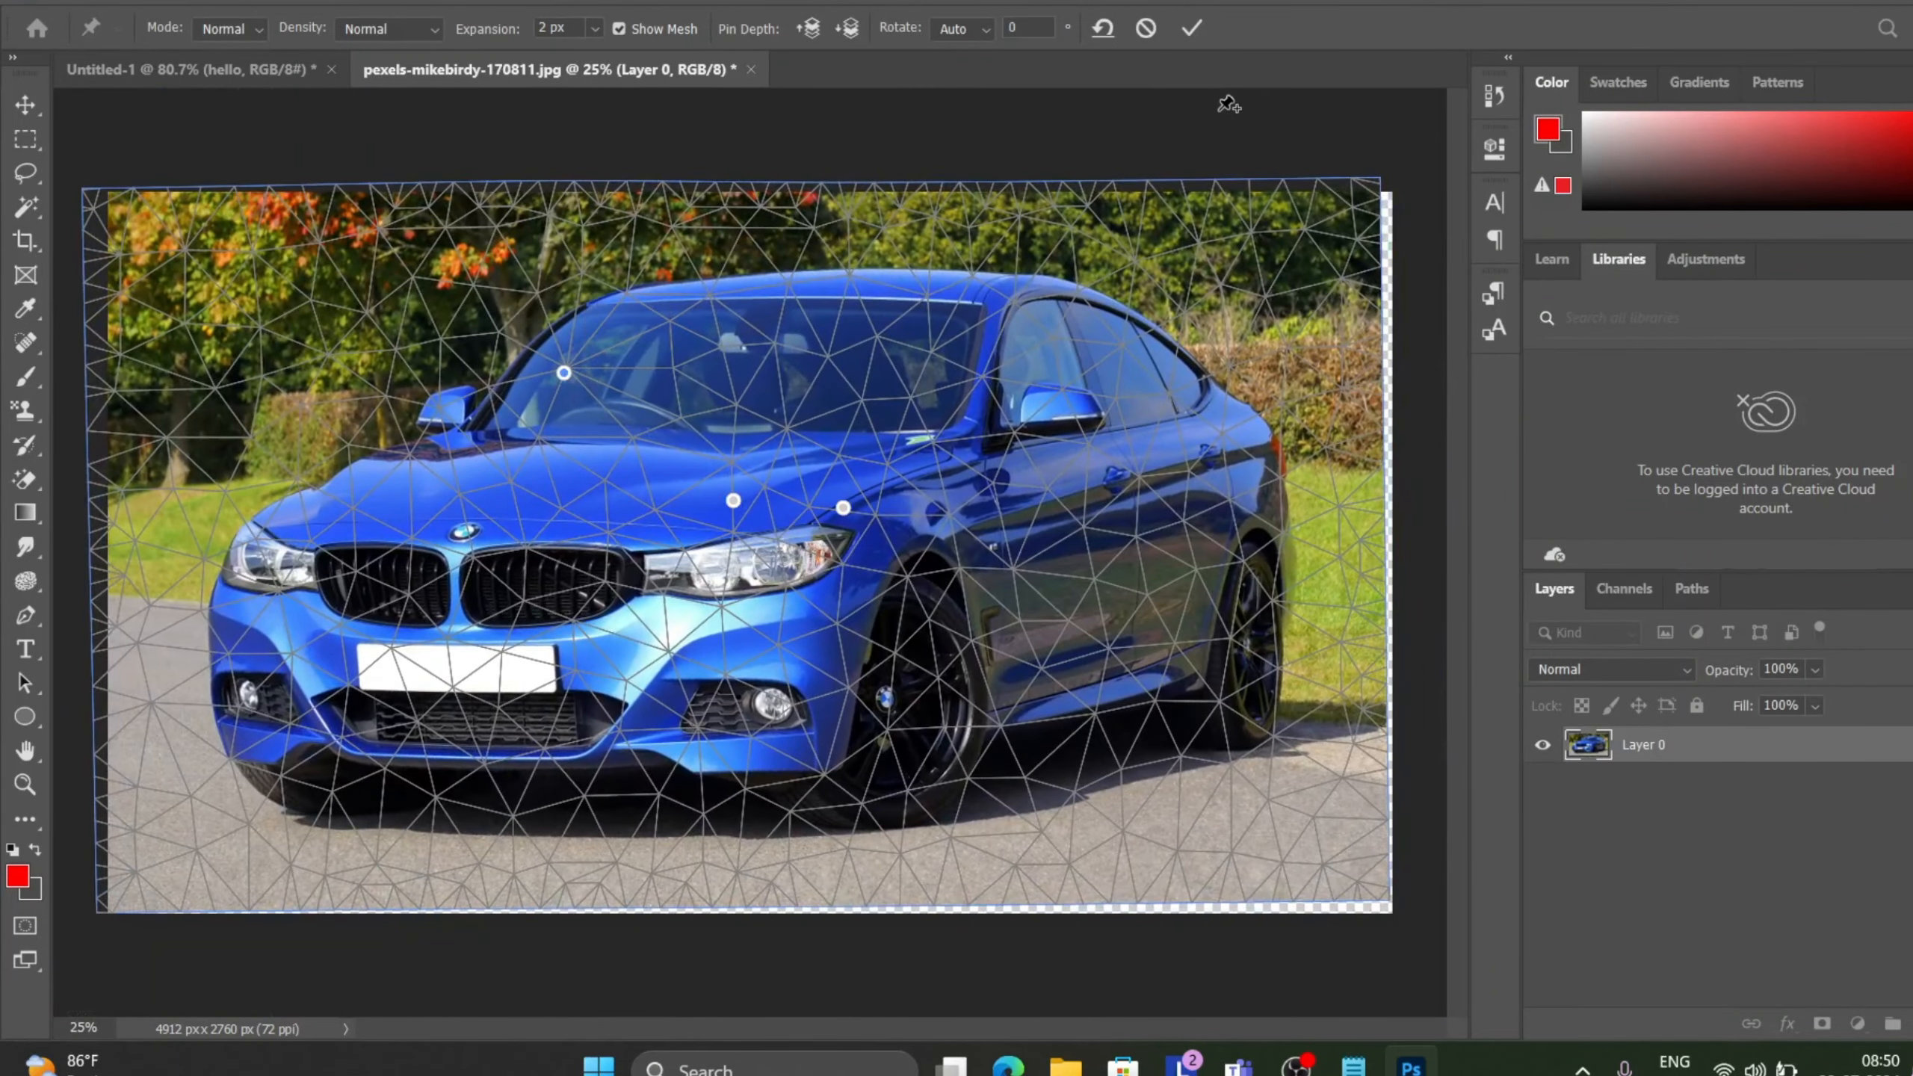
left_click(1187, 34)
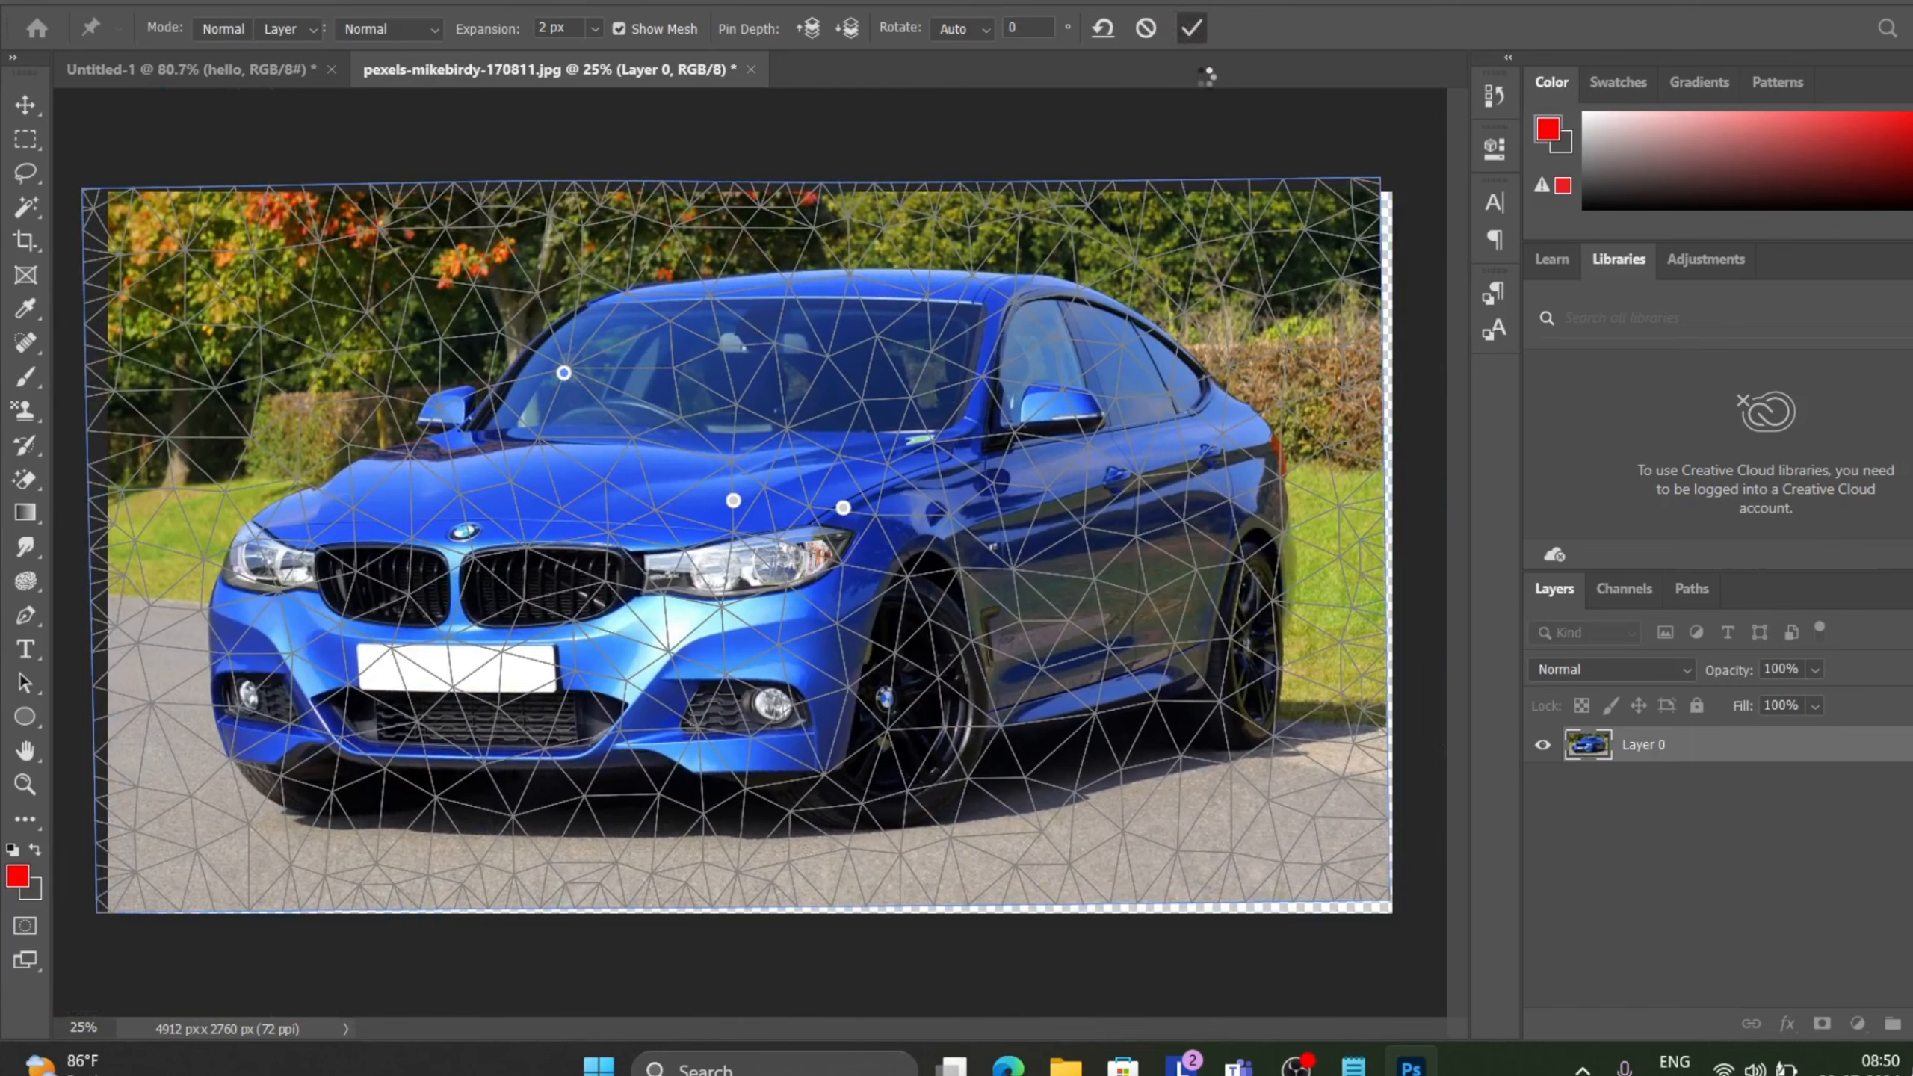
mouse_move(1169, 376)
left_mouse_down()
mouse_move(1206, 377)
mouse_move(1178, 377)
left_mouse_up()
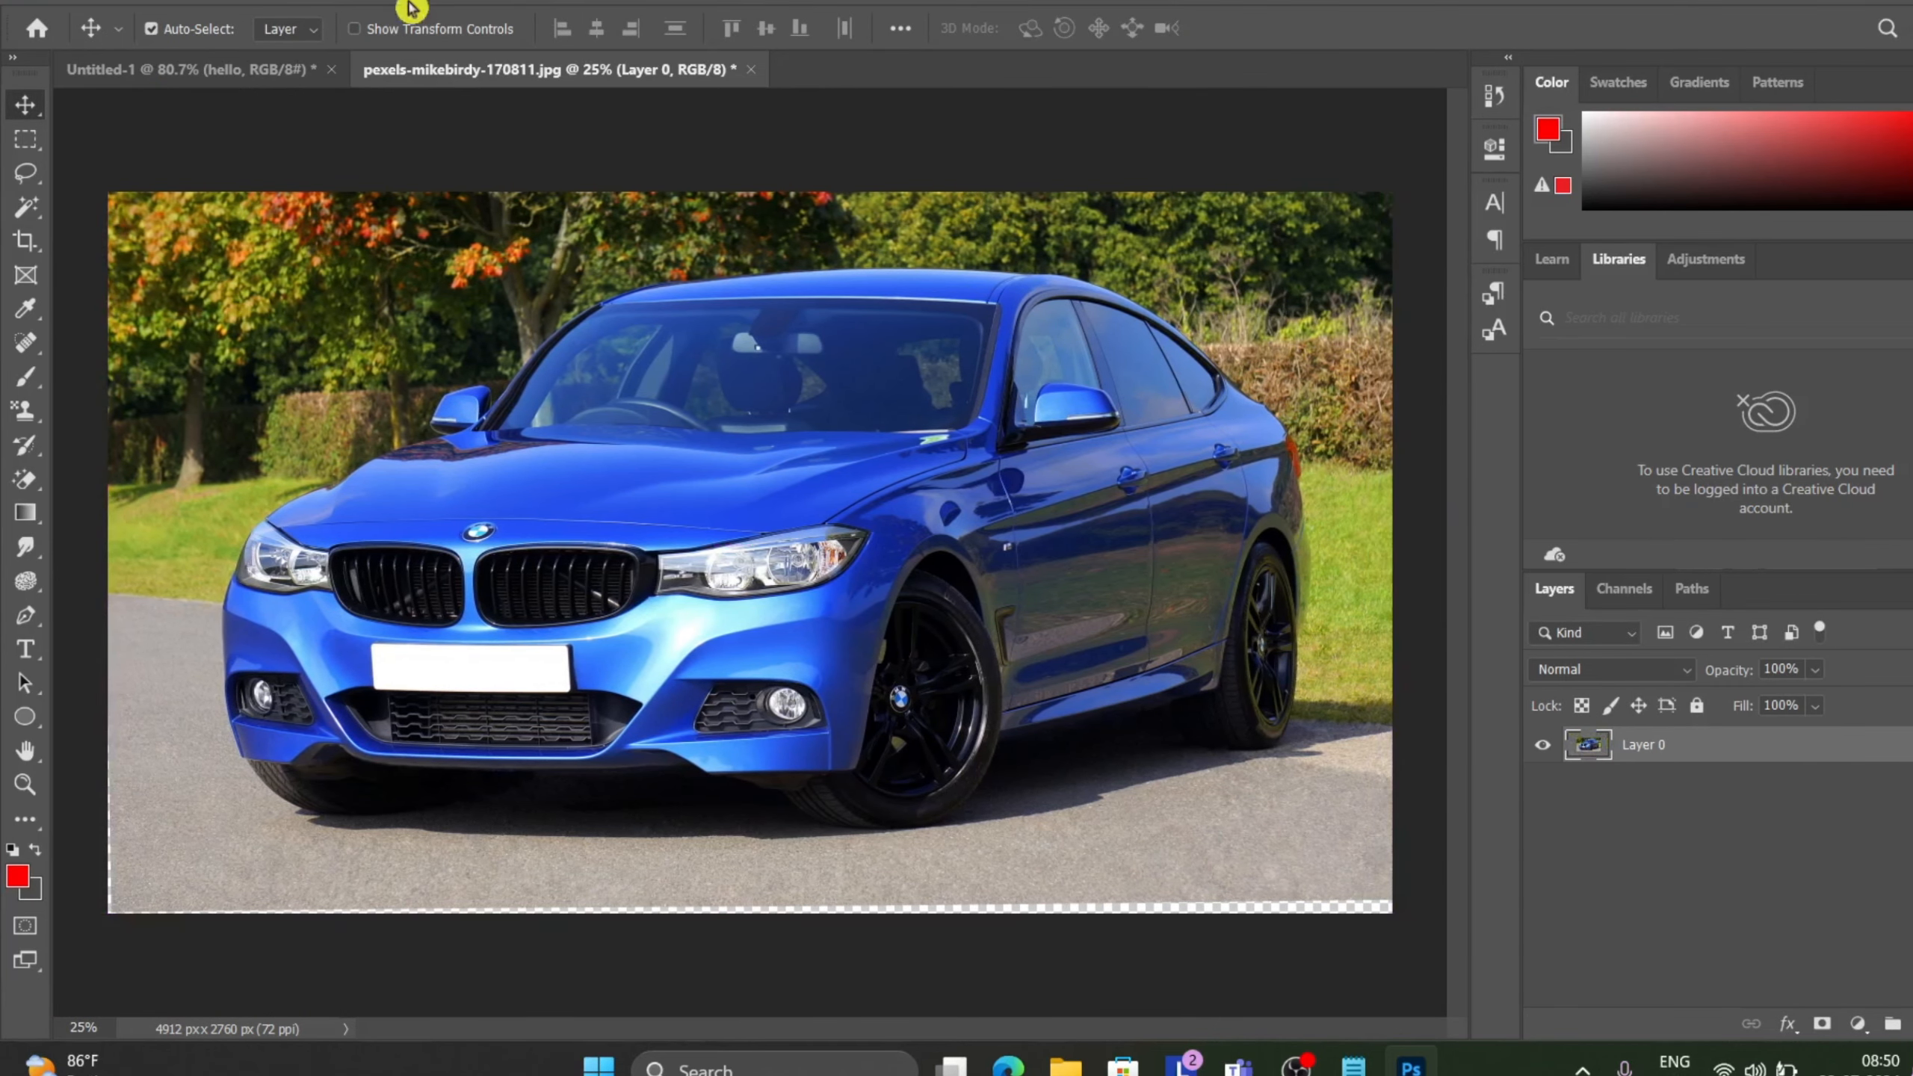
Switch to the browser and search for rasterize layer in photoshop in a new tab.
left_click(249, 66)
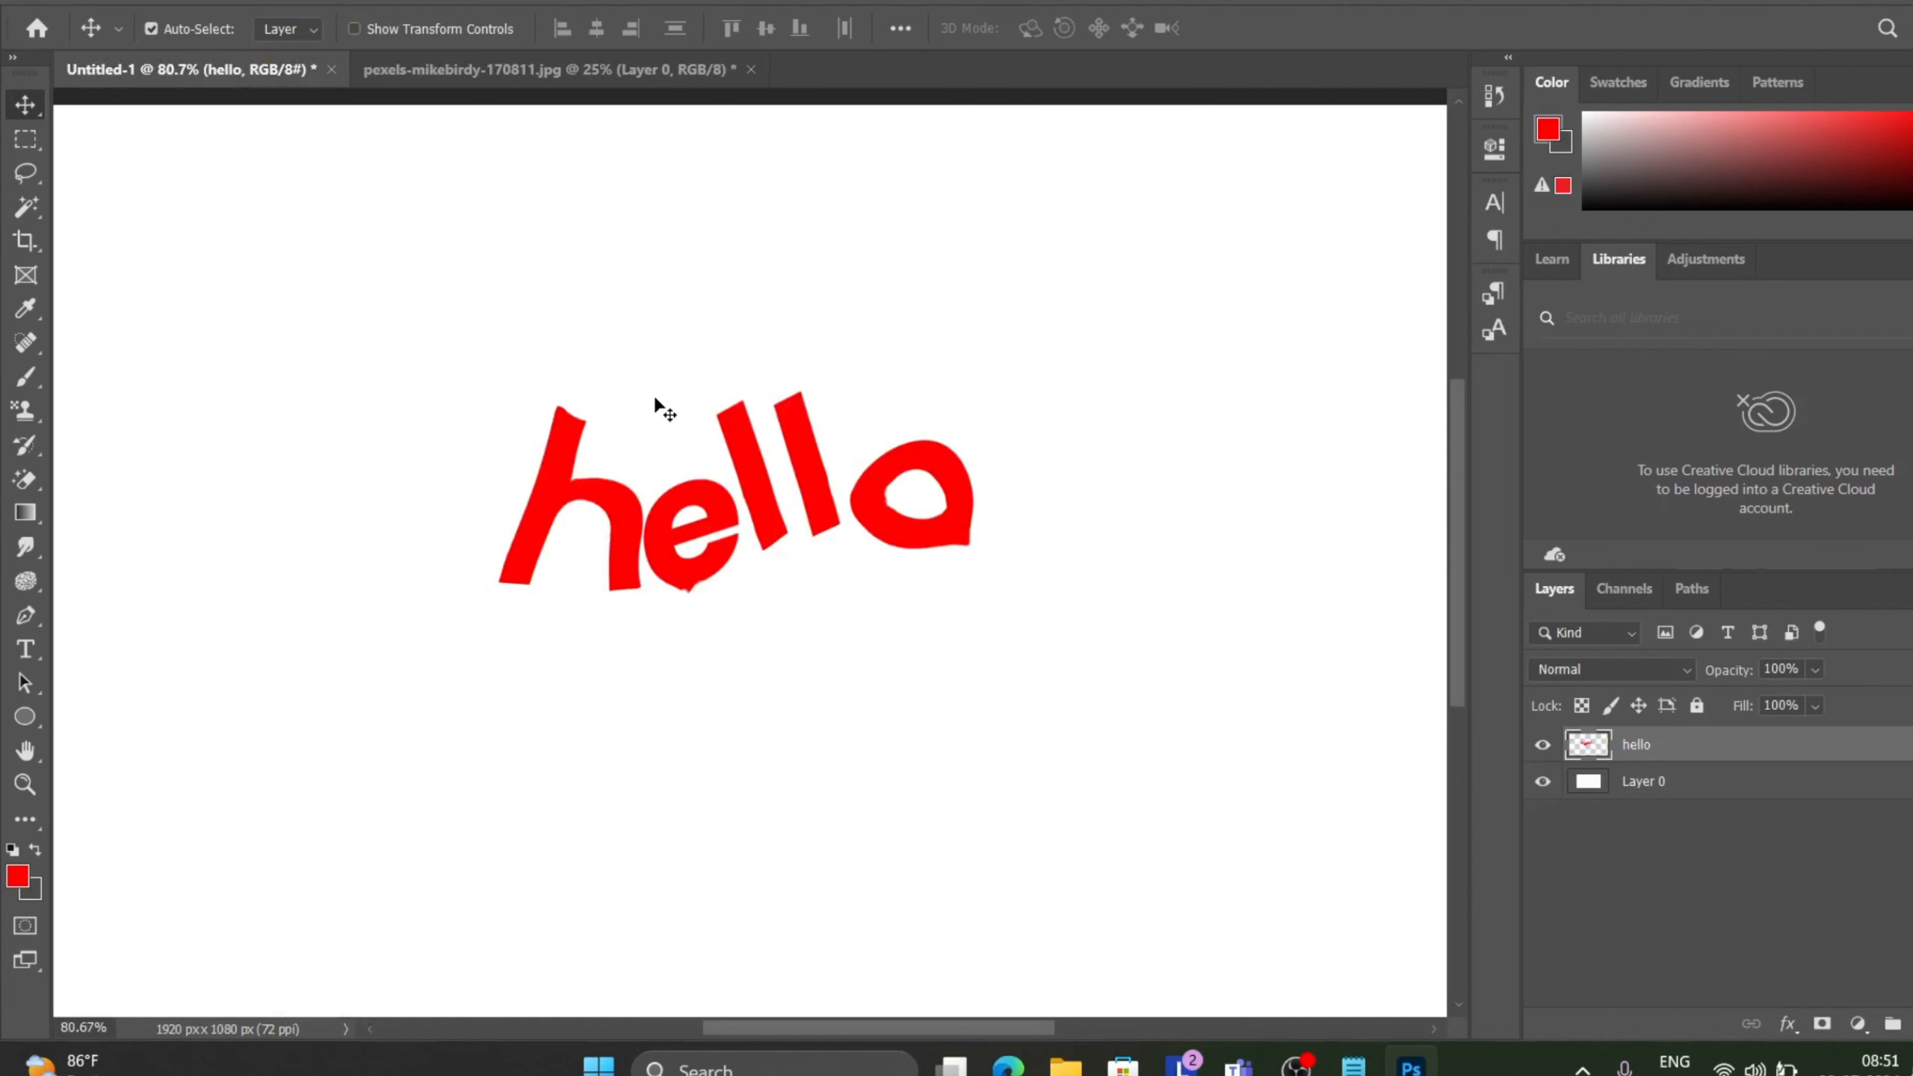
mouse_move(1008, 1065)
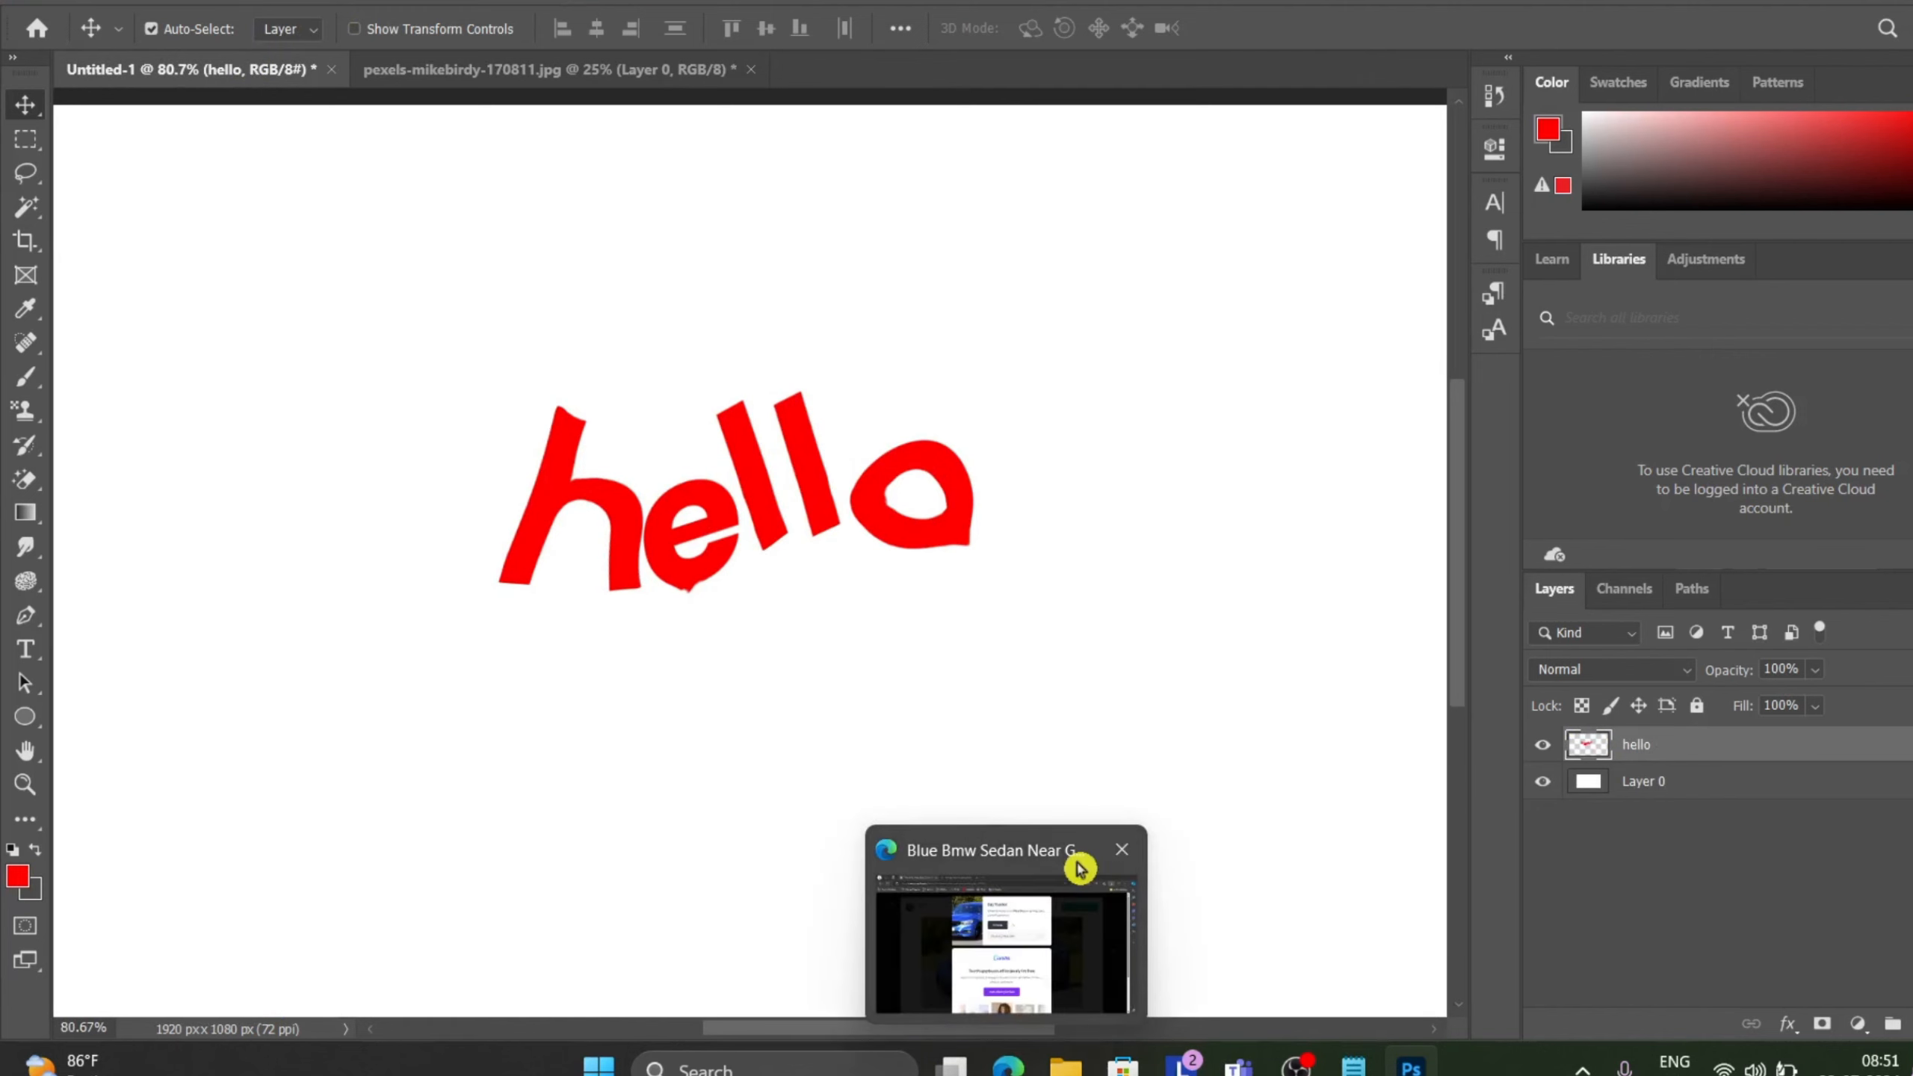
left_click(1079, 868)
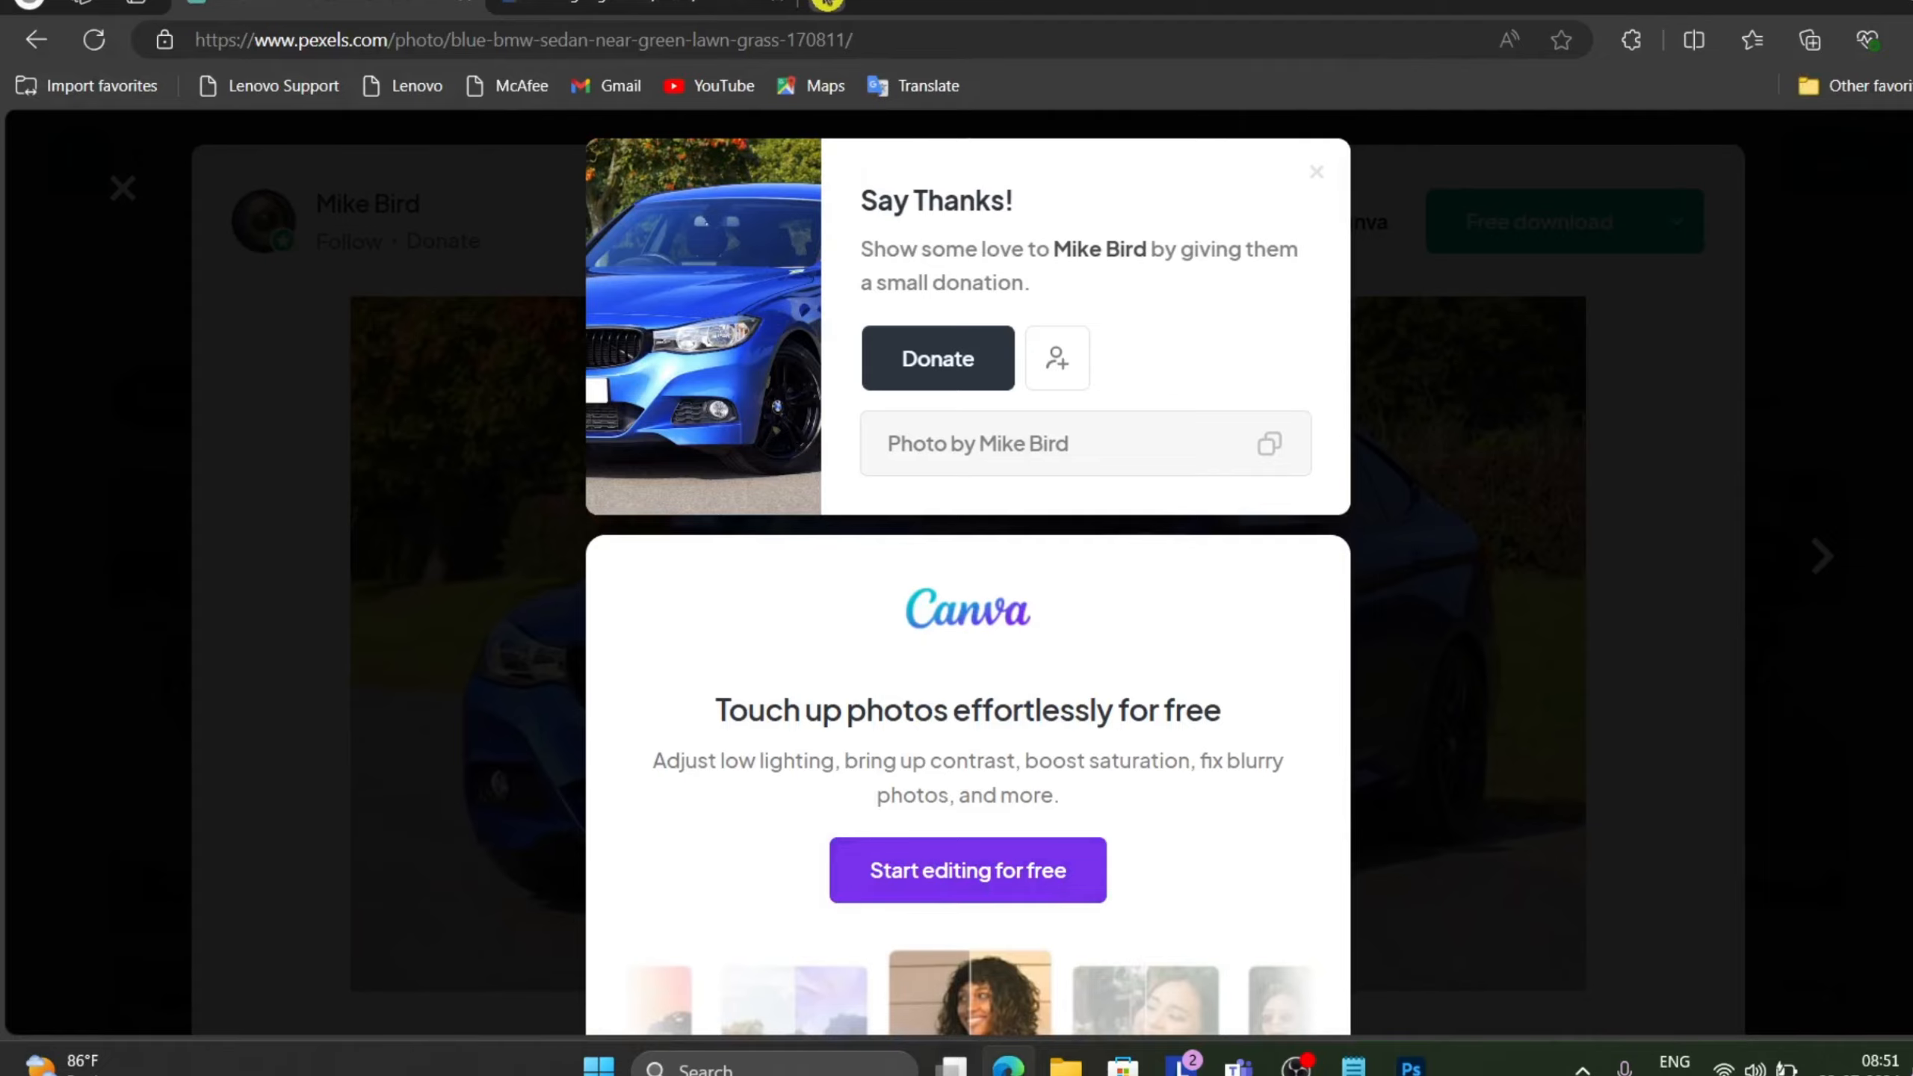
left_click(828, 3)
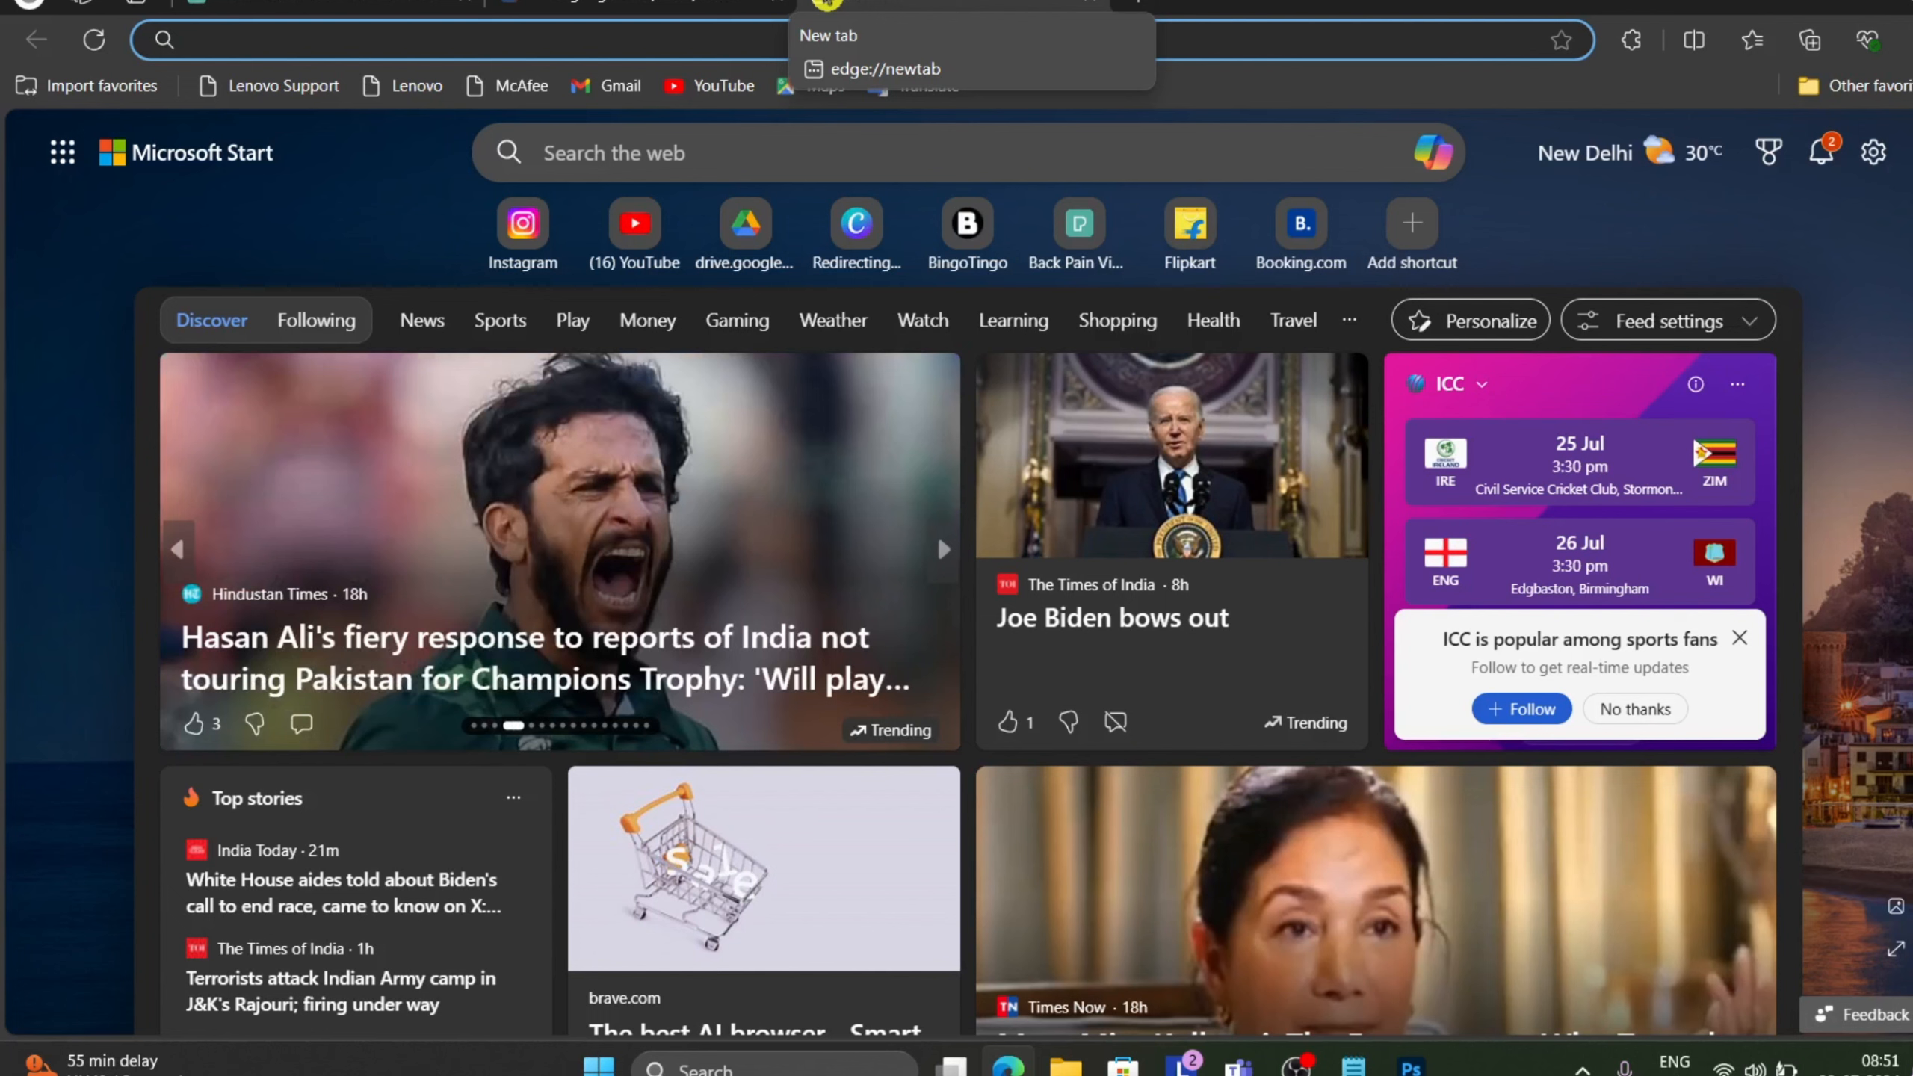
type("ra")
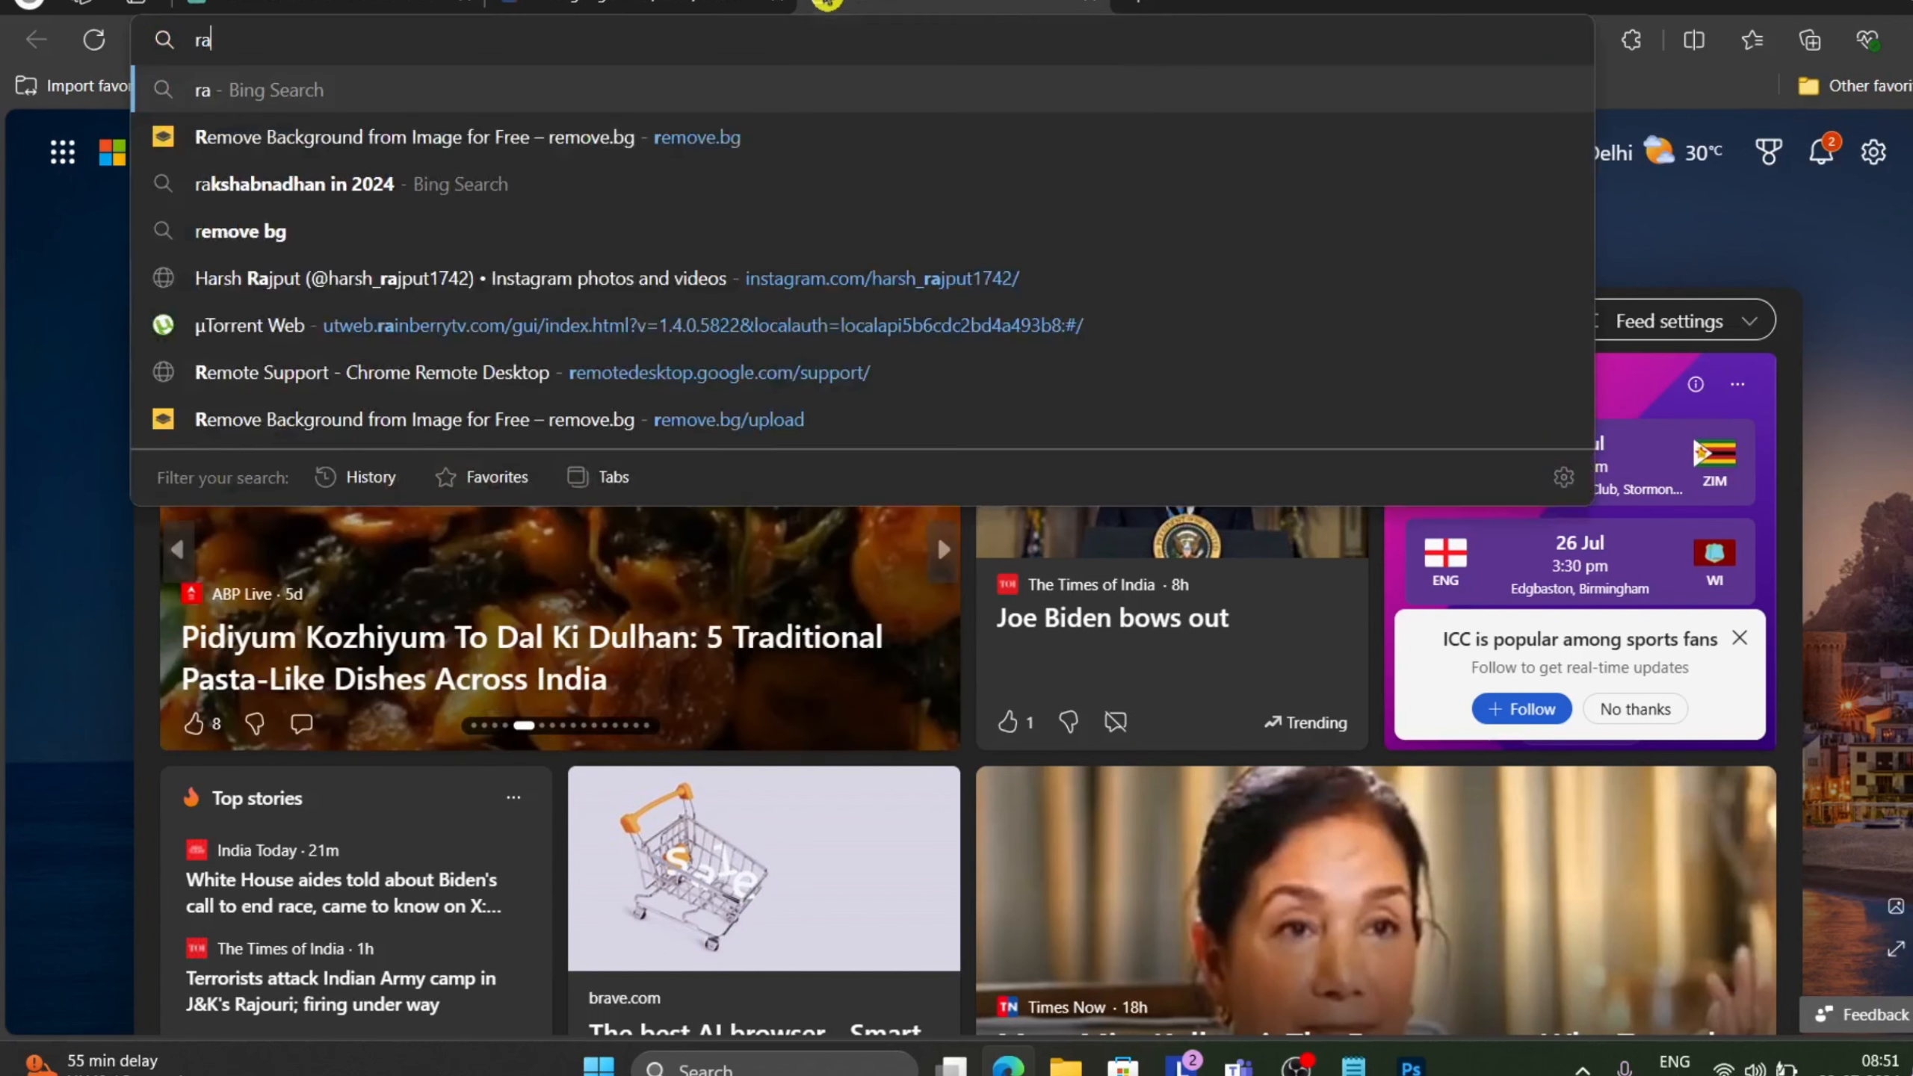
type("strize")
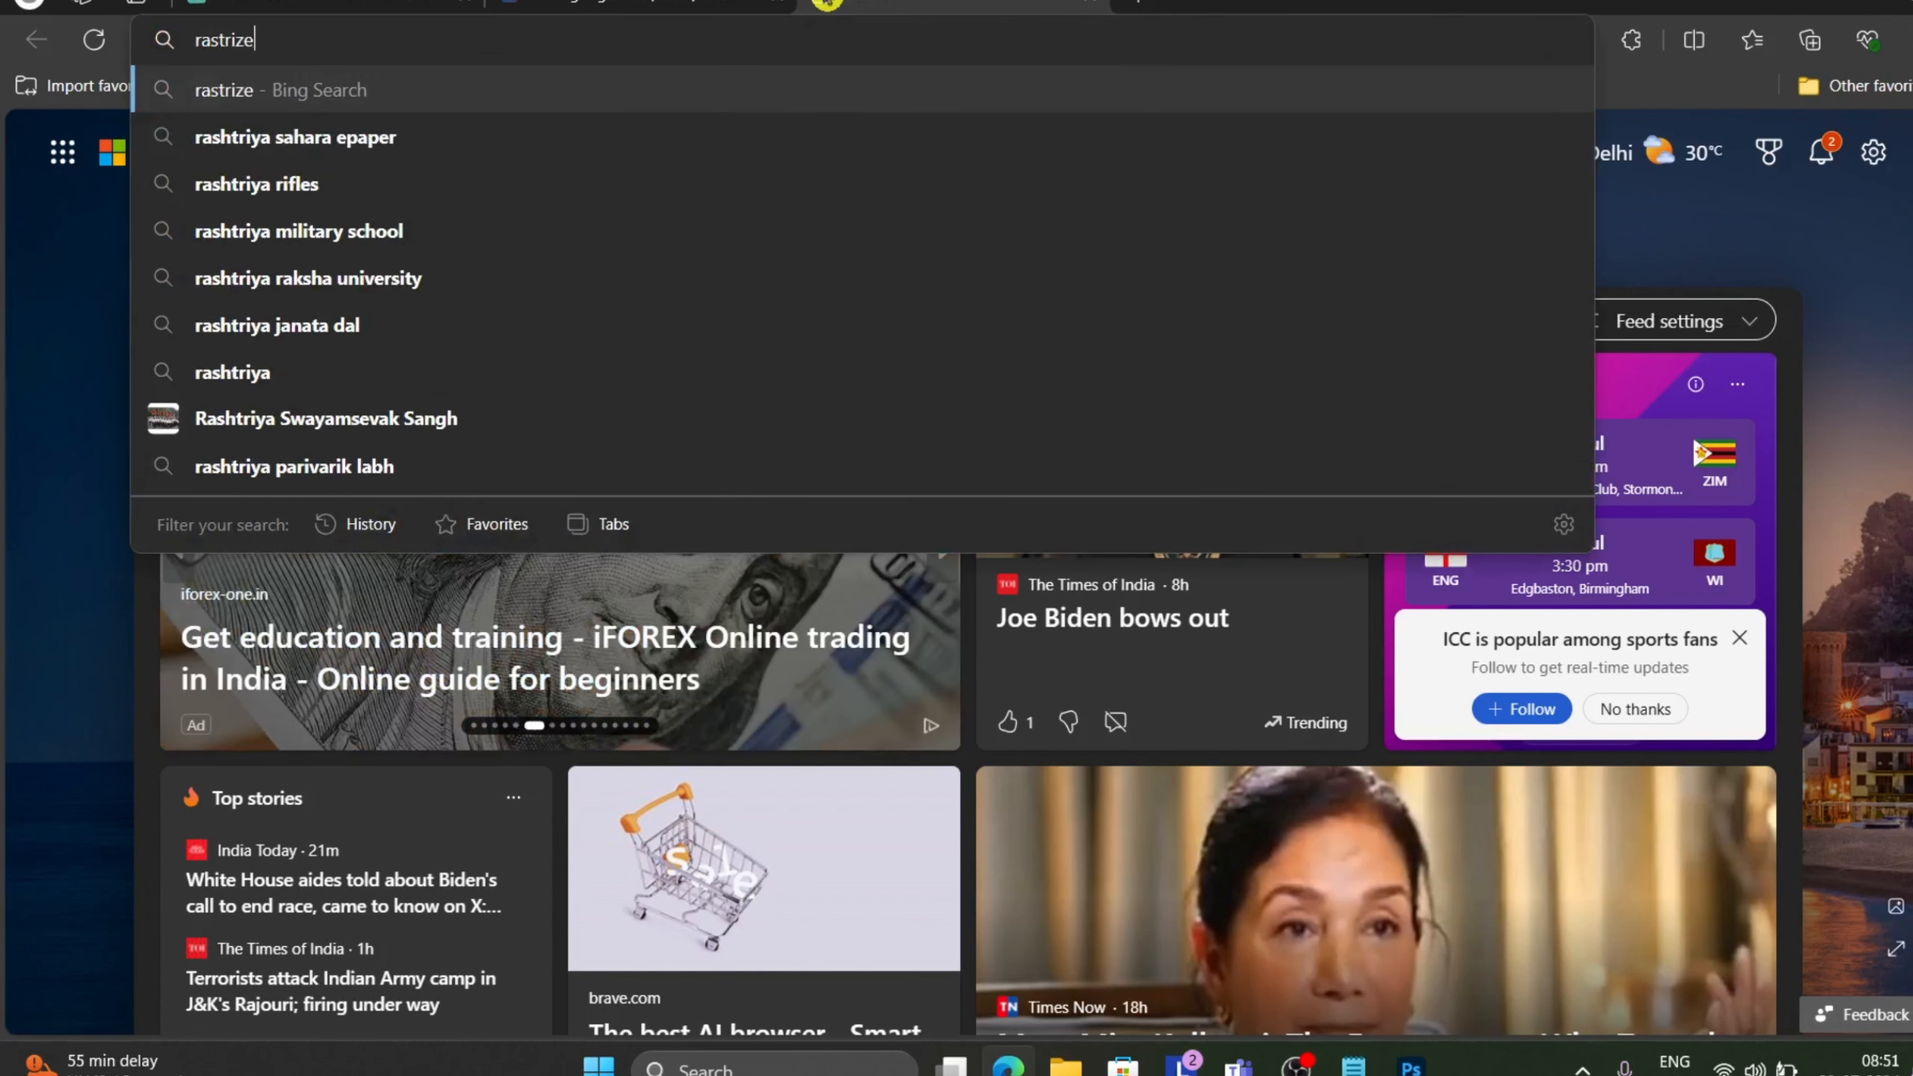
type(" layer in pho")
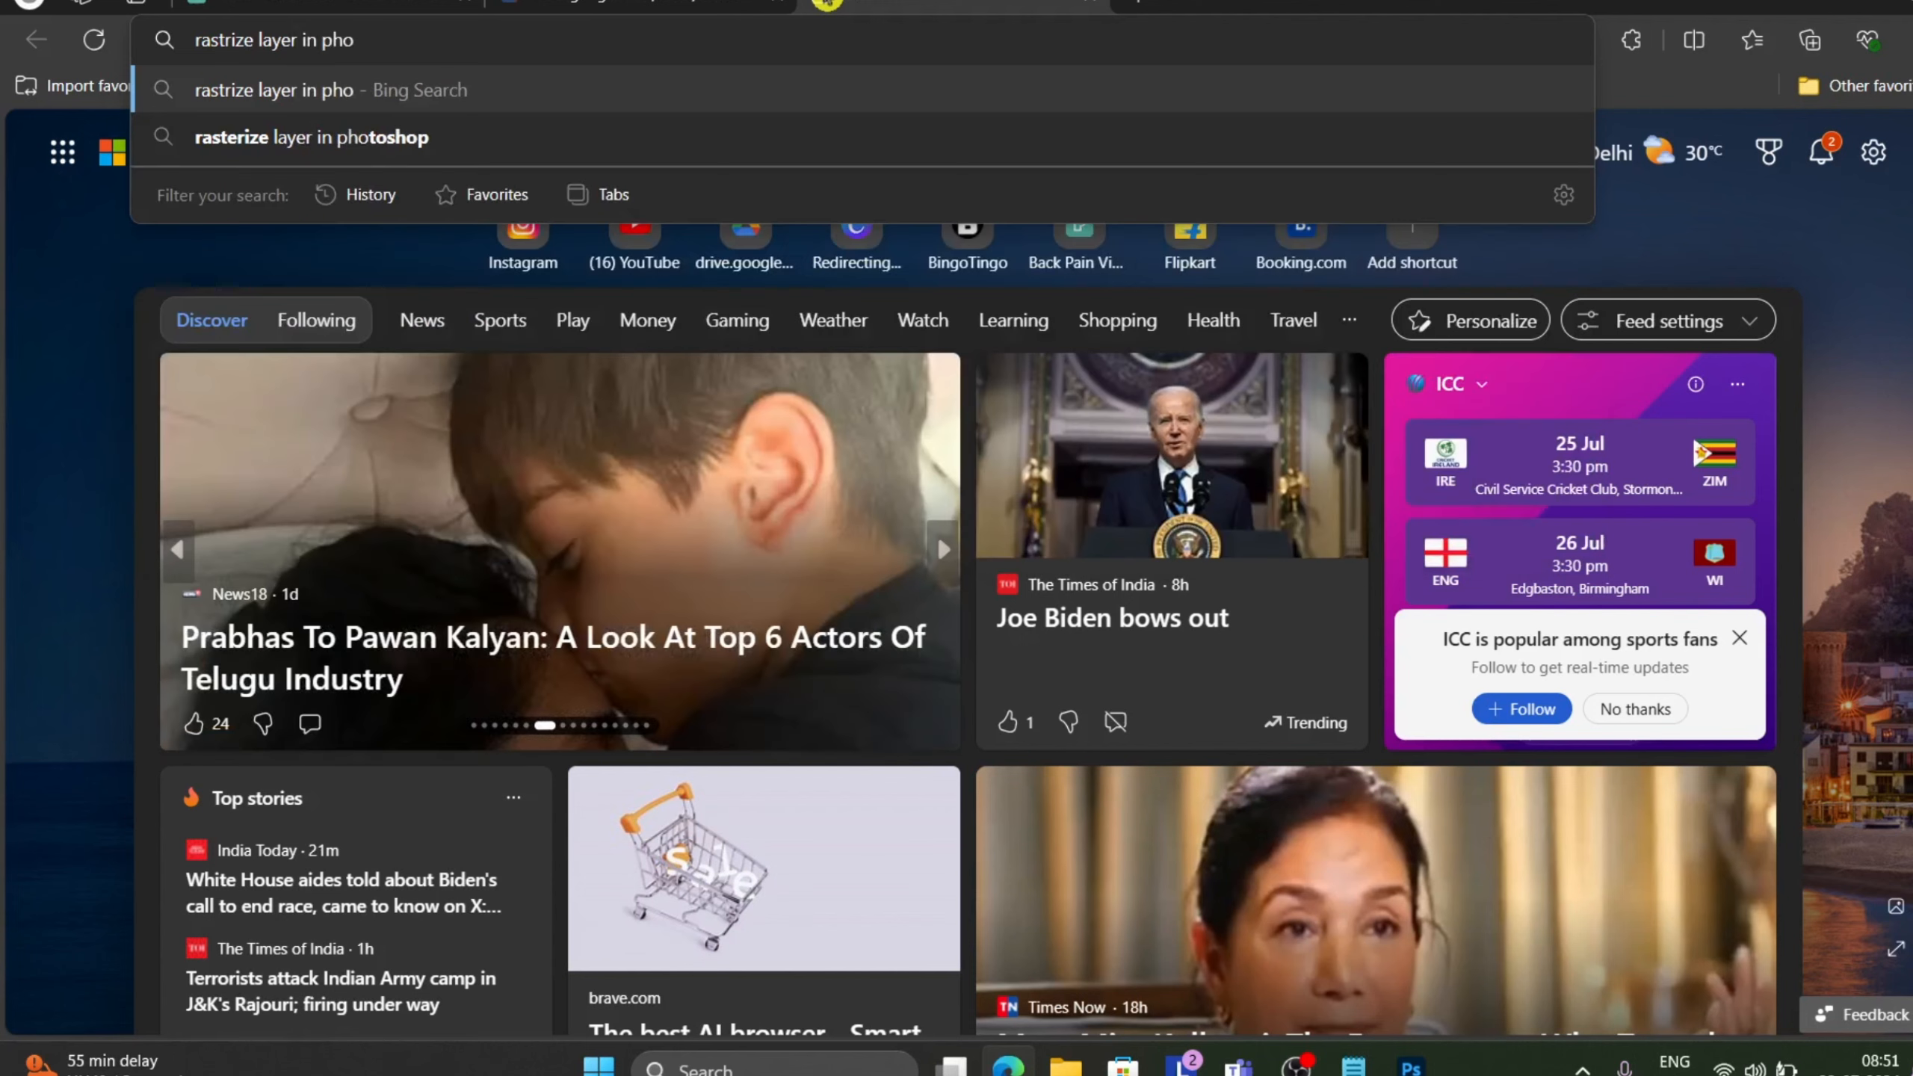
left_click(556, 137)
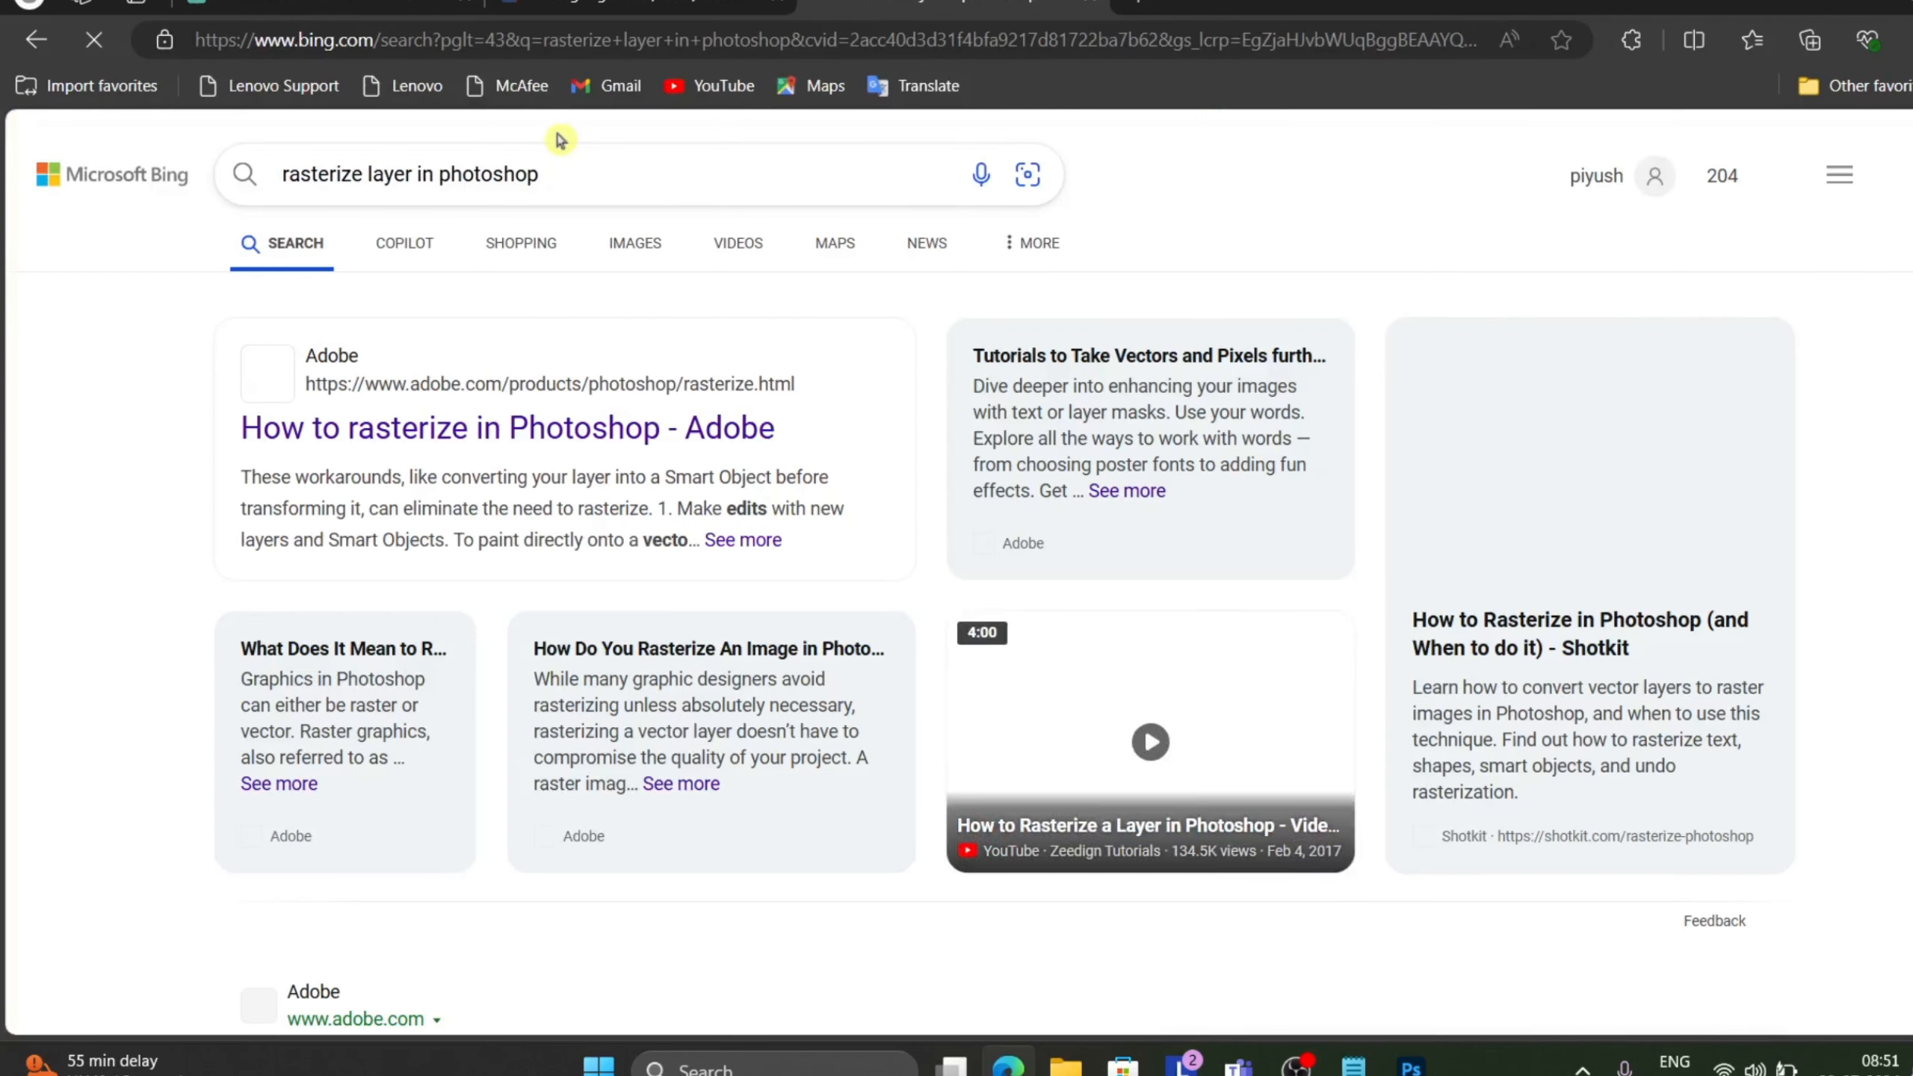
scroll(486, 367, "down", 3)
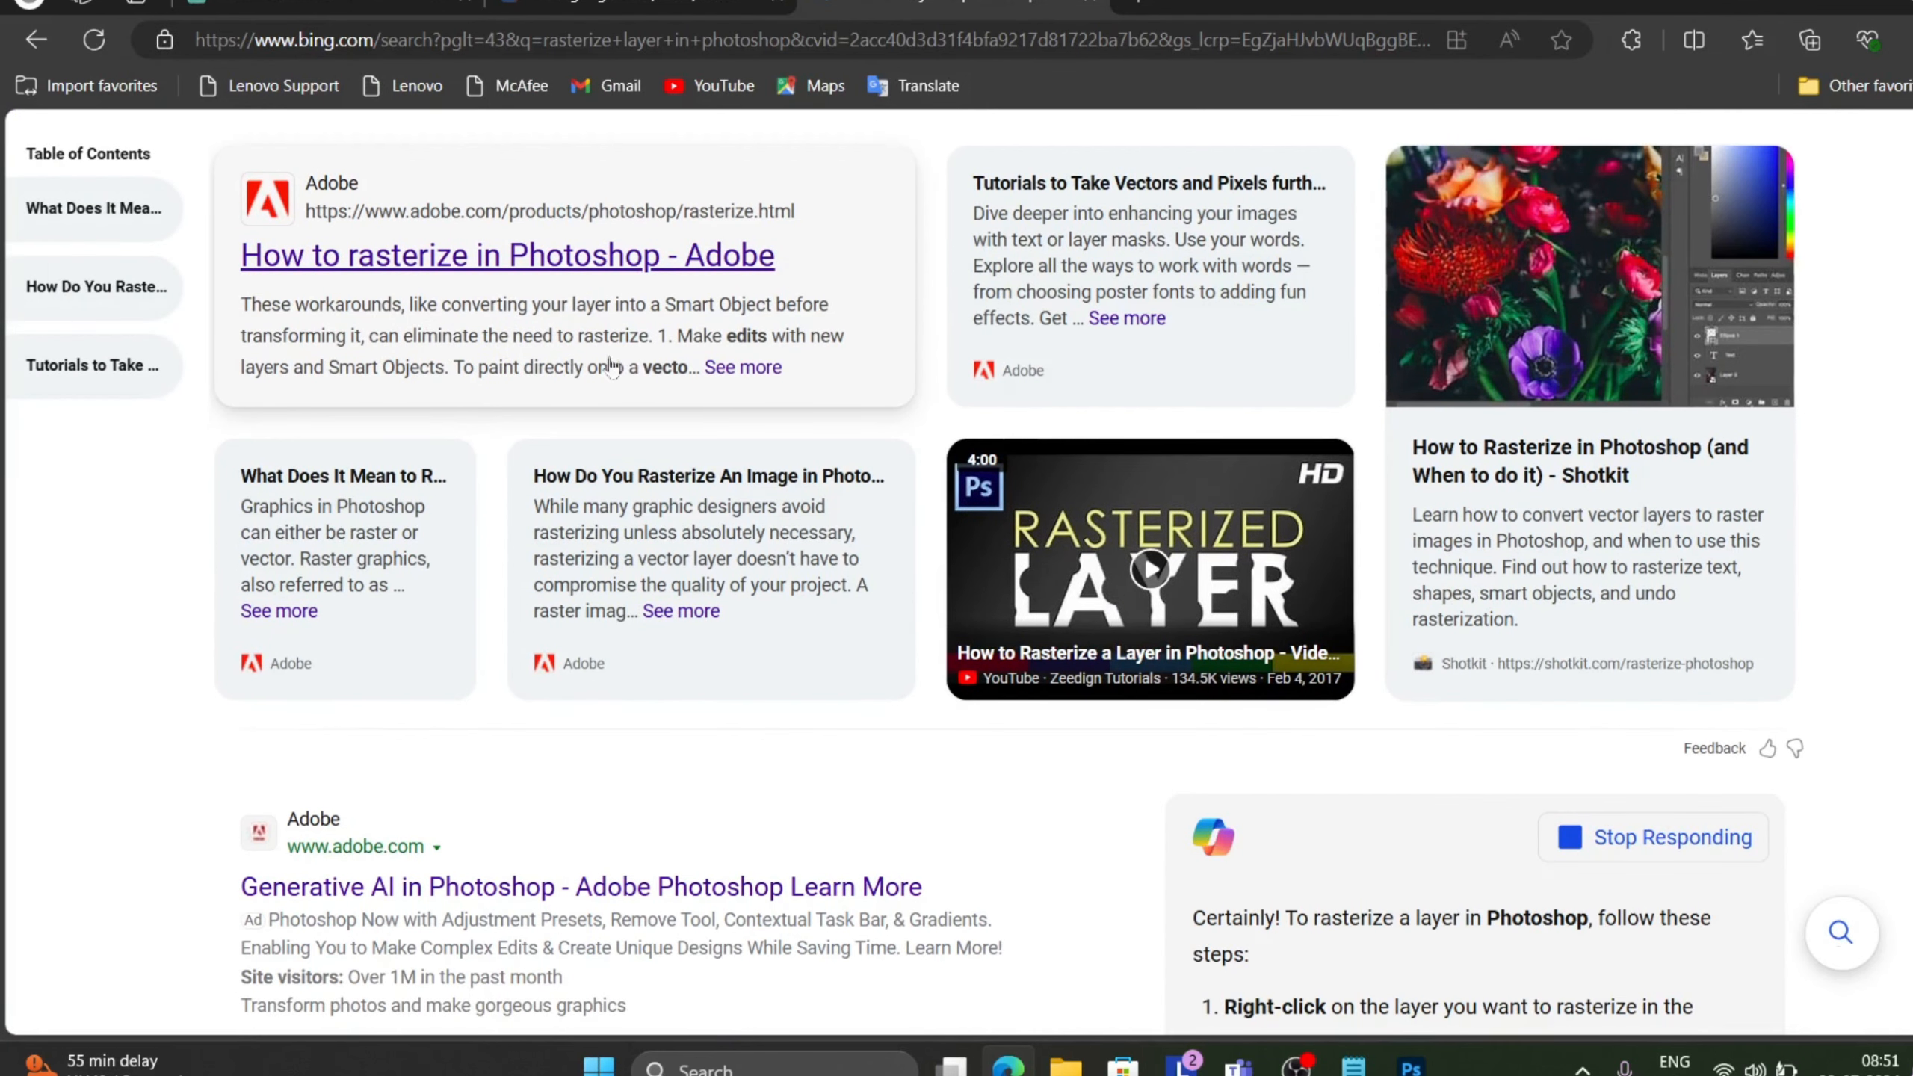
Read through the search results and the AI answer explaining how to rasterize a layer in Photoshop.
scroll(1239, 550, "down", 2)
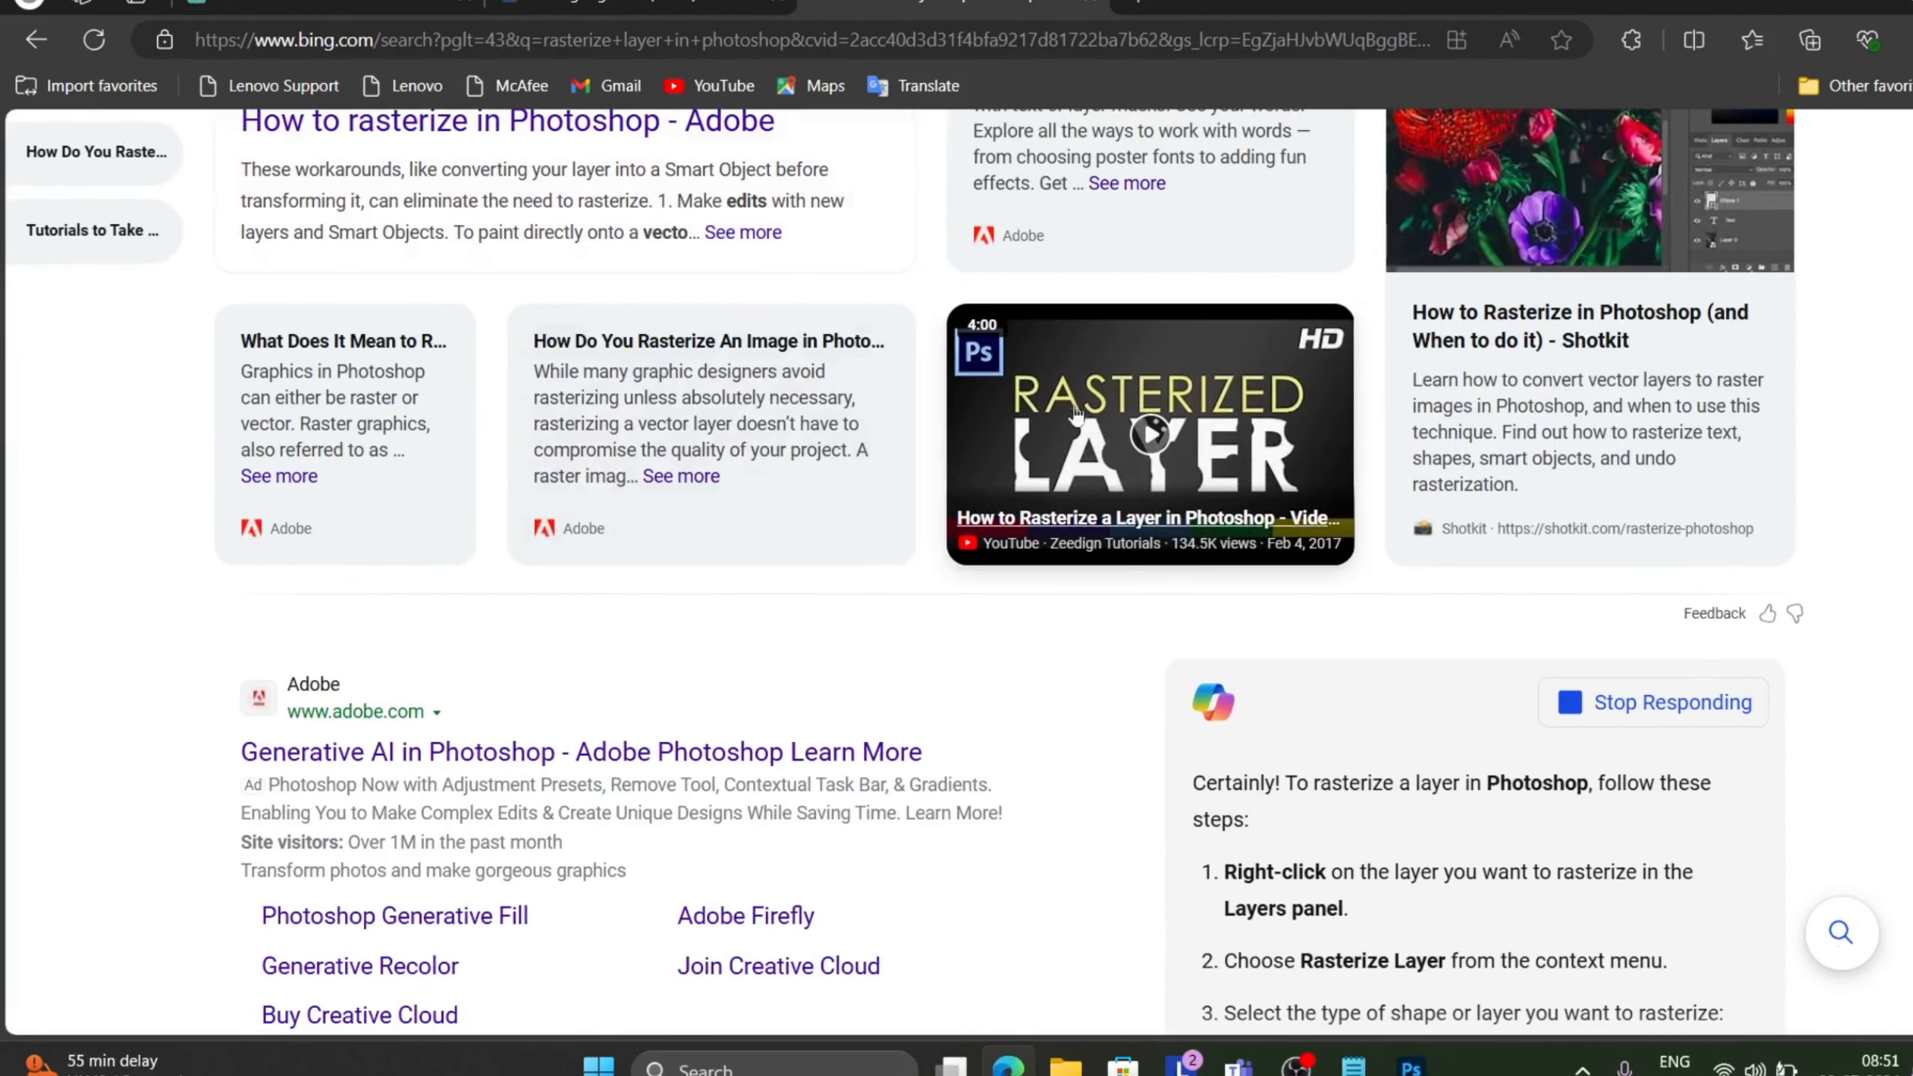
mouse_move(1078, 419)
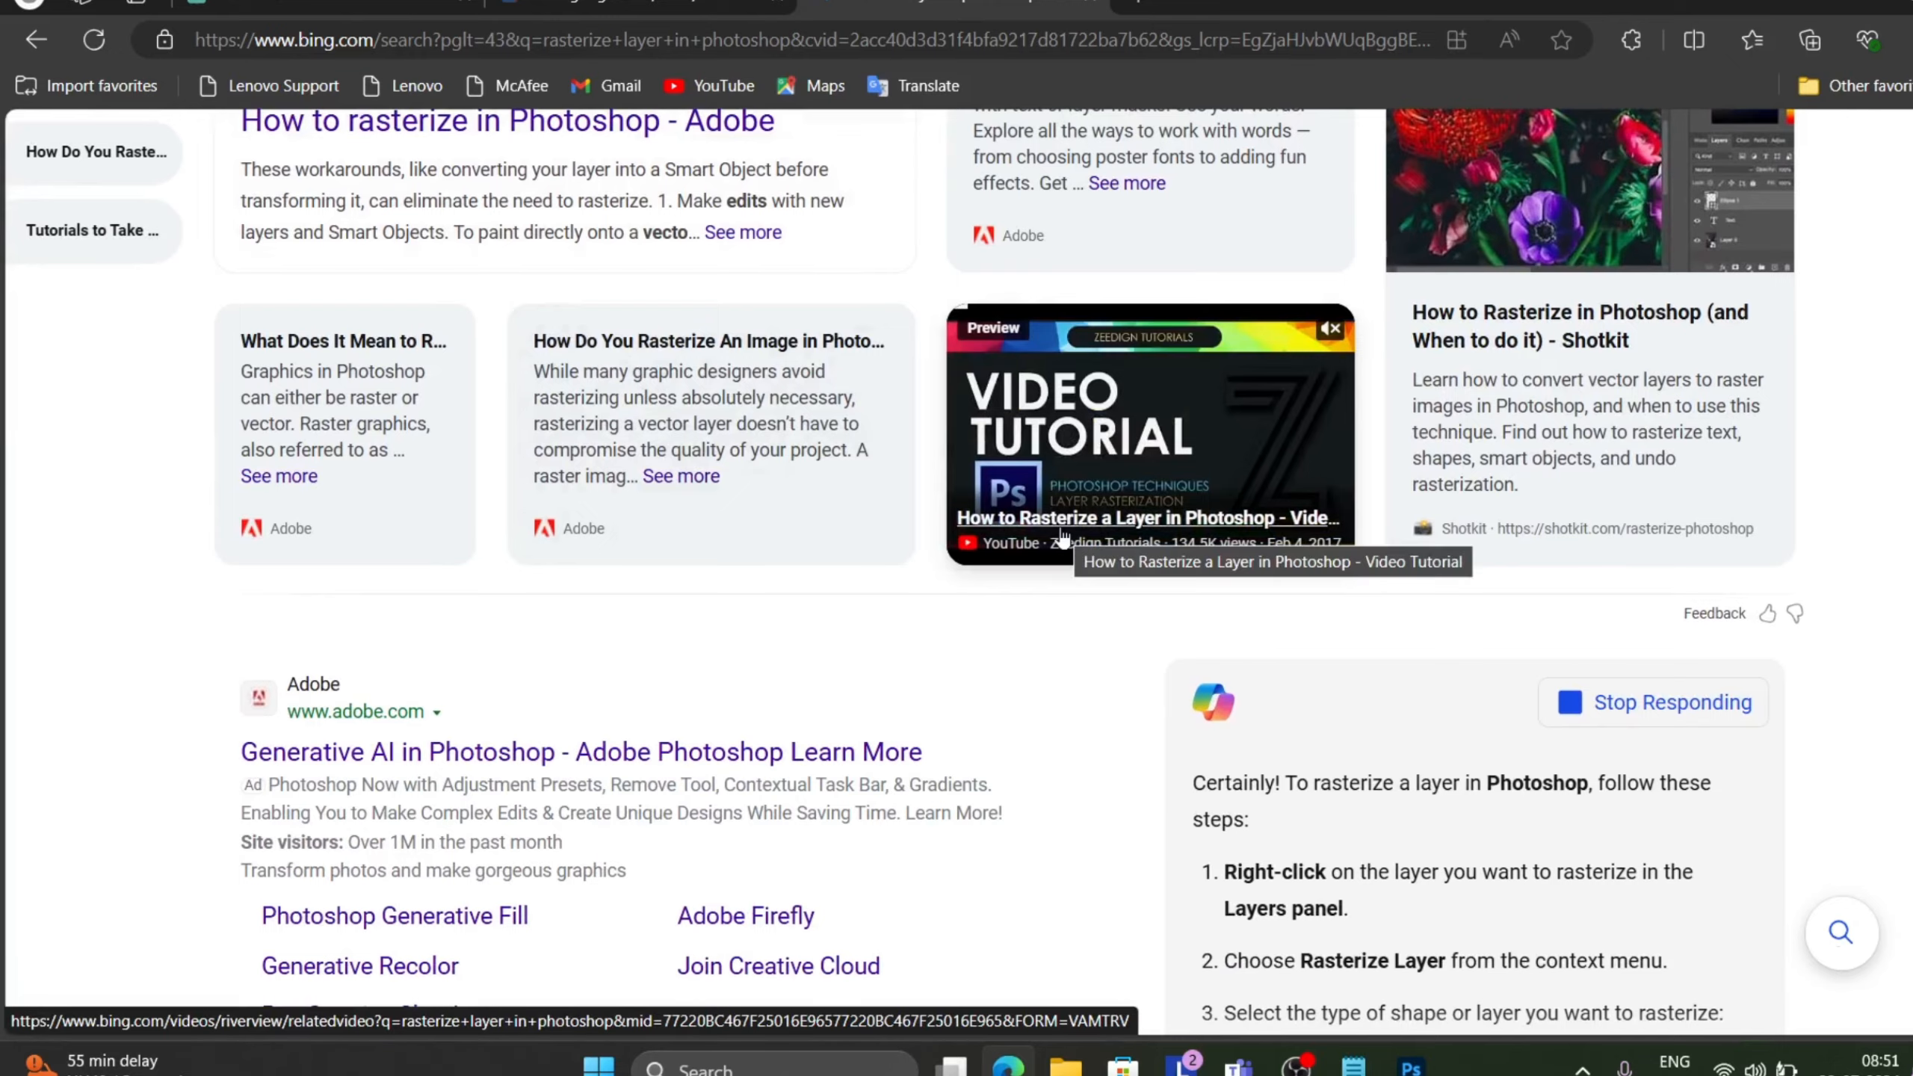
scroll(1063, 535, "down", 5)
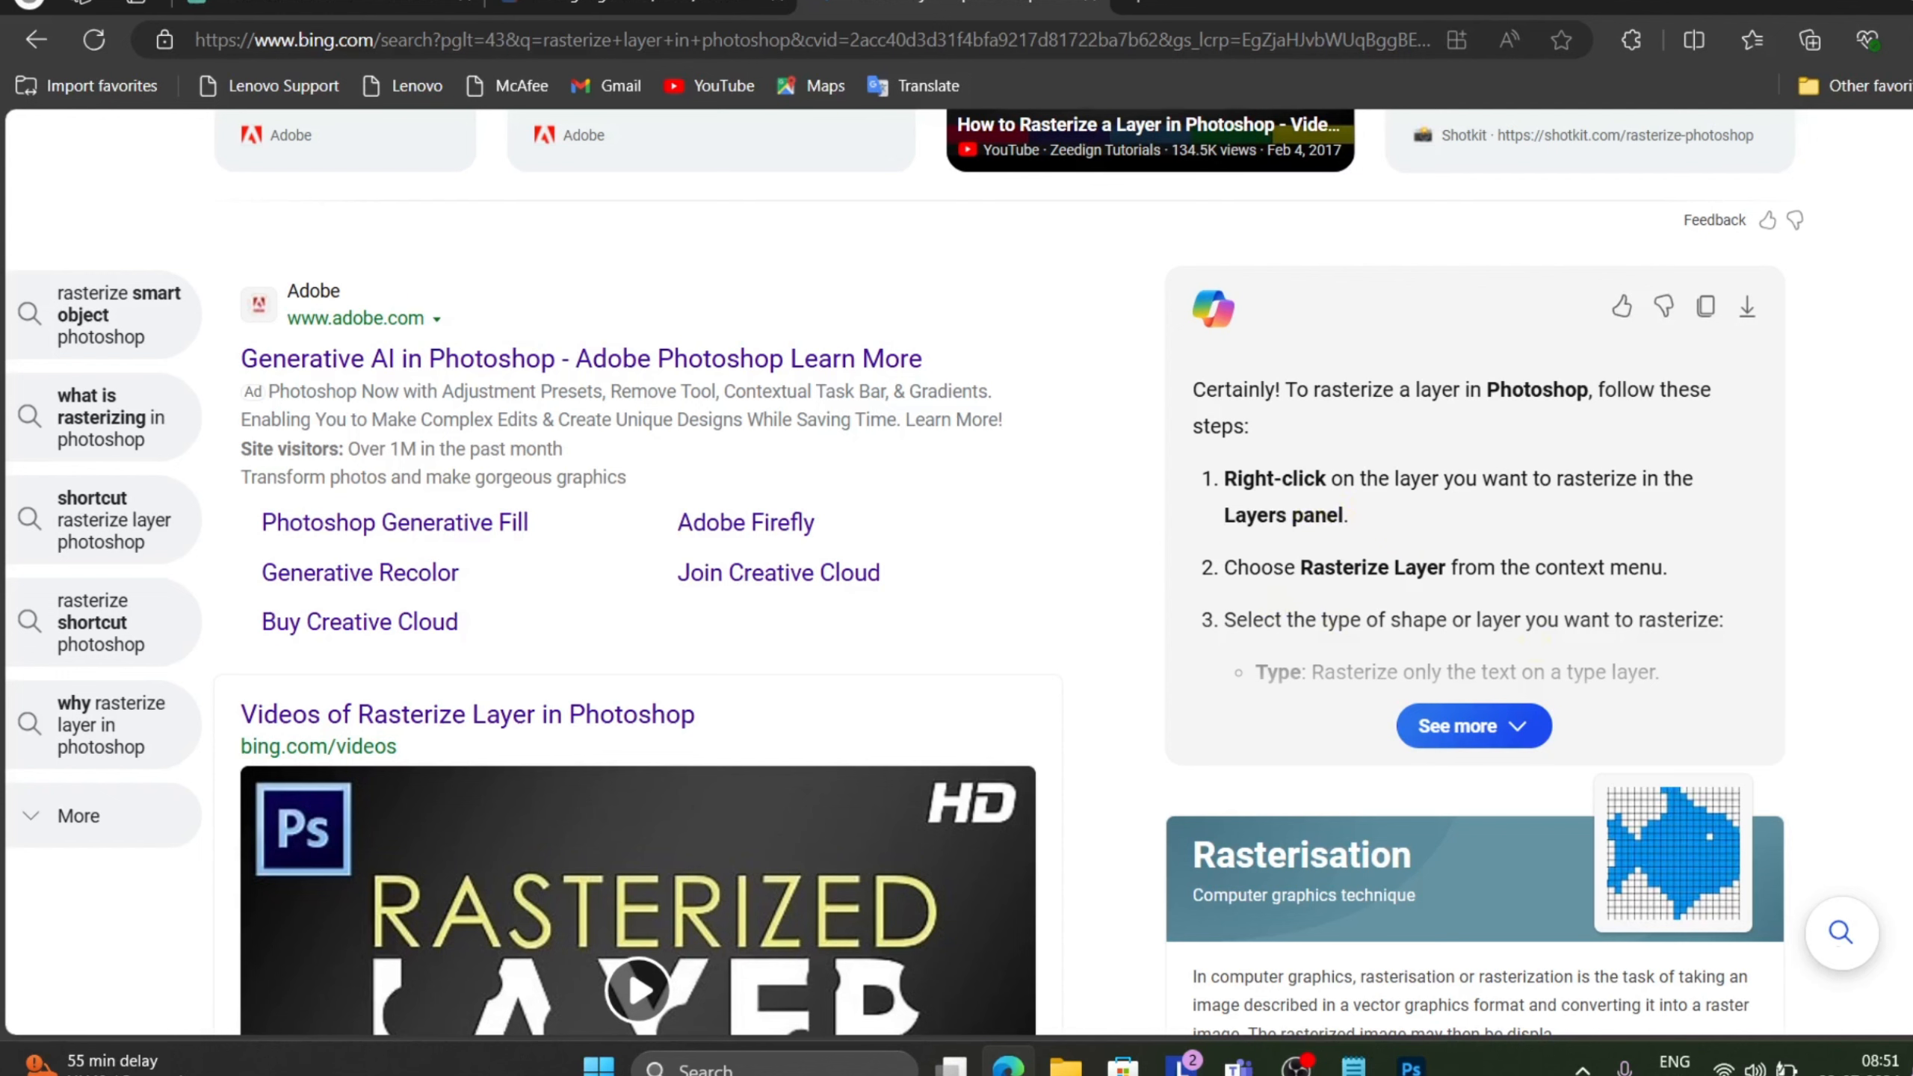
left_click(1522, 728)
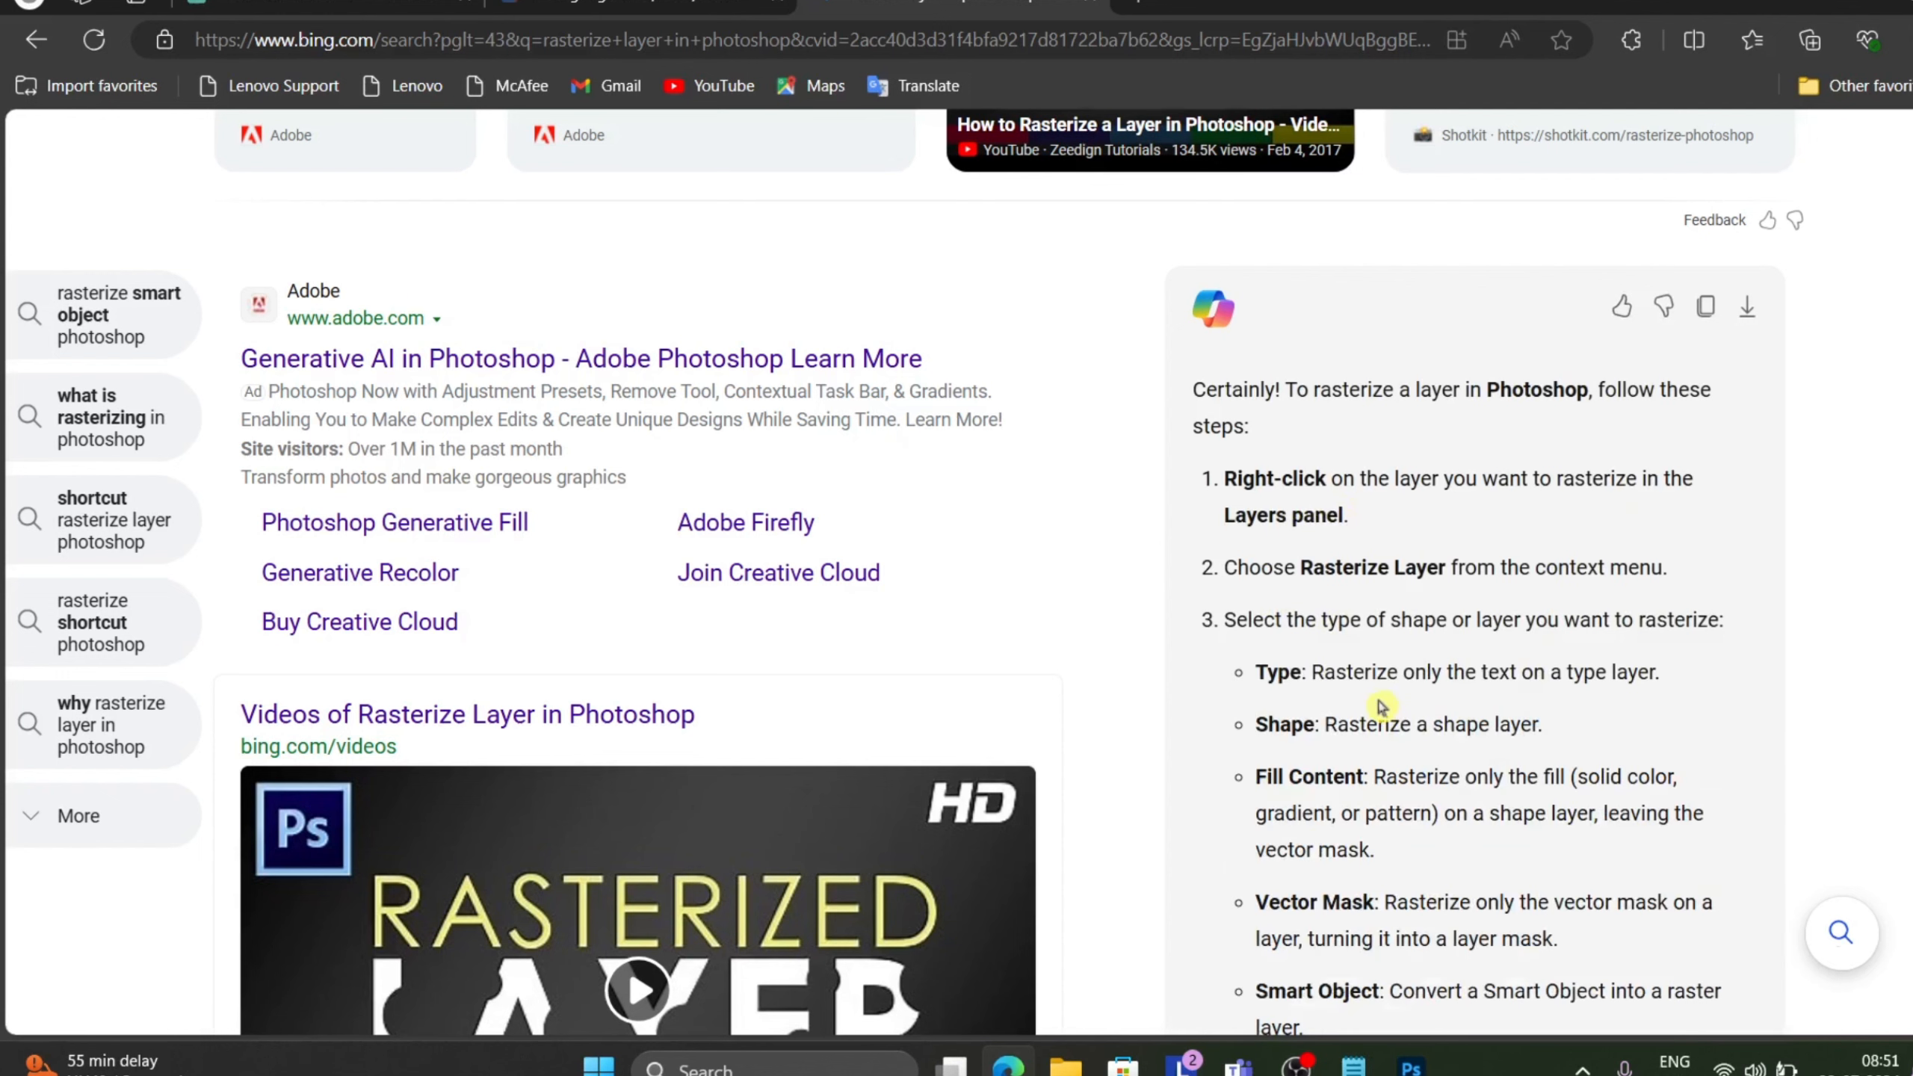
scroll(1382, 708, "down", 2)
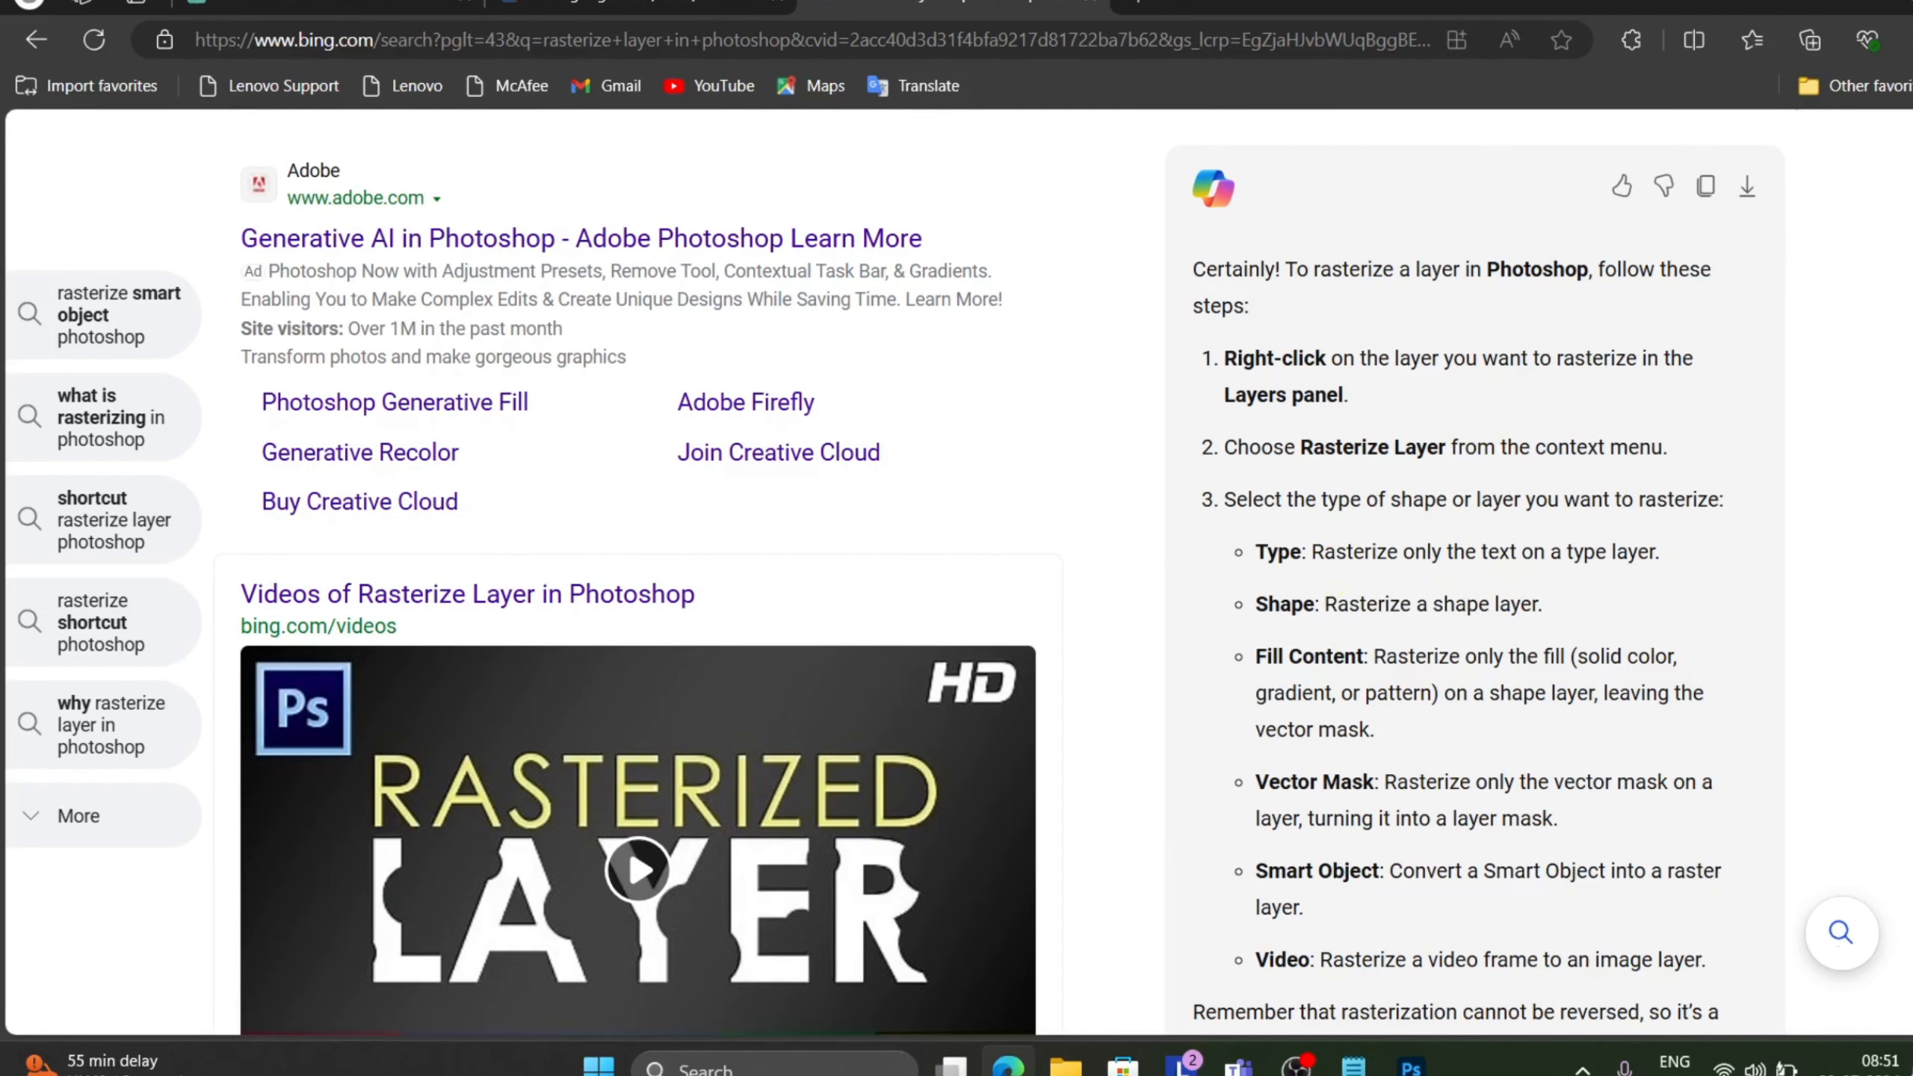
scroll(1542, 635, "down", 1)
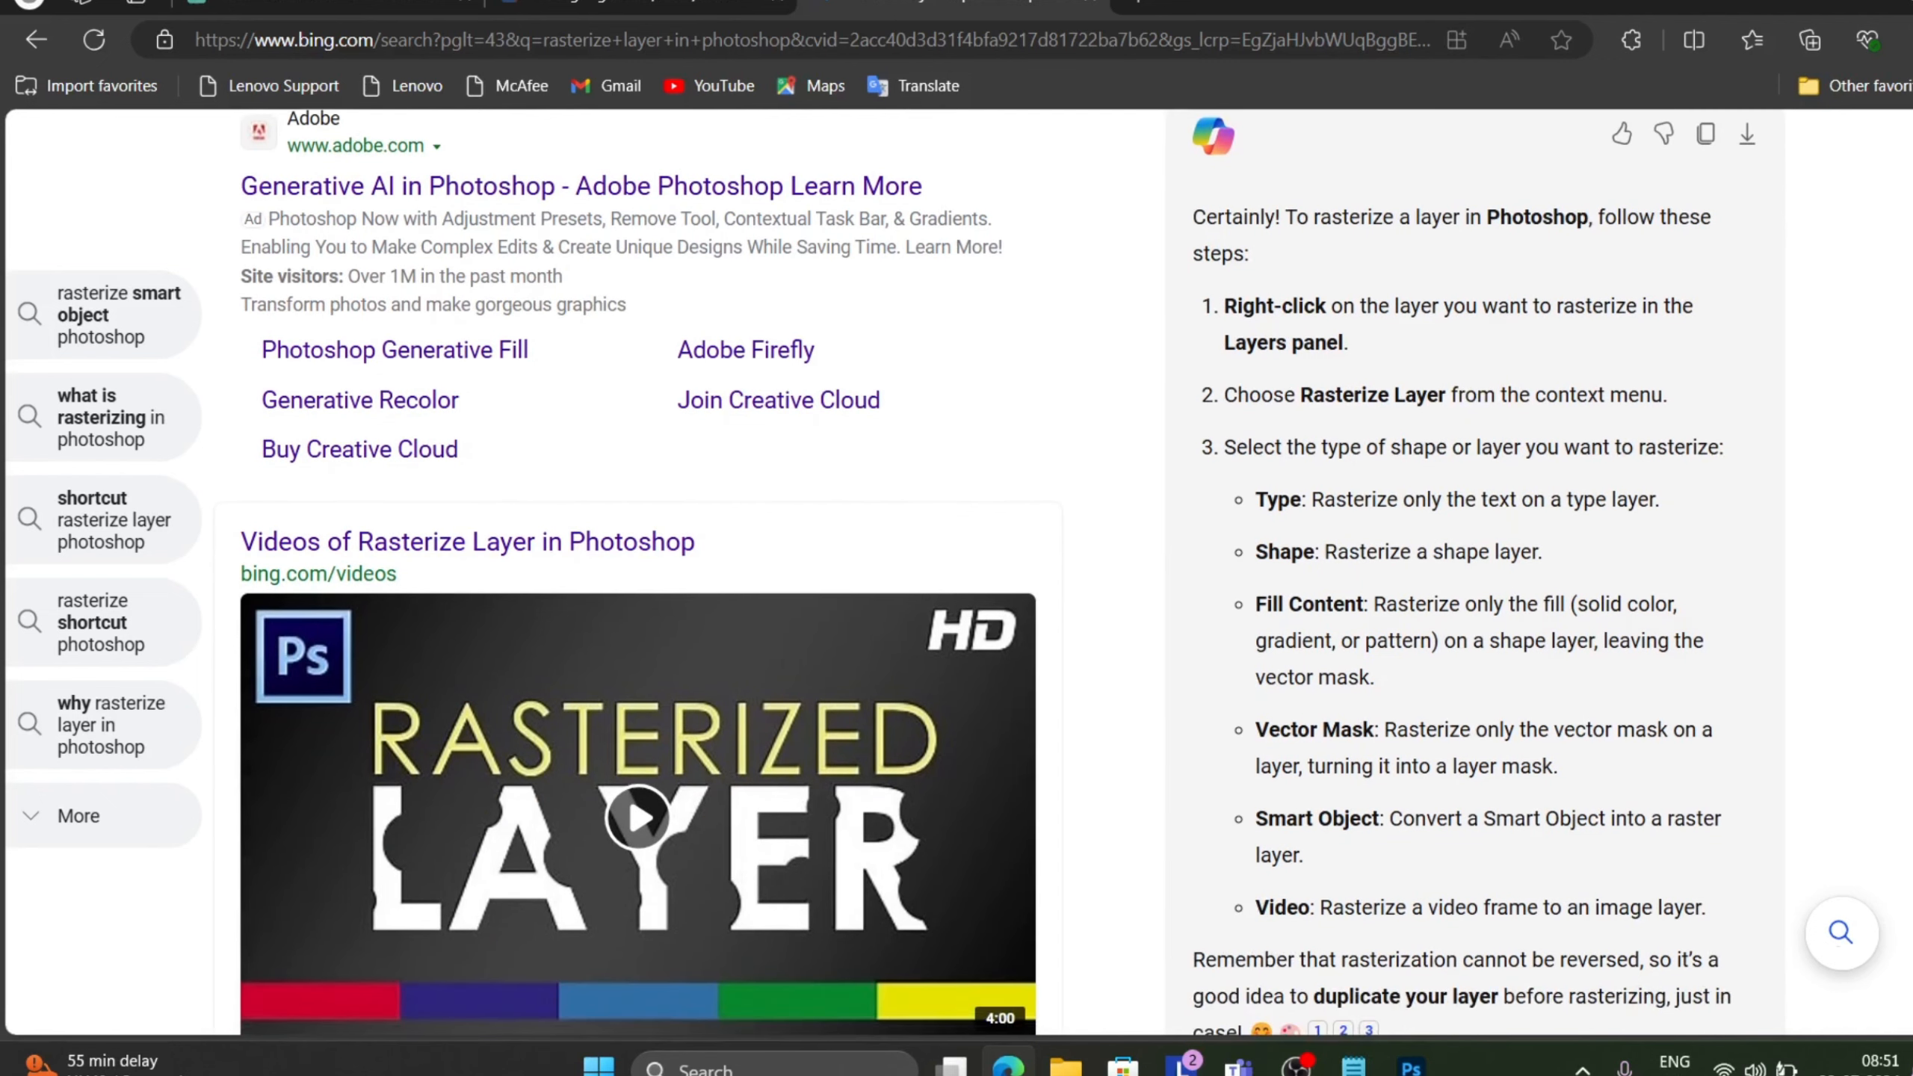
scroll(1460, 559, "down", 2)
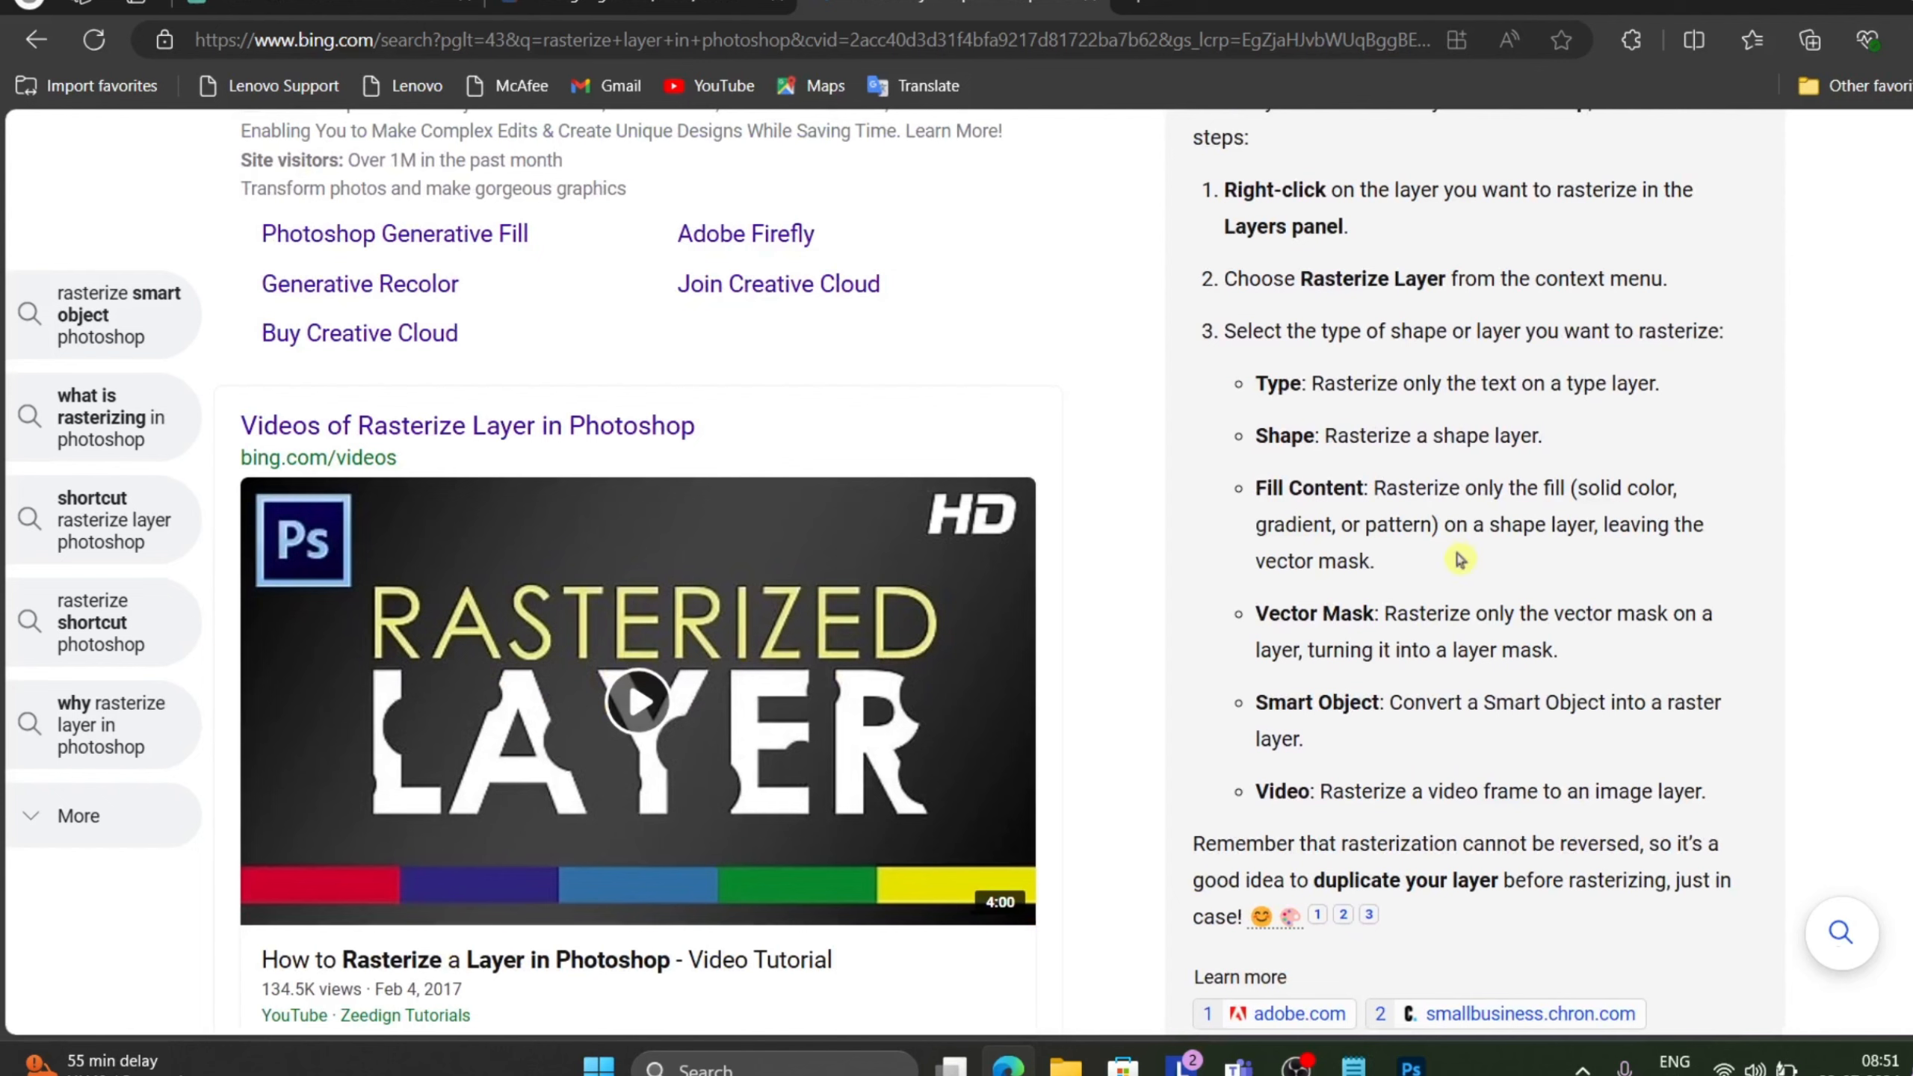
scroll(1417, 557, "down", 2)
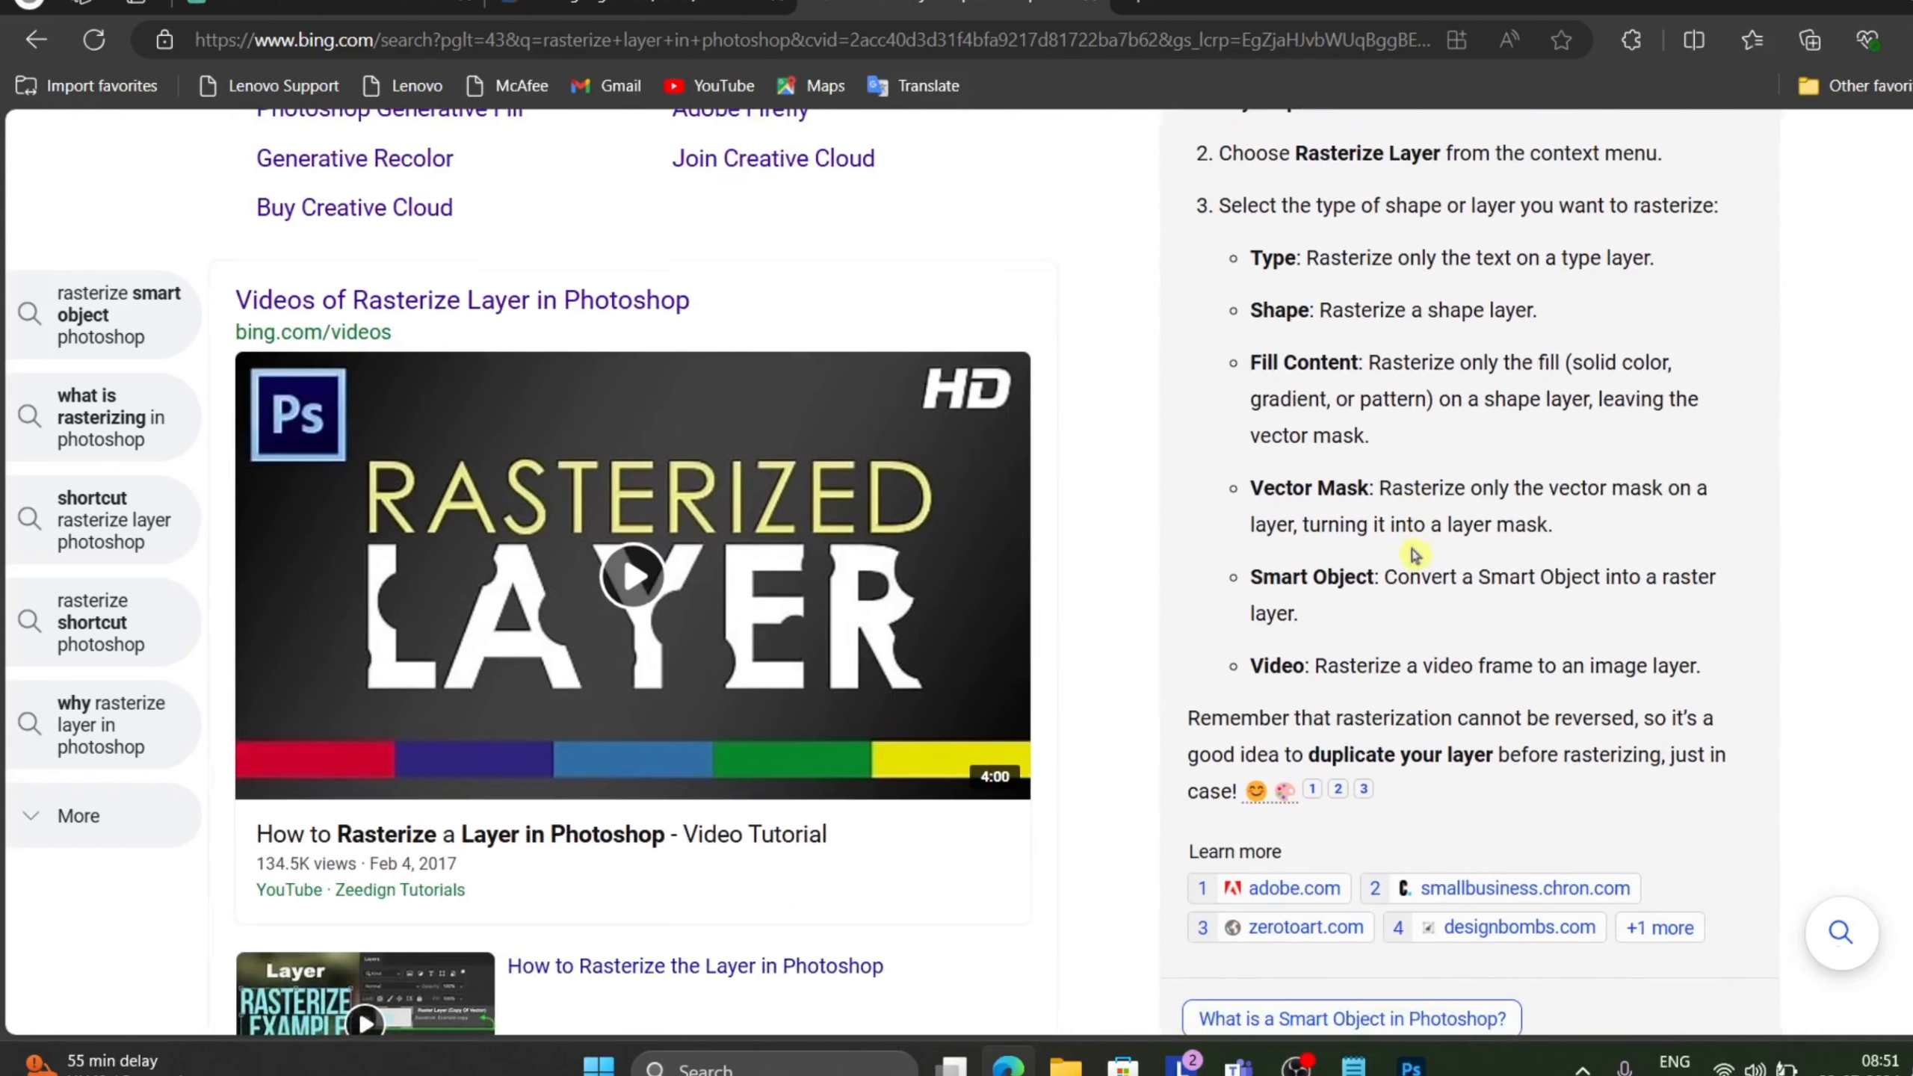
scroll(1344, 554, "up", 15)
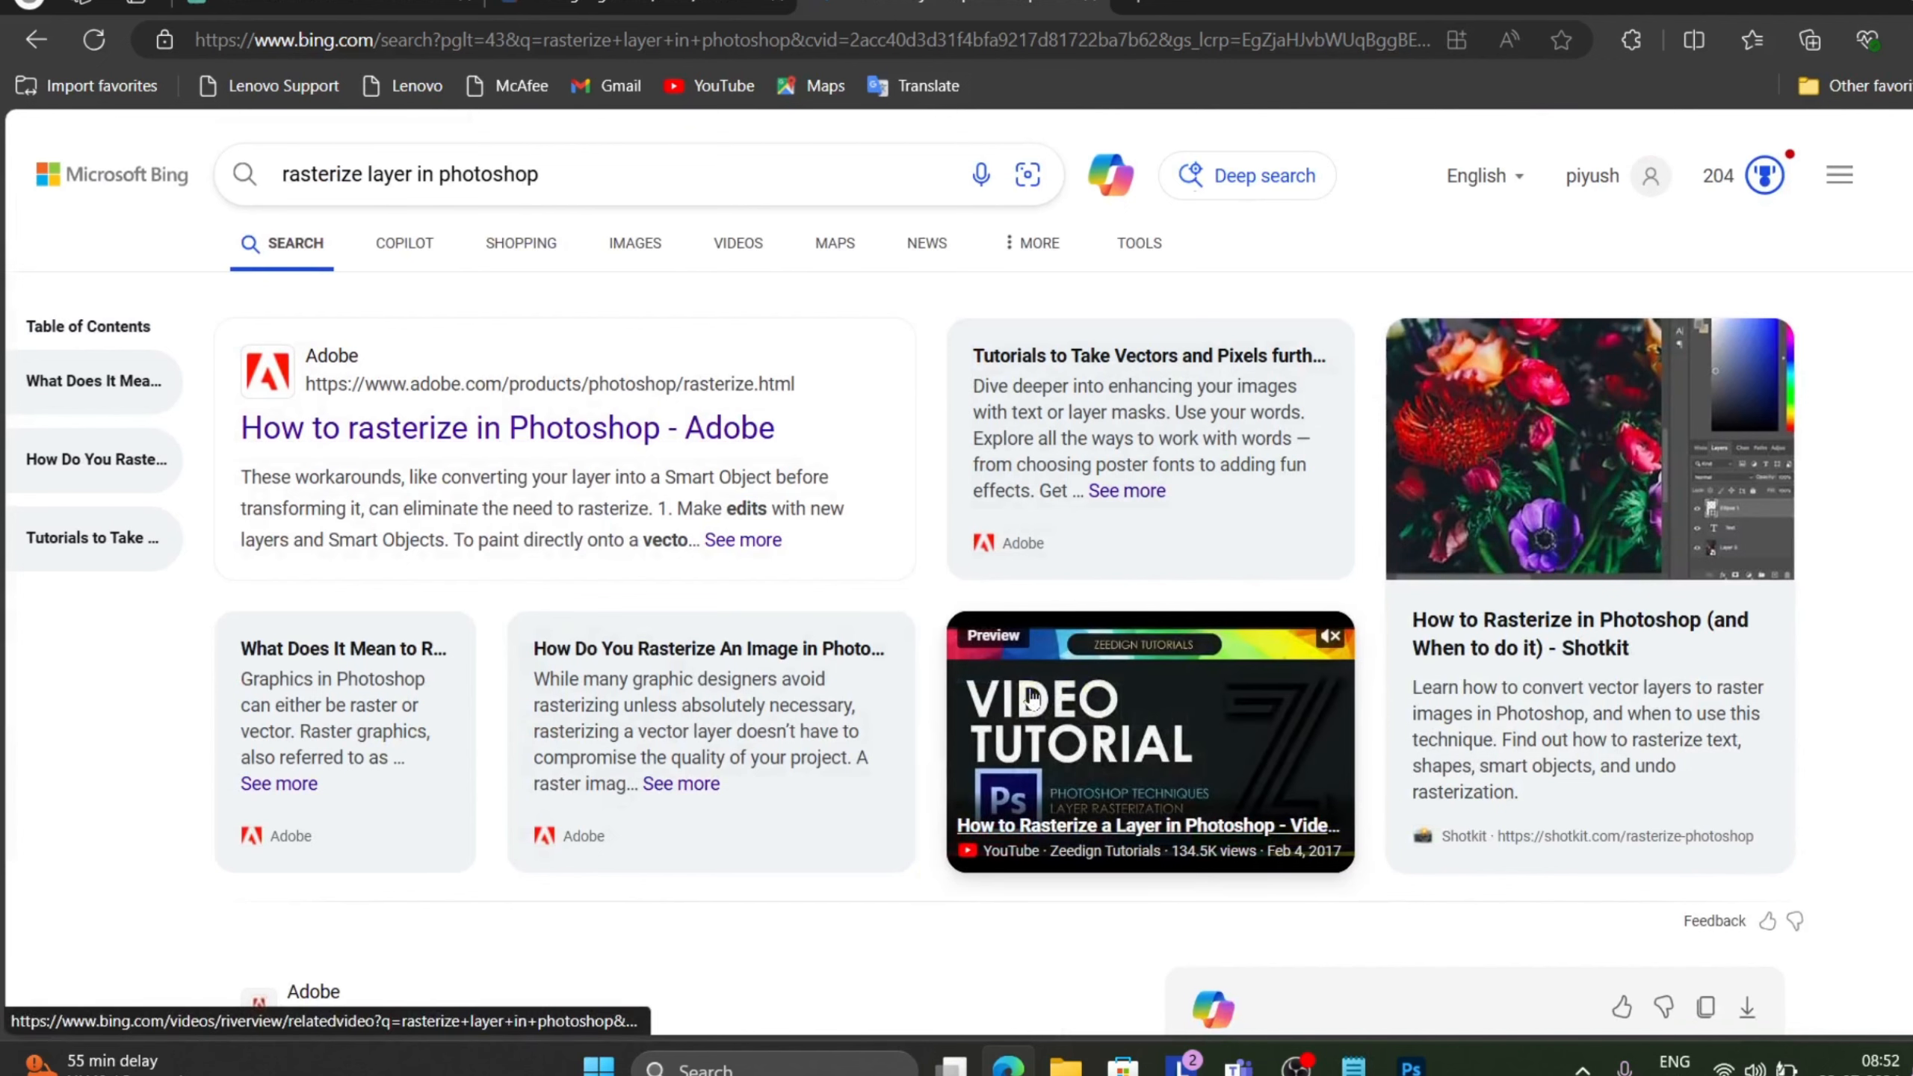
scroll(1032, 697, "down", 3)
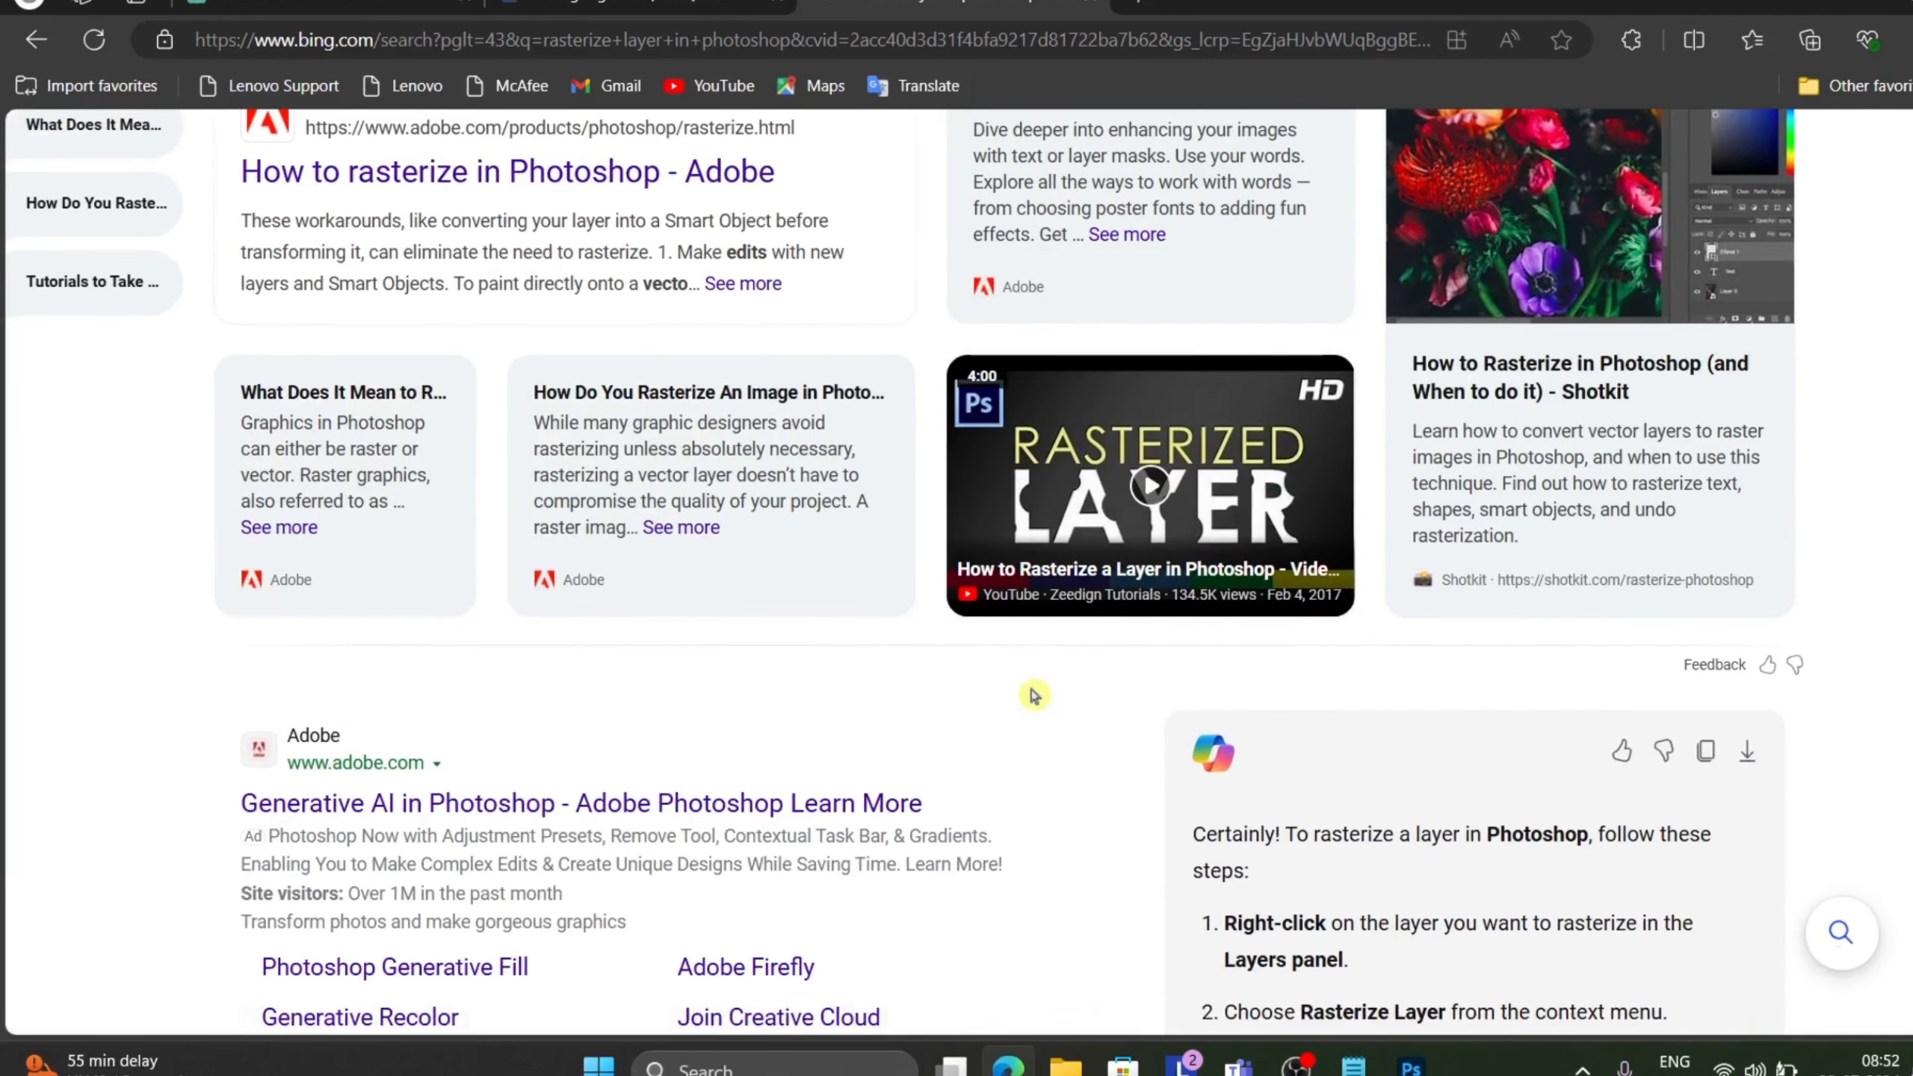
scroll(1219, 725, "down", 3)
scroll(1127, 714, "up", 1)
scroll(1209, 604, "down", 5)
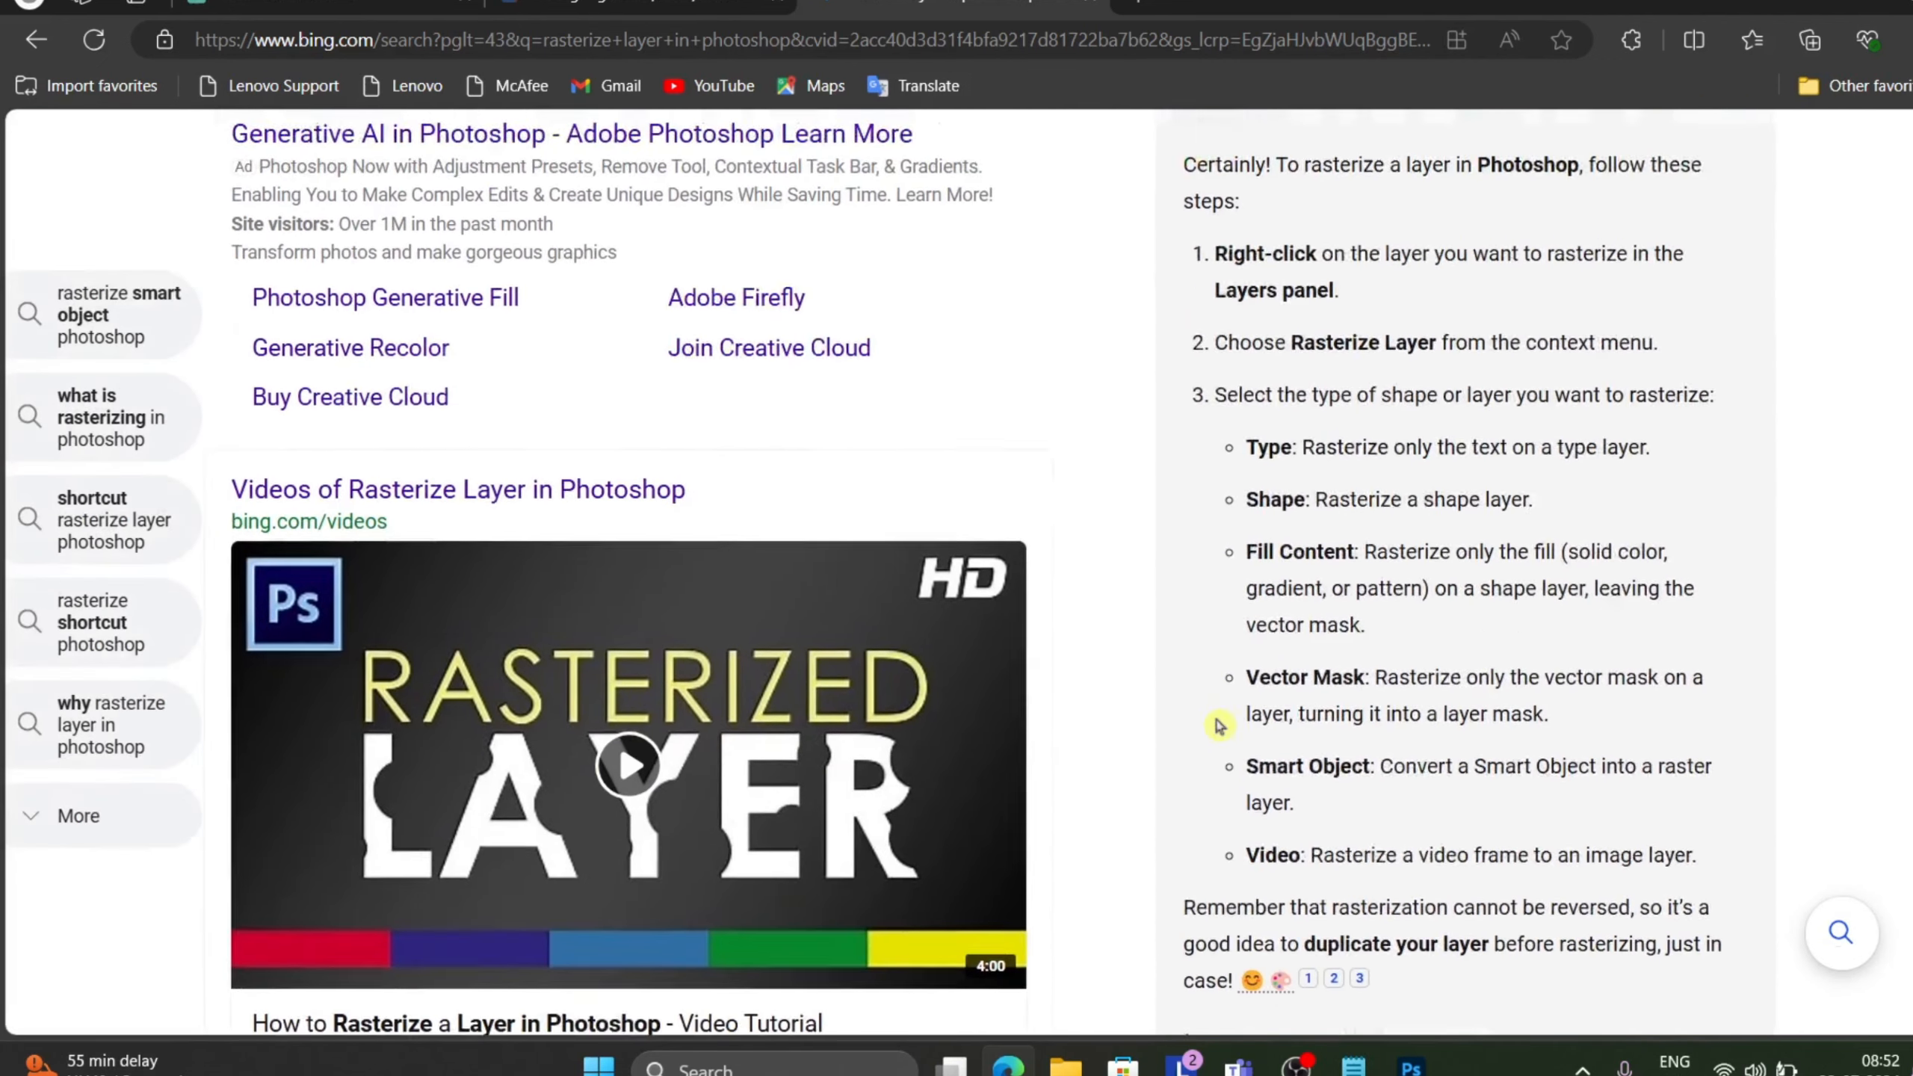
scroll(1217, 722, "up", 2)
Switch back to the hello document and add a layer mask to the hello layer, opening Select and Mask and confirming it.
mouse_move(1411, 1066)
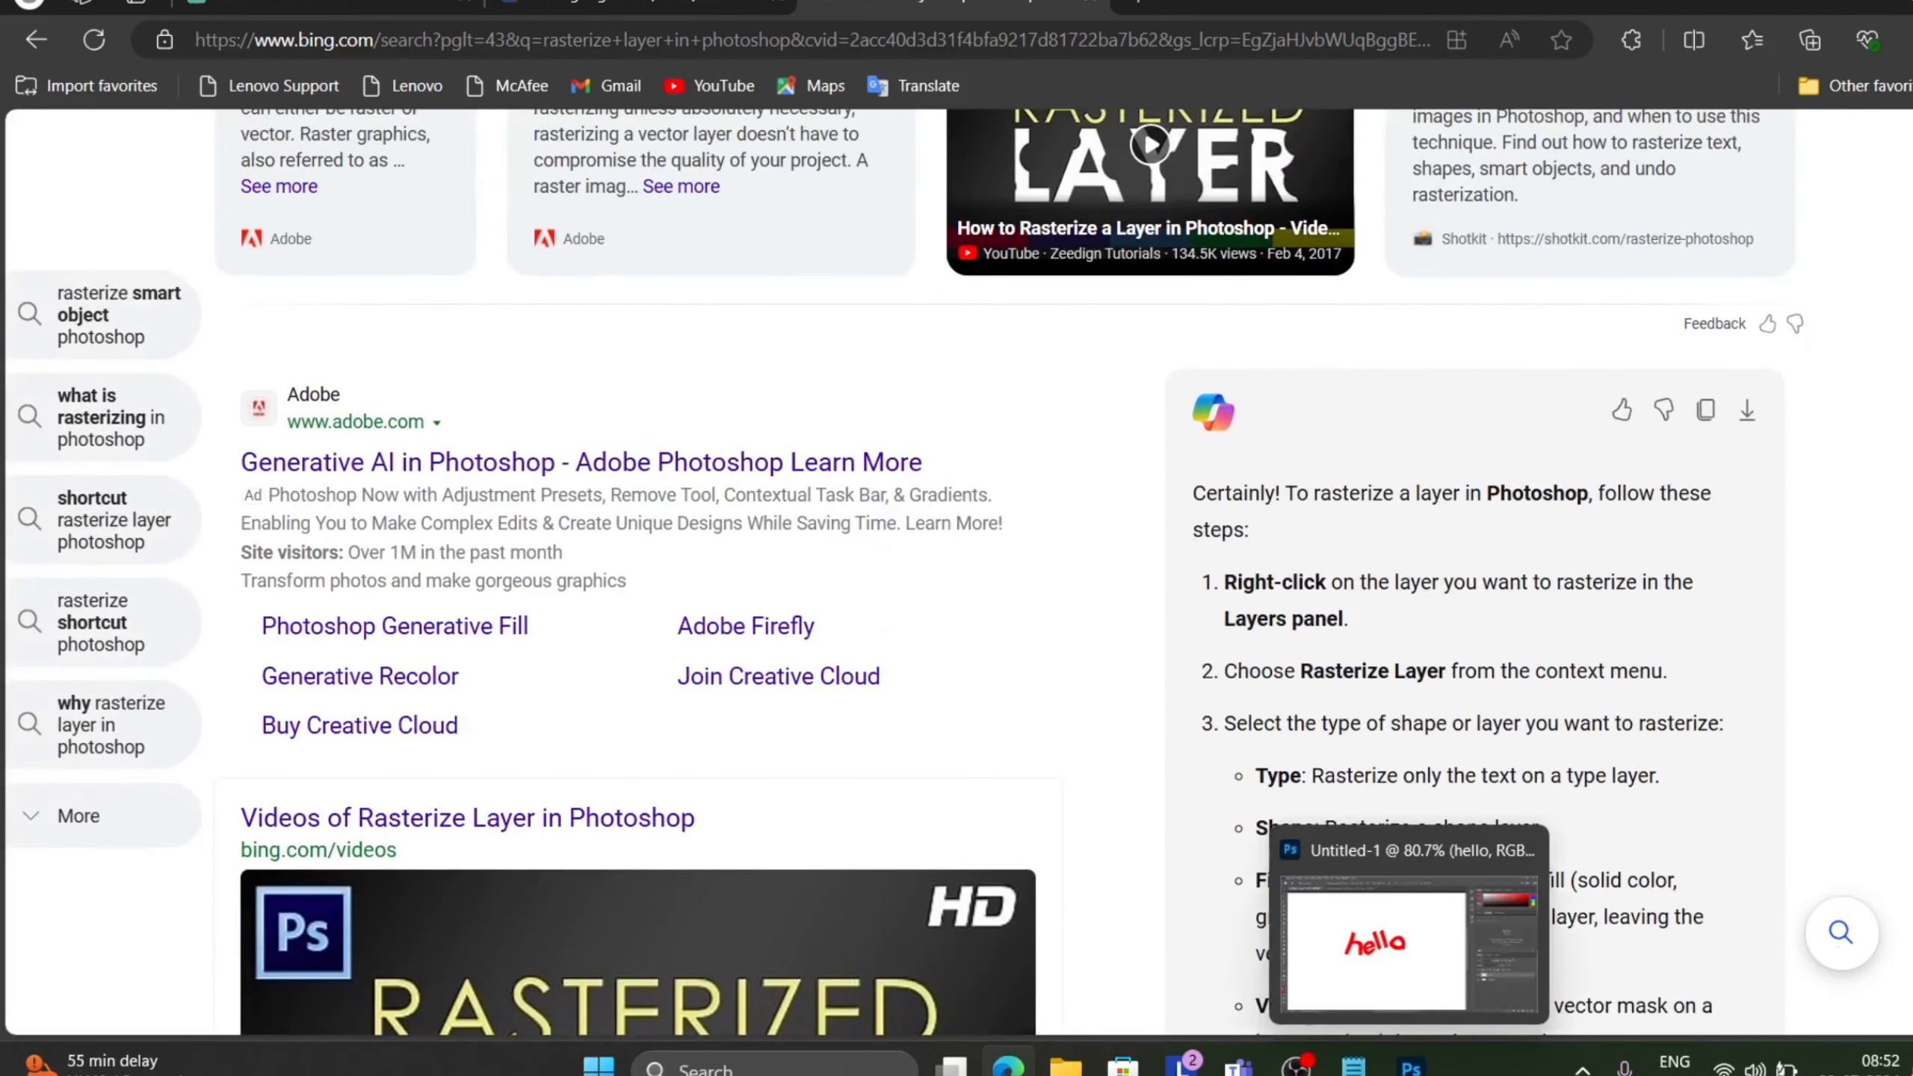
left_click(1413, 918)
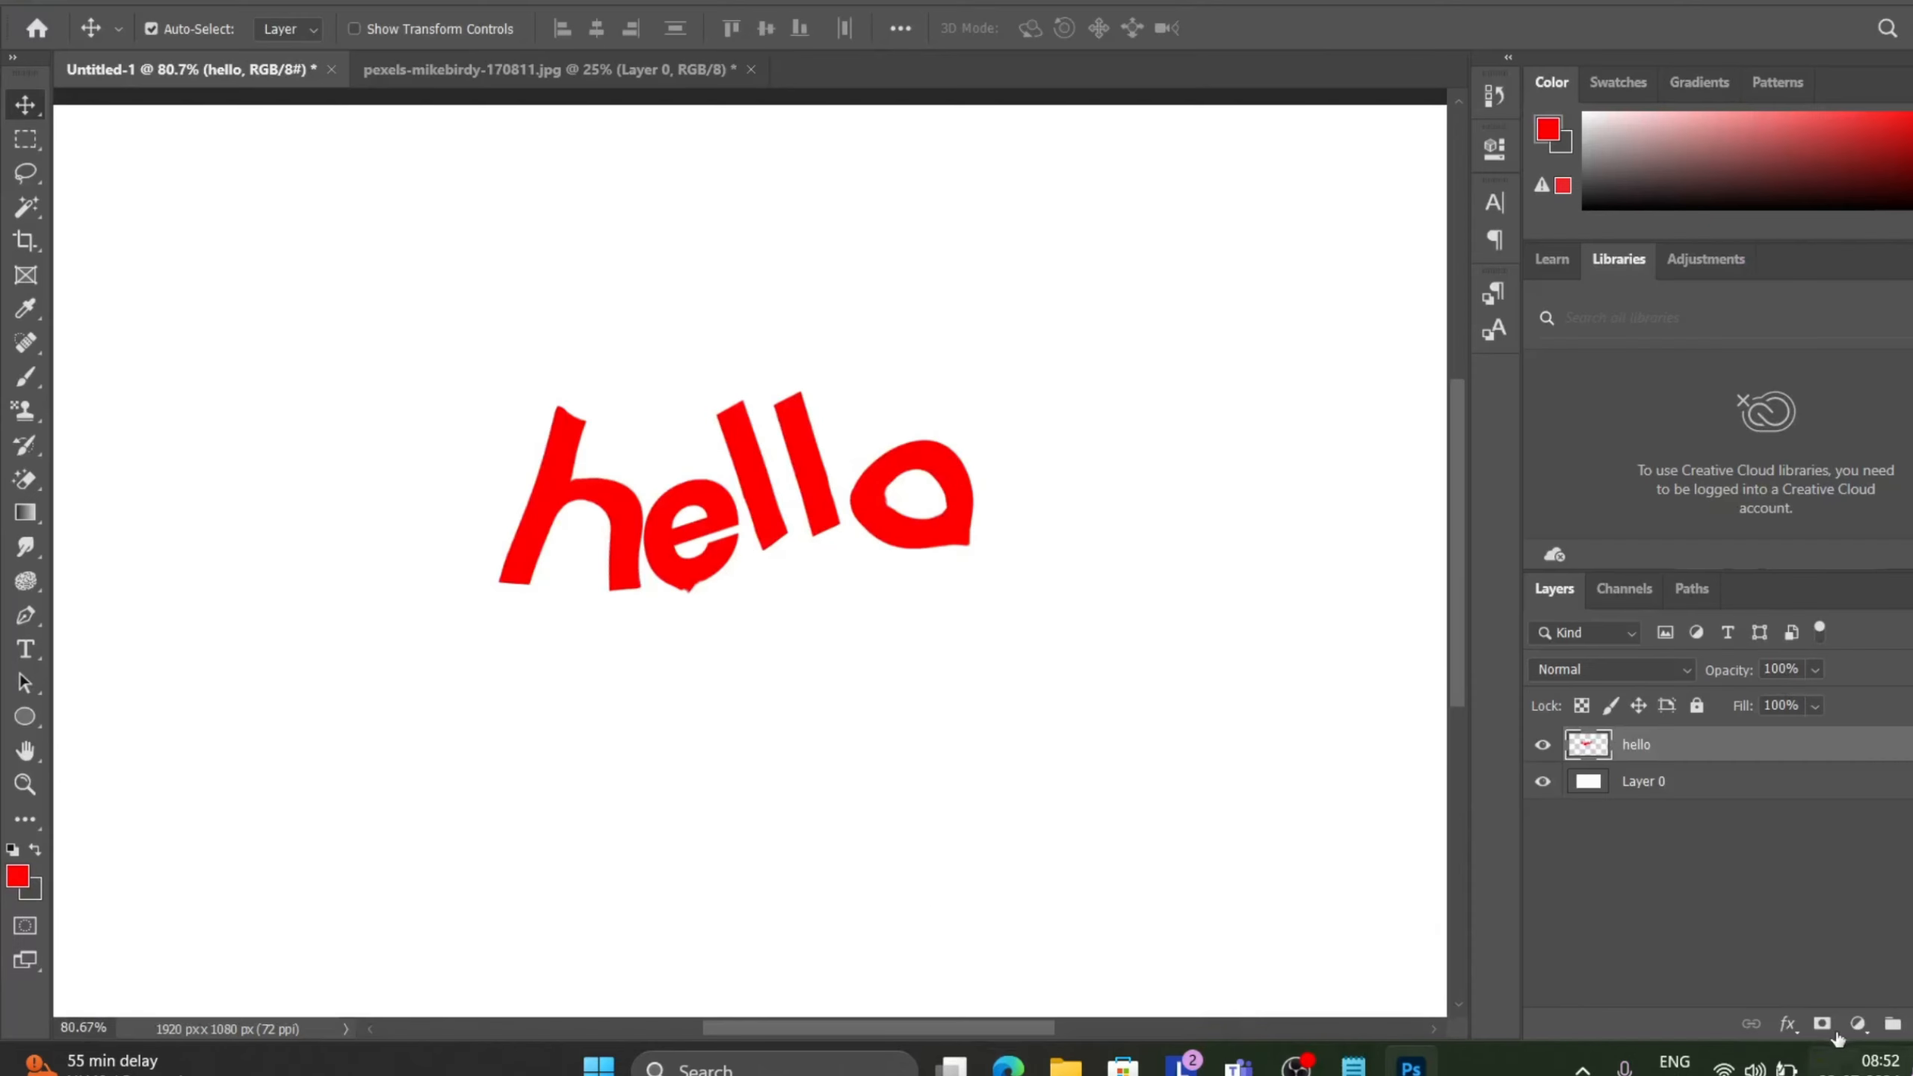
left_click(1857, 1025)
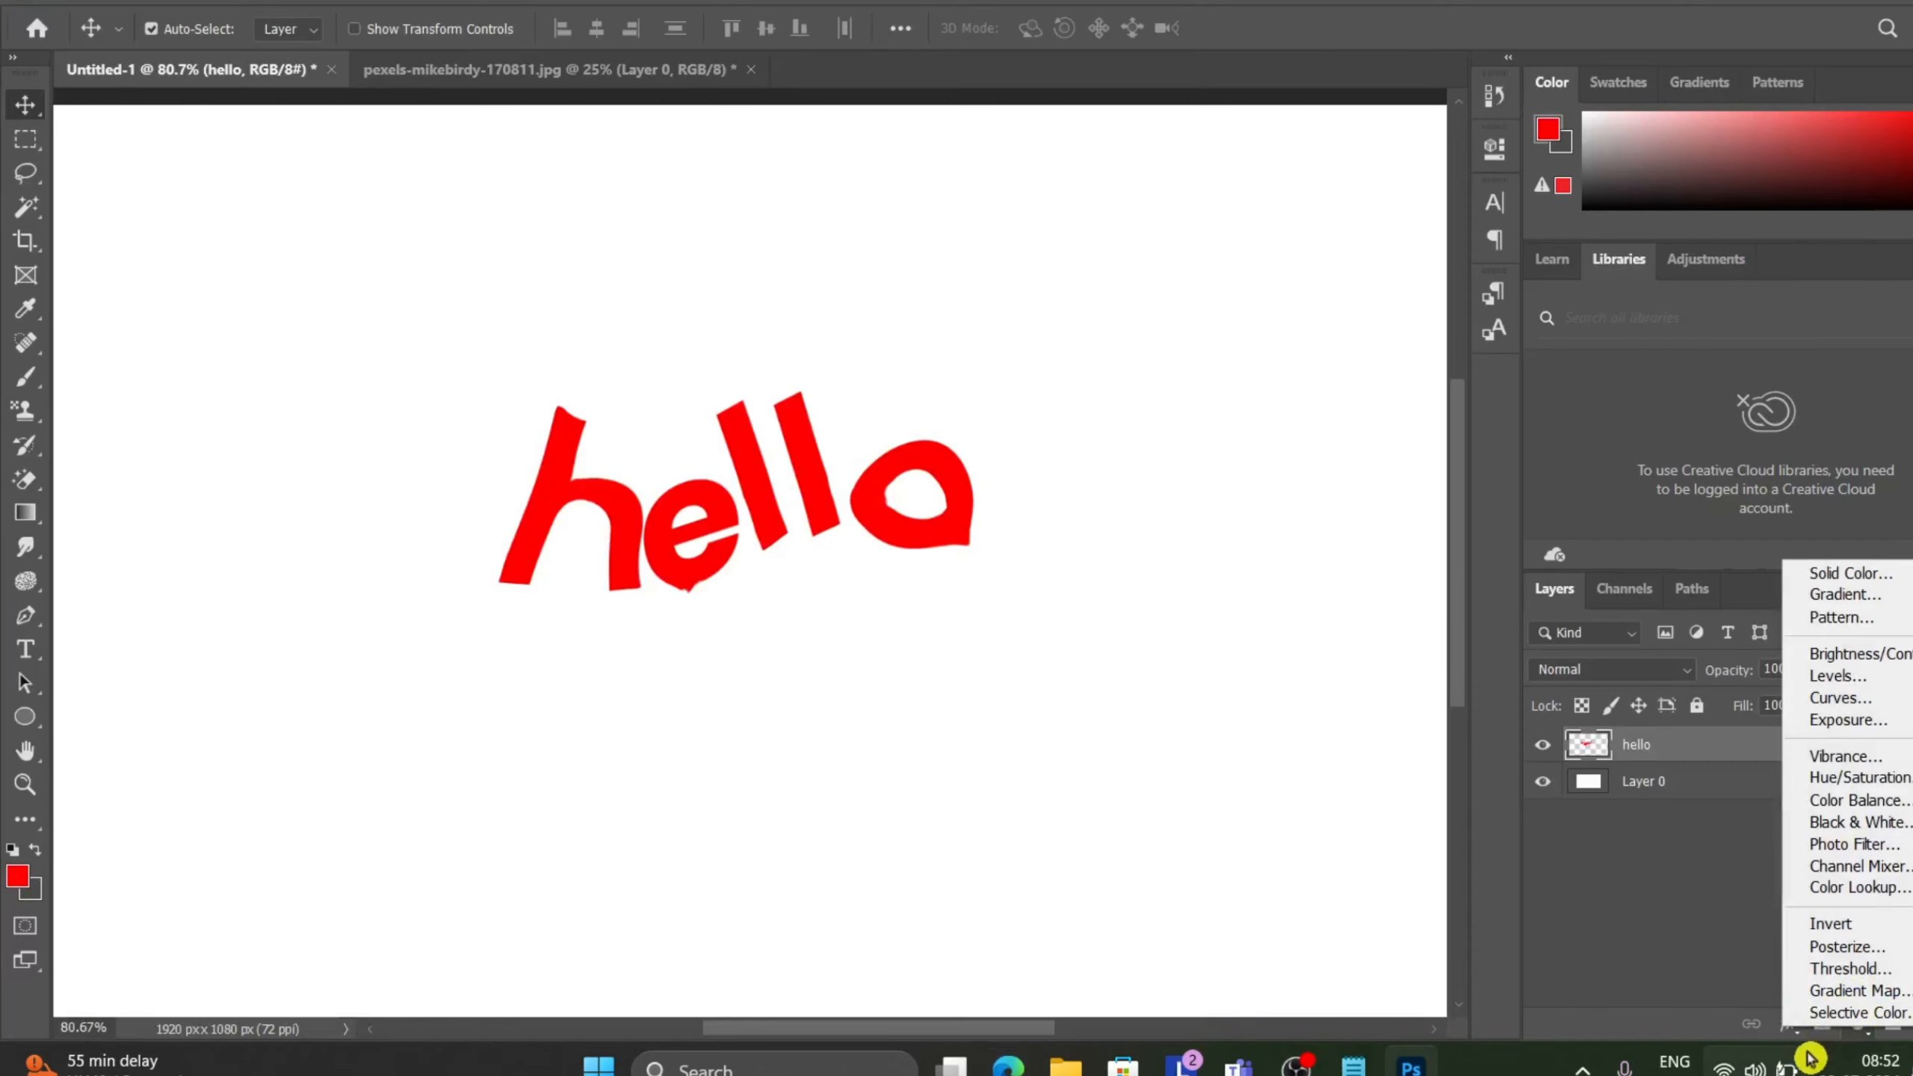
left_click(1737, 993)
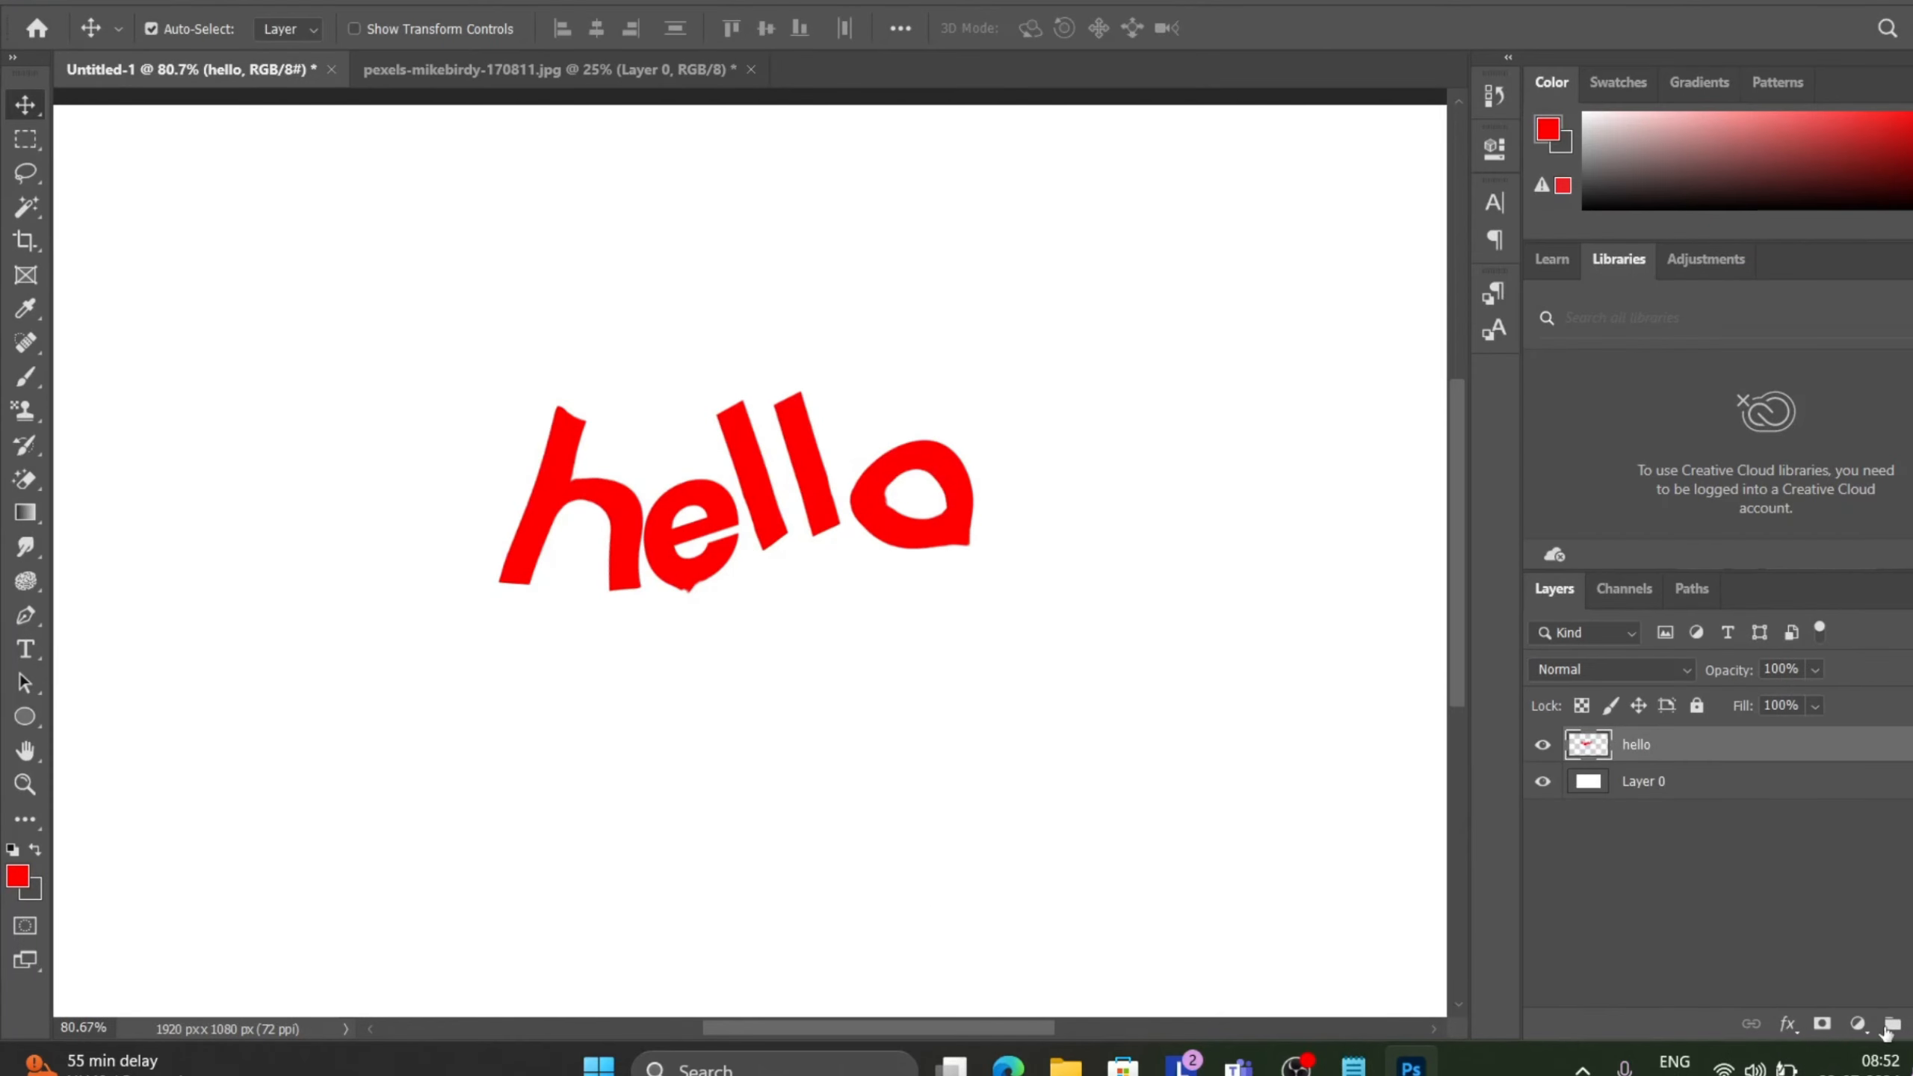
left_click(1823, 1024)
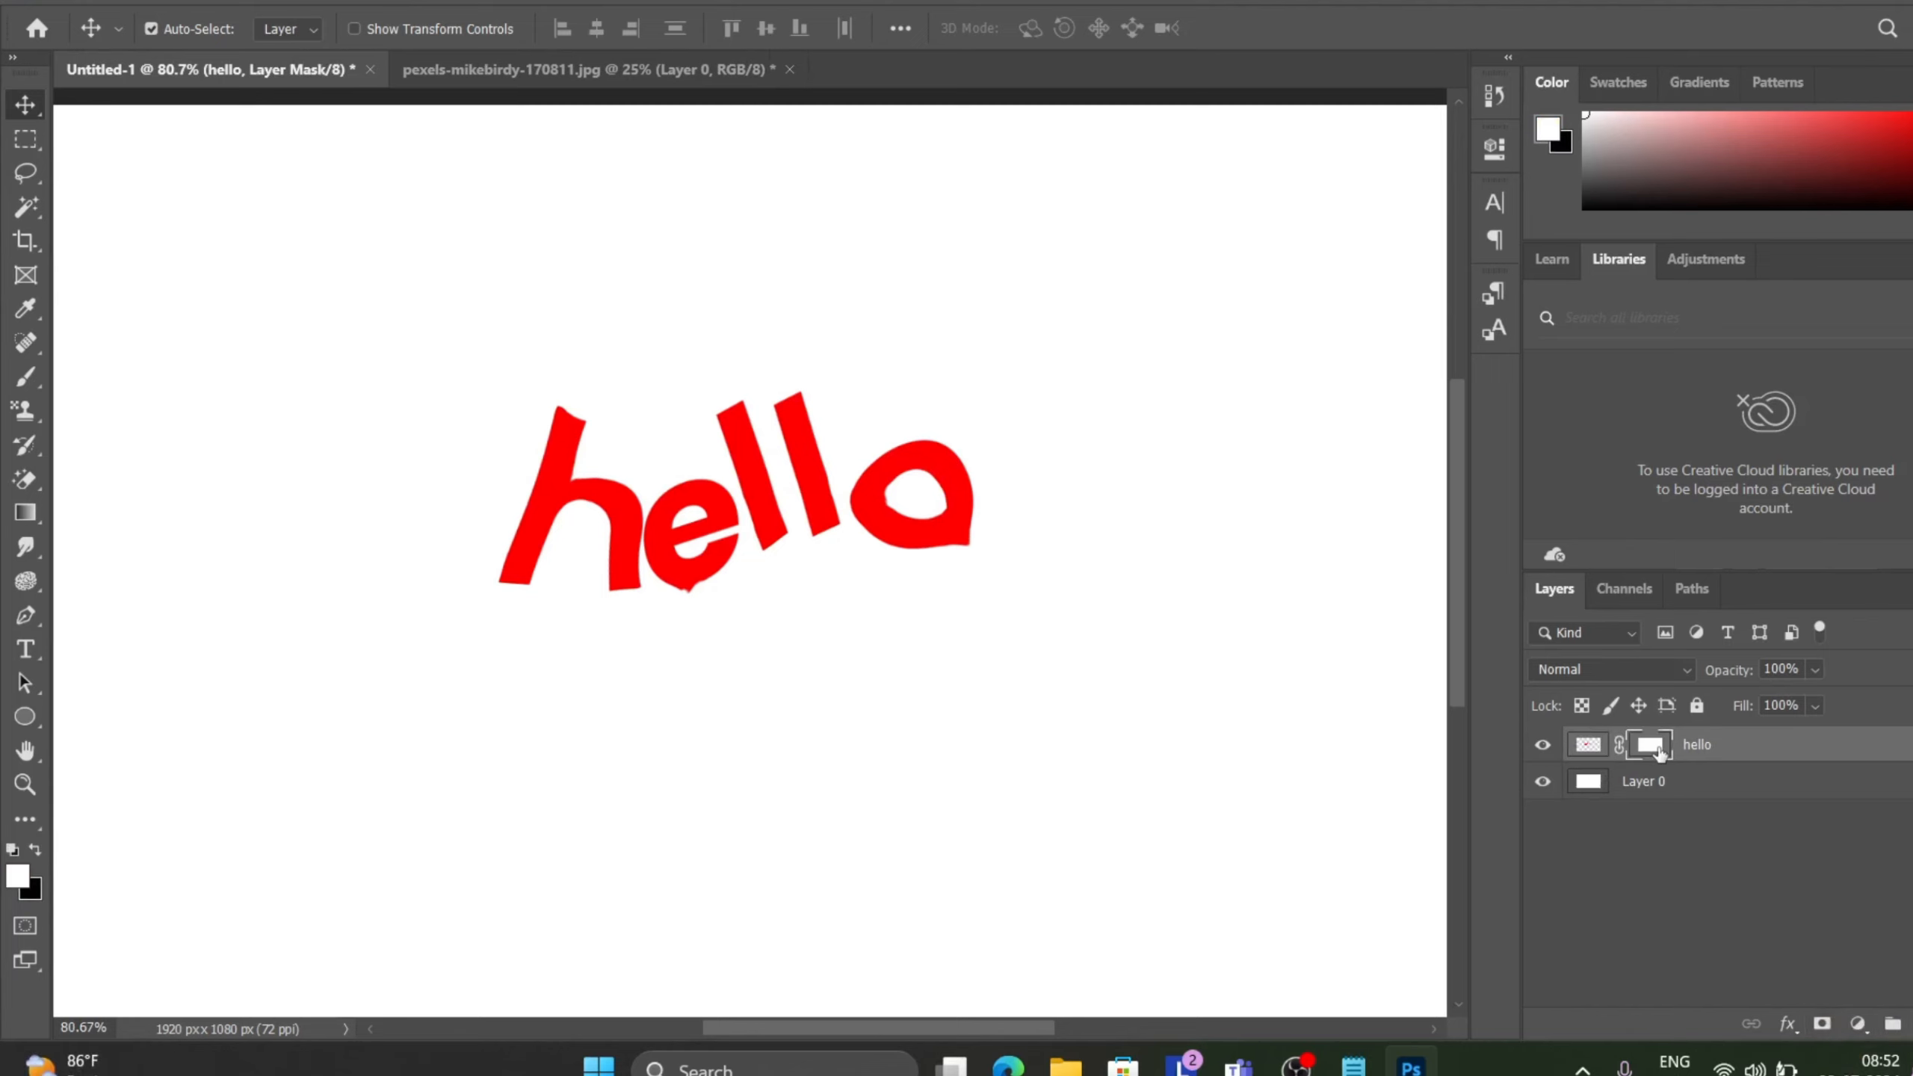
double_click(1660, 746)
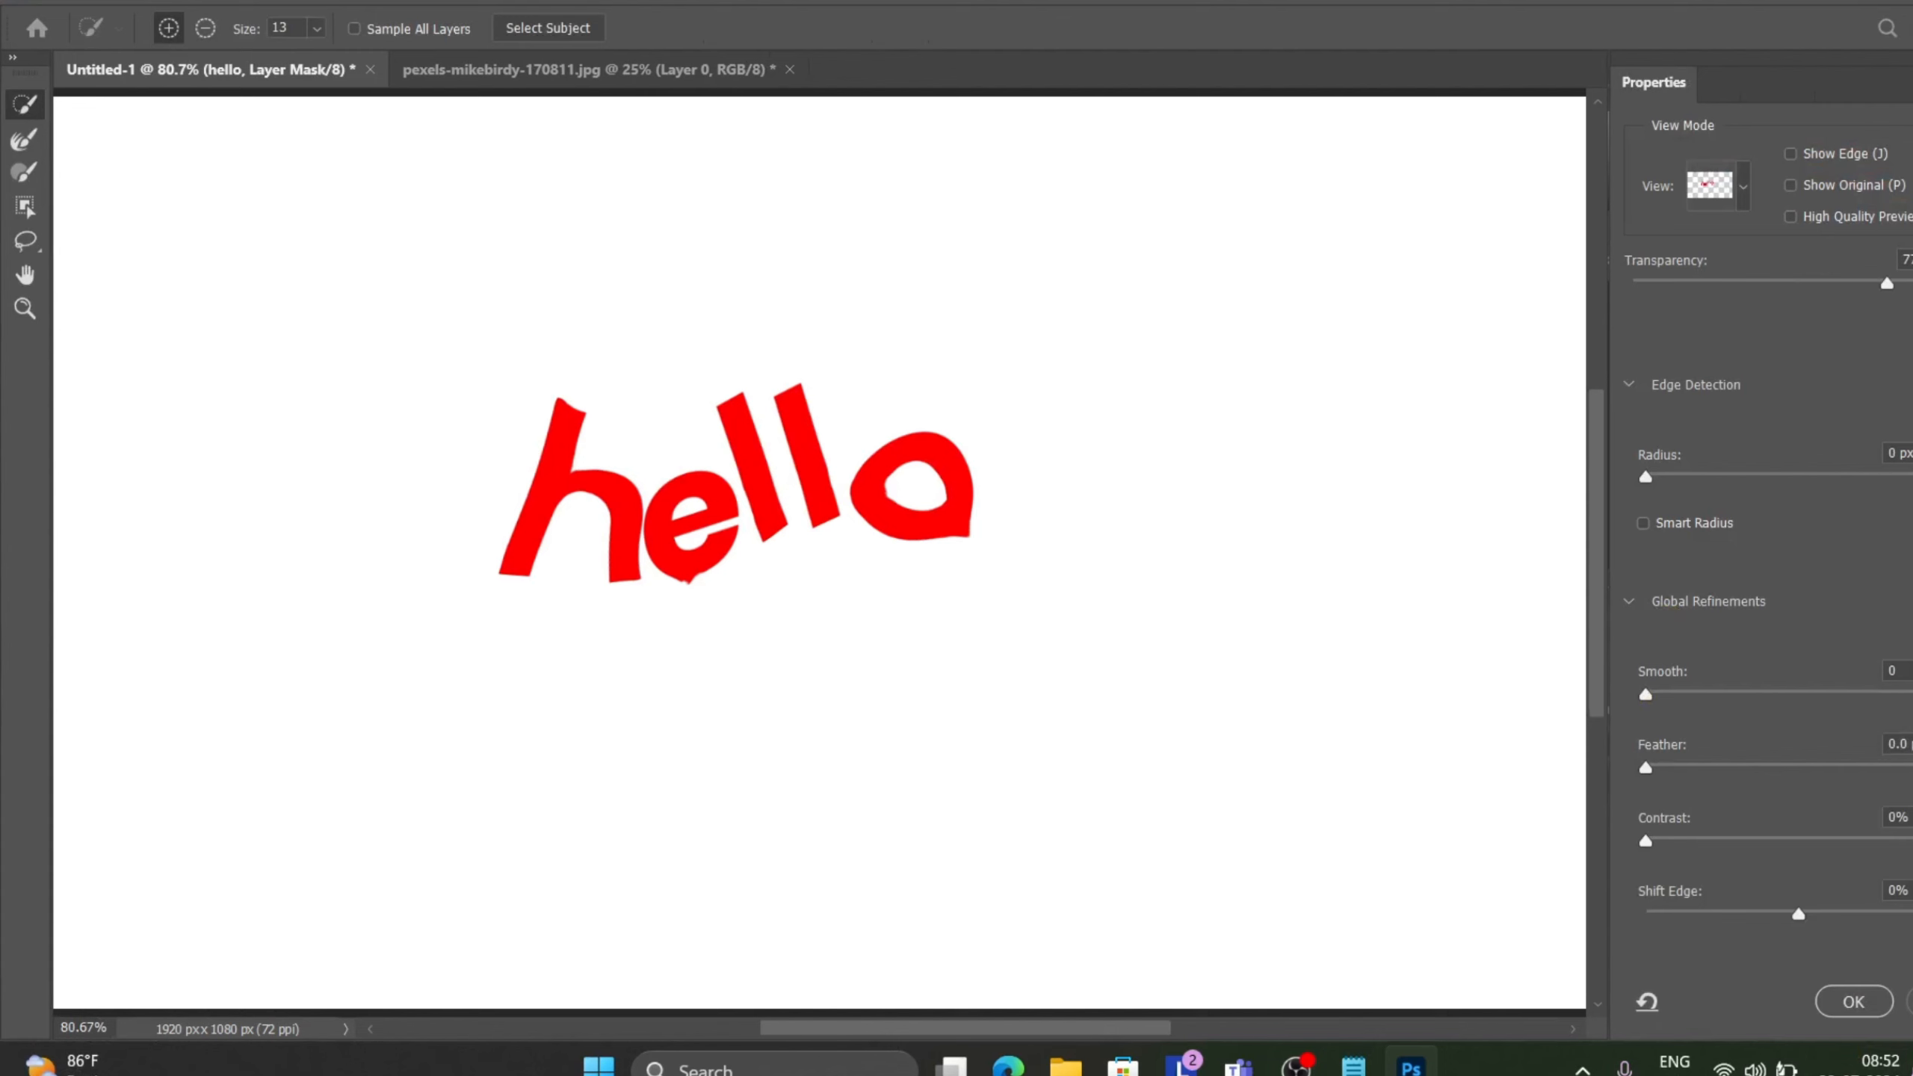
left_click(1878, 1004)
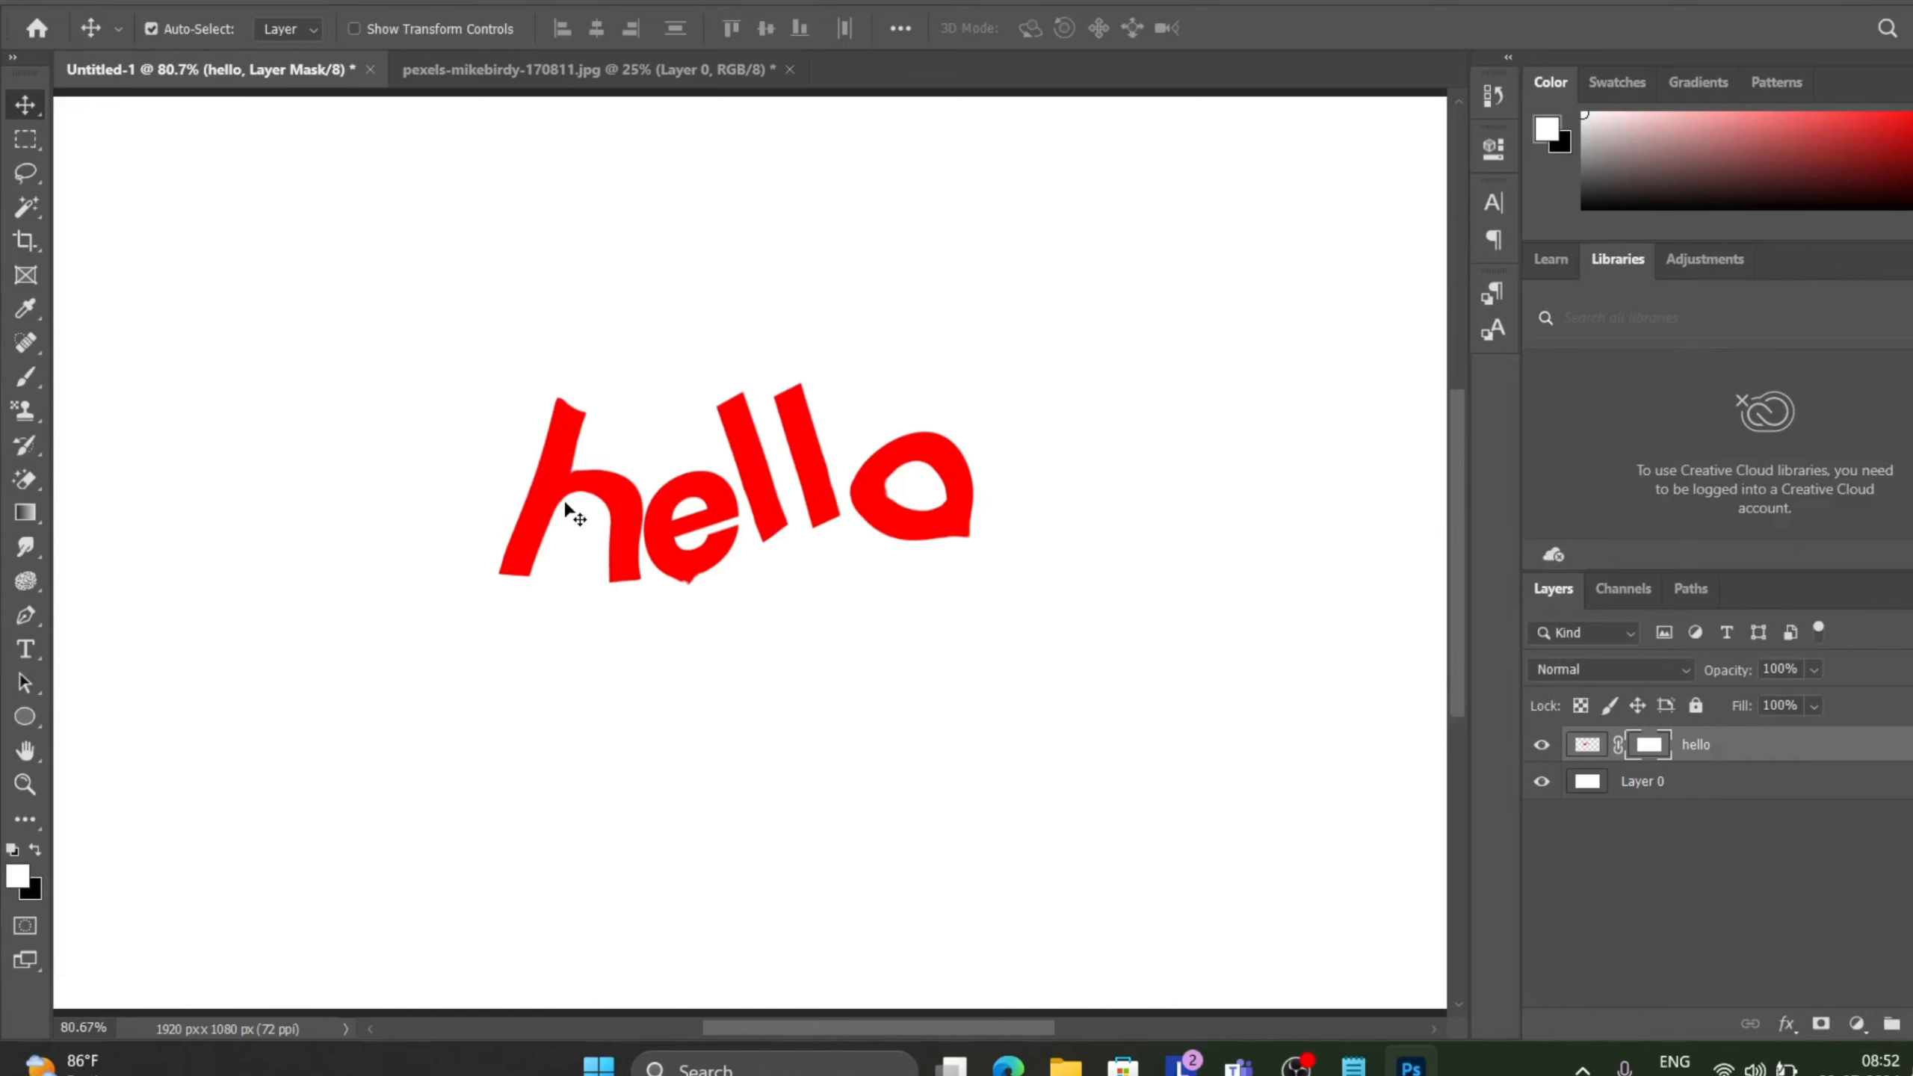
left_click_drag(564, 501, 726, 565)
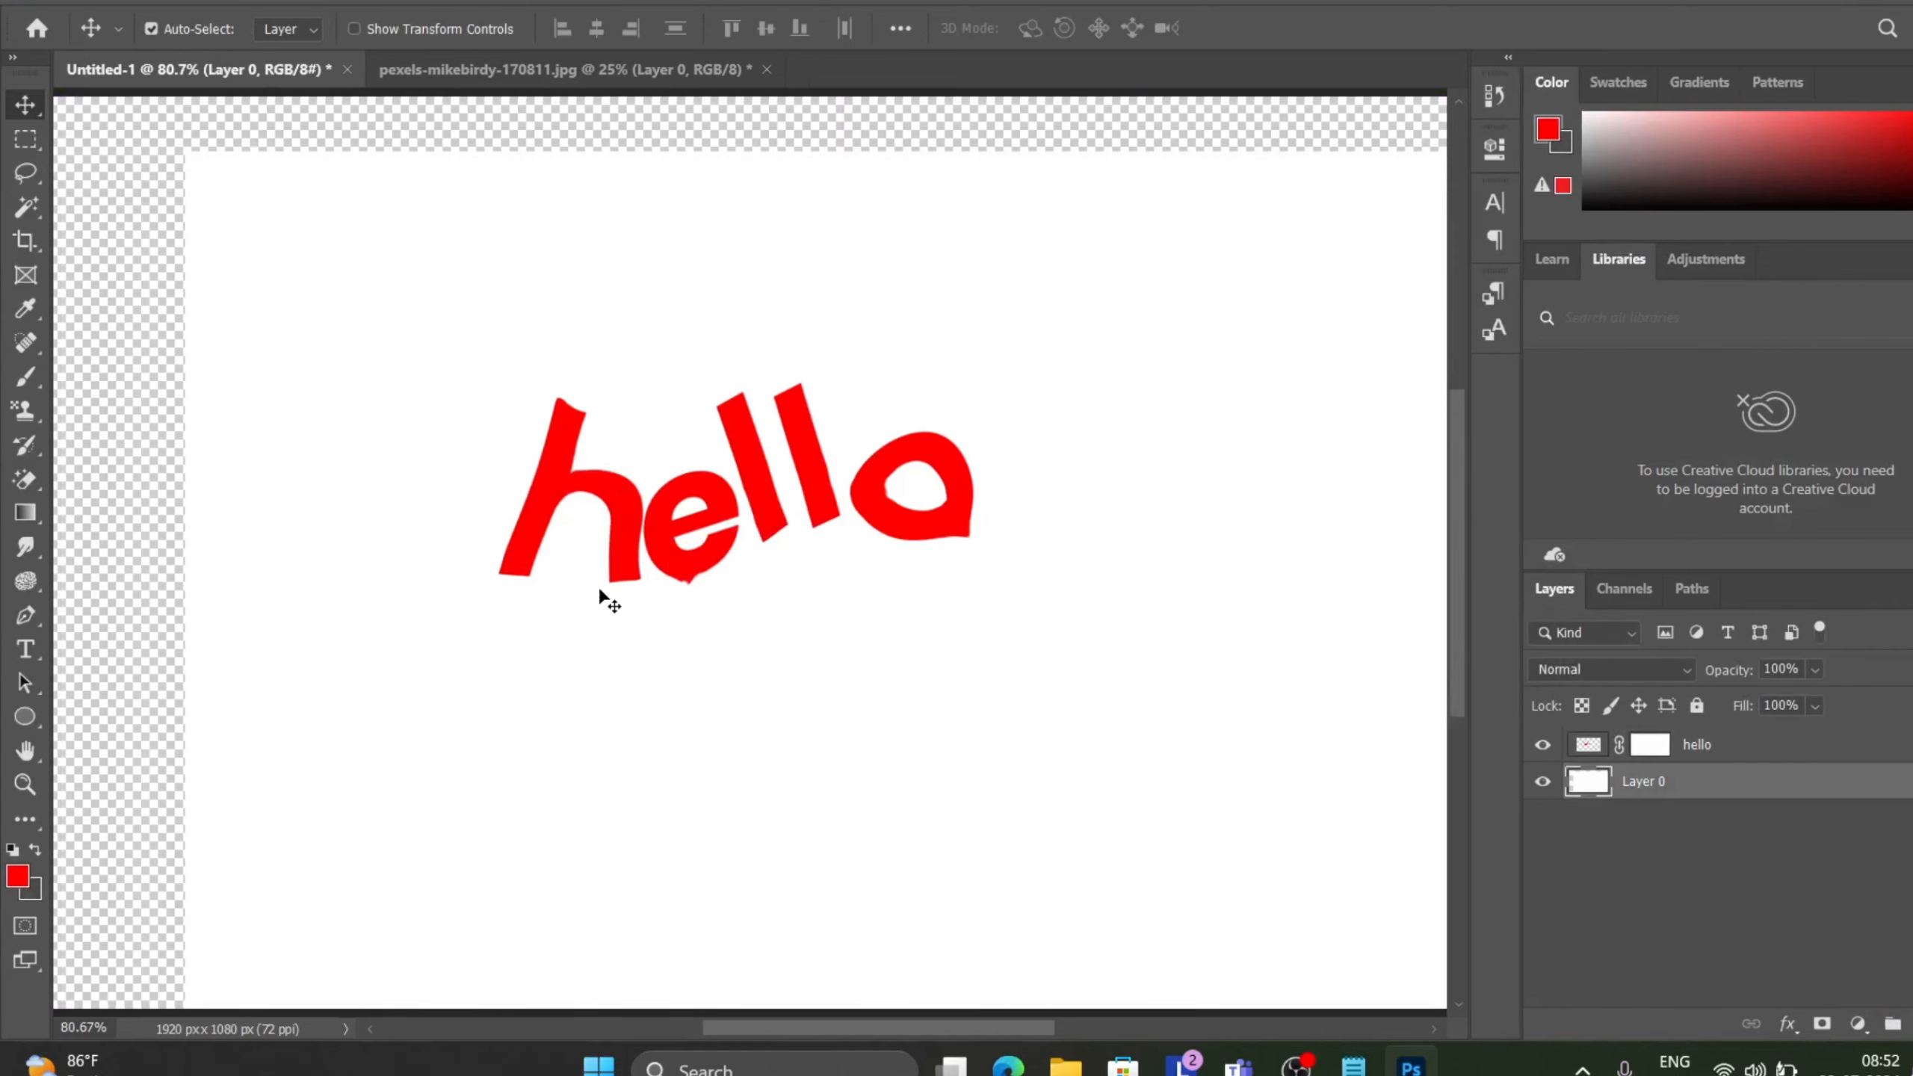
key("ctrl+s")
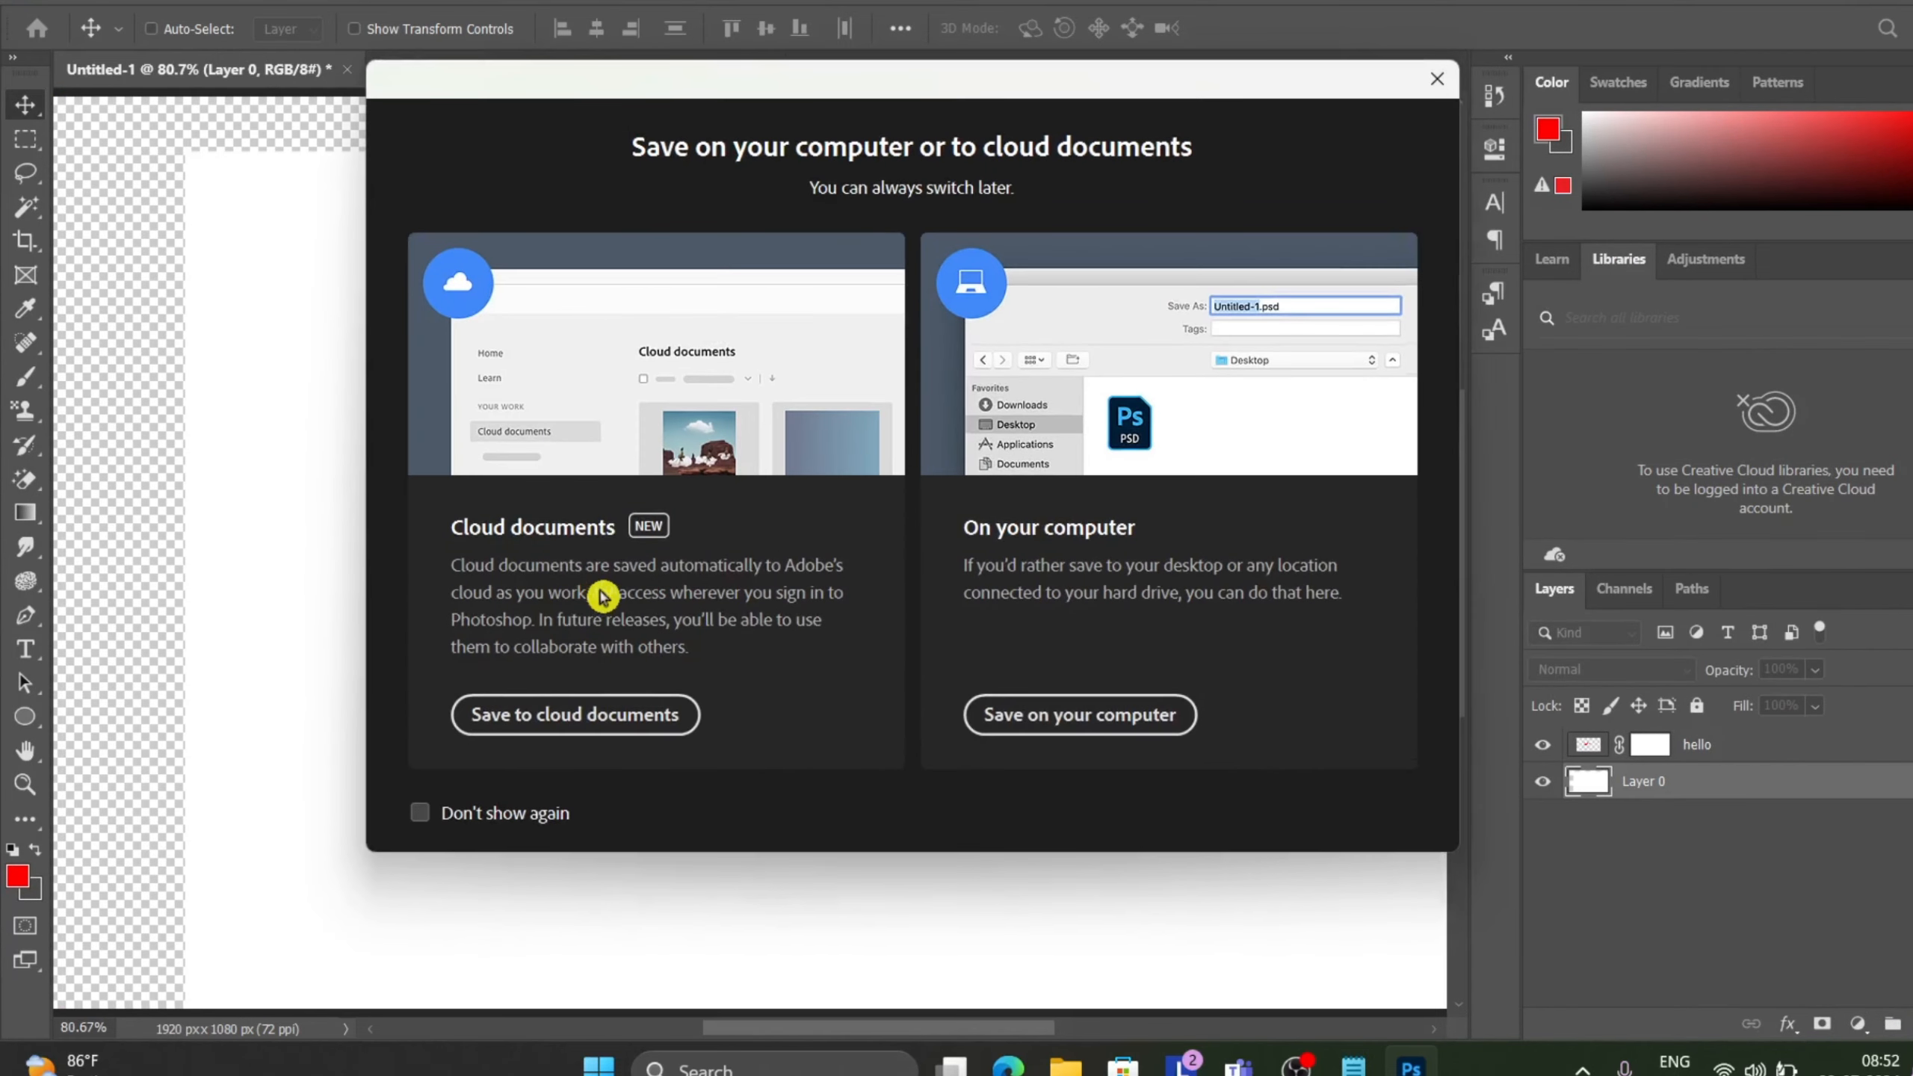
left_click(1438, 79)
key("ctrl+z")
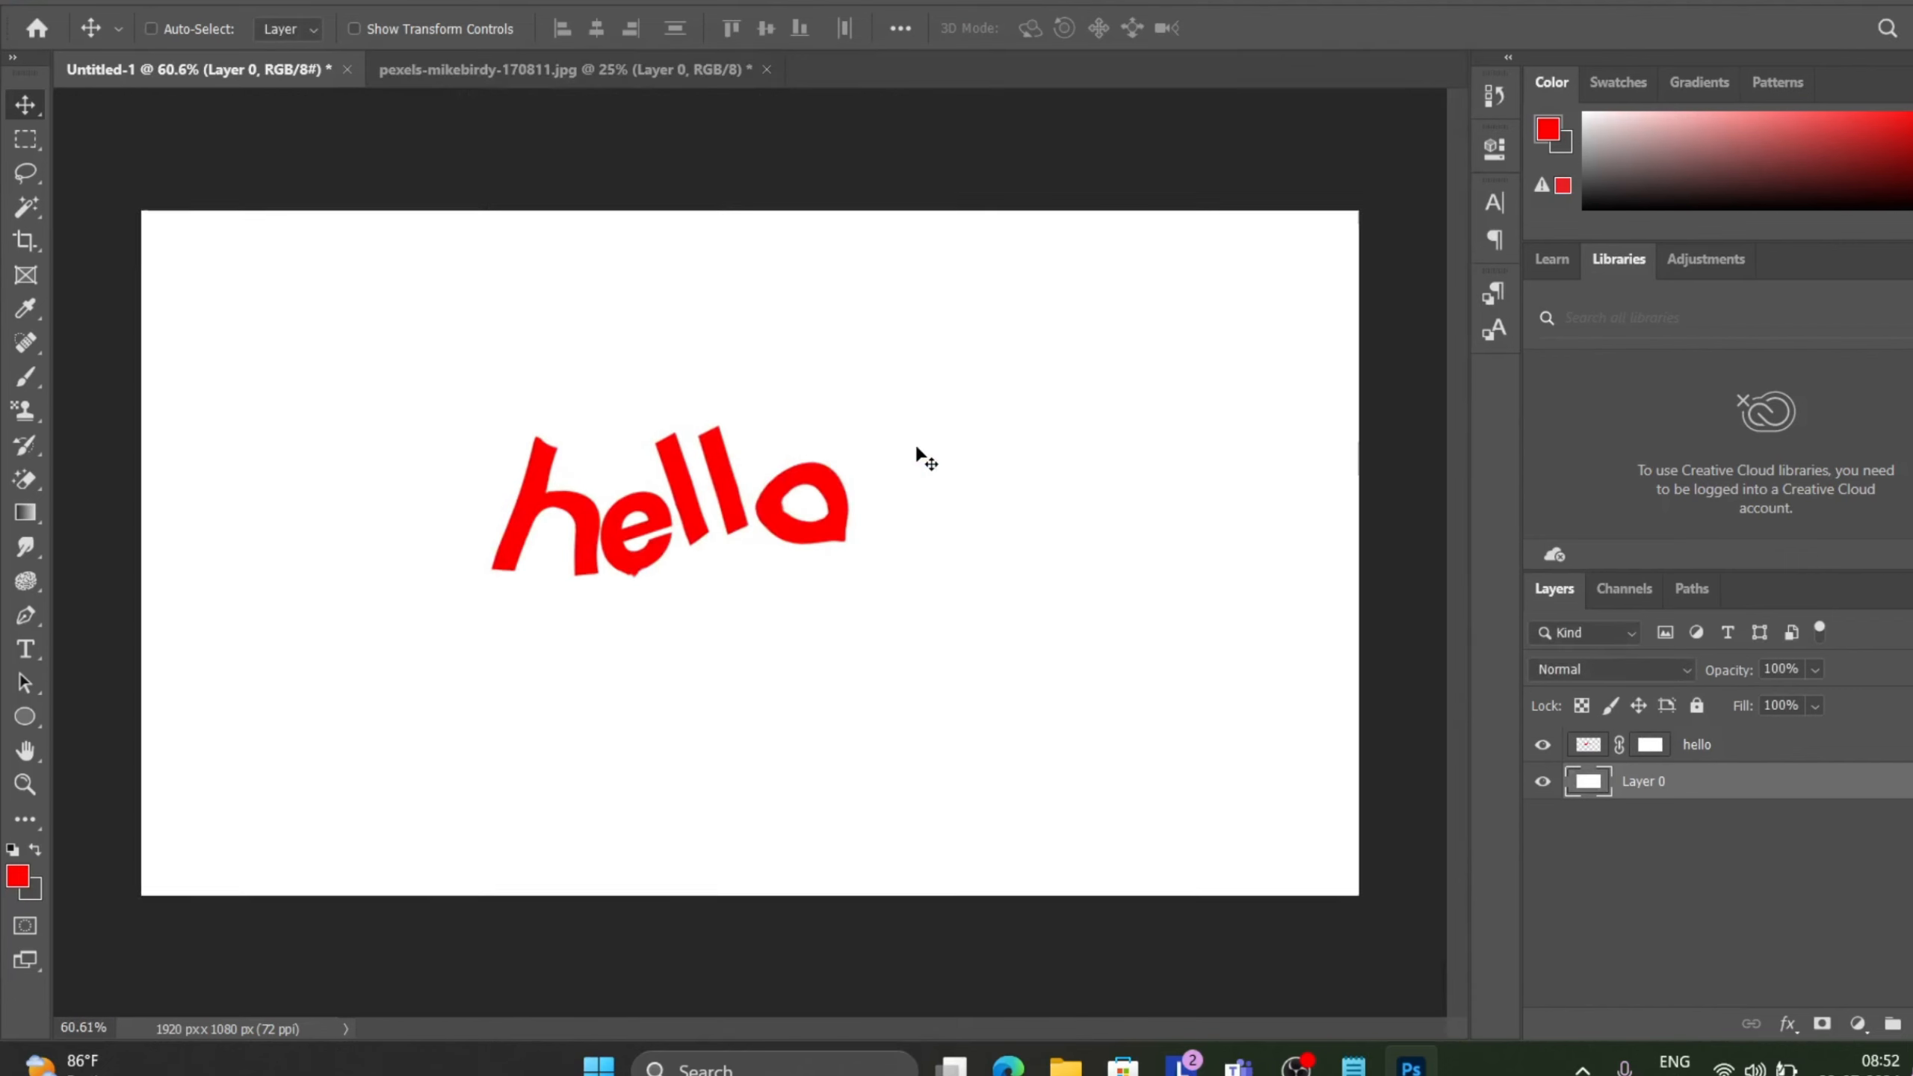
Select the hello layer and undo the layer mask that was added to it.
key("ctrl+minus")
scroll(926, 460, "down", 1)
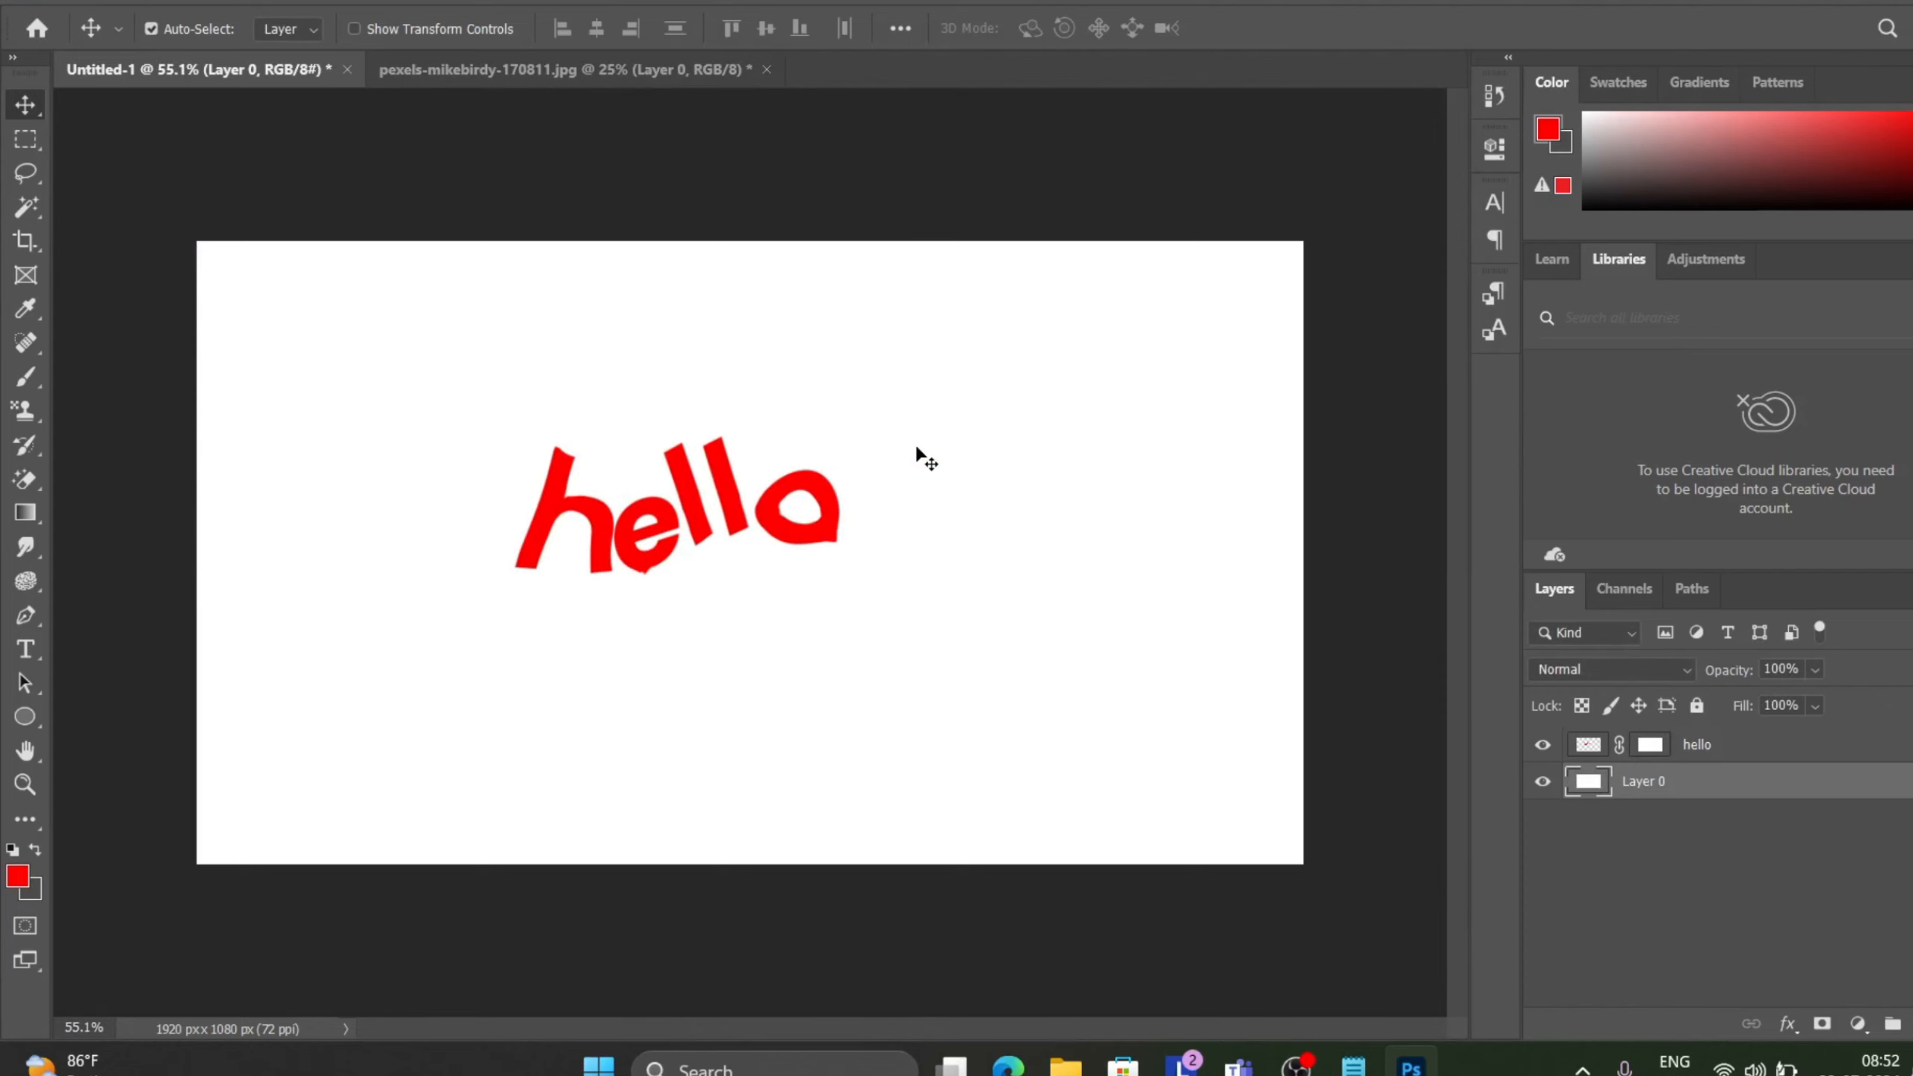
scroll(917, 450, "up", 1)
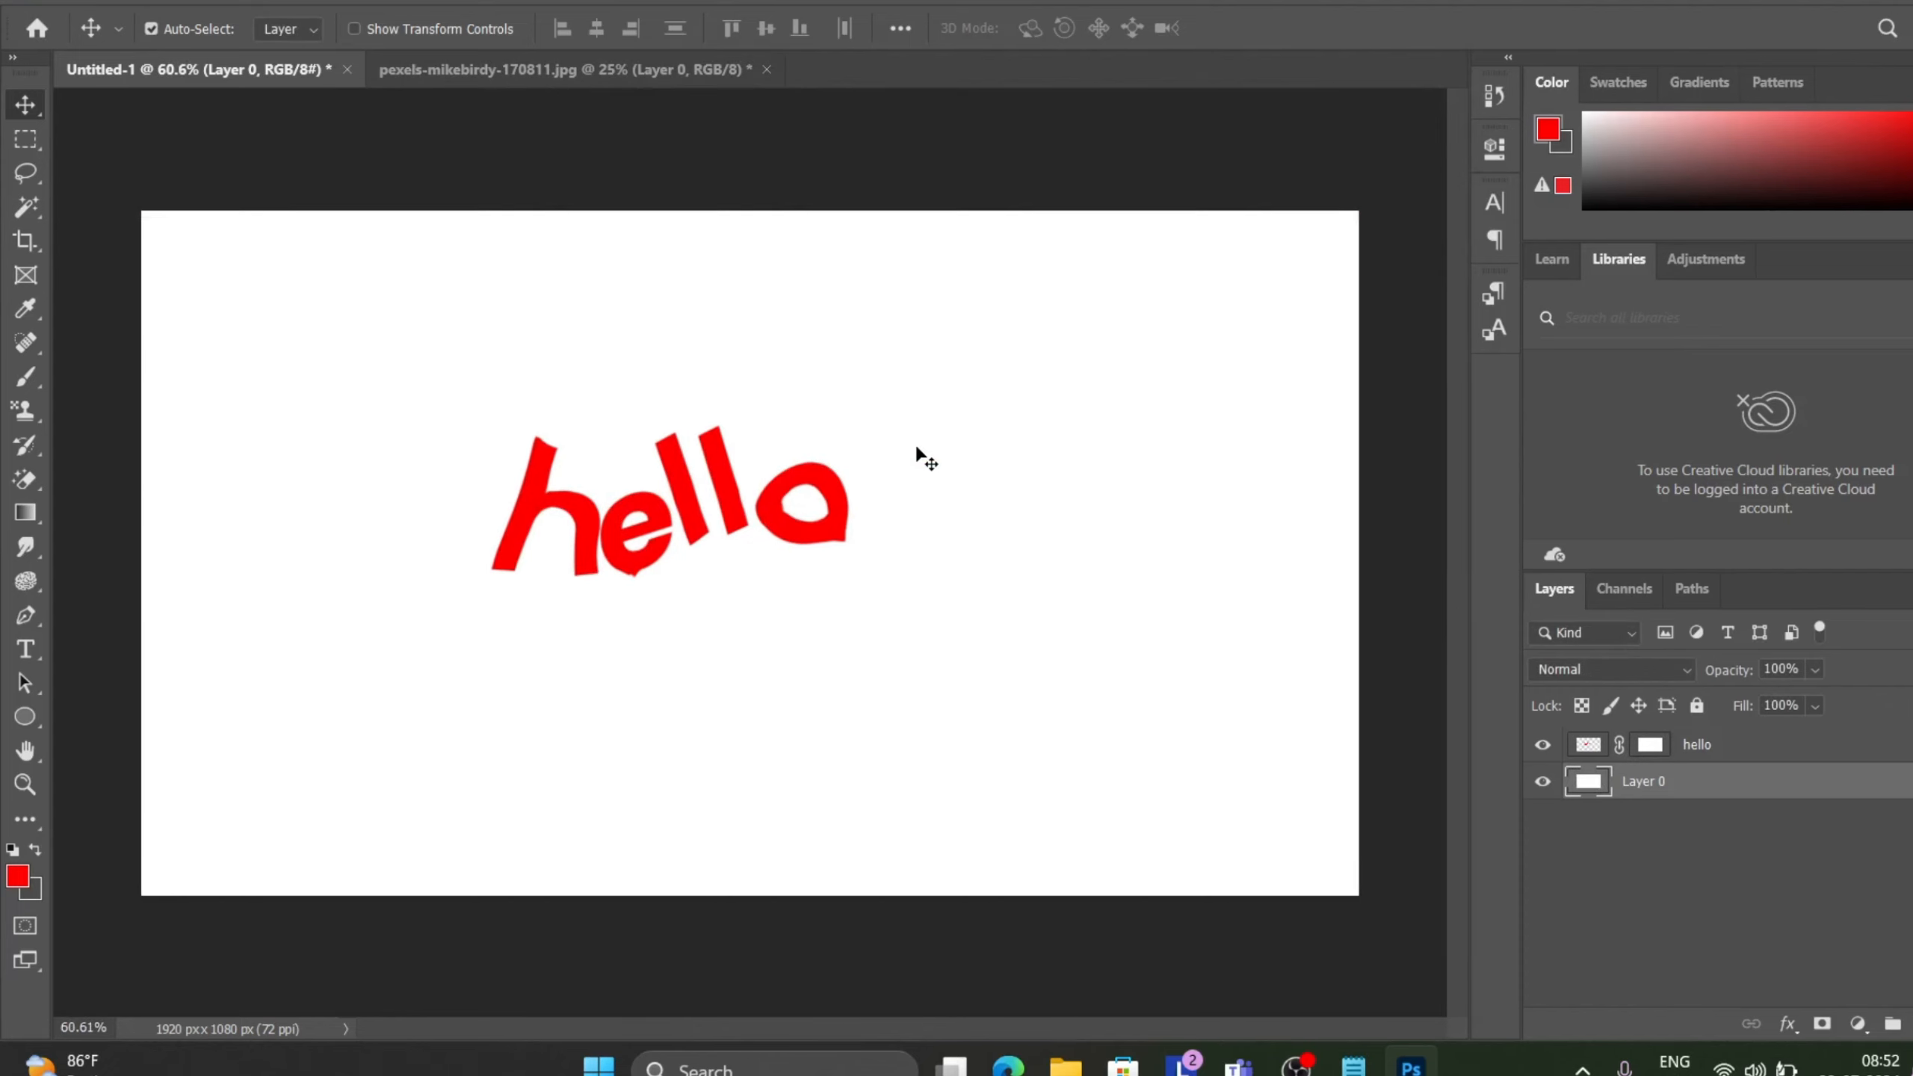
key("ctrl")
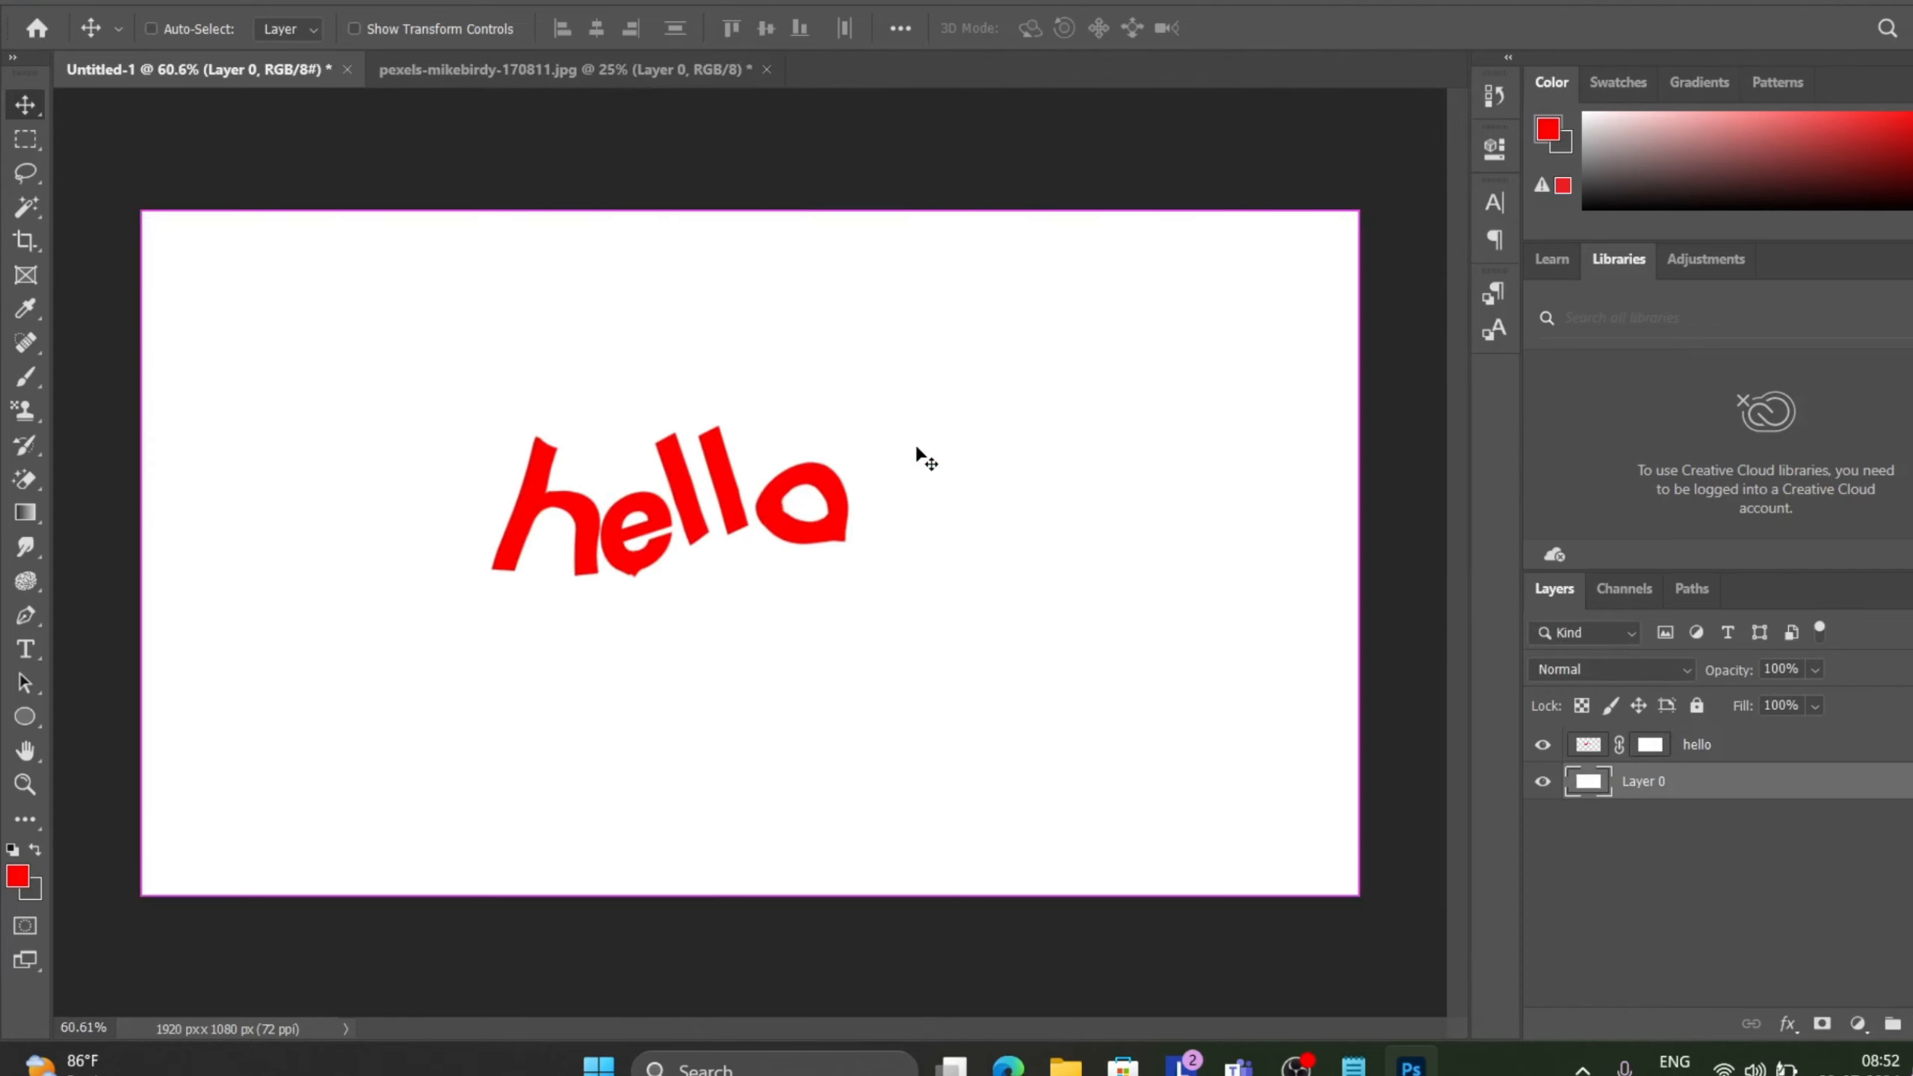
key("ctrl+plus")
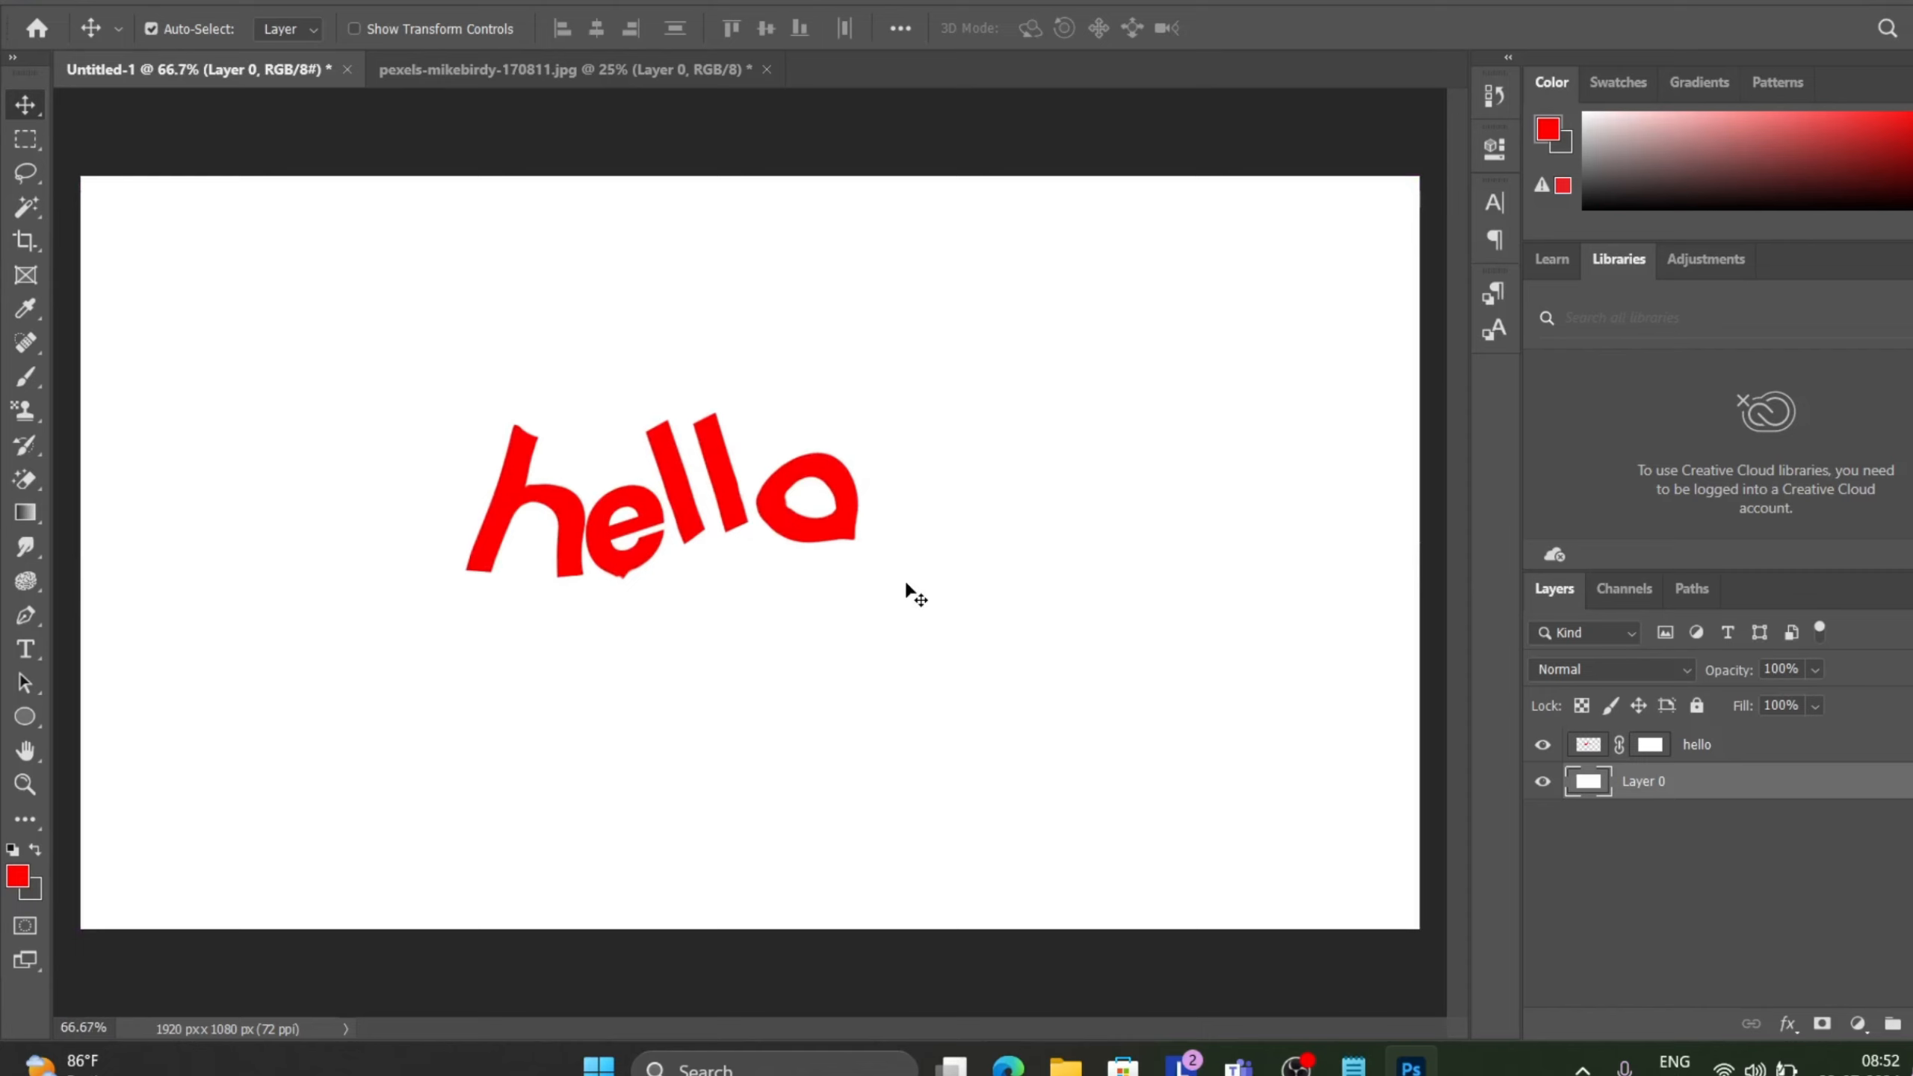
key("ctrl")
scroll(783, 482, "up", 1)
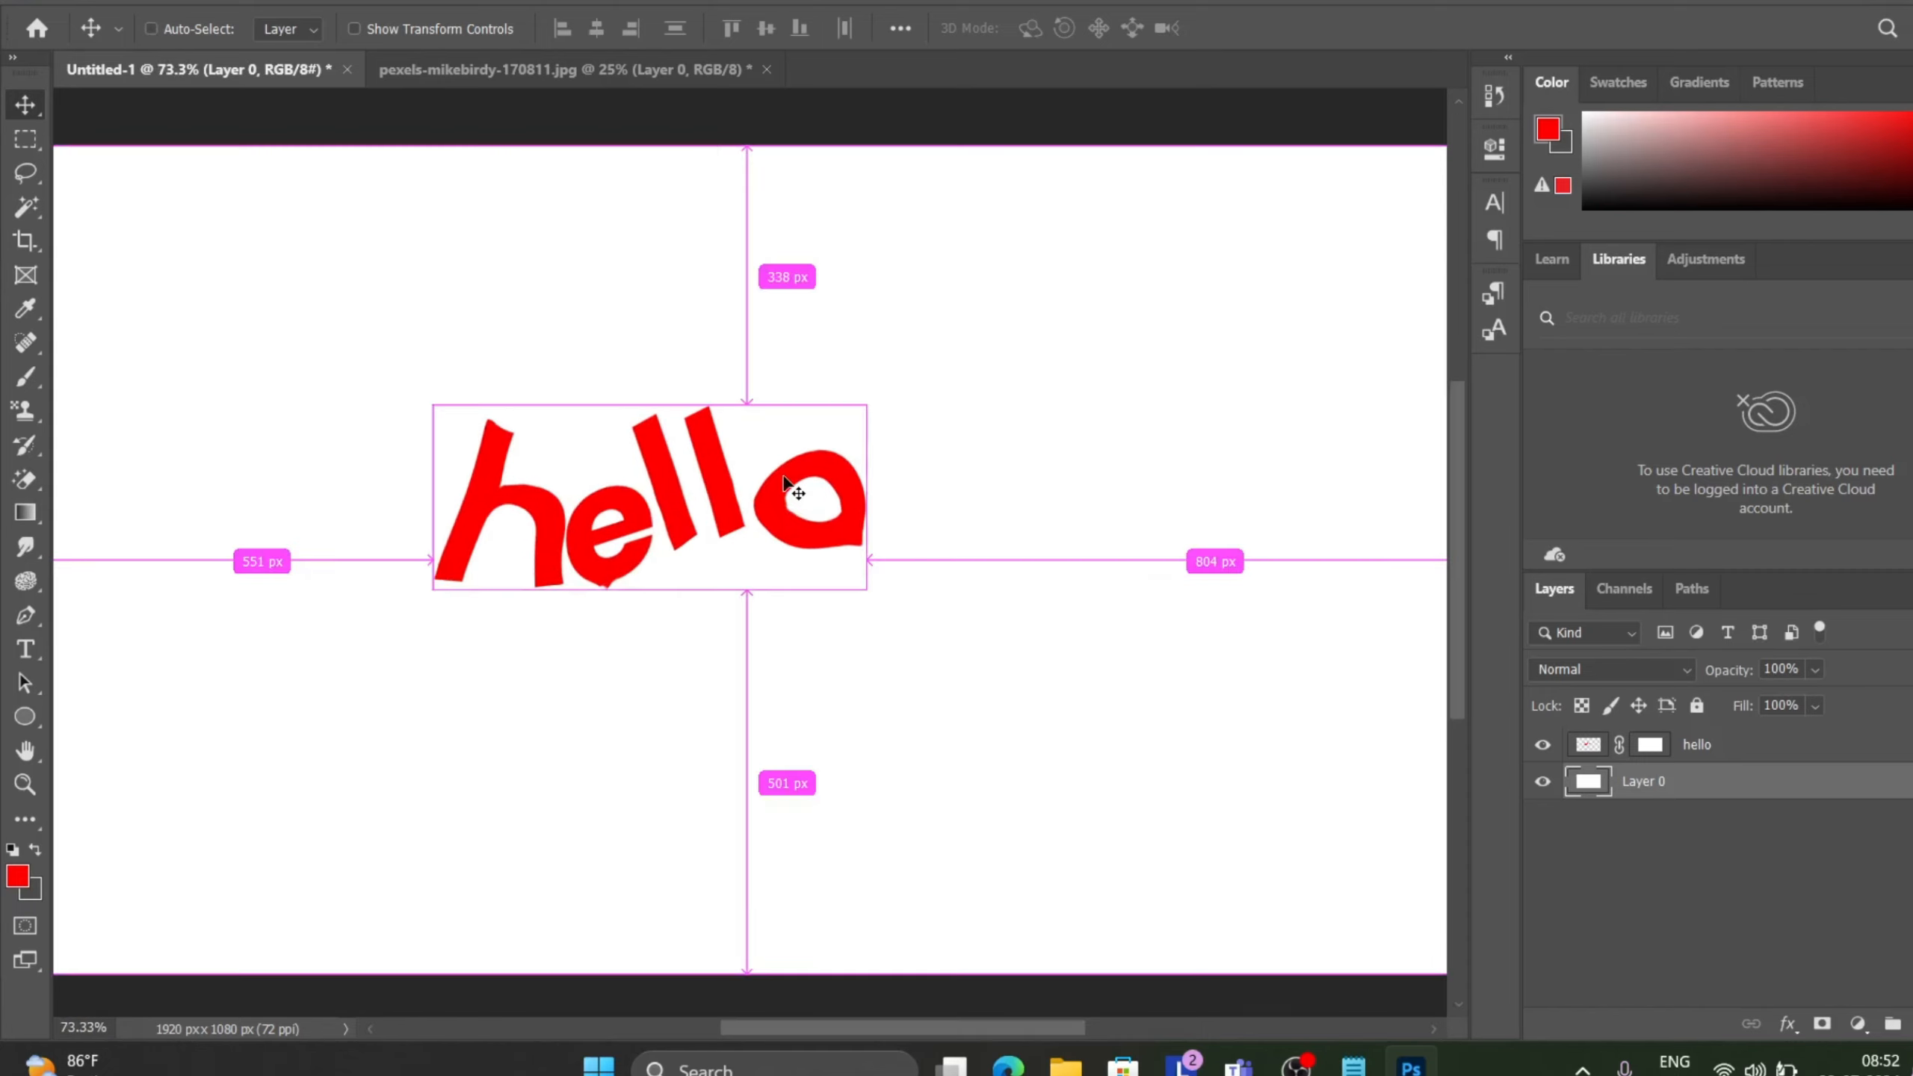
scroll(783, 482, "up", 1)
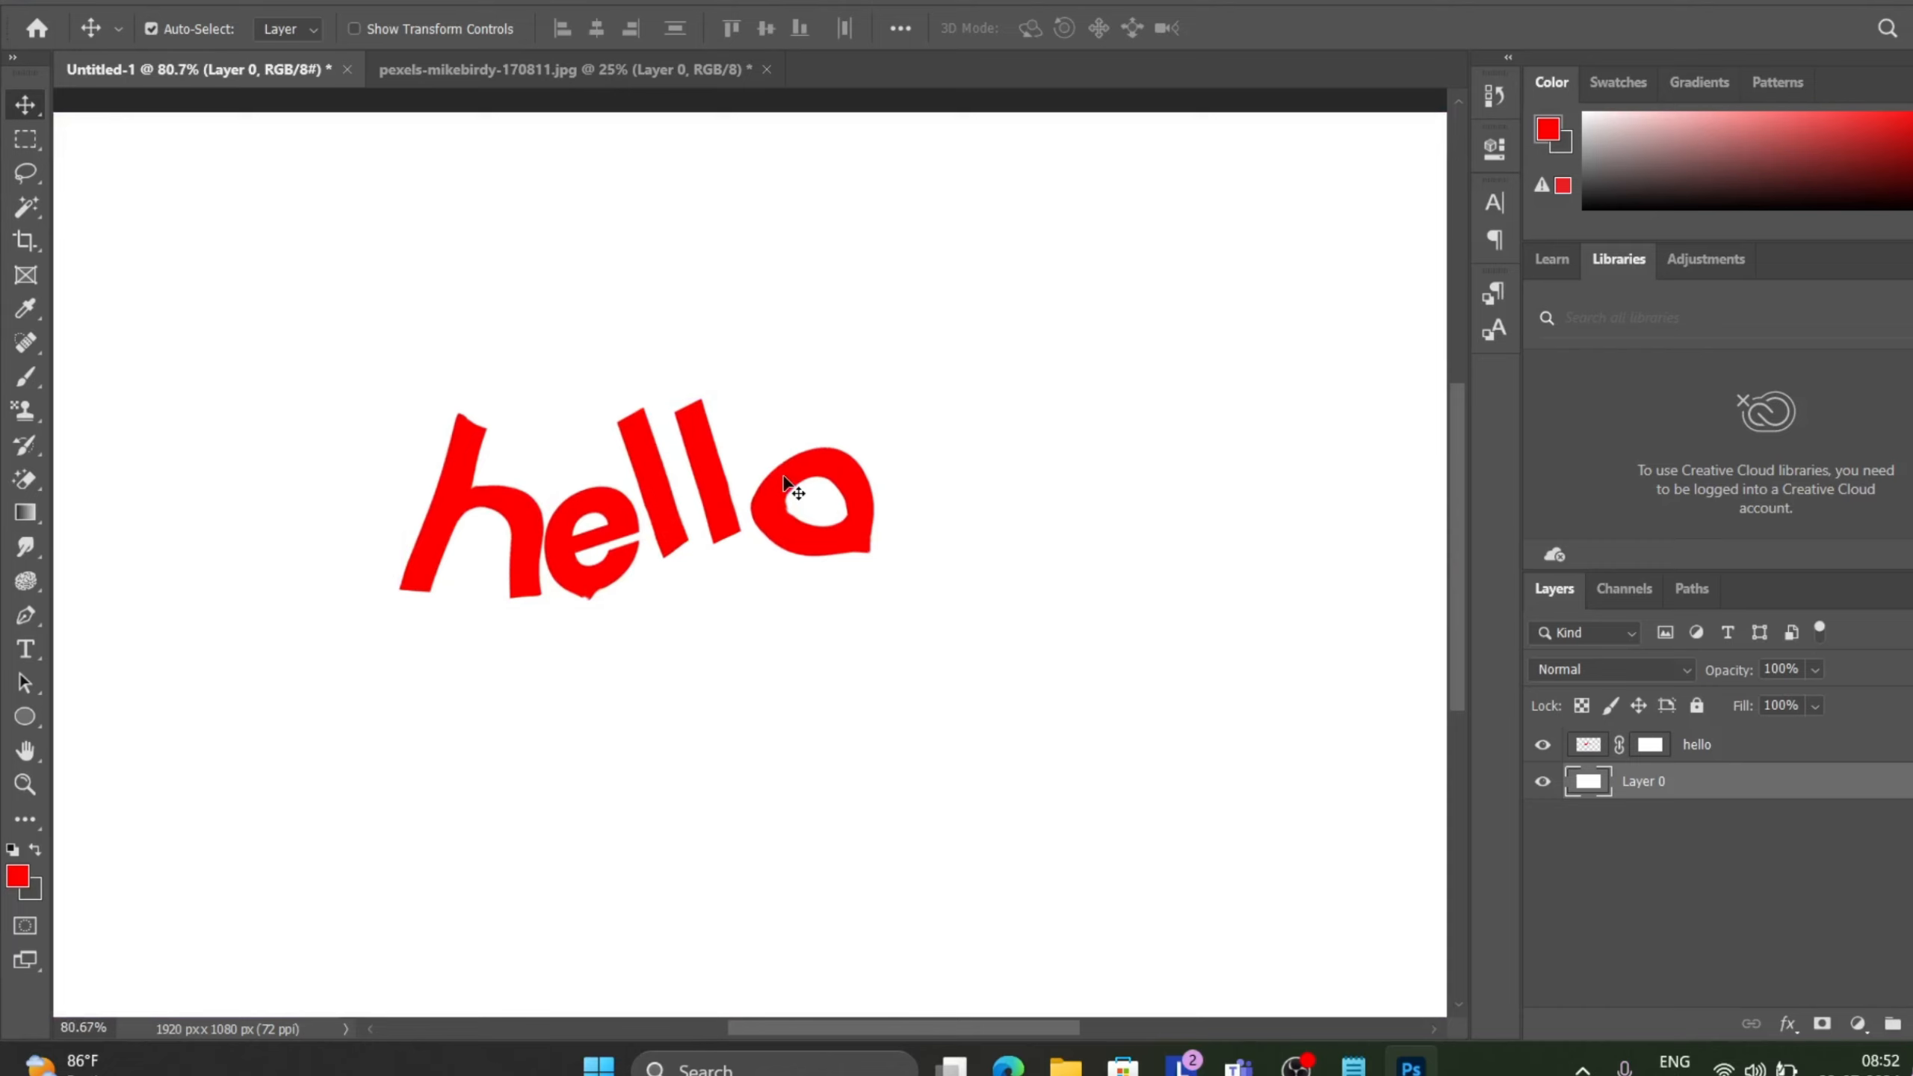
scroll(713, 341, "up", 2)
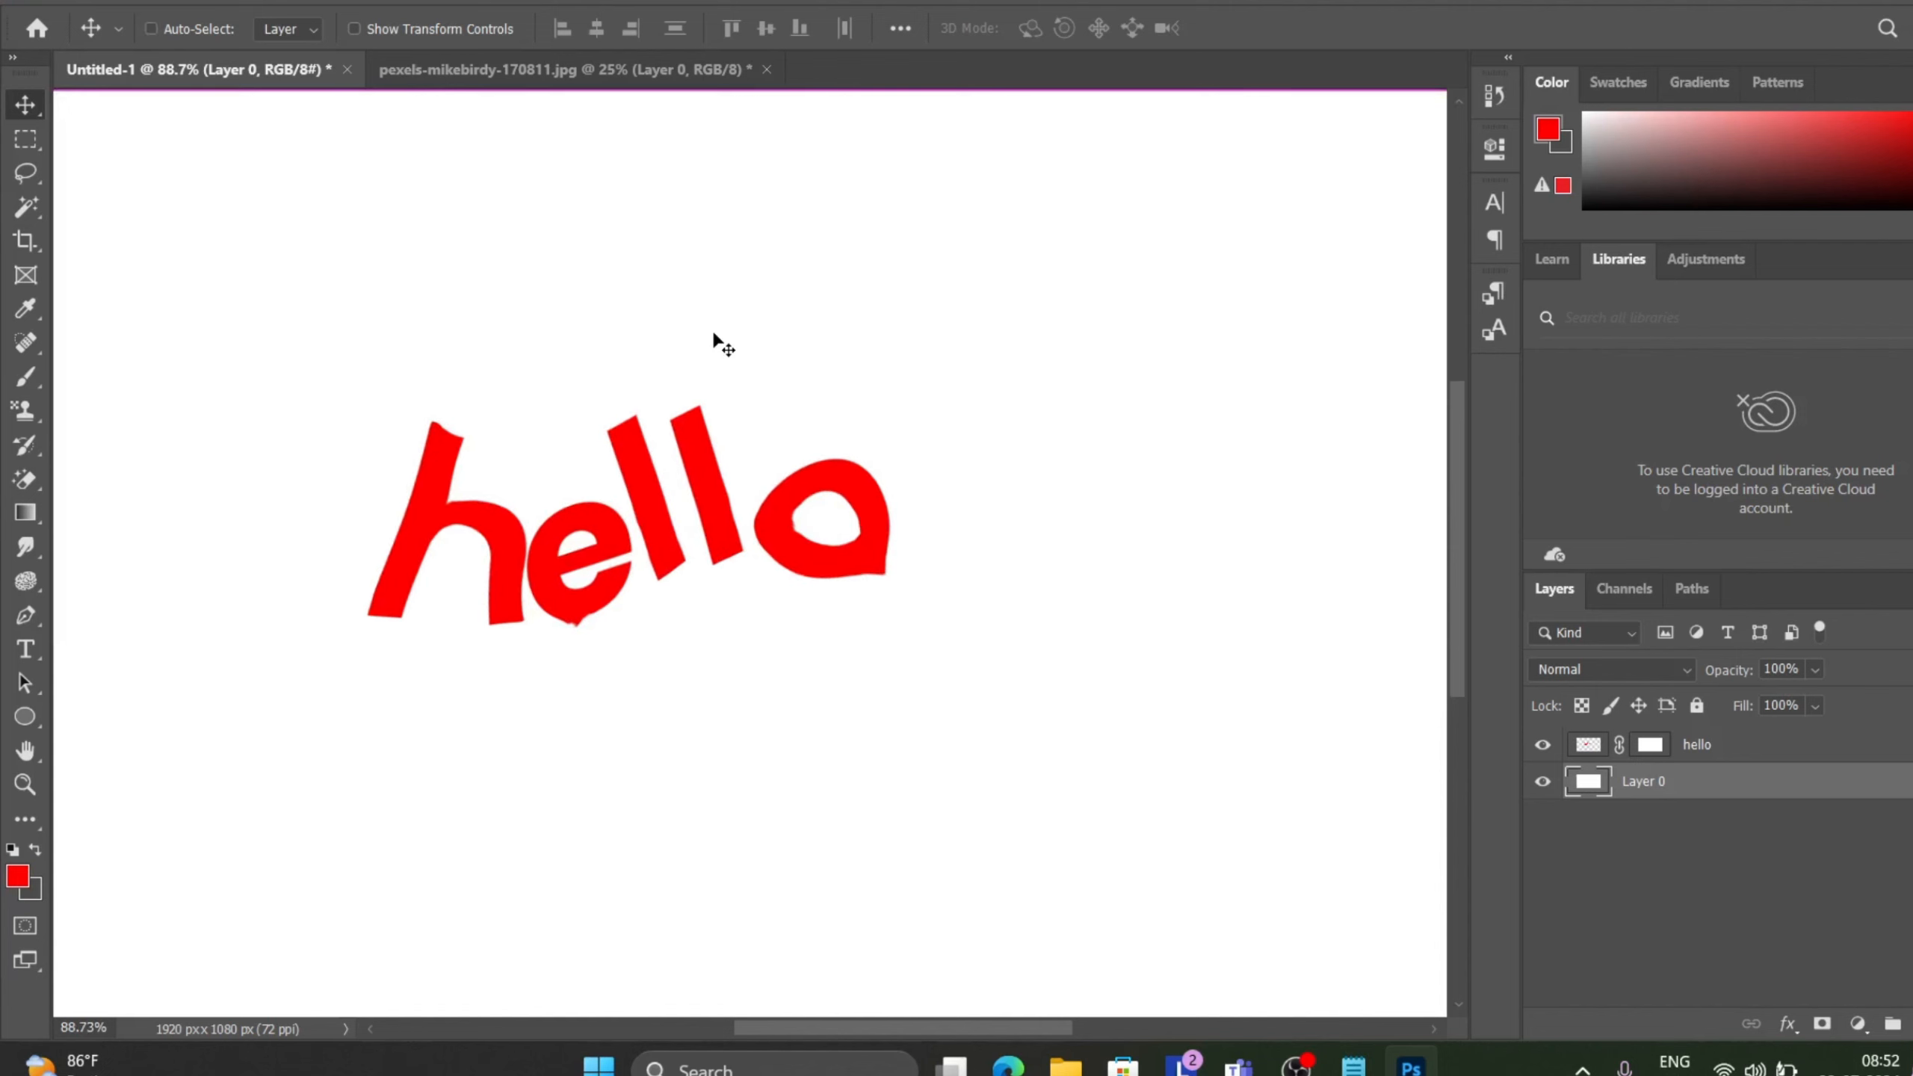
left_click(260, 2)
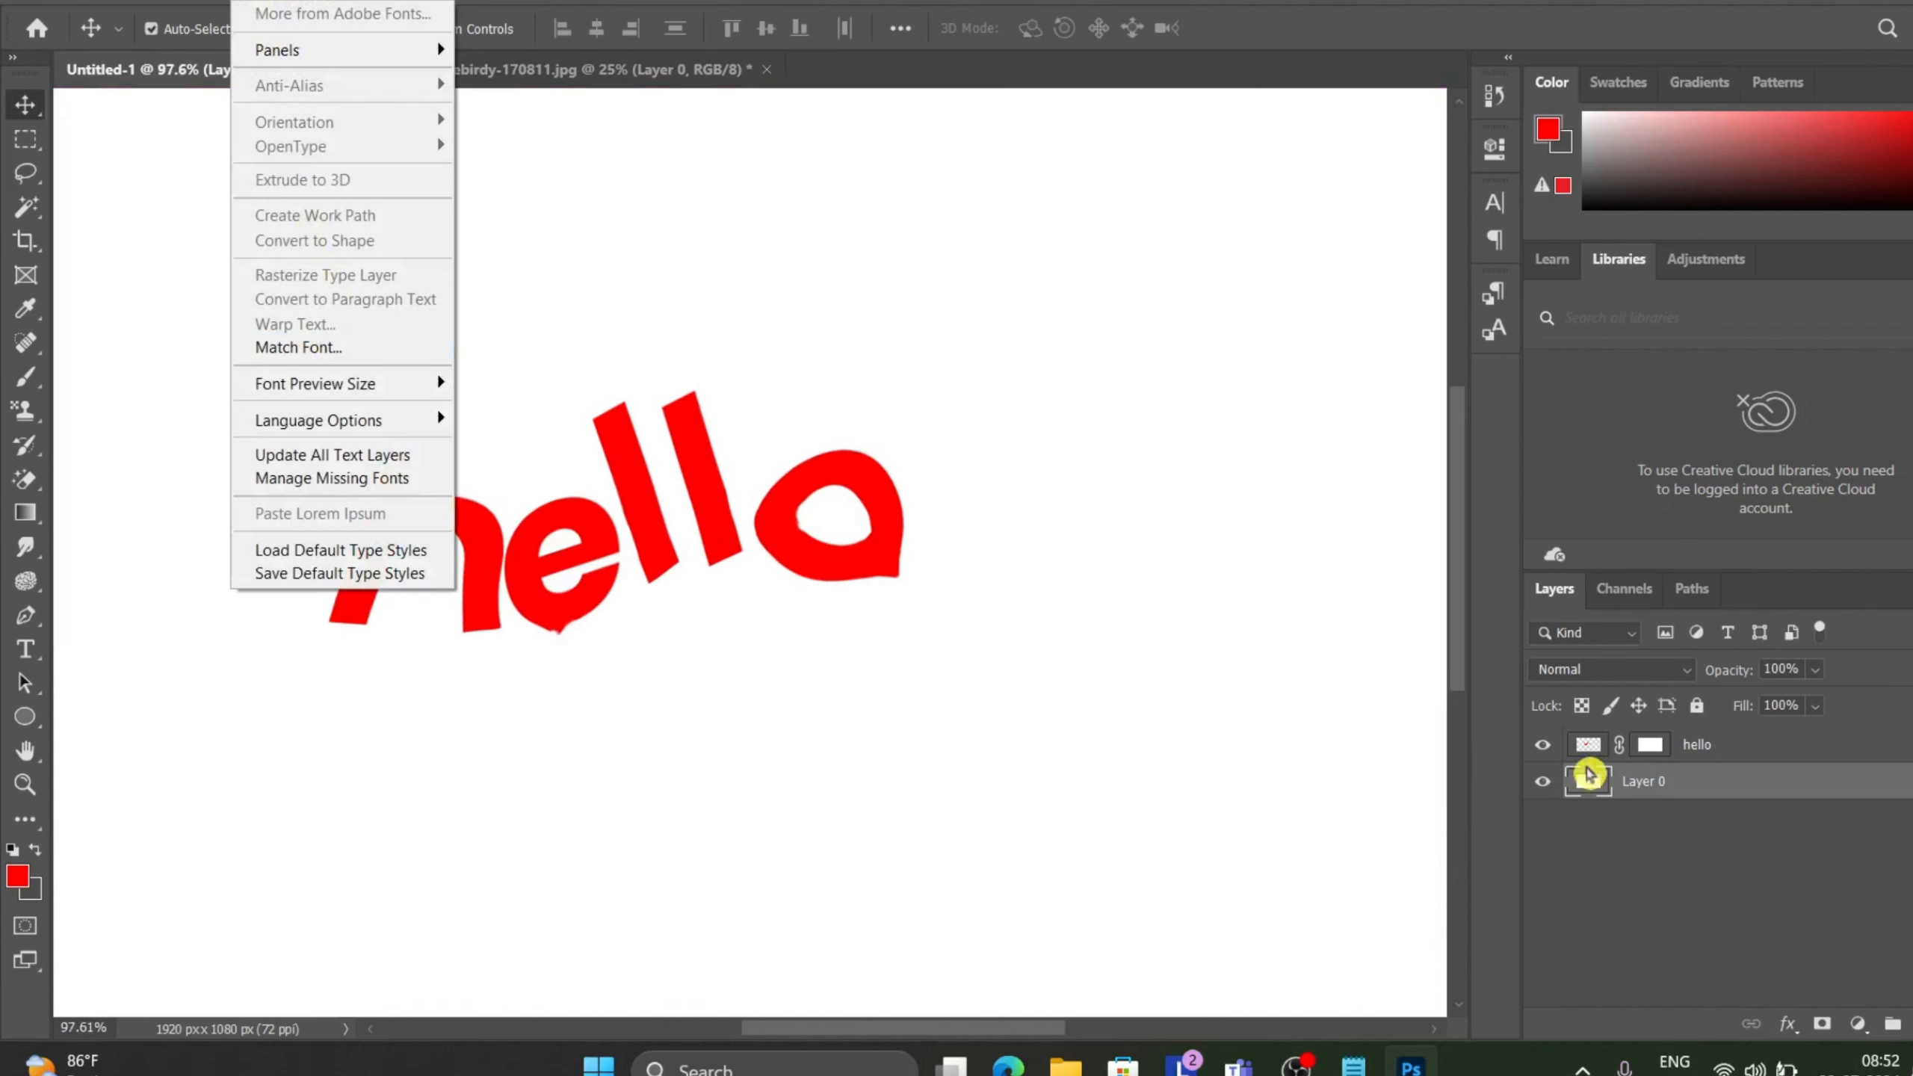
left_click(1766, 759)
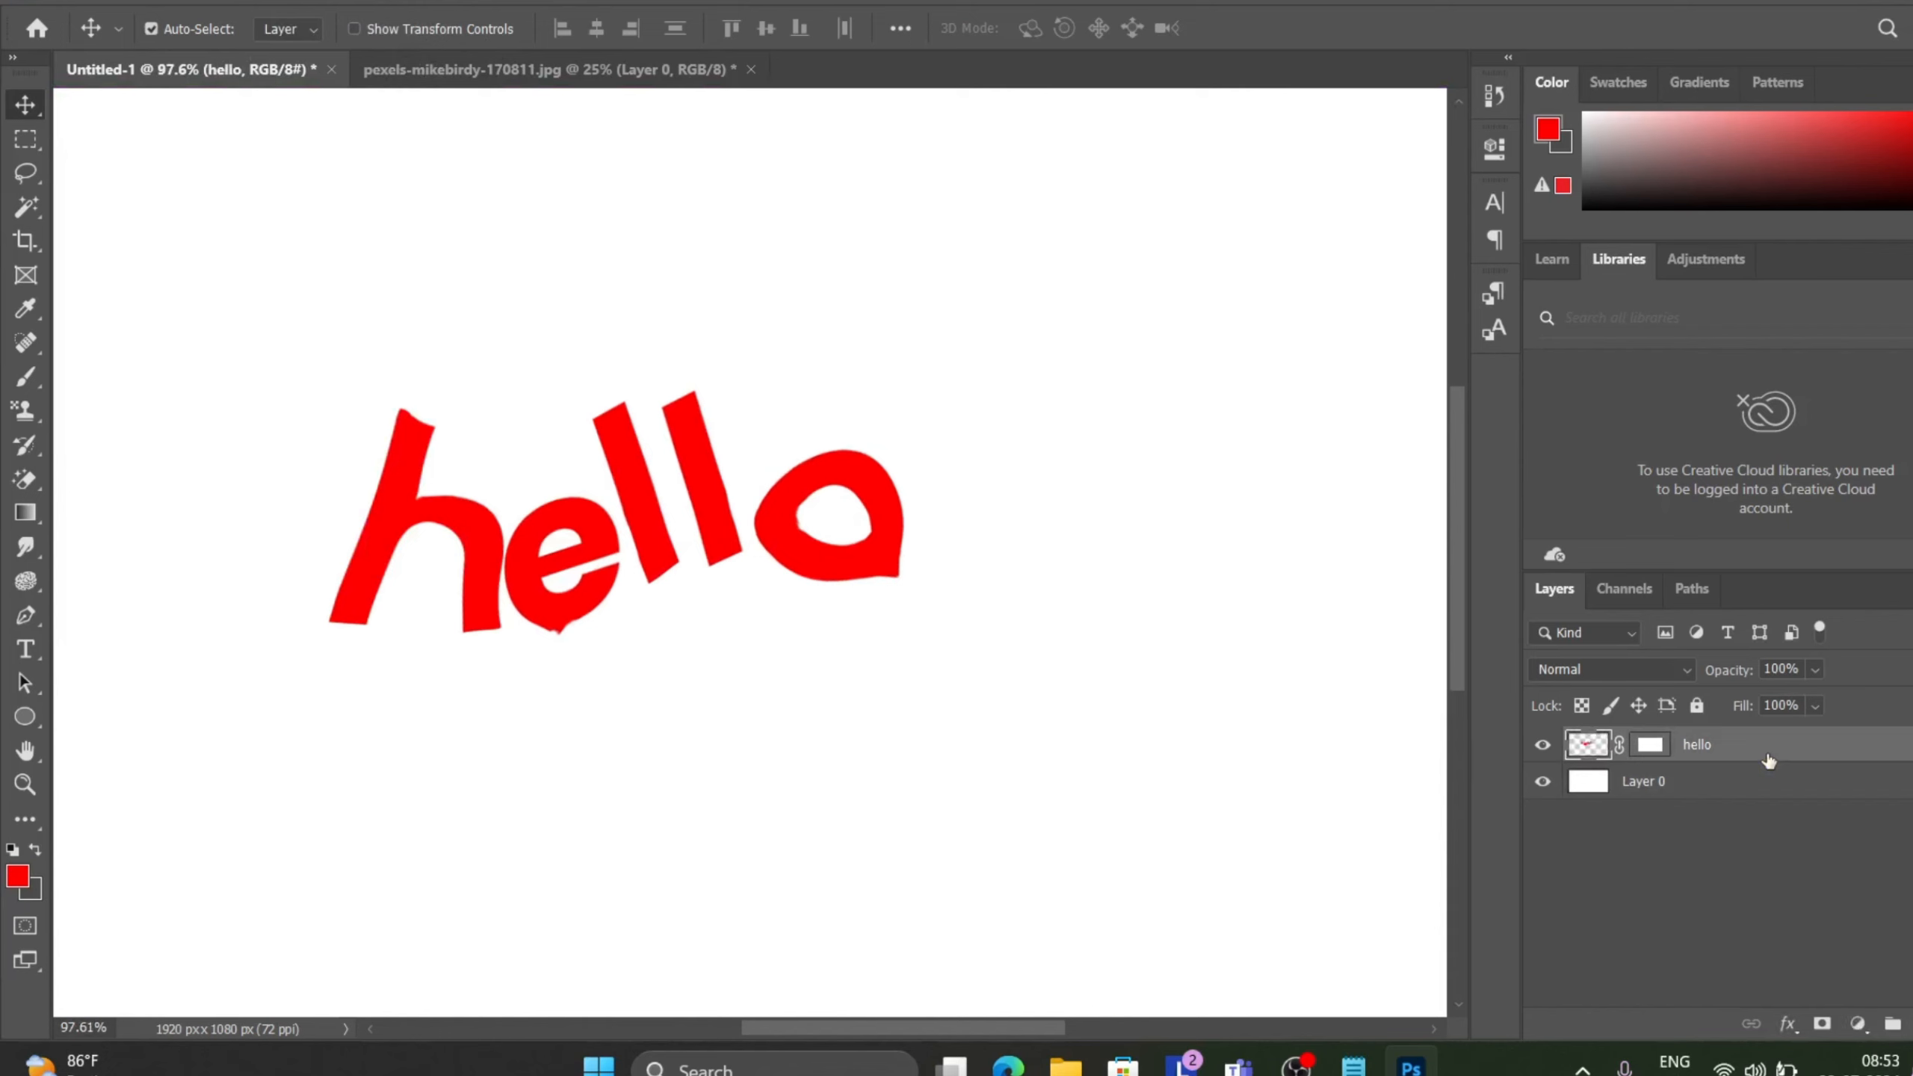
key("ctrl+z")
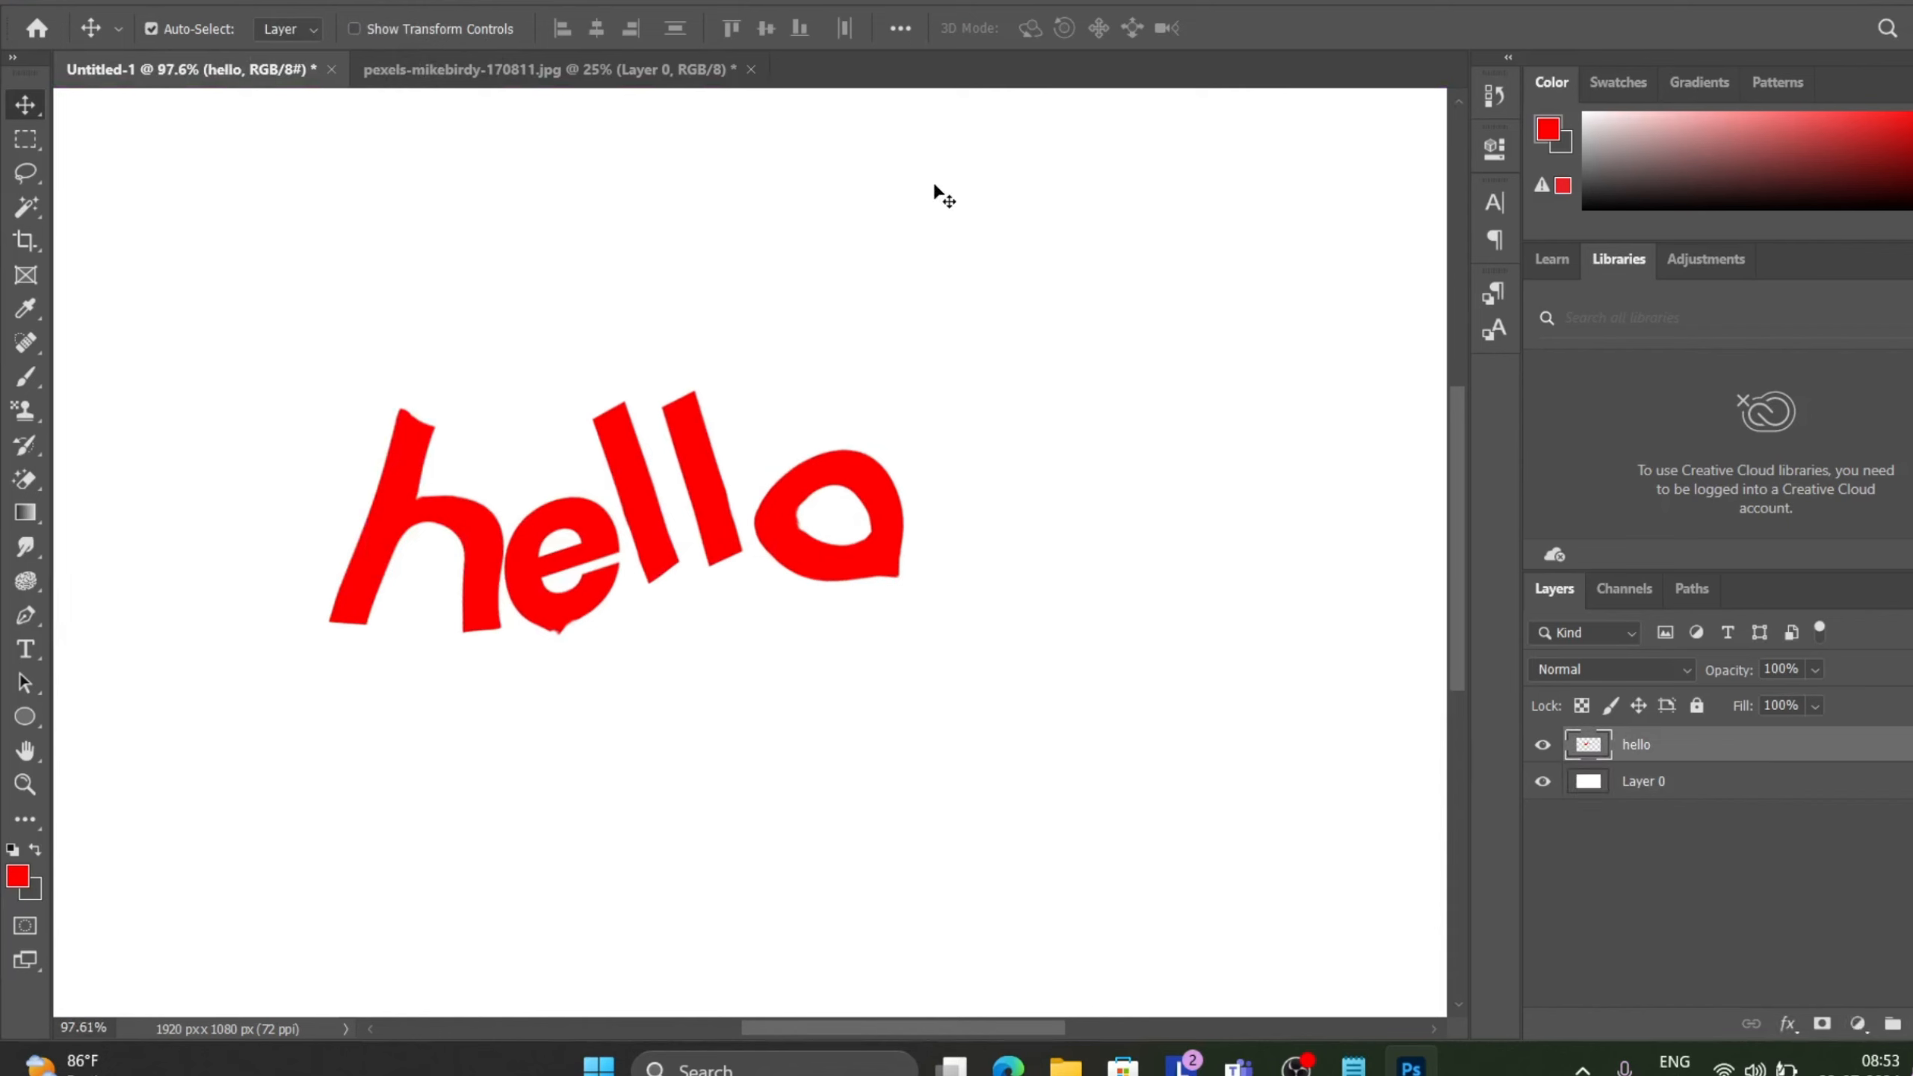
Undo the Puppet Warp and the rasterizing so hello becomes an editable type layer again.
left_click(256, 6)
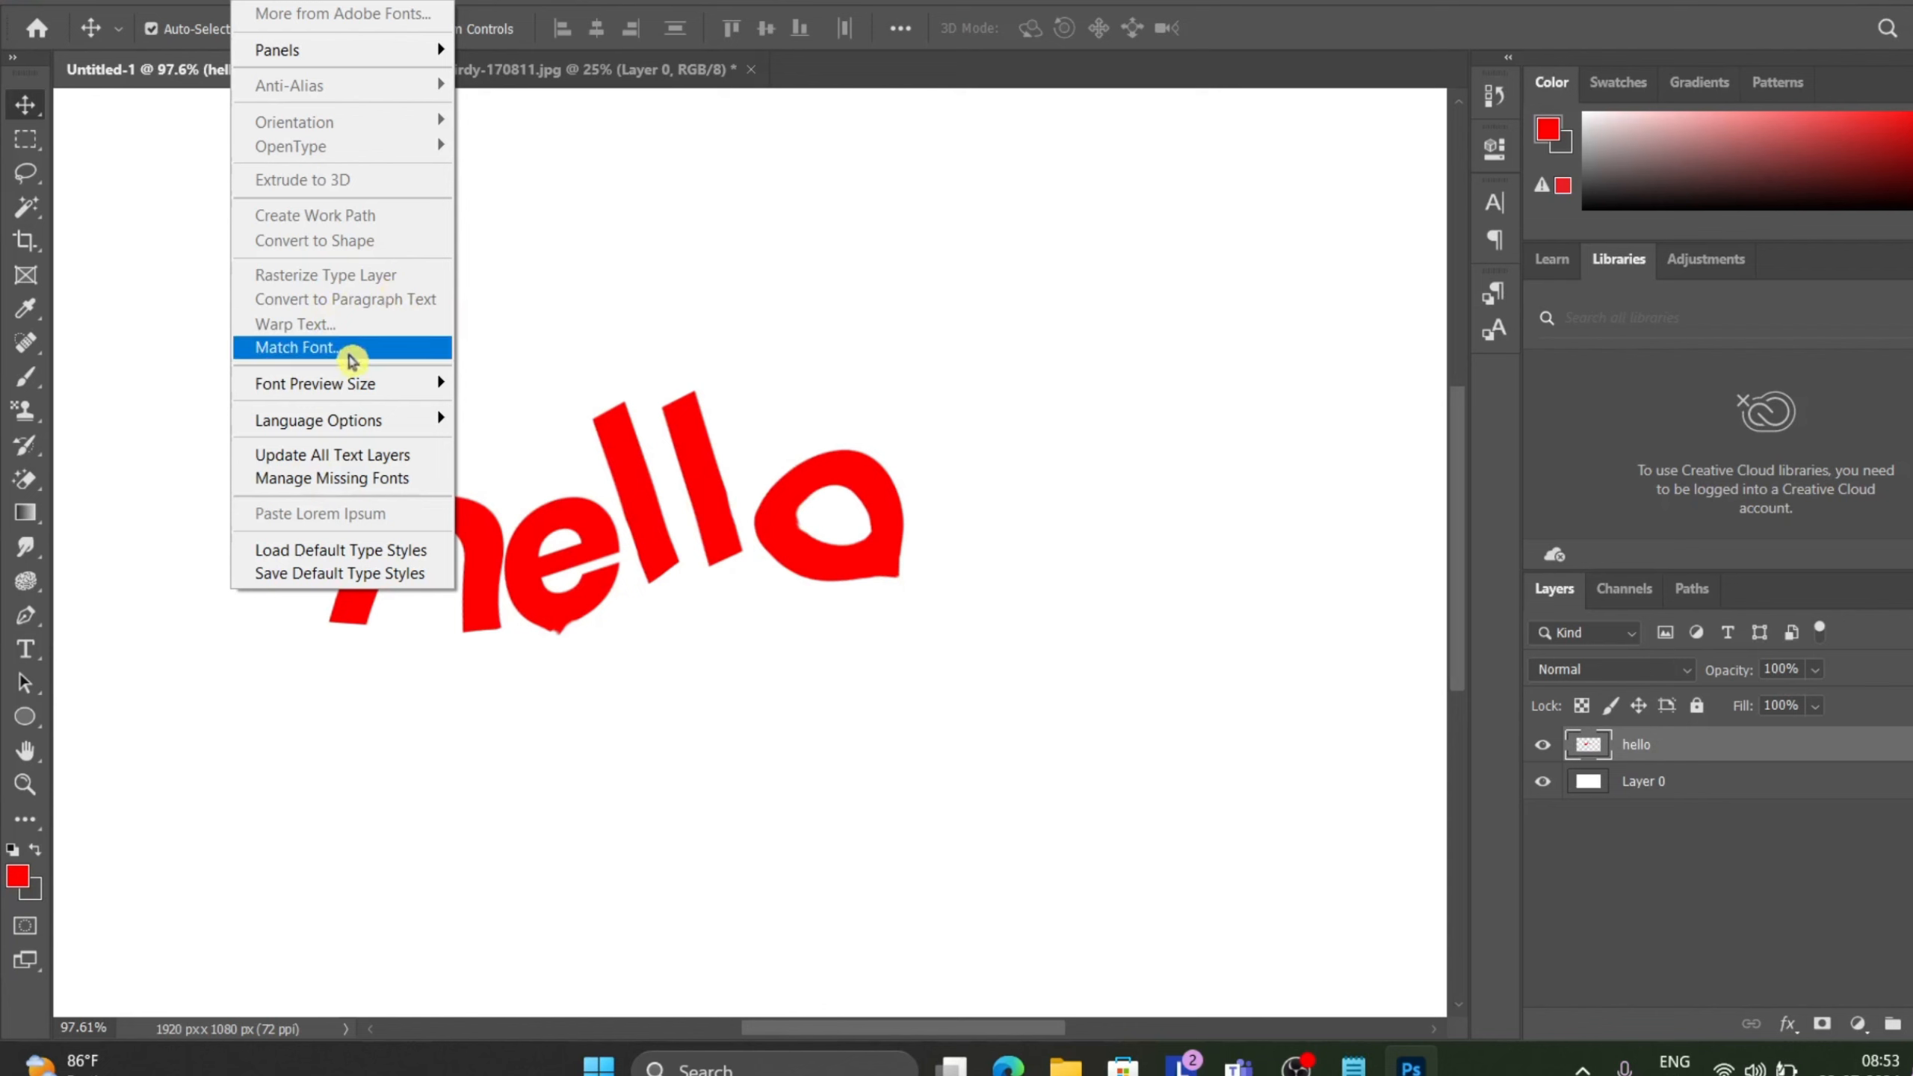
mouse_move(341, 428)
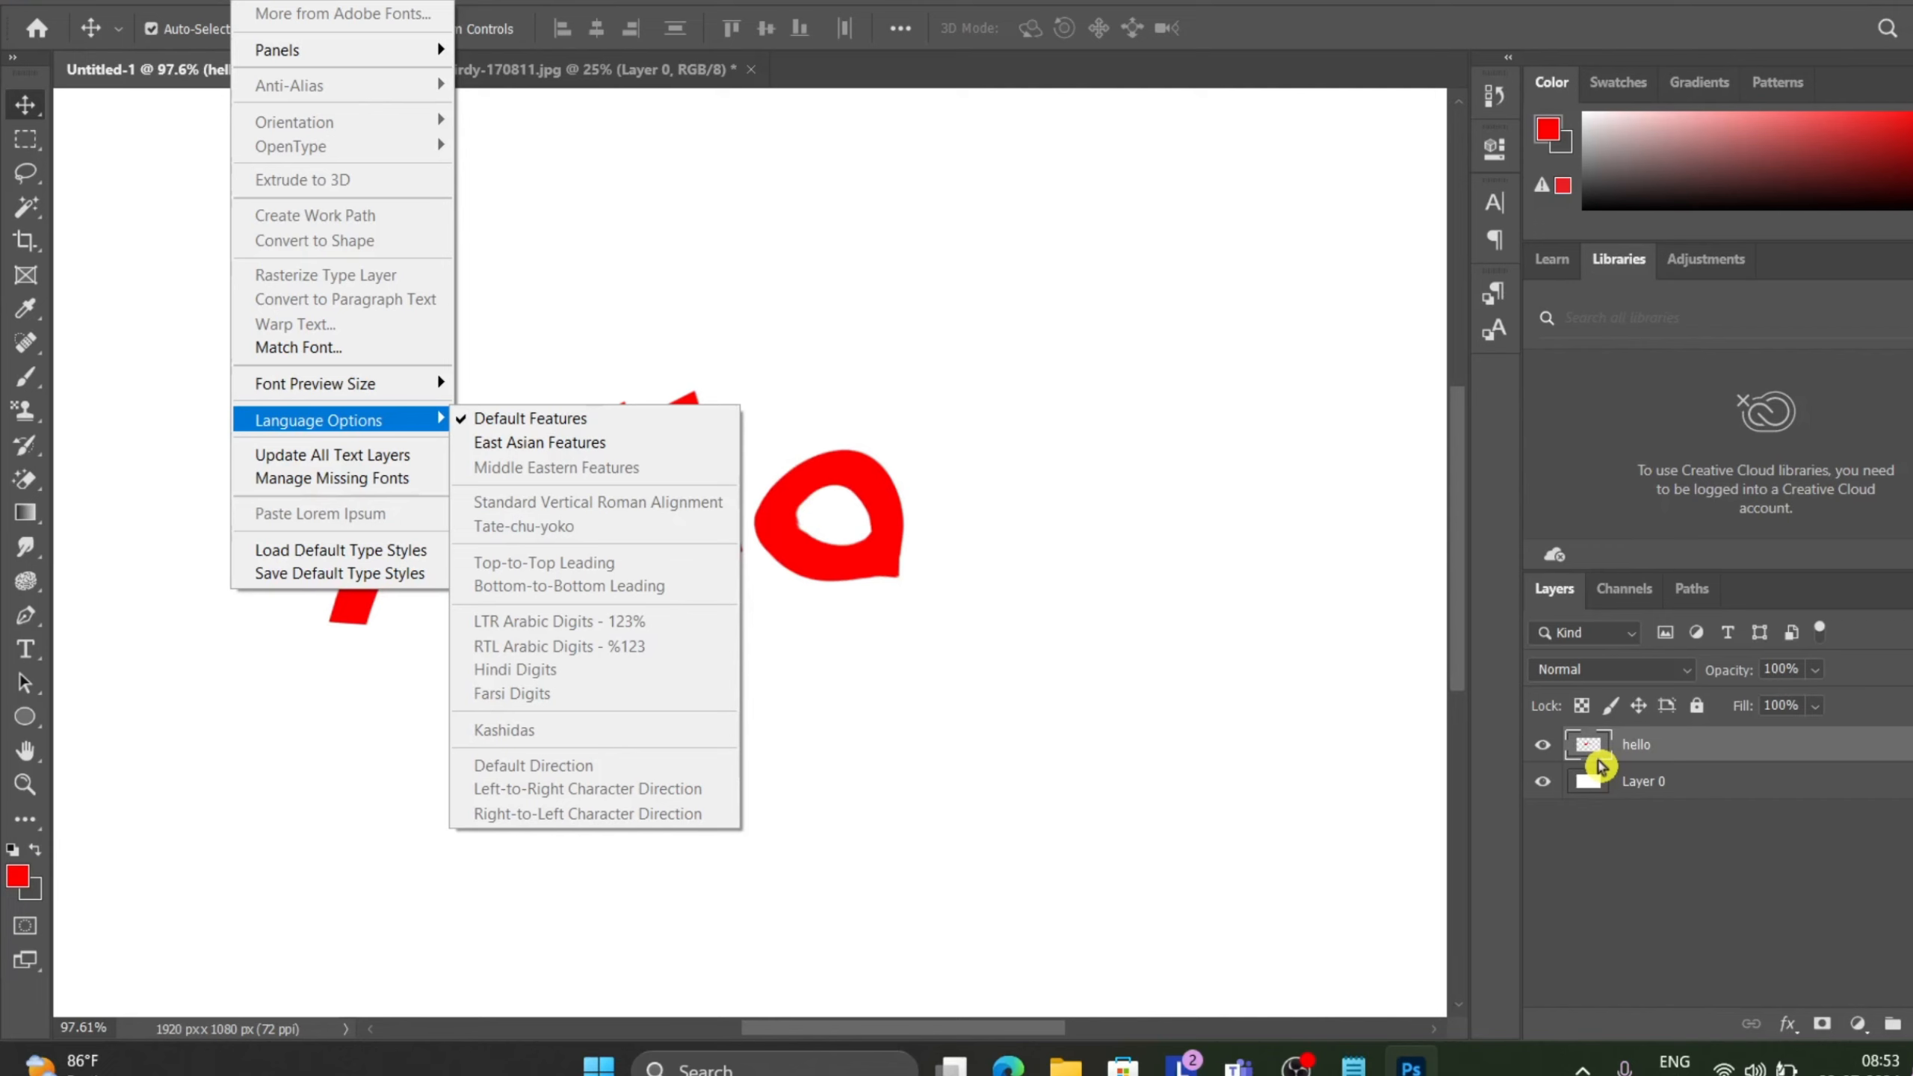
left_click(911, 526)
key("ctrl+z")
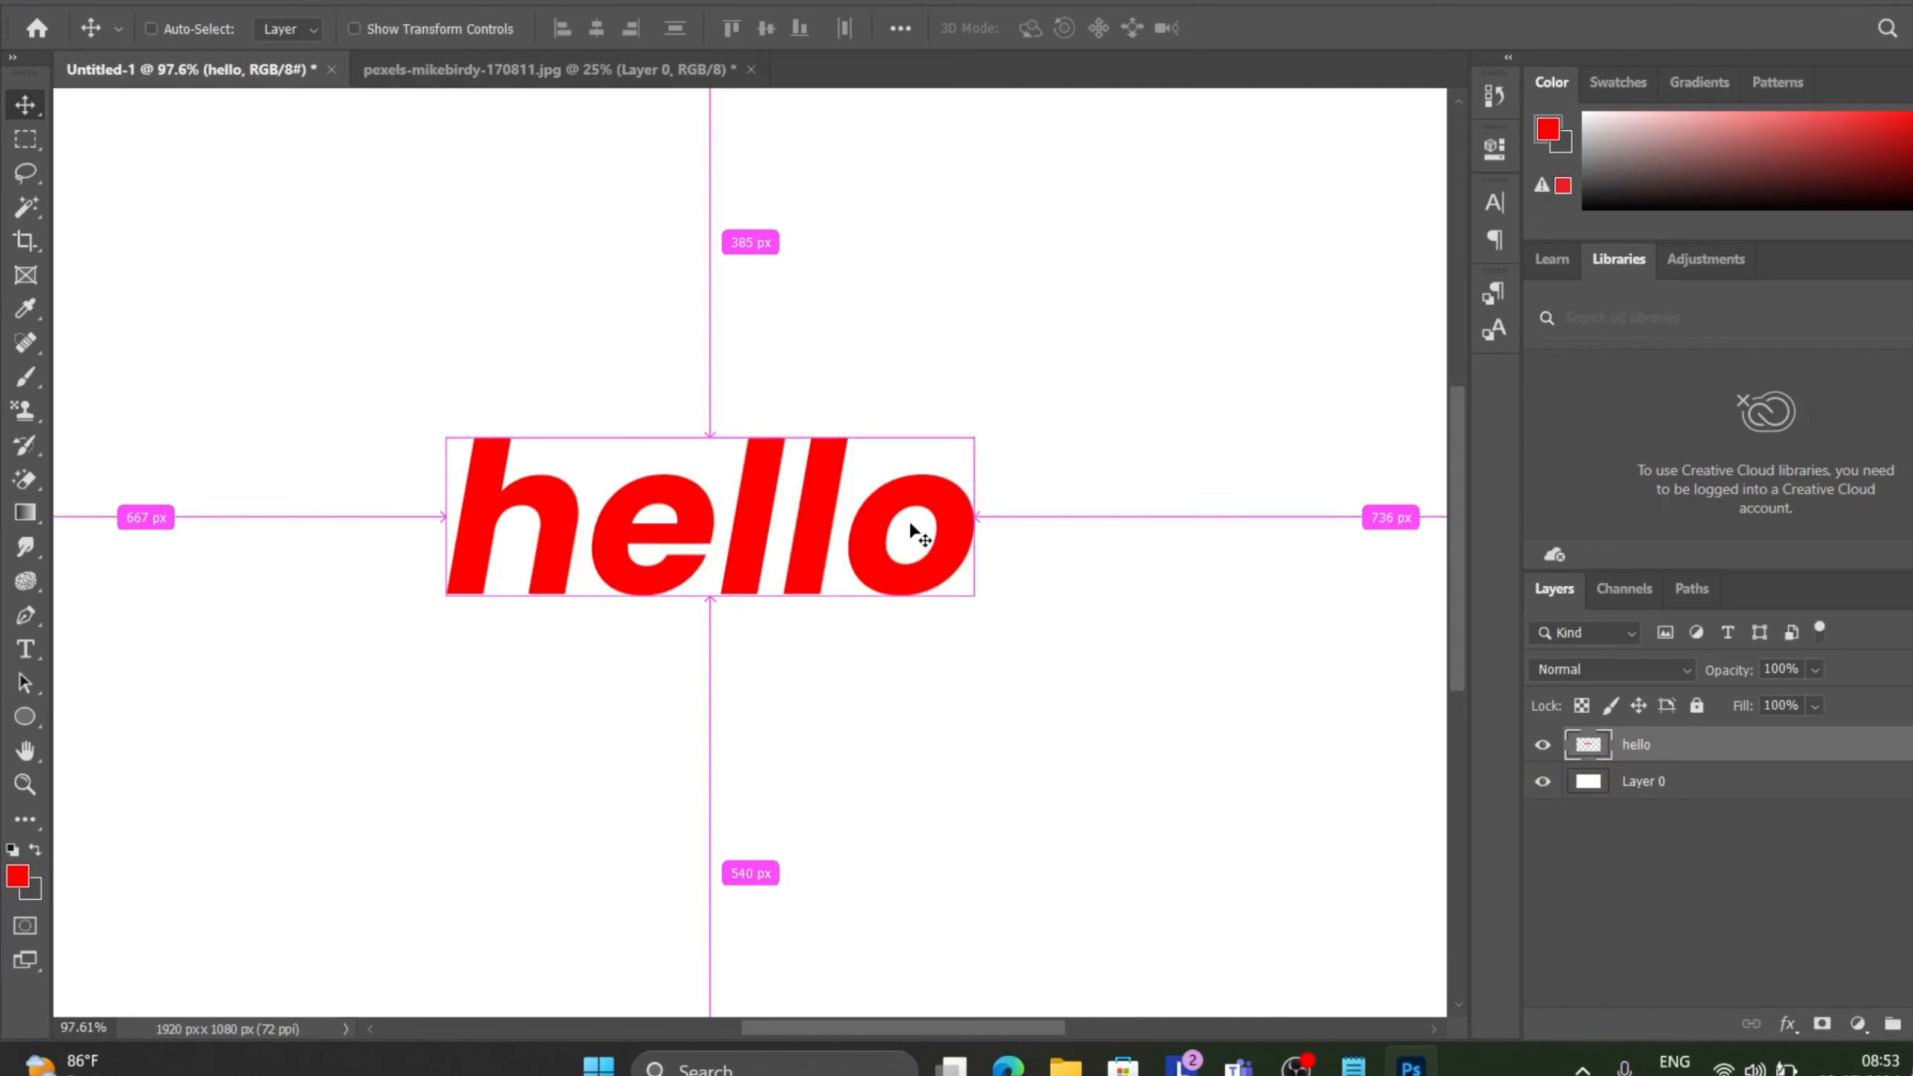
key("ctrl+z")
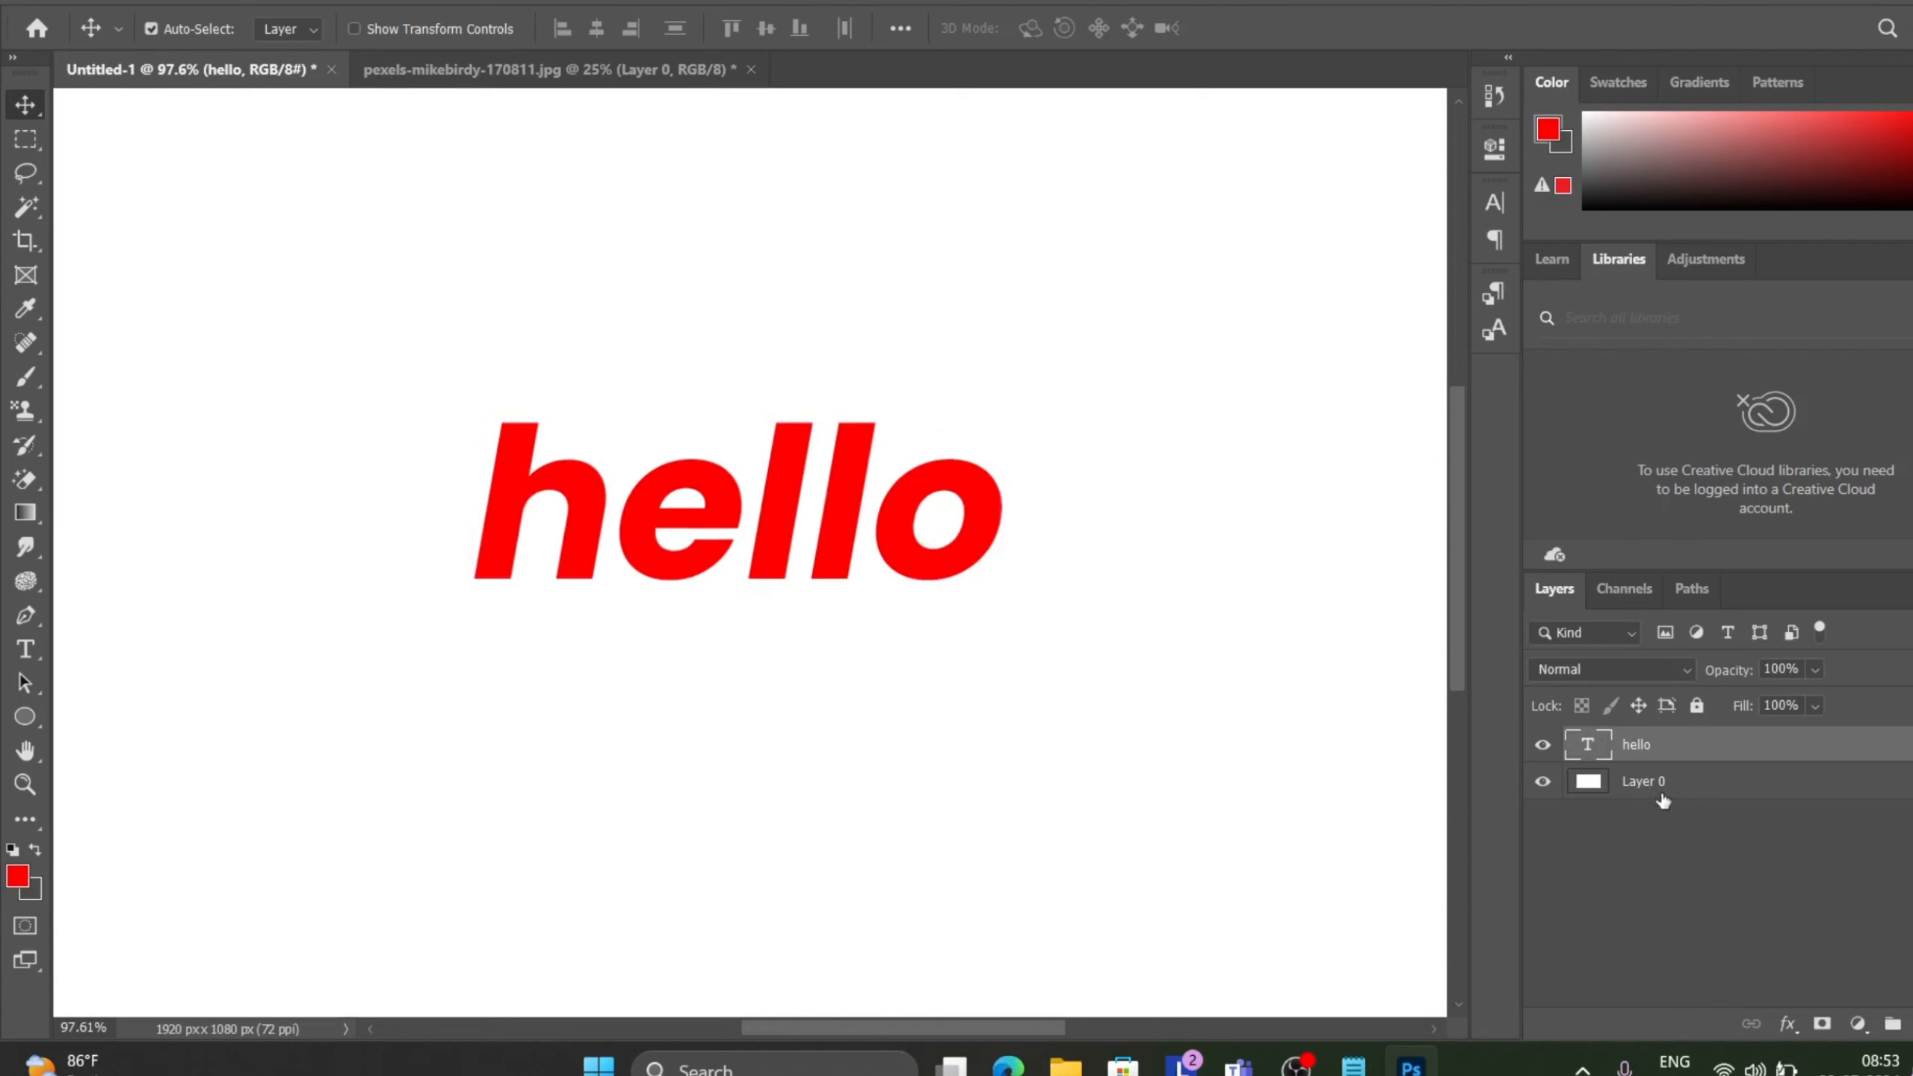
Try converting the hello type layer to paragraph text.
left_click(253, 3)
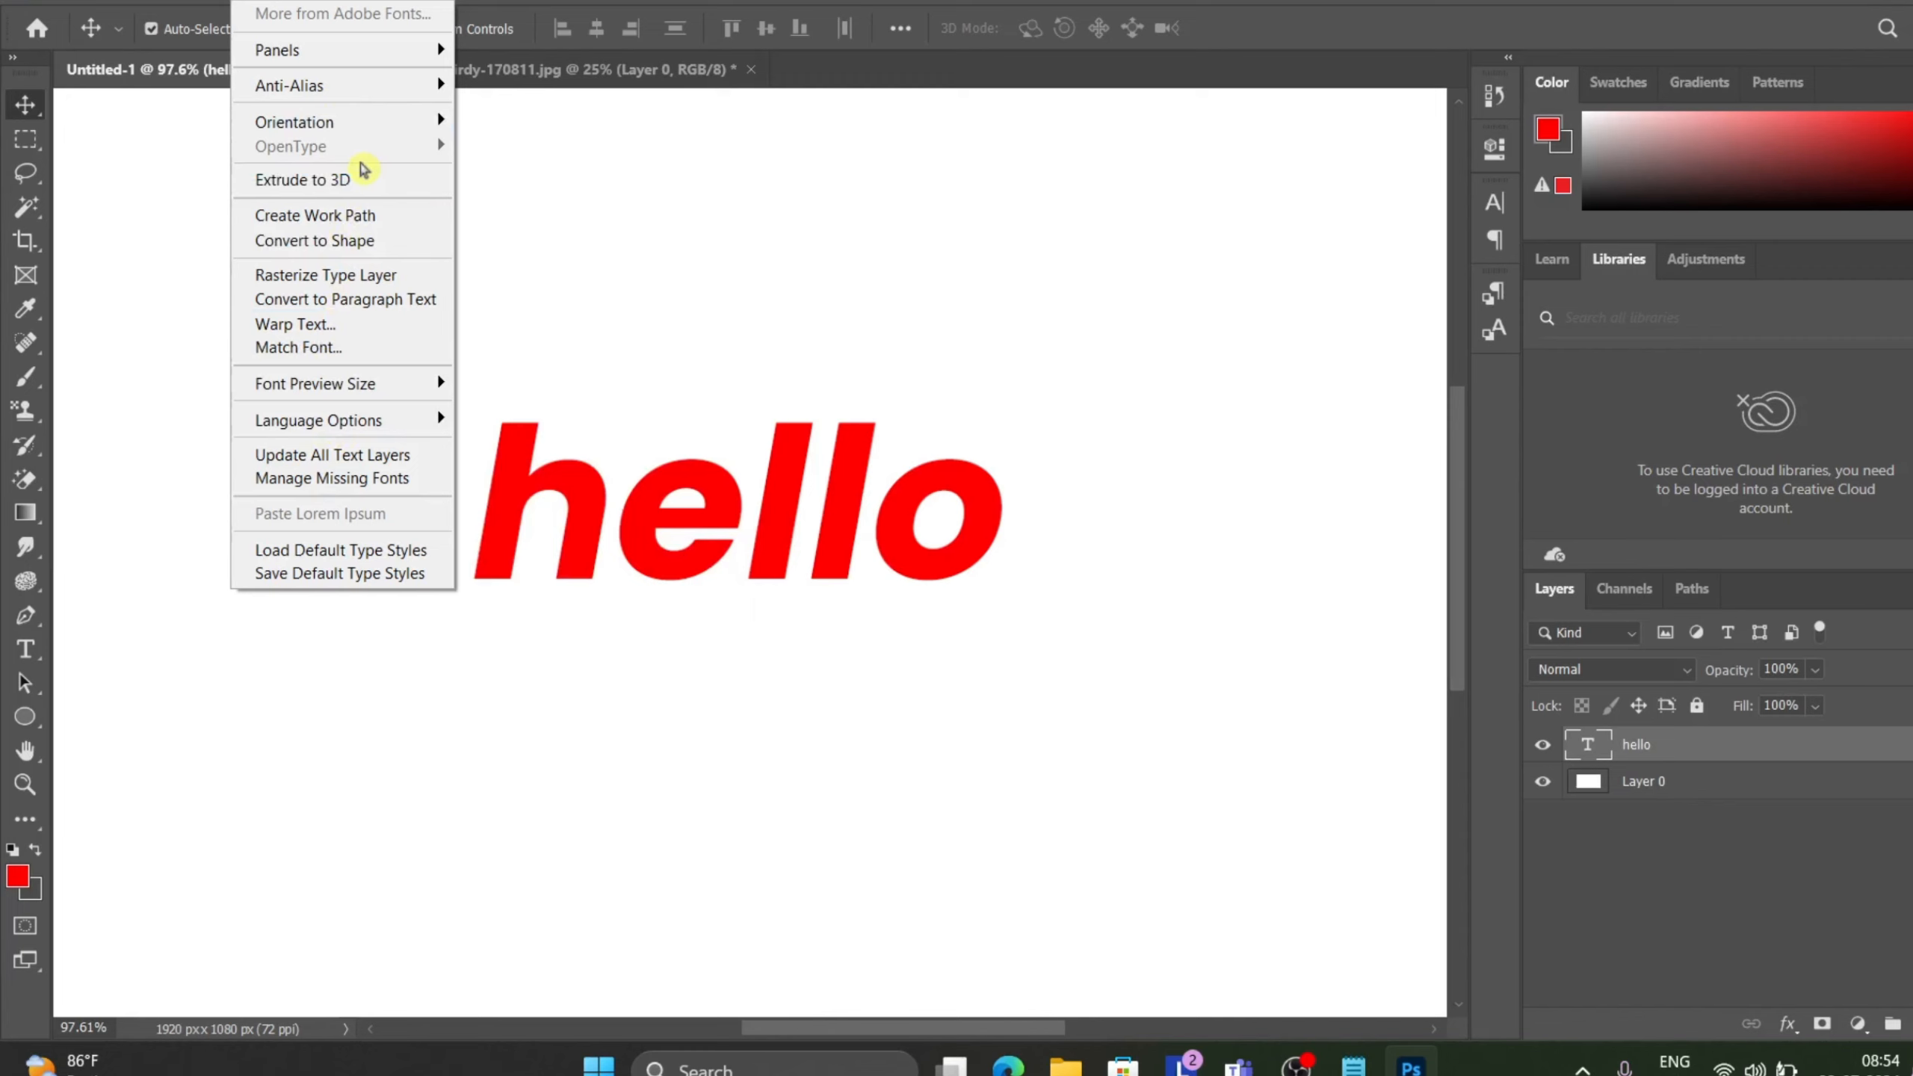
left_click(392, 310)
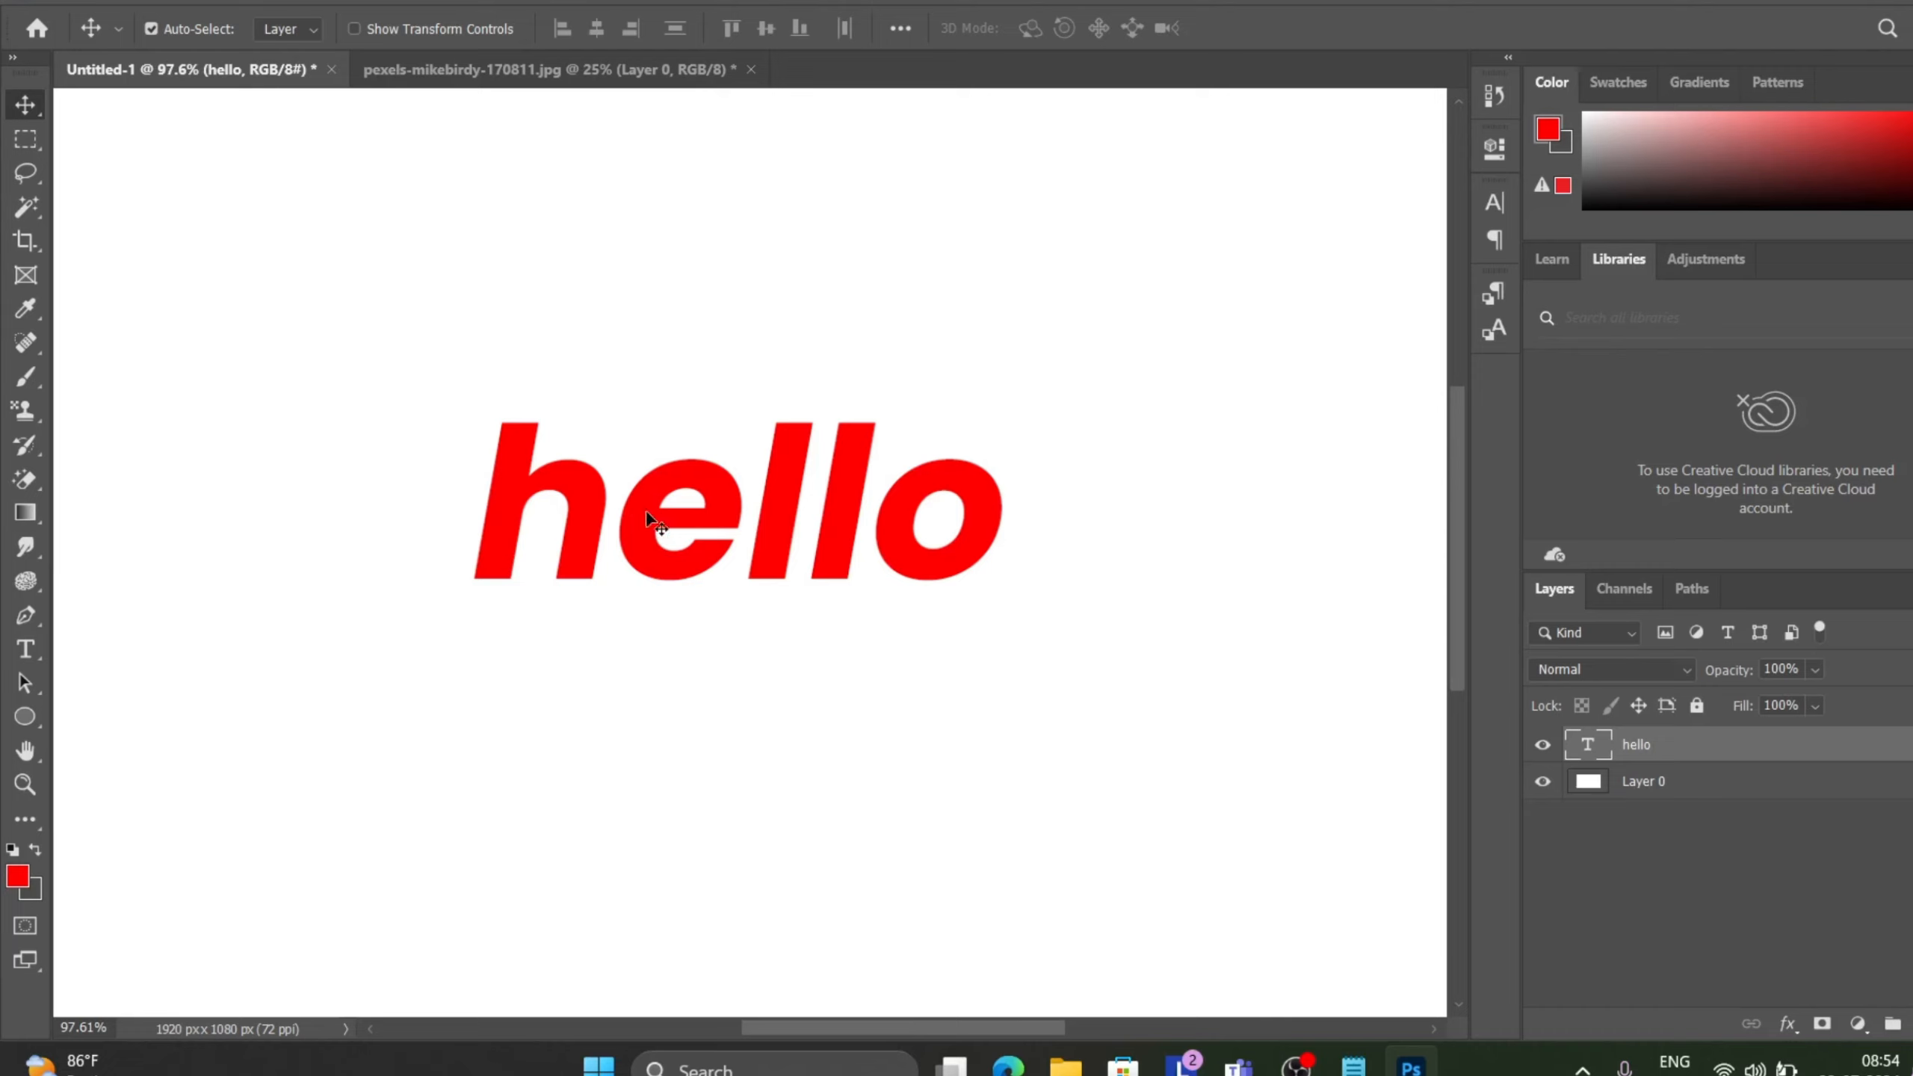
Switch to the browser, open a new tab and search the web for a 400 word text.
mouse_move(1009, 1064)
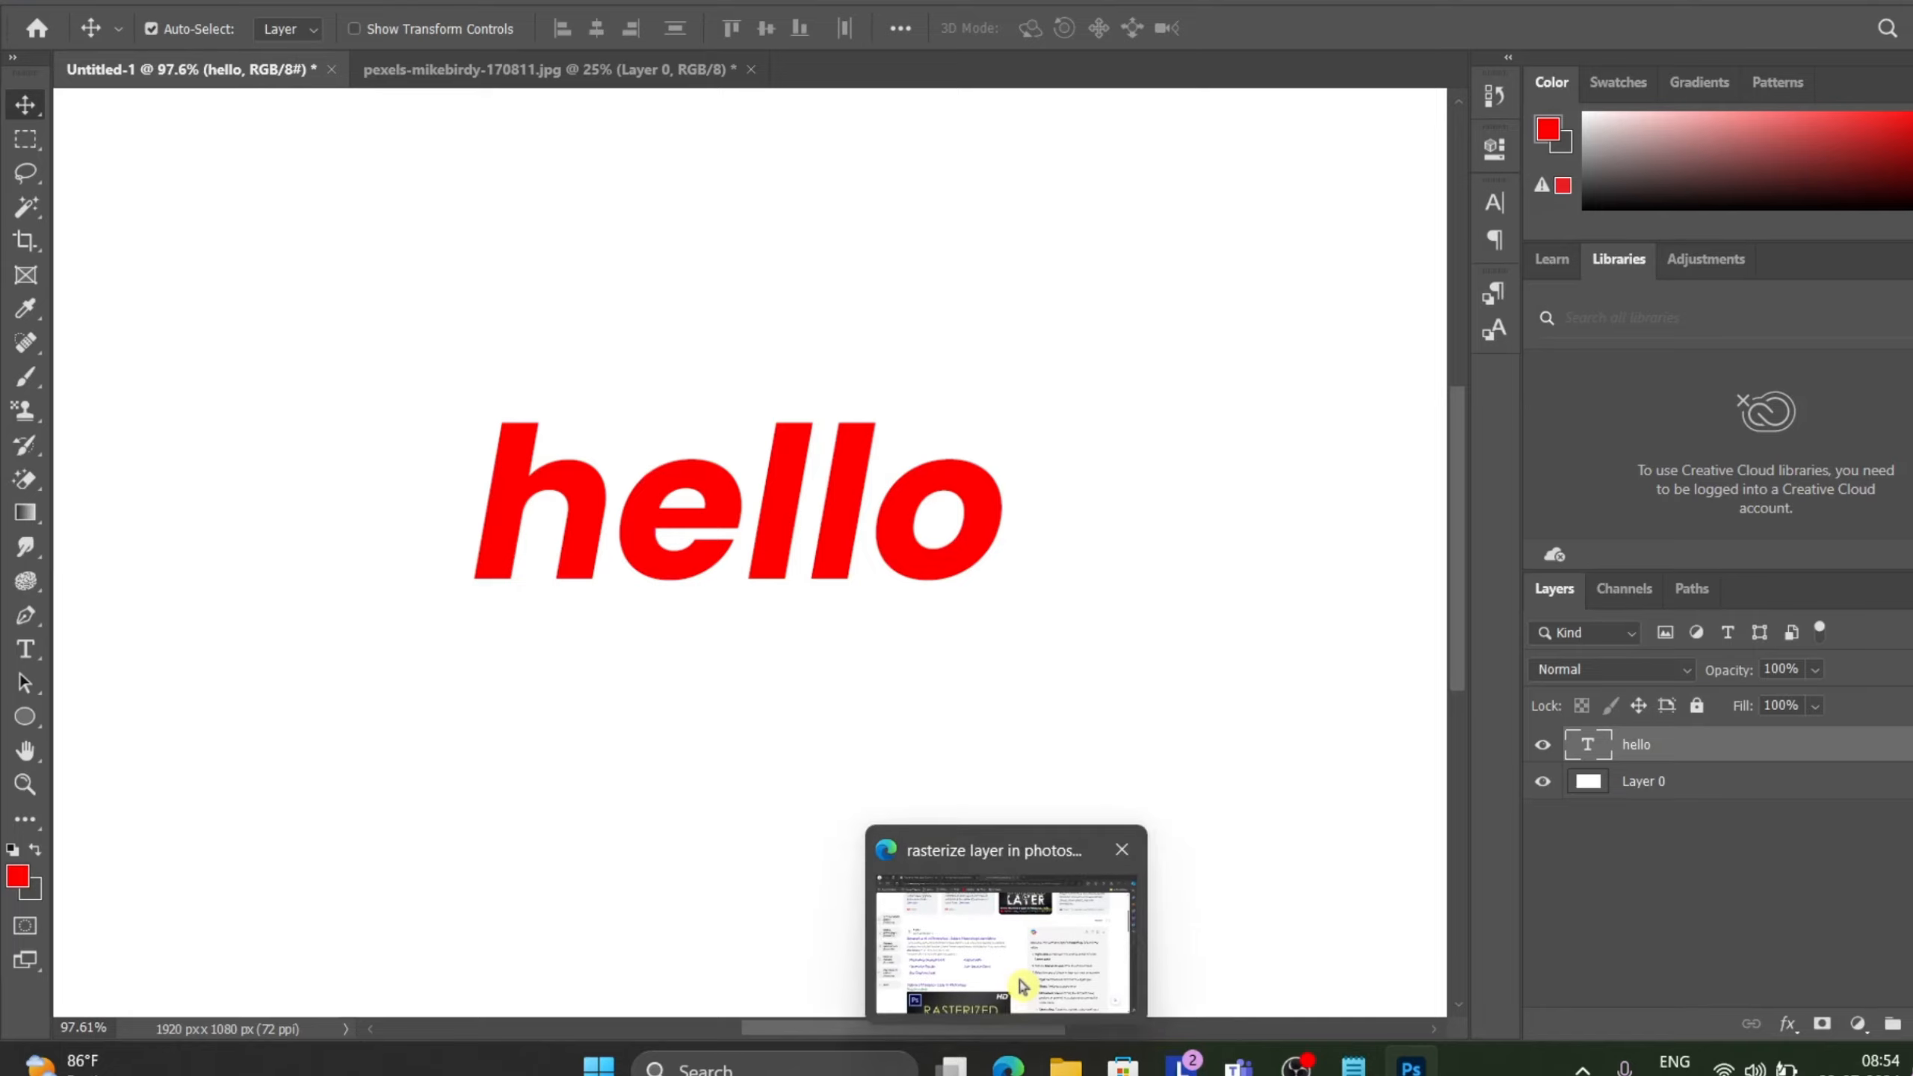
left_click(1023, 985)
scroll(840, 676, "up", 8)
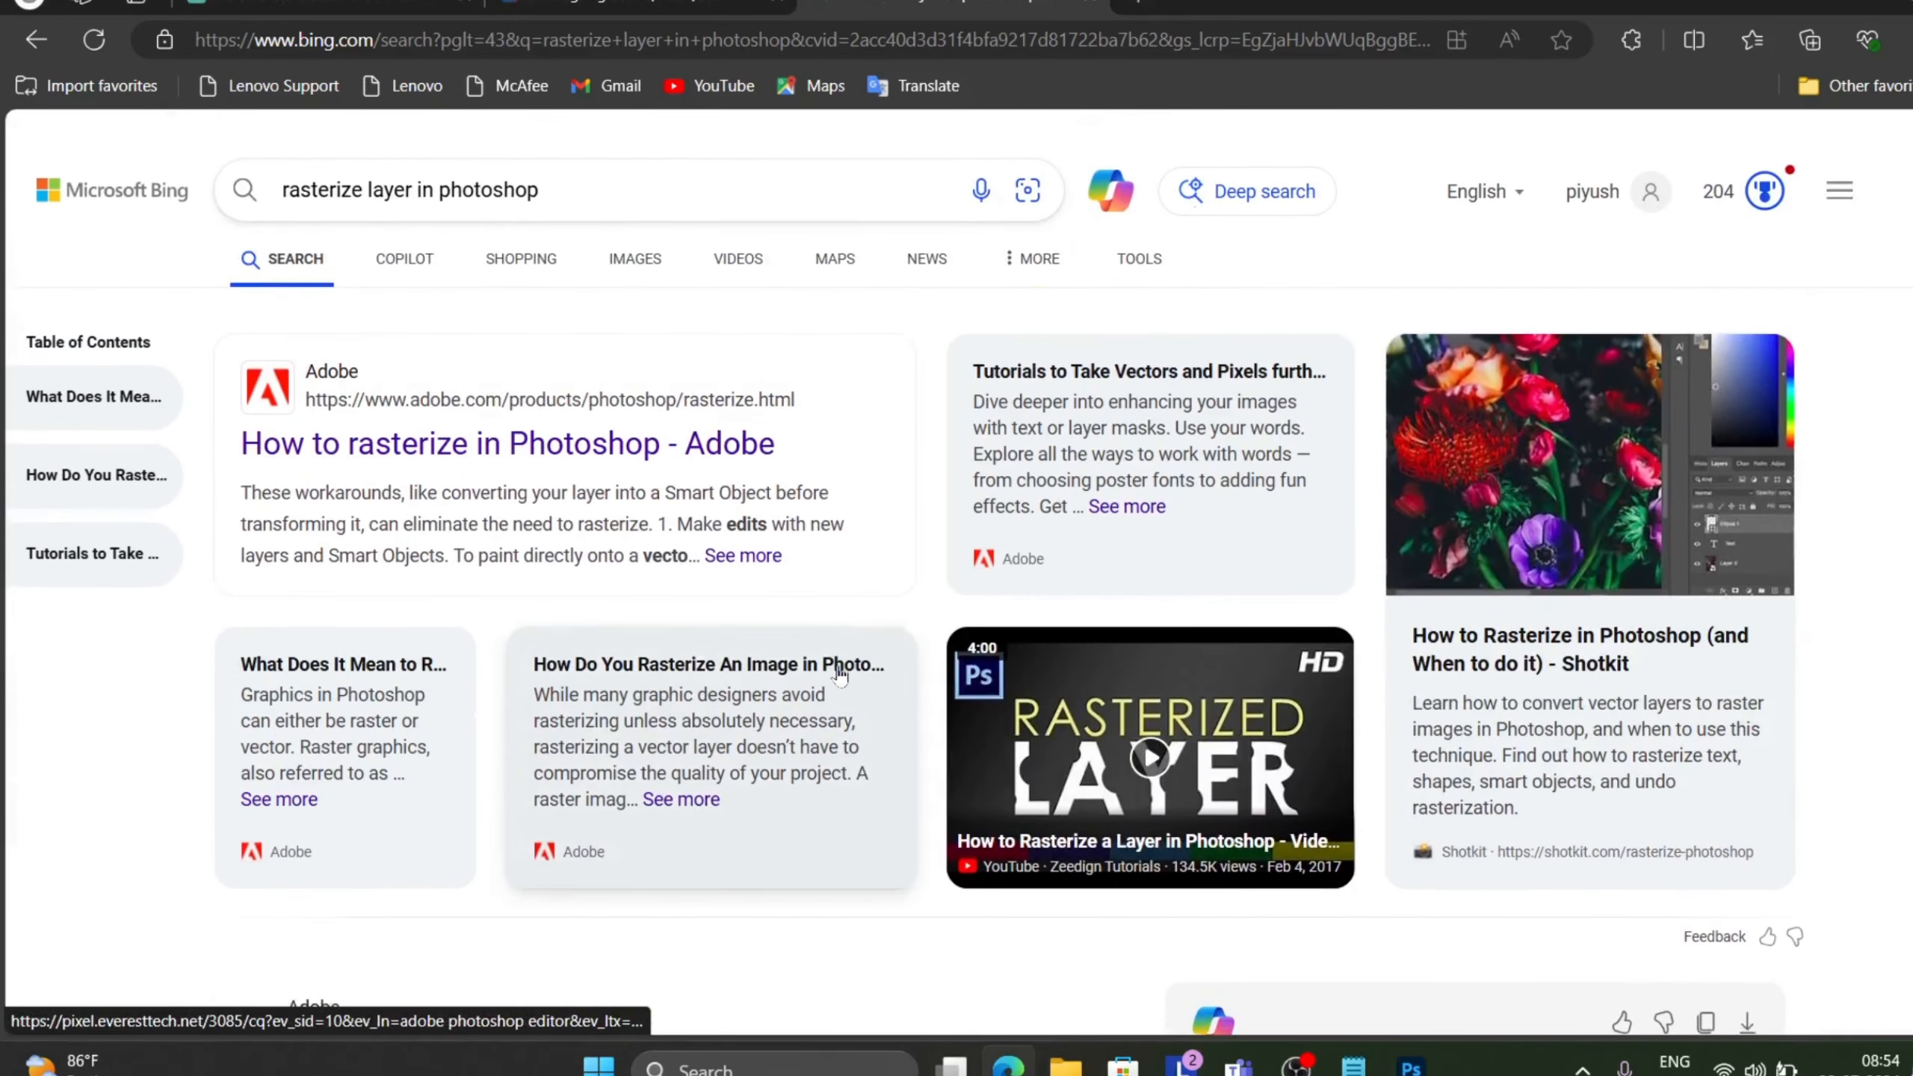
left_click(1143, 9)
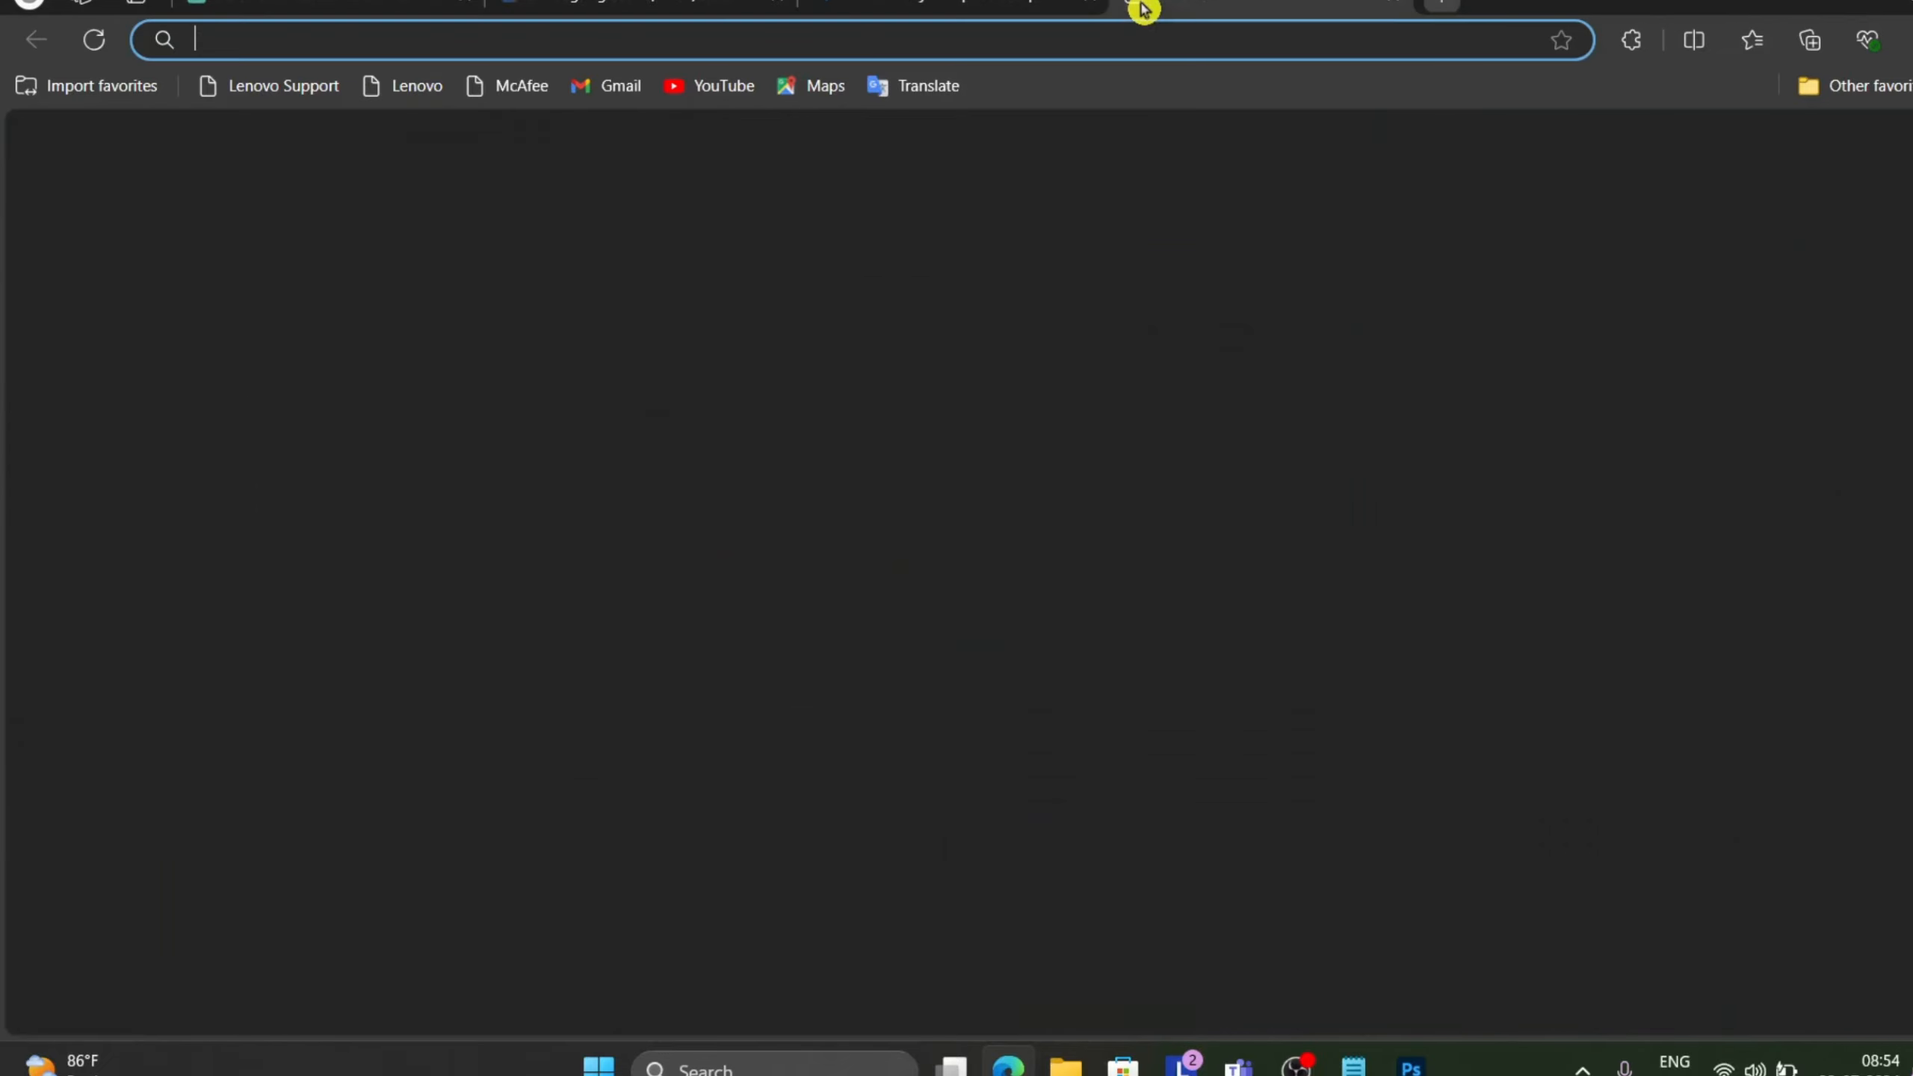
type("a 4")
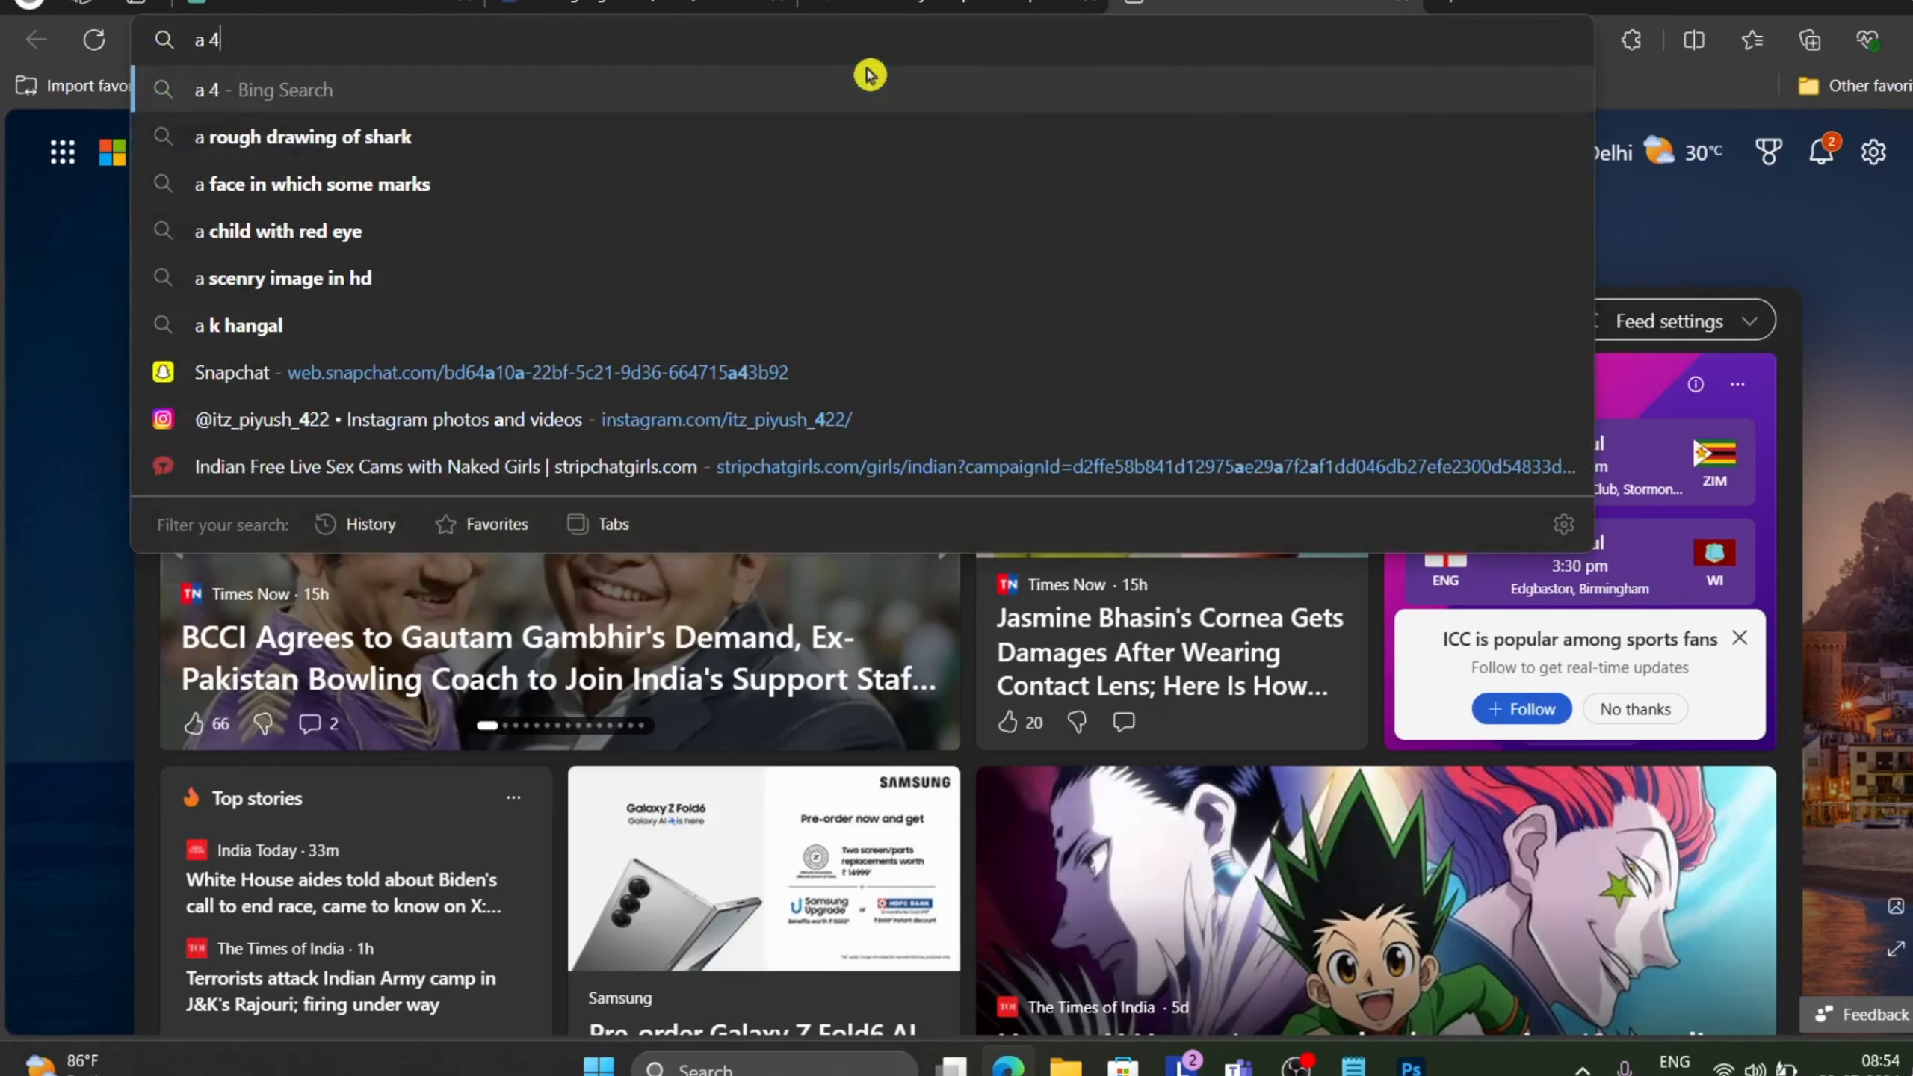
type("00wo")
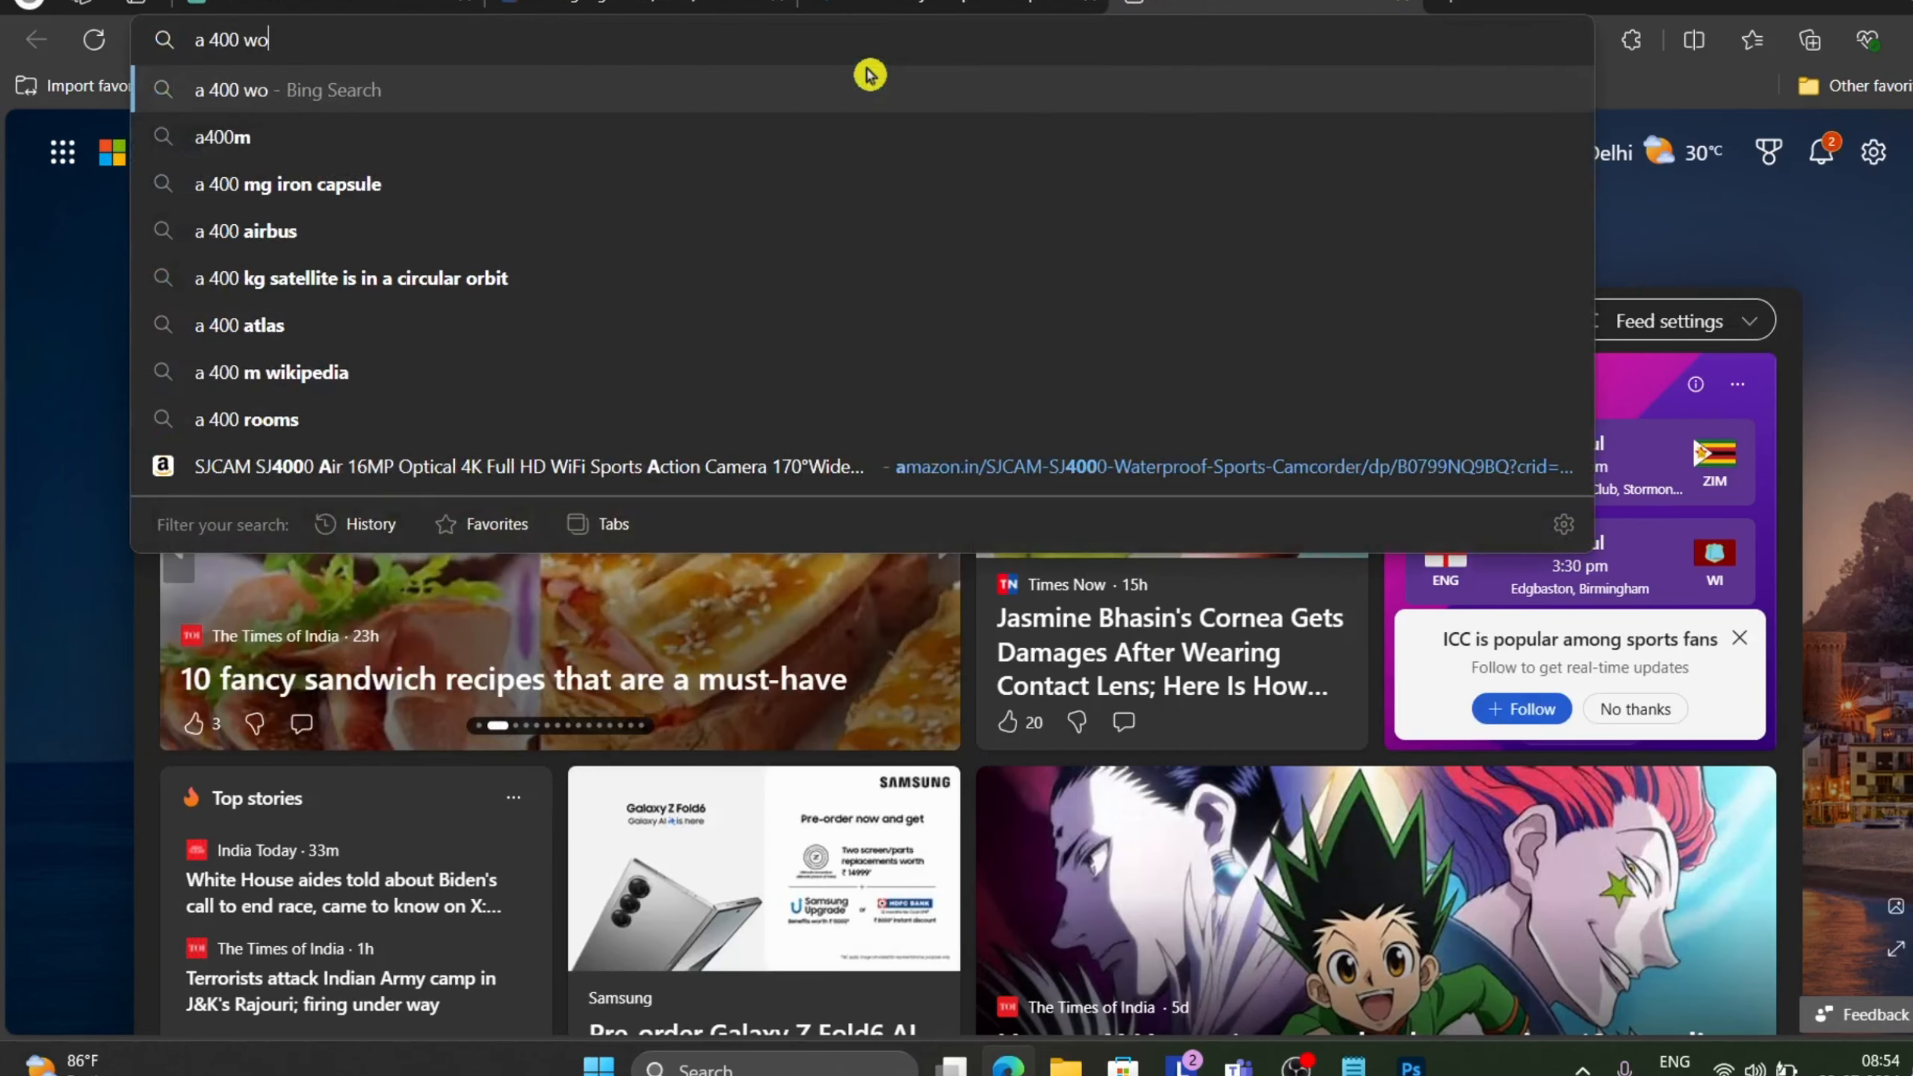
type("rd text")
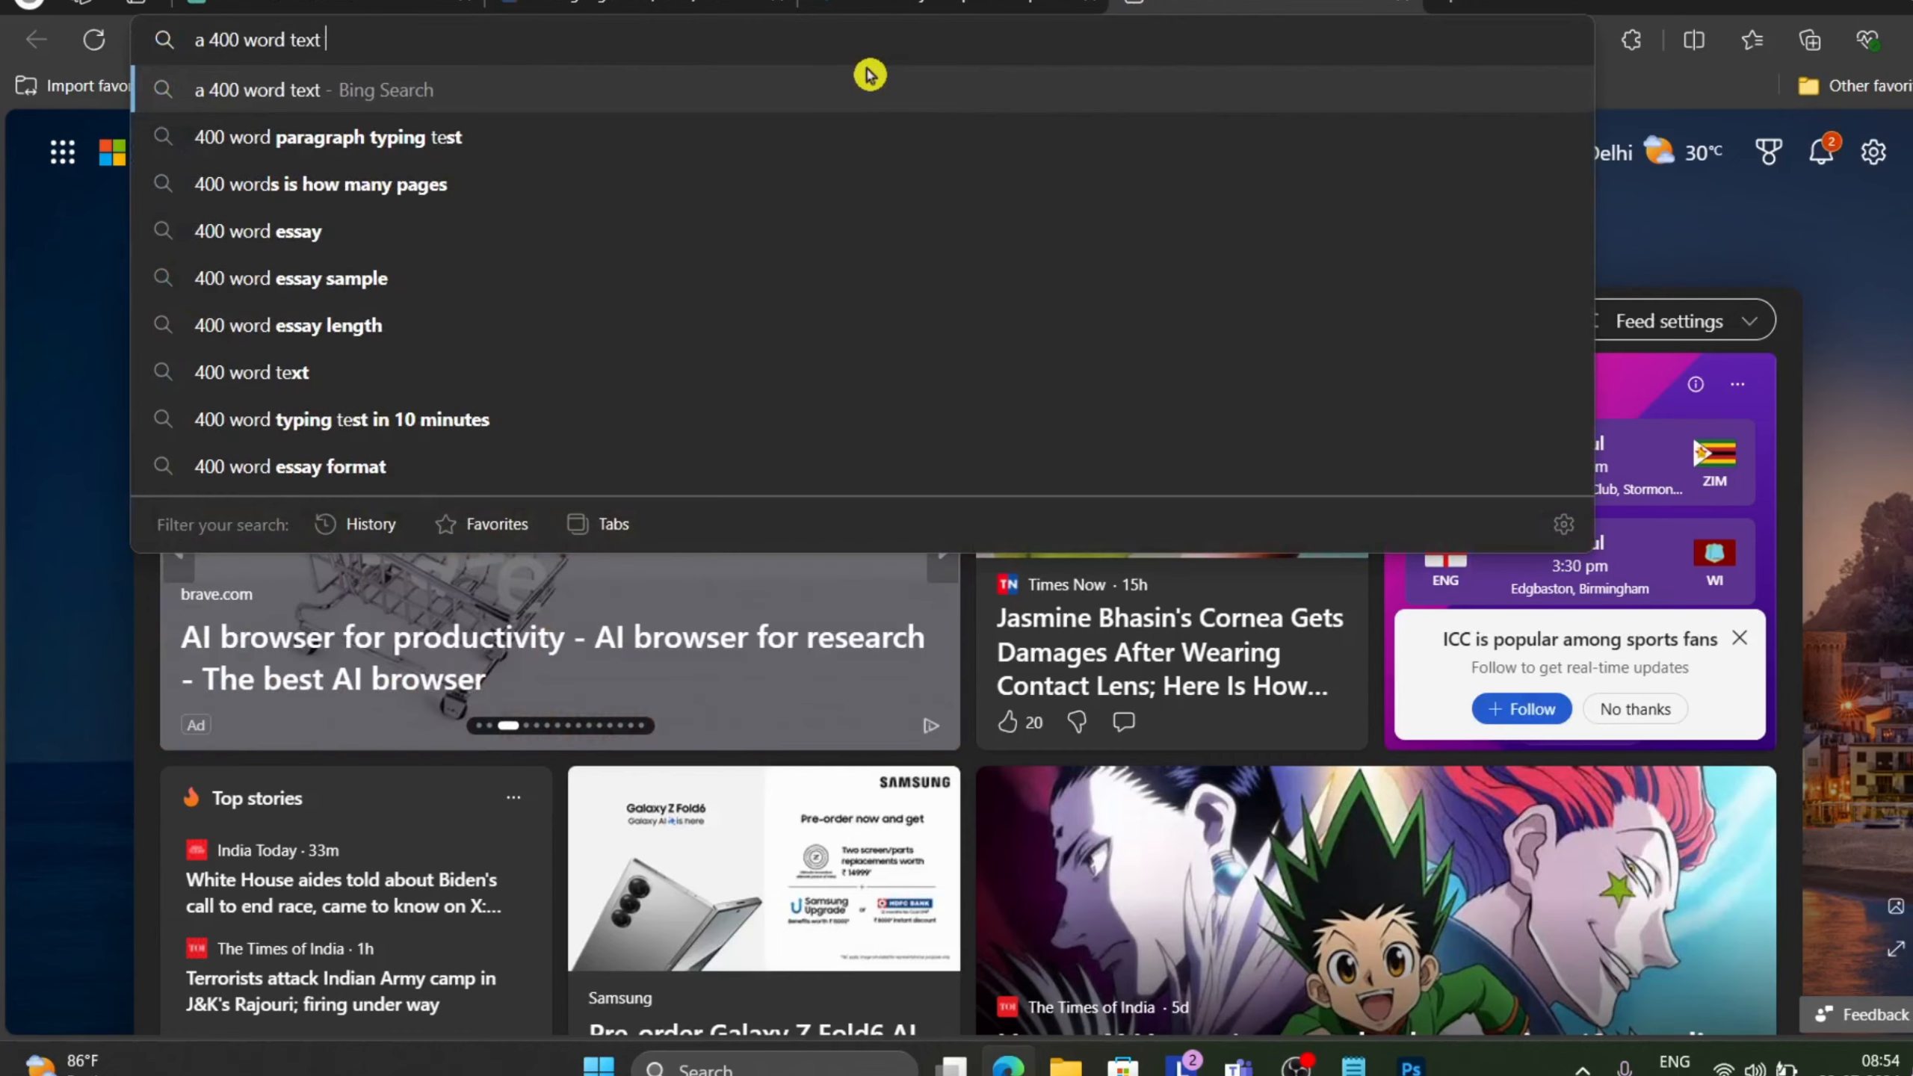
key("Return")
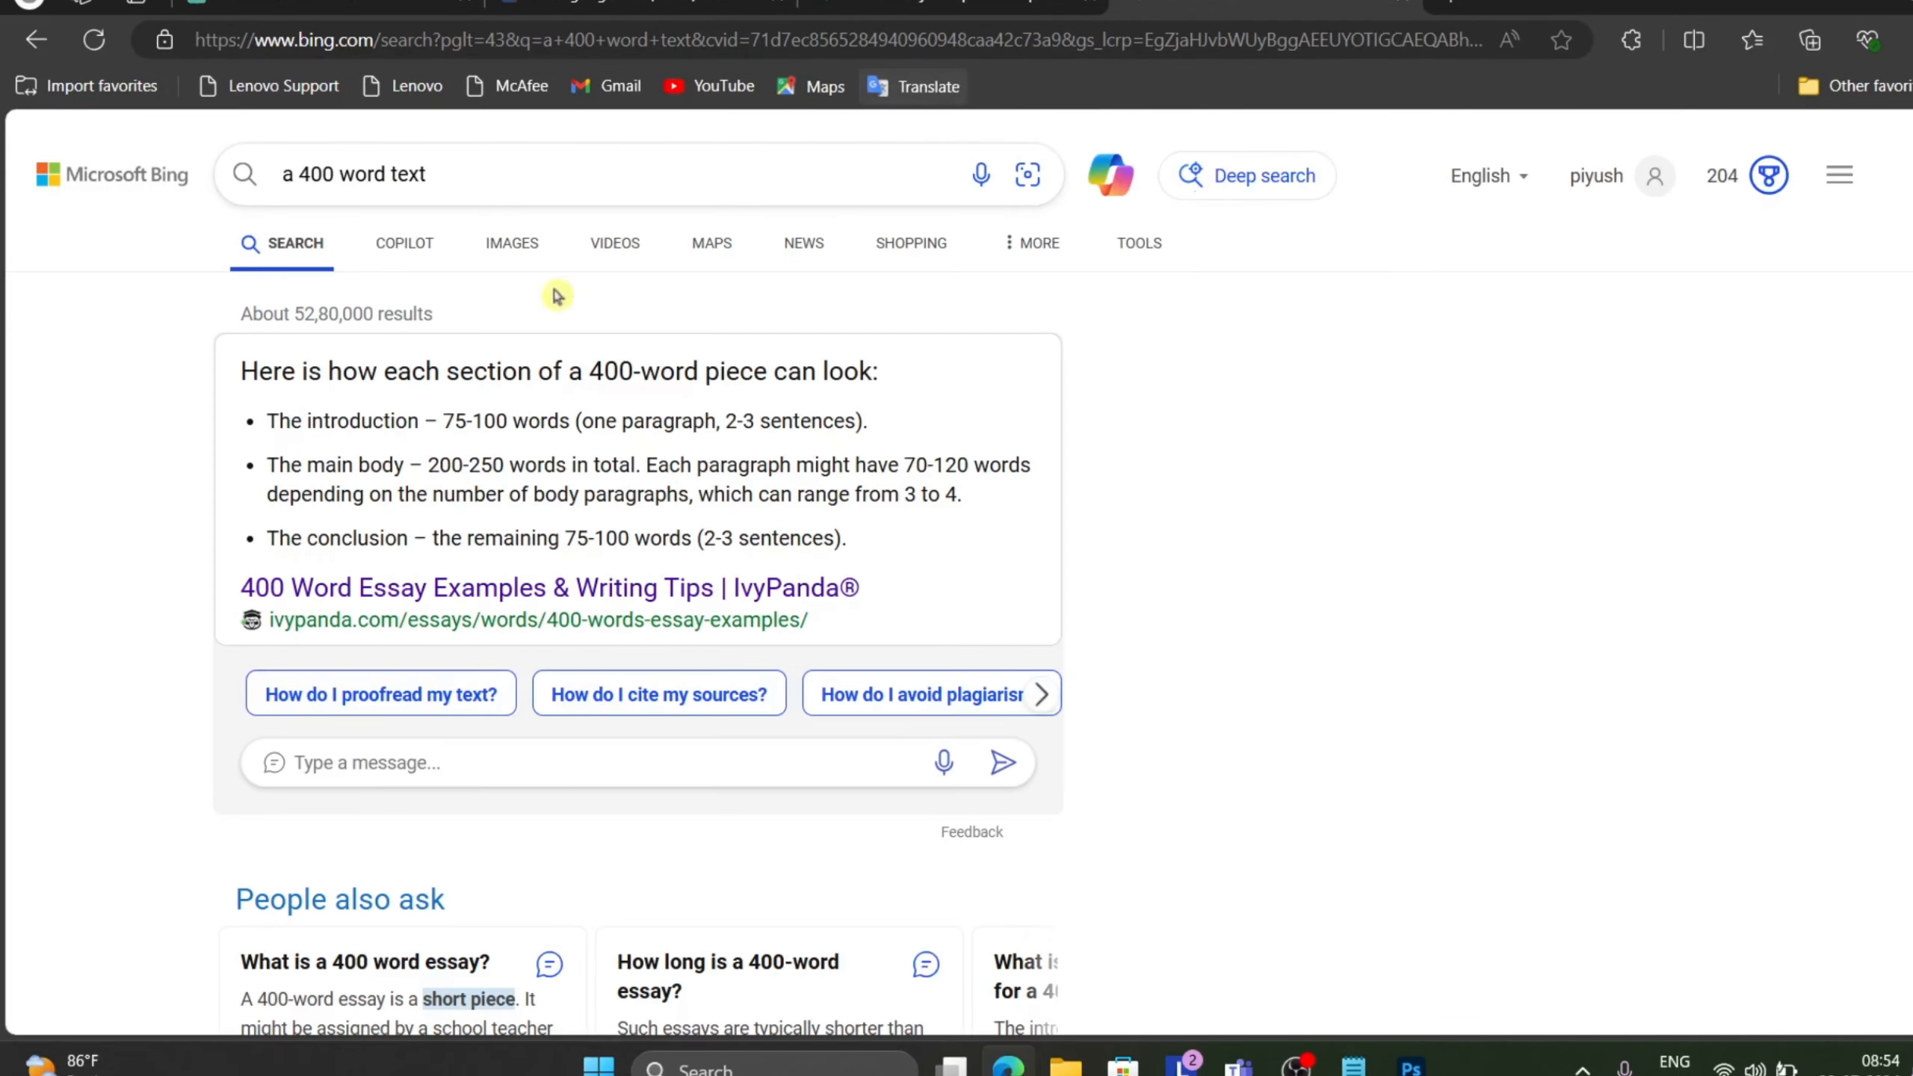
Open the StudyCorgi 400-word essay samples result.
scroll(789, 536, "down", 1)
scroll(789, 537, "down", 10)
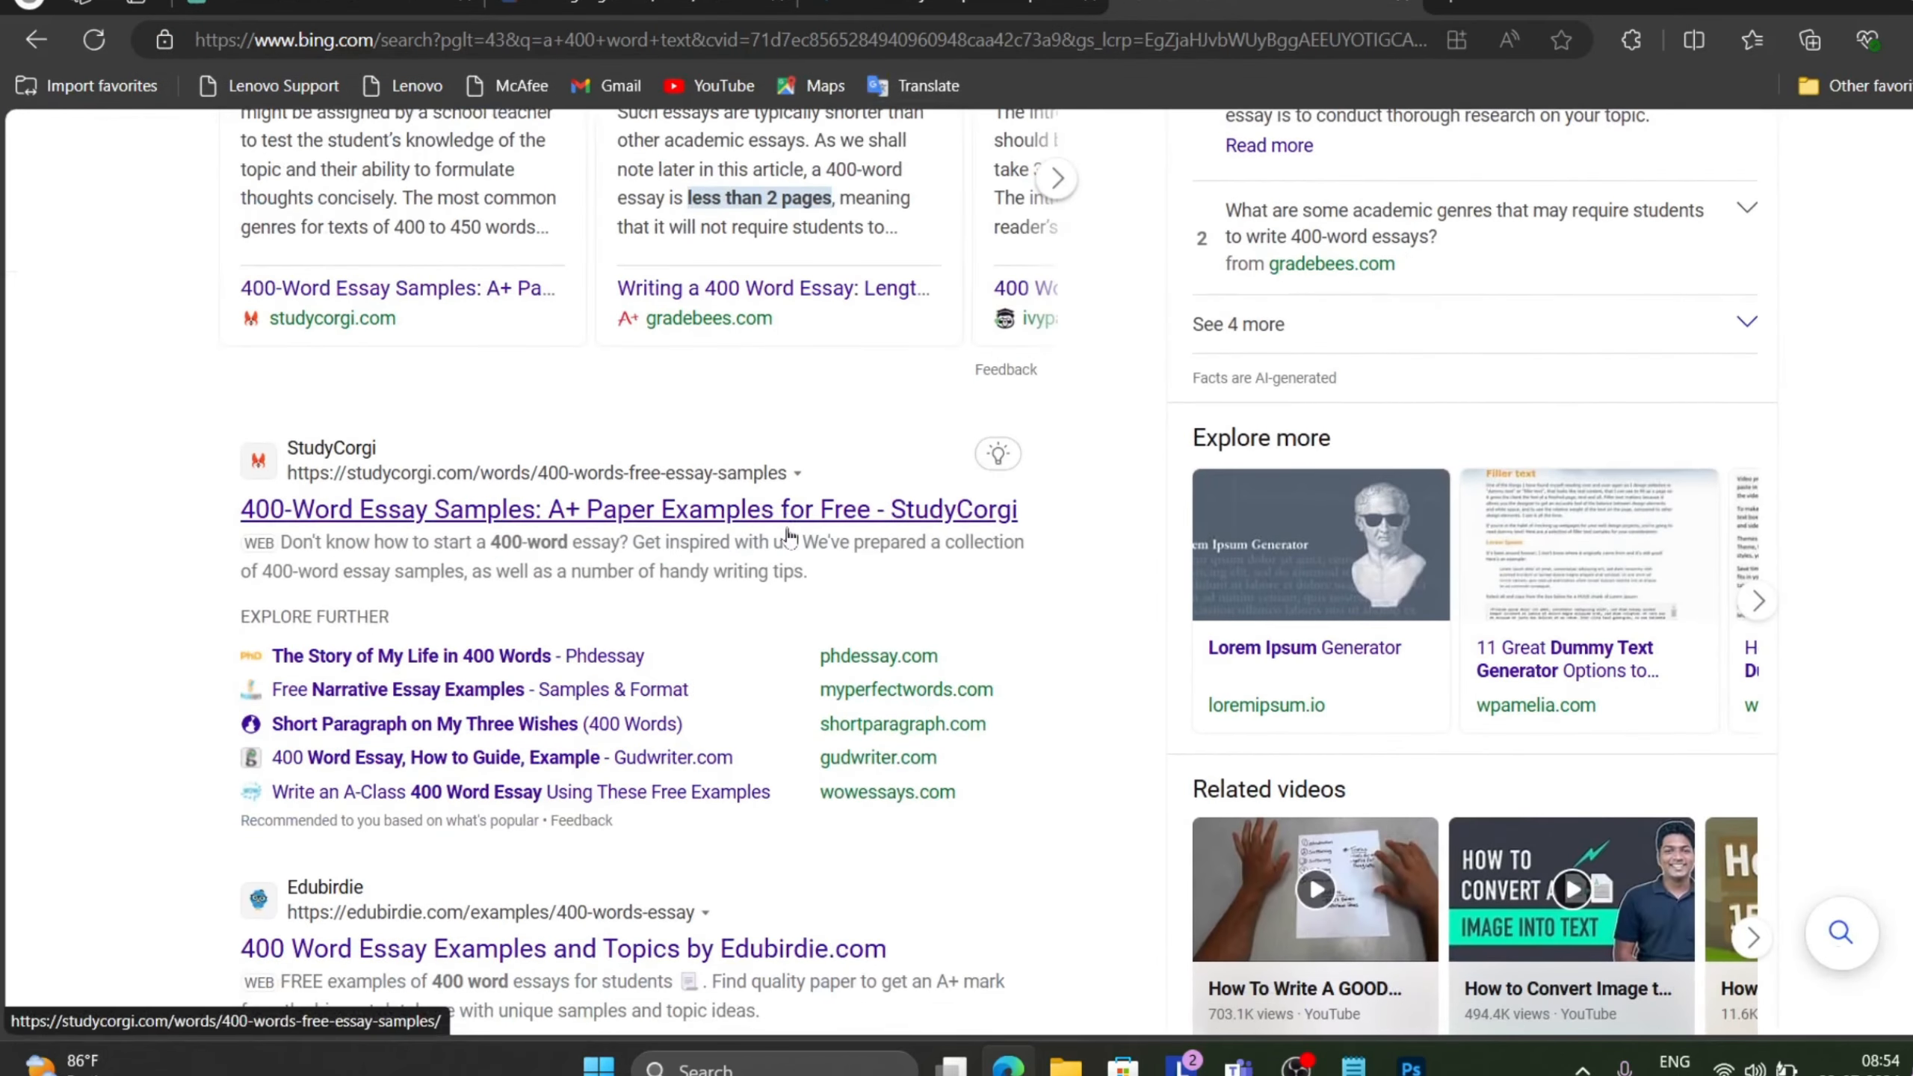
left_click(723, 524)
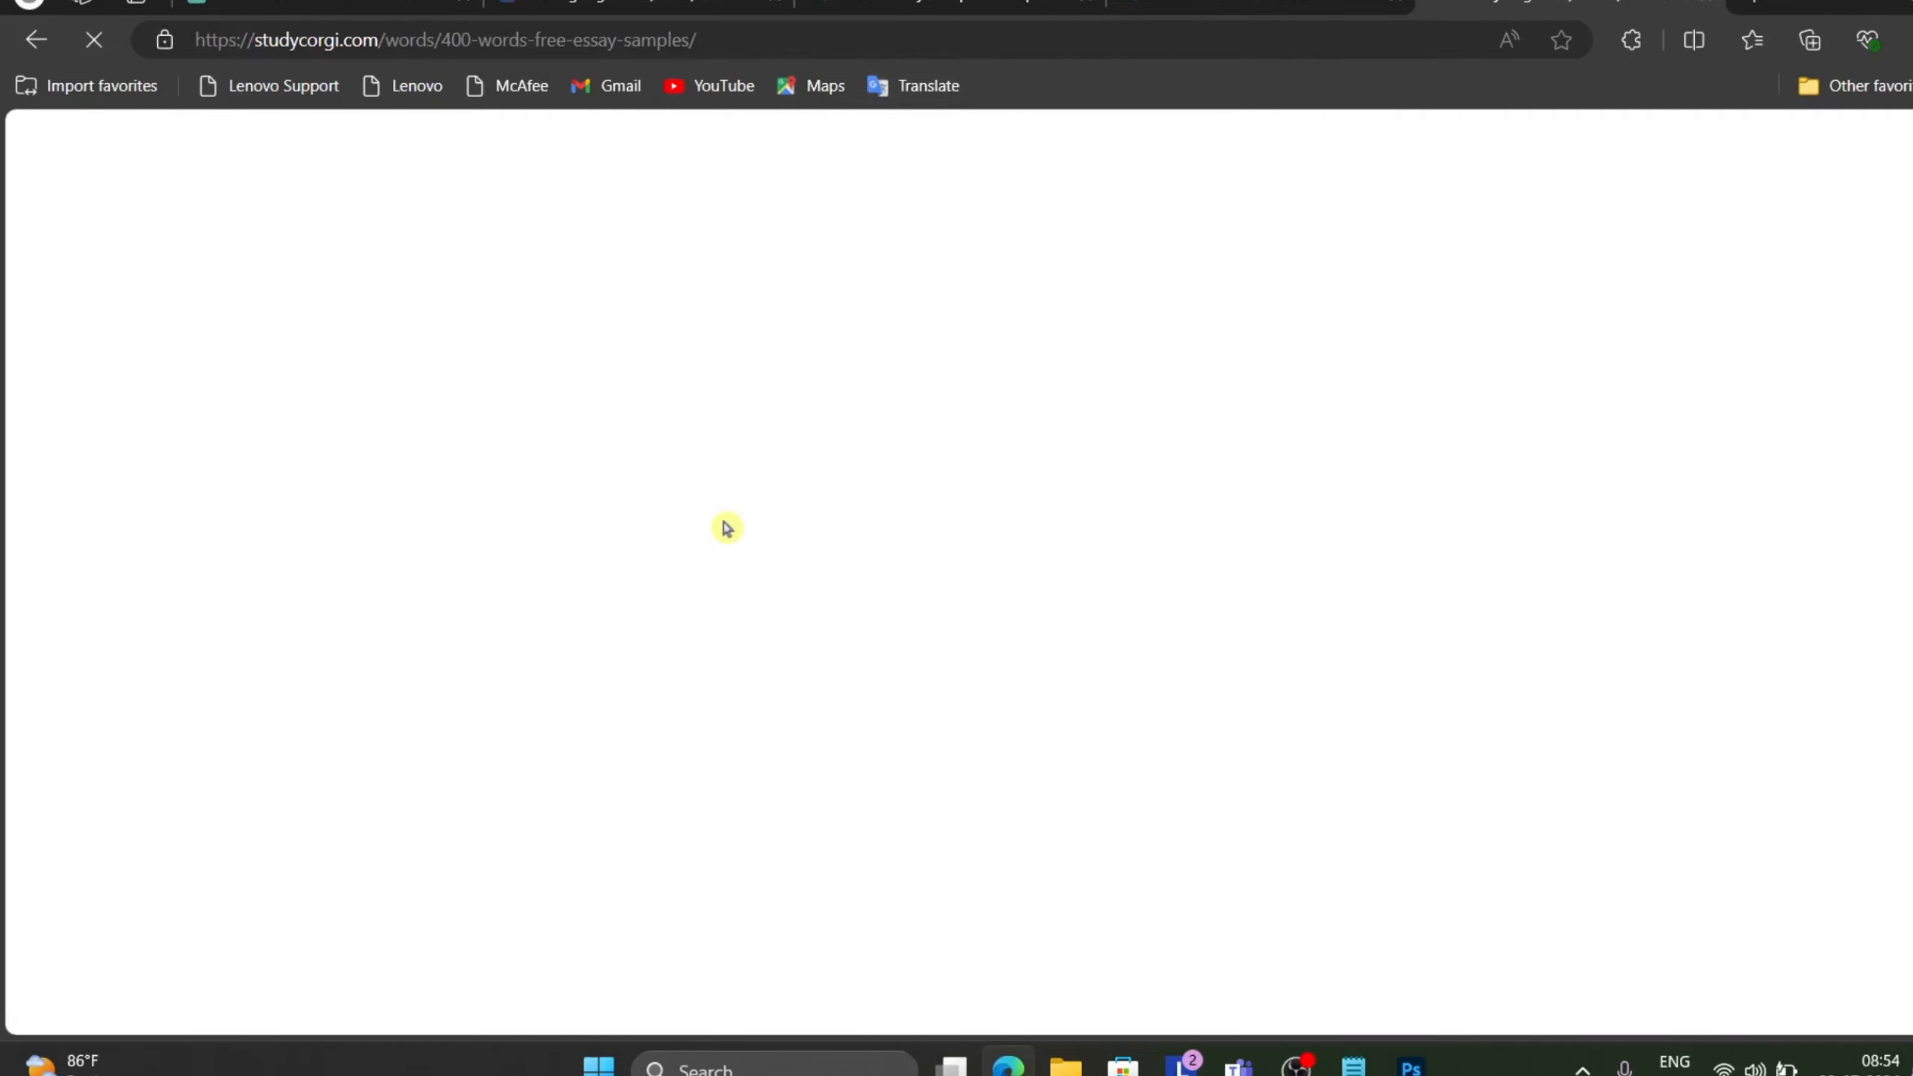
Copy the excerpt of the Concept of the Mid-Range Theory sample essay.
scroll(727, 528, "down", 2)
scroll(727, 527, "down", 20)
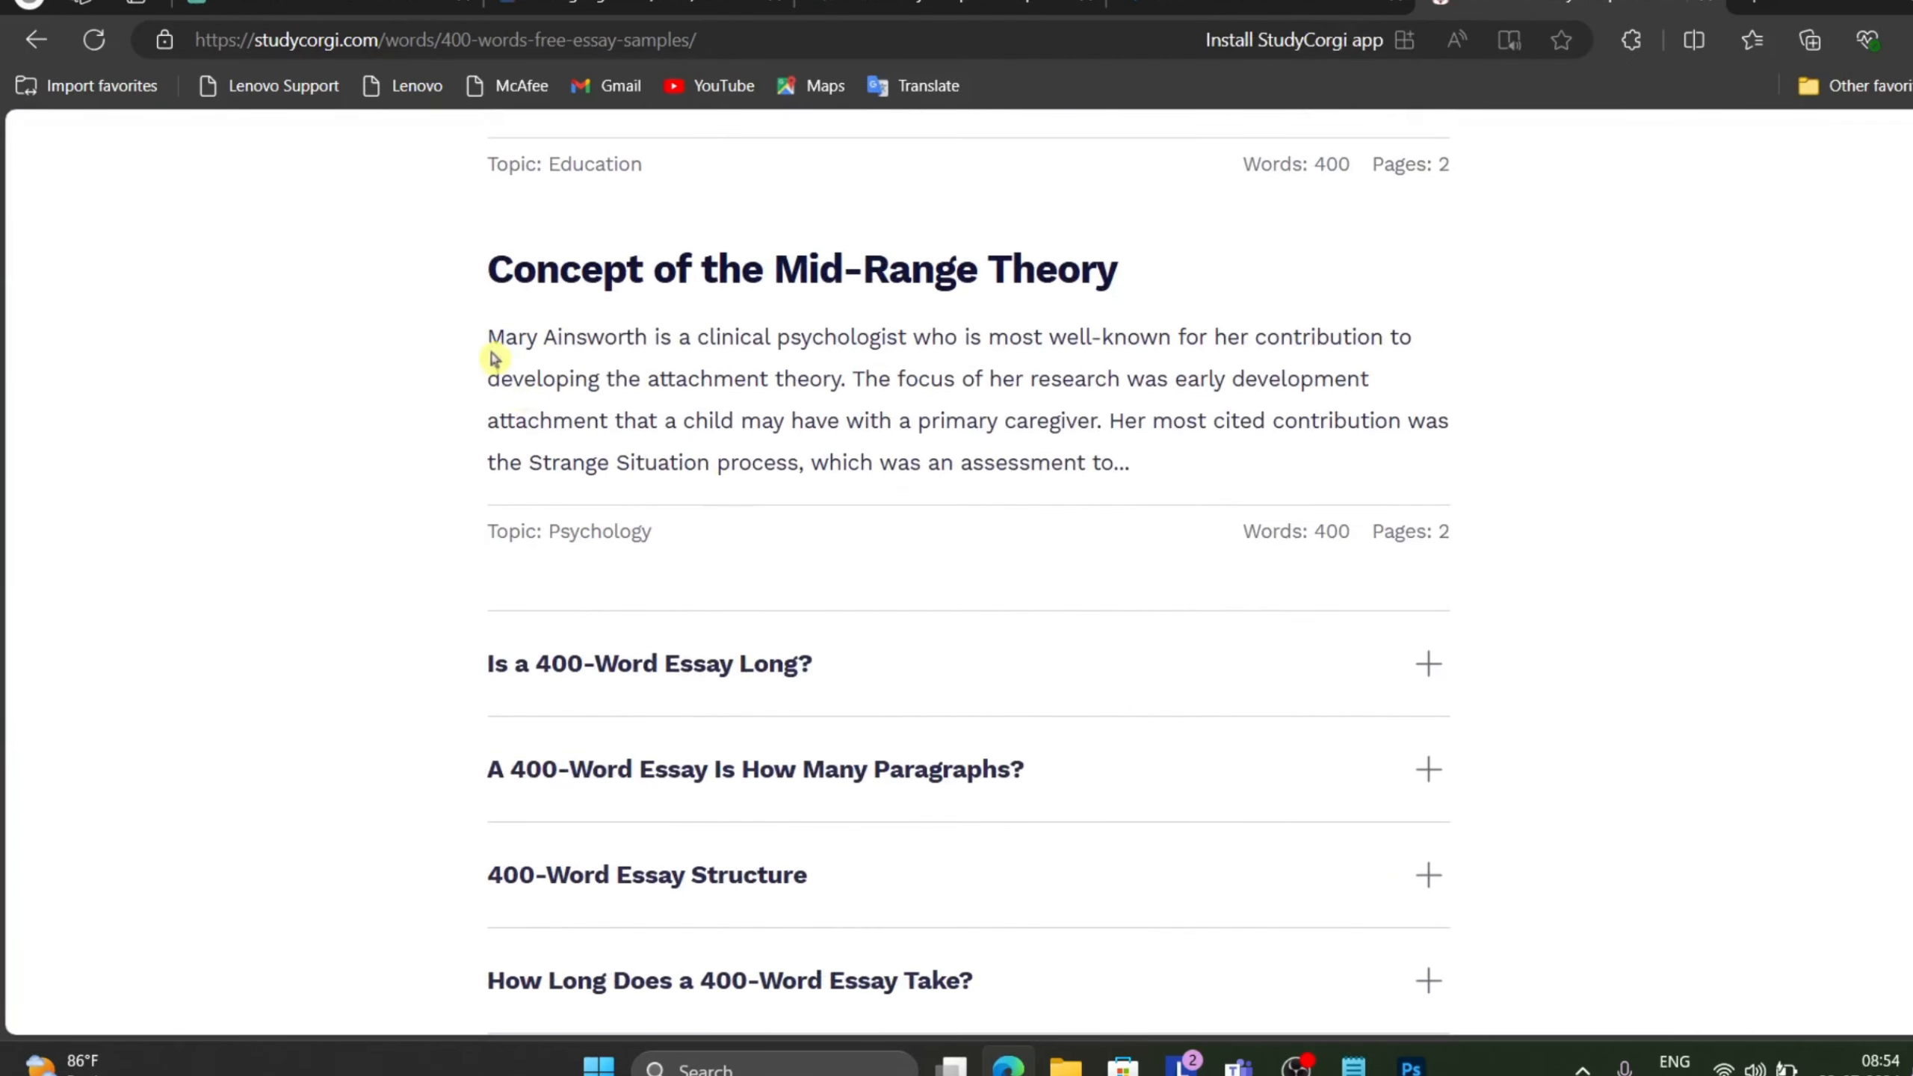
left_click_drag(489, 337, 1169, 481)
key("ctrl+c")
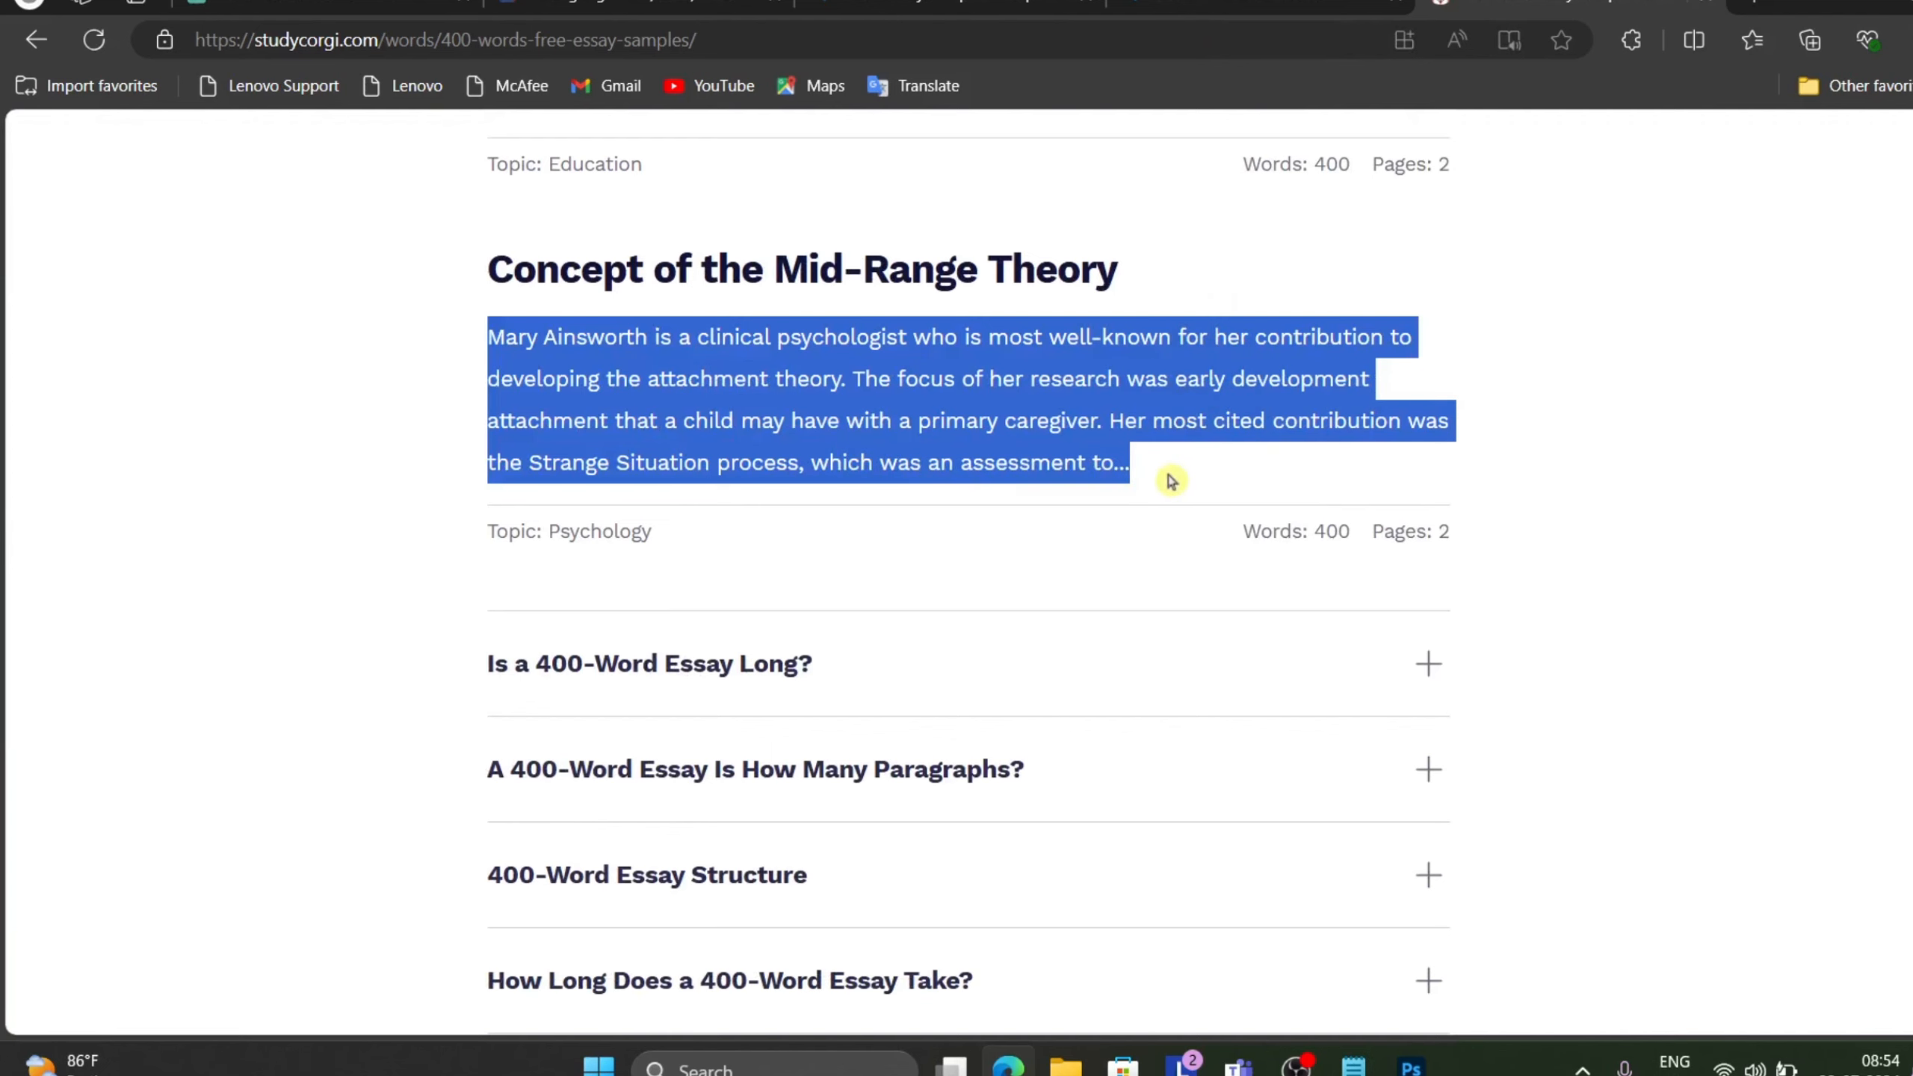
Switch back to the Photoshop document and delete the hello layer.
mouse_move(1416, 1062)
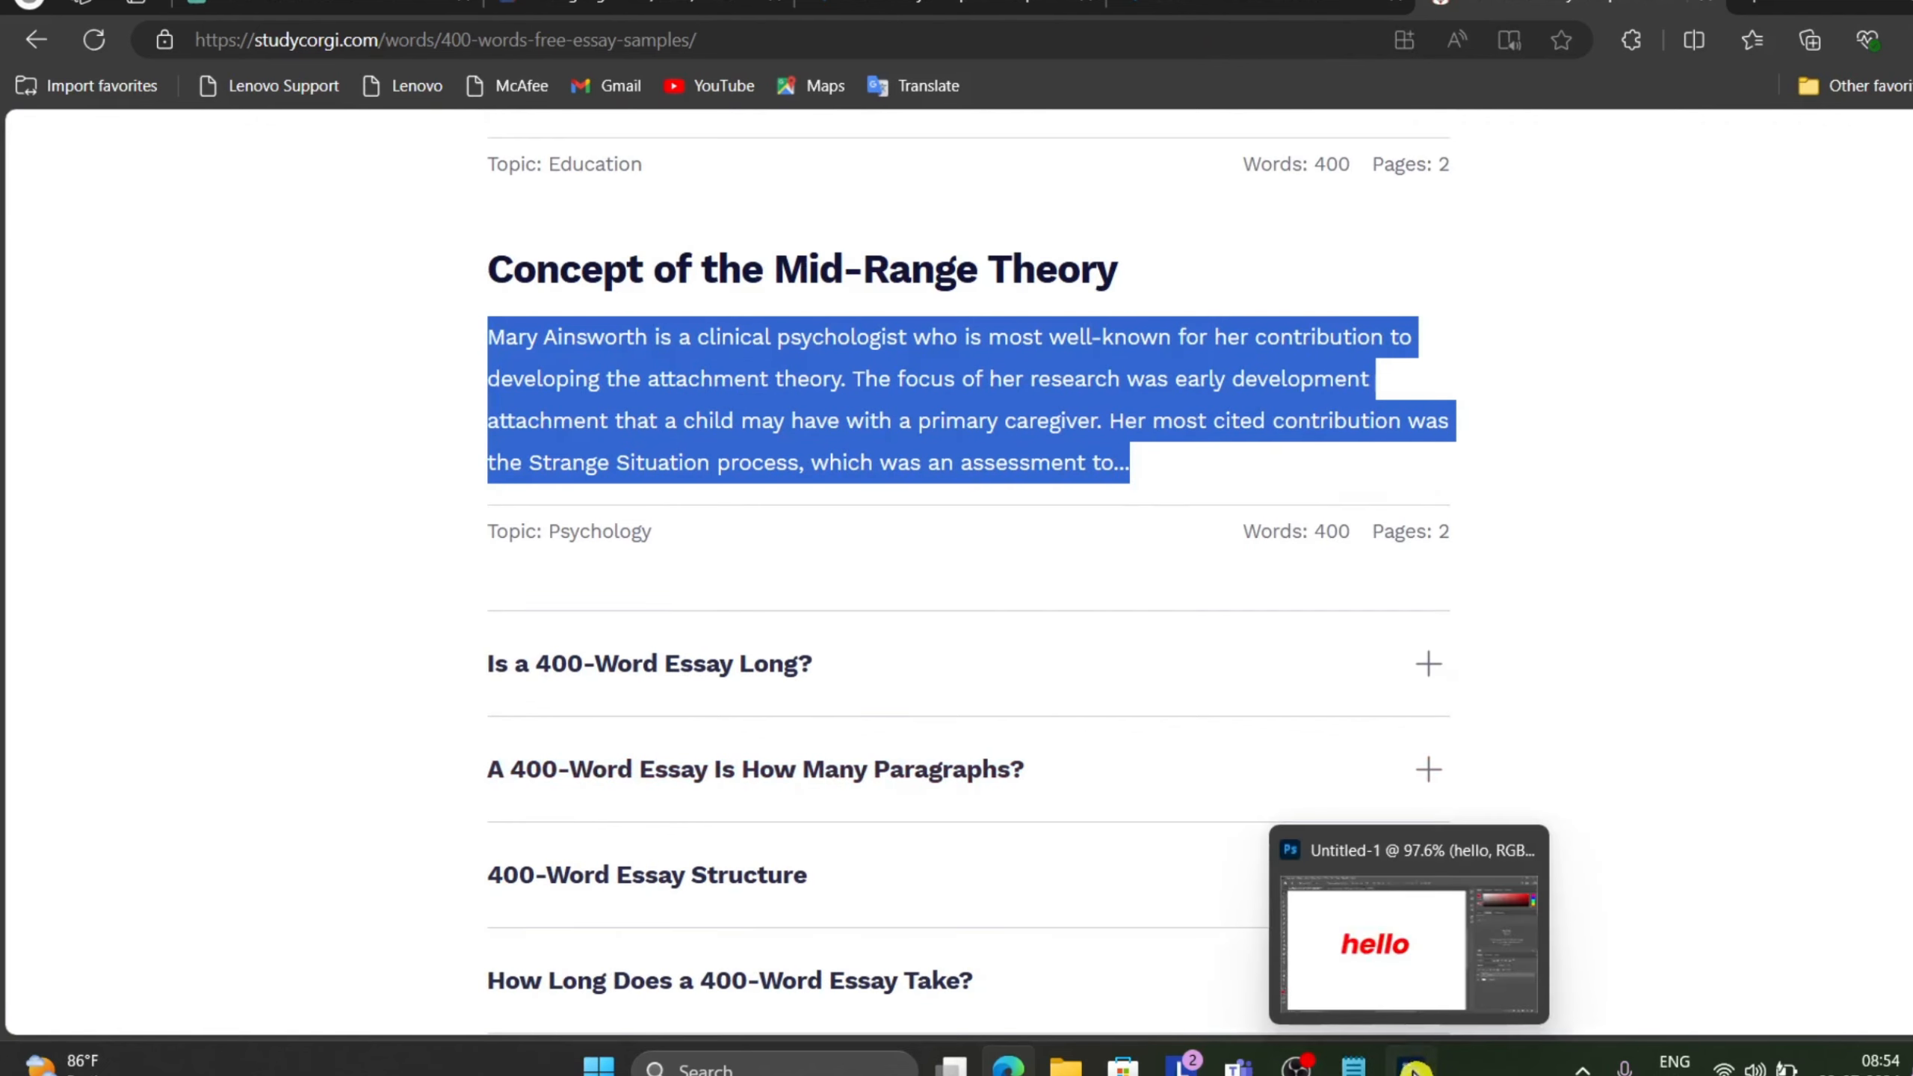
left_click(1383, 958)
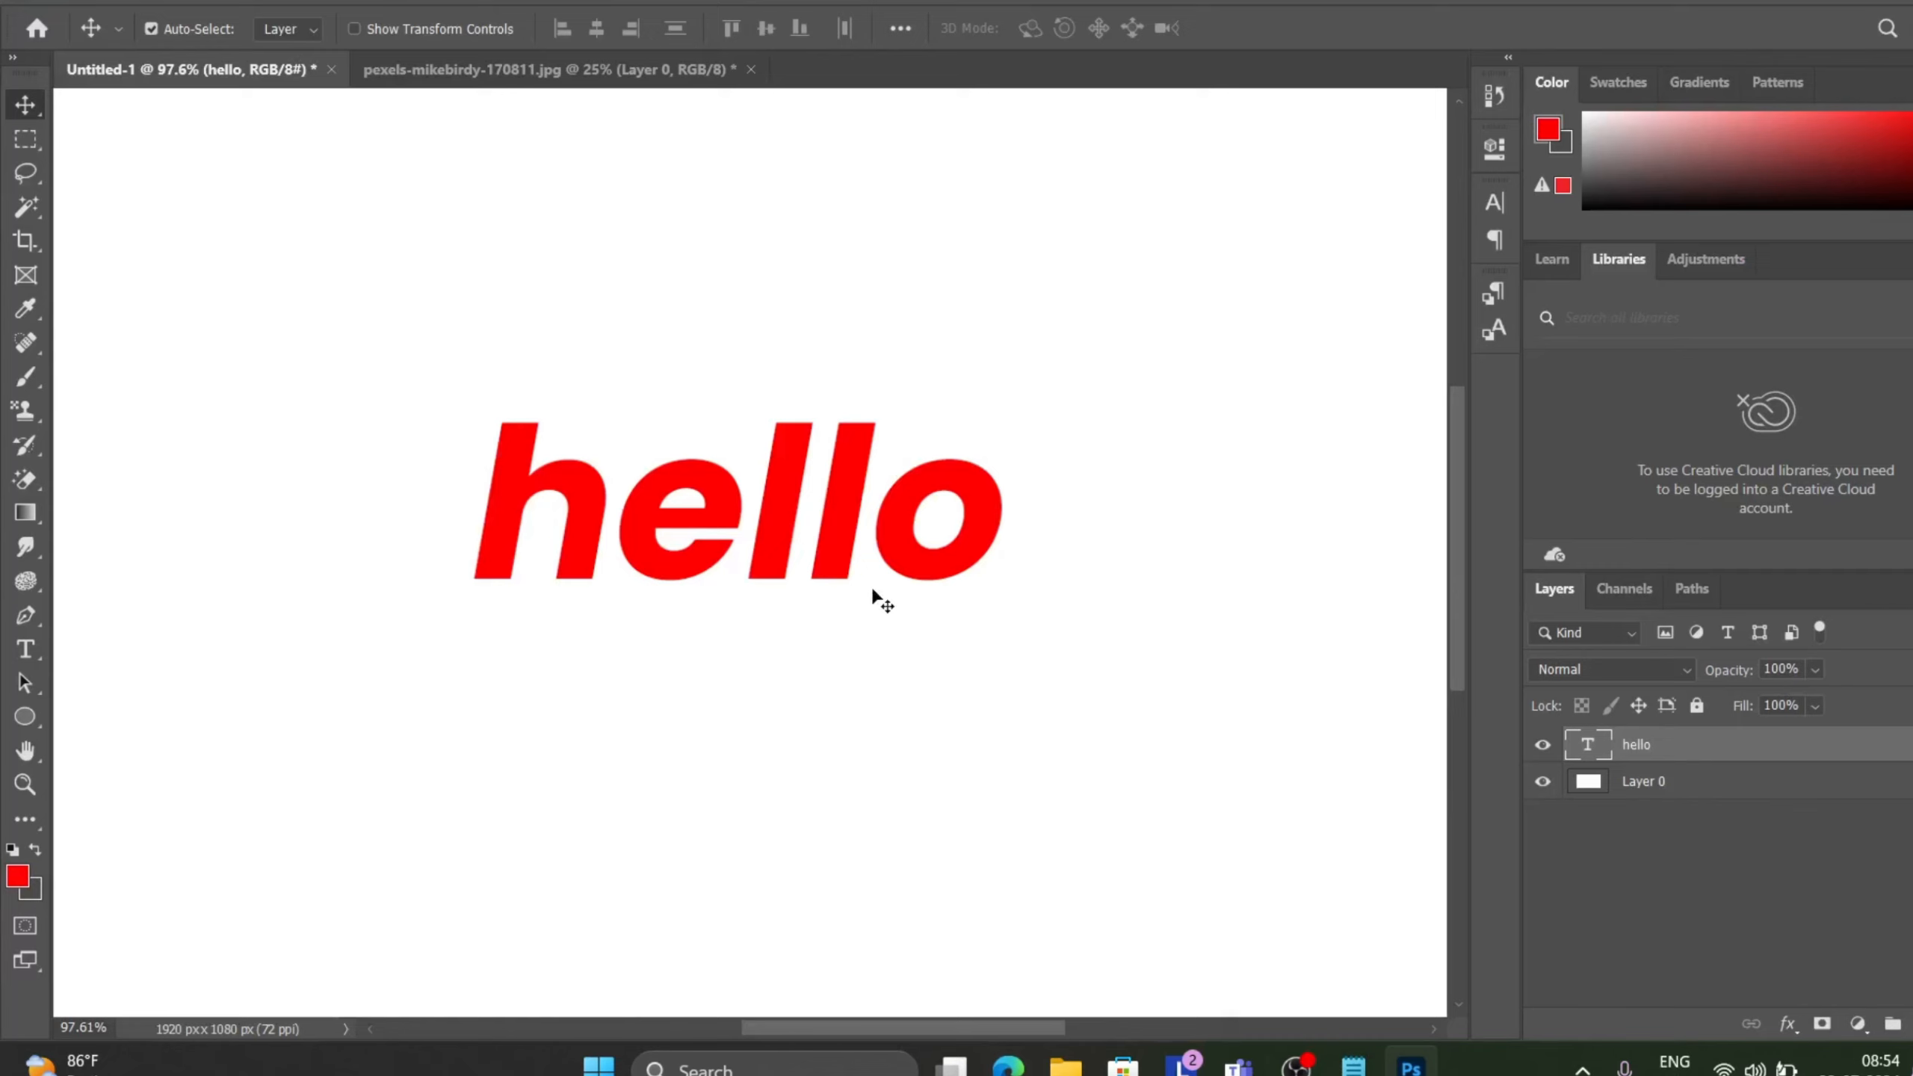
key("Delete")
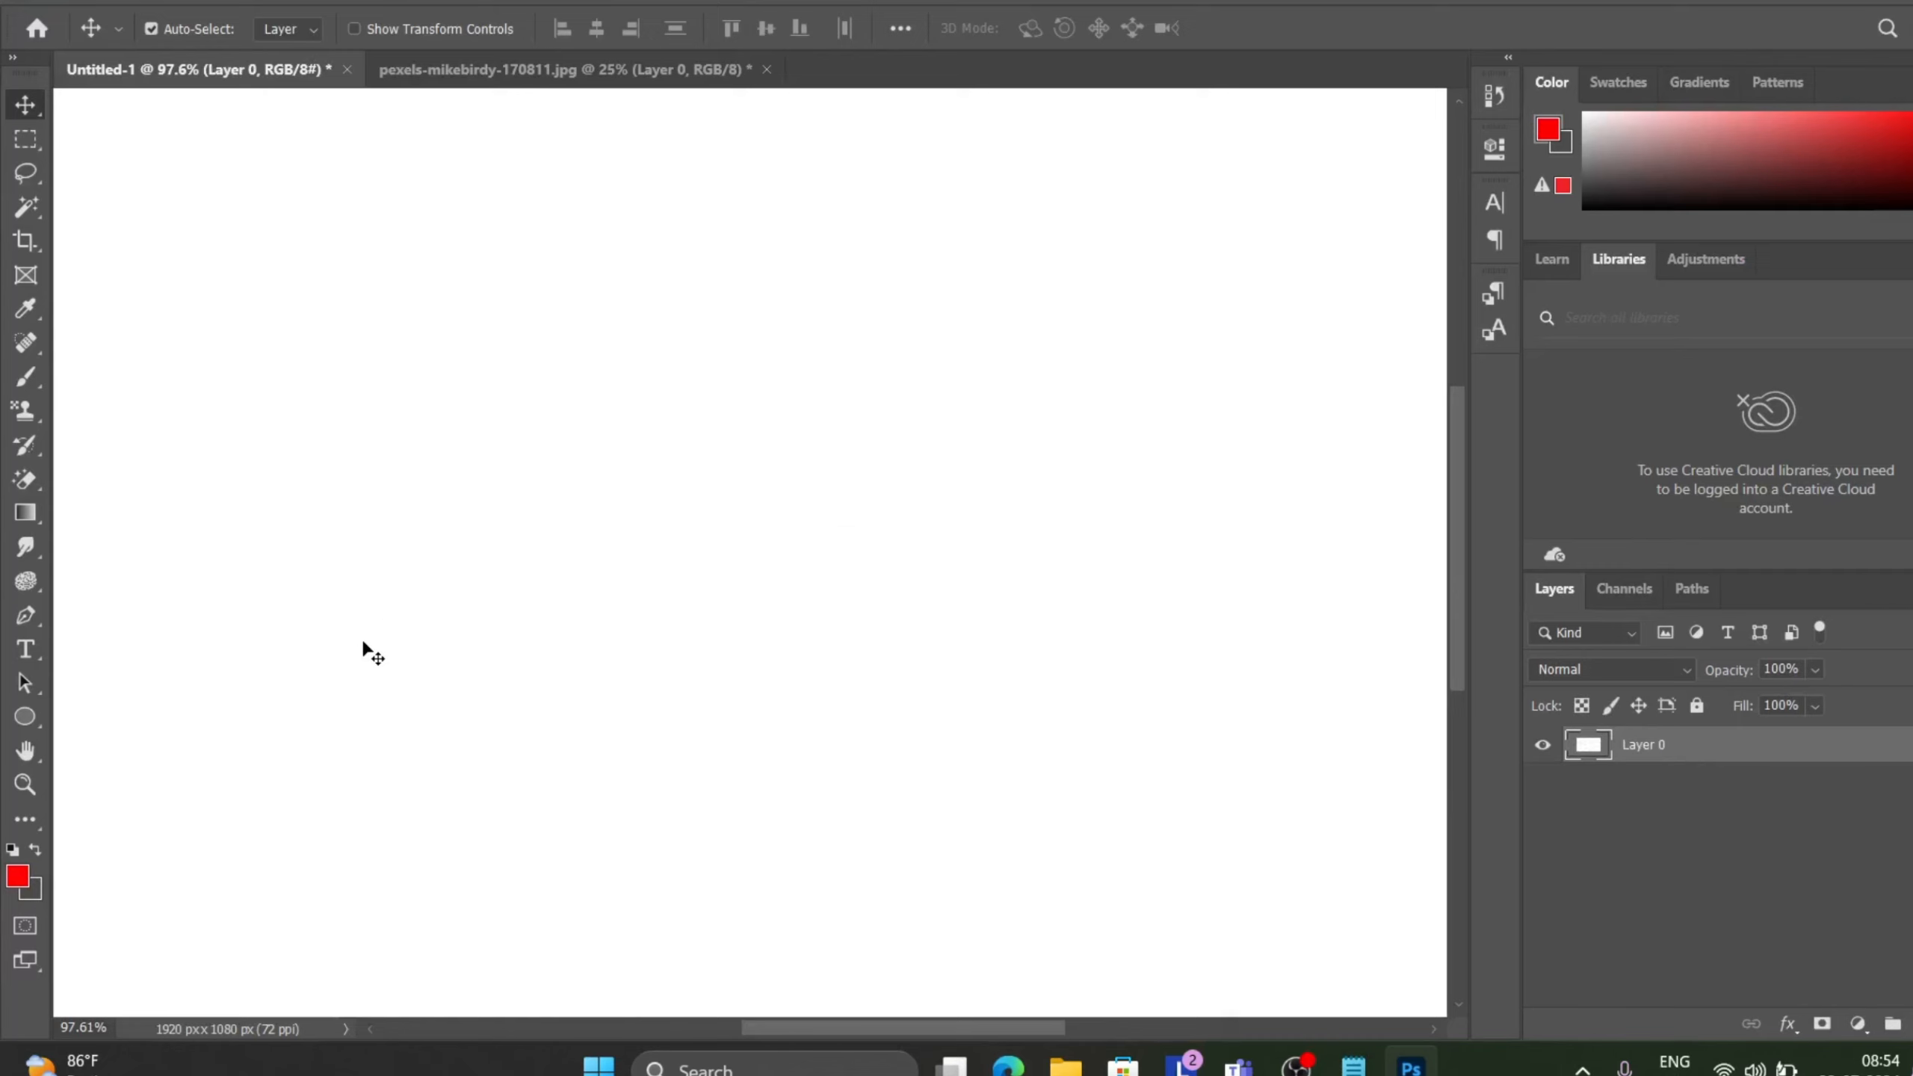
With the Type tool, paste the copied essay text onto the canvas as a new text layer.
left_click(29, 649)
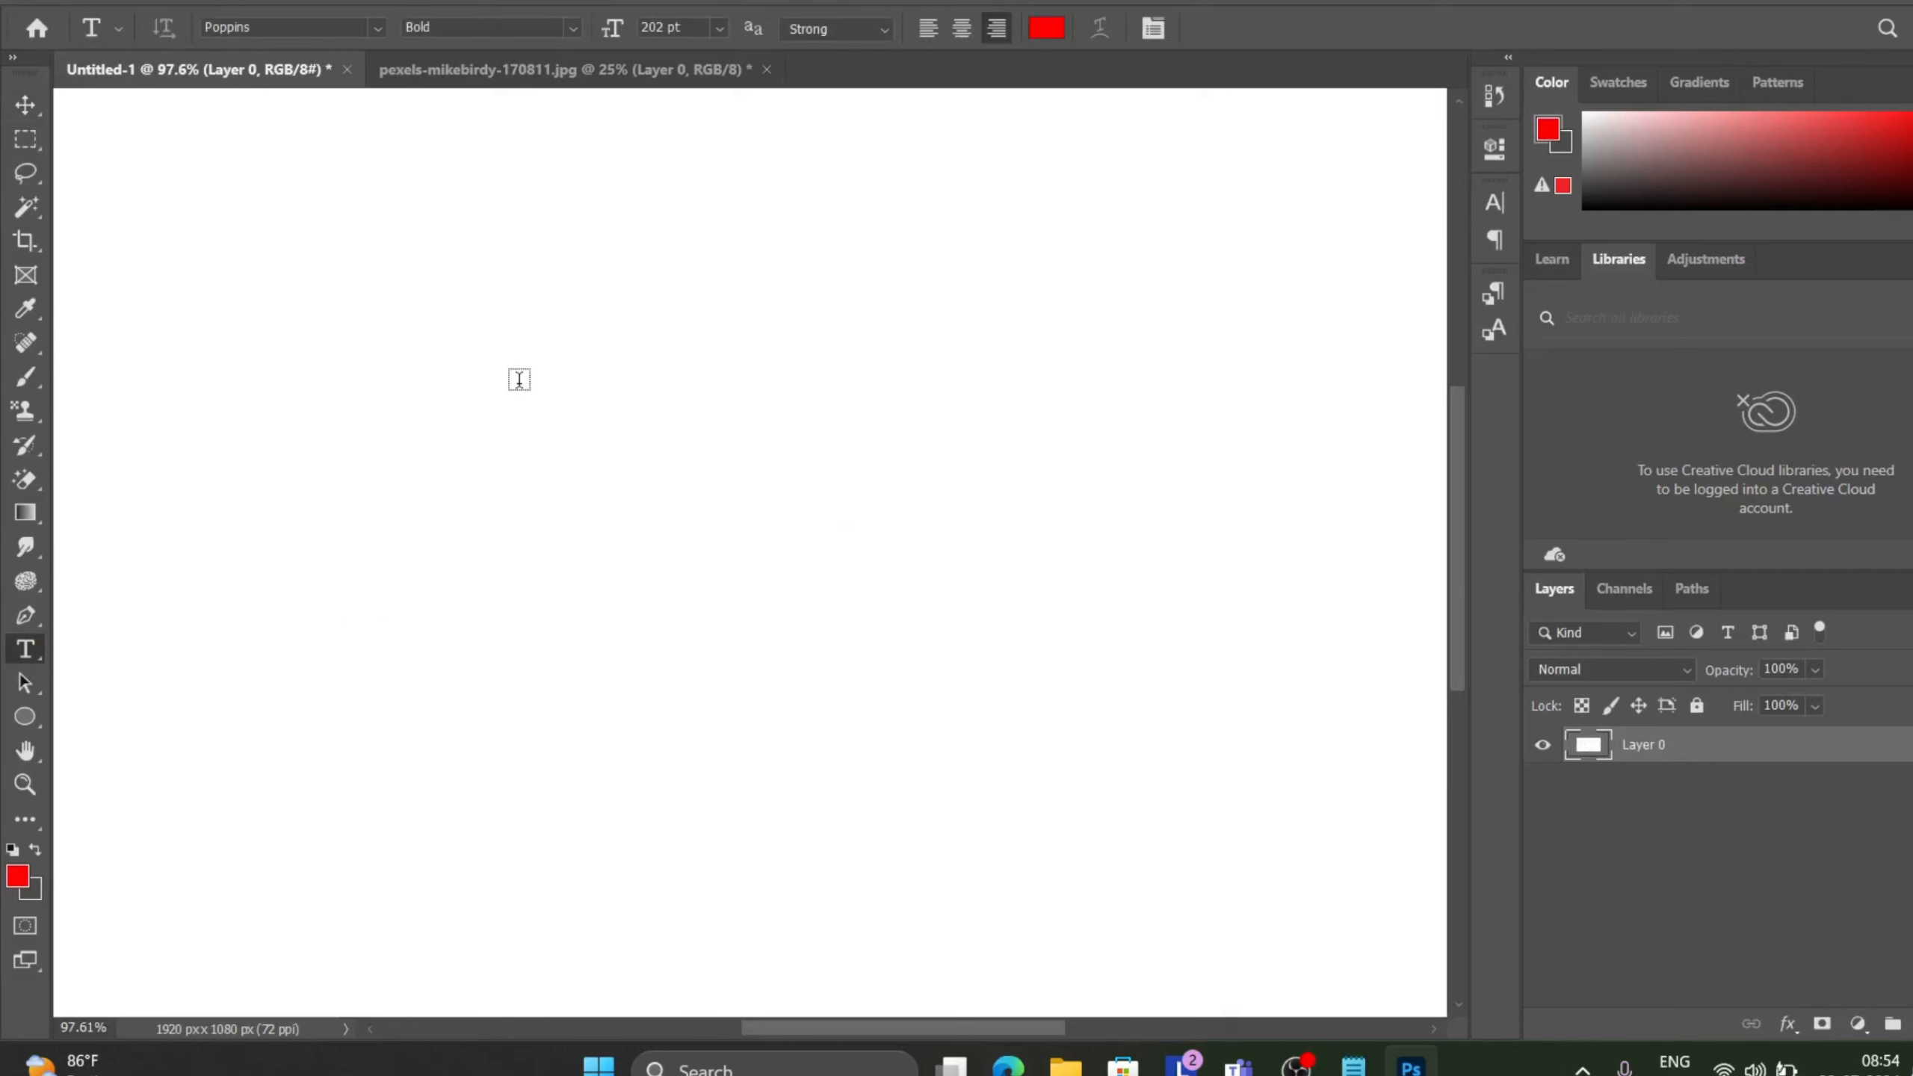
left_click(519, 380)
key("ctrl+v")
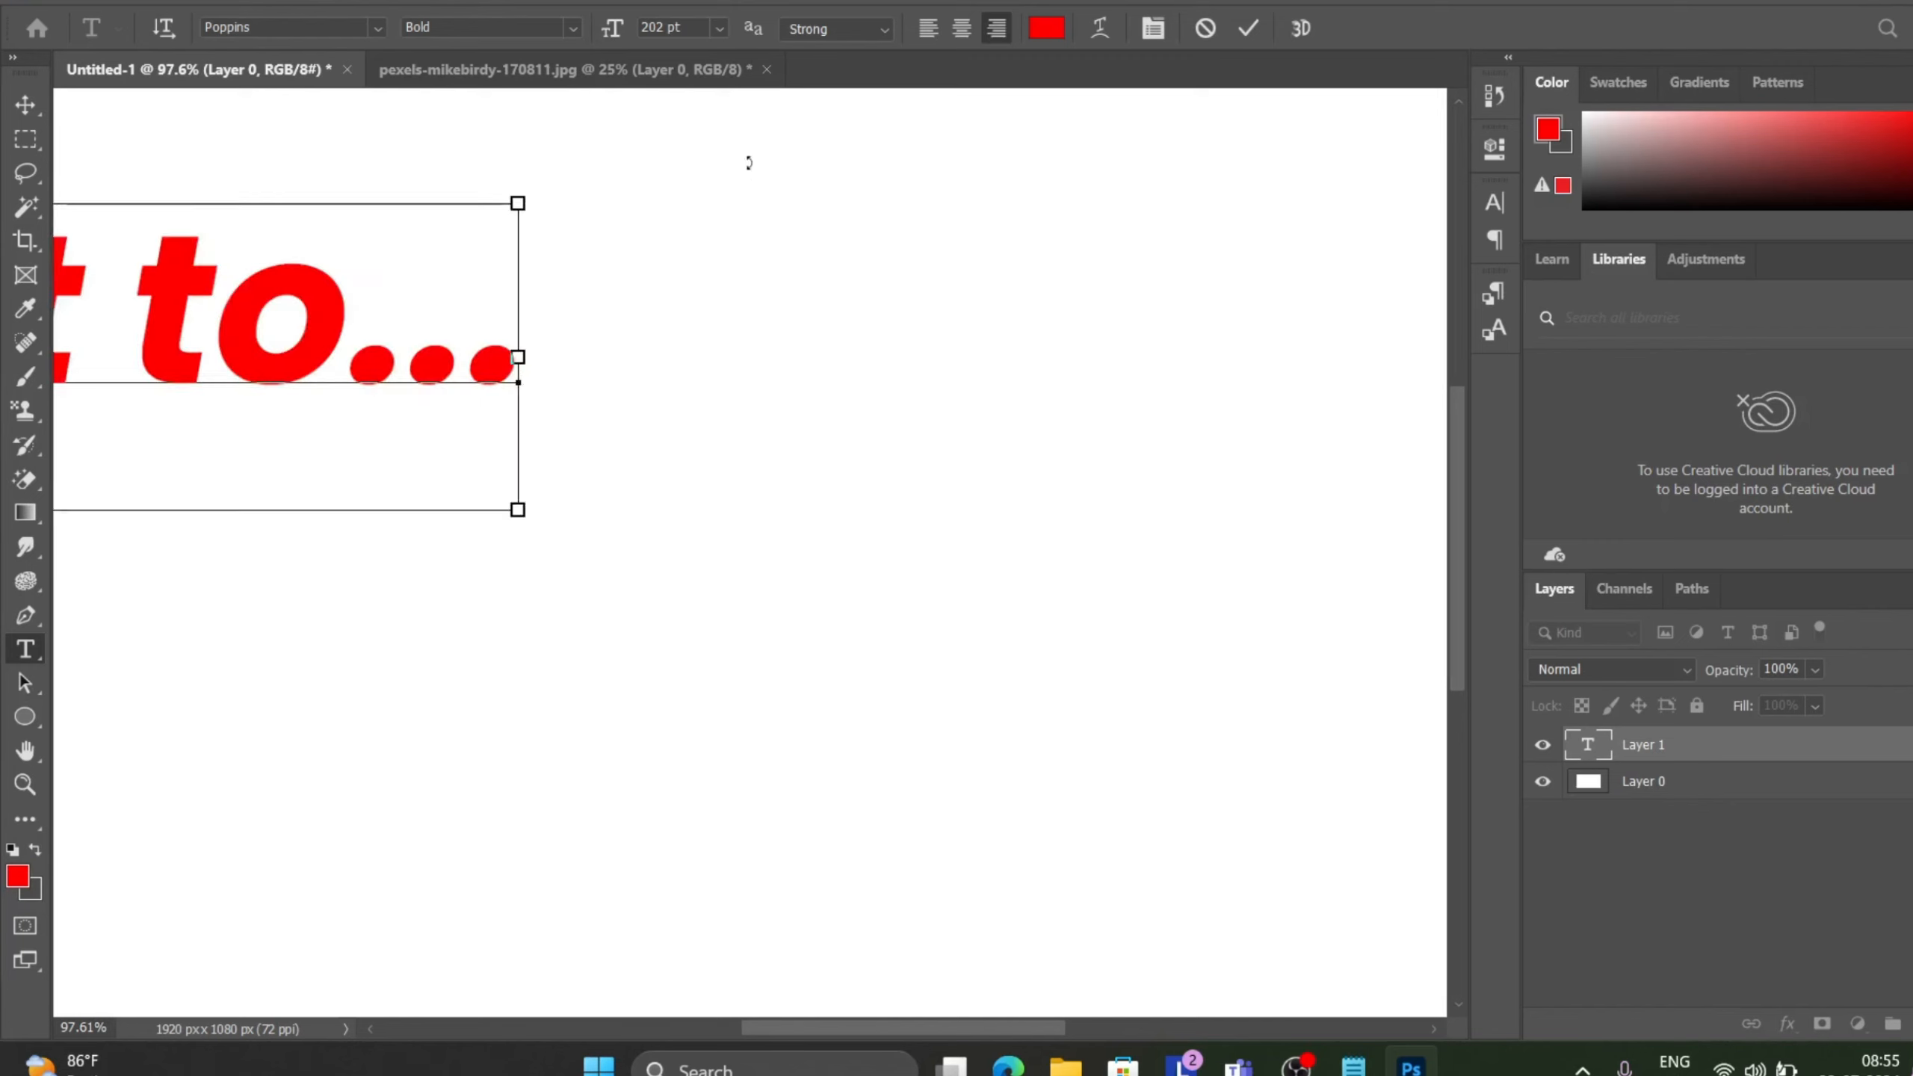
Select all the pasted text, set its size to 34 pt, shift it across the canvas and commit.
key("ctrl+a")
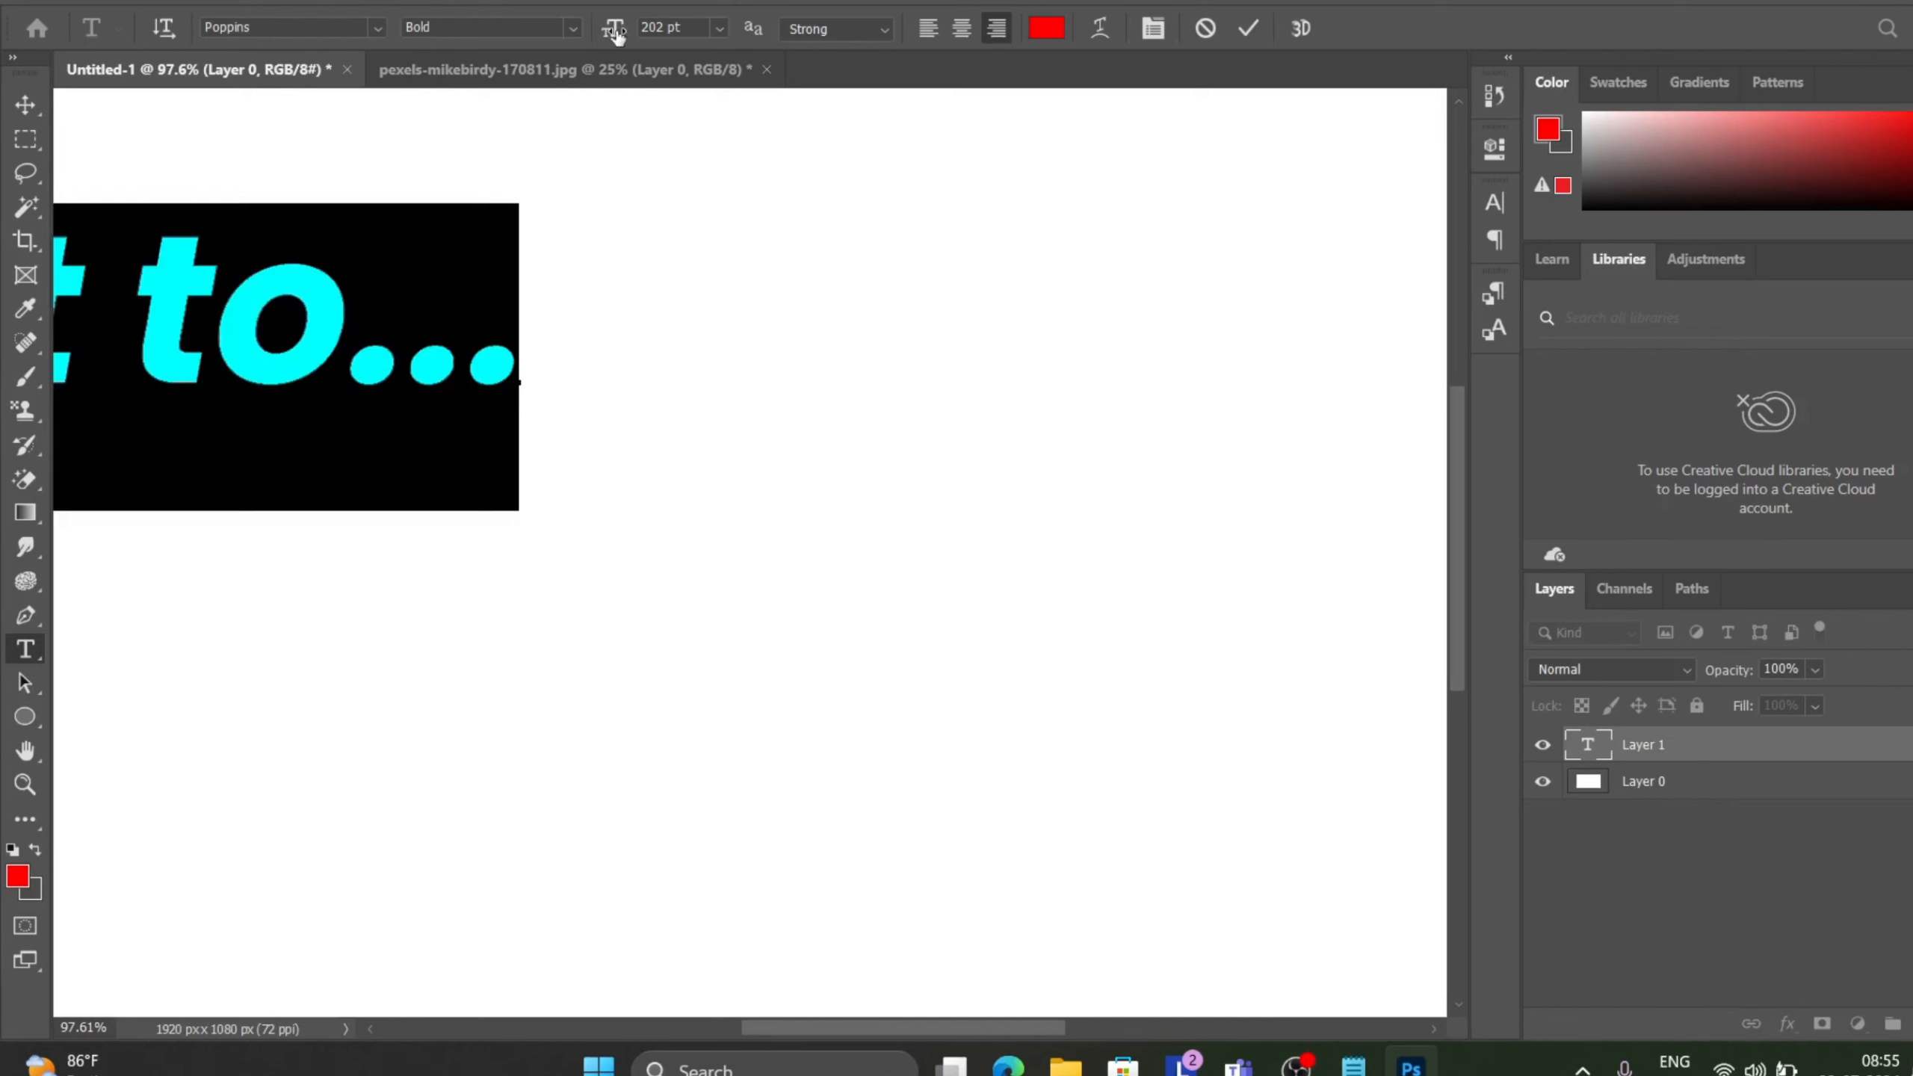
left_click_drag(615, 34, 458, 51)
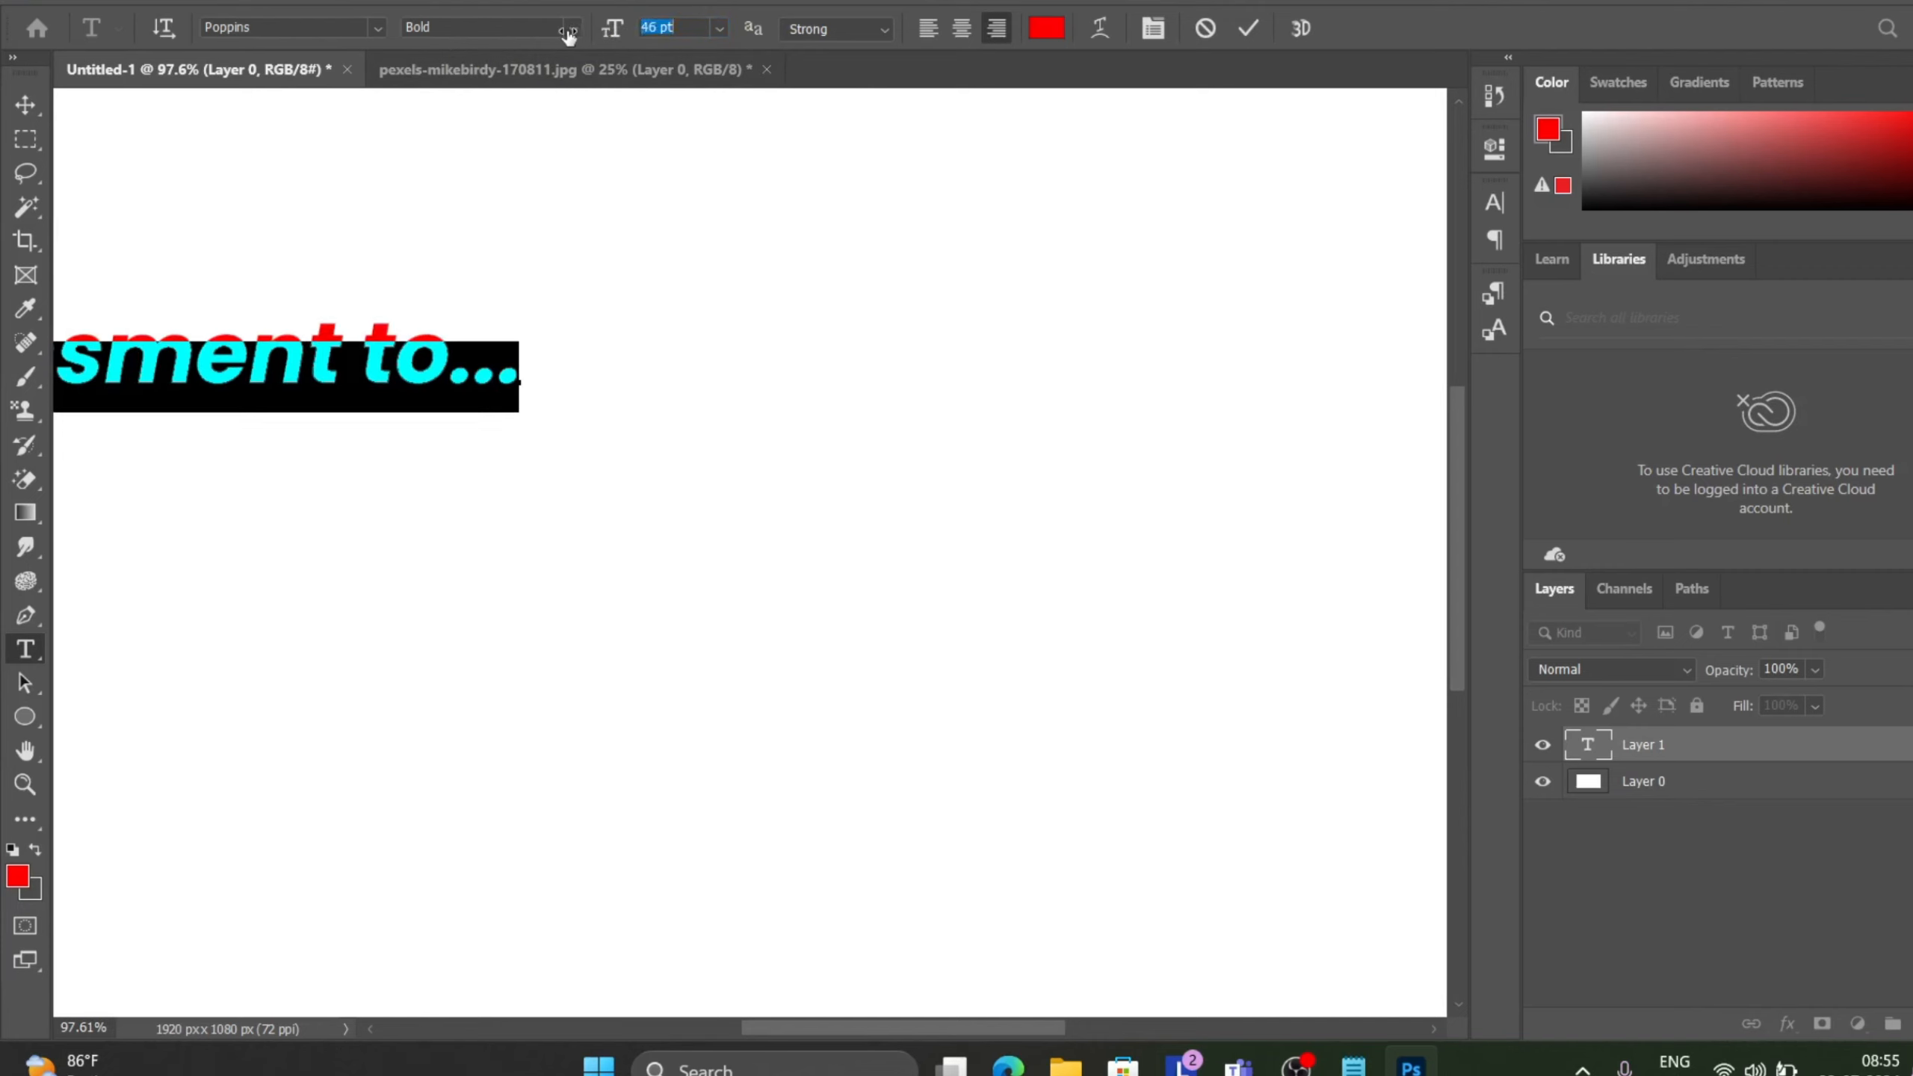
left_click_drag(569, 33, 552, 33)
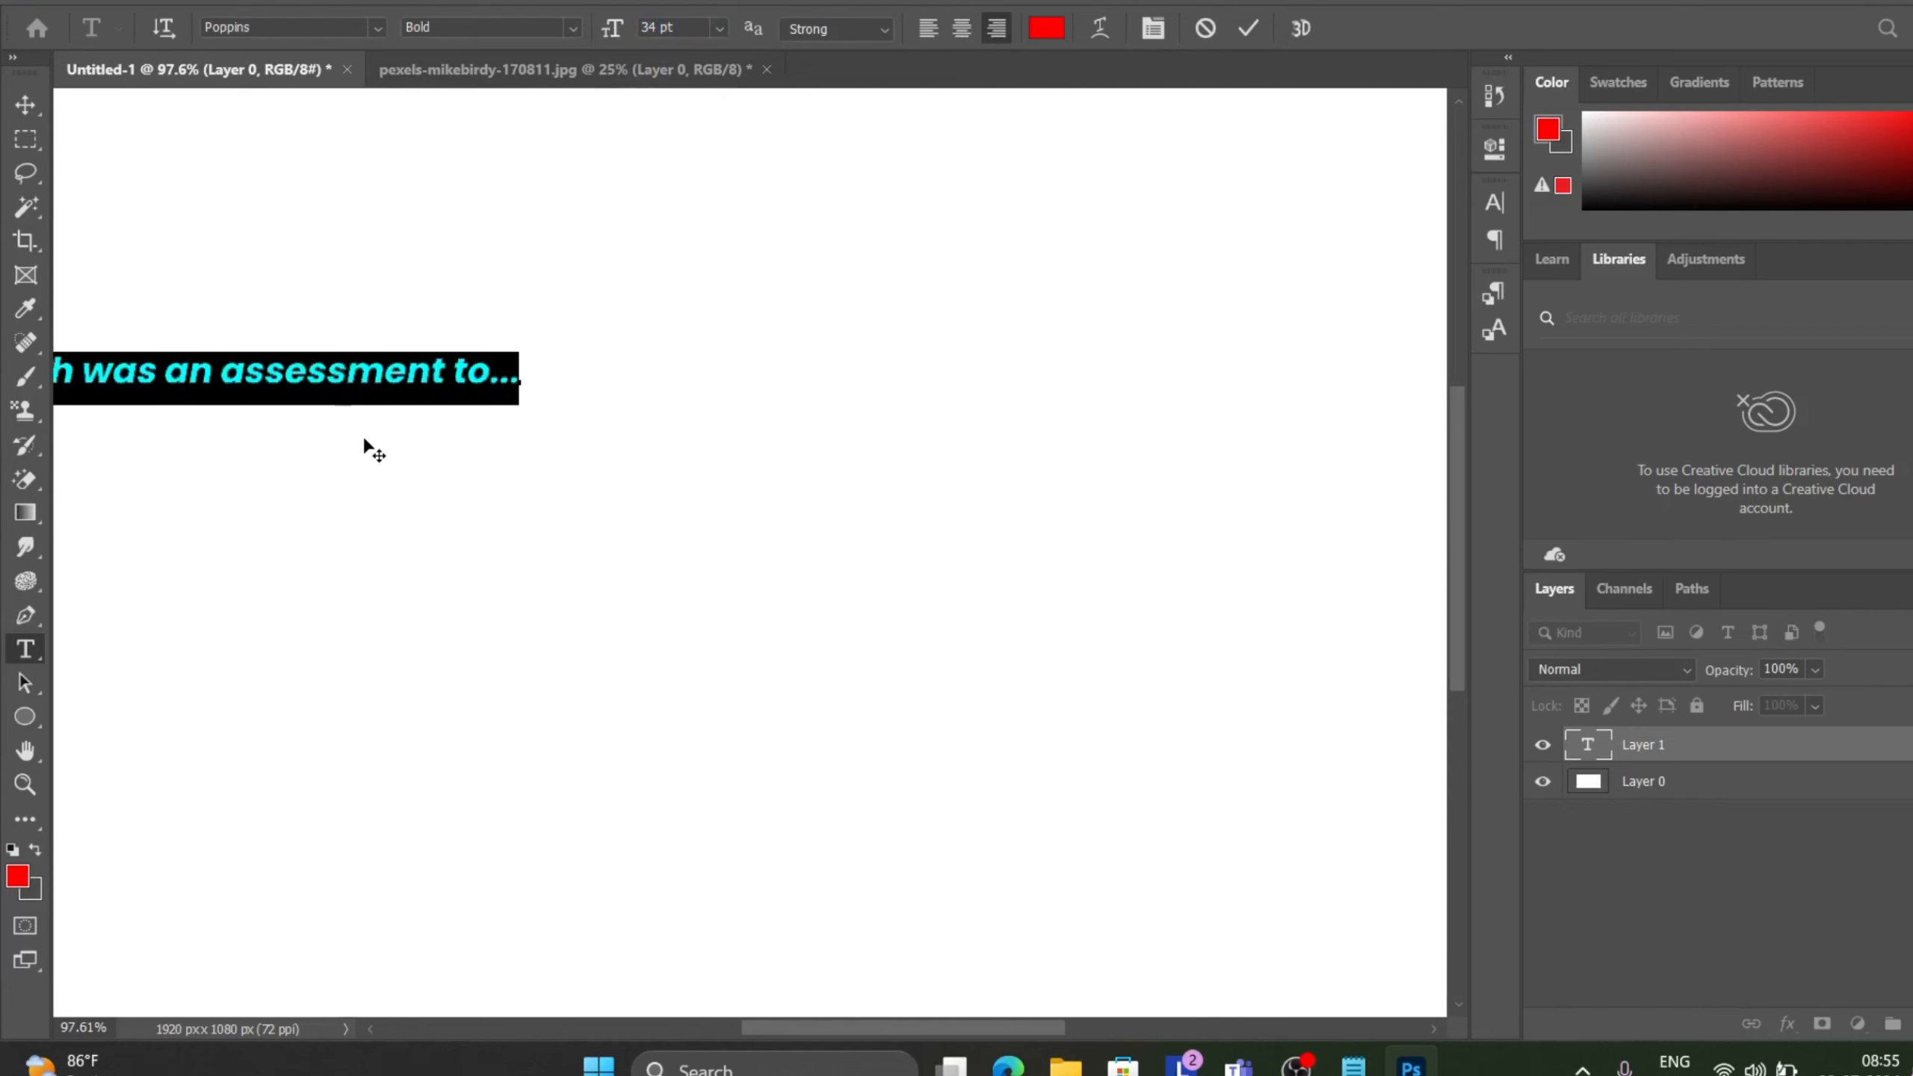
left_click_drag(381, 438, 1318, 427)
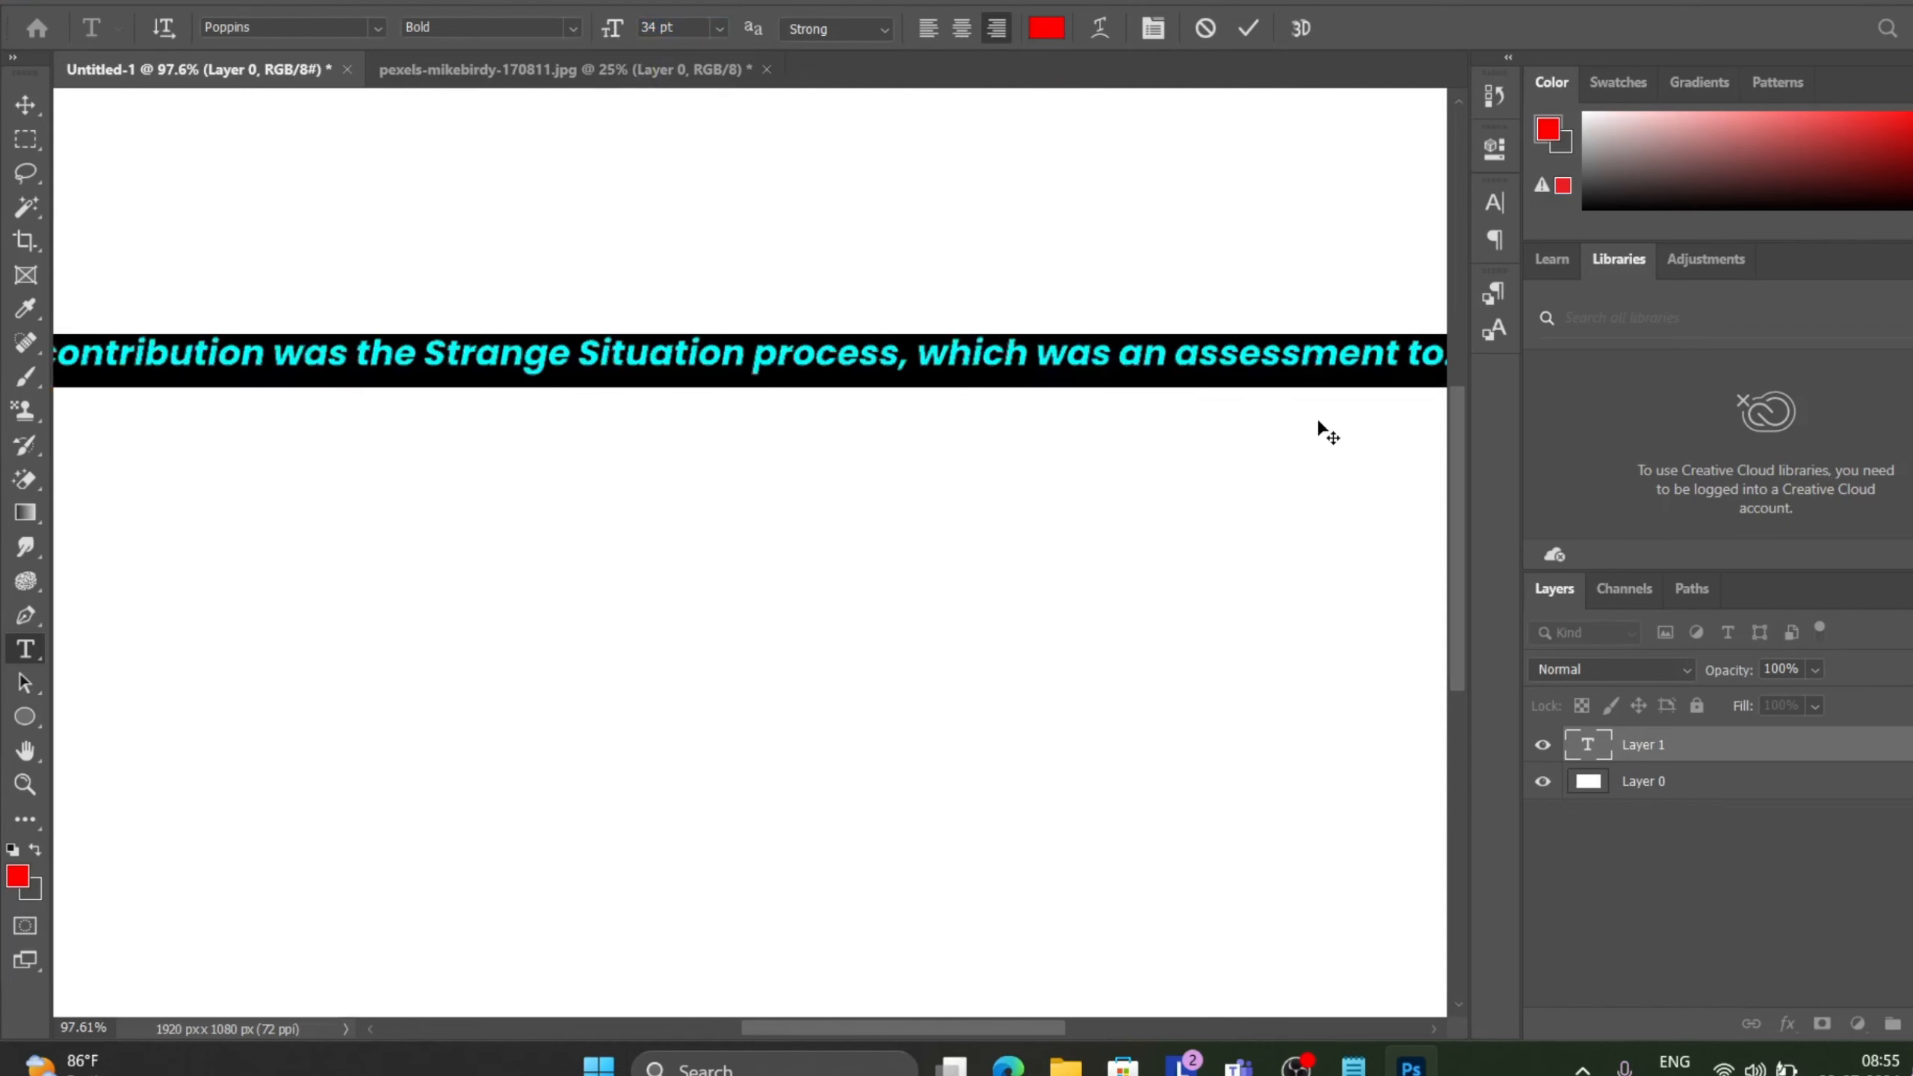
left_click(1251, 34)
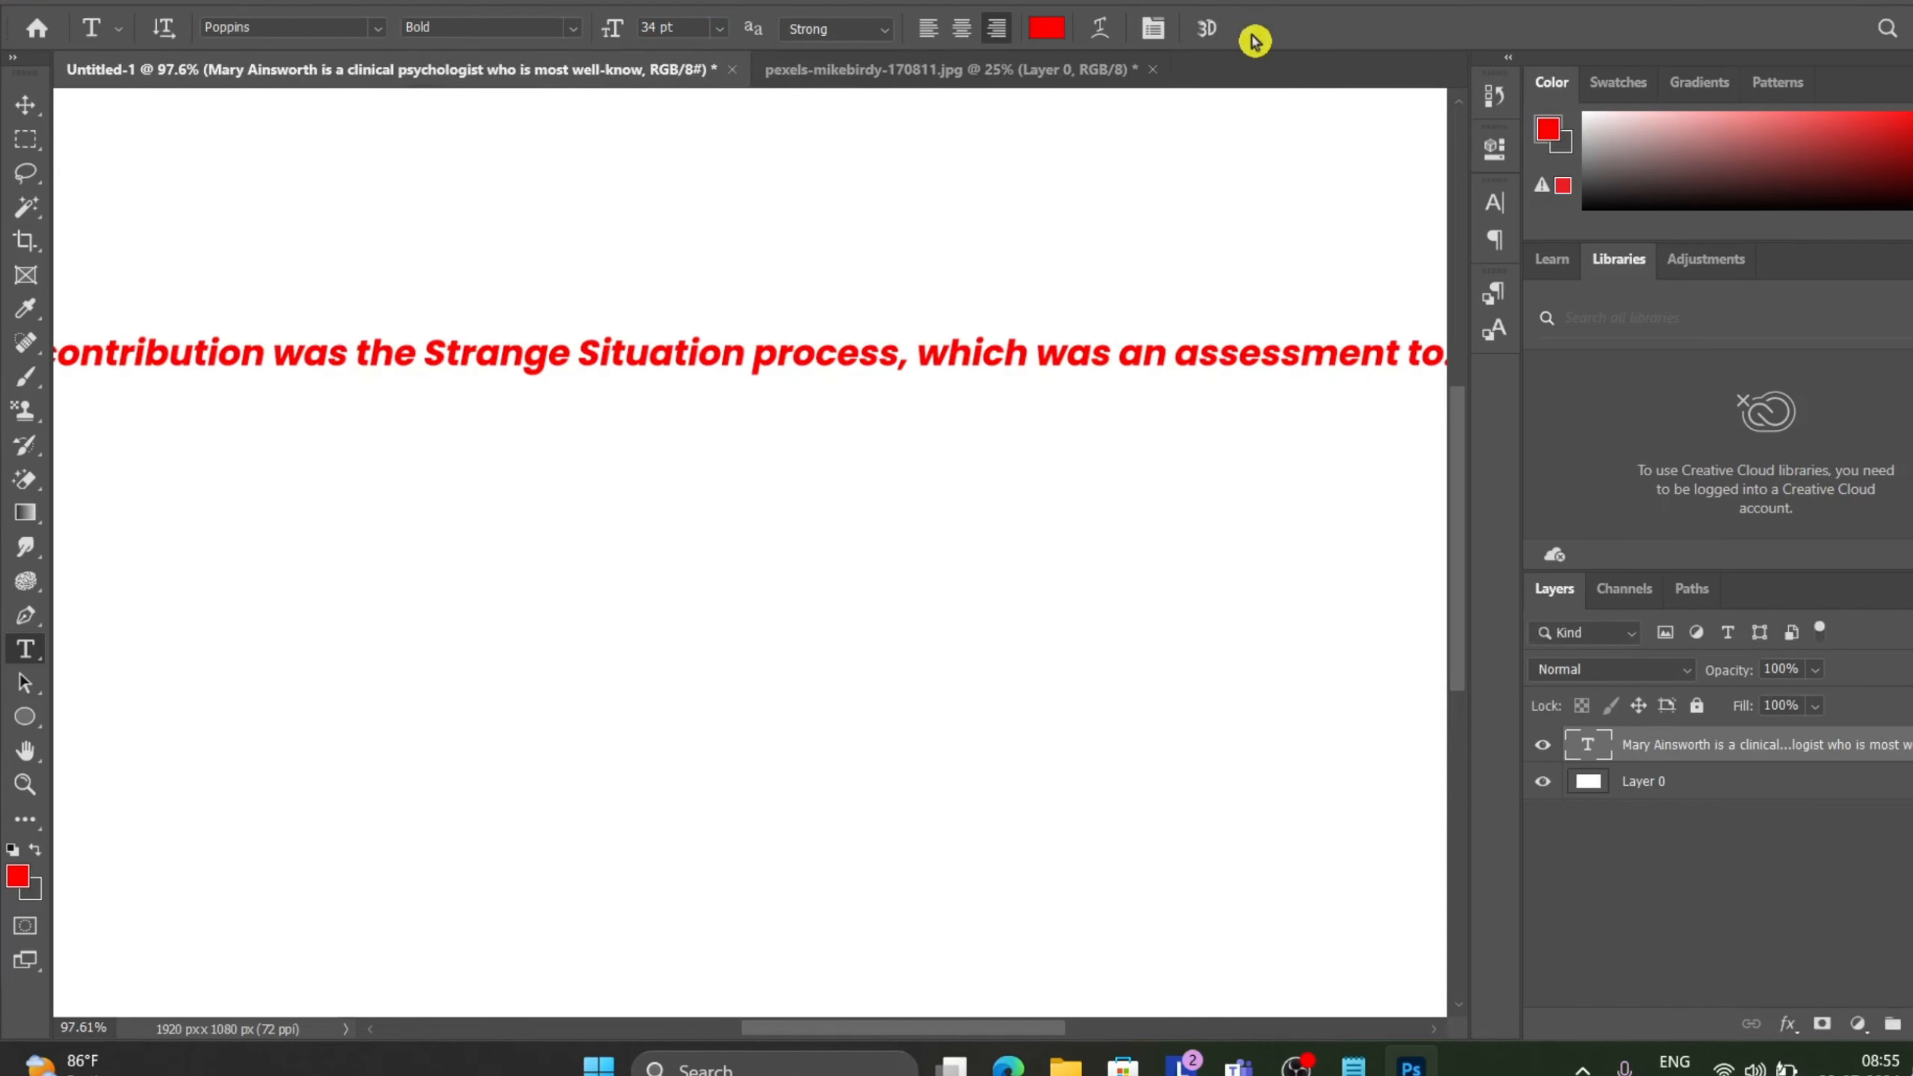
Convert the essay text layer to paragraph text.
scroll(801, 368, "down", 5)
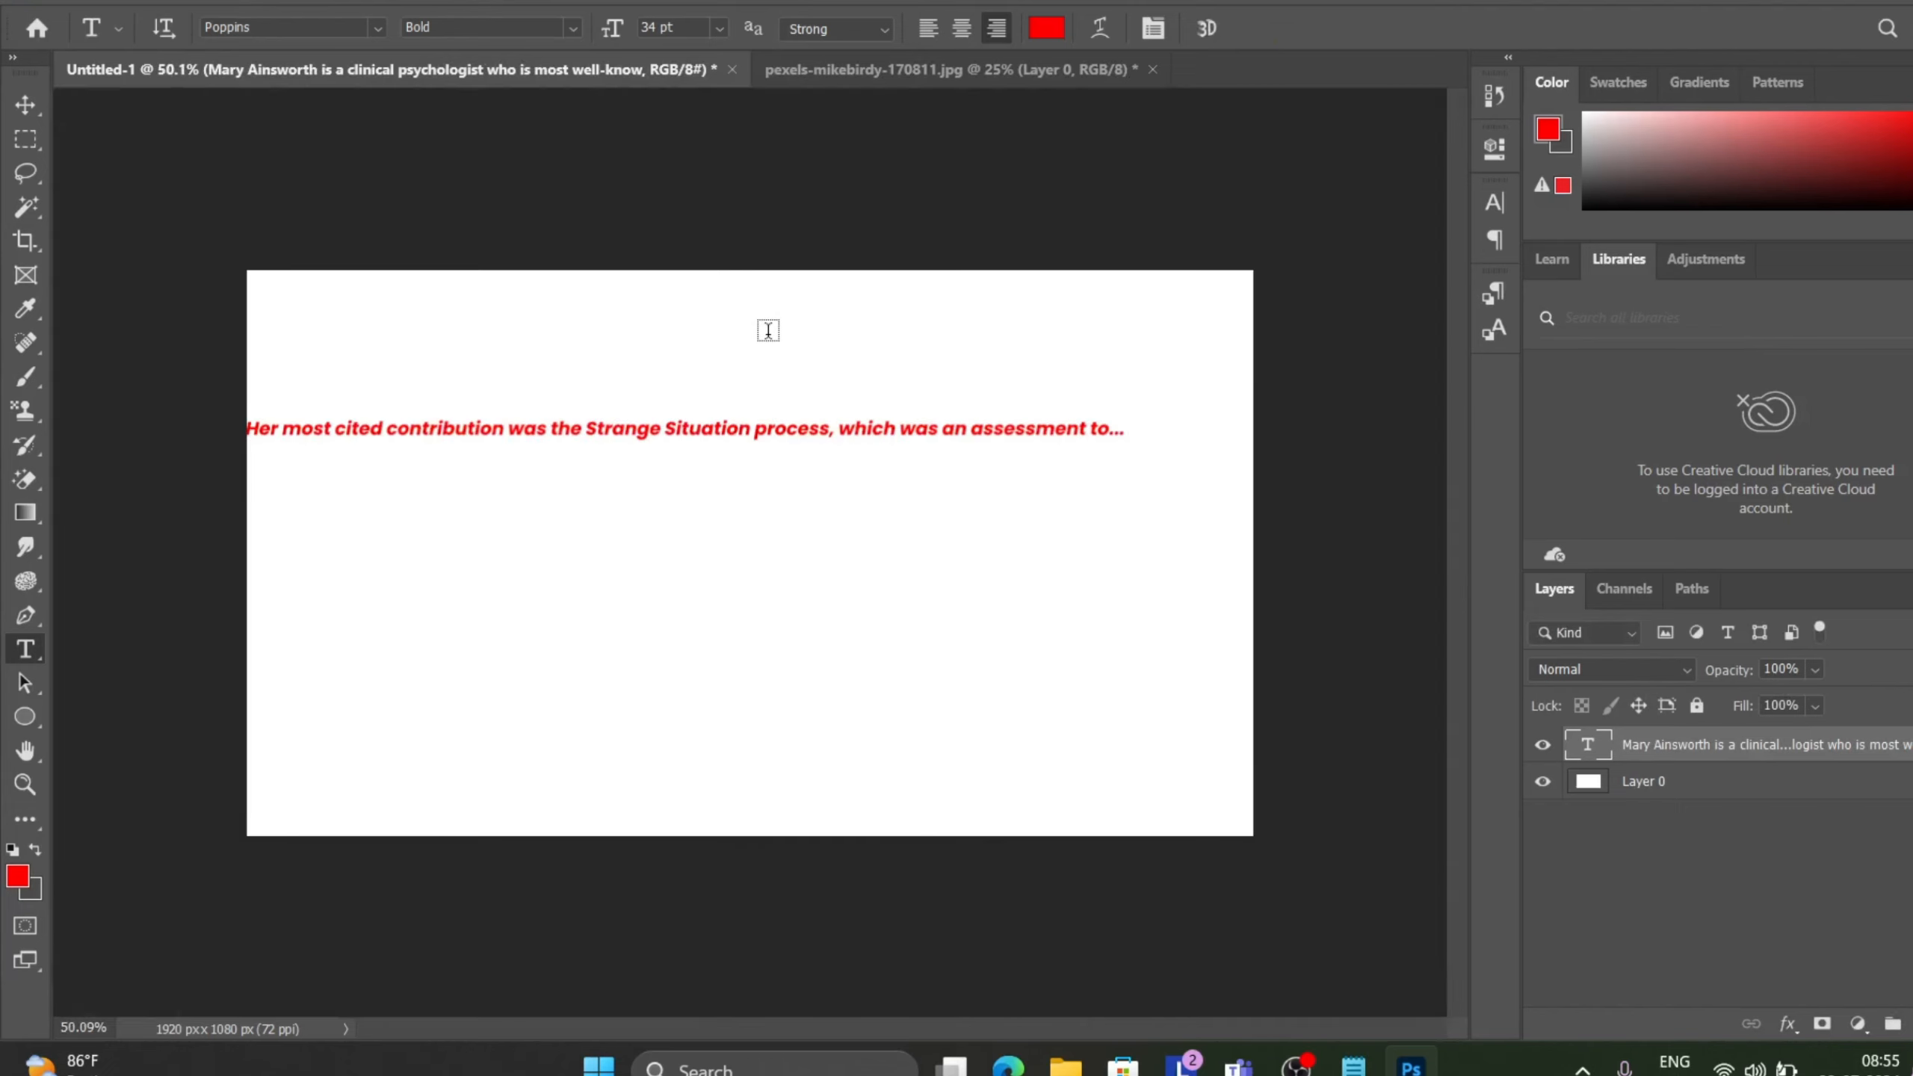
scroll(816, 442, "up", 1)
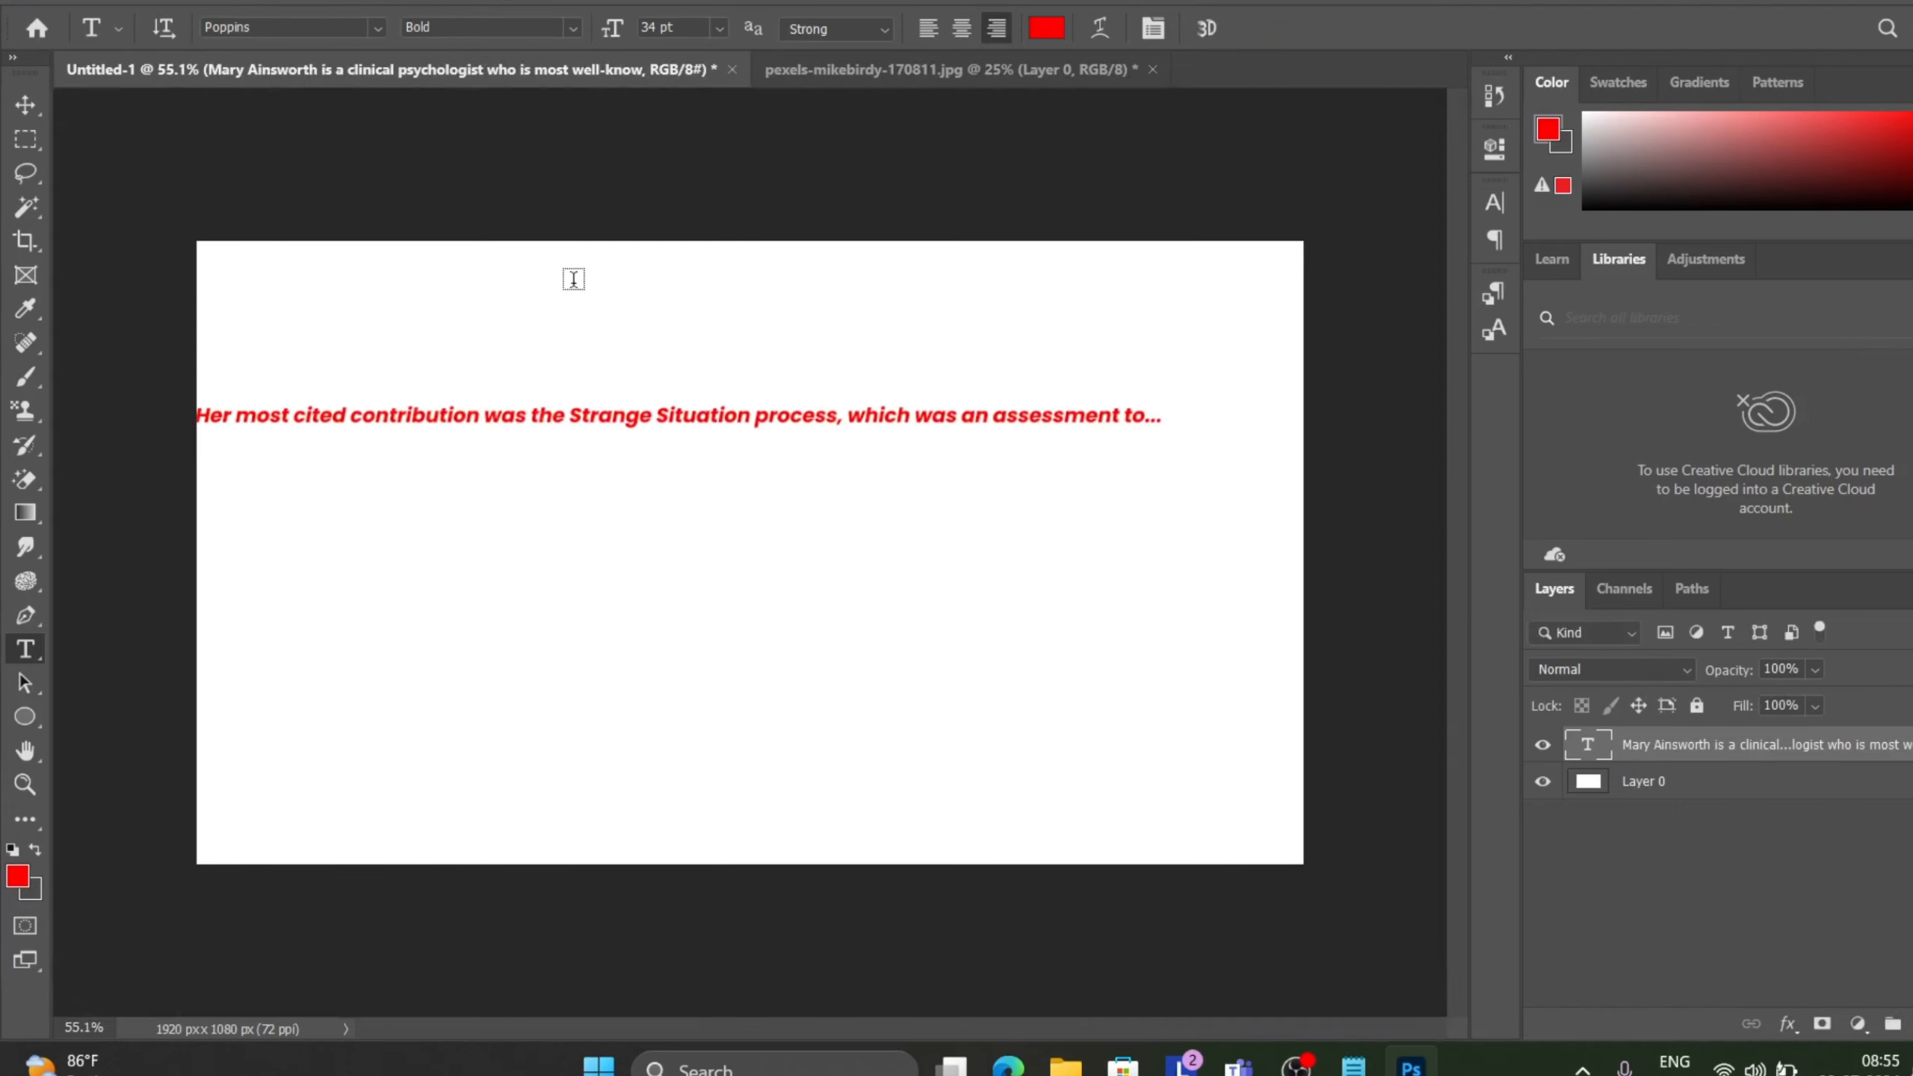
left_click(249, 3)
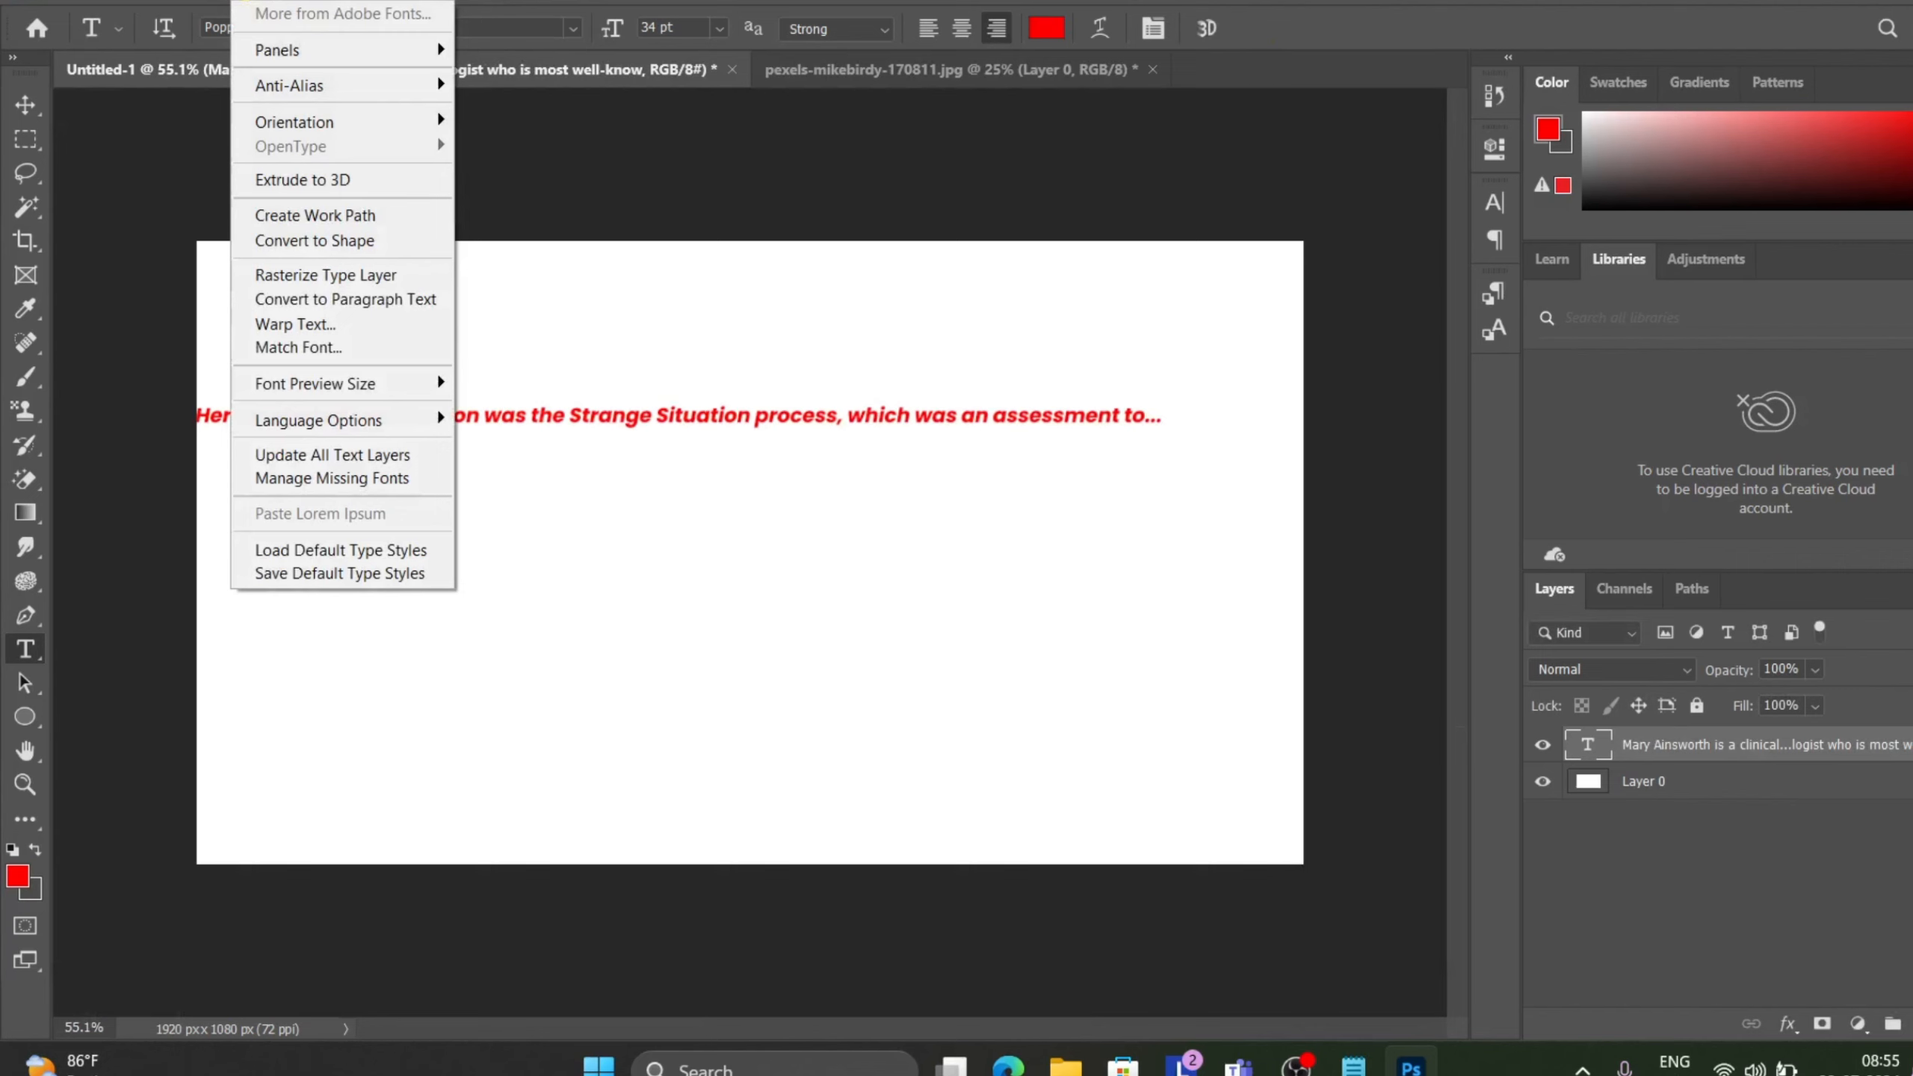
left_click(321, 301)
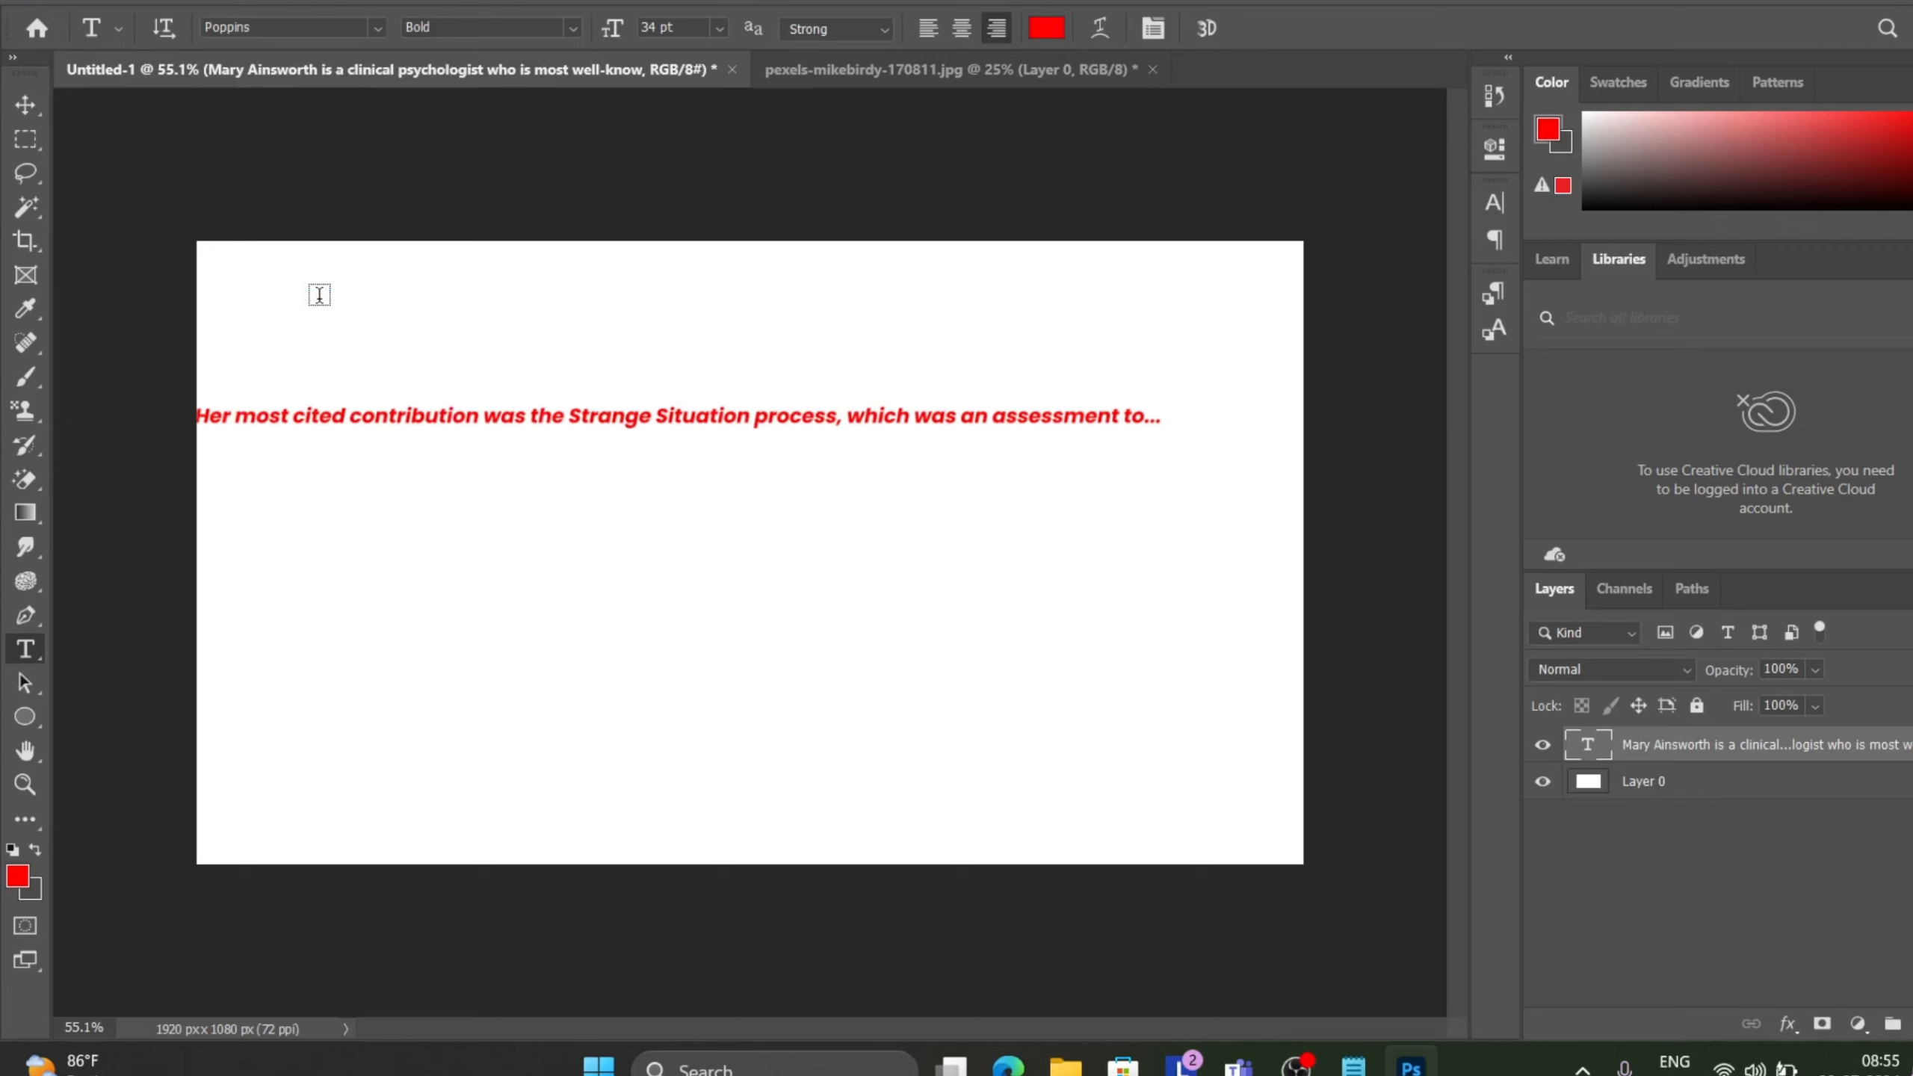
Insert a line break in the paragraph and resize its text box past the opposite edge so the text wraps flipped, then commit.
left_click(565, 416)
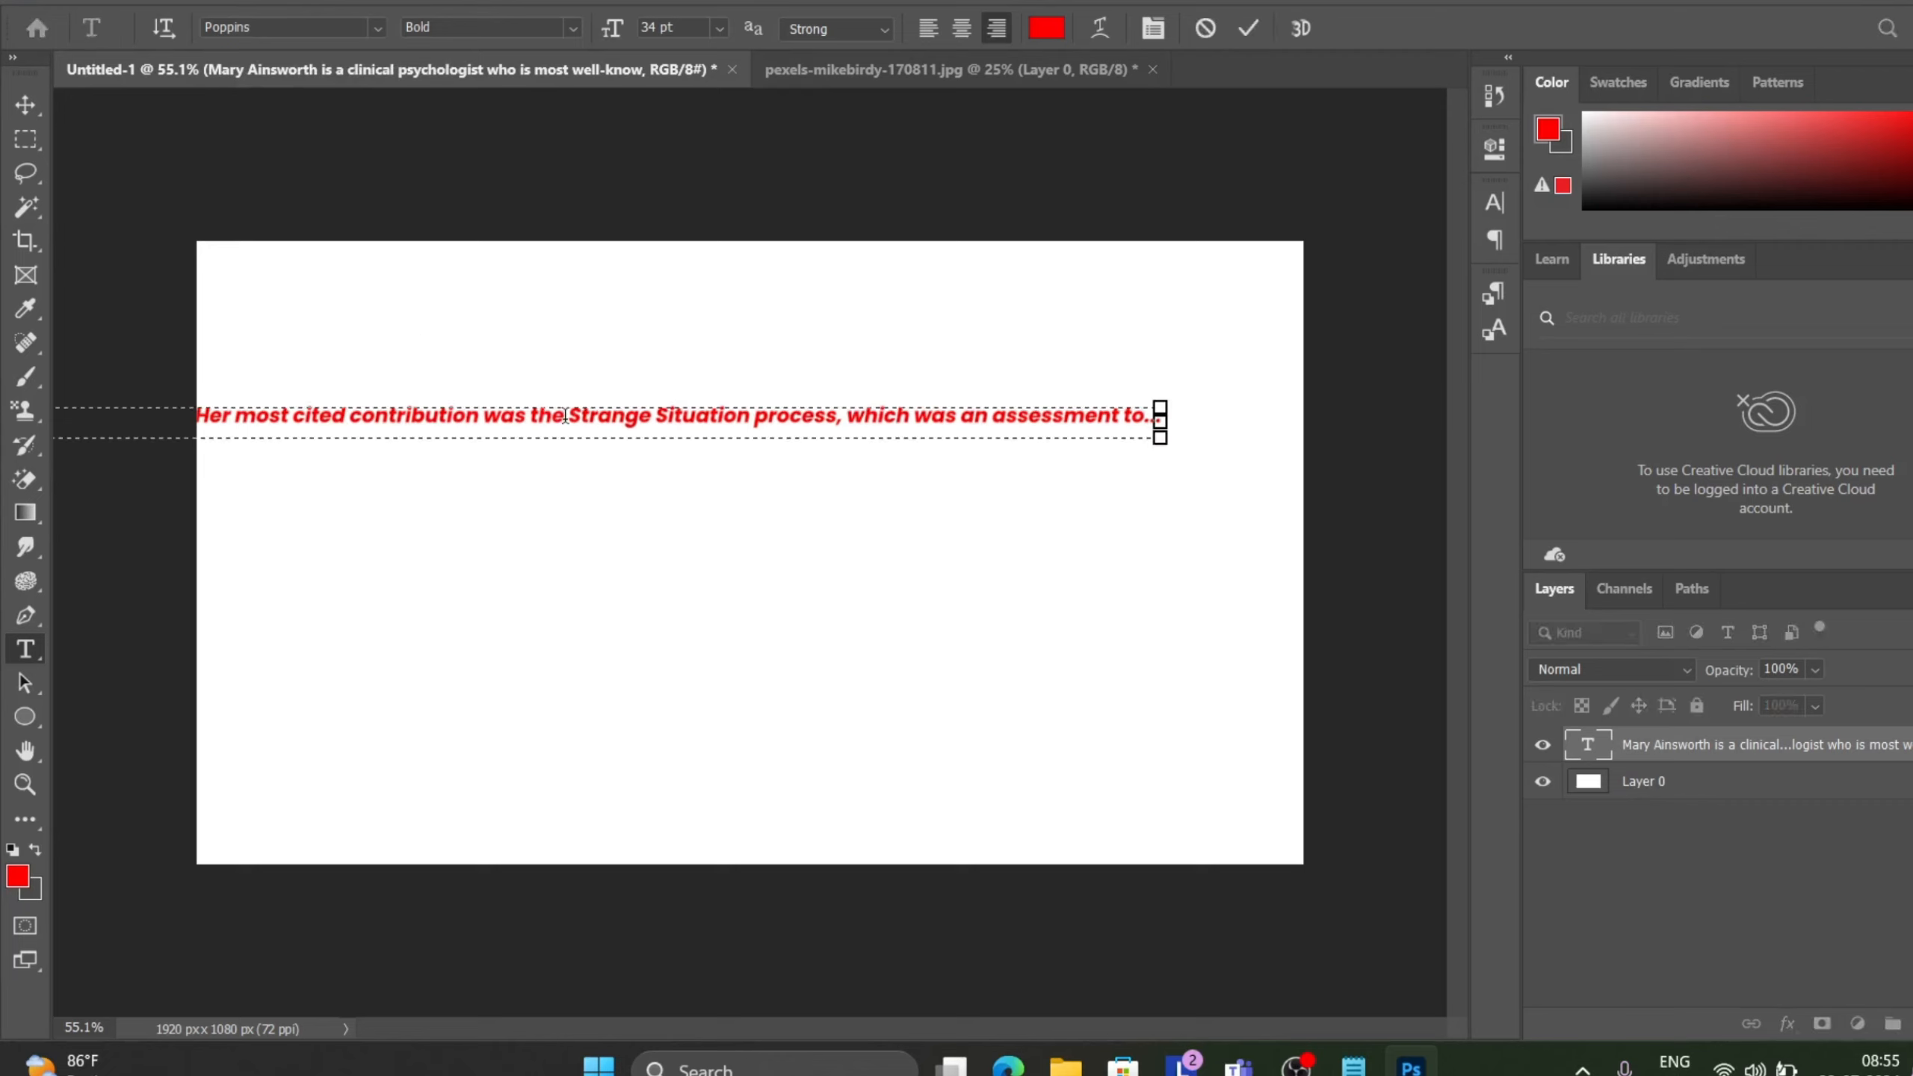
key("Return")
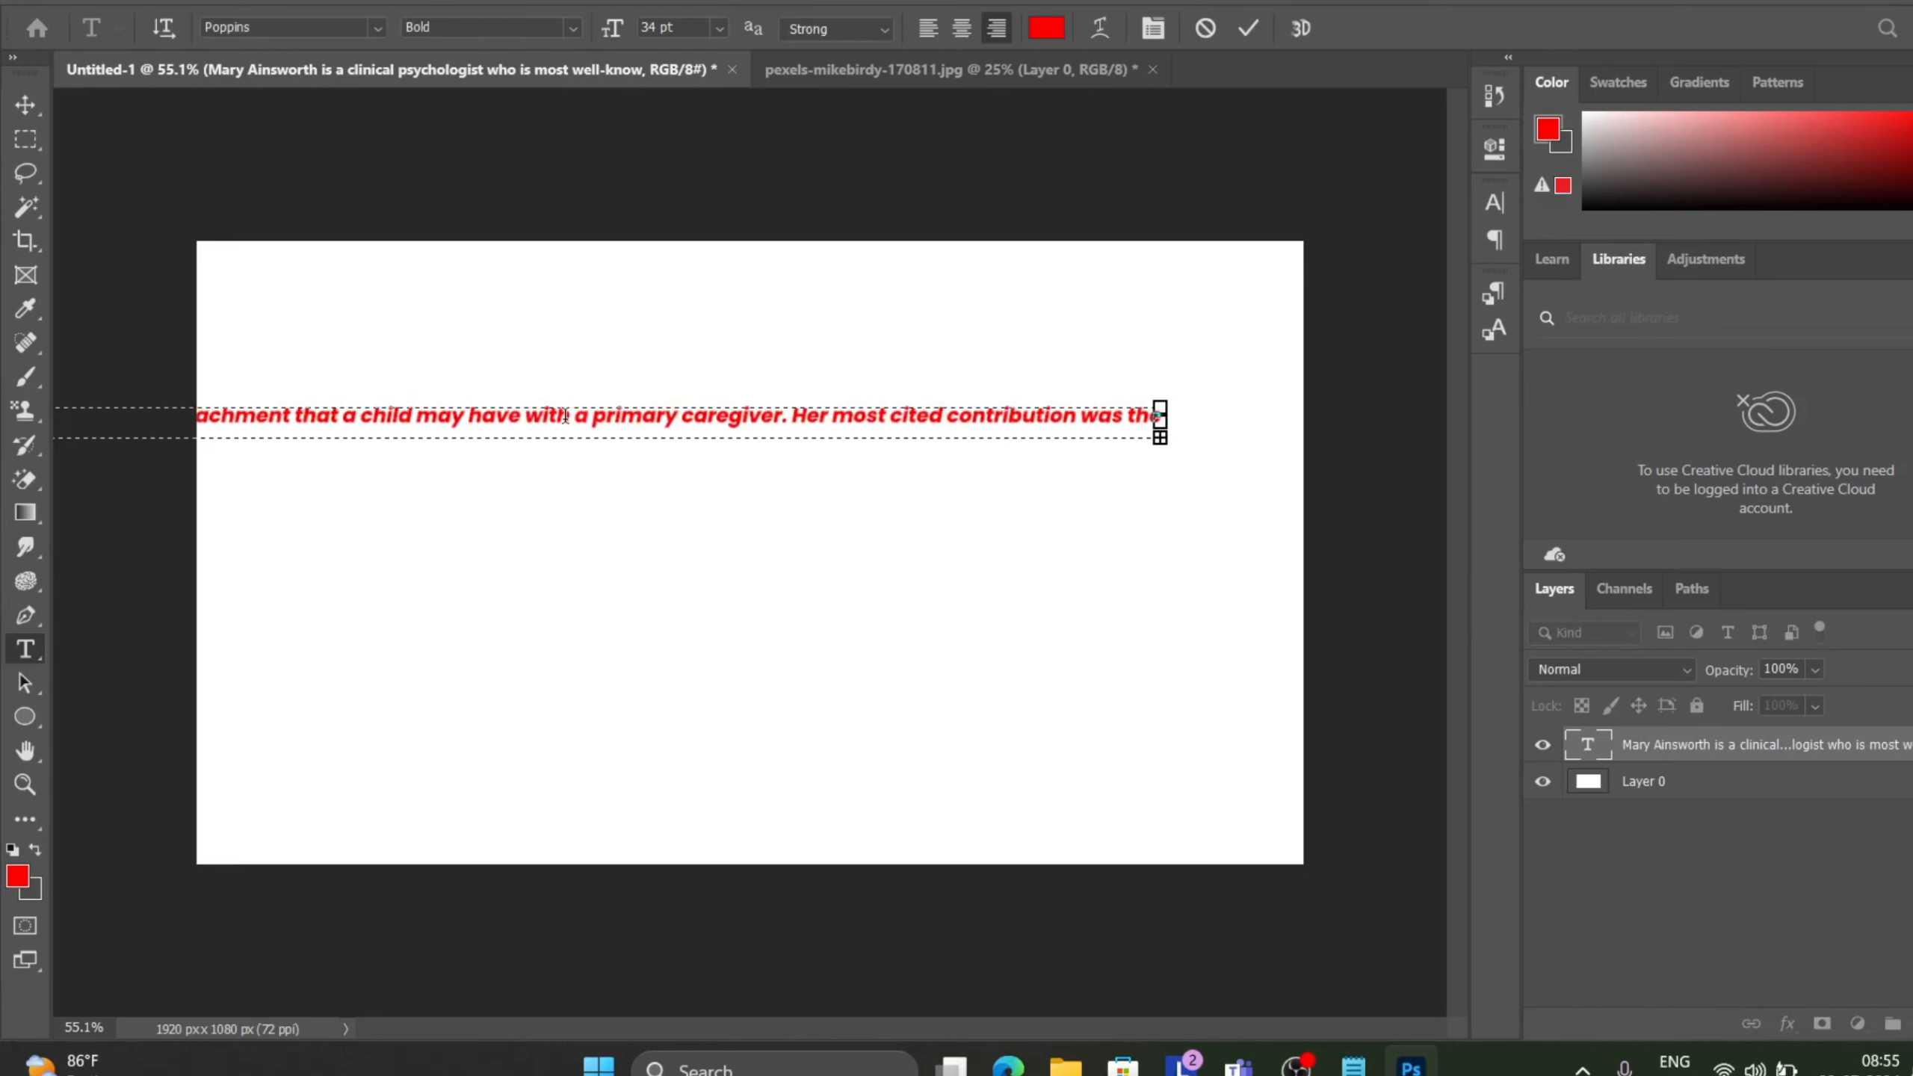
scroll(789, 416, "down", 8)
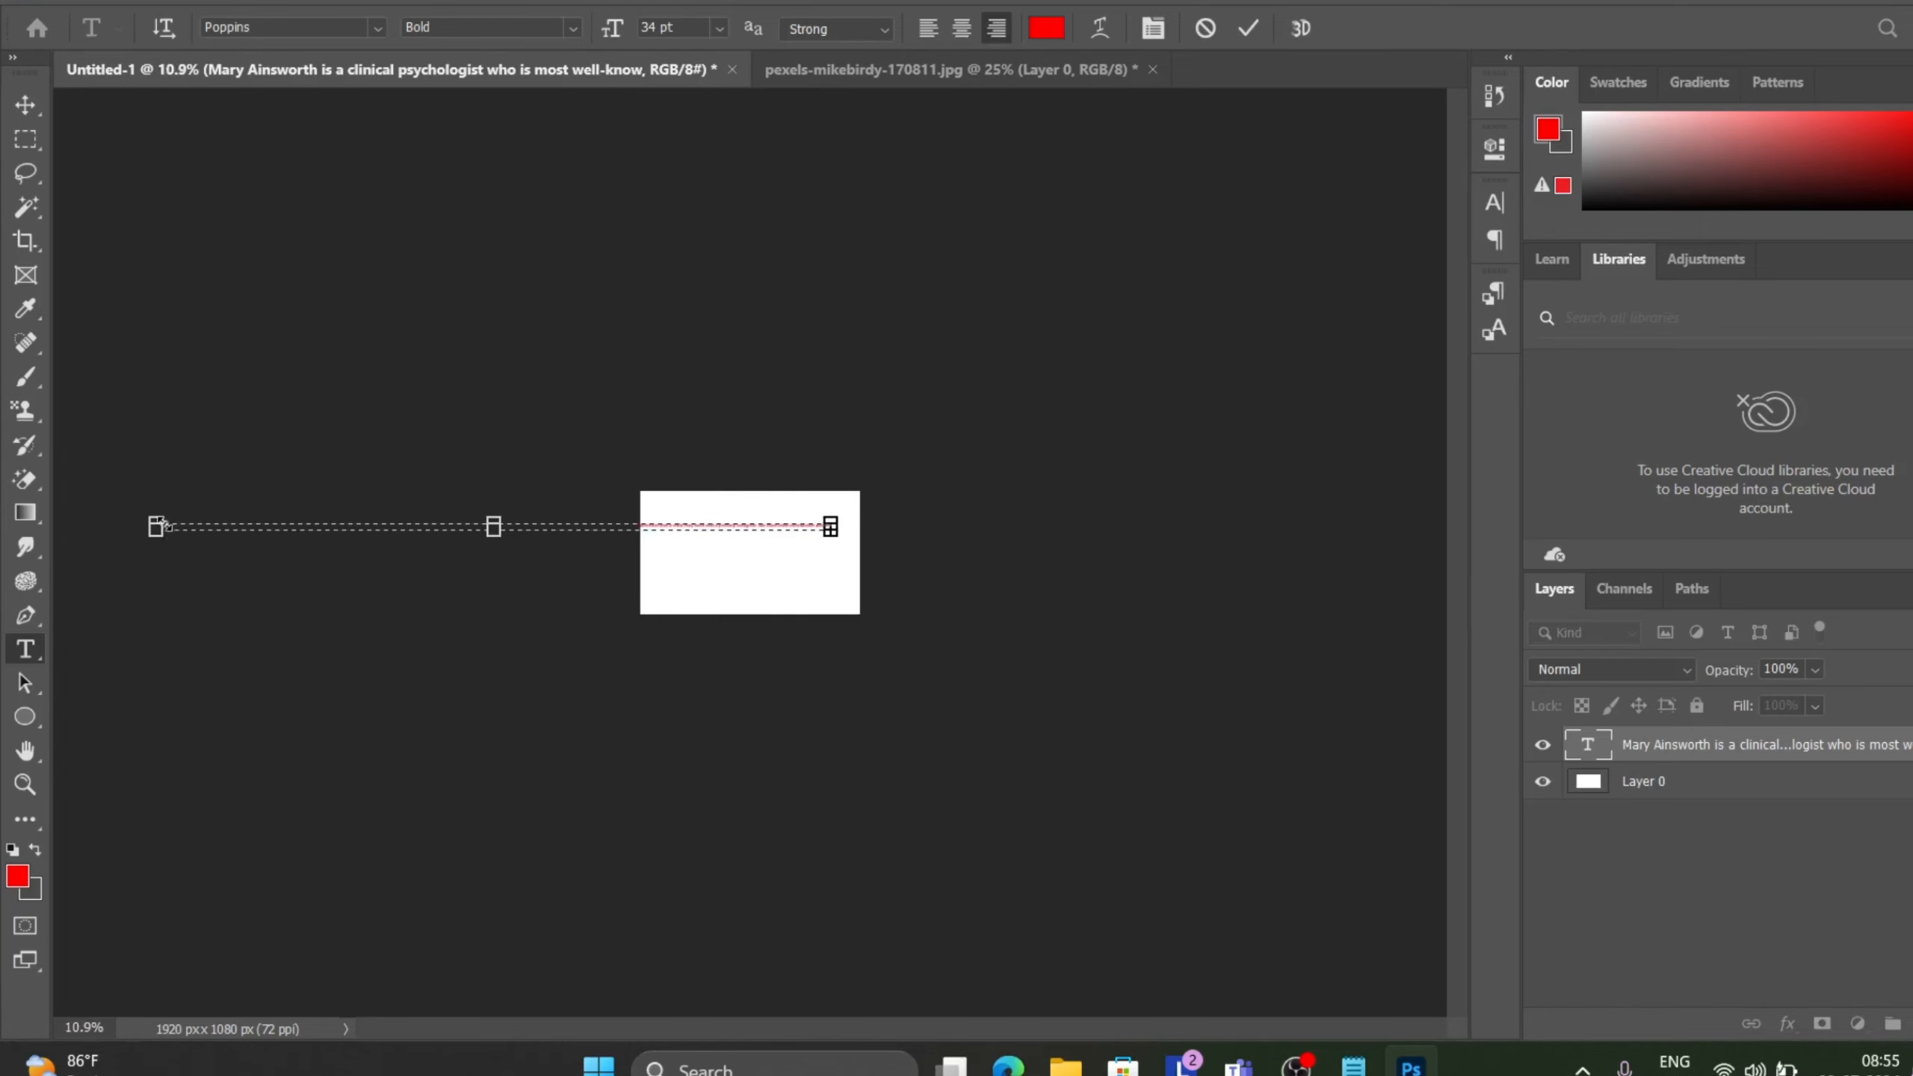
left_click_drag(156, 526, 664, 556)
scroll(896, 482, "up", 10)
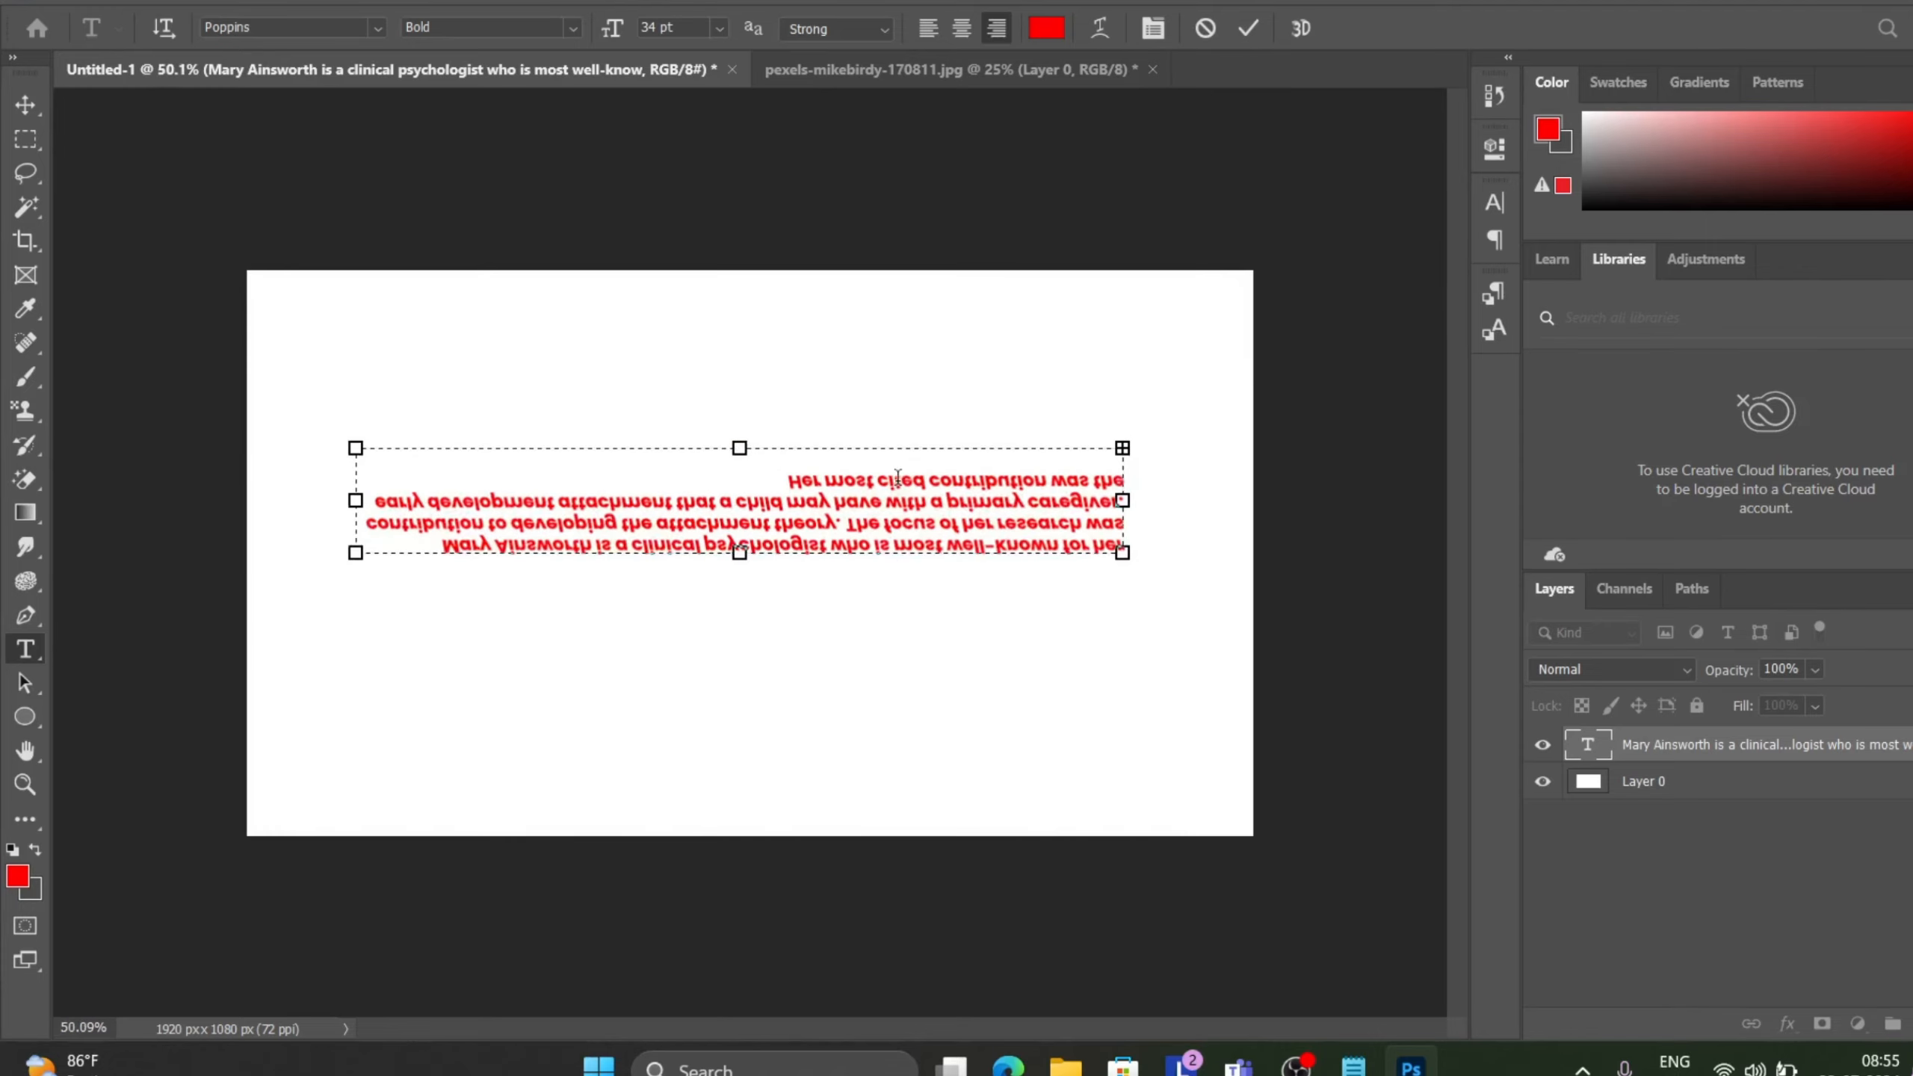
scroll(897, 476, "down", 2)
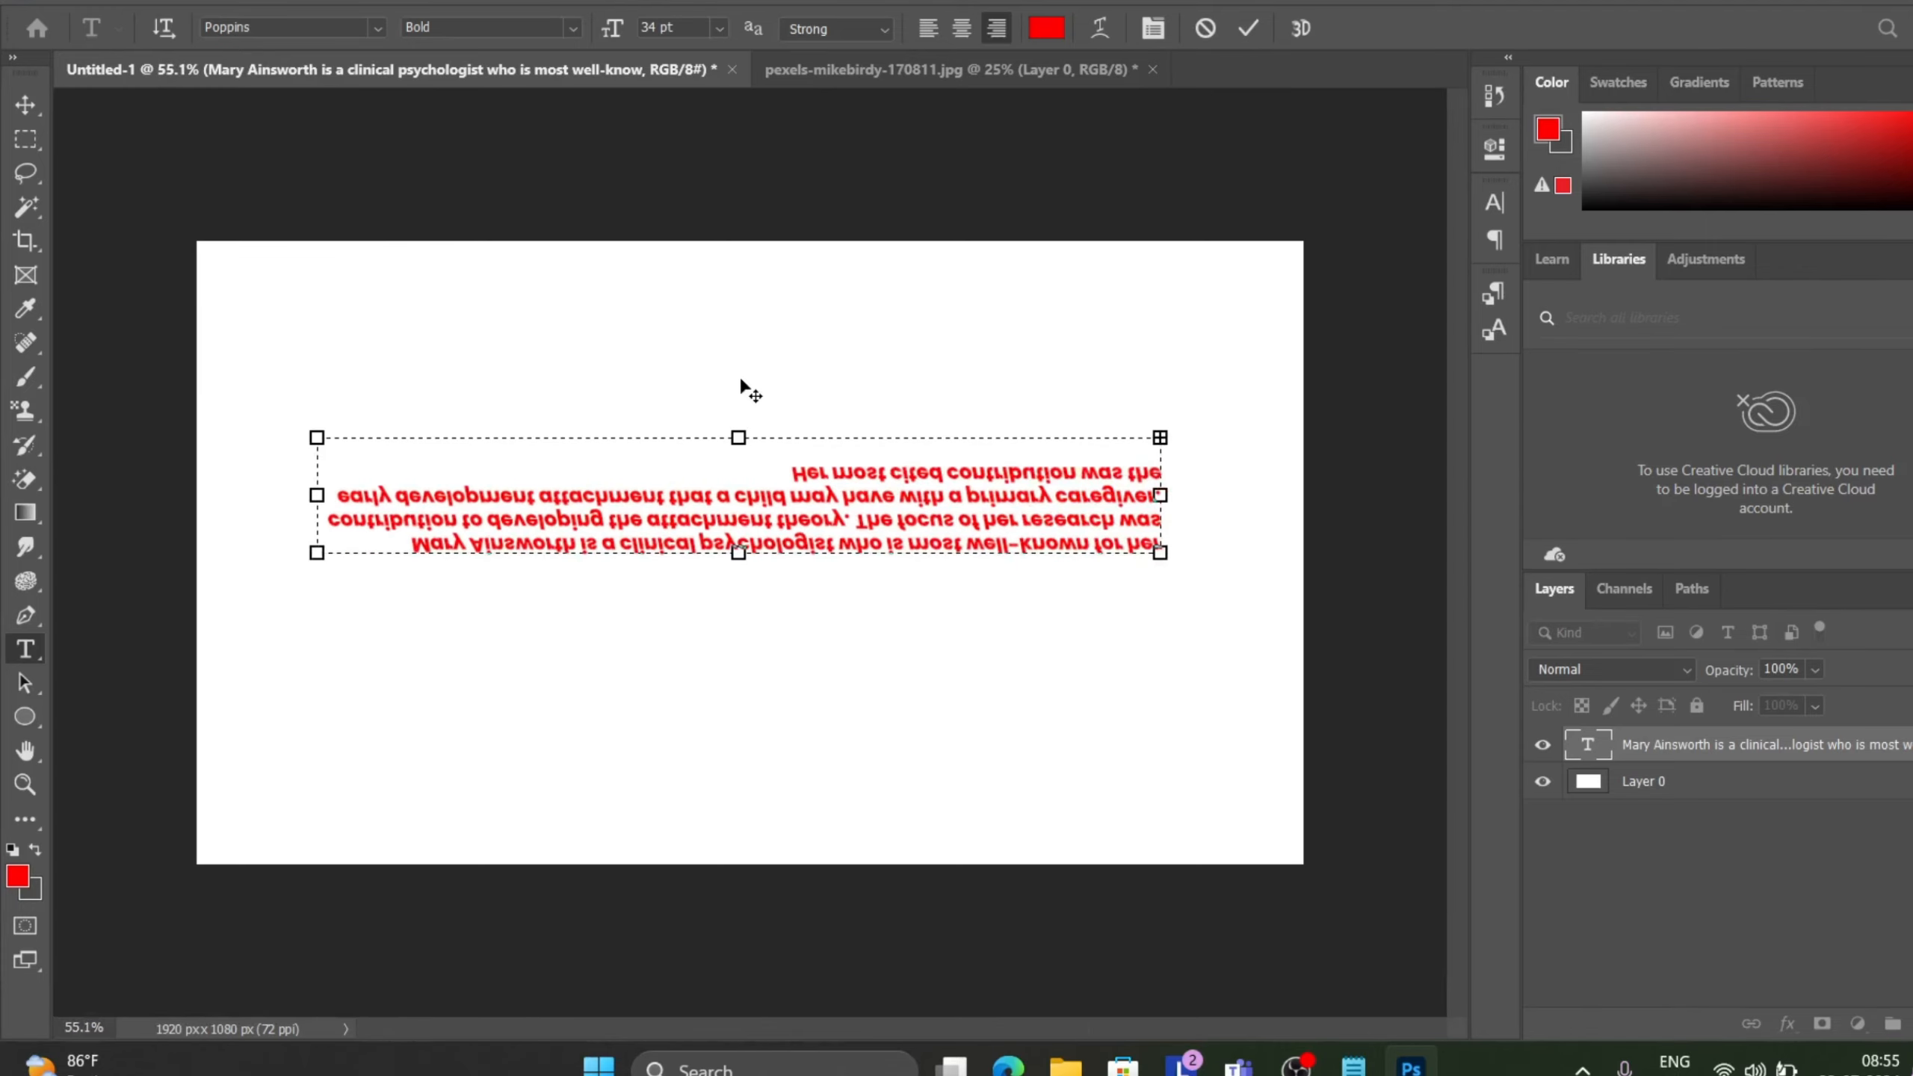
scroll(740, 387, "up", 1)
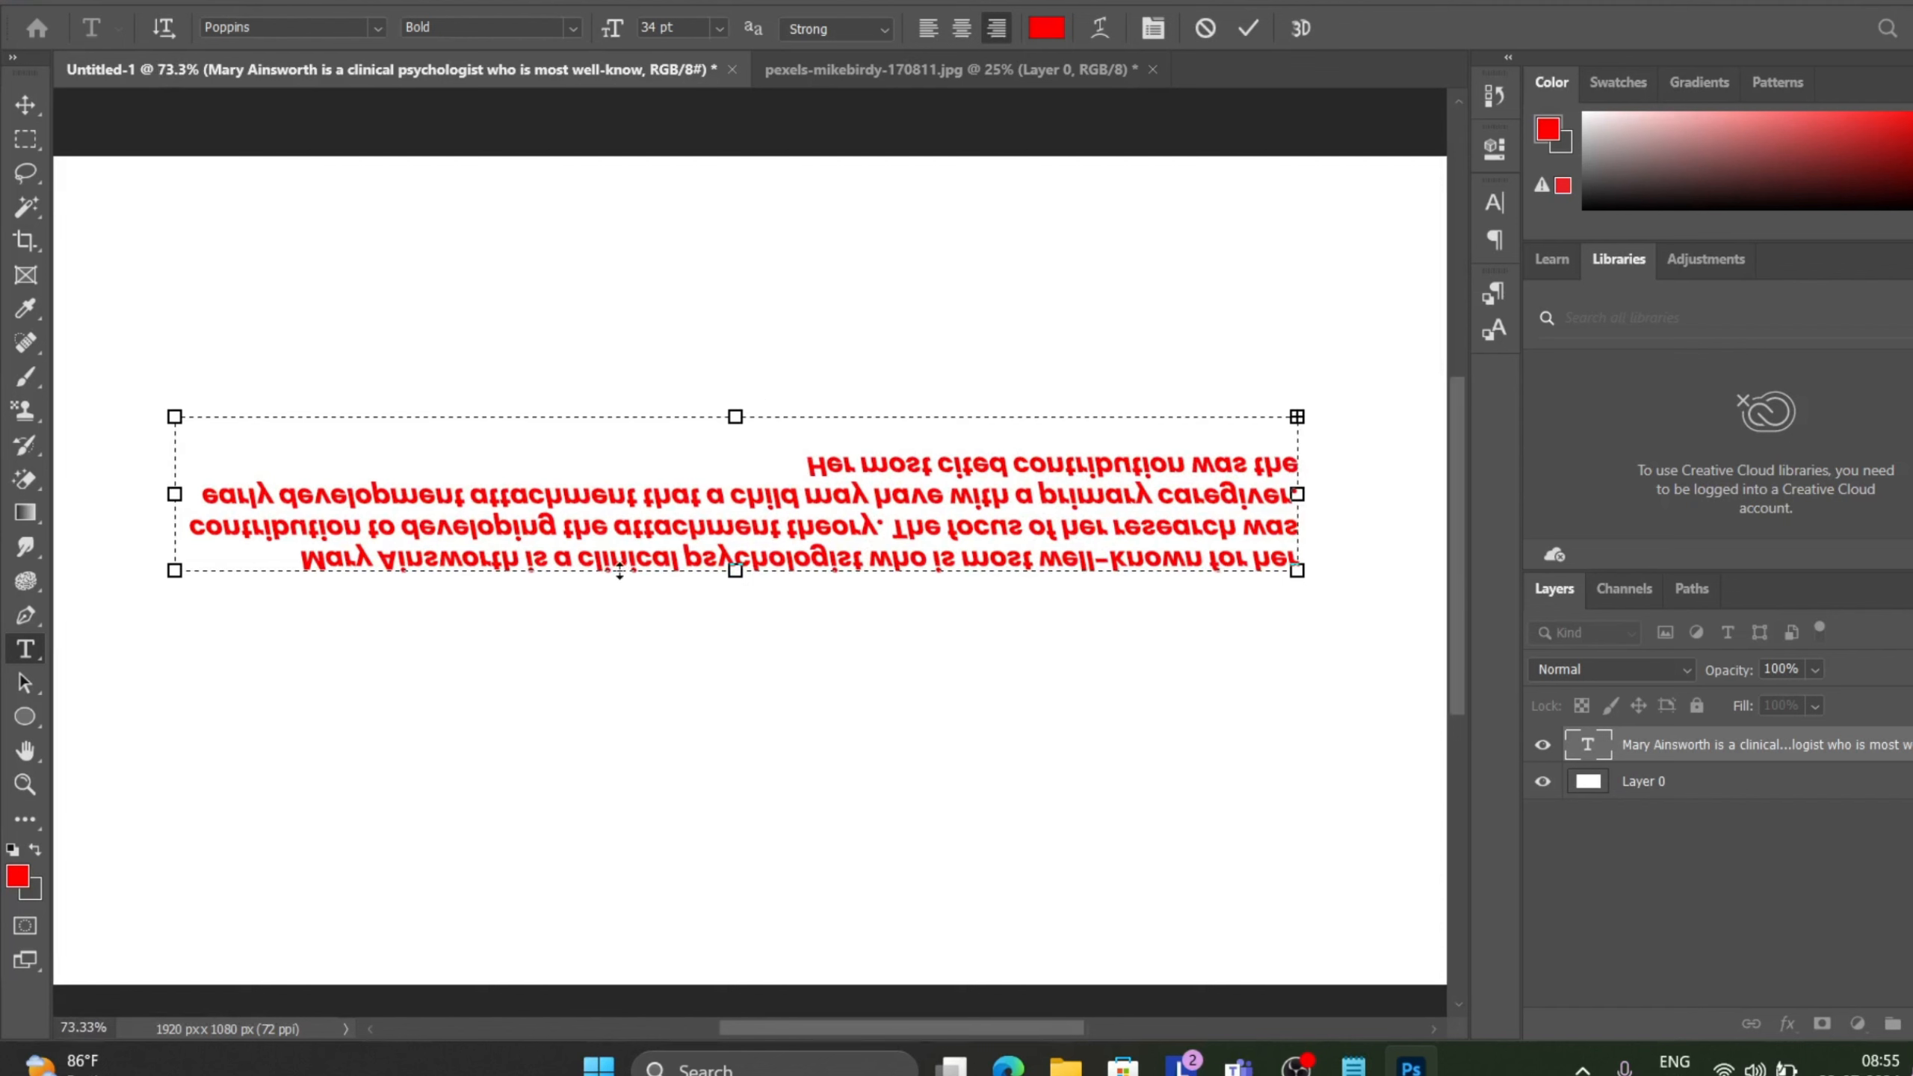
left_click(1248, 28)
With the Type tool, paste the copied essay text lower on the canvas as a new text layer.
scroll(610, 403, "down", 2)
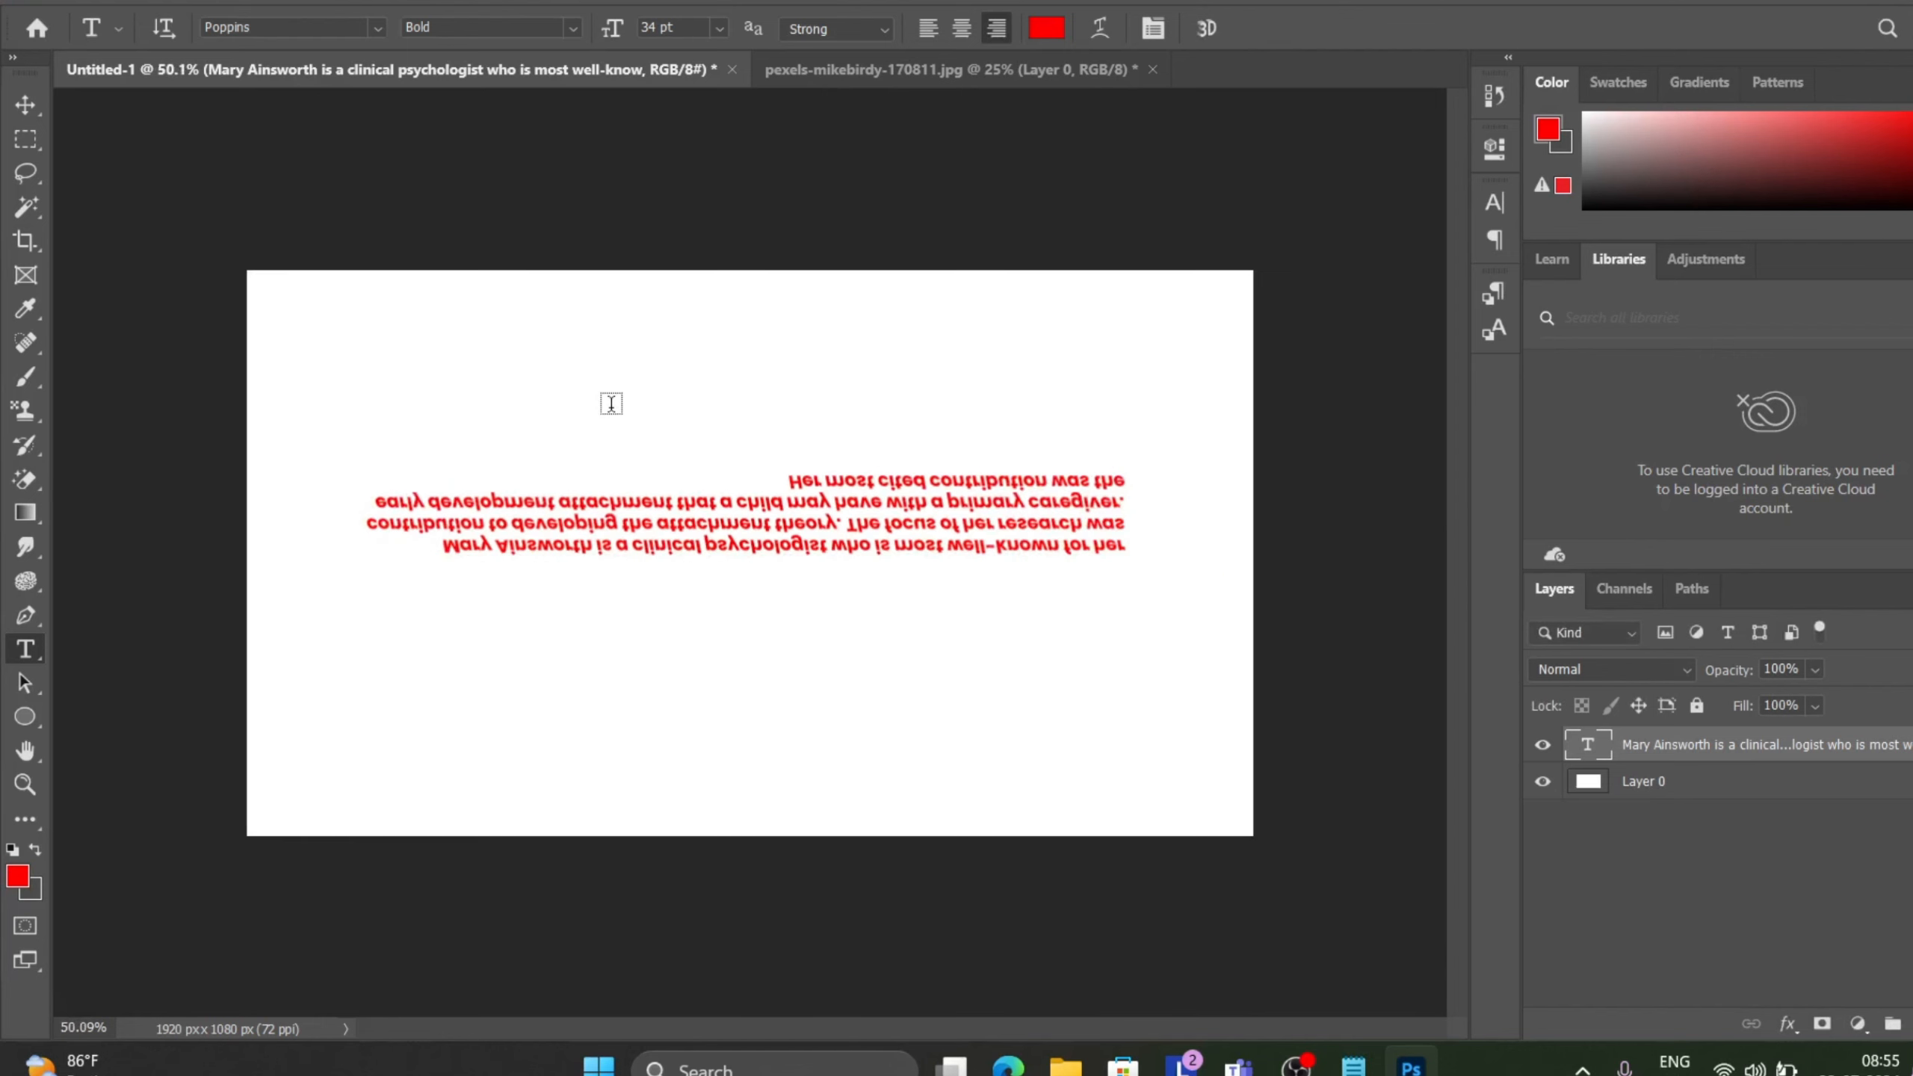
left_click(516, 666)
key("ctrl+v")
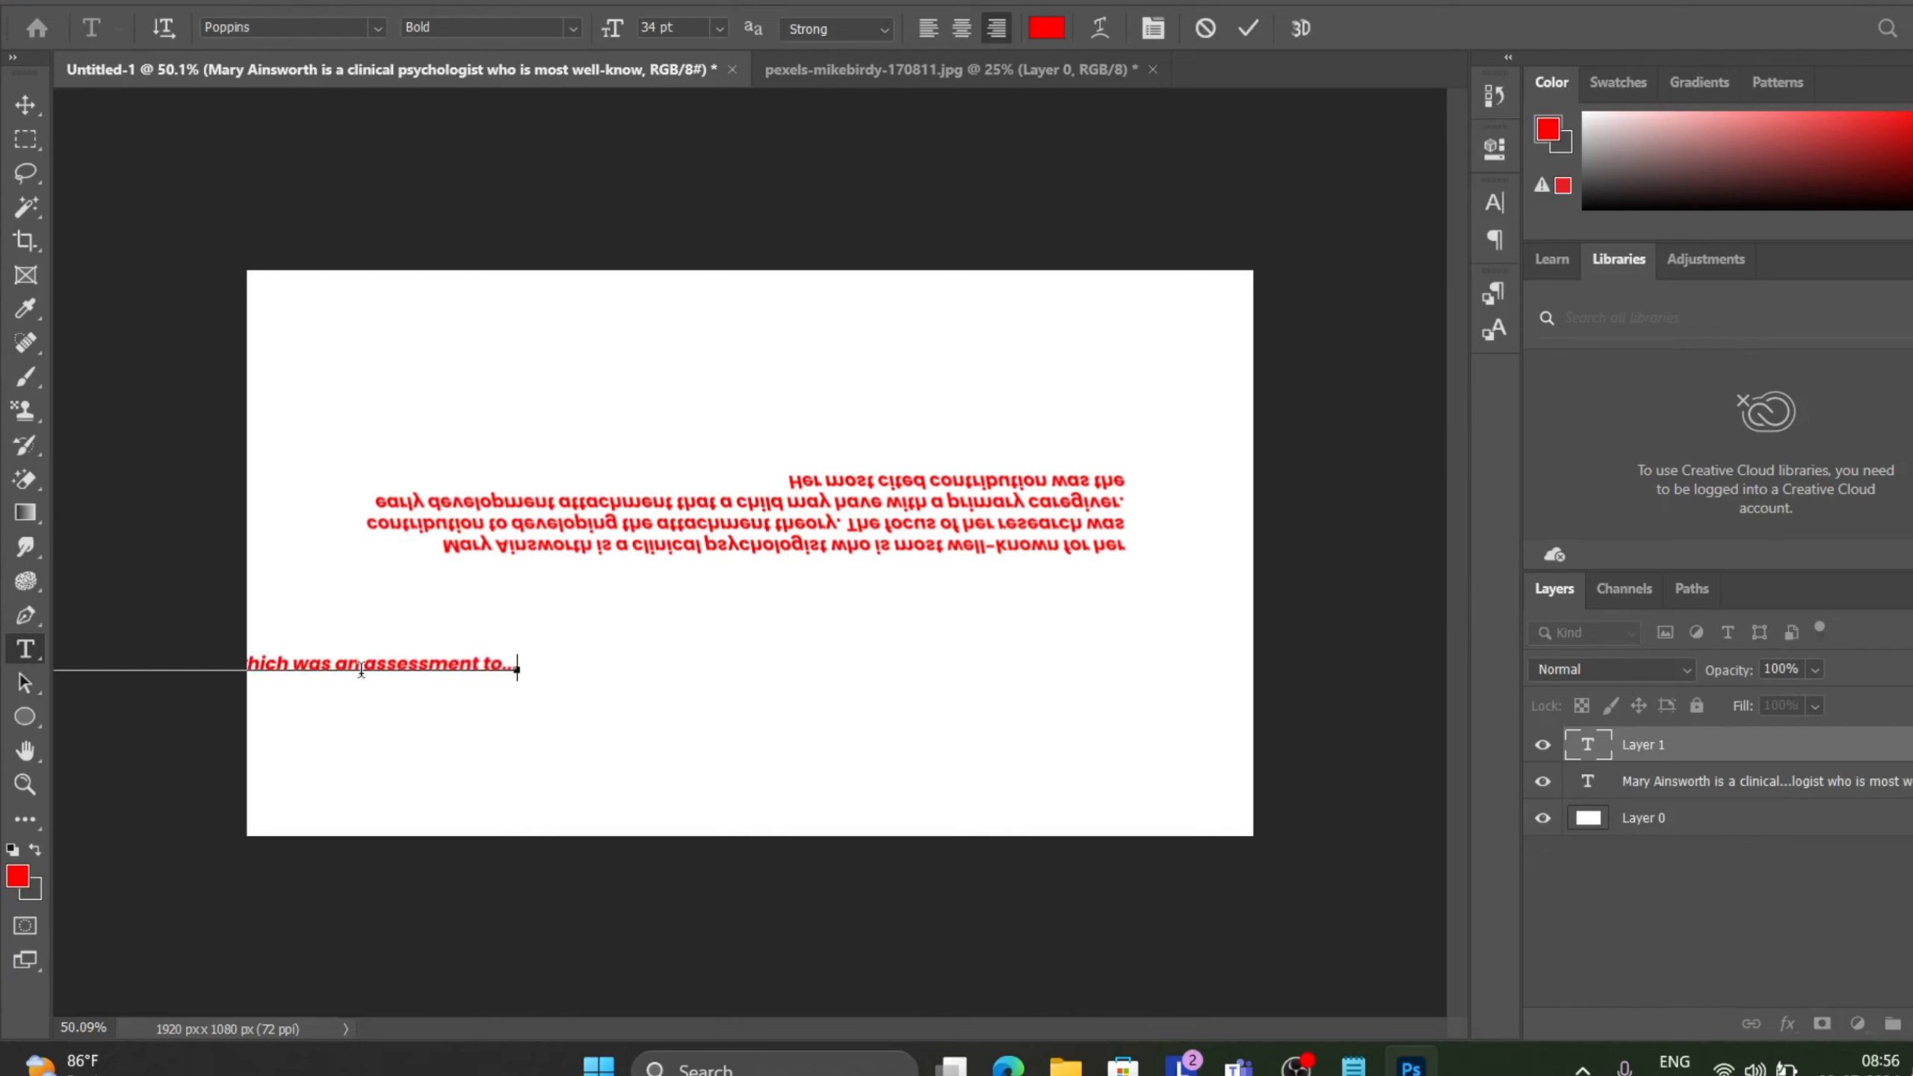
Move the pasted text line up the canvas, then undo the move.
scroll(361, 669, "down", 2)
scroll(362, 669, "down", 2)
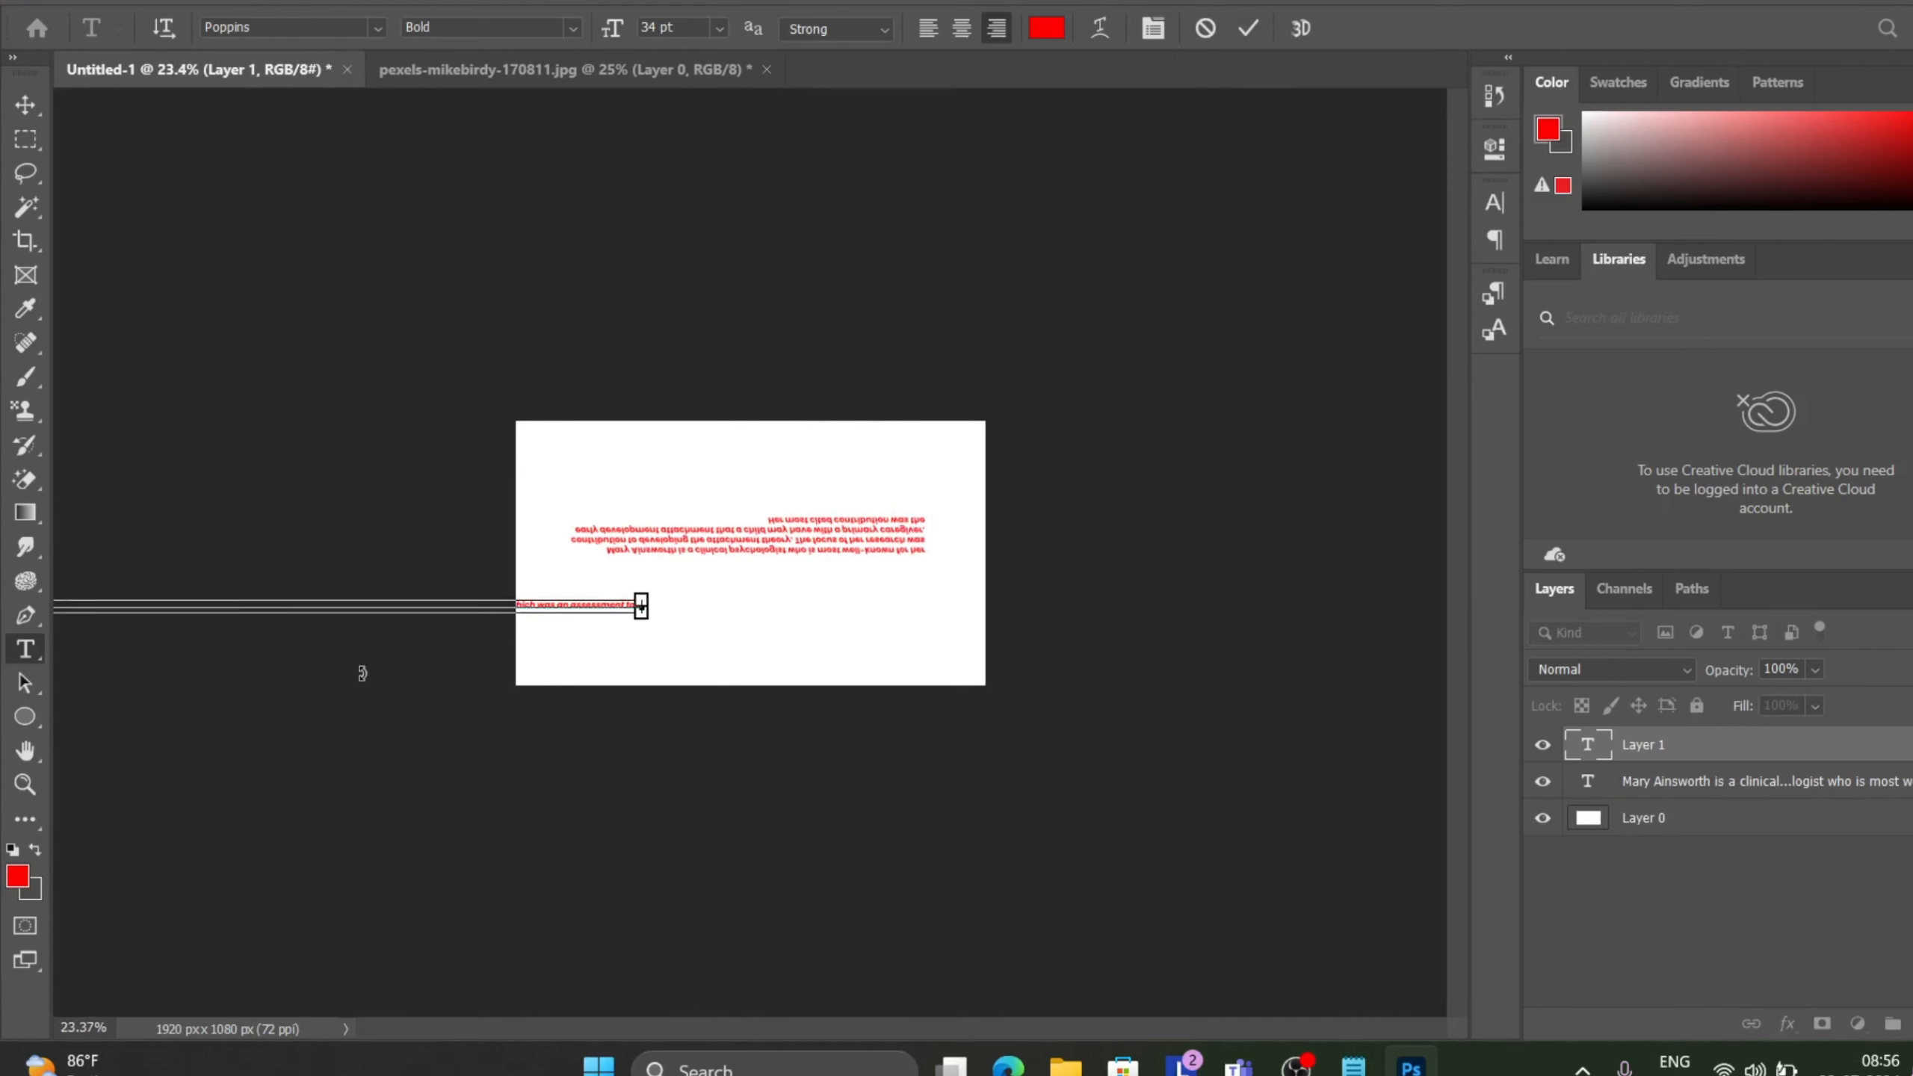
scroll(362, 674, "down", 3)
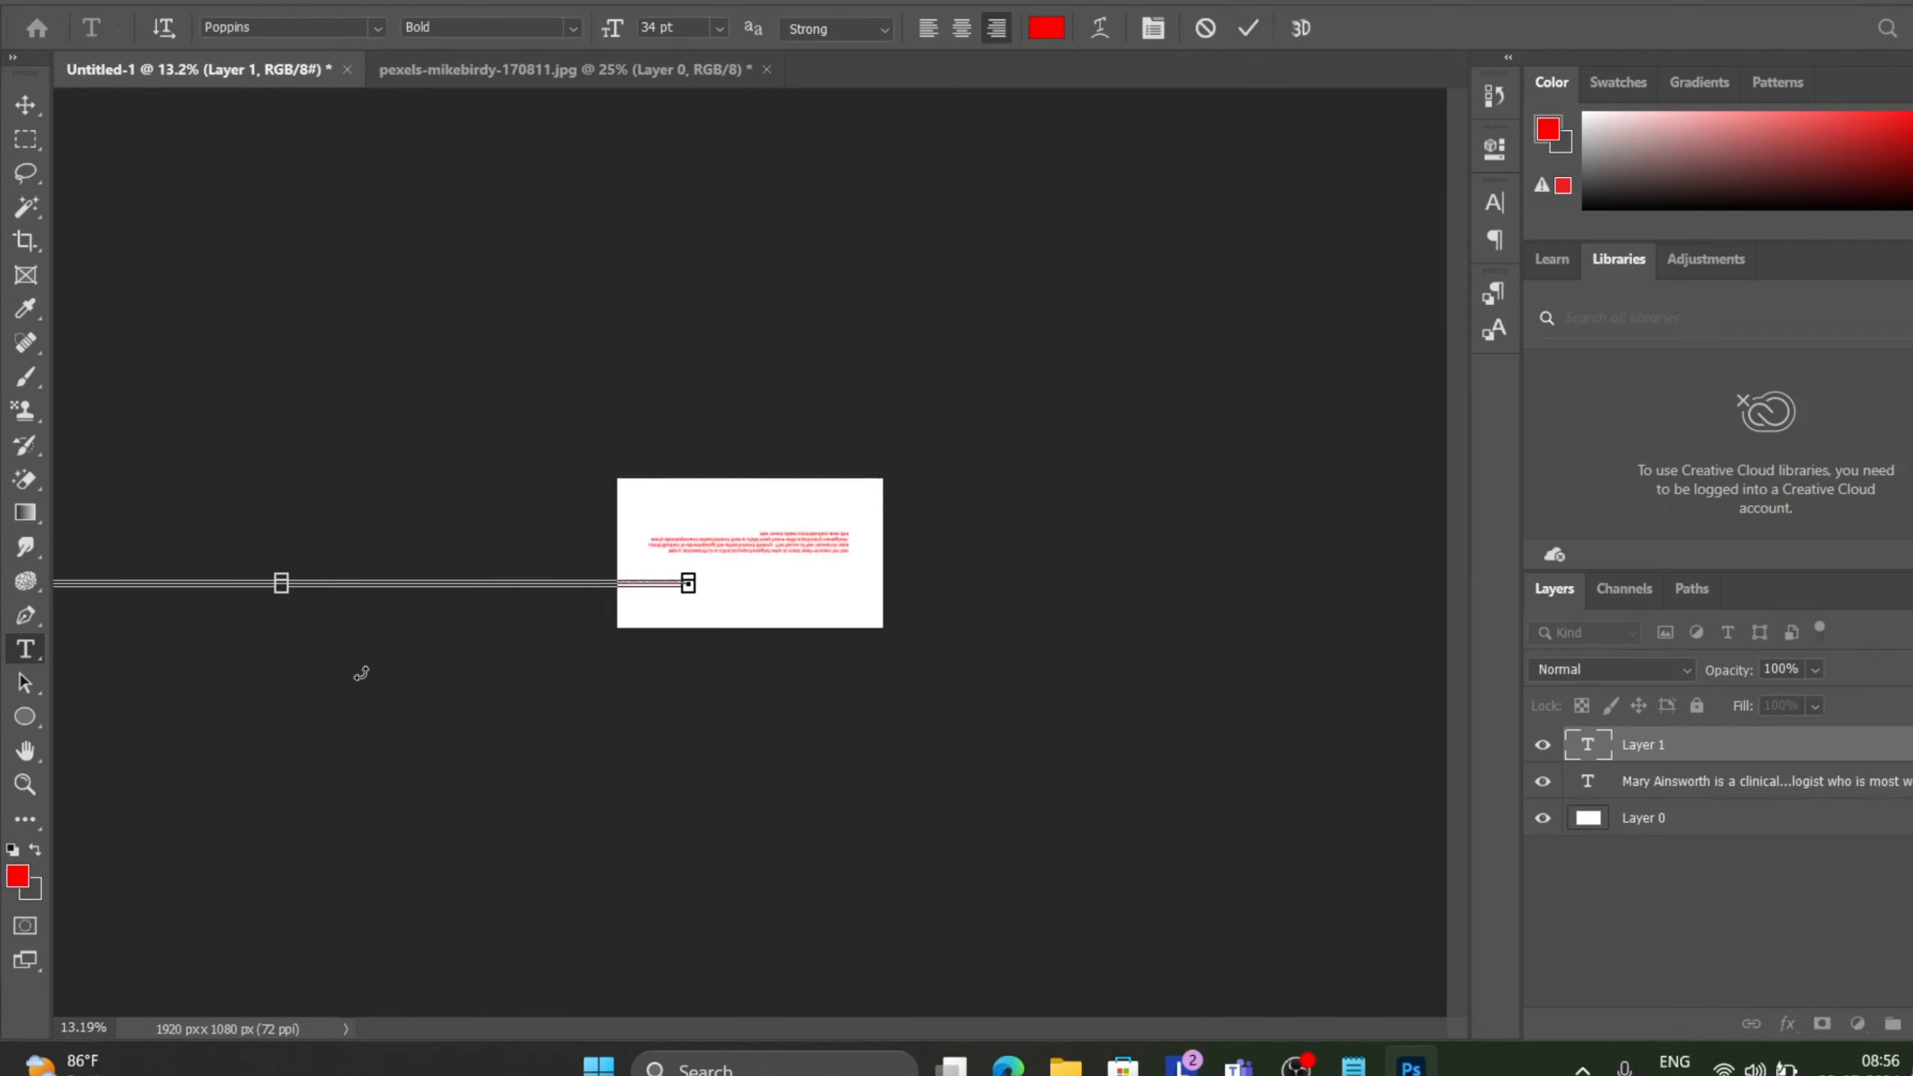
scroll(361, 673, "up", 6)
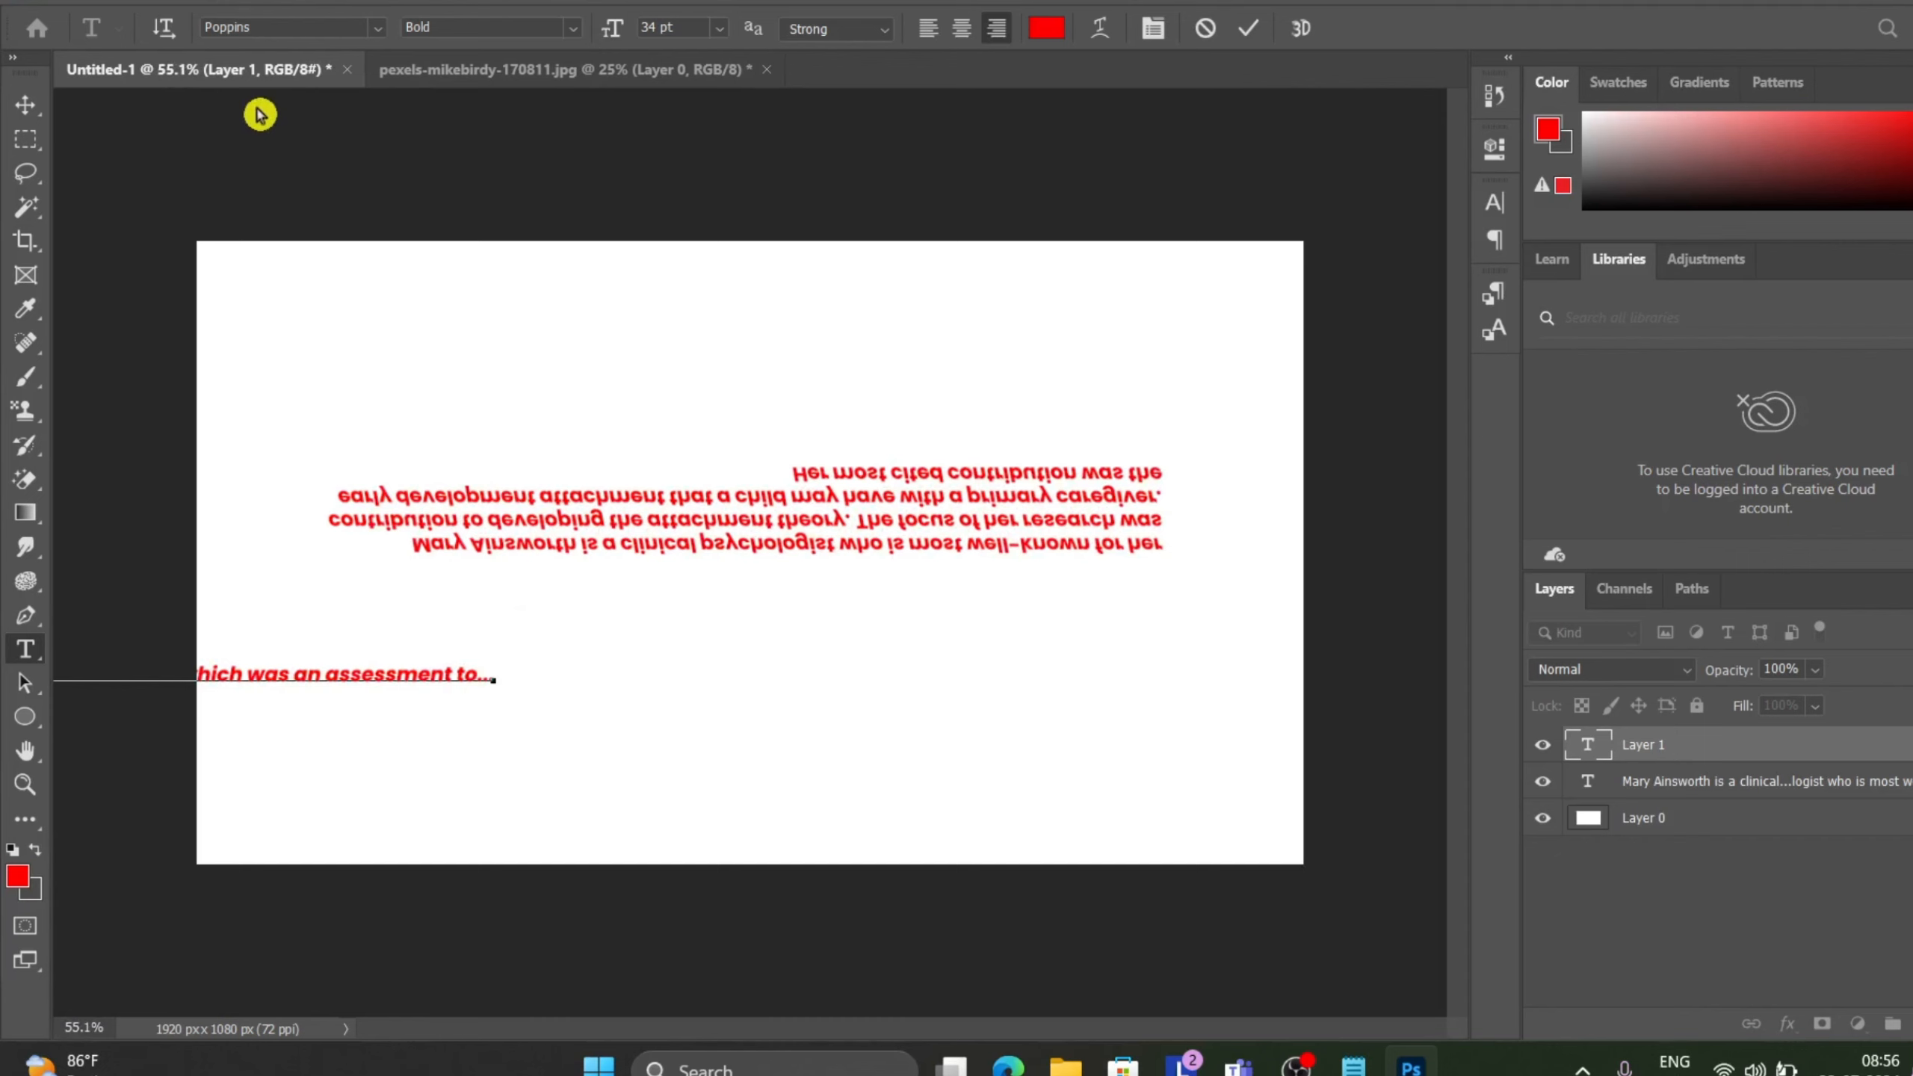
left_click_drag(711, 517, 660, 242)
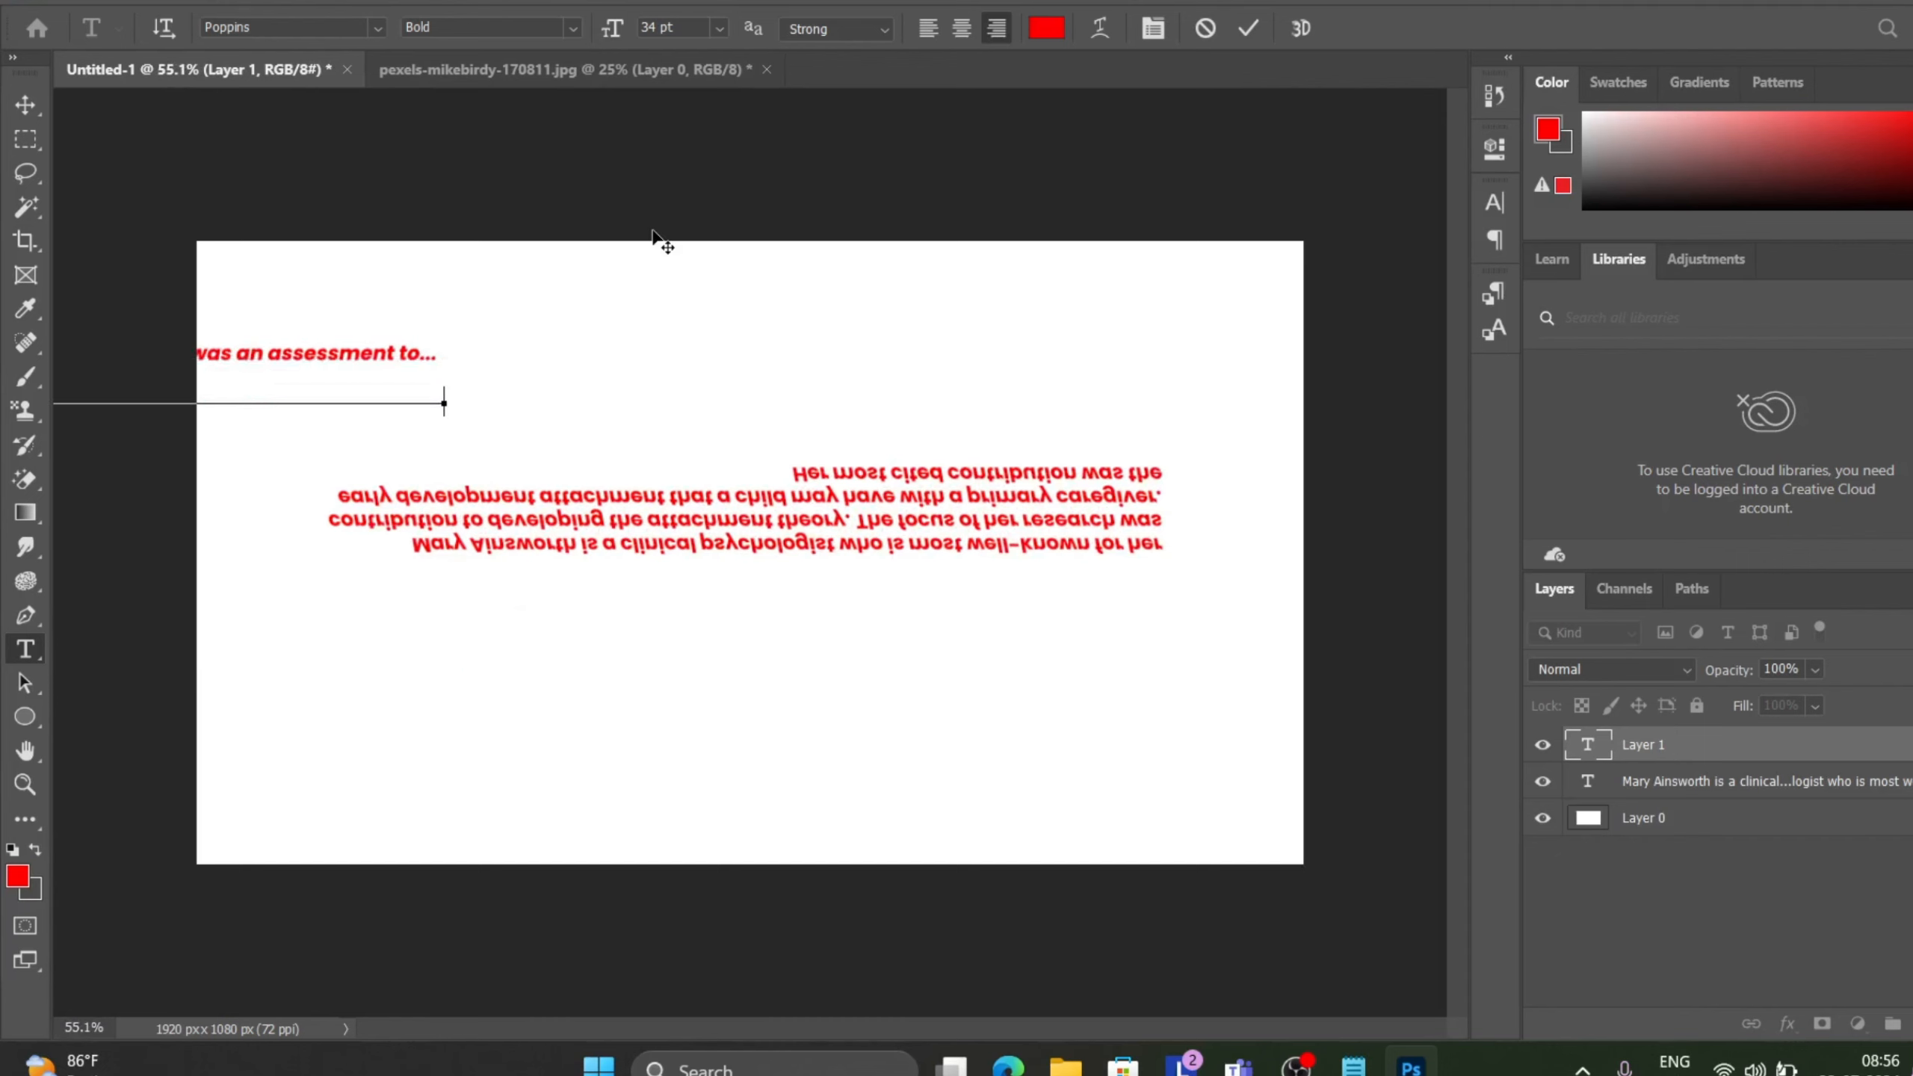
key("ctrl+z")
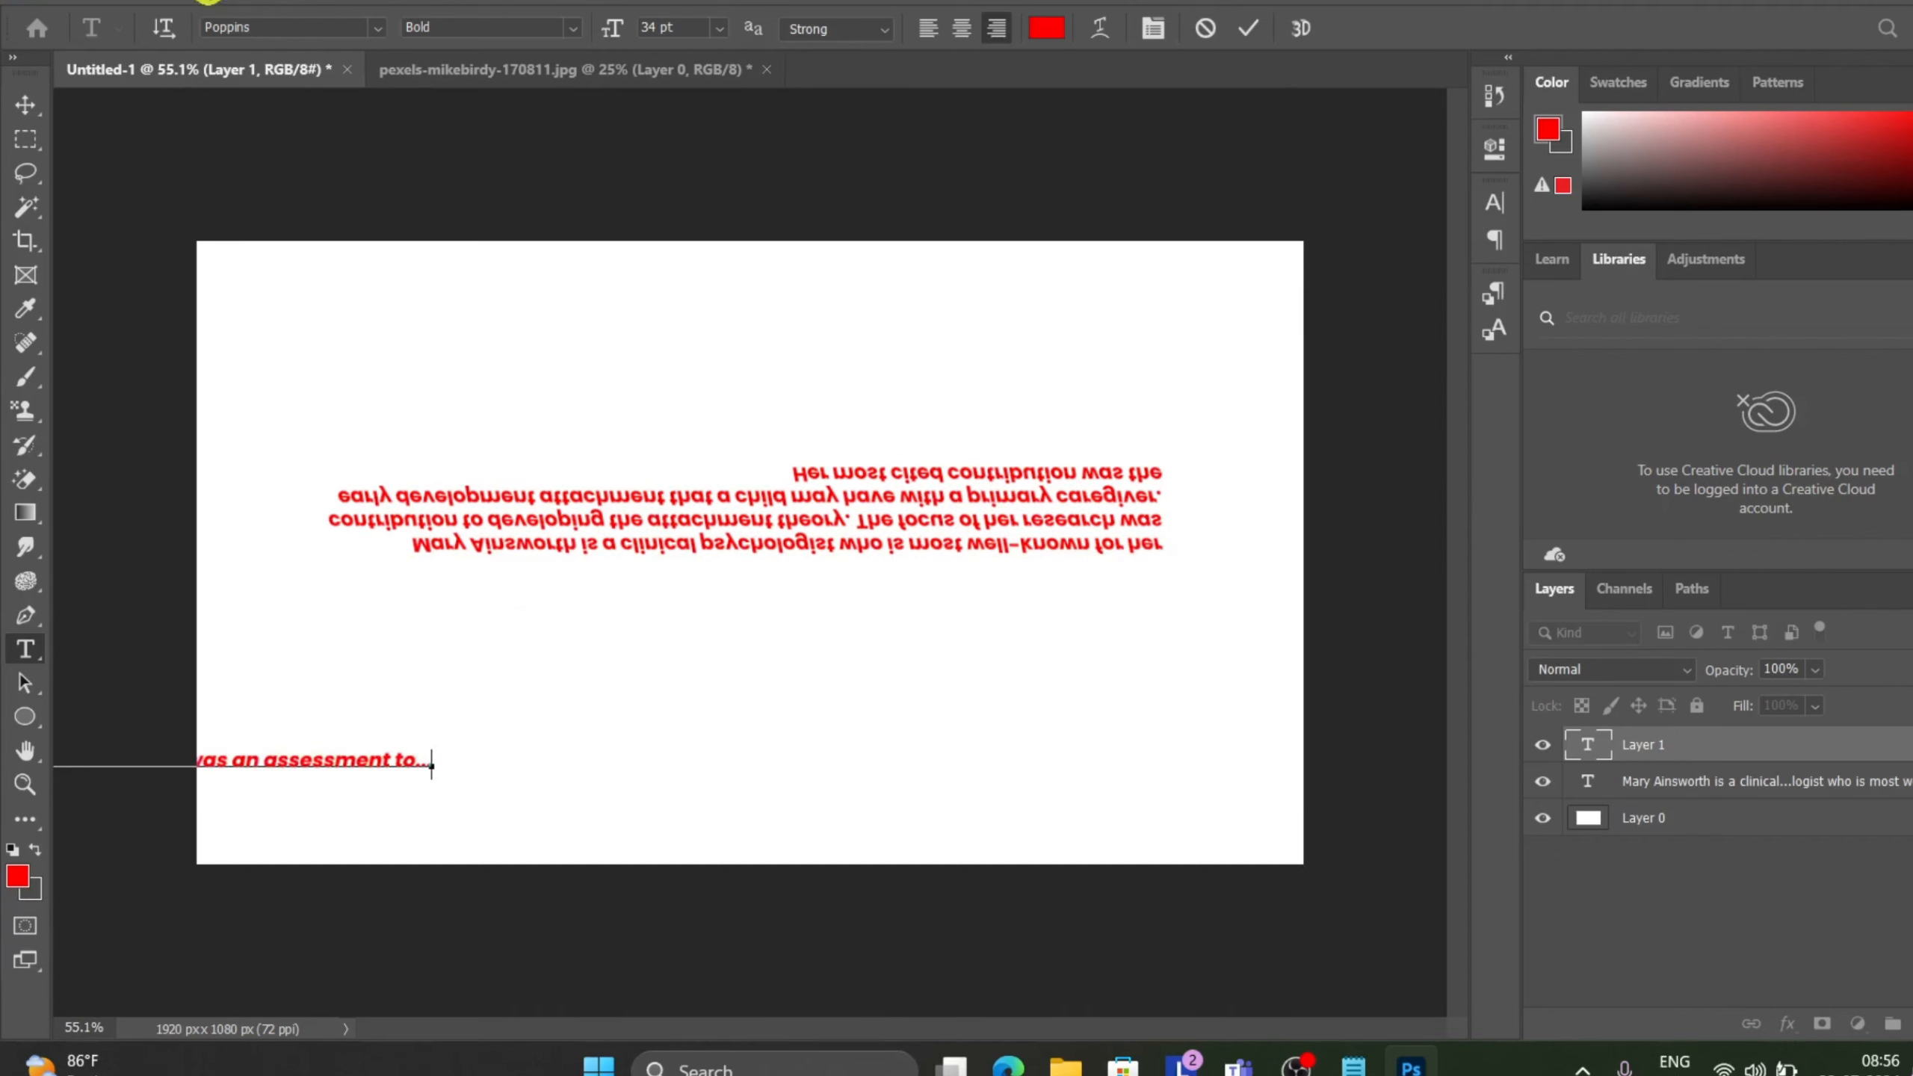
Commit the pasted text and convert the new text layer to paragraph text.
left_click(253, 3)
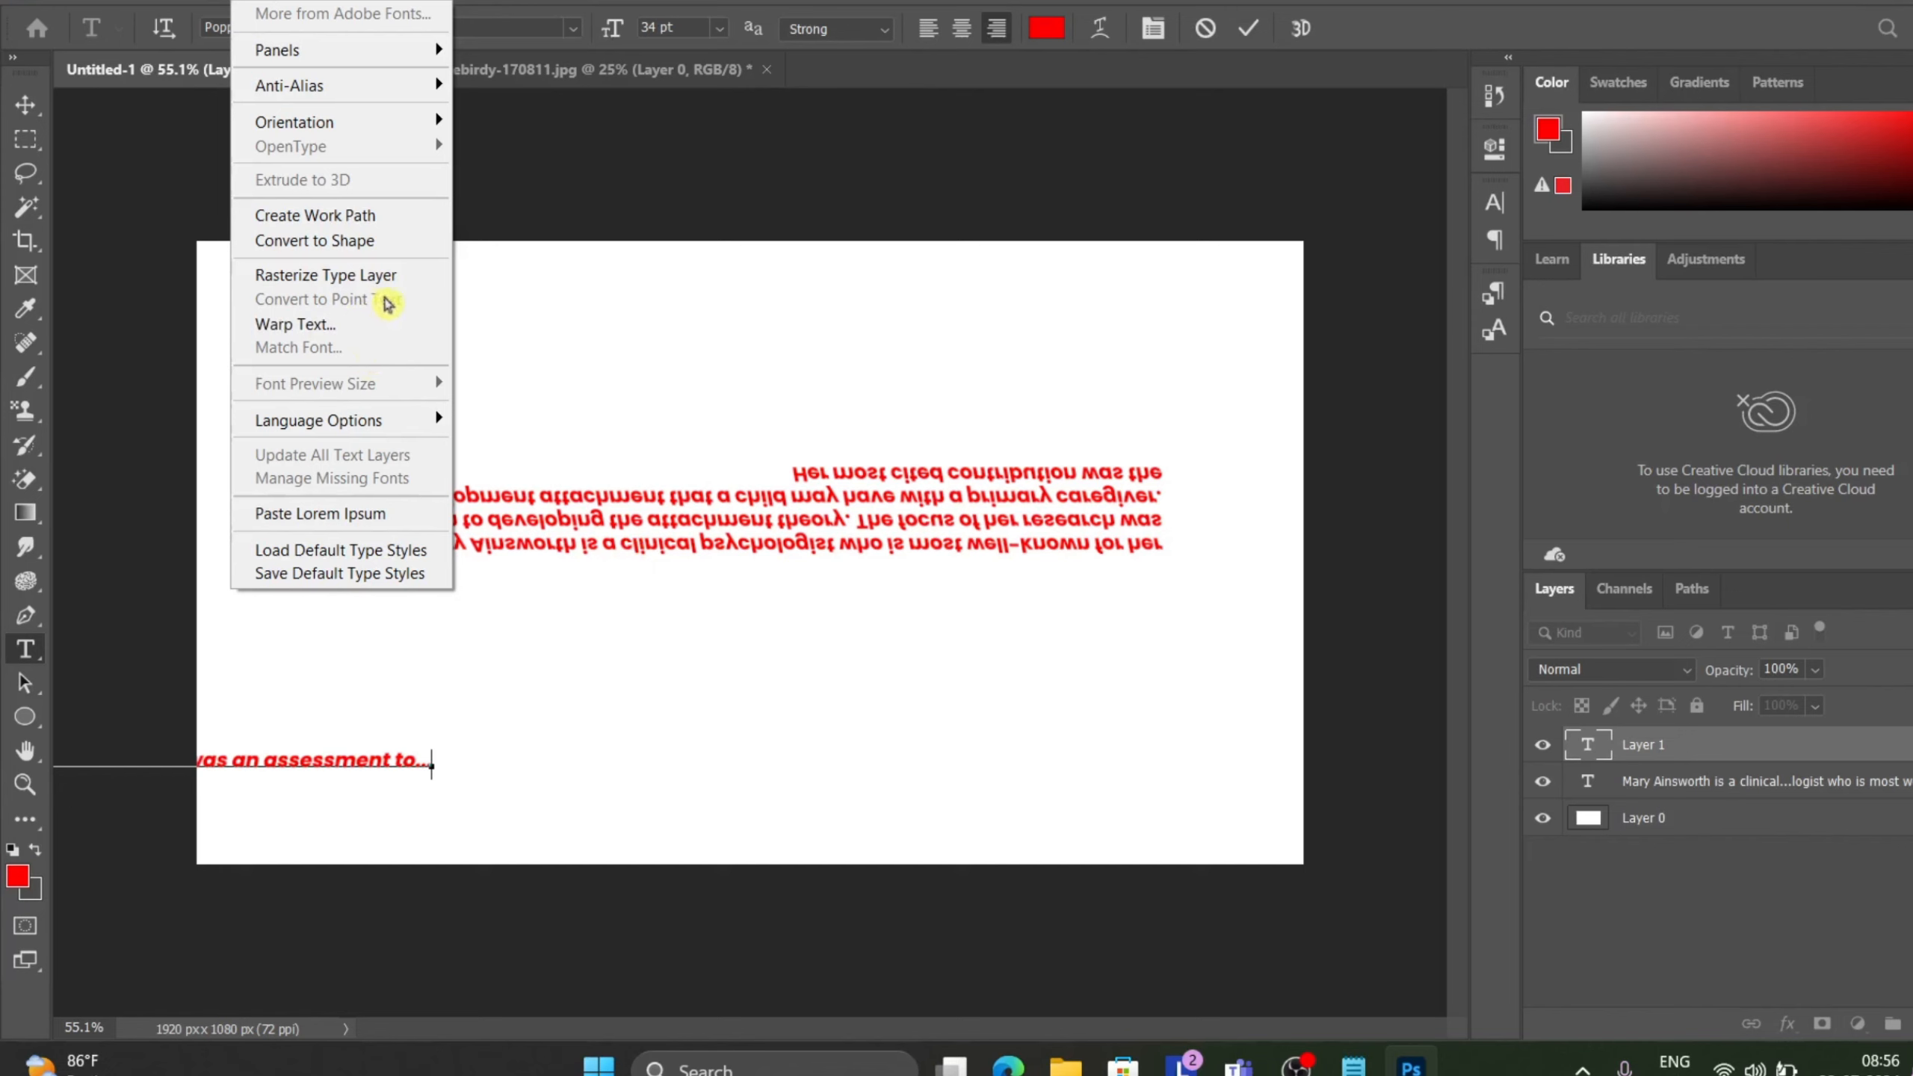
left_click(704, 780)
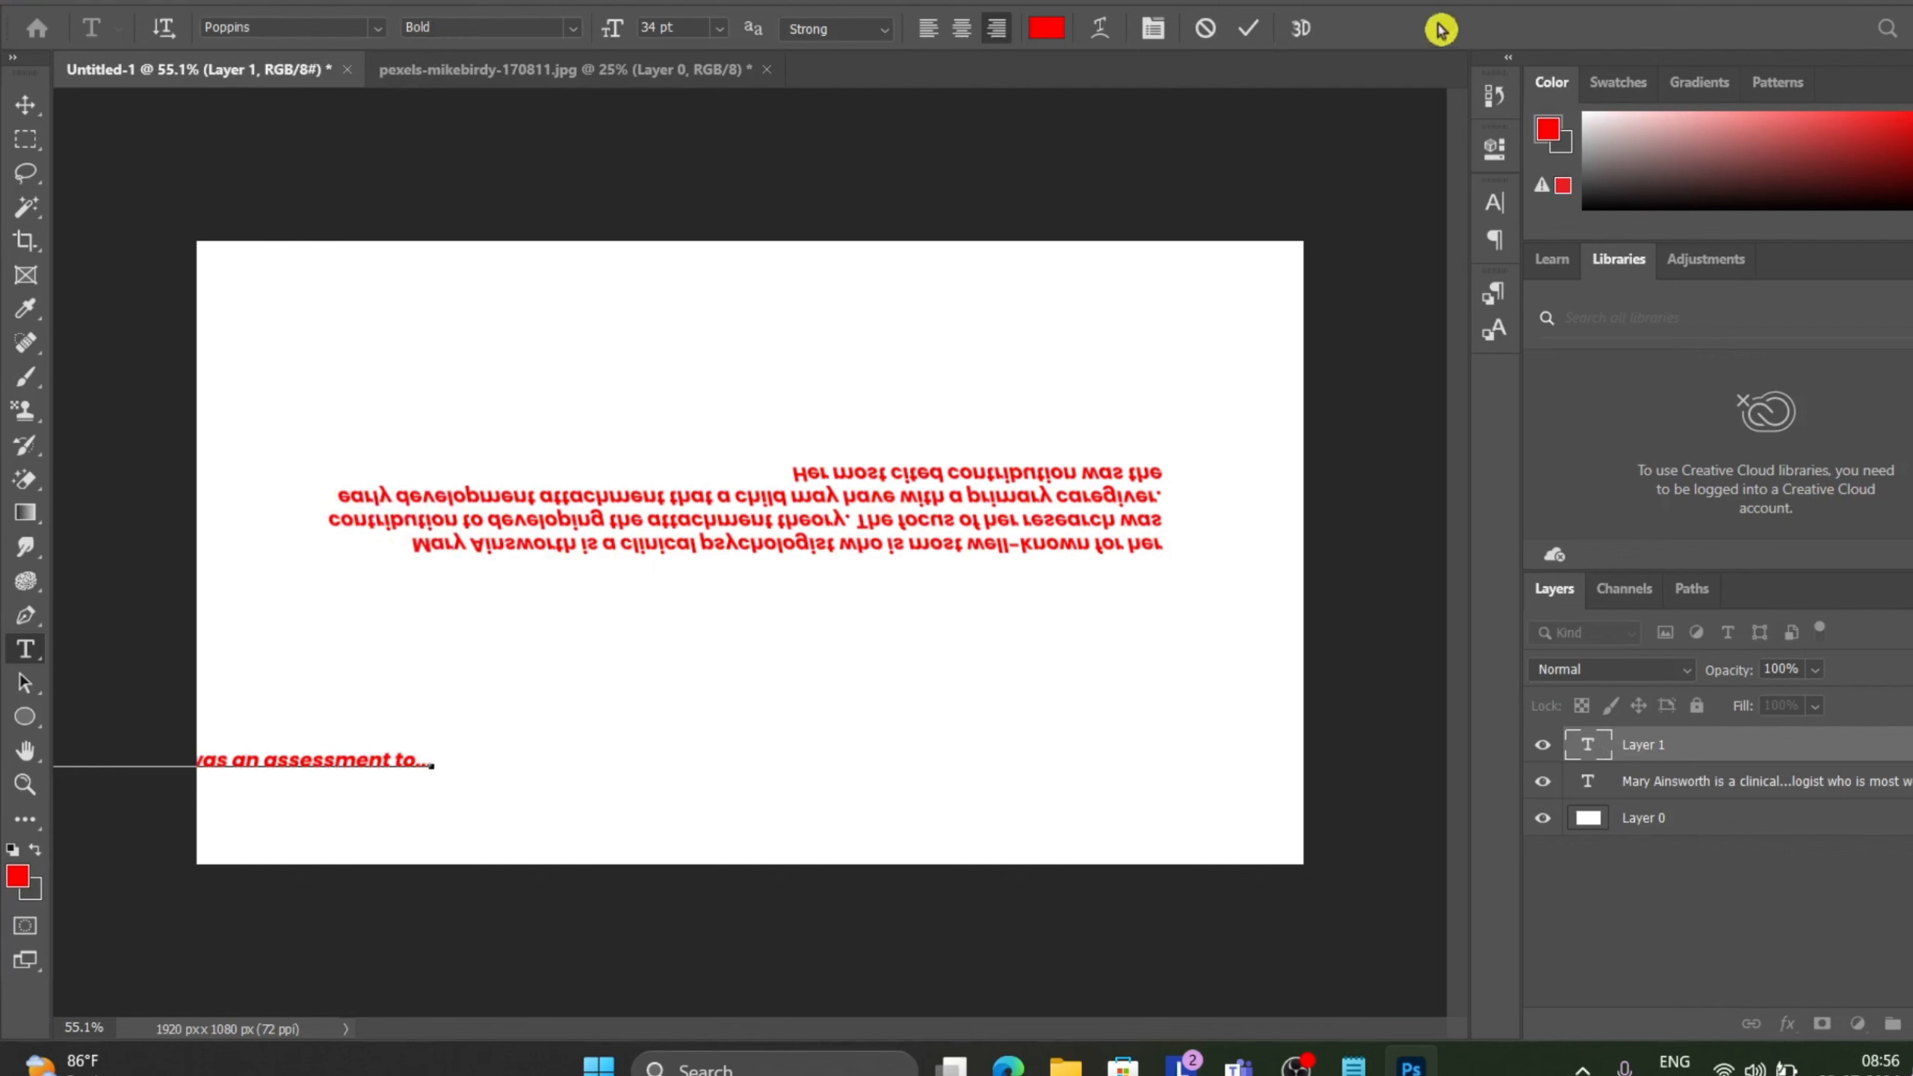
left_click(1244, 33)
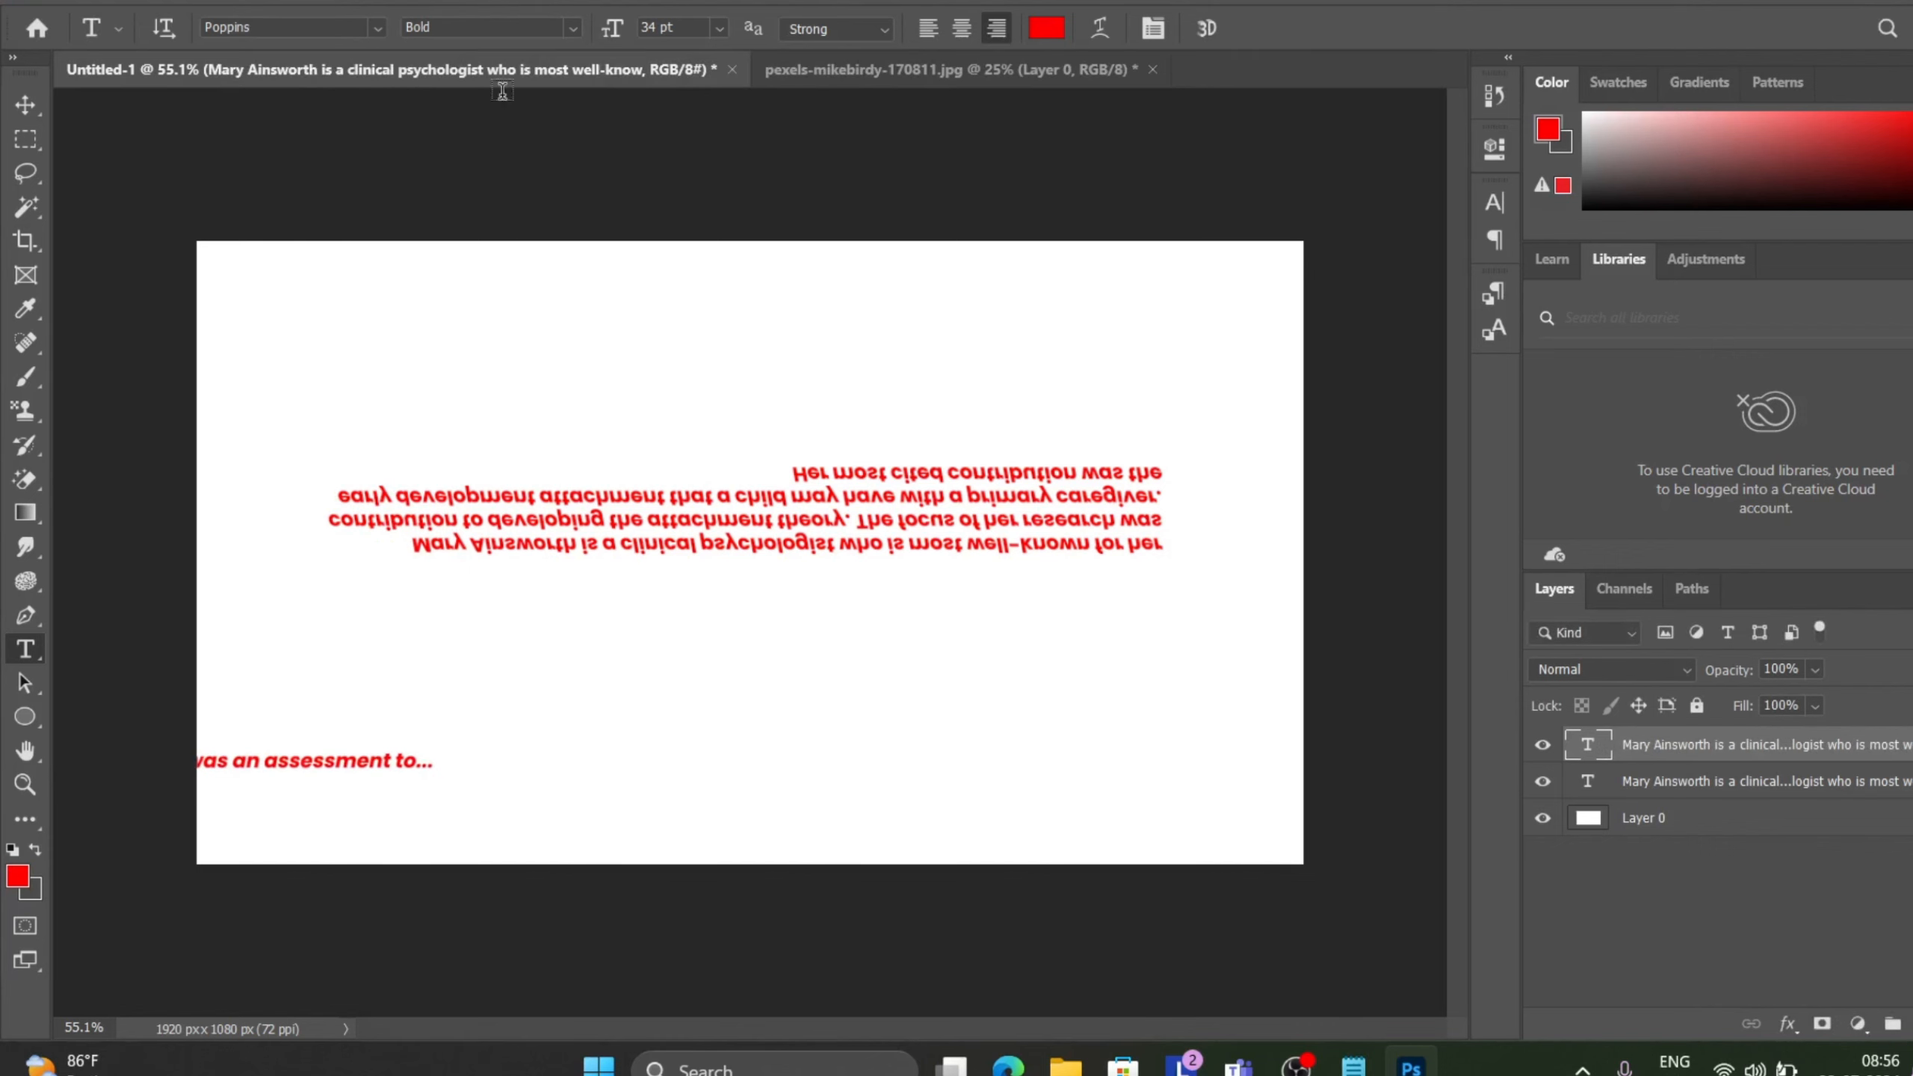
left_click(264, 2)
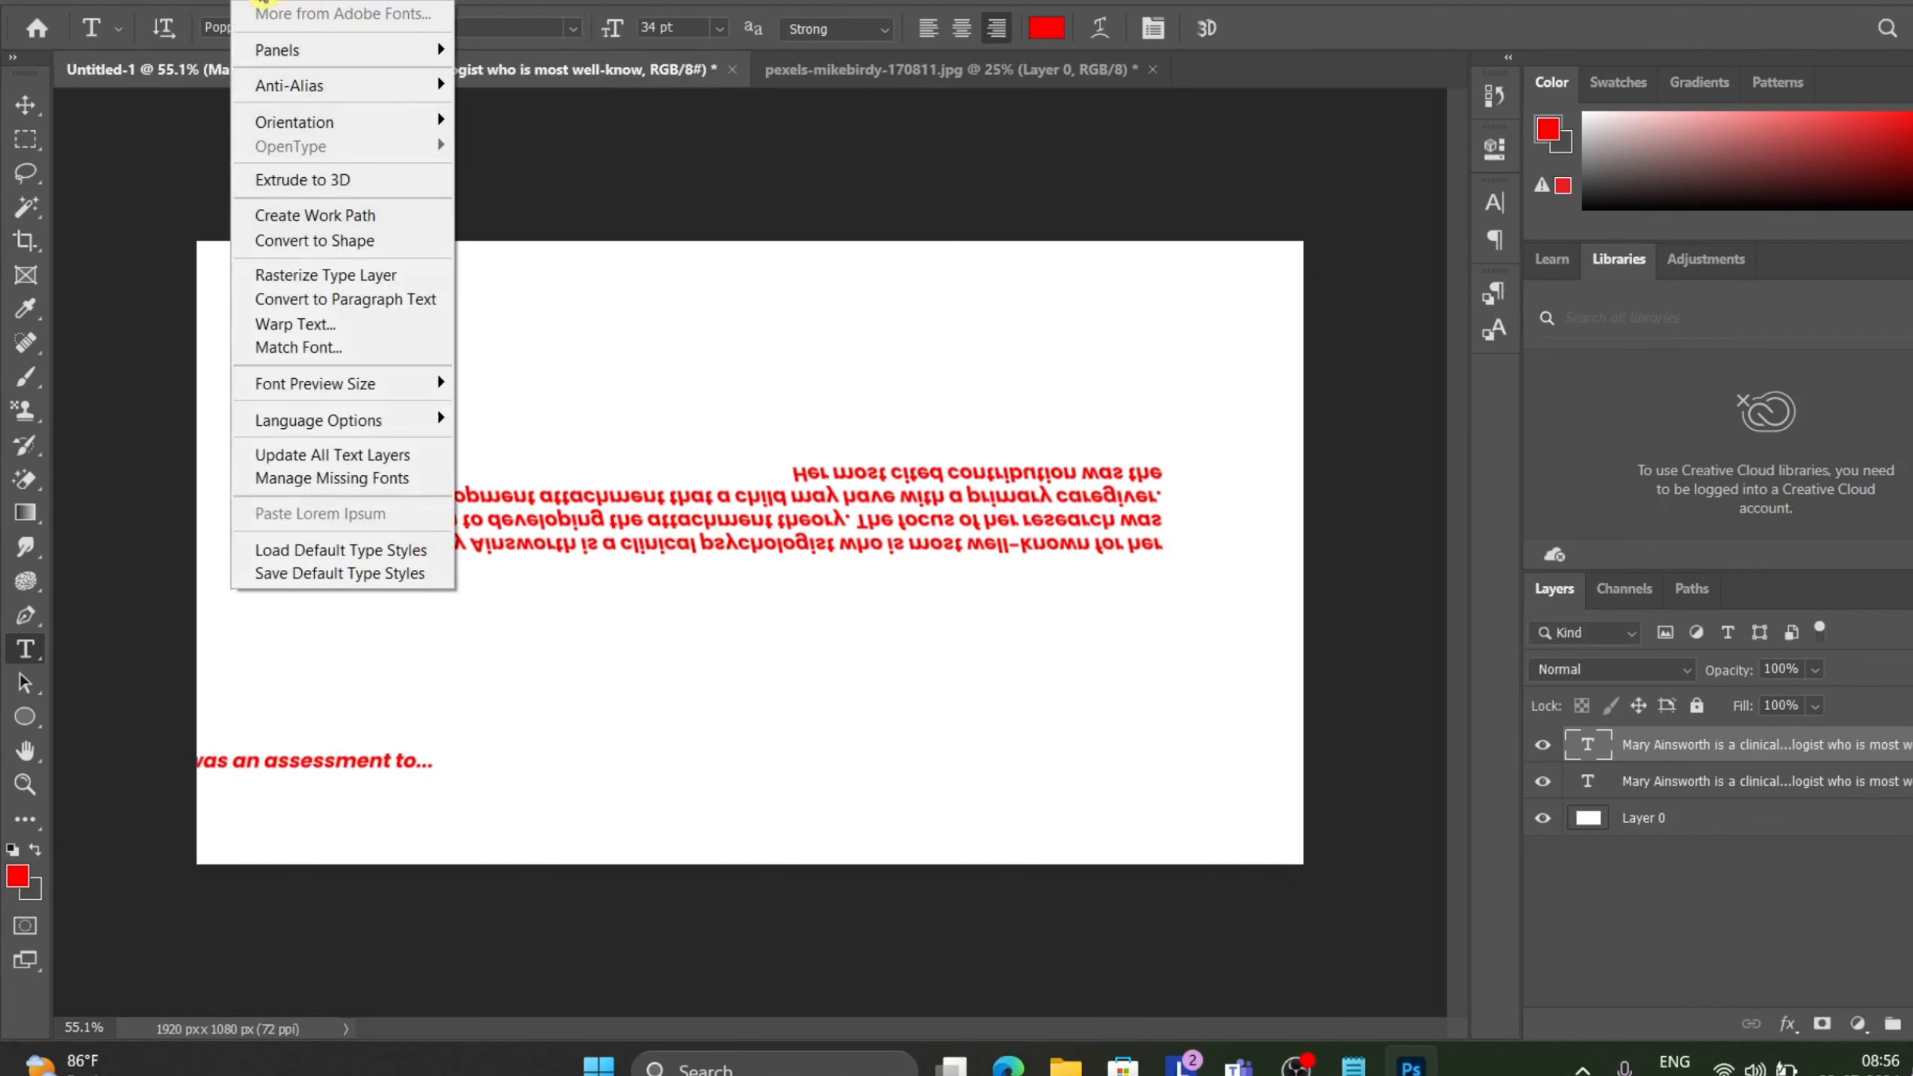
left_click(355, 297)
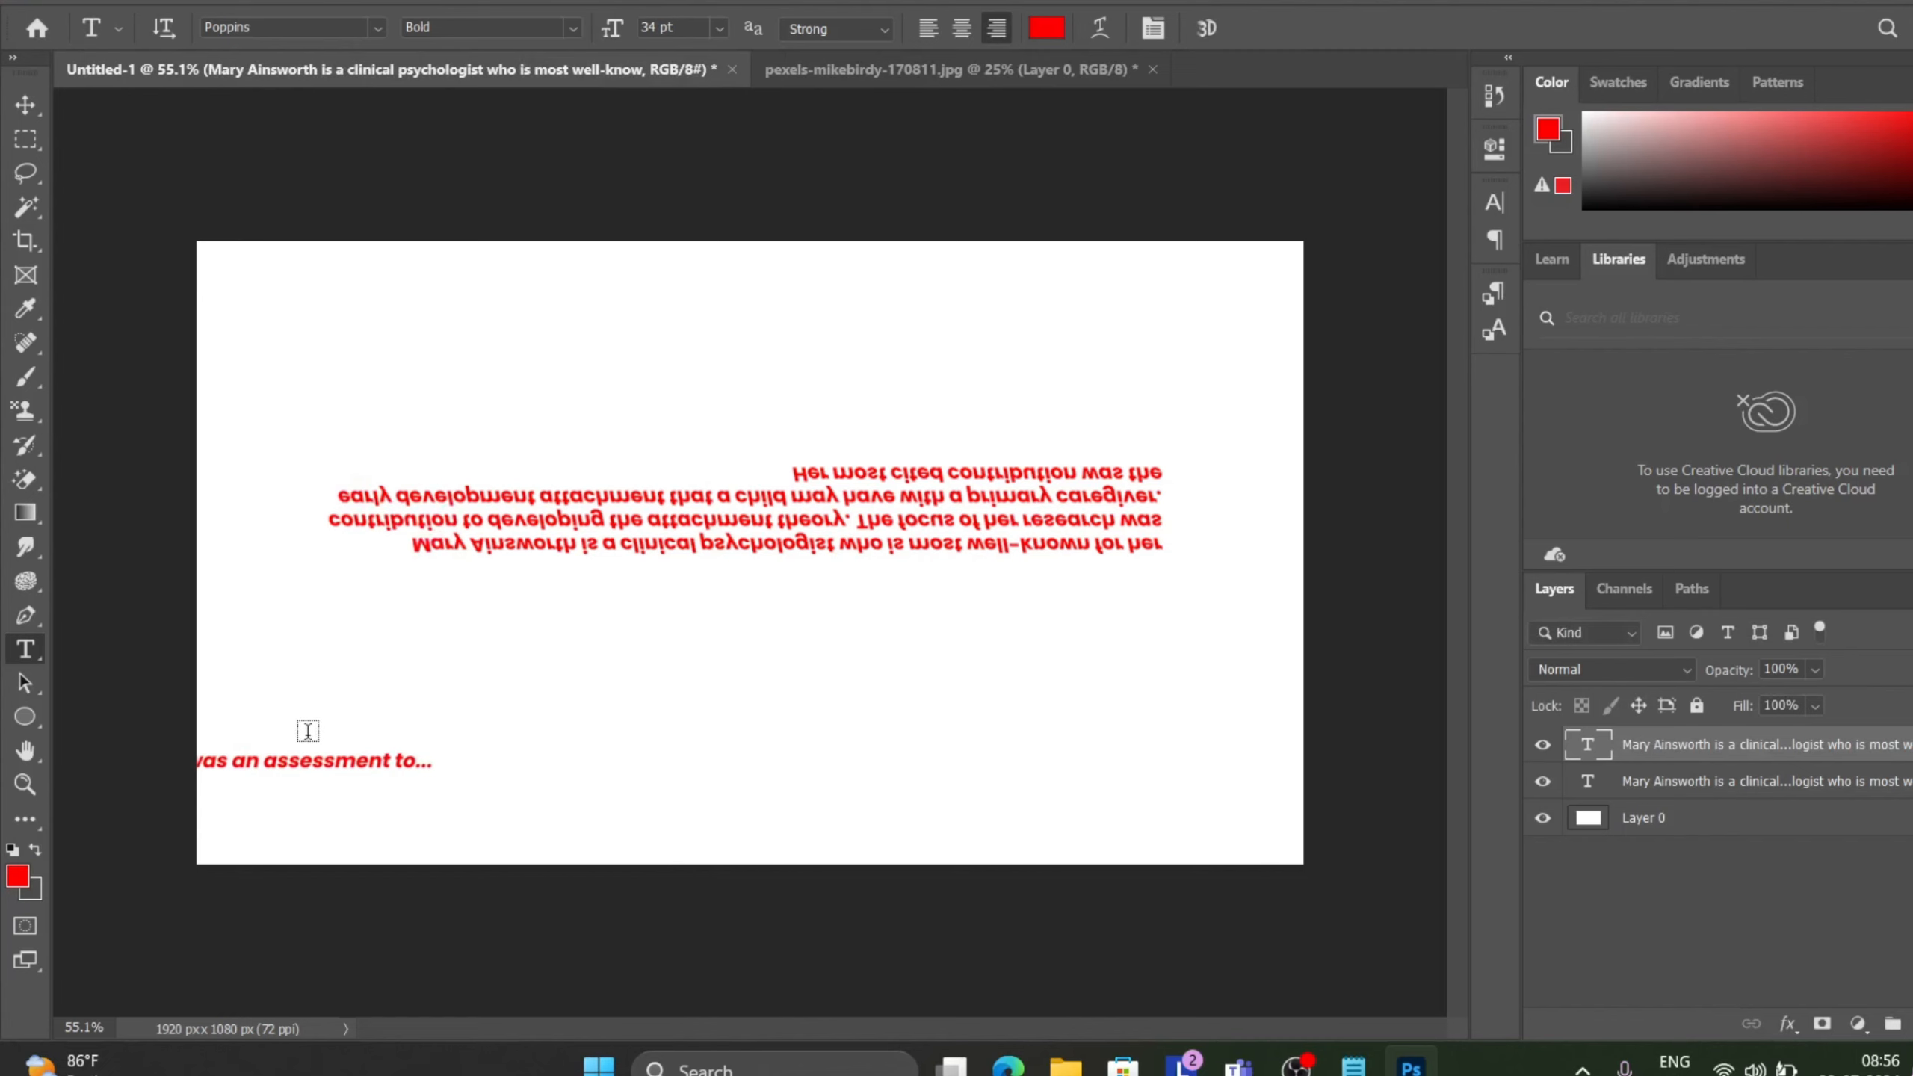
Free-transform the new text layer, moving it onto the canvas and scaling it down to about 30%, then commit.
key("ctrl+t")
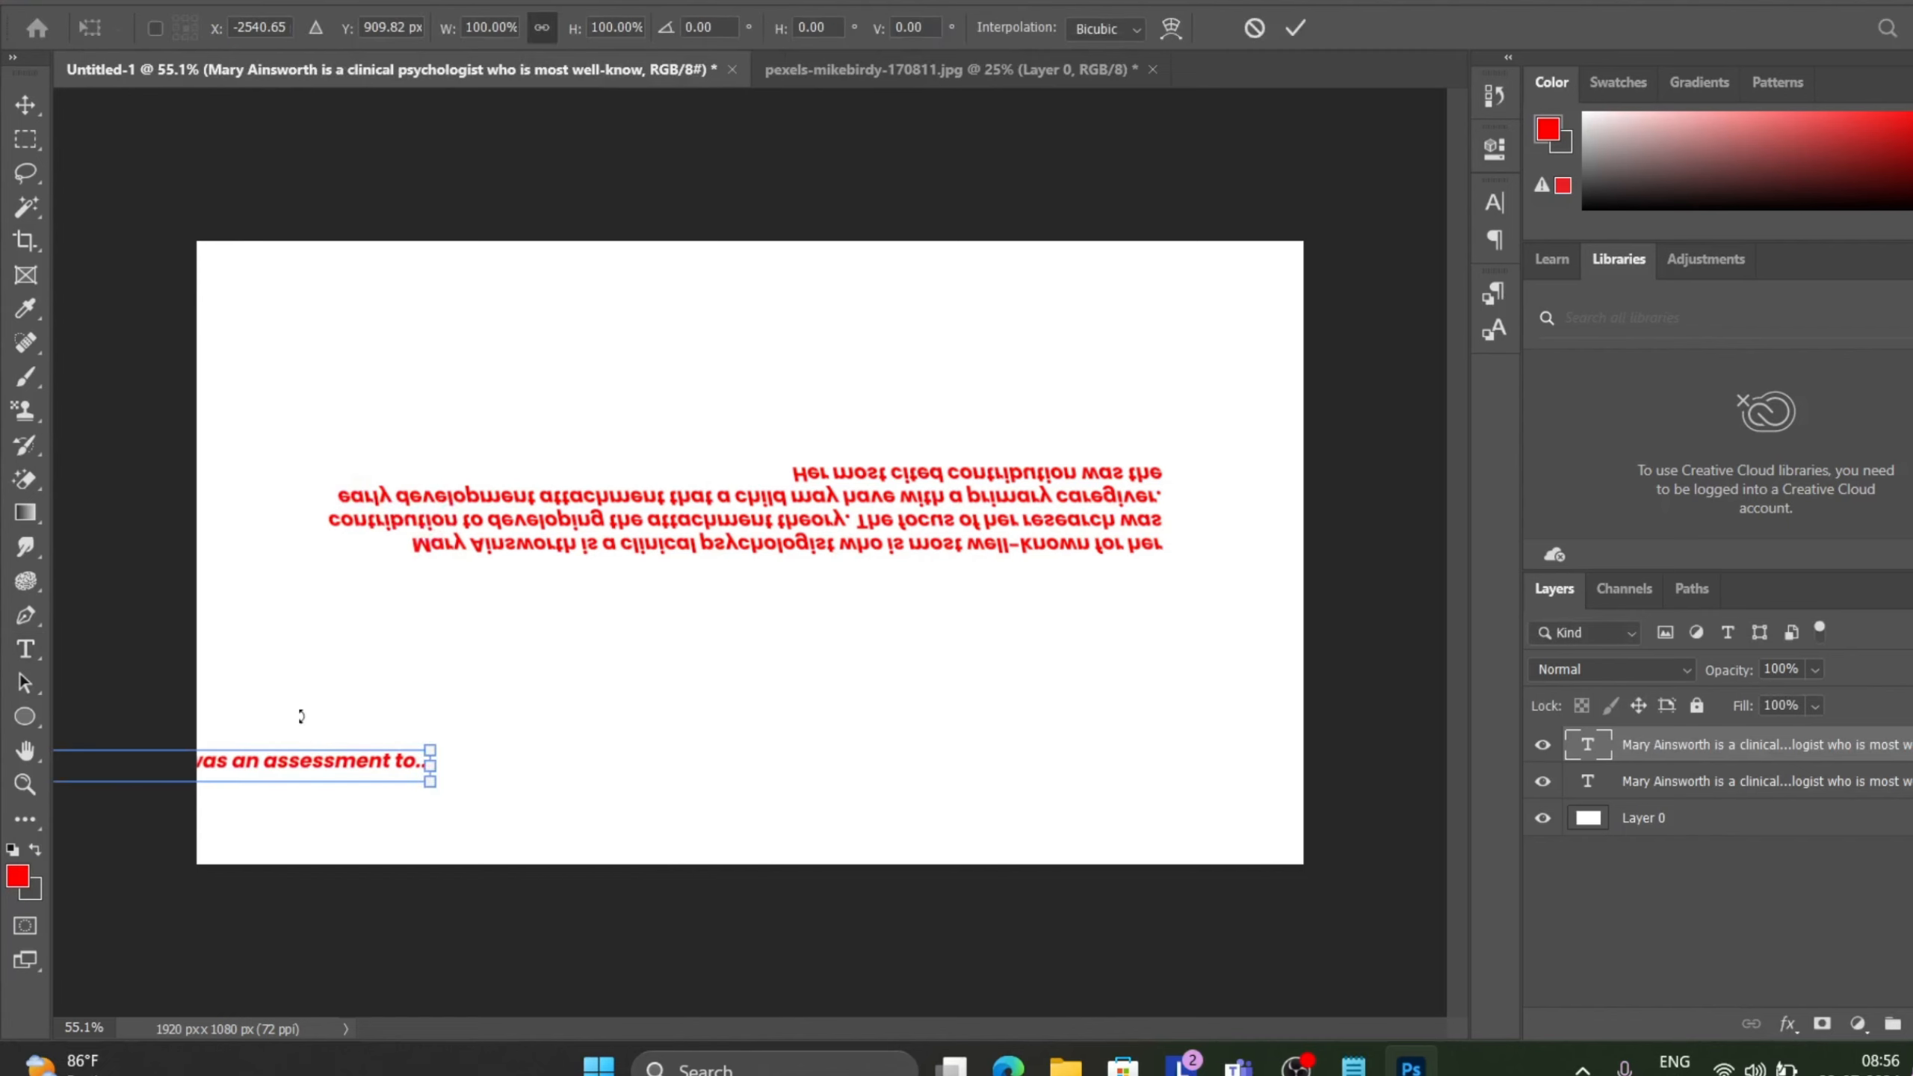
key("ctrl+minus")
key("ctrl+minus")
key("ctrl+minus")
key("ctrl+minus")
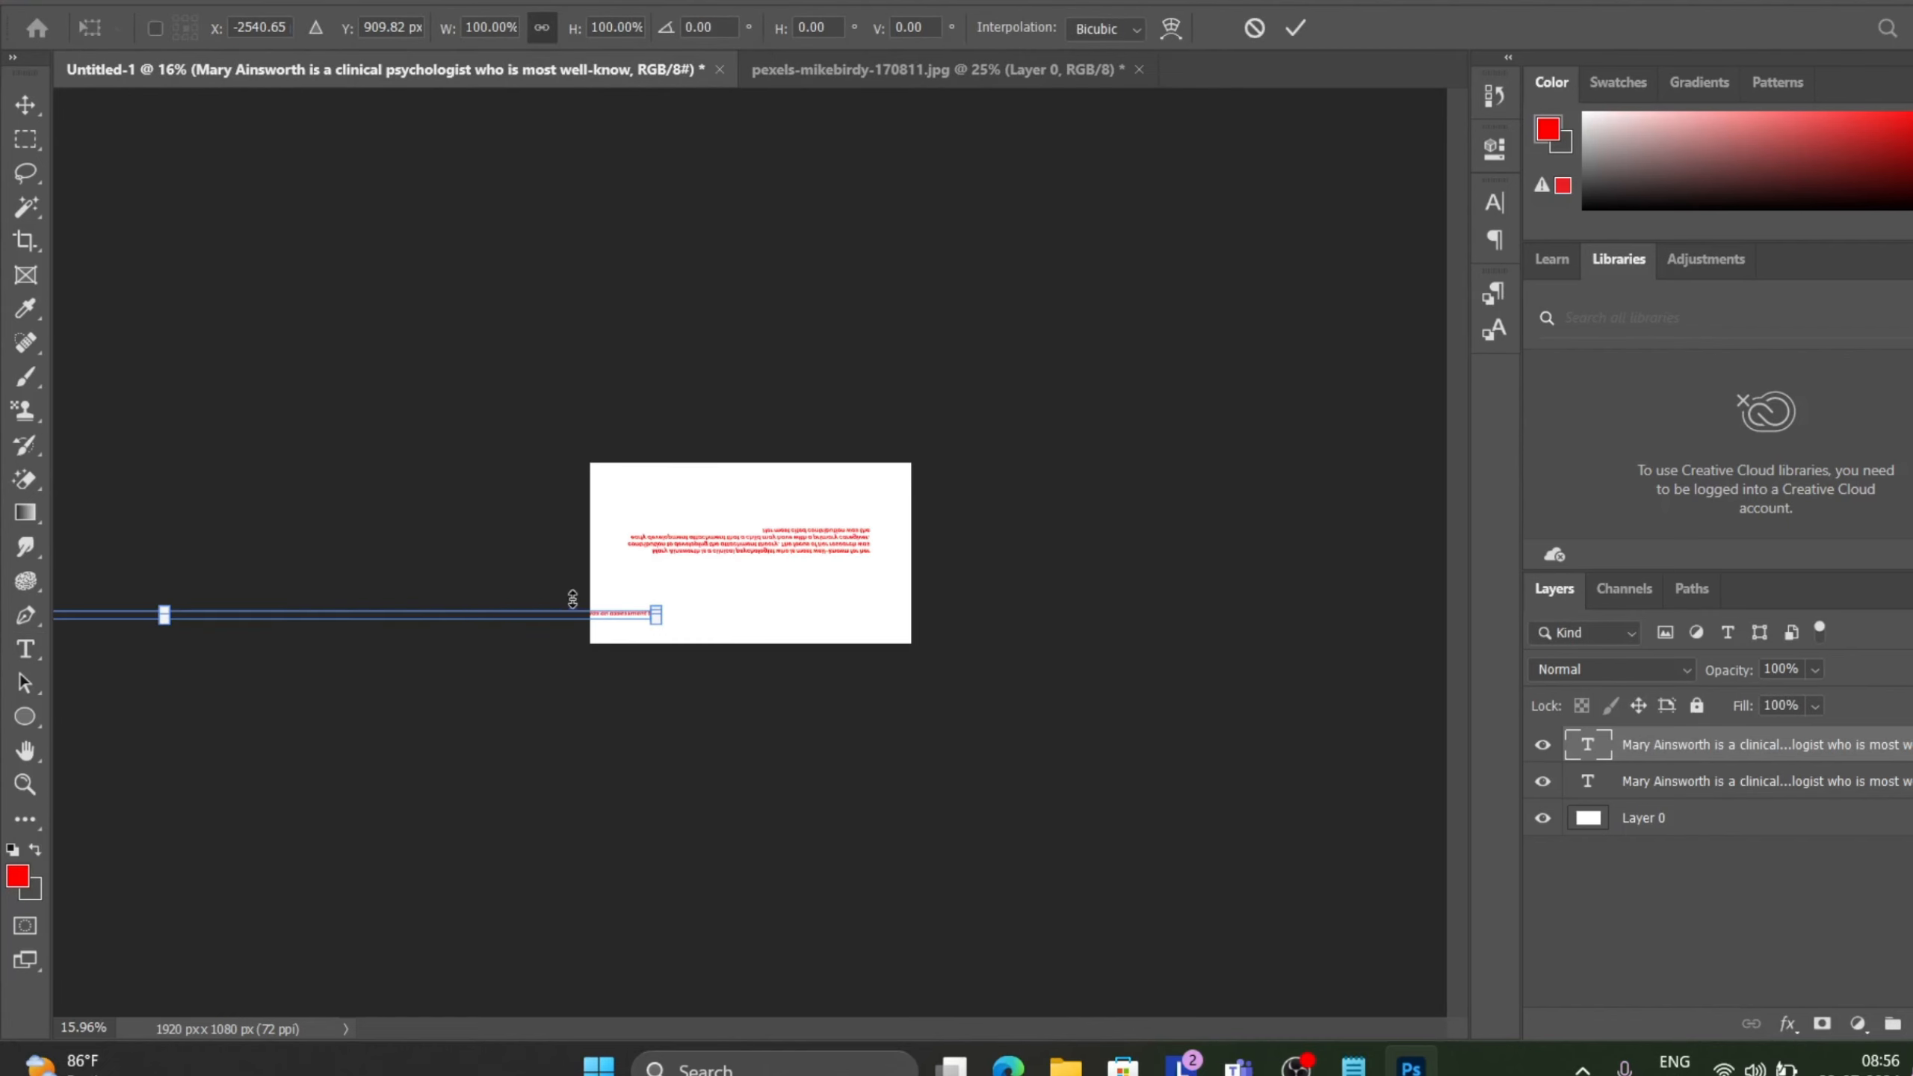
left_click_drag(500, 622, 760, 619)
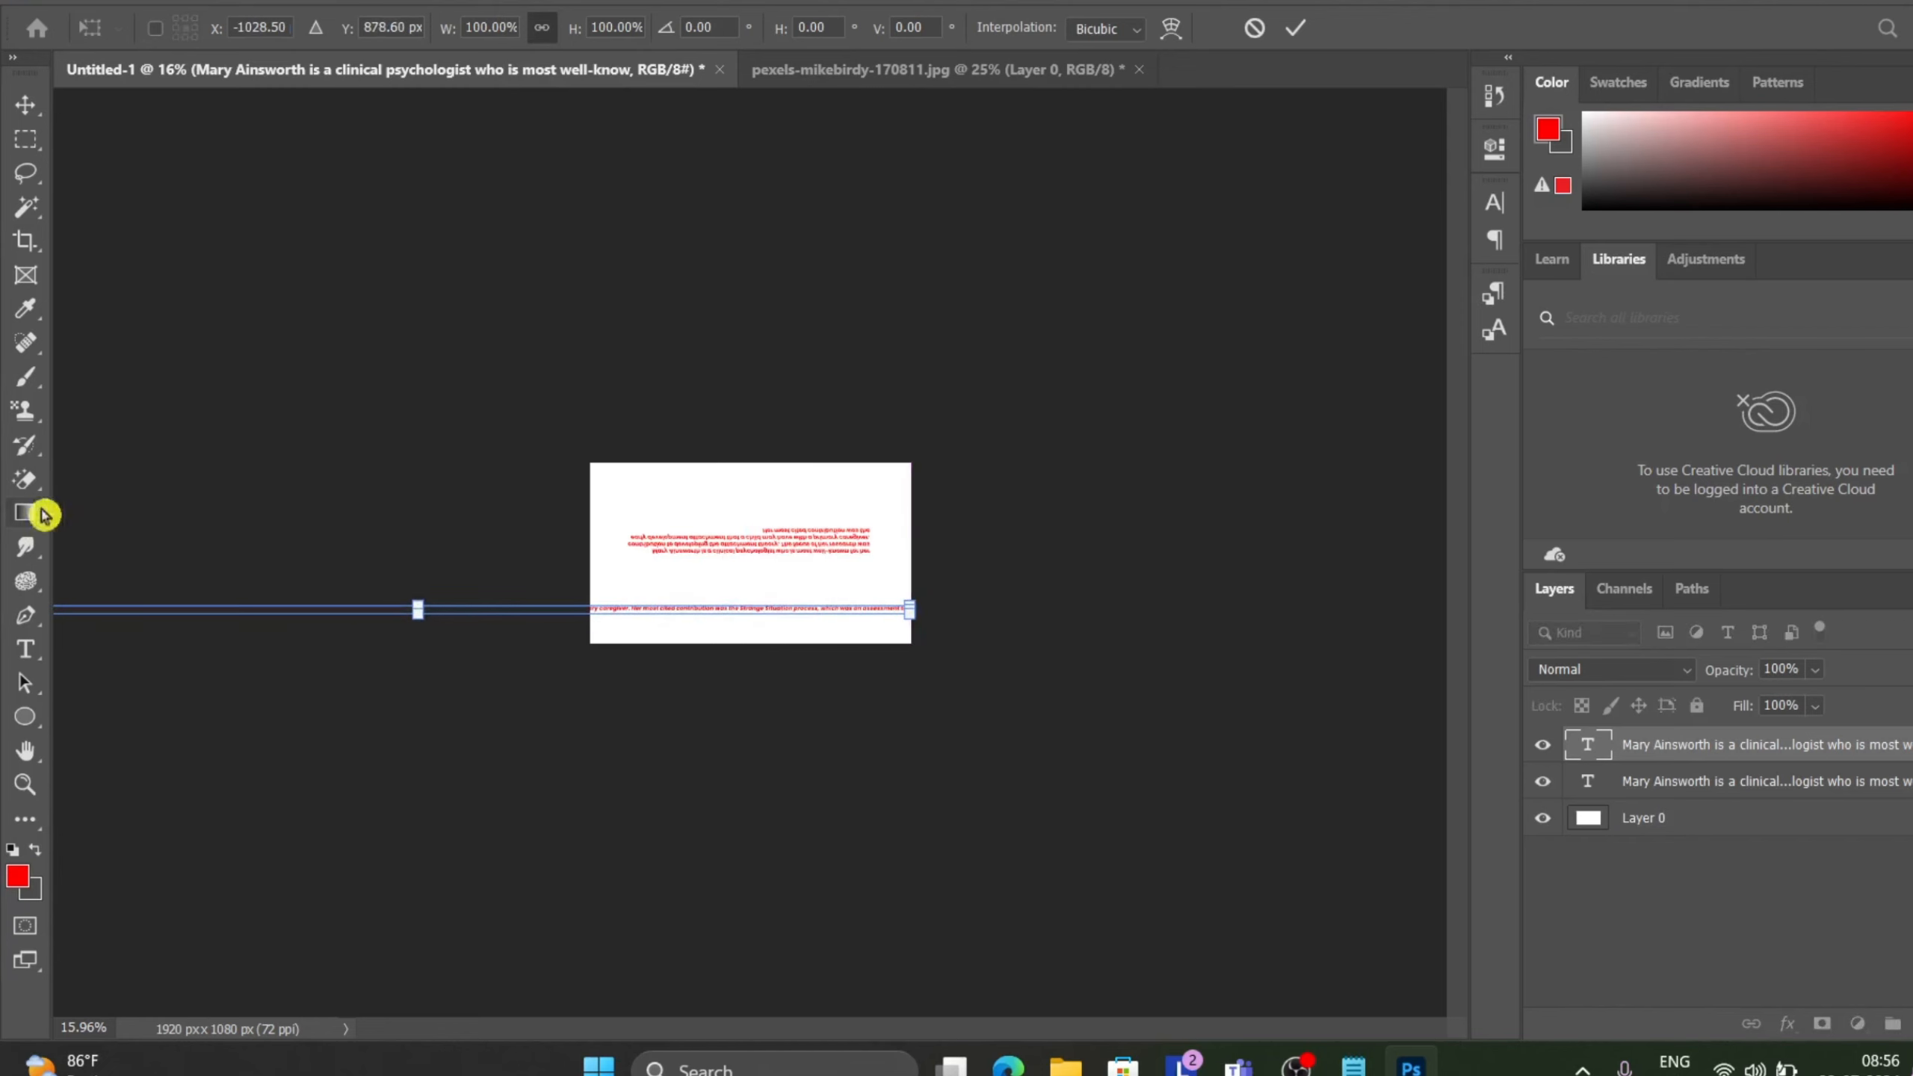
key("ctrl+minus")
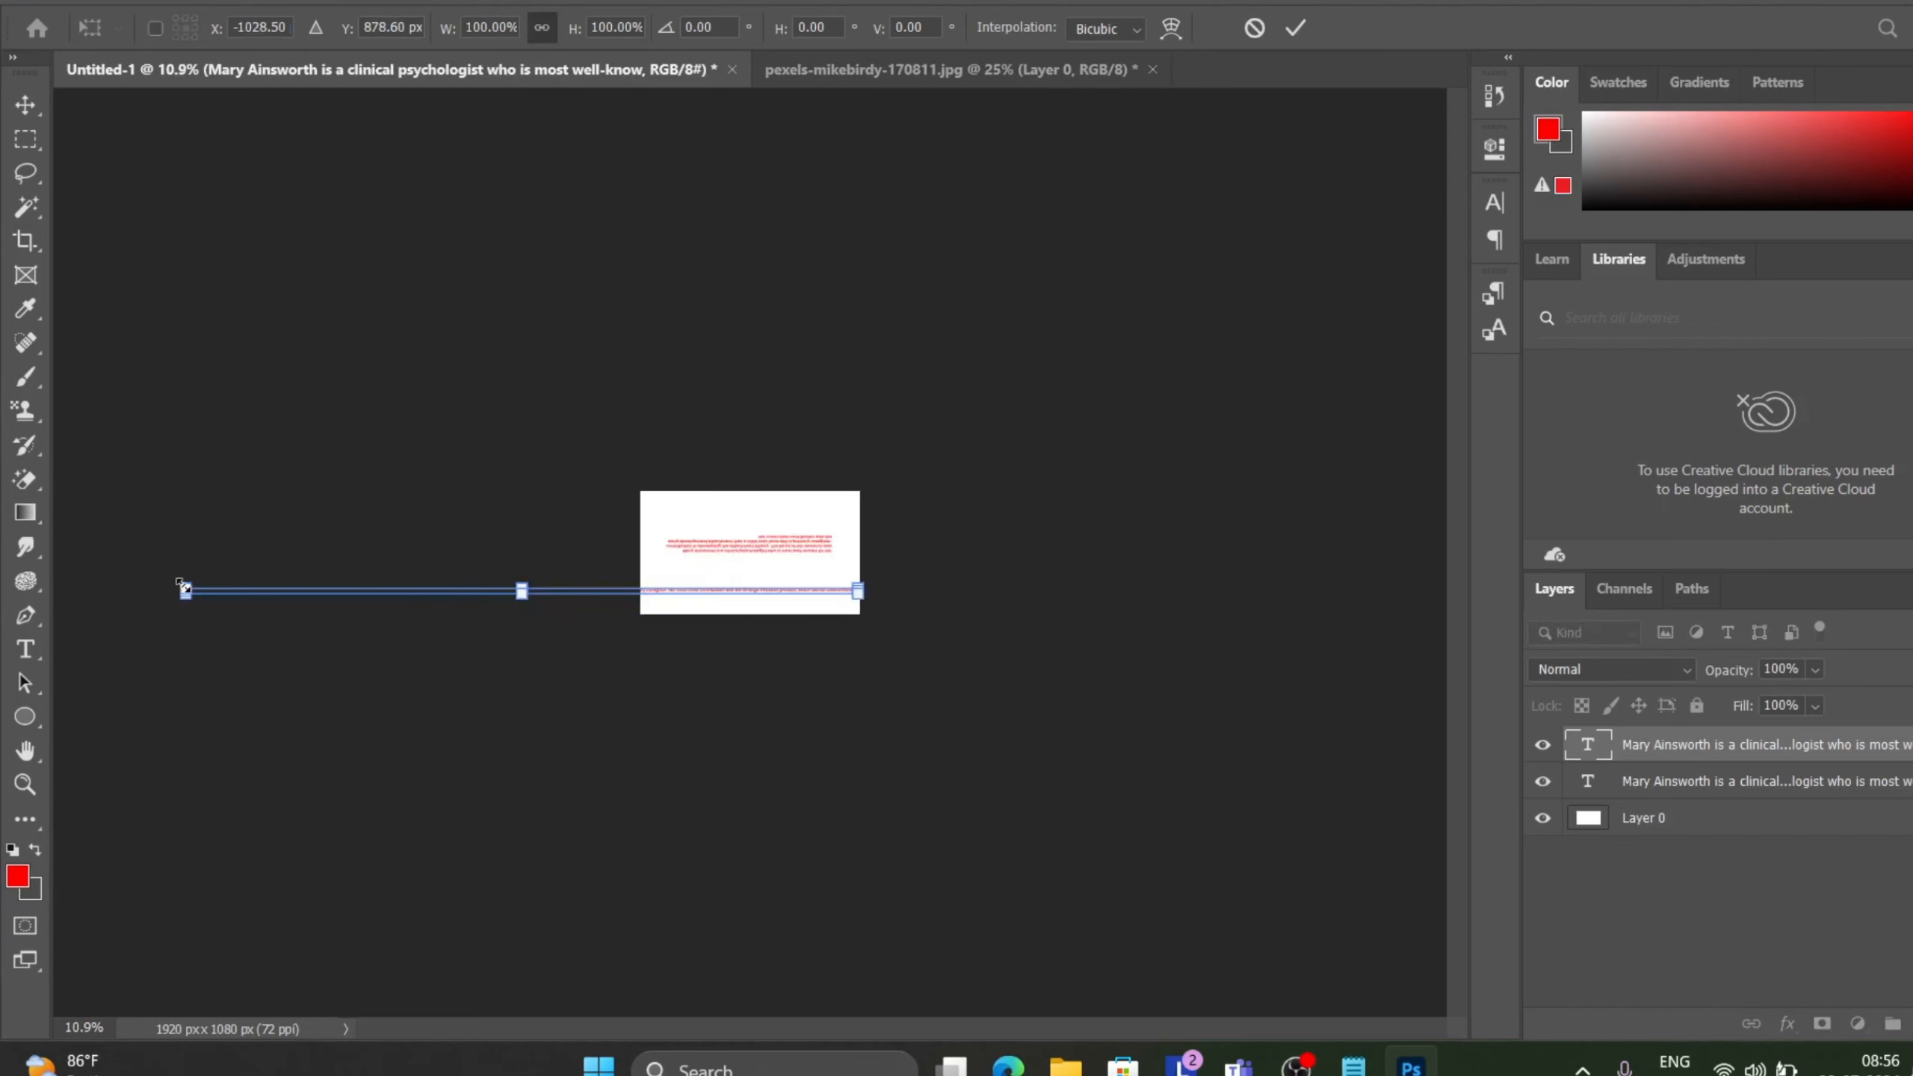
left_click_drag(184, 589, 655, 688)
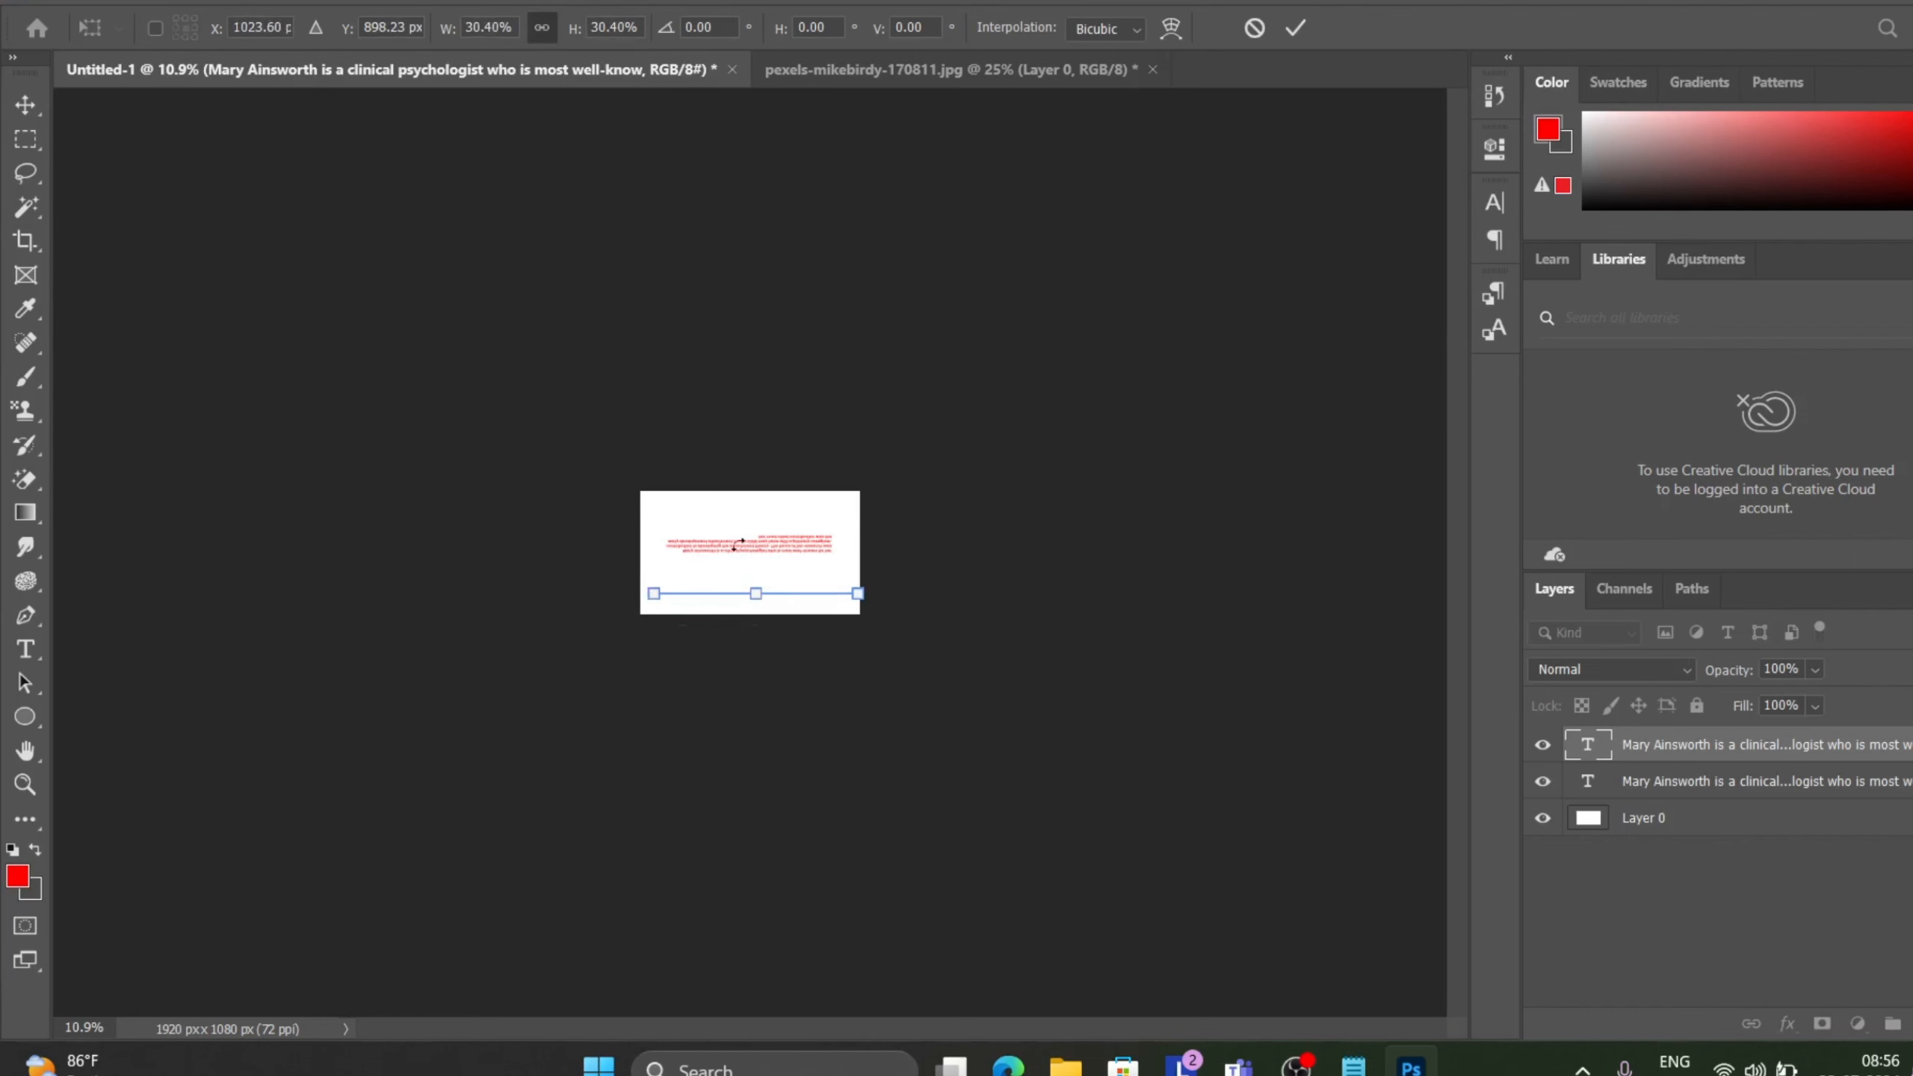
key("ctrl+plus")
key("ctrl+plus")
key("ctrl+plus")
key("ctrl+plus")
key("ctrl+plus")
key("ctrl+plus")
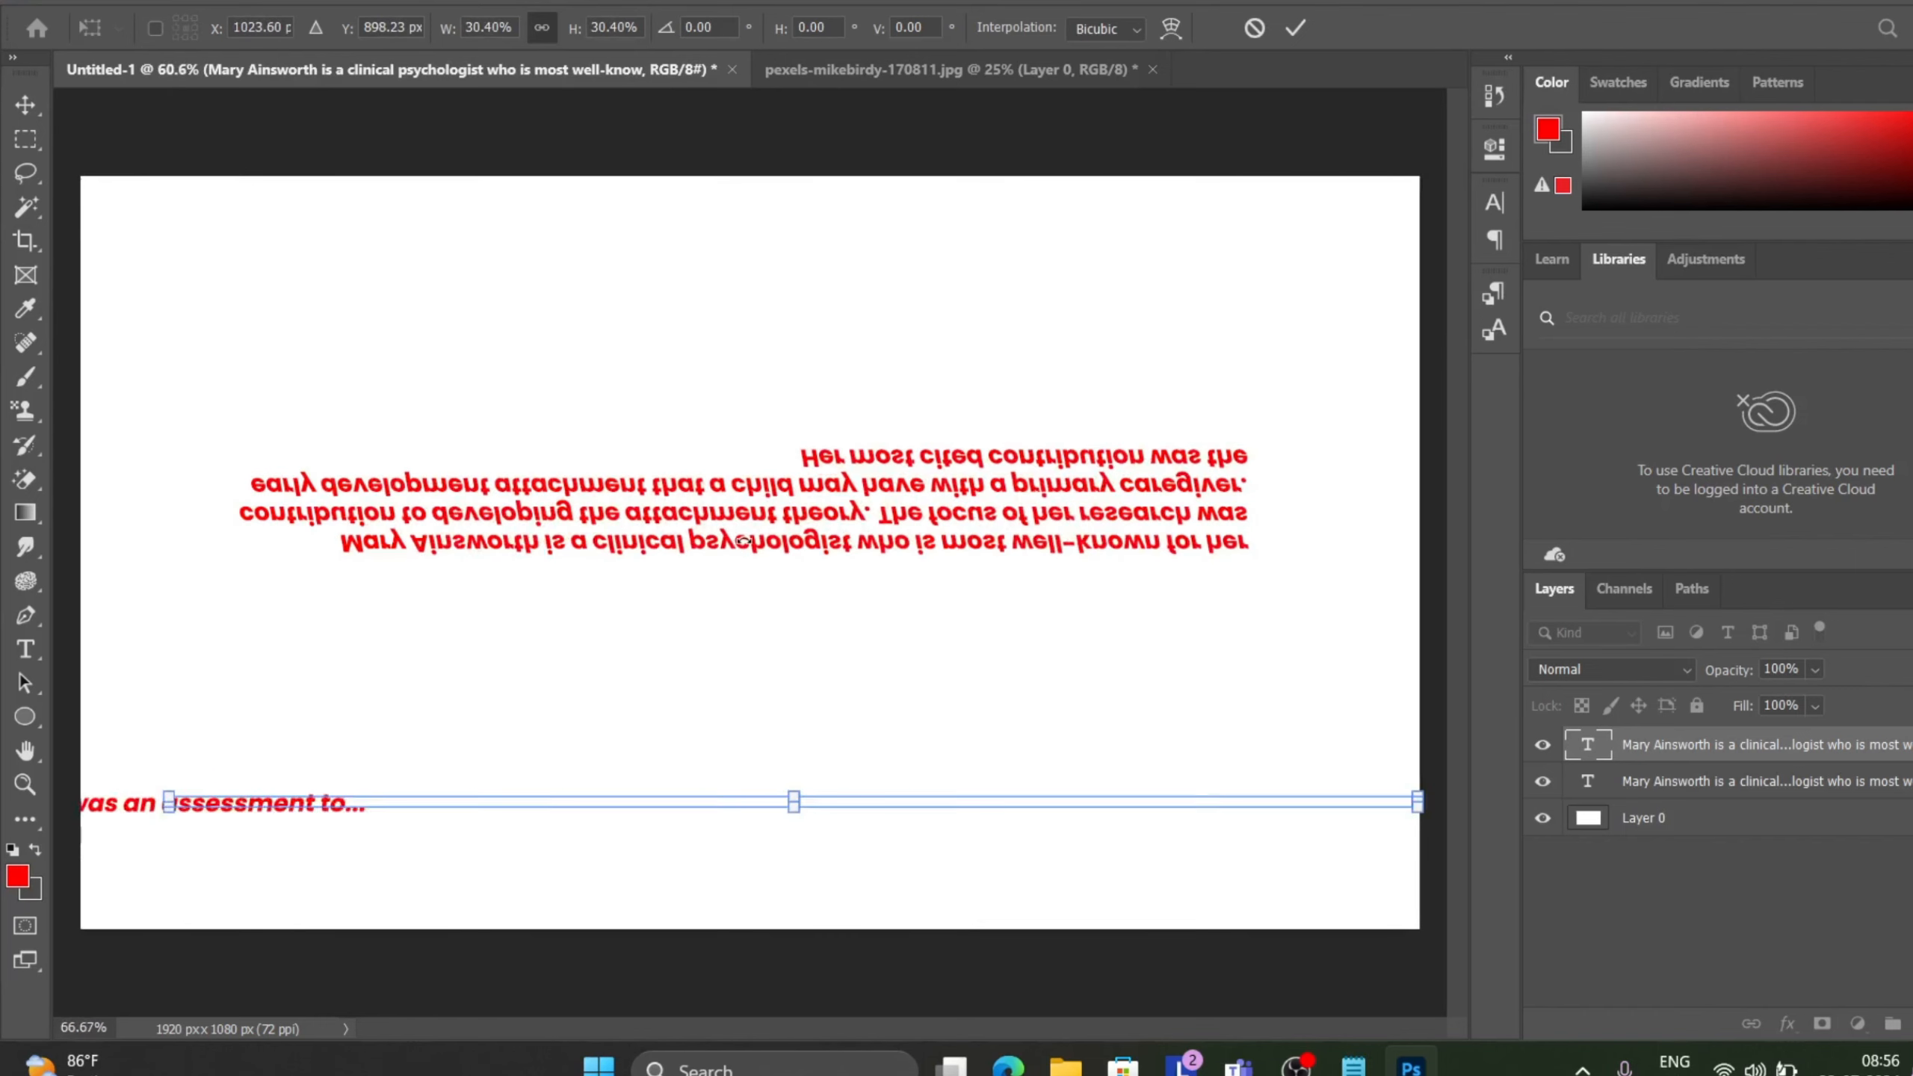
scroll(744, 539, "up", 1)
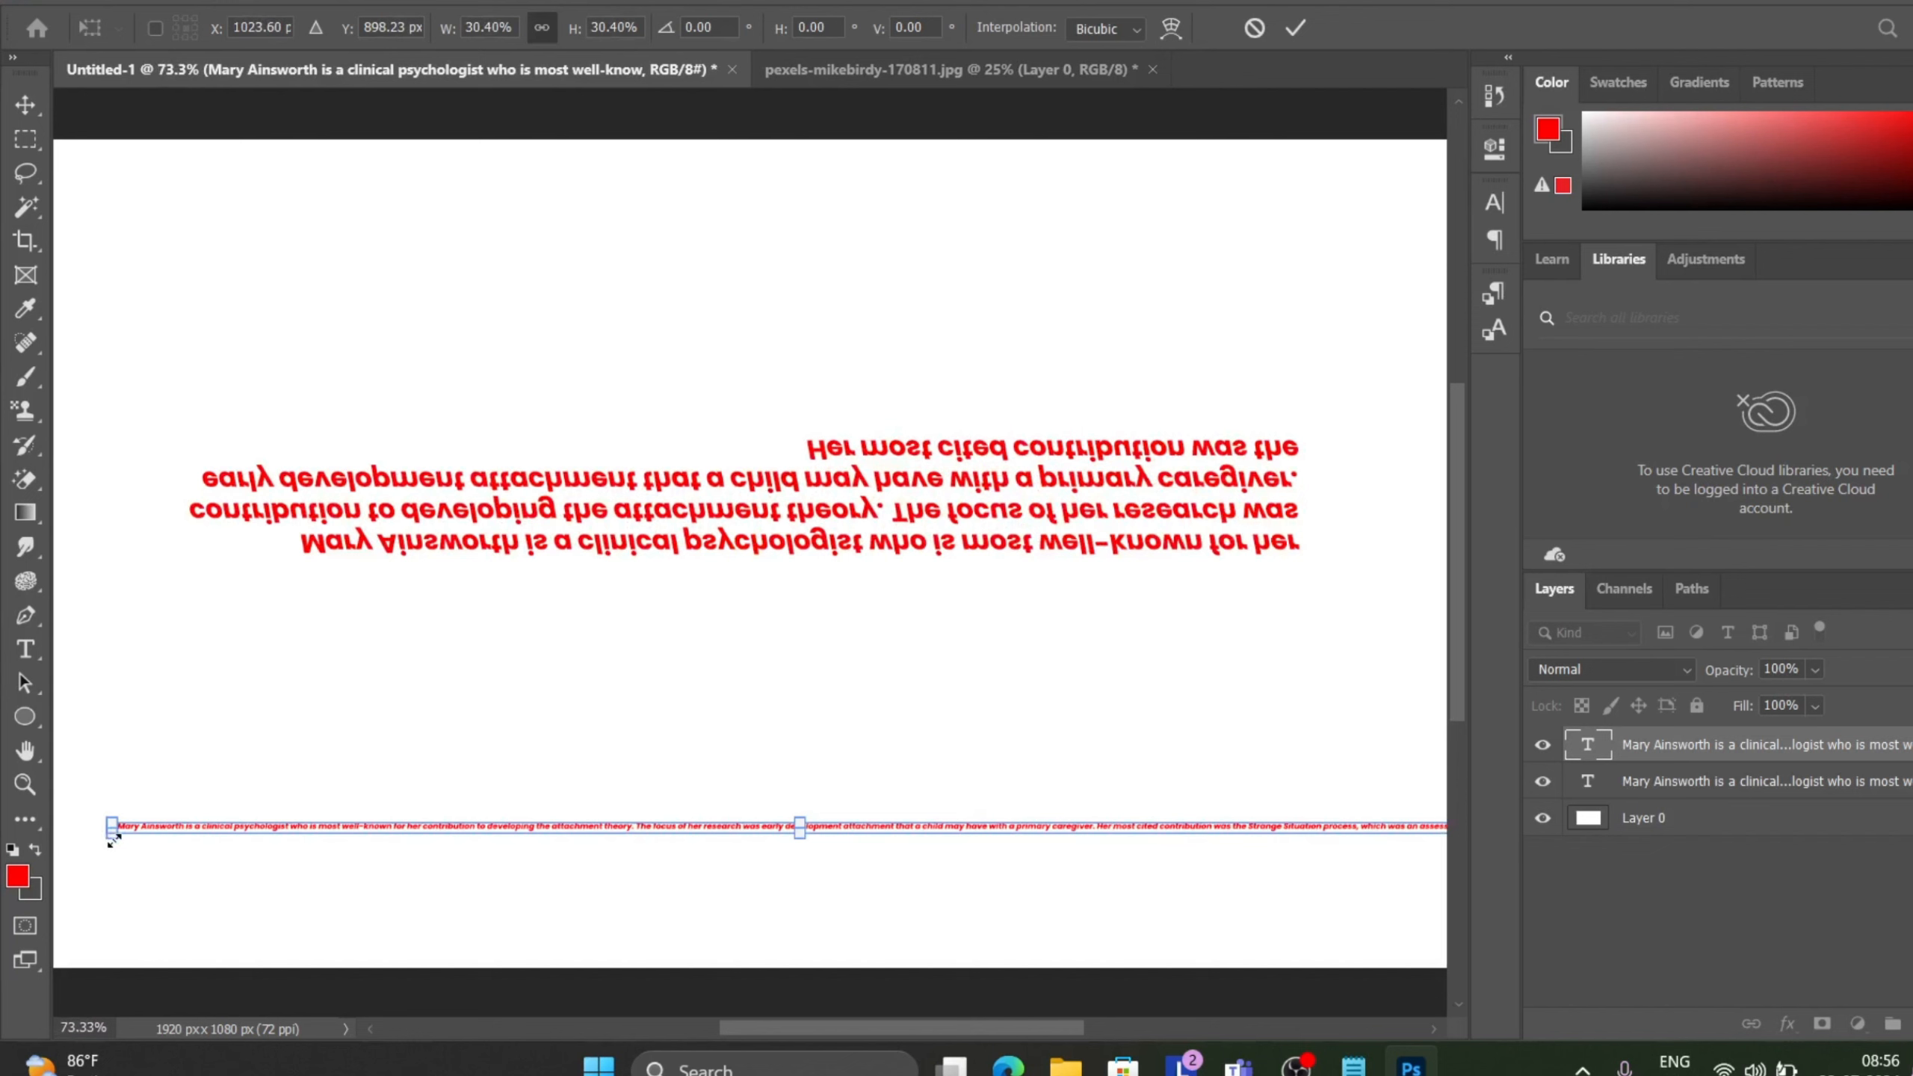
left_click_drag(113, 841, 119, 890)
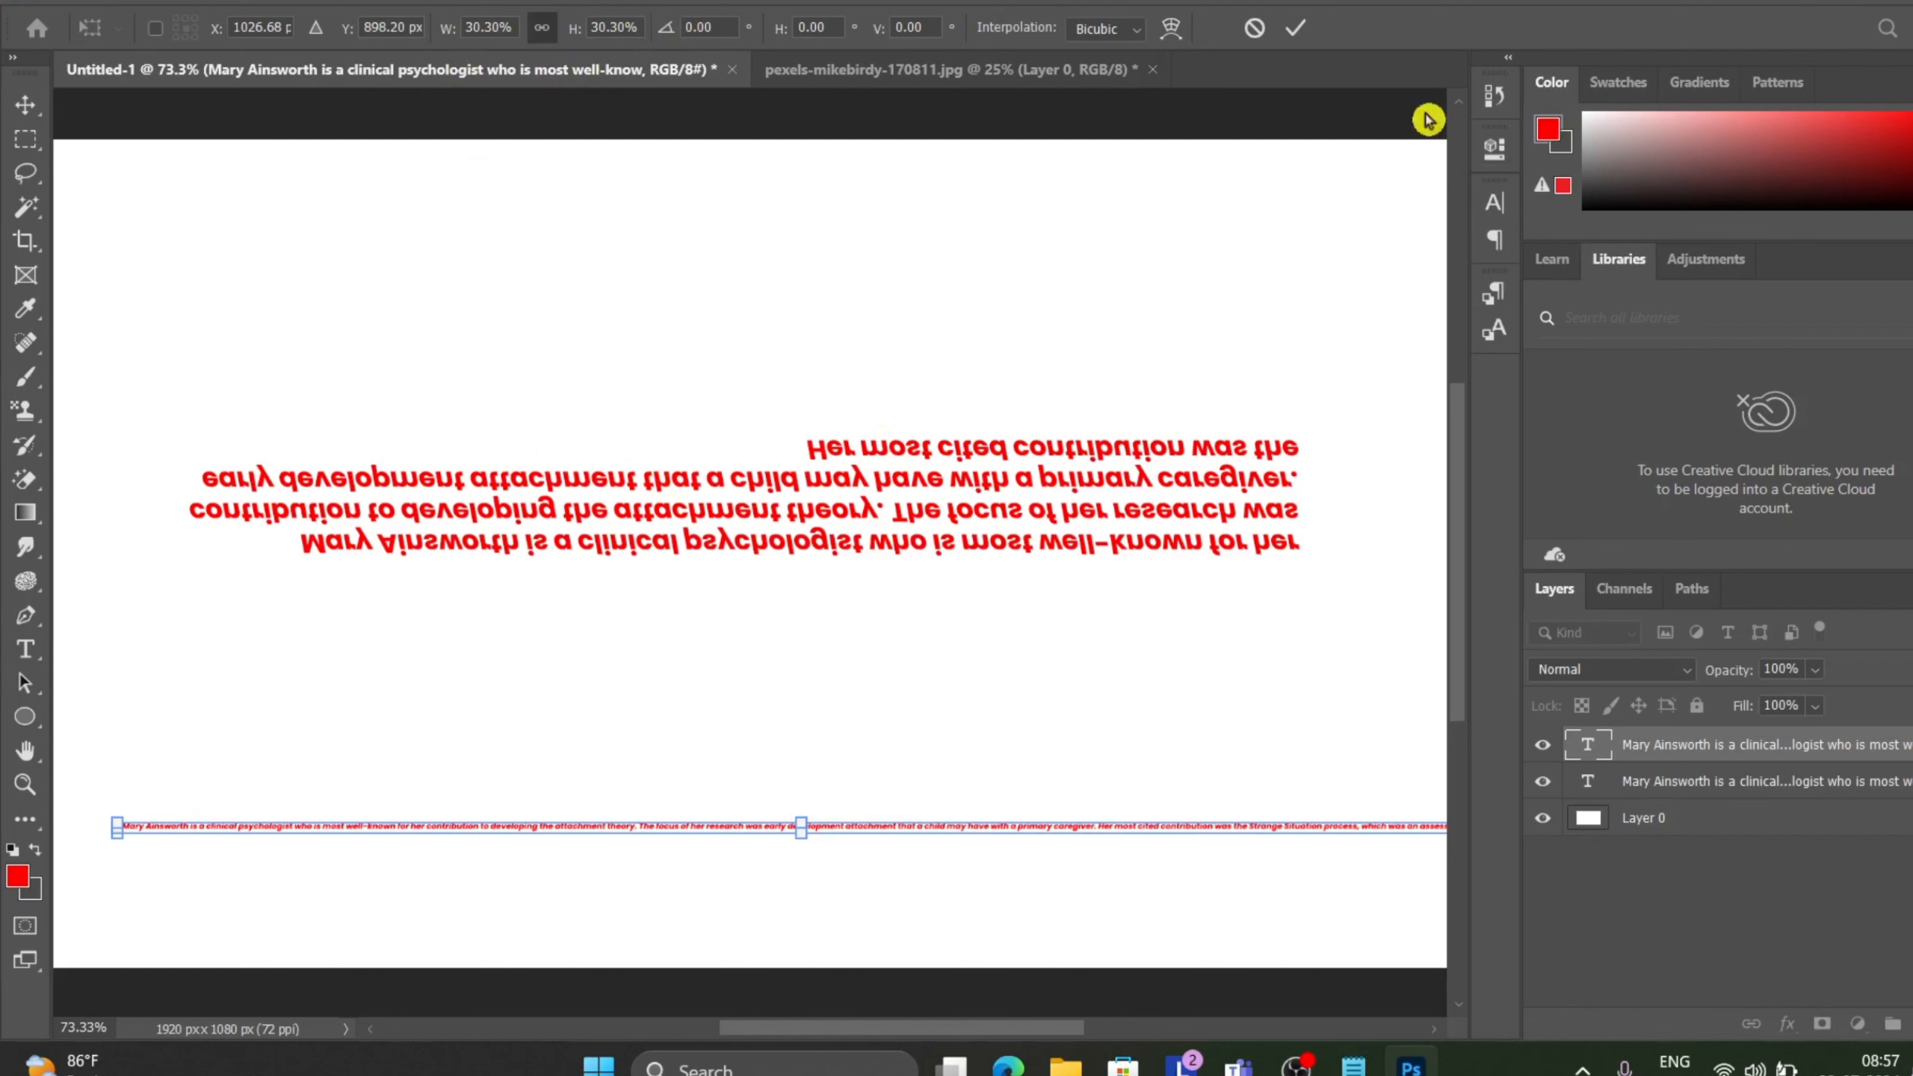
left_click(1295, 31)
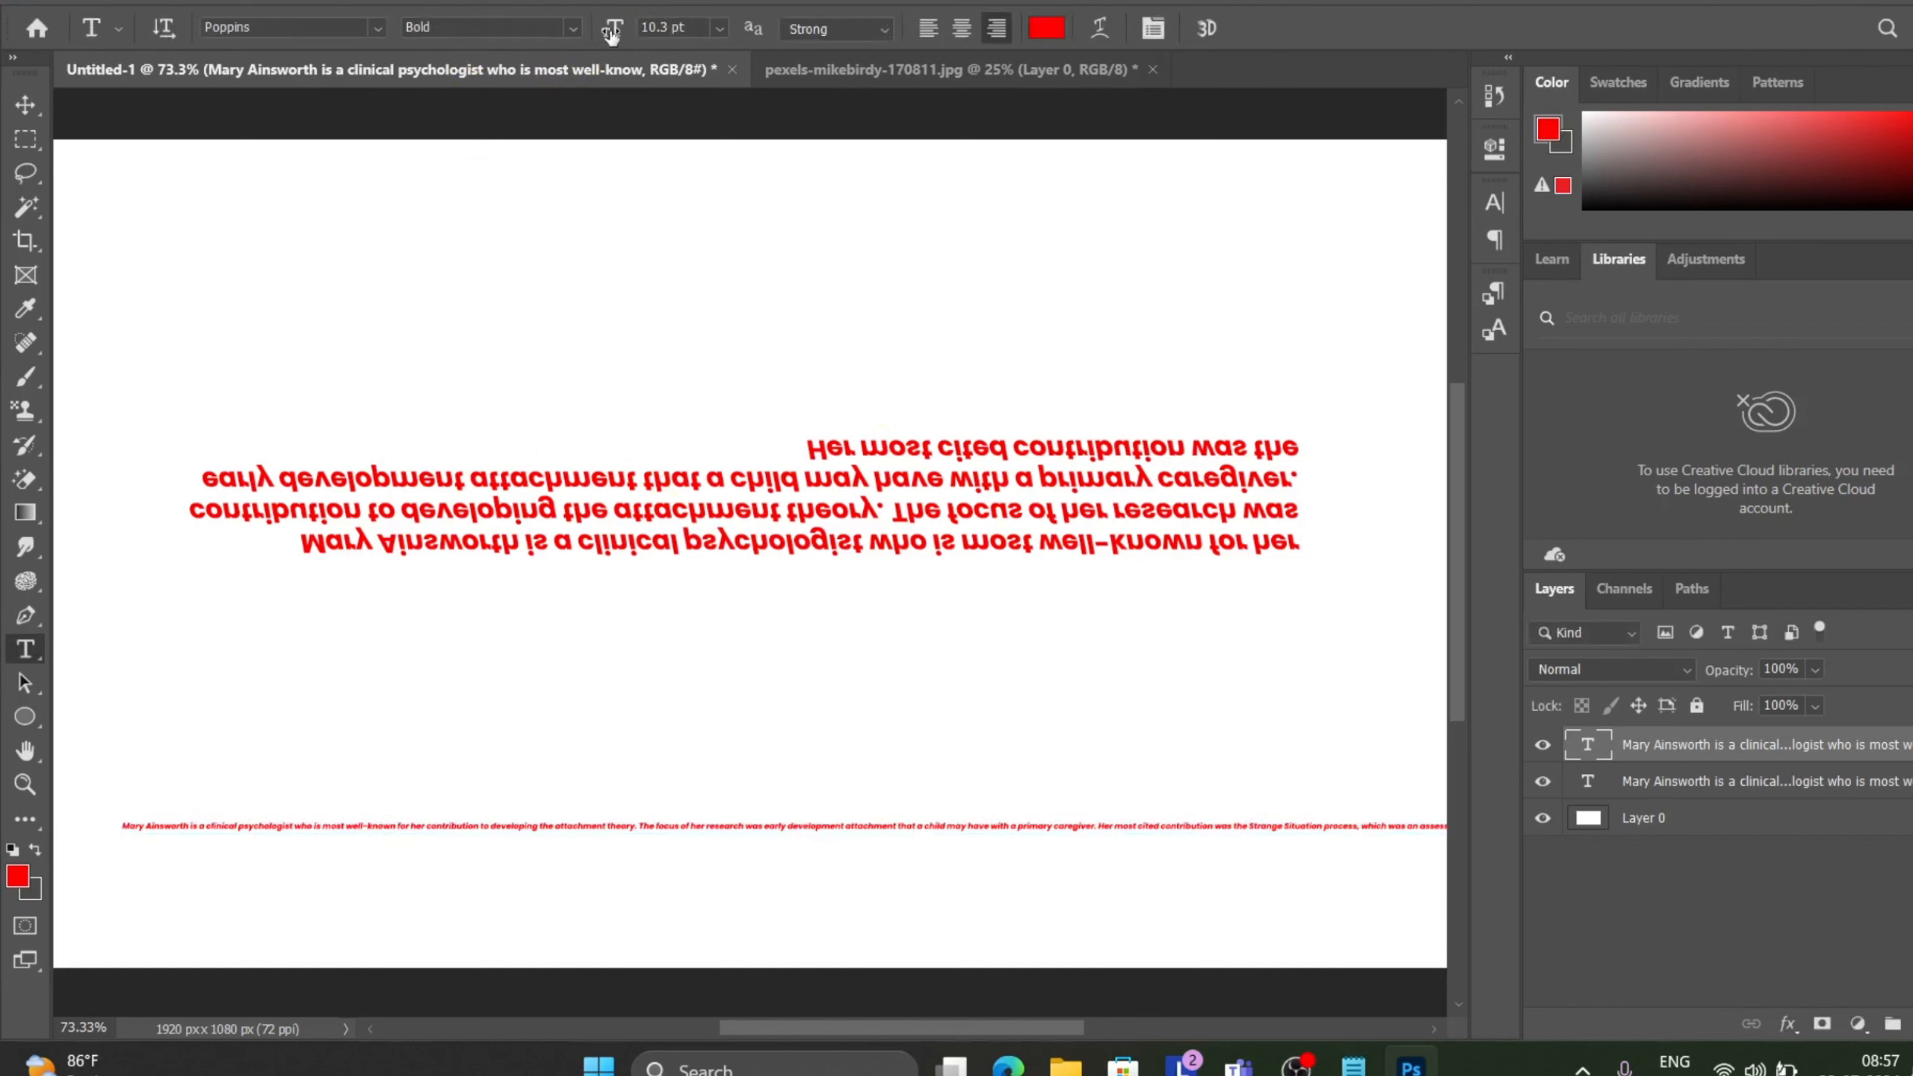
Set the text's font size to 49 pt, then undo the size change.
left_click_drag(605, 34, 663, 43)
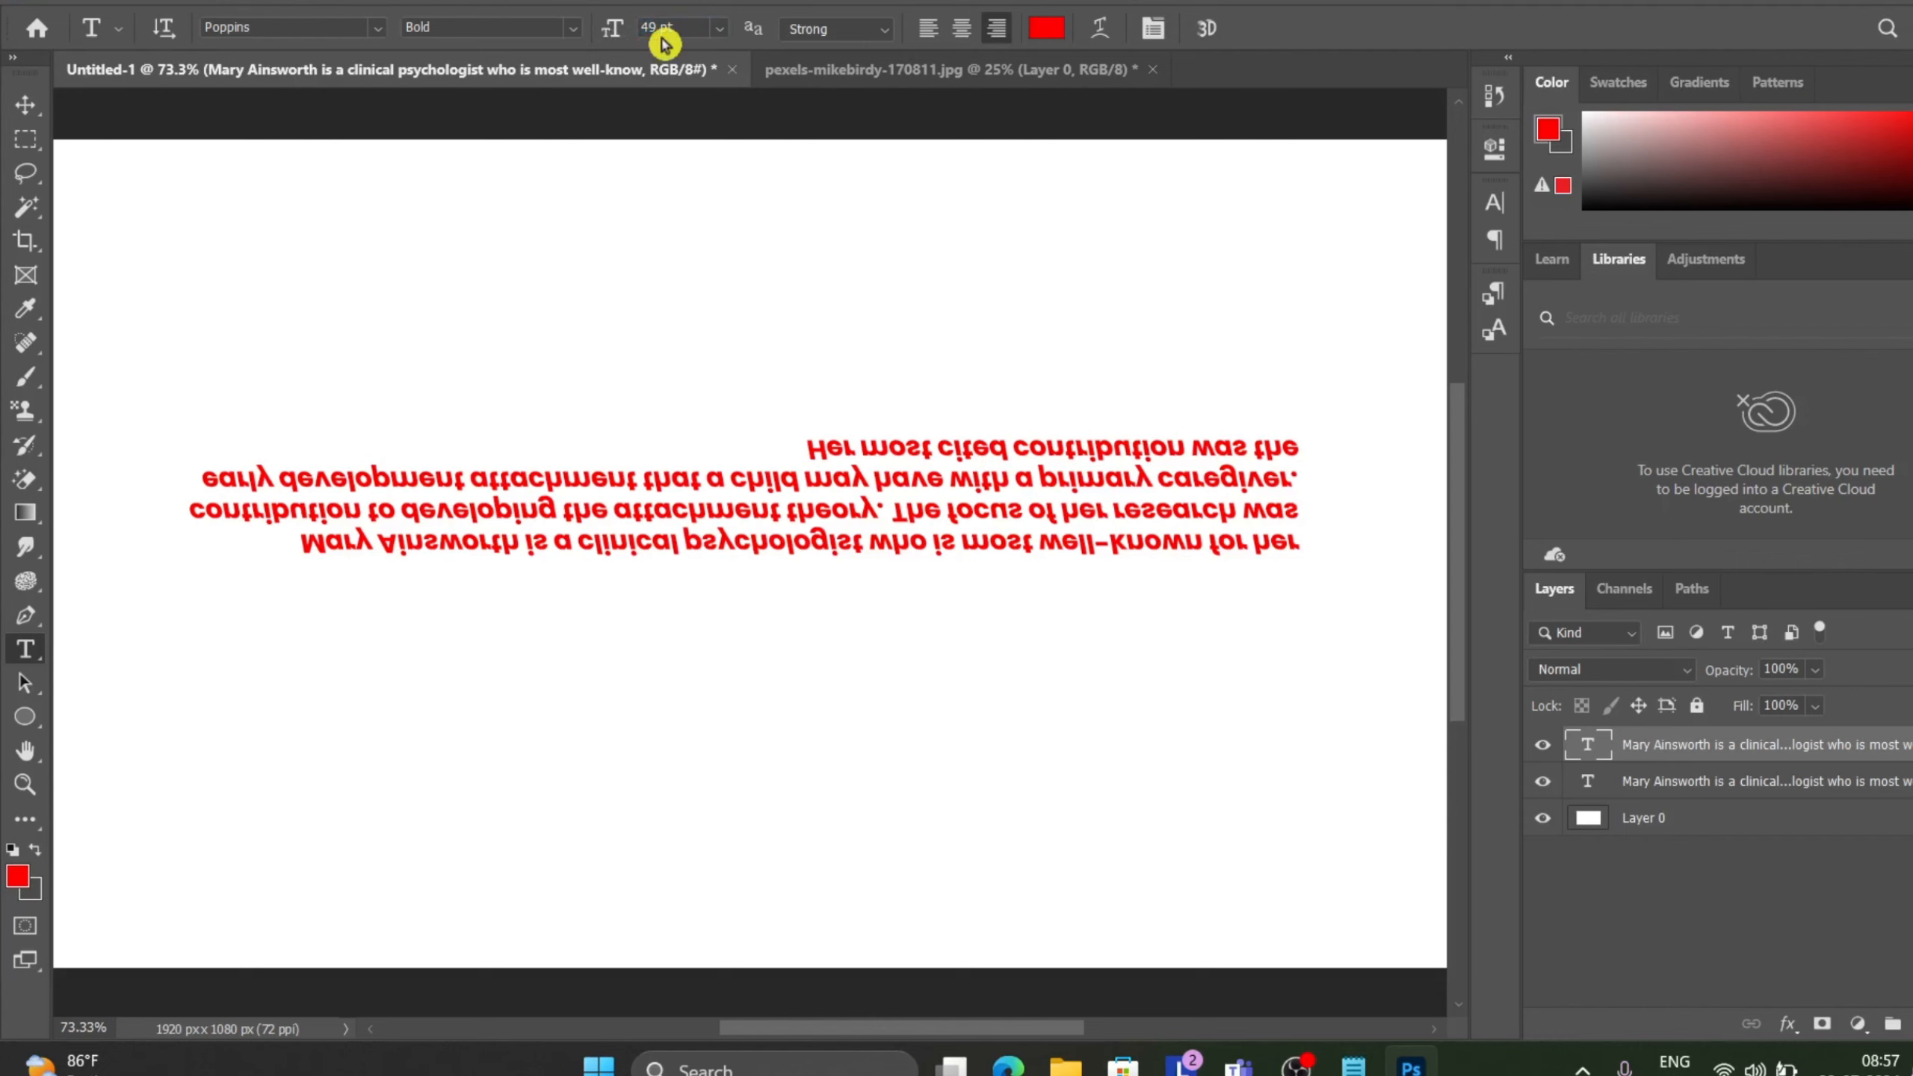
scroll(723, 458, "down", 6)
scroll(724, 458, "up", 1)
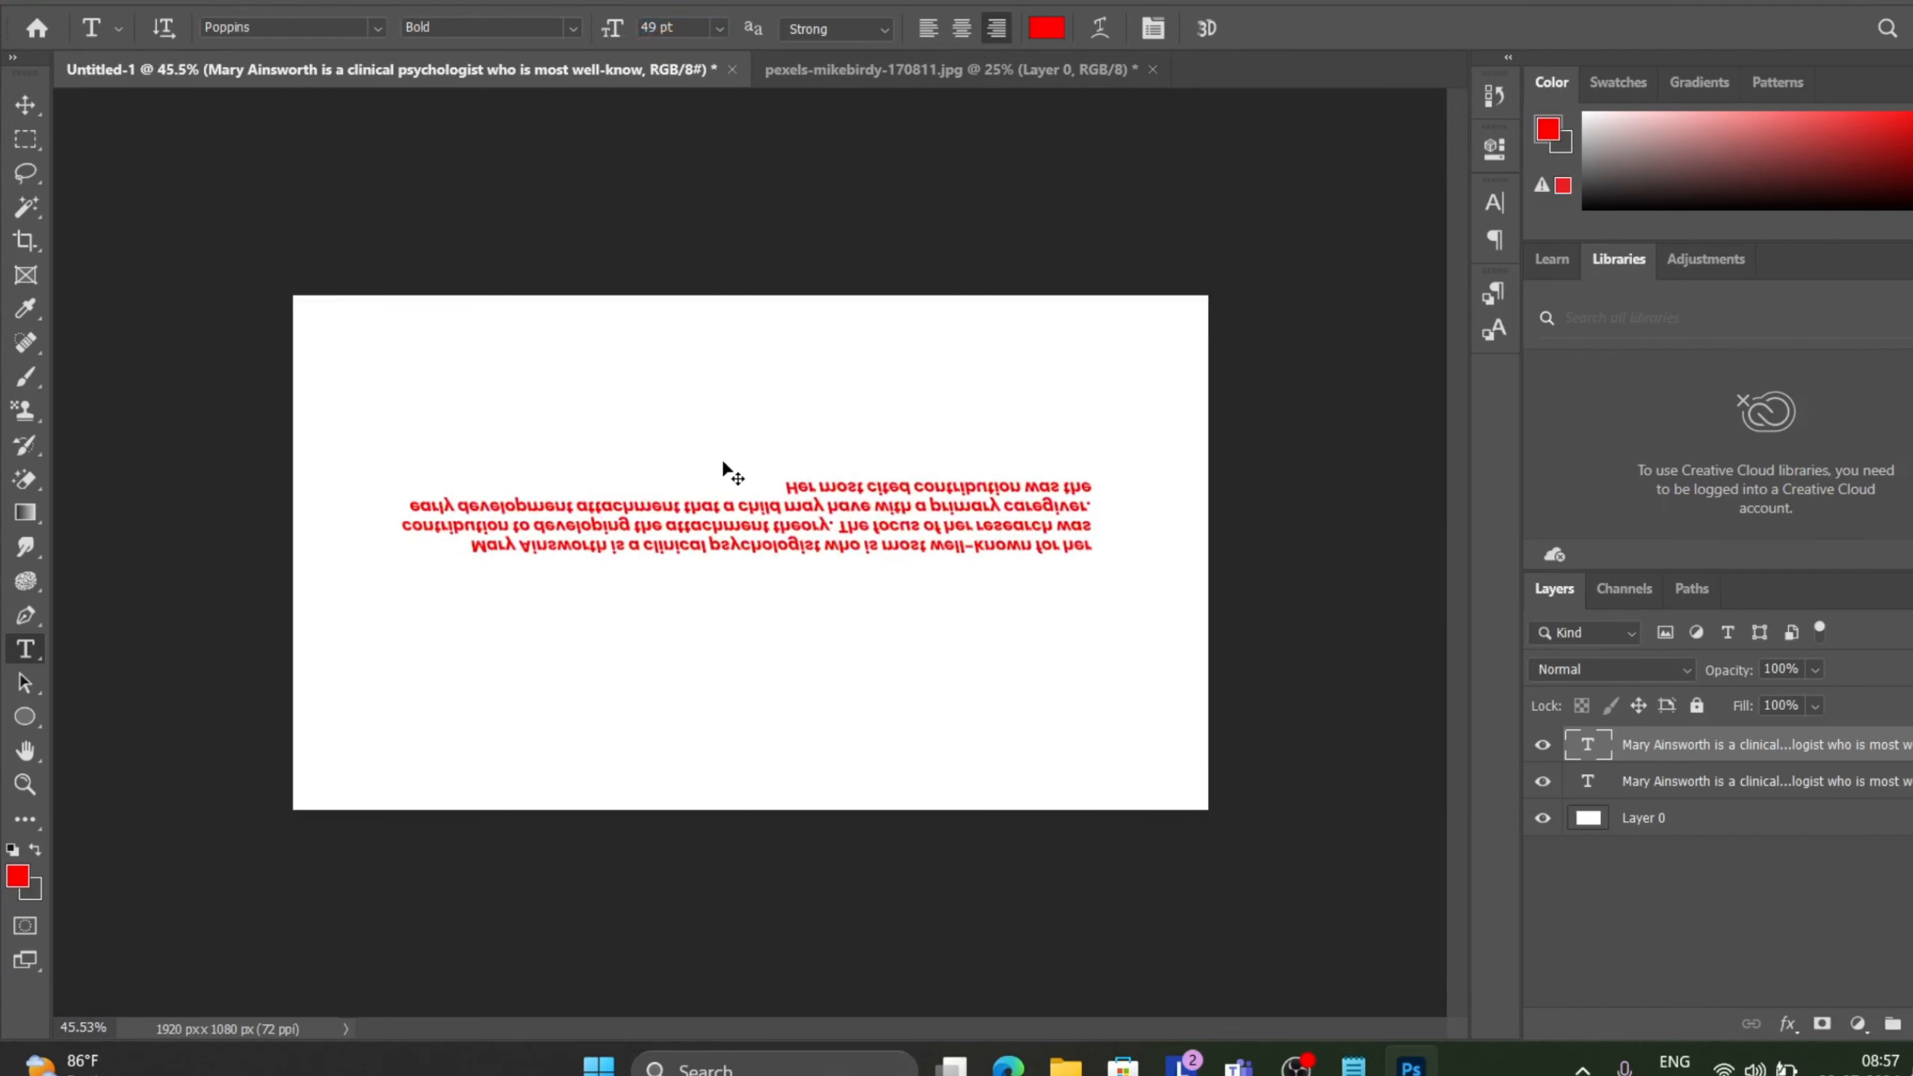
key("ctrl+z")
Edit the paragraph text and insert a line break before "The focus of her research".
scroll(723, 471, "up", 9)
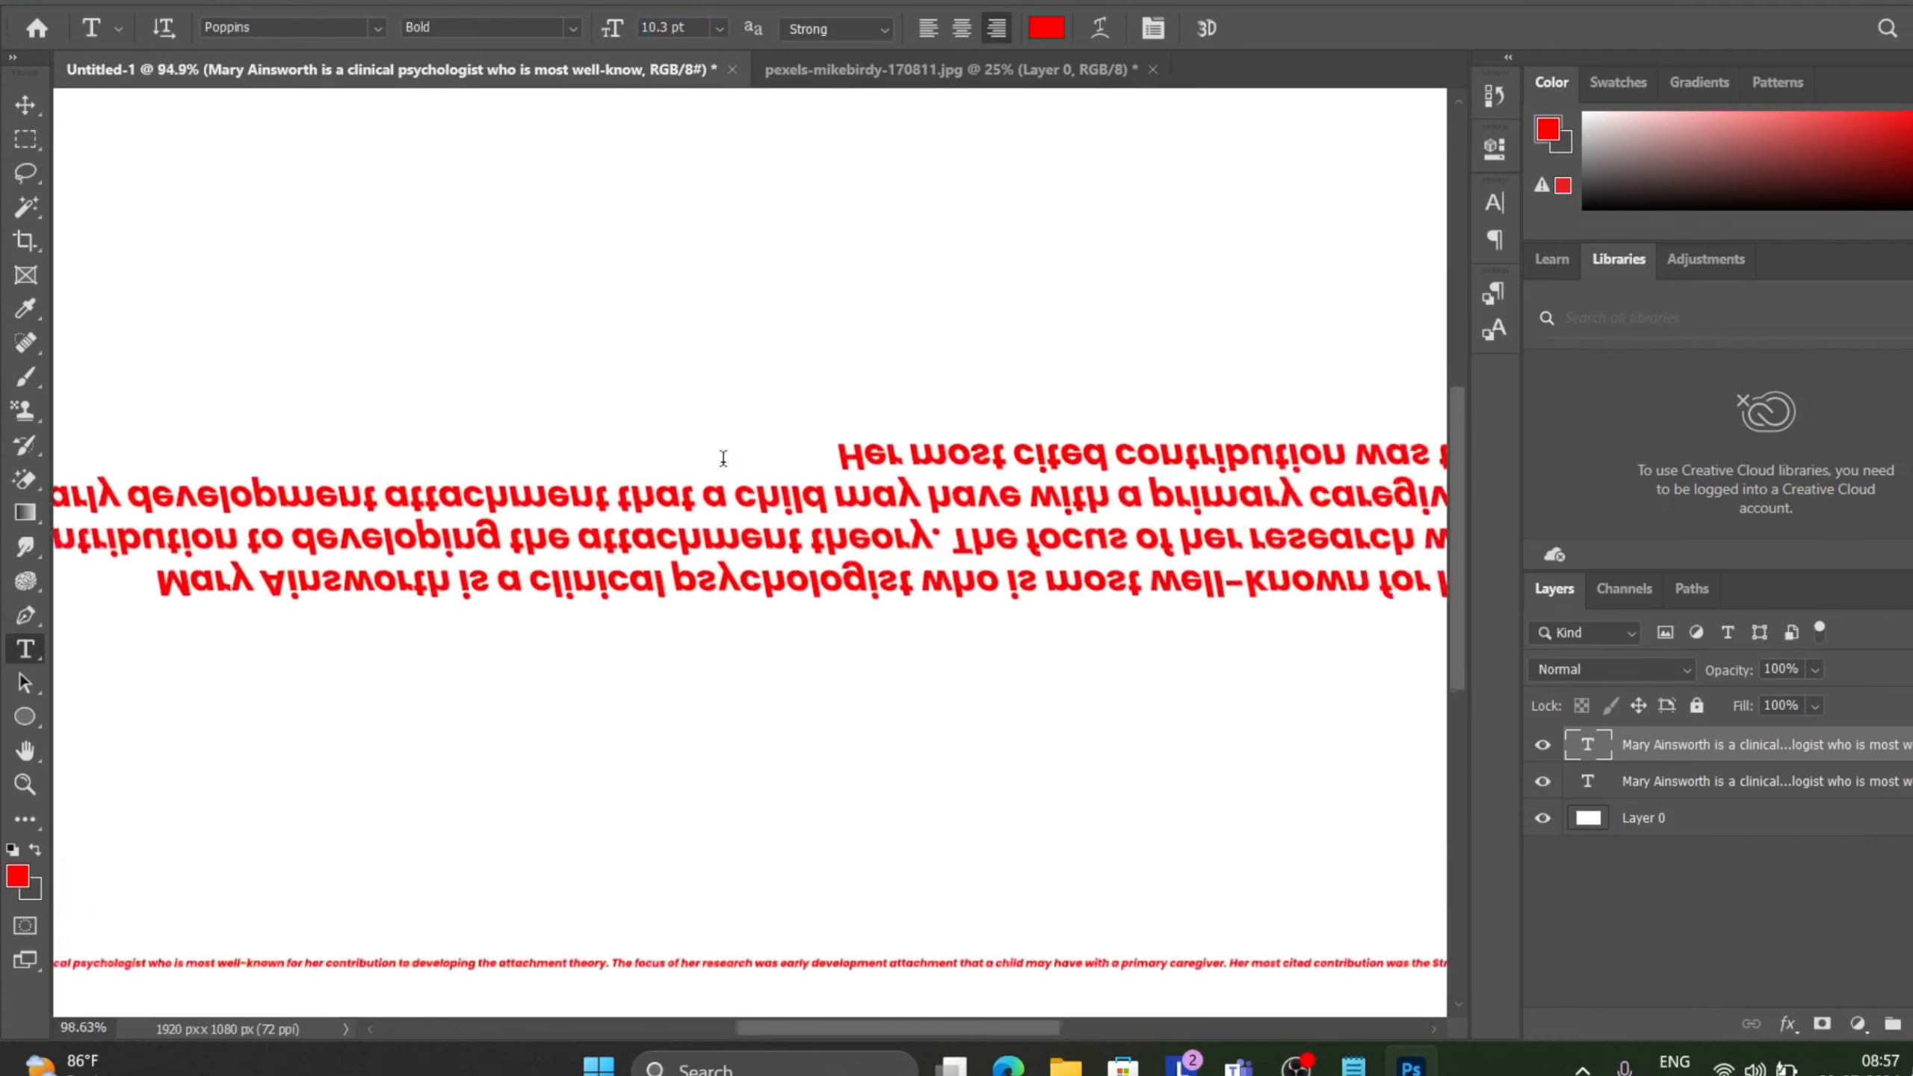
left_click_drag(1467, 477, 1515, 750)
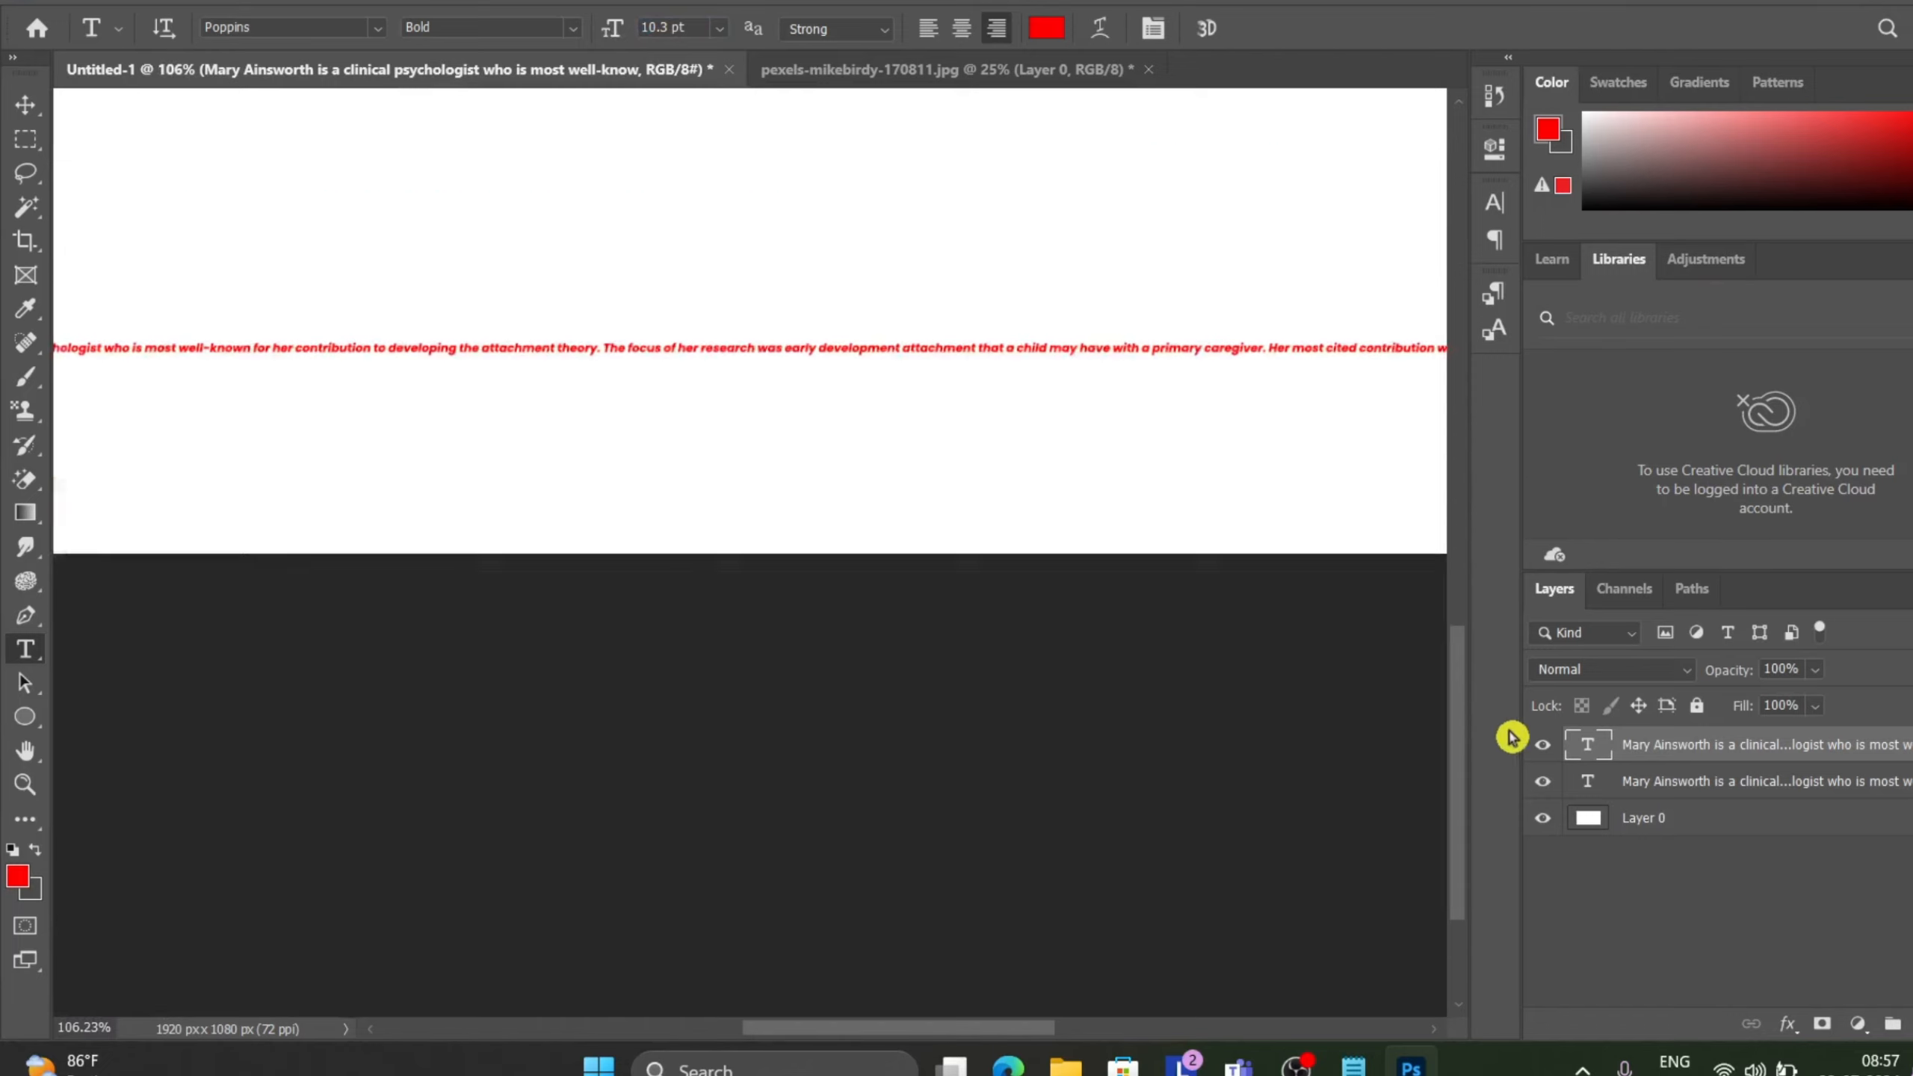
left_click(891, 145)
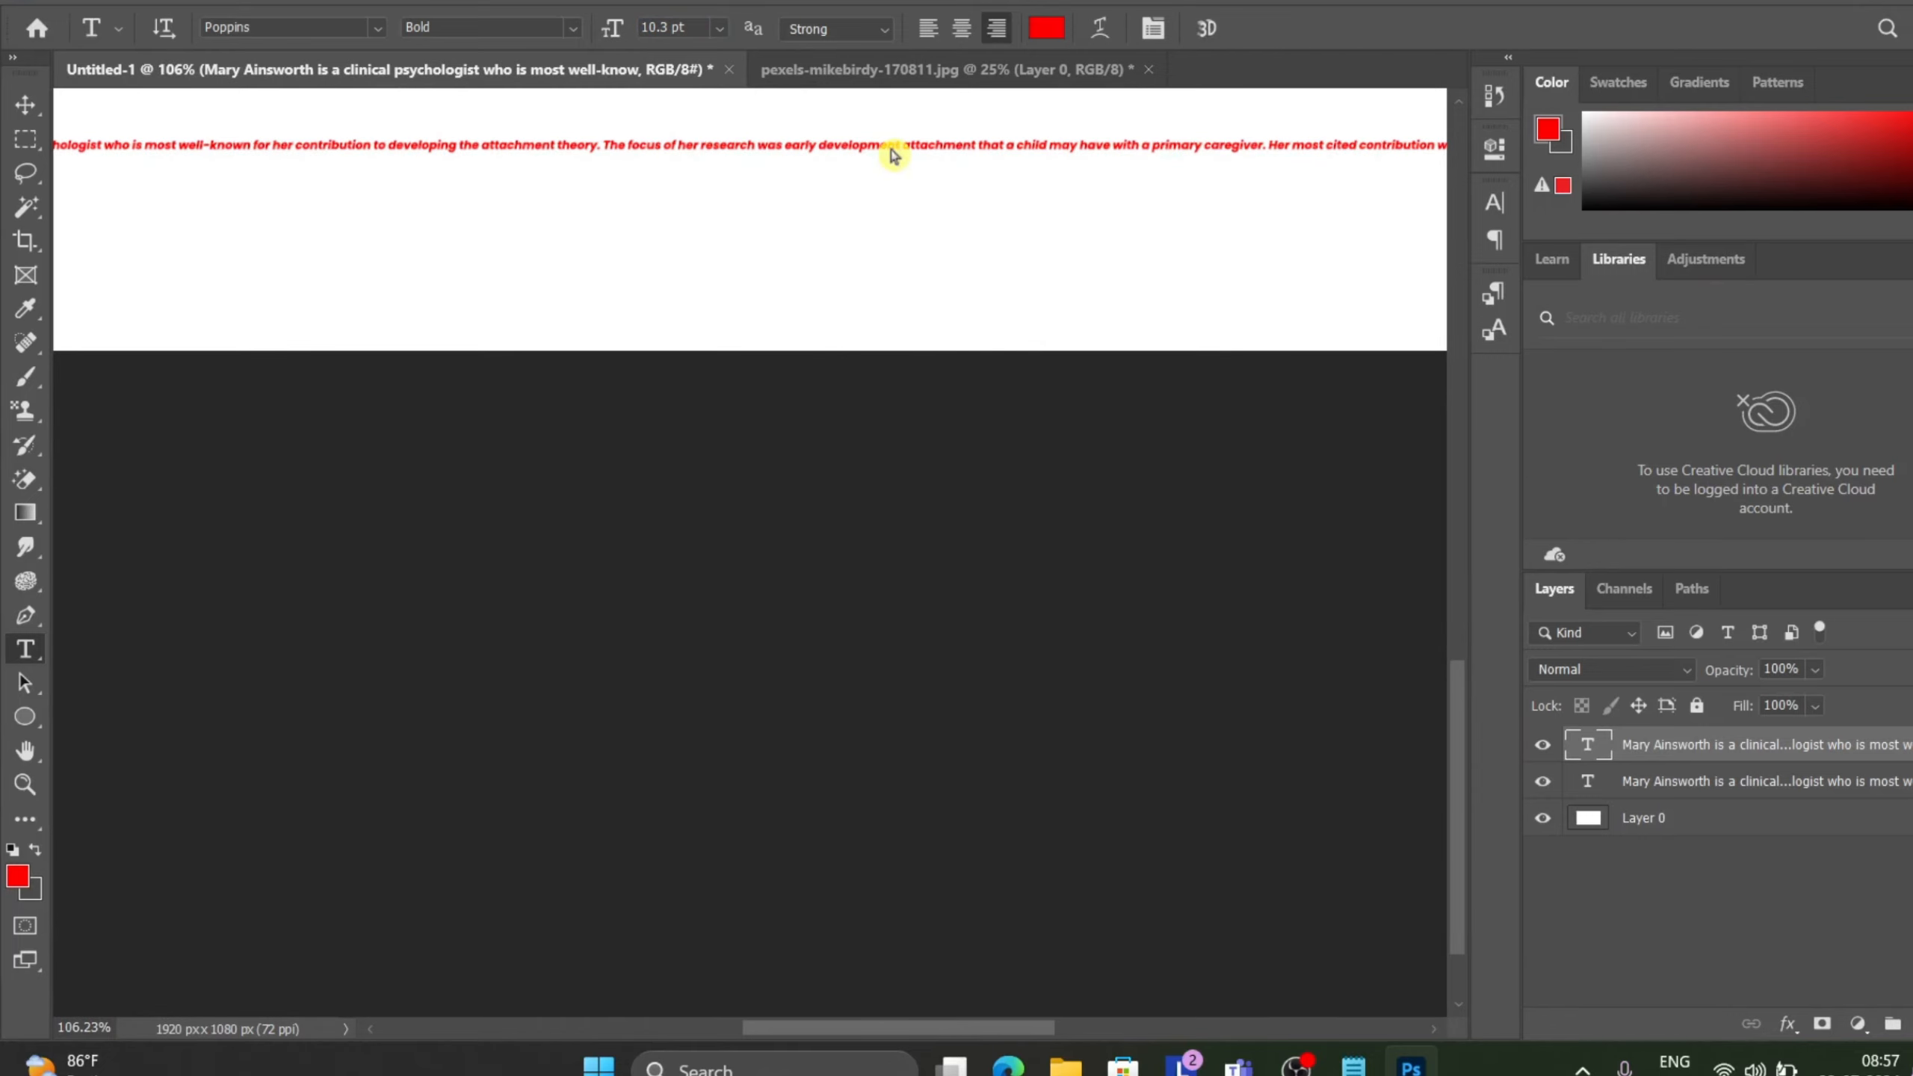
left_click_drag(842, 162, 855, 324)
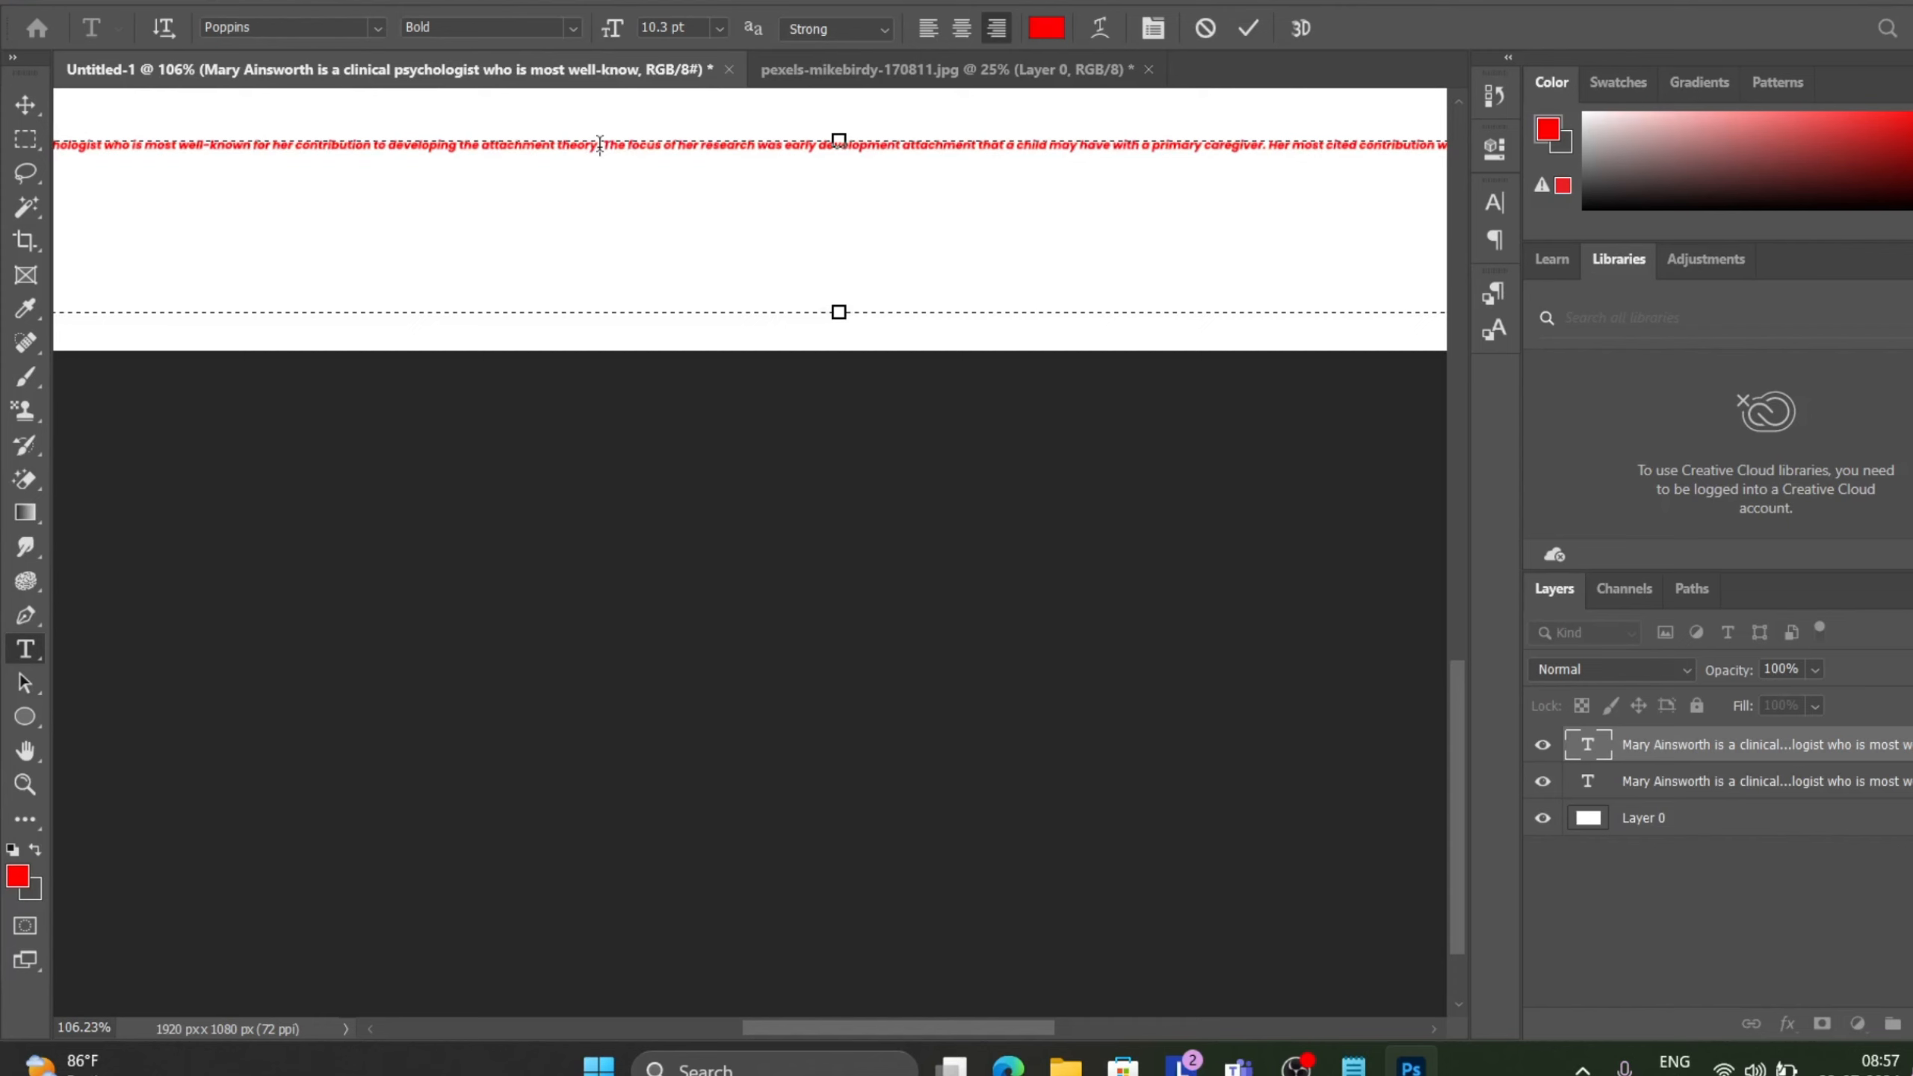
left_click(600, 143)
key("Return")
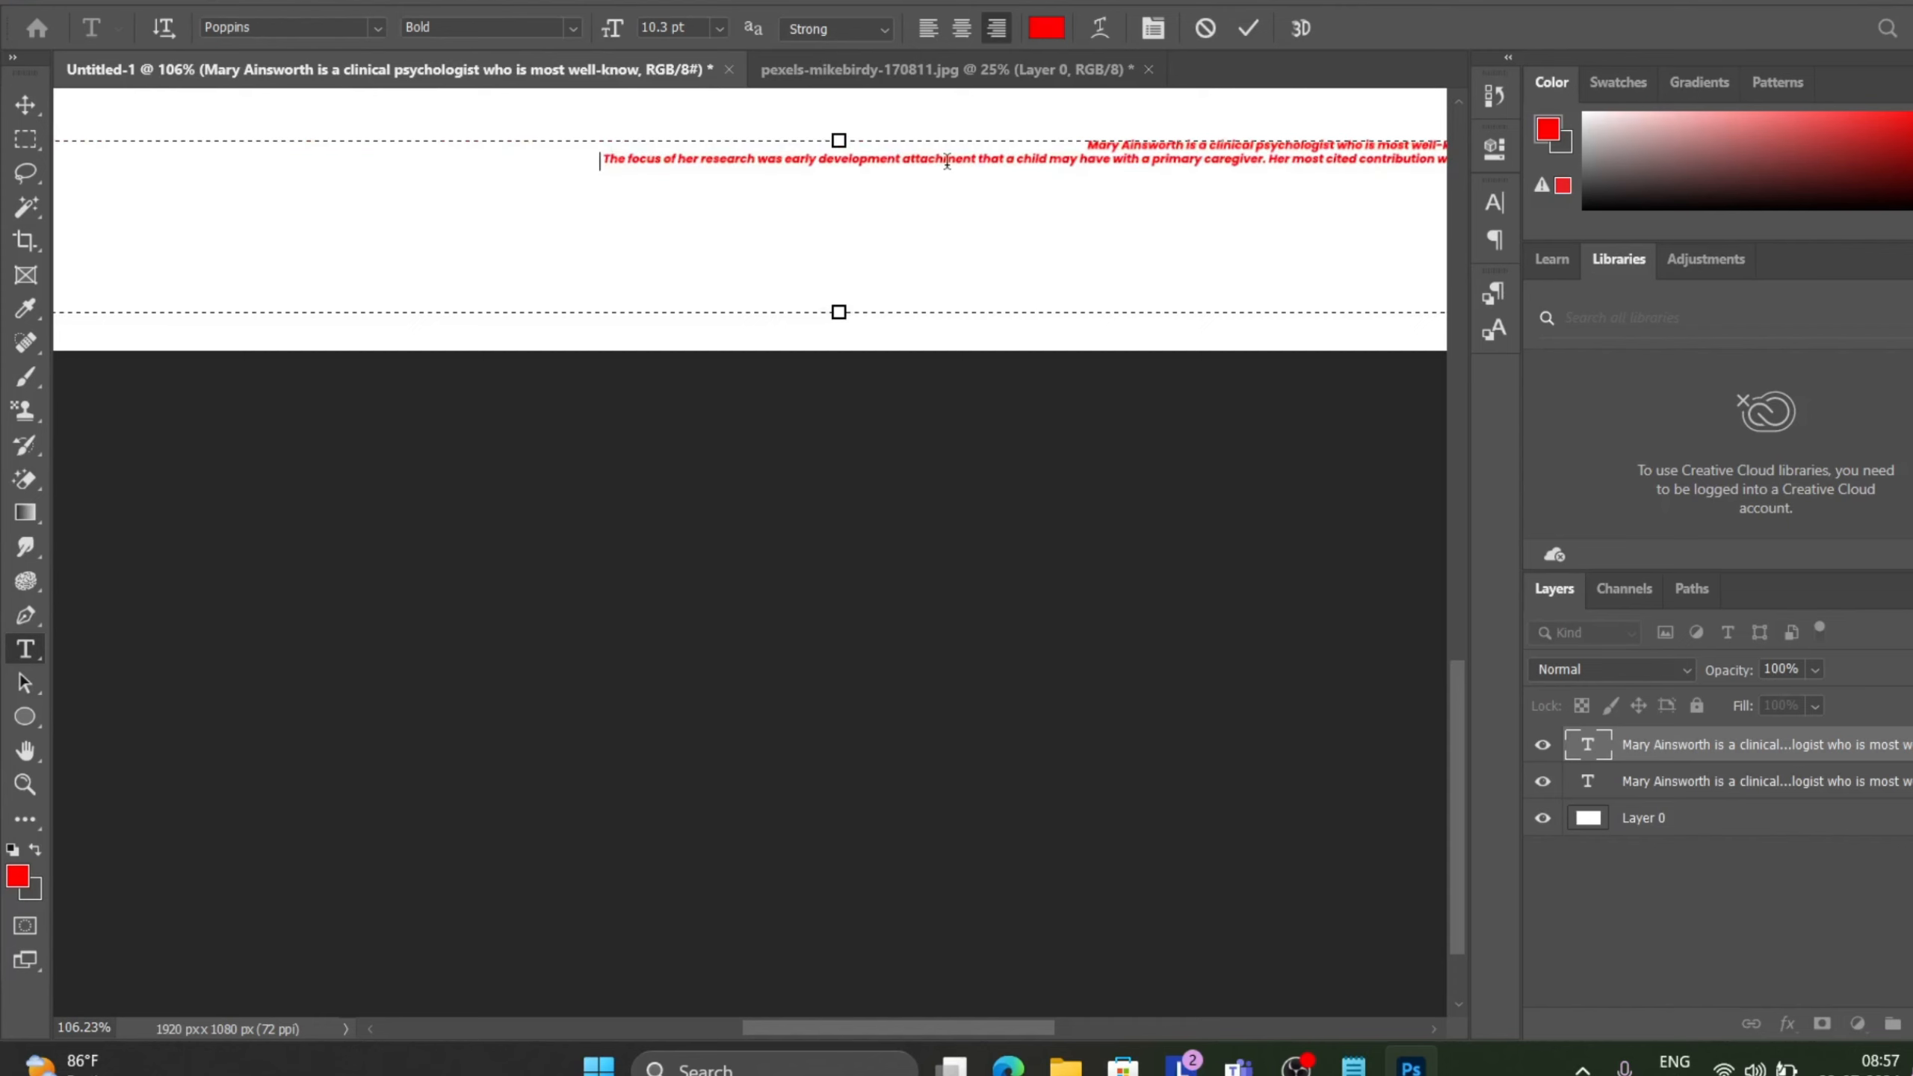
Extend the text box downward, insert a line break before "Situation process", and commit the text.
scroll(947, 160, "down", 4)
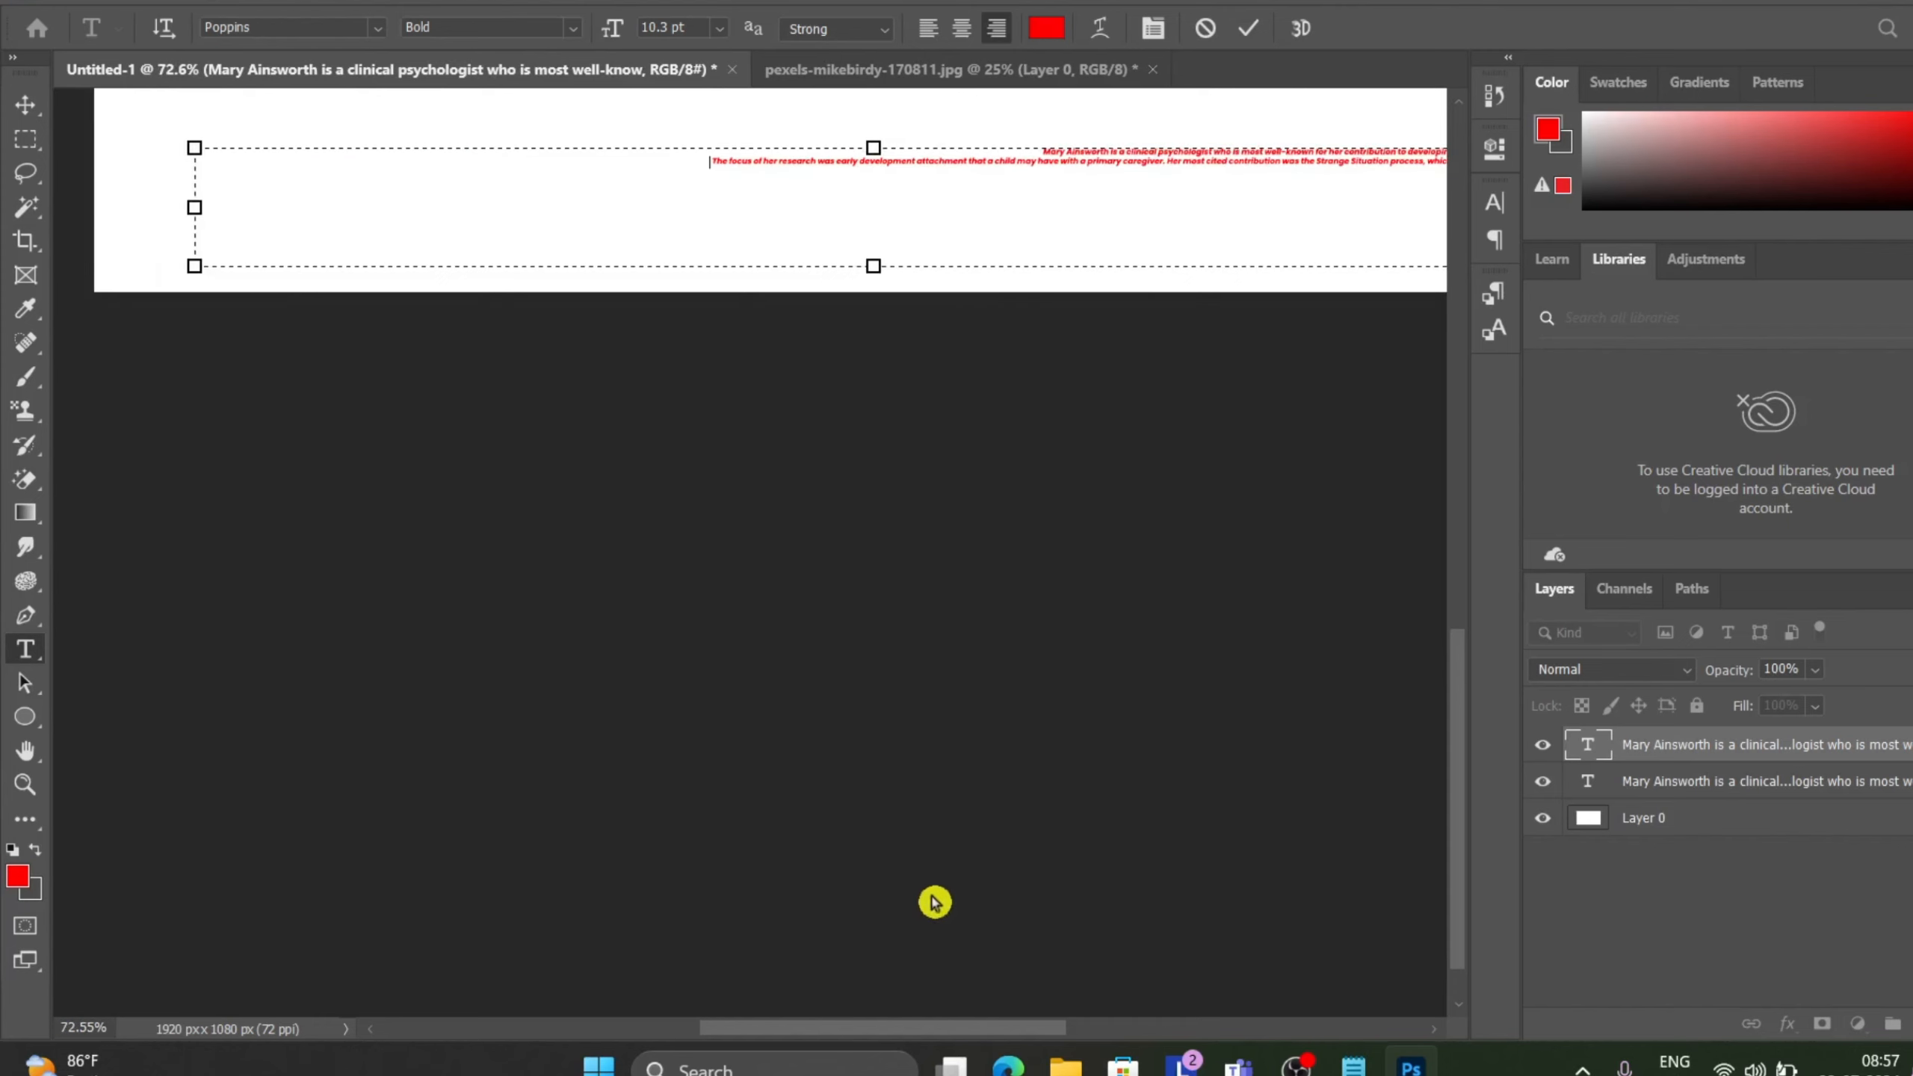
left_click_drag(870, 1027, 996, 1026)
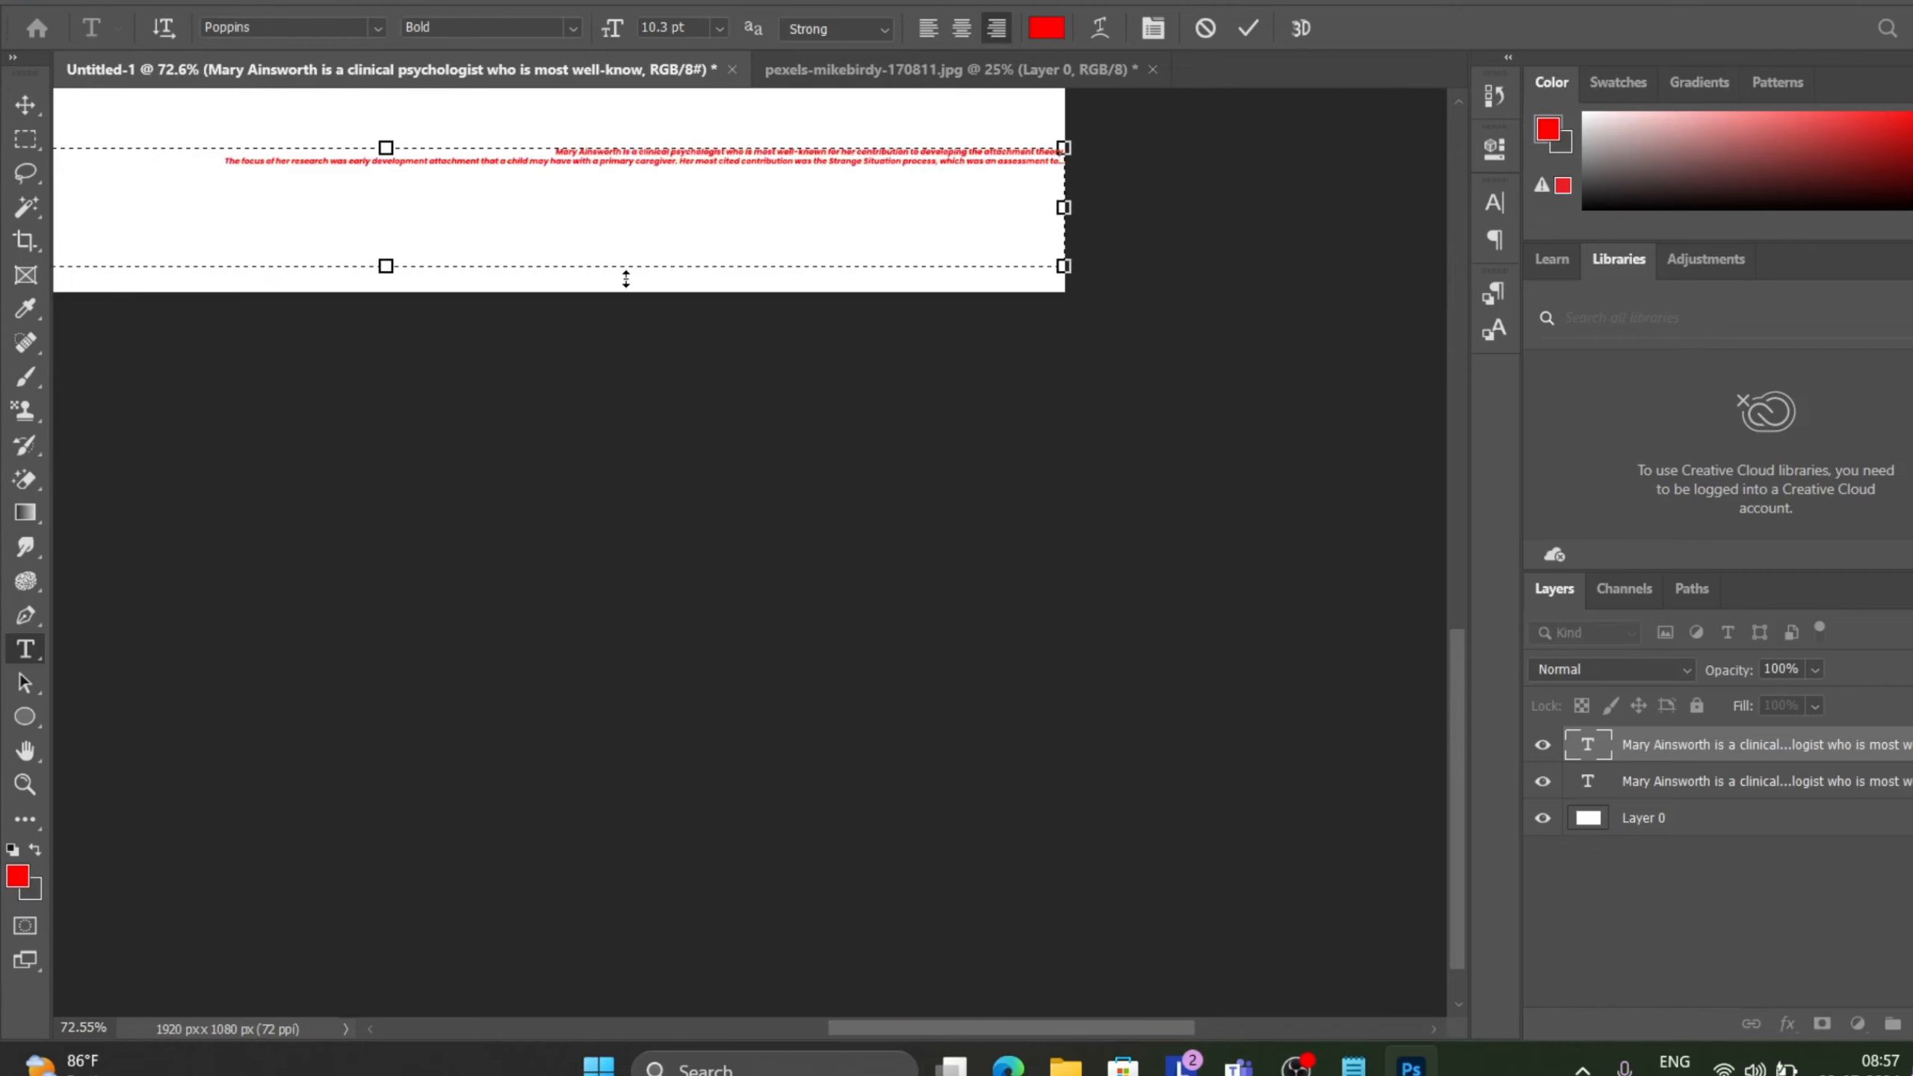
left_click_drag(627, 279, 505, 293)
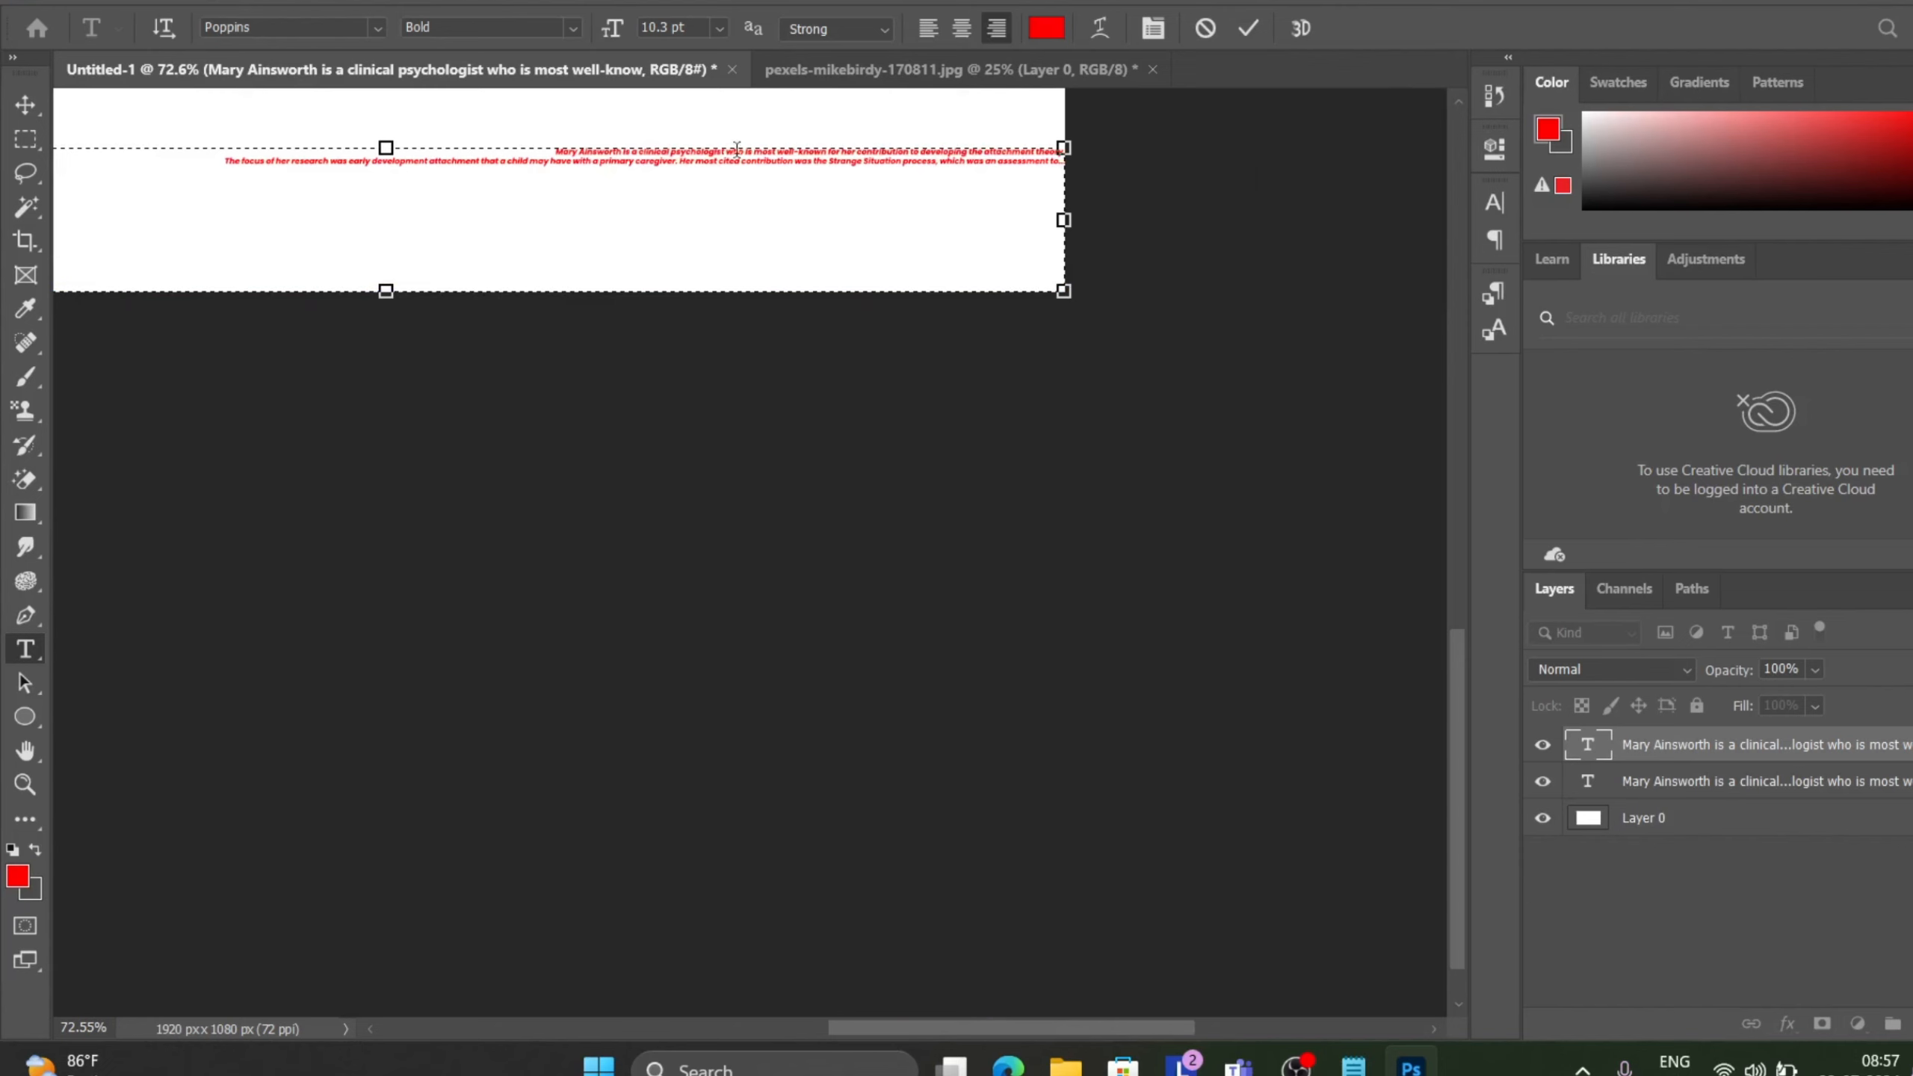
left_click(864, 161)
key("Return")
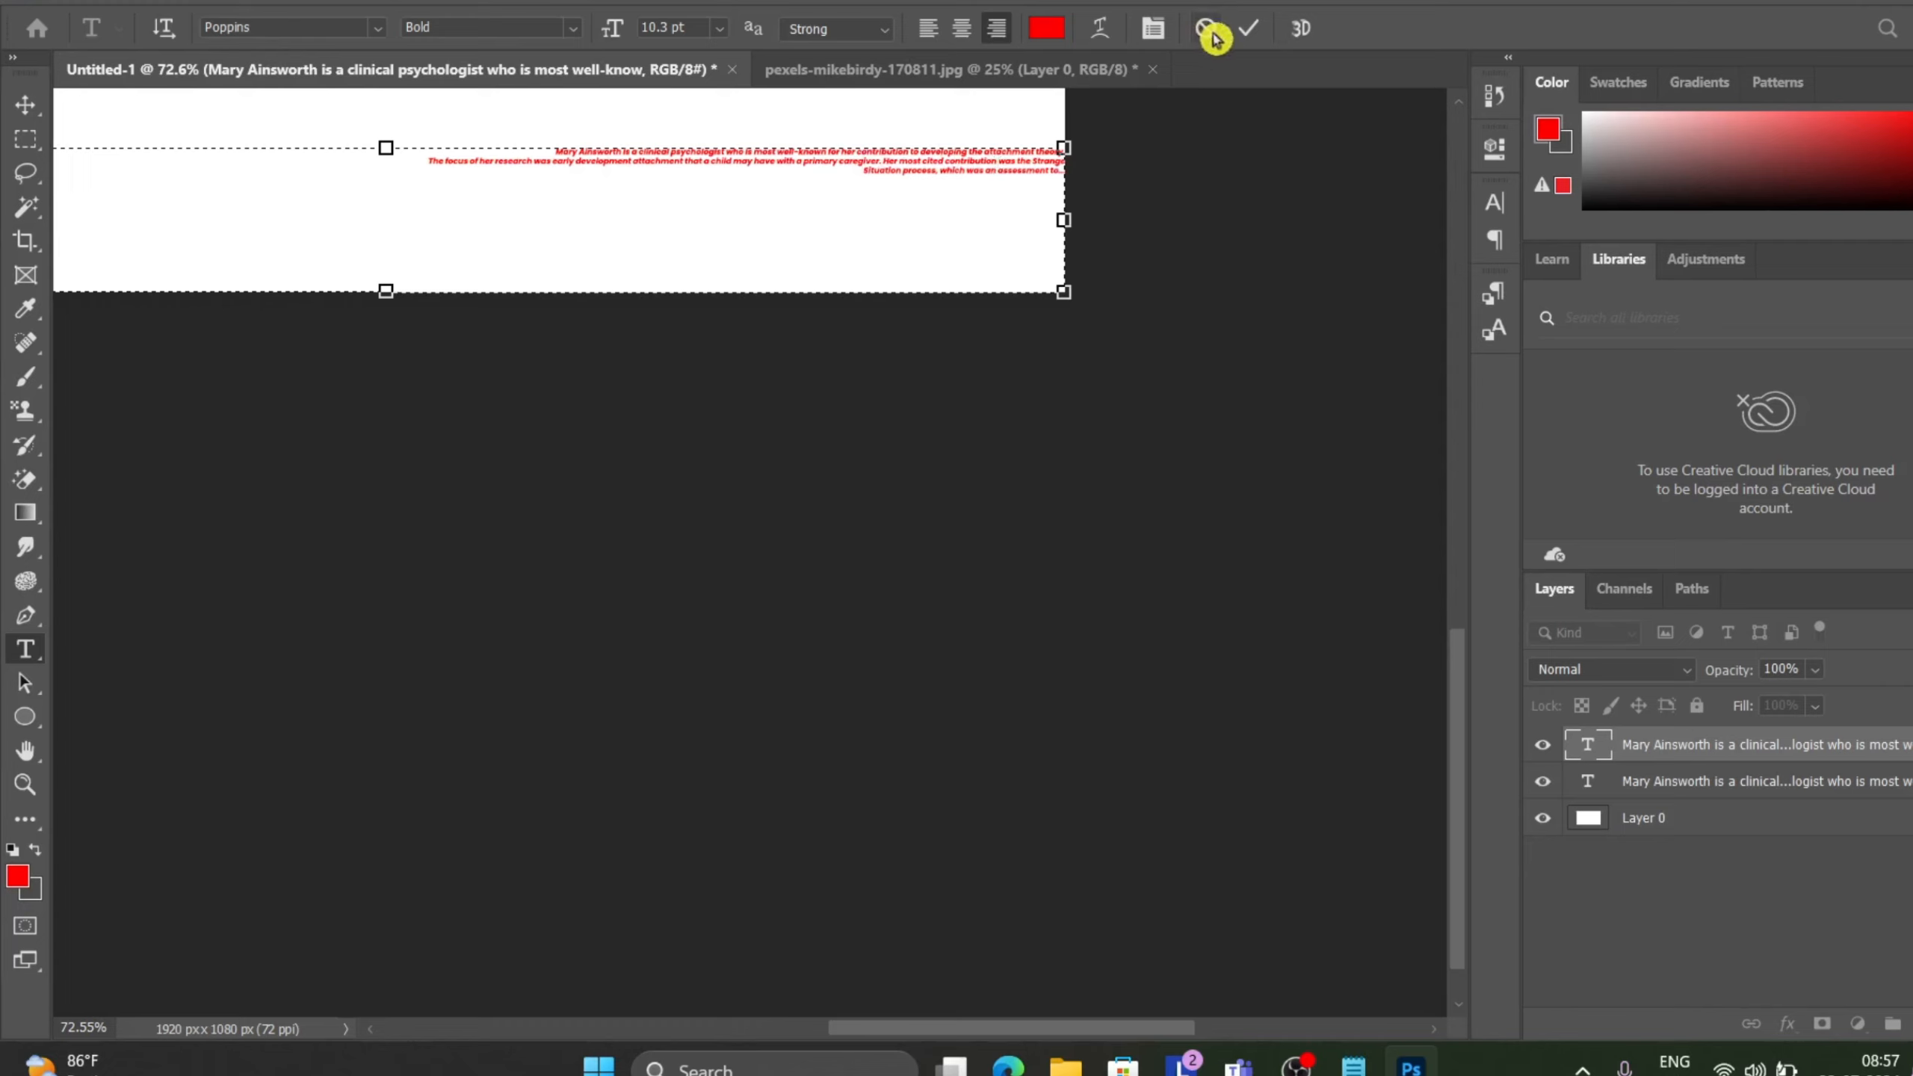
left_click(1249, 28)
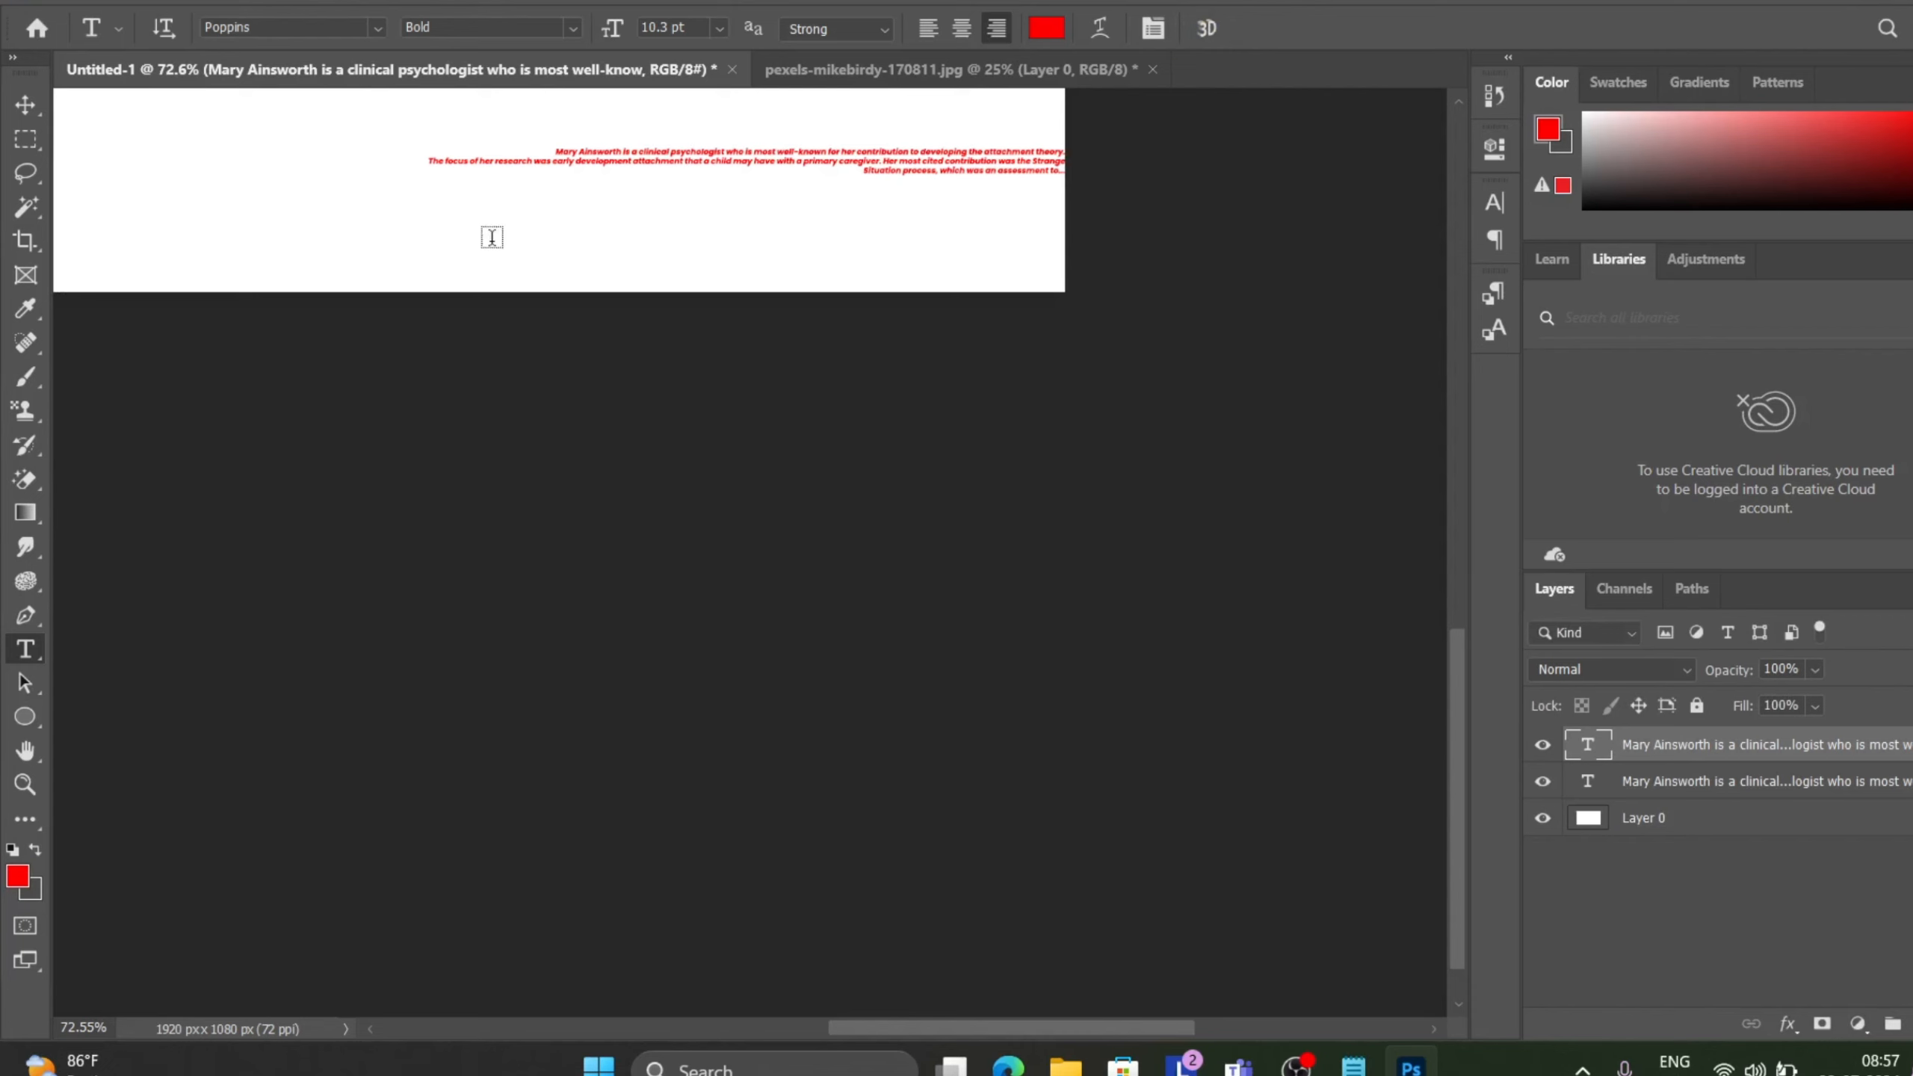
Zoom in and scroll to inspect the wrapped paragraph text.
scroll(440, 201, "up", 3)
scroll(440, 201, "up", 3)
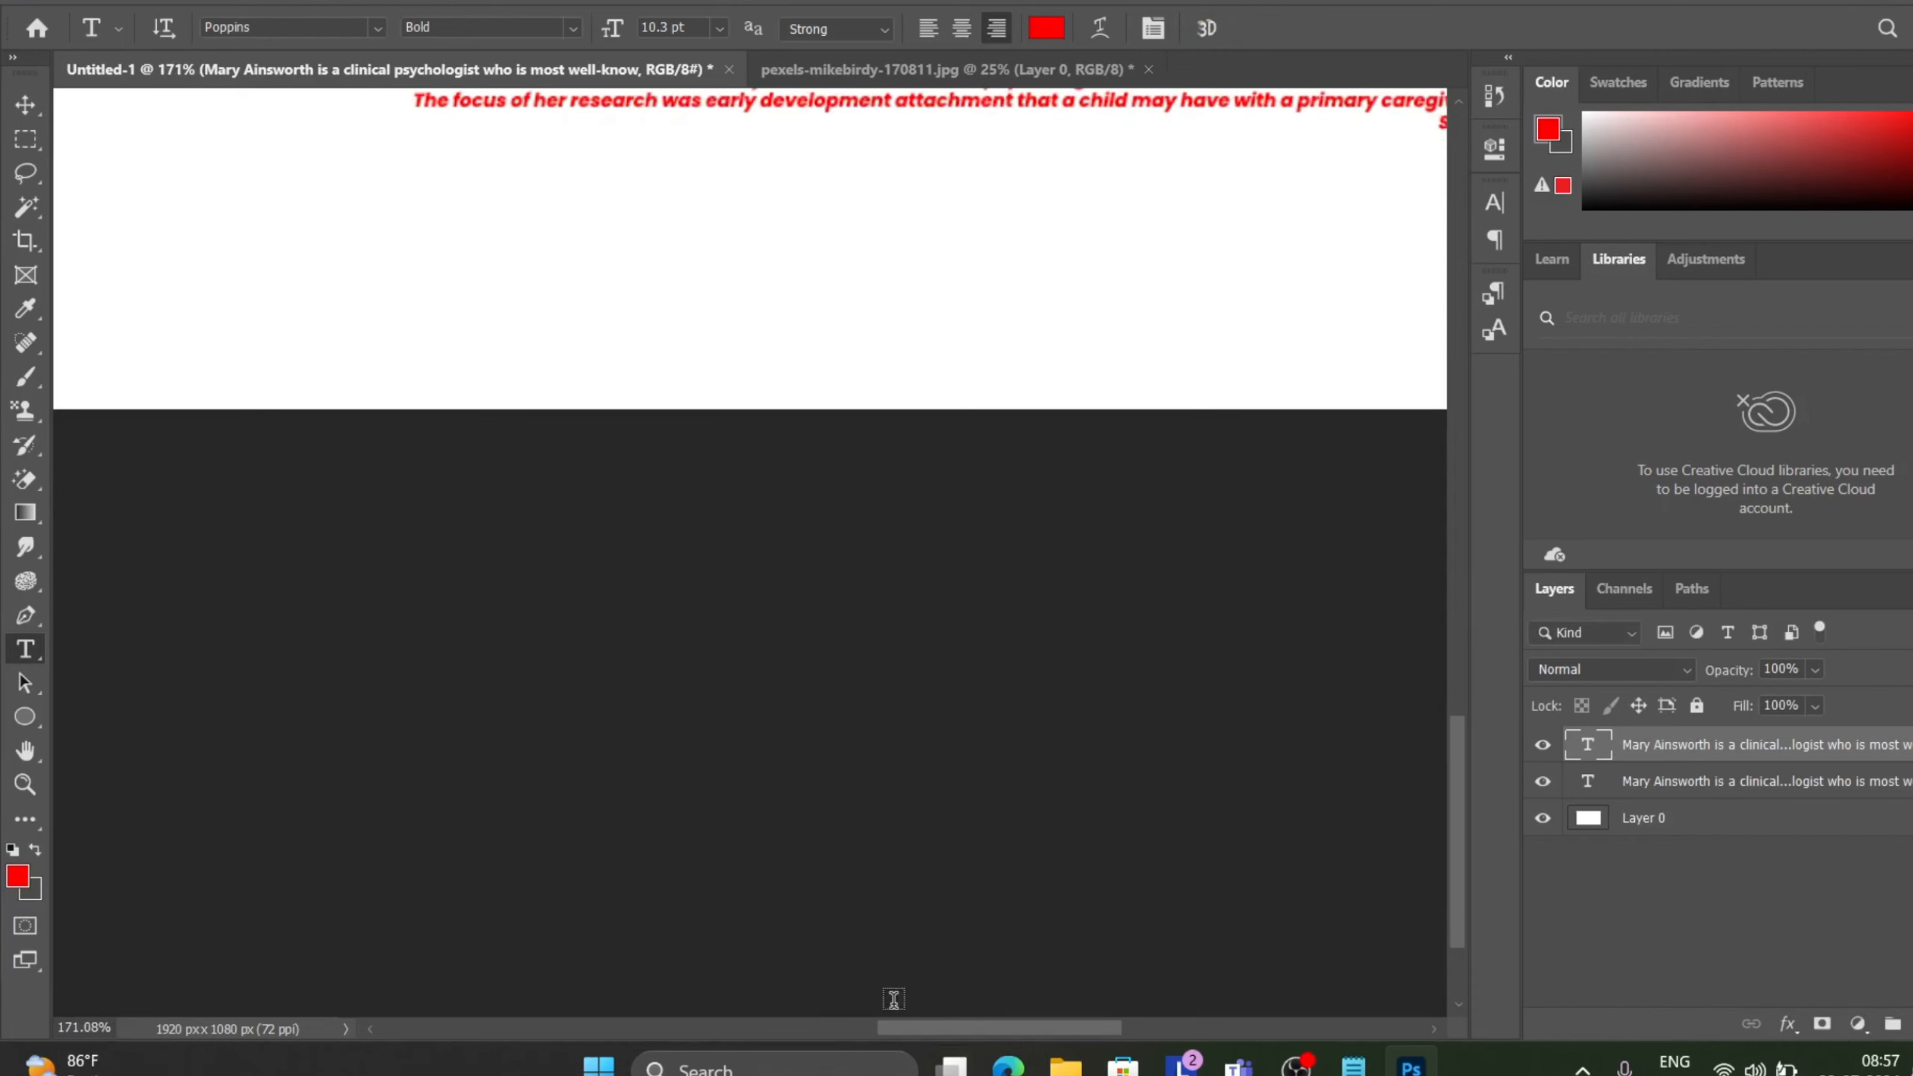
left_click_drag(911, 1028, 979, 1020)
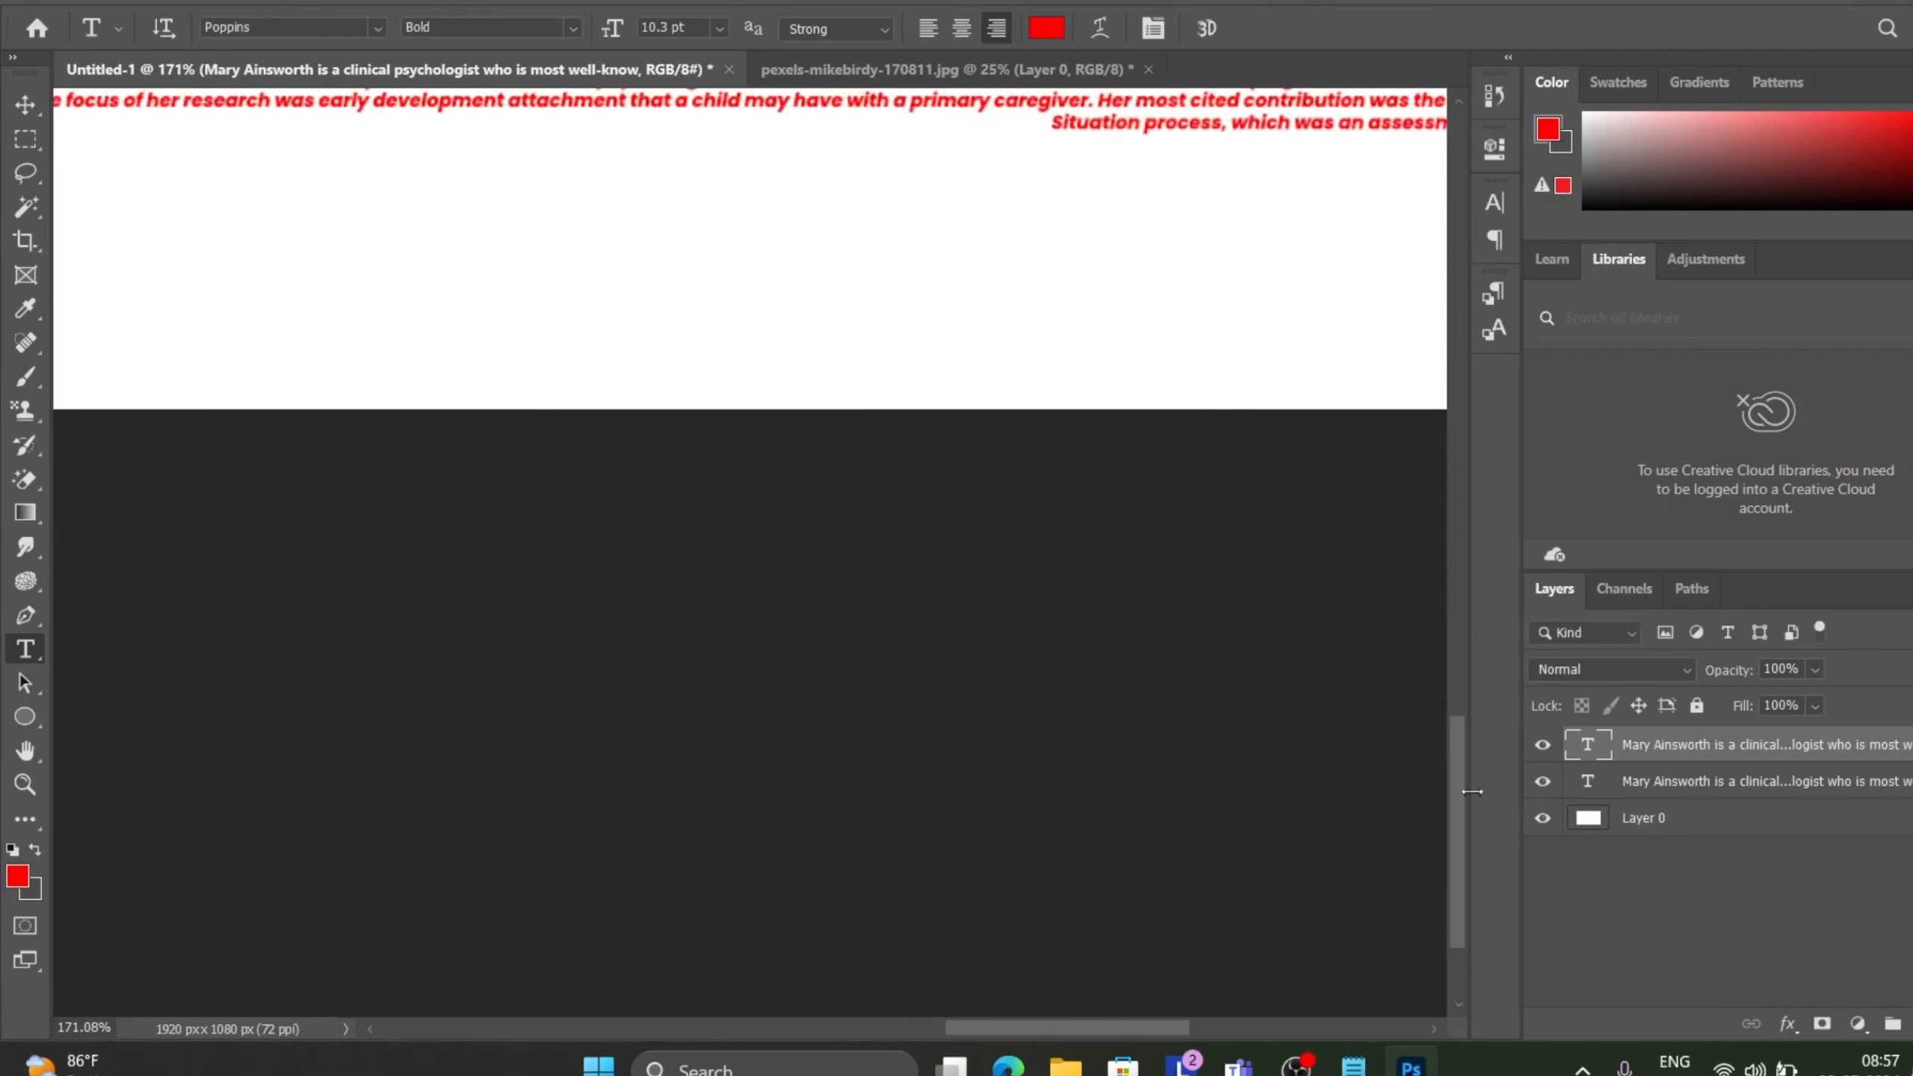
Undo the last two edits to the paragraph text.
left_click_drag(1461, 806, 1439, 692)
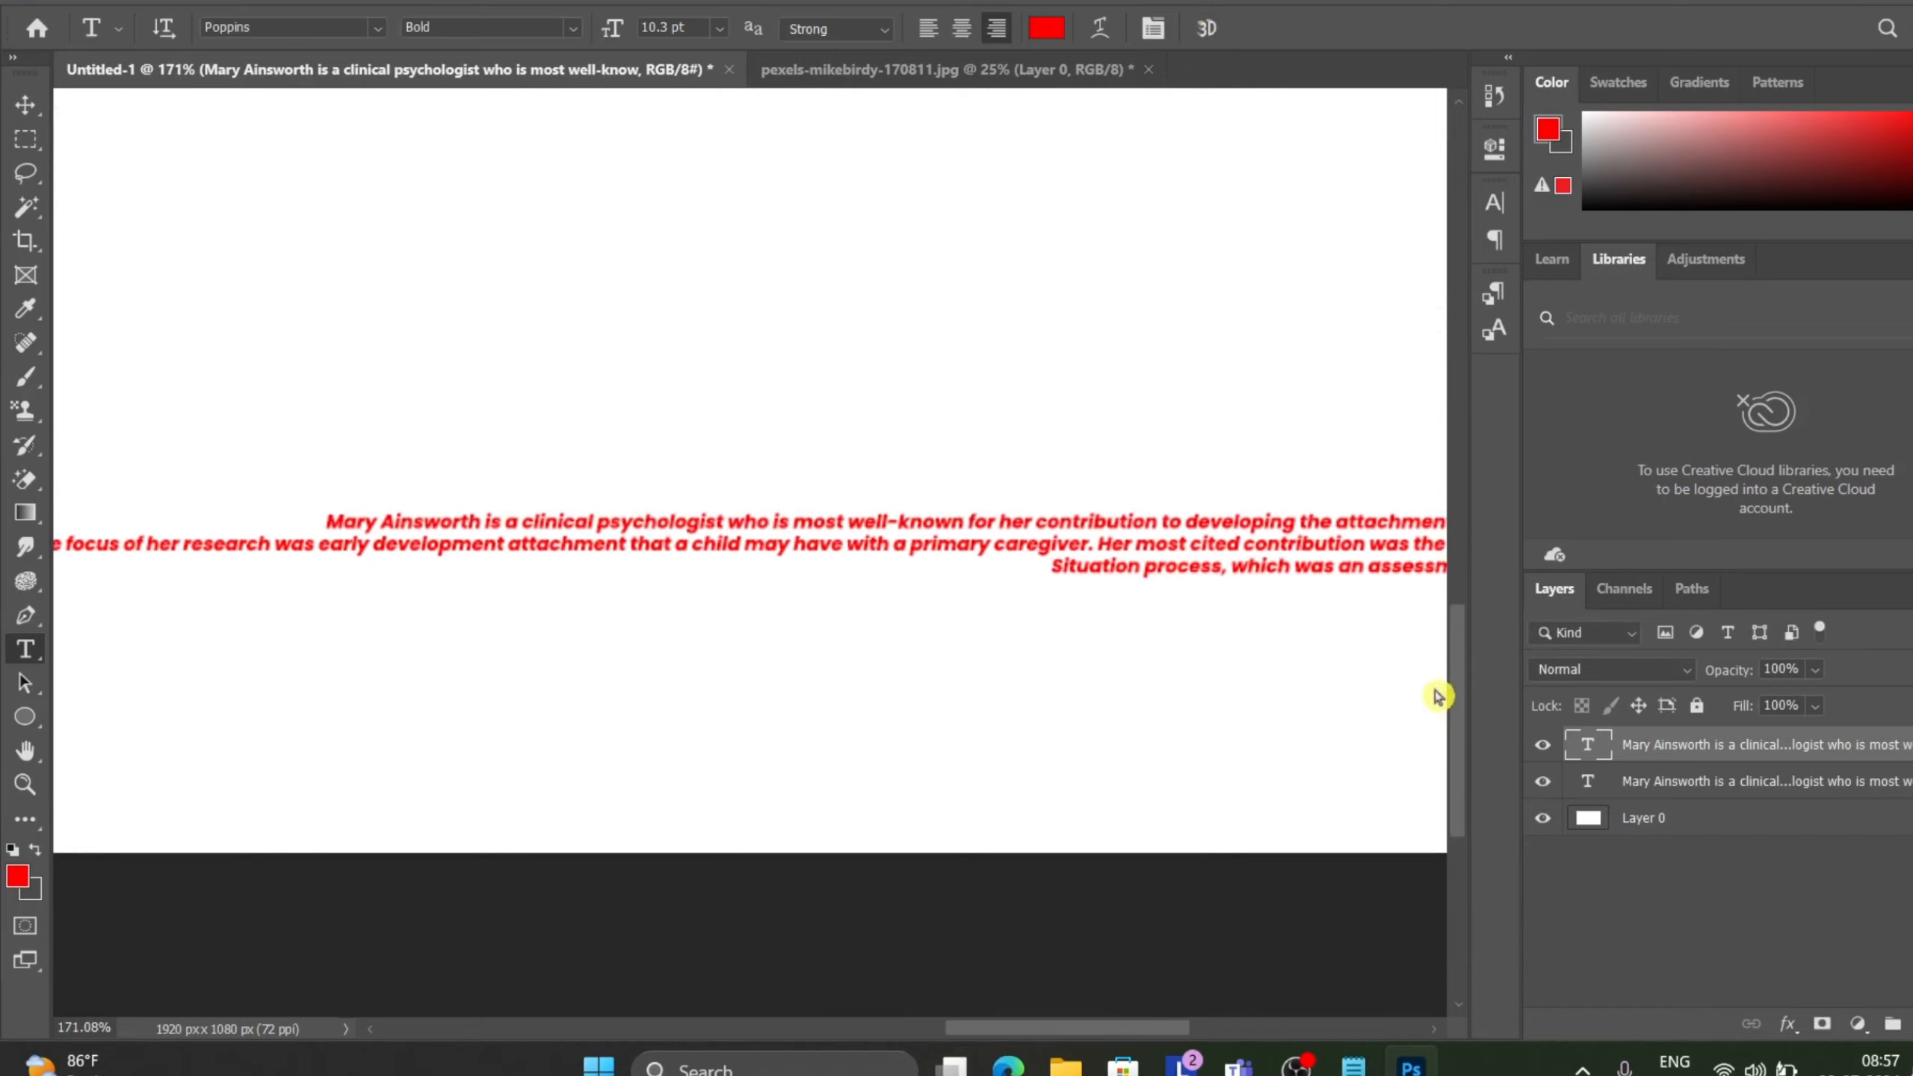
scroll(1112, 649, "down", 1)
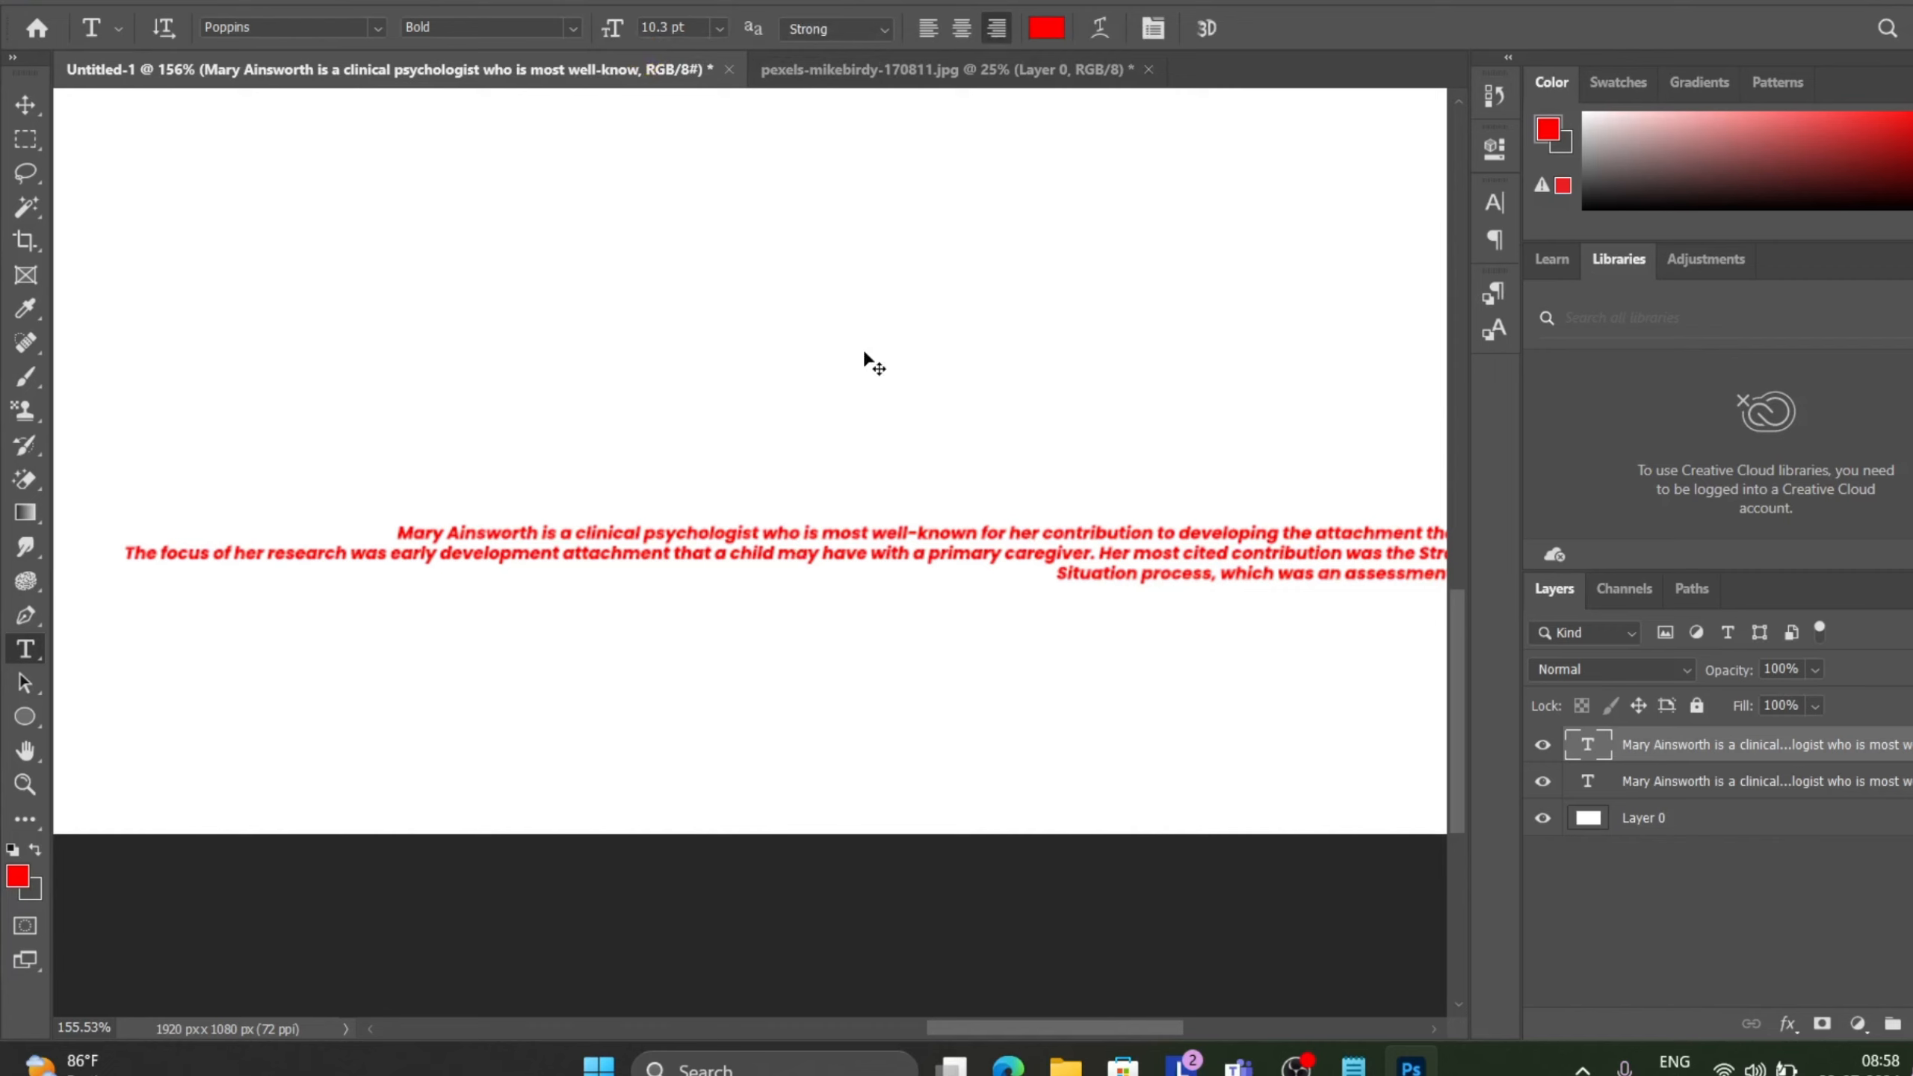
key("ctrl+z")
key("ctrl+z")
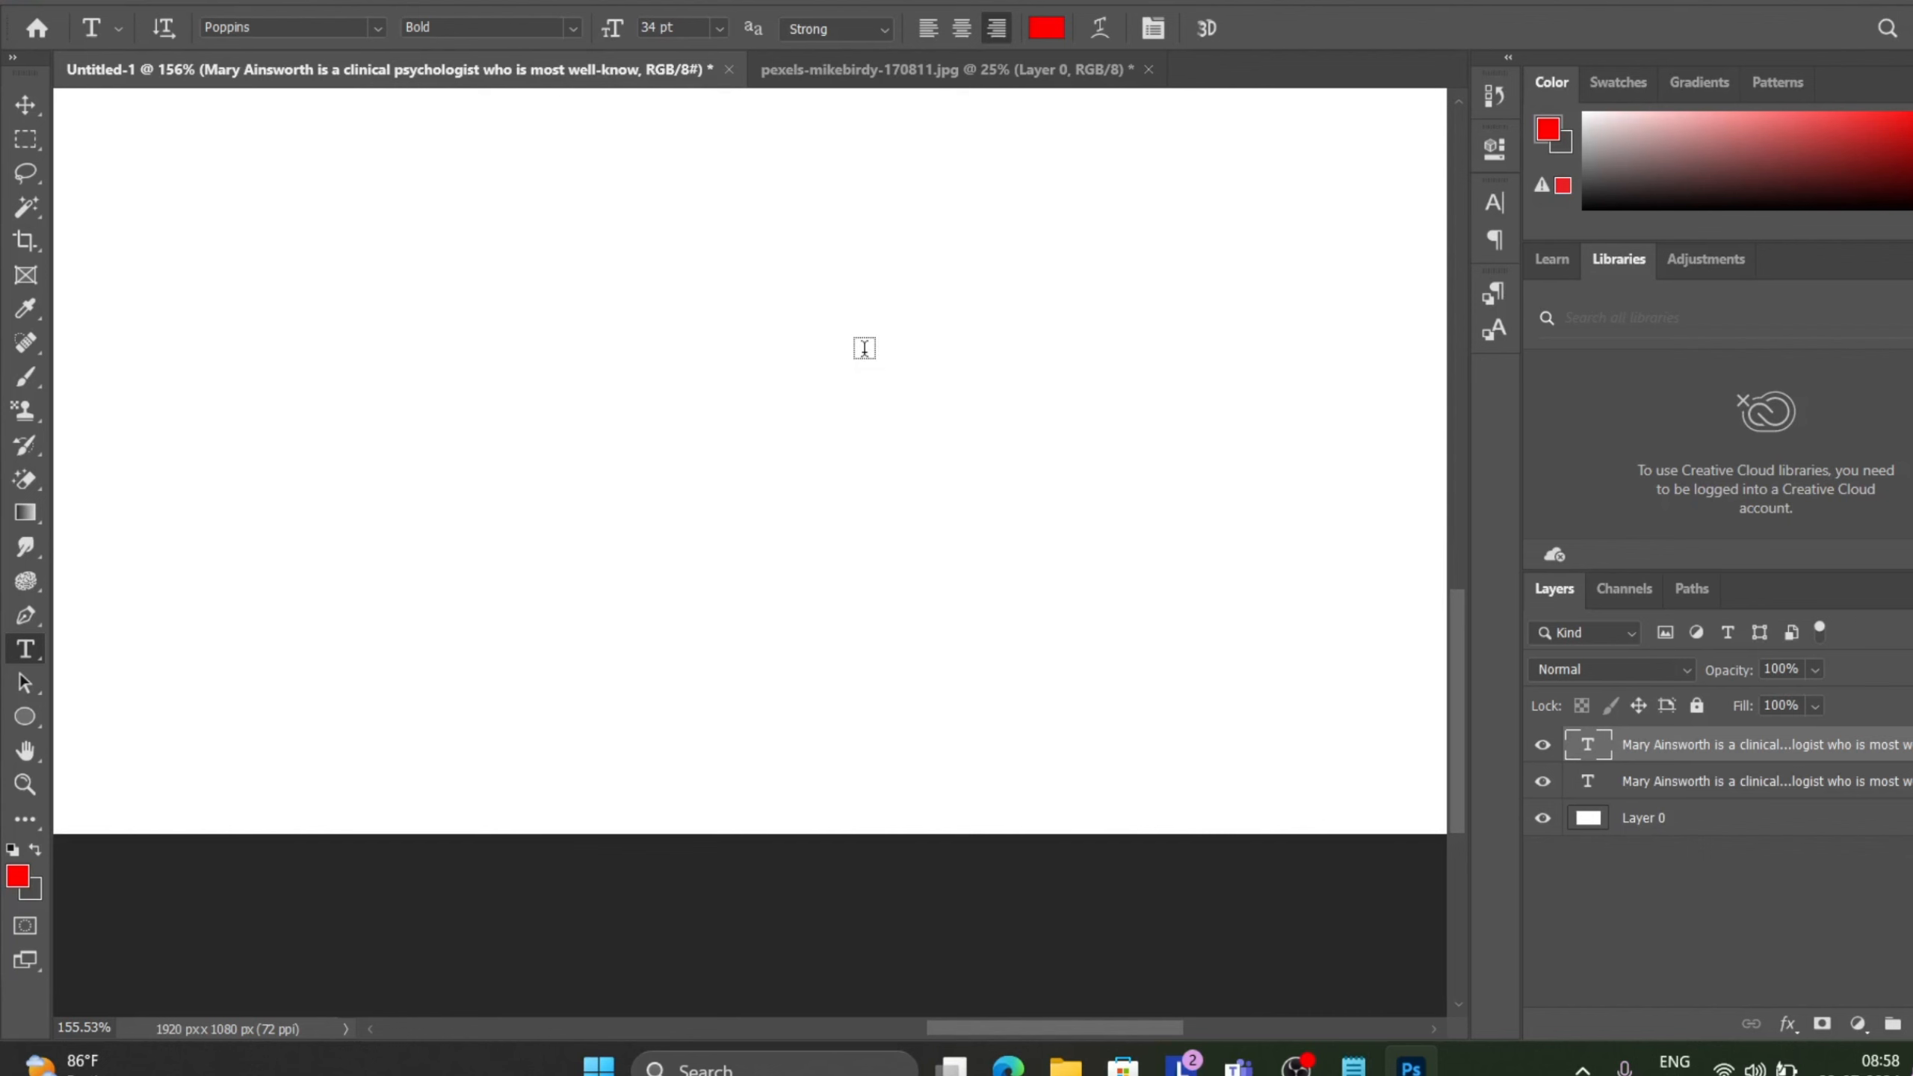
key("ctrl+0")
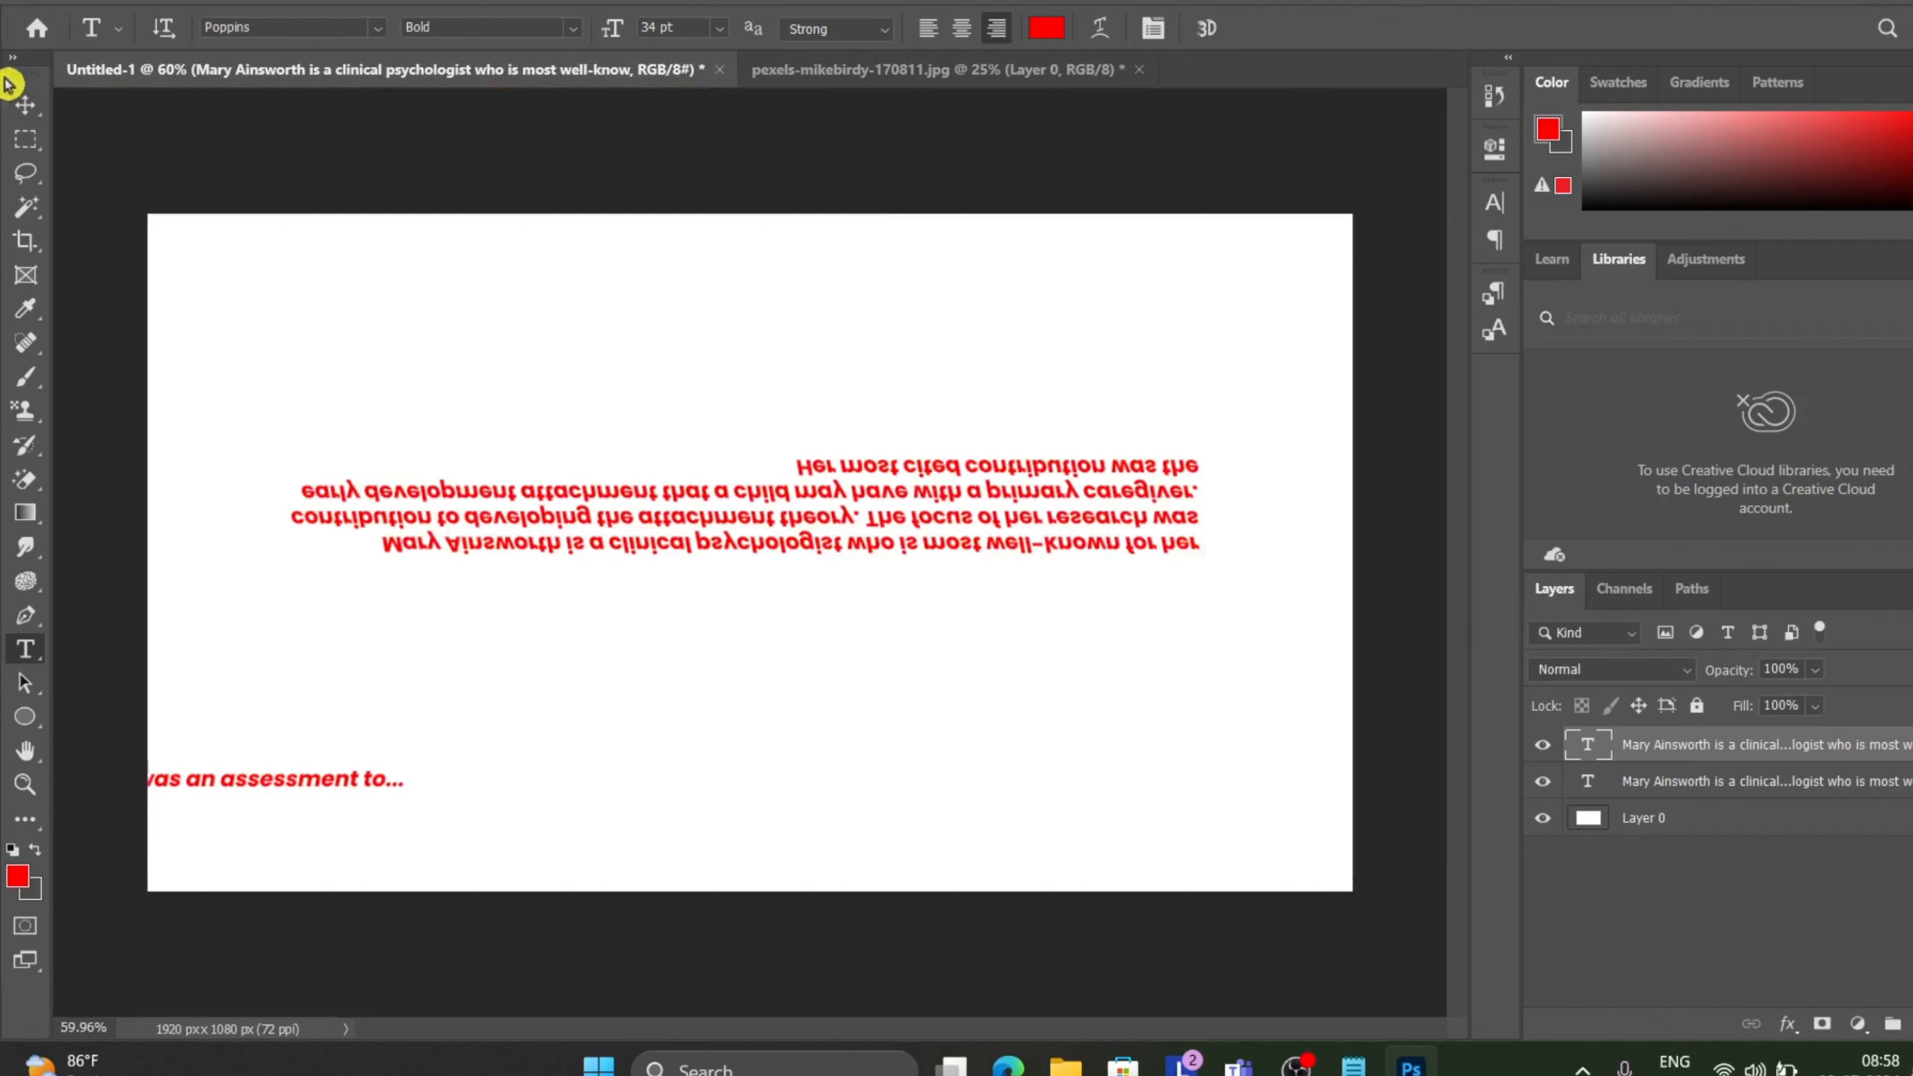
Move the paragraph text layer into view and insert a line break before "contribution was the Strange Situation".
left_click(25, 105)
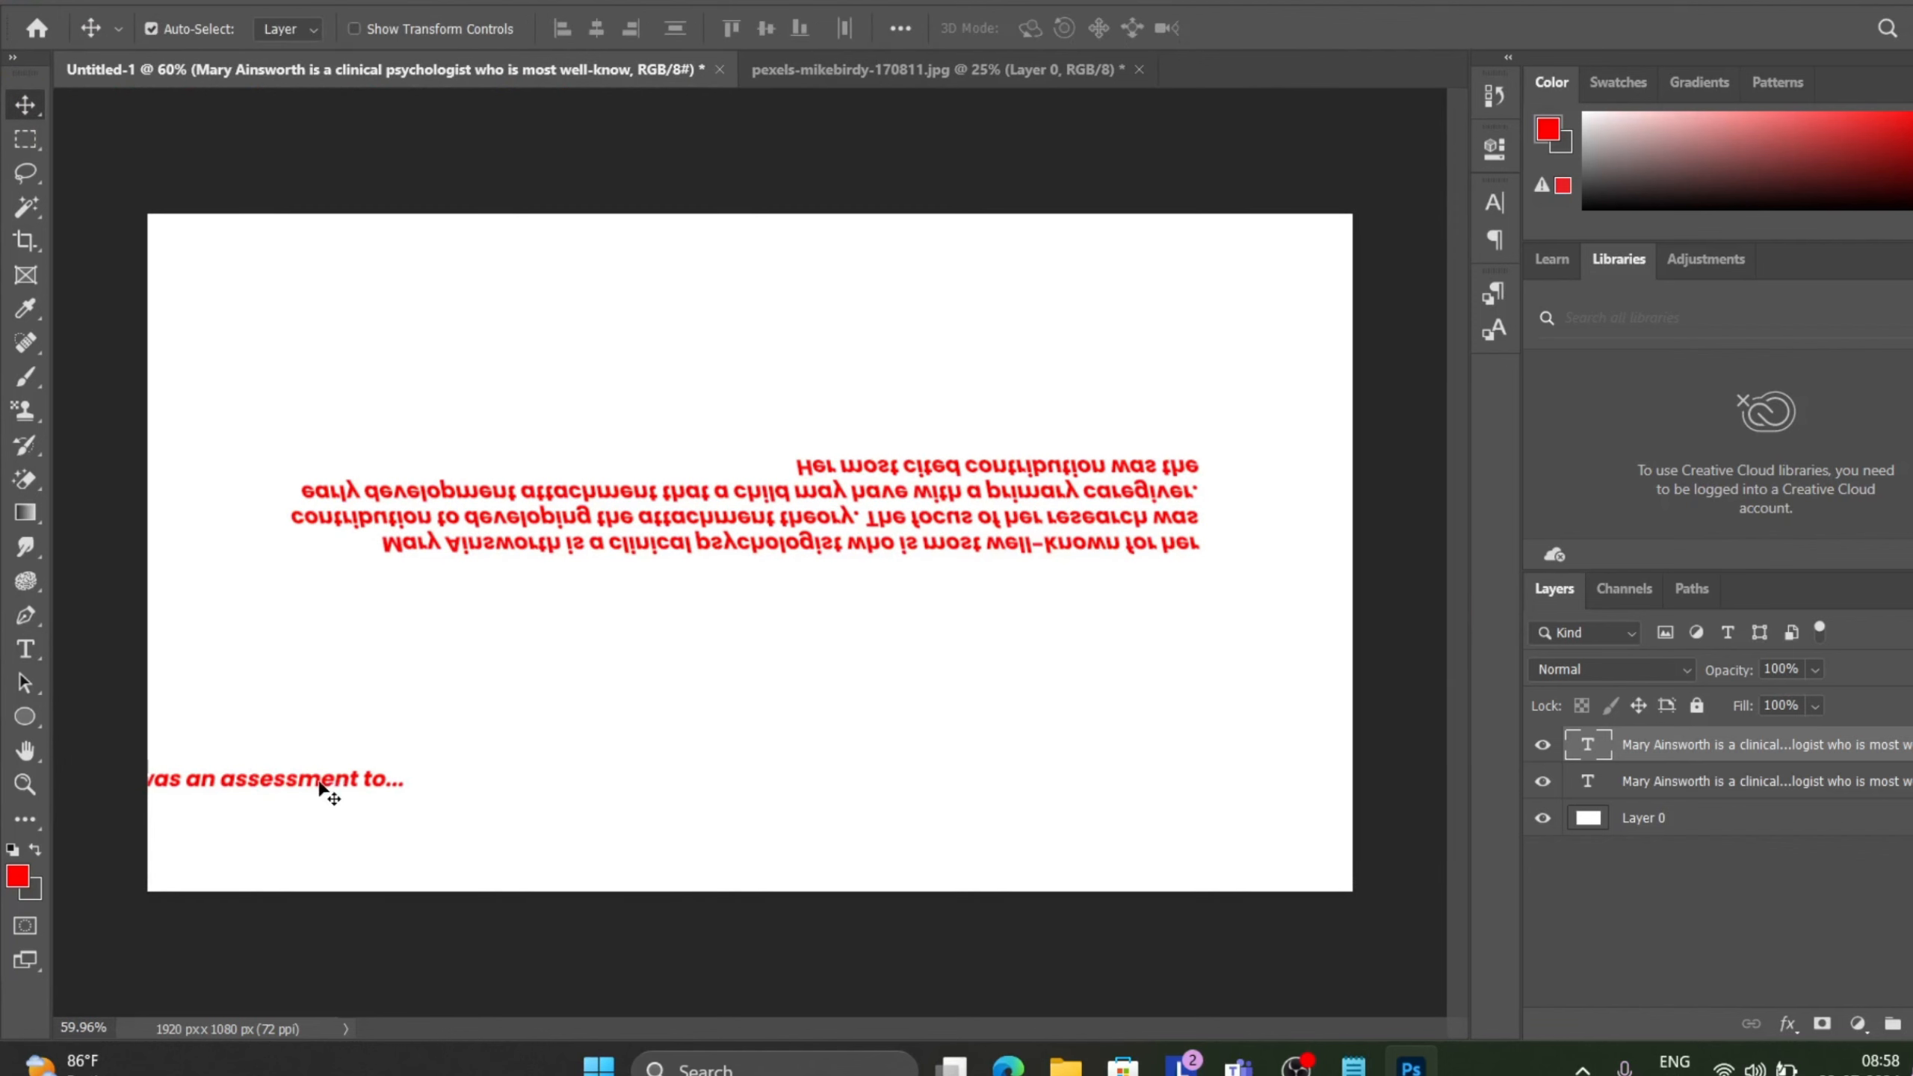
left_click_drag(320, 788, 1173, 744)
double_click(585, 736)
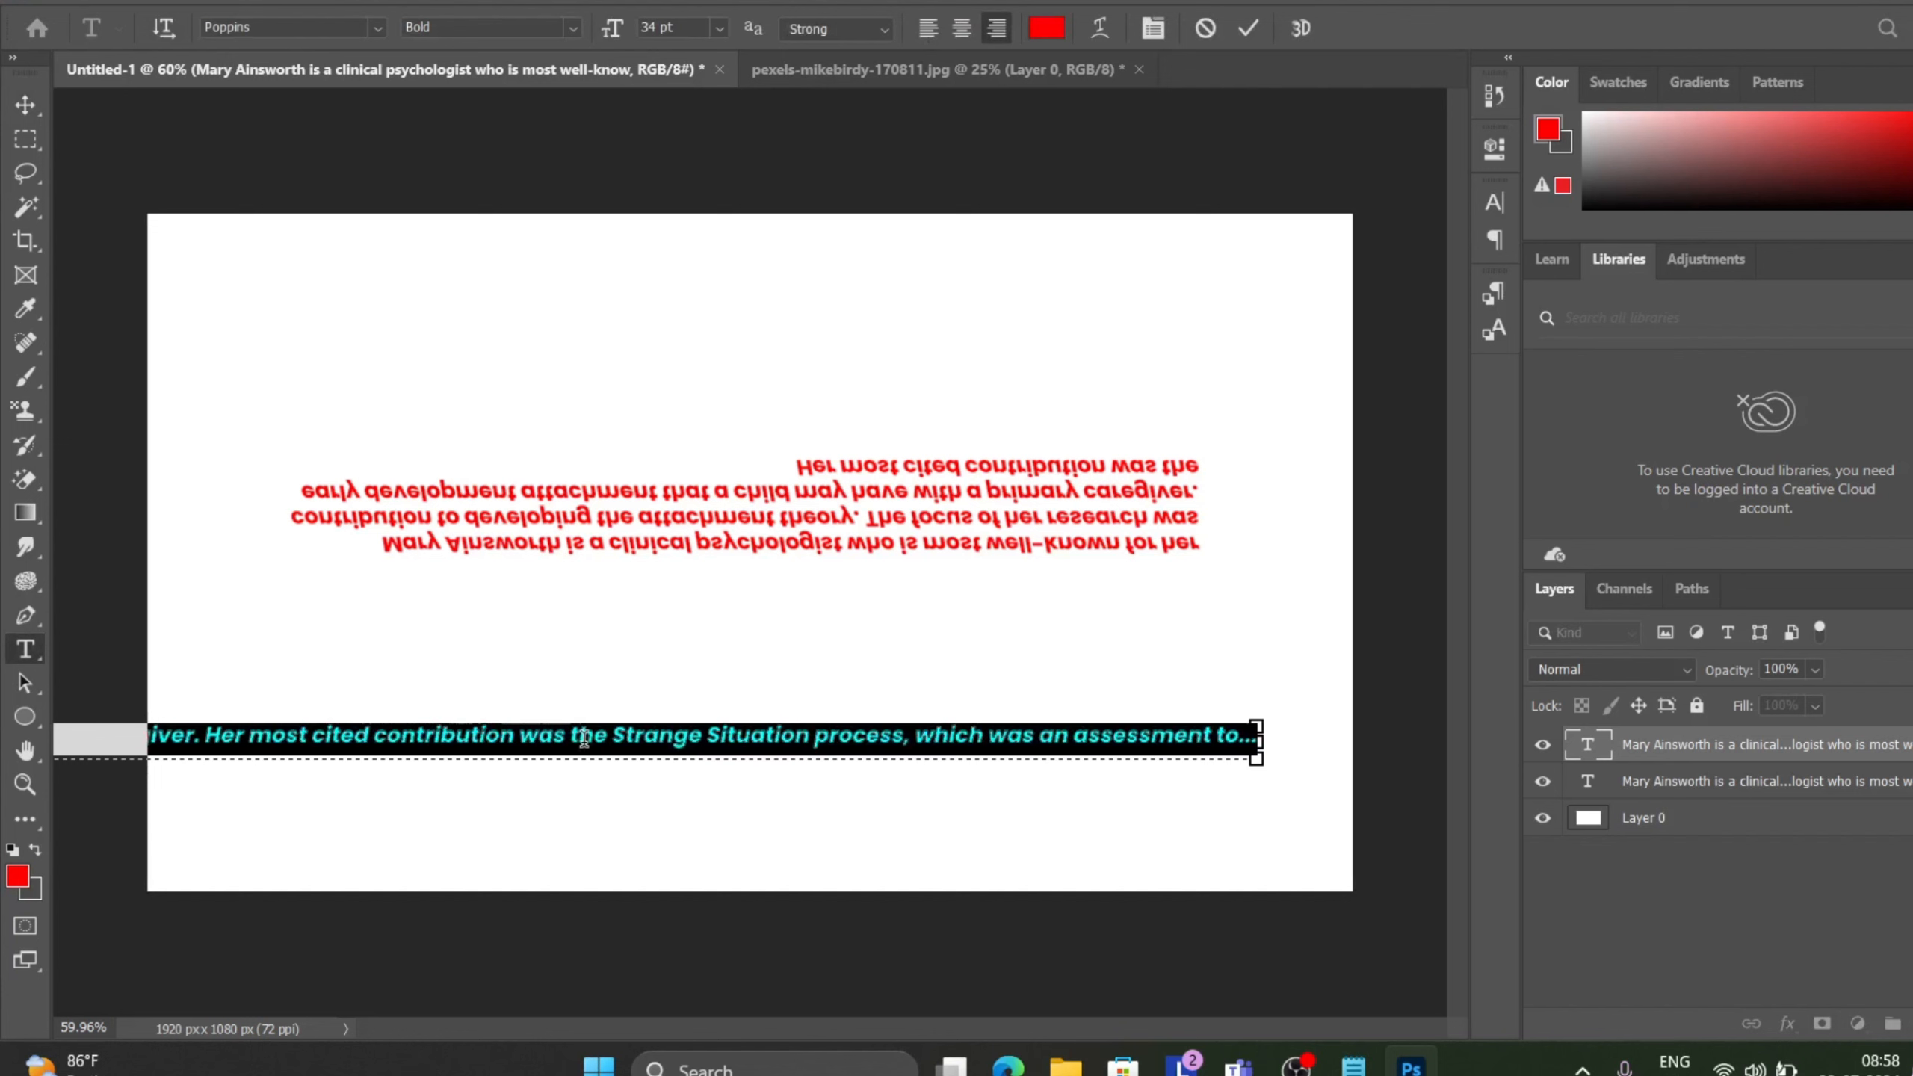
left_click(580, 737)
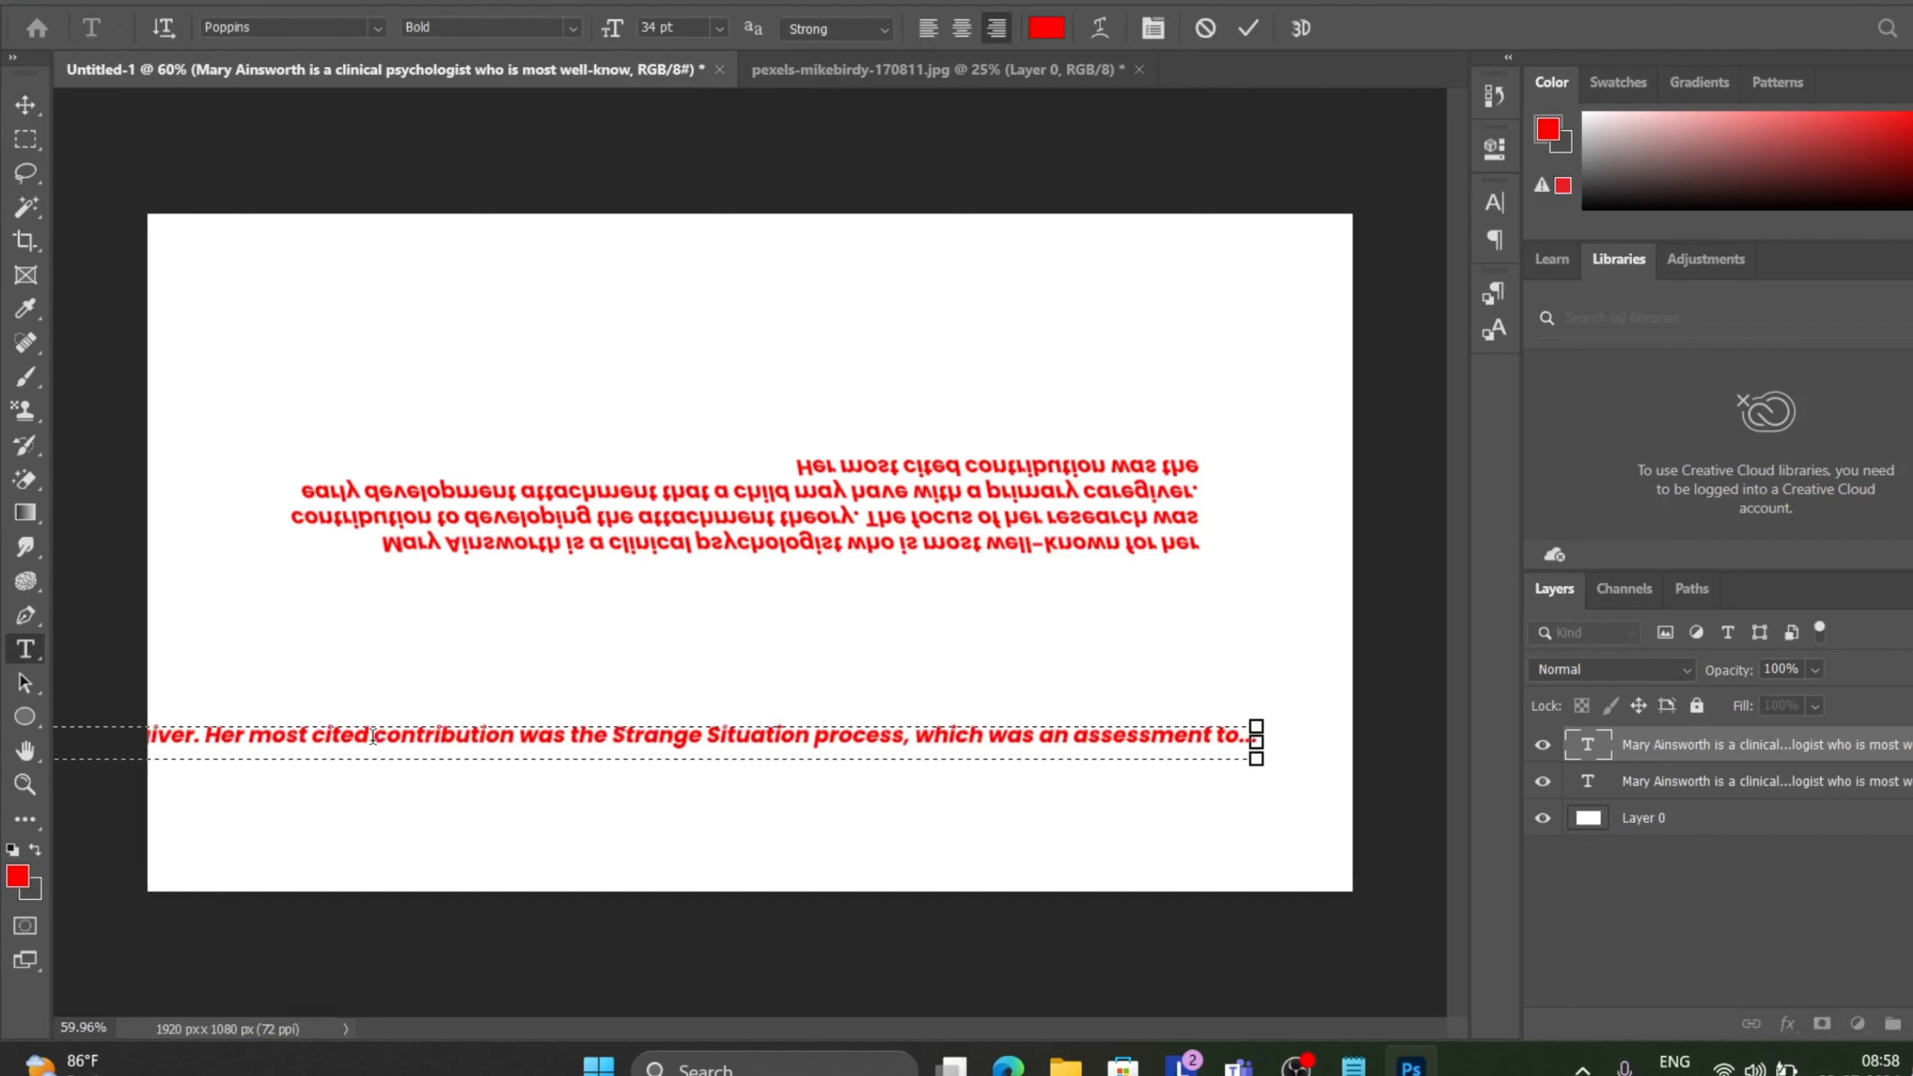
key("Return")
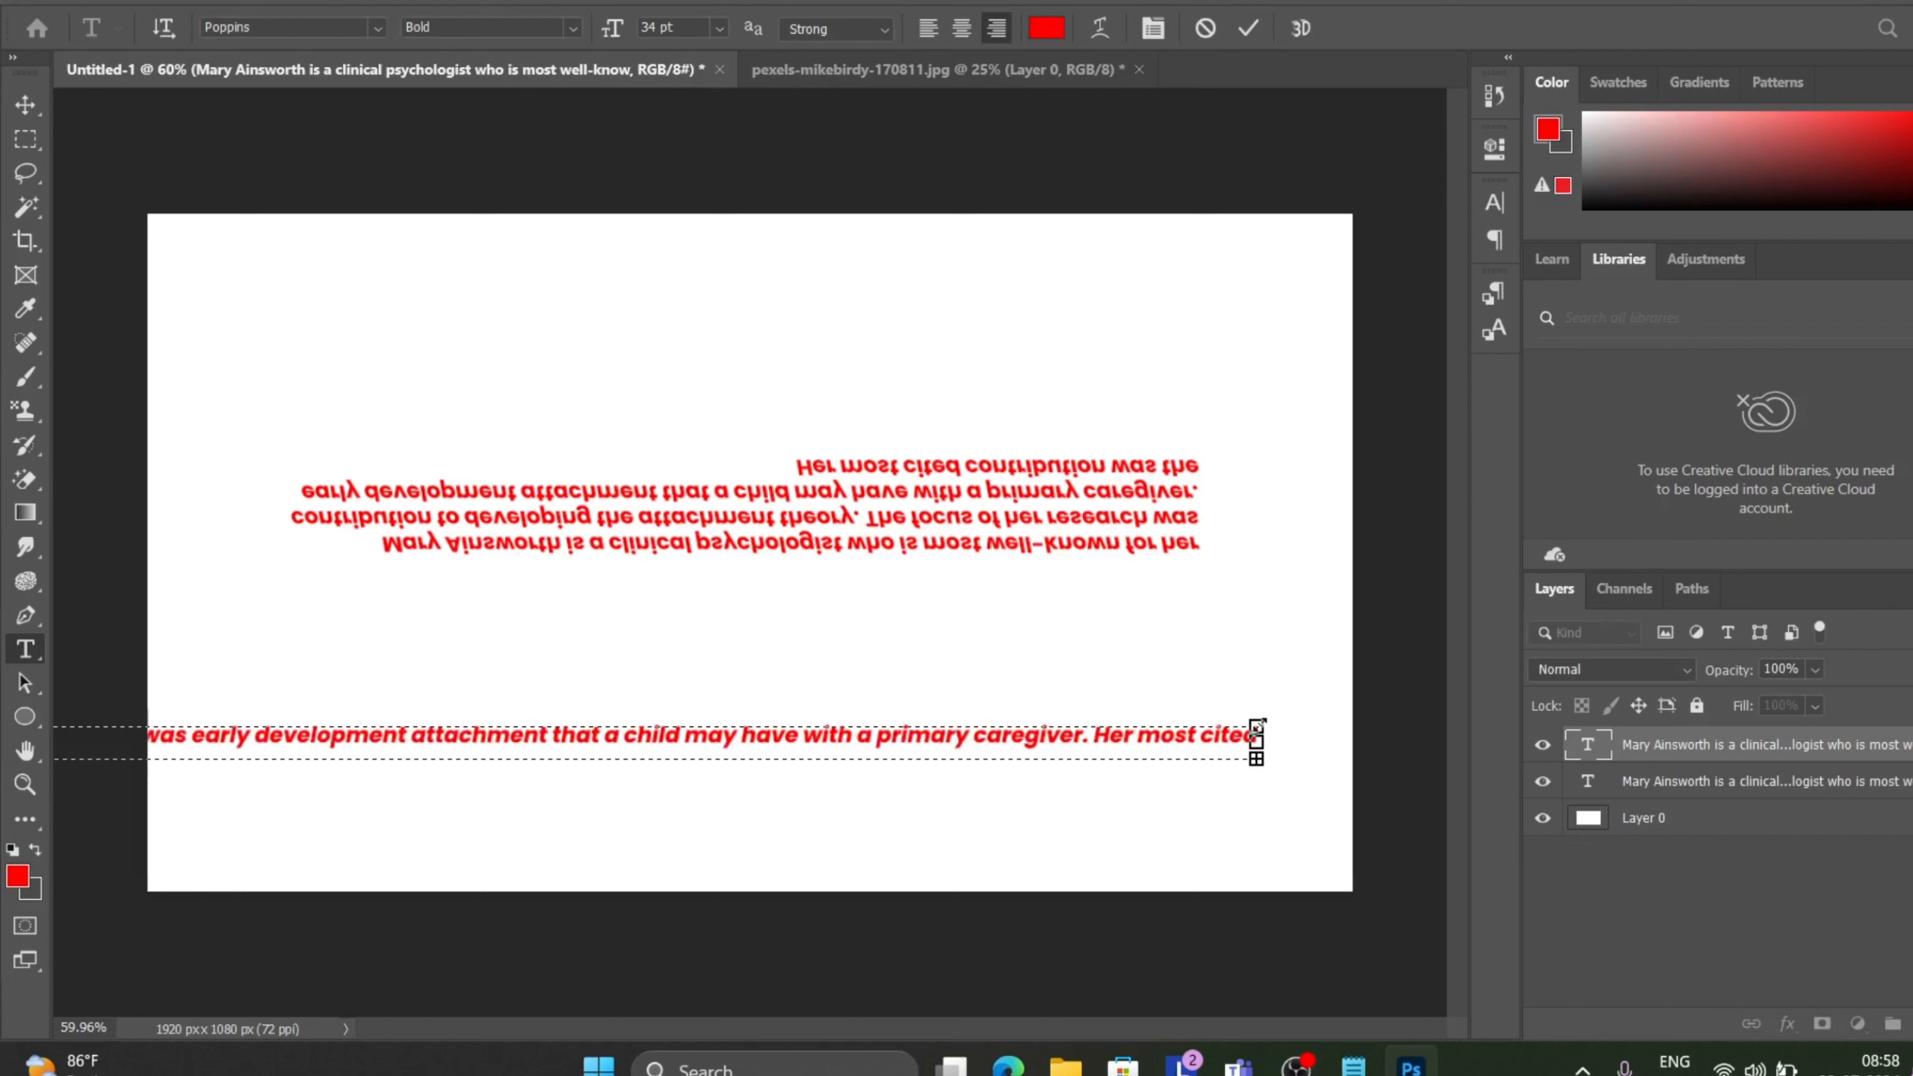
Extend the text box downward and insert line breaks before "development attachment" and "her contribution".
left_click_drag(1256, 742, 1317, 910)
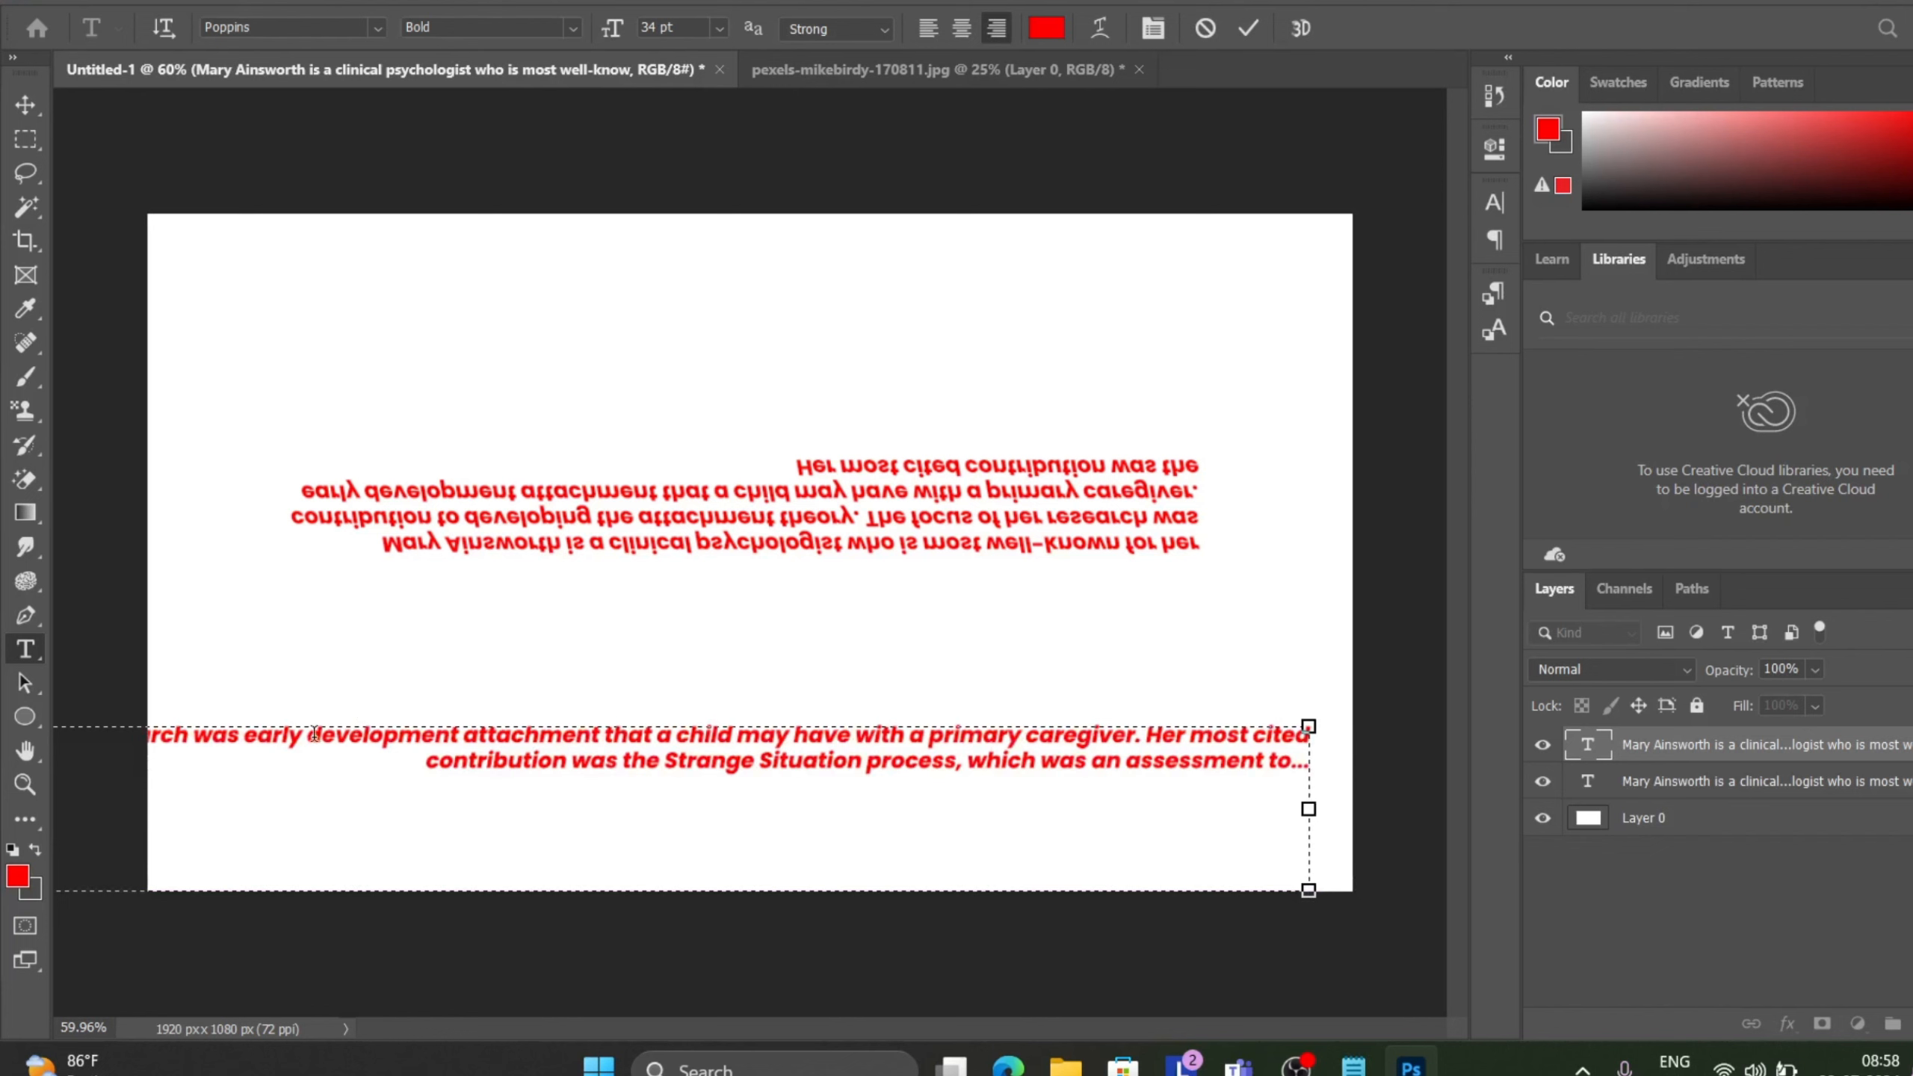
key("Return")
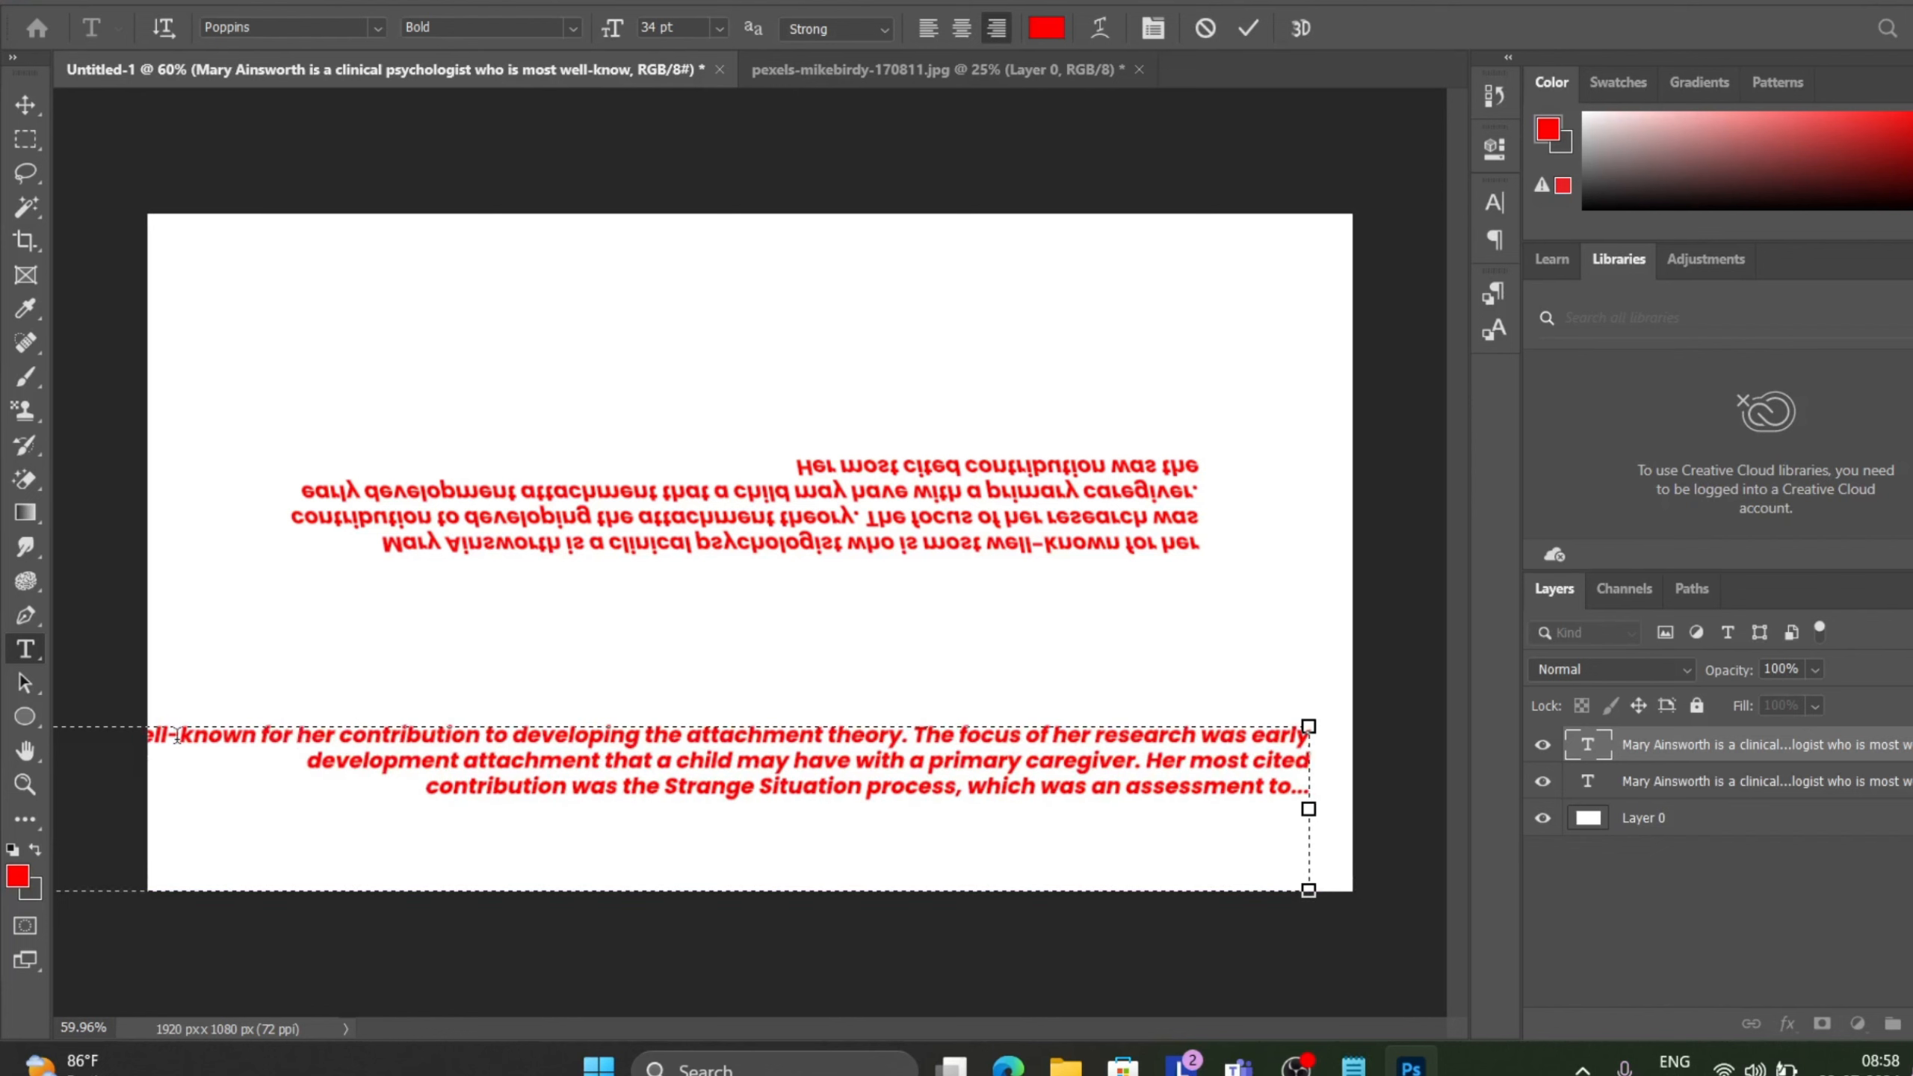
left_click(295, 737)
key("Return")
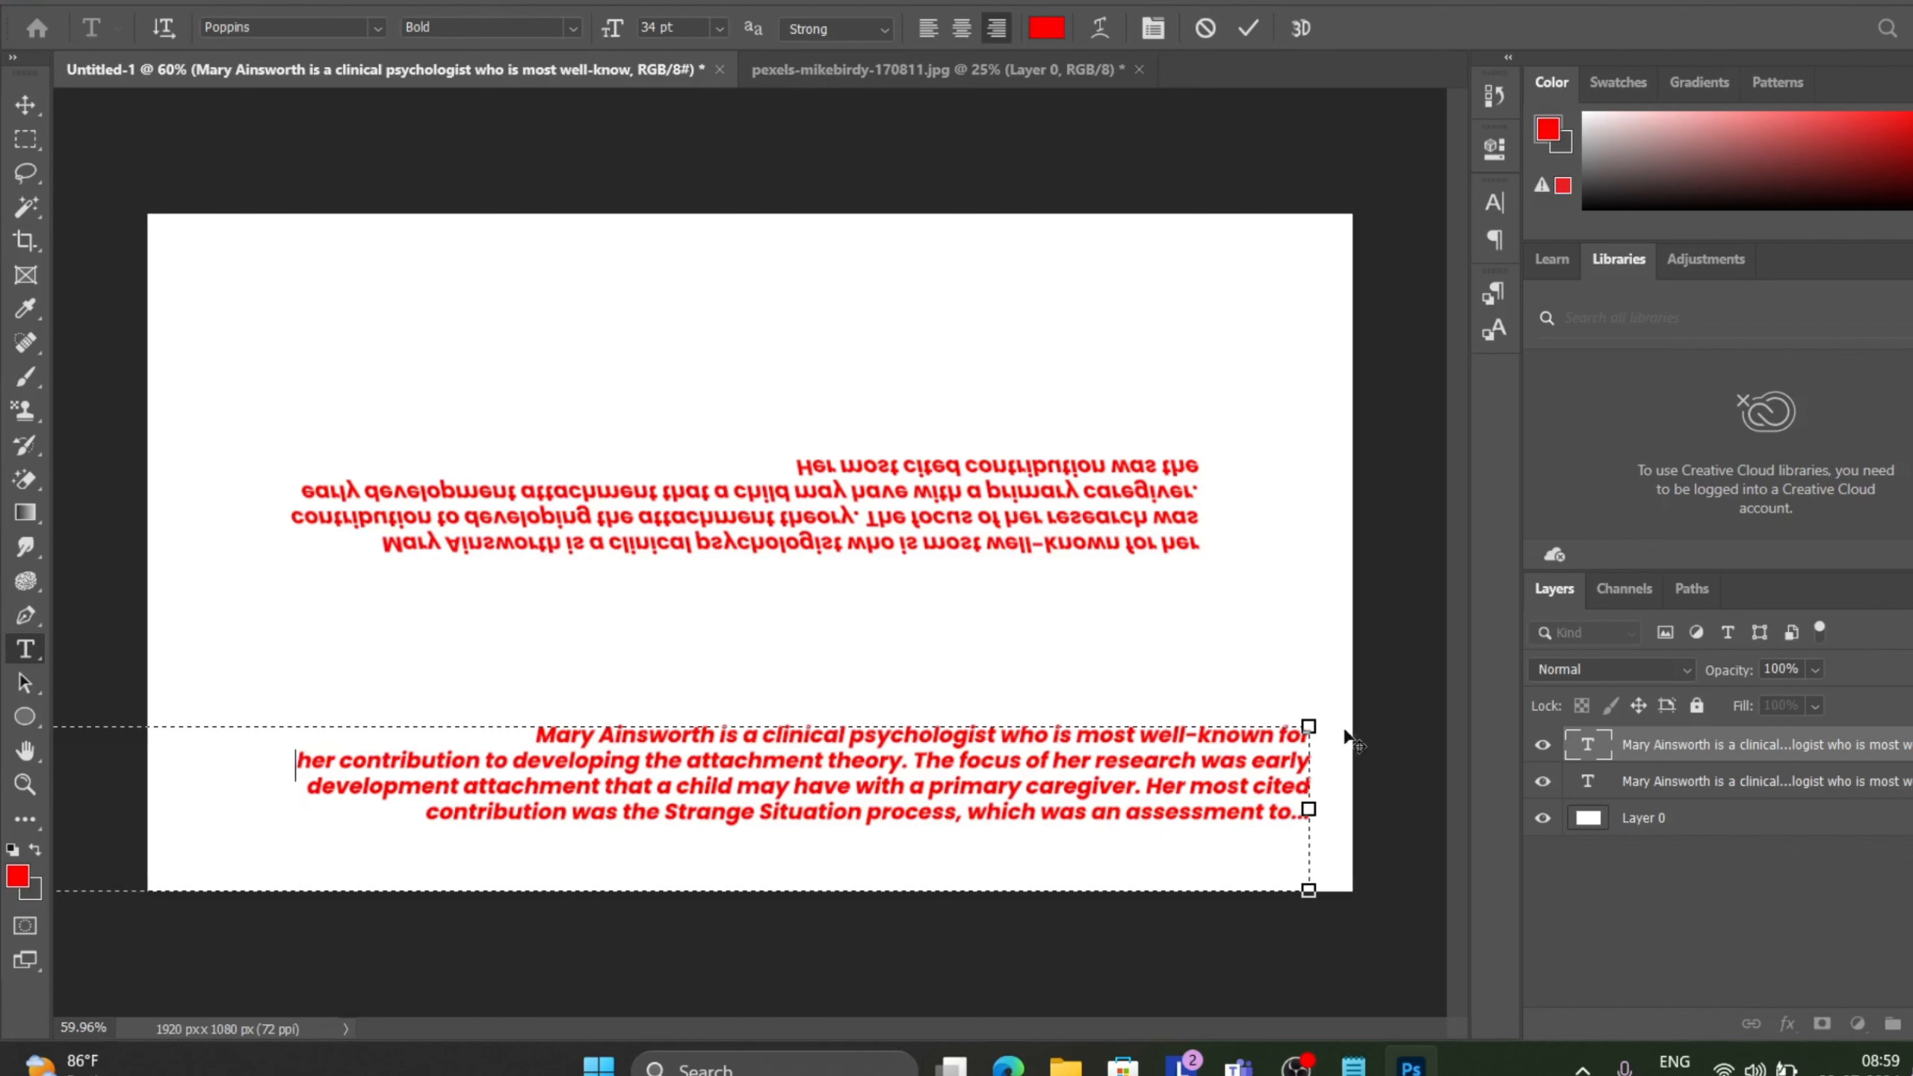
Resize the paragraph text box so it spans roughly the width of the canvas.
left_click_drag(1309, 892, 1311, 773)
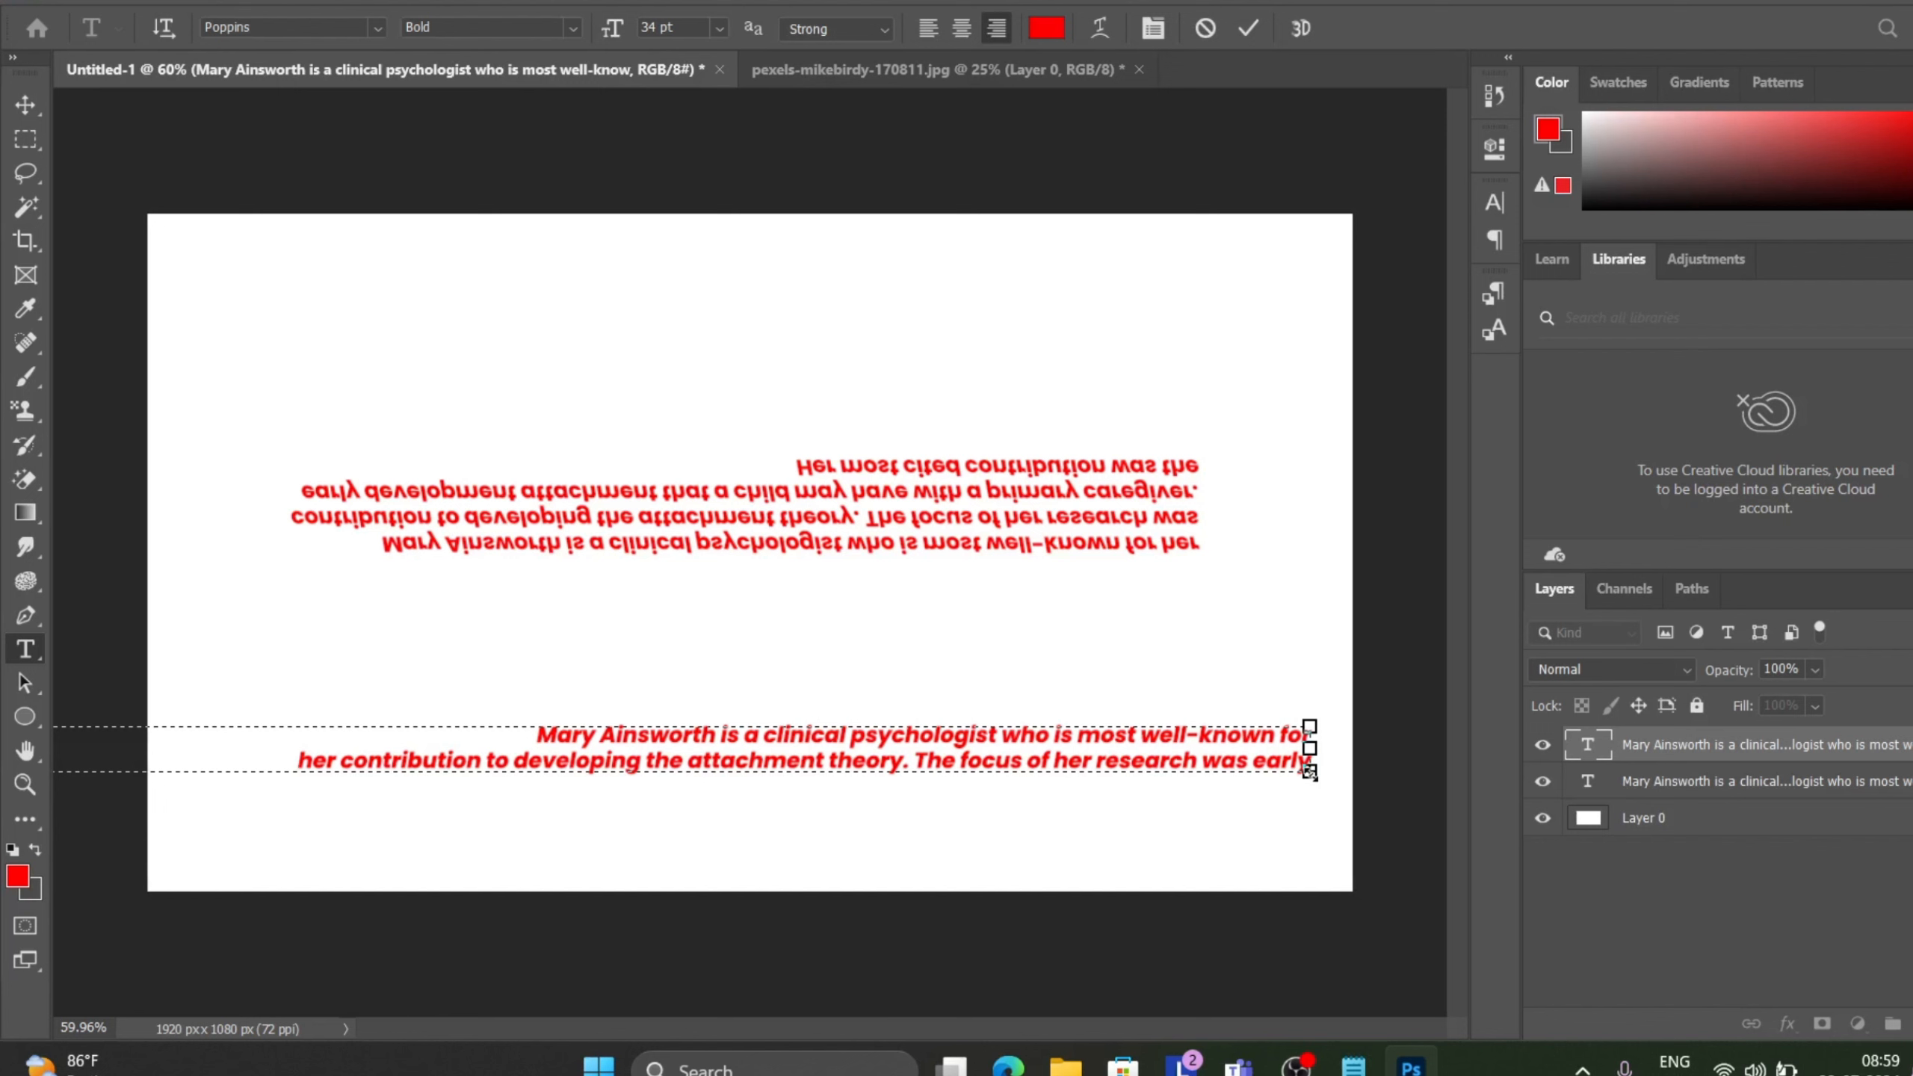
left_click_drag(1309, 771, 1437, 891)
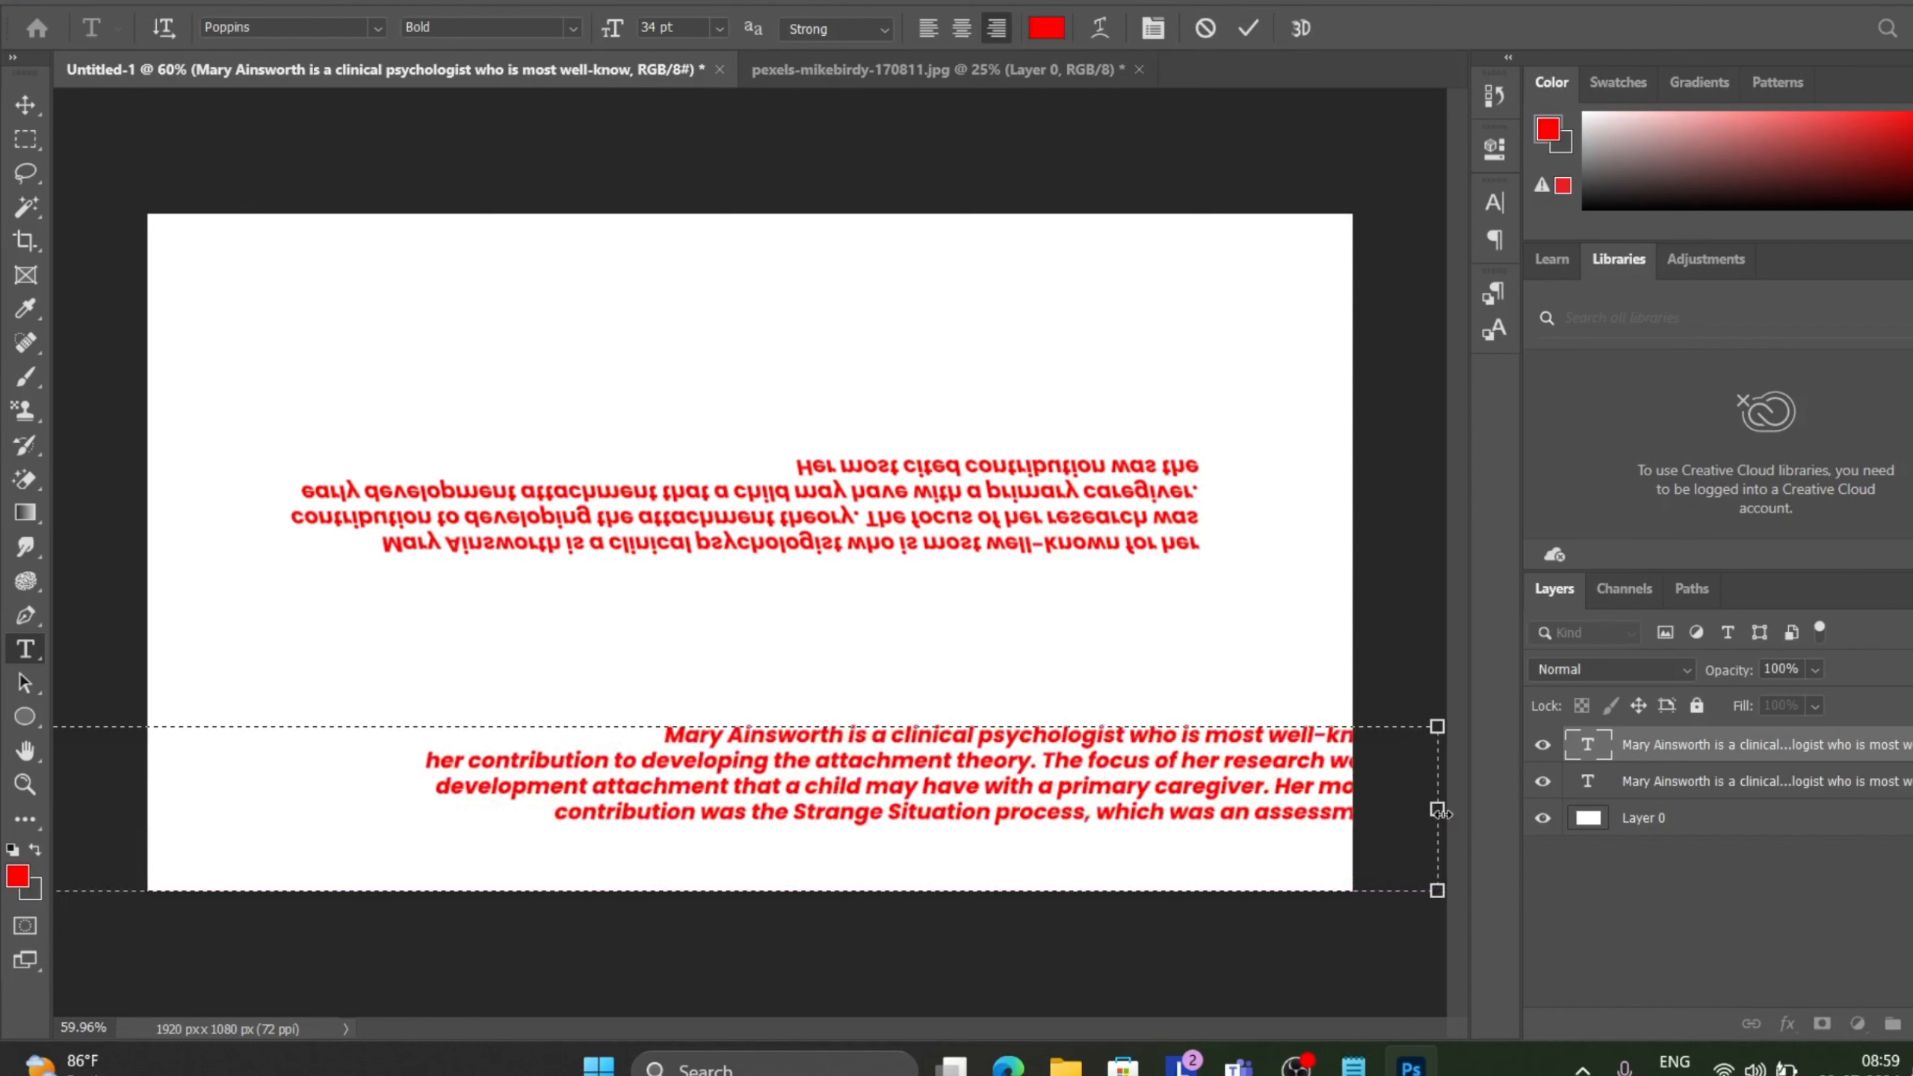
left_click_drag(1437, 834, 1200, 845)
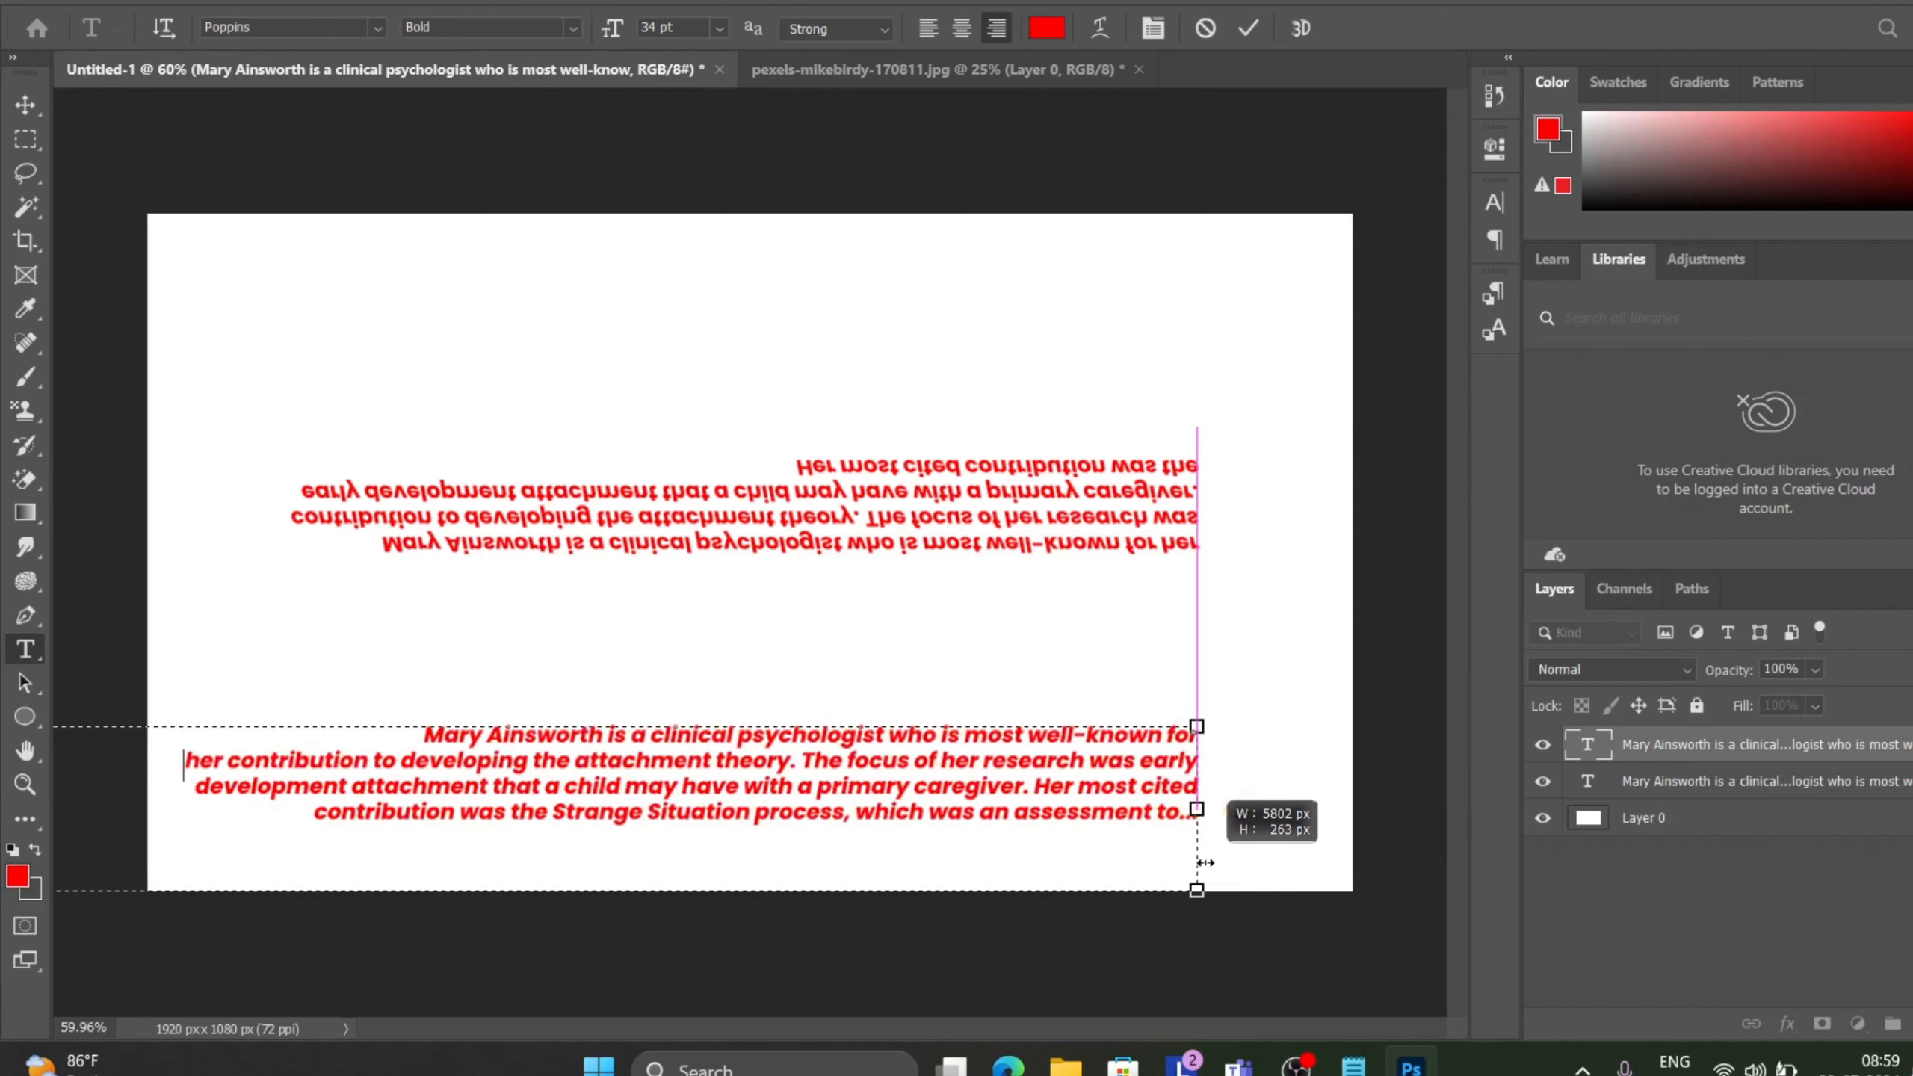
scroll(820, 682, "down", 2)
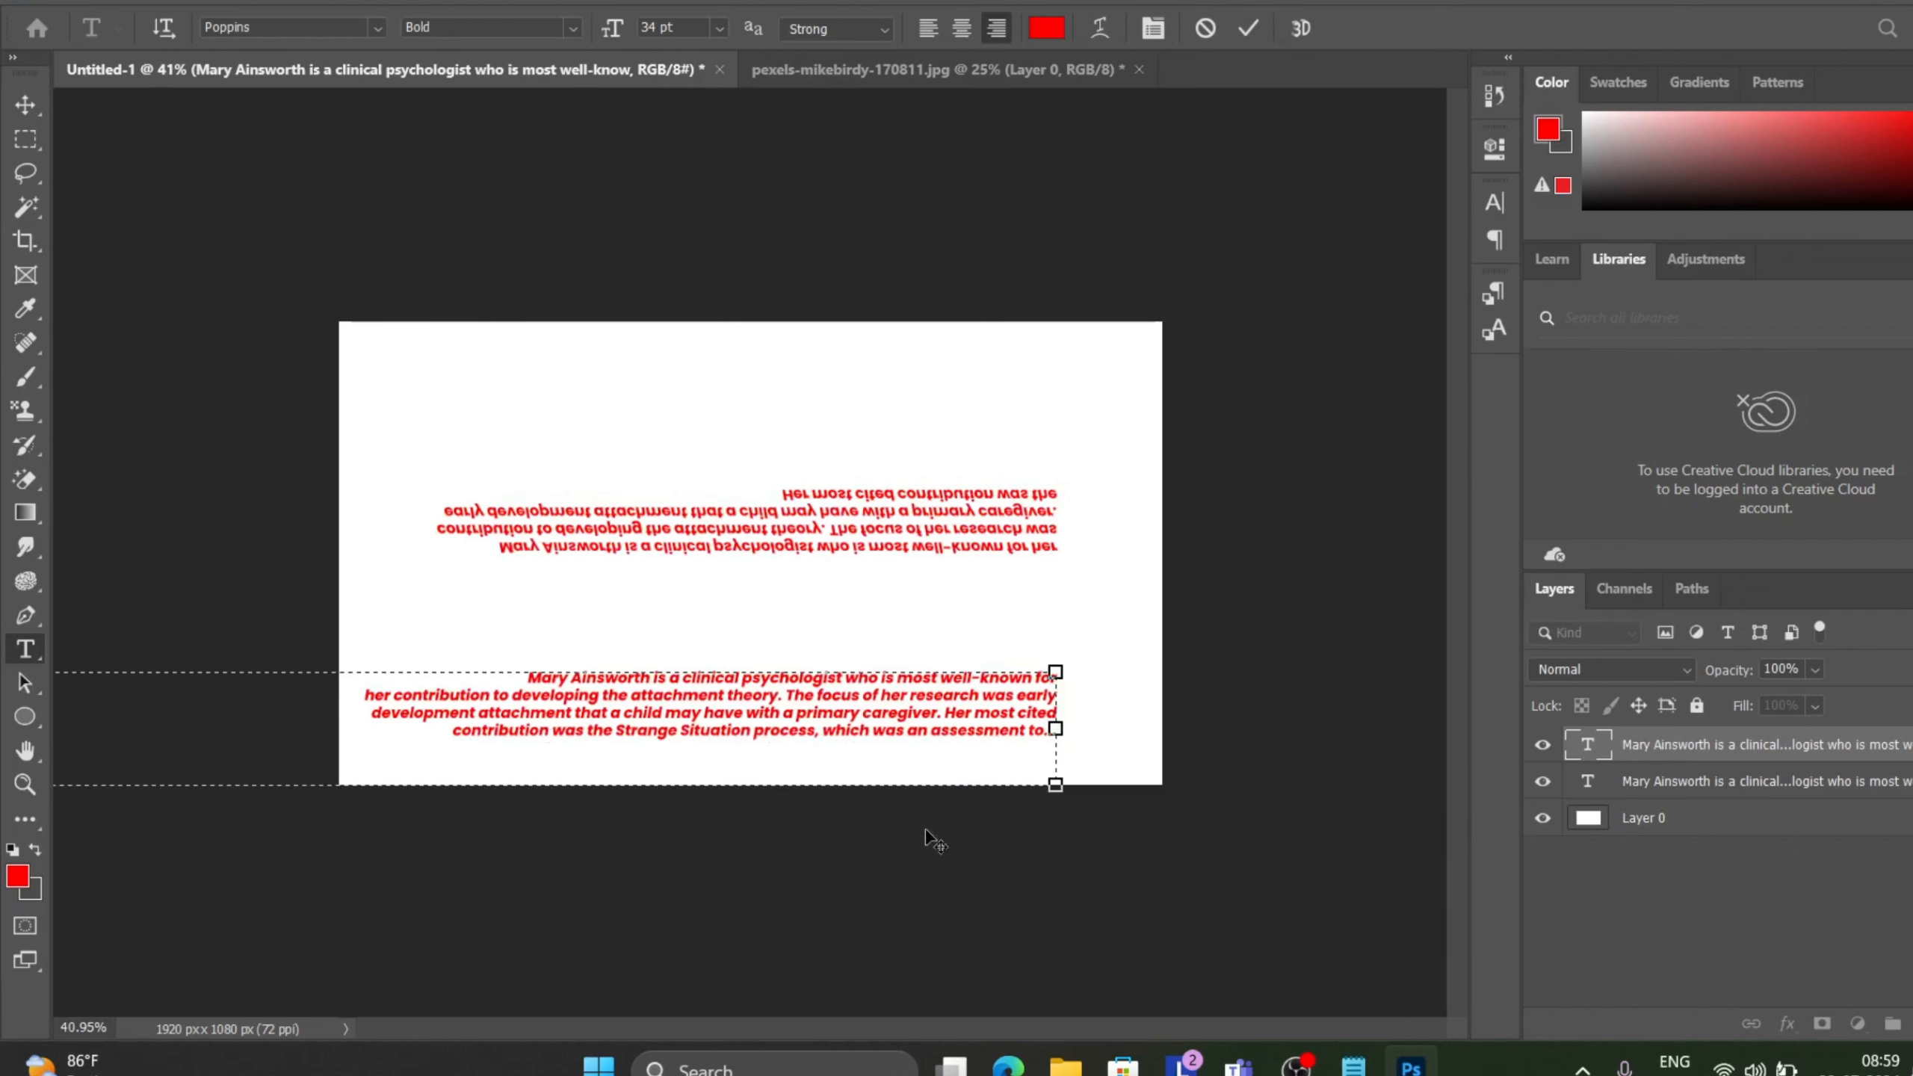
scroll(538, 574, "down", 2)
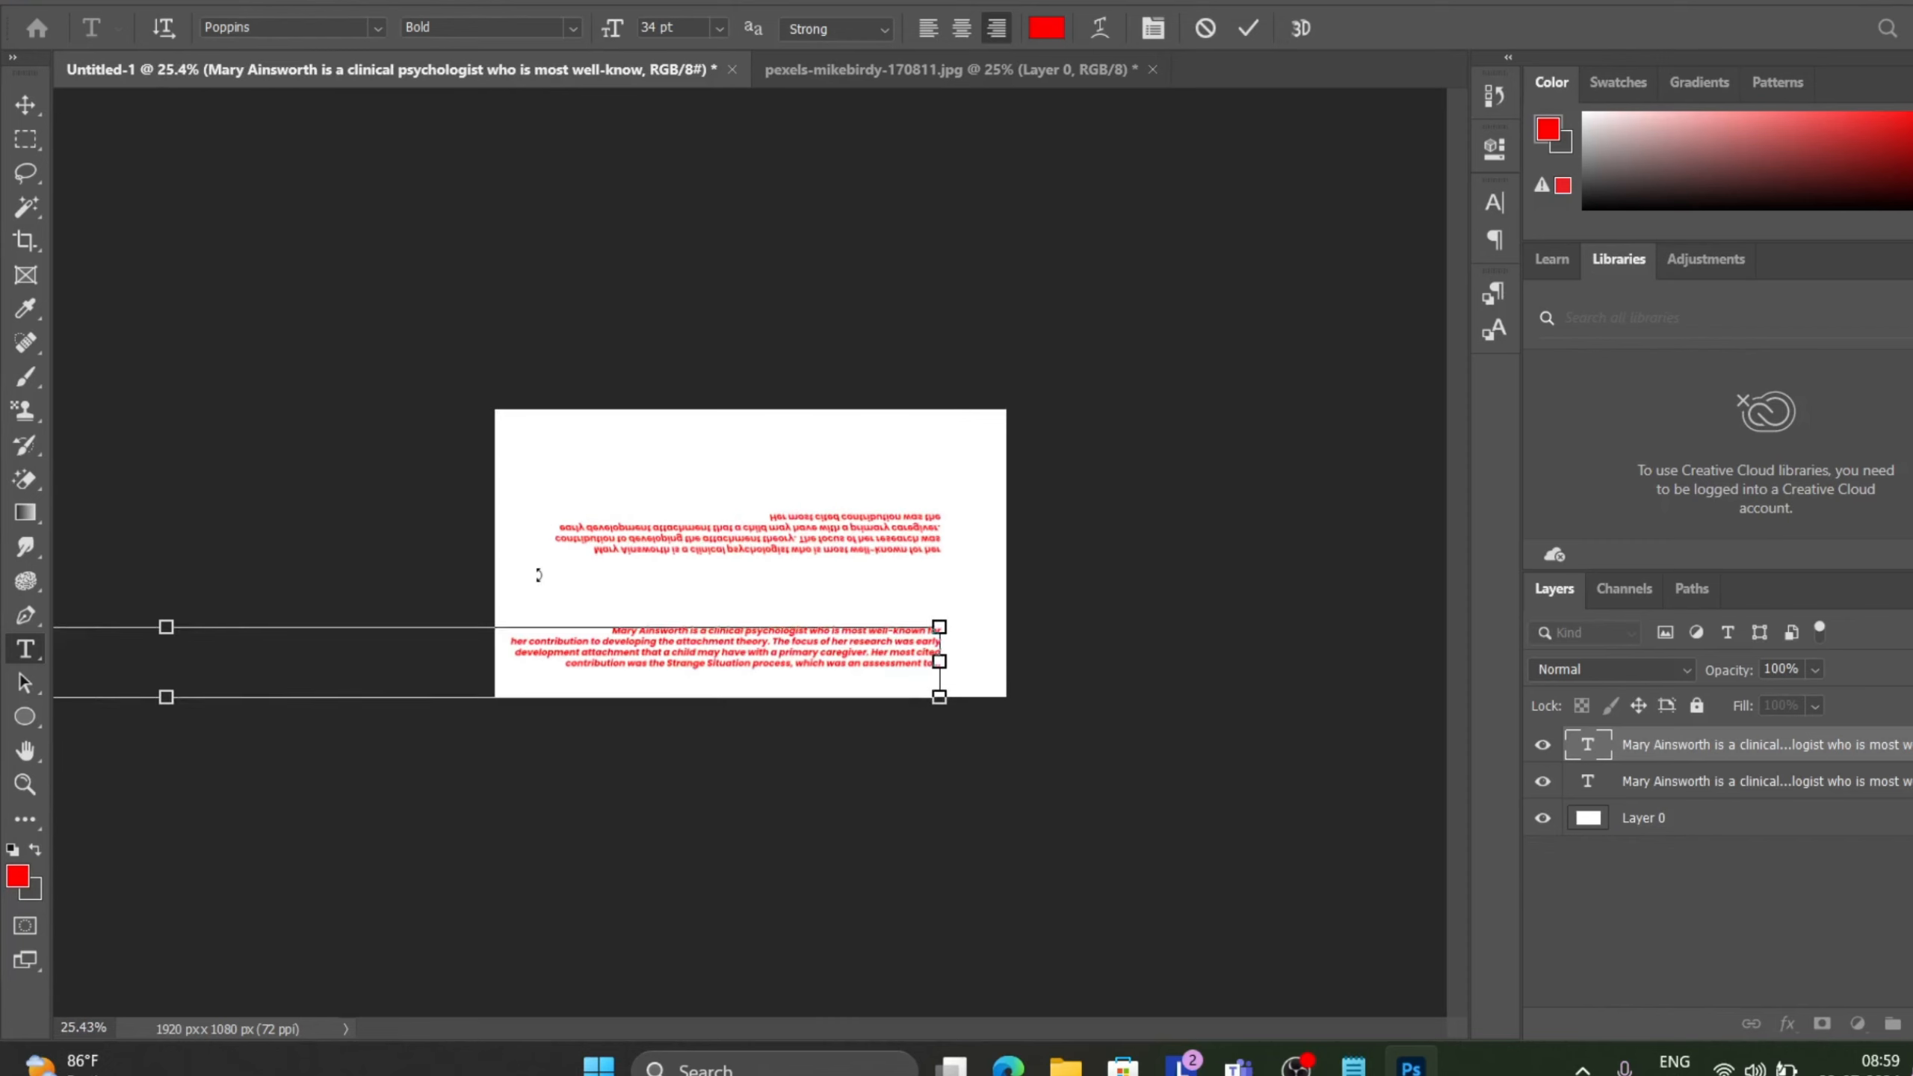
scroll(209, 570, "down", 1)
scroll(209, 570, "down", 1)
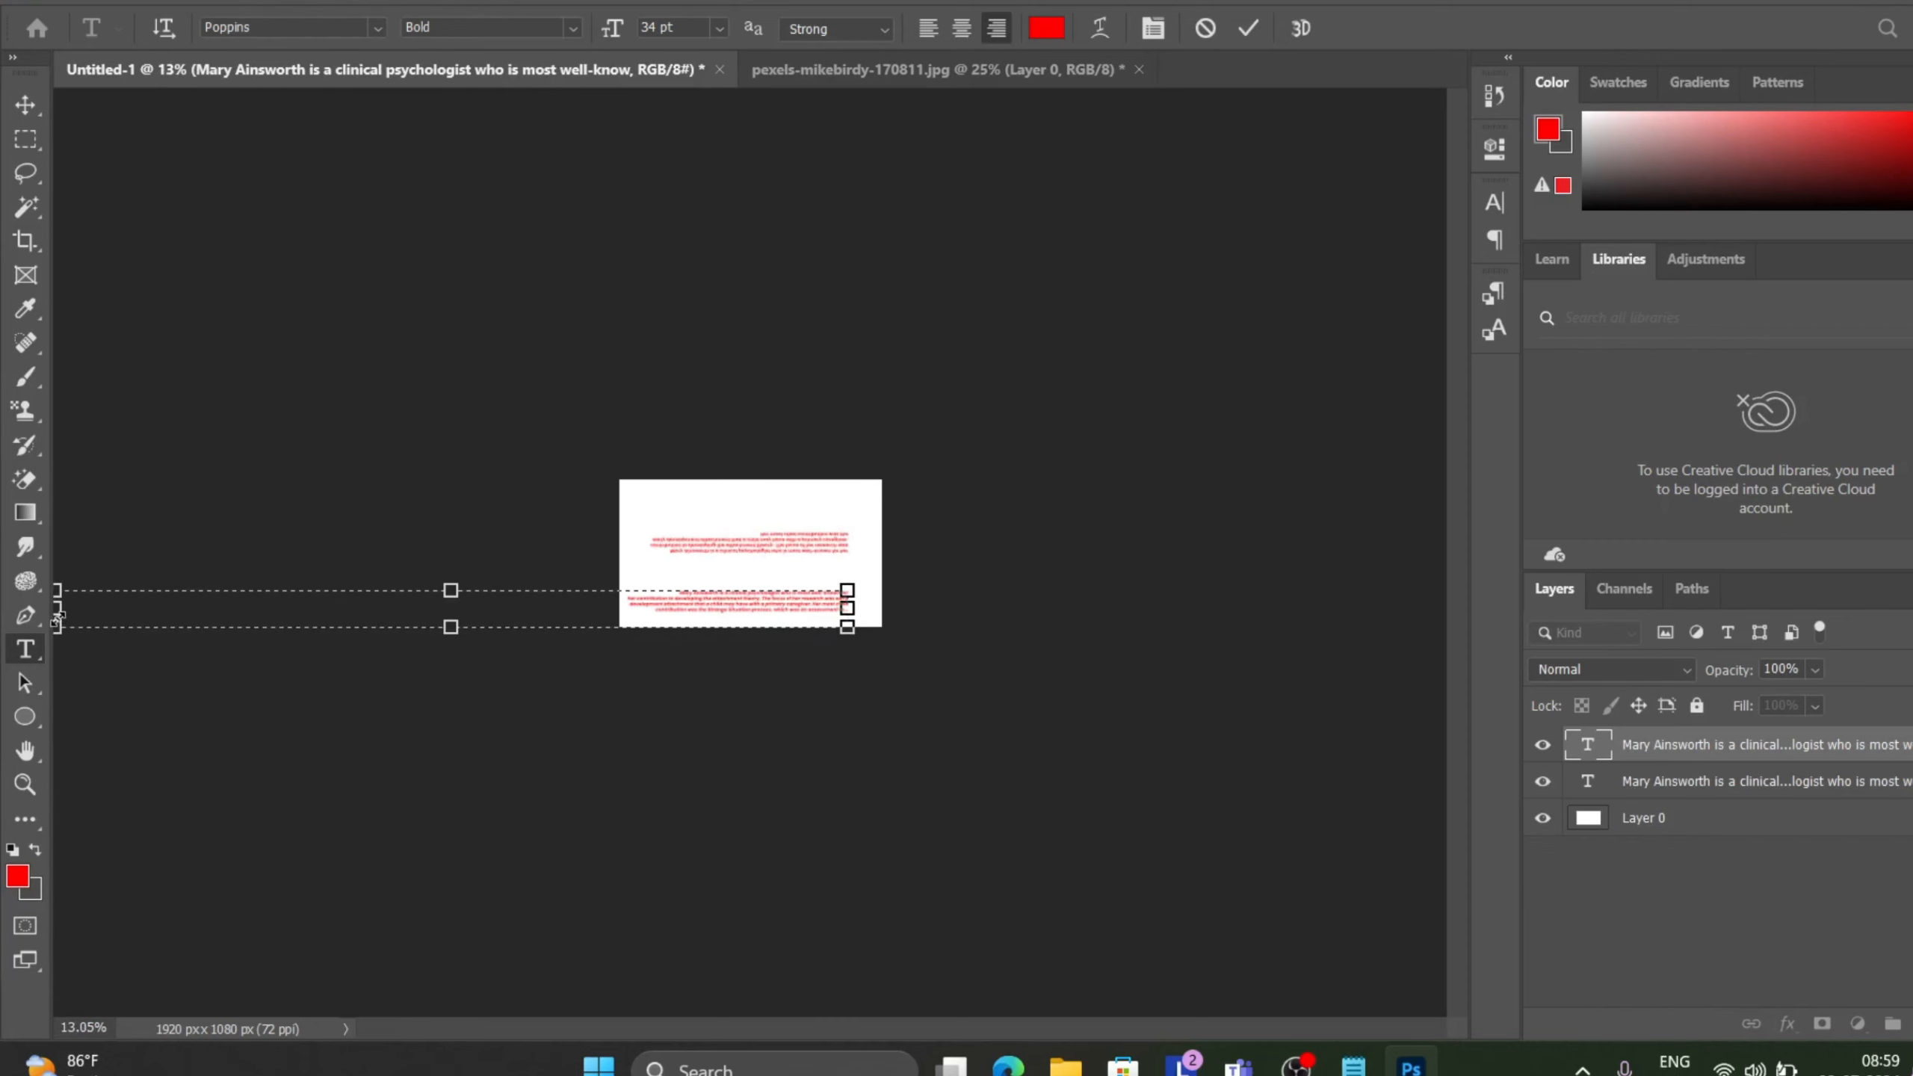
left_click_drag(58, 609, 575, 609)
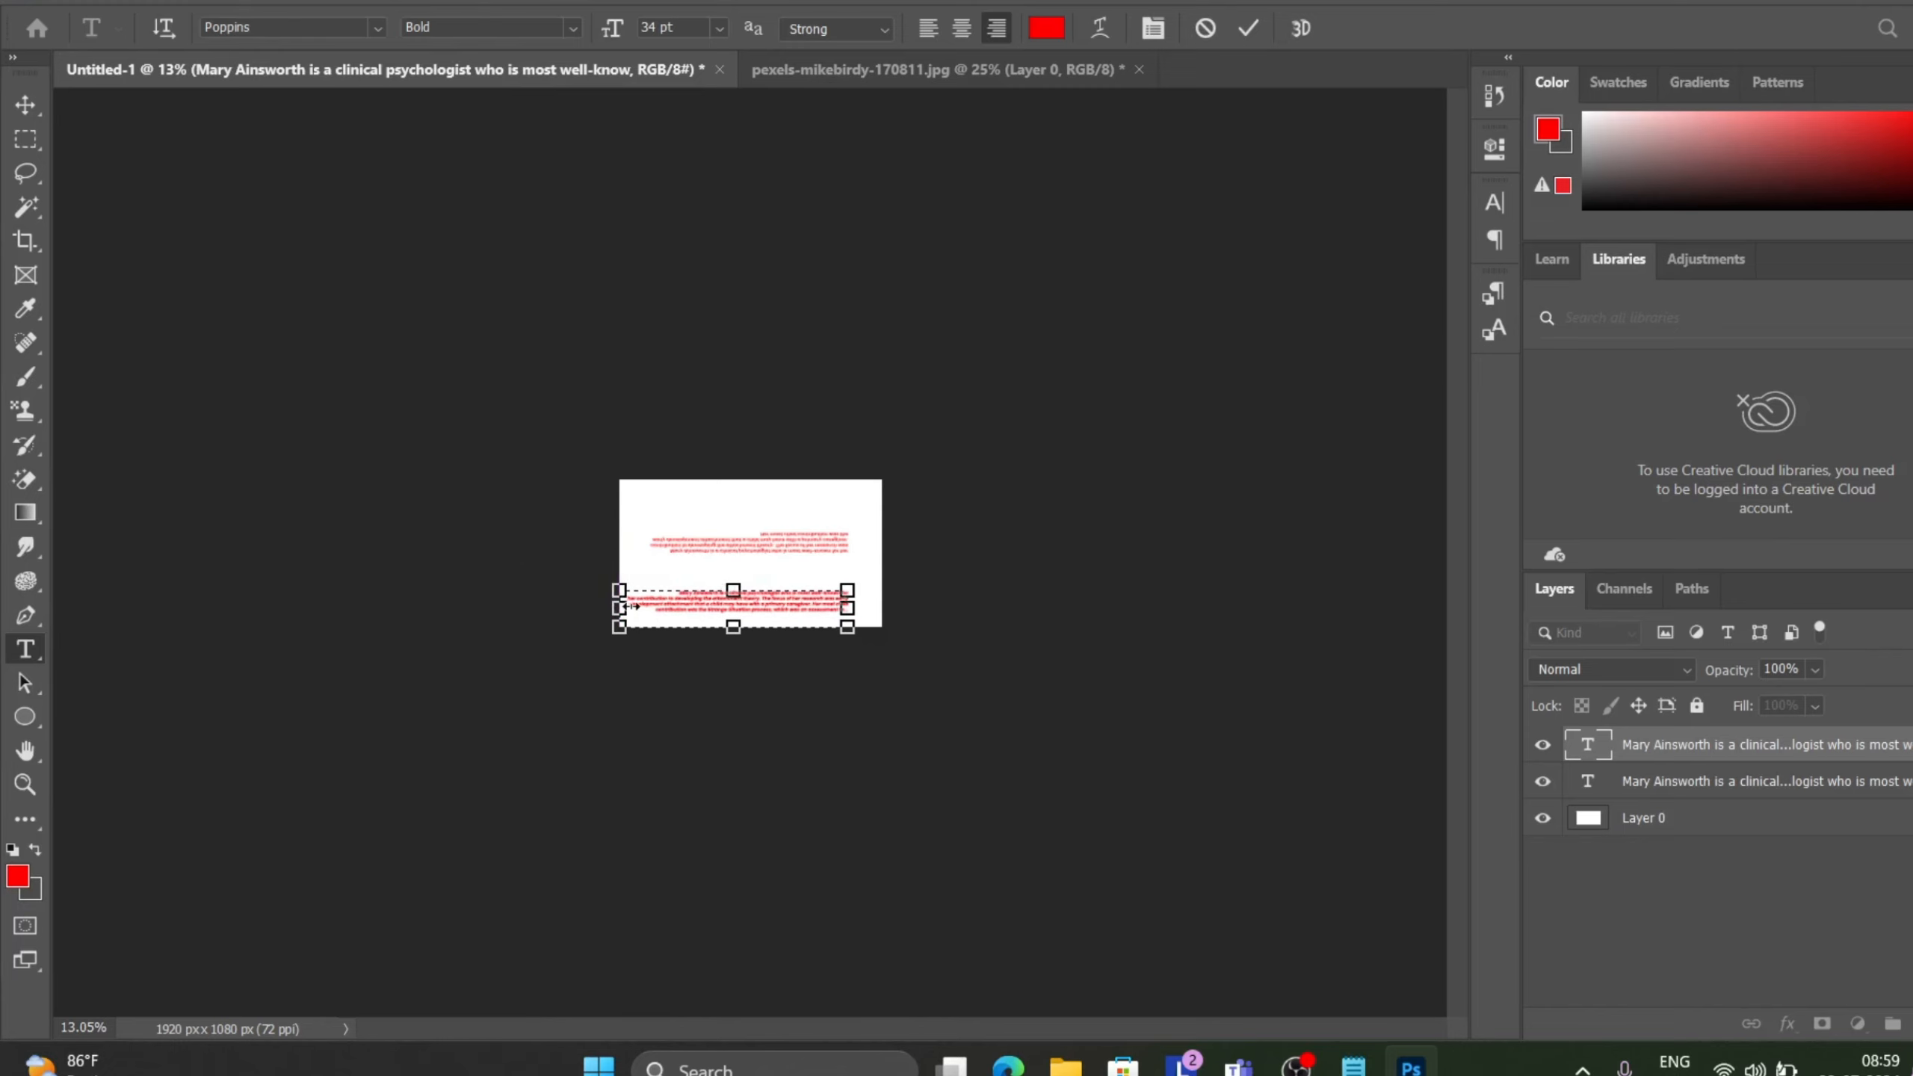
scroll(632, 613, "up", 5)
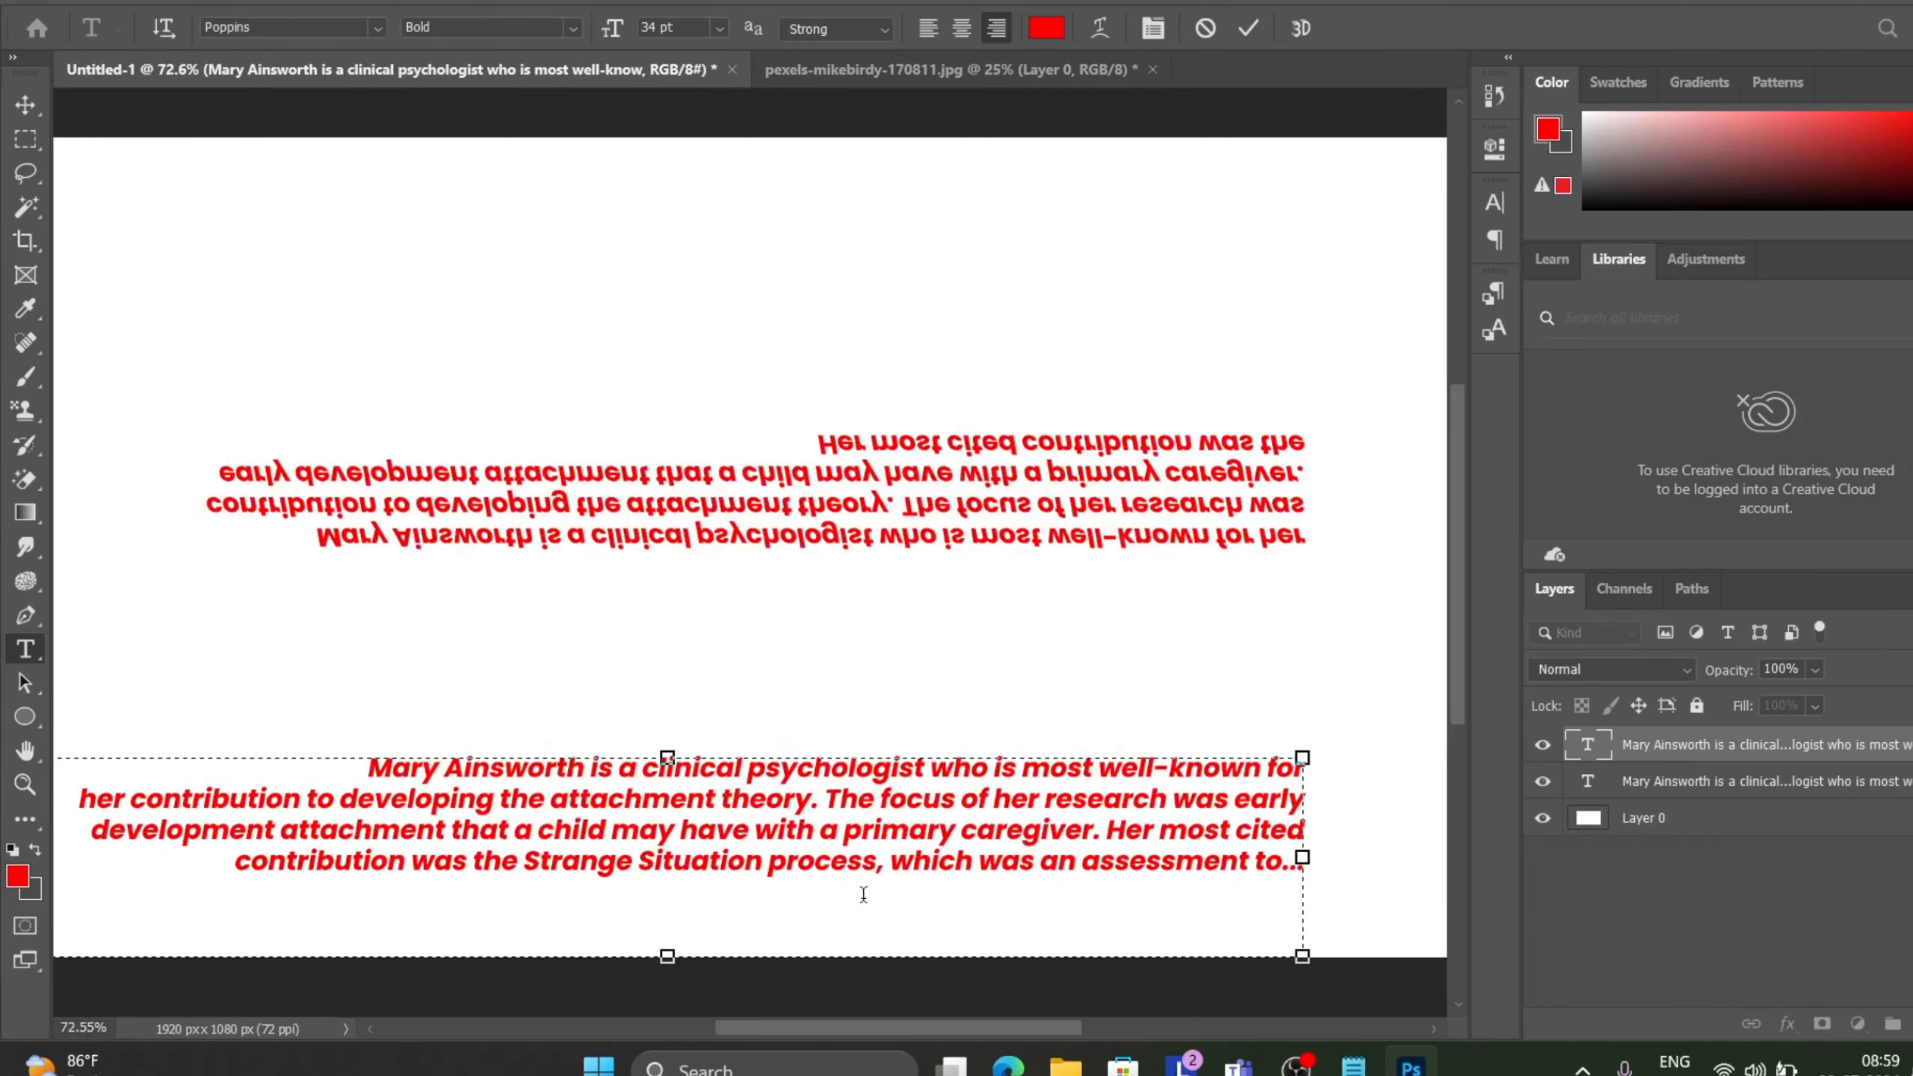
Move the paragraph text box upward and commit the text.
left_click_drag(826, 715, 902, 572)
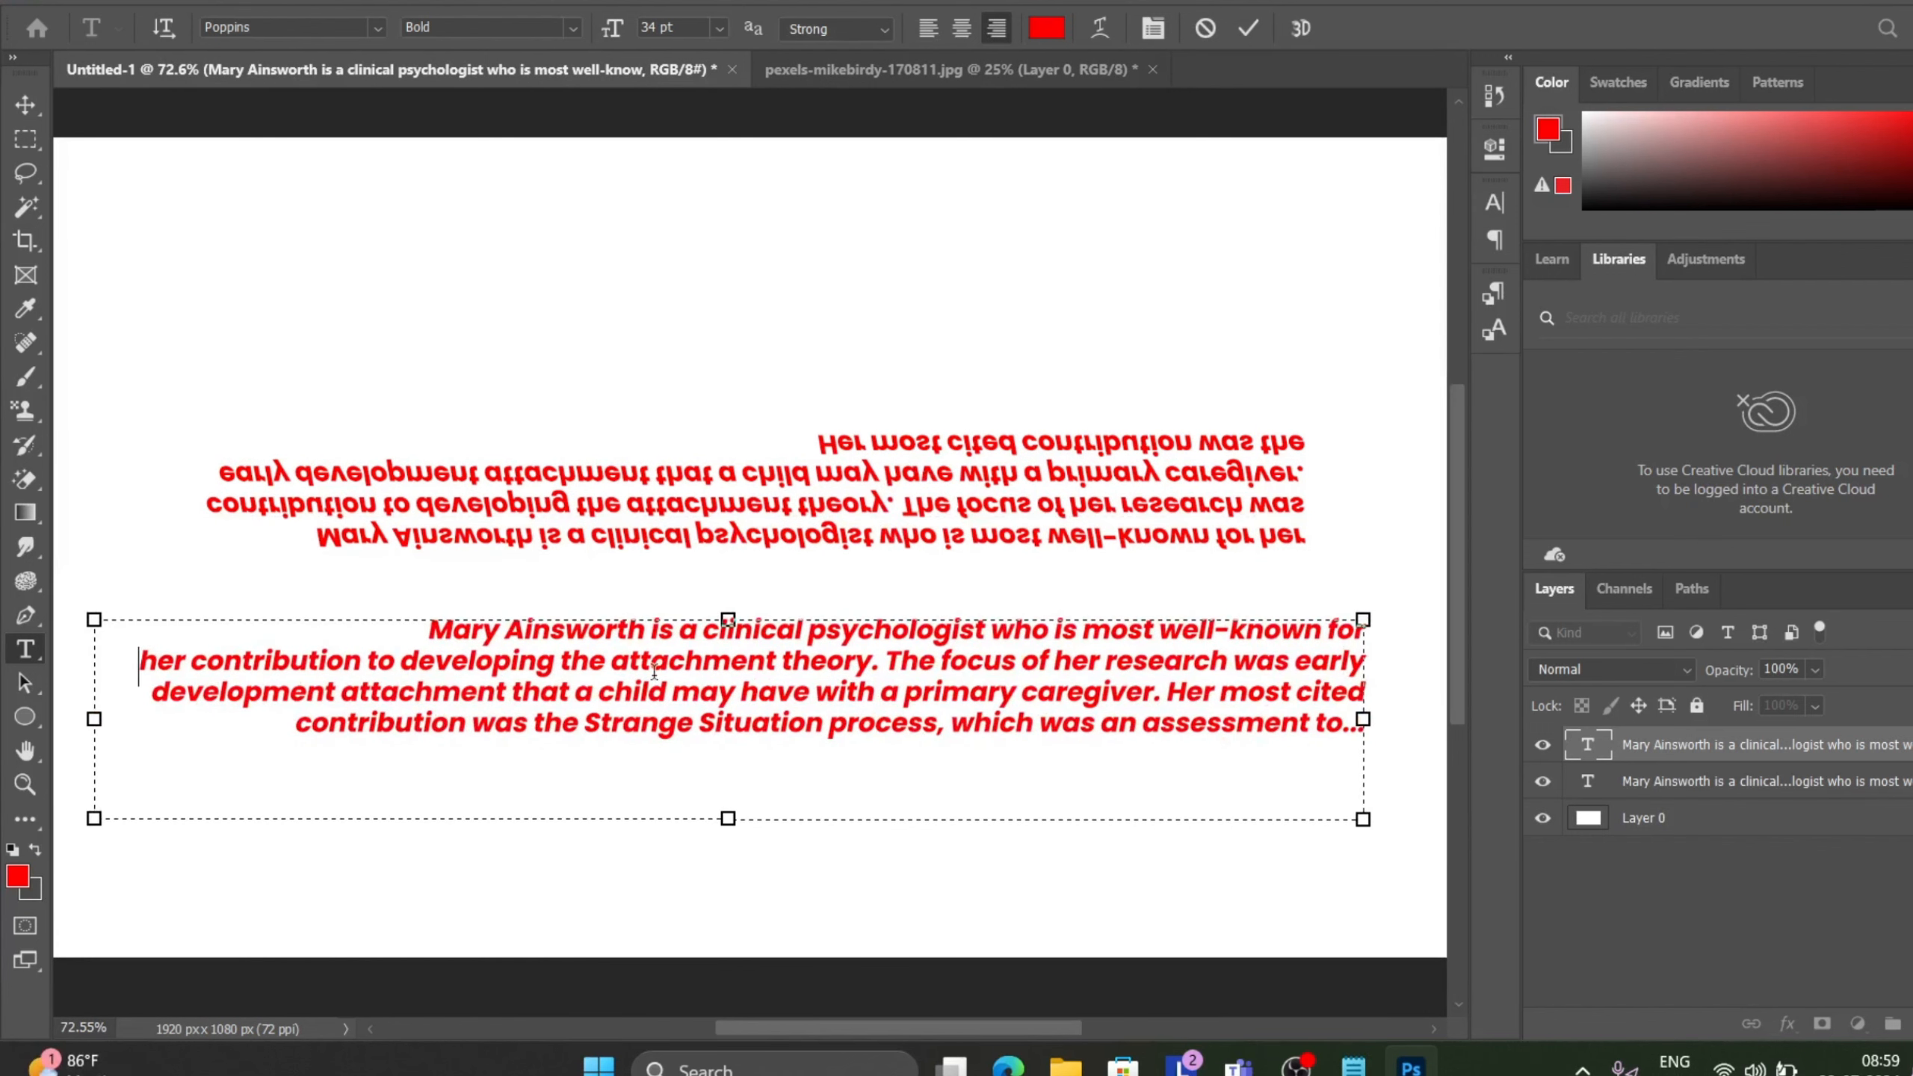
left_click(1254, 27)
key("v")
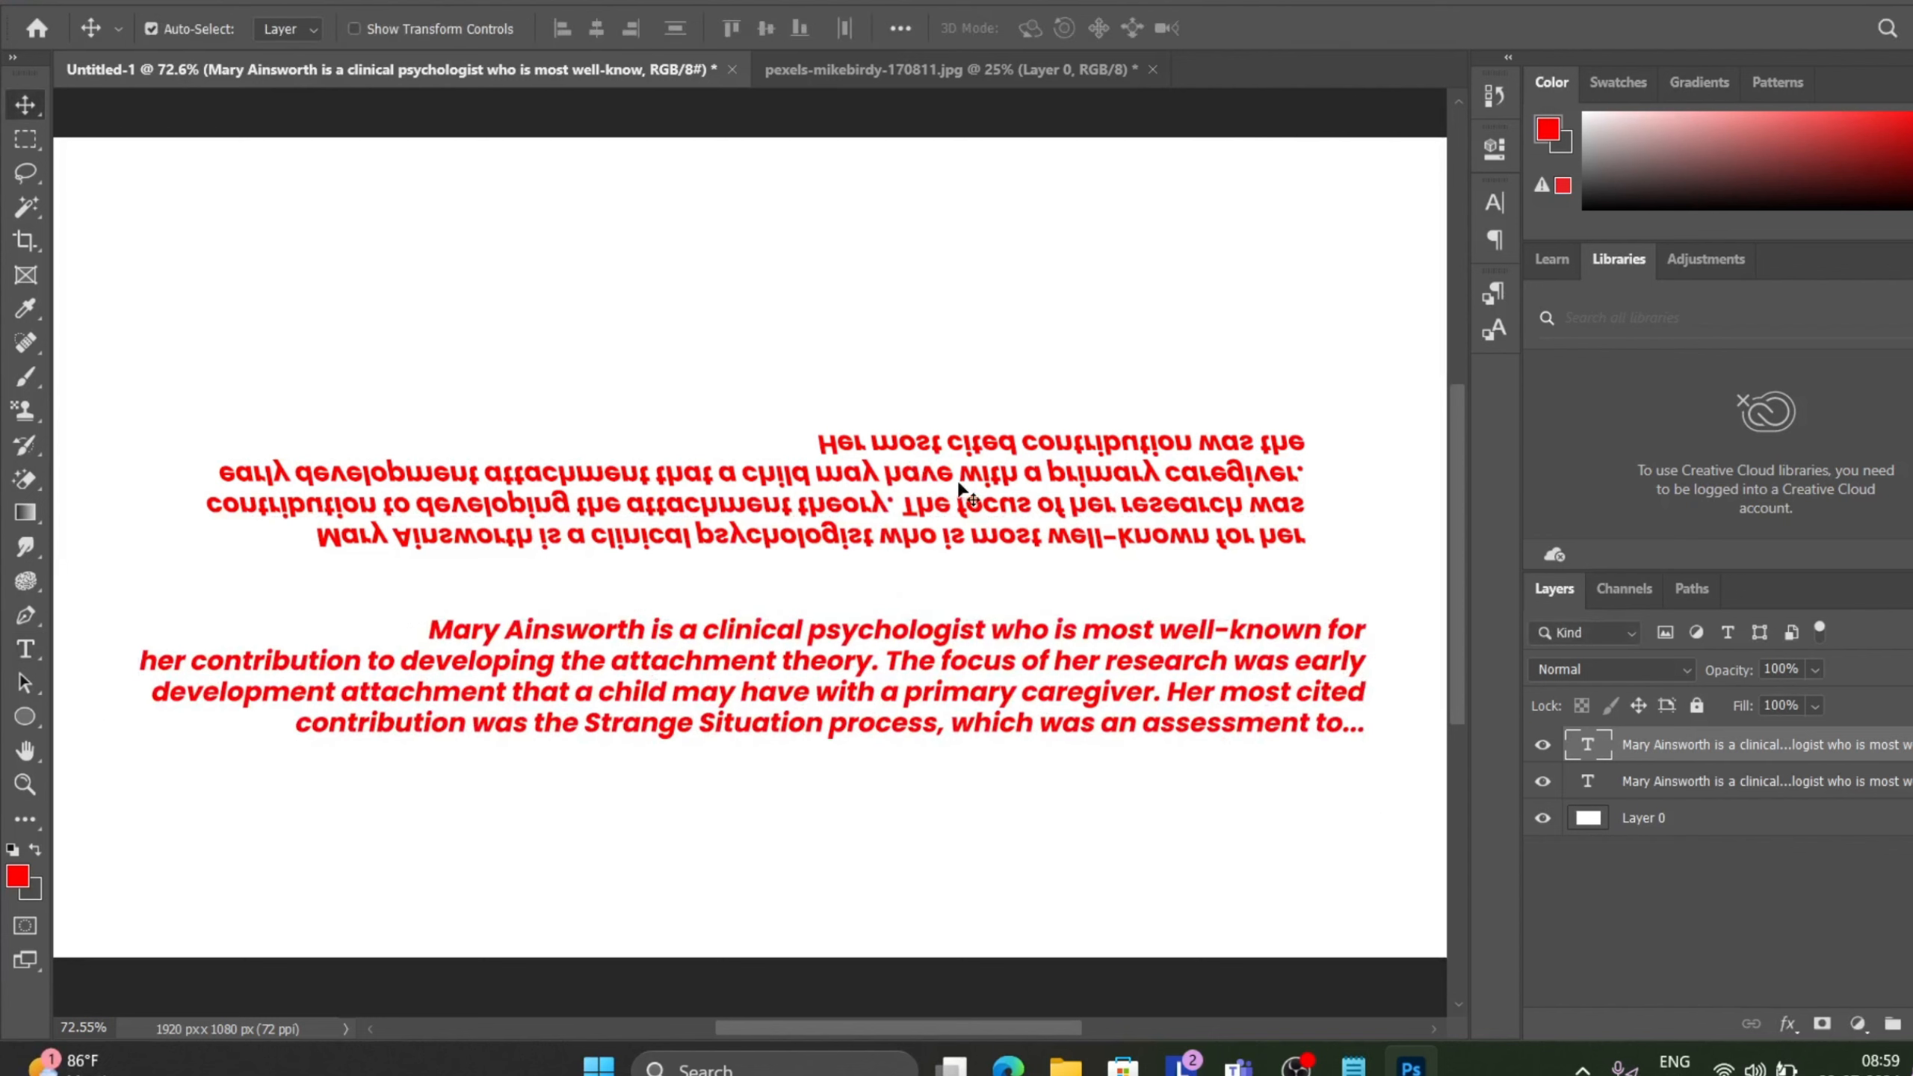
Delete the upside-down text layer and move the paragraph text up toward the canvas centre.
left_click_drag(947, 484, 975, 445)
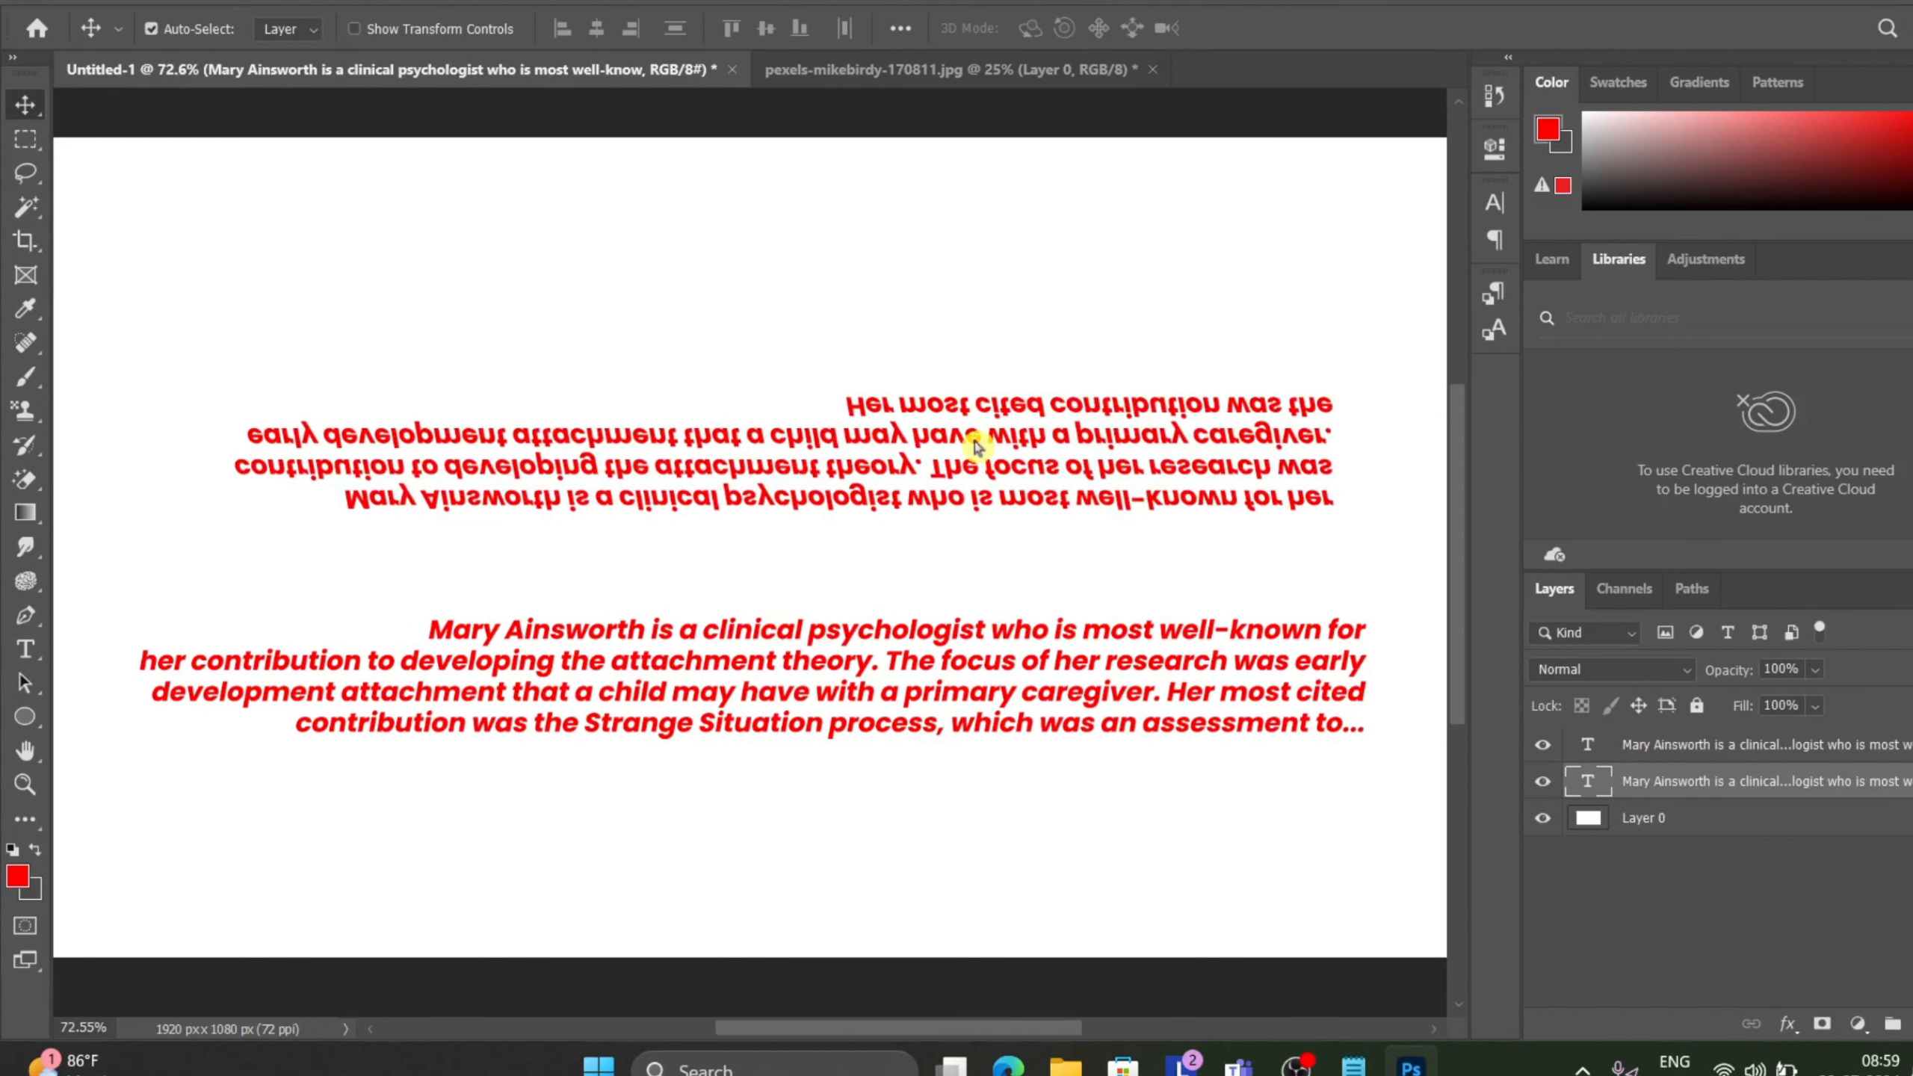
key("Delete")
left_click_drag(712, 652, 638, 547)
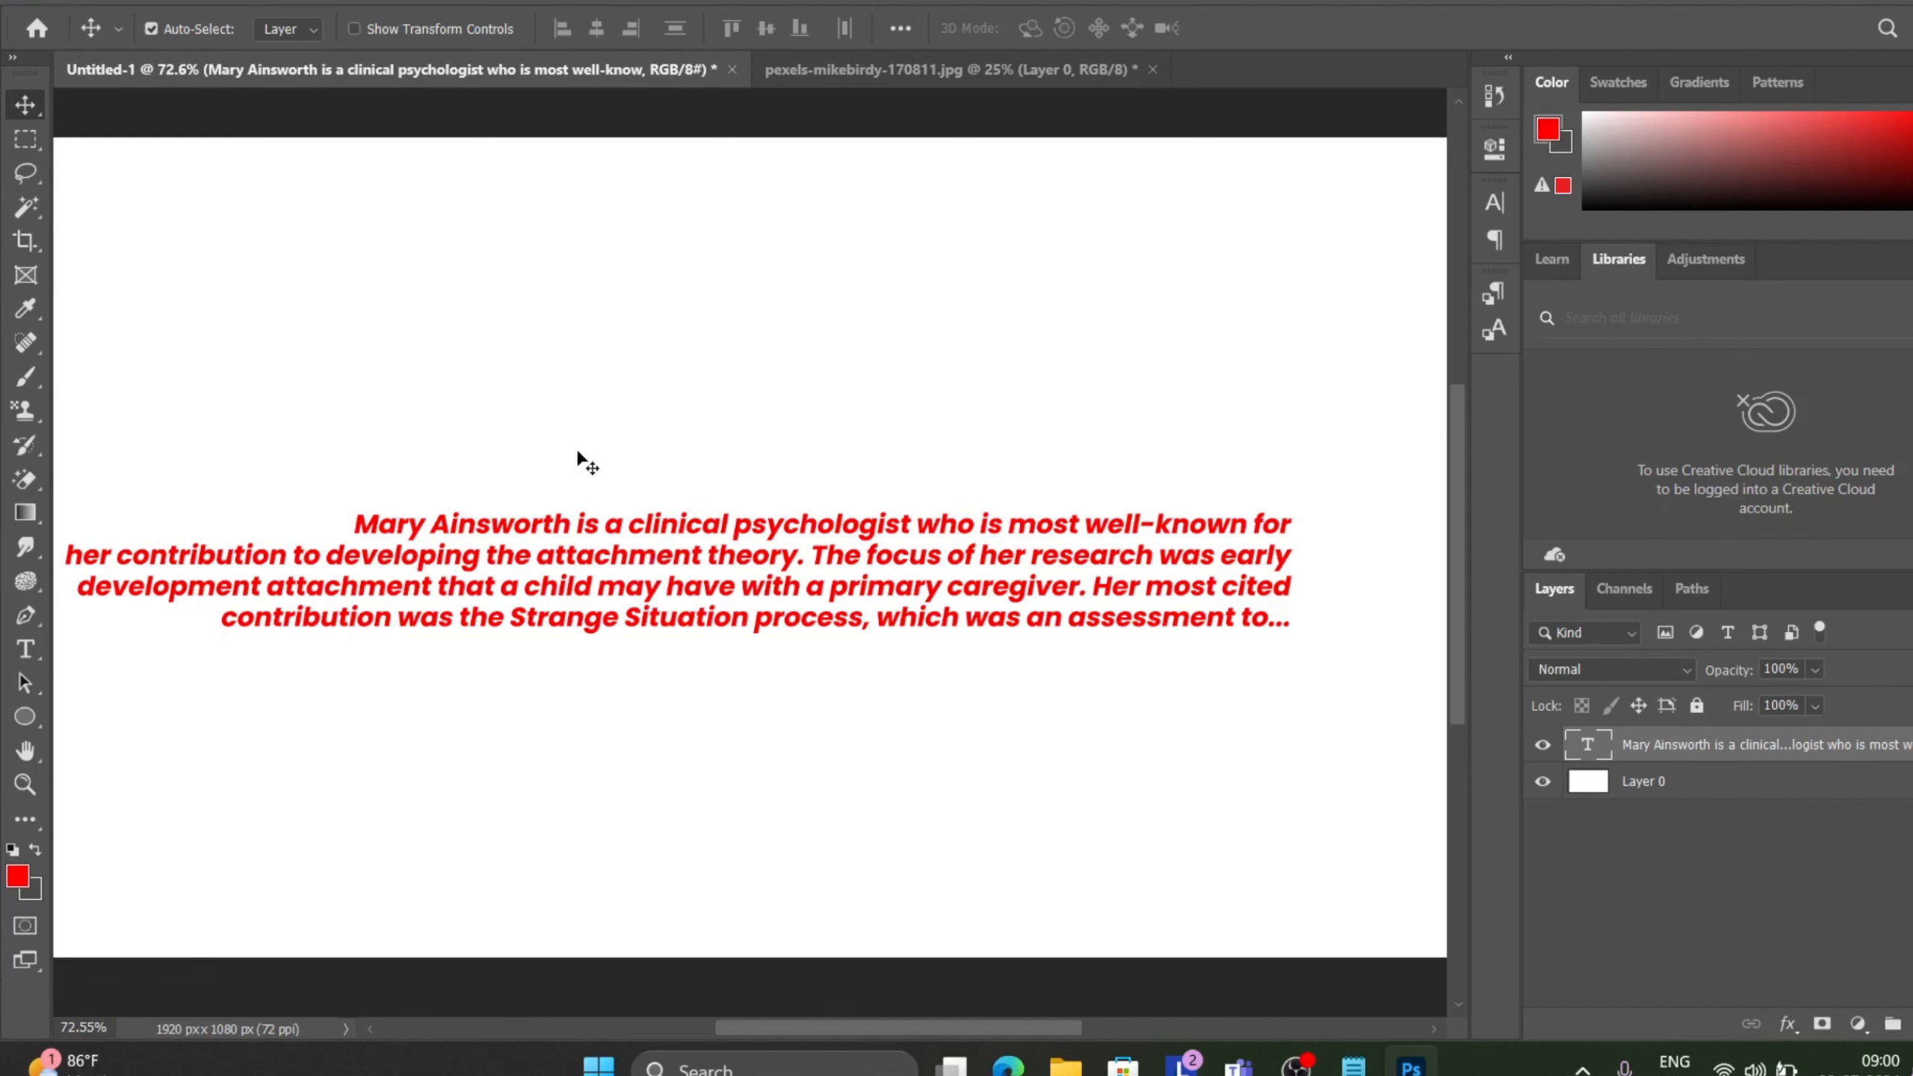
Nudge the paragraph text slightly to the right.
left_click(1133, 464)
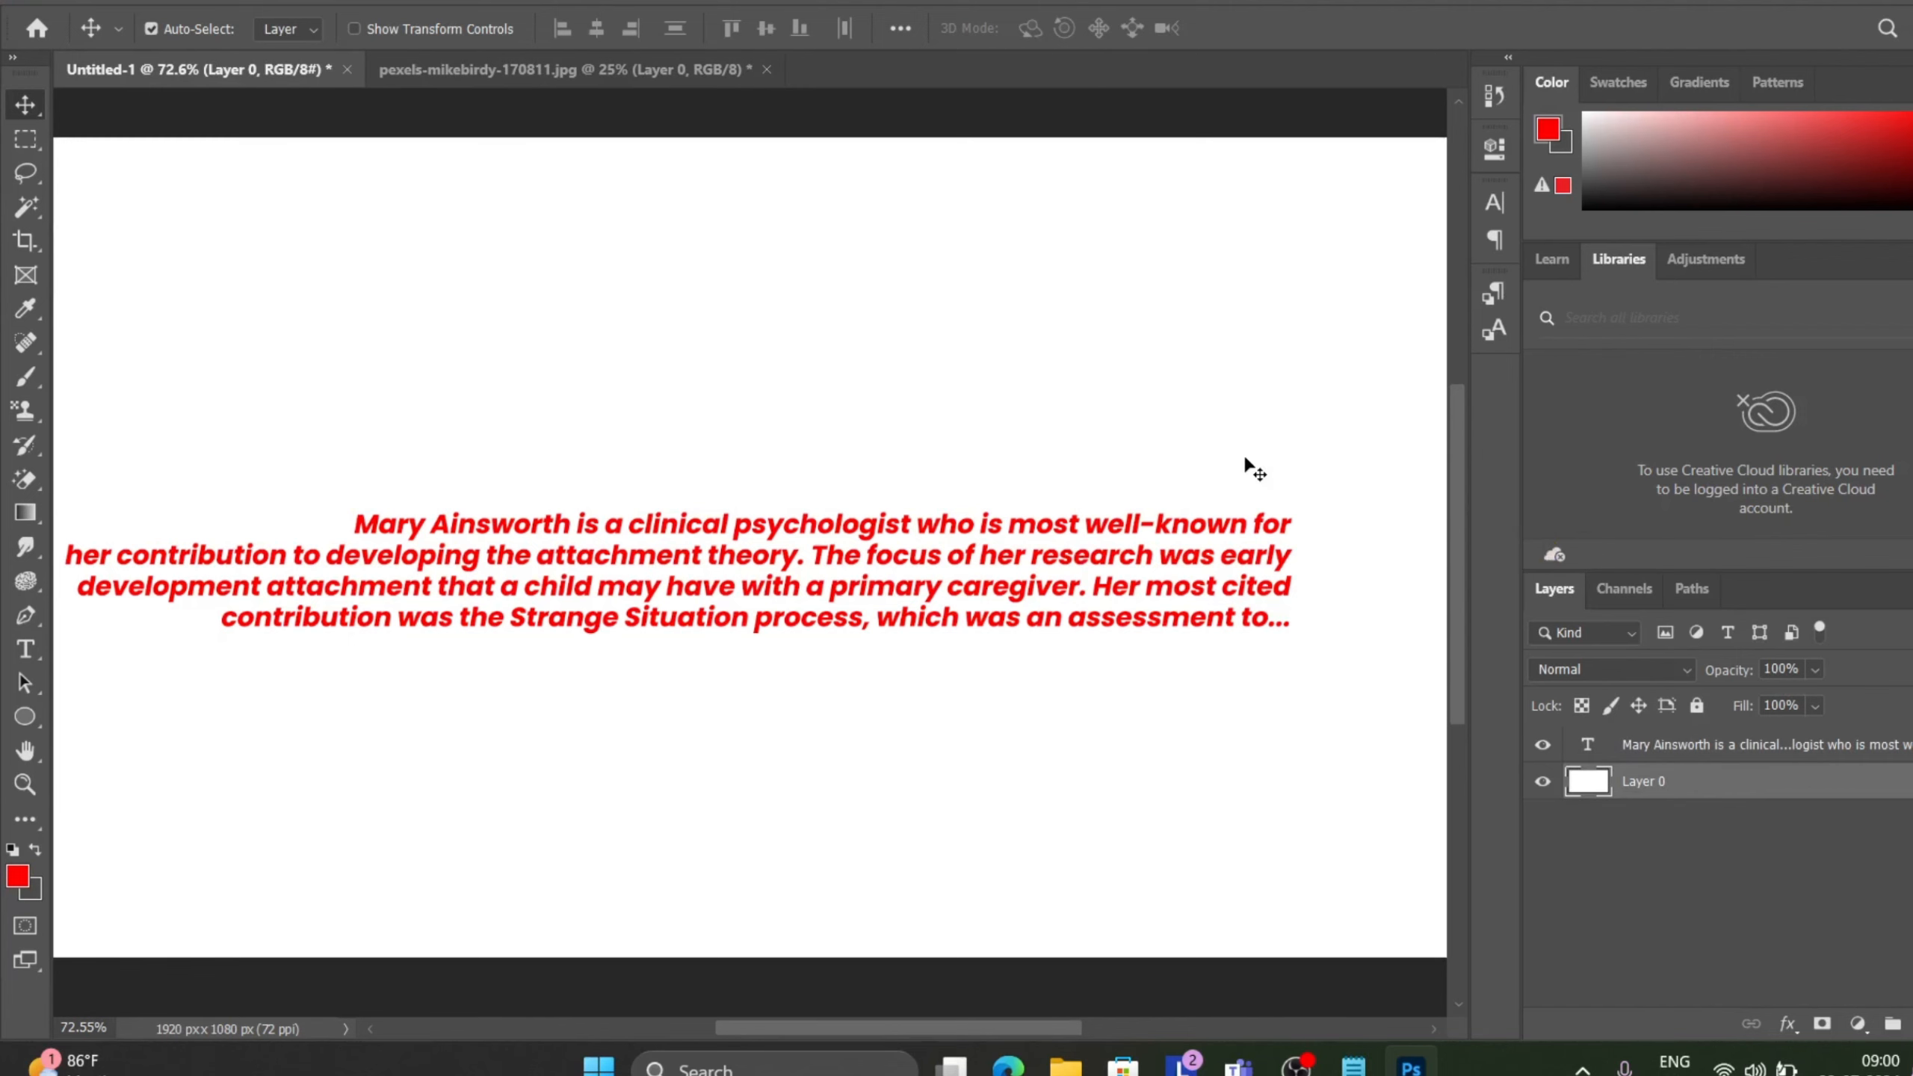
scroll(825, 371, "down", 2)
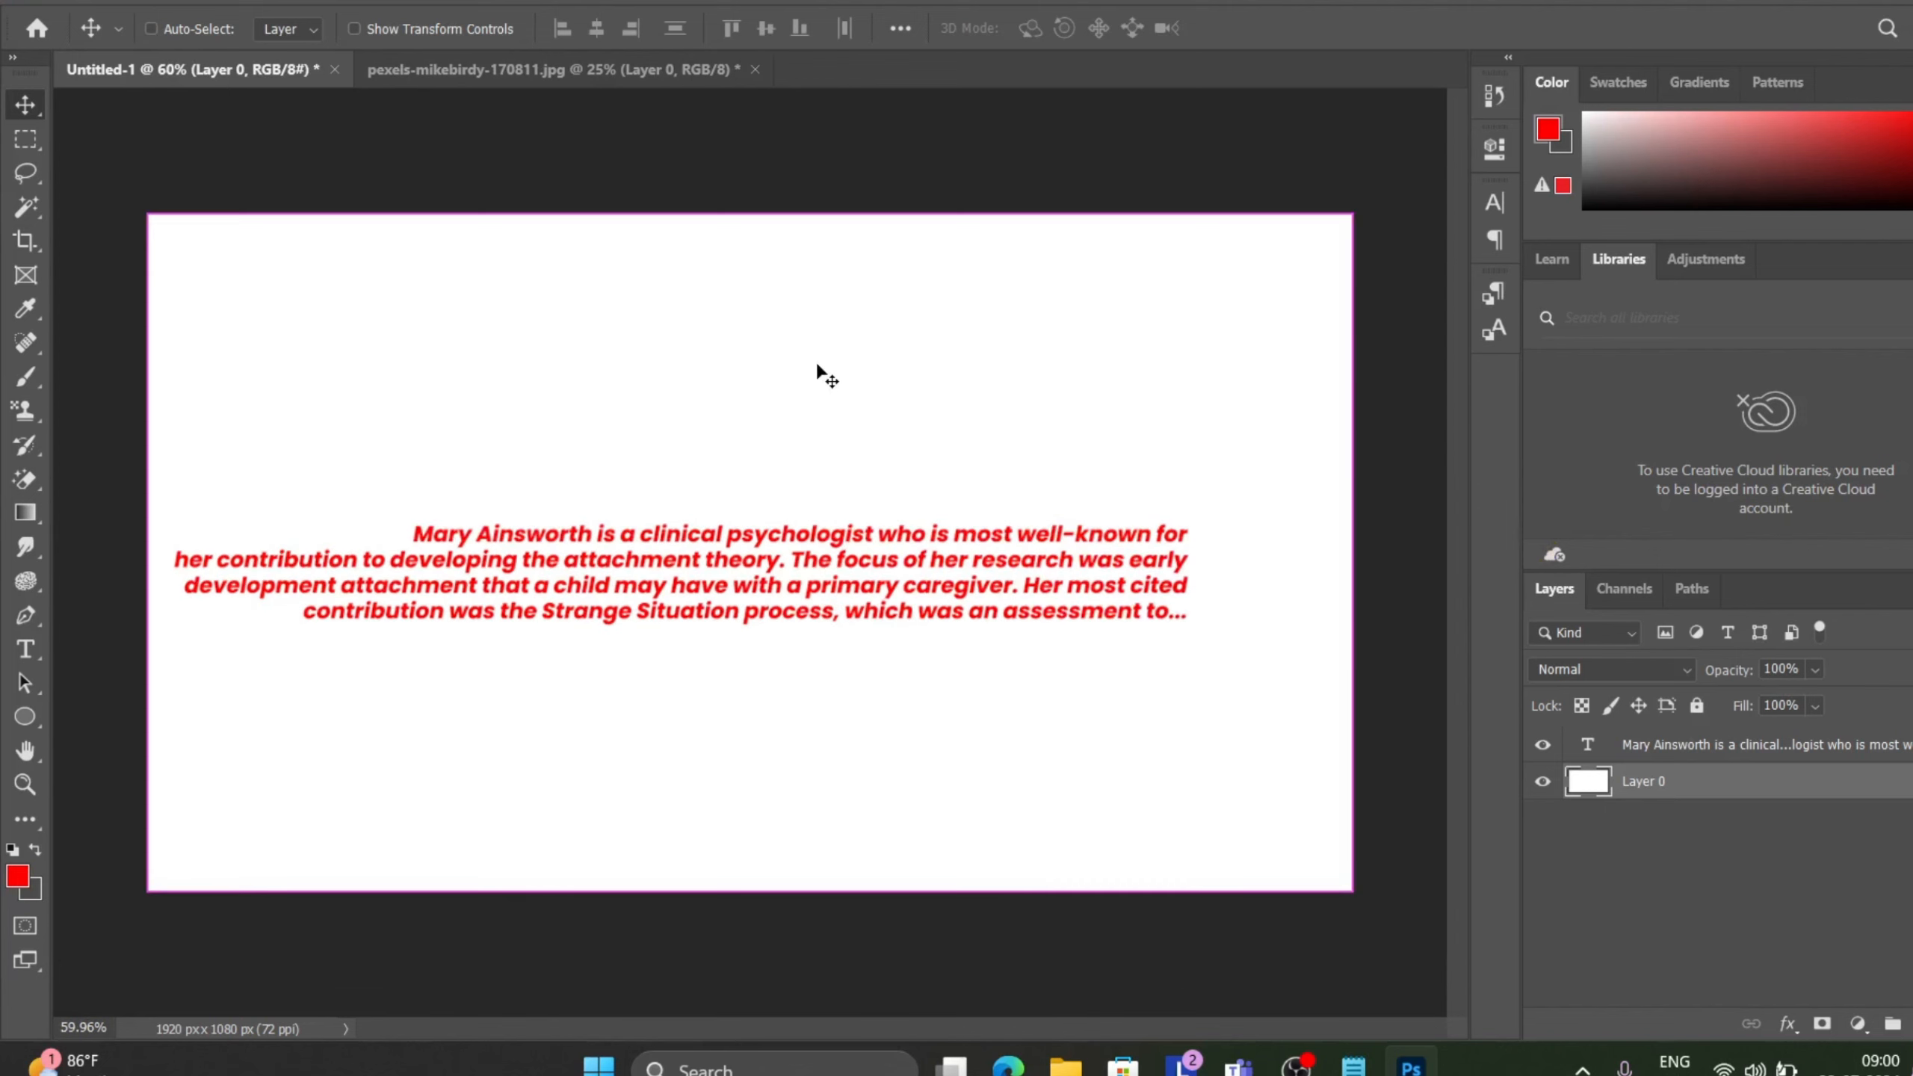
scroll(824, 371, "down", 1)
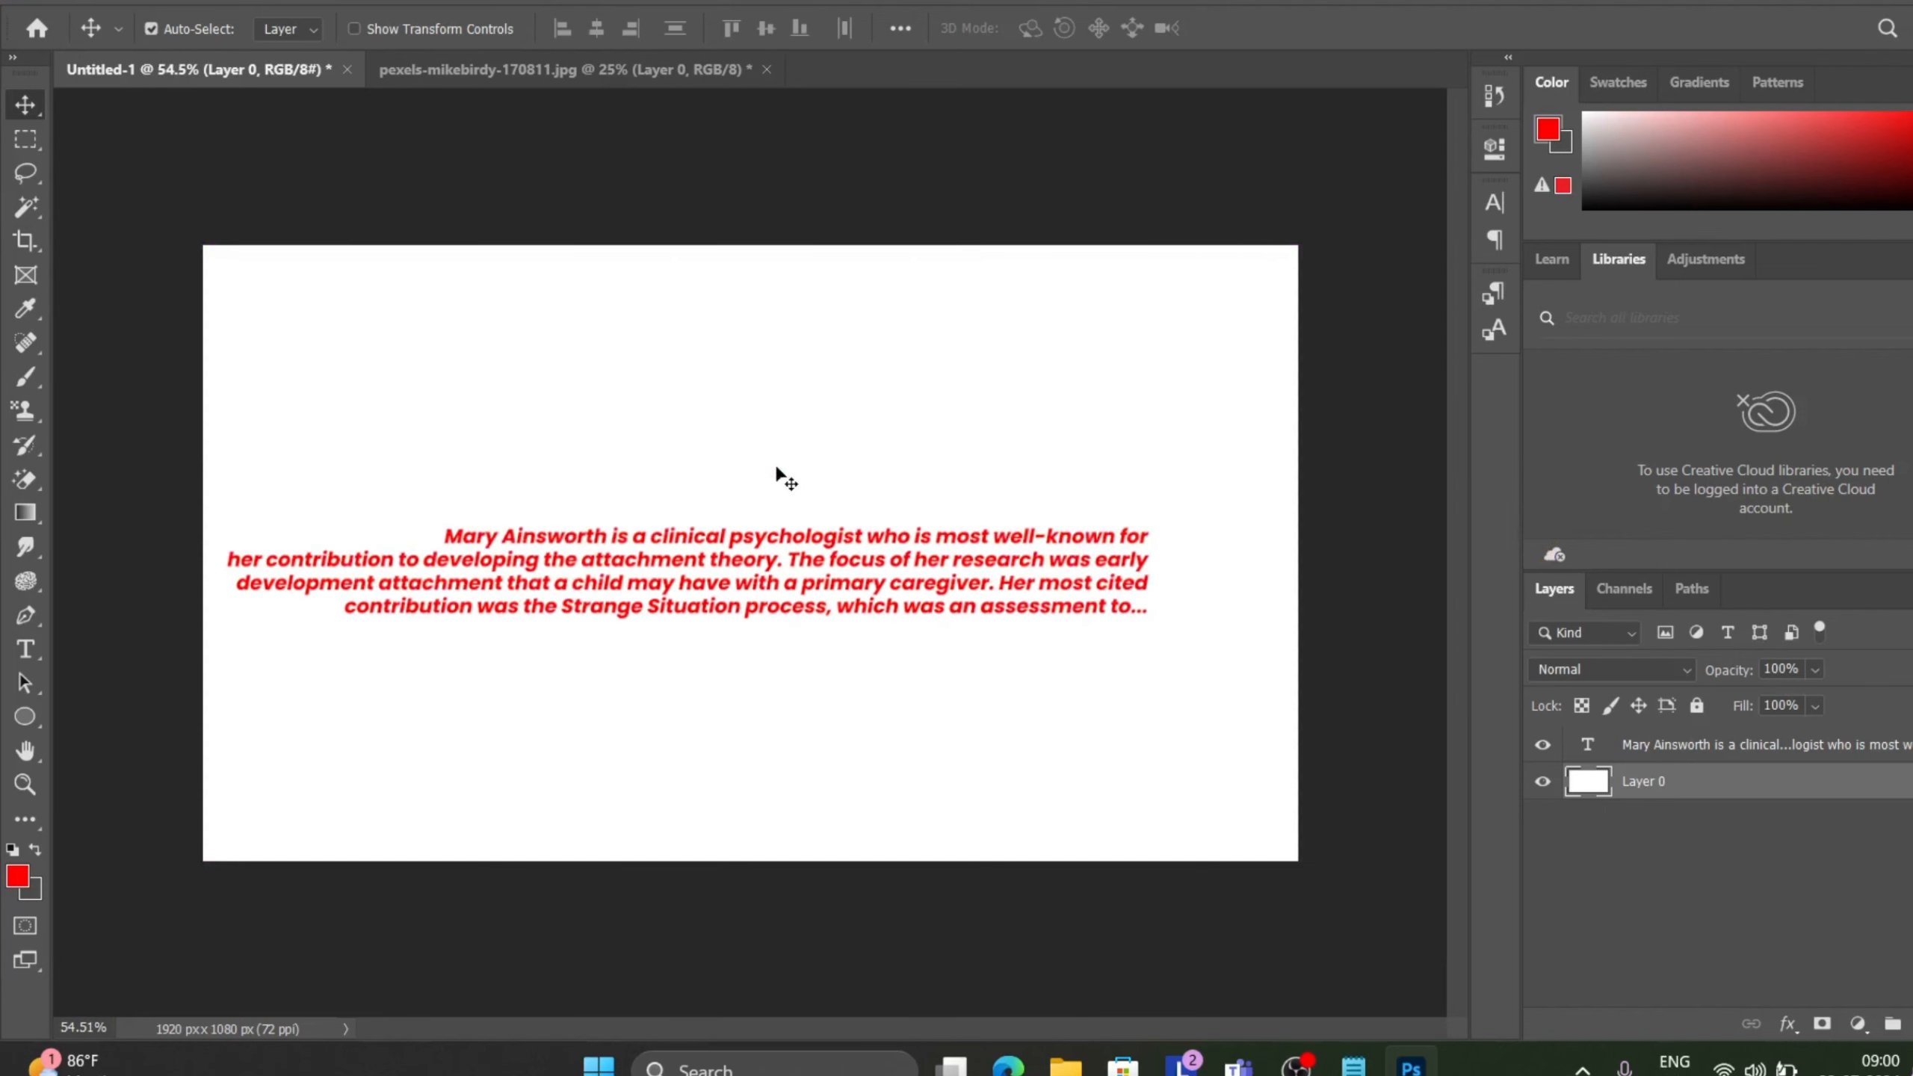
left_click_drag(748, 556, 785, 544)
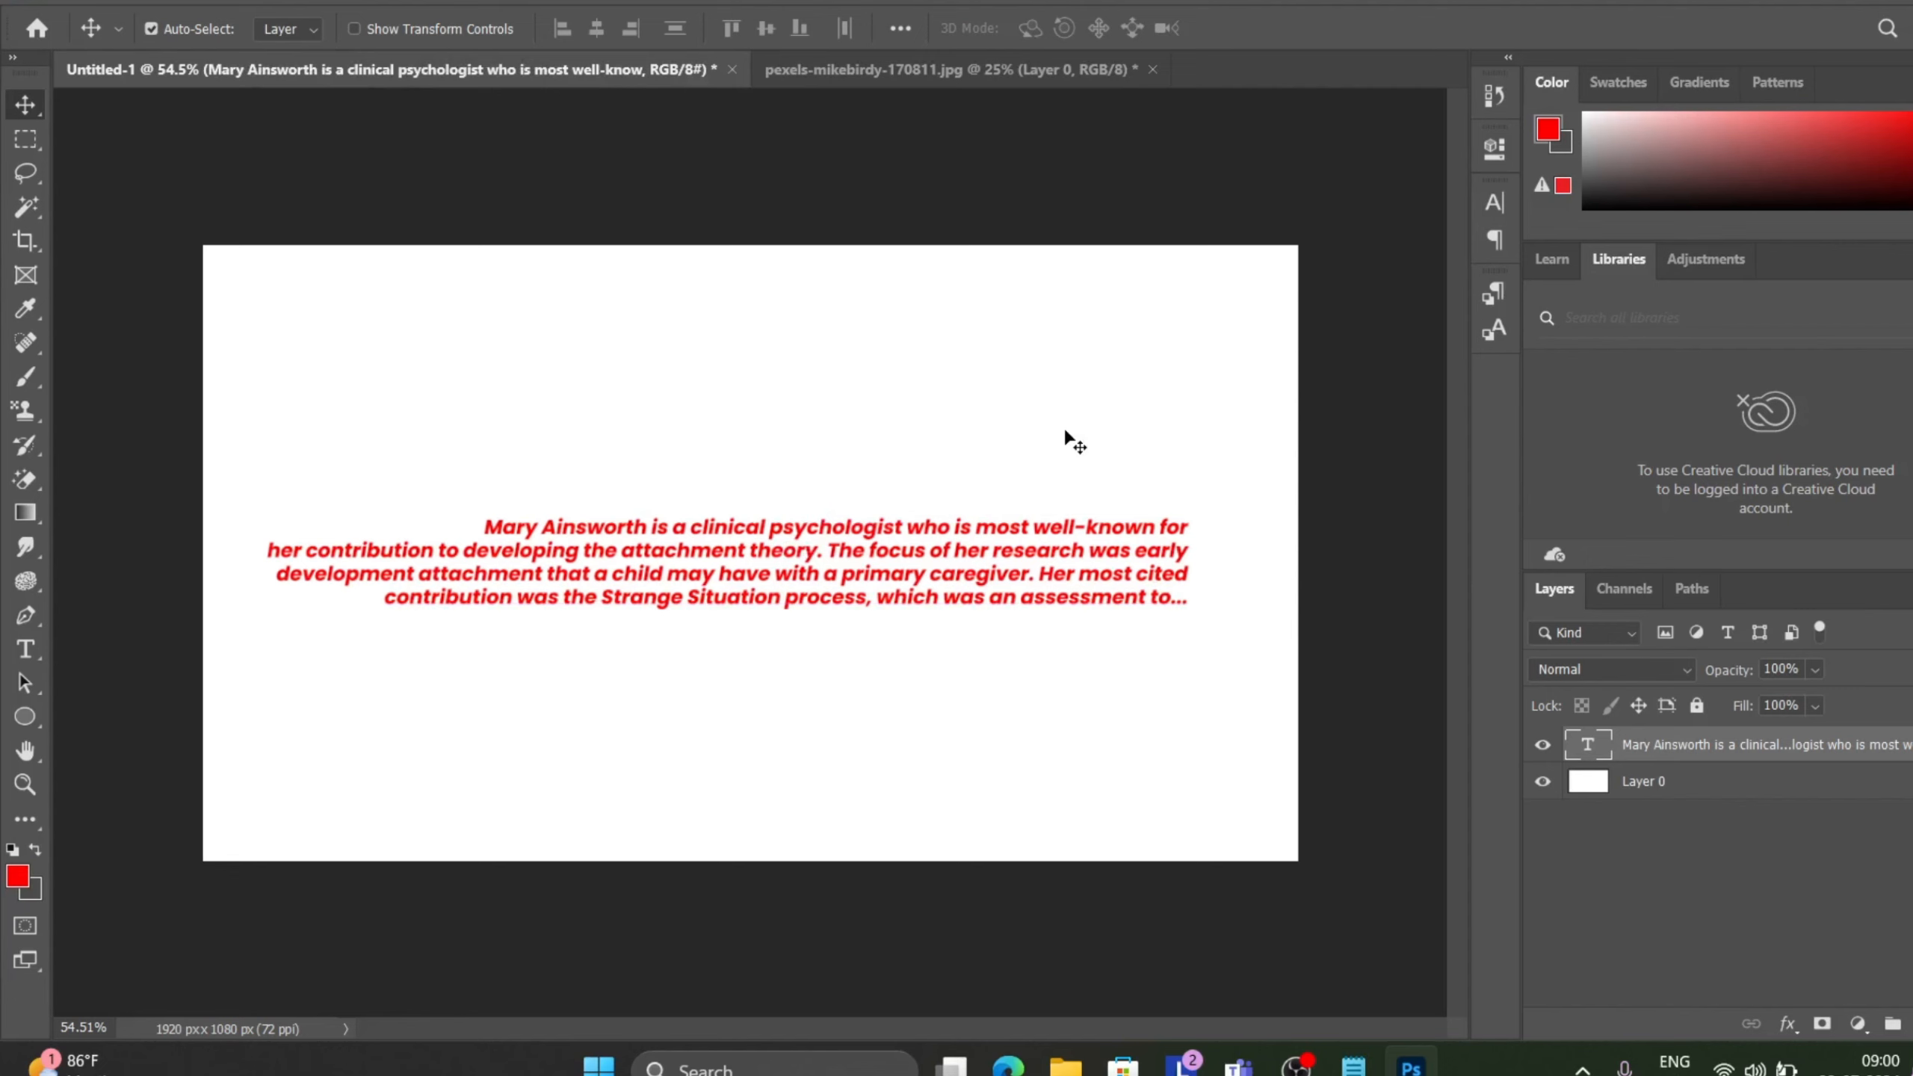
Insert a line break before "developing the attachment theory" and remove it again.
double_click(463, 556)
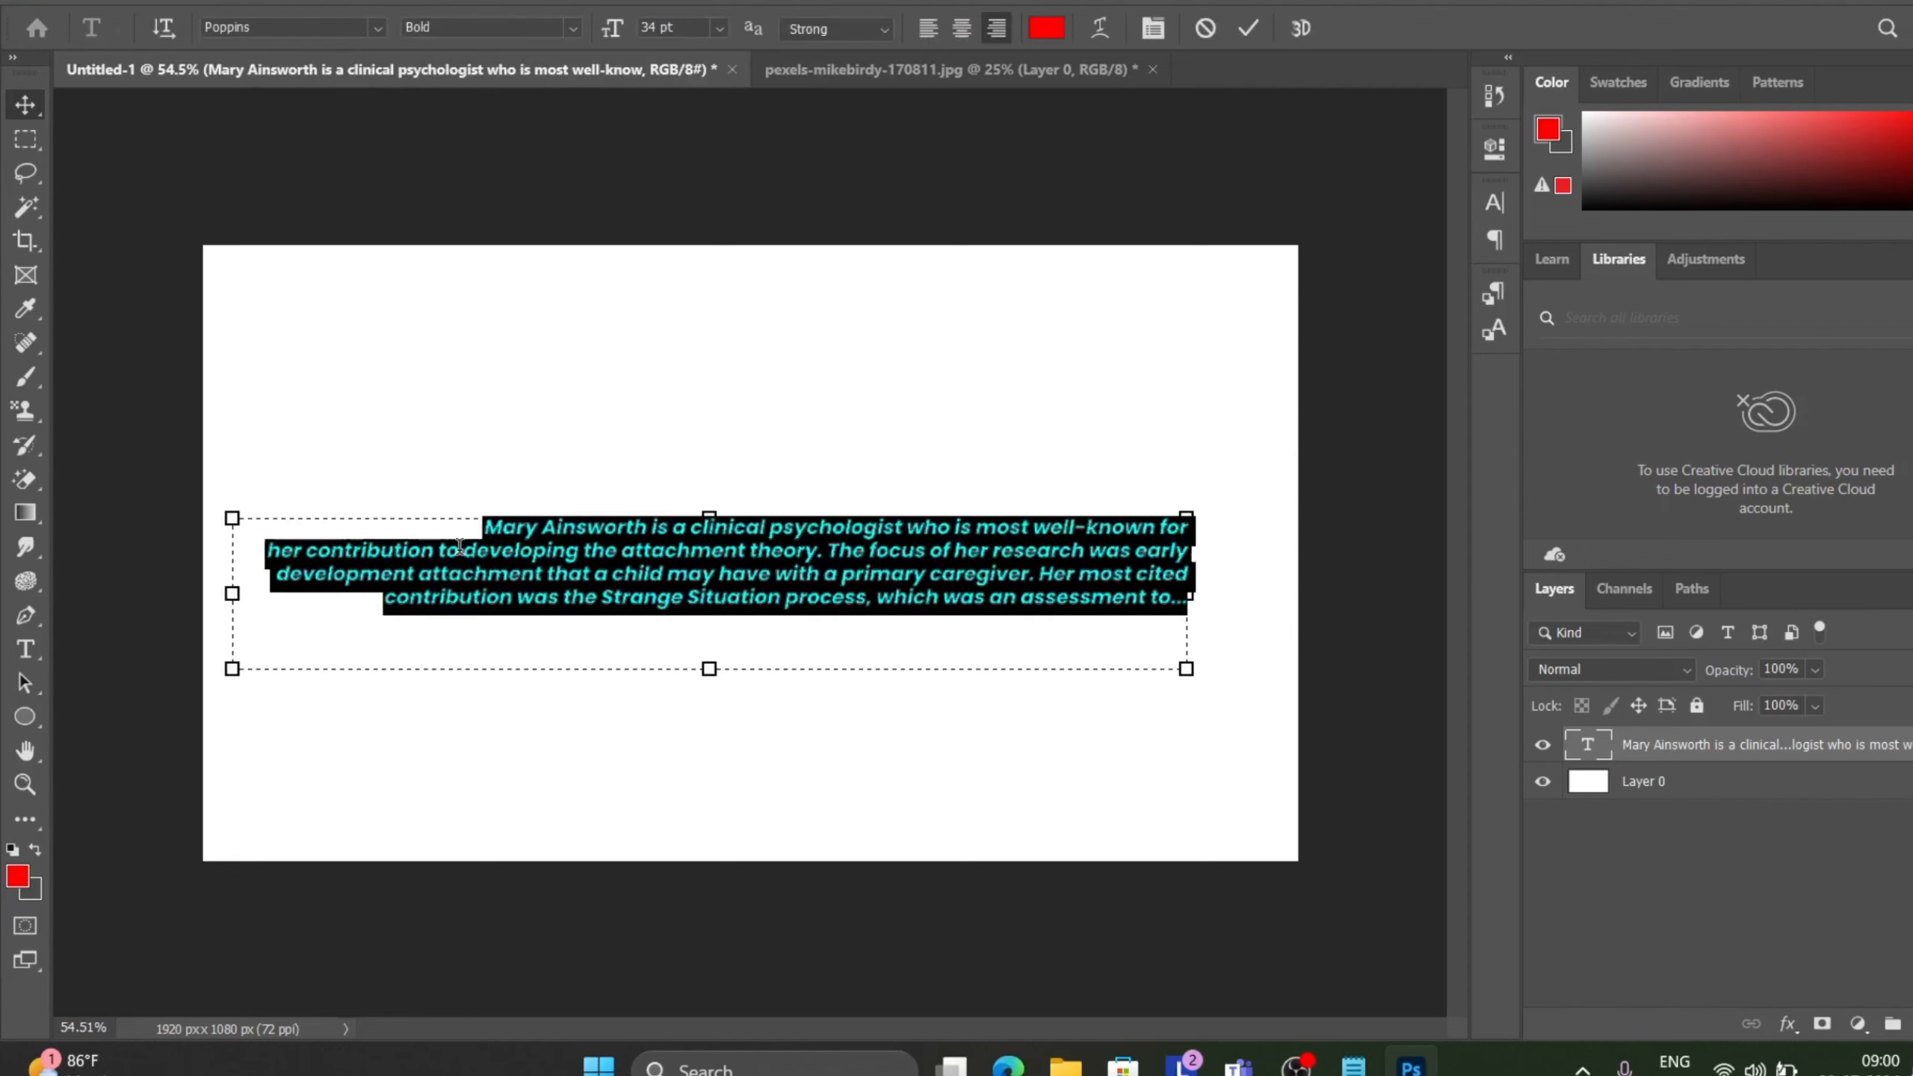
left_click(459, 545)
key("Return")
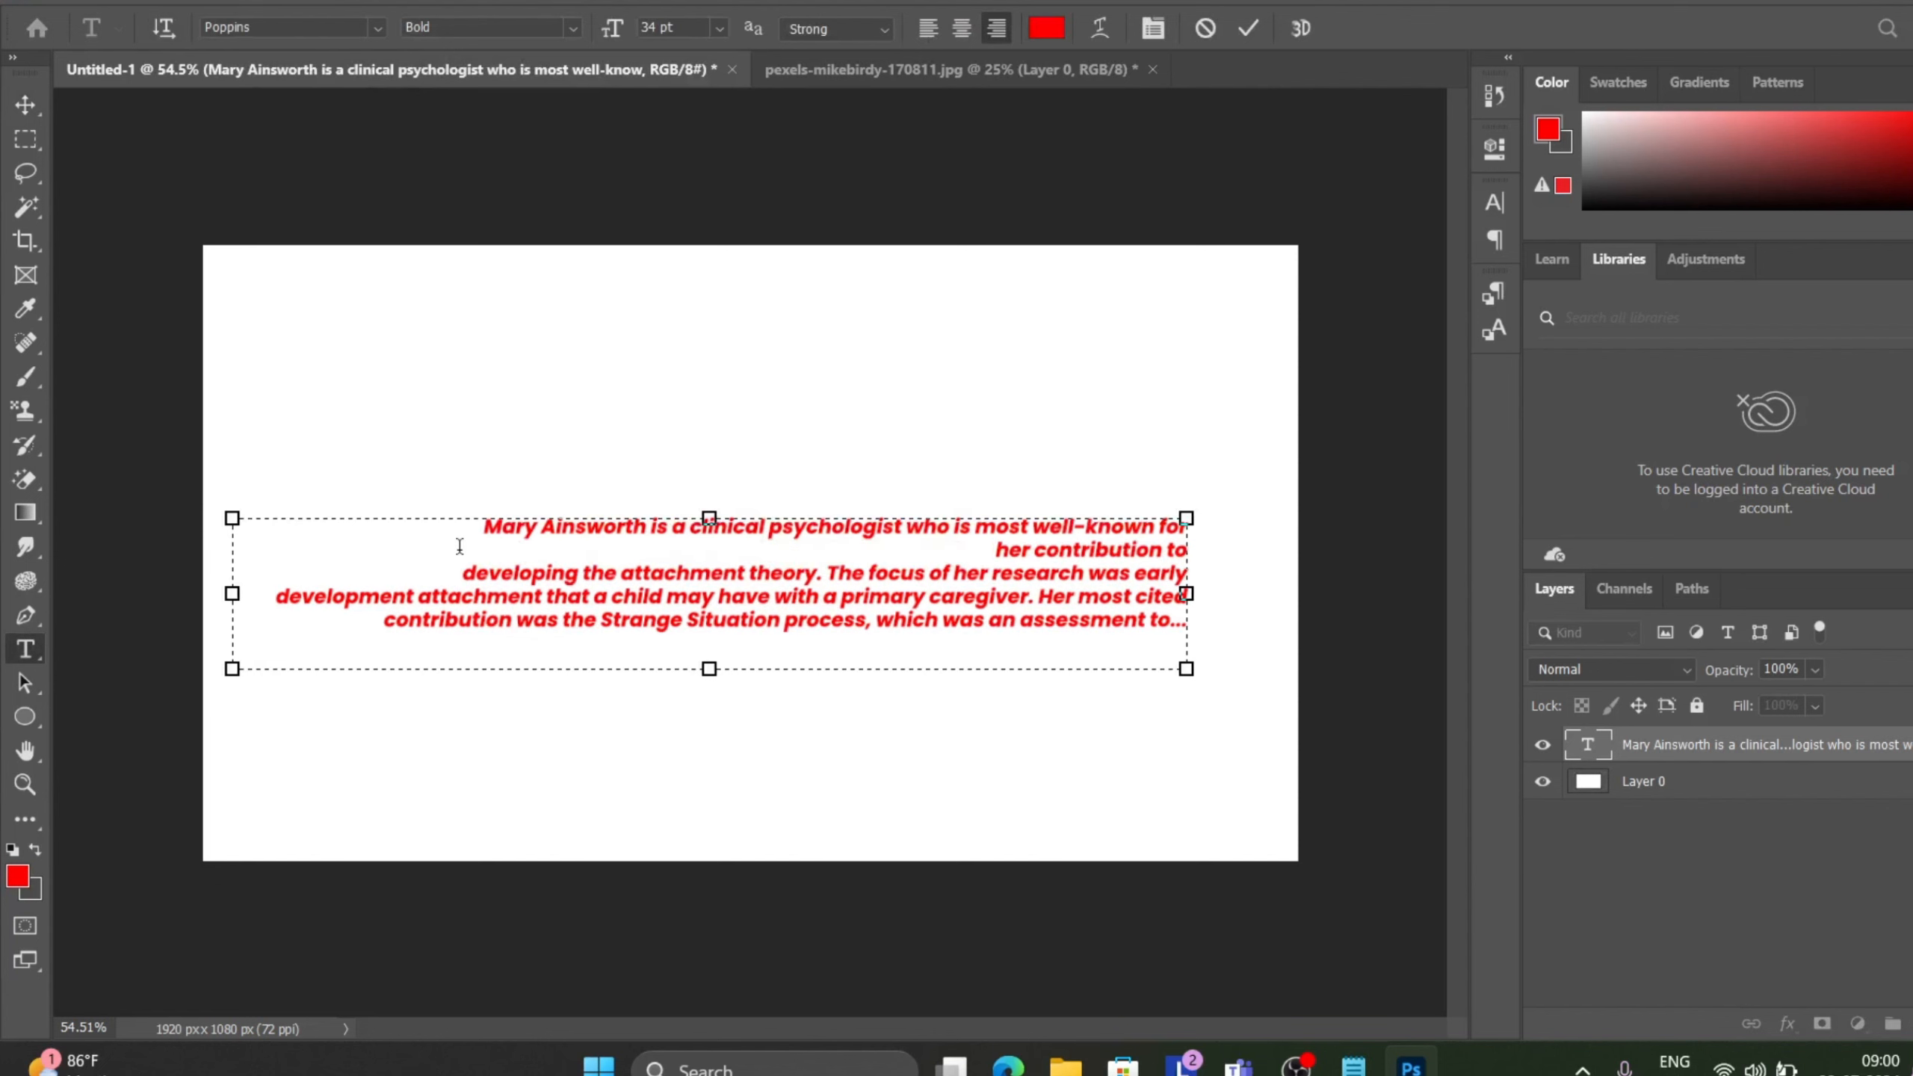
key("BackSpace")
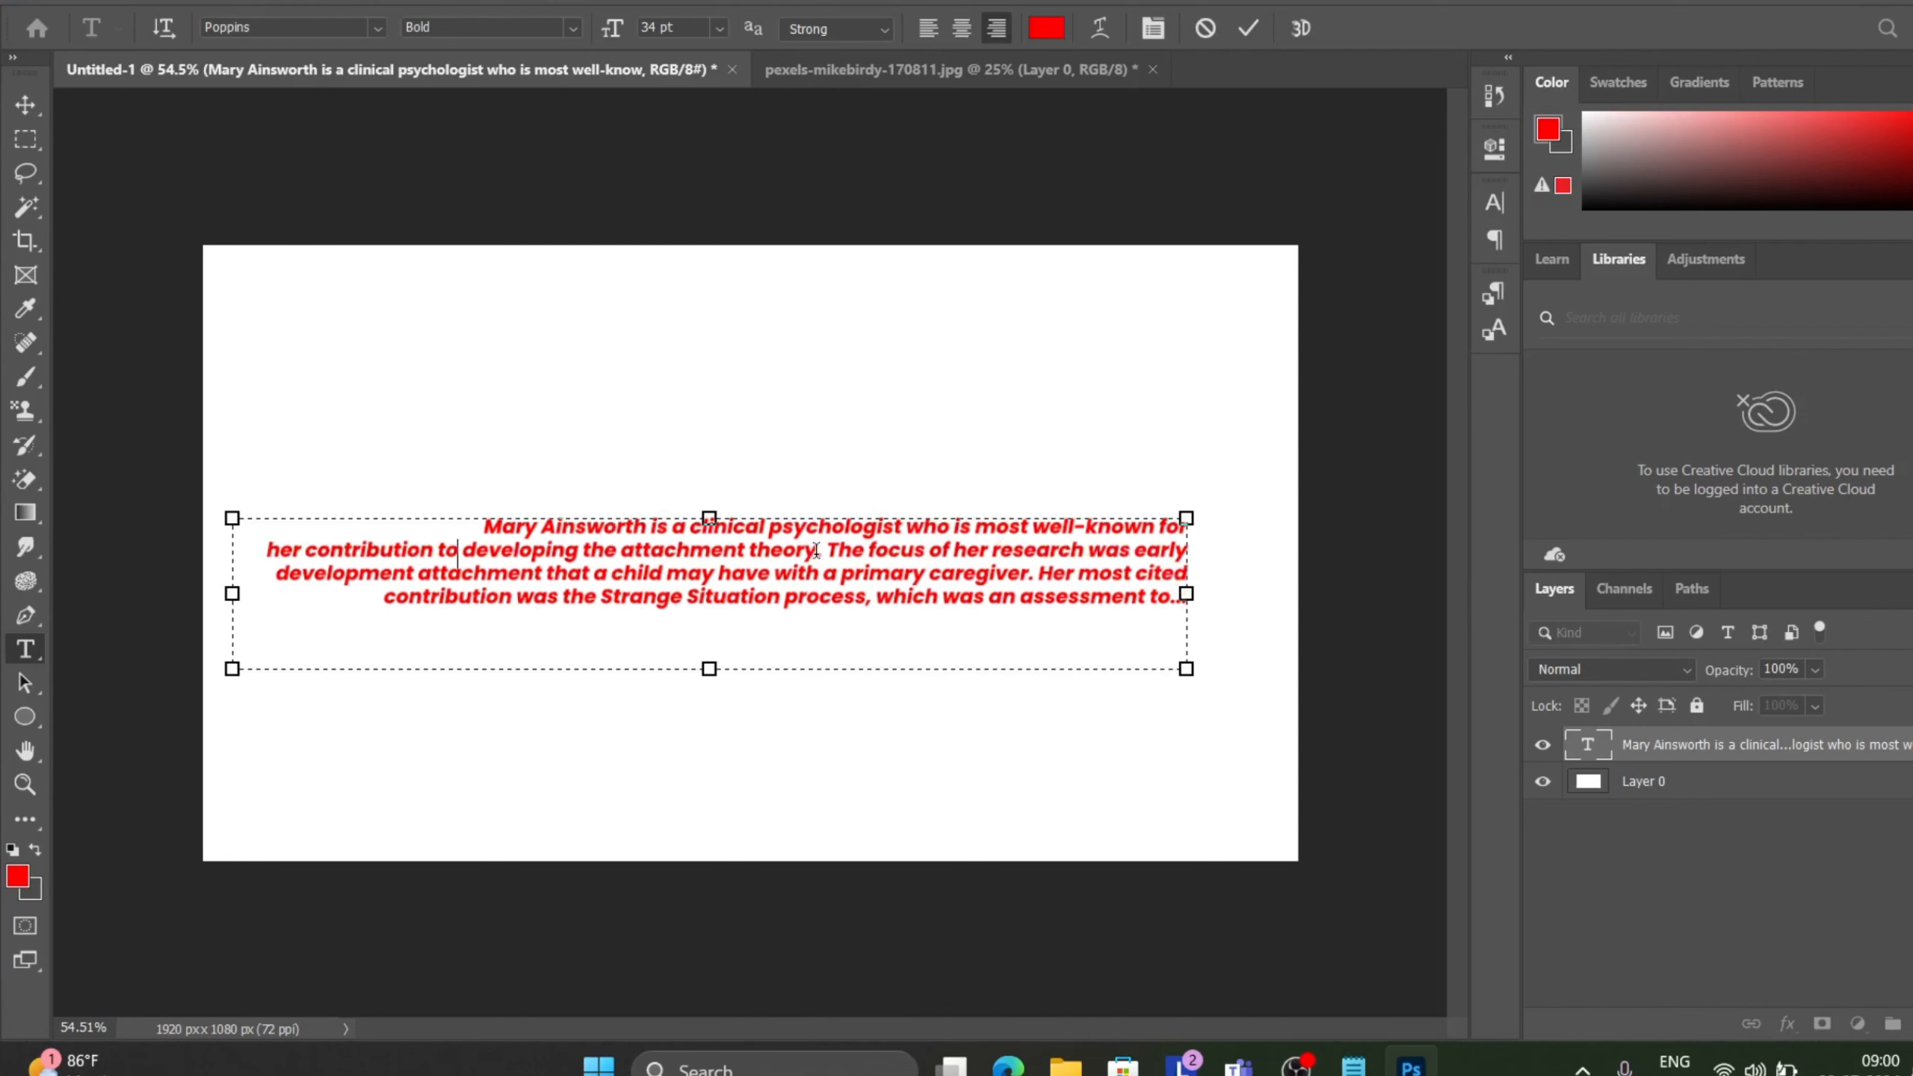
Colour the word "theory" black (000000) and commit the text.
left_click_drag(817, 550, 746, 550)
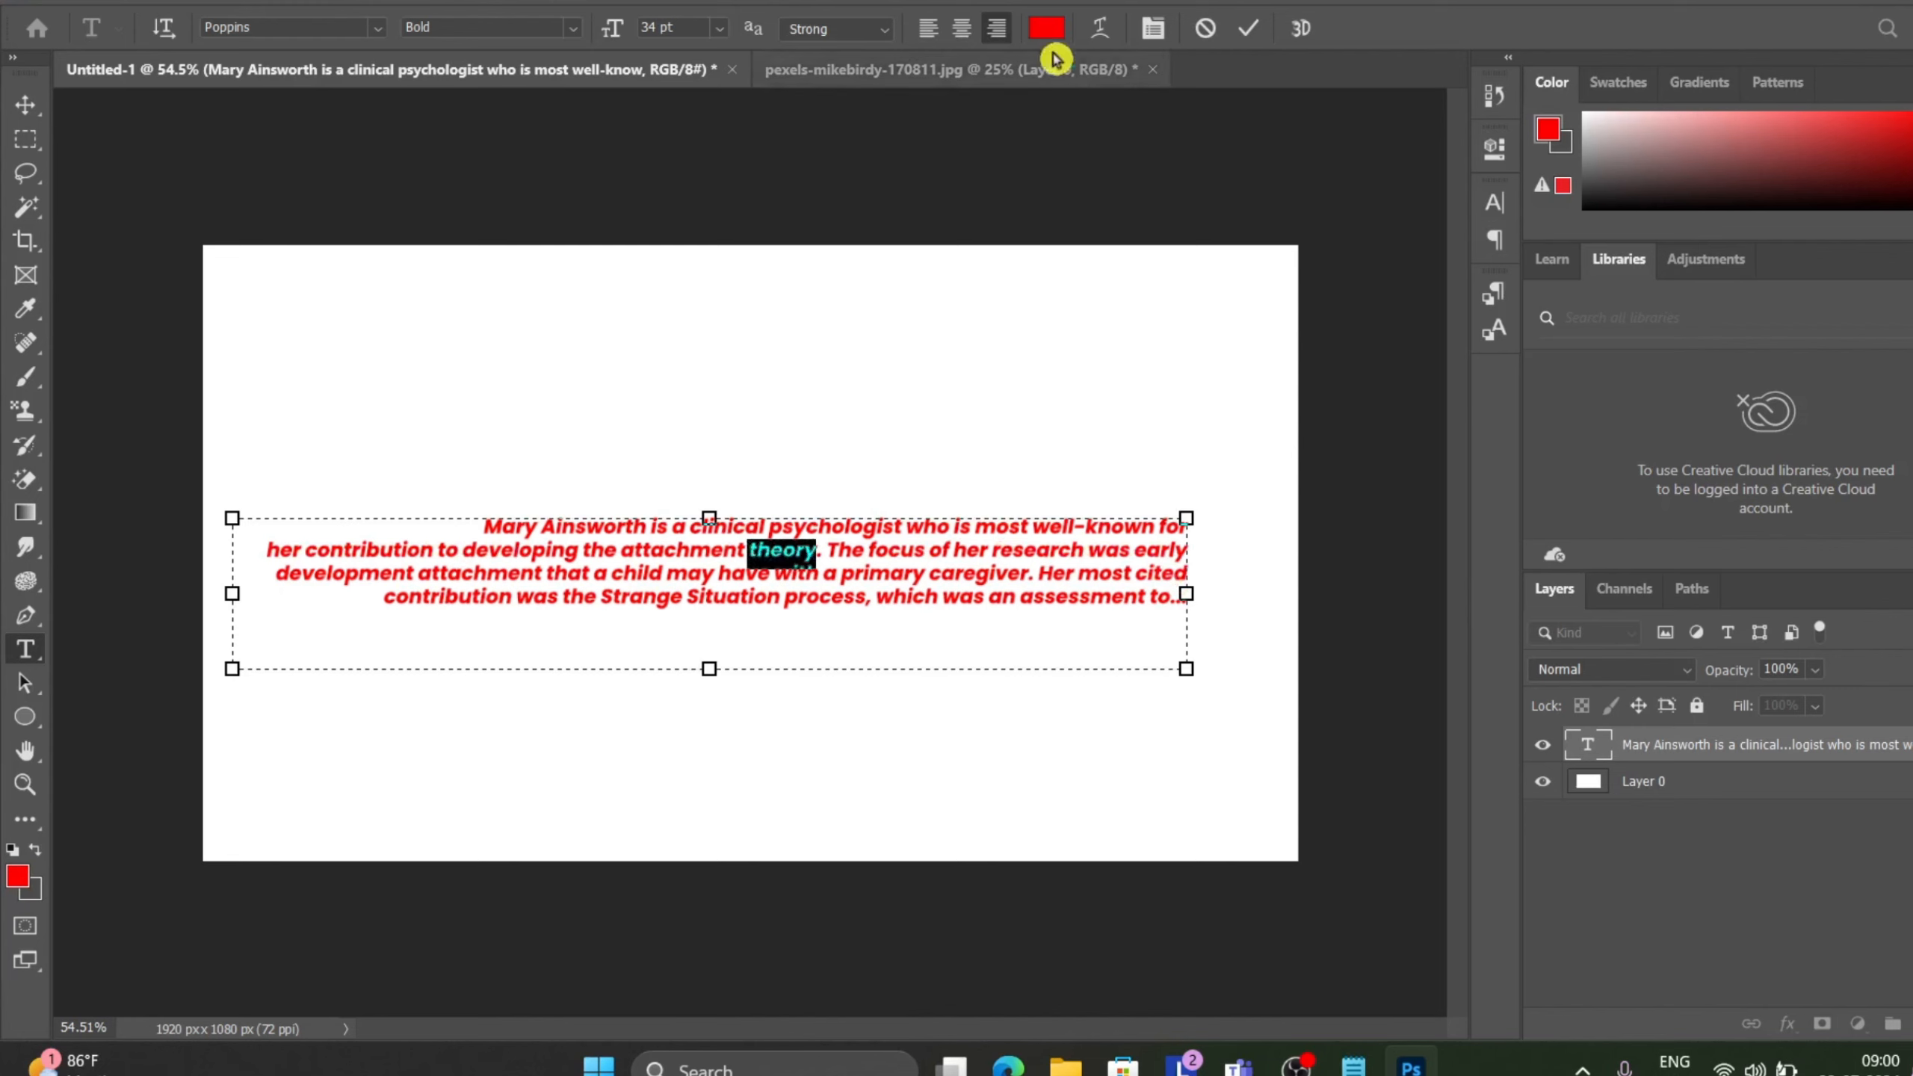
left_click(1046, 28)
left_click(883, 316)
left_click(677, 234)
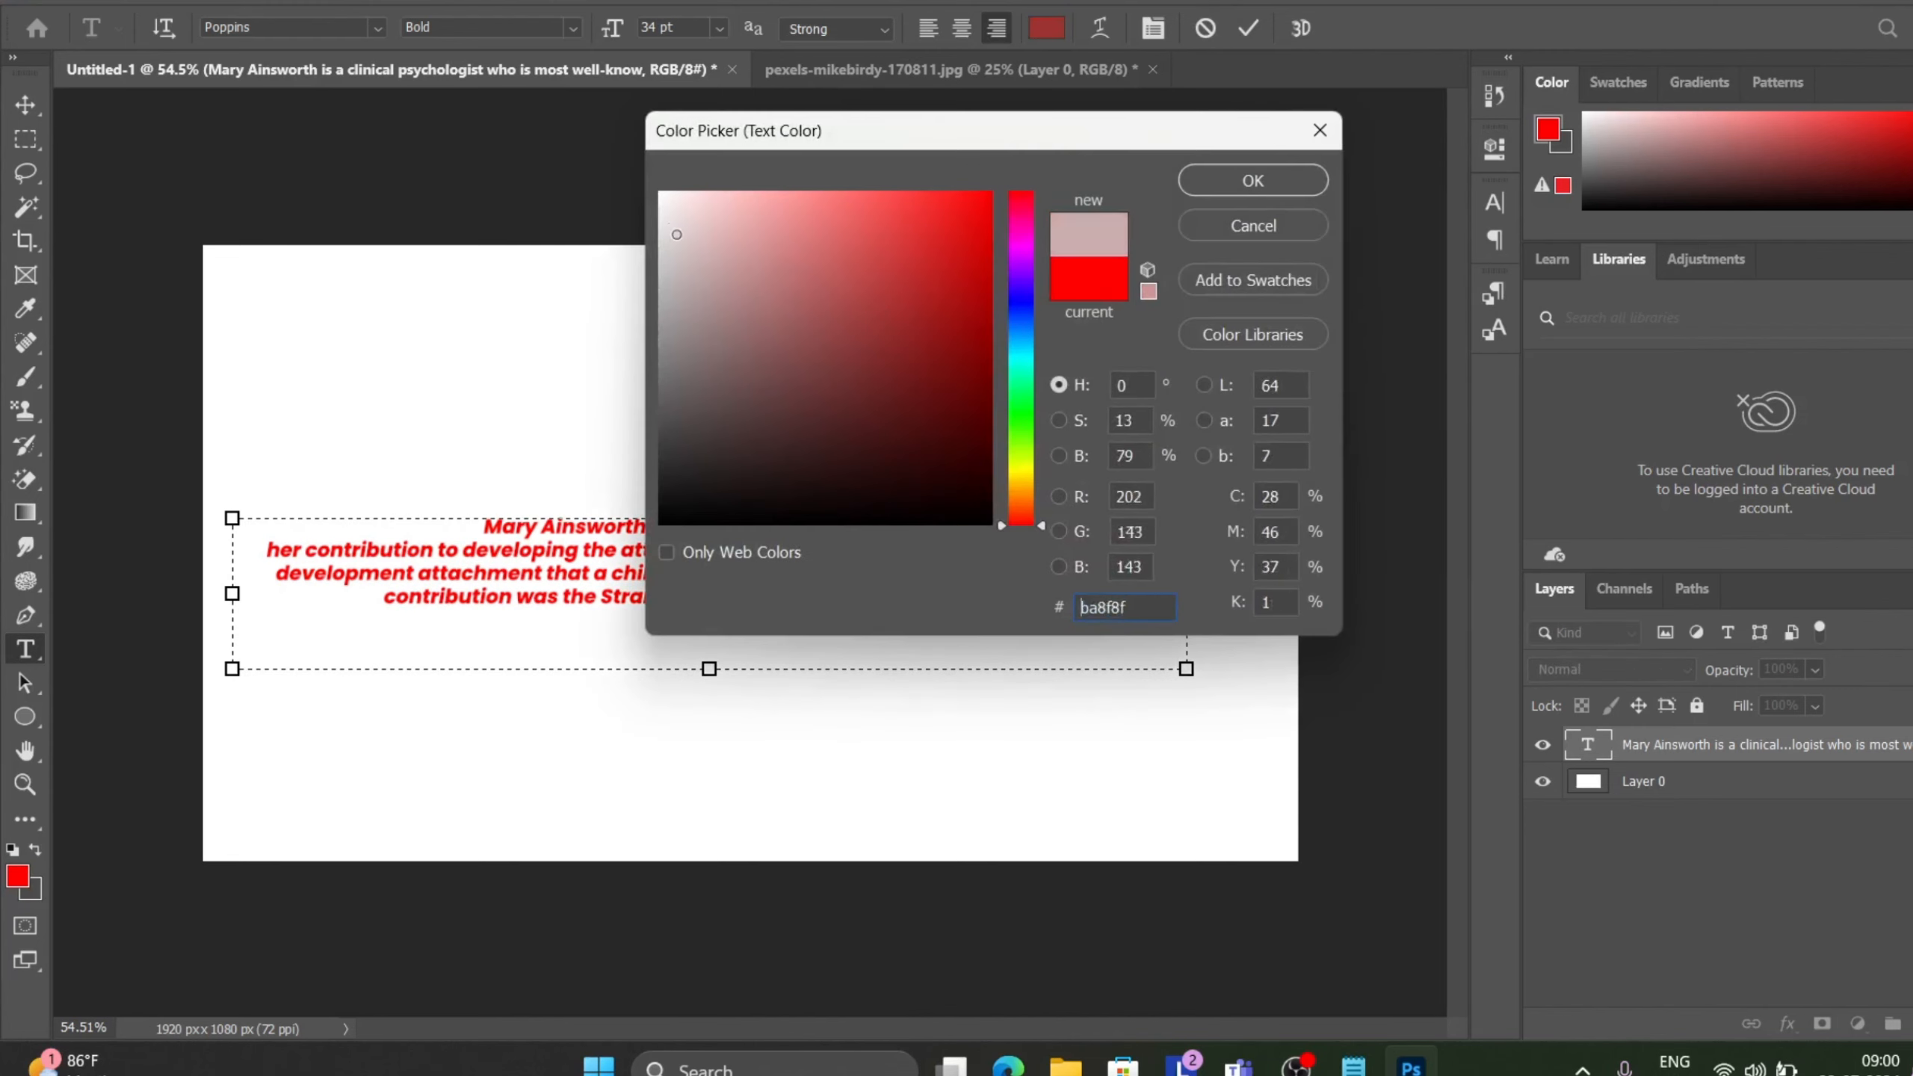
mouse_move(677, 235)
left_mouse_down()
mouse_move(663, 490)
mouse_move(625, 661)
mouse_move(599, 660)
left_mouse_up()
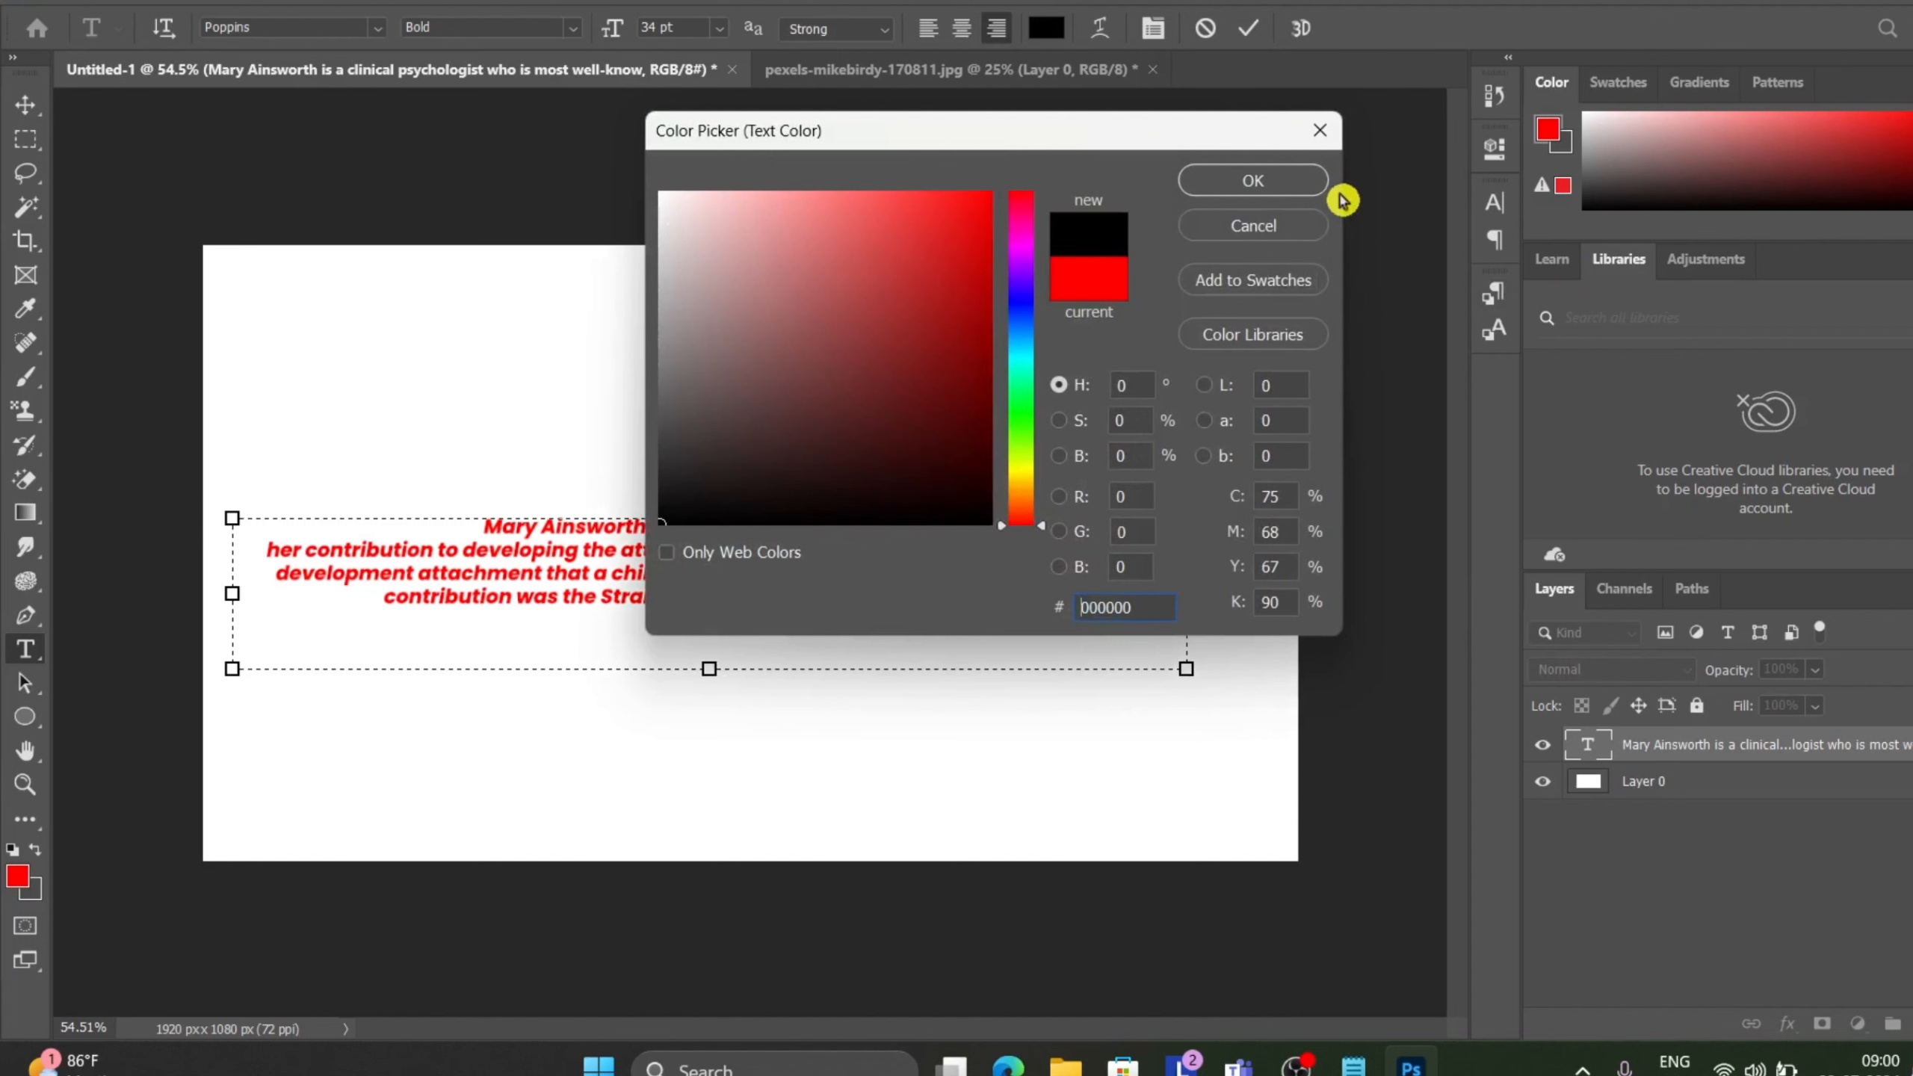
left_click(1310, 184)
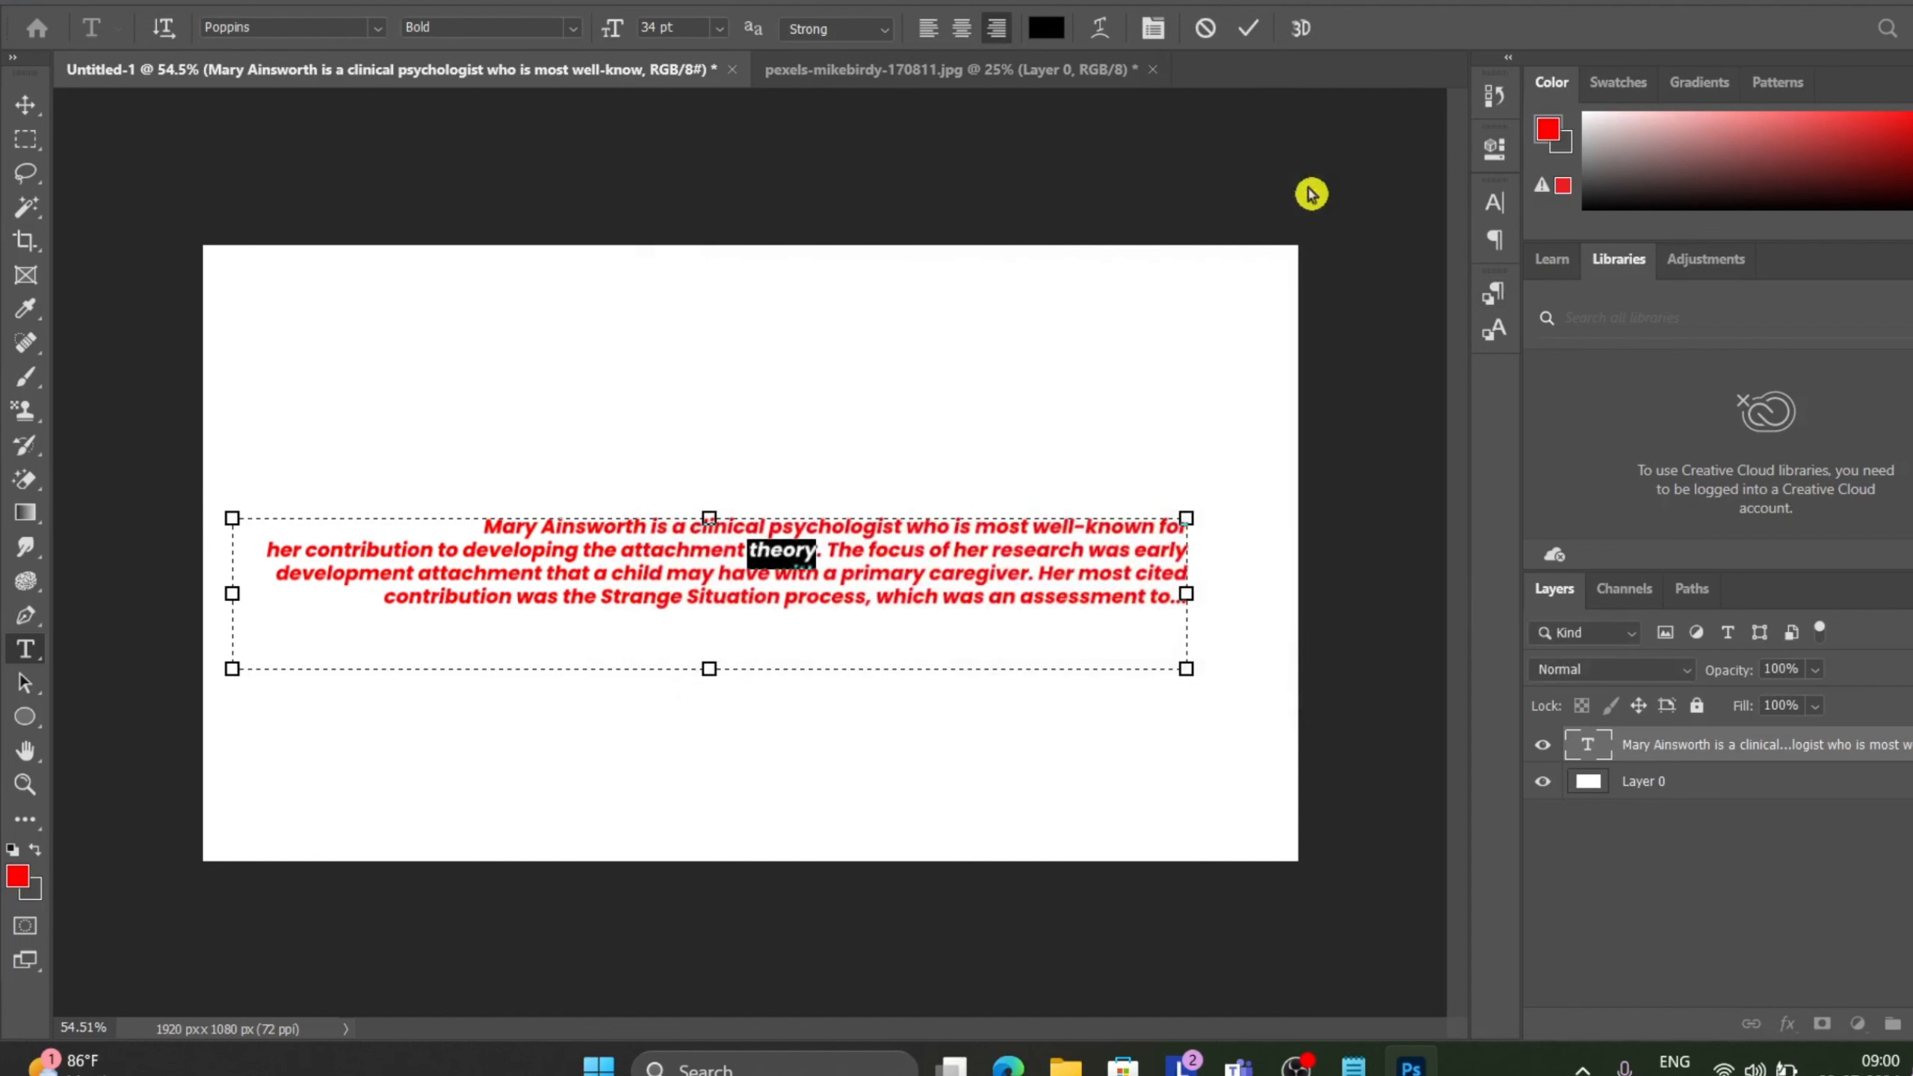
left_click(1252, 30)
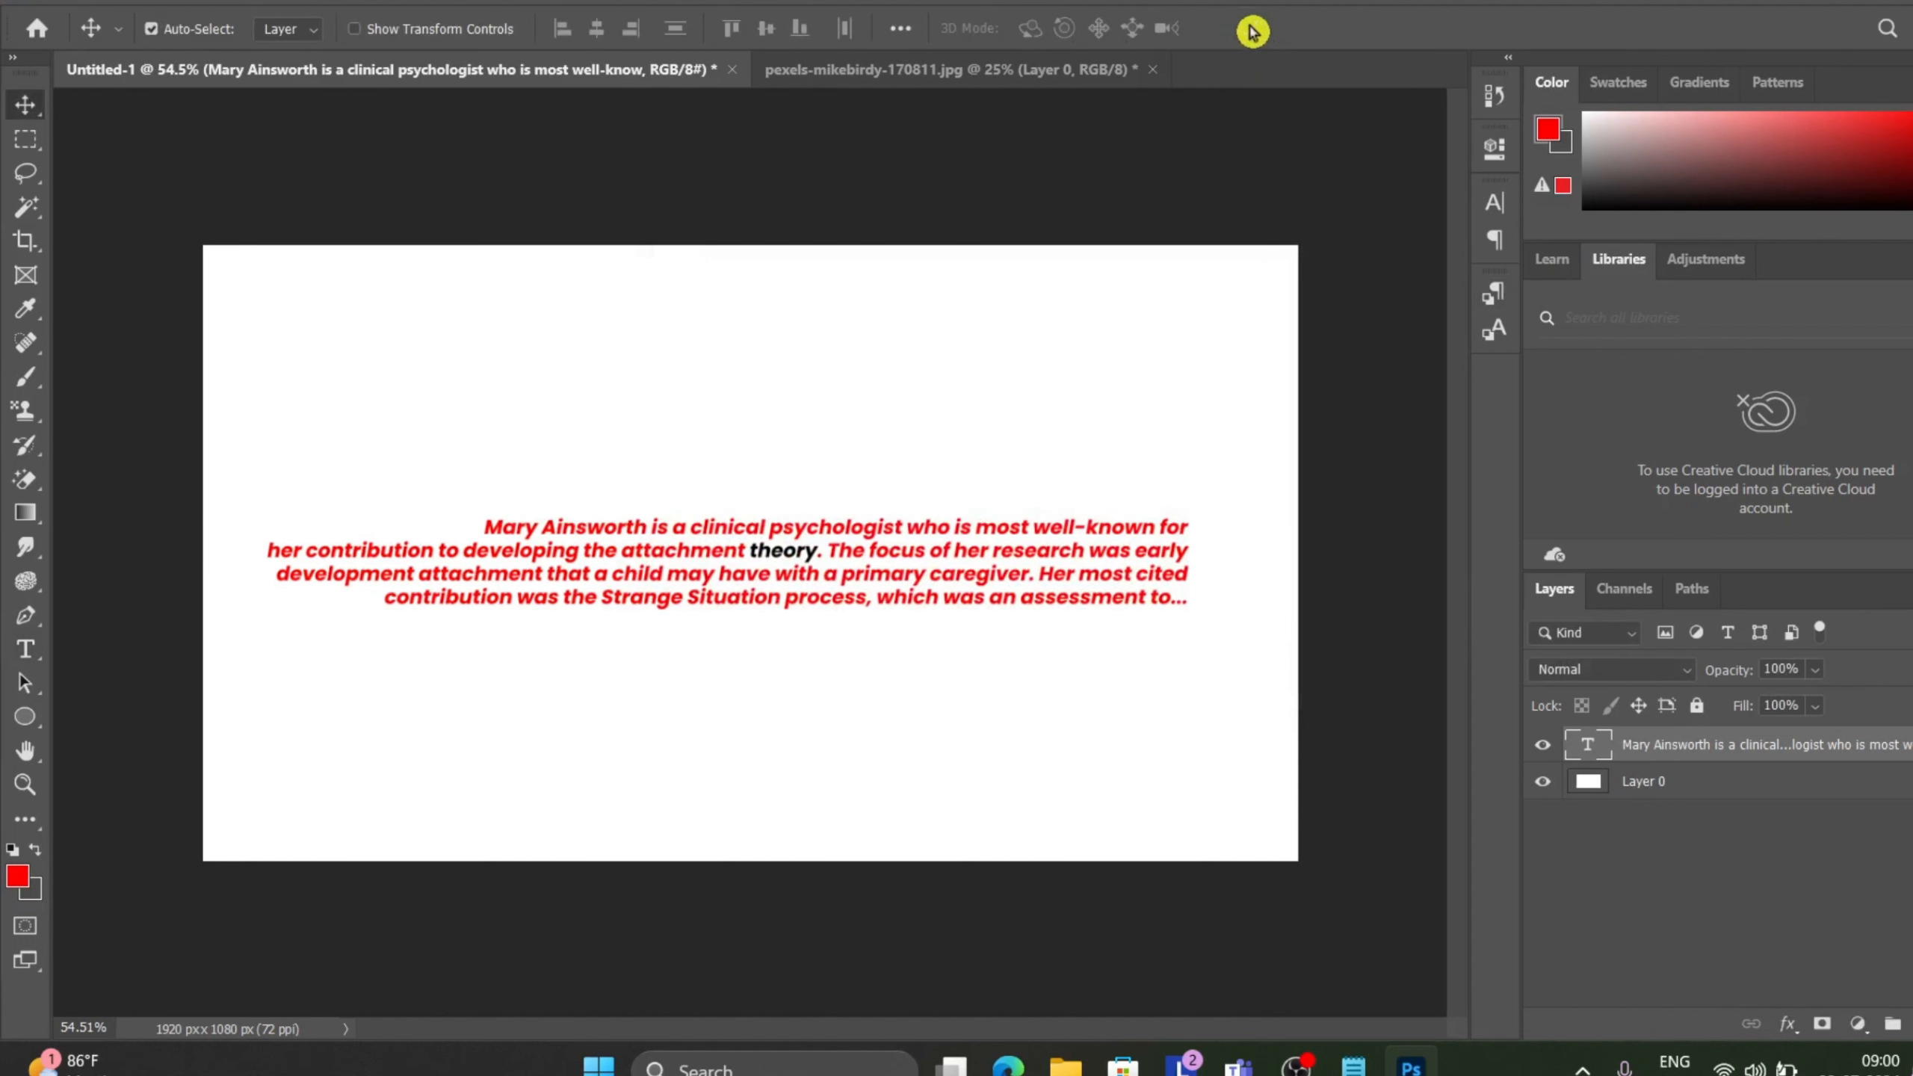
Undo several recent edits to the paragraph text.
left_click(771, 397)
key("ctrl+z")
key("ctrl+z")
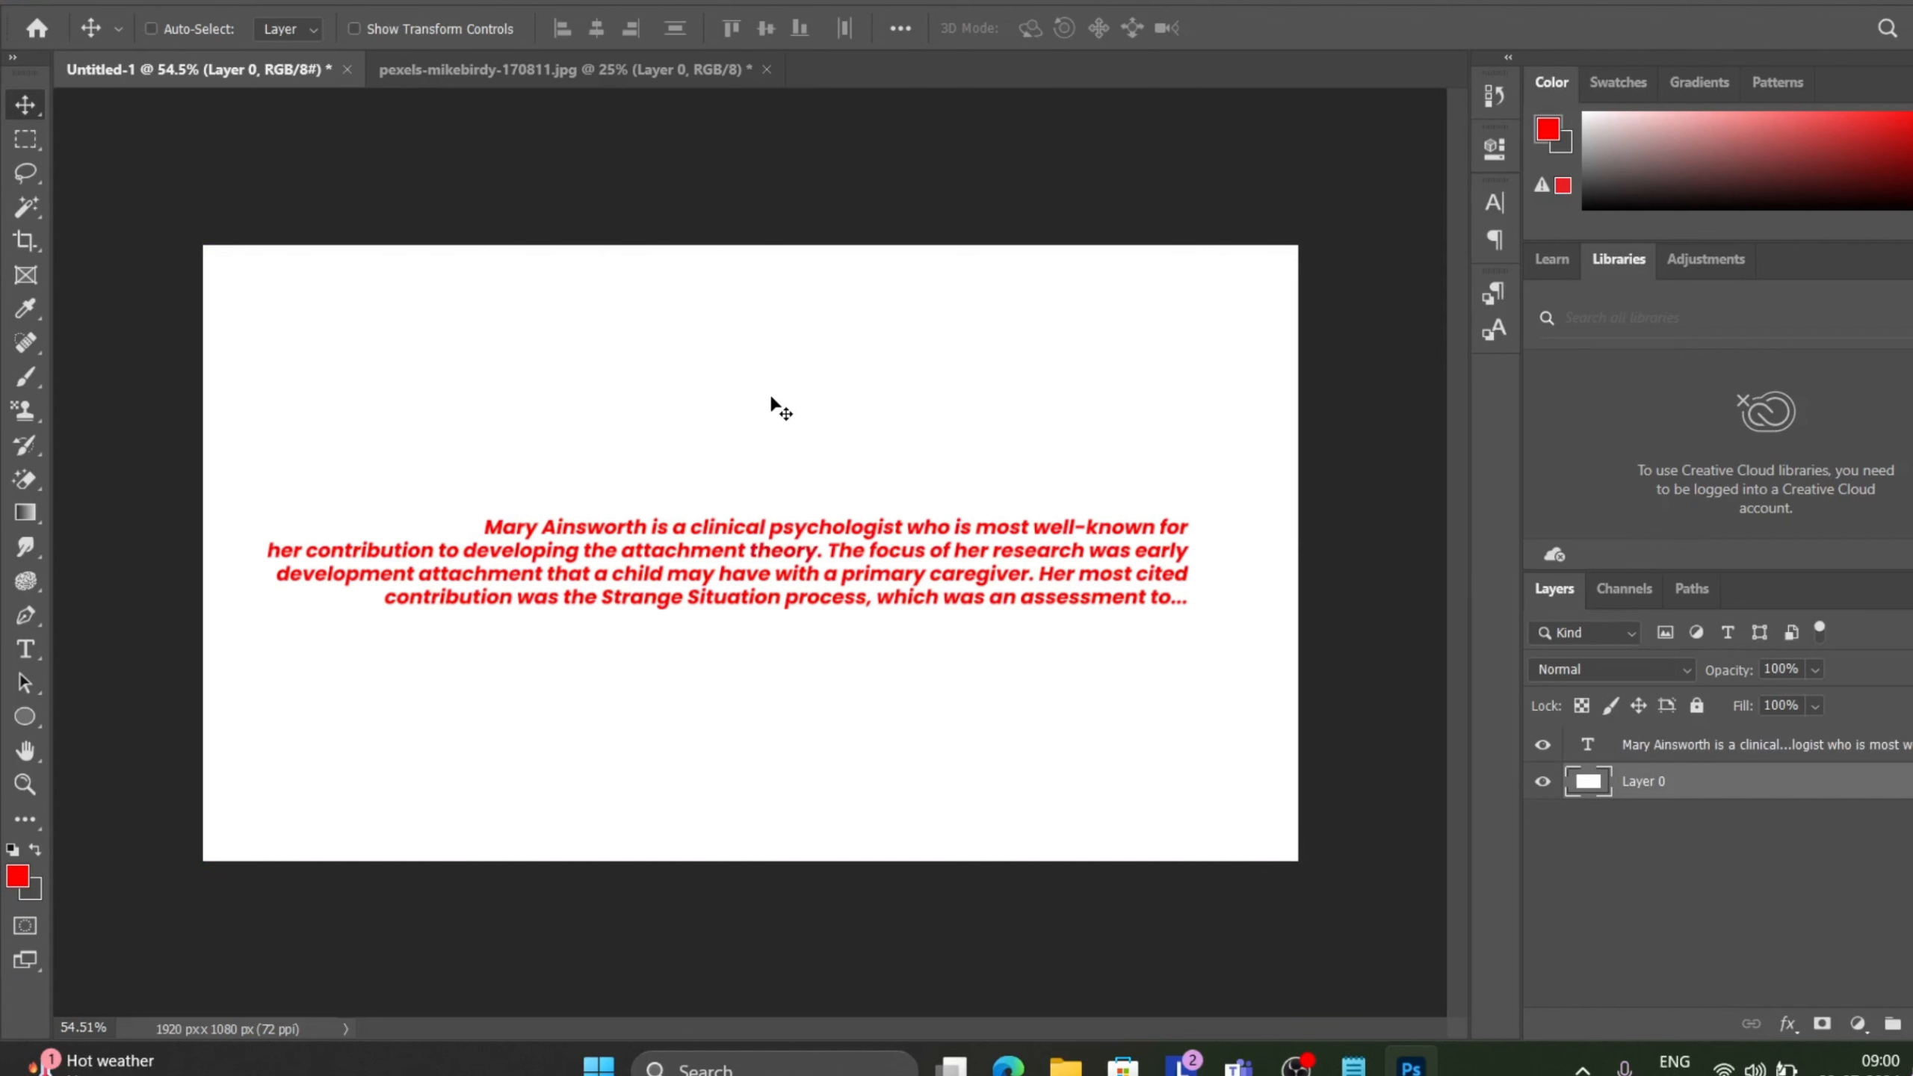
key("ctrl+z")
key("ctrl+z")
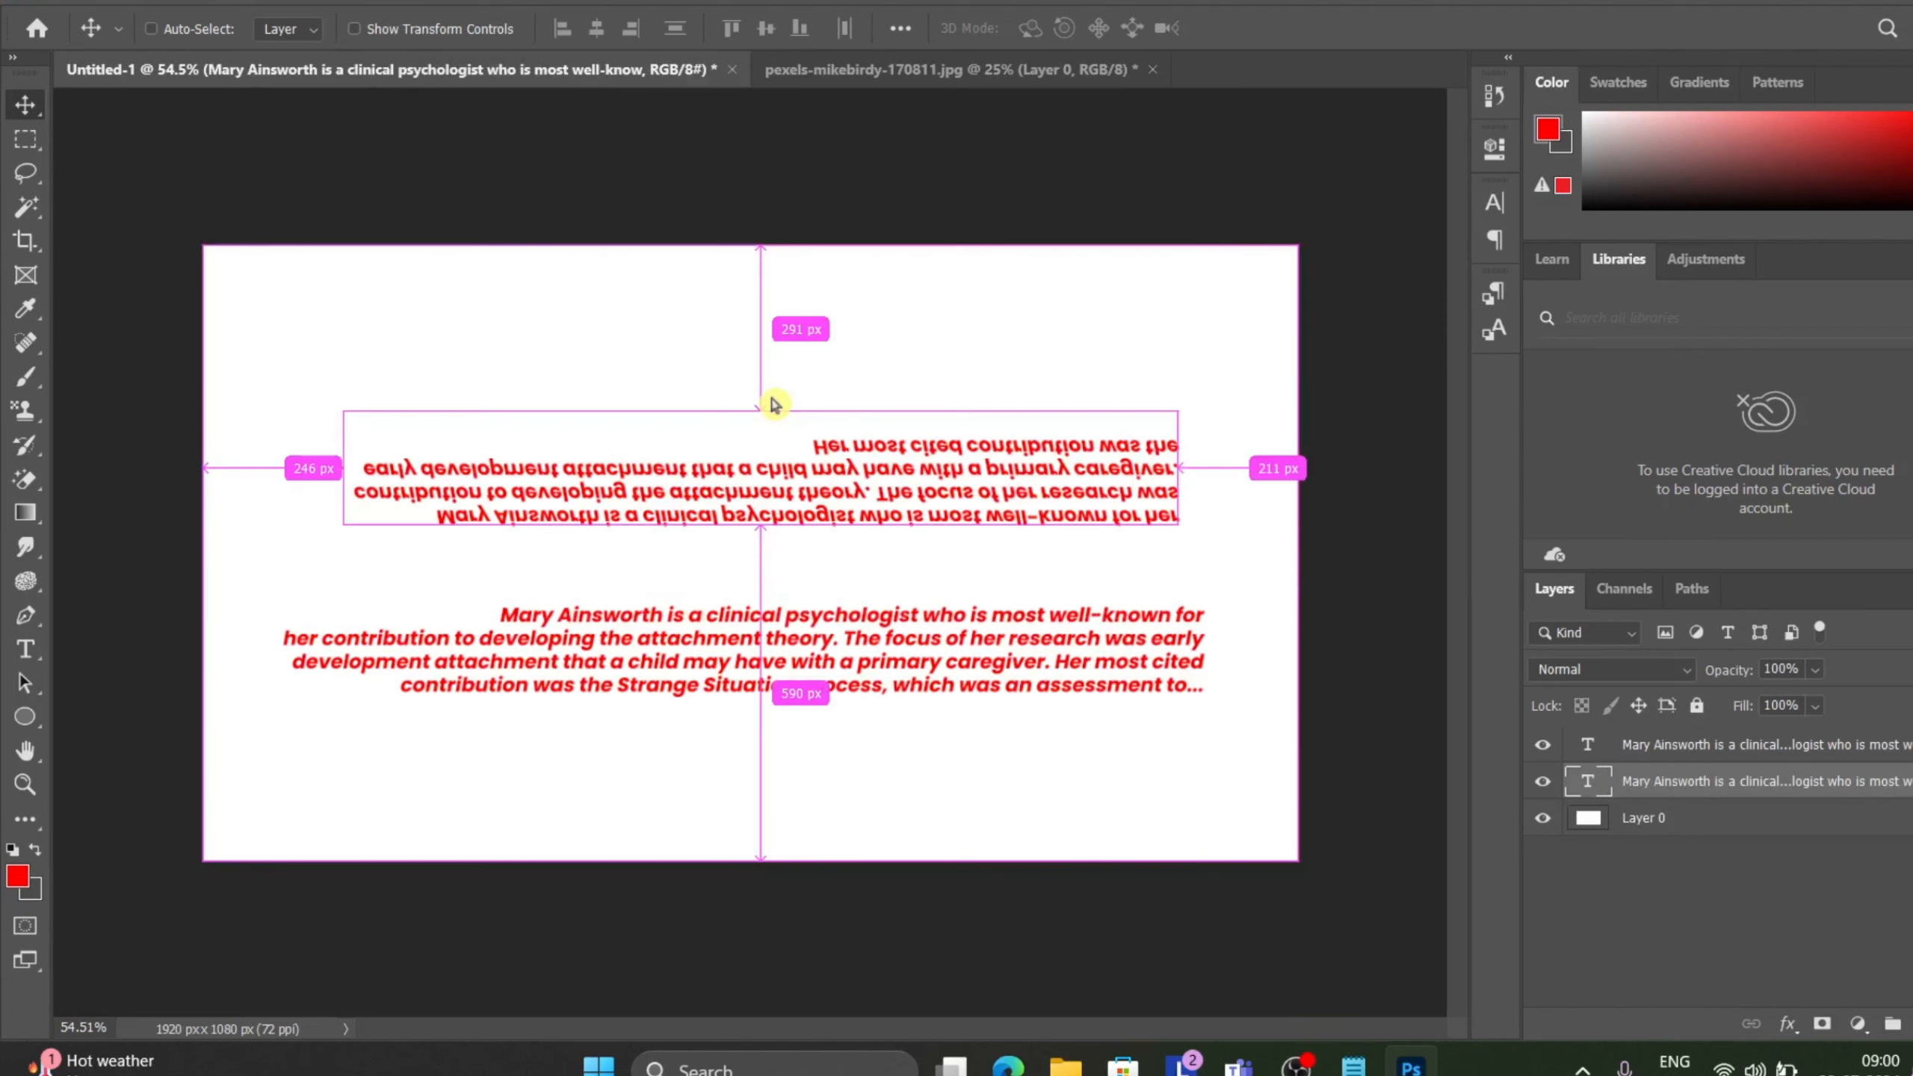
key("ctrl+z")
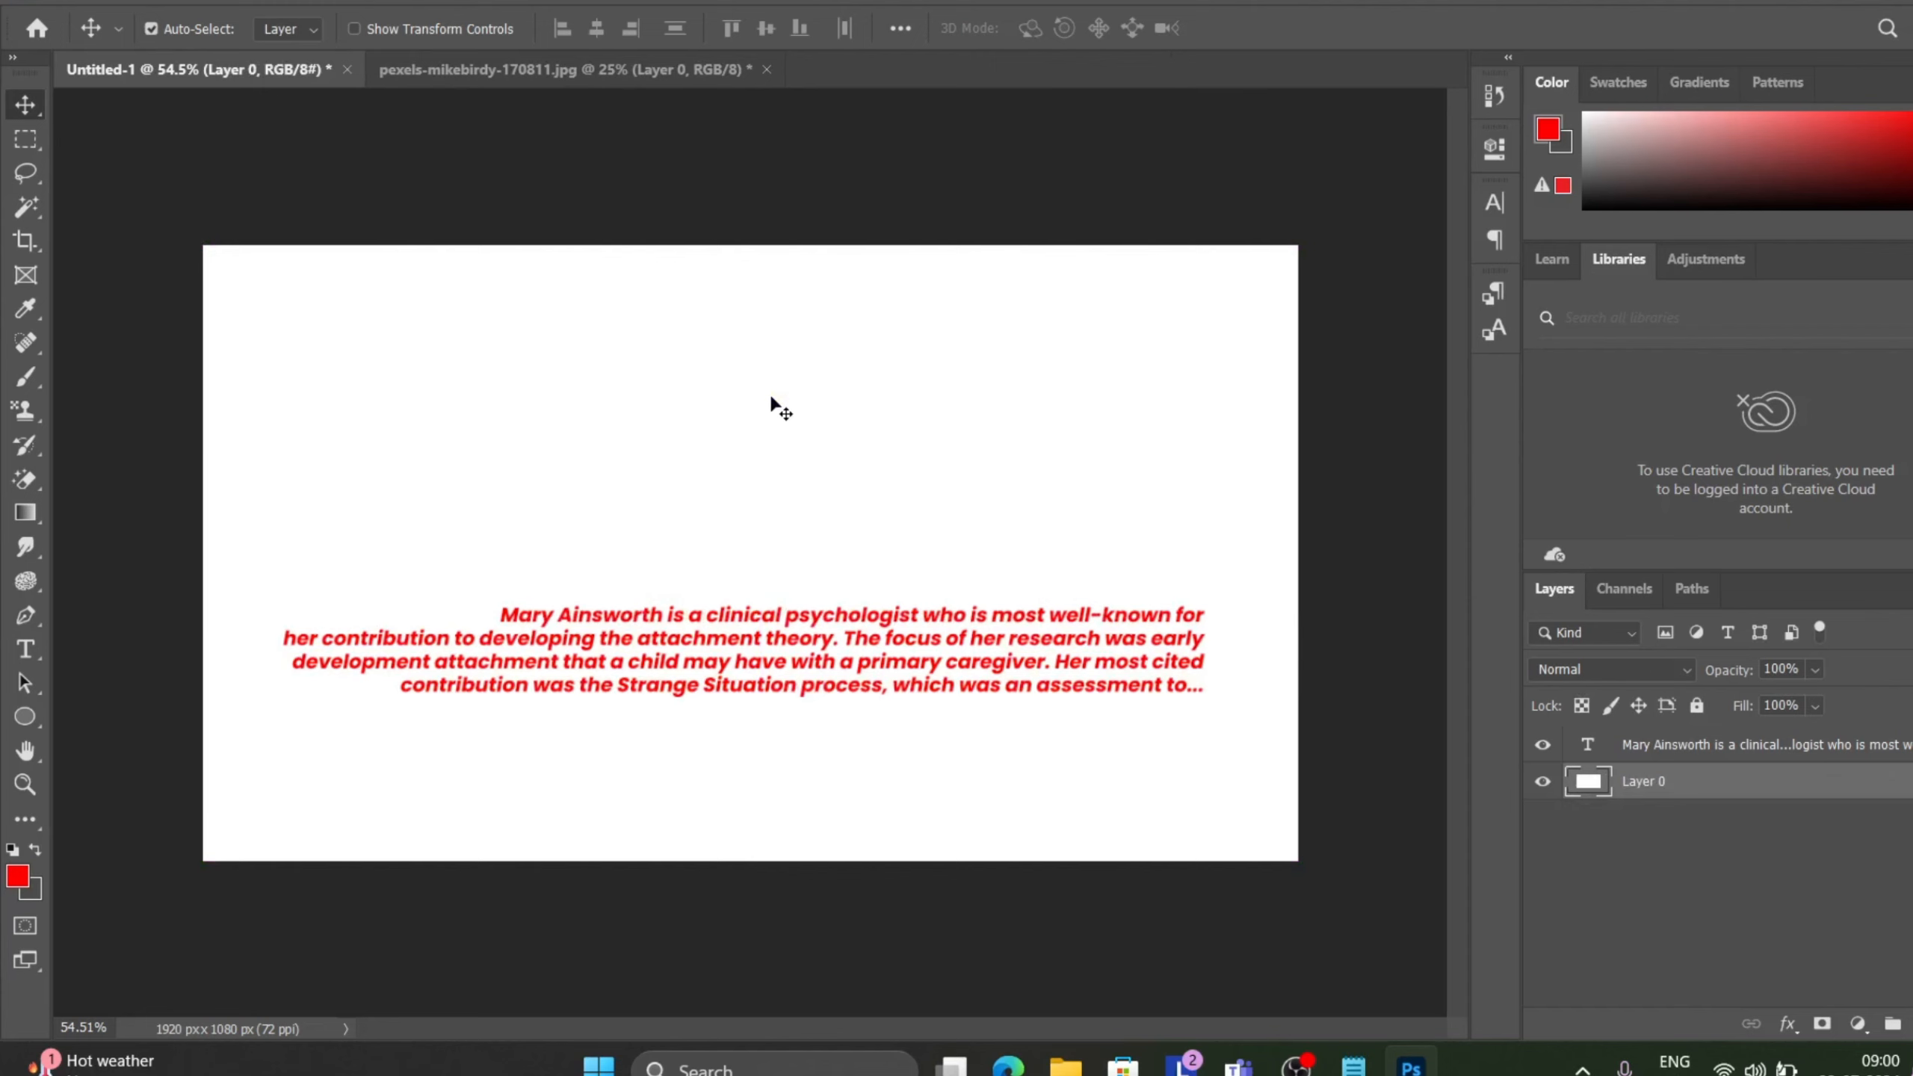
Select the paragraph text layer and delete it.
left_click(1223, 152)
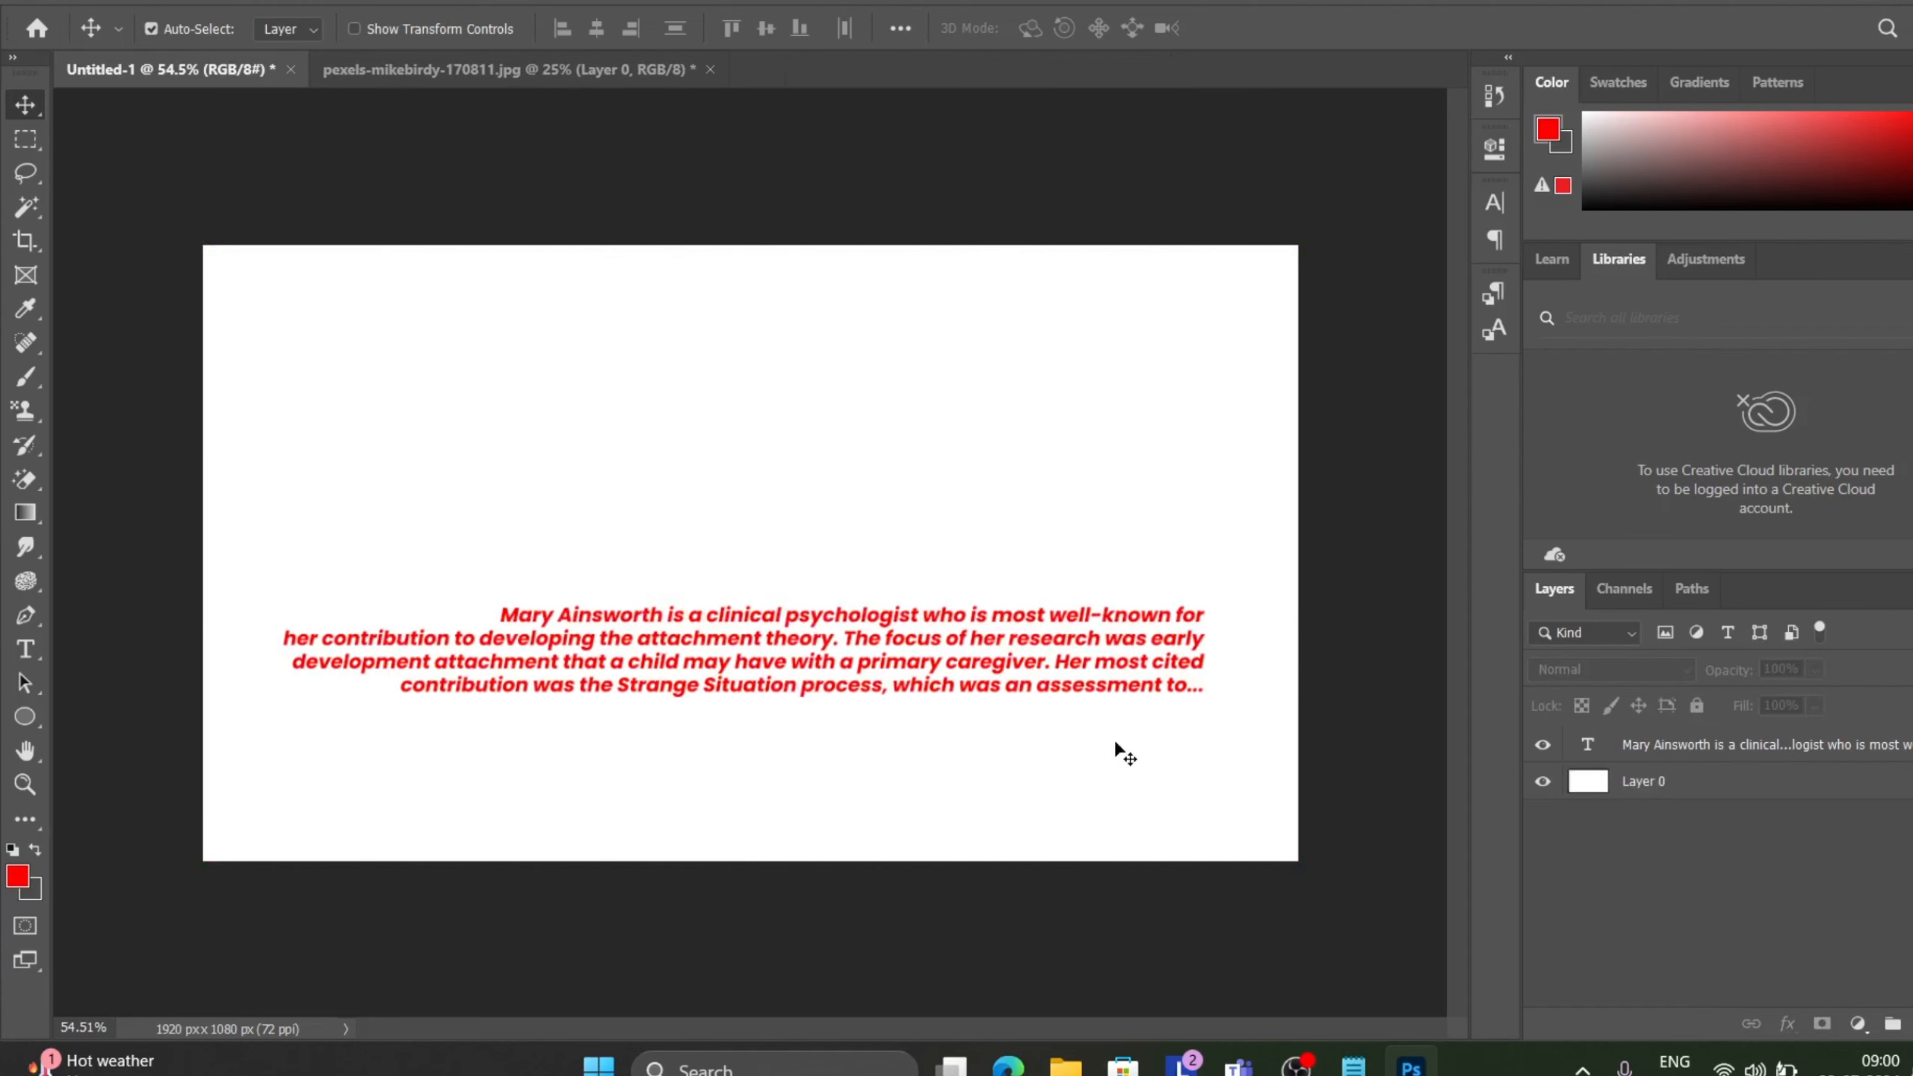
left_click(1591, 750)
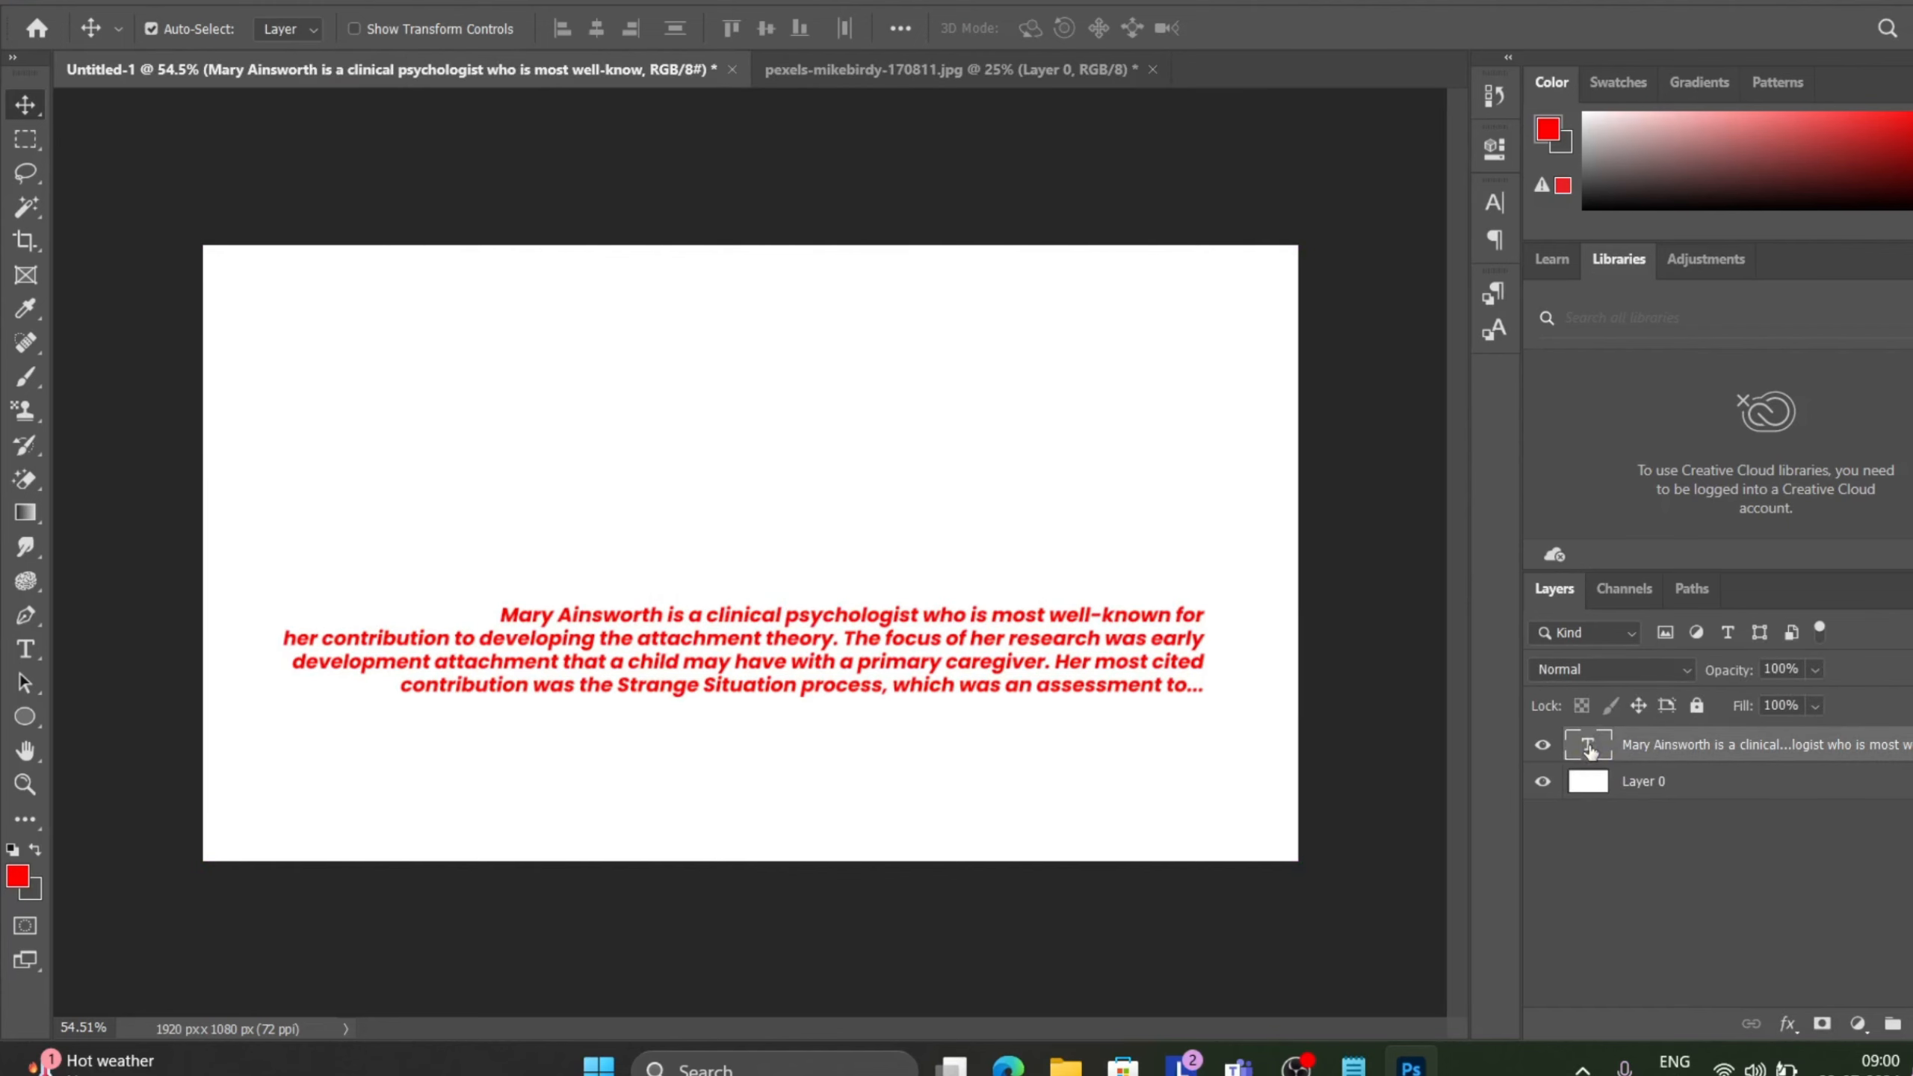
key("Delete")
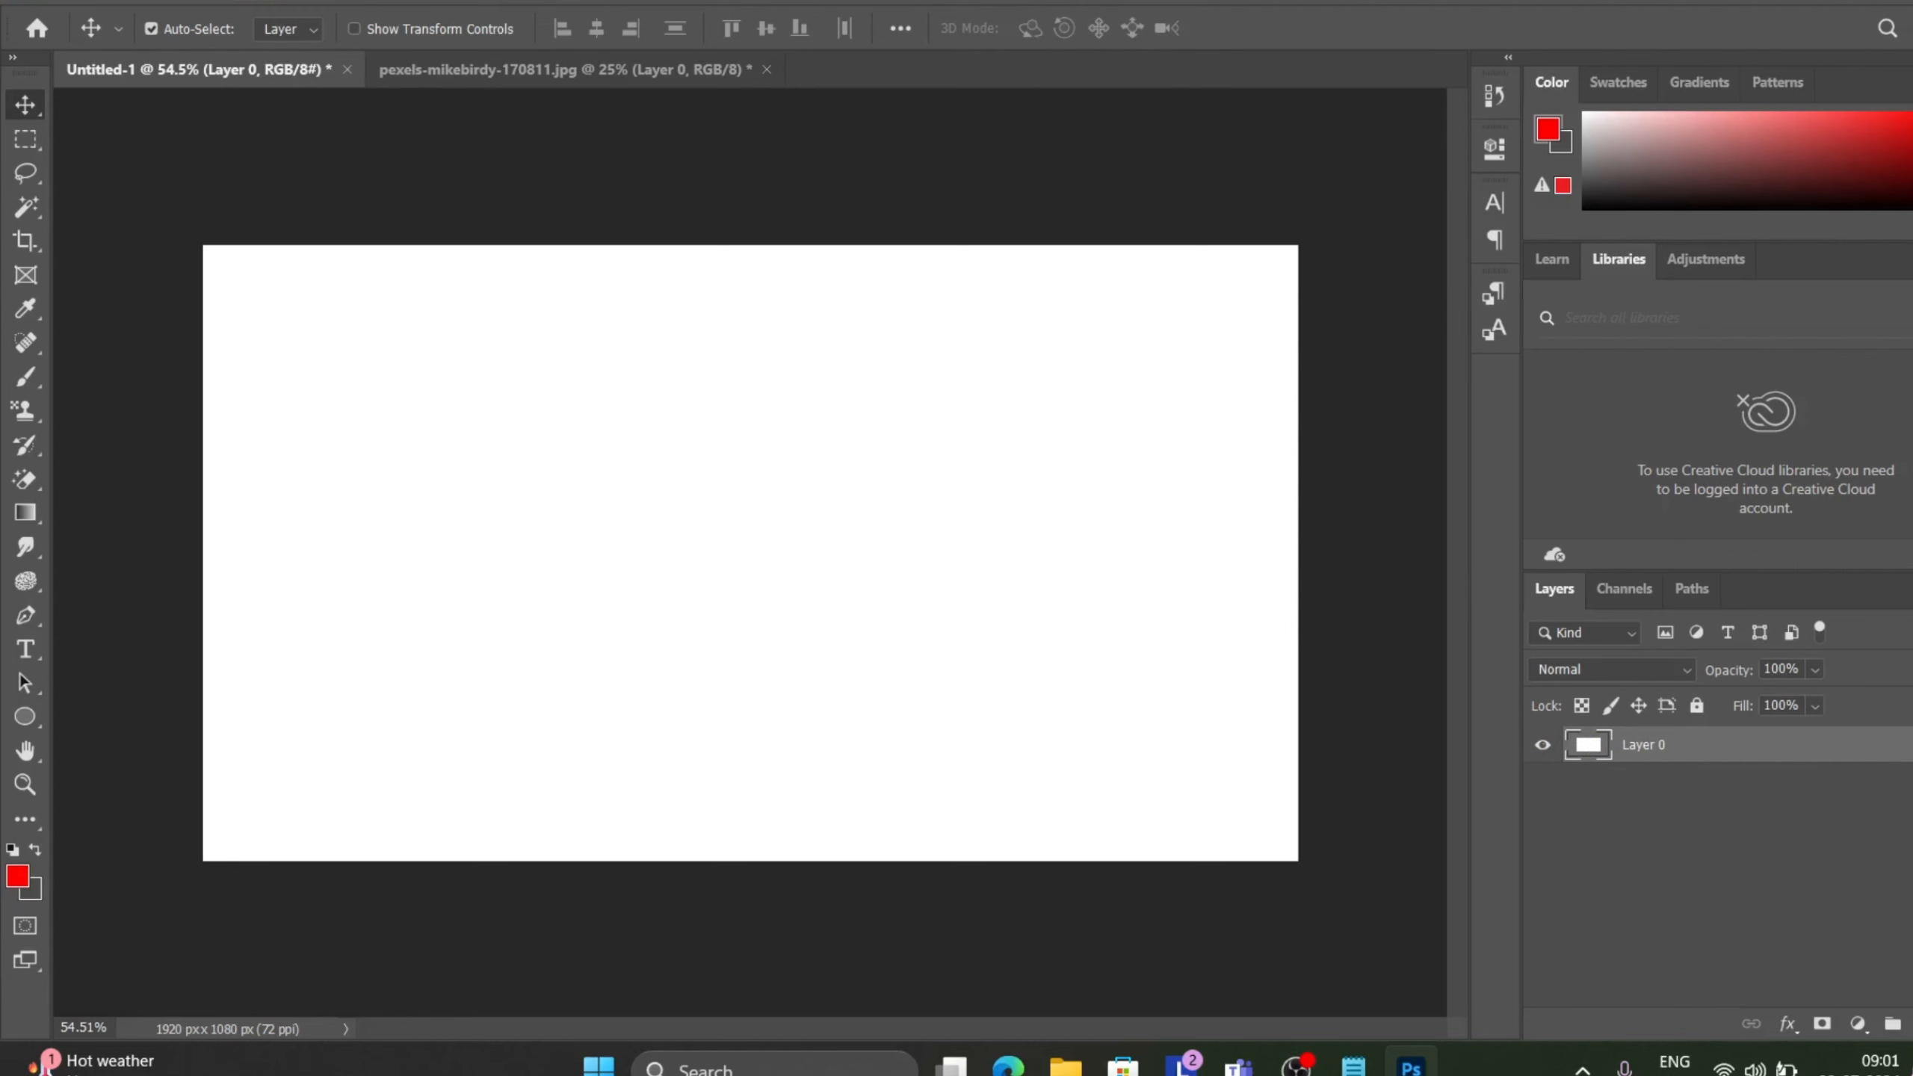
left_click(263, 4)
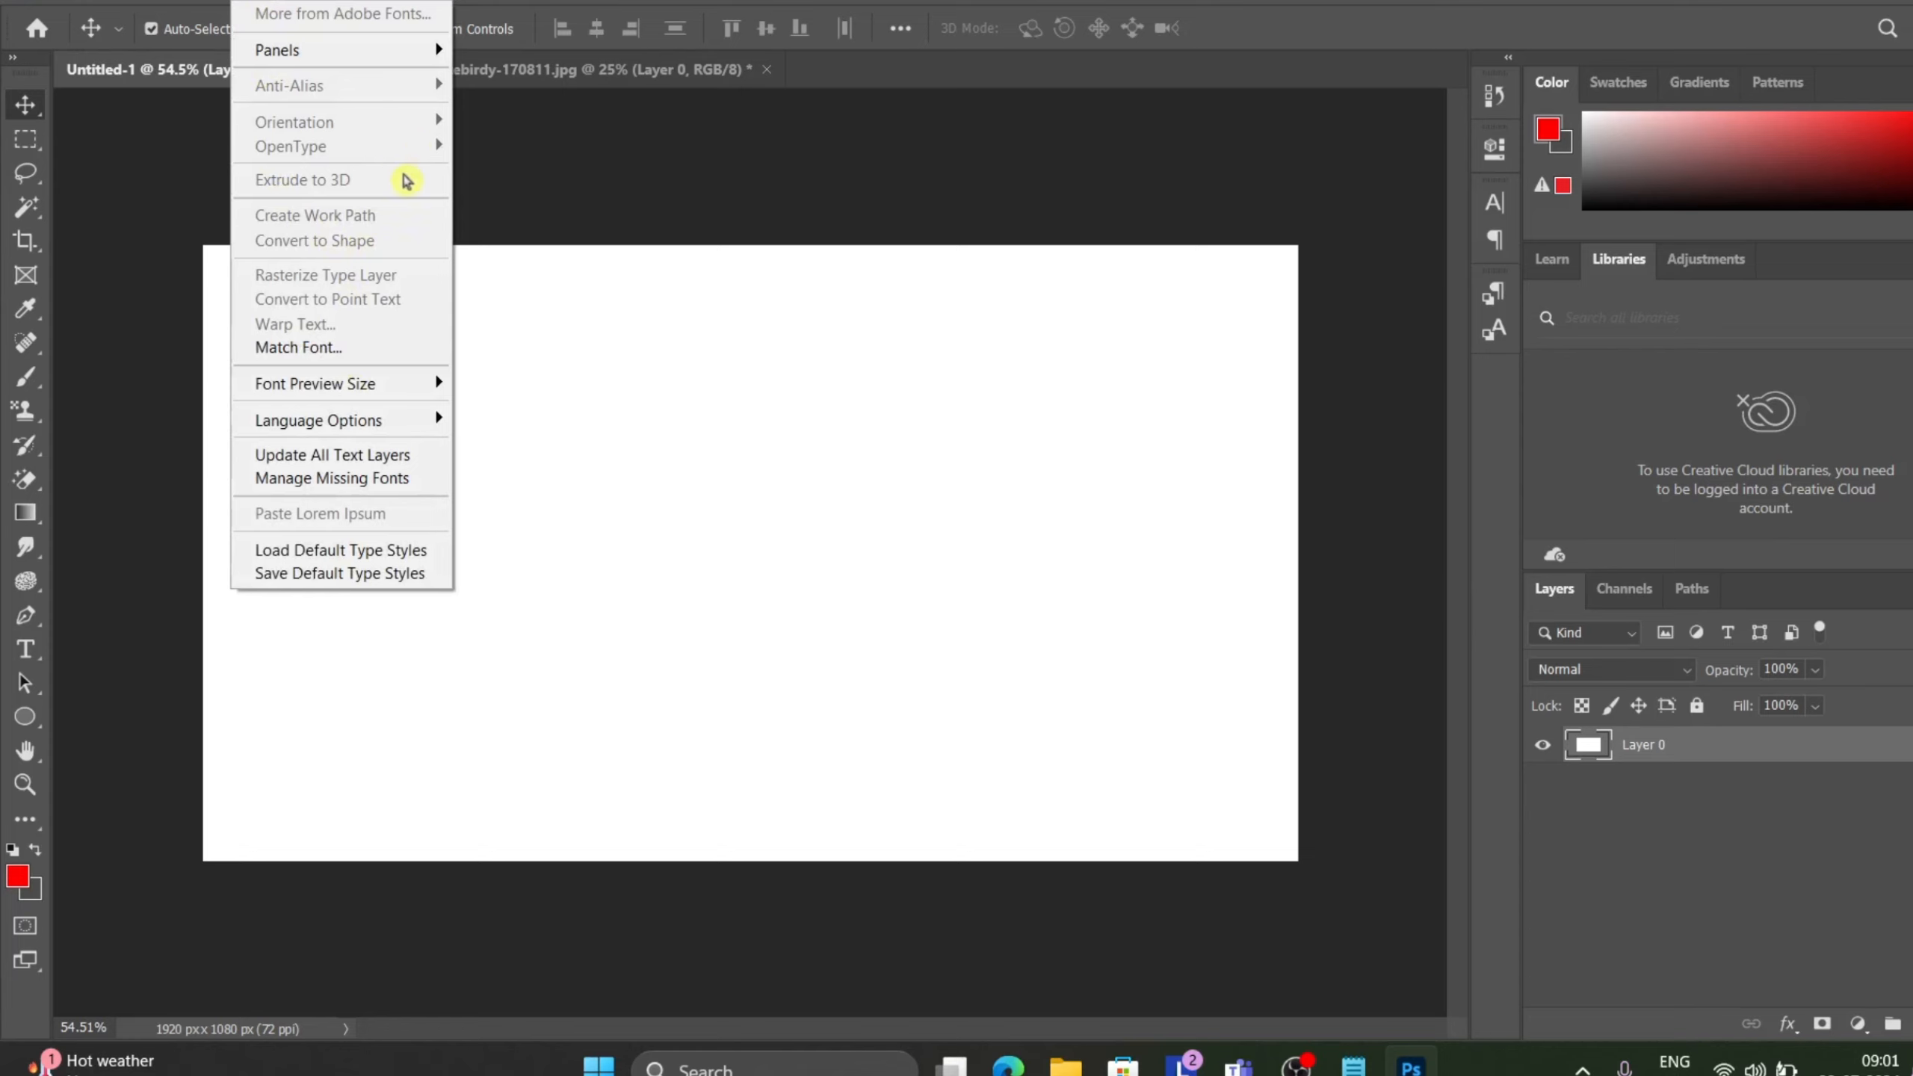
left_click(533, 216)
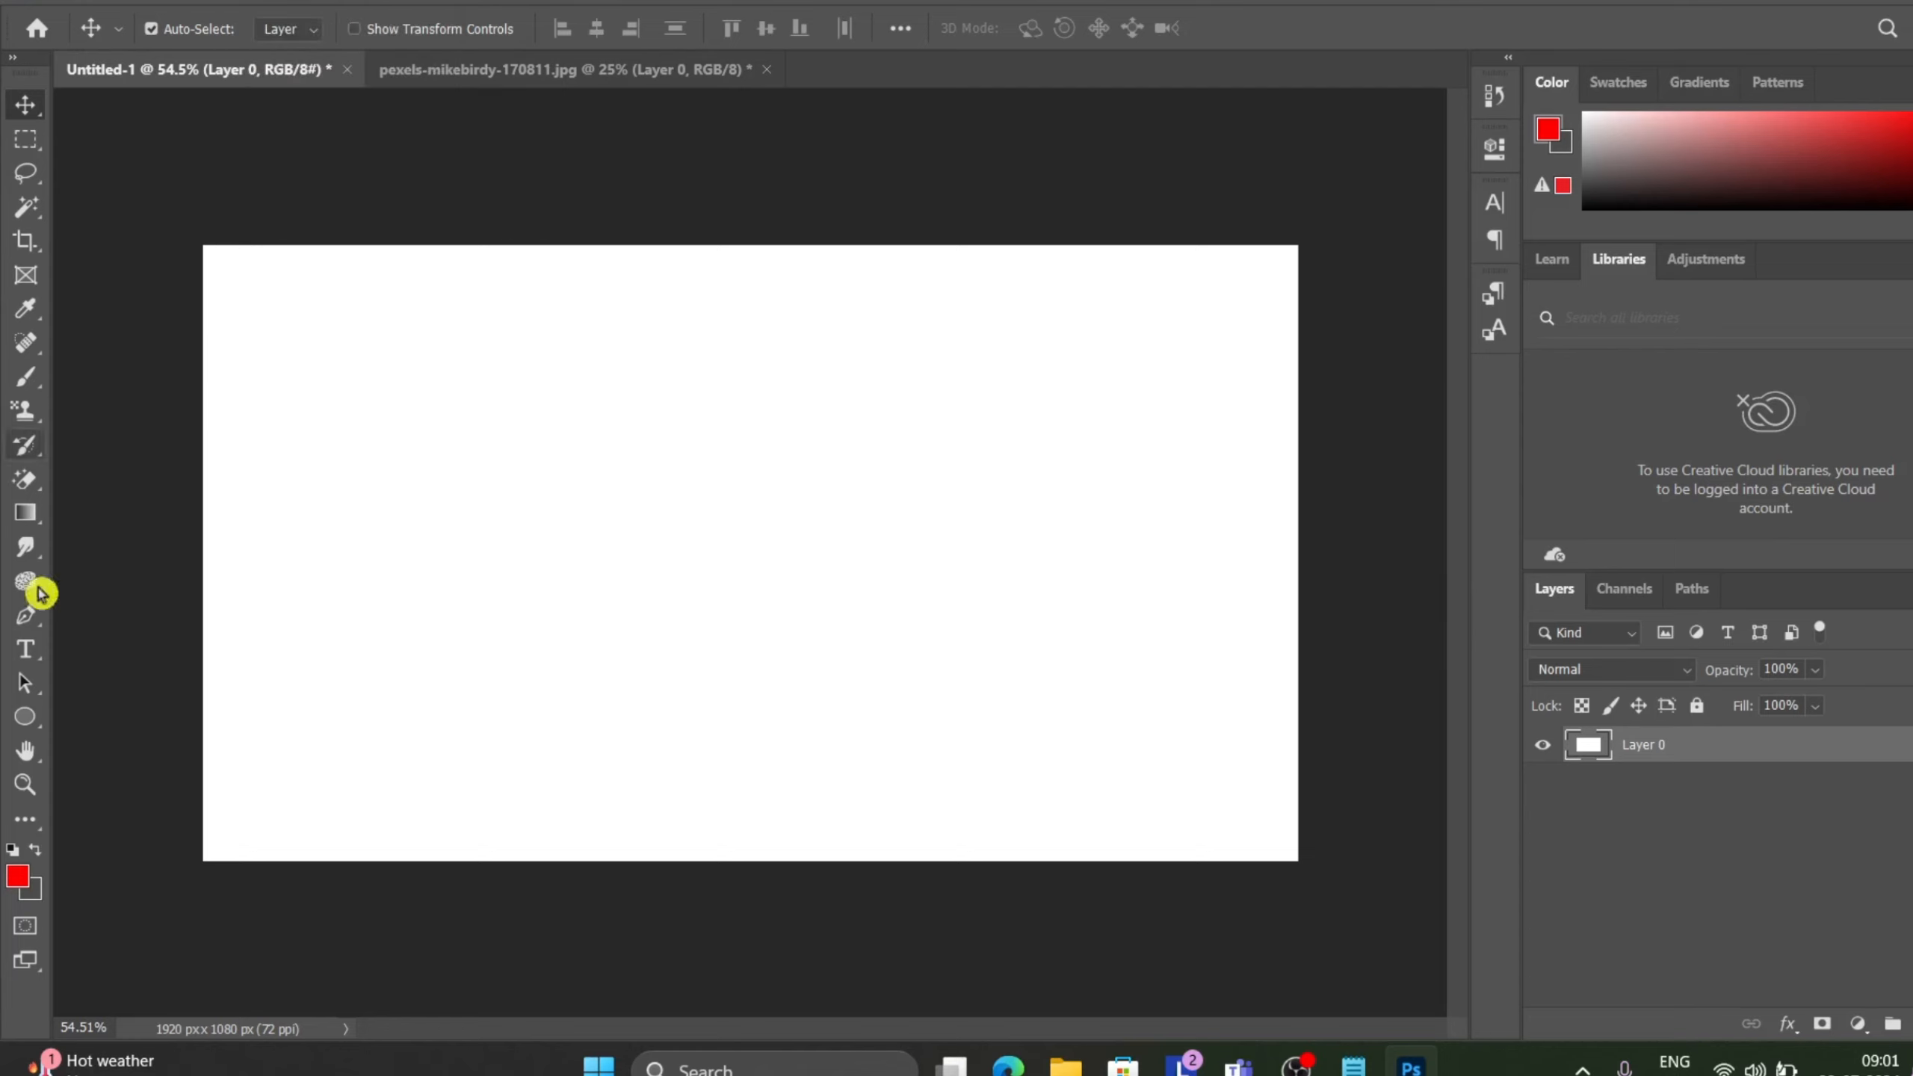
Write the word "hello" on the canvas with the Type tool.
left_click(27, 657)
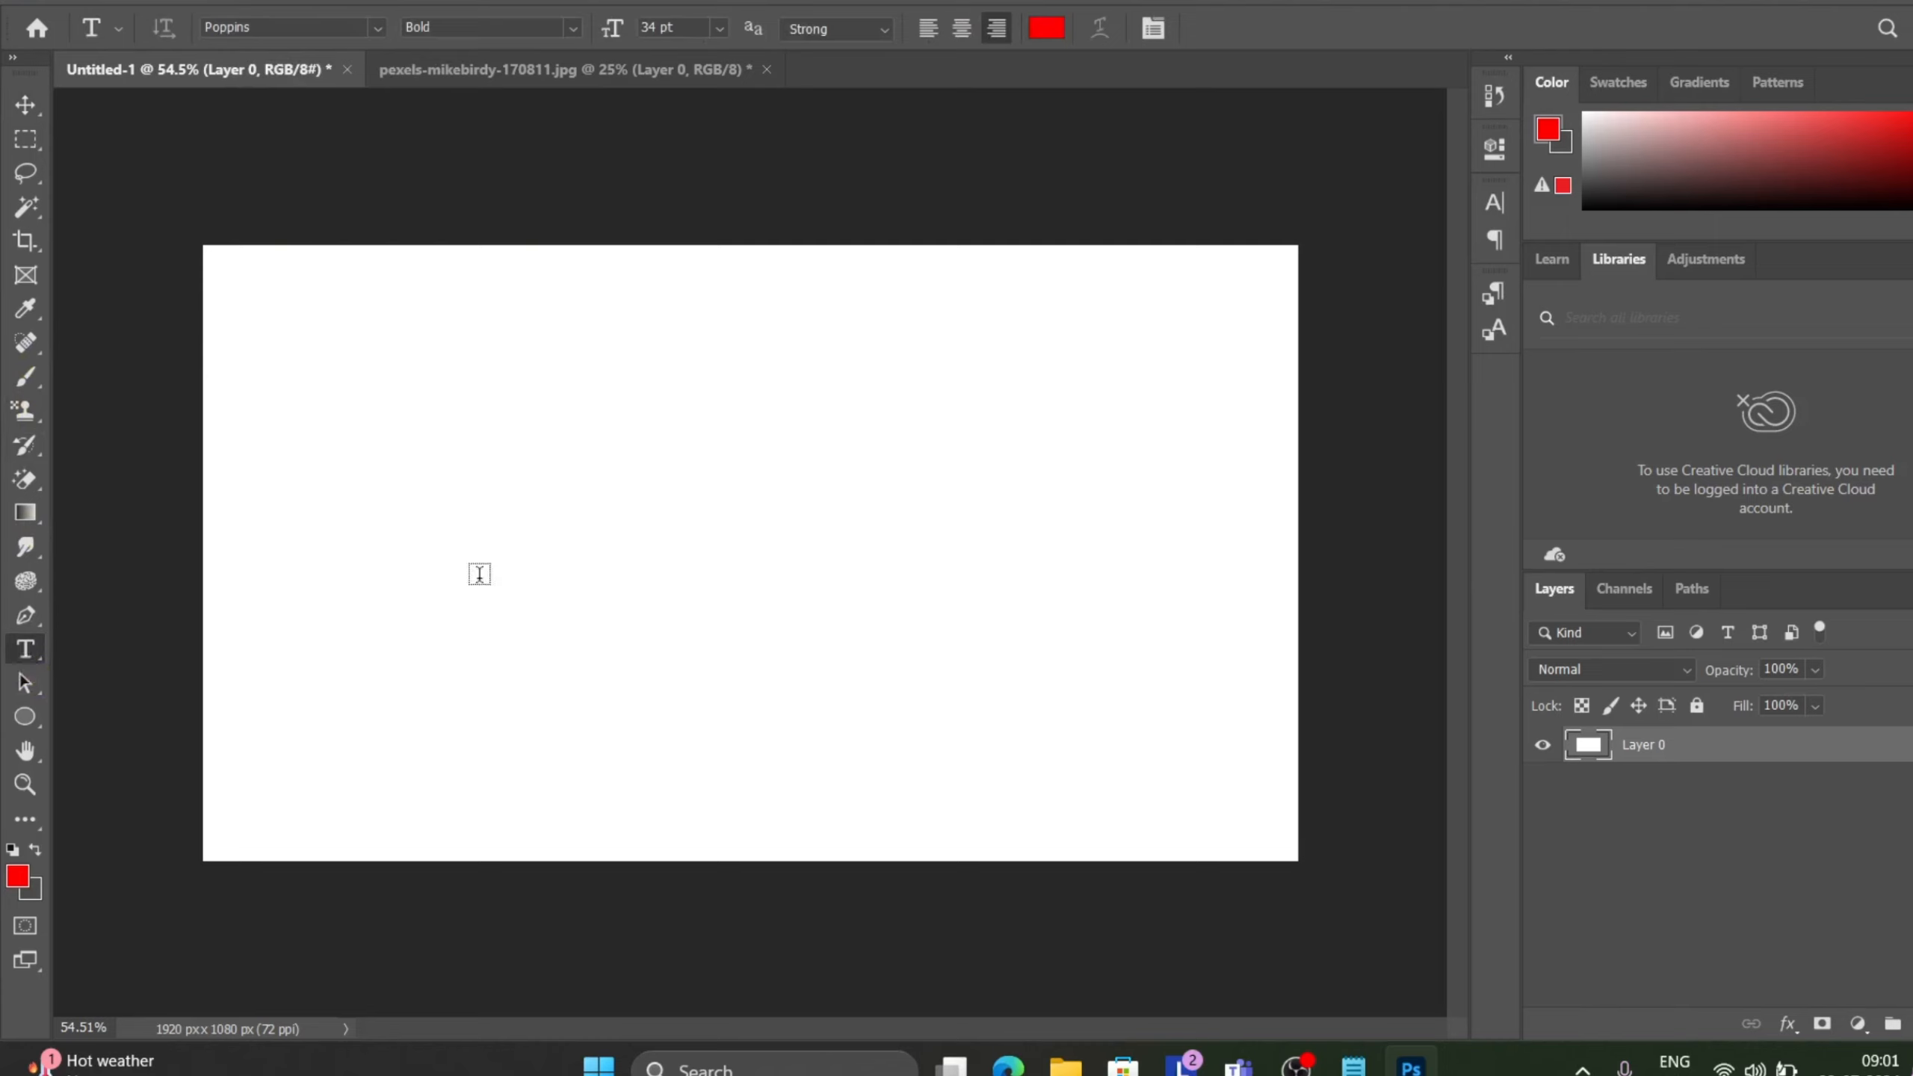
left_click(479, 574)
key("BackSpace")
type("hello")
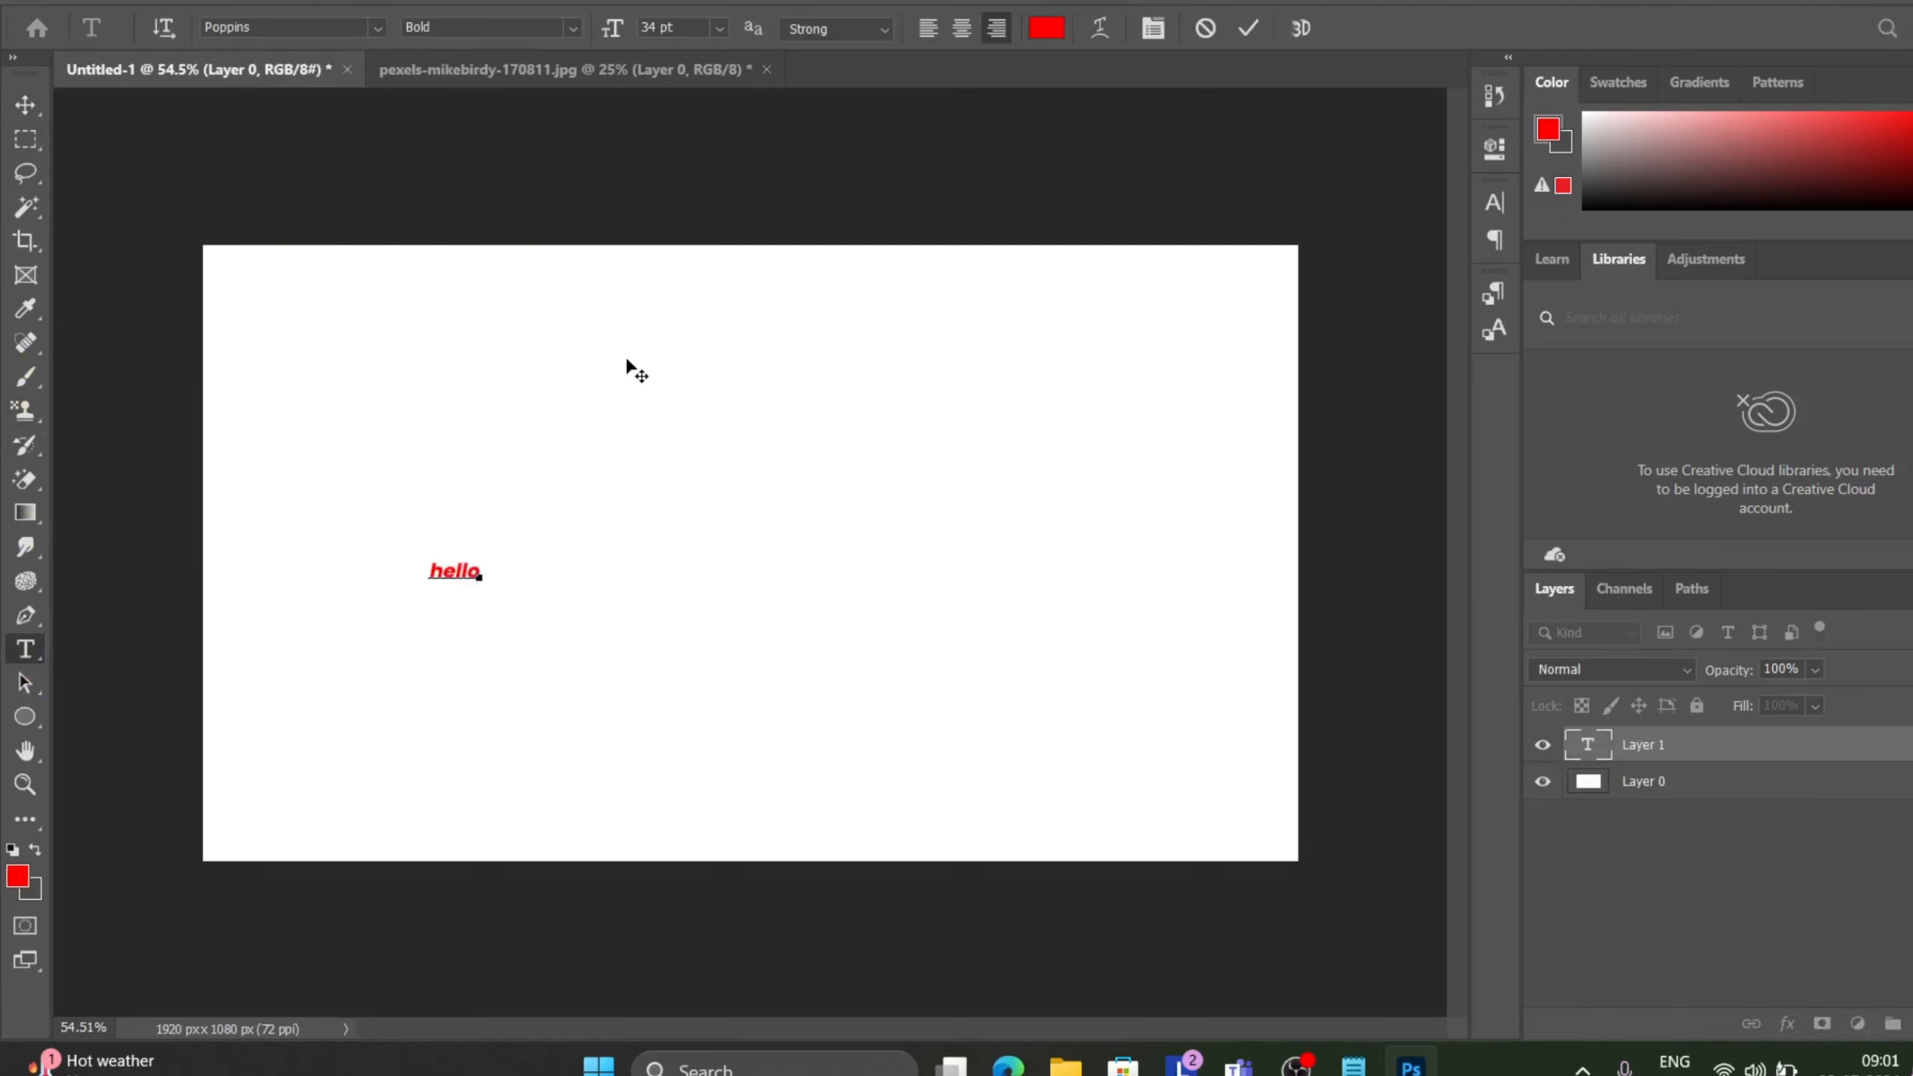
Select all the text and enlarge it to 155 pt.
left_click(743, 184)
key("ctrl+a")
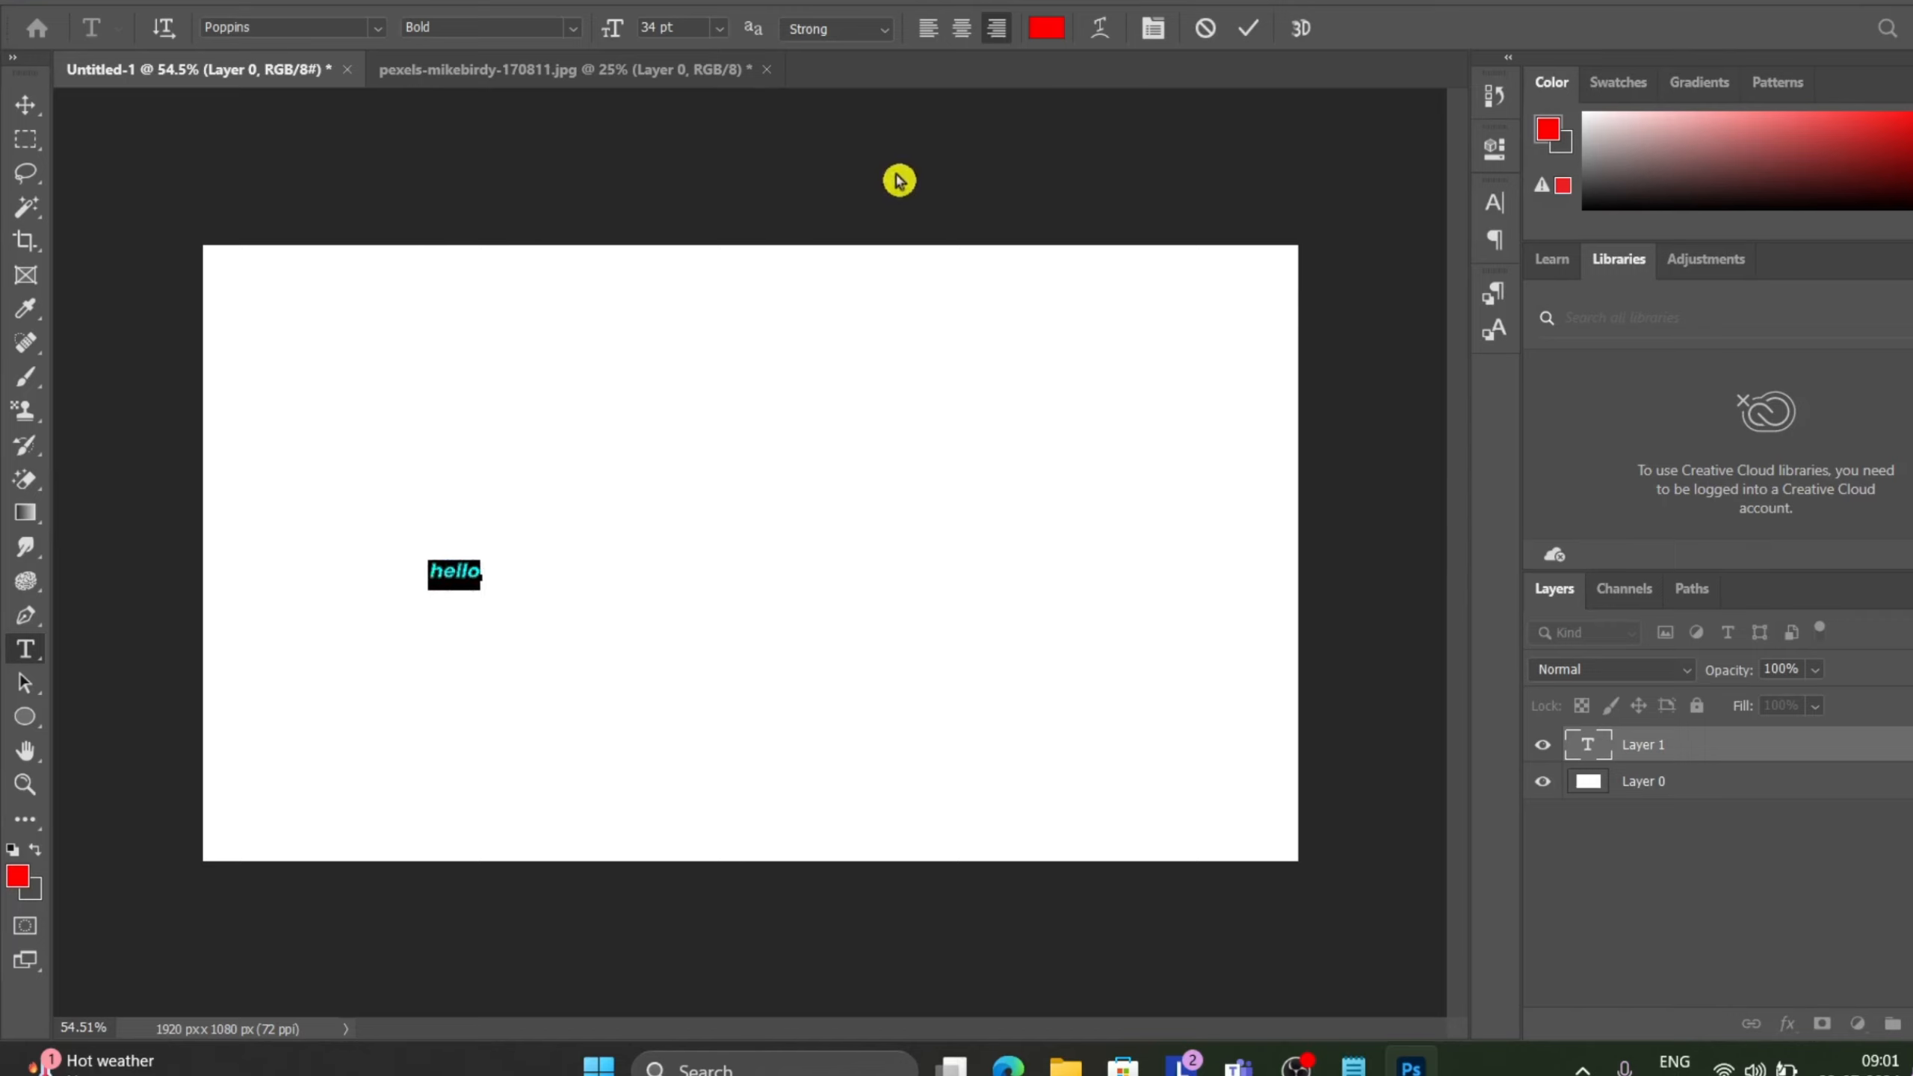
left_click_drag(628, 30, 772, 37)
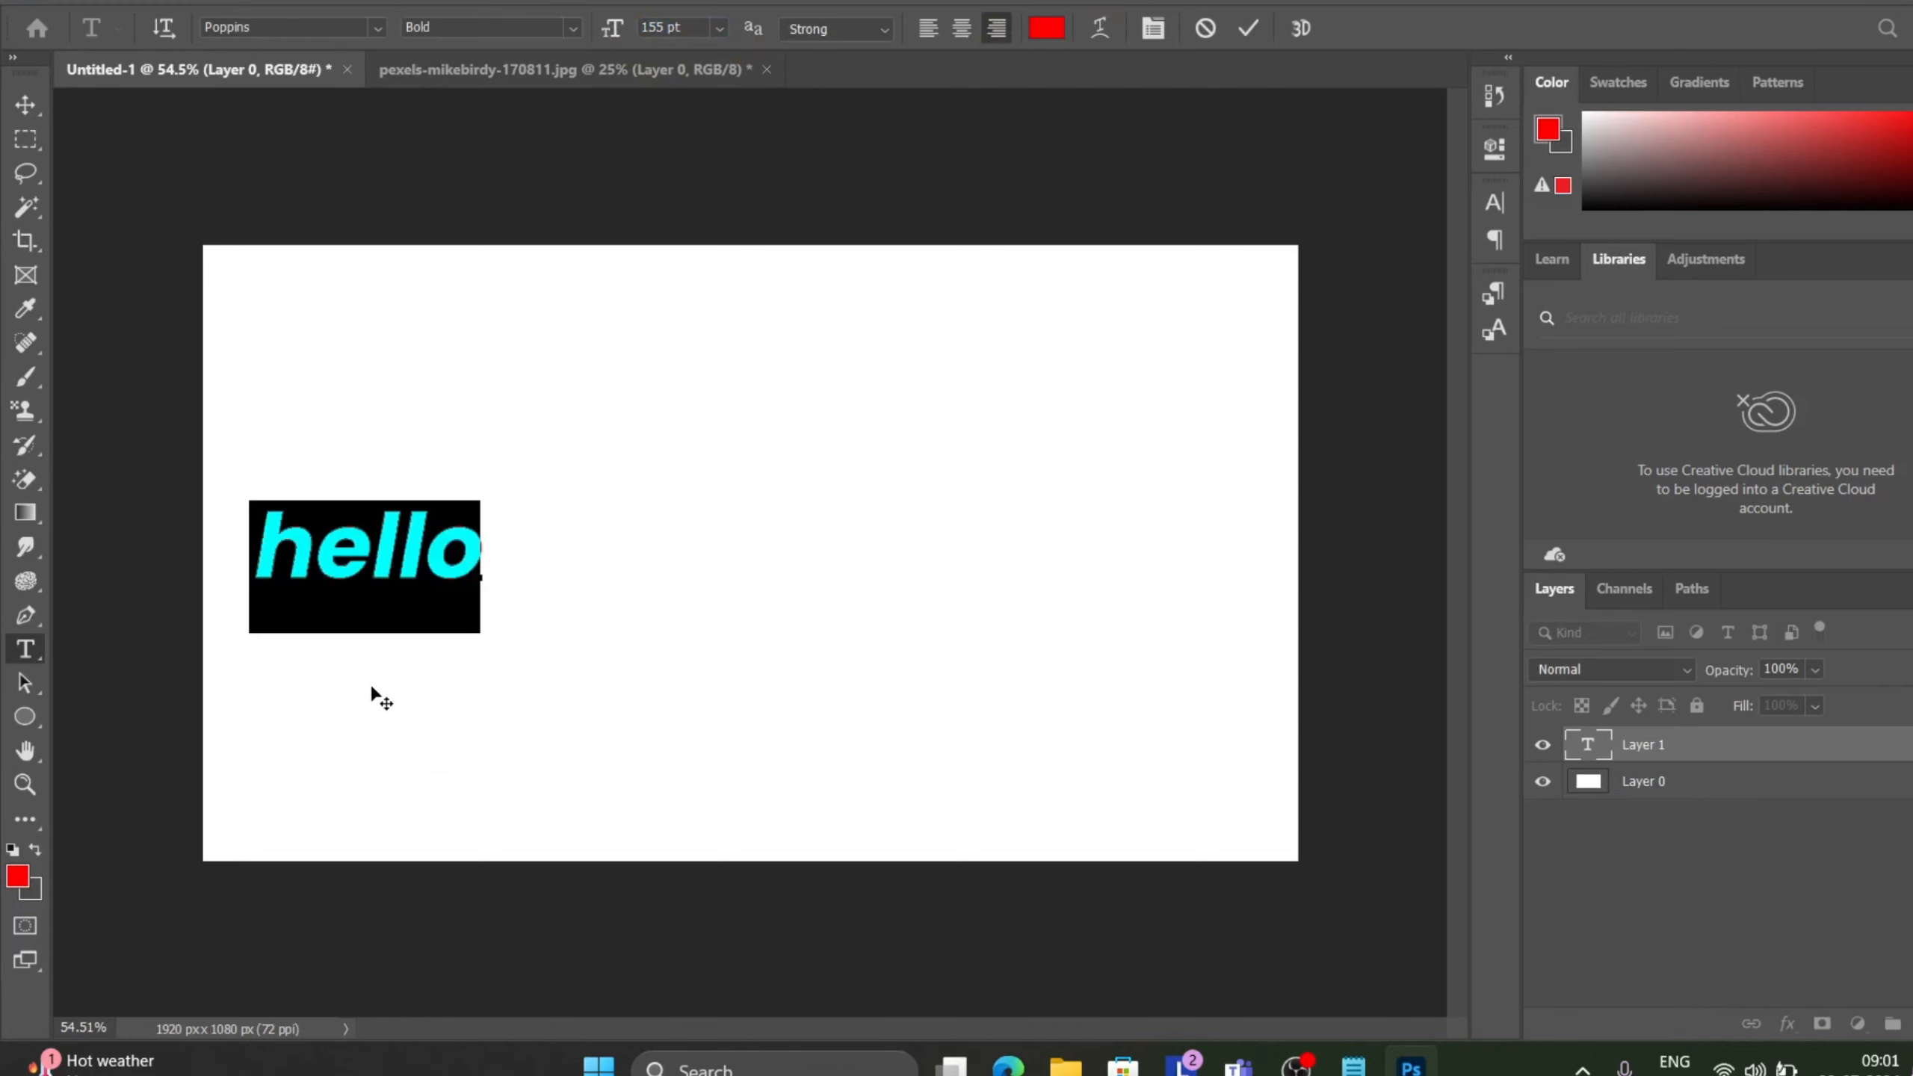
Move the hello text to the canvas centre and commit it.
left_click_drag(377, 693, 778, 635)
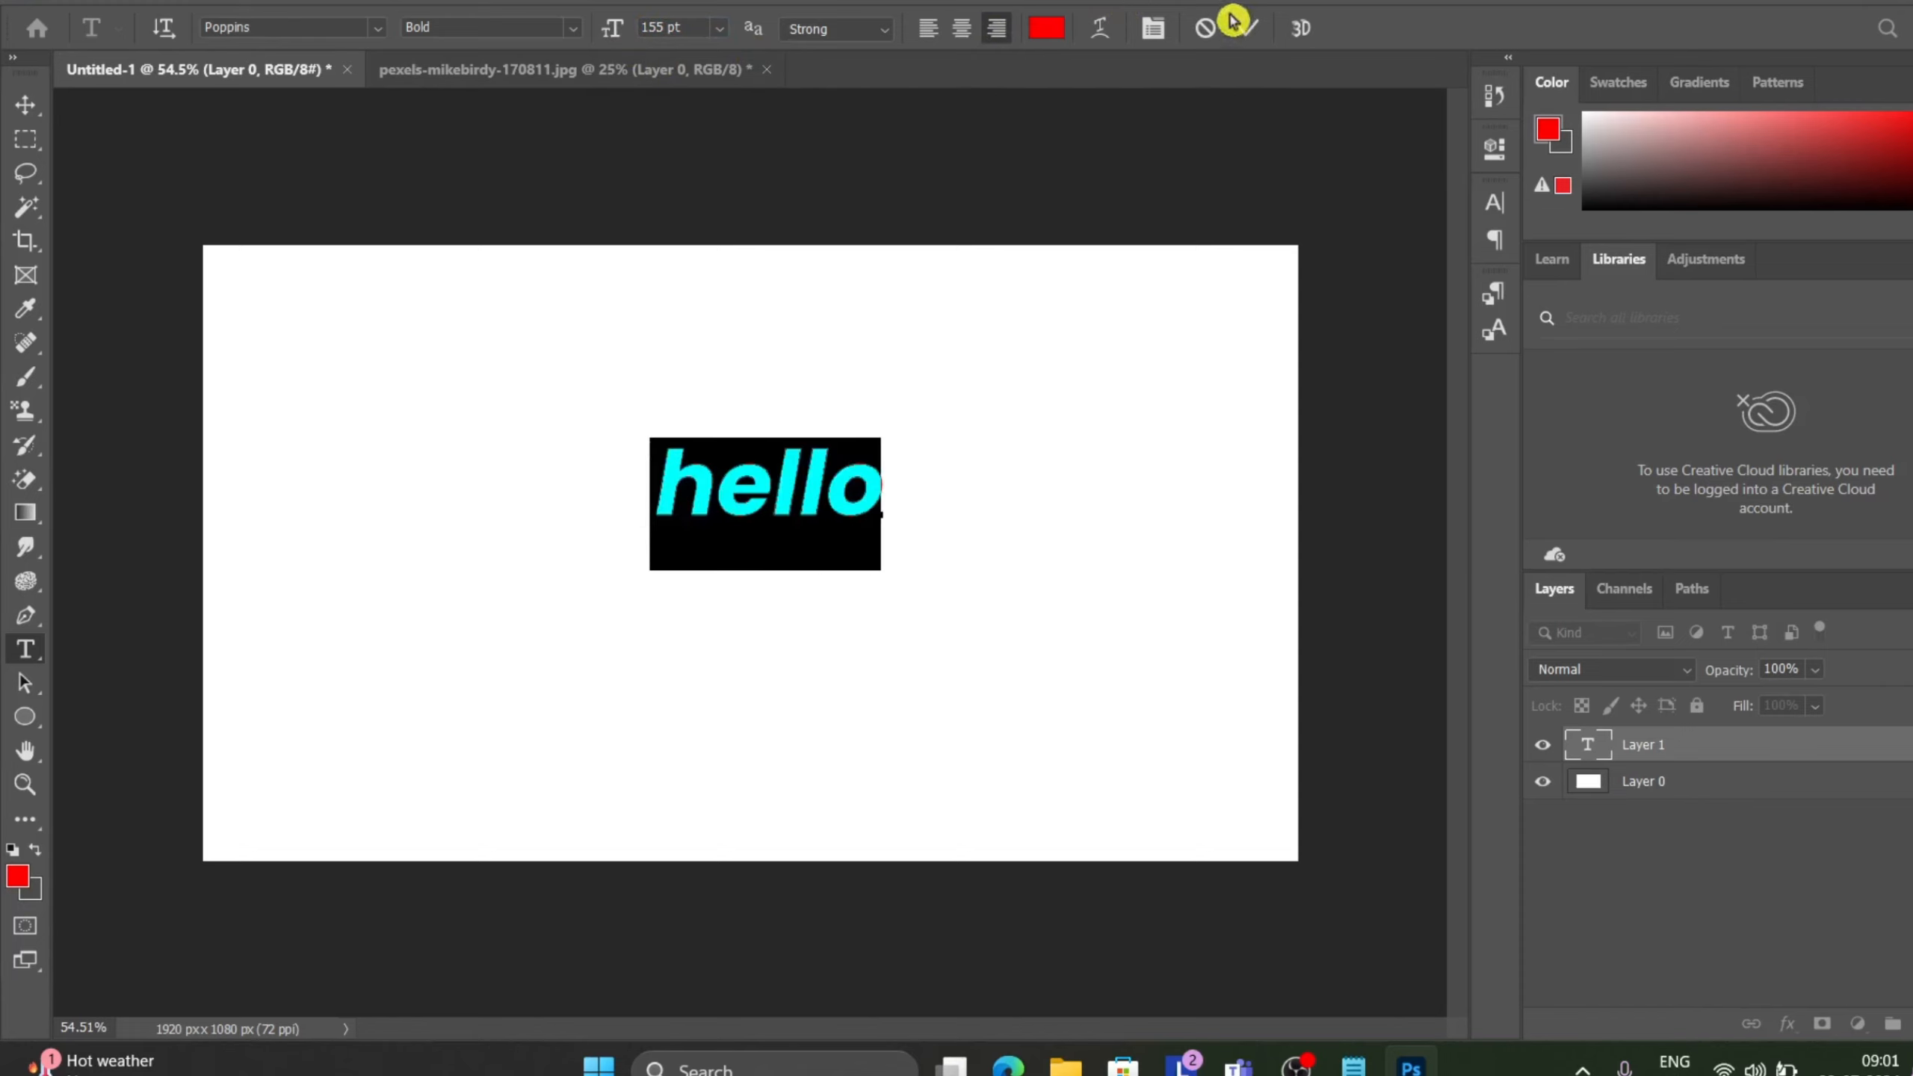
left_click(1248, 29)
Open Warp Text for the hello layer and choose the Arc style.
key("ctrl+plus")
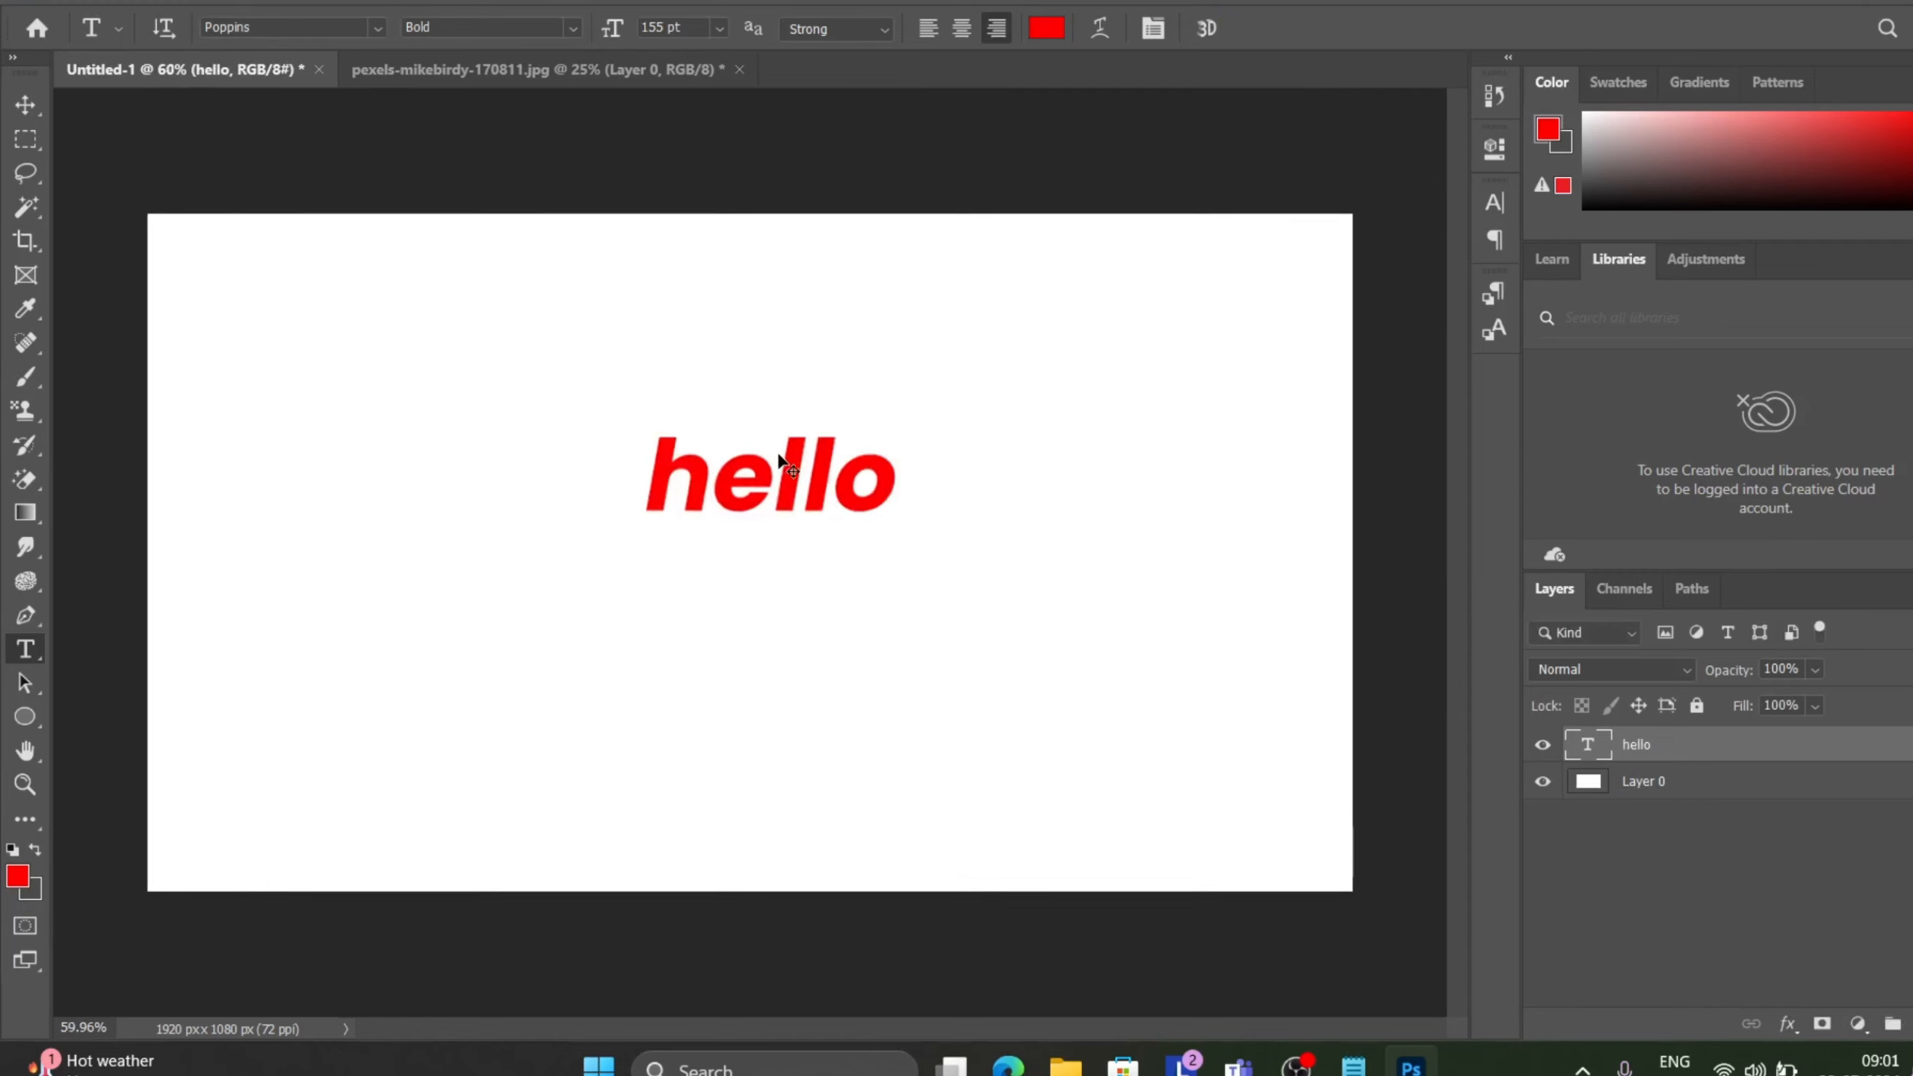
left_click(234, 2)
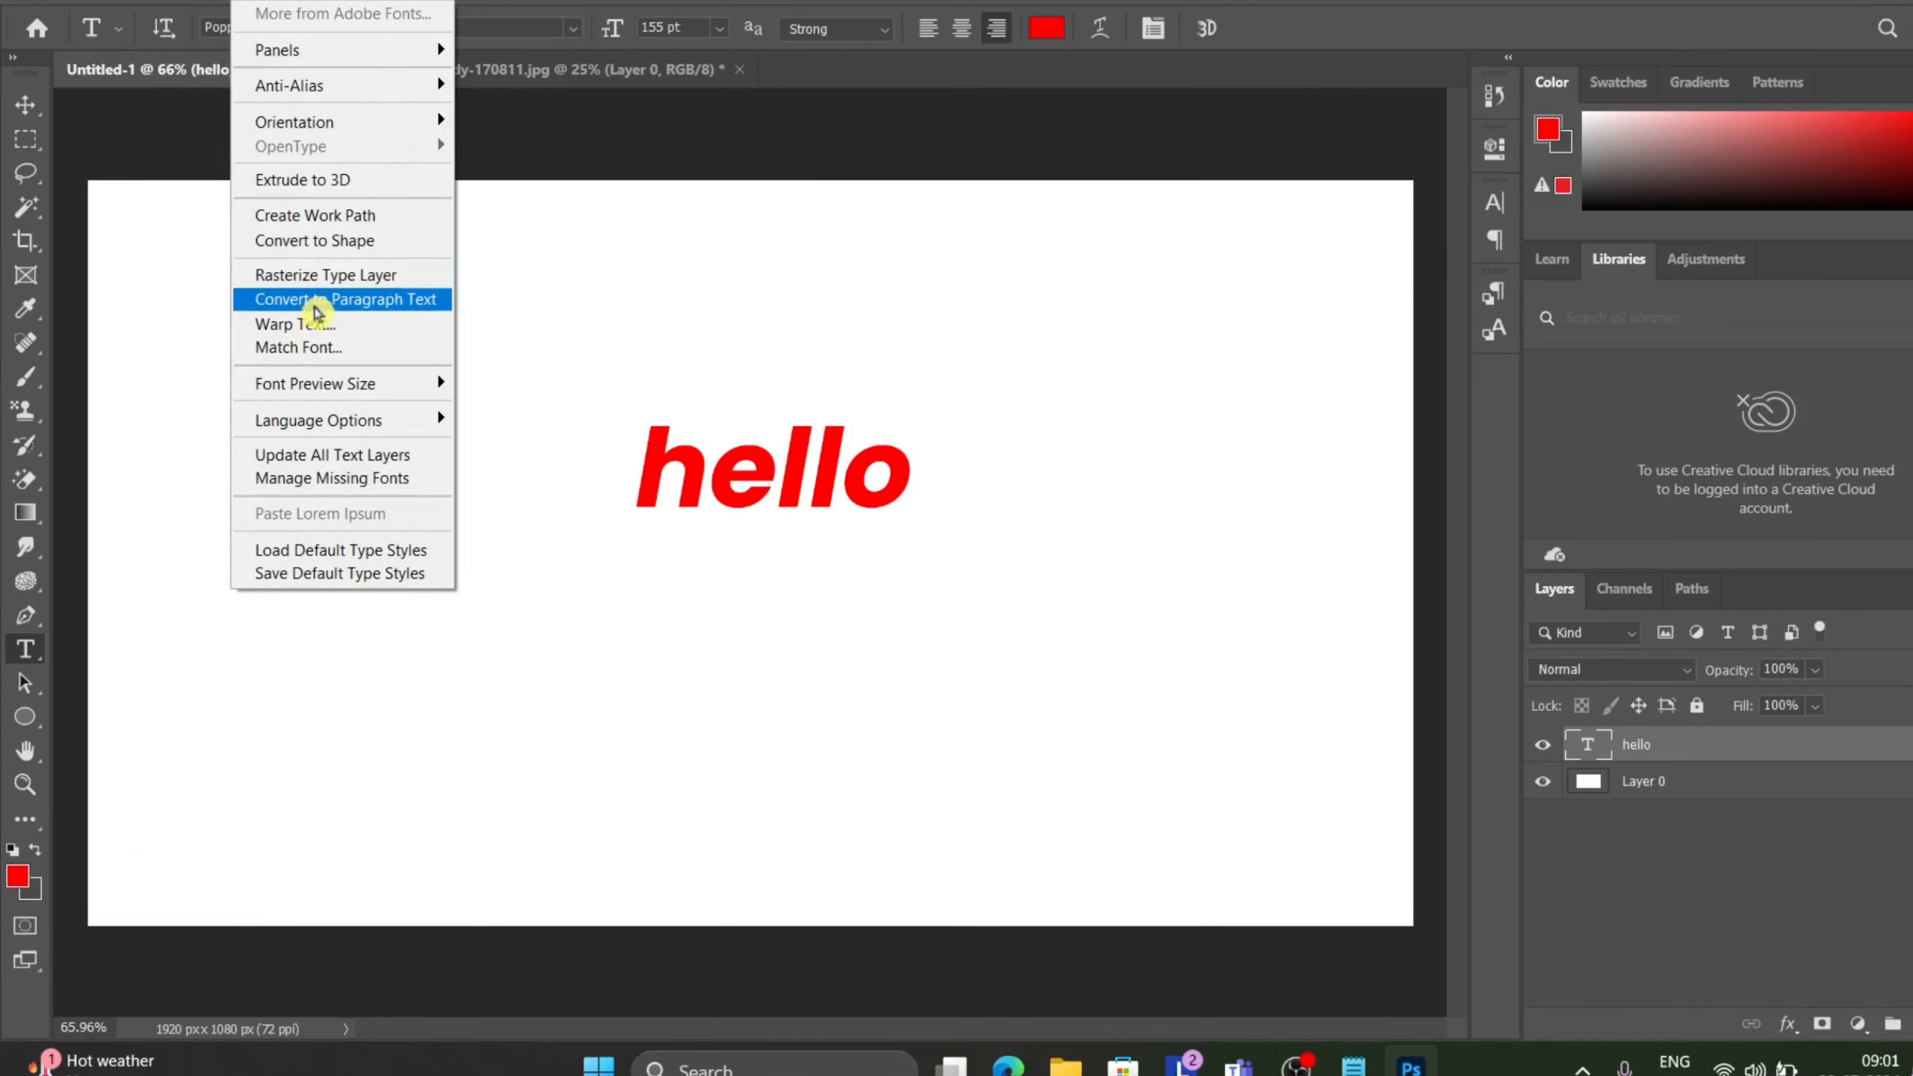
left_click(391, 327)
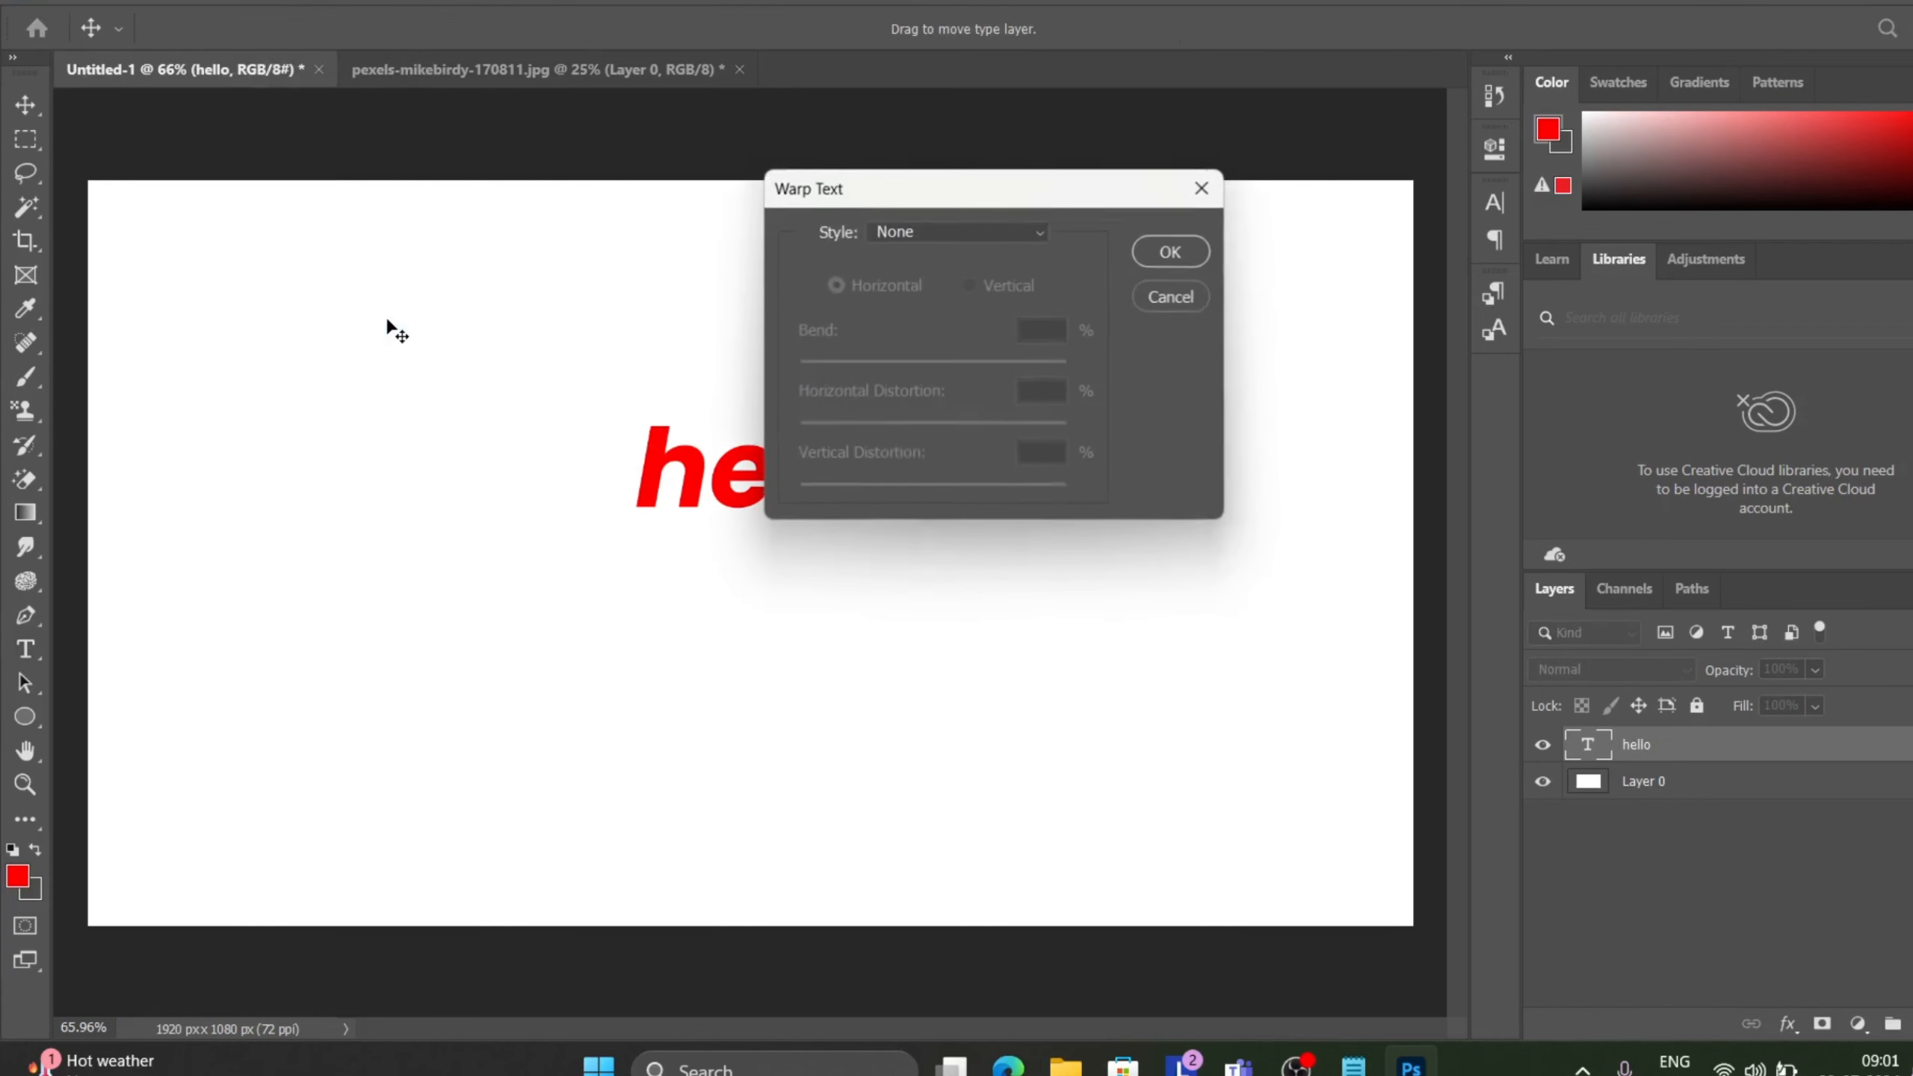
left_click(995, 238)
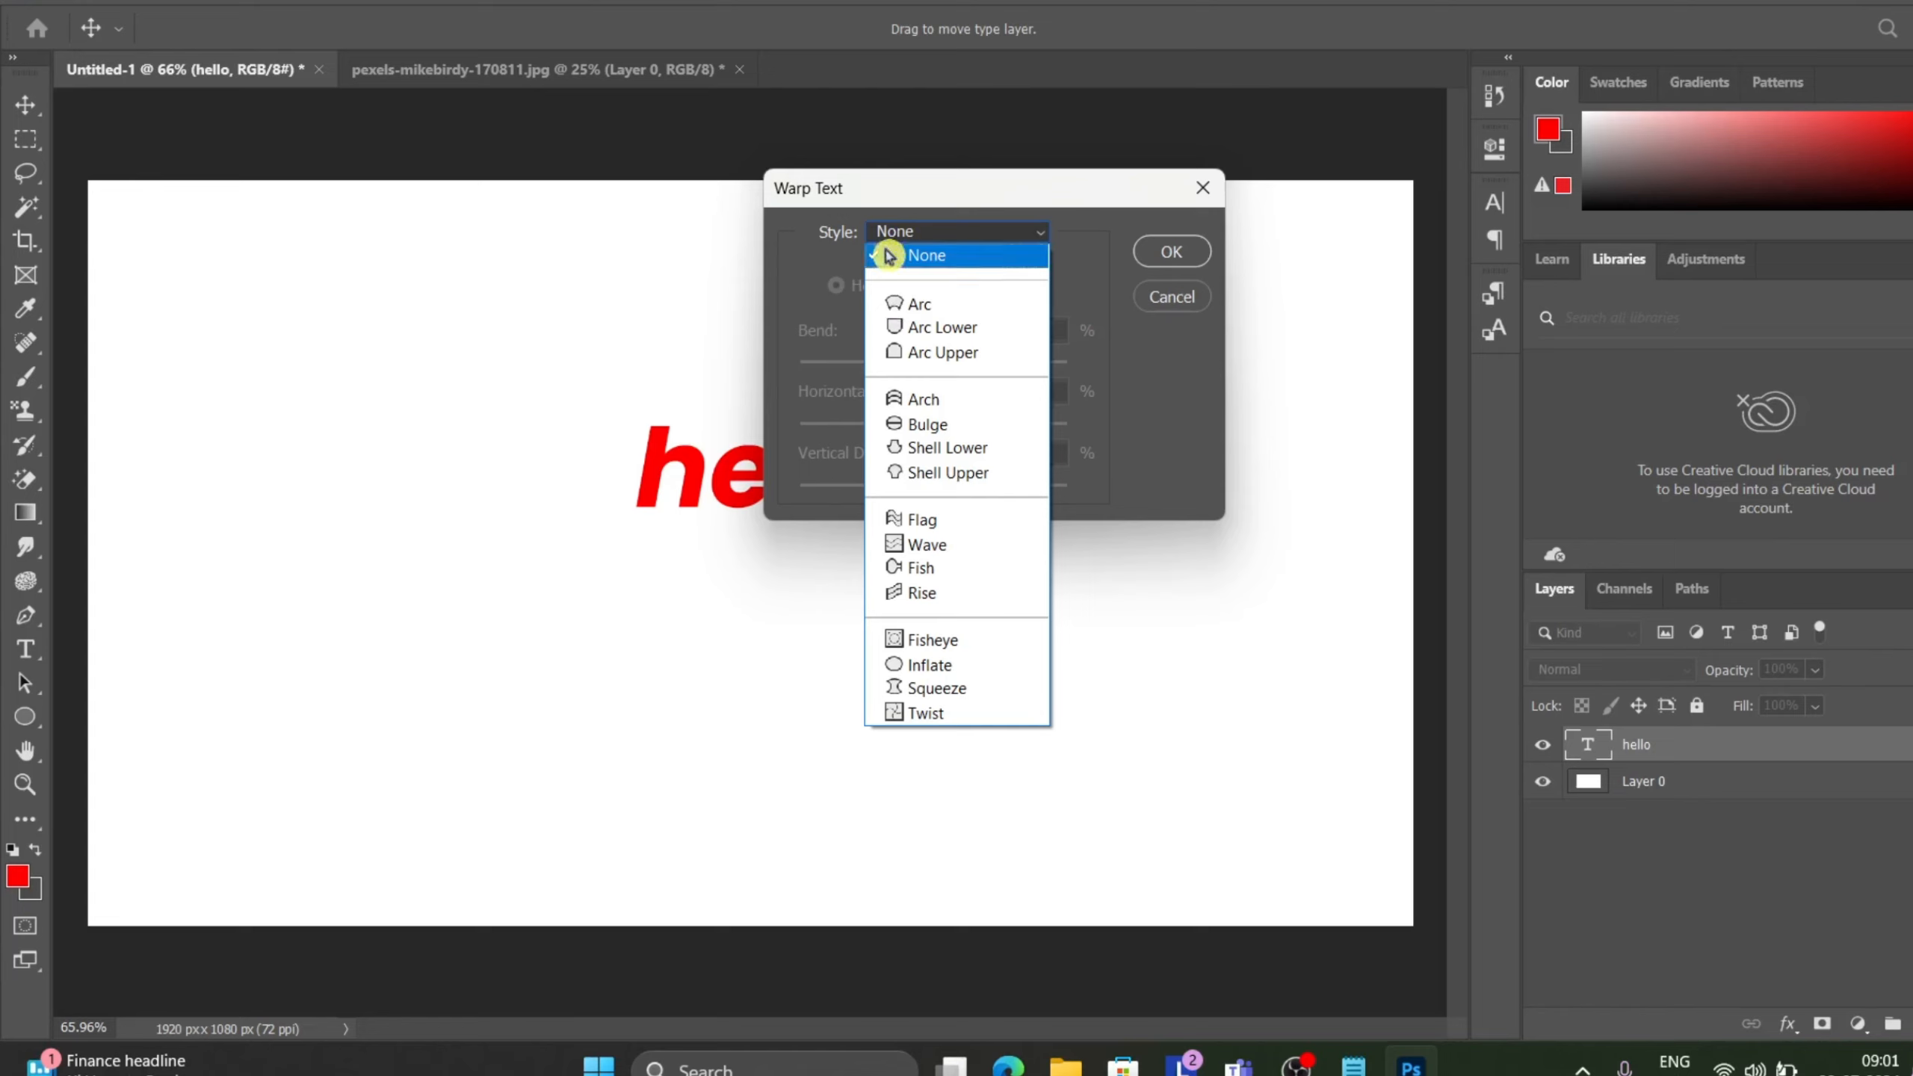
left_click(974, 313)
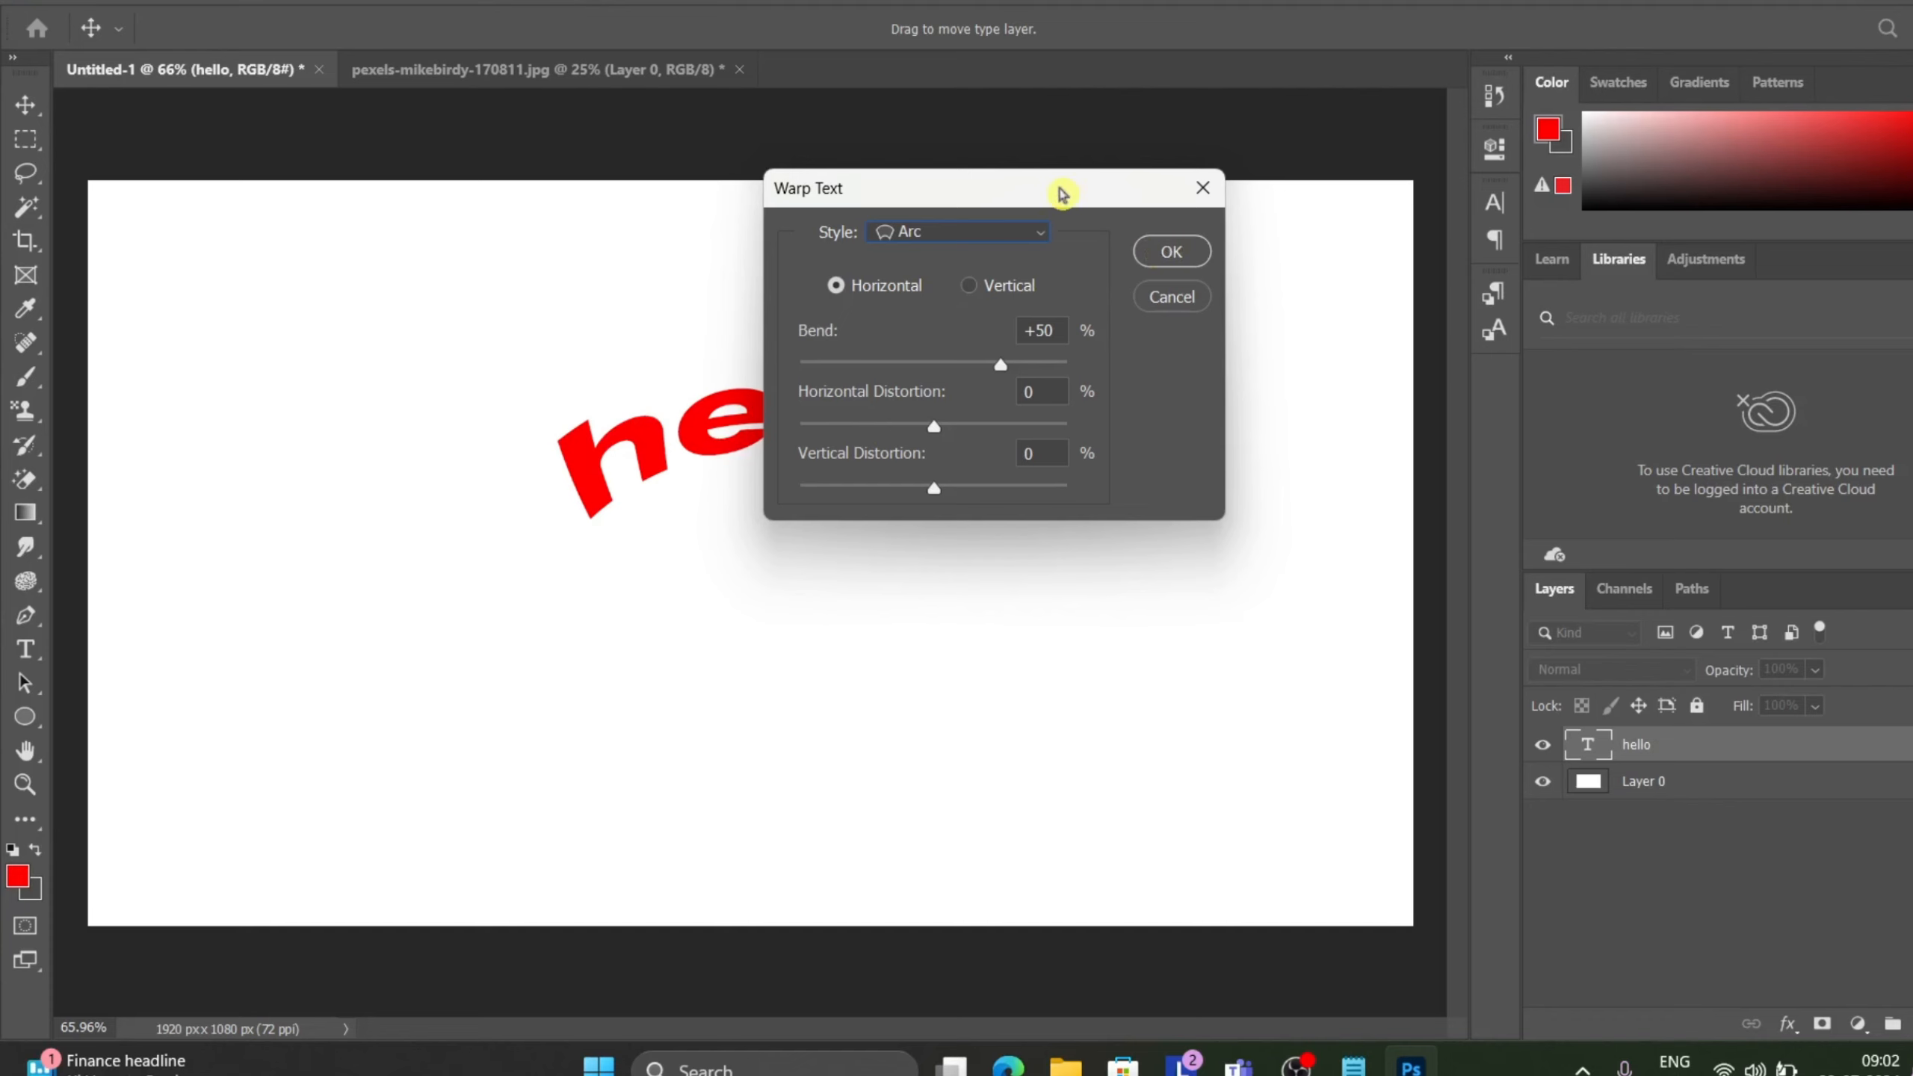
Set the Arc warp to Horizontal orientation with a bend of +100%.
left_click_drag(1062, 195, 1452, 239)
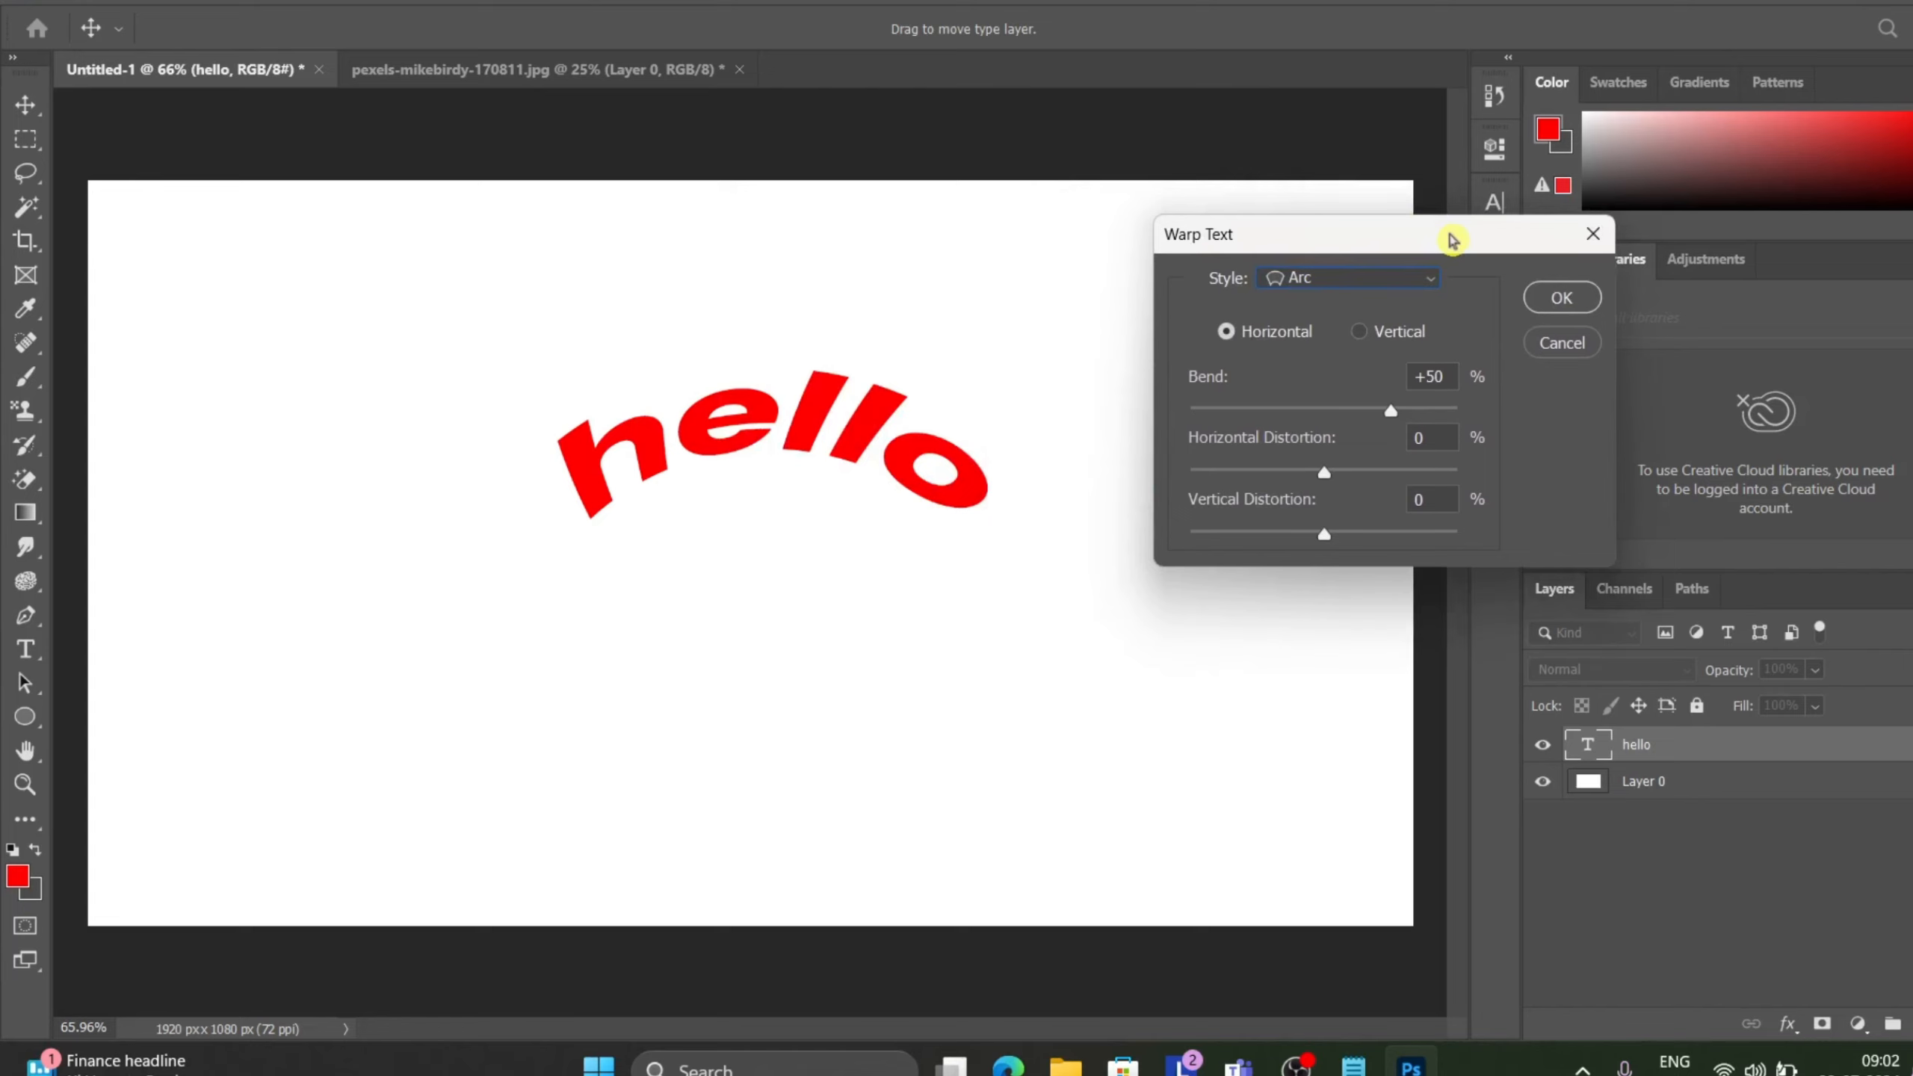
left_click(1364, 334)
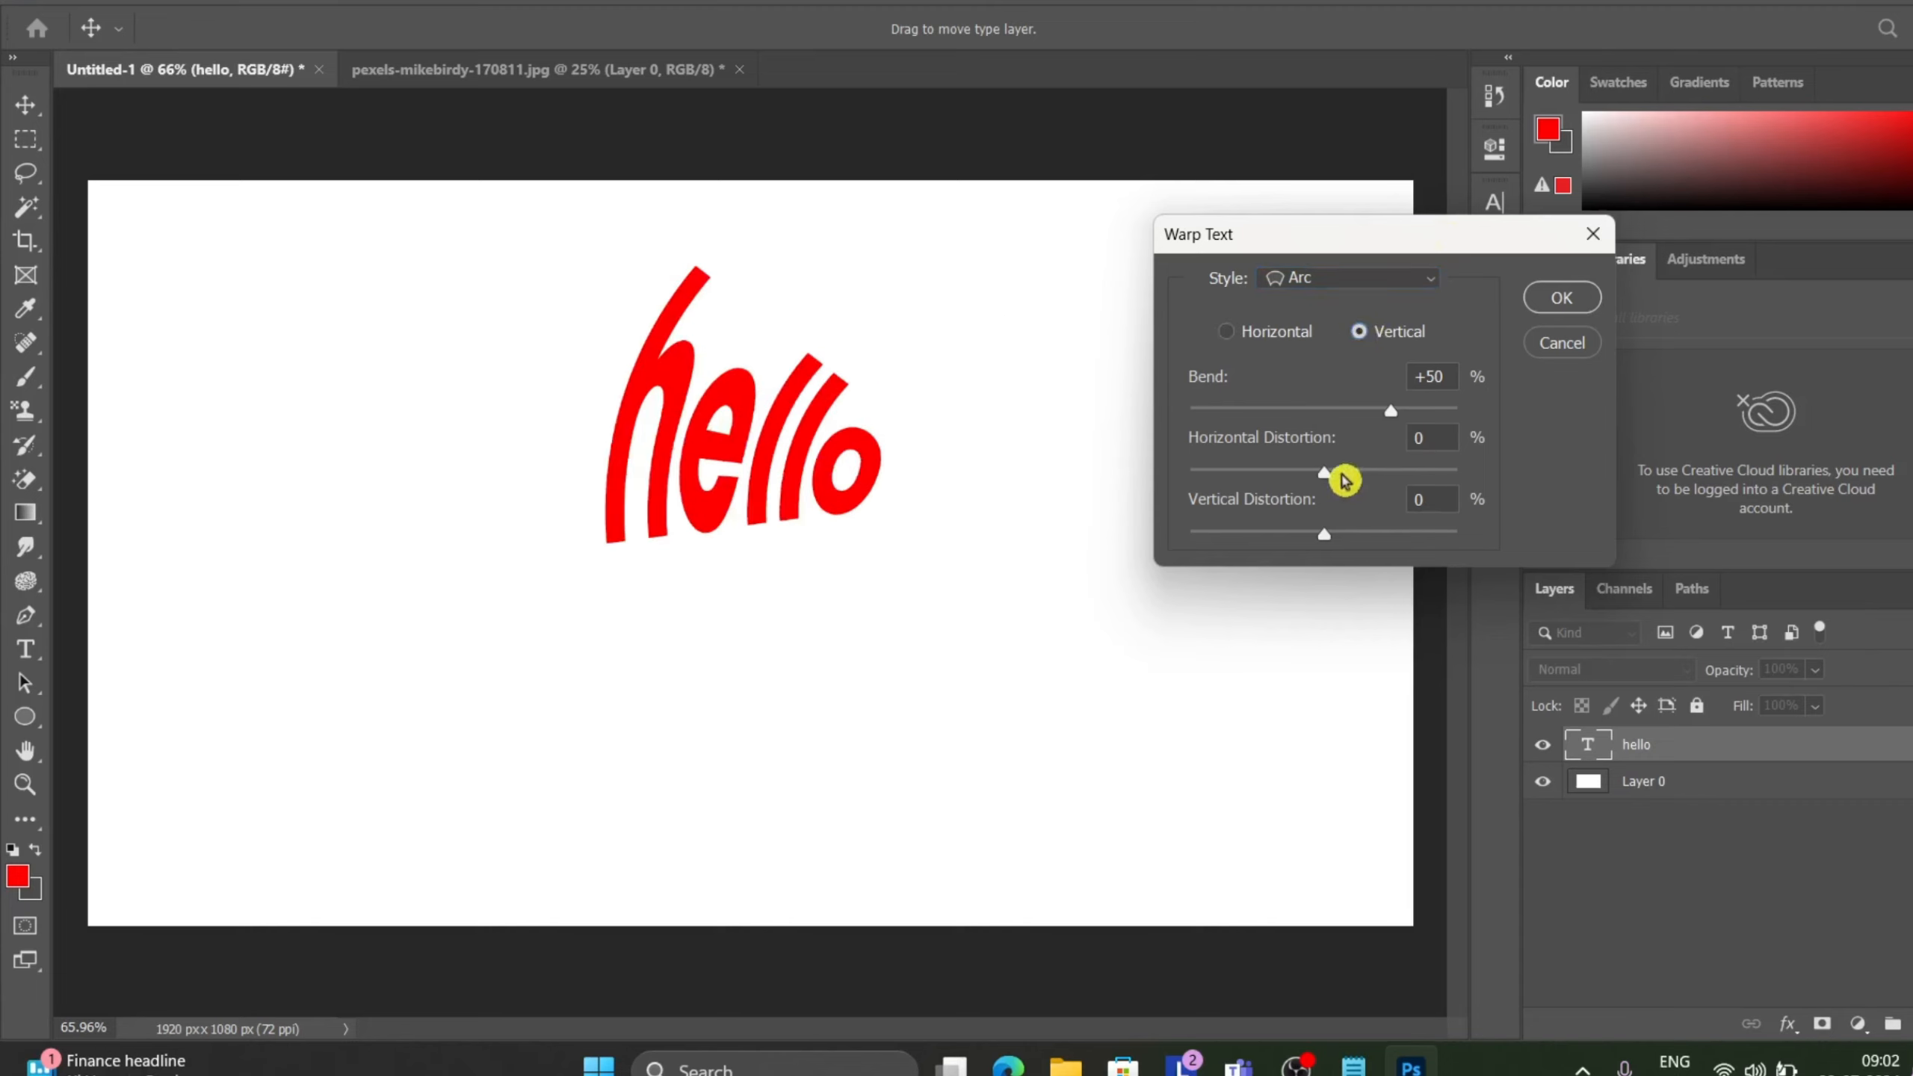
left_click(1228, 336)
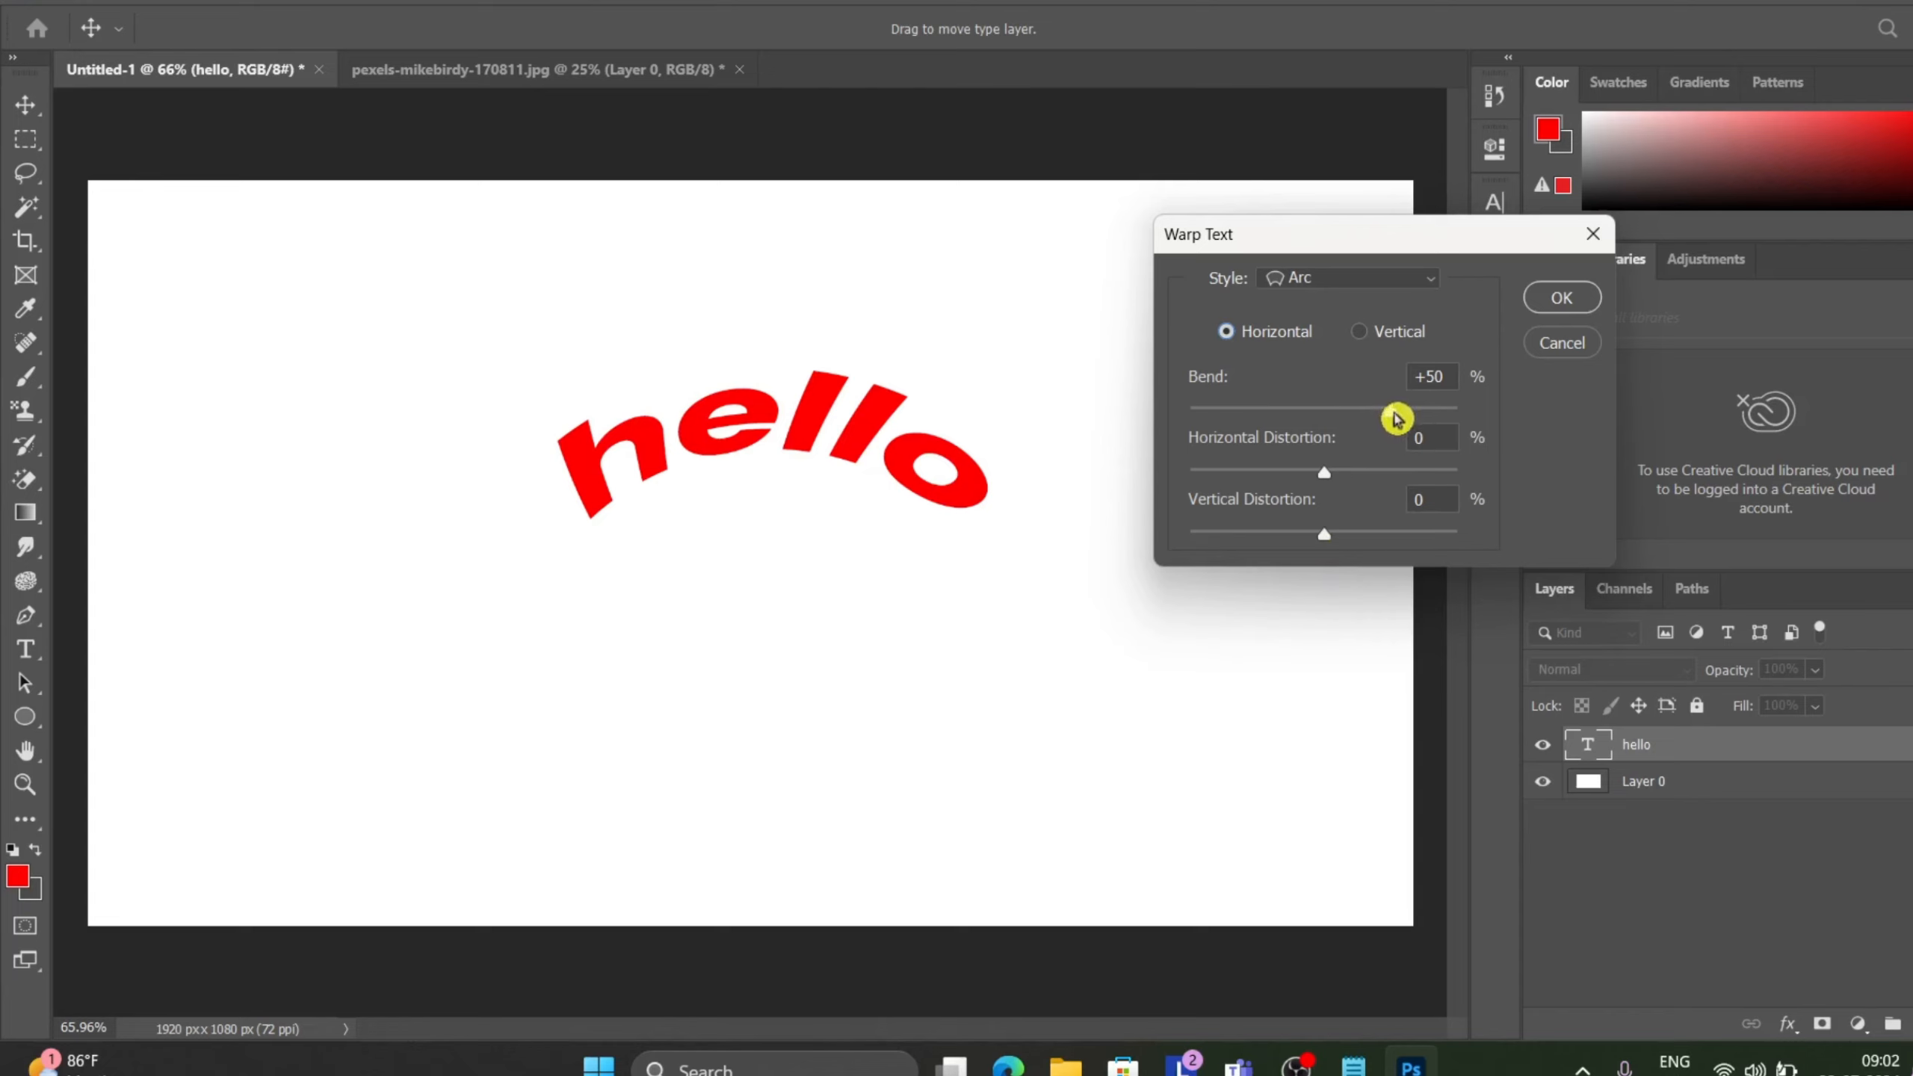
left_click_drag(1392, 411, 1521, 420)
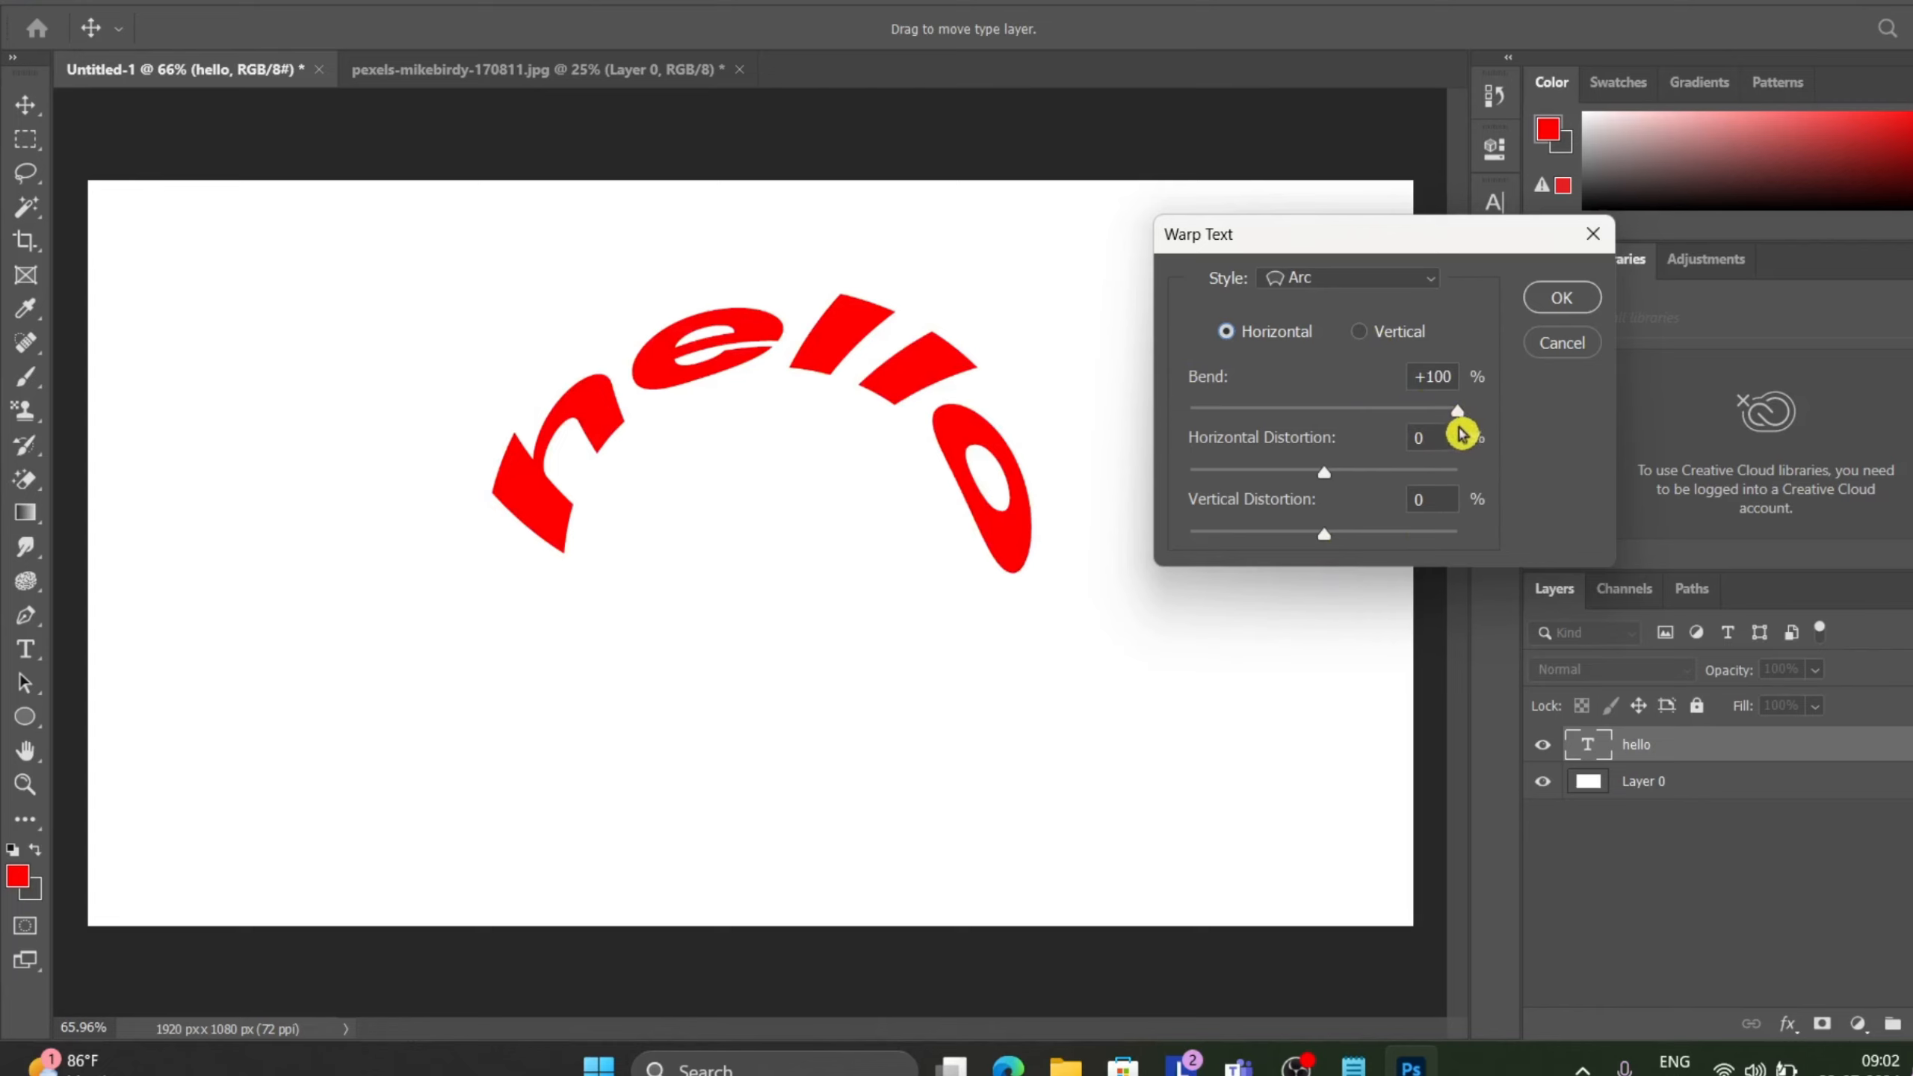
left_click(1464, 426)
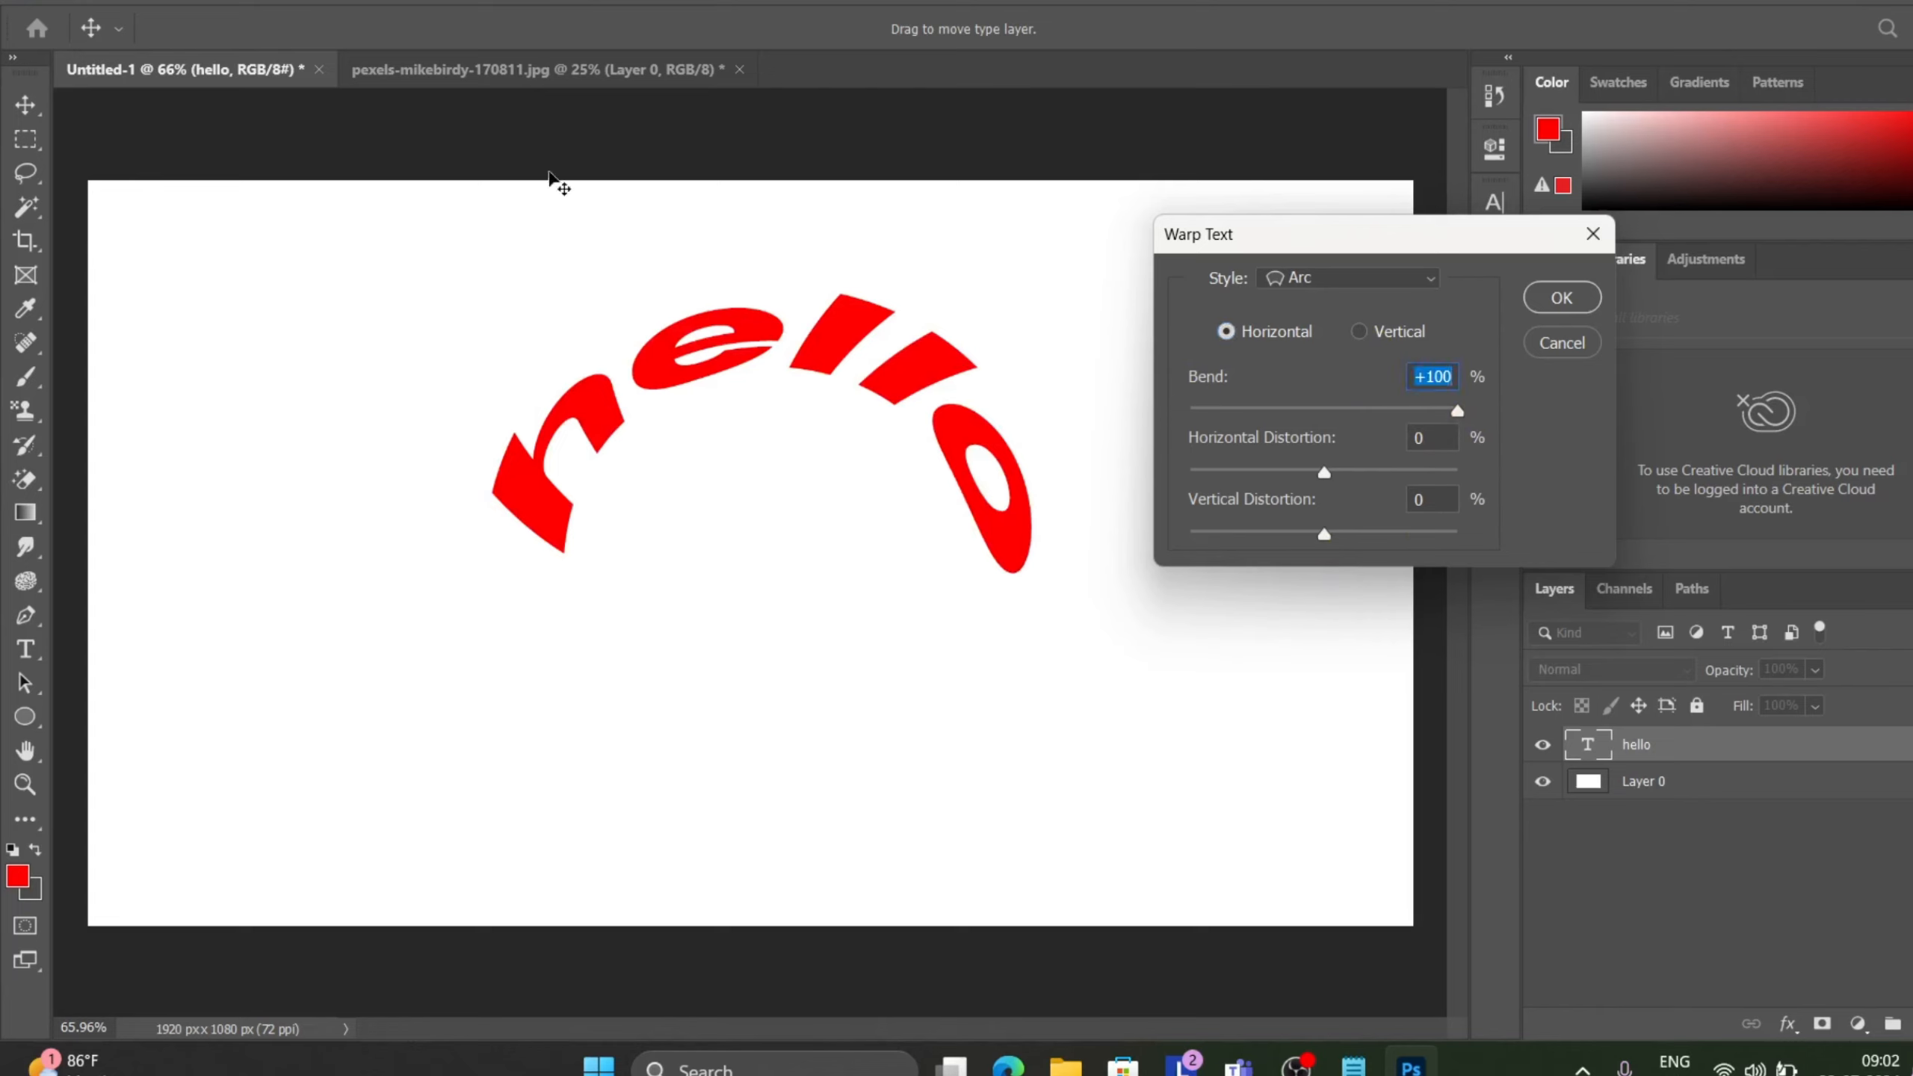
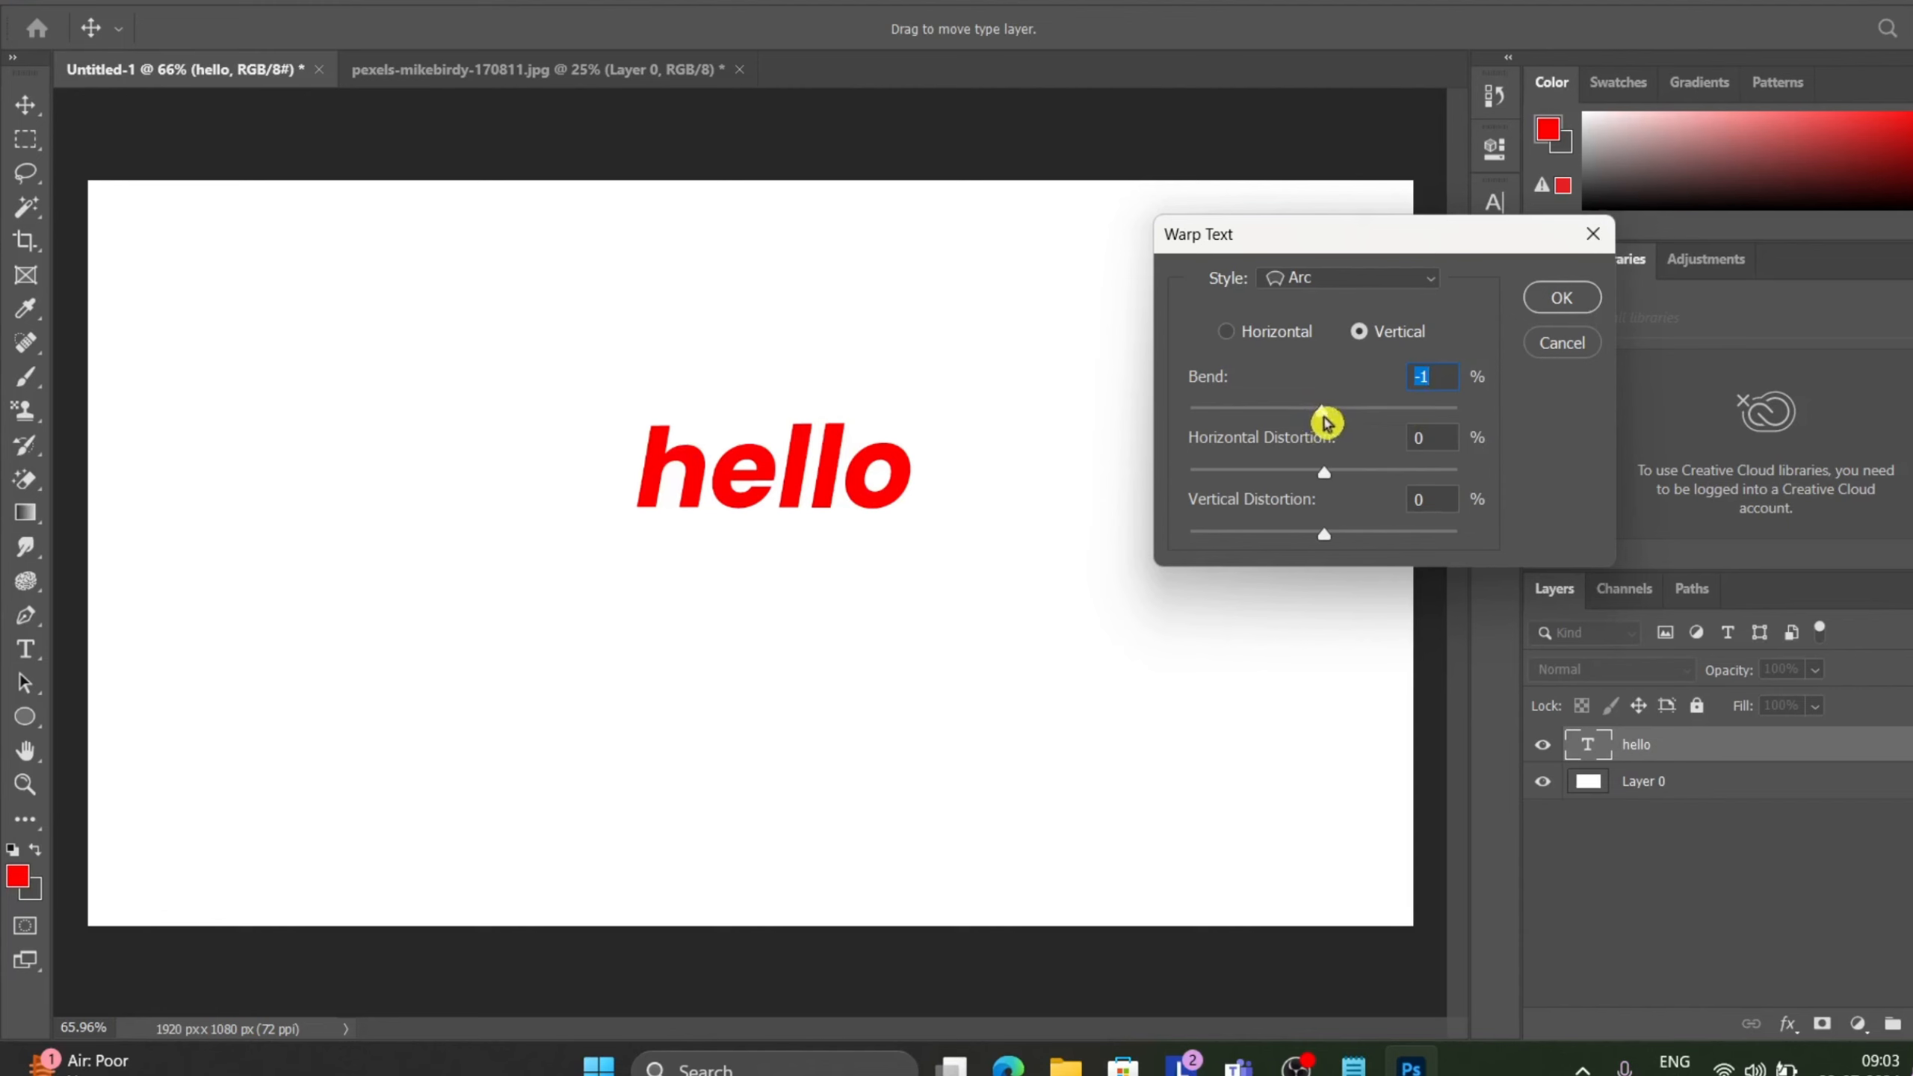
Set the Arc warp's bend to -100% with Horizontal orientation, trying Horizontal Distortion at -100% and +100%.
left_click_drag(1326, 423, 1091, 445)
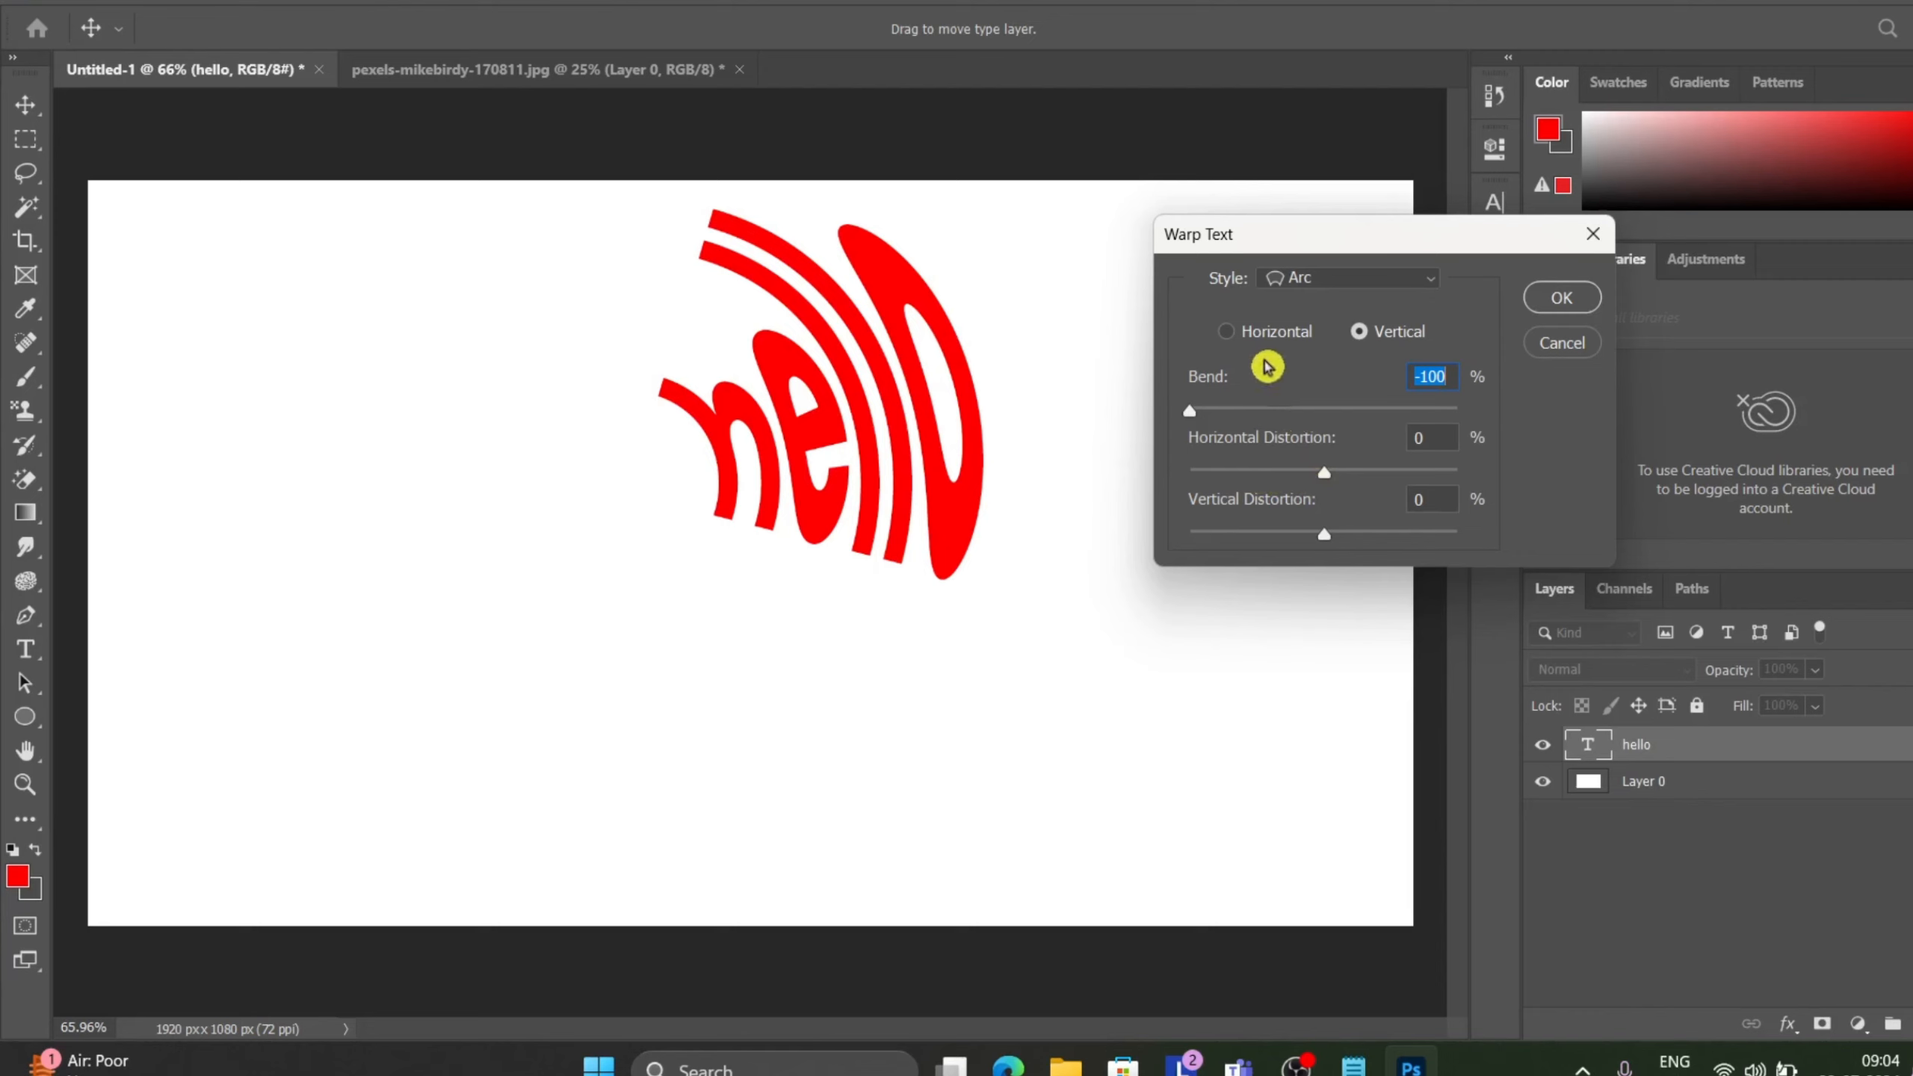
left_click(1226, 332)
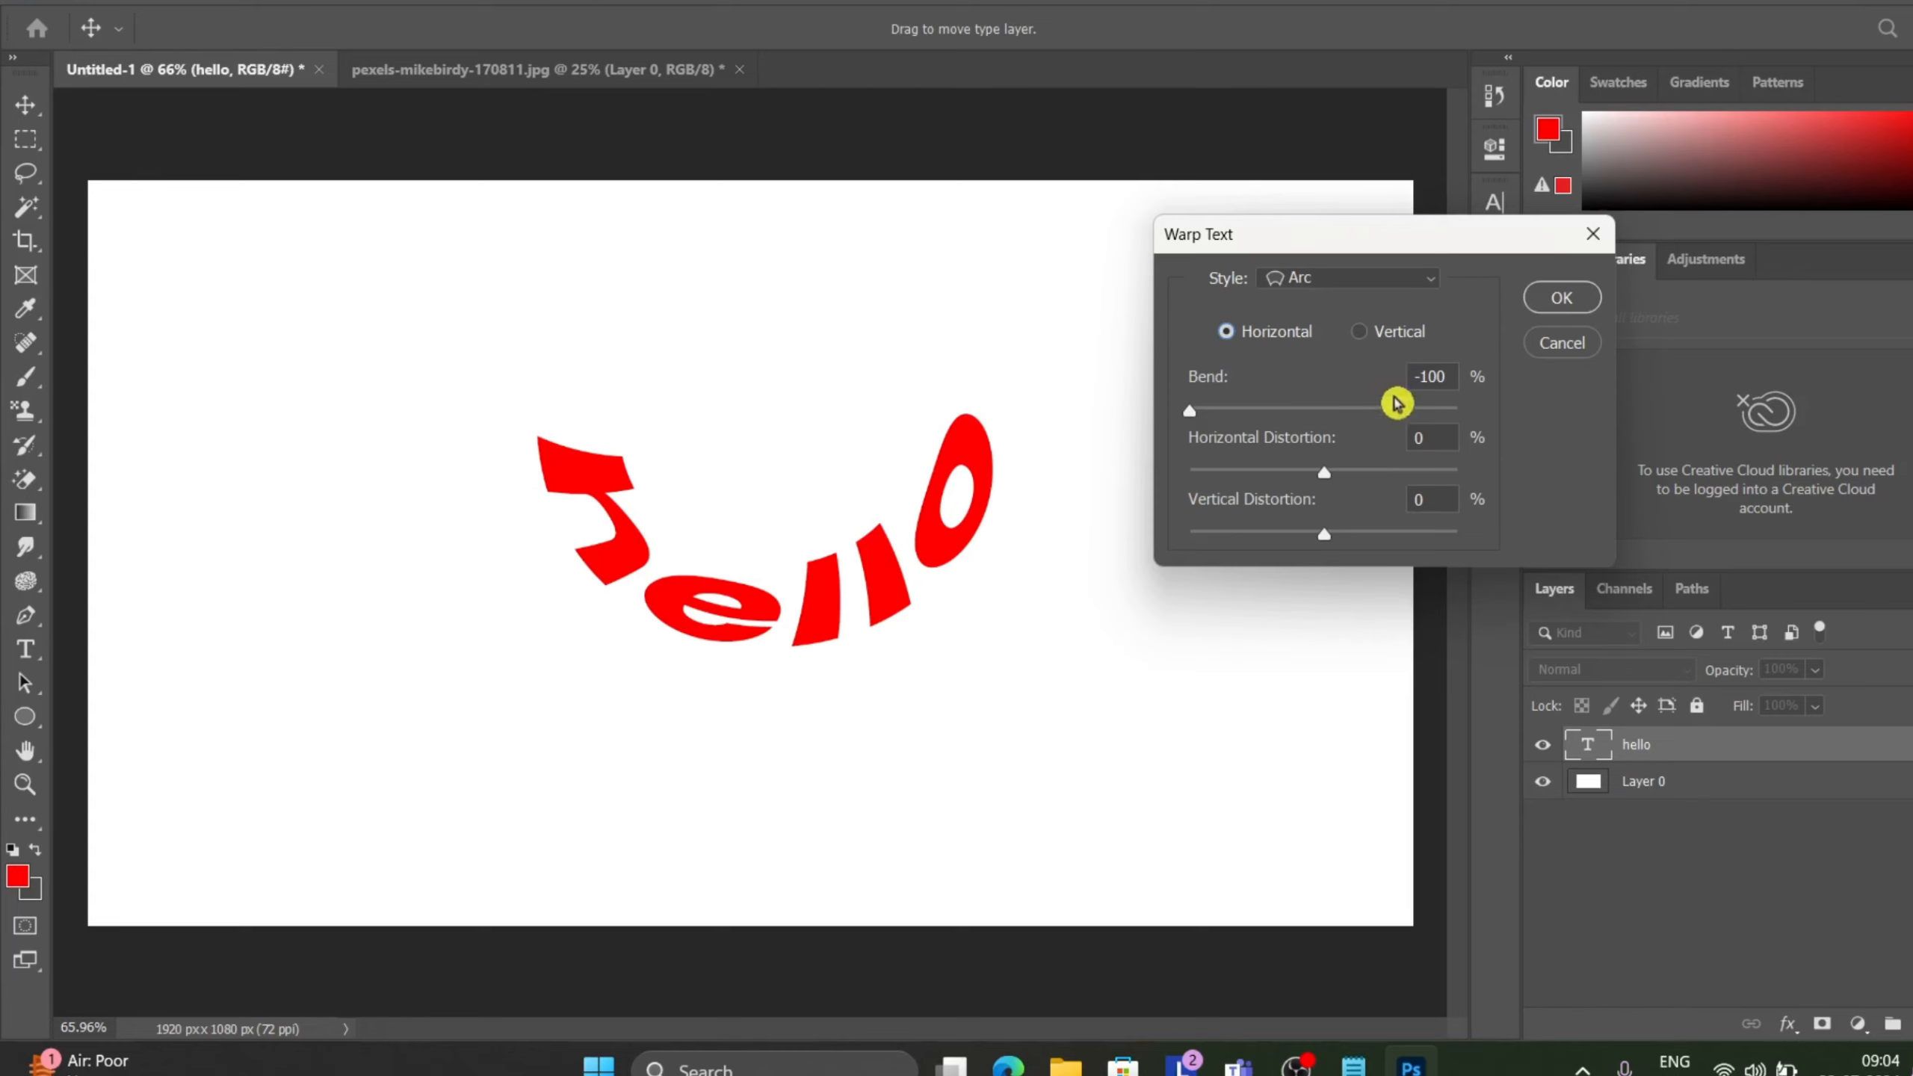
left_click_drag(1325, 472, 1191, 497)
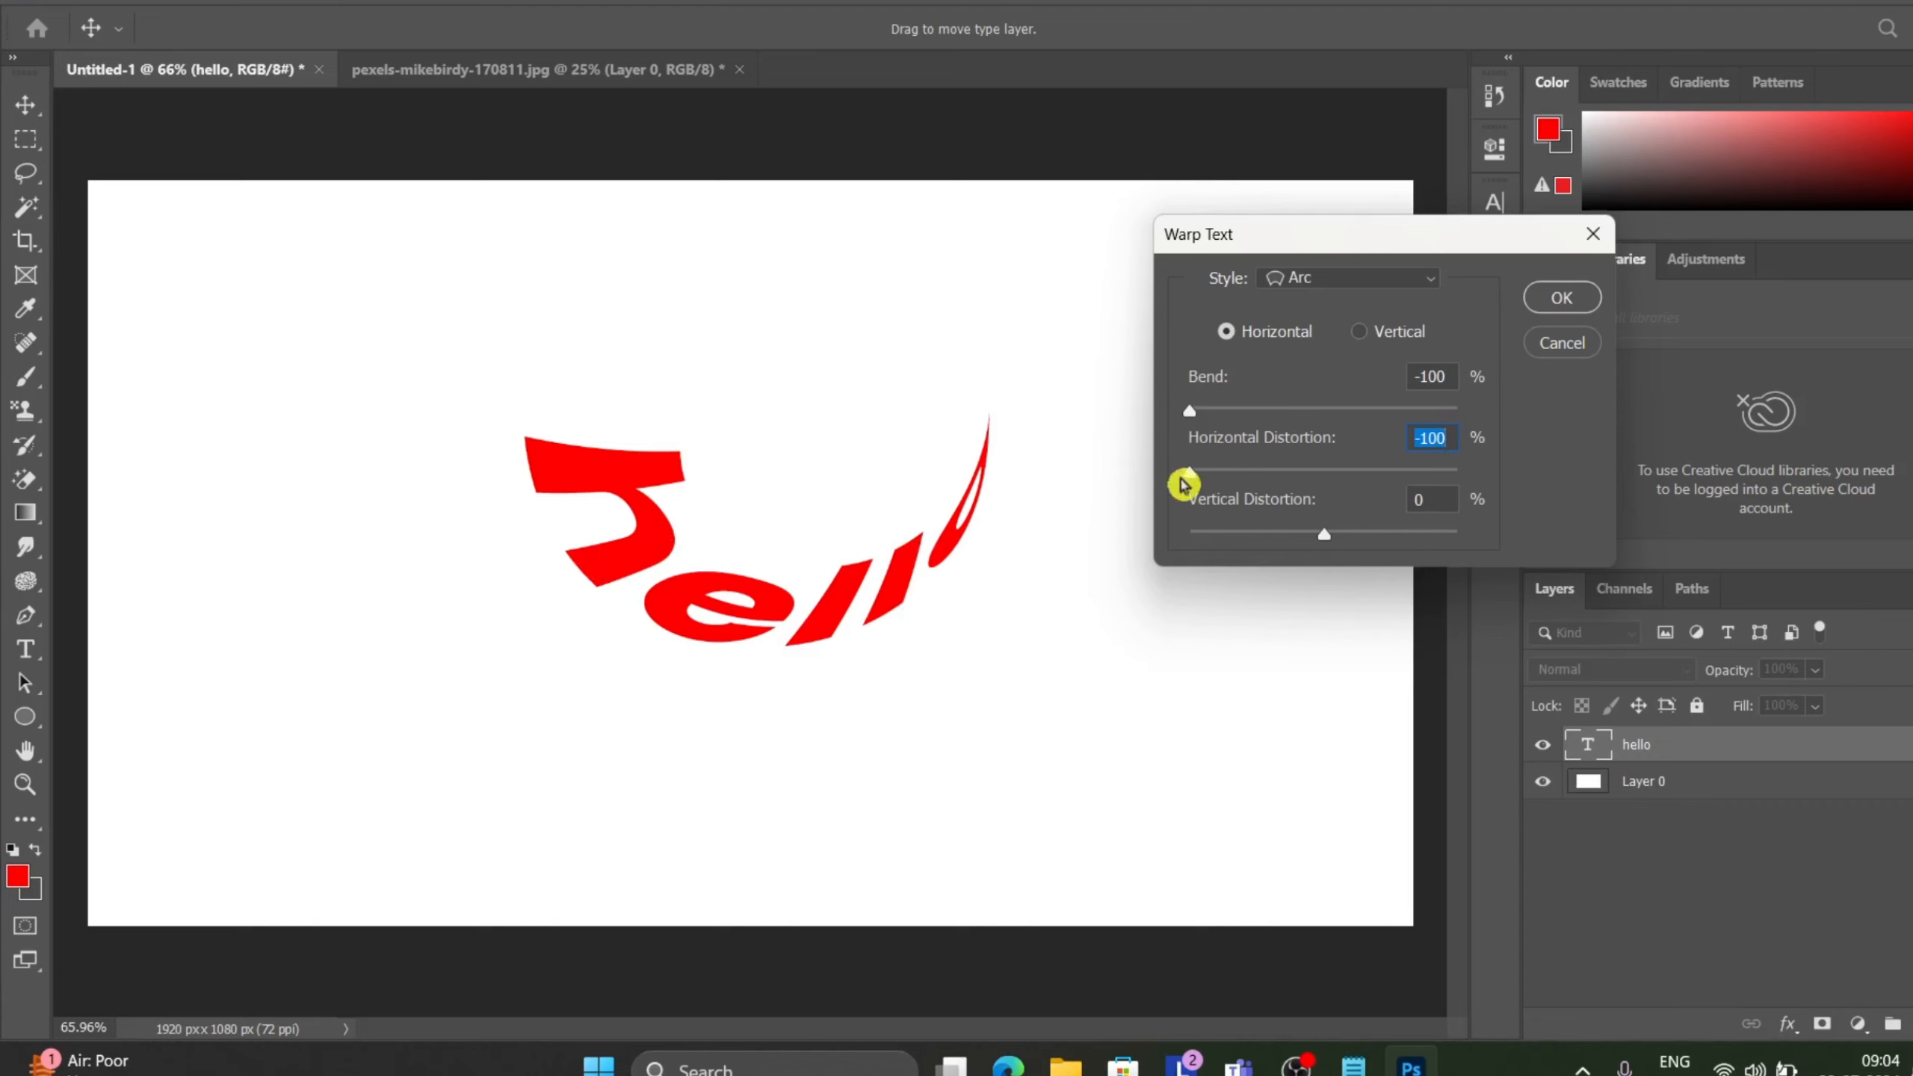
left_click_drag(1195, 480, 1513, 449)
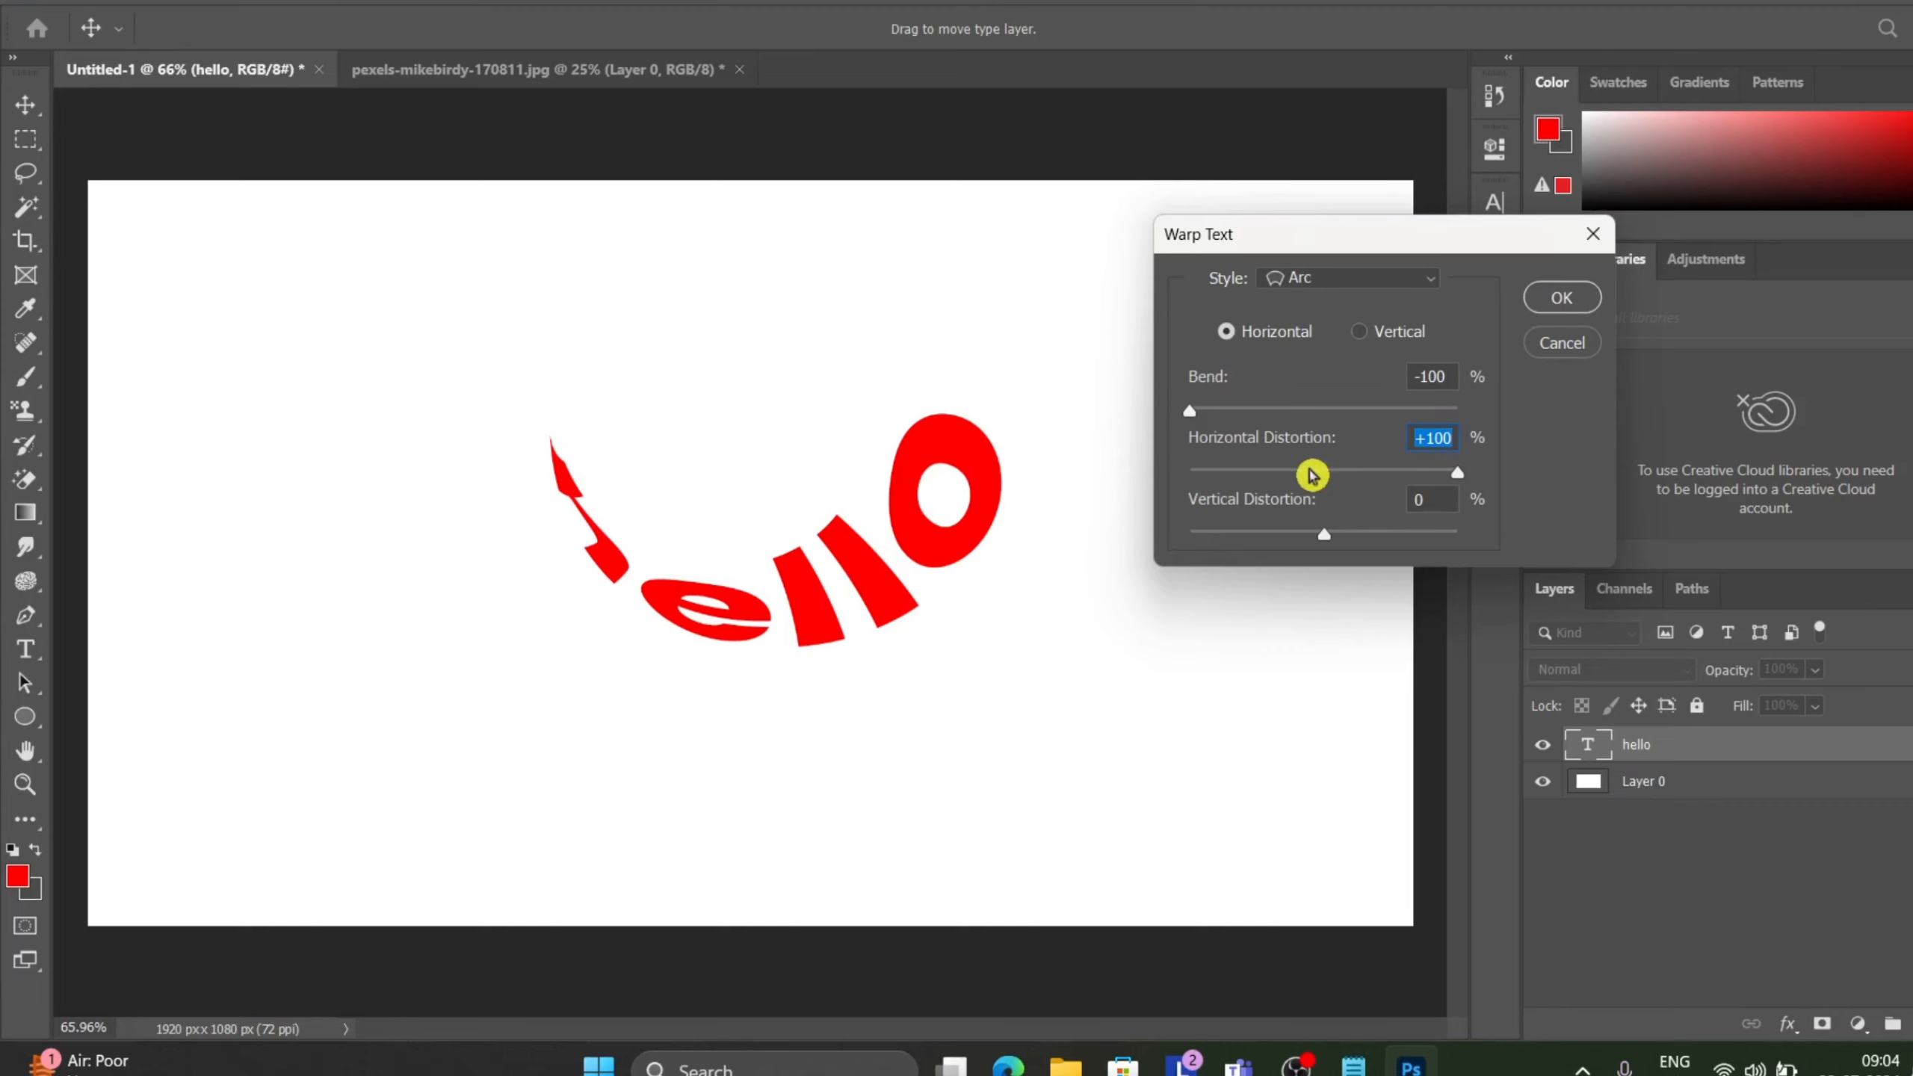
type("-100")
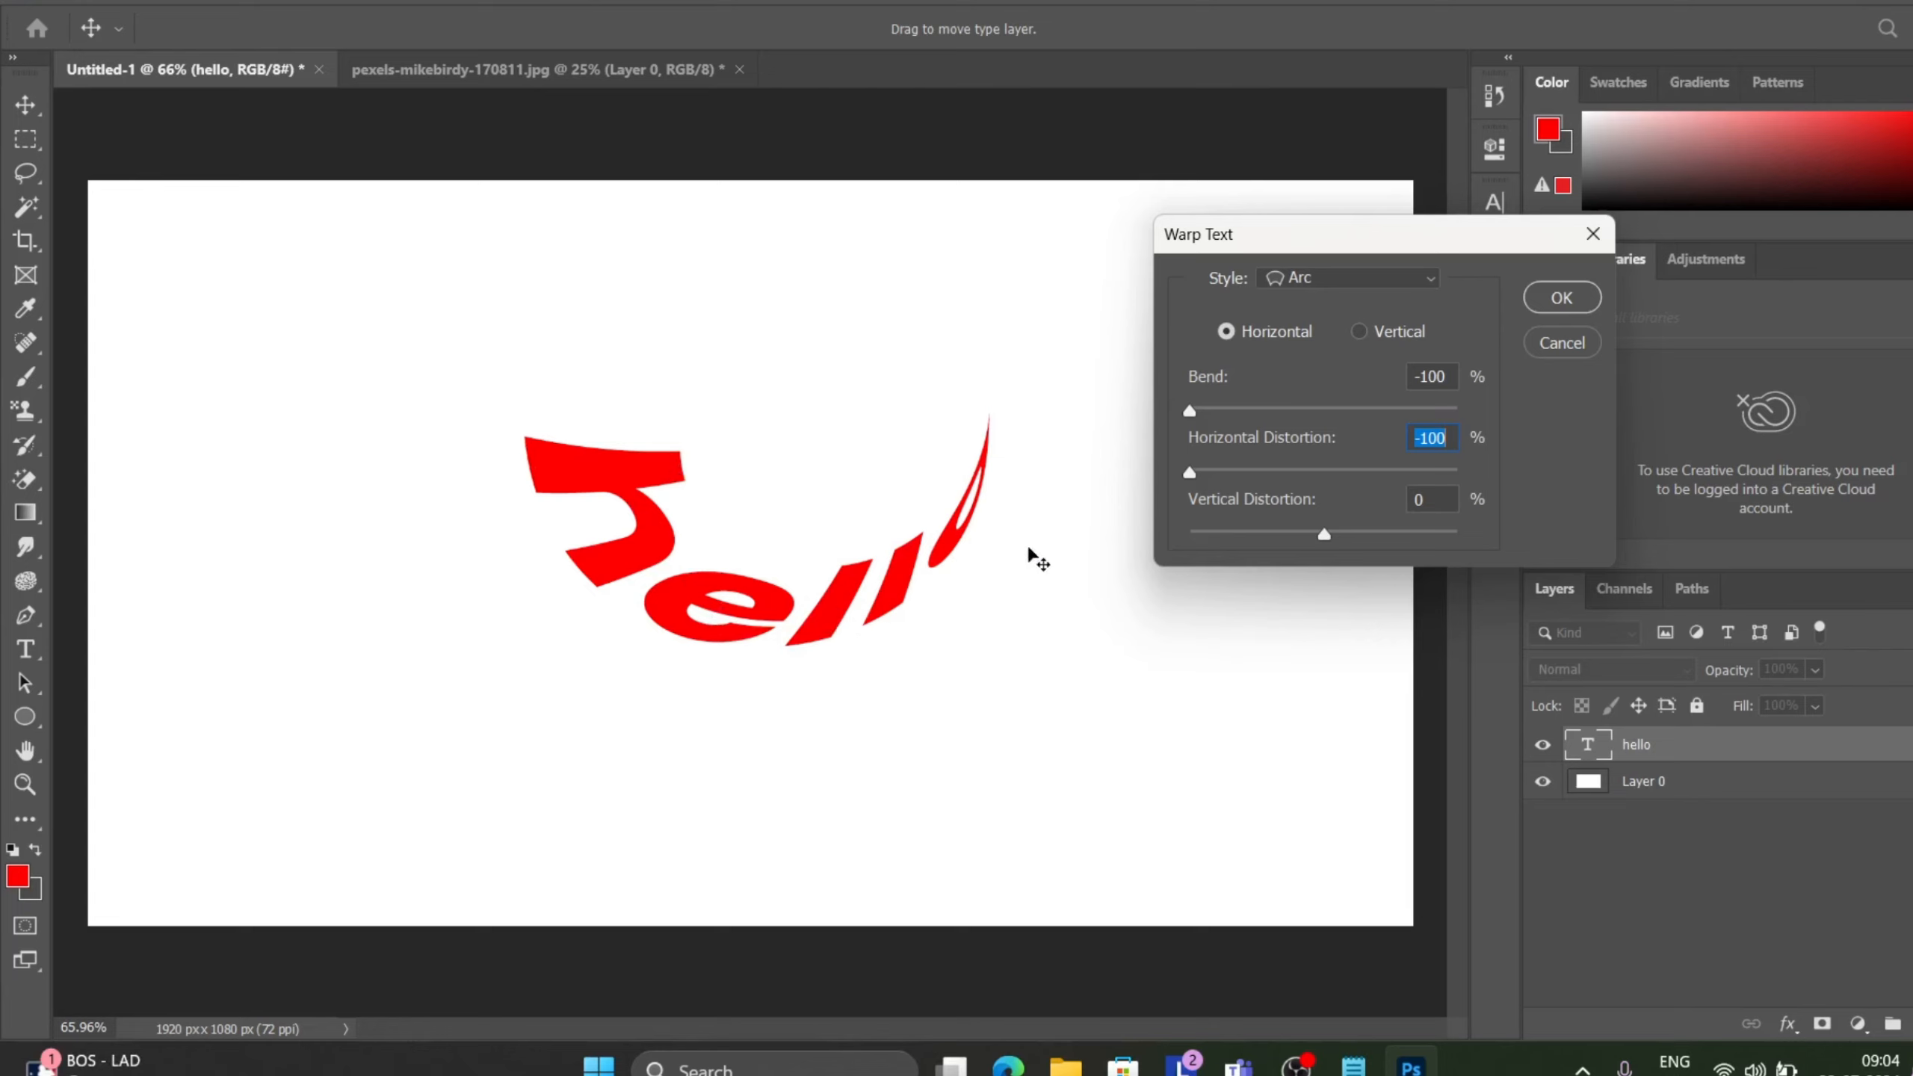
left_click_drag(1189, 472, 1513, 475)
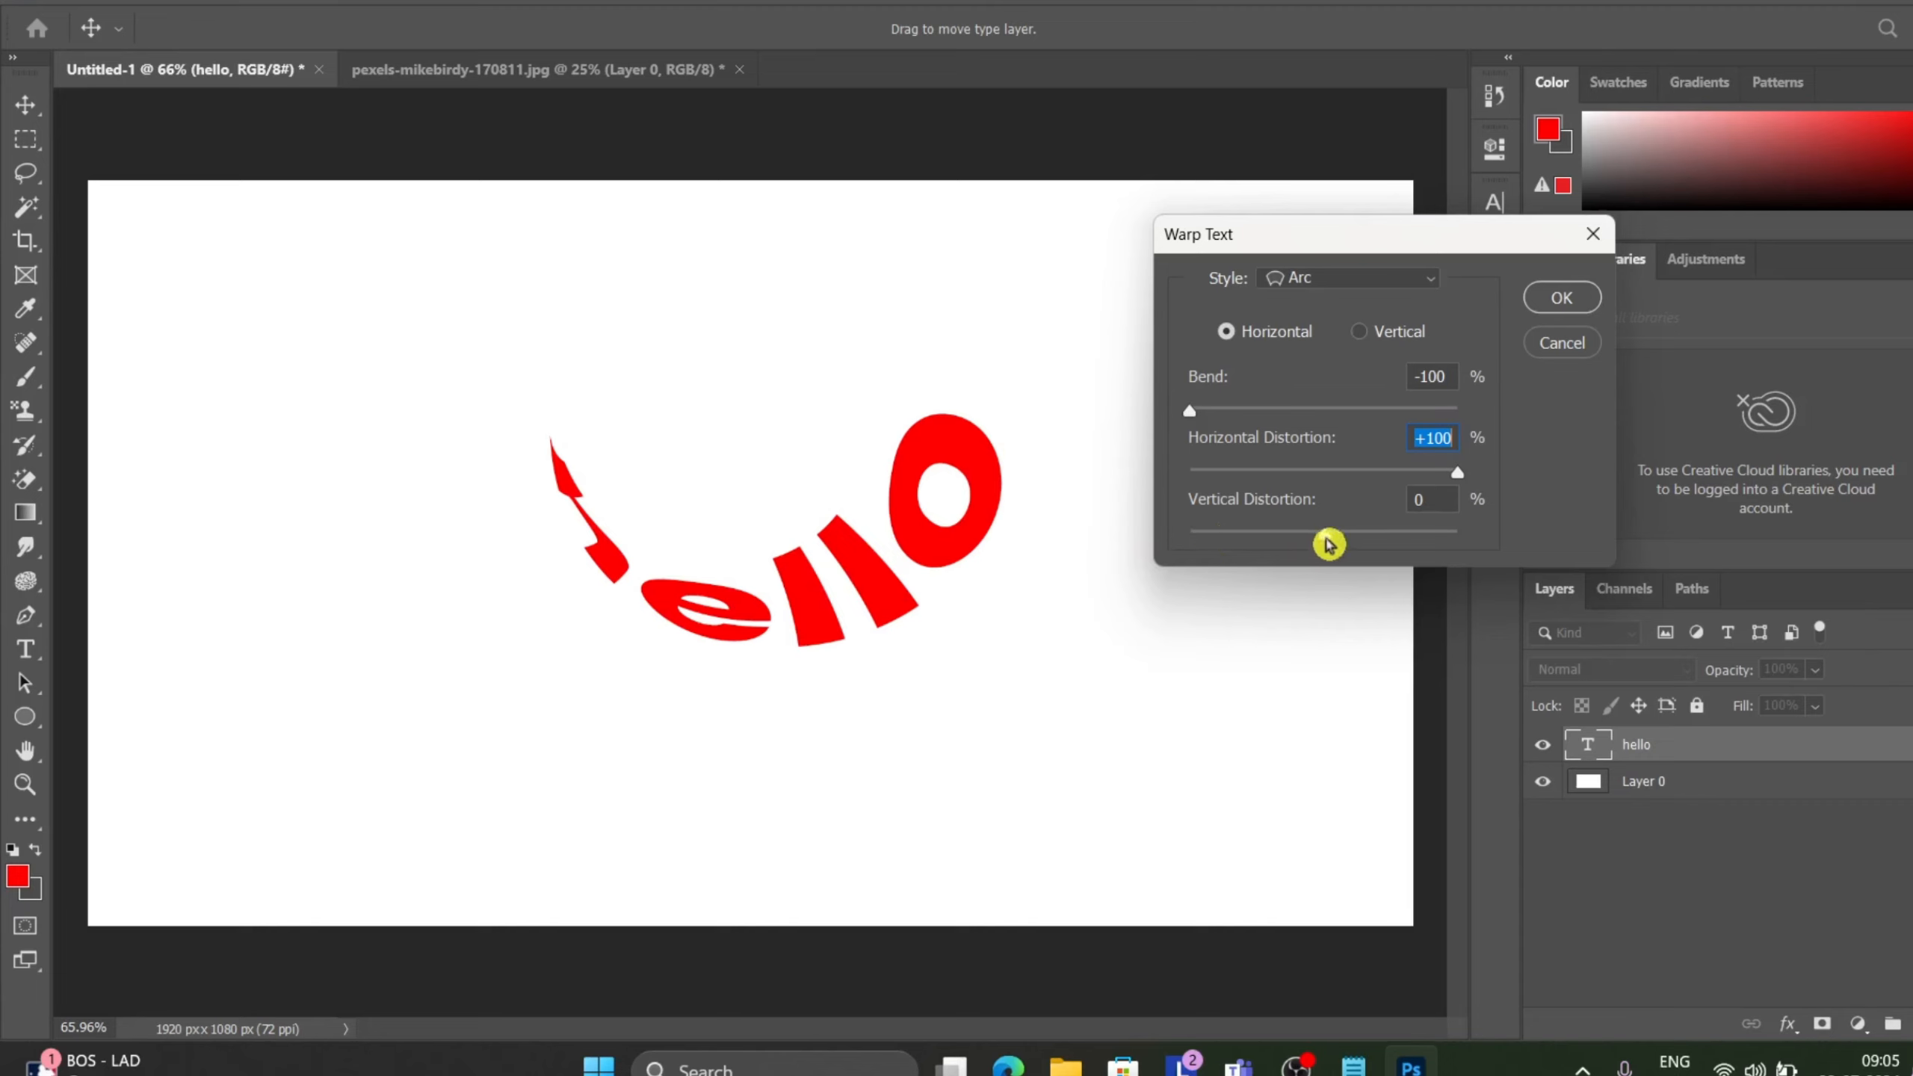
Try a Vertical Distortion of +84% with Vertical orientation, and move the warped text lower on the canvas.
left_click_drag(1323, 534, 1438, 556)
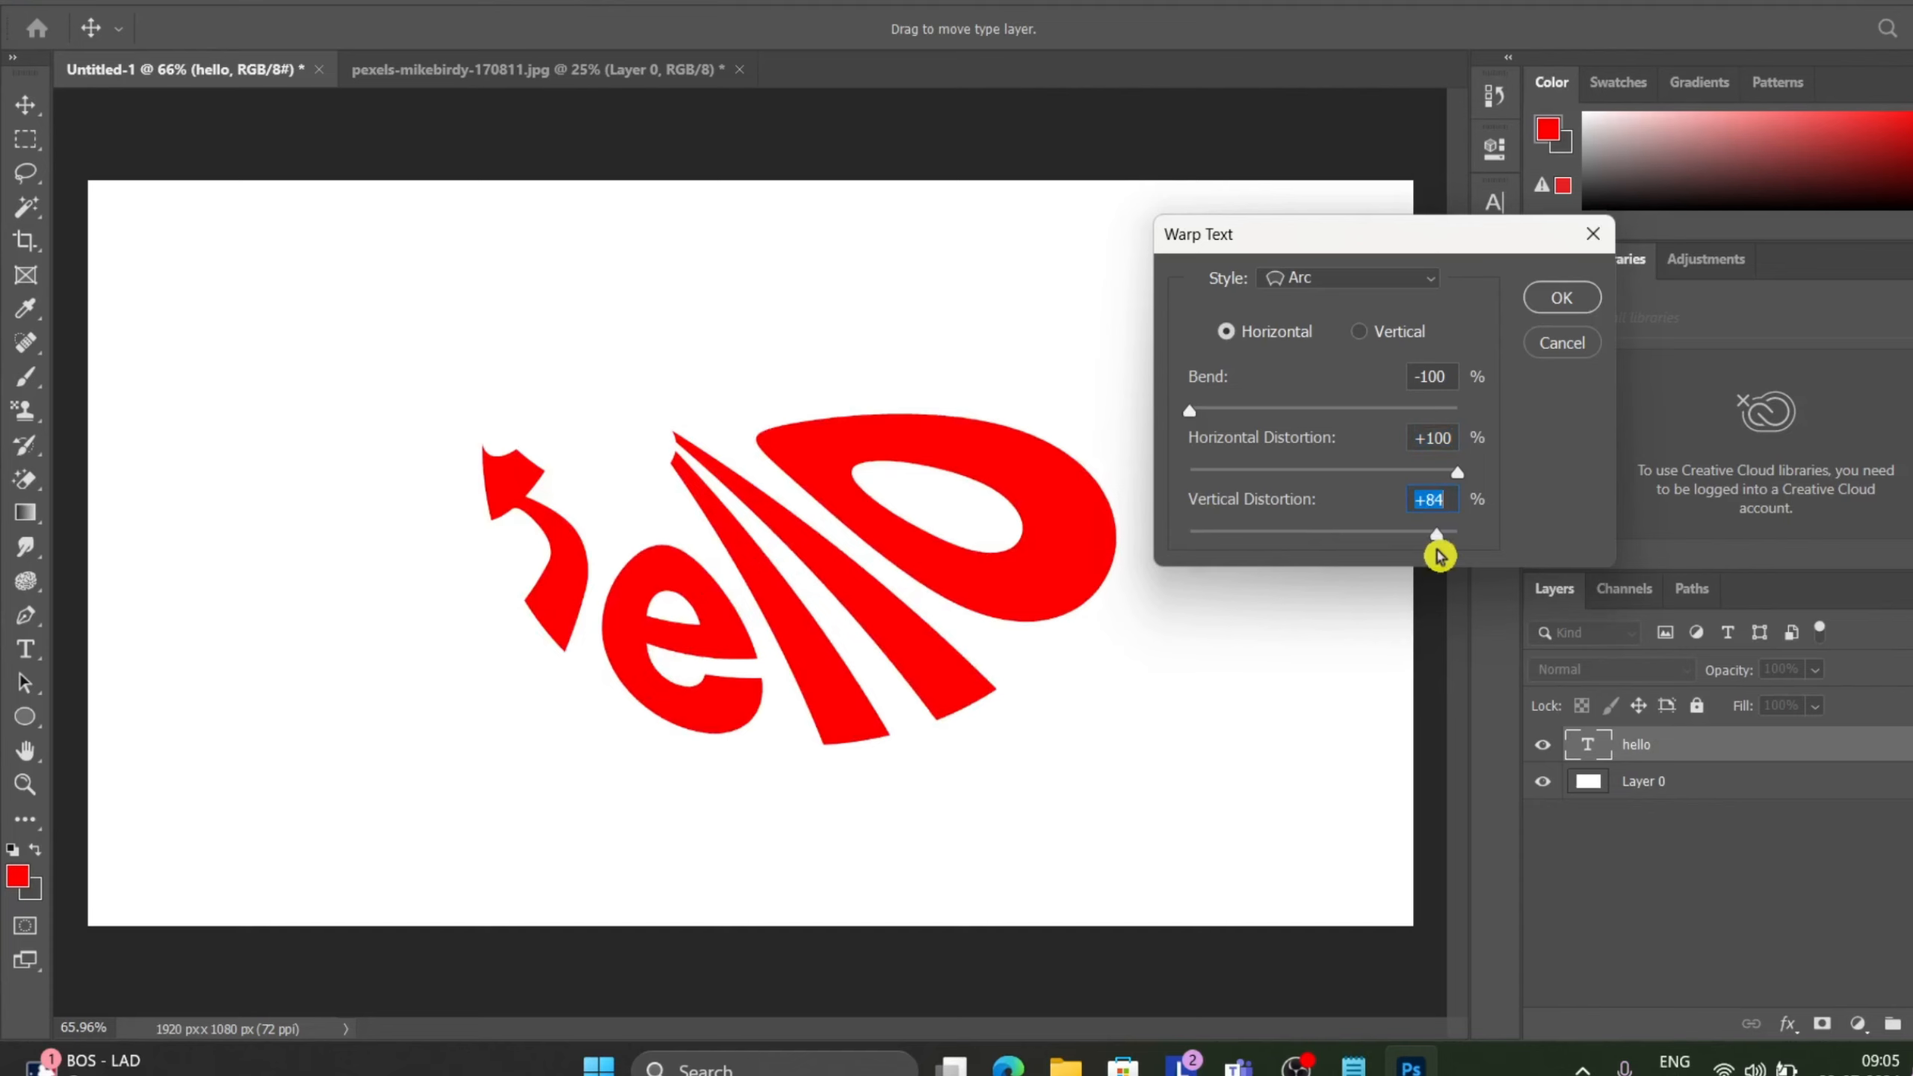
left_click(1365, 337)
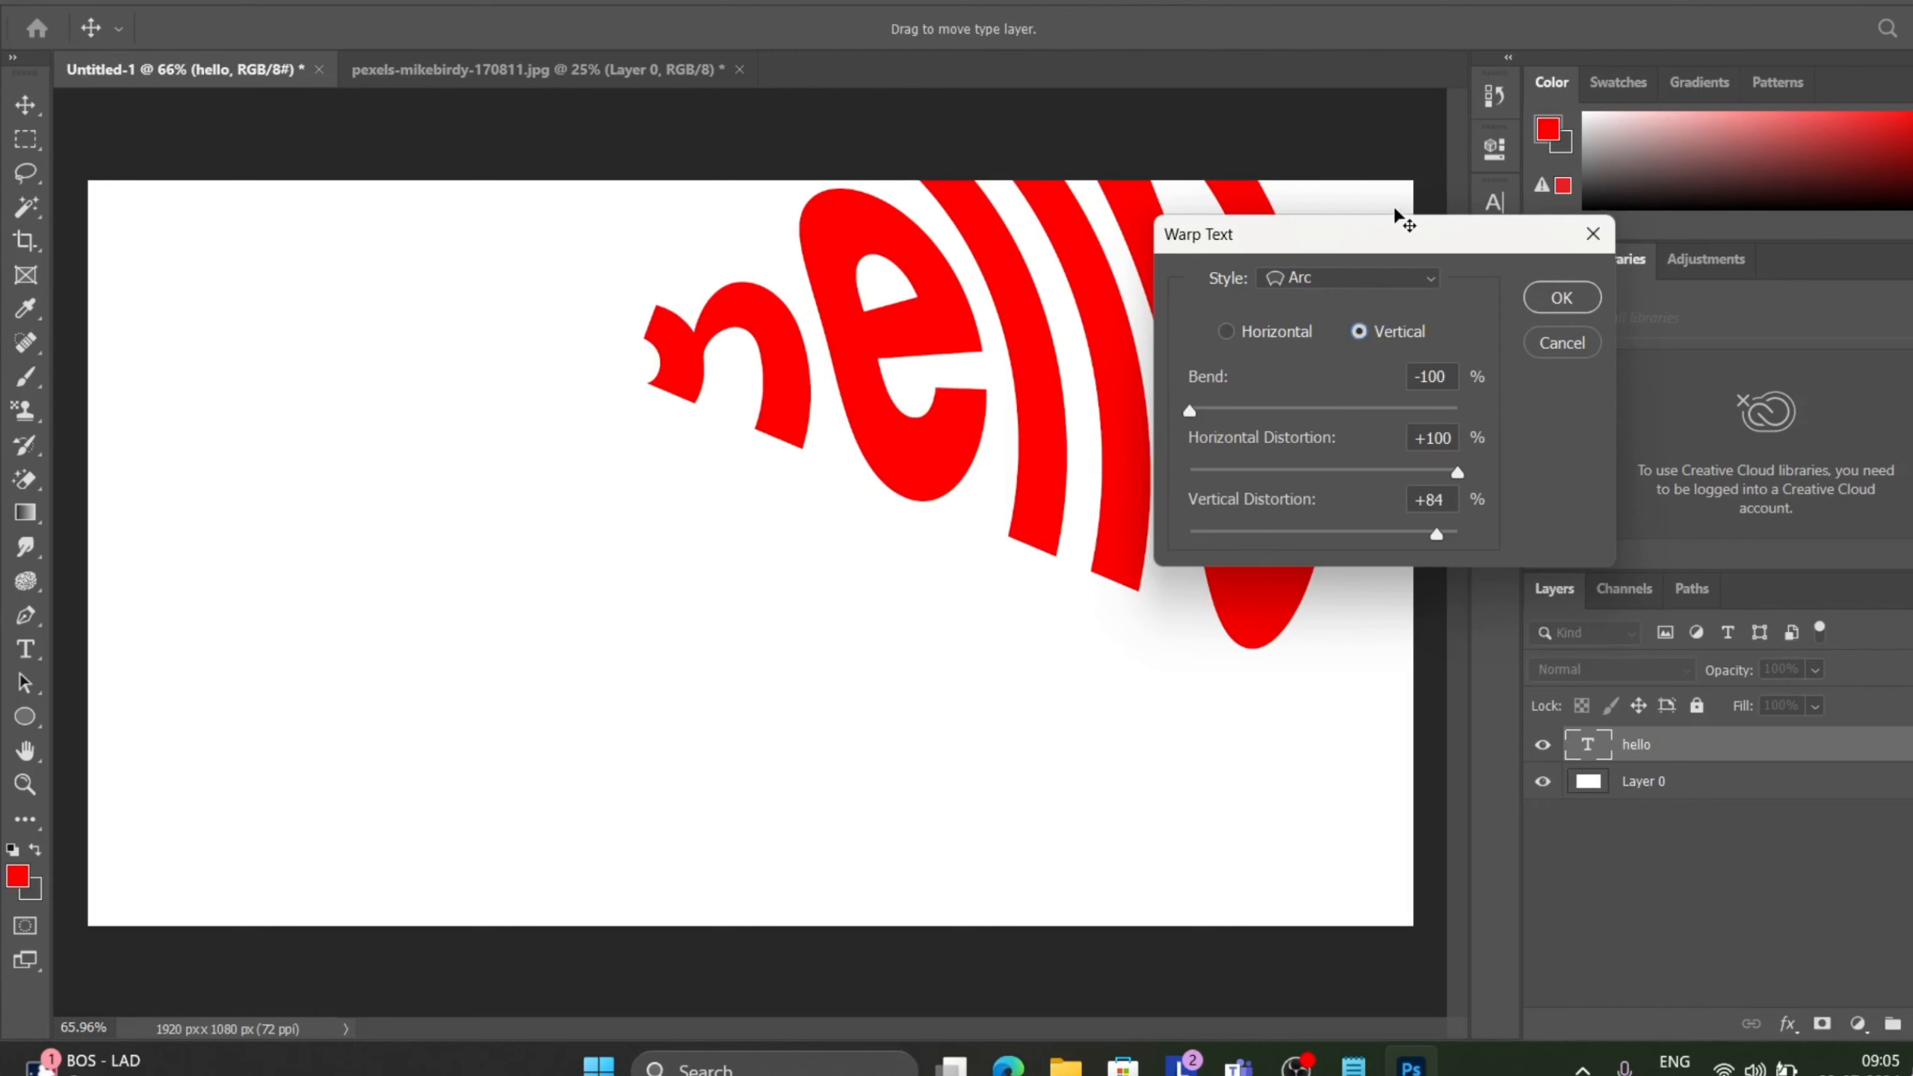
left_click_drag(1378, 237, 374, 380)
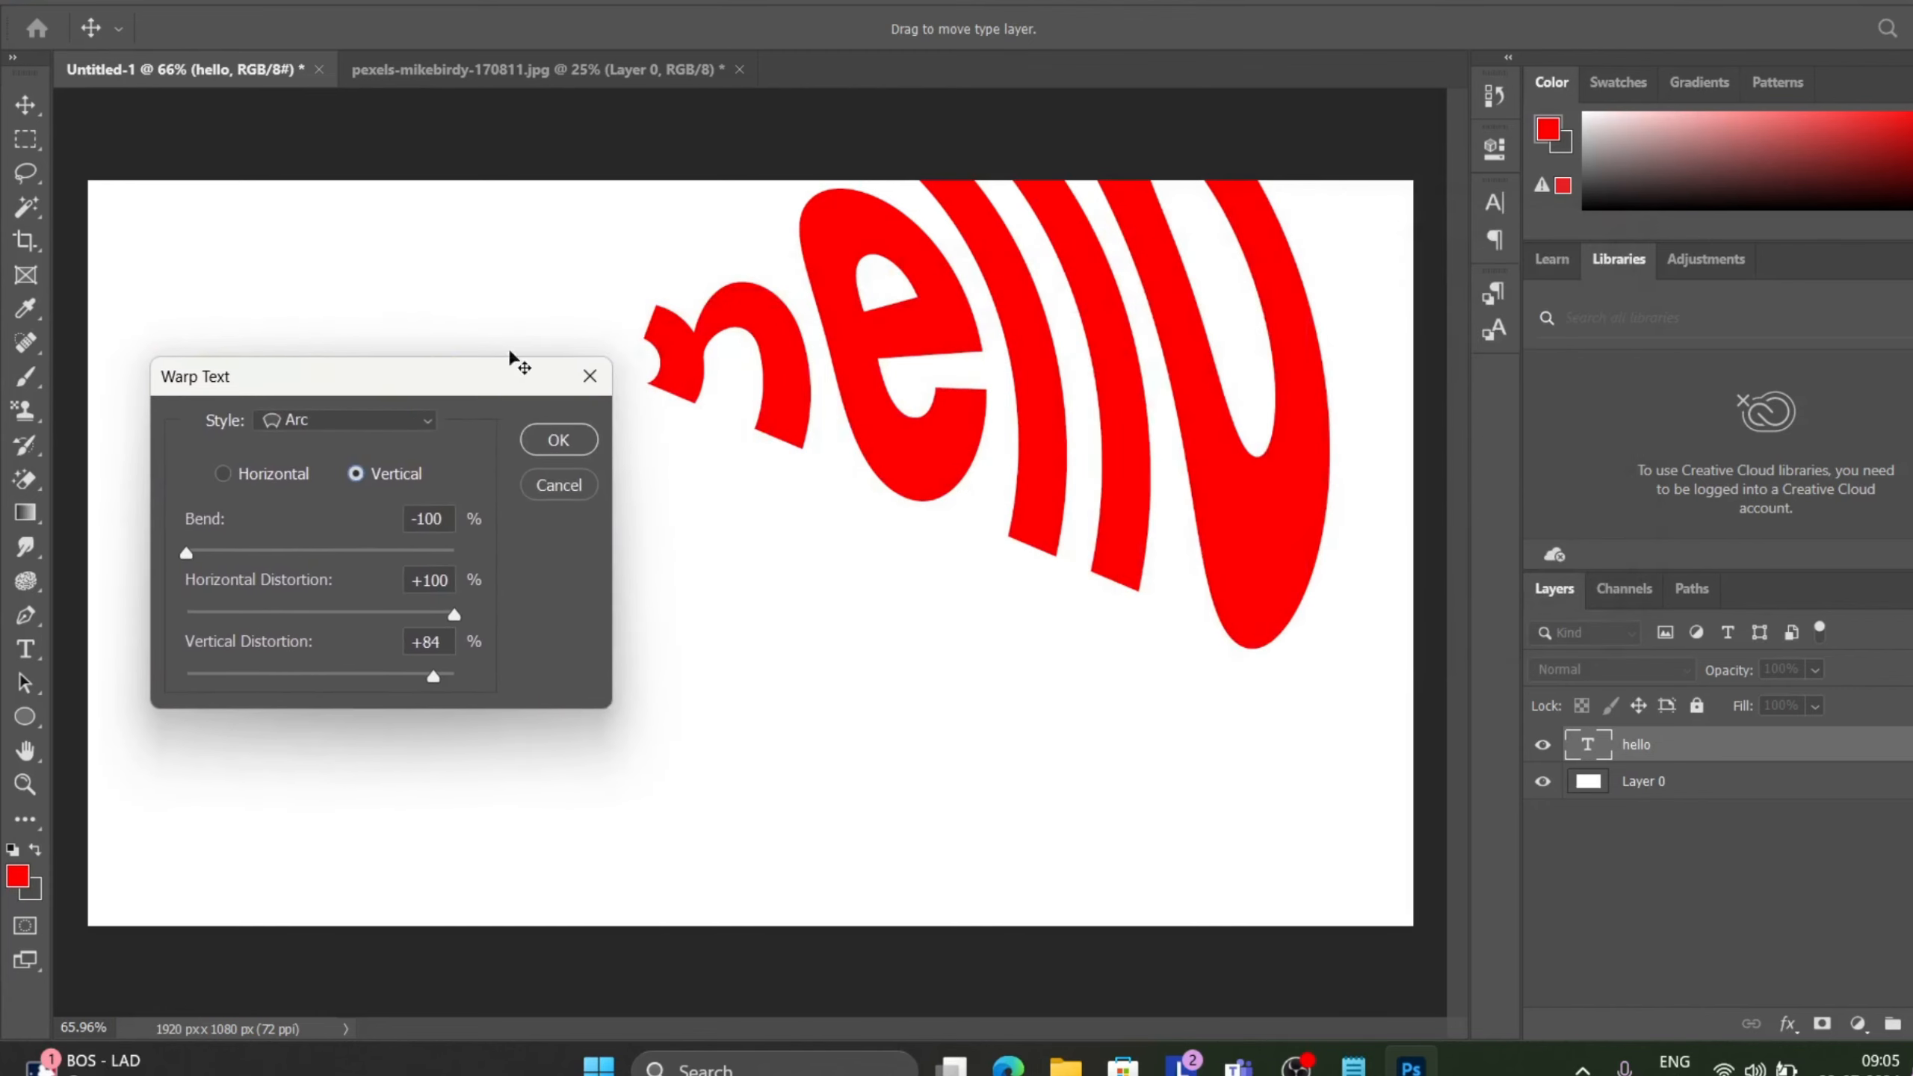
scroll(1239, 606, "down", 1)
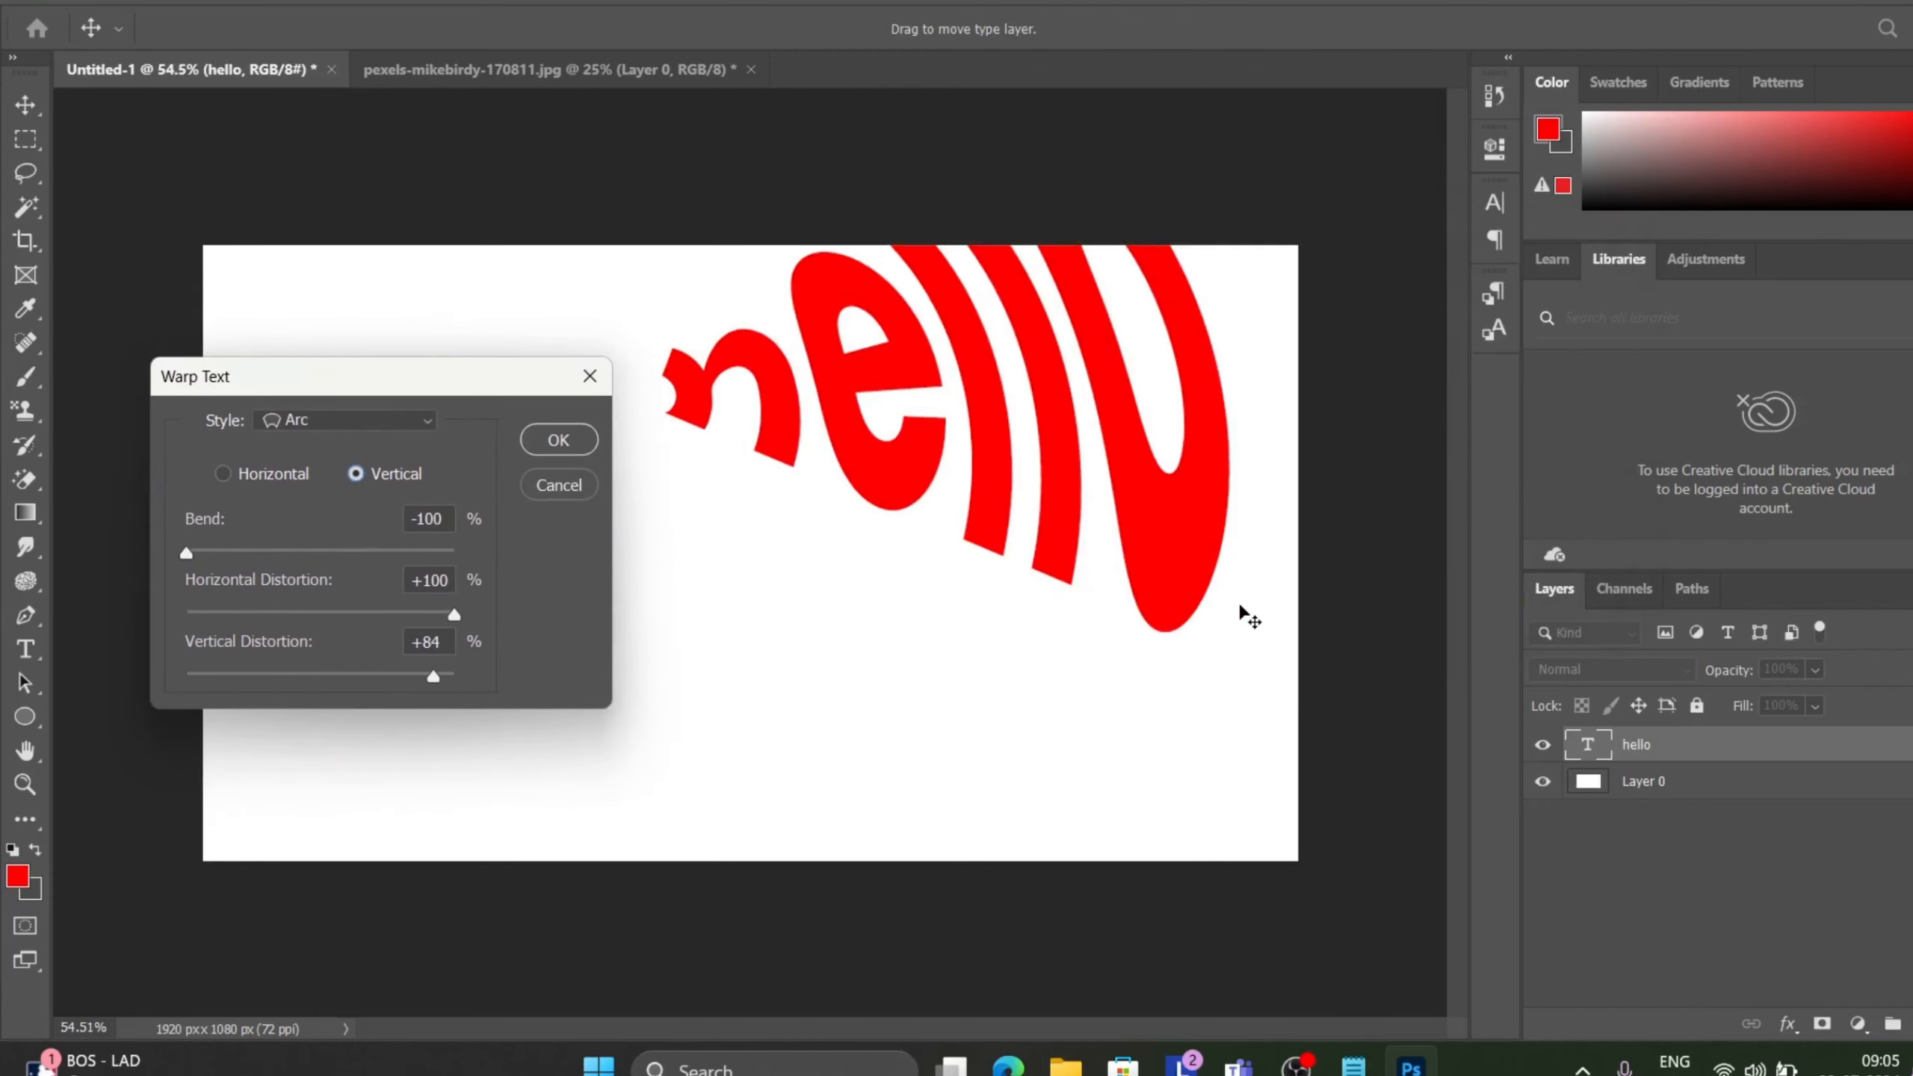
left_click_drag(1058, 514, 1049, 701)
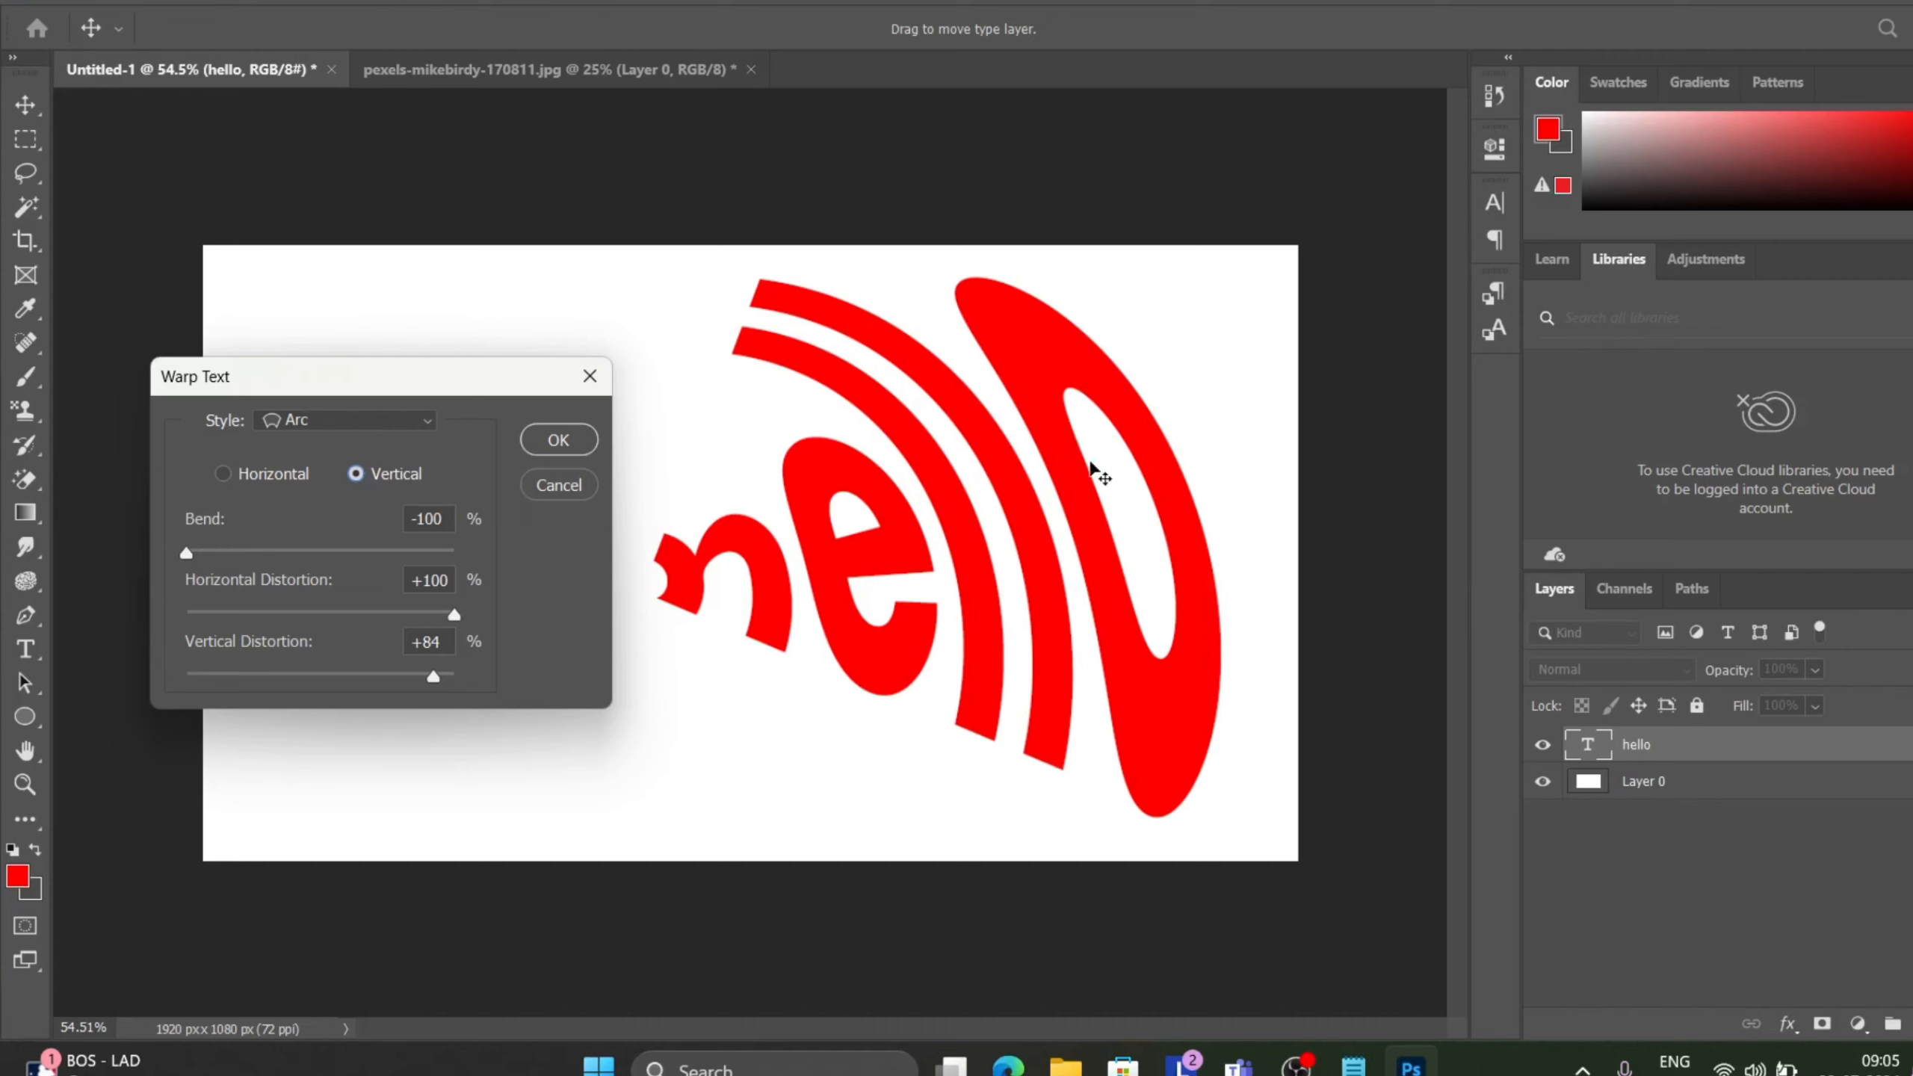
Set Horizontal Distortion to -6% and Vertical Distortion to -88%, and switch back to Horizontal orientation.
left_click_drag(459, 618, 315, 630)
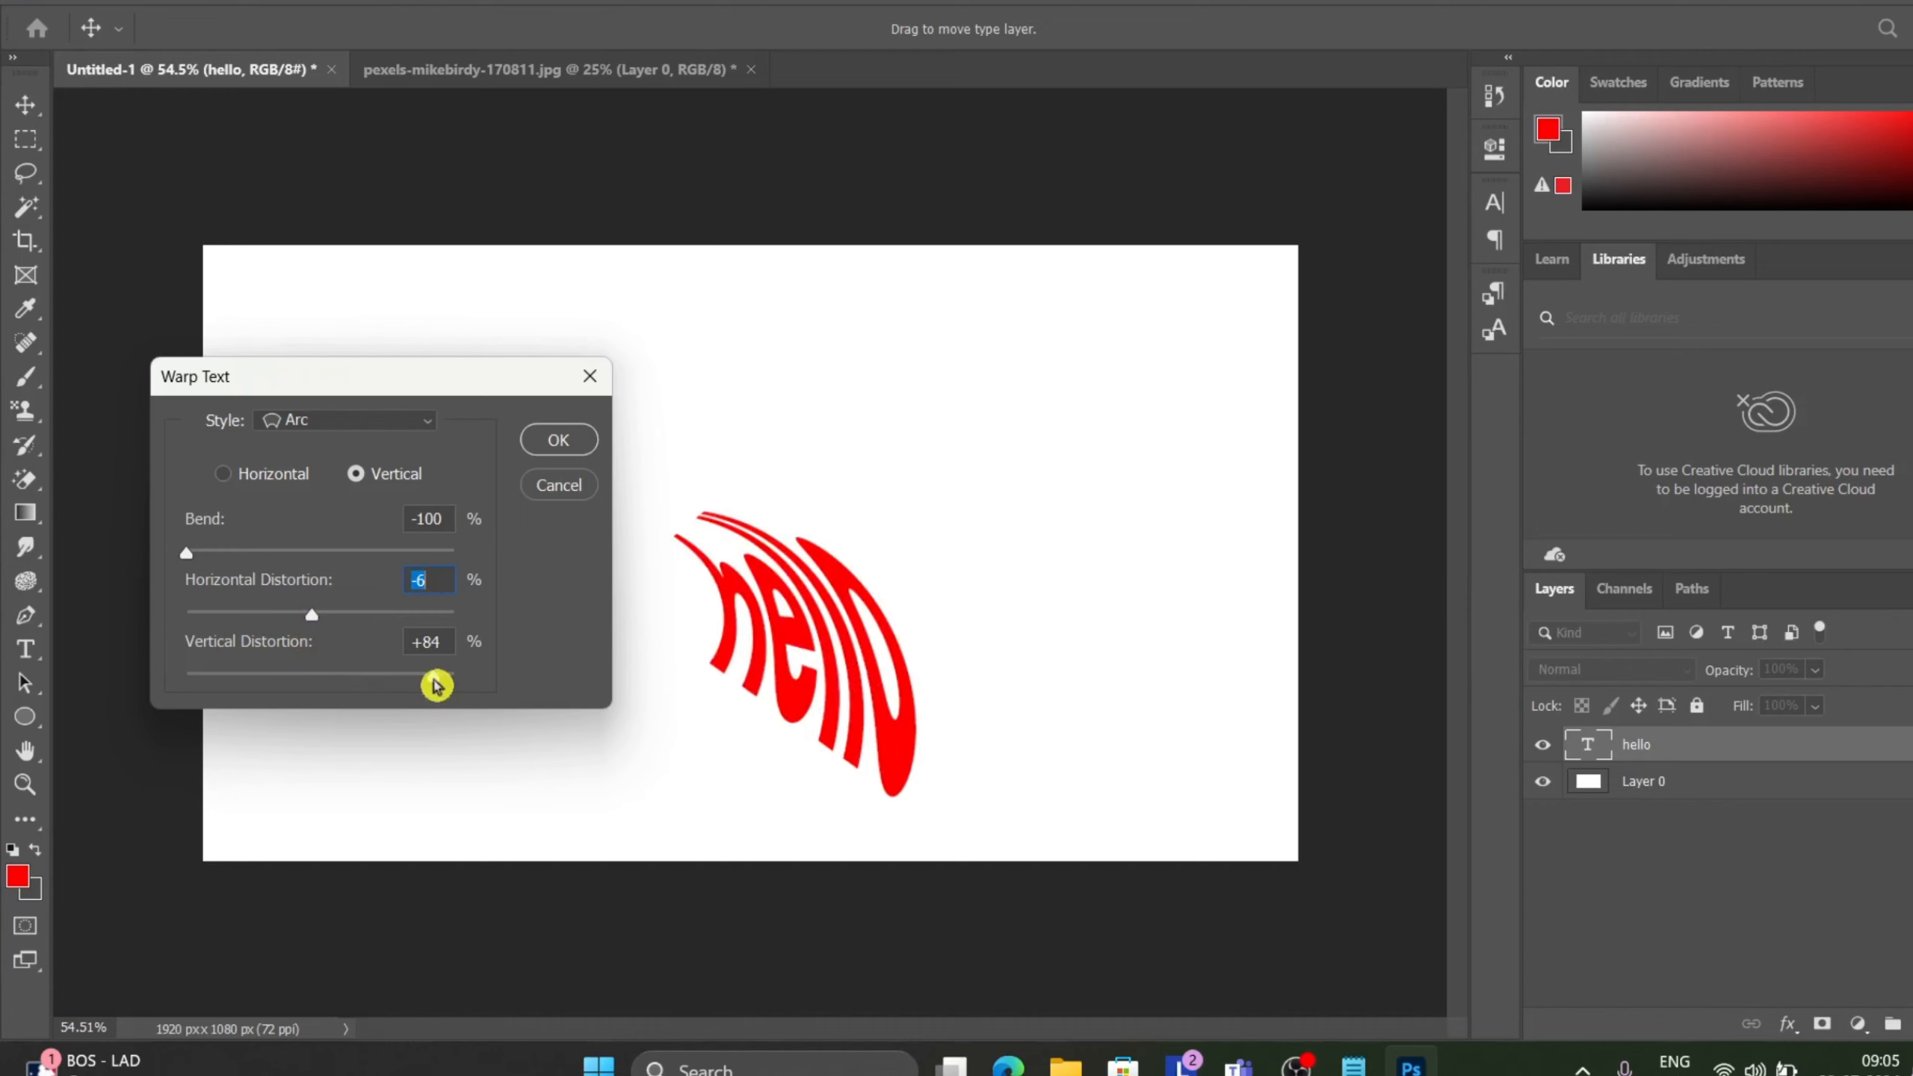
left_click_drag(436, 685, 204, 692)
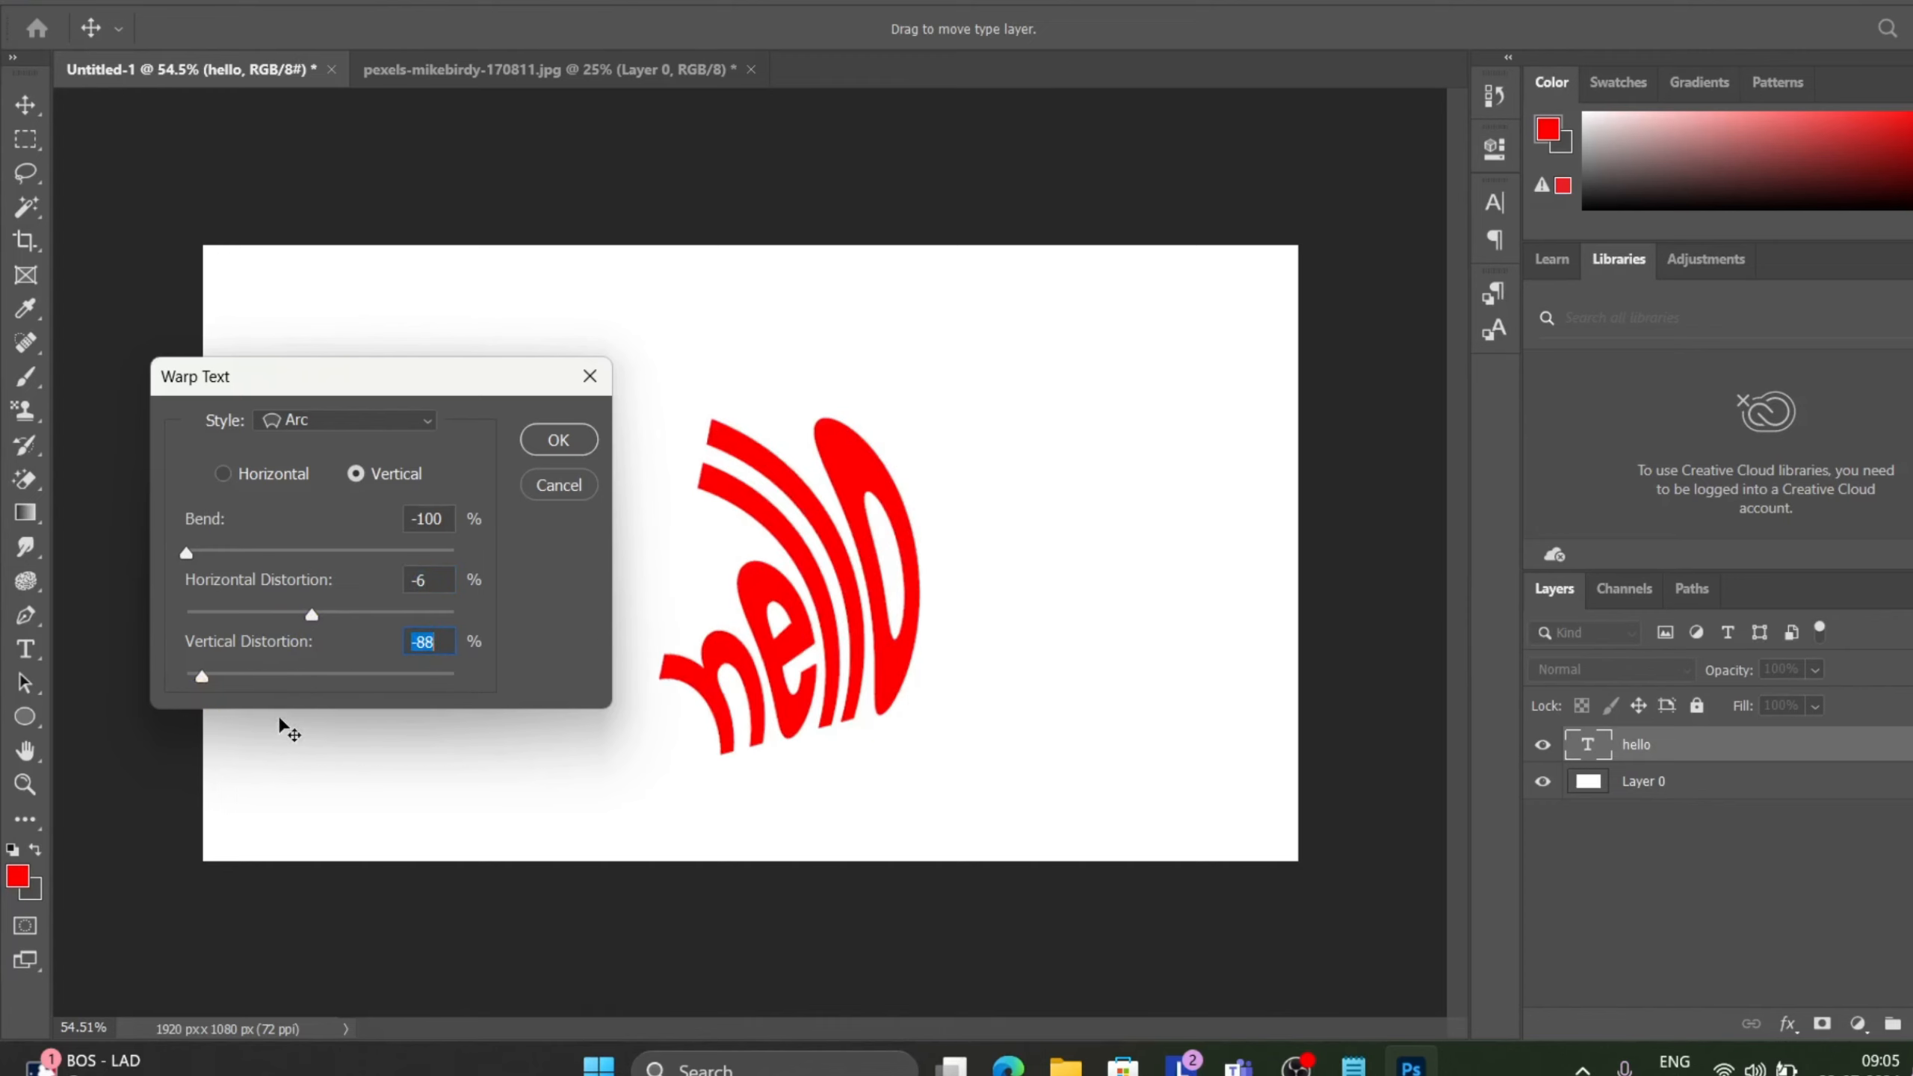
left_click(486, 681)
left_click(246, 476)
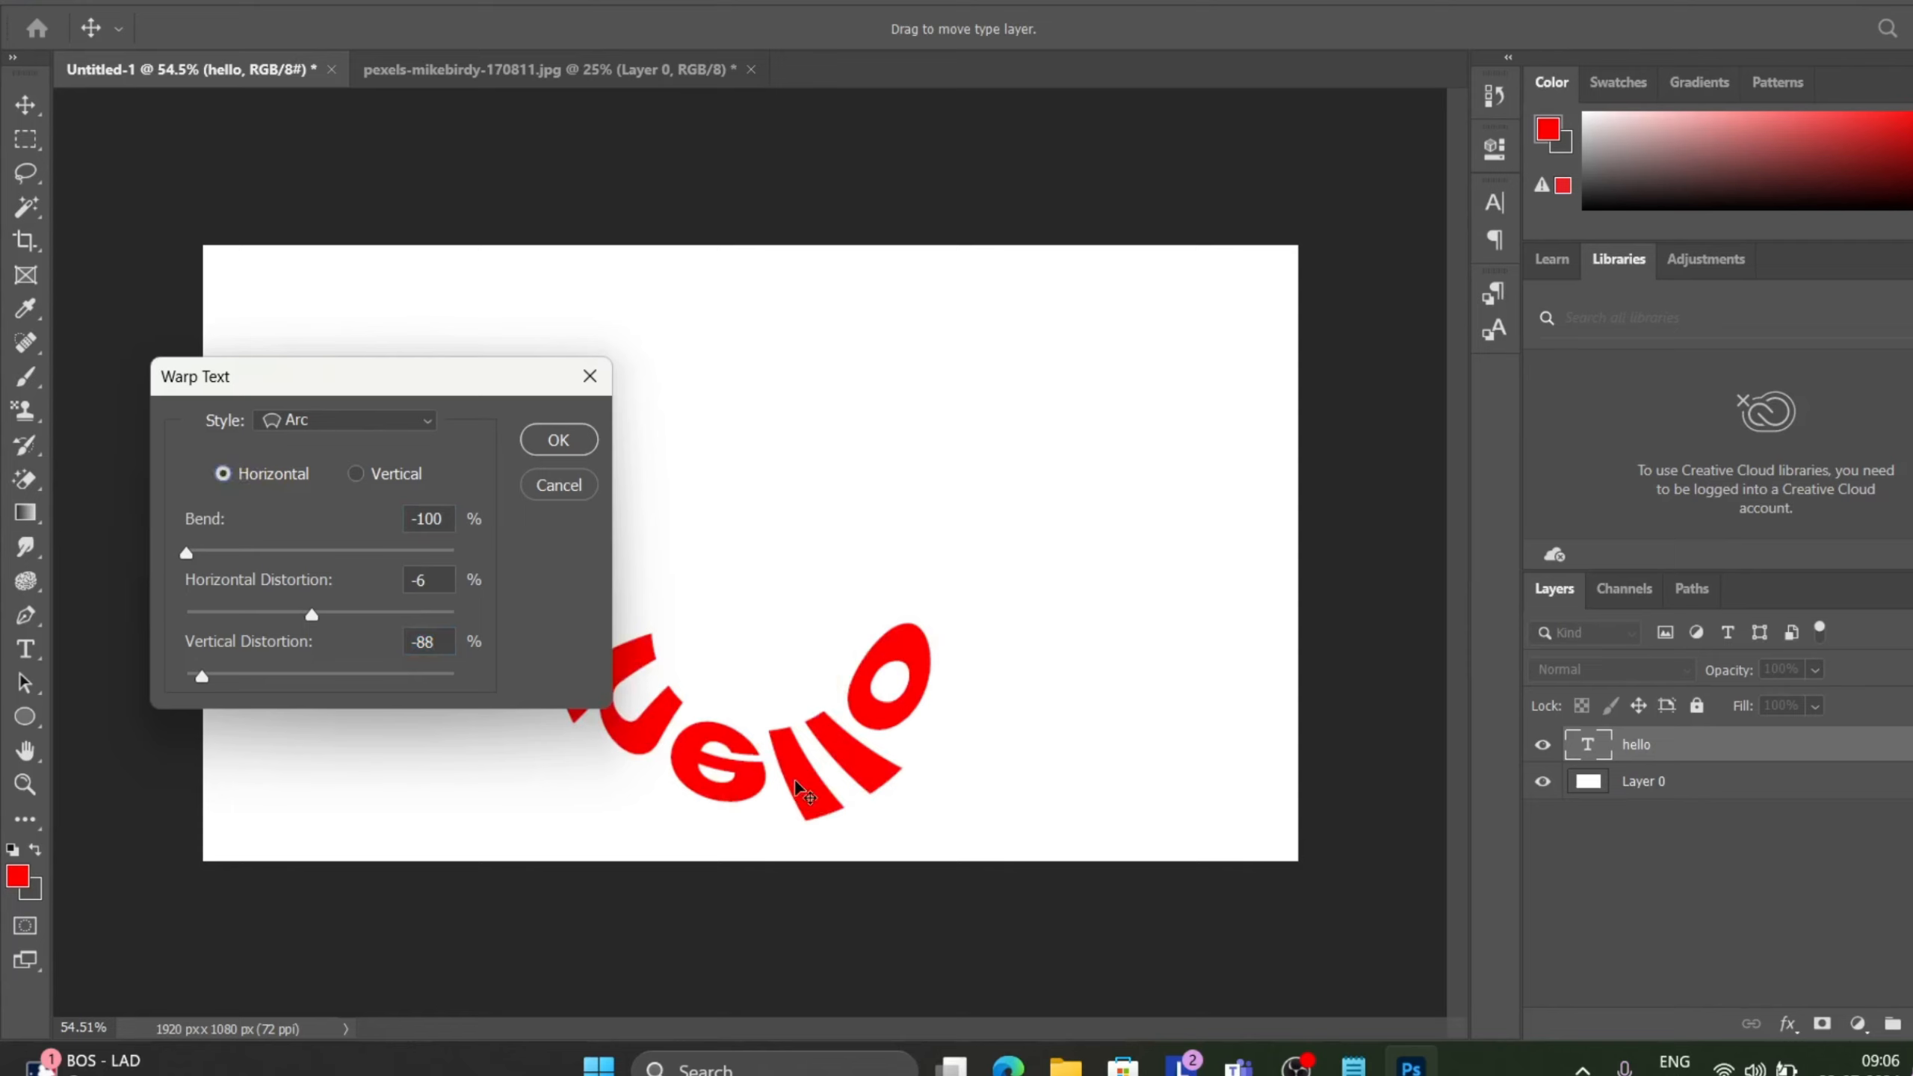
Reposition the warped text, set Vertical Distortion to 0% and apply the warp.
left_click_drag(796, 781, 884, 617)
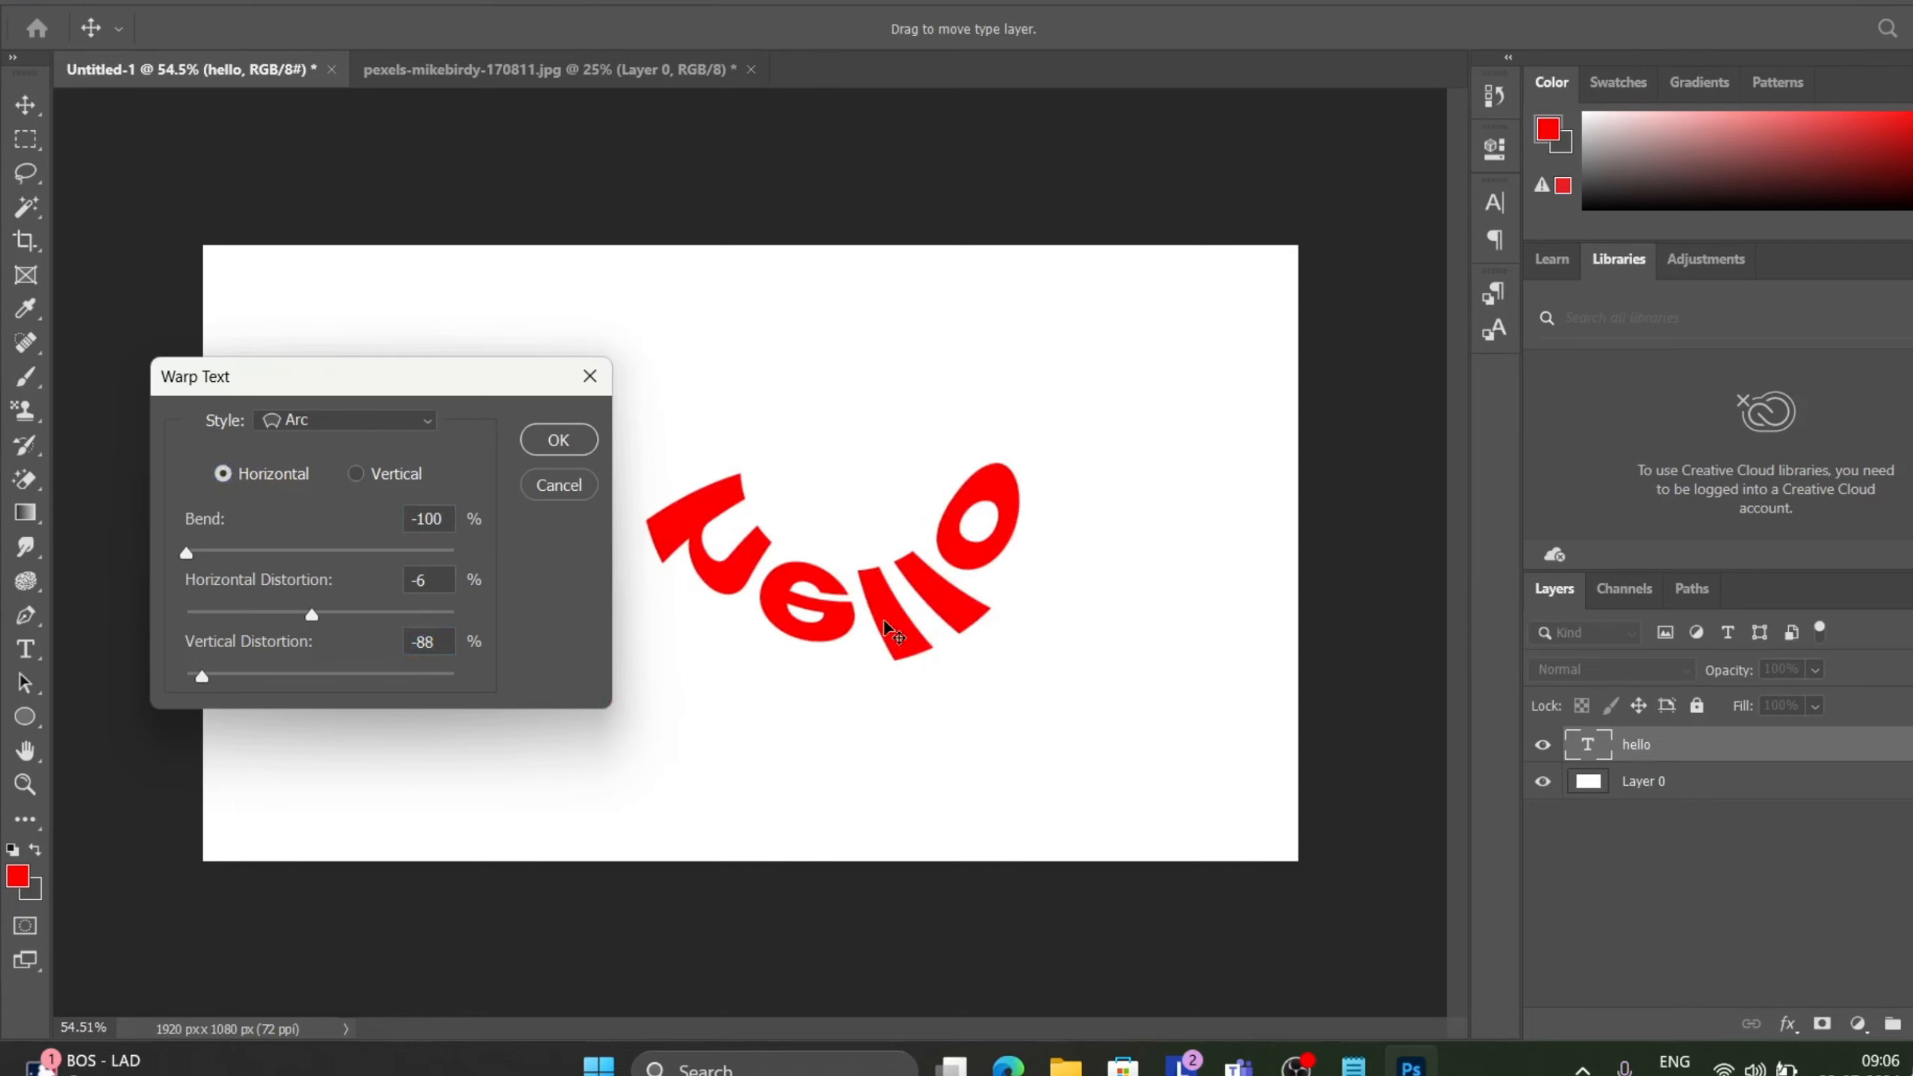
left_click_drag(282, 672, 327, 718)
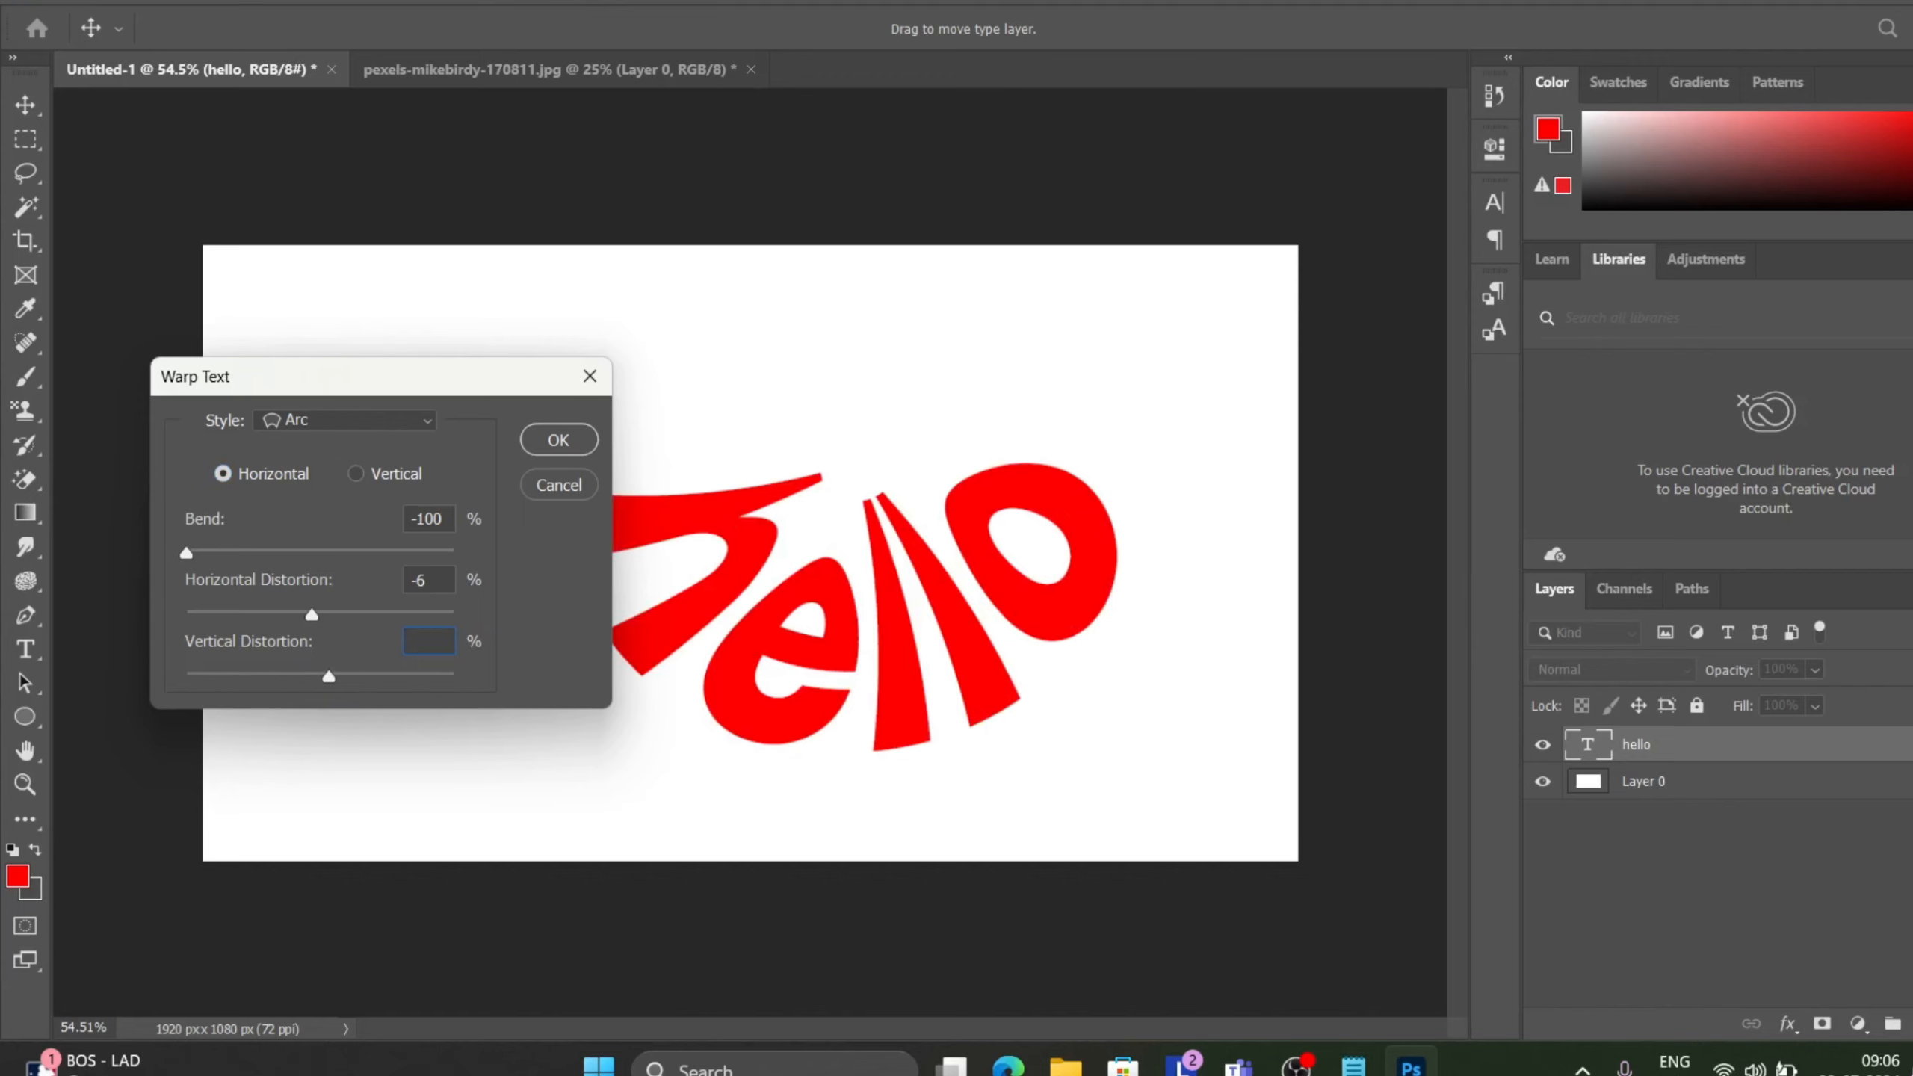
type("0")
key("Return")
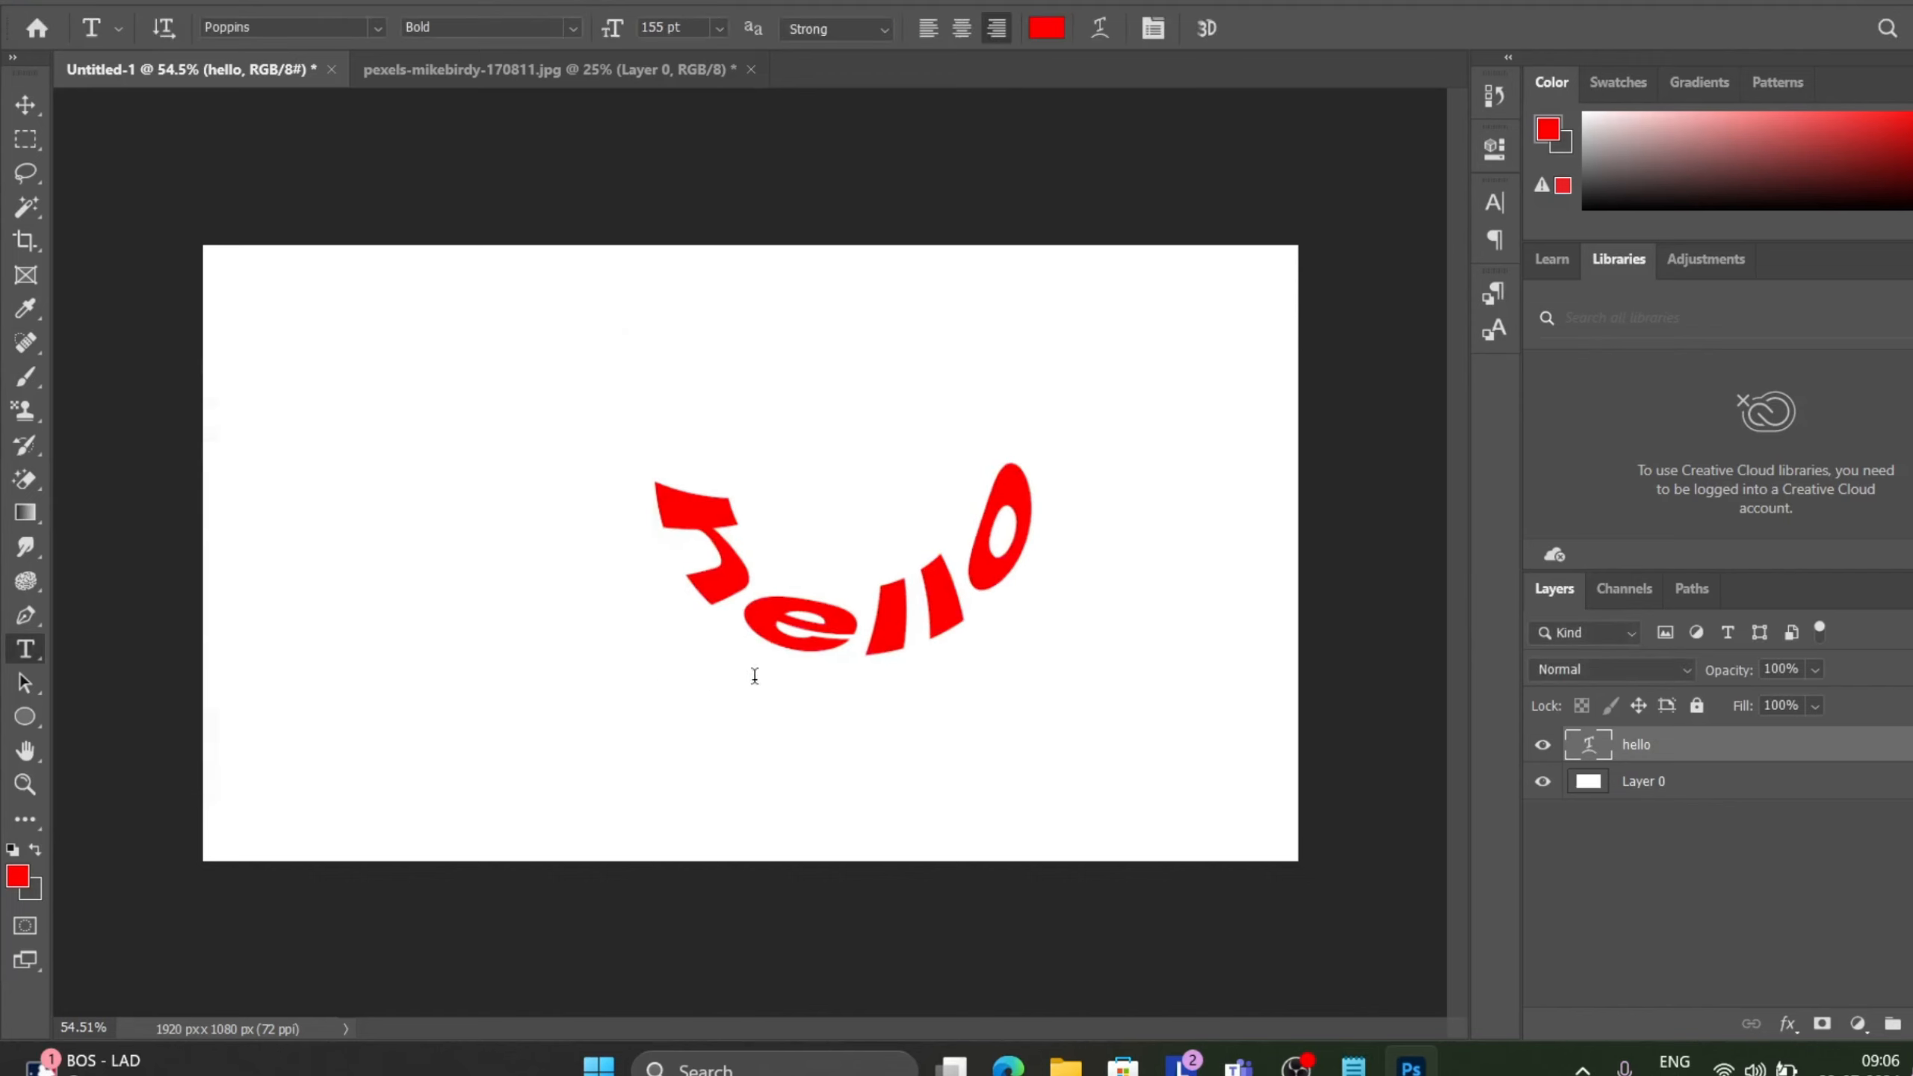
Move the warped hello text lower and to the left on the canvas and commit it.
left_click(24, 105)
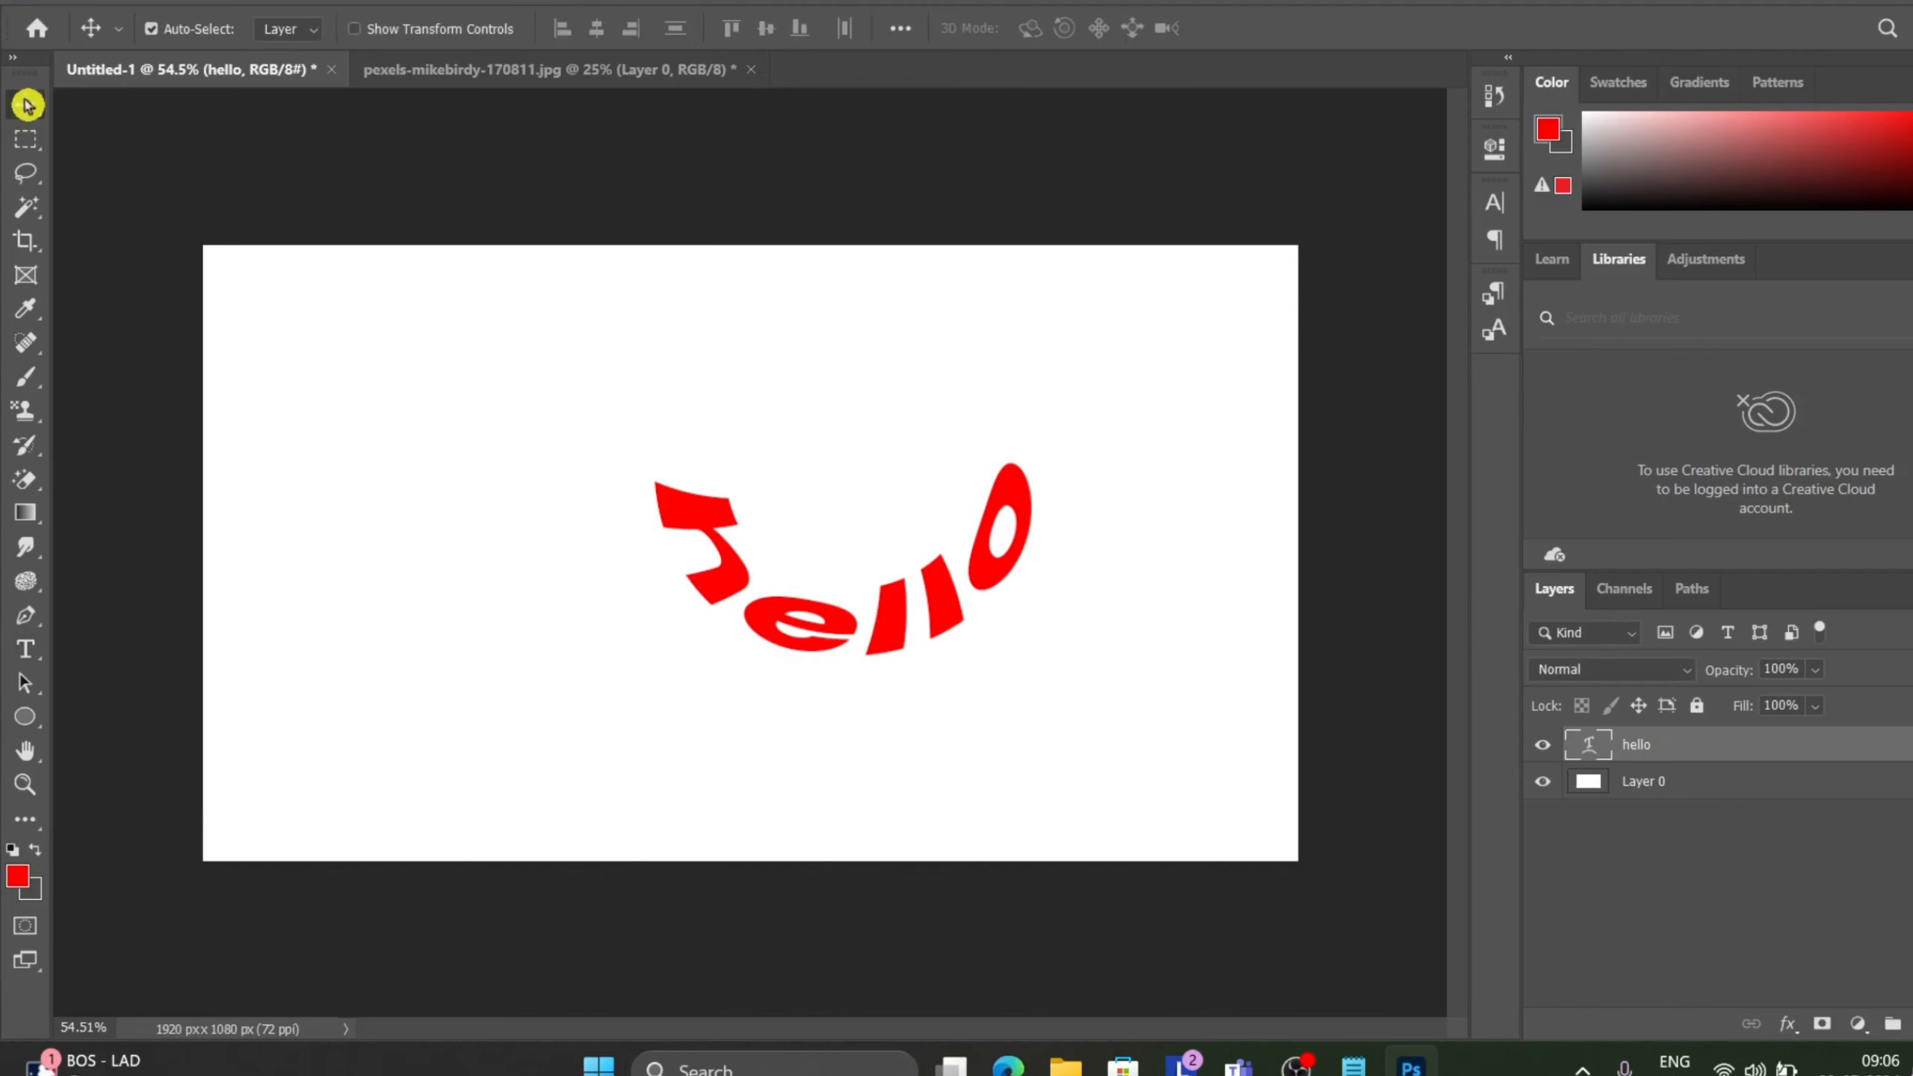
left_click_drag(723, 588, 644, 677)
double_click(637, 663)
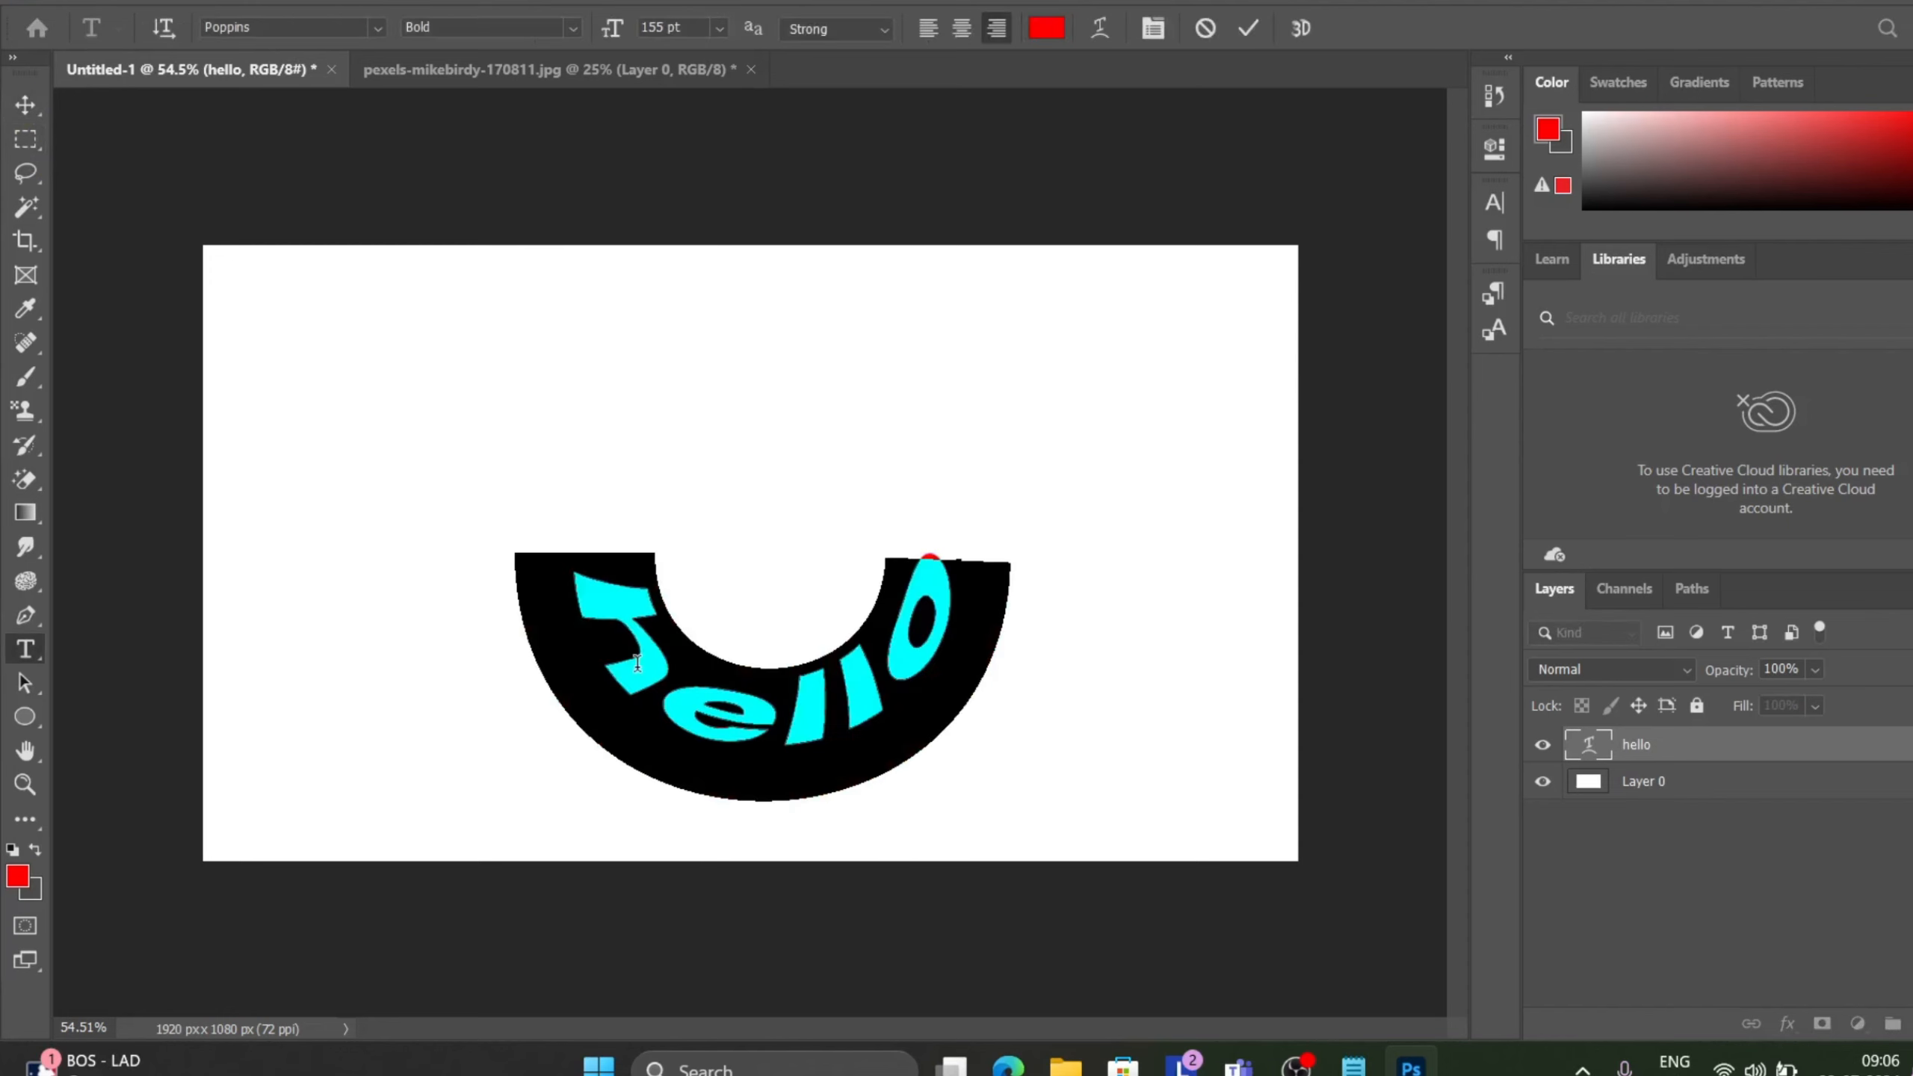
left_click(1256, 30)
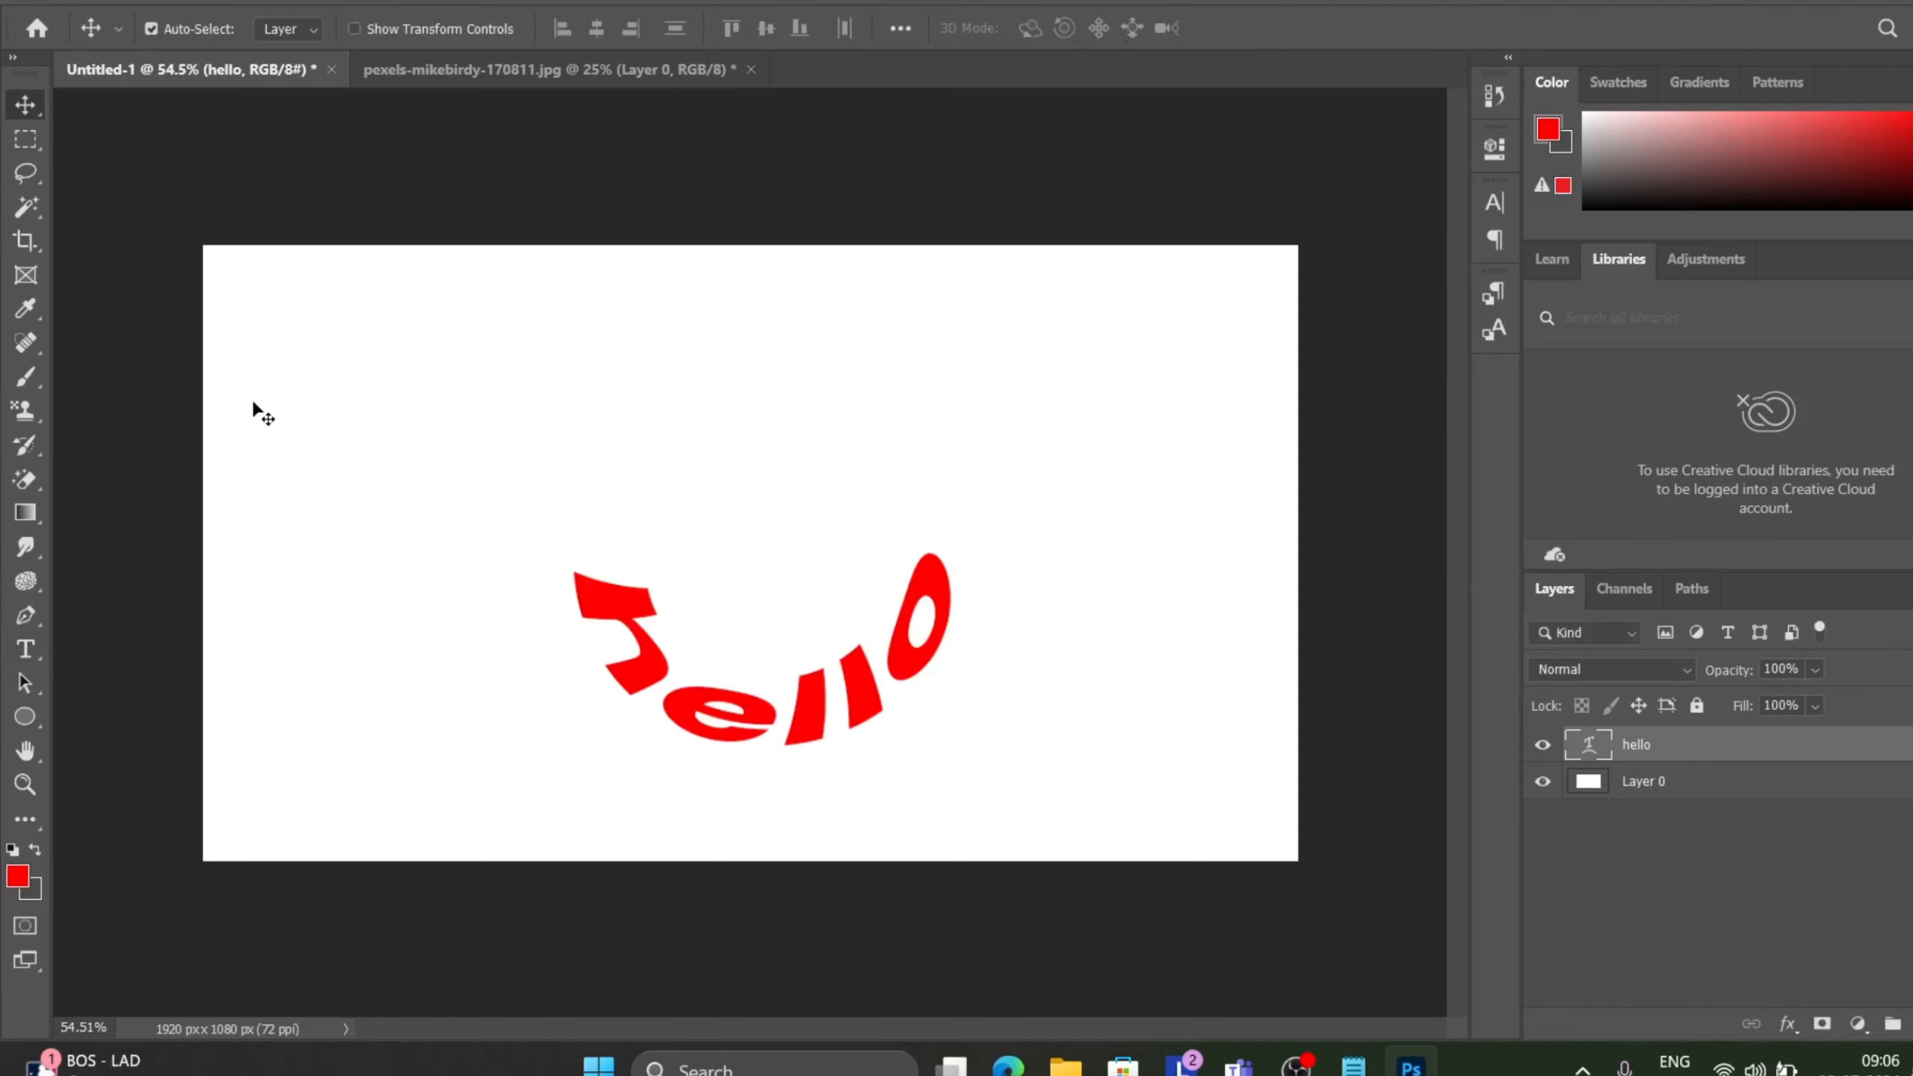
Duplicate the hello text layer and move the copy up above the original.
left_click(25, 650)
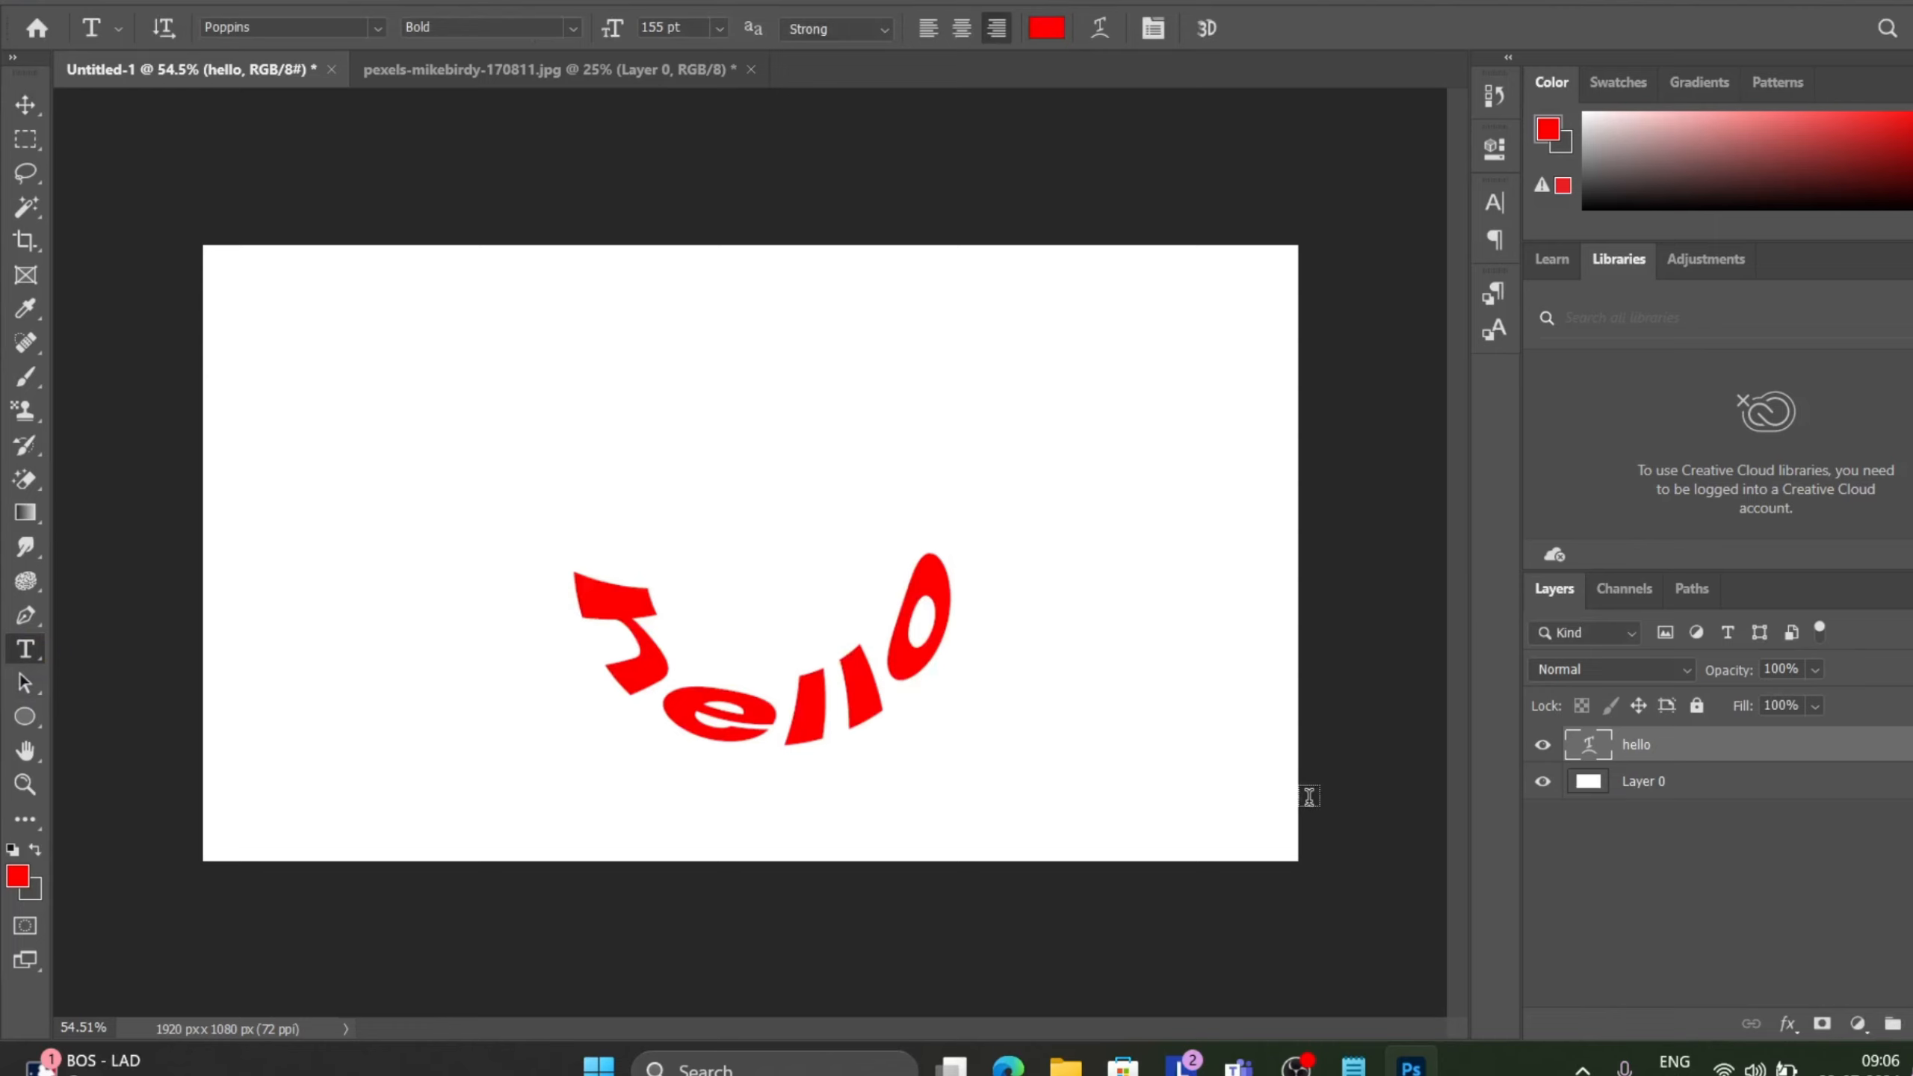
key("ctrl+j")
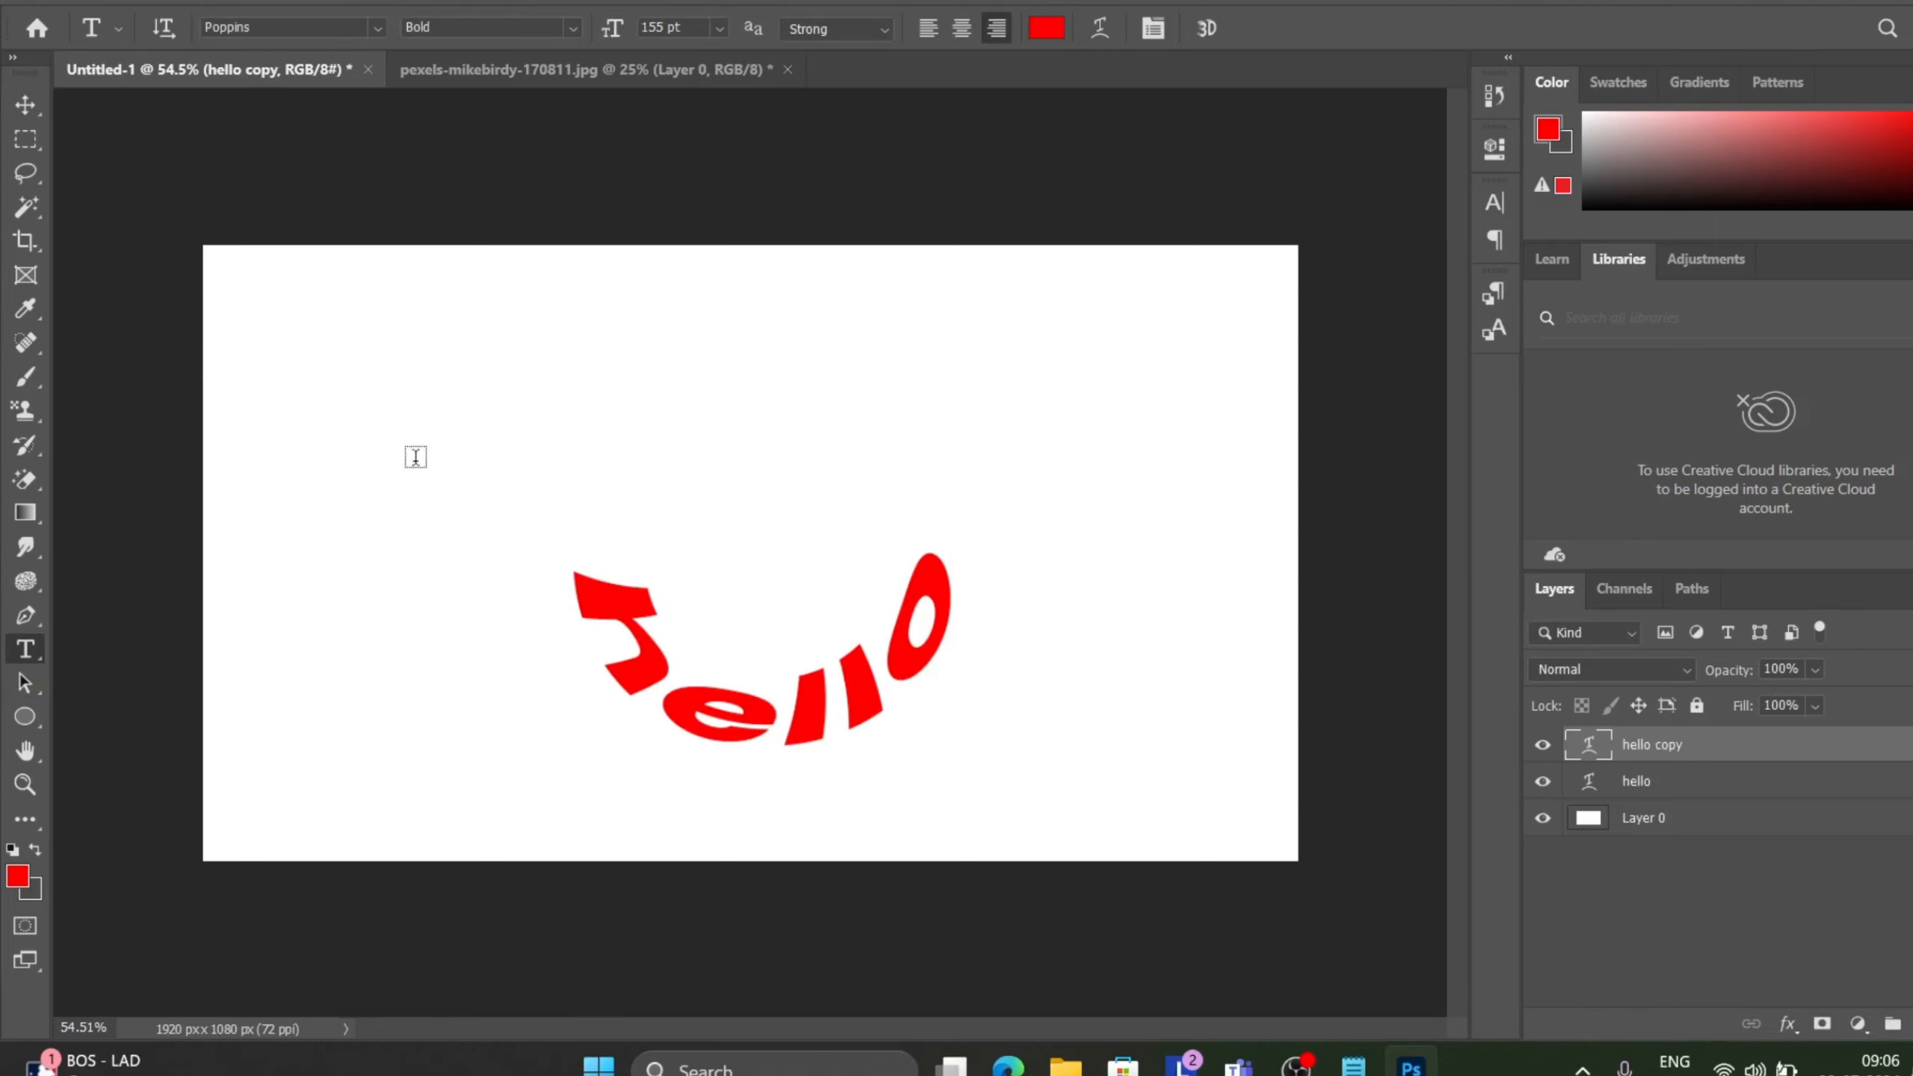
left_click(23, 118)
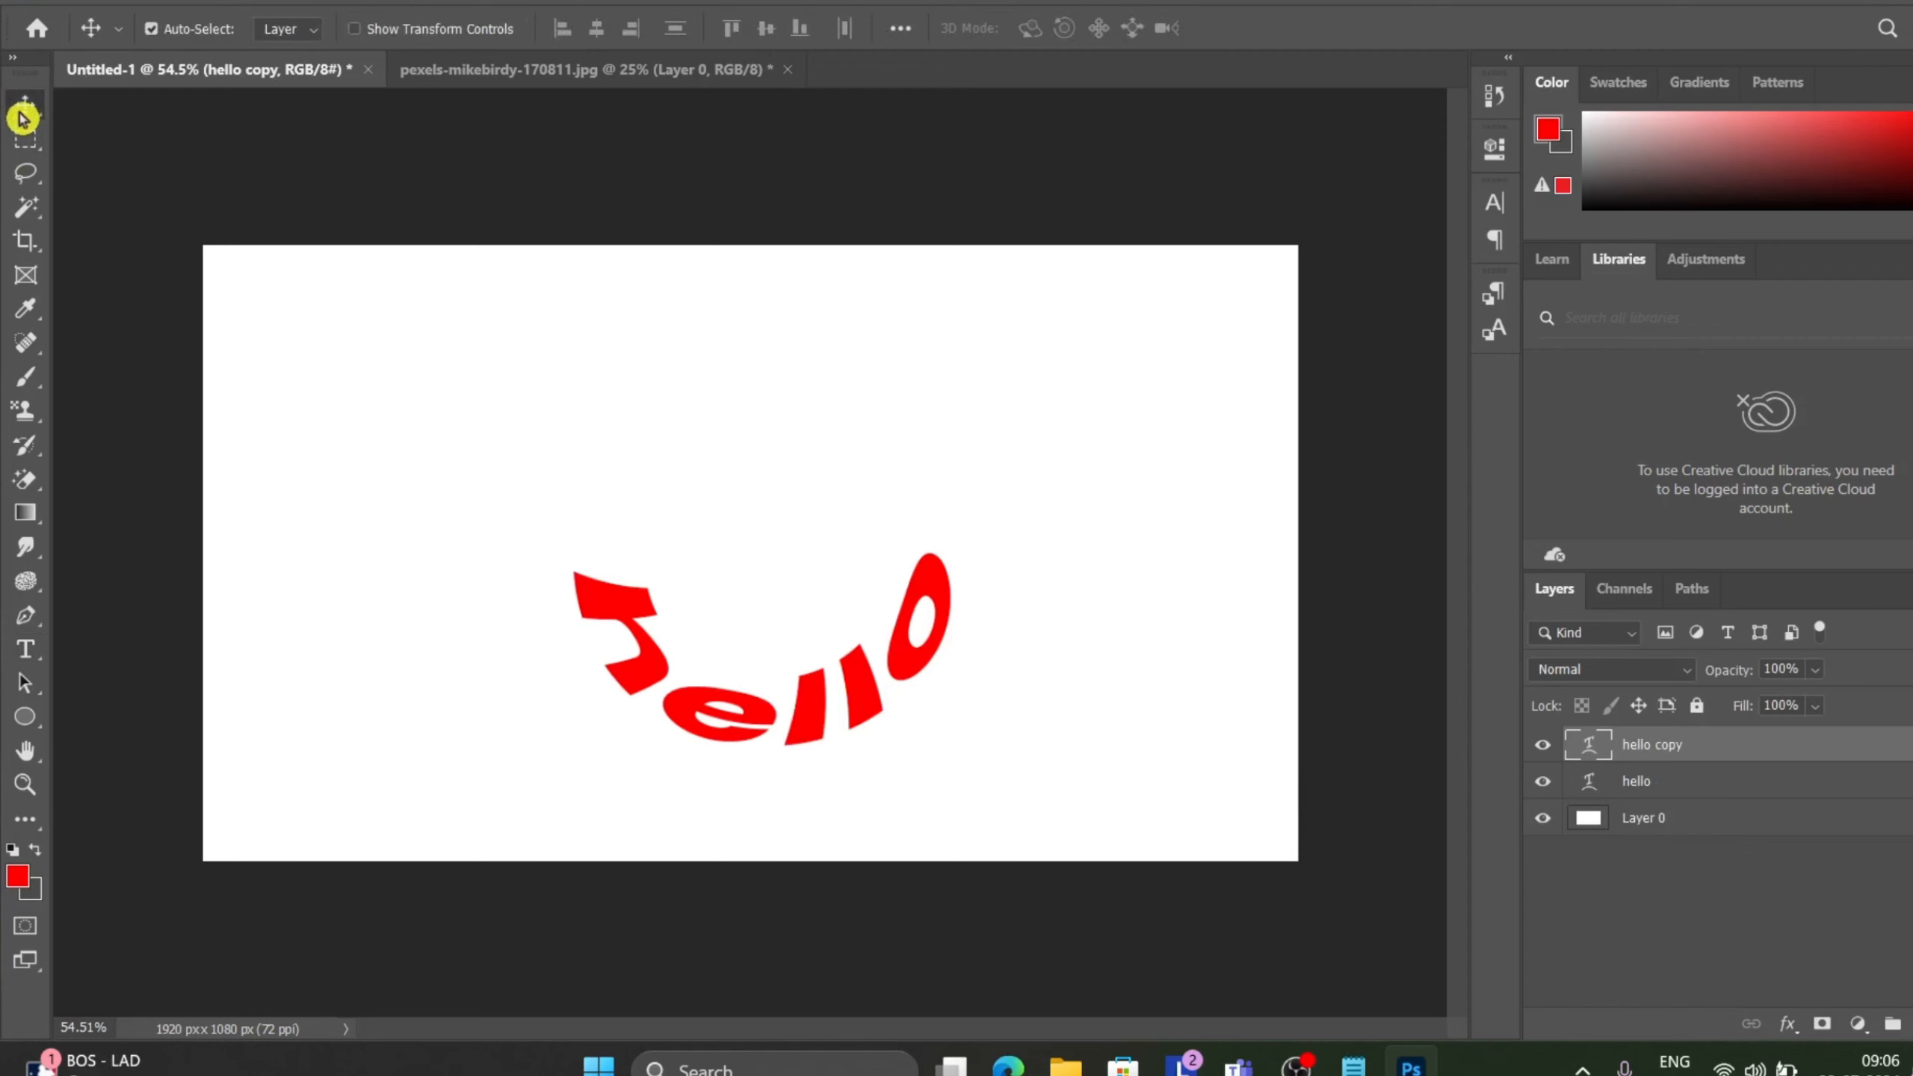
left_click_drag(613, 596, 627, 452)
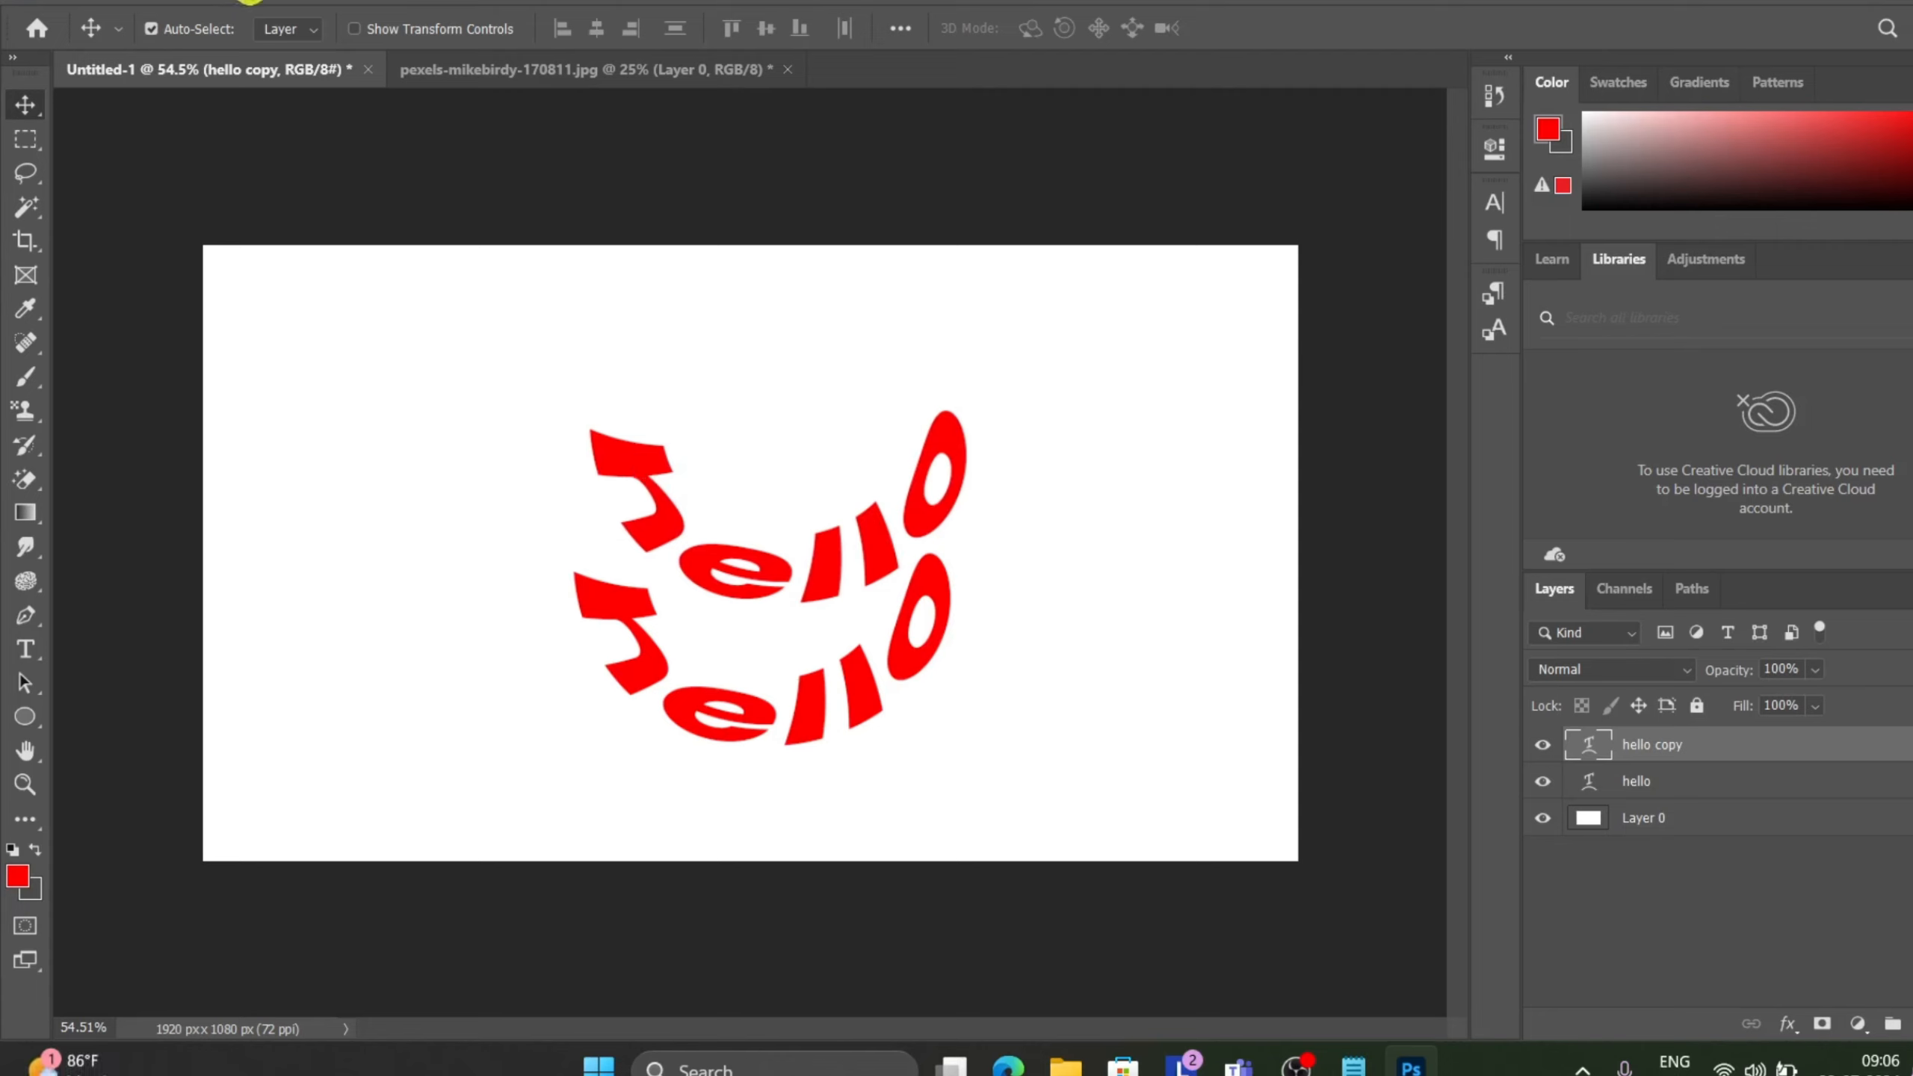
Open Warp Text for the copy and set its Horizontal Distortion to +73%.
left_click(251, 1)
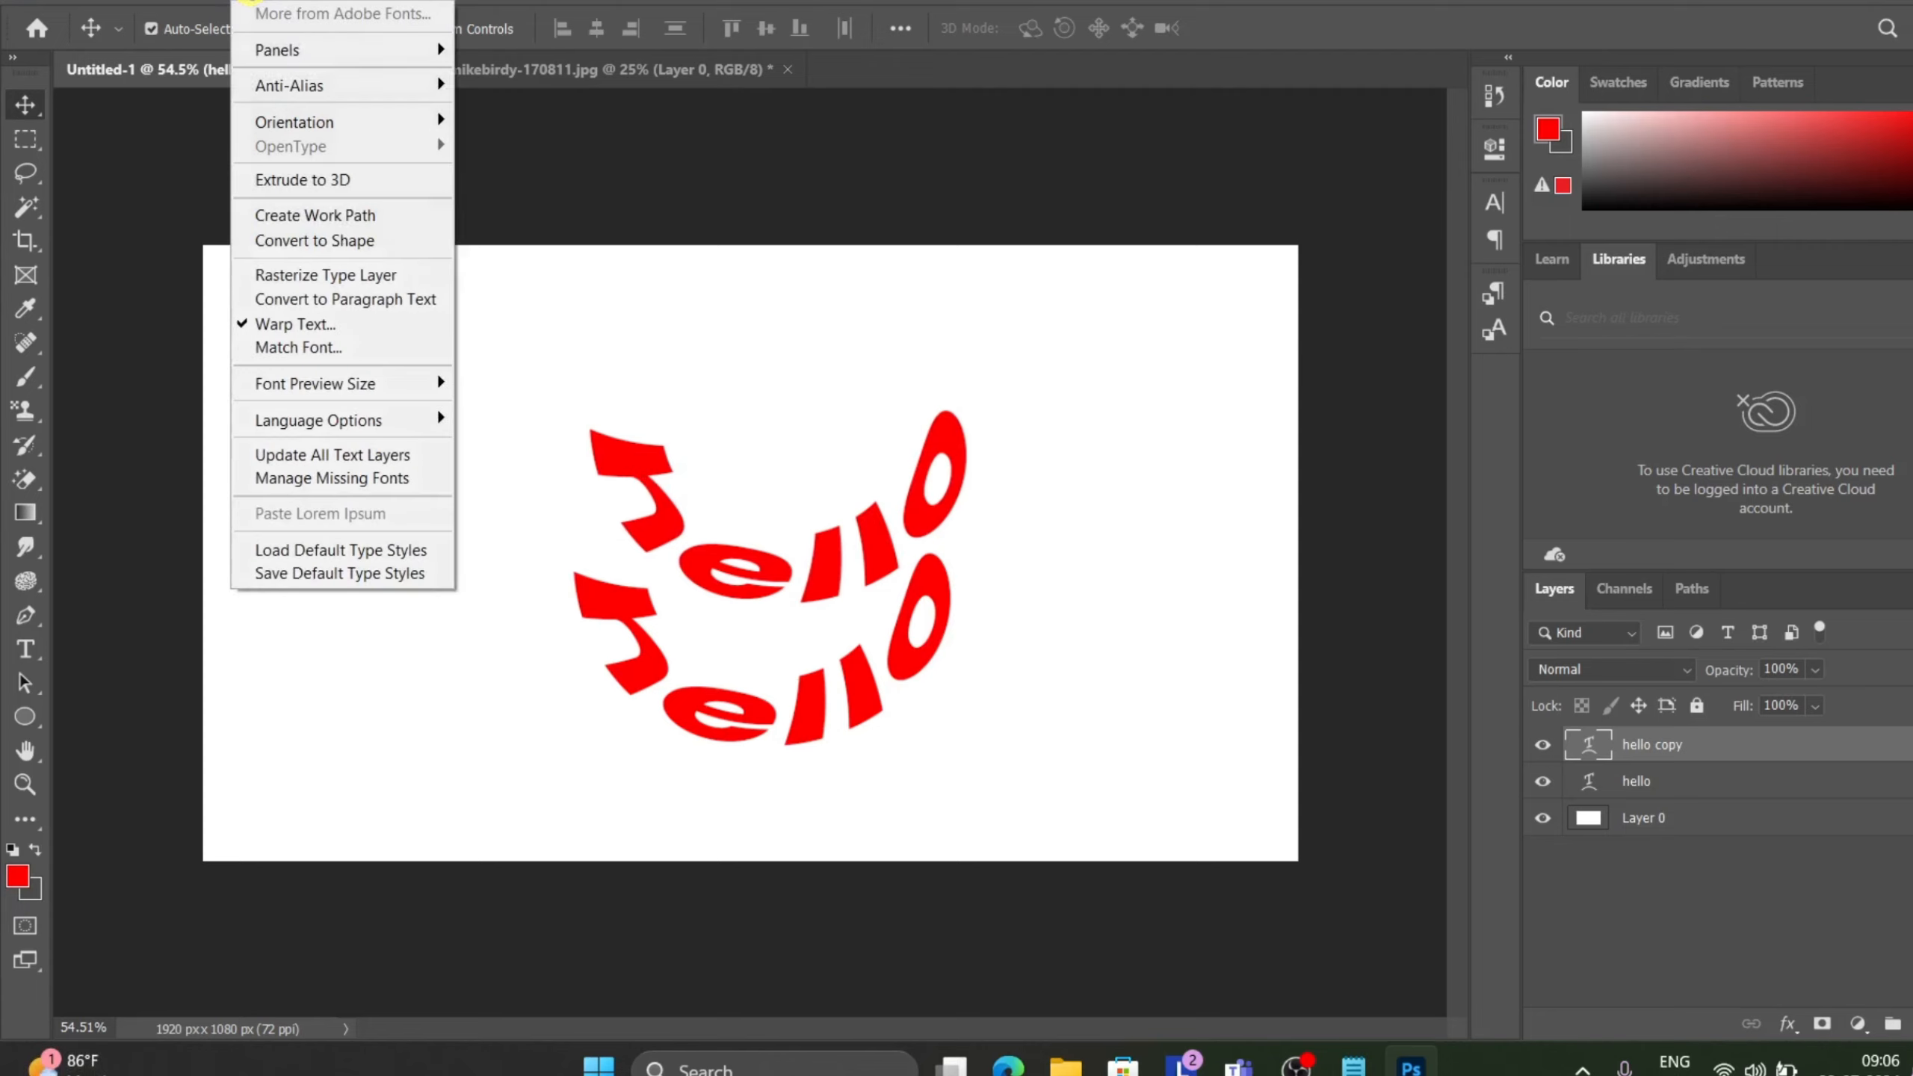
left_click(351, 336)
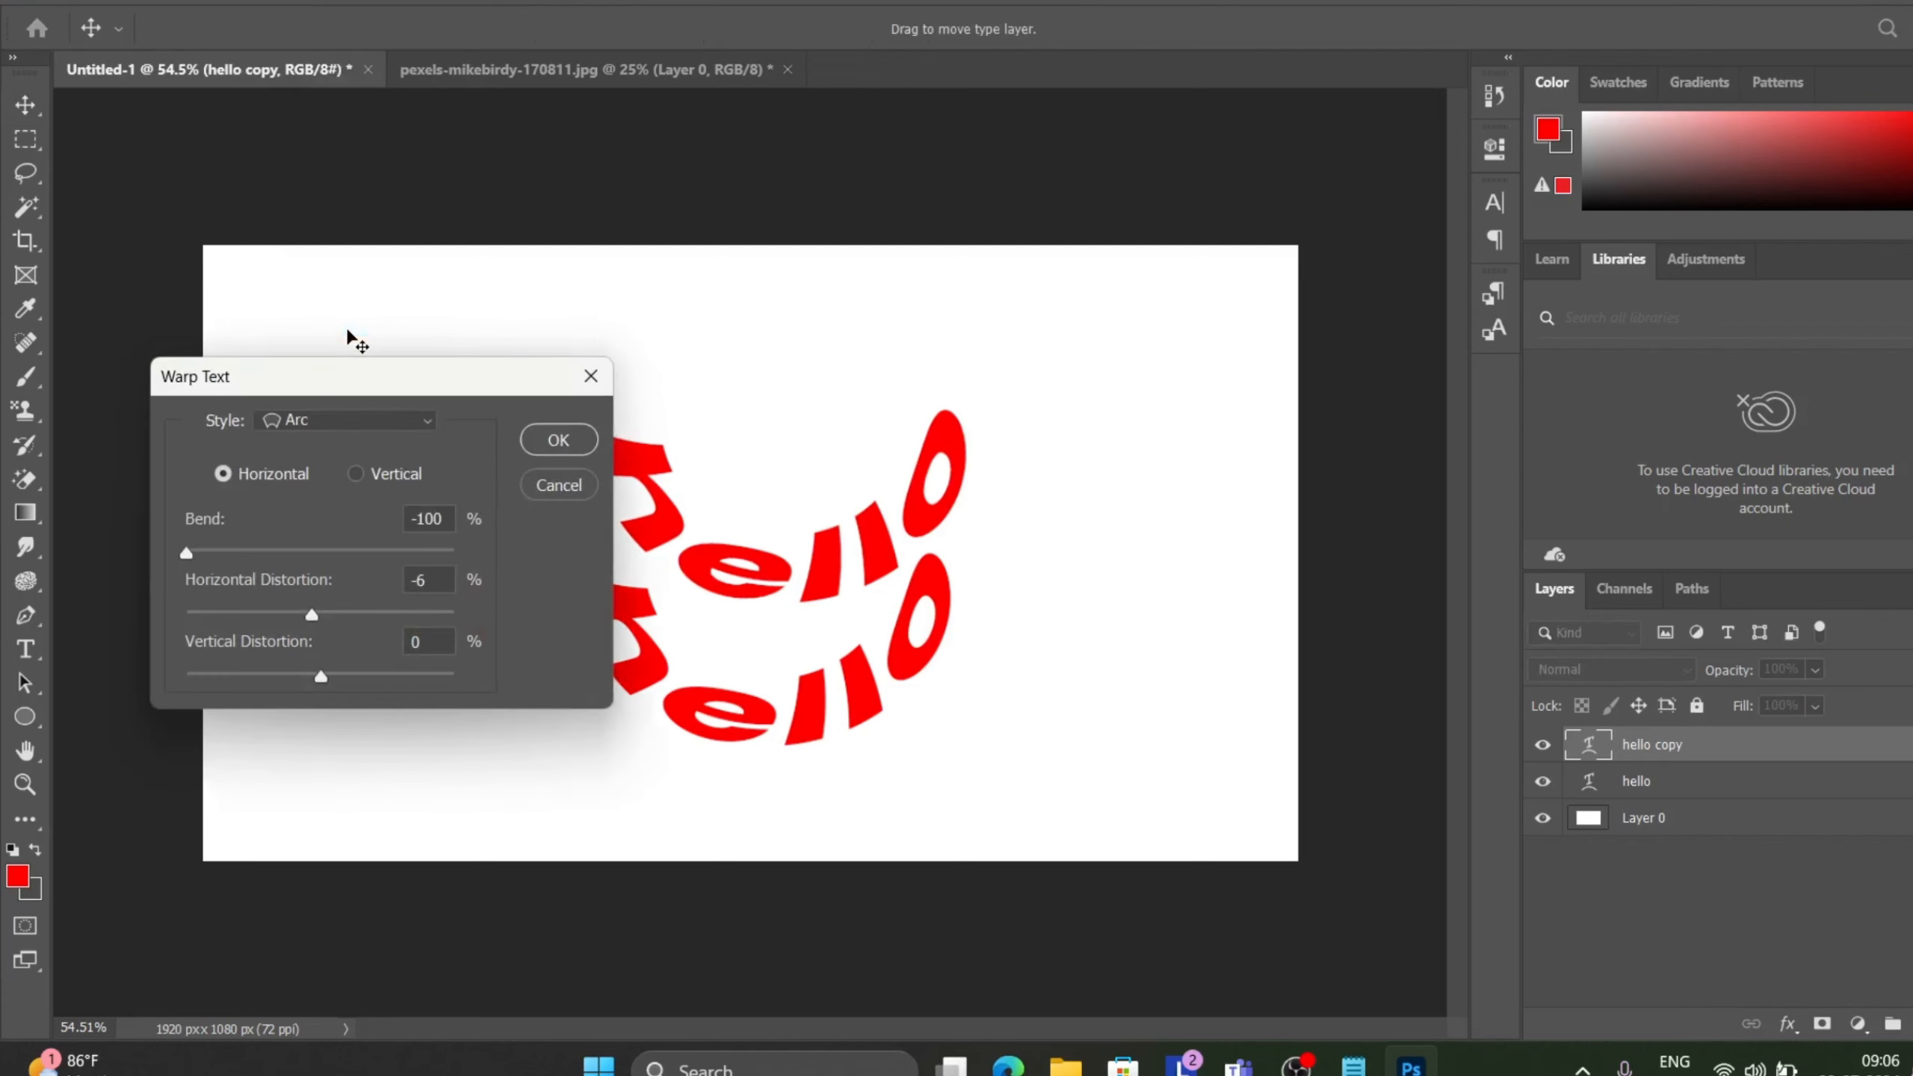
left_click_drag(504, 381, 1401, 202)
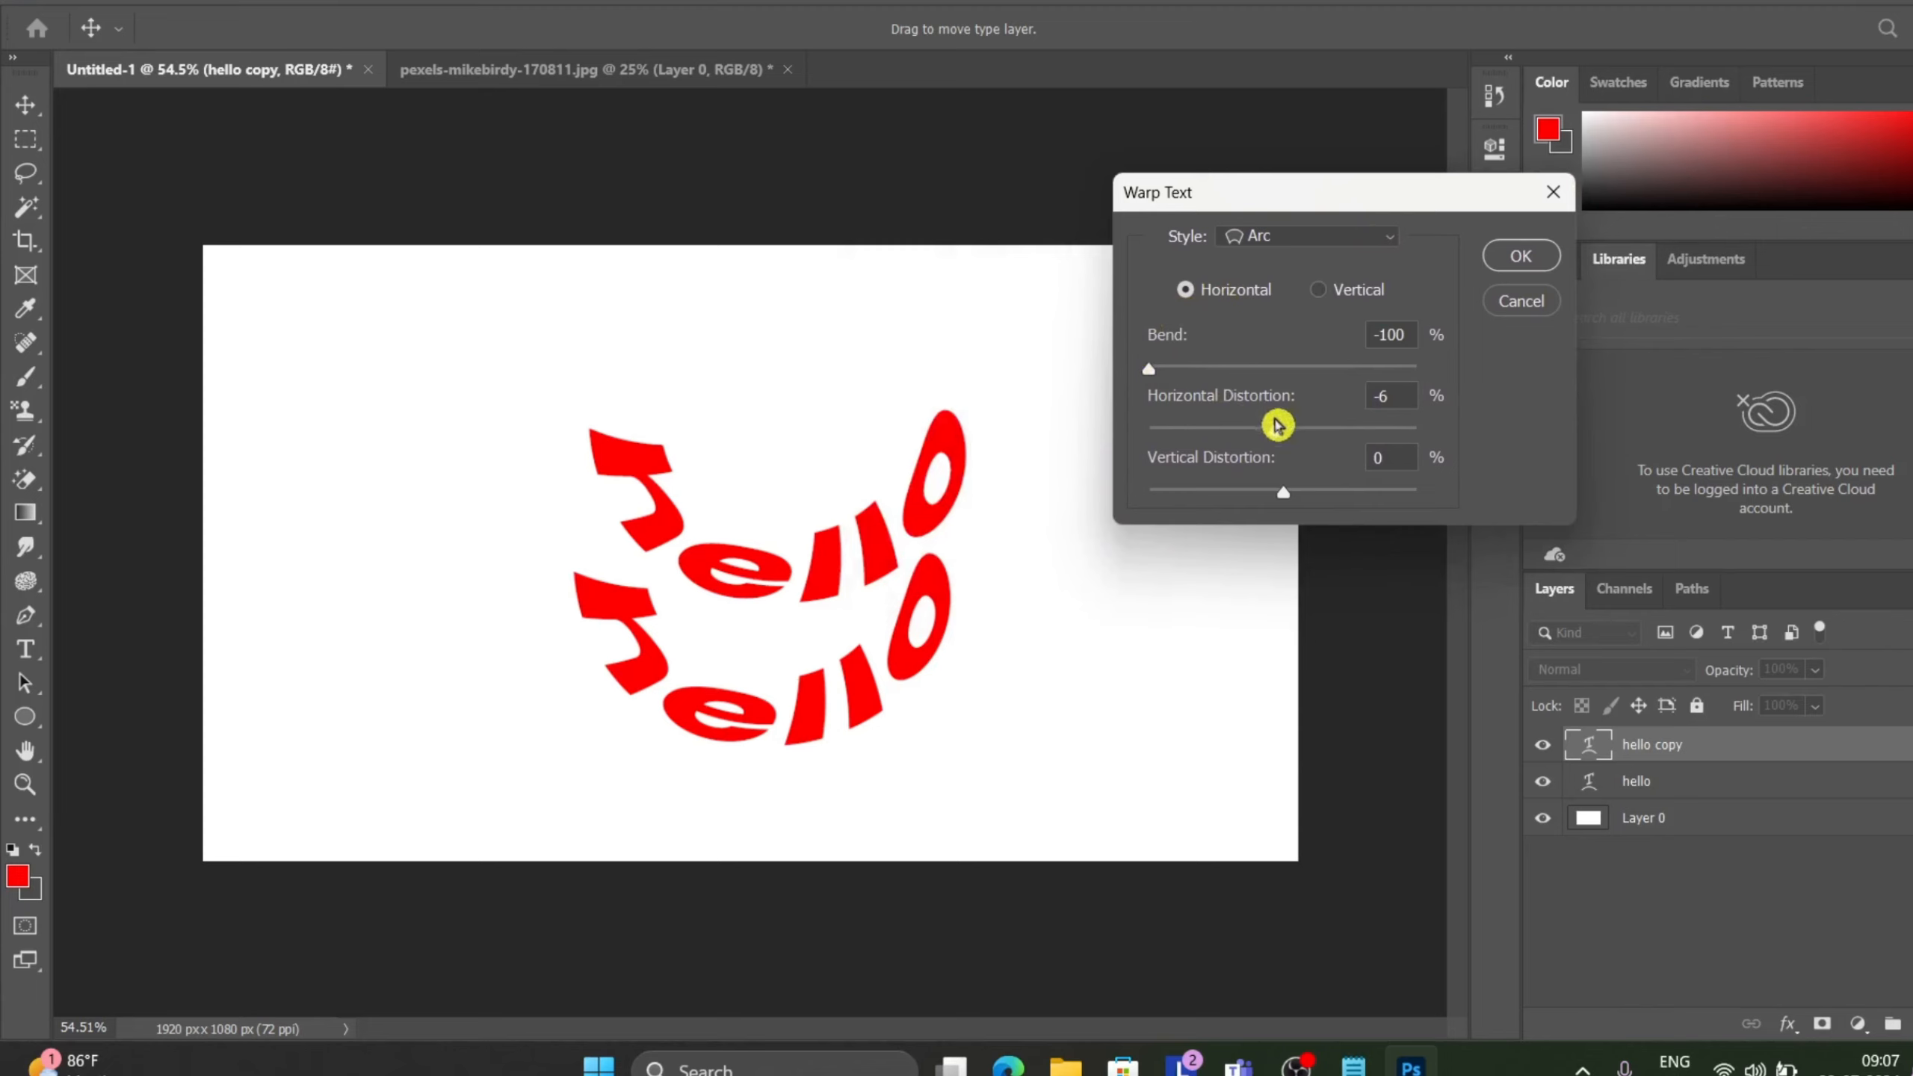
left_click_drag(1279, 430, 1285, 431)
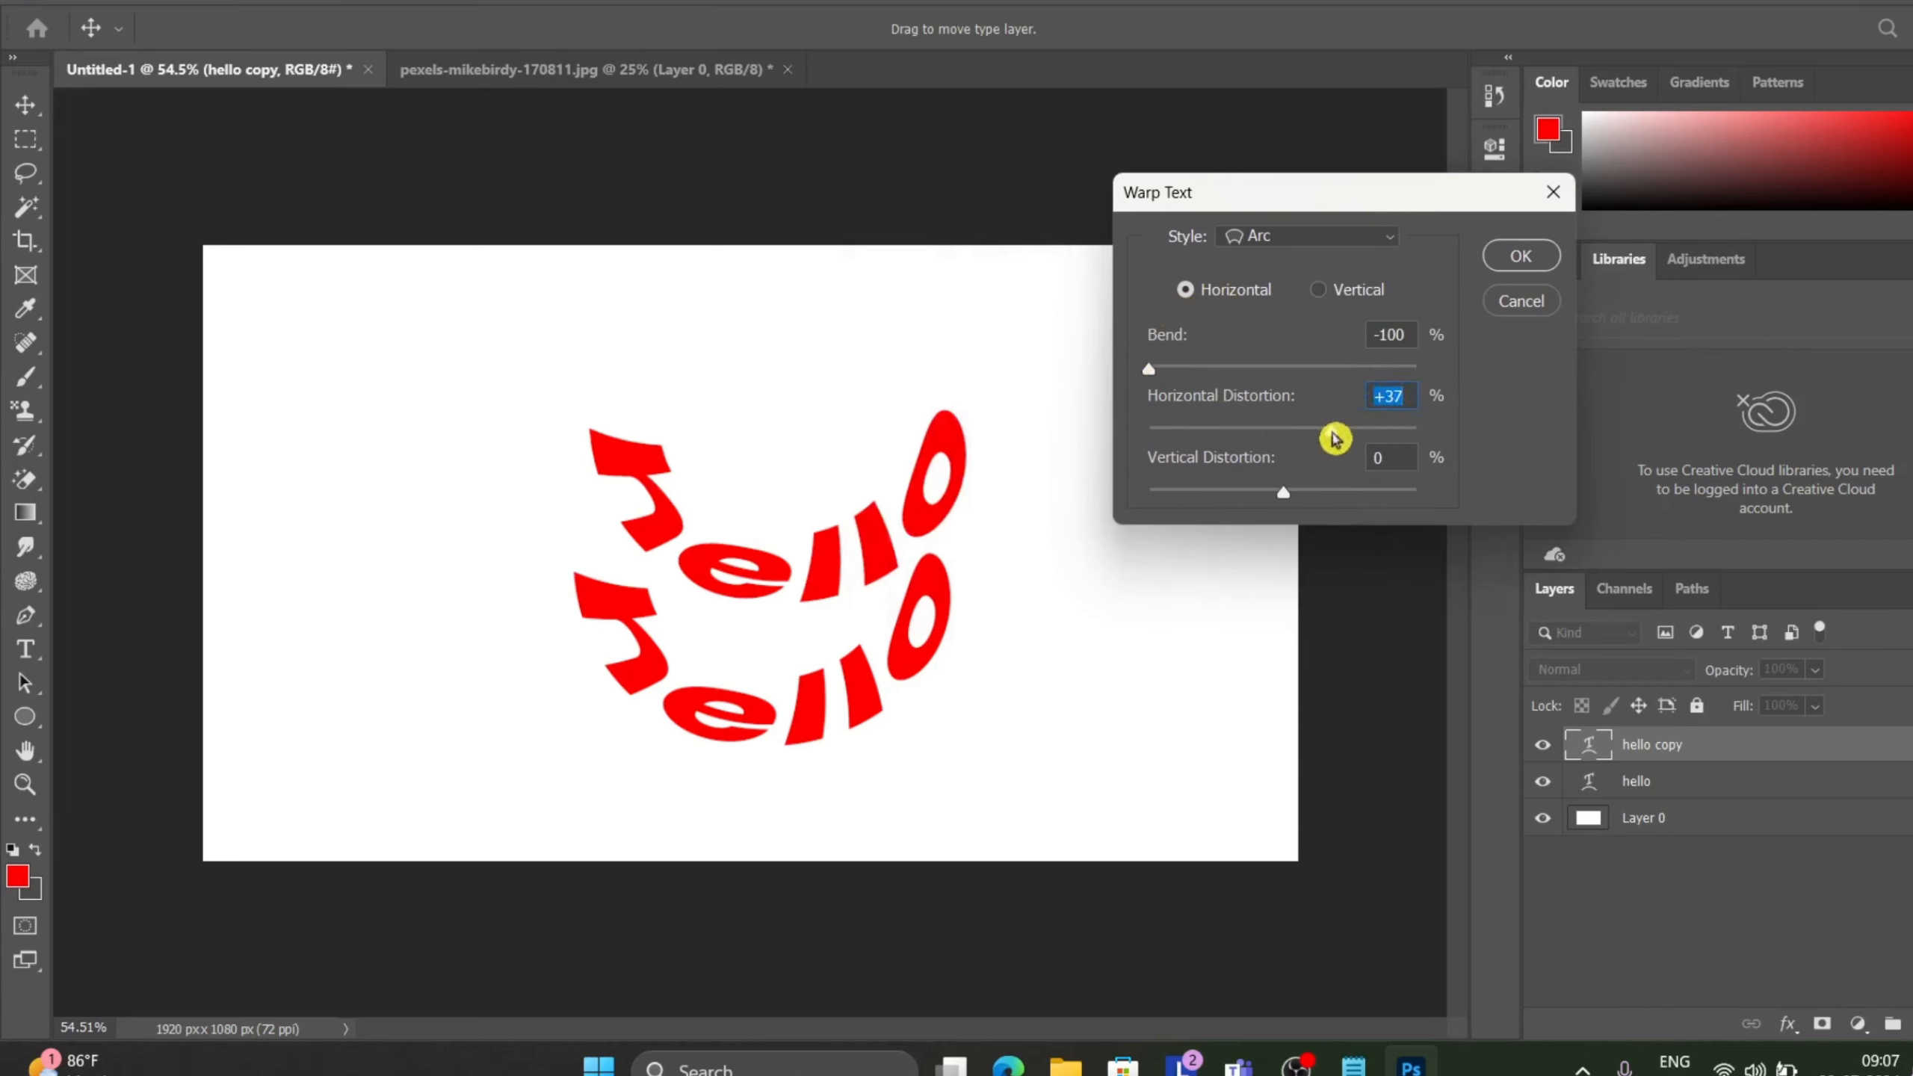
left_click_drag(1335, 439, 1384, 435)
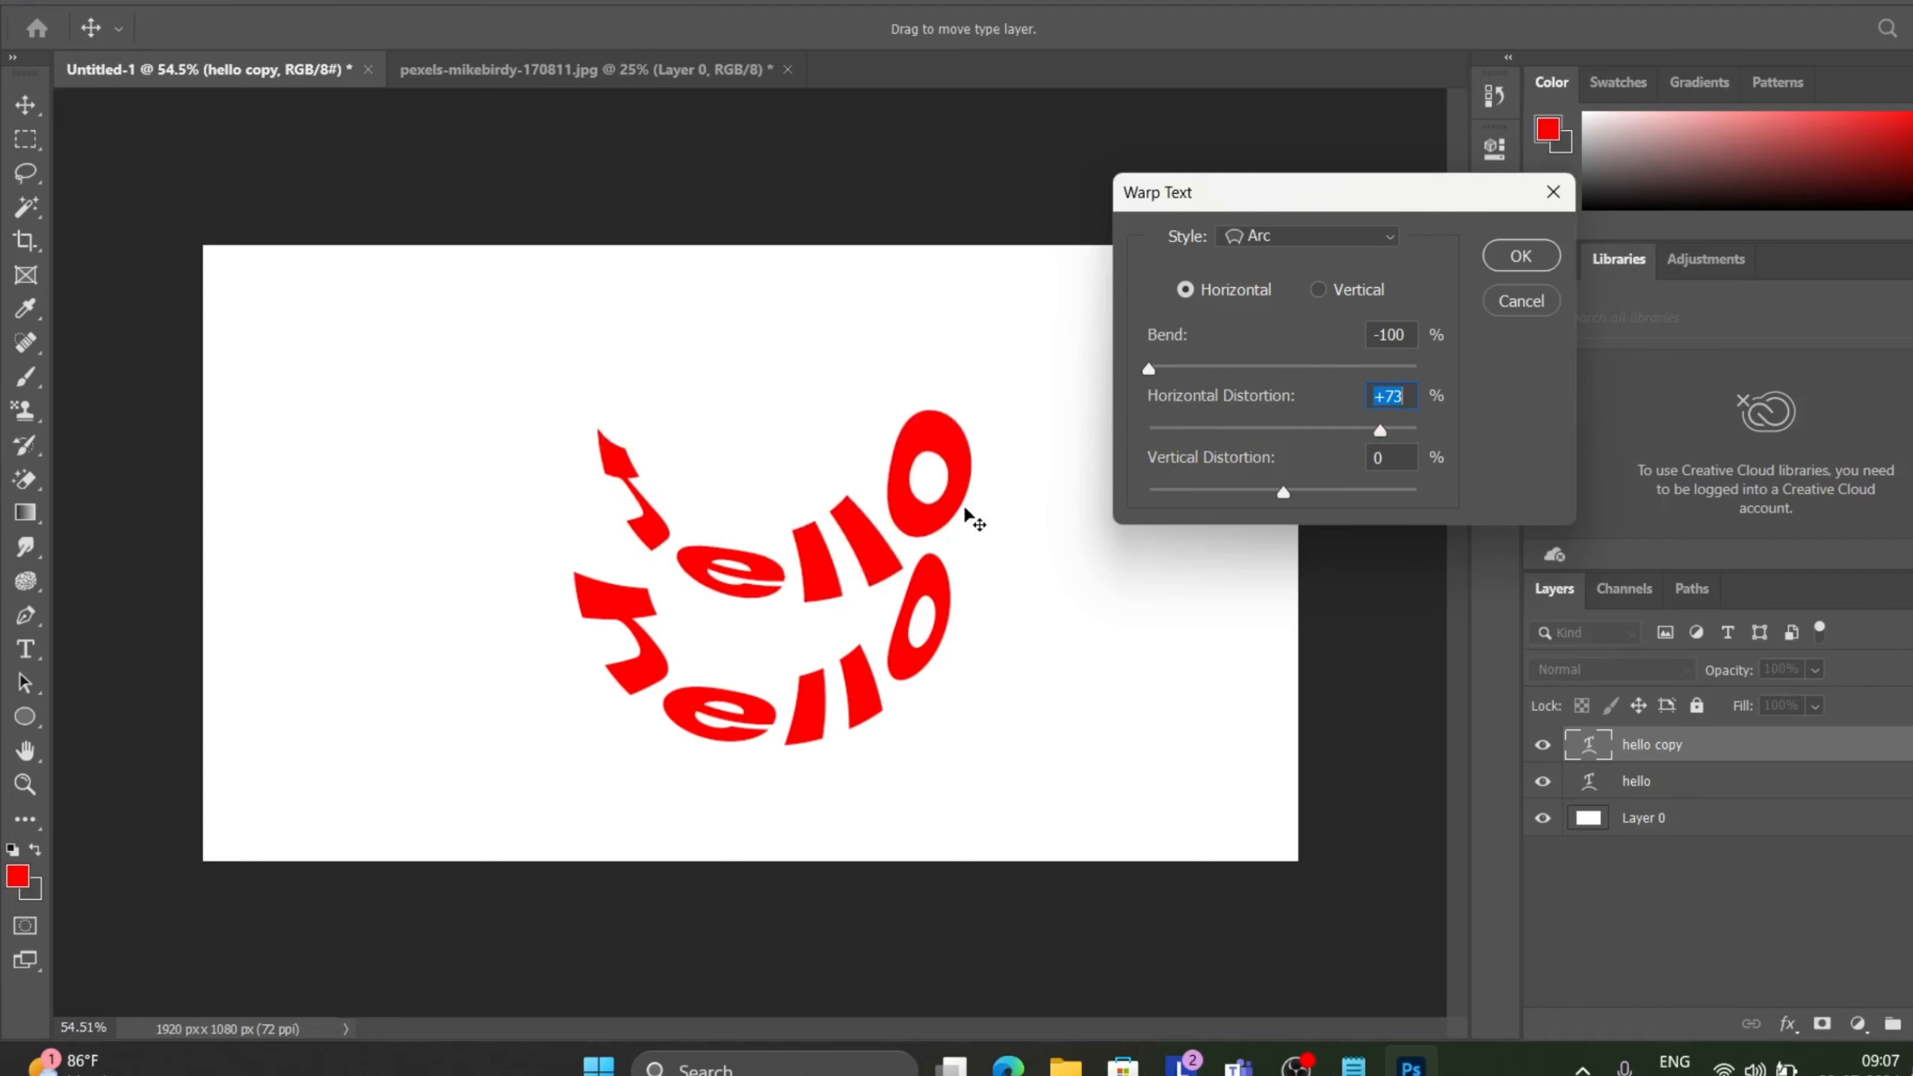
left_click(1520, 255)
Rotate the copy about 178° and position it above the original so the two form a circle.
key("ctrl+t")
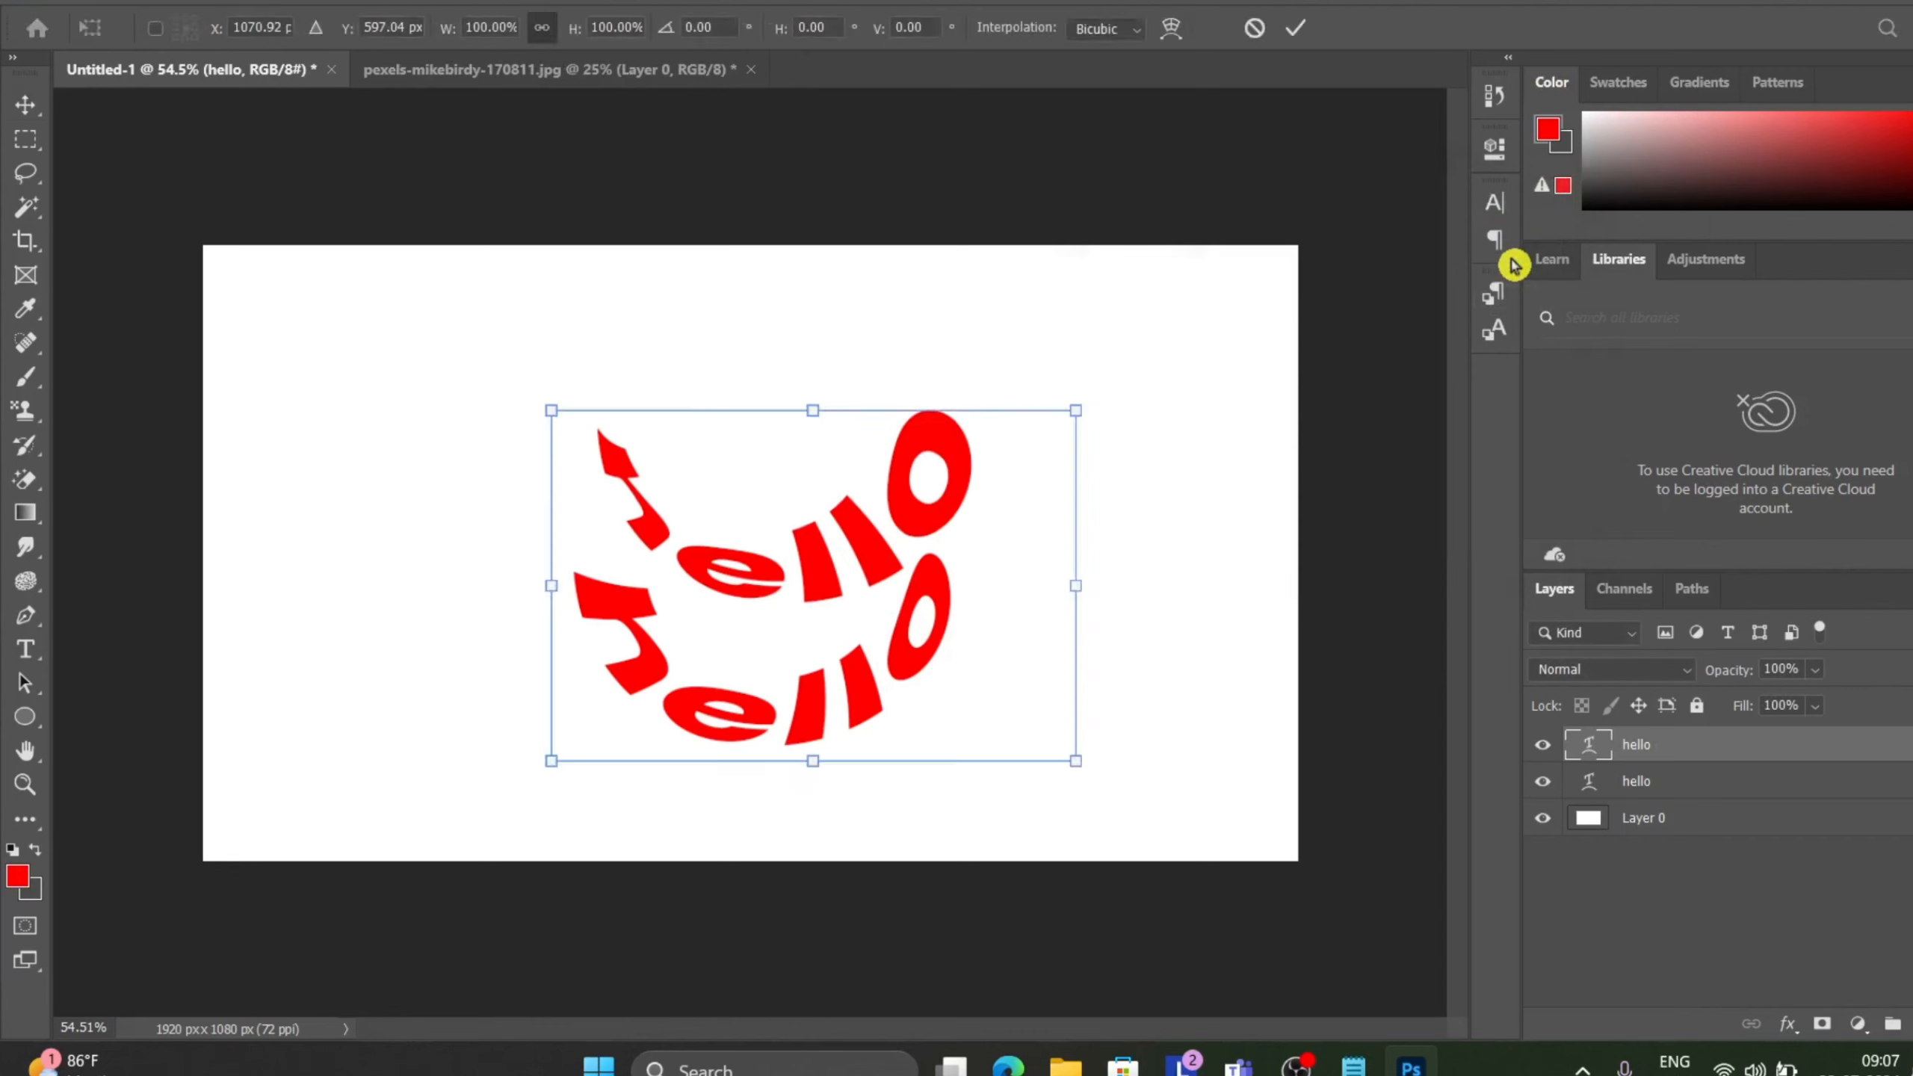
left_click_drag(1052, 388, 640, 699)
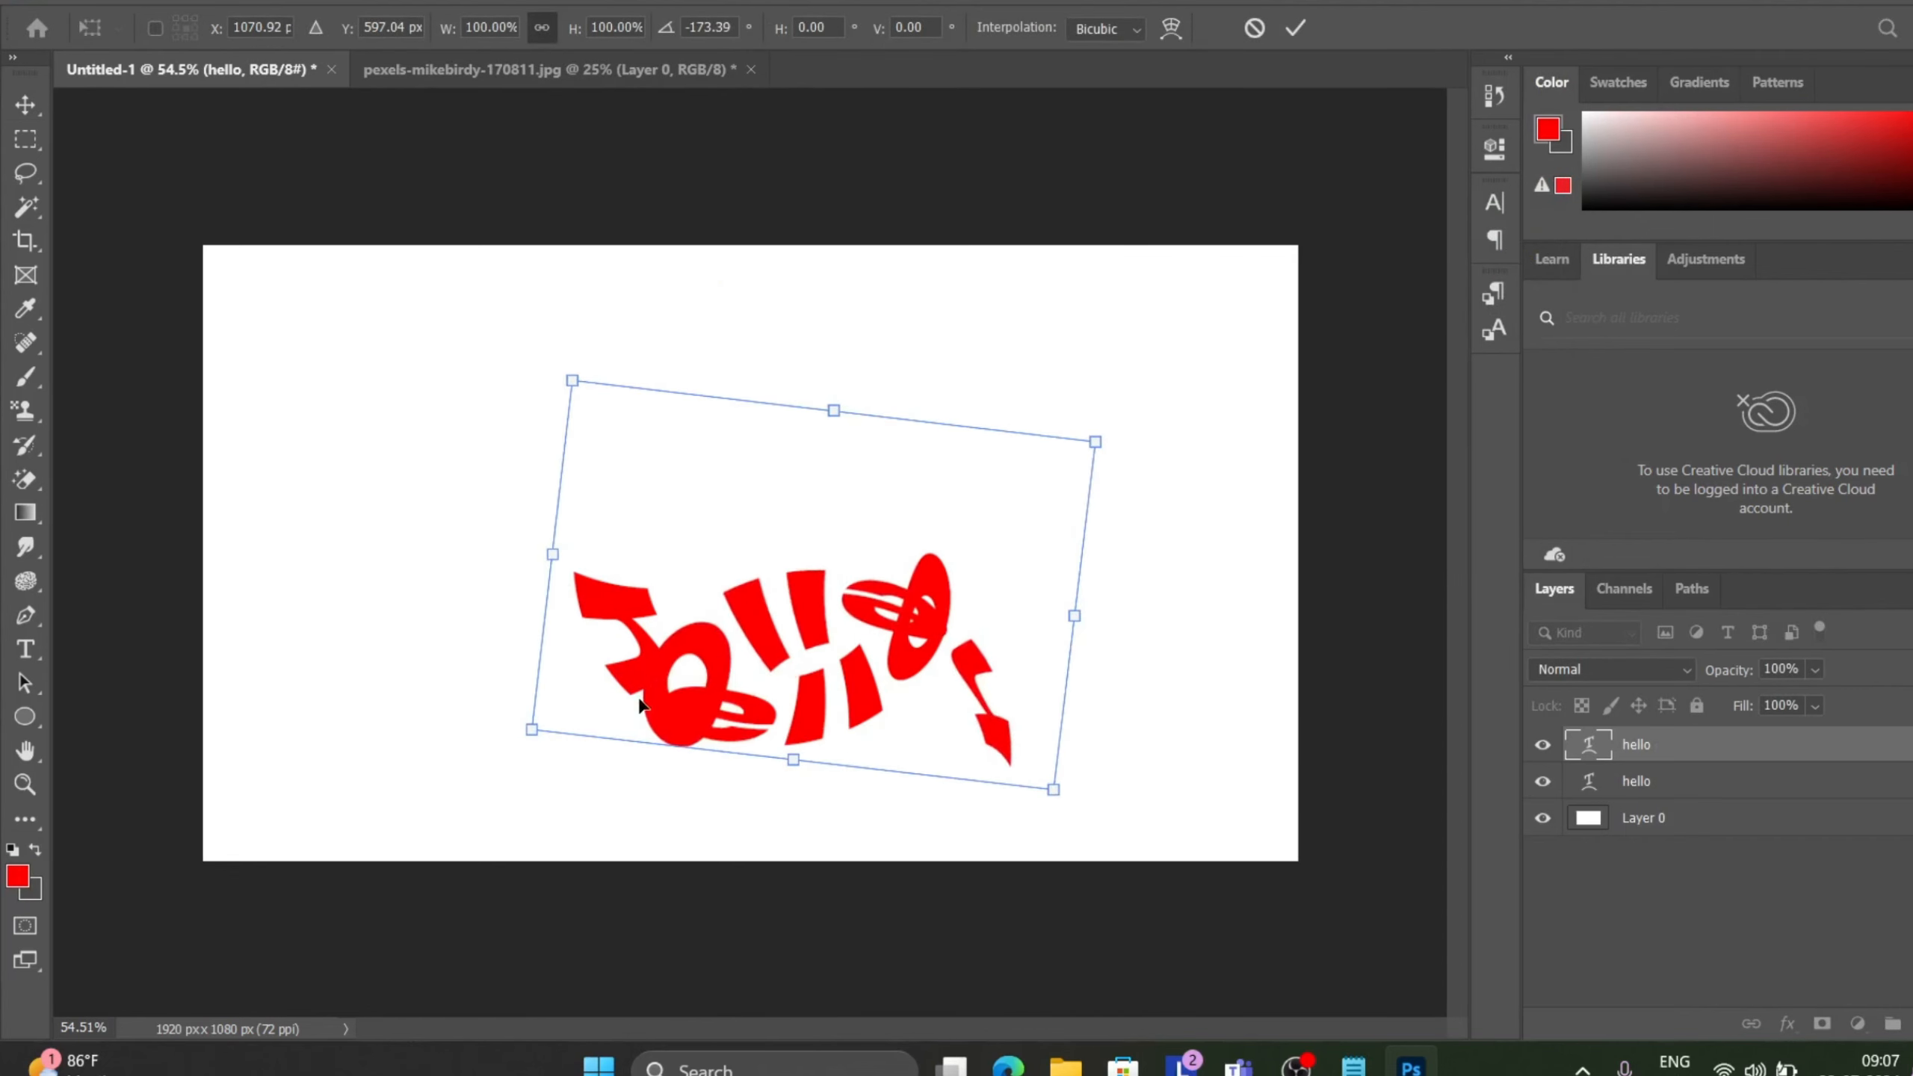
left_click_drag(837, 495, 755, 306)
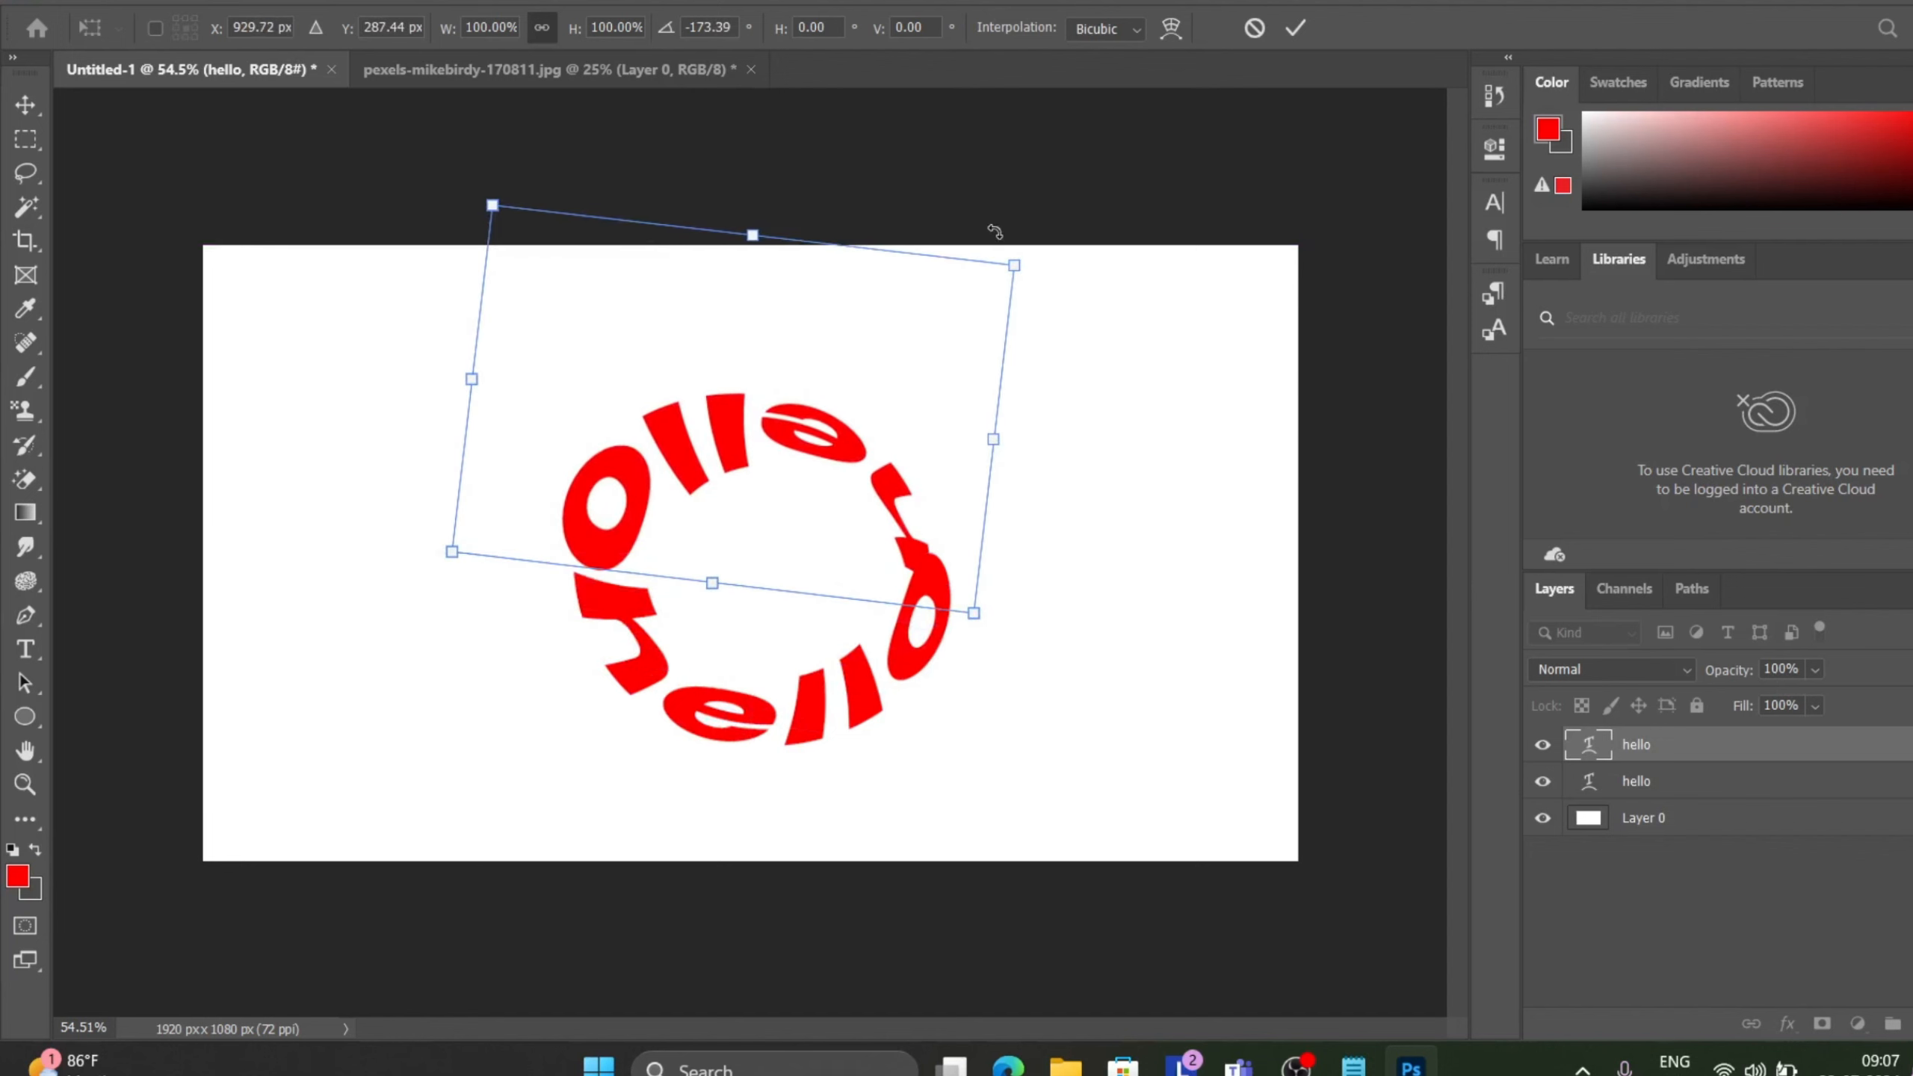
left_click_drag(1037, 231, 997, 195)
left_click_drag(774, 305, 762, 275)
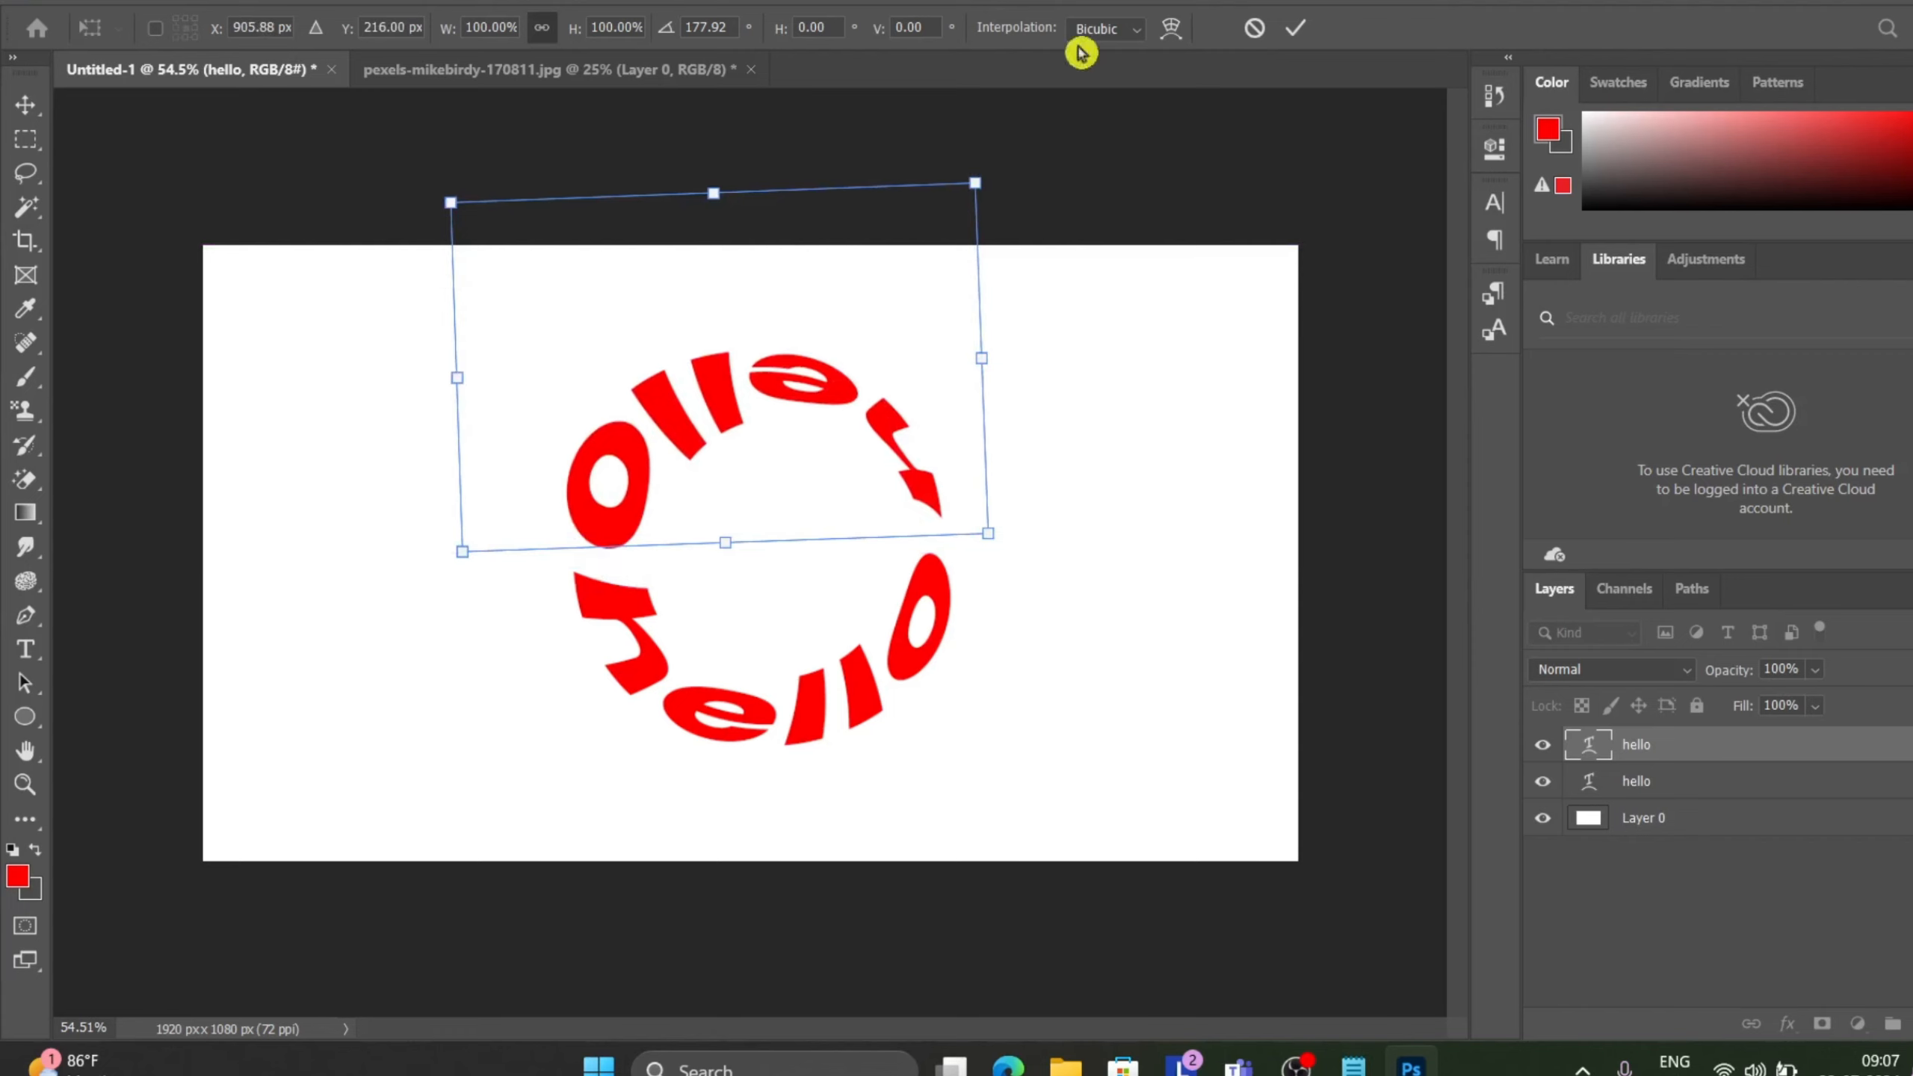
left_click(1292, 30)
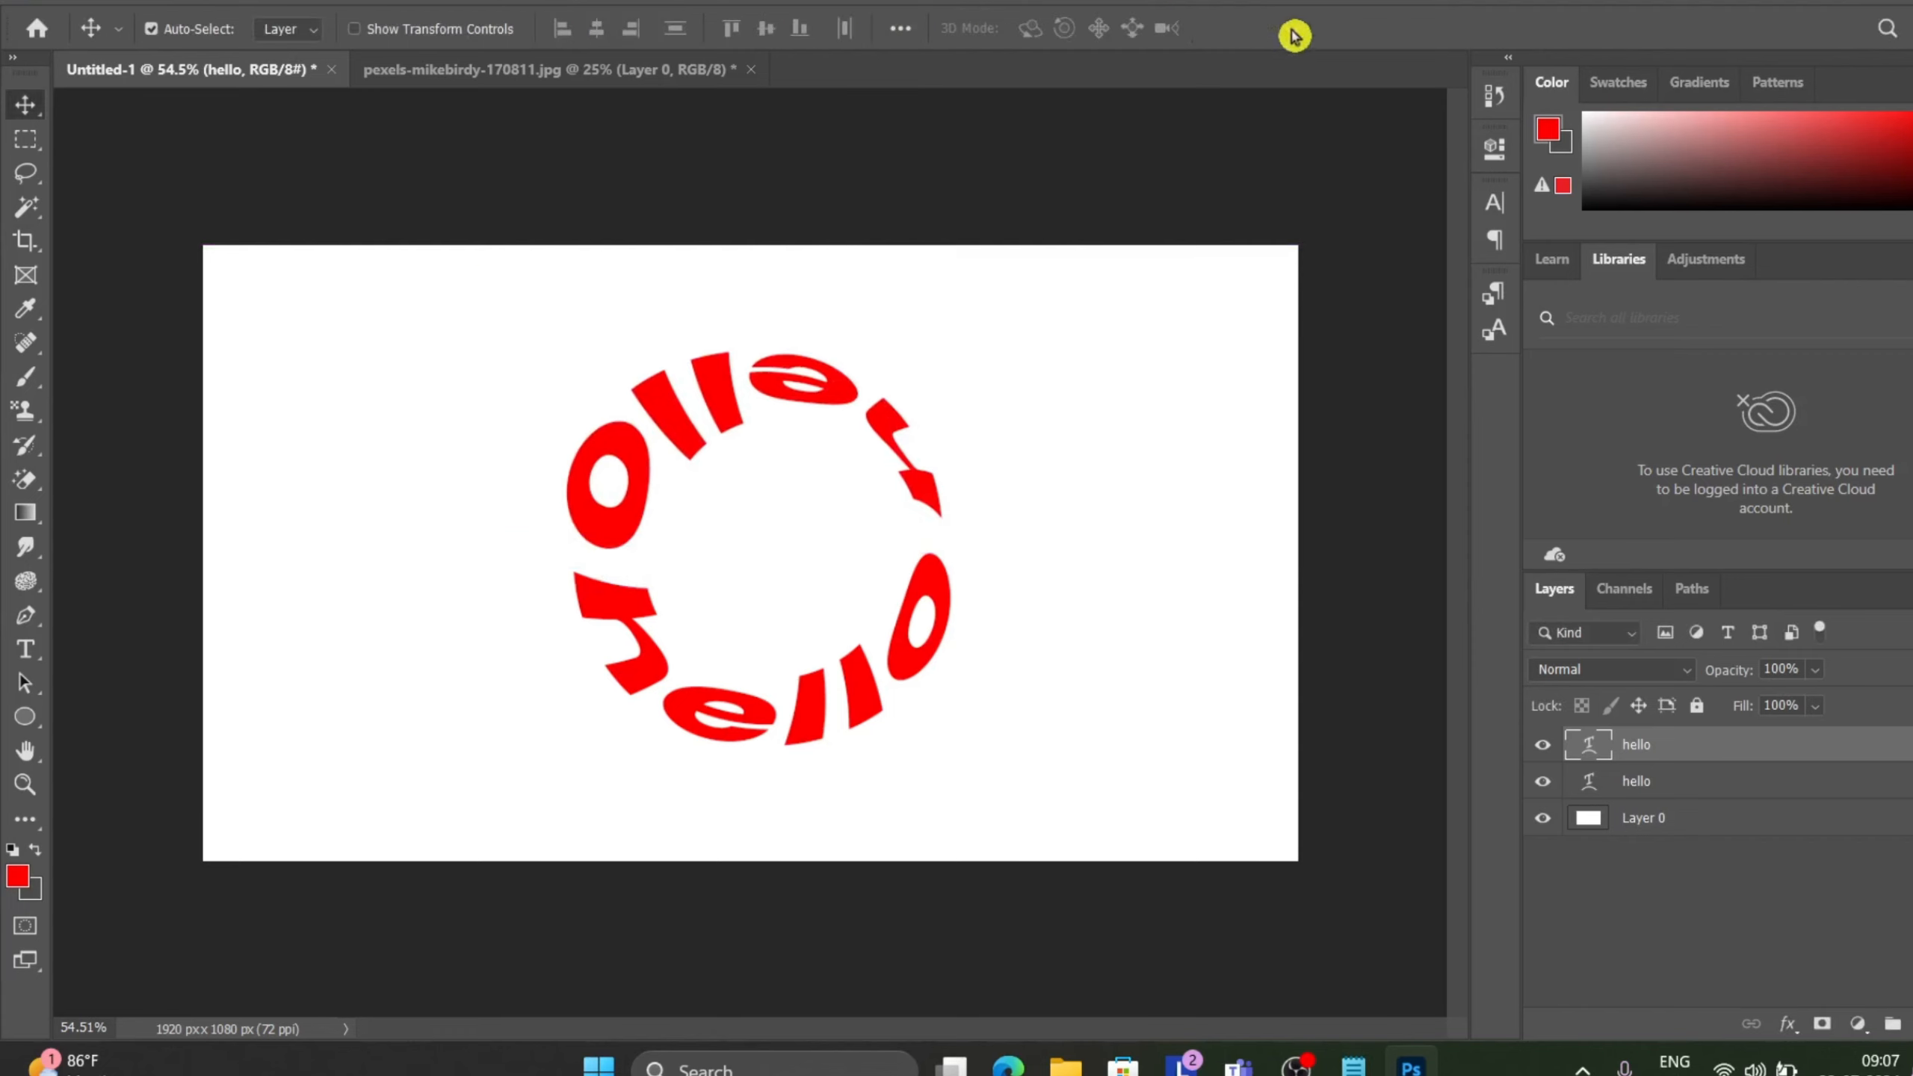
Open Warp Text for the original hello layer to review its Arc settings, then close it and commit.
double_click(645, 644)
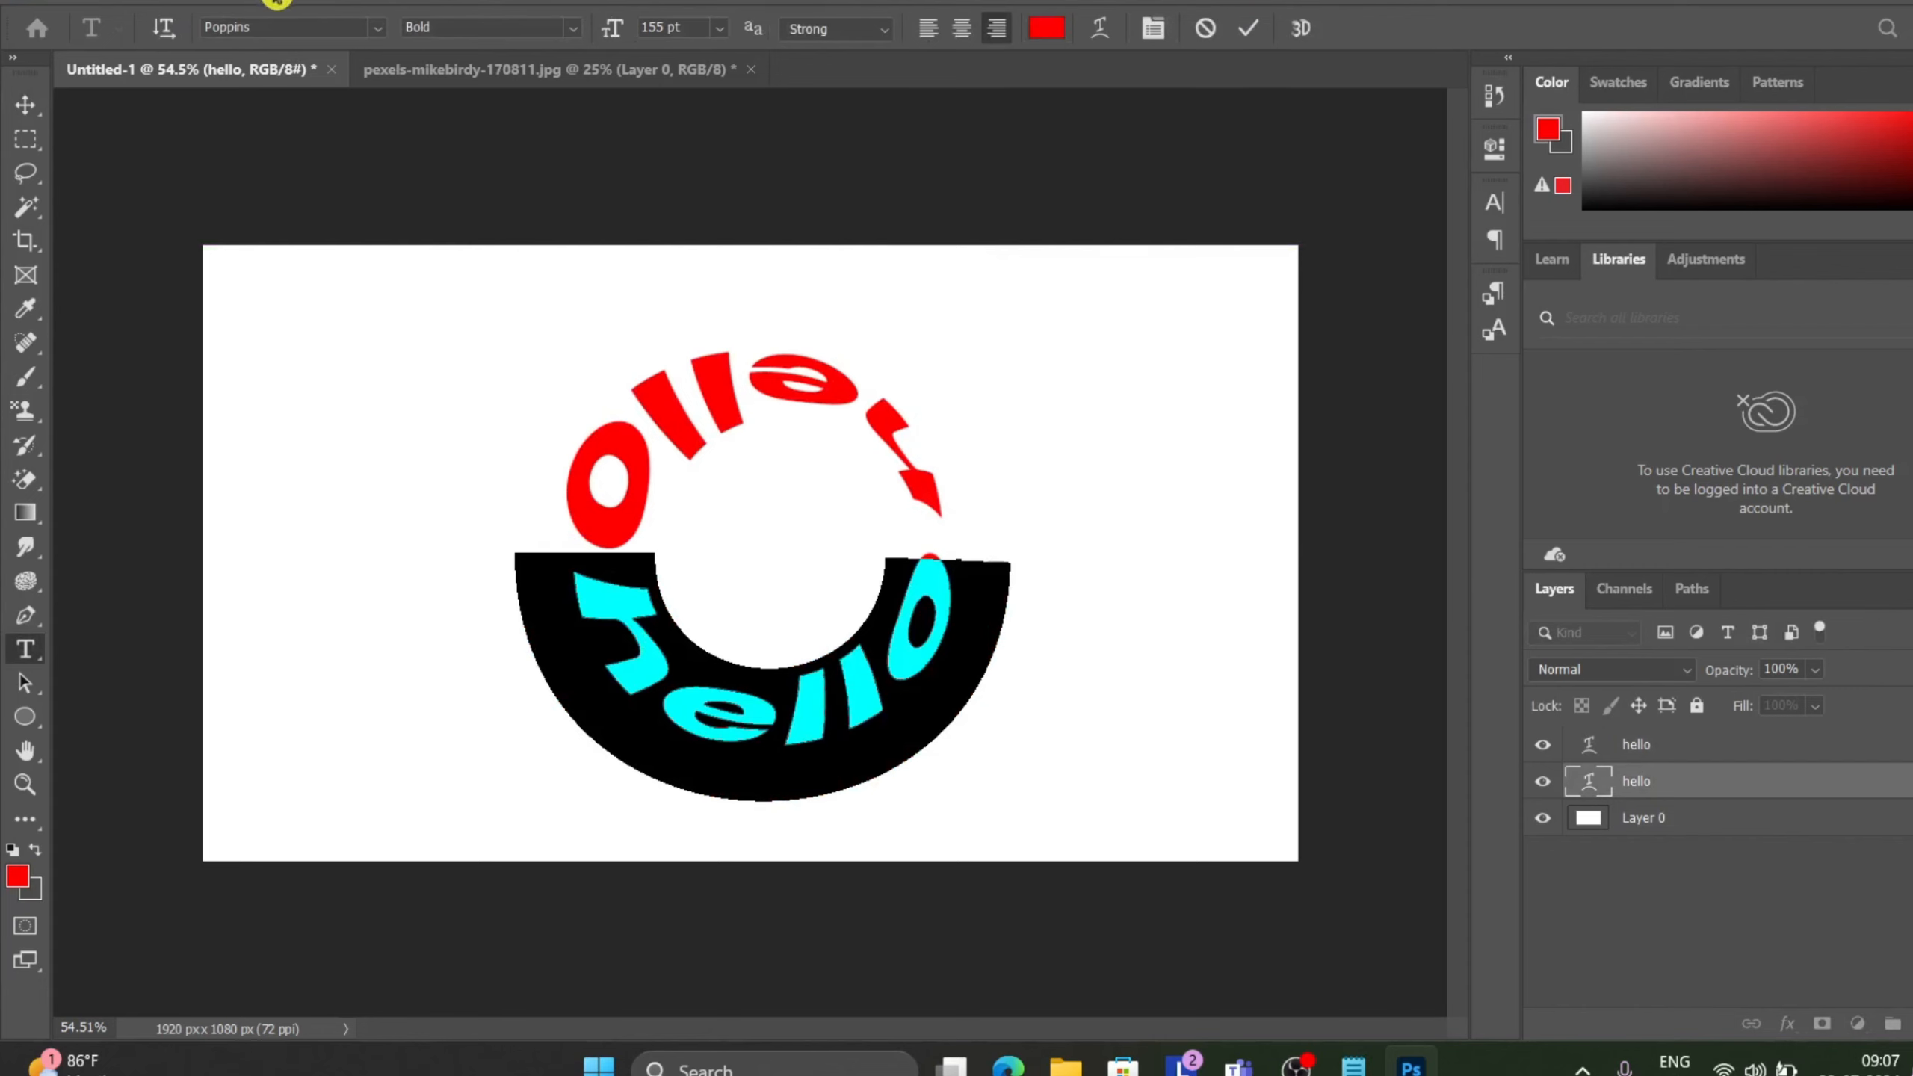
left_click(276, 2)
left_click(301, 323)
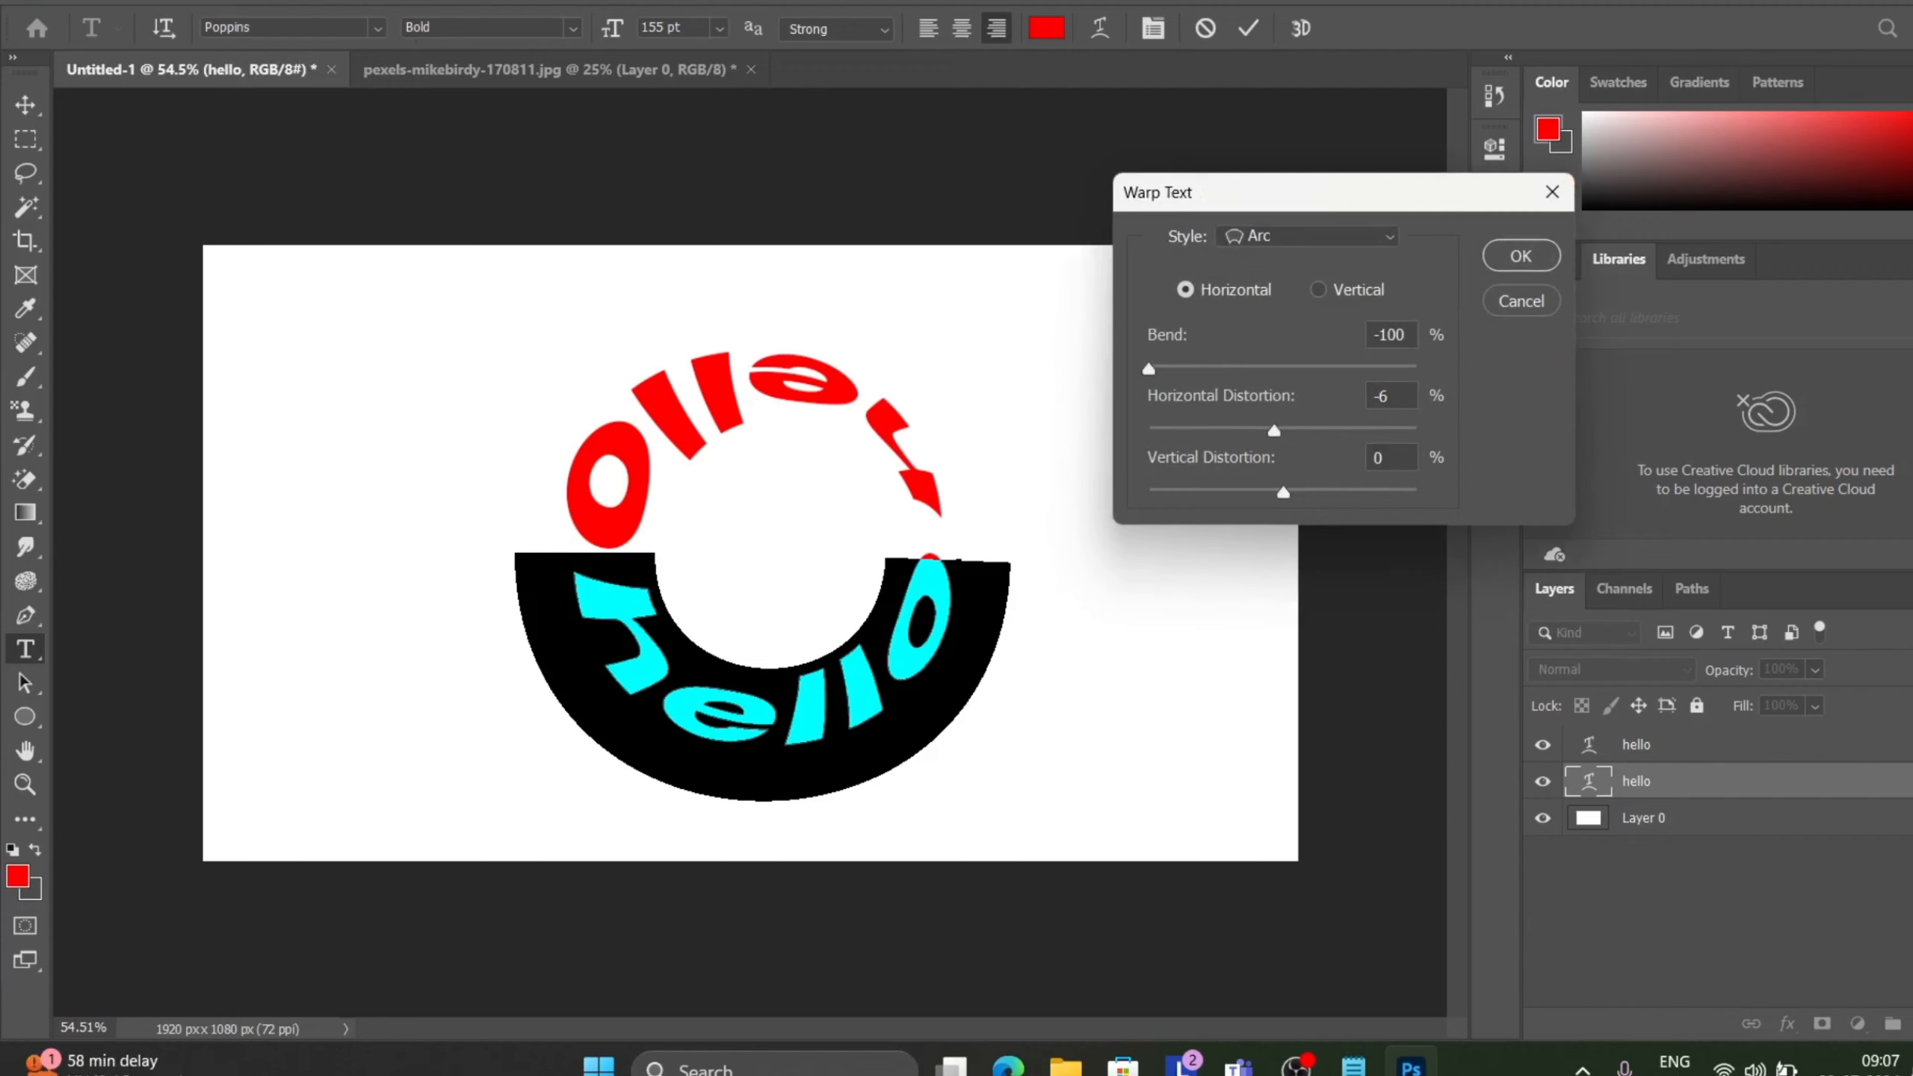
left_click(1550, 259)
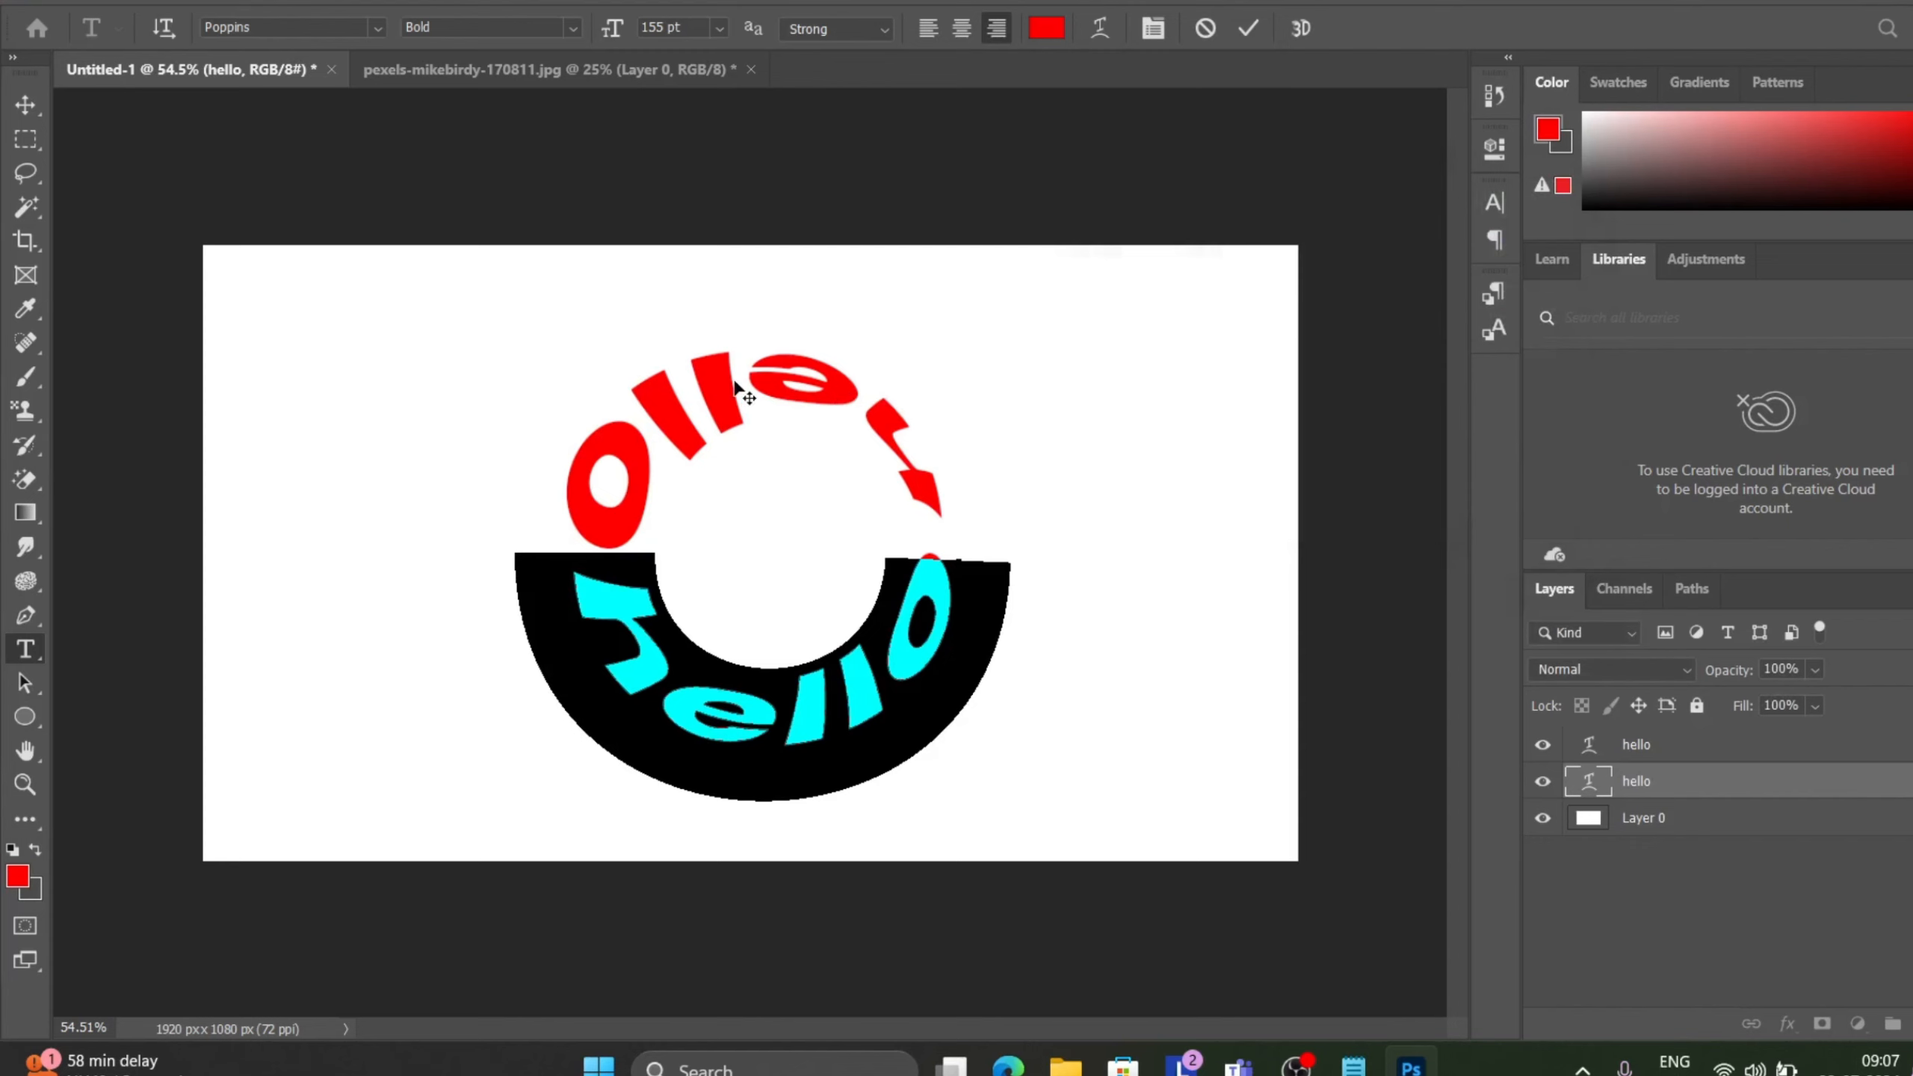
left_click(1249, 30)
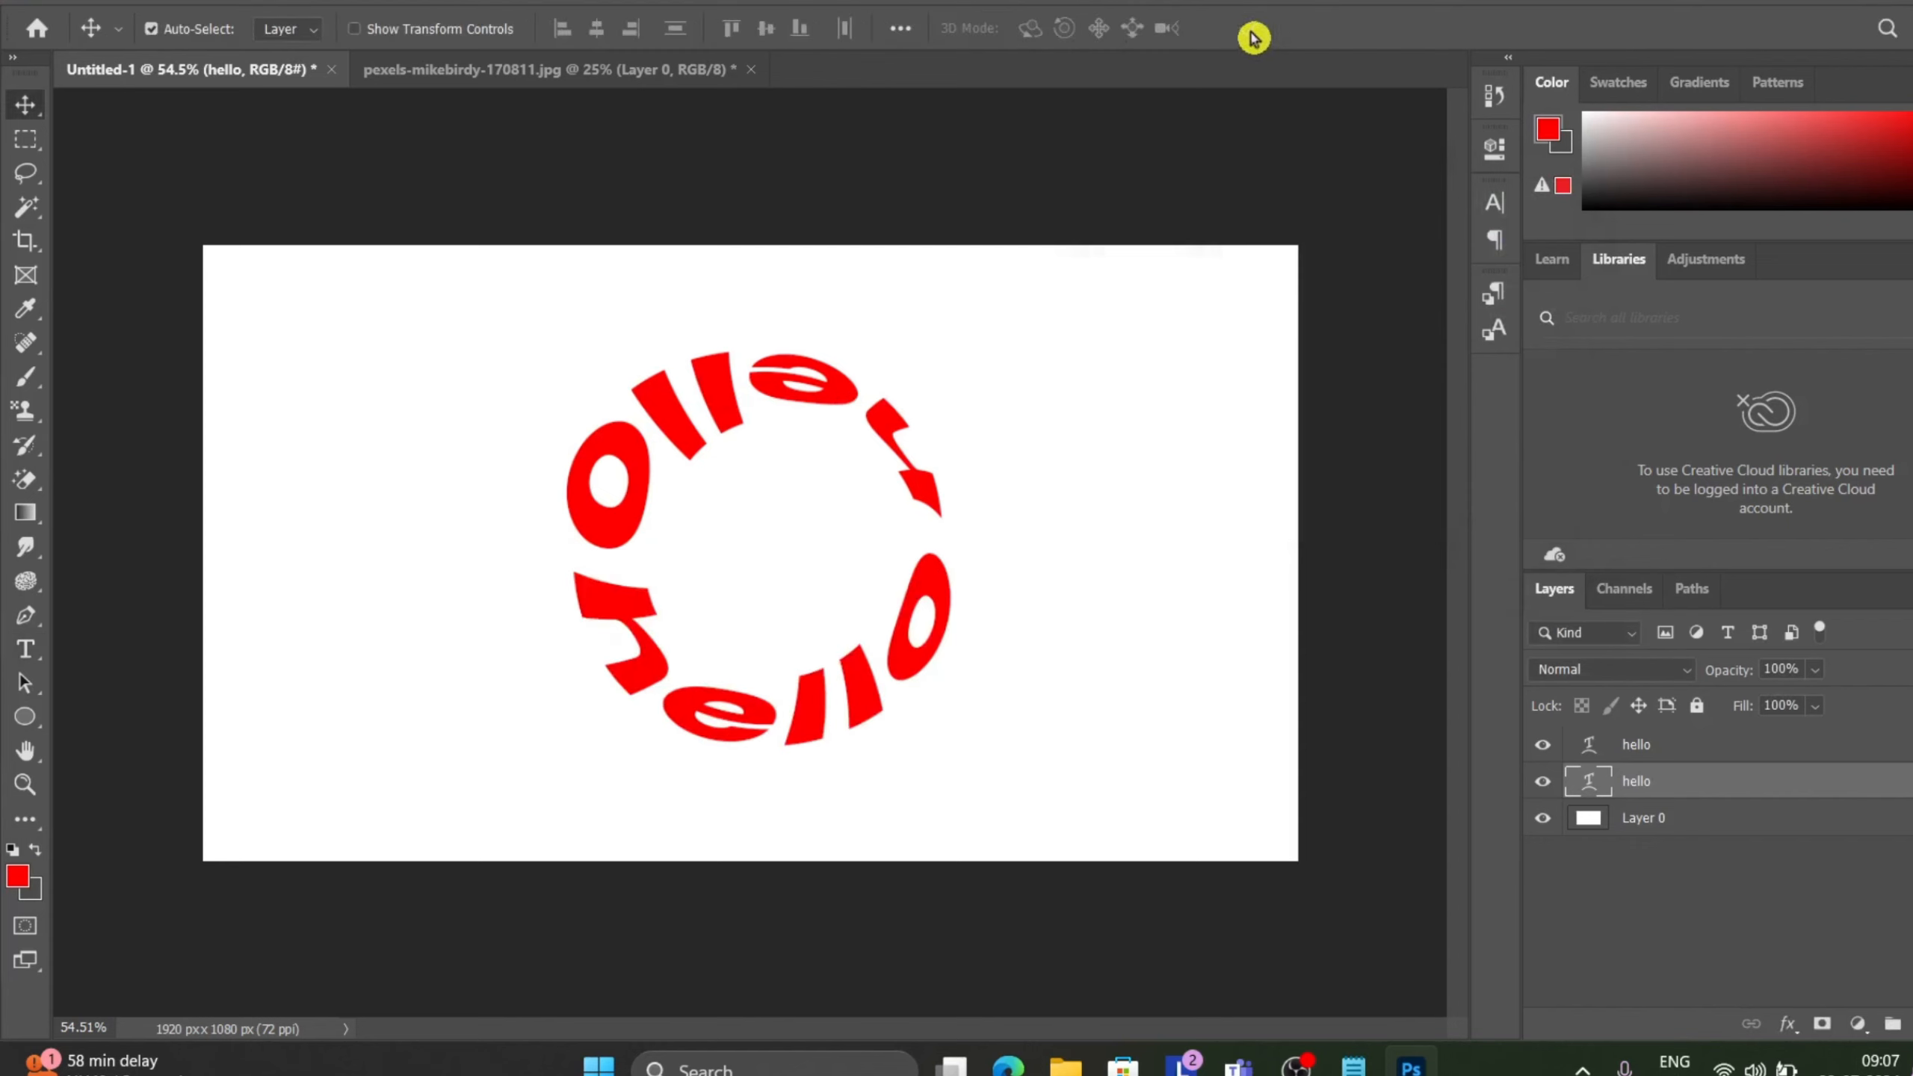
Set the upper hello copy's Warp Text Horizontal Distortion to -6% and commit the text.
double_click(741, 418)
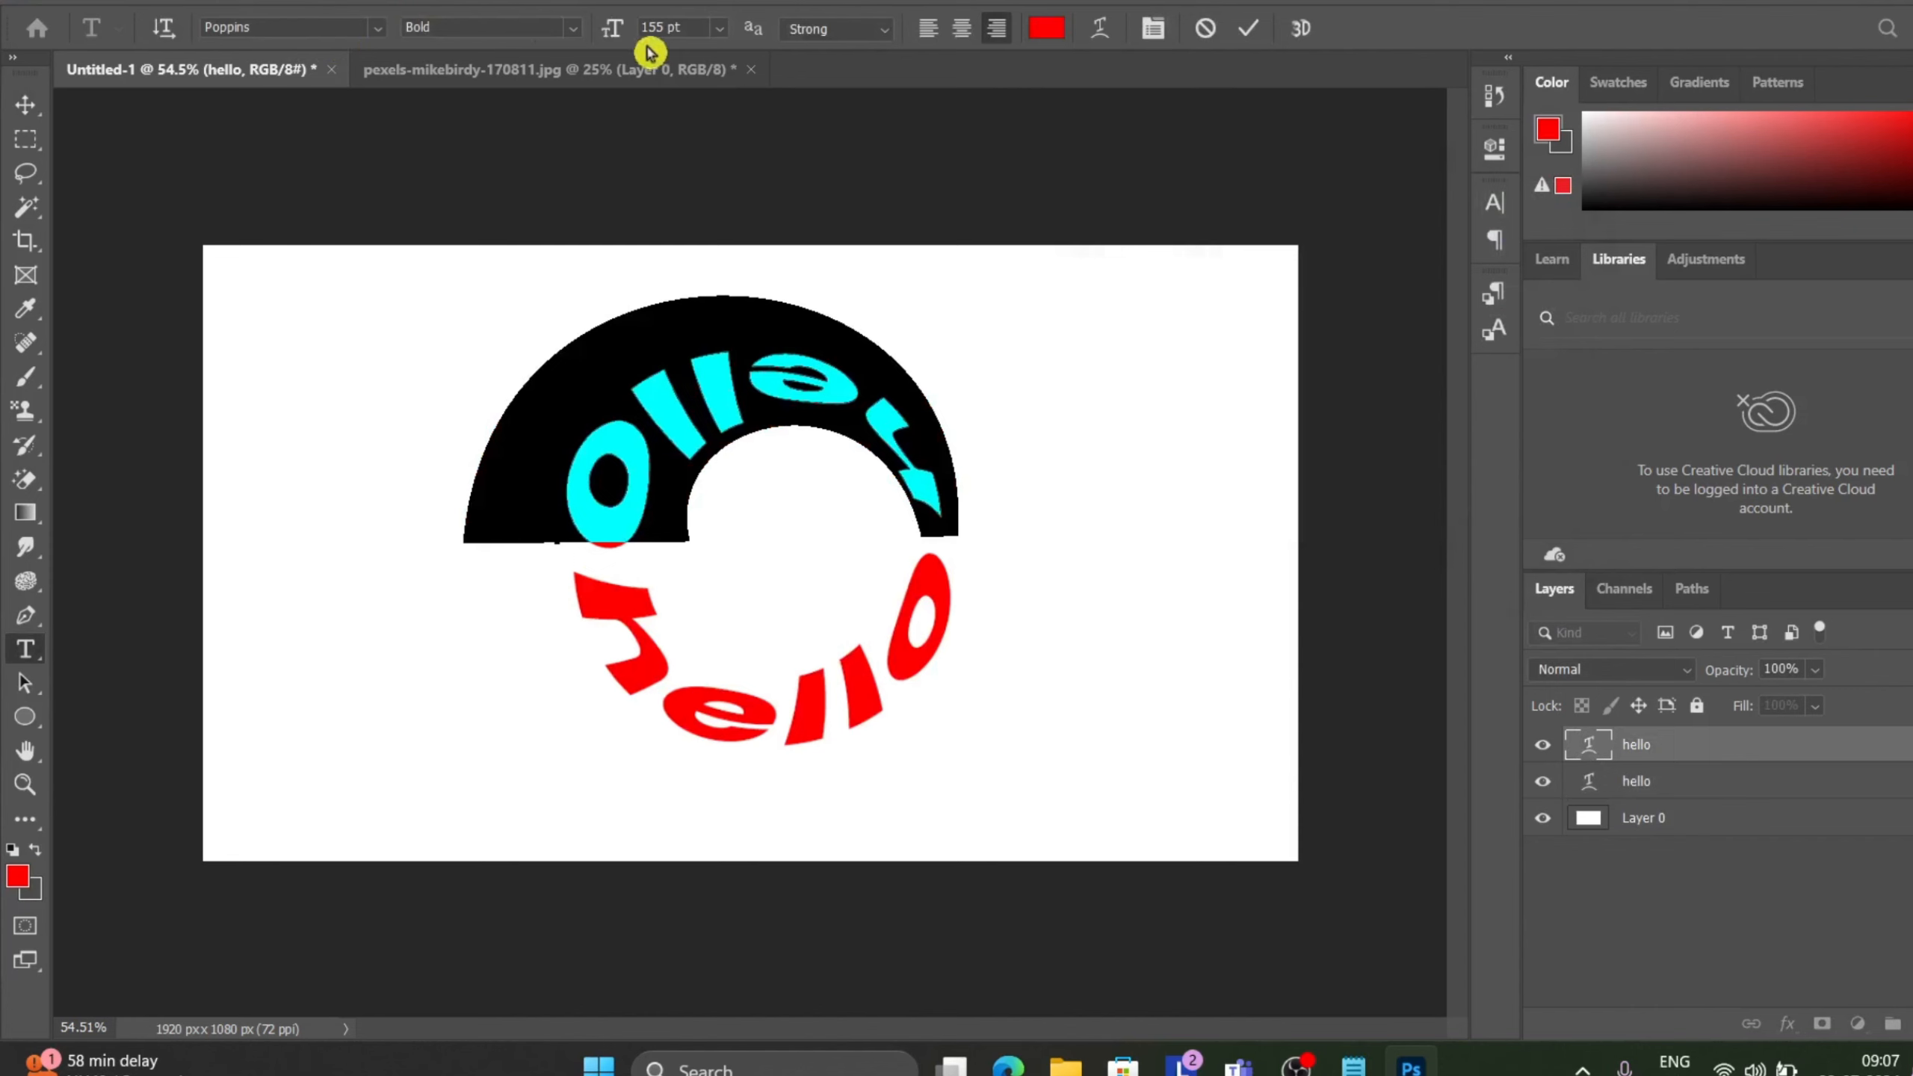
left_click(253, 2)
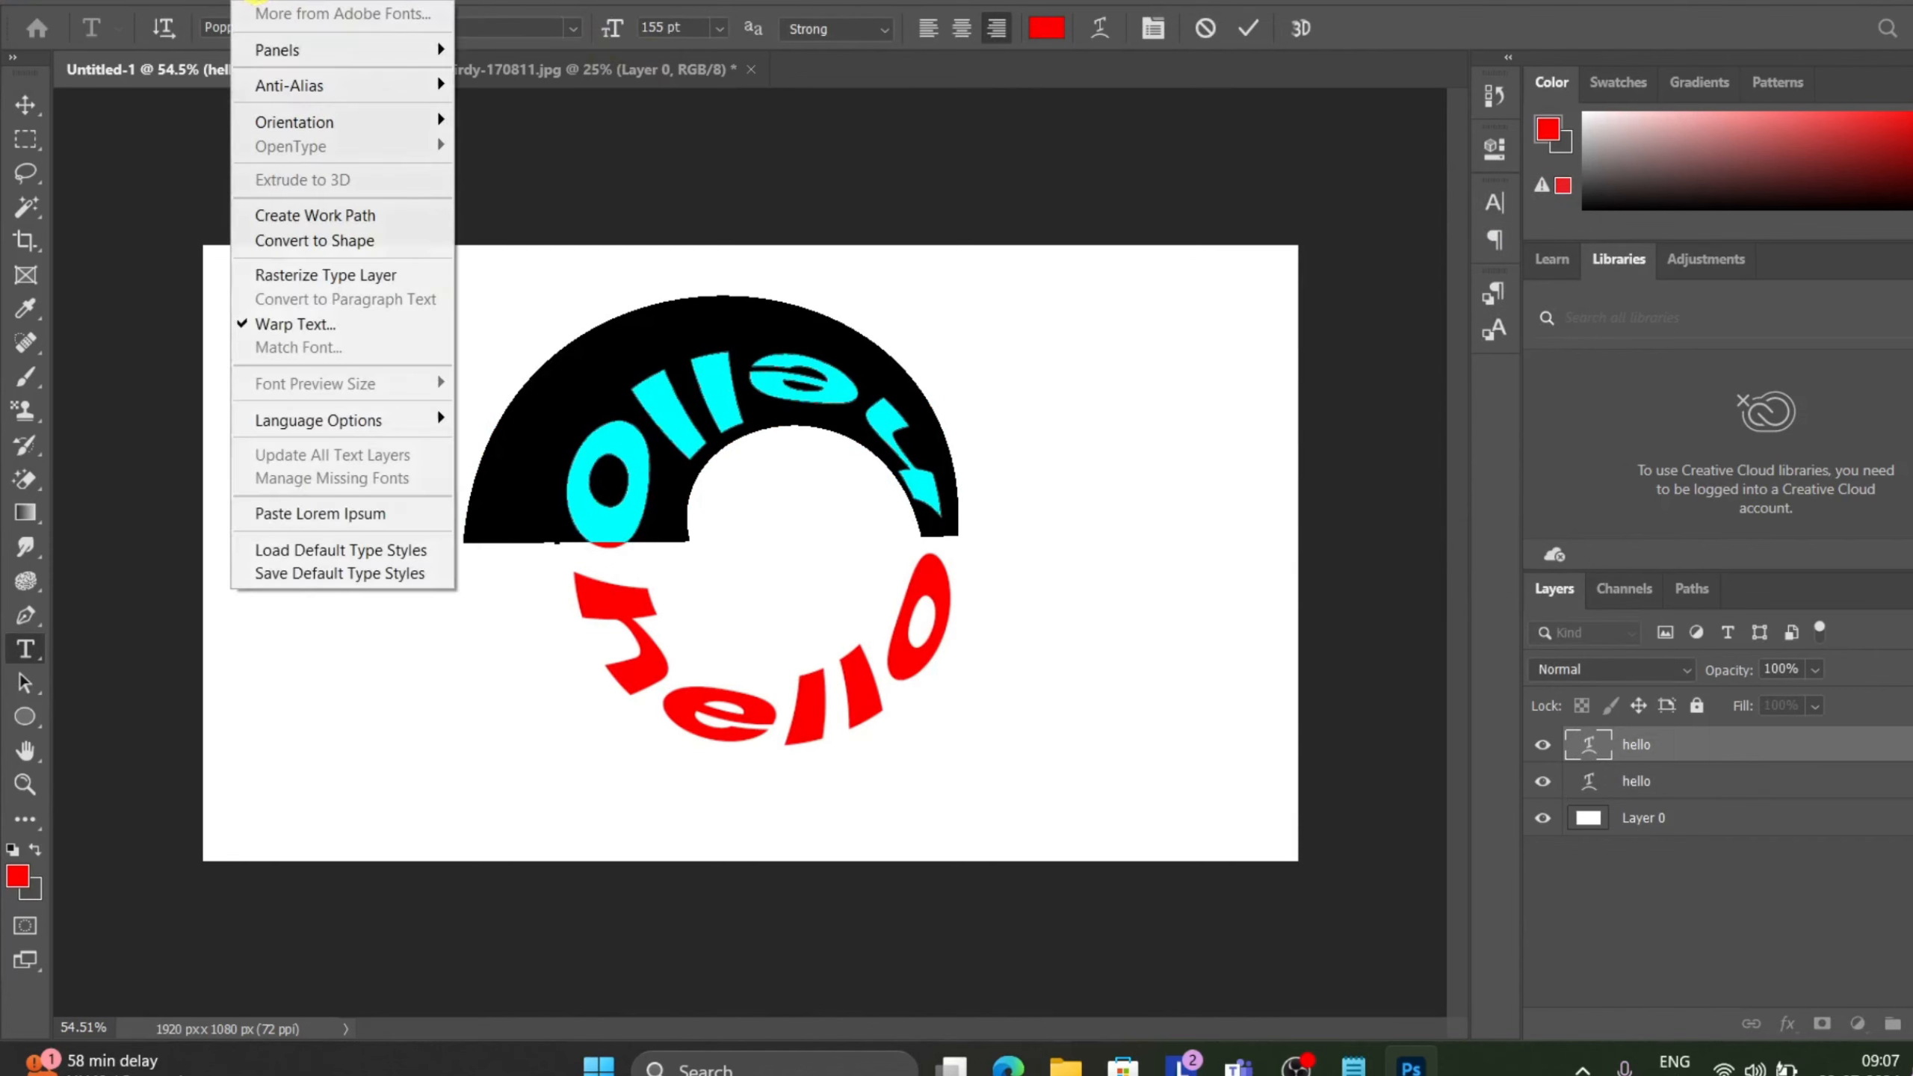
left_click(315, 325)
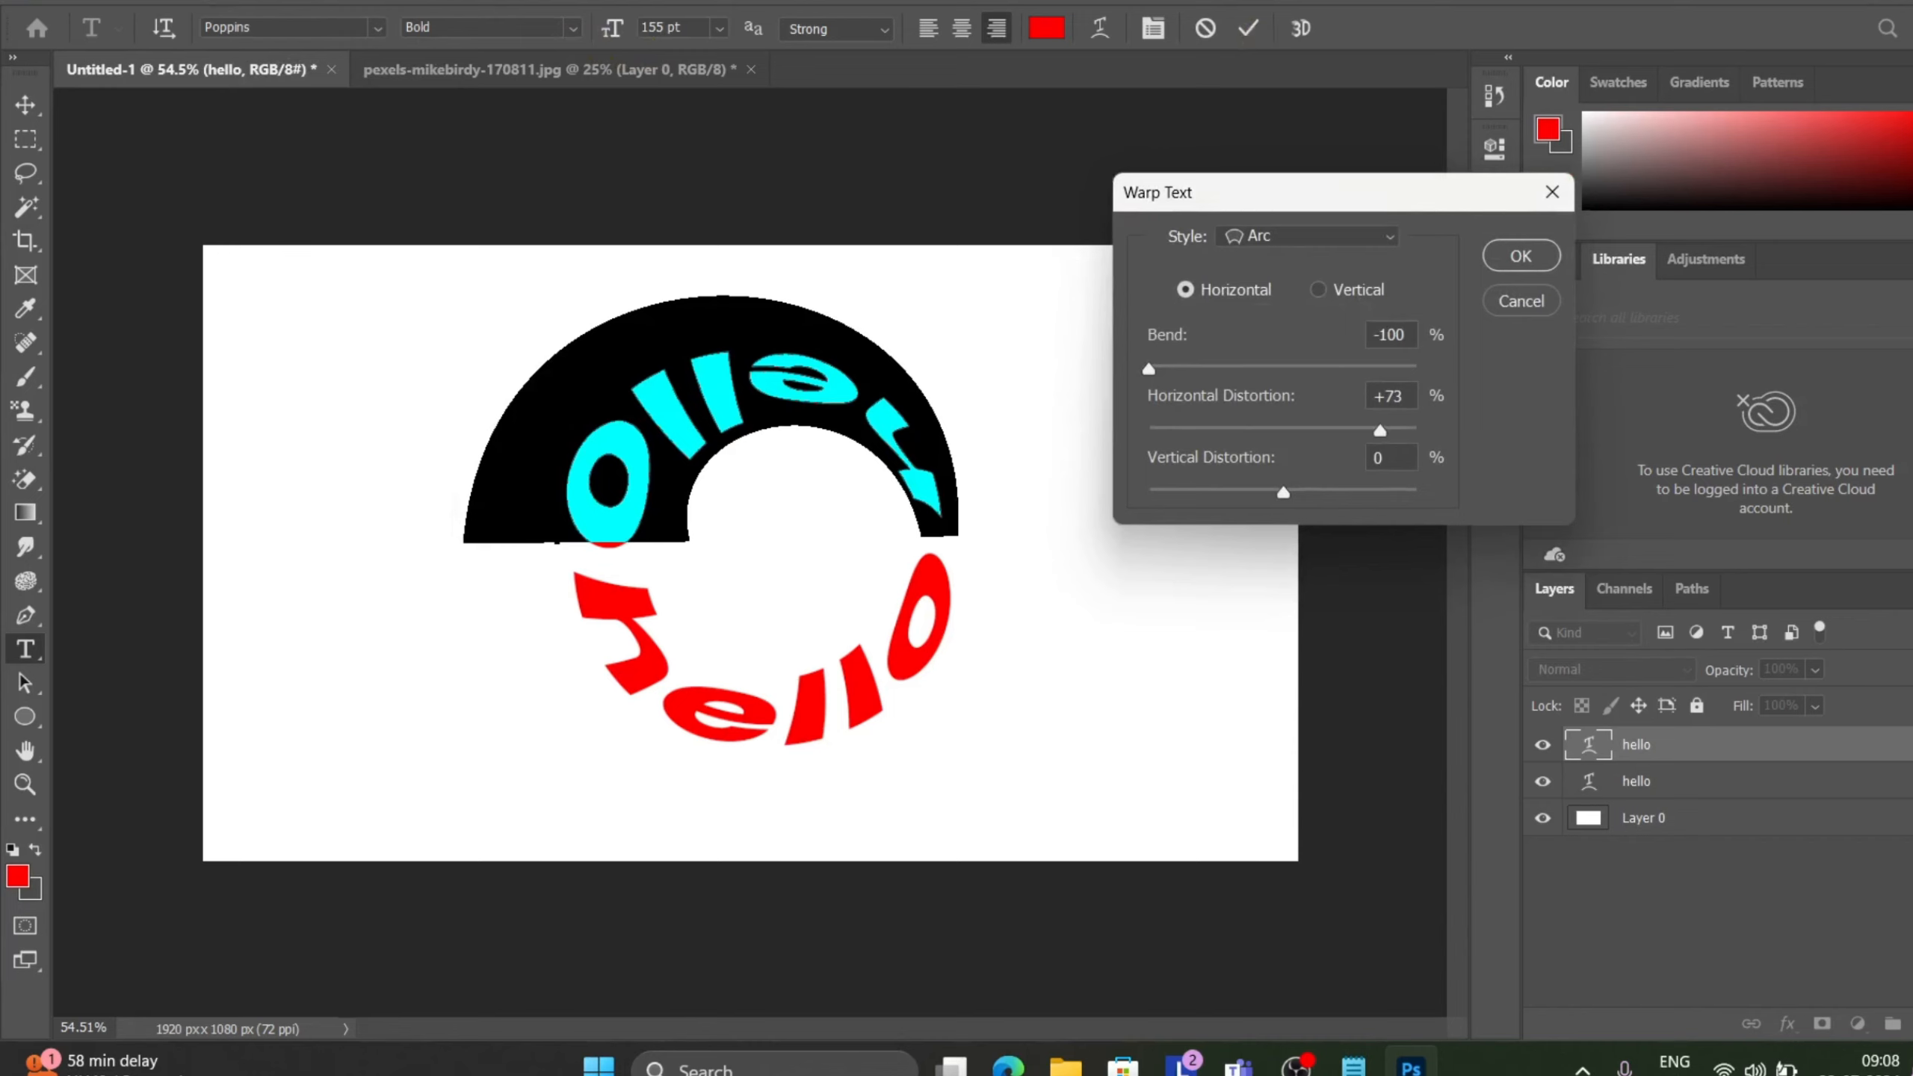
key("BackSpace")
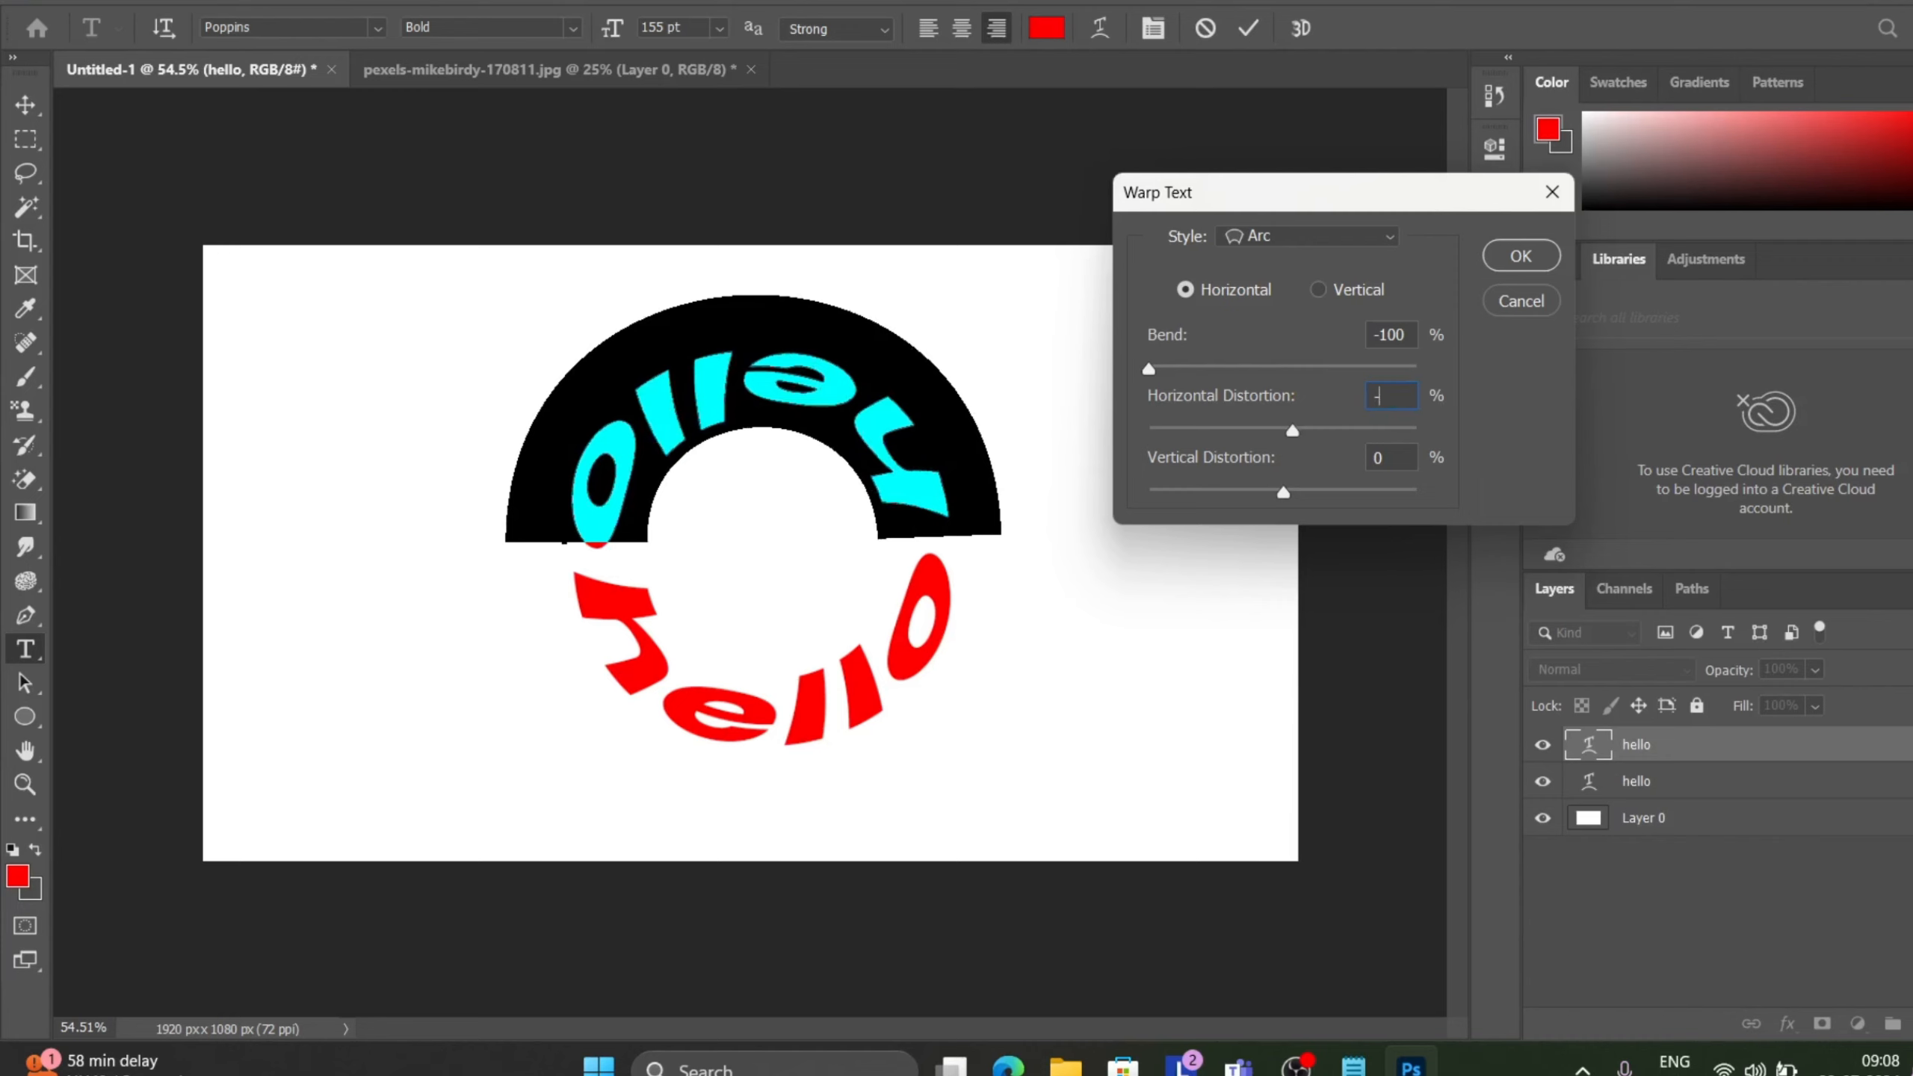
type("6")
key("Return")
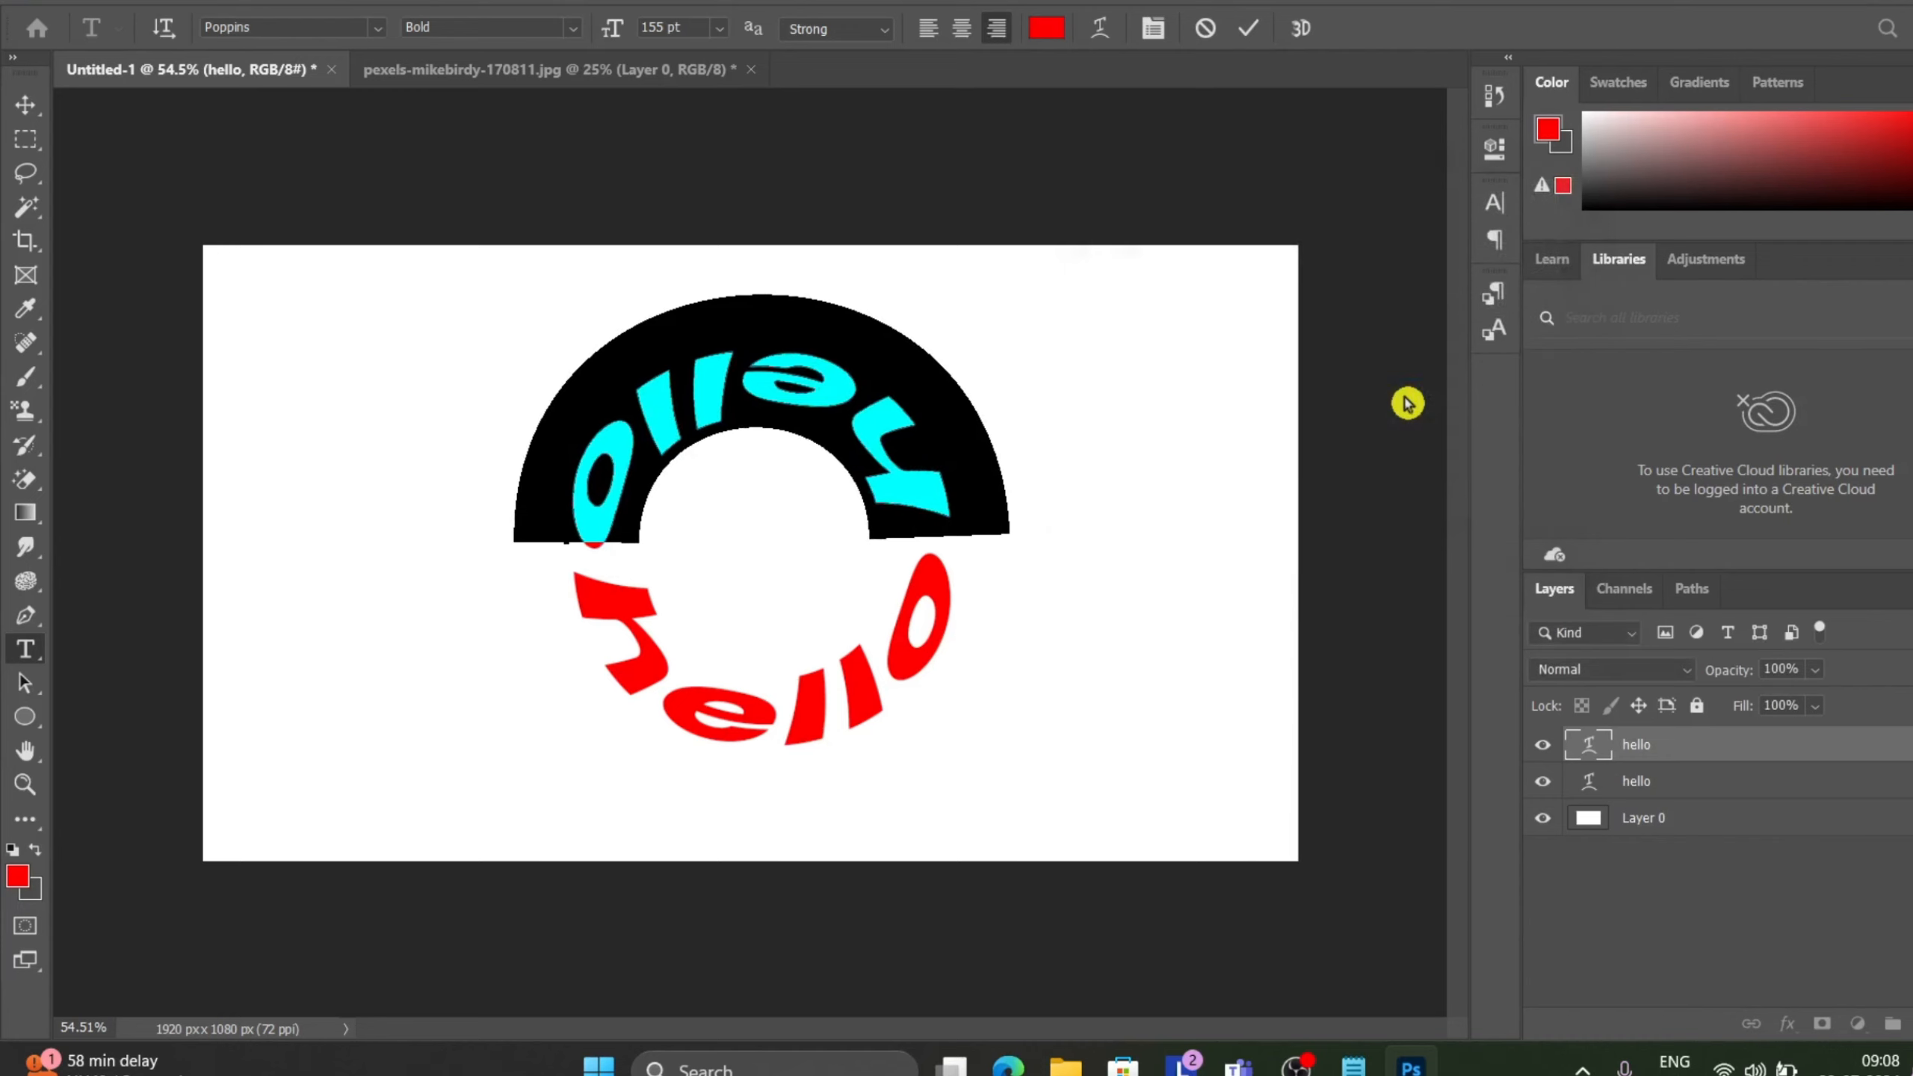
left_click(1257, 28)
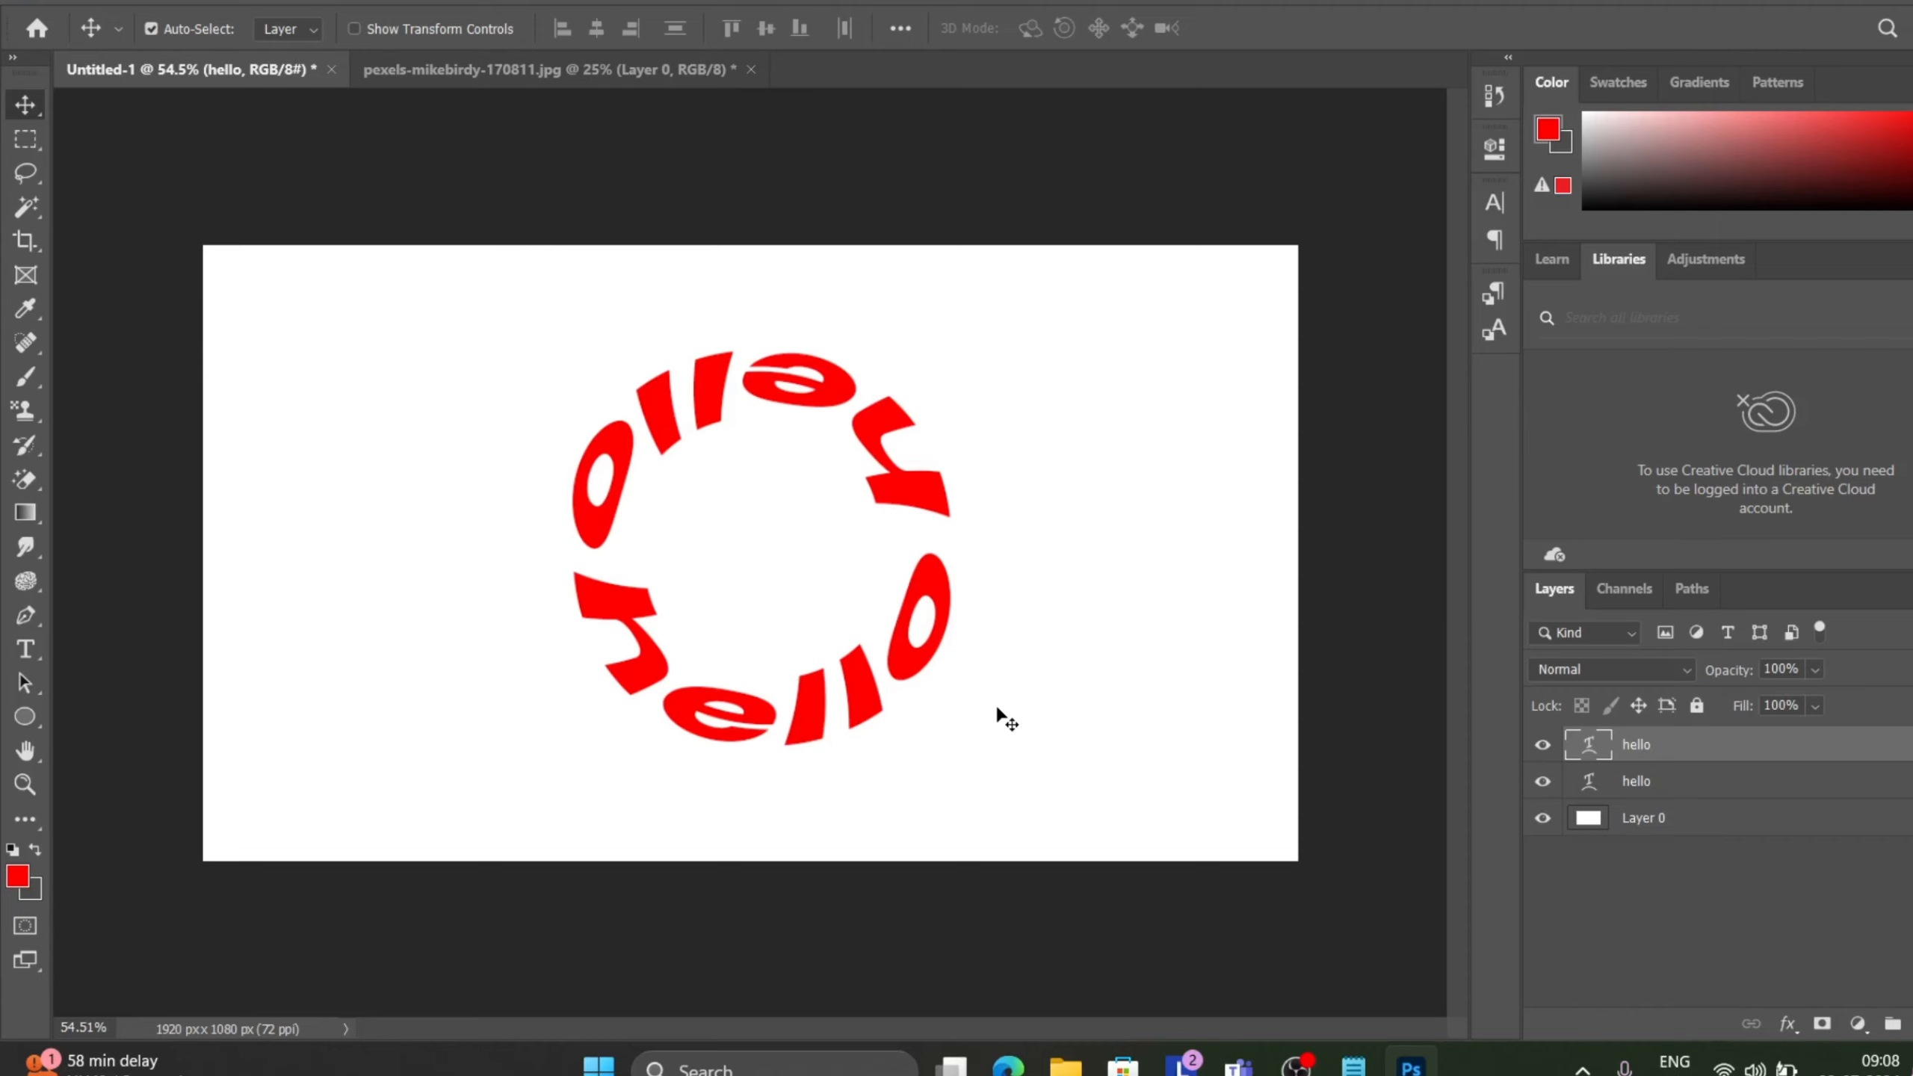
Change the upper hello copy's text color to black (000000) and commit.
double_click(907, 494)
left_click(1047, 28)
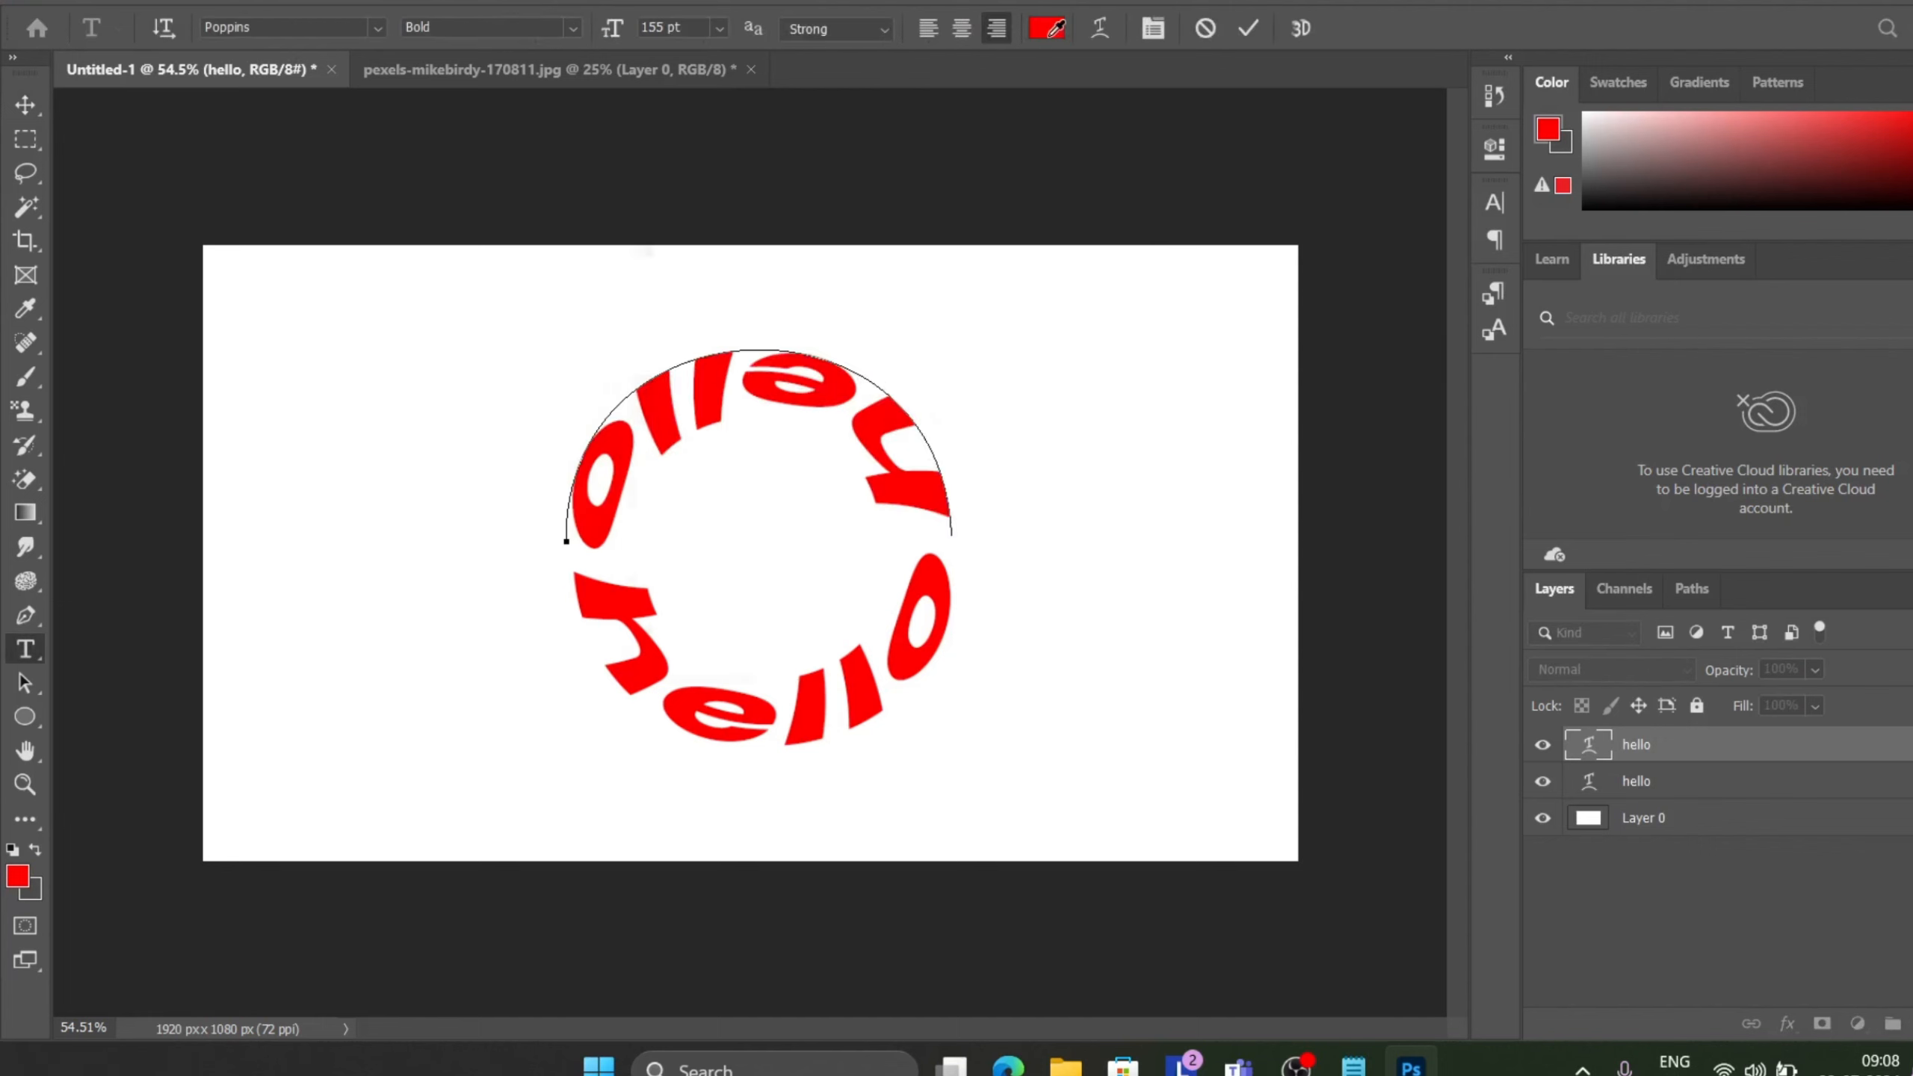
left_click_drag(887, 260, 534, 630)
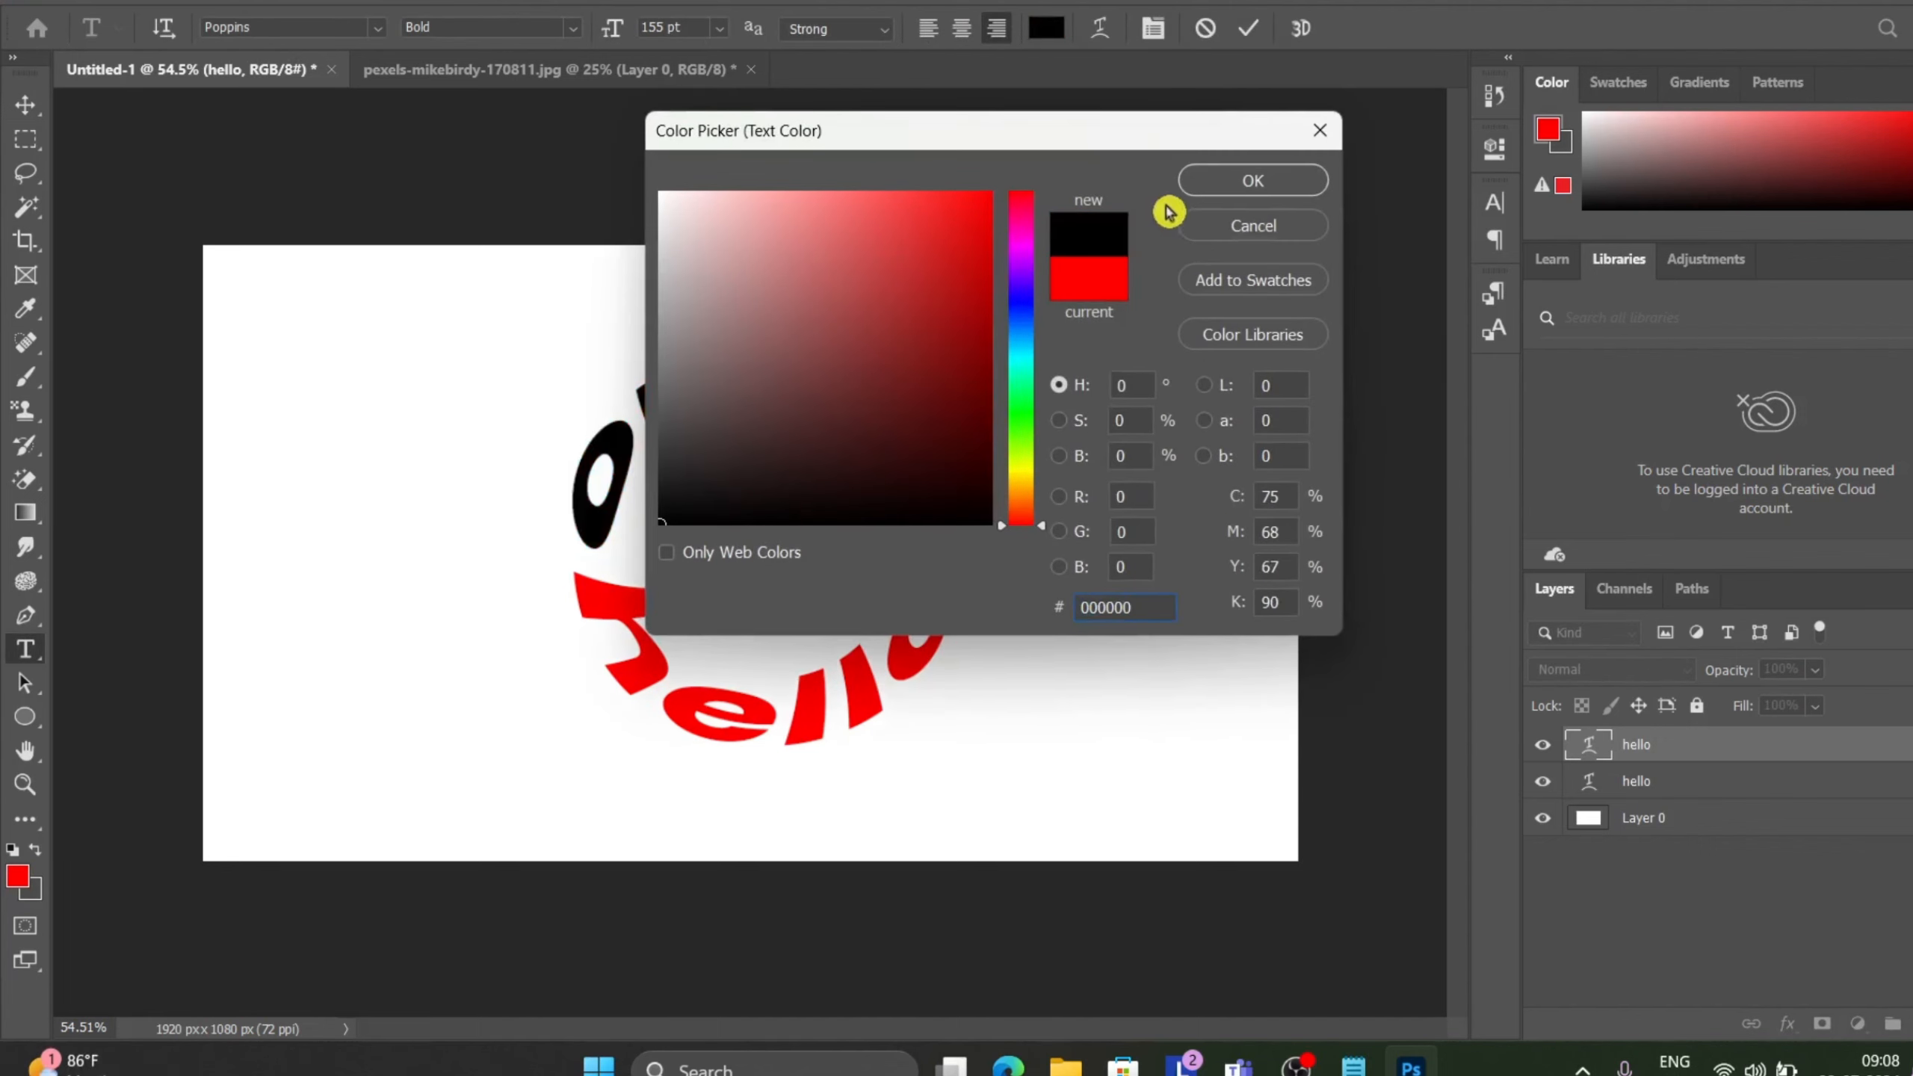
left_click(1222, 182)
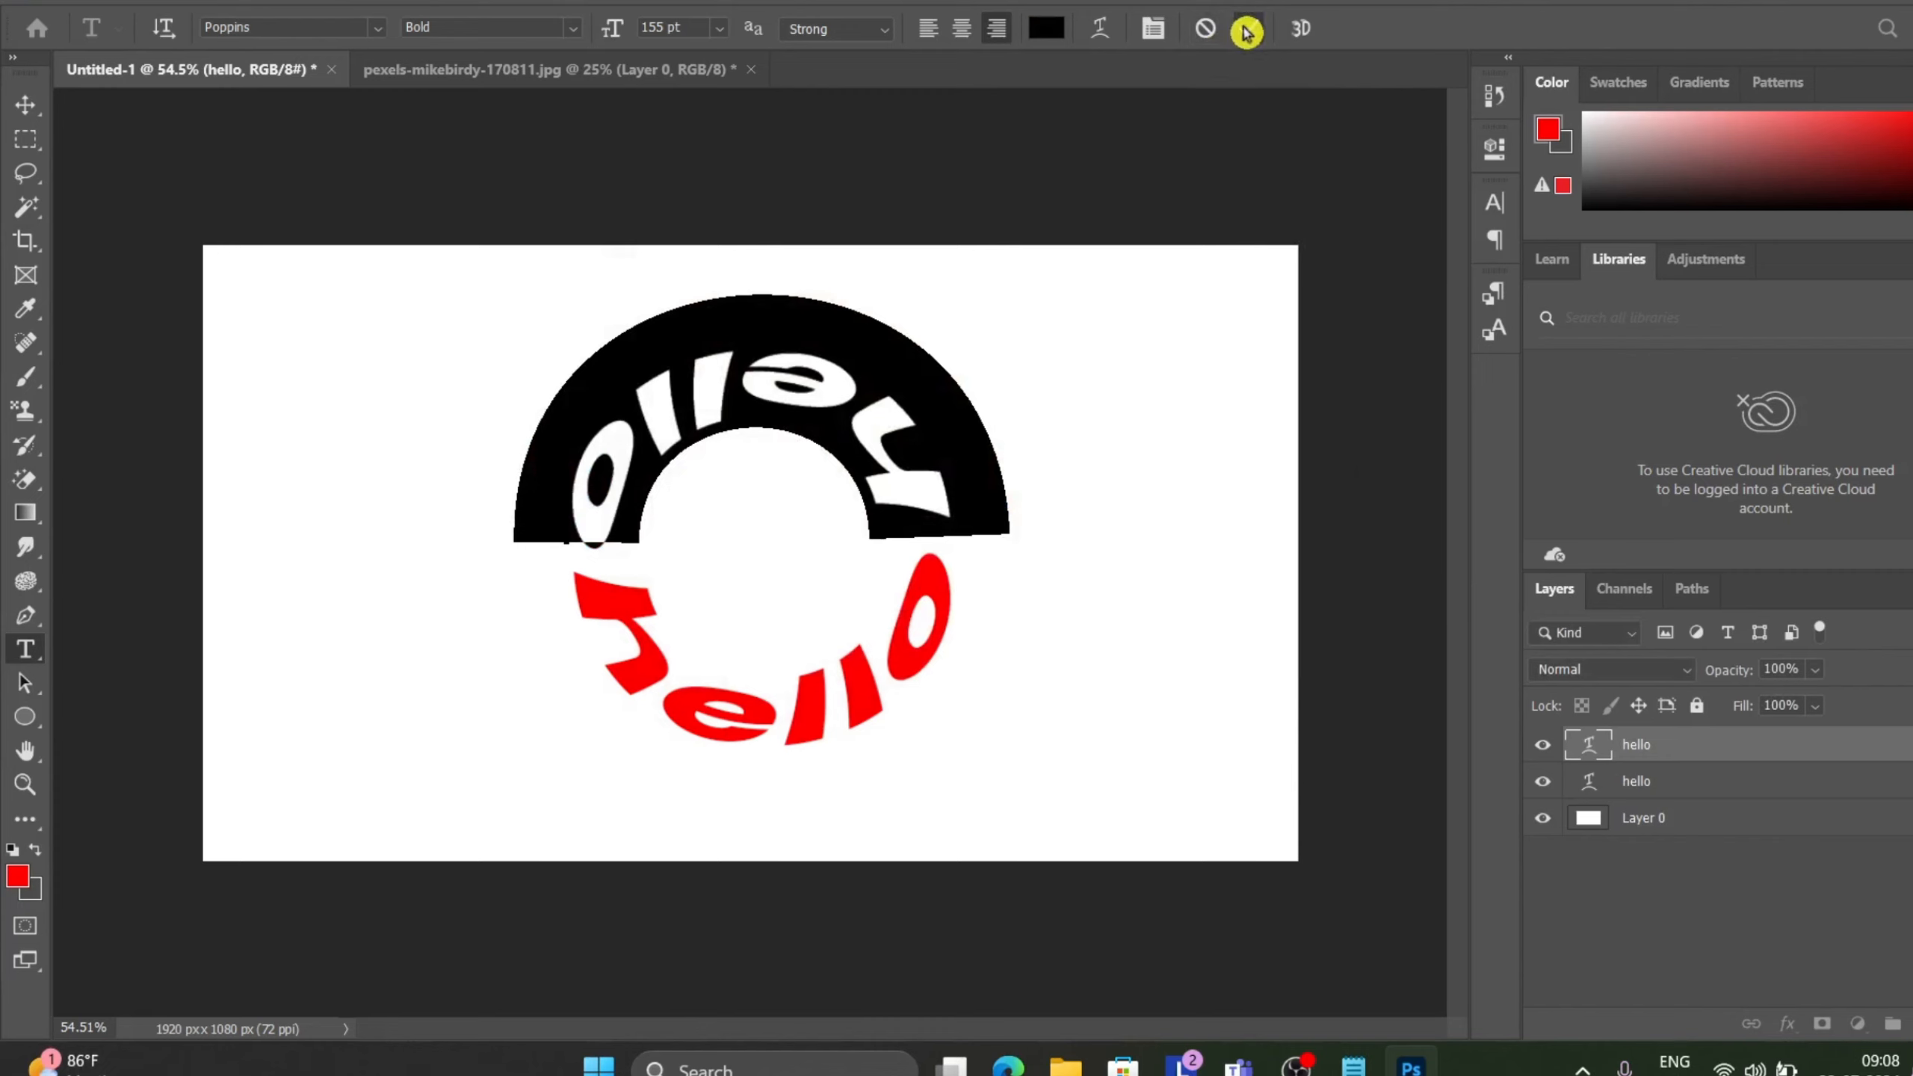
left_click(1246, 30)
Undo the circle-text edits back to the single unwarped red hello text layer.
key("v")
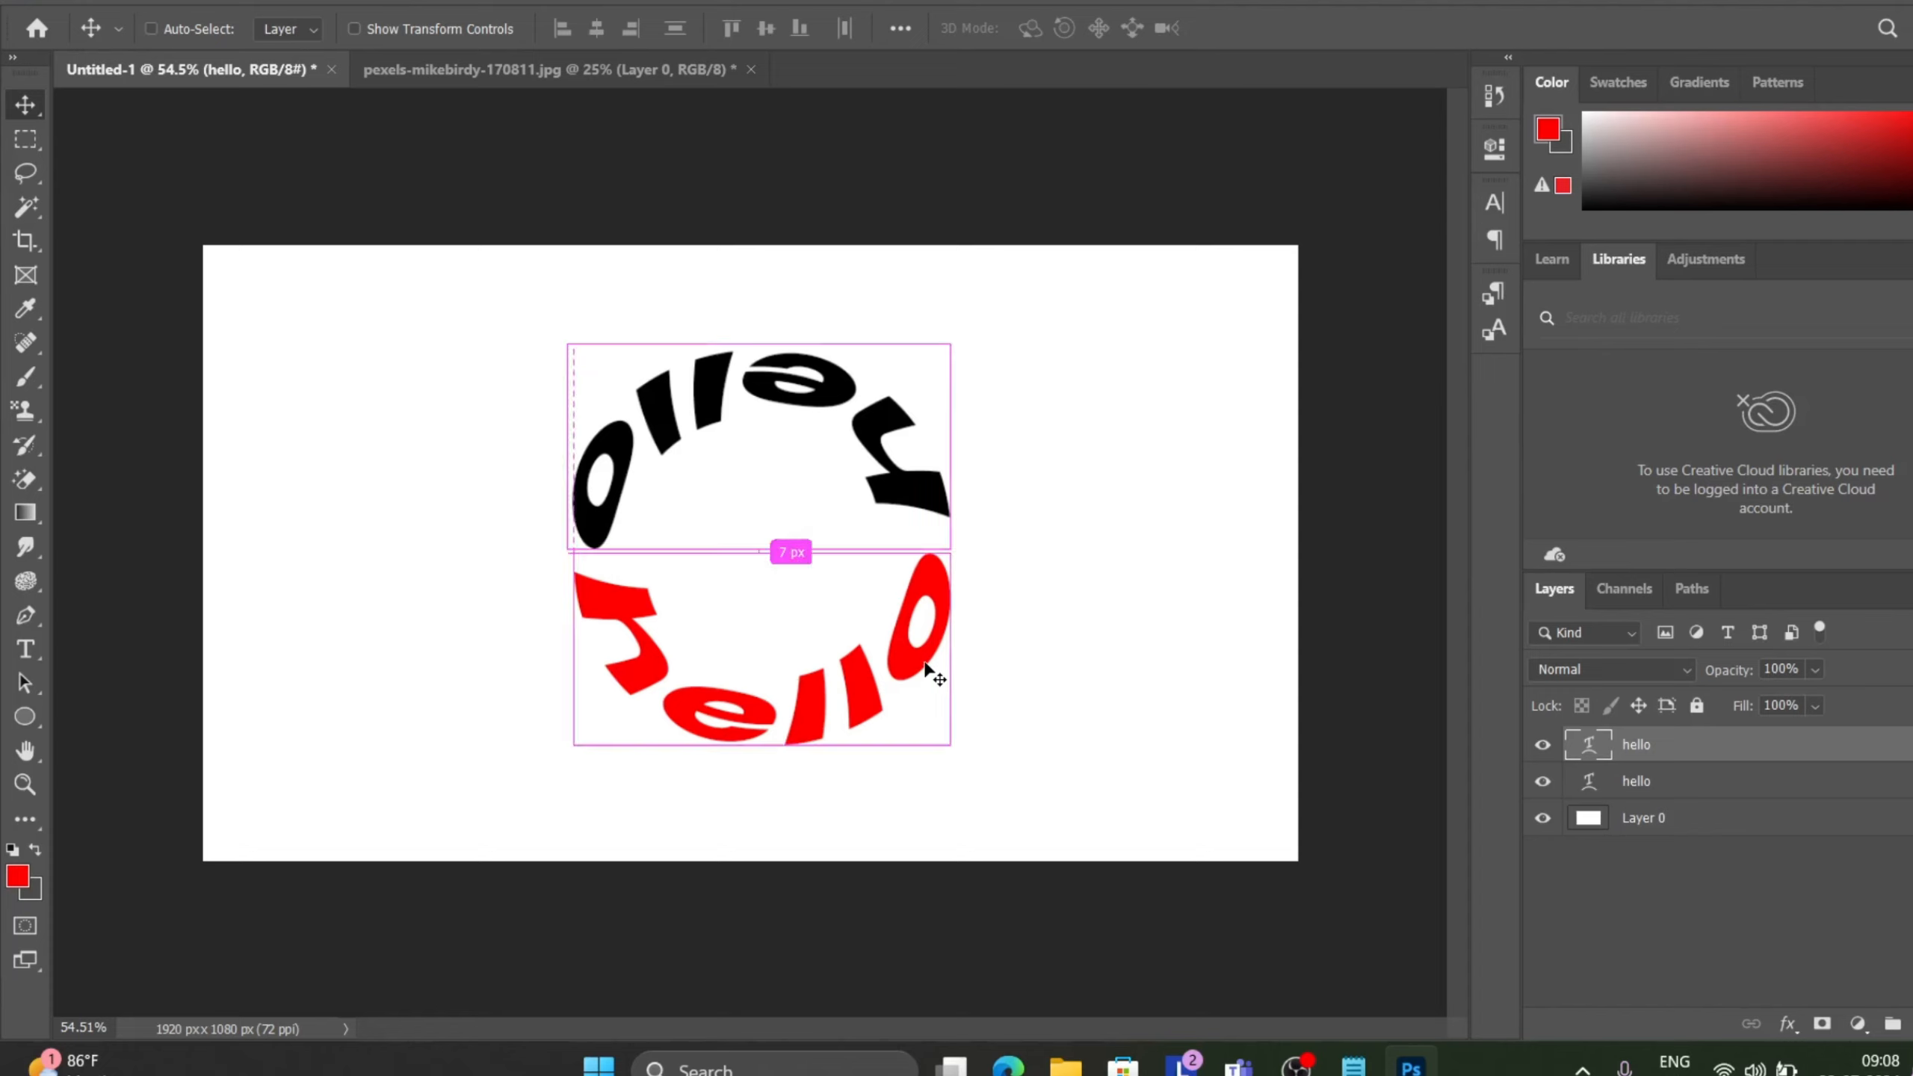
key("ctrl+z")
key("ctrl+z")
key("ctrl+z")
key("ctrl+z")
key("ctrl+z")
key("ctrl+z")
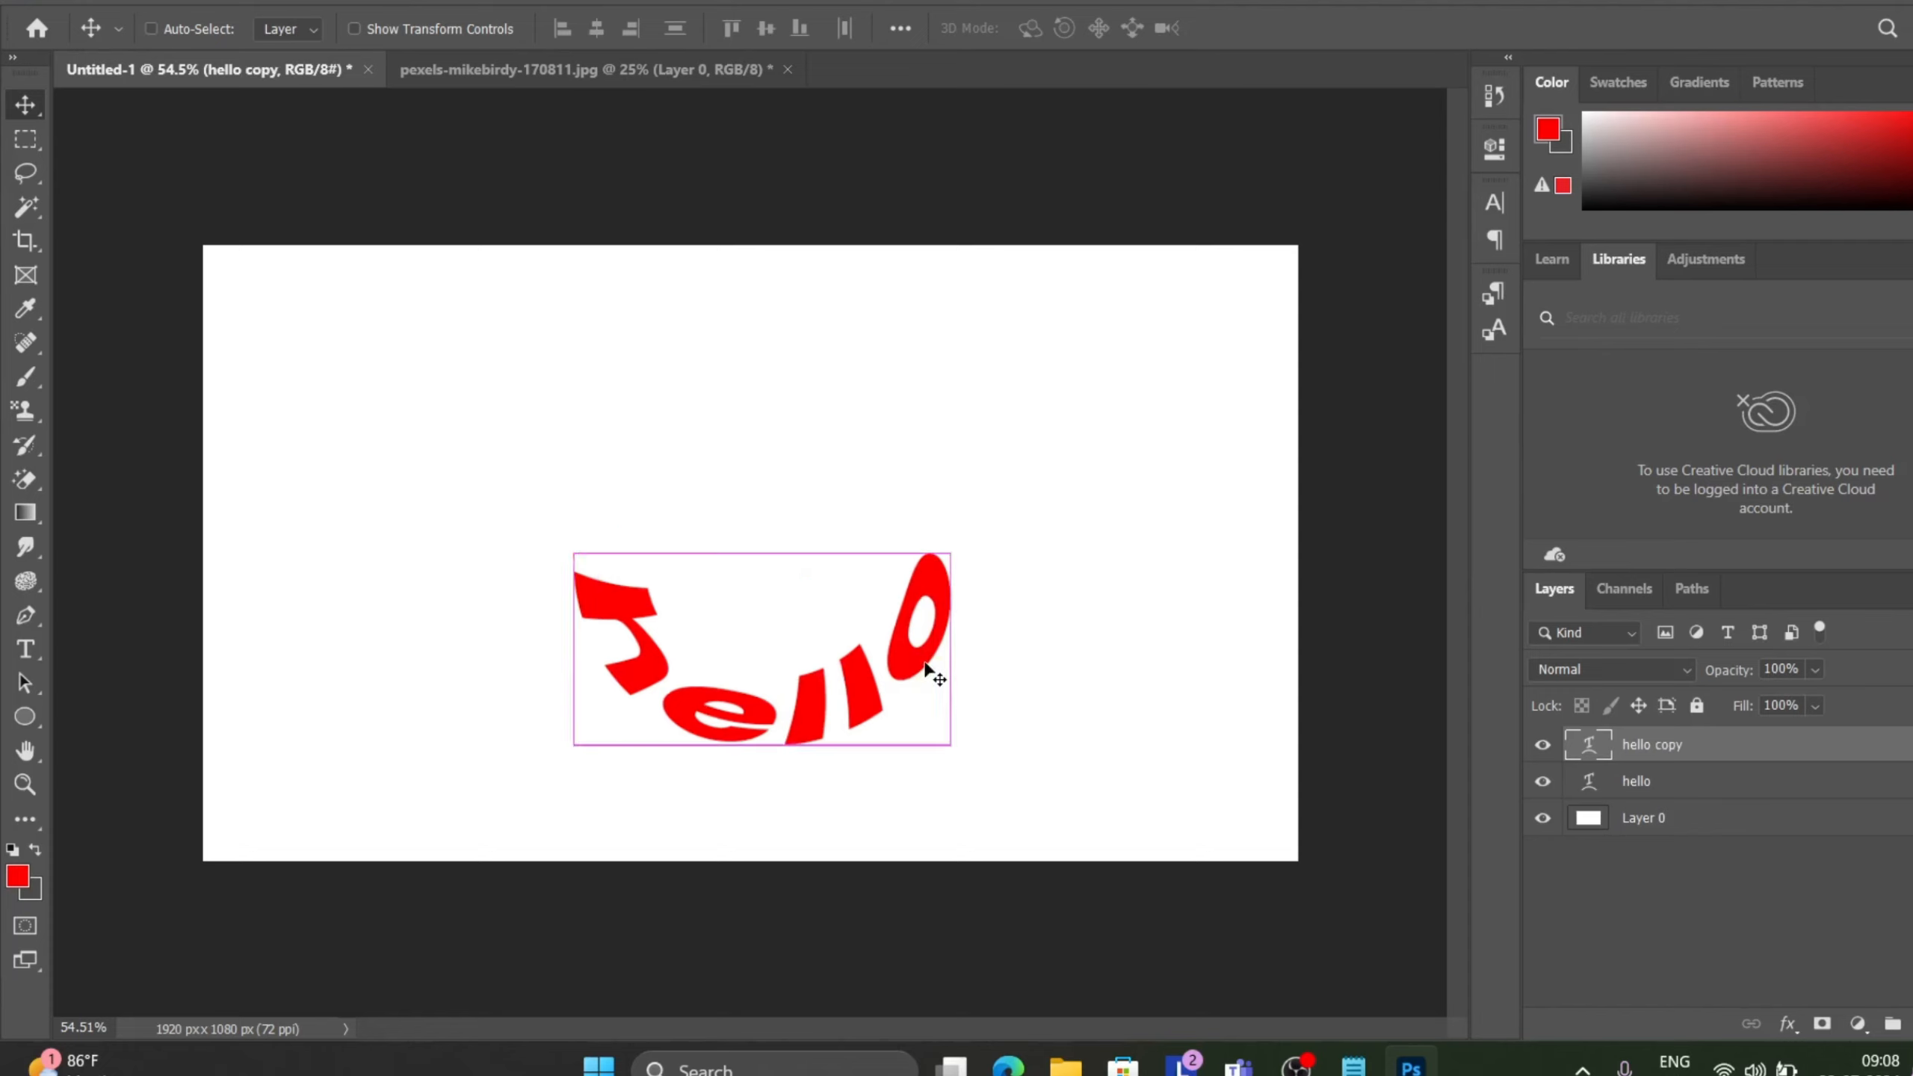
key("ctrl+z")
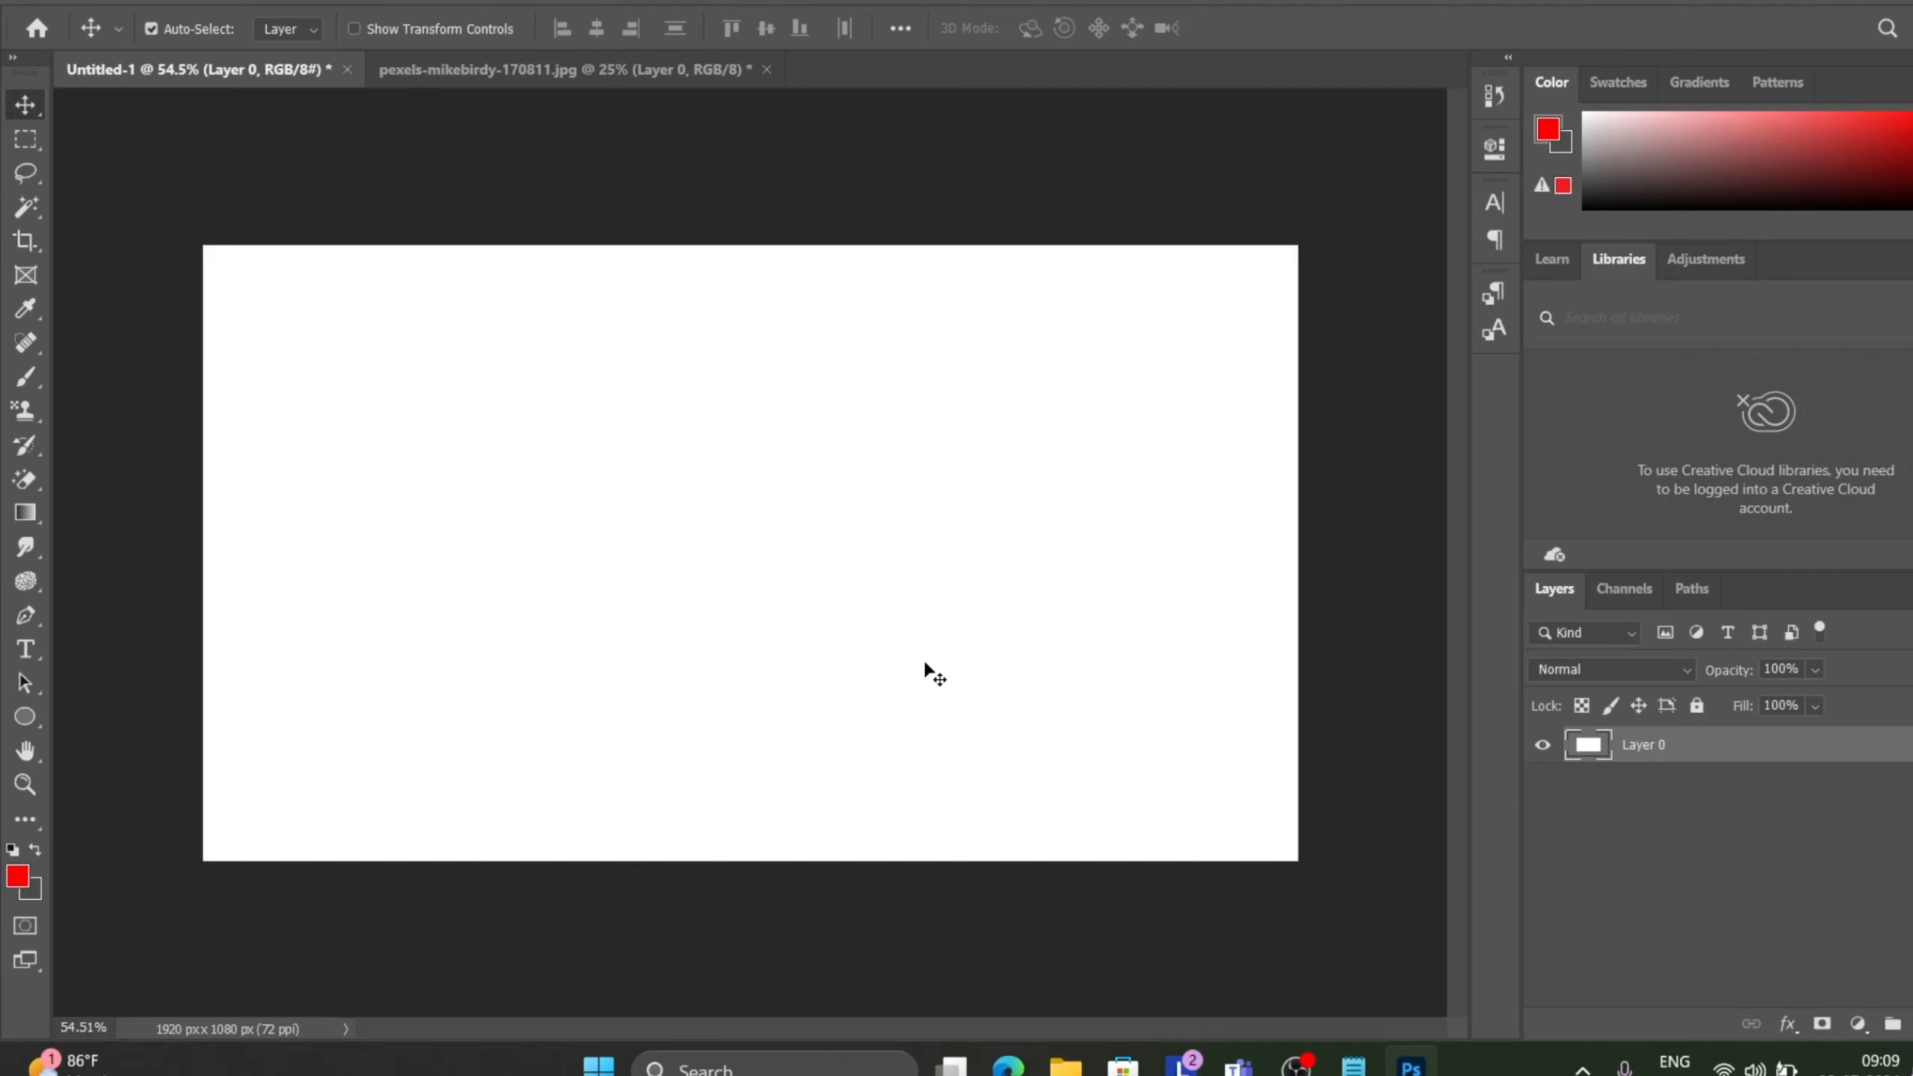
key("ctrl")
key("ctrl+v")
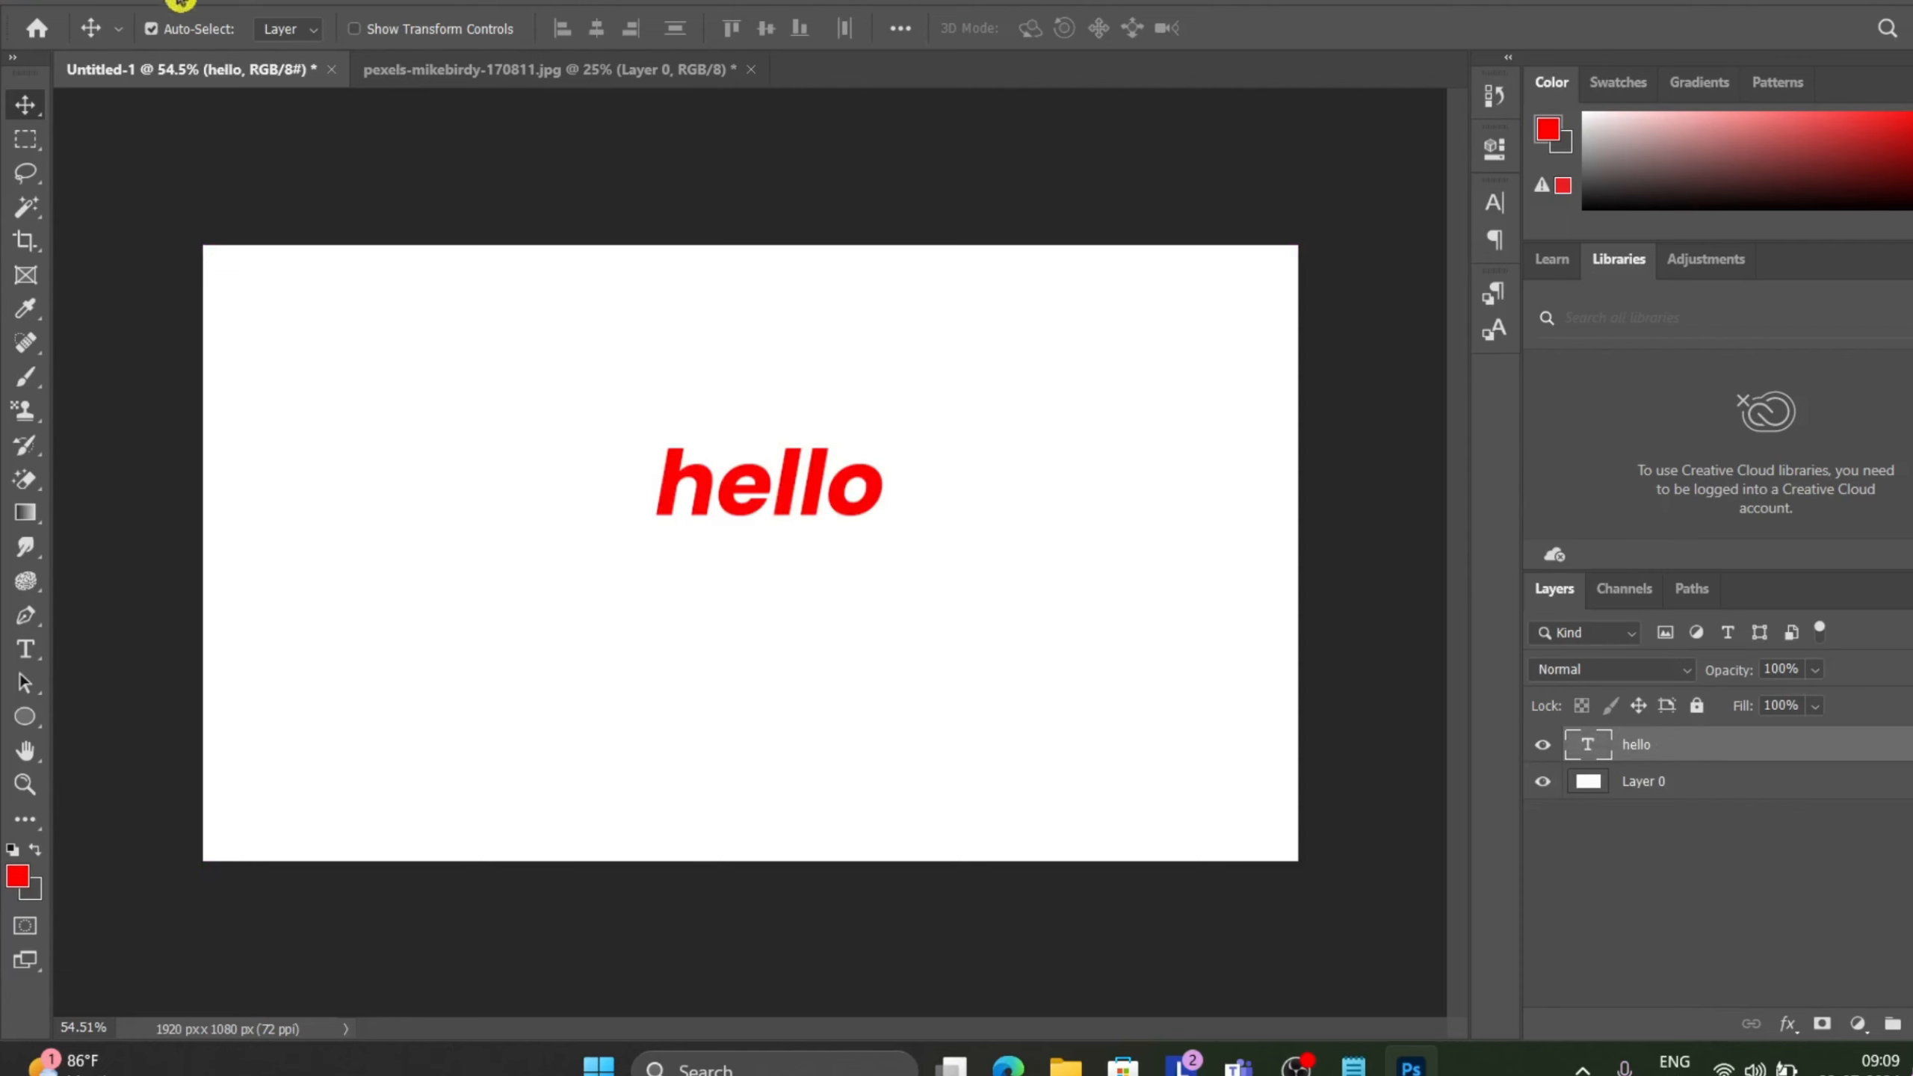
Open Warp Text for the hello text, choose the Arc Lower style and set Bend to +100%.
left_click(270, 6)
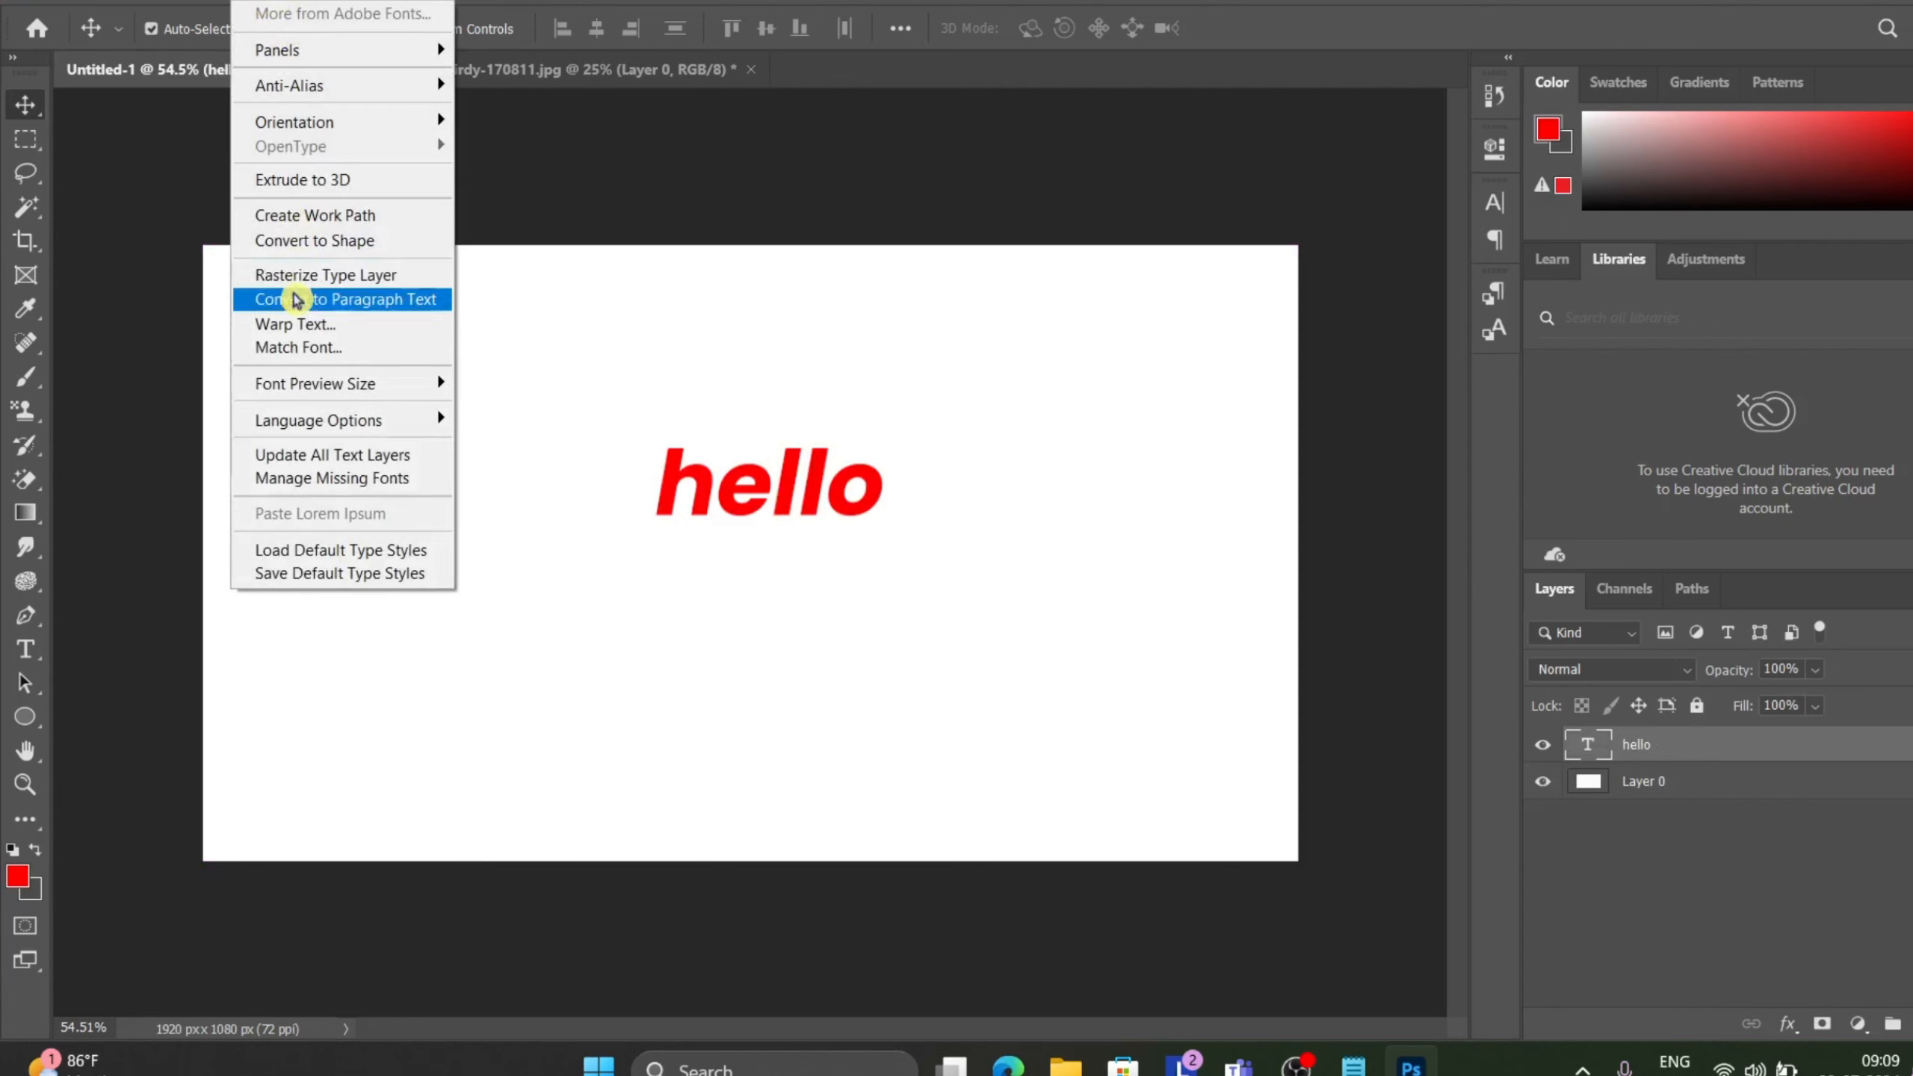
left_click(361, 325)
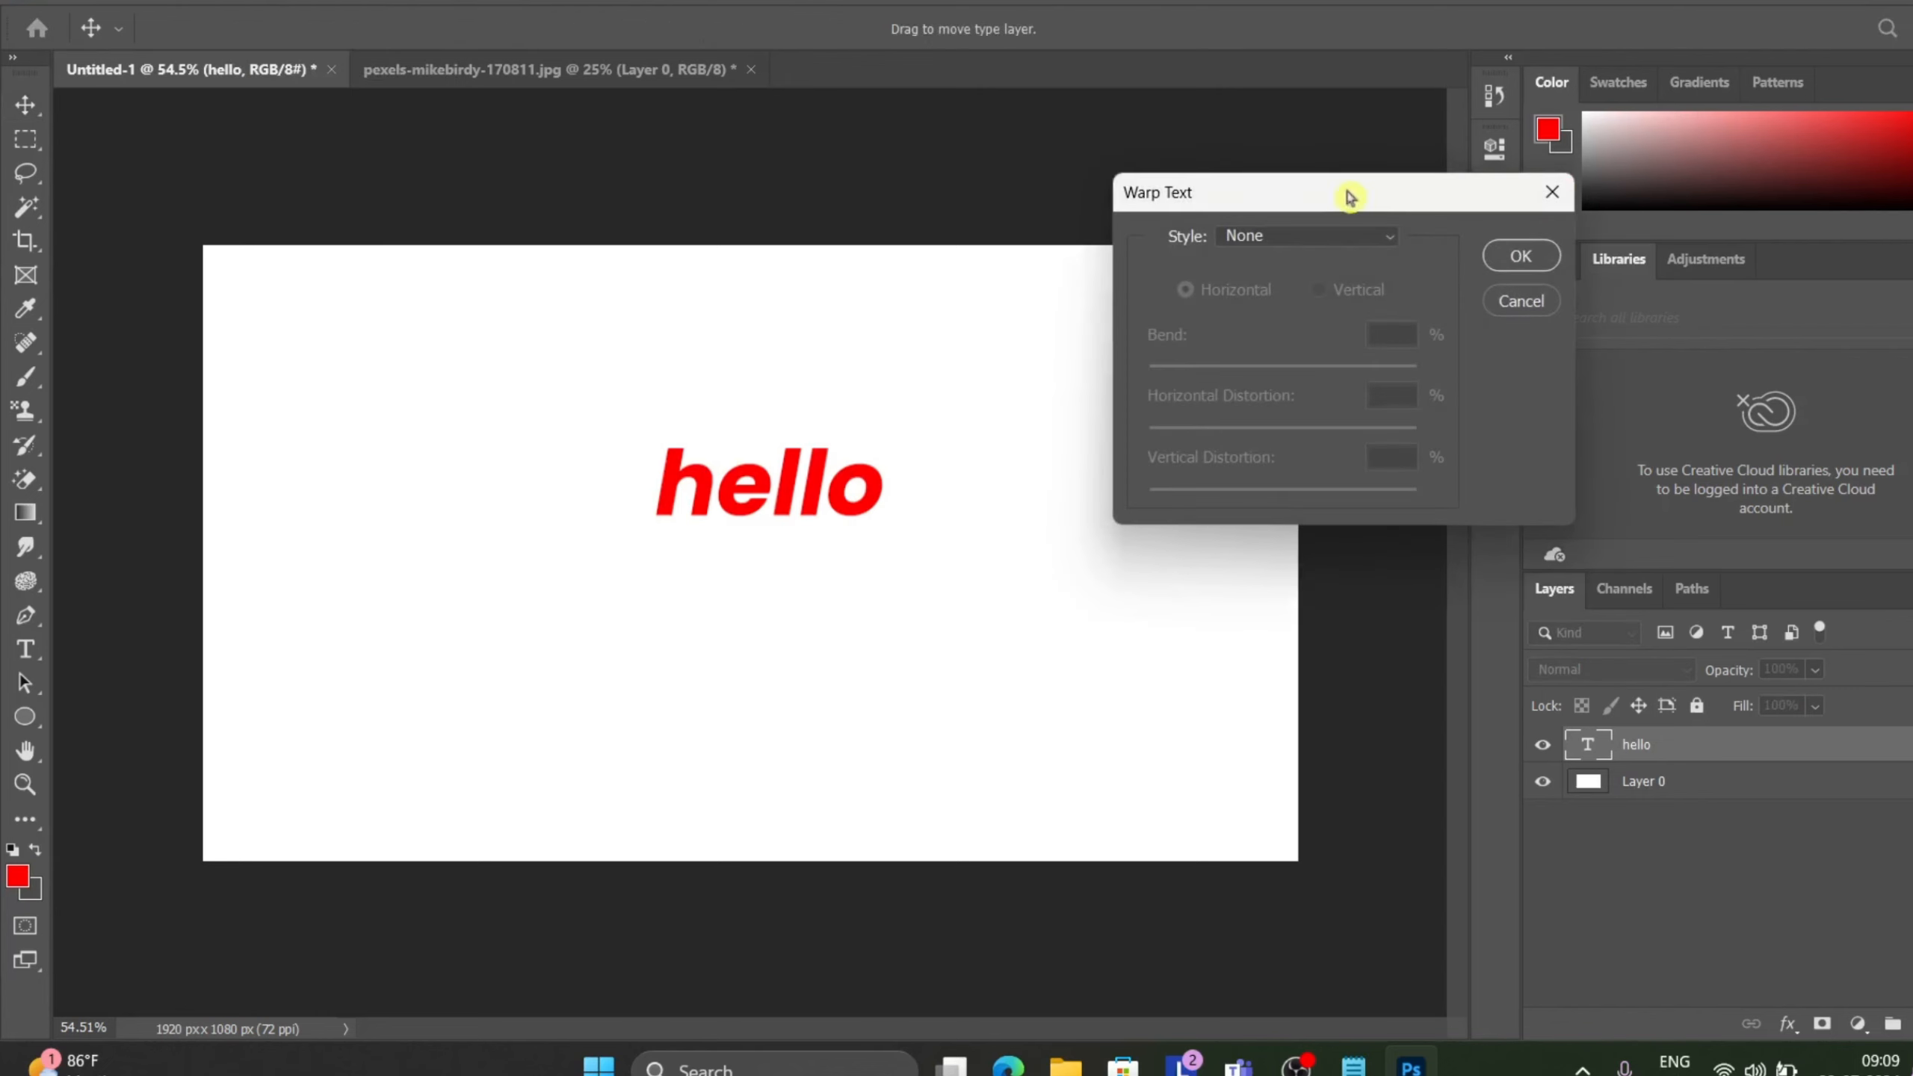
left_click(1355, 239)
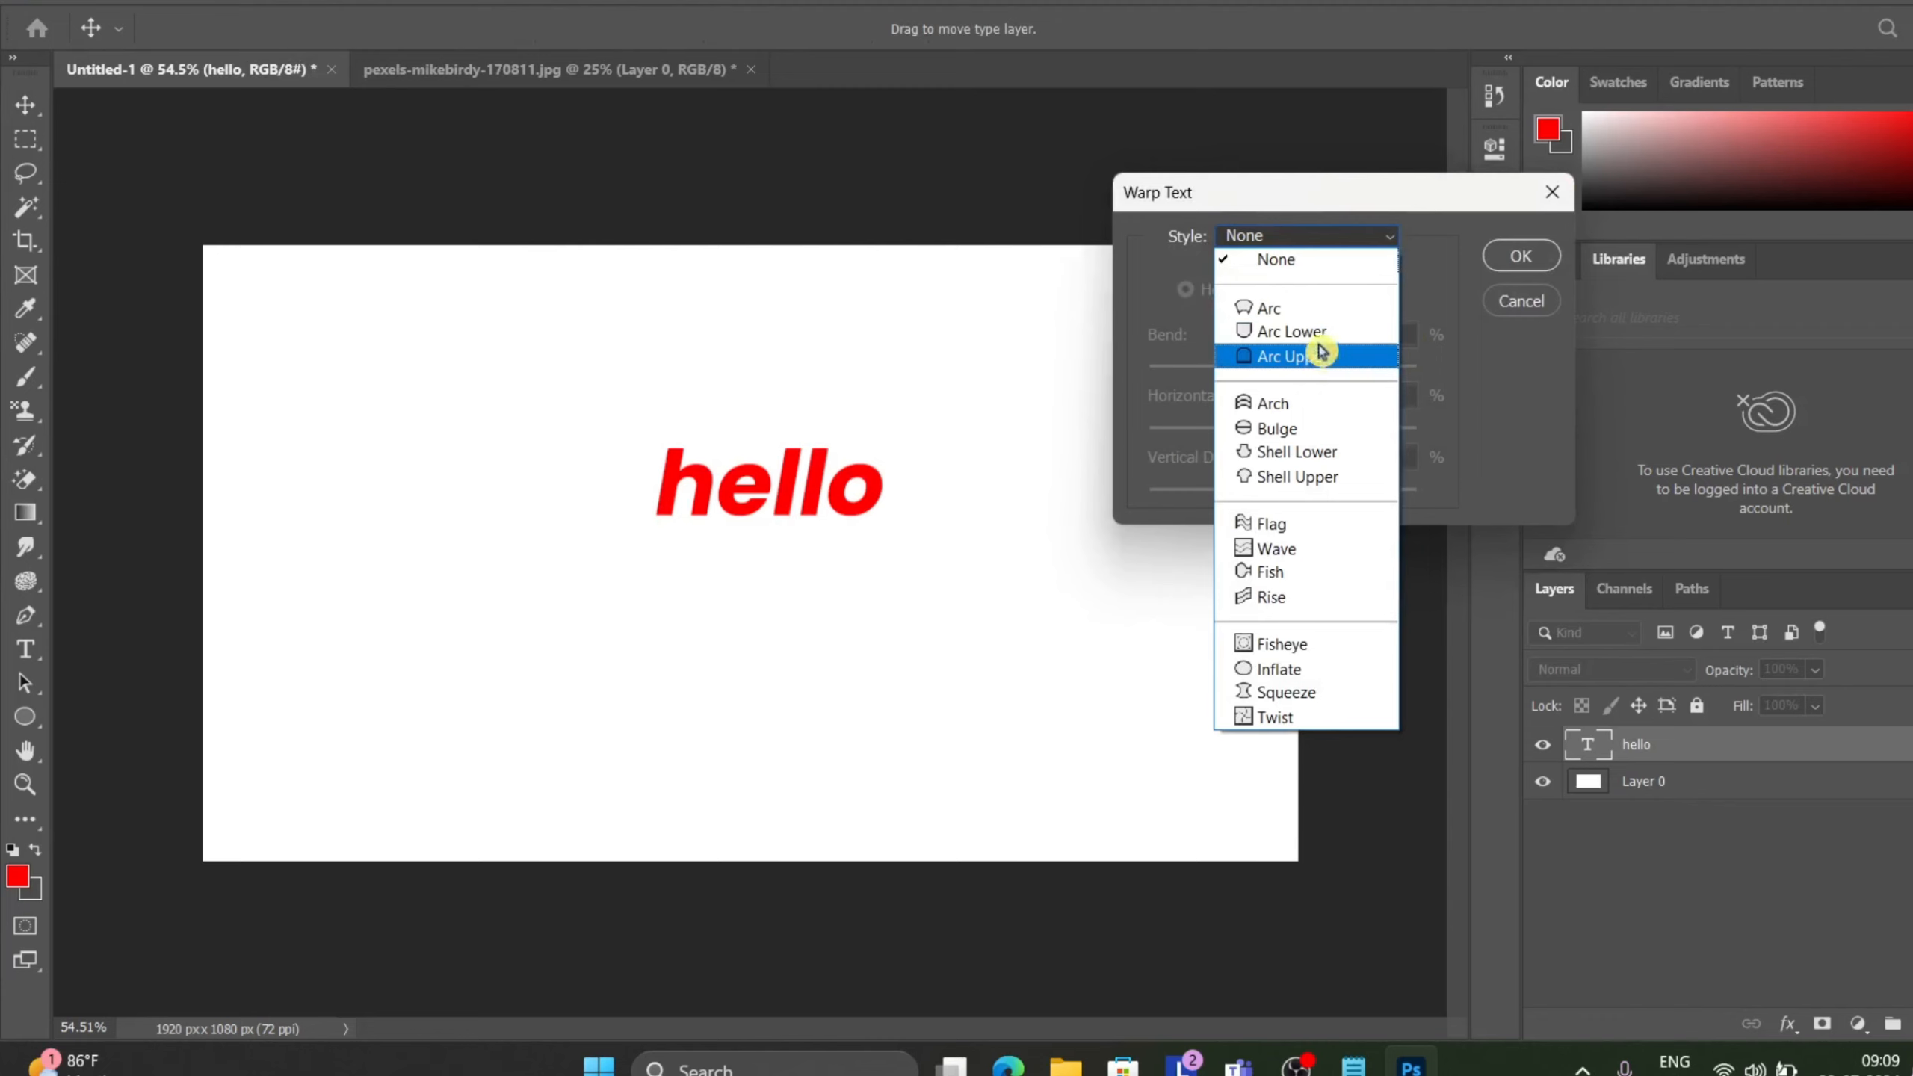
left_click(1316, 335)
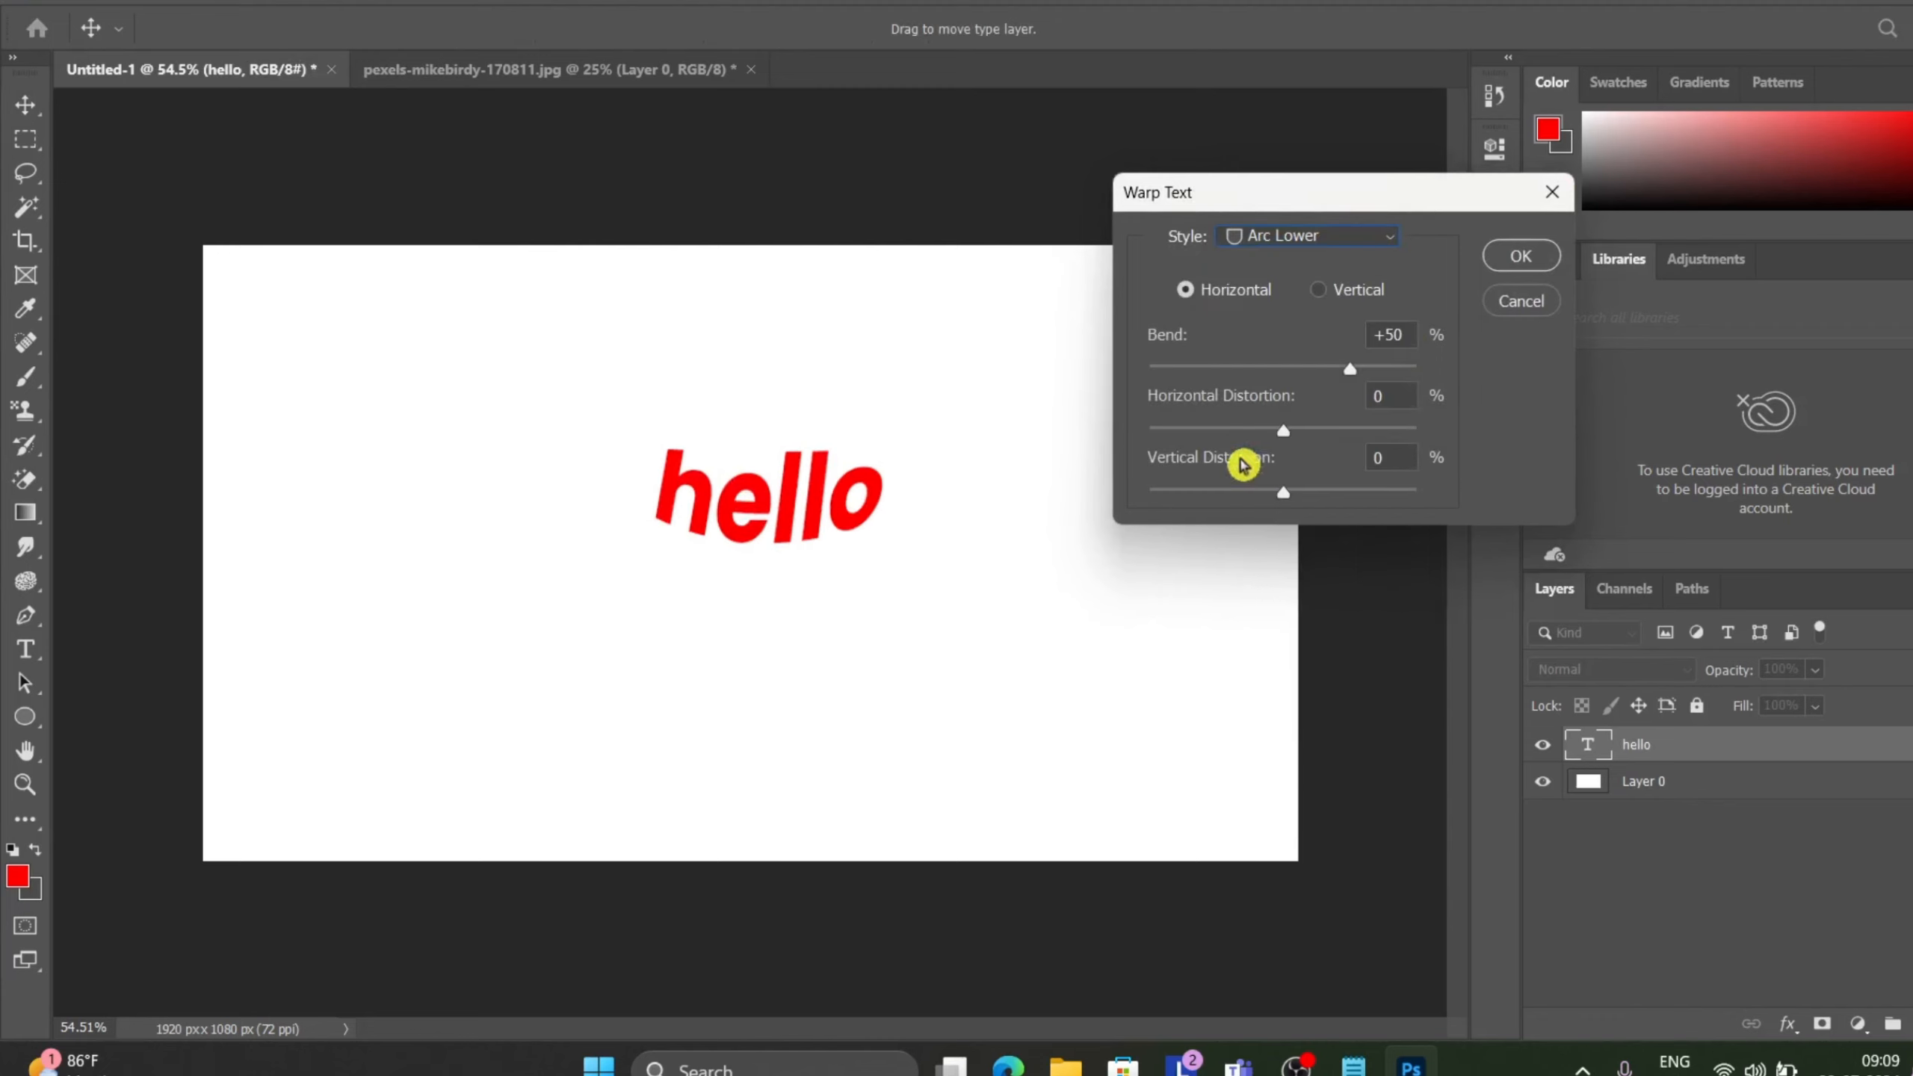
left_click_drag(1353, 378, 1246, 384)
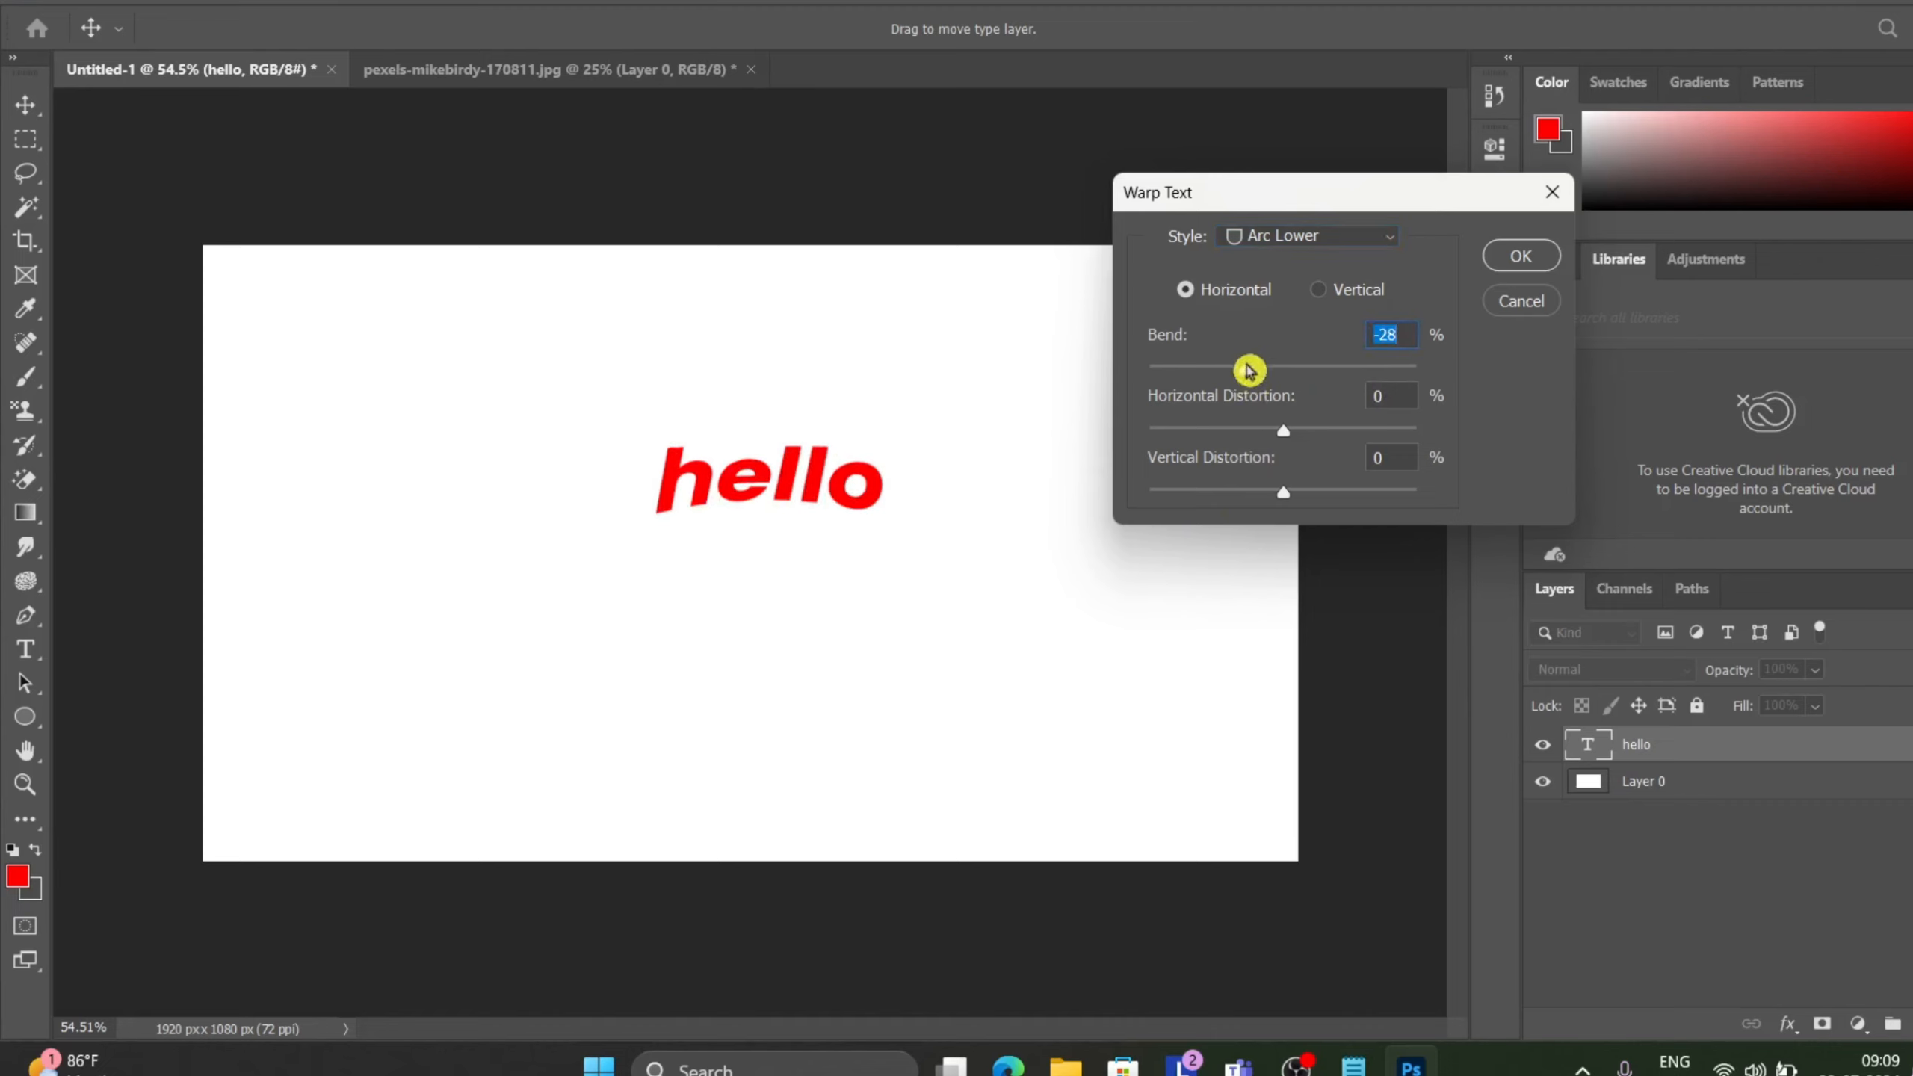
left_click_drag(1247, 380, 1431, 376)
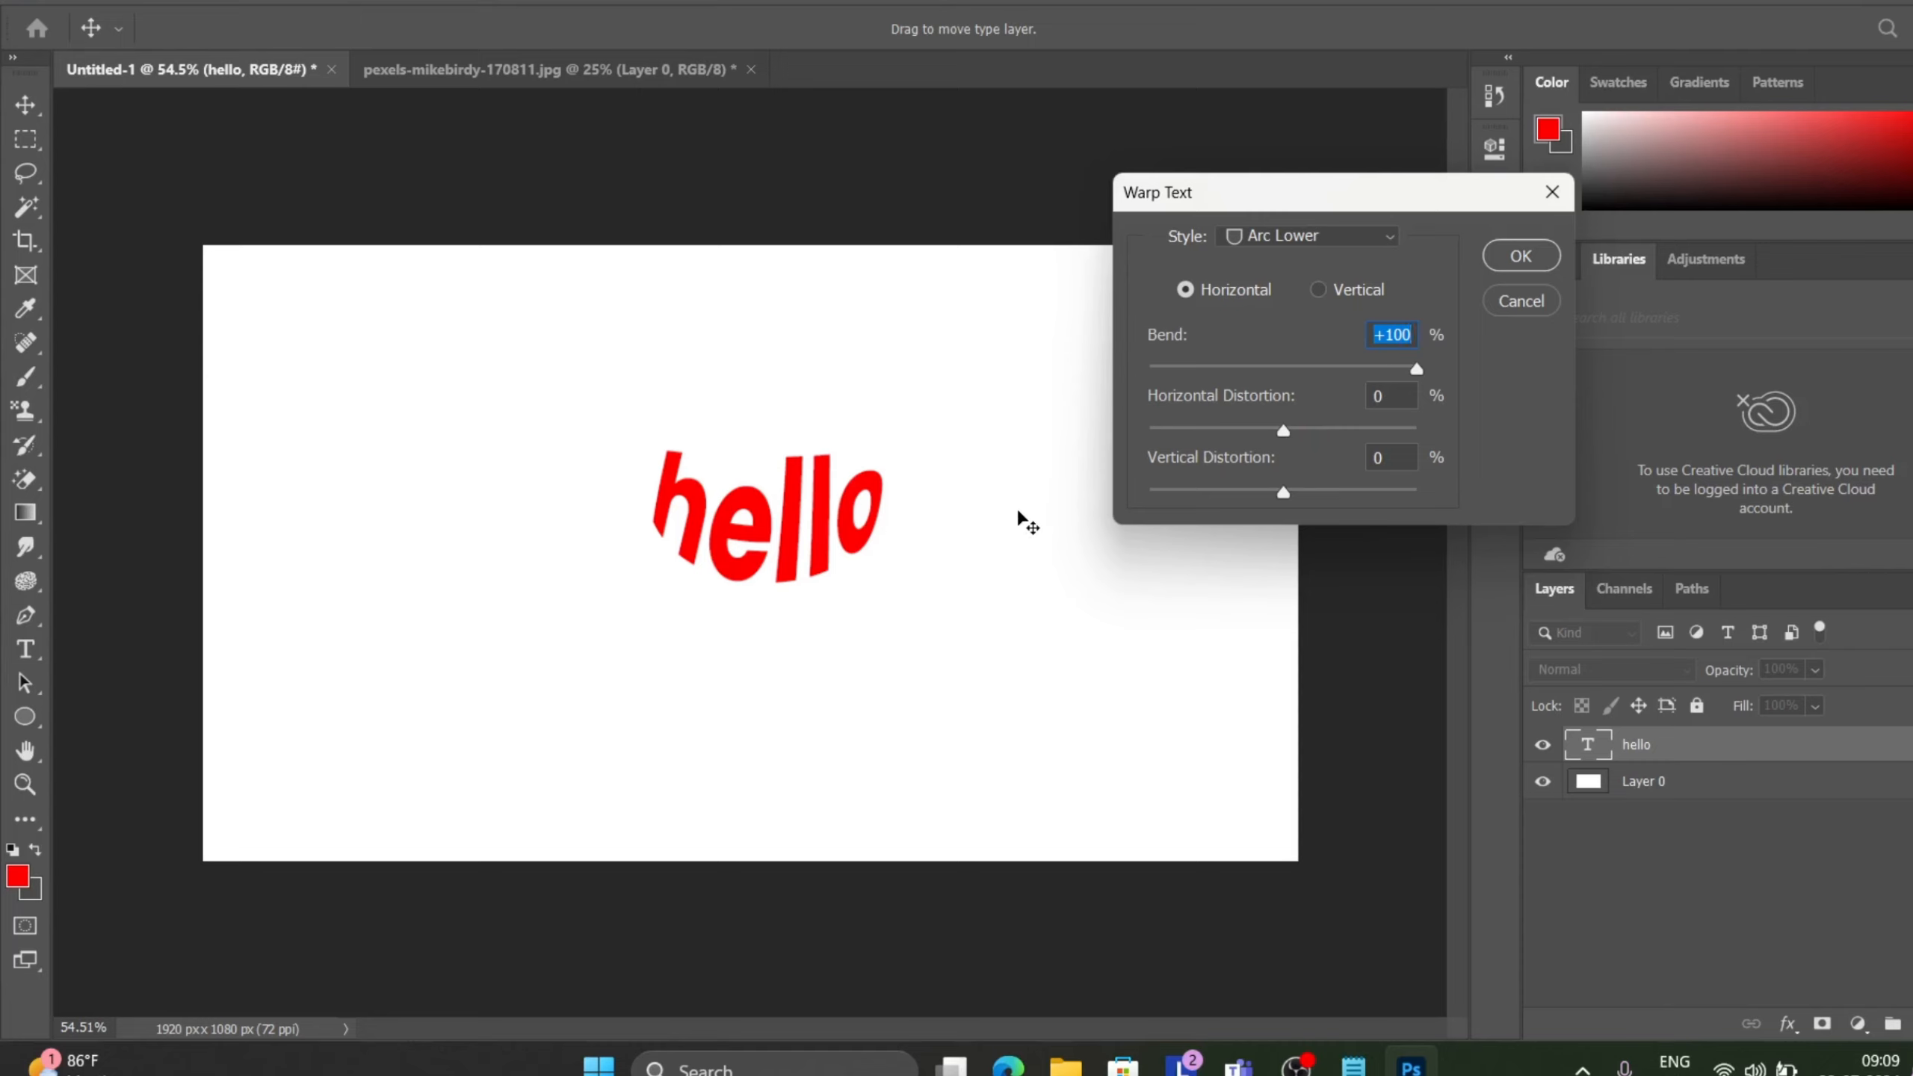
Set the Arc Lower warp's Horizontal Distortion to -90%.
left_click(1290, 436)
left_click_drag(1293, 441, 1206, 440)
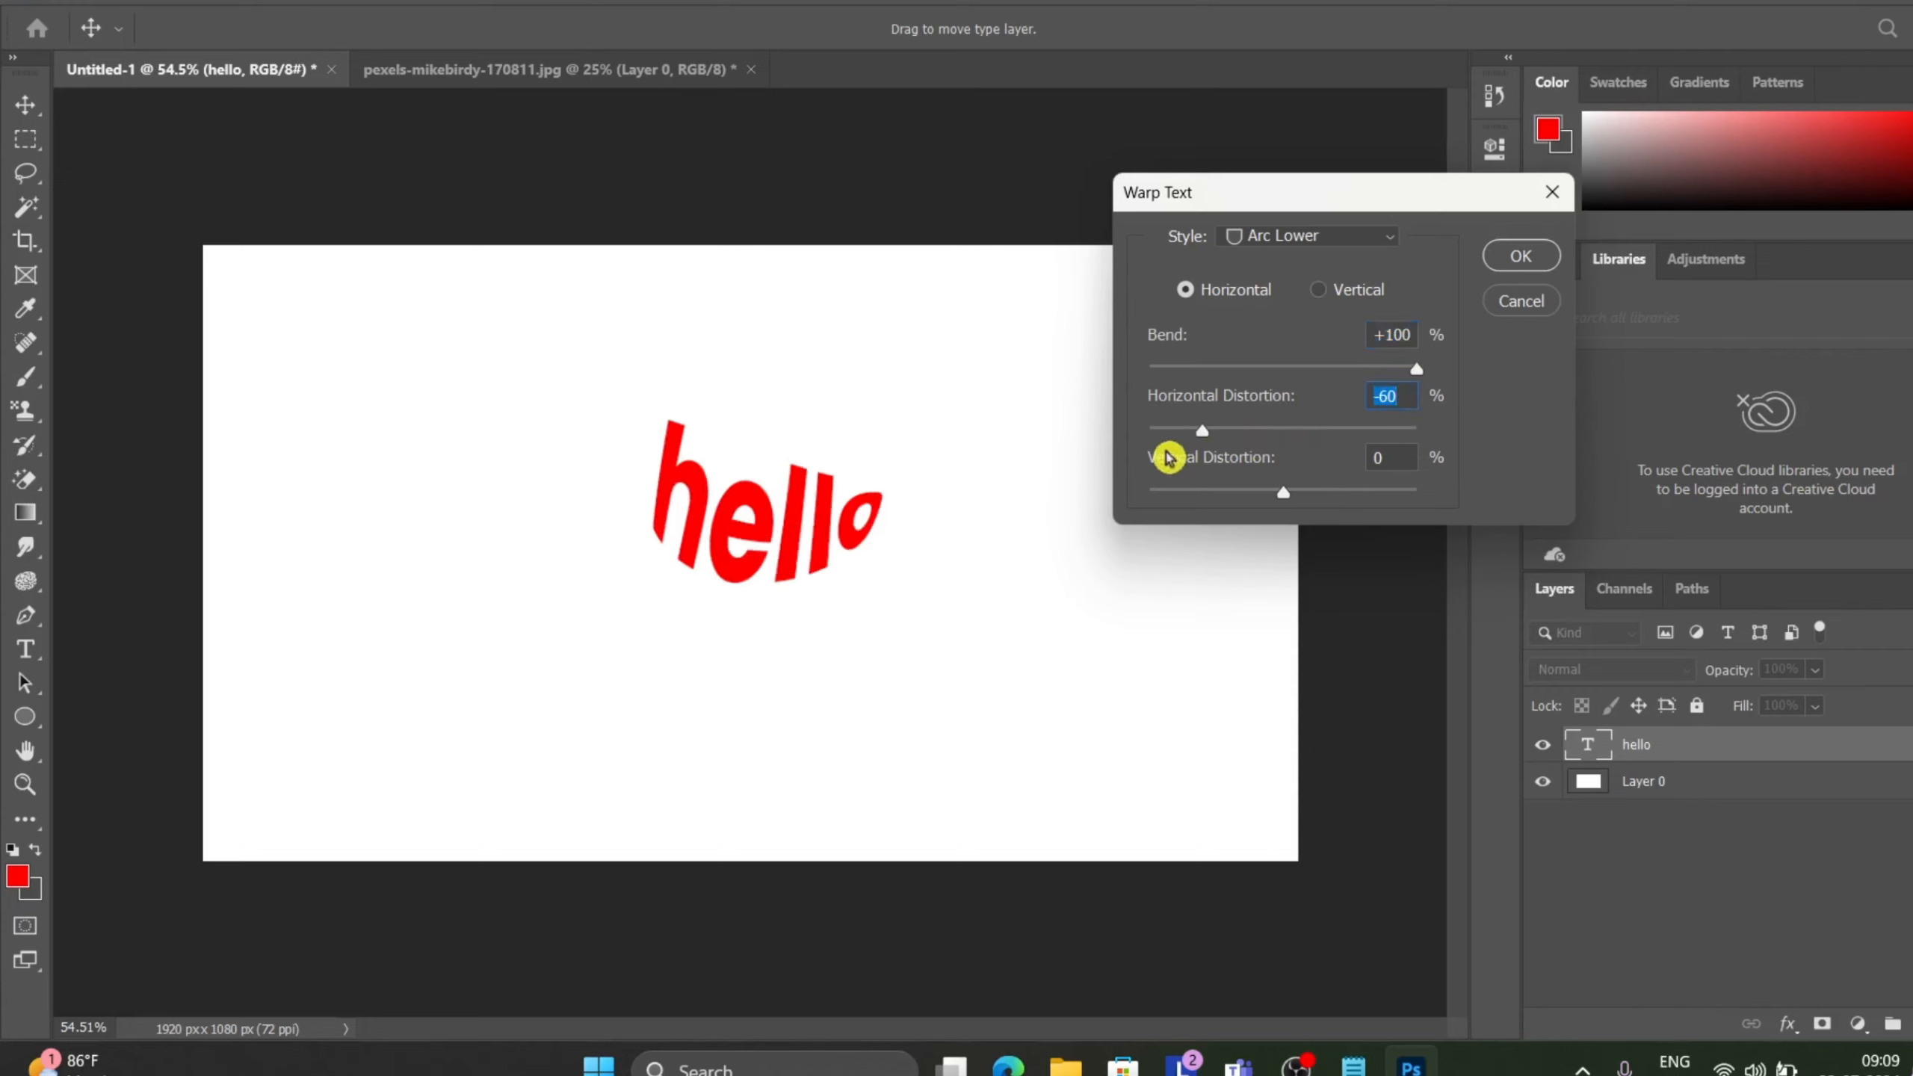
left_click_drag(1205, 434, 1158, 437)
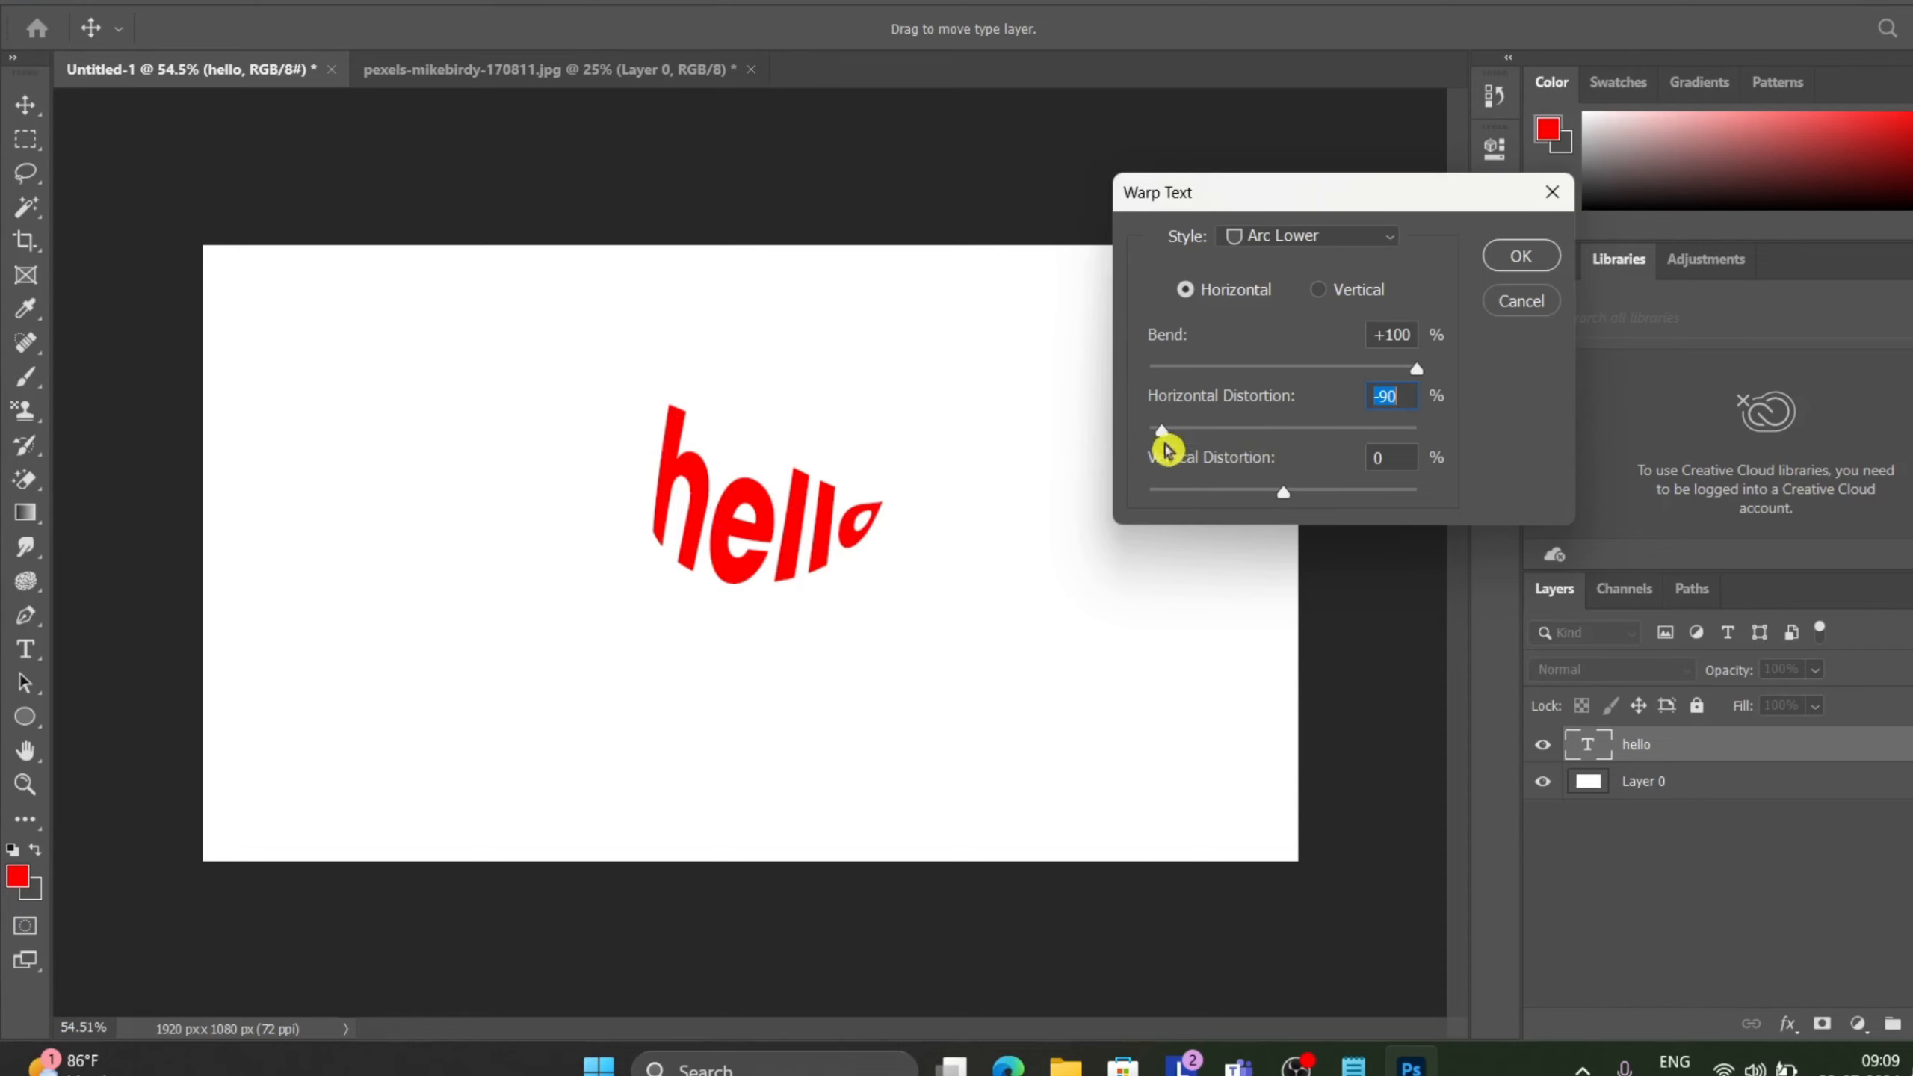
left_click_drag(1163, 434, 1470, 388)
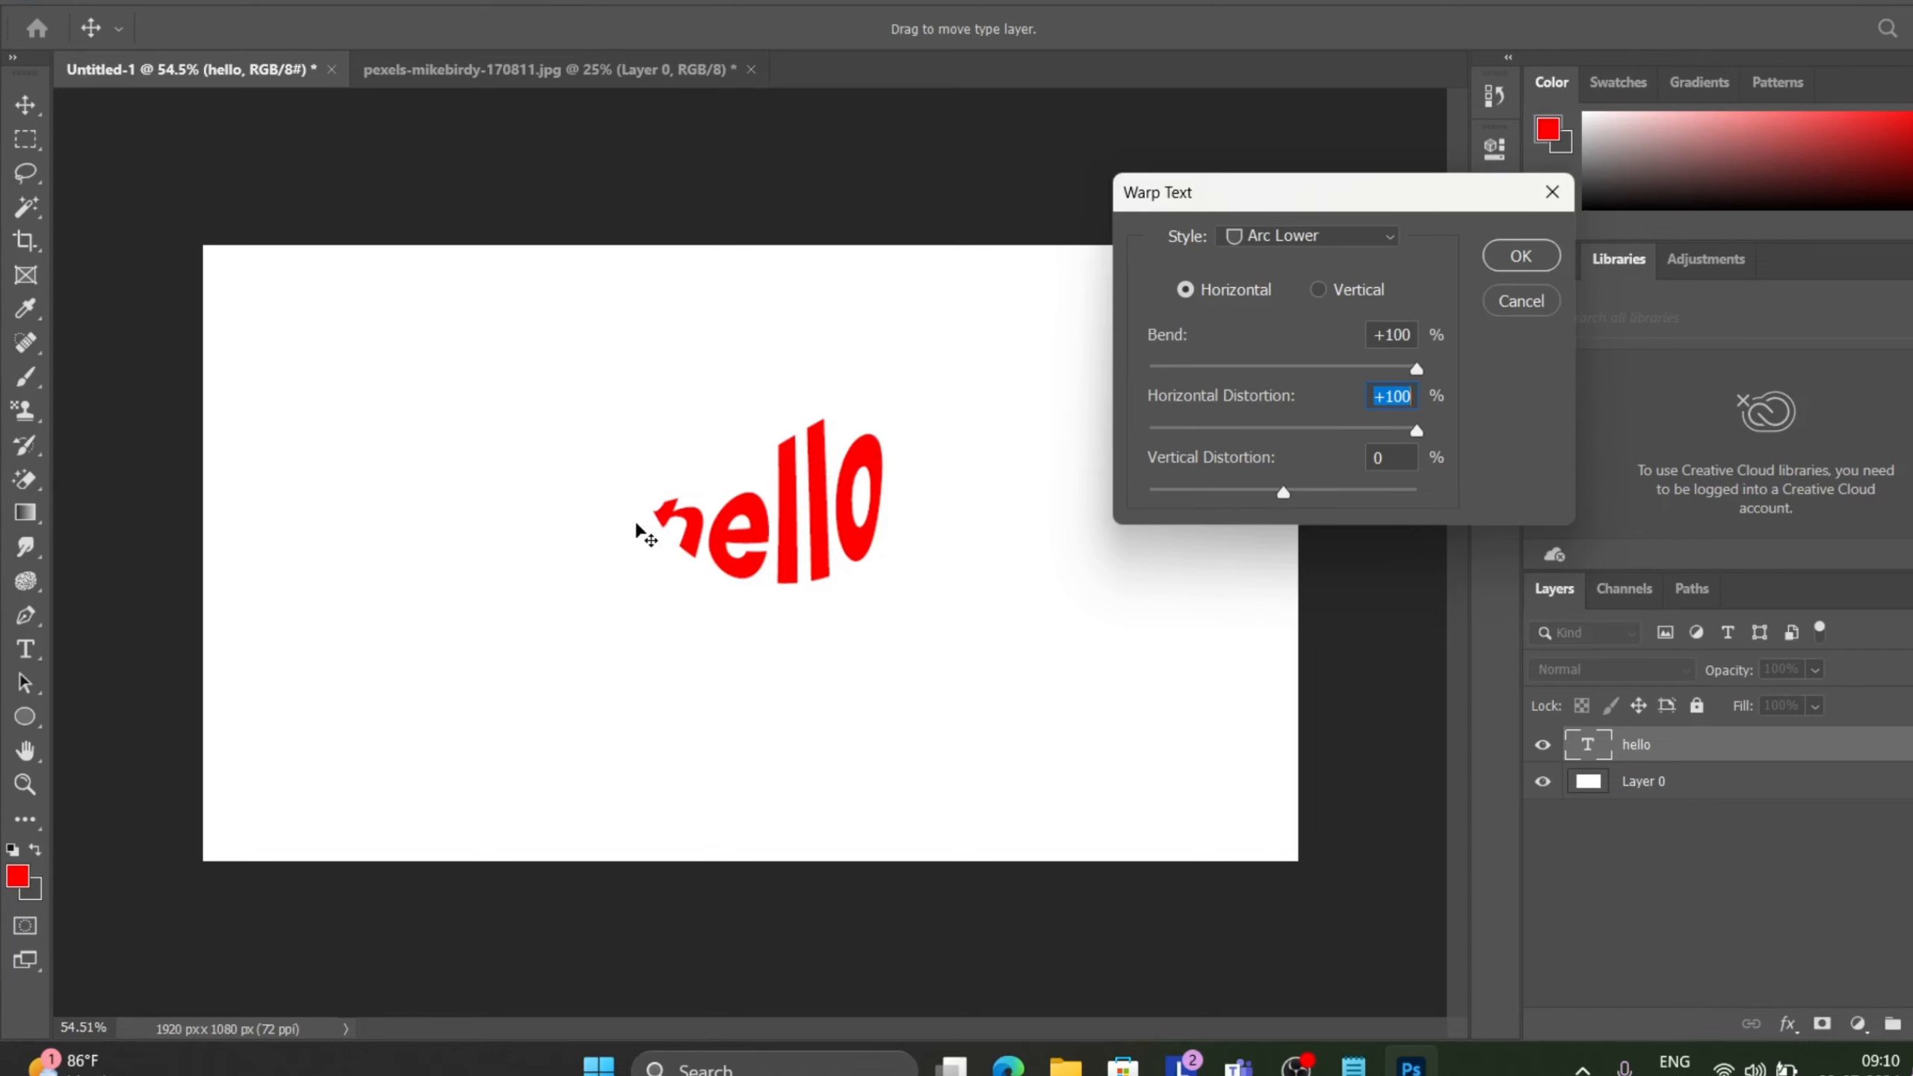
key("ctrl+z")
key("ctrl+z")
key("ctrl+z")
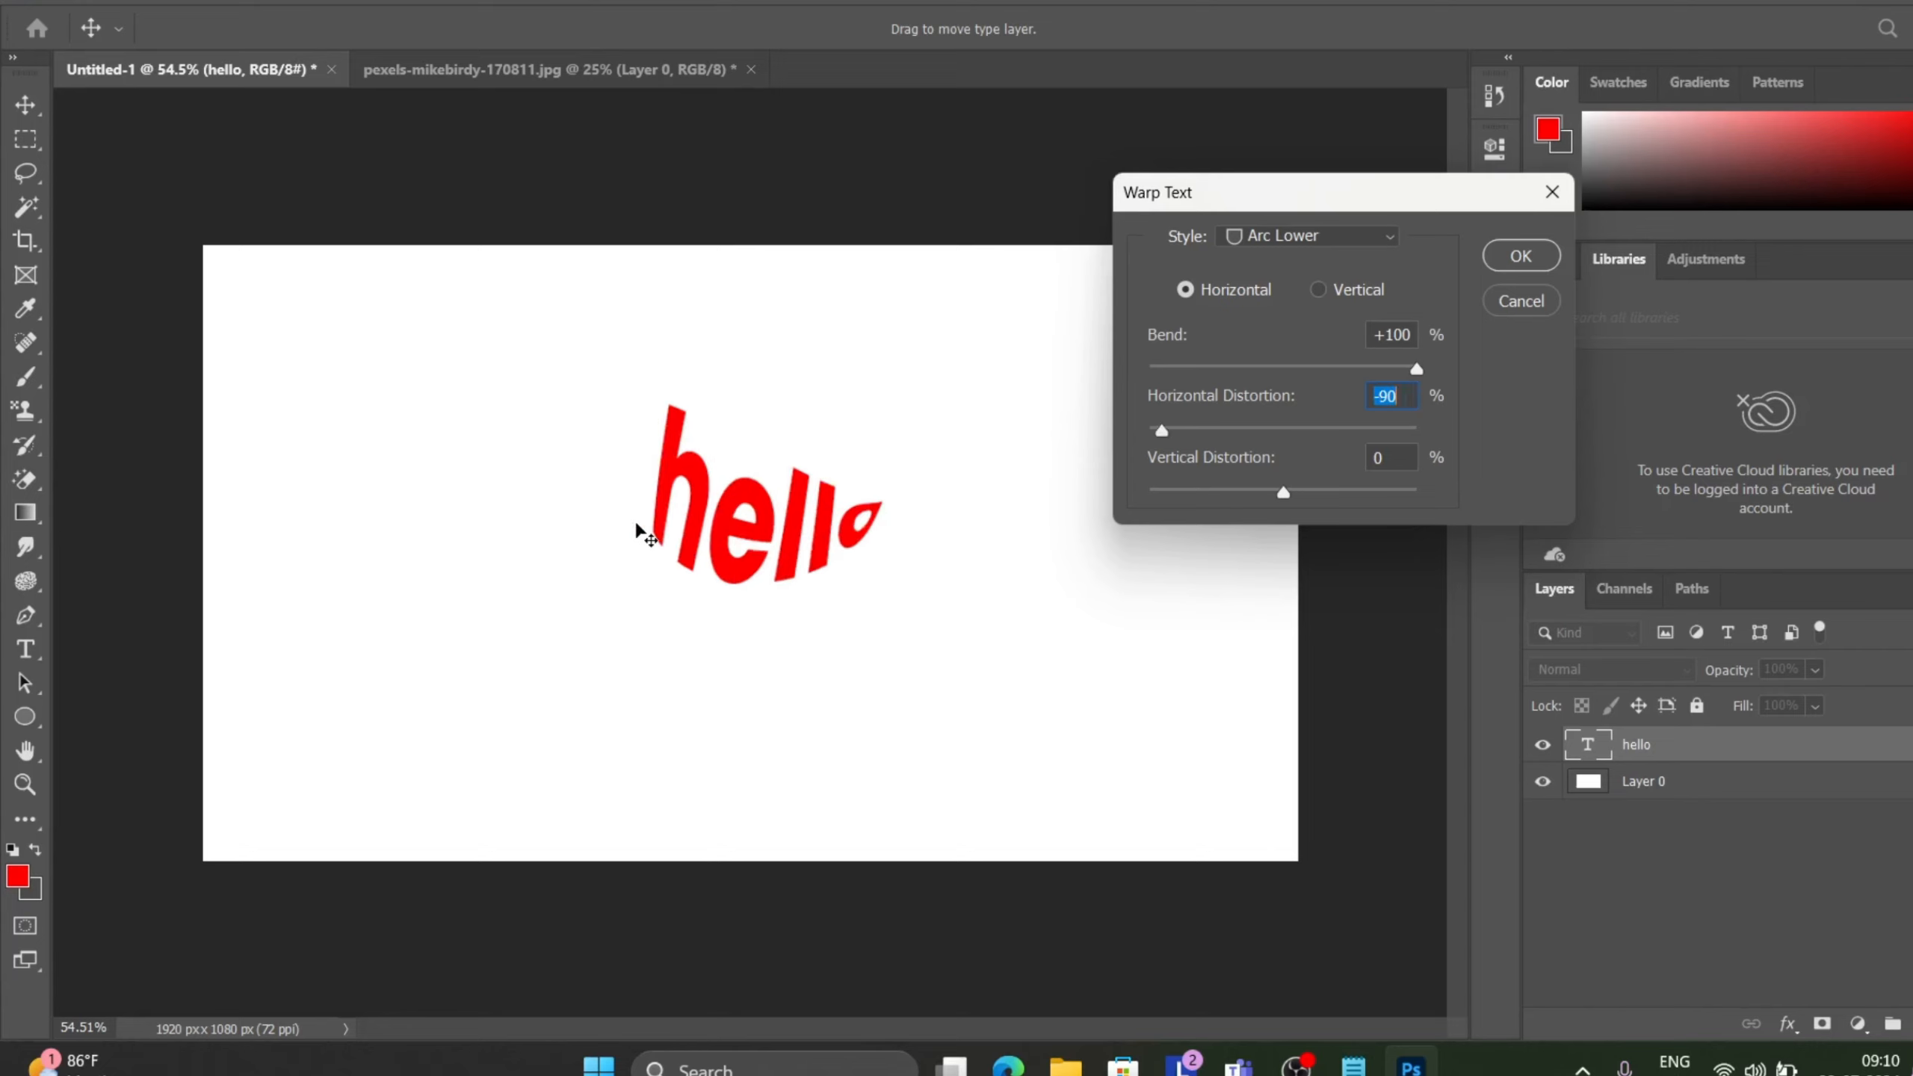
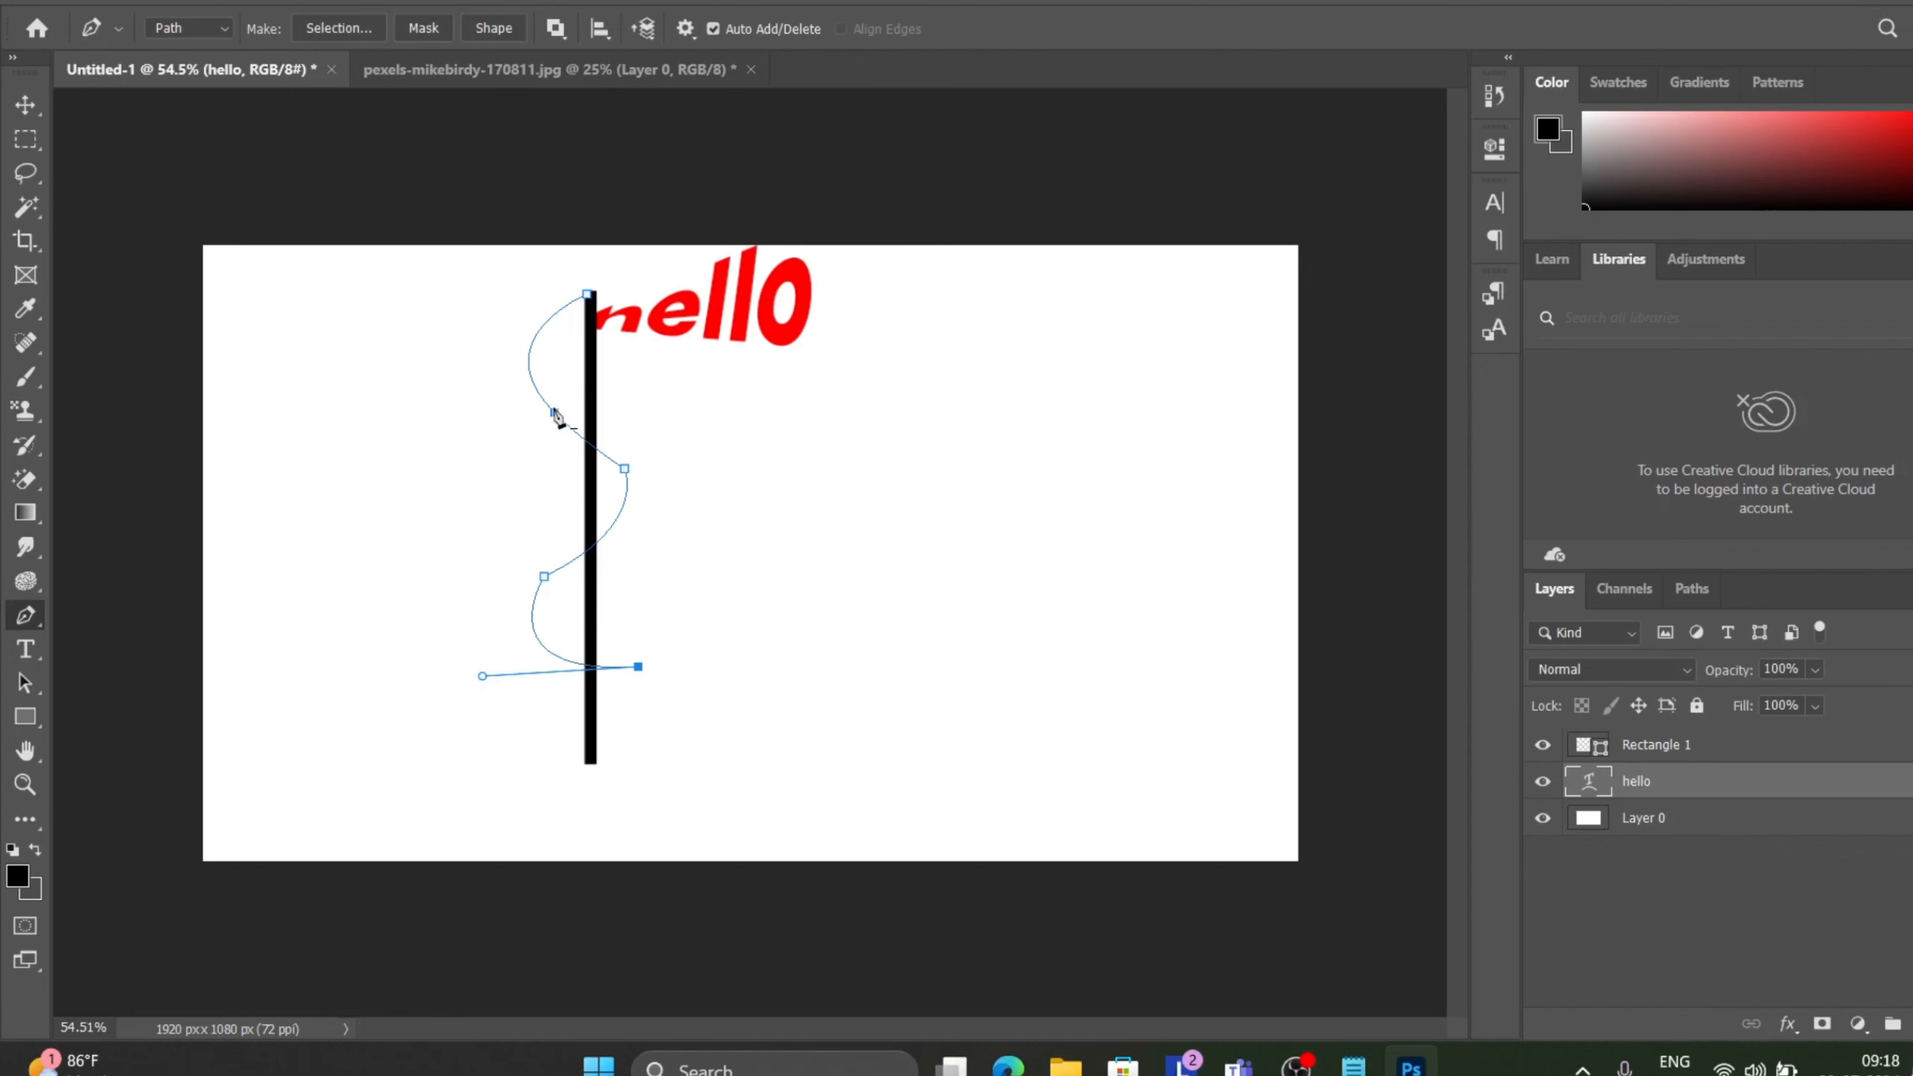
Continue the pen path from its bottom end, curving back up alongside the pole with new anchor points.
right_click(555, 414)
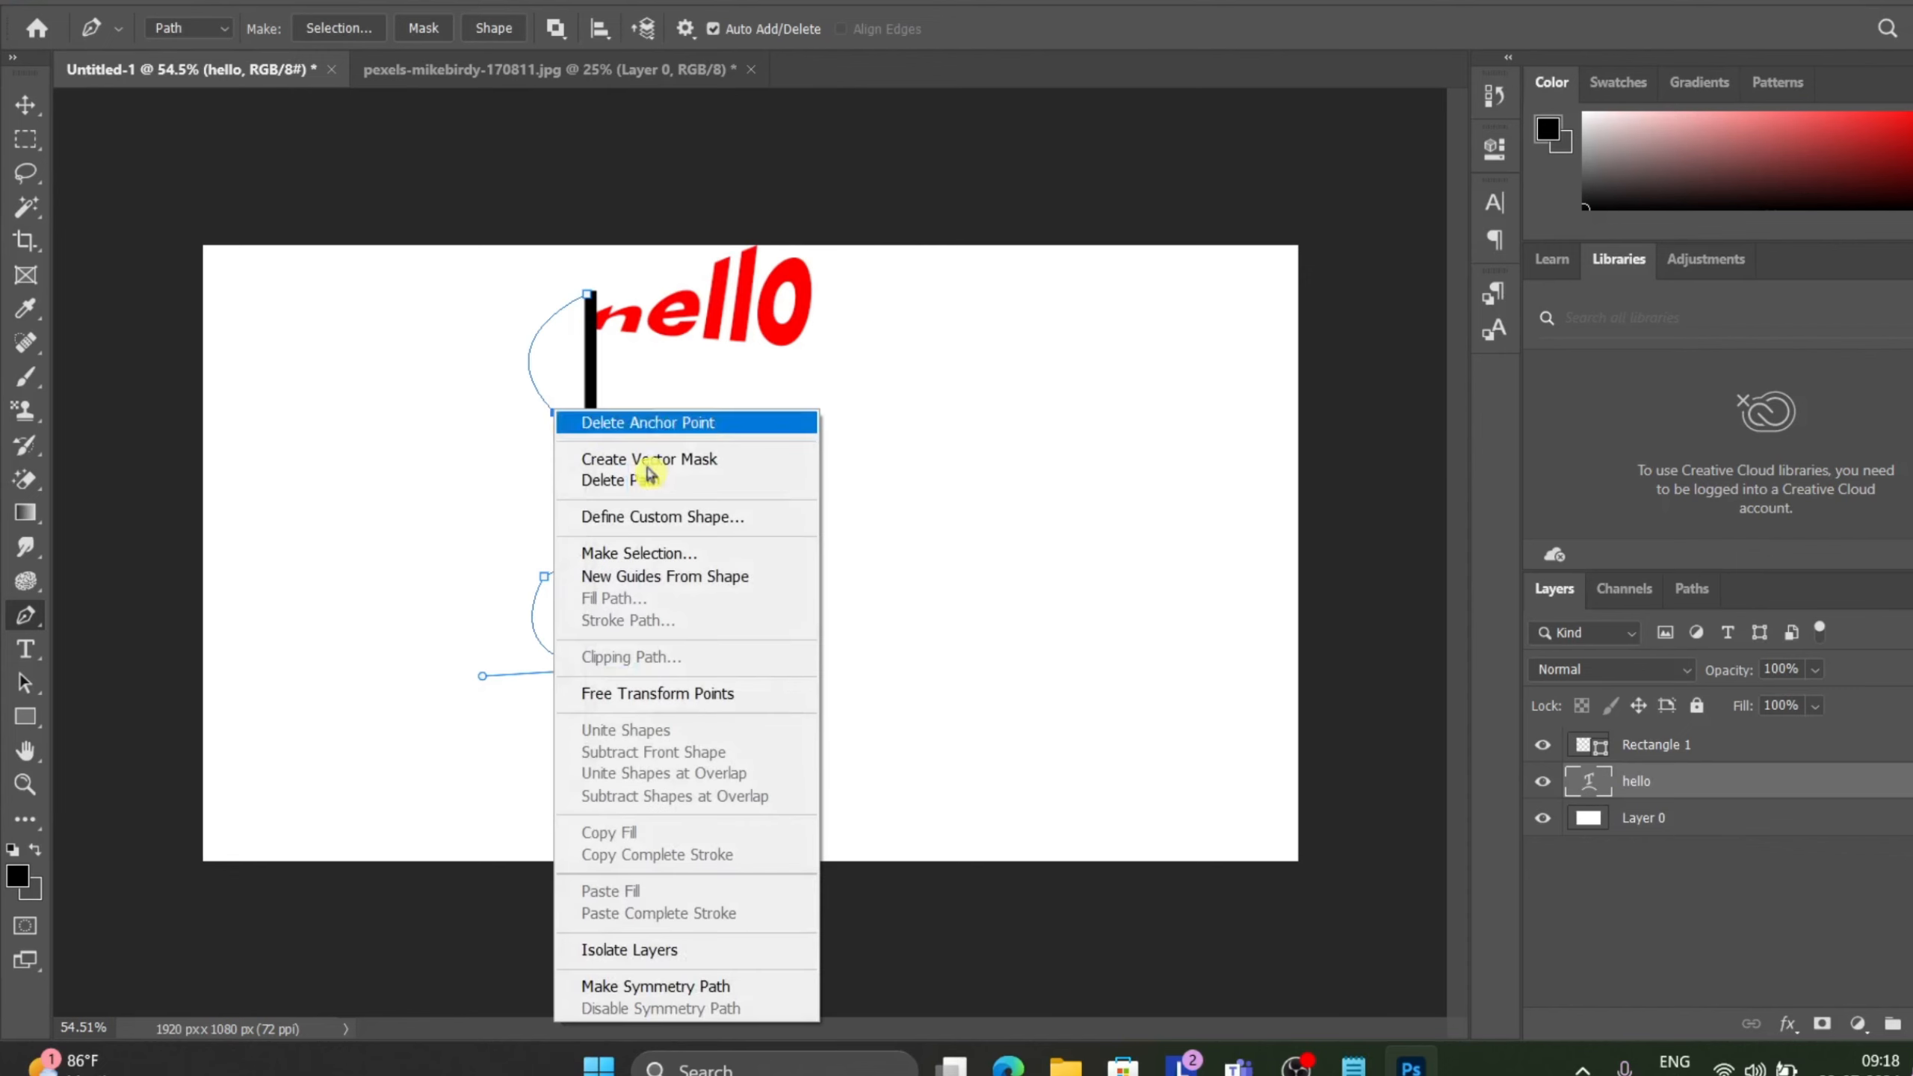
left_click(925, 709)
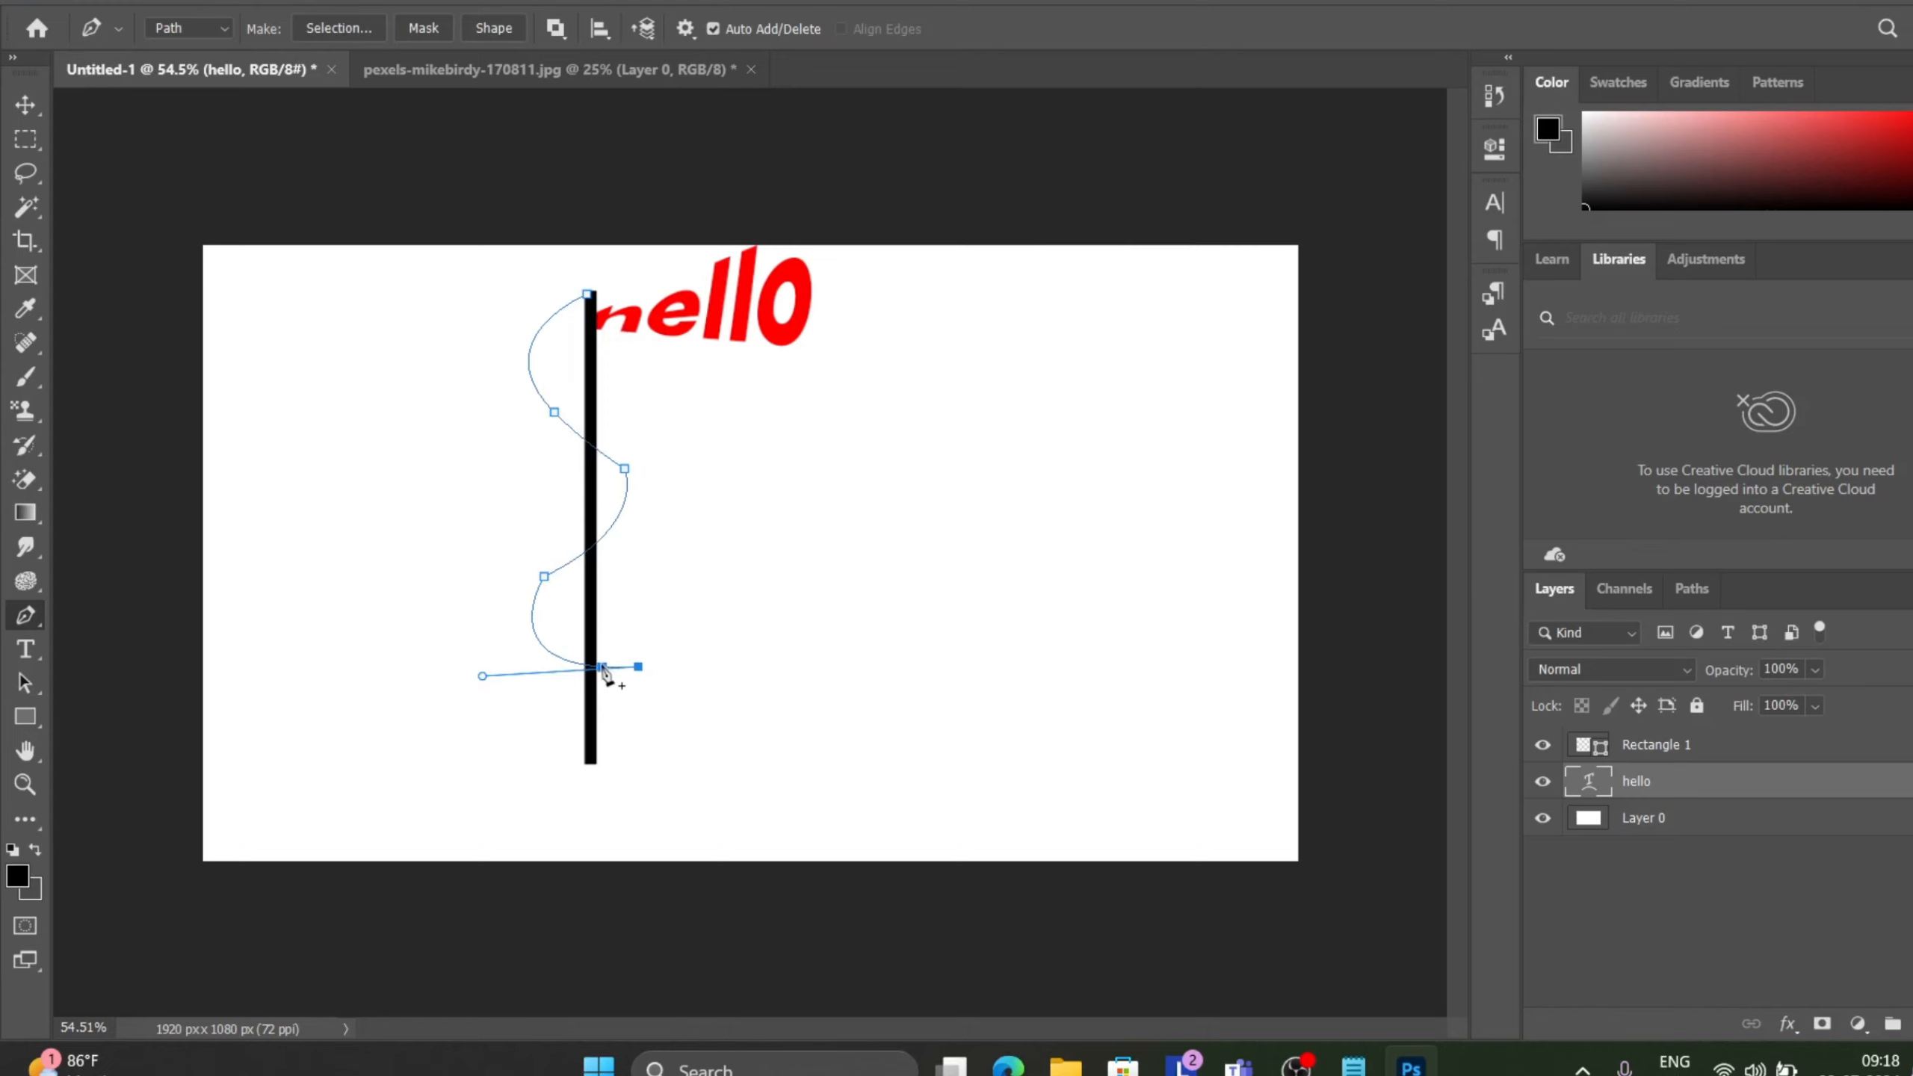
left_click(586, 293, "ctrl")
scroll(613, 670, "up", 5)
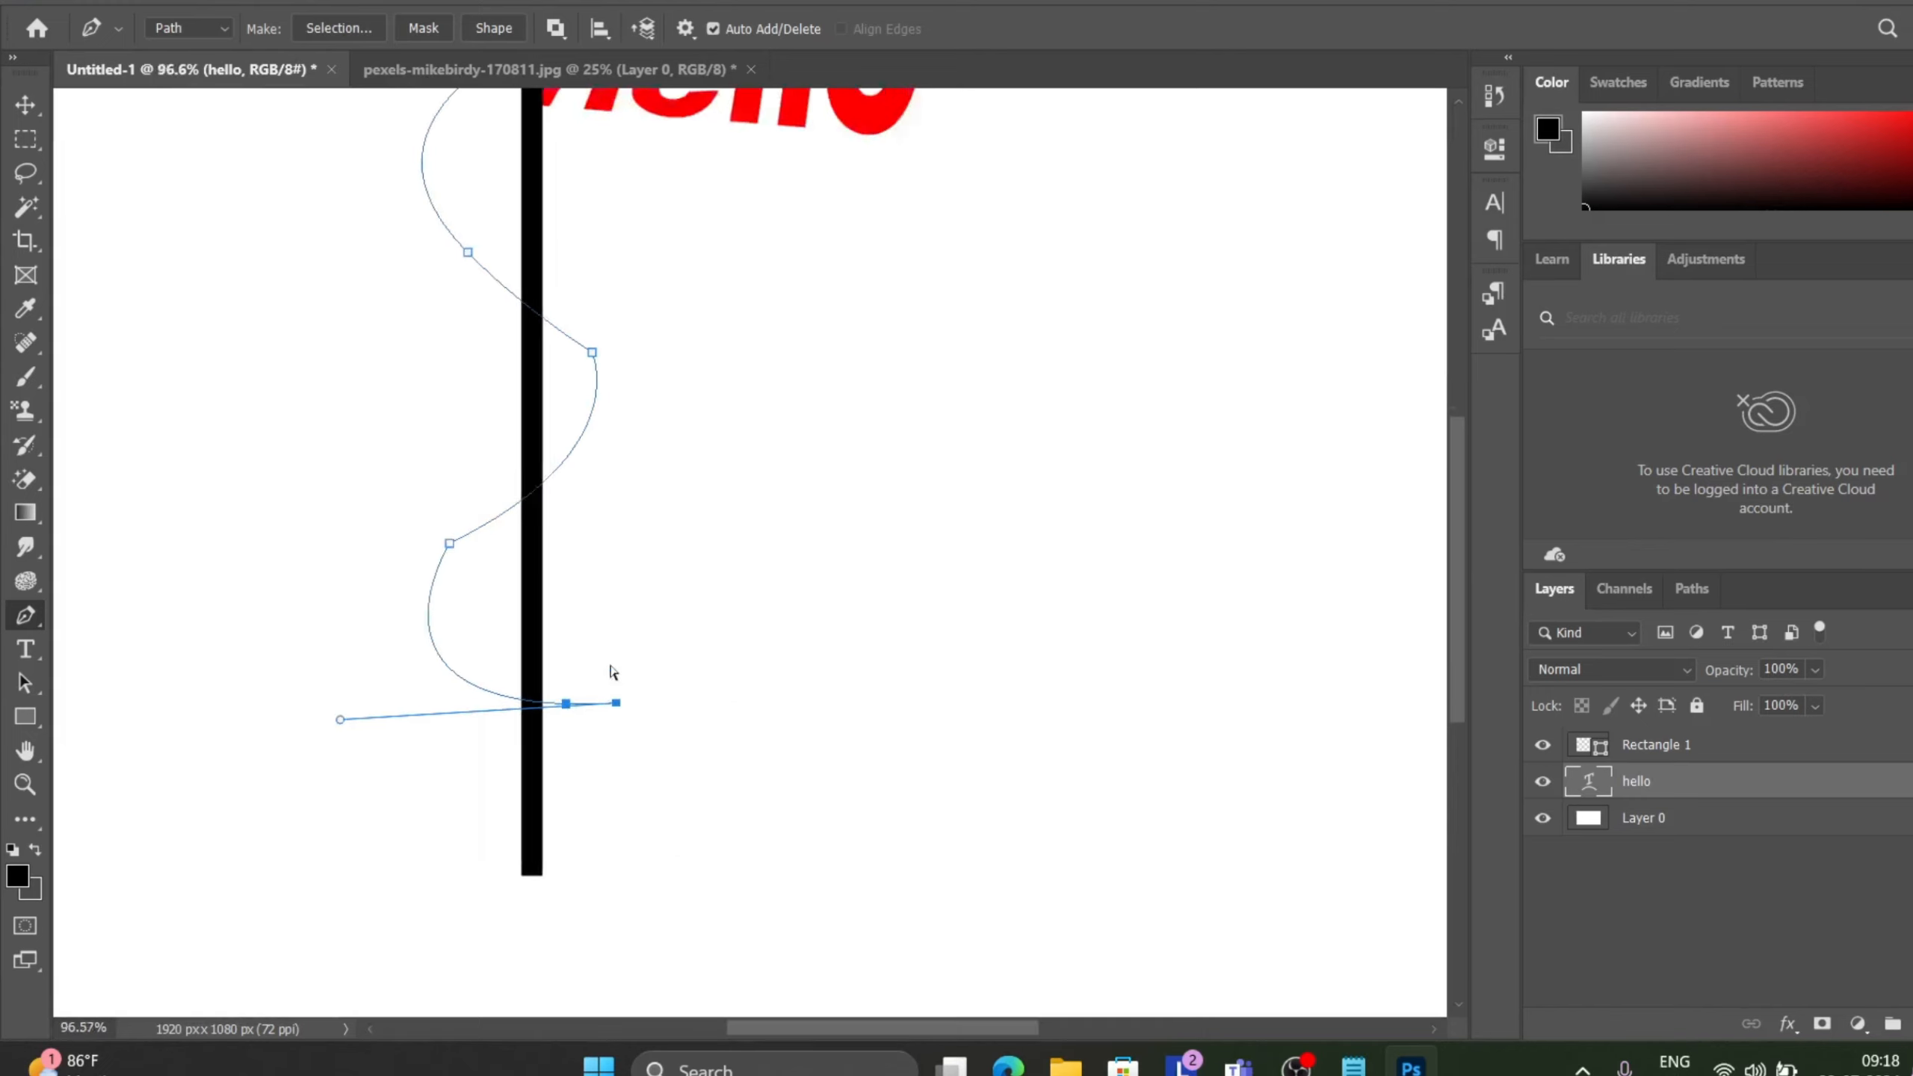
left_click(618, 706, "alt")
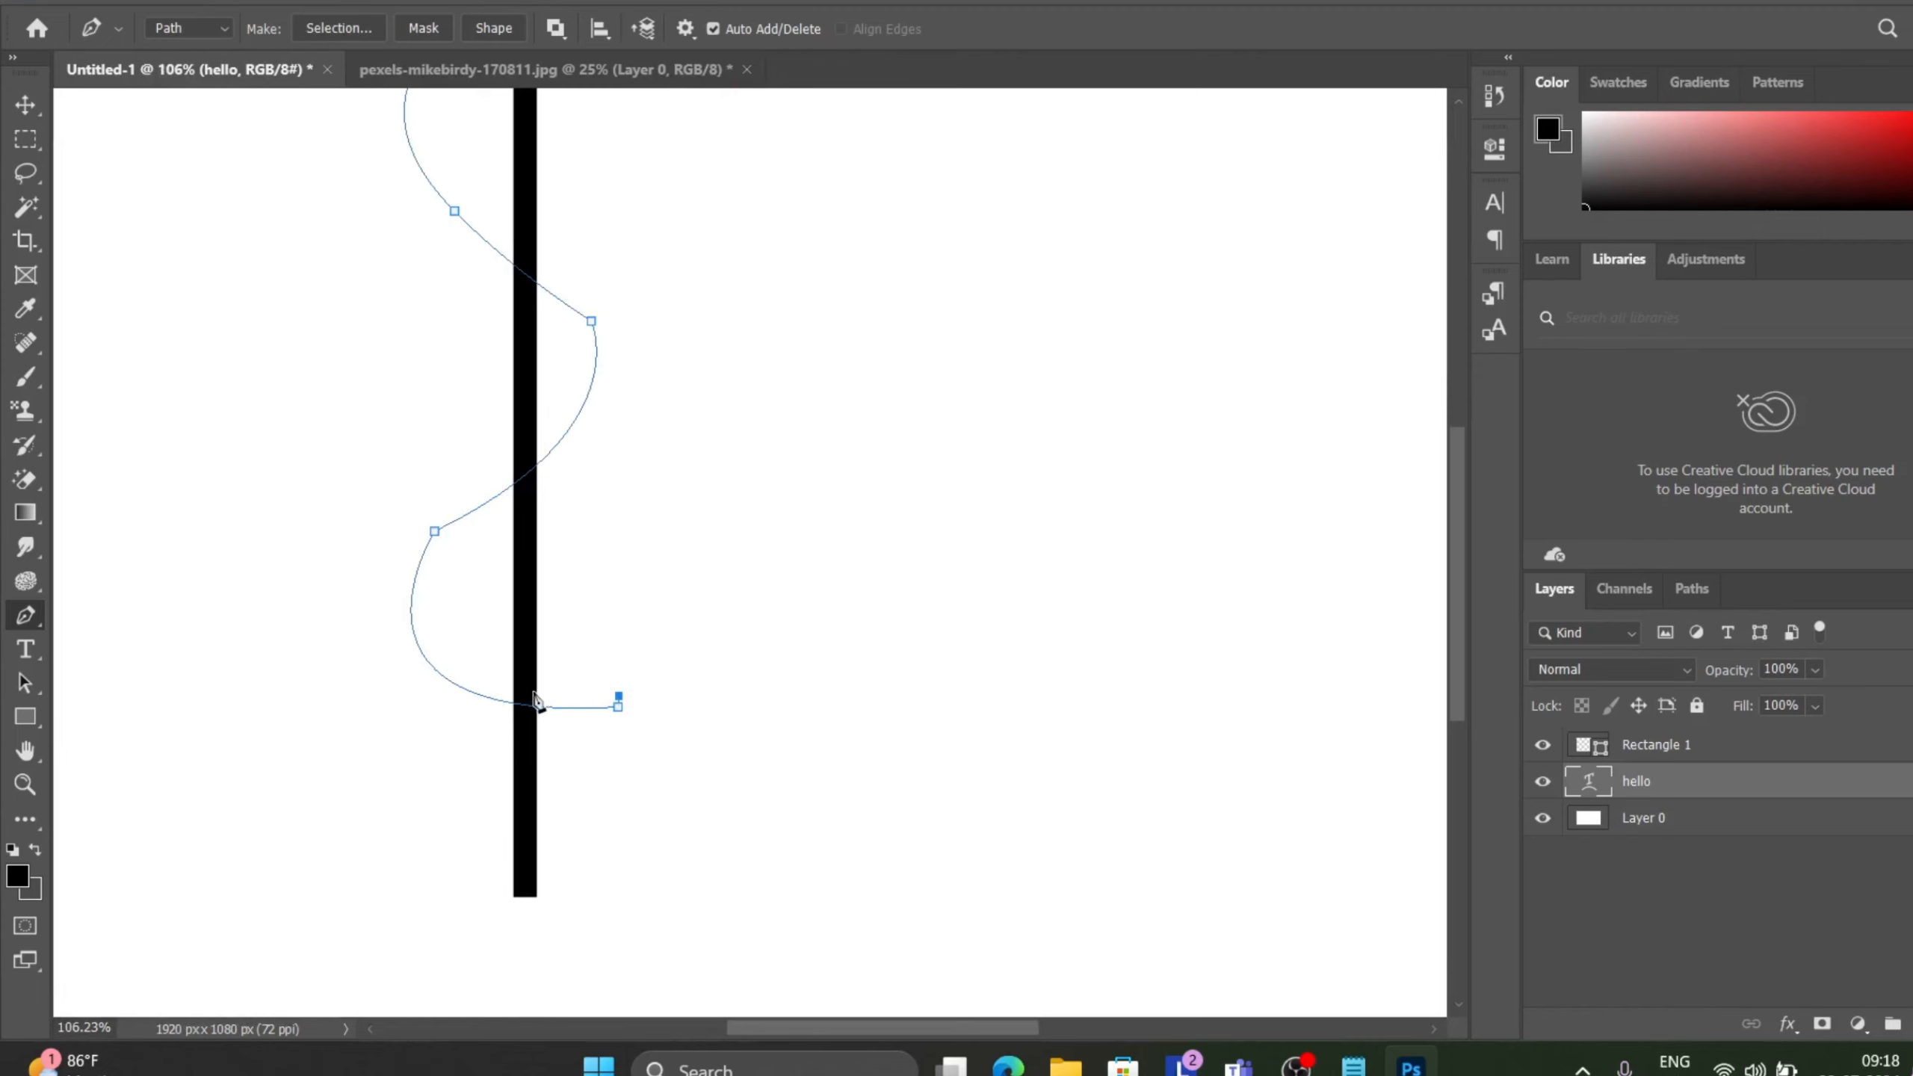
scroll(532, 701, "up", 5)
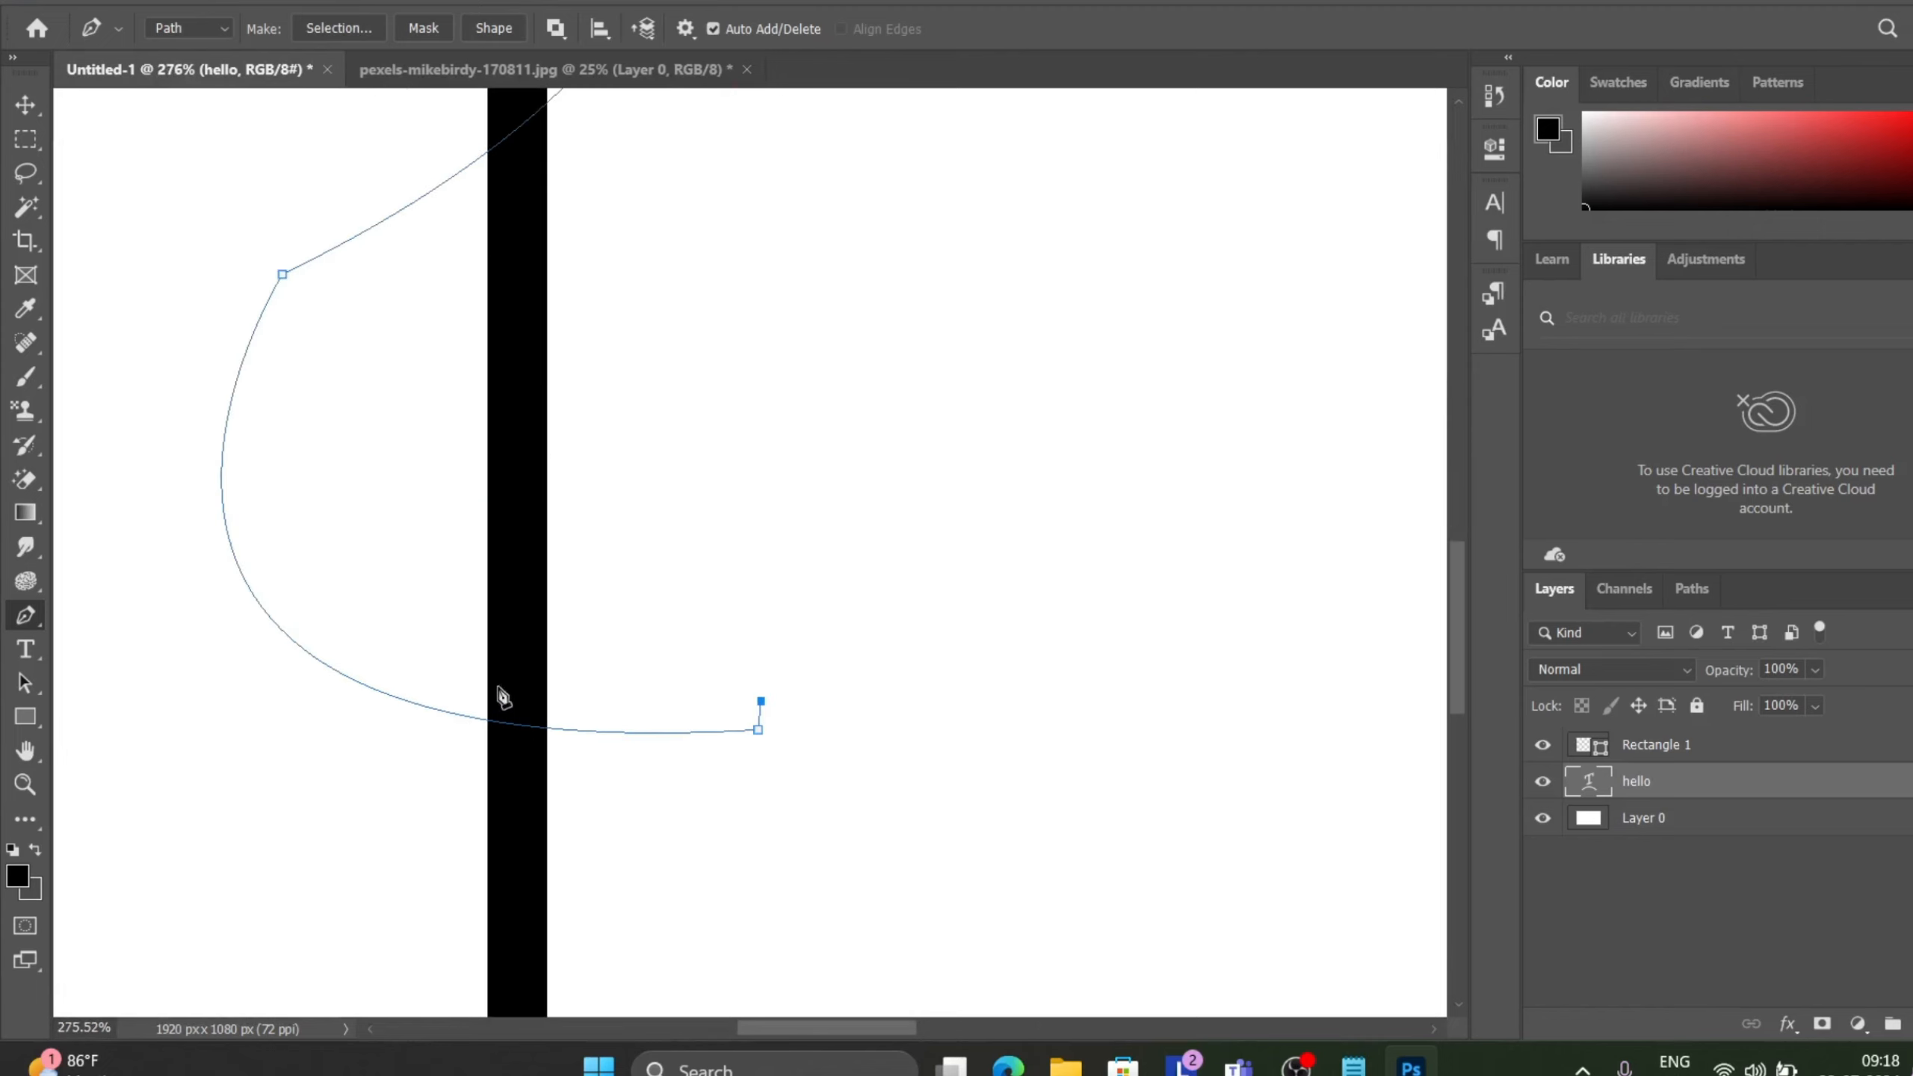
left_click_drag(481, 675, 401, 648)
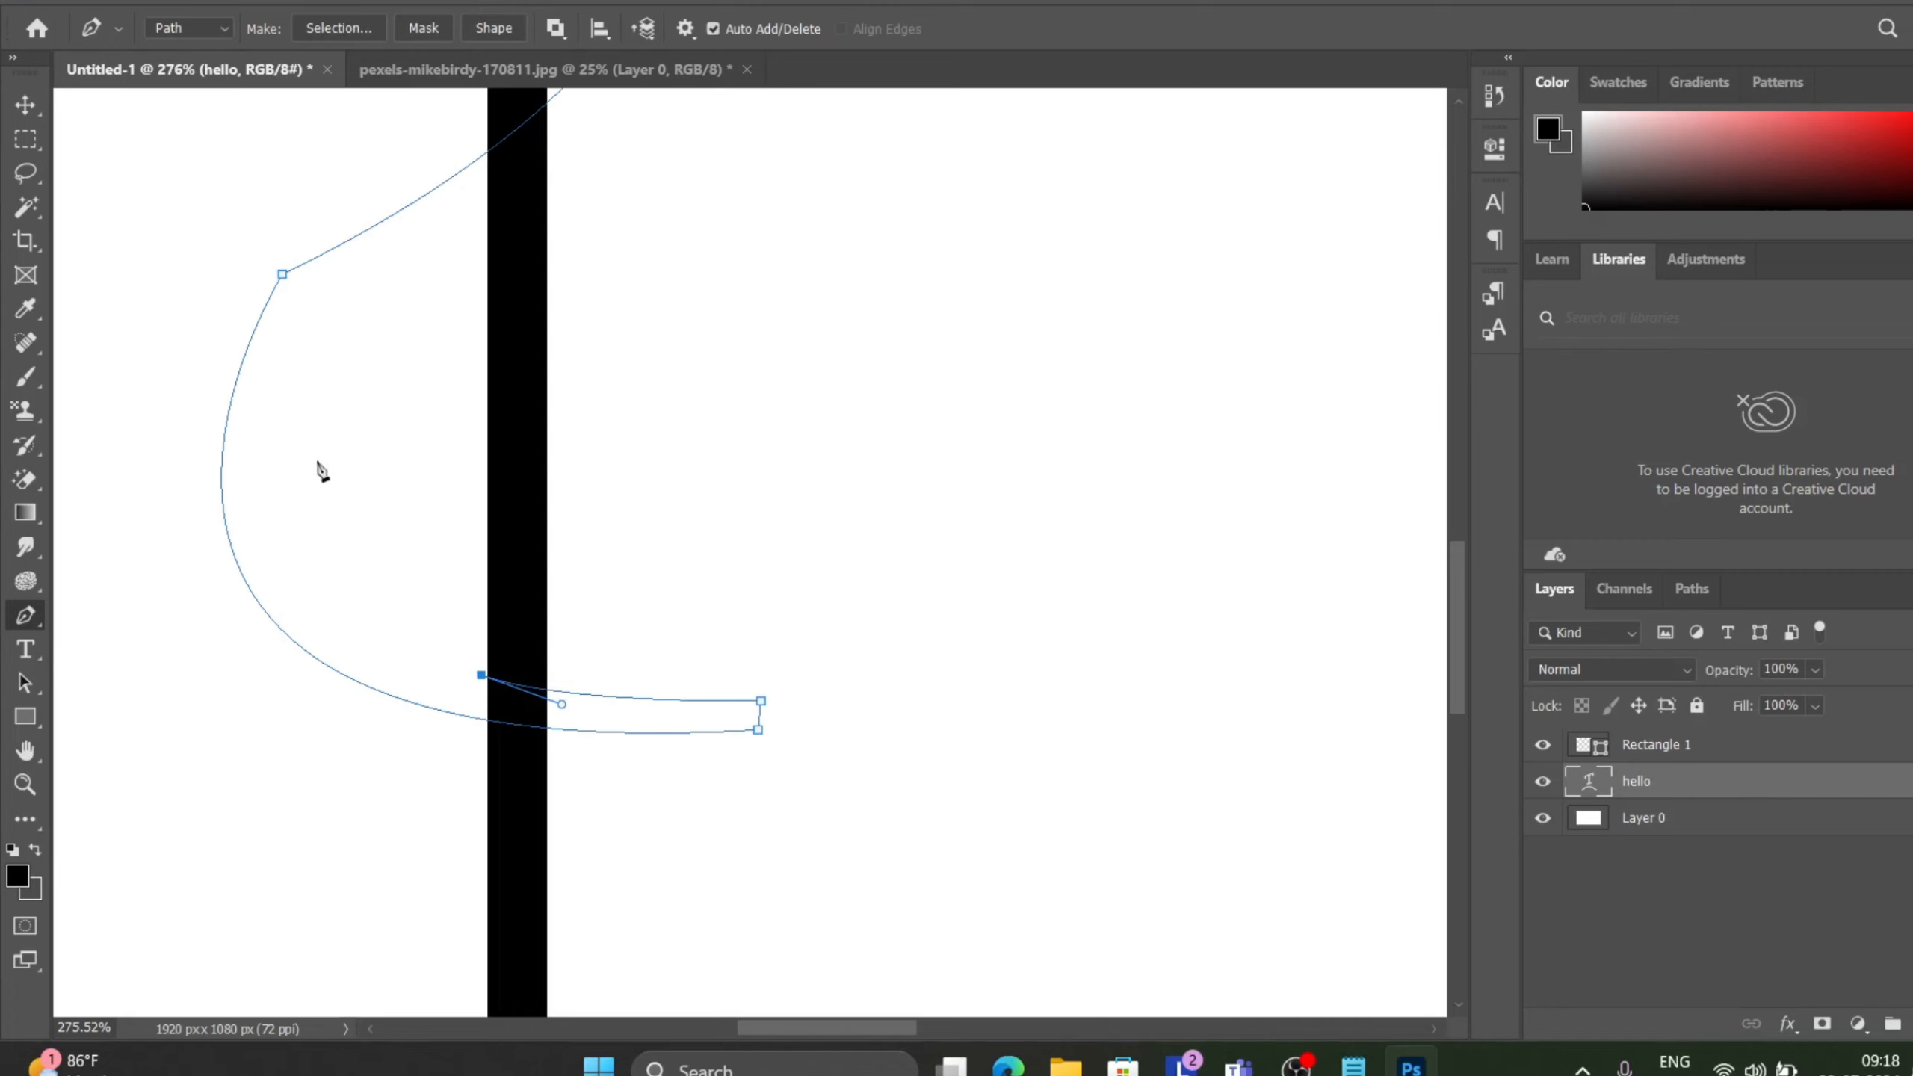
left_click_drag(302, 294, 486, 461)
scroll(486, 461, "down", 5)
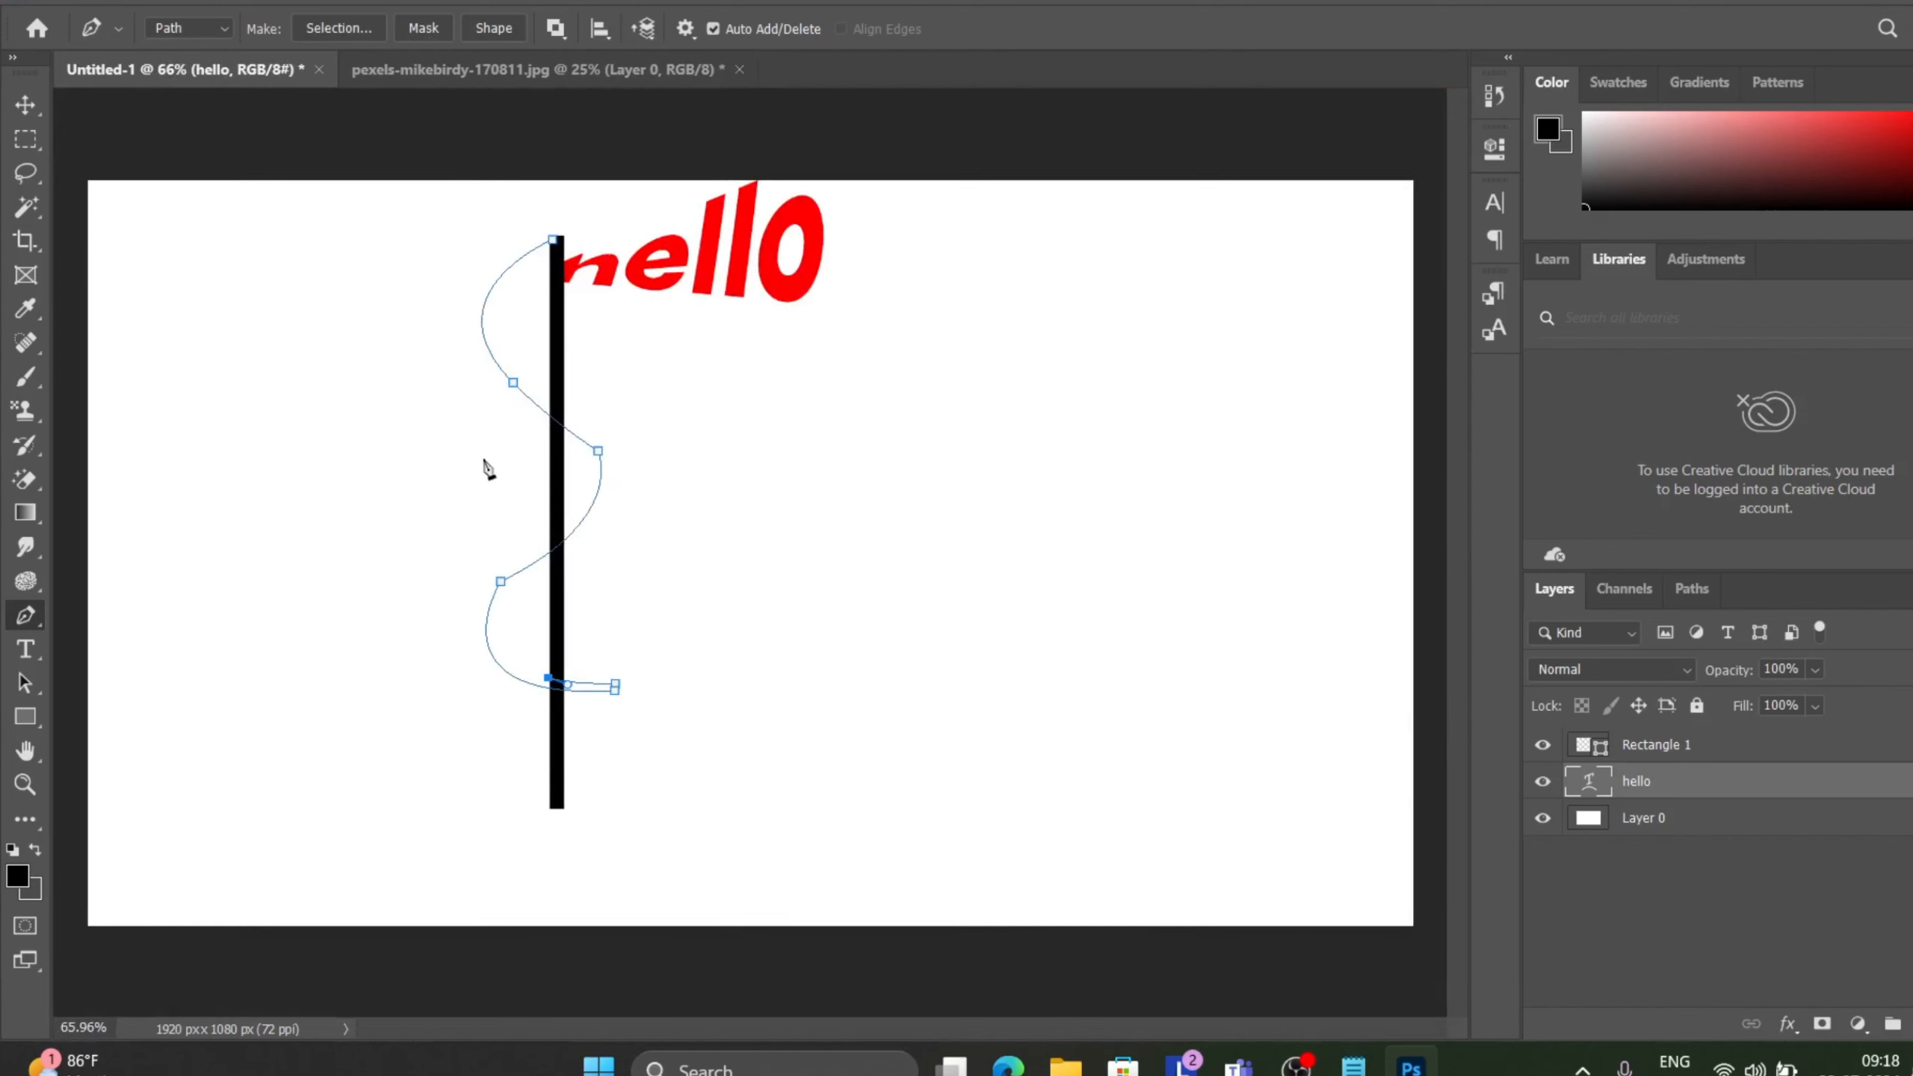
scroll(539, 689, "up", 3)
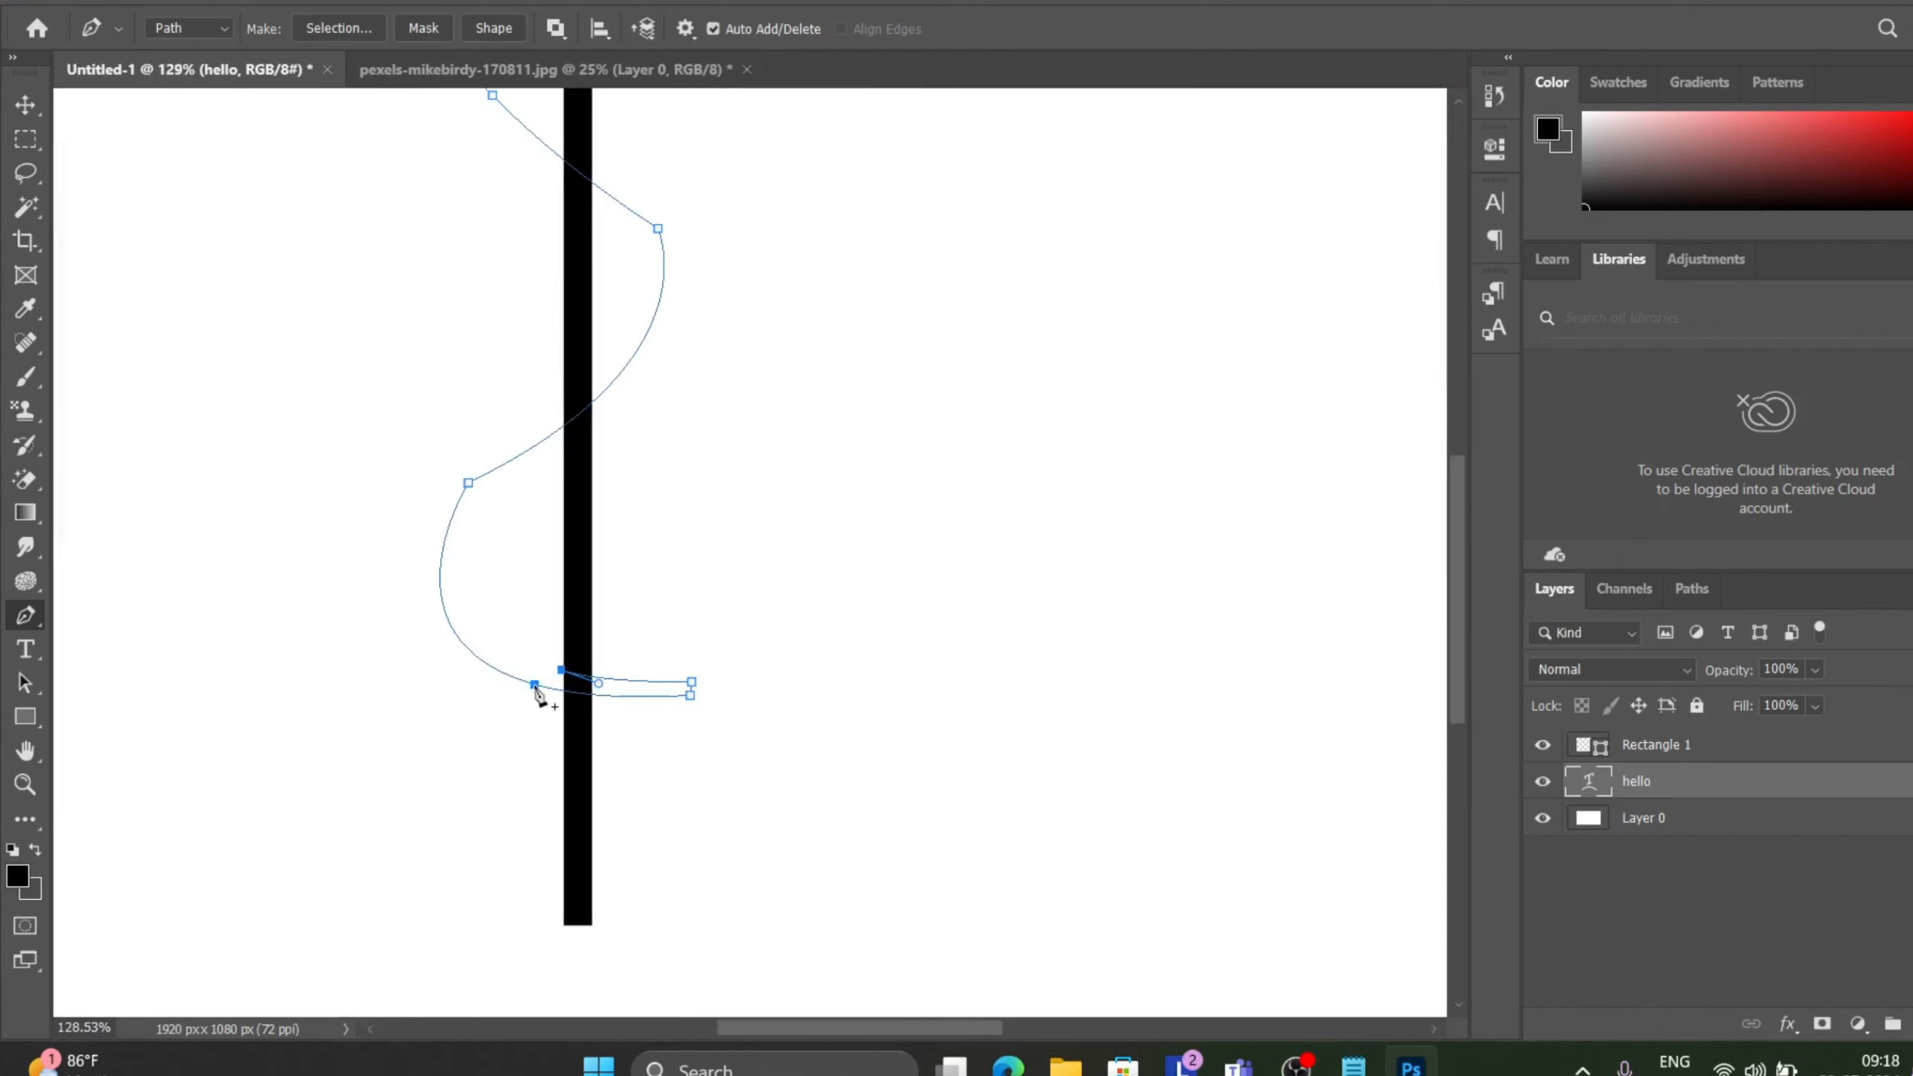
Add a curved anchor inside the lower loop to form the ribbon's second edge.
left_click_drag(494, 577, 558, 509)
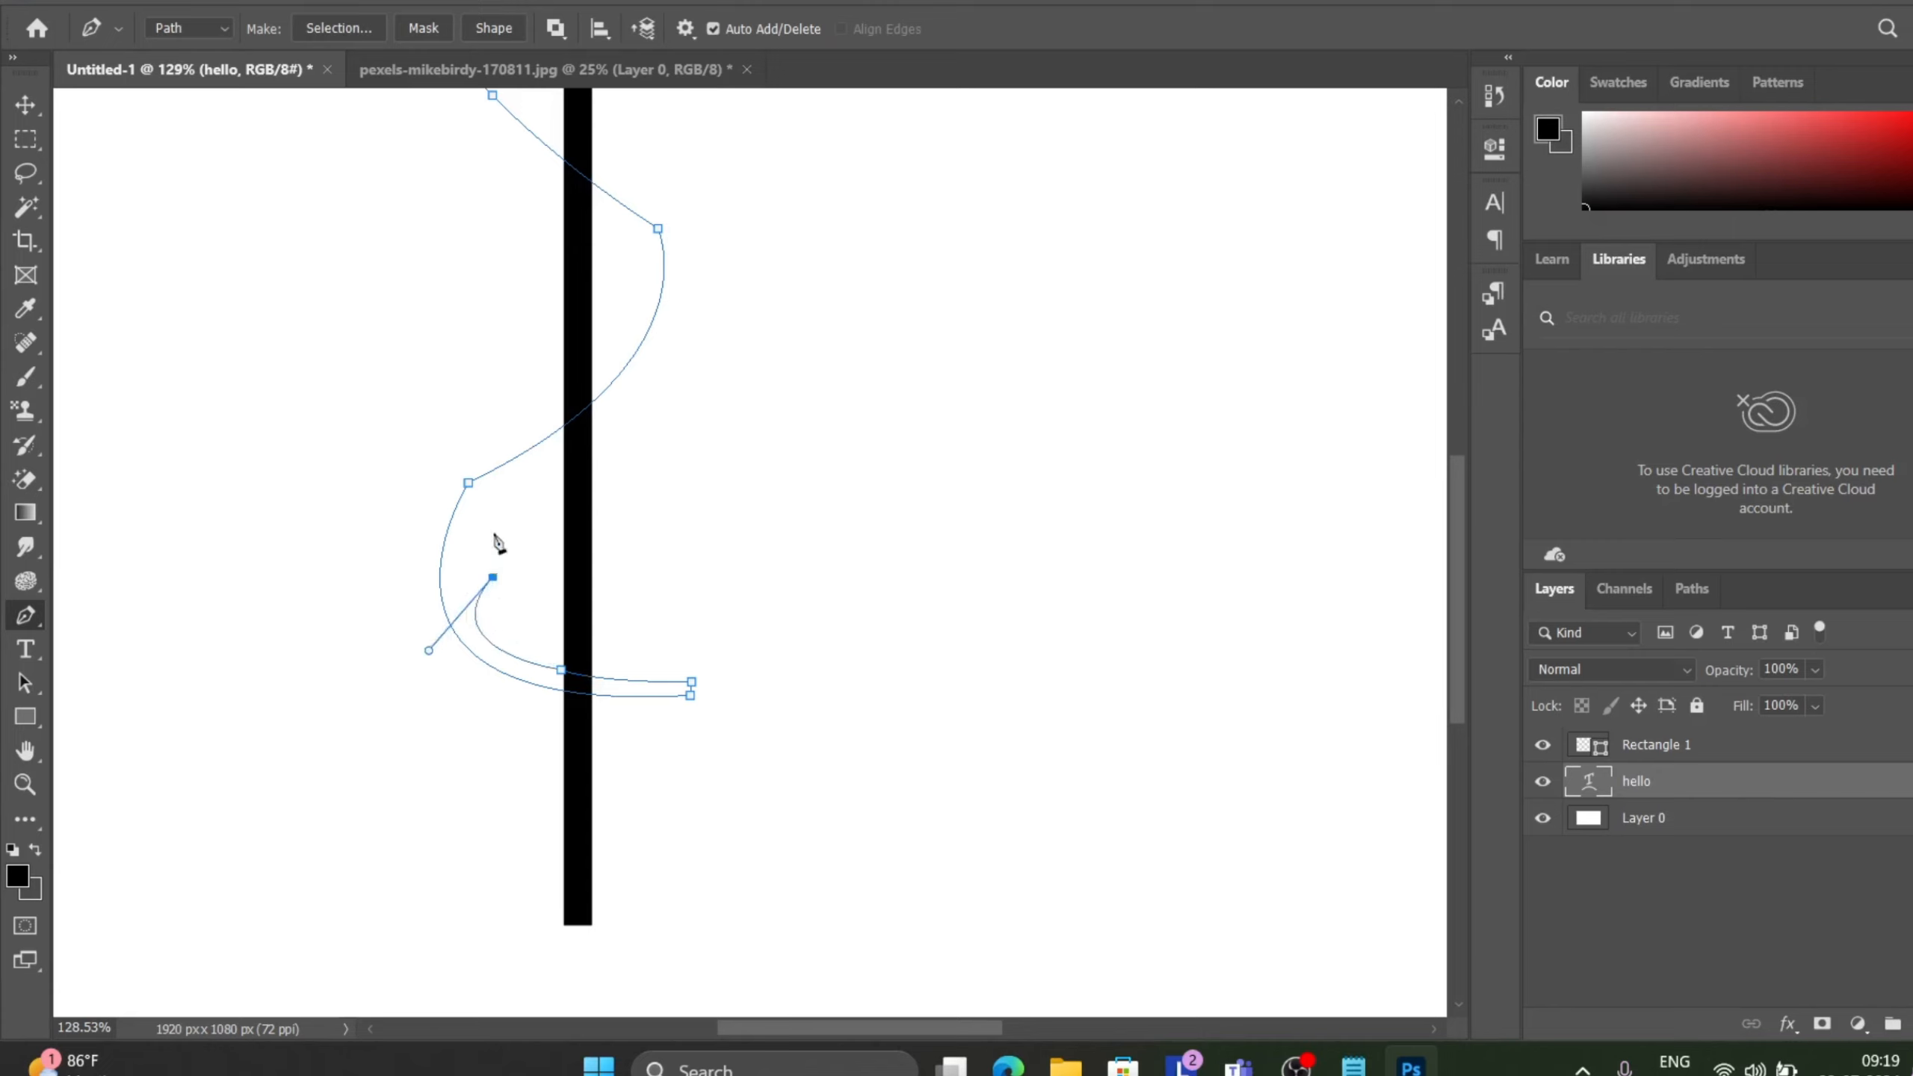
left_click_drag(502, 504, 550, 517)
key("ctrl+z")
left_click(493, 504)
left_click_drag(517, 506, 532, 466)
left_click_drag(686, 236, 690, 1044)
scroll(727, 857, "down", 4)
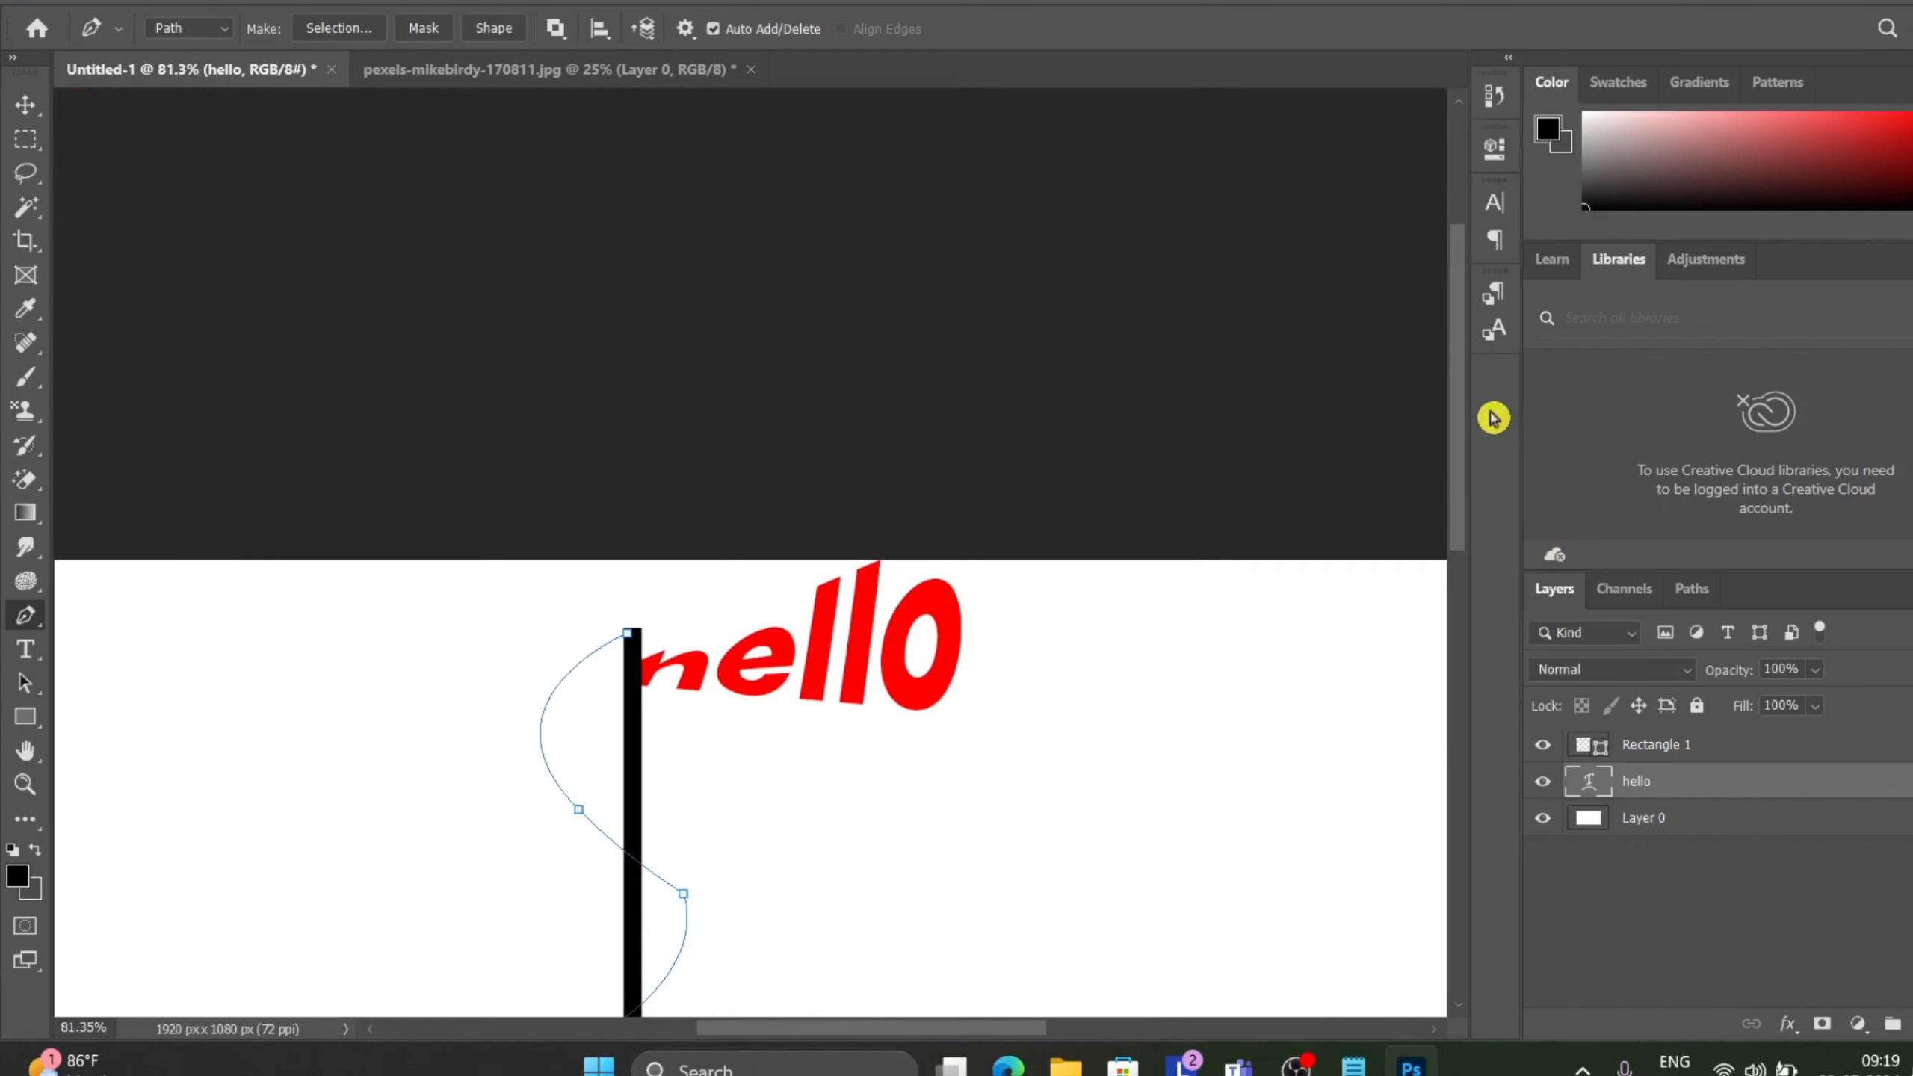
left_click_drag(1462, 410, 1450, 637)
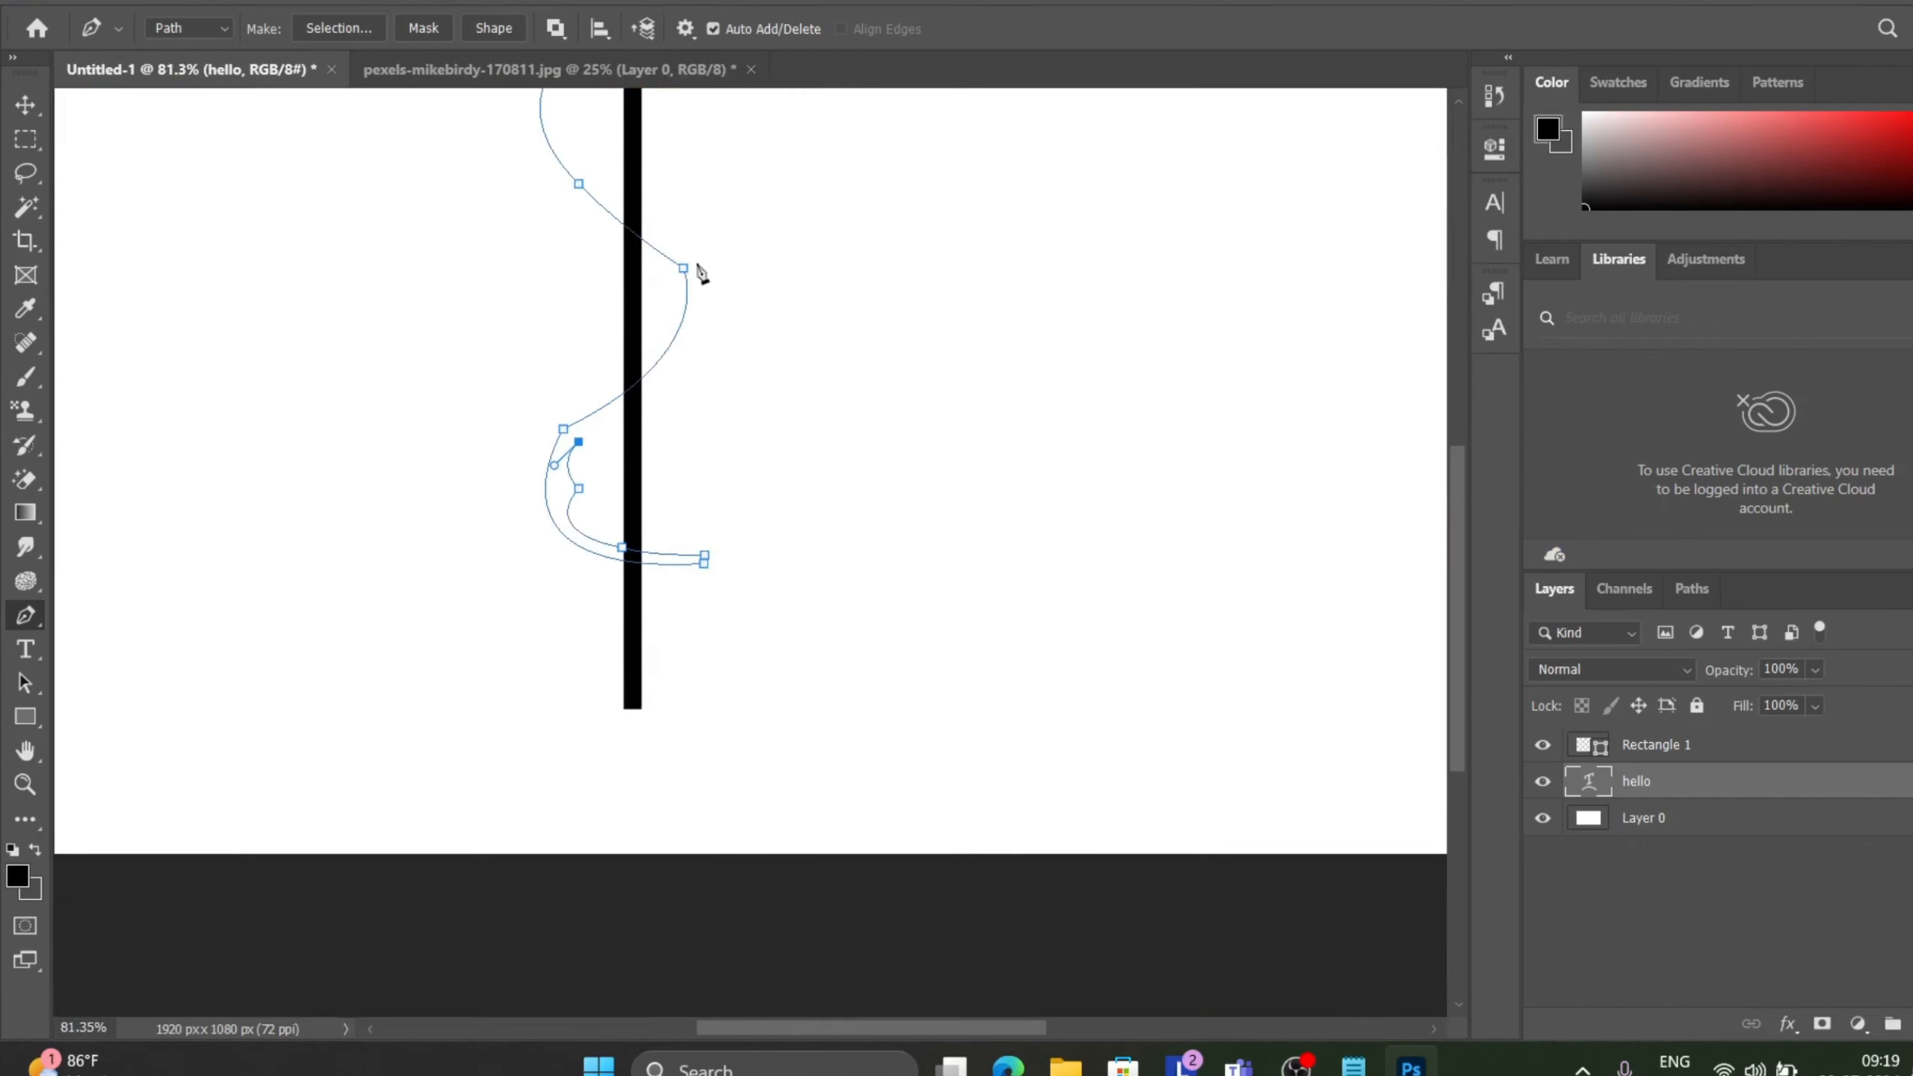
scroll(700, 273, "up", 5)
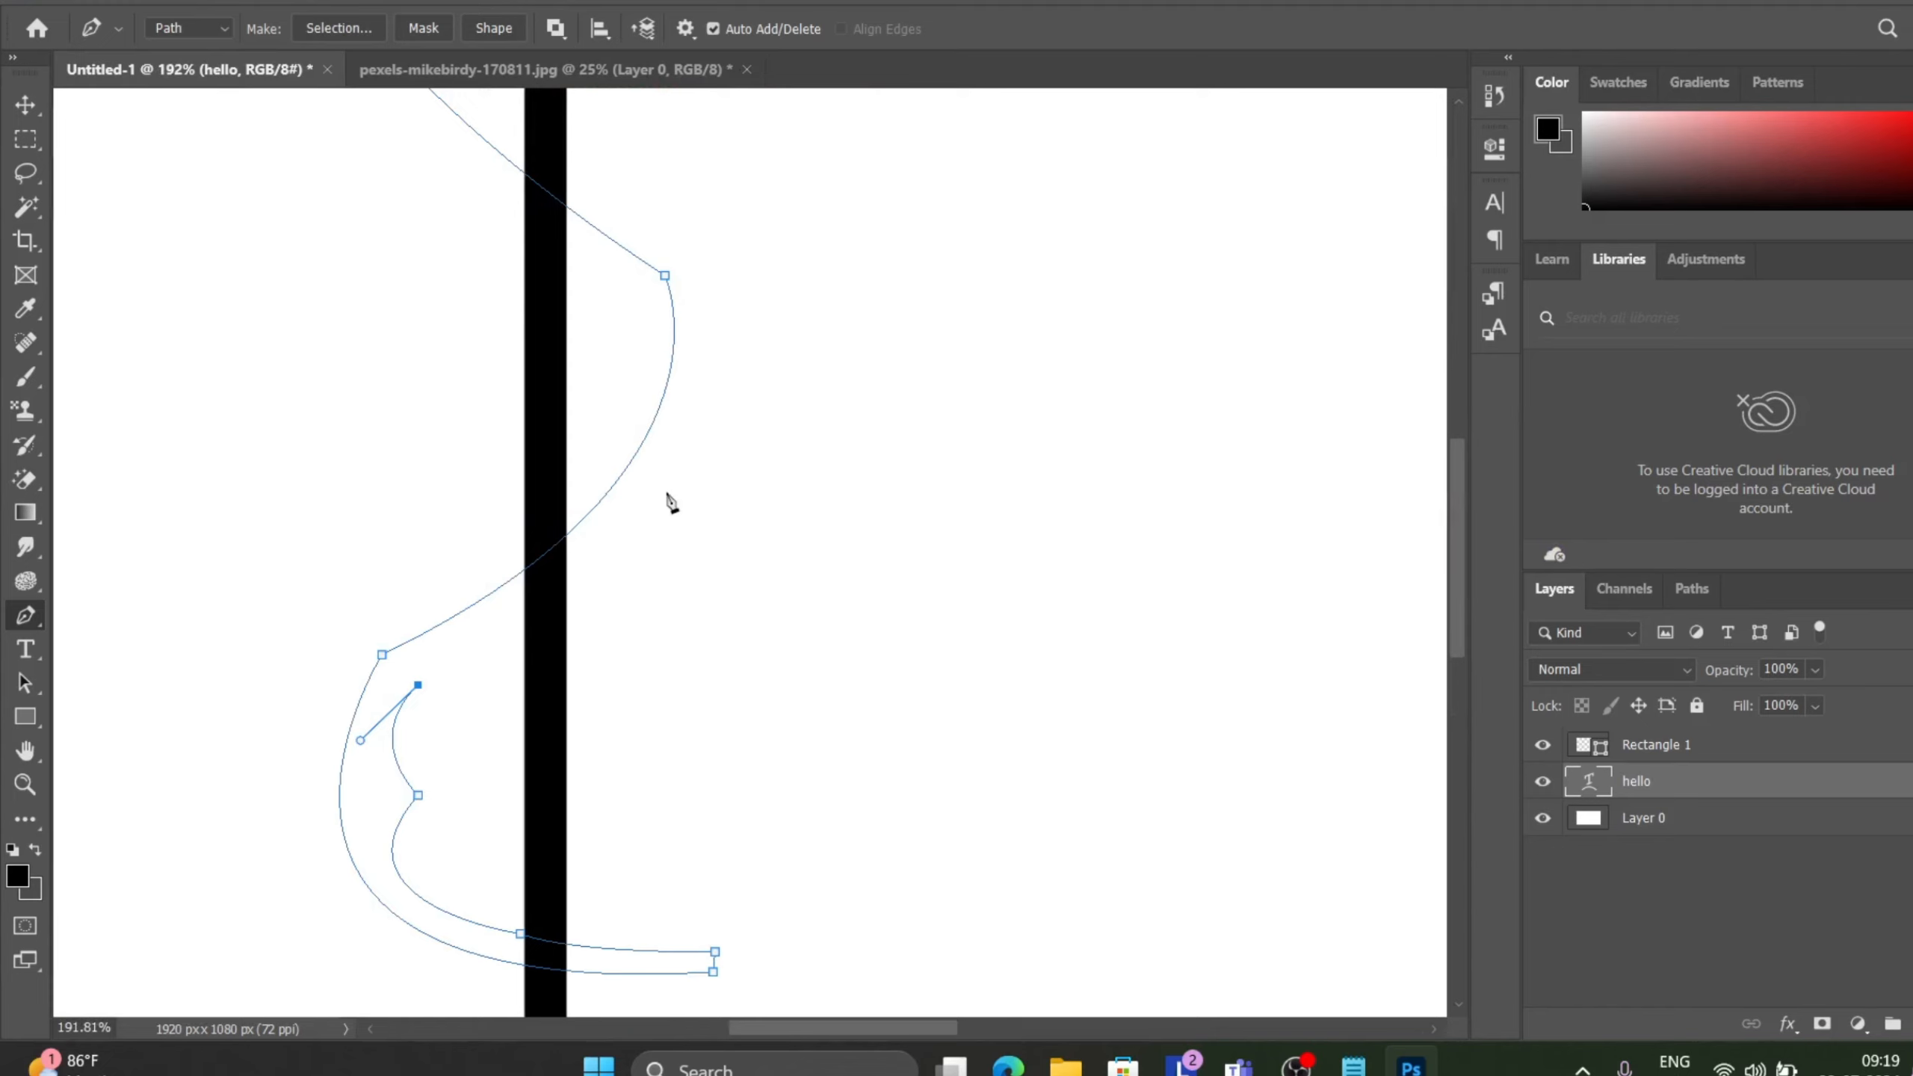
Add anchors along the middle bend right of the pole, continuing the ribbon's inner edge upward.
left_click_drag(667, 492, 672, 458)
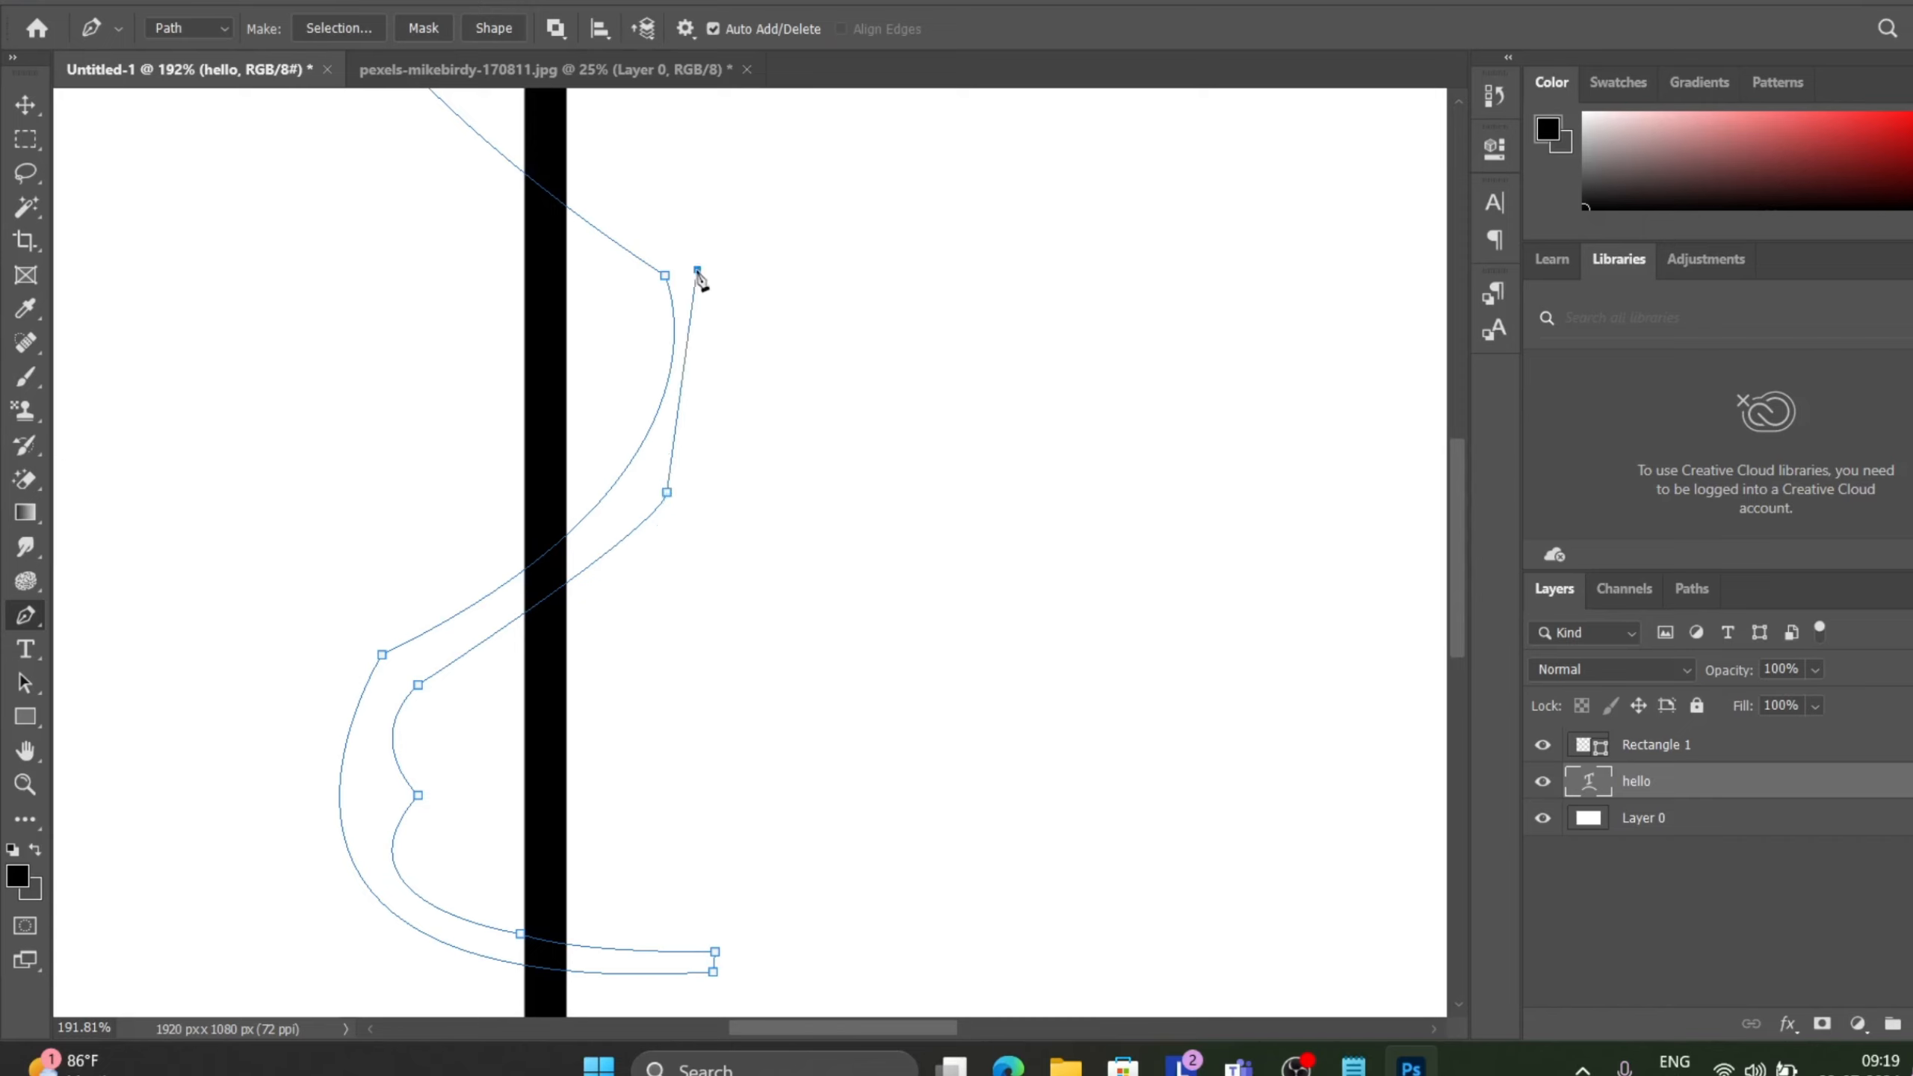
left_click_drag(698, 270, 669, 252)
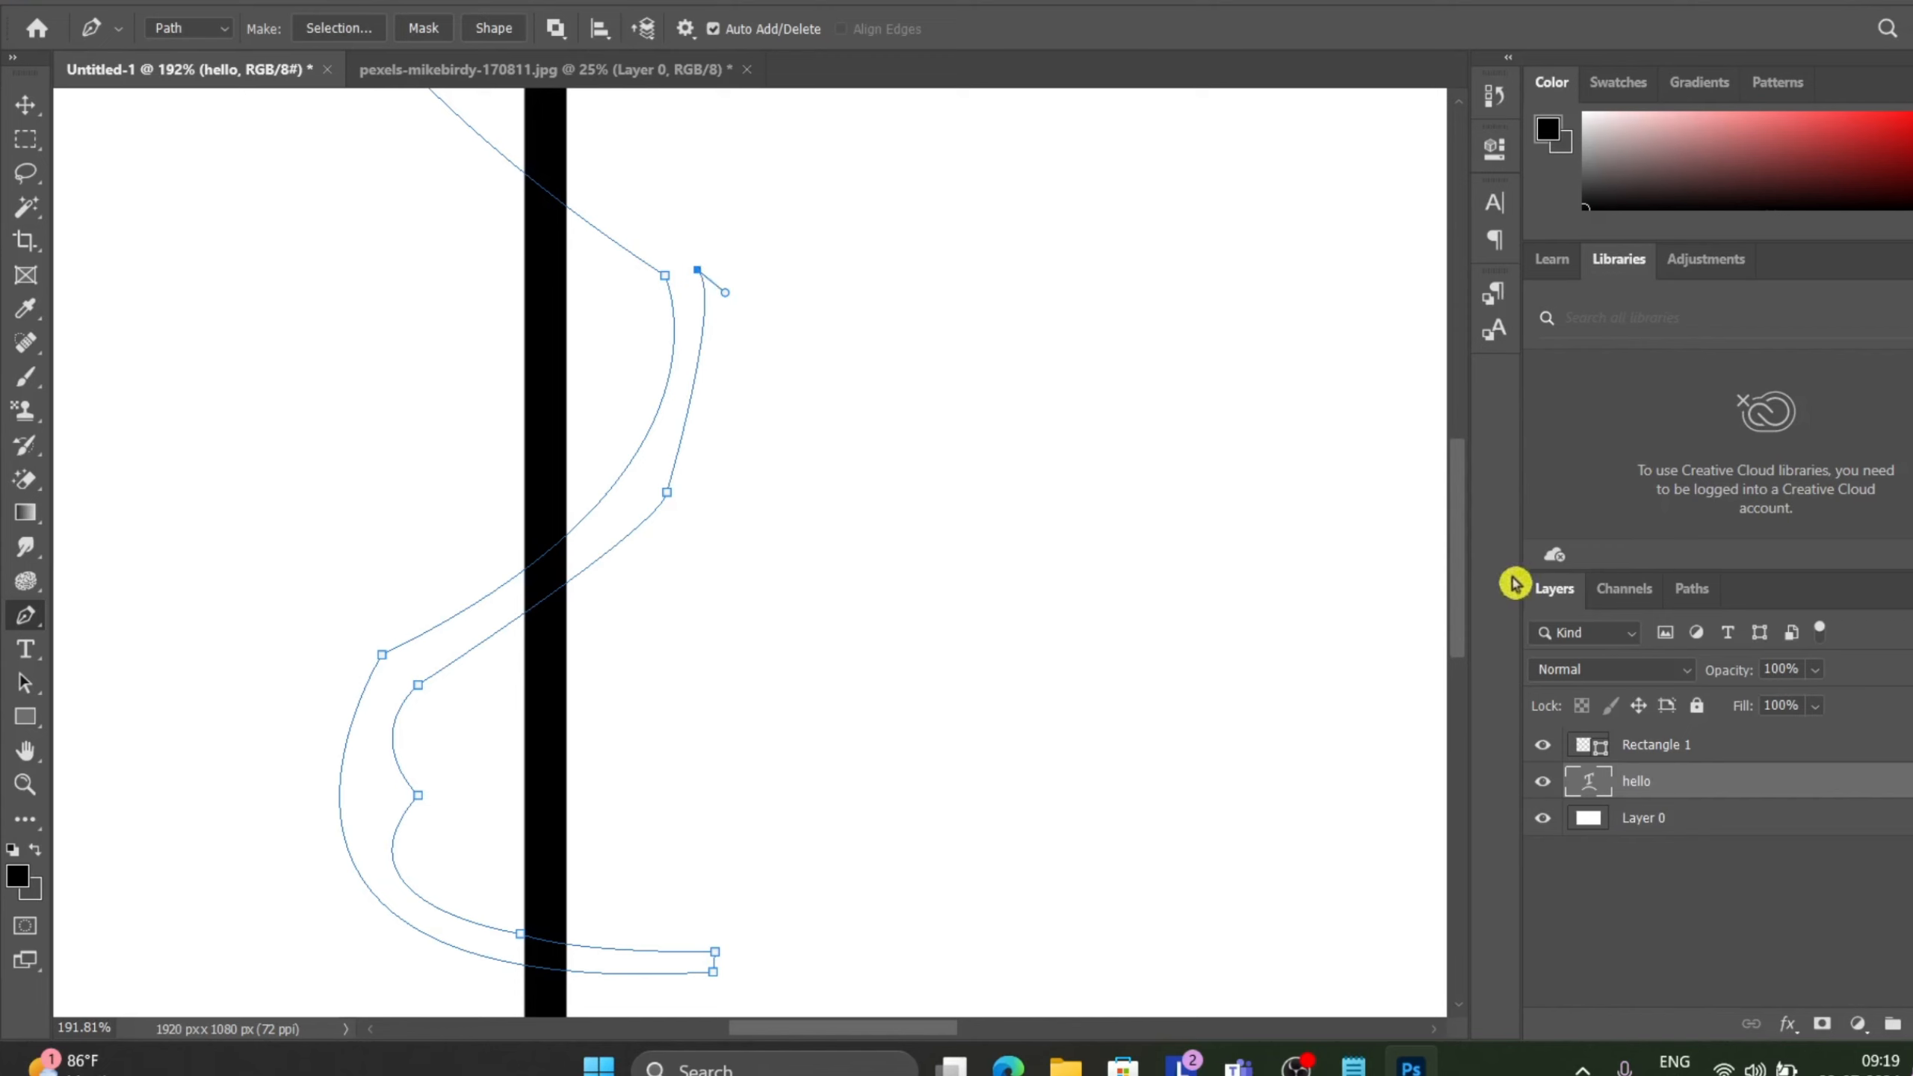
left_click_drag(1460, 560, 1414, 443)
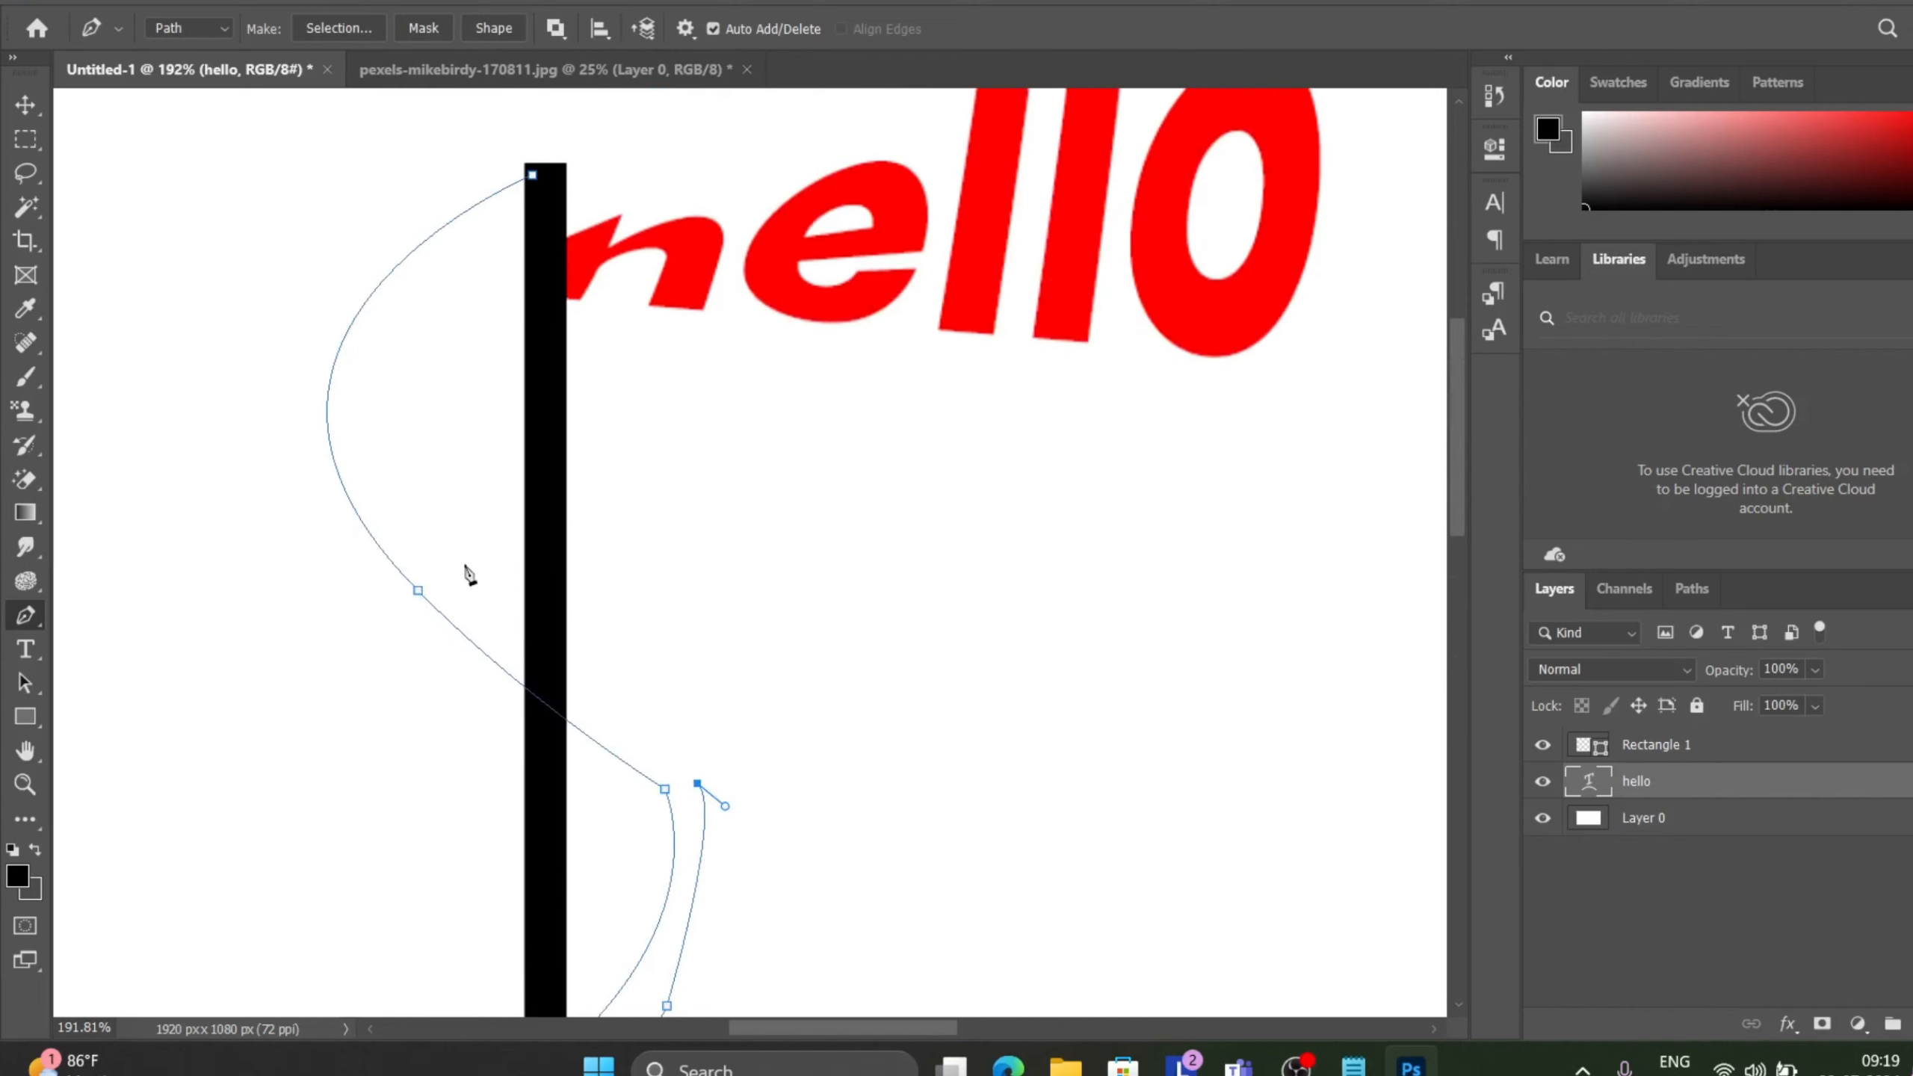
Add anchors up the upper loop and close the ribbon path at the pole's top anchor.
left_click_drag(464, 563, 457, 502)
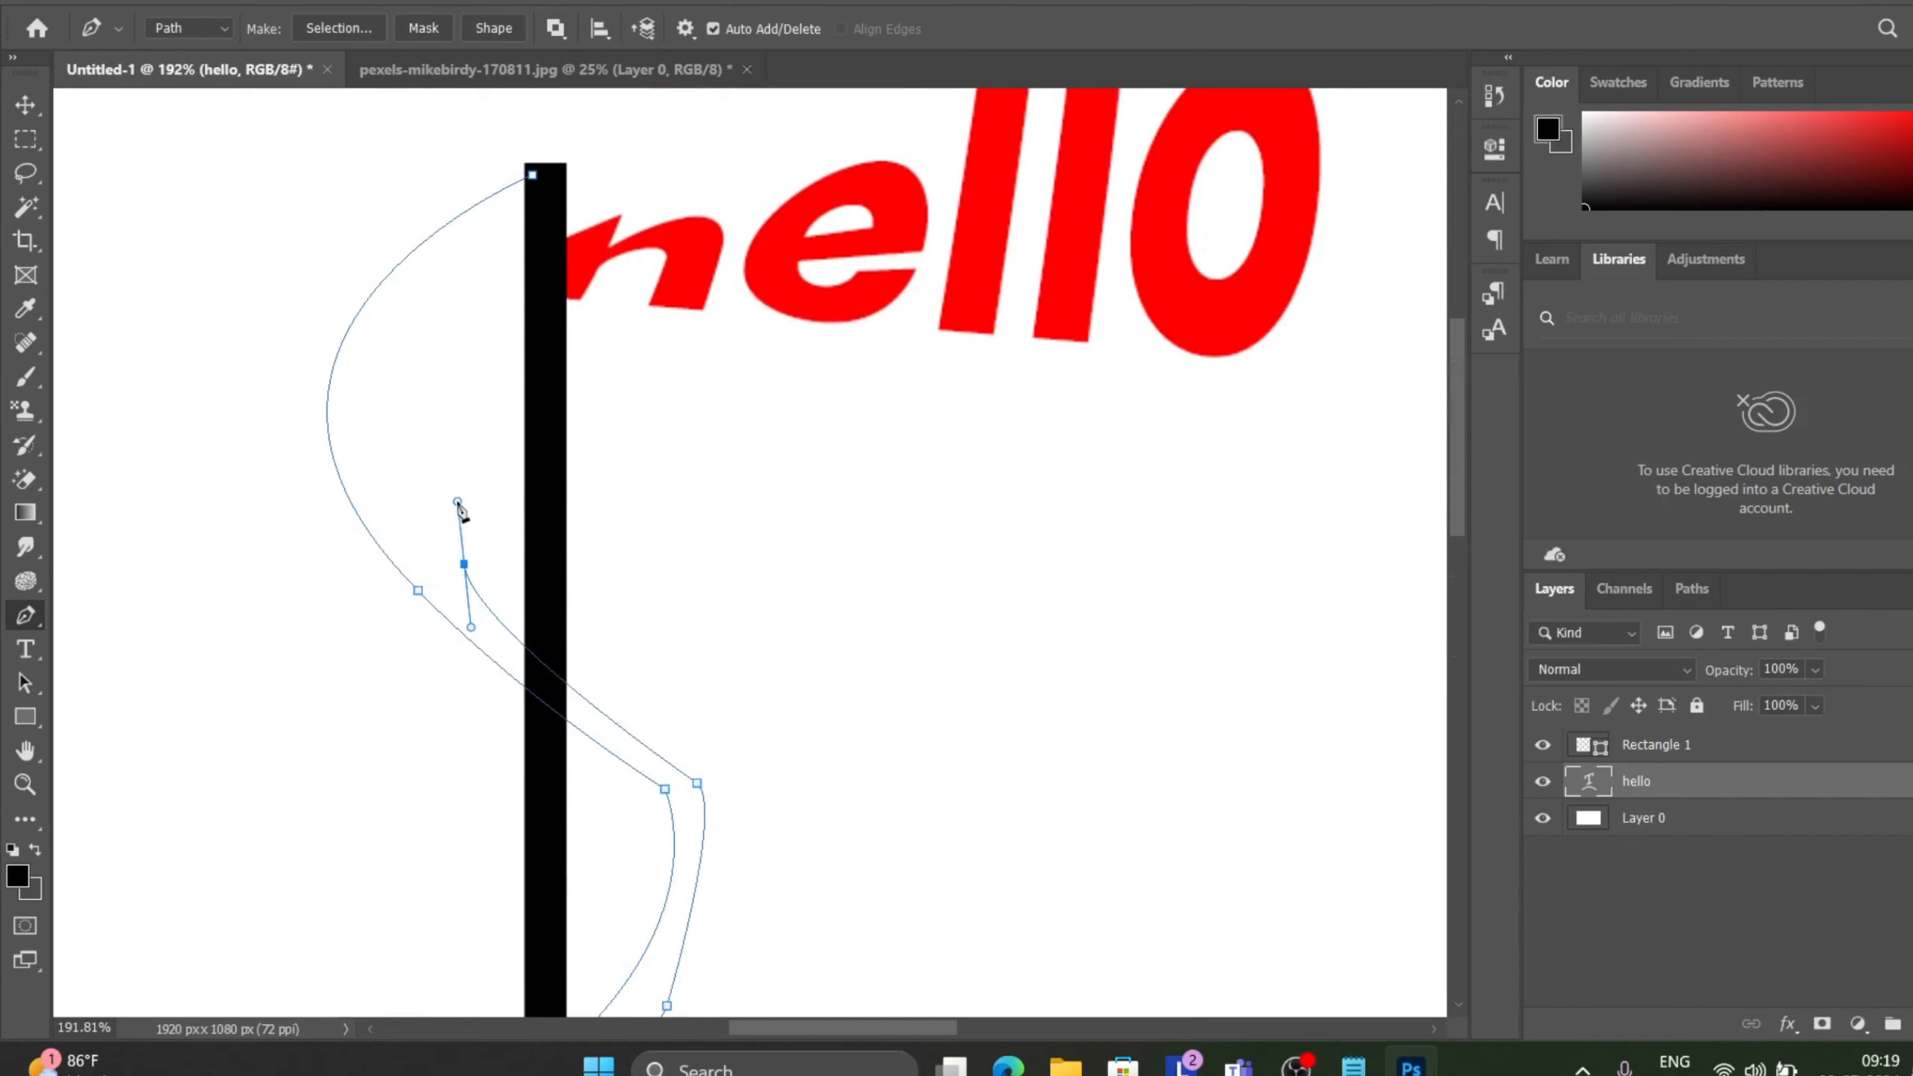
left_click_drag(382, 427, 356, 266)
left_click(382, 429)
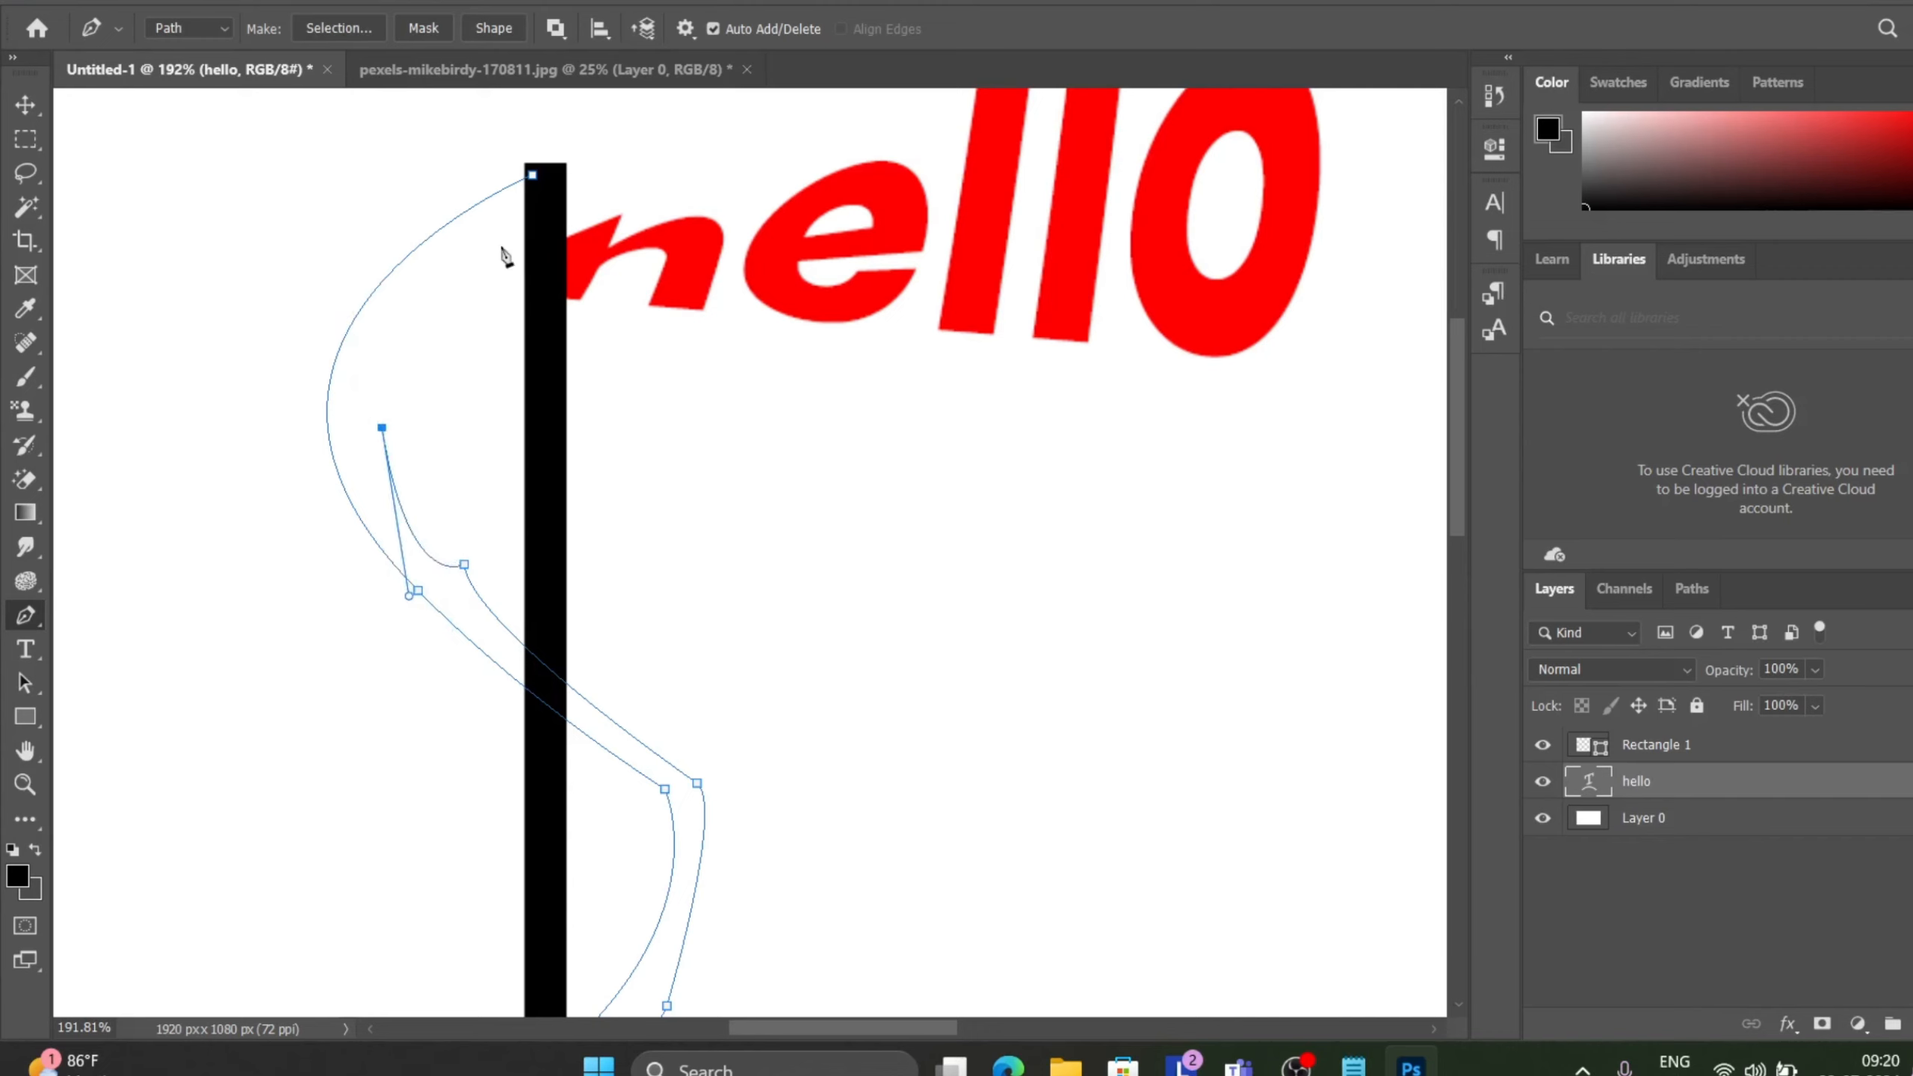
left_click_drag(500, 245, 603, 215)
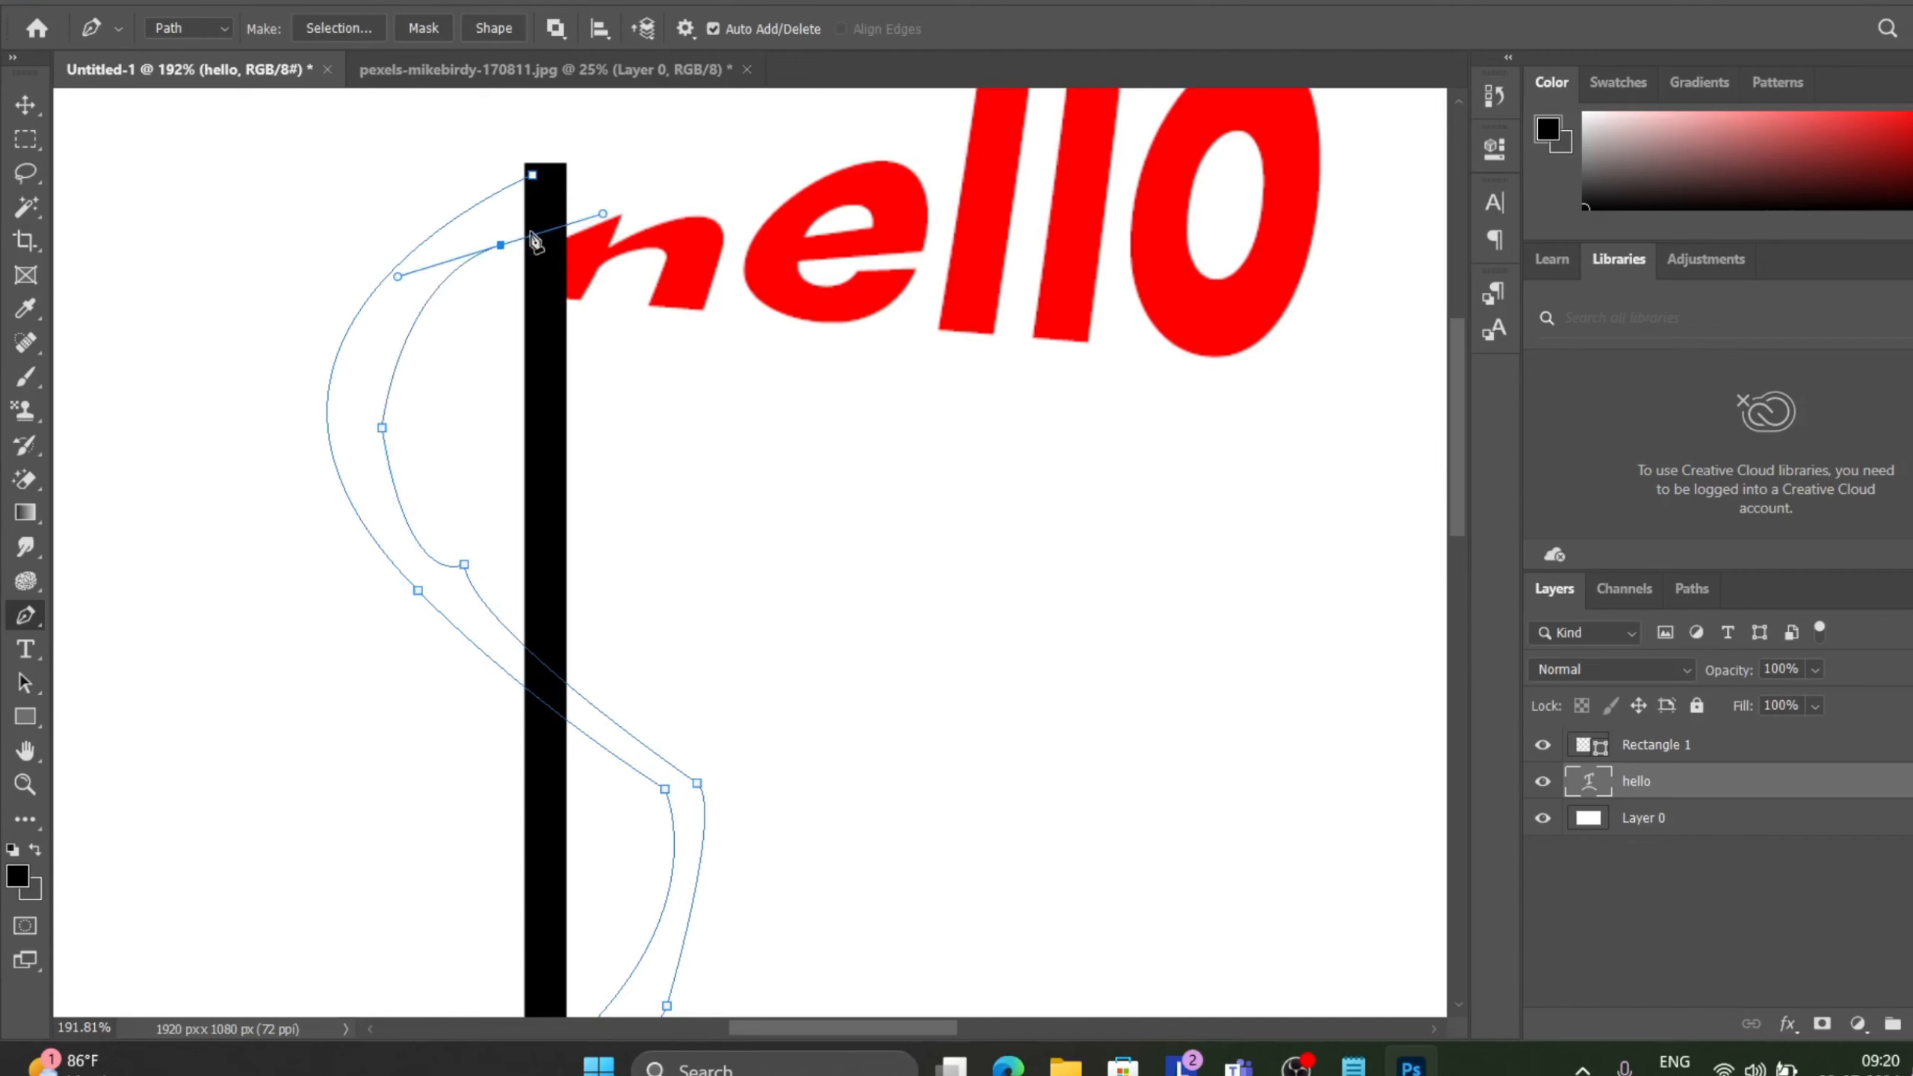
left_click(533, 175)
left_click(535, 229)
left_click(533, 176)
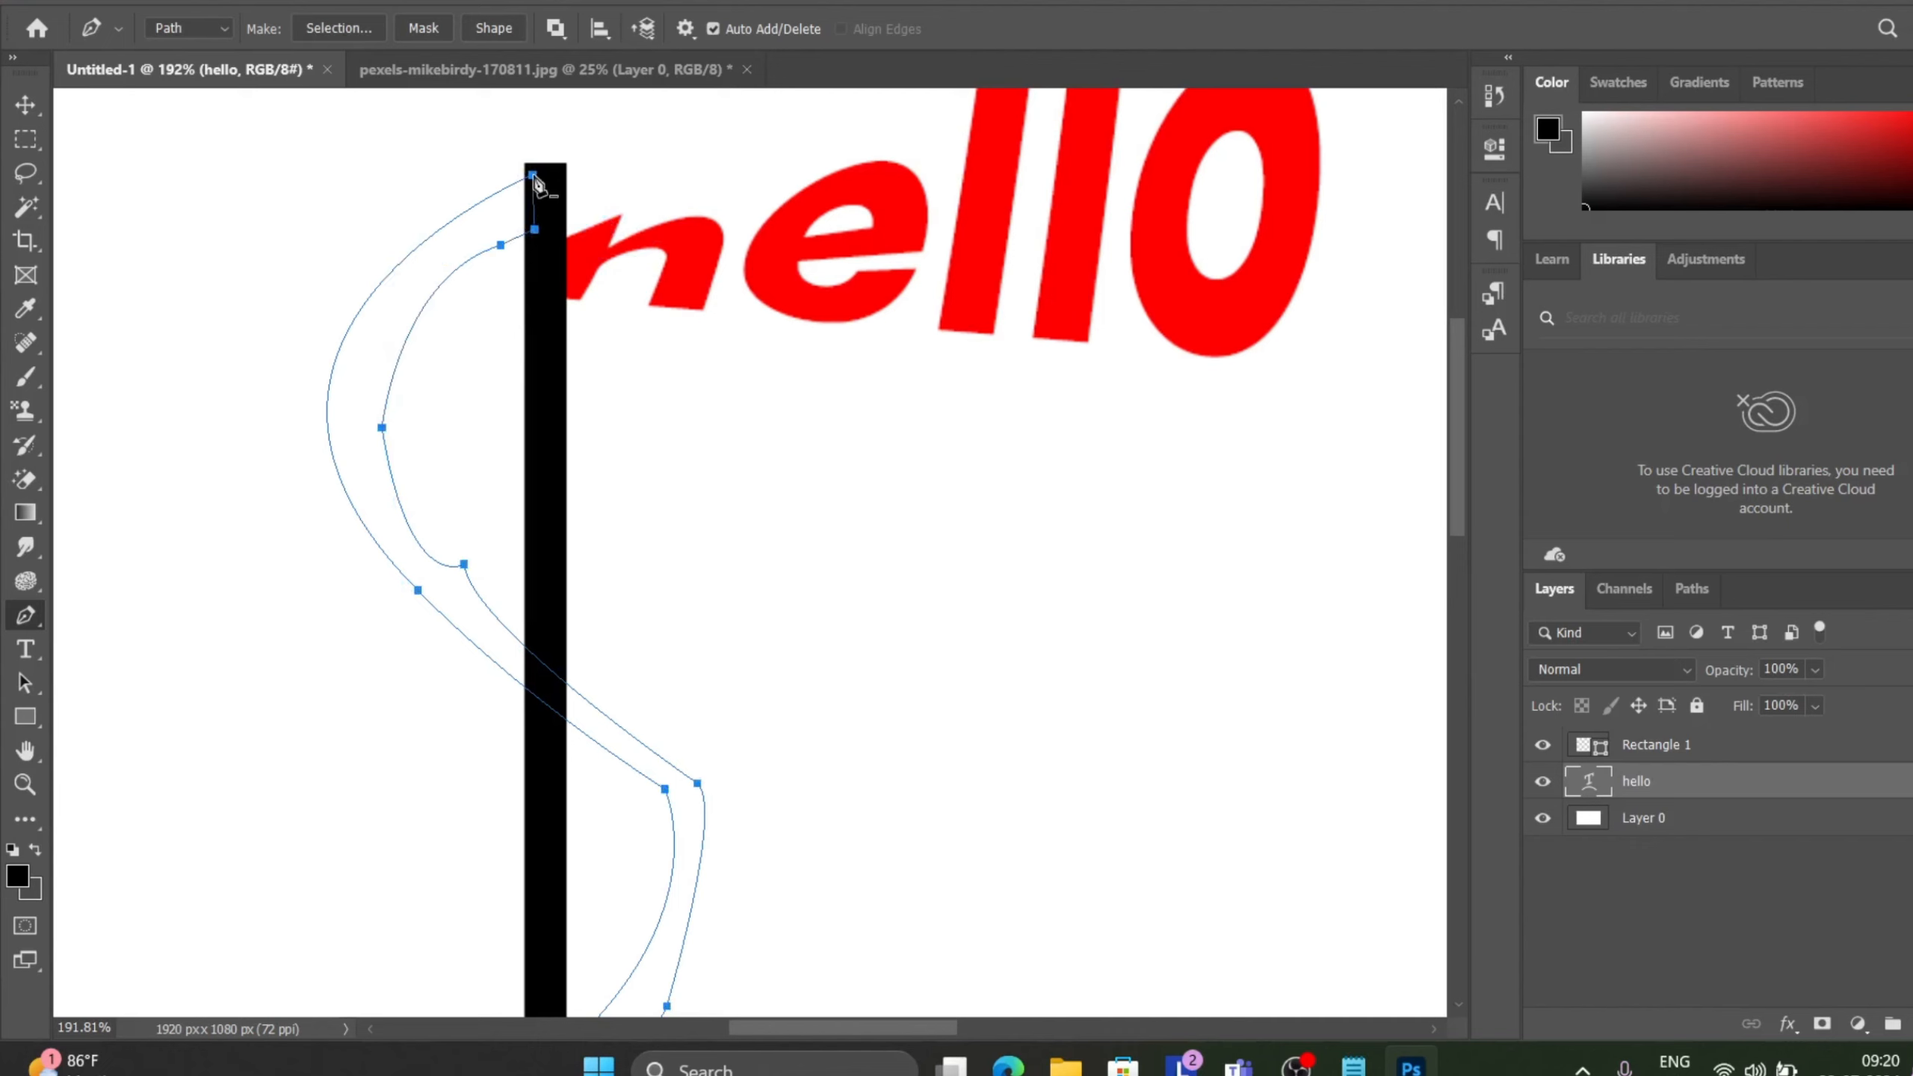
Make a selection from the path with a 5 pixel feather radius.
right_click(537, 183)
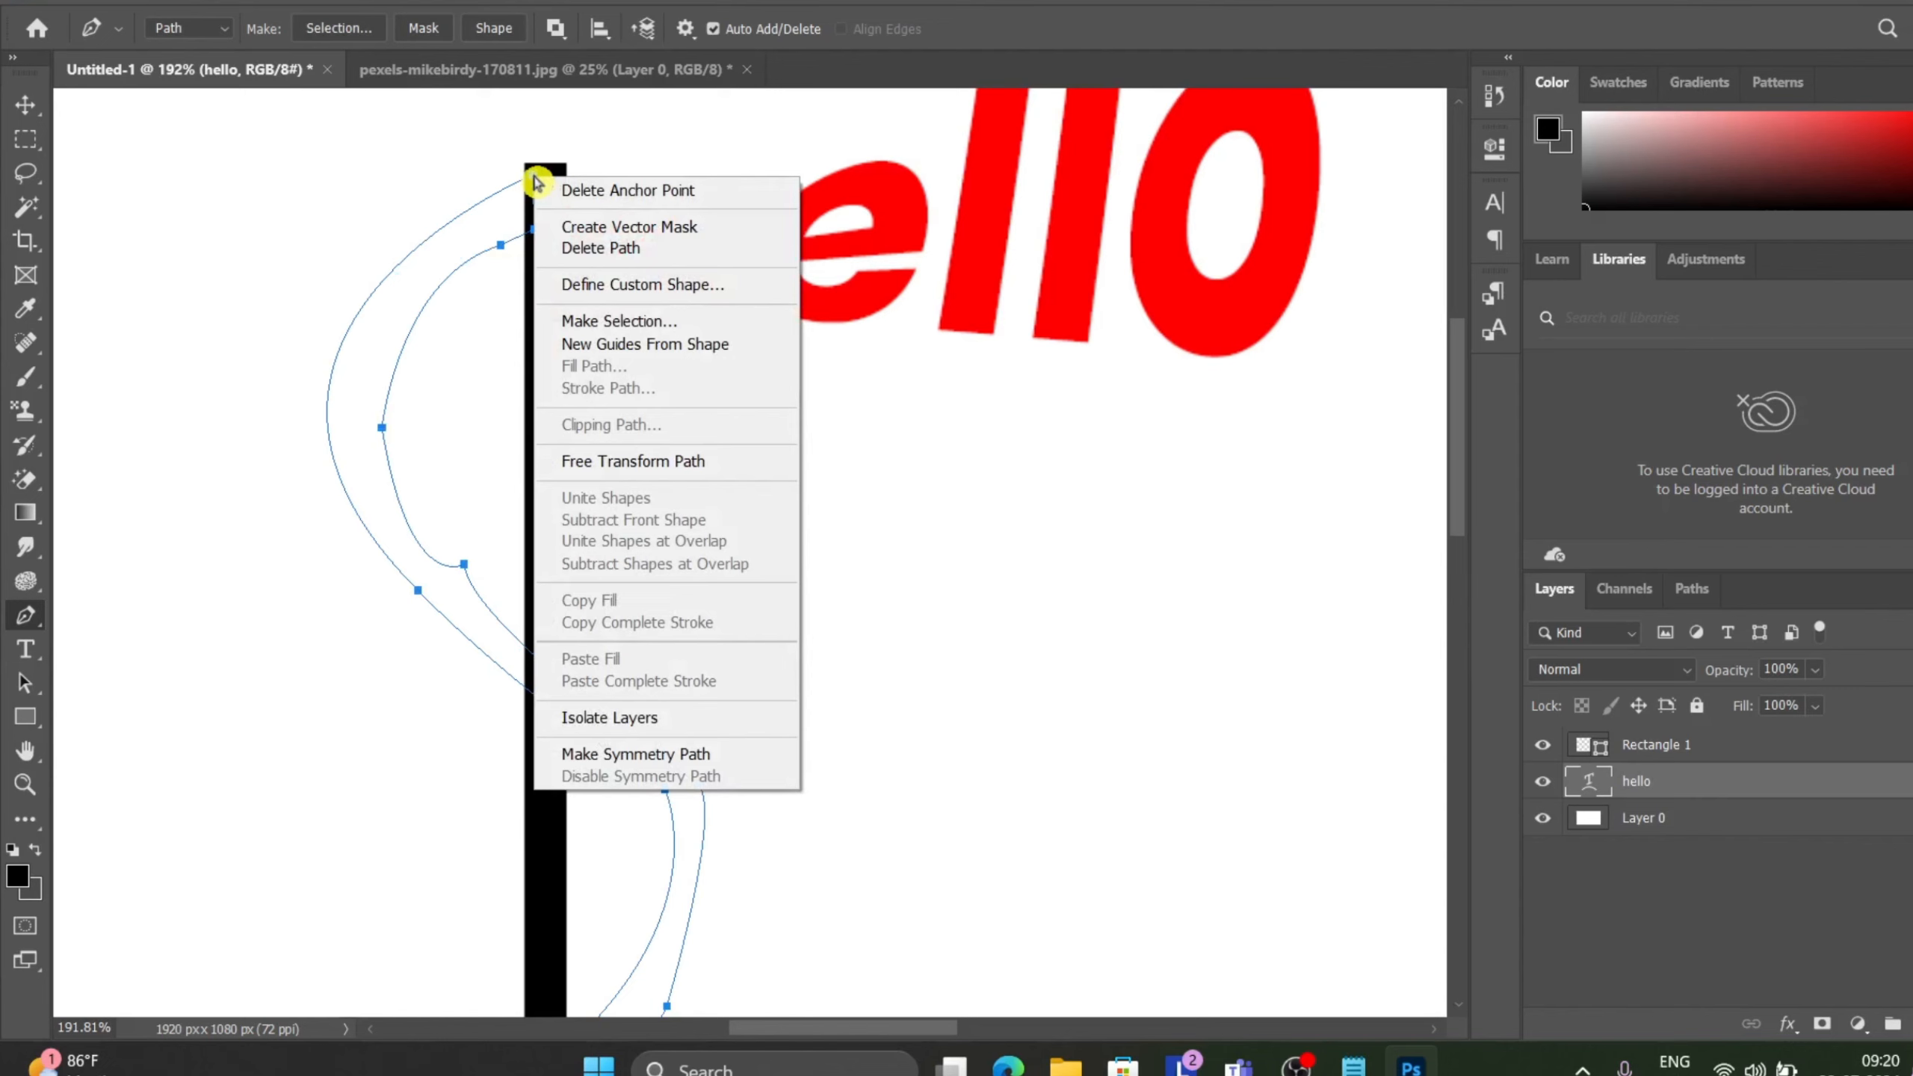
left_click(587, 321)
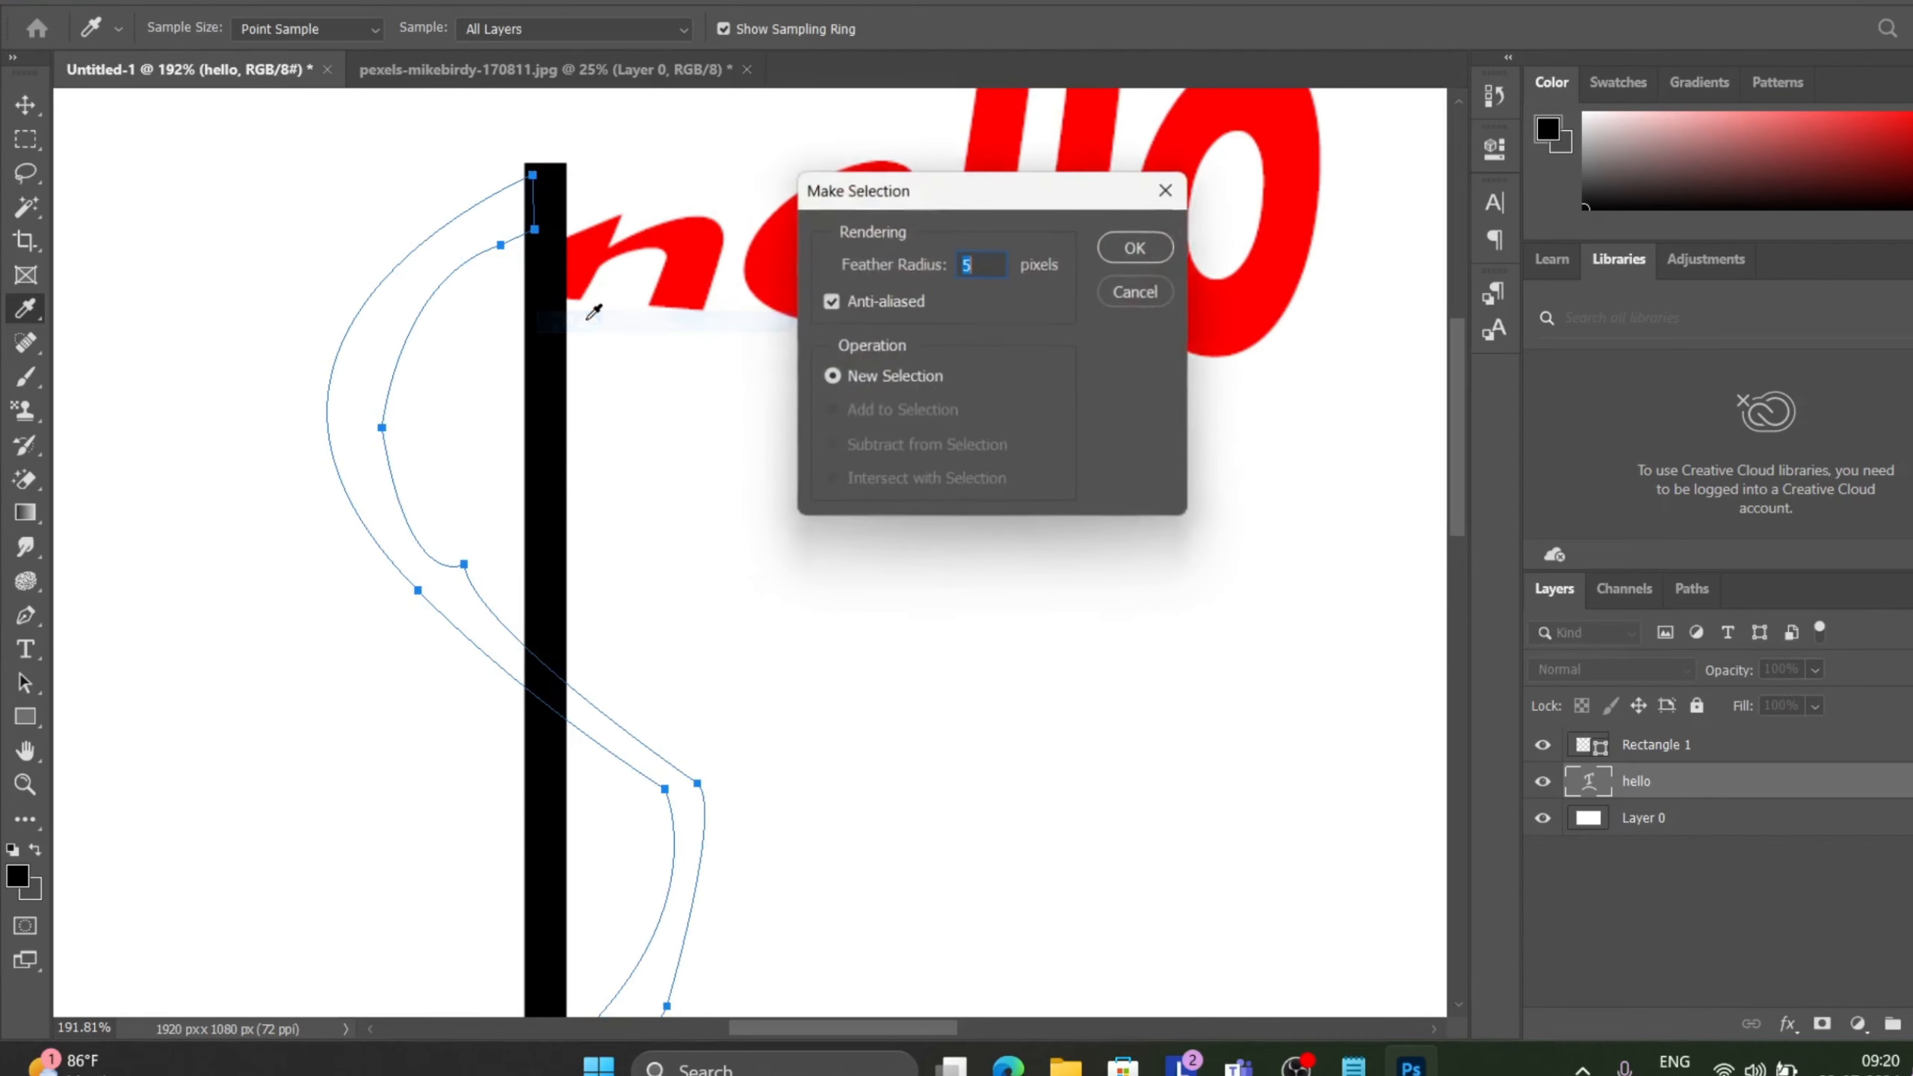
left_click(1169, 250)
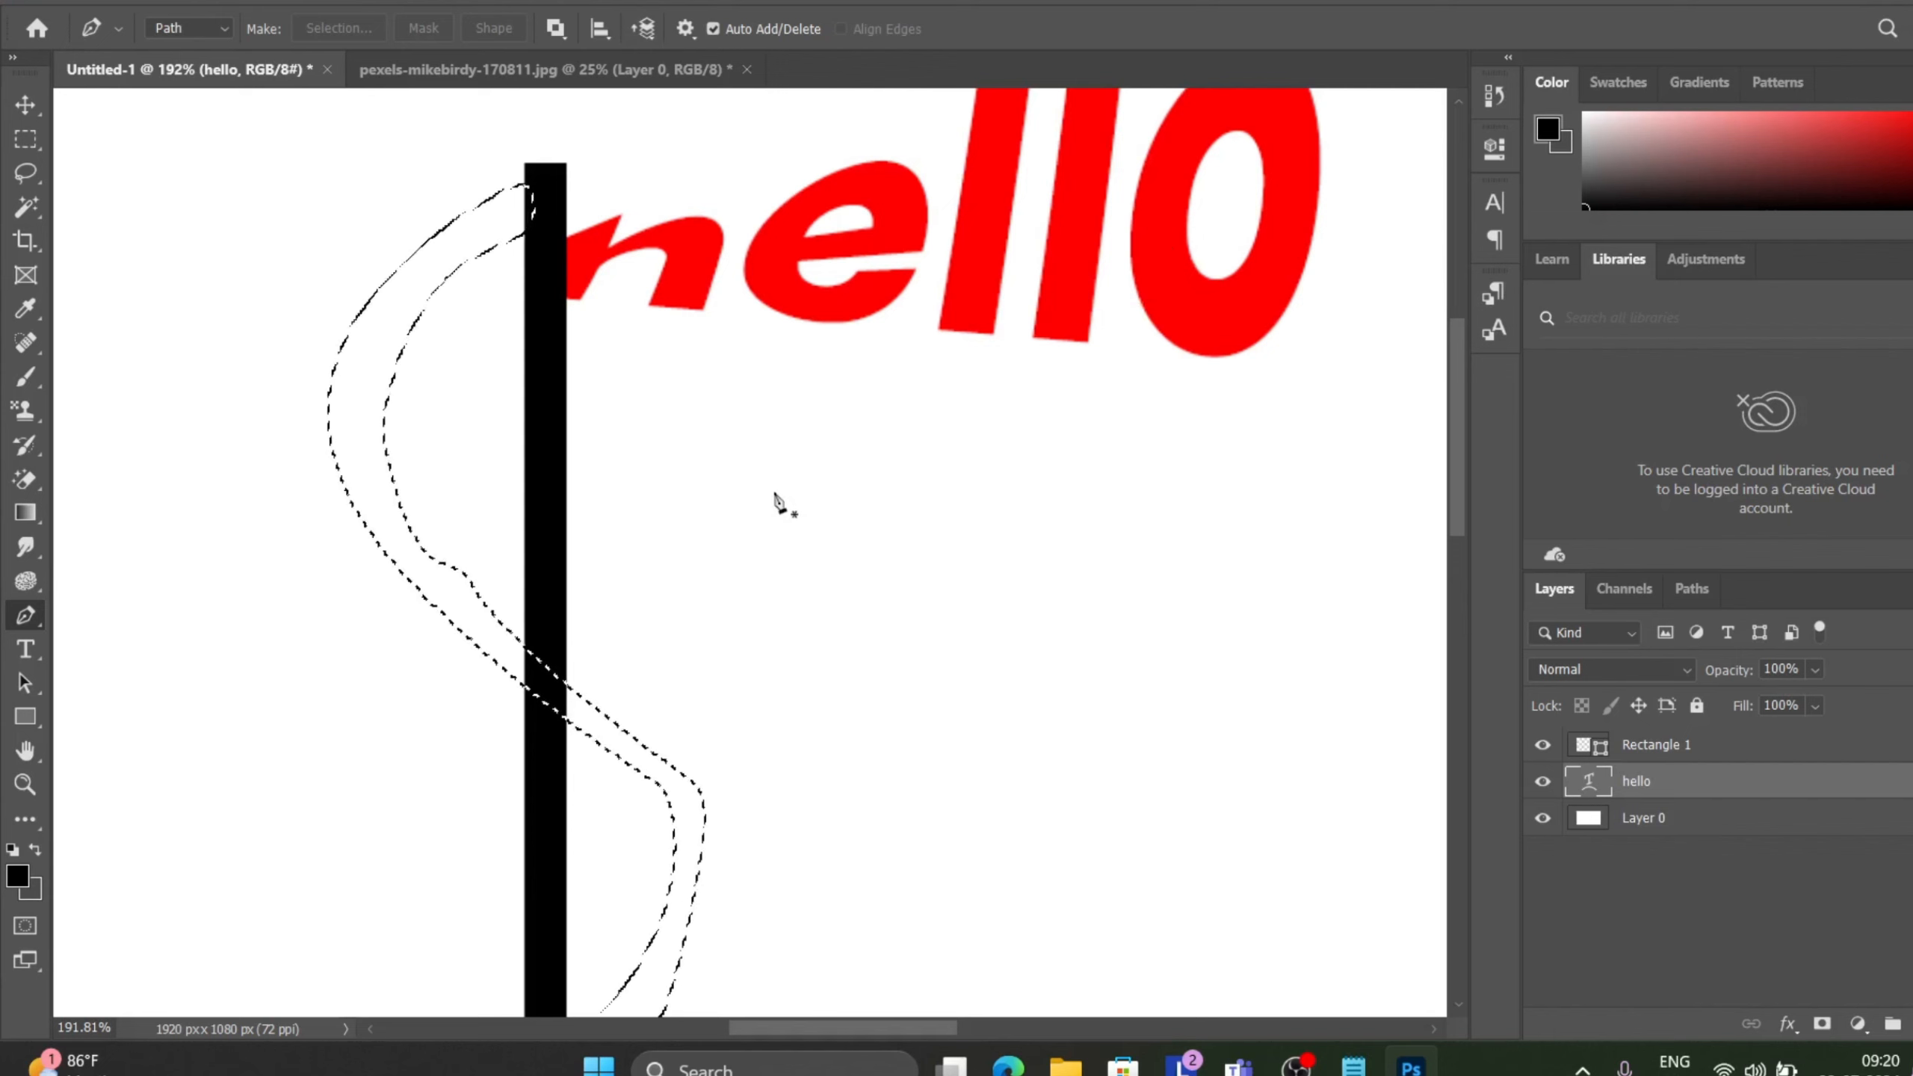
Try to delete the selected area from the hello text layer with the Move tool.
left_click(25, 116)
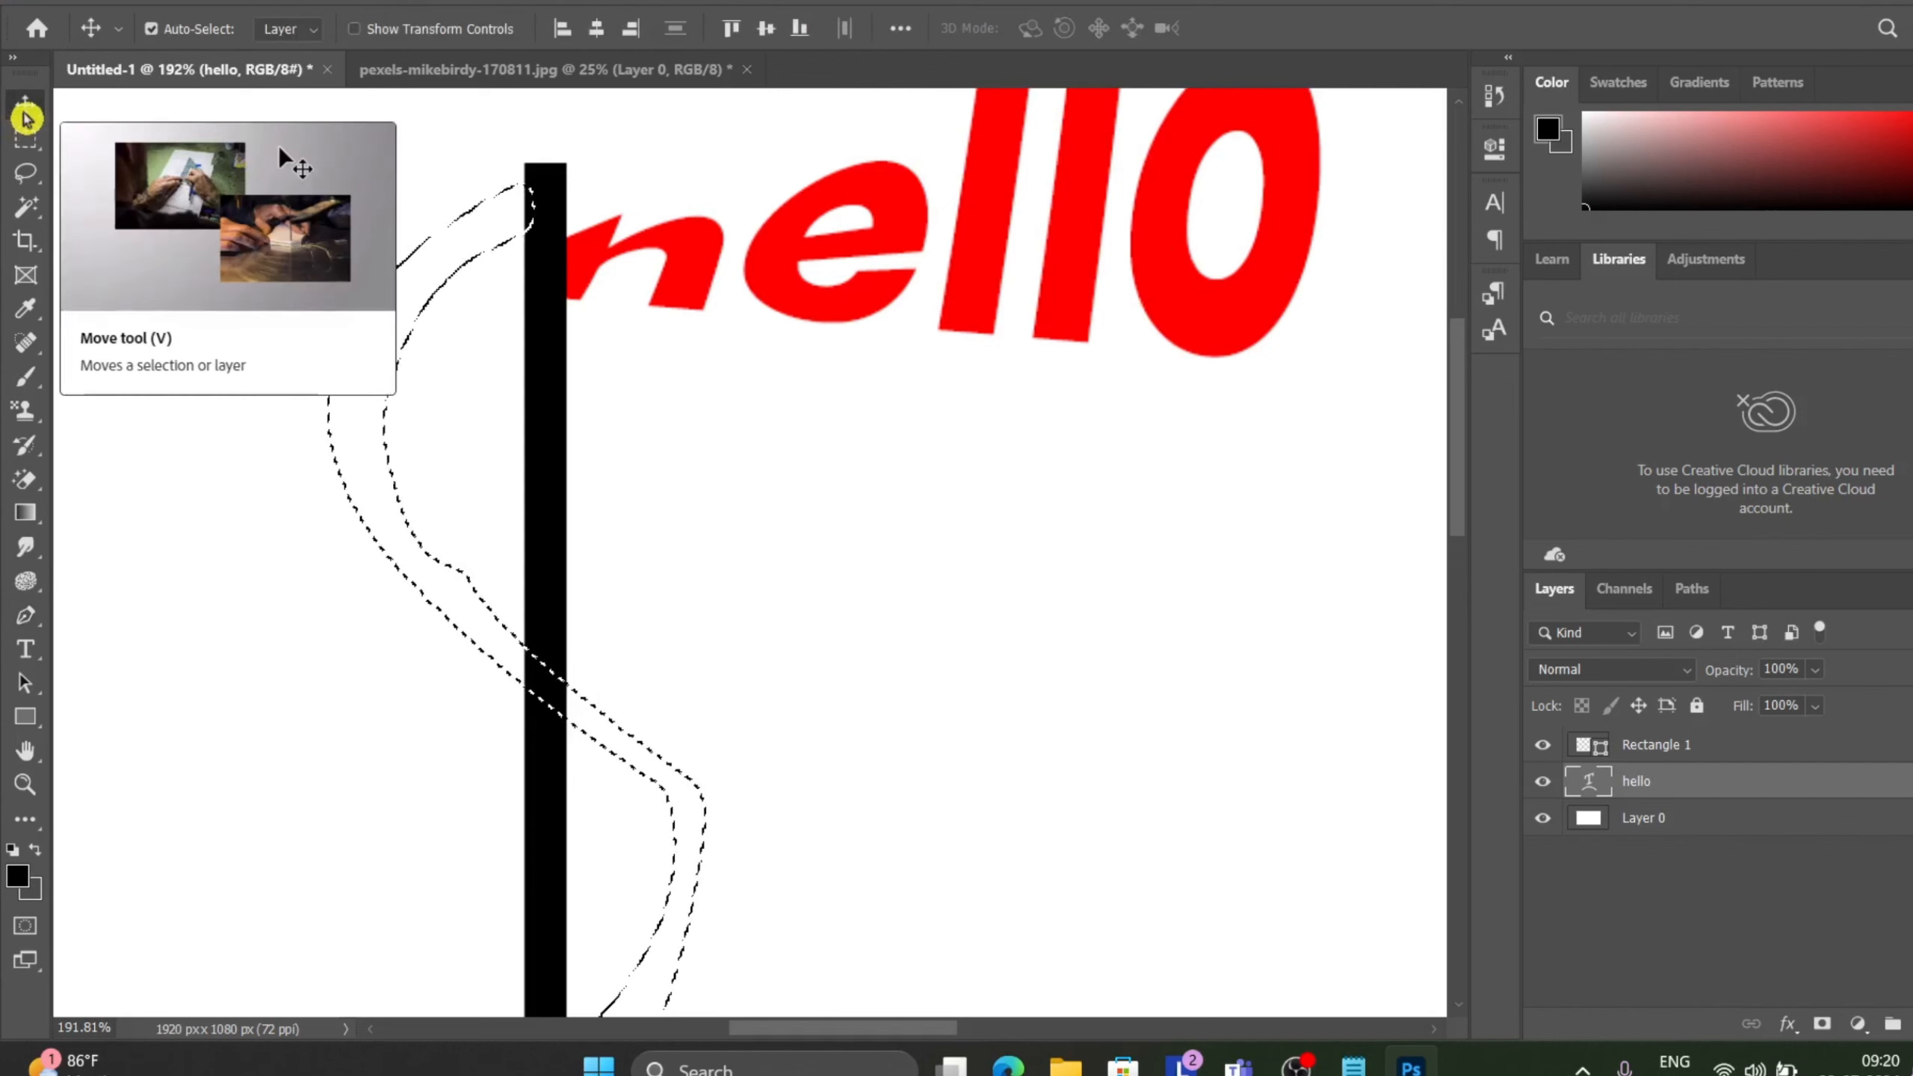
left_click(698, 391)
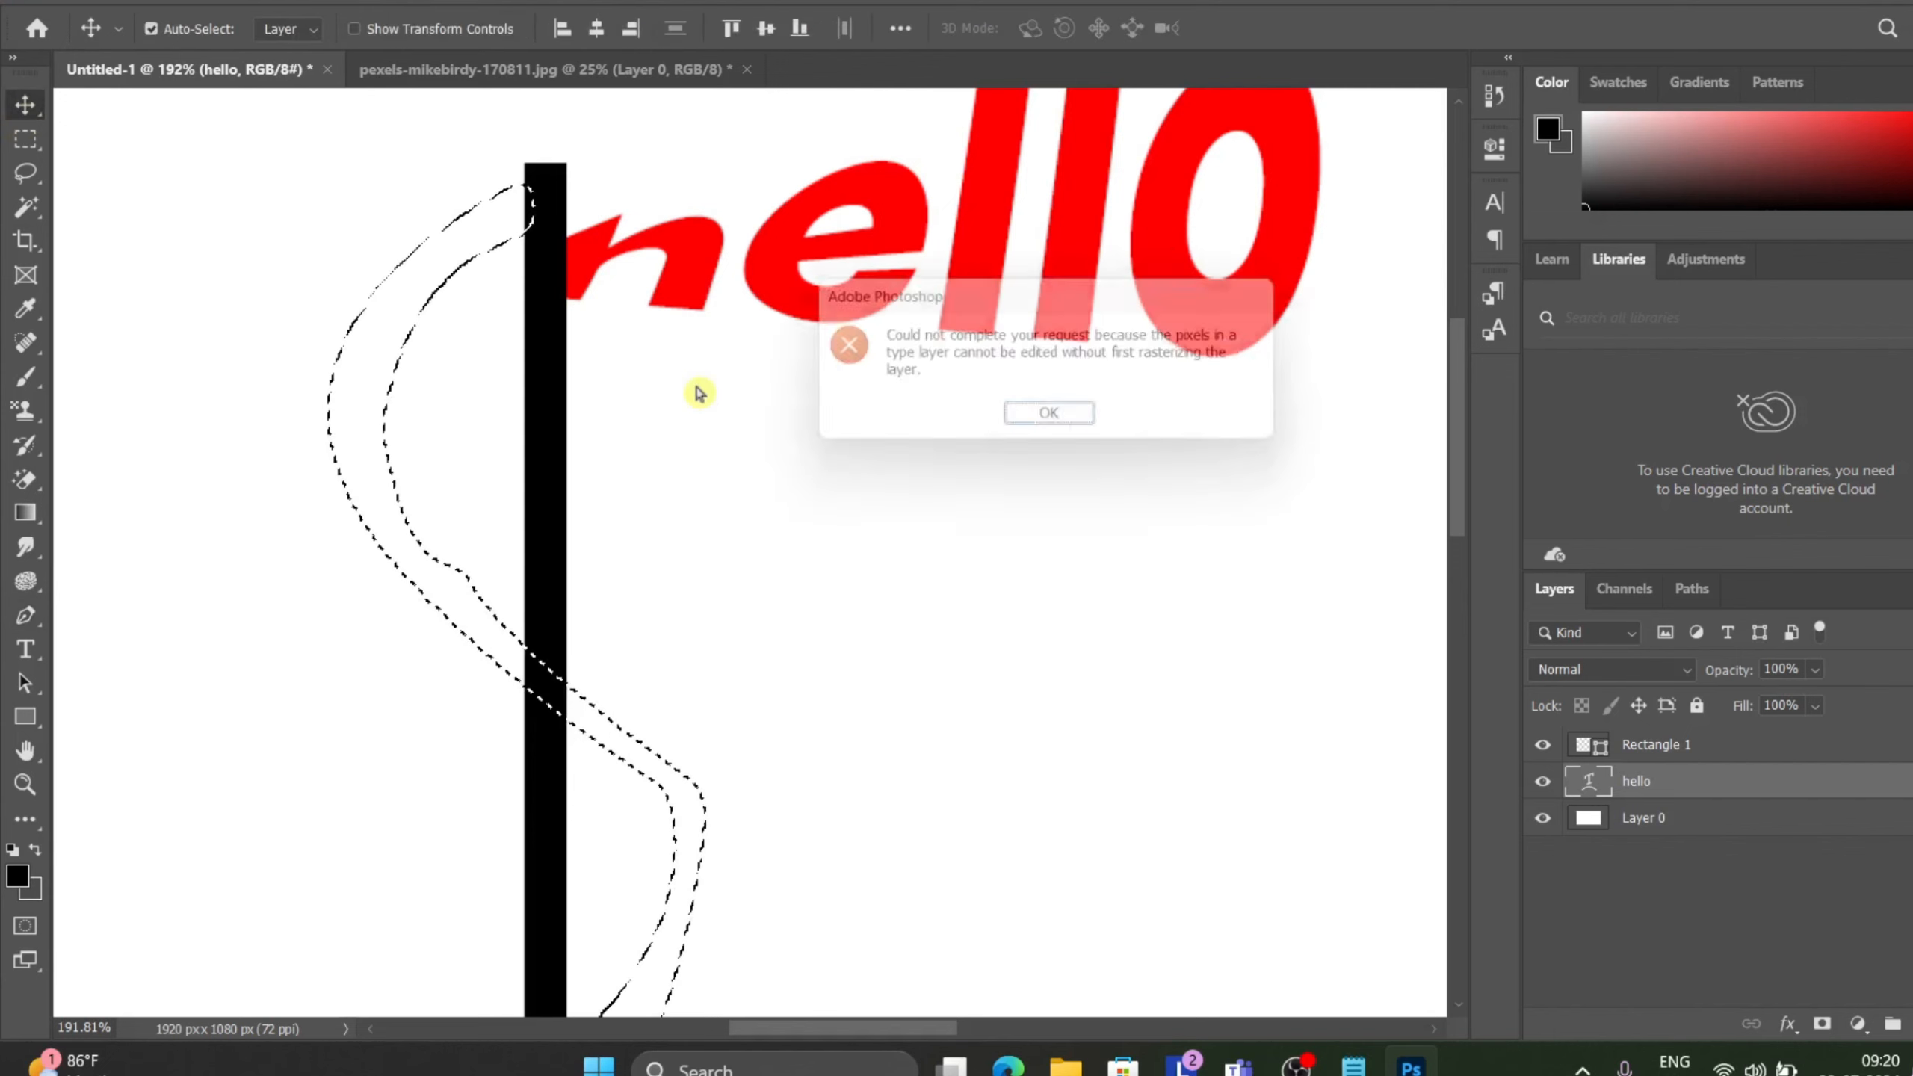
left_click(1081, 428)
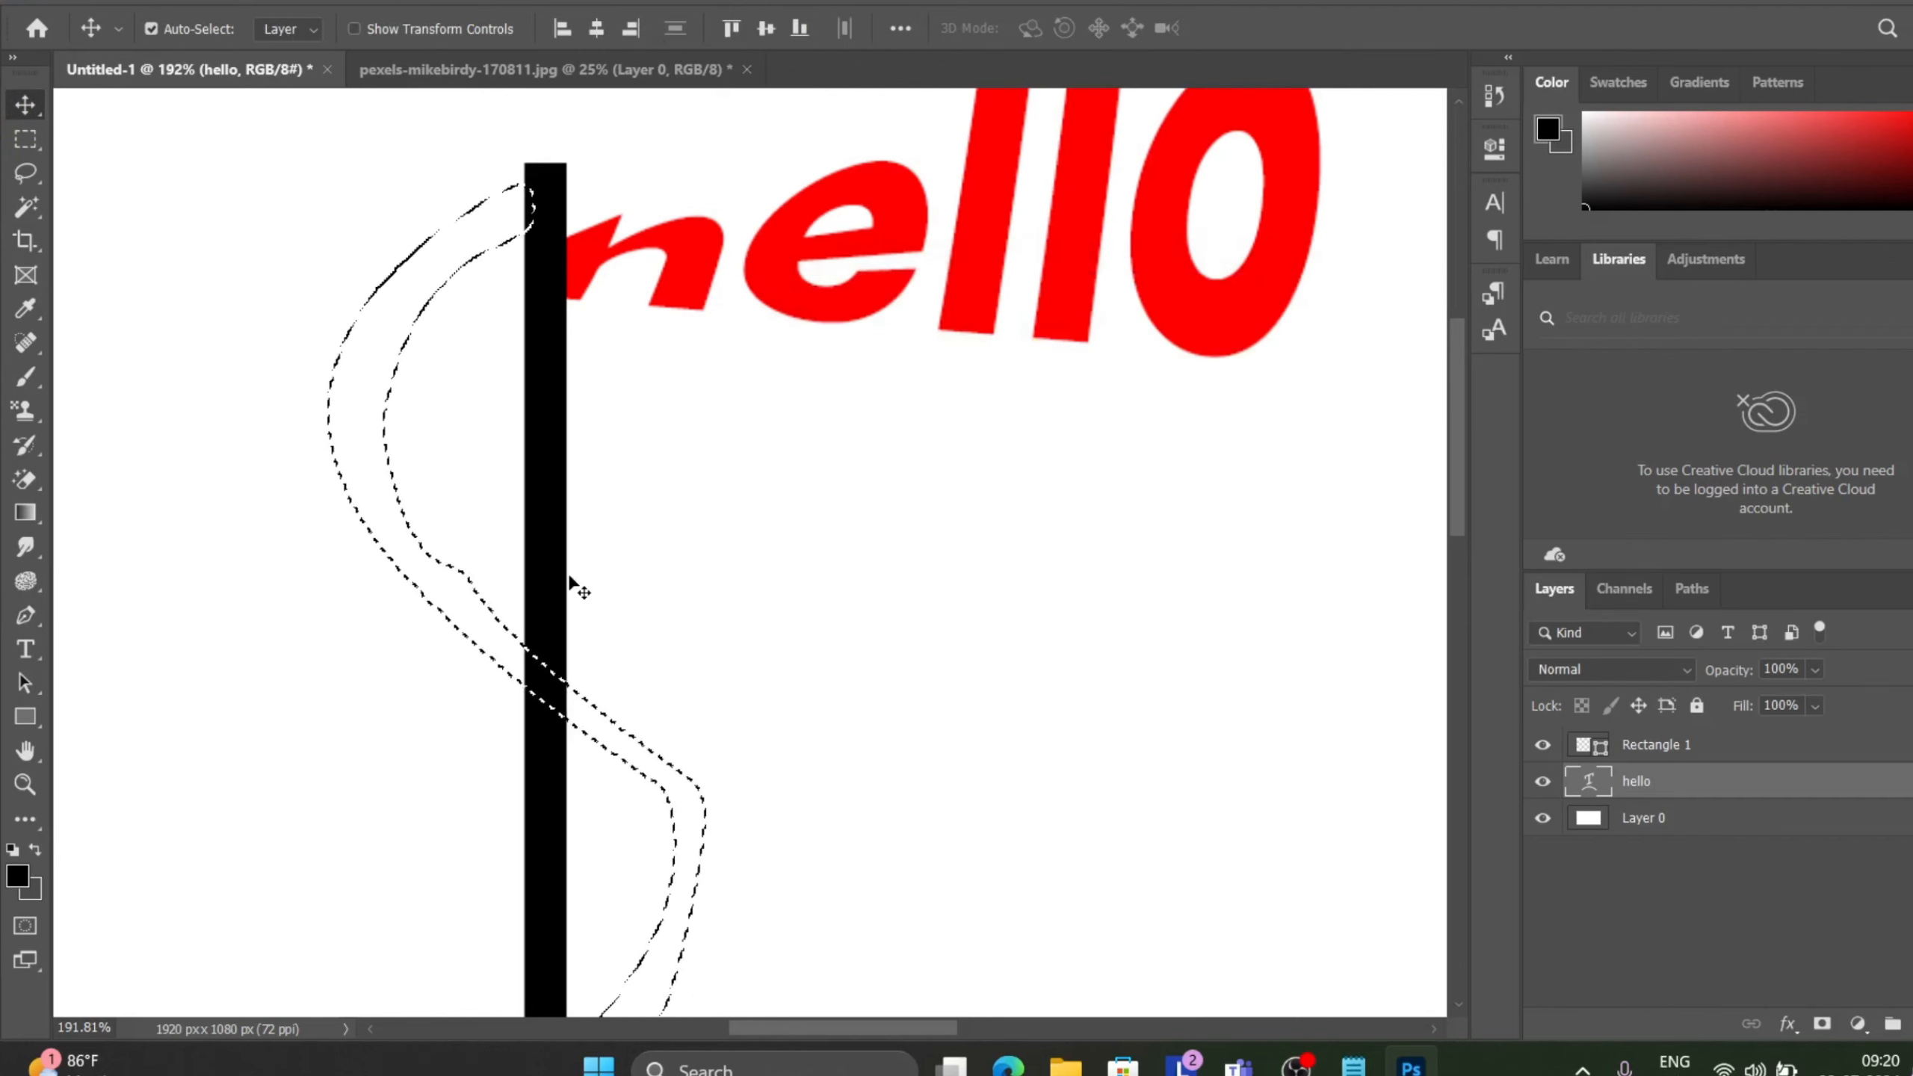
Try to delete the selected area from the Rectangle 1 layer.
right_click(400, 499)
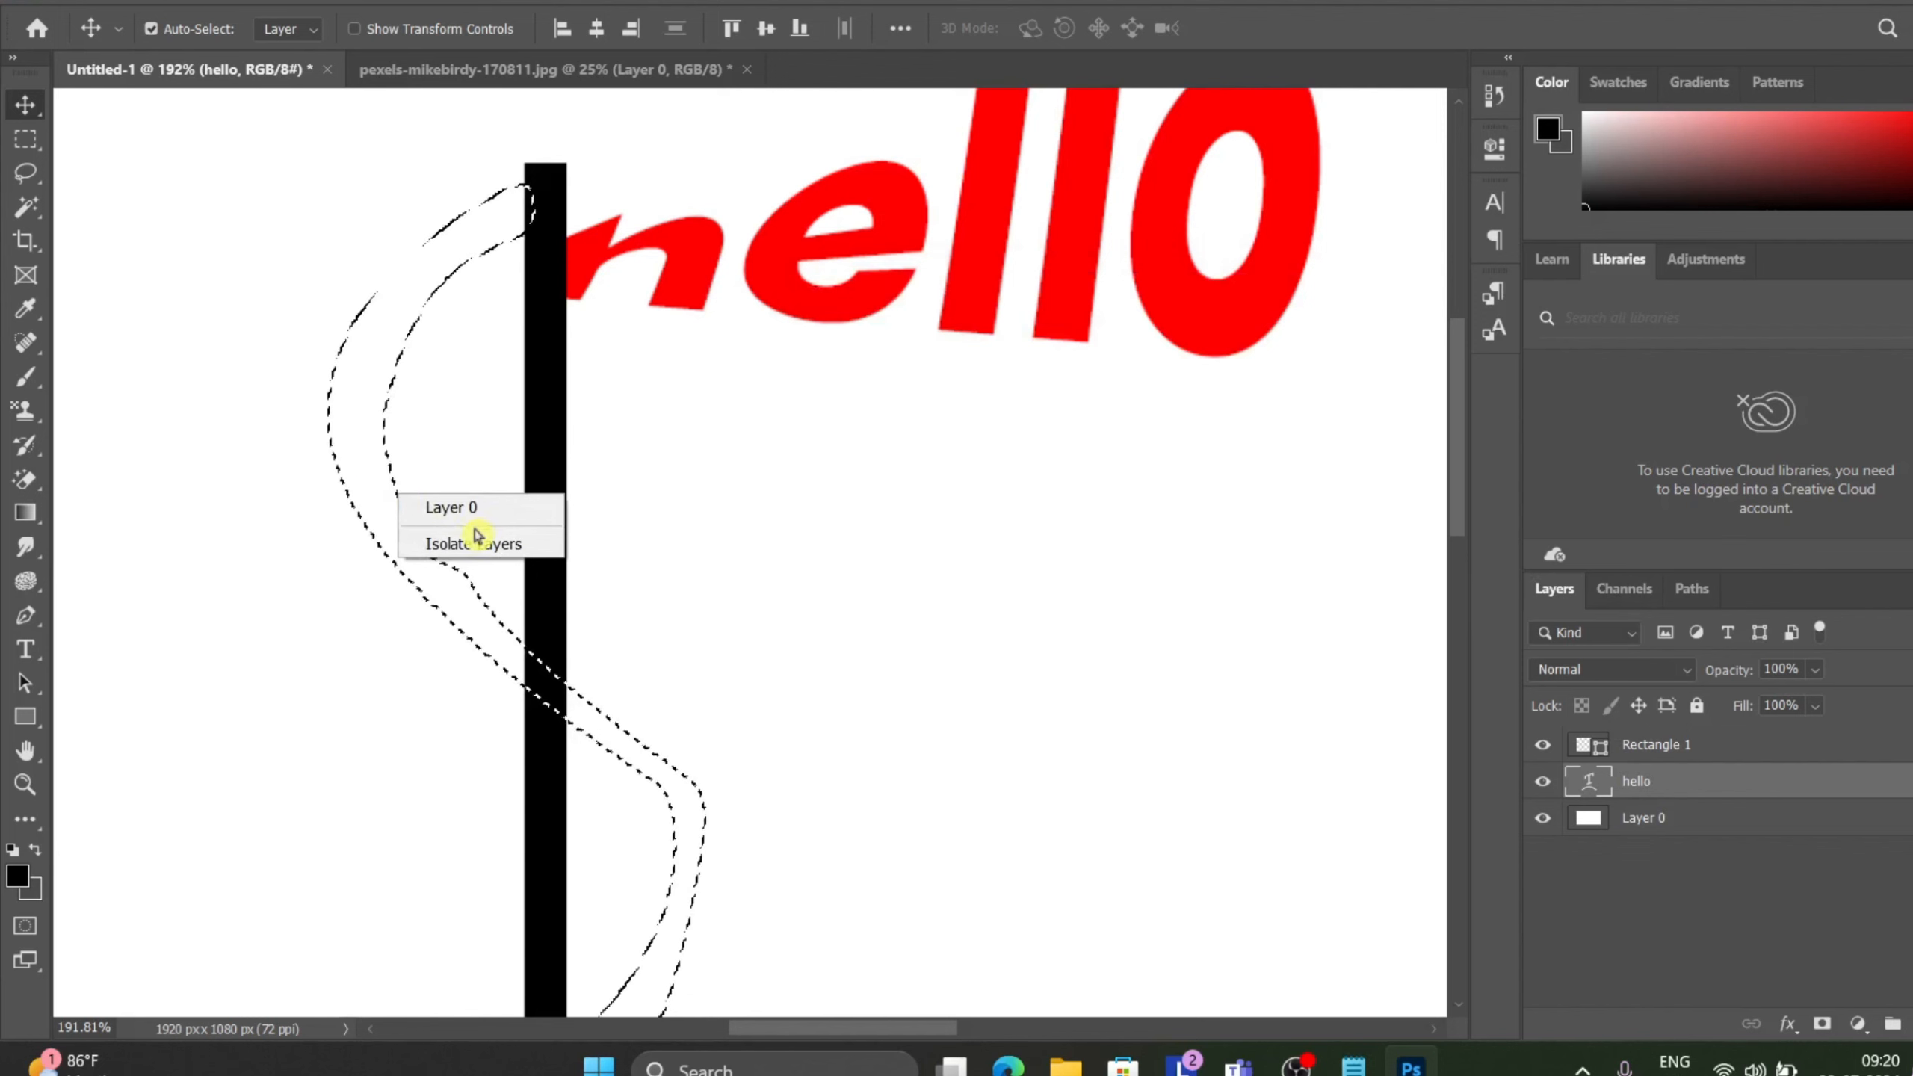
left_click(437, 392)
scroll(445, 399, "down", 2)
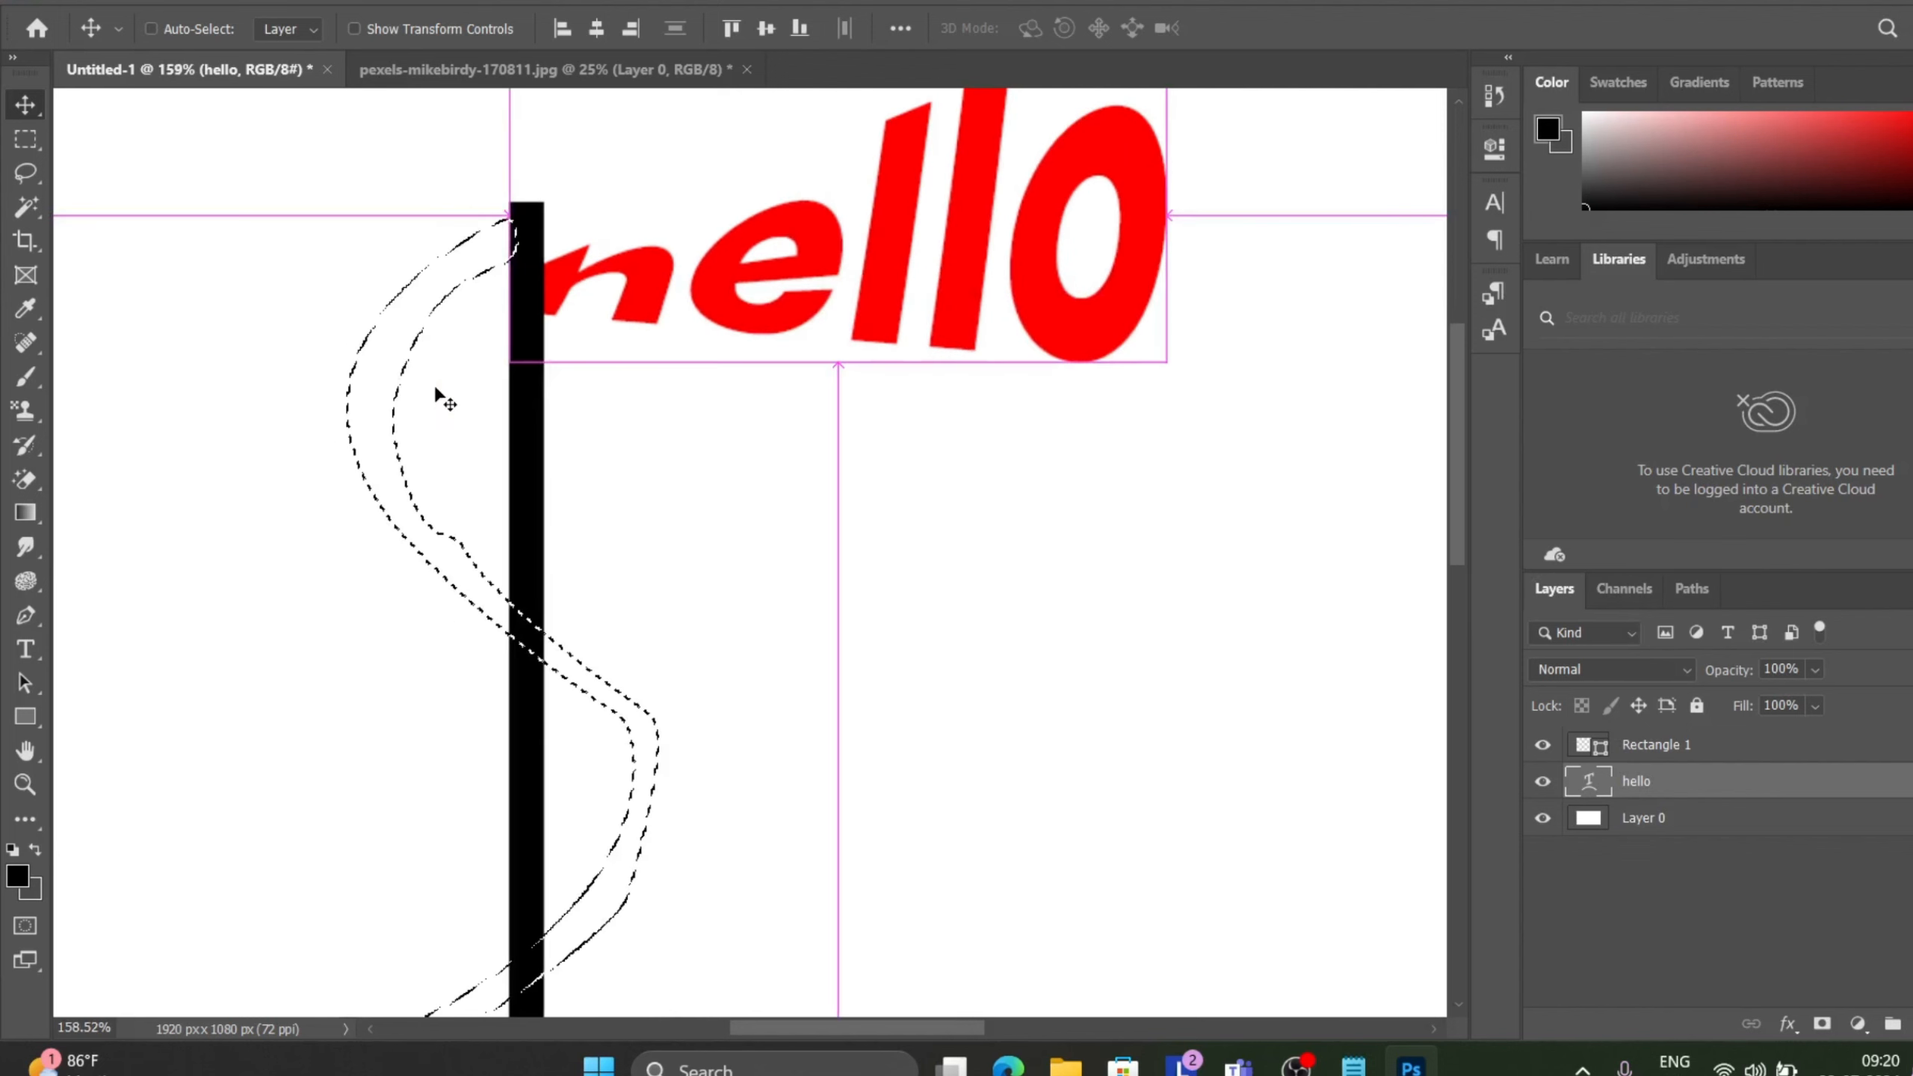
scroll(926, 430, "down", 1)
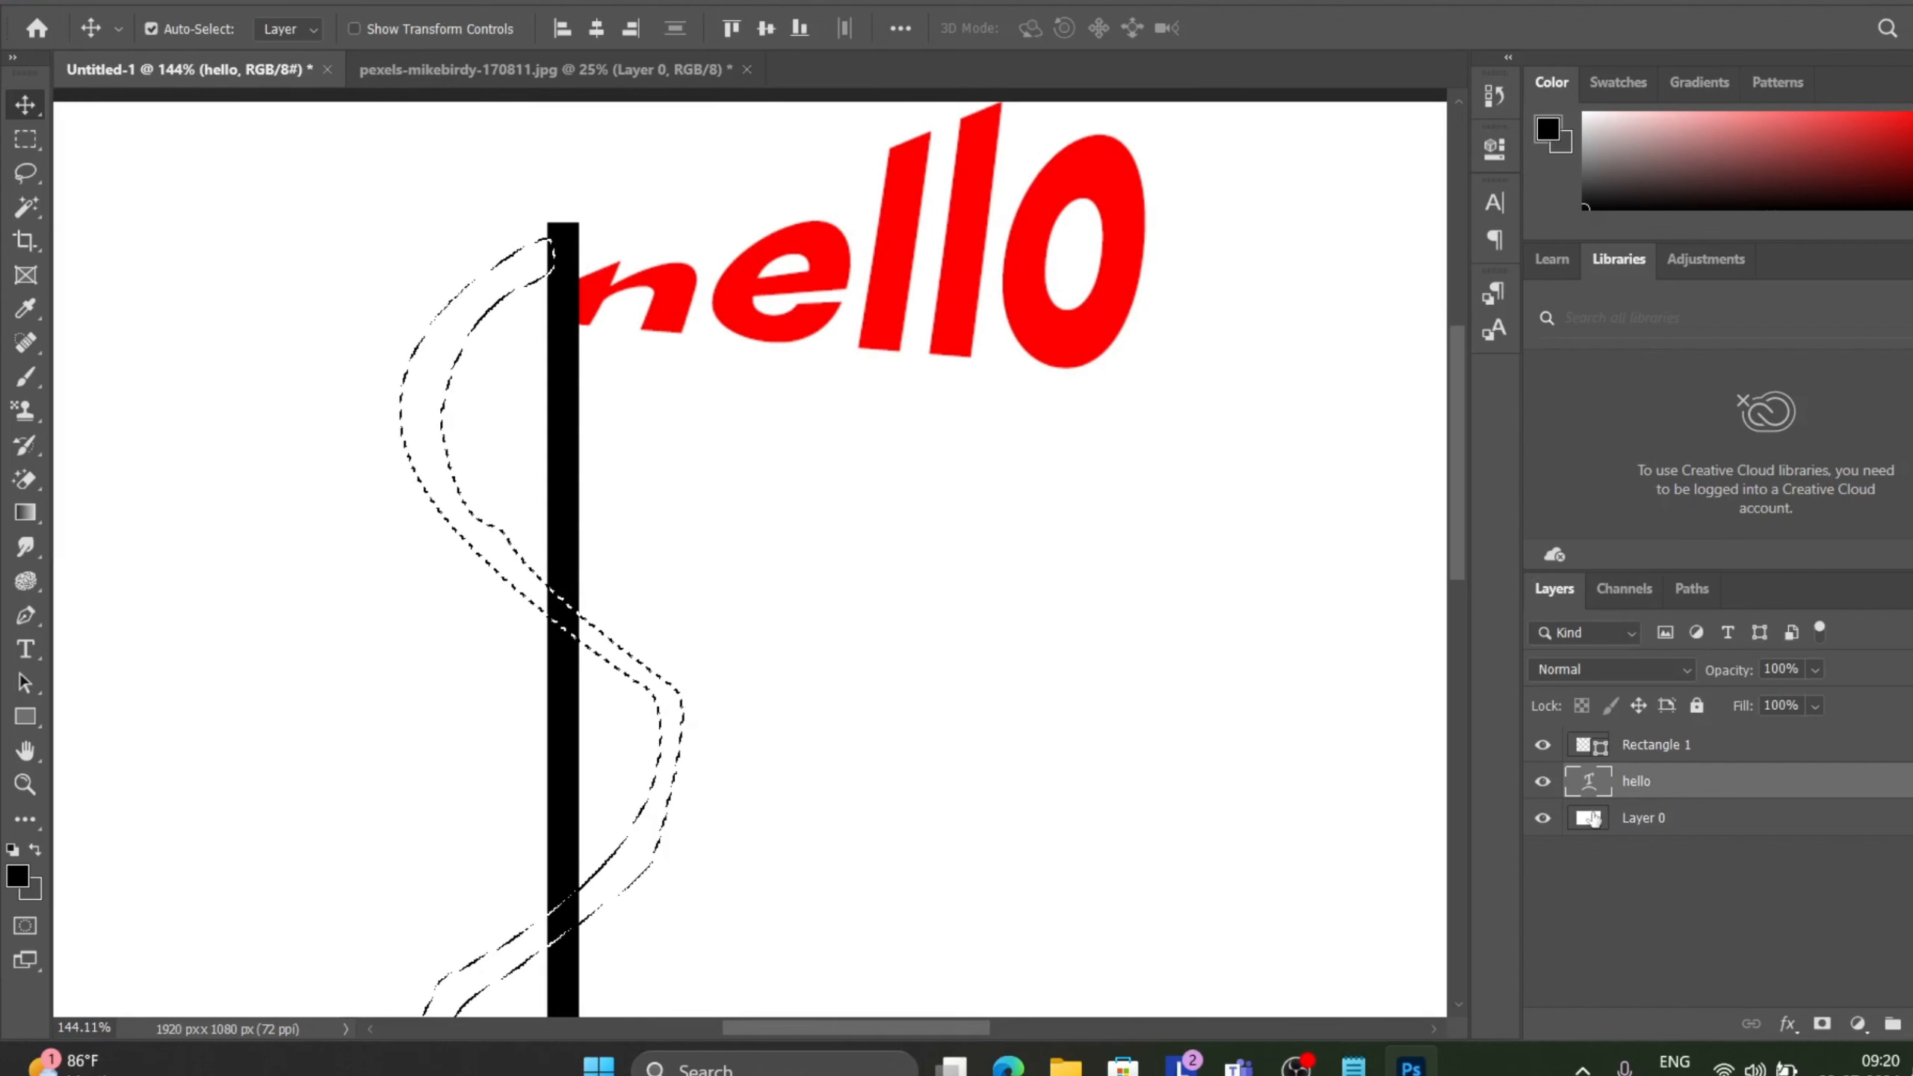
left_click(1699, 746)
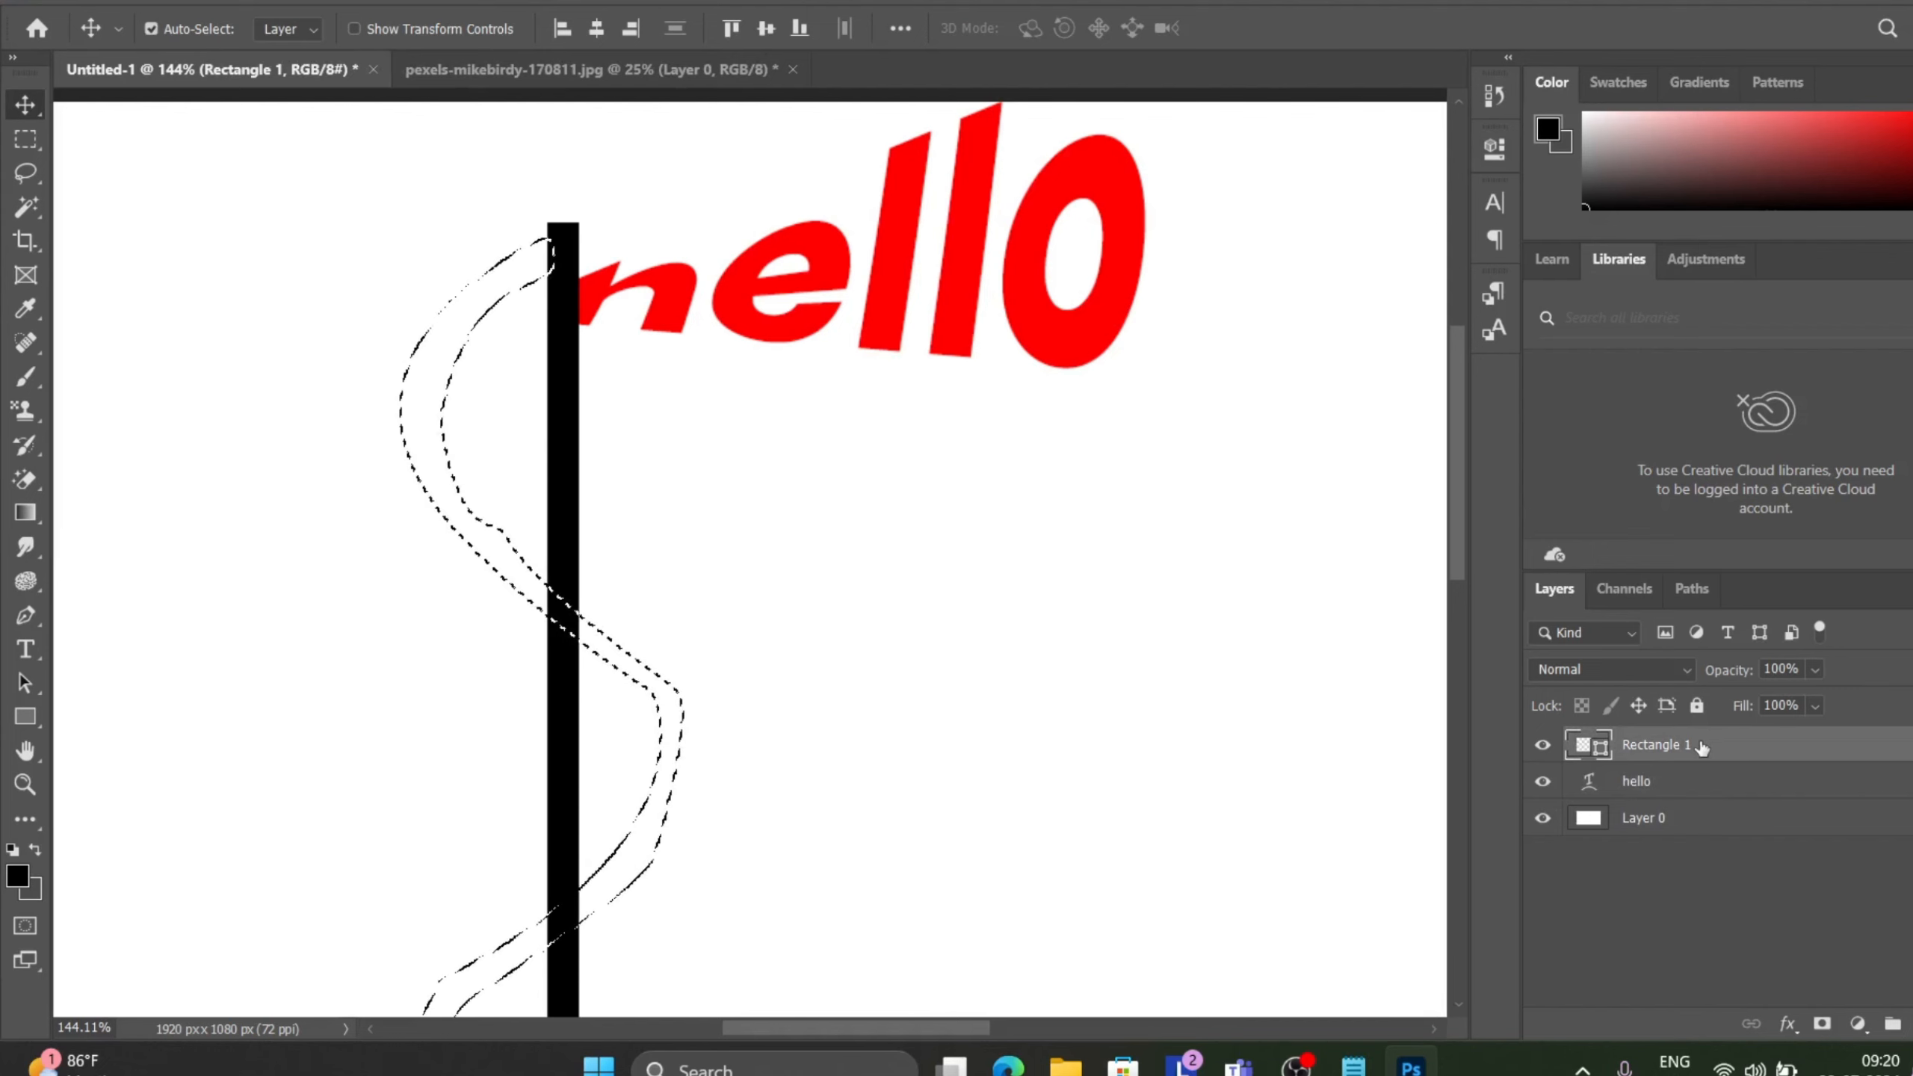
key("Delete")
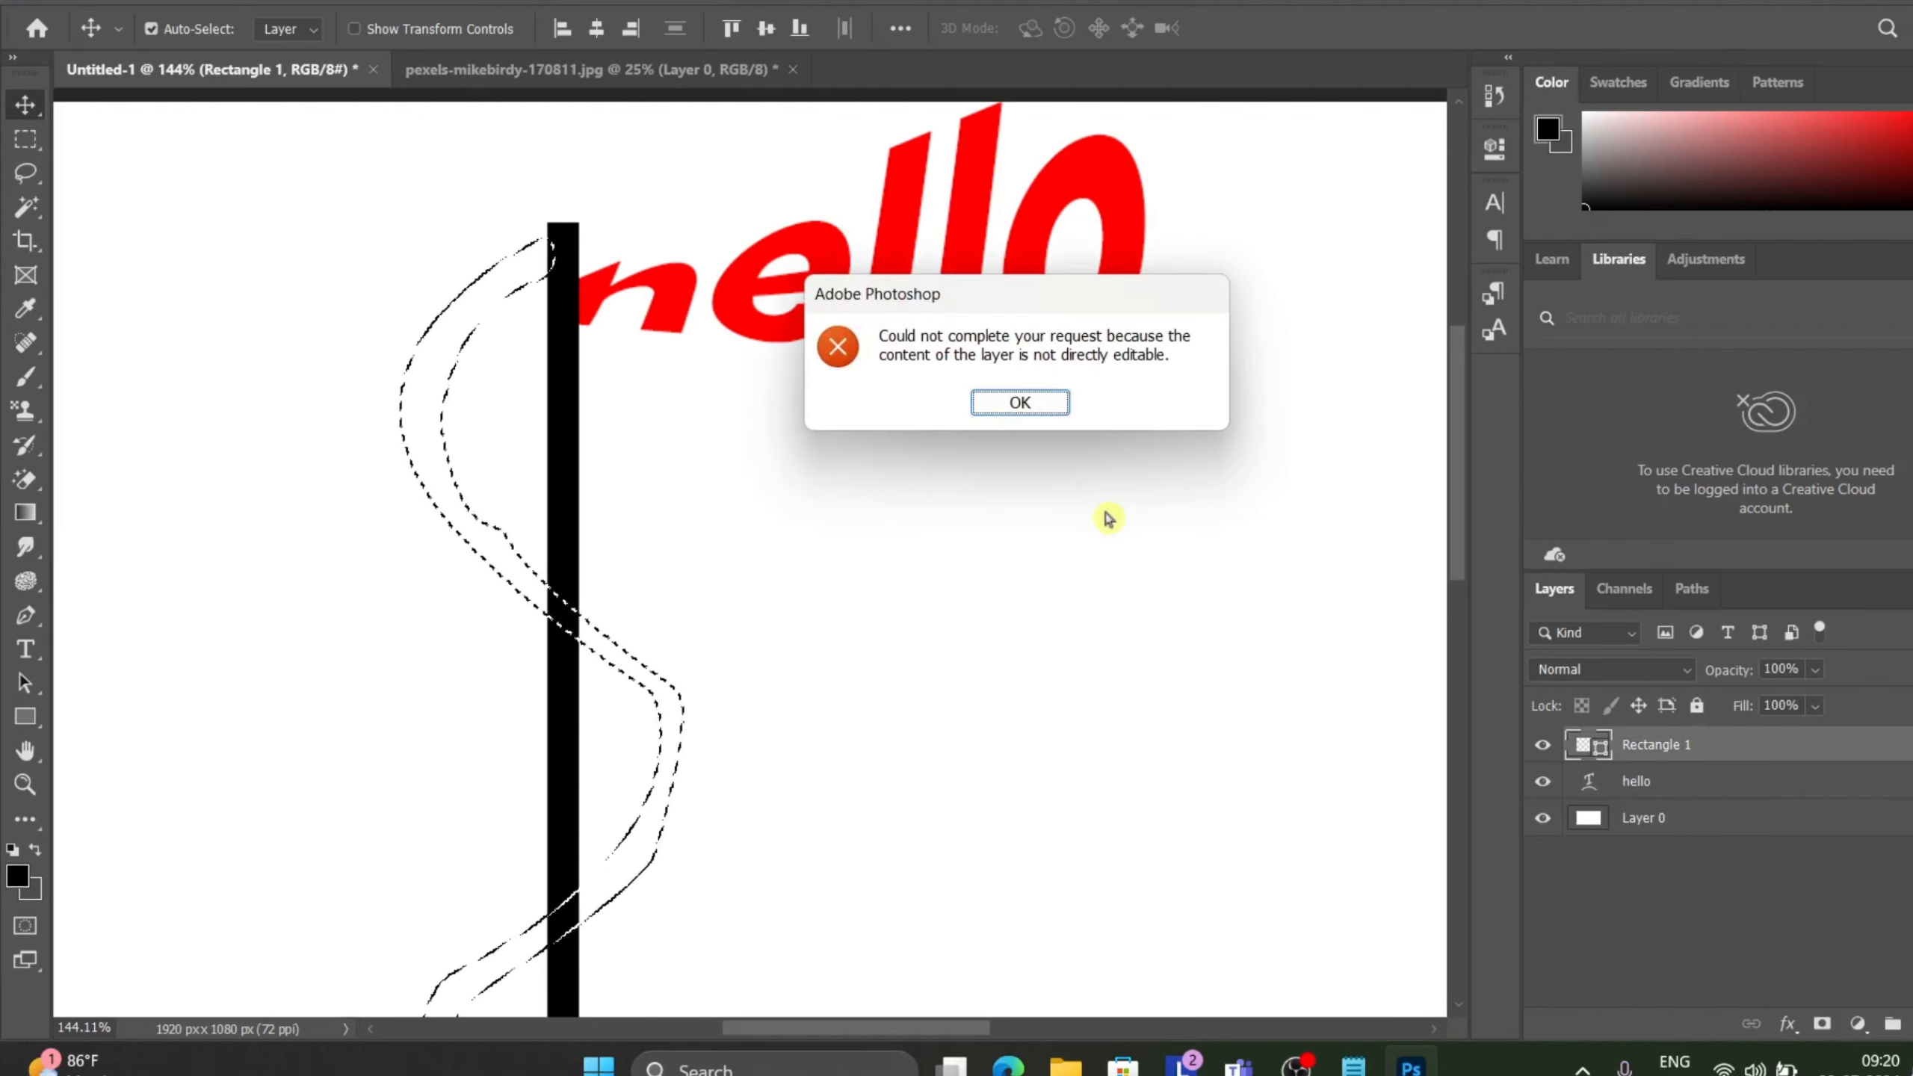
left_click(1014, 399)
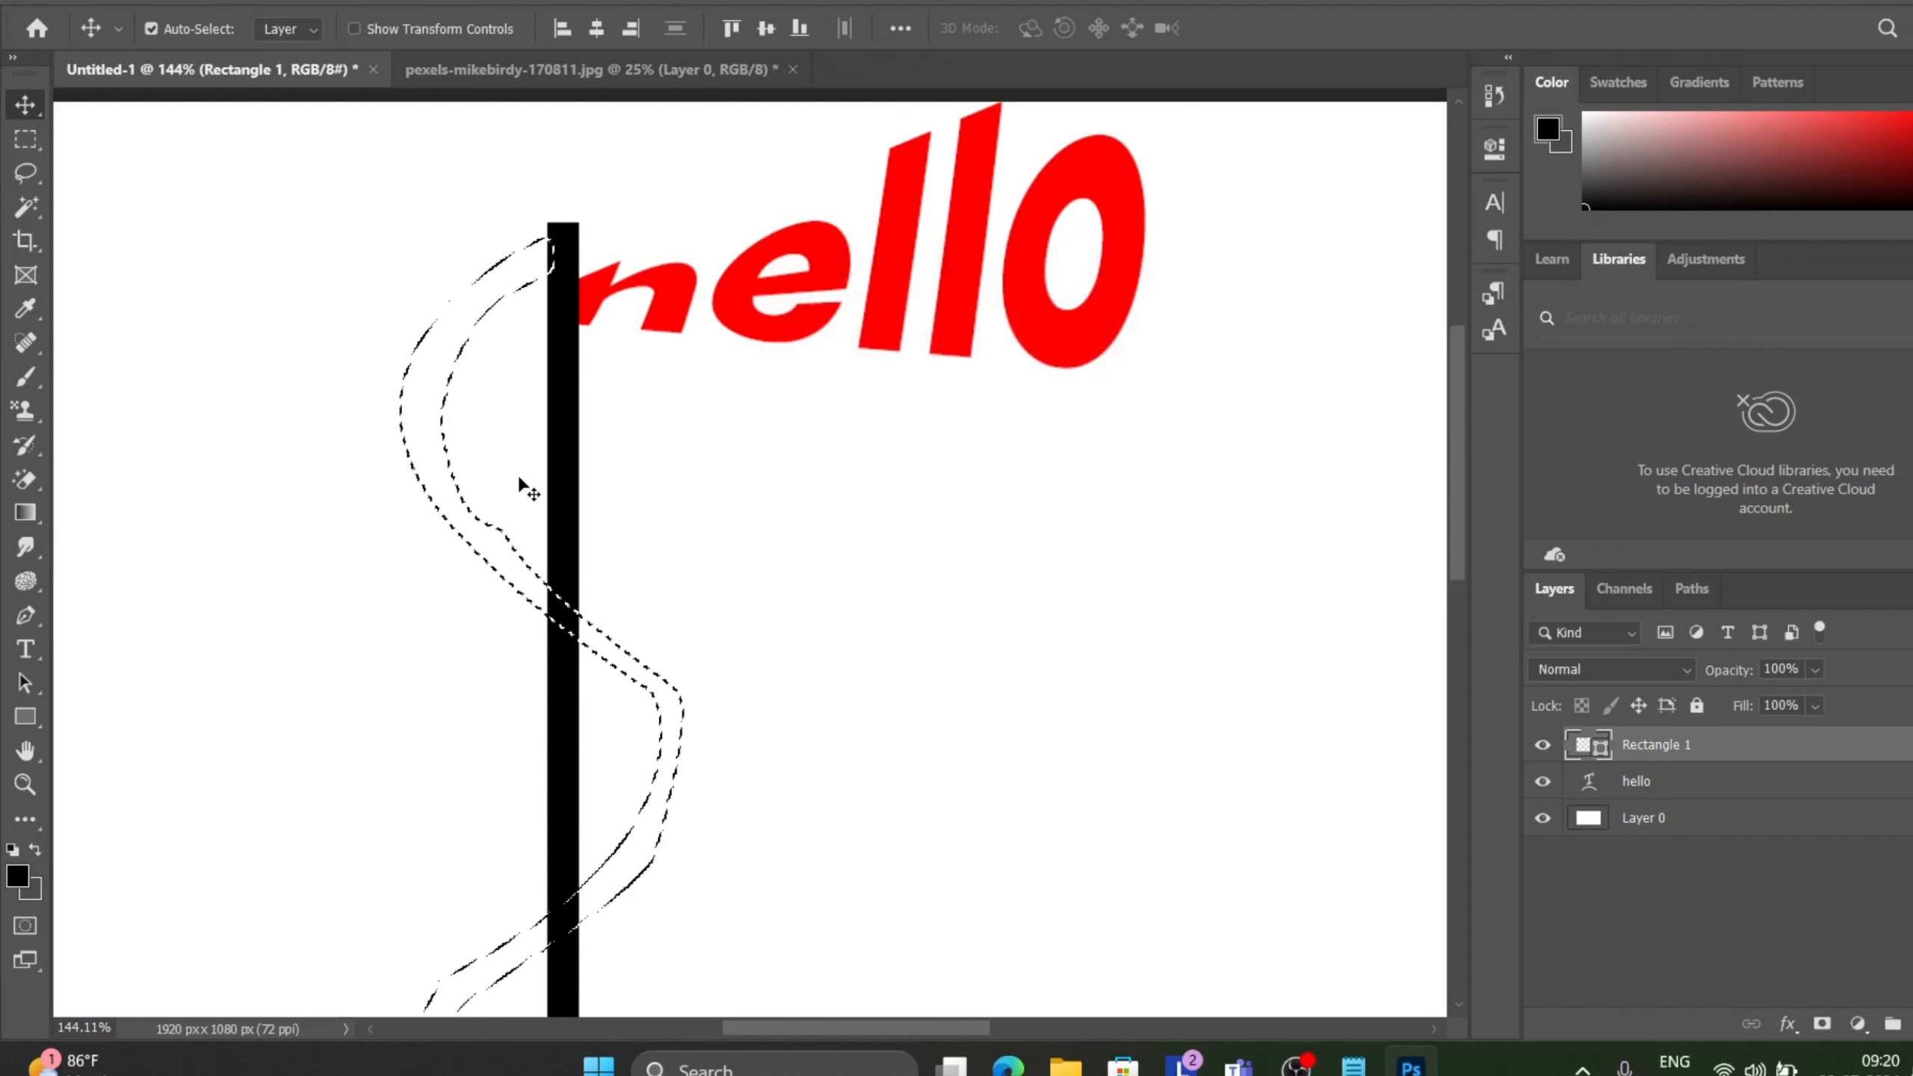
key("ctrl")
scroll(521, 483, "down", 2)
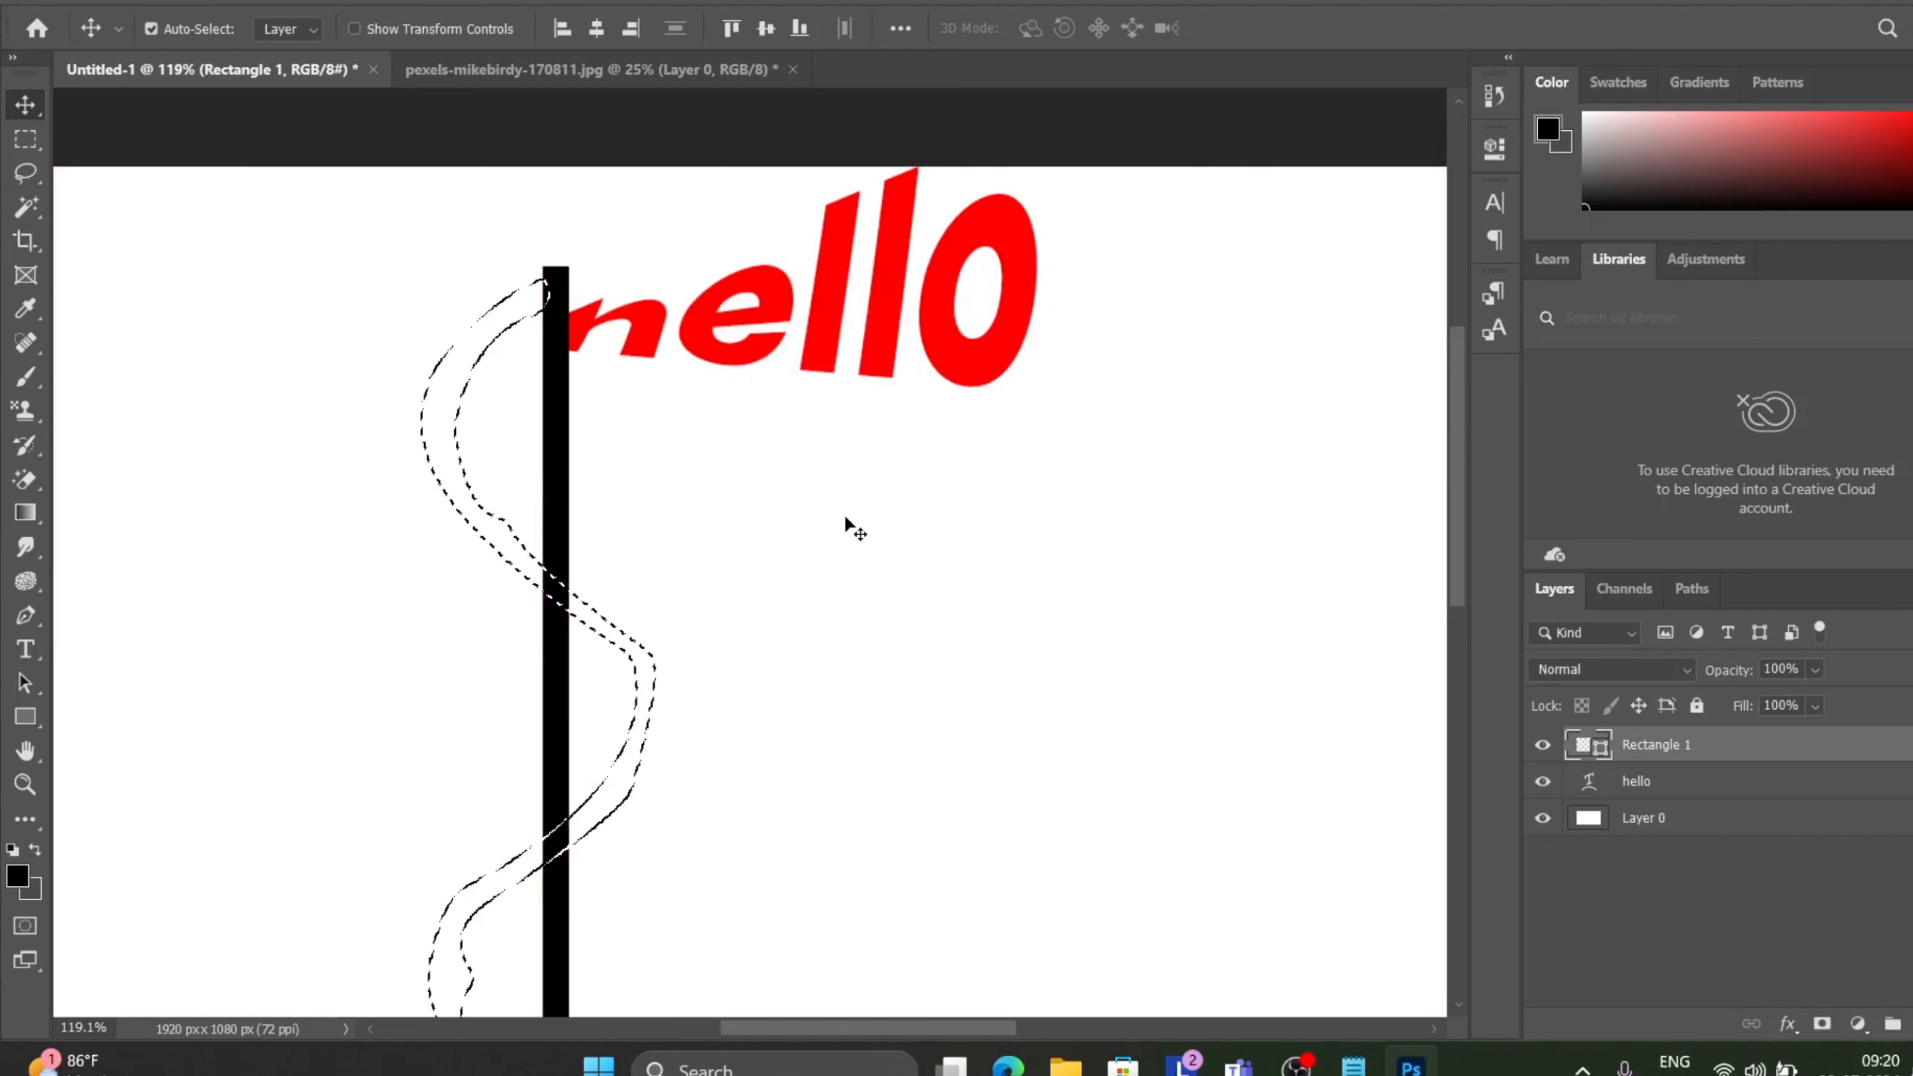
scroll(691, 529, "down", 3)
scroll(692, 519, "down", 1)
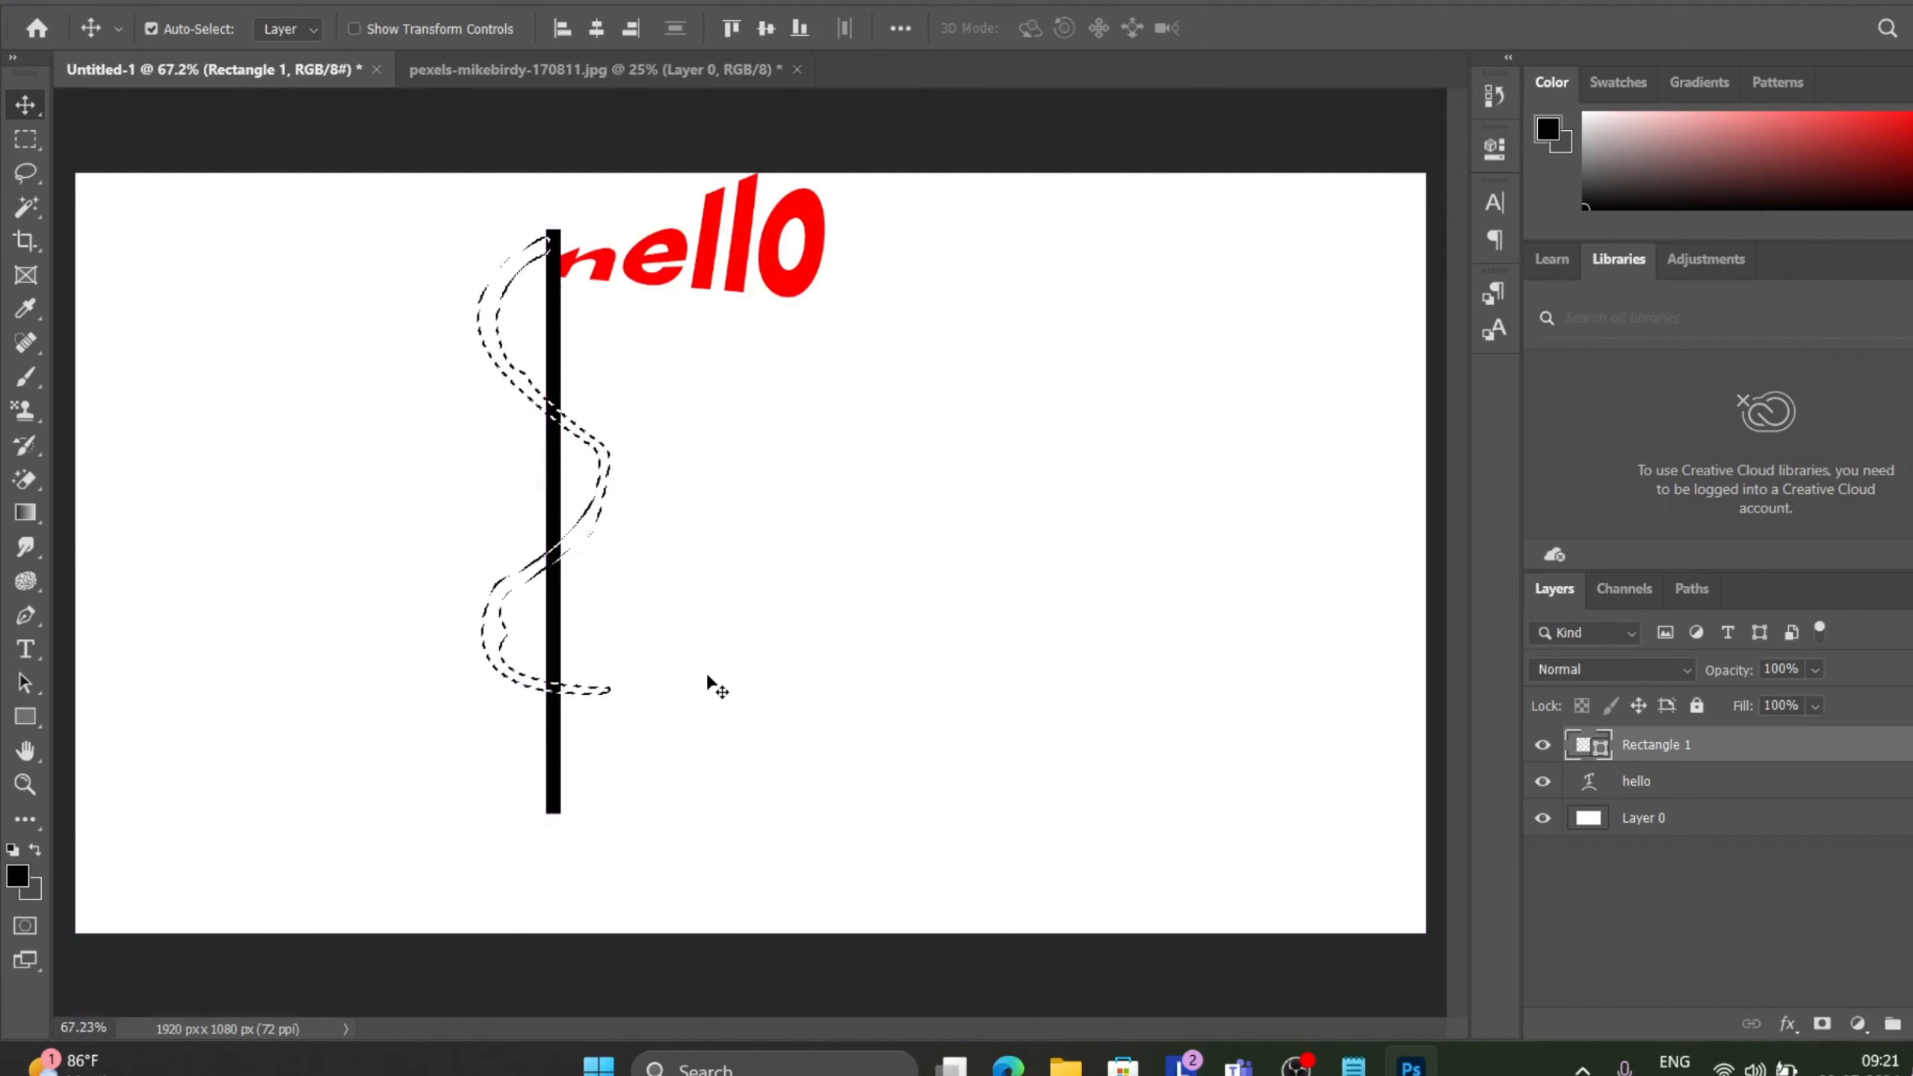
scroll(708, 684, "up", 1)
scroll(602, 309, "up", 1)
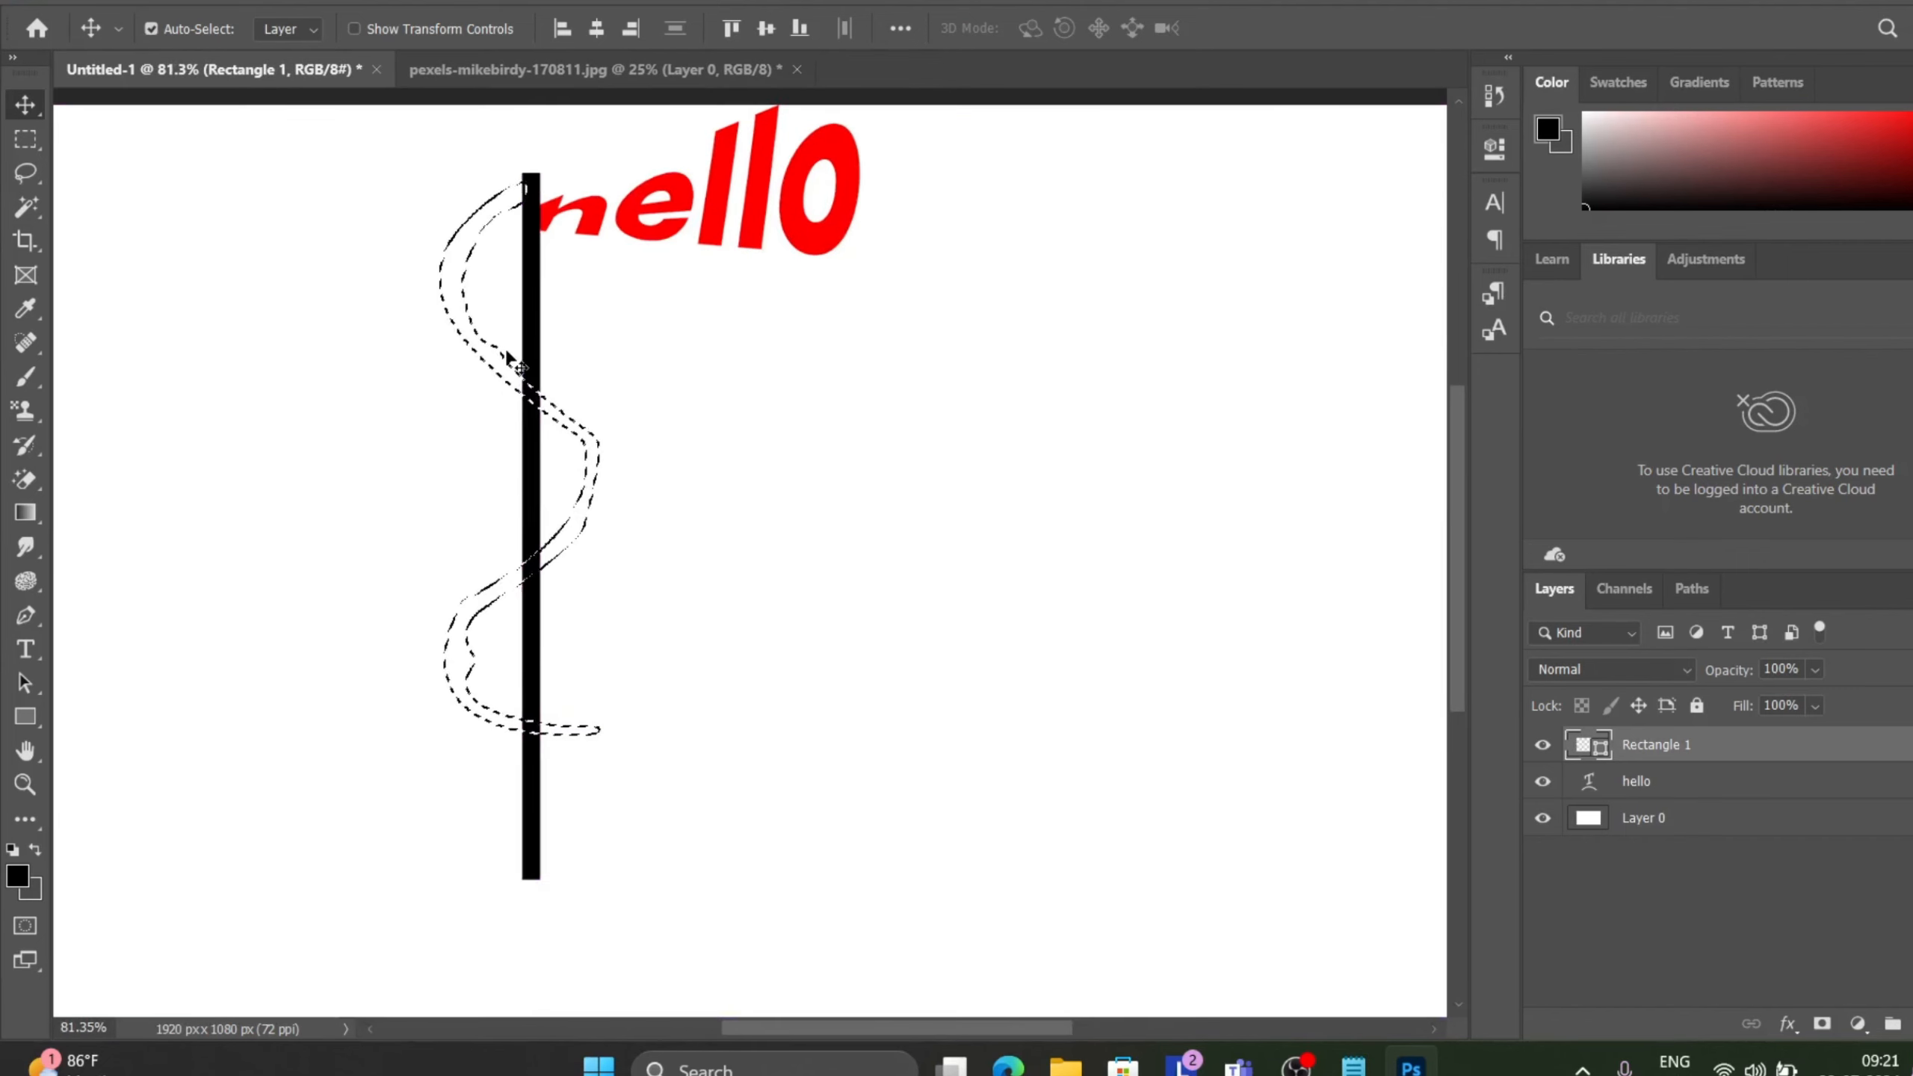
Undo the selection and the last path anchor edits.
key("ctrl+z")
key("ctrl+z")
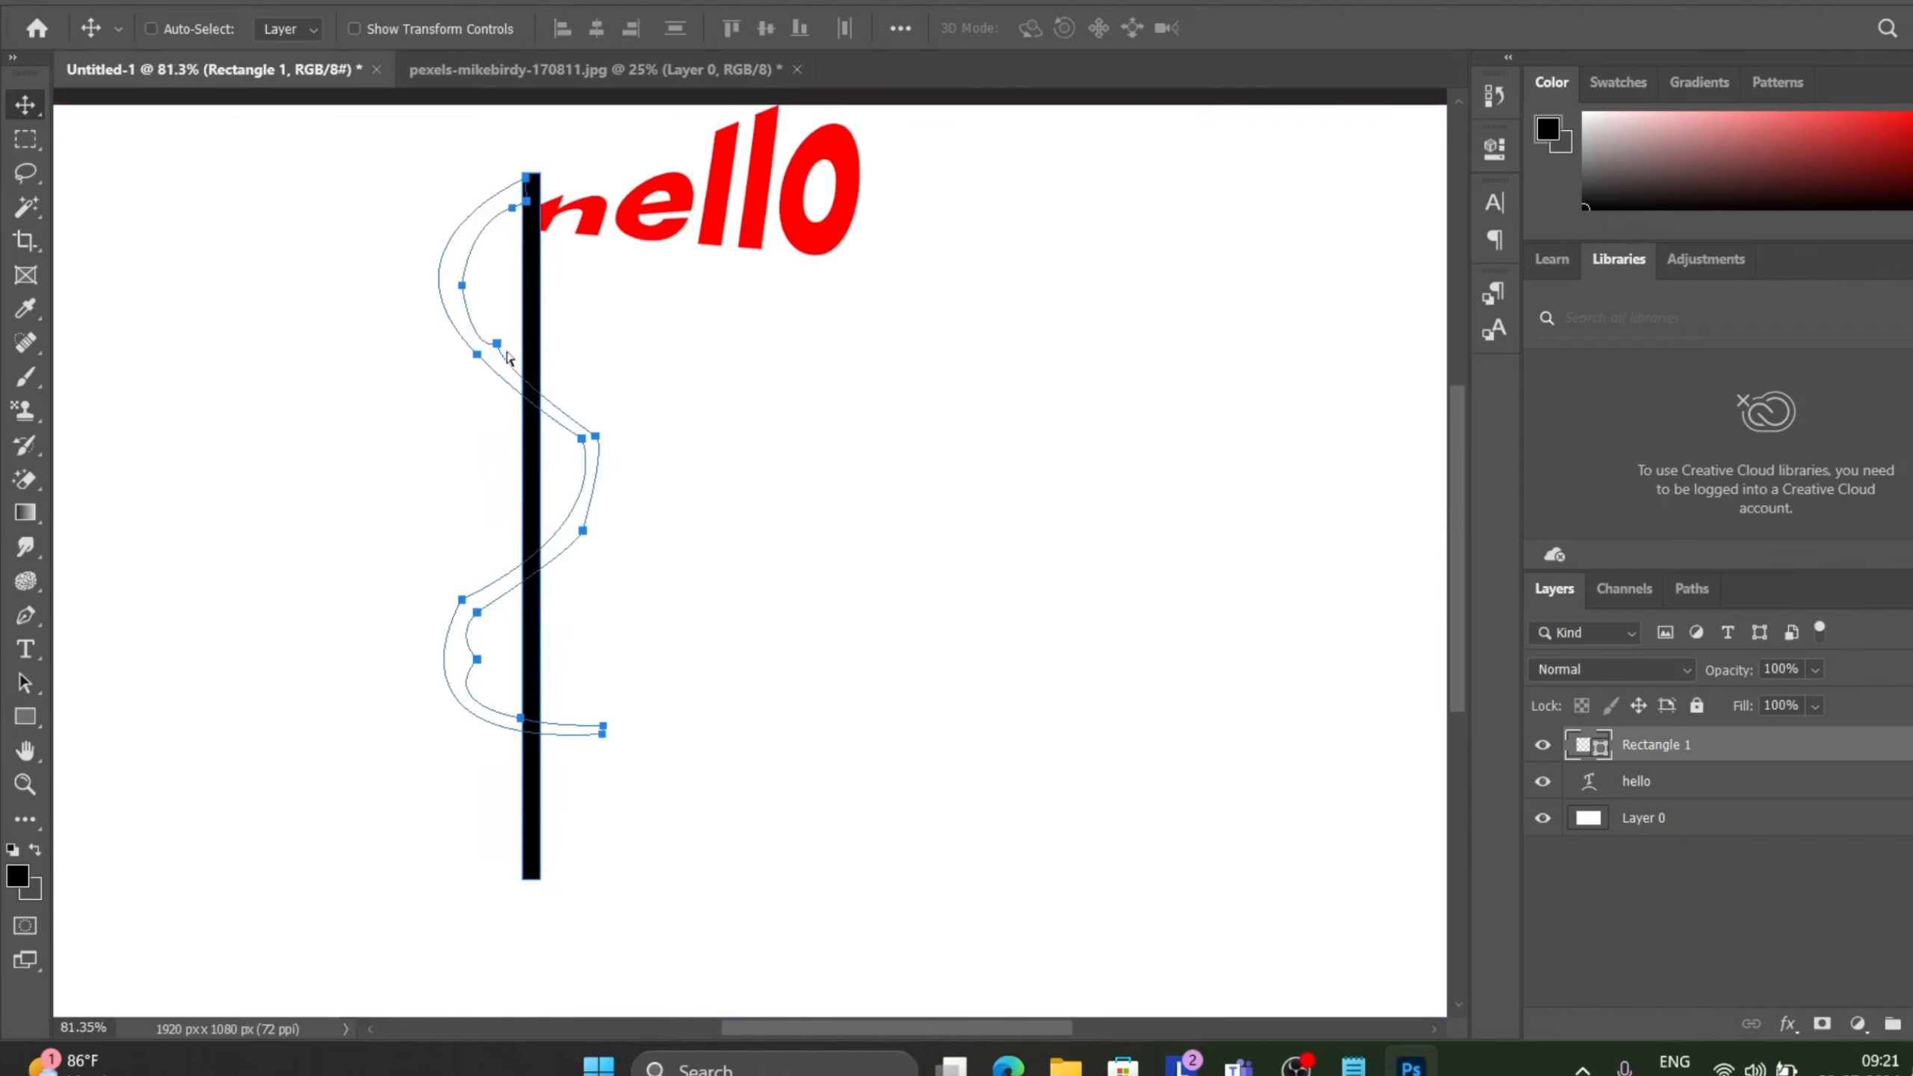
key("ctrl+z")
key("ctrl+z")
key("ctrl+z")
key("ctrl+z")
key("ctrl+z")
key("ctrl+z")
key("ctrl+z")
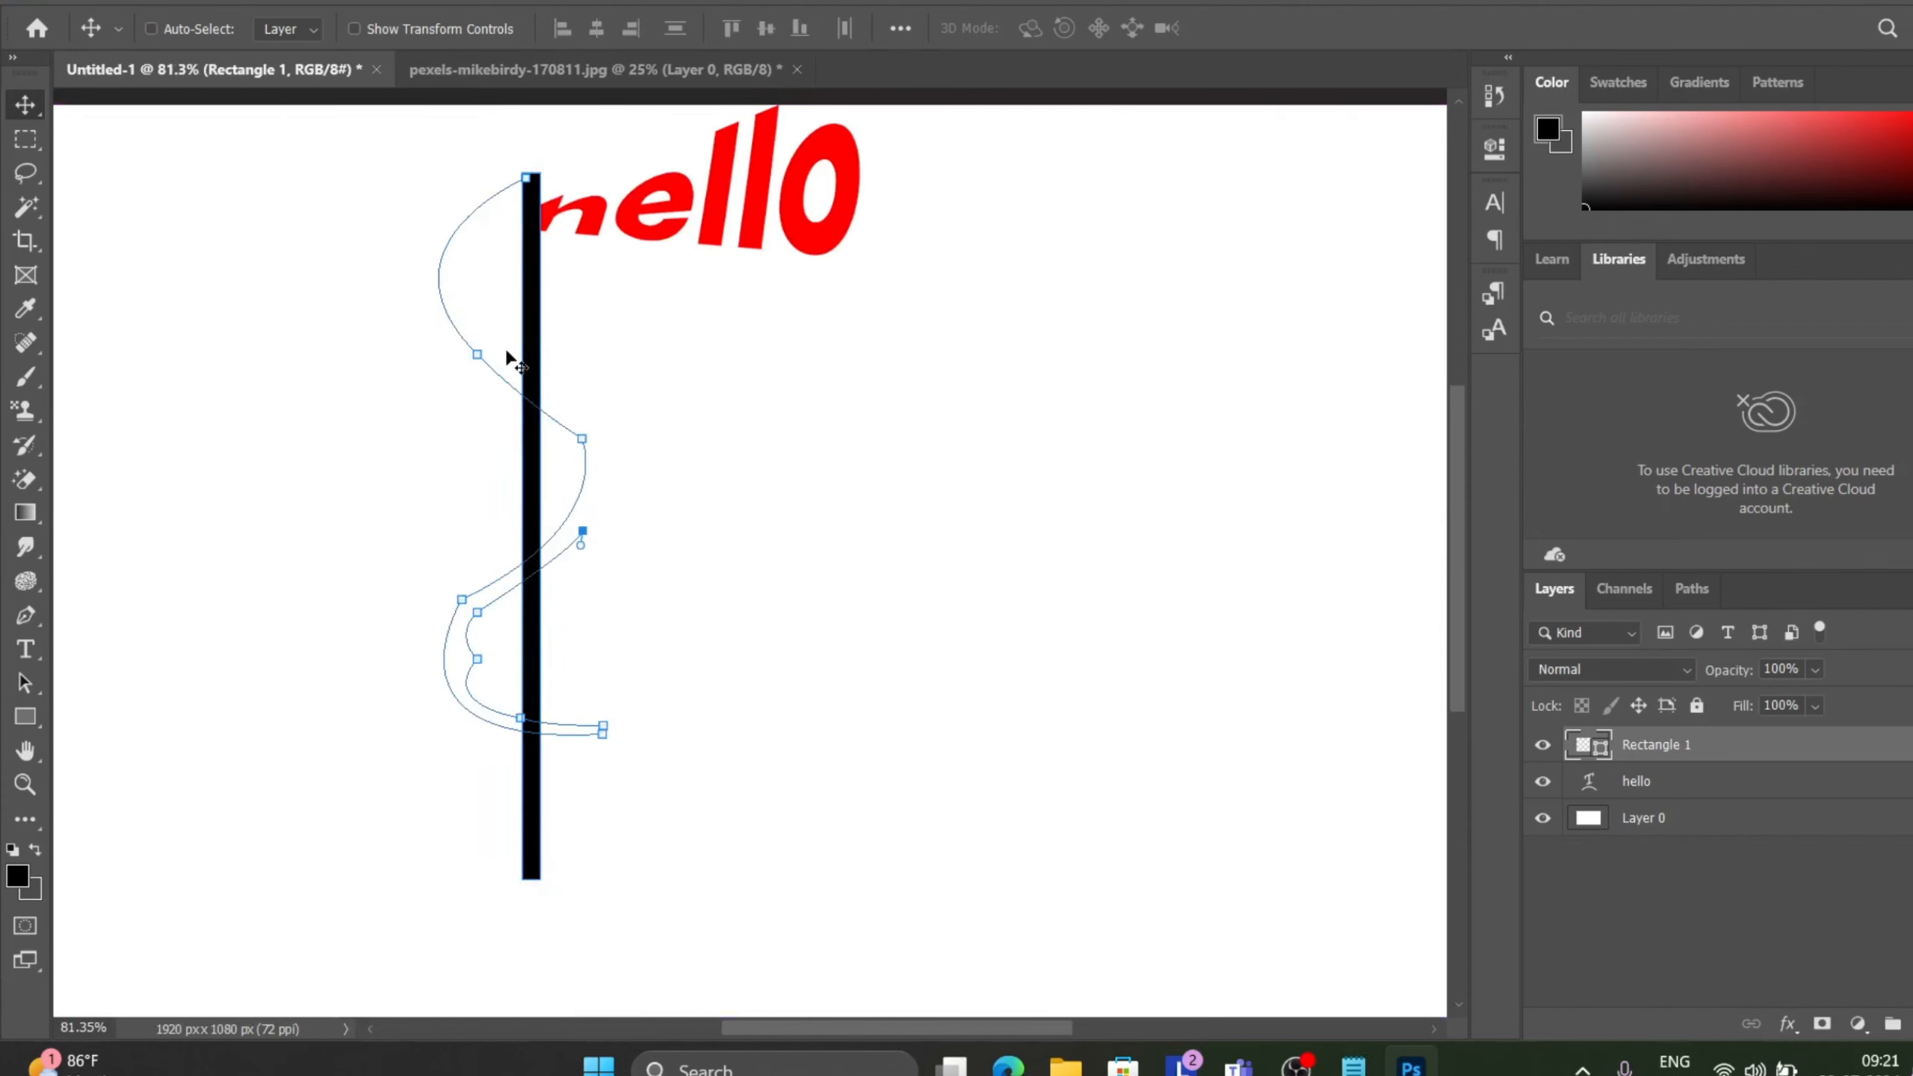
Redo the undone anchor edits on the ribbon path around the pole.
key("ctrl+z")
key("ctrl+z")
key("ctrl+shift+z")
key("ctrl+shift+z")
key("ctrl+shift+z")
key("ctrl+shift+z")
key("ctrl+shift+z")
key("ctrl+shift+z")
key("ctrl+shift+z")
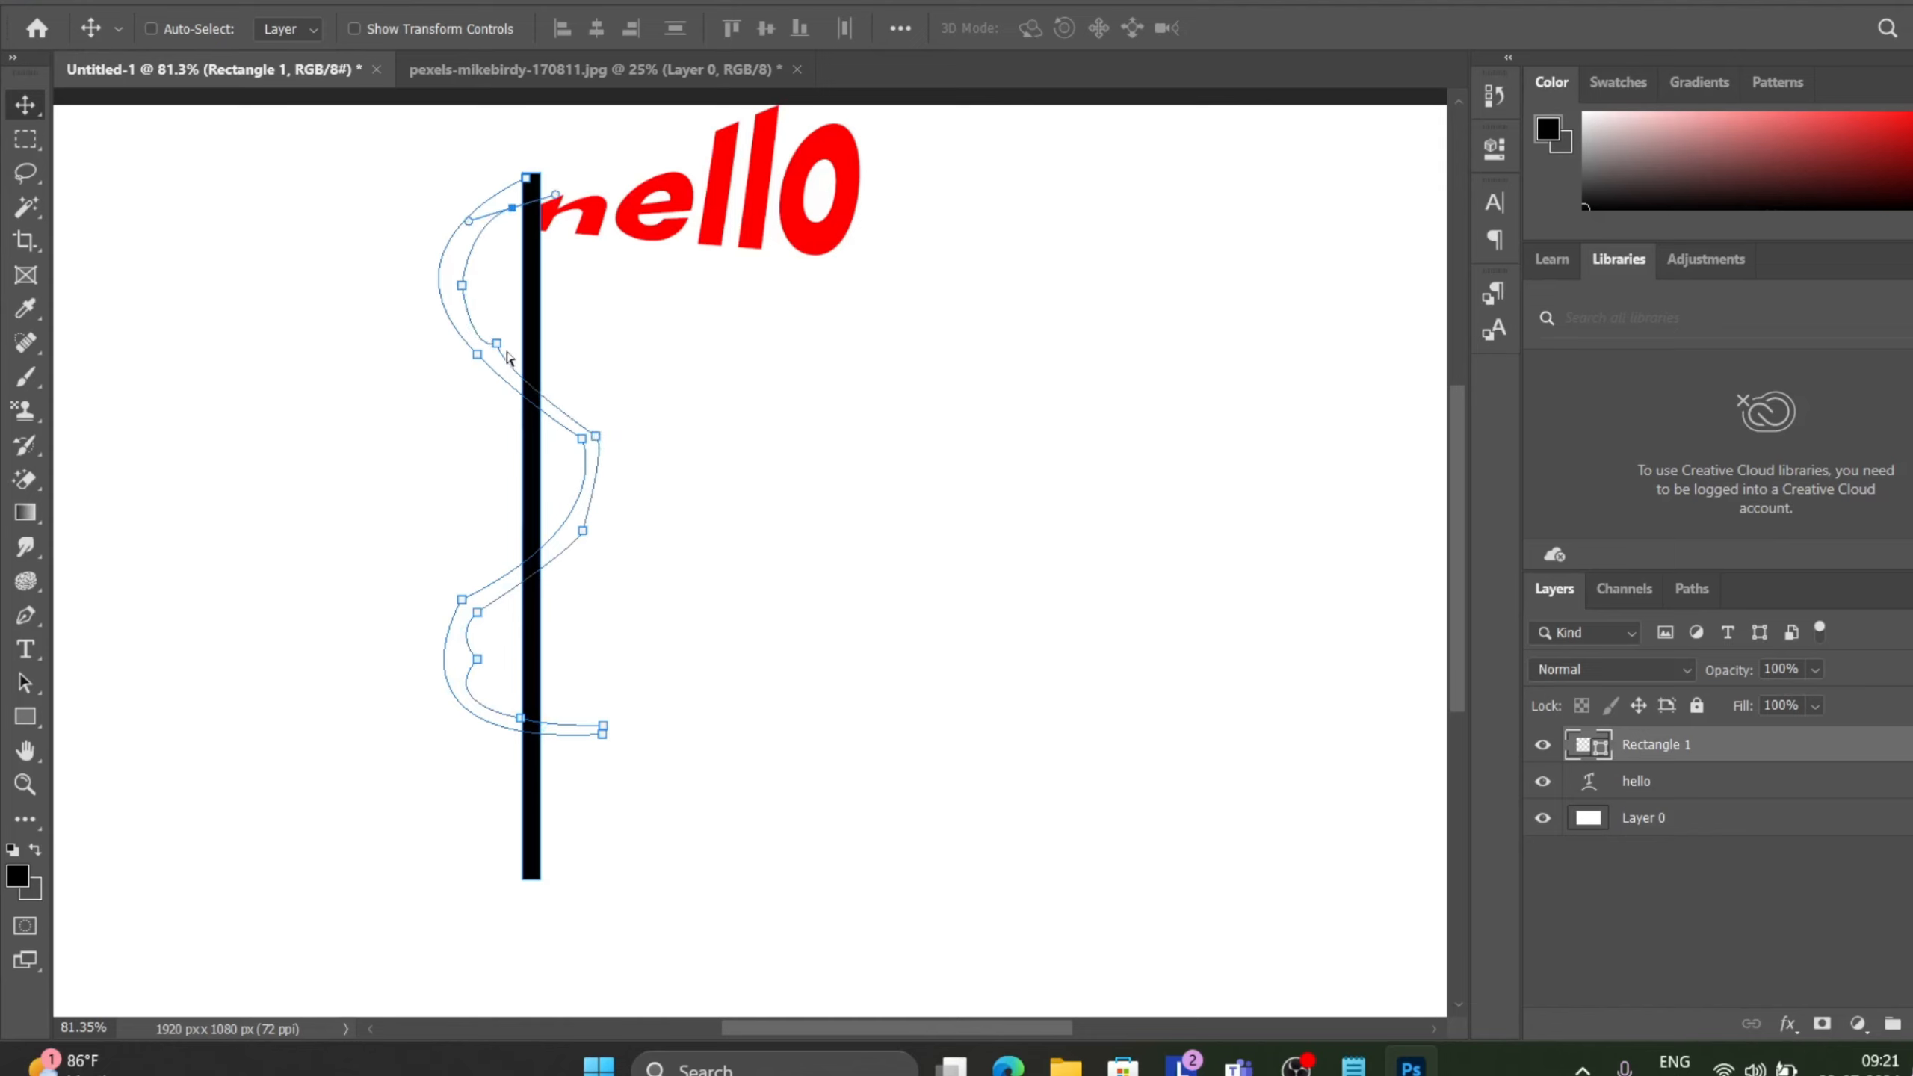
Load the ribbon path as a selection and undo it.
key("ctrl+Return")
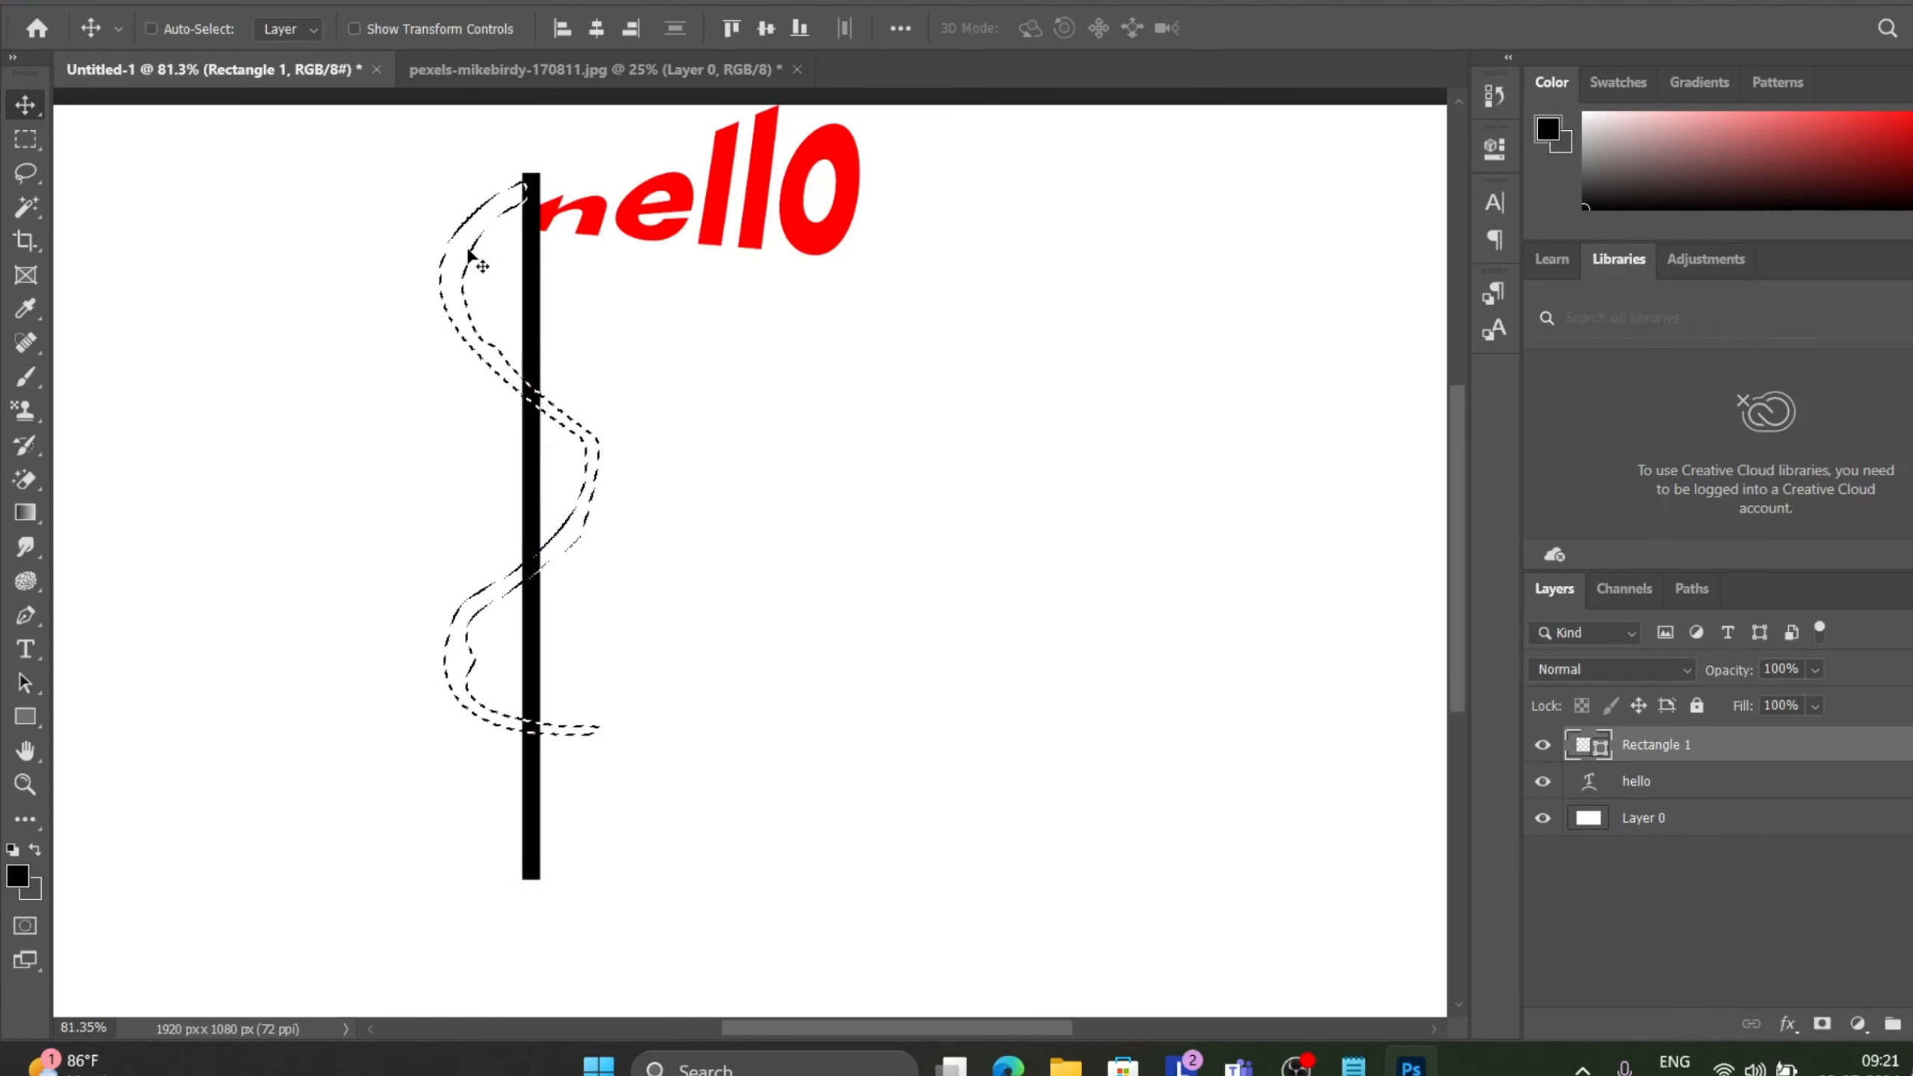
key("ctrl+z")
left_click(780, 316)
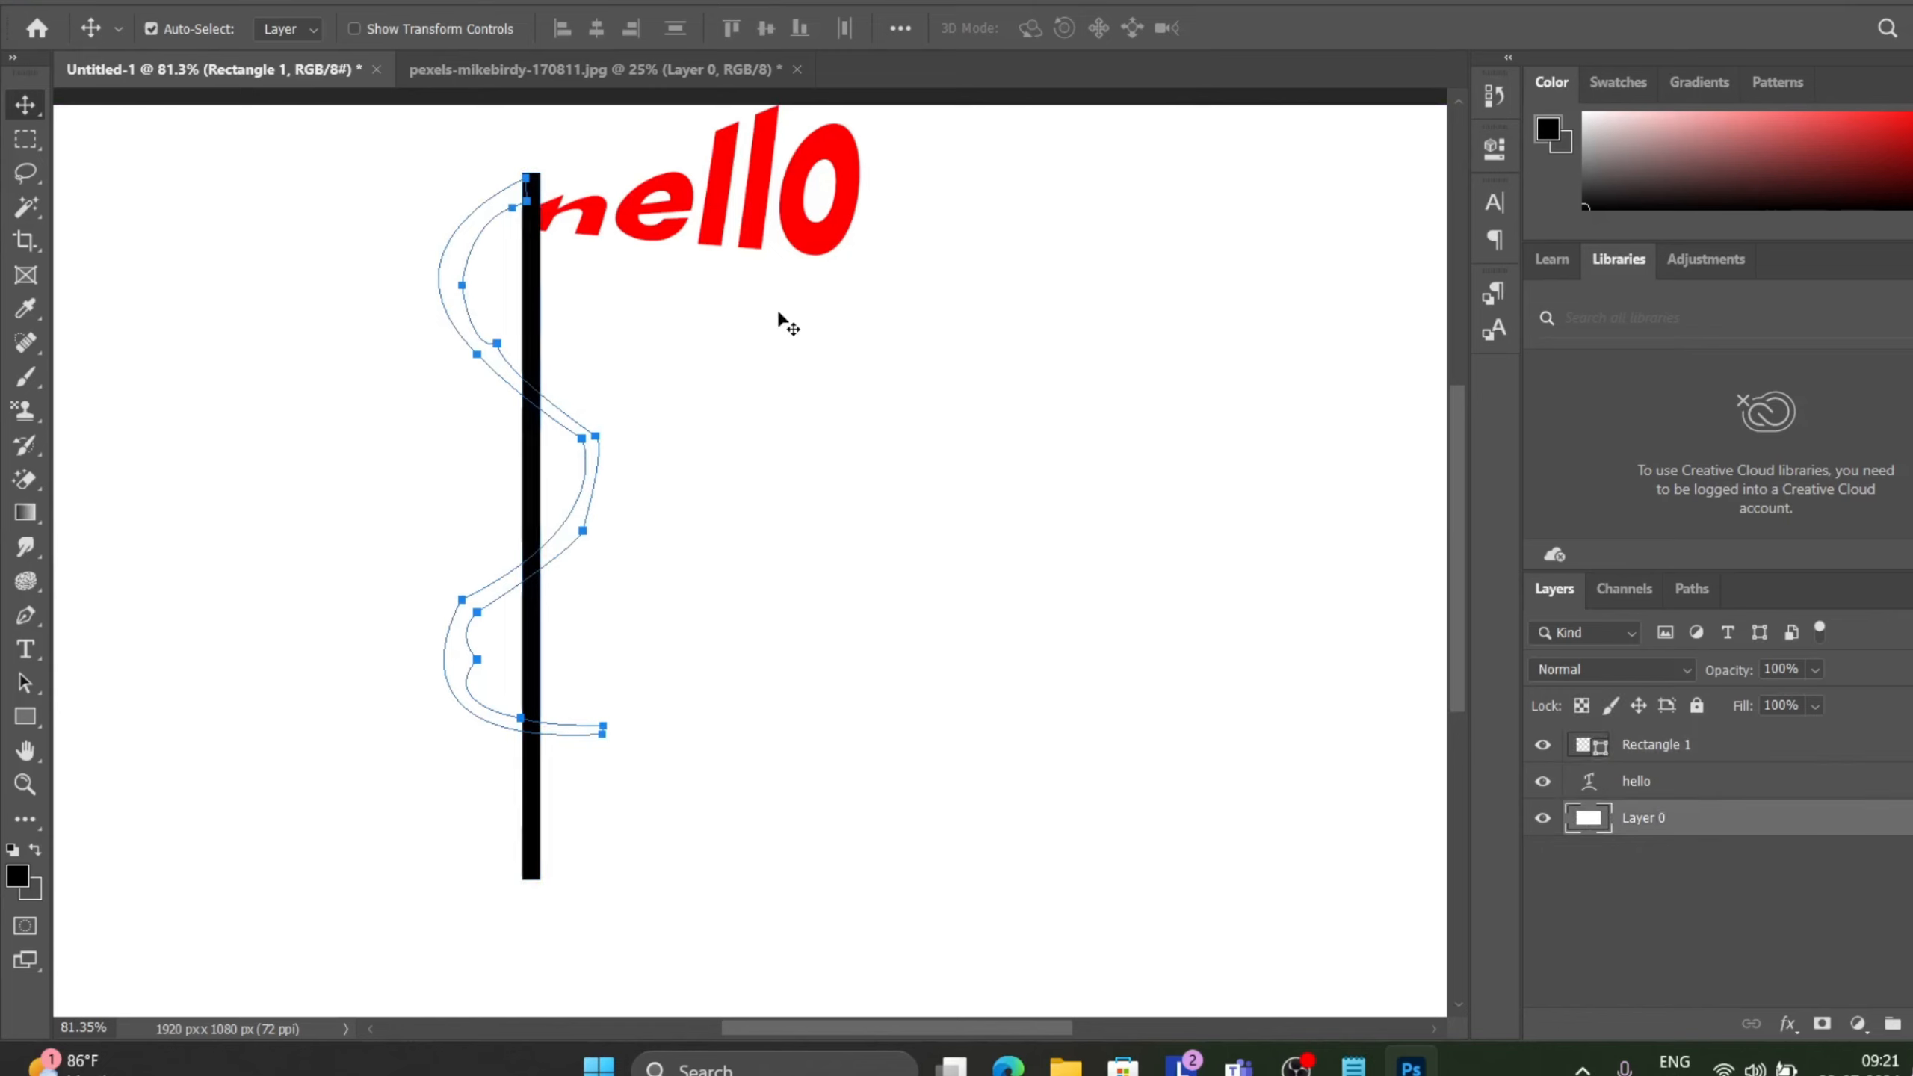
Undo every ribbon path step until the path is gone, and switch back to the Move tool.
key("ctrl+z")
key("ctrl+z")
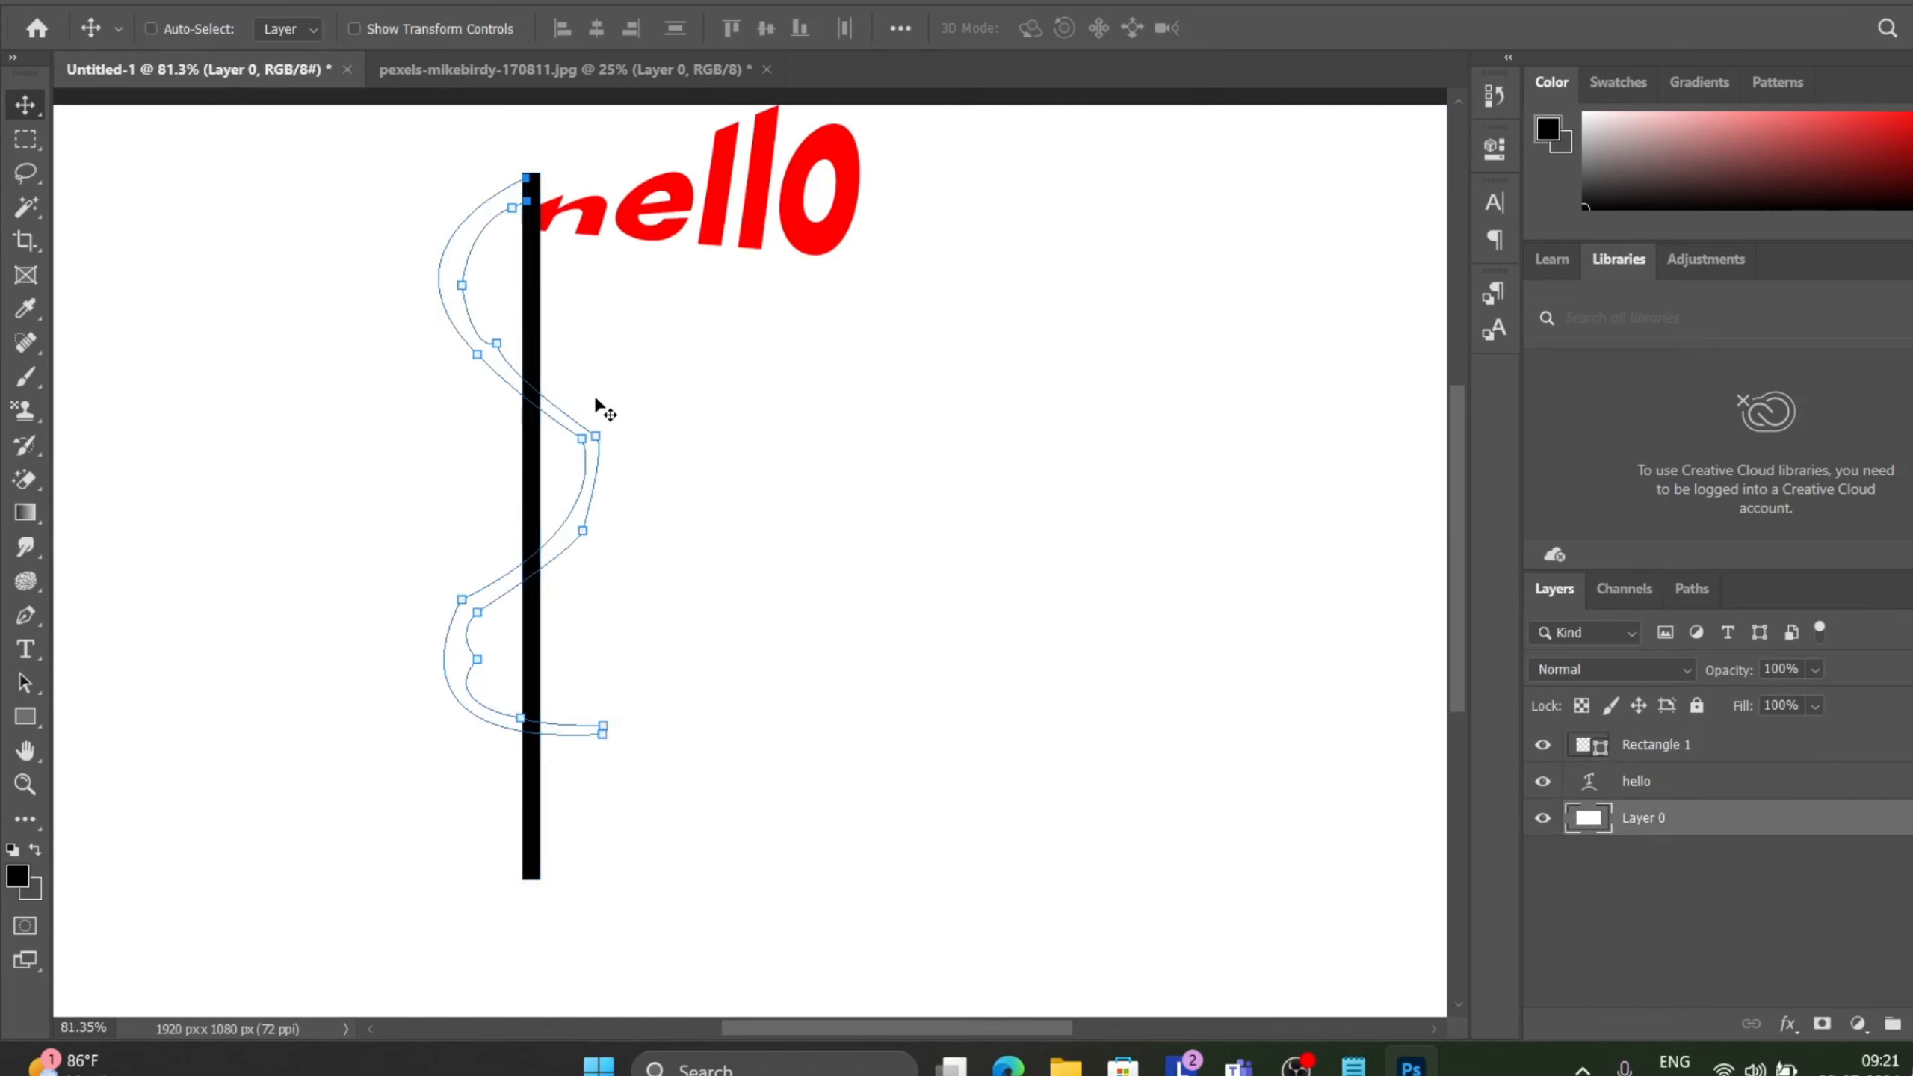
key("z")
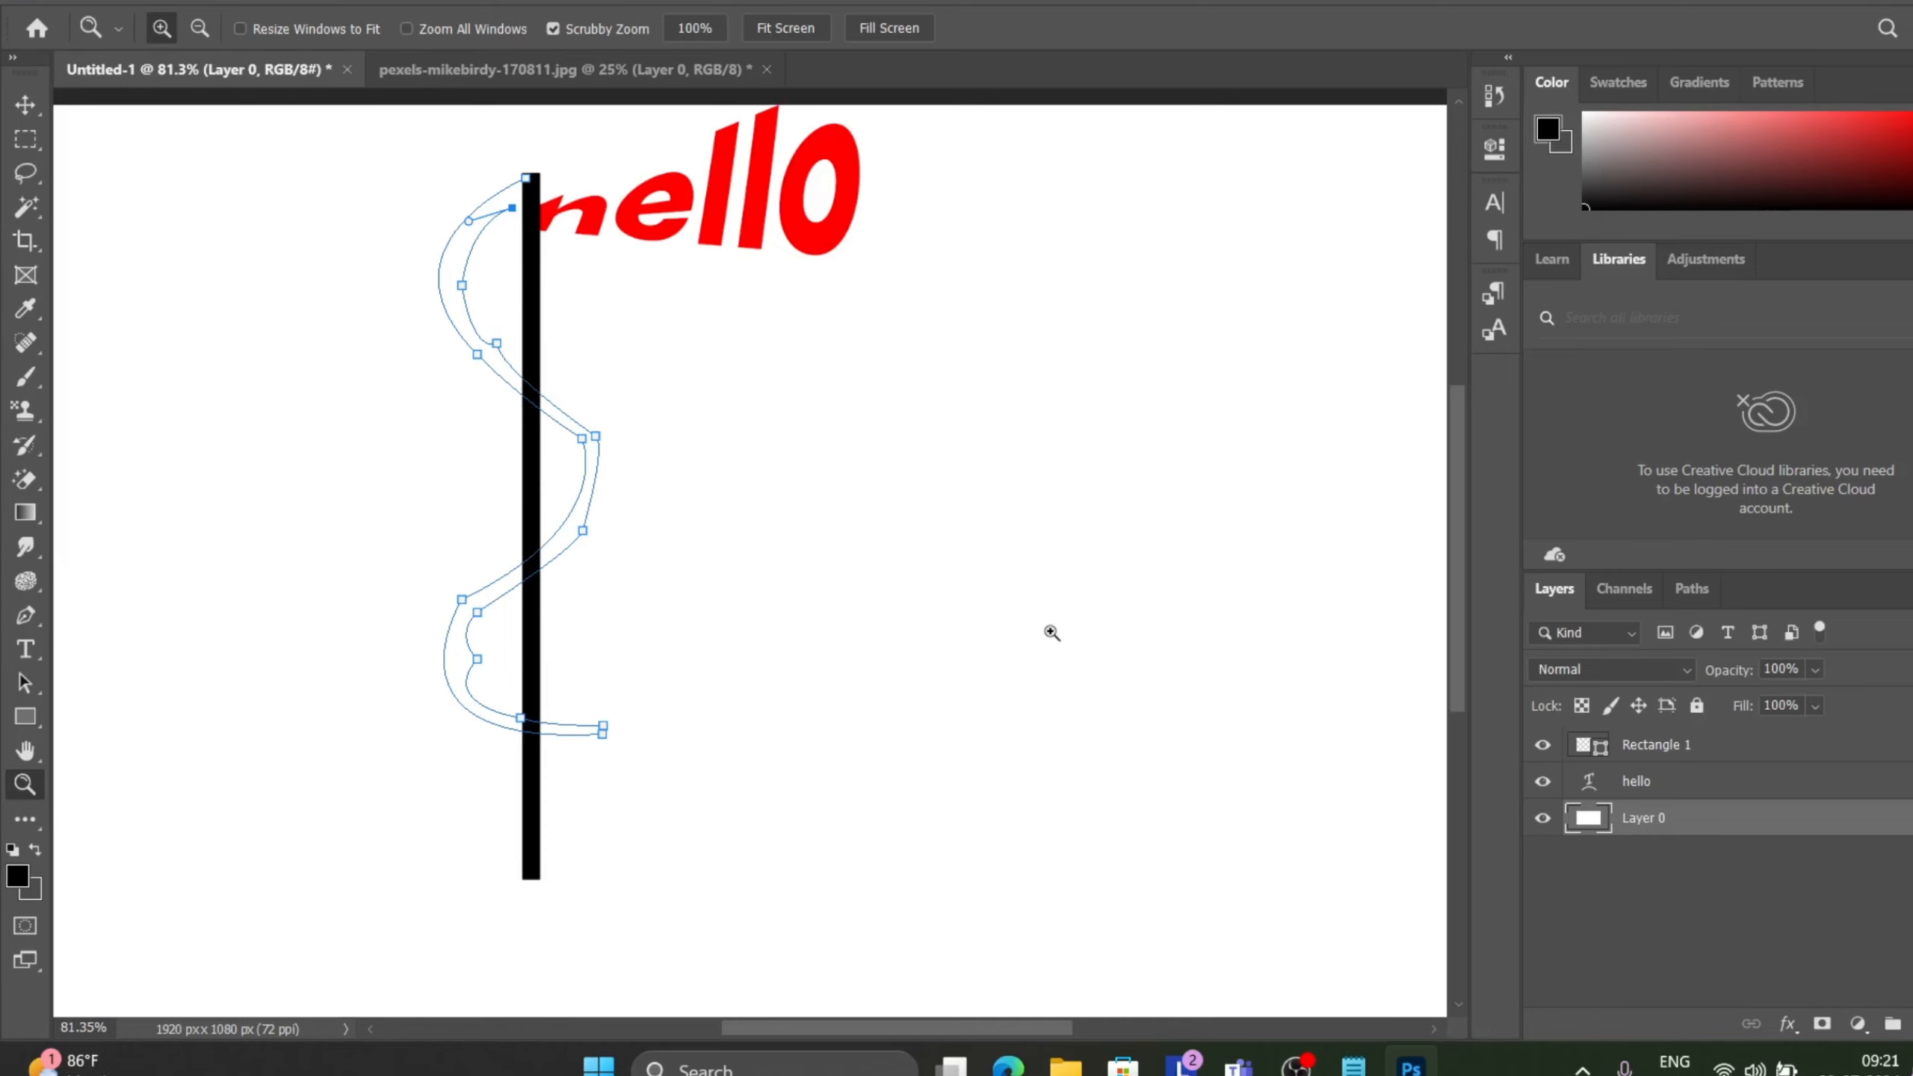
key("ctrl+z")
key("ctrl+z")
key("ctrl+z")
key("ctrl+z")
key("ctrl+z")
key("ctrl+z")
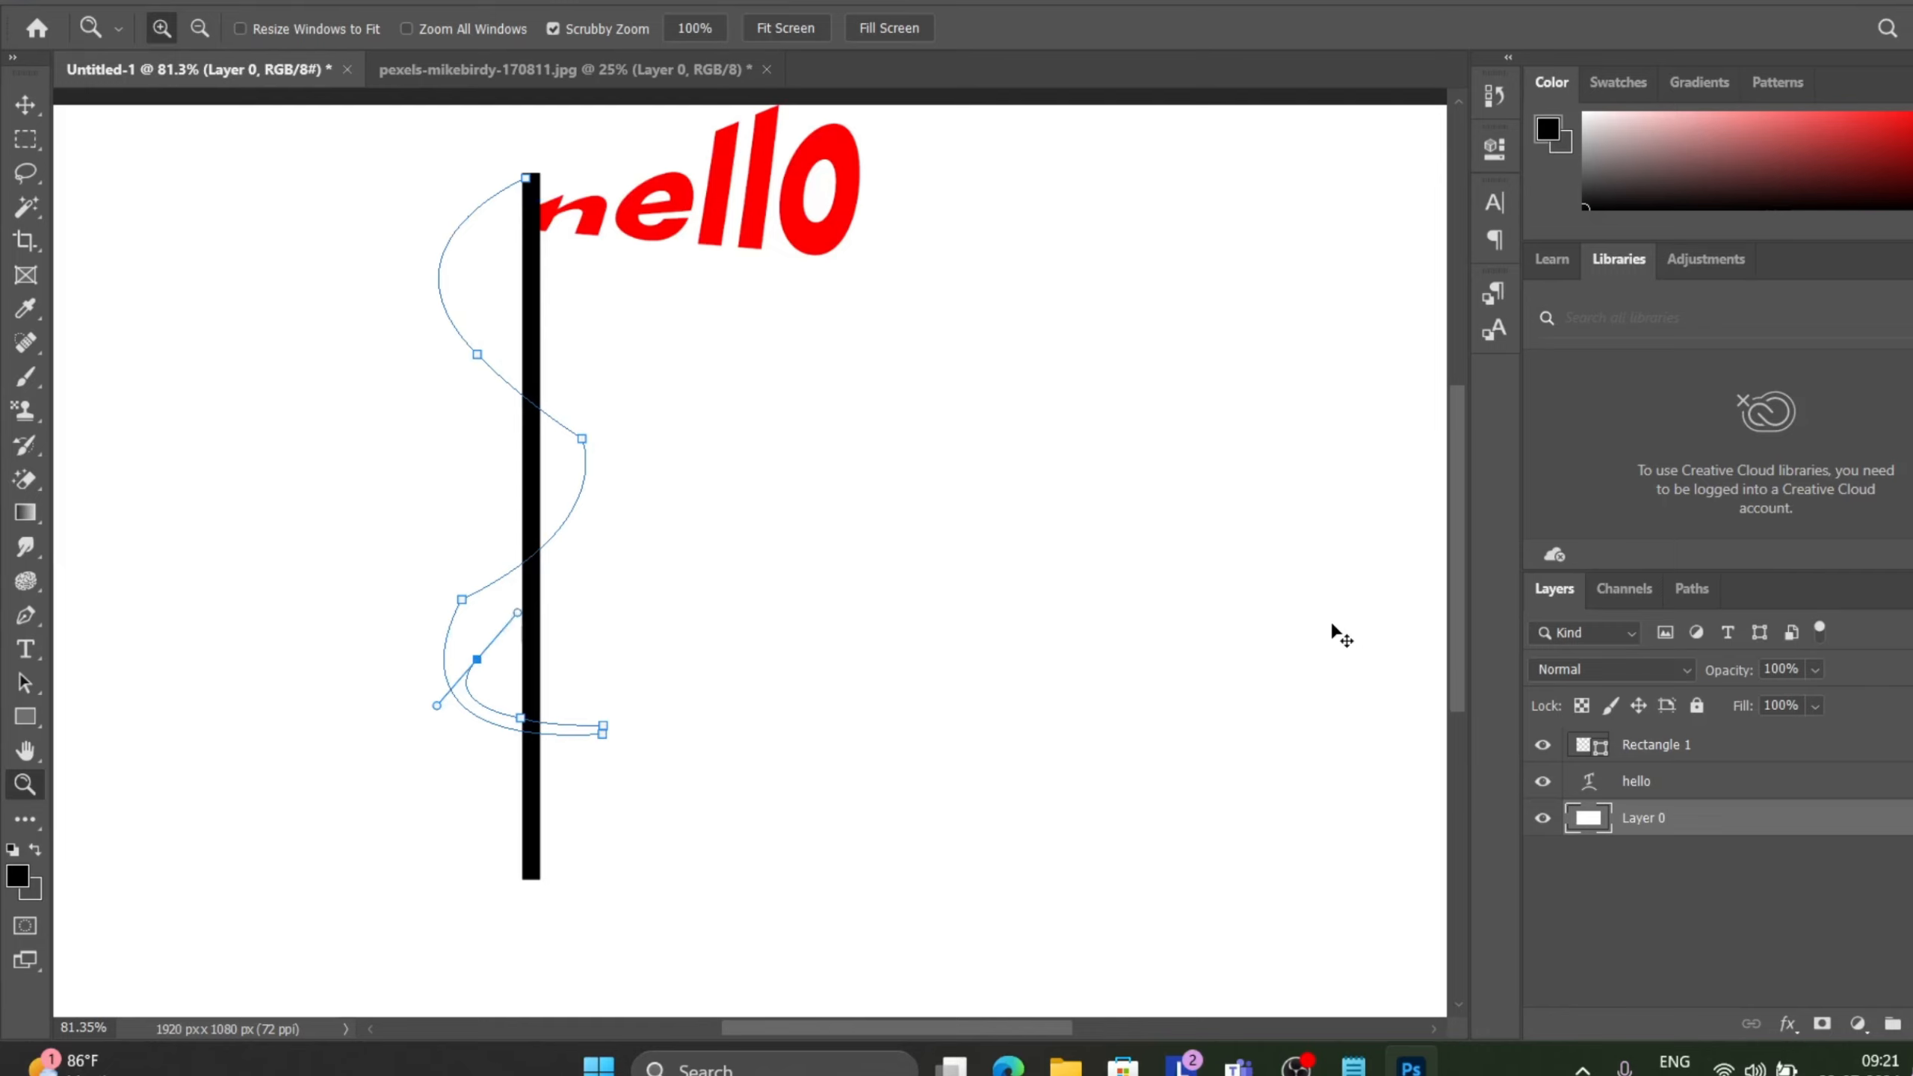
key("ctrl+z")
key("ctrl+z")
key("ctrl+z")
key("ctrl+z")
key("ctrl+z")
key("ctrl+z")
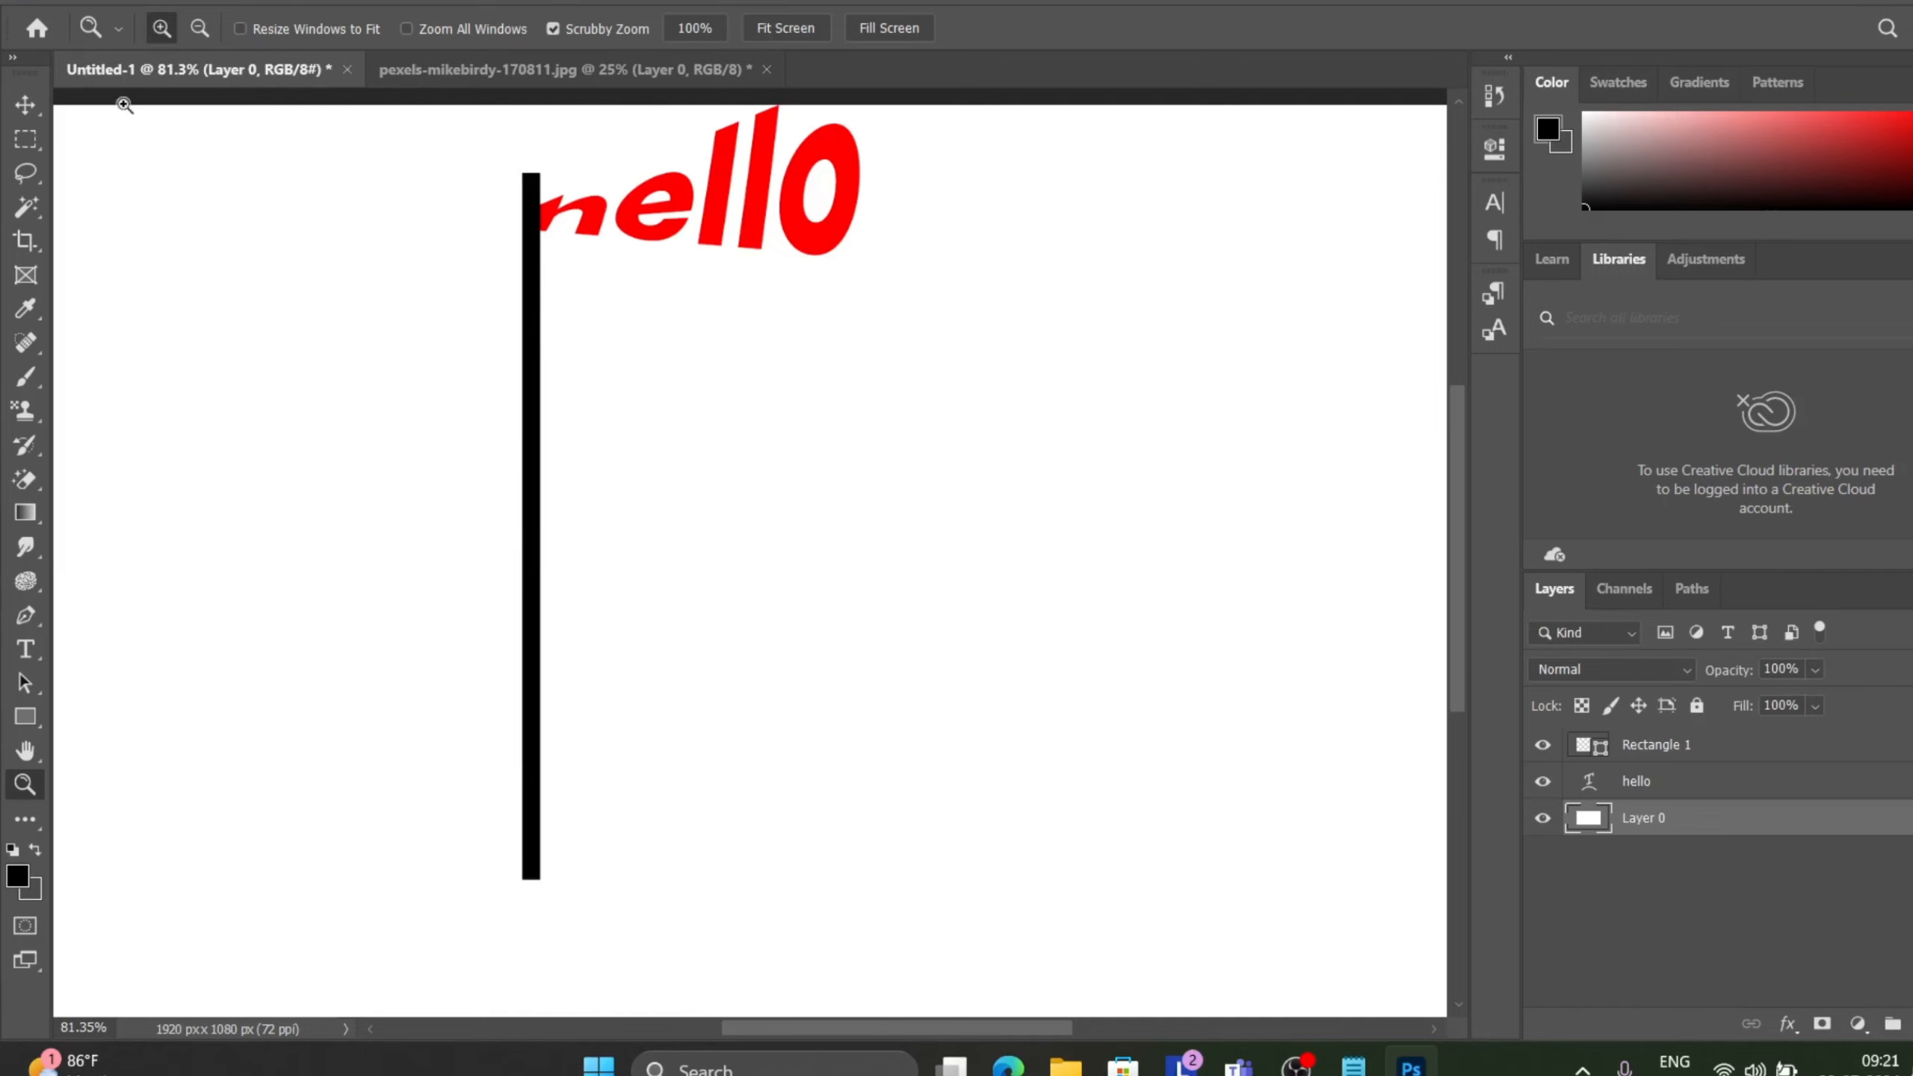
left_click(33, 110)
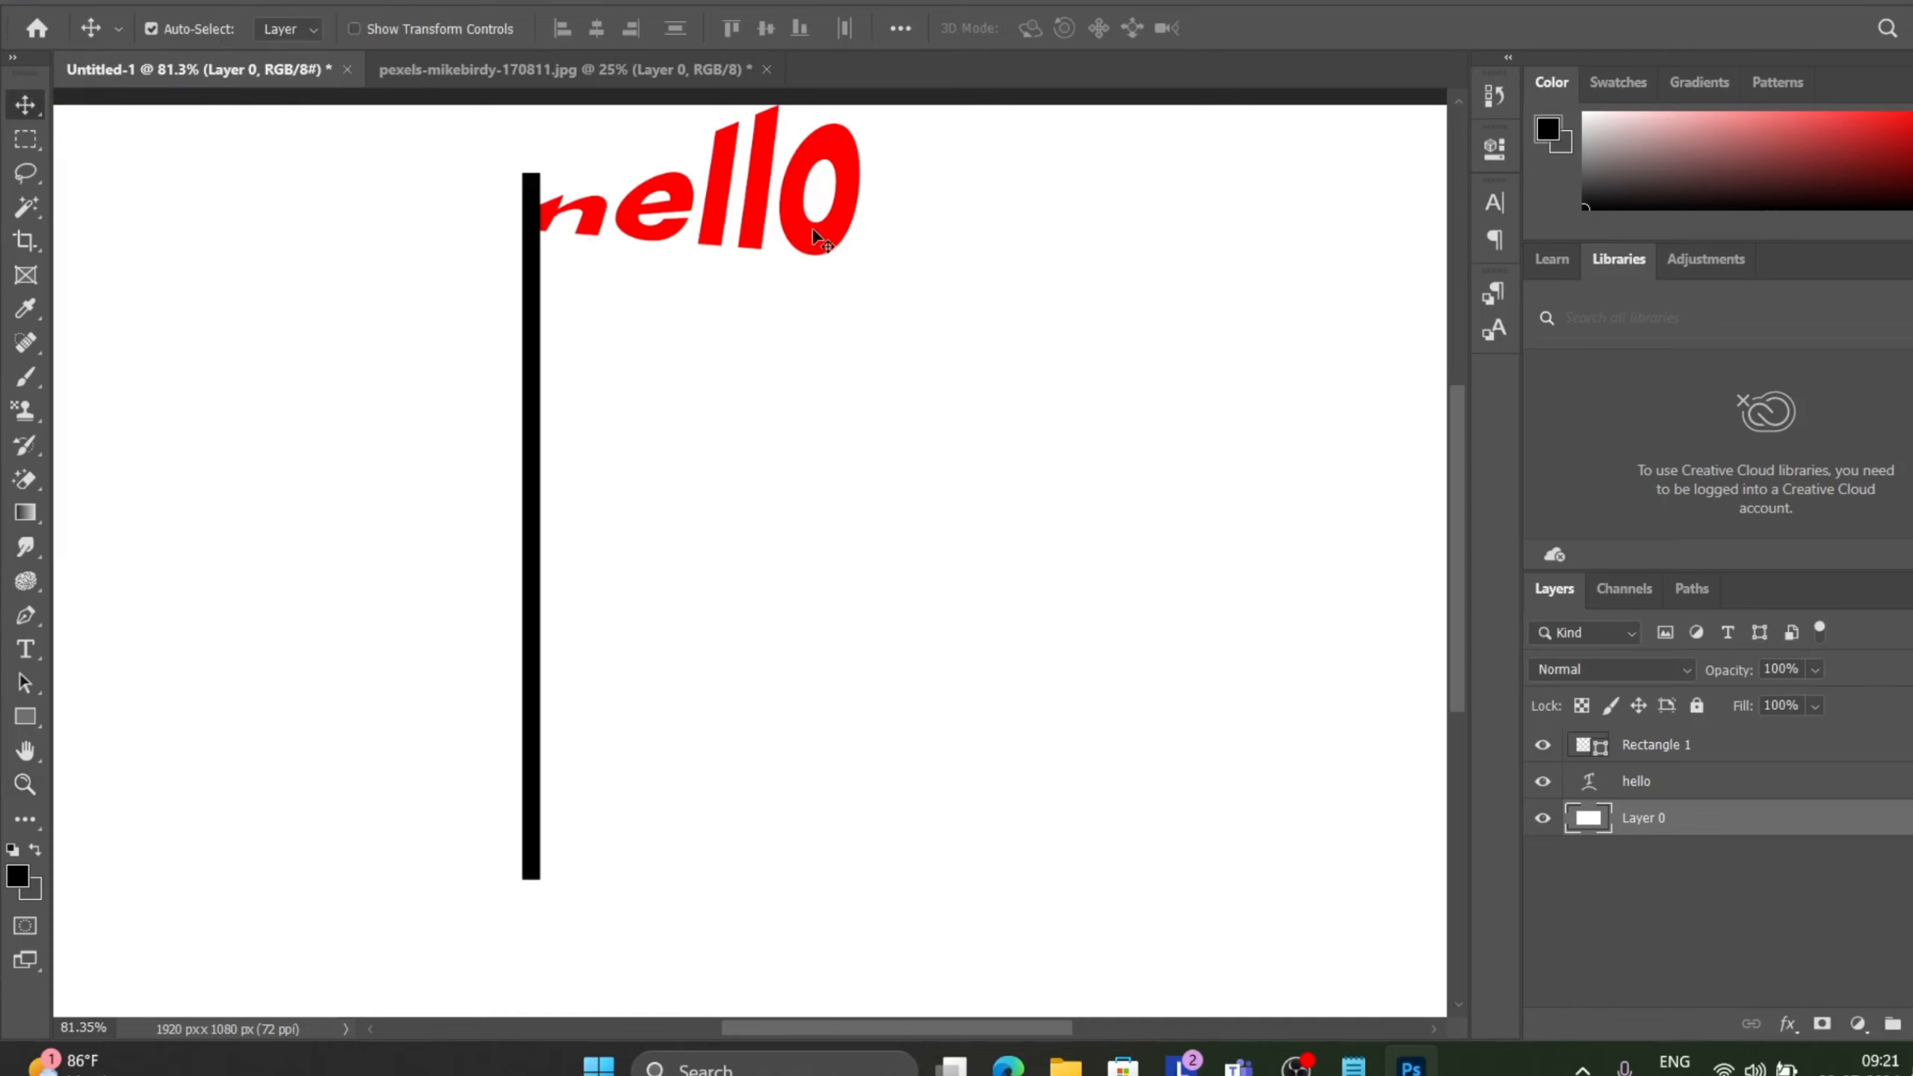
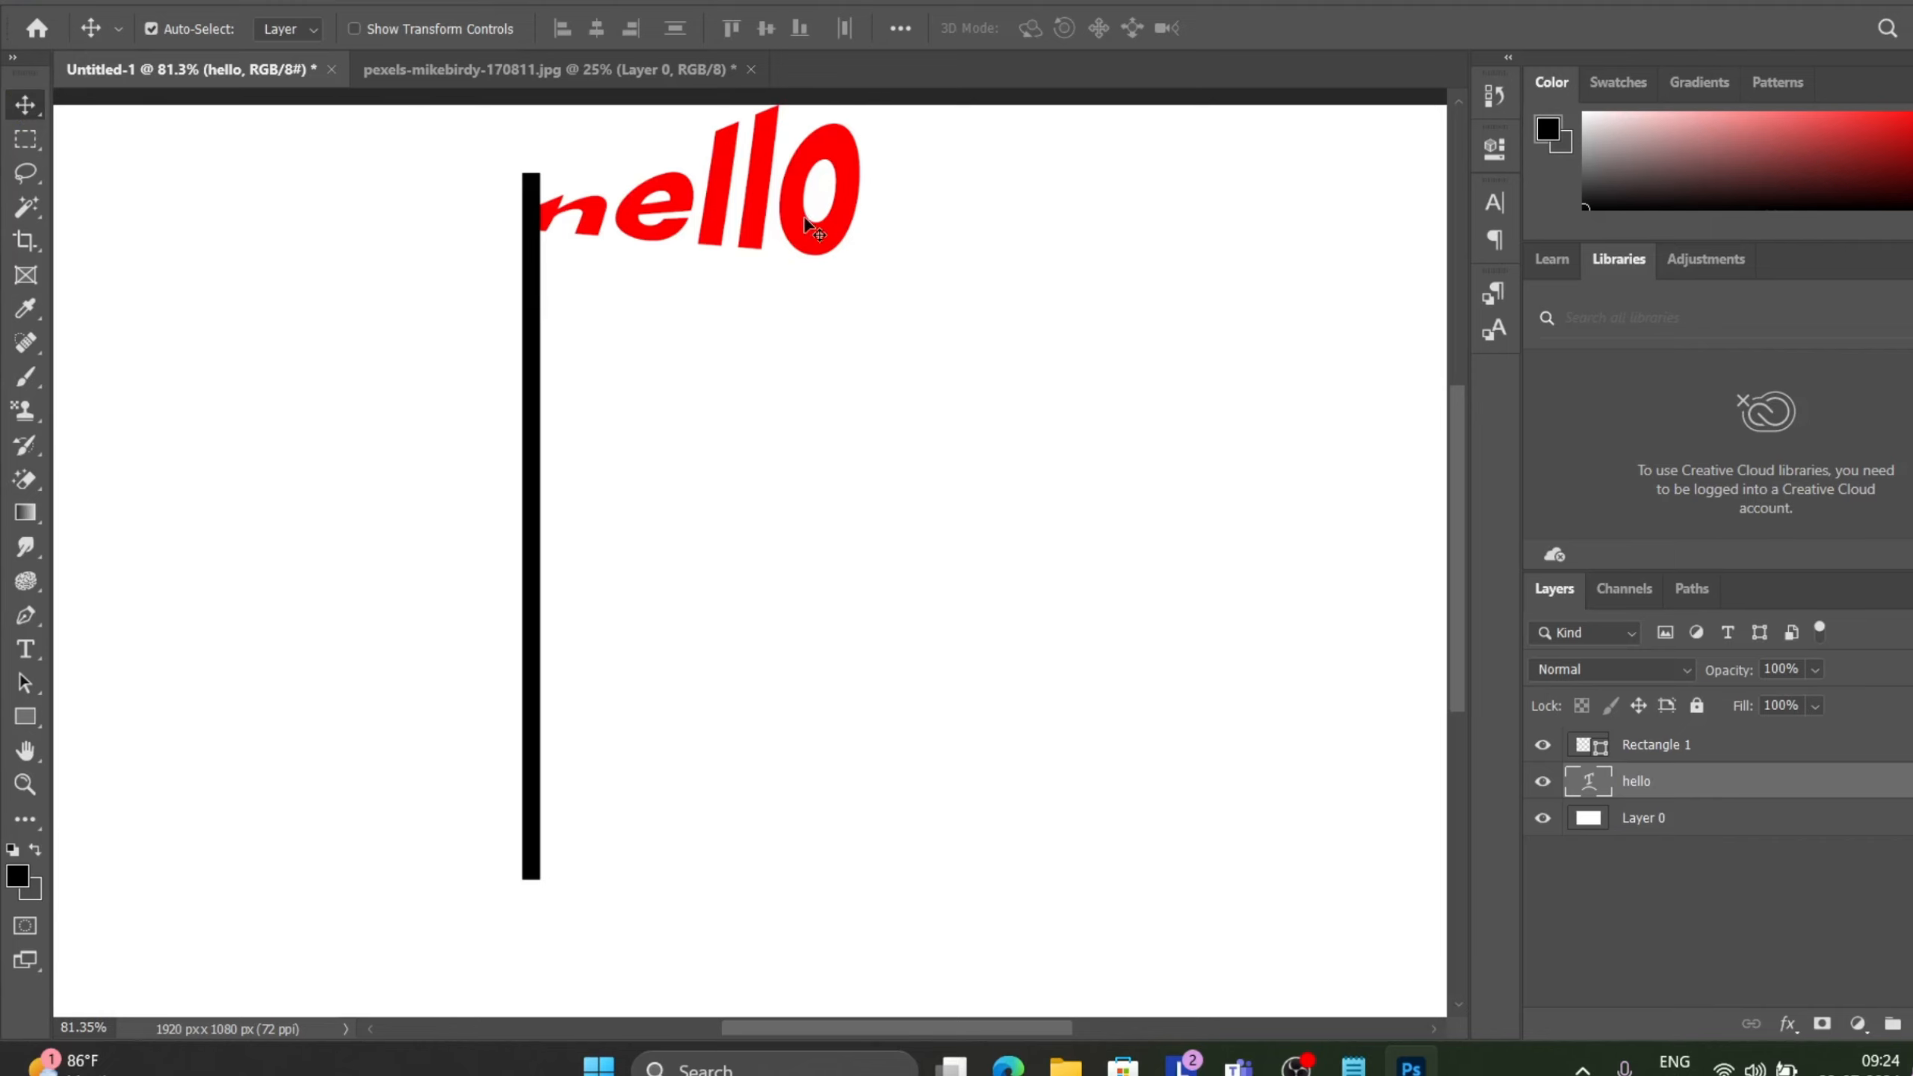
Move the hello text away from the pole toward the middle of the canvas.
left_click_drag(805, 222, 796, 256)
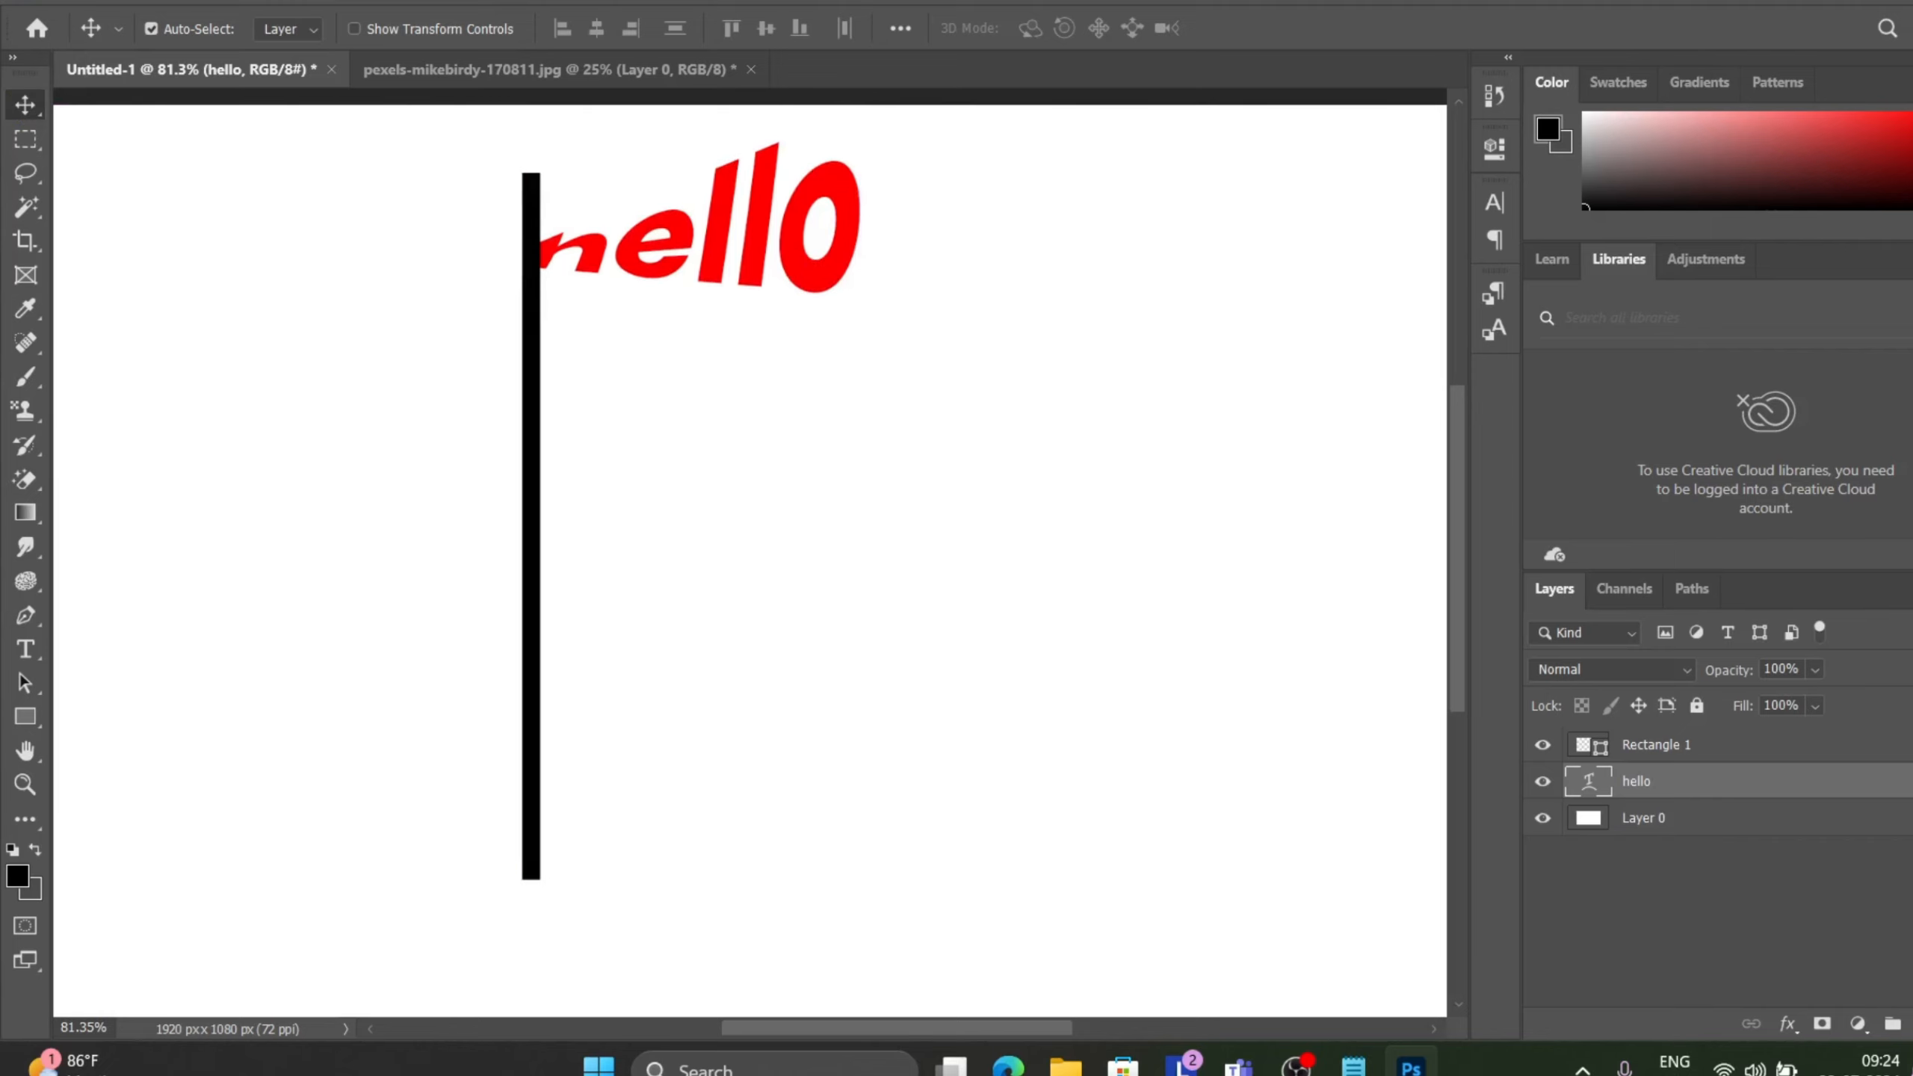
left_click_drag(666, 243, 892, 358)
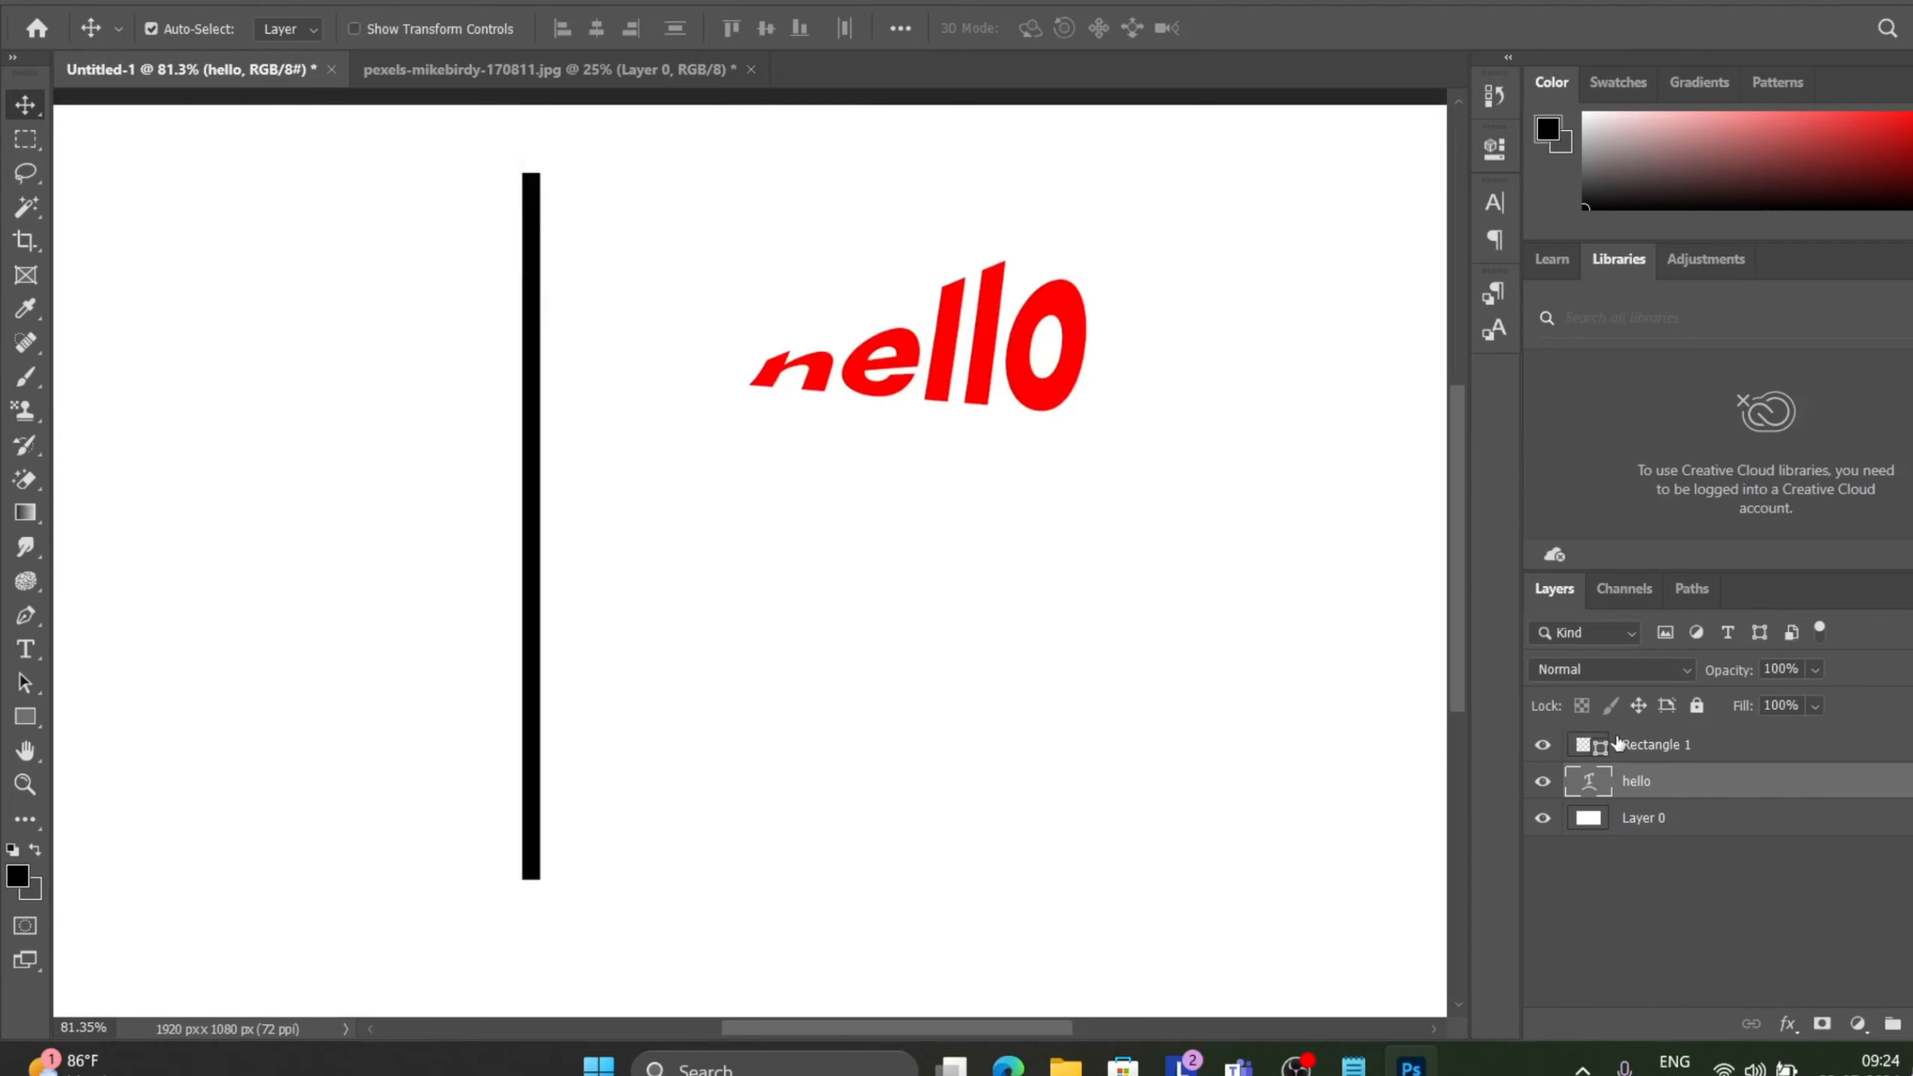
Delete the Rectangle 1 pole layer and reposition the hello text near the canvas centre.
left_click(1617, 743)
key("Delete")
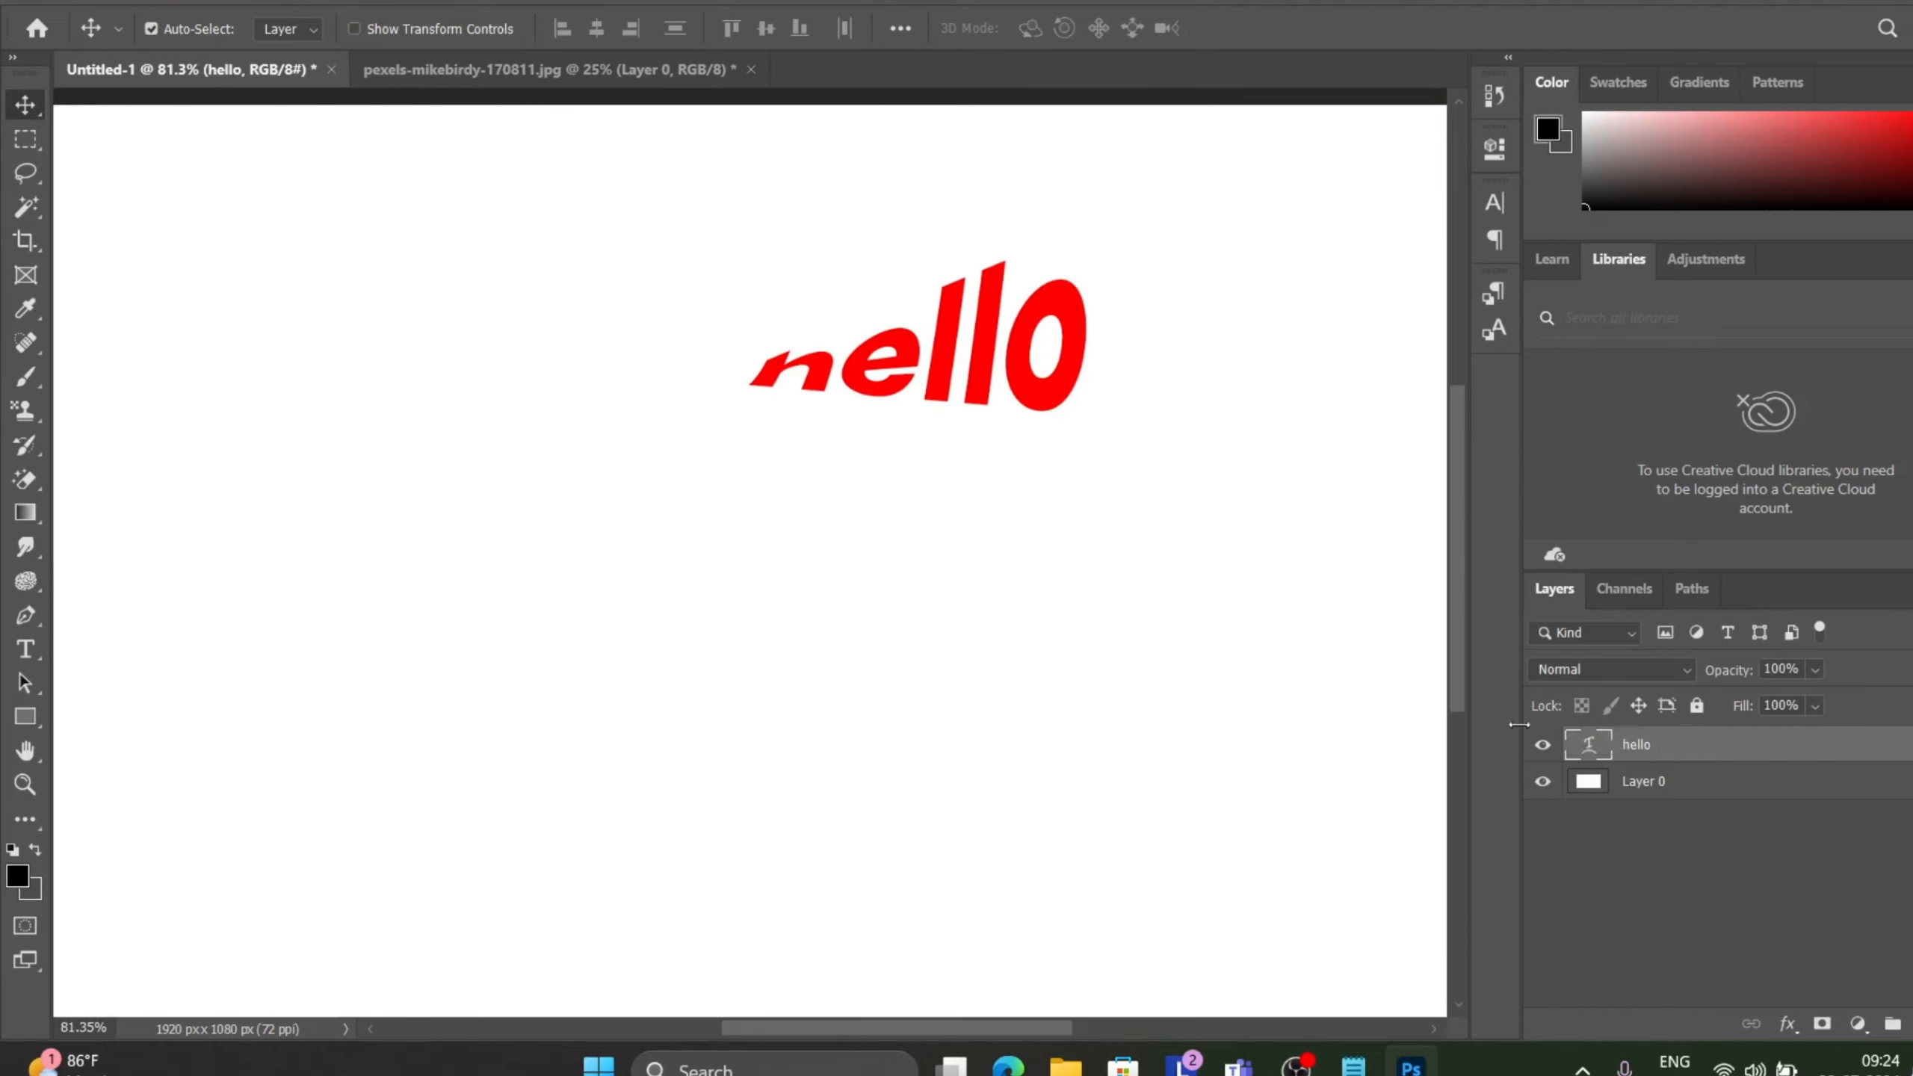
left_click_drag(1019, 397, 845, 455)
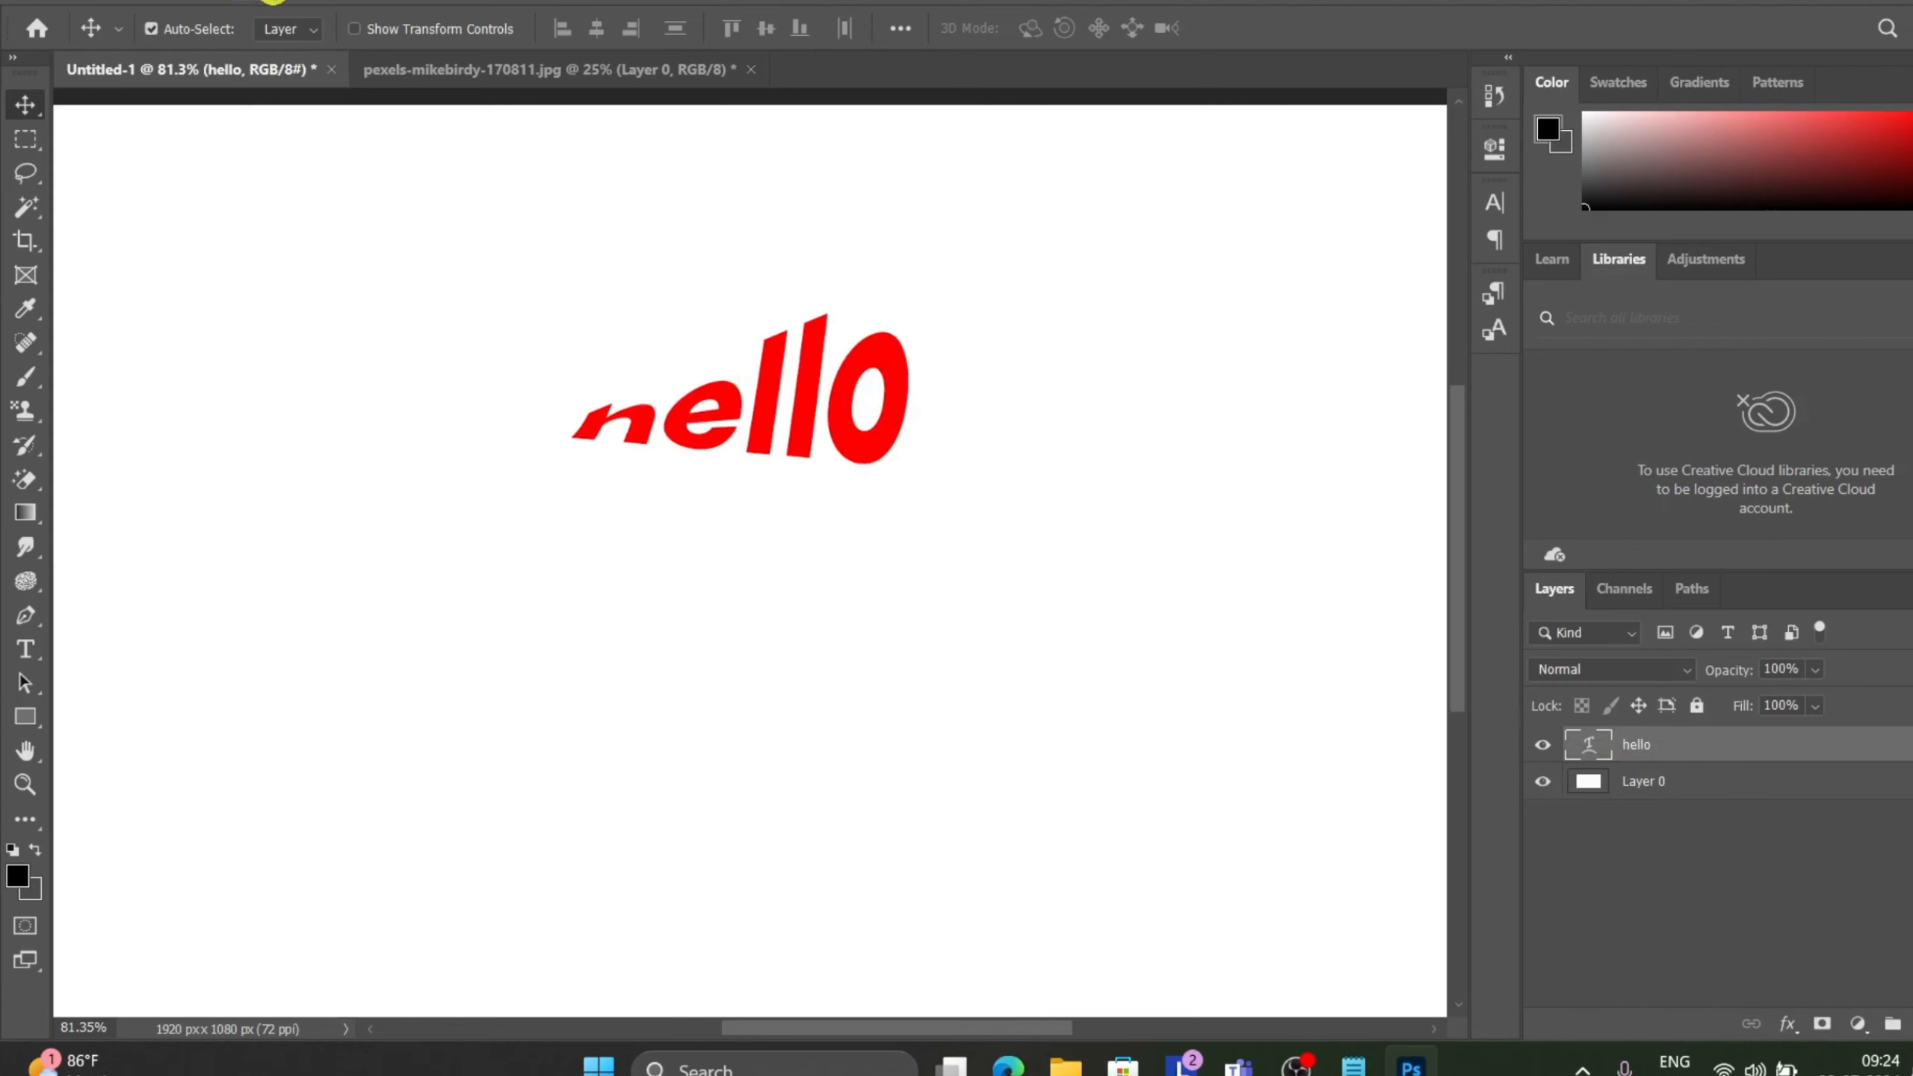
Open Warp Text for the hello type layer and choose the Fish style.
left_click(240, 7)
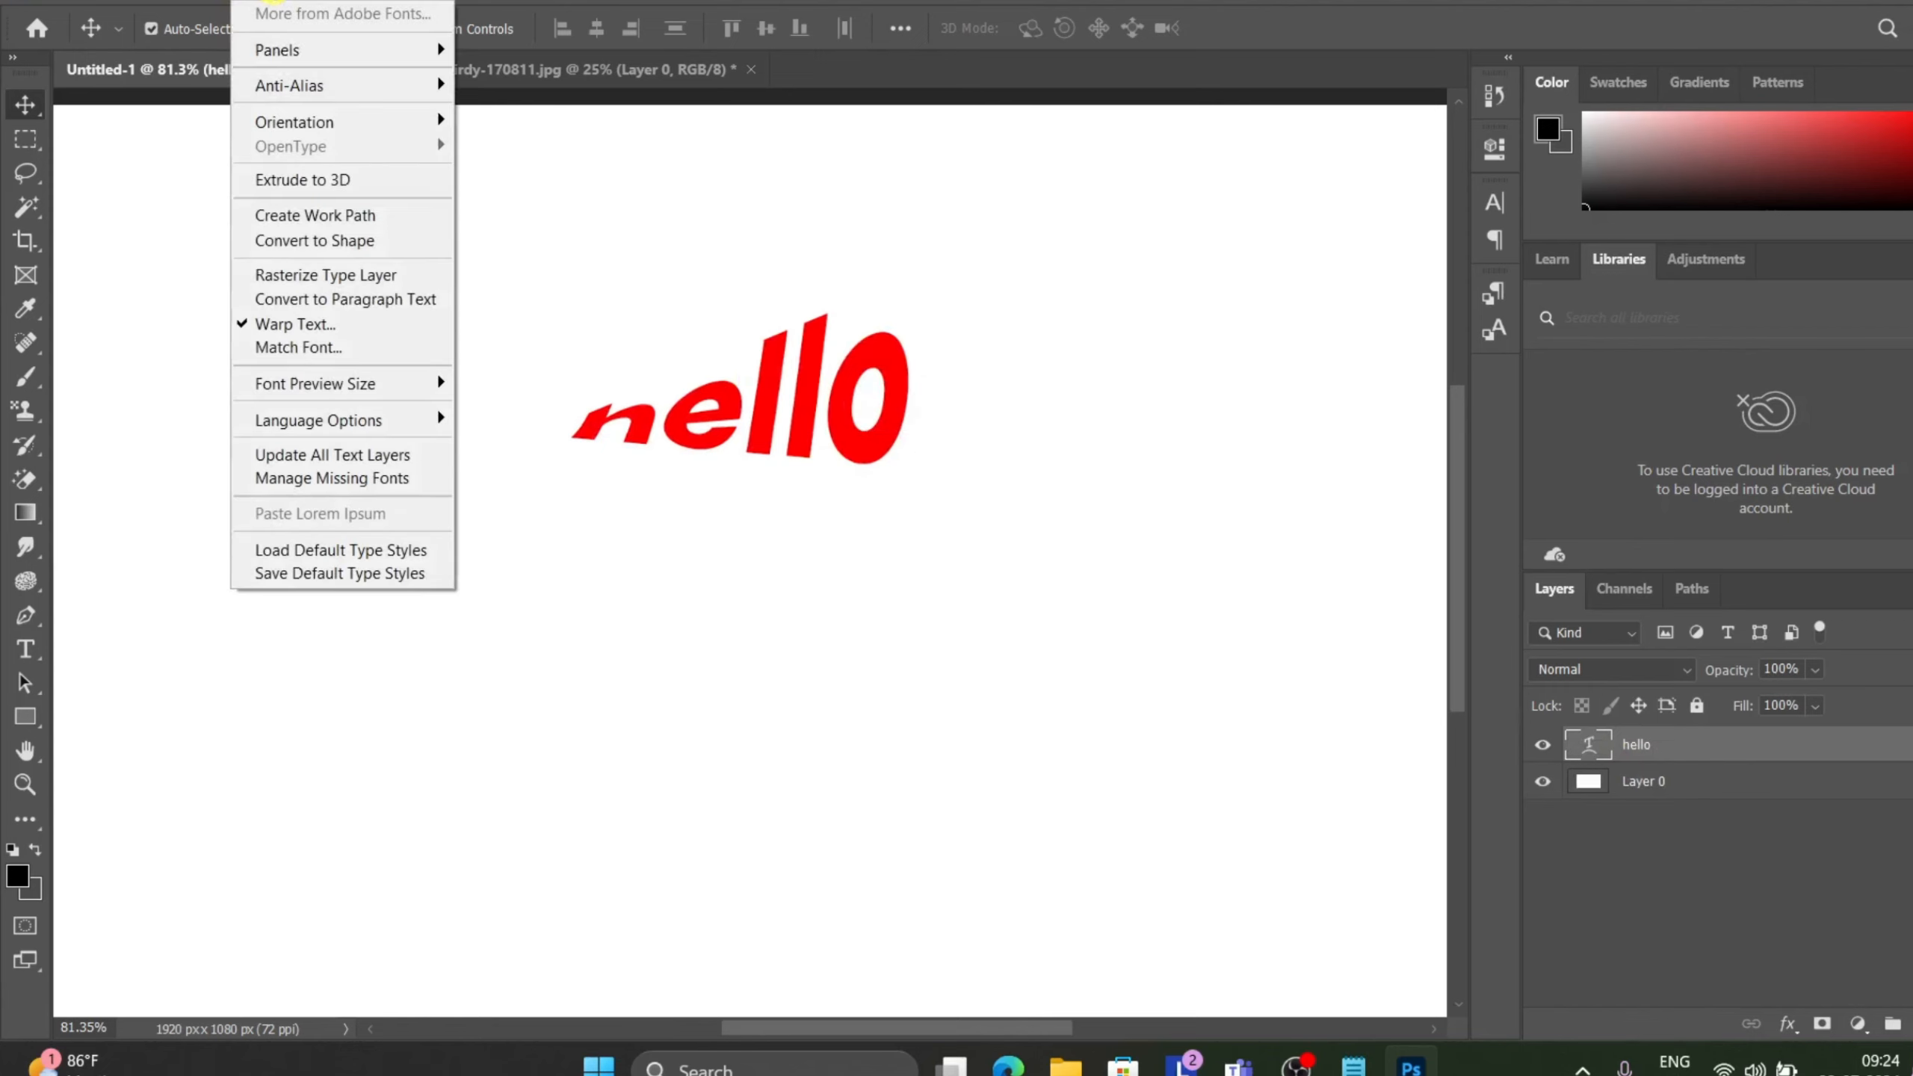
left_click(340, 325)
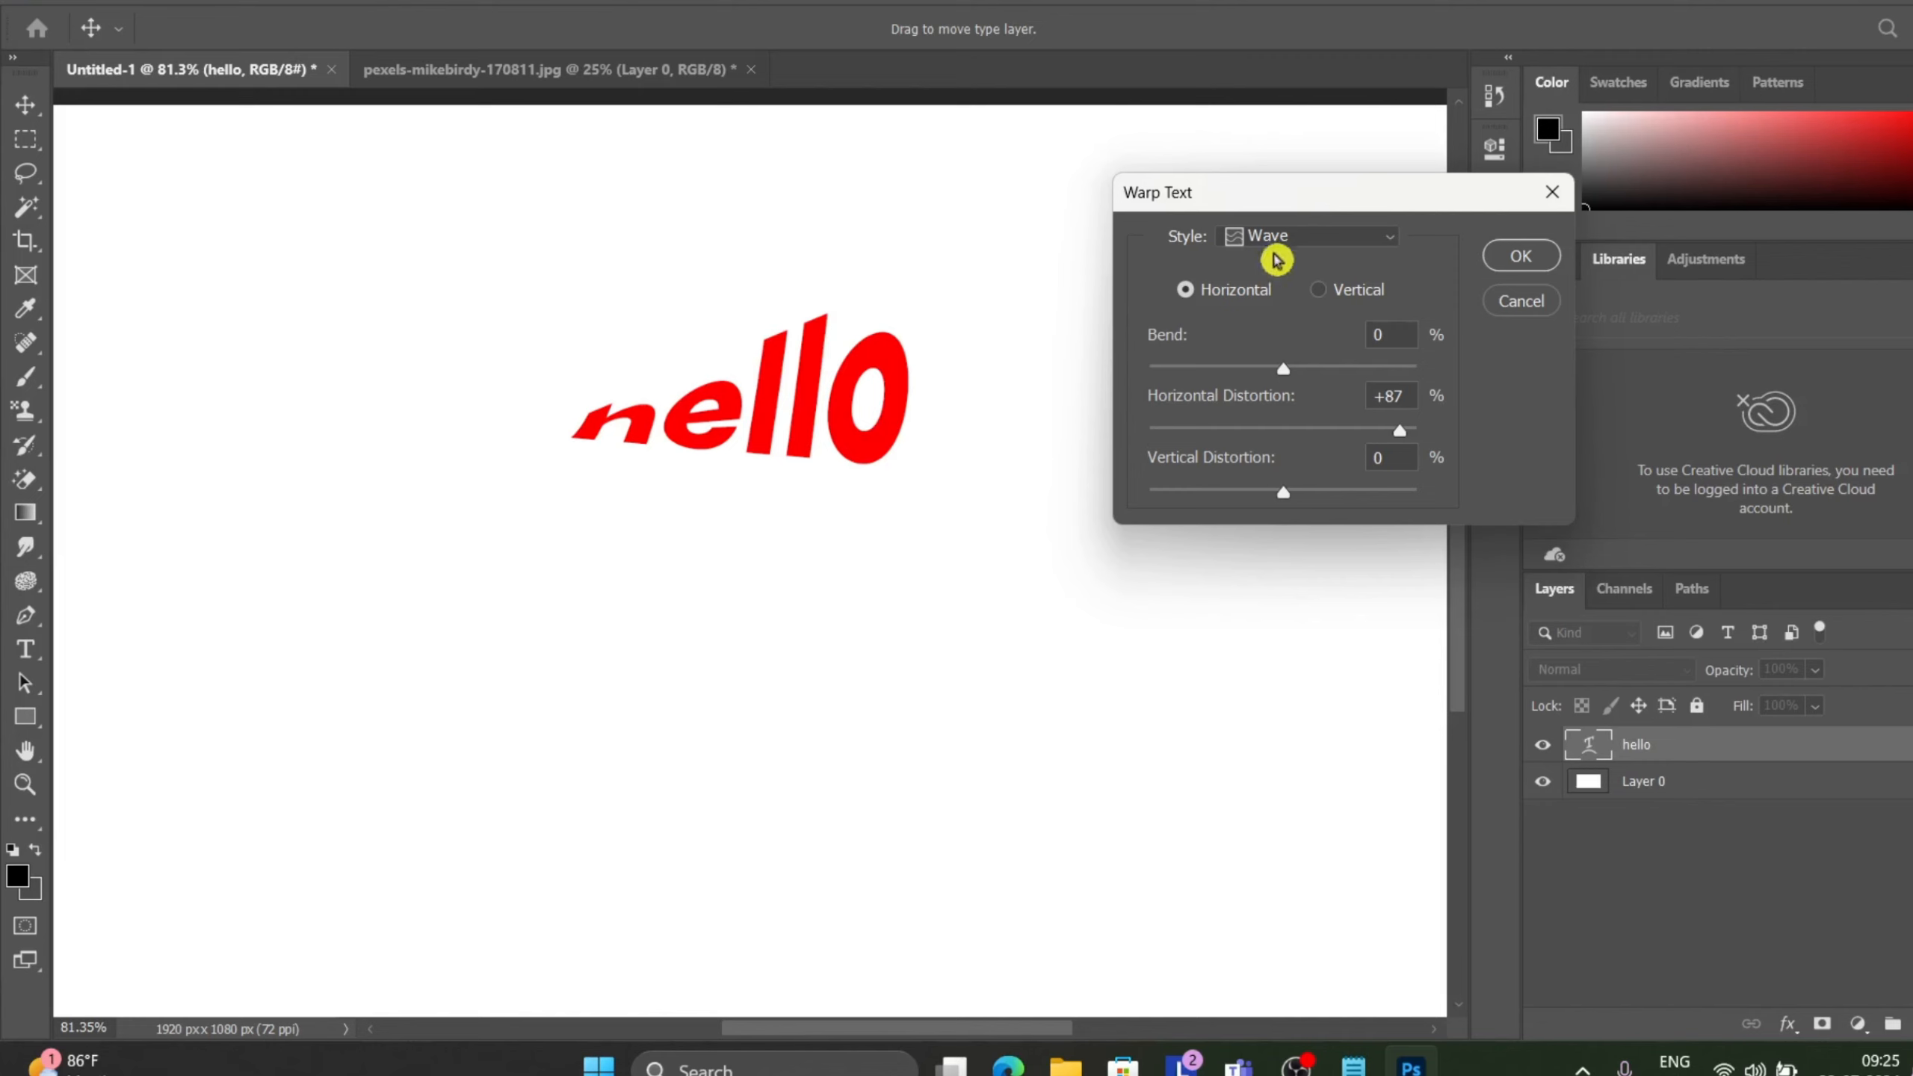
left_click(1345, 238)
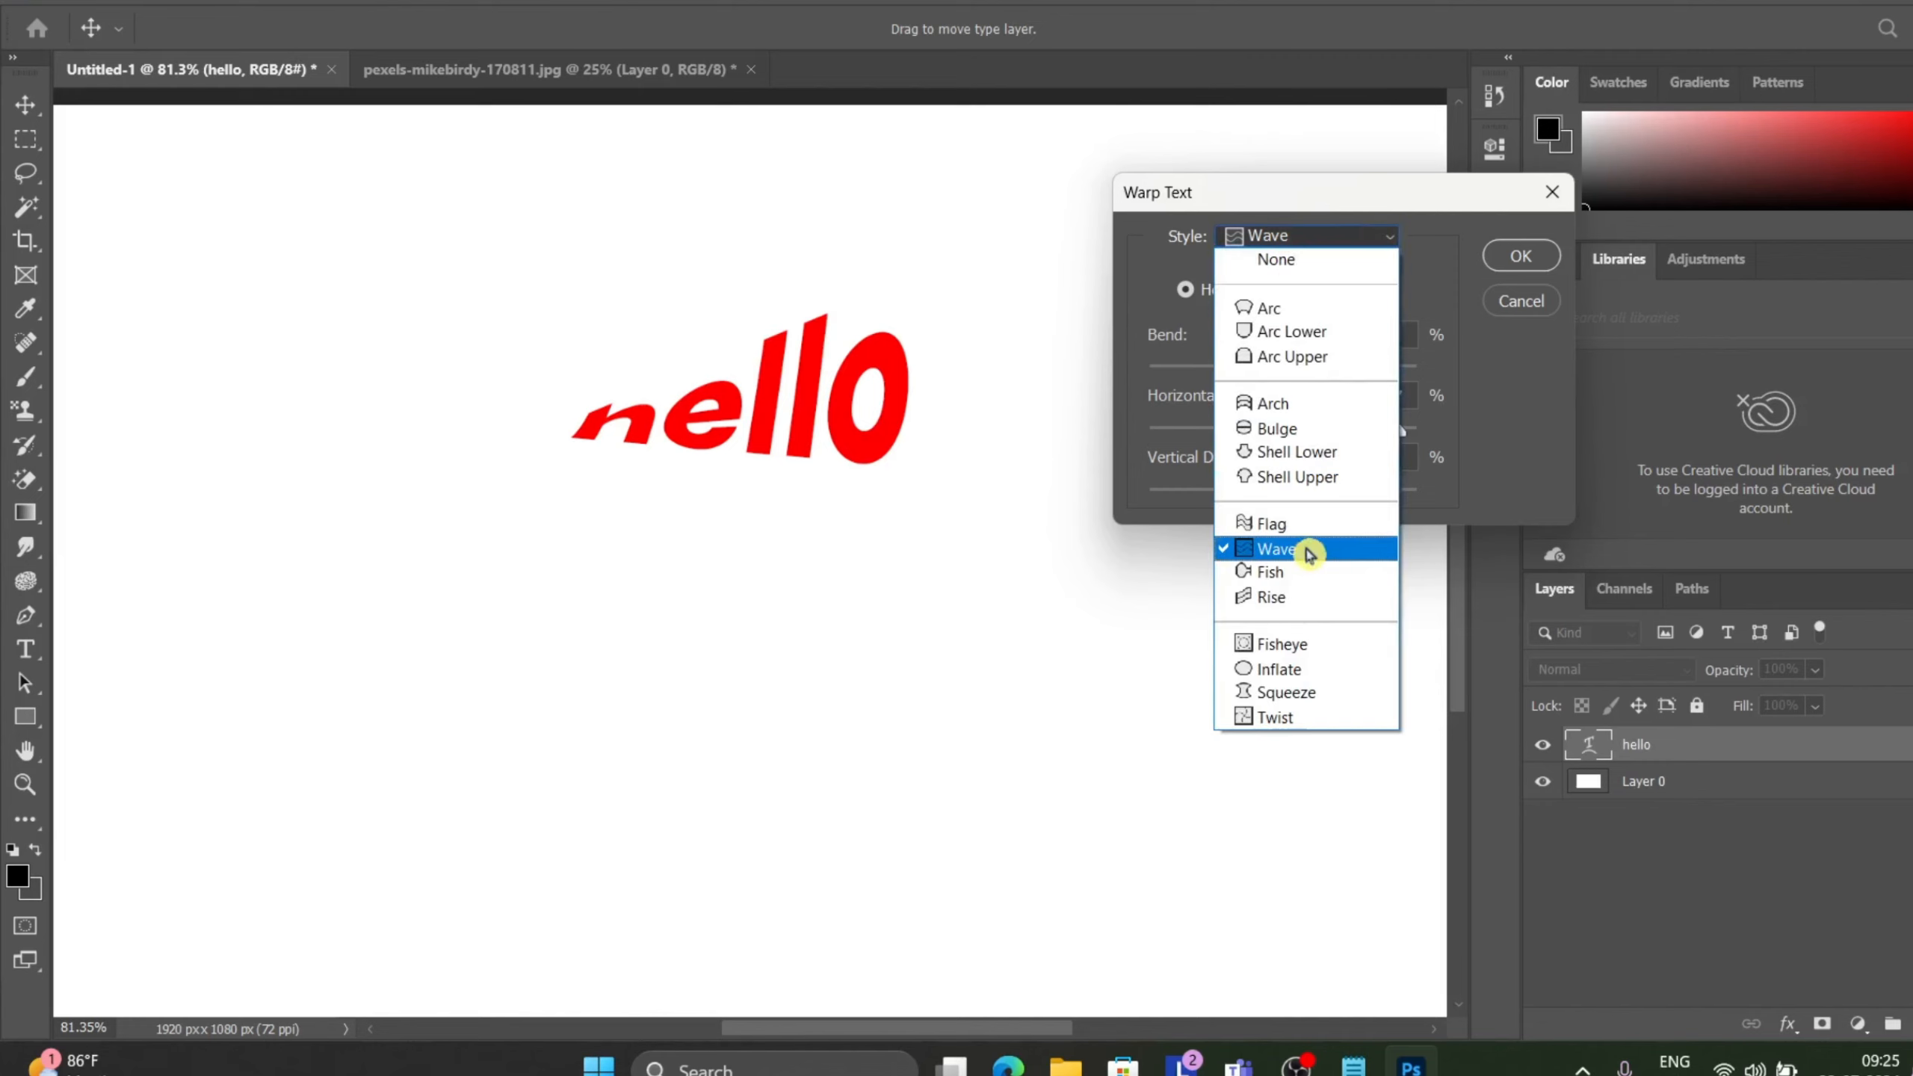
left_click(1302, 574)
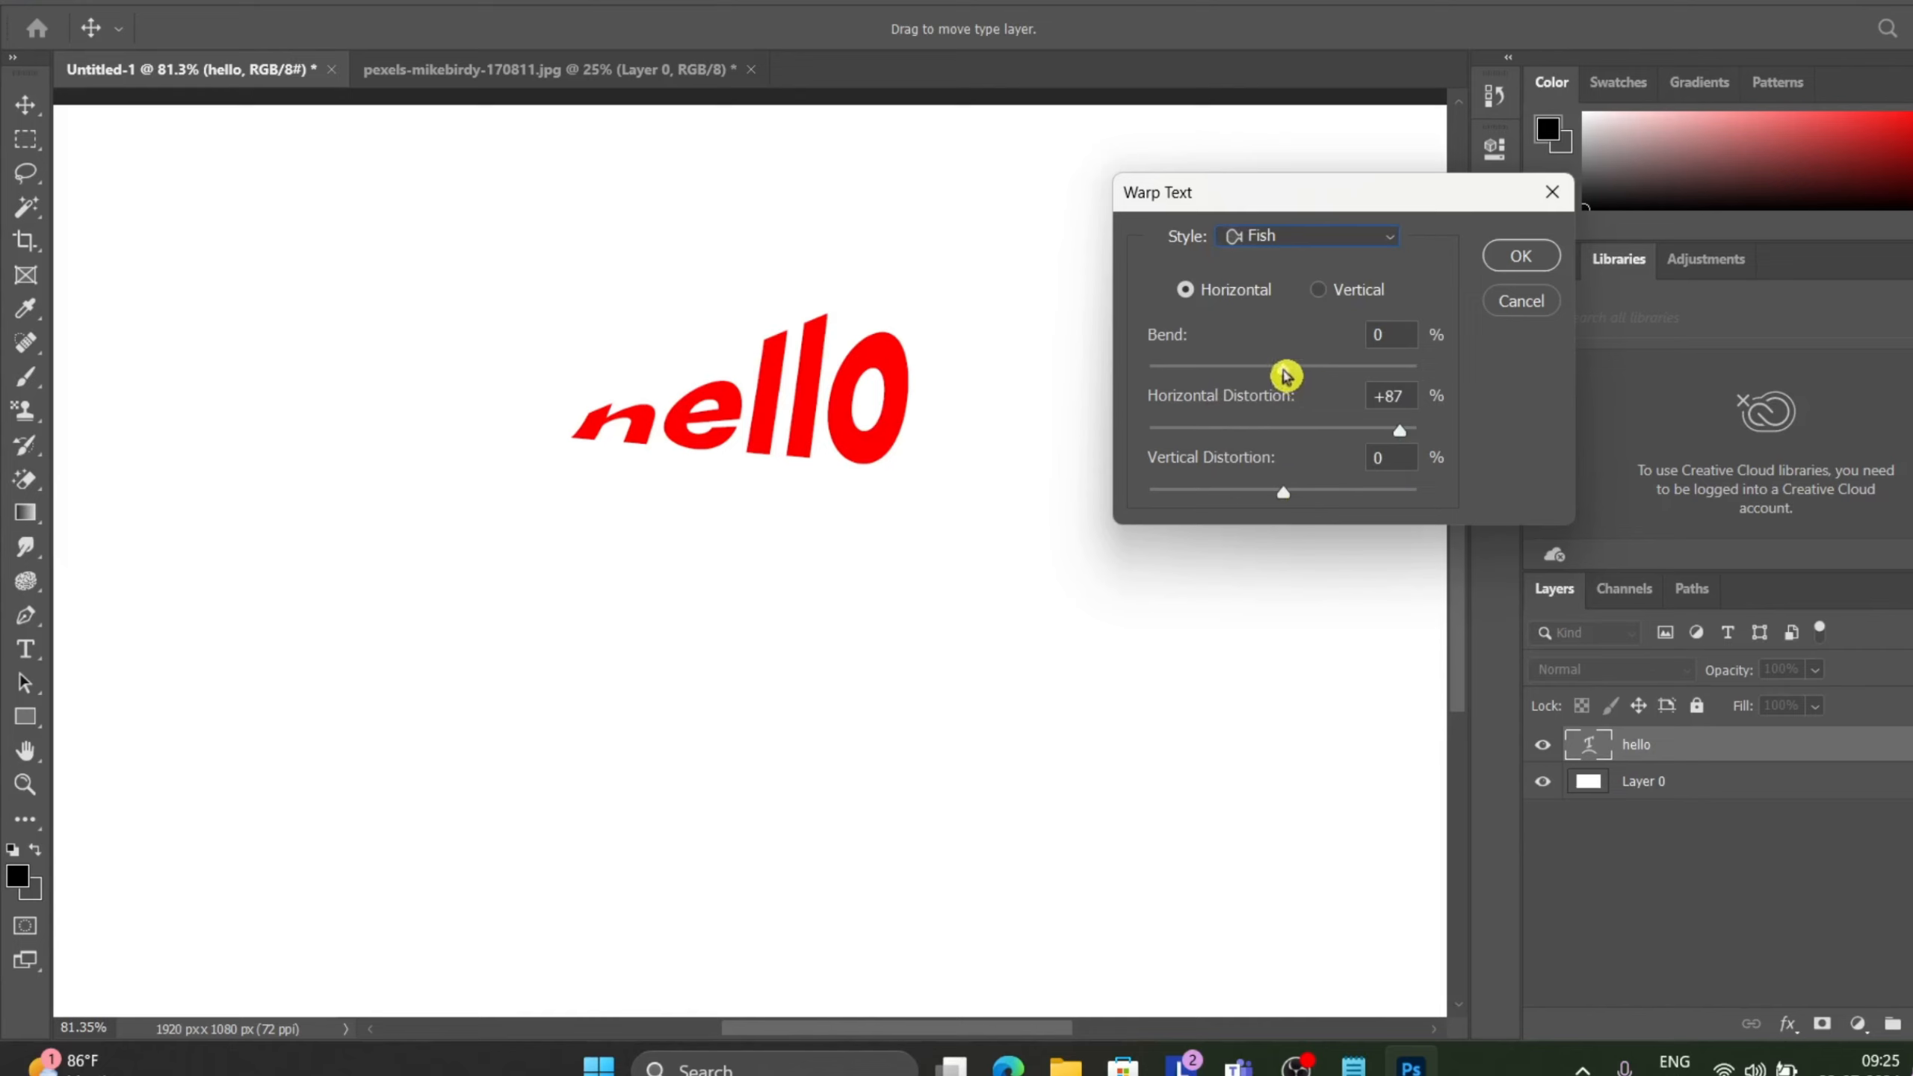
Set the Fish warp's bend to +100% and its horizontal distortion to +49%.
left_click_drag(1283, 374, 1360, 384)
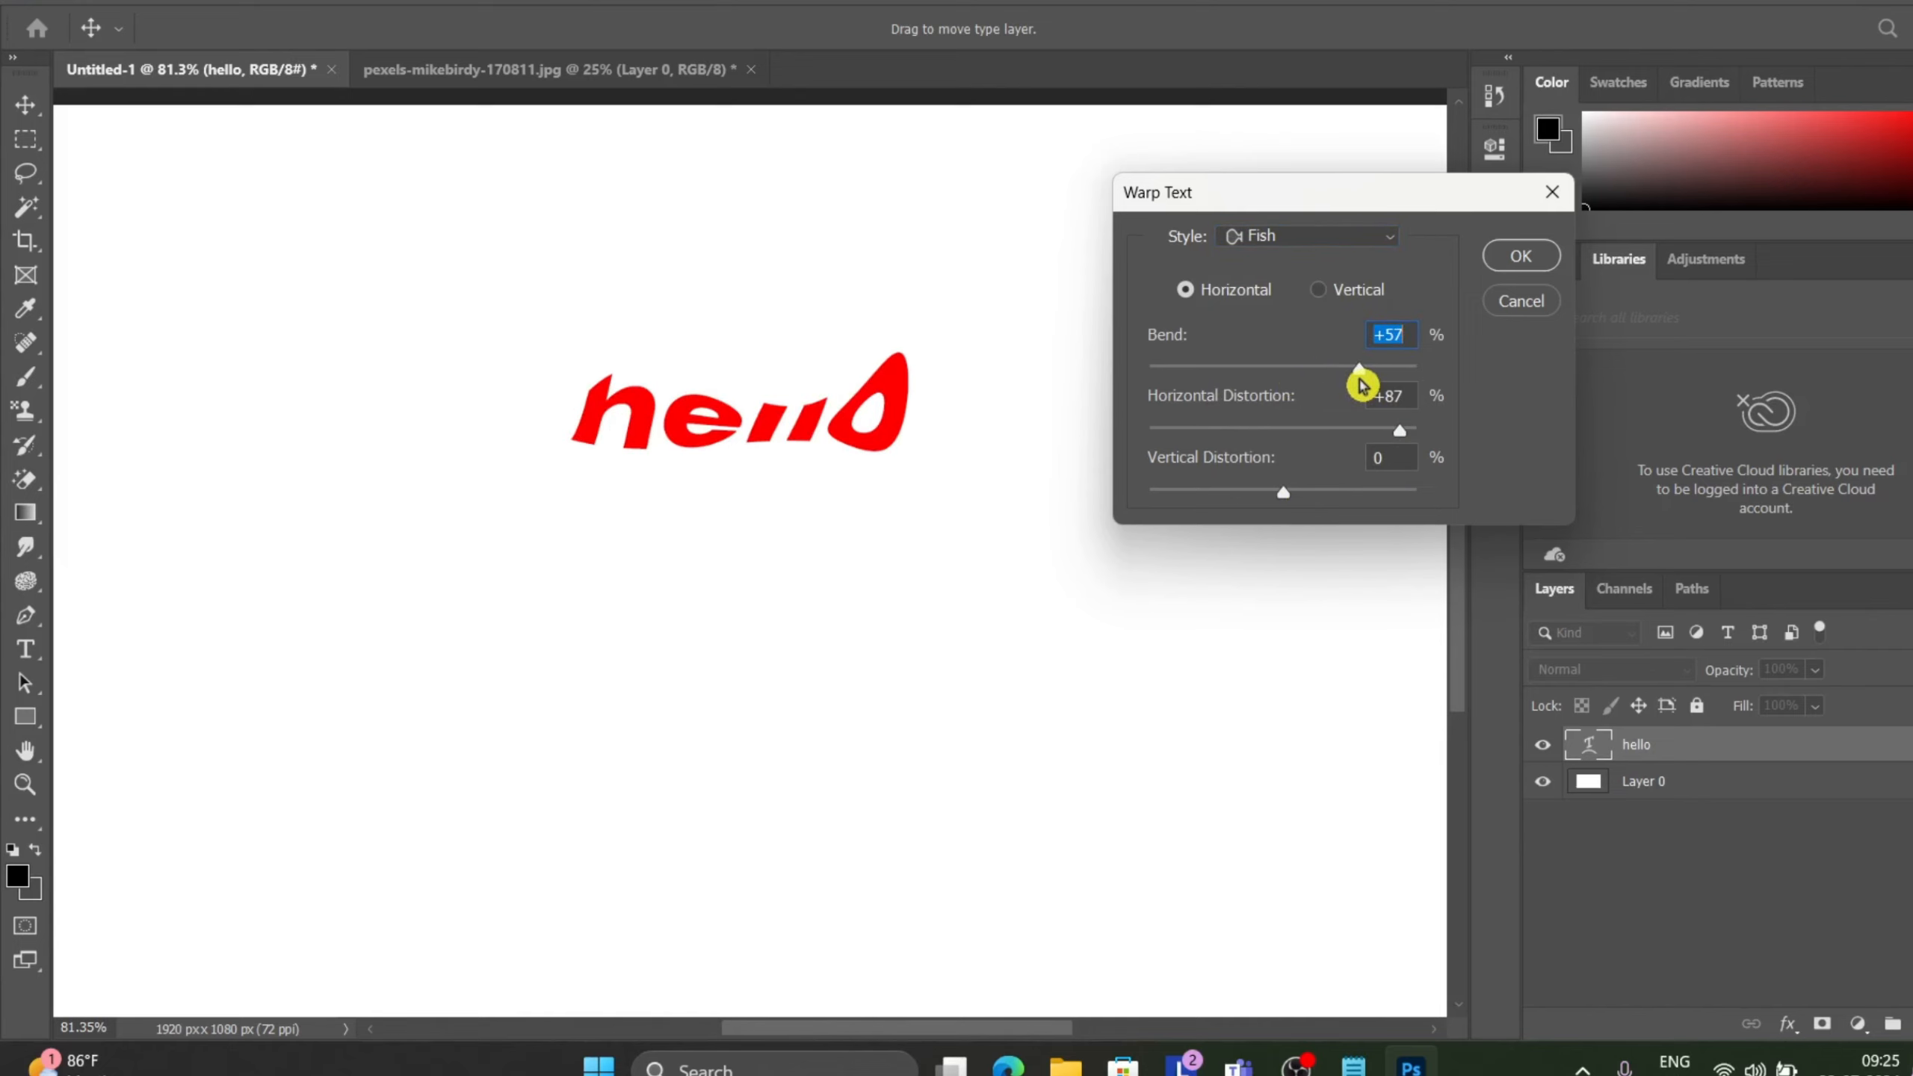
left_click_drag(1364, 378, 1453, 372)
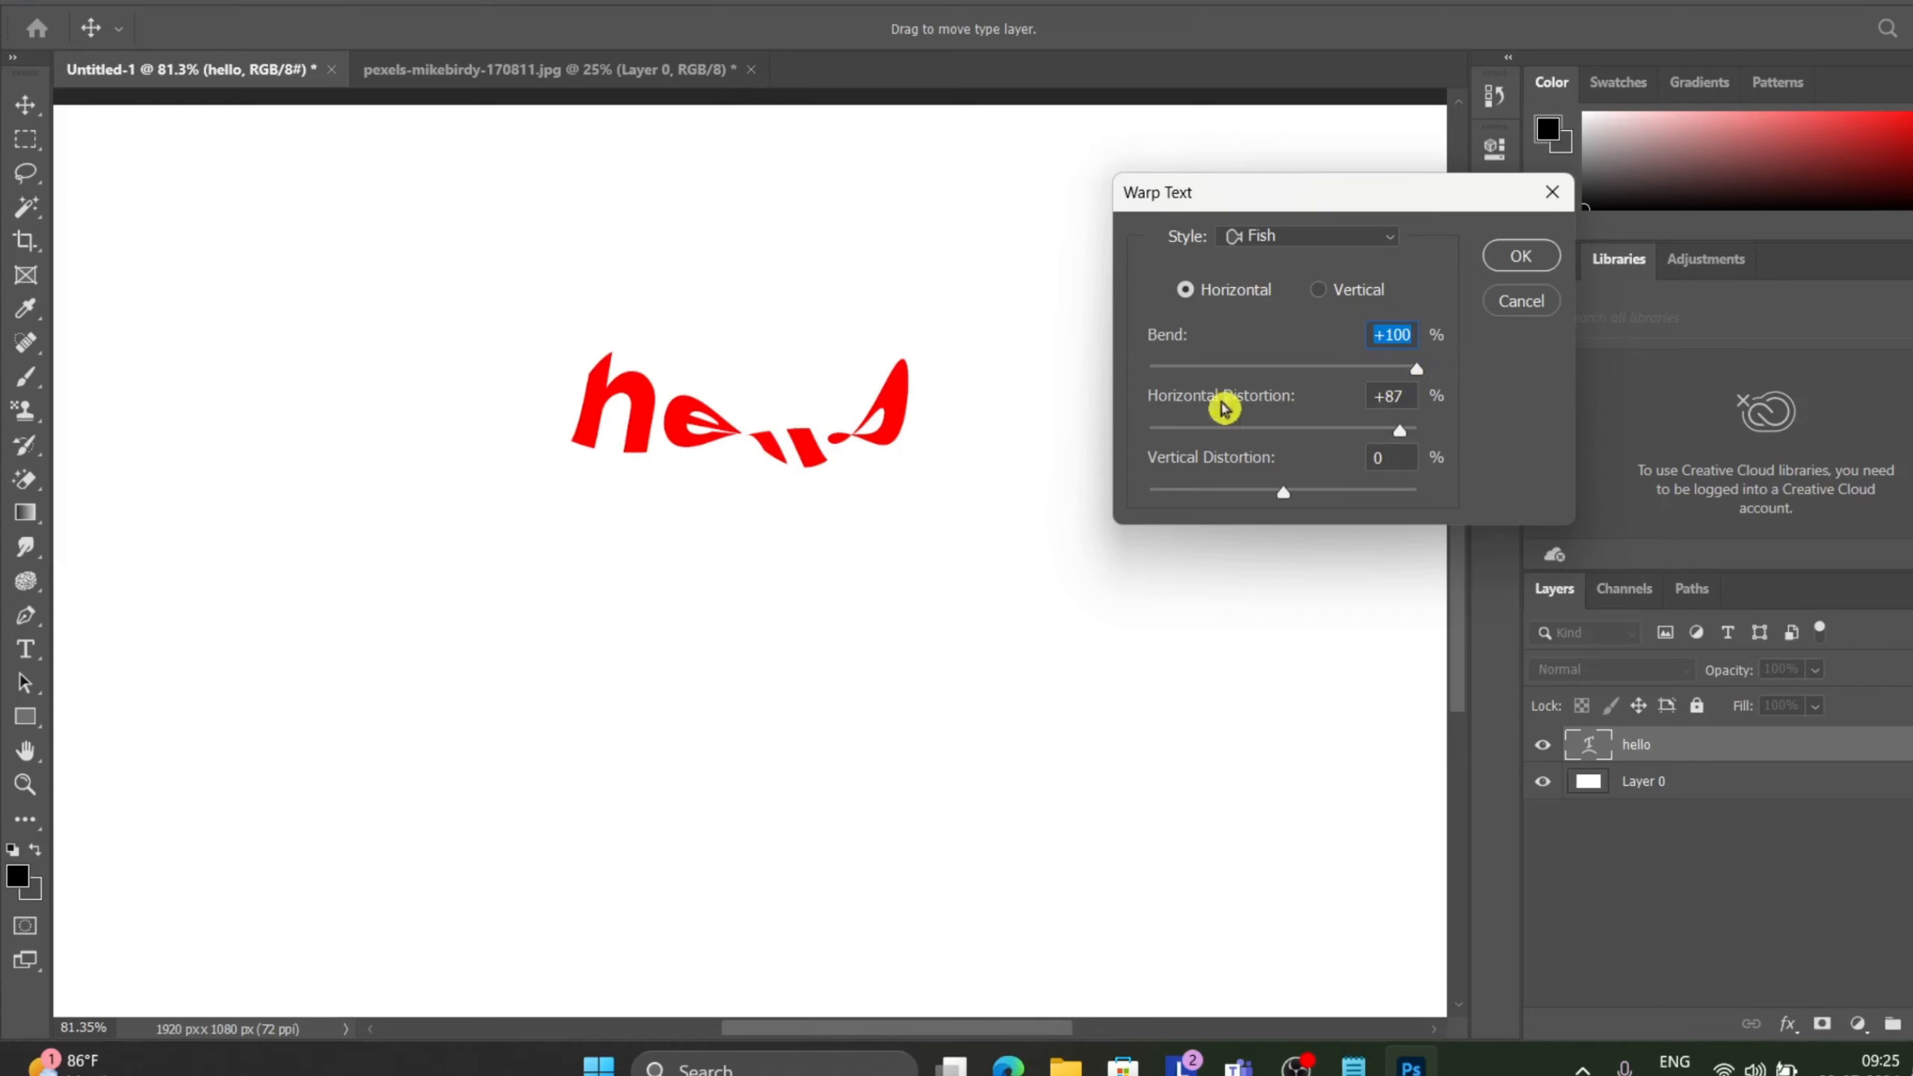
left_click_drag(1399, 439, 1297, 450)
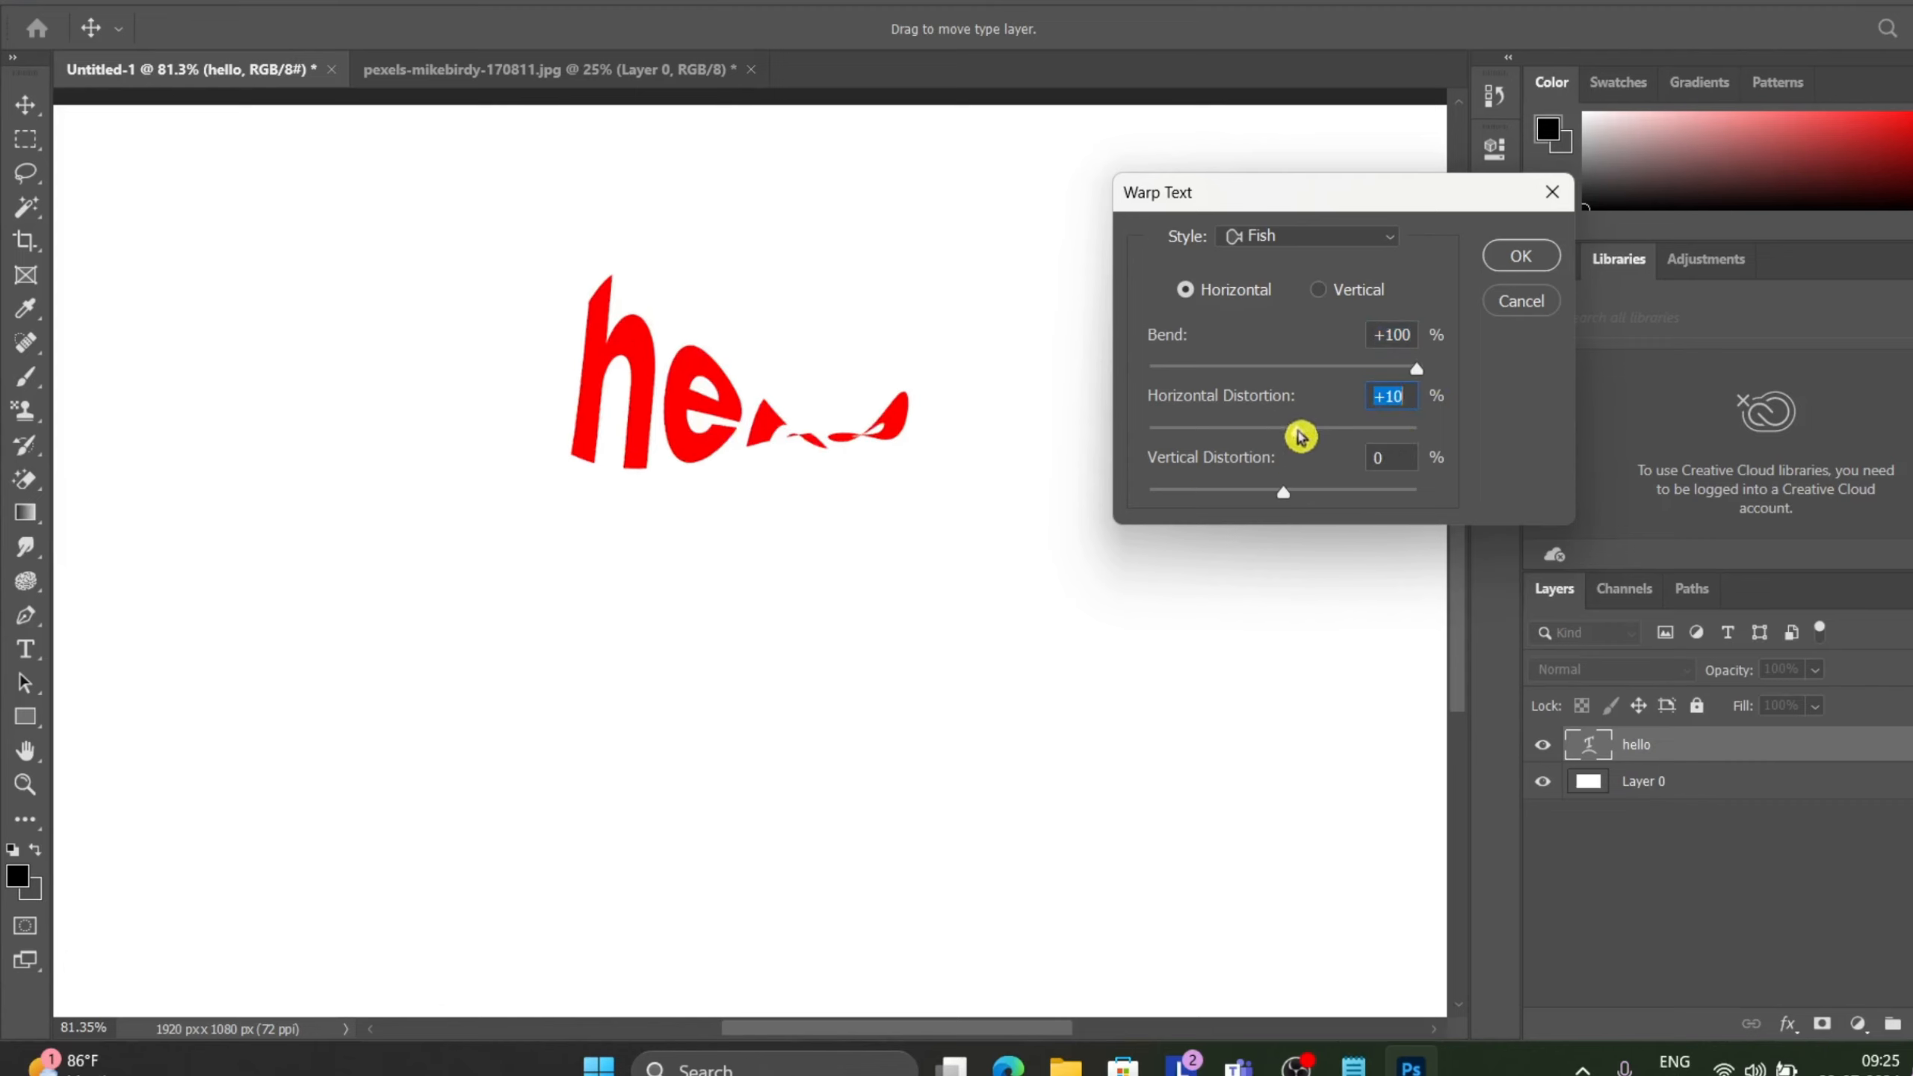
left_click_drag(1299, 433, 1351, 435)
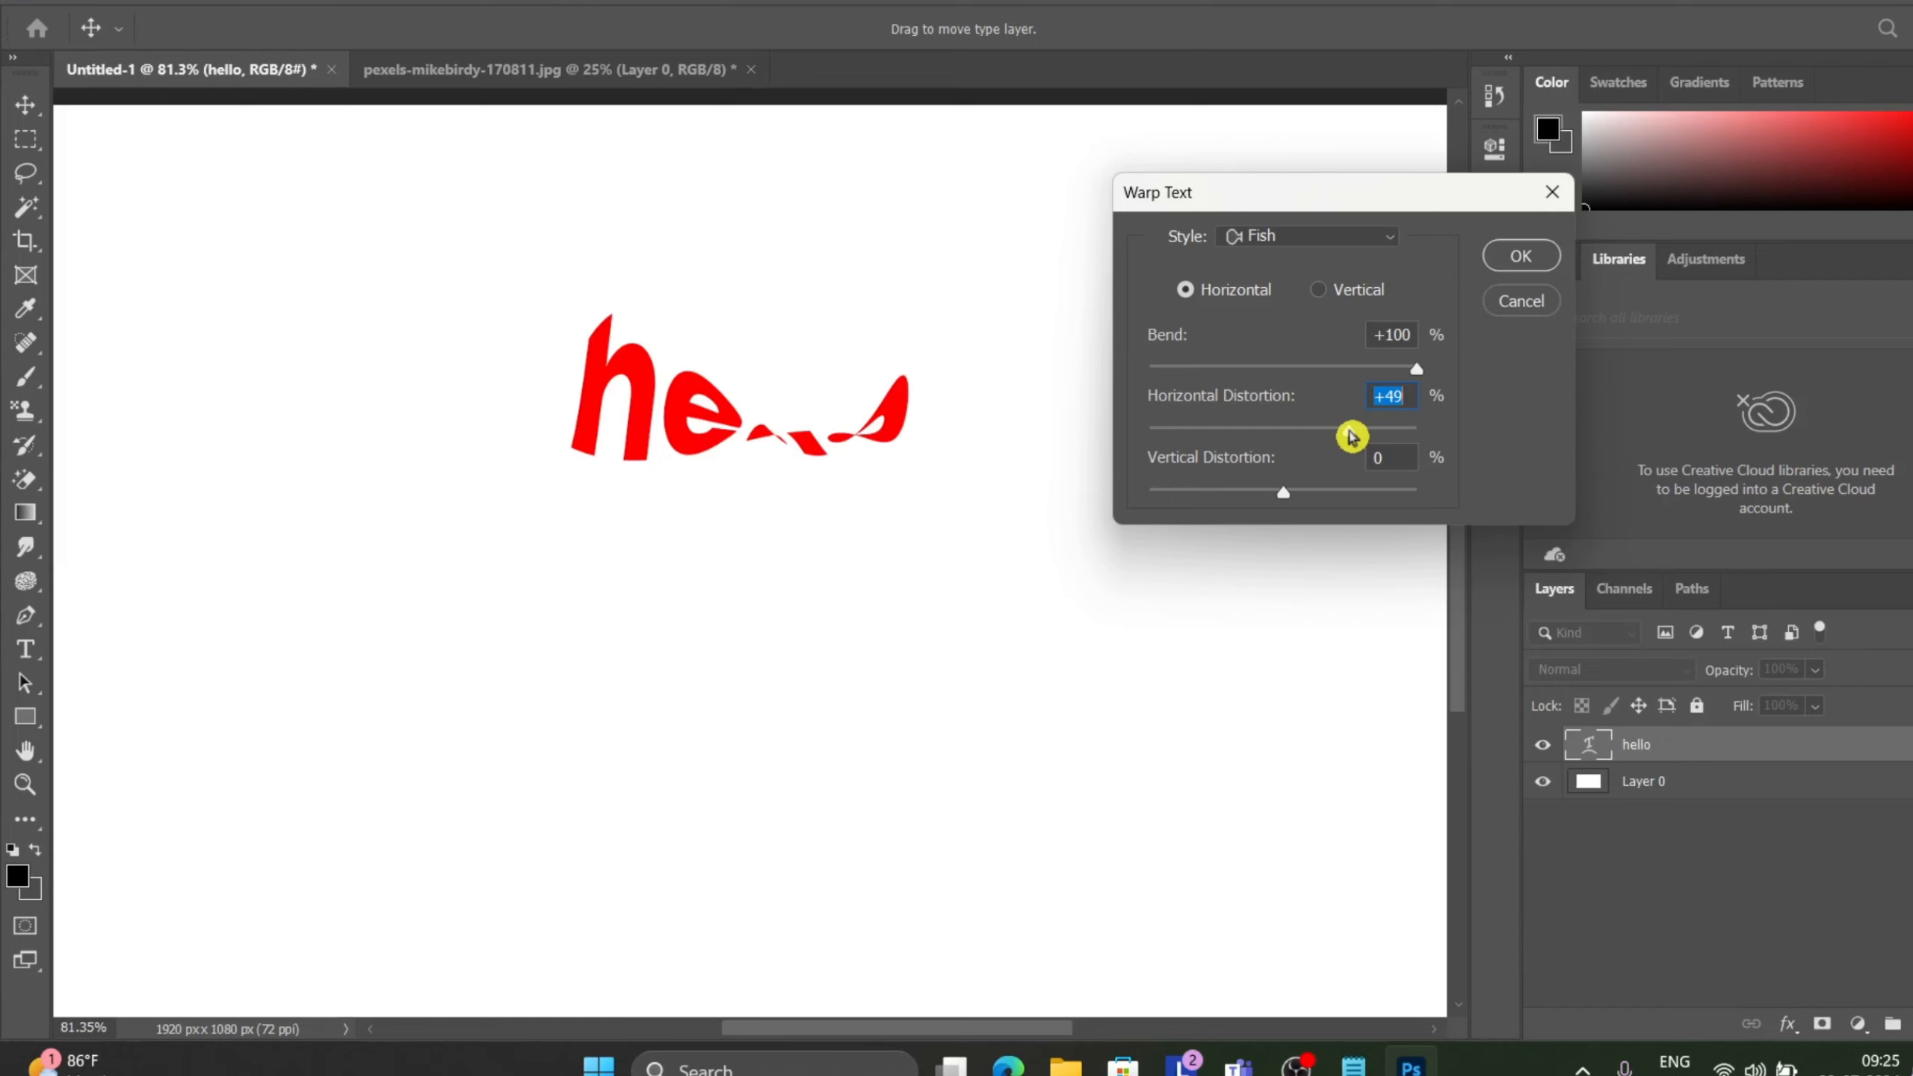
Switch the Fish warp to vertical and set the vertical distortion to +100%.
left_click(1325, 295)
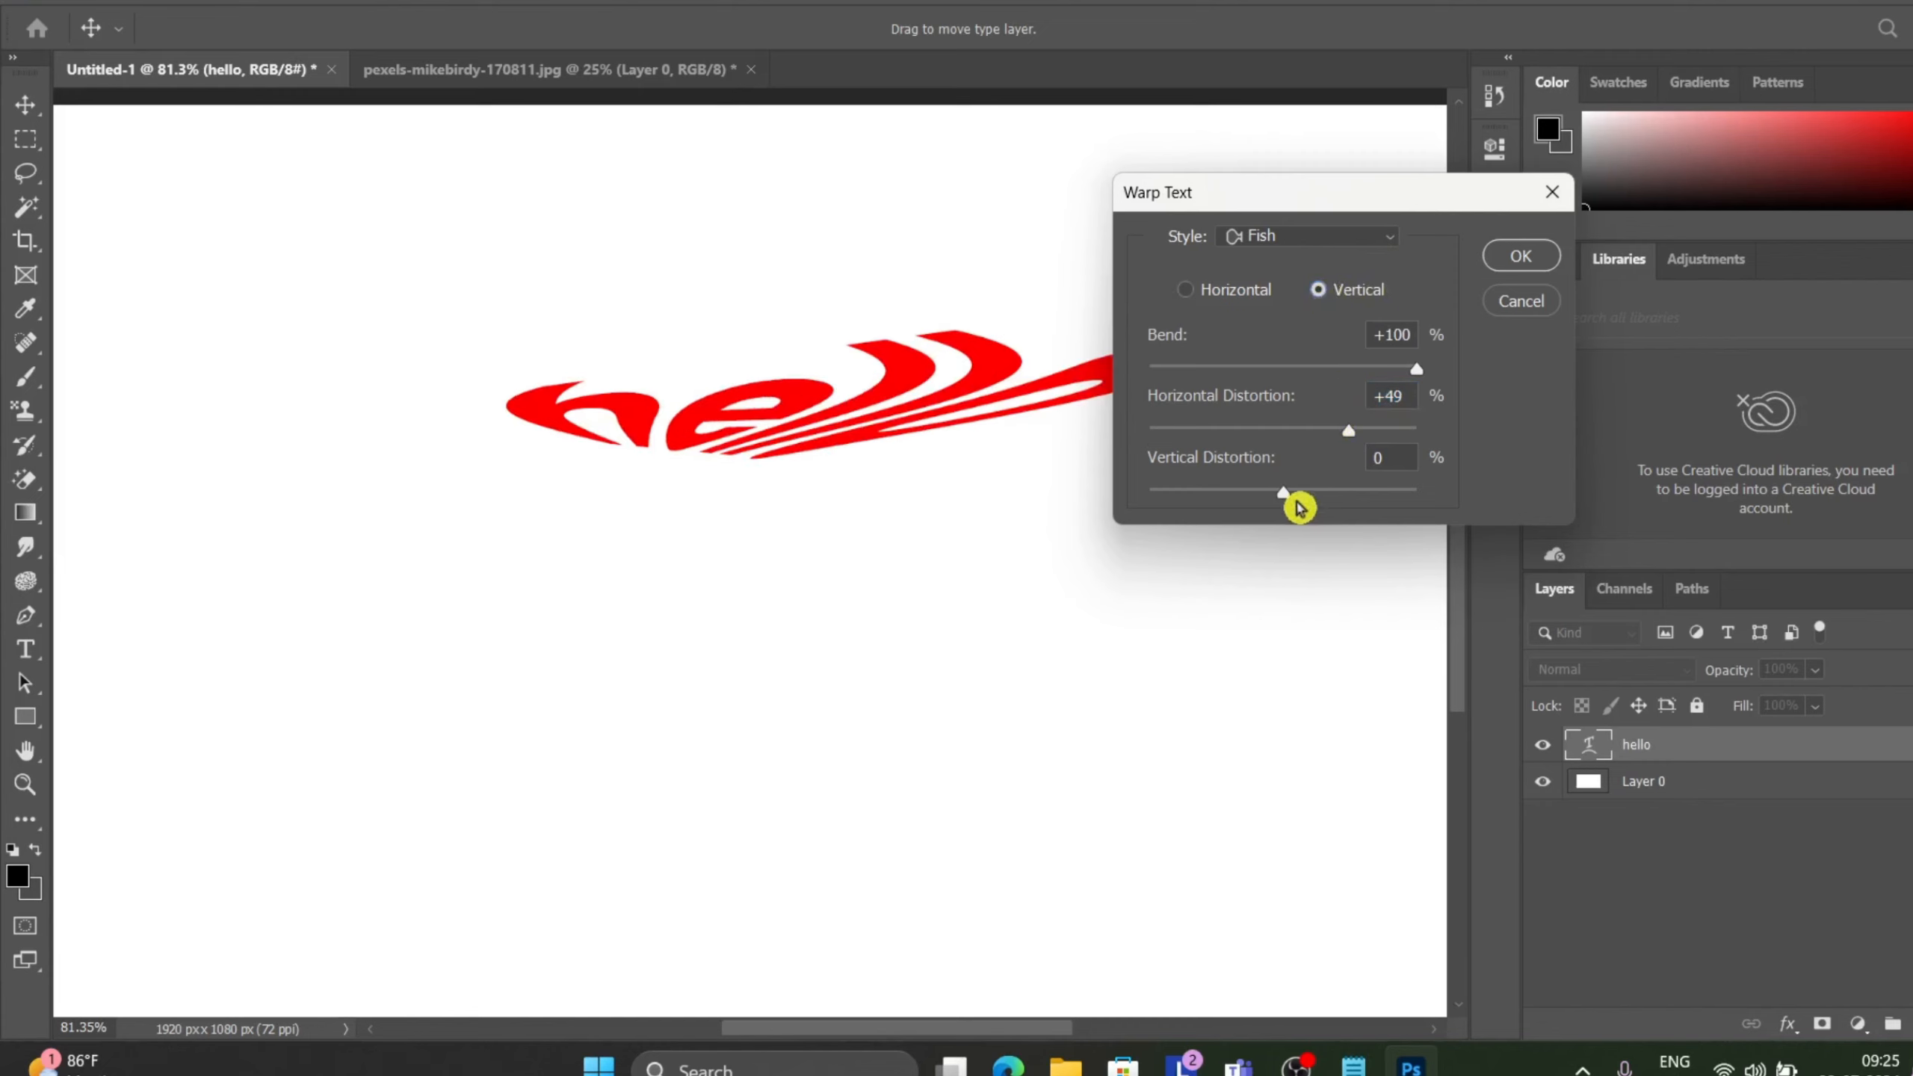
left_click_drag(1285, 497, 1434, 504)
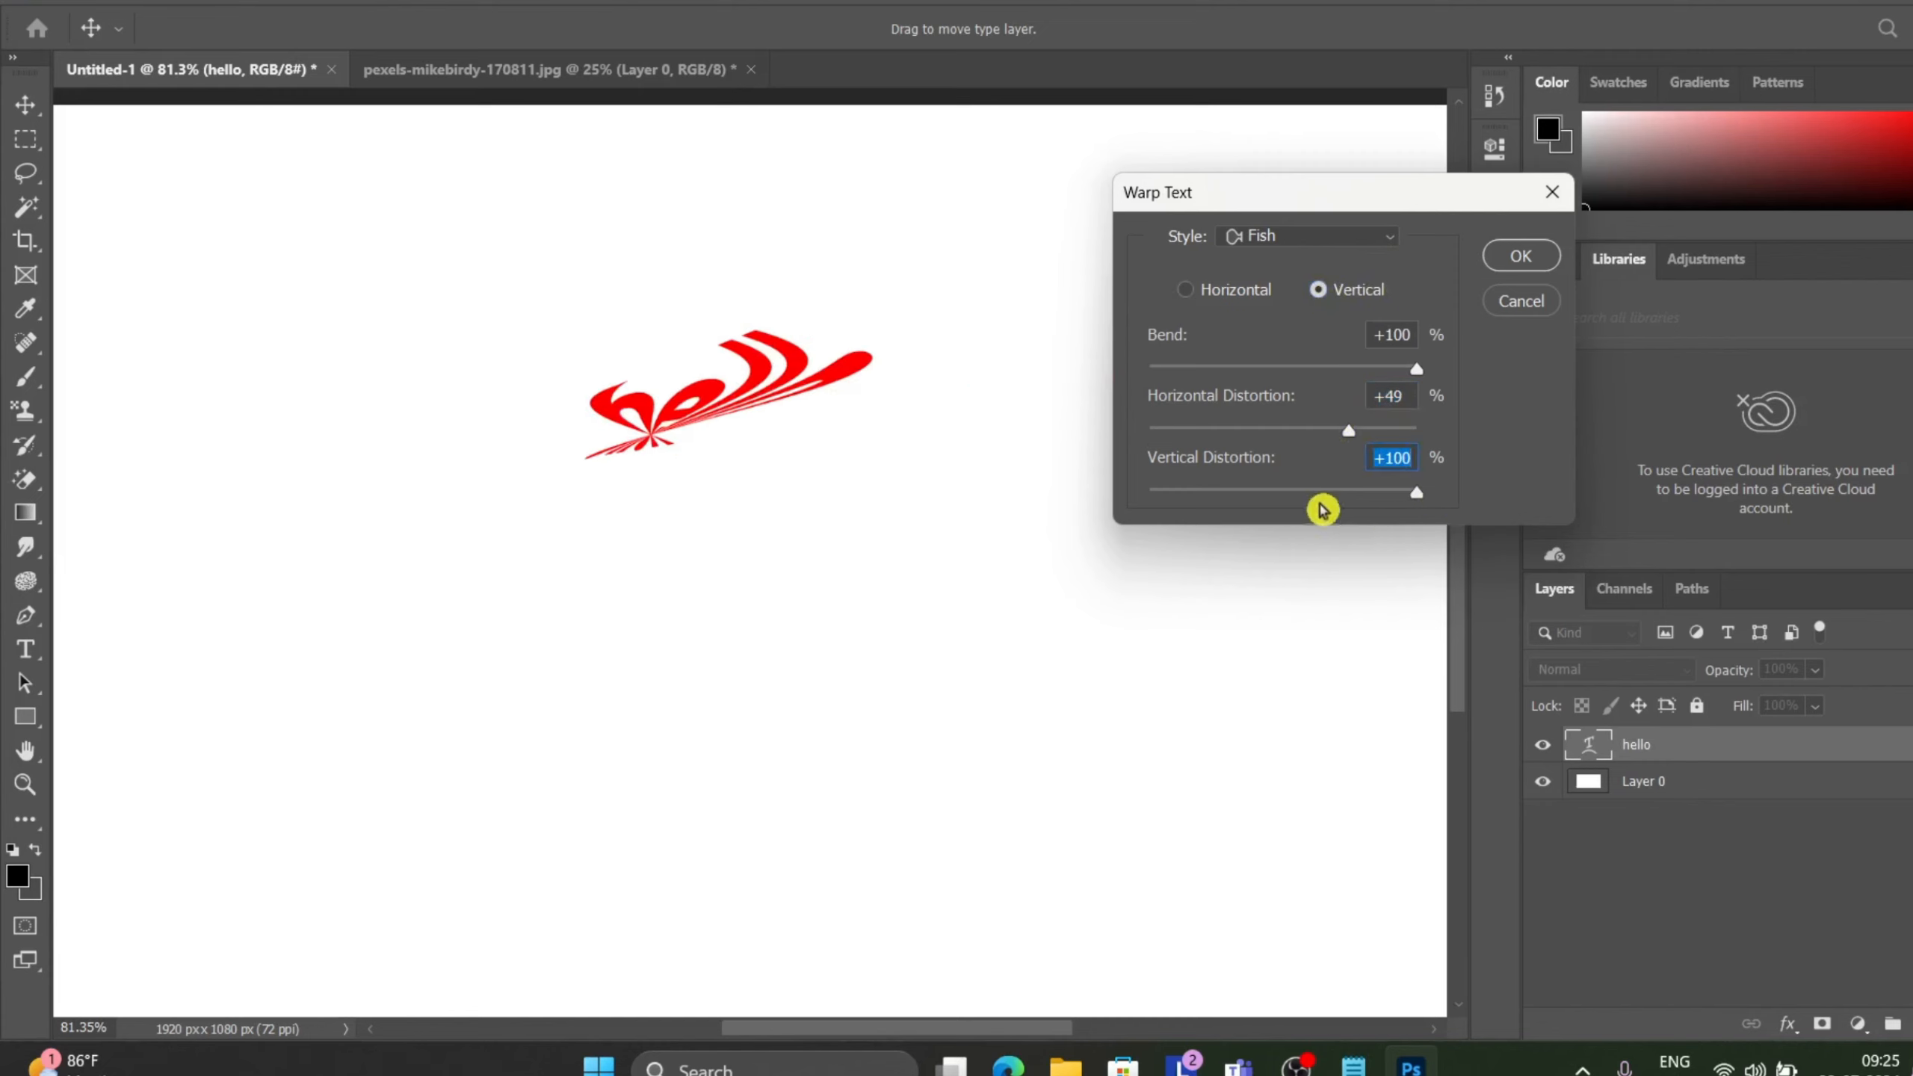
Try a bend of +6% on the Fish warp and undo that bend change.
left_click_drag(1419, 370, 1295, 387)
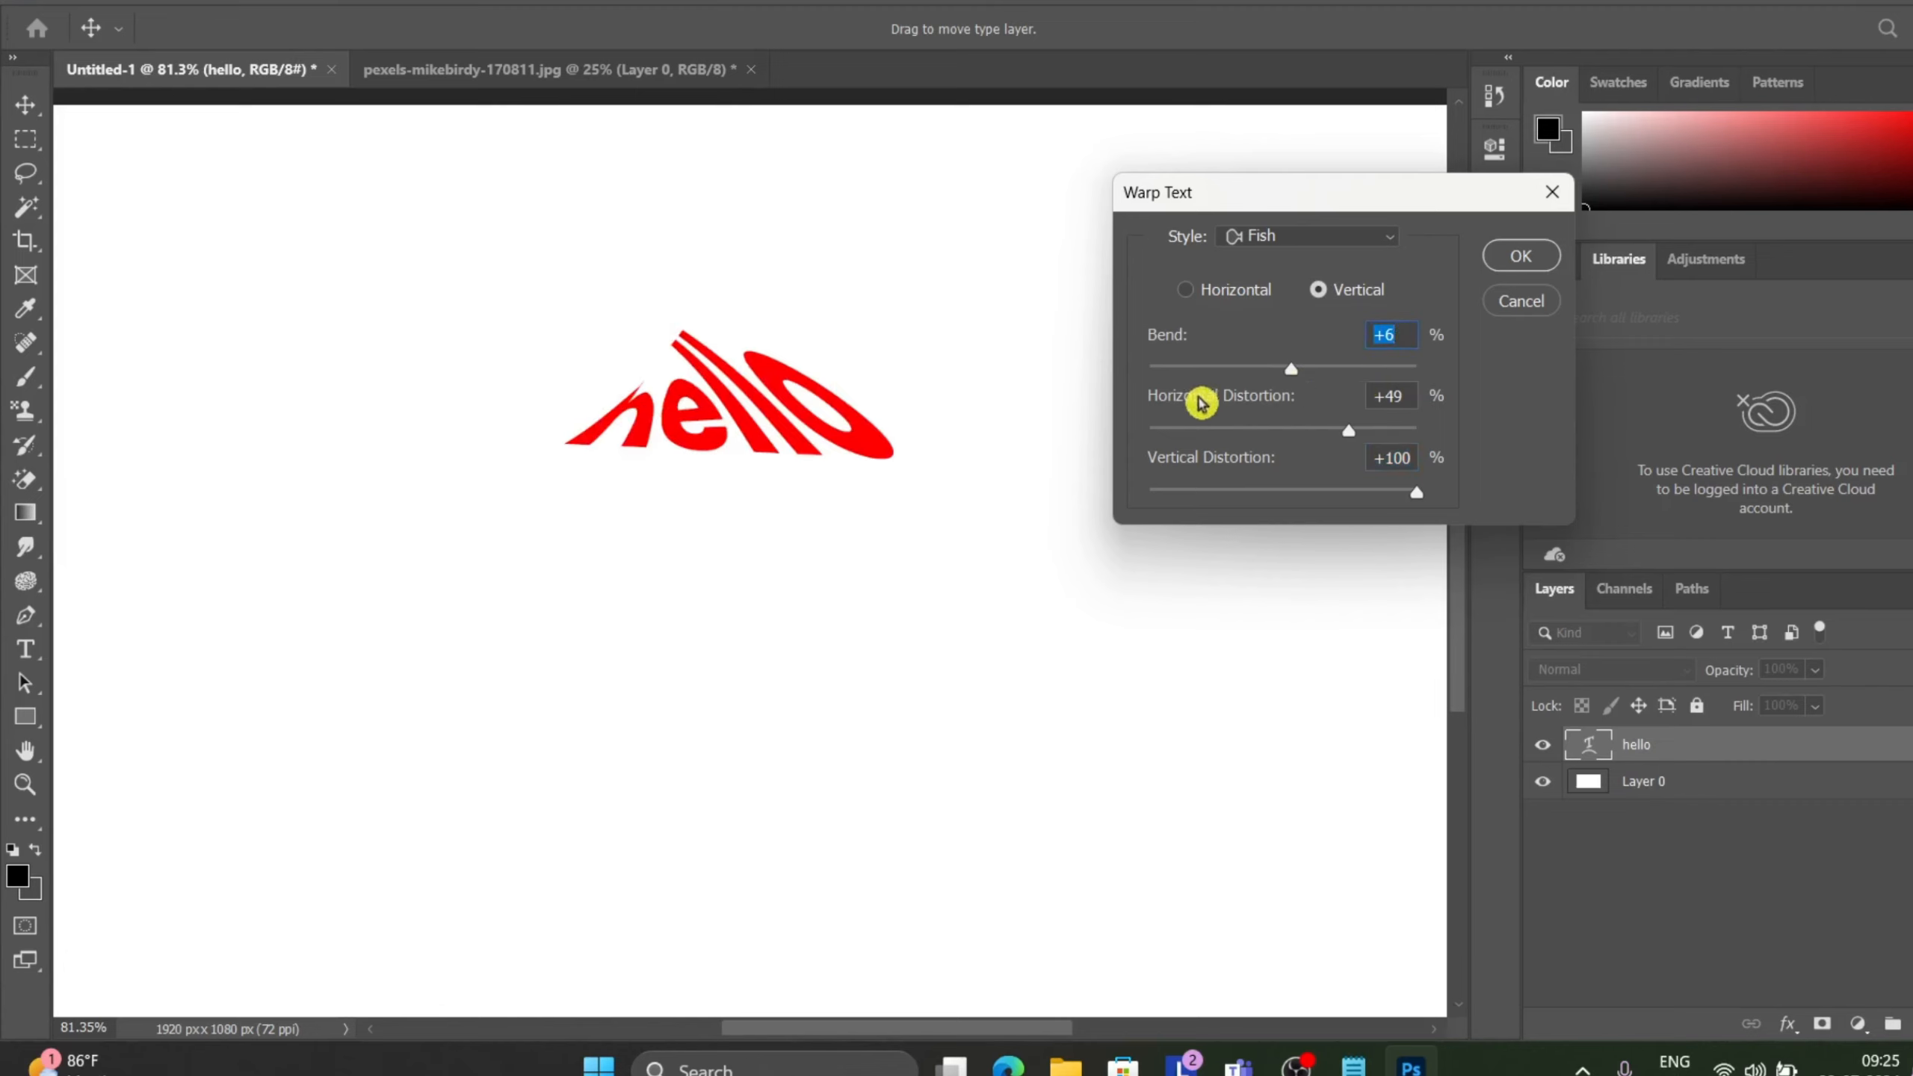
key("ctrl+z")
key("ctrl+z")
key("ctrl+z")
key("ctrl+z")
key("ctrl+z")
key("ctrl+z")
key("ctrl+z")
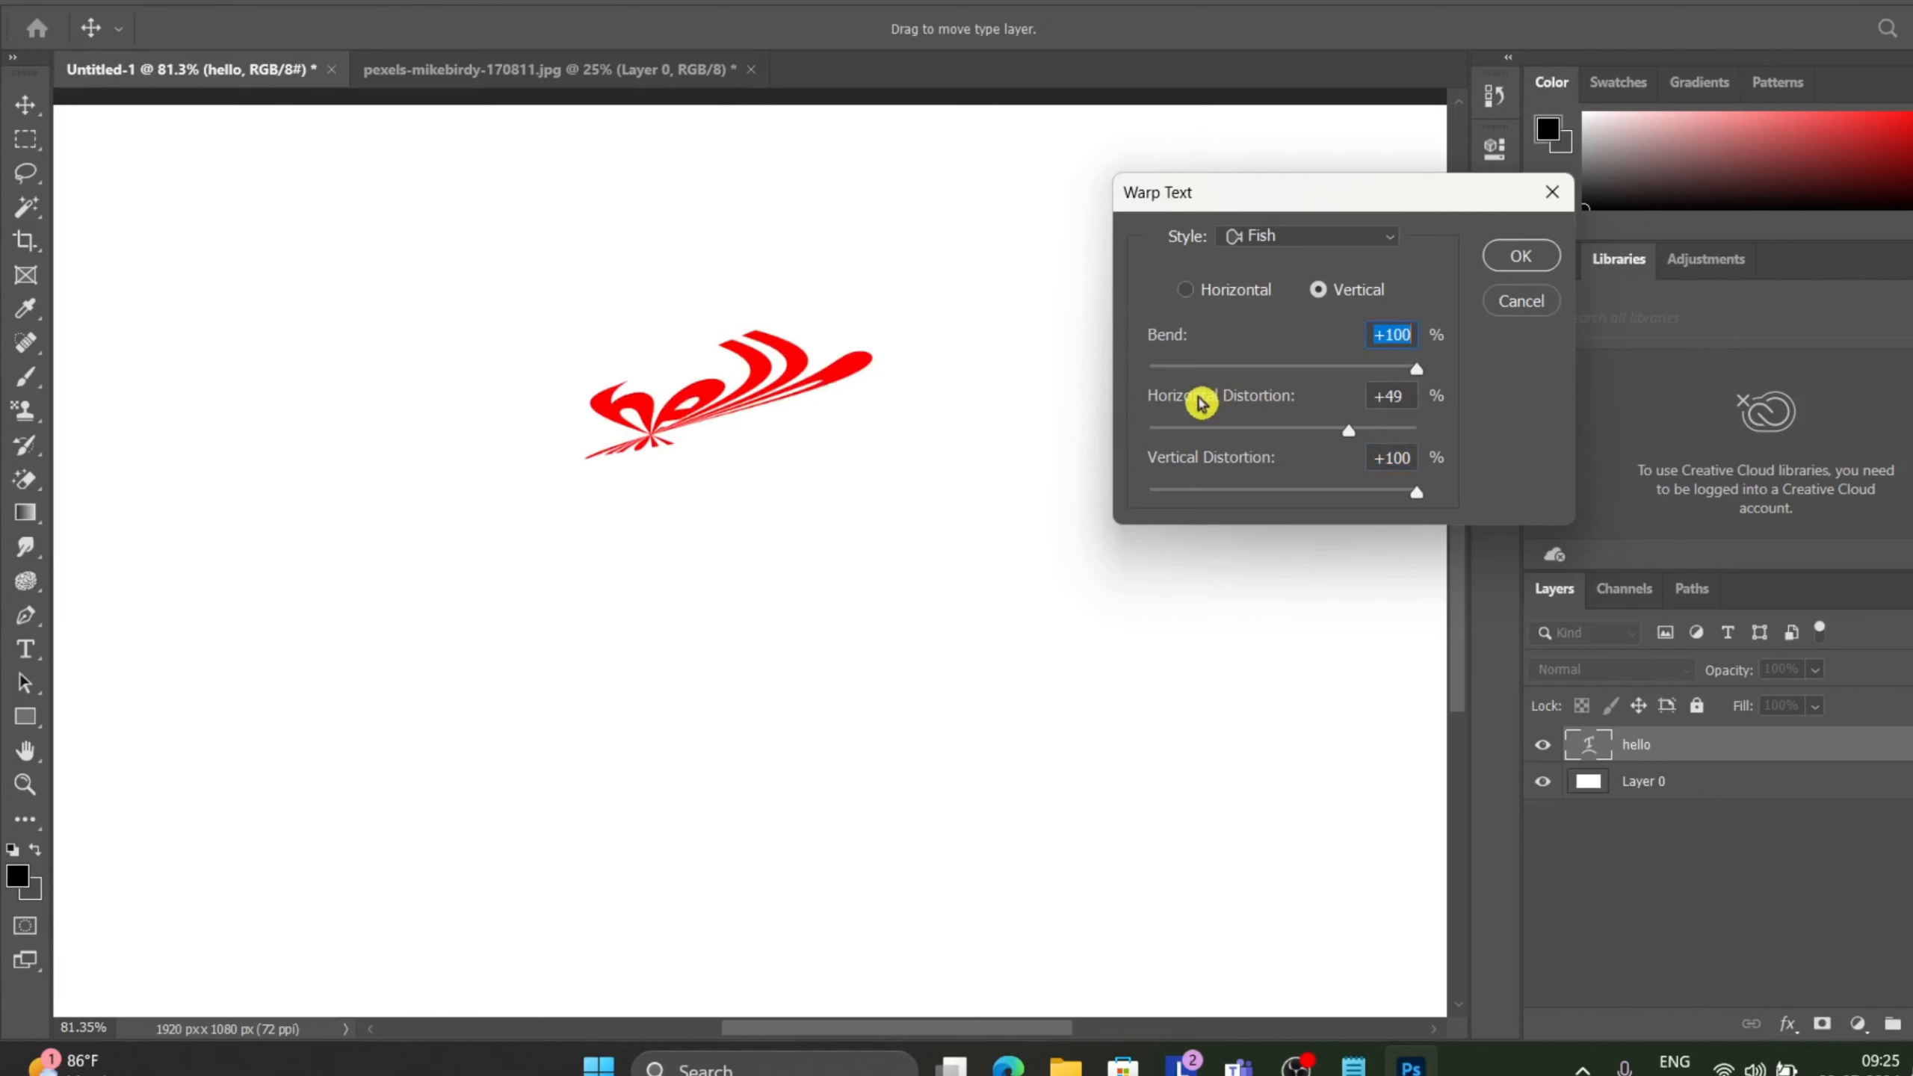
Reset the warp style to None and then choose the Rise style.
left_click(1359, 240)
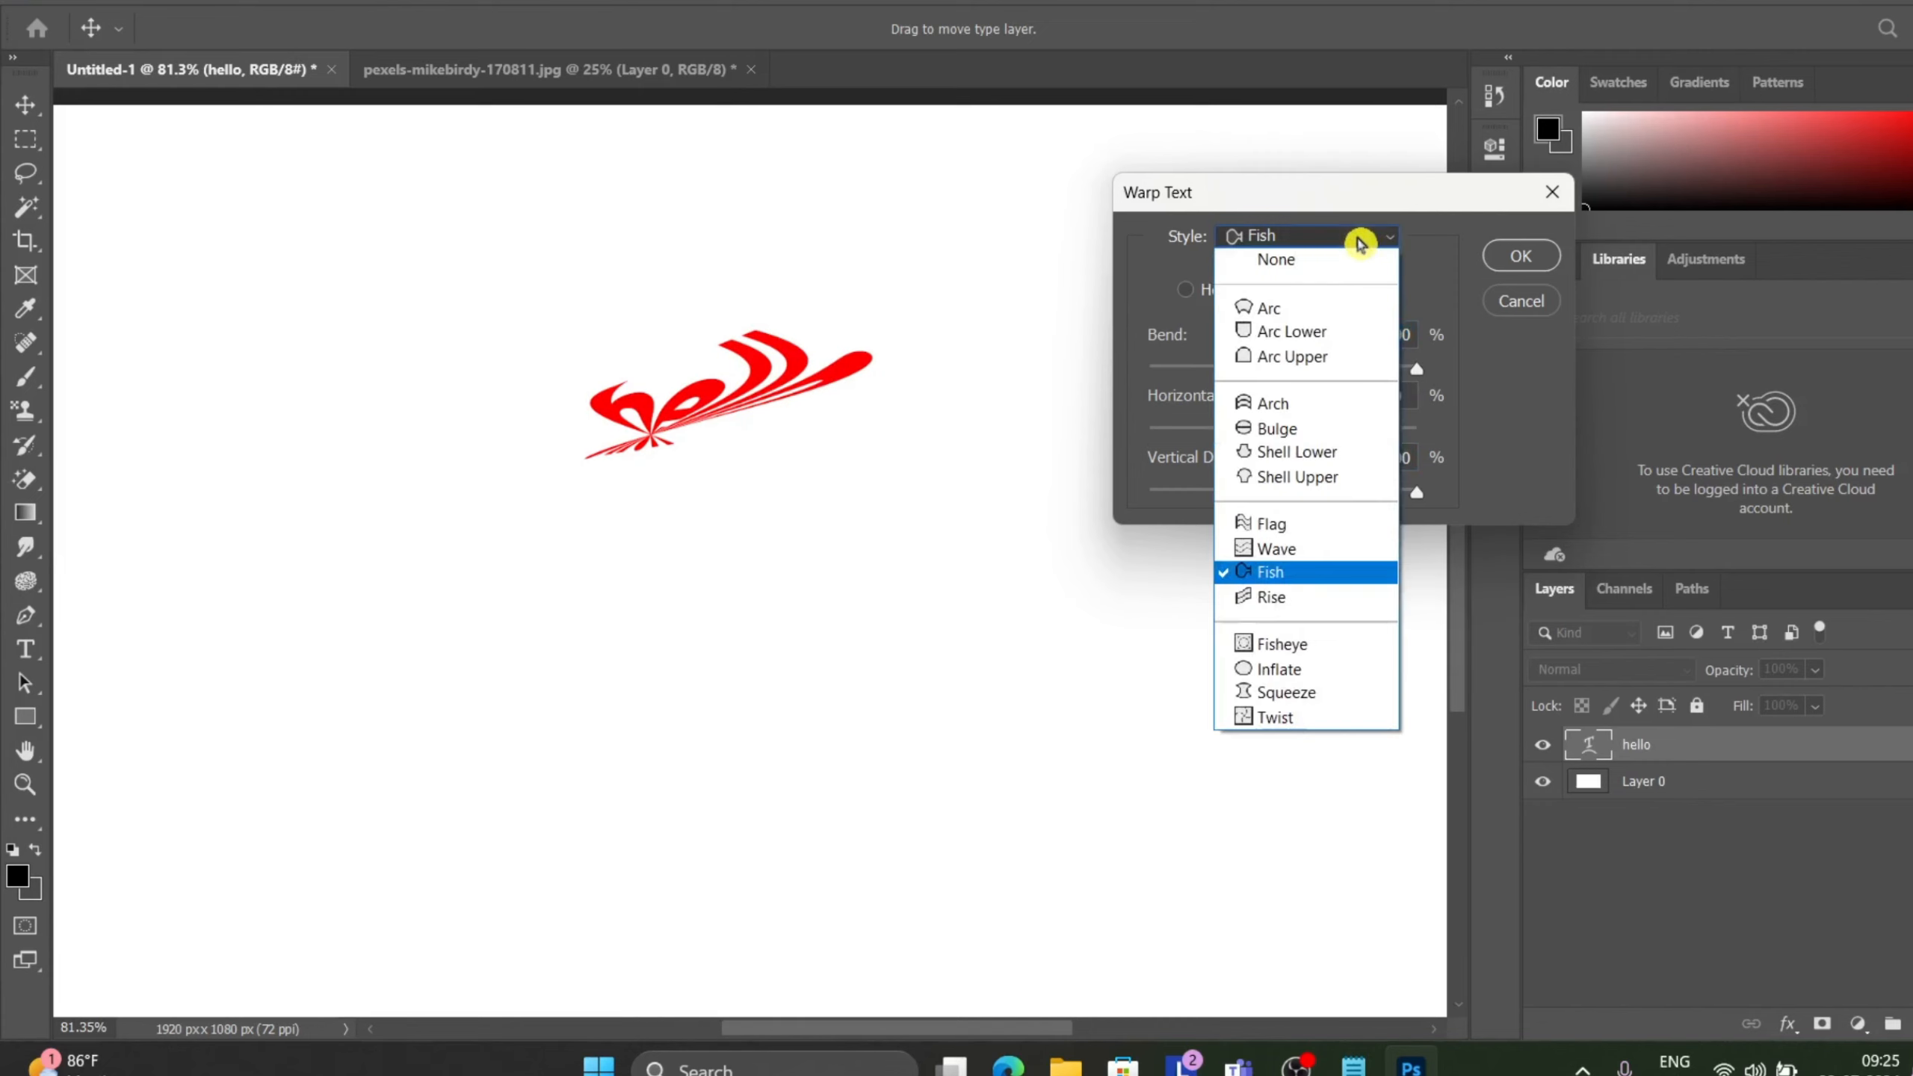
left_click(1331, 268)
left_click(1333, 240)
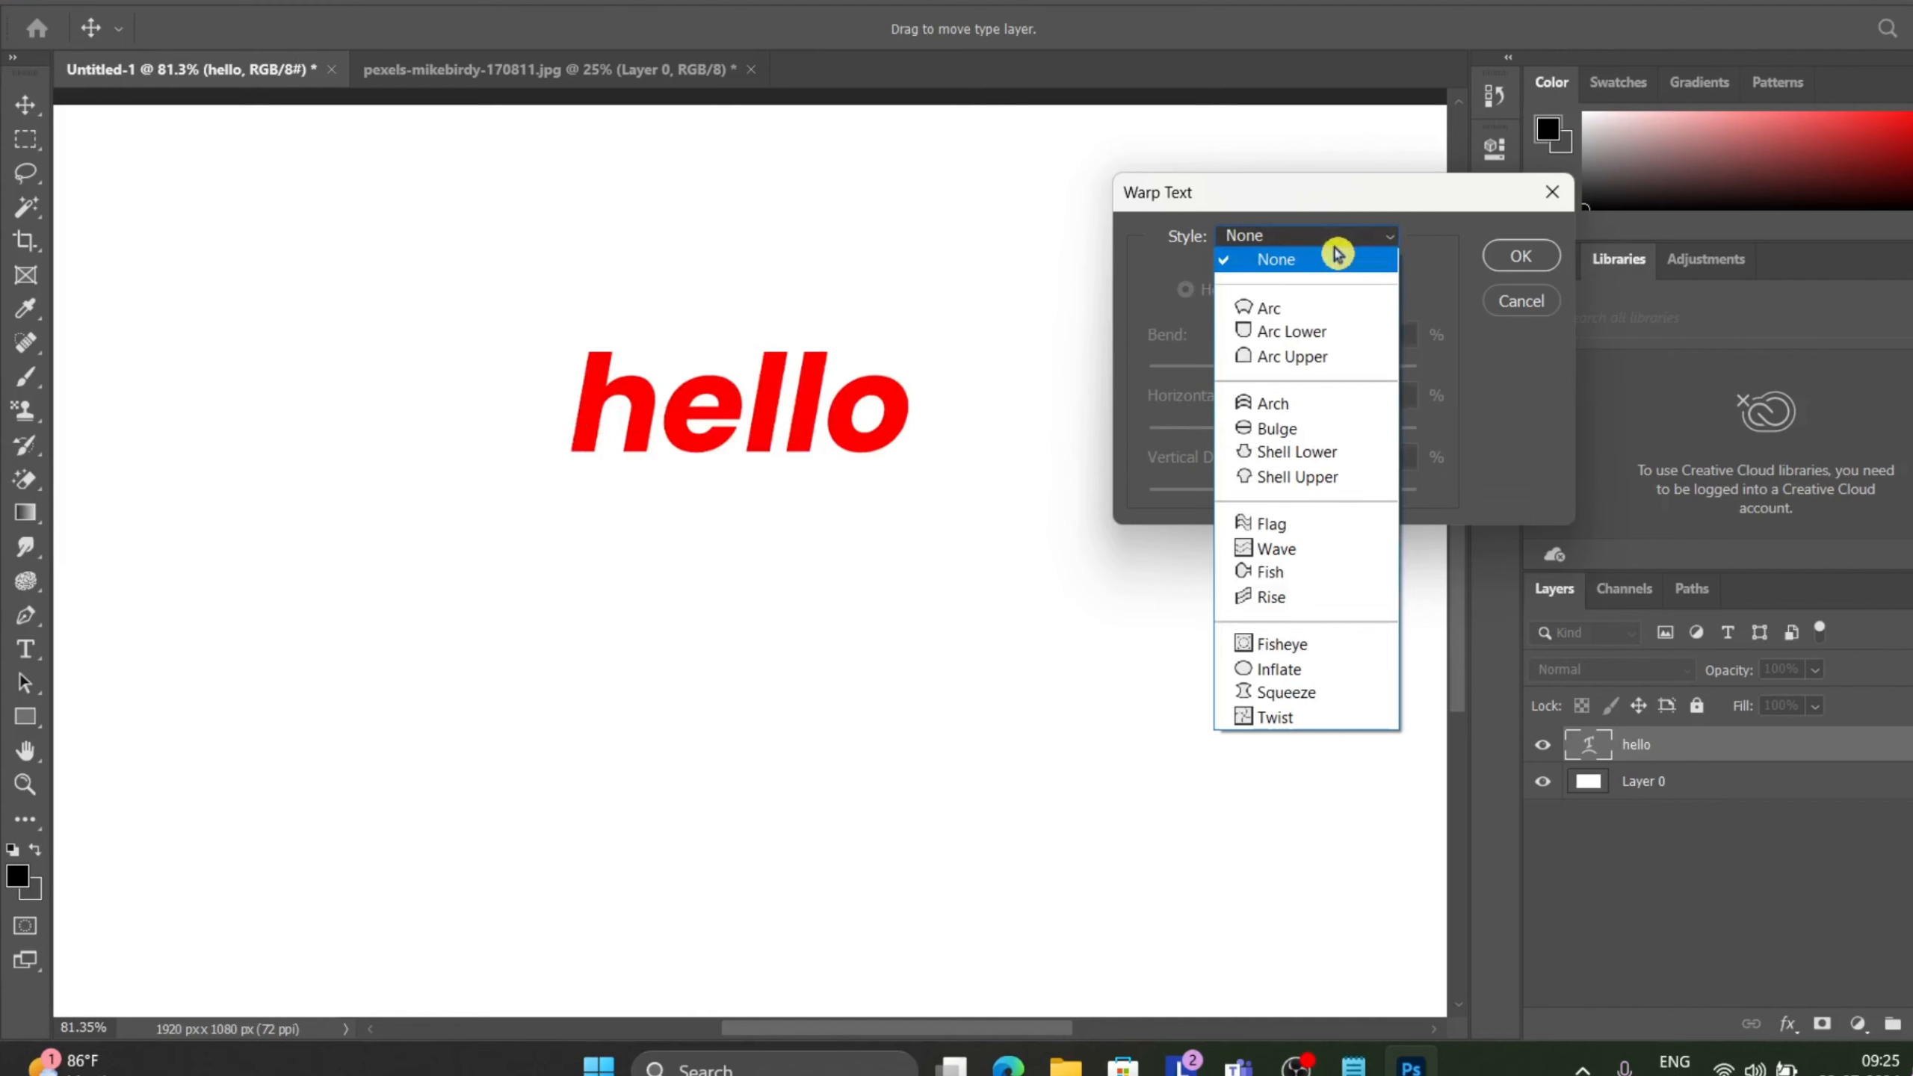
left_click(1303, 602)
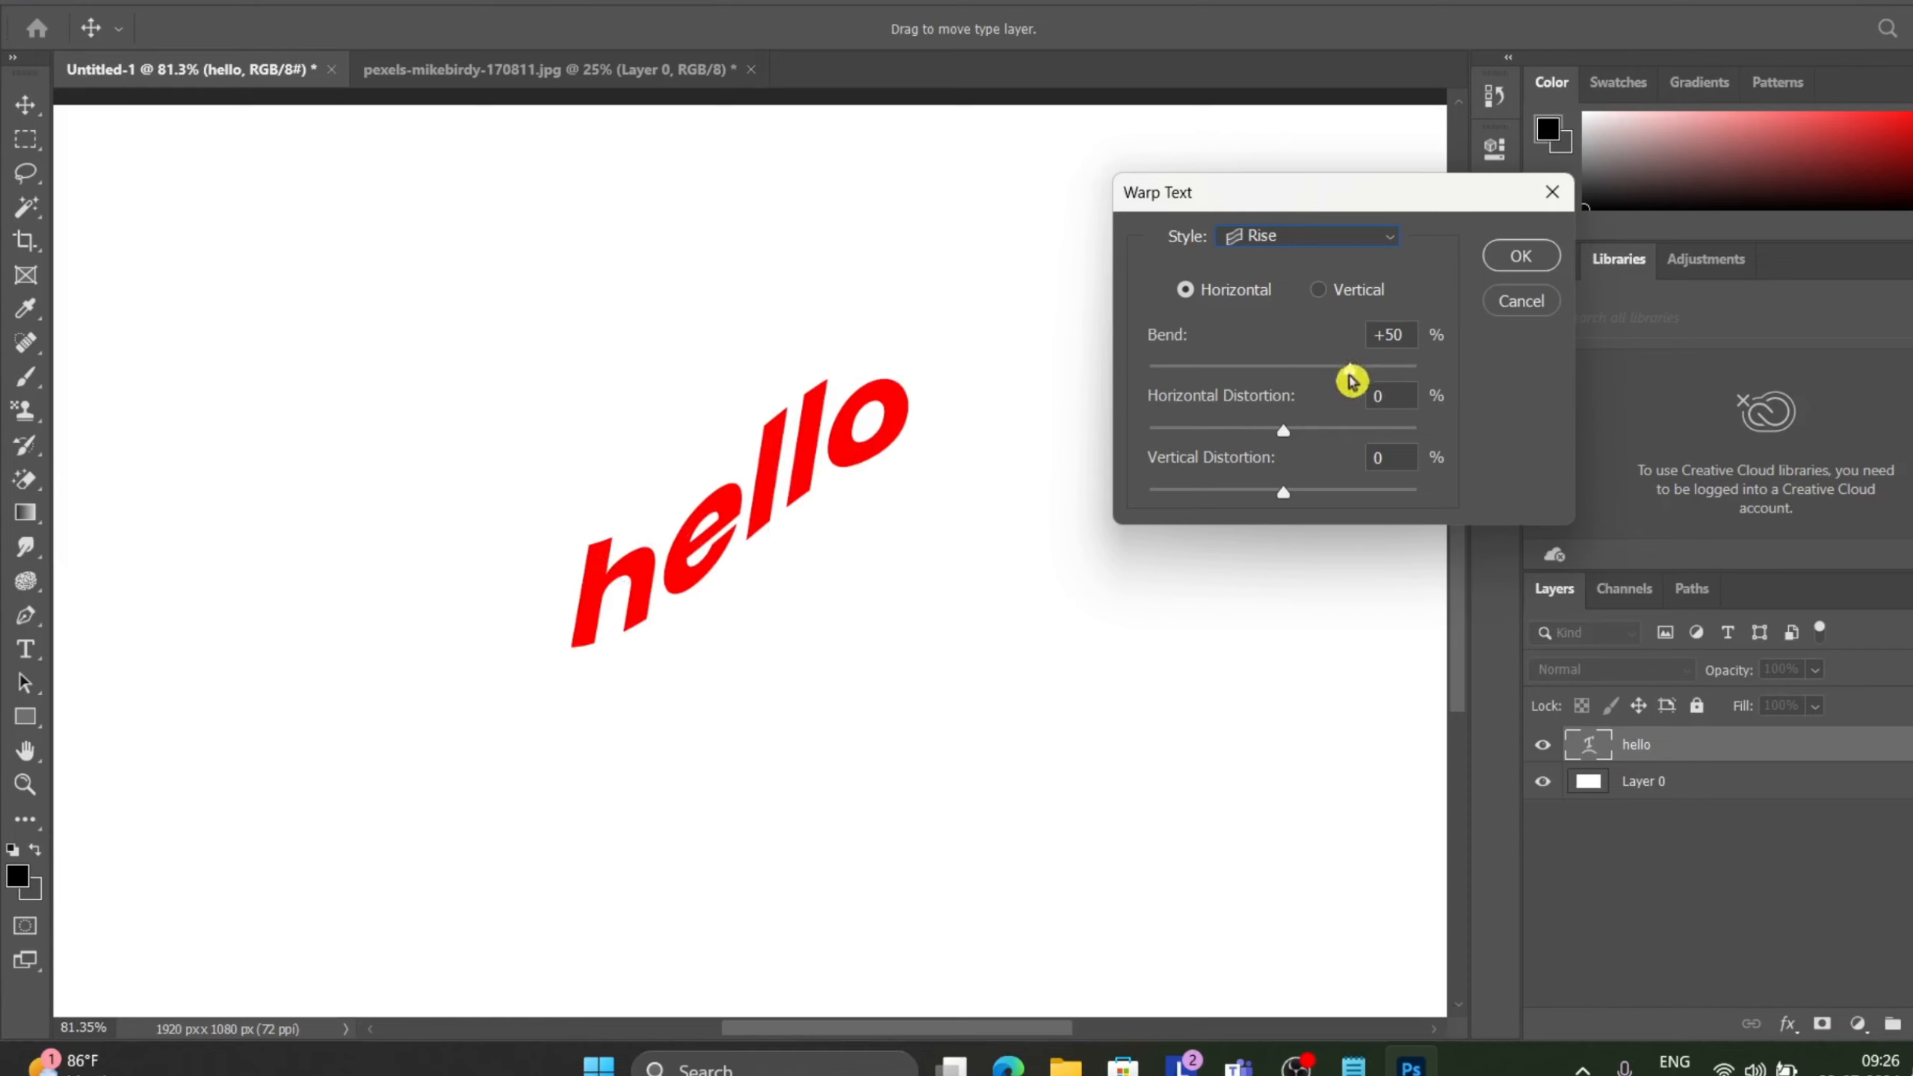
Adjust the Rise warp's bend, ending at -9%.
left_click_drag(1351, 381, 1225, 399)
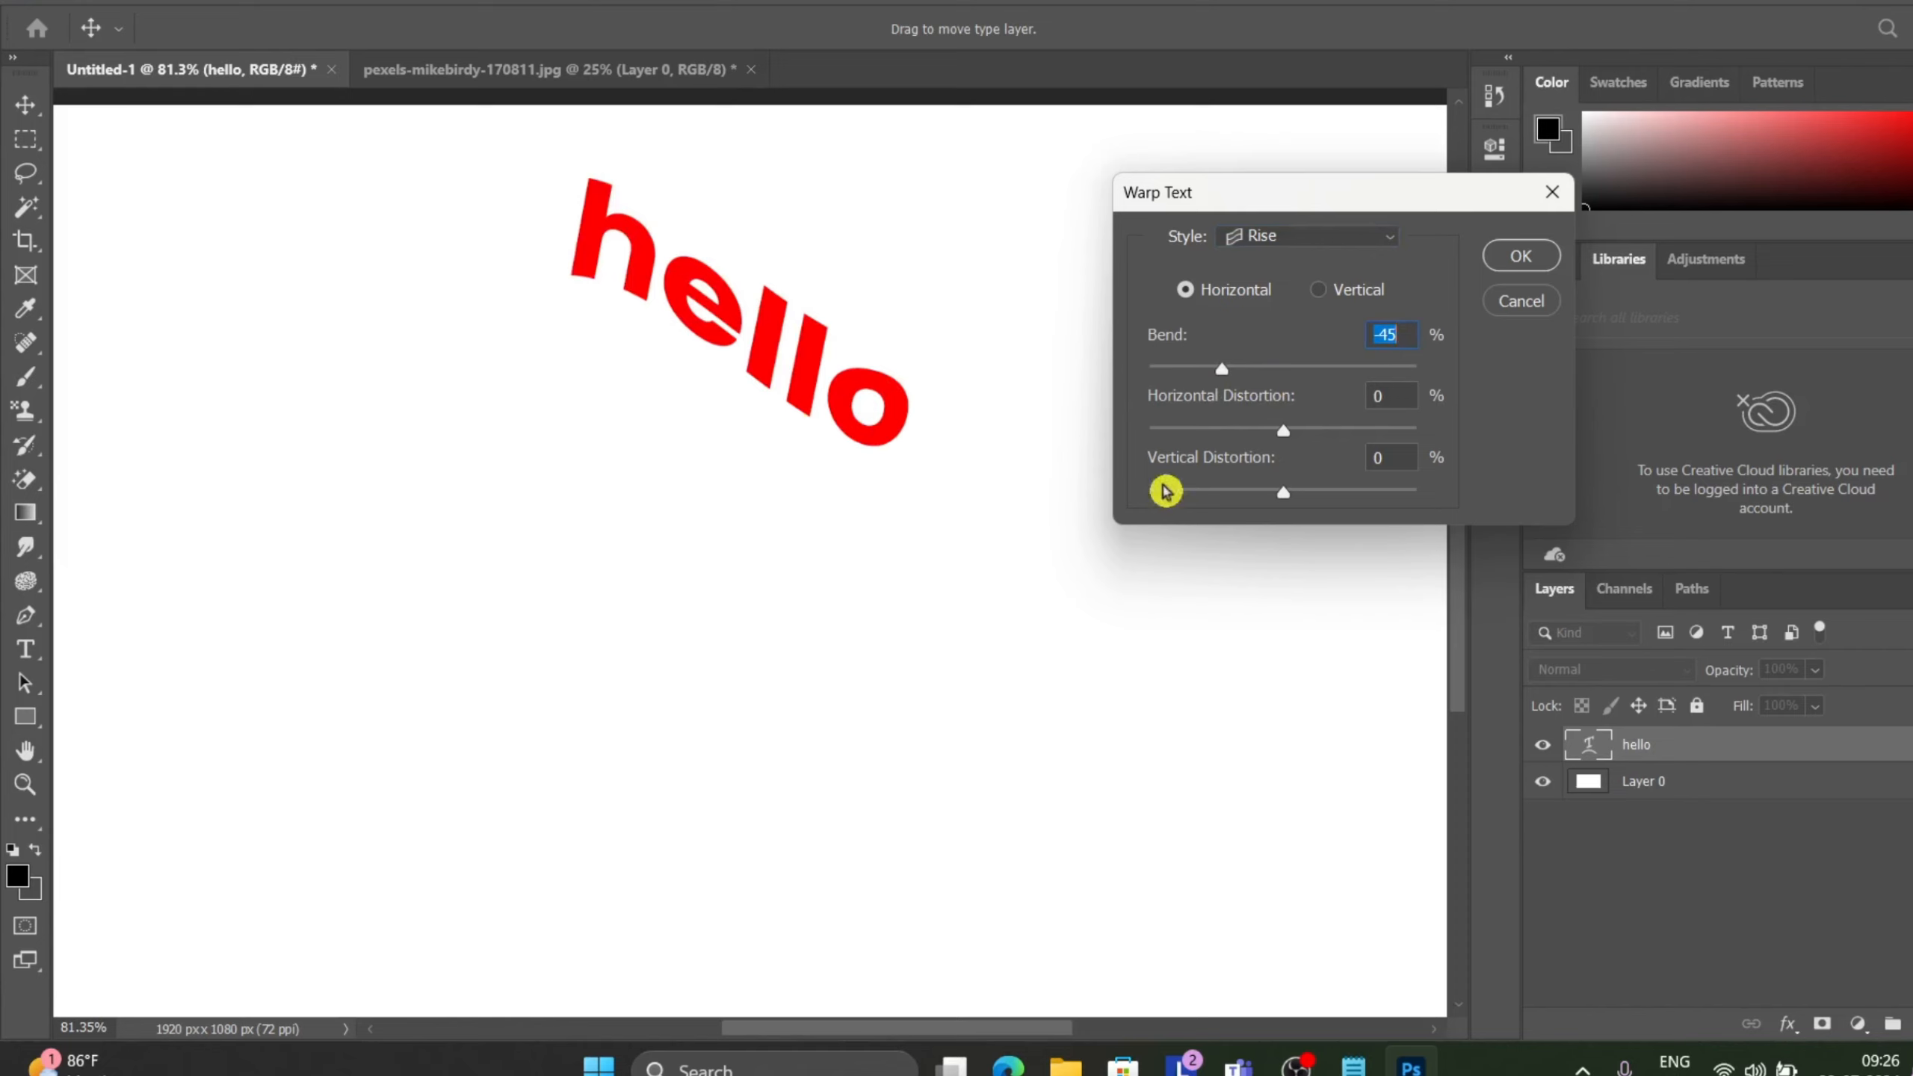
left_click_drag(1226, 380, 1162, 384)
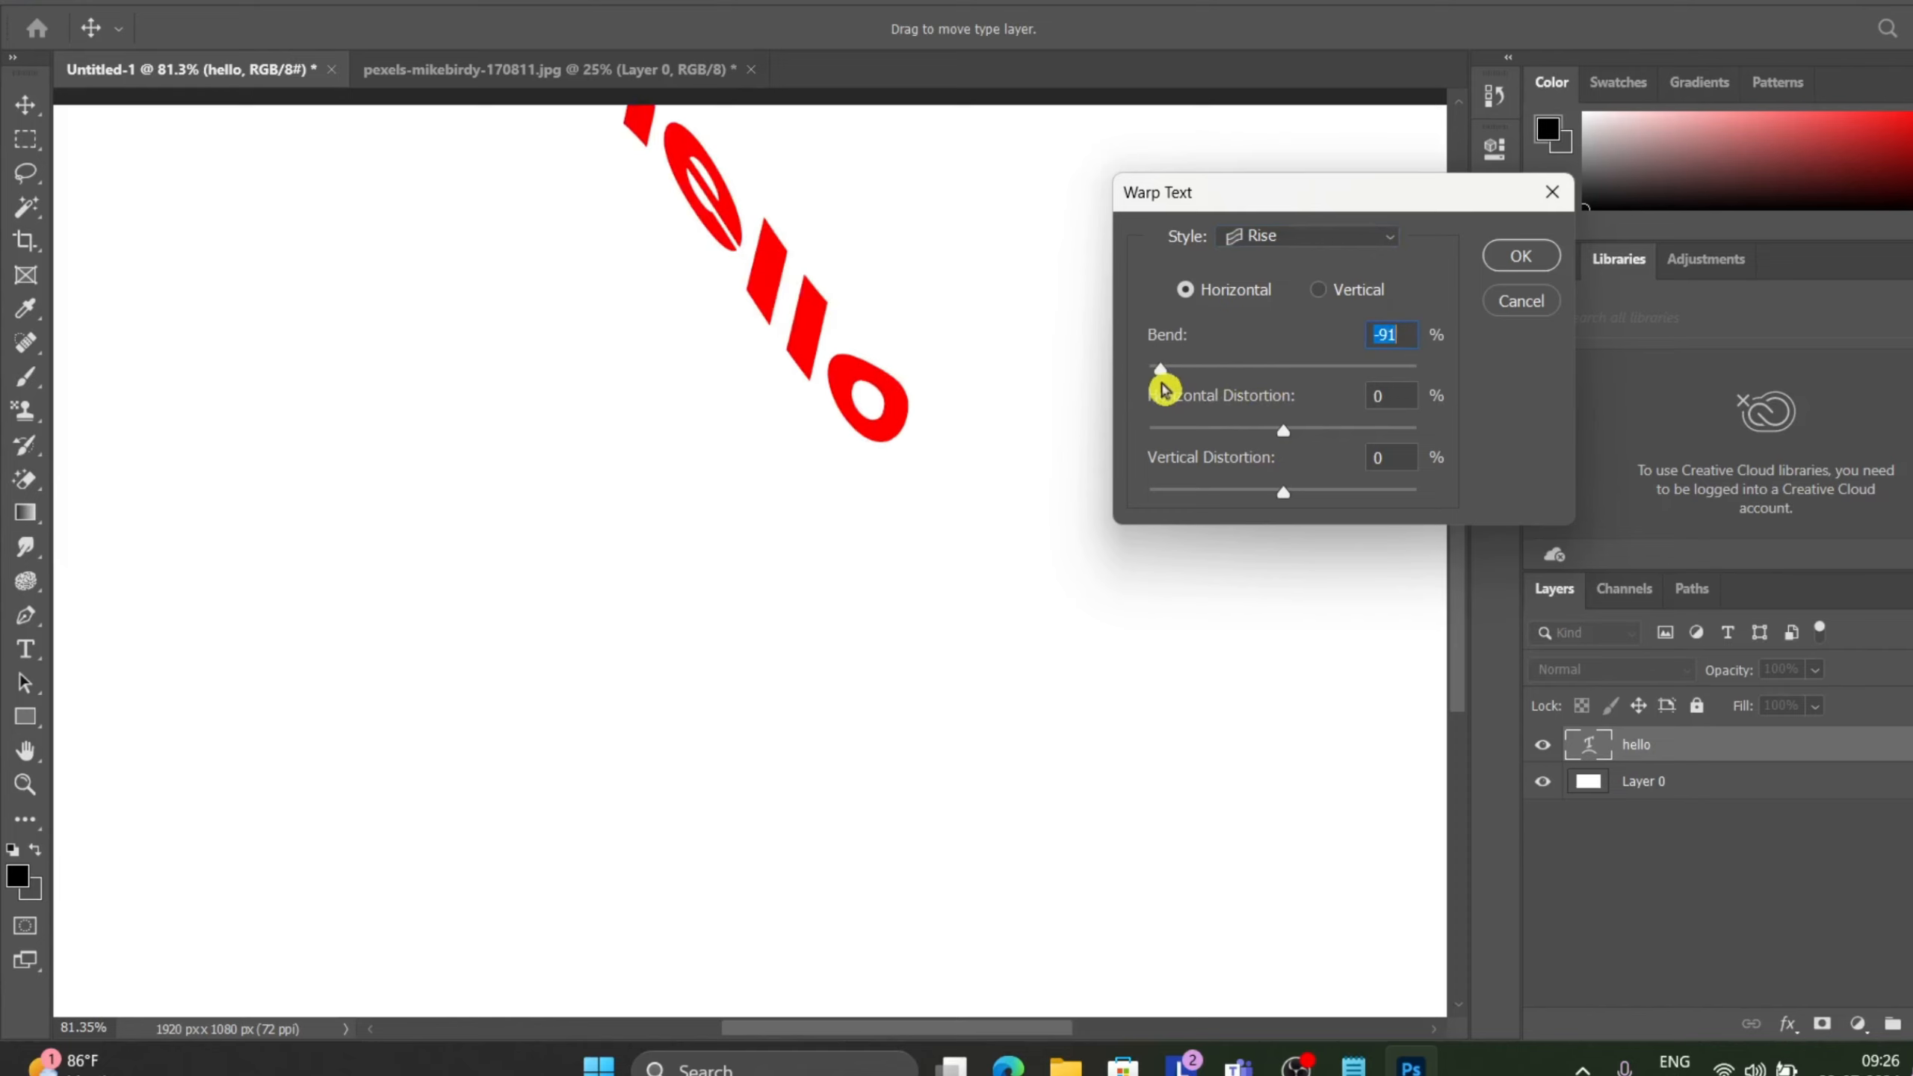
left_click(1222, 377)
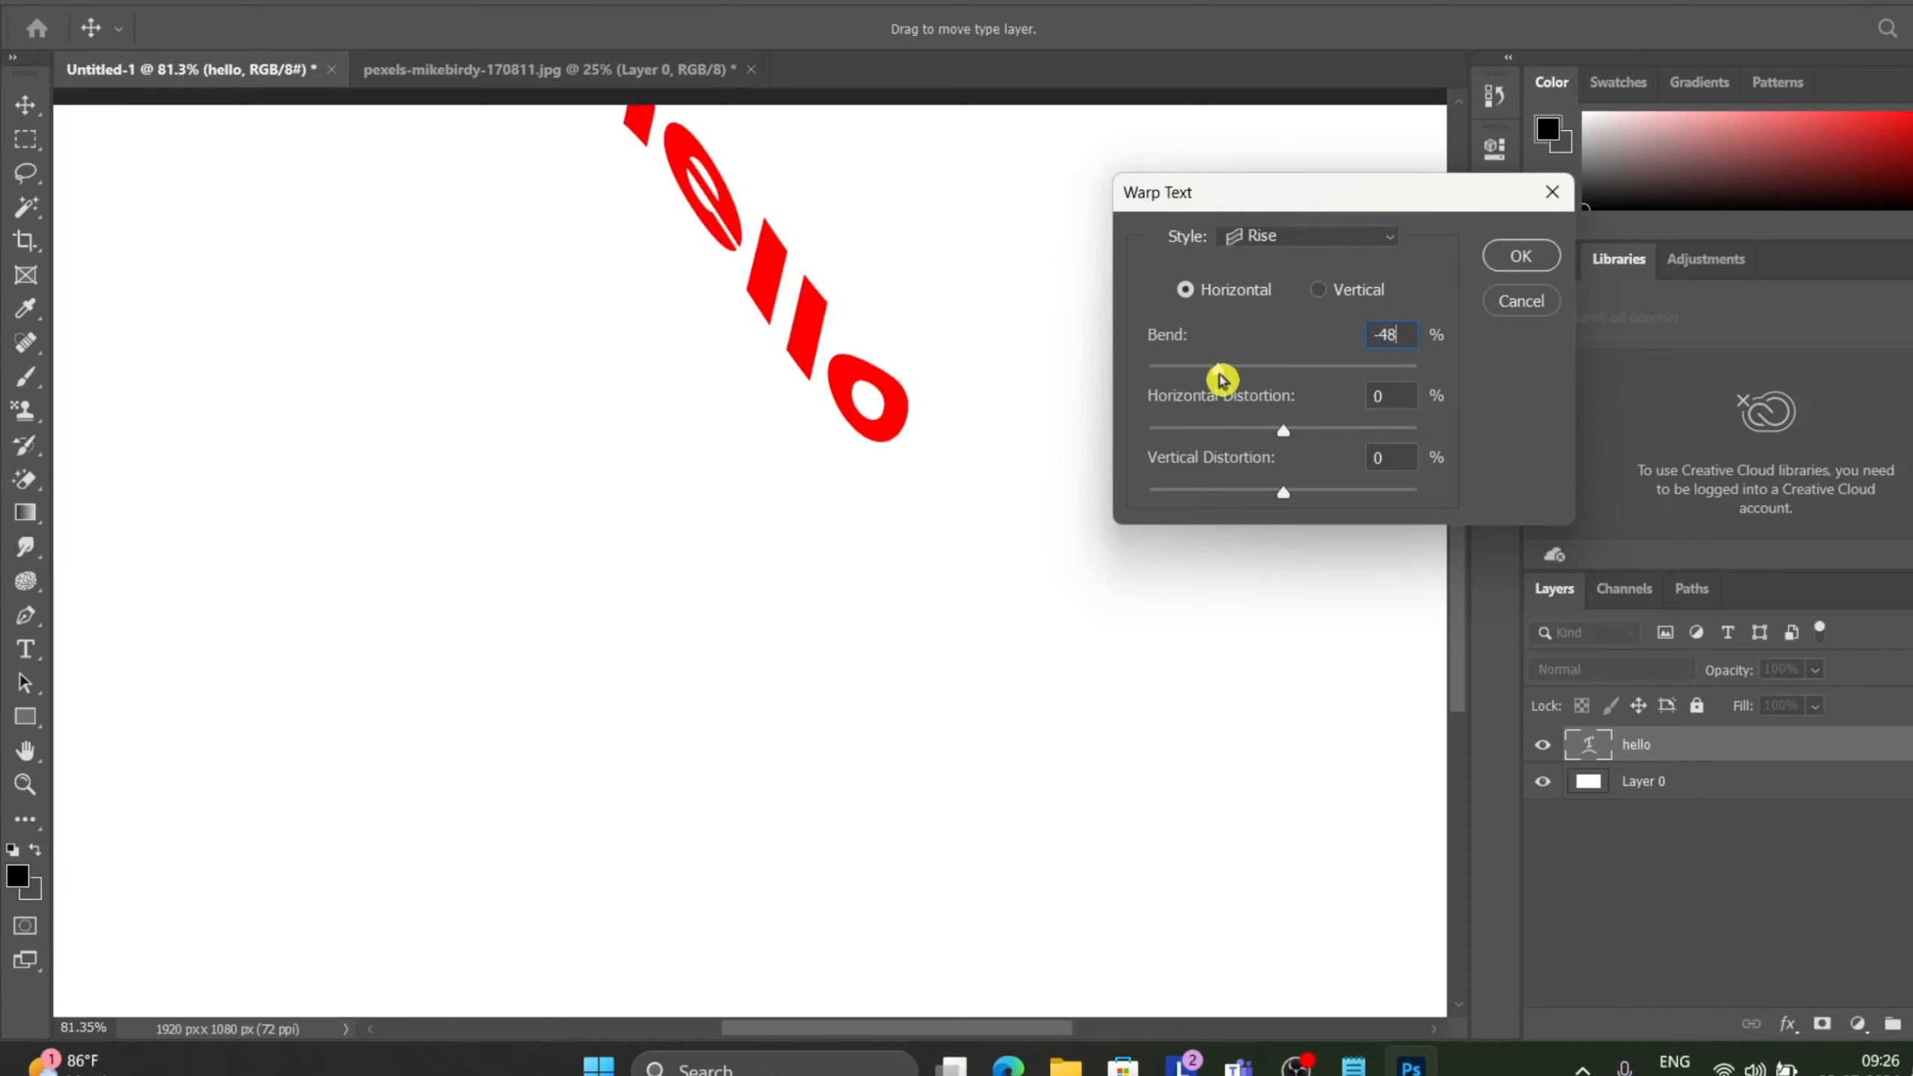
left_click(1270, 377)
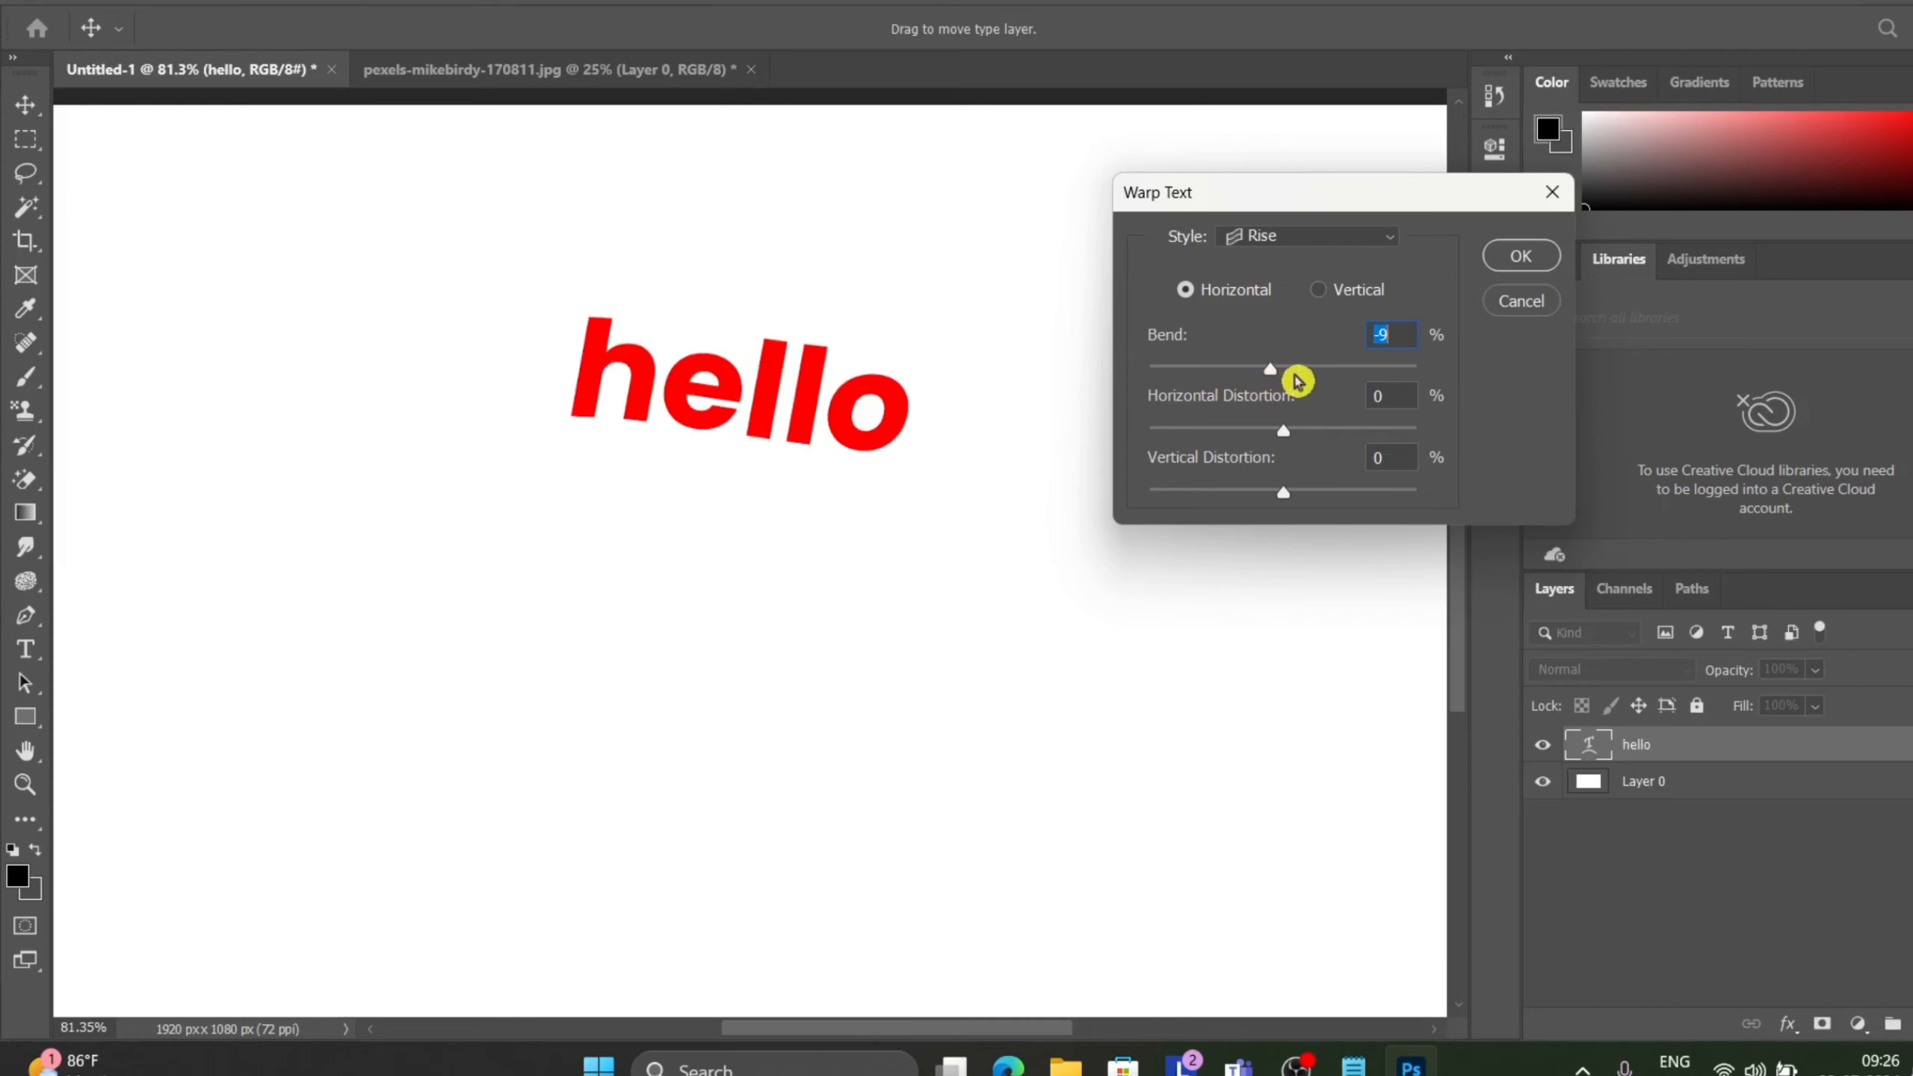
Set the Rise warp's bend to +38% and its horizontal distortion to +86%.
left_click_drag(1273, 369, 1145, 458)
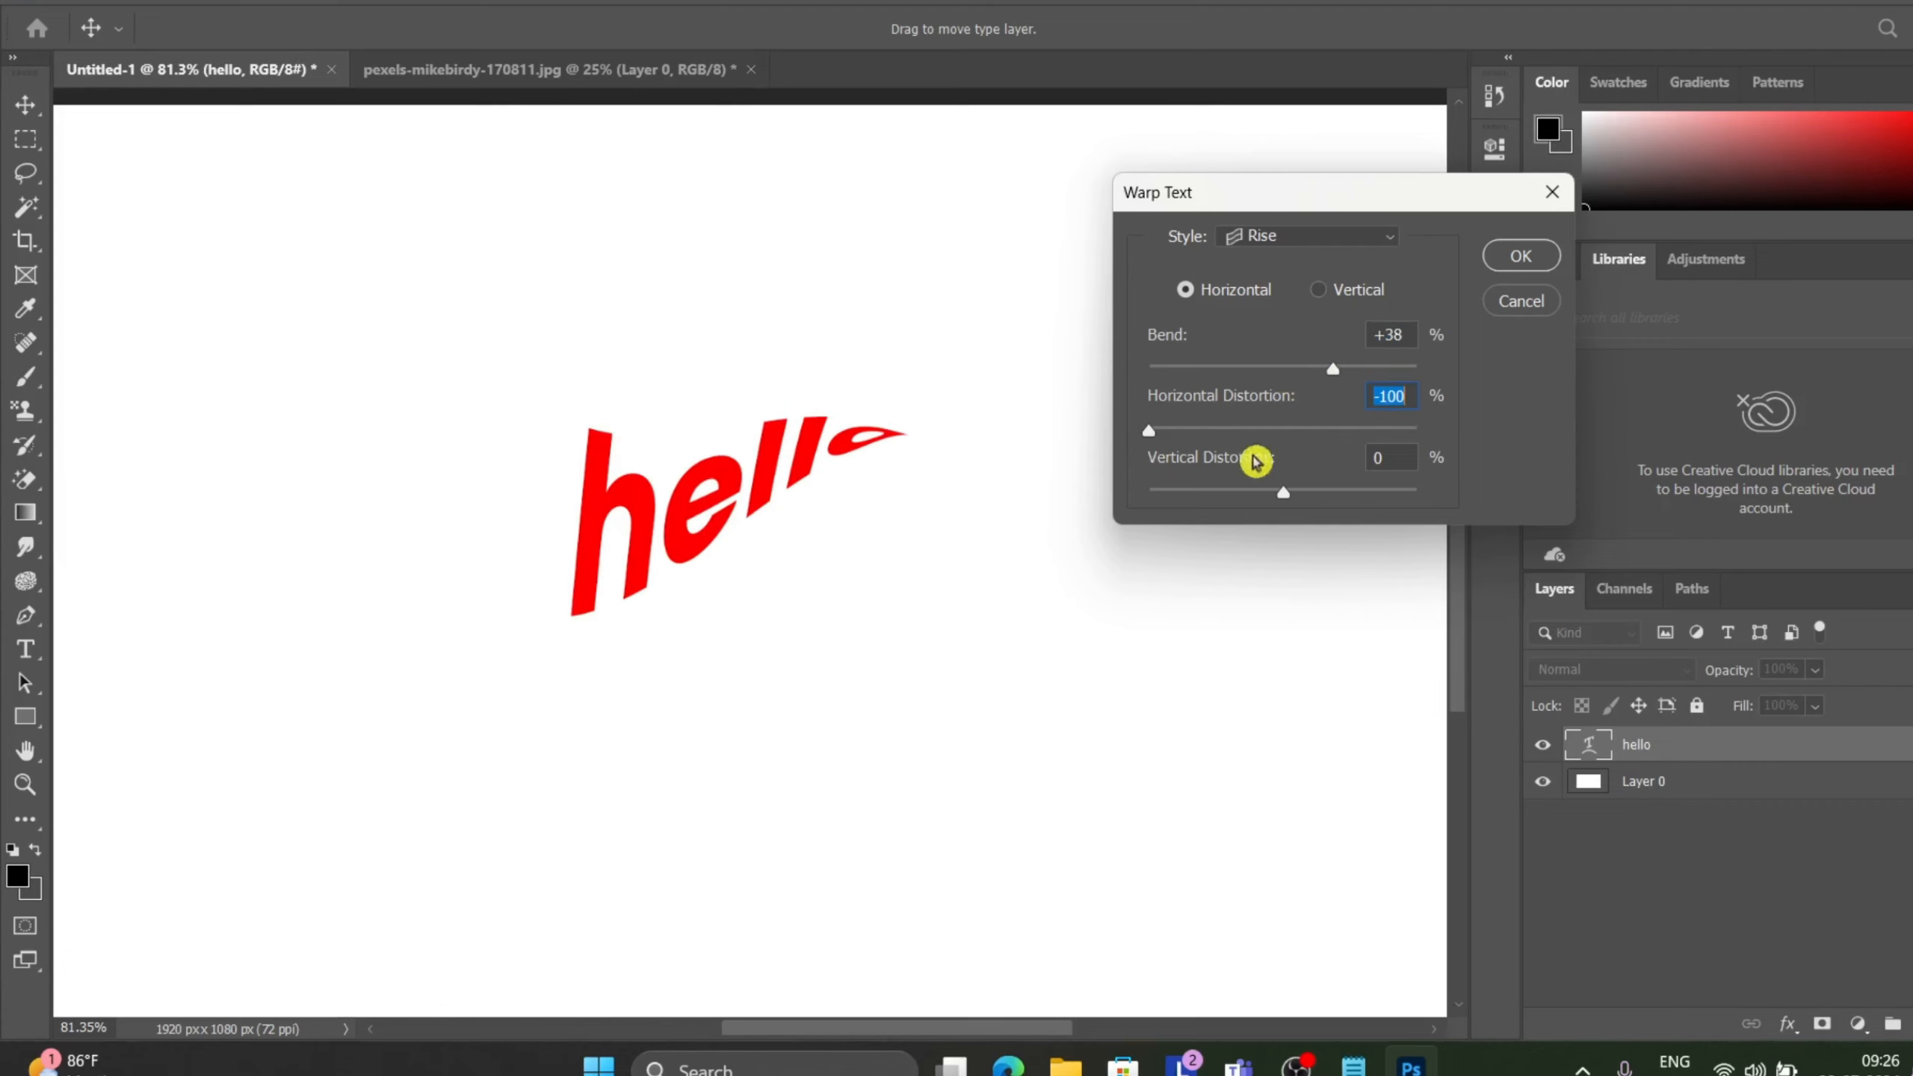
left_click(1394, 430)
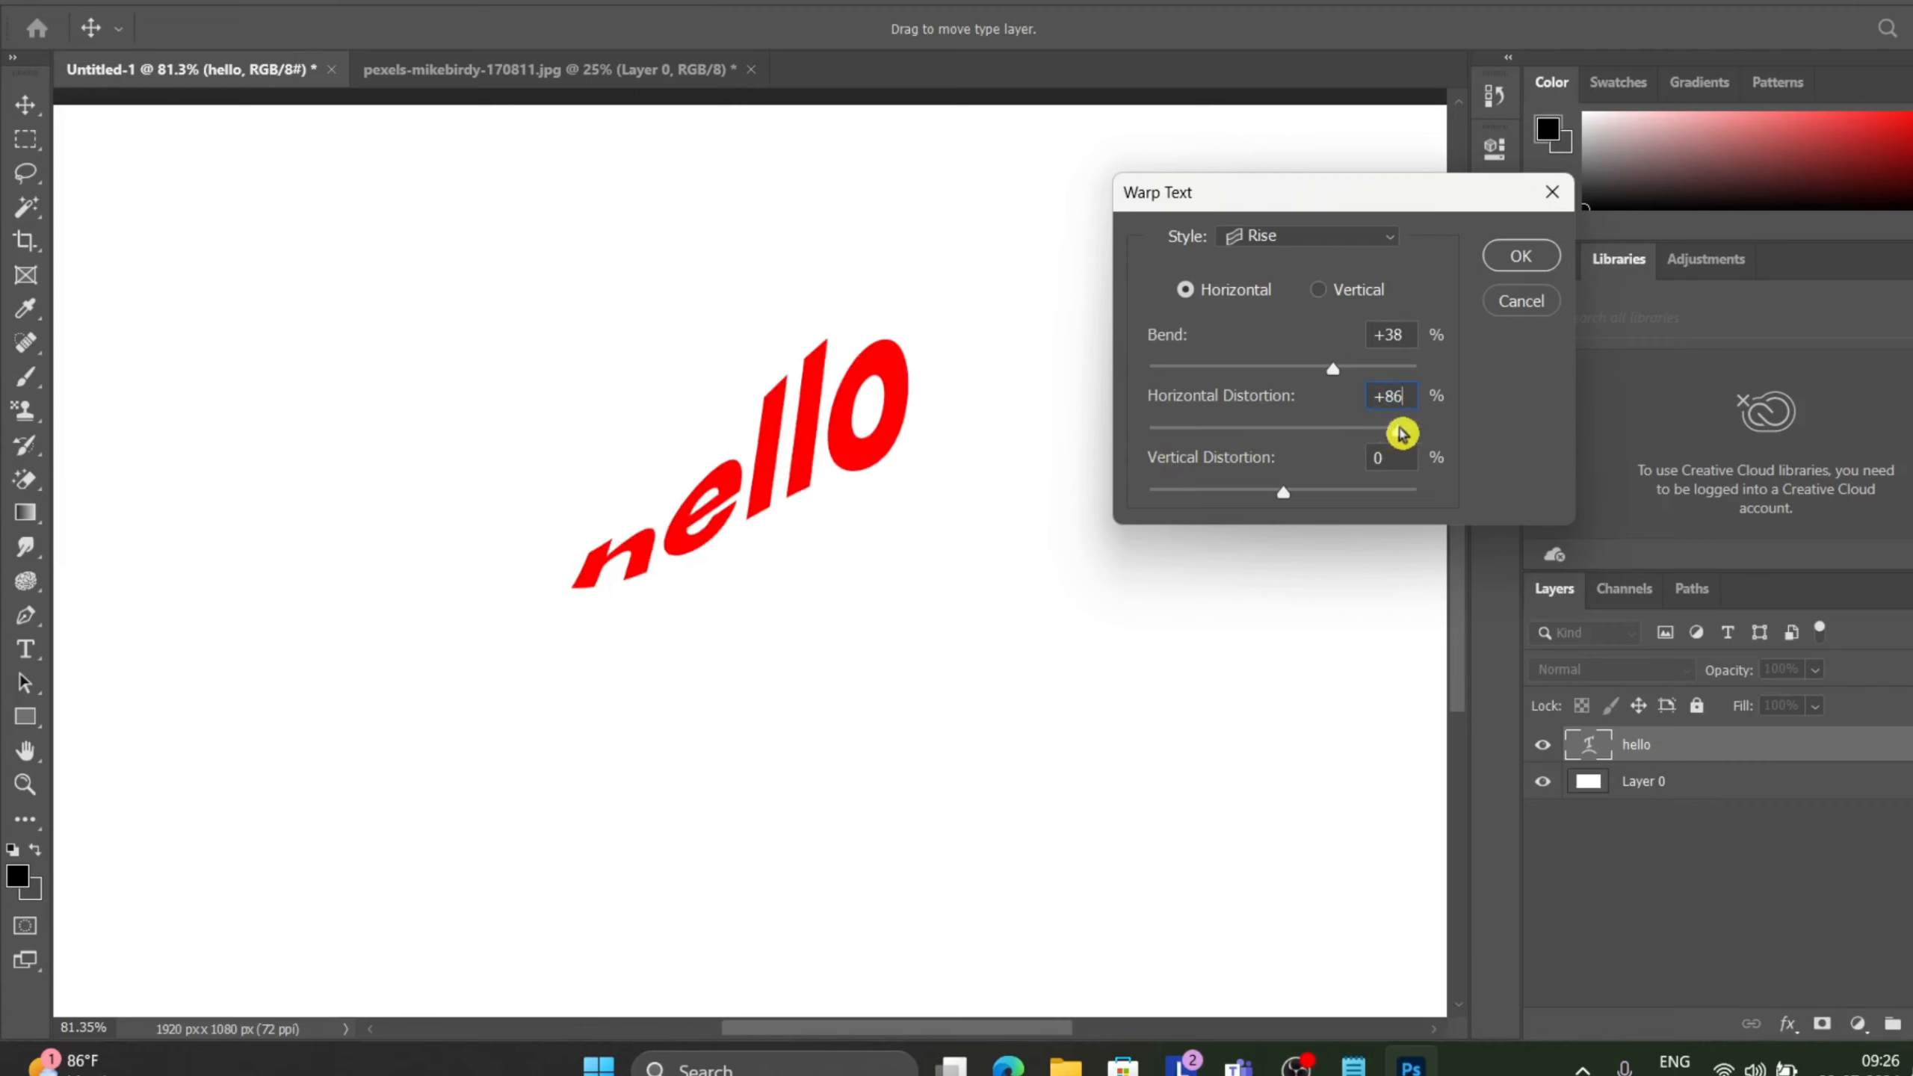
mouse_move(1337, 372)
left_mouse_down()
mouse_move(1251, 380)
mouse_move(1335, 390)
left_mouse_up()
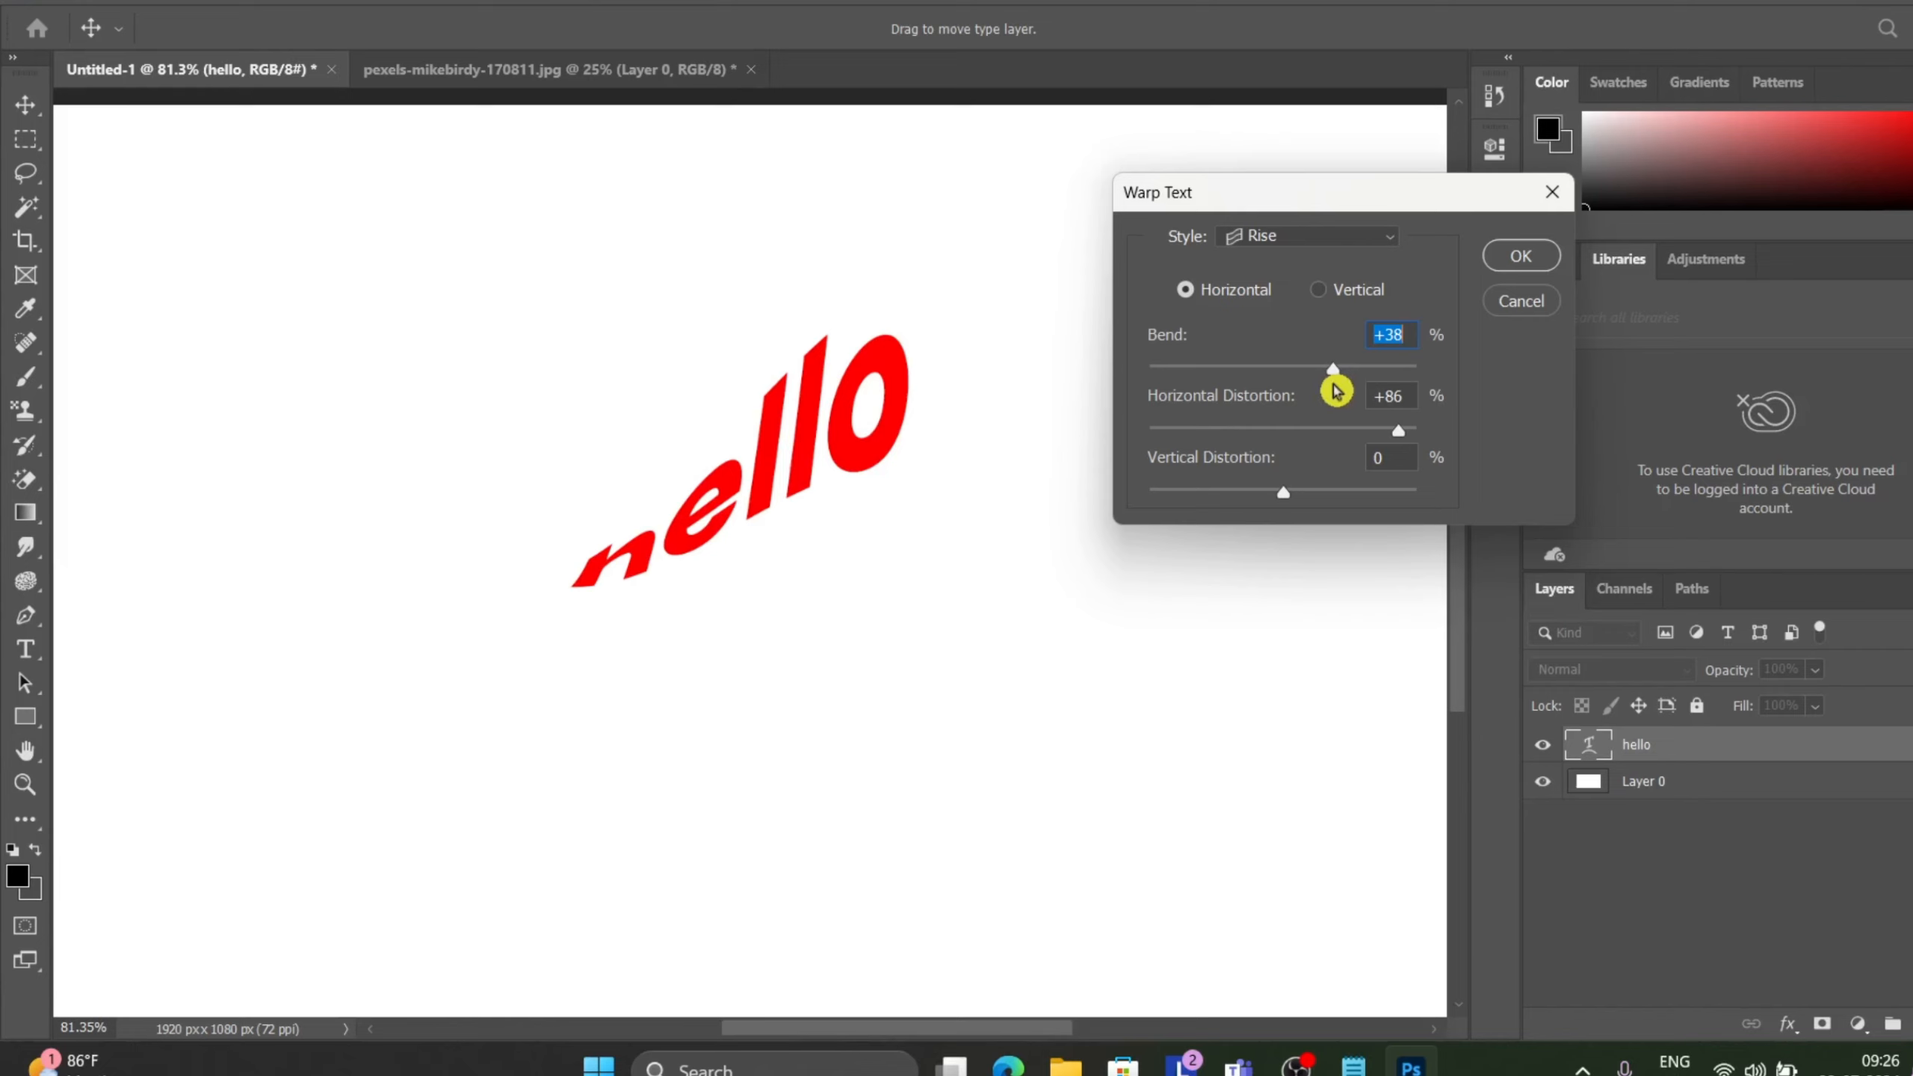
Reset the warp style to None, then choose Fisheye with a bend of -28%.
left_click(1384, 237)
left_click(1341, 260)
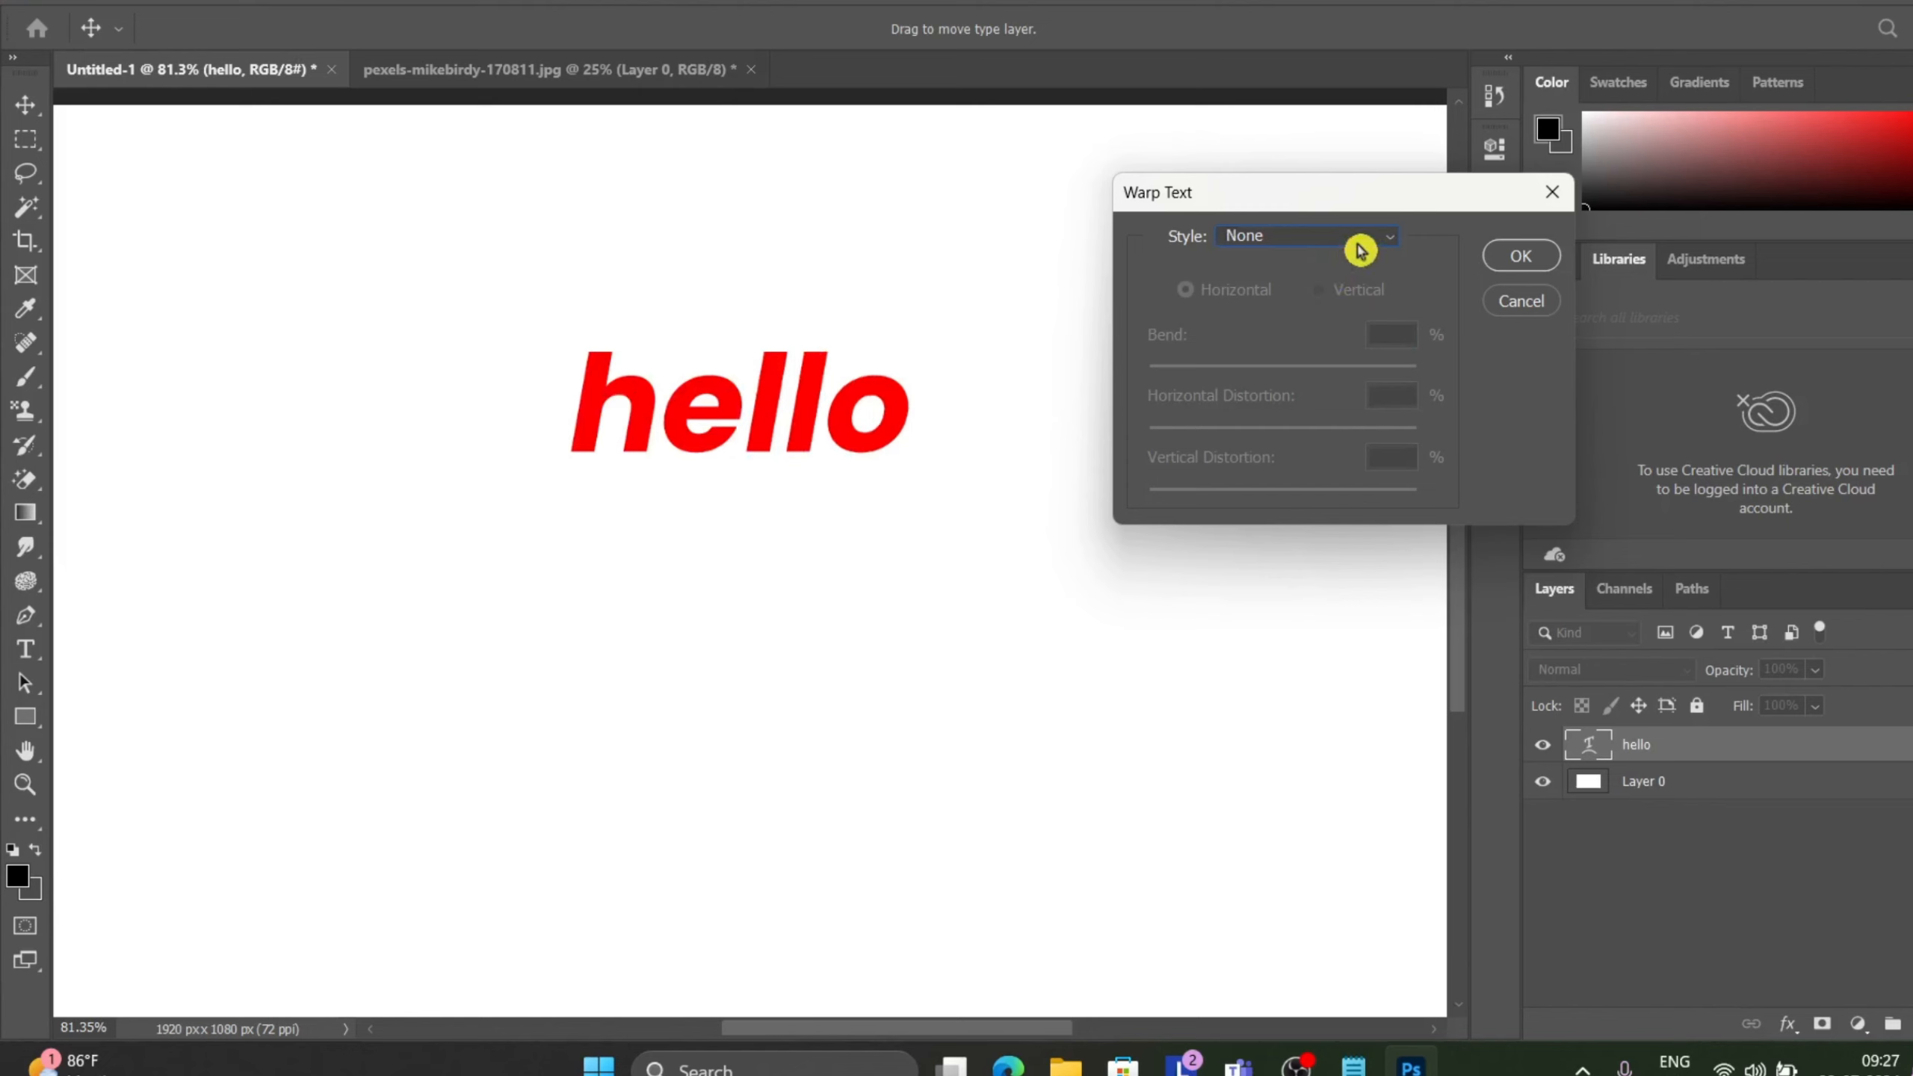
left_click(1360, 241)
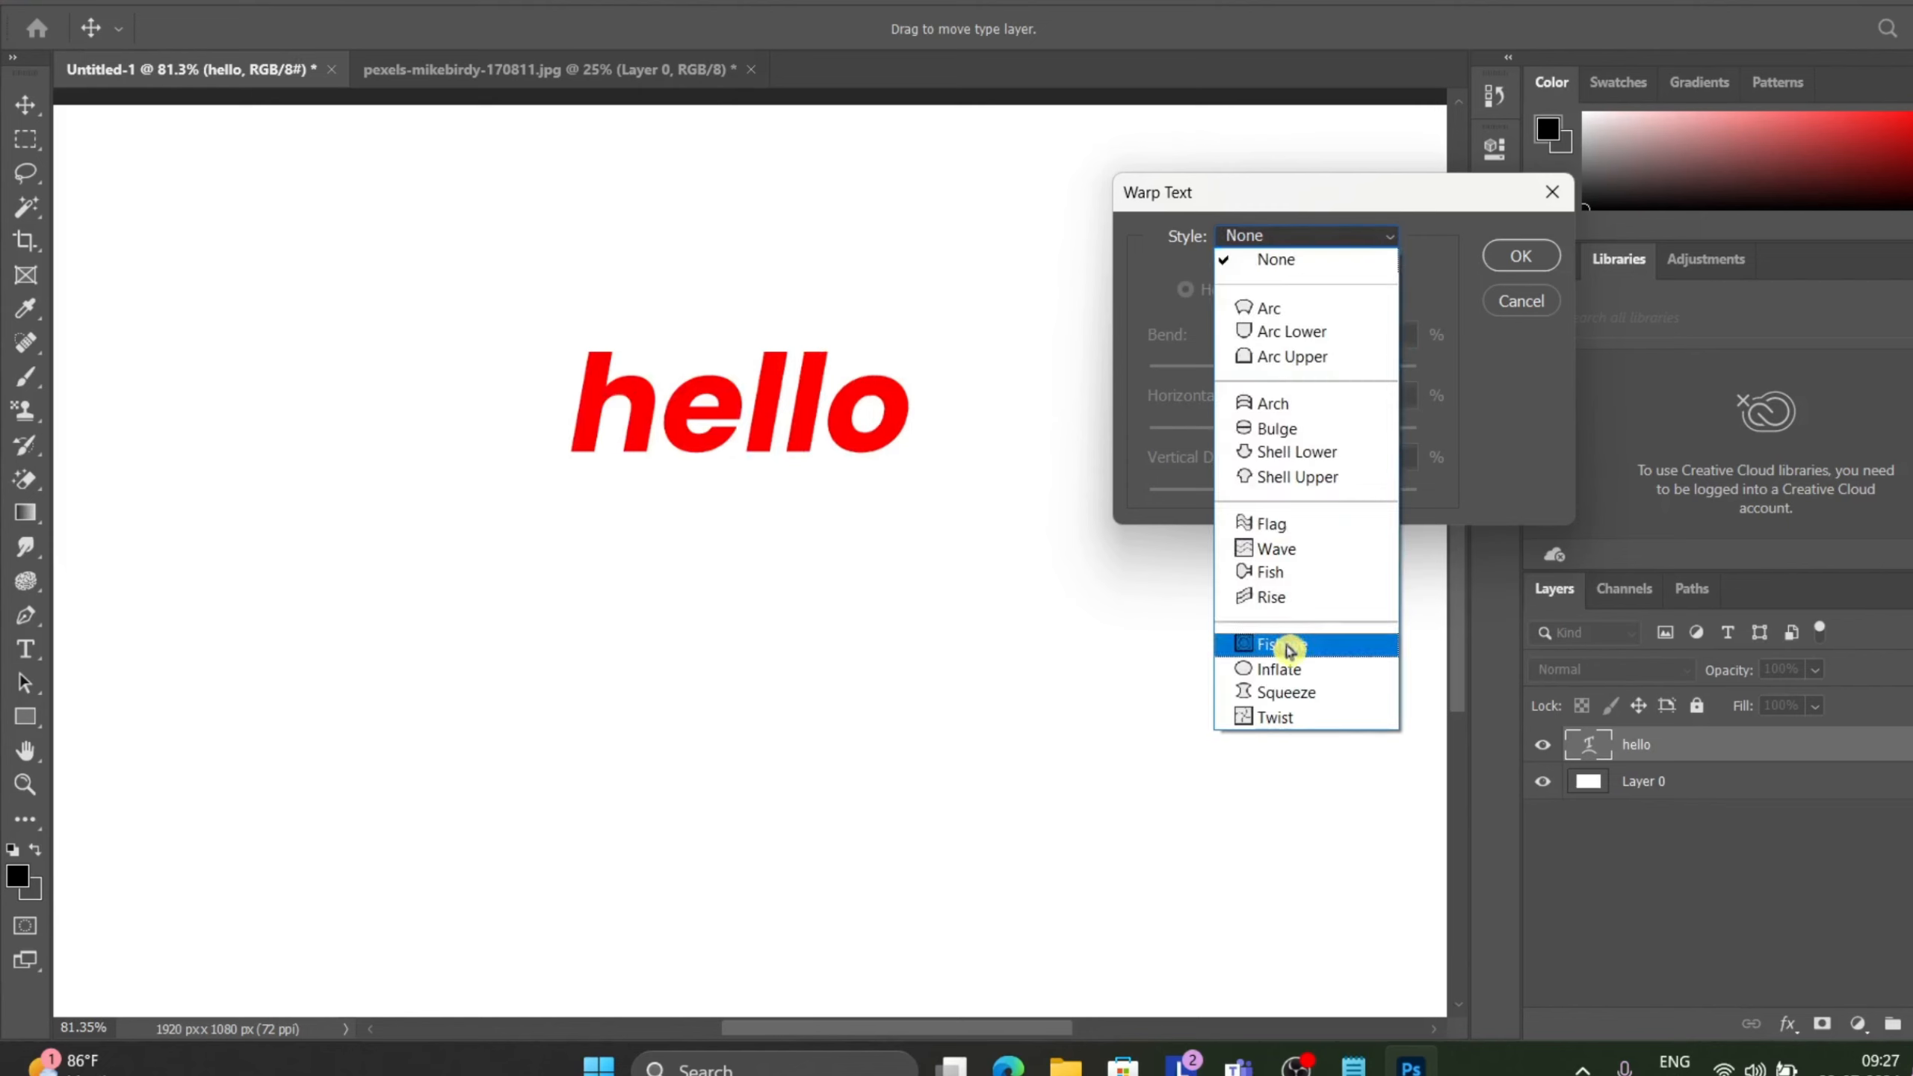
left_click(1322, 654)
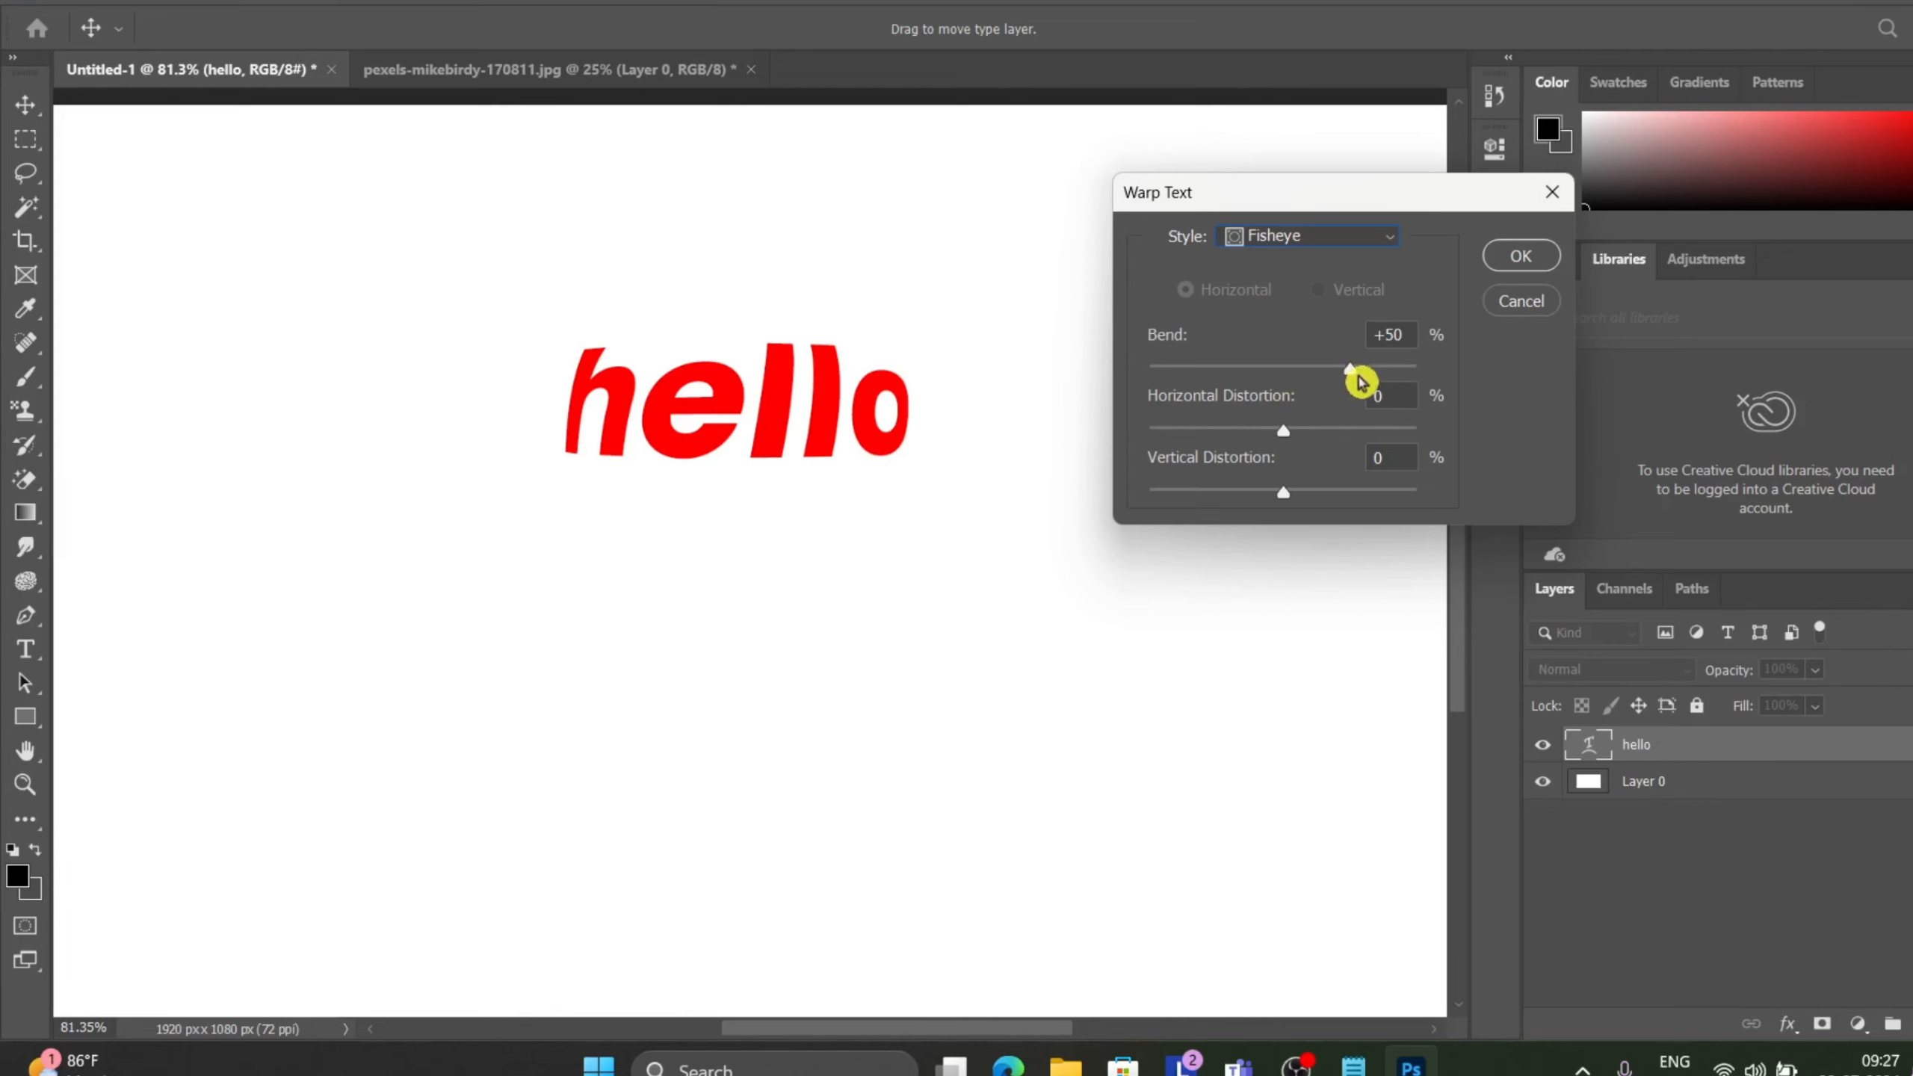
left_click_drag(1350, 369, 1245, 391)
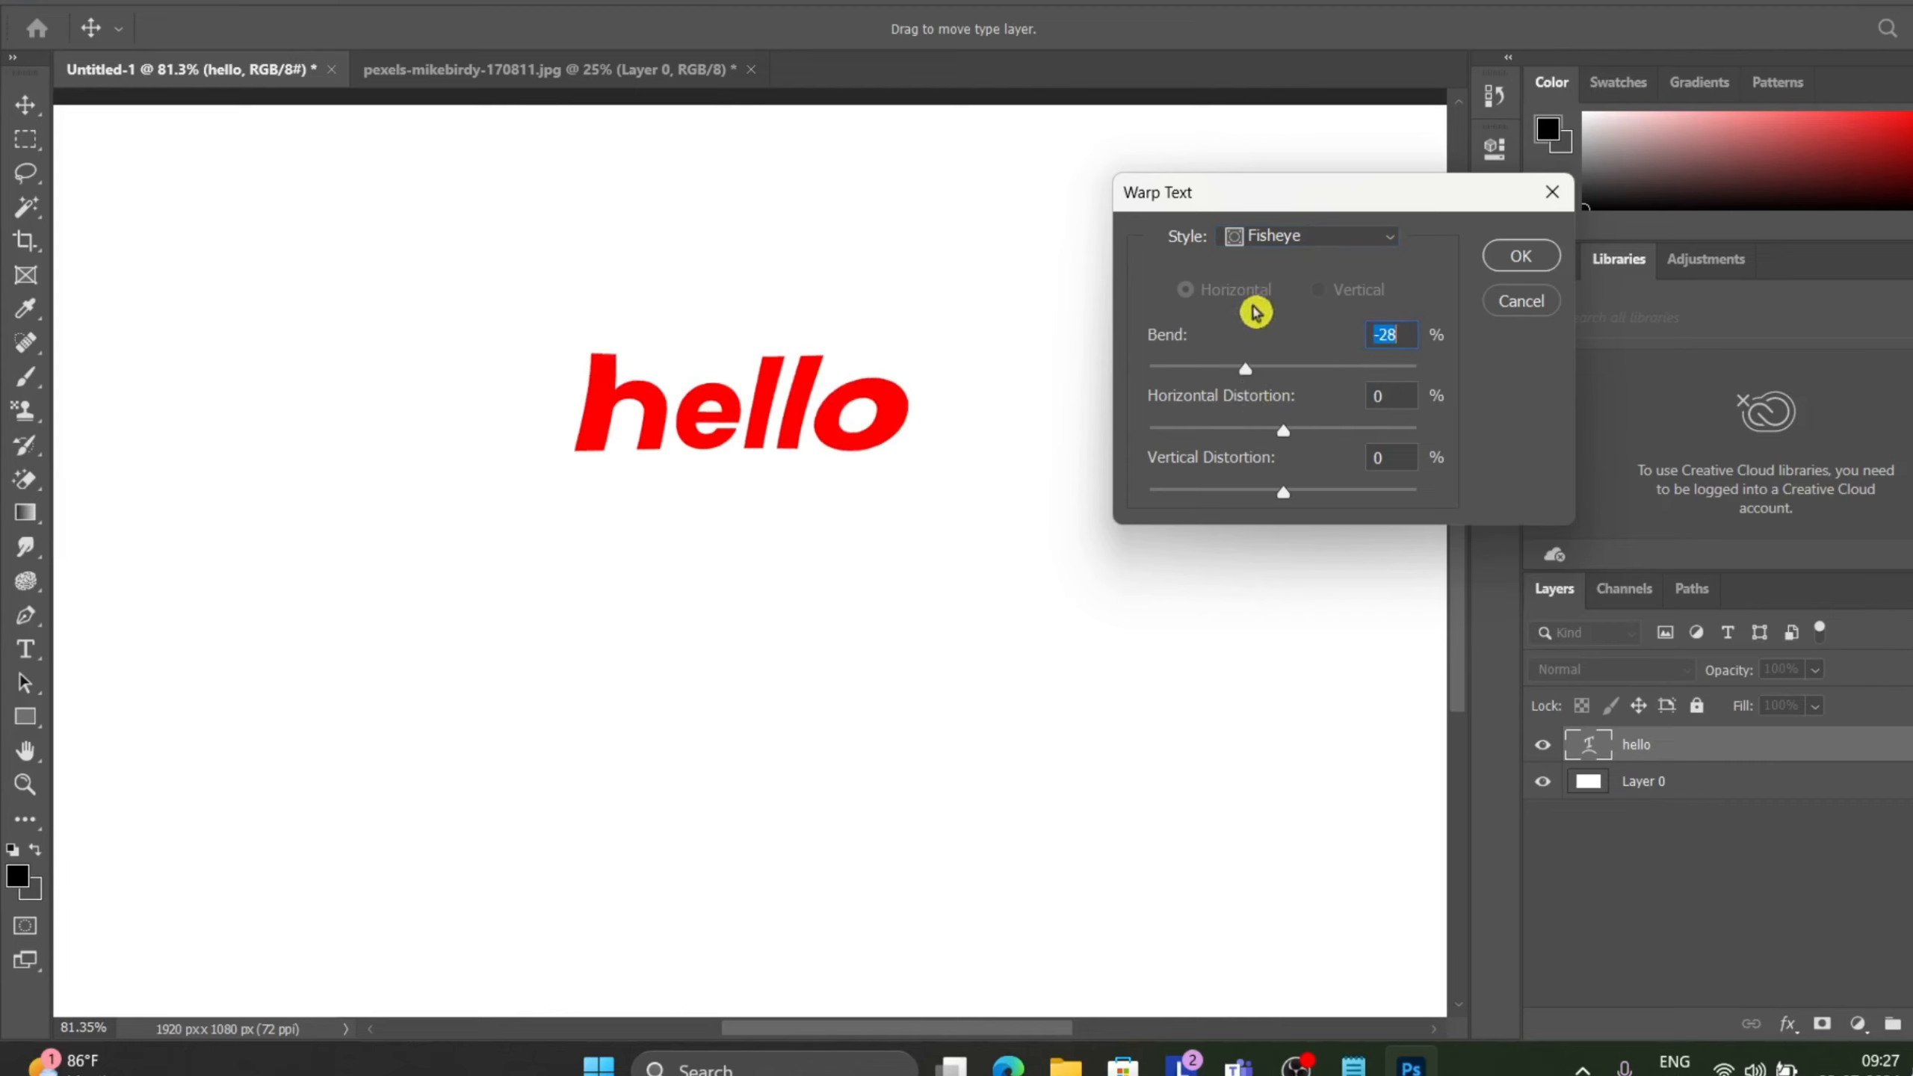
Switch the warp style to Inflate, set its bend to -100% and its horizontal distortion to +4%.
left_click(1340, 251)
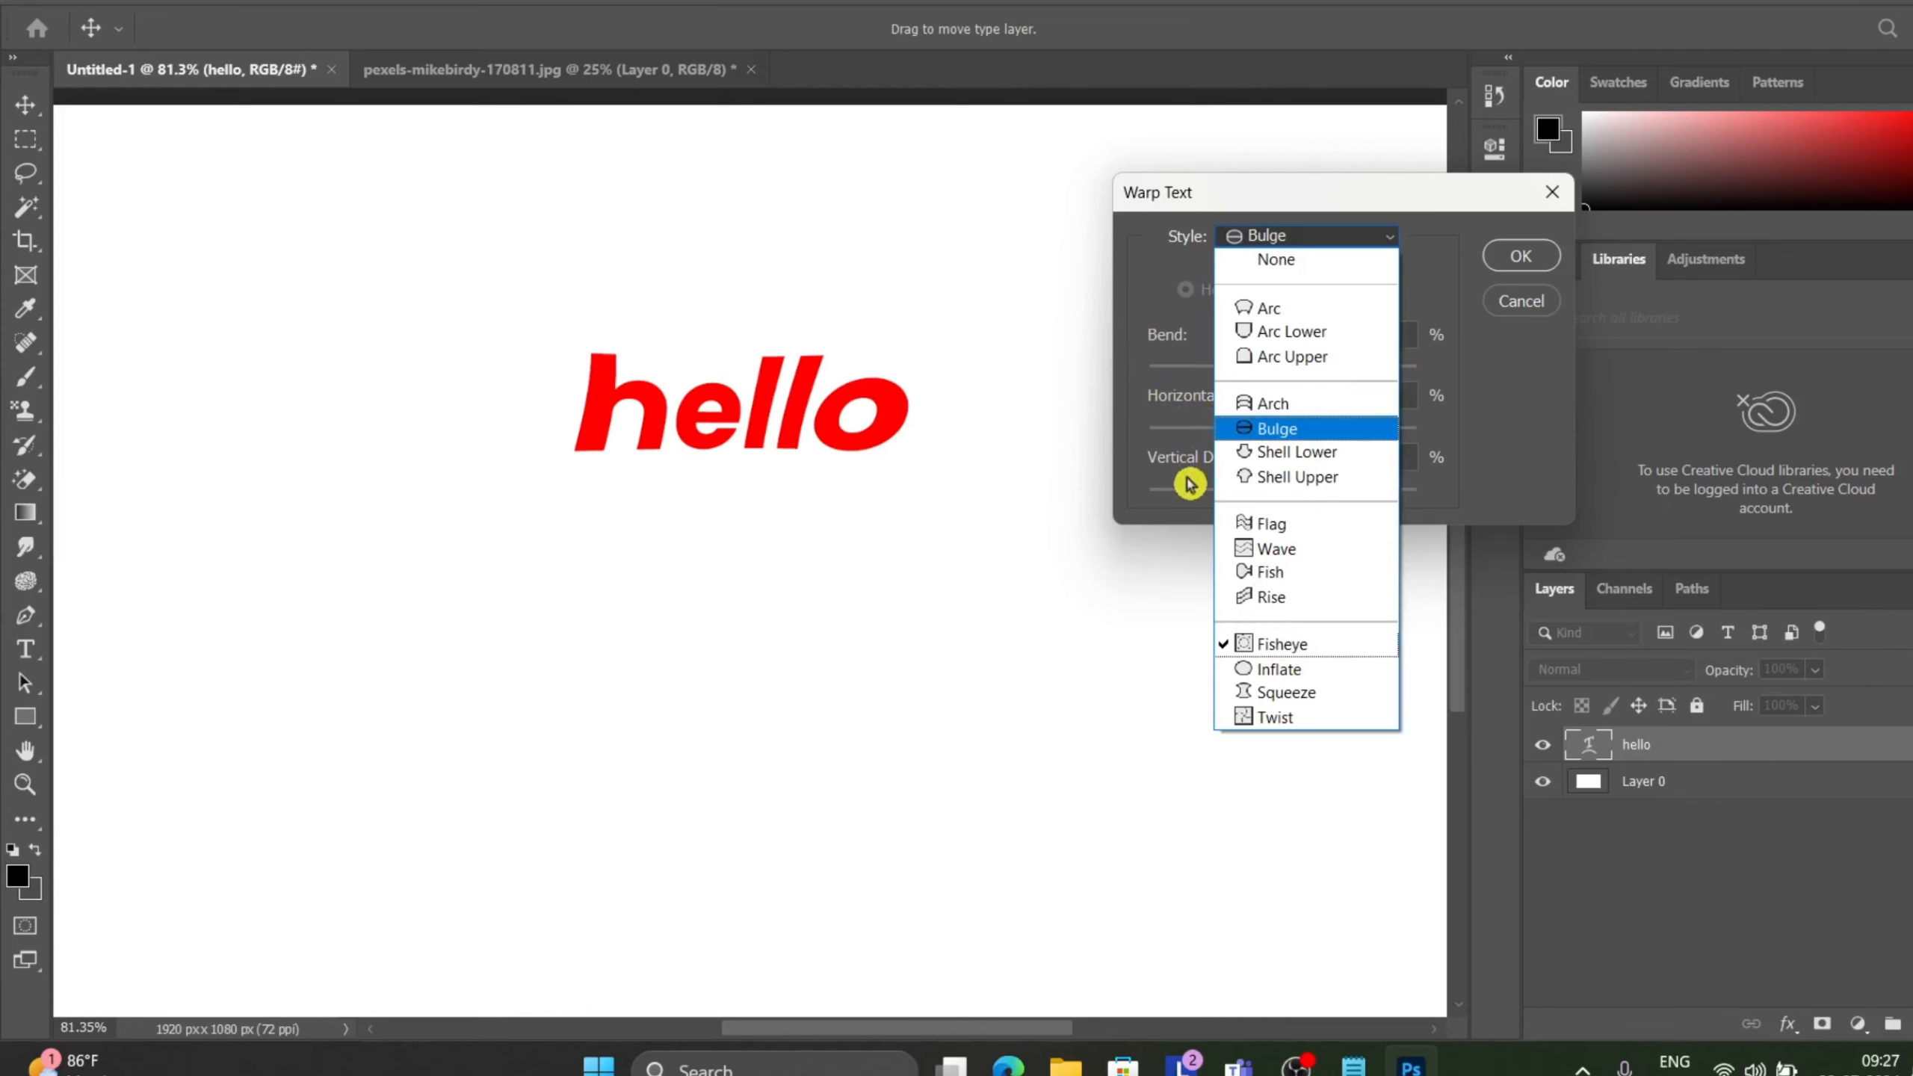
left_click(1323, 684)
left_click_drag(1314, 369, 1247, 377)
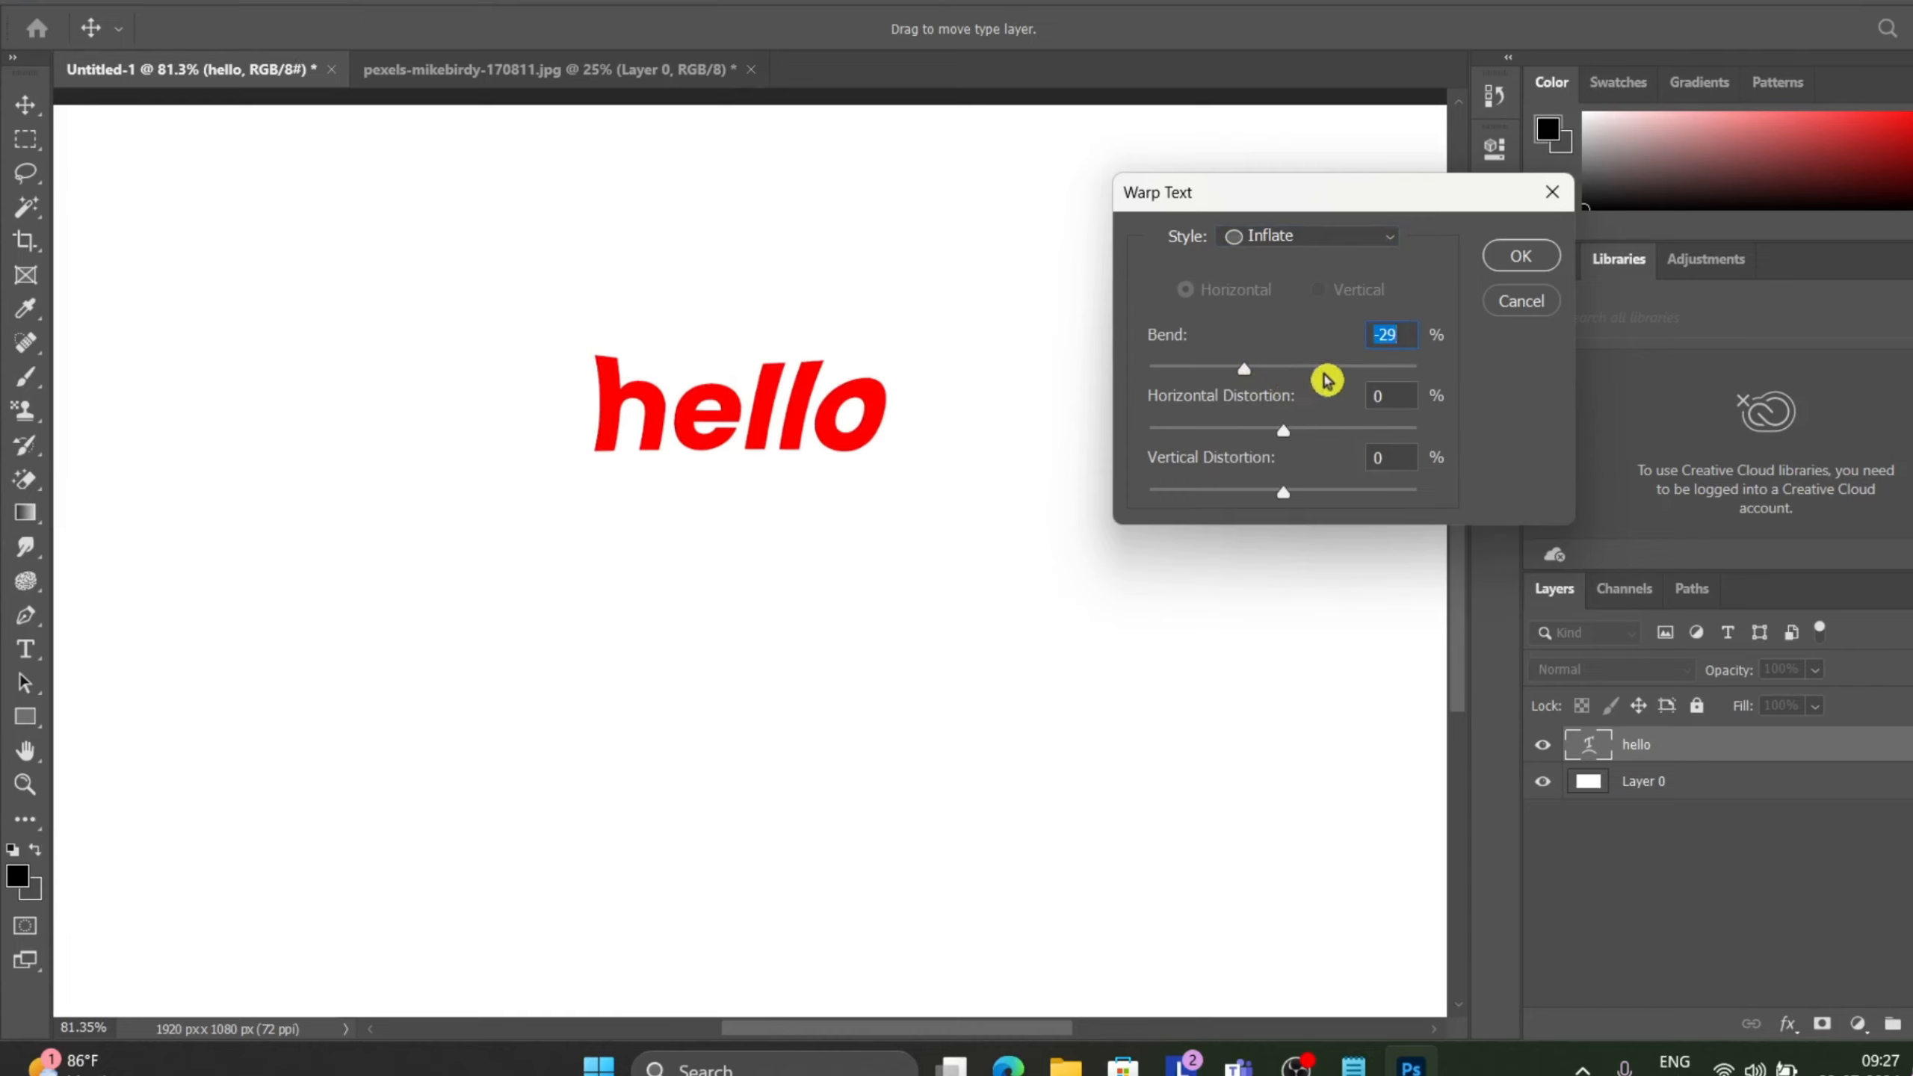
left_click(1305, 429)
left_click(1338, 375)
left_click_drag(1339, 375, 1420, 372)
left_click_drag(1239, 375, 1102, 373)
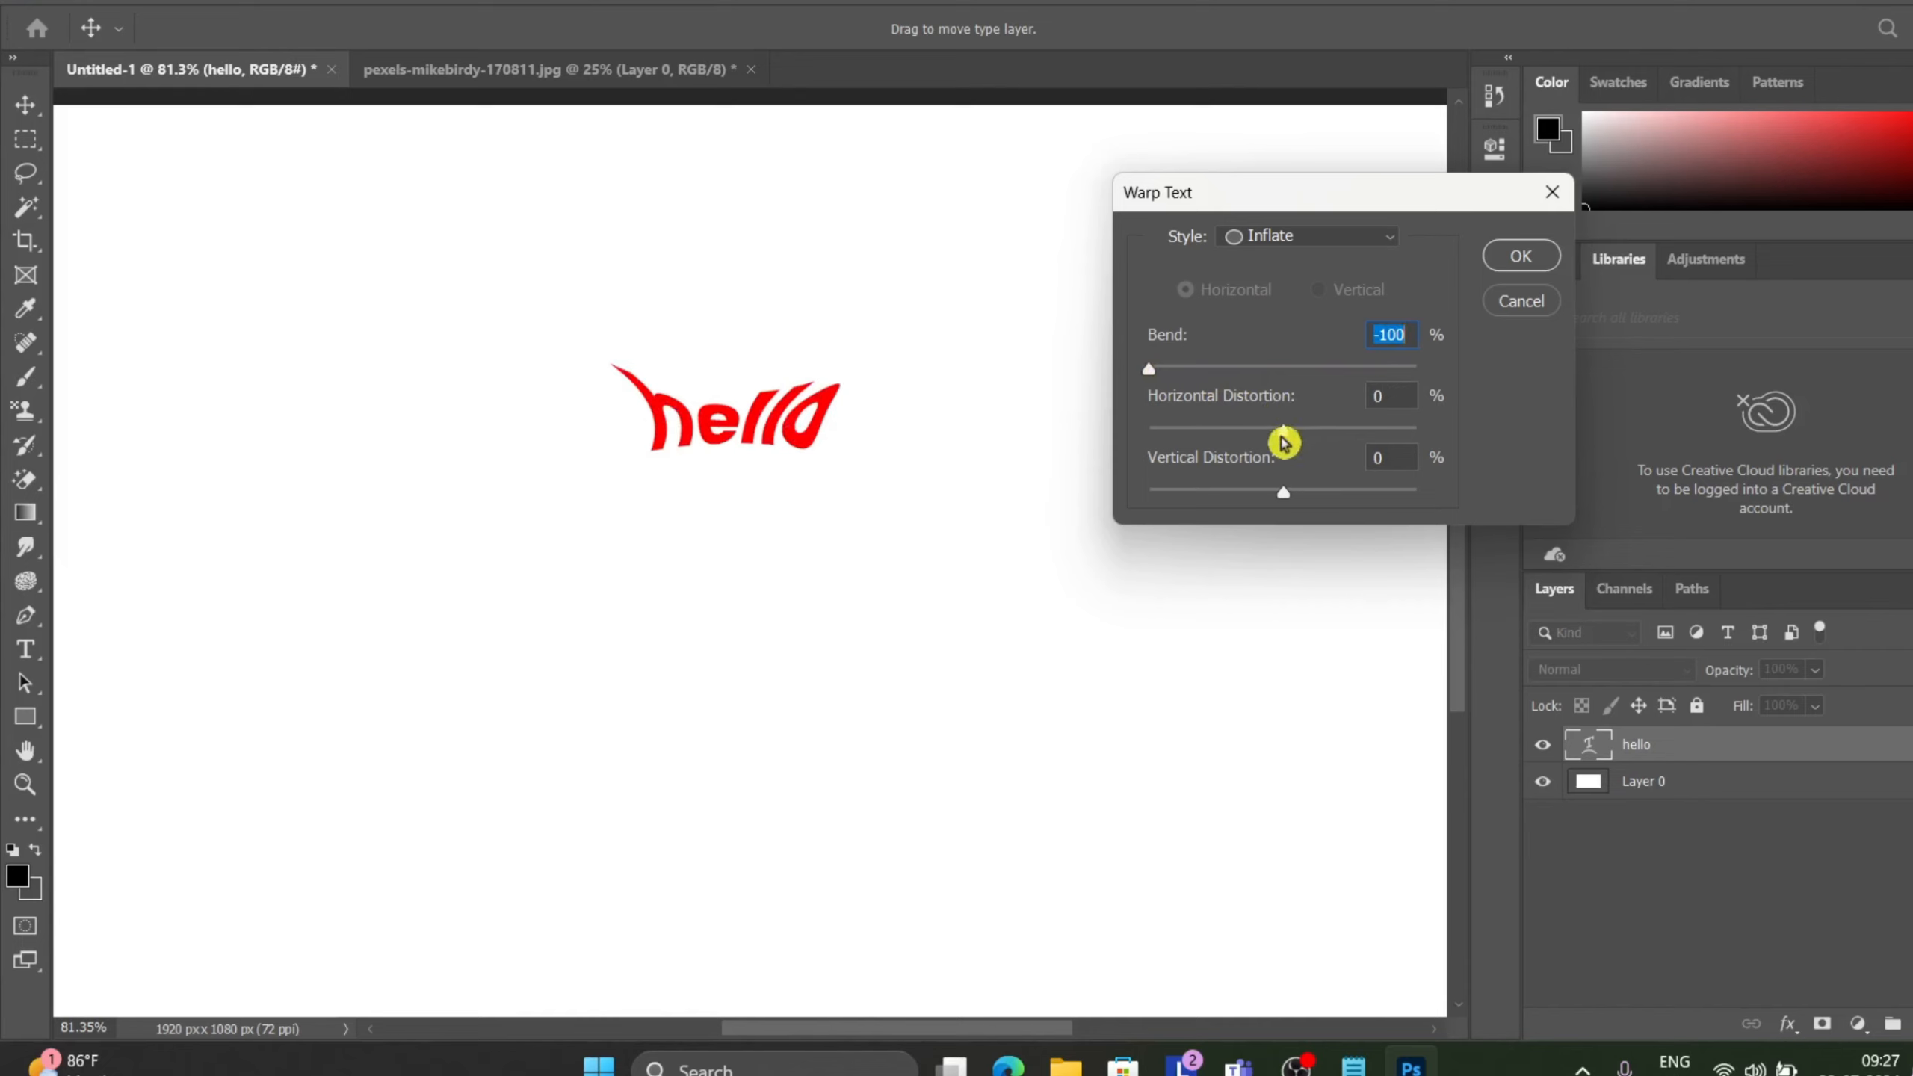
mouse_move(1284, 443)
left_mouse_down()
mouse_move(1401, 432)
mouse_move(1051, 474)
mouse_move(1292, 445)
left_mouse_up()
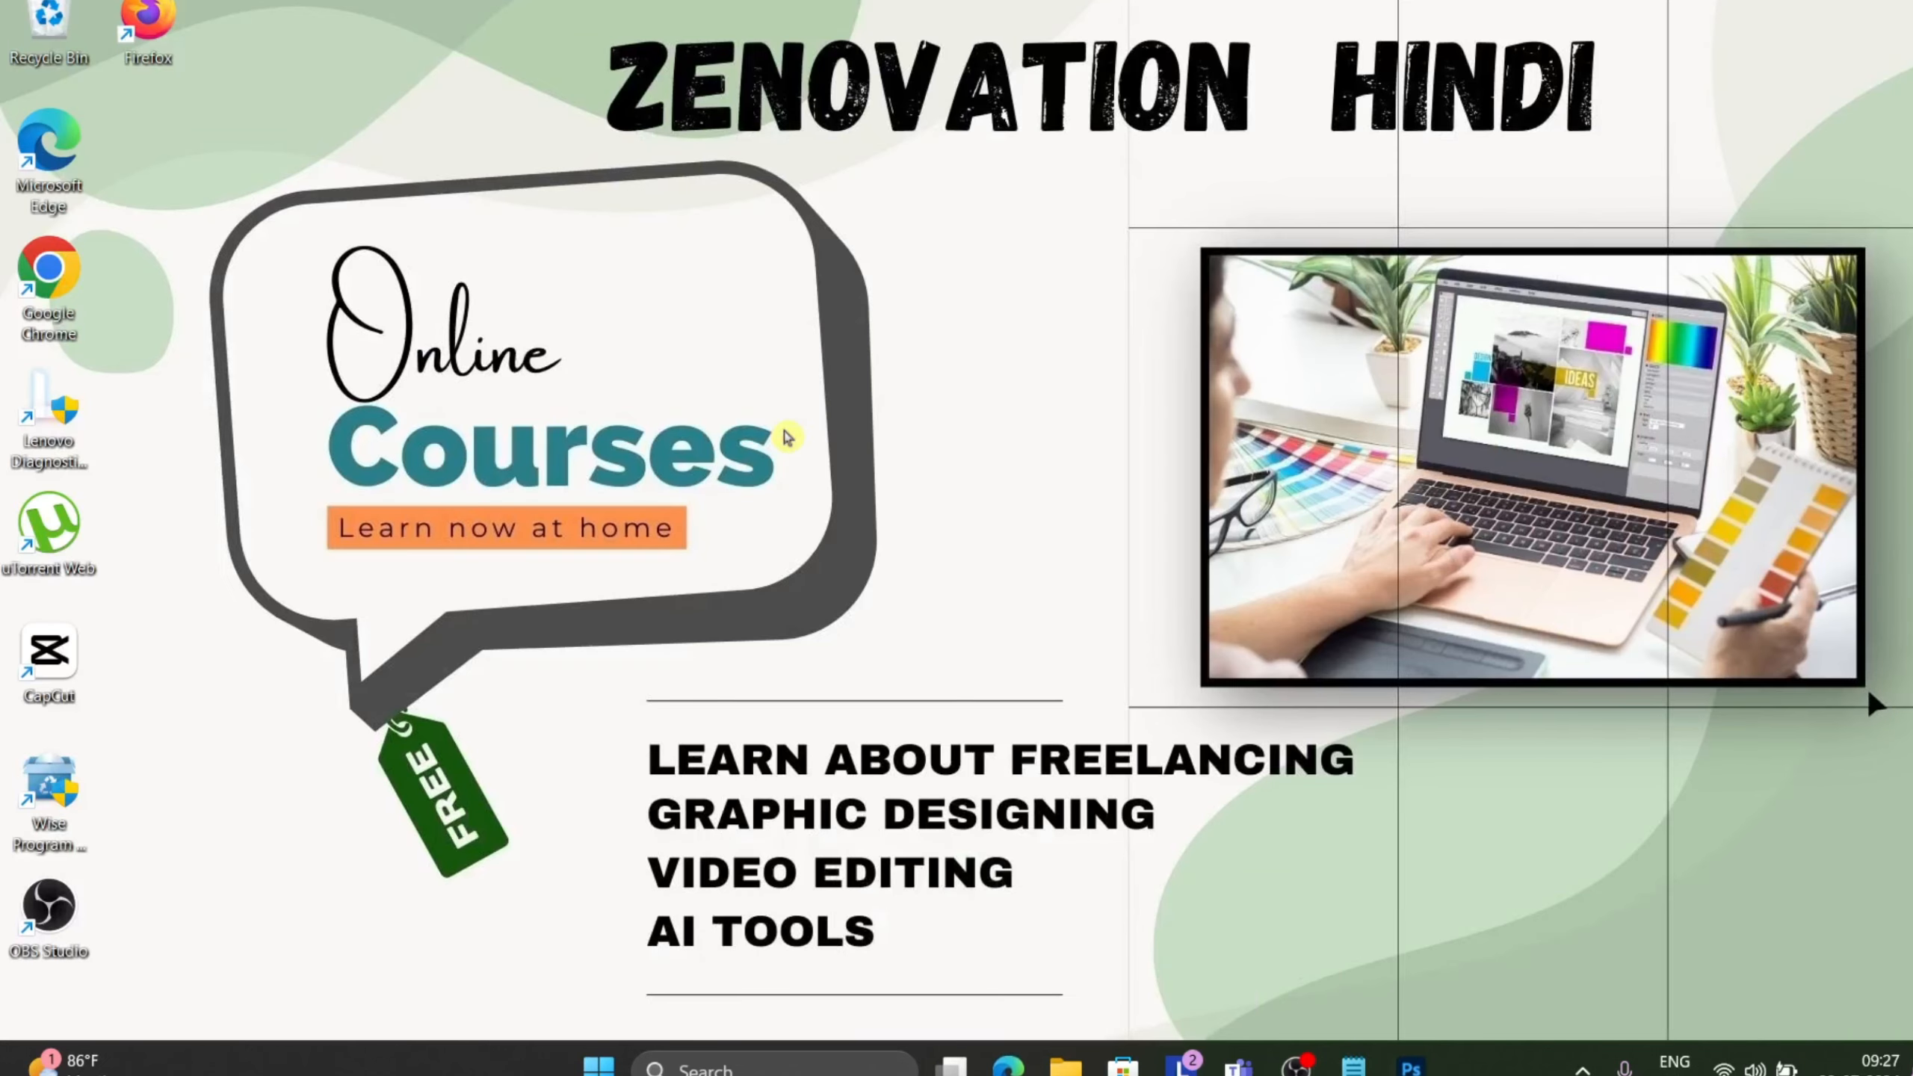
Switch the warp style to Squeeze, set its bend to +100% and its horizontal distortion to -11%.
mouse_move(1411, 1066)
left_click(1401, 976)
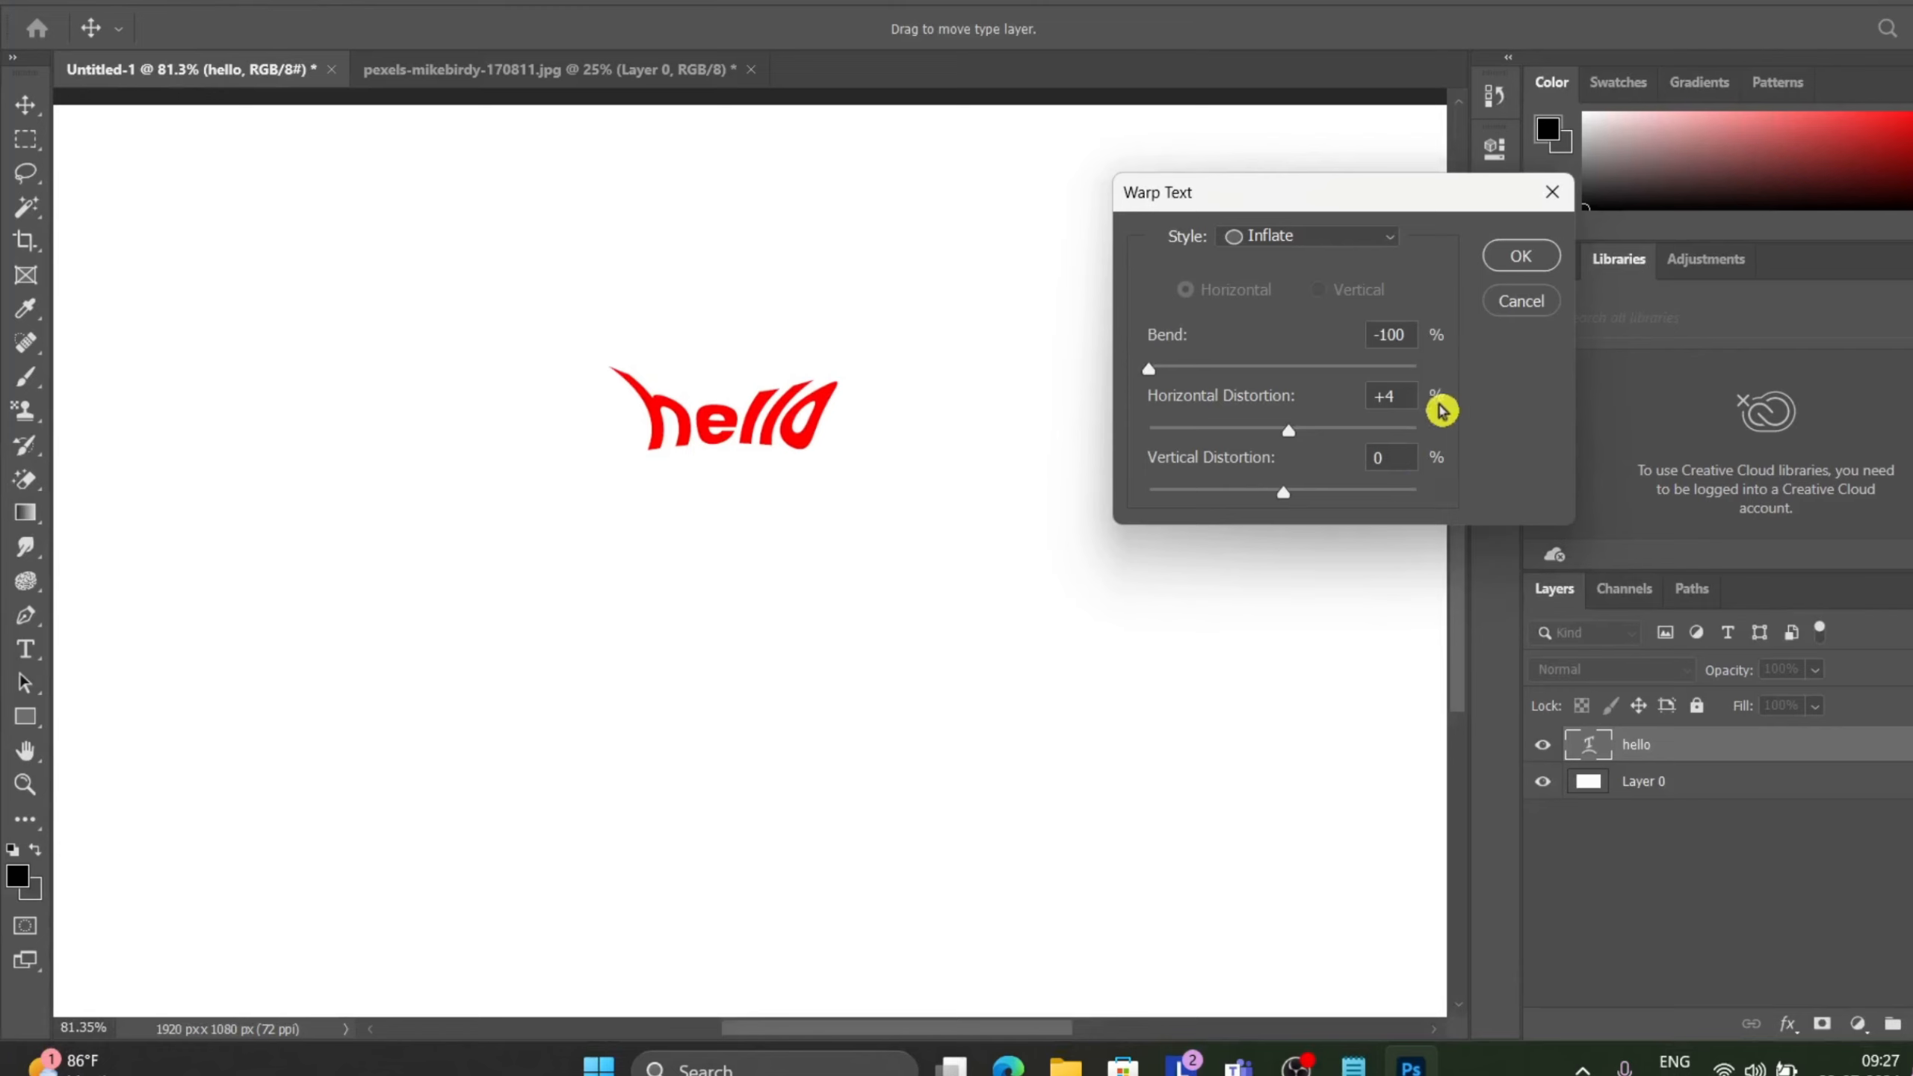
left_click(1384, 240)
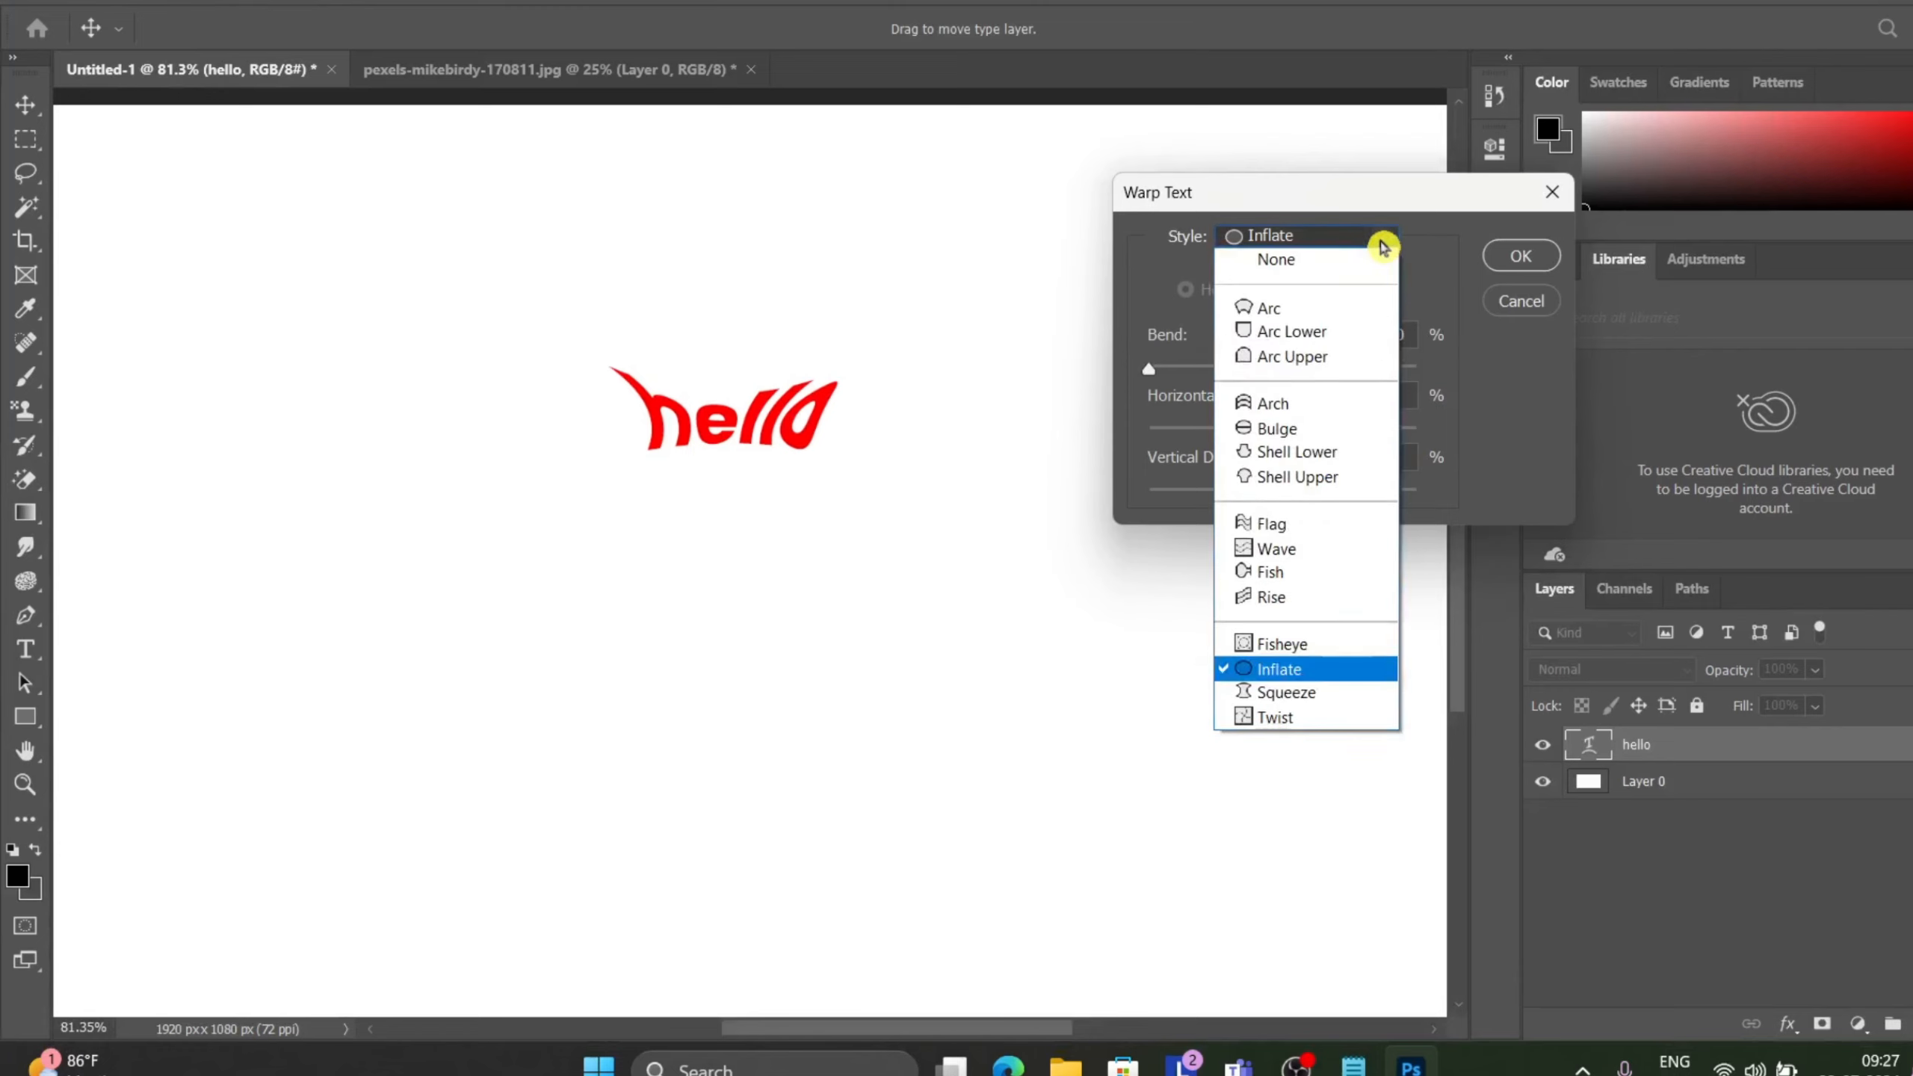
left_click(1264, 694)
left_click_drag(1156, 354, 1273, 366)
left_click_drag(1273, 365, 1459, 356)
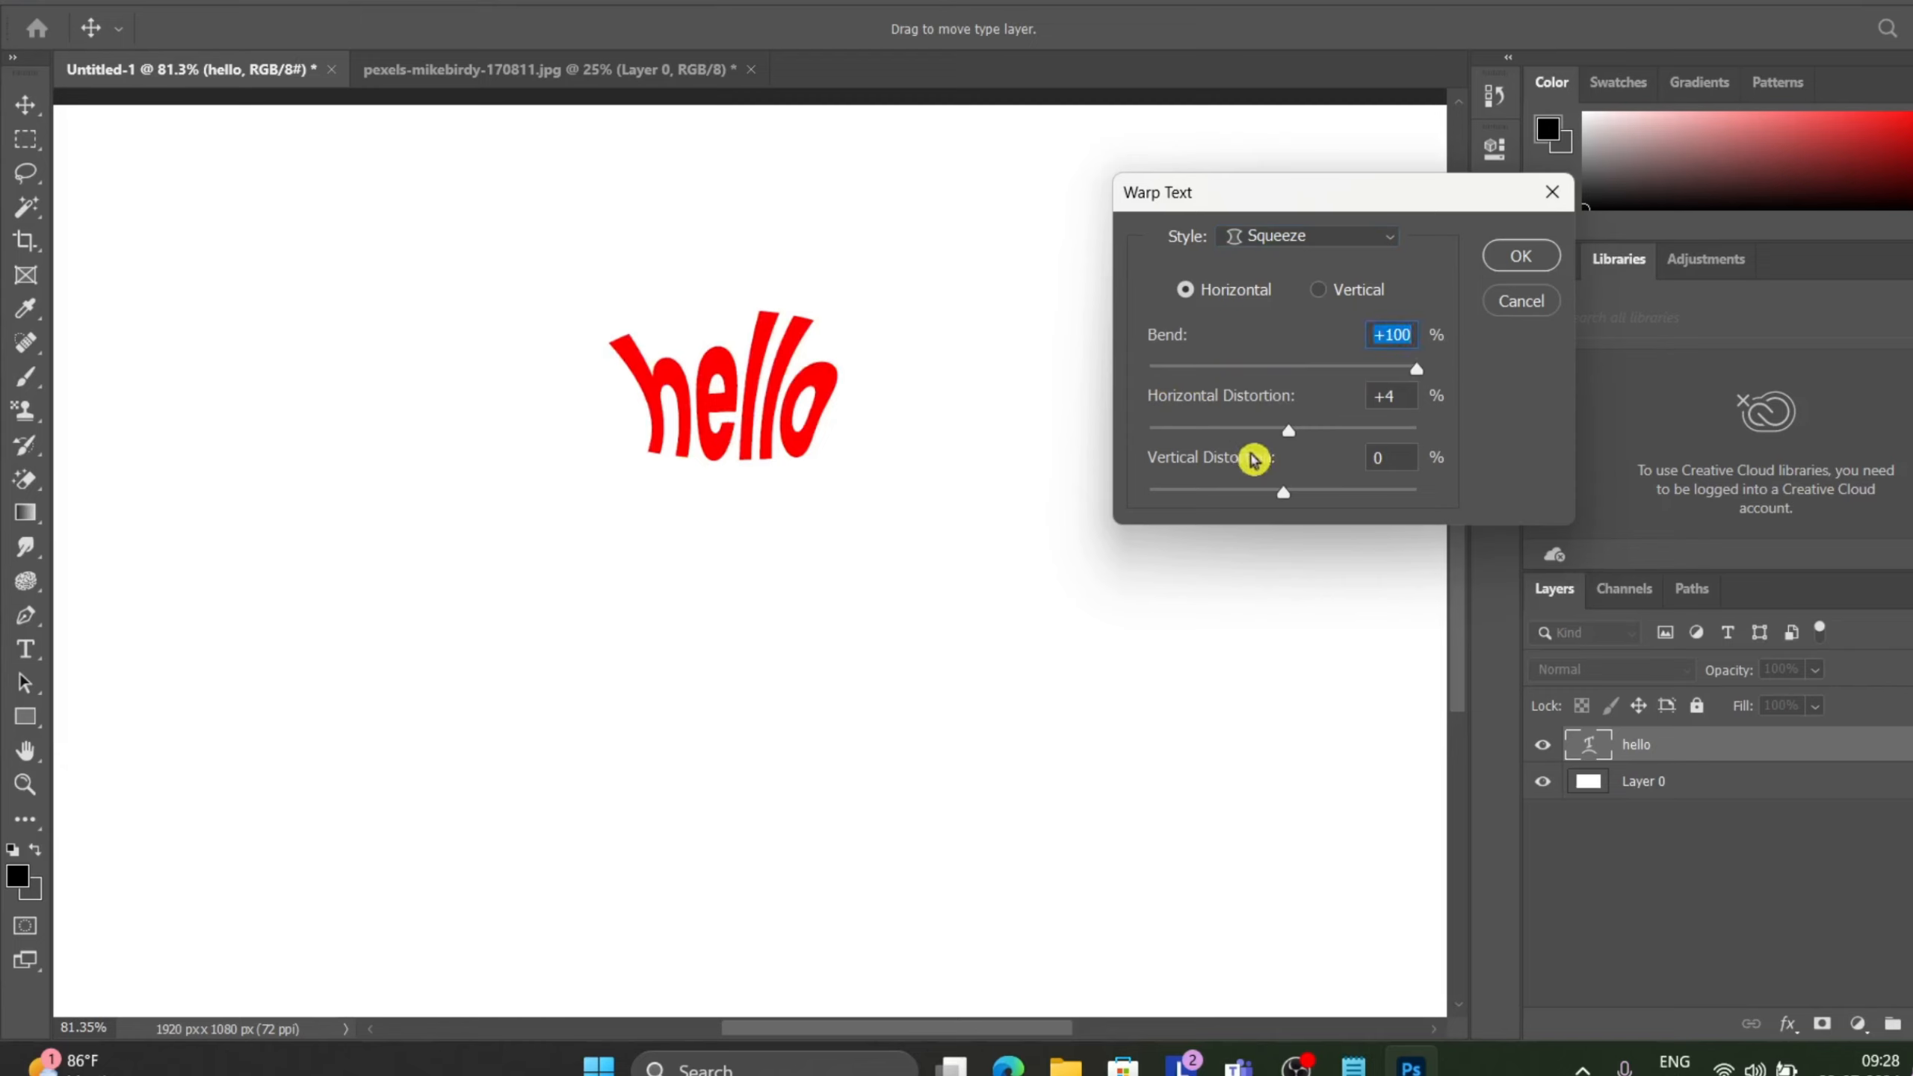
mouse_move(1289, 432)
left_mouse_down()
mouse_move(1166, 440)
mouse_move(1429, 405)
mouse_move(1414, 432)
mouse_move(1270, 444)
left_mouse_up()
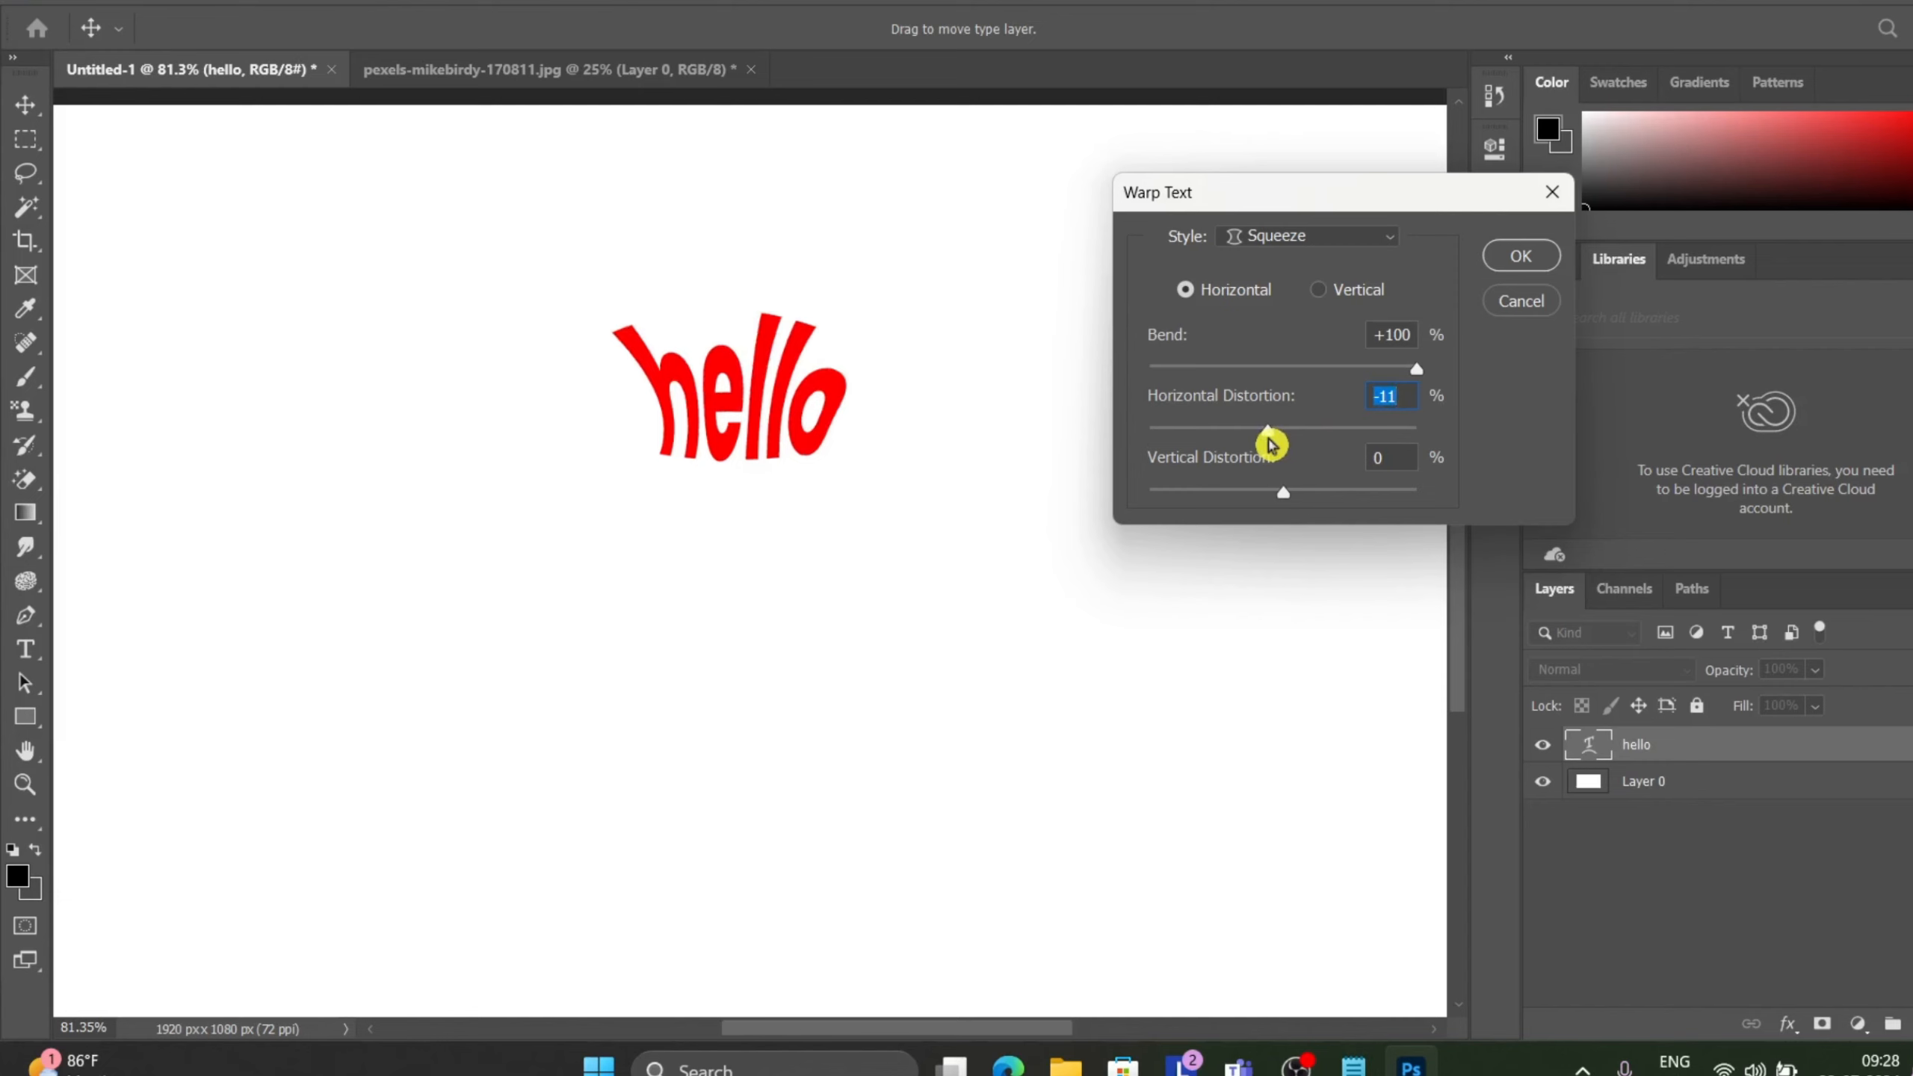
Switch the warp style to Twist, set its bend to -100% and its horizontal distortion to +79%.
left_click(1354, 233)
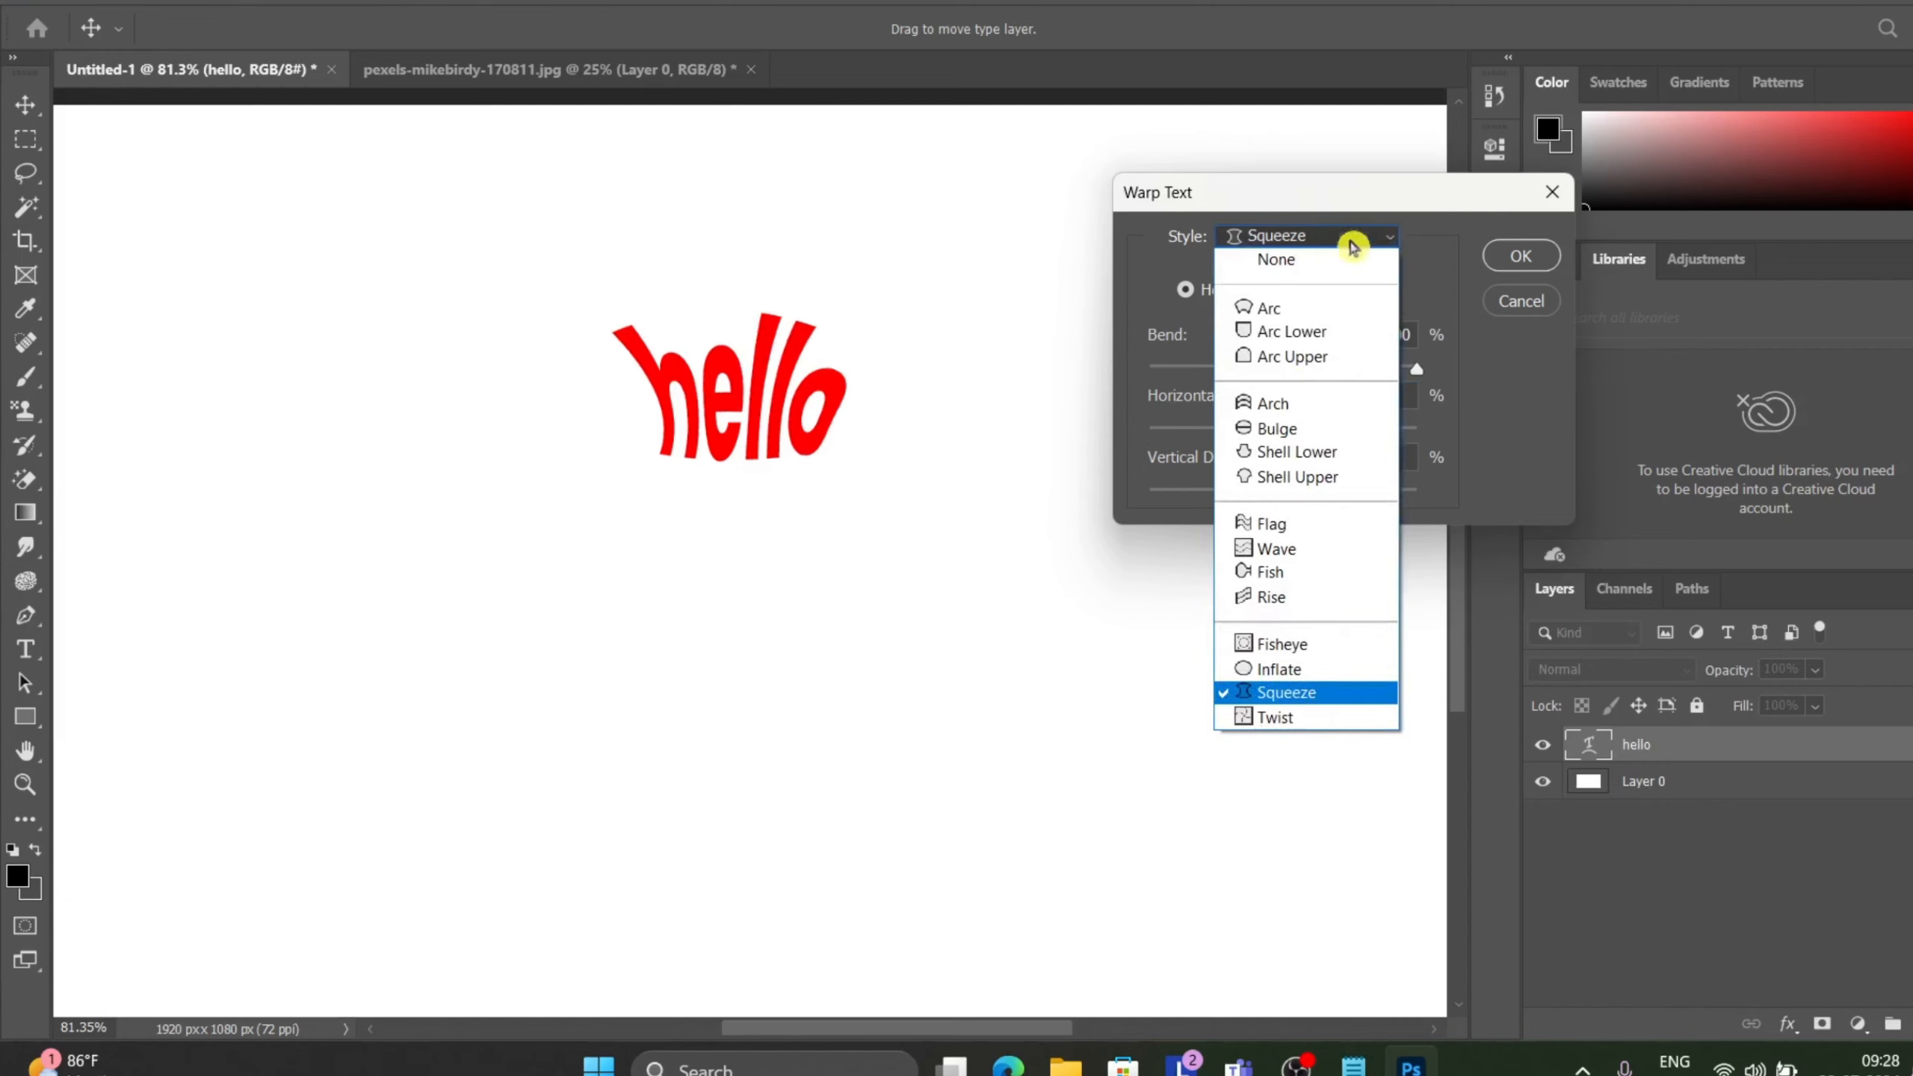
left_click(1283, 717)
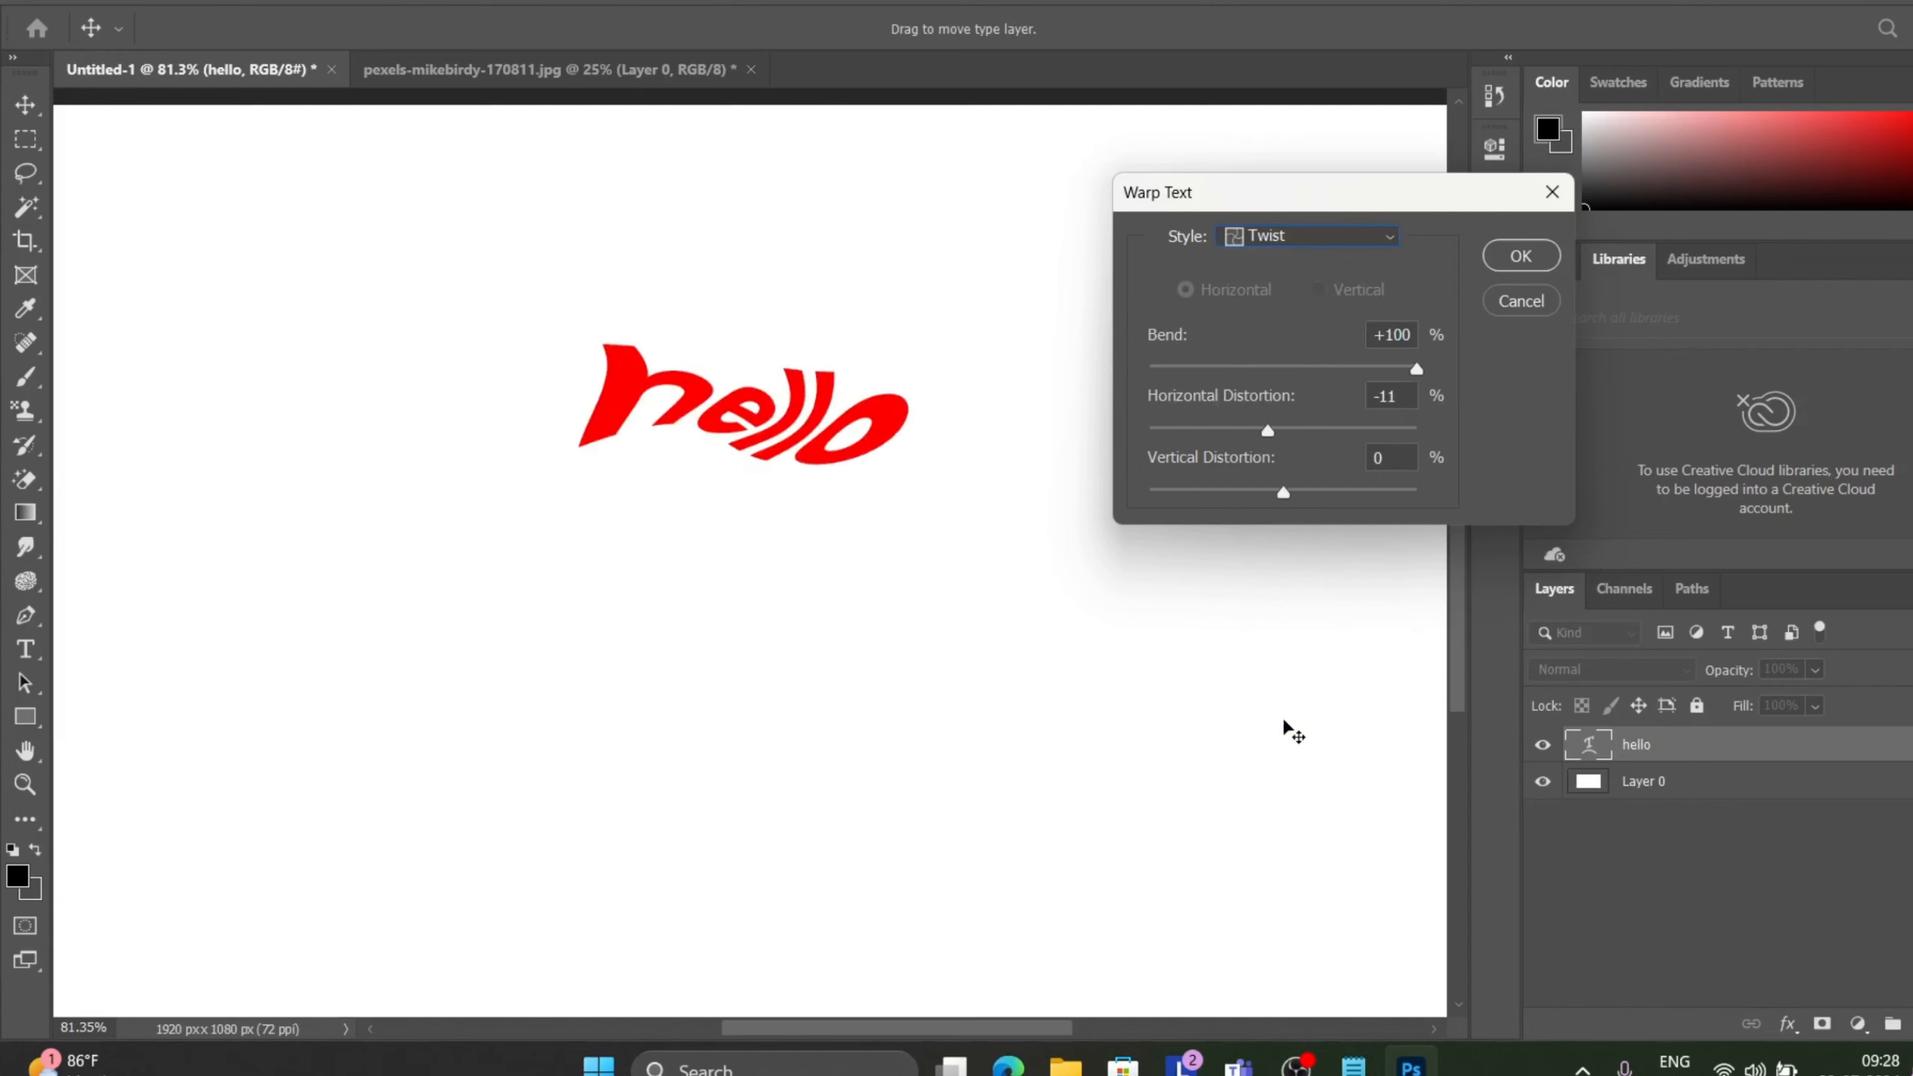
left_click_drag(1416, 370, 1111, 395)
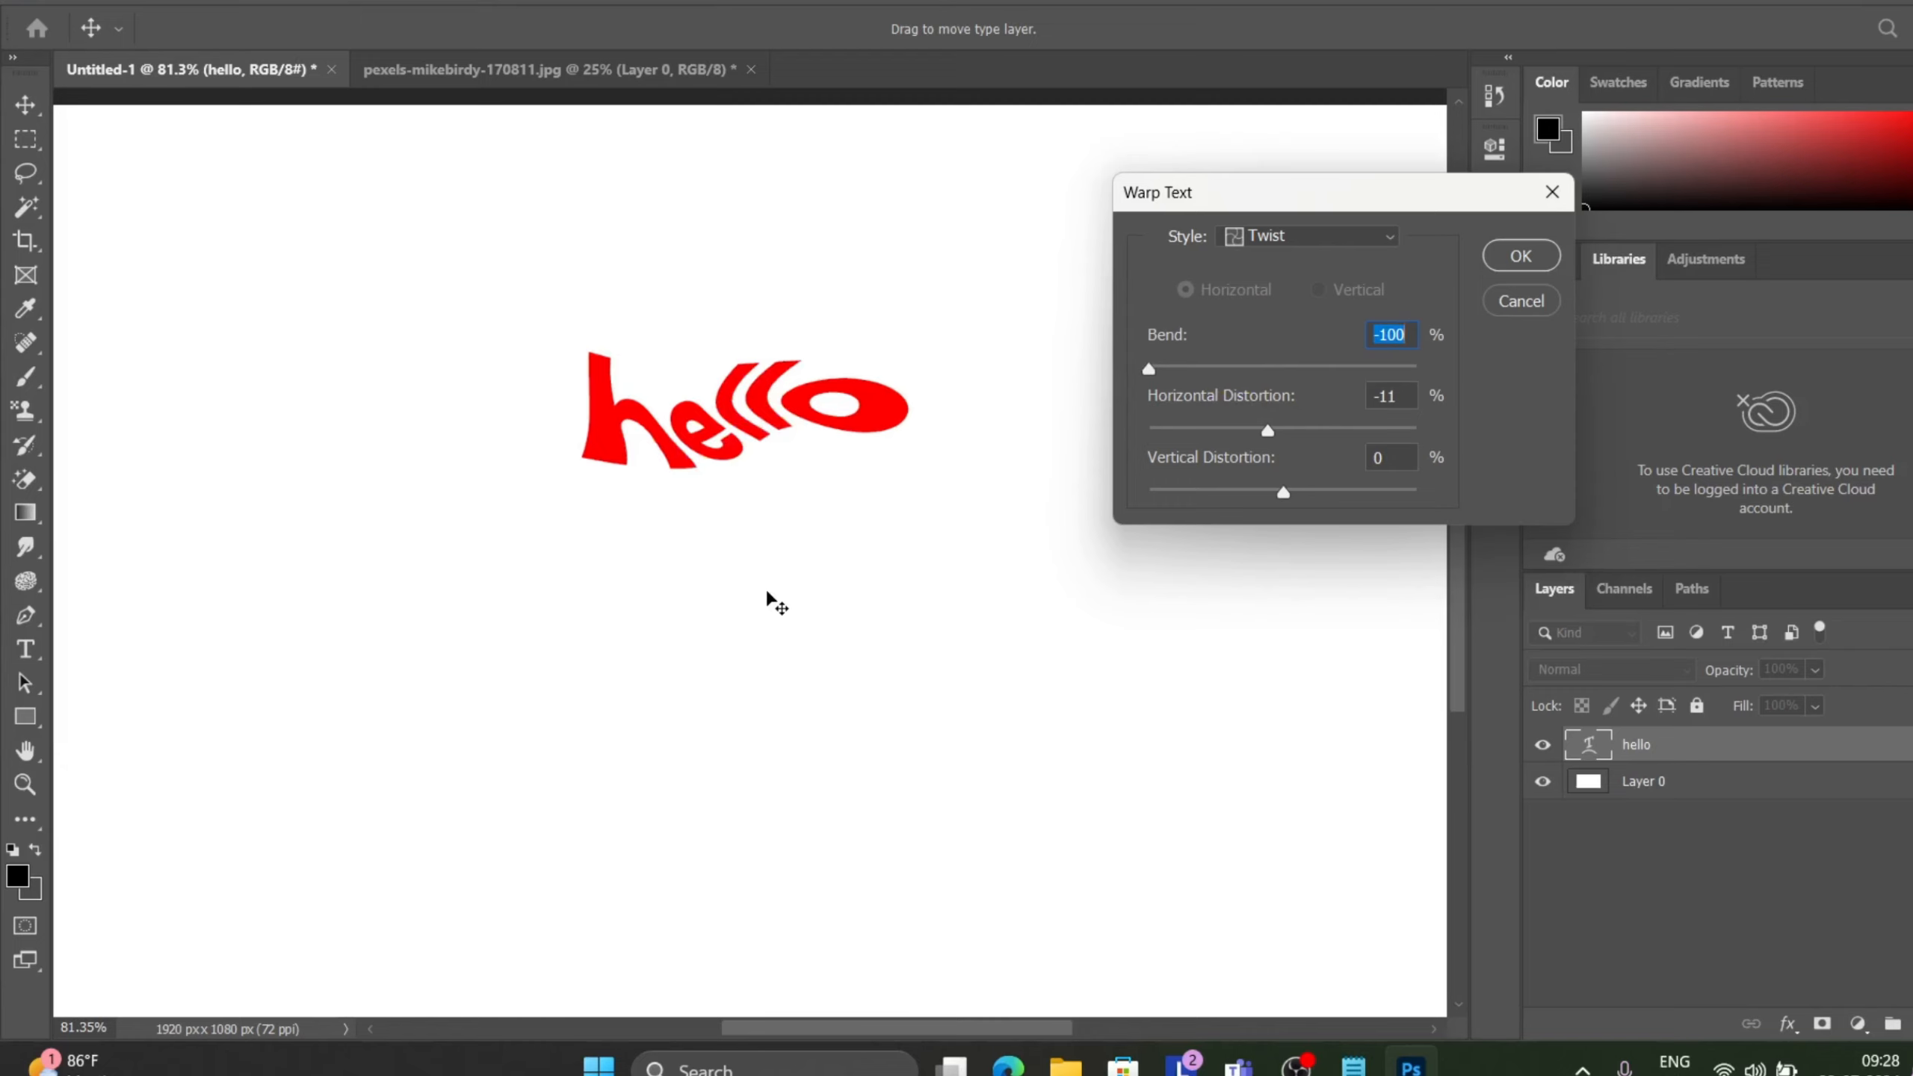
left_click(1280, 449)
left_click_drag(1273, 439, 1390, 377)
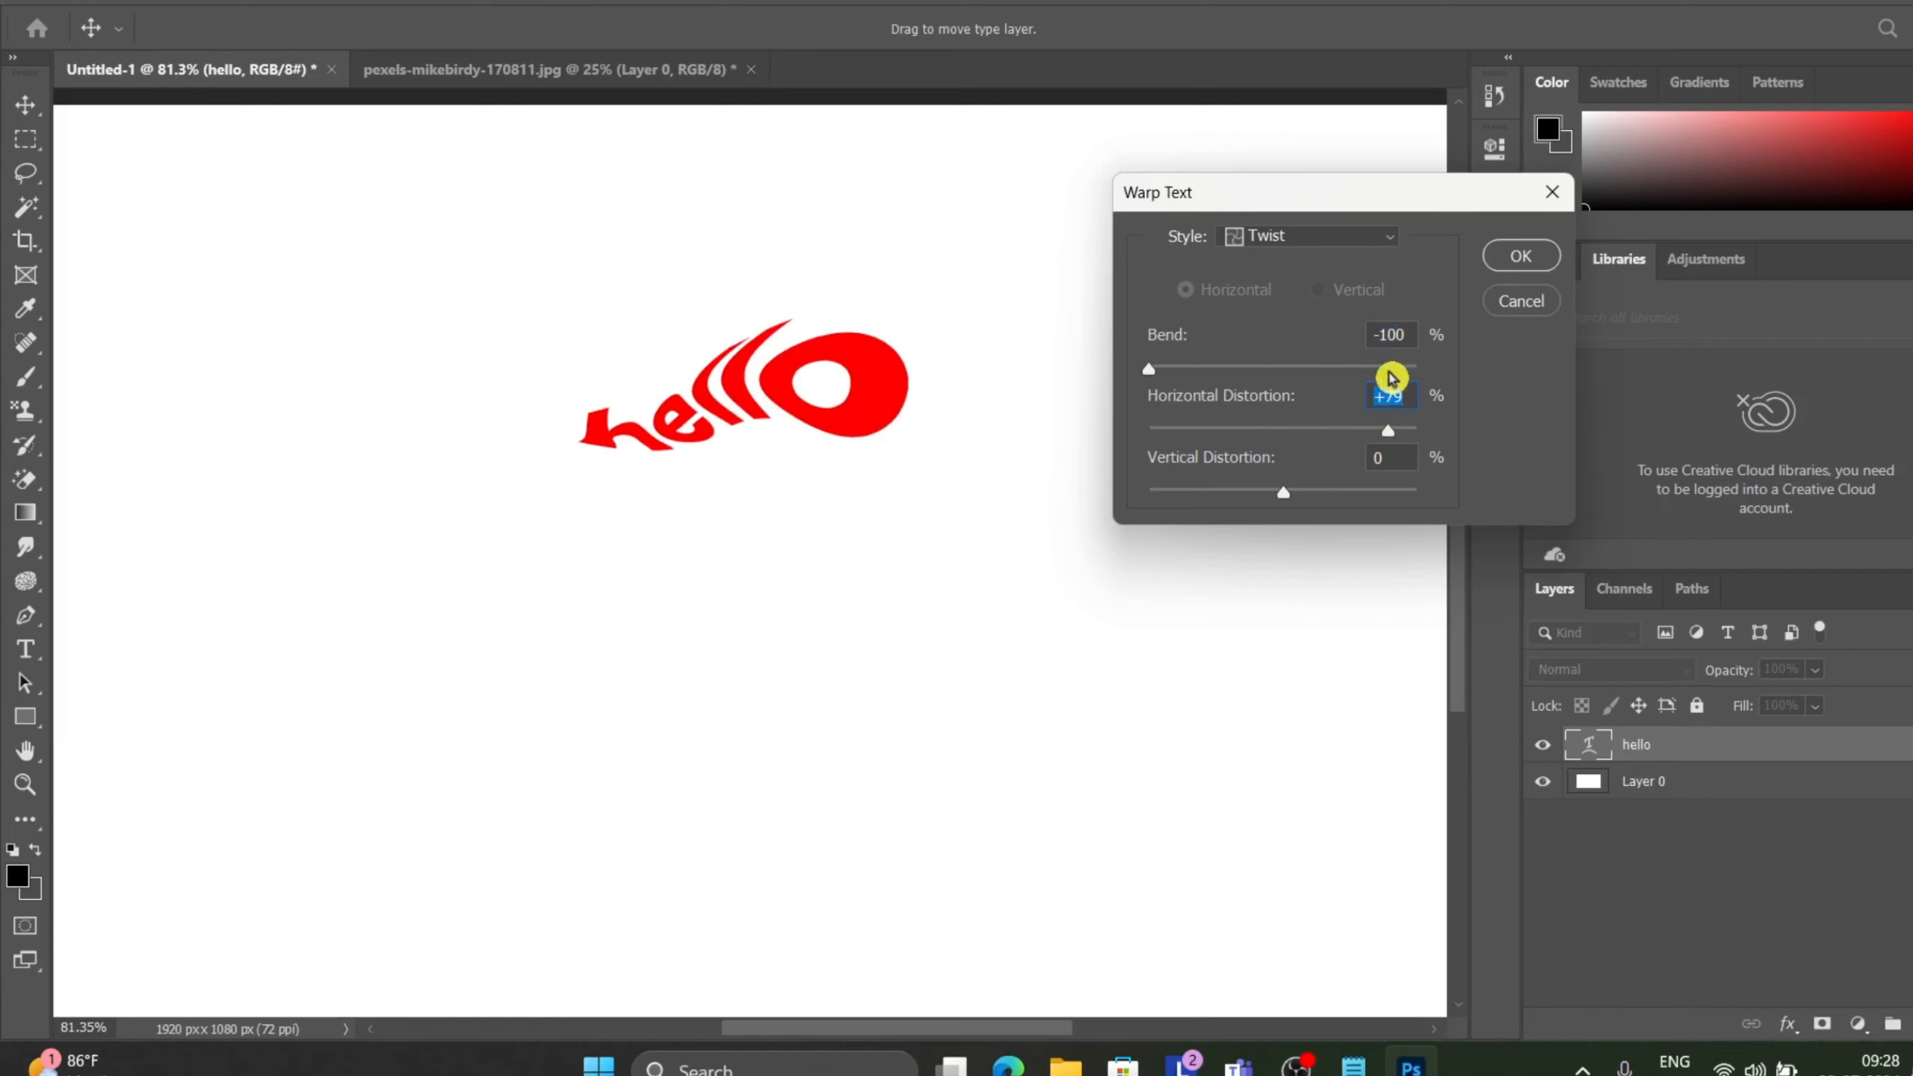
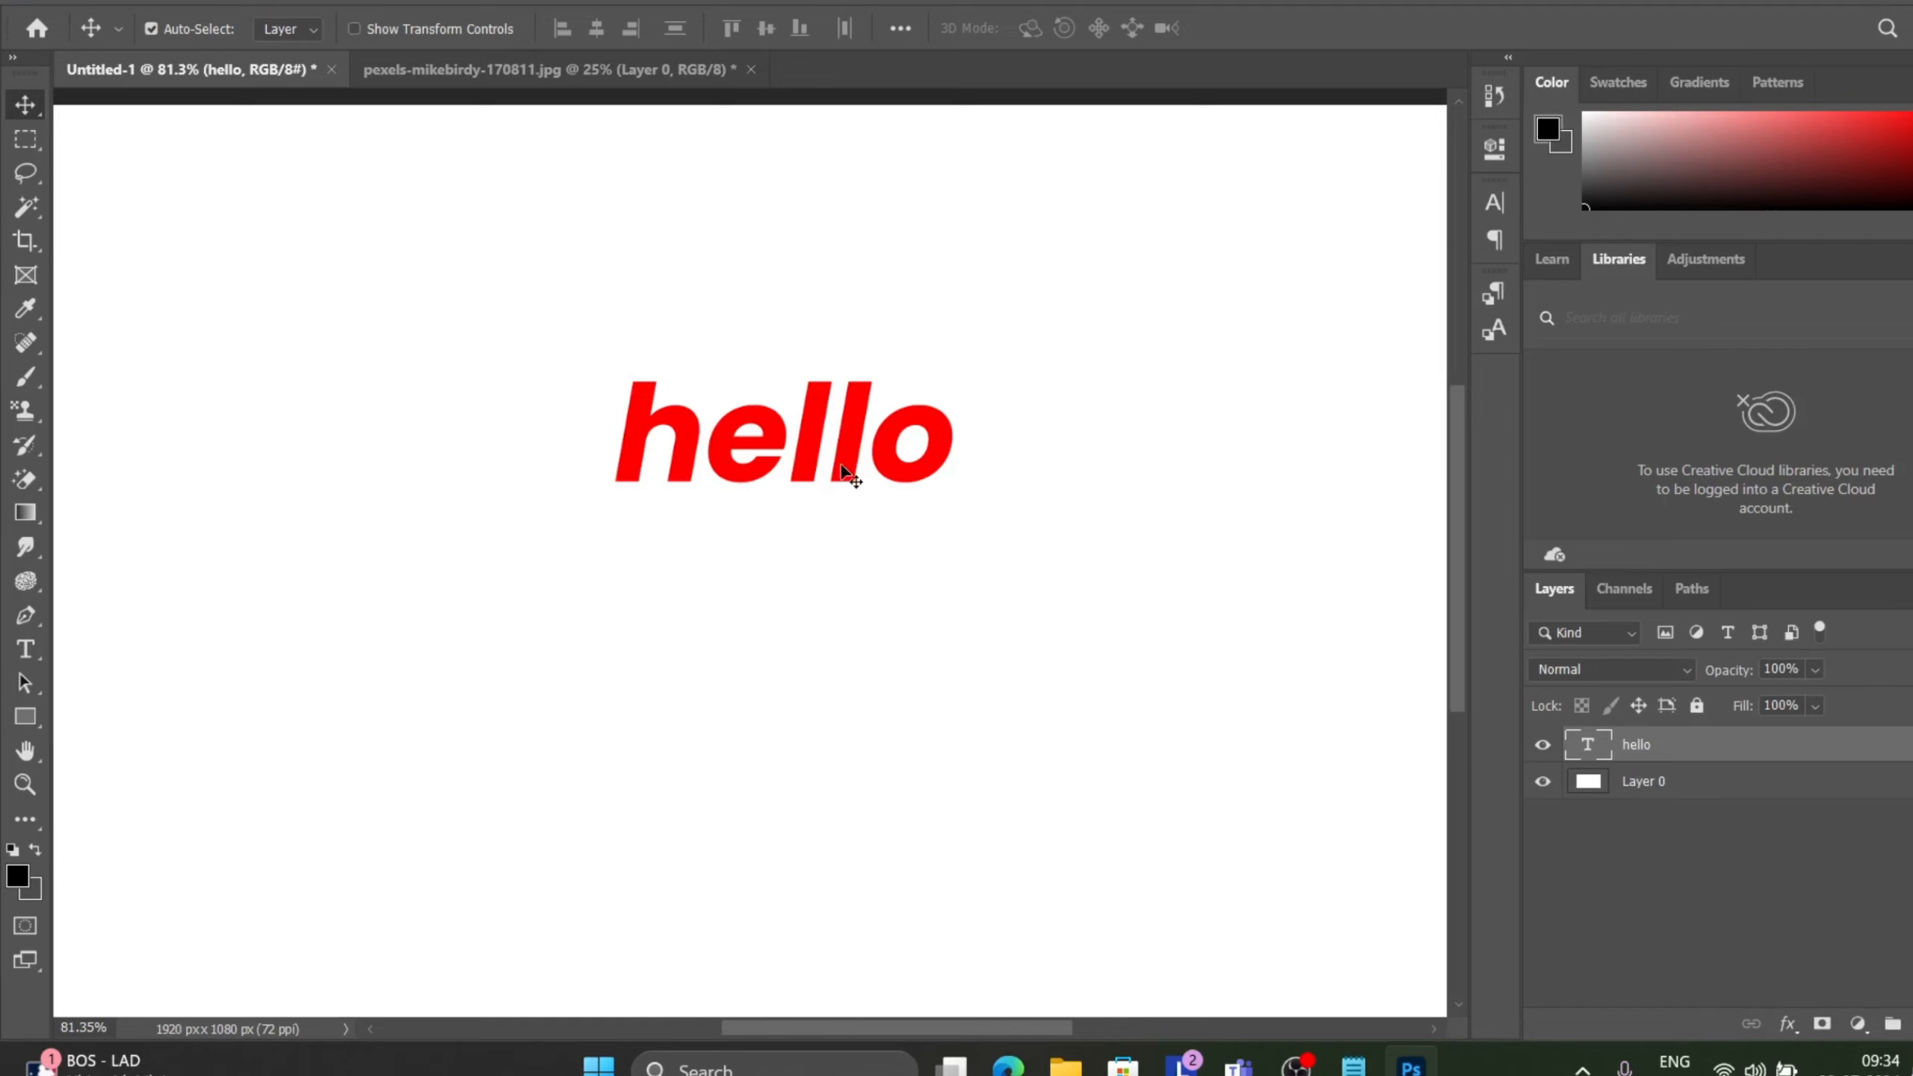
Open Match Font for the hello text and switch its type option to Japanese, then back to Roman.
left_click(251, 2)
left_click(253, 2)
left_click(252, 3)
left_click(252, 2)
left_click(252, 2)
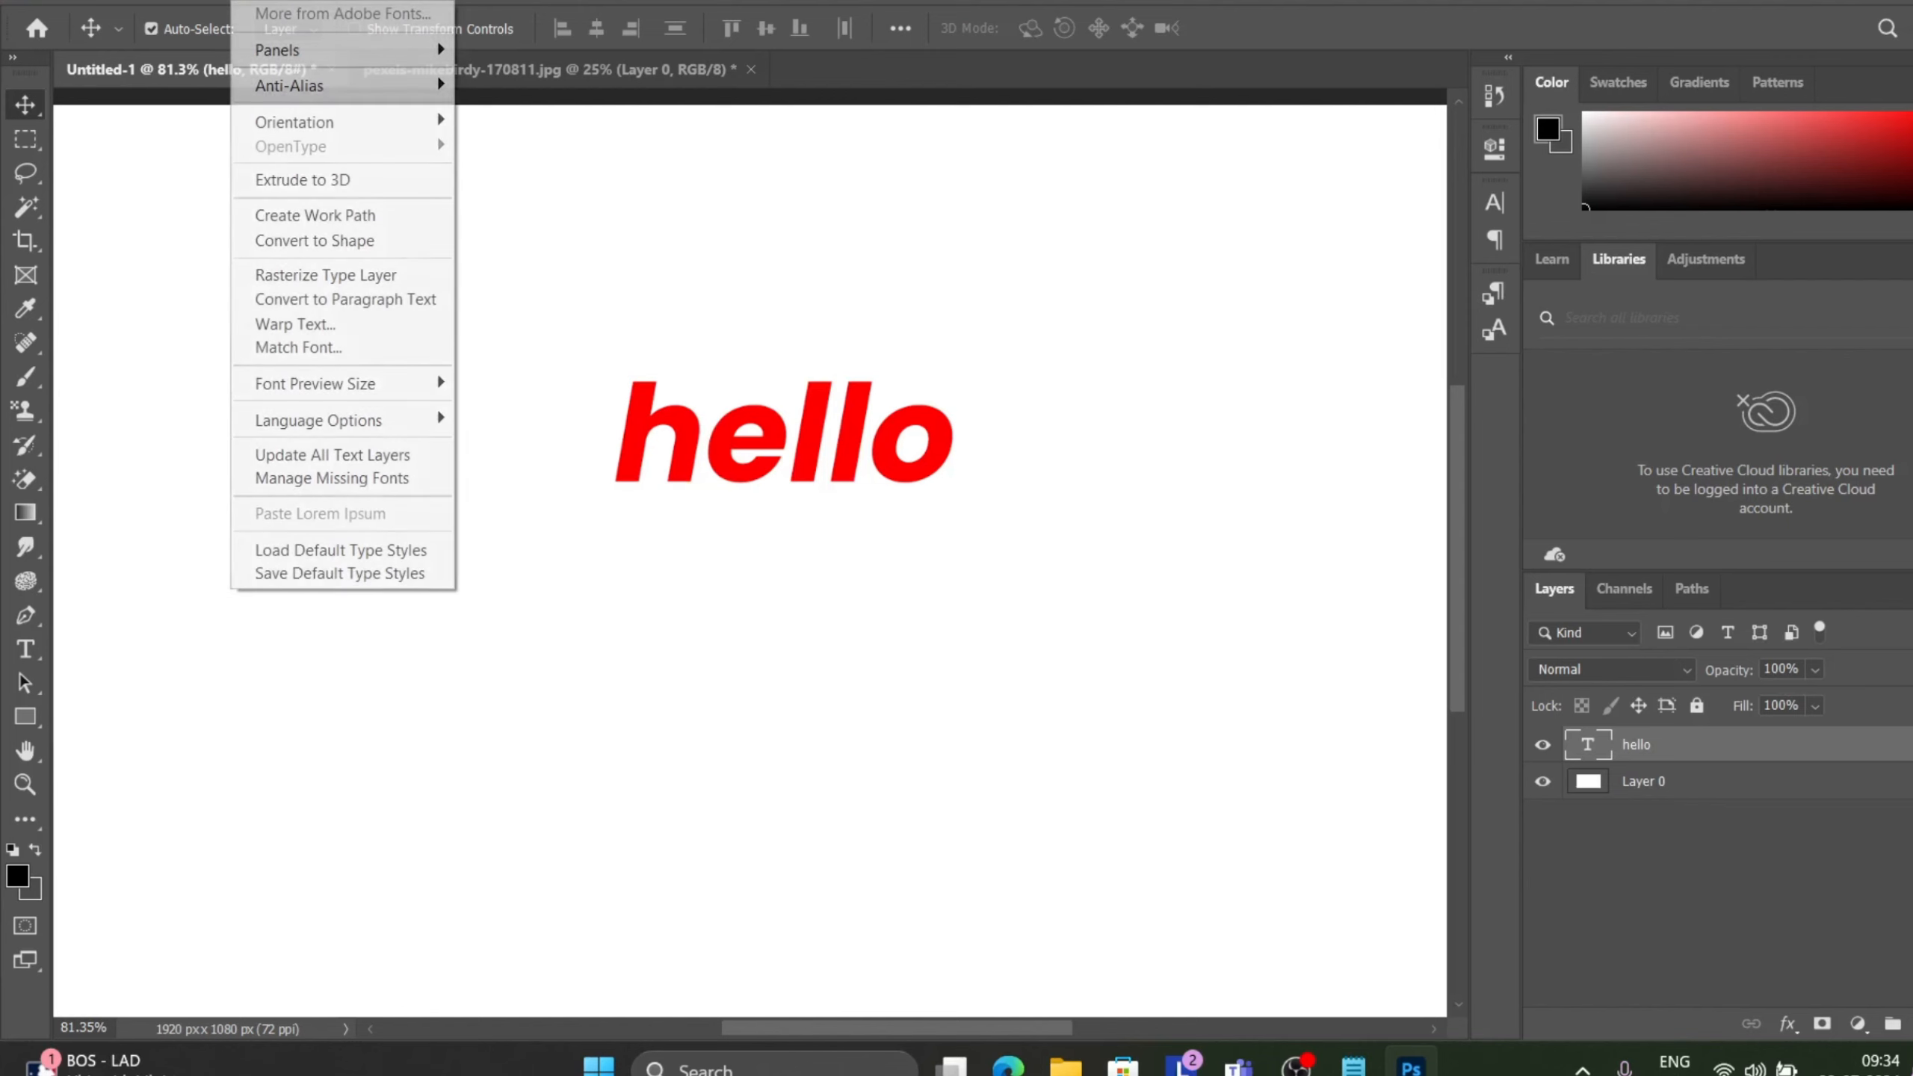
left_click(331, 359)
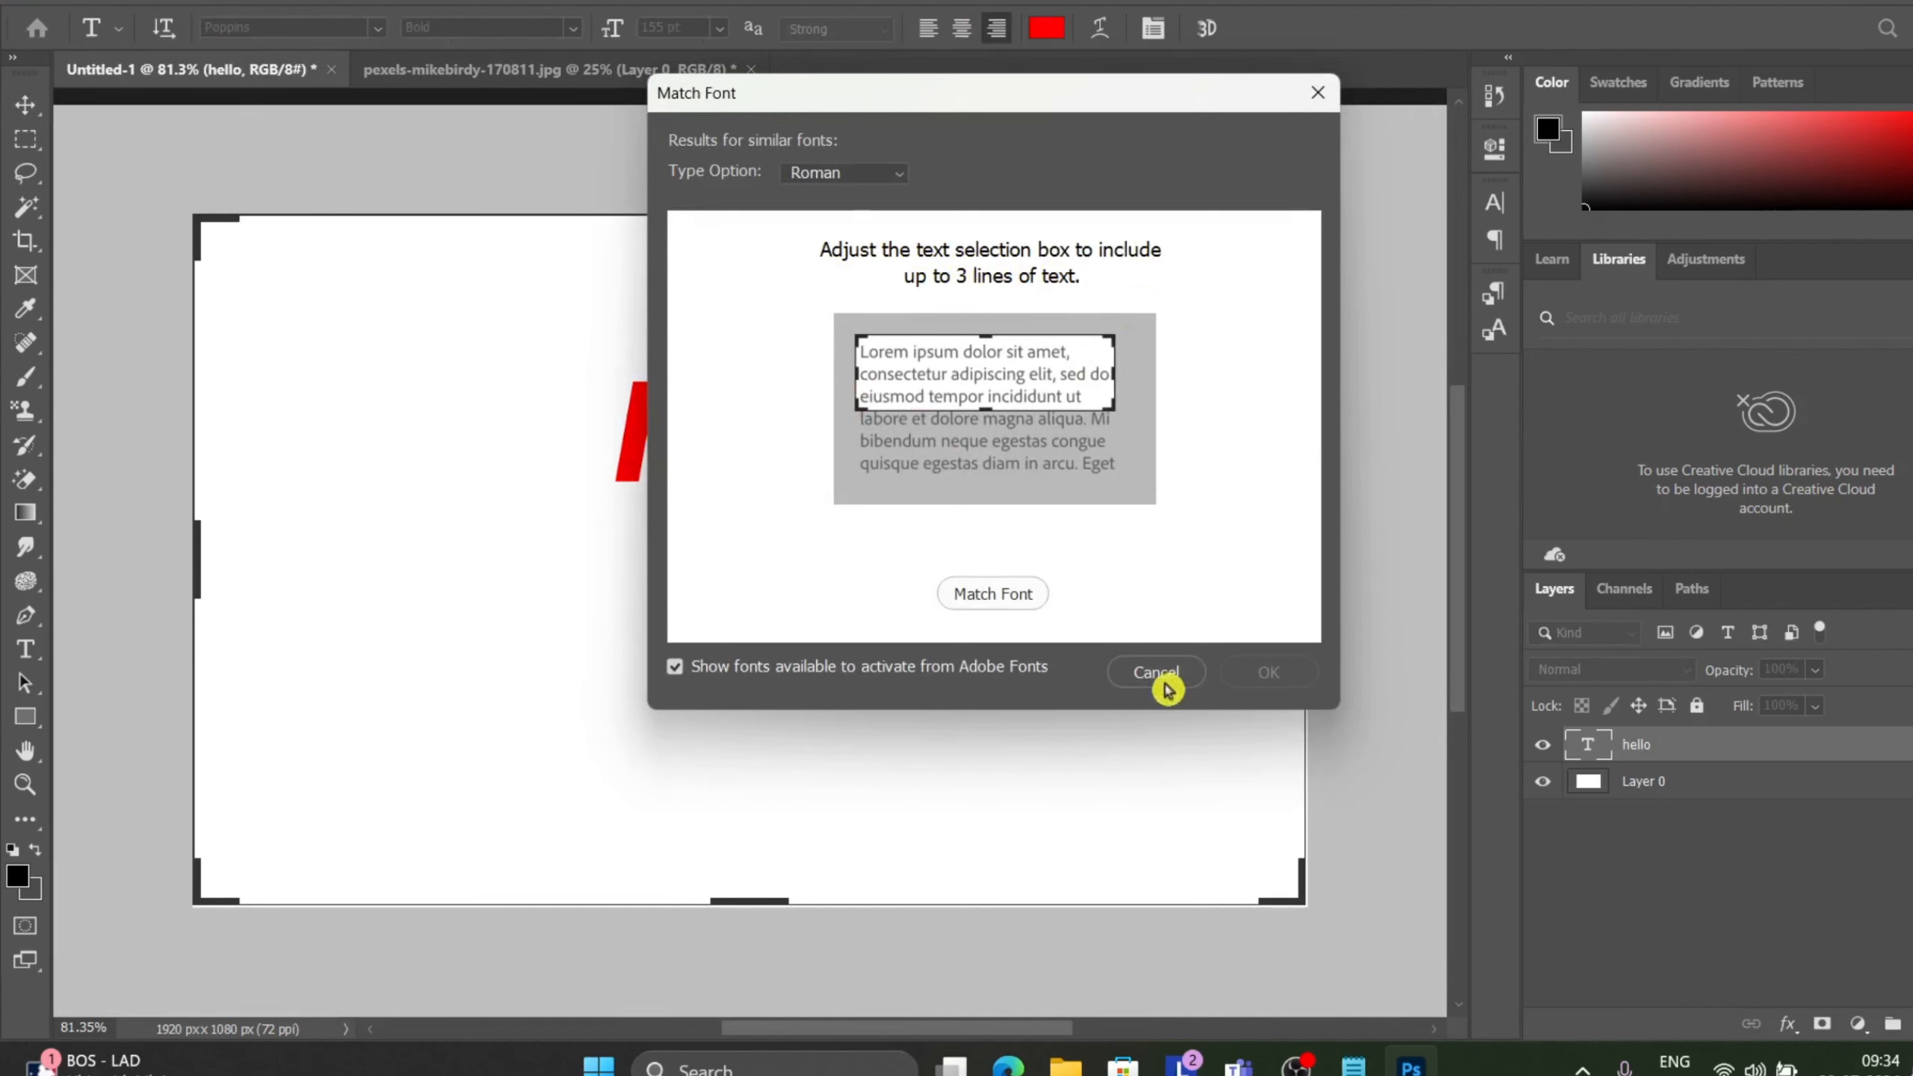
left_click(849, 172)
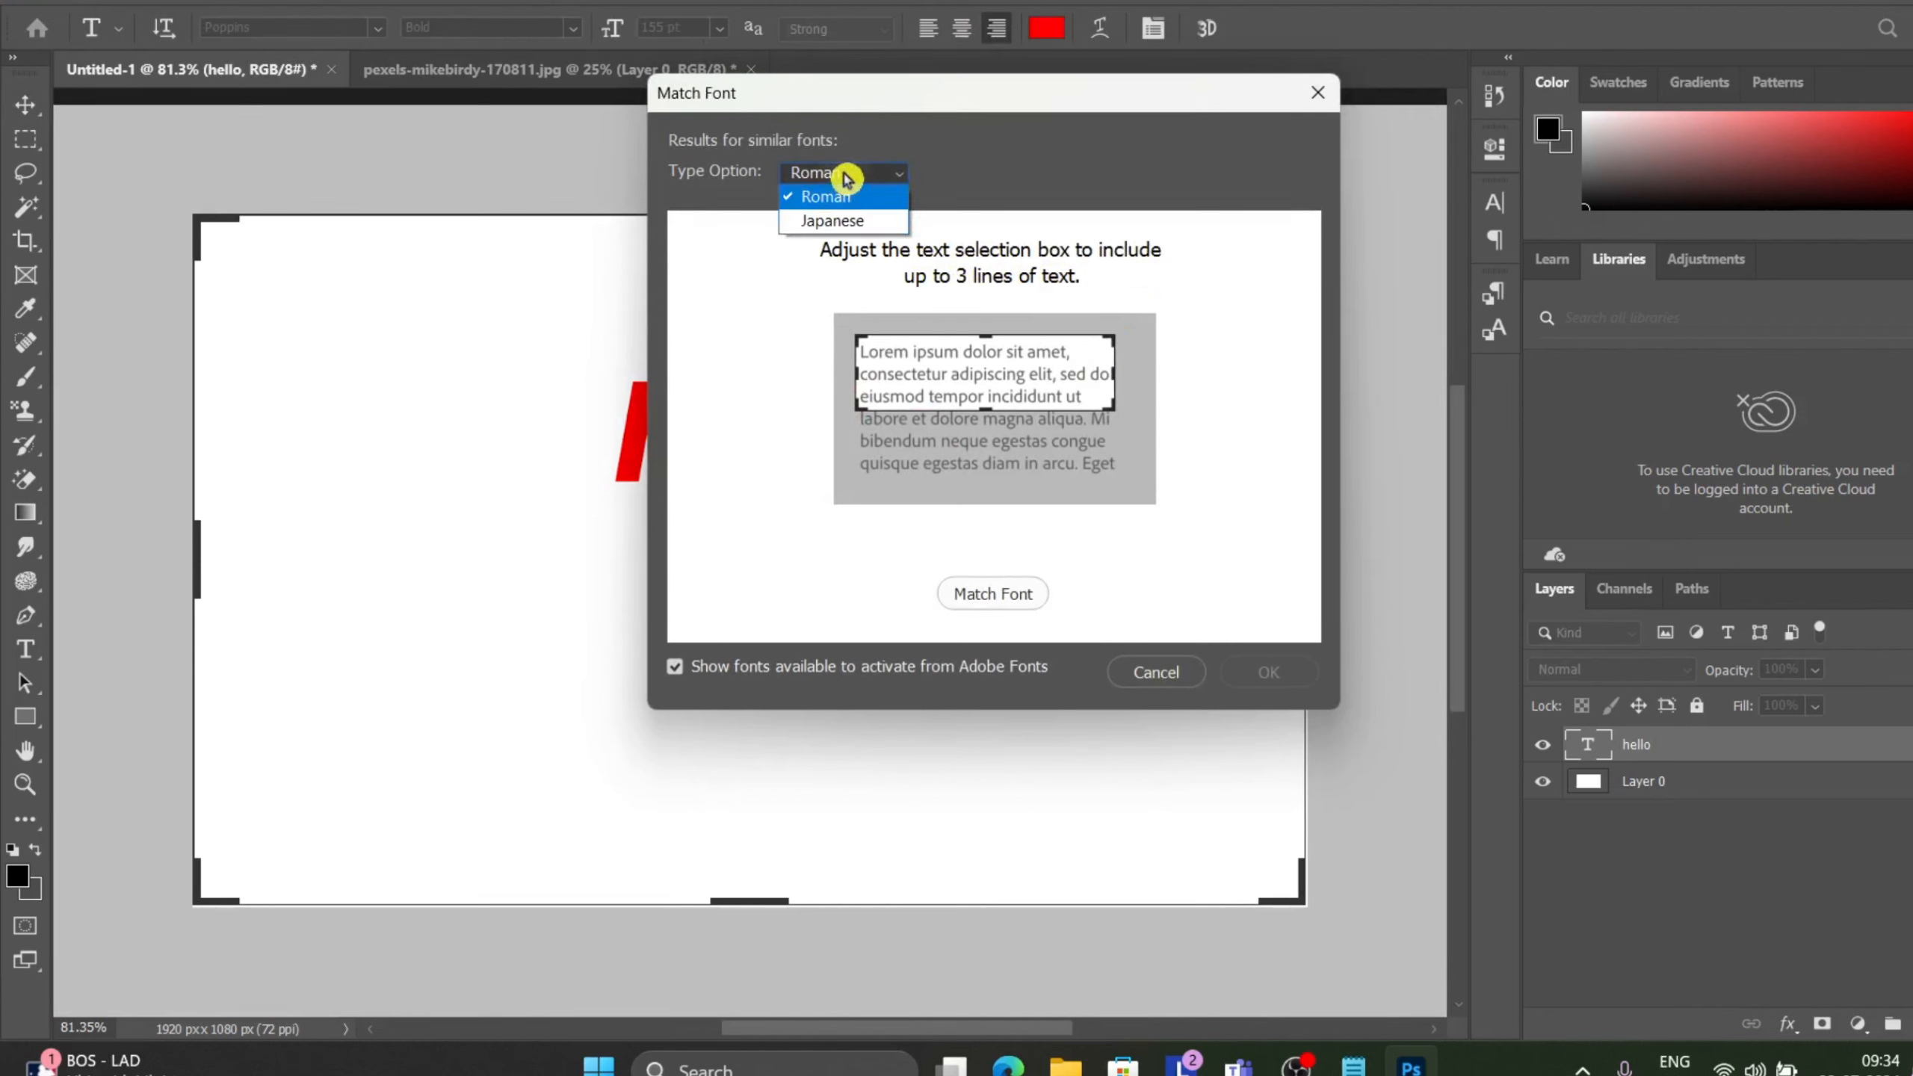
left_click(848, 219)
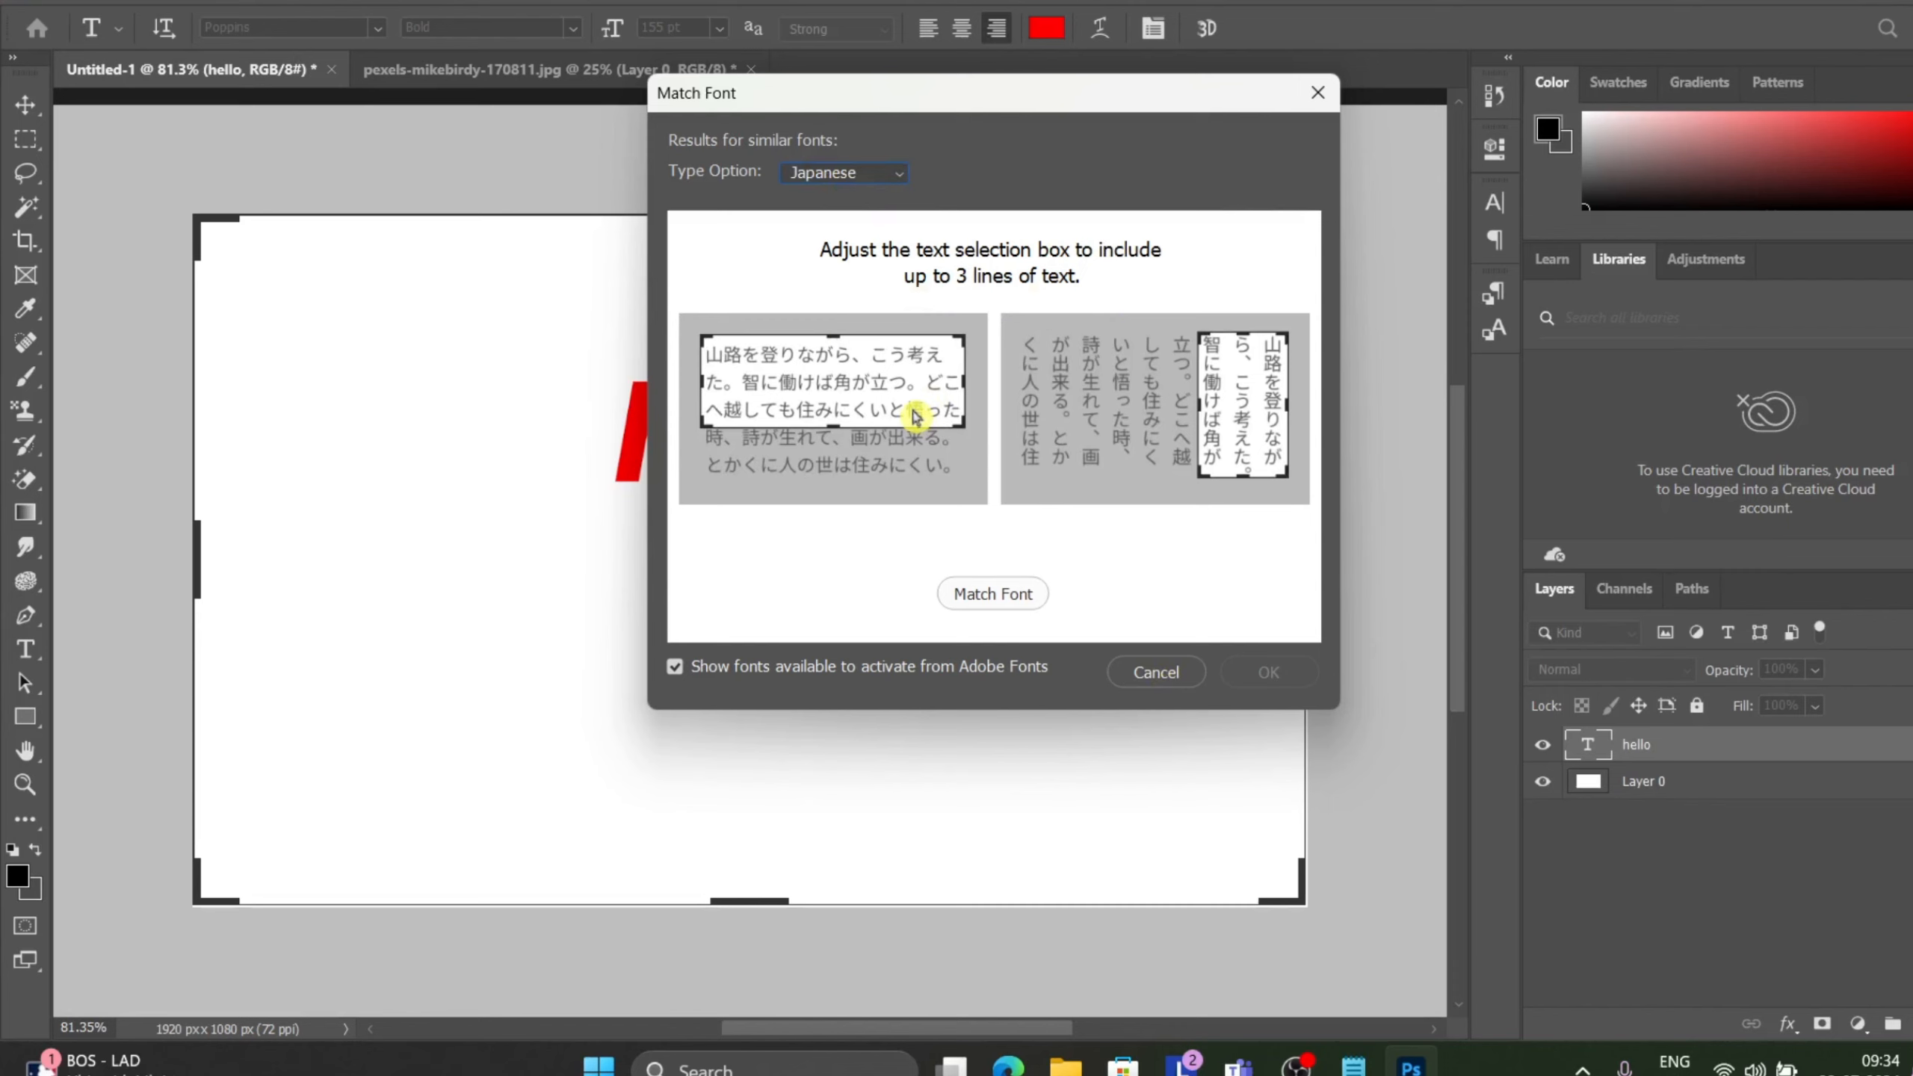
left_click(887, 172)
left_click(861, 199)
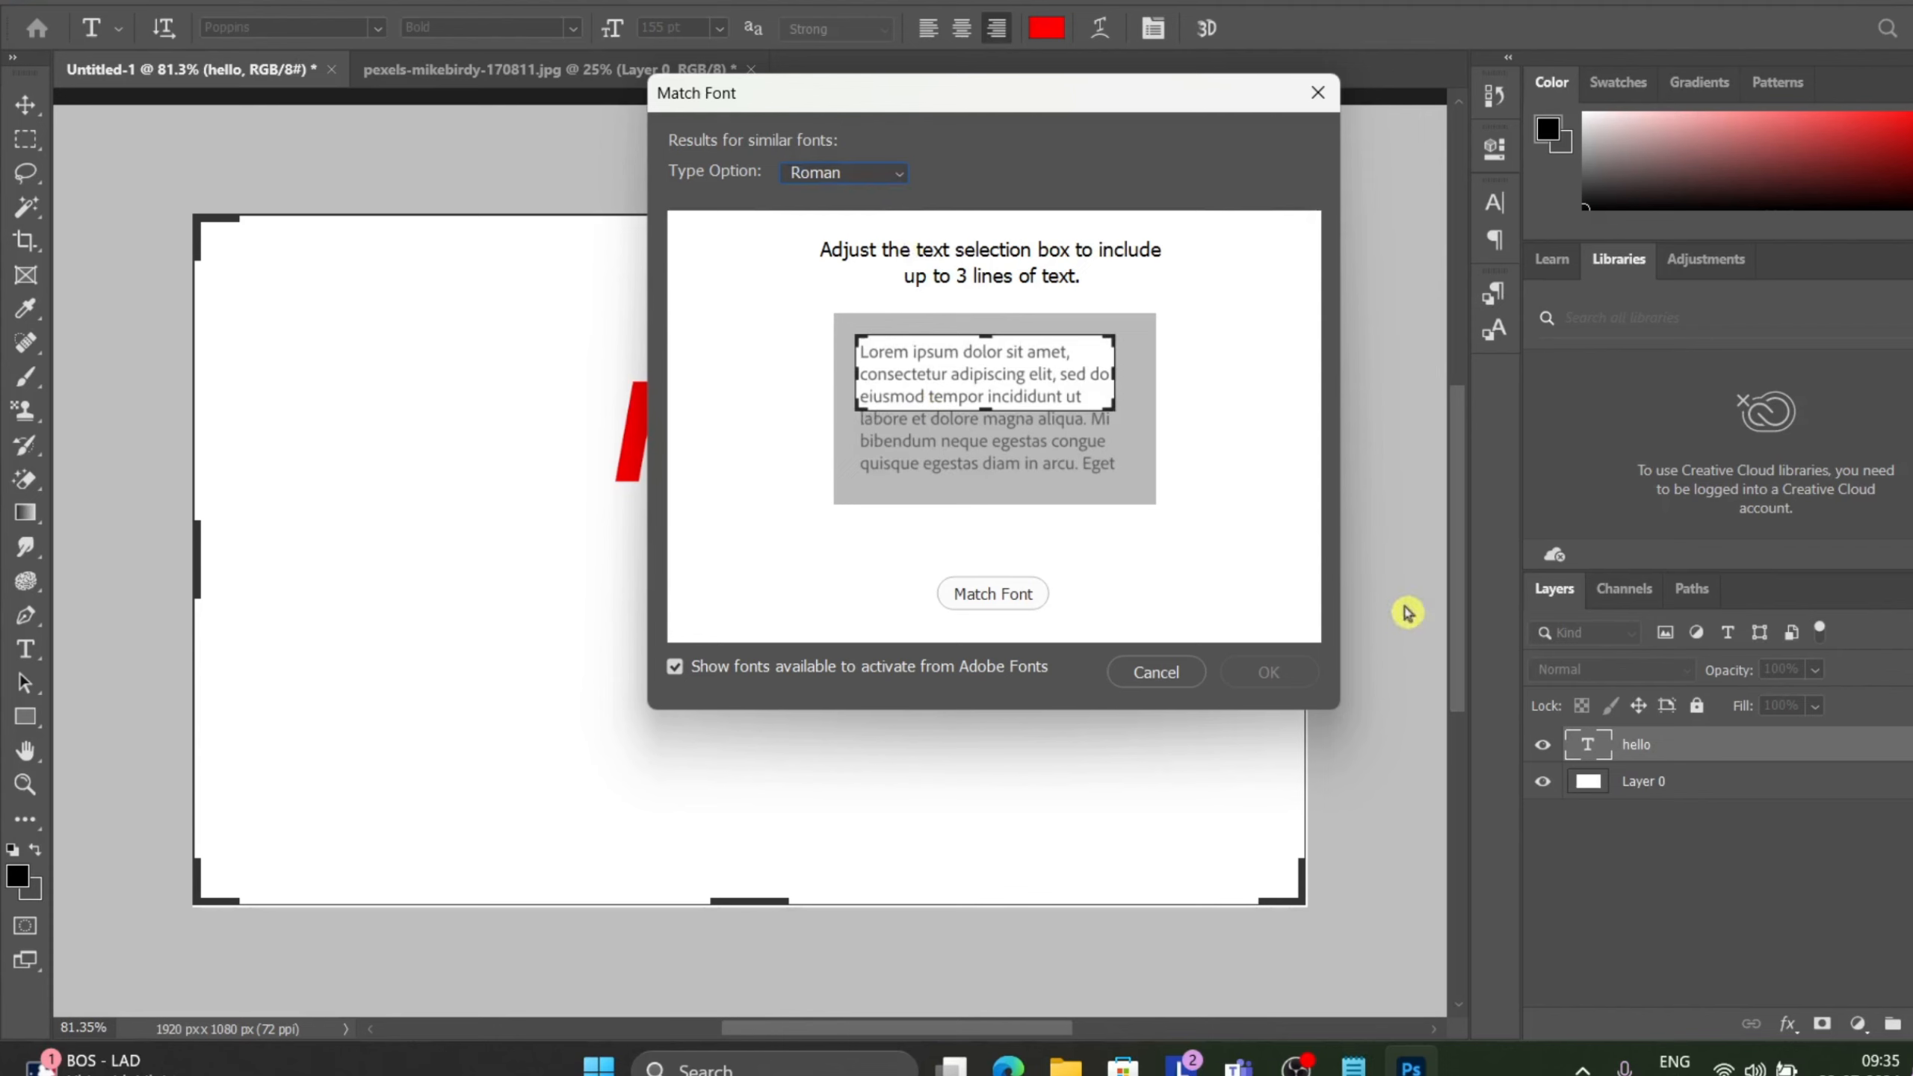
Move the Match Font dialog aside, resize the sample area around the text, and cancel the dialog.
left_click_drag(1030, 98, 1851, 390)
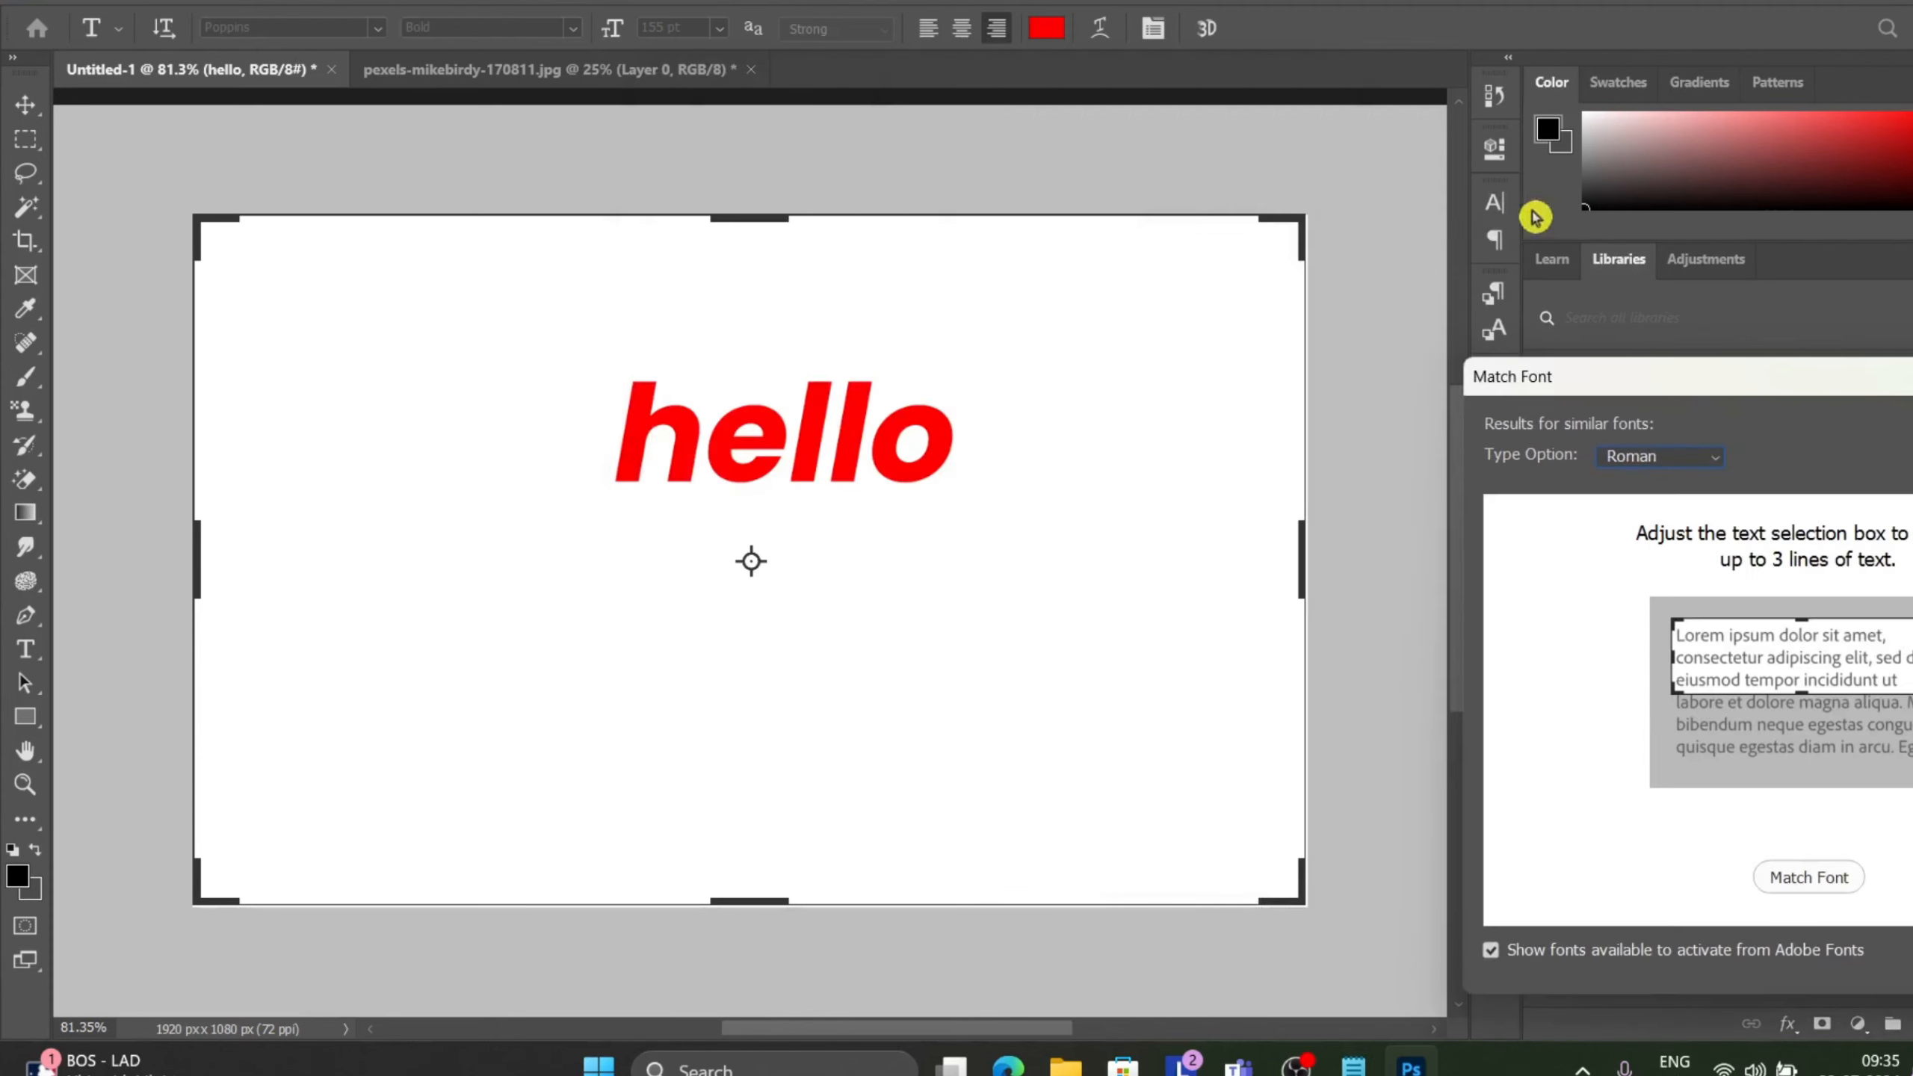
left_click_drag(1289, 227, 1245, 256)
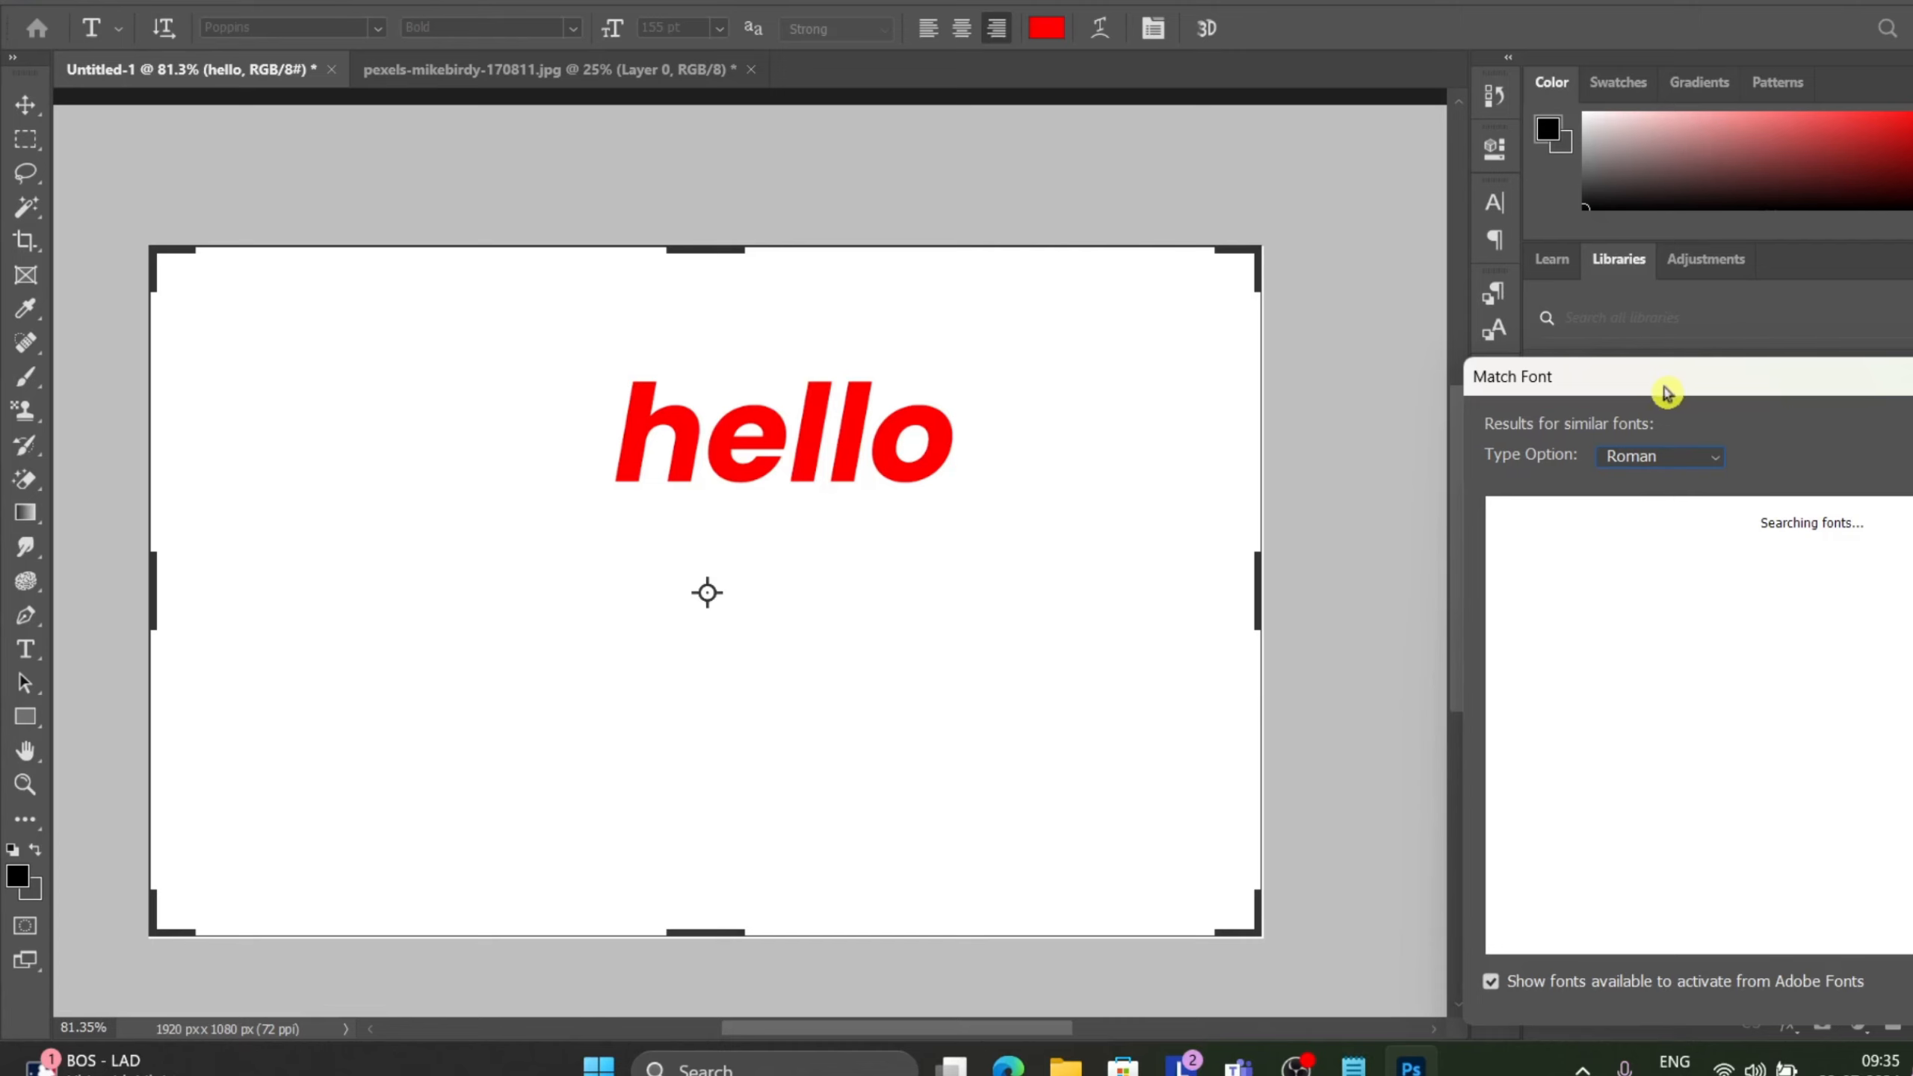
left_click_drag(1668, 390, 1561, 406)
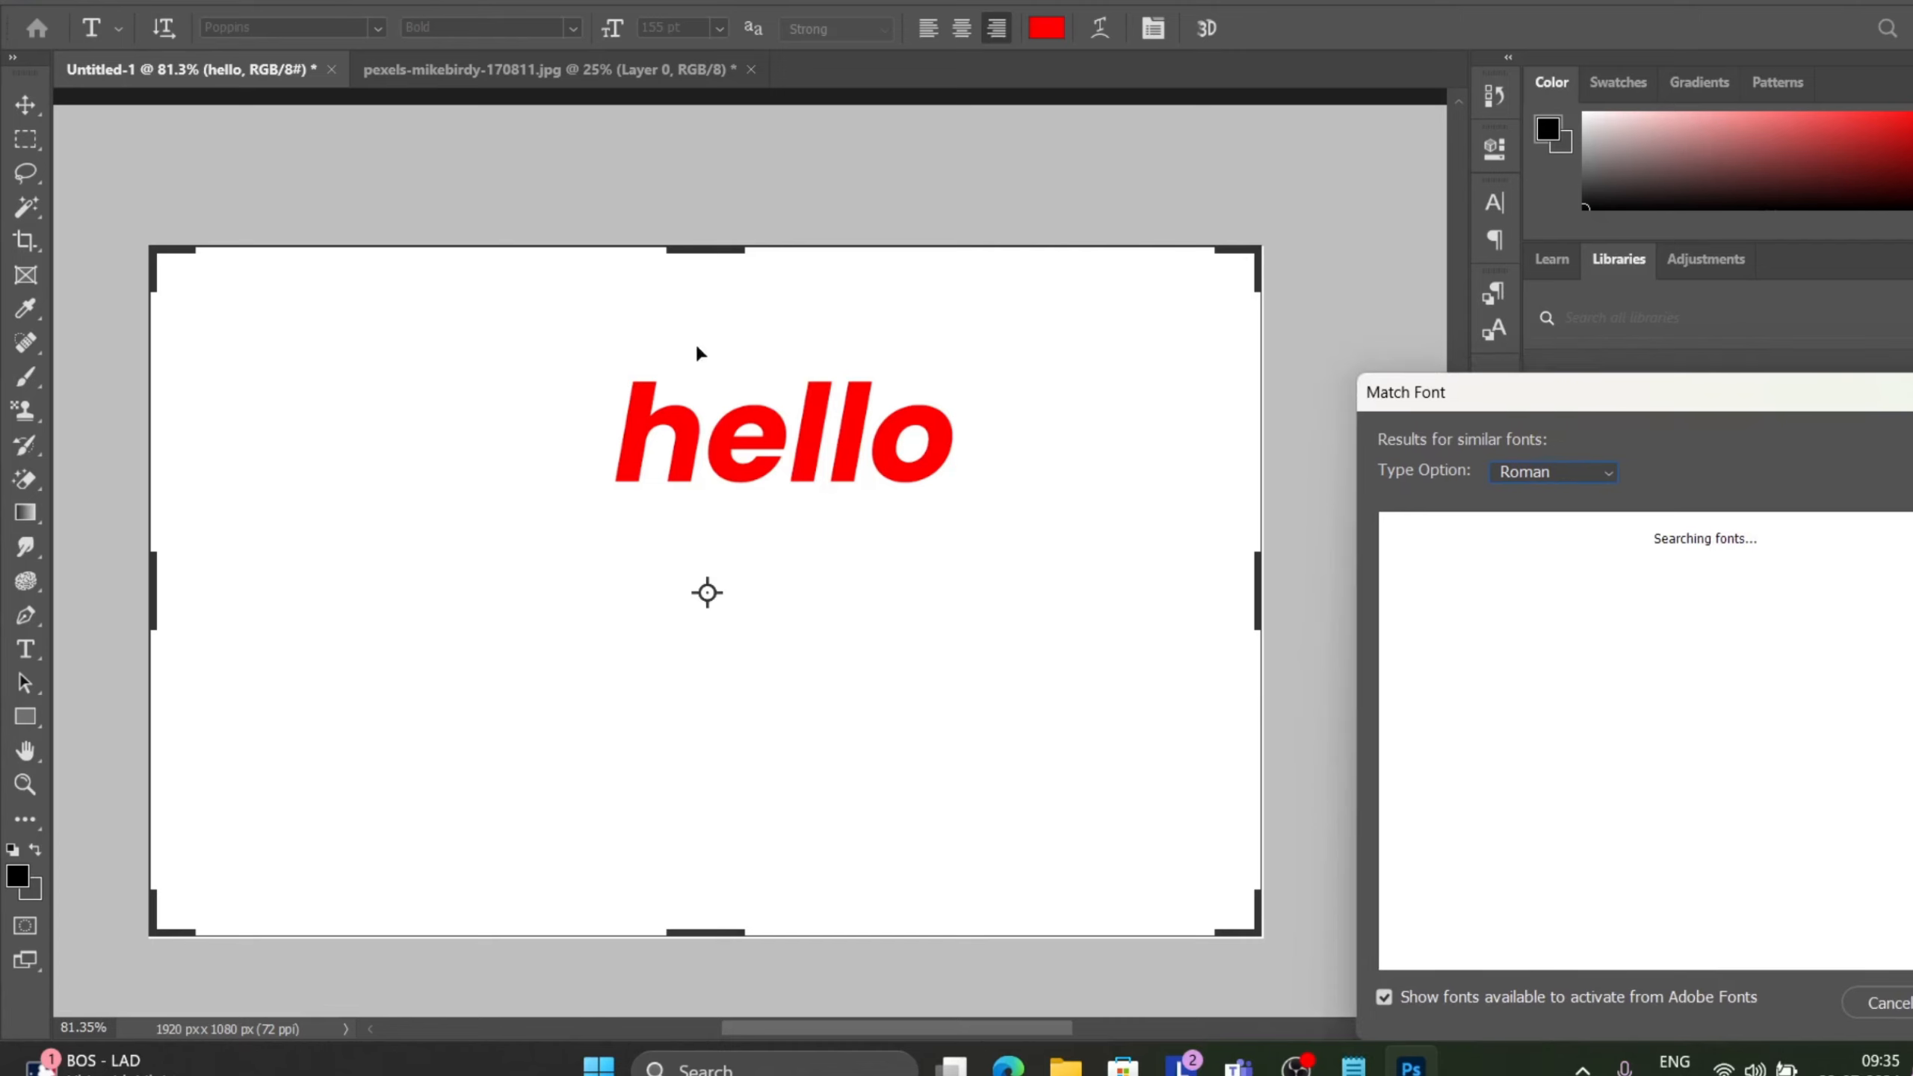
left_click_drag(1729, 399, 1332, 380)
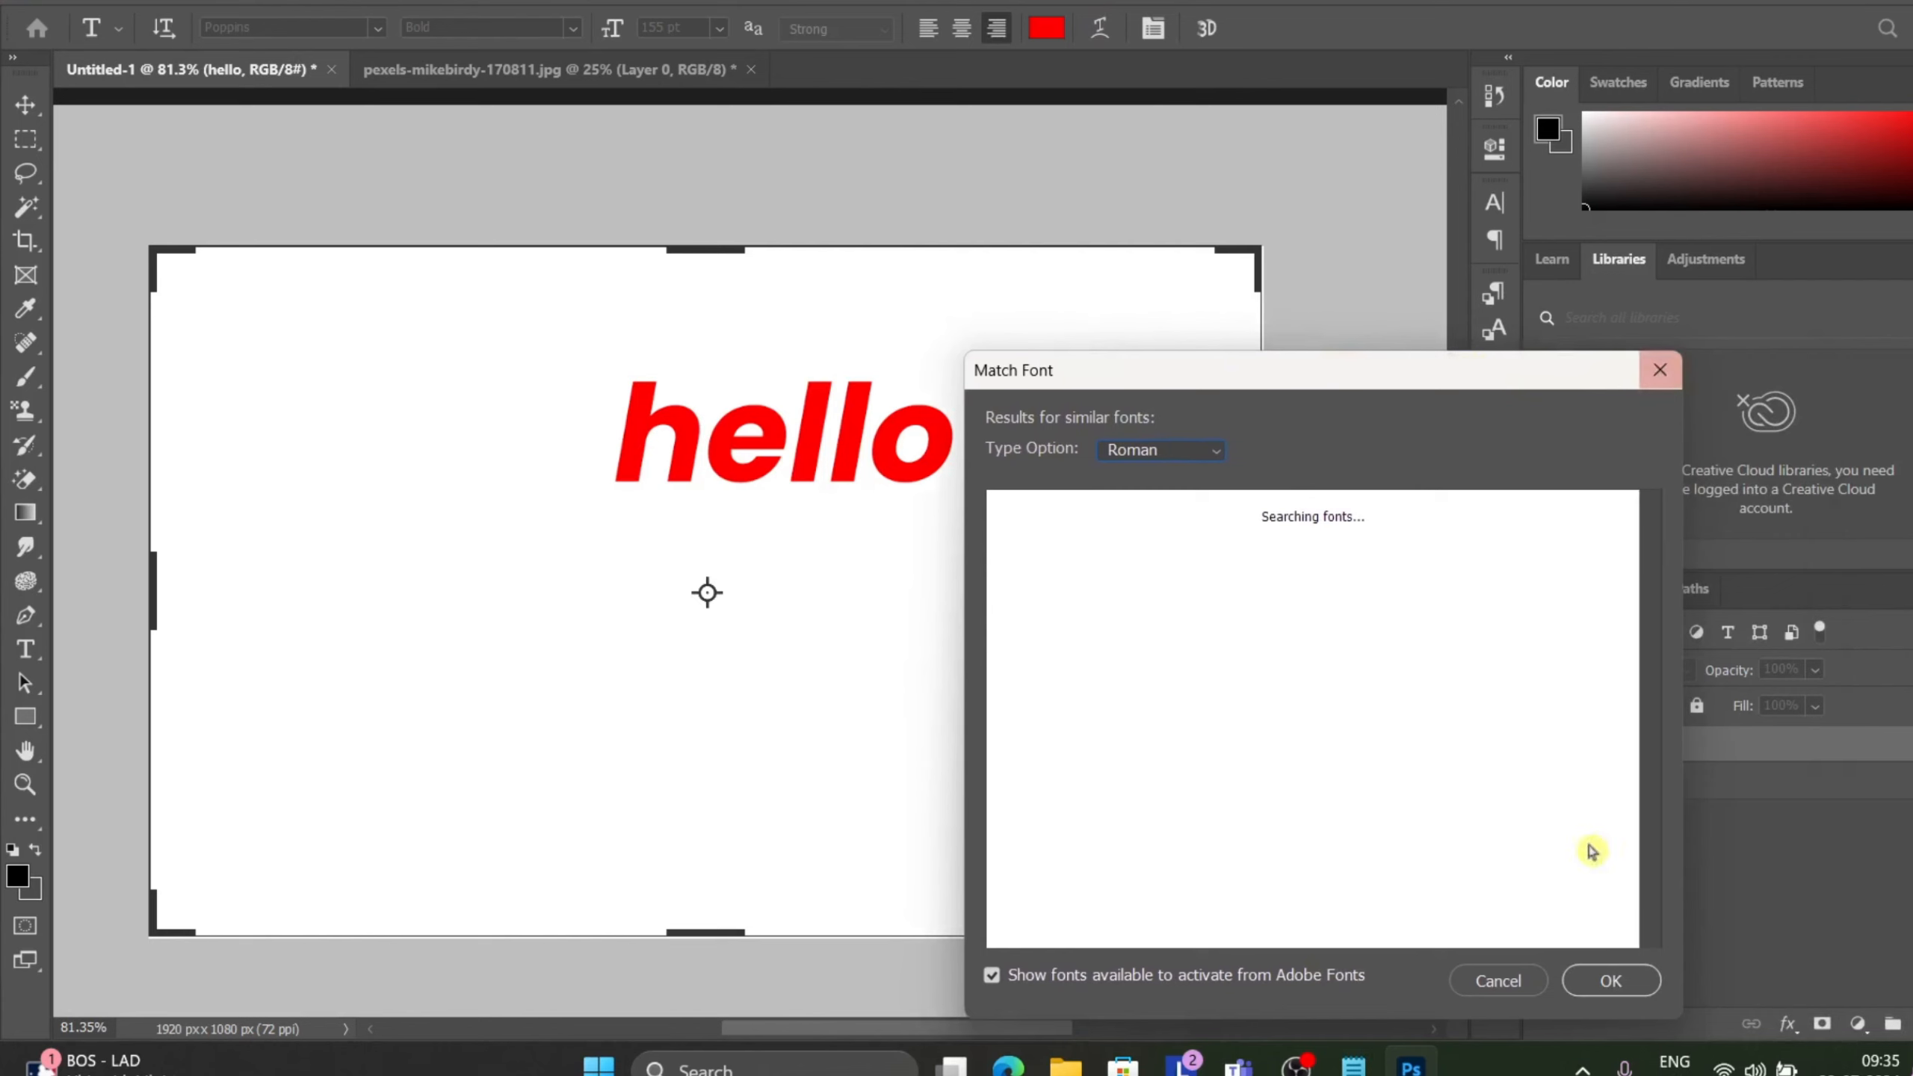
left_click(1525, 983)
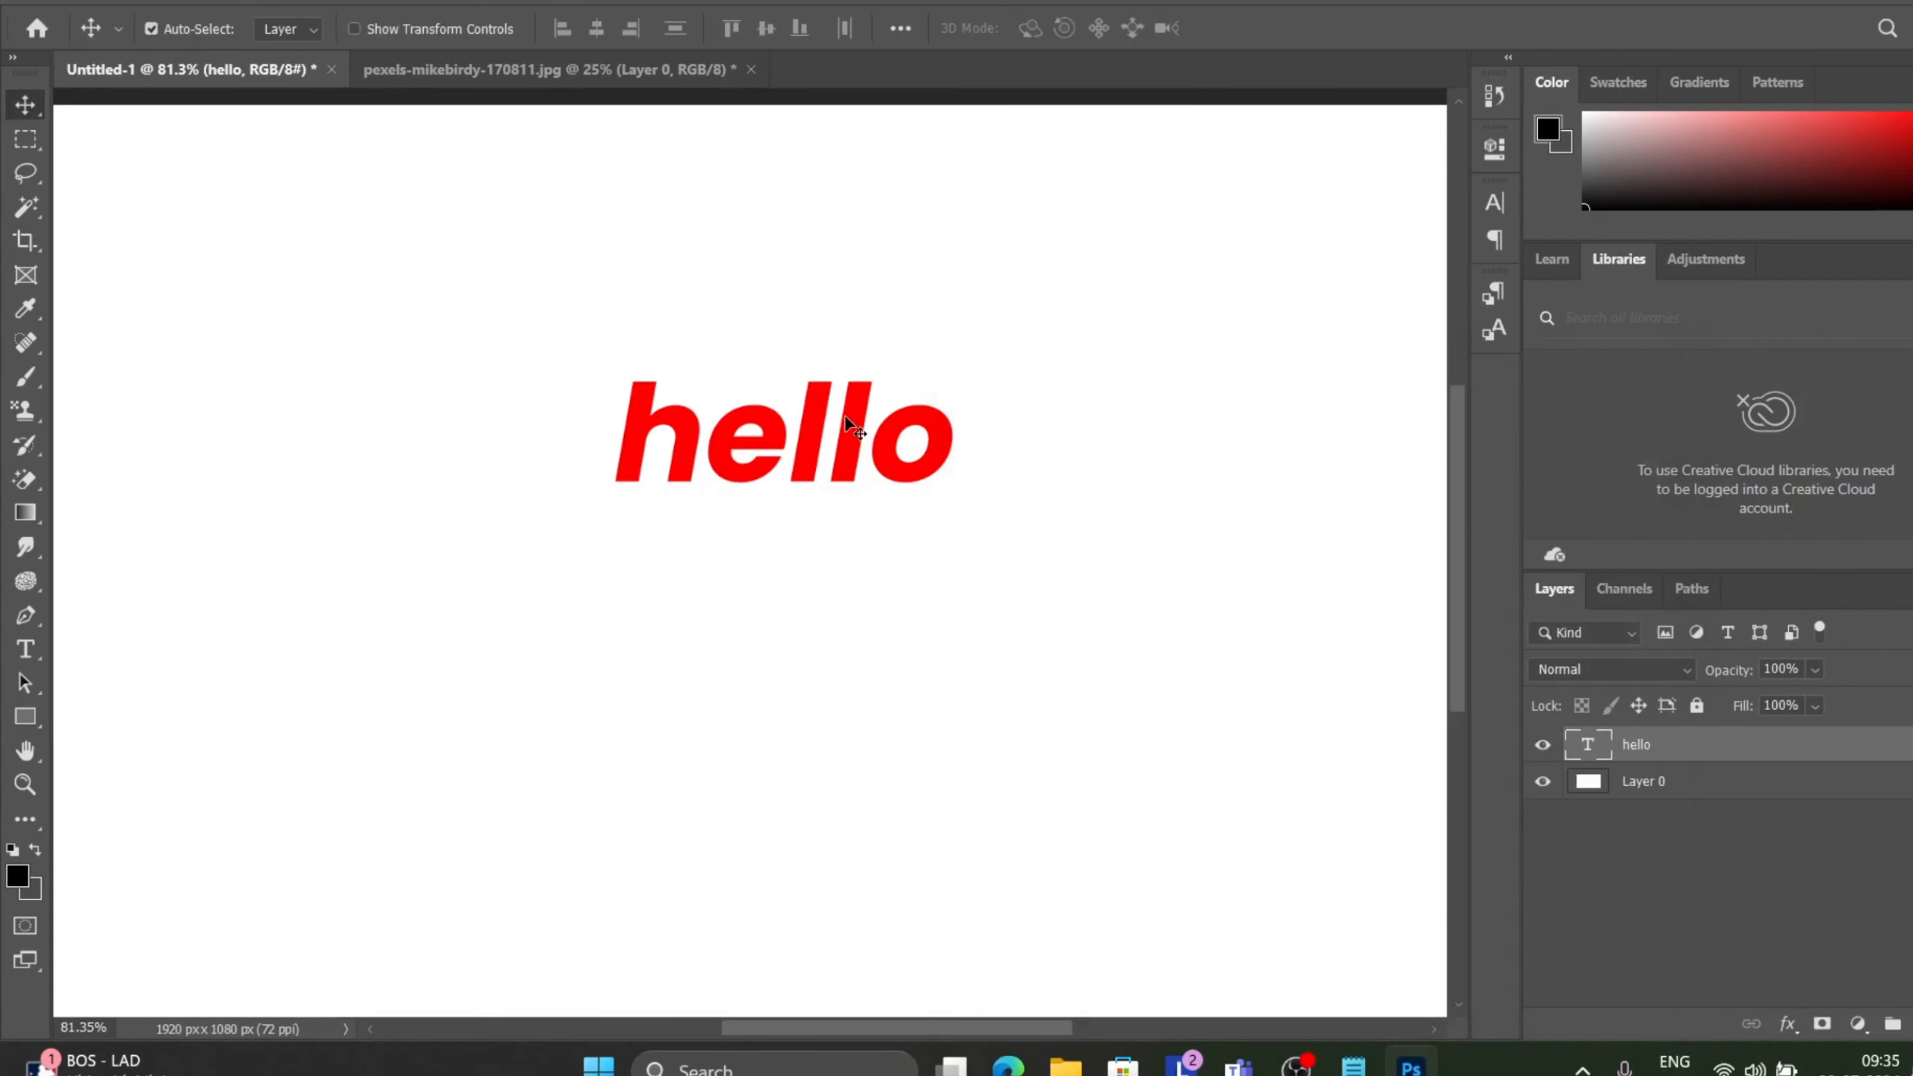
Add a new text layer reading hello below and to the left of the original text.
left_click(39, 653)
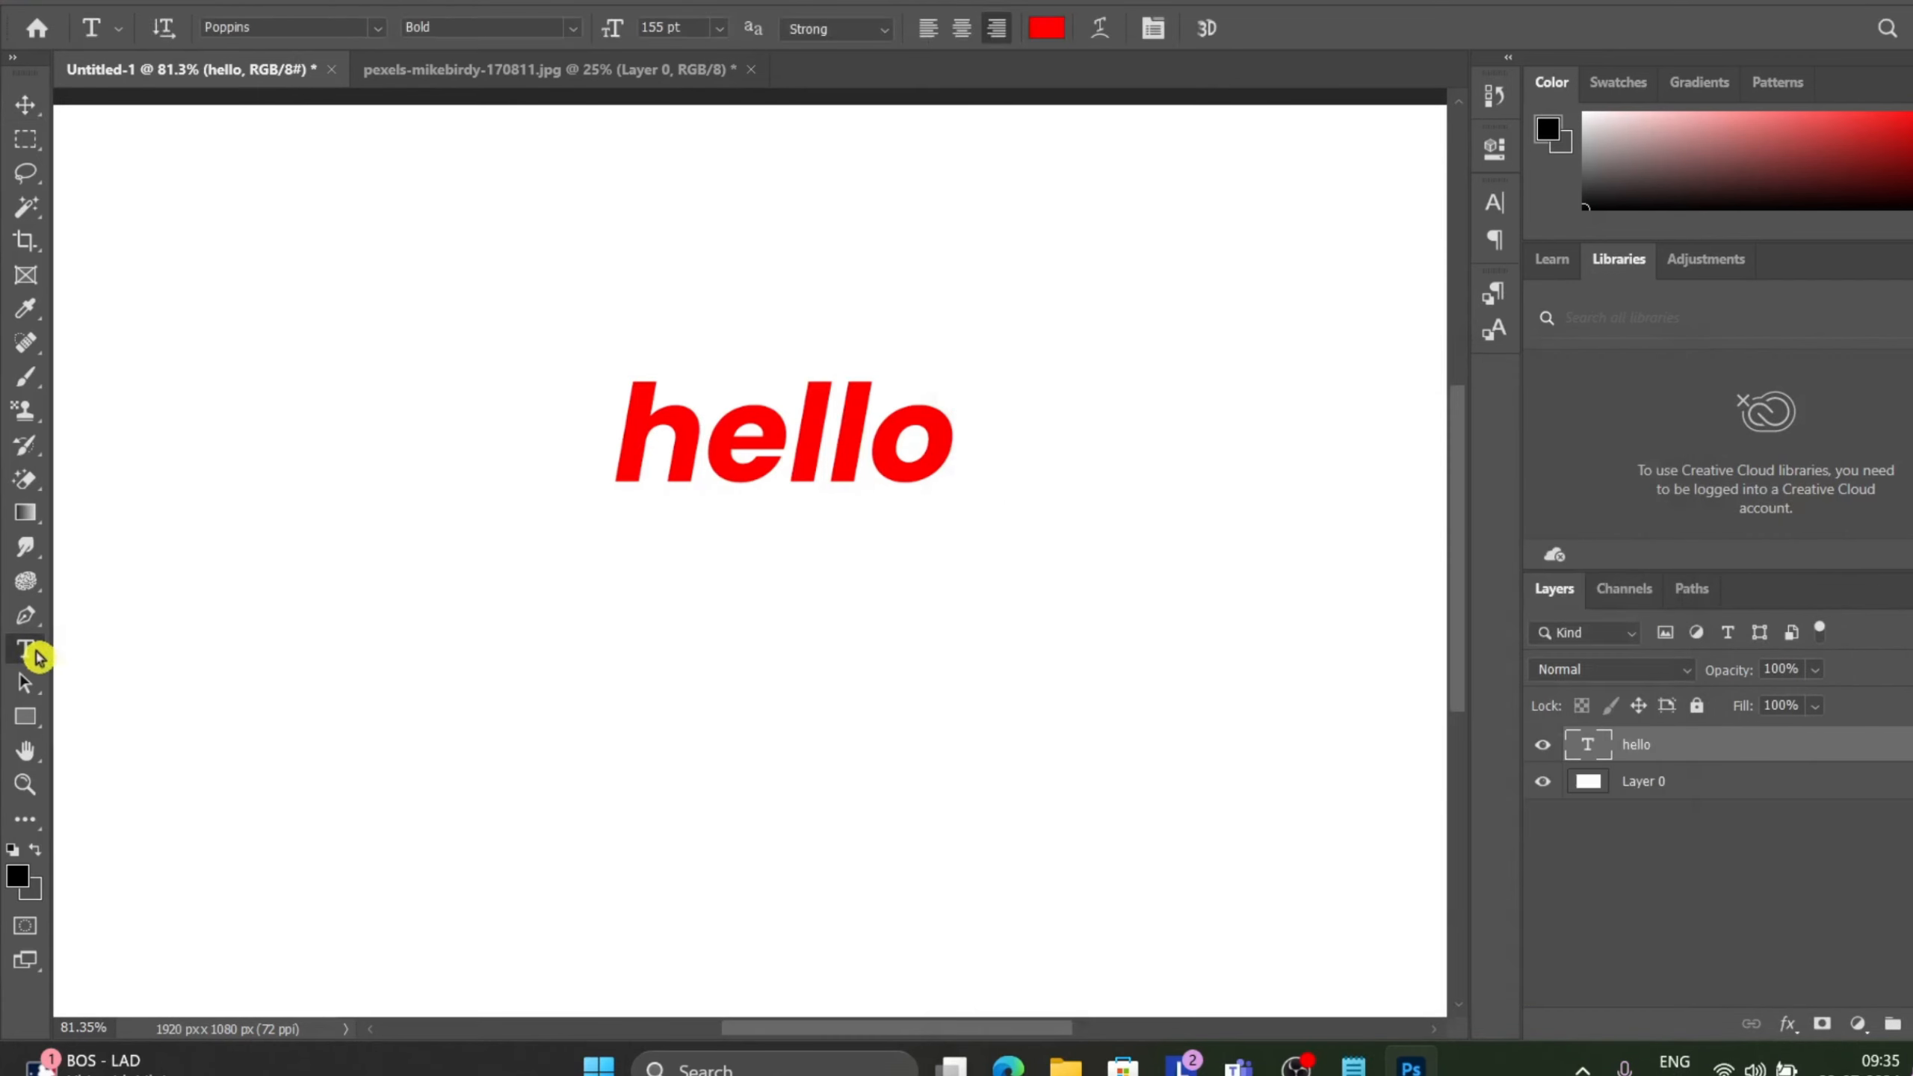
left_click(638, 609)
key("BackSpace")
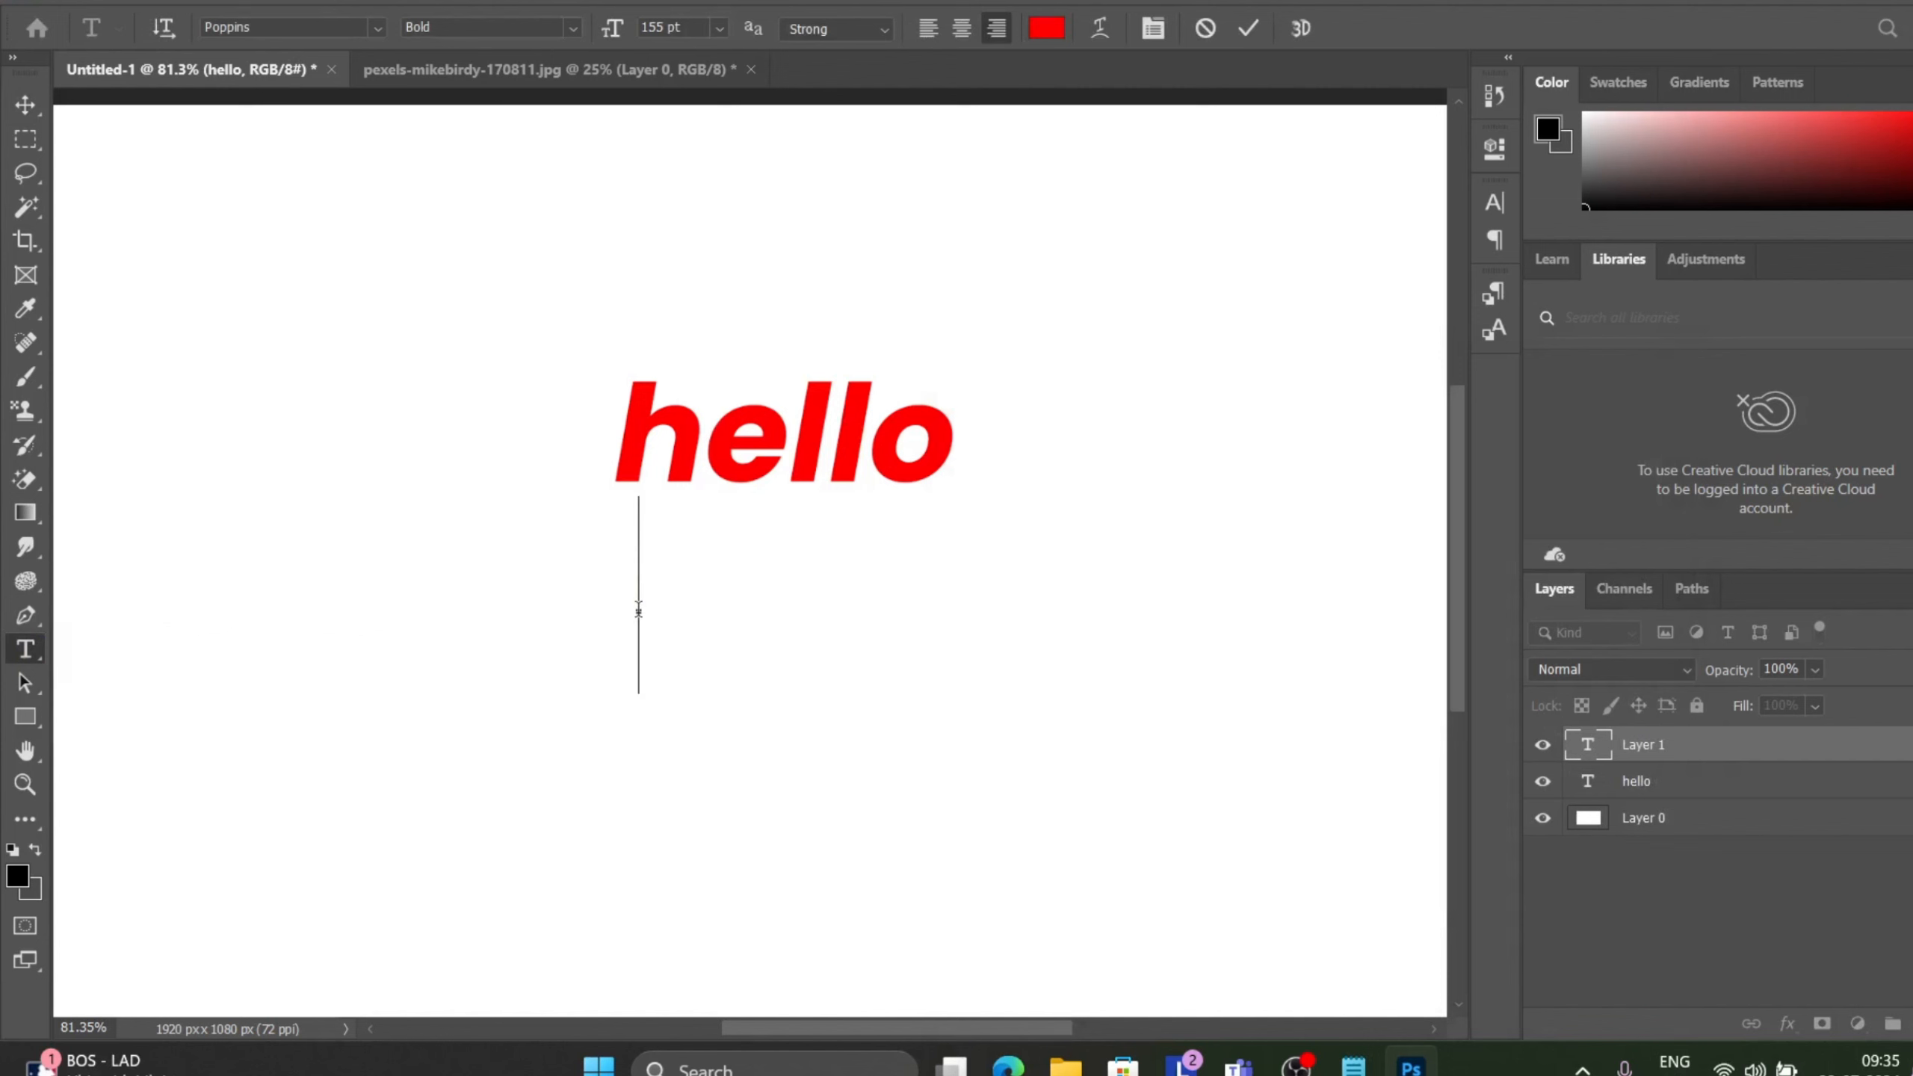
type("hello")
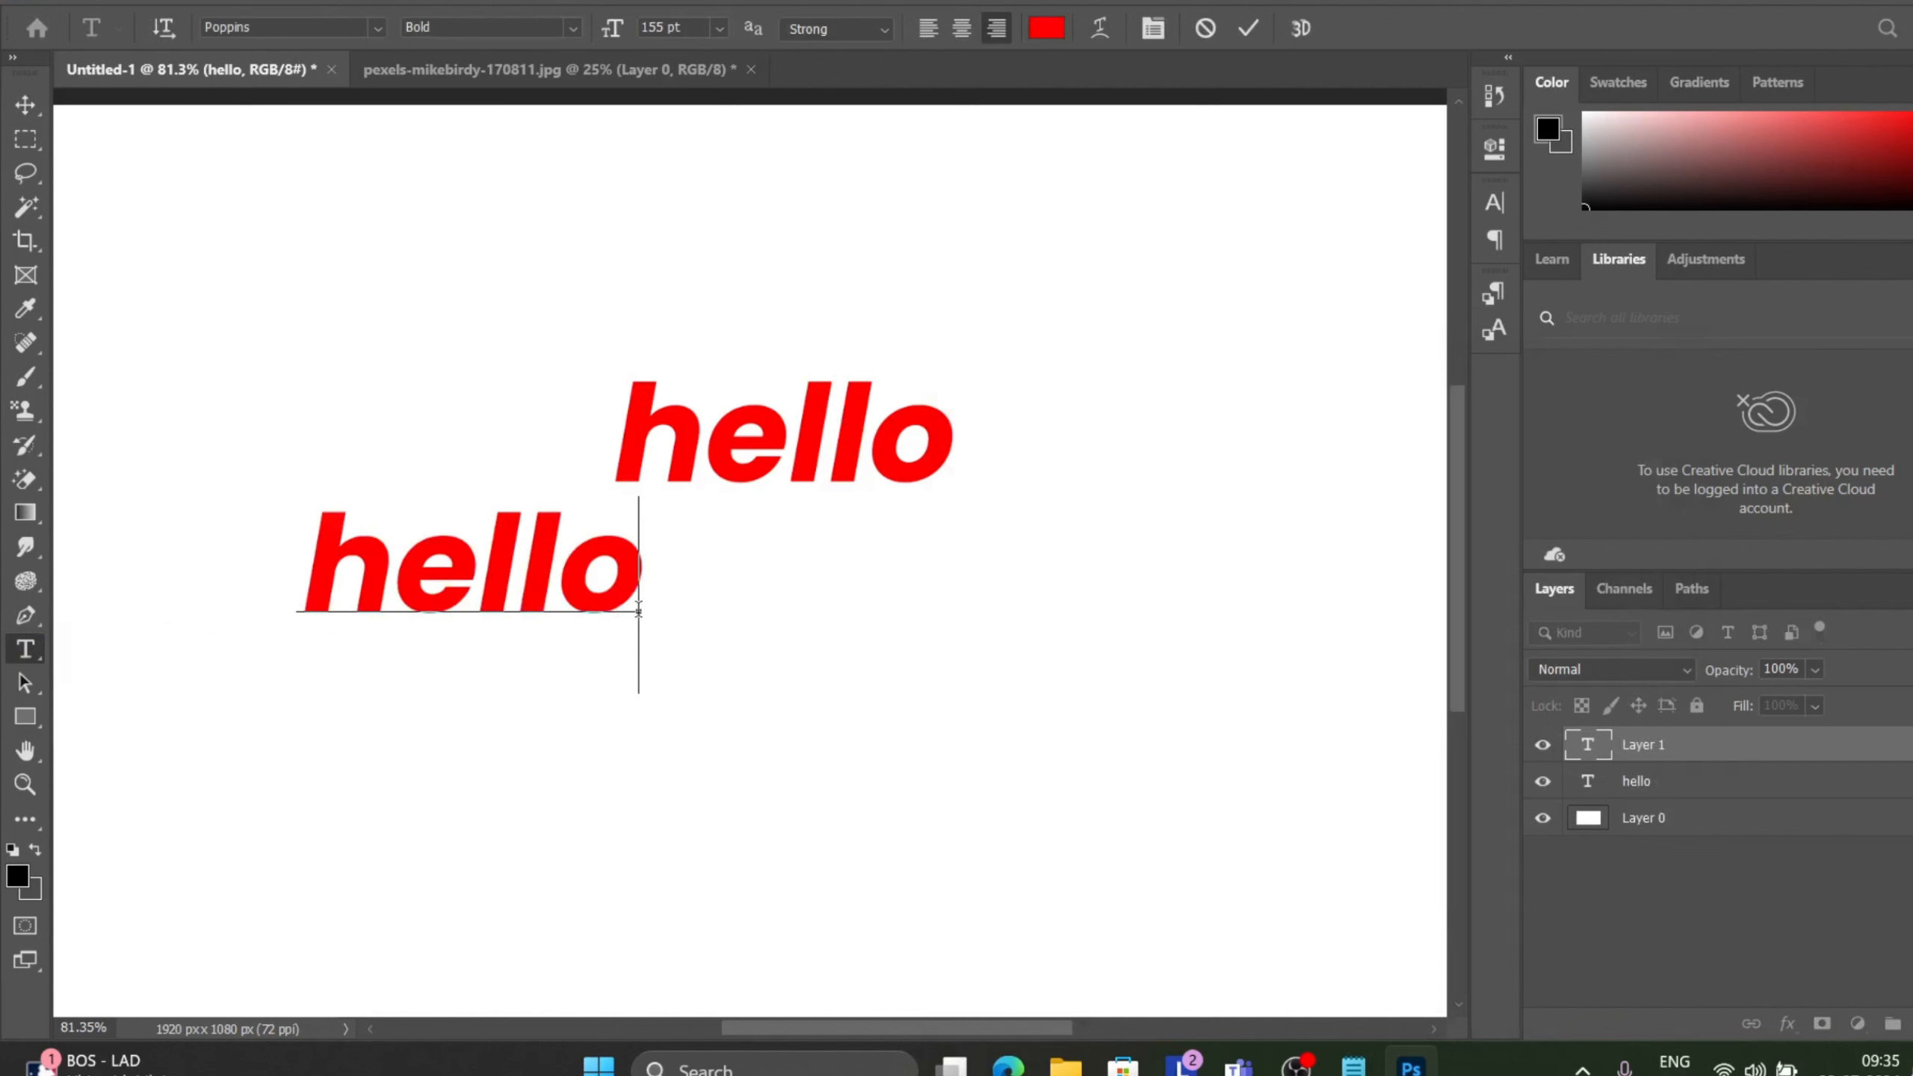
Change the new text's font to Algerian and commit the text.
key("ctrl+a")
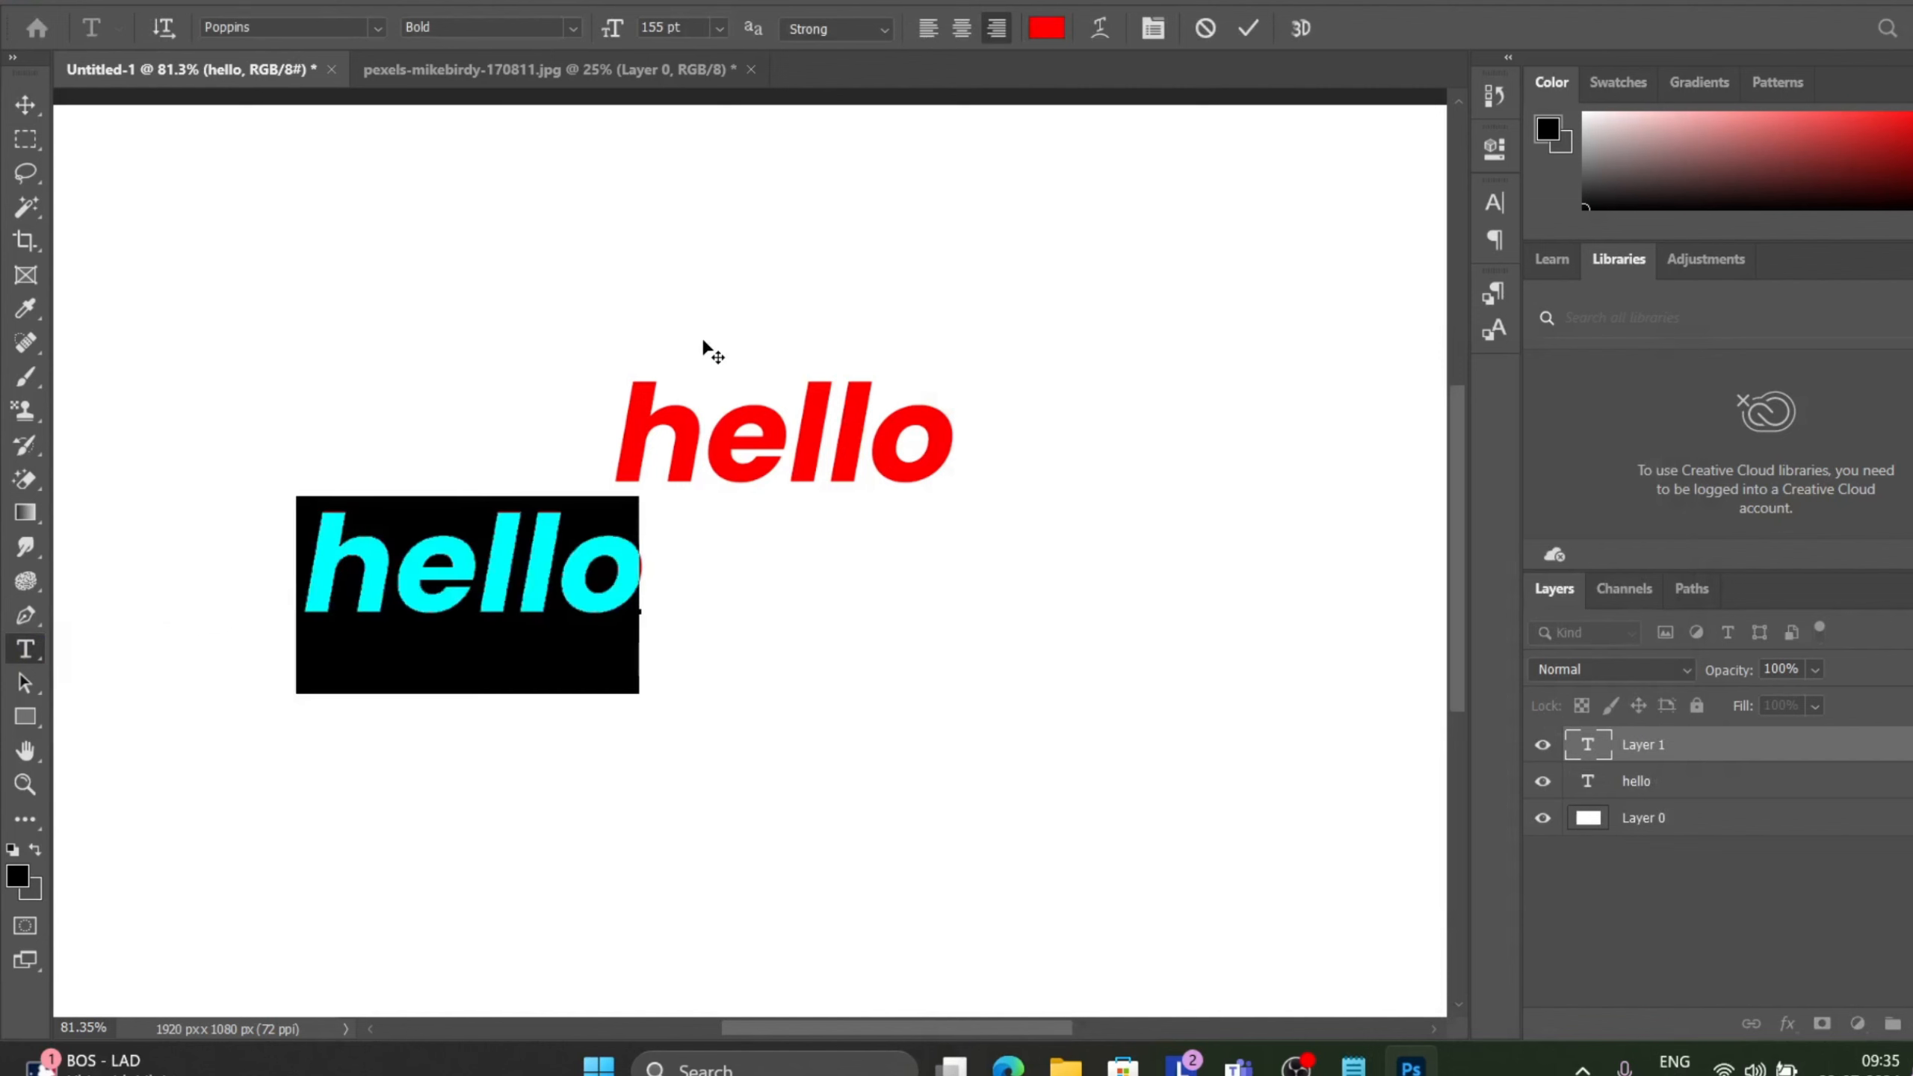
left_click(373, 34)
left_click(359, 110)
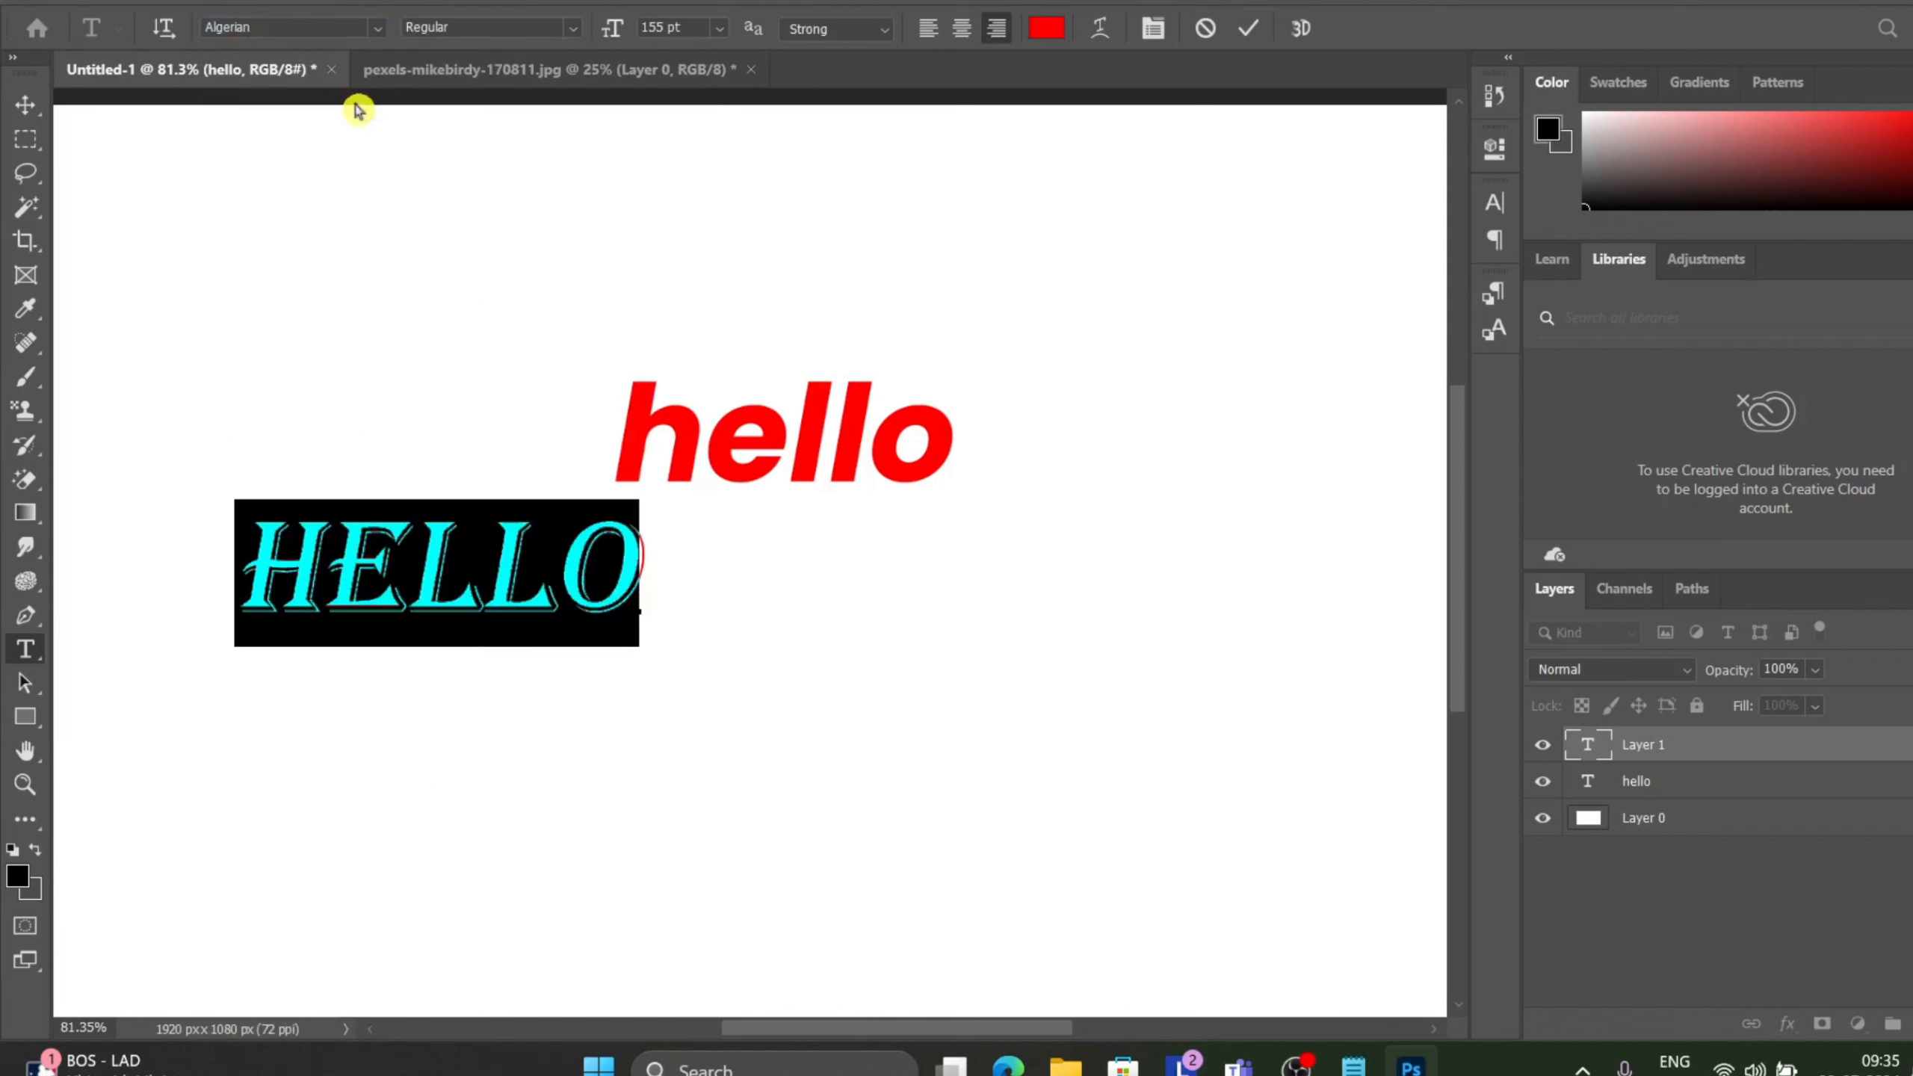
left_click(1249, 28)
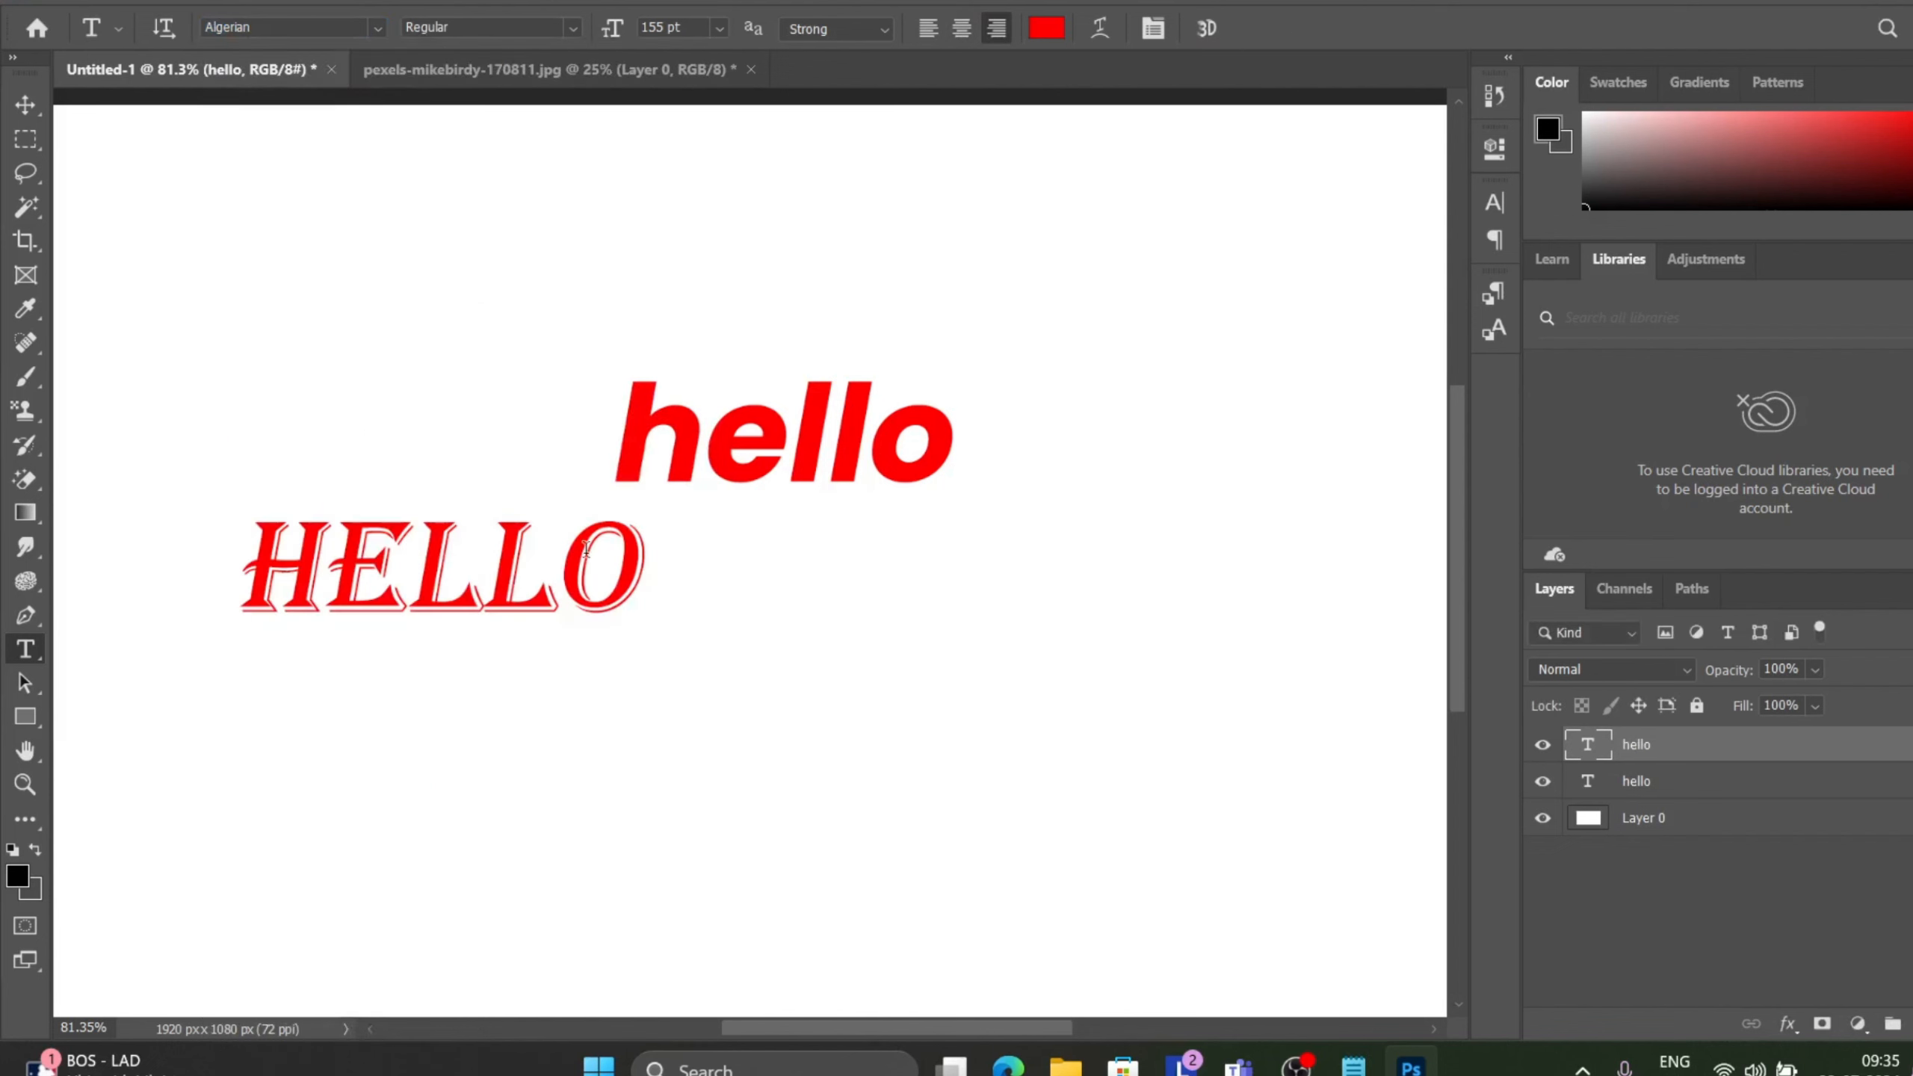
Move the Algerian HELLO text down so it sits centred below the original hello.
left_click(24, 112)
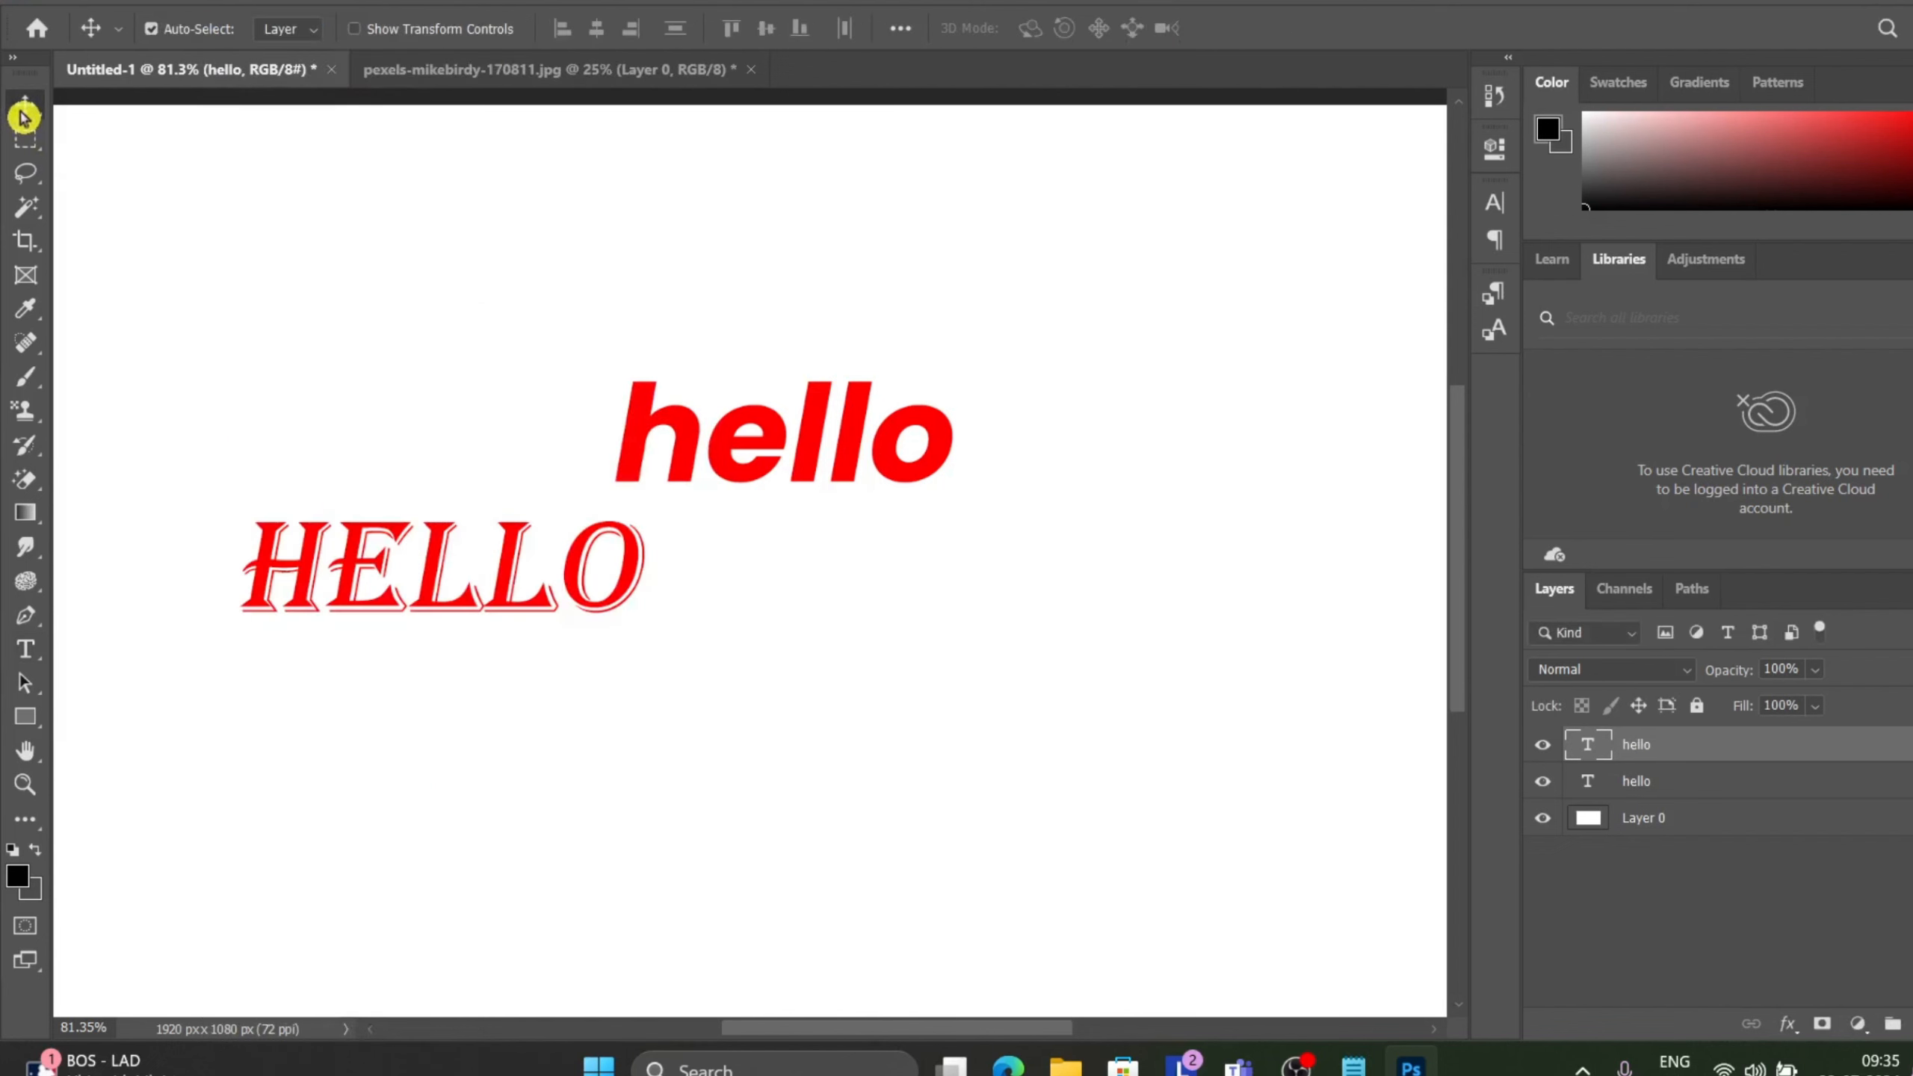
left_click_drag(434, 580, 732, 689)
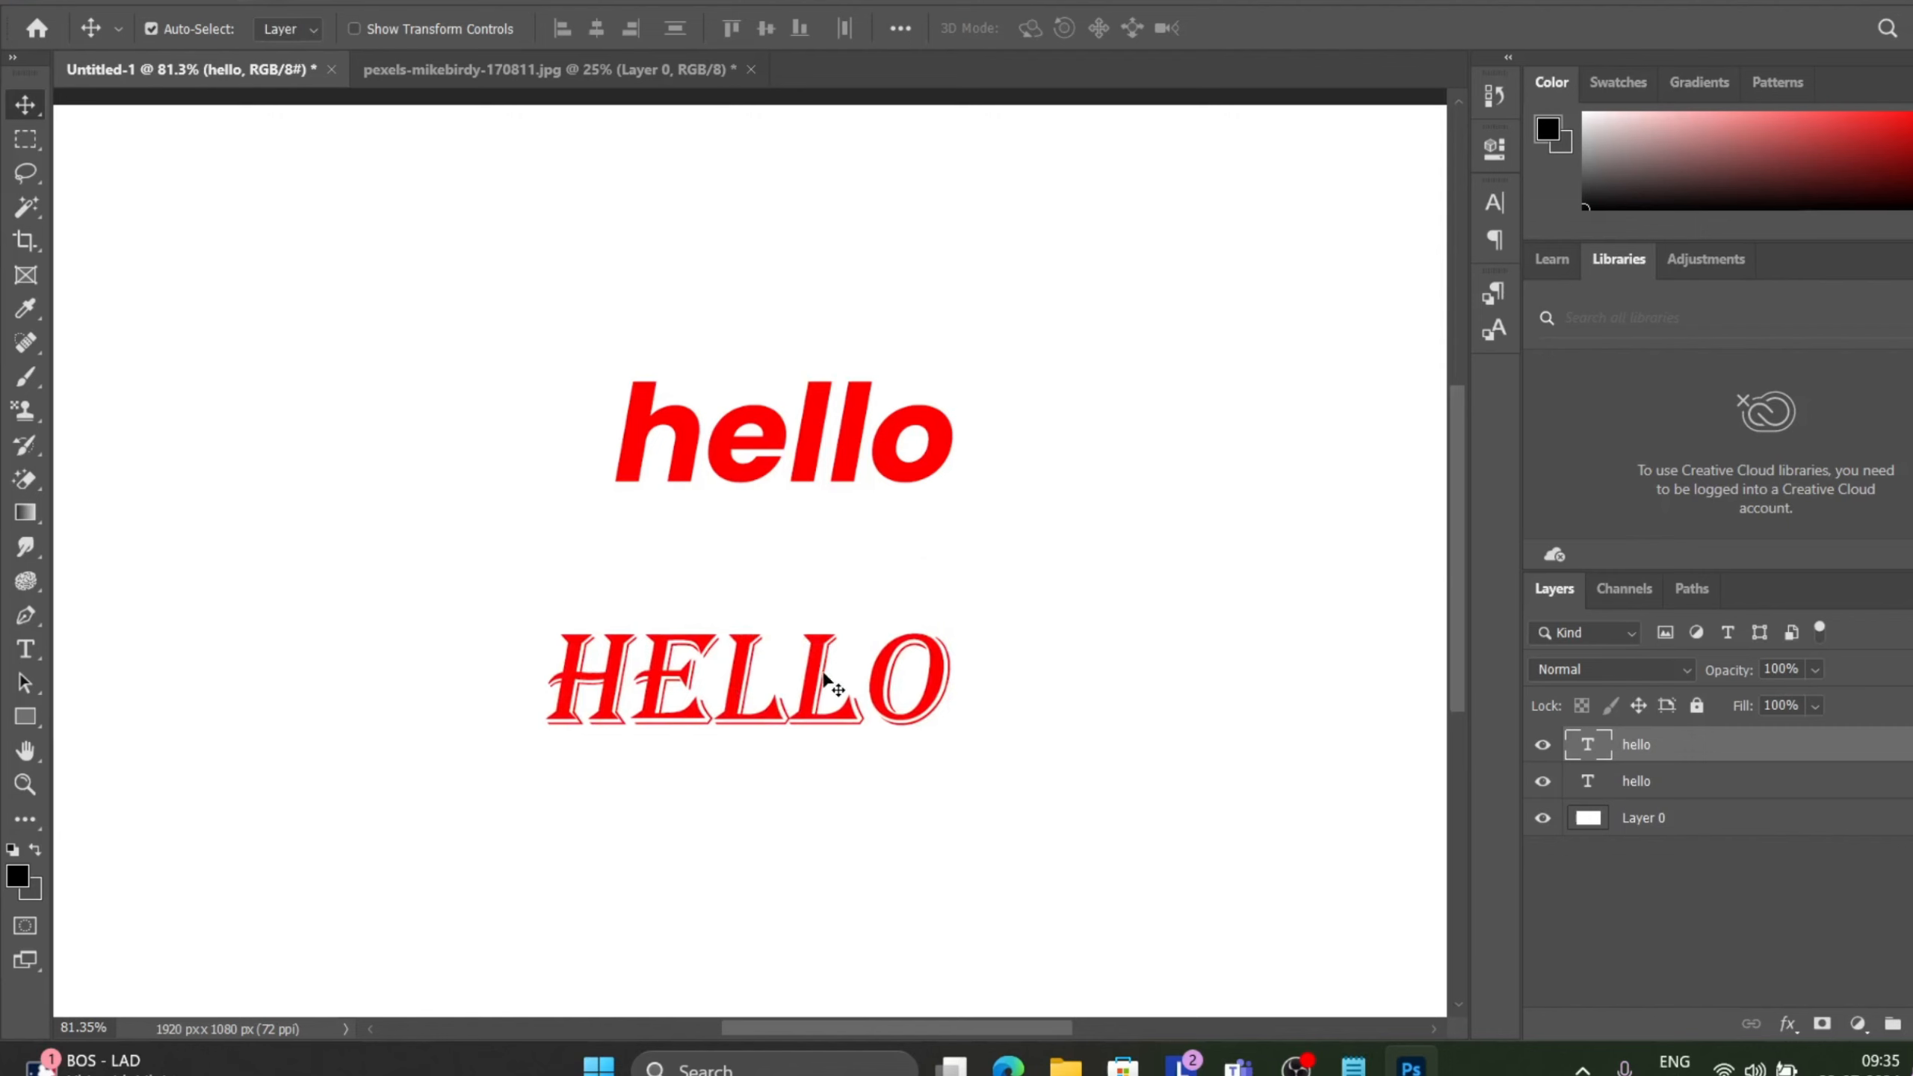
Run Match Font on the HELLO text with the sample area fitted around it, and accept Algerian Regular.
left_click(246, 3)
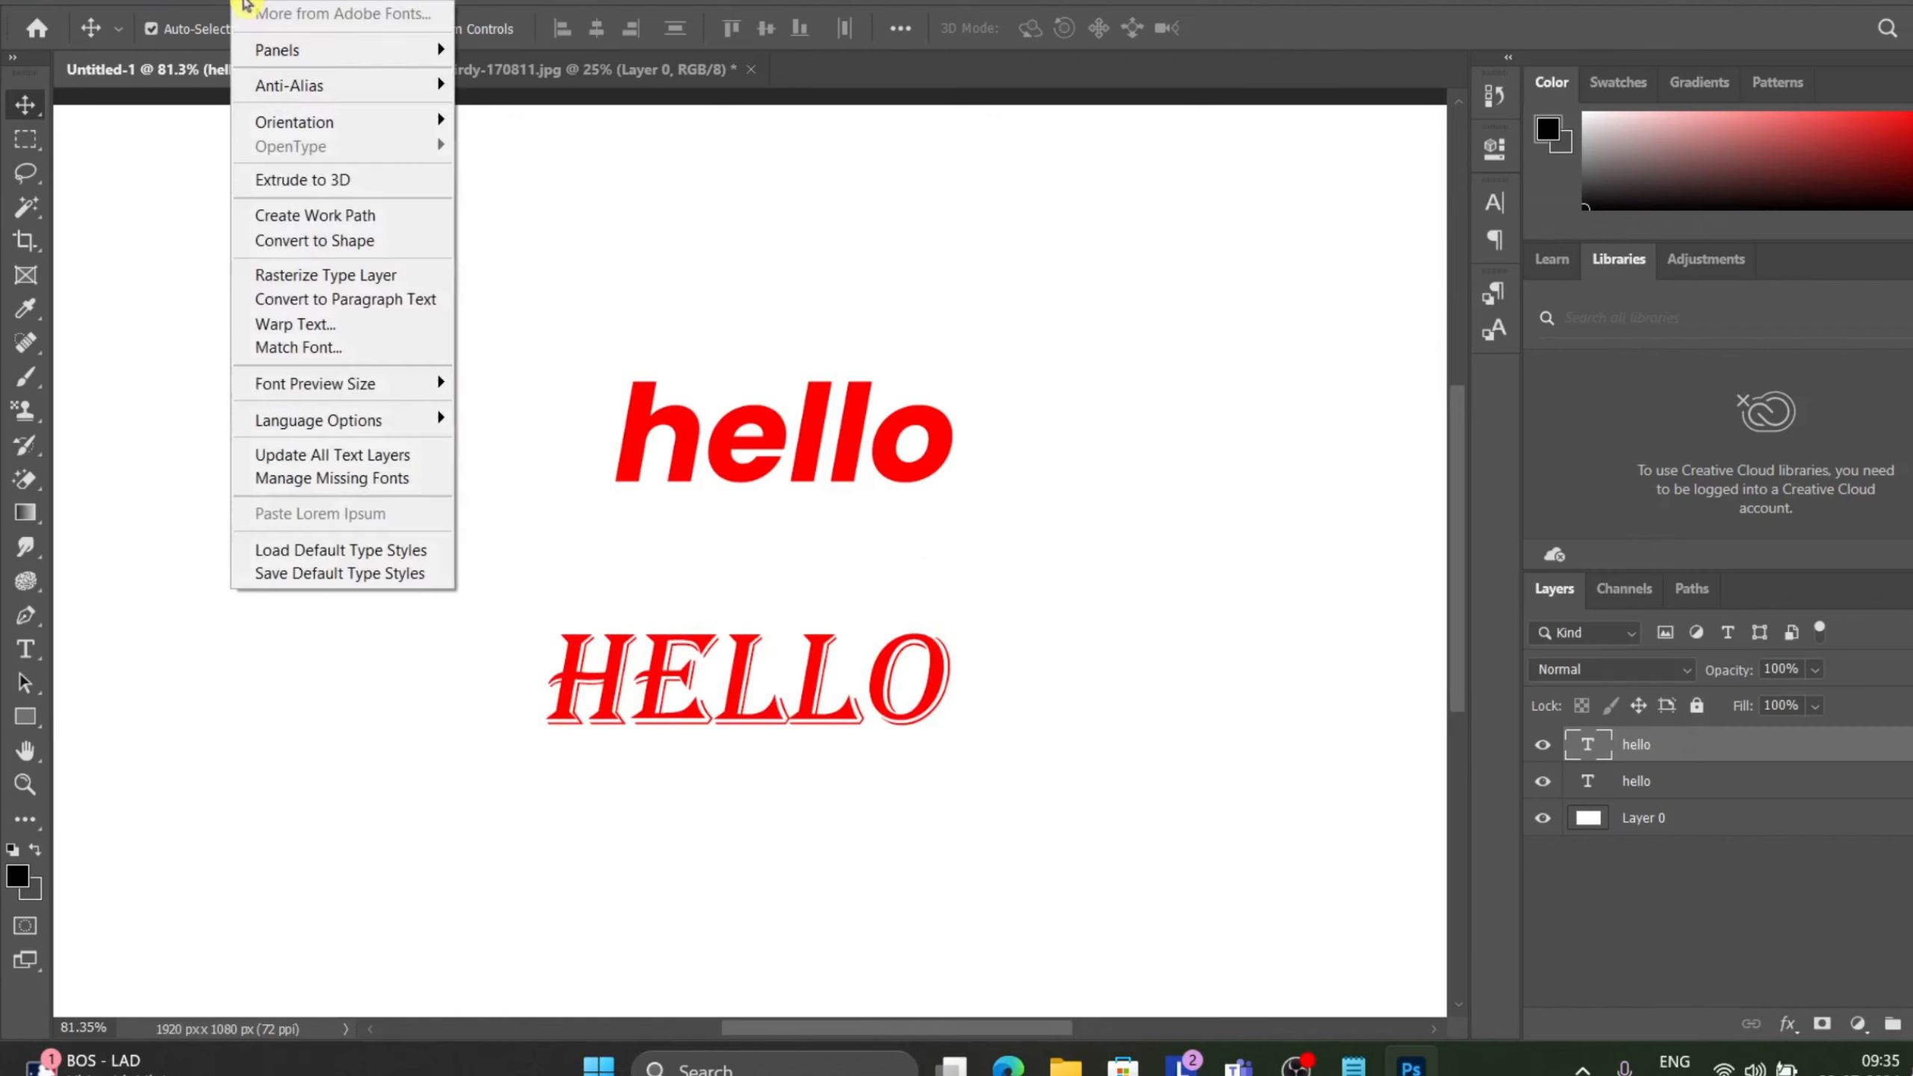
left_click(339, 348)
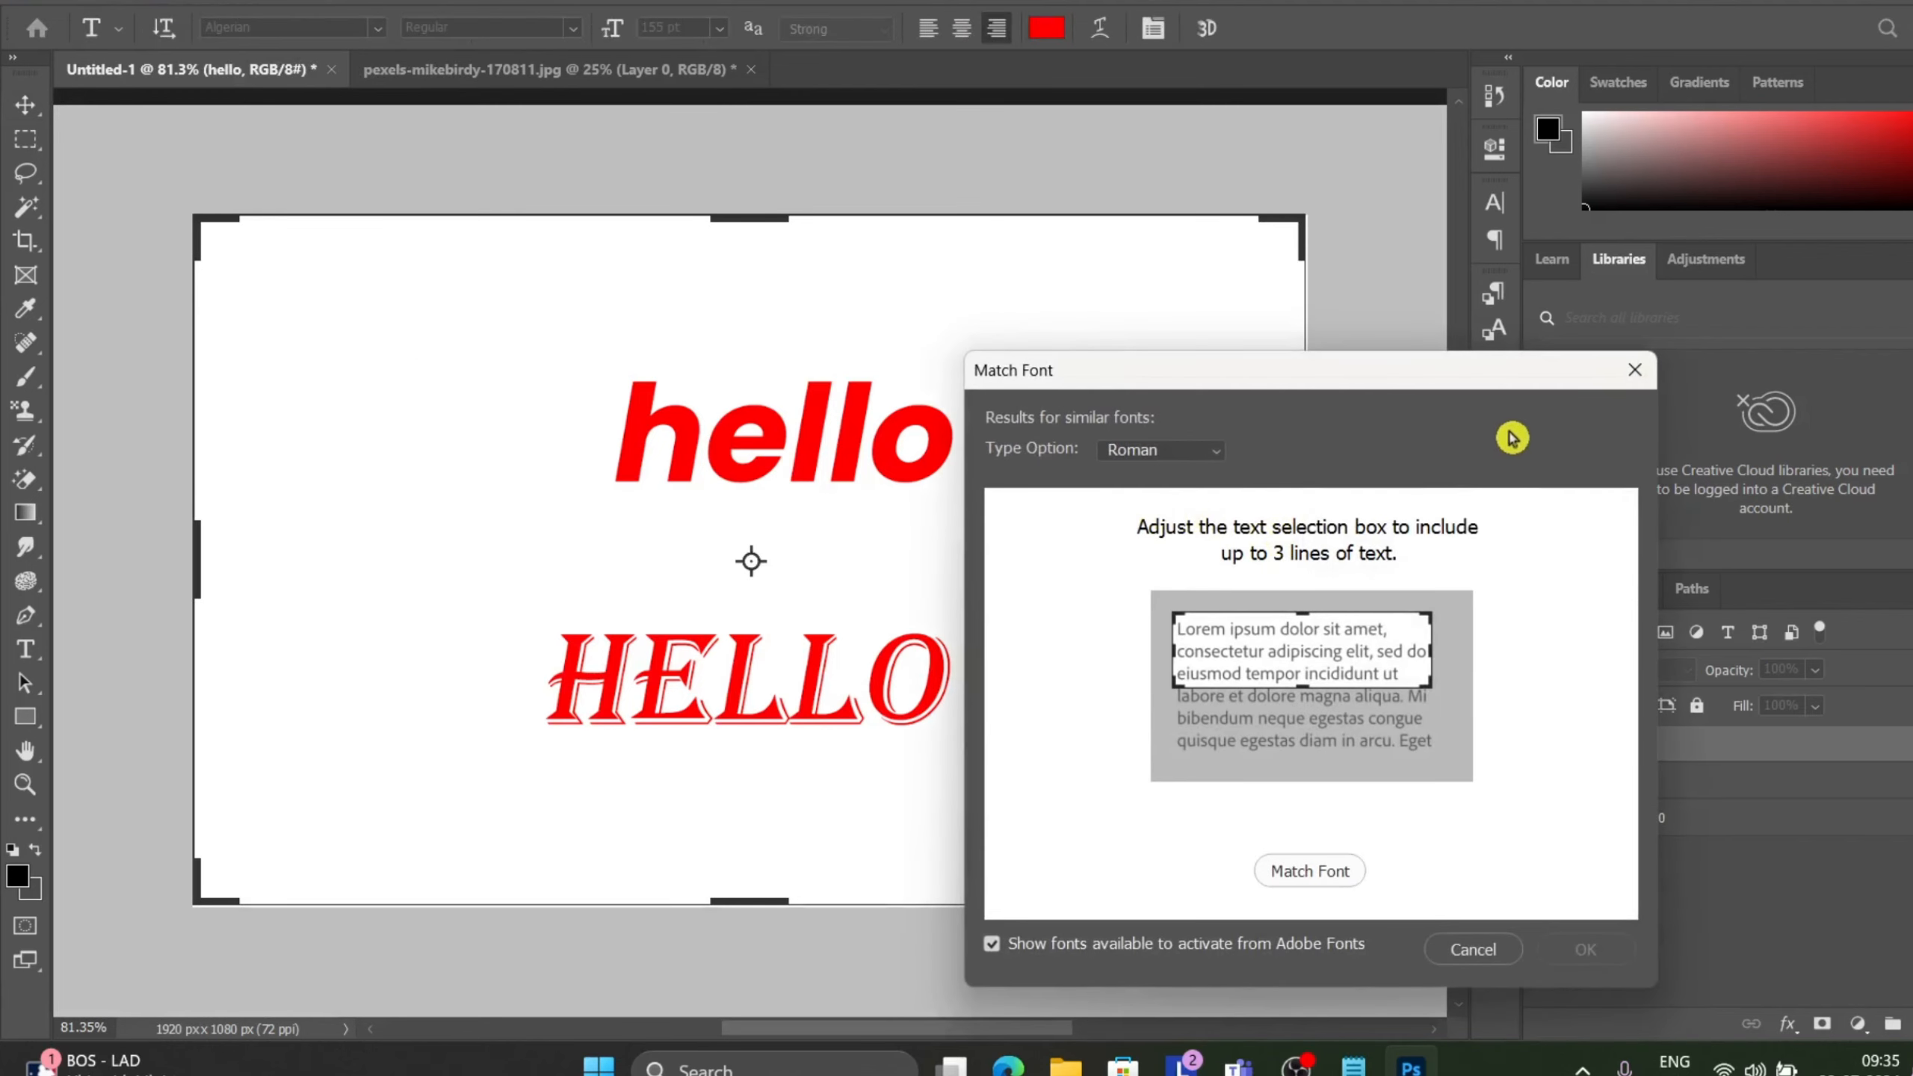
left_click_drag(1451, 383, 1883, 307)
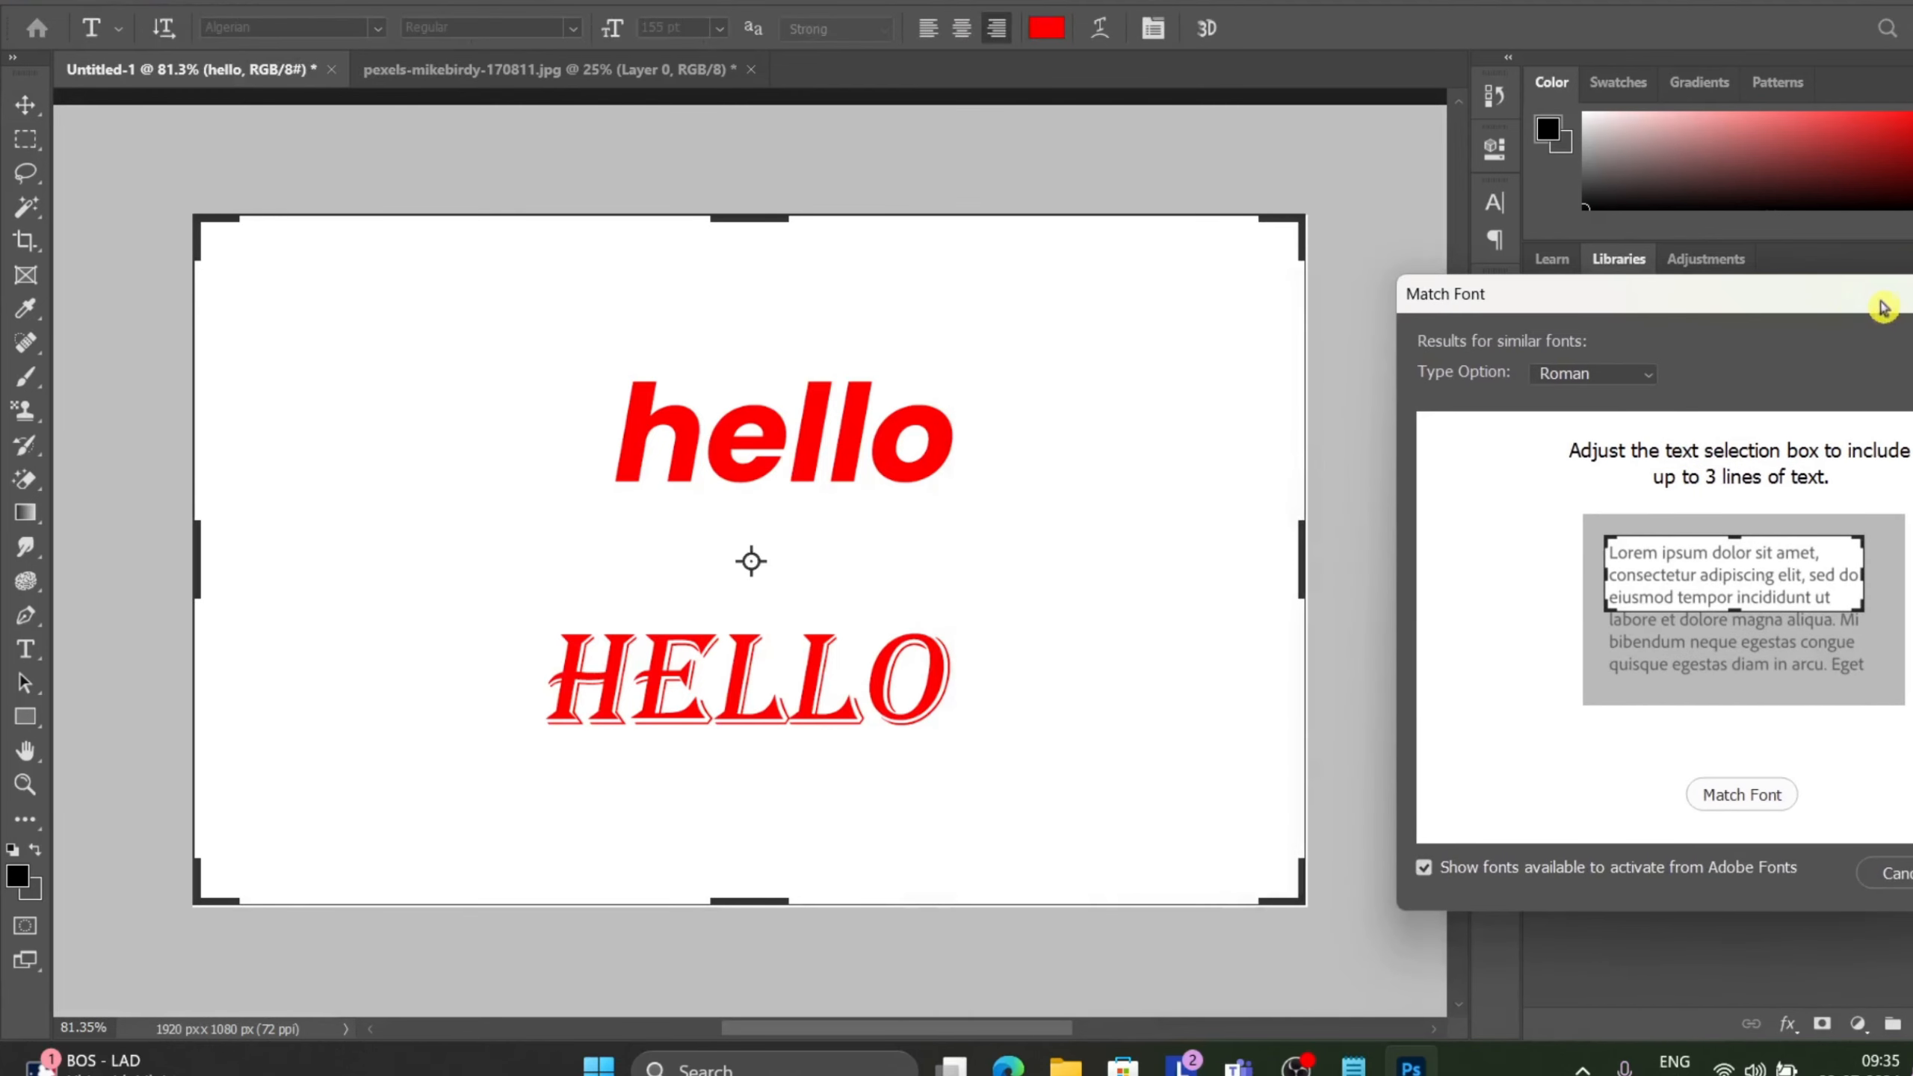
left_click_drag(1301, 899, 1241, 814)
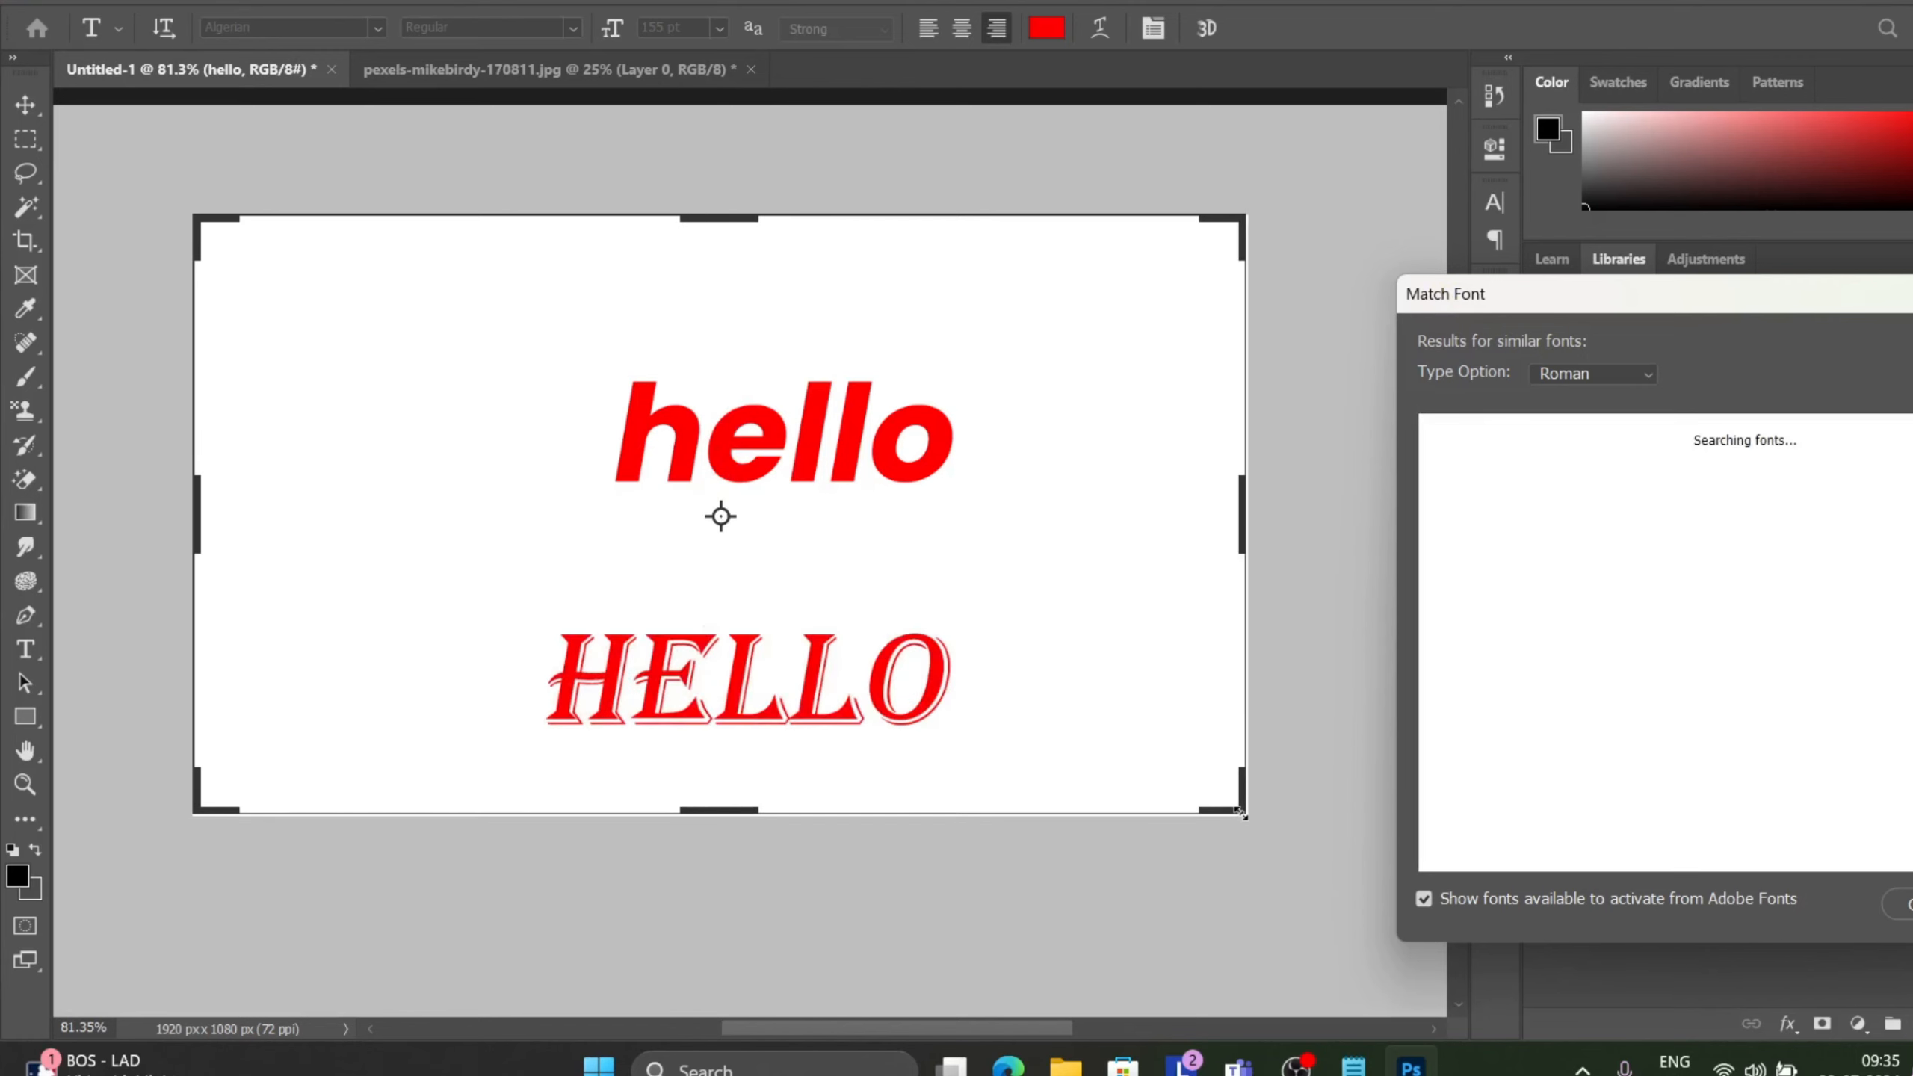
left_click_drag(1243, 216, 1246, 549)
left_click_drag(1635, 300, 1402, 200)
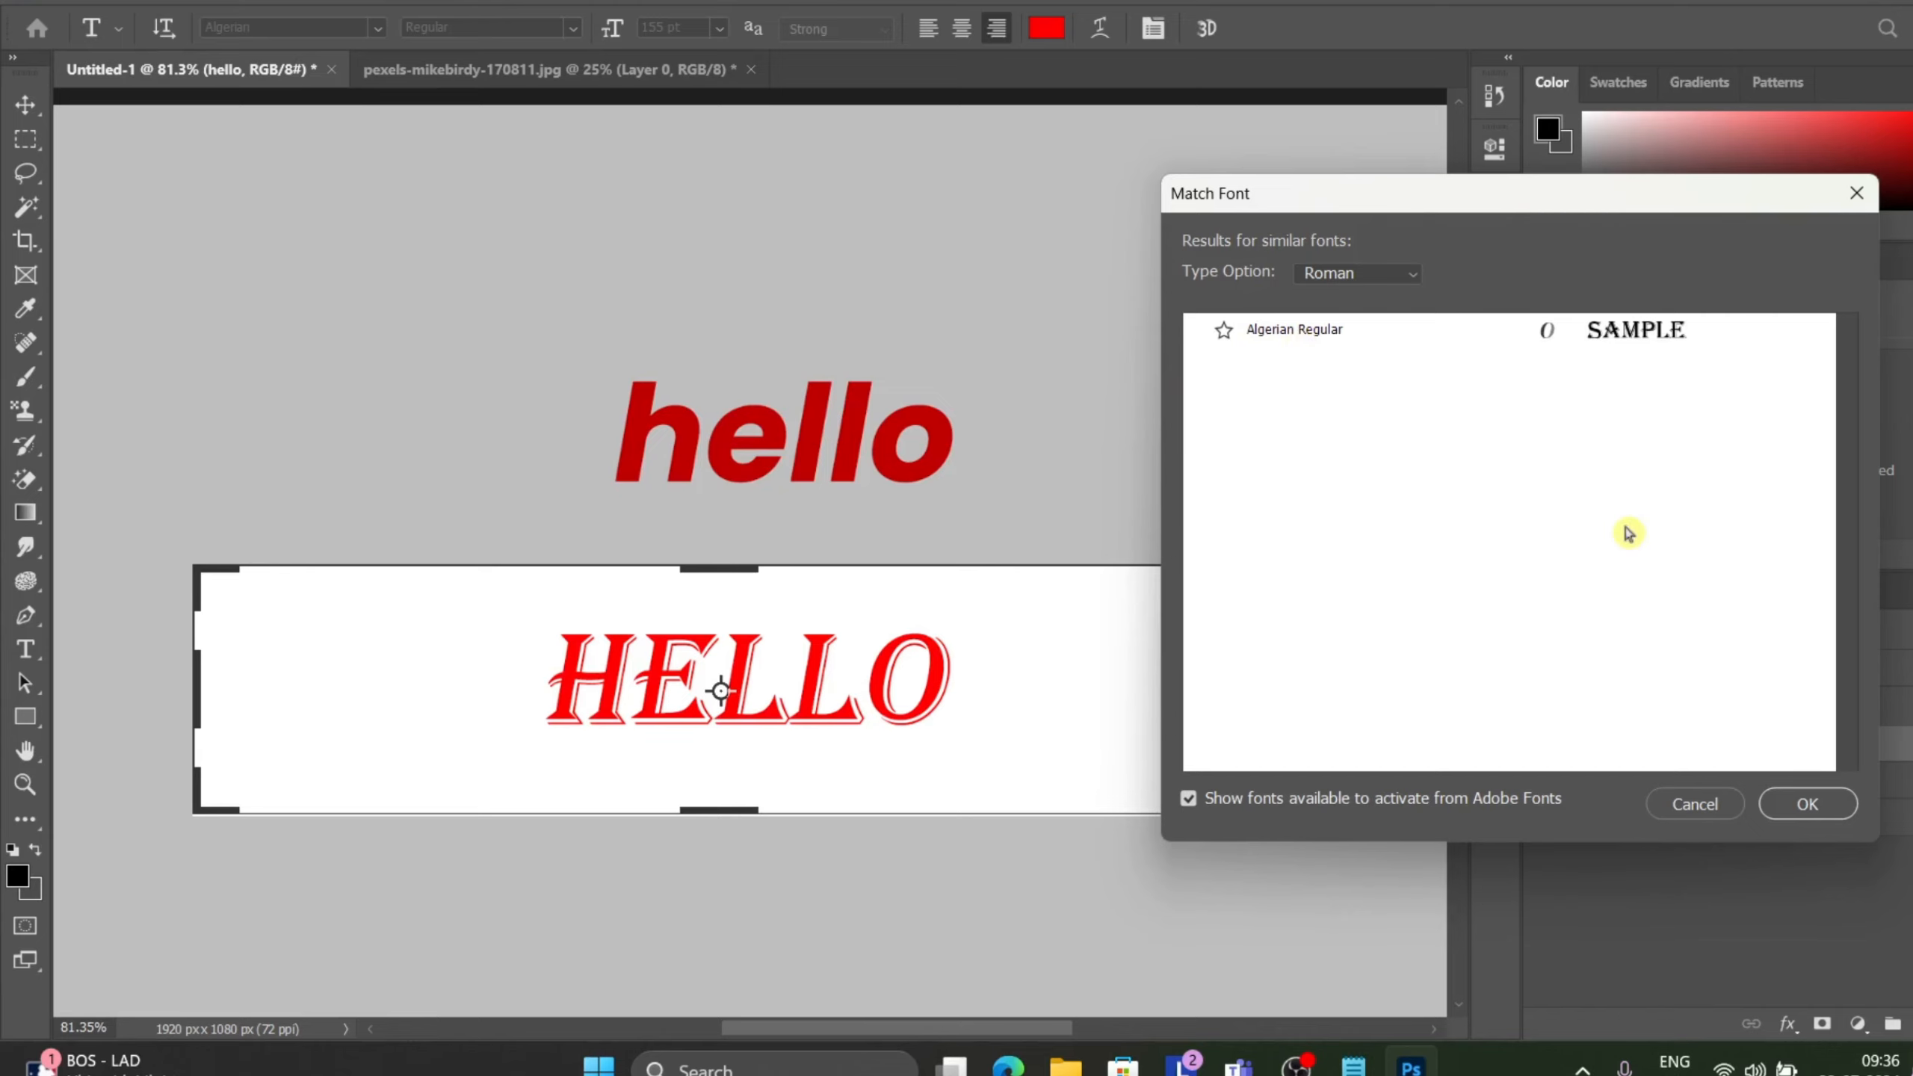
left_click(1787, 807)
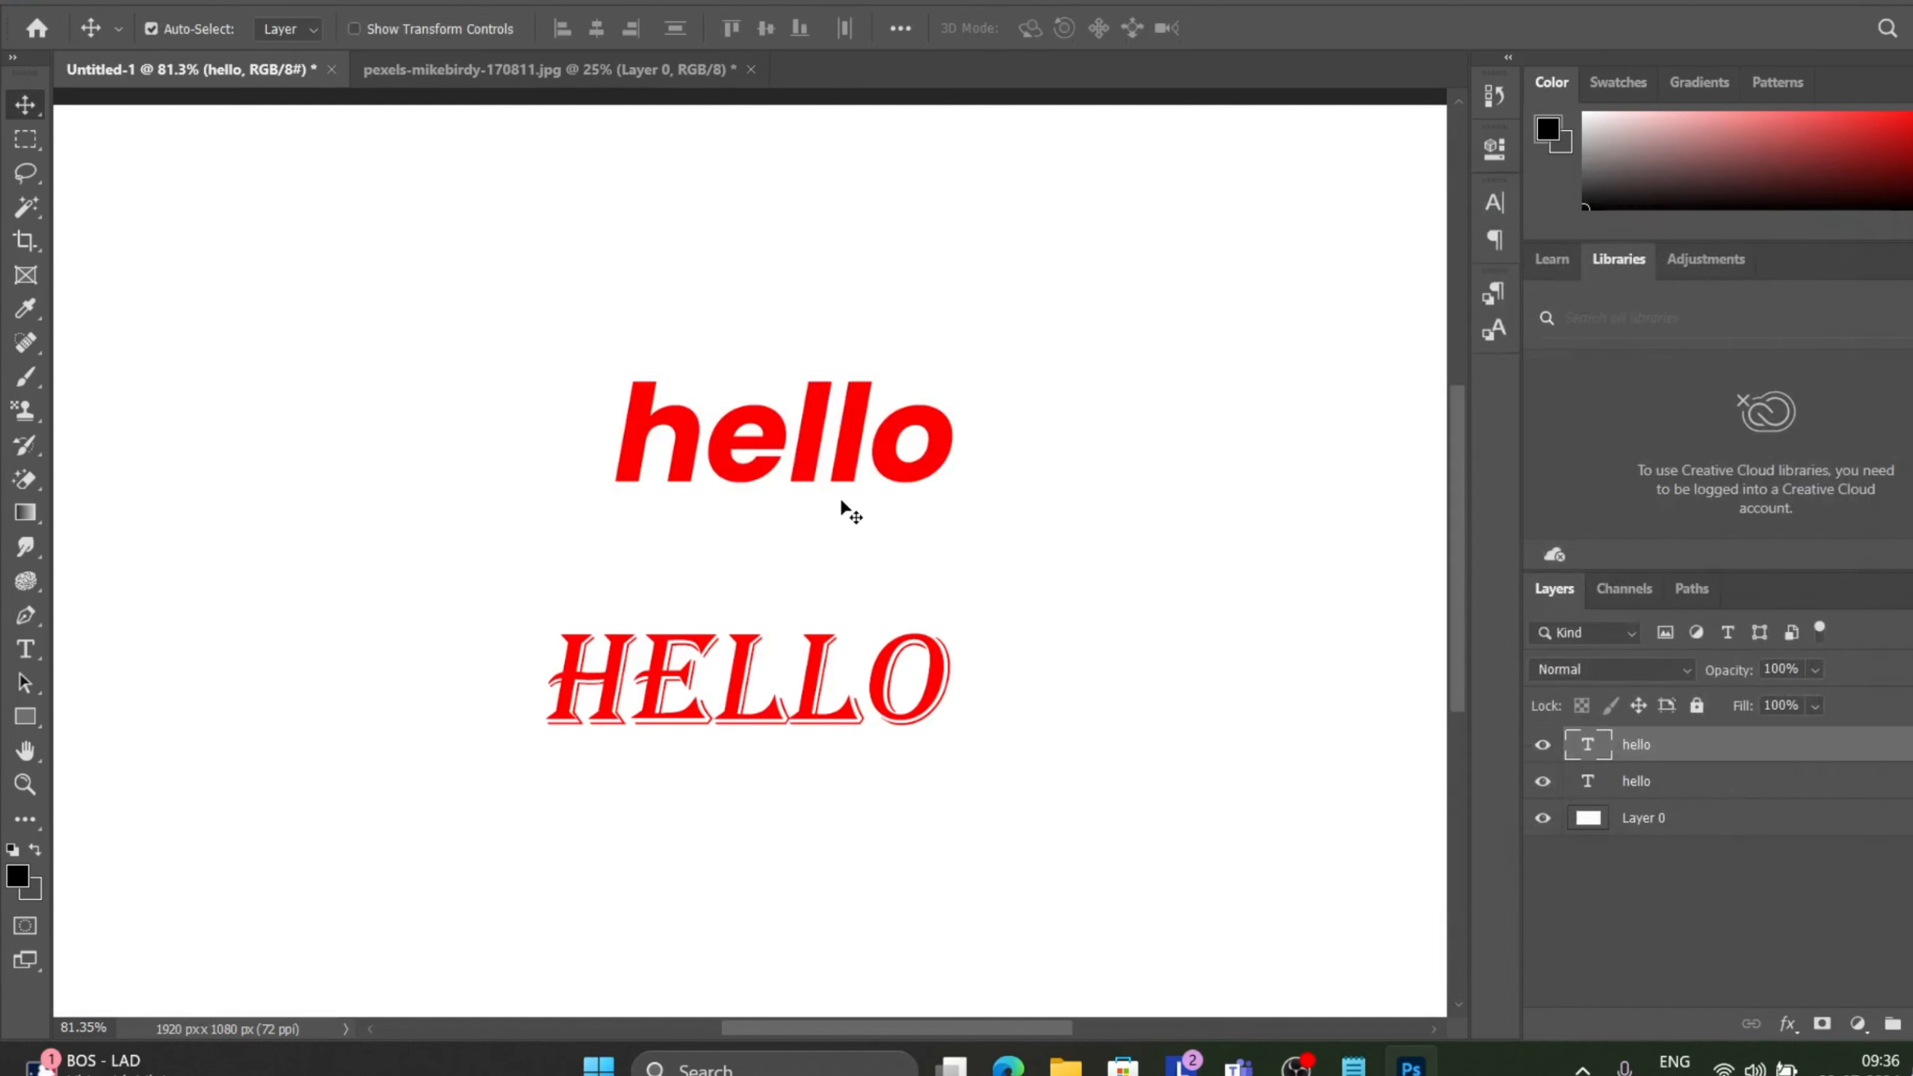
Select the lowercase hello text and run Match Font with the sample area fitted around it.
left_click(755, 477)
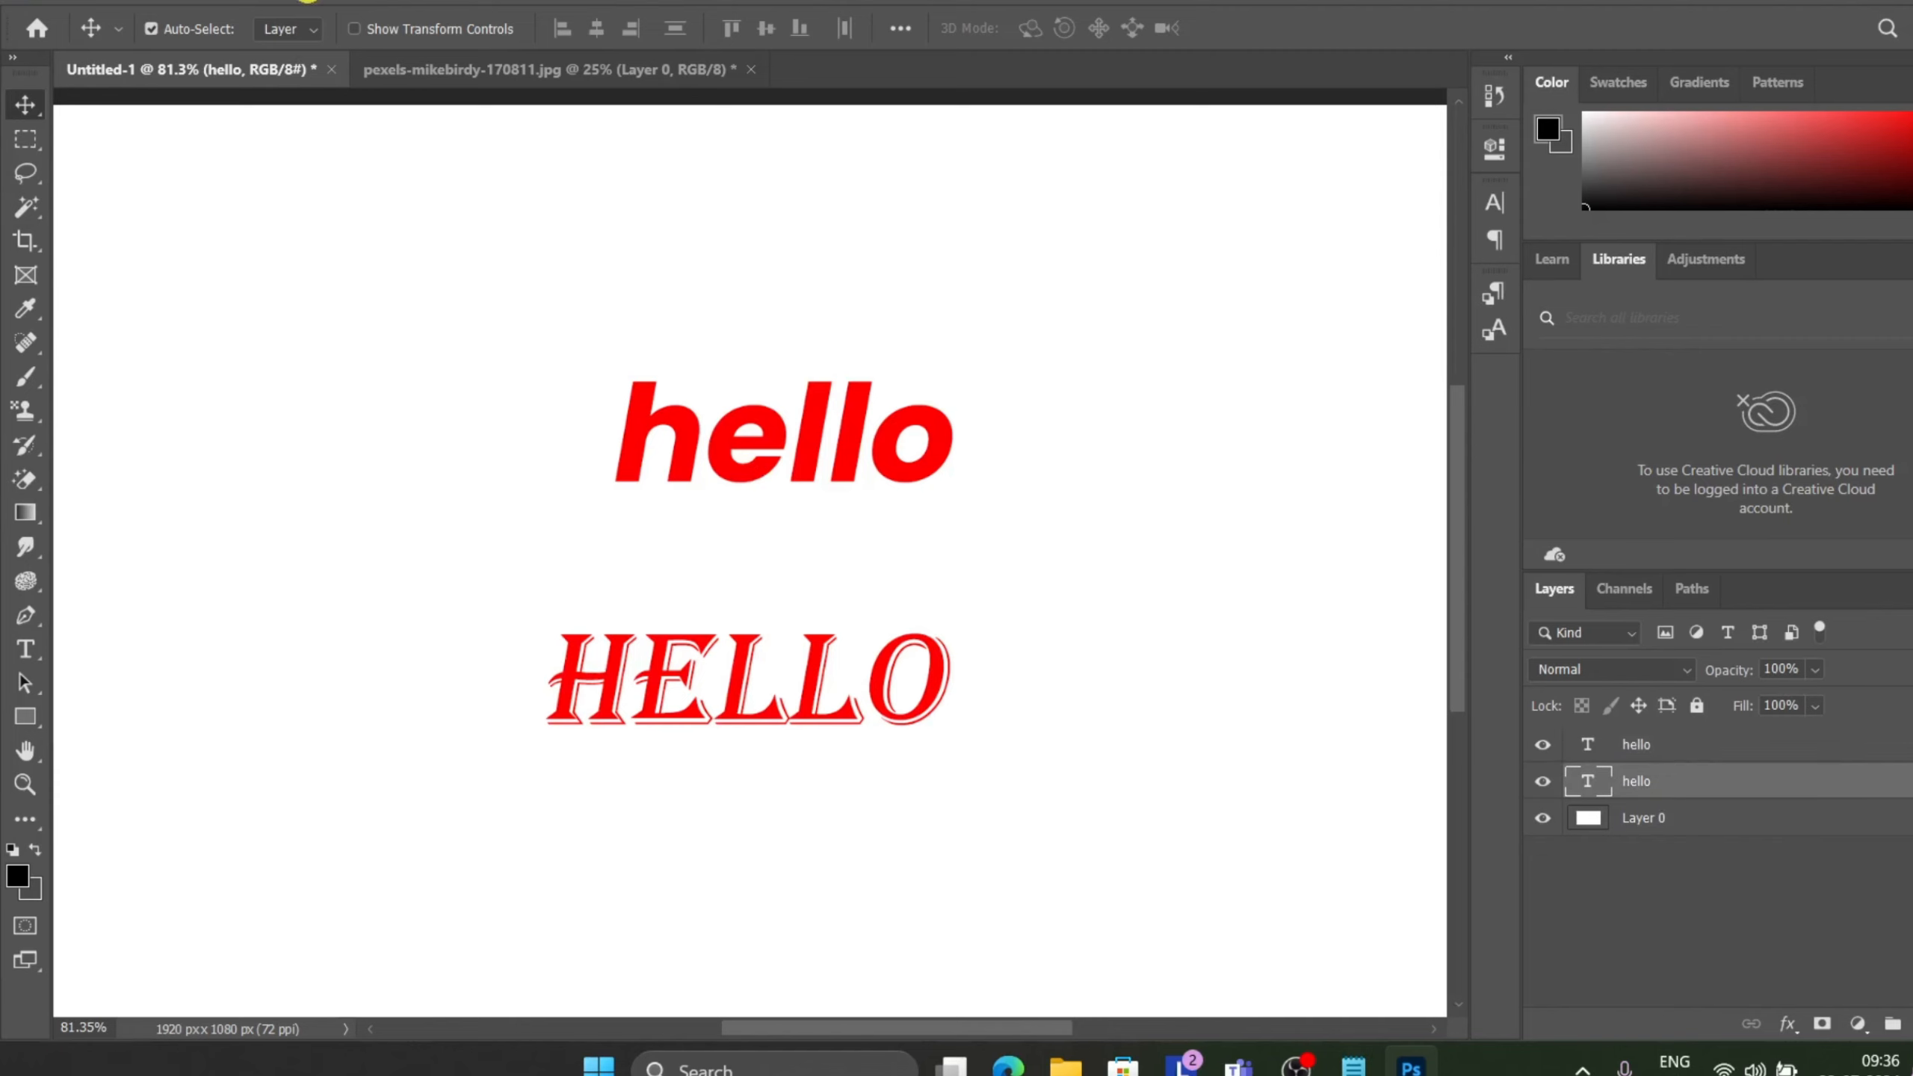
left_click(300, 2)
left_click(268, 2)
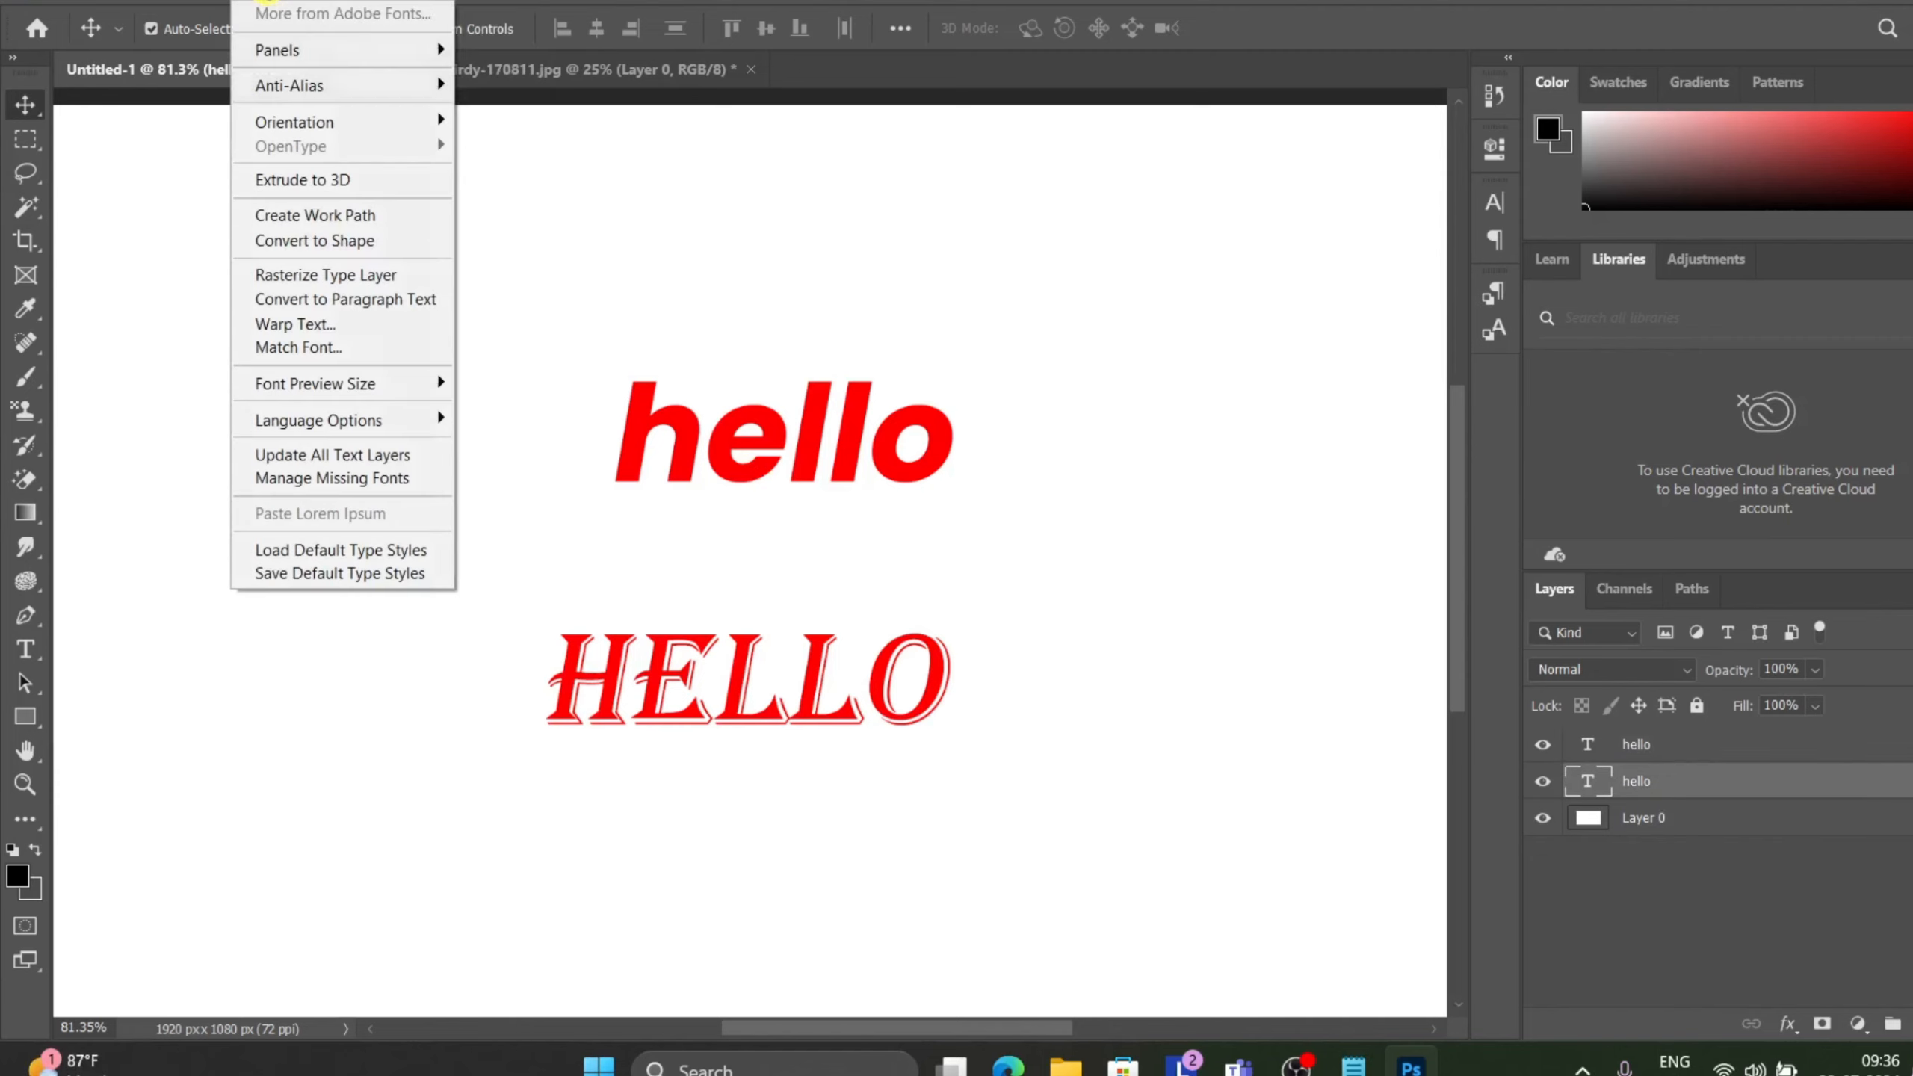
left_click(368, 347)
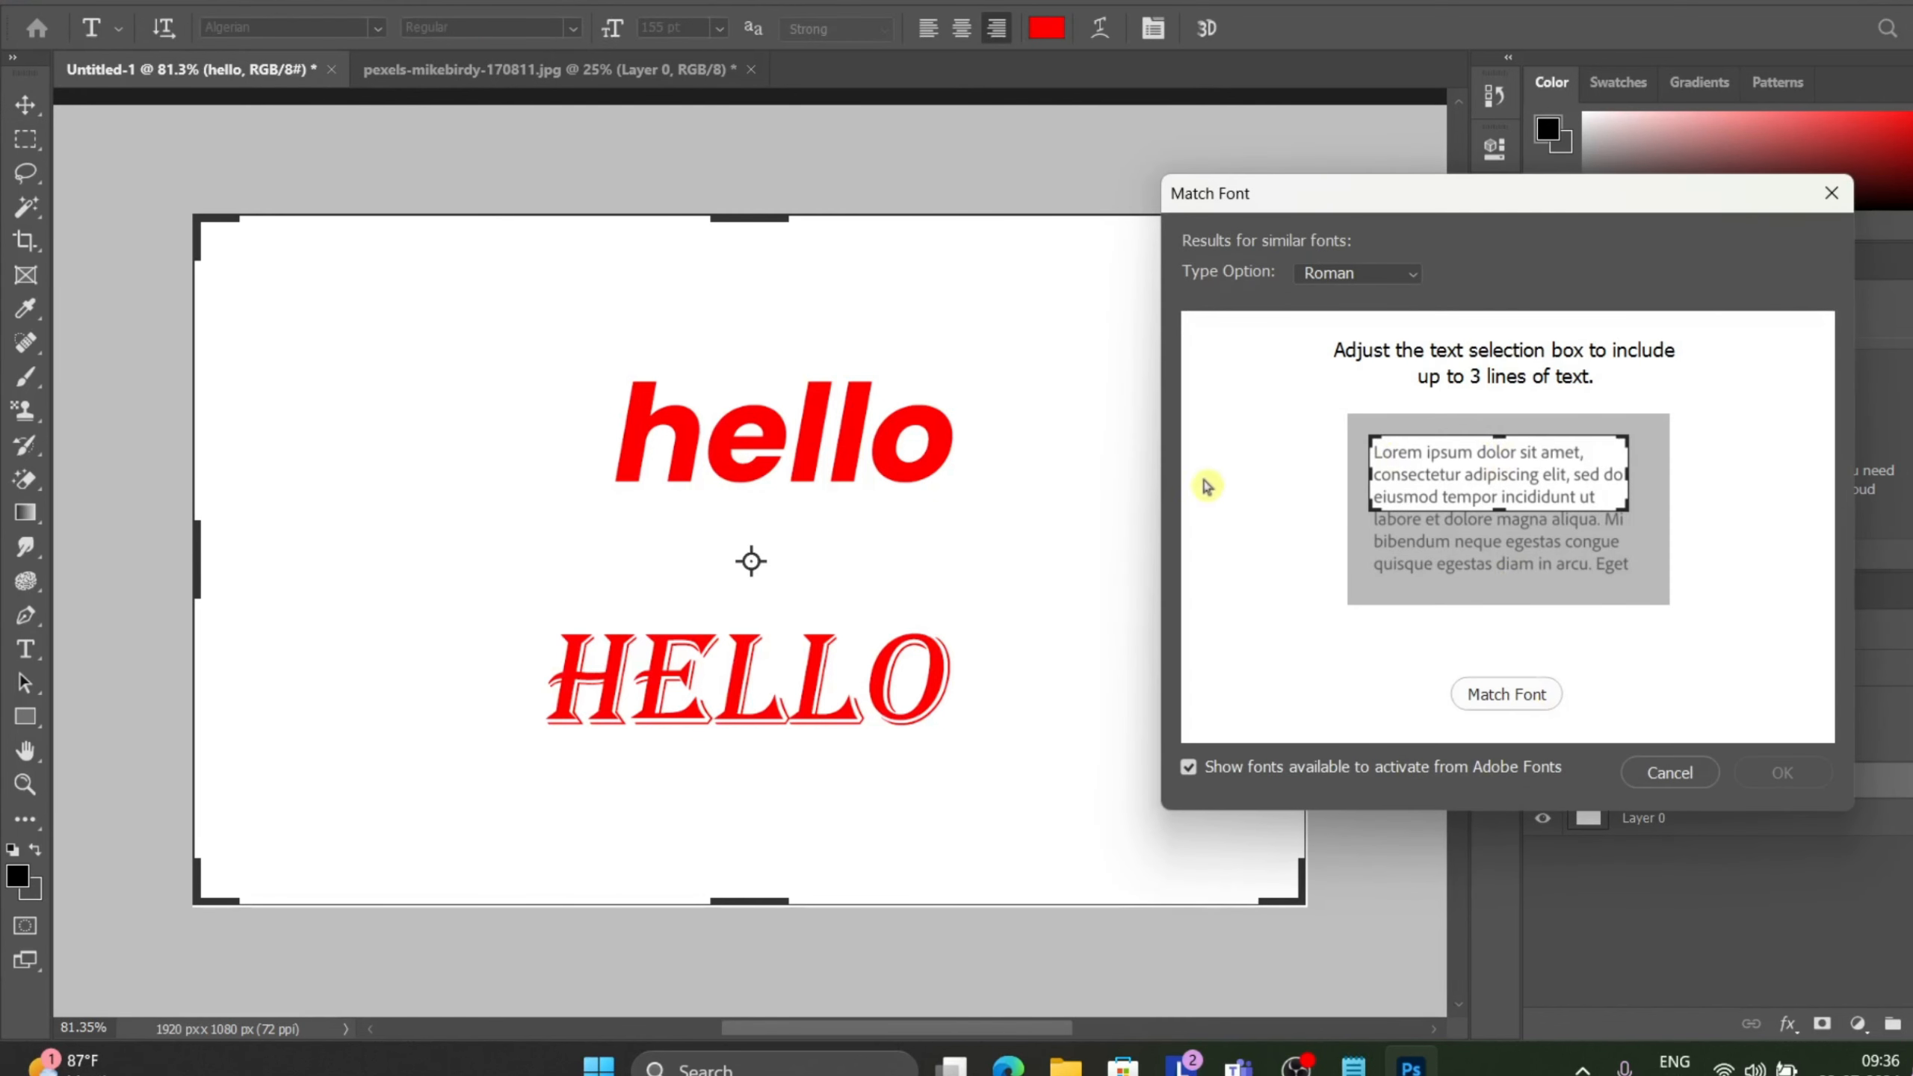
left_click_drag(1536, 196, 1912, 262)
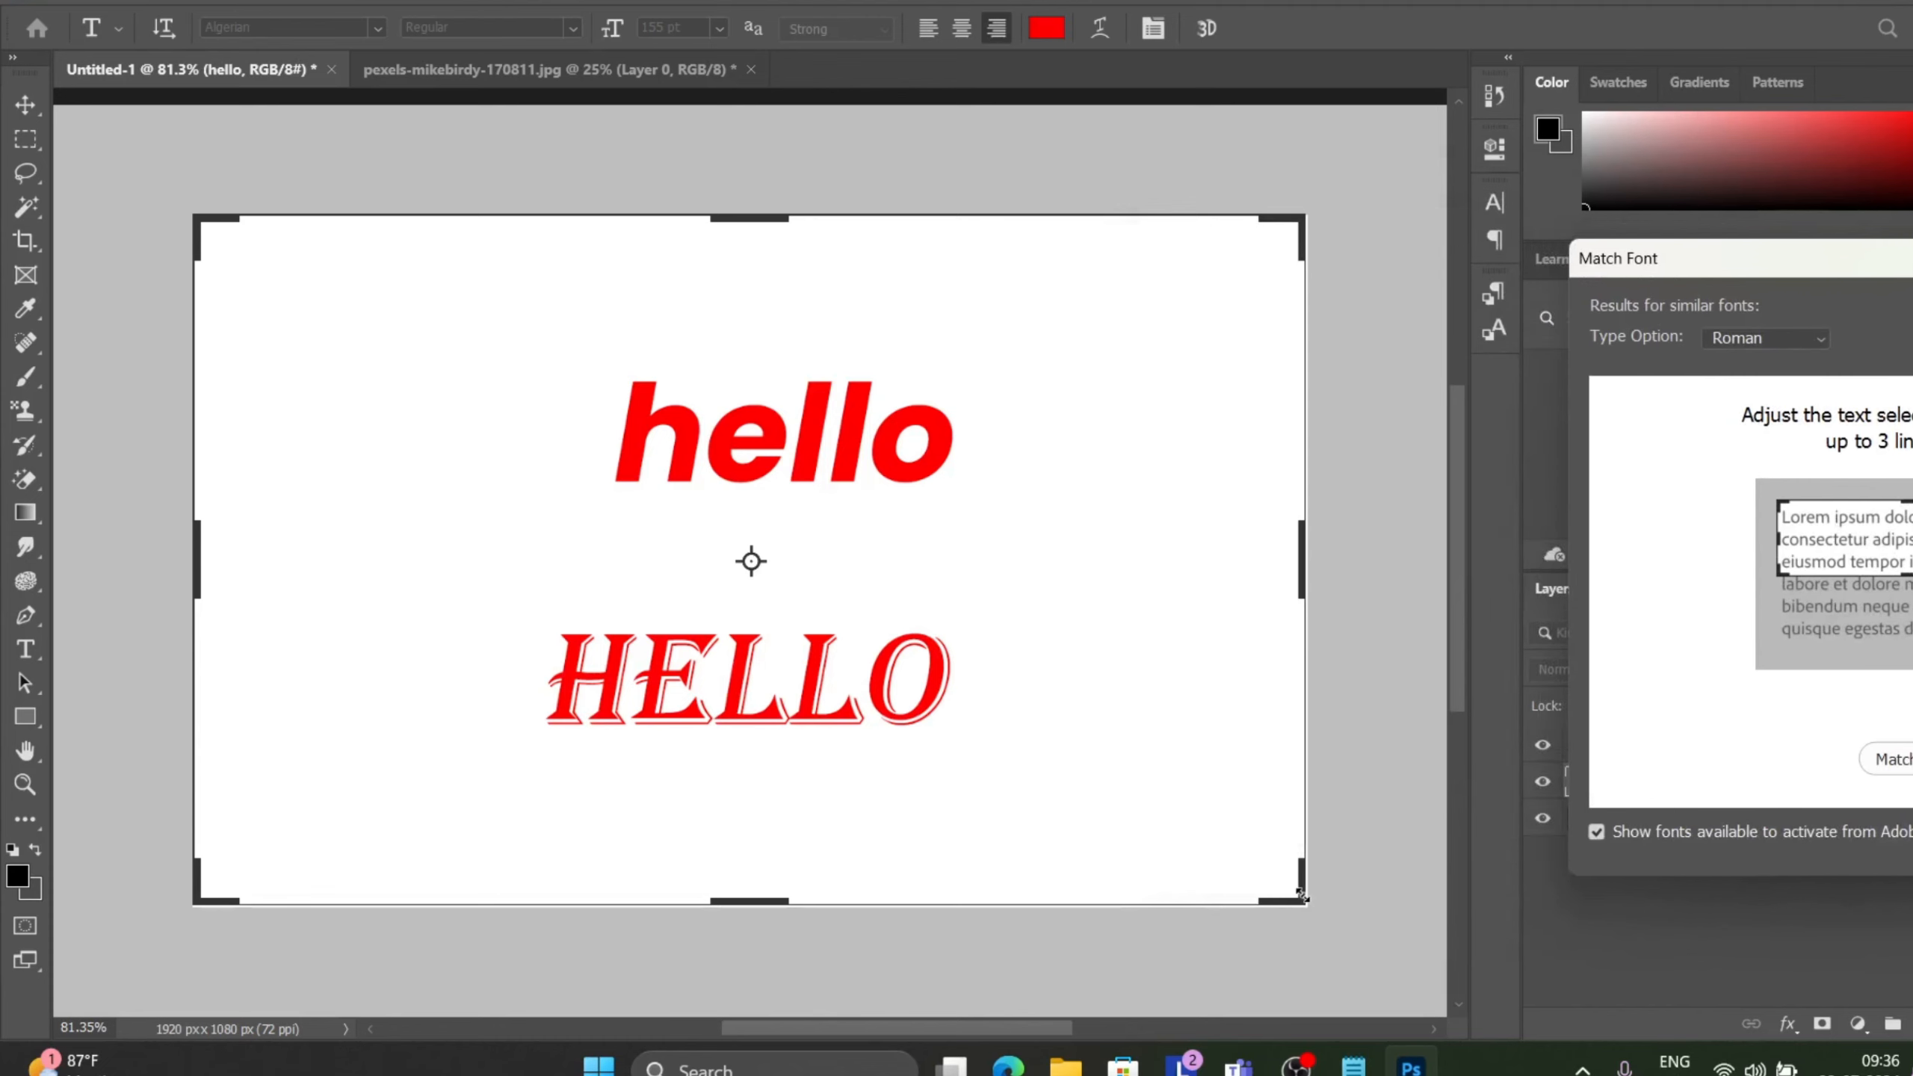
left_click_drag(1300, 900, 1274, 573)
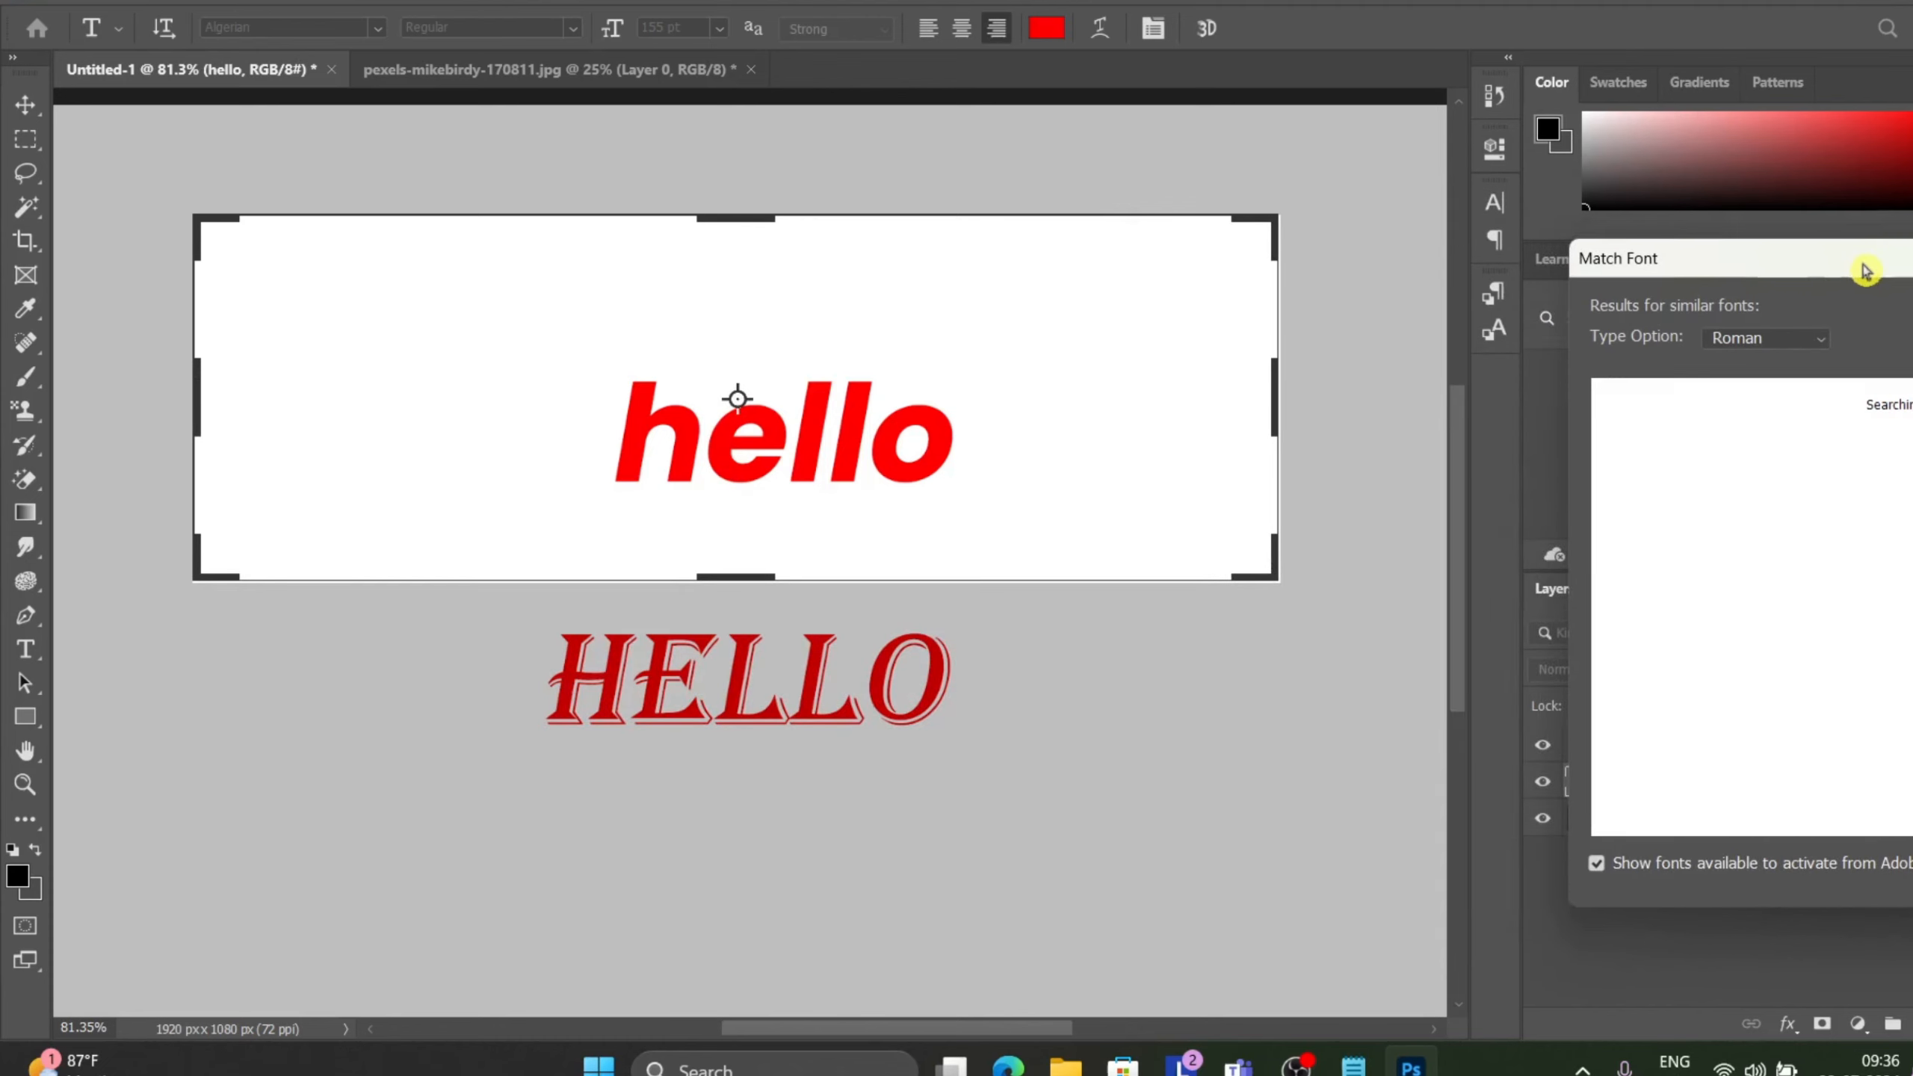
left_click_drag(1864, 266, 1302, 323)
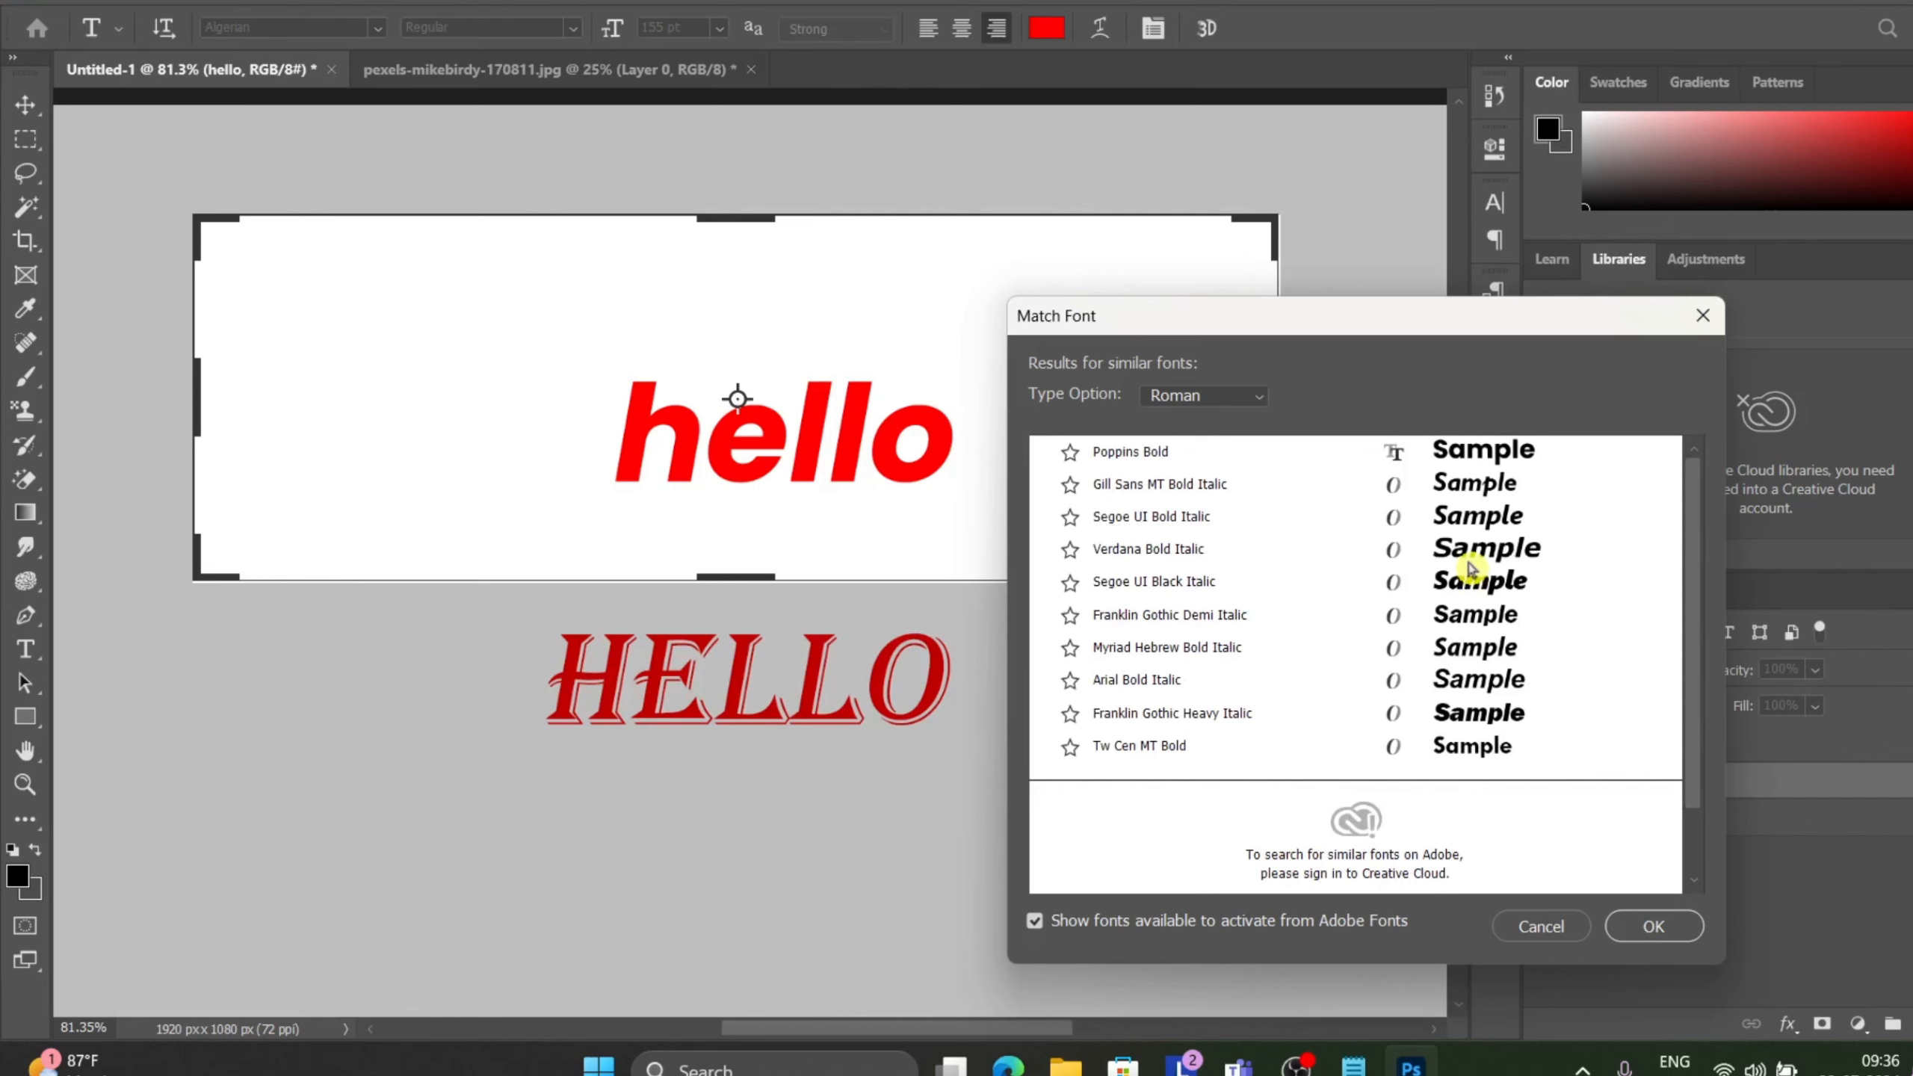
Mark Poppins Bold as a favourite among the matched fonts and confirm the dialog.
left_click(1231, 459)
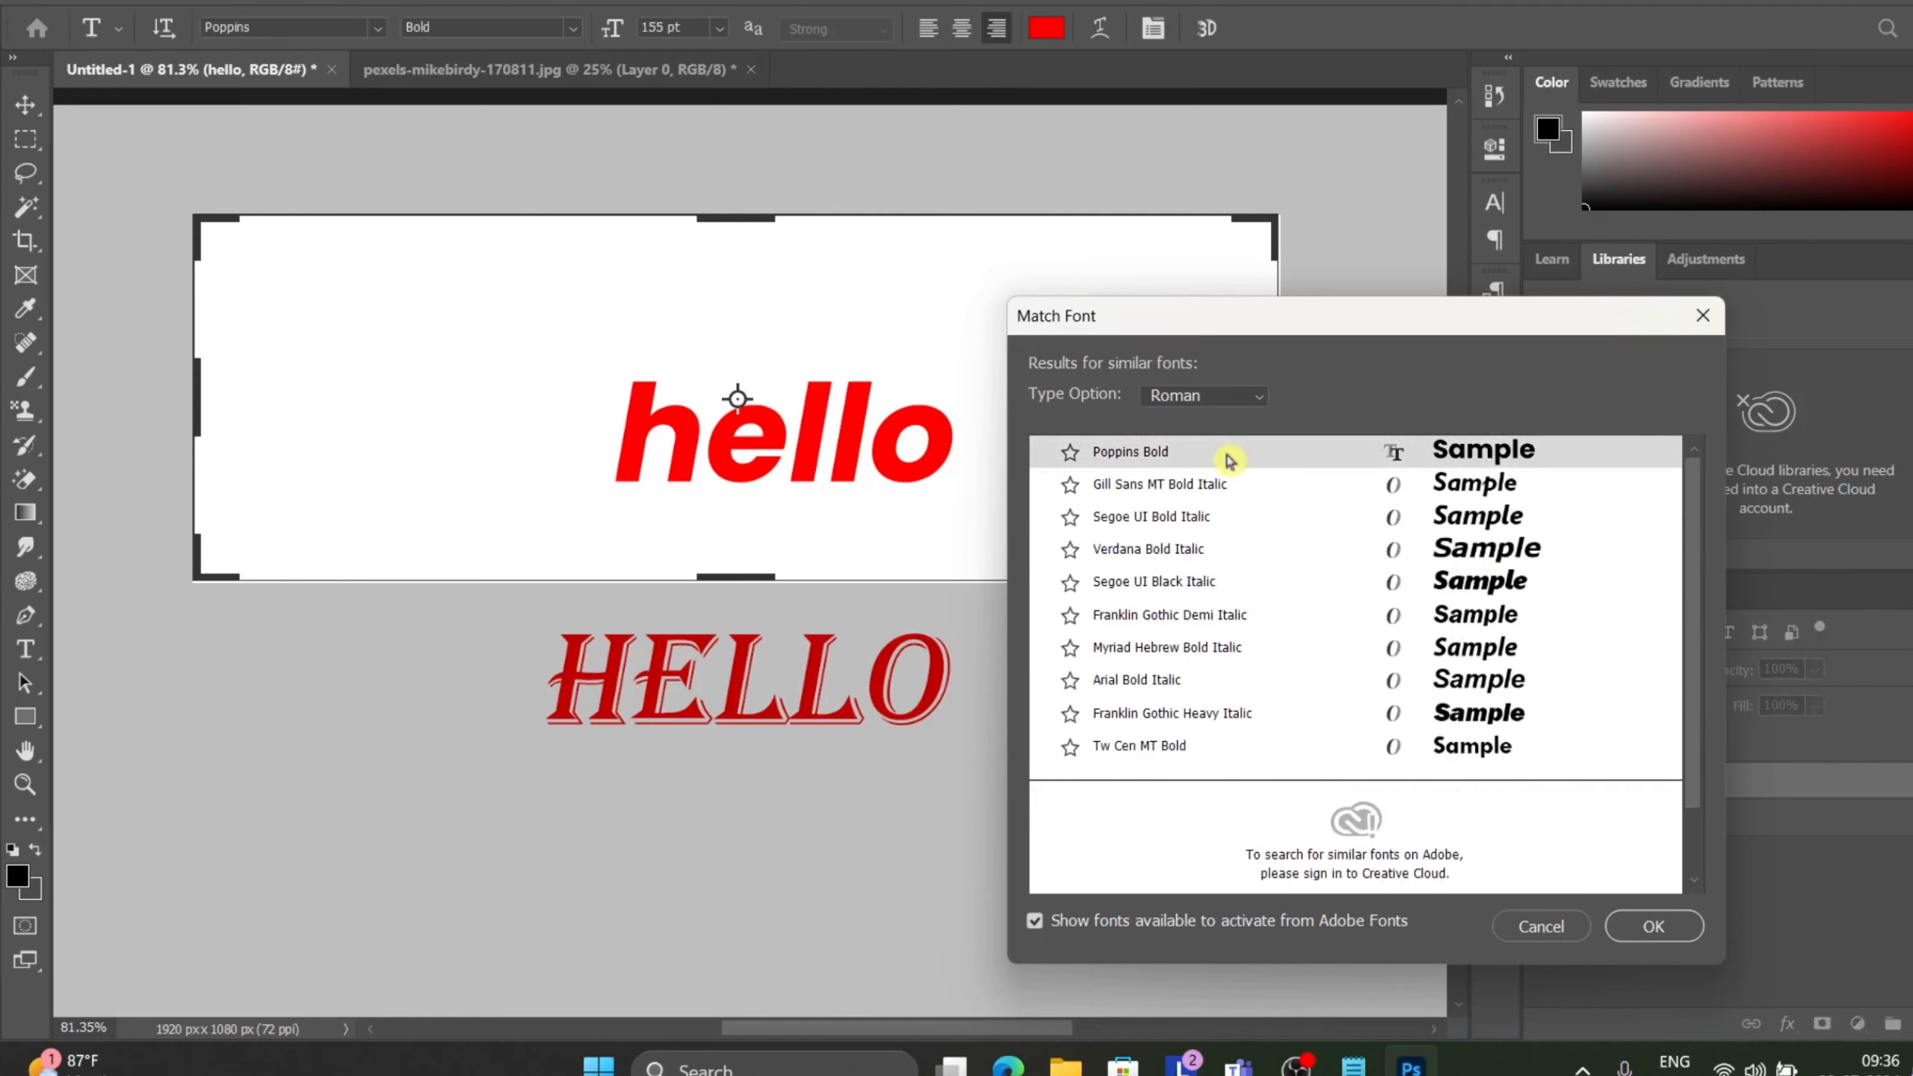
left_click(1070, 452)
left_click(1649, 926)
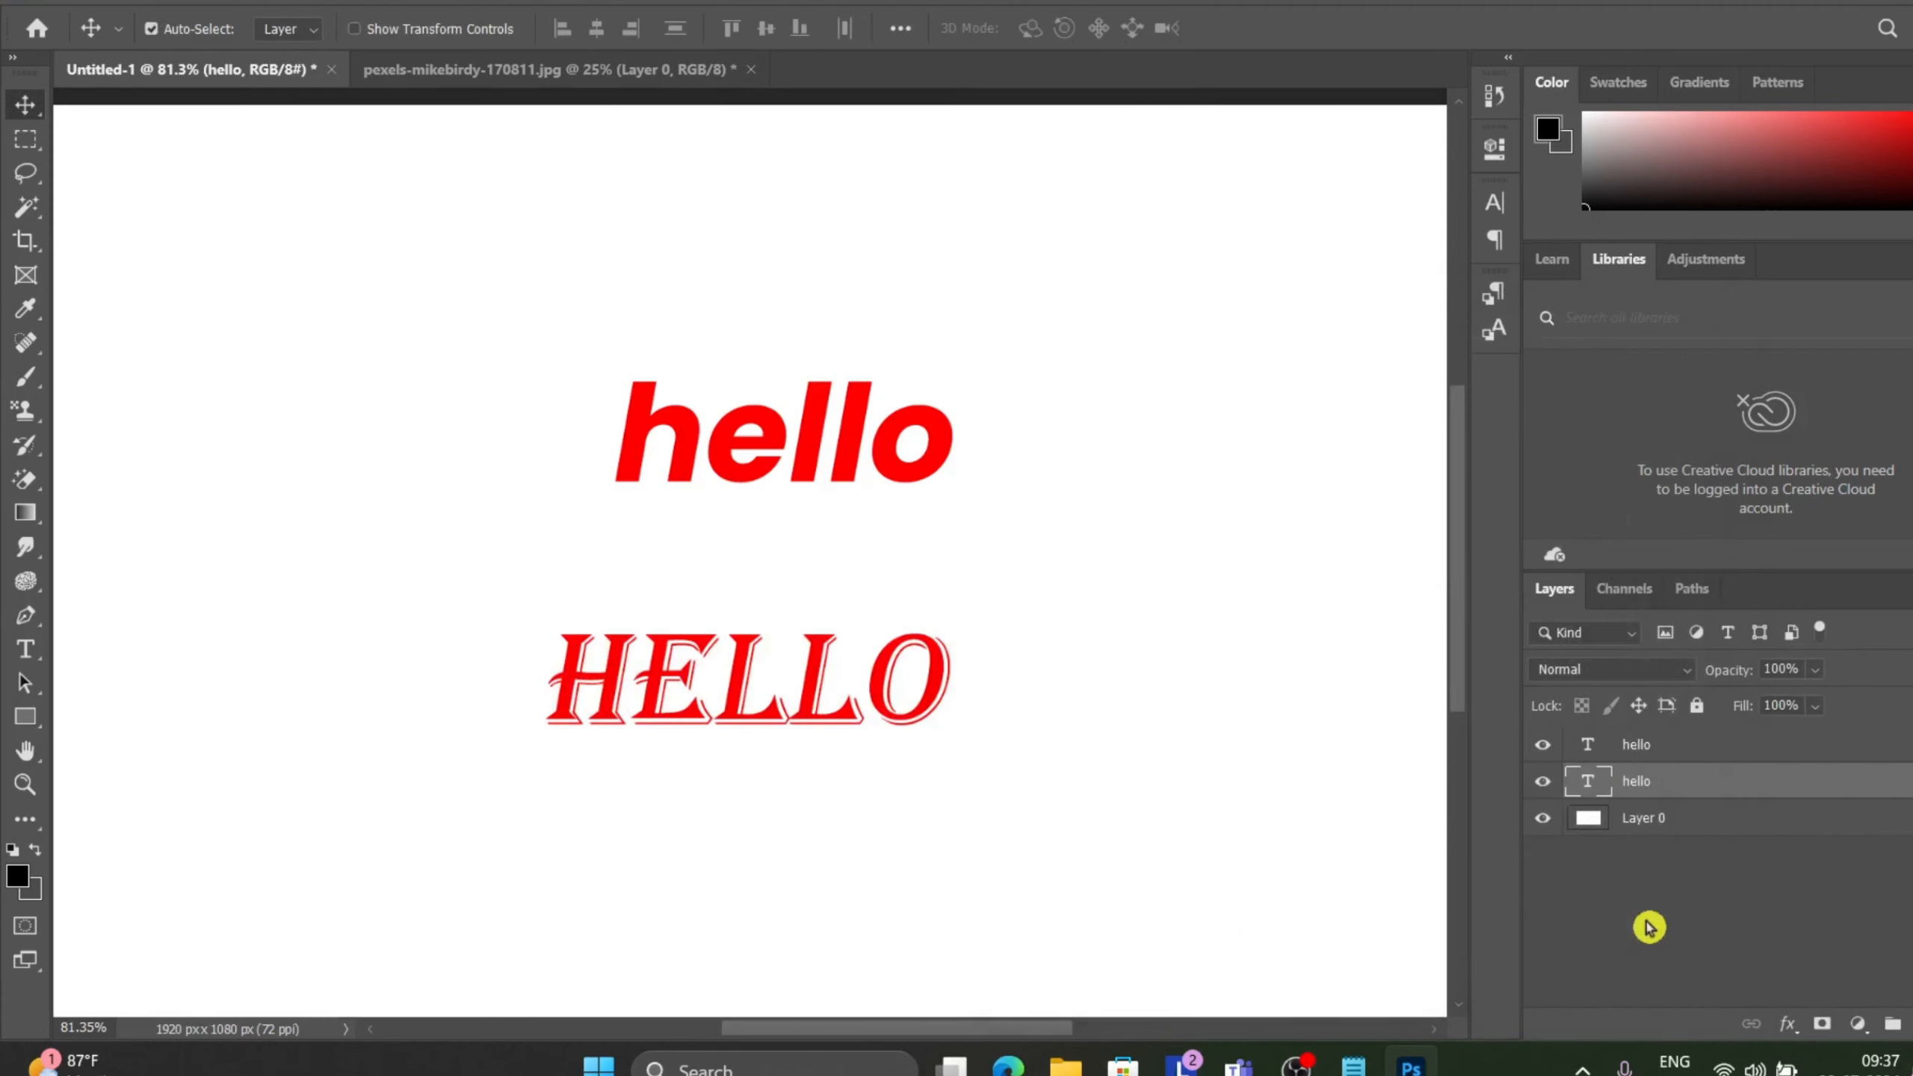
left_click(1649, 926)
left_click(259, 6)
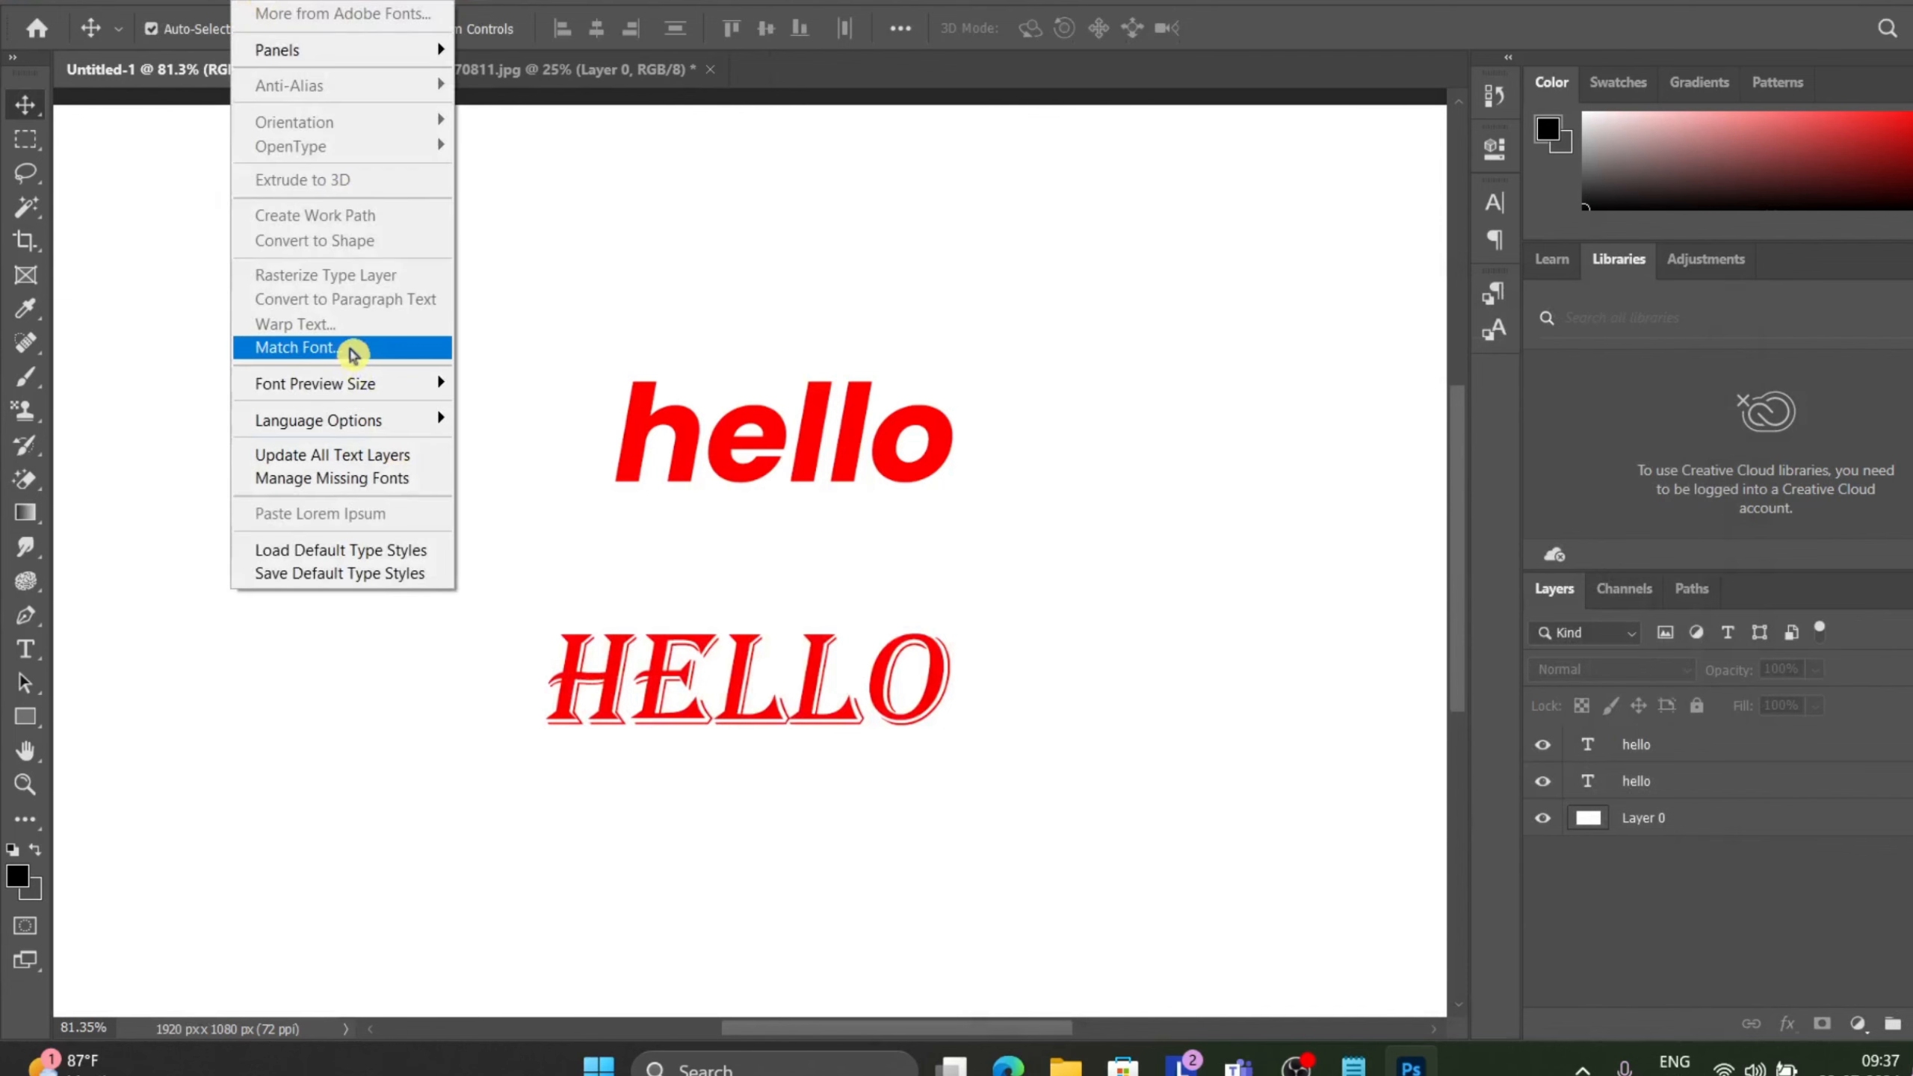
left_click(351, 350)
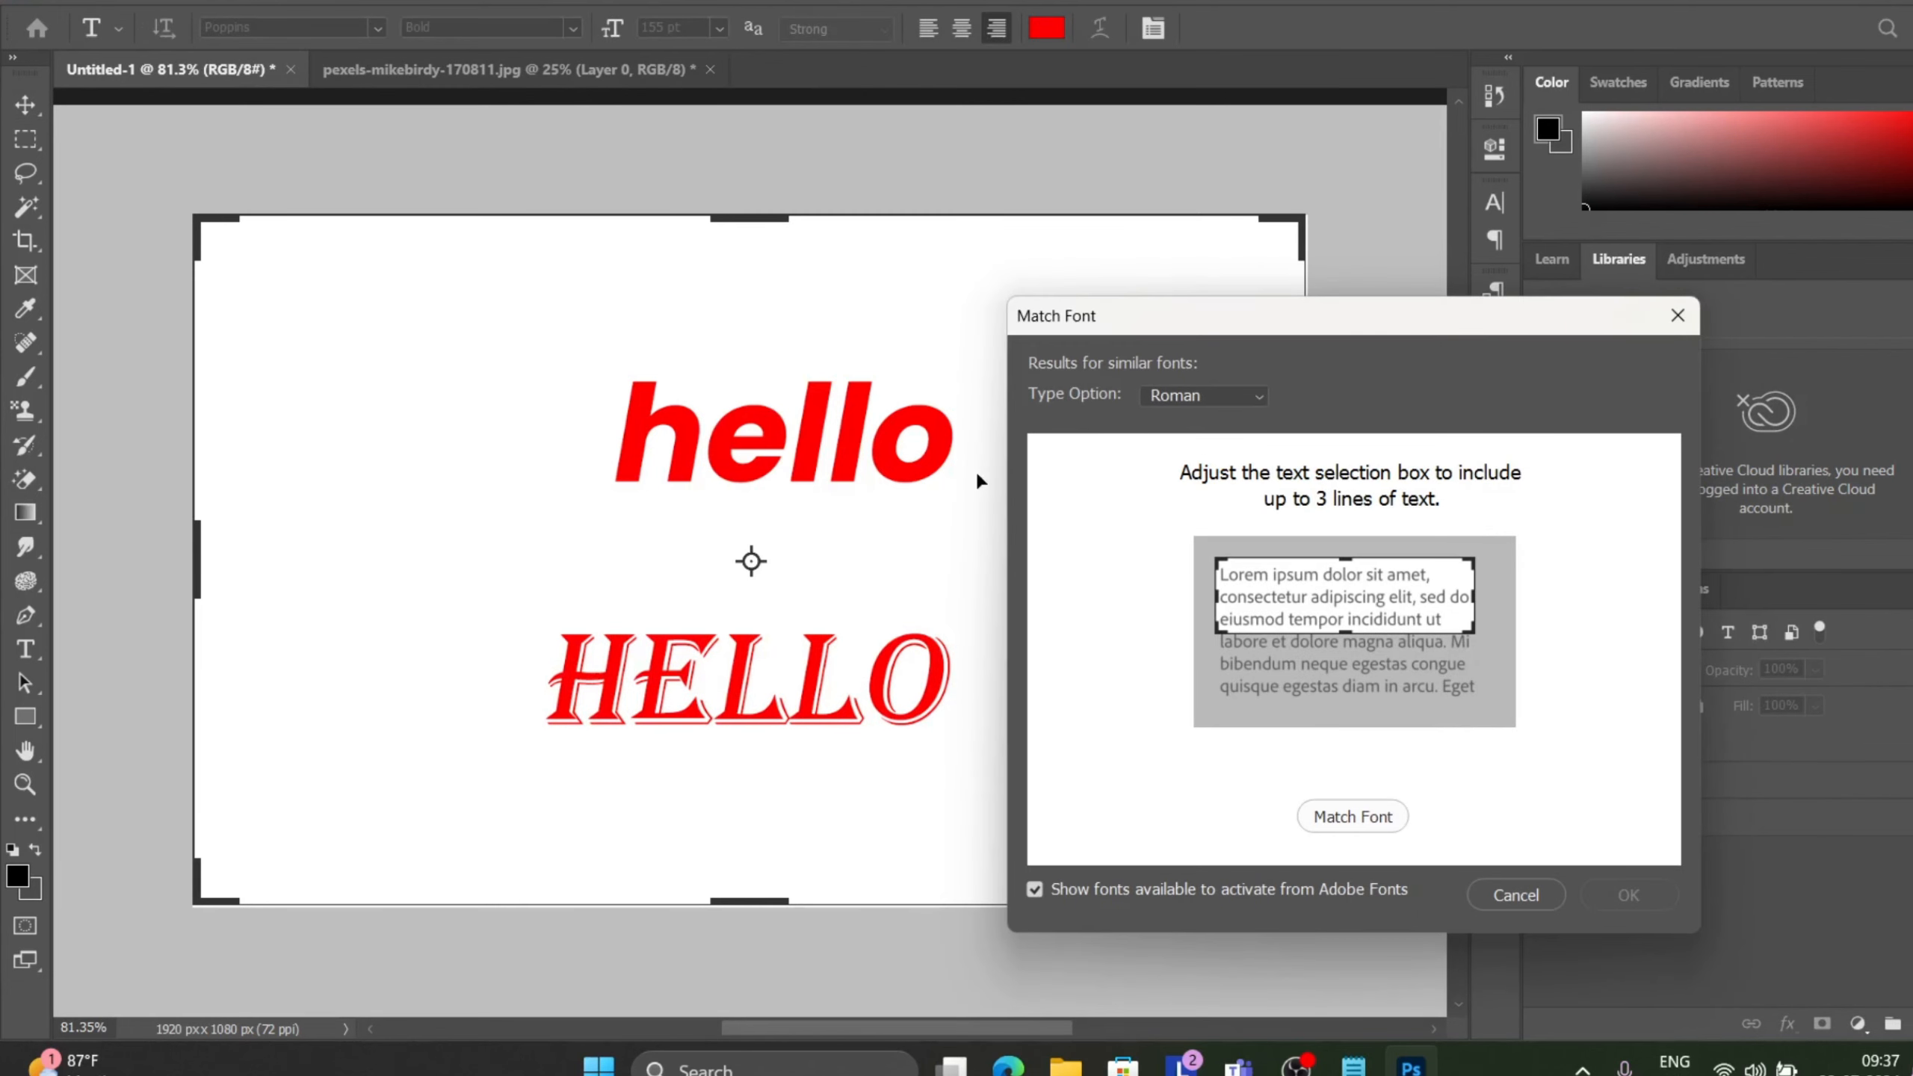
left_click(1372, 816)
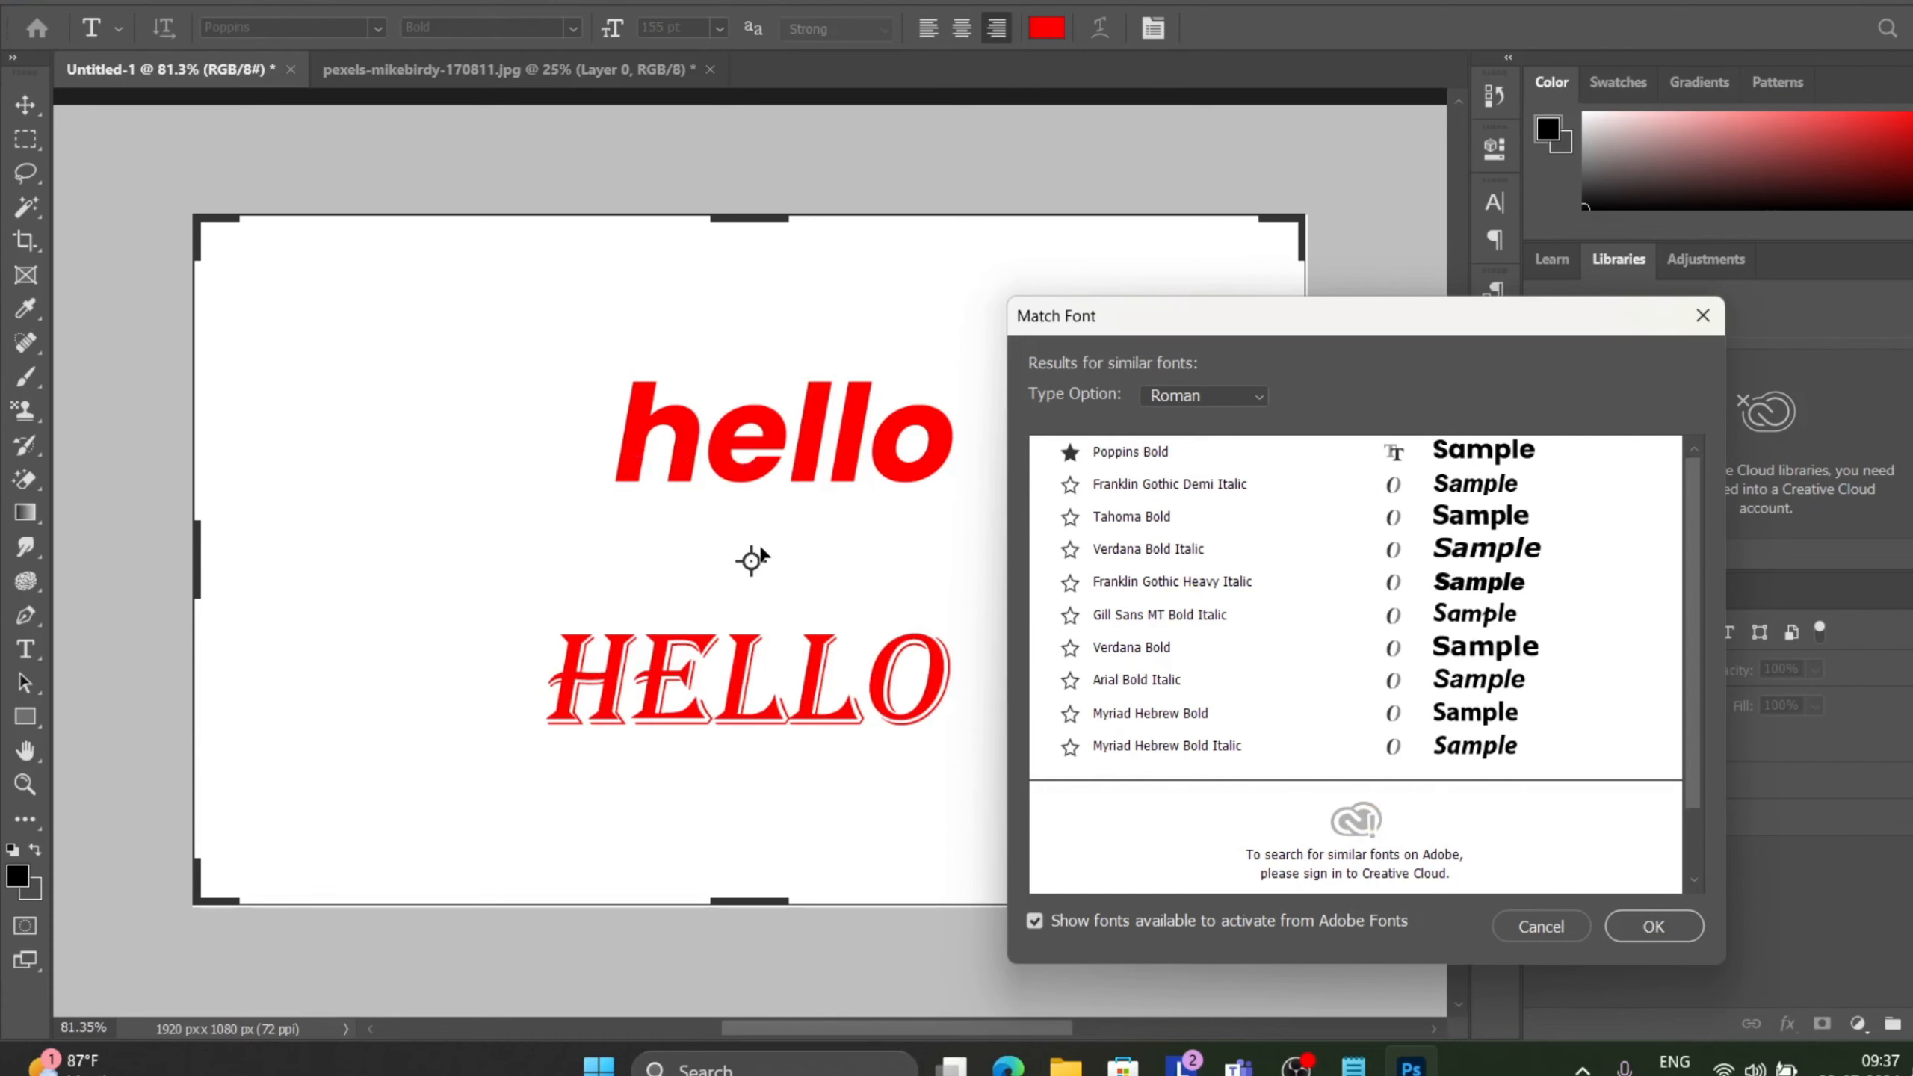
mouse_move(751, 561)
left_mouse_down()
mouse_move(770, 435)
mouse_move(768, 575)
left_mouse_up()
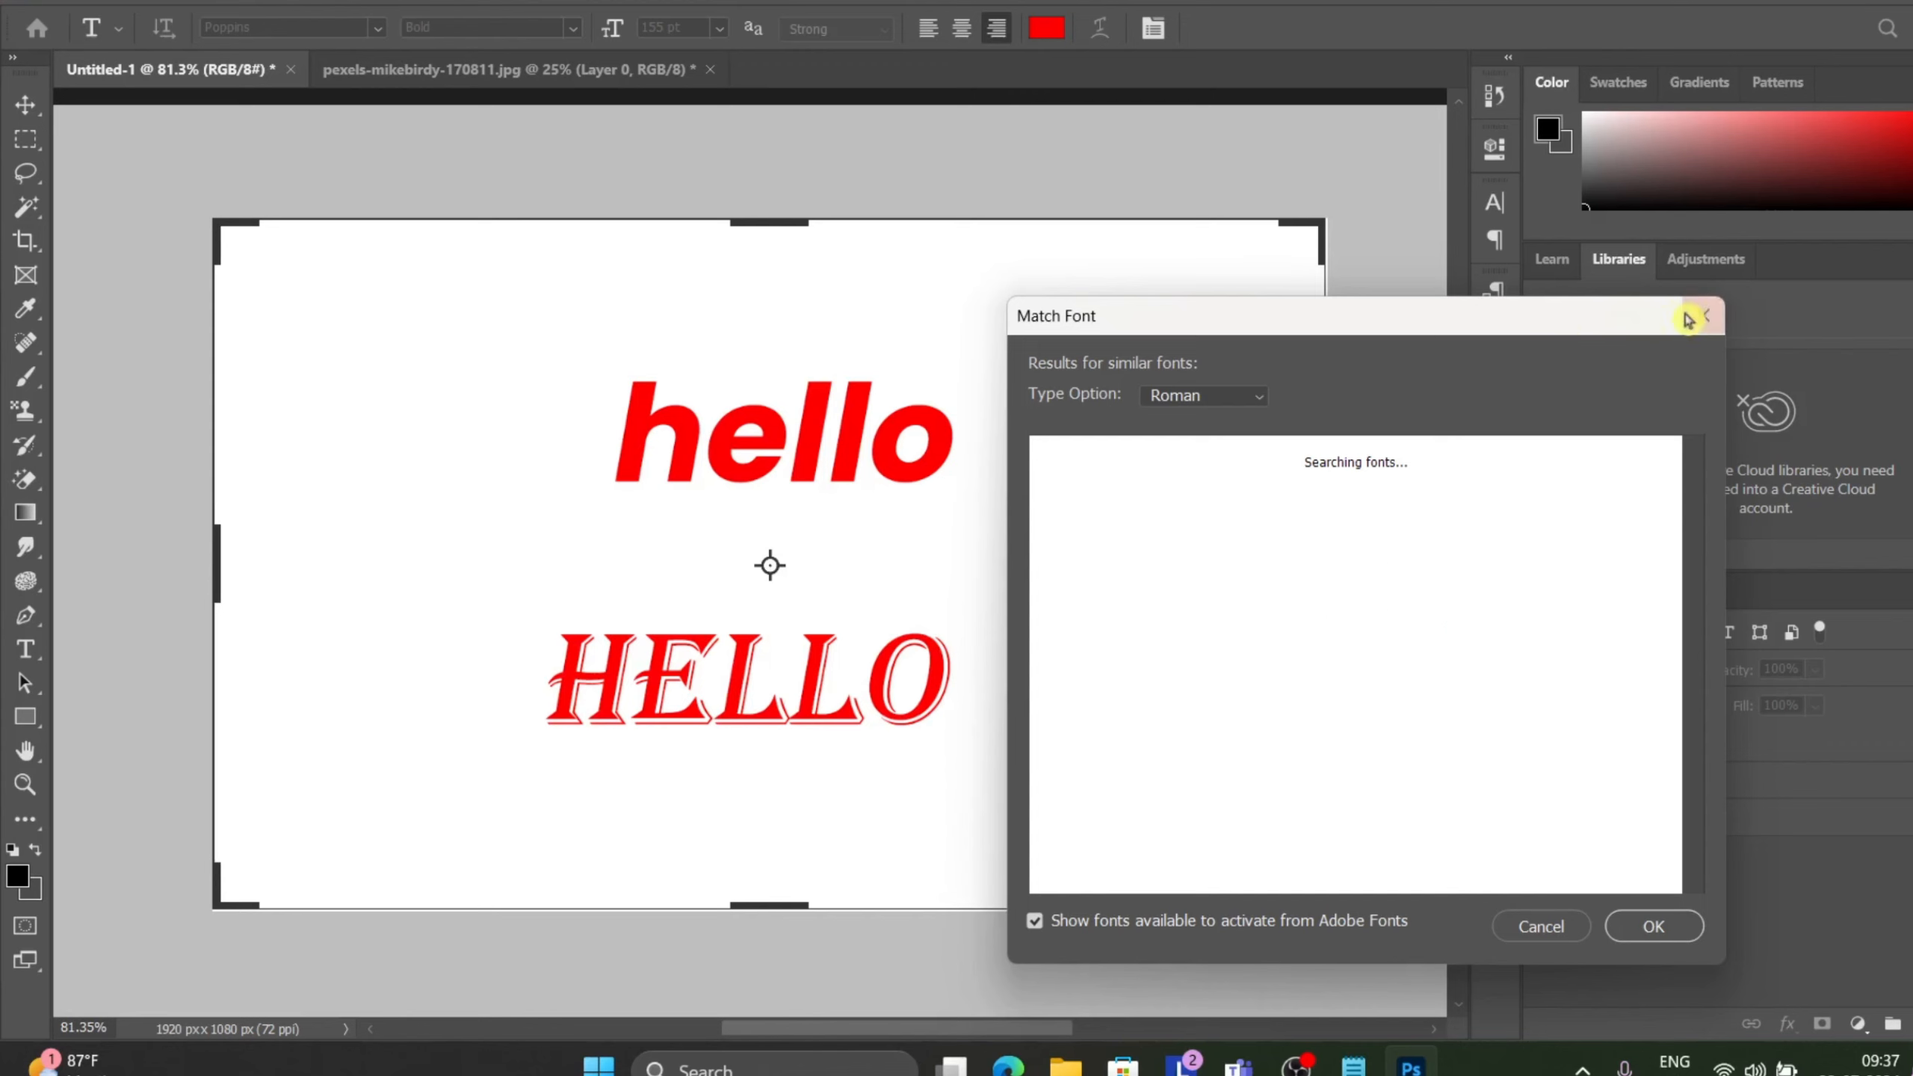
left_click(1544, 929)
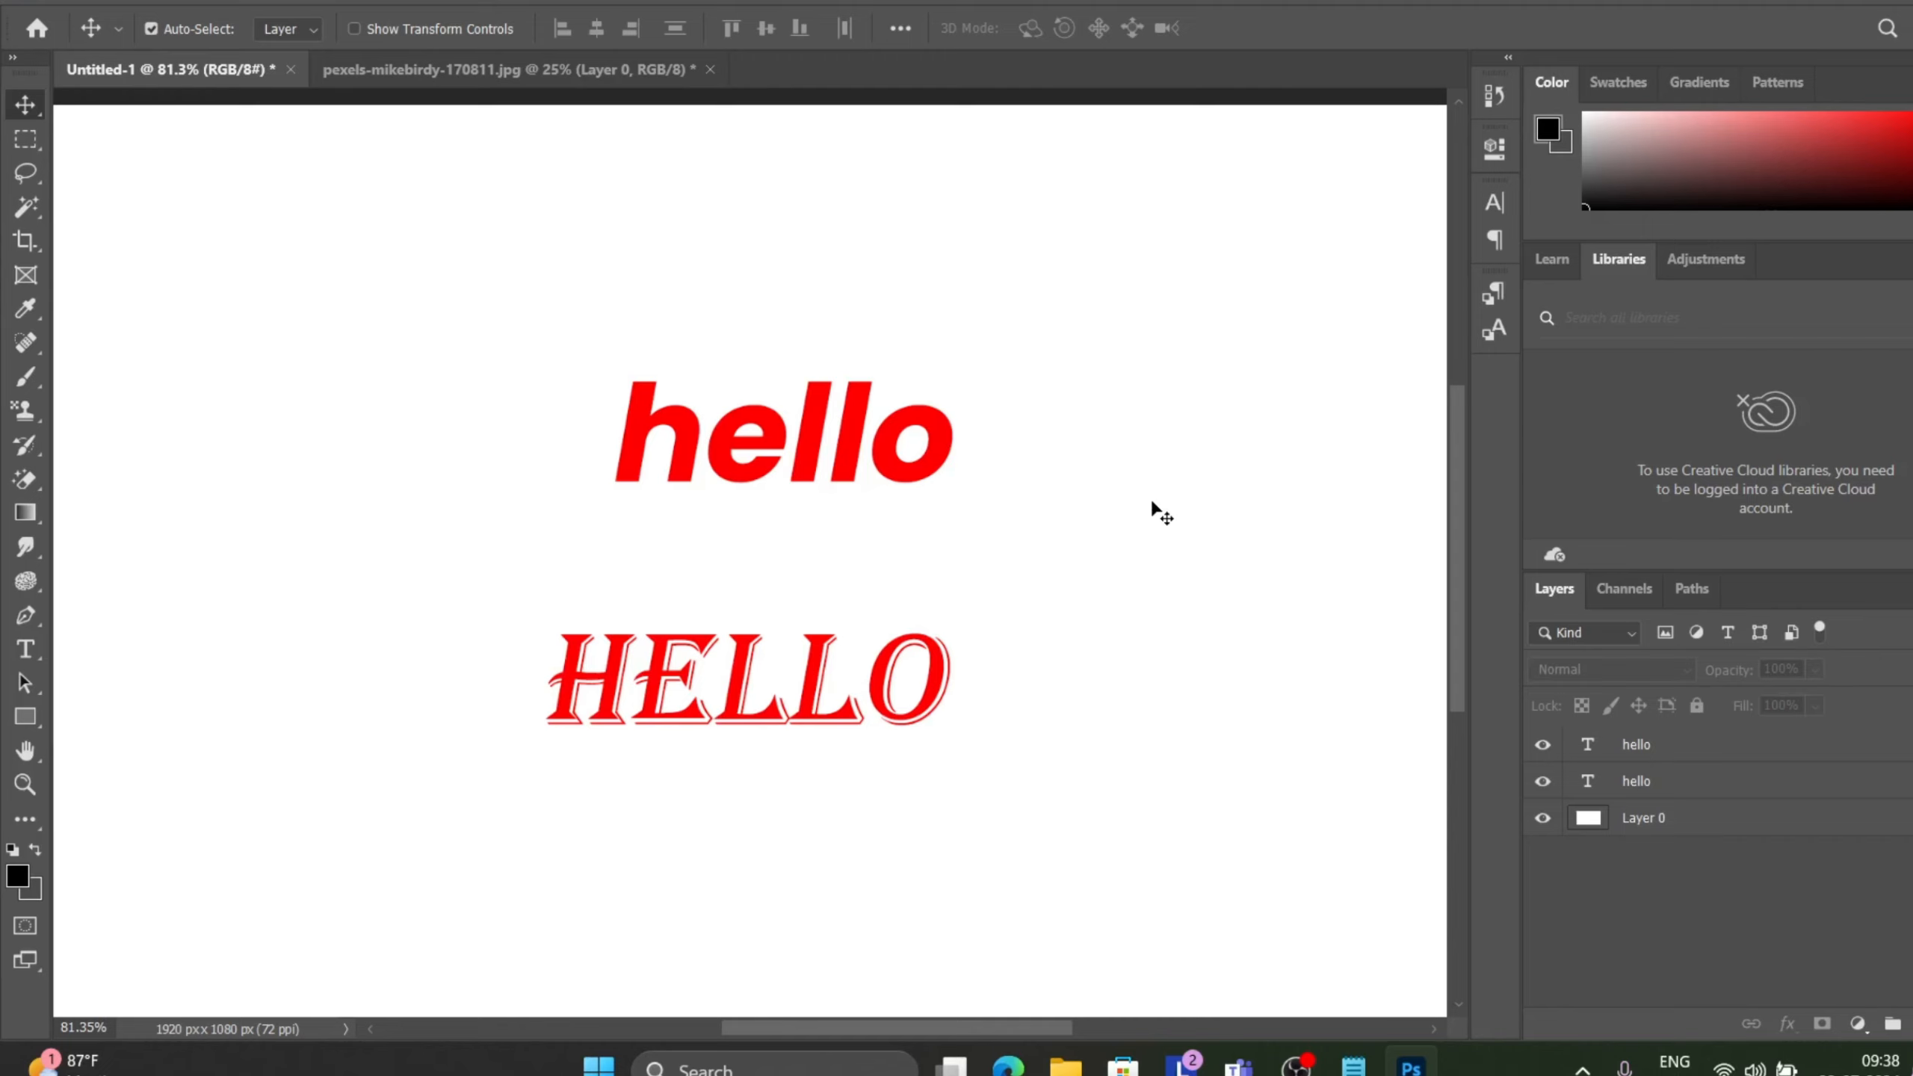
Select the upper hello text layer and set the Font Preview Size to Large.
left_click(1669, 759)
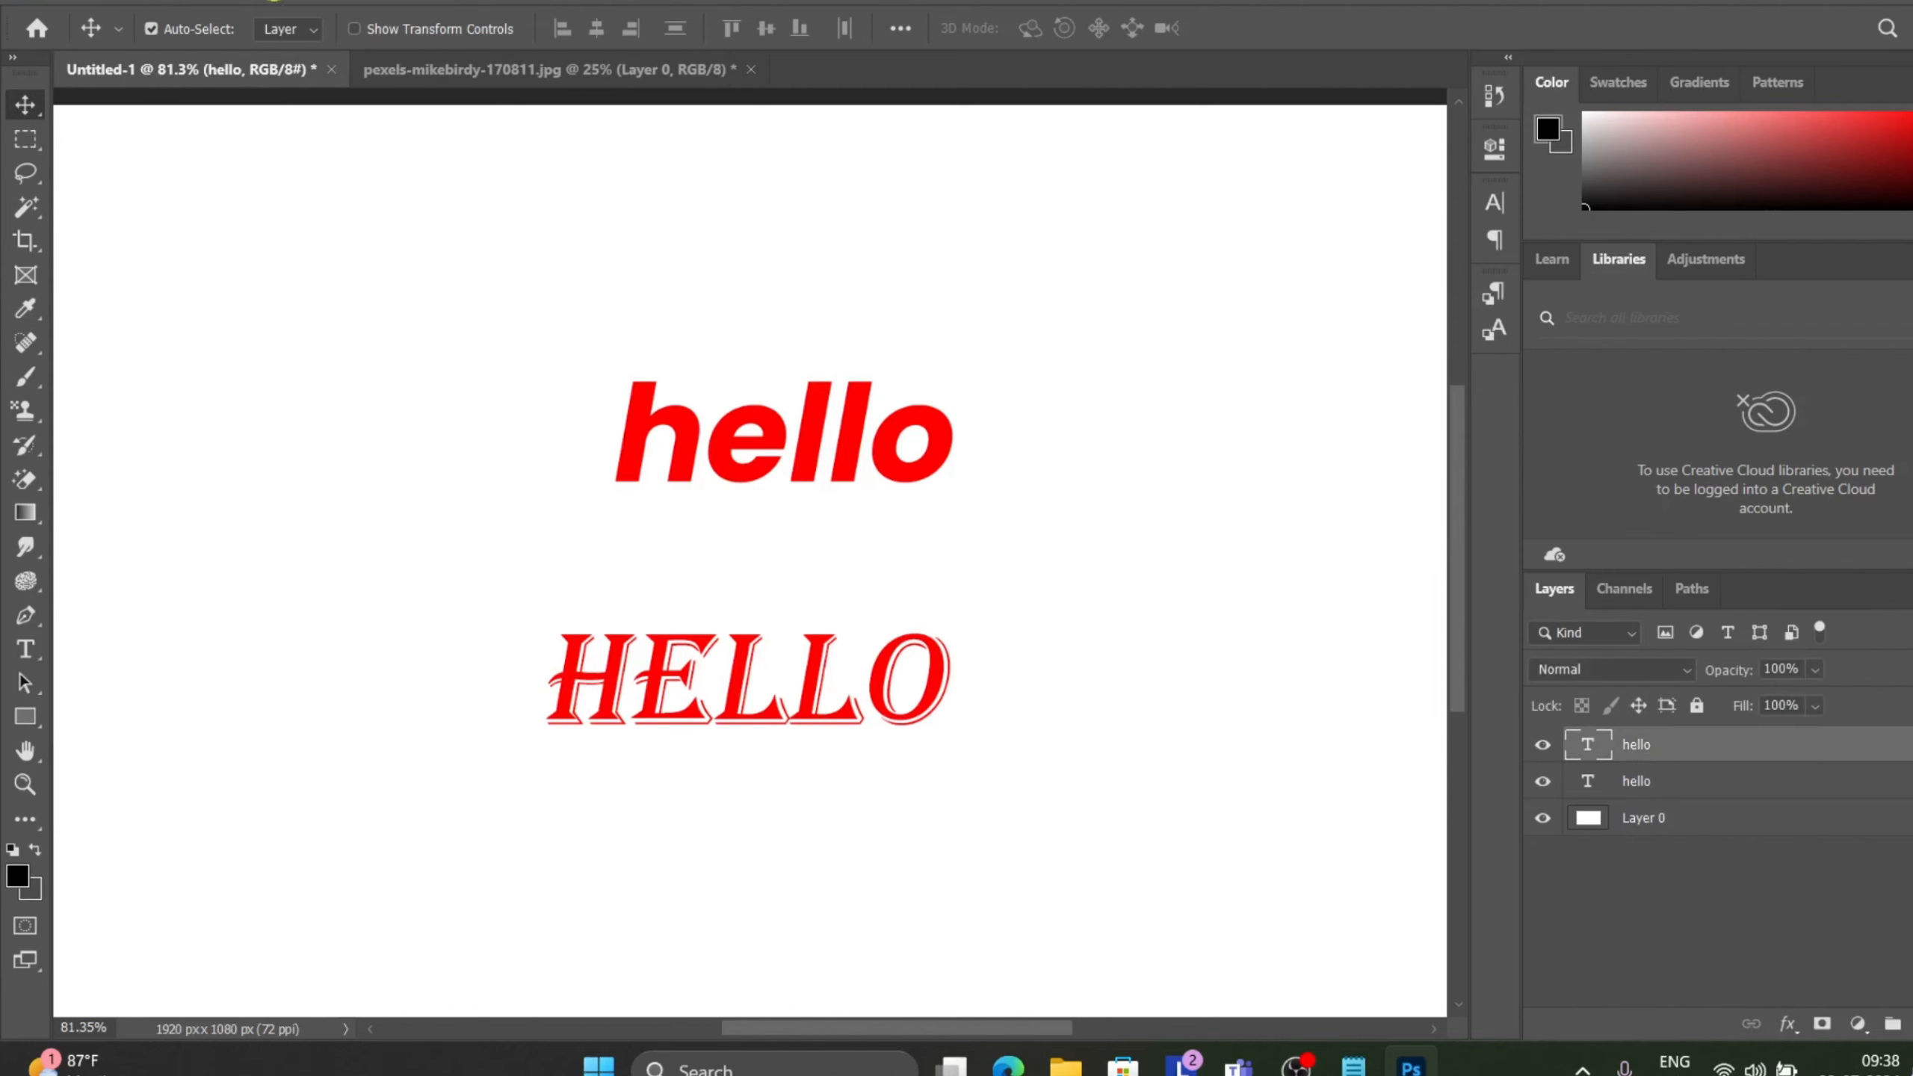
left_click(271, 0)
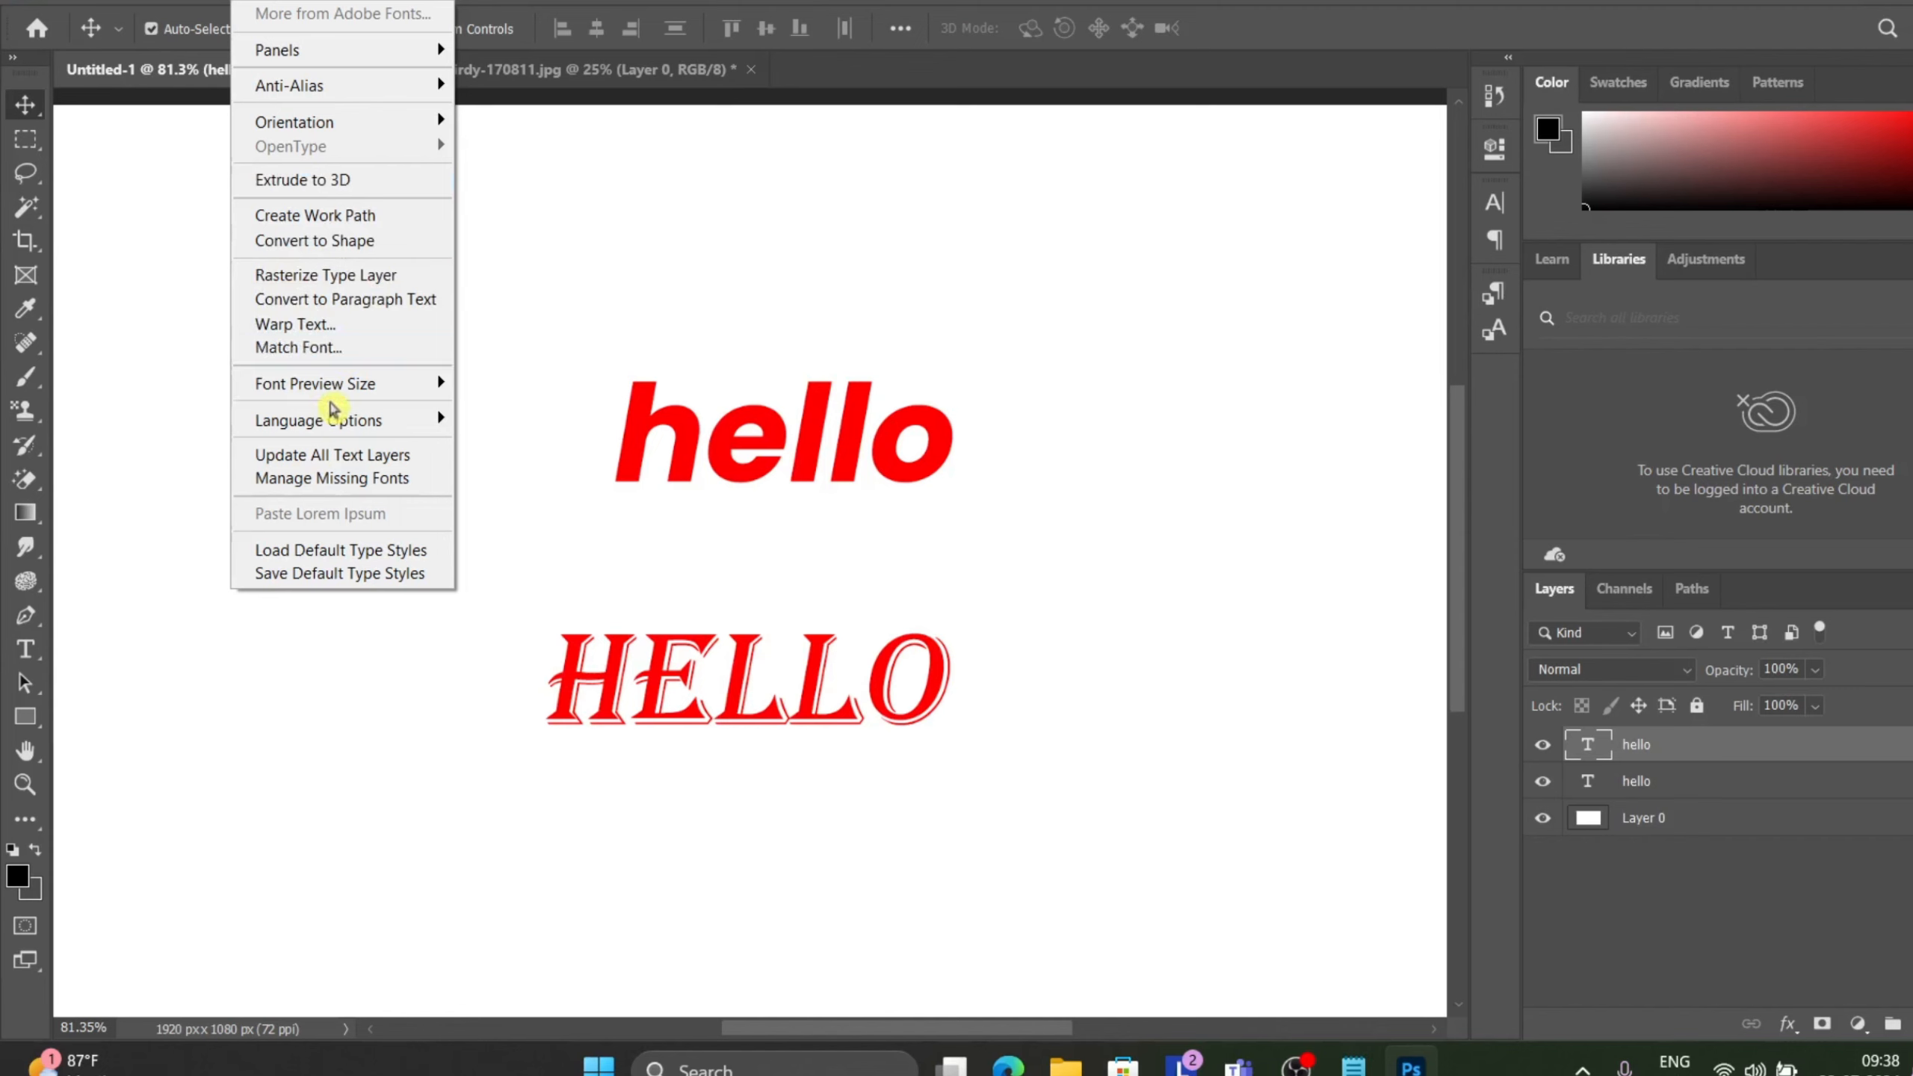
mouse_move(326, 391)
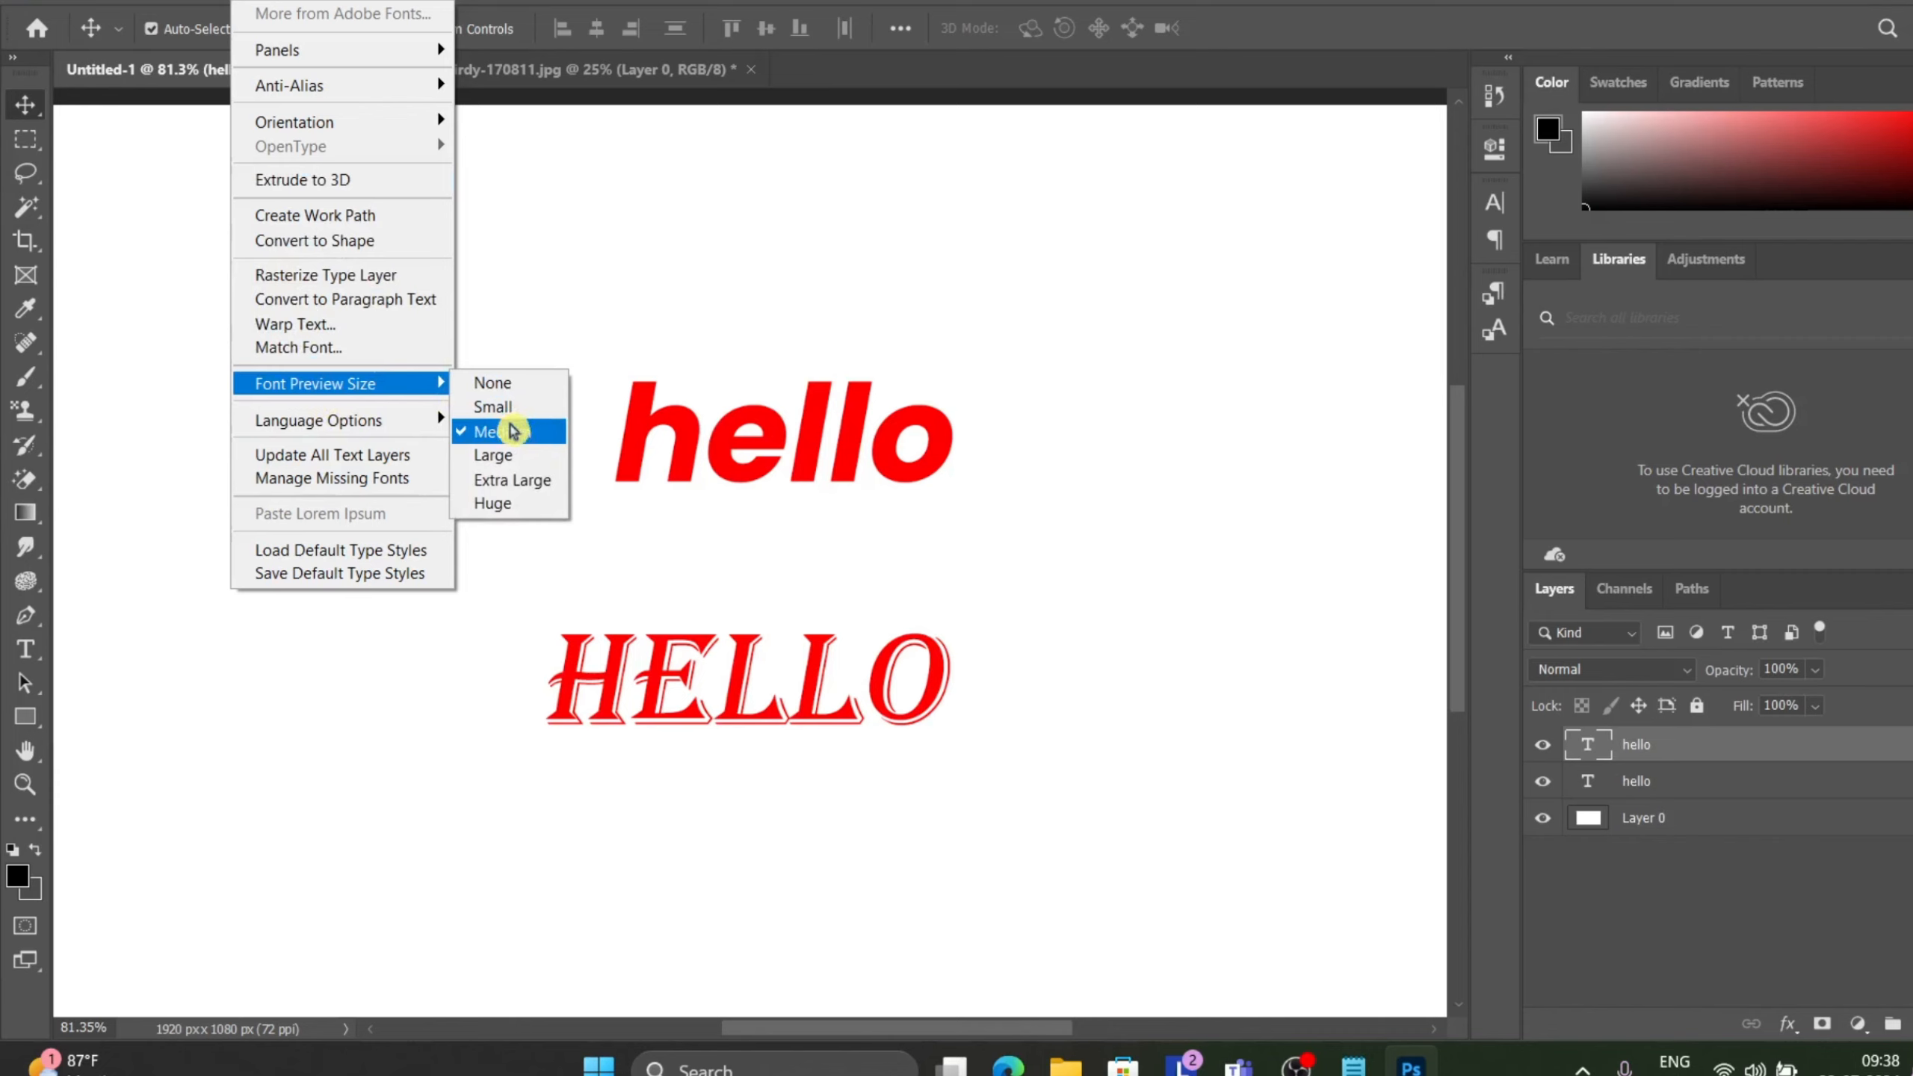
left_click(507, 456)
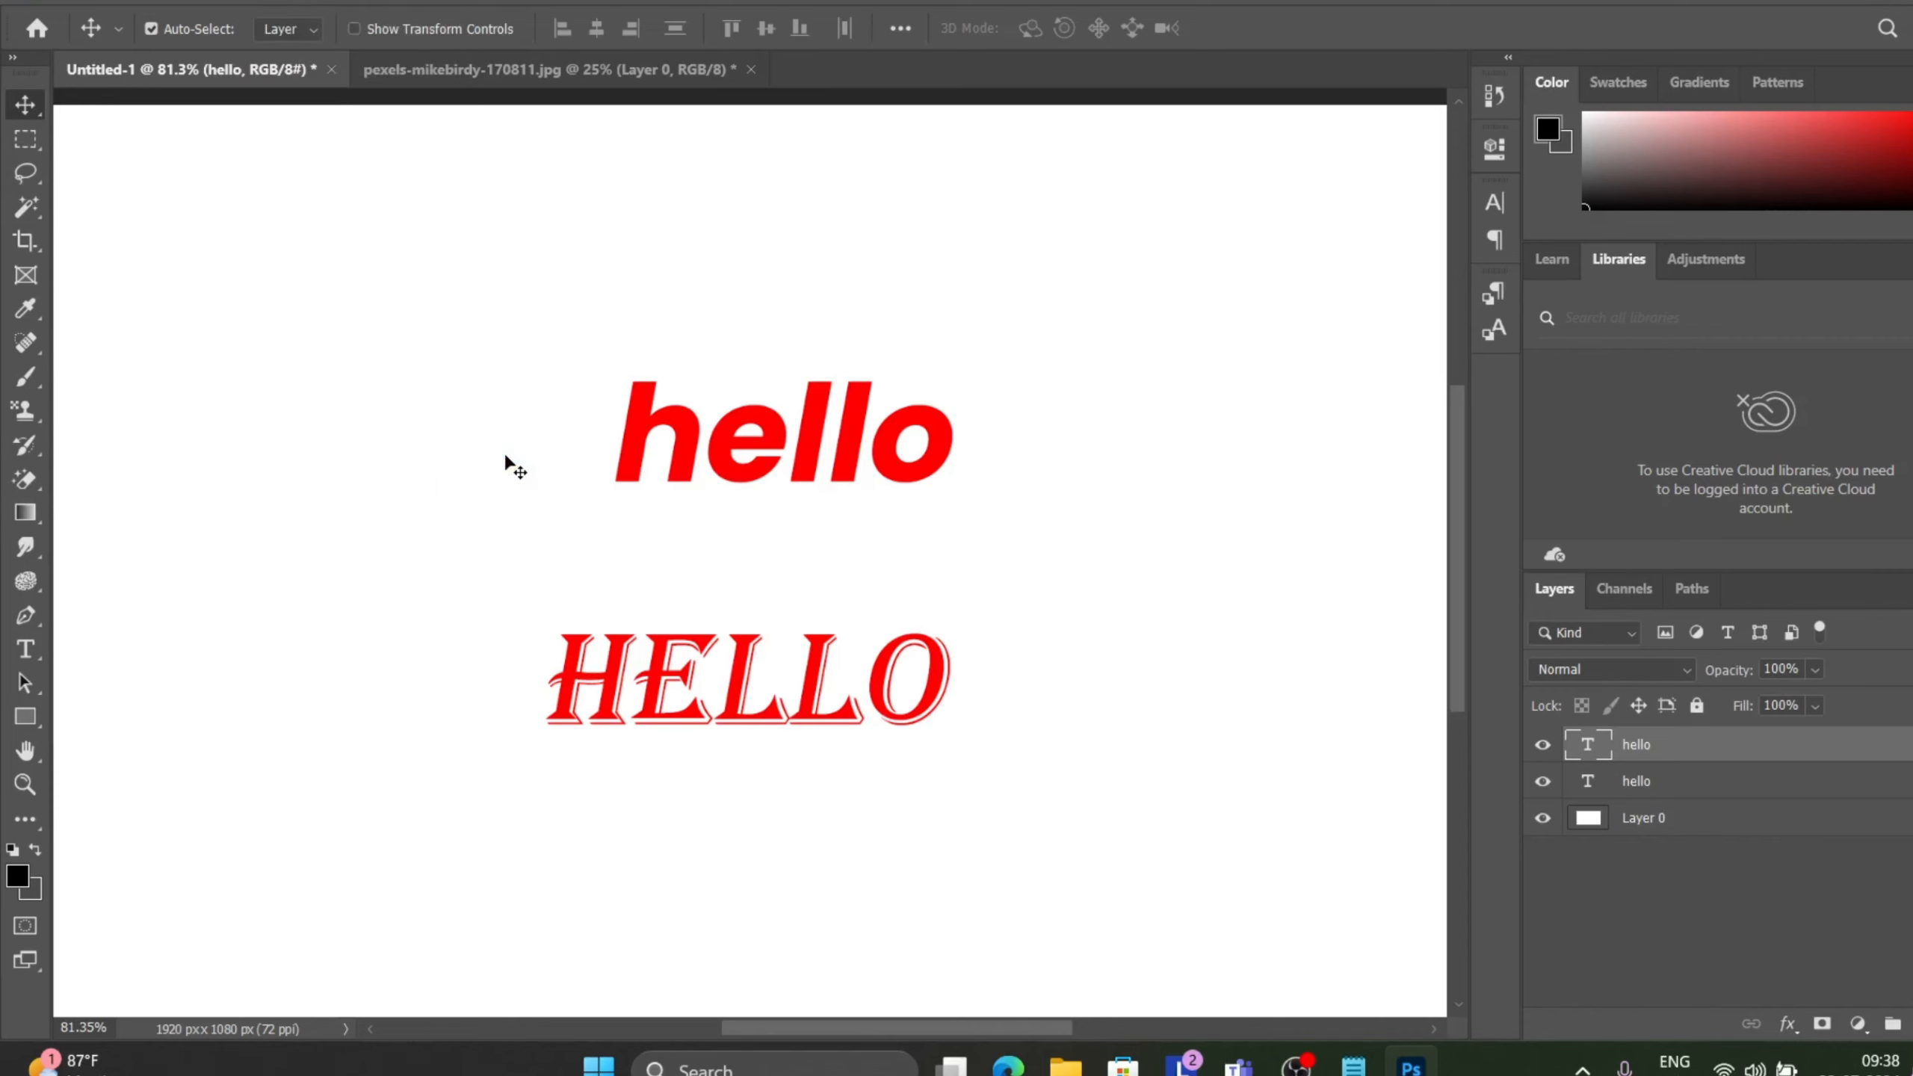
double_click(864, 461)
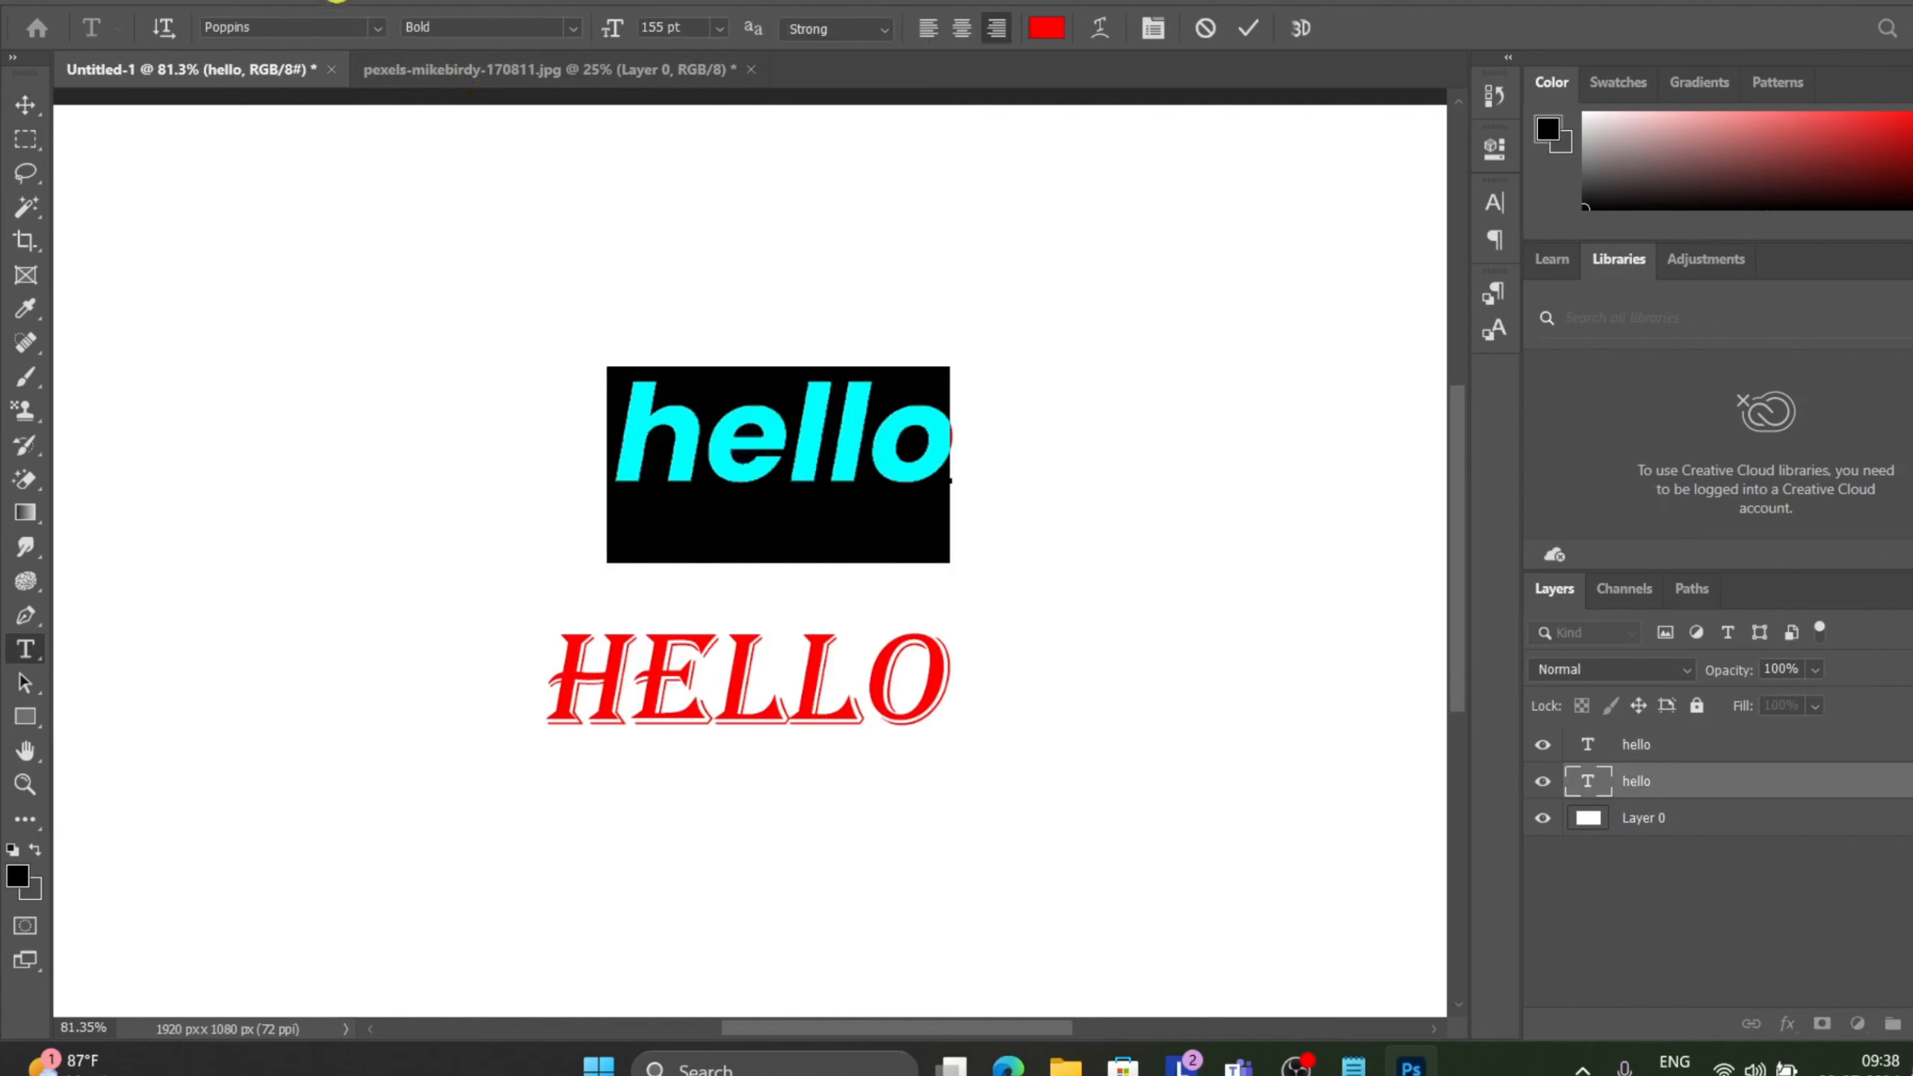
left_click(337, 2)
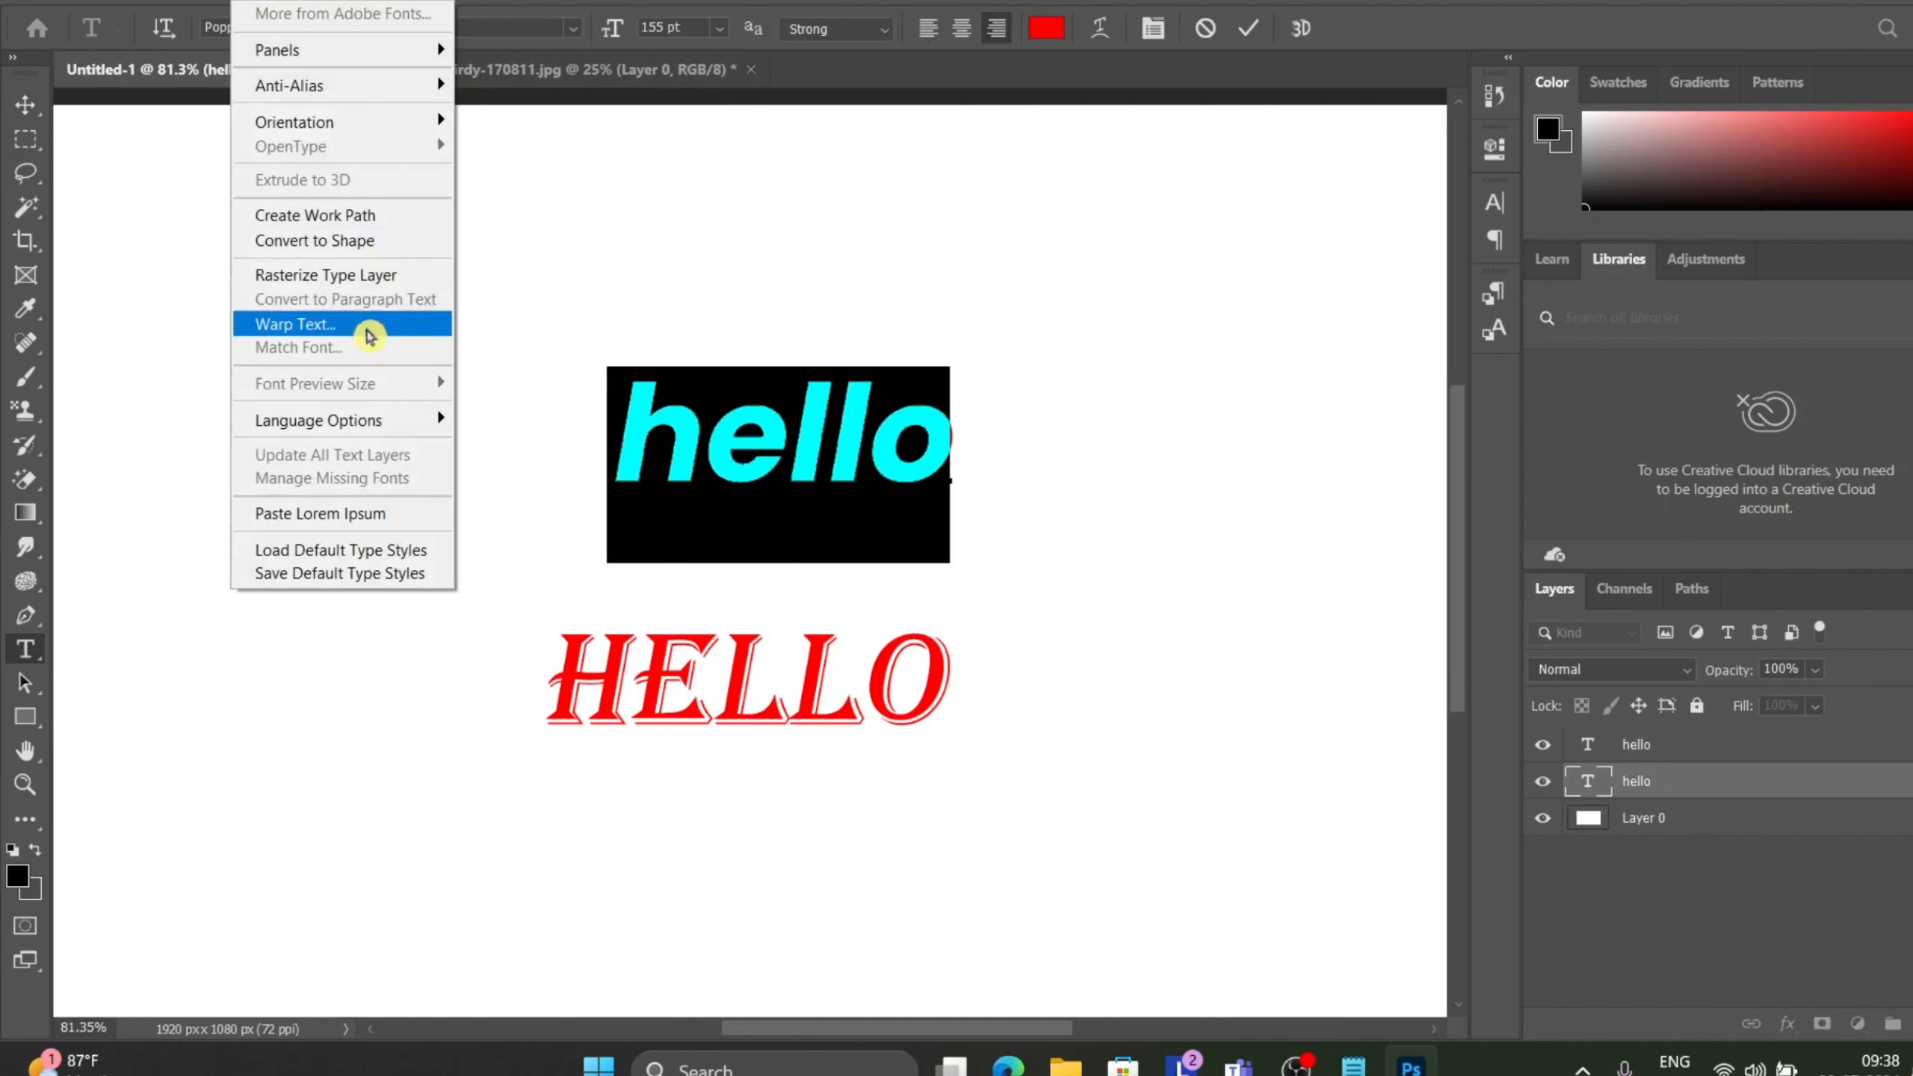
left_click(568, 264)
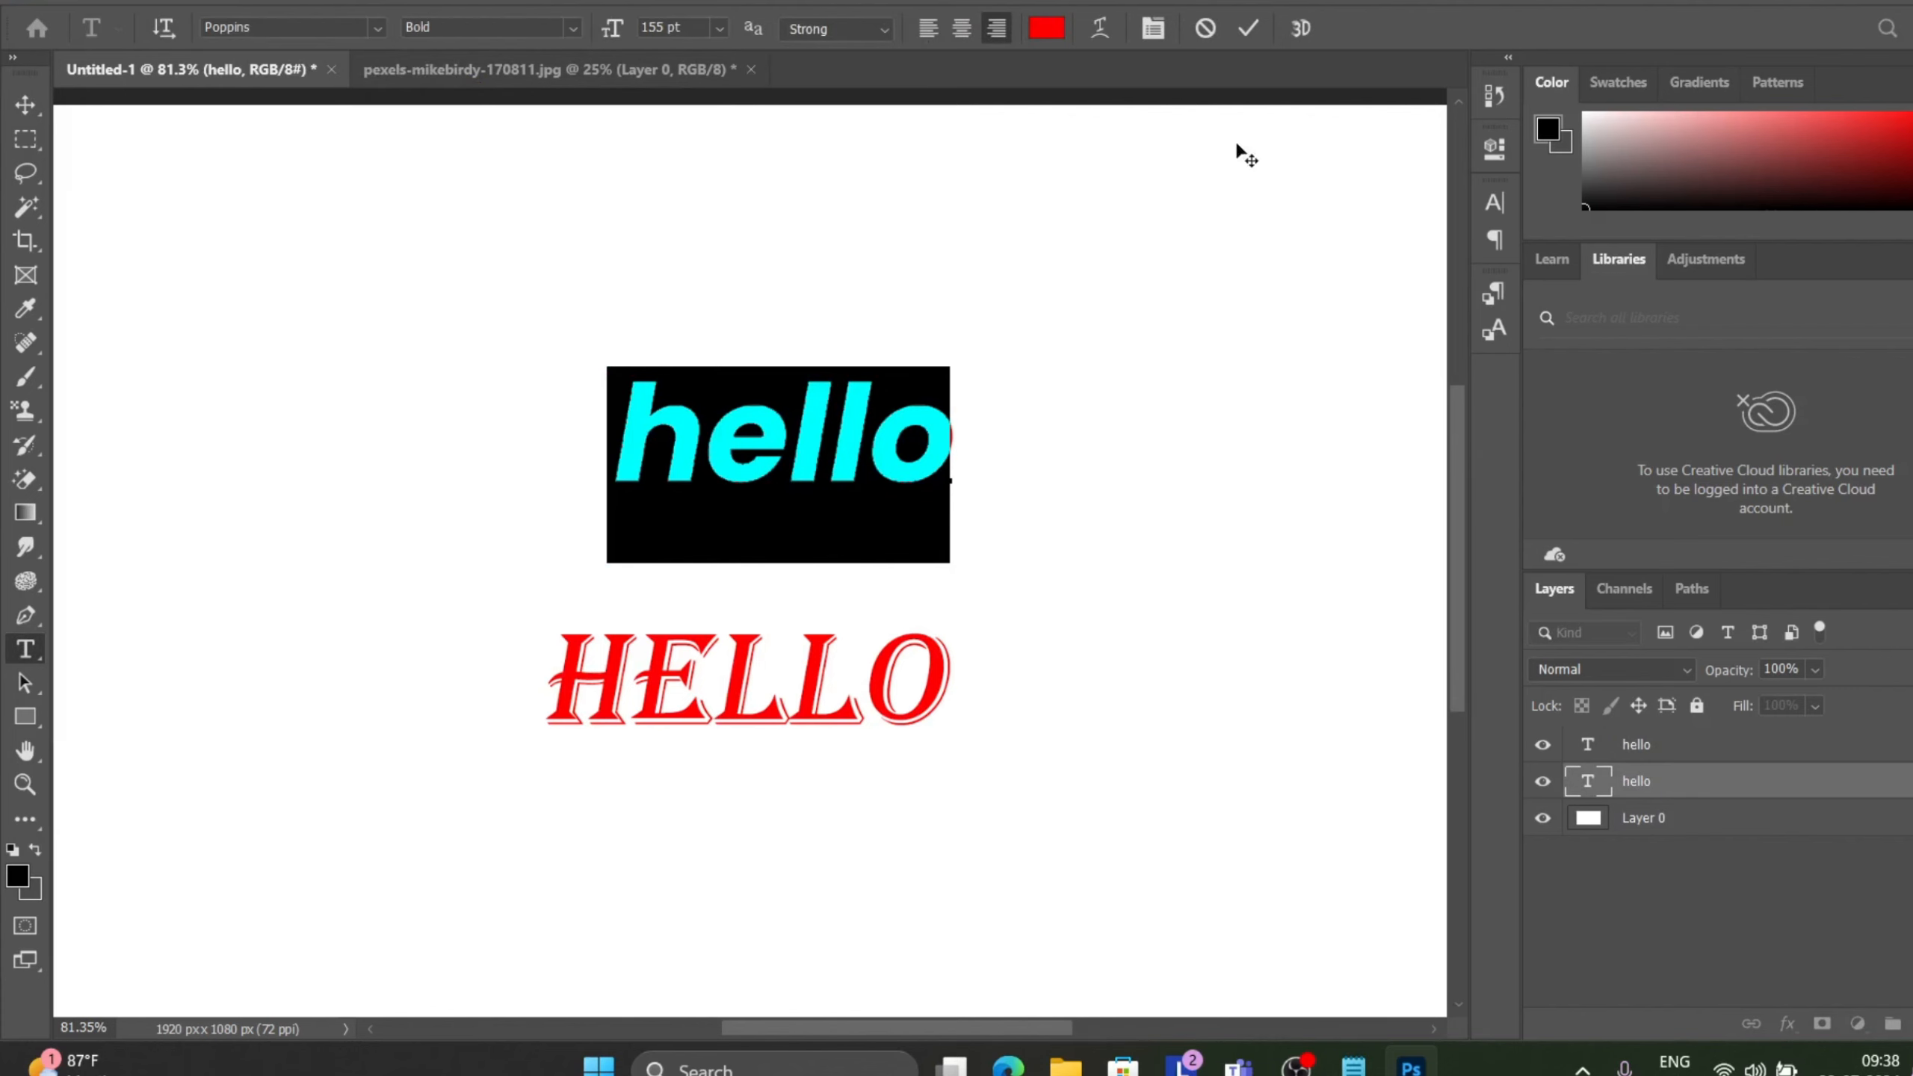
left_click(1249, 30)
key("v")
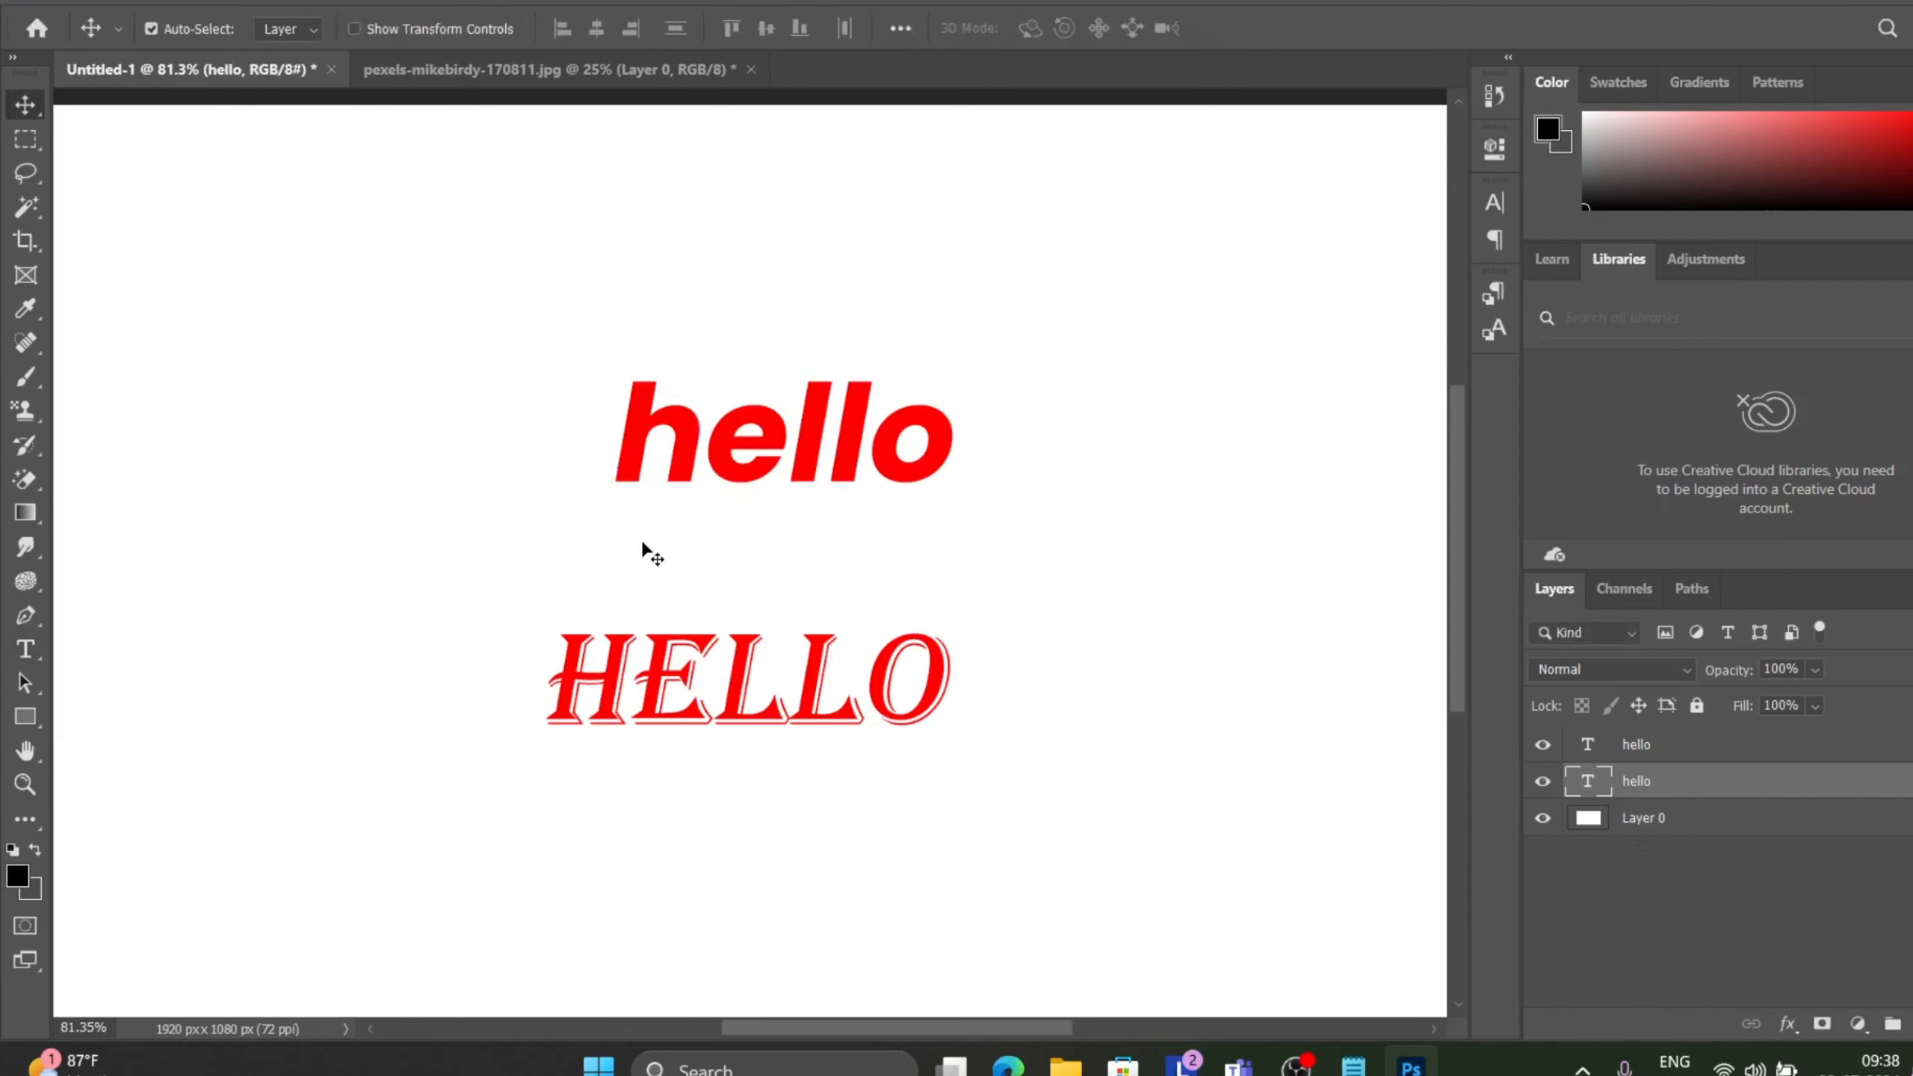
Enlarge the lowercase hello text to 340 pt.
double_click(738, 456)
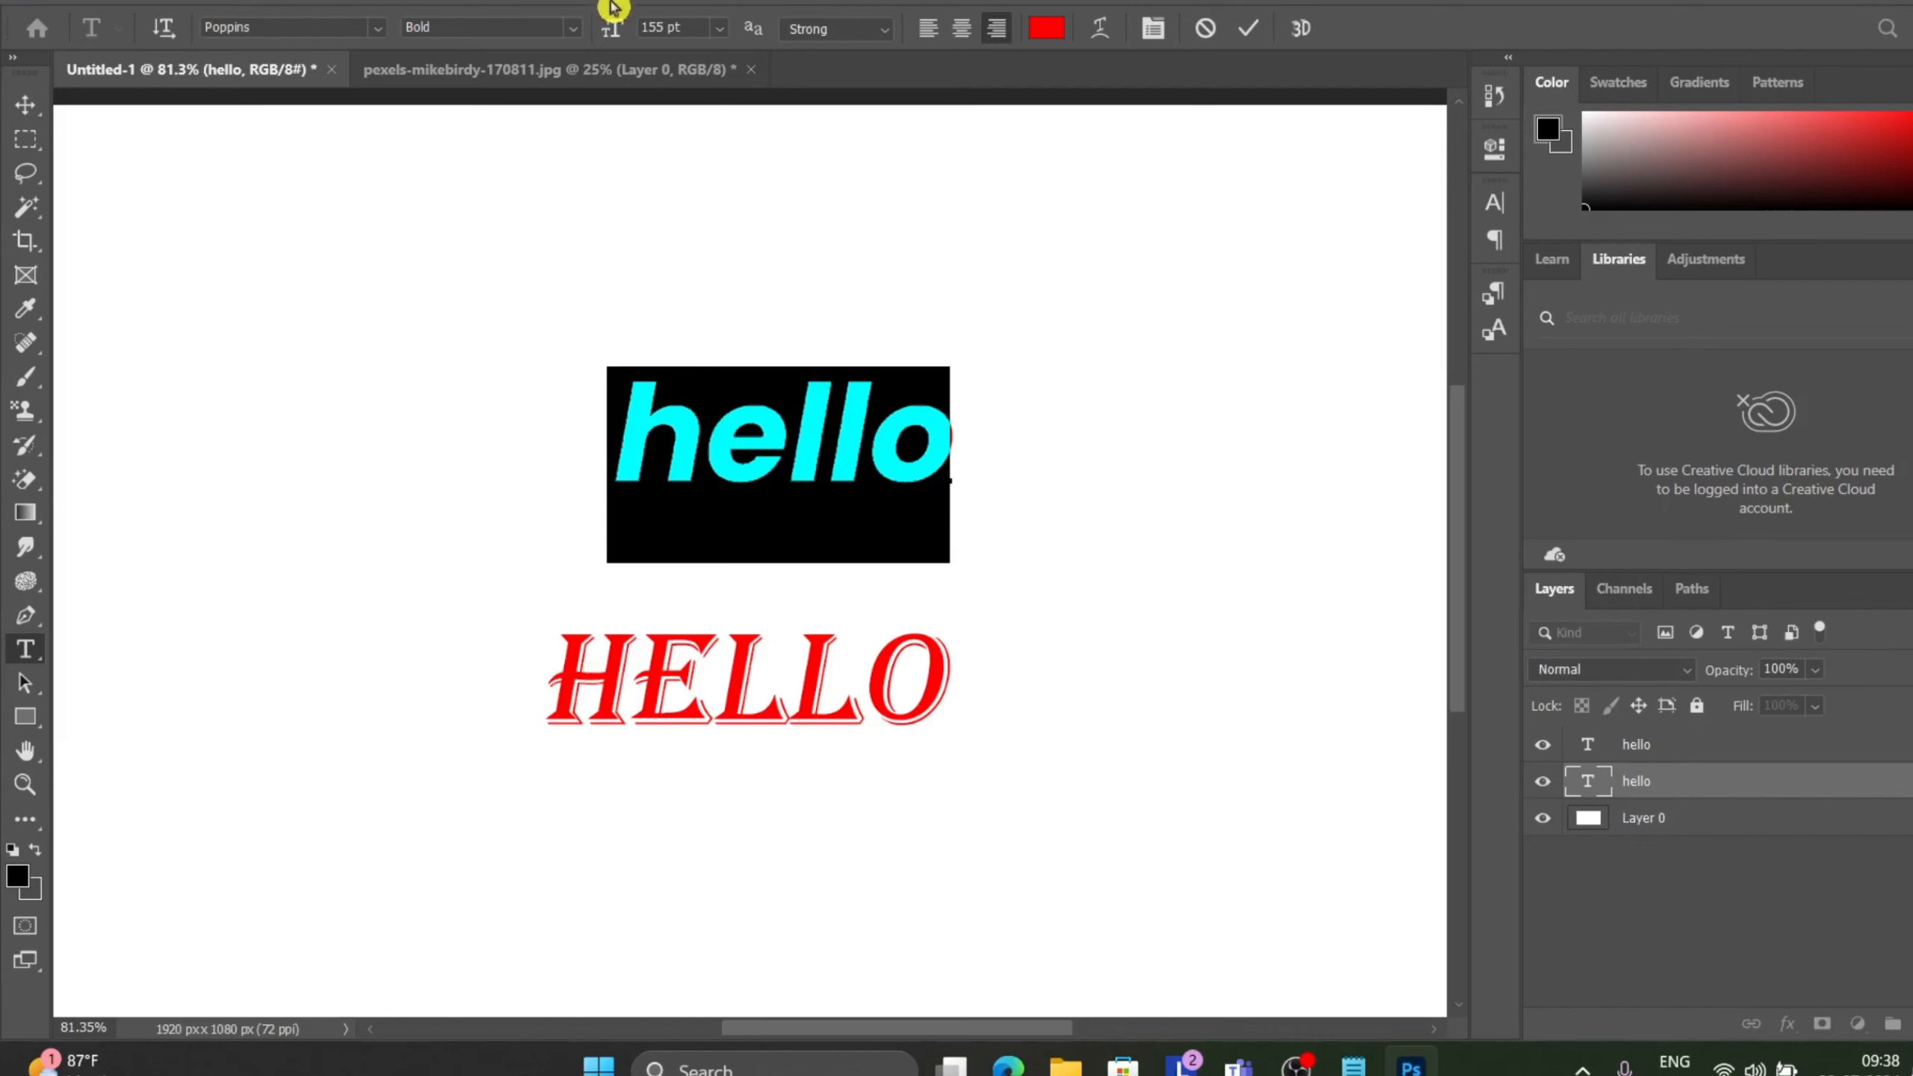
left_click_drag(726, 47, 854, 65)
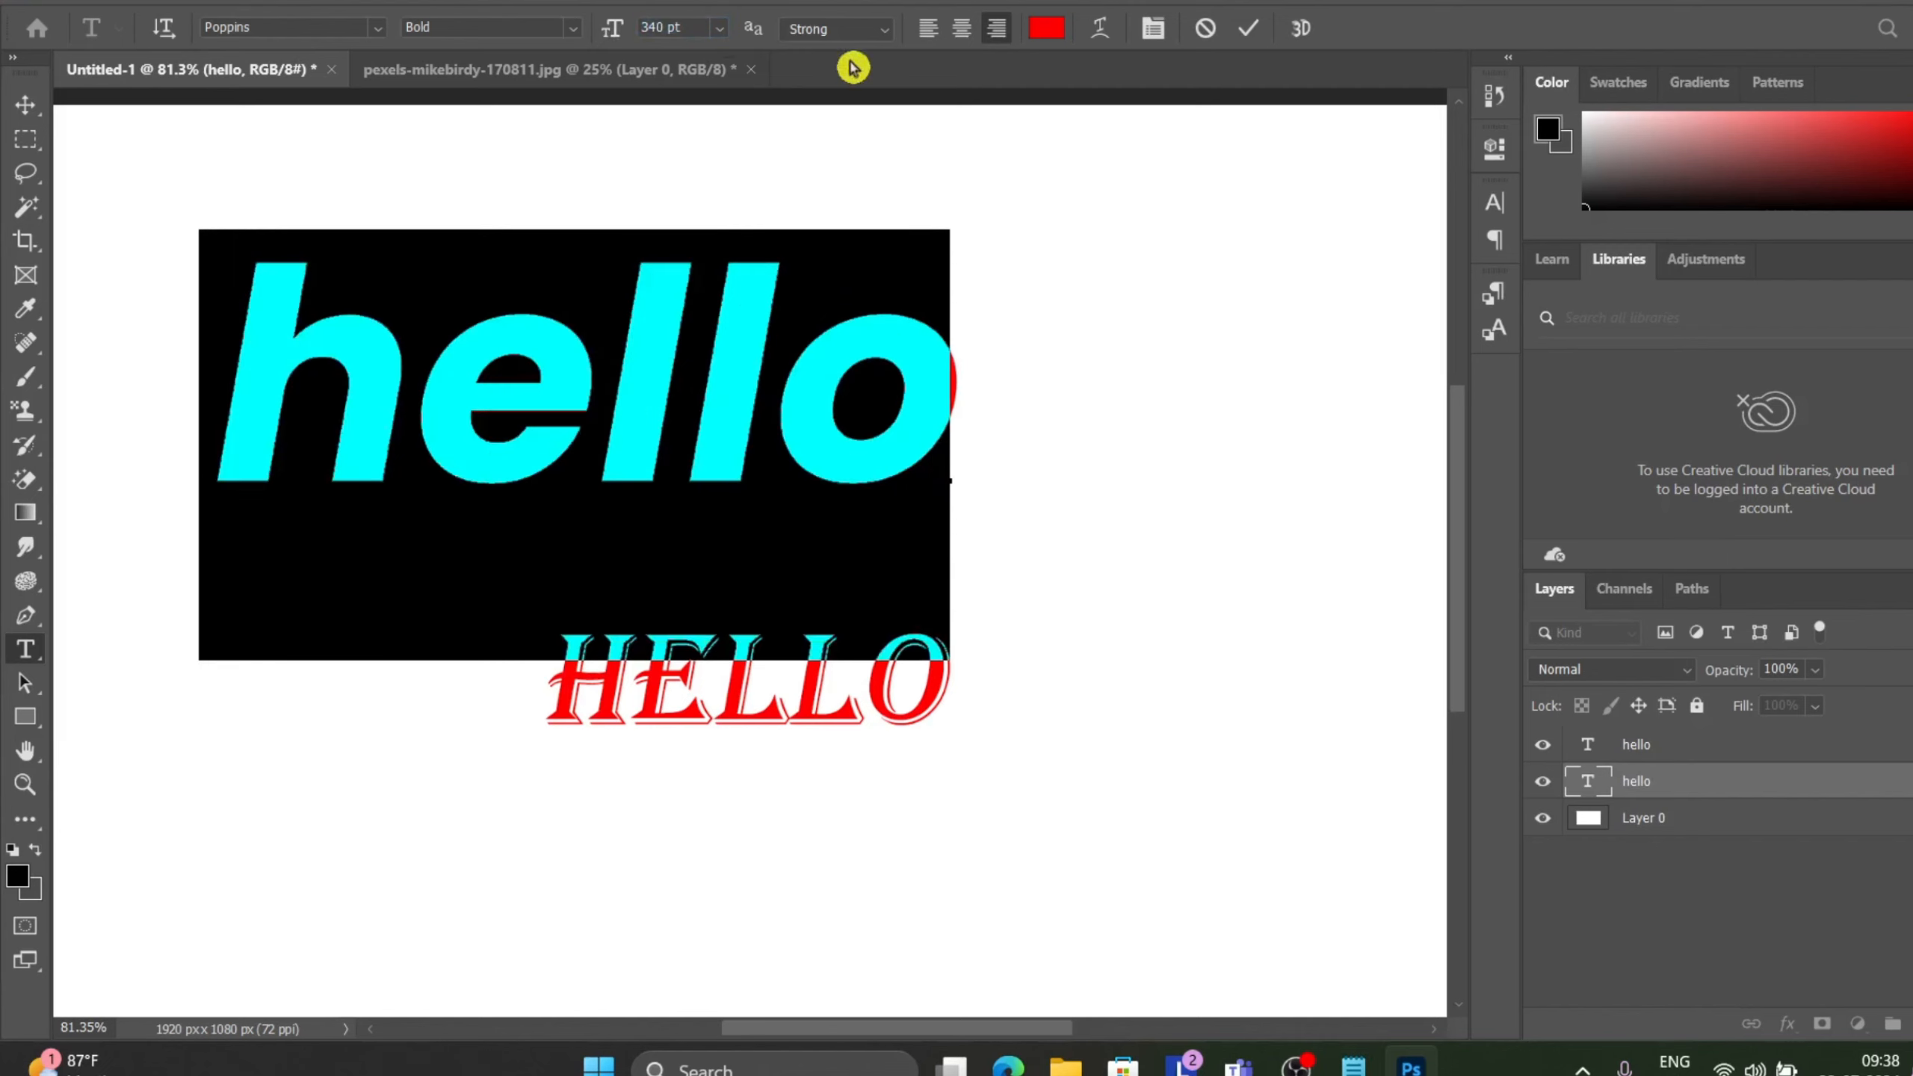
left_click(1250, 31)
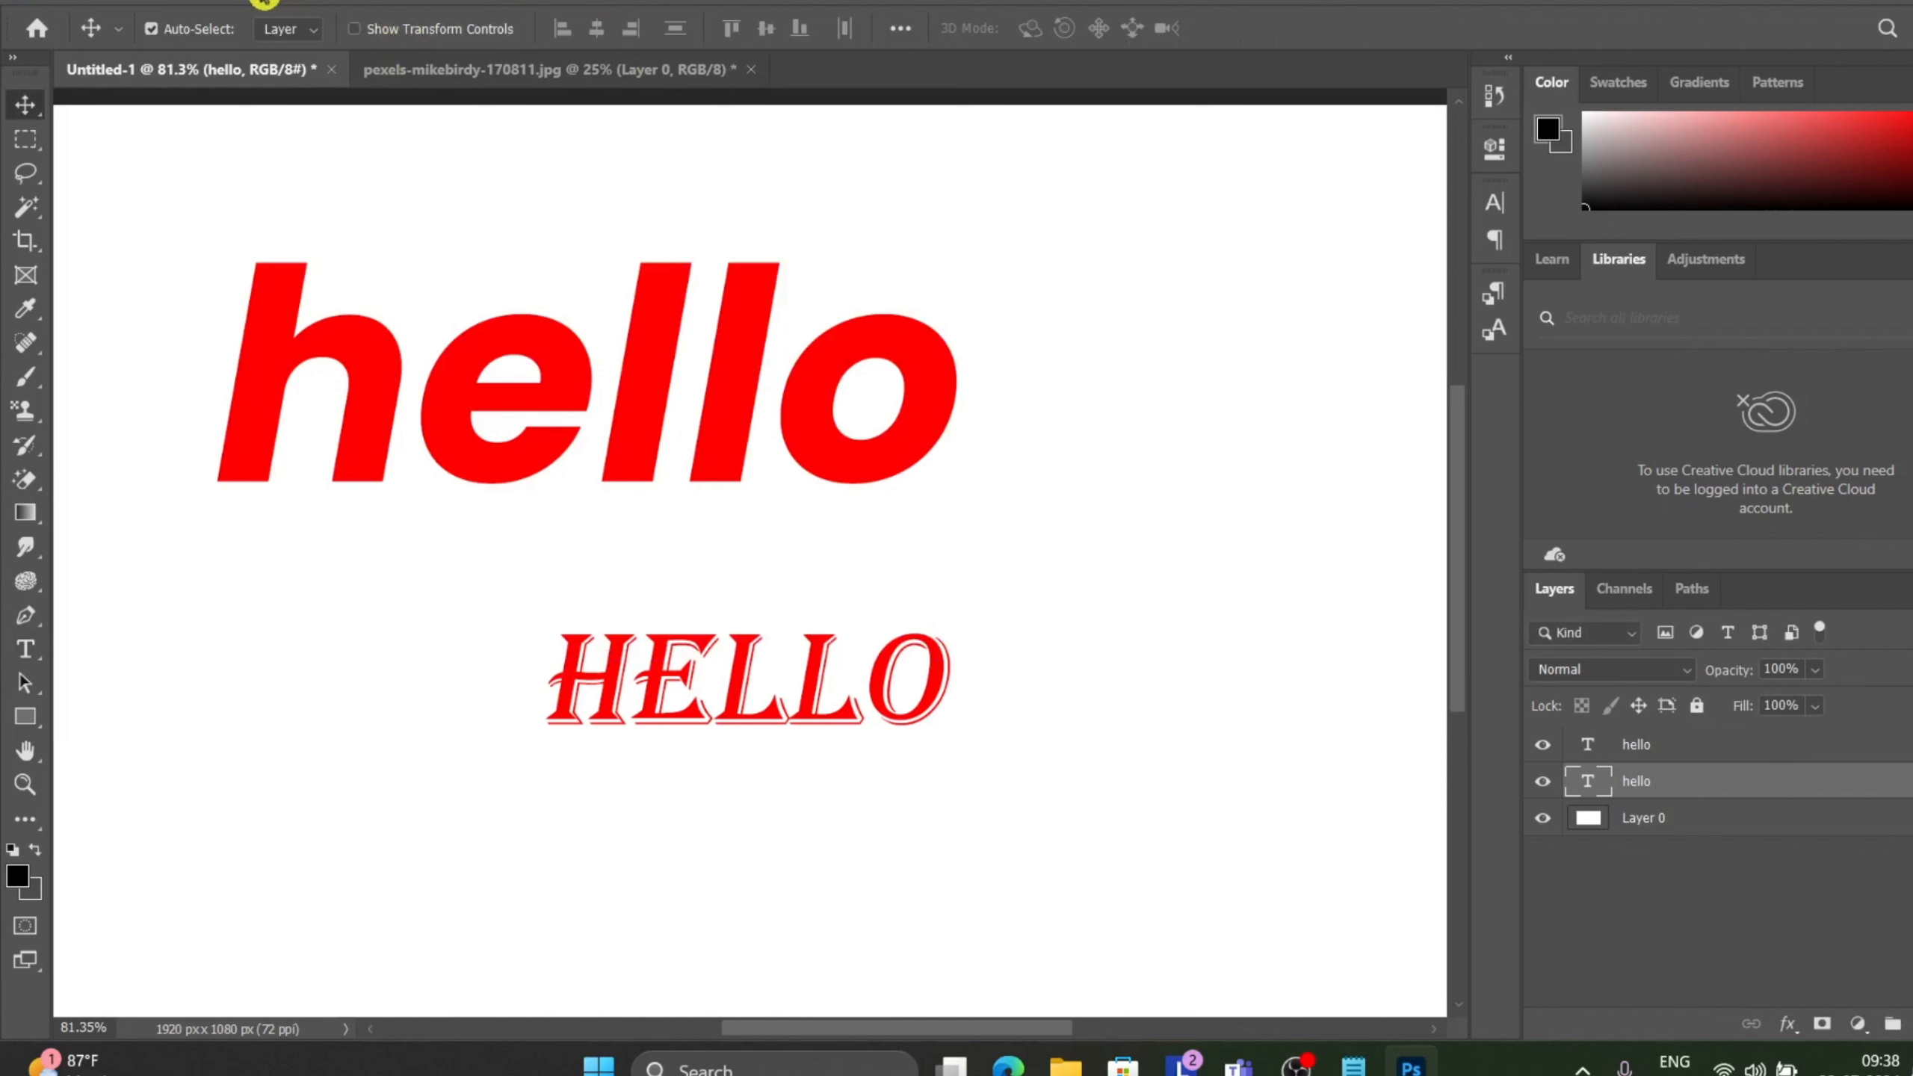
Resize the lowercase hello text to 82 pt.
left_click(294, 2)
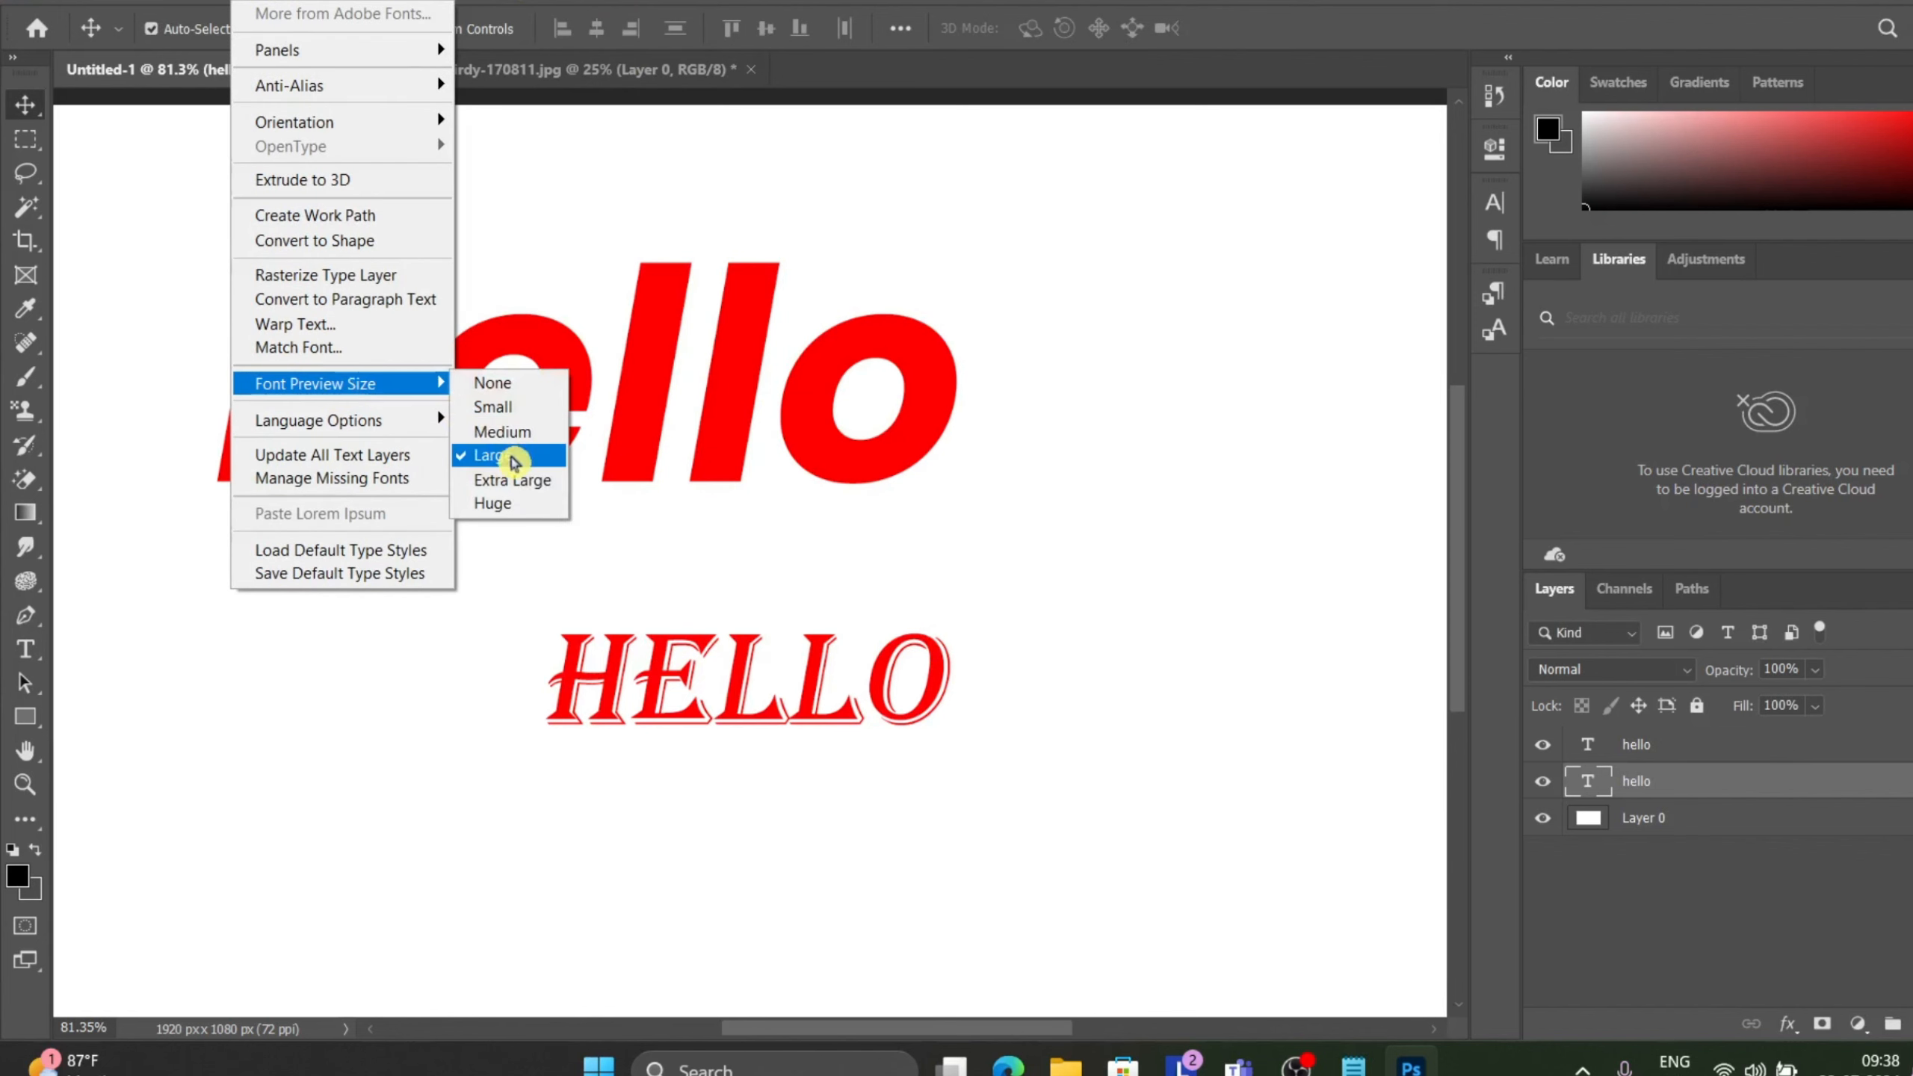
left_click(731, 209)
double_click(724, 378)
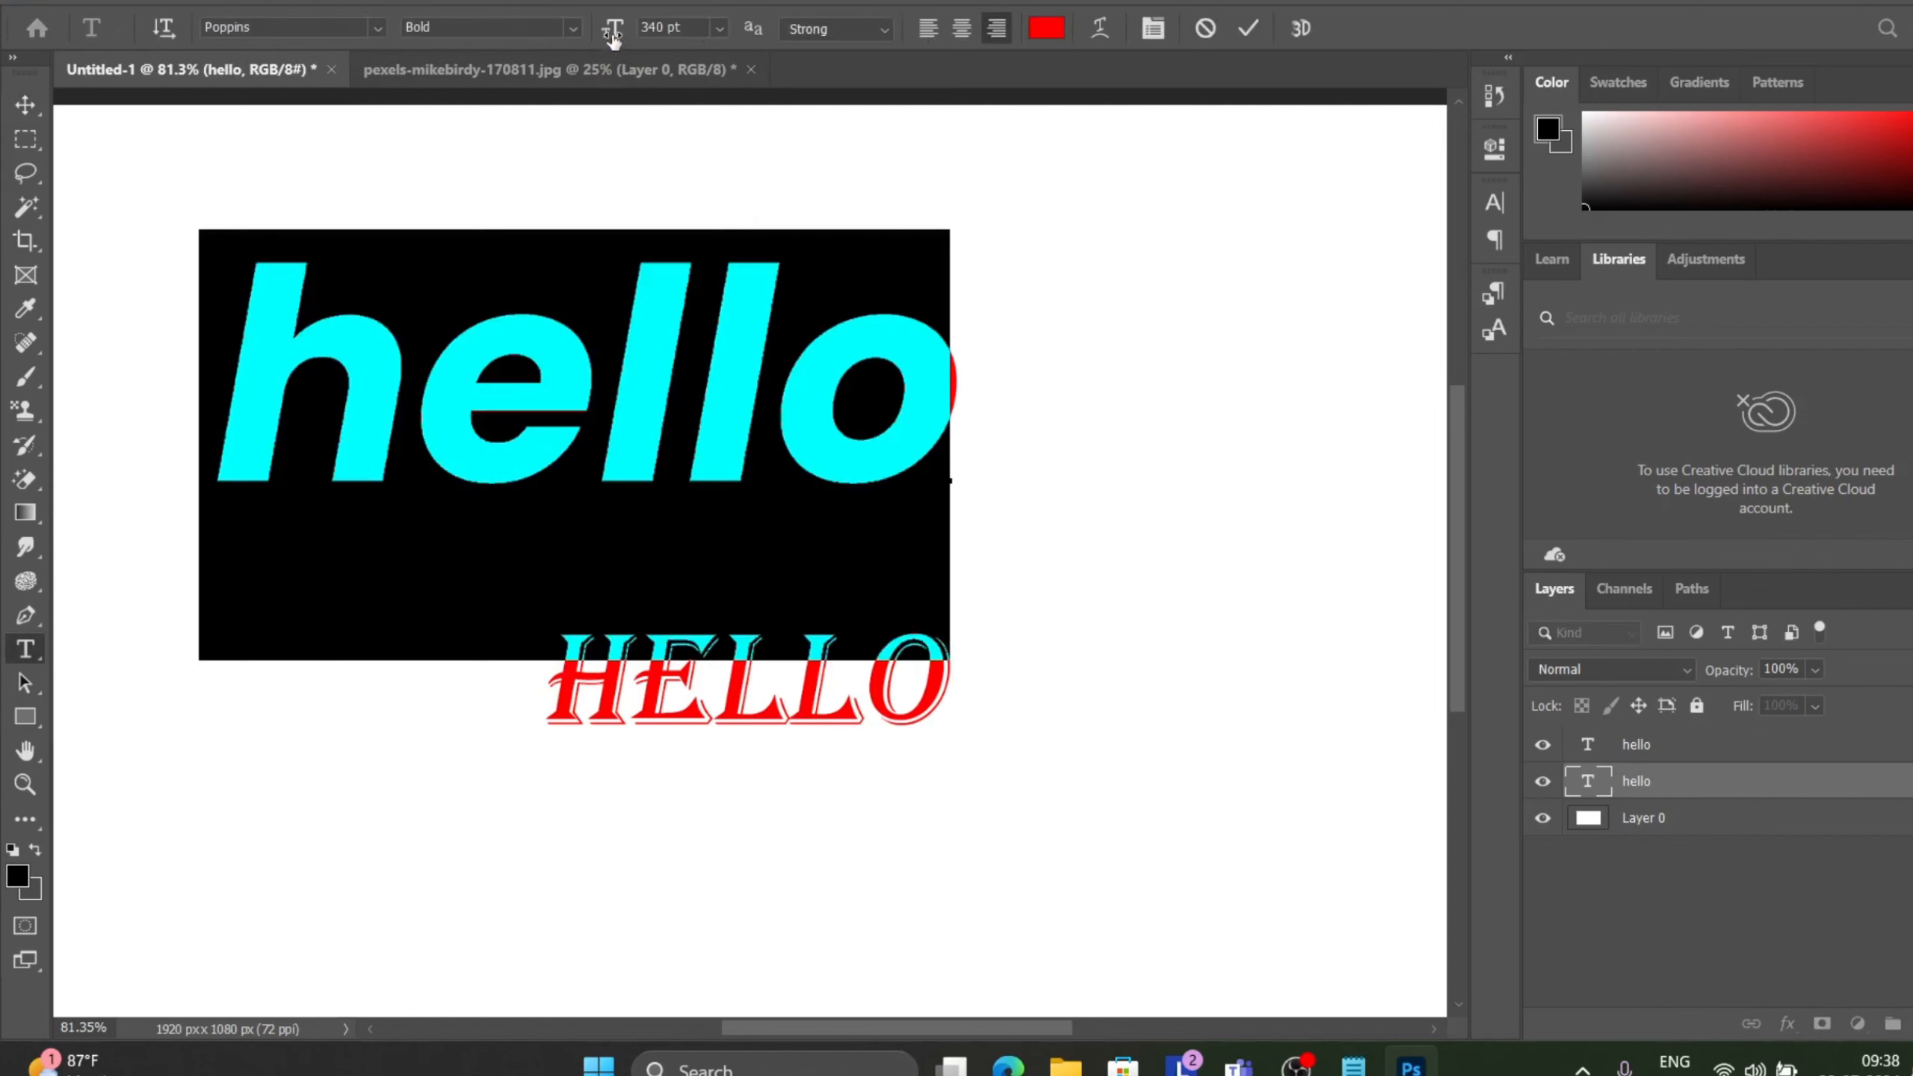
left_click_drag(614, 37, 275, 211)
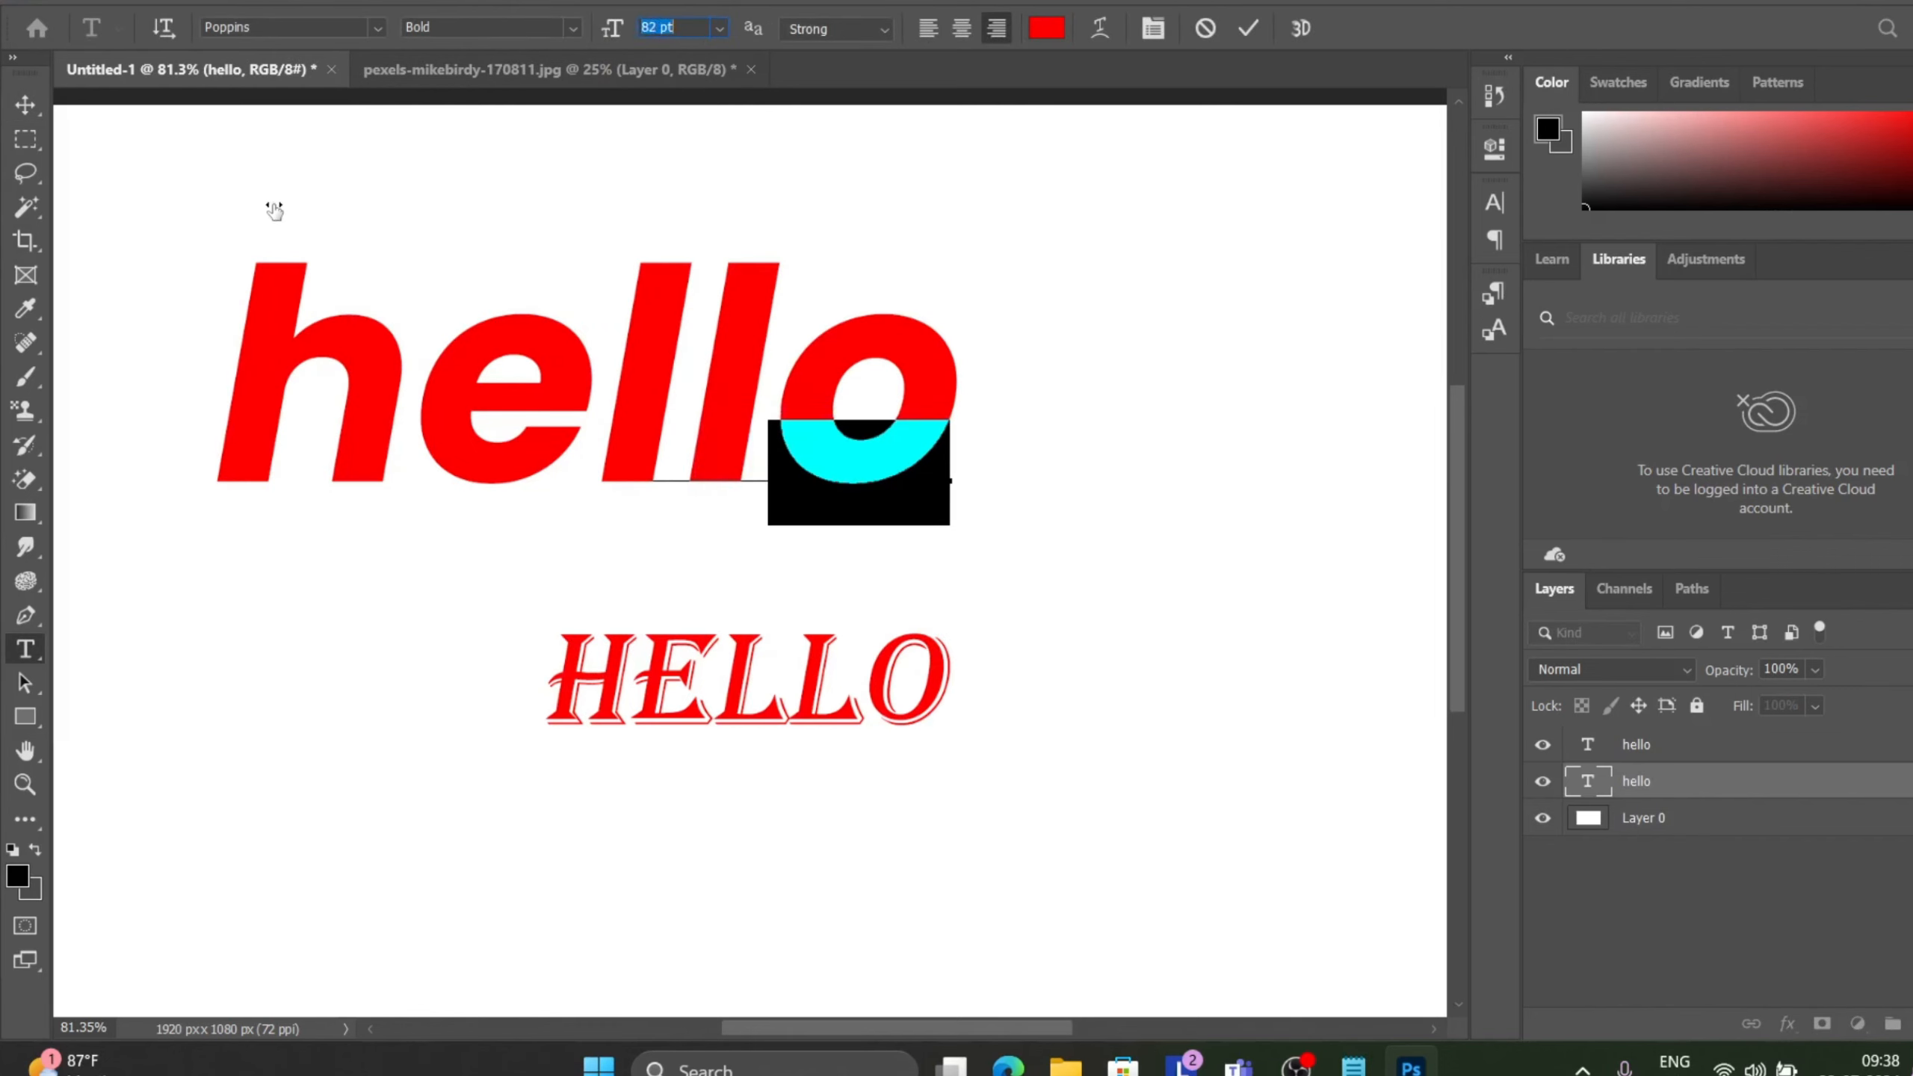
left_click(1249, 30)
key("v")
Set the Font Preview Size to None, then to Small.
left_click(260, 6)
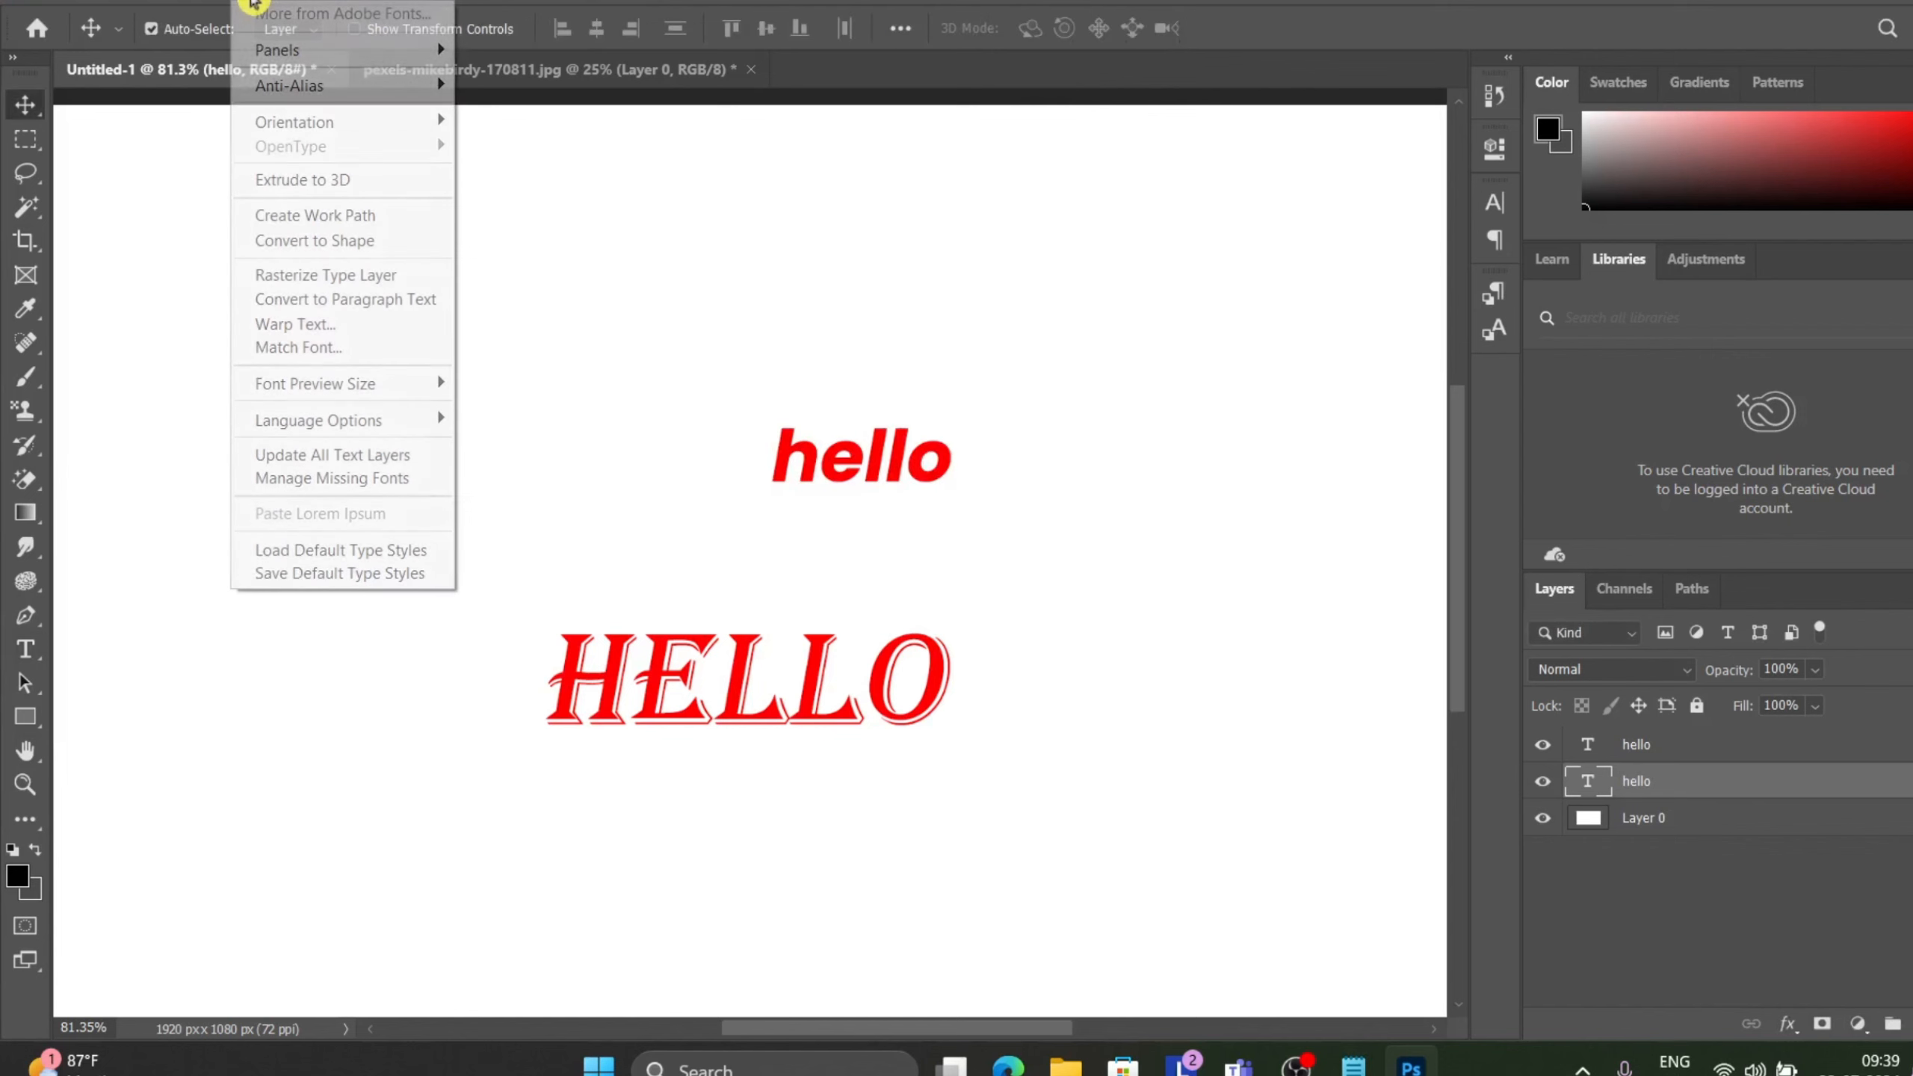
mouse_move(323, 388)
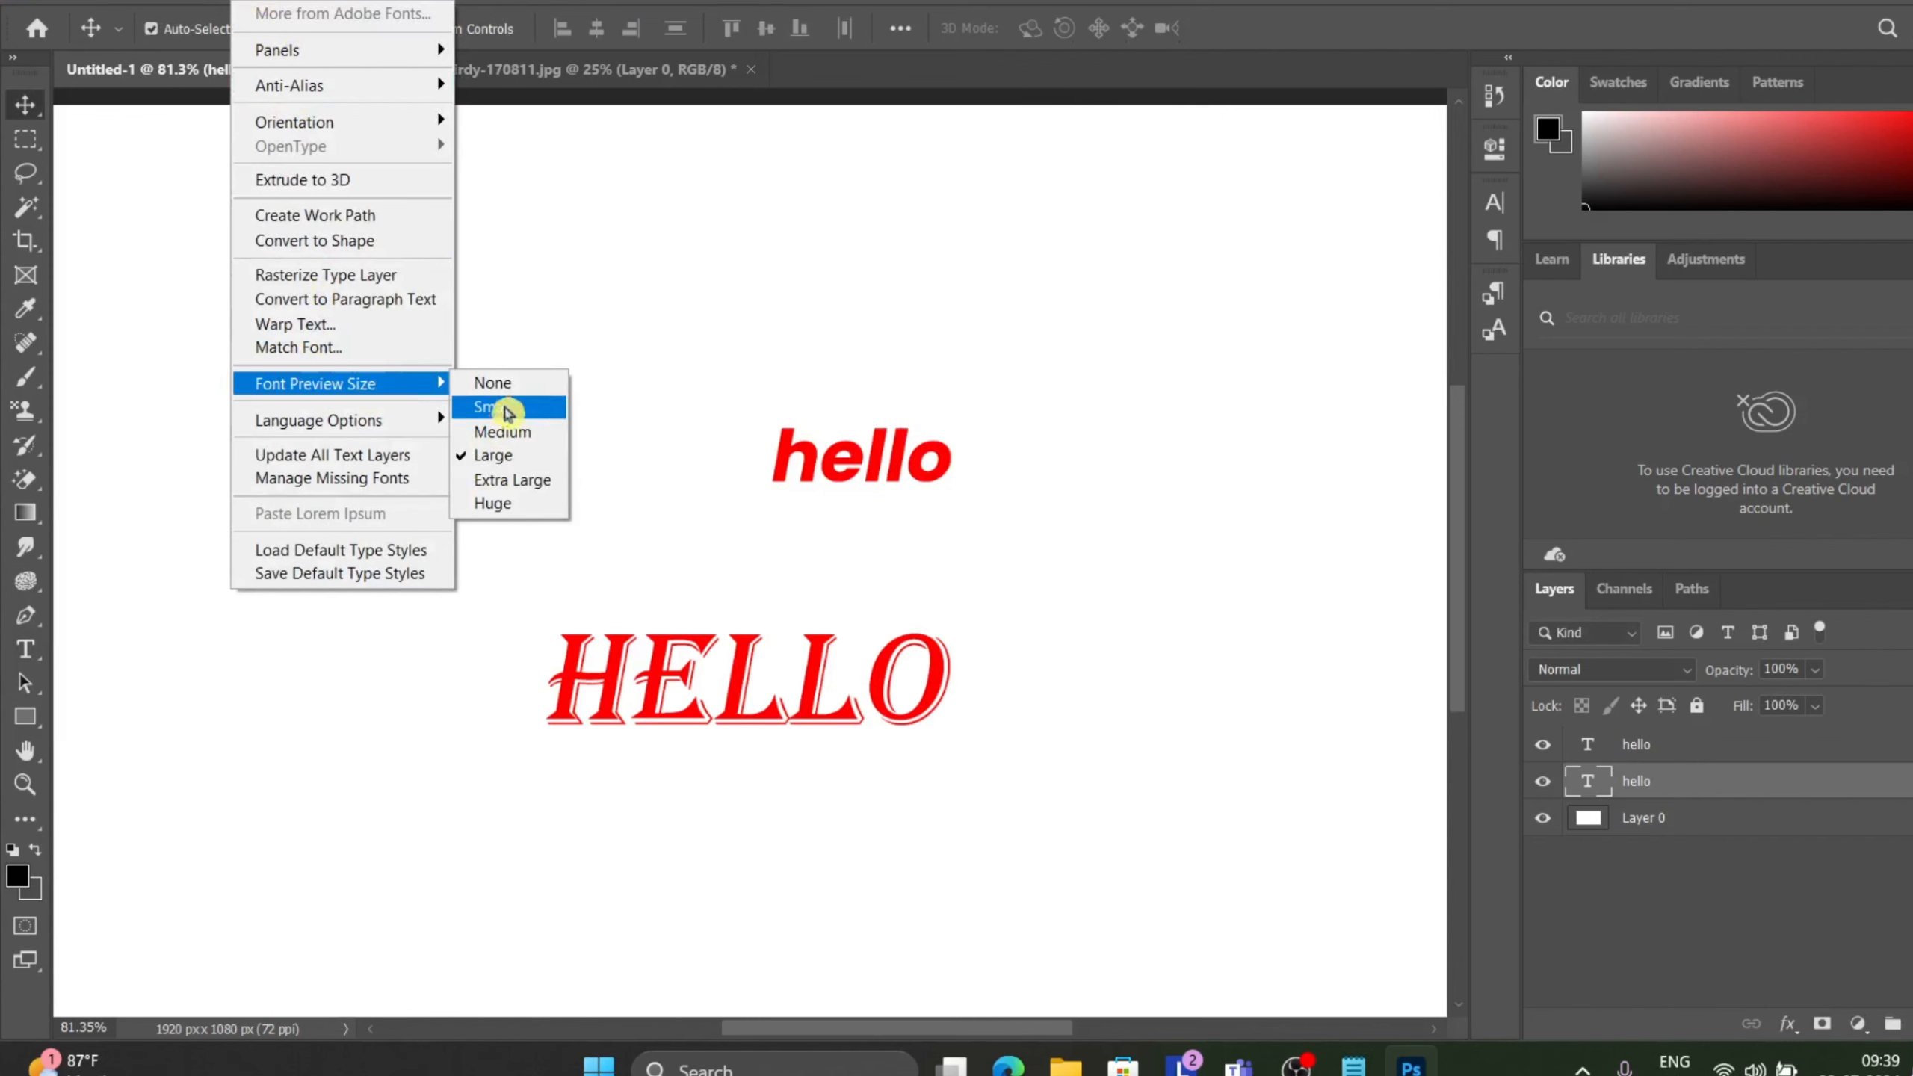
left_click(519, 380)
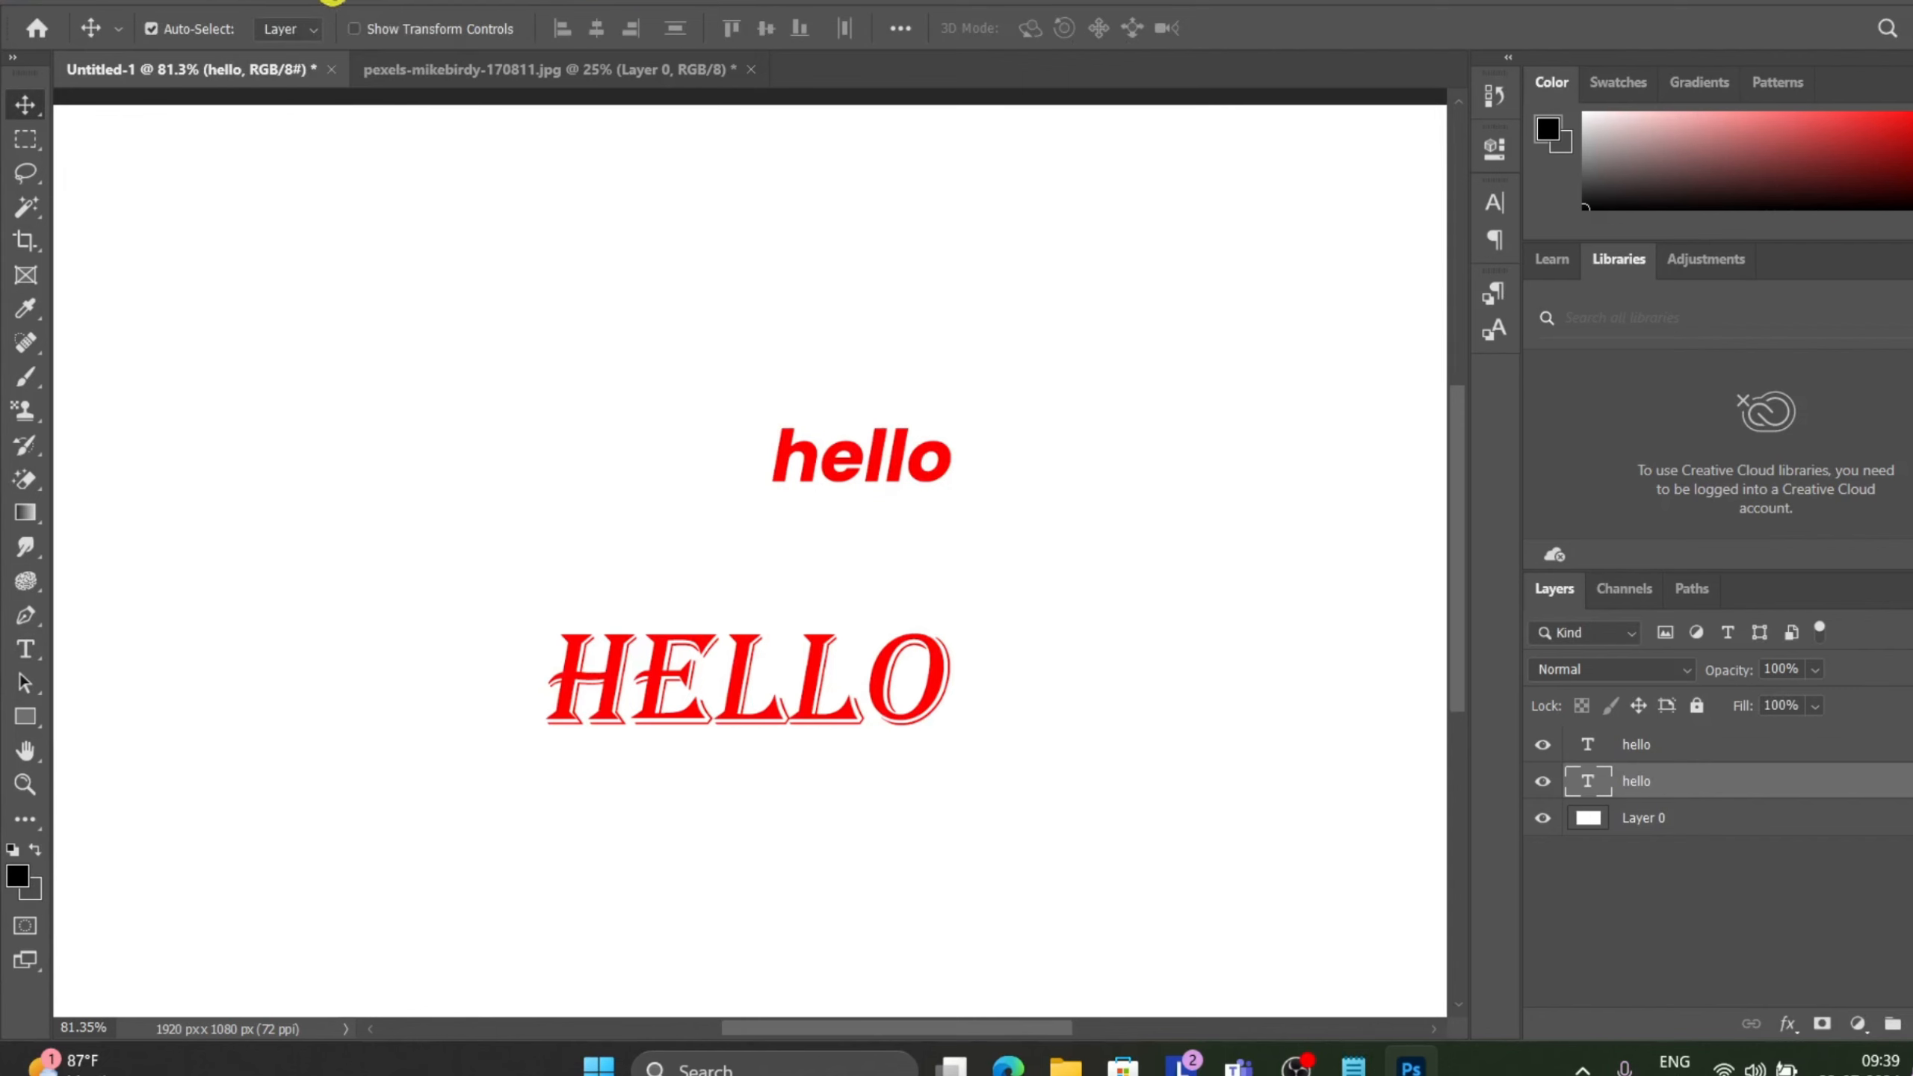
left_click(322, 4)
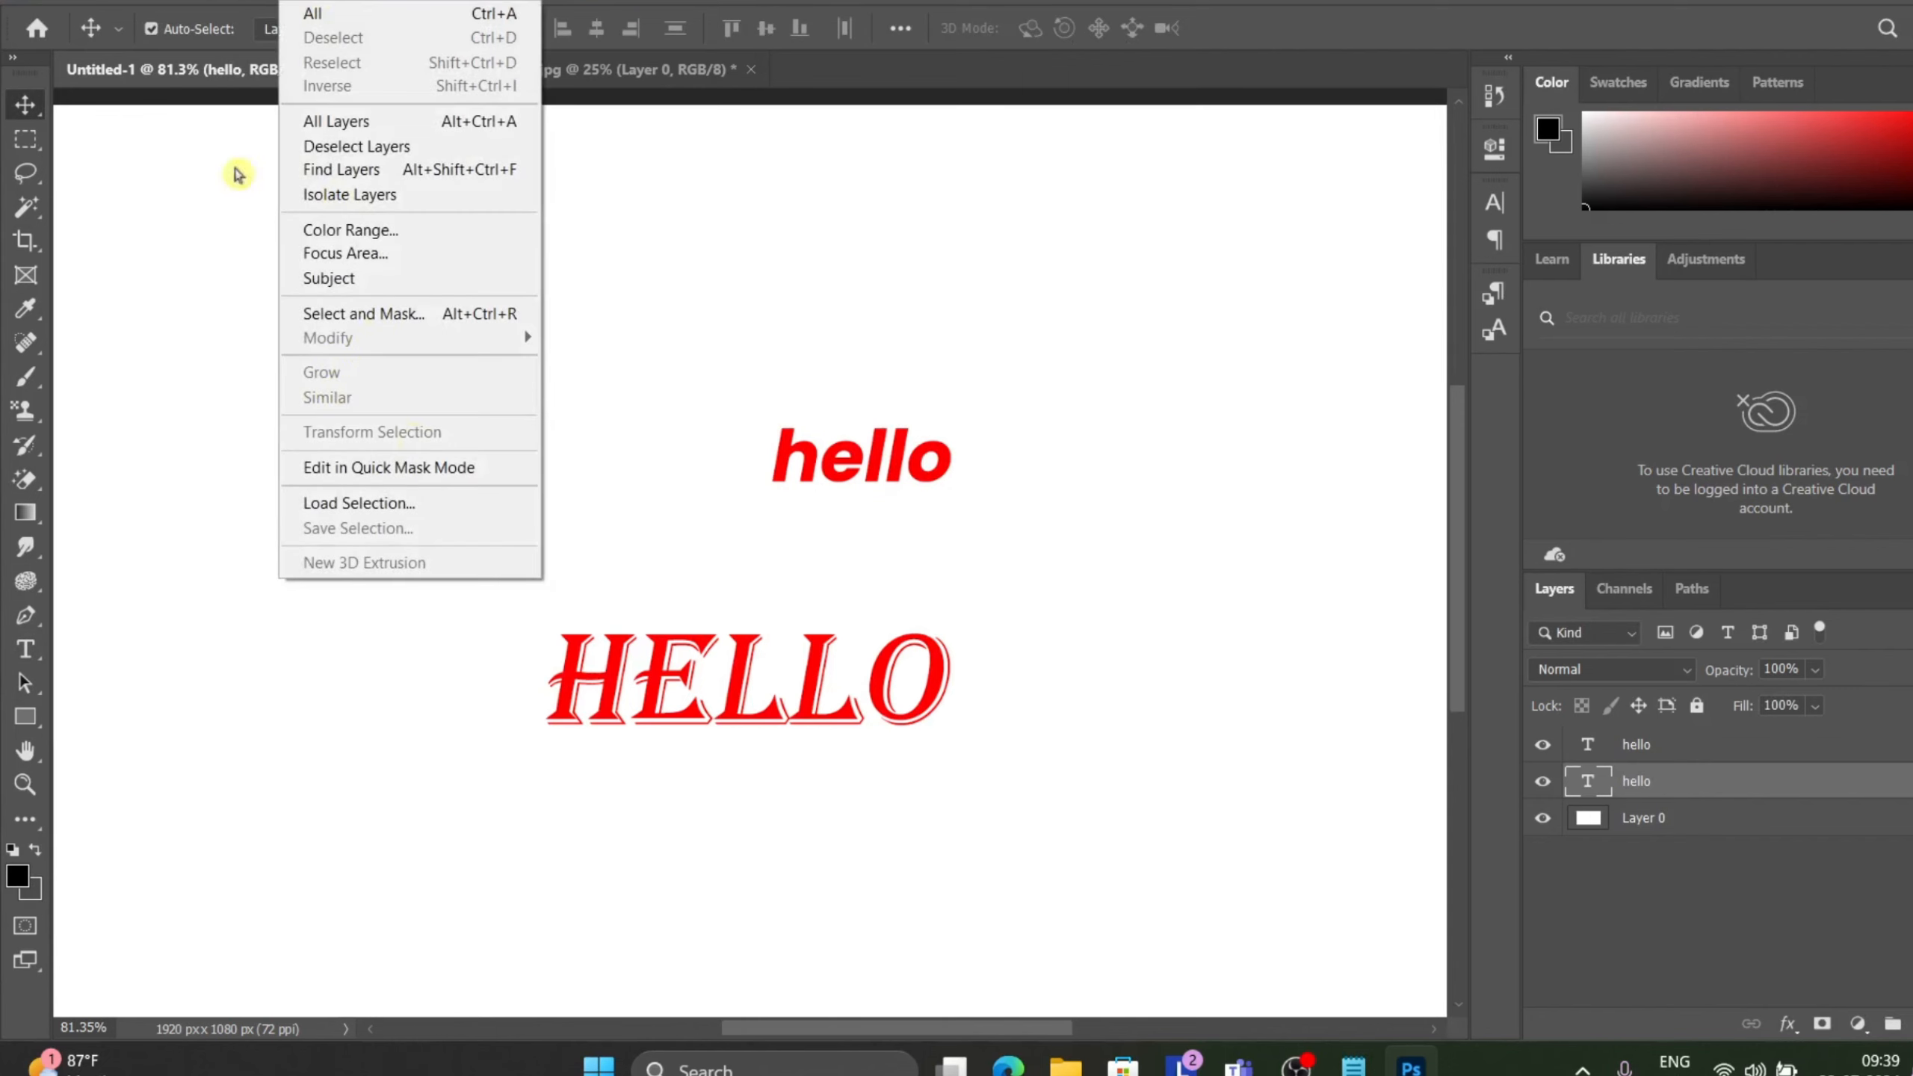
mouse_move(263, 4)
mouse_move(278, 388)
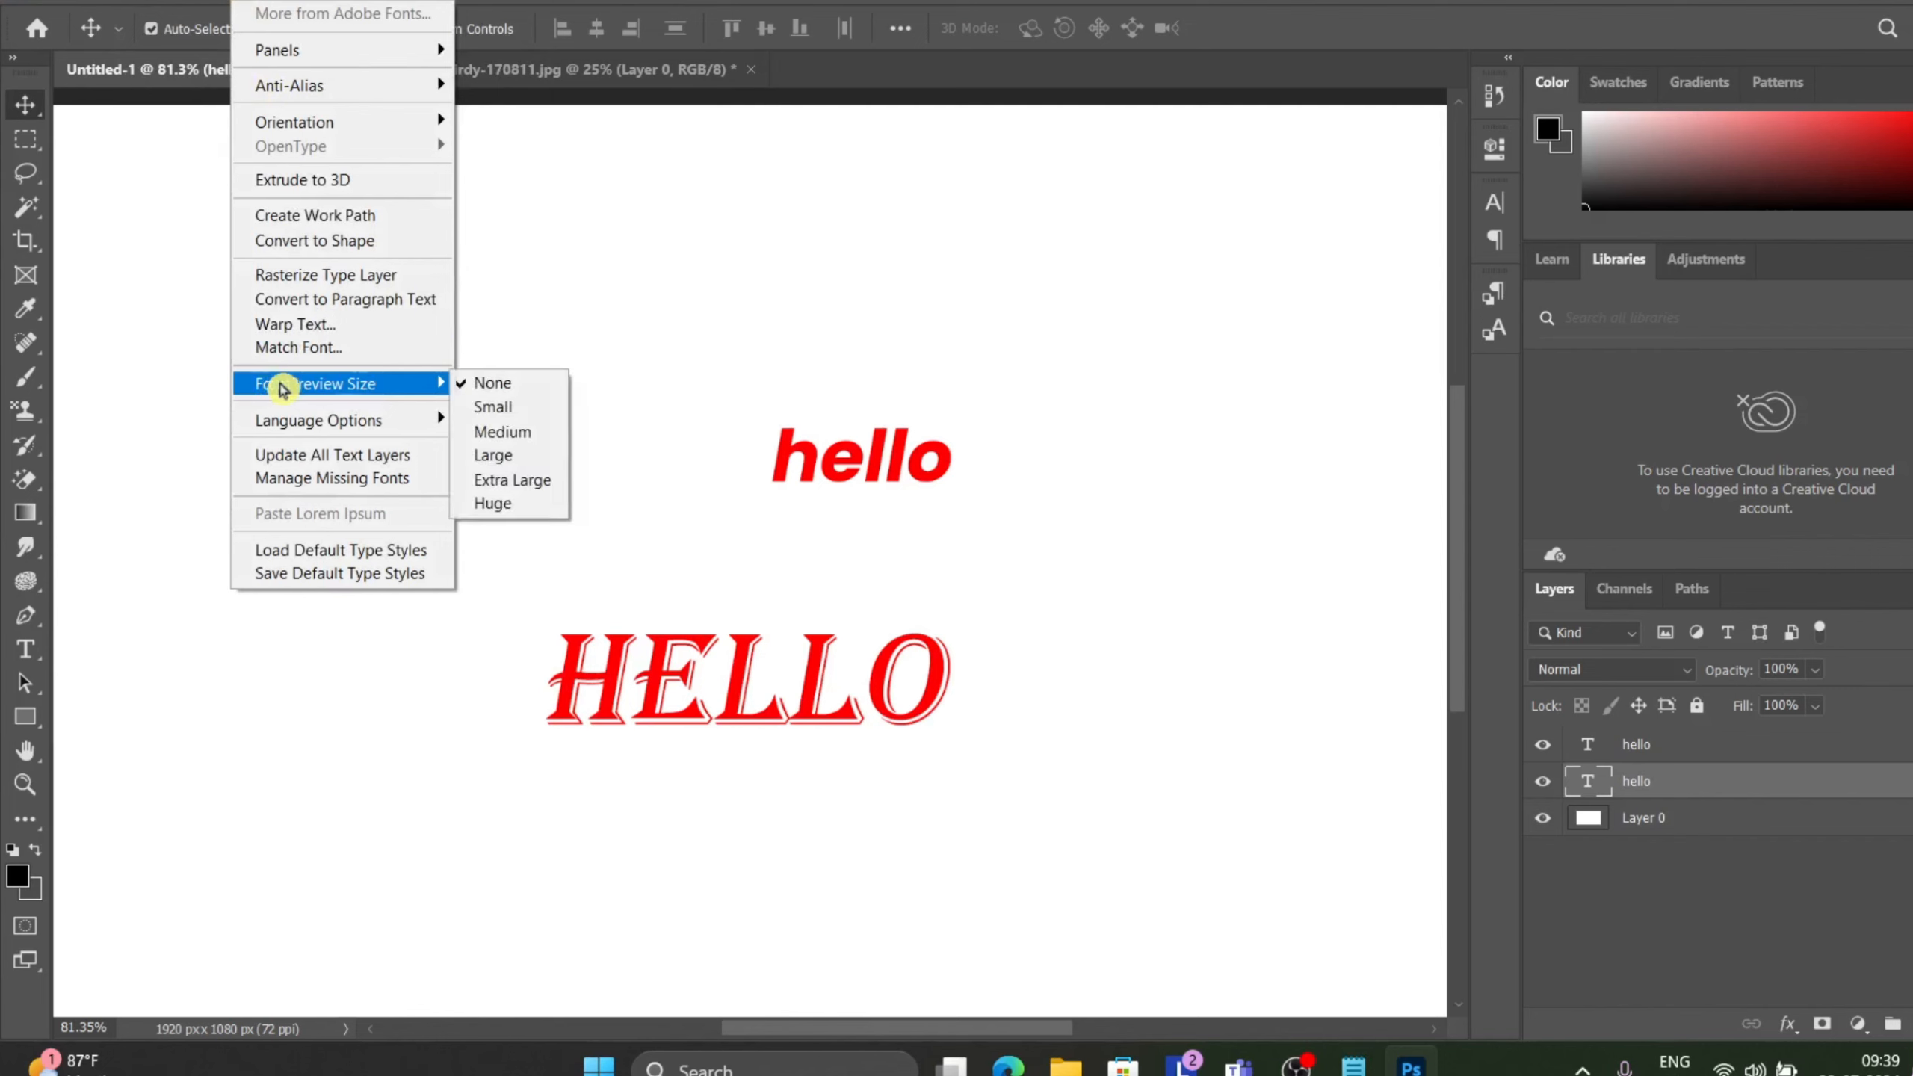
left_click(527, 411)
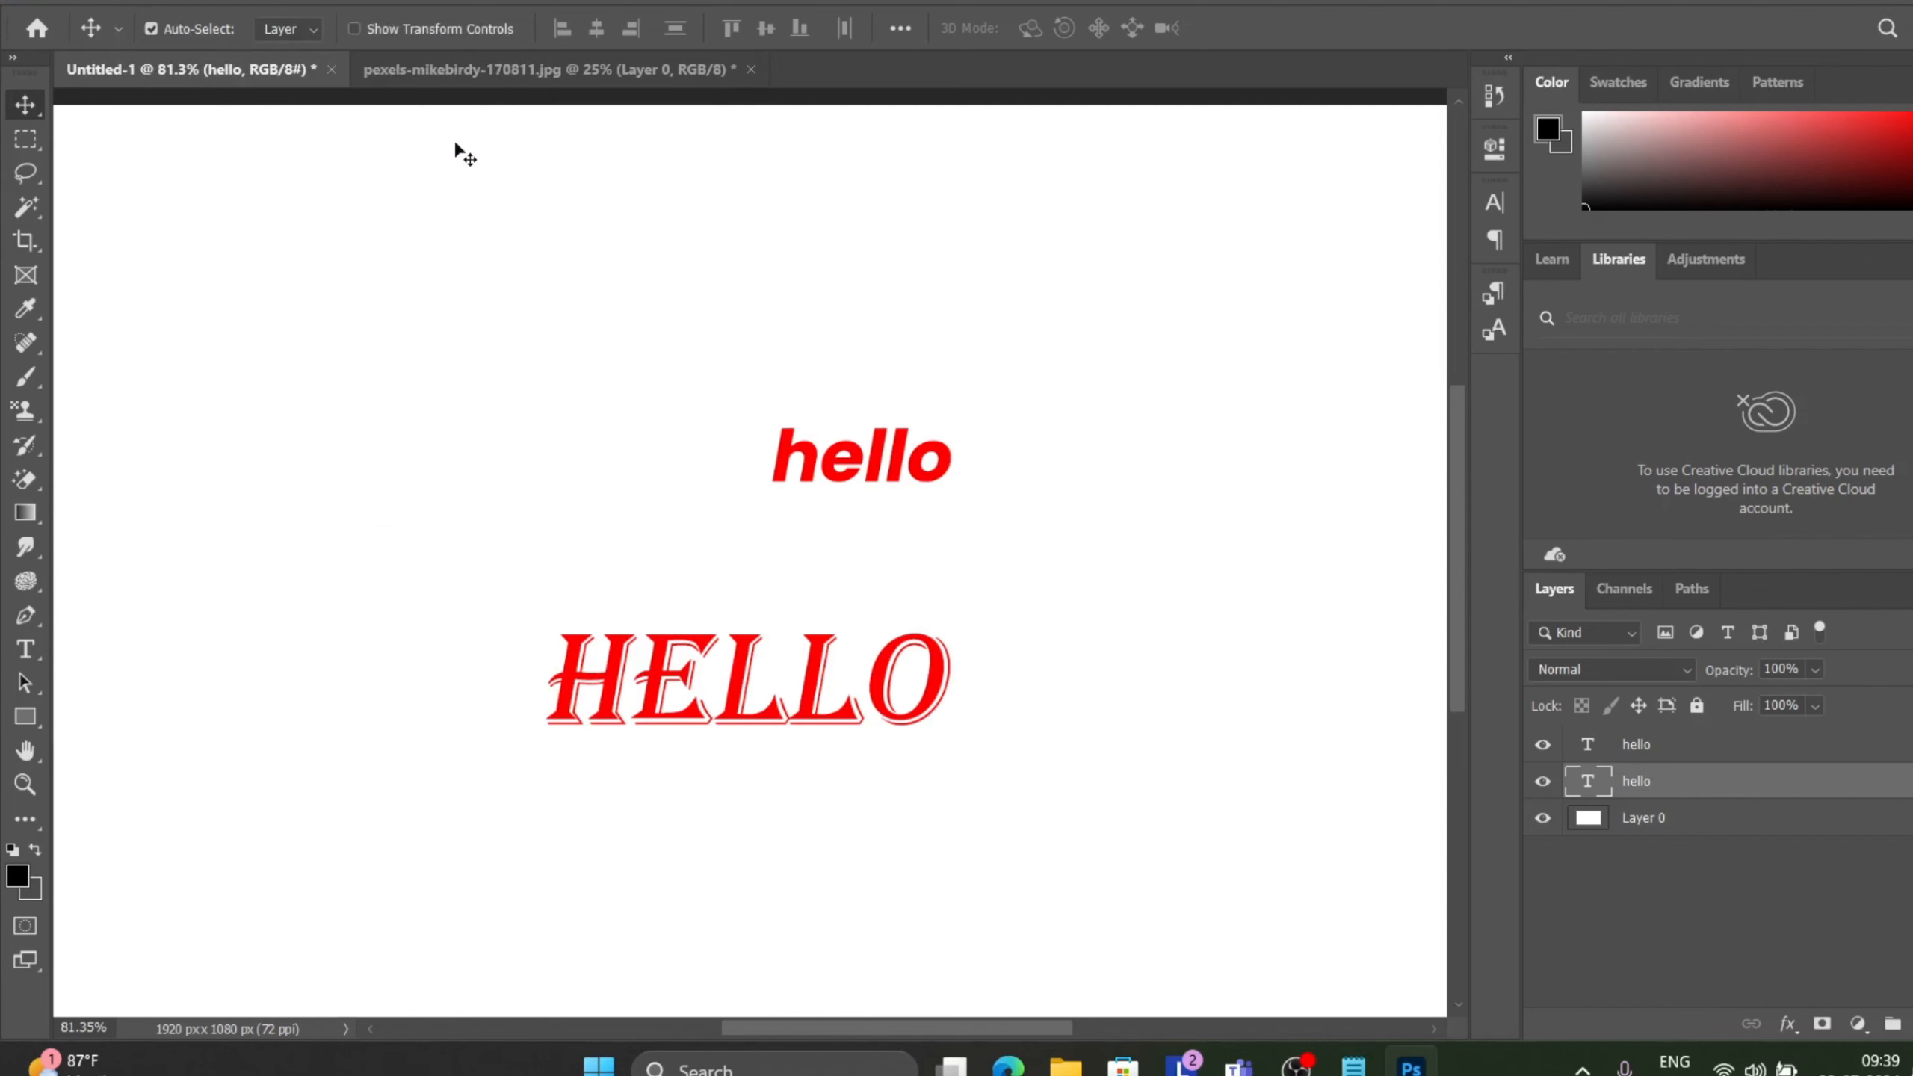
Change the Font Preview Size to Medium.
left_click(312, 6)
mouse_move(260, 5)
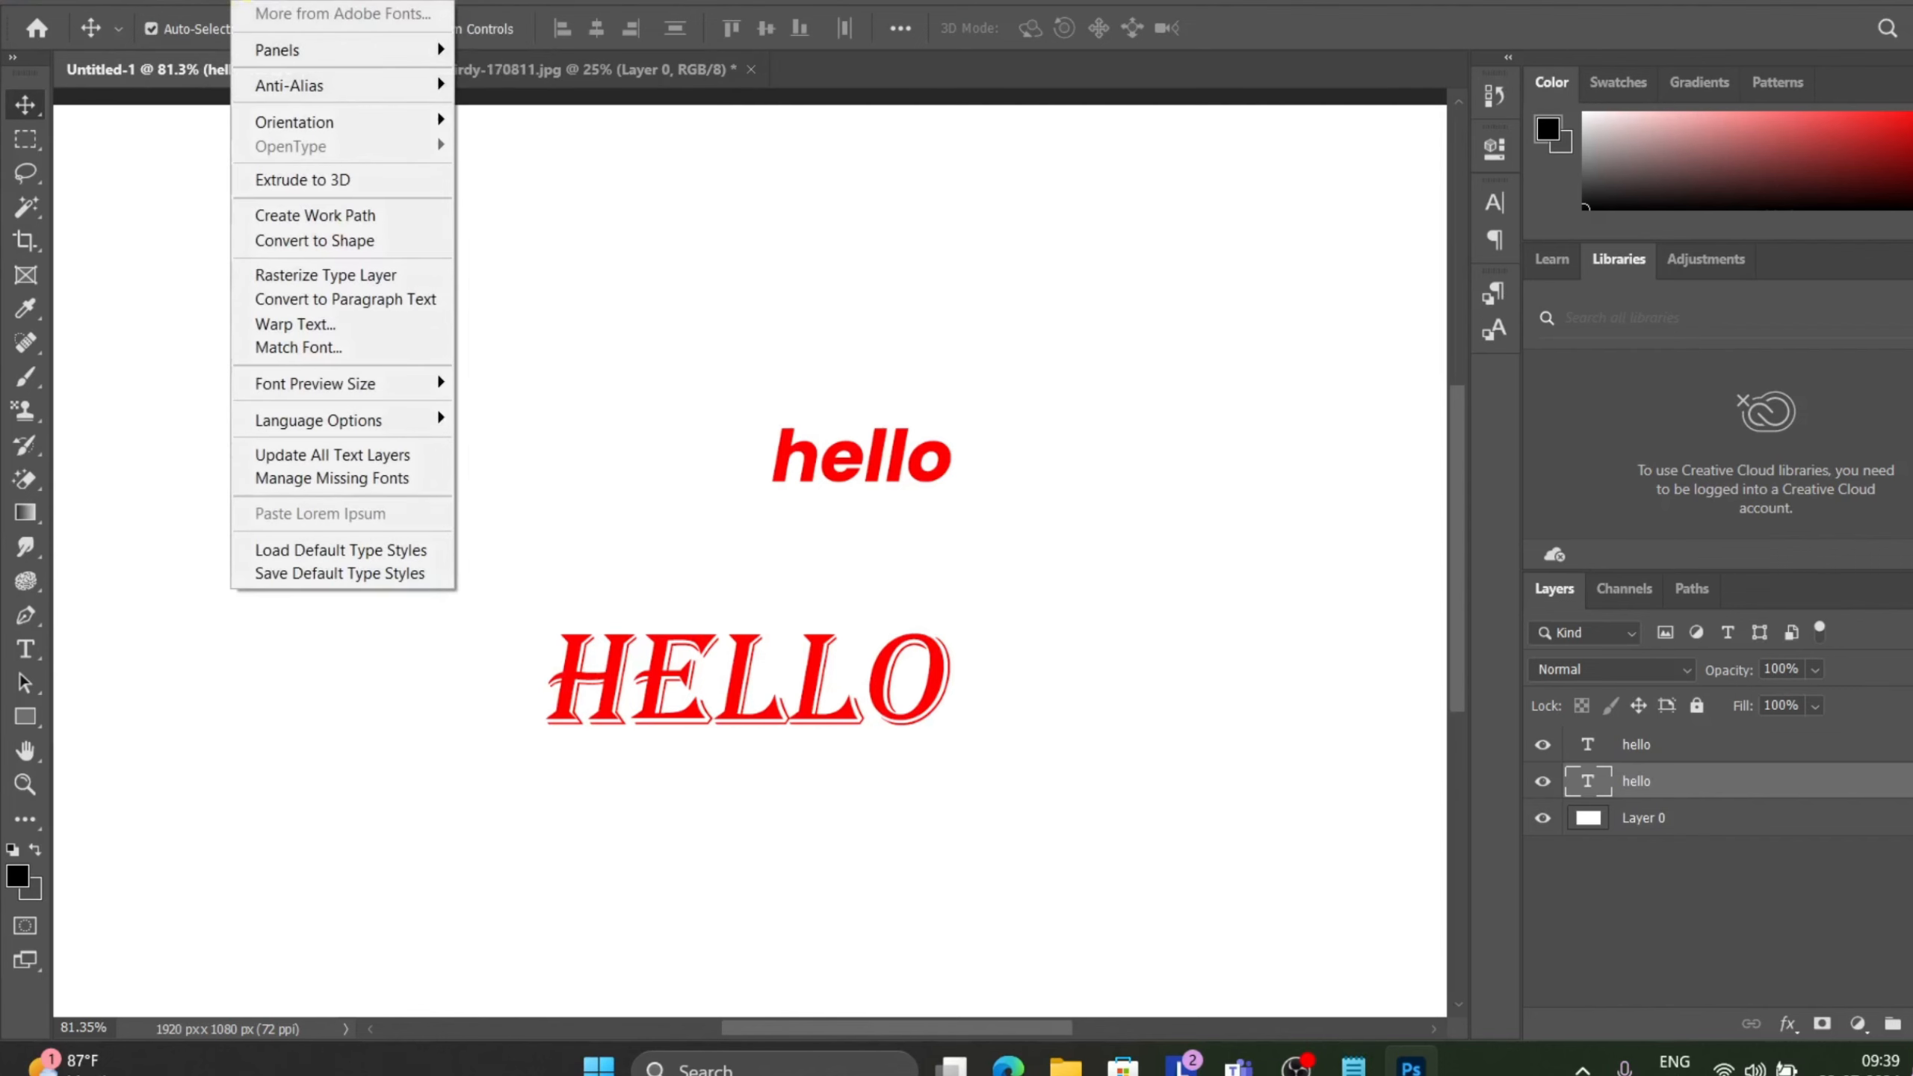
mouse_move(306, 395)
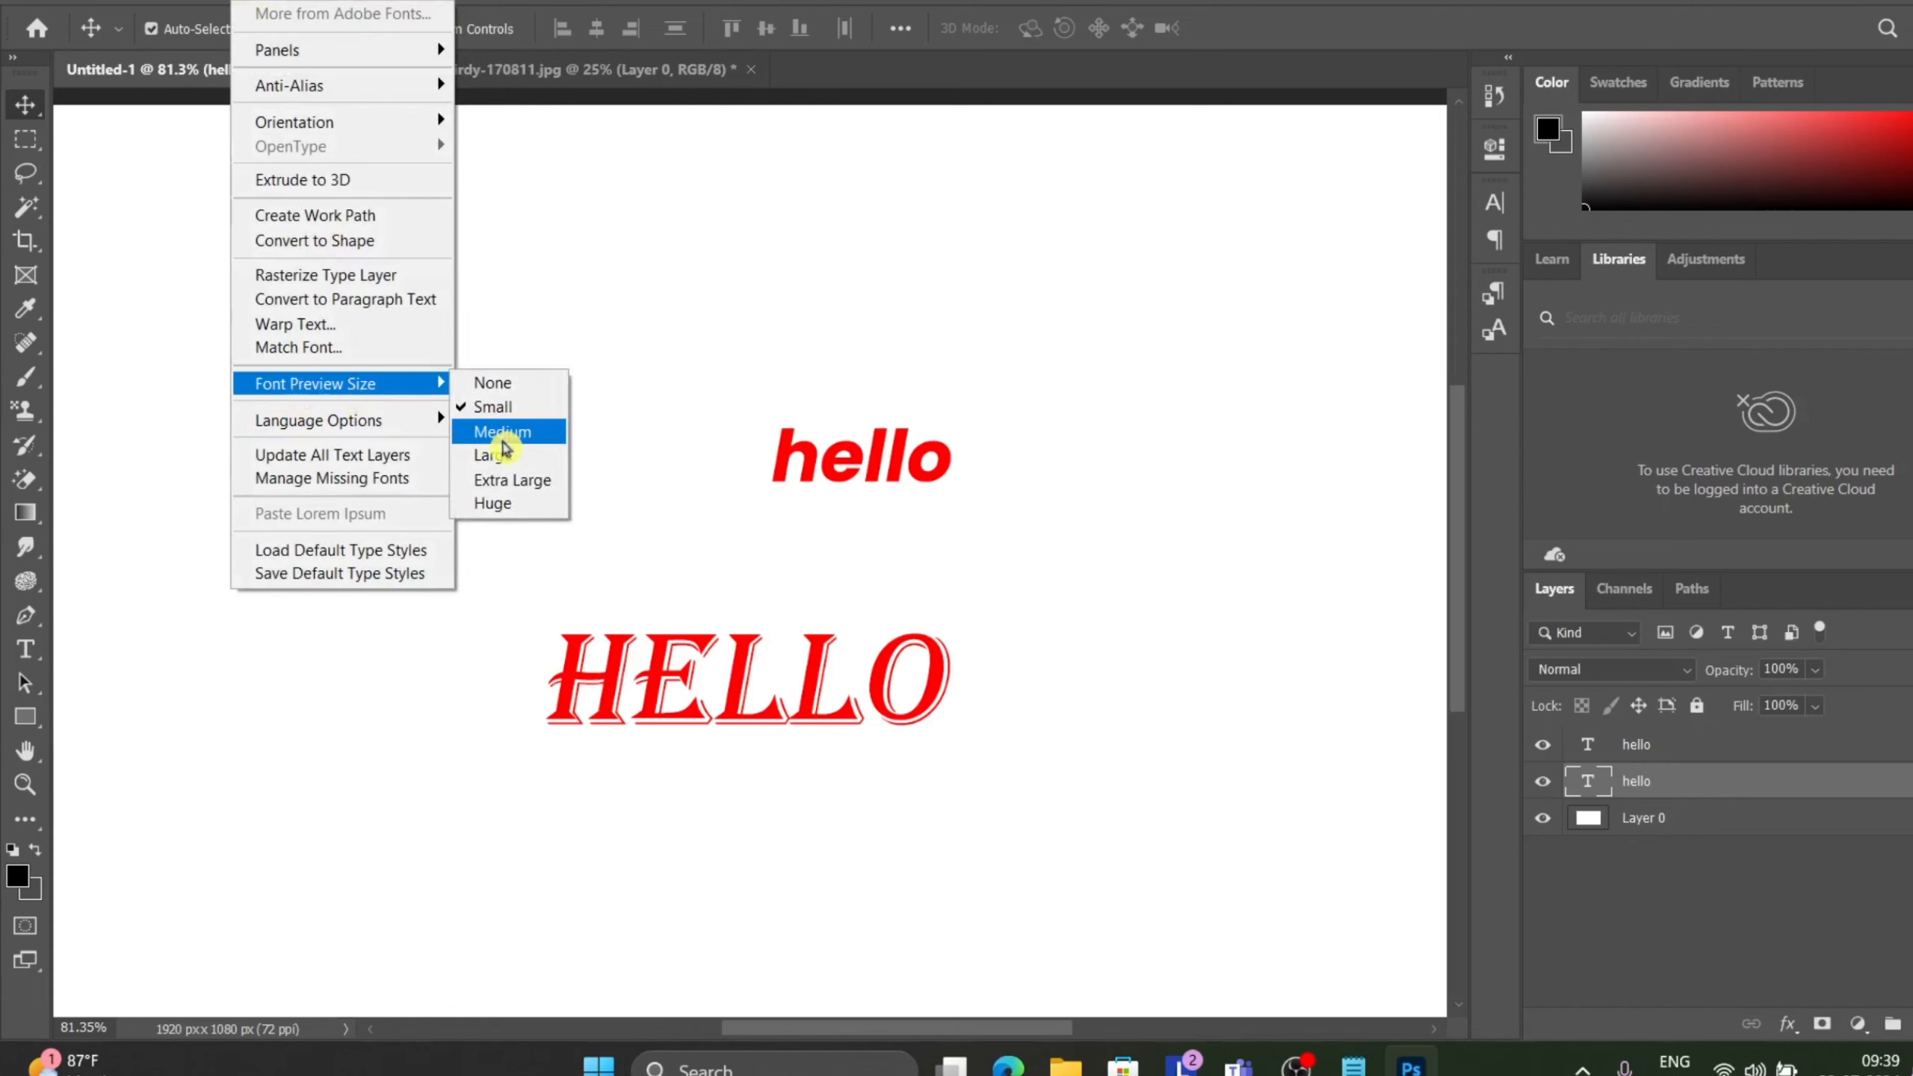
left_click(500, 441)
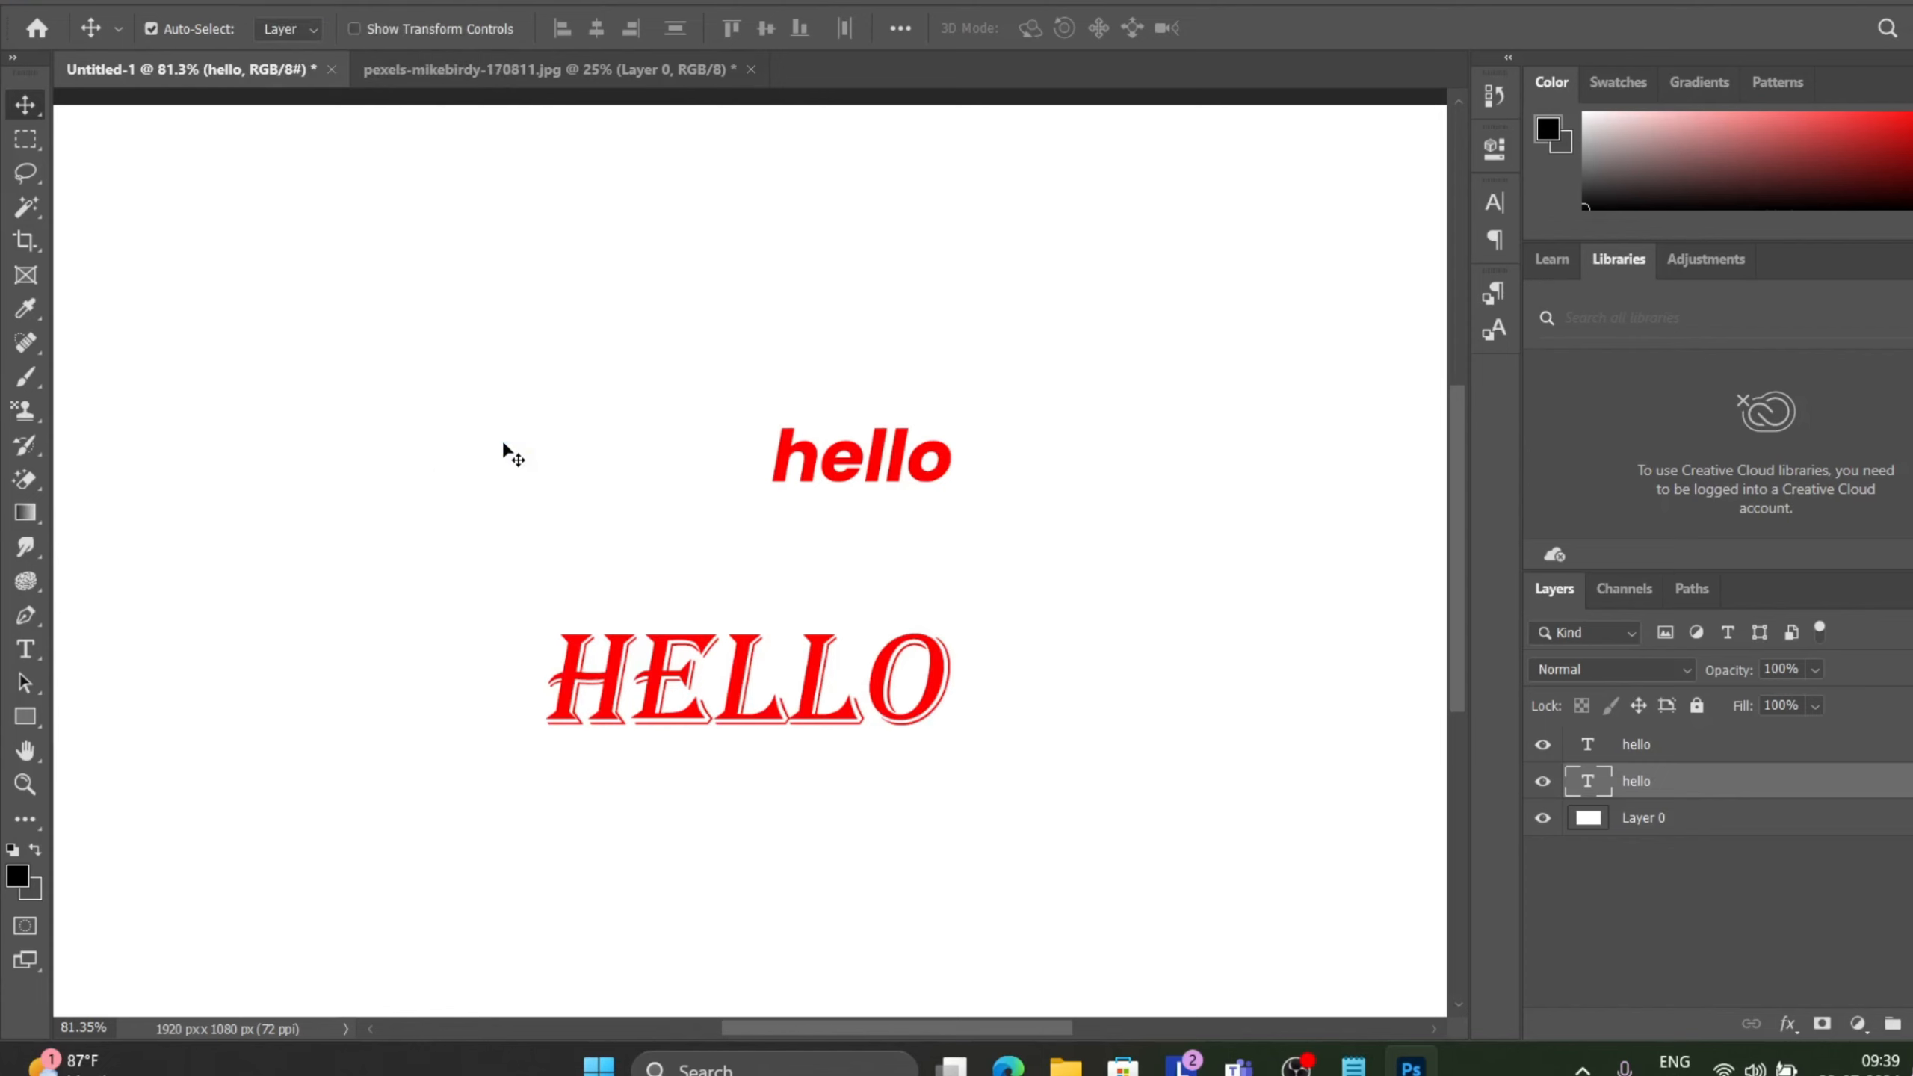
Set the Font Preview Size back to Large.
scroll(503, 444, "down", 7)
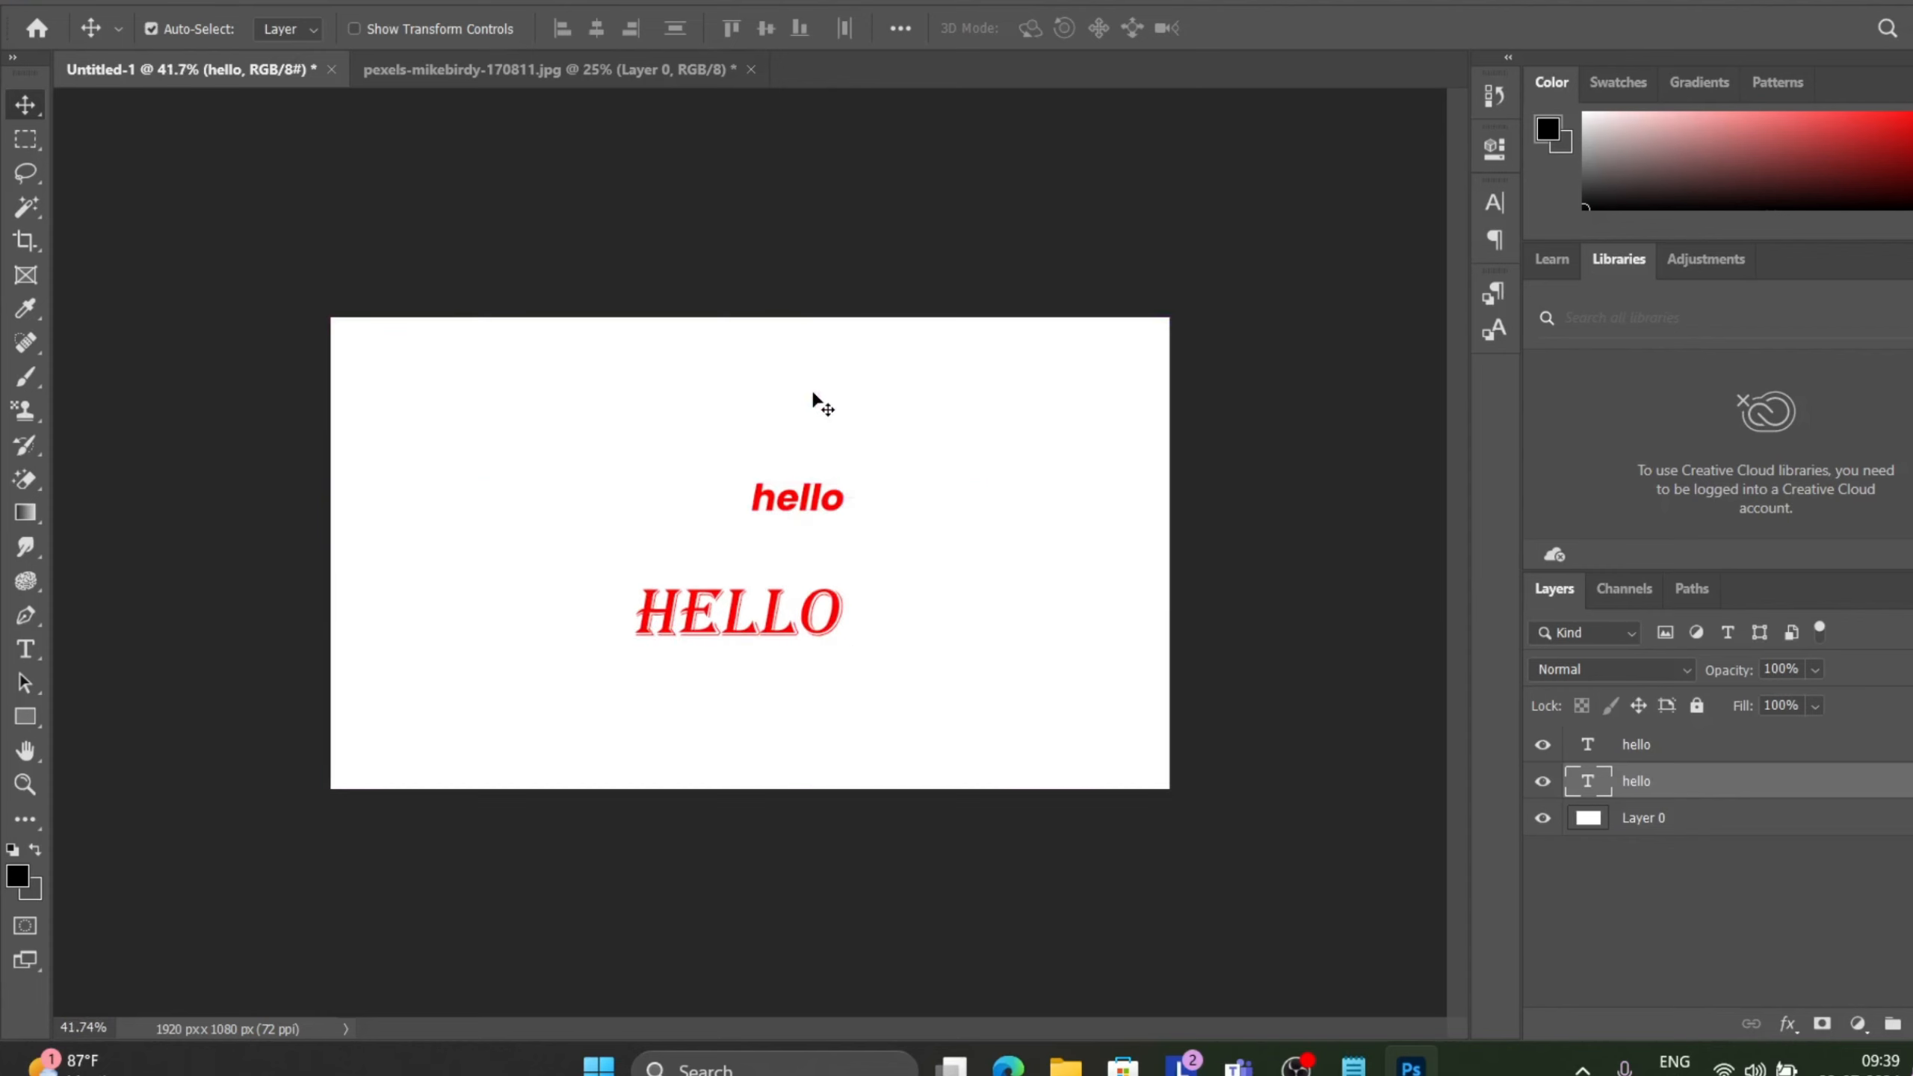
scroll(812, 393, "up", 1)
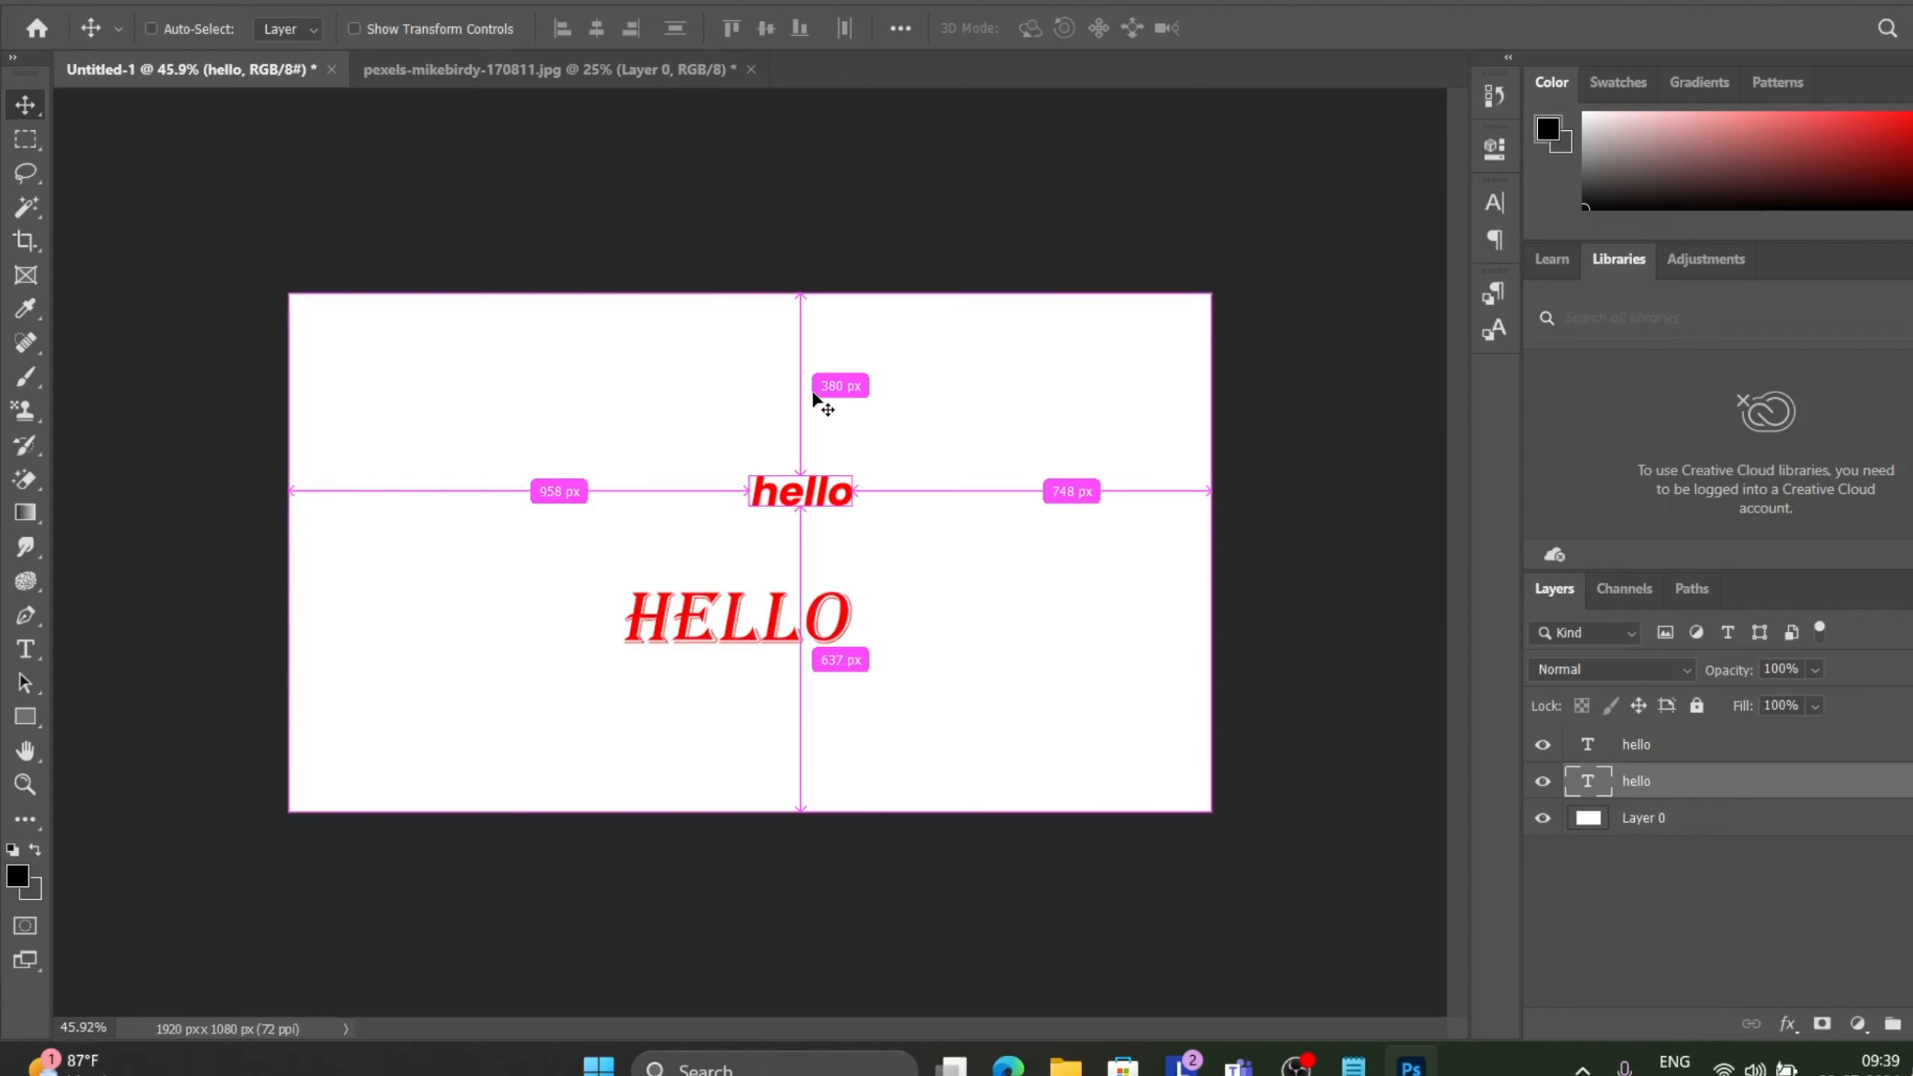
scroll(813, 393, "up", 1)
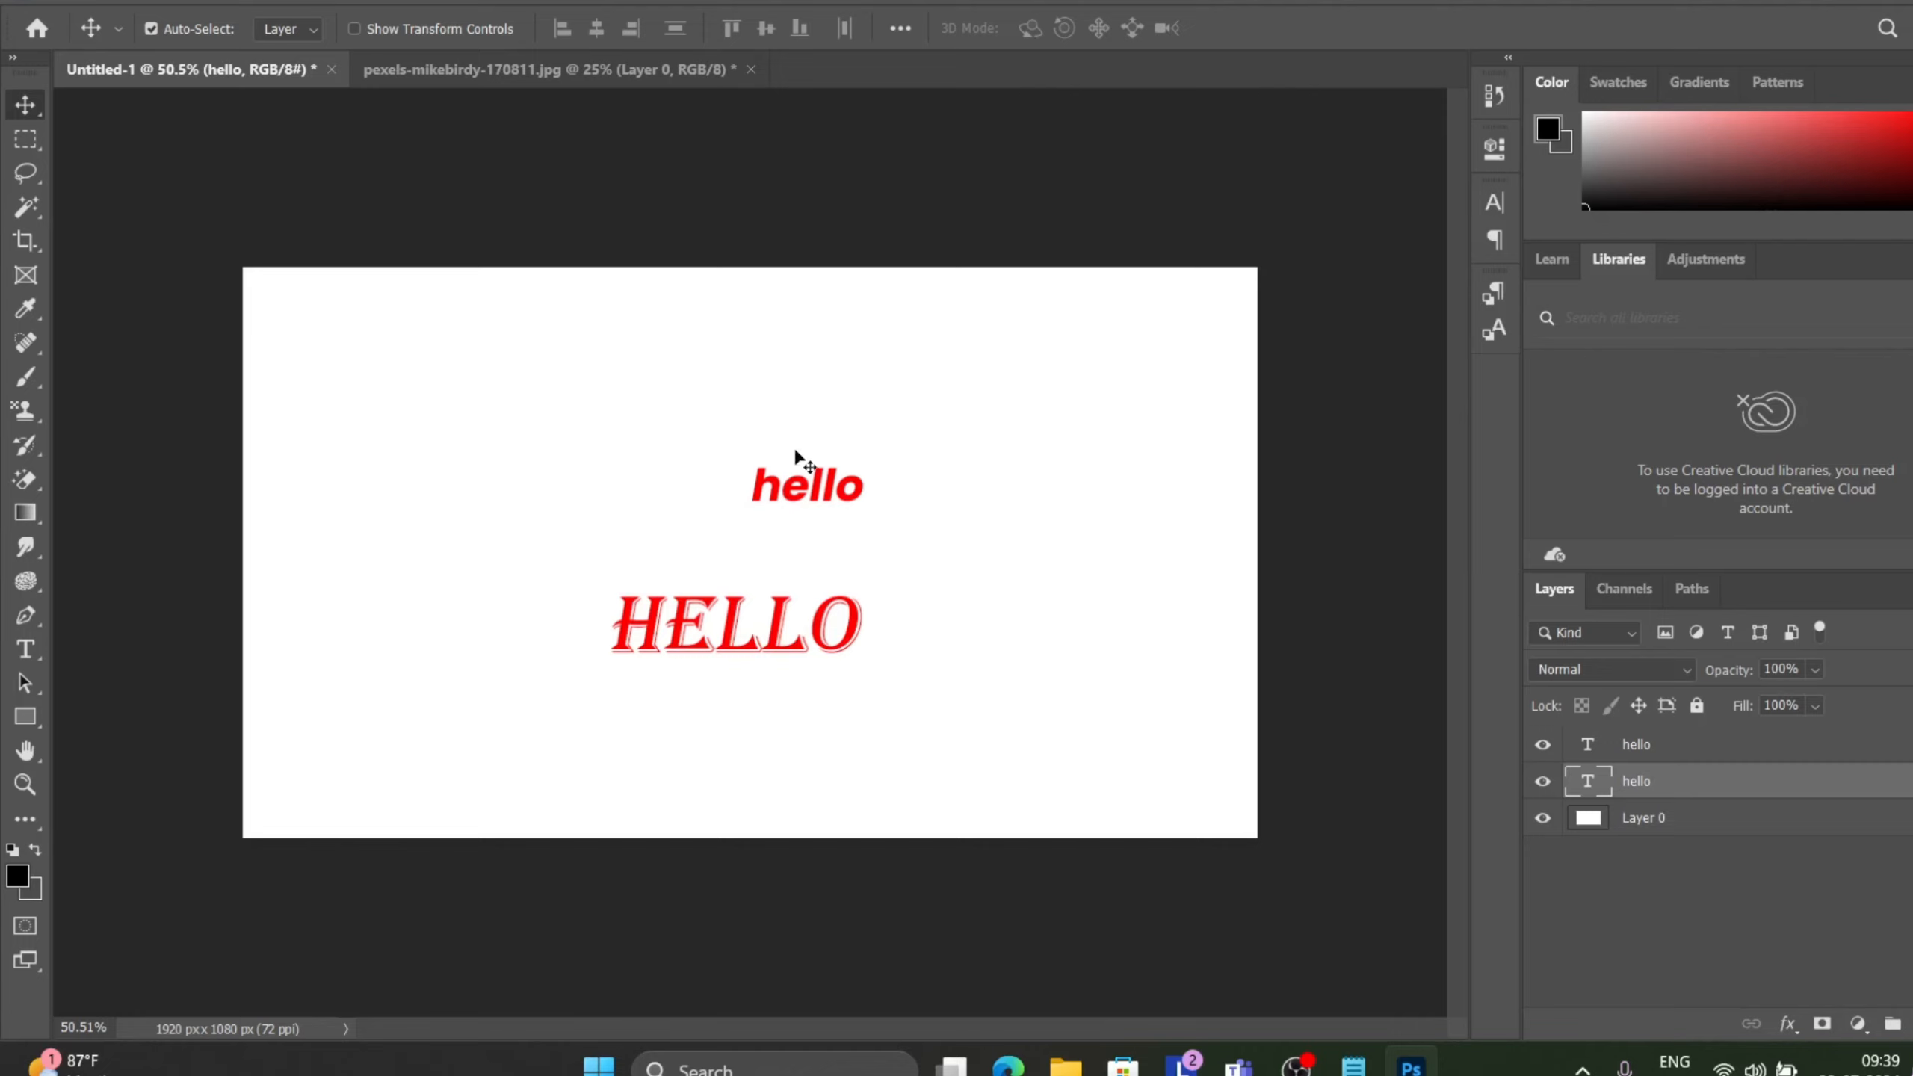
left_click(254, 2)
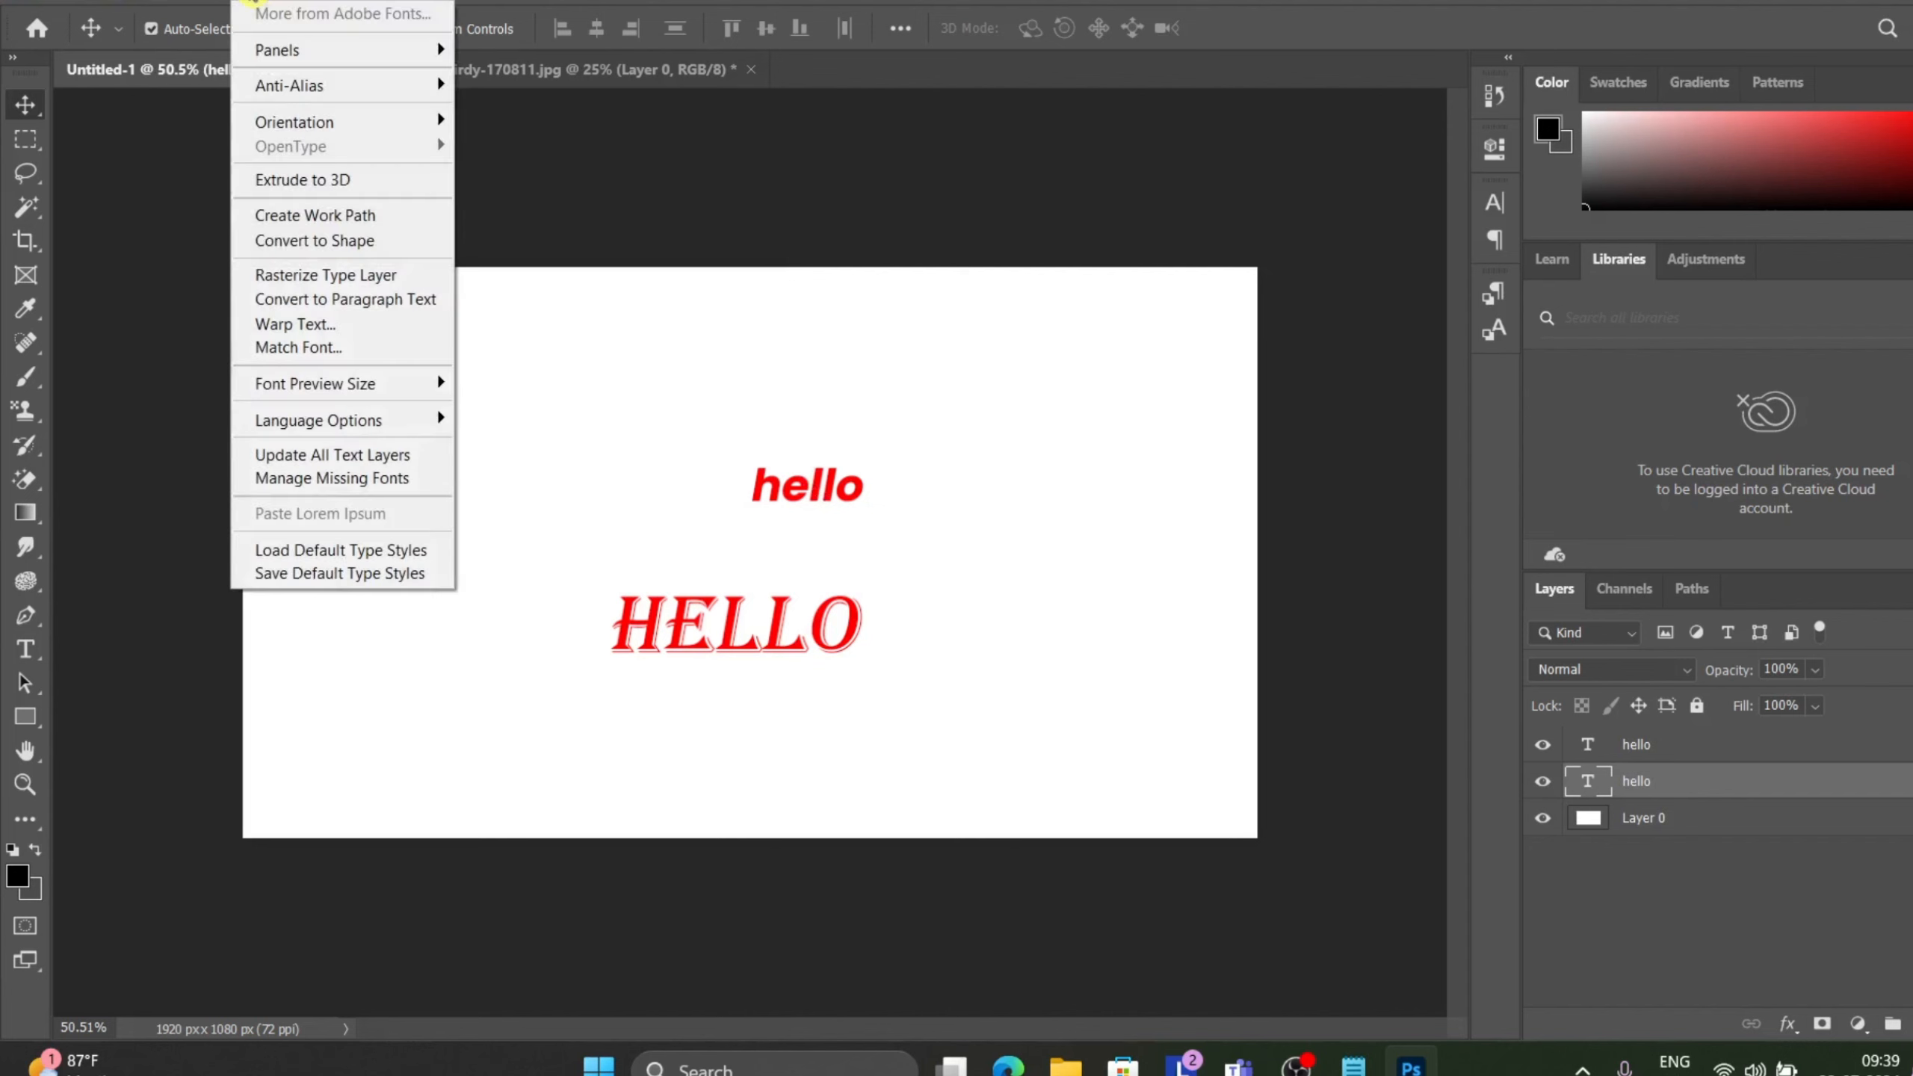
mouse_move(310, 386)
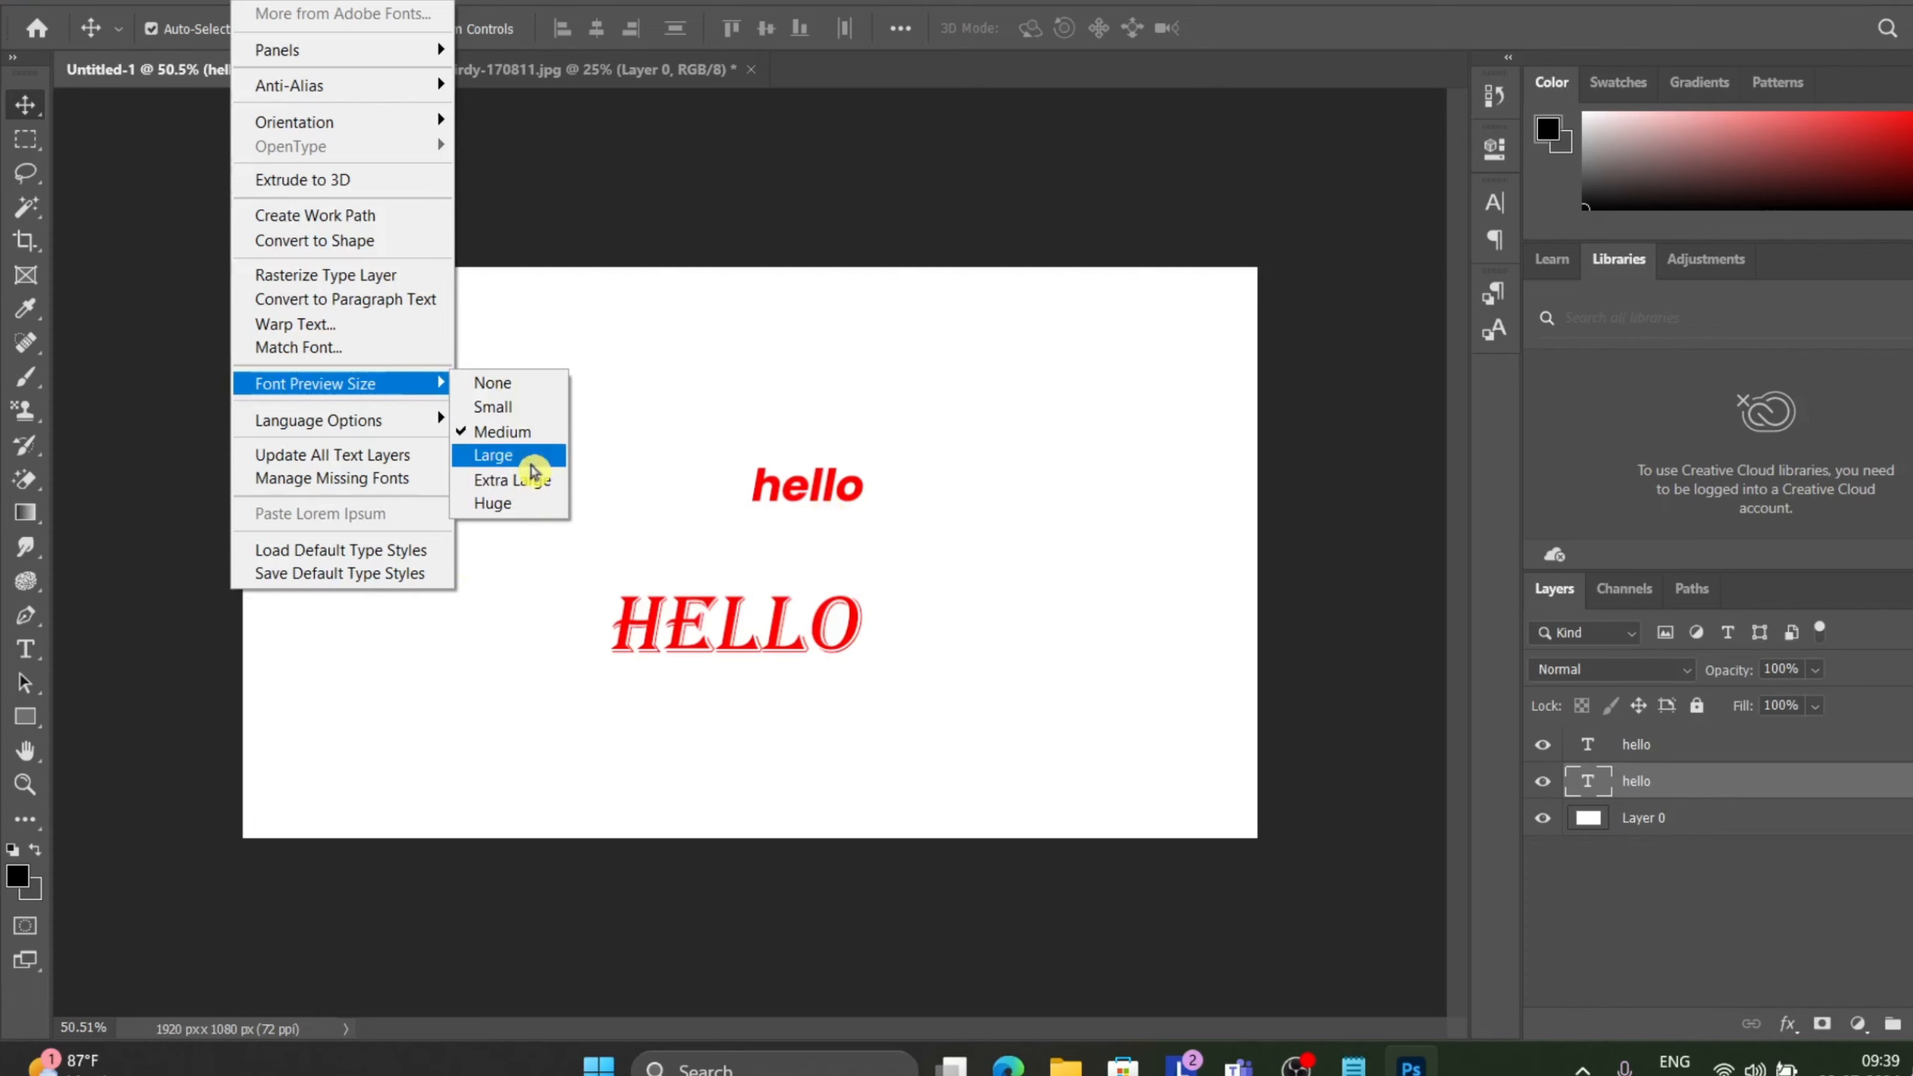
left_click(533, 463)
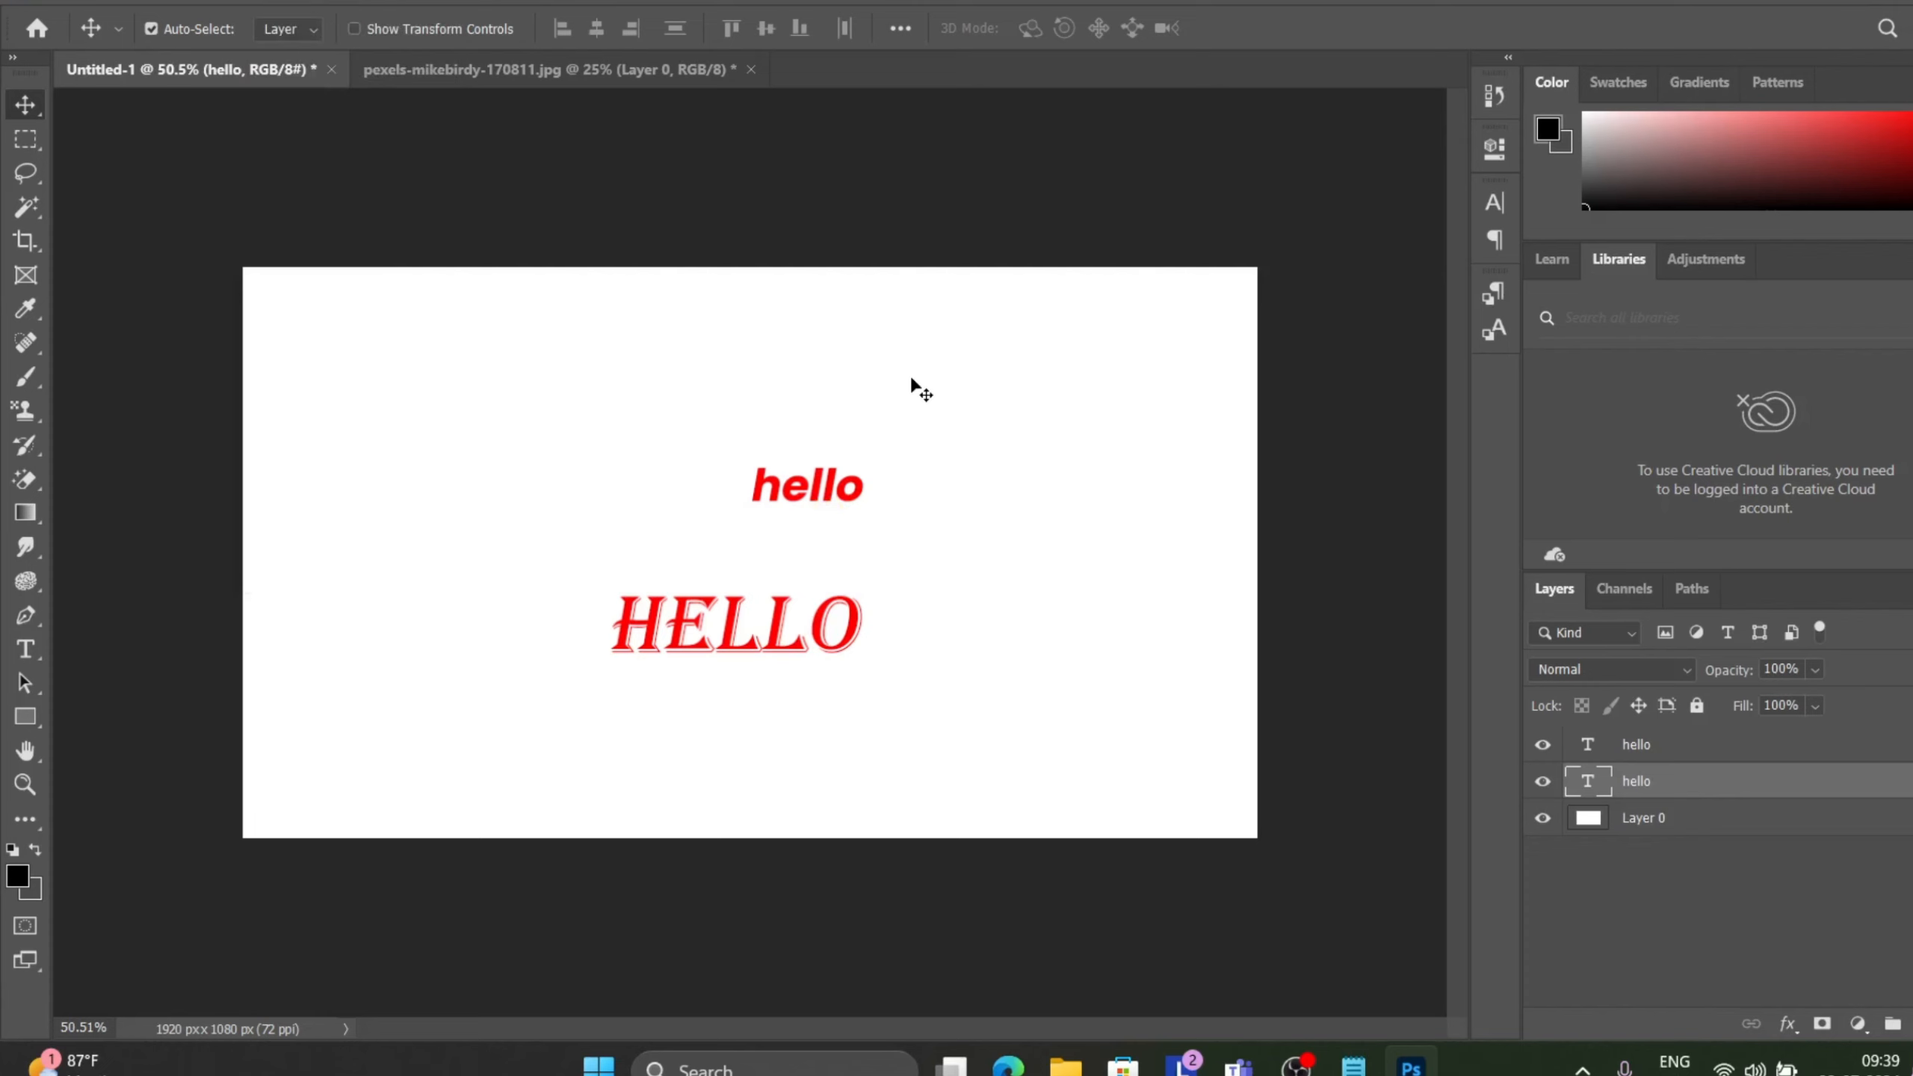
scroll(911, 378, "up", 6)
scroll(912, 378, "up", 1)
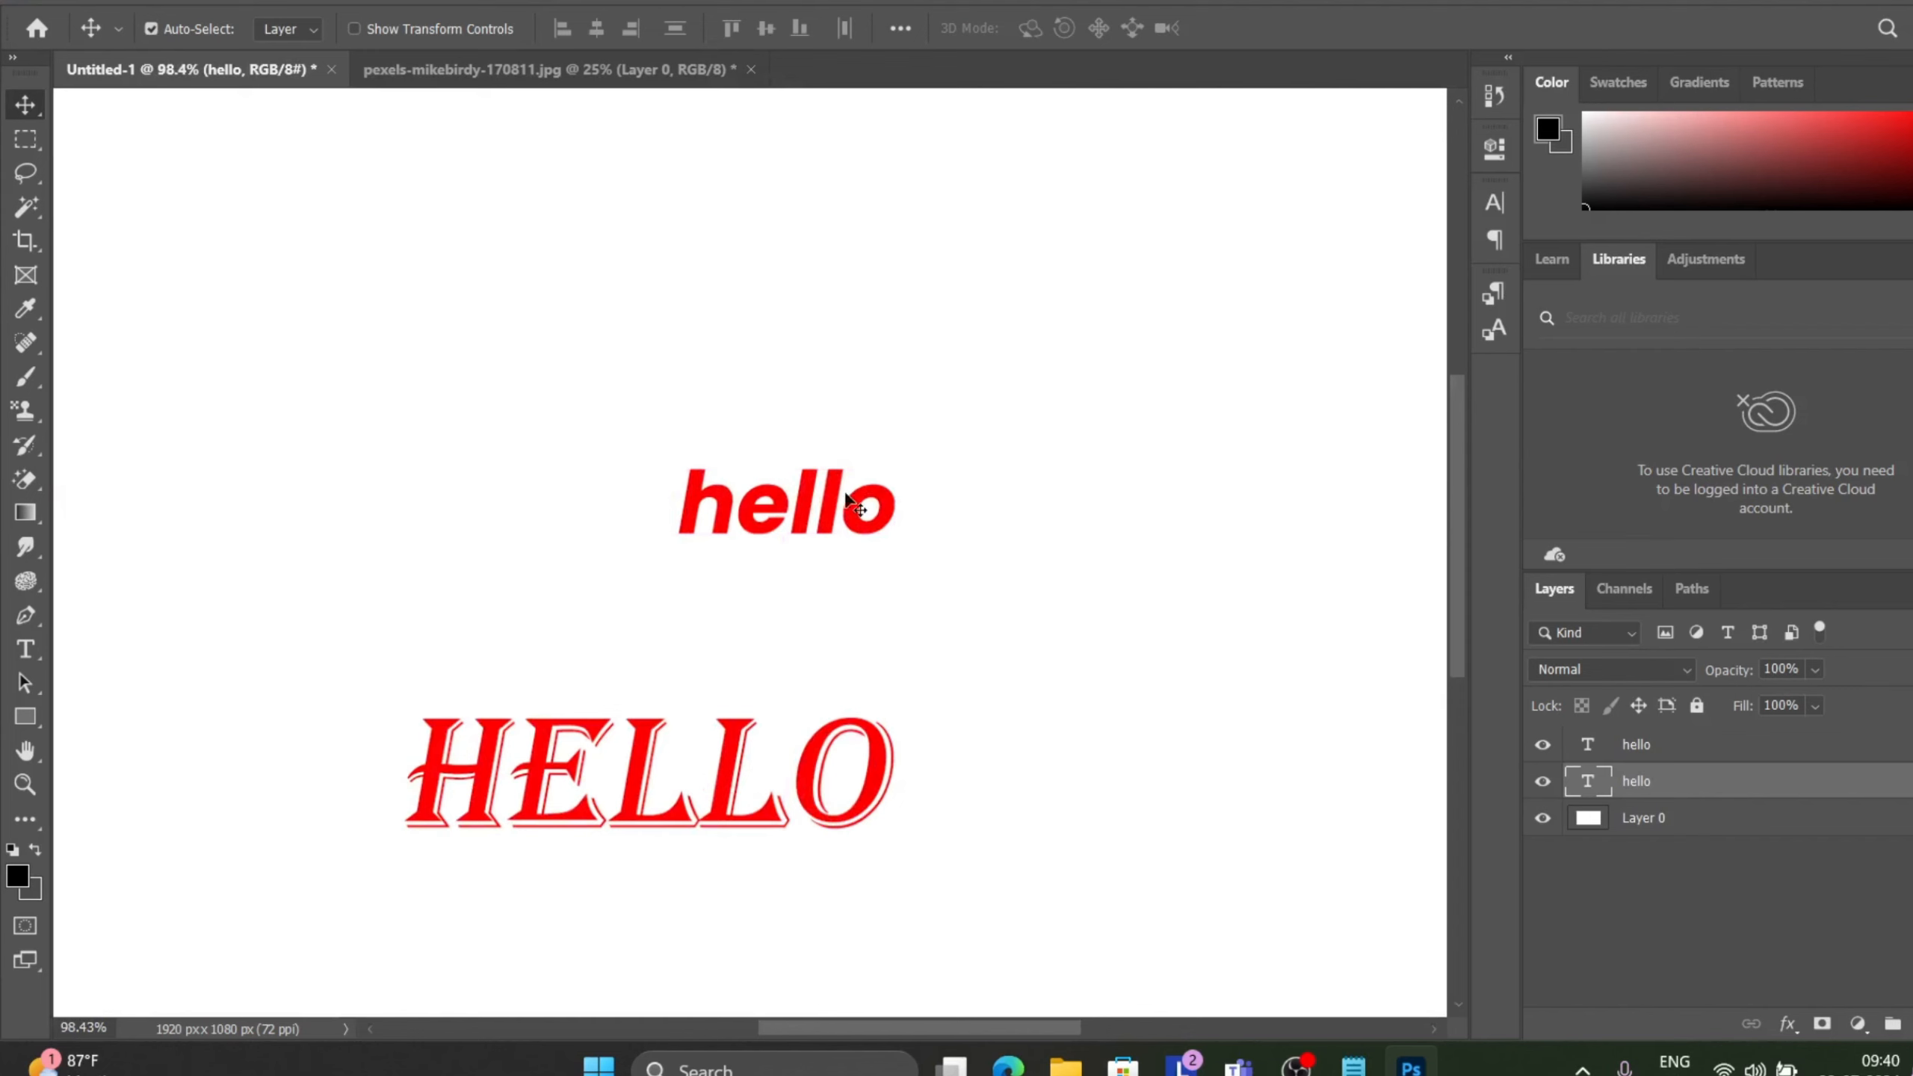
Enable East Asian Features in the type Language Options.
scroll(775, 490, "down", 4)
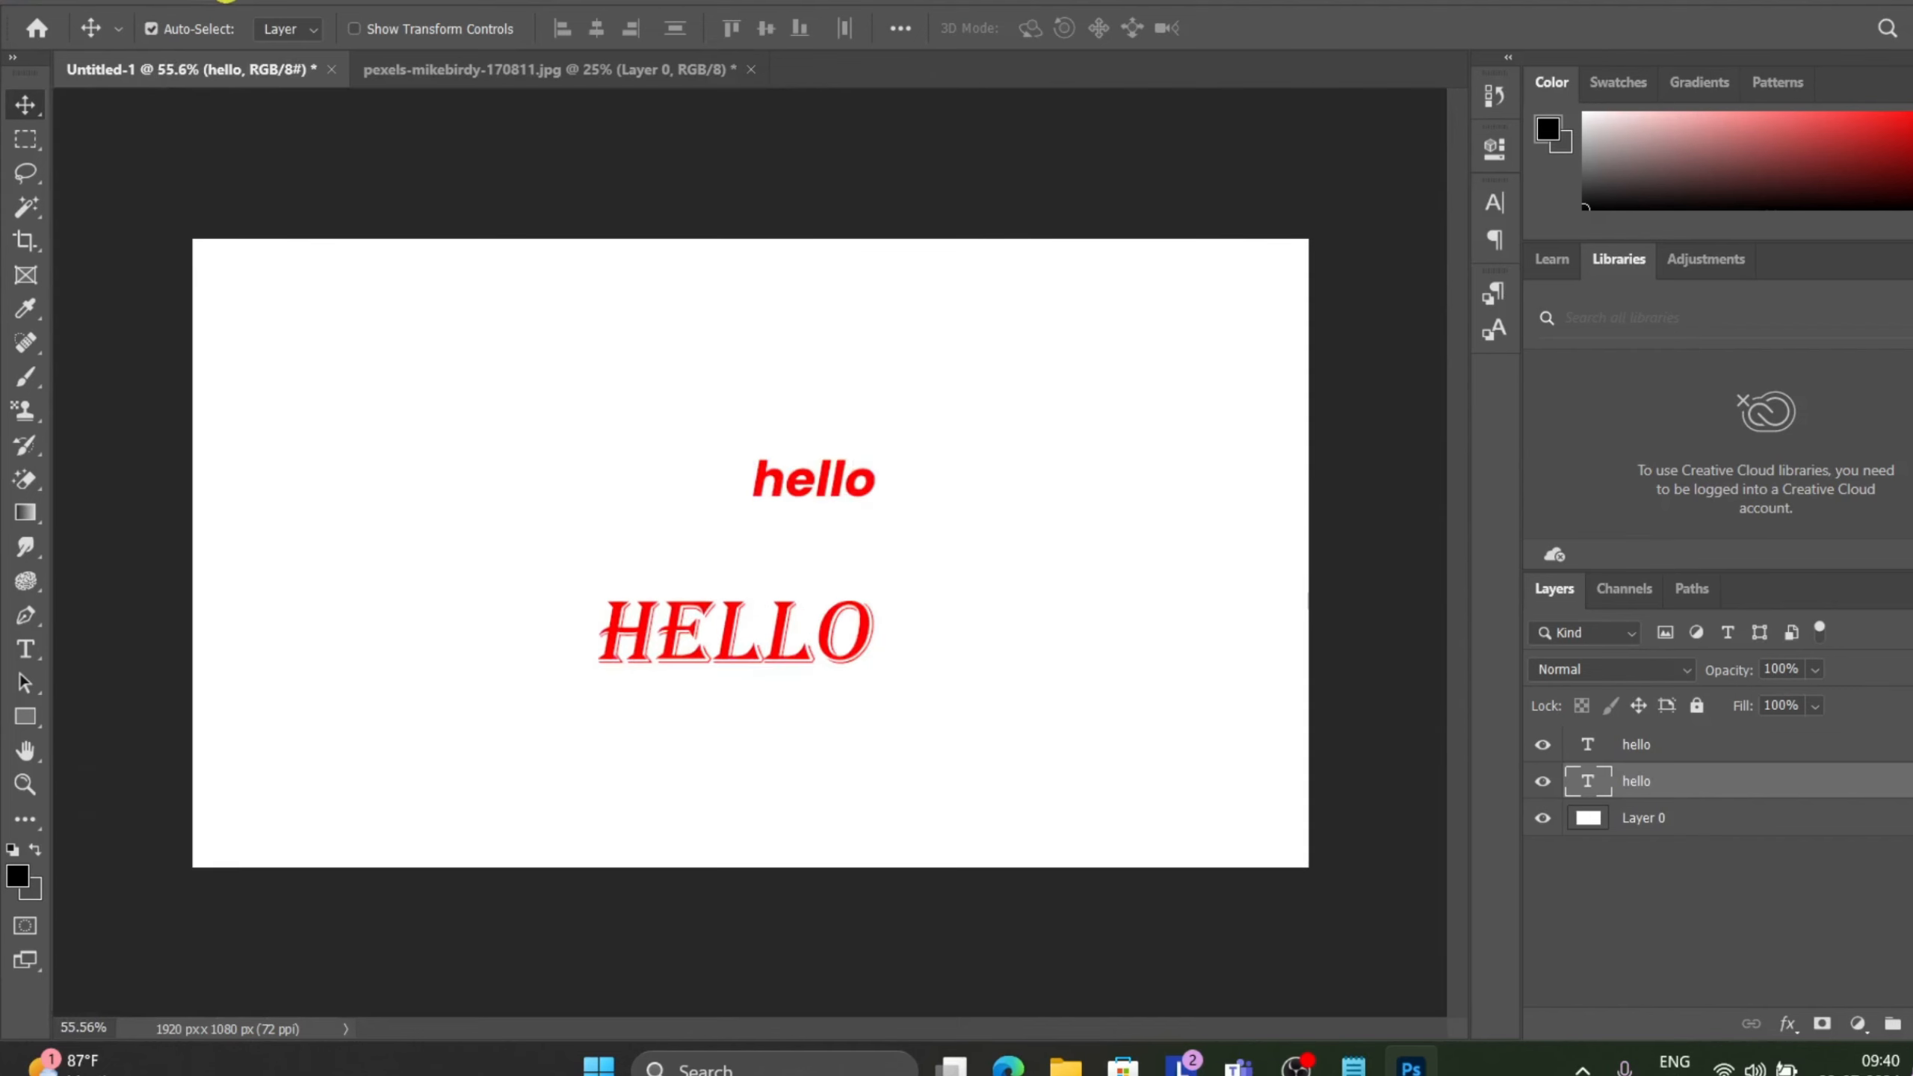
left_click(241, 1)
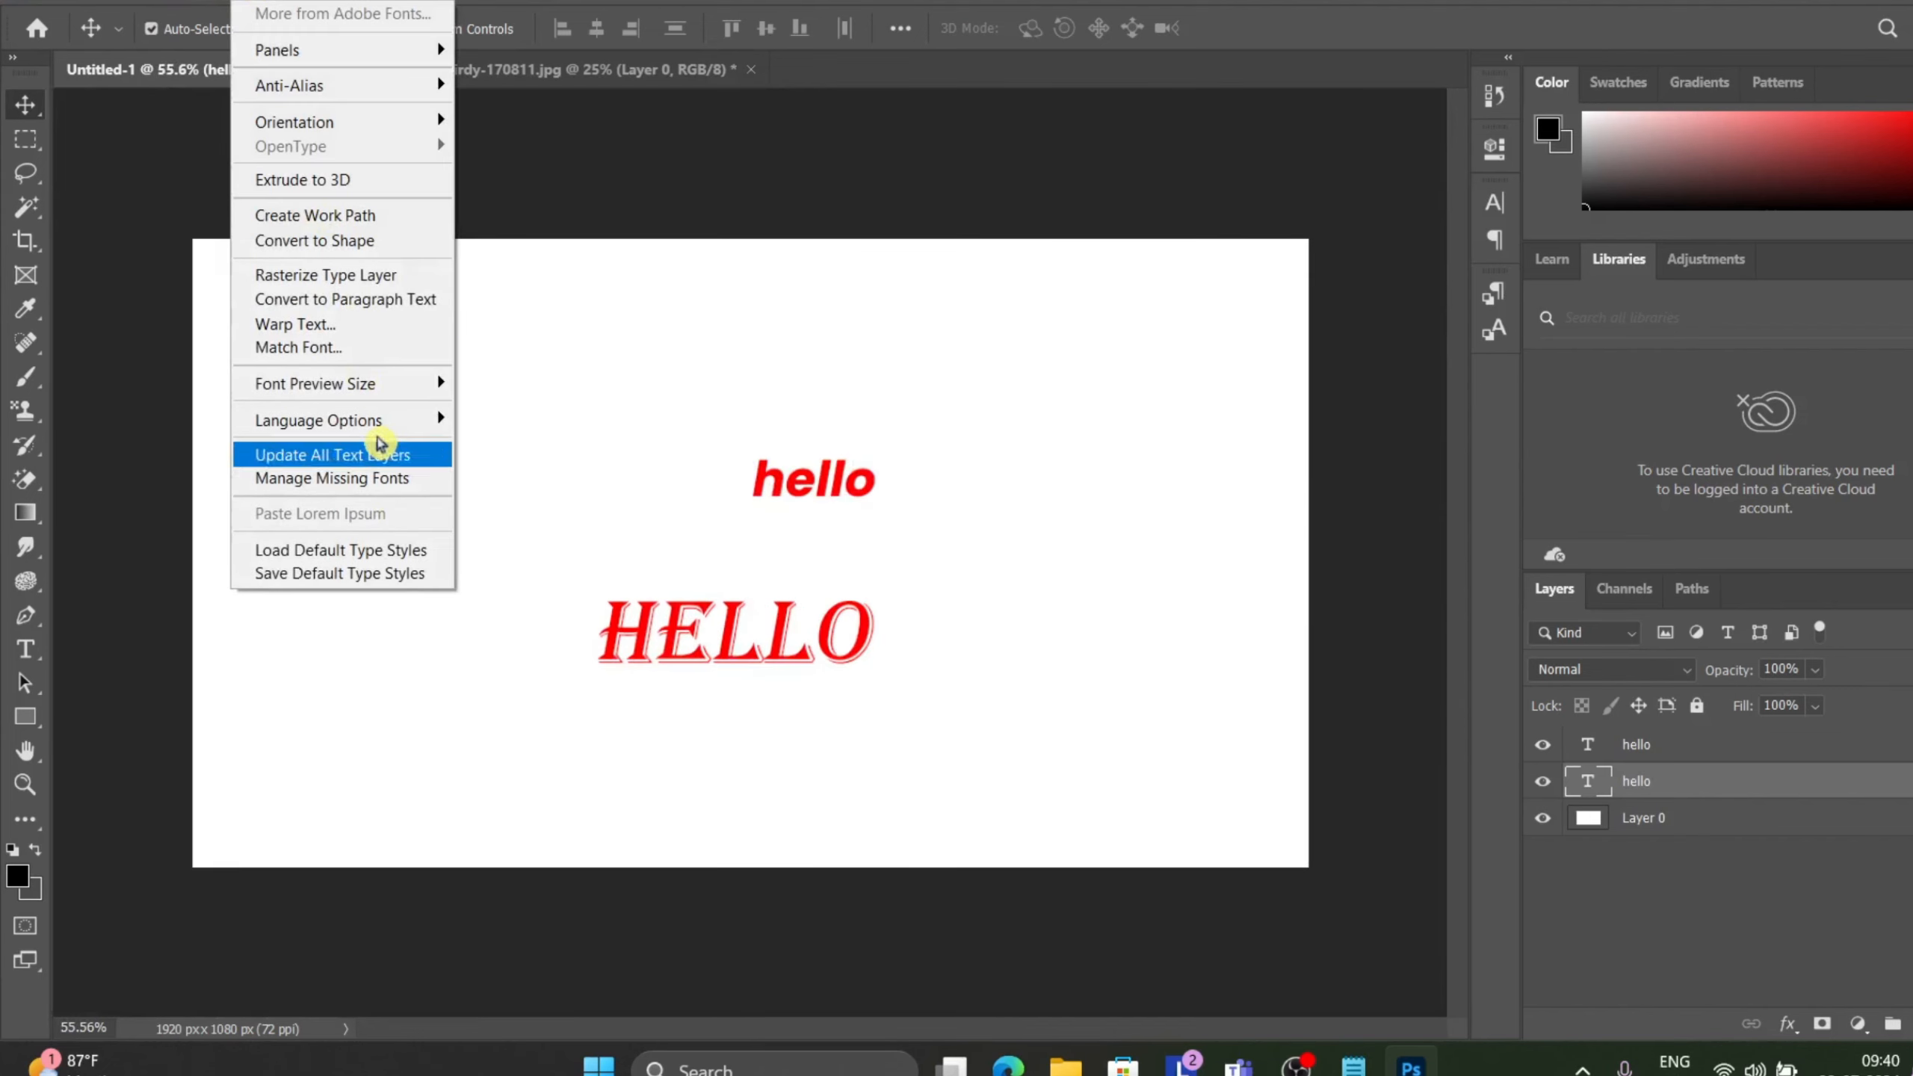
mouse_move(376, 417)
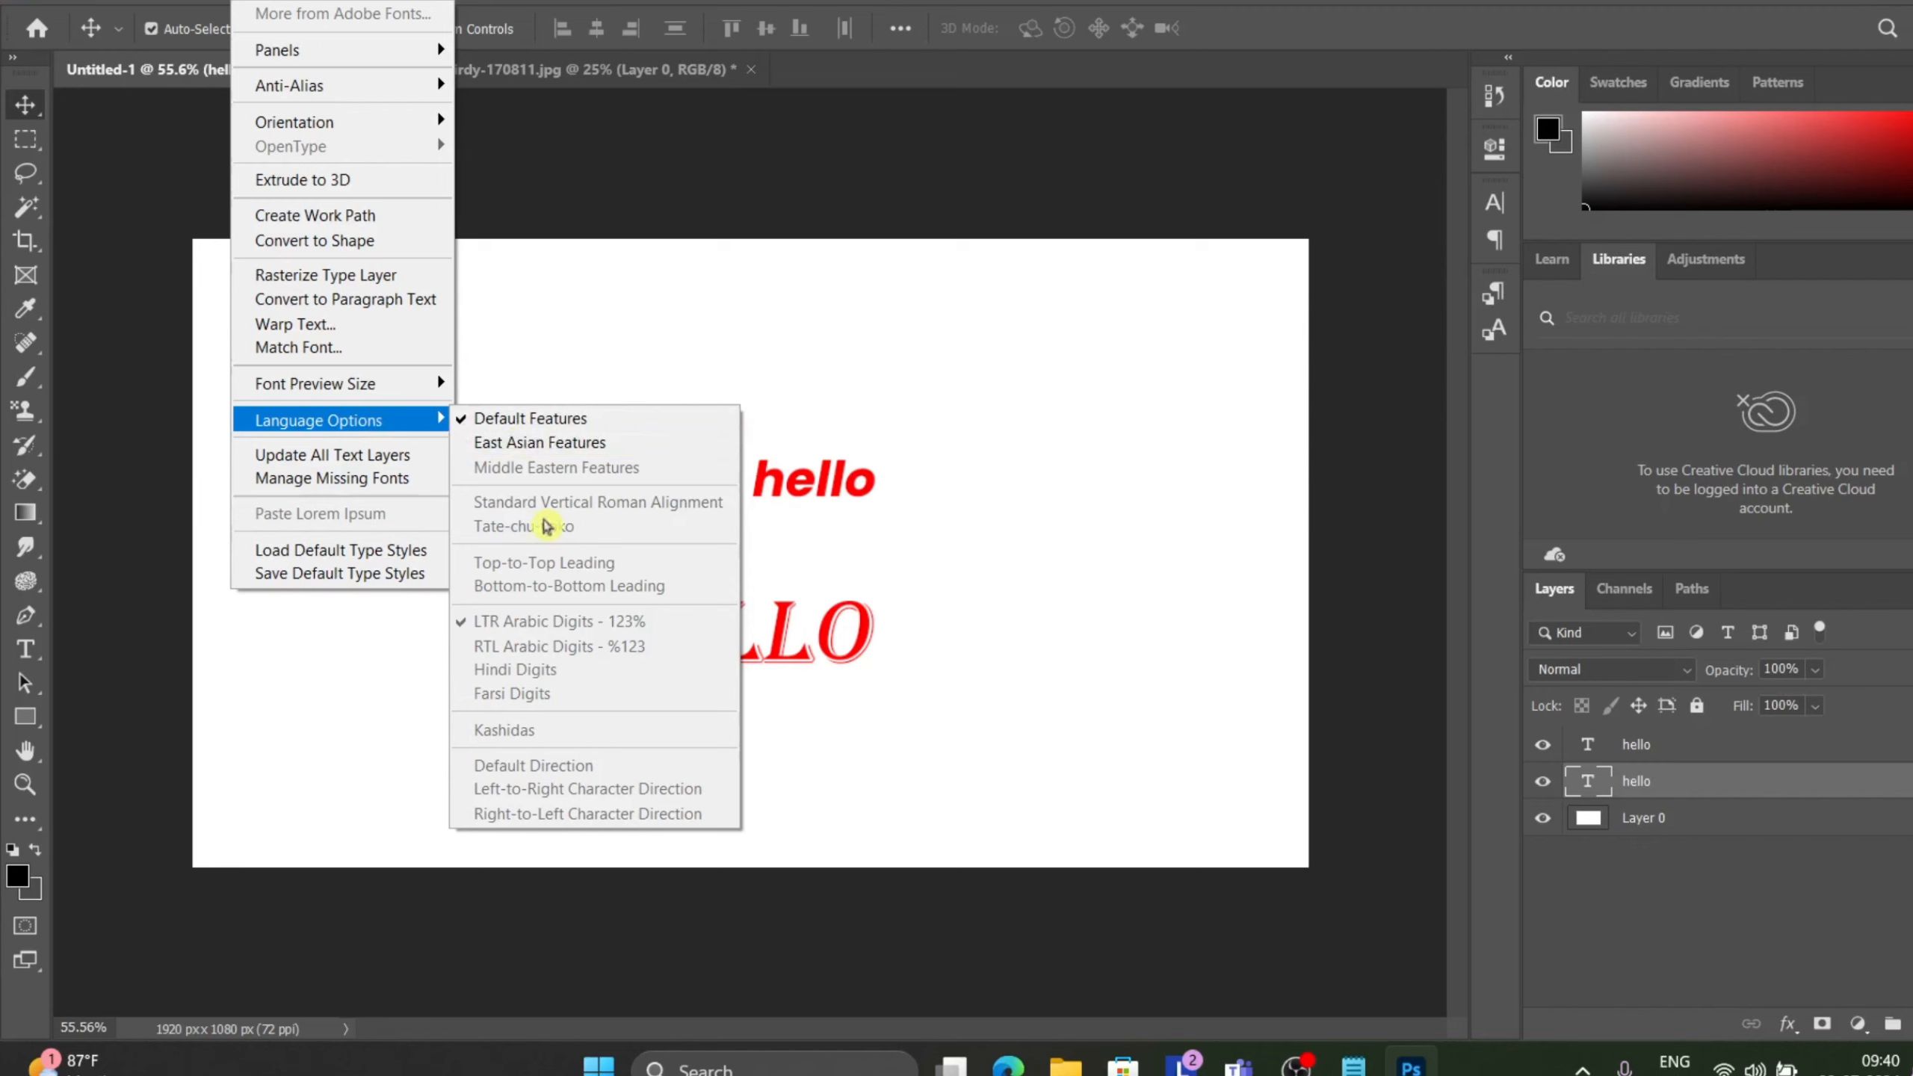
left_click(532, 444)
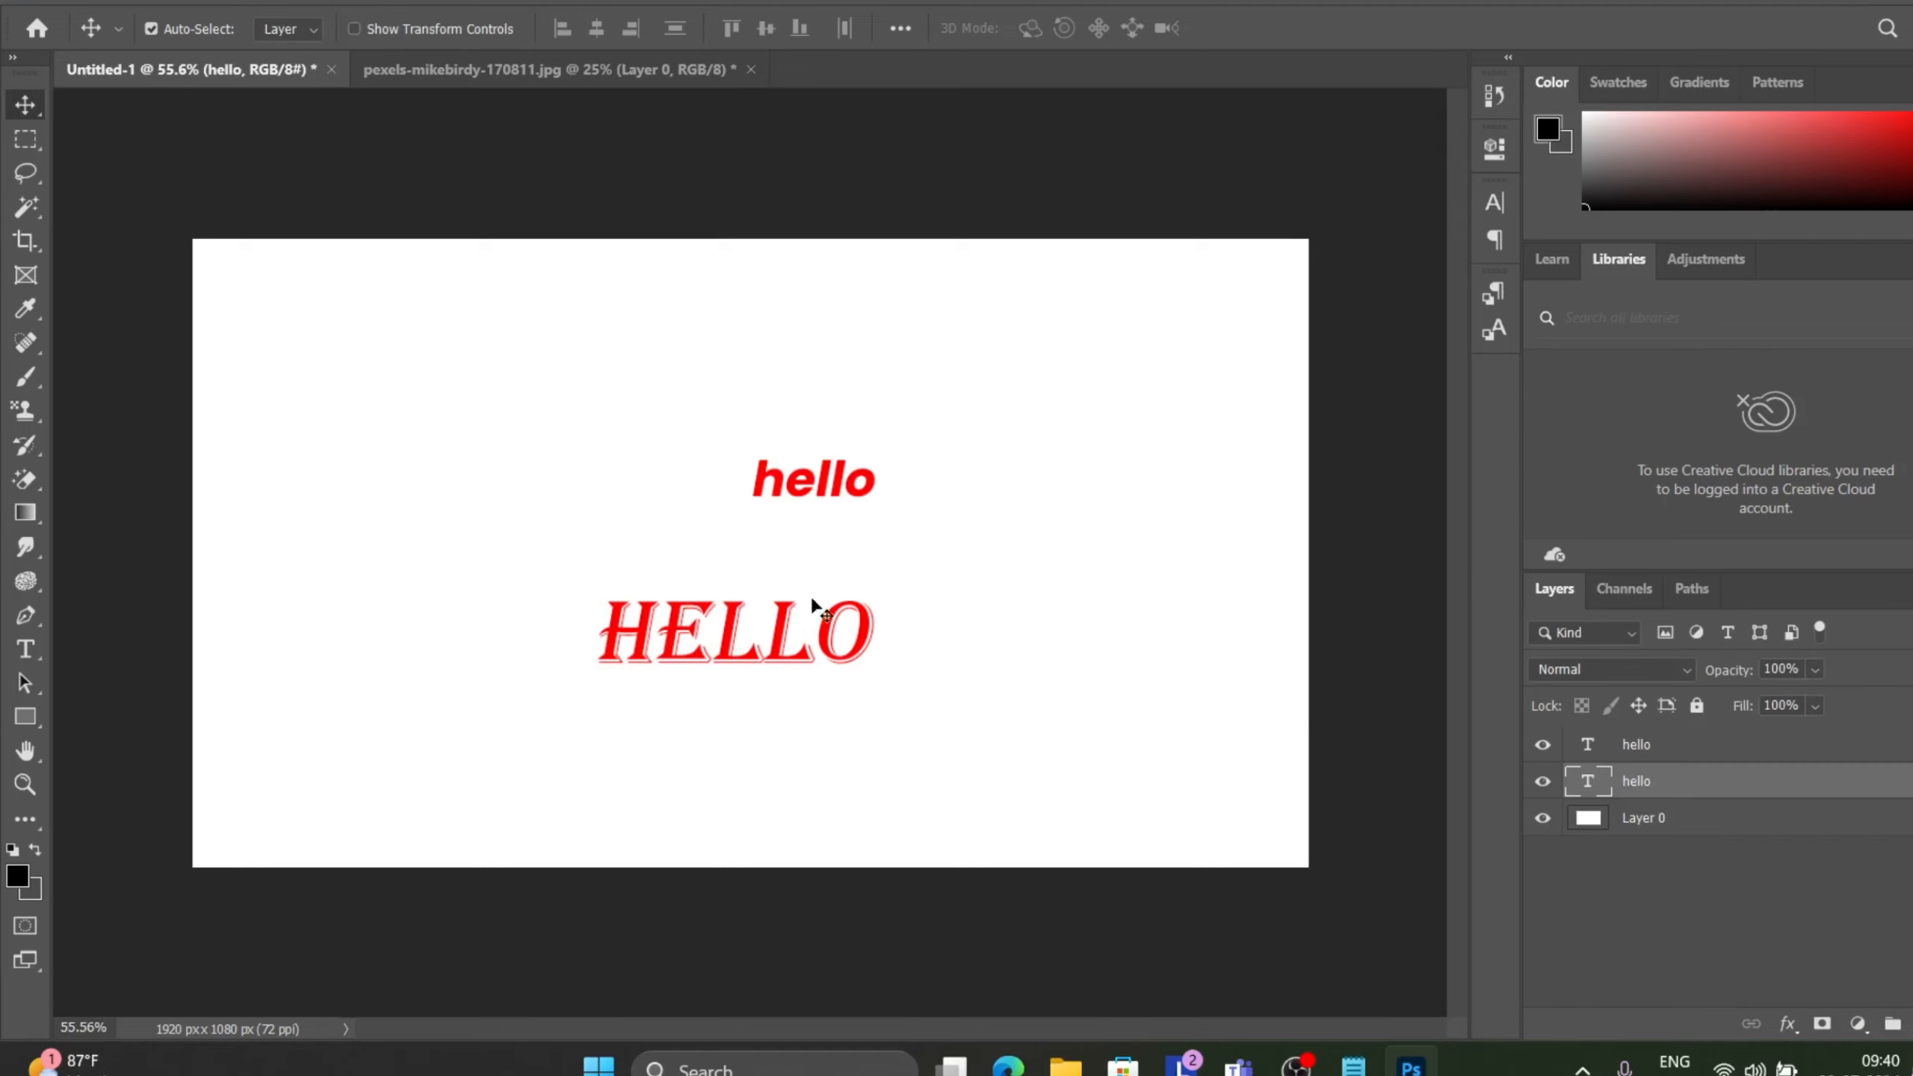
Set the type Language Options leading to Top-to-Top Leading.
left_click(206, 2)
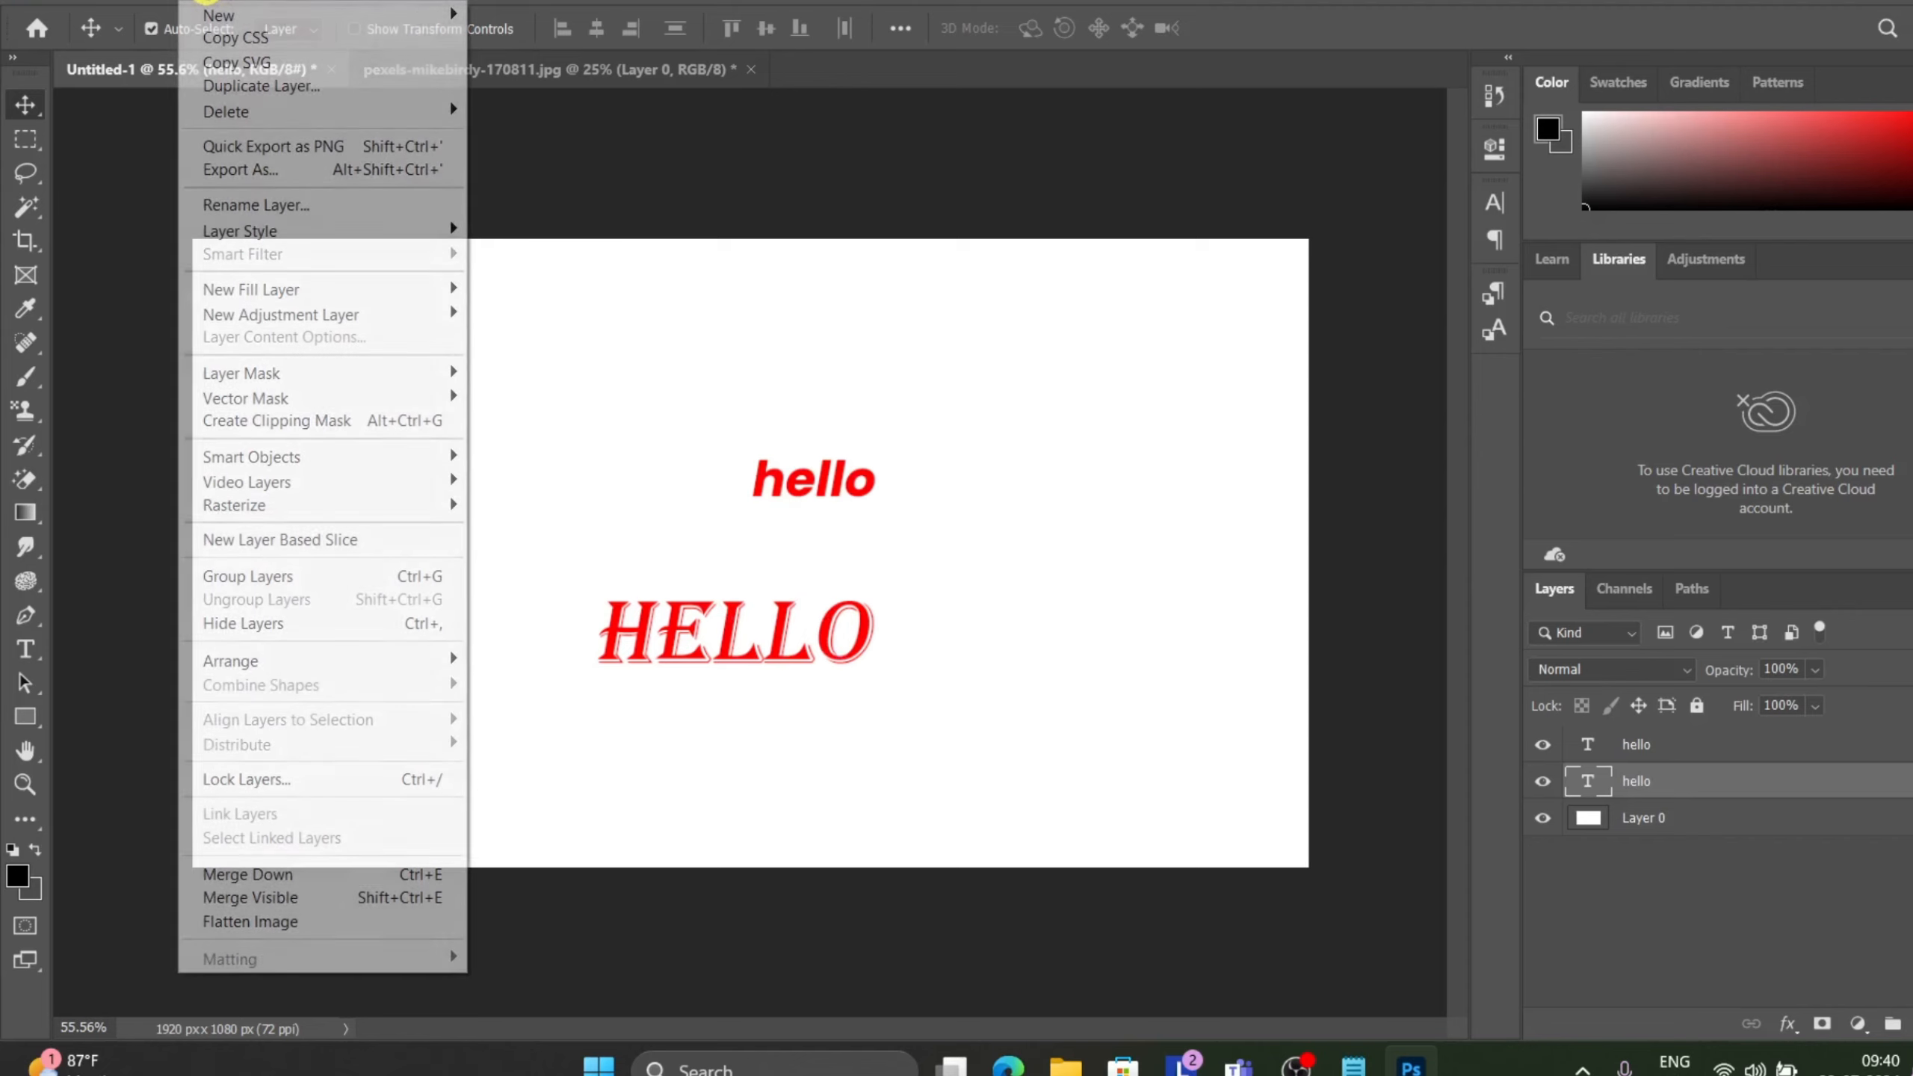
mouse_move(151, 2)
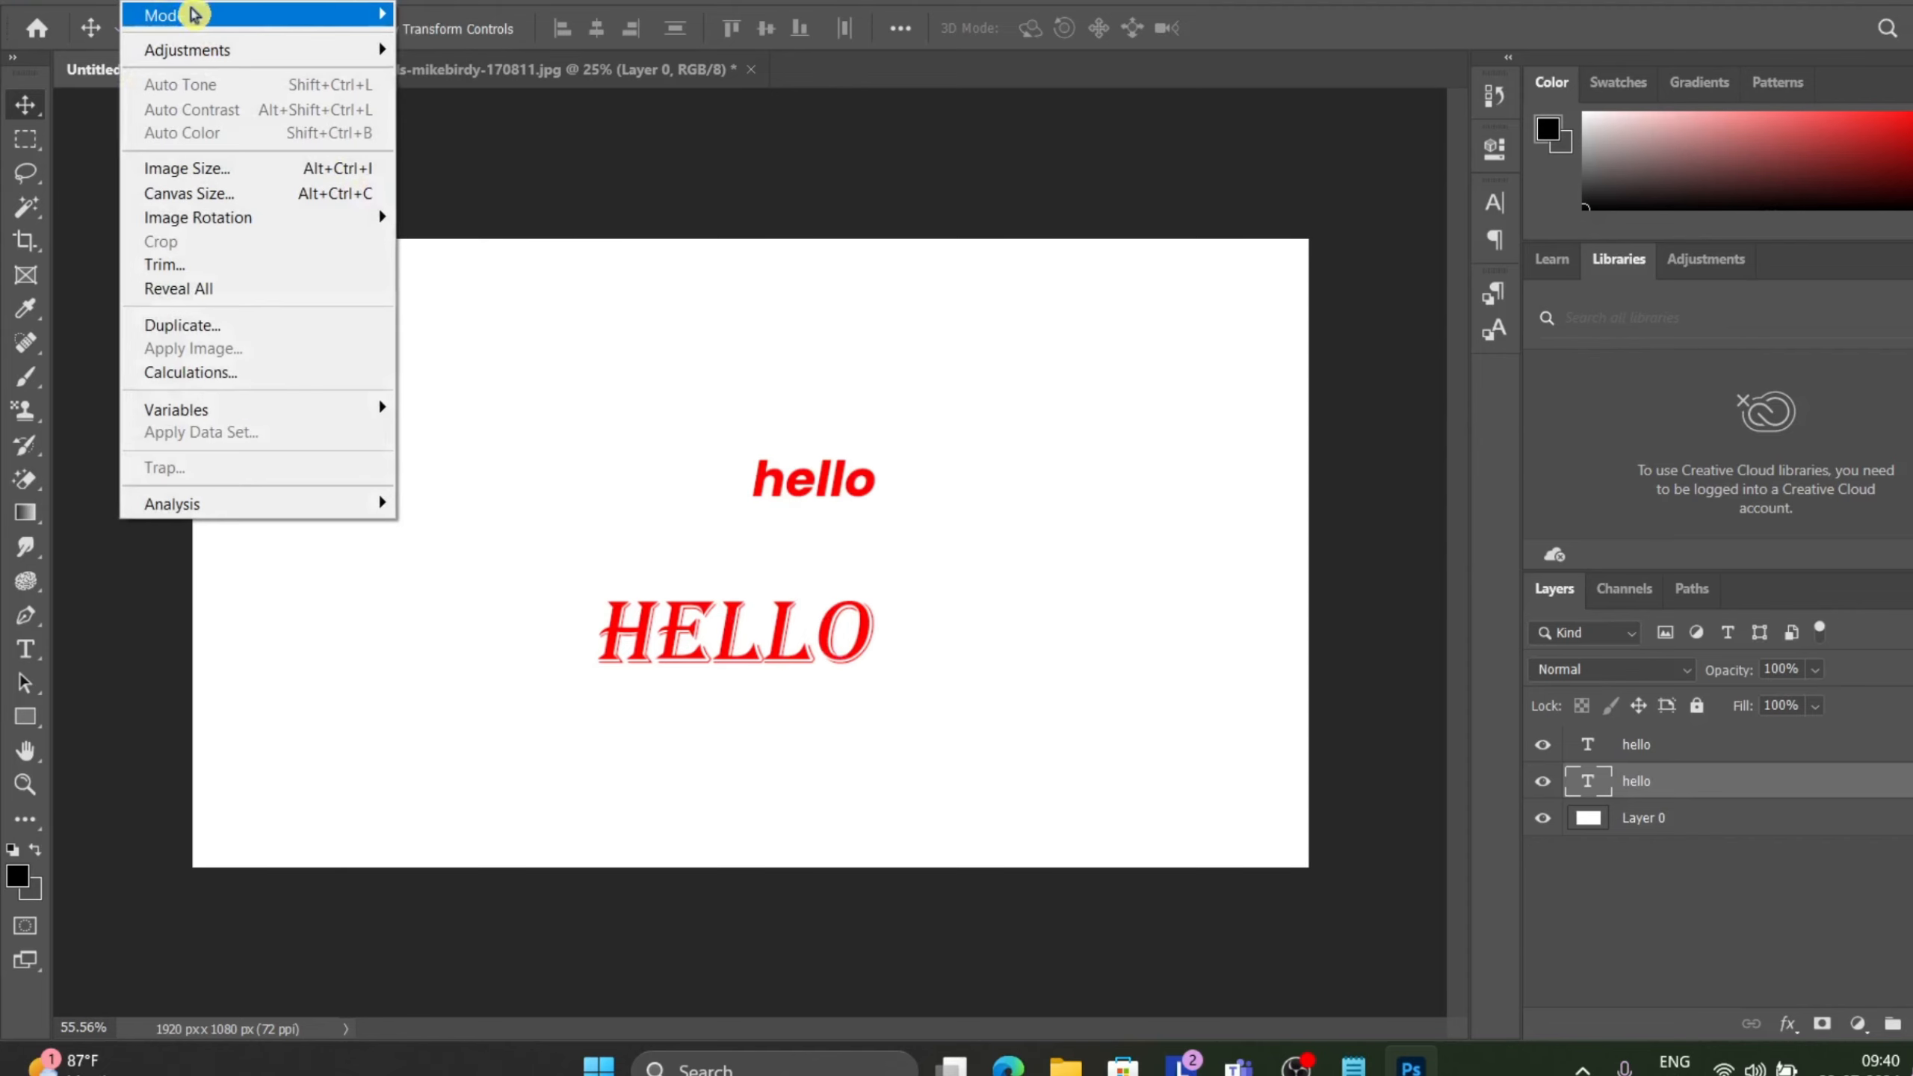
mouse_move(240, 14)
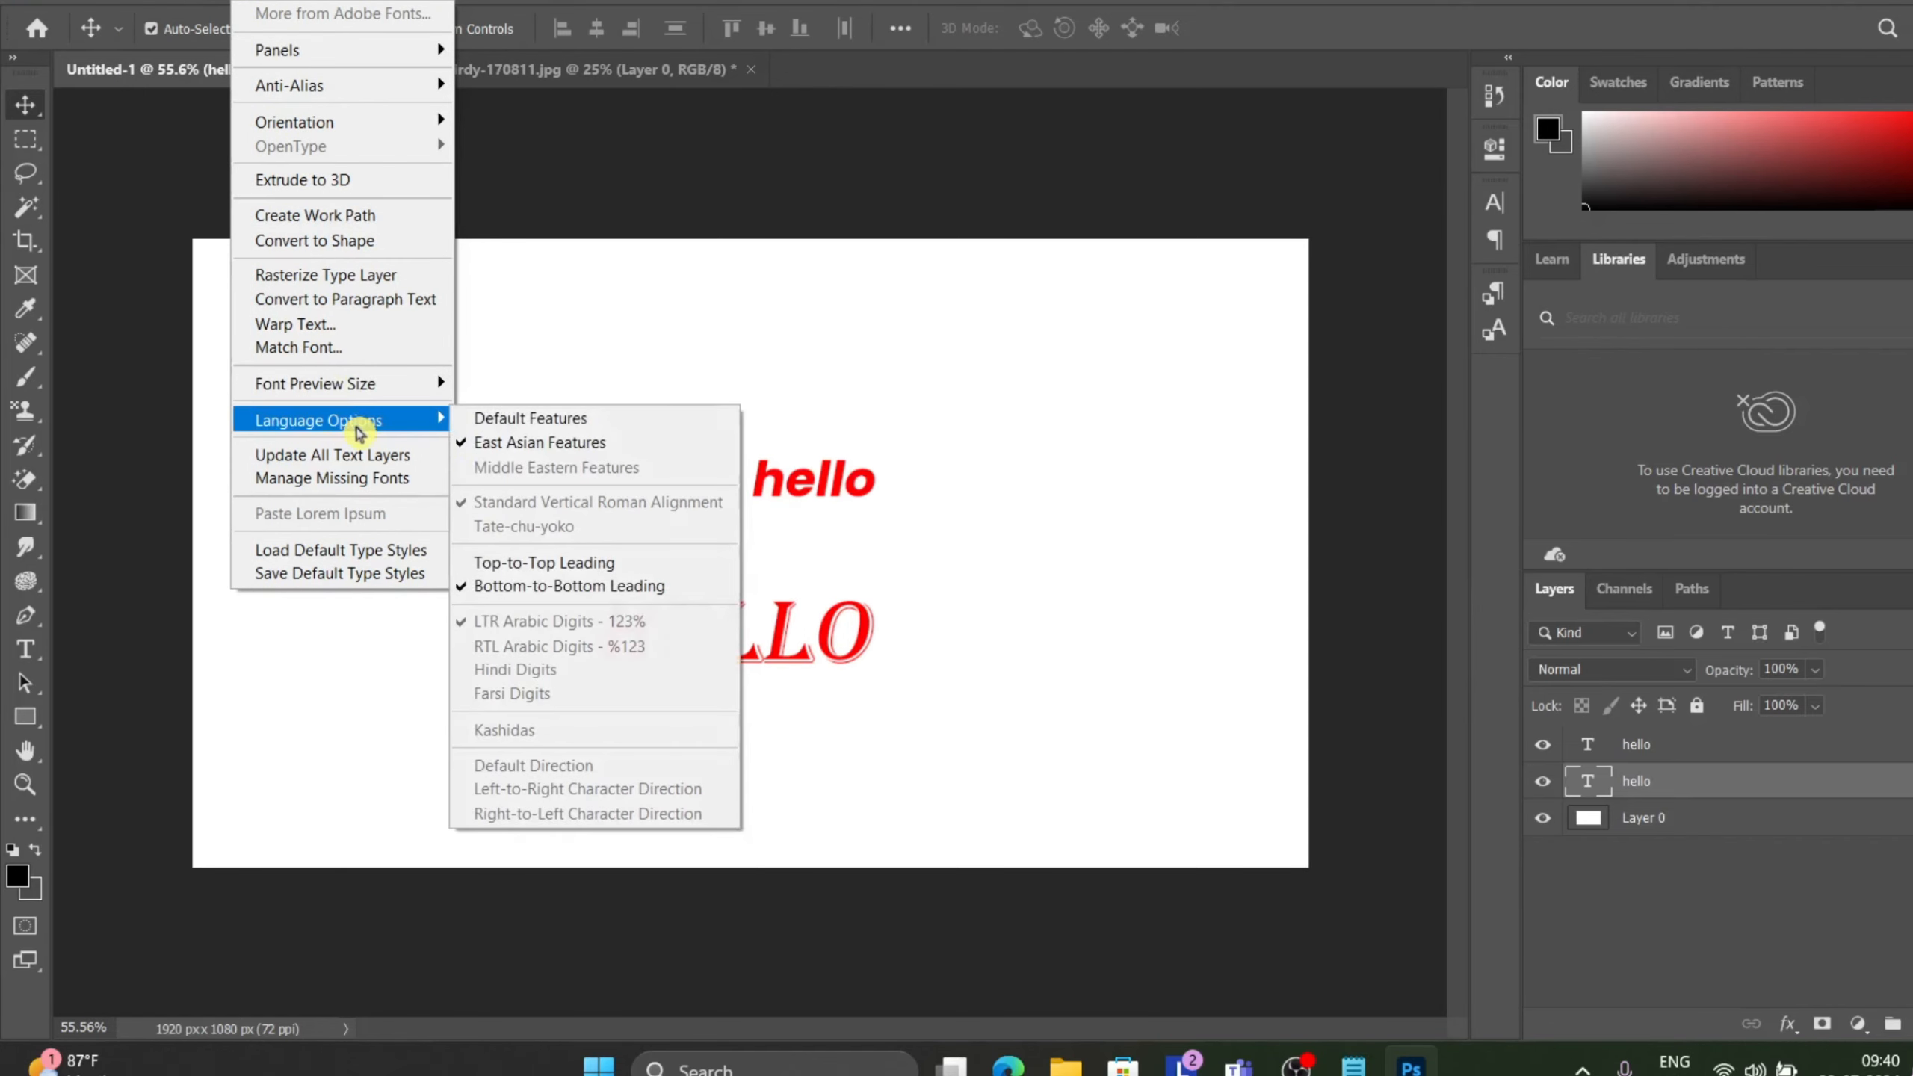
left_click(518, 562)
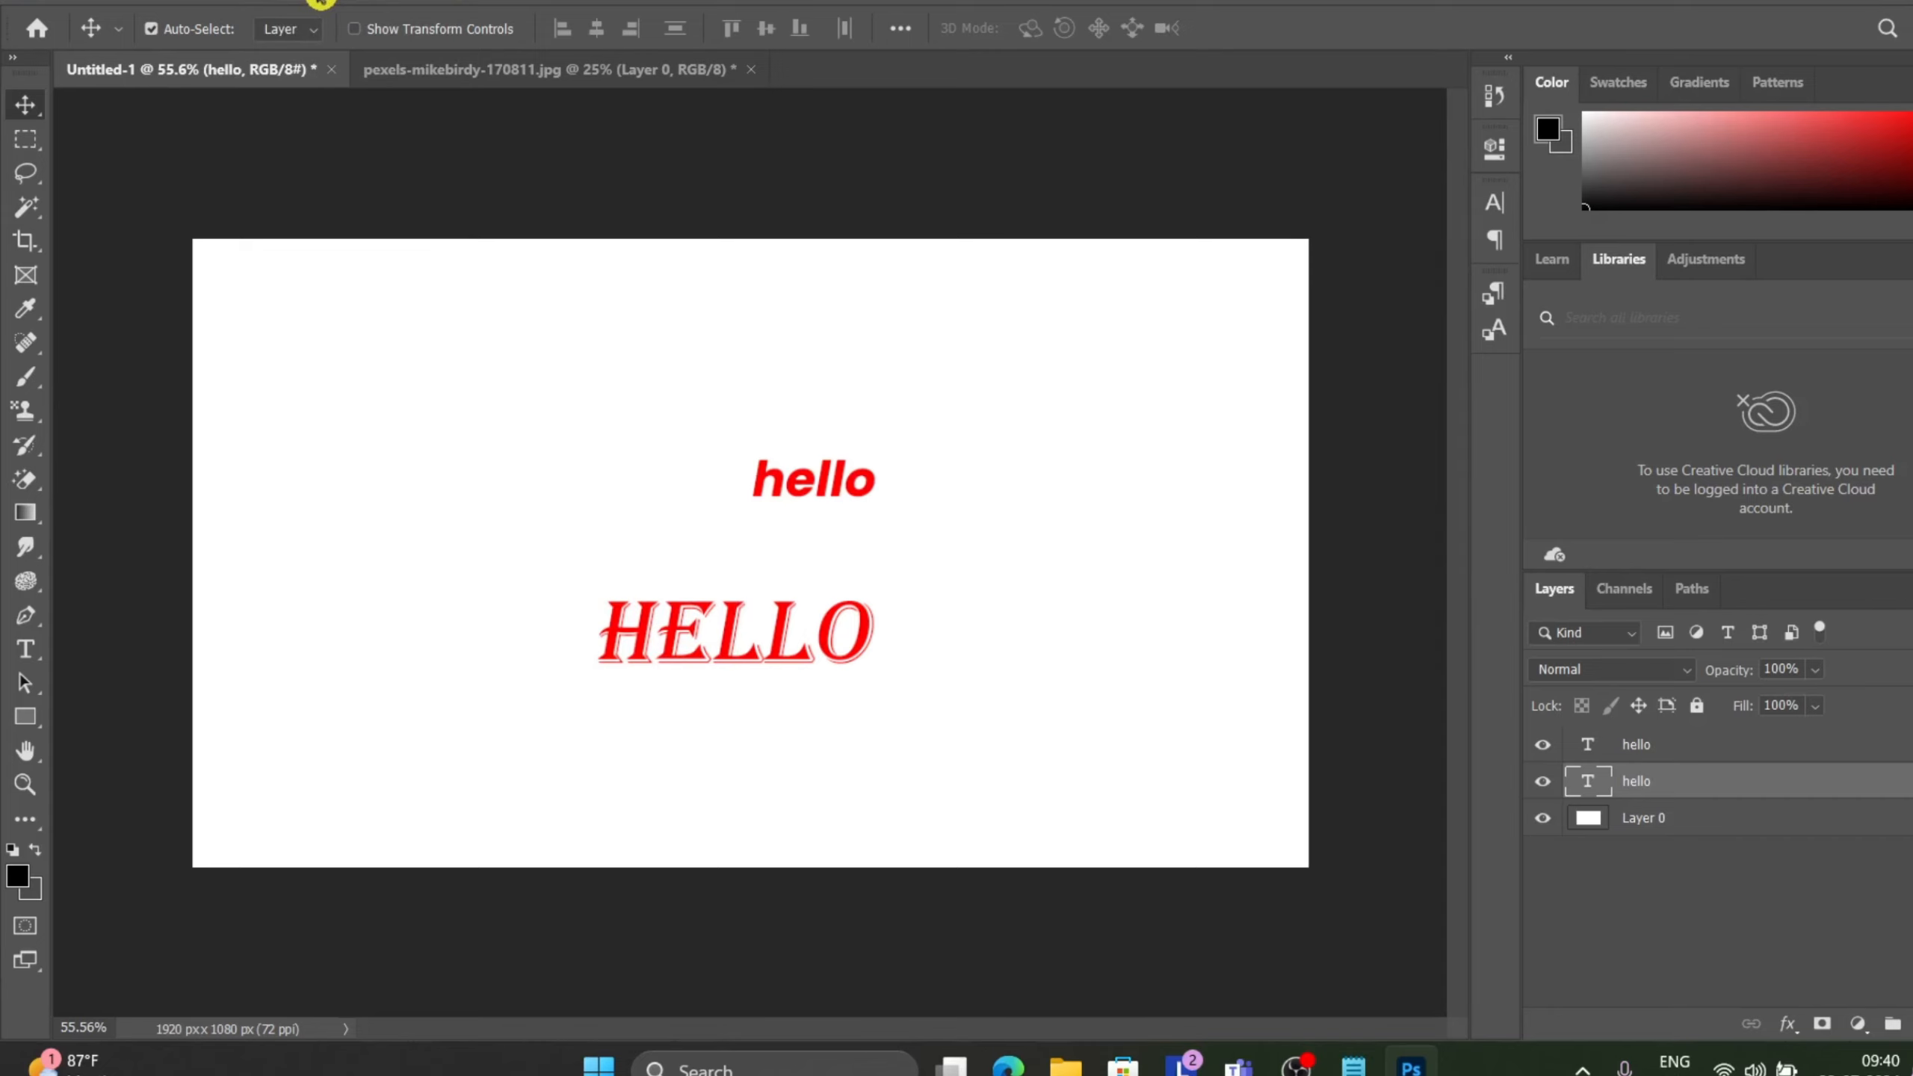
Run Update All Text Layers from the Type menu.
key("ctrl")
left_click(259, 7)
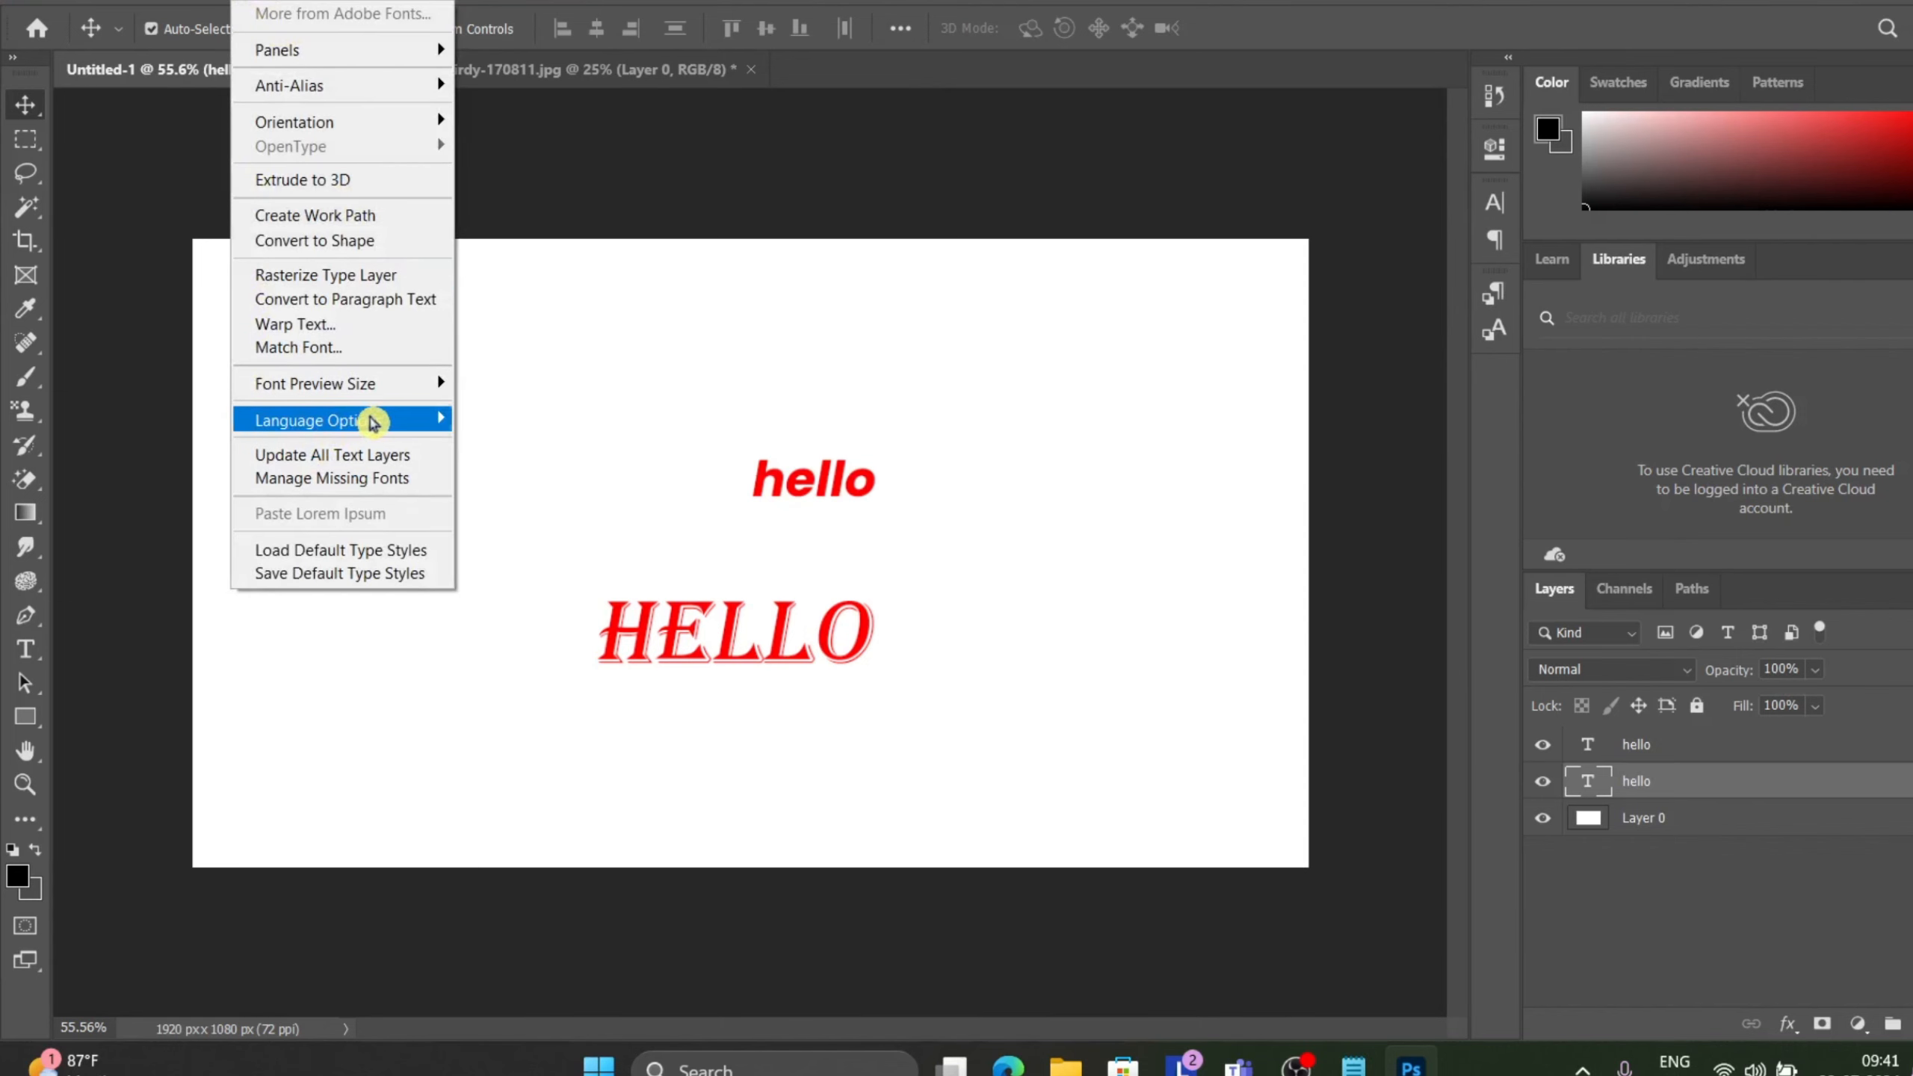
mouse_move(376, 417)
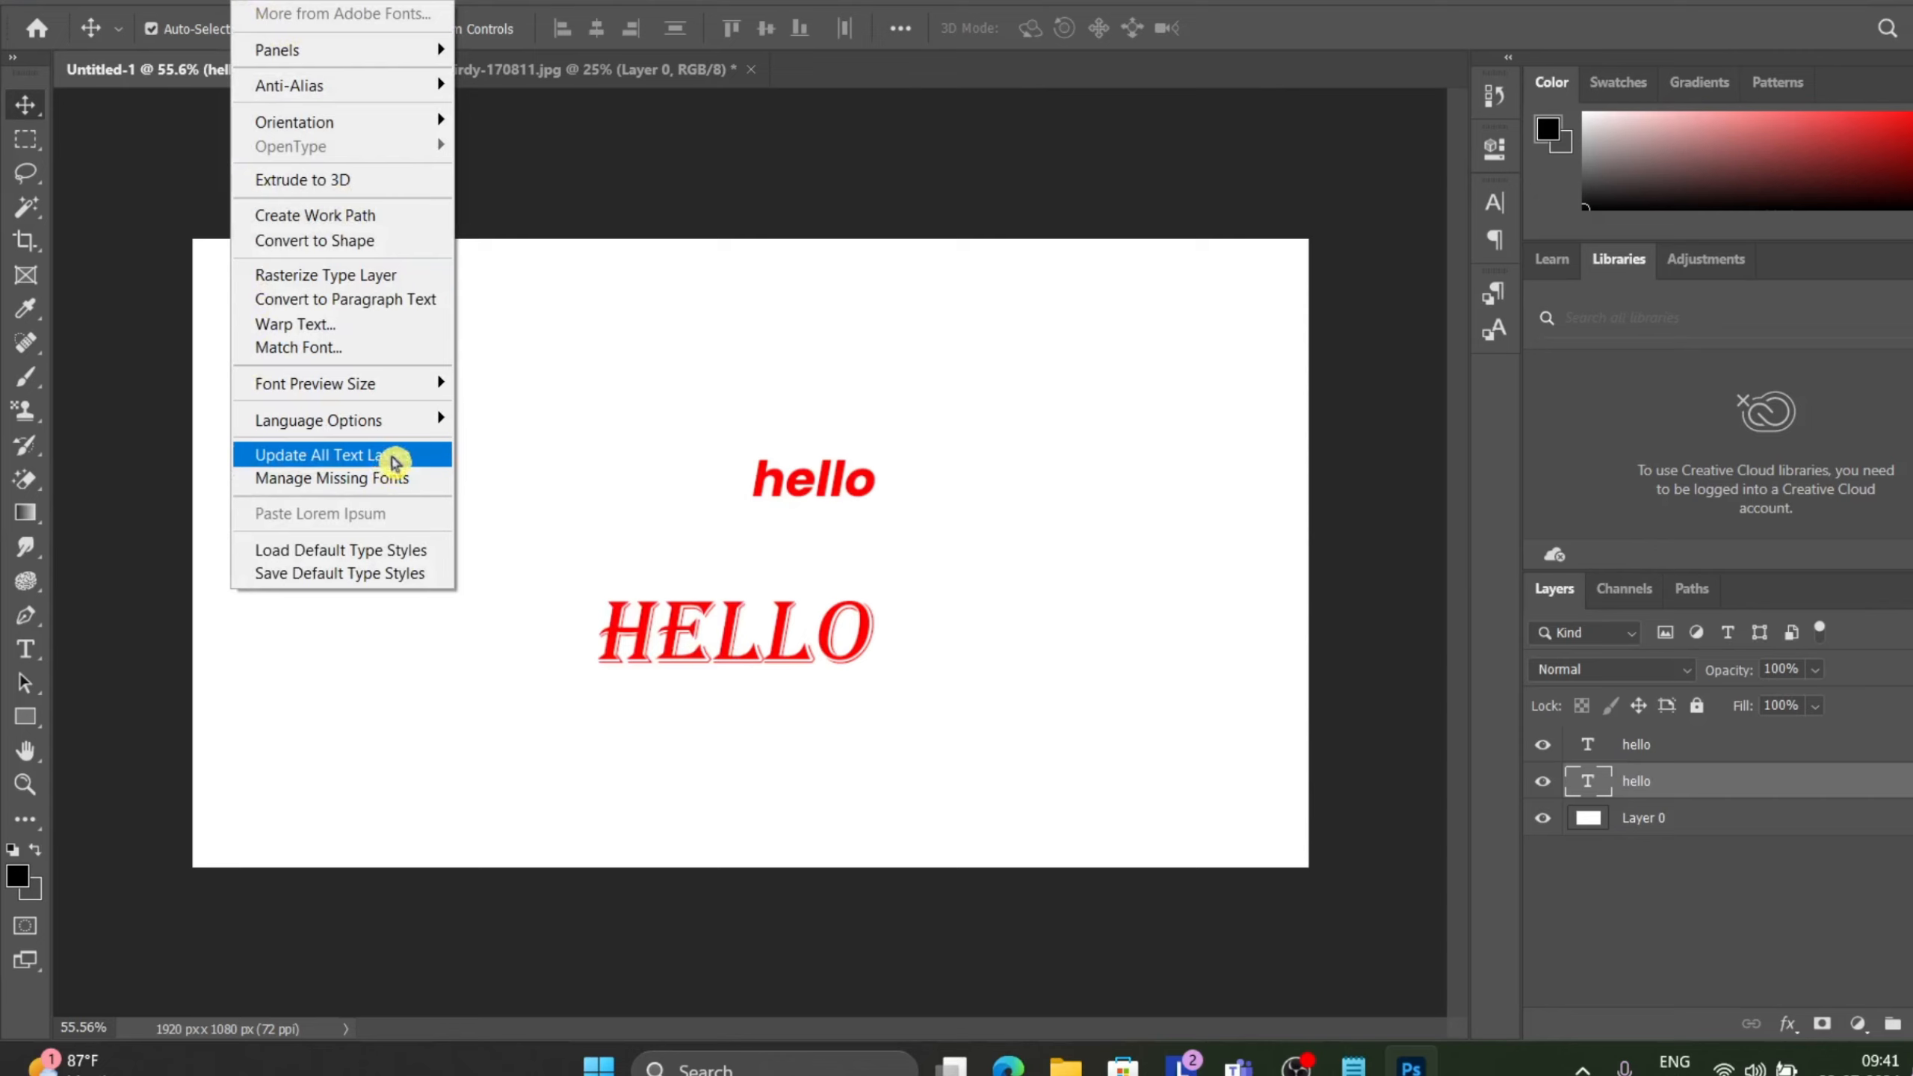
left_click(387, 455)
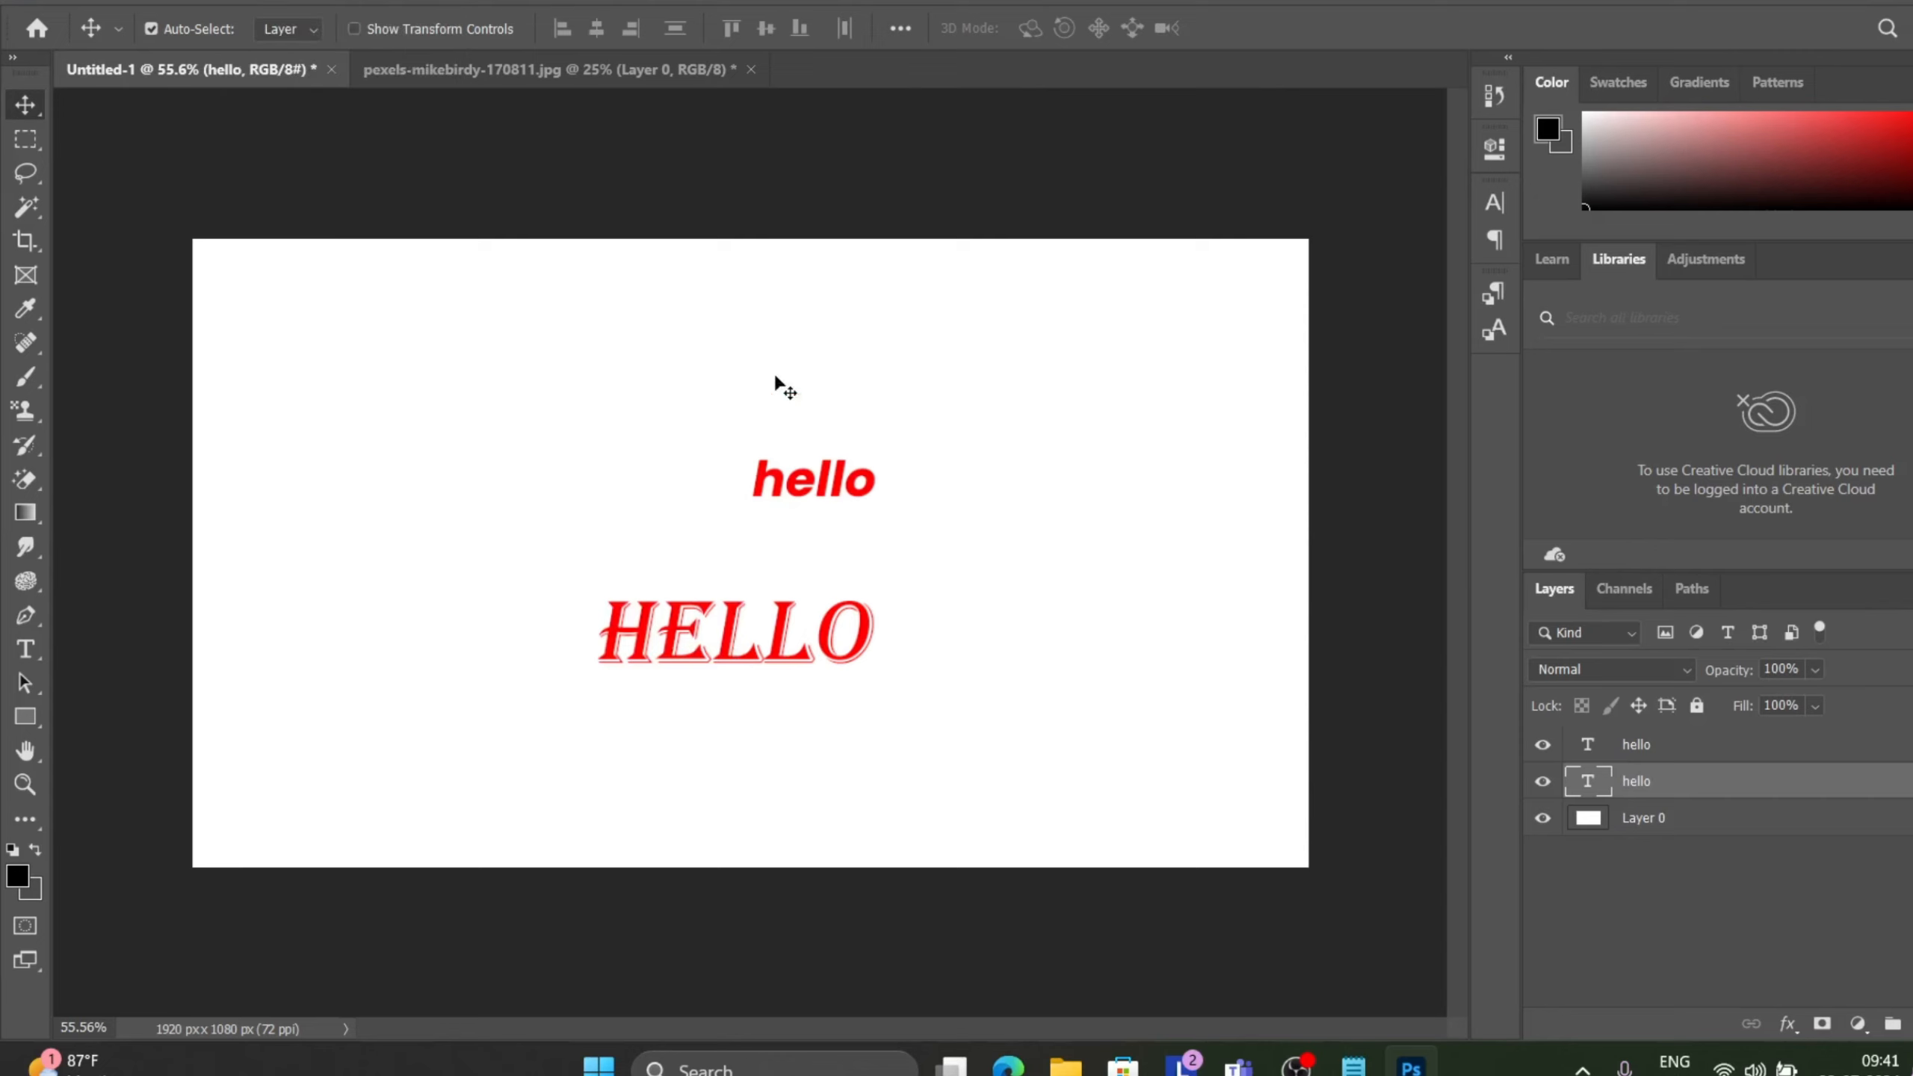
Move the uppercase HELLO text so it sits directly left of the lowercase hello on the same line.
left_click_drag(778, 632, 793, 428)
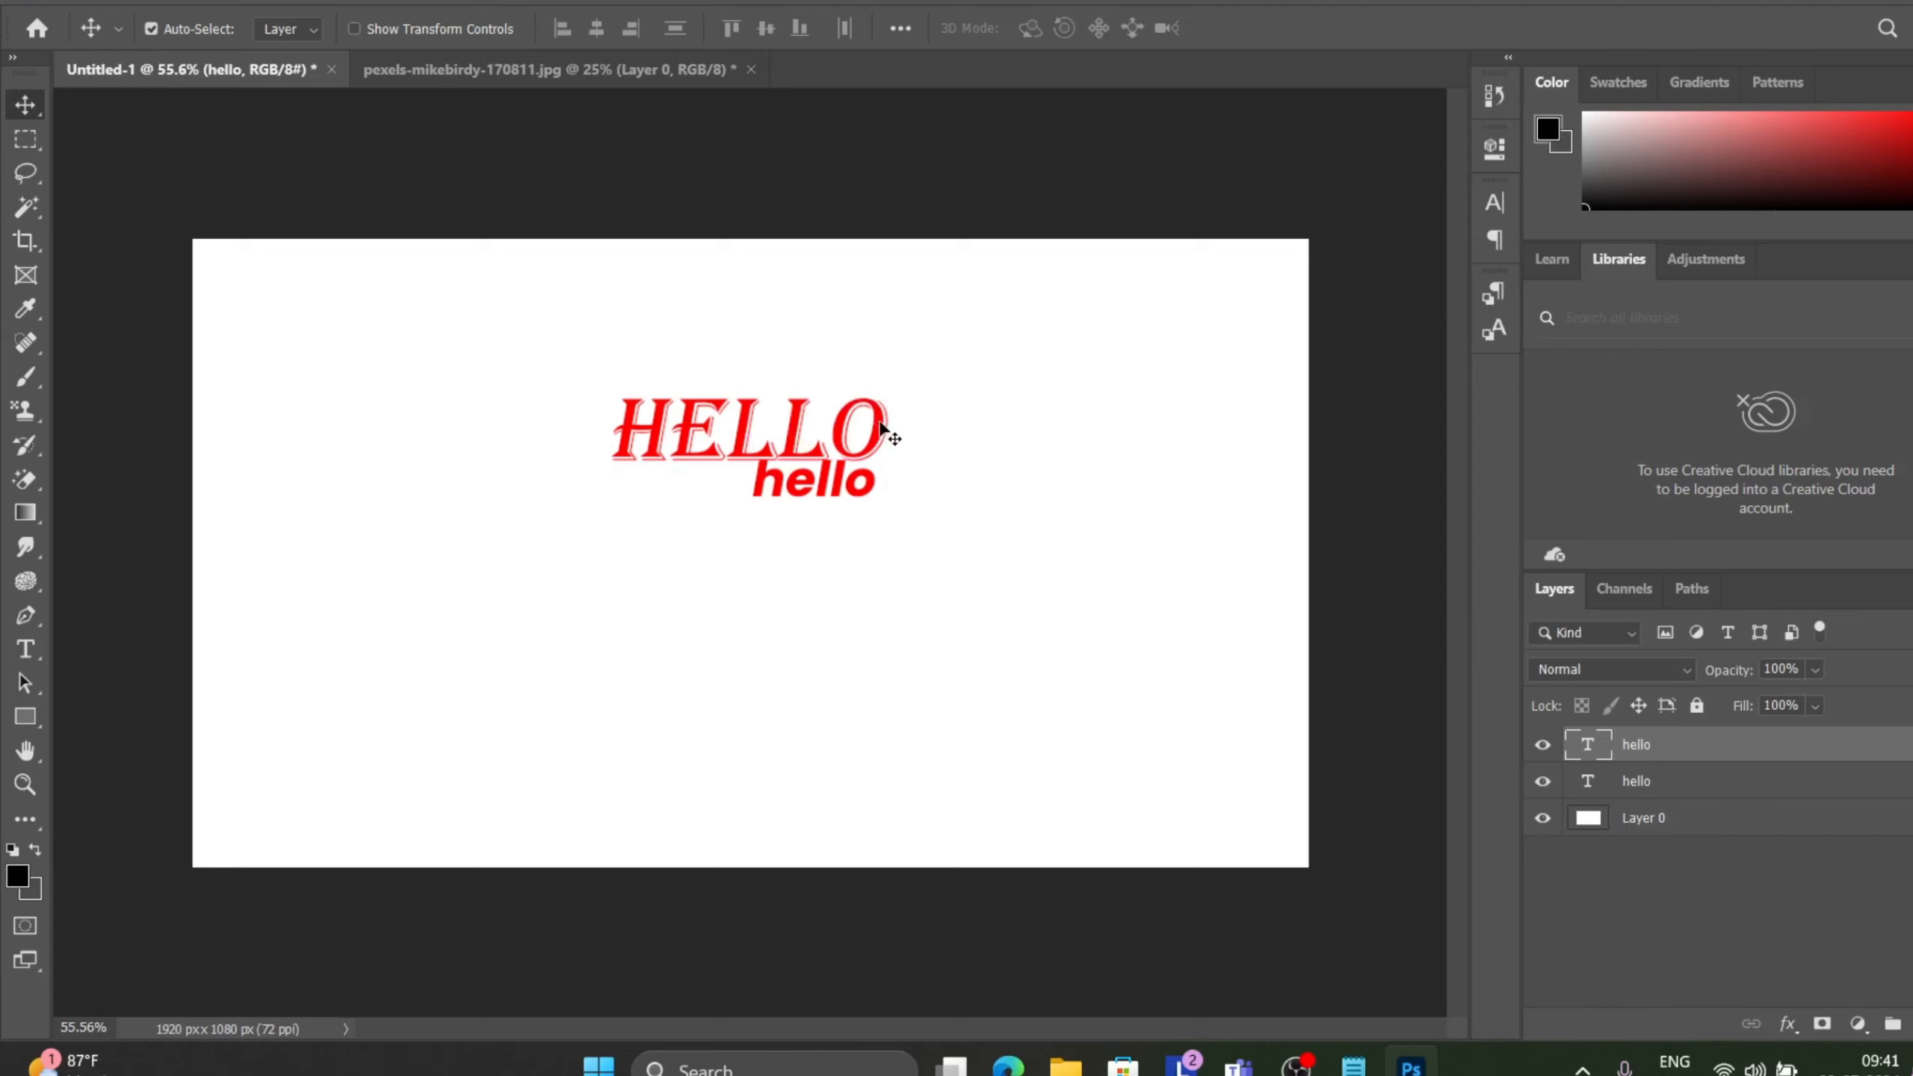
left_click_drag(884, 427, 896, 611)
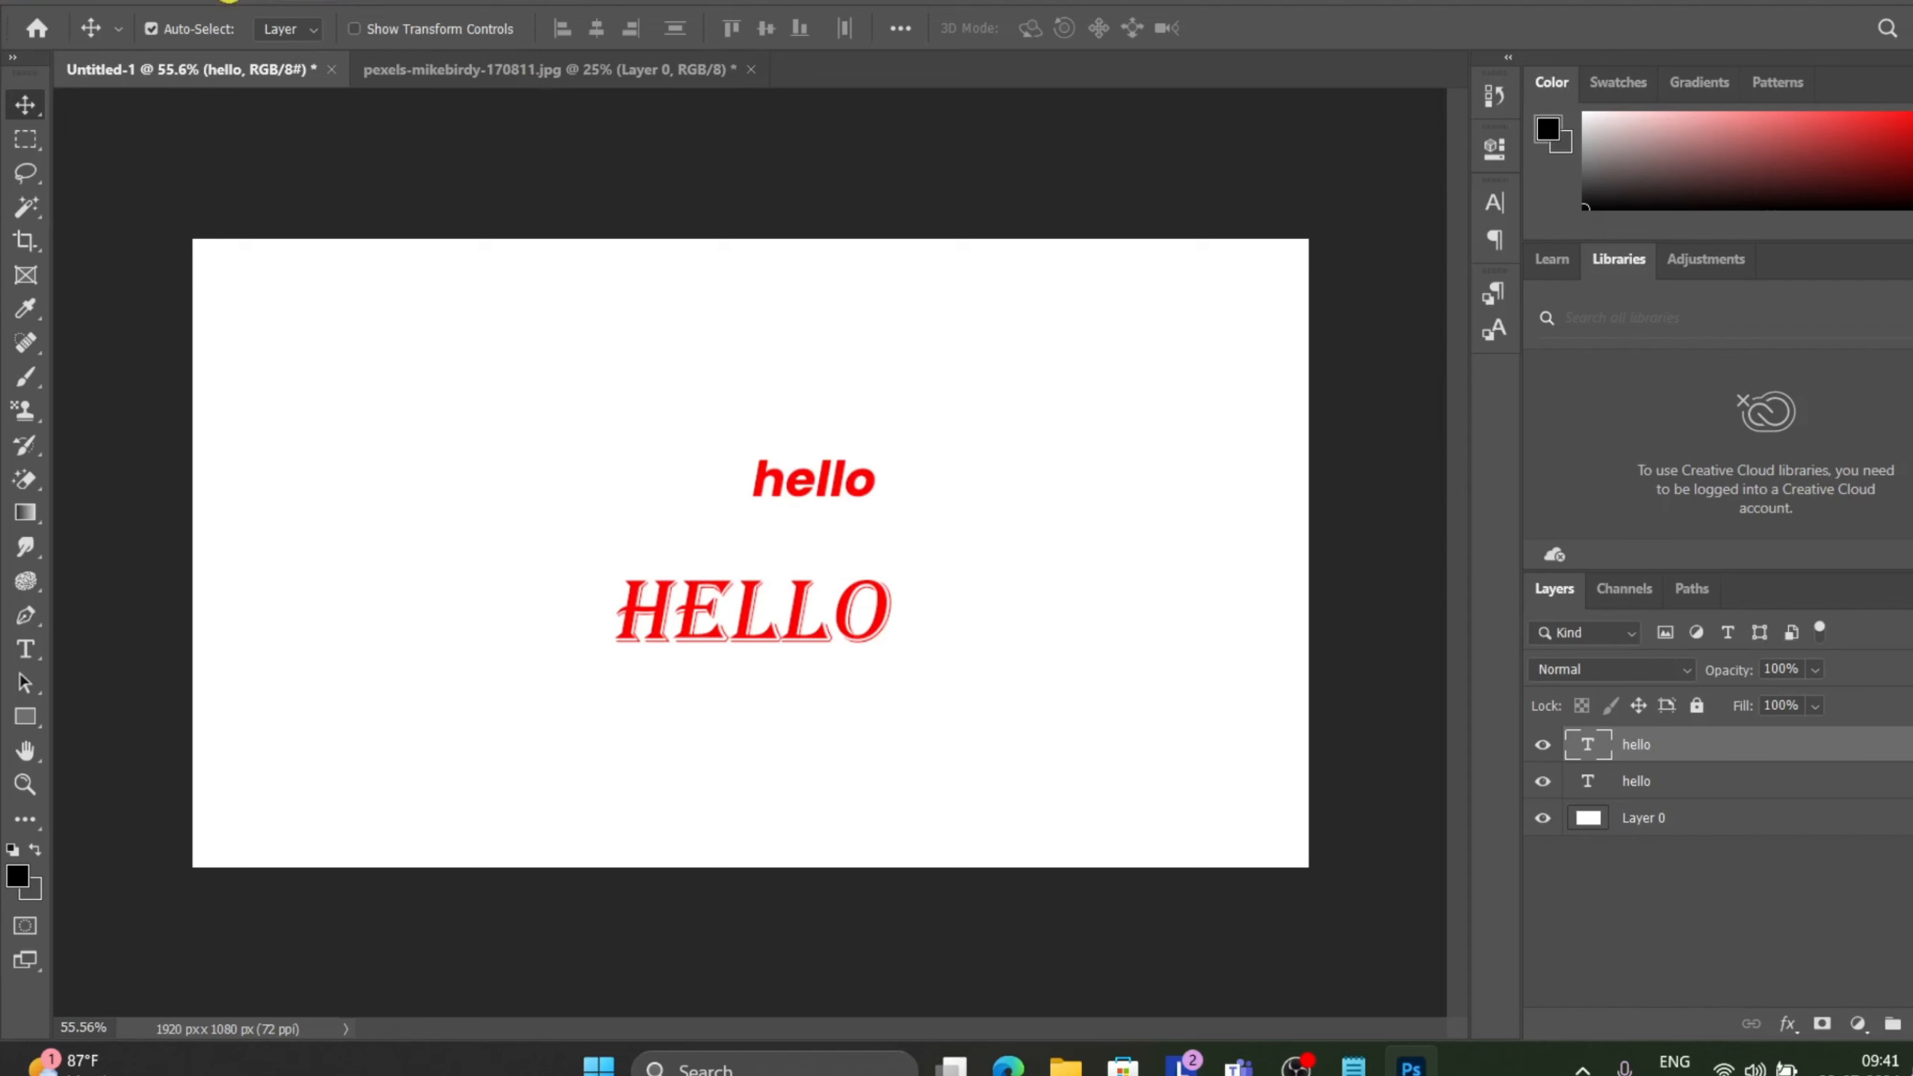
left_click(258, 2)
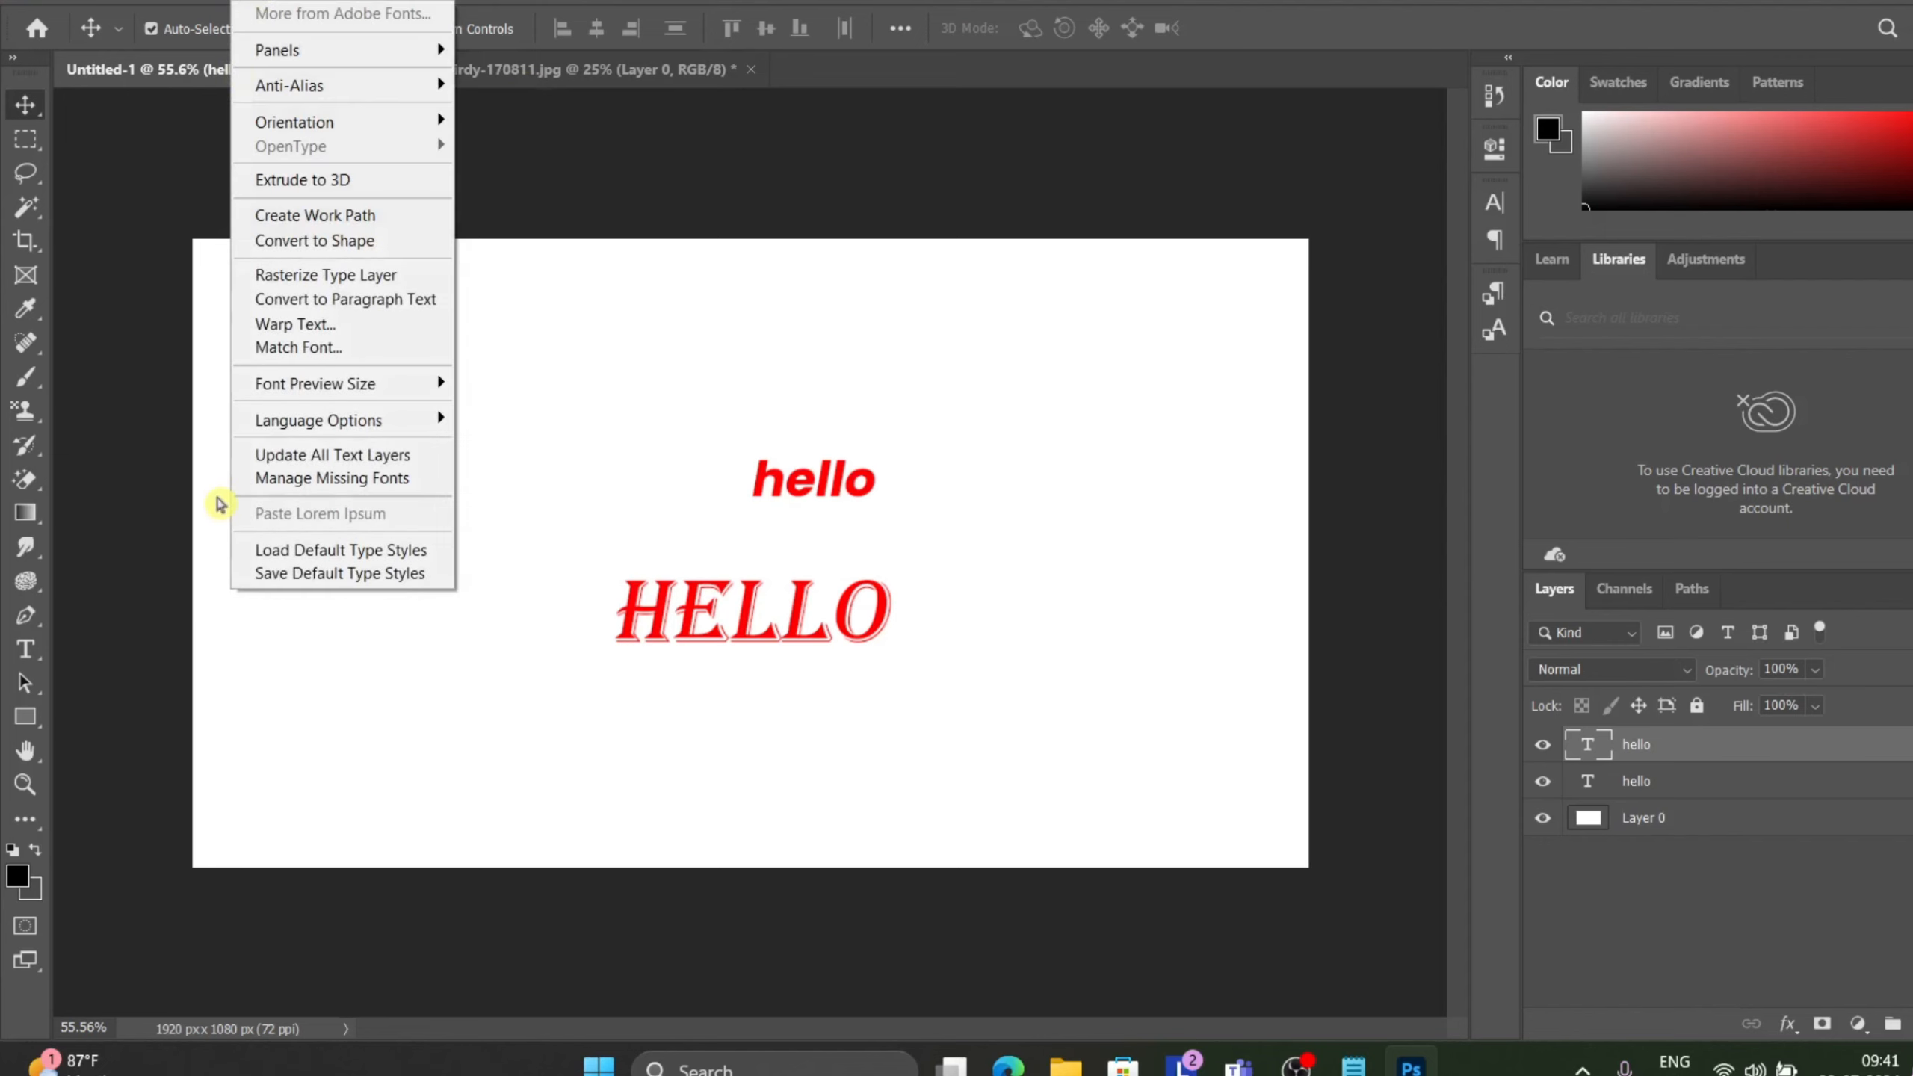
left_click(329, 488)
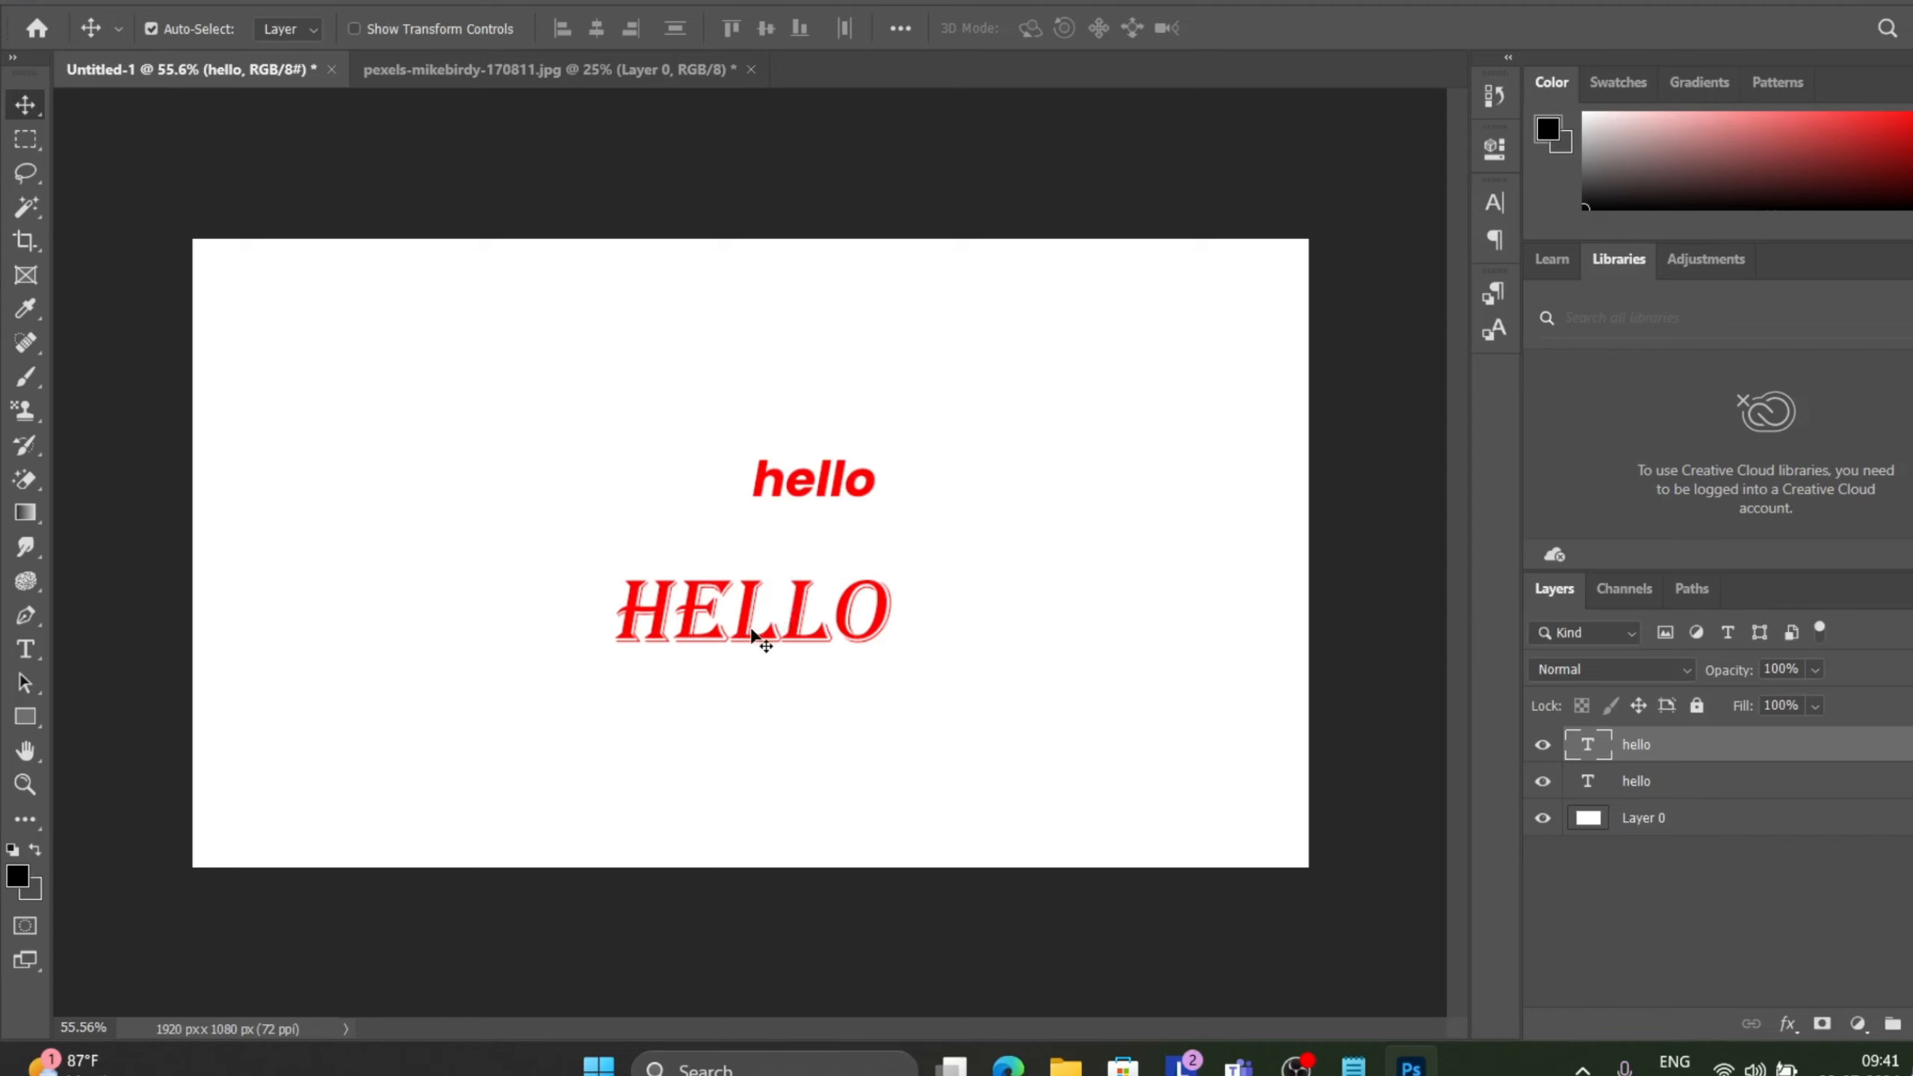
left_click_drag(748, 641, 603, 505)
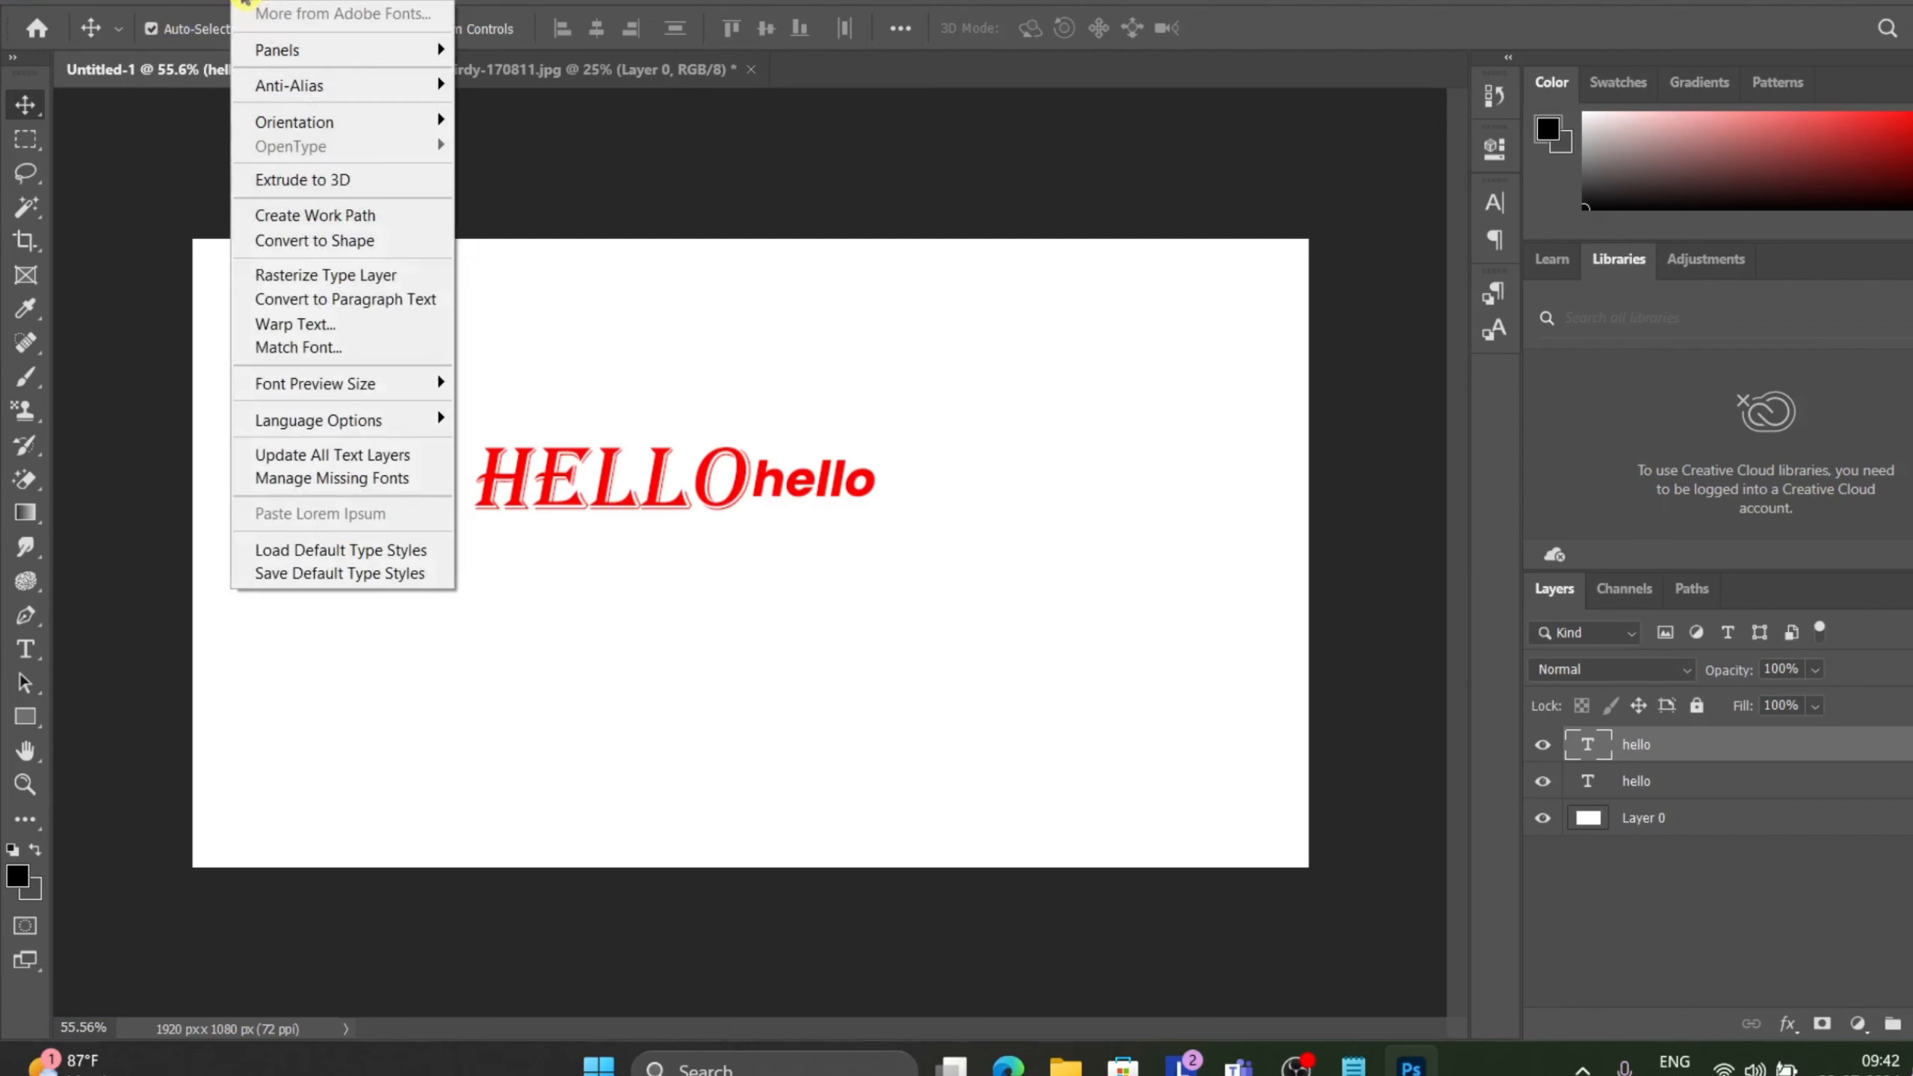
Switch to the Lasso tool.
left_click(242, 5)
left_click(666, 211)
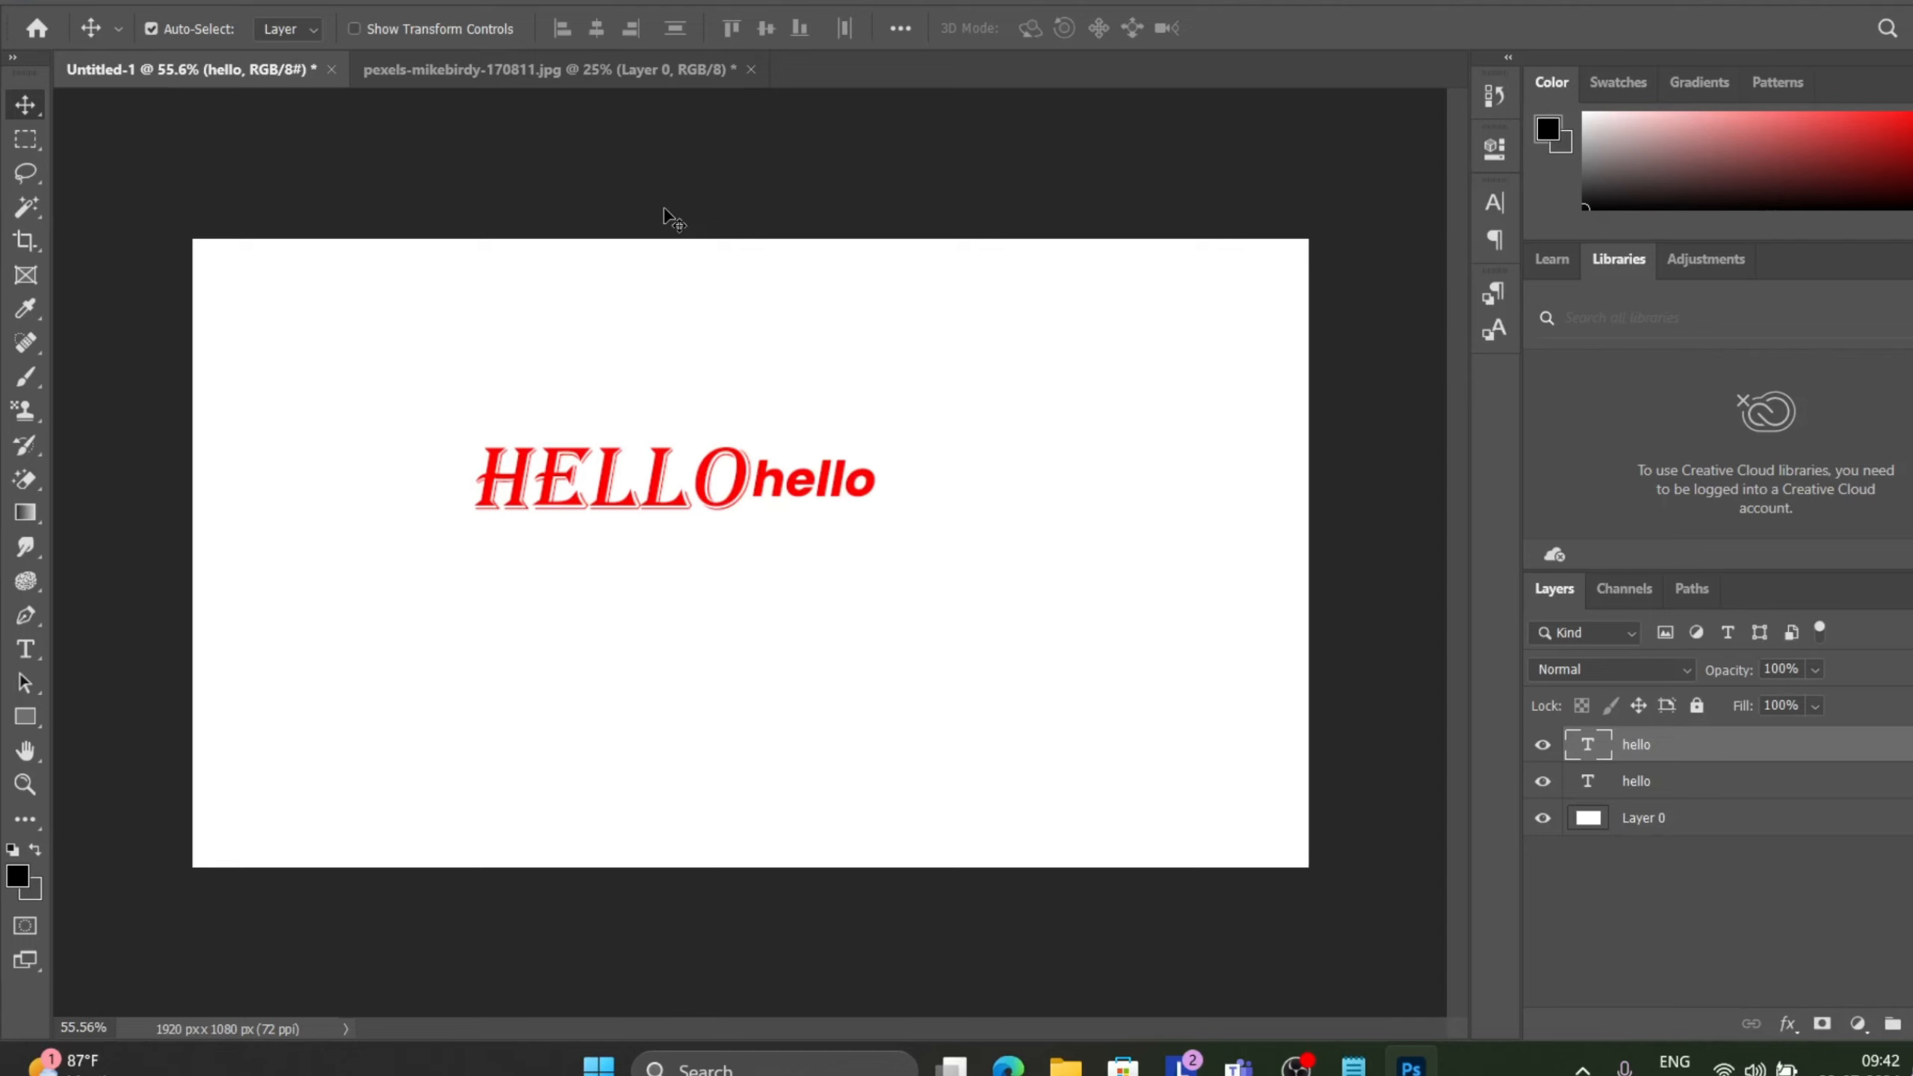
left_click(26, 180)
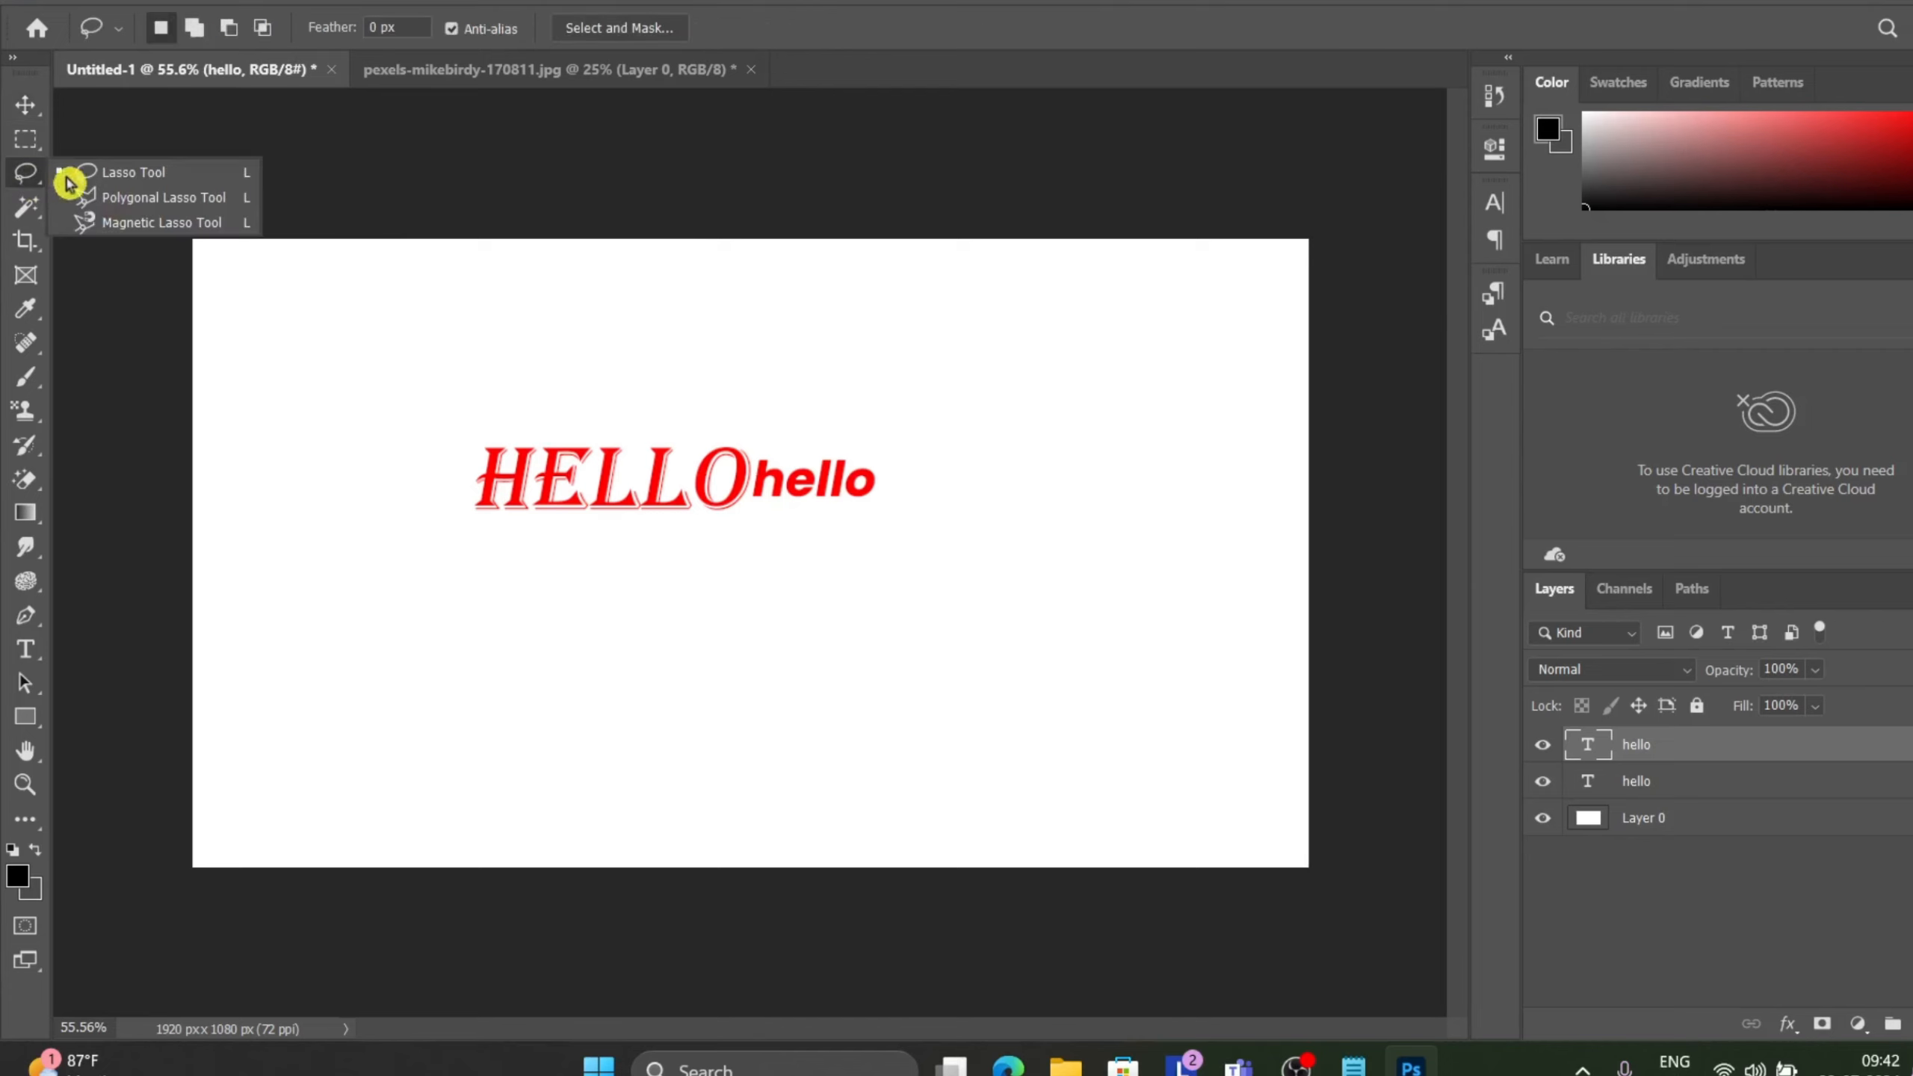